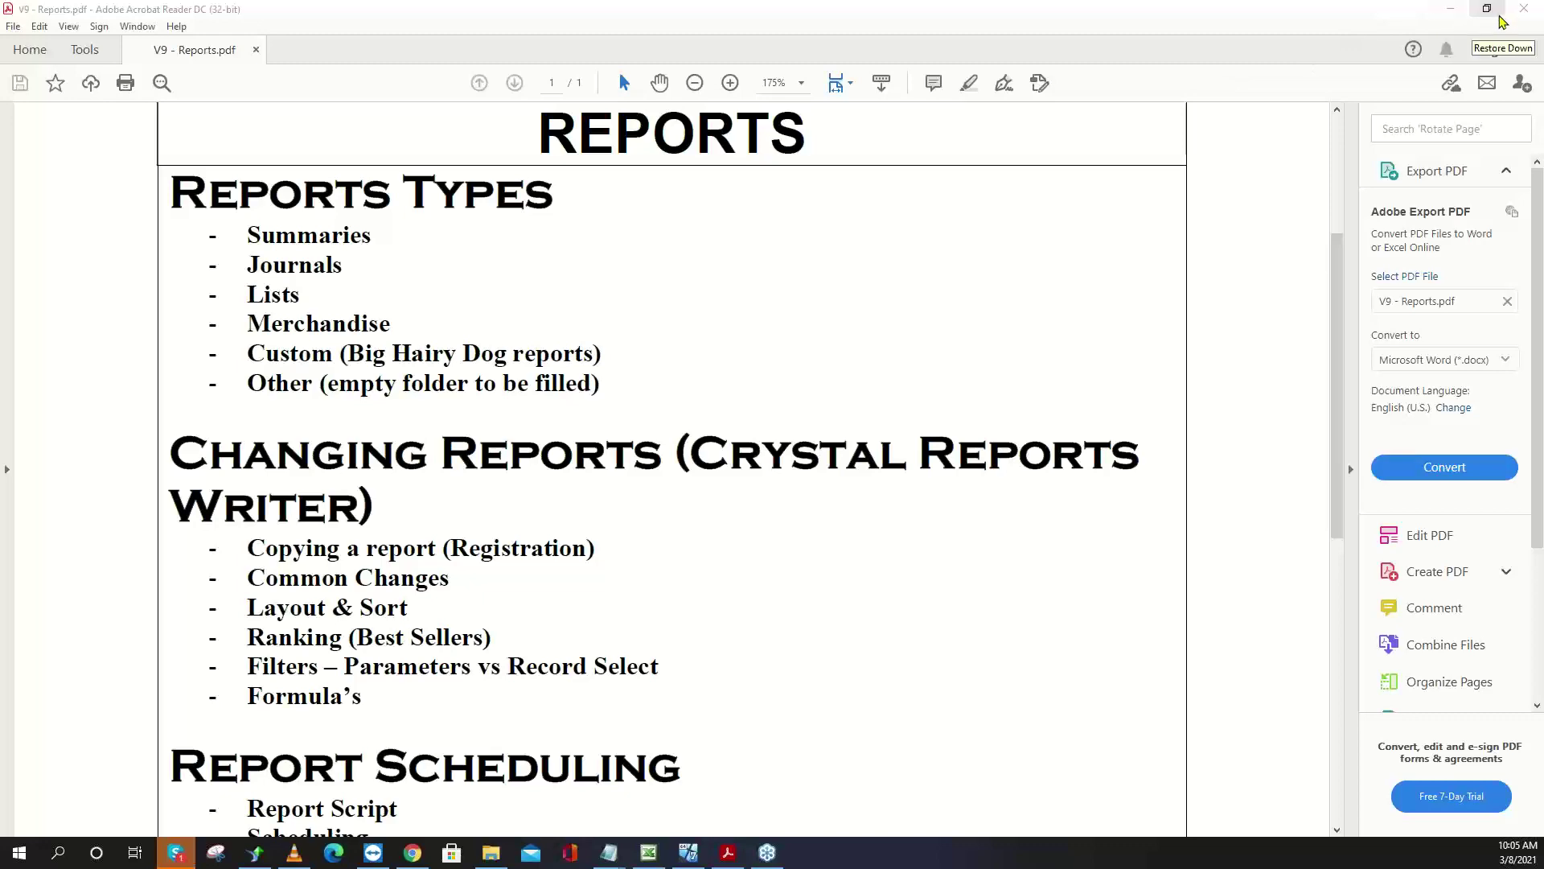
Shrink, narrow and reposition the Acrobat Reports outline window, minimize it, and bring up the Report Viewer
left_click(1486, 8)
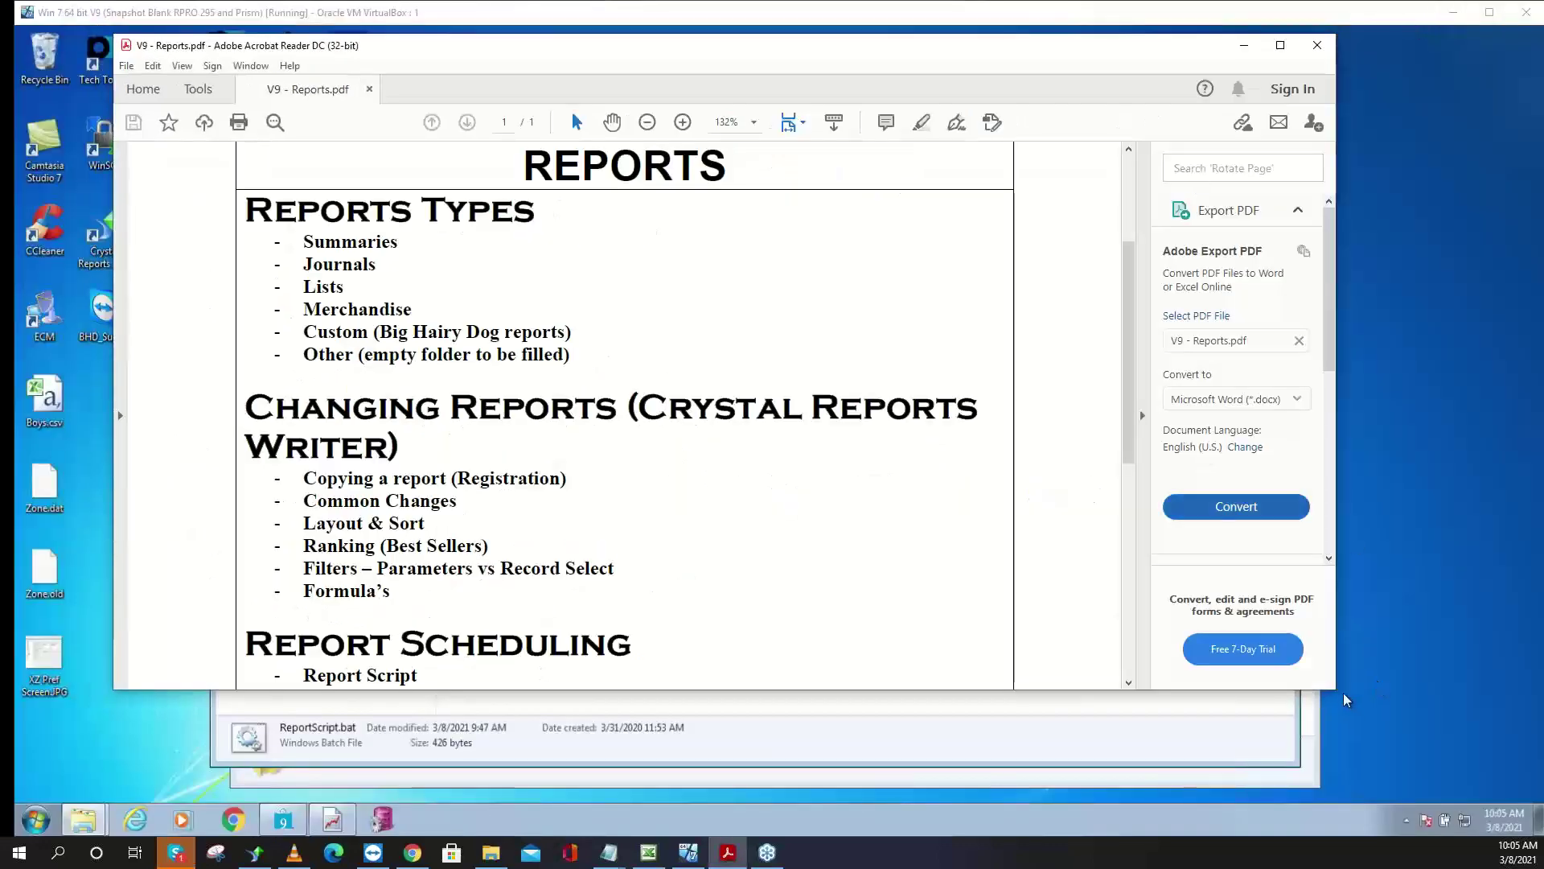
left_click_drag(1336, 689, 1017, 689)
left_click_drag(480, 50, 954, 74)
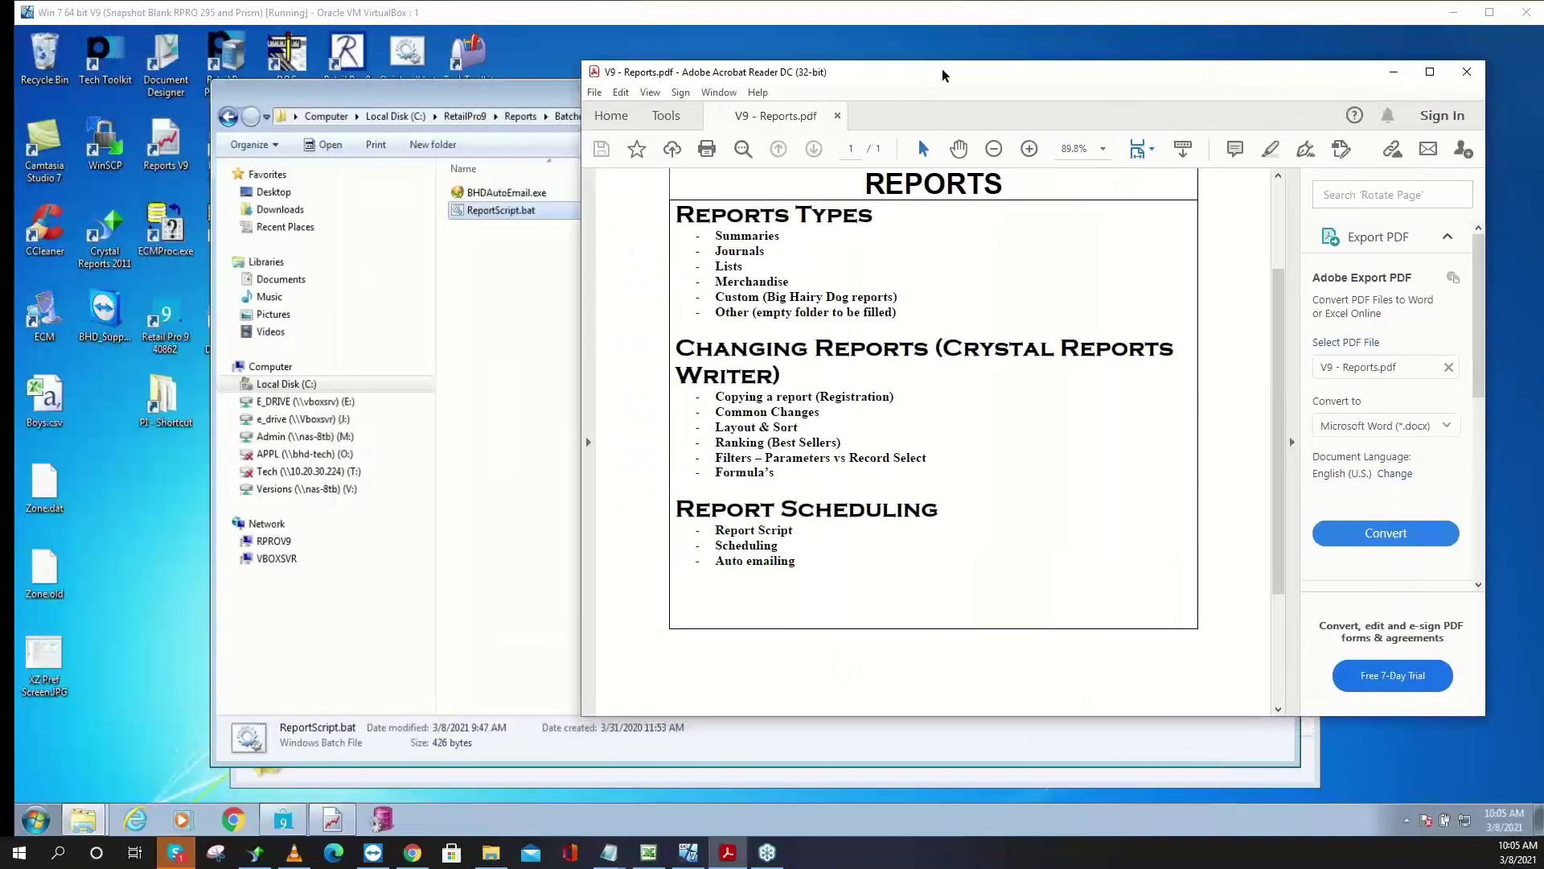
left_click(337, 821)
left_click(338, 821)
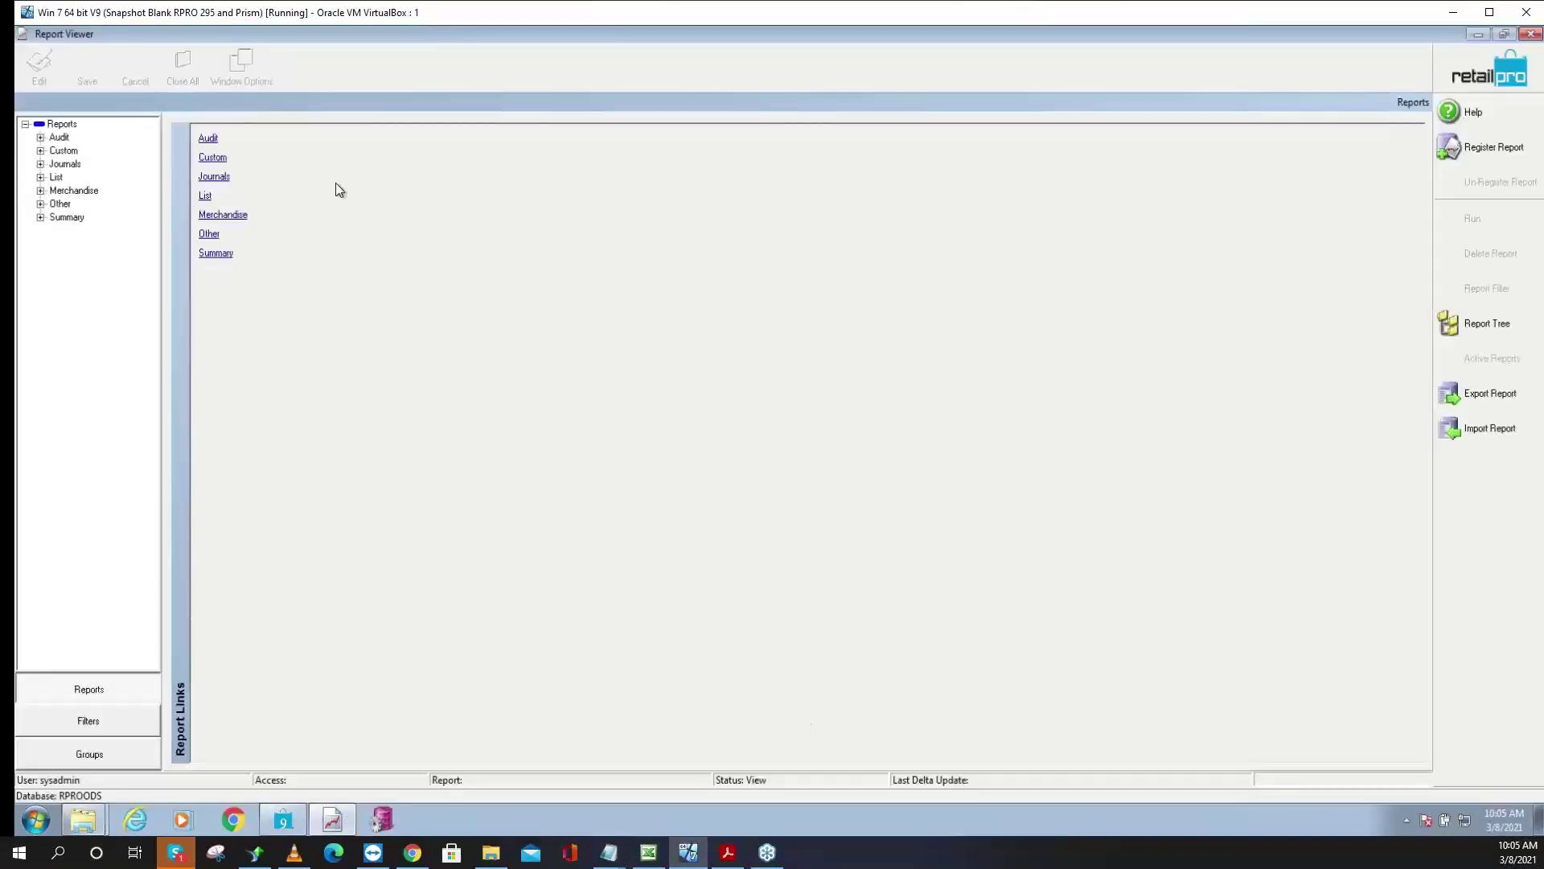
Show the Audit category's reports in the tree, then the Journals category's reports
left_click(61, 138)
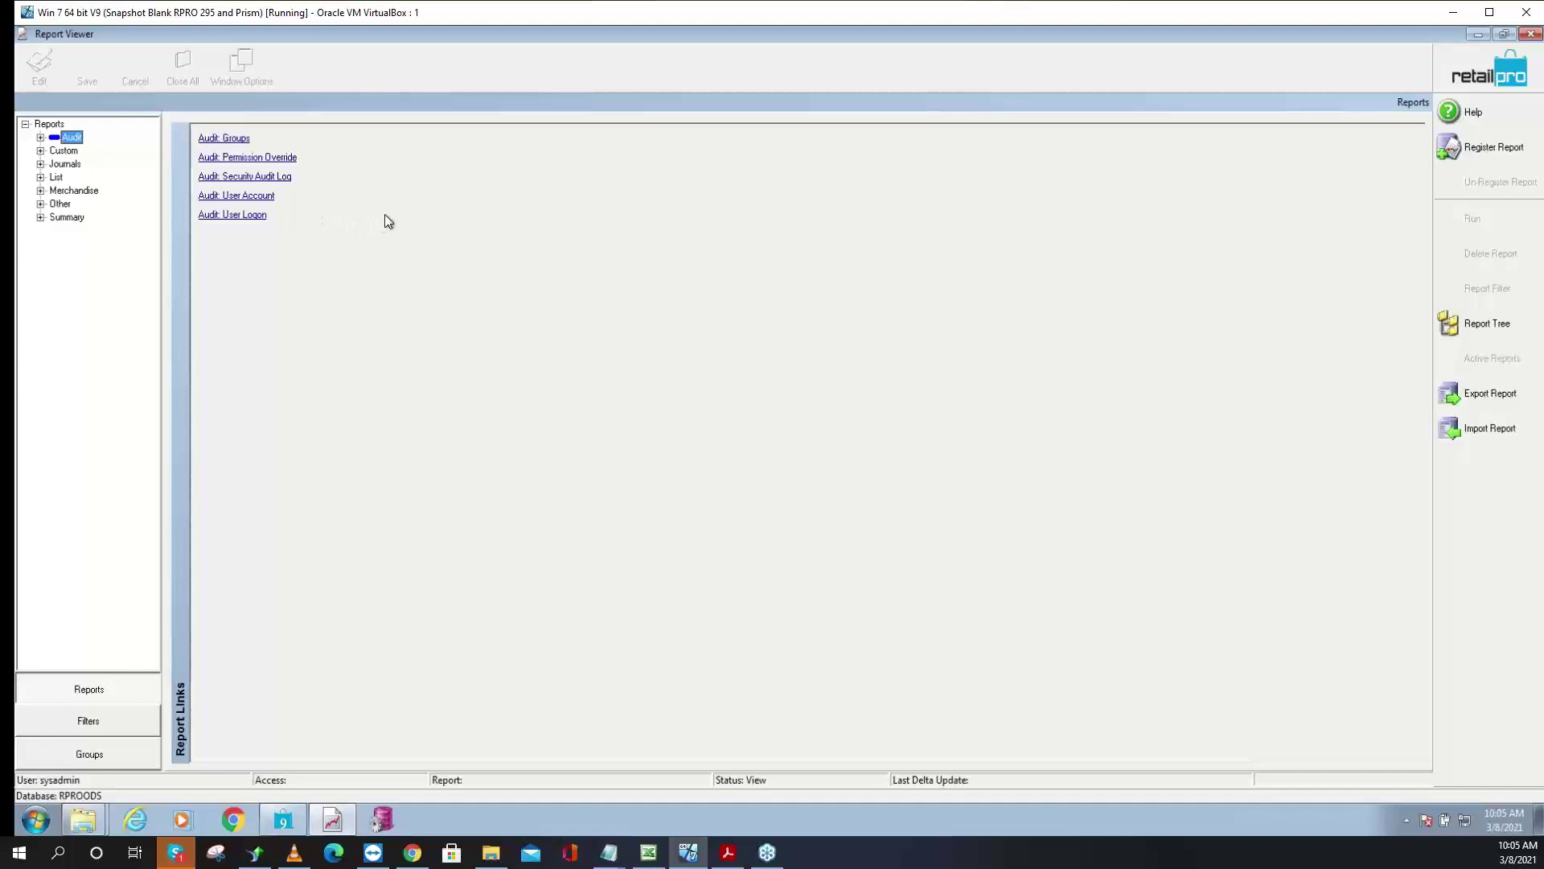
left_click(64, 166)
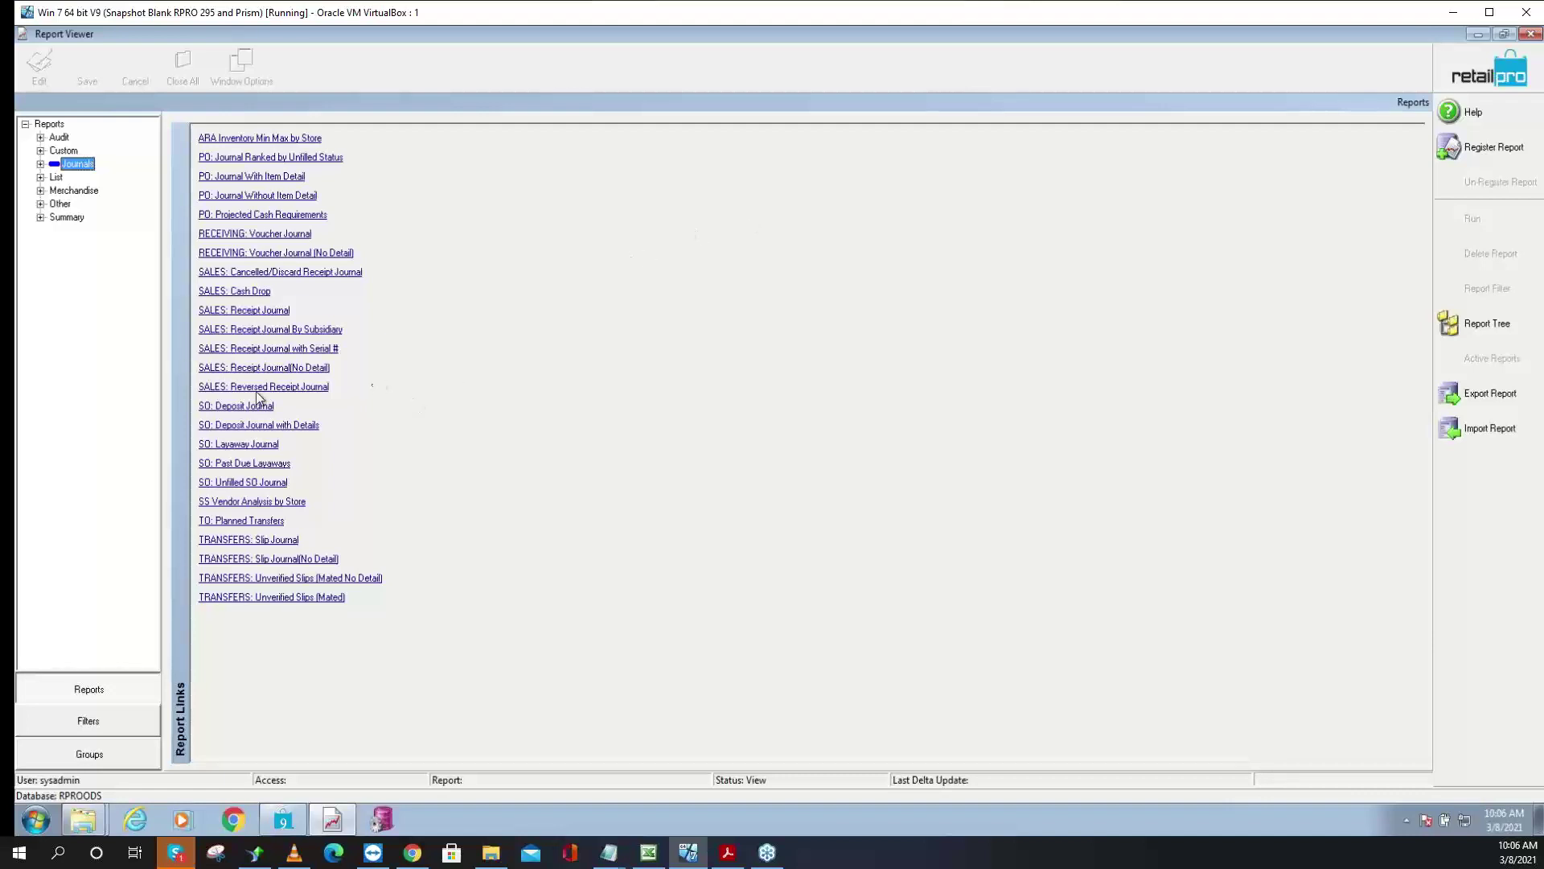
Show the List category's reports, collapse List, and expand Merchandise to scroll through its report names
left_click(45, 178)
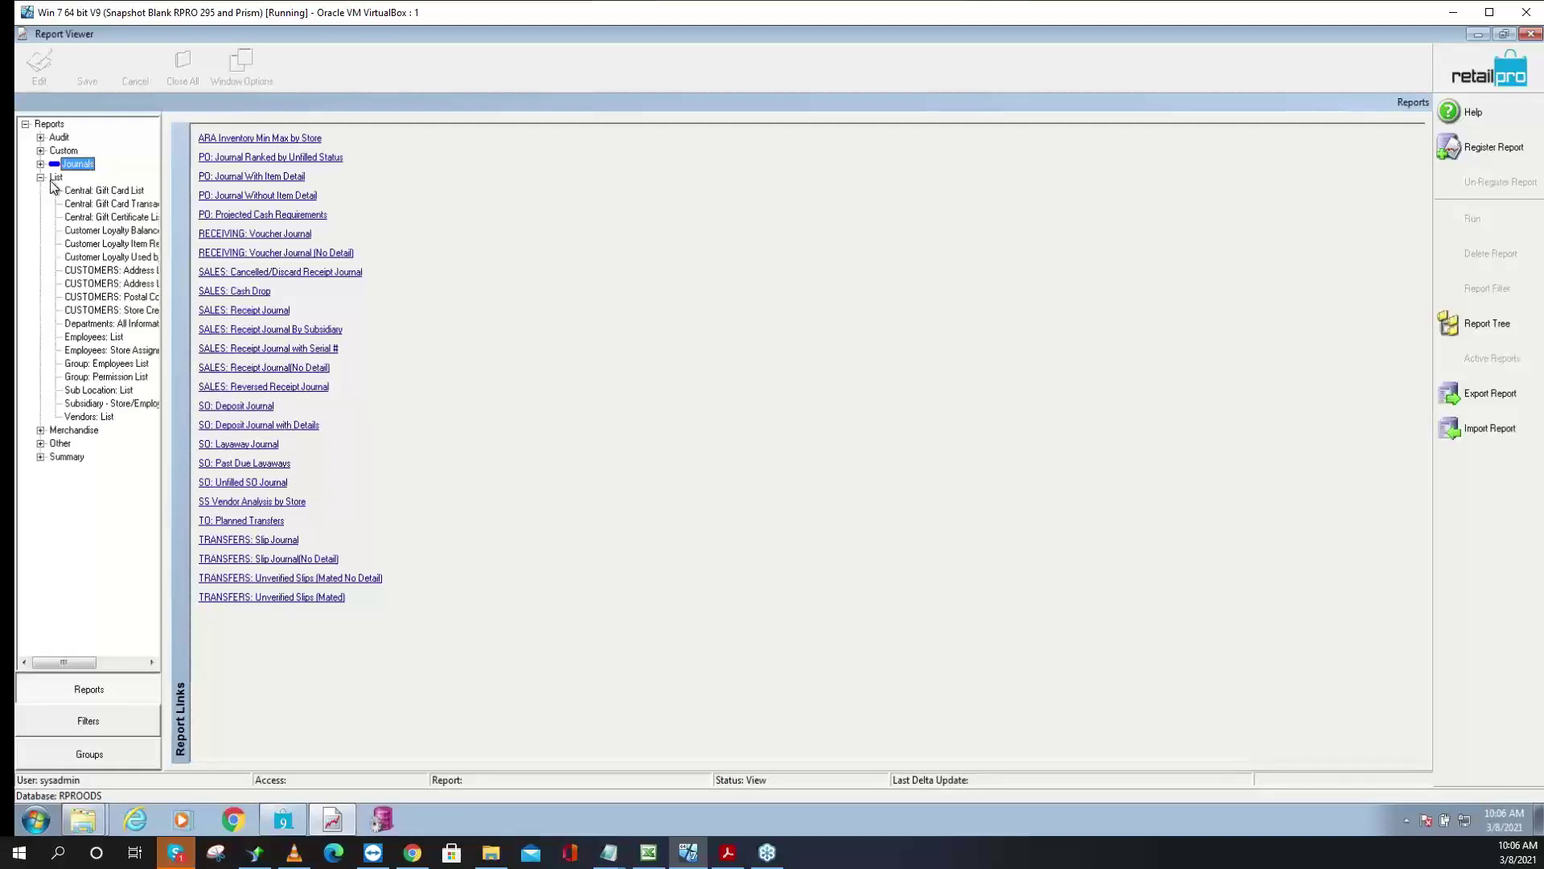
left_click(56, 178)
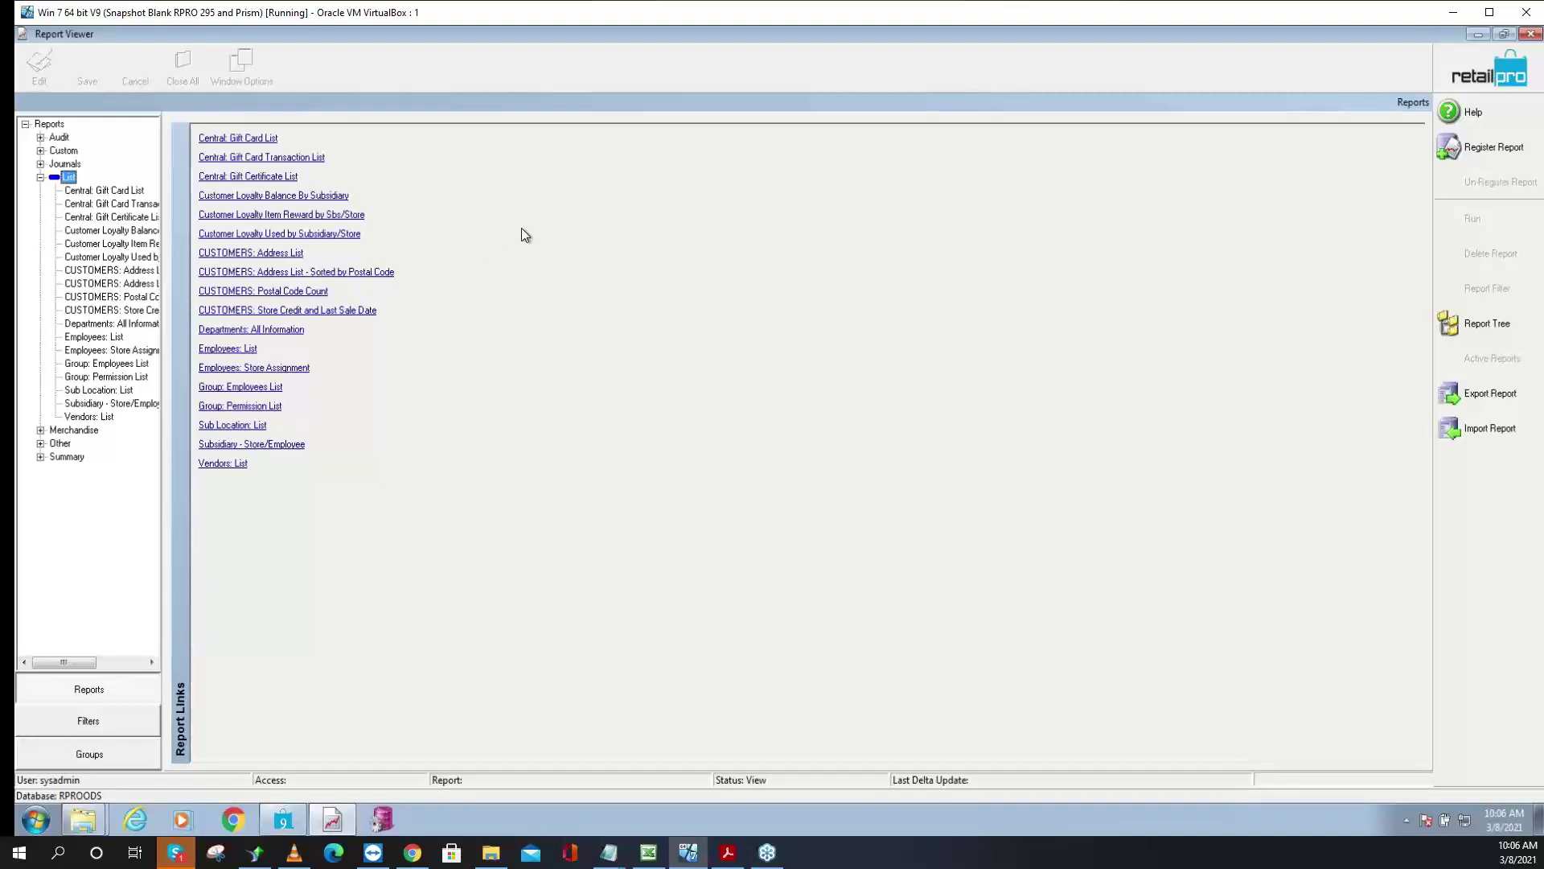
left_click(41, 177)
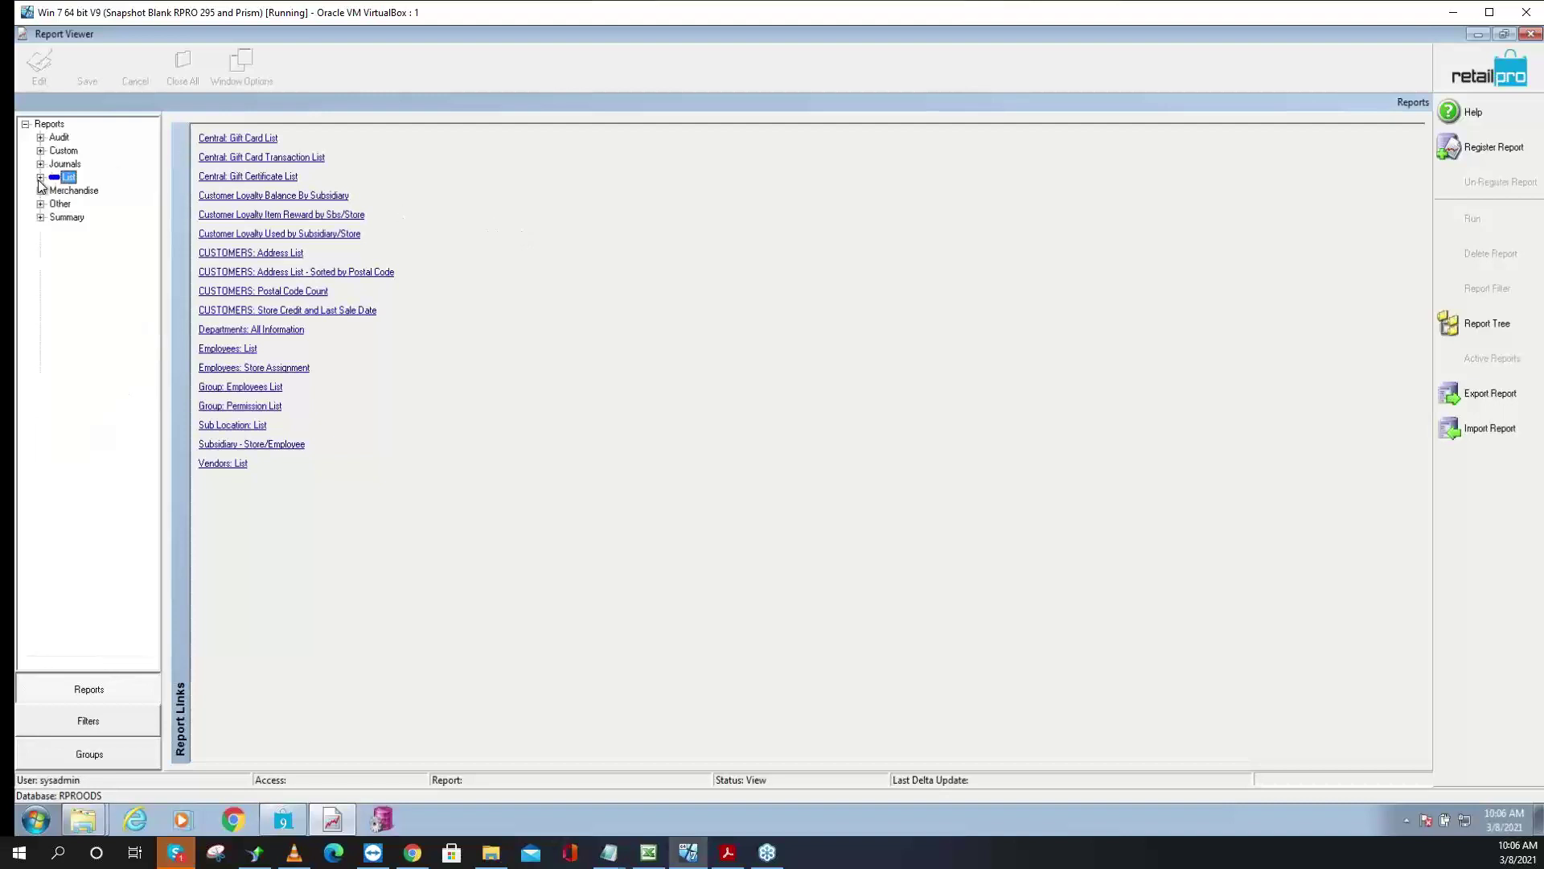
left_click(40, 190)
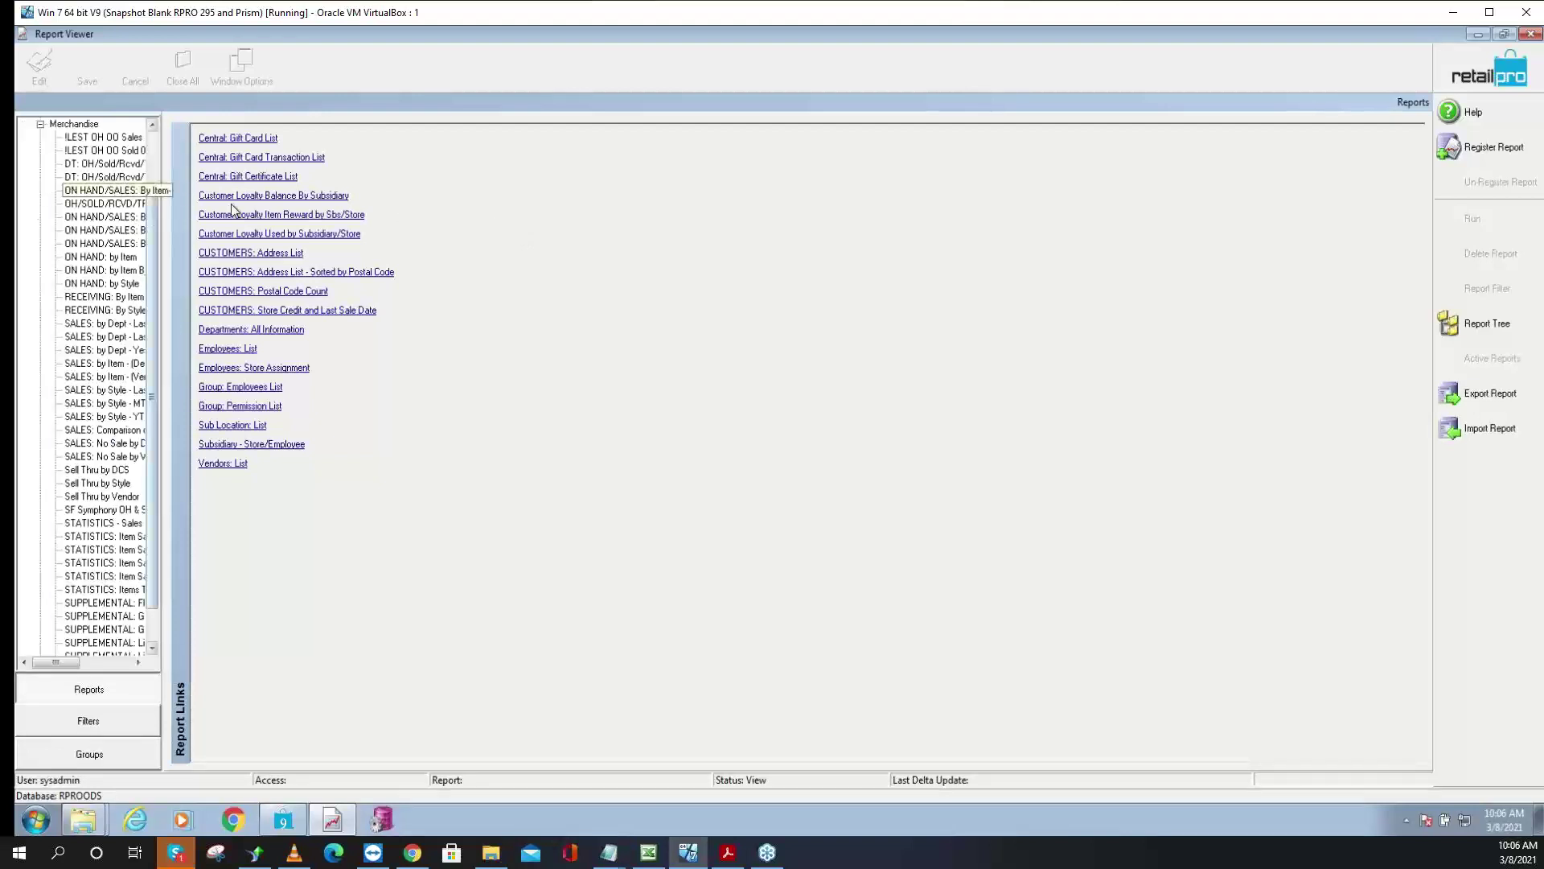
left_click_drag(151, 204, 336, 298)
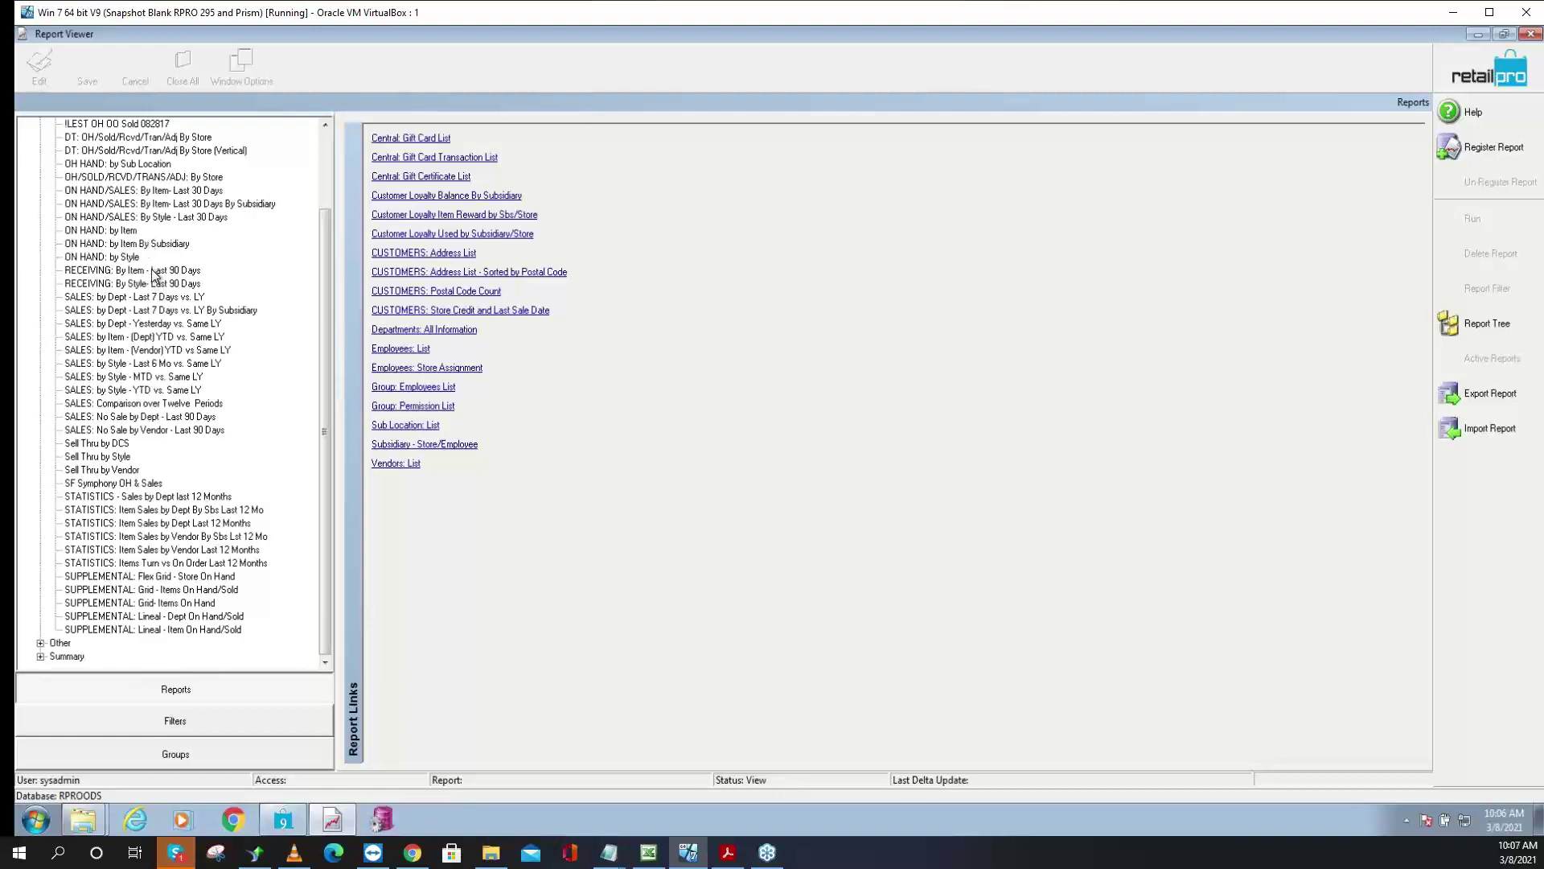
View parameters for 'SALES: by Dept - Last 7 Days vs. LY' and the vertical DT by-store report, then collapse Merchandise
left_click(158, 299)
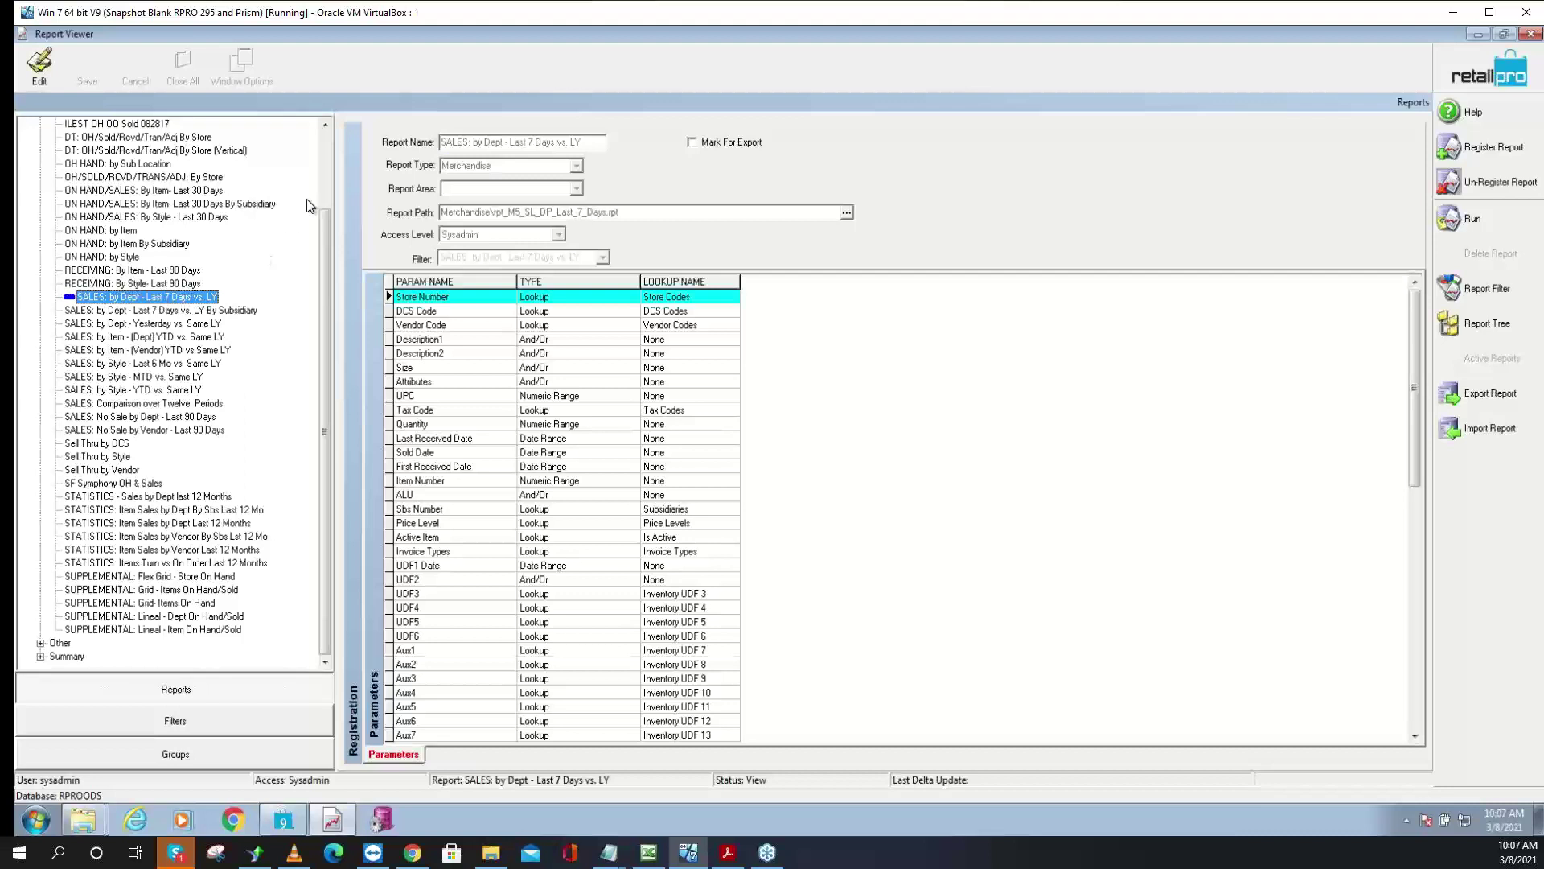
left_click_drag(320, 241, 320, 157)
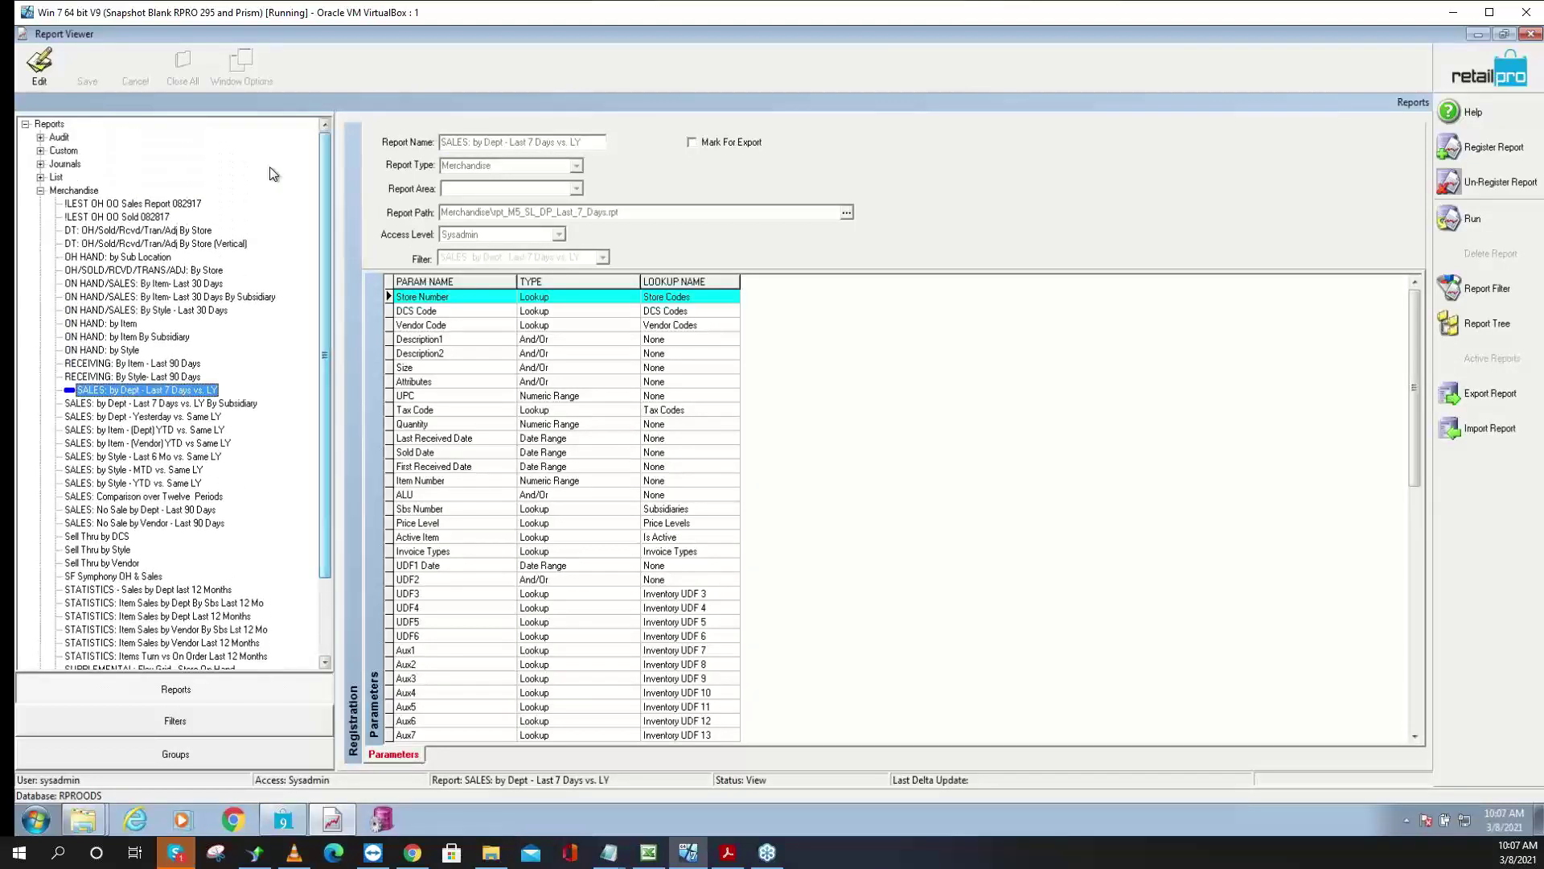
left_click(103, 232)
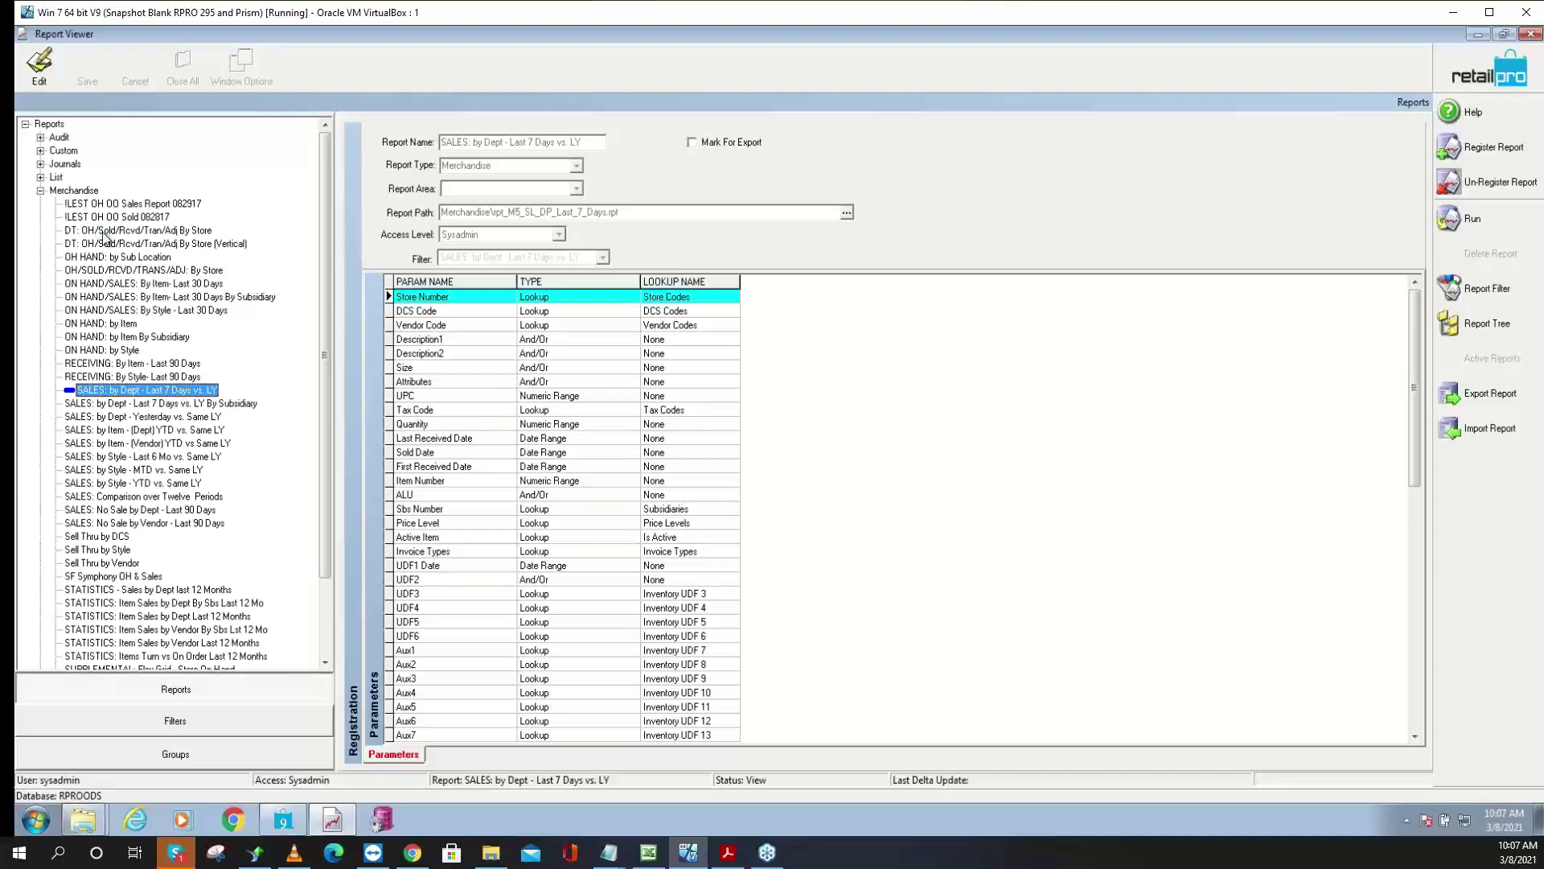
left_click(96, 244)
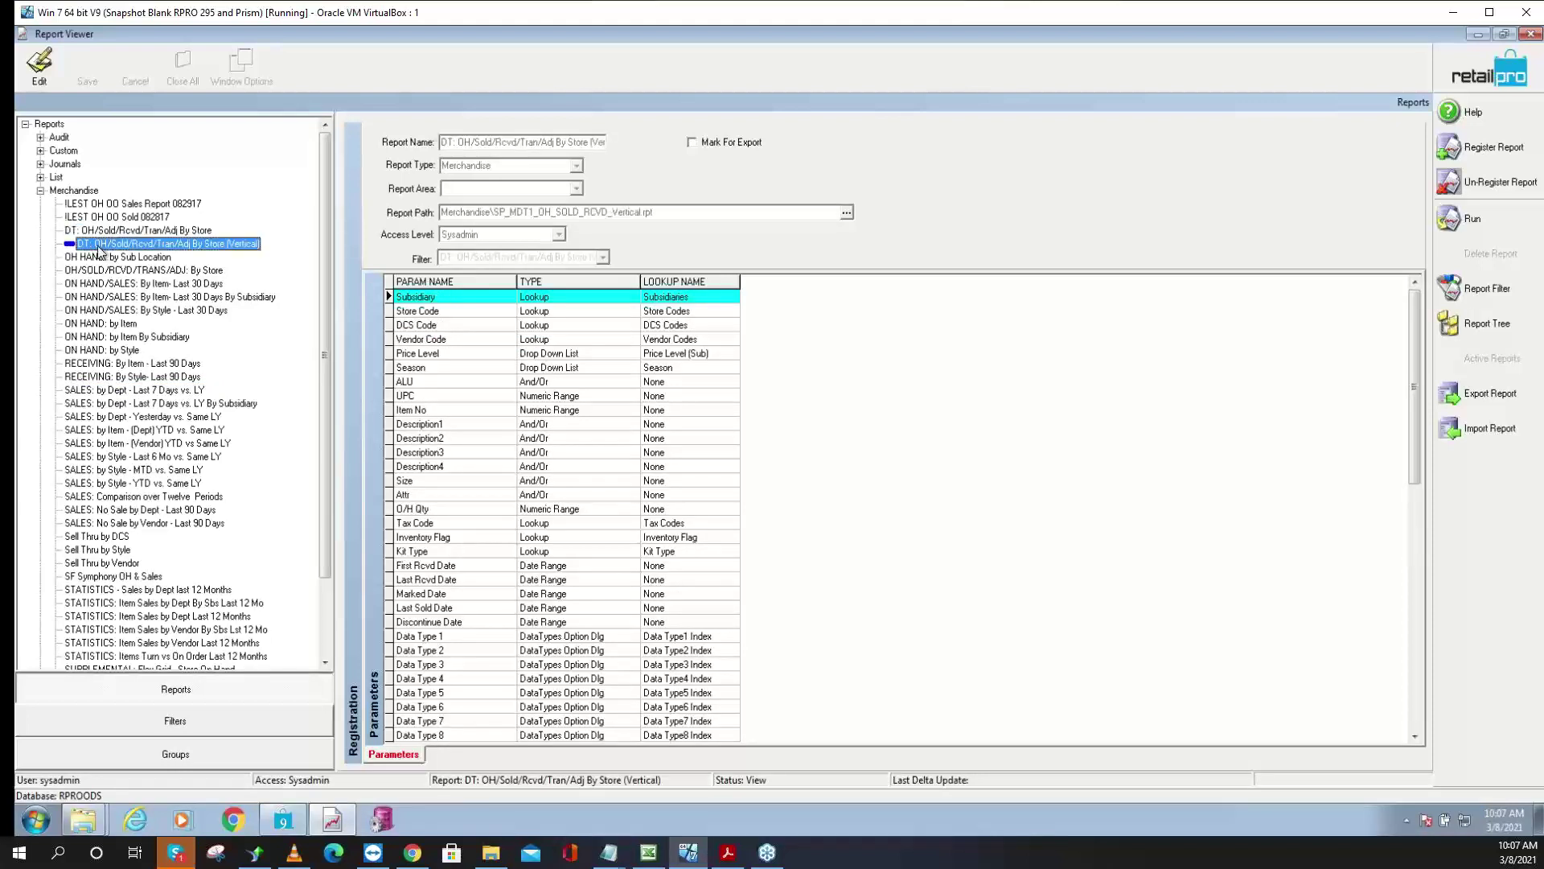
left_click(41, 192)
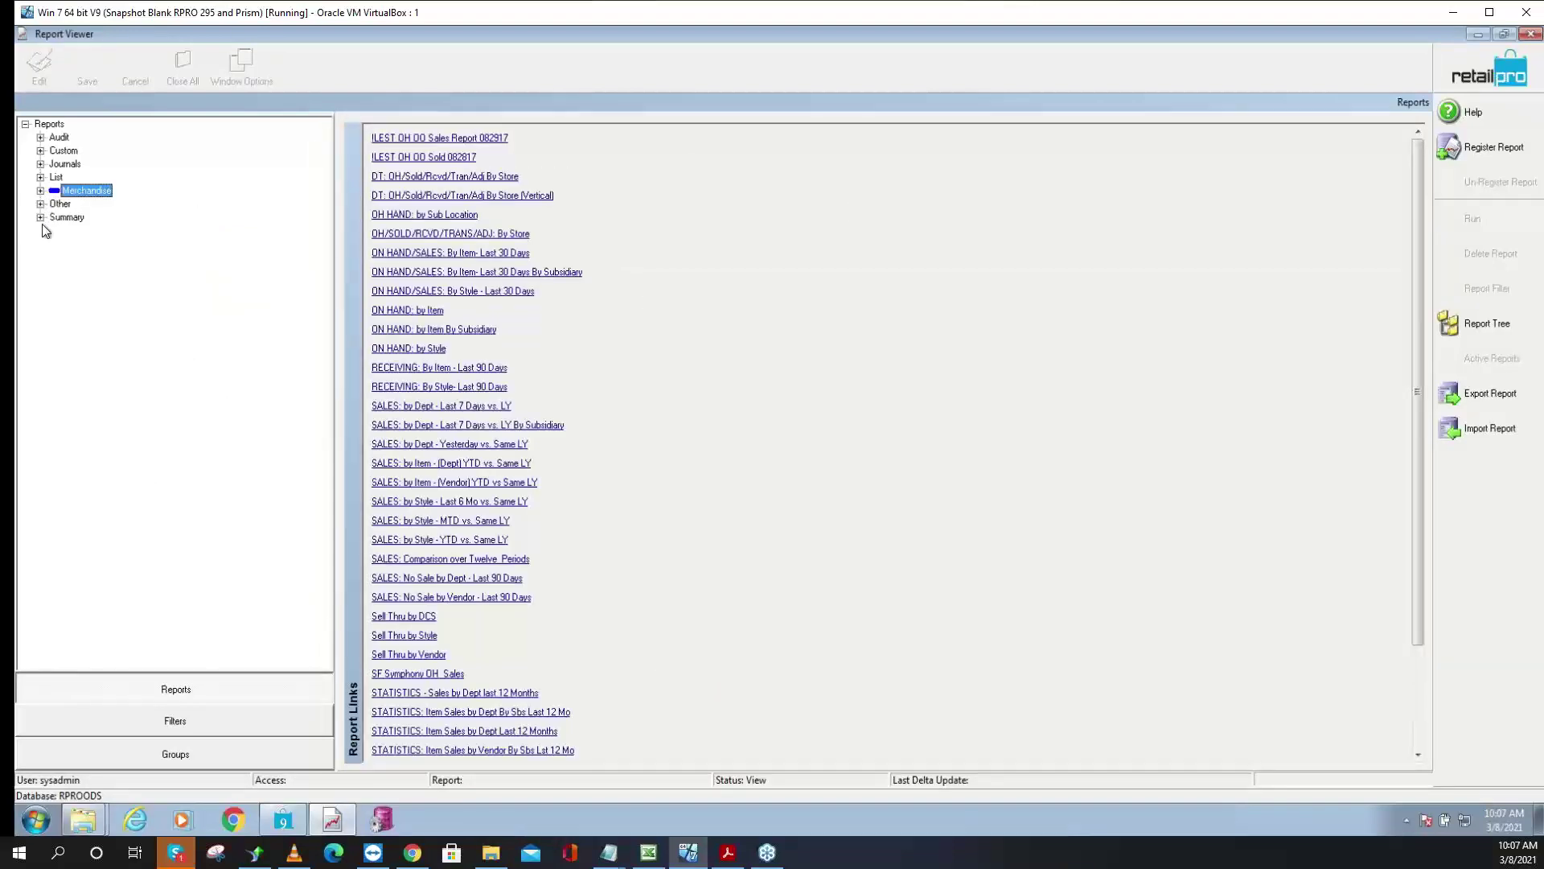
Expand Summary and scroll through its reports, from ADJUSTMENTS and INVENTORY to SALES, Statistics and TRANSFER
left_click(41, 218)
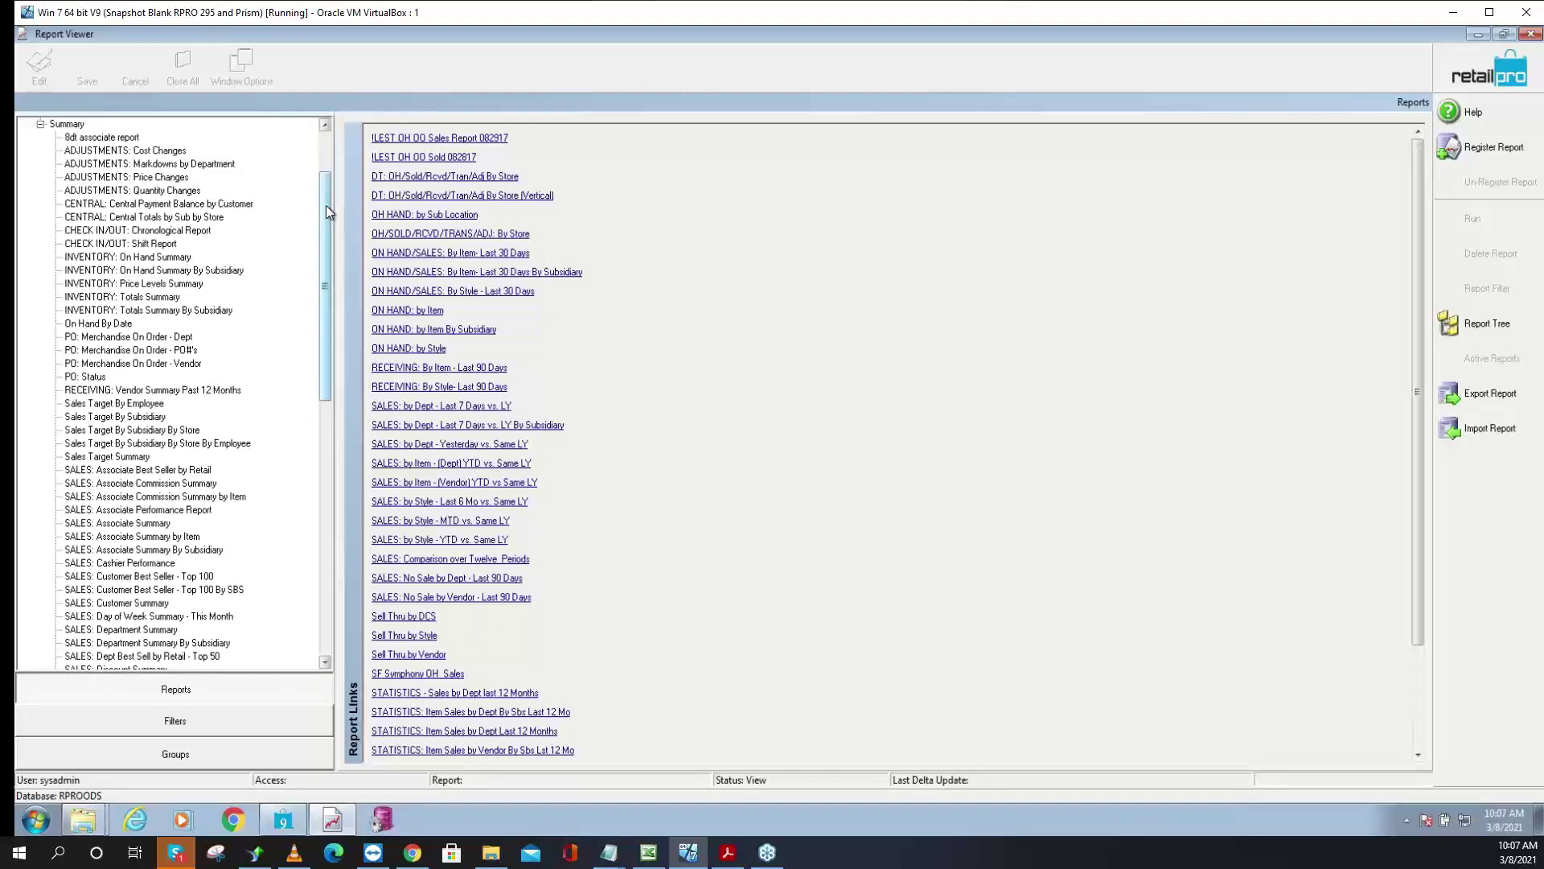
left_click_drag(325, 205, 297, 544)
left_click_drag(325, 458, 327, 177)
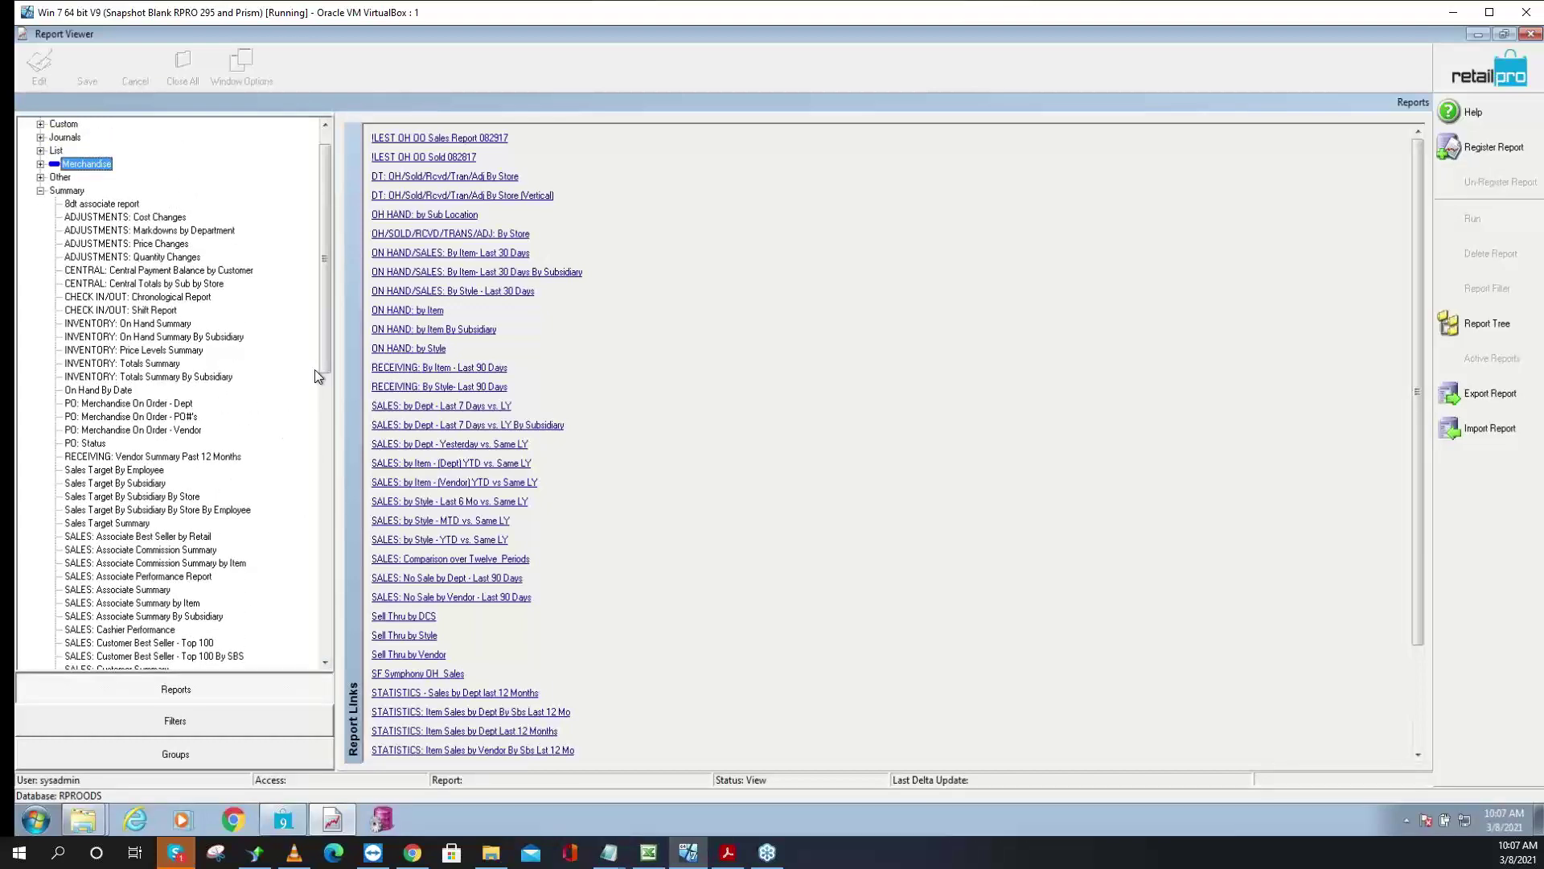
left_click_drag(325, 280, 386, 563)
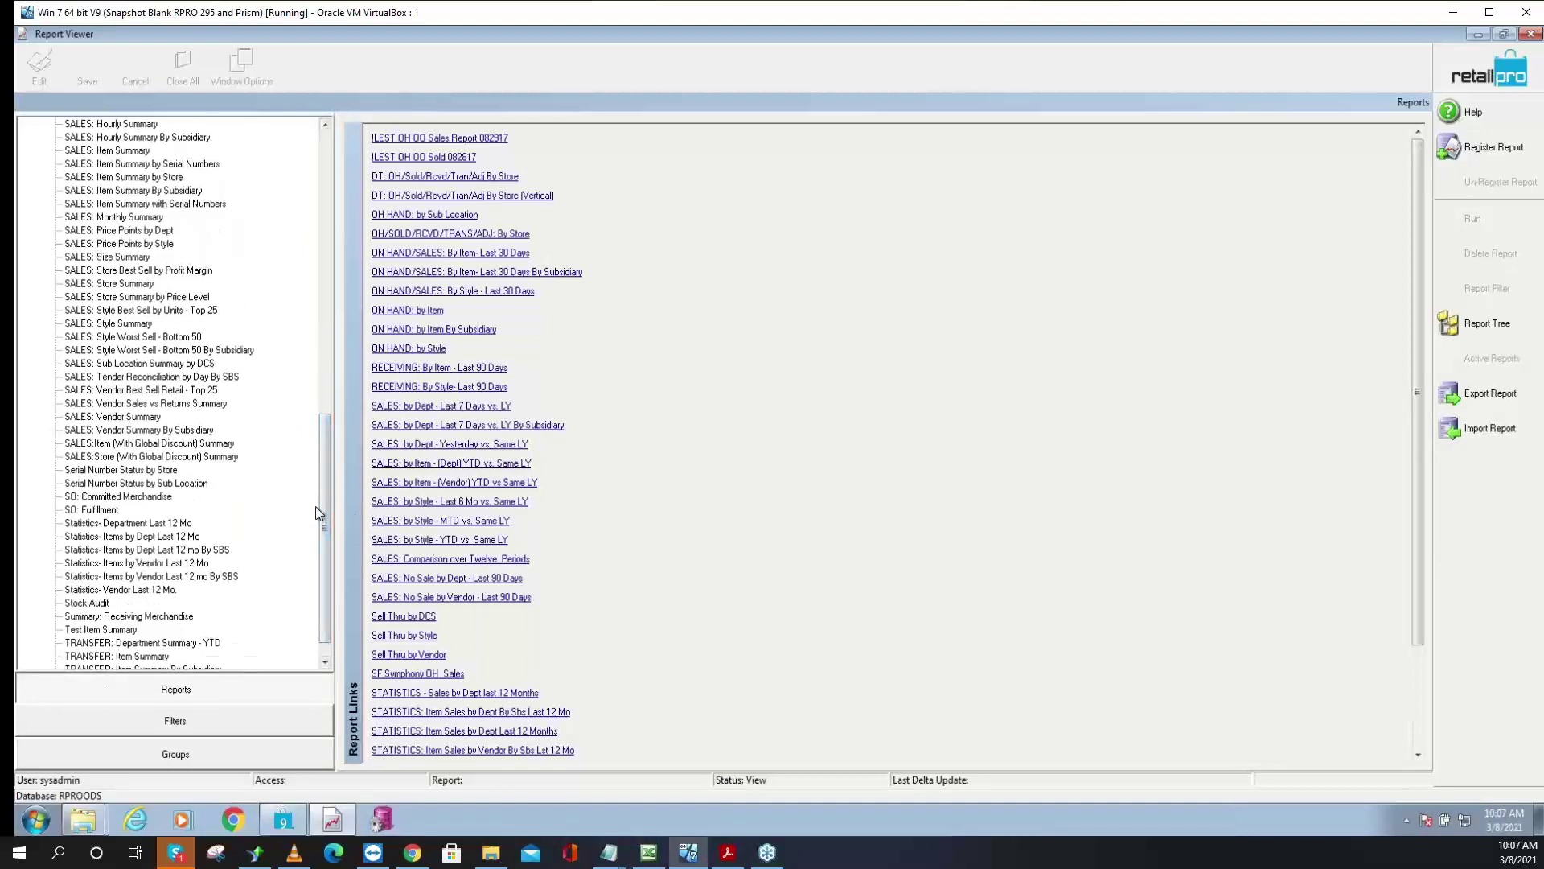
left_click_drag(325, 470, 312, 285)
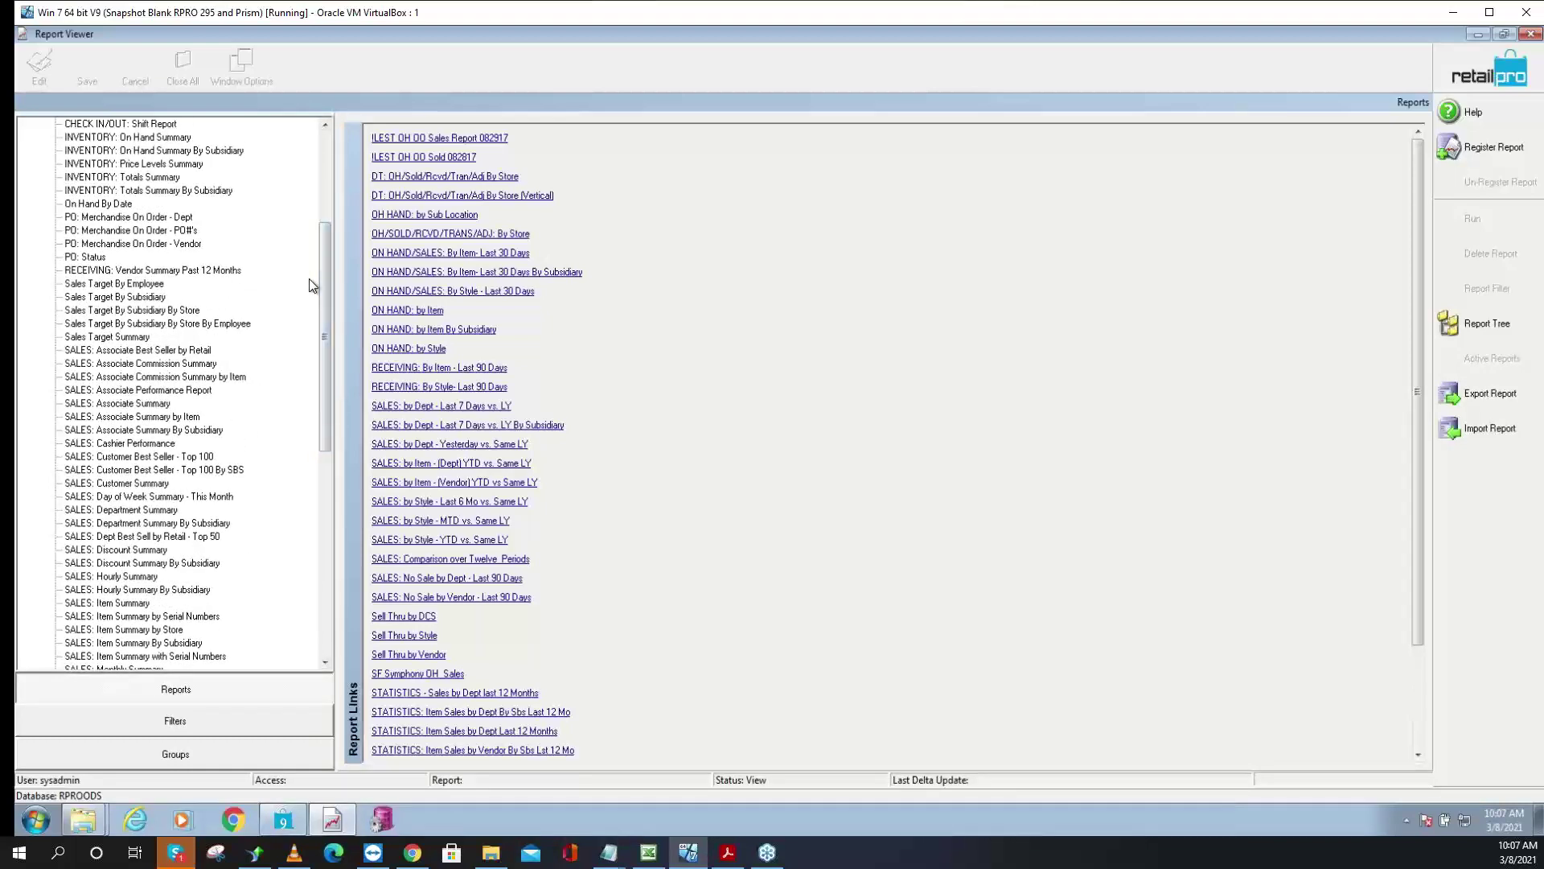
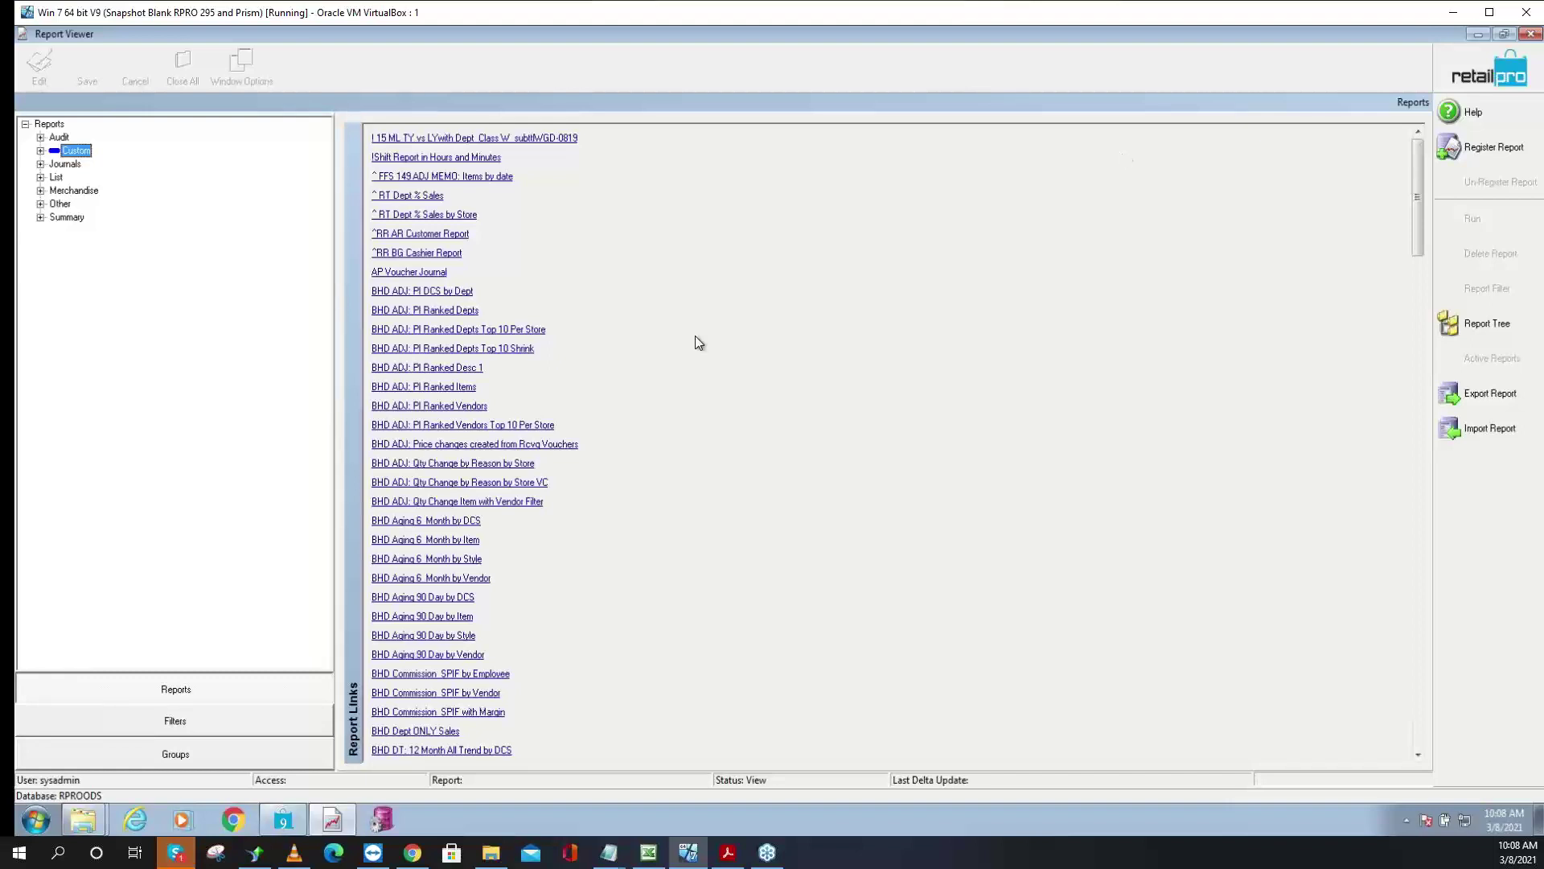
Show the Other-category reports and start paging down the Report Links list
left_click(64, 207)
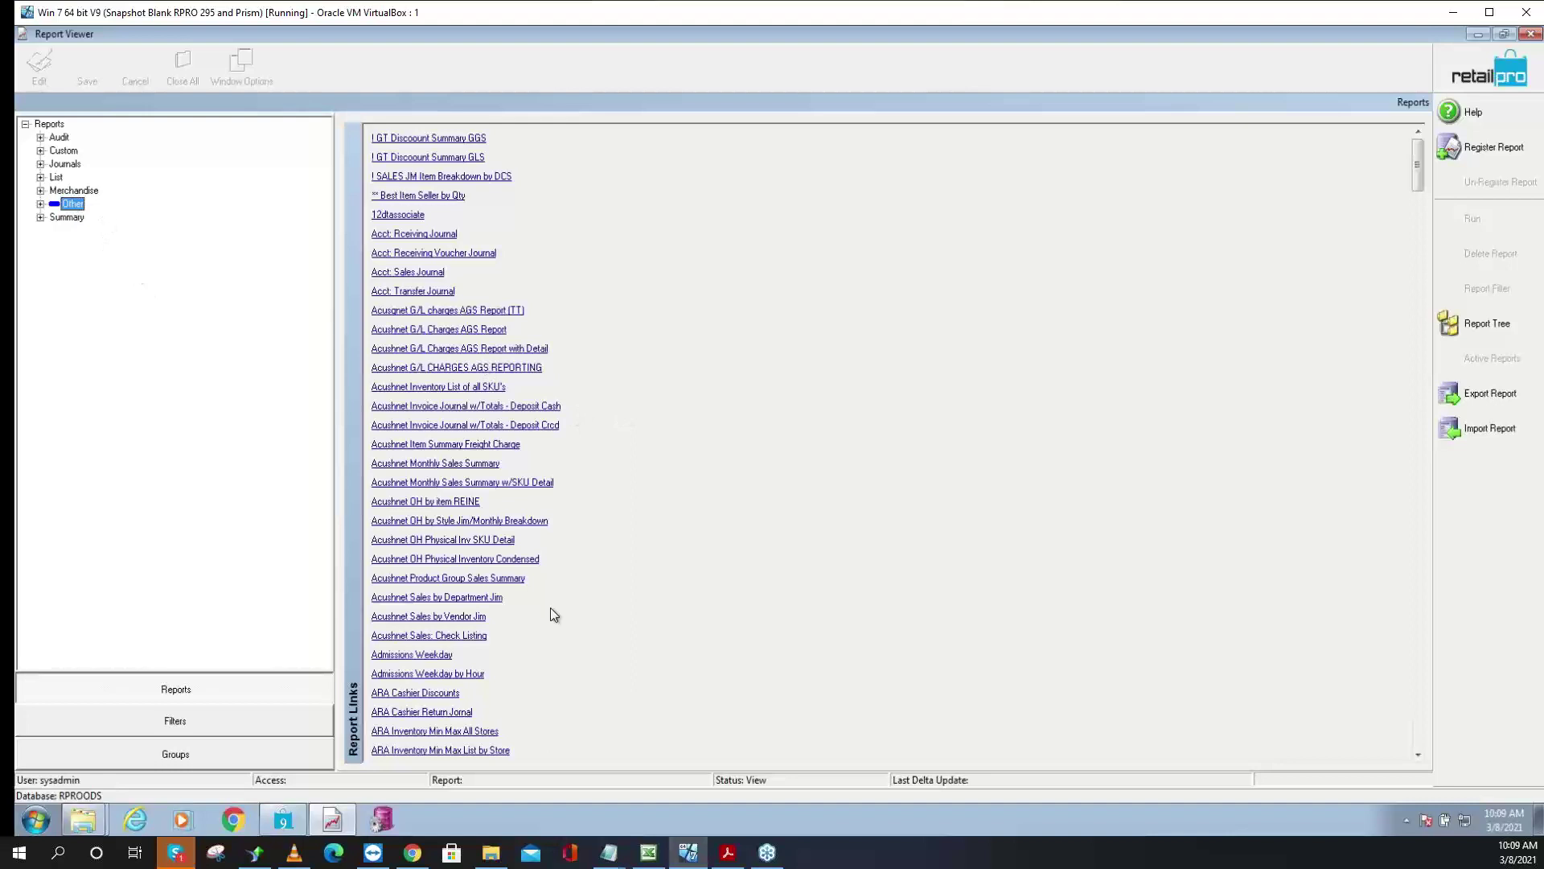
left_click(1419, 722)
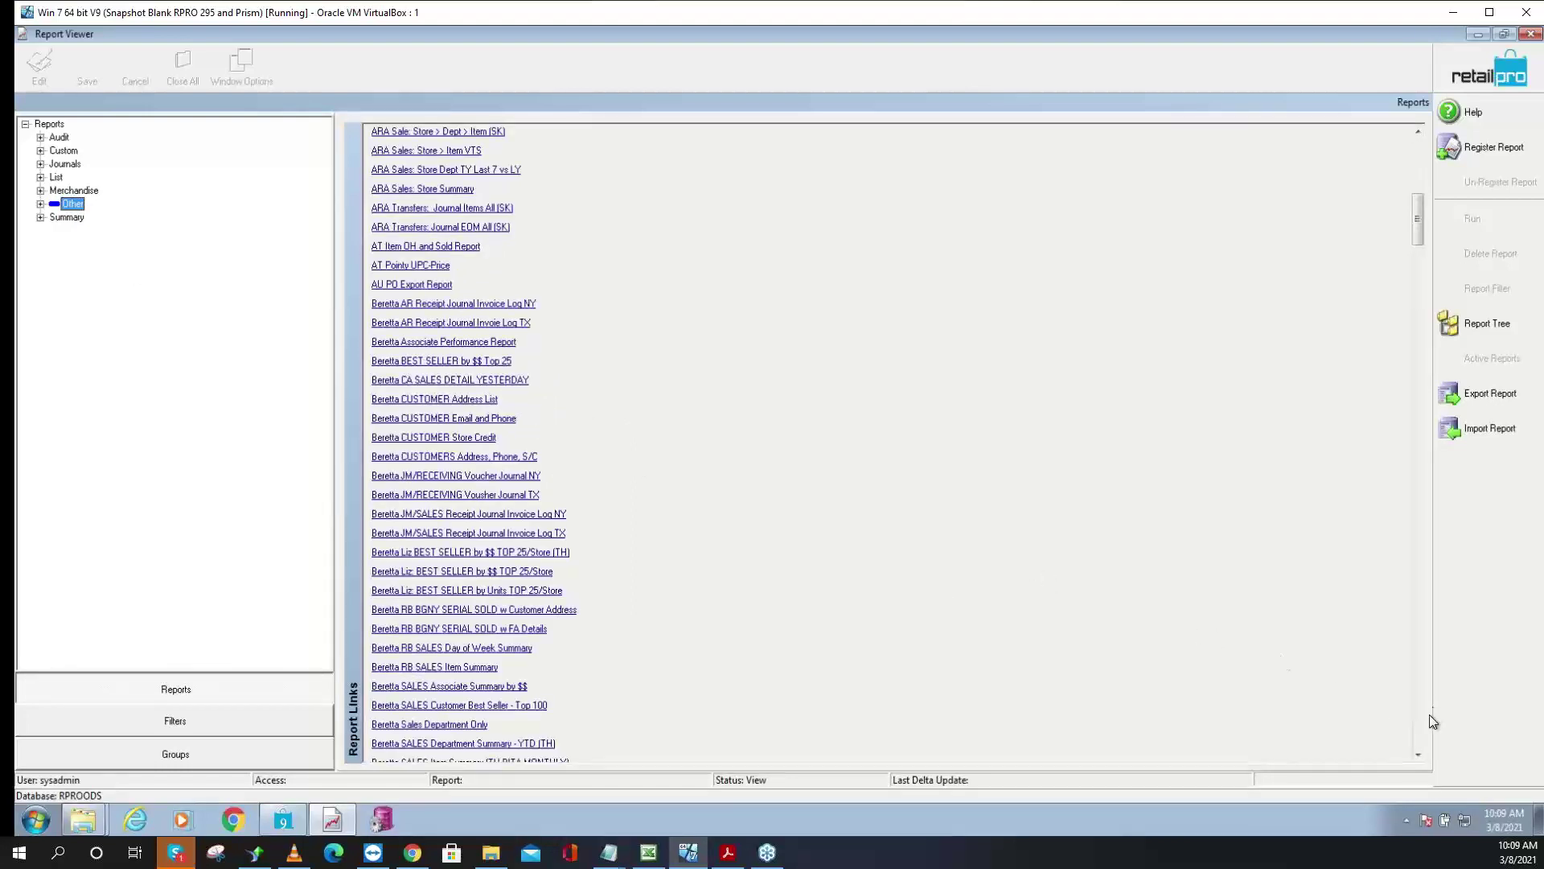
left_click(1421, 731)
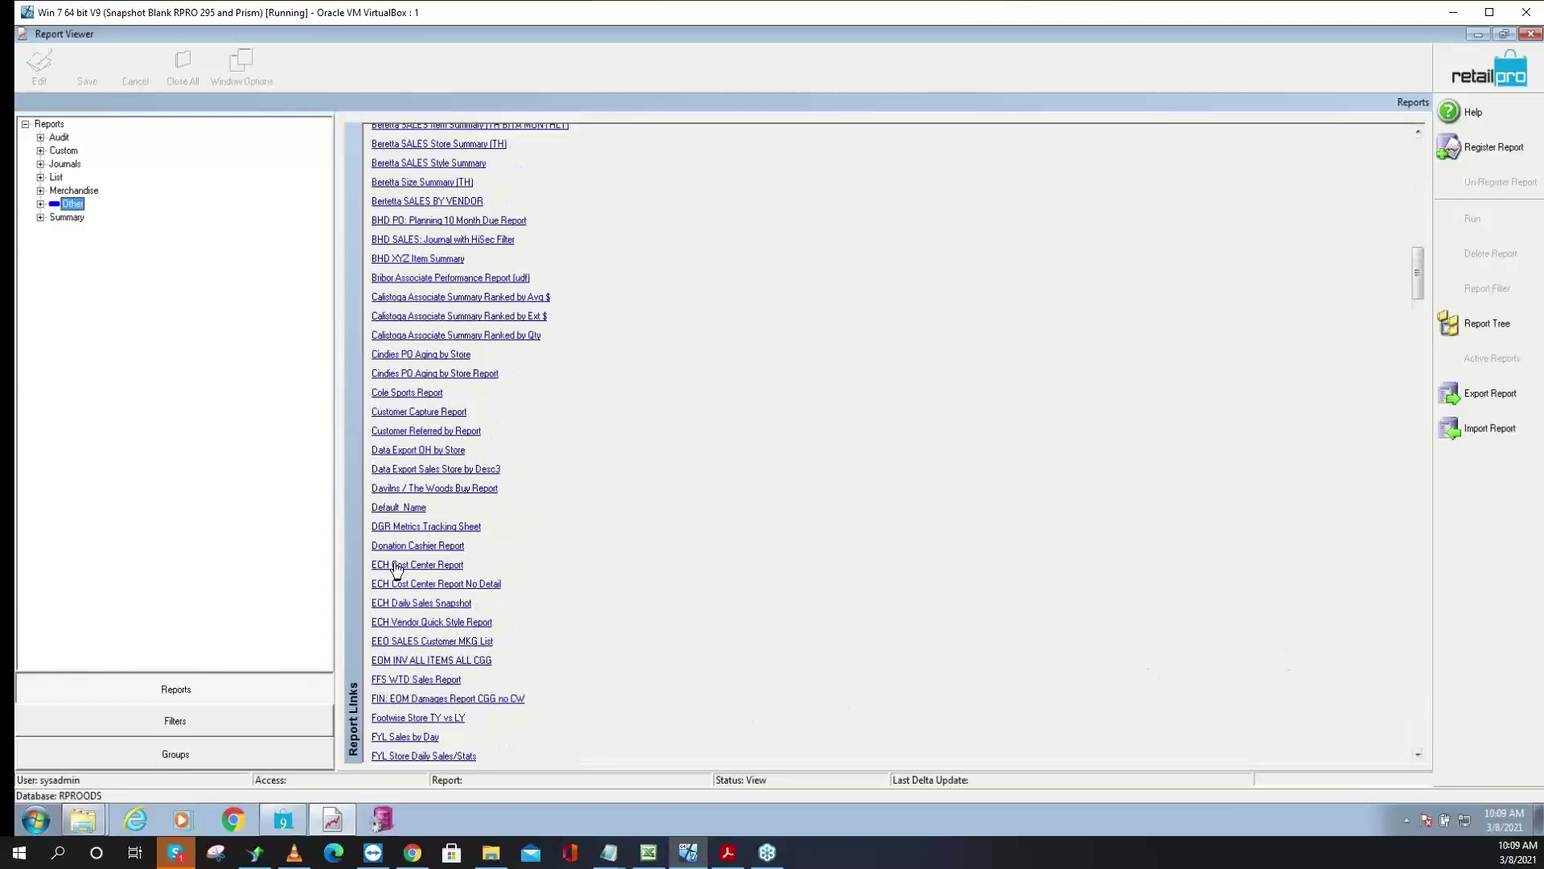
left_click(1422, 736)
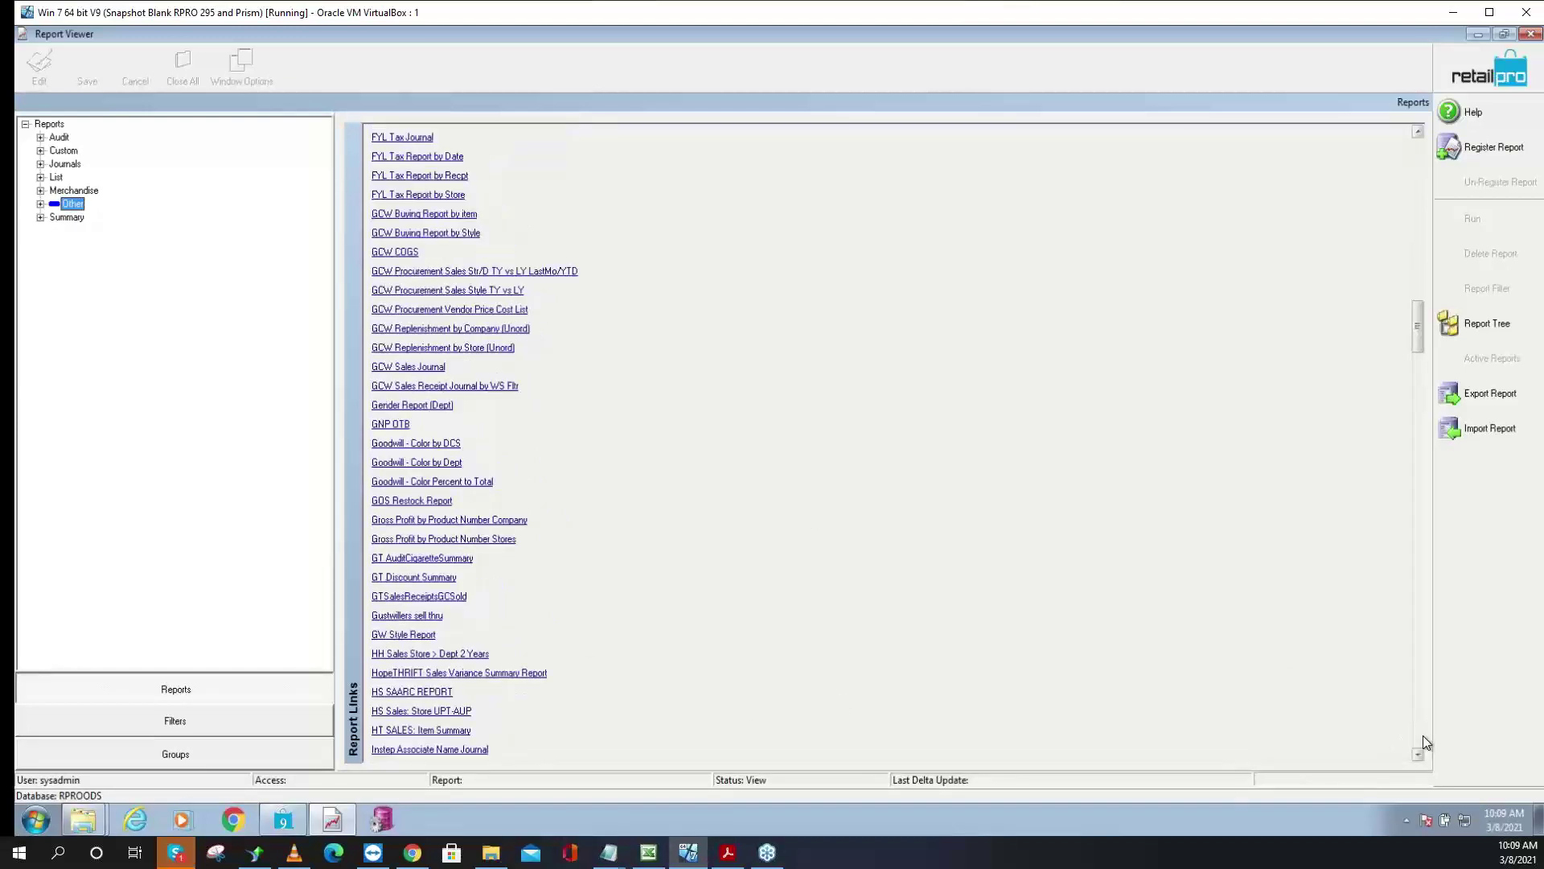
left_click(1422, 735)
left_click(1422, 733)
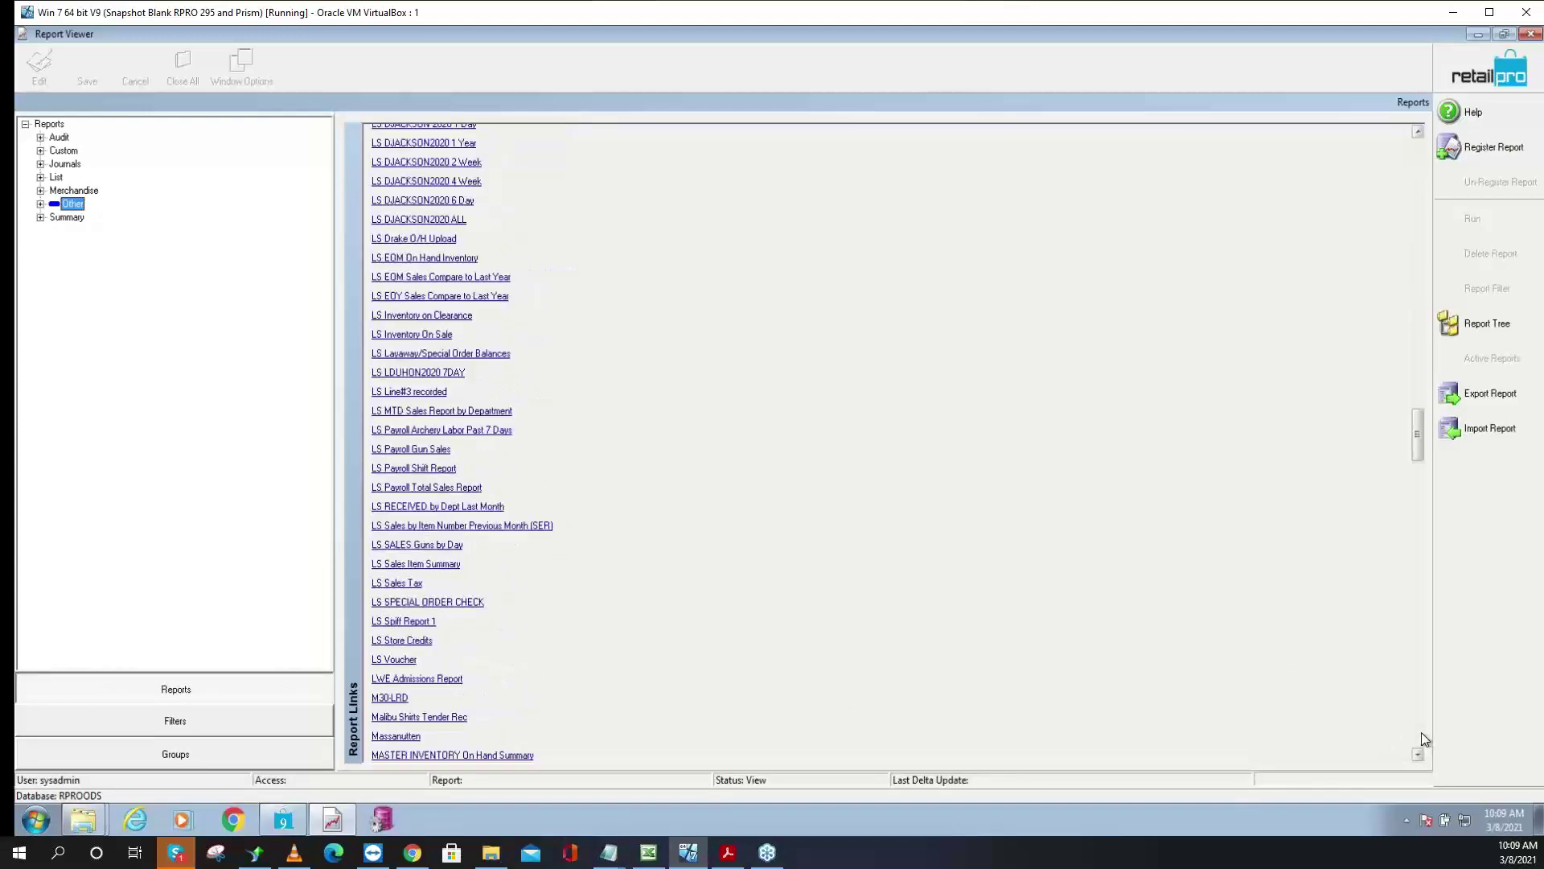
left_click(1421, 732)
Page to the last Report Links entry and bring the V9 - Reports.pdf outline forward
left_click(1422, 731)
left_click(1422, 730)
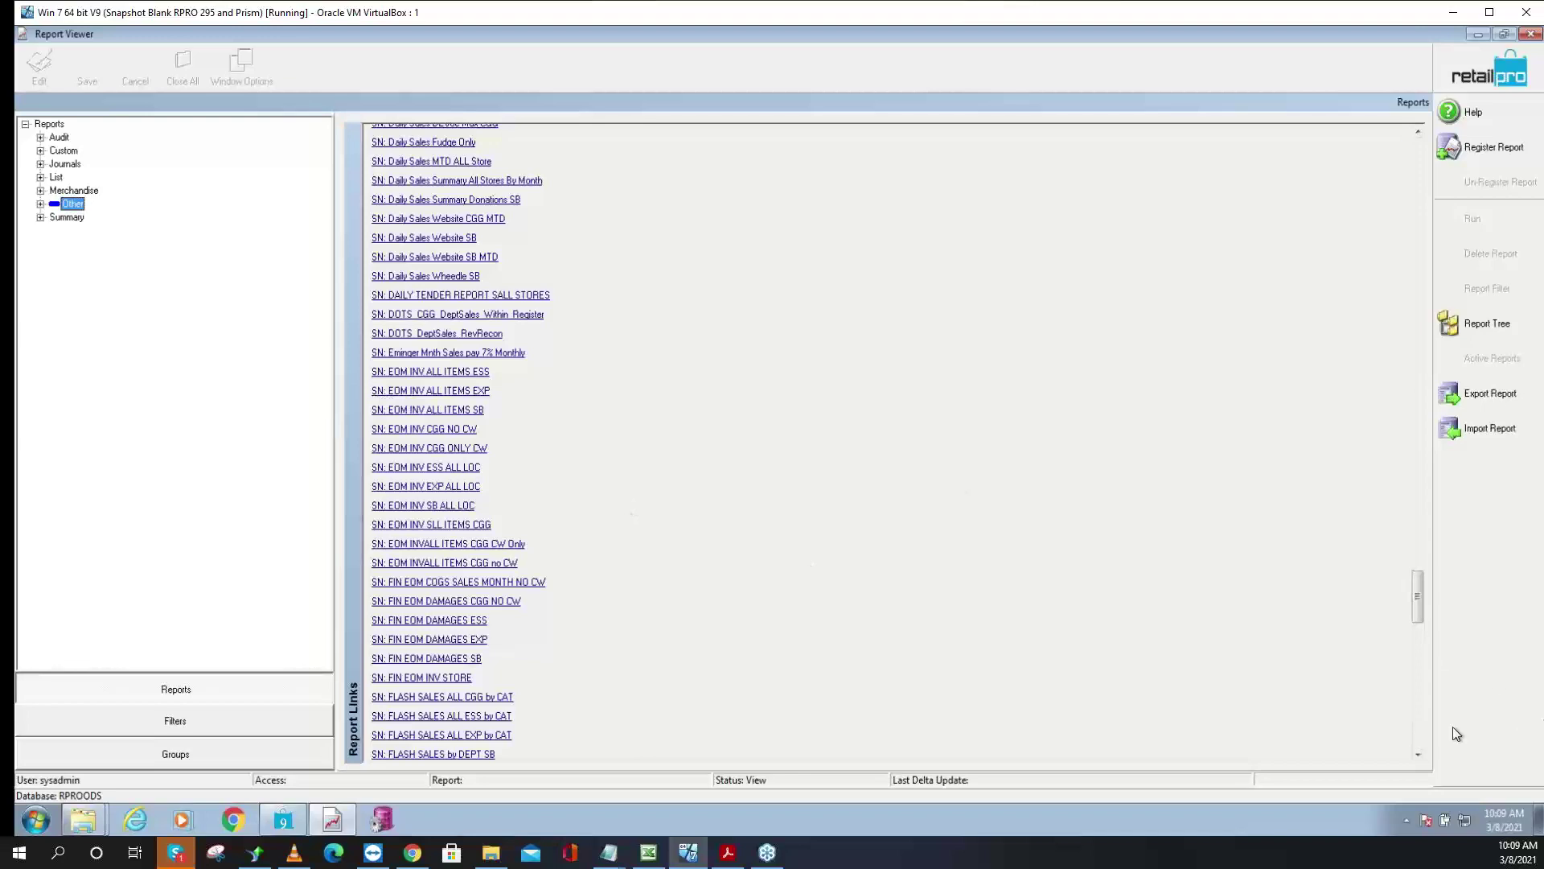
left_click(1420, 730)
left_click(1422, 735)
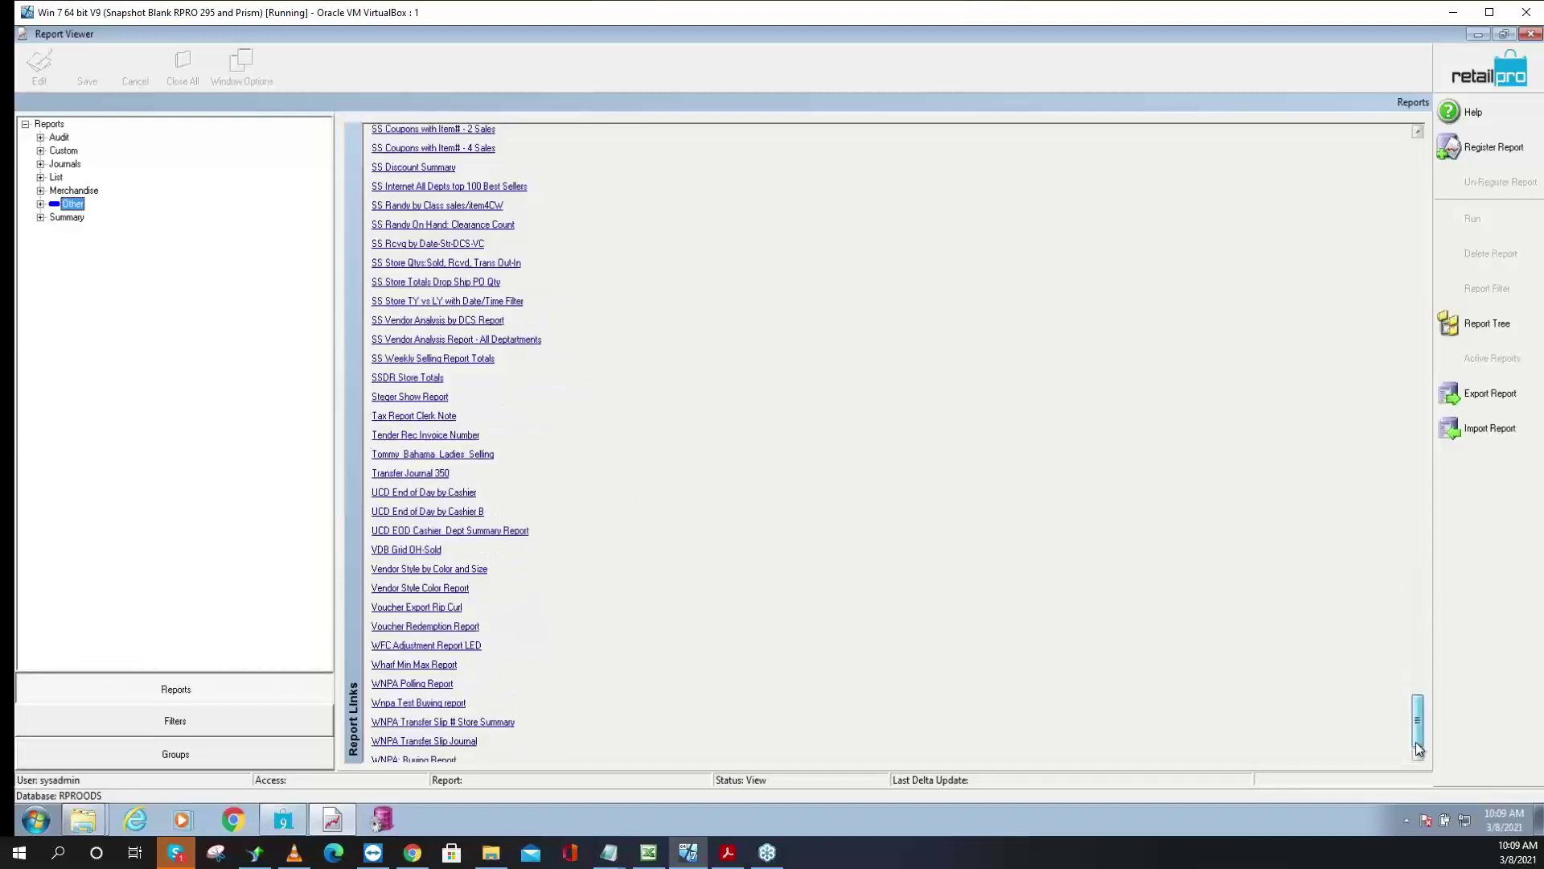
left_click(1418, 734)
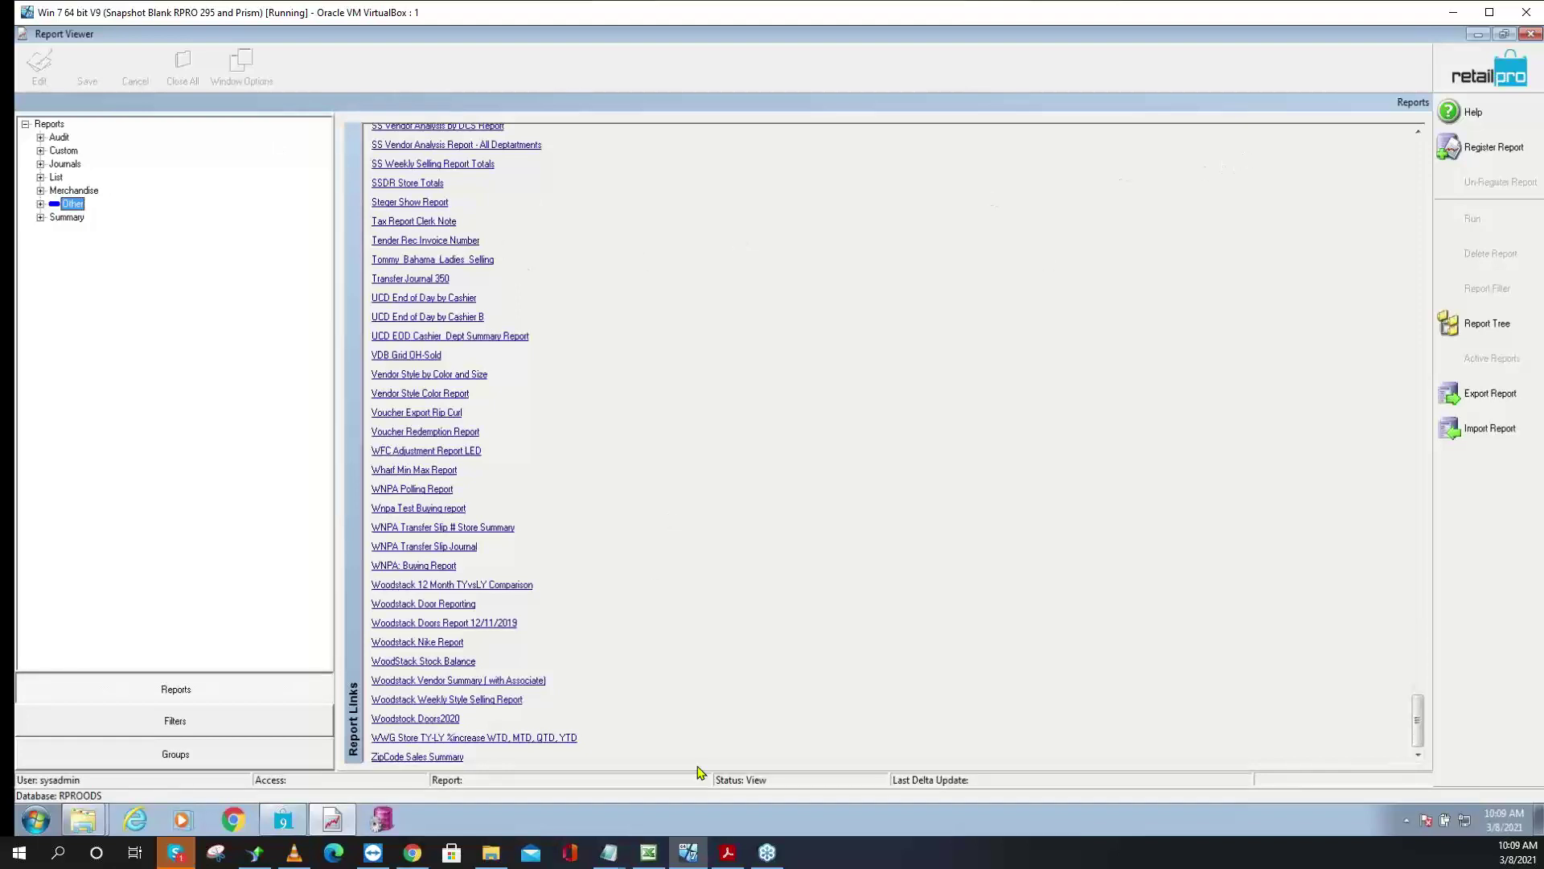
left_click(728, 852)
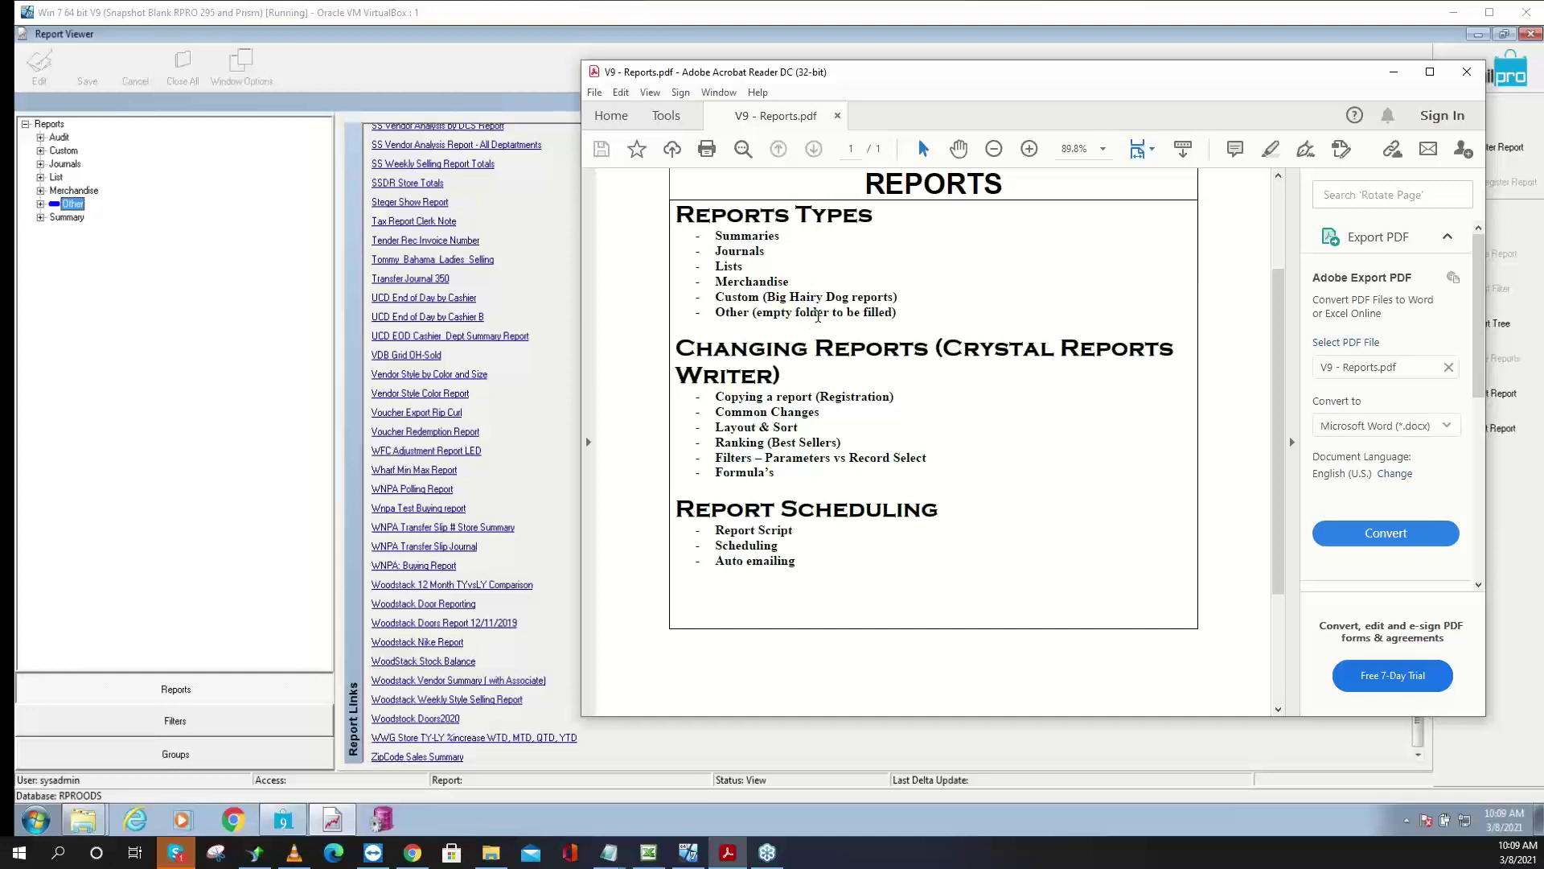
Highlight the line 'Other (empty folder to be filled)' in the PDF, then minimize Acrobat
left_click_drag(899, 313, 727, 312)
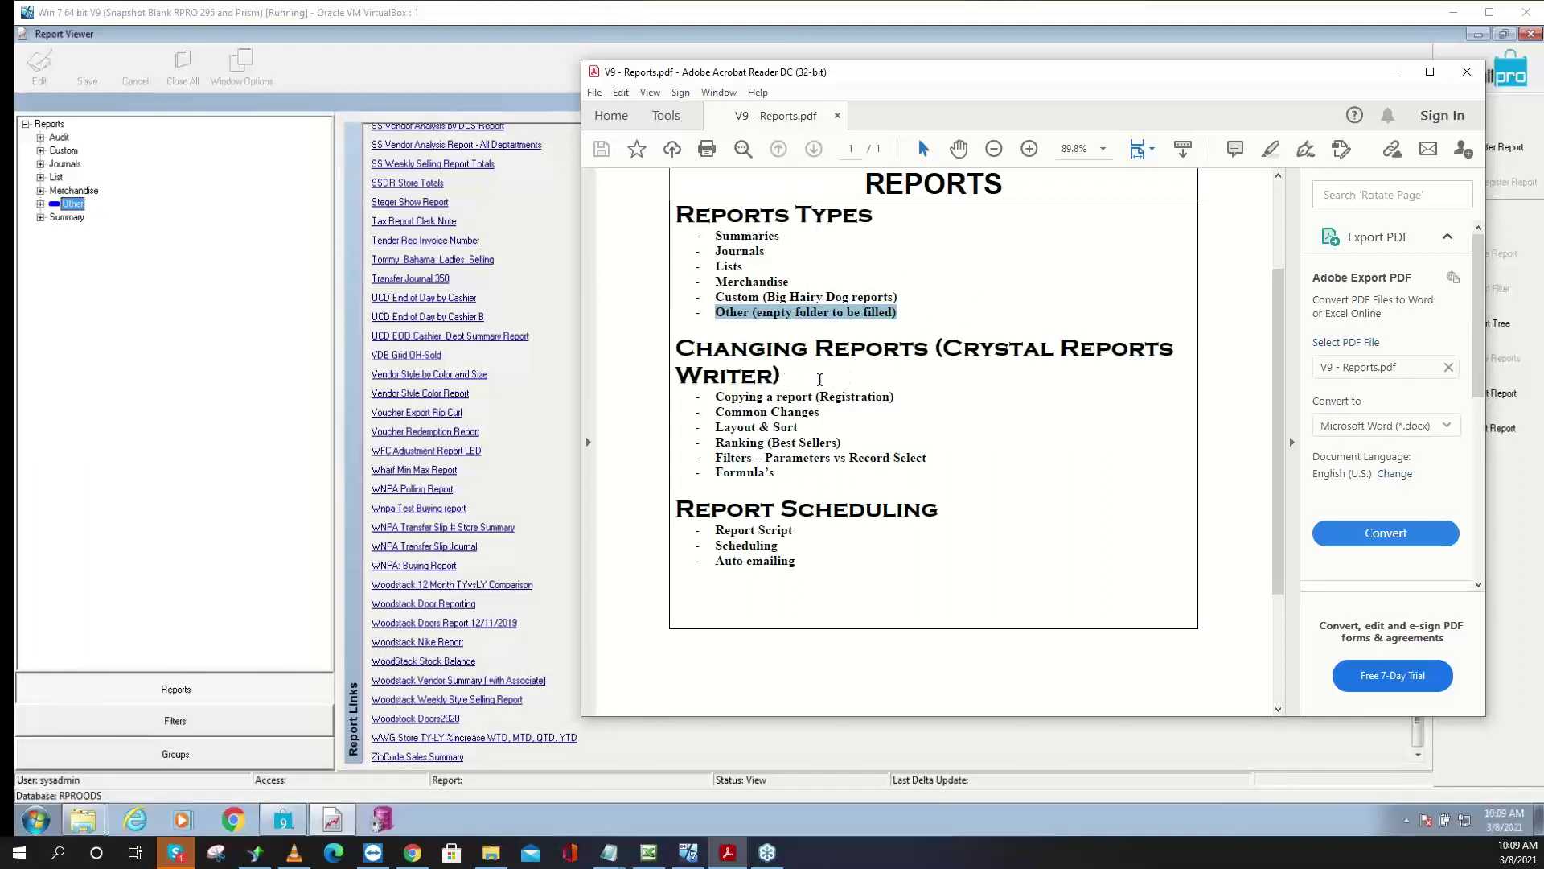
left_click(1393, 72)
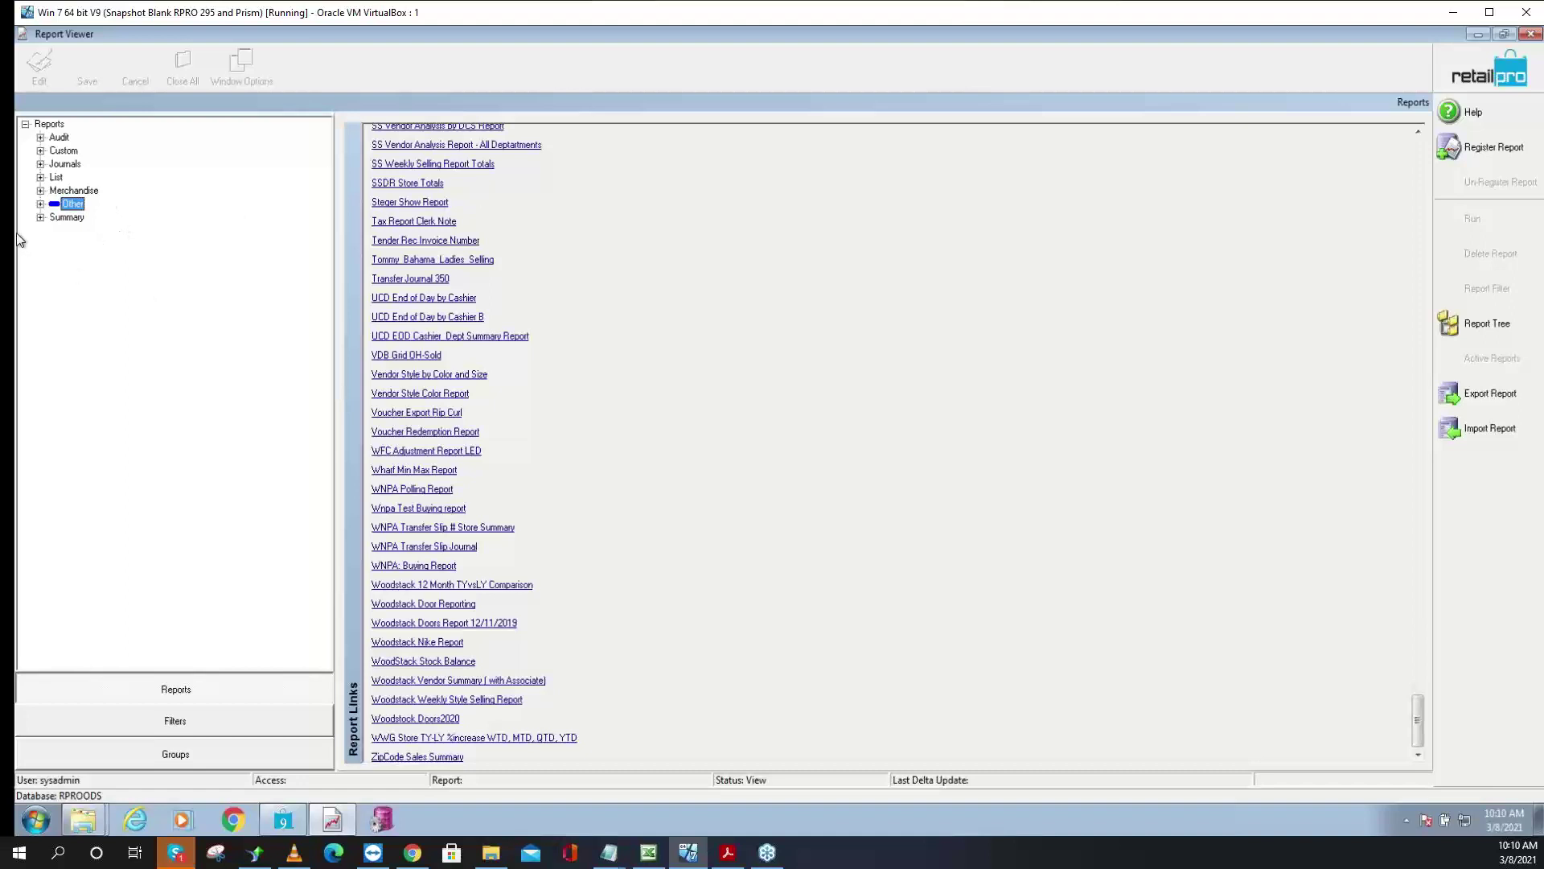
Expand Summary and select SALES: Department Summary to view its path Summary\rpt_S4_Dept_Summ.rpt and parameters
left_click(41, 218)
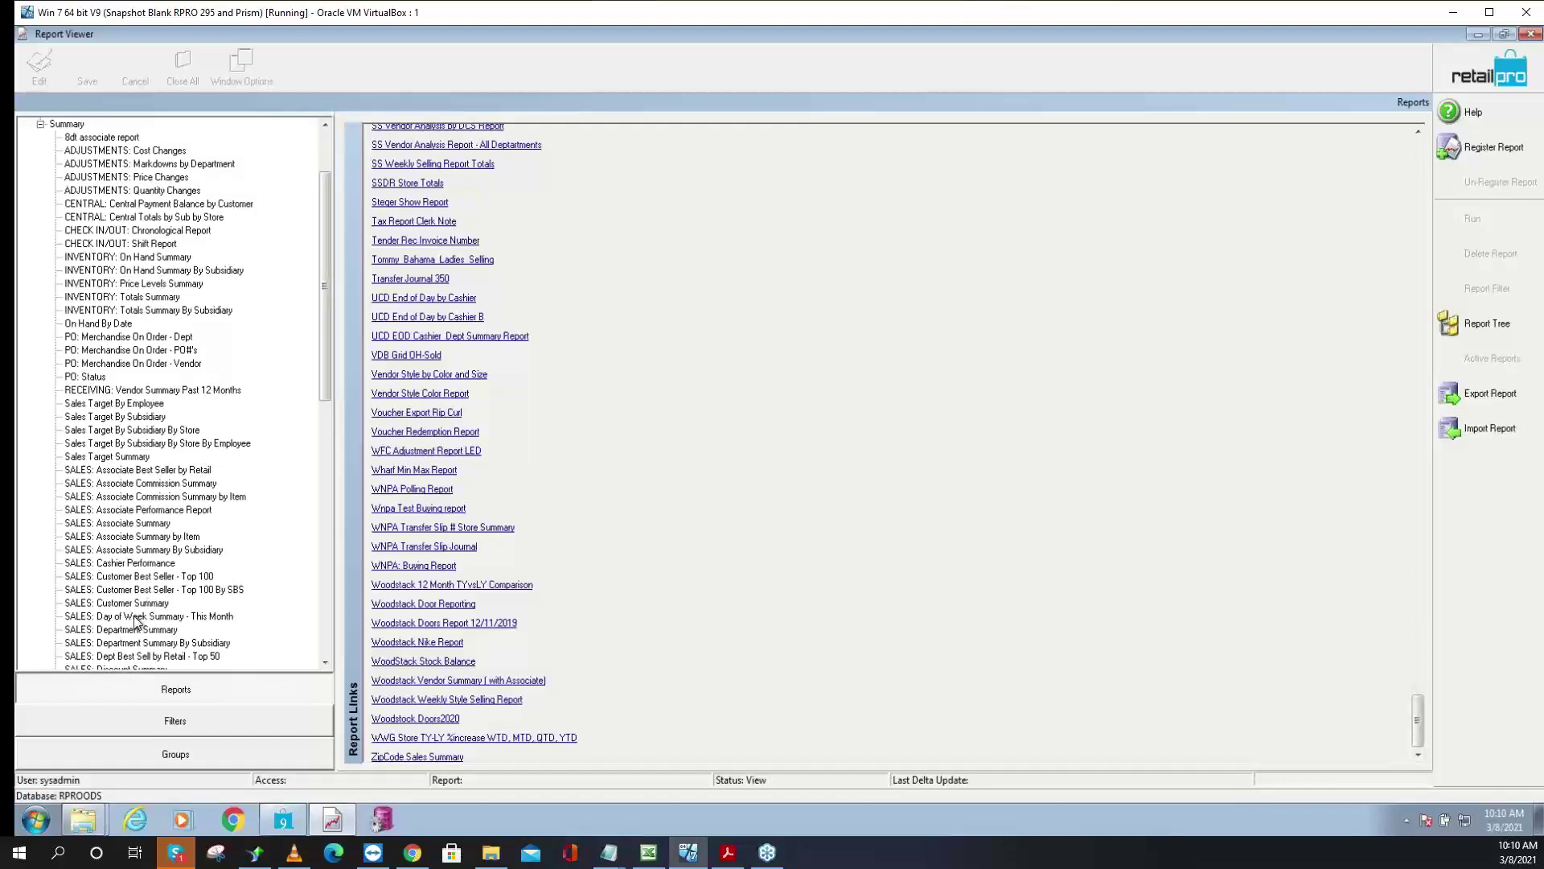
left_click(123, 627)
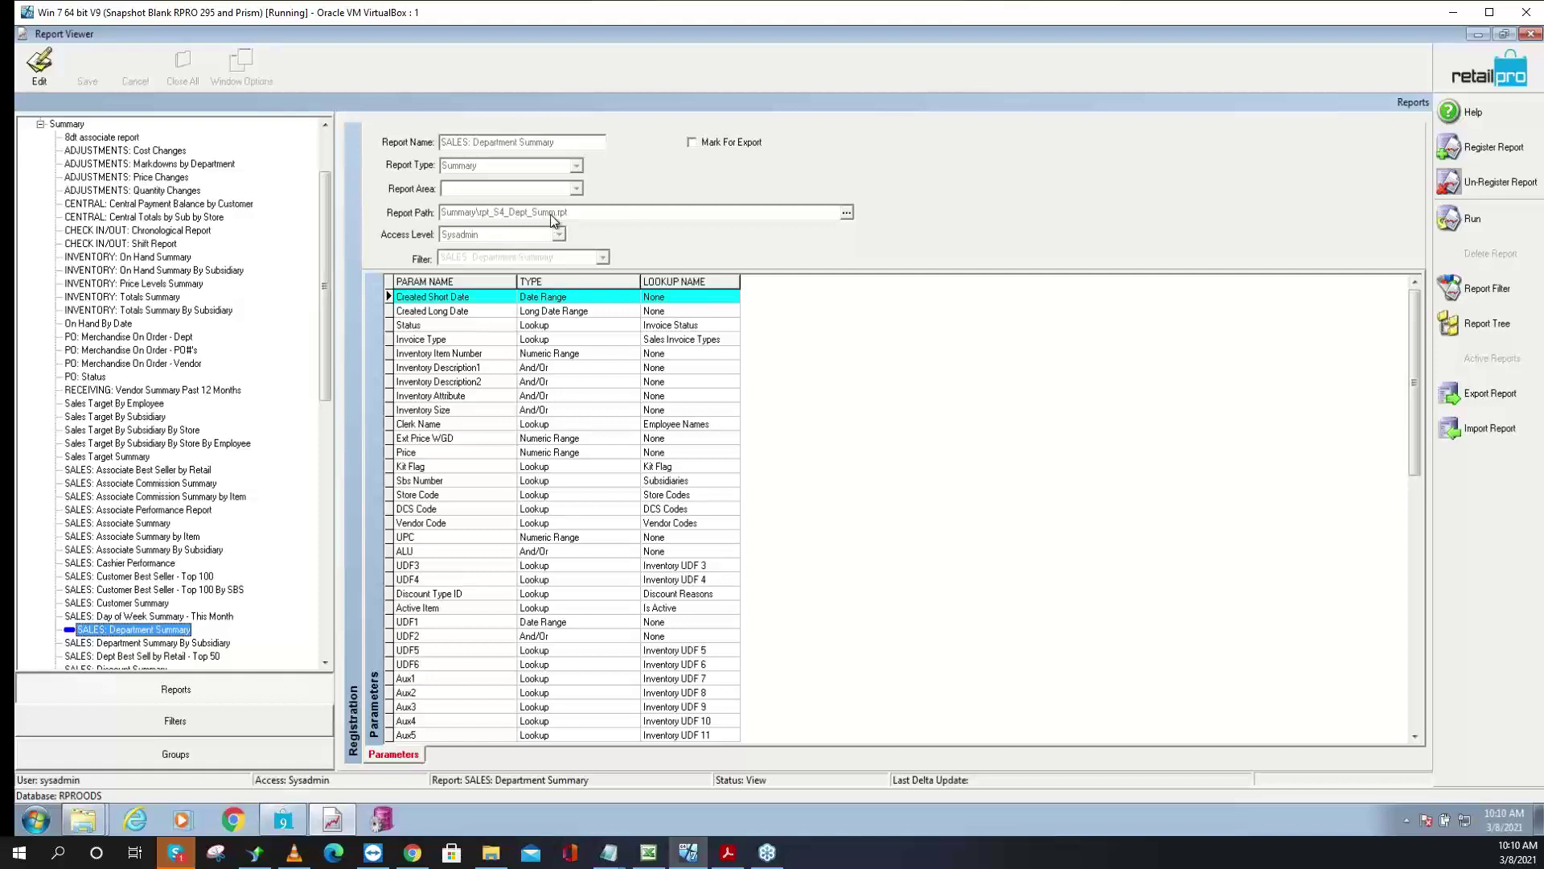
Point out the Status, Invoice Type, Kit Flag and Store Code parameters and their lookups
left_click(567, 328)
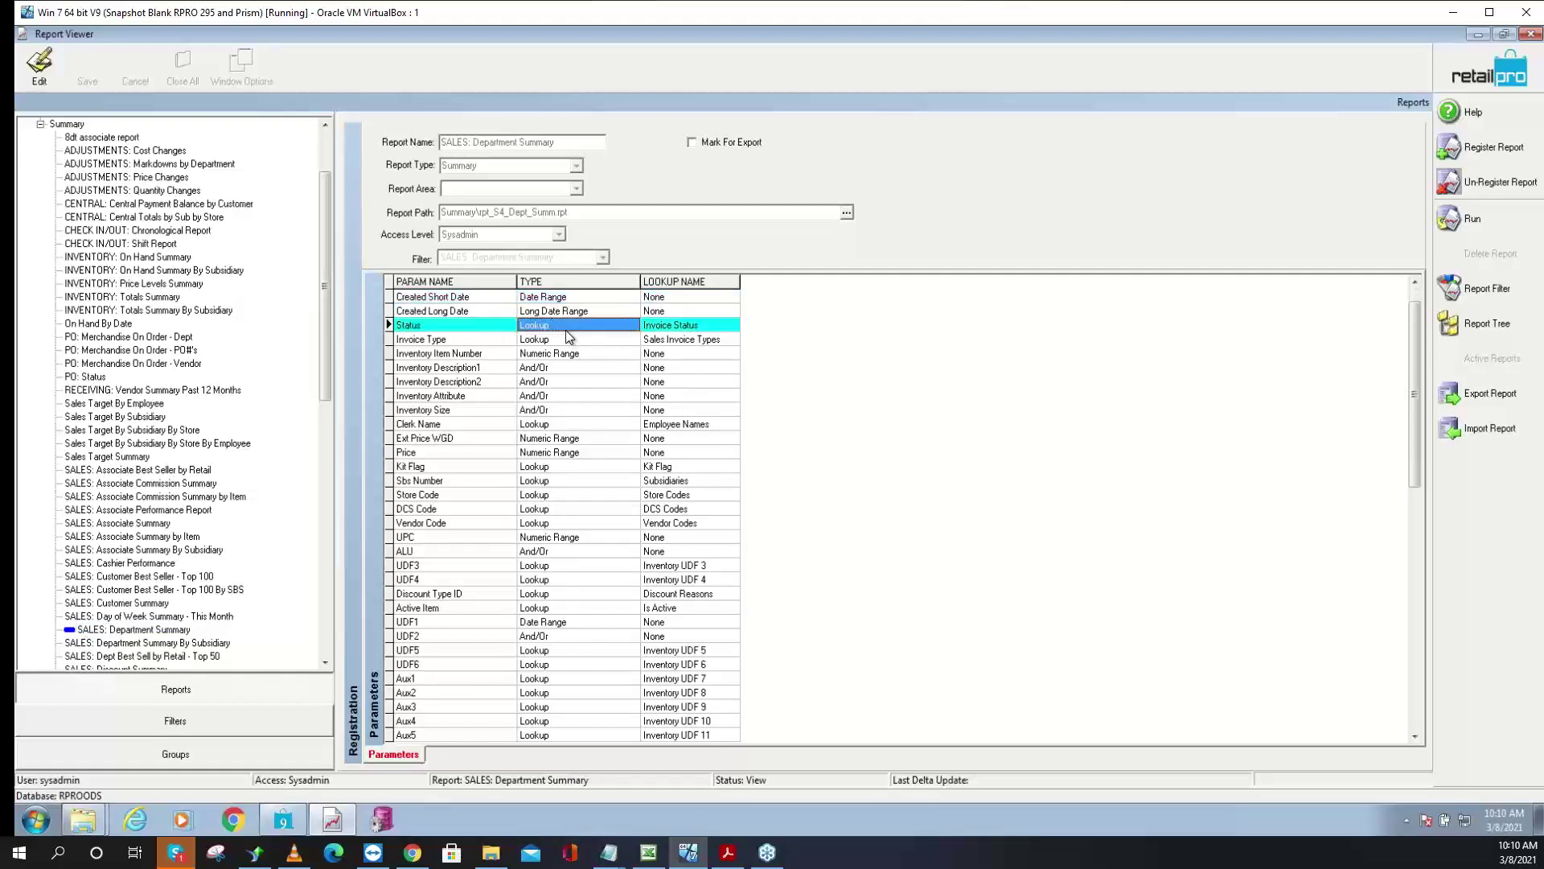
left_click(565, 339)
left_click(583, 329)
left_click(693, 328)
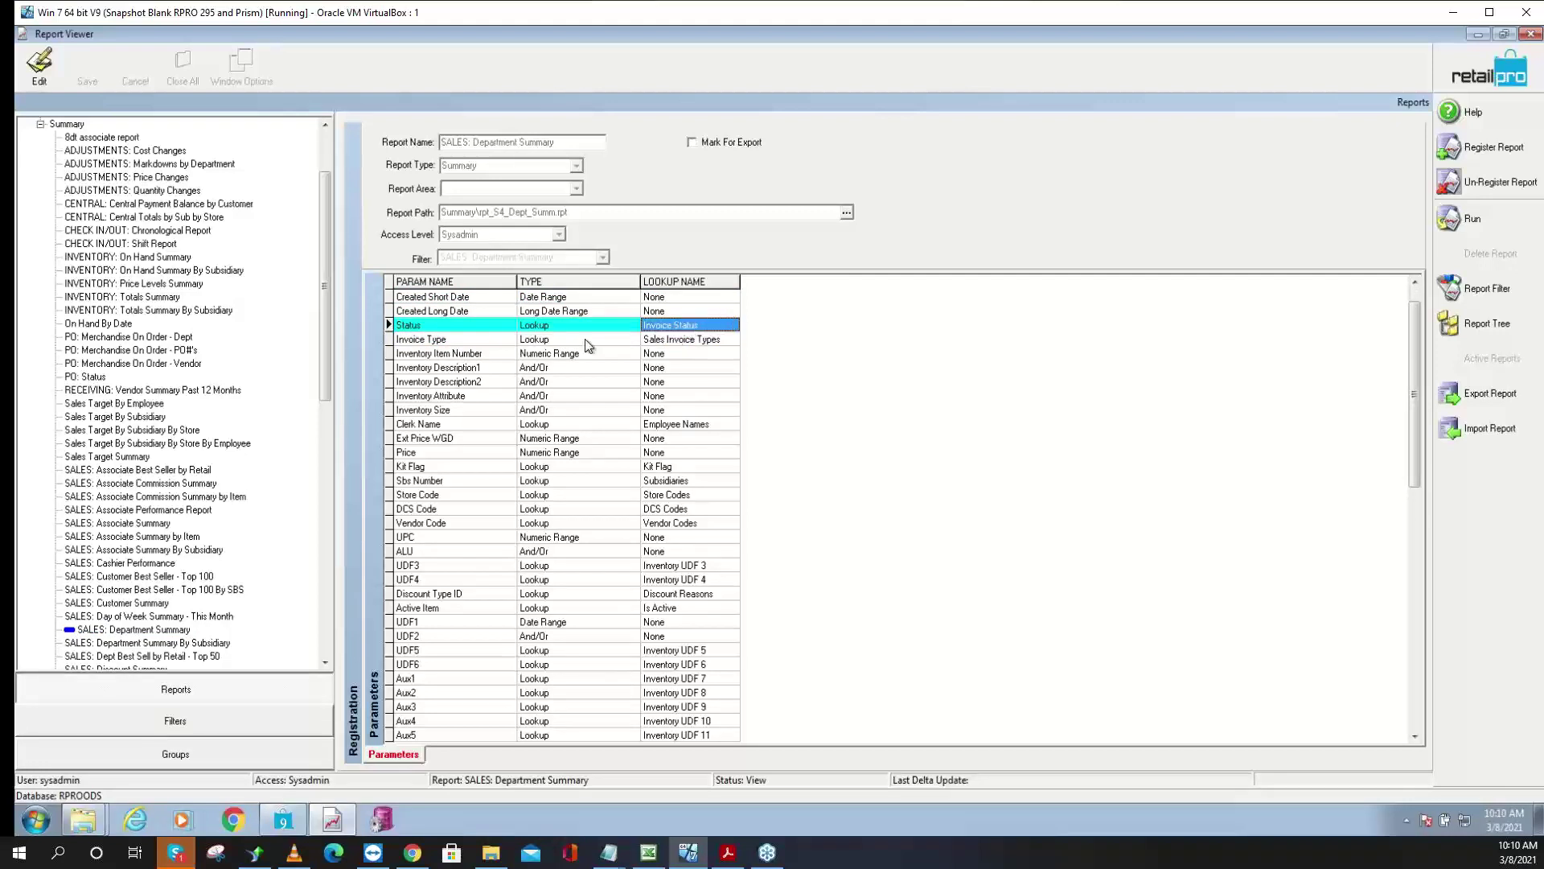
left_click(552, 468)
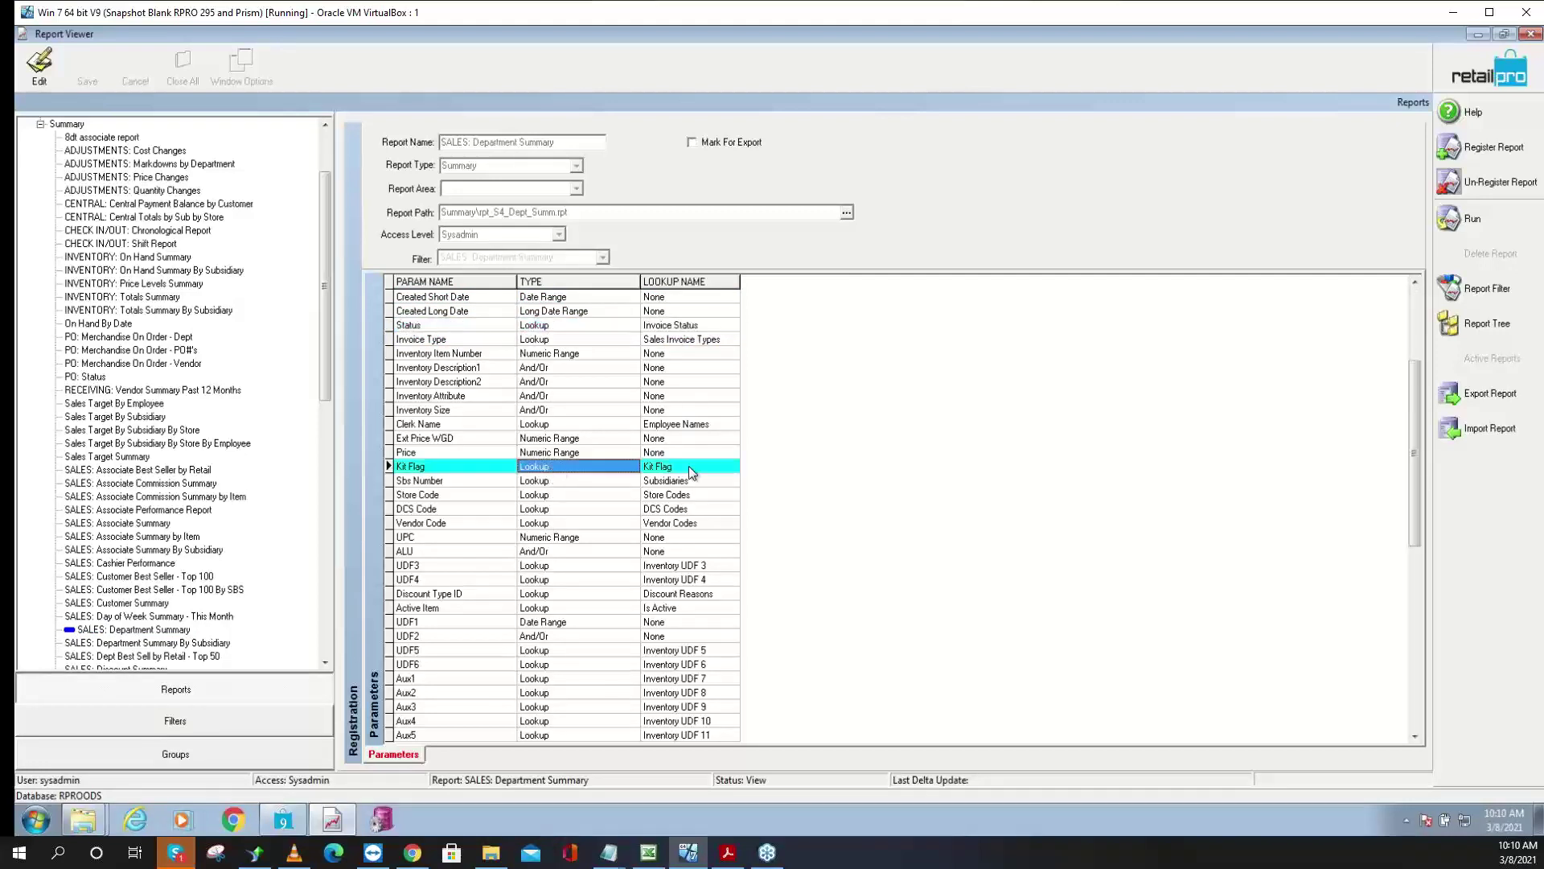
left_click(715, 466)
left_click(552, 499)
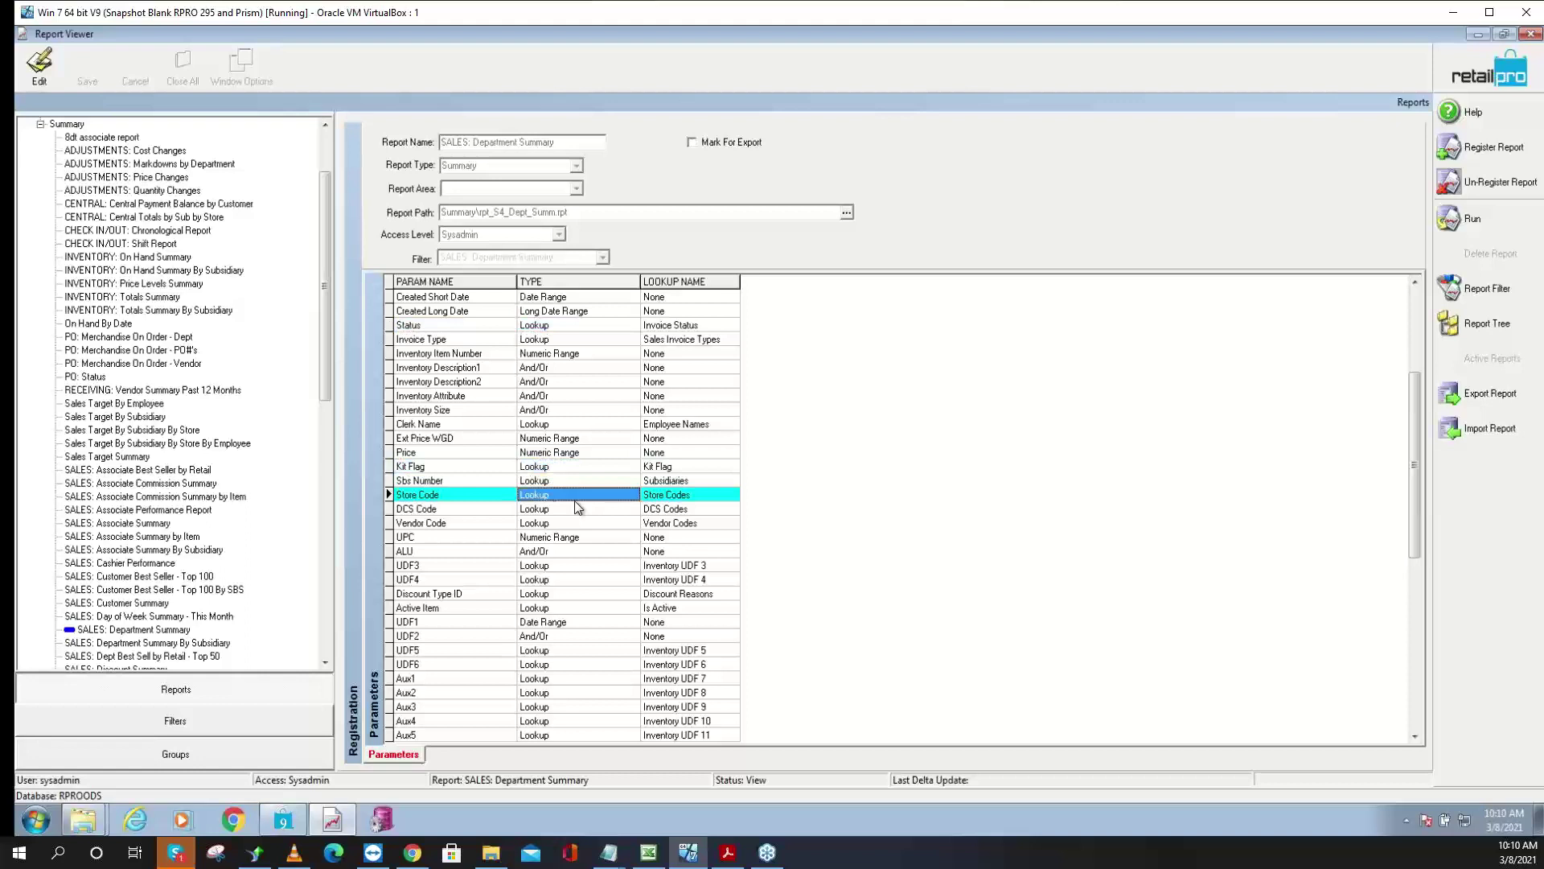
left_click(678, 500)
Select all parameter rows, export them to Notepad, and minimize the Notepad window
right_click(516, 393)
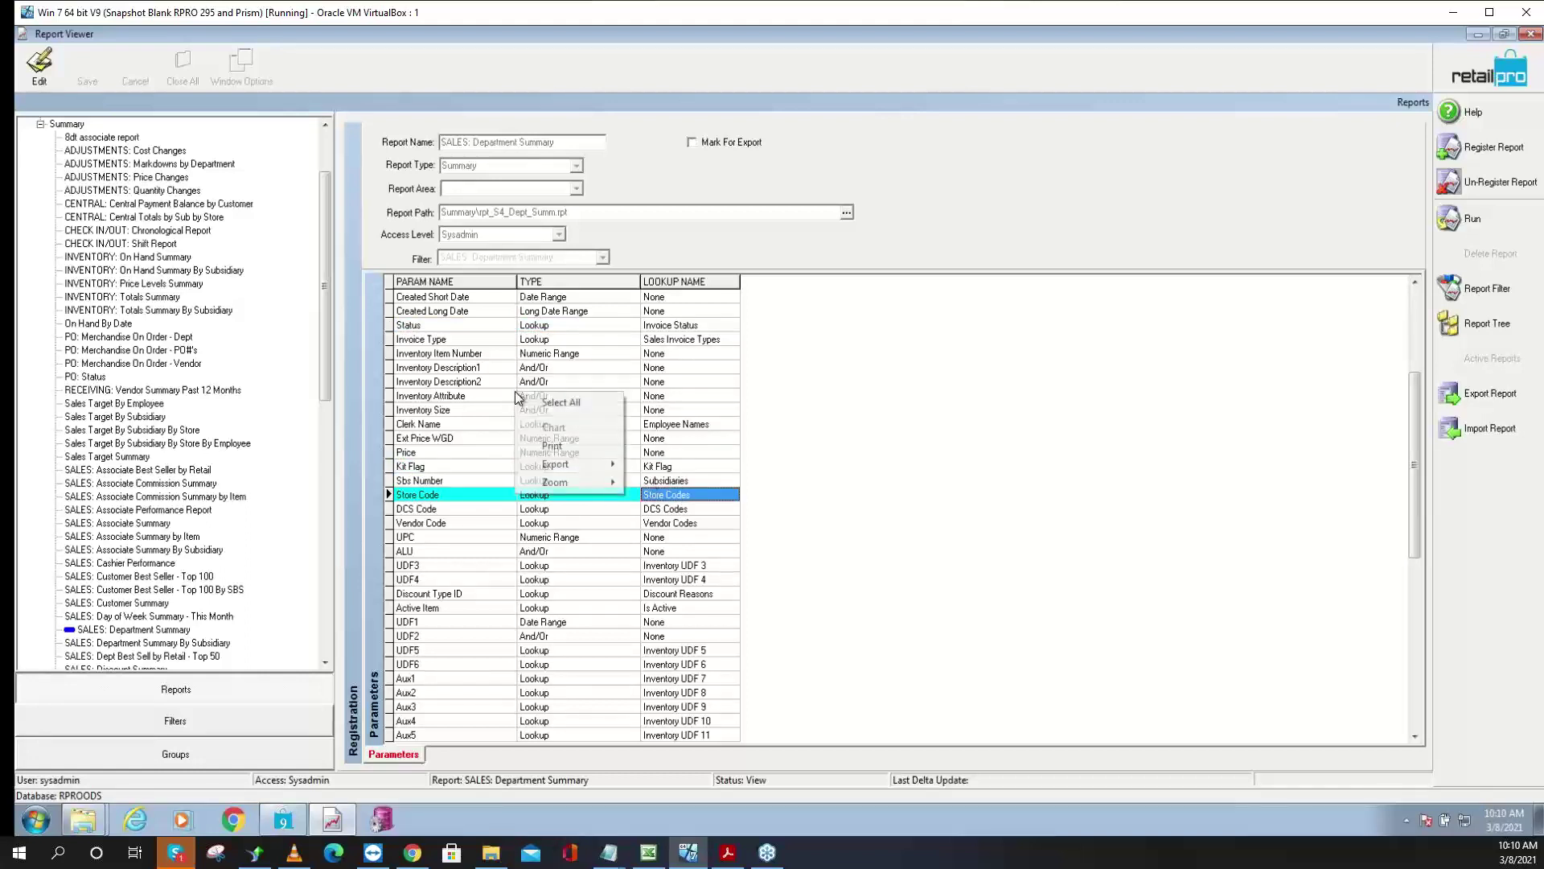
left_click(546, 405)
right_click(545, 401)
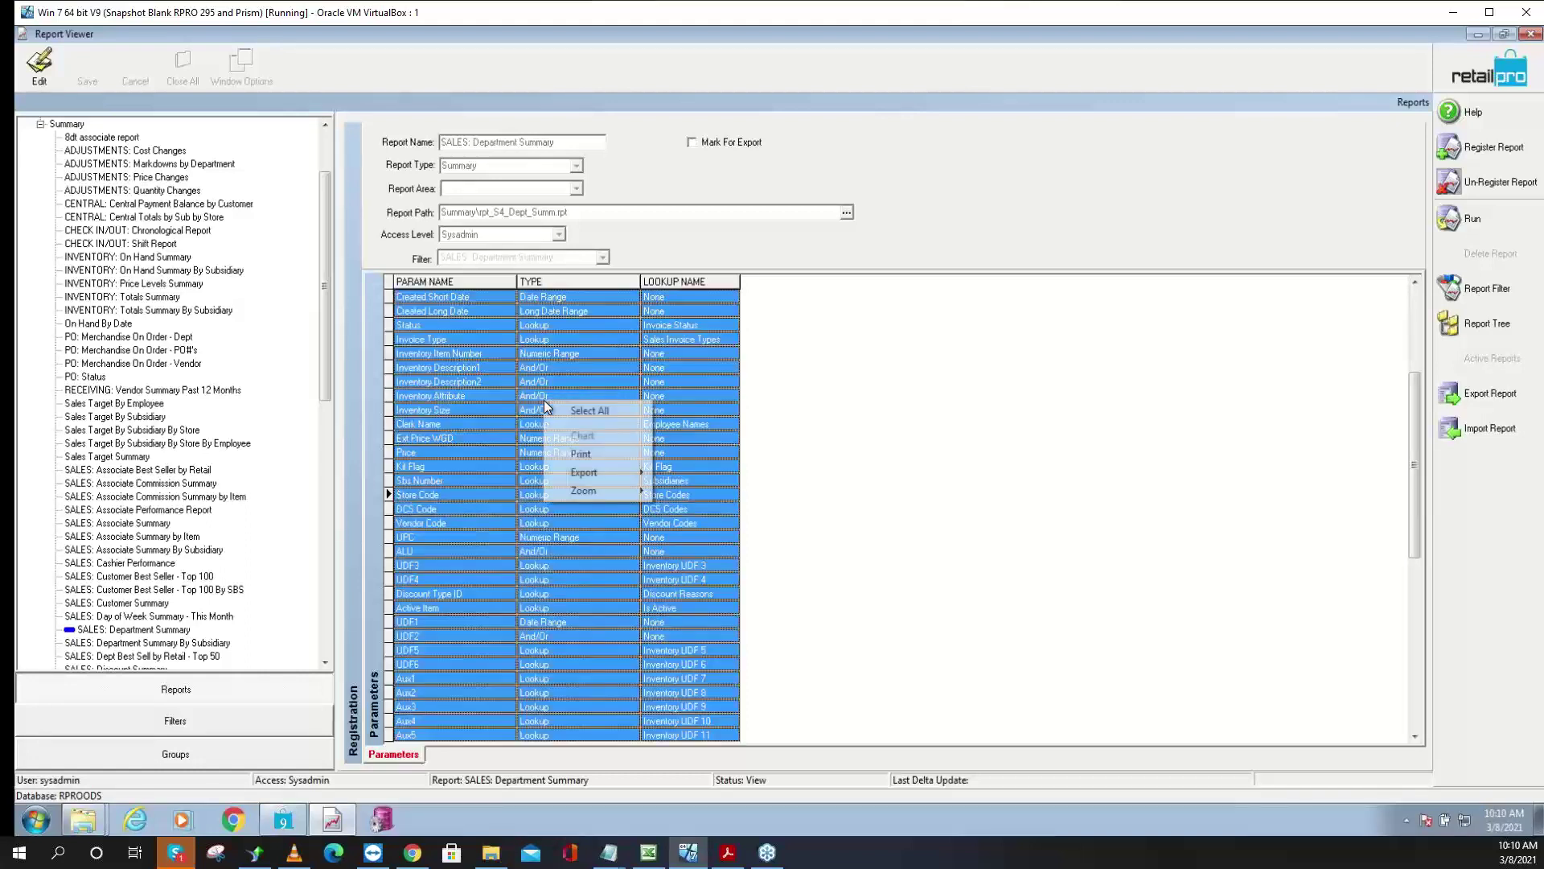
mouse_move(600, 476)
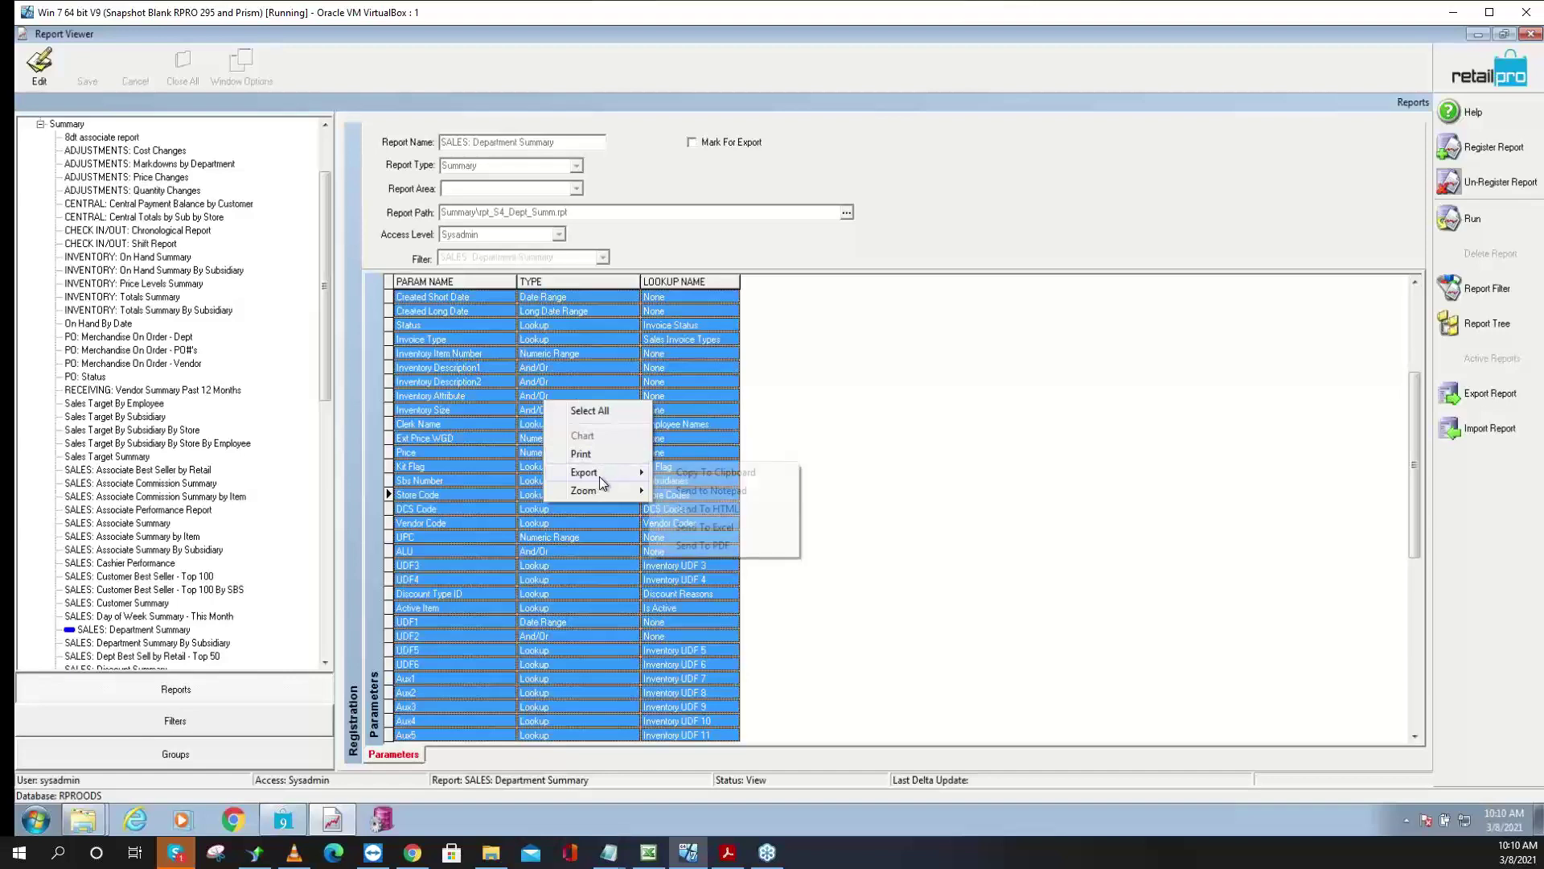
left_click(727, 493)
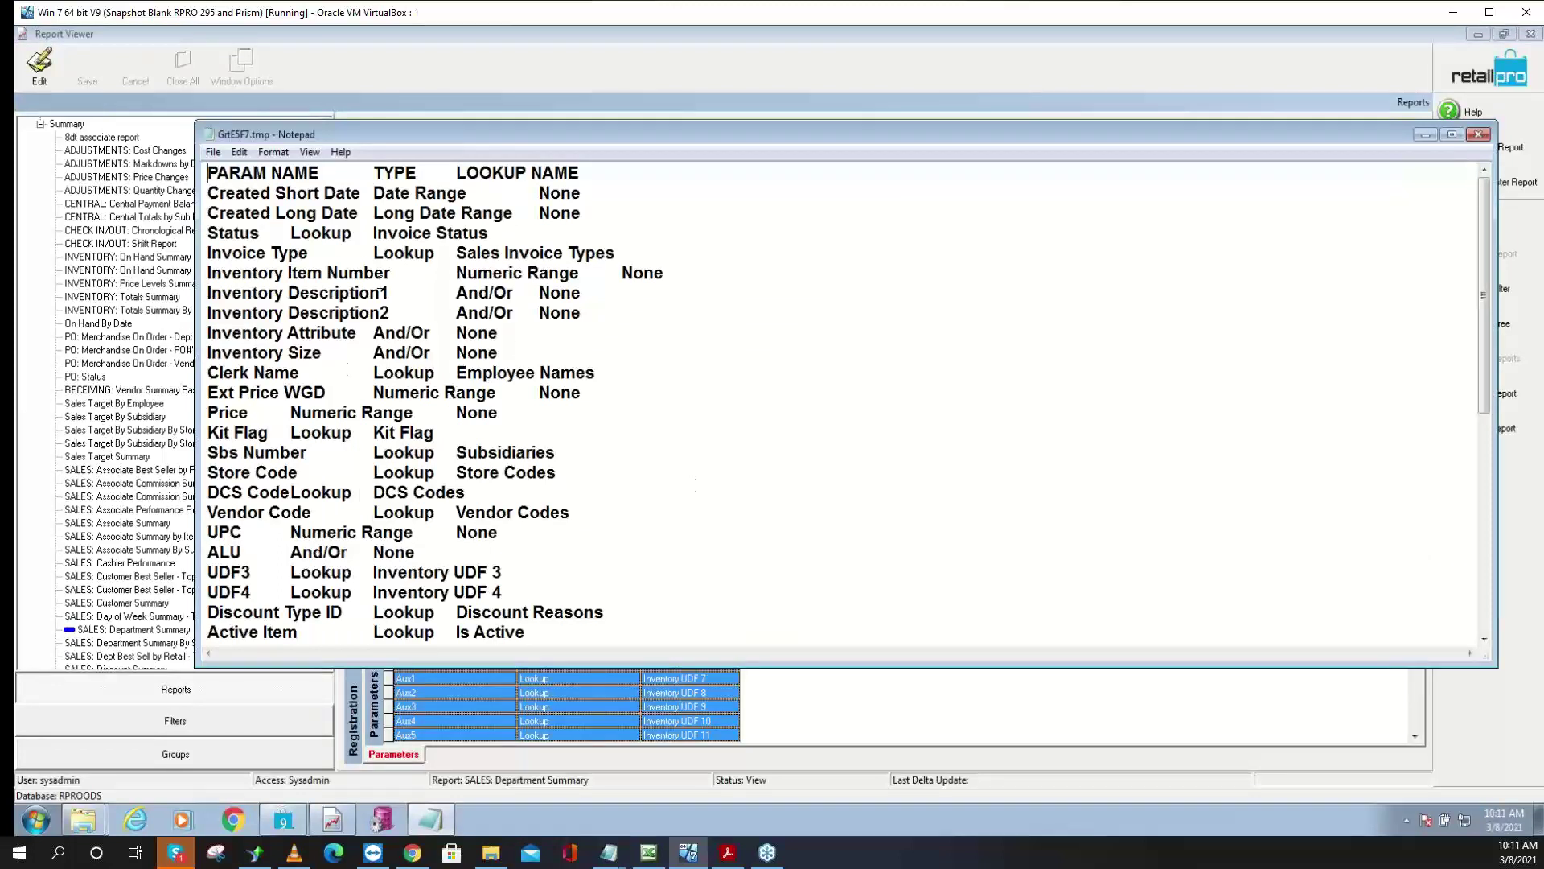
left_click(1425, 135)
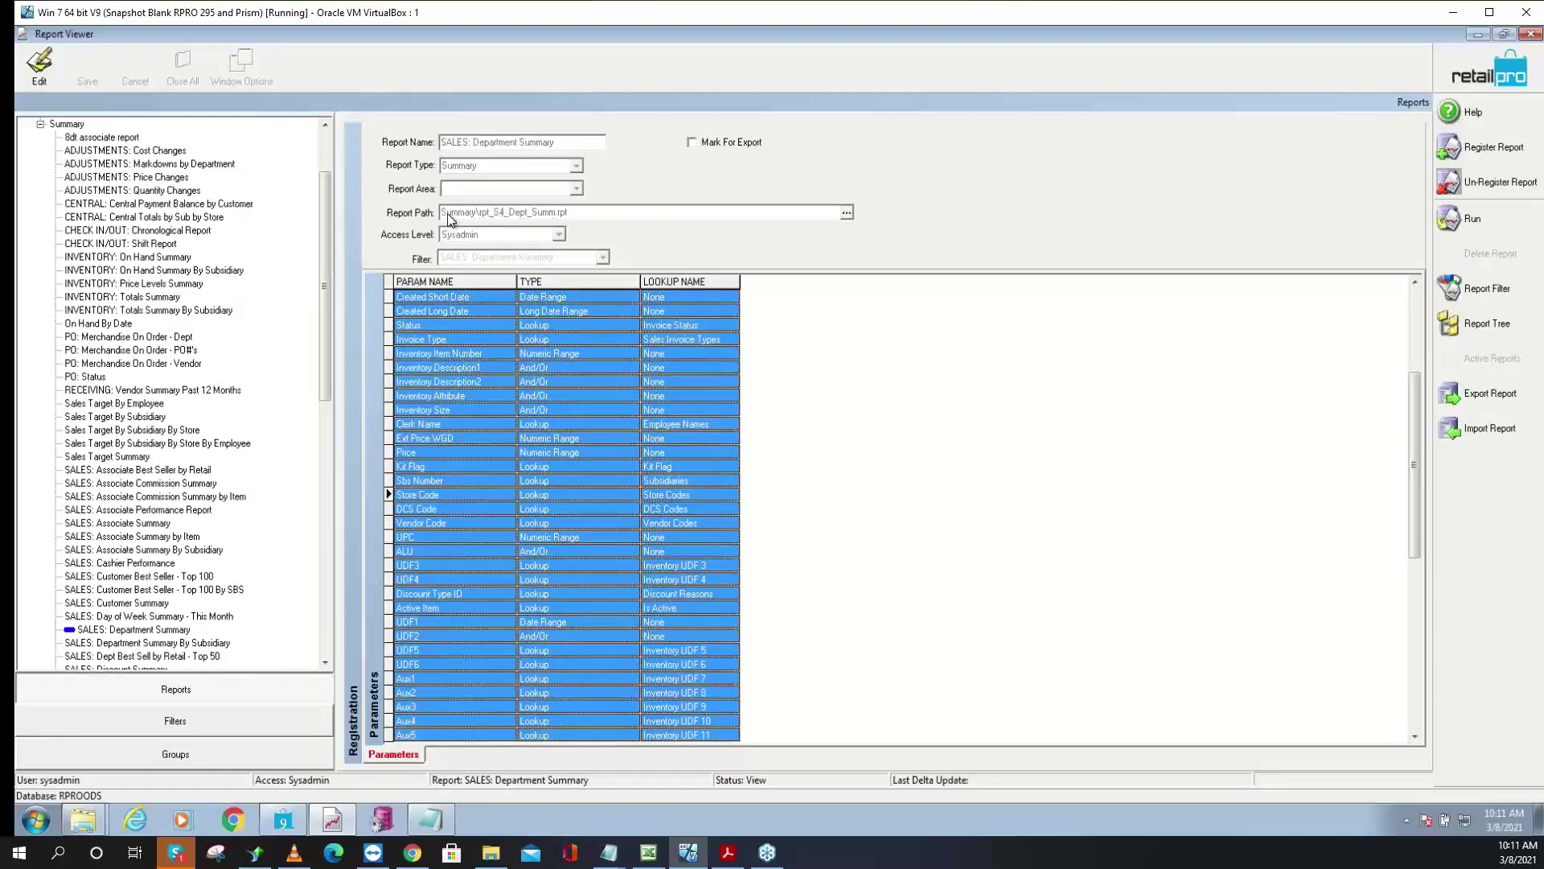
mouse_move(71, 813)
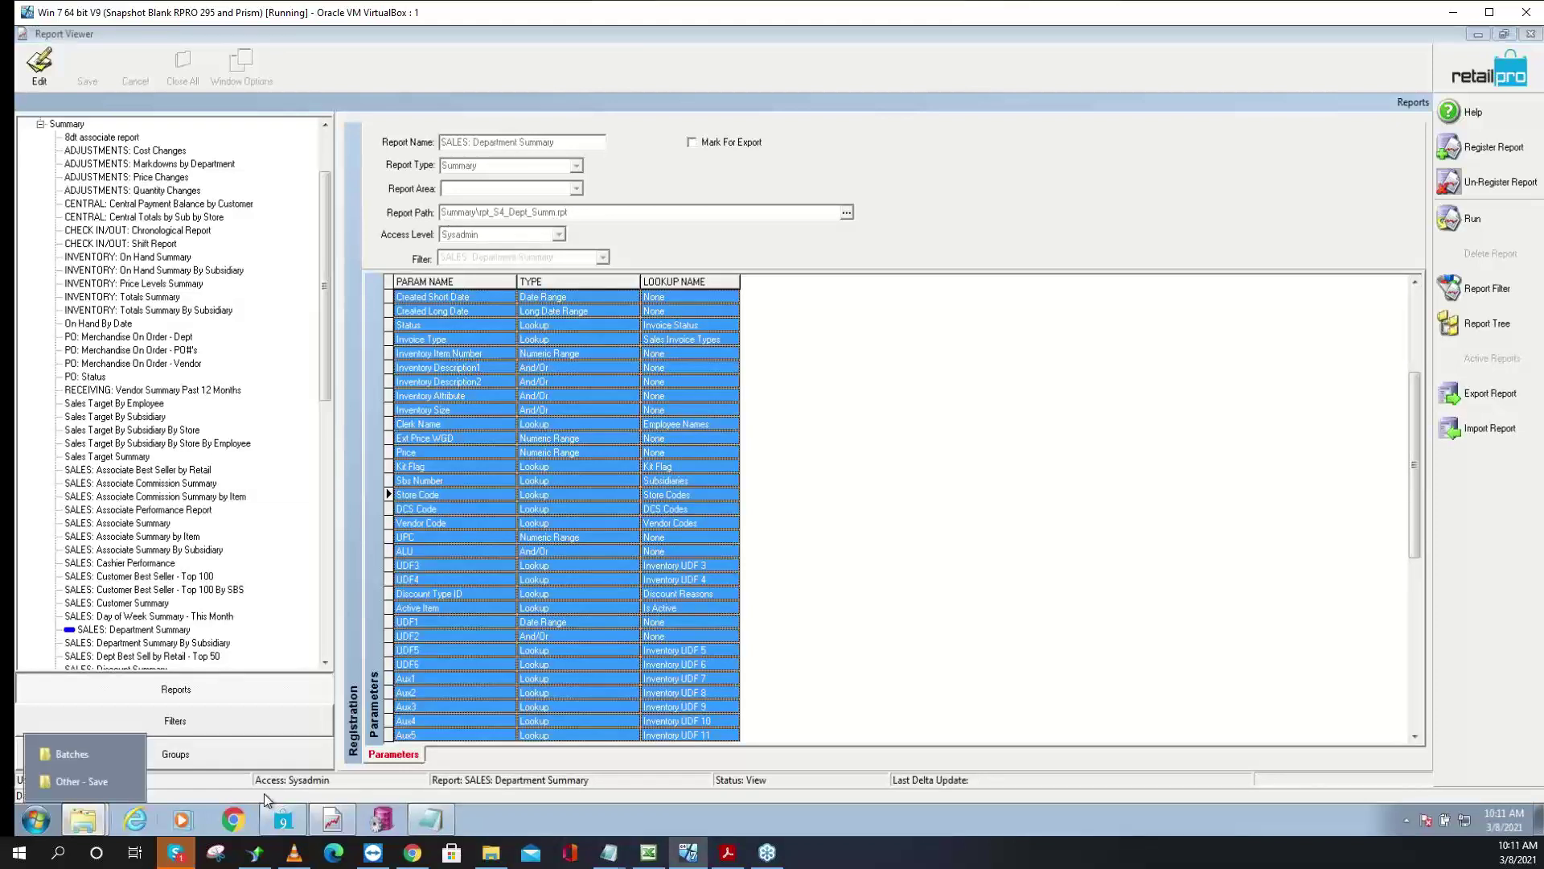
Navigate Explorer to the C:\RetailPro9\Reports\Summary folder
left_click(88, 781)
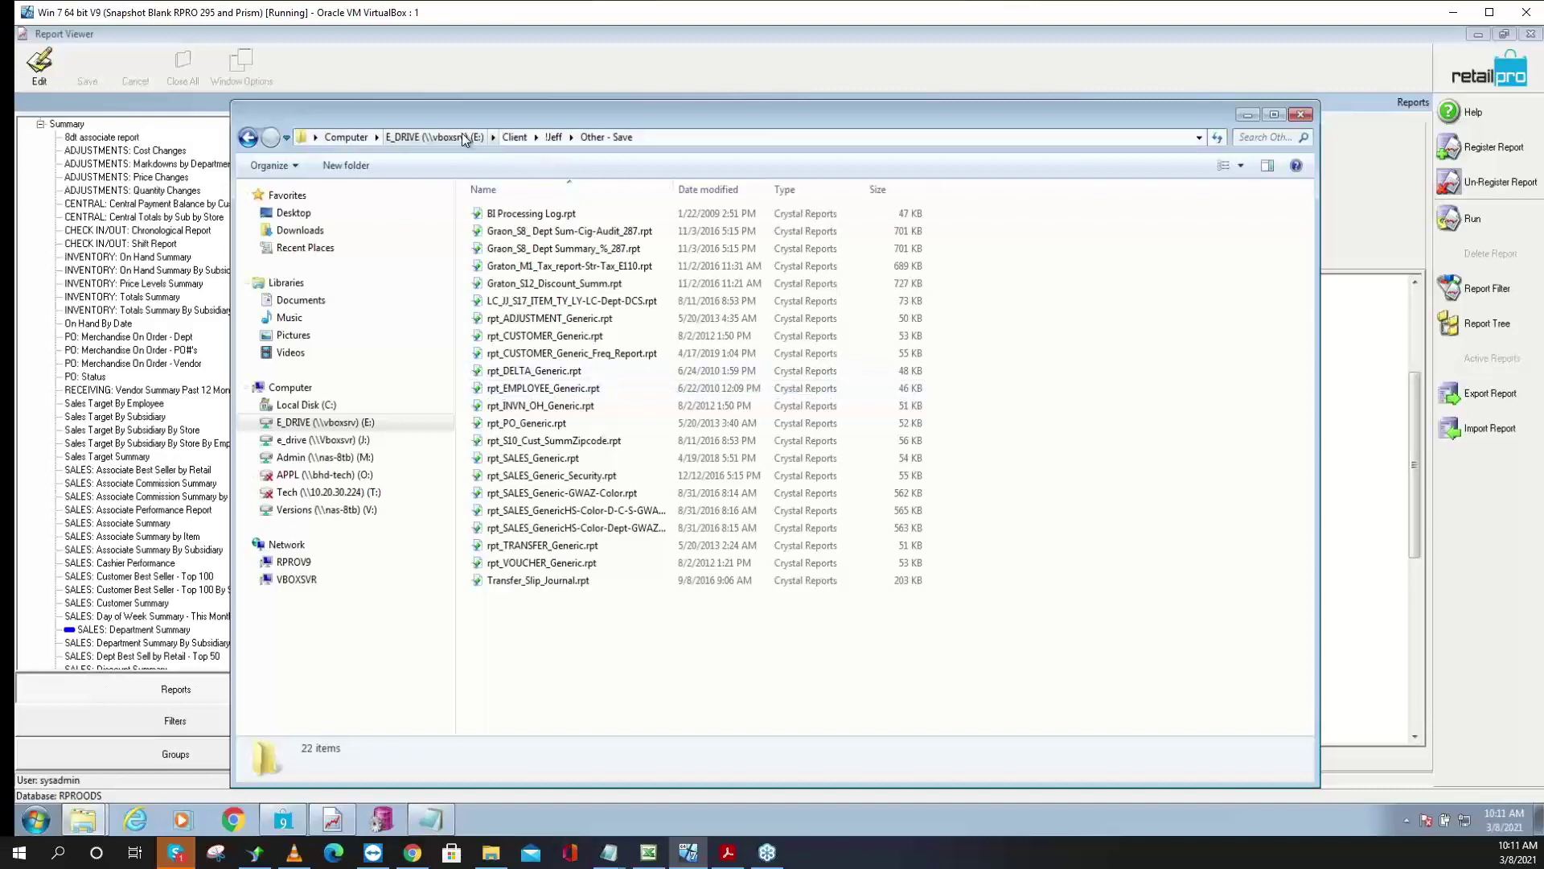
left_click(417, 137)
left_click(340, 138)
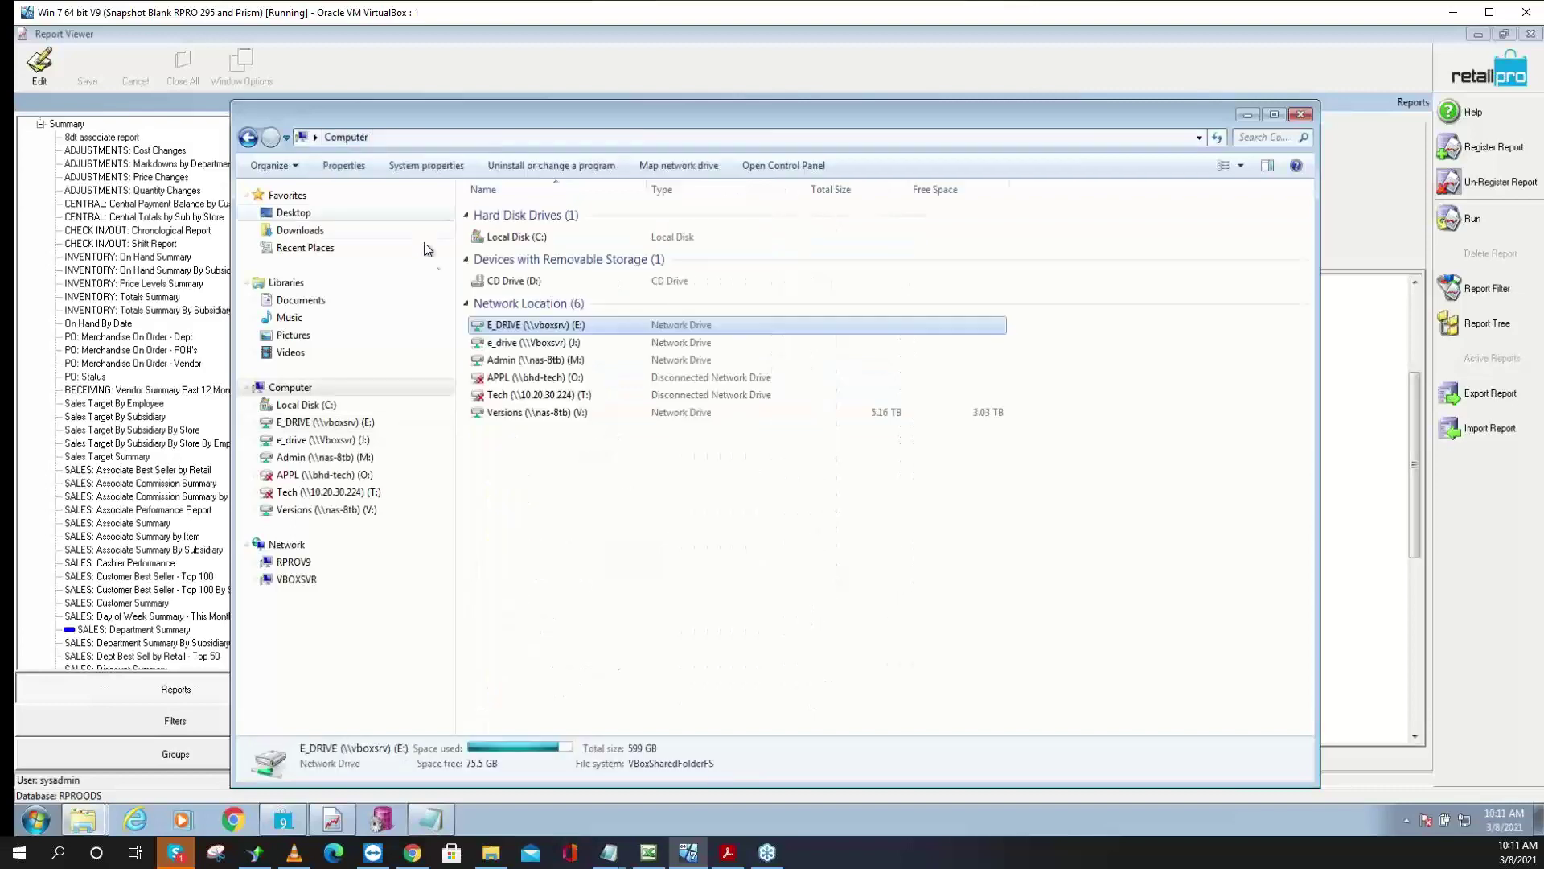
double_click(549, 240)
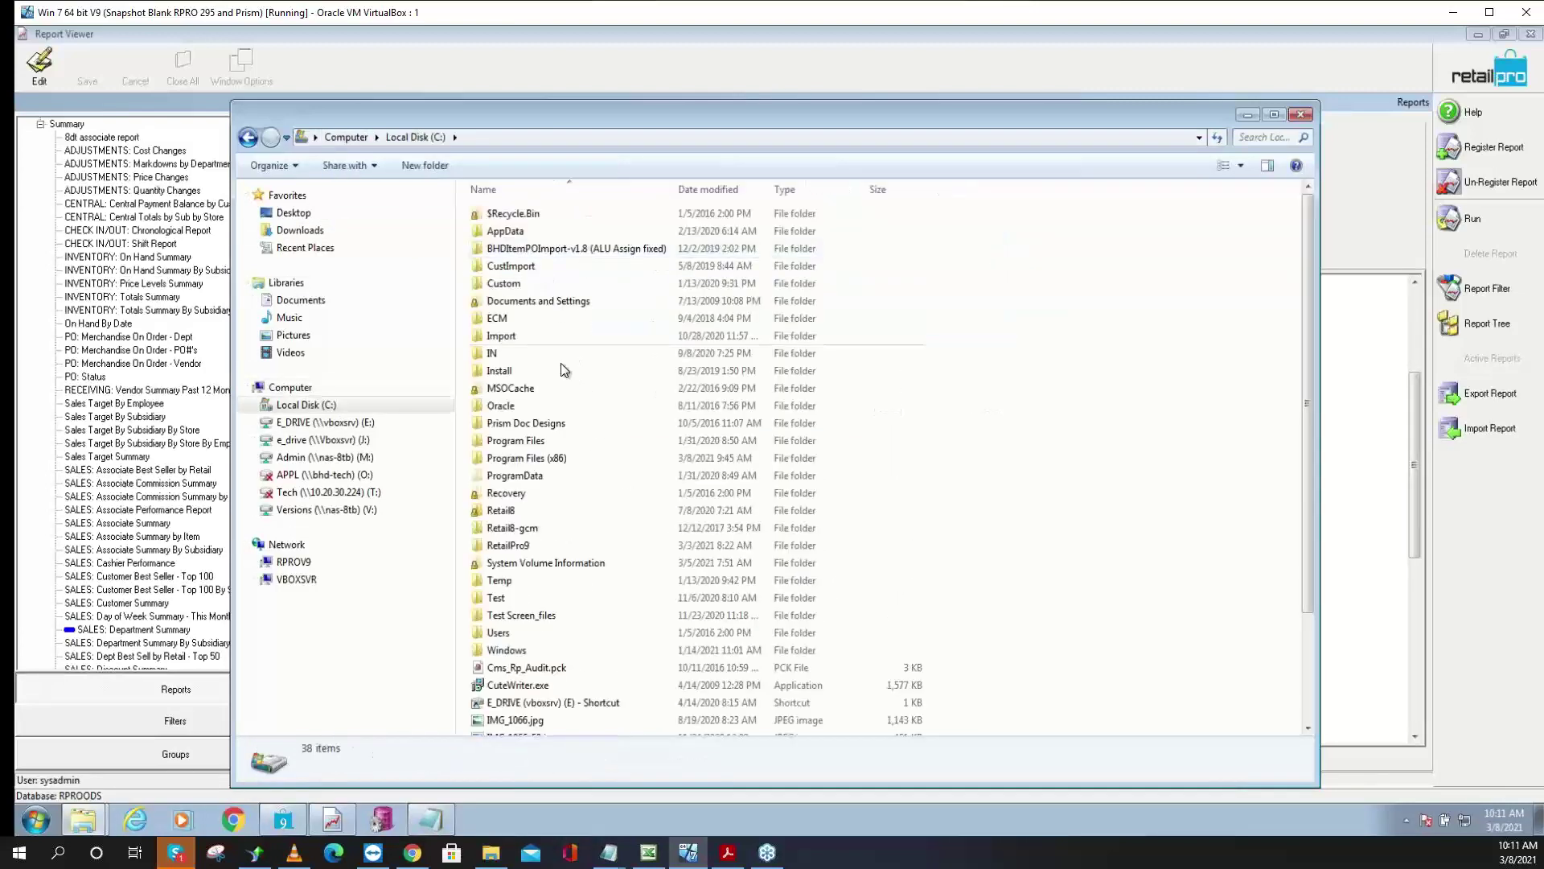
double_click(542, 545)
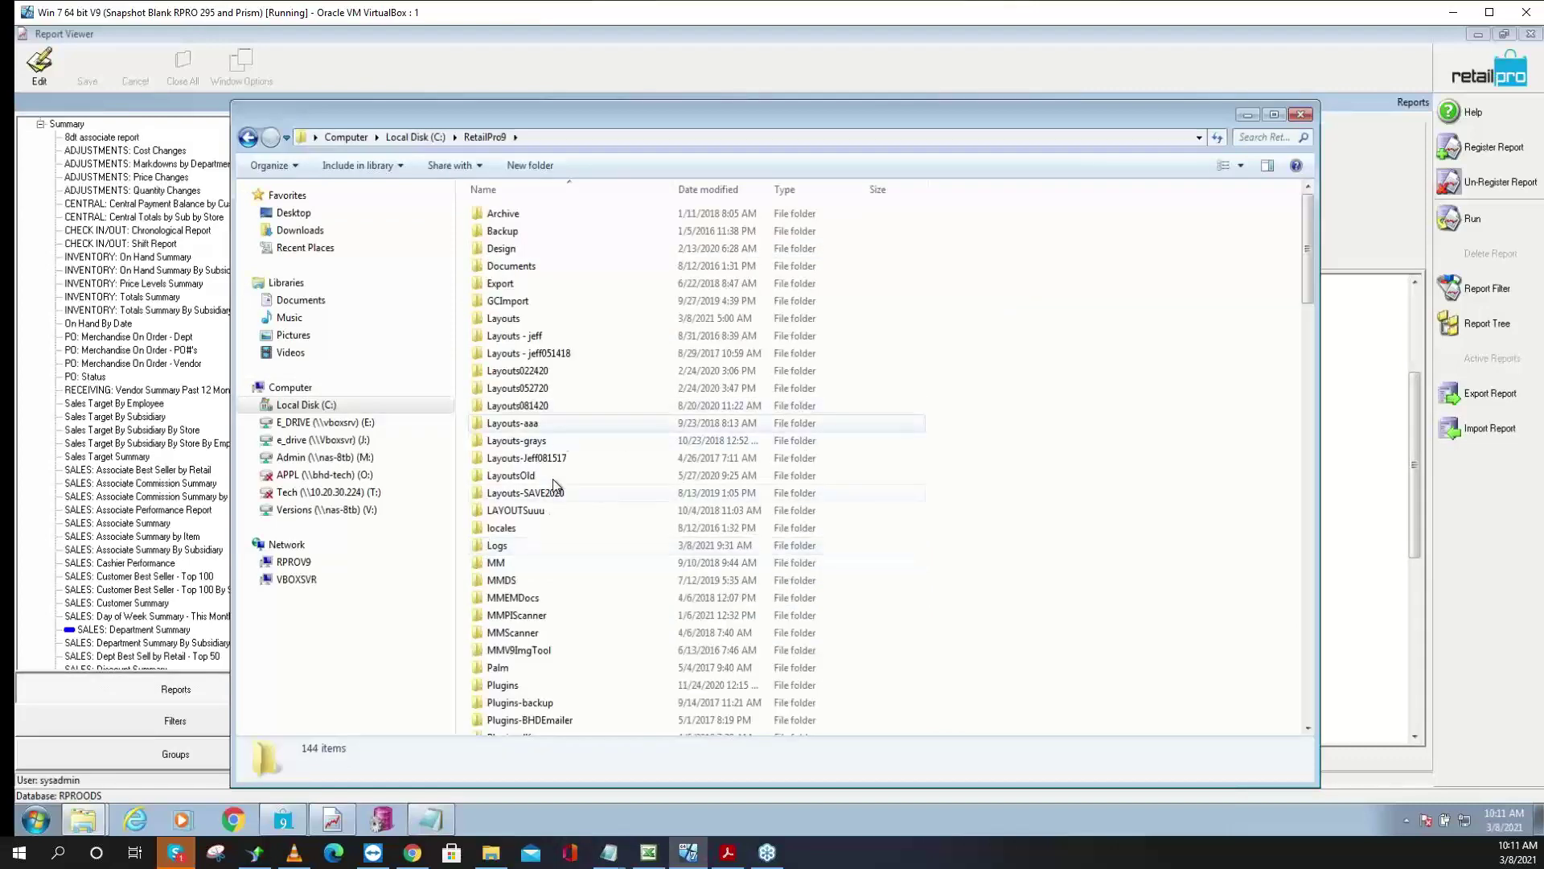
left_click(529, 679)
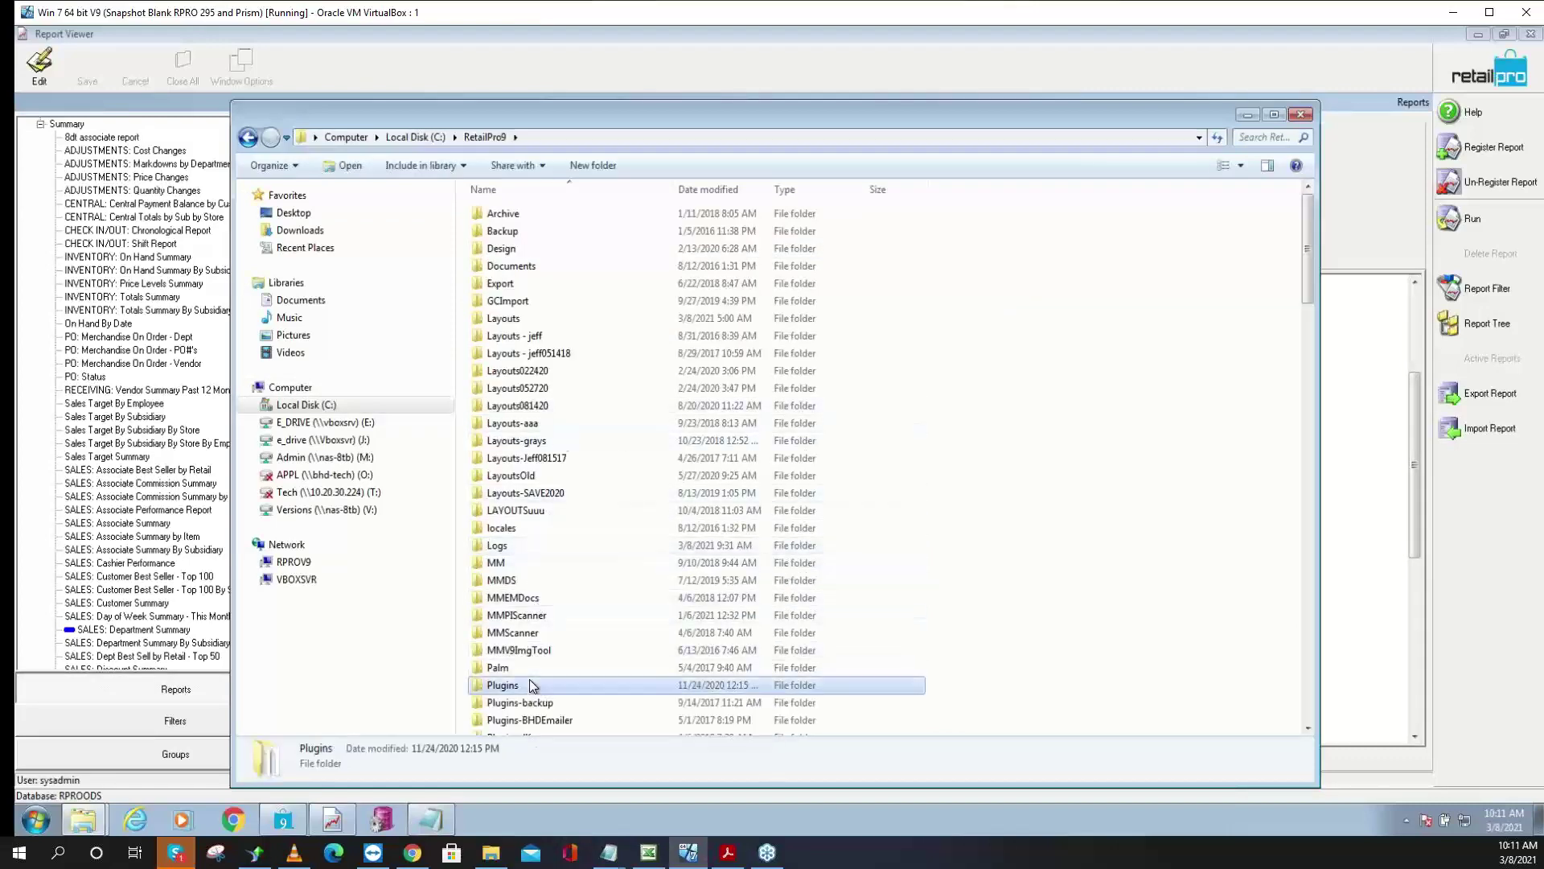
key("r")
double_click(543, 210)
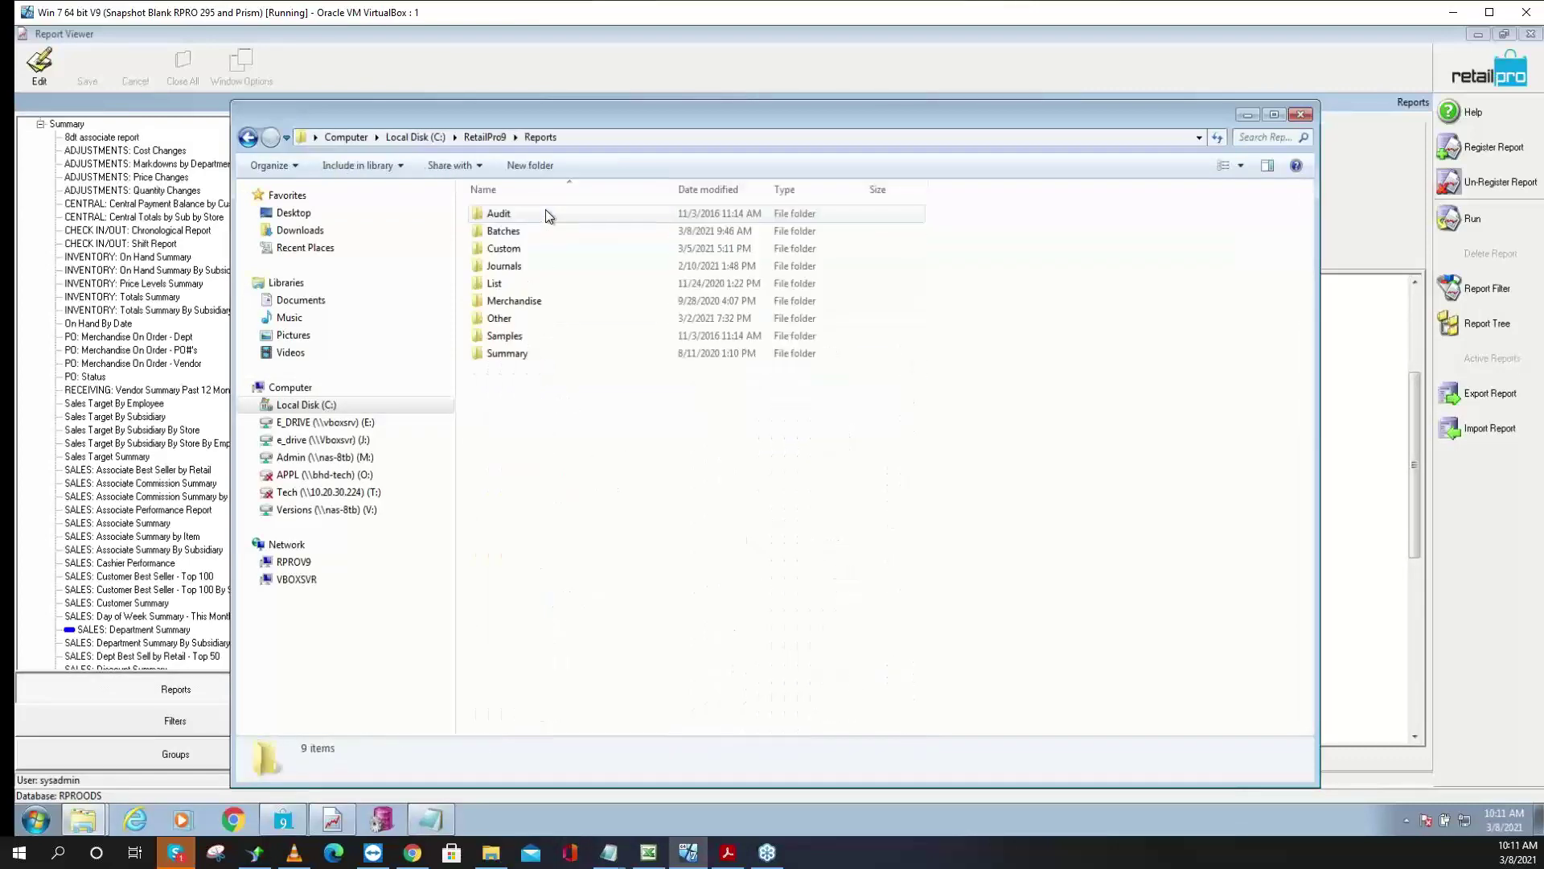
double_click(537, 354)
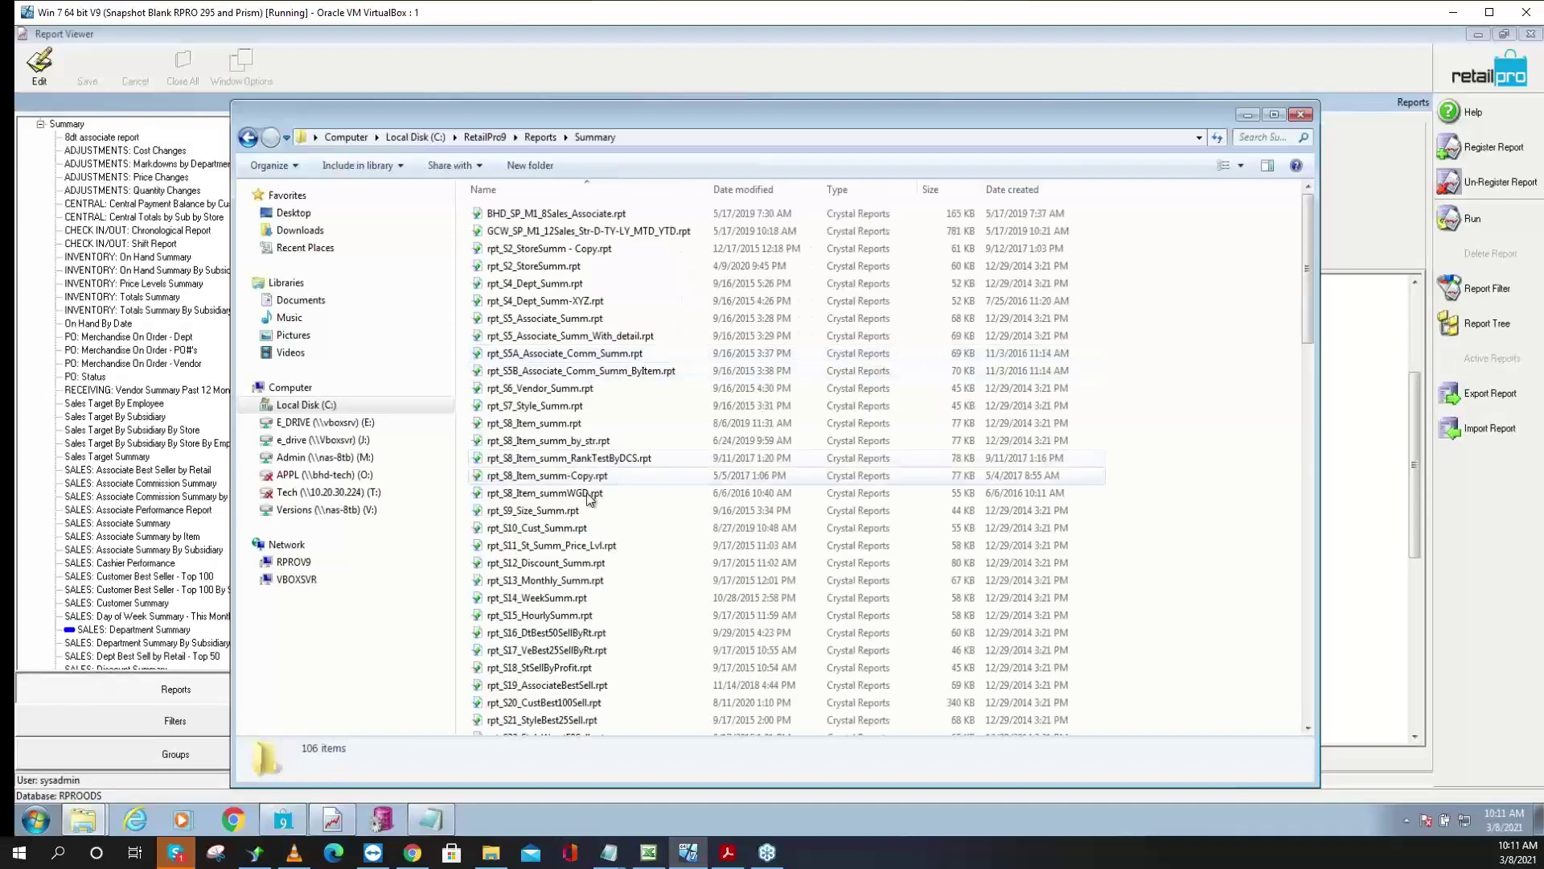
Copy rpt_S4_Dept_Summ.rpt and go up to the Reports folder
left_click(540, 287)
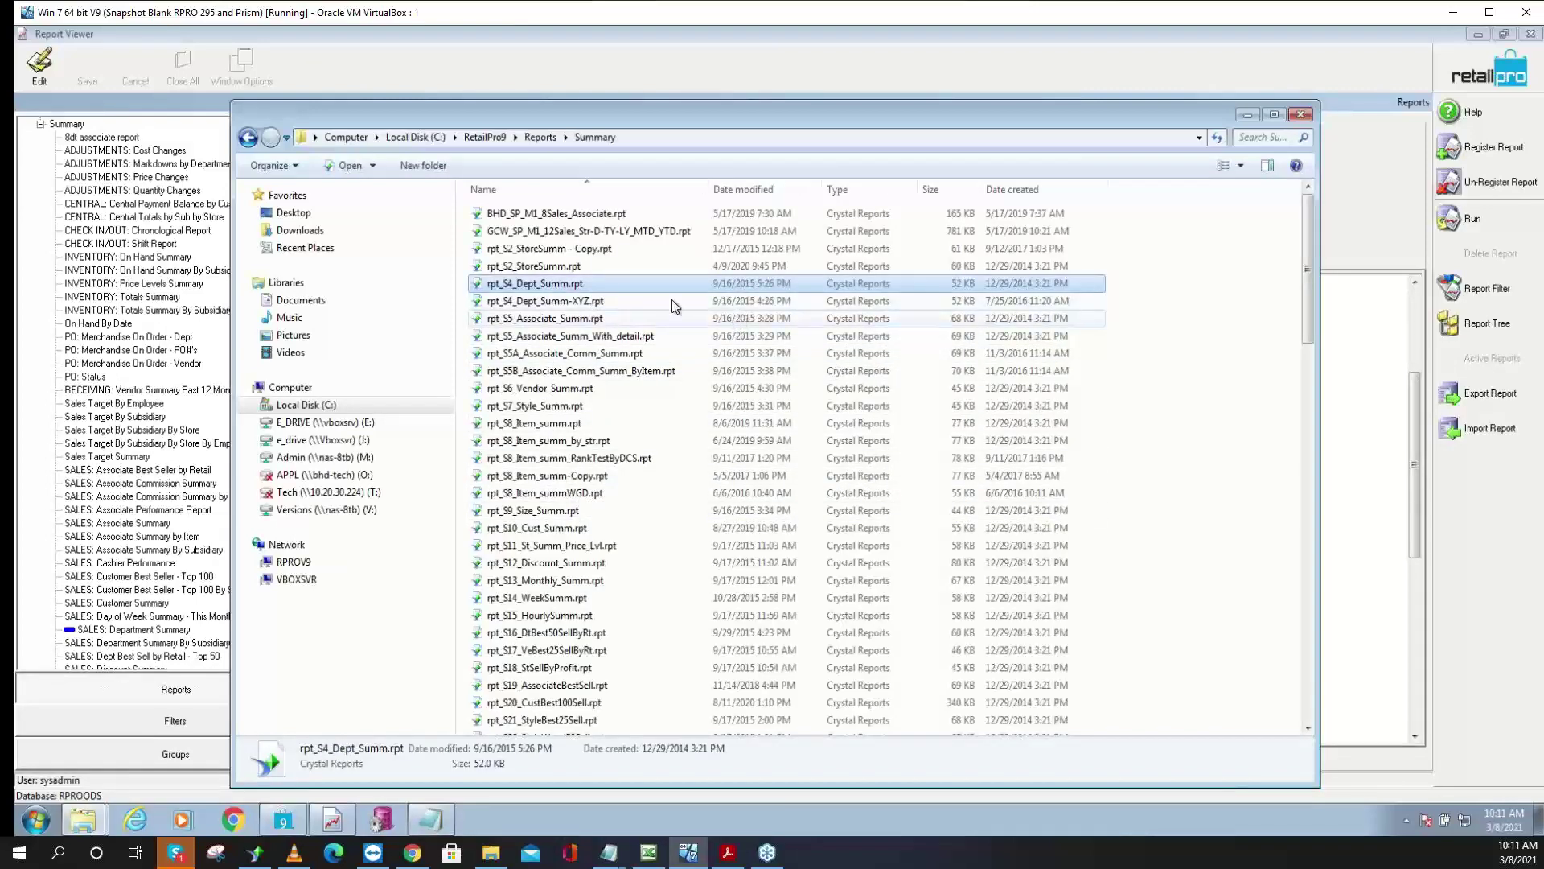
right_click(552, 281)
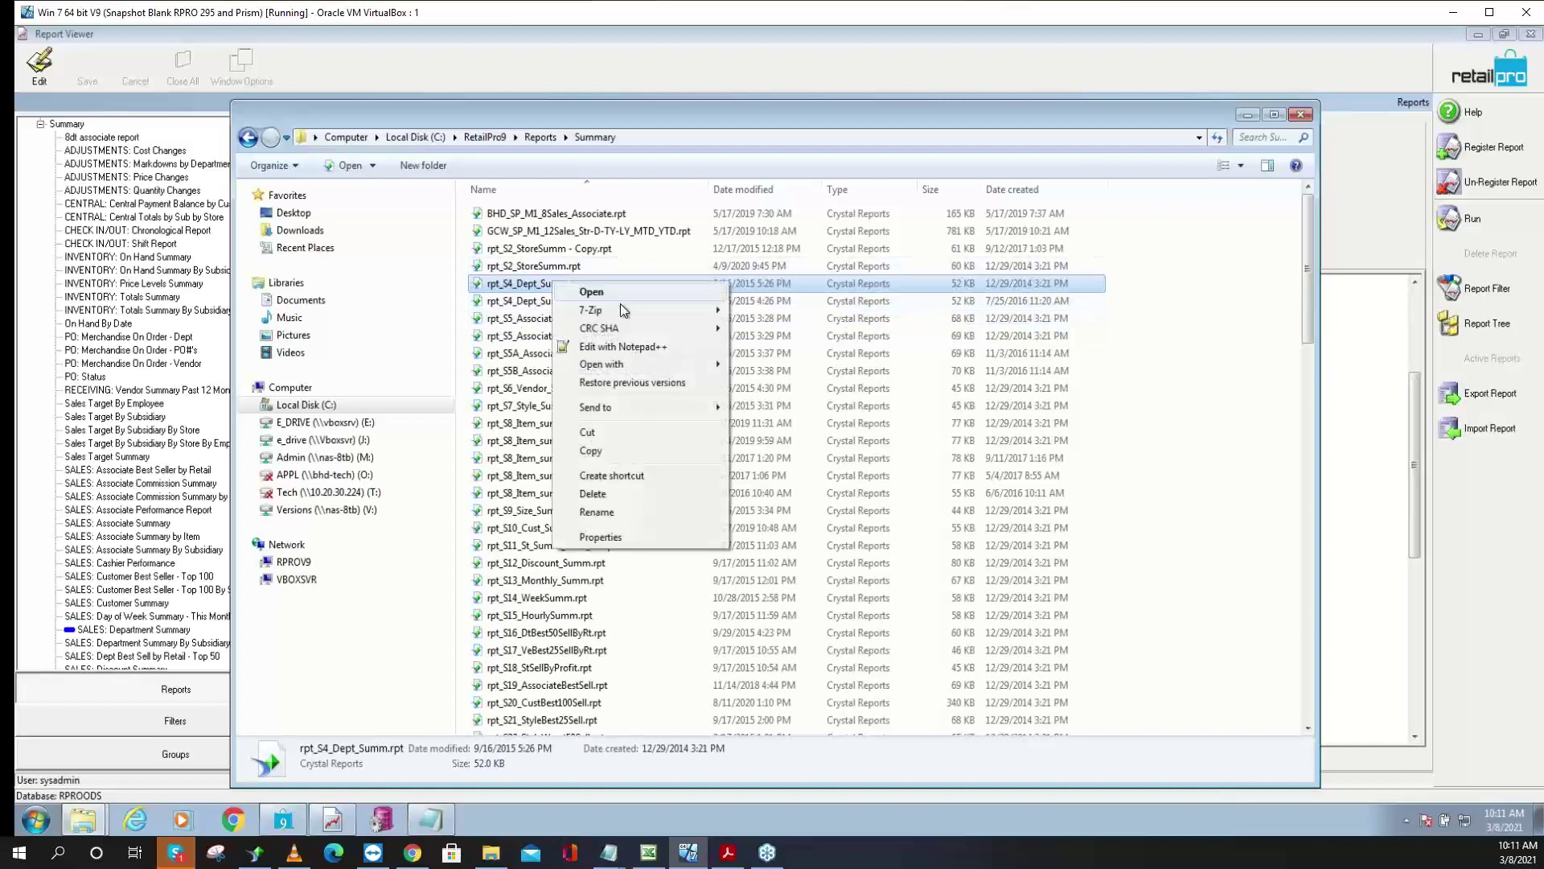
left_click(591, 450)
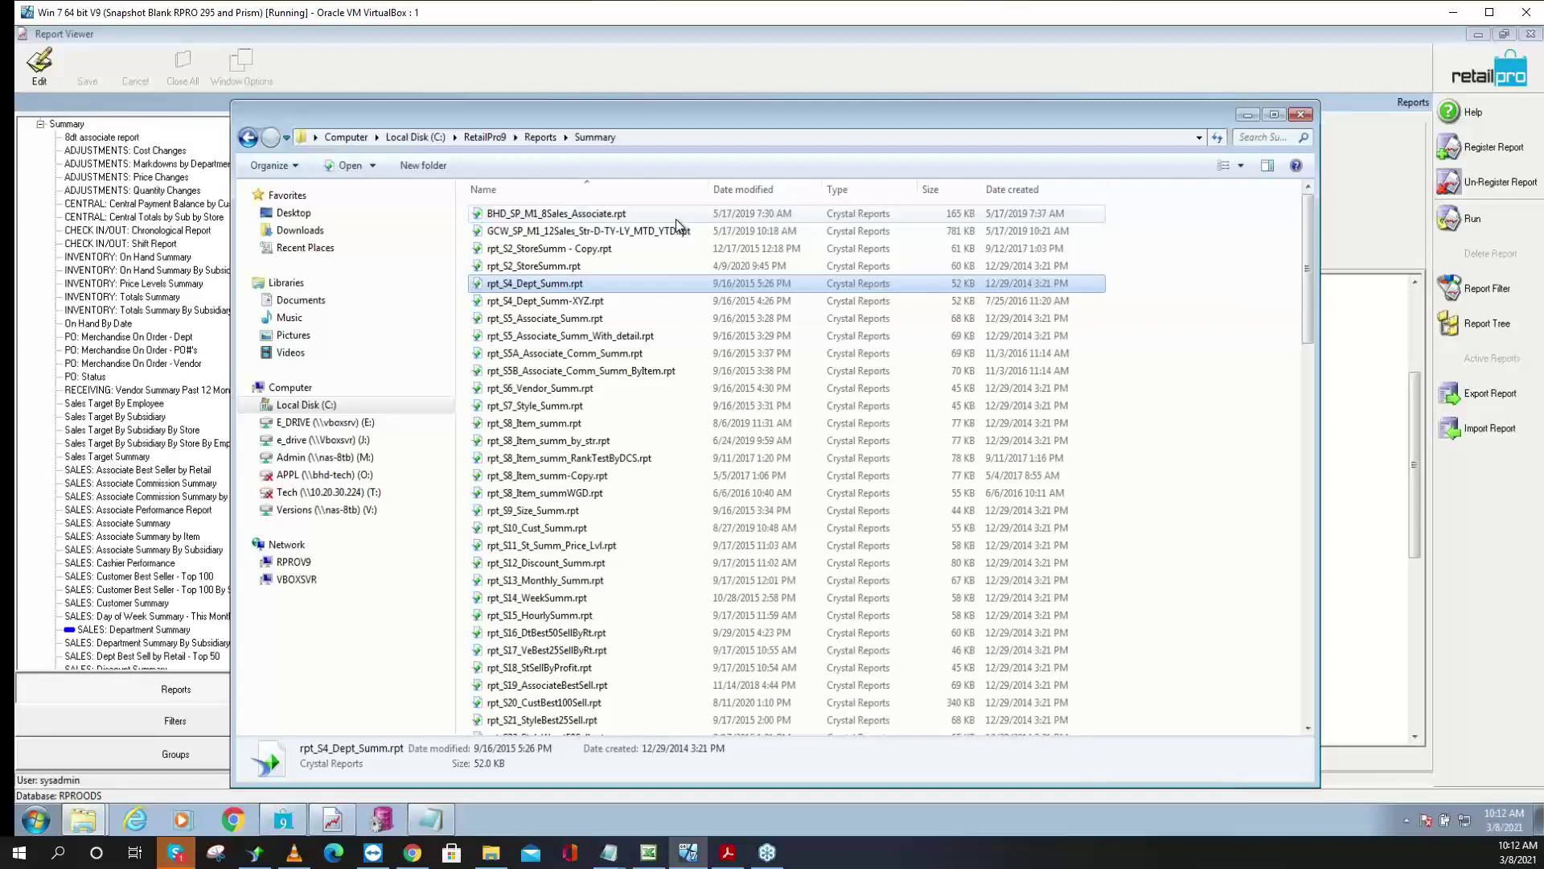
right_click(592, 282)
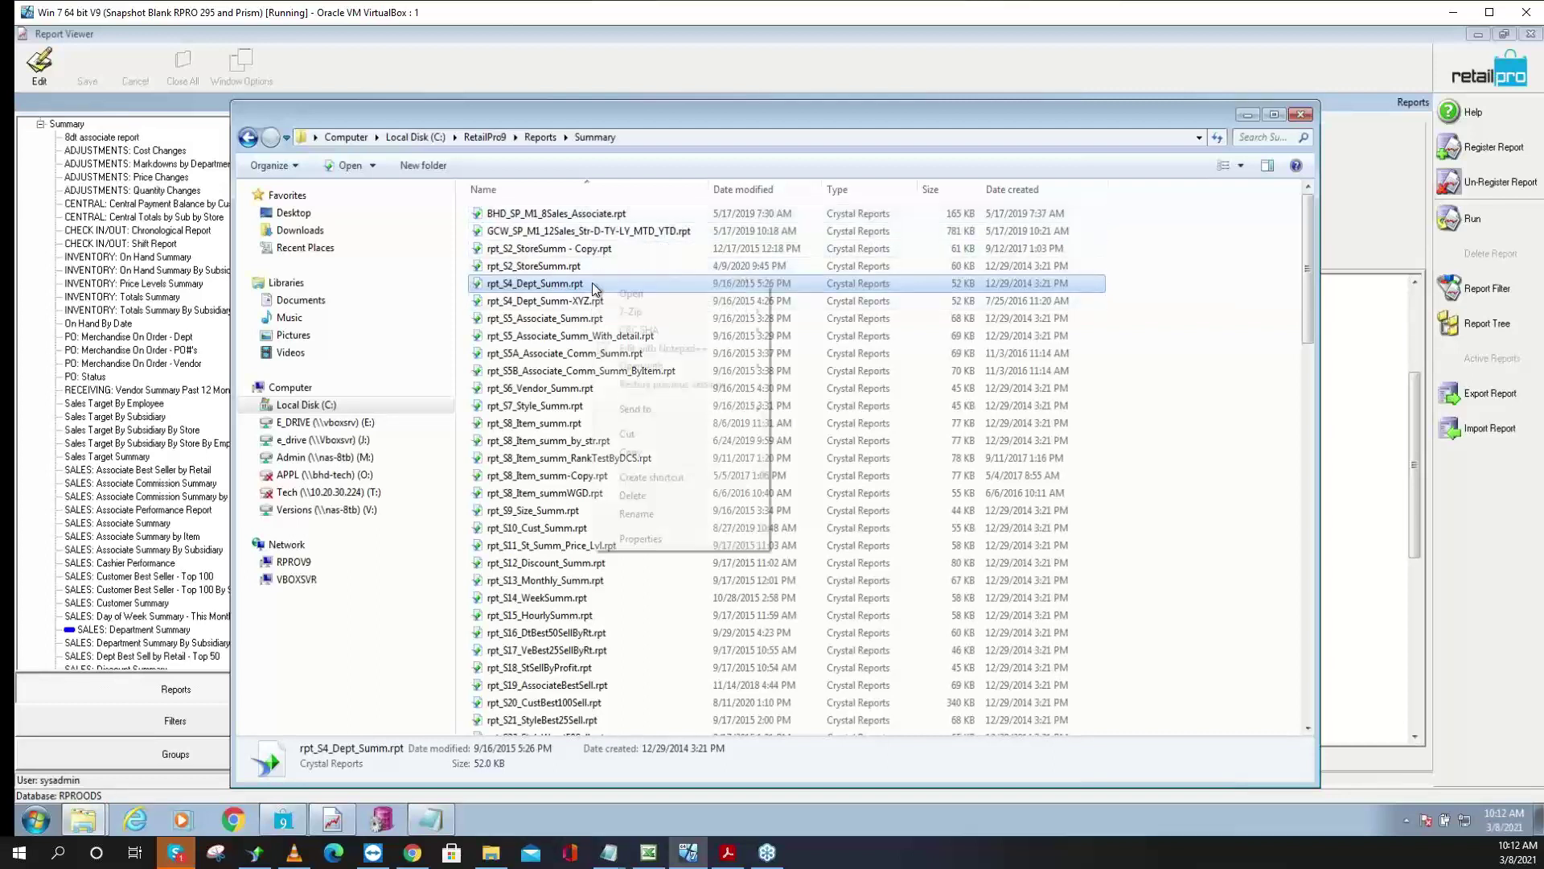
left_click(636, 448)
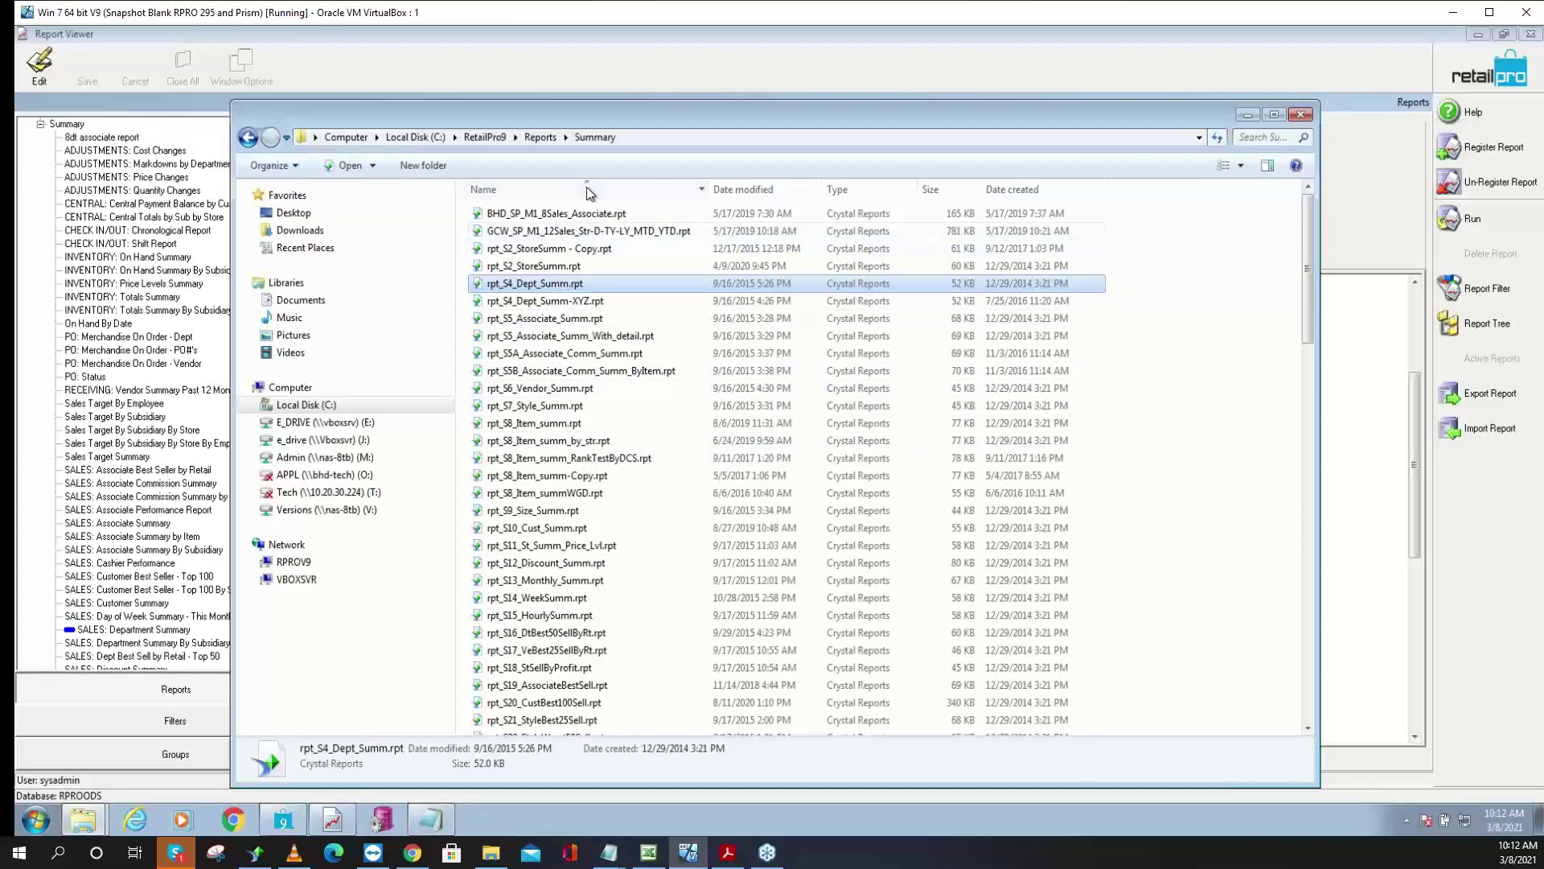
left_click(541, 138)
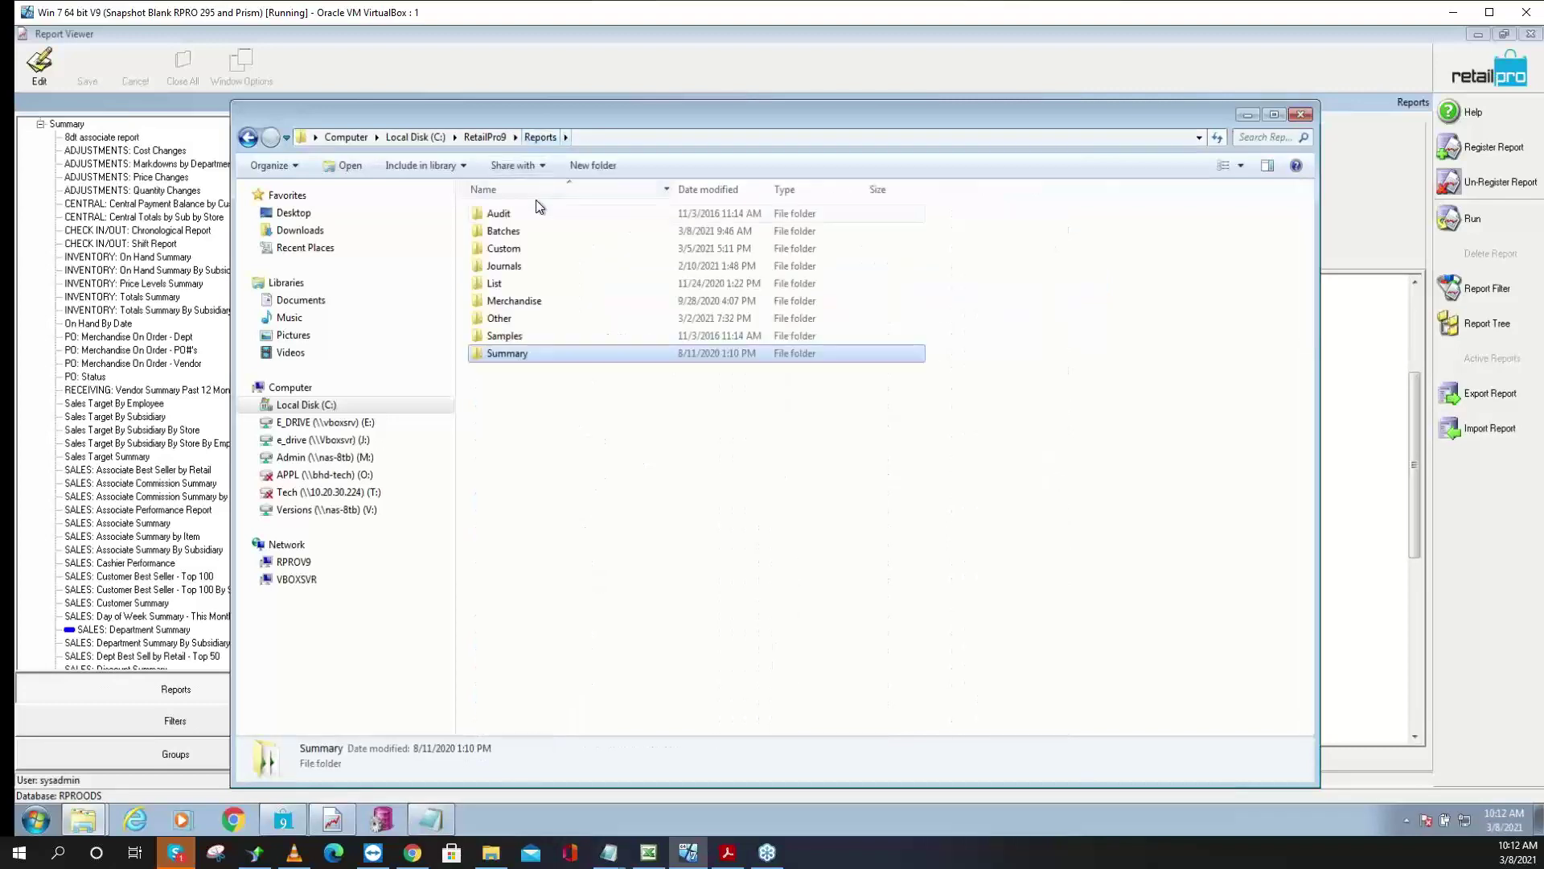
Open the Other folder and paste the copied report into it
left_click(529, 320)
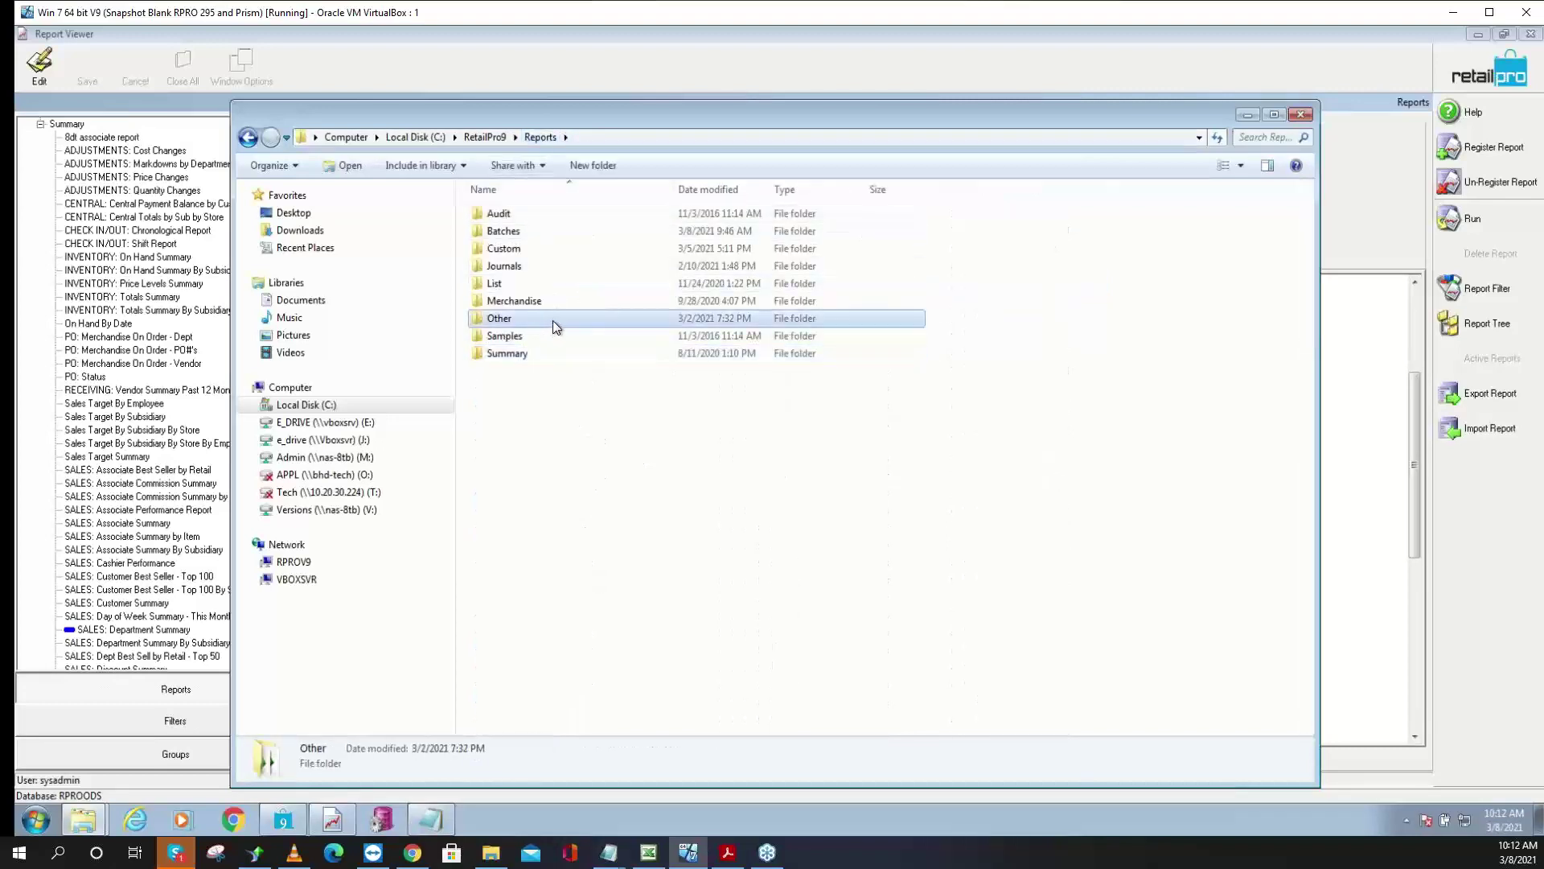
double_click(552, 320)
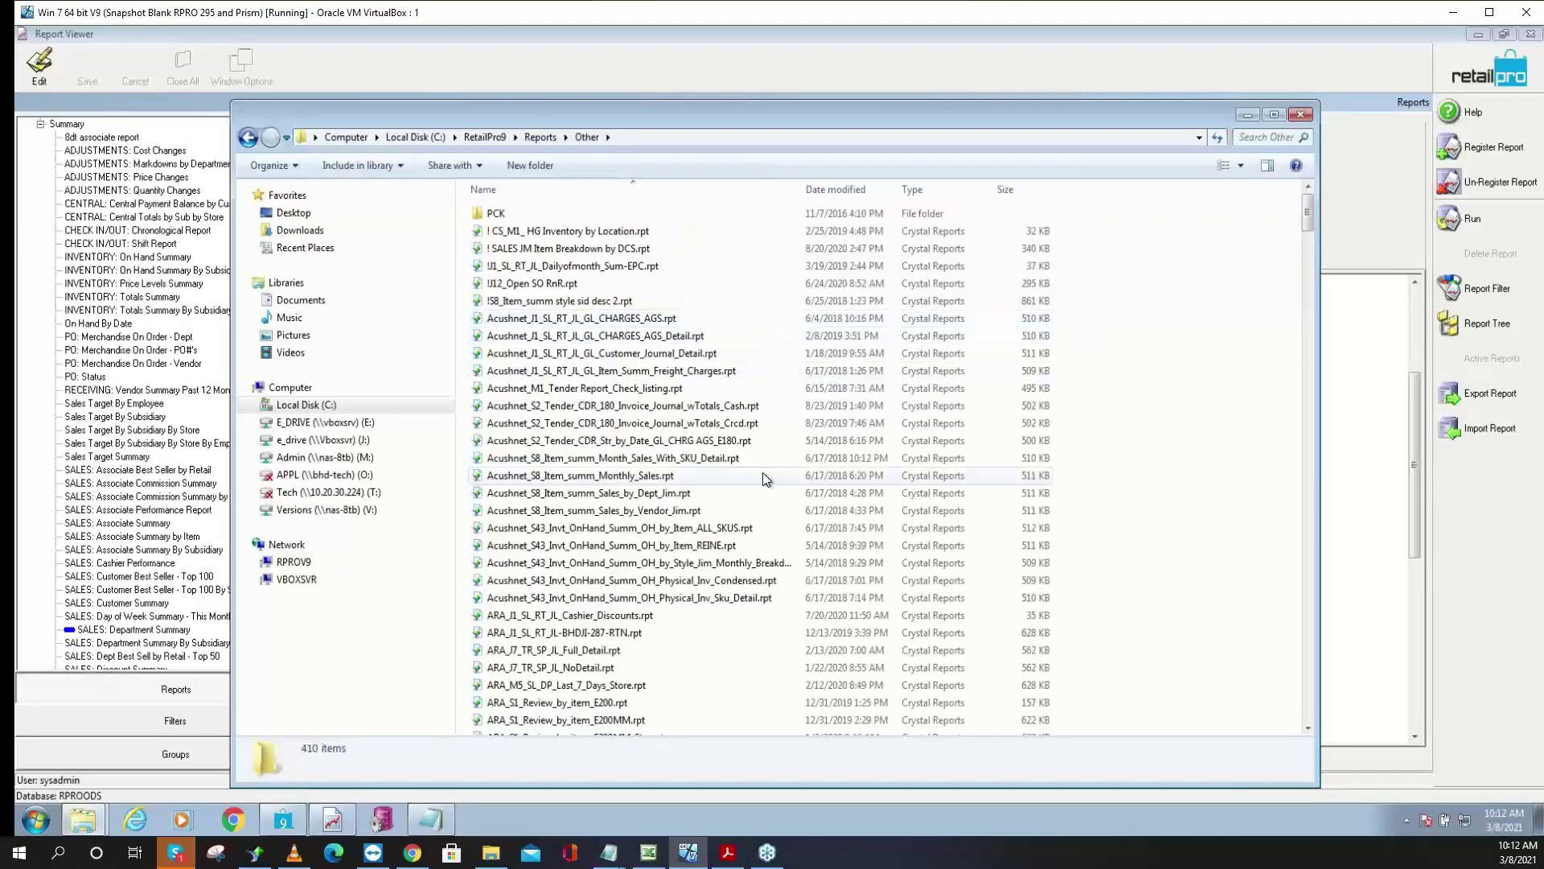
right_click(1135, 599)
left_click(1181, 446)
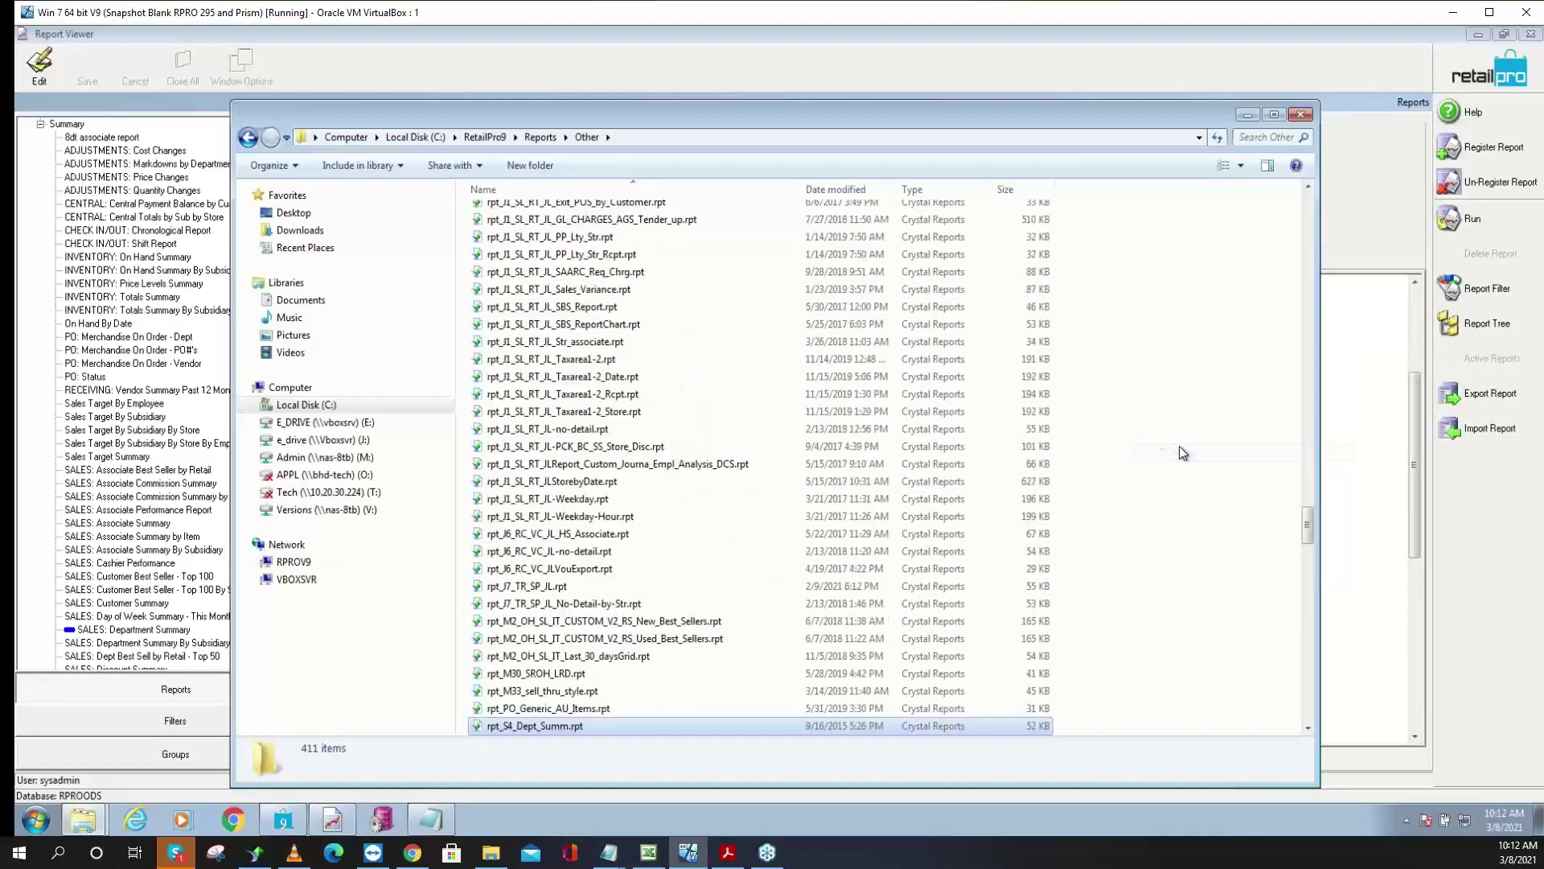
Rename the pasted copy to BHD_S4_Dept_Summ_REASON.rpt
left_click(499, 727)
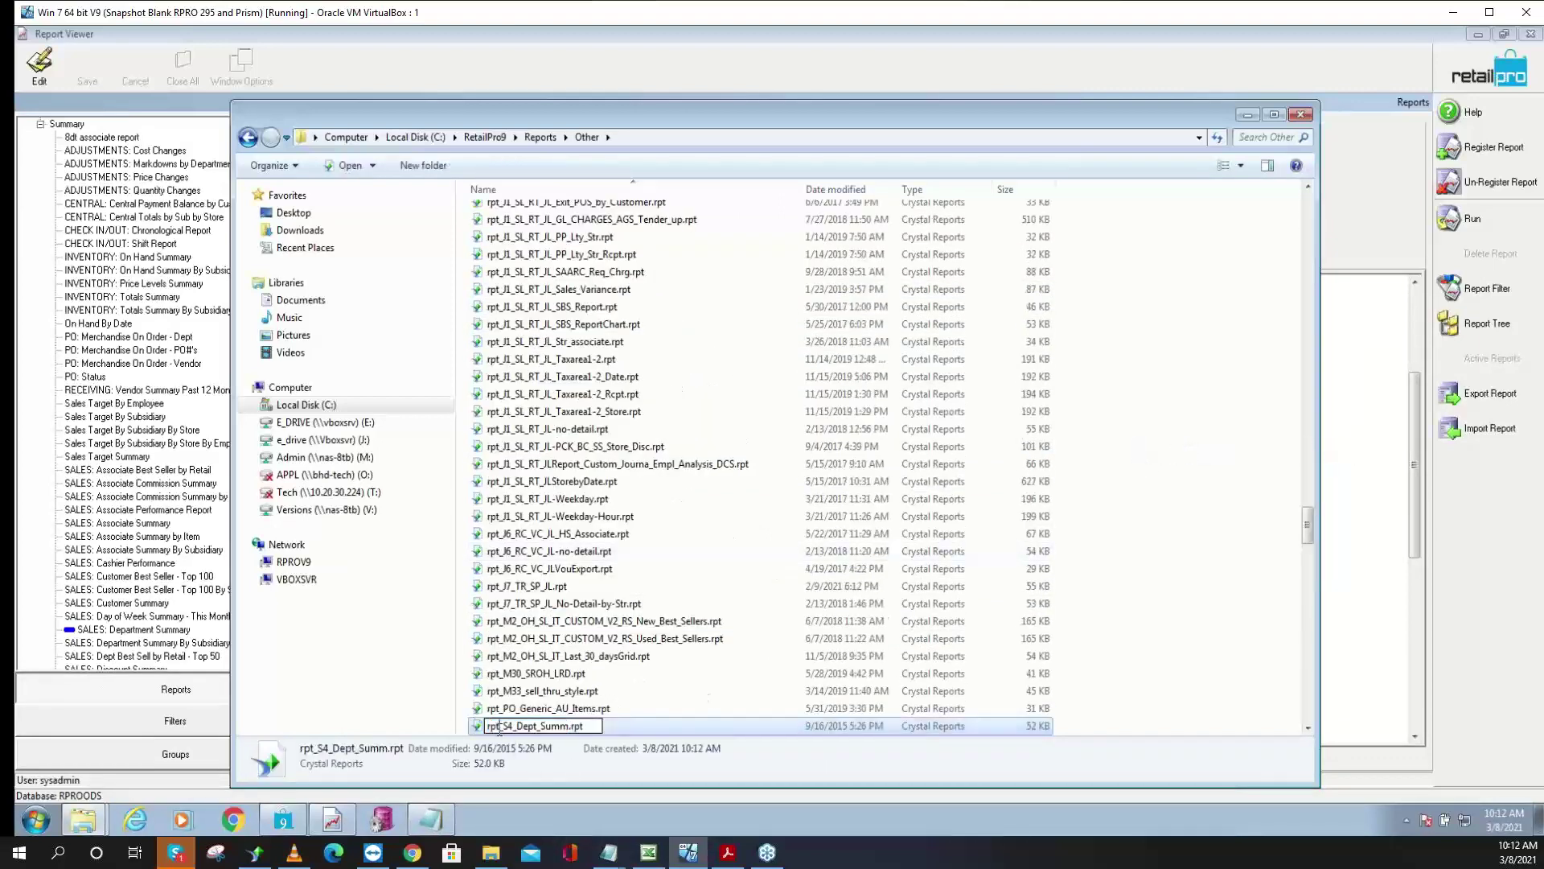
key("BackSpace")
key("BackSpace")
key("BackSpace")
type("BHD")
type("_")
type("REASO")
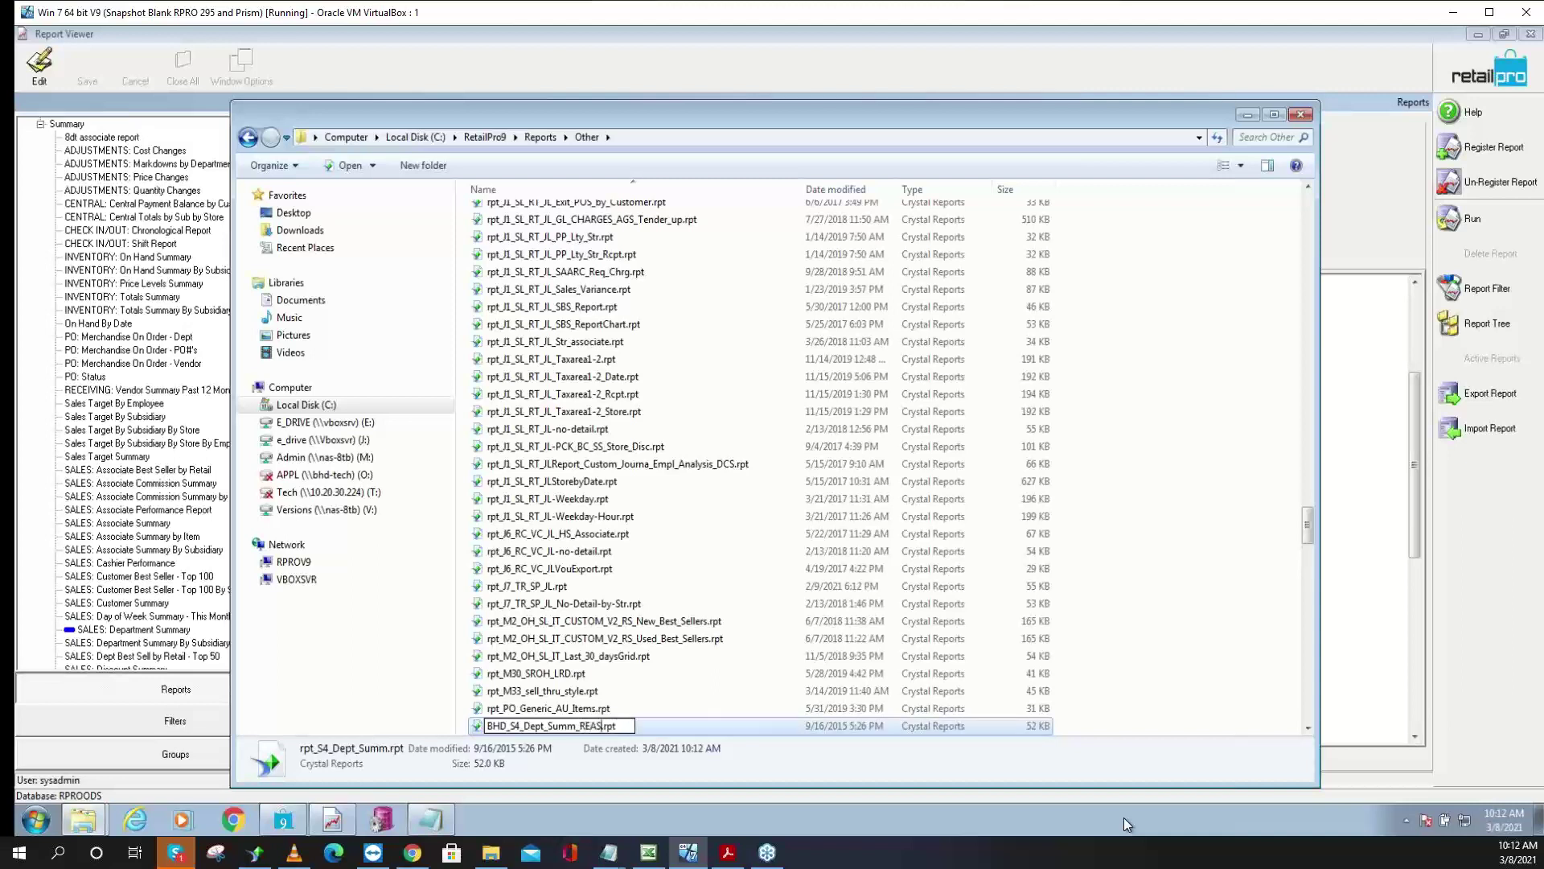
type("N")
key("shift+Left")
key("shift+Left")
key("shift+Left")
key("shift+Left")
key("shift+Left")
key("shift+Left")
key("shift+Left")
key("shift+Left")
key("shift+Left")
key("shift+Left")
key("shift+Left")
key("shift+Left")
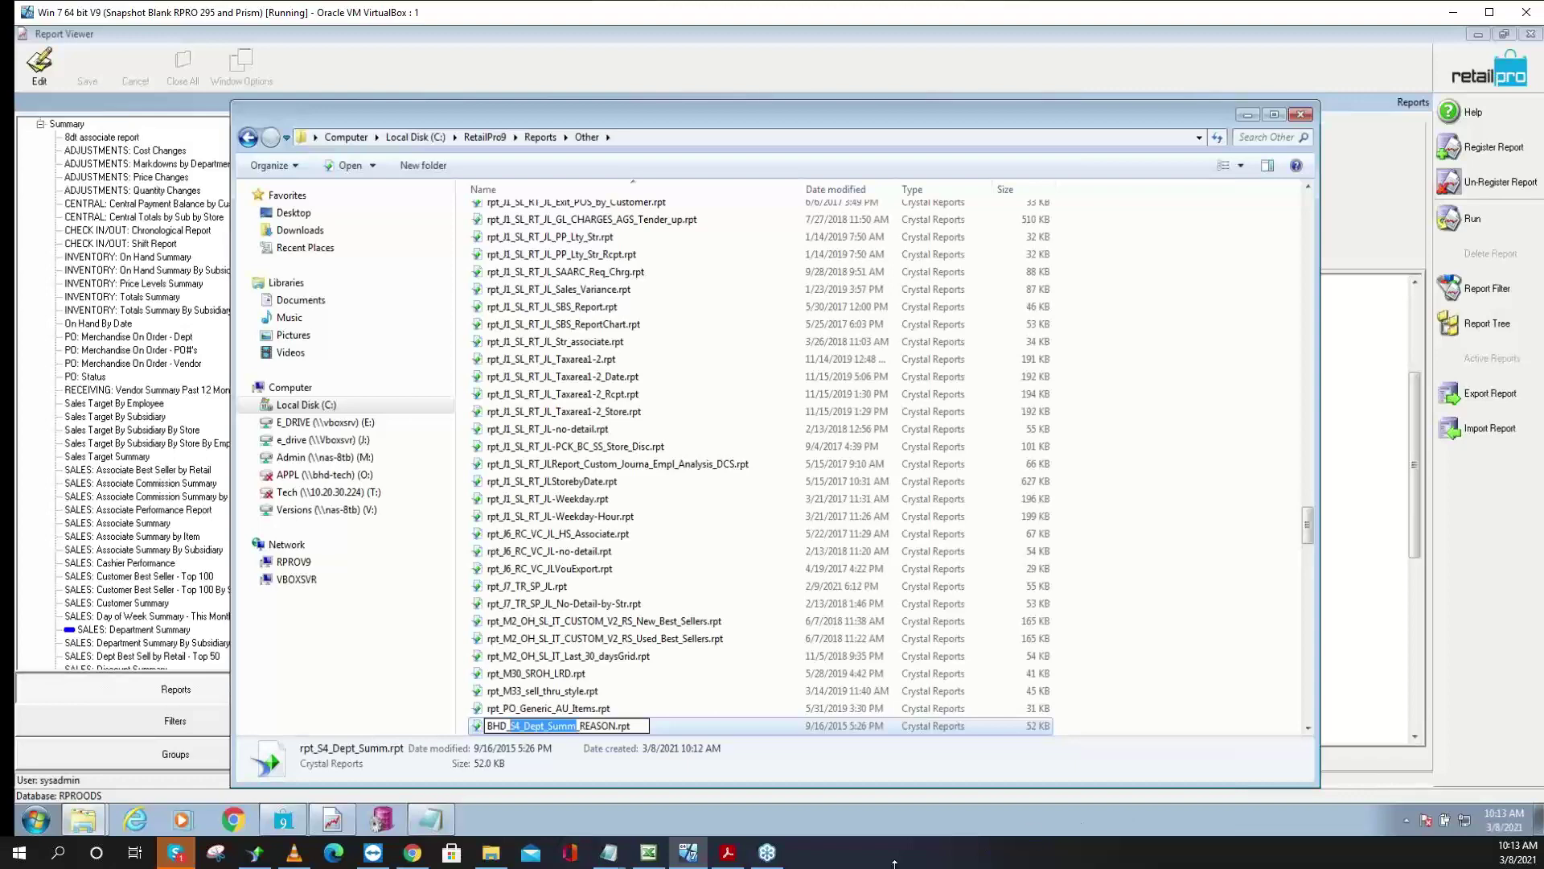
key("Return")
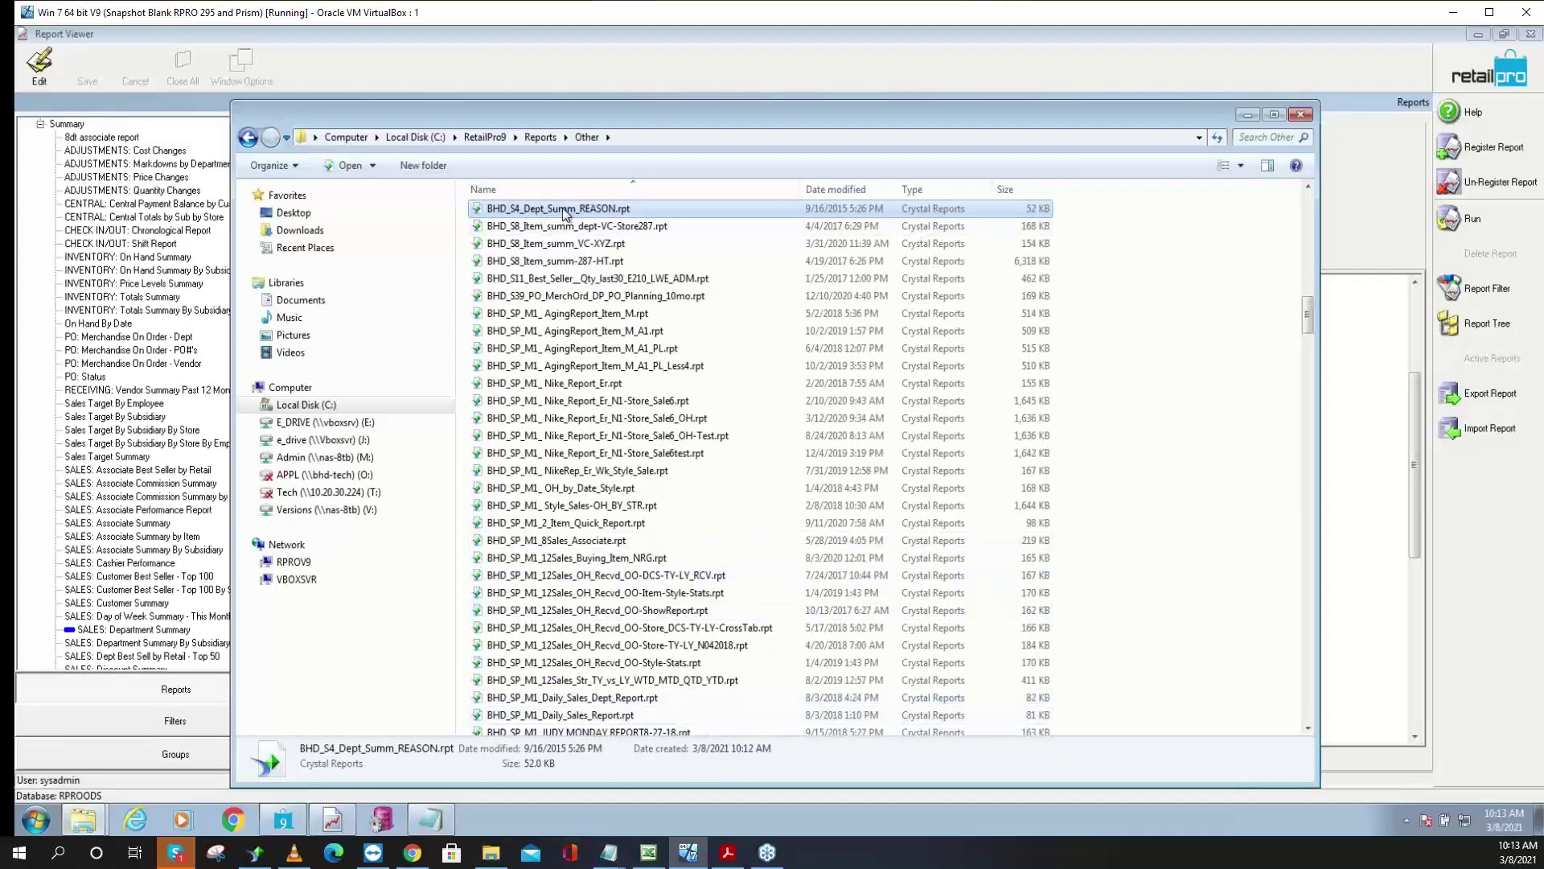
Collapse Summary, expand Other, and open the Acusgnet G/L charges AGS Report (TT) details
left_click(1248, 115)
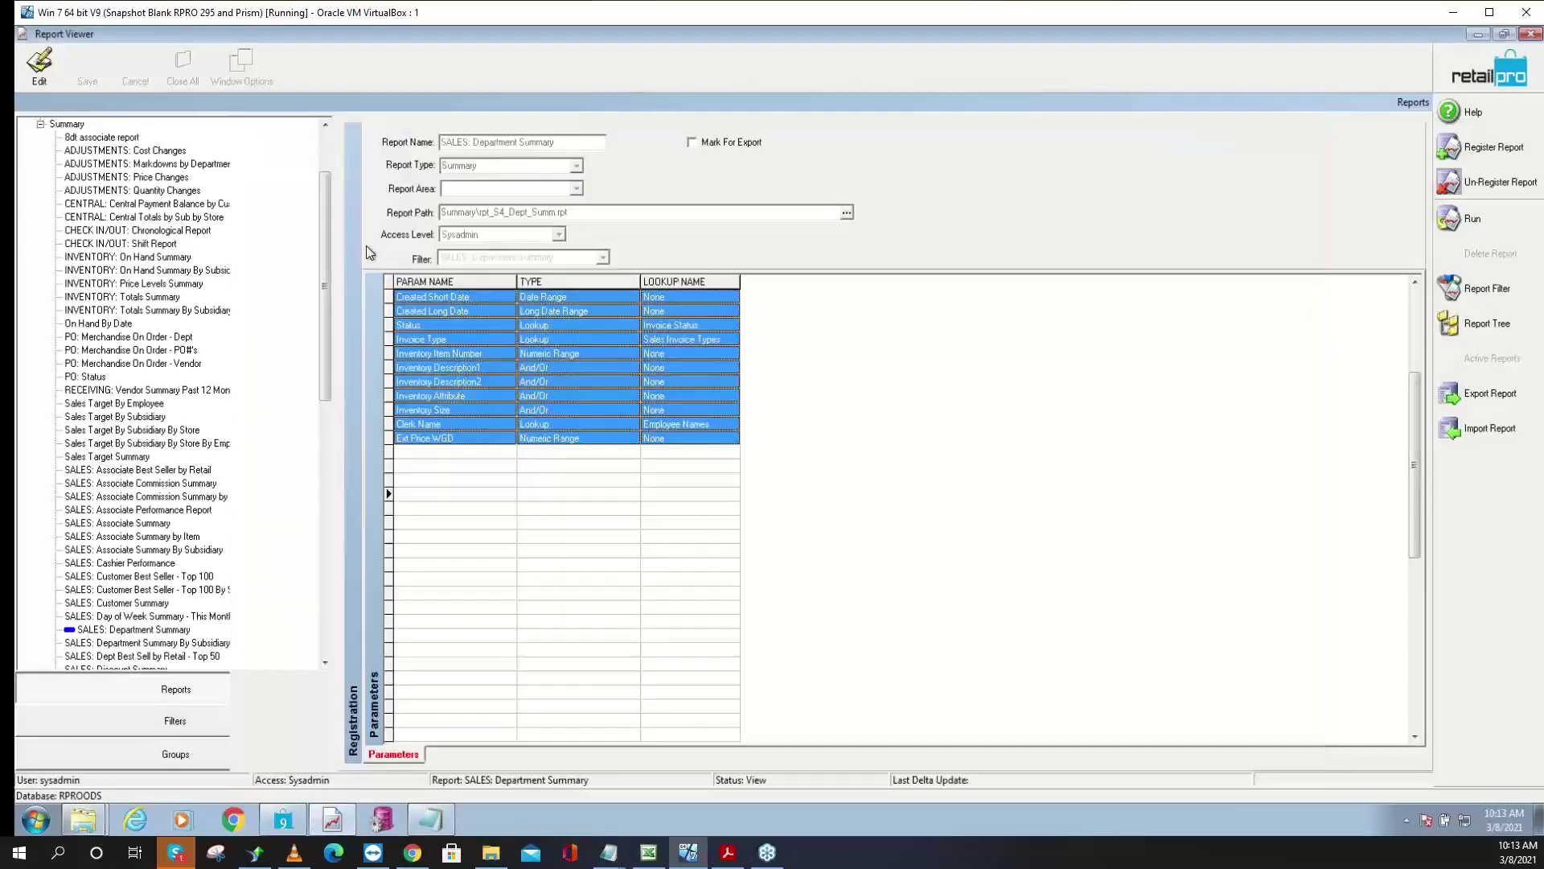
left_click(41, 125)
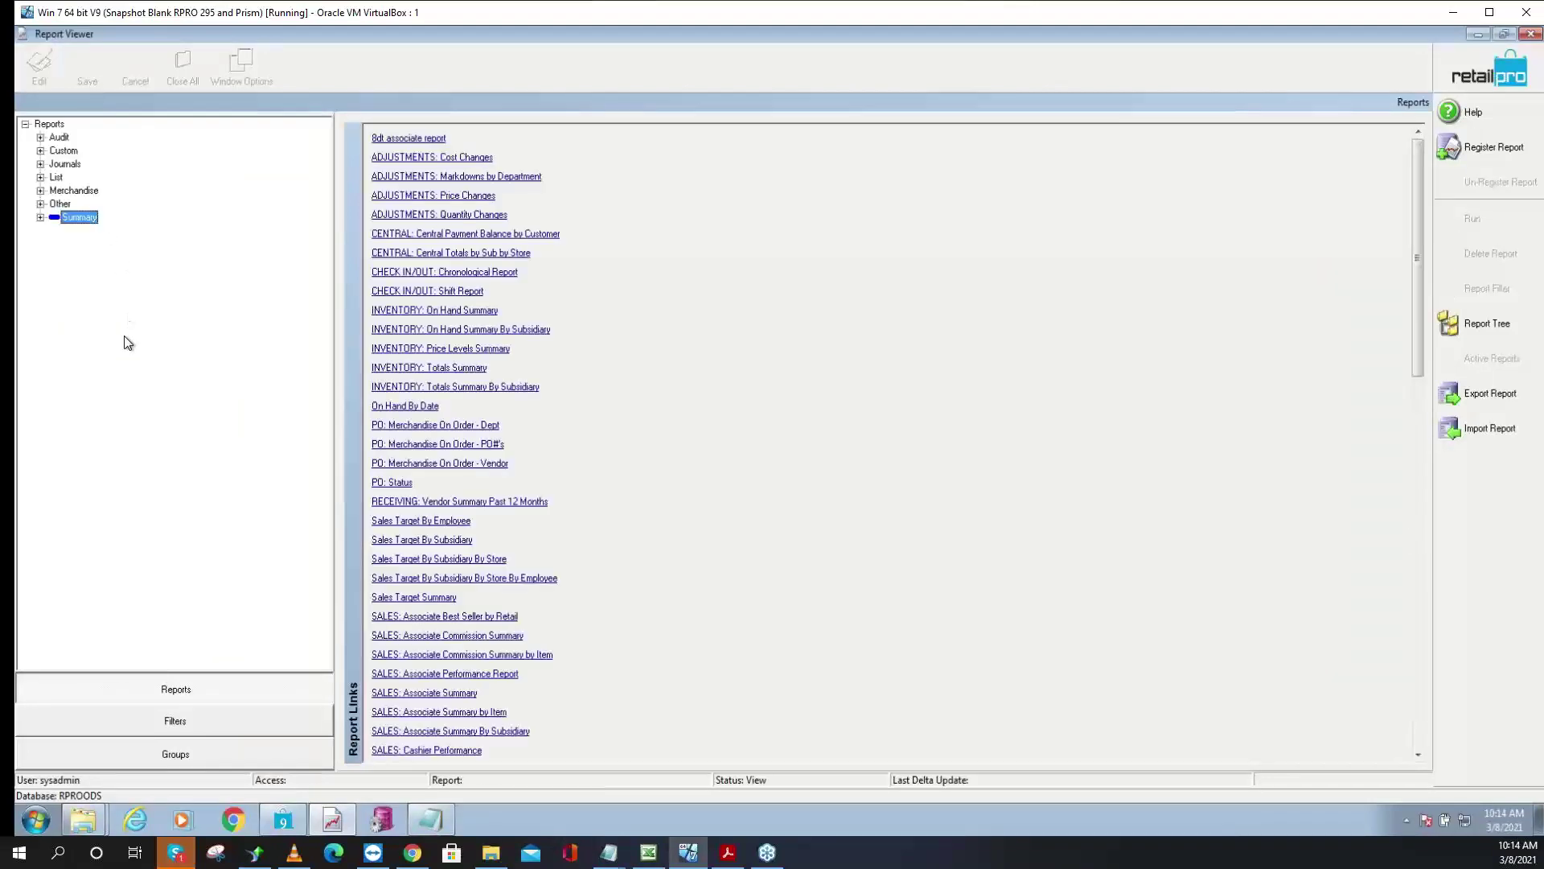
left_click(41, 205)
left_click(134, 258)
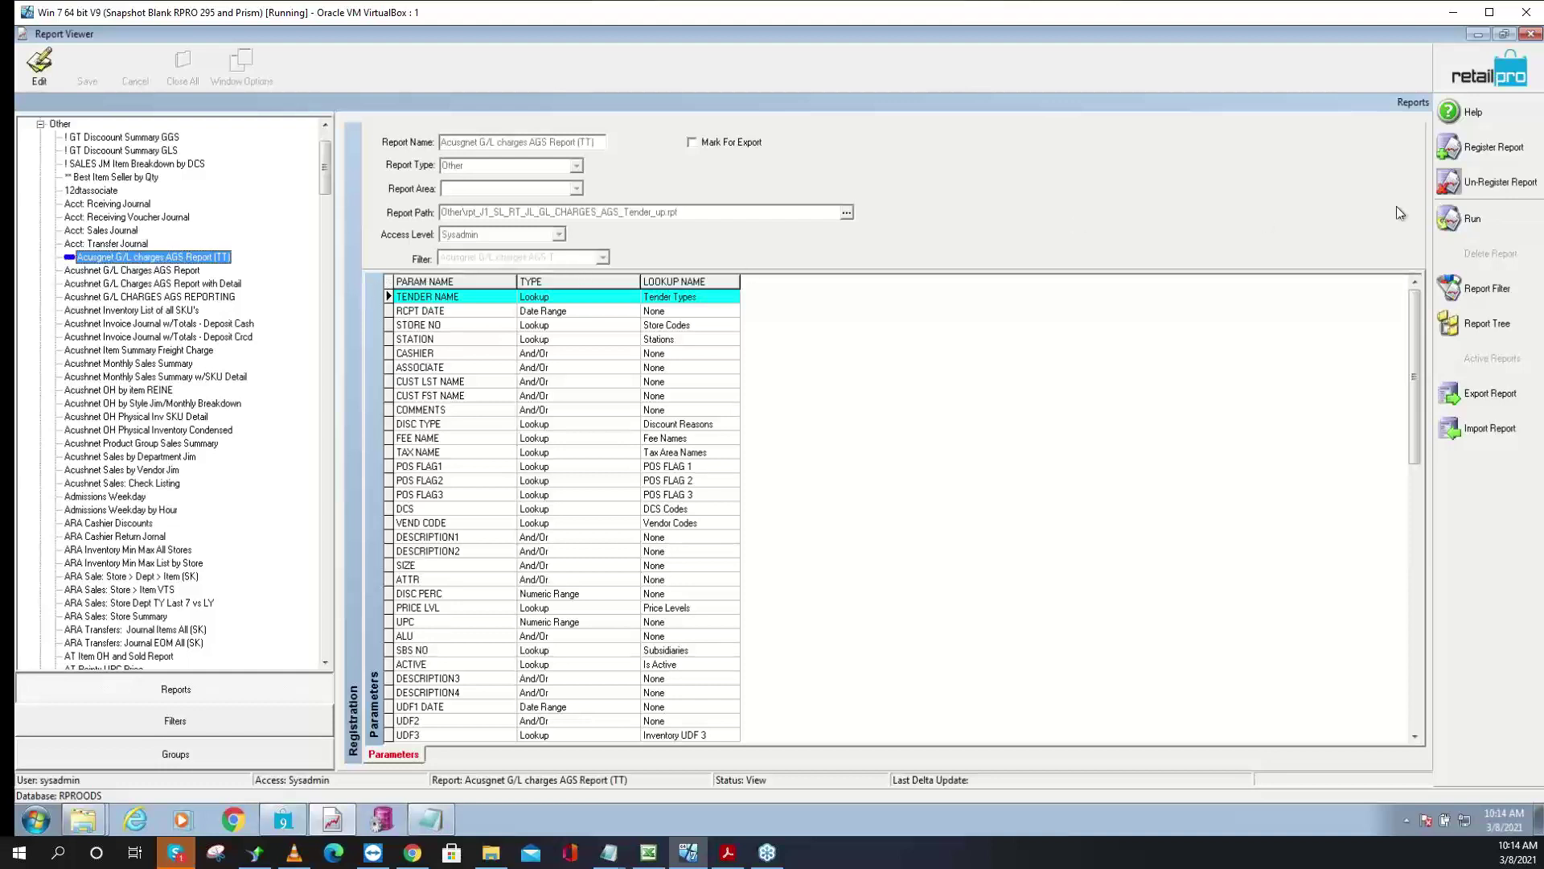
Register a new report, keeping Other as its report type
left_click(1482, 150)
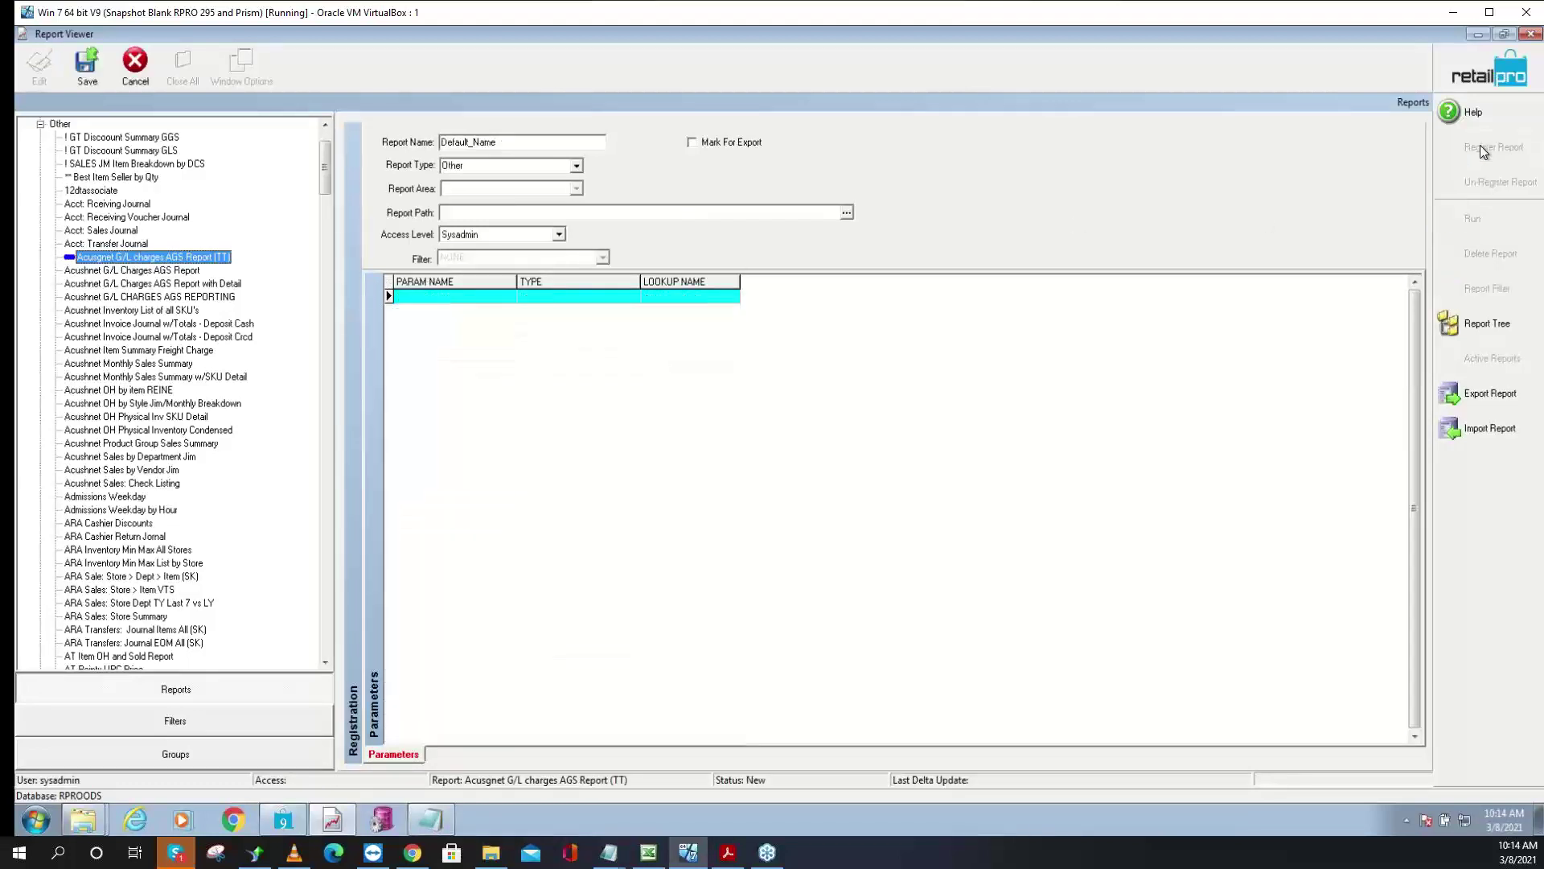
left_click(533, 169)
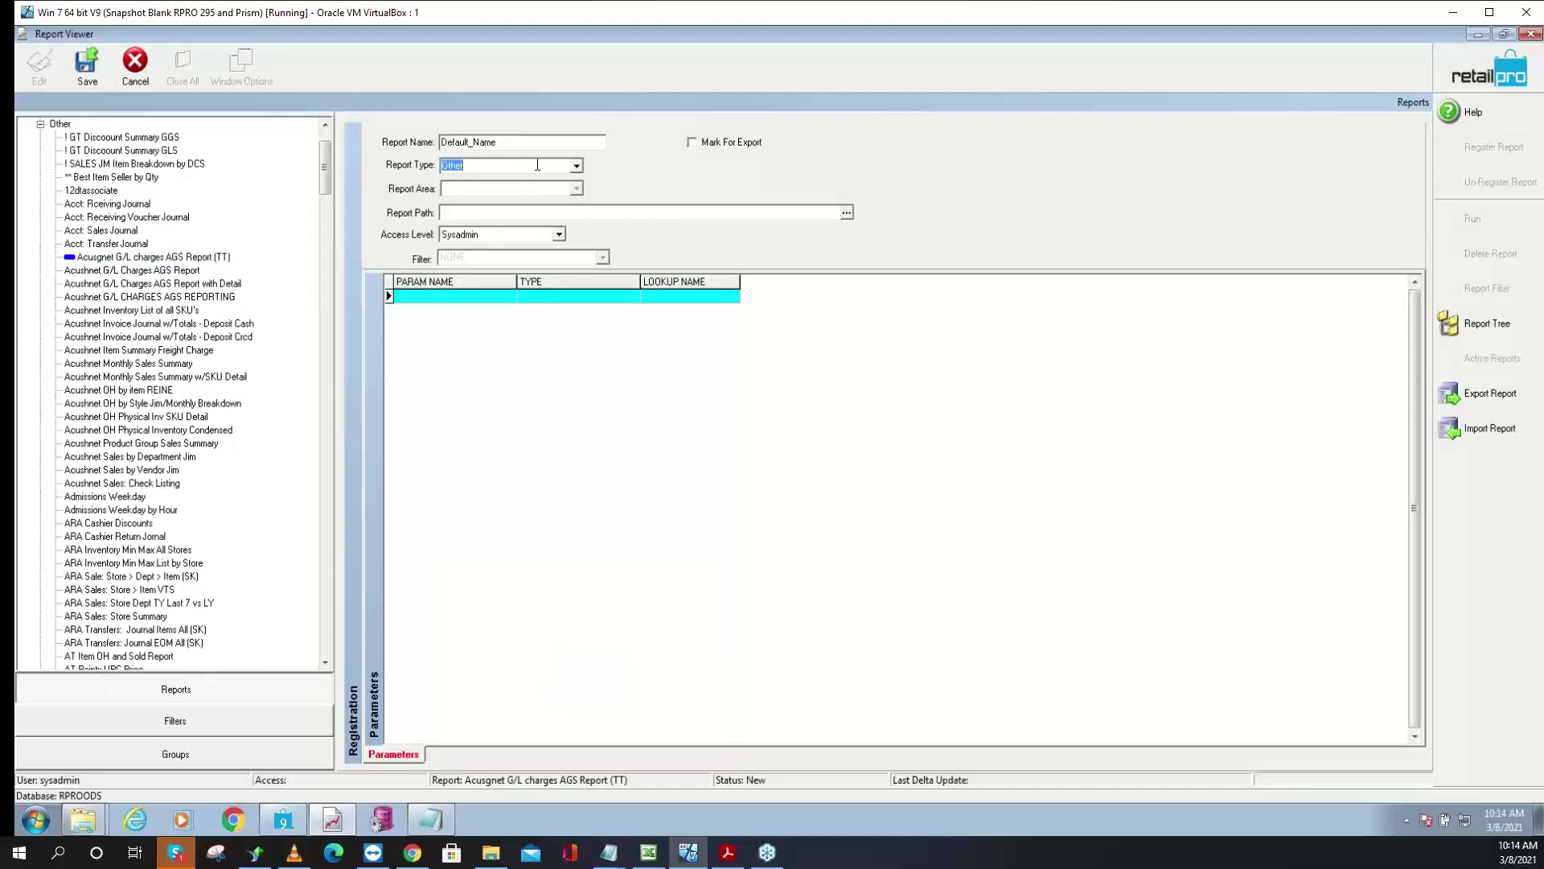
left_click(577, 165)
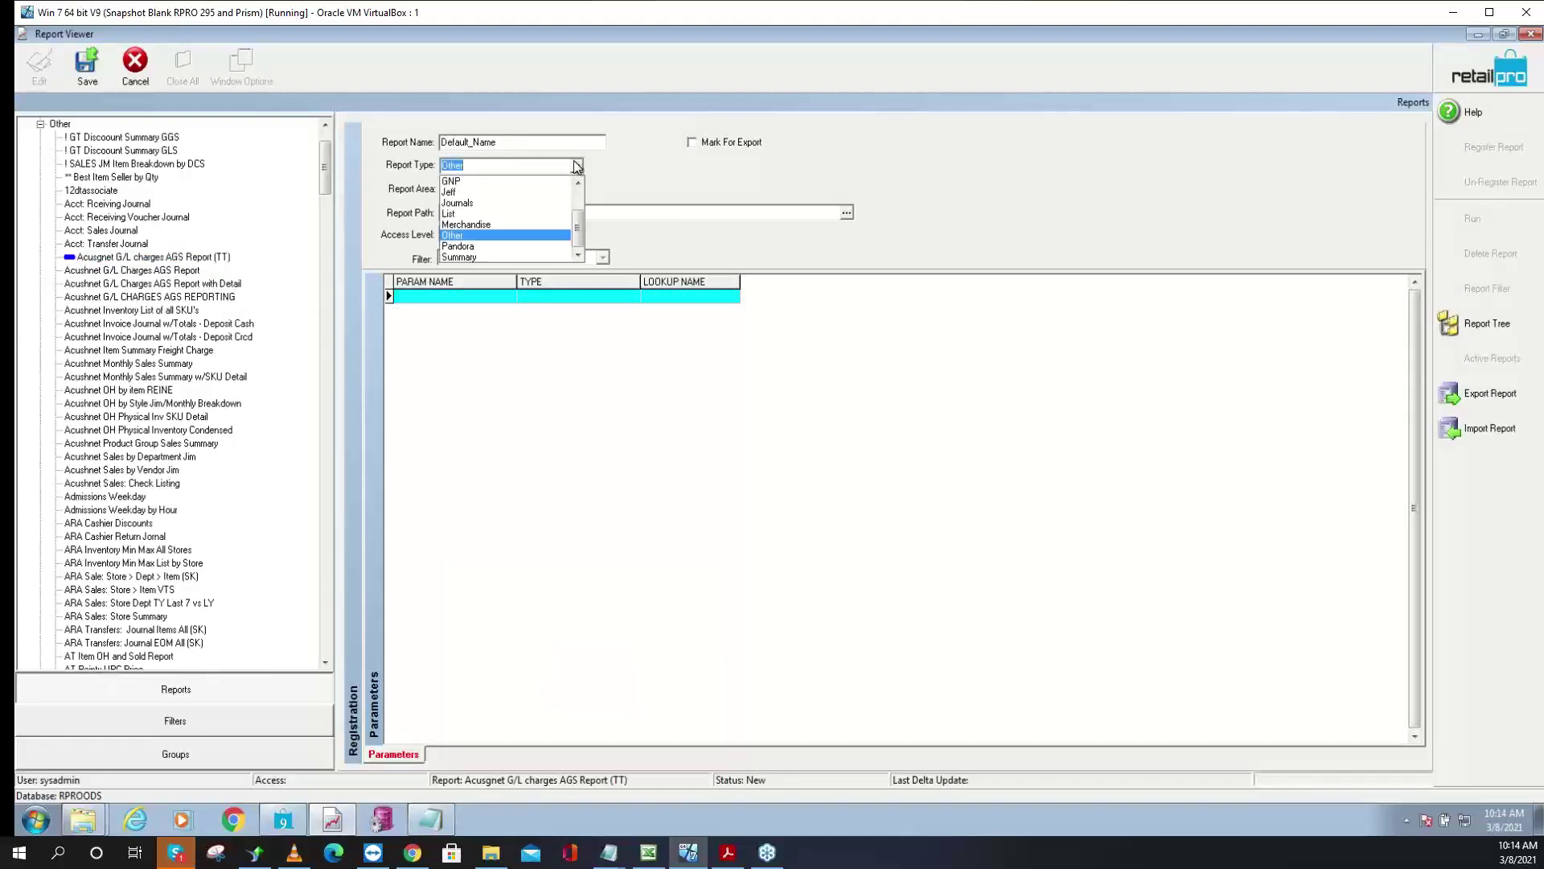
left_click(577, 165)
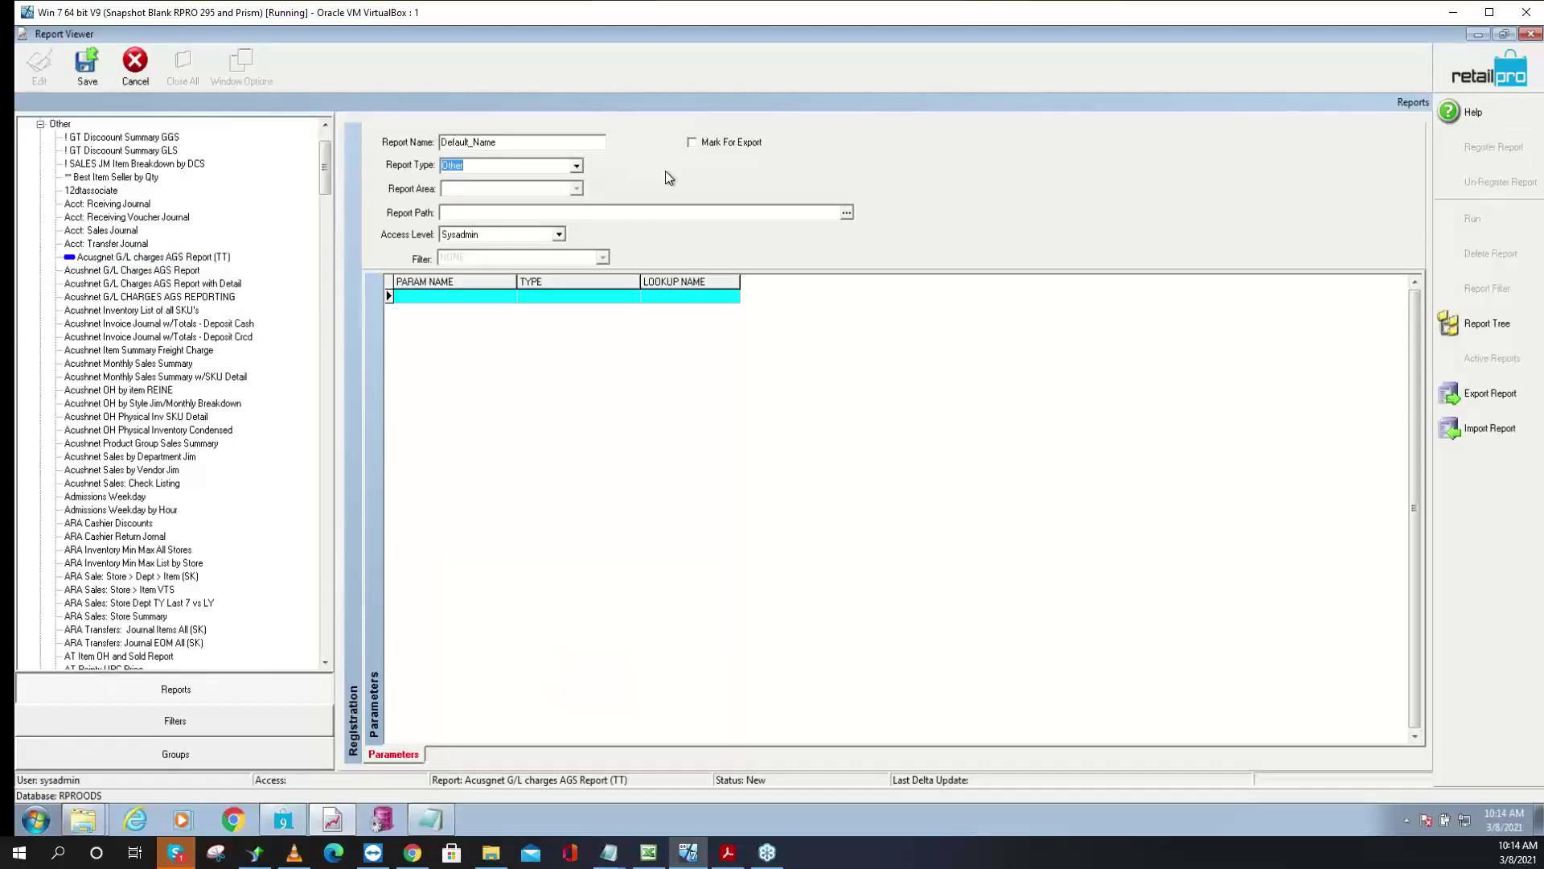
Name the report 'BHD Dept Sample Report', fixing the typo, and browse for its path
double_click(508, 141)
type("BHD ")
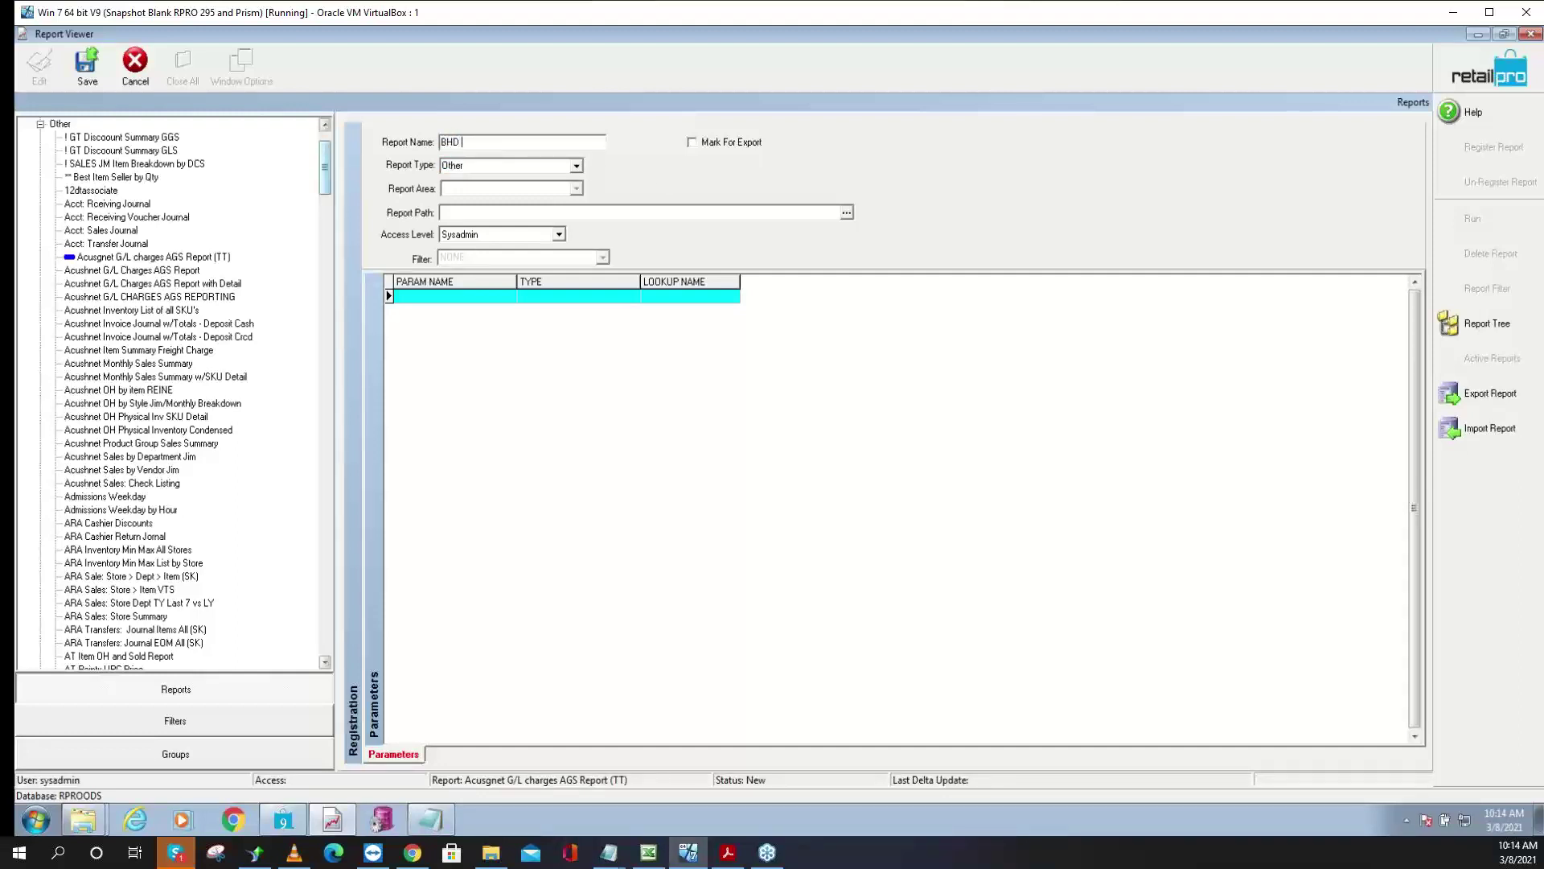
type("DEpt Sample Report")
left_click_drag(475, 141, 482, 141)
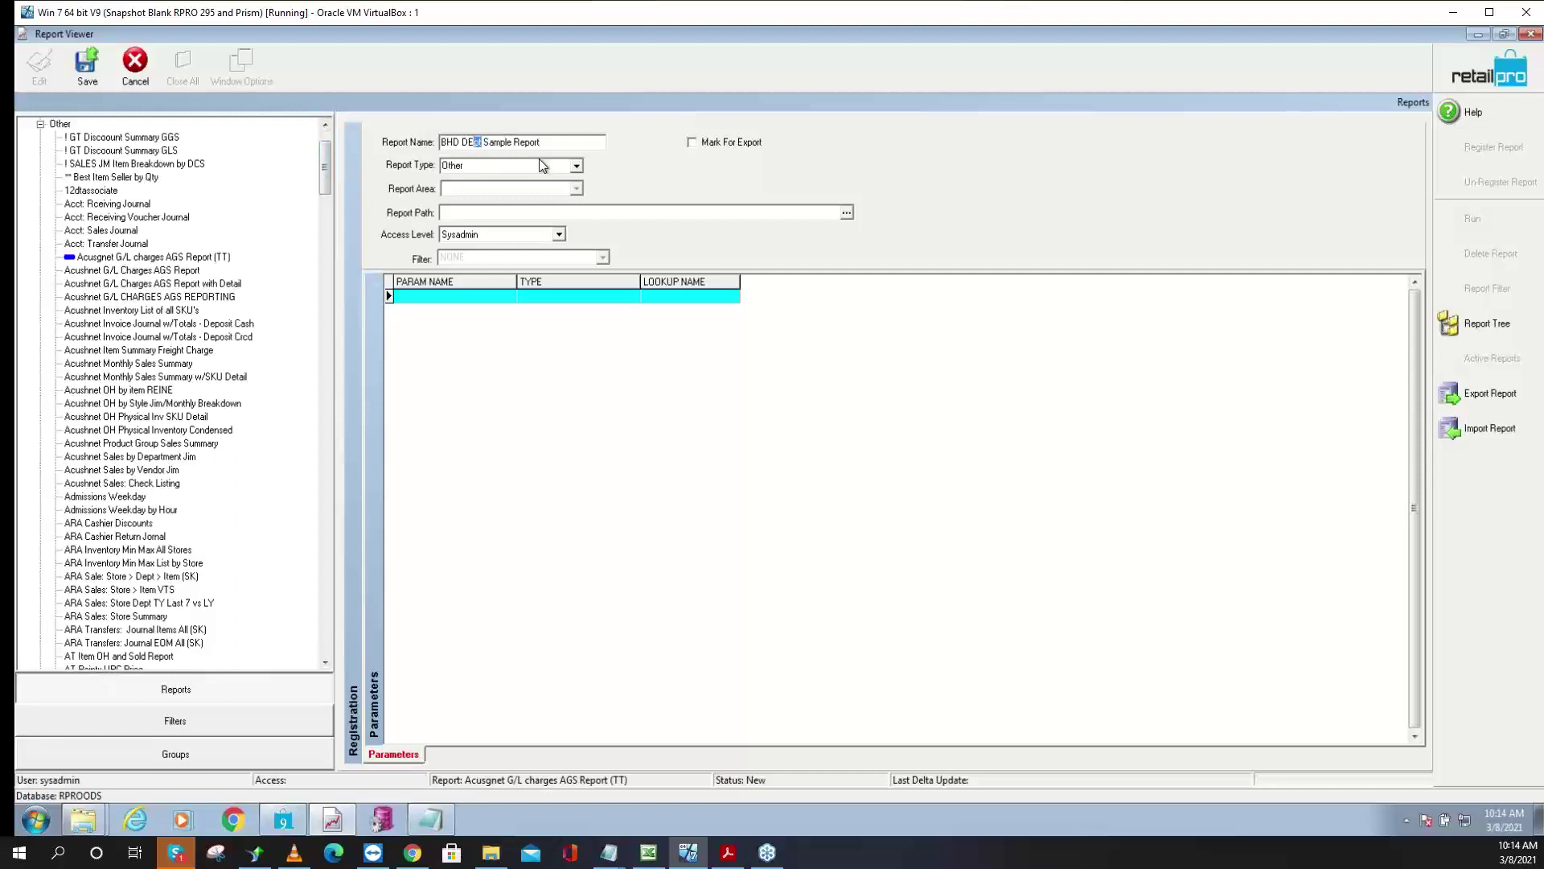
type("p")
key("BackSpace")
type("ept")
left_click(847, 213)
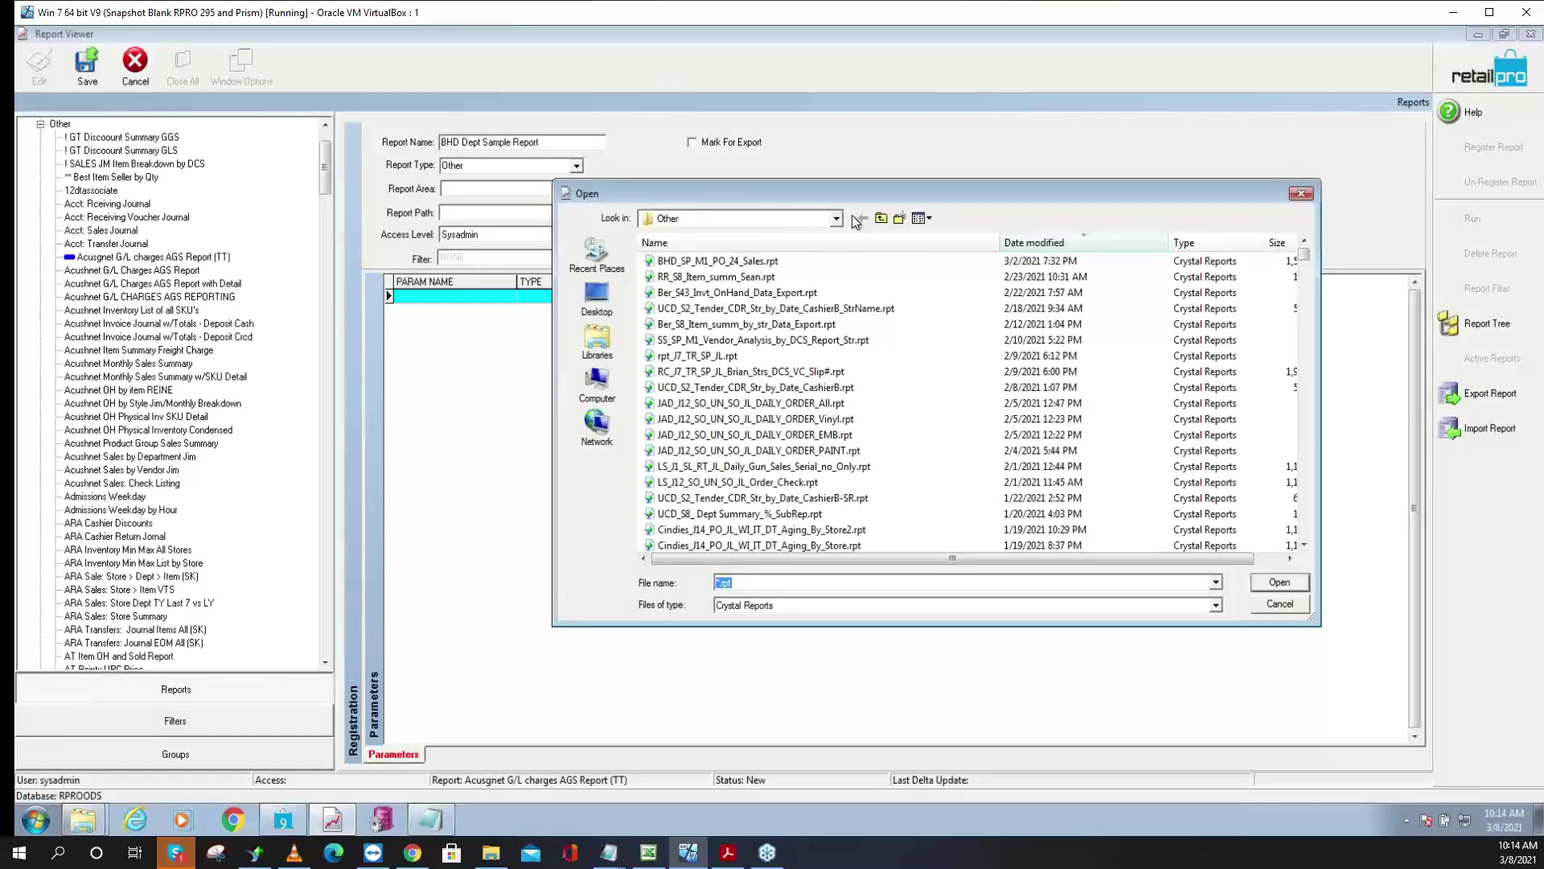
Go to Reports\Other, sort by name, and choose BHD_S4_Dept_Summ_REASON.rpt as the report path
left_click(836, 219)
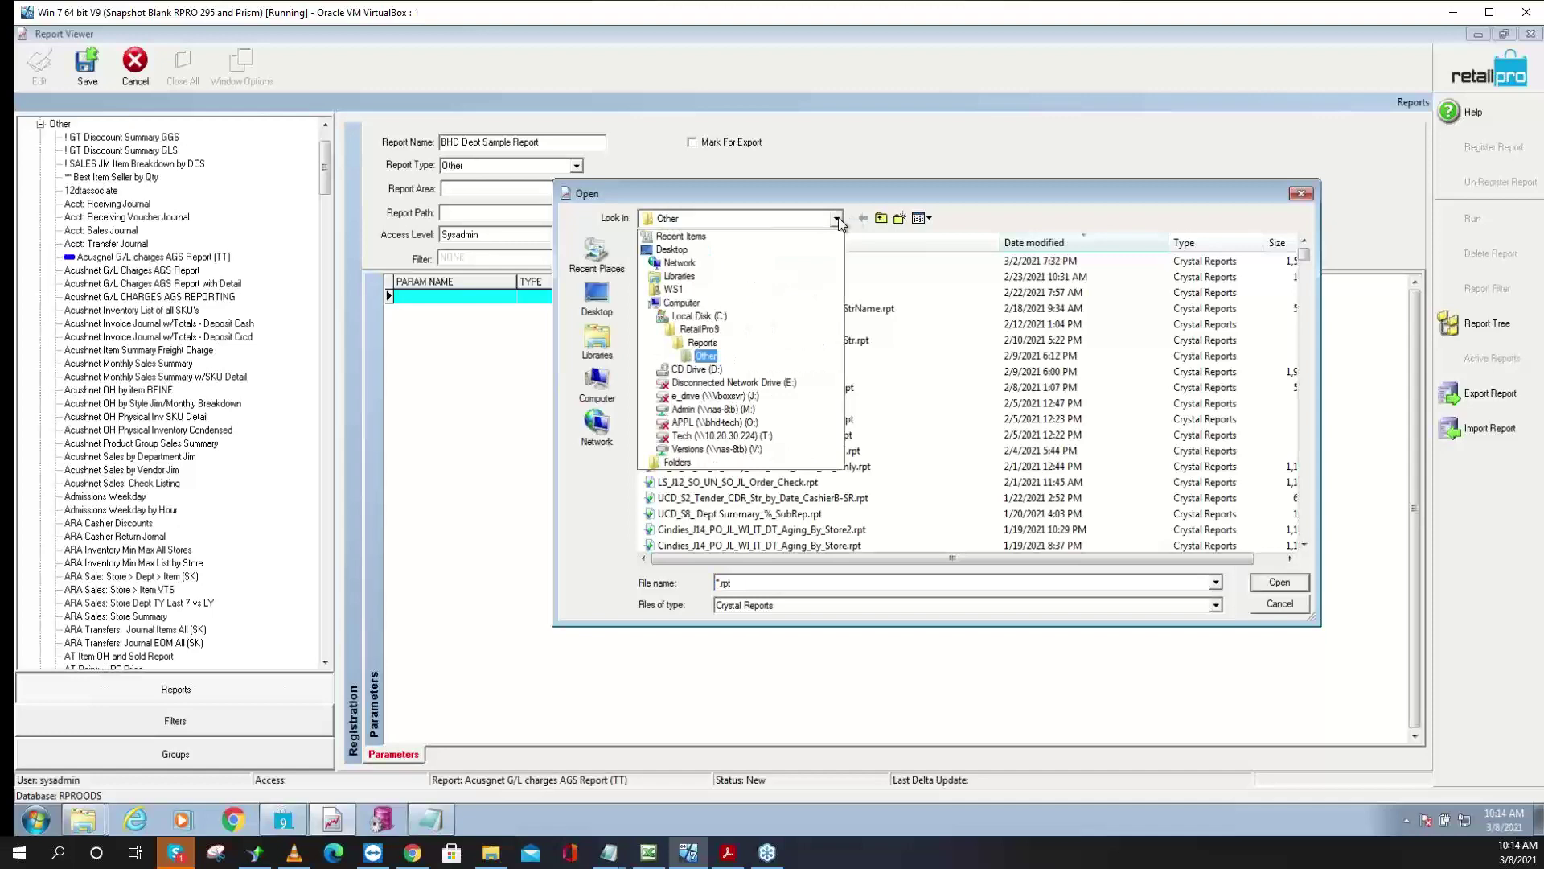
left_click(703, 343)
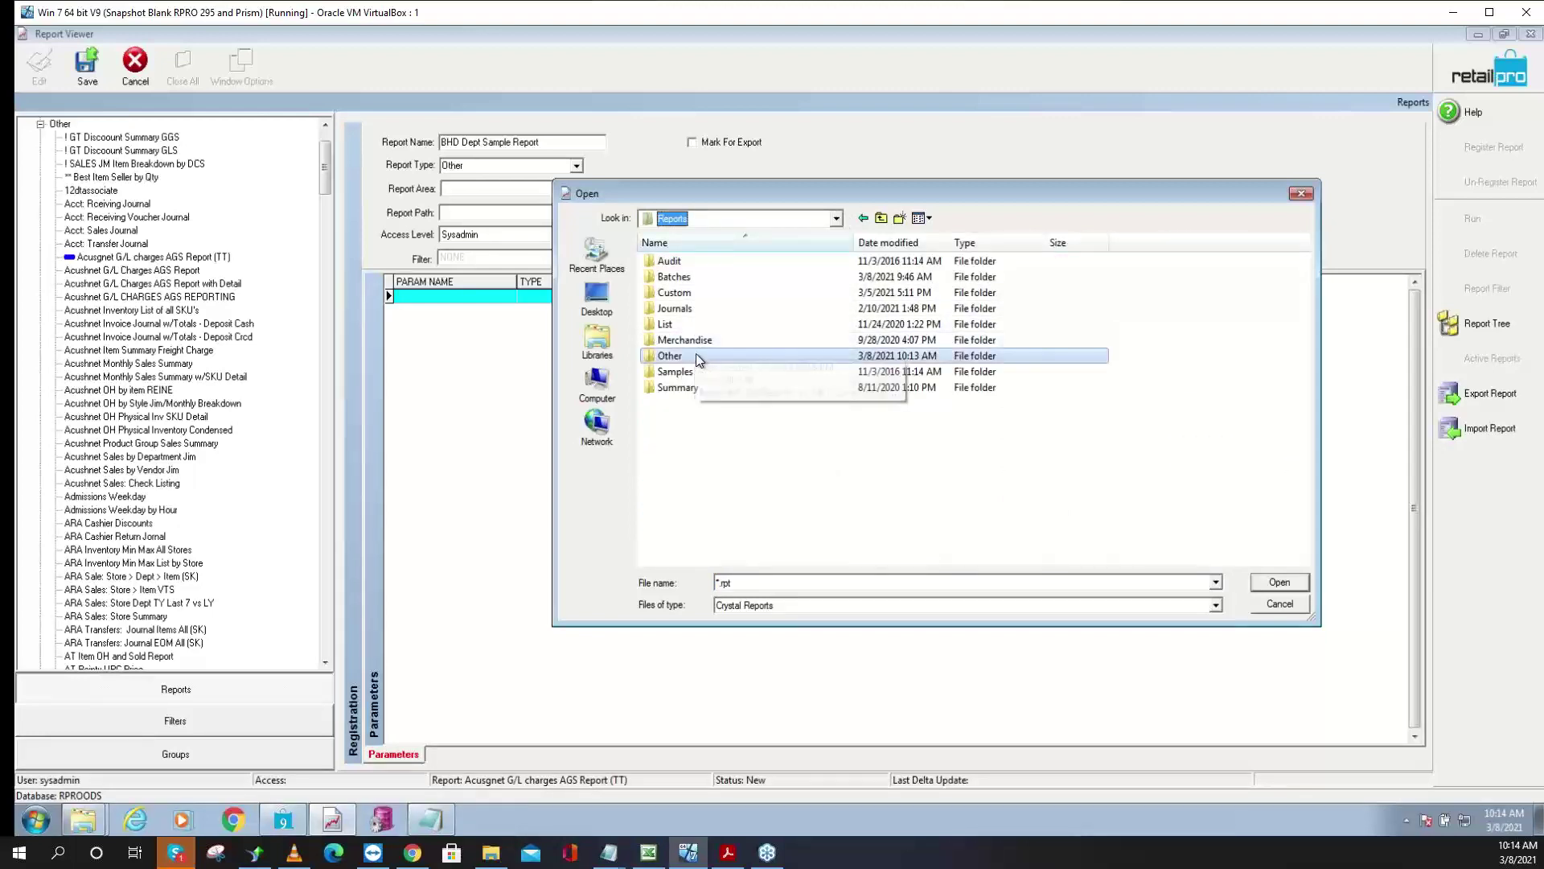
double_click(696, 357)
left_click(768, 262)
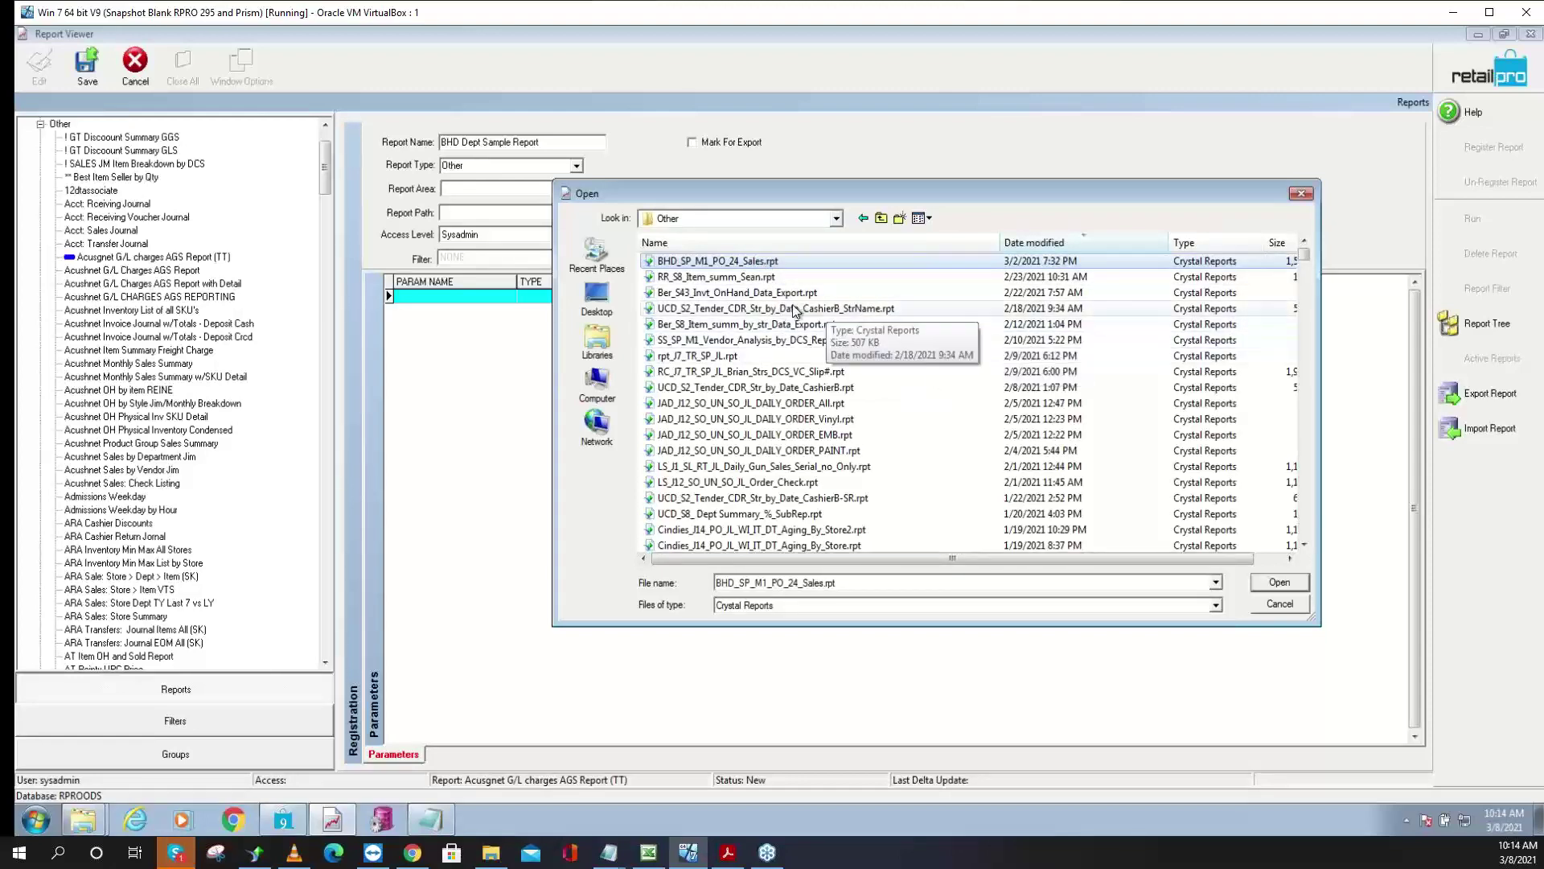
left_click(804, 242)
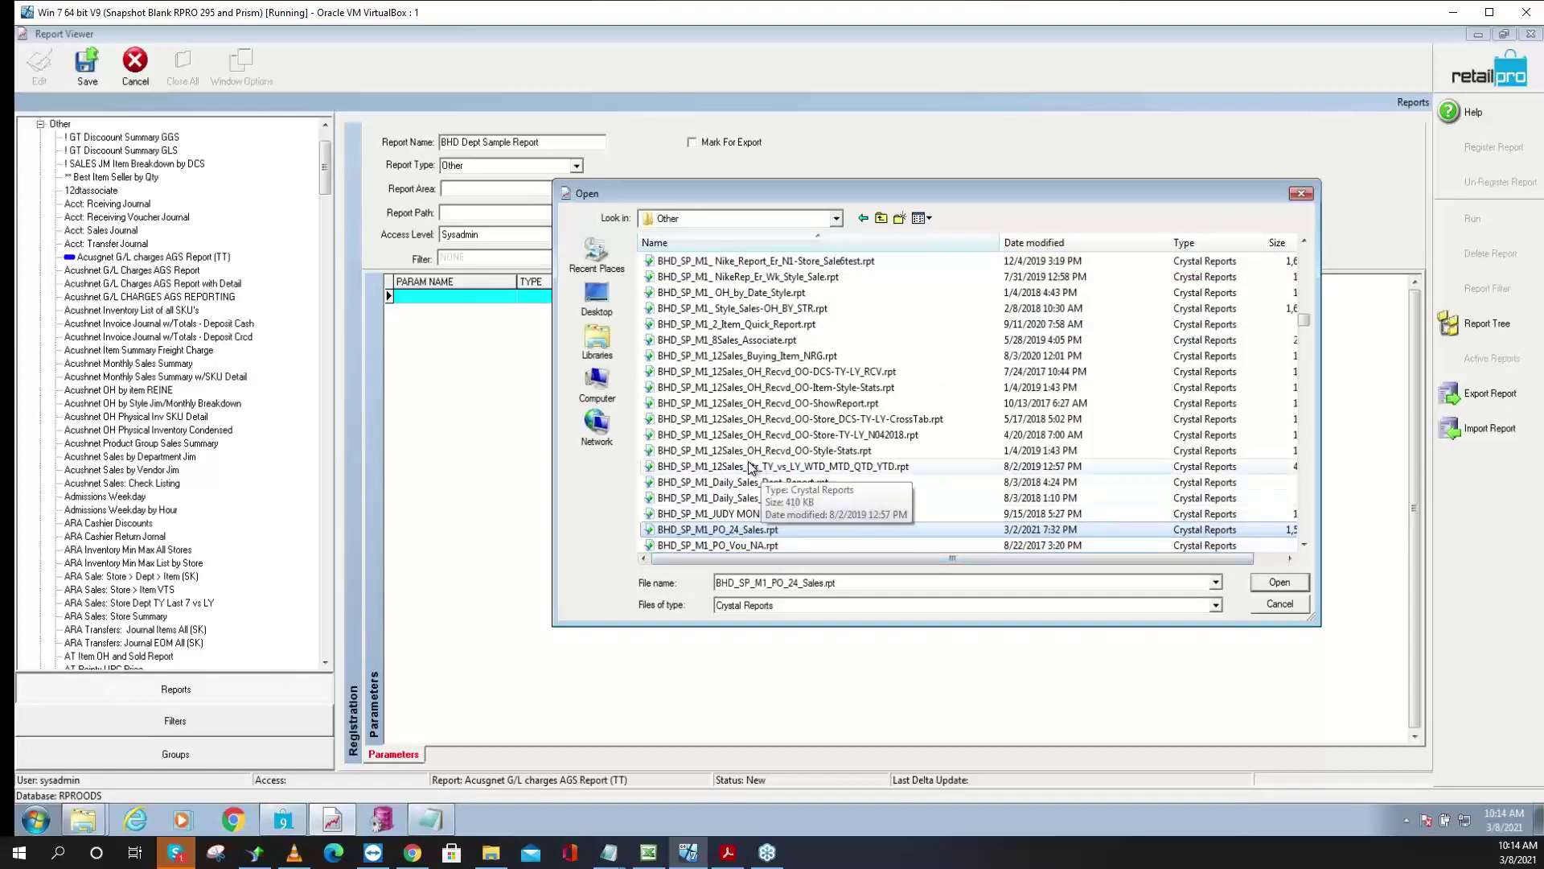
left_click(760, 434)
scroll(831, 451, "down", 2)
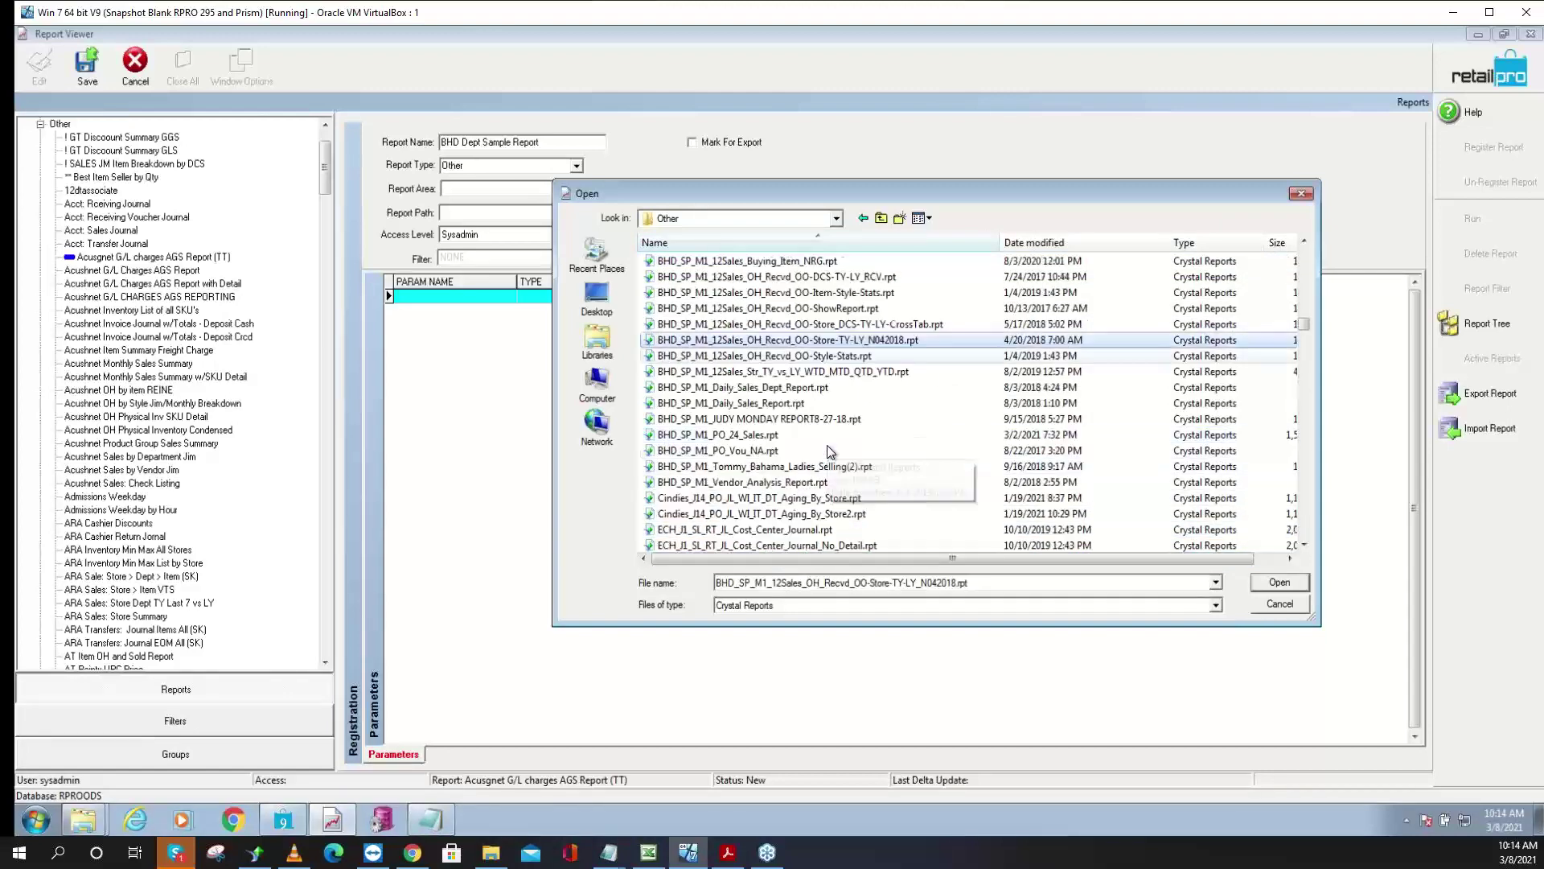
scroll(831, 452, "up", 10)
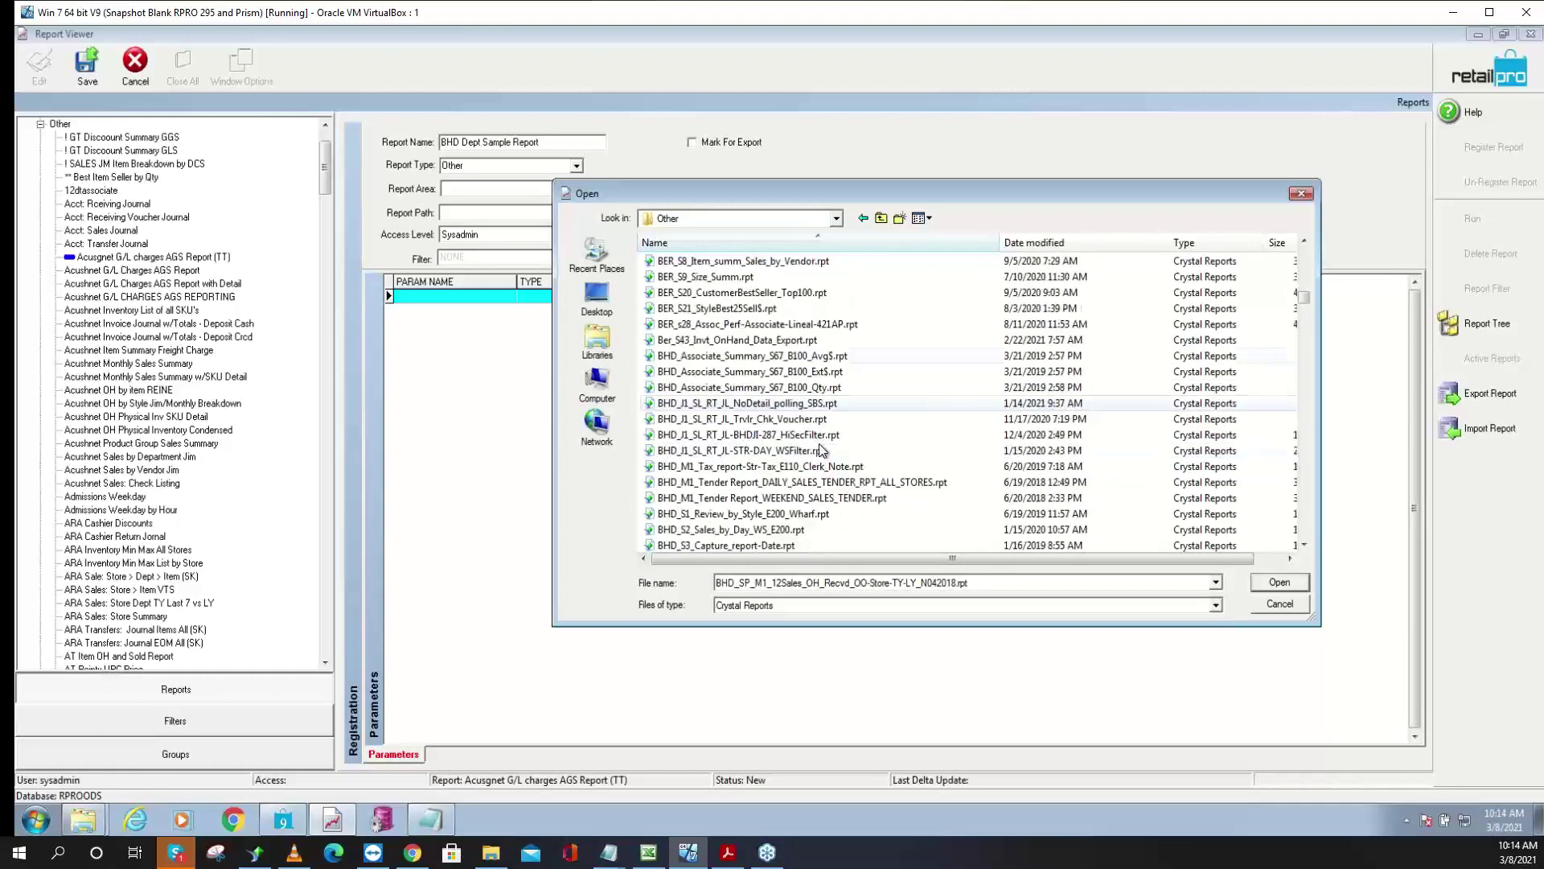
scroll(821, 451, "down", 1)
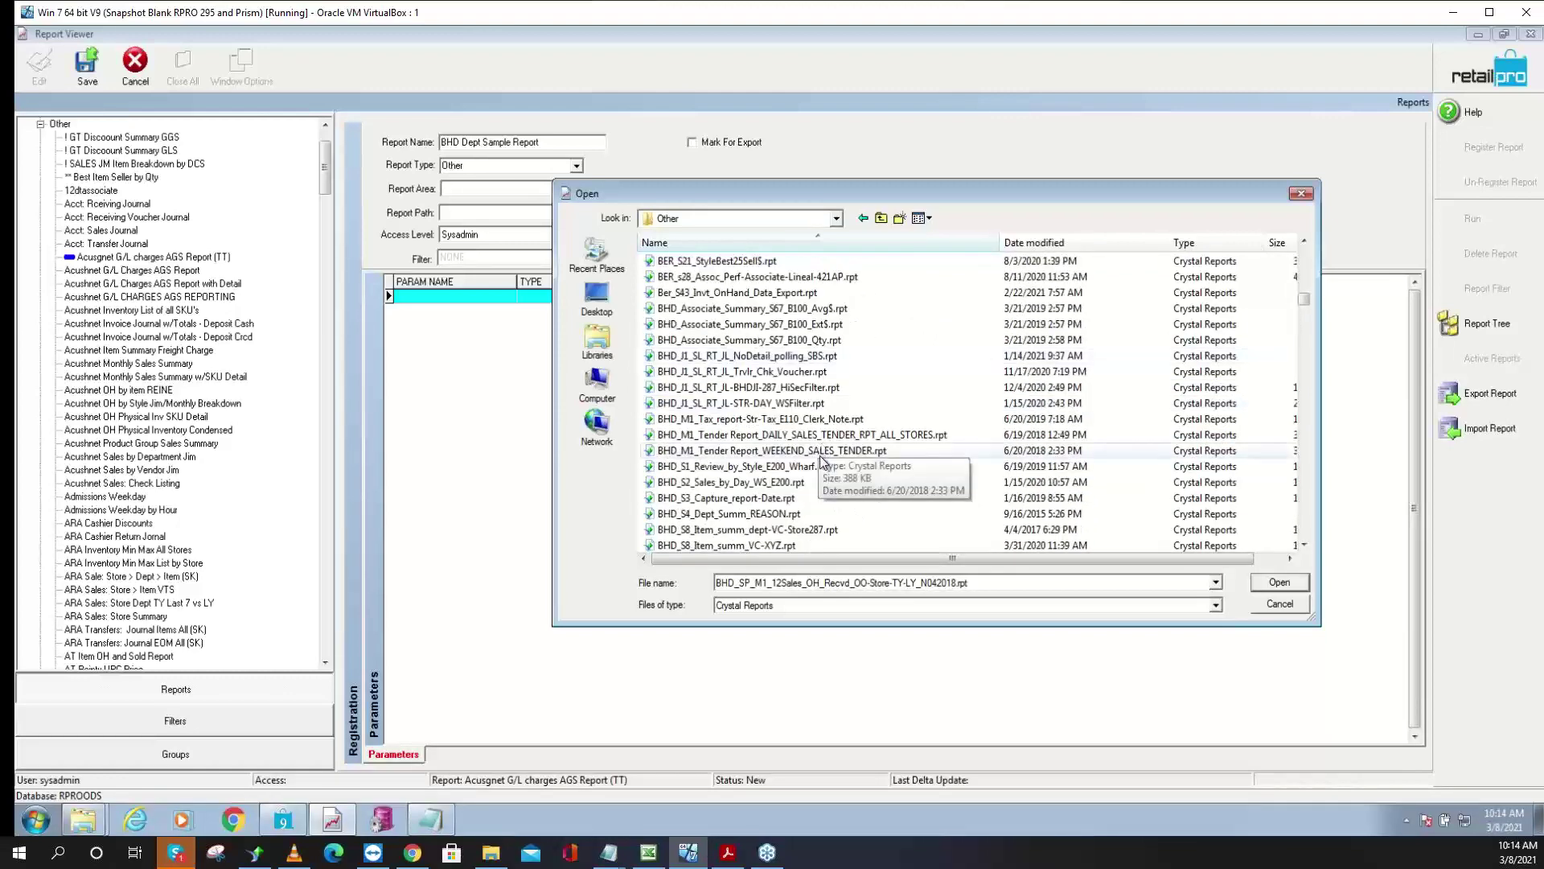
left_click(912, 514)
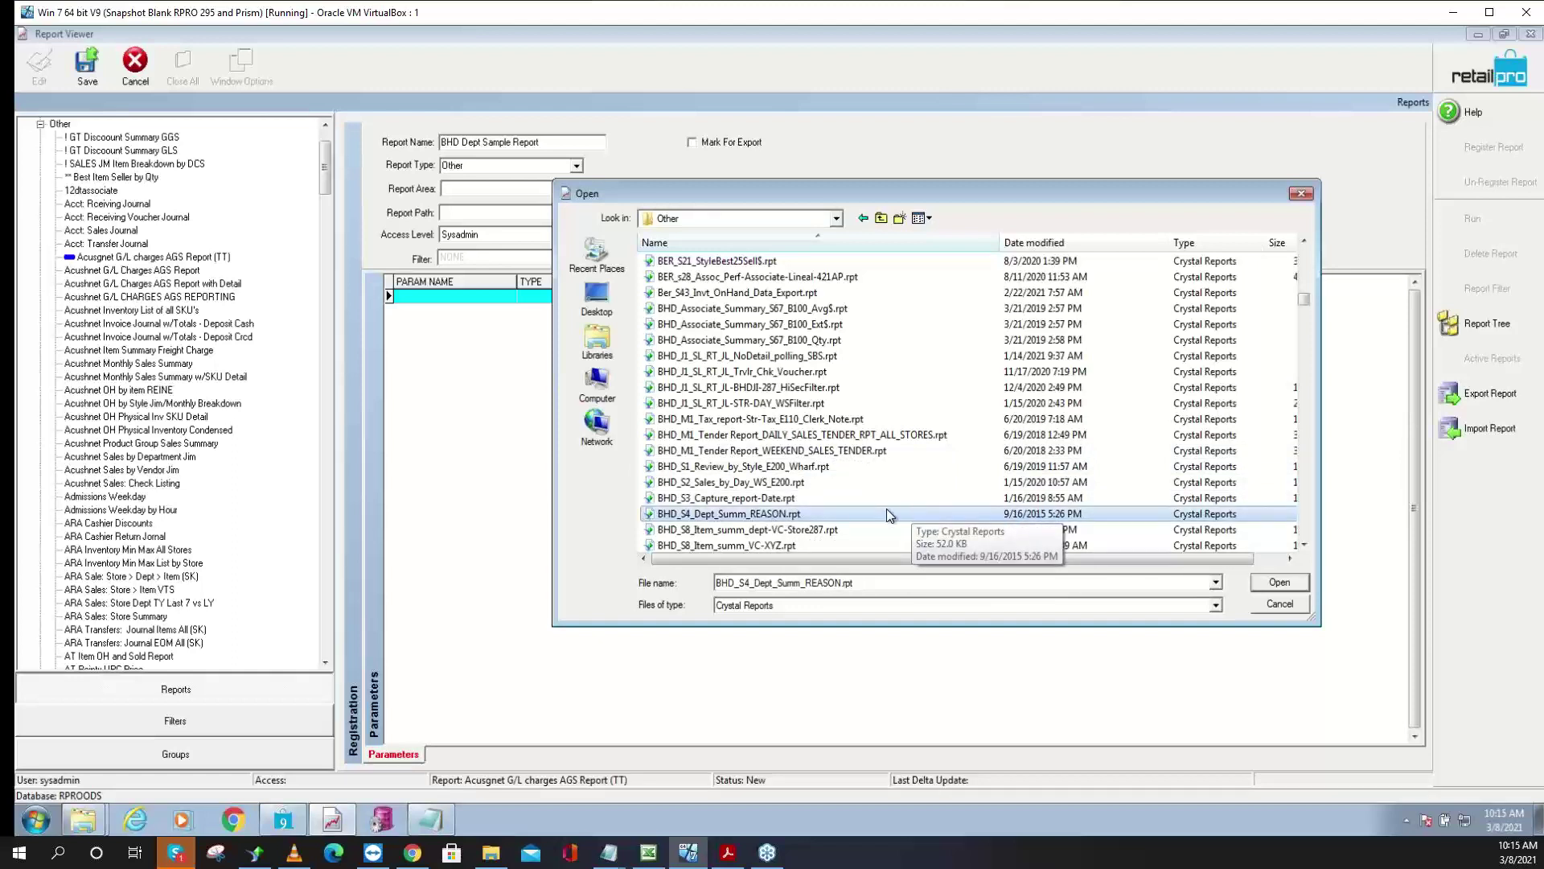
left_click(1269, 588)
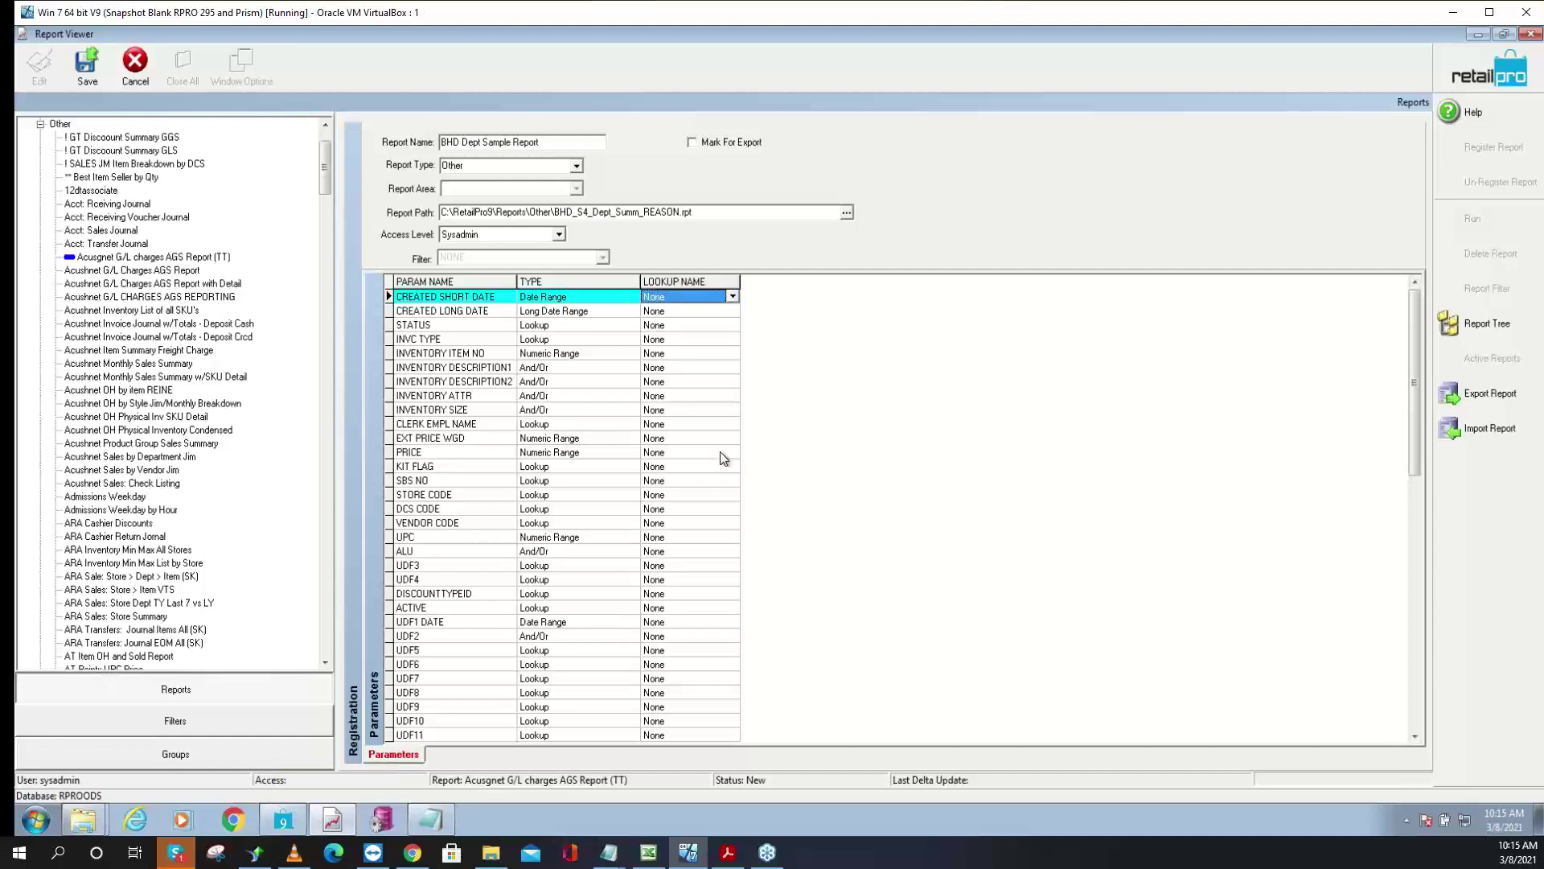
Check the STATUS and INVENTORY parameter rows, edit STATUS's lookup, then show the Notepad listing
left_click(564, 324)
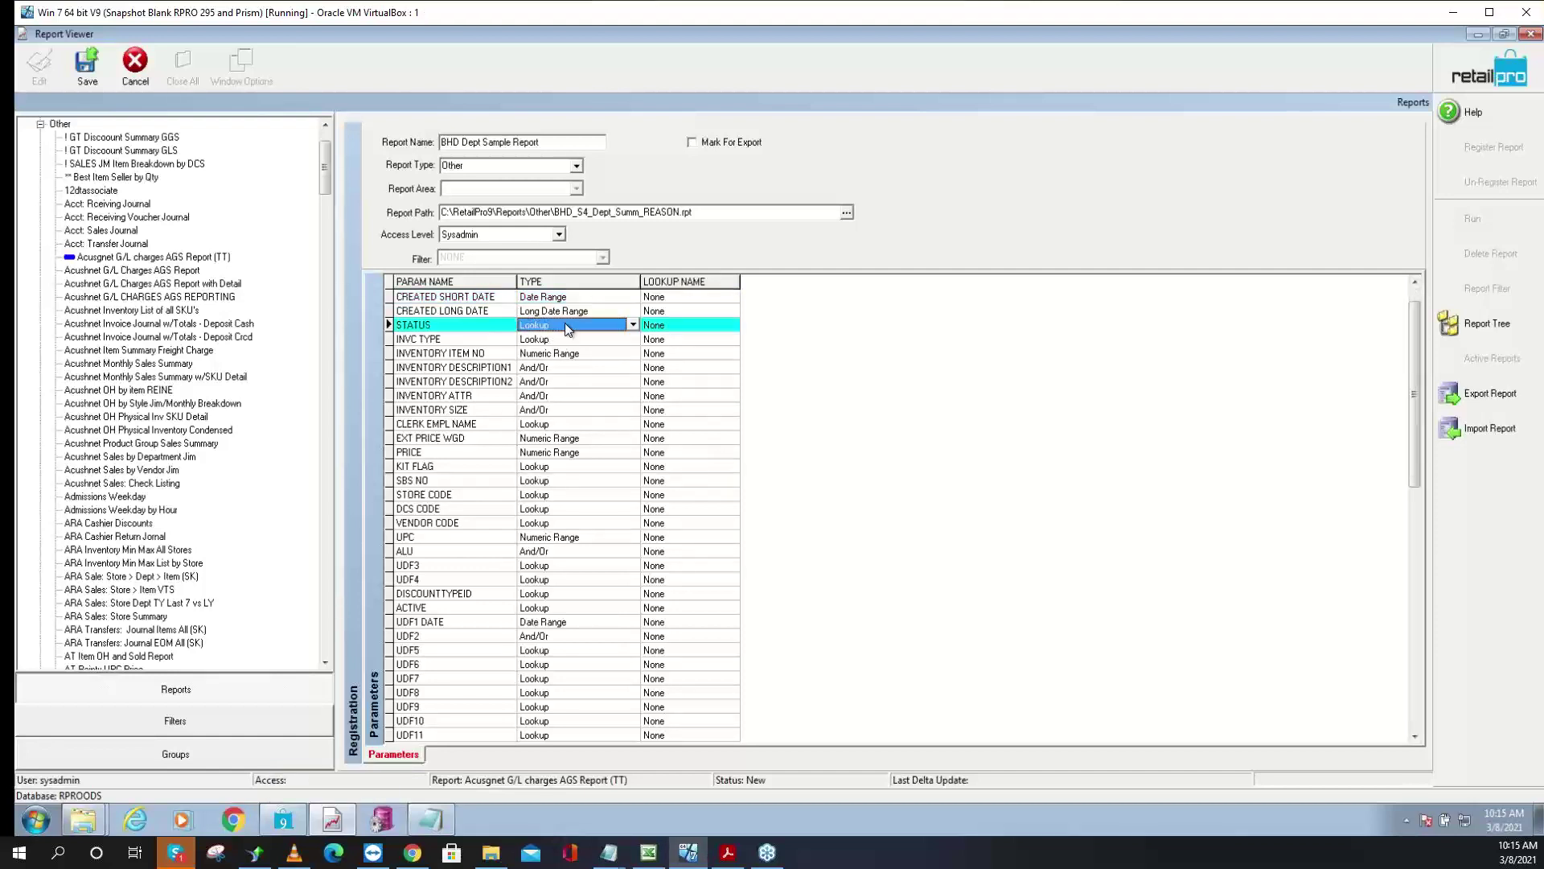
left_click(552, 358)
left_click(550, 369)
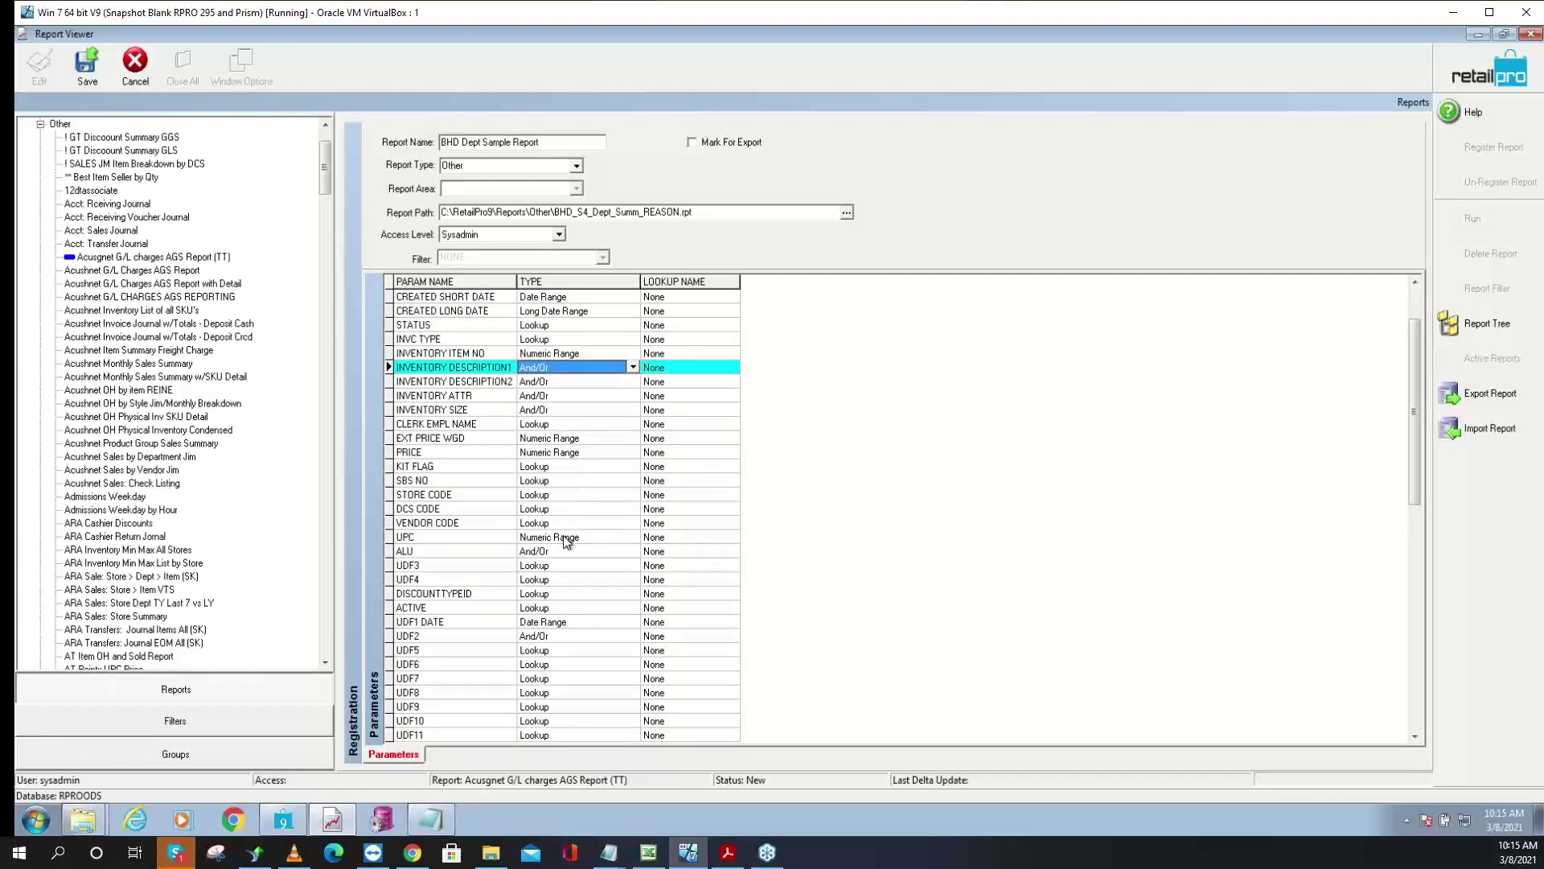
left_click(544, 329)
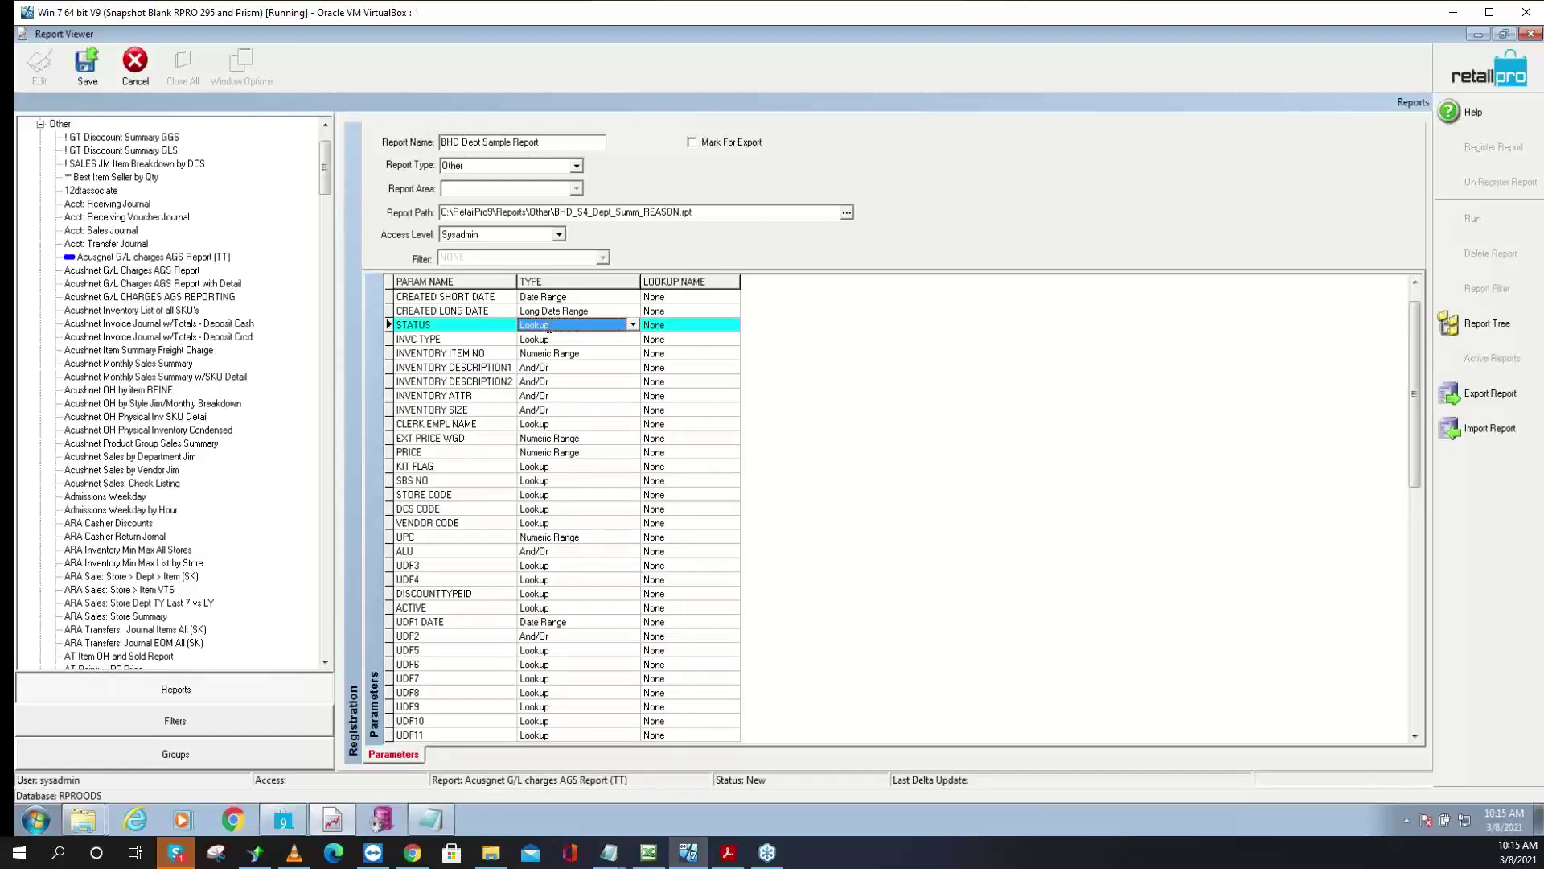
left_click(689, 321)
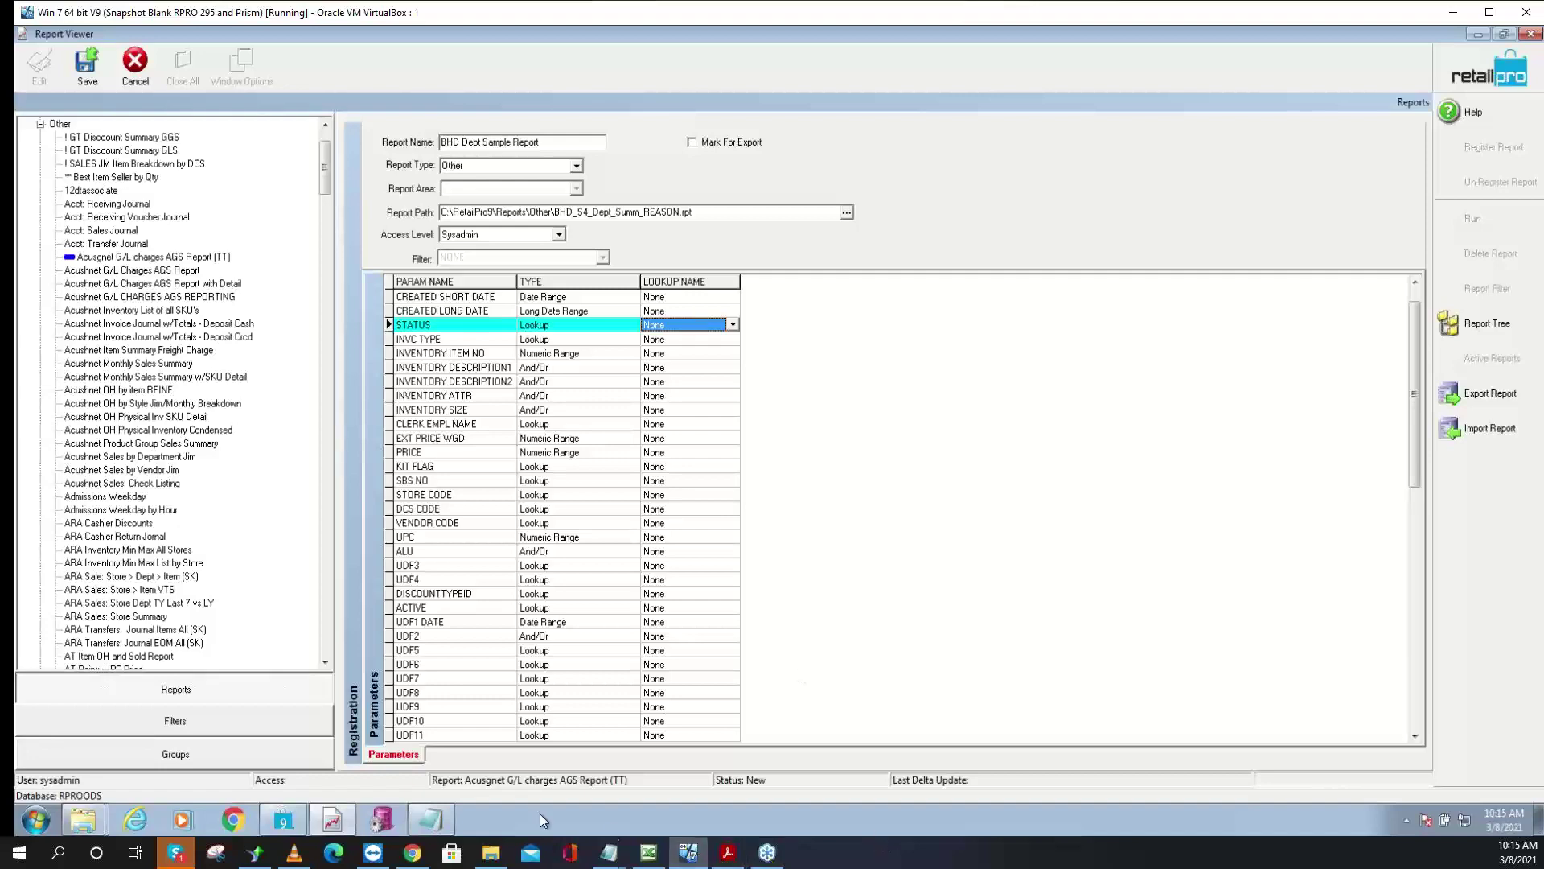
left_click(426, 819)
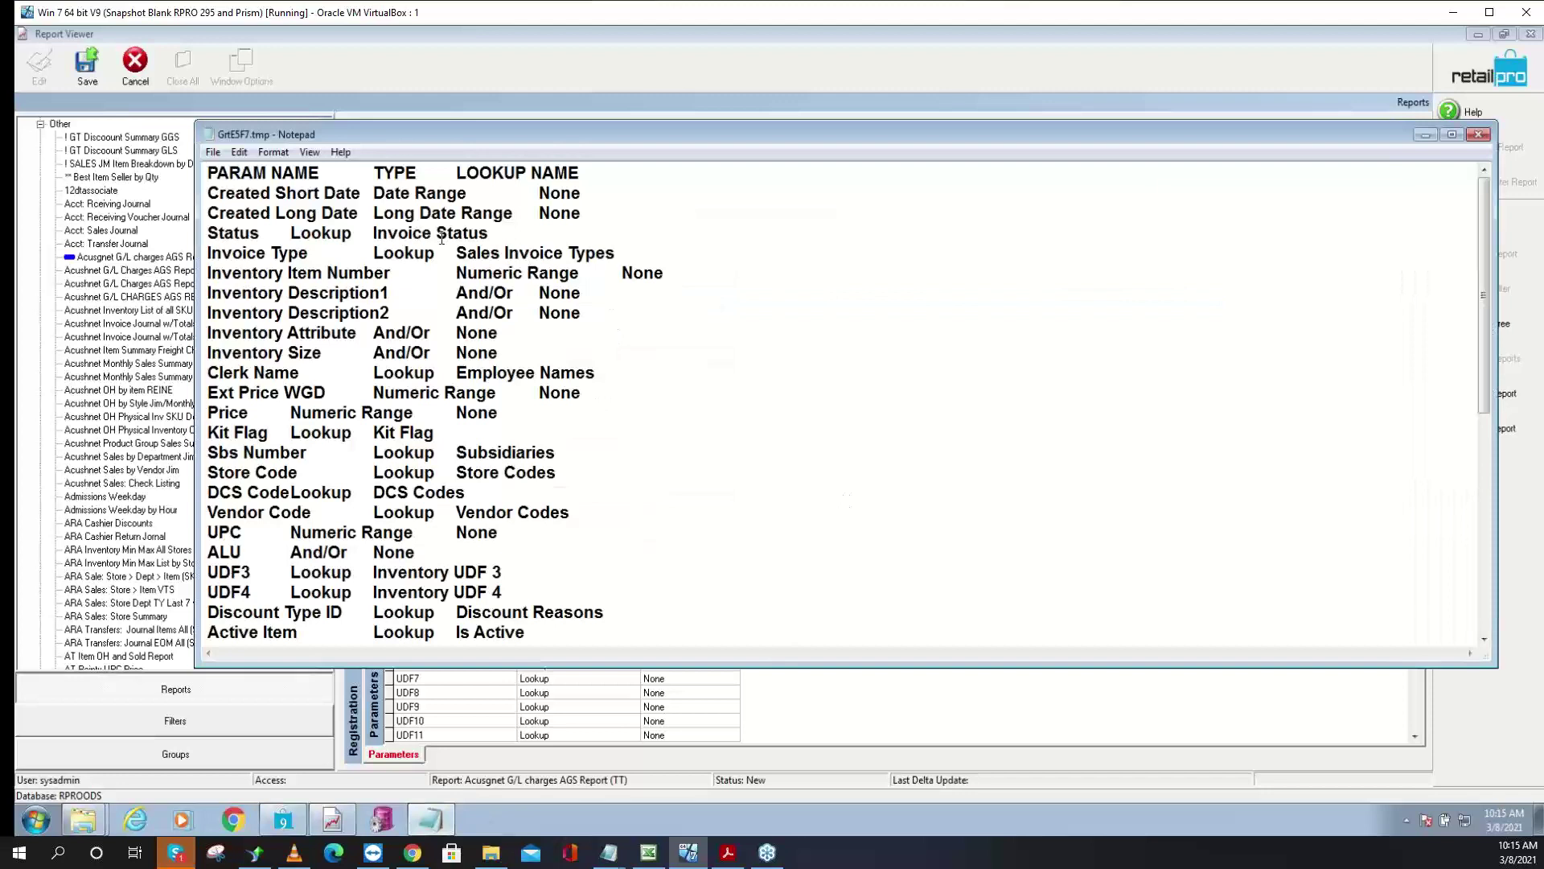
Check that Status uses the Invoice lookup in the notes, then minimize Notepad
left_click_drag(438, 234, 373, 234)
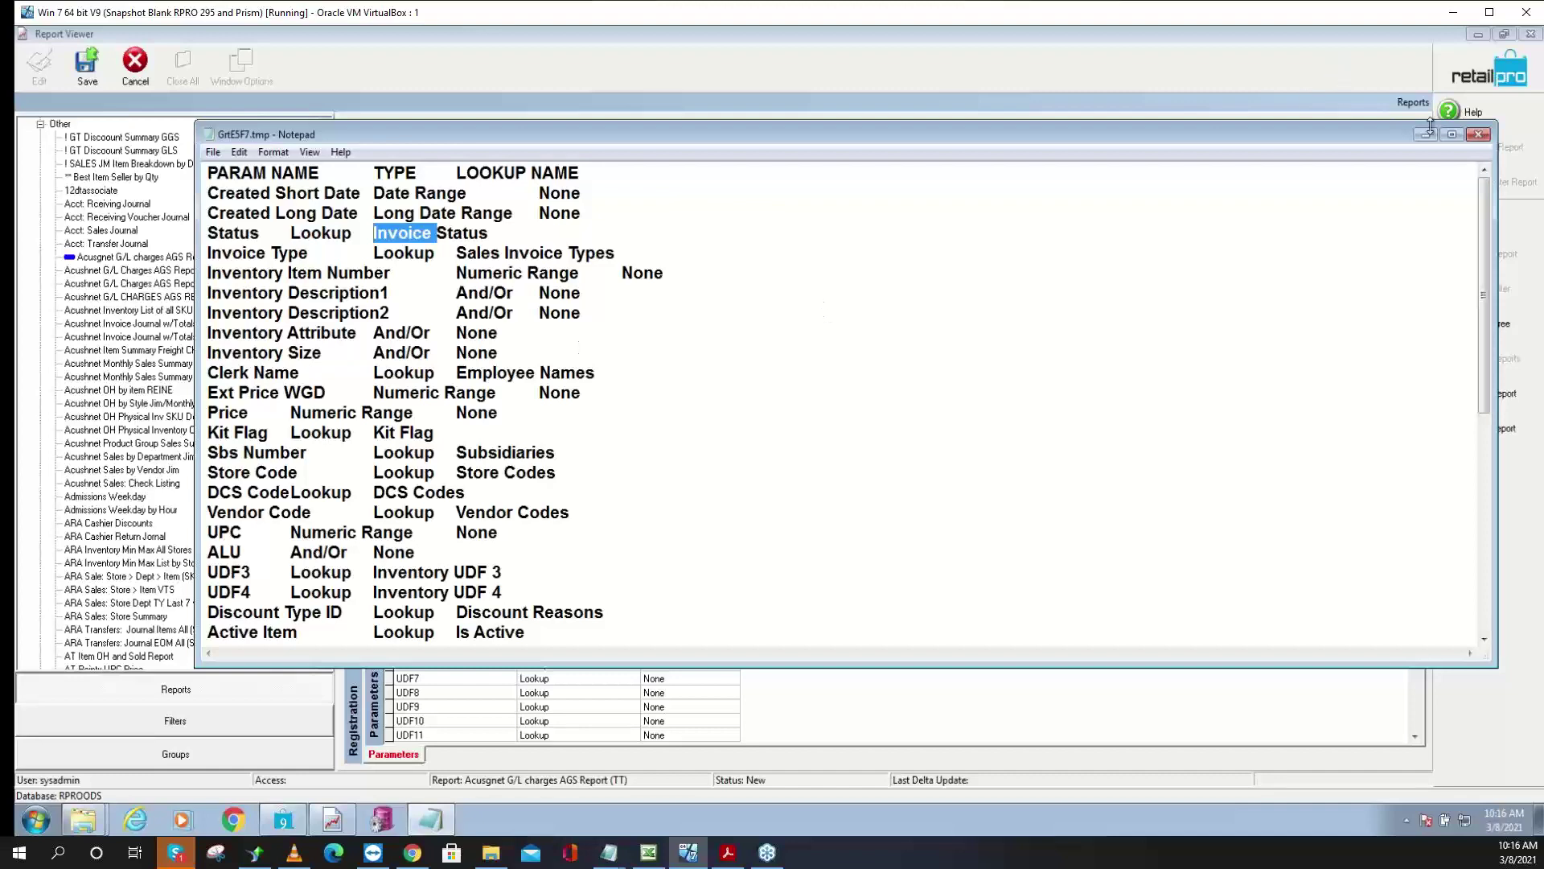
left_click(1425, 135)
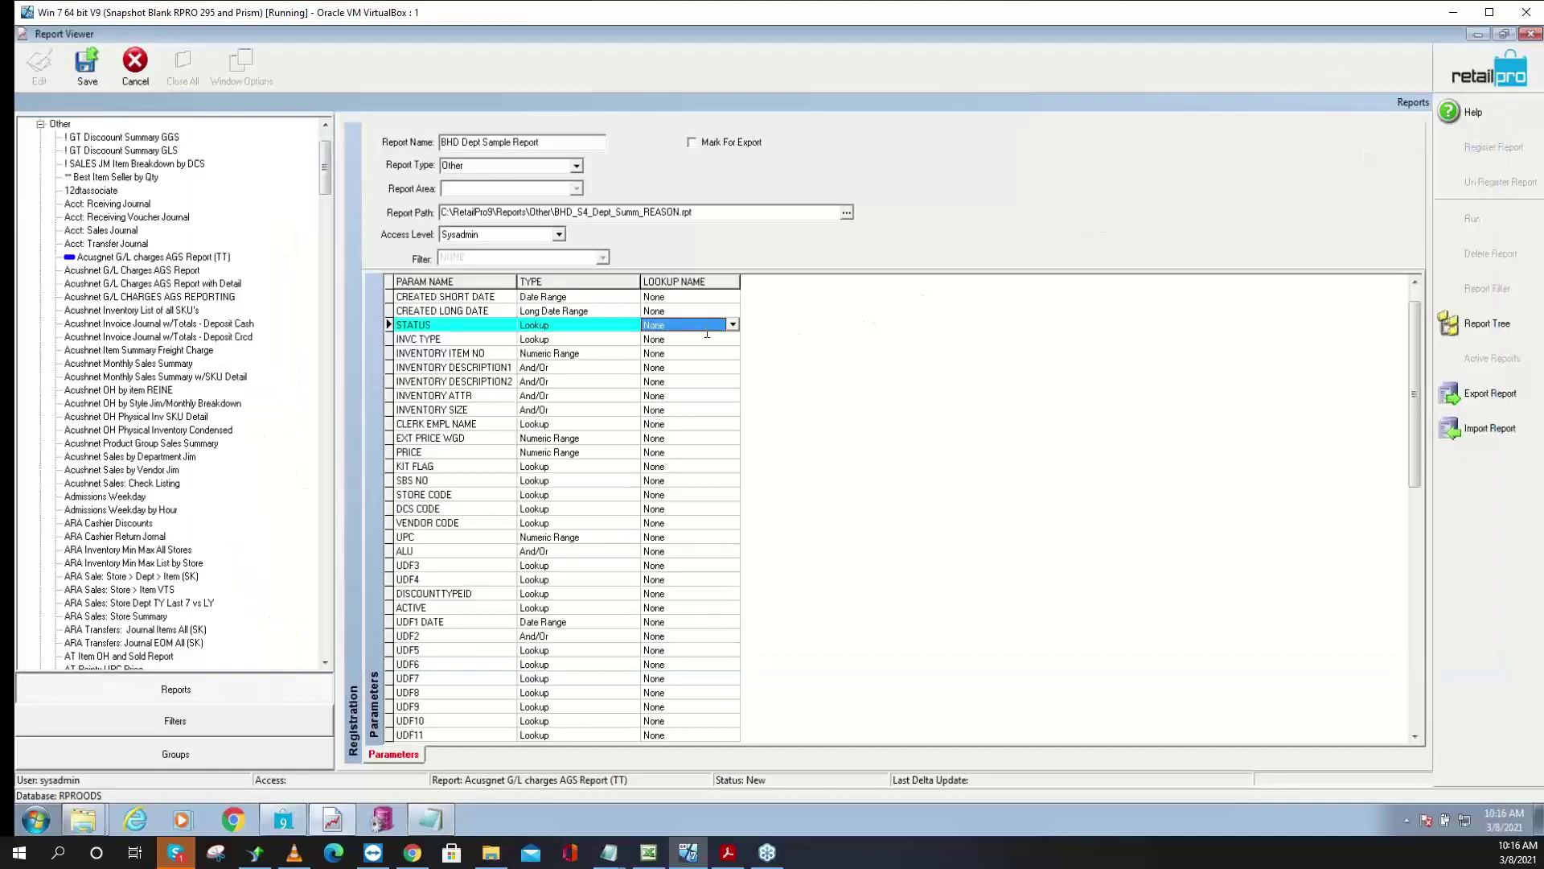
Set the STATUS parameter's lookup name to Invoice Status
left_click(707, 331)
type("ta")
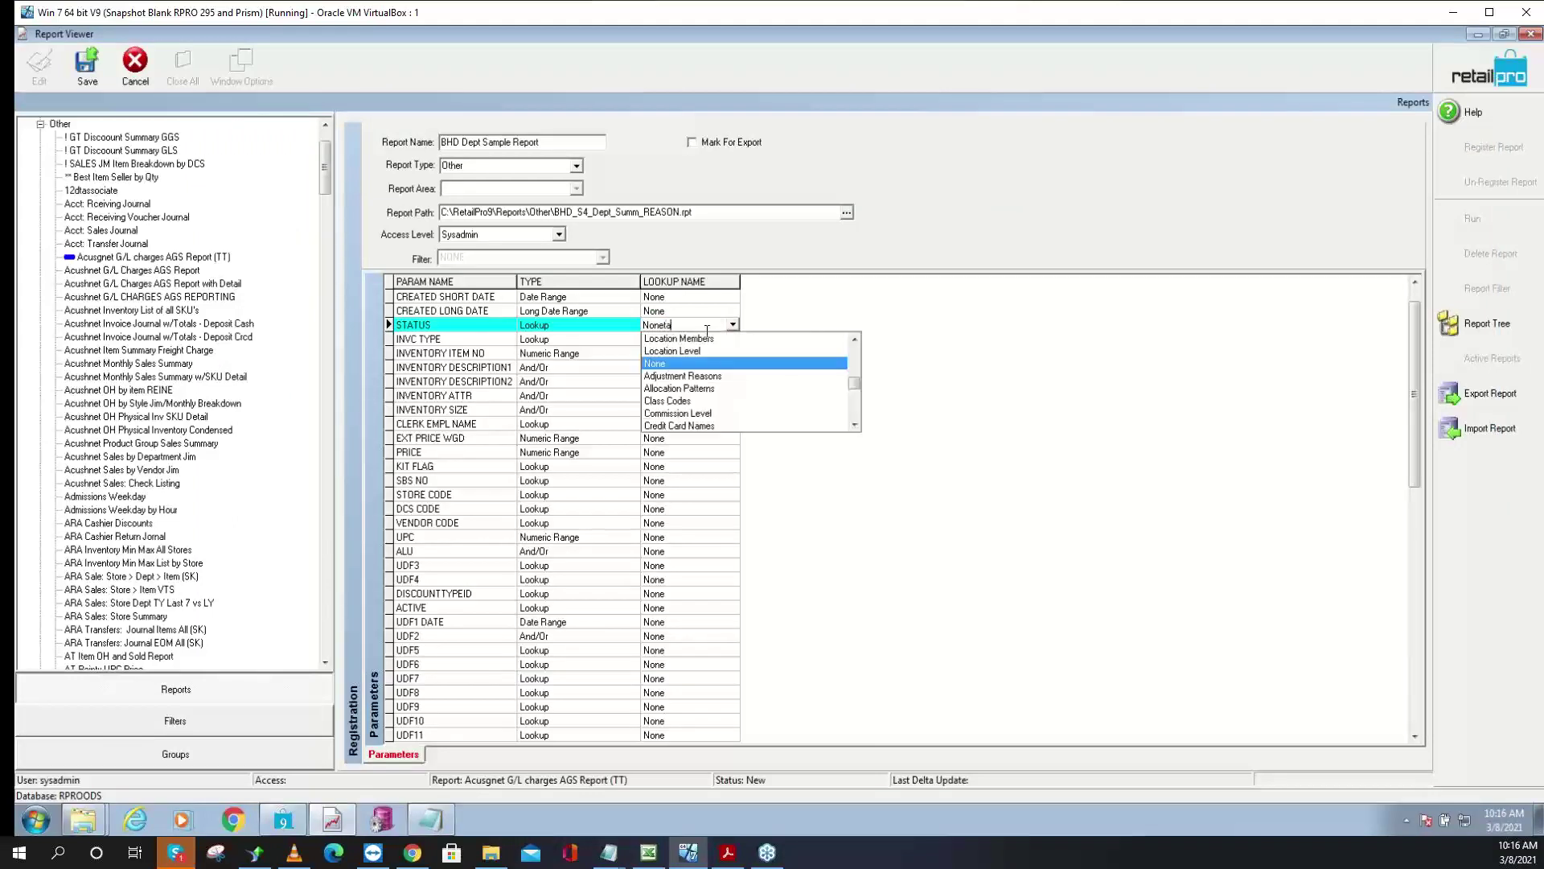
key("BackSpace")
key("BackSpace")
key("BackSpace")
key("BackSpace")
key("BackSpace")
key("BackSpace")
type("stat")
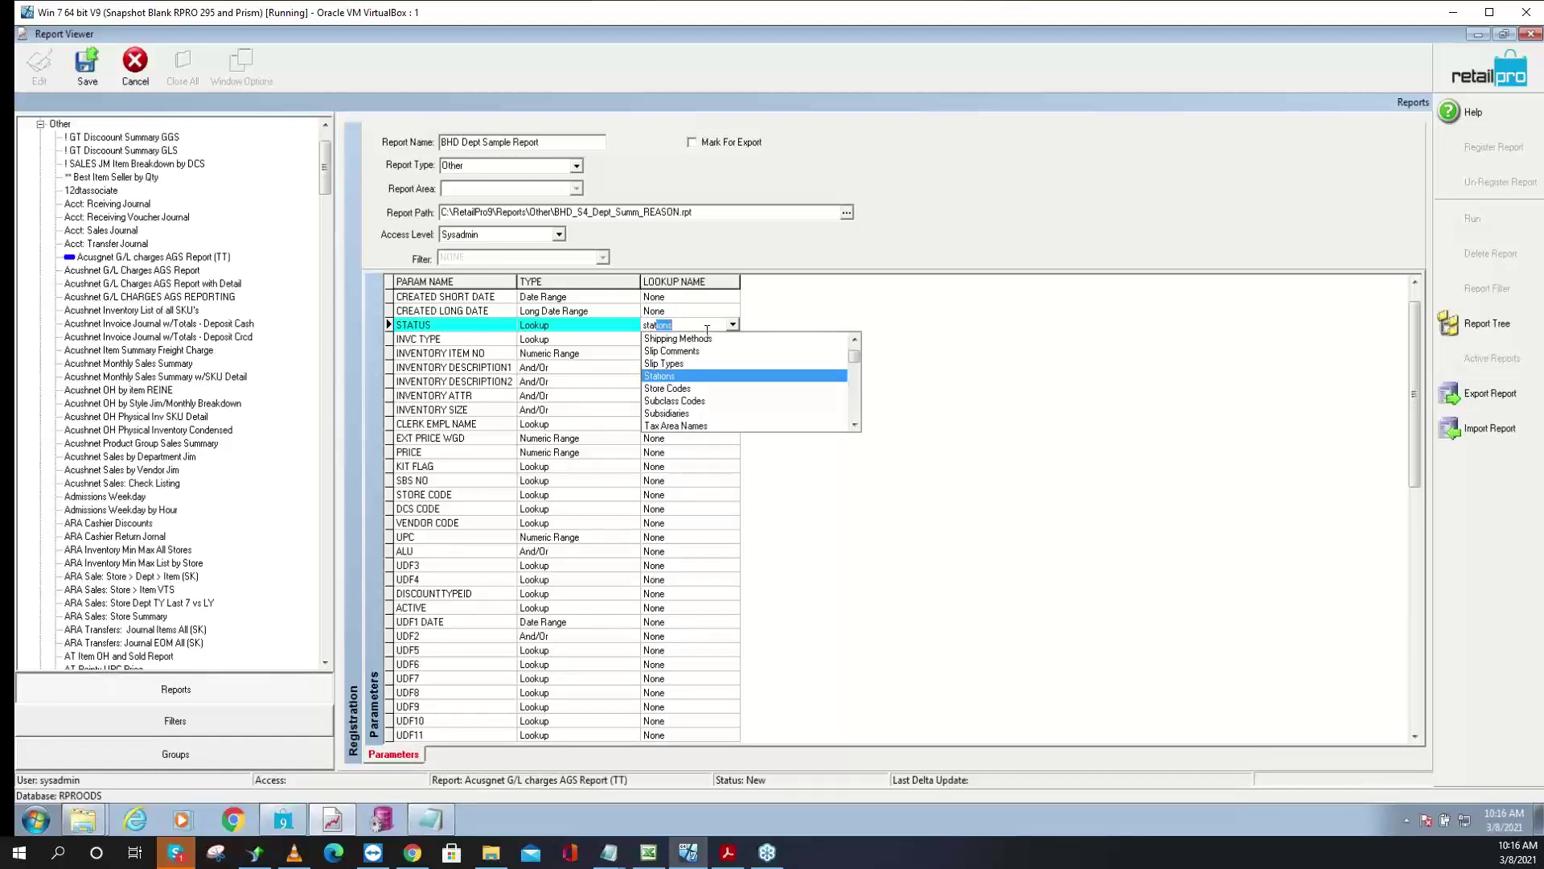
key("BackSpace")
key("BackSpace")
key("BackSpace")
key("BackSpace")
key("BackSpace")
type("invoice s")
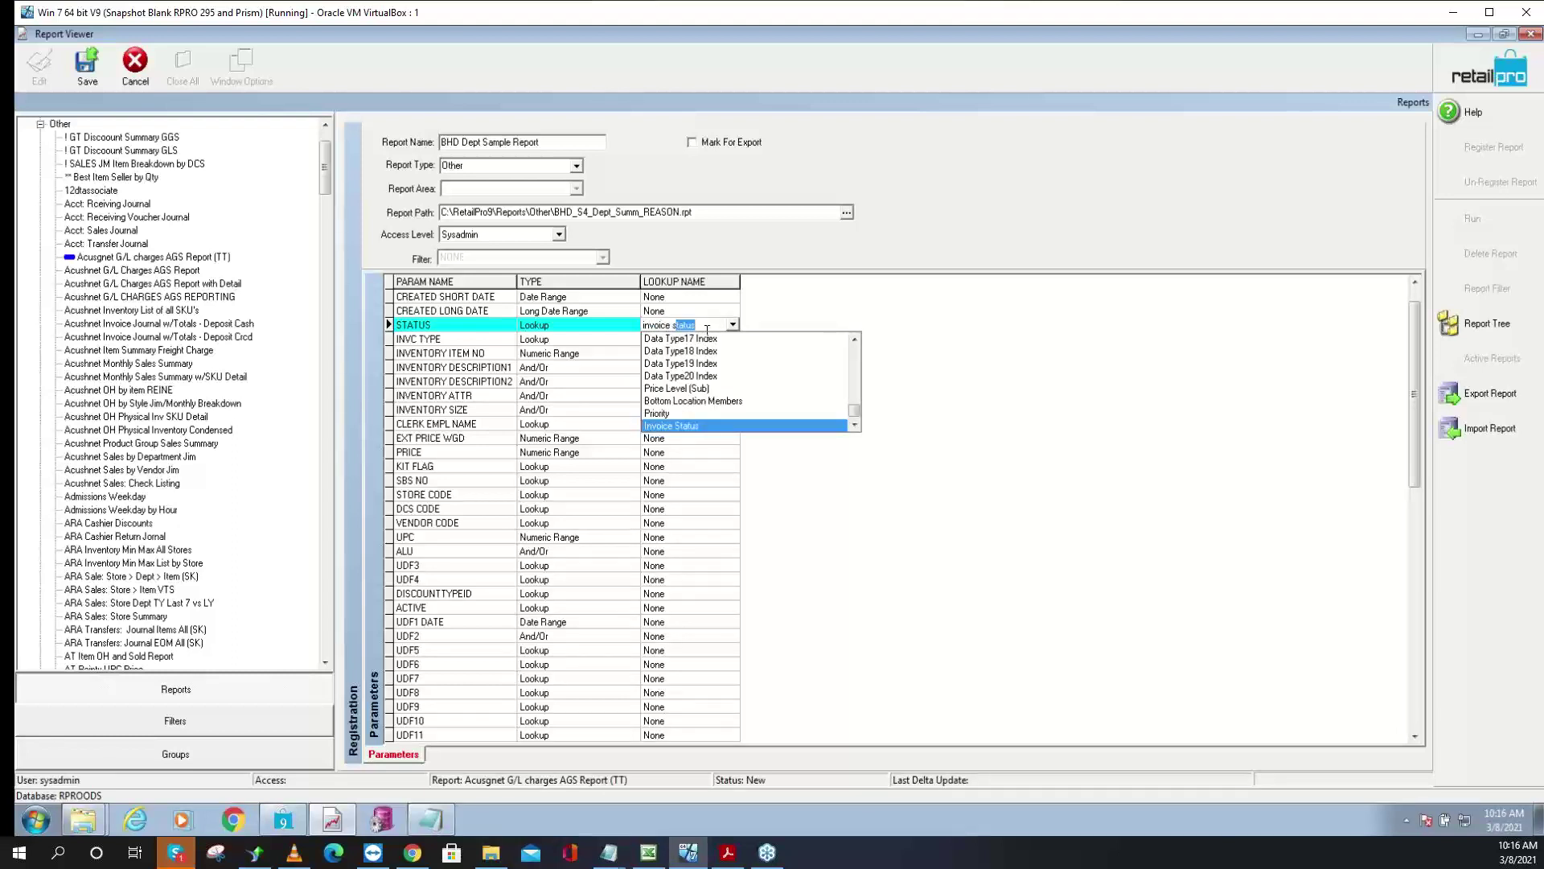
key("Return")
key("Down")
key("Down")
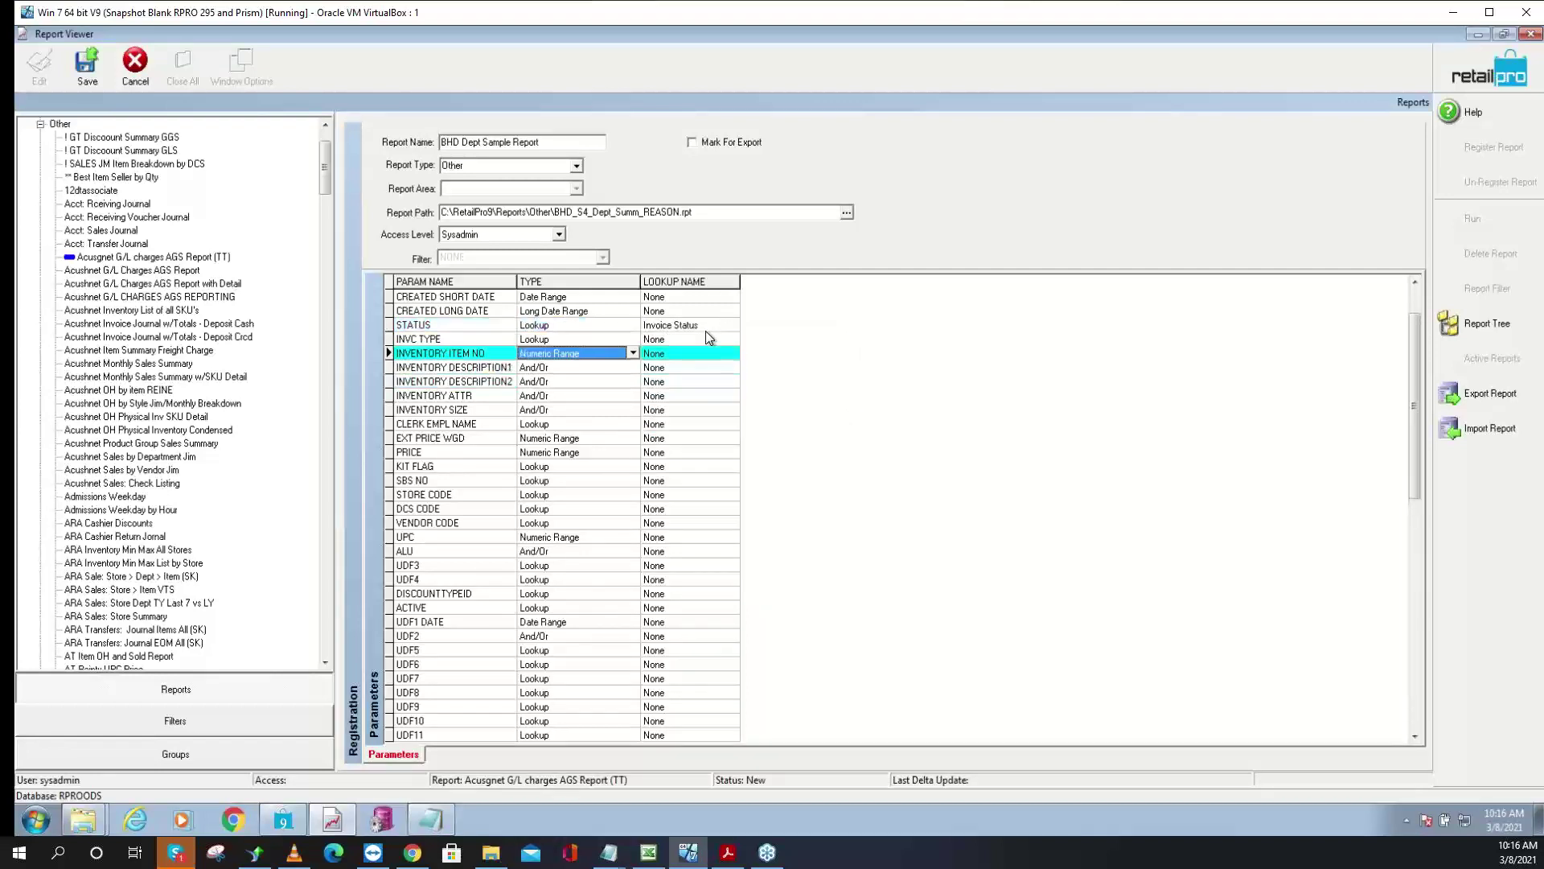
Set the INVC TYPE parameter's lookup name to Invoice Types
left_click(706, 333)
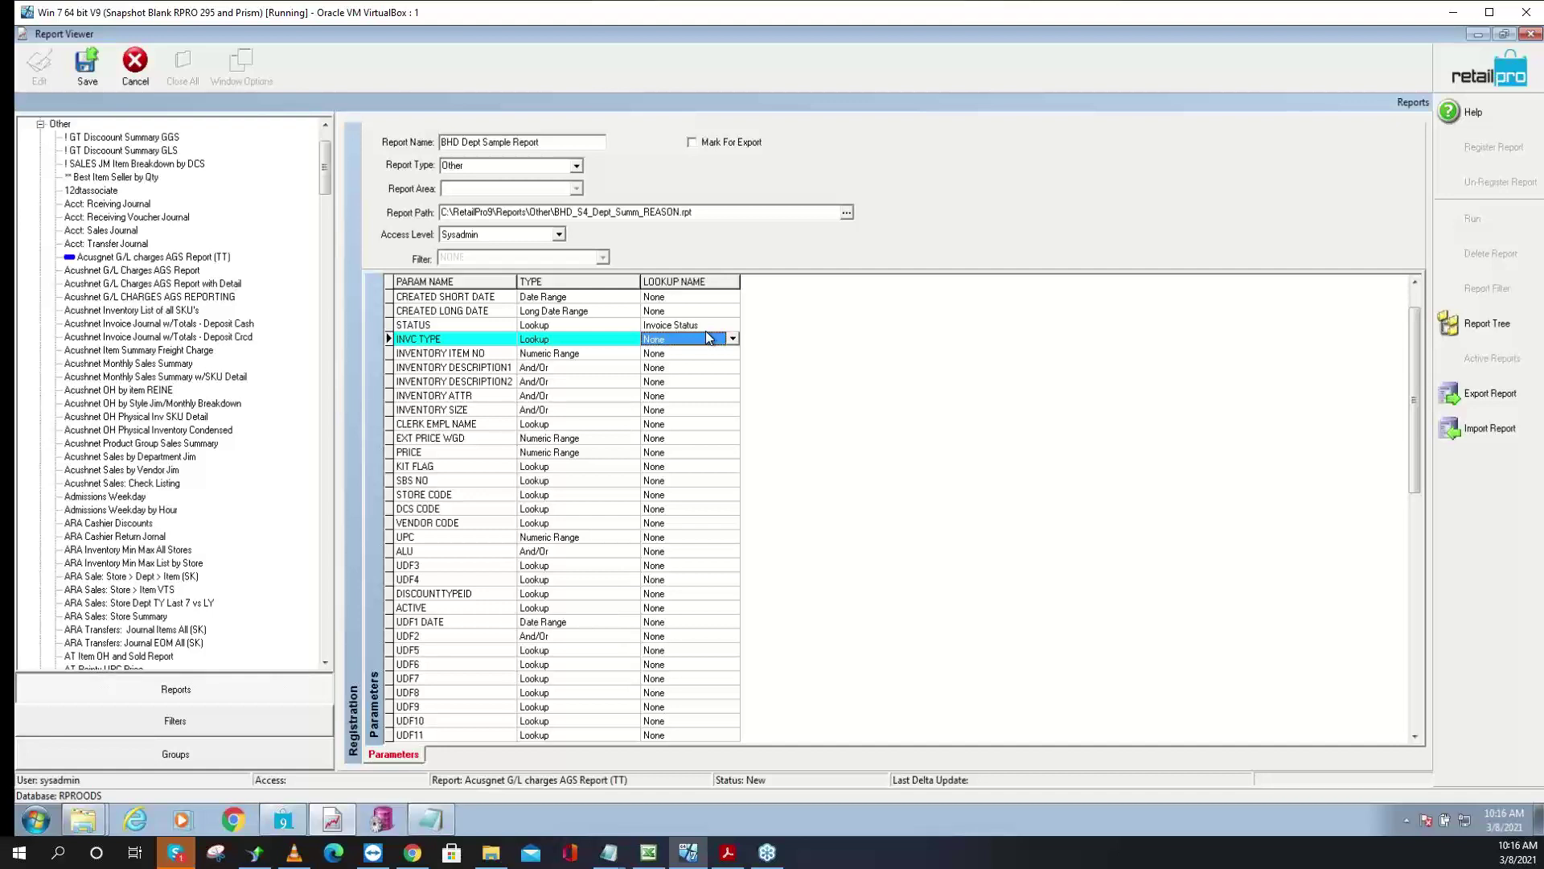
left_click(706, 330)
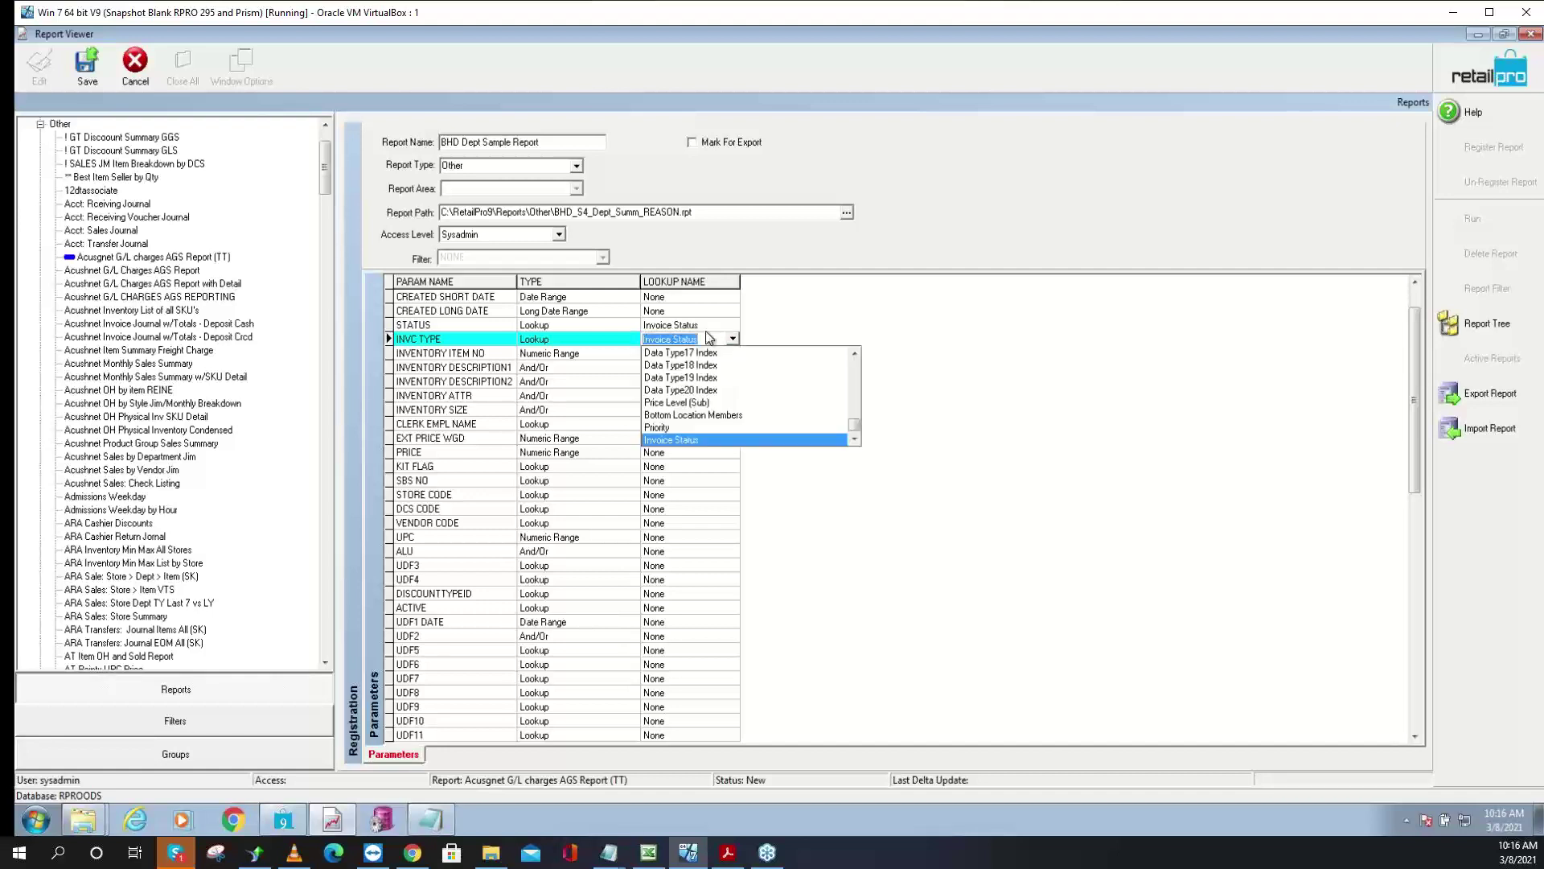
key("Up")
key("Up")
key("Up")
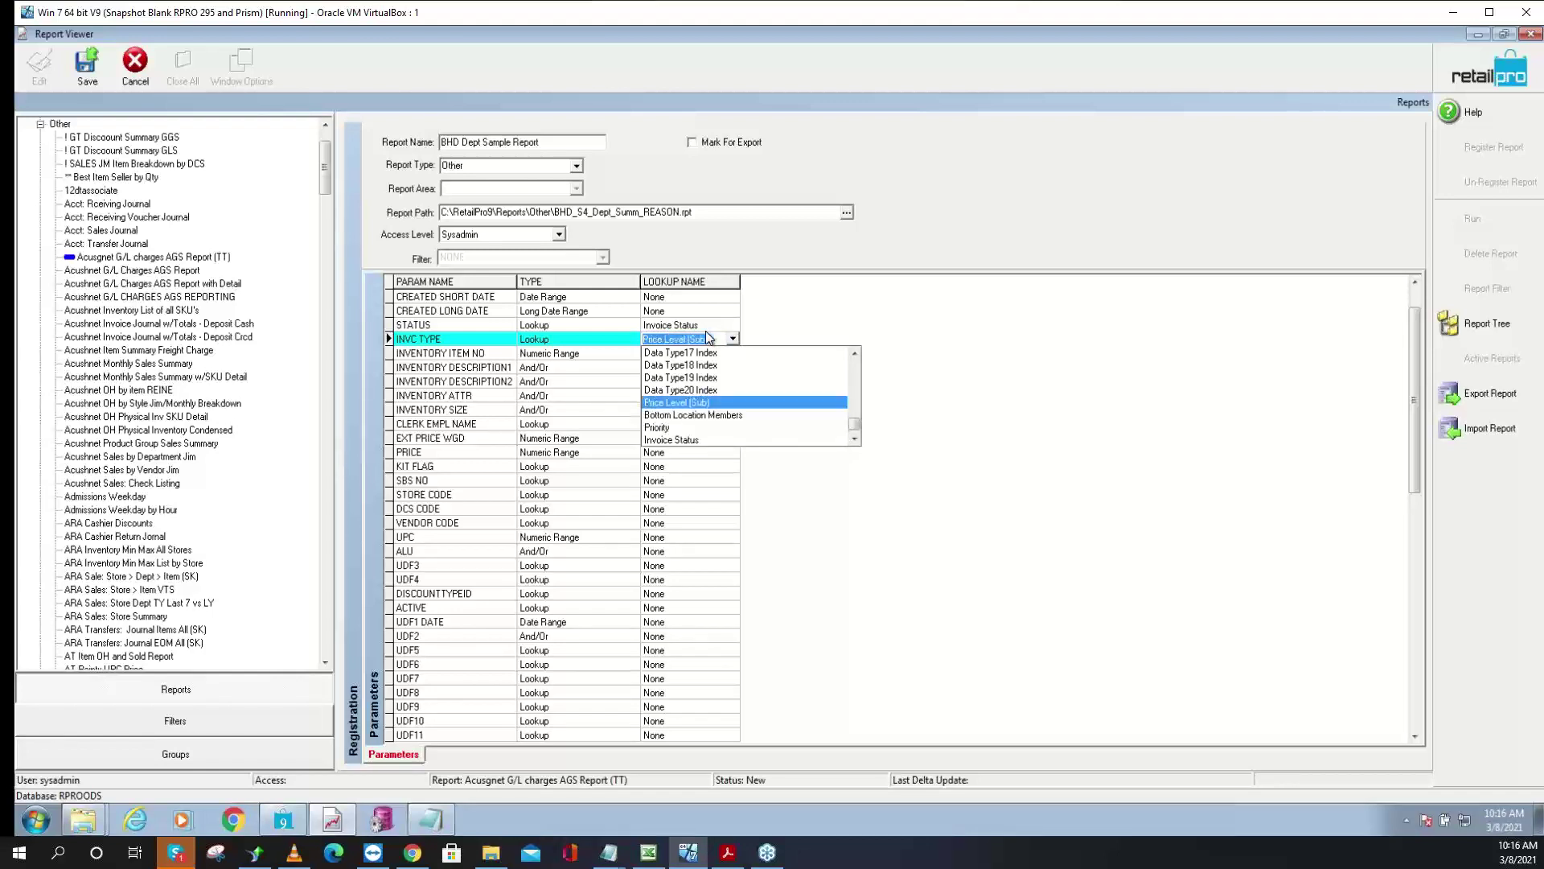
type("invoice ")
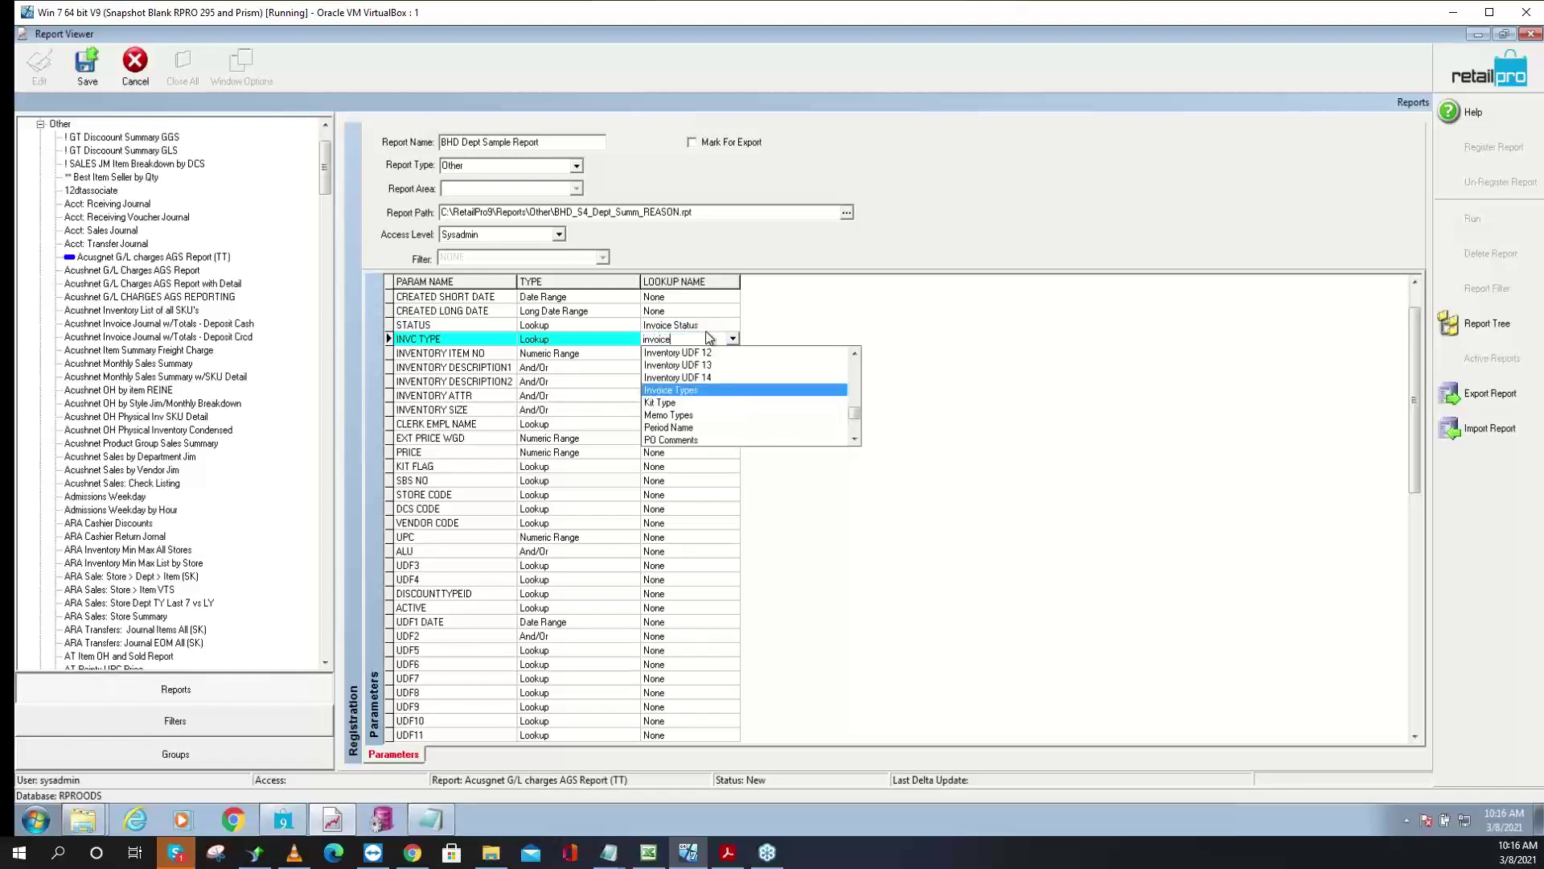
type("t")
key("Return")
key("Down")
key("Down")
key("Down")
key("Down")
key("Down")
key("Down")
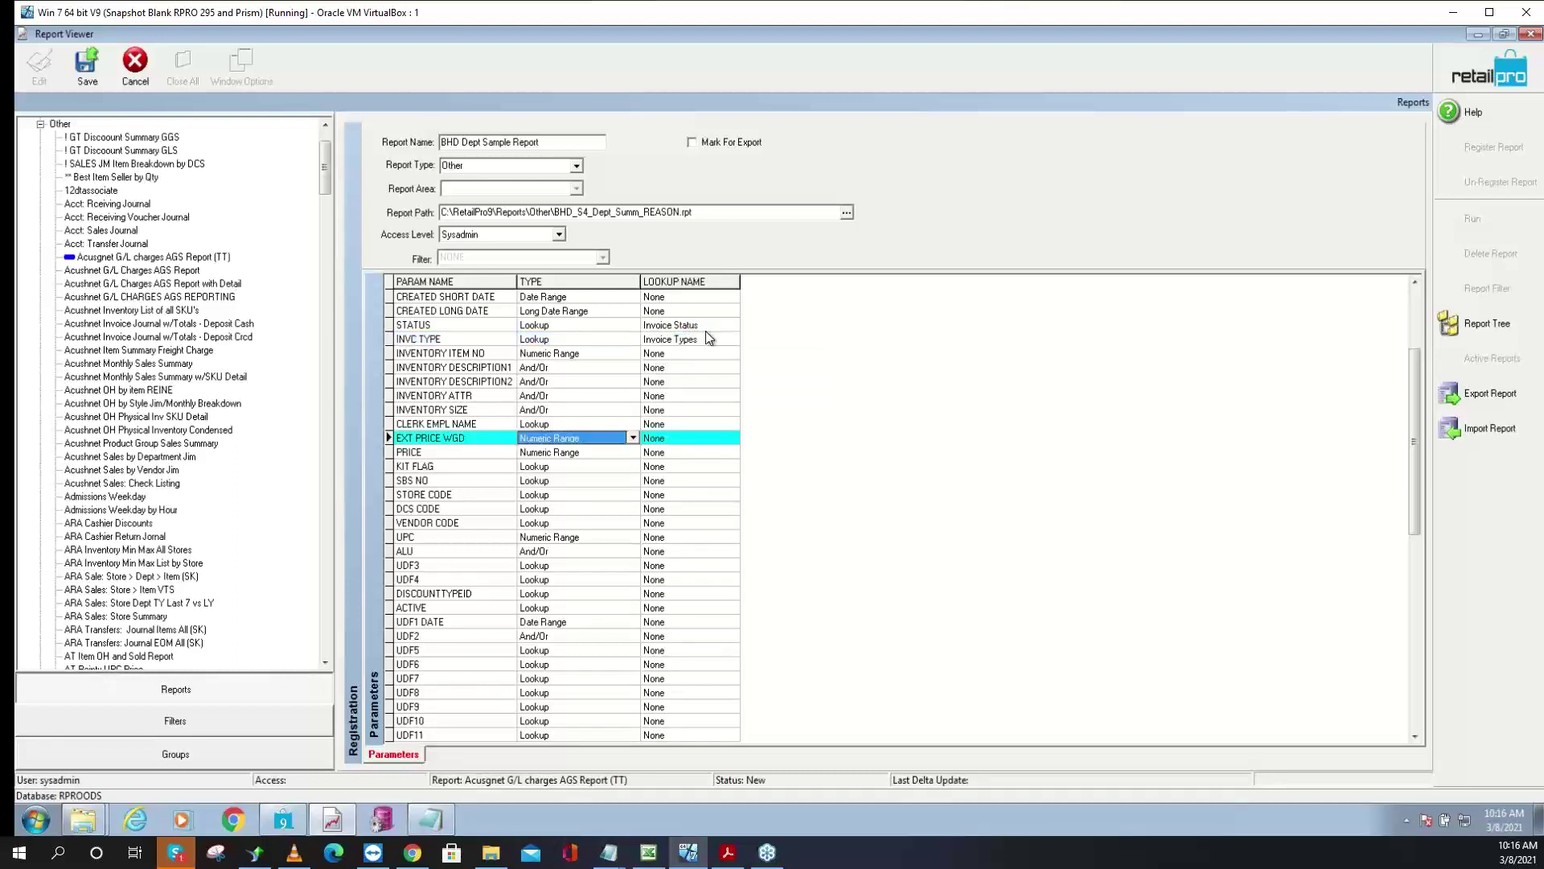
key("Up")
key("Up")
key("Up")
key("Up")
key("Up")
key("Down")
key("Down")
key("Down")
key("Down")
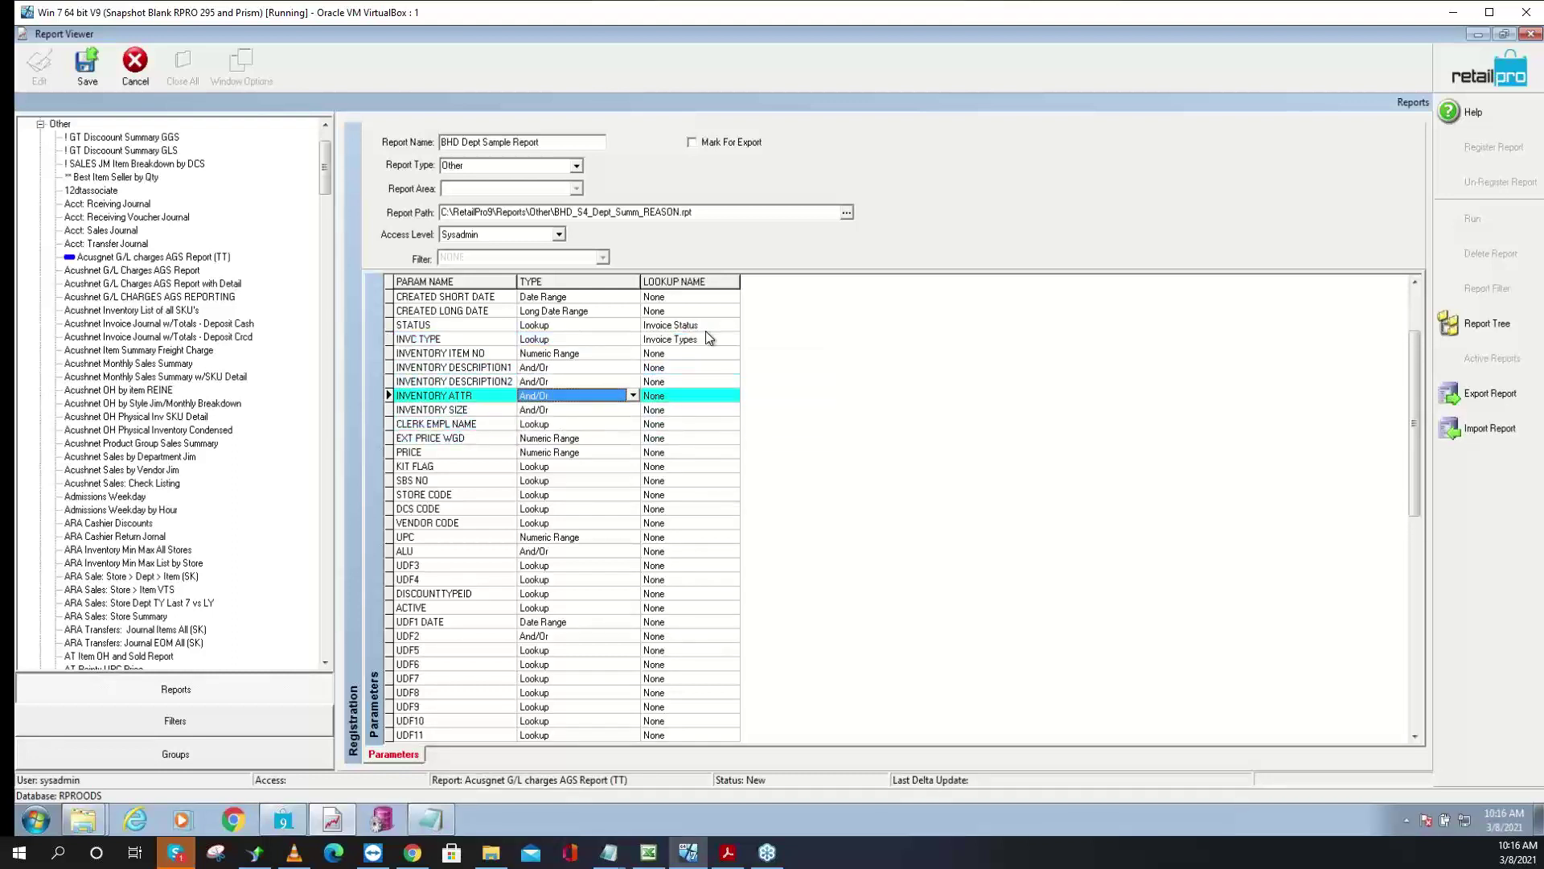
Give CLERK EMPL NAME the Employee Names lookup and KIT FLAG the Kit Flag lookup
key("Right")
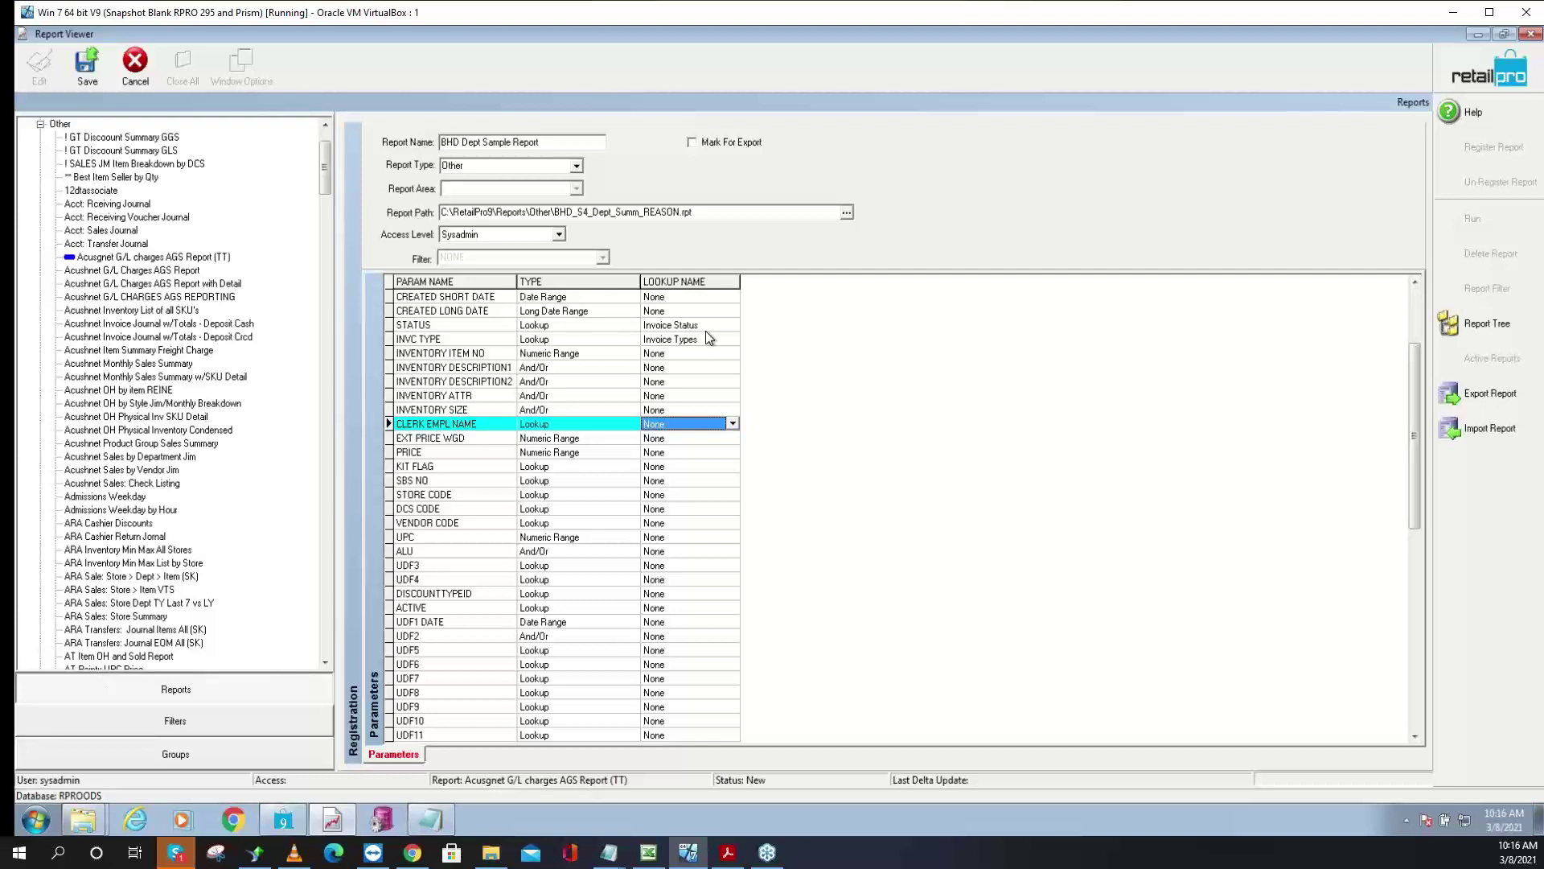
type("employe")
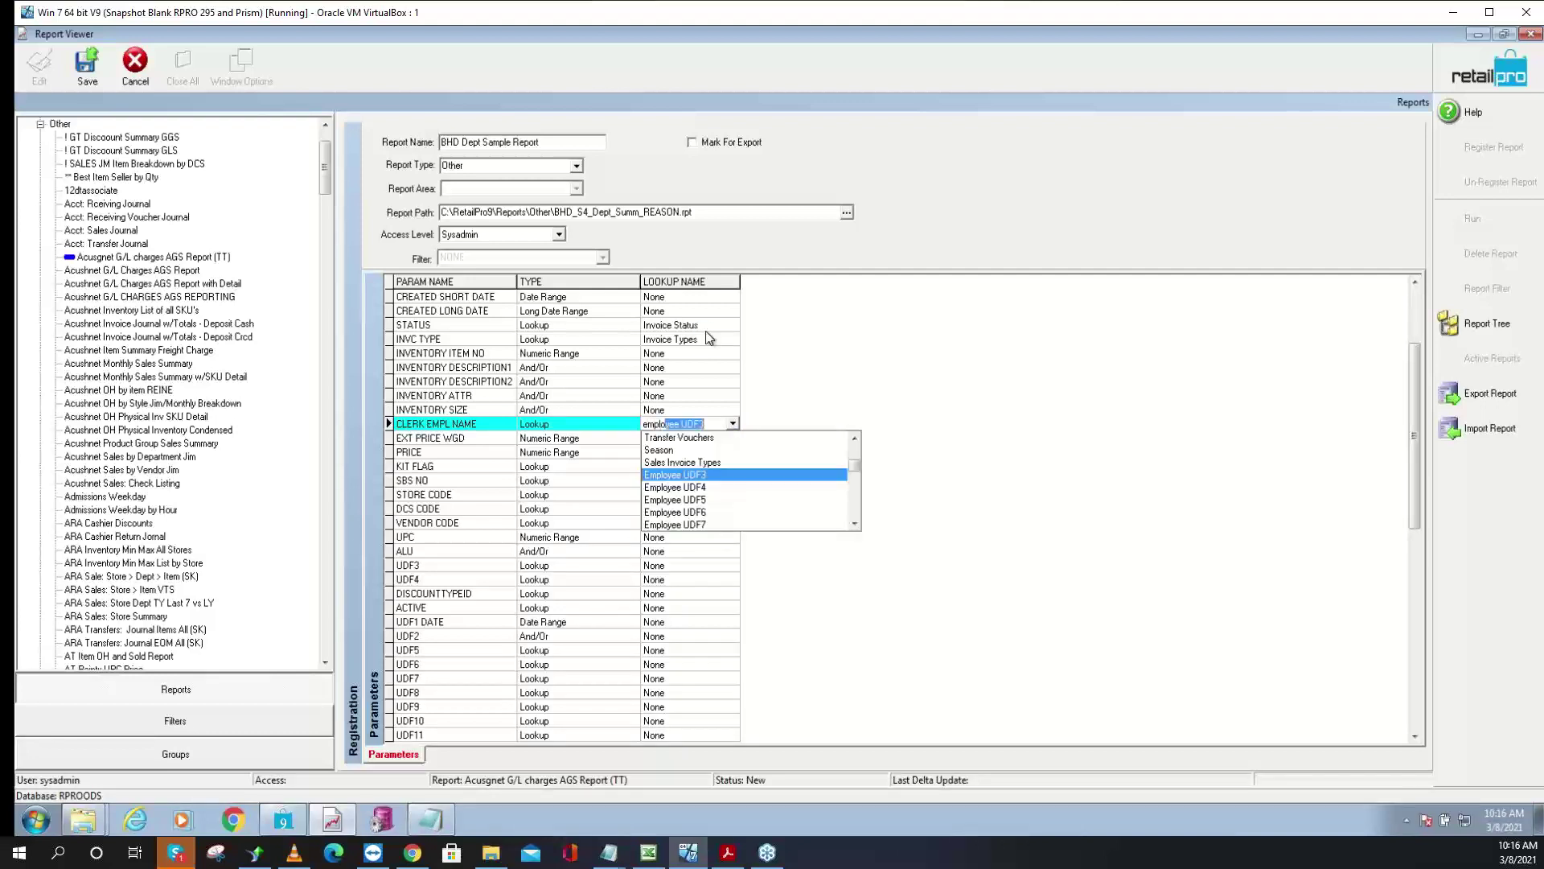
type("e names")
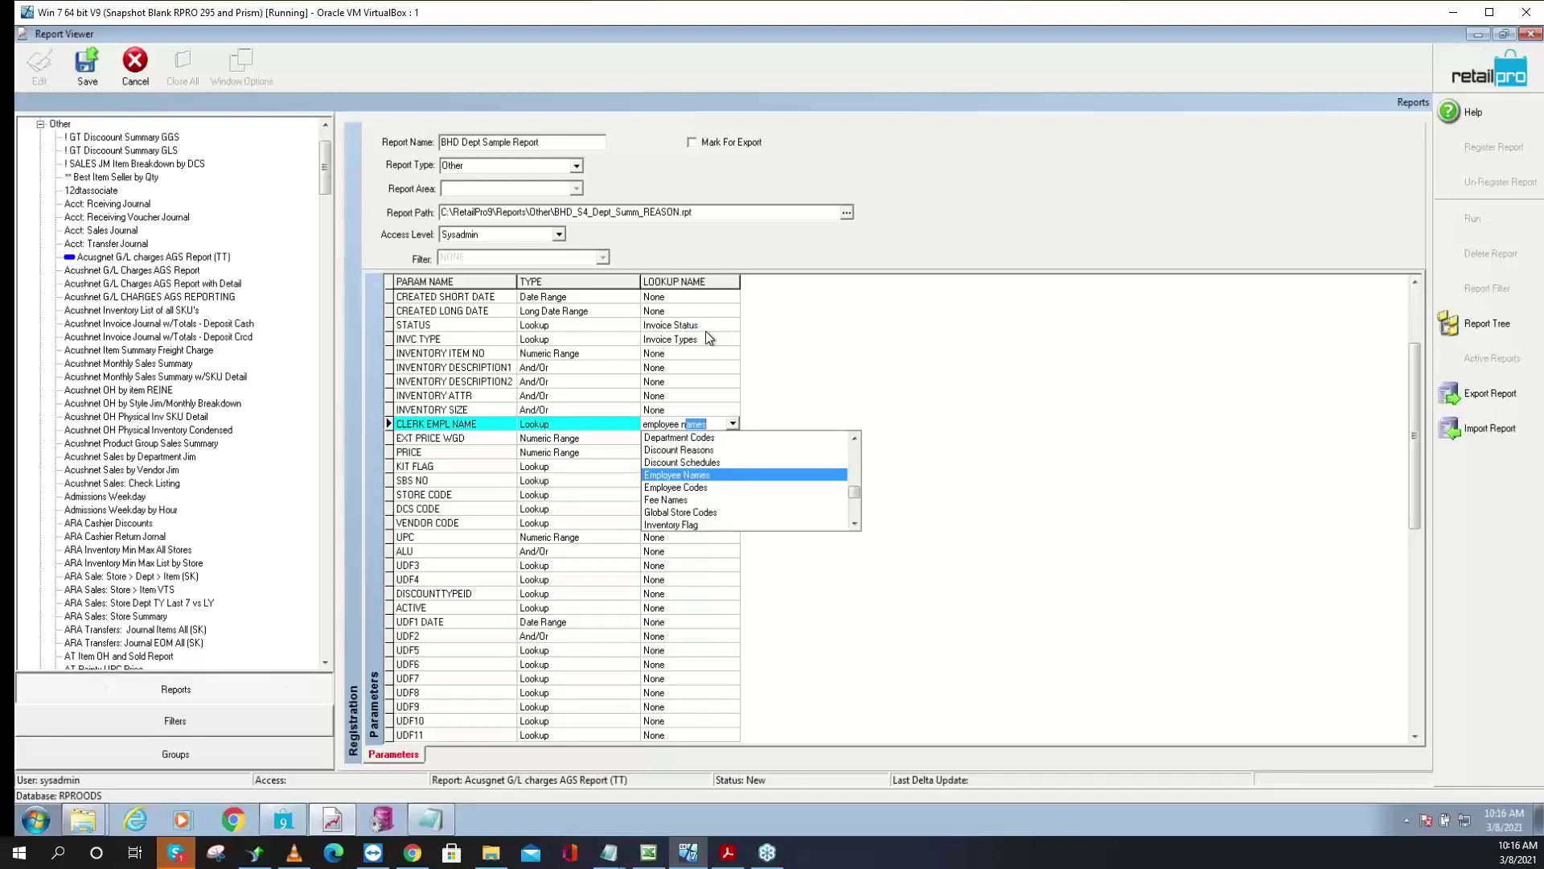
key("Return")
key("Down")
key("Down")
key("Down")
key("Down")
key("Down")
key("Down")
key("Down")
key("Down")
key("Up")
key("Up")
key("Up")
key("Up")
key("Up")
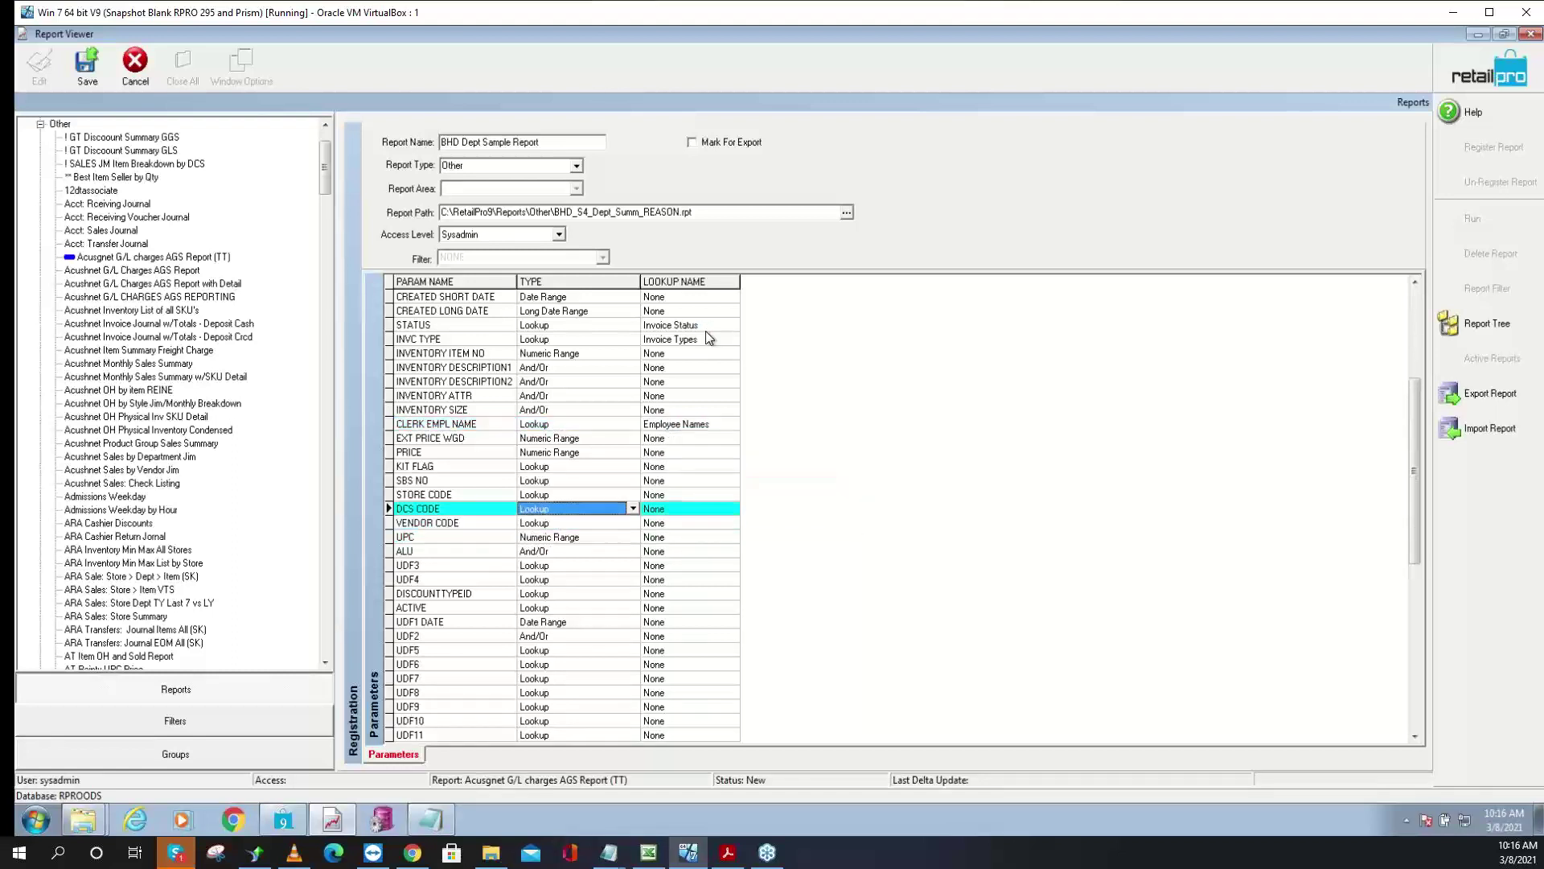
key("Left")
key("Right")
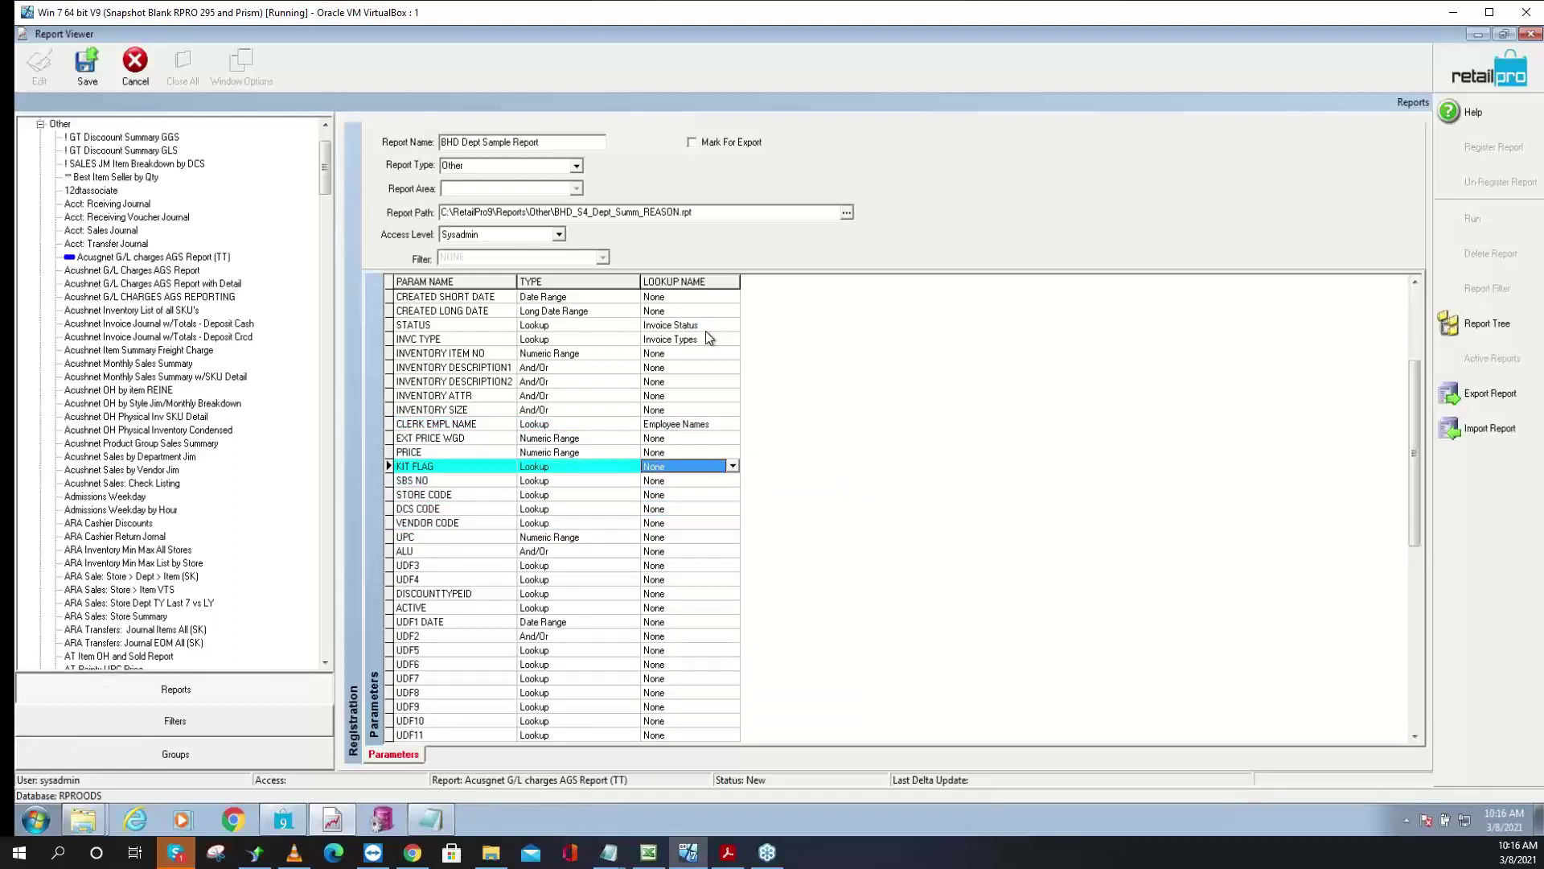
type("kit f")
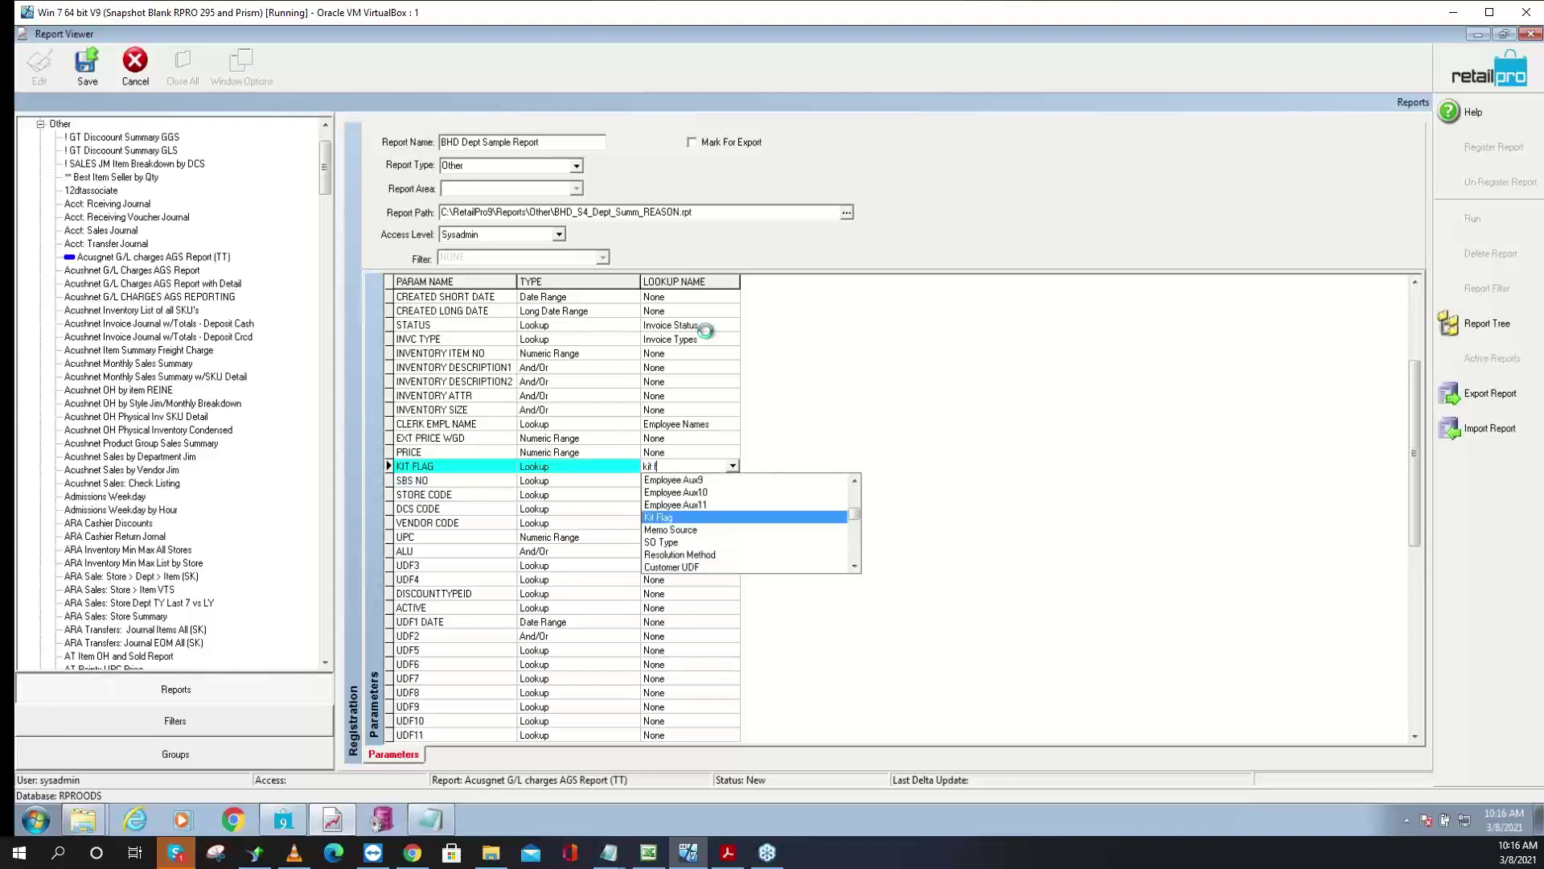
key("Return")
key("Down")
key("Down")
key("Down")
key("Down")
key("Down")
key("Down")
key("Down")
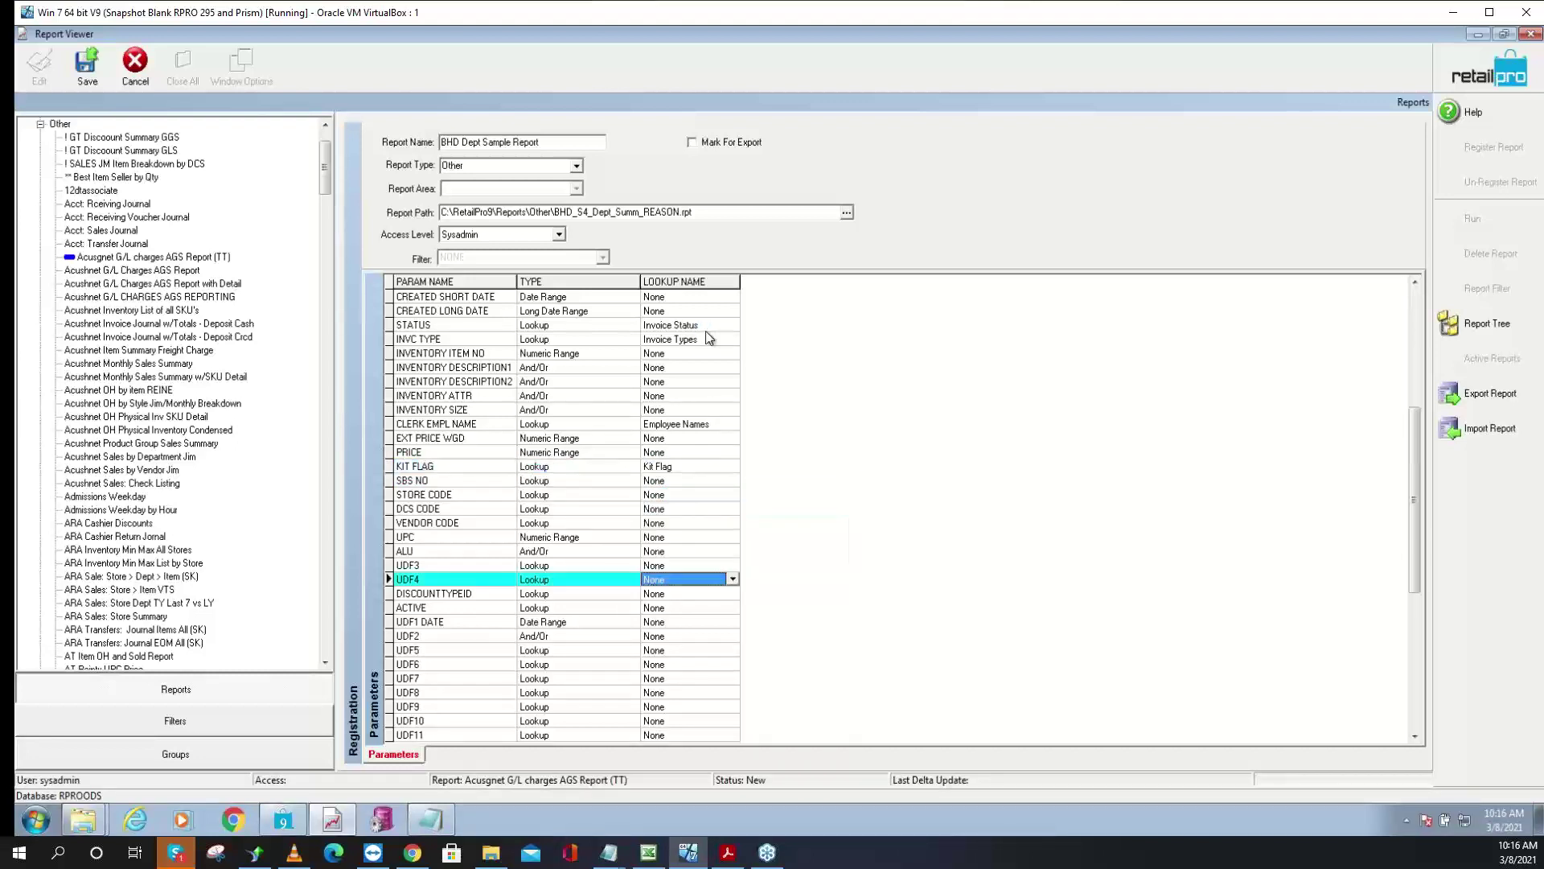
Give SBS NO the Subsidiaries lookup and STORE CODE the Store Codes lookup
key("Up")
key("Up")
key("Up")
key("Up")
key("Up")
key("Up")
key("Up")
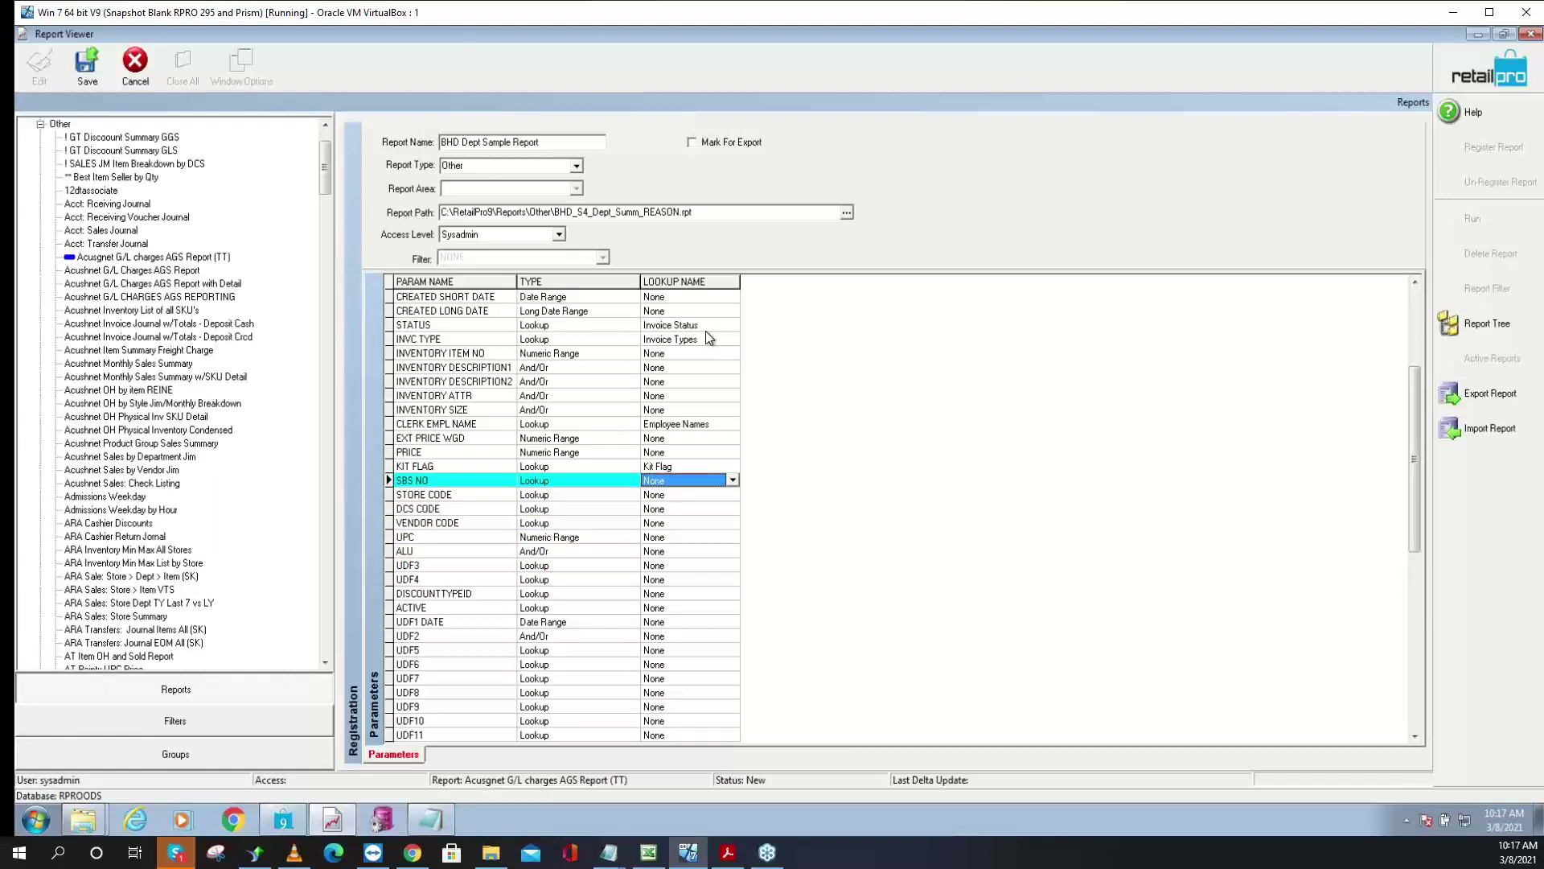
type("subsidiaries")
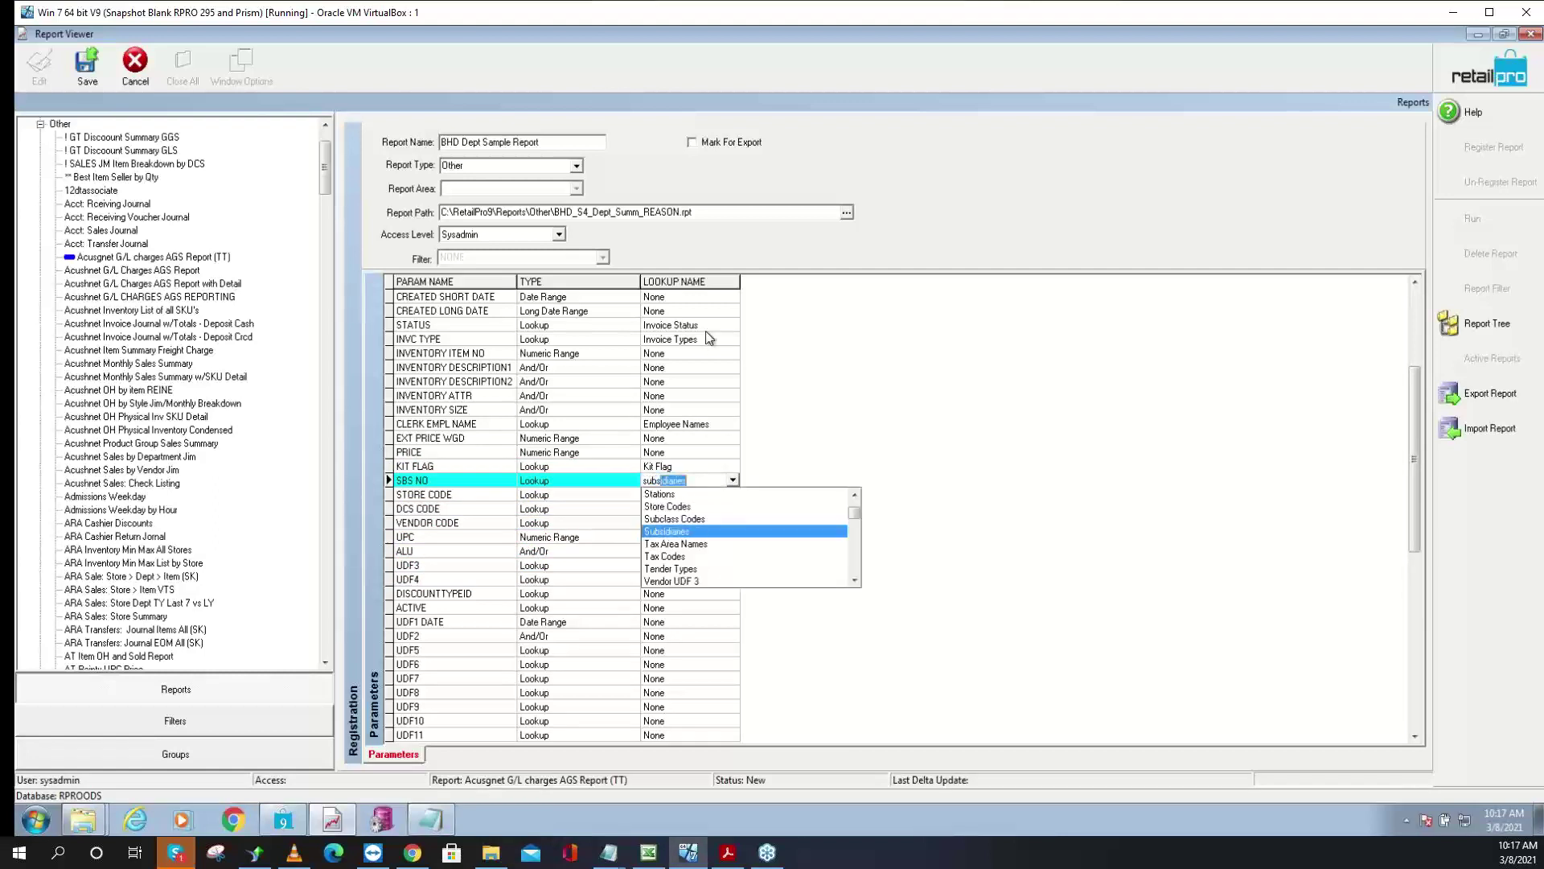
key("Return")
key("Down")
key("Down")
key("Down")
key("Down")
key("Down")
key("Down")
key("Down")
key("Down")
key("Up")
key("Up")
key("Up")
key("Up")
key("Up")
key("Up")
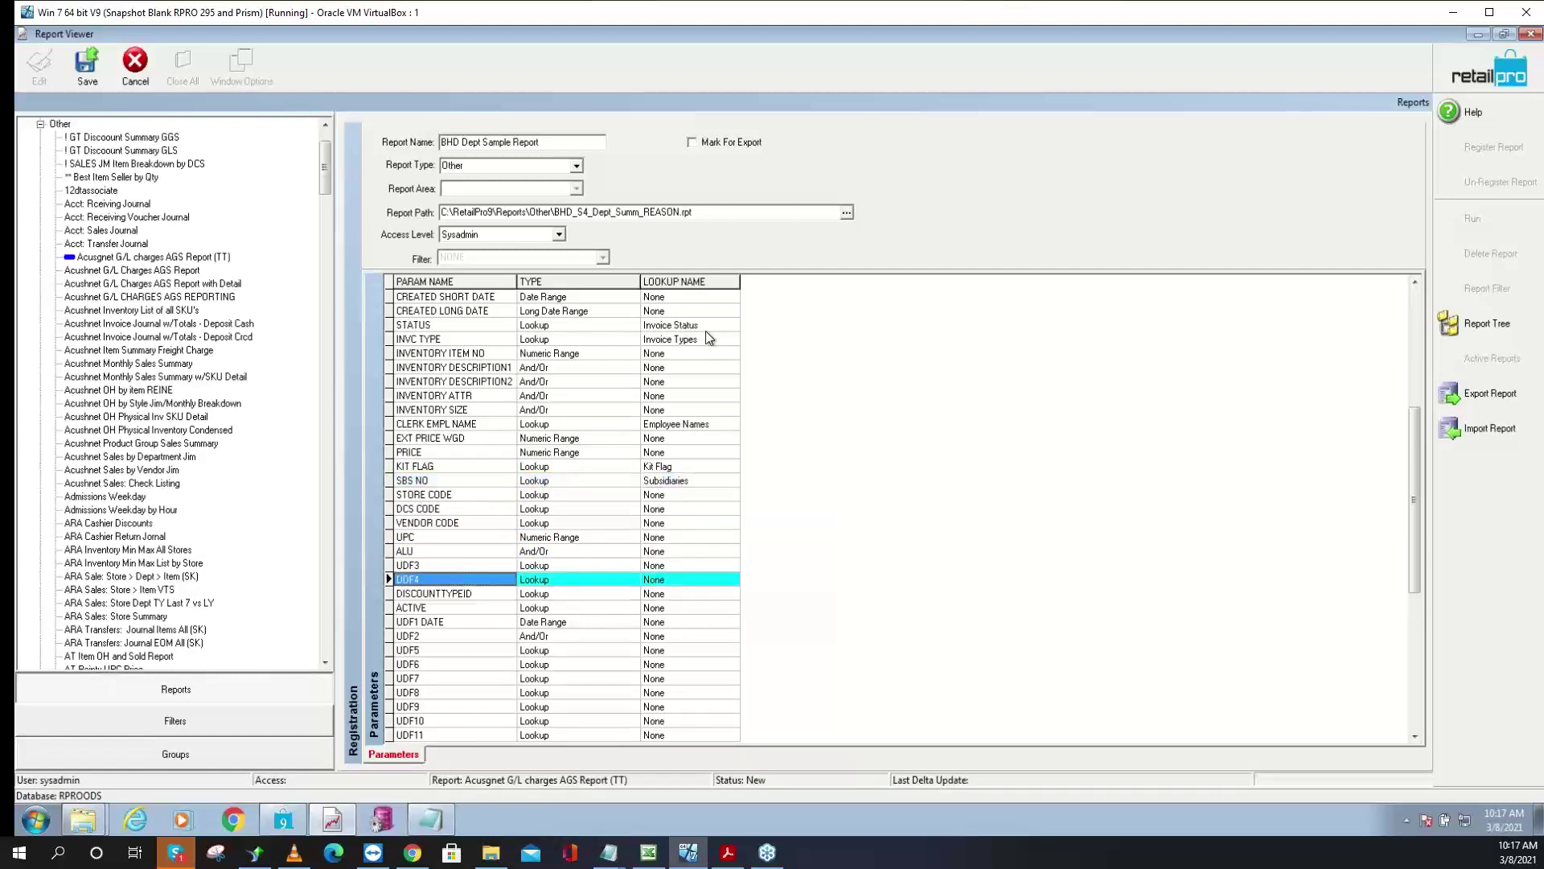
key("Up")
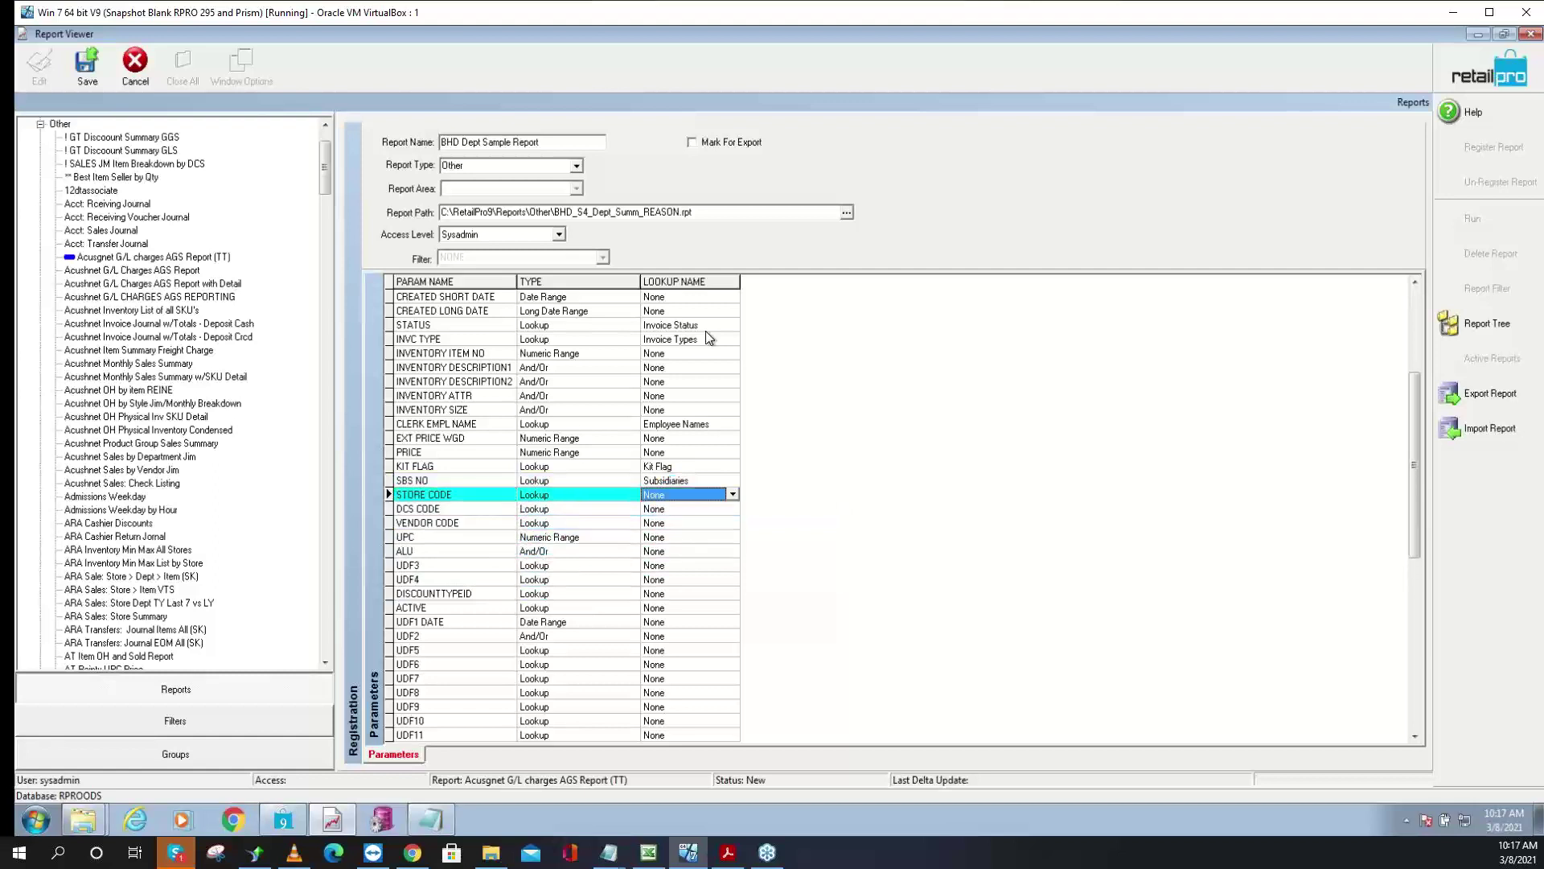
type("store Codes")
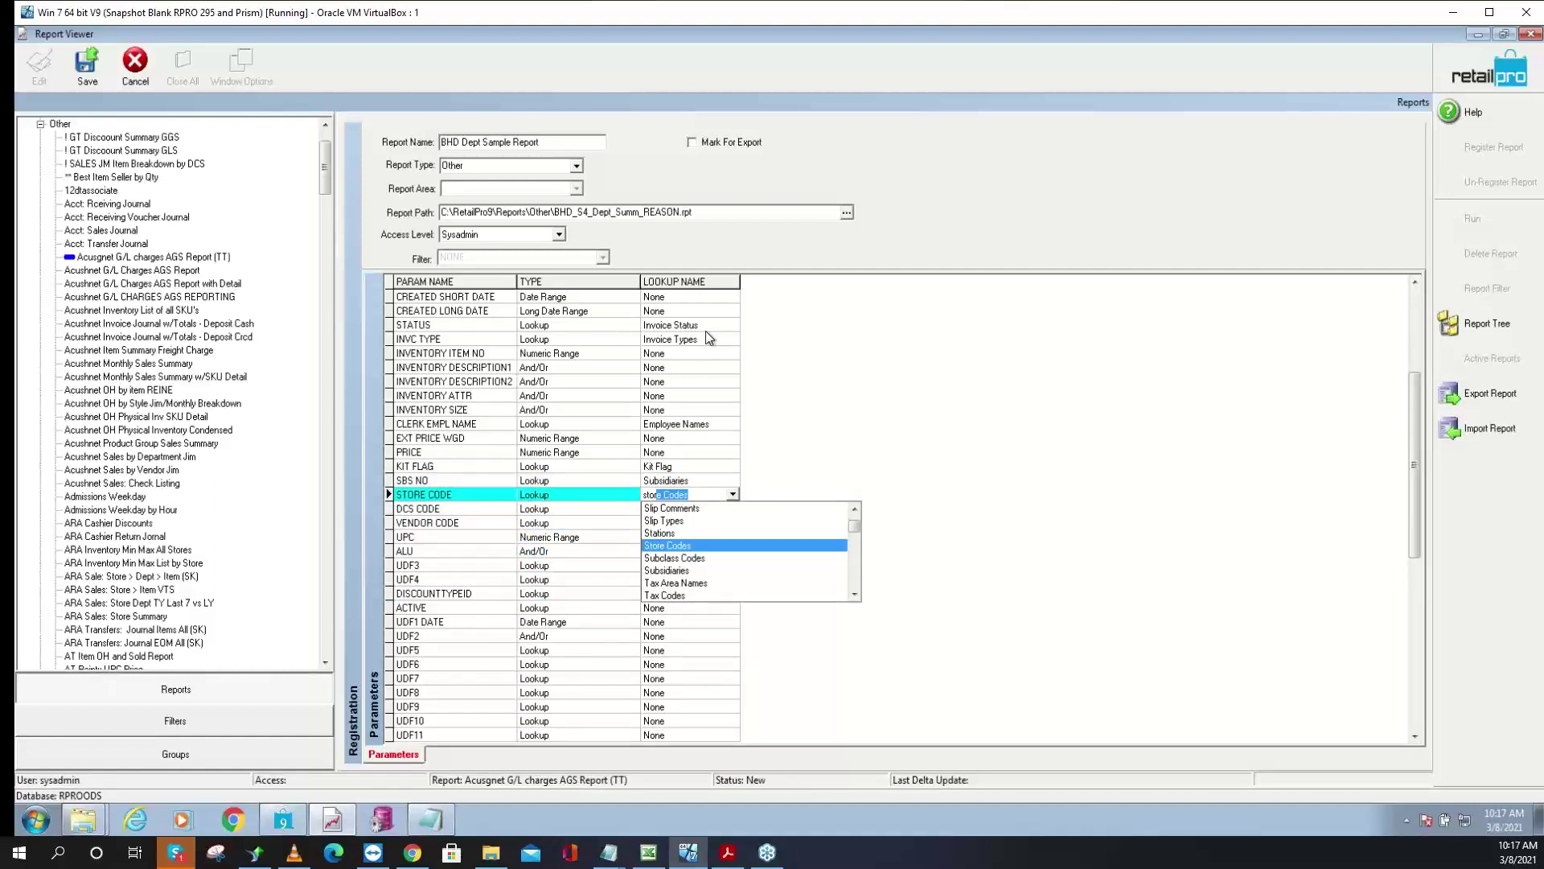
key("Return")
key("Down")
key("Down")
key("Down")
key("Down")
key("Down")
key("Down")
key("Down")
key("Down")
key("Up")
key("Up")
key("Up")
key("Up")
key("Up")
key("Up")
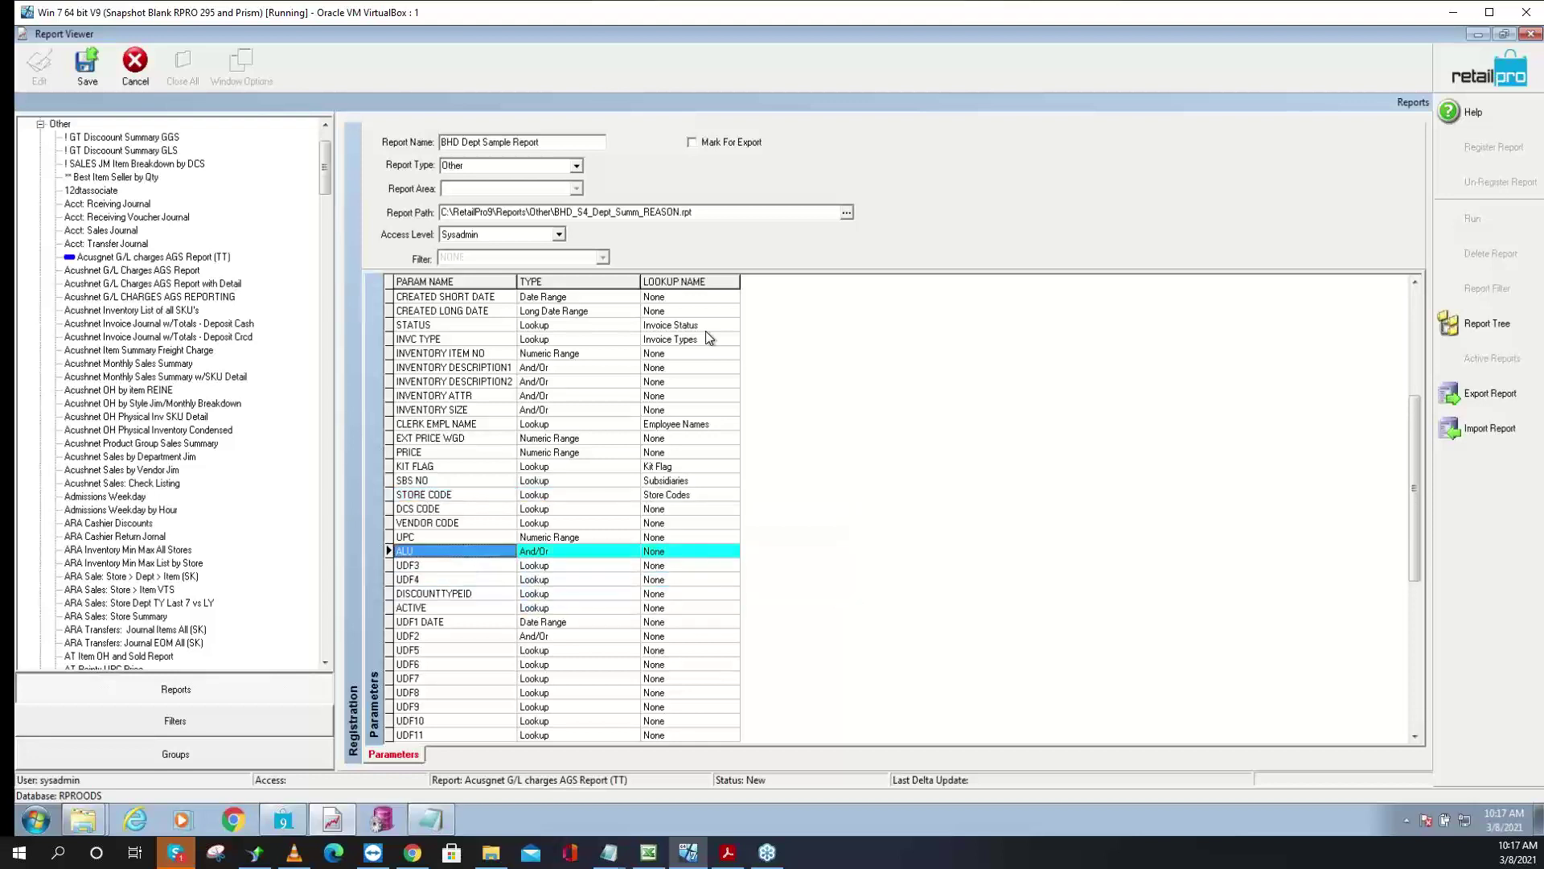
Give DCS CODE the DCS Codes lookup and VENDOR CODE the Vendor Codes lookup
key("Up")
type("dcs")
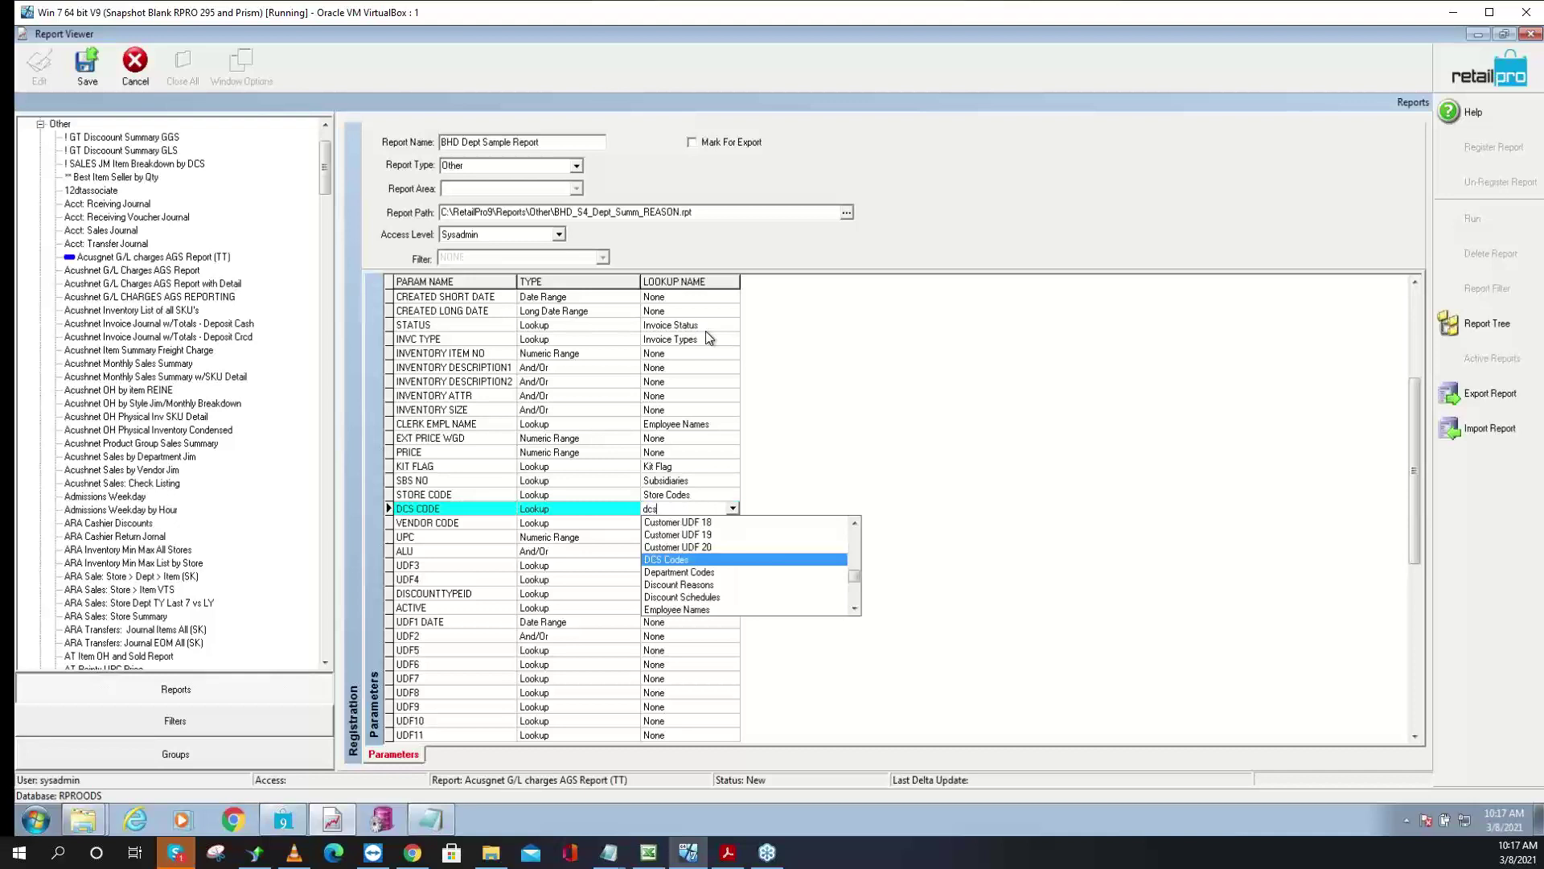
key("Return")
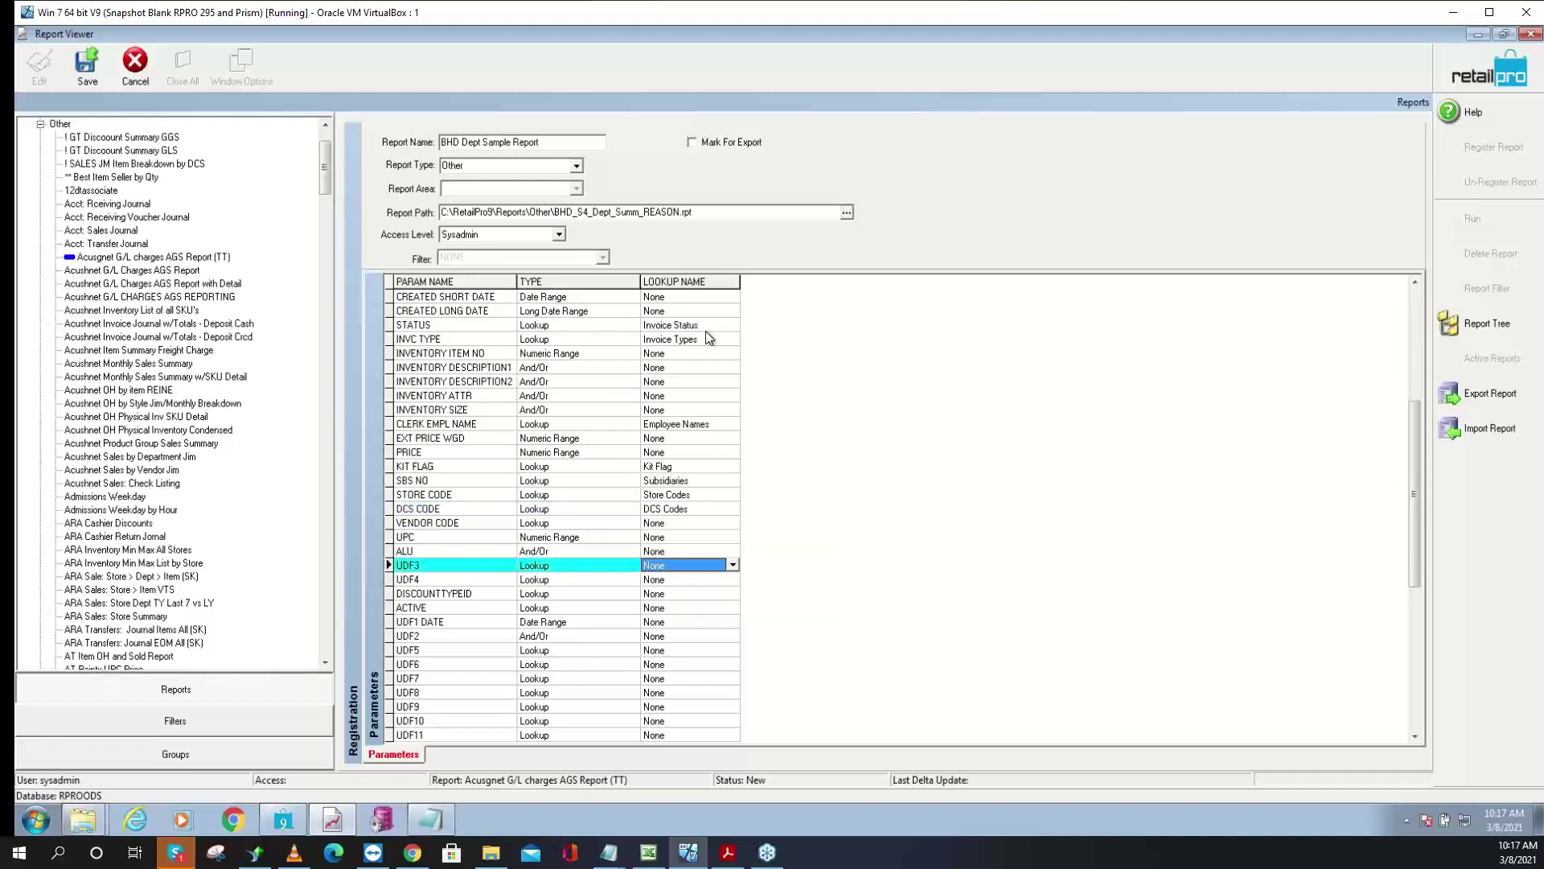
key("Down")
key("Down")
key("Up")
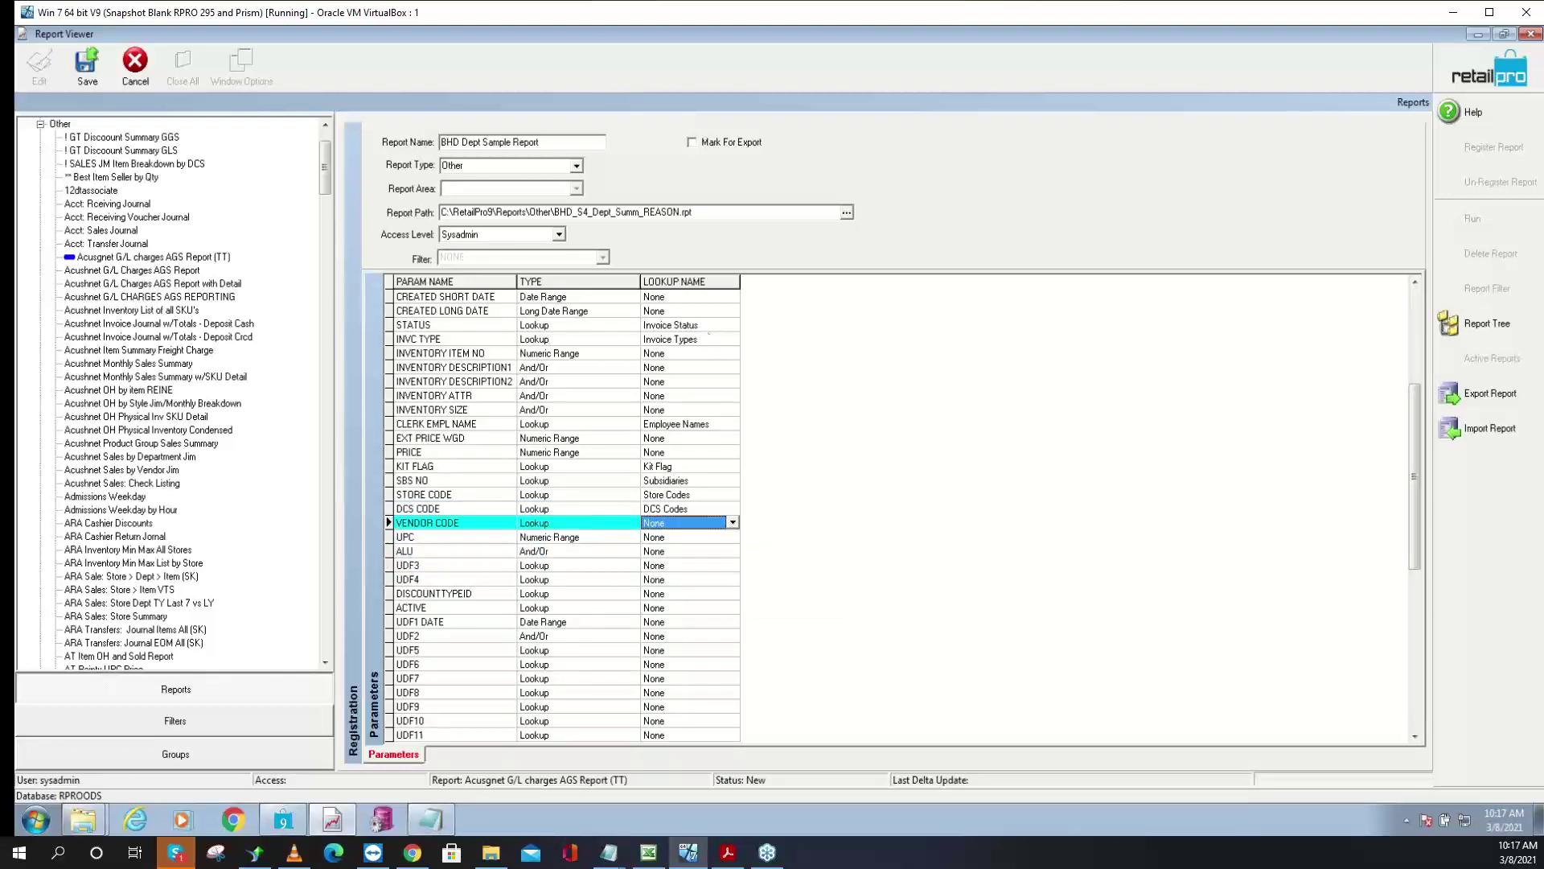
type("vendio")
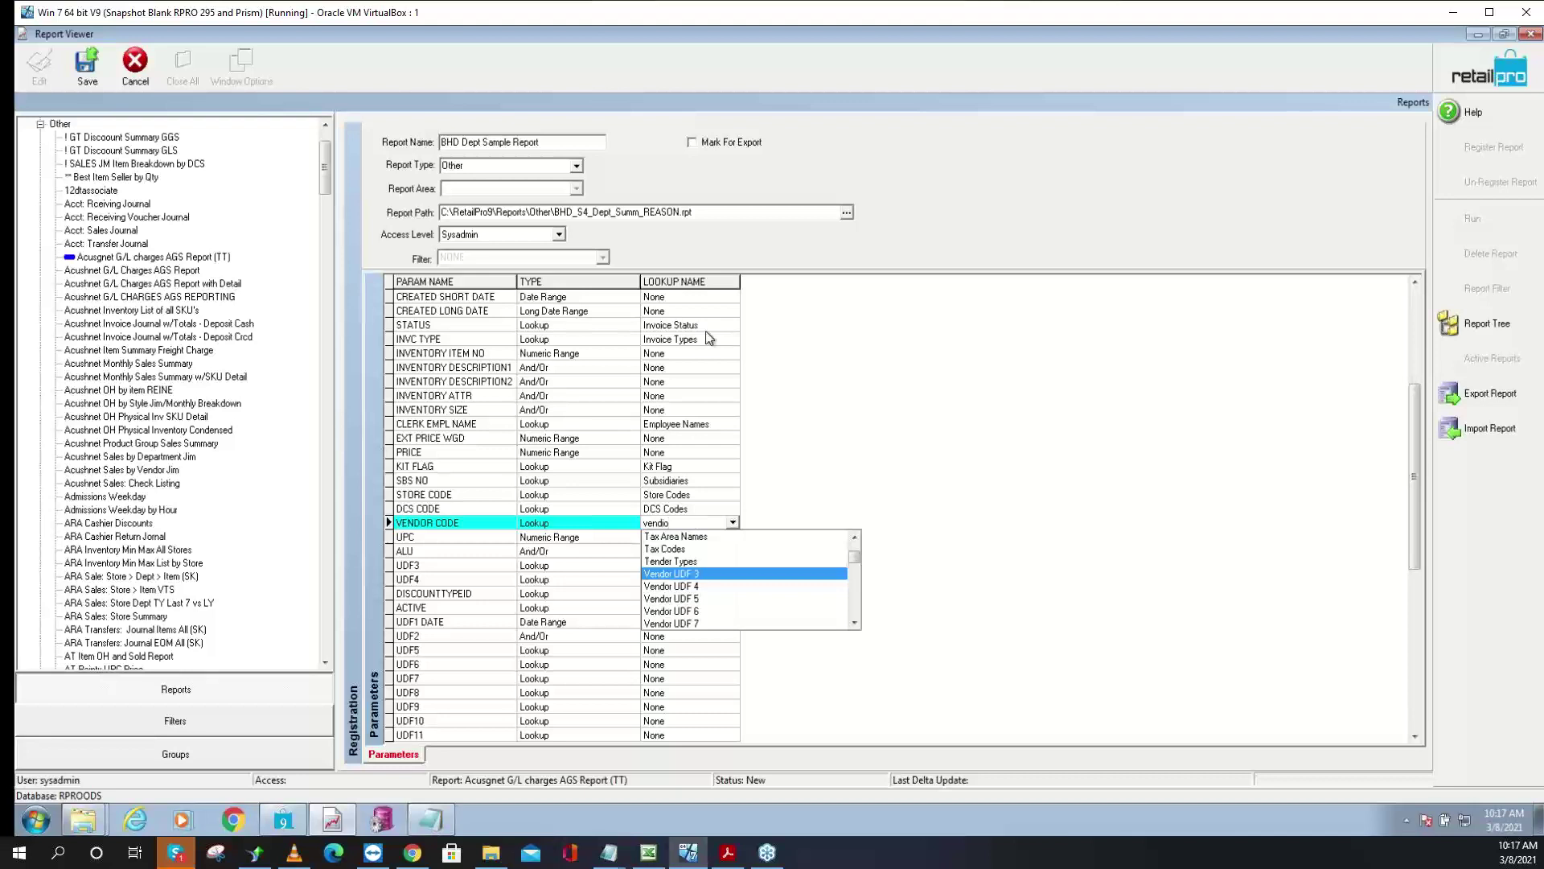
key("BackSpace")
key("BackSpace")
type("or codes")
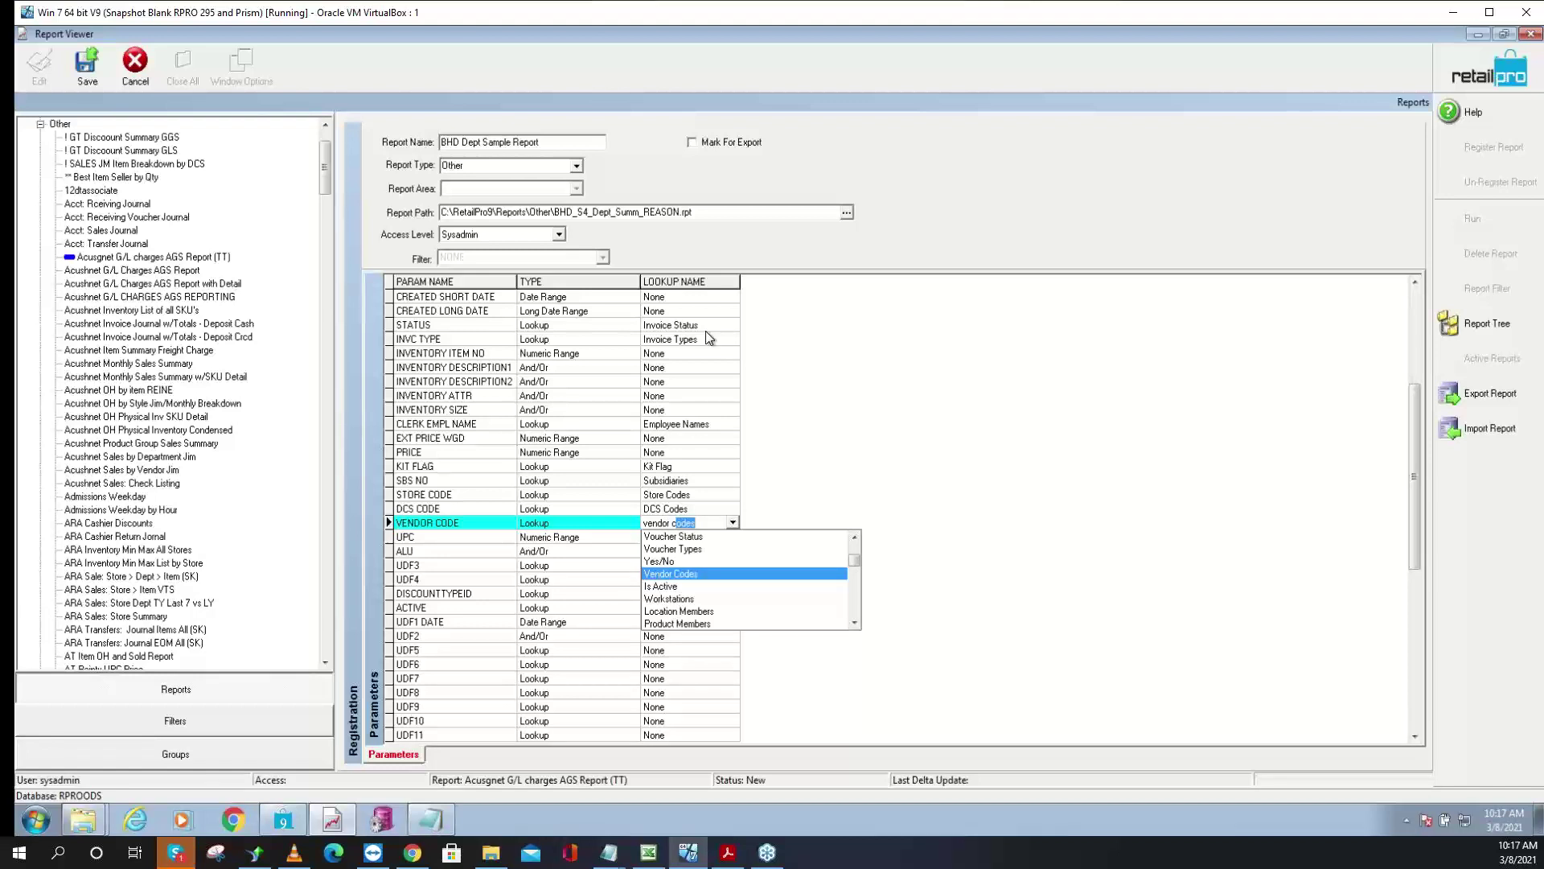
key("Return")
Set the UDF3 parameter's lookup name to Inventory UDF 3
key("Down")
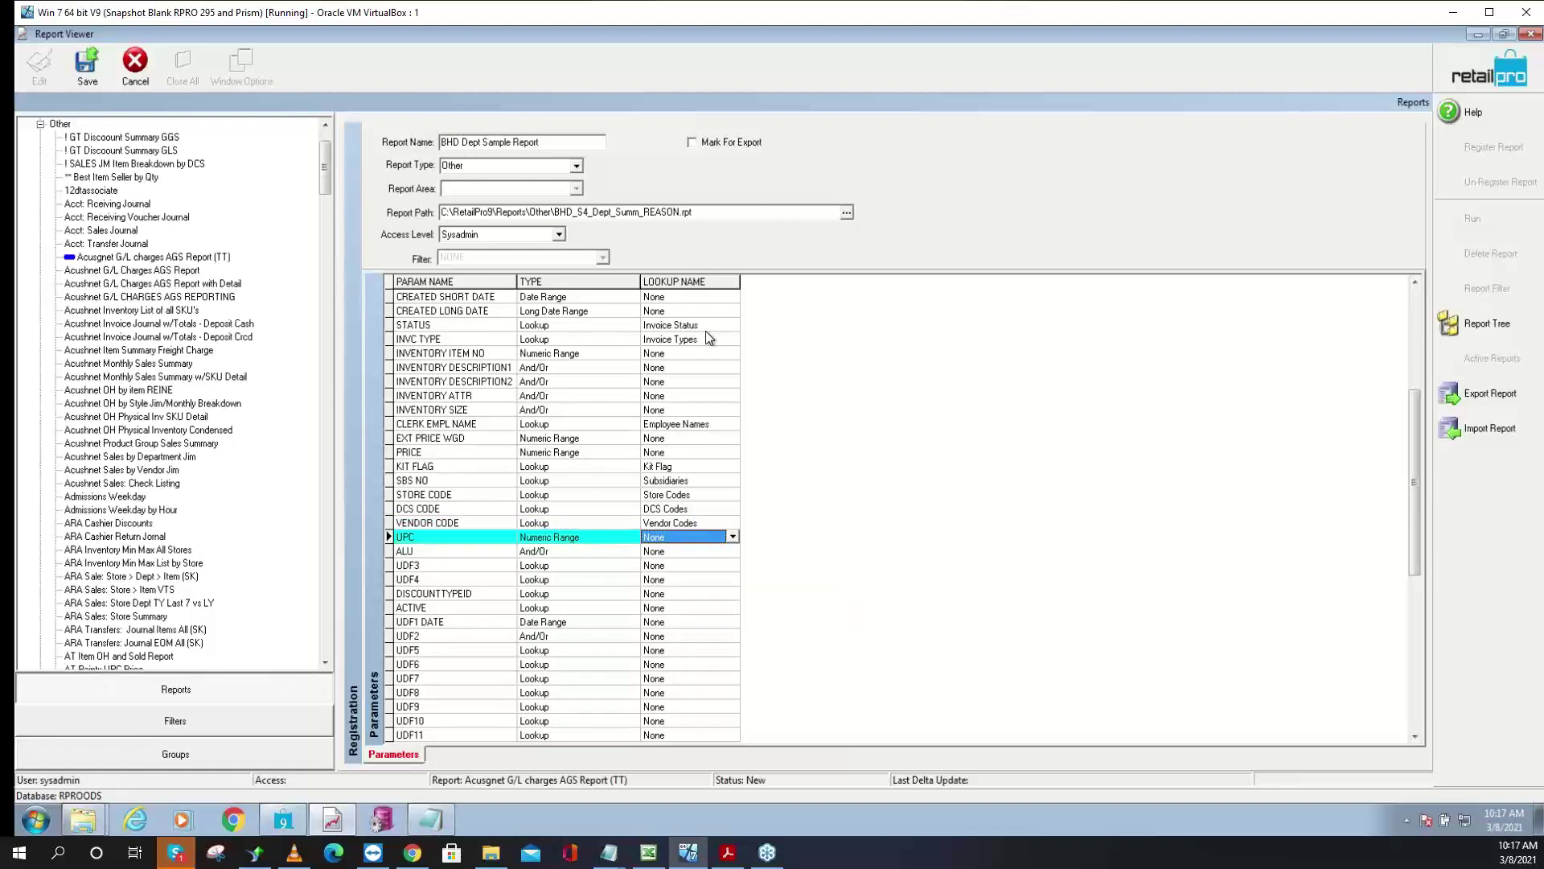
key("Down")
key("Down")
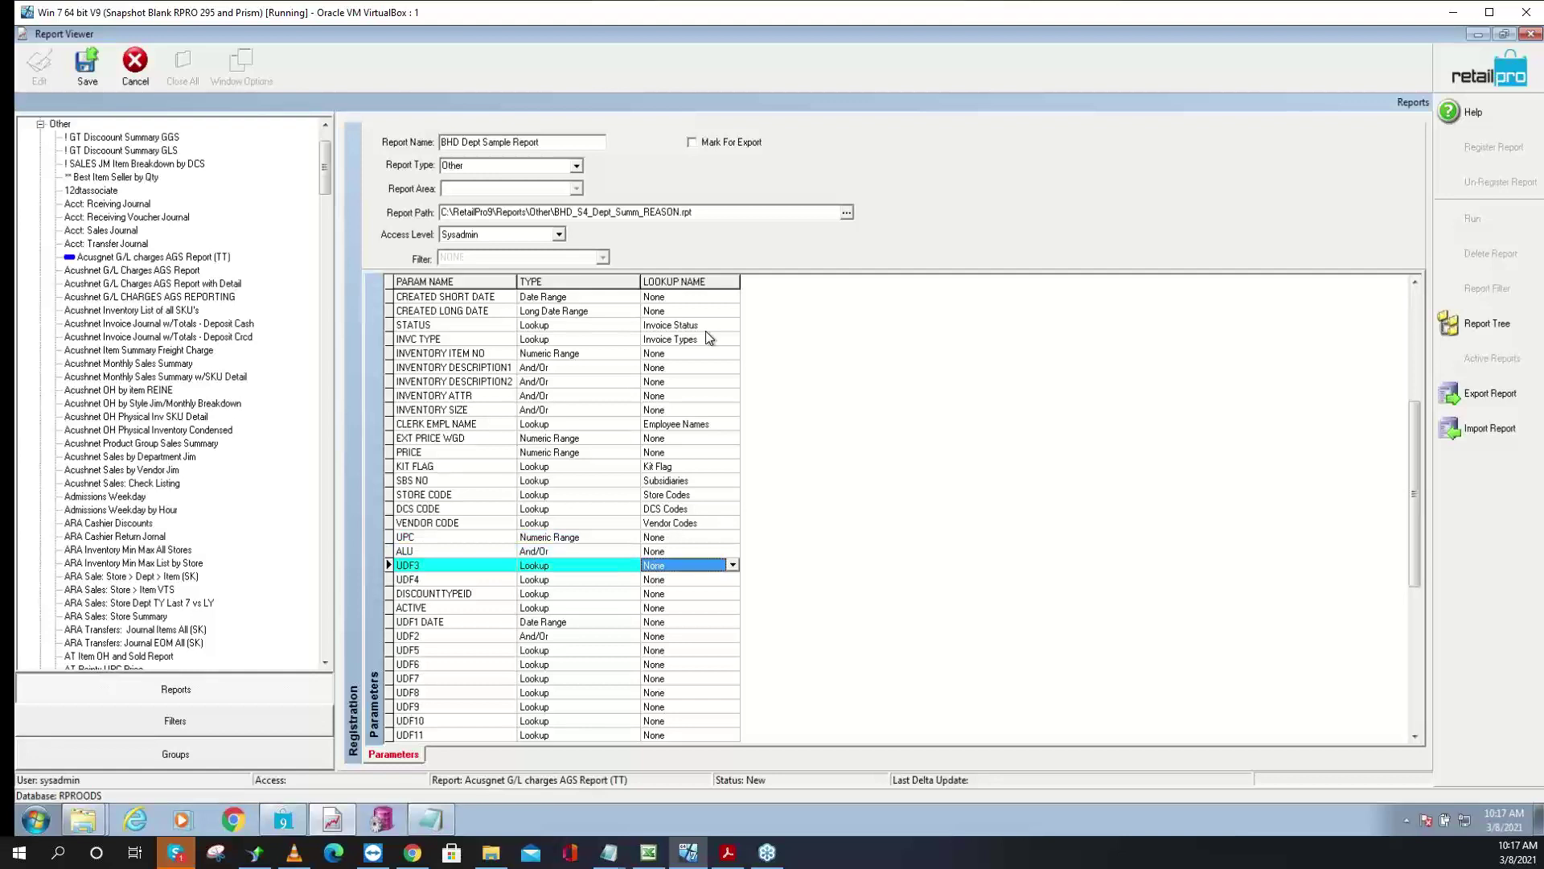
type("inventory")
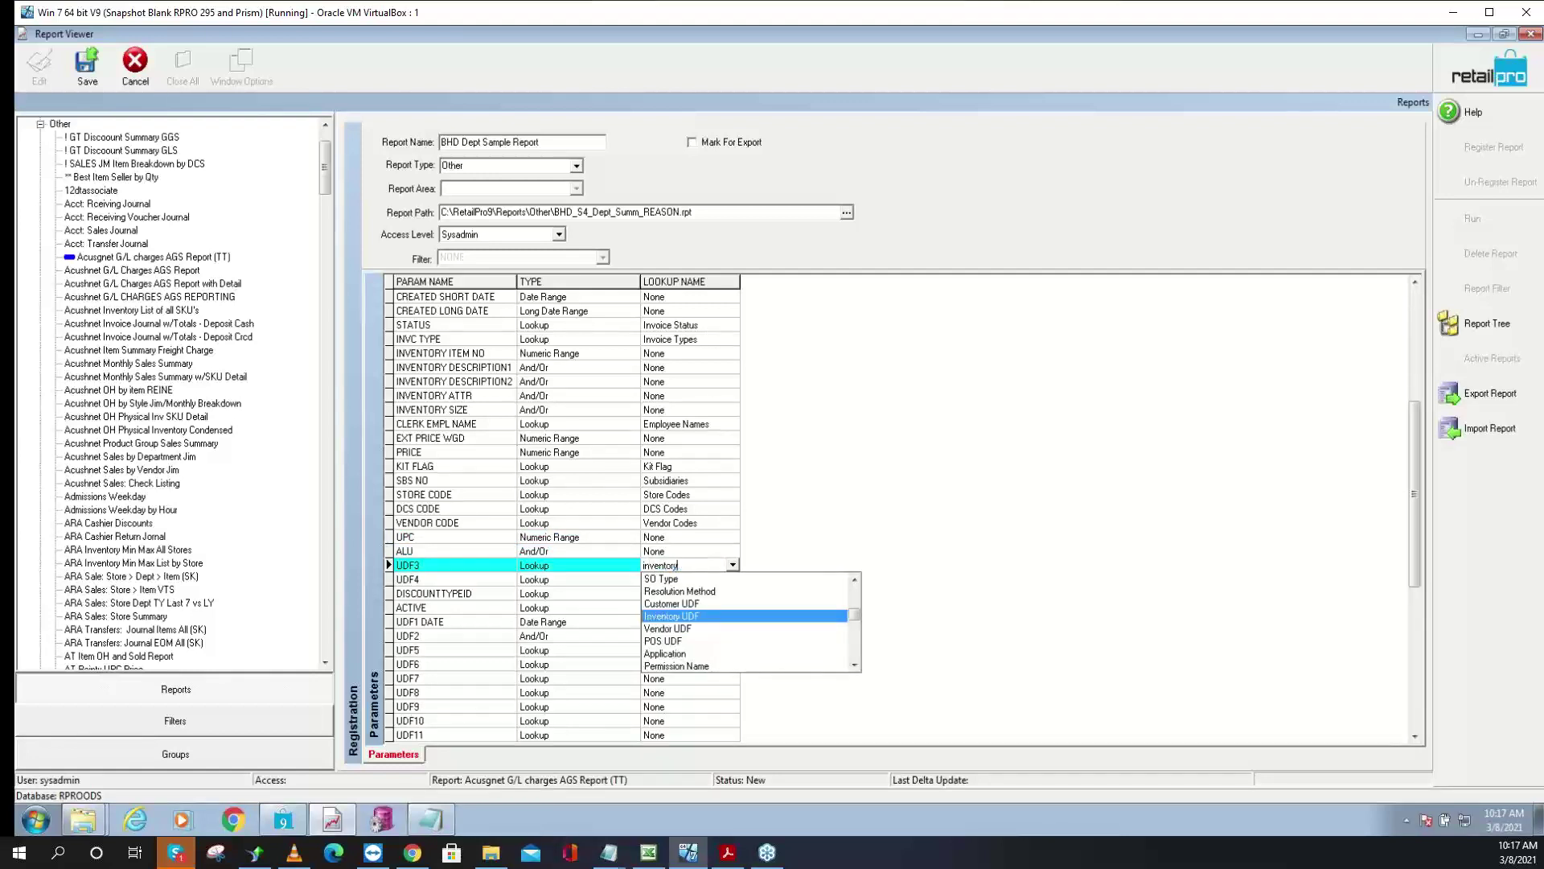
type(" udf 3")
key("Down")
key("Down")
key("Down")
key("Down")
key("Down")
key("Up")
key("Up")
key("Up")
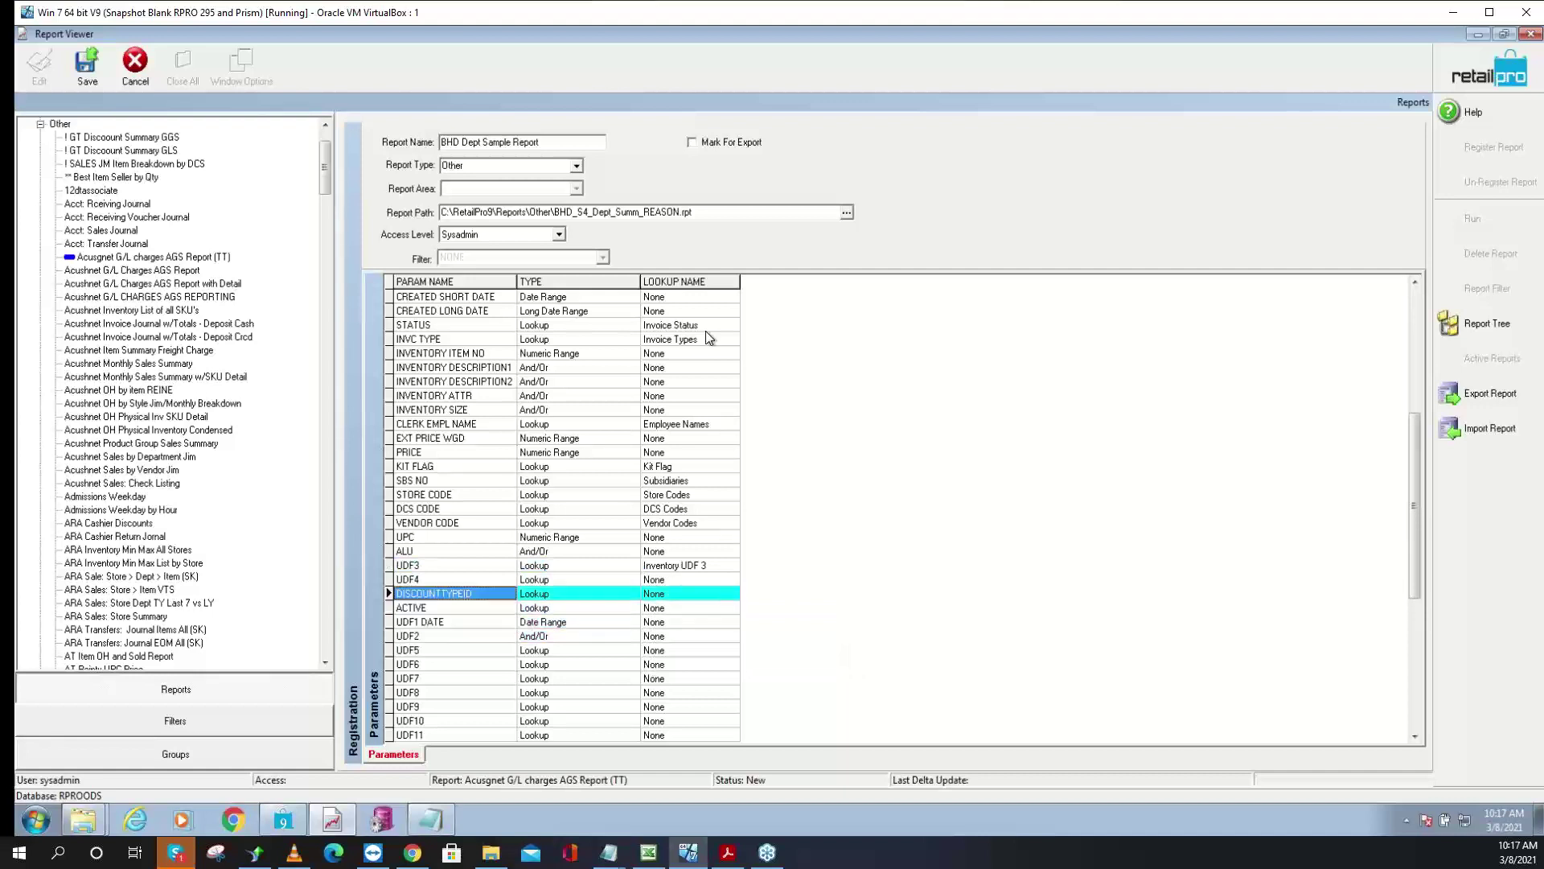
key("Up")
key("Tab")
key("Tab")
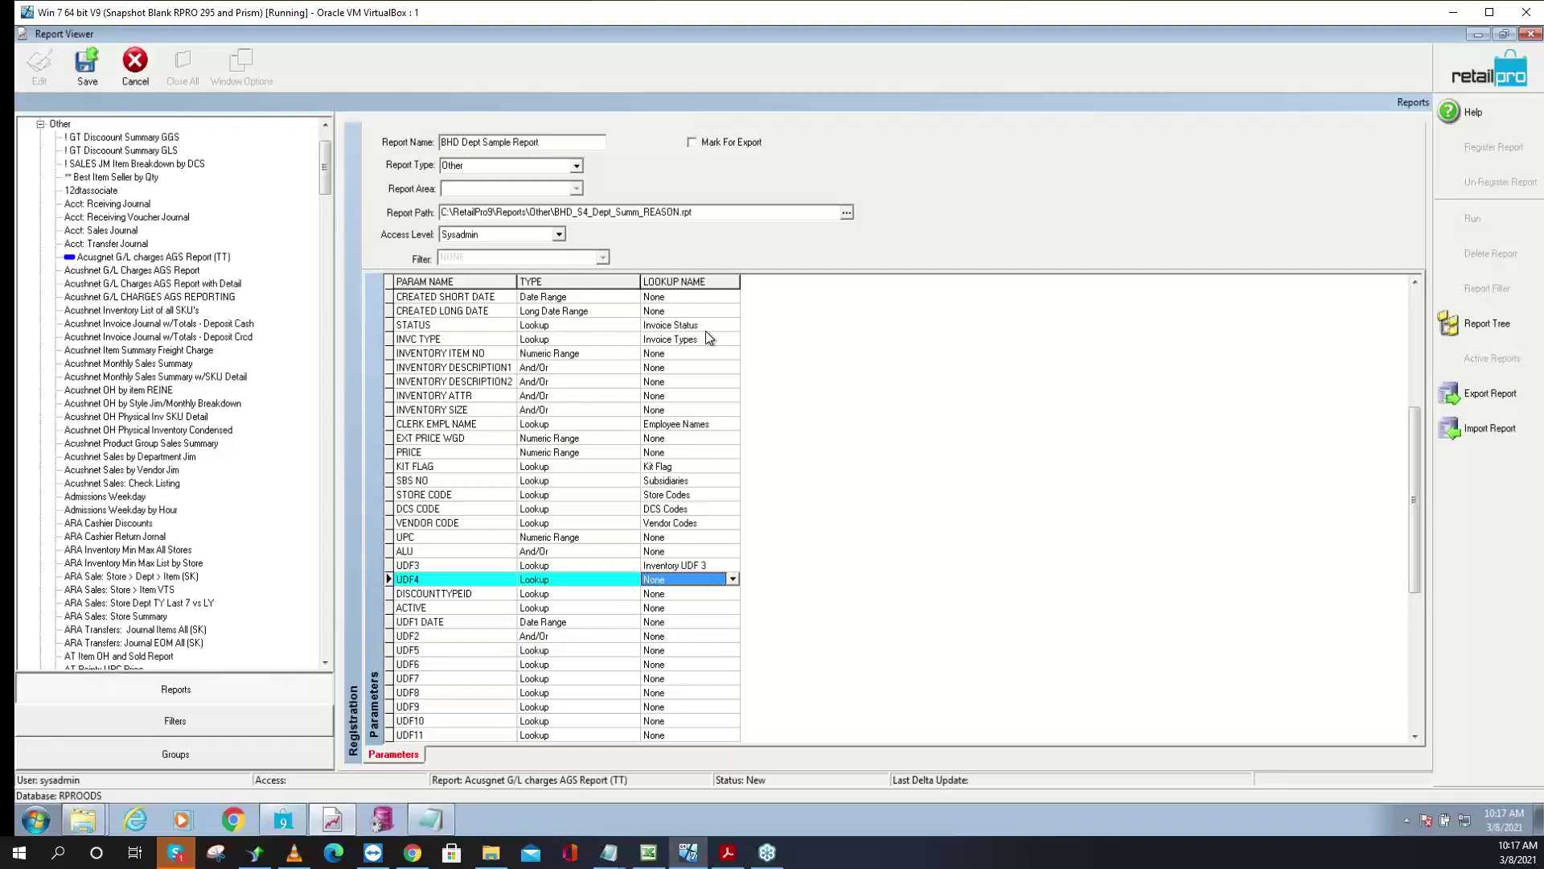
Choose Inventory UDF 4 as the UDF4 parameter's lookup
type("x")
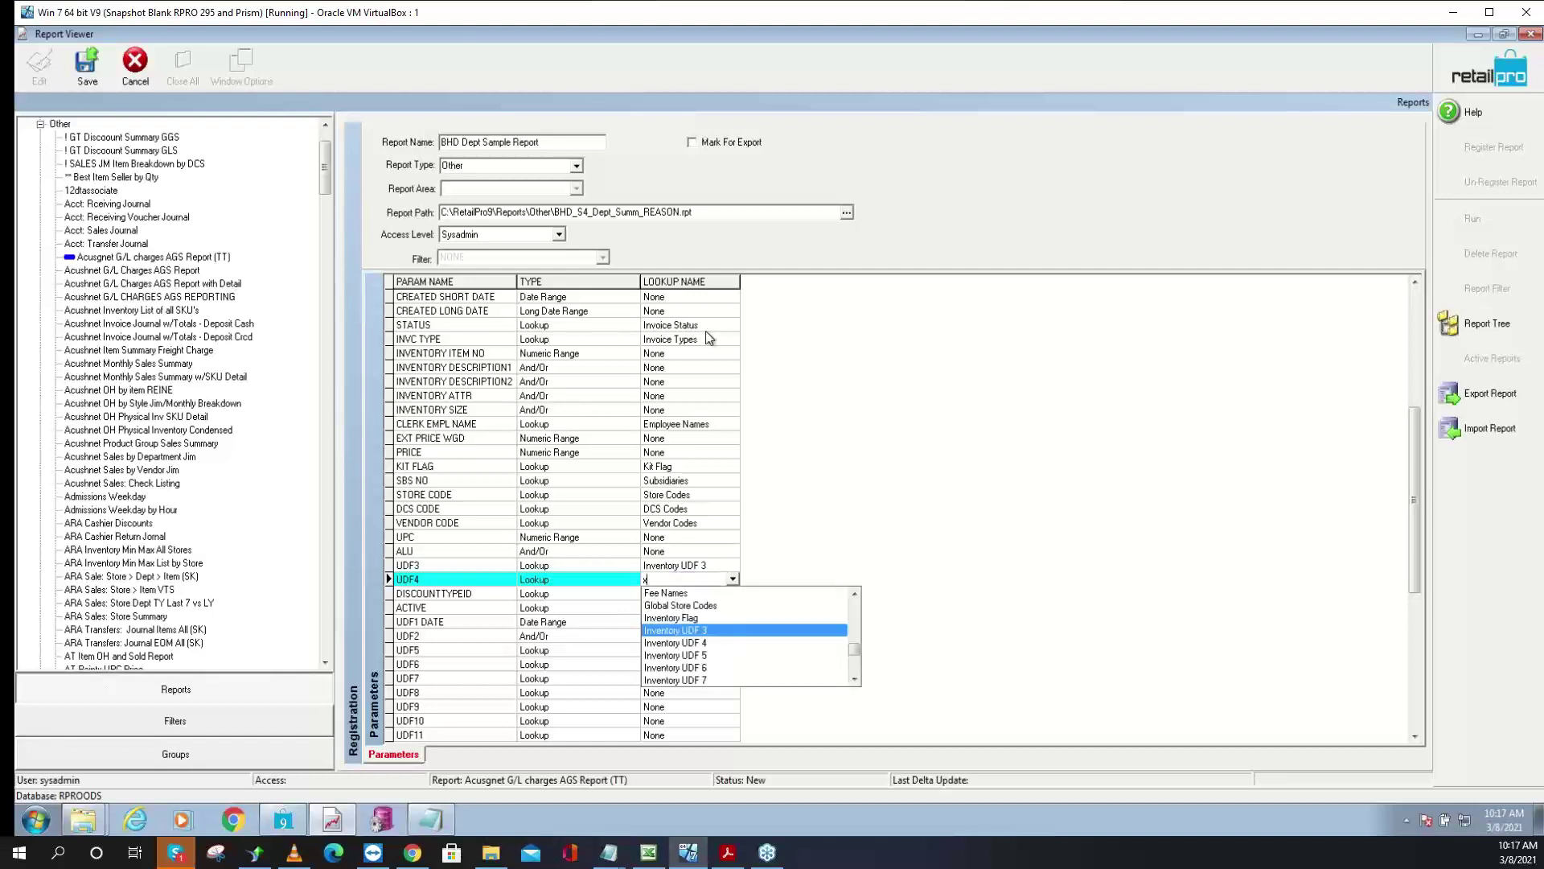
key("Down")
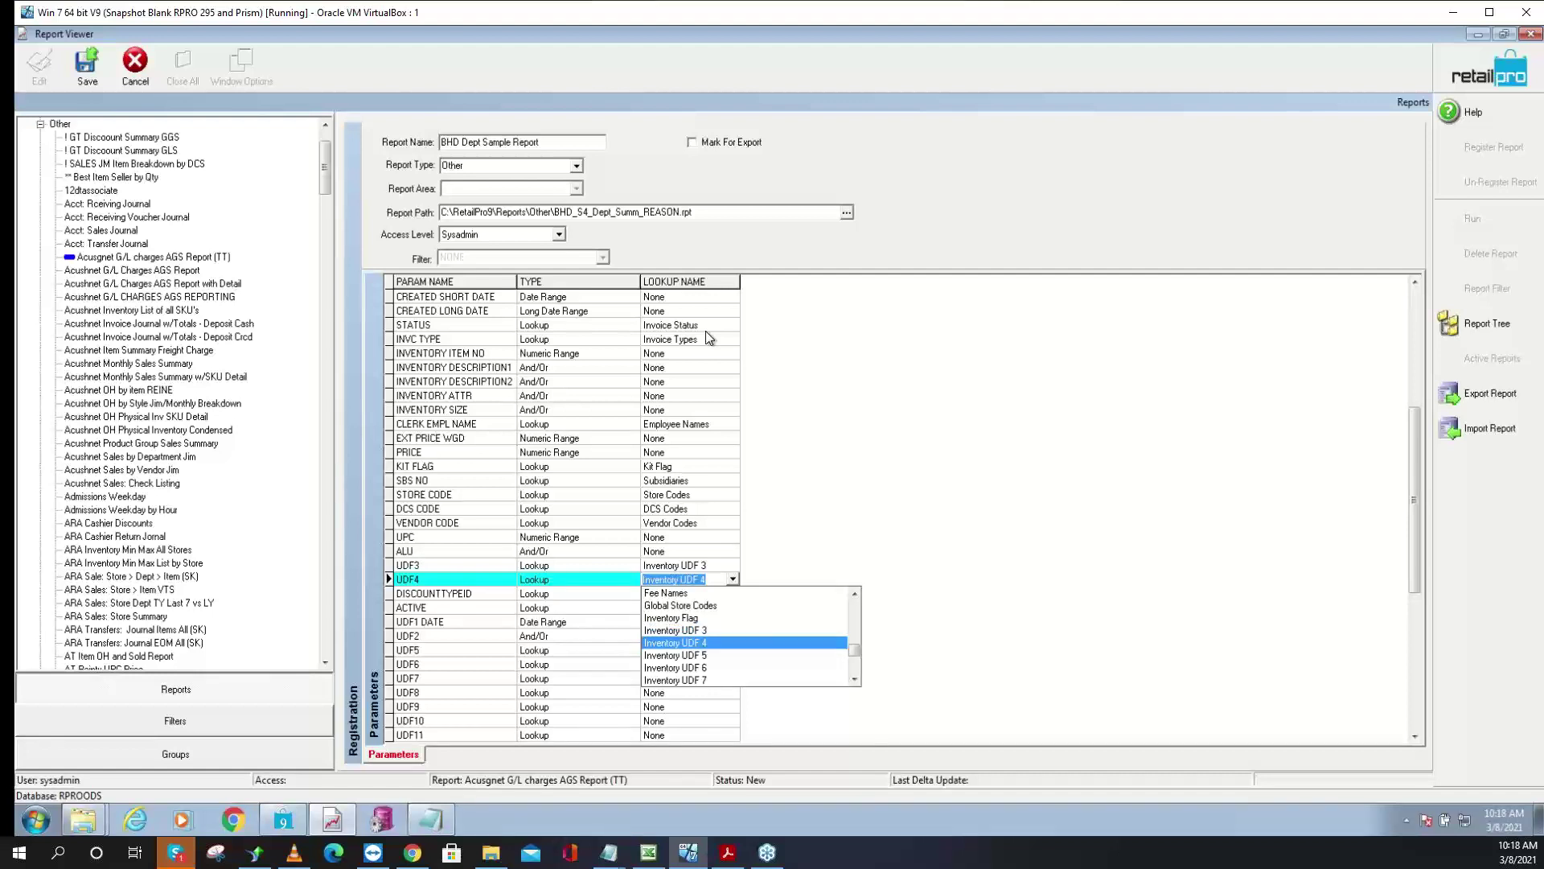
scroll(709, 338, "down", 8)
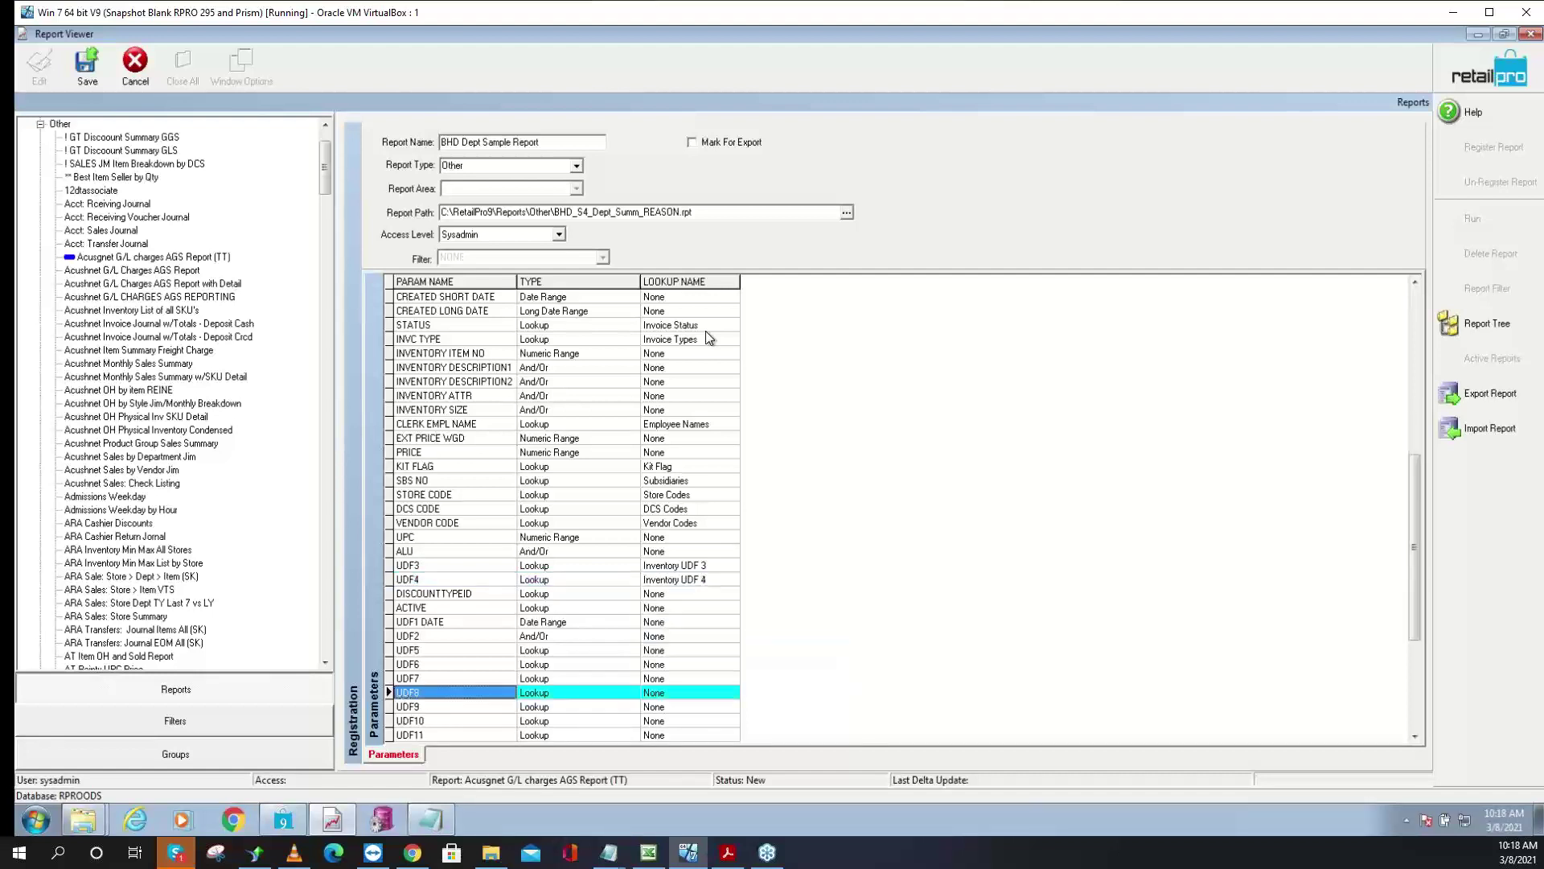
scroll(710, 337, "up", 3)
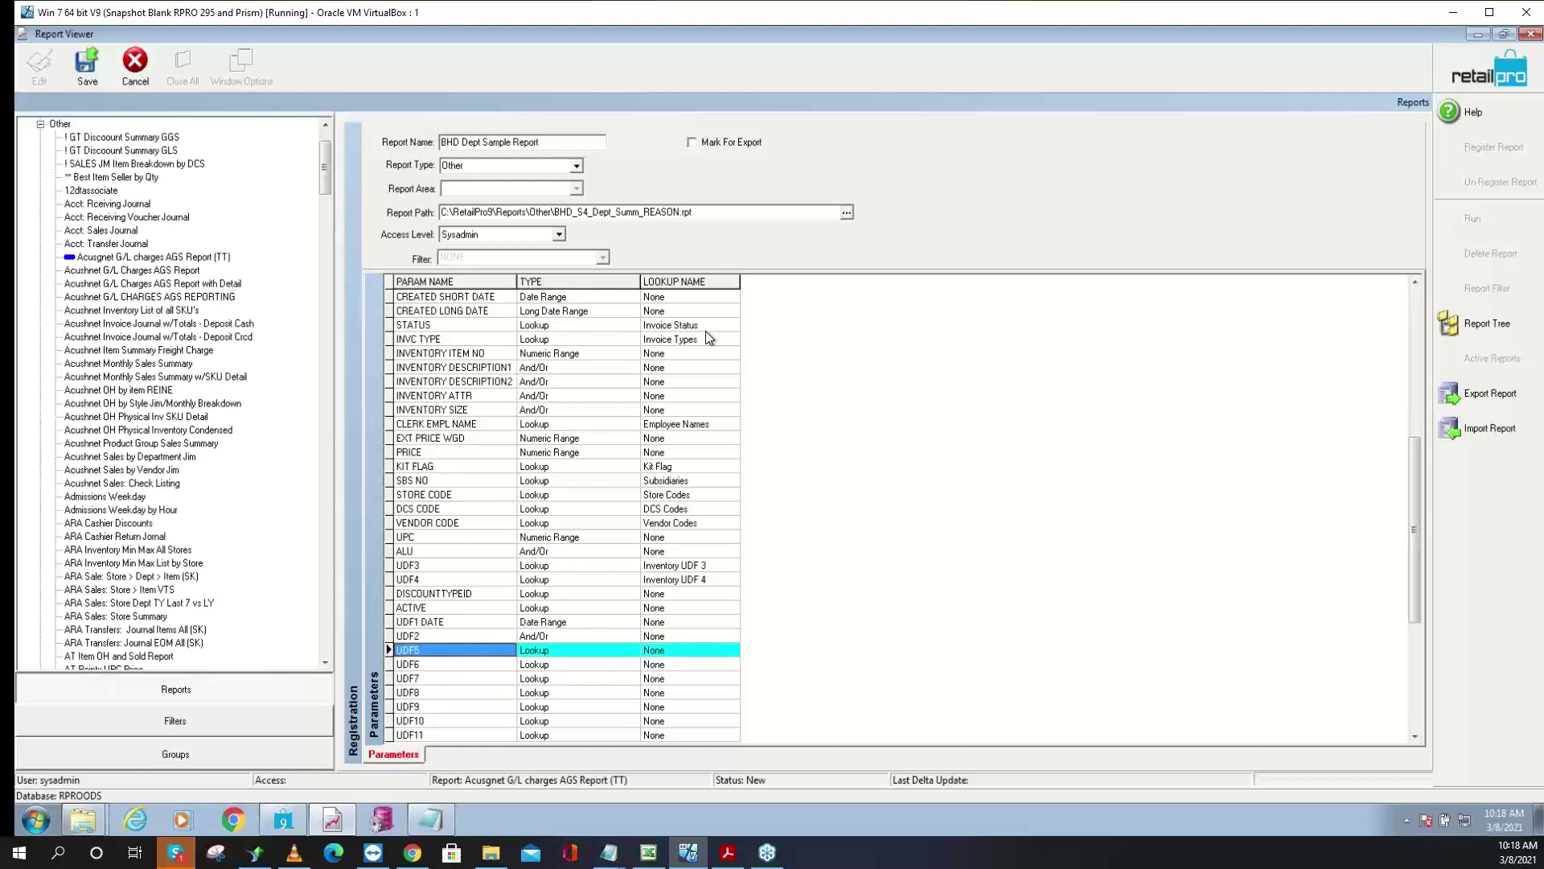
scroll(710, 338, "down", 2)
scroll(709, 337, "up", 2)
Choose Inventory UDF 5 as the UDF5 parameter's lookup
key("Tab")
key("alt+Down")
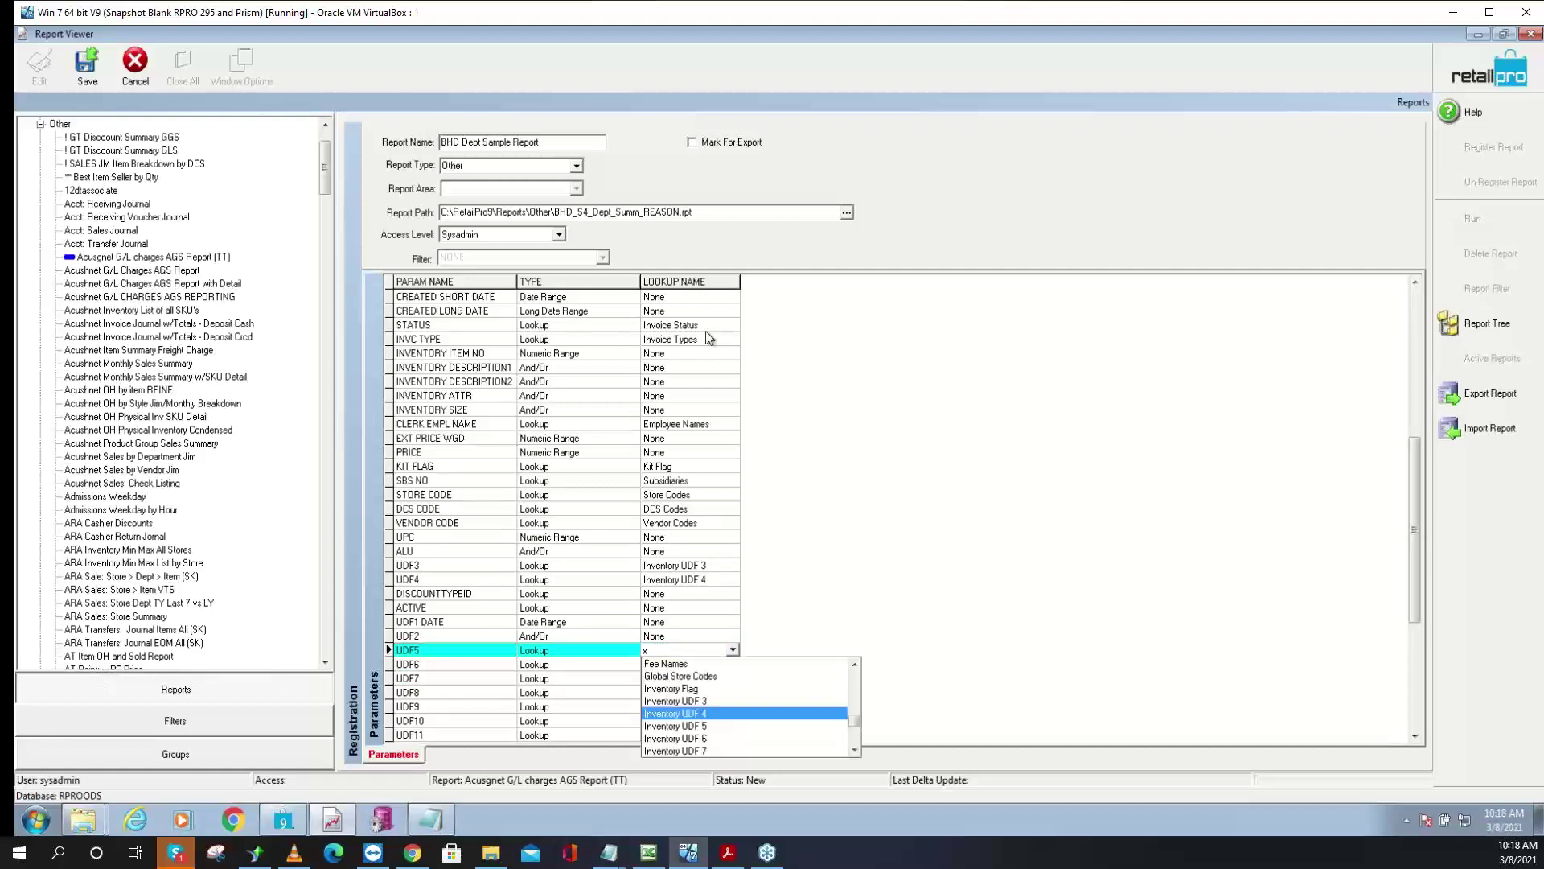
key("Down")
key("Return")
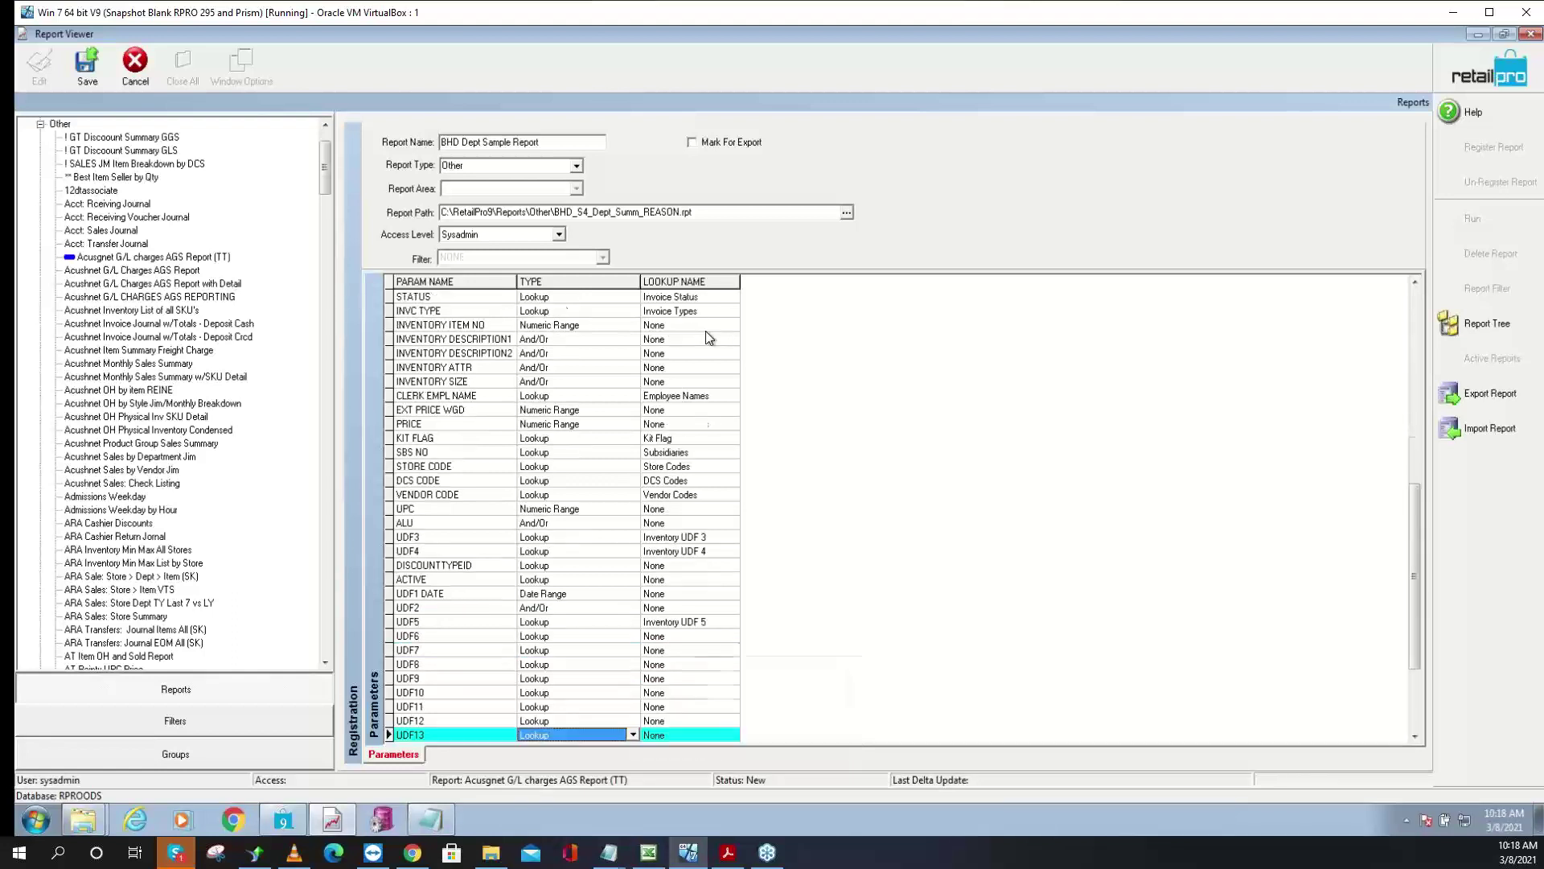
scroll(710, 338, "down", 2)
Choose Inventory UDF 6 as the UDF6 parameter's lookup
key("Up")
key("Tab")
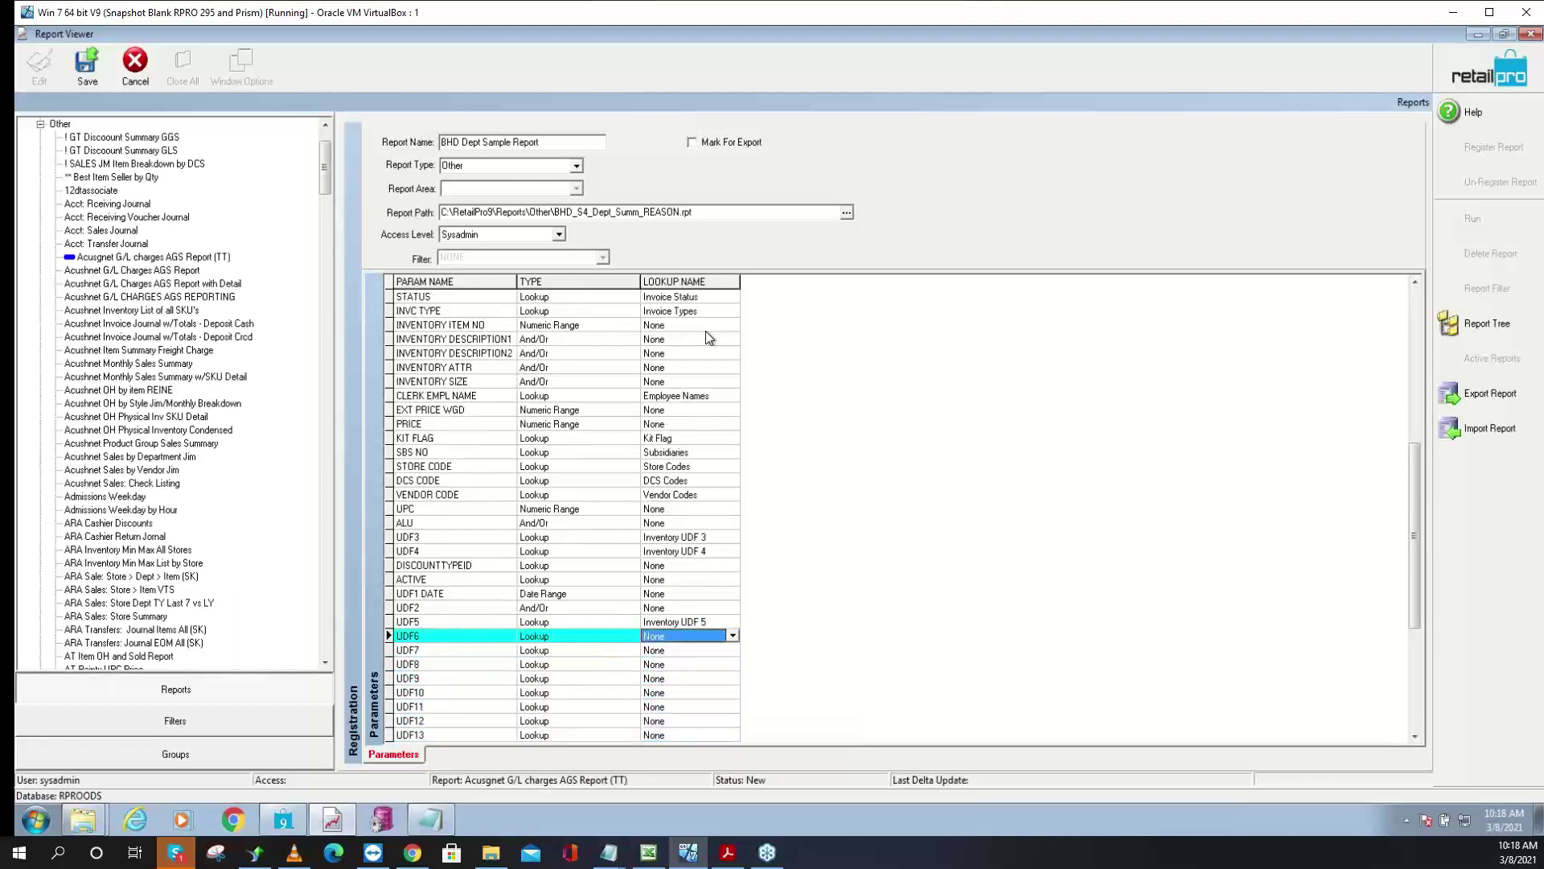
key("alt+Down")
key("Down")
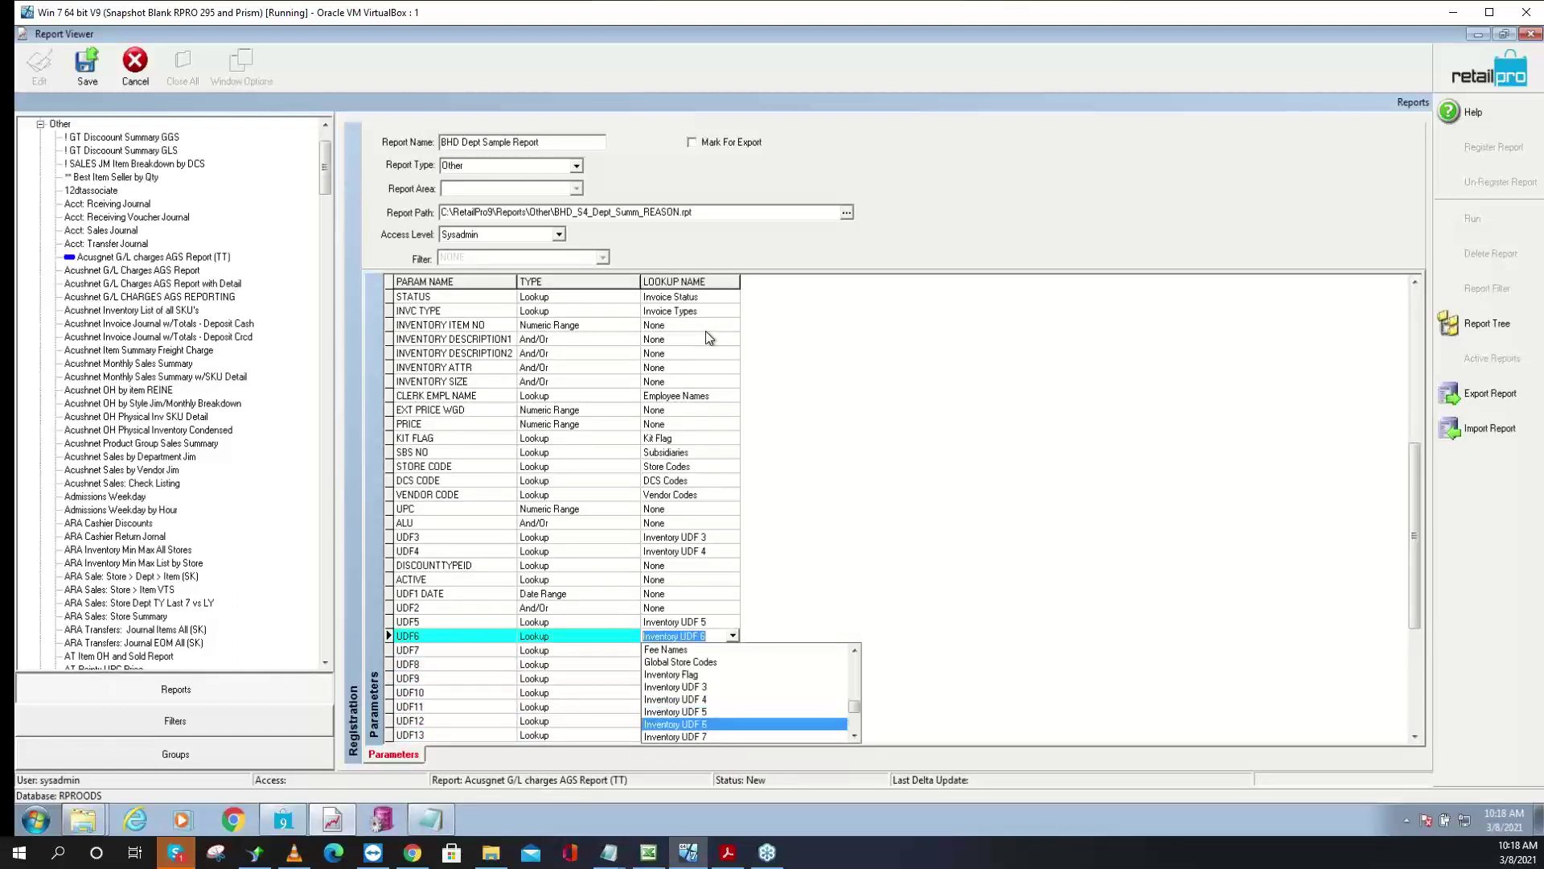
key("Return")
key("ctrl+End")
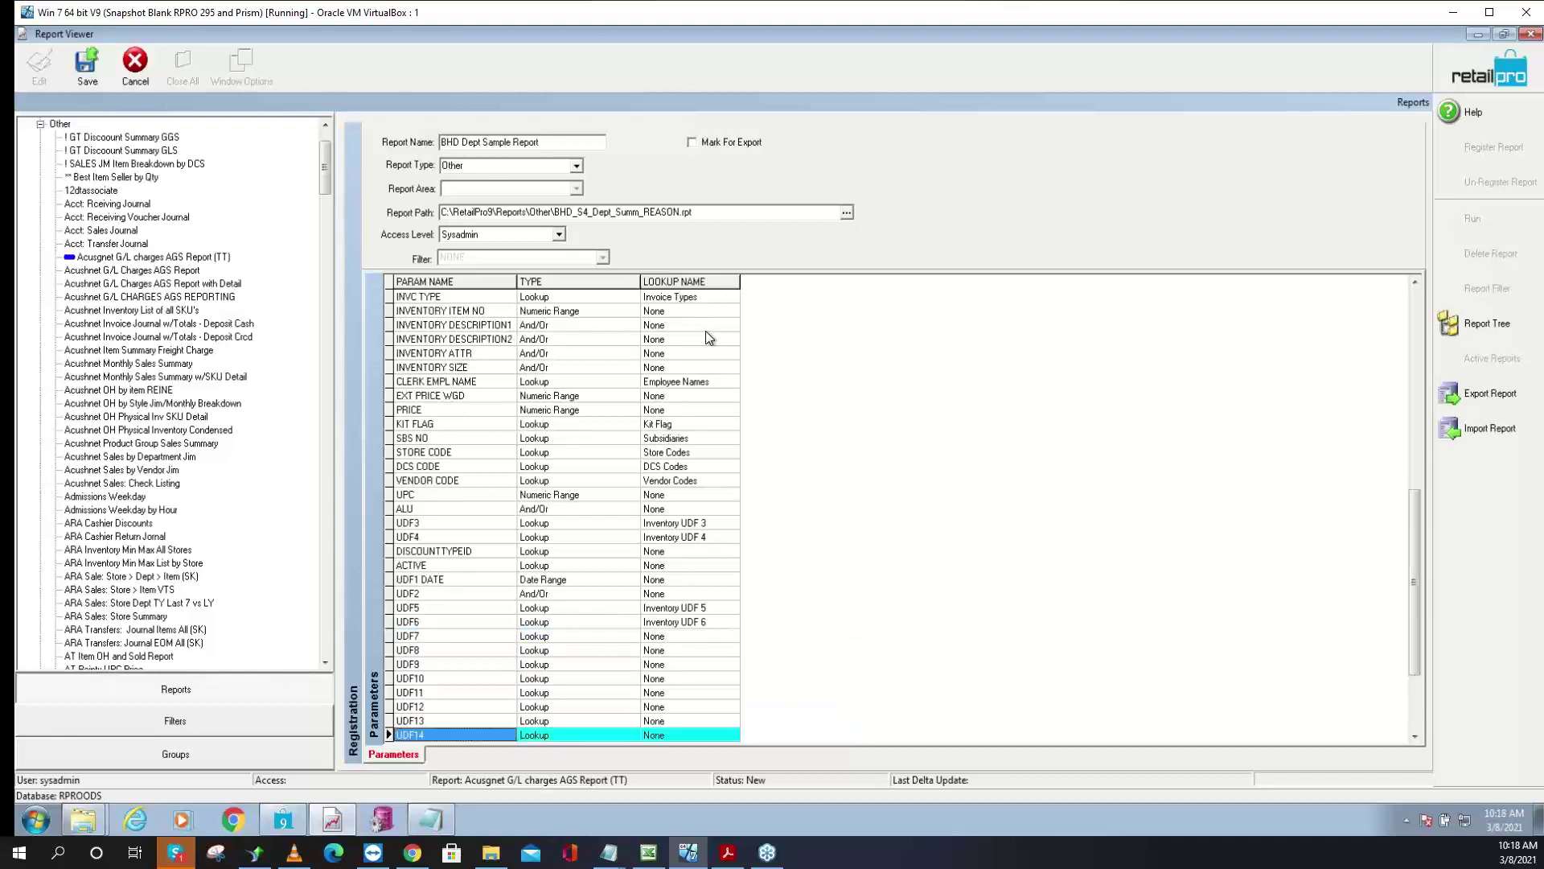
key("Up")
key("Up")
key("Up")
key("Up")
key("Up")
key("Up")
key("Up")
key("Up")
key("Up")
key("Up")
key("Up")
key("Up")
key("Up")
key("Up")
key("Up")
key("Up")
key("Up")
key("Up")
key("Up")
key("Up")
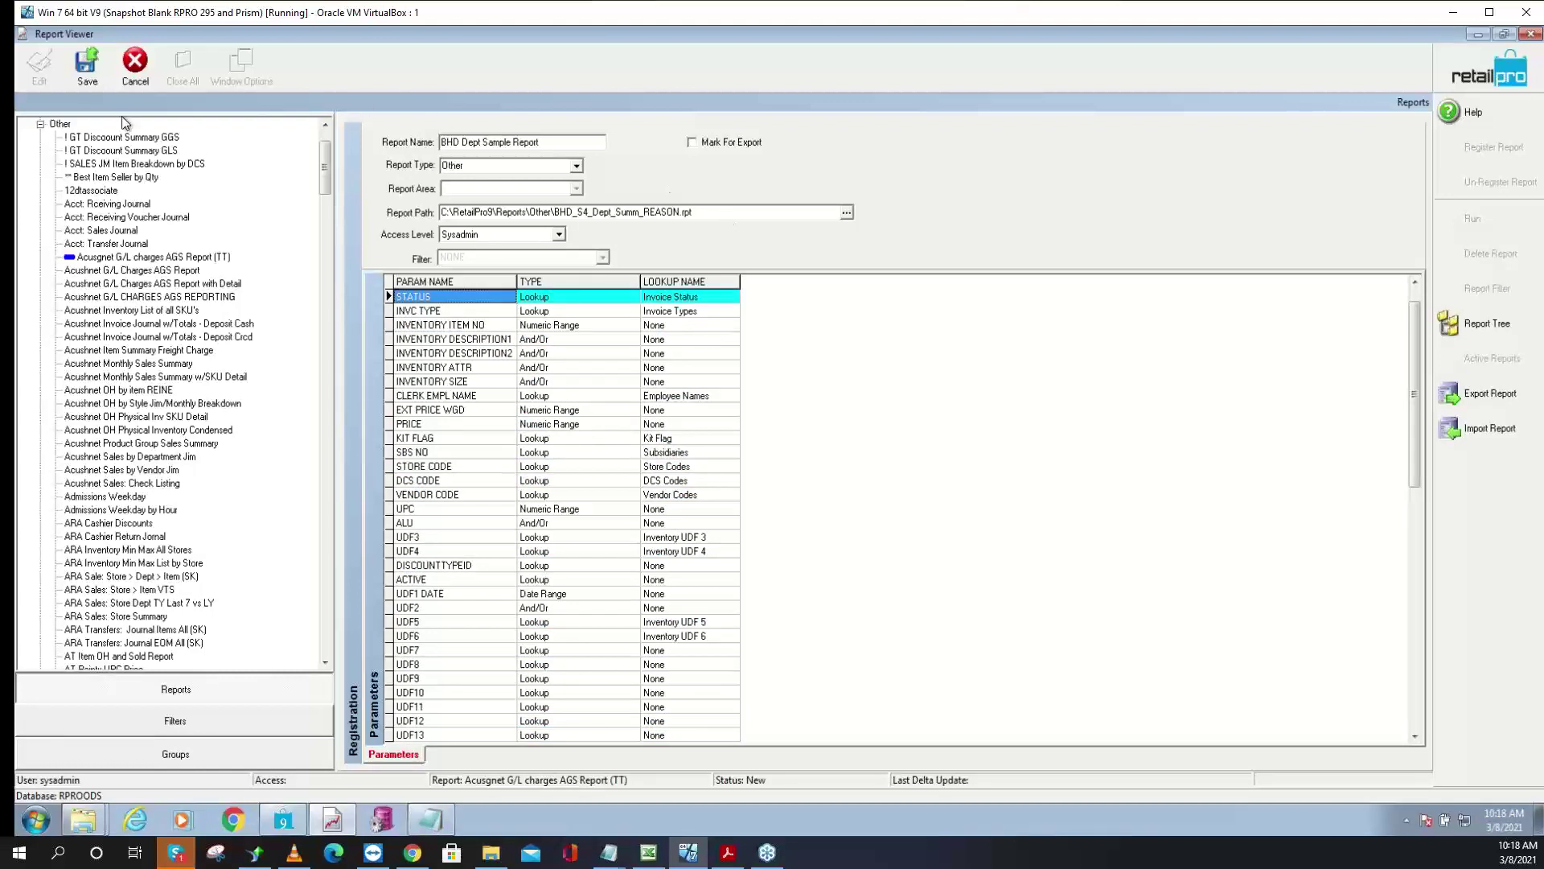
Cancel the report registration and confirm discarding all unsaved lookup changes
left_click(150, 67)
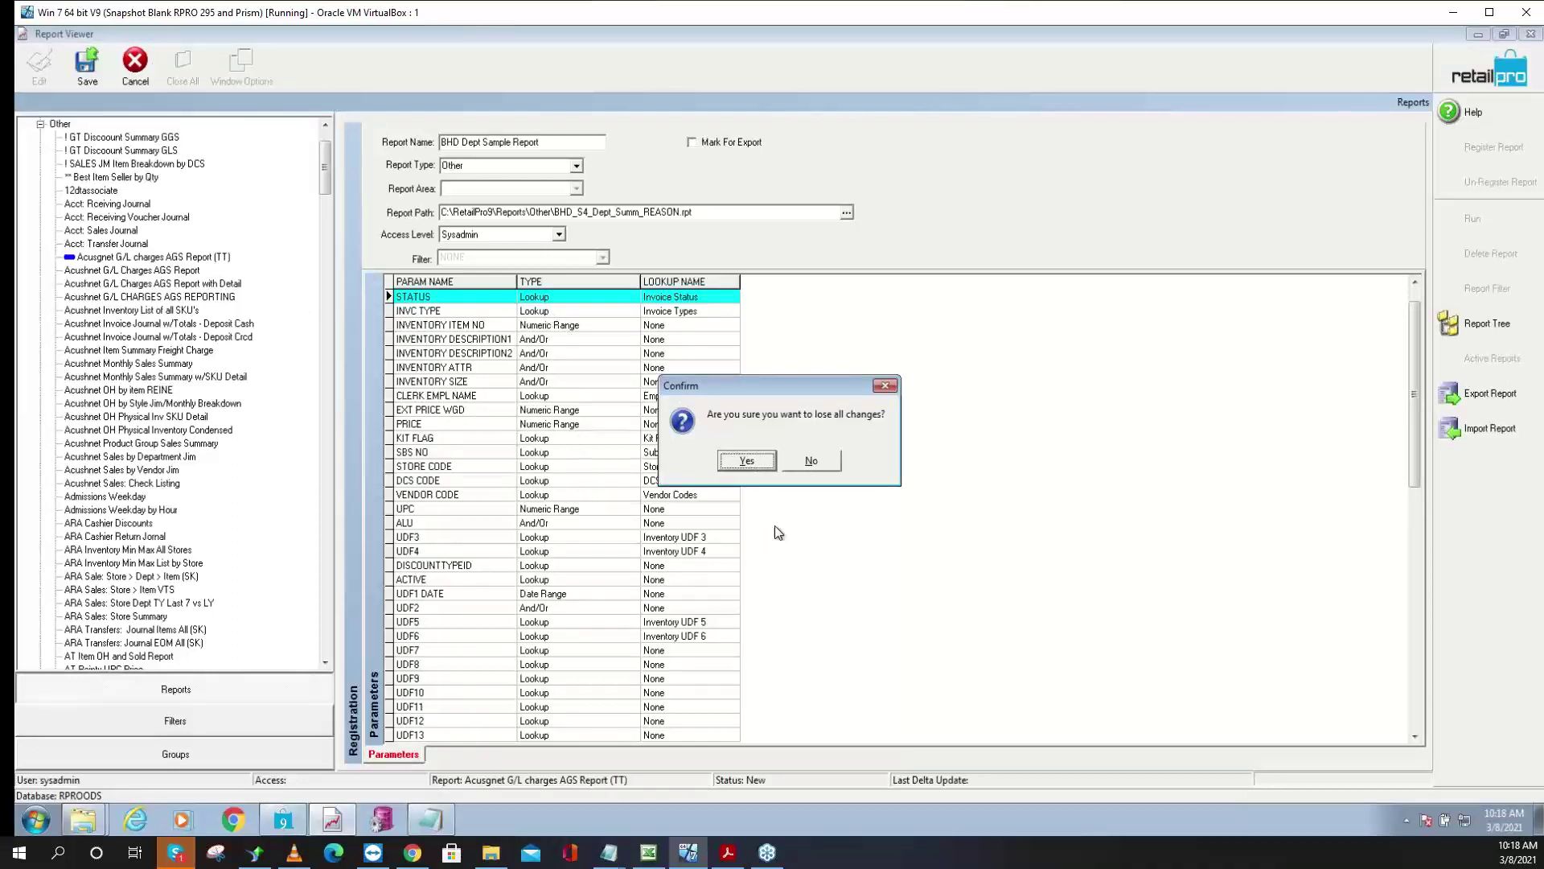
left_click(748, 461)
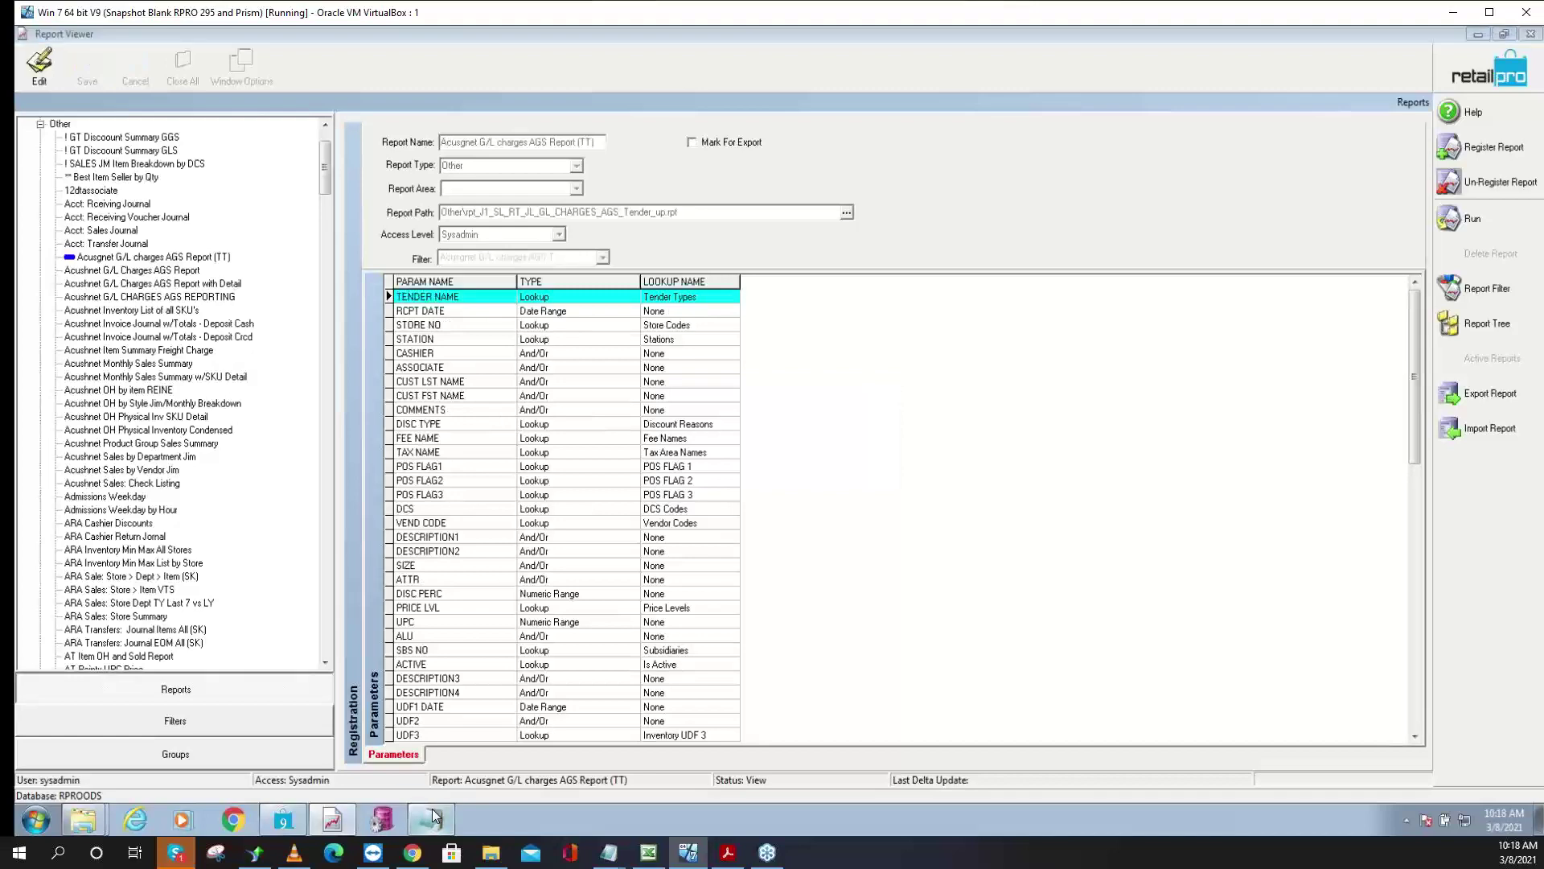
left_click(429, 819)
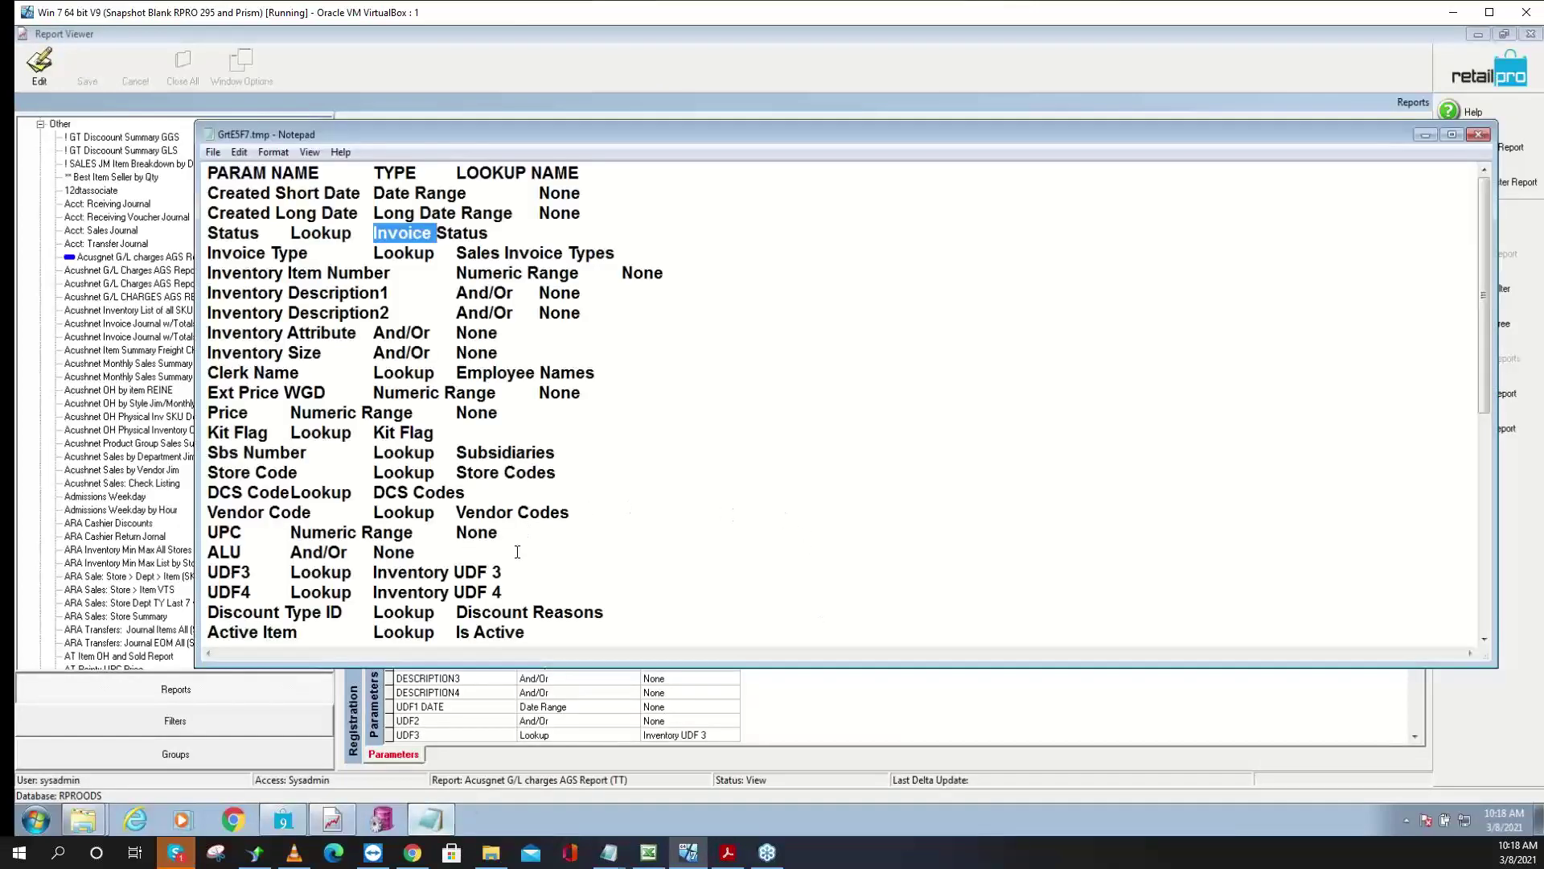
Review the Active Item line and its Is Active lookup in the notes, then minimize Notepad
scroll(443, 509, "down", 1)
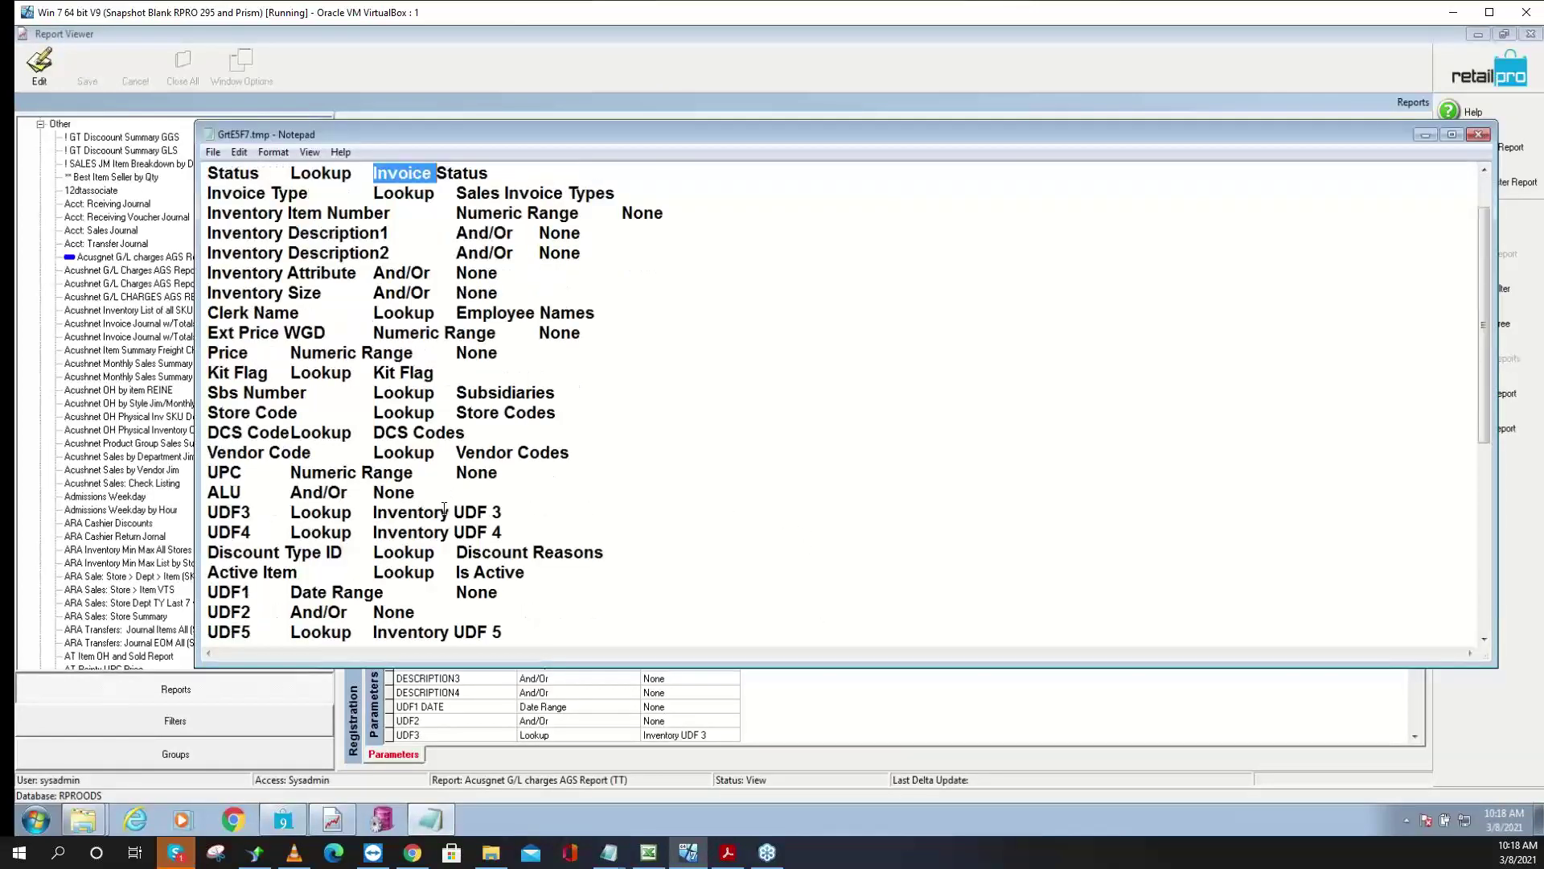
left_click_drag(259, 571, 207, 573)
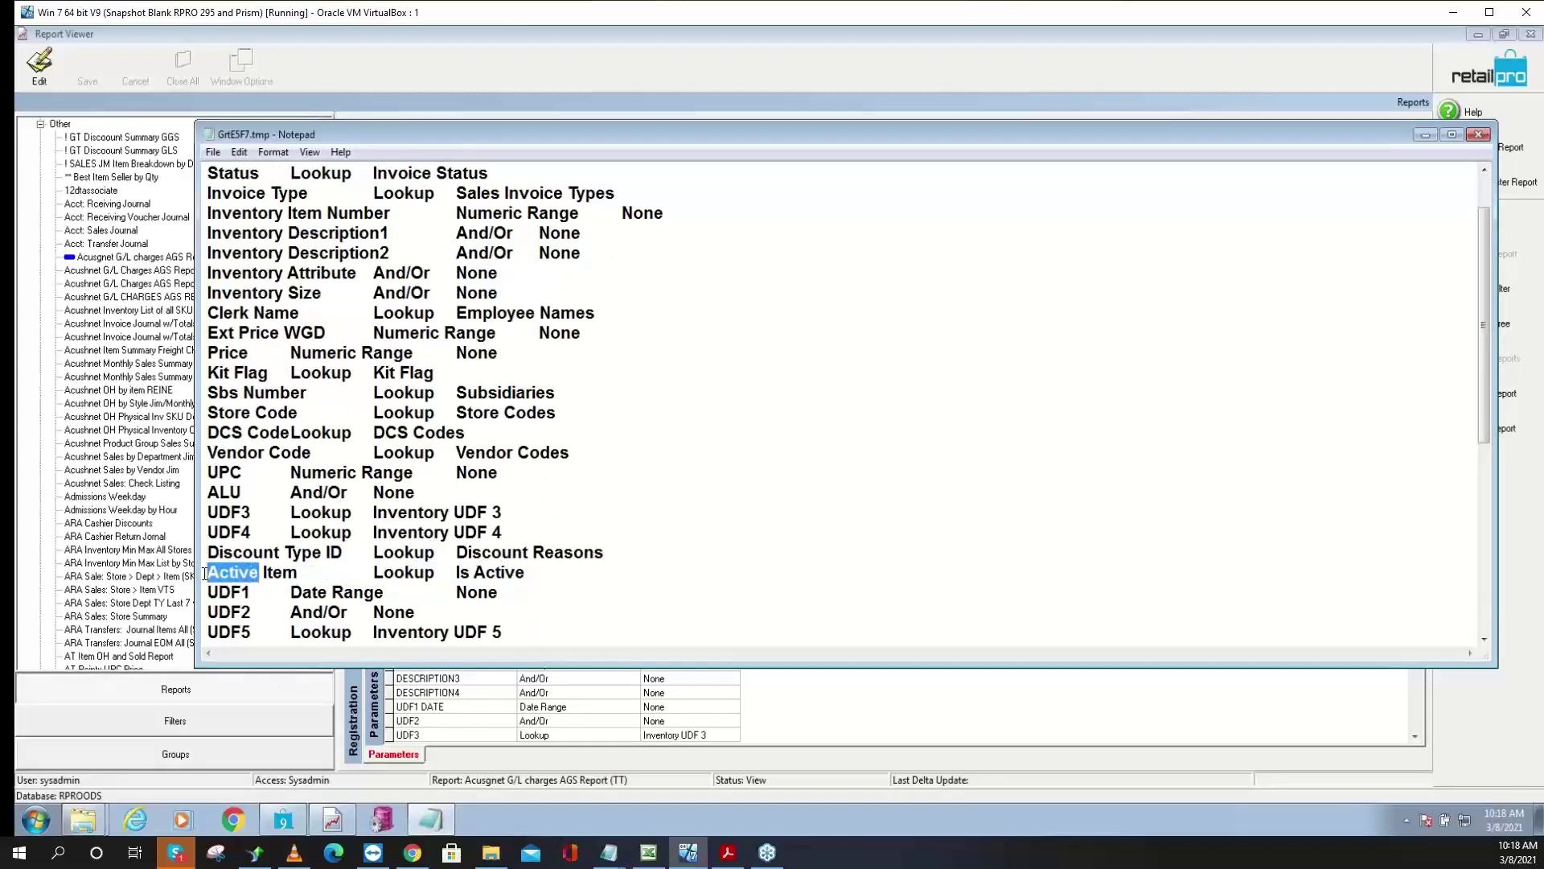
left_click_drag(471, 570, 460, 569)
left_click(531, 576)
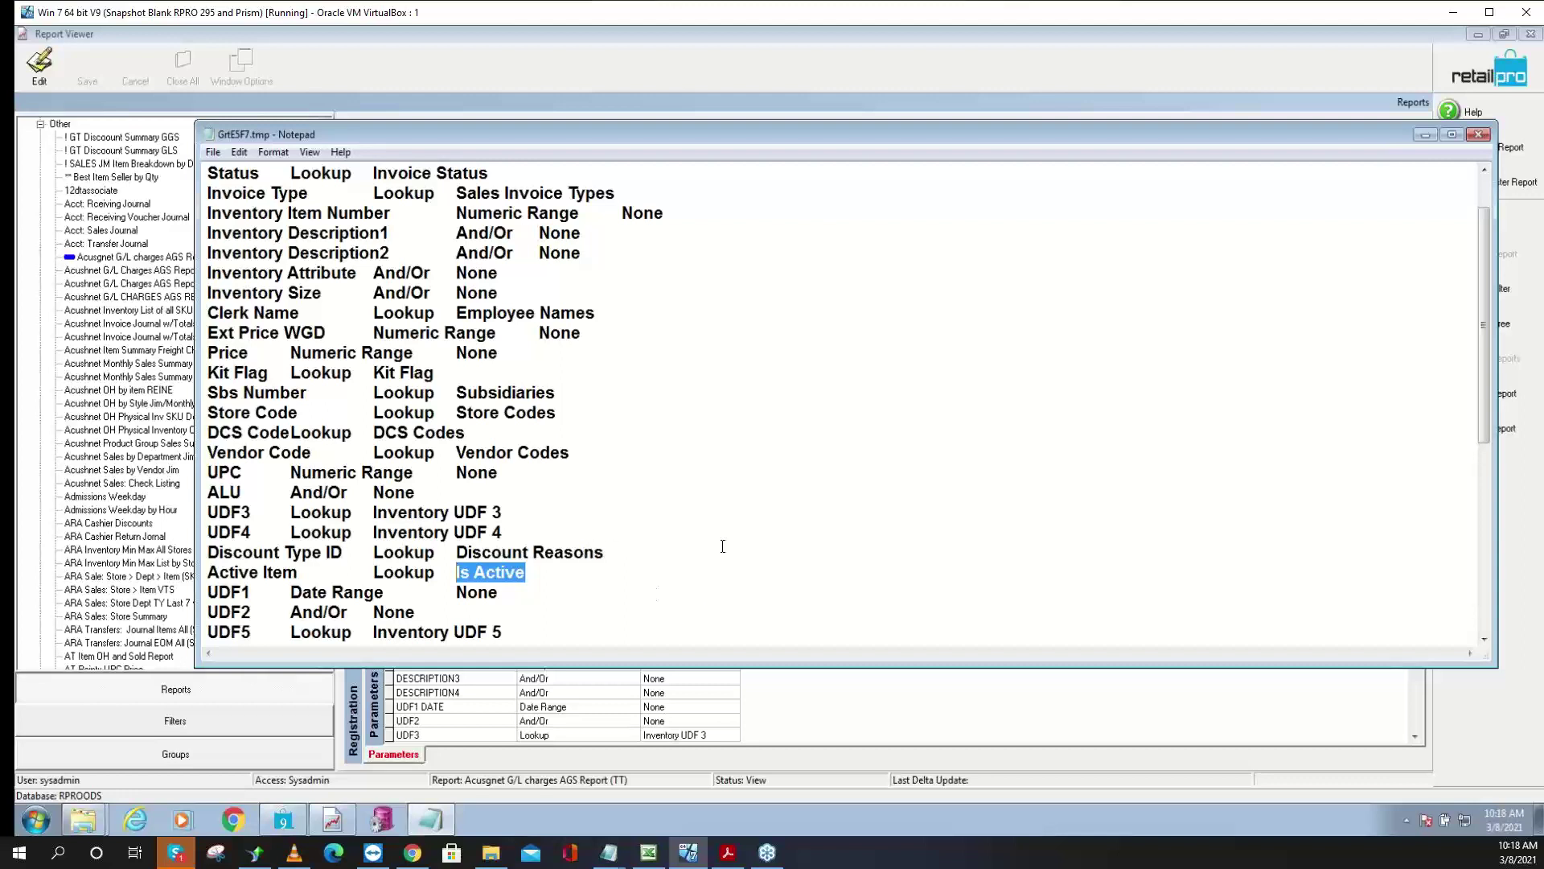
left_click(1425, 134)
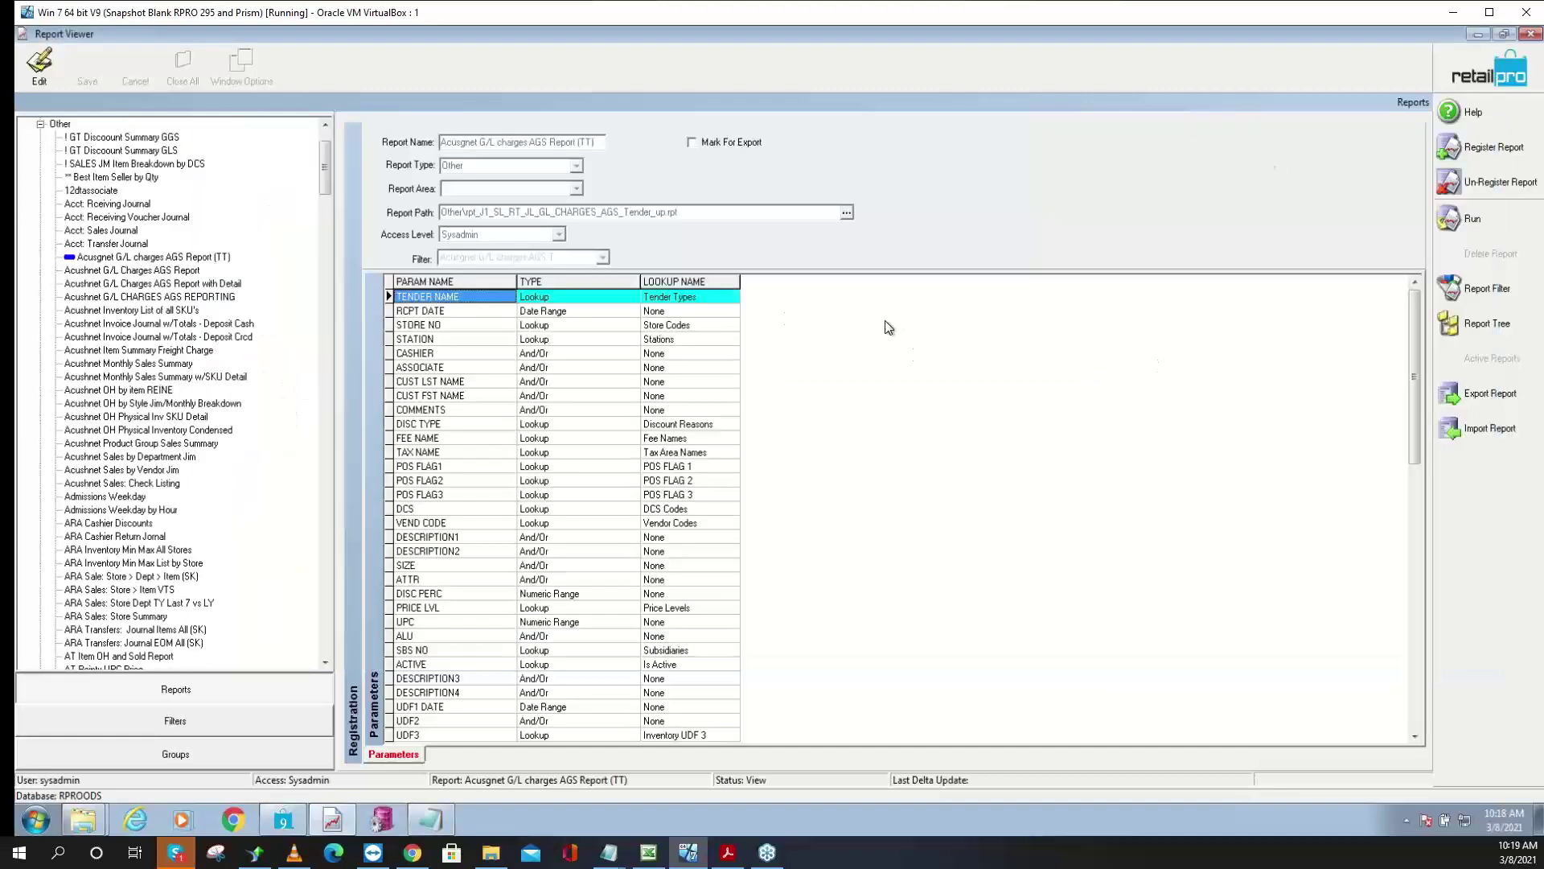
Select the Acusgnet G/L charges AGS Report (TT) and show its Filters
left_click(138, 259)
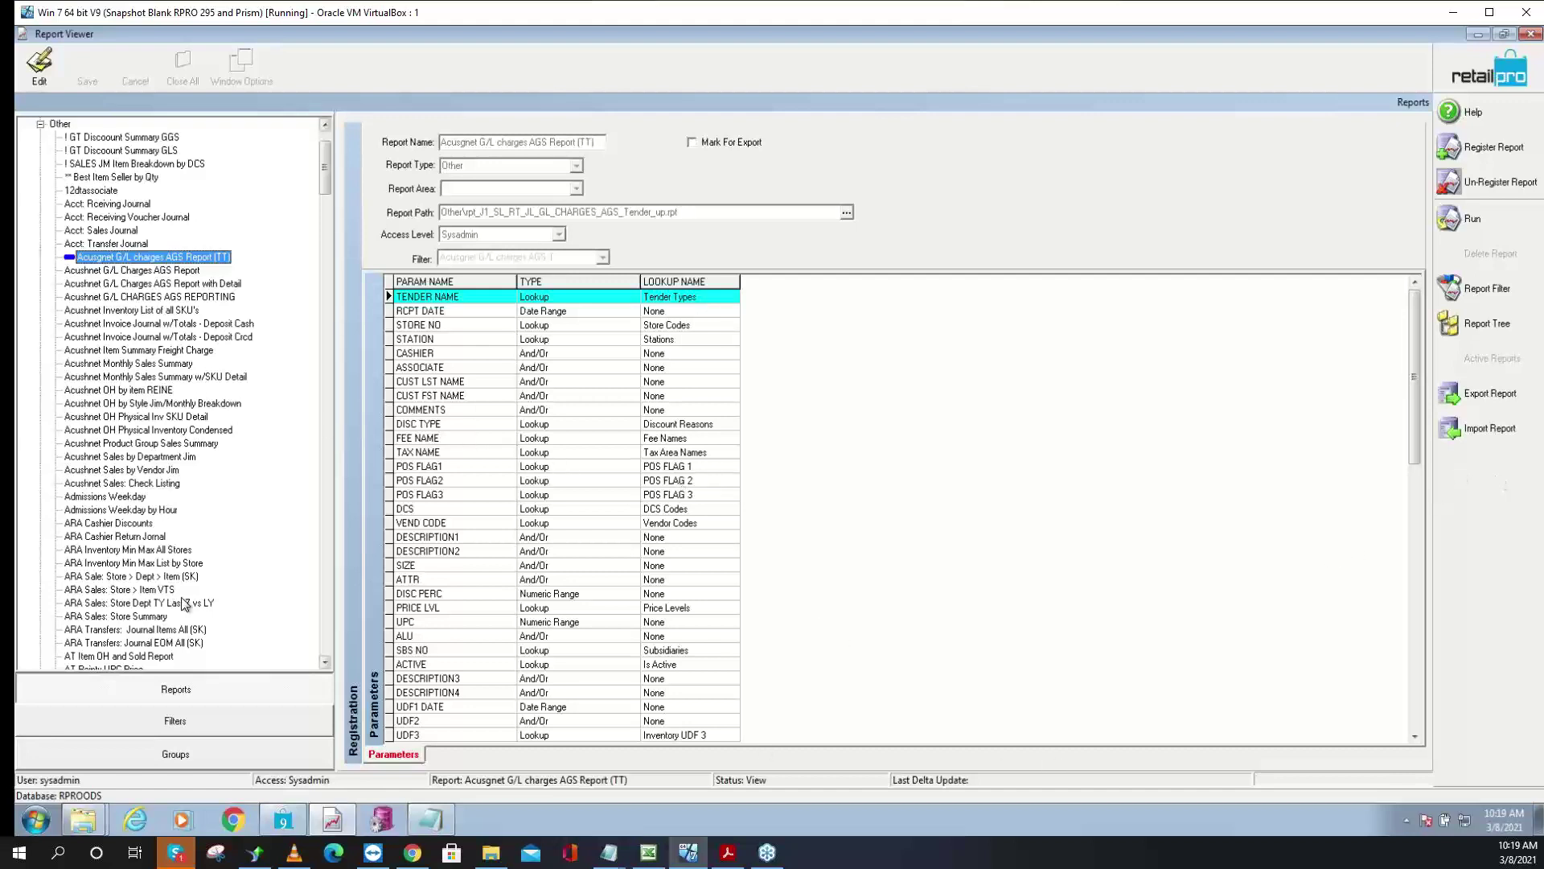
left_click(175, 724)
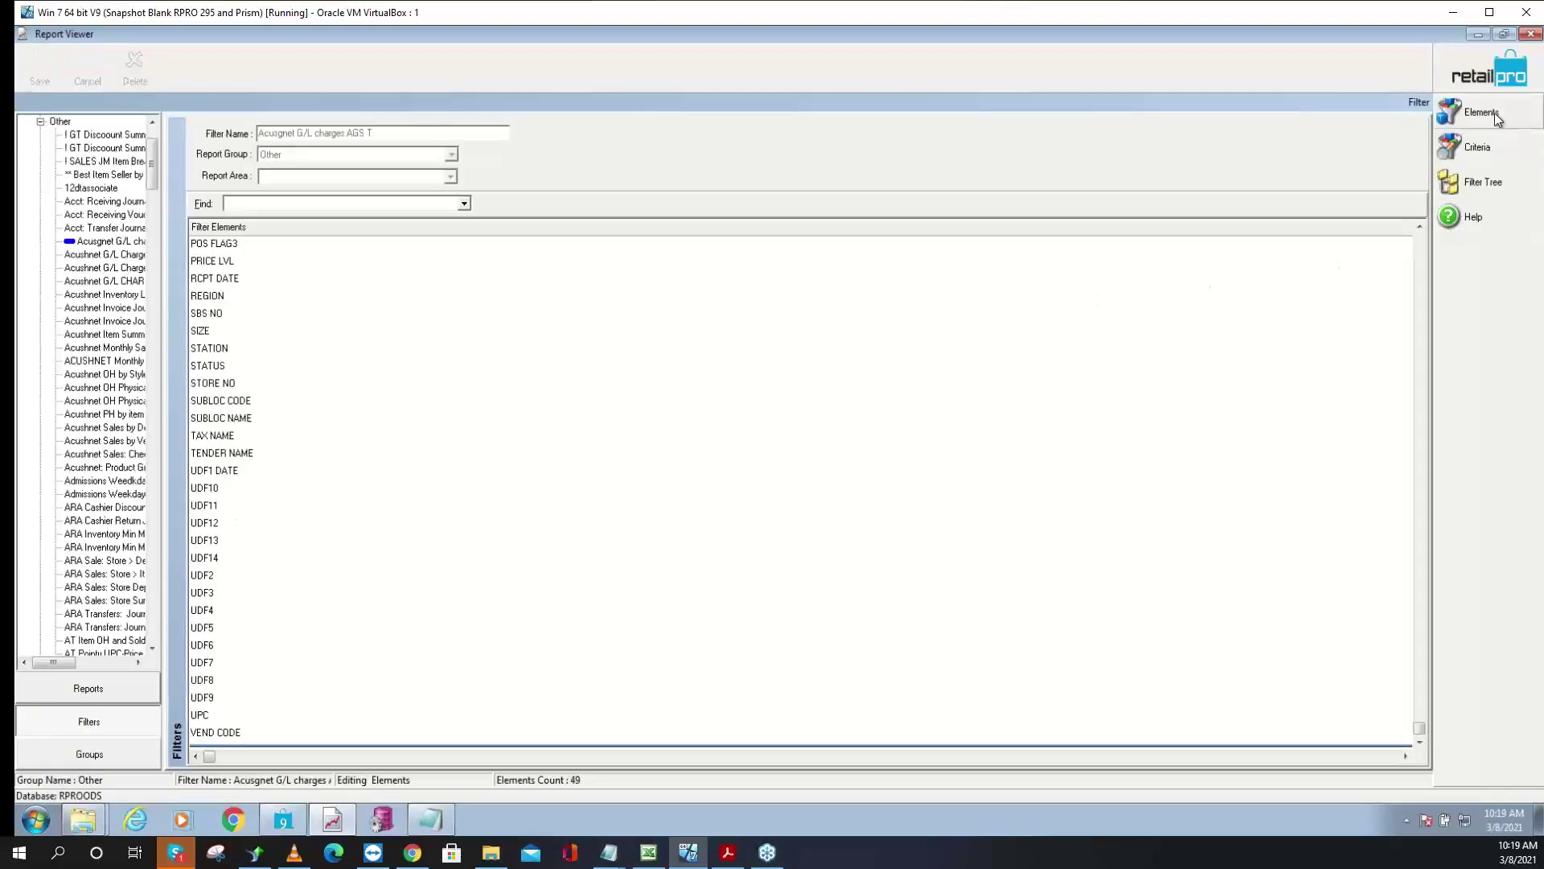
Set the RCPT DATE filter to 2/1/2021 through 2/28/2021
left_click(1484, 148)
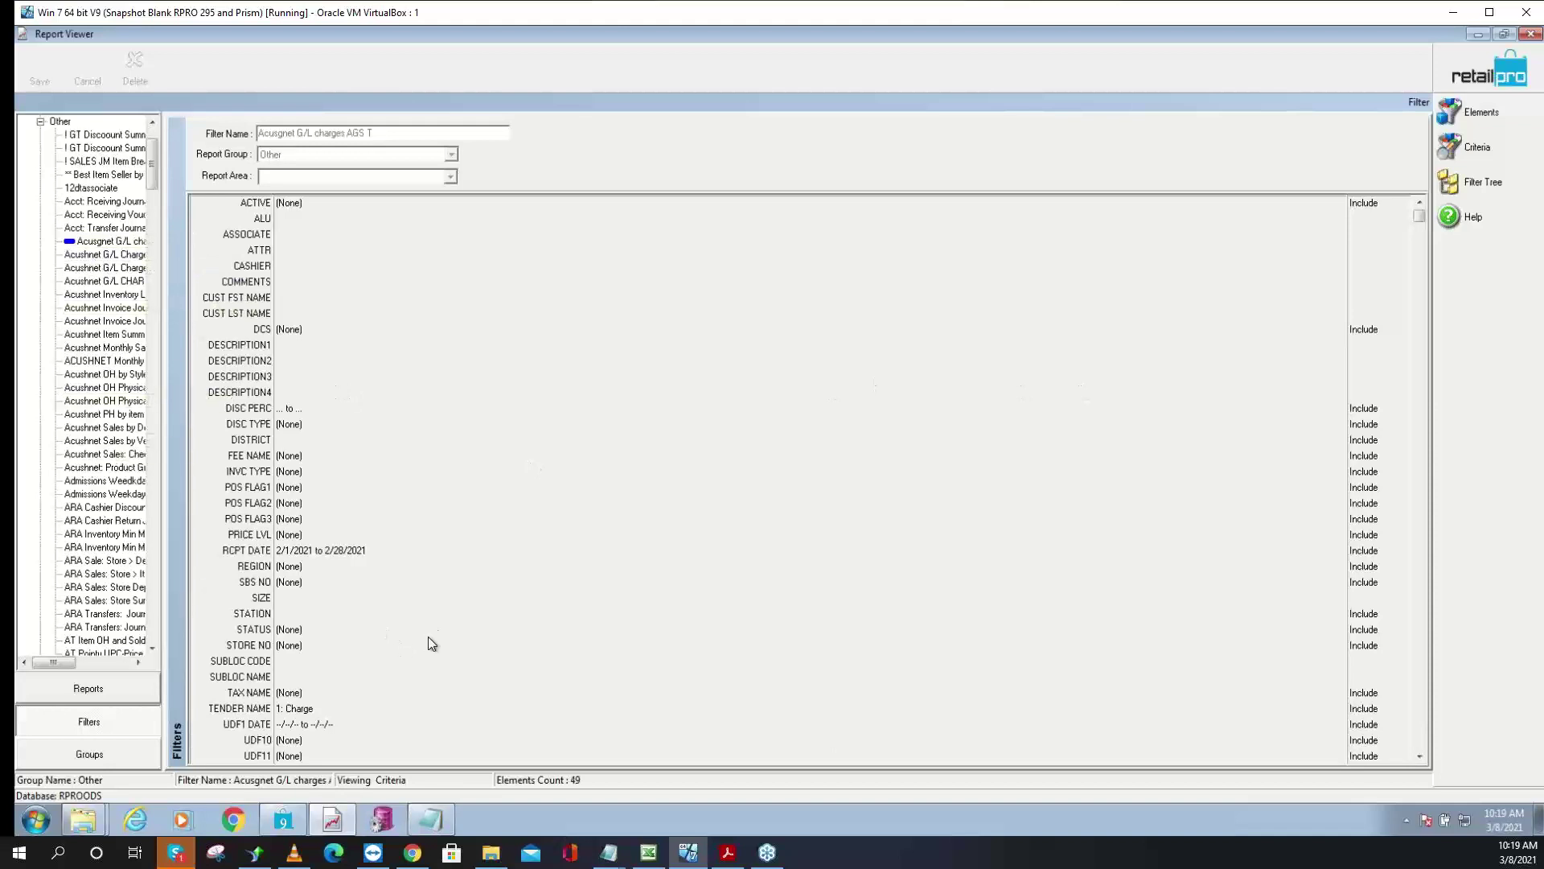
left_click(321, 550)
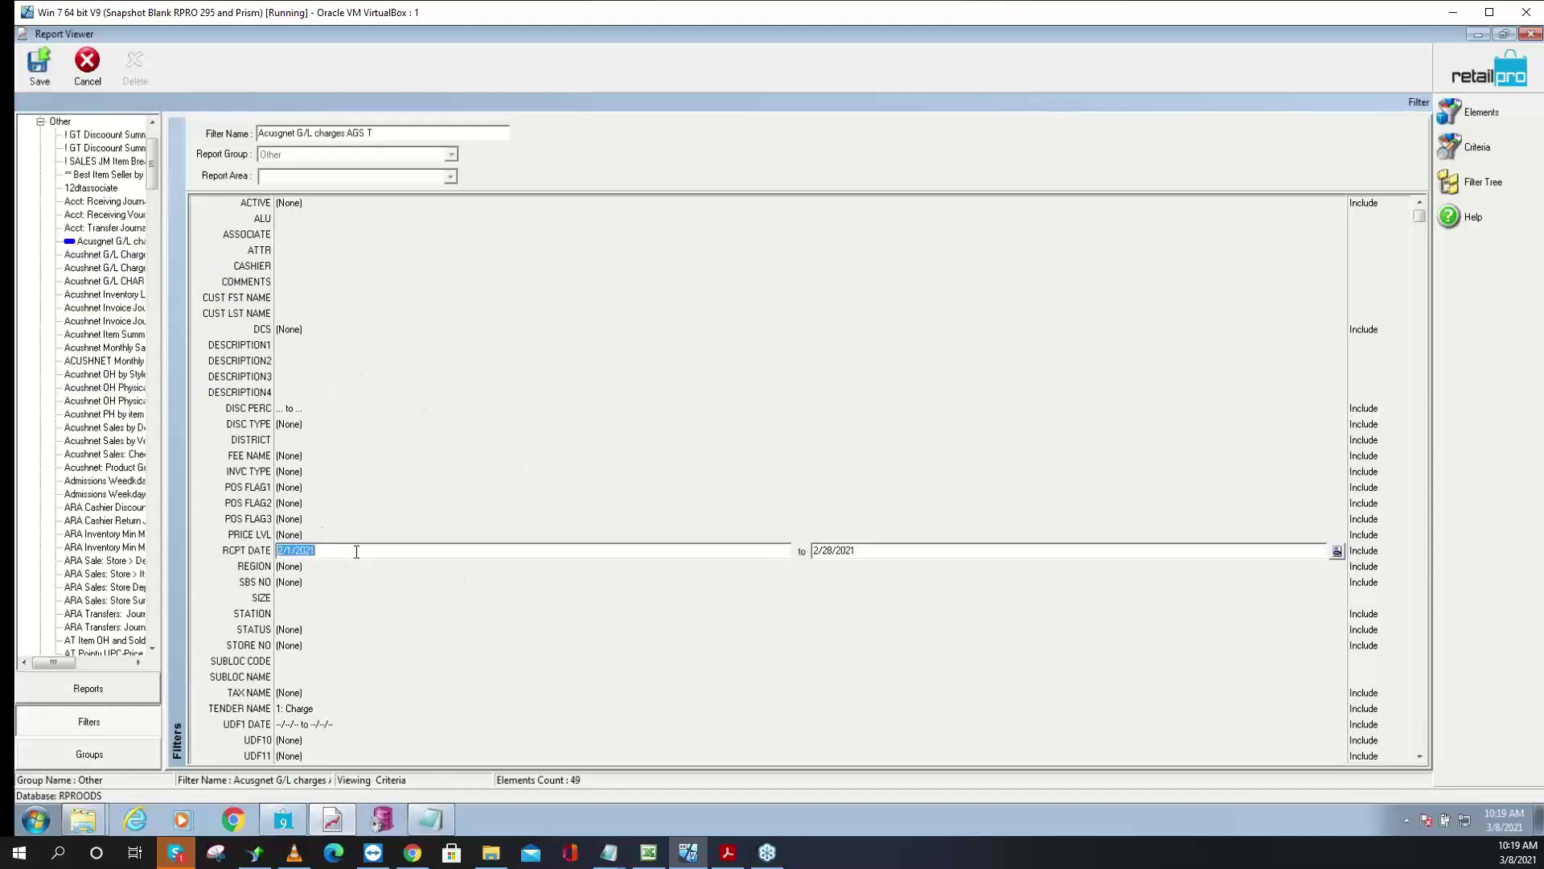
left_click(1337, 552)
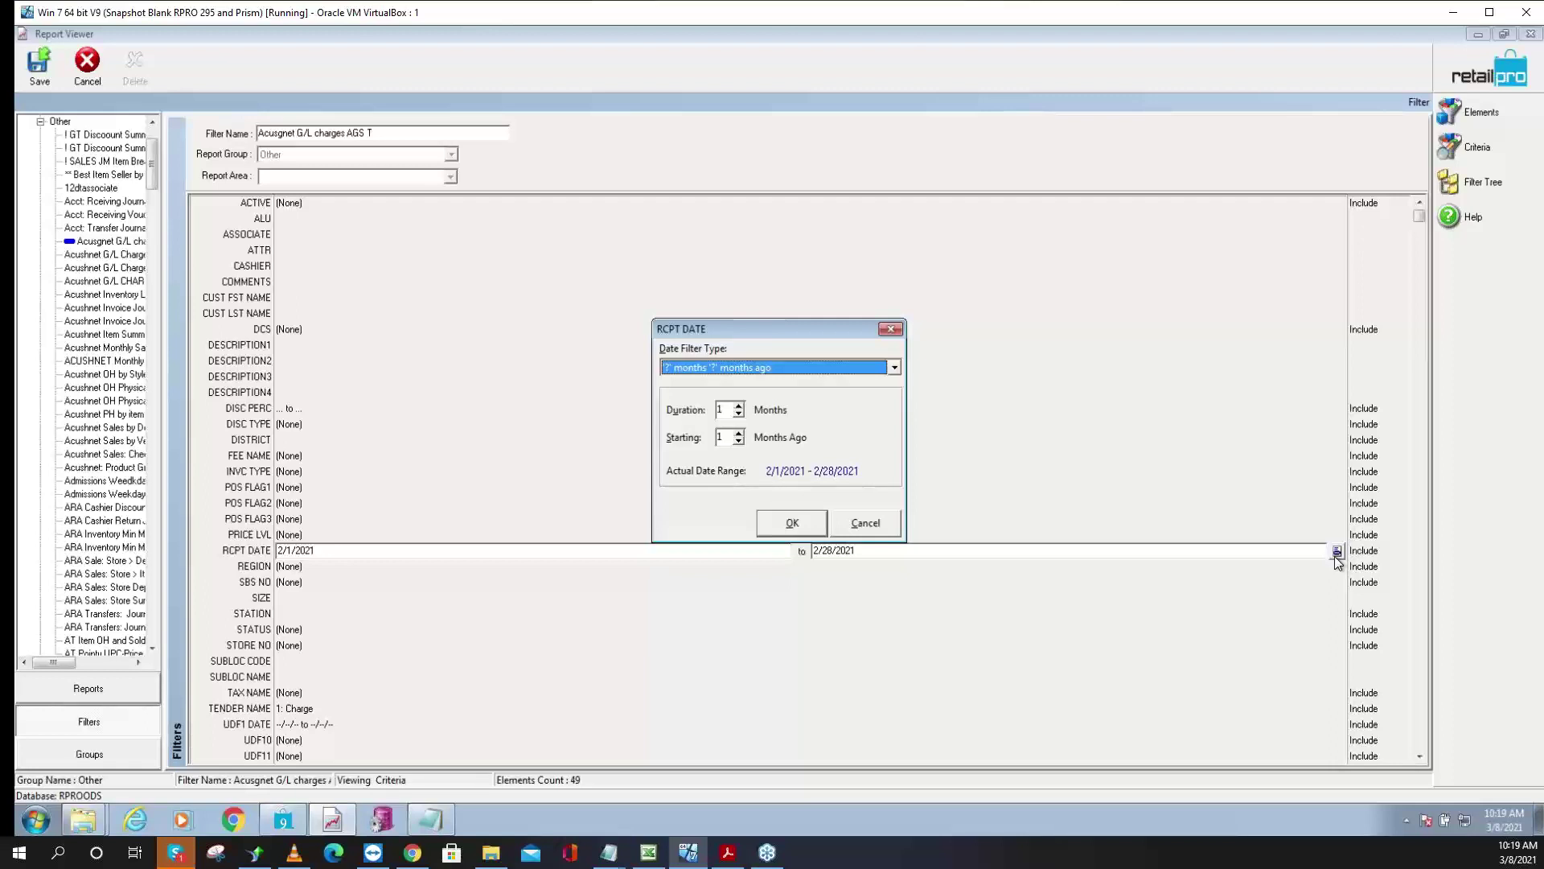
left_click(893, 529)
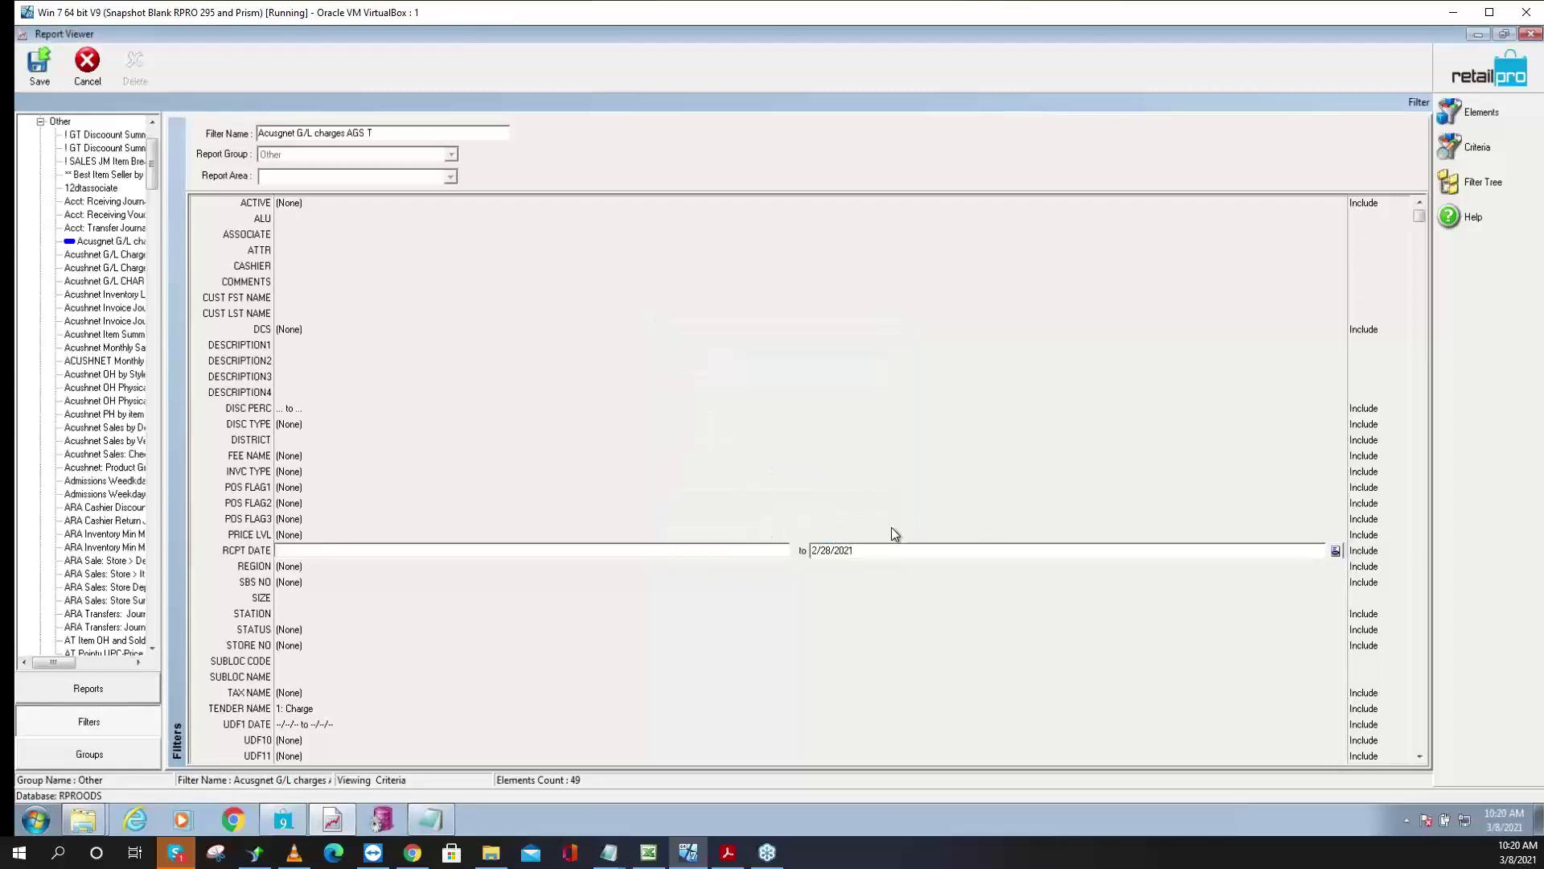
Restrict the STATUS filter to Normal only
left_click(314, 630)
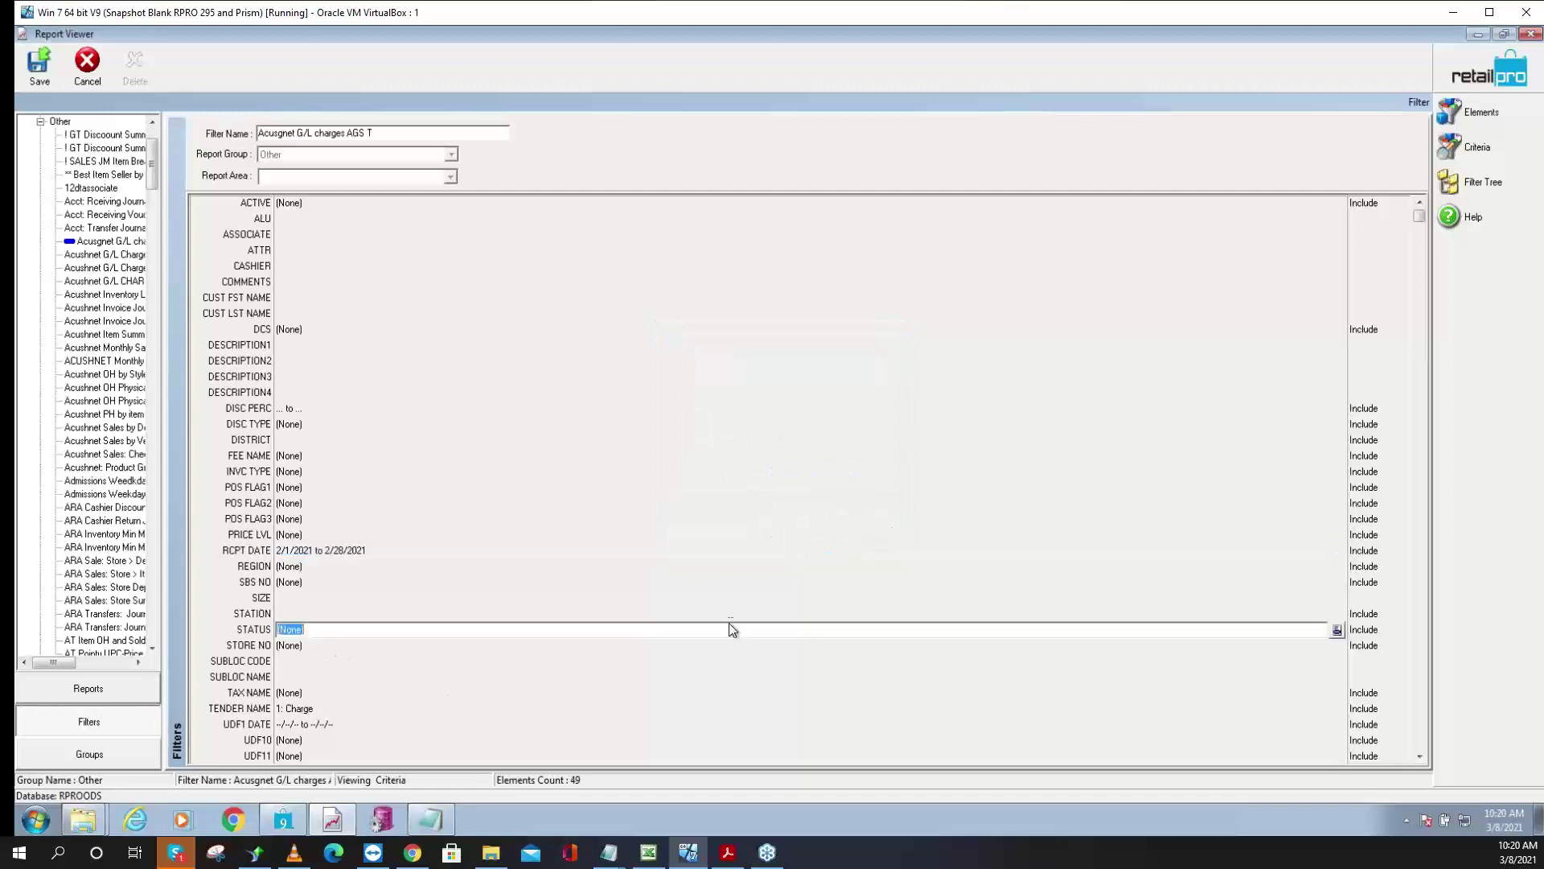
left_click(1336, 631)
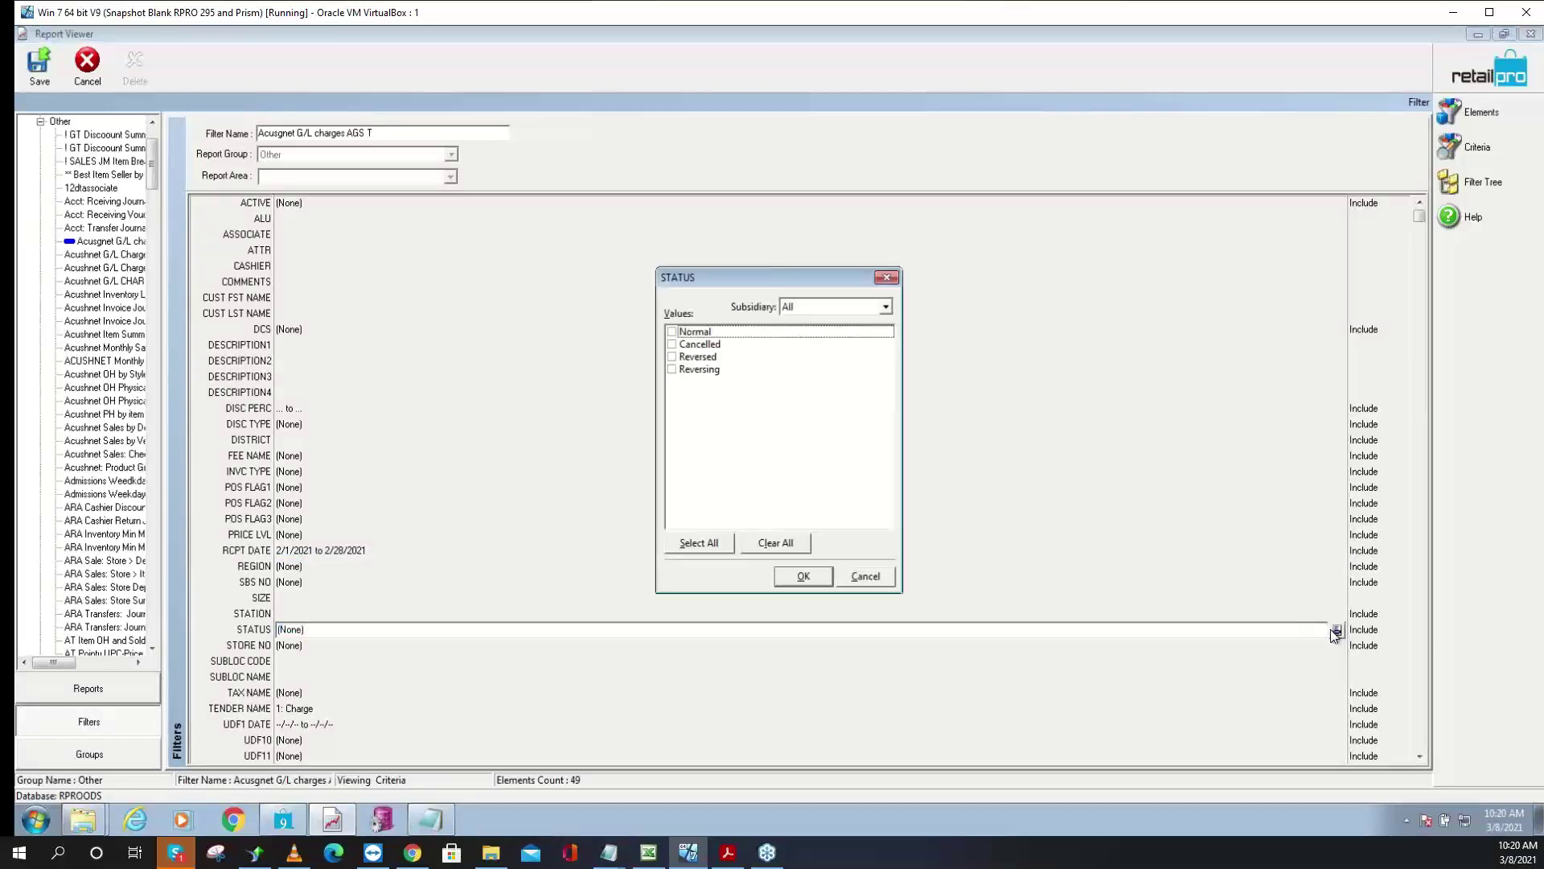
left_click(674, 333)
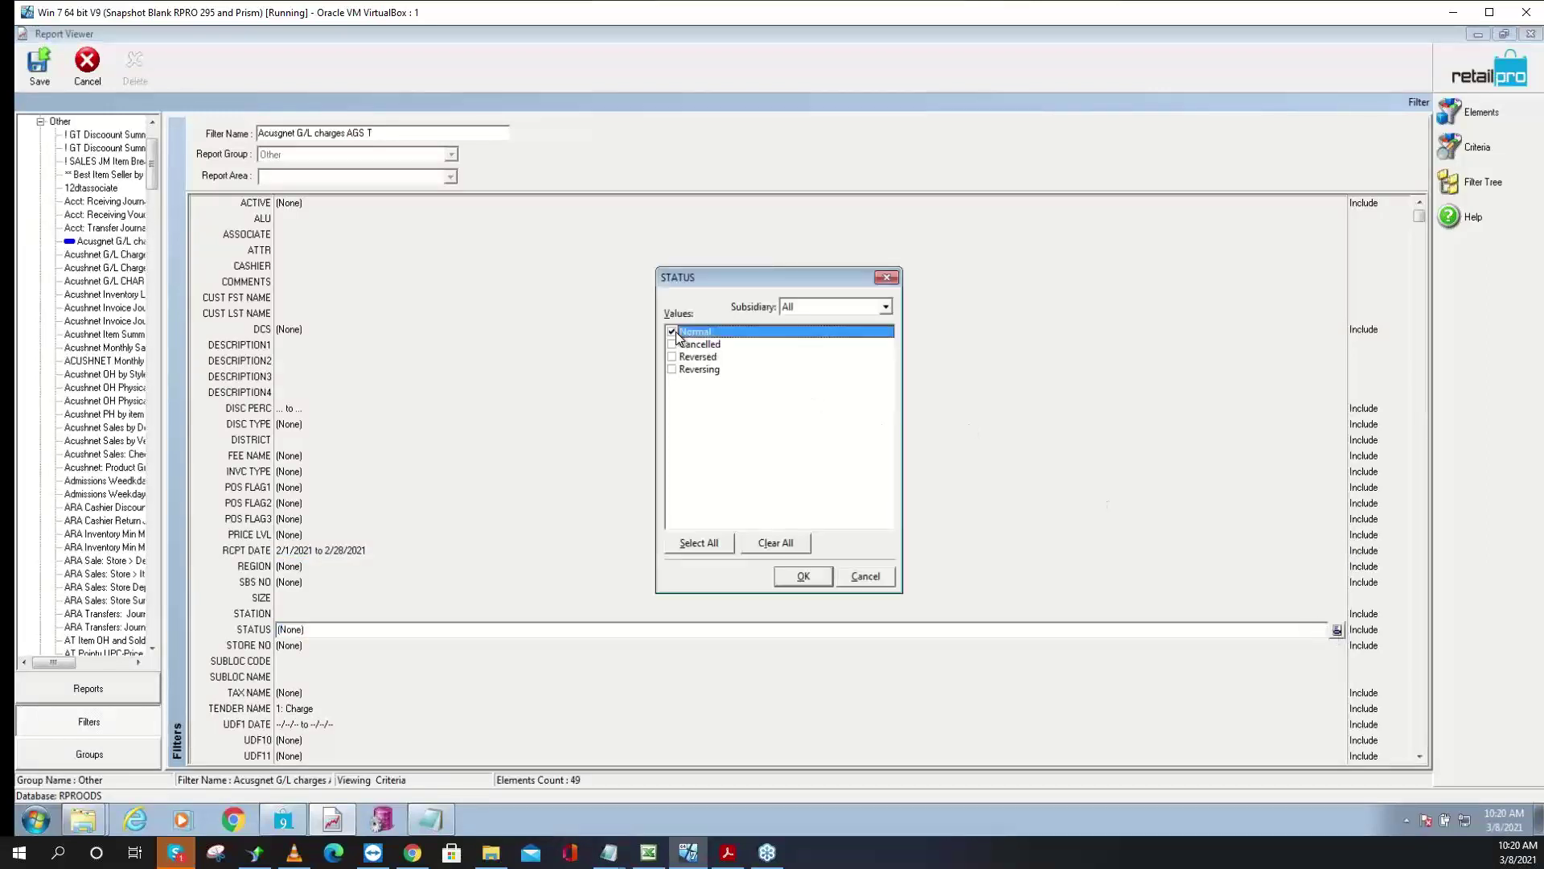
left_click(729, 357)
left_click(803, 578)
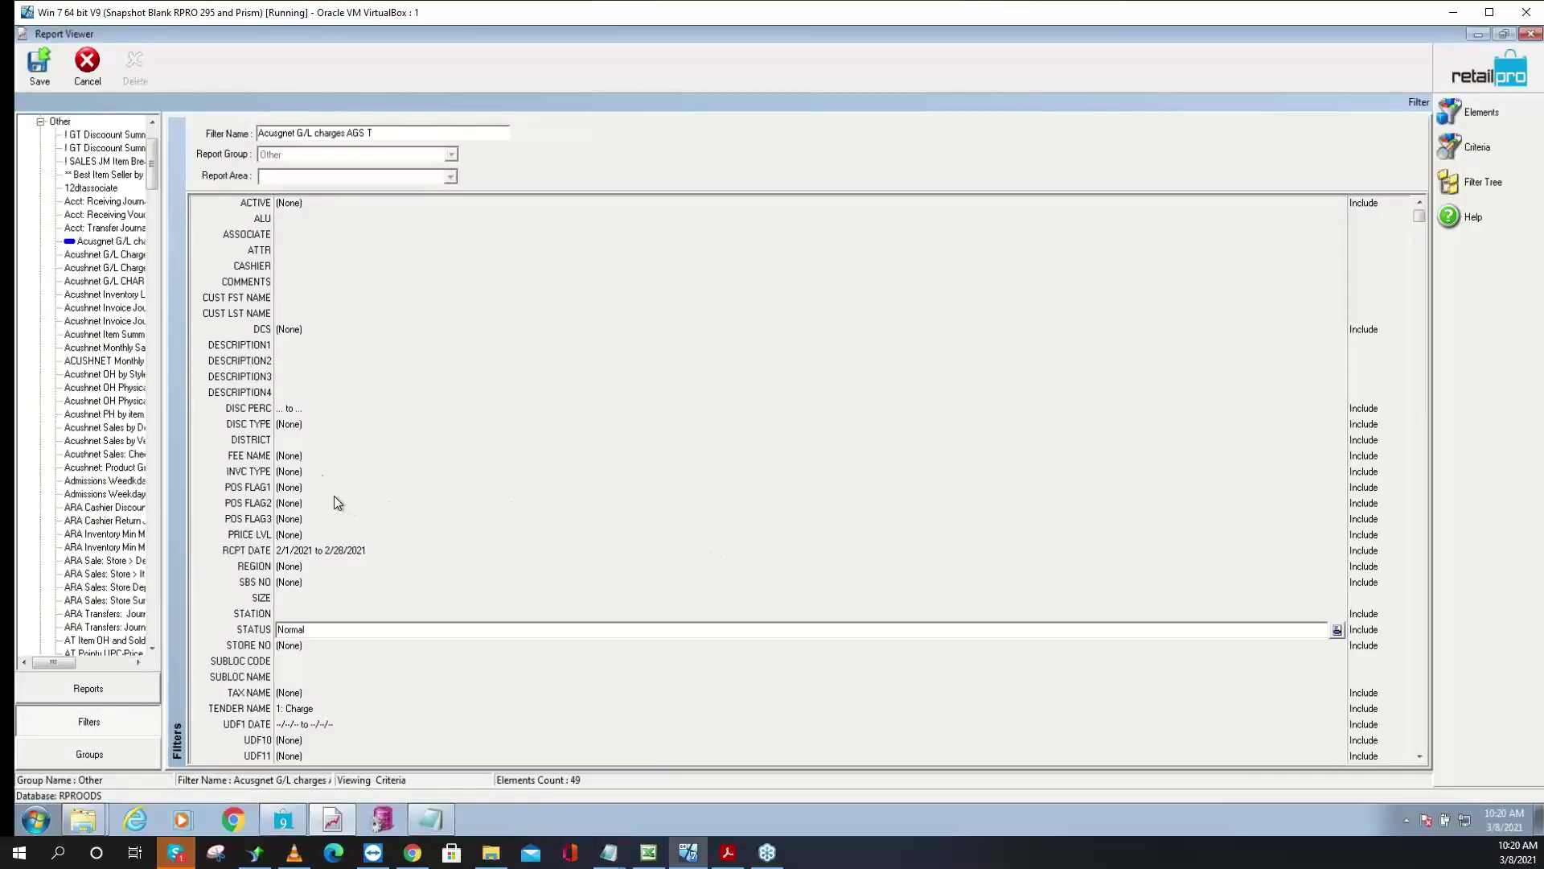
Limit the INVC TYPE filter to Regular and Return invoices
left_click(302, 472)
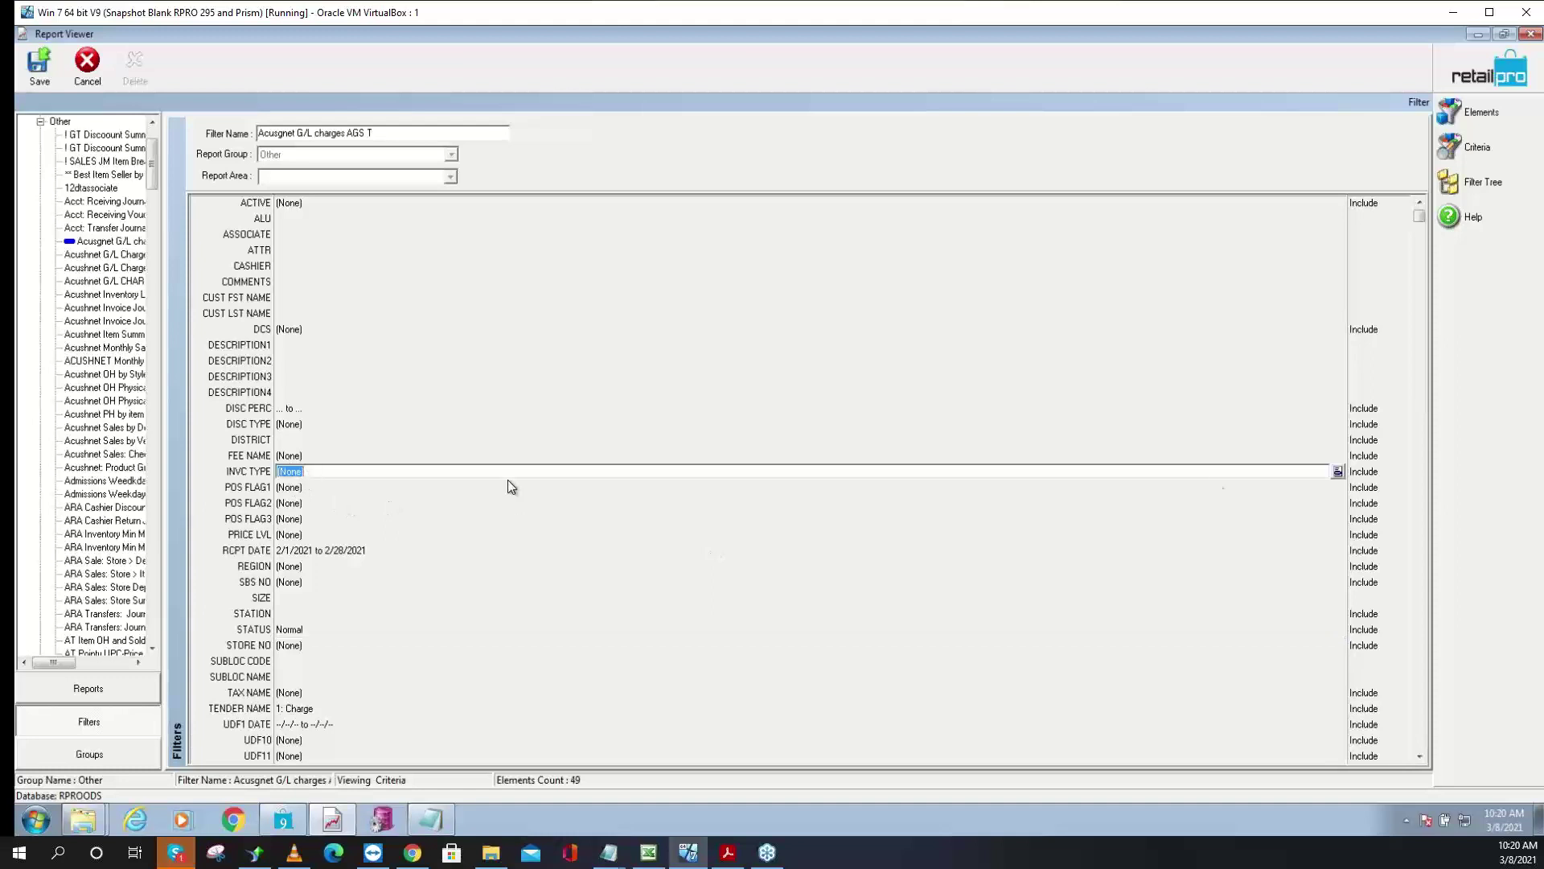
left_click(1337, 472)
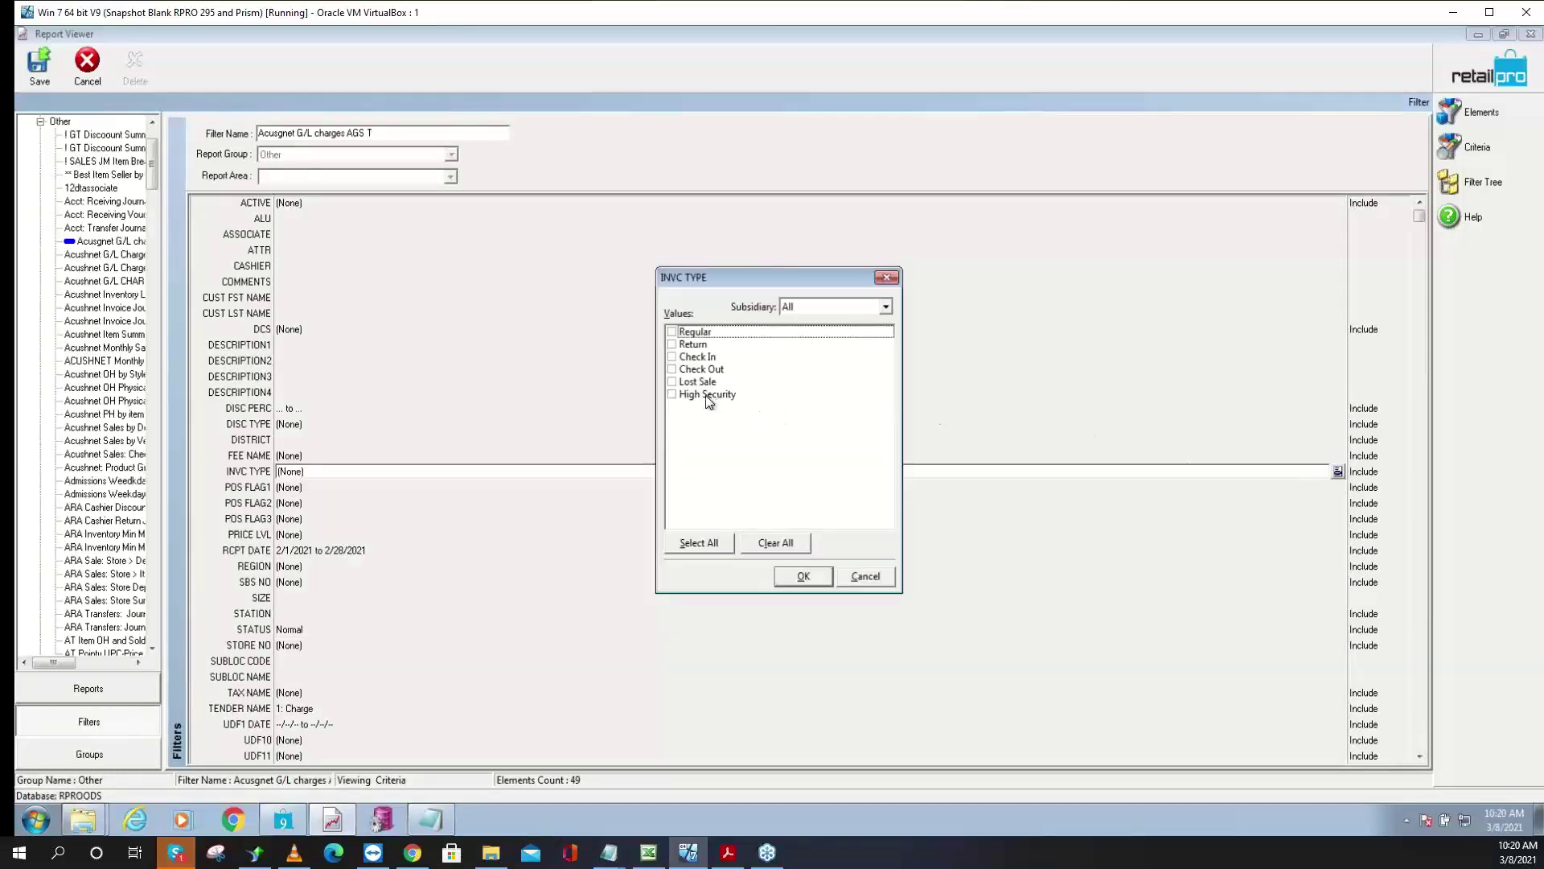
left_click(711, 396)
left_click(673, 332)
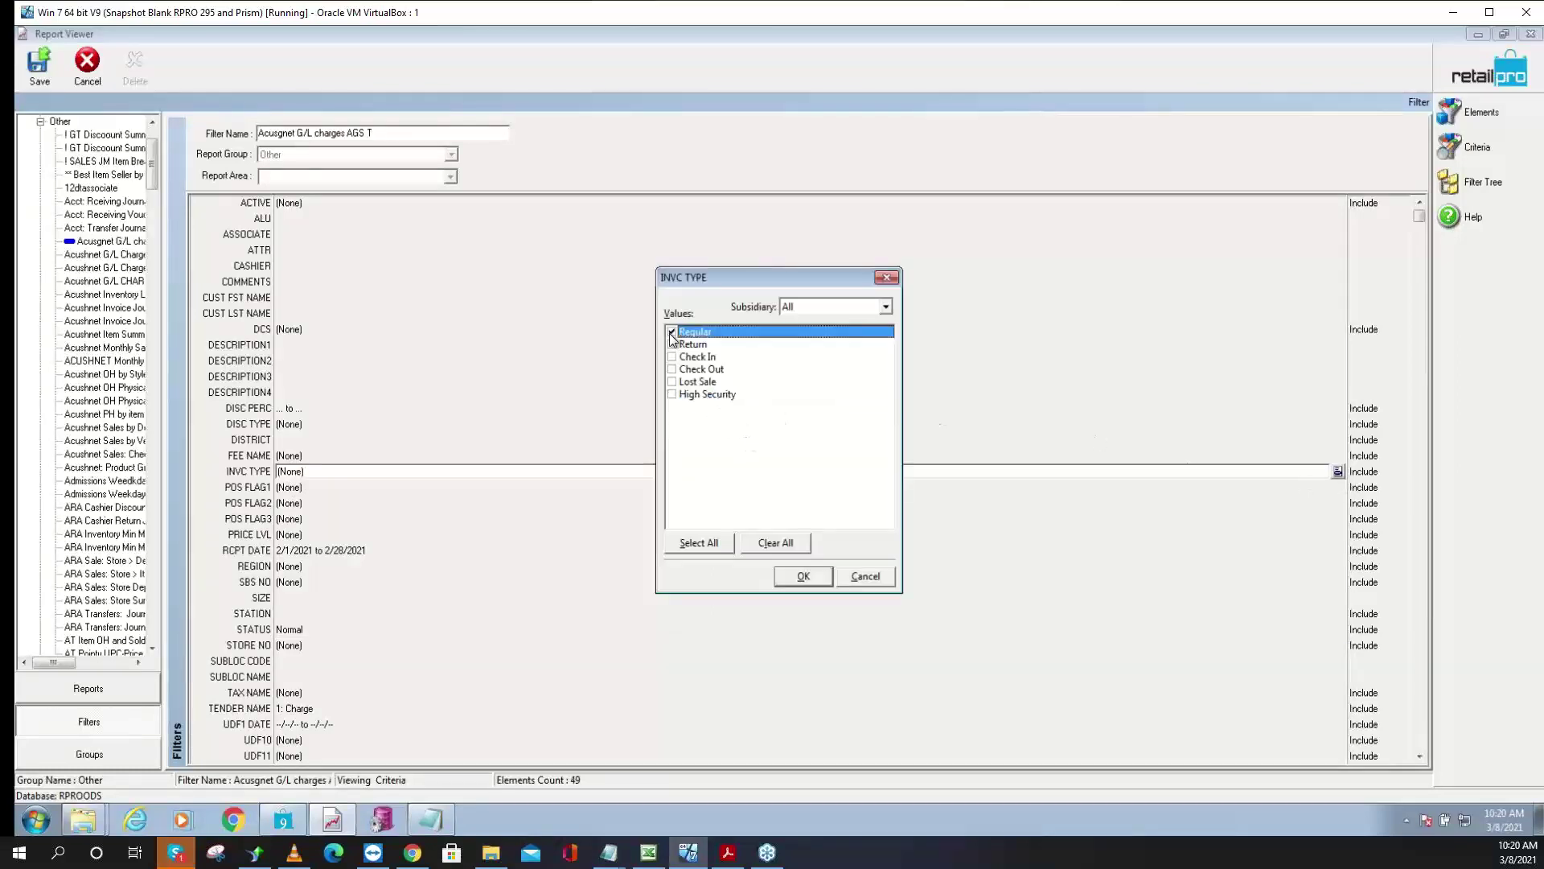
left_click(674, 345)
left_click(673, 332)
left_click(672, 345)
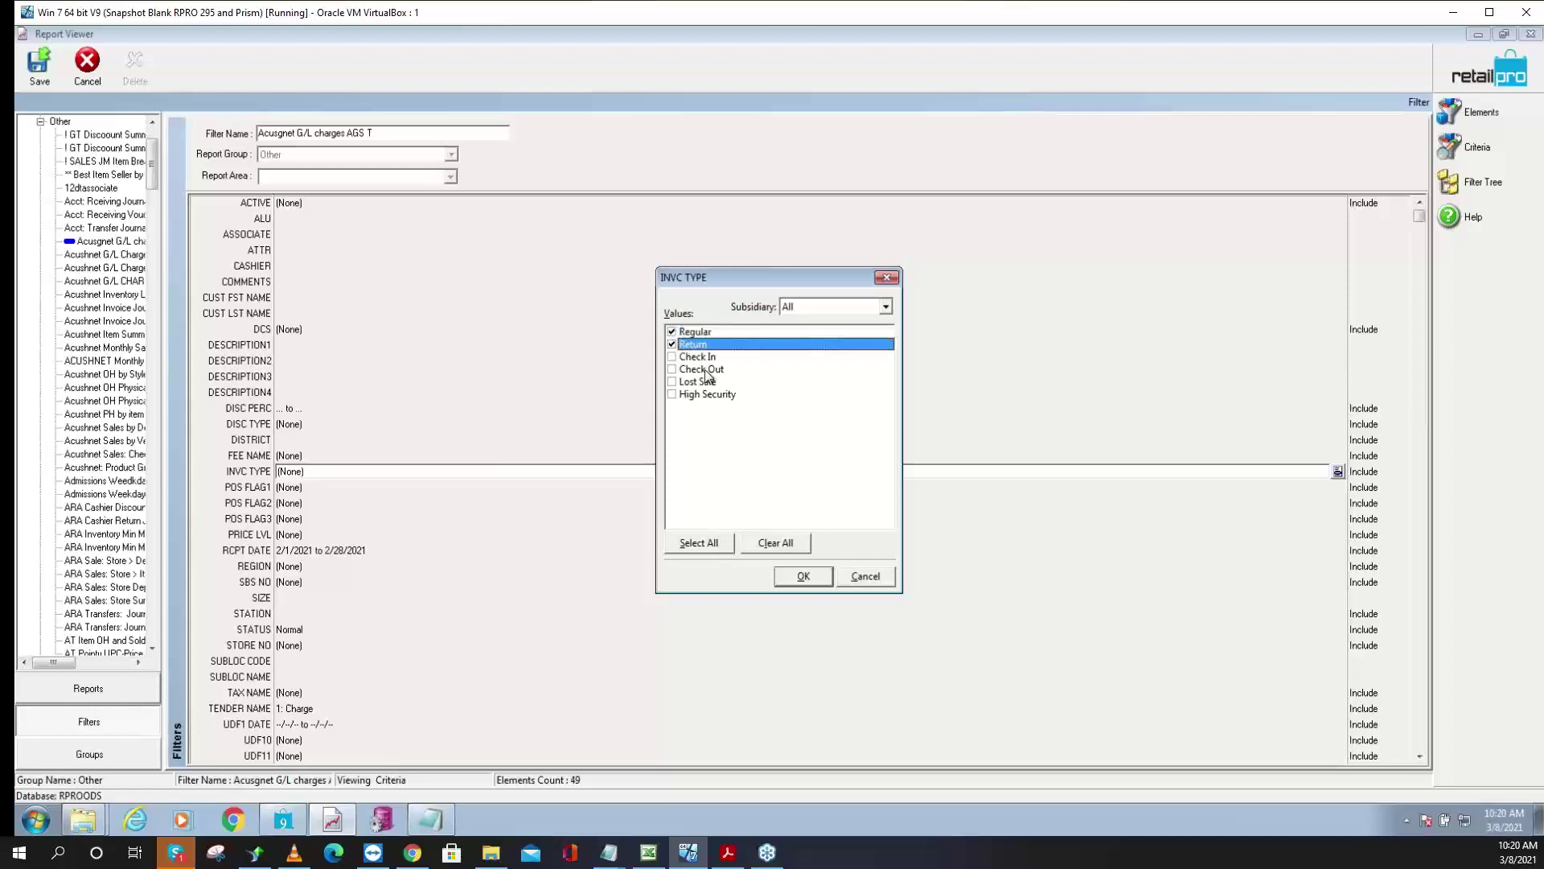
left_click(800, 576)
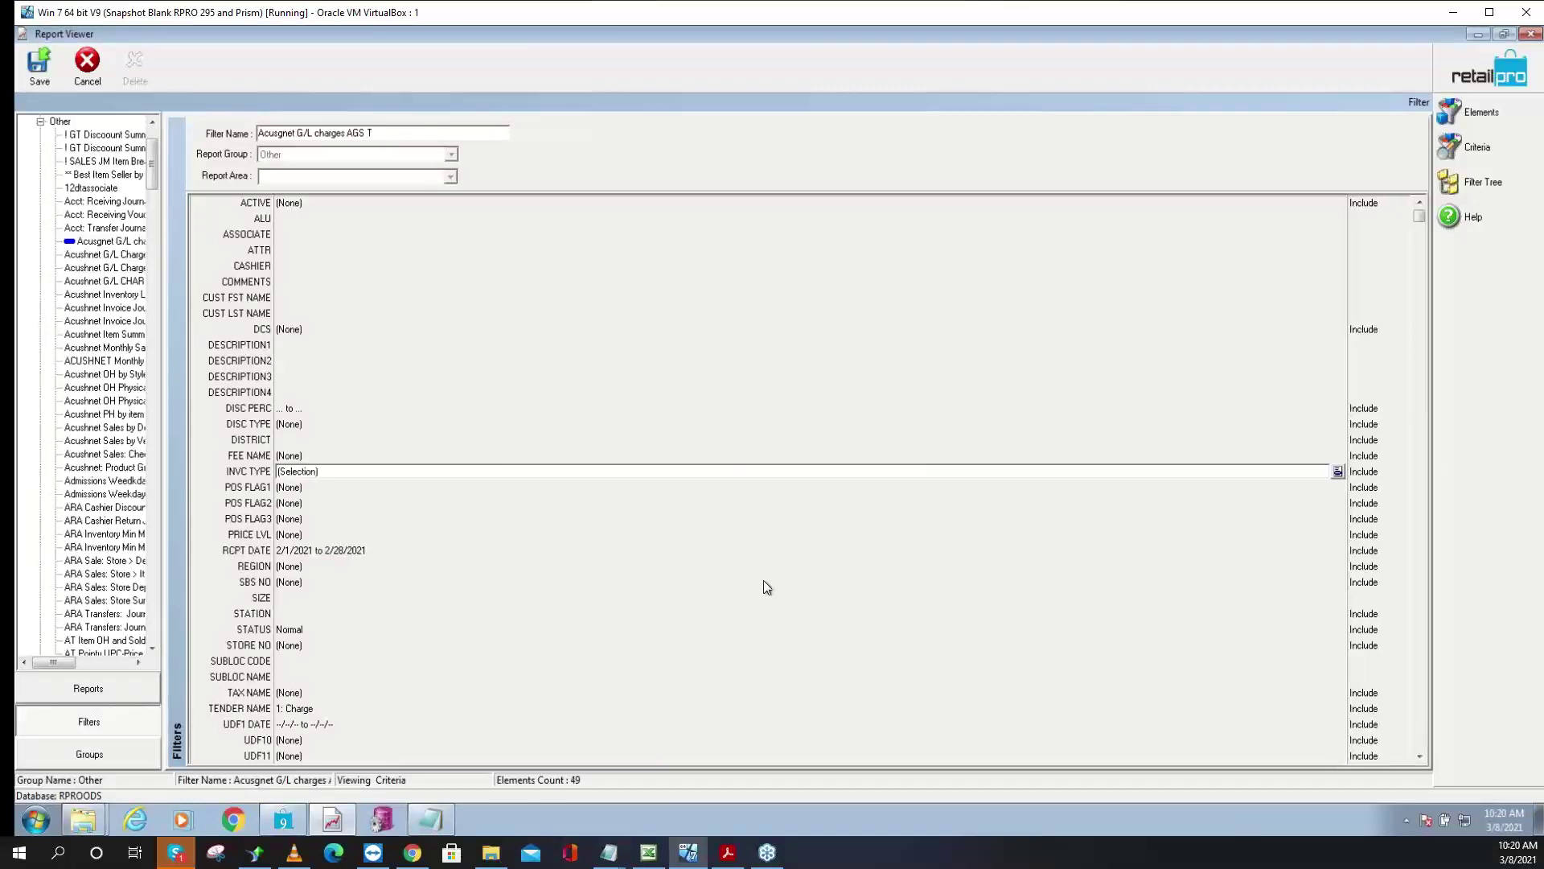
Keep 1: Charge as the TENDER NAME filter value
left_click(320, 707)
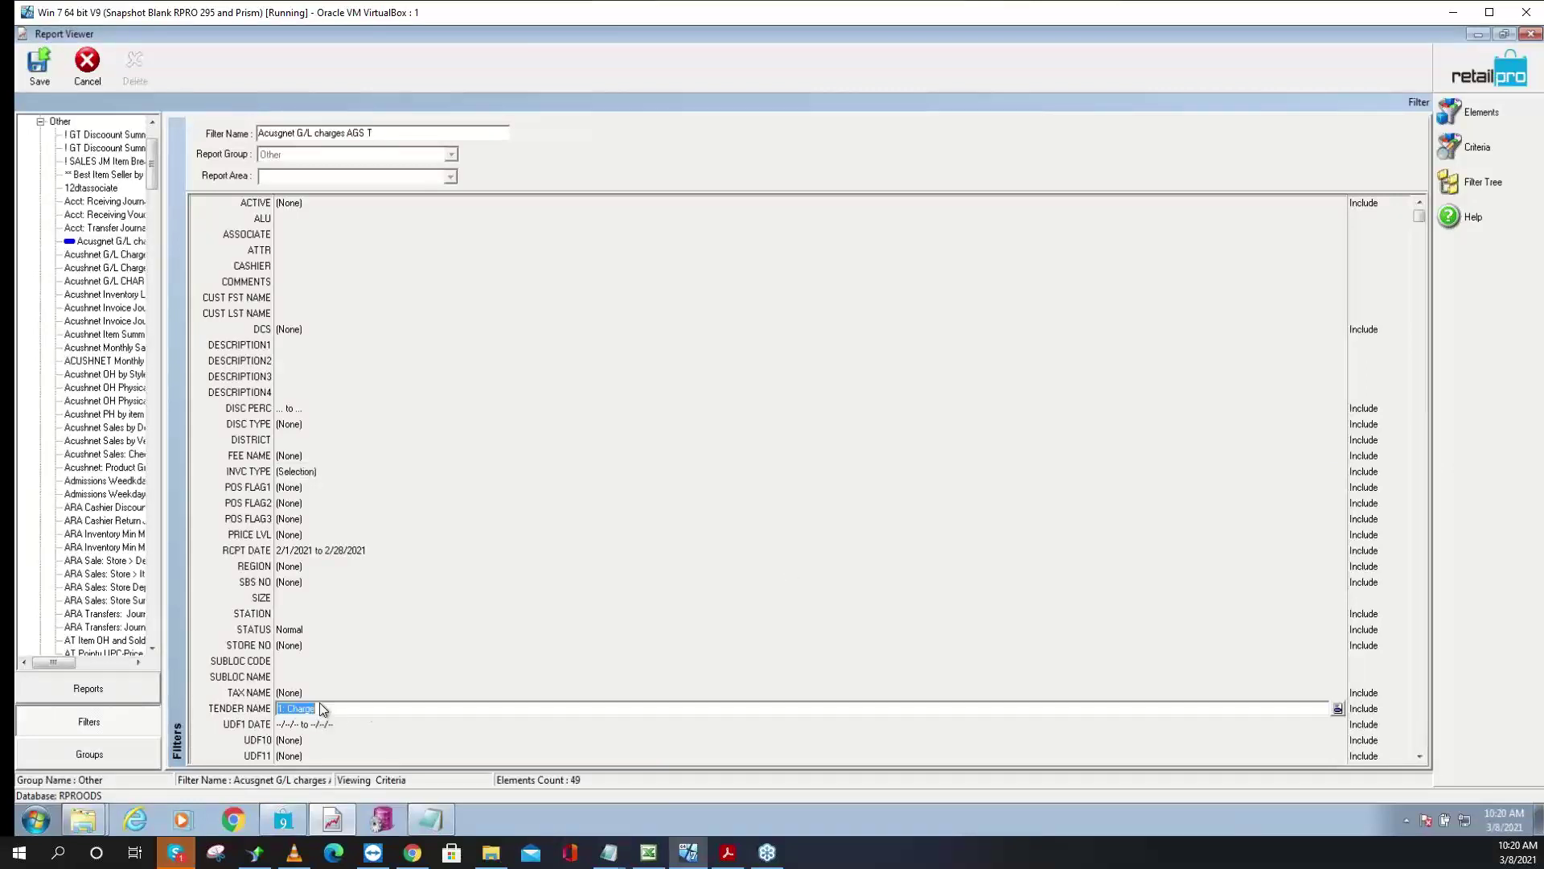
left_click(1337, 707)
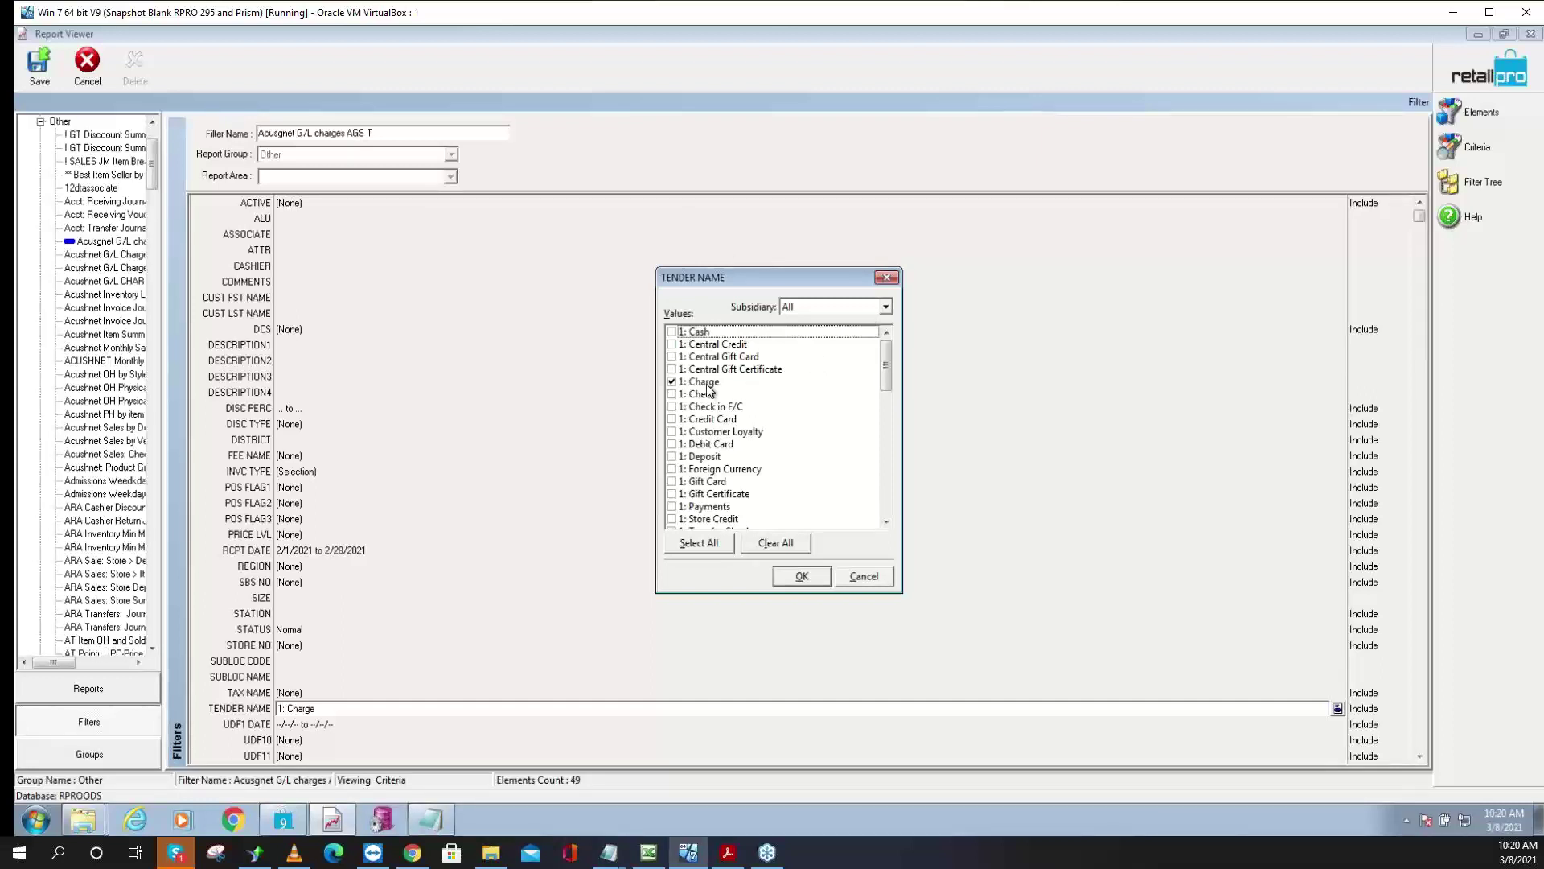
left_click(802, 577)
left_click(1422, 743)
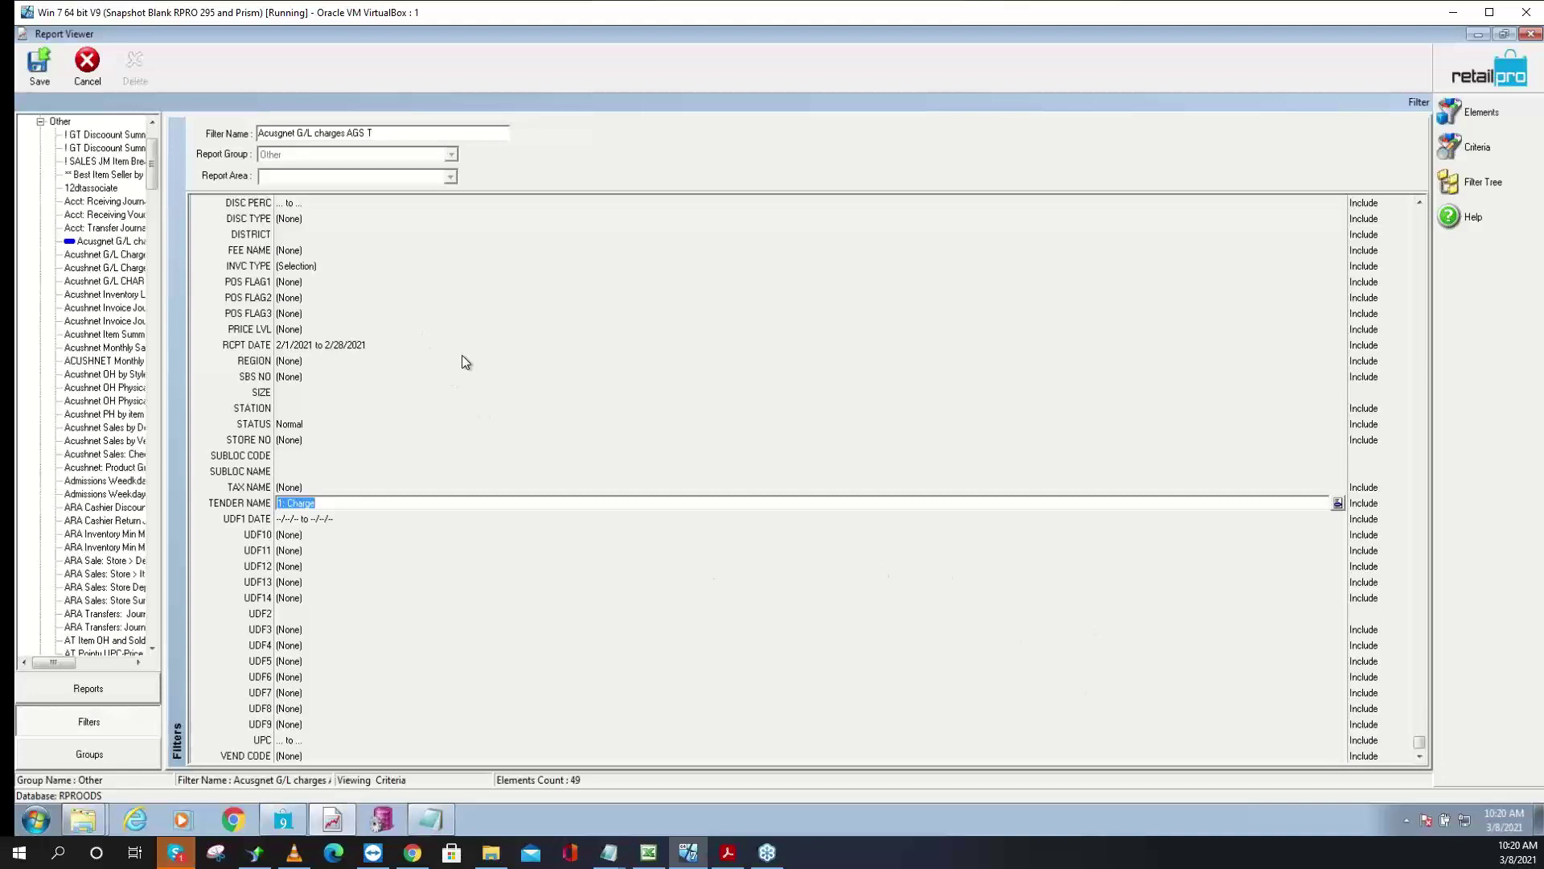
Save the filter and acknowledge the confirmation messages
left_click(38, 67)
left_click(746, 460)
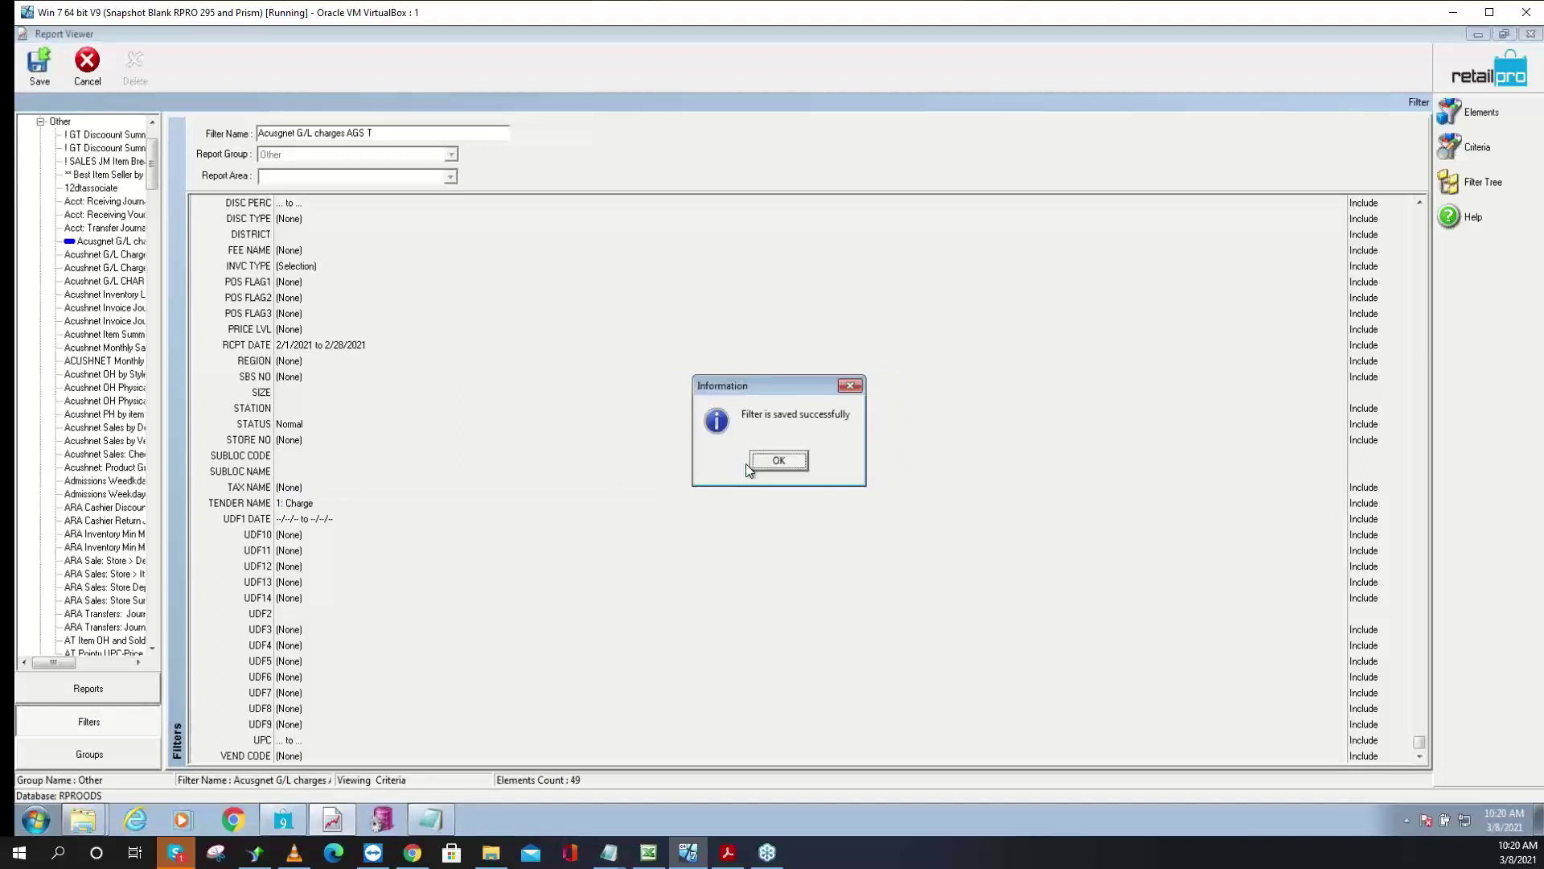
left_click(774, 465)
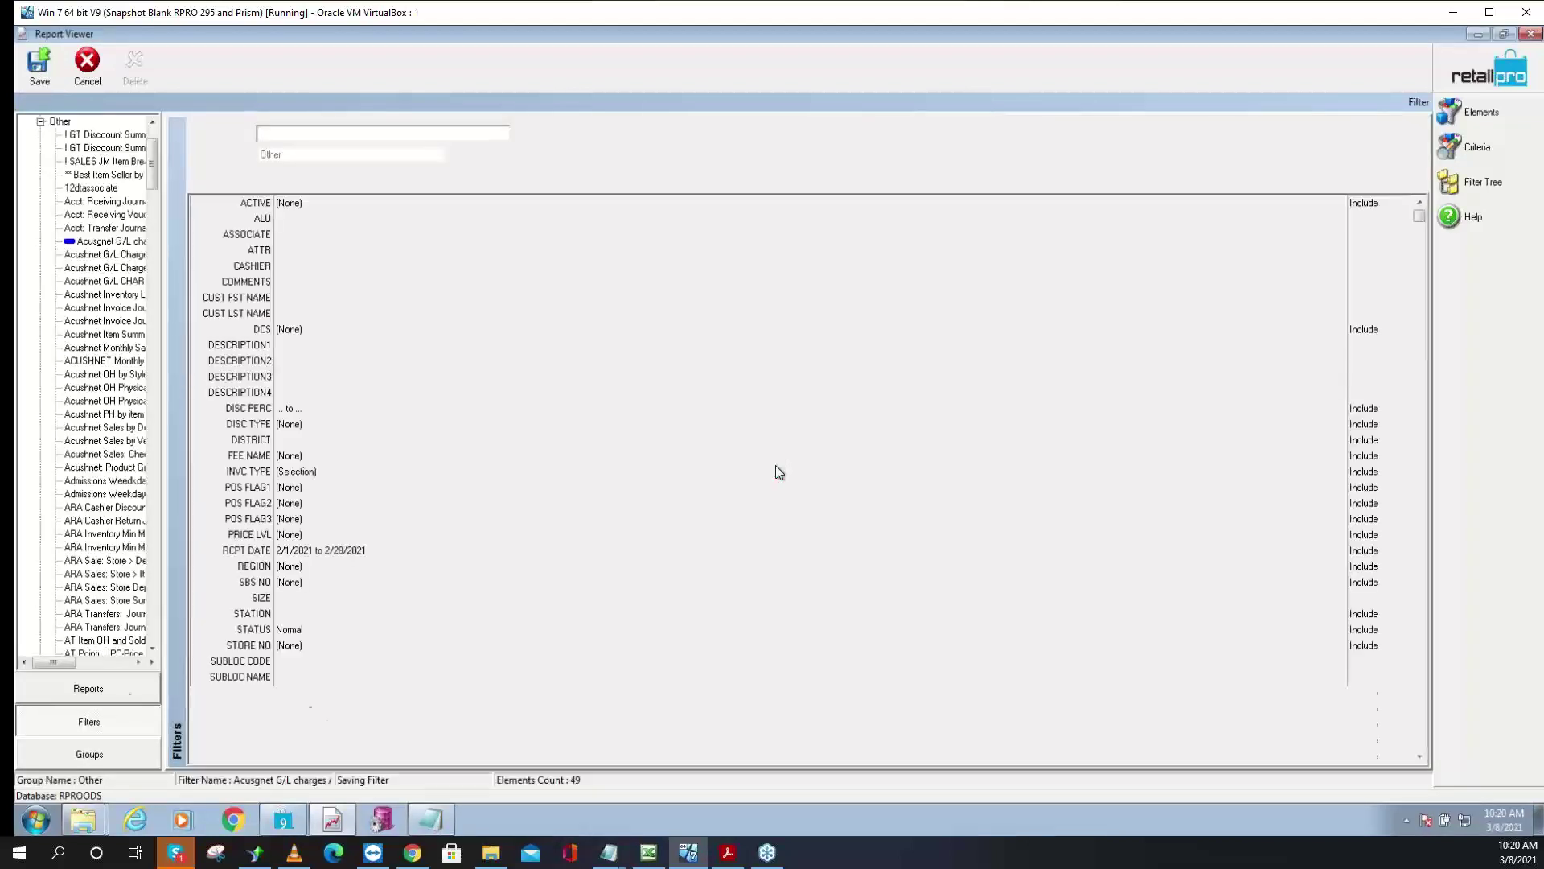
Open the Acusnet G/L charges AGS Report (TT) under Reports and run it
left_click(124, 688)
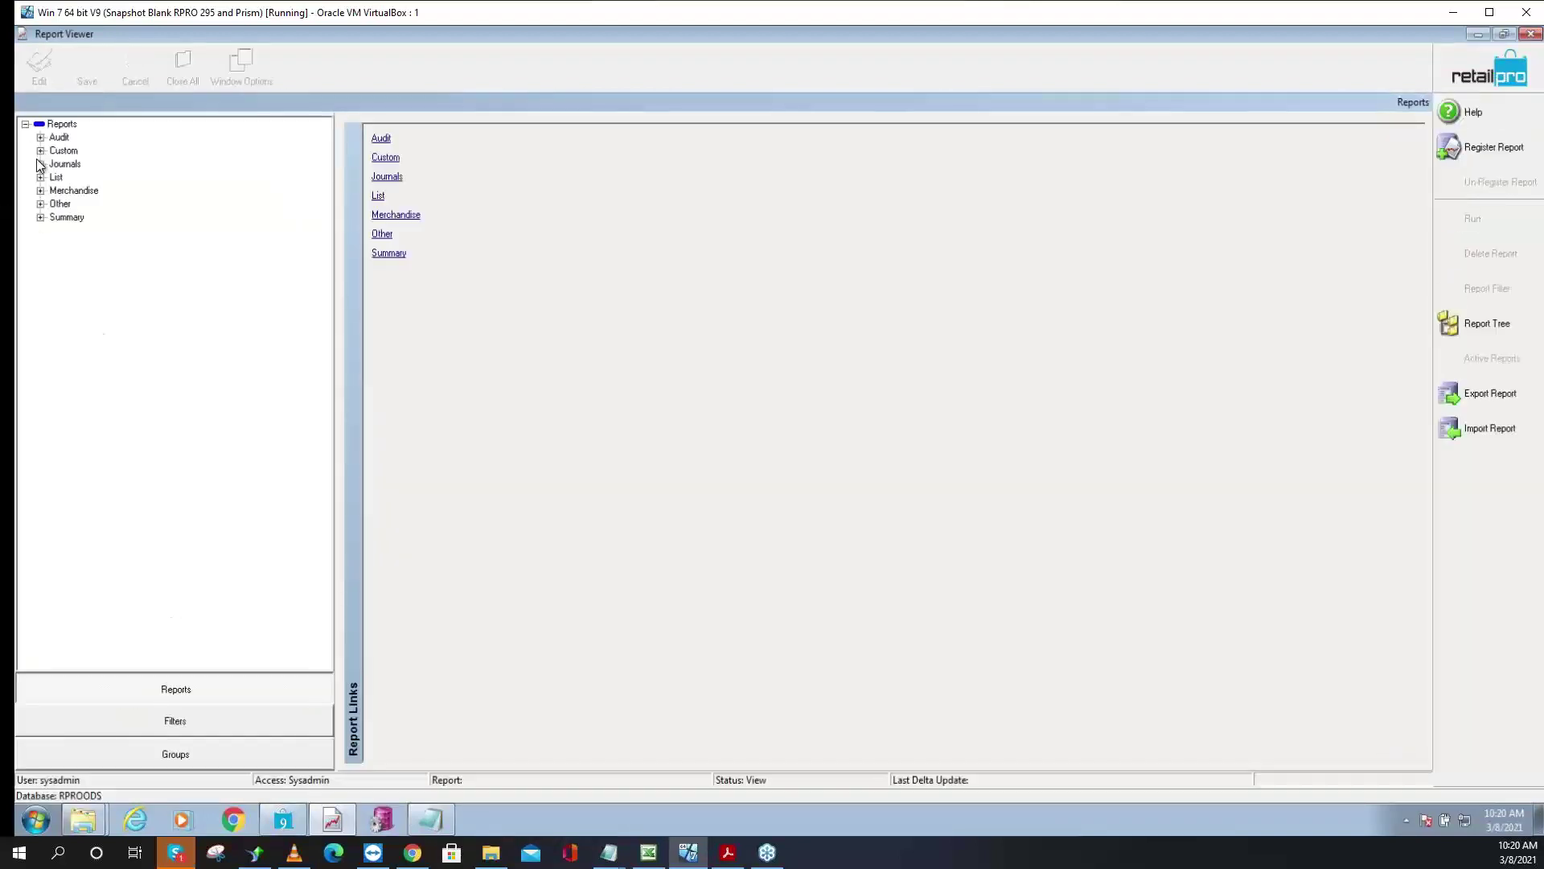
left_click(41, 204)
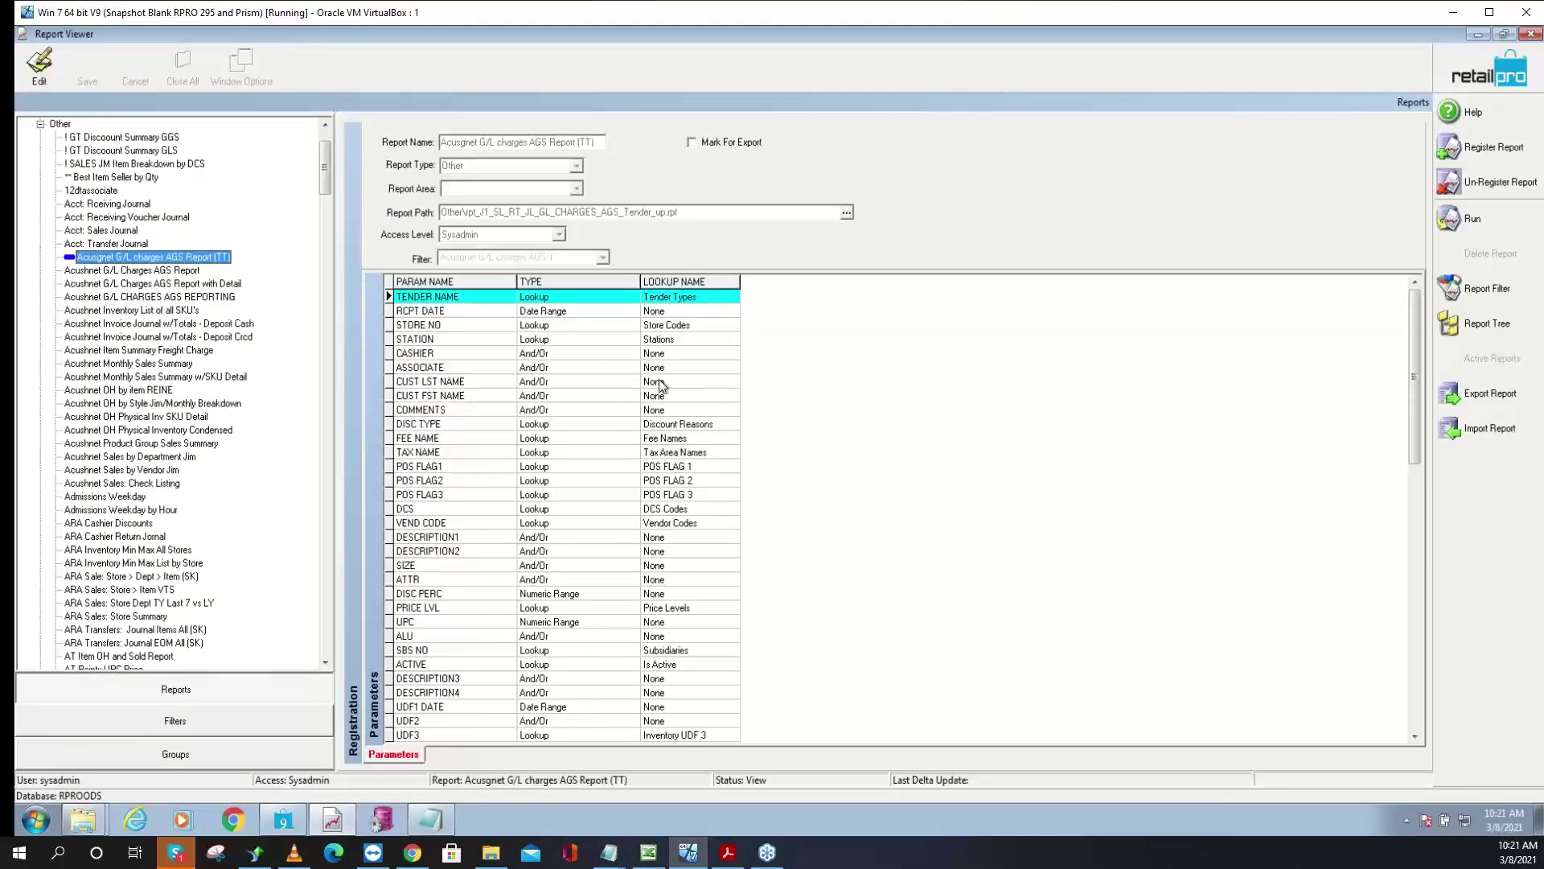
left_click(1470, 218)
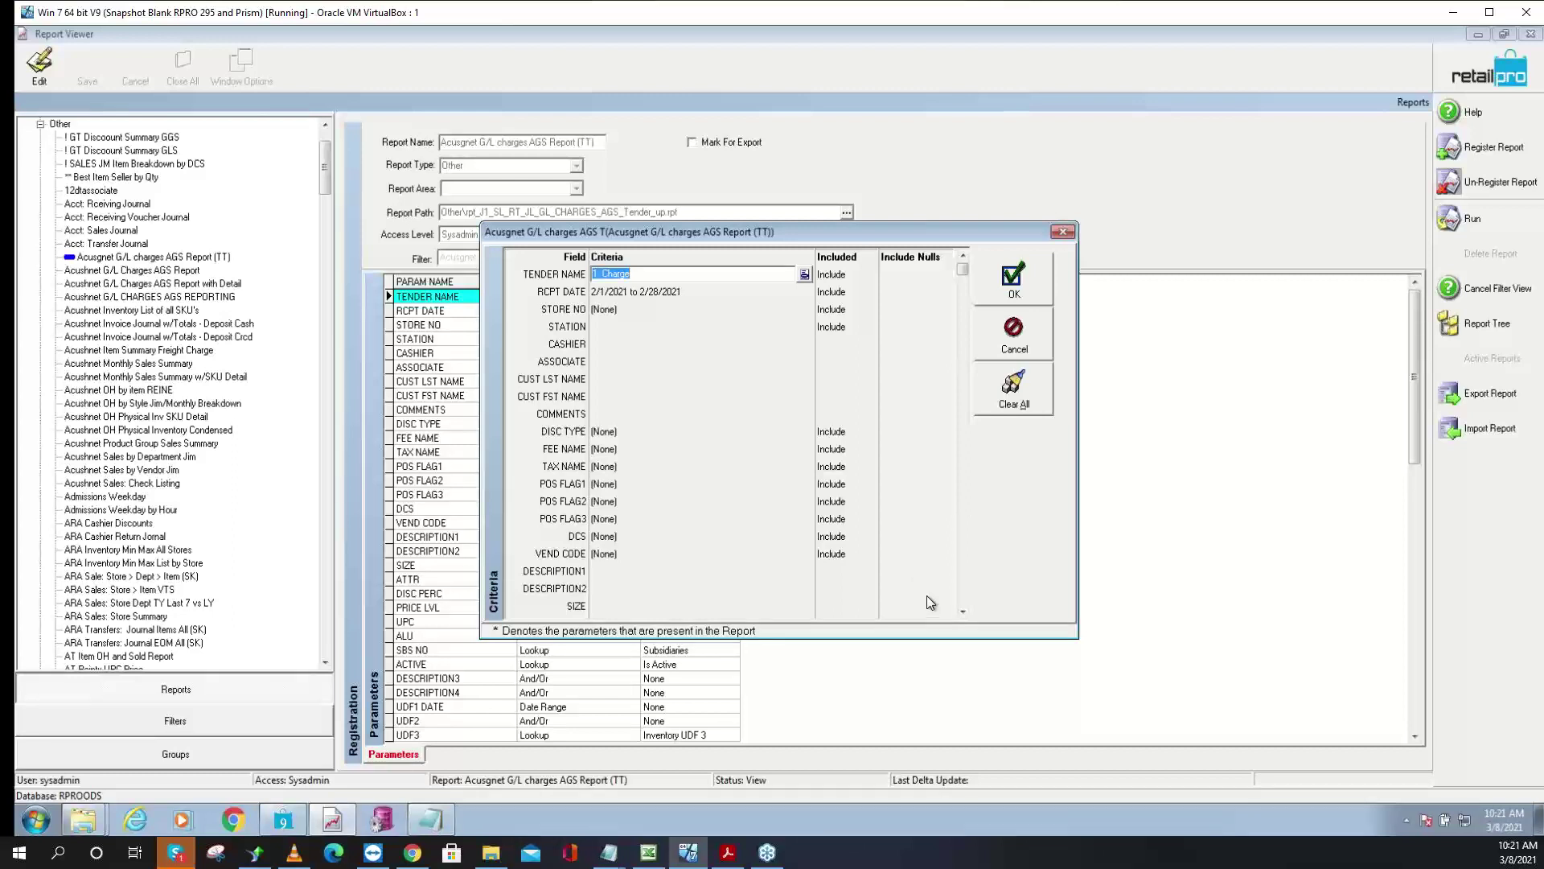
left_click(963, 592)
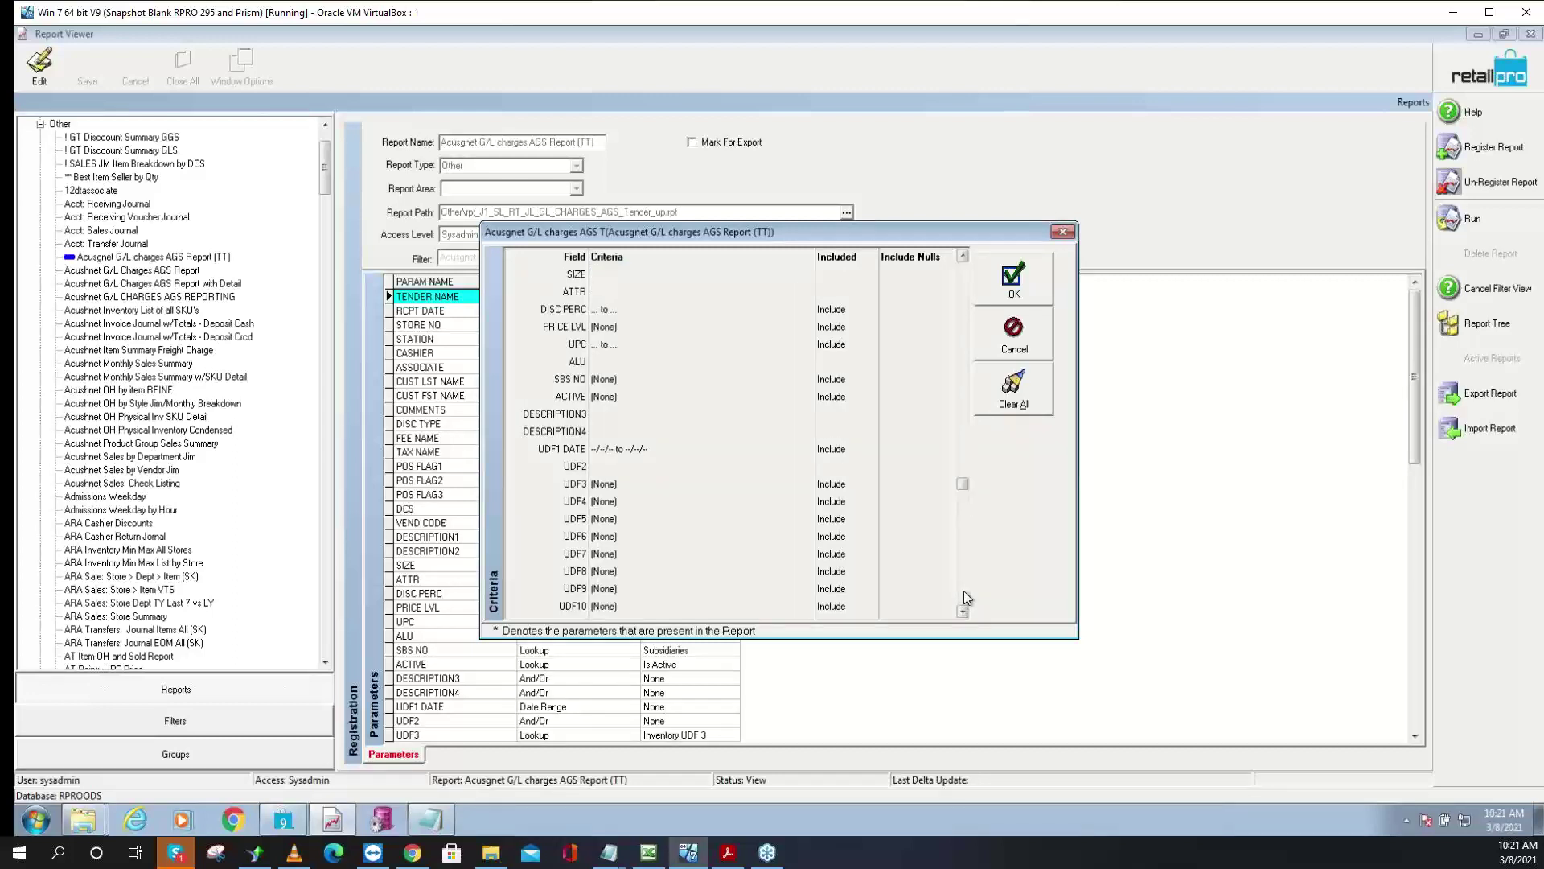
left_click(964, 592)
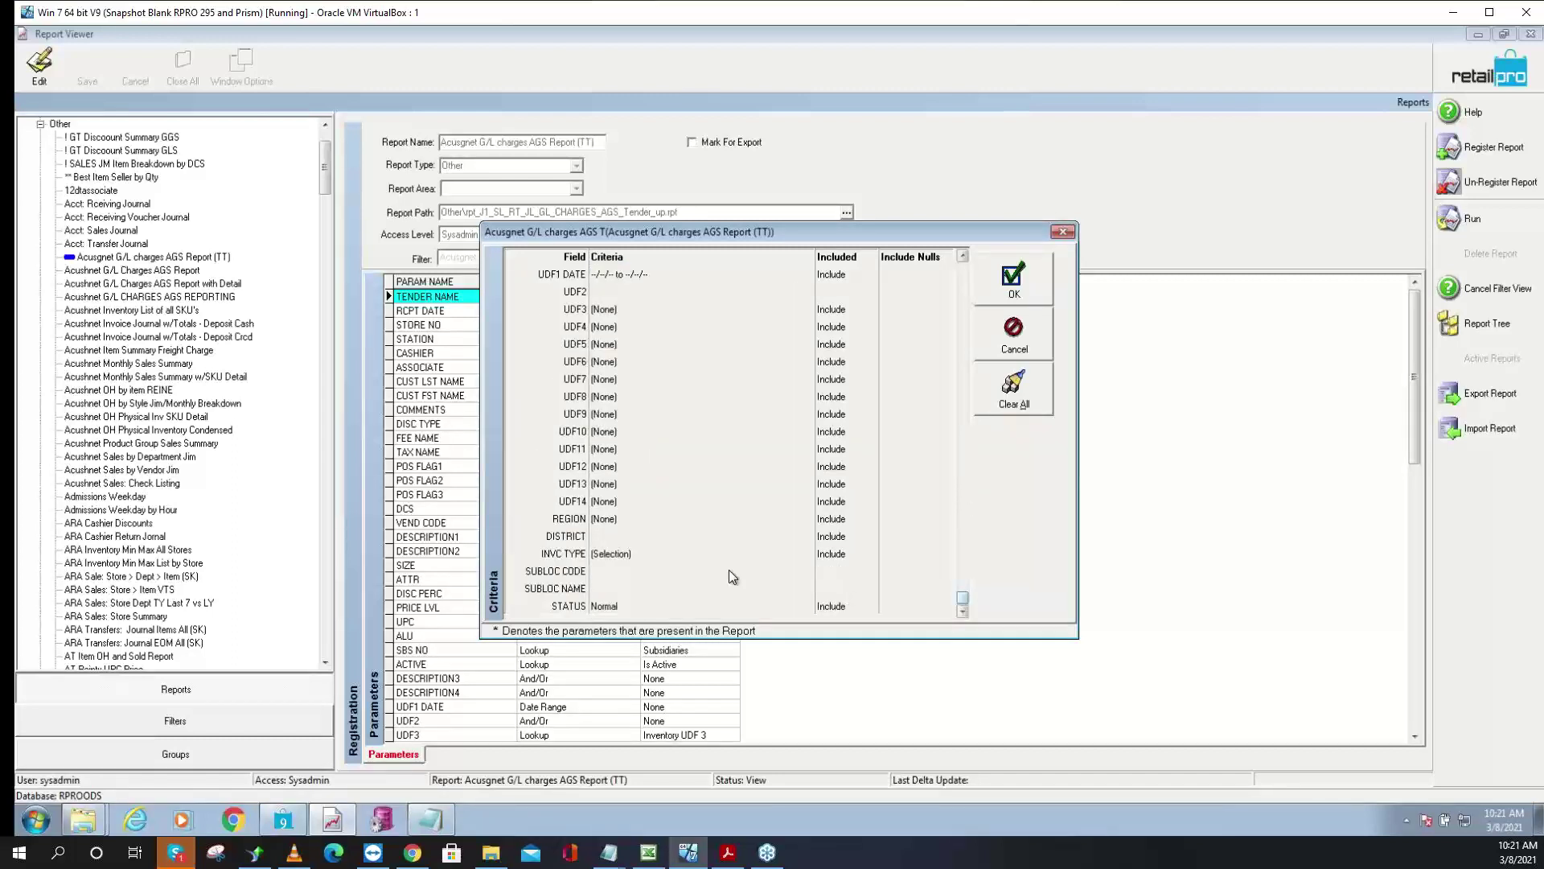
left_click(638, 555)
left_click(630, 608)
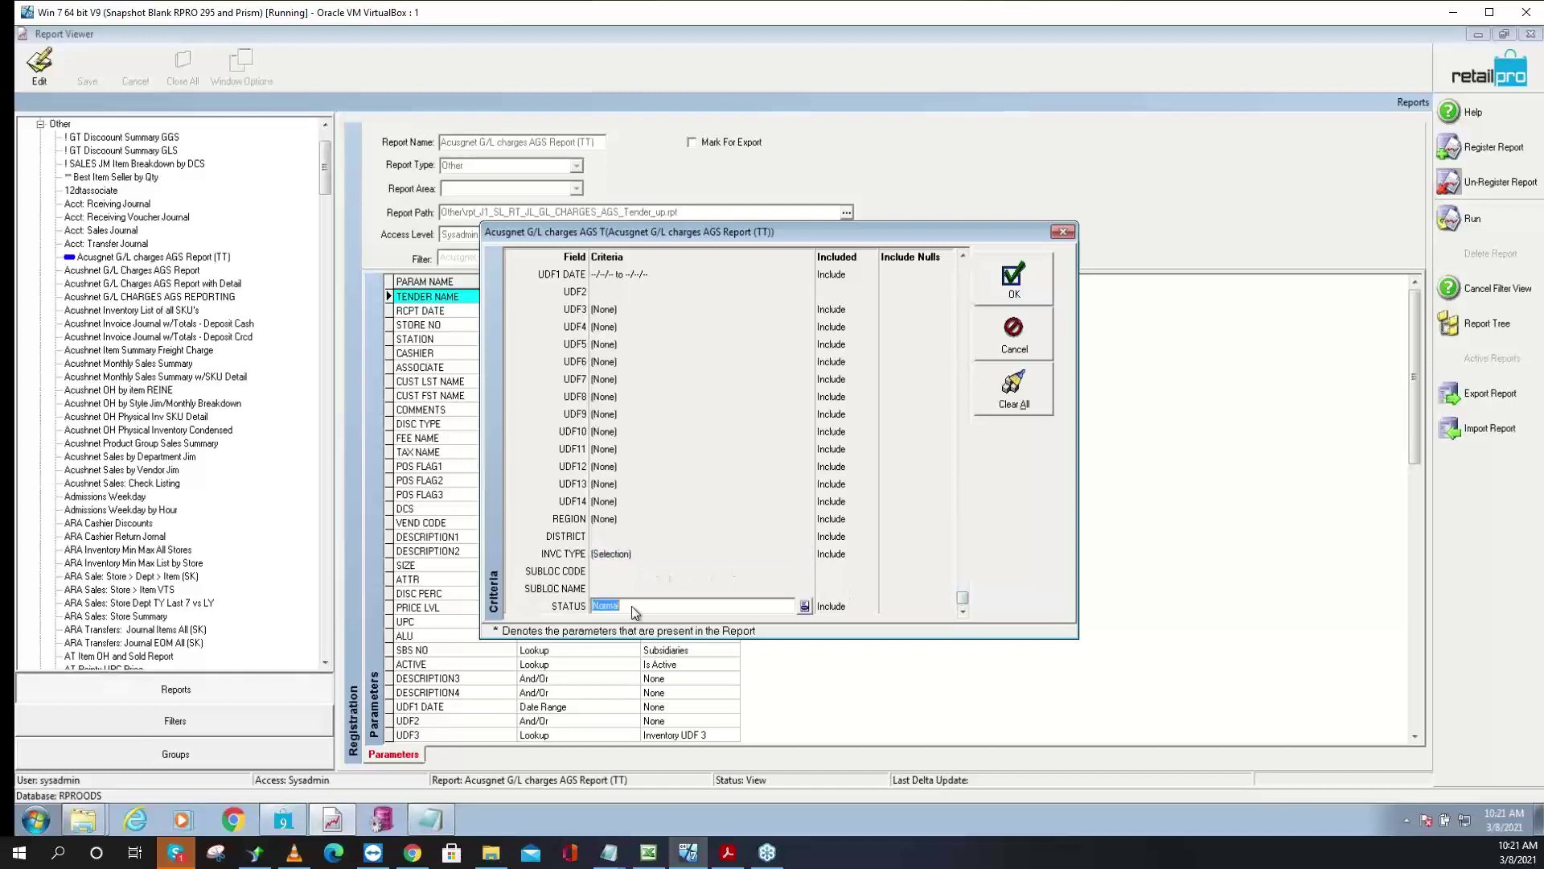
left_click(652, 552)
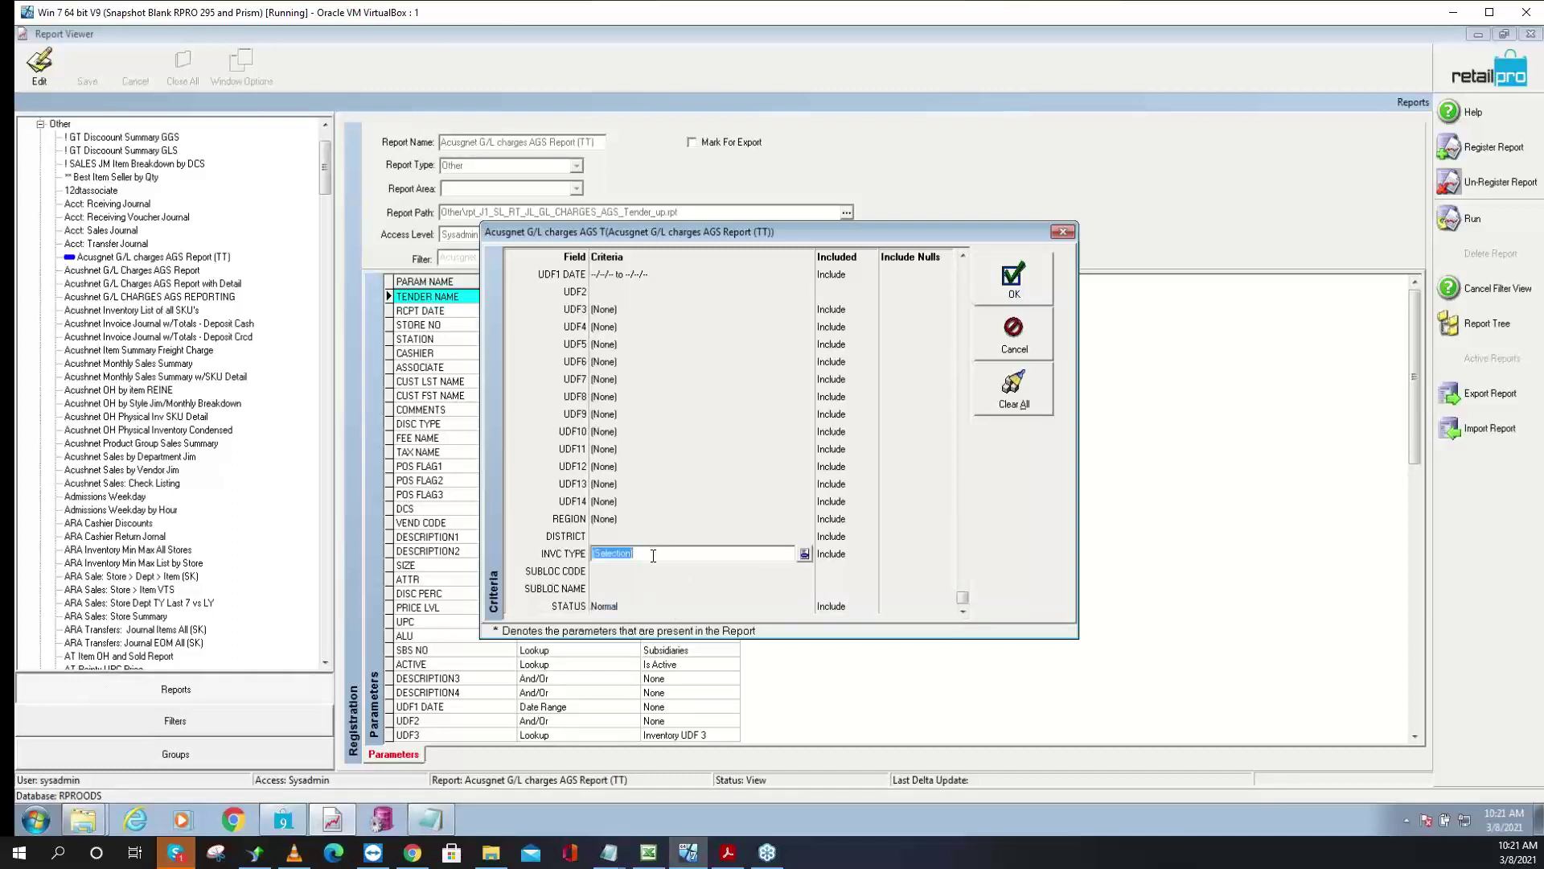
left_click(963, 275)
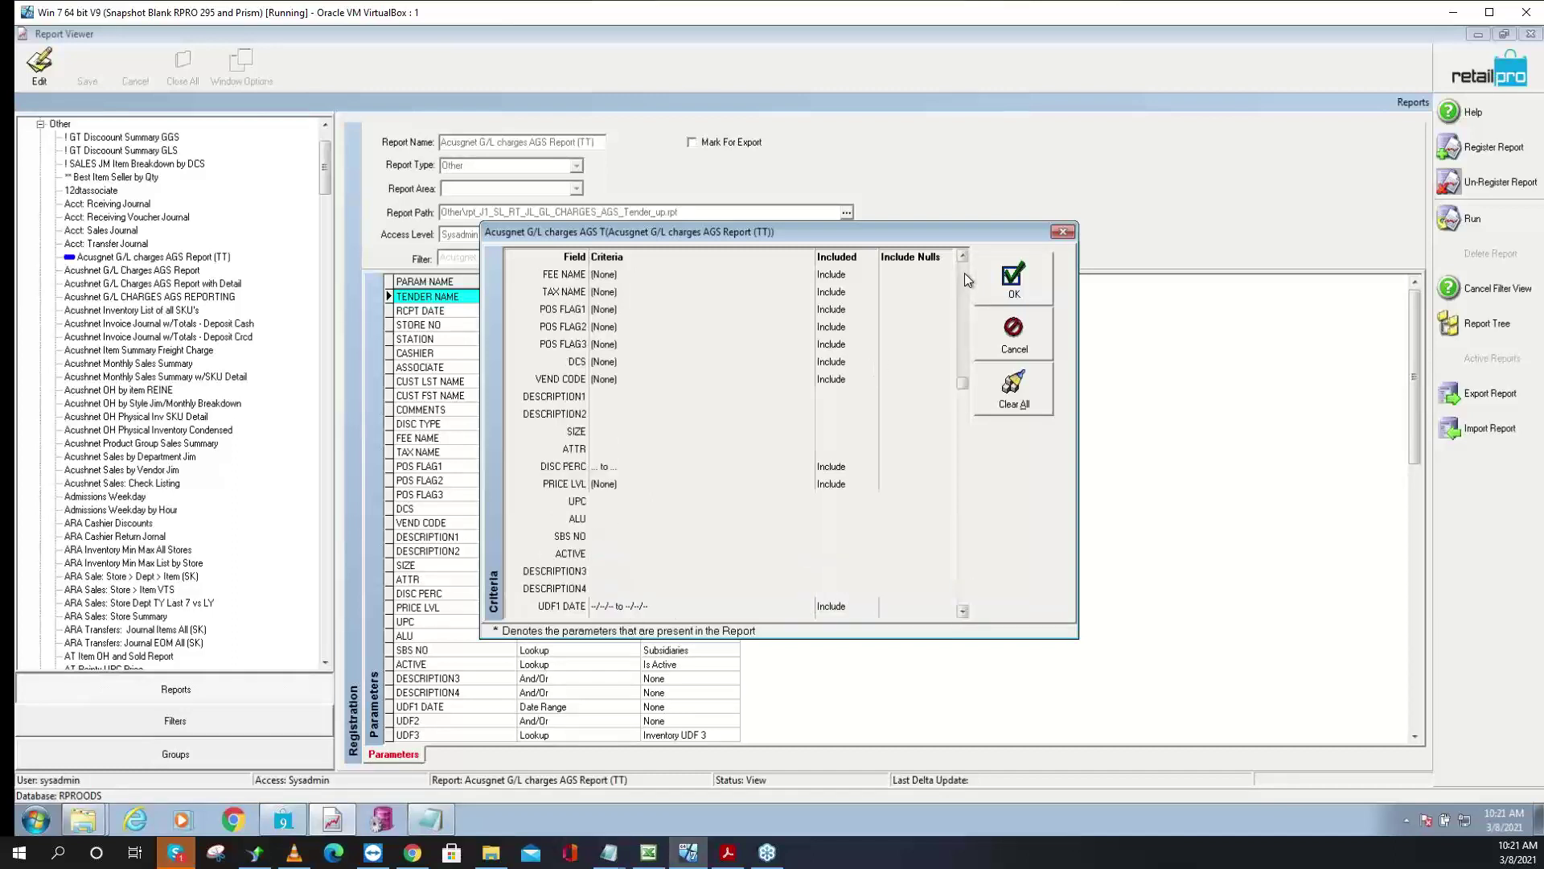
left_click(631, 289)
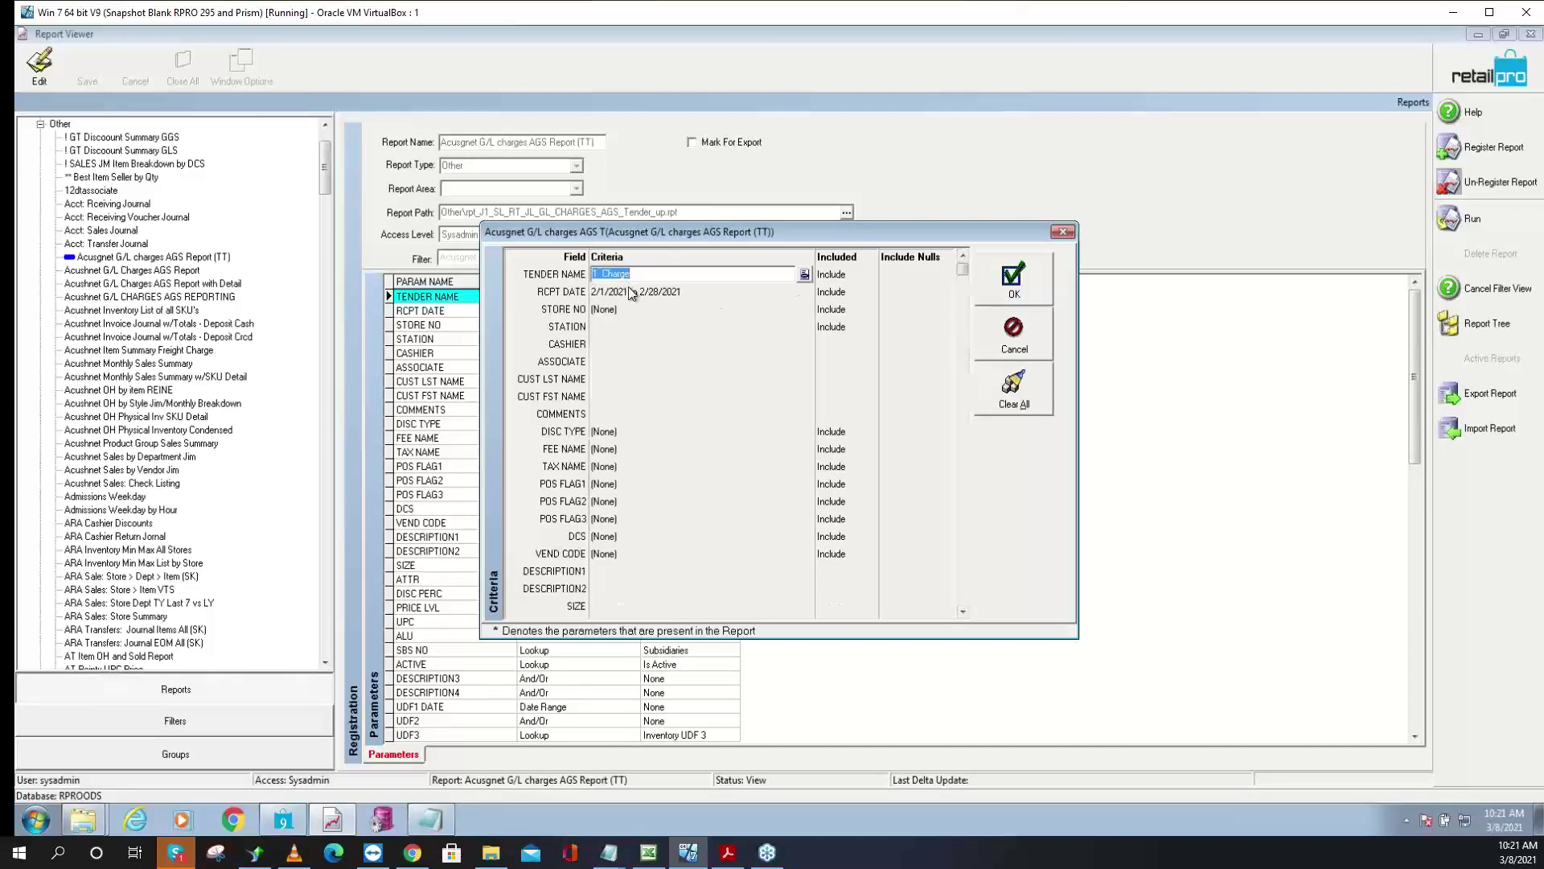
left_click(629, 273)
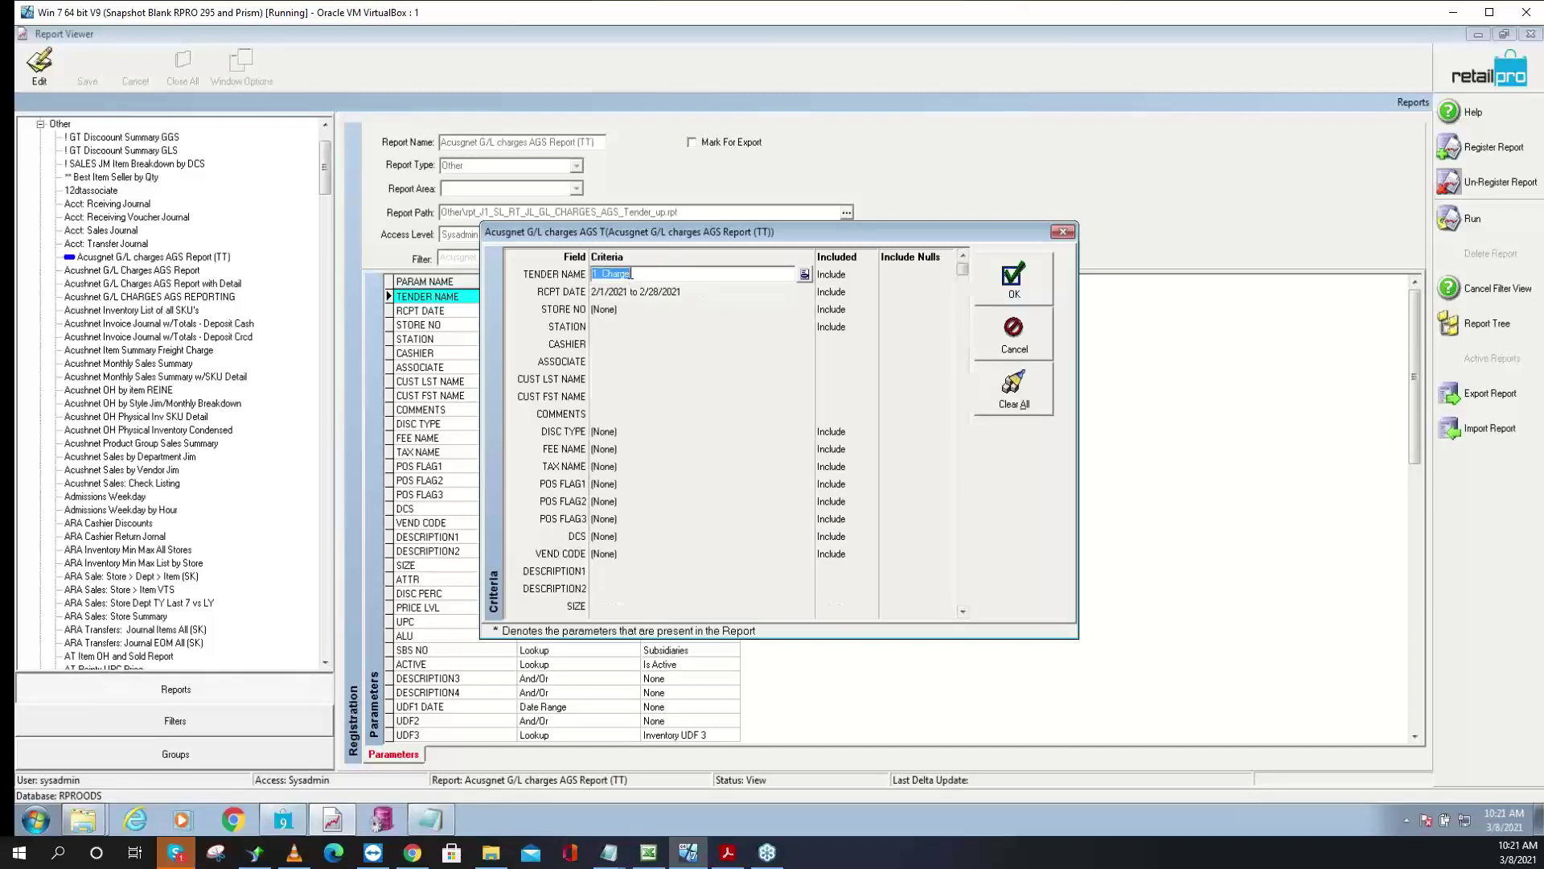
left_click(962, 592)
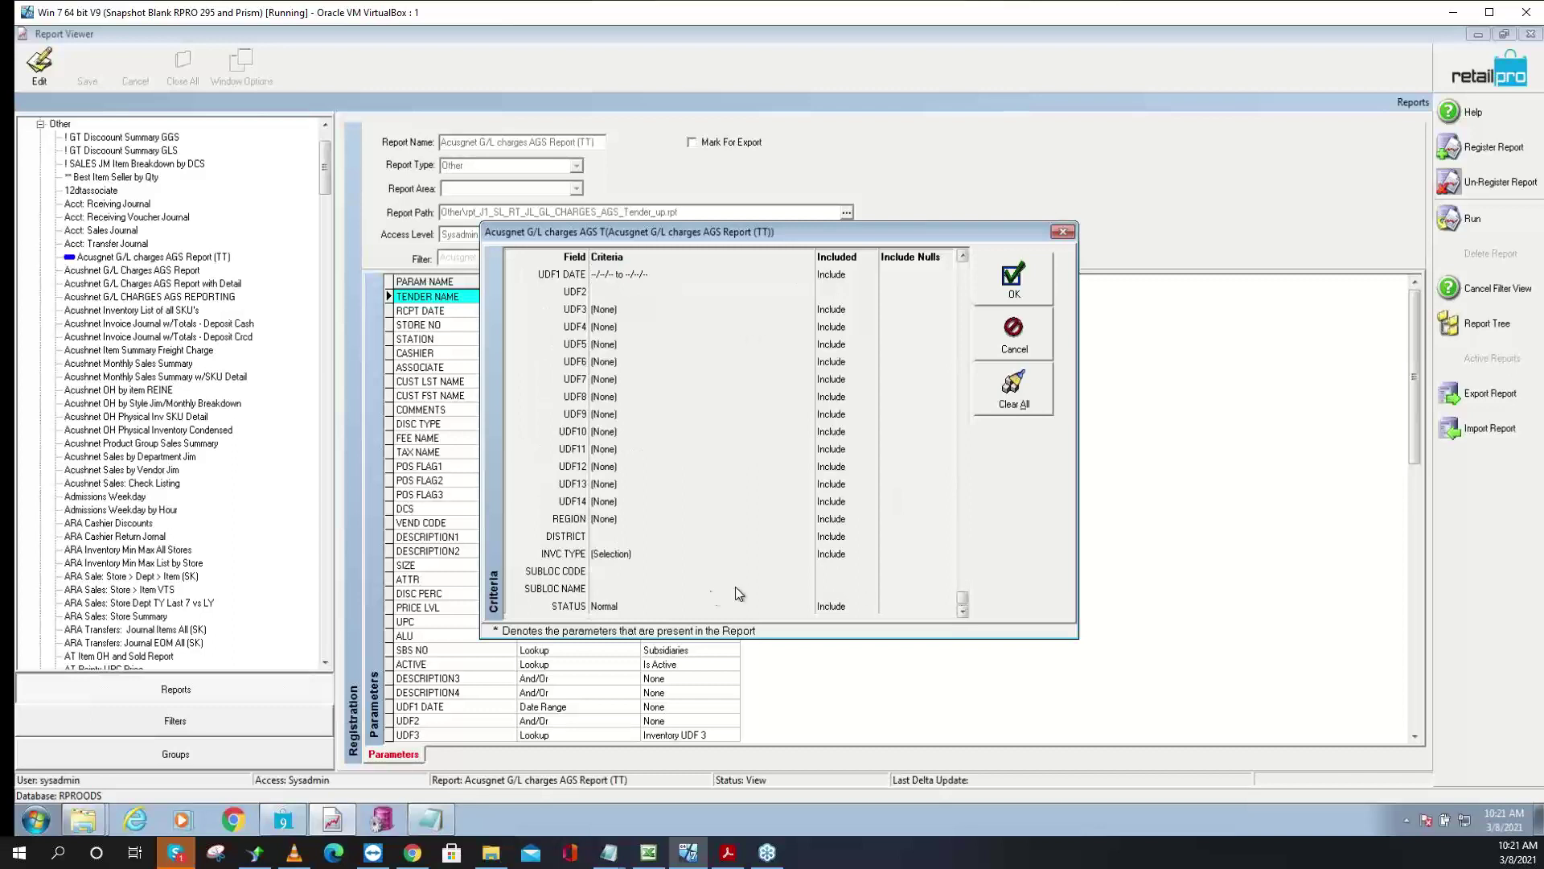
left_click(651, 553)
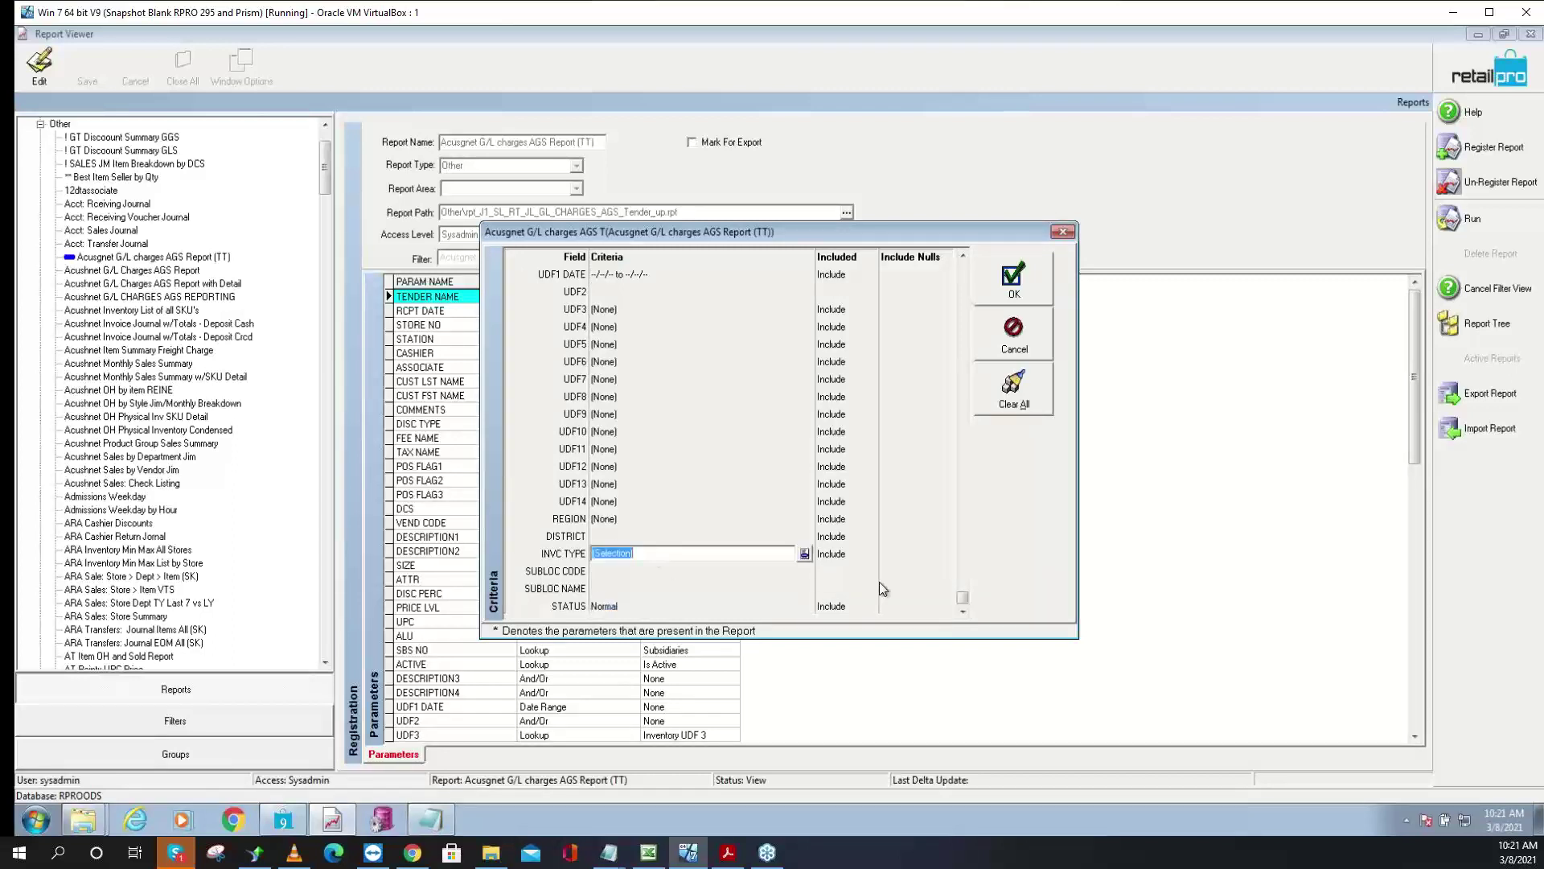
left_click(962, 291)
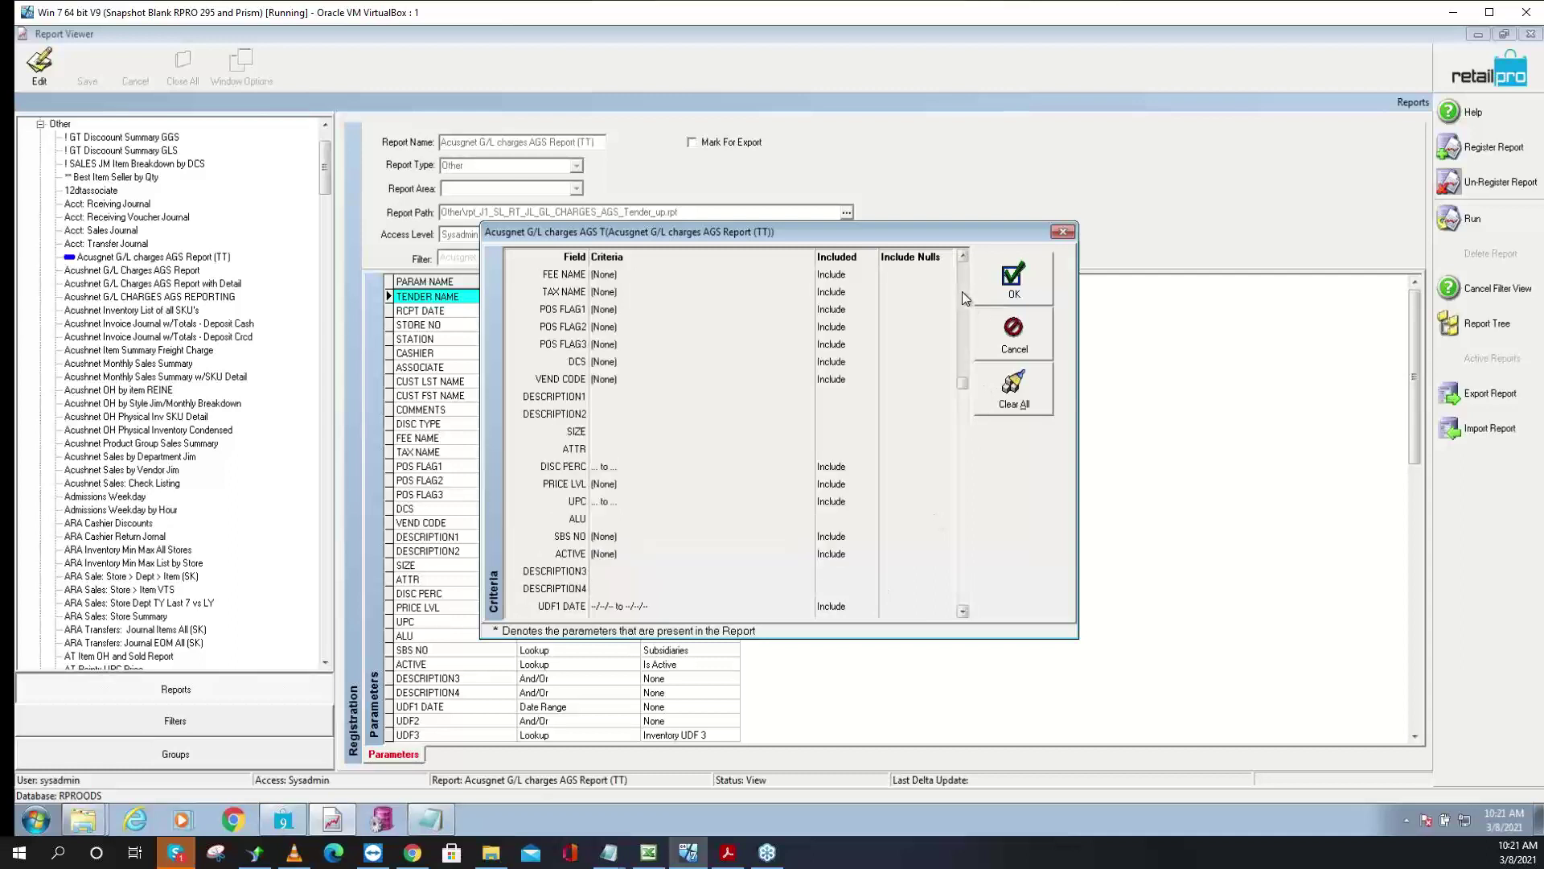
left_click(748, 291)
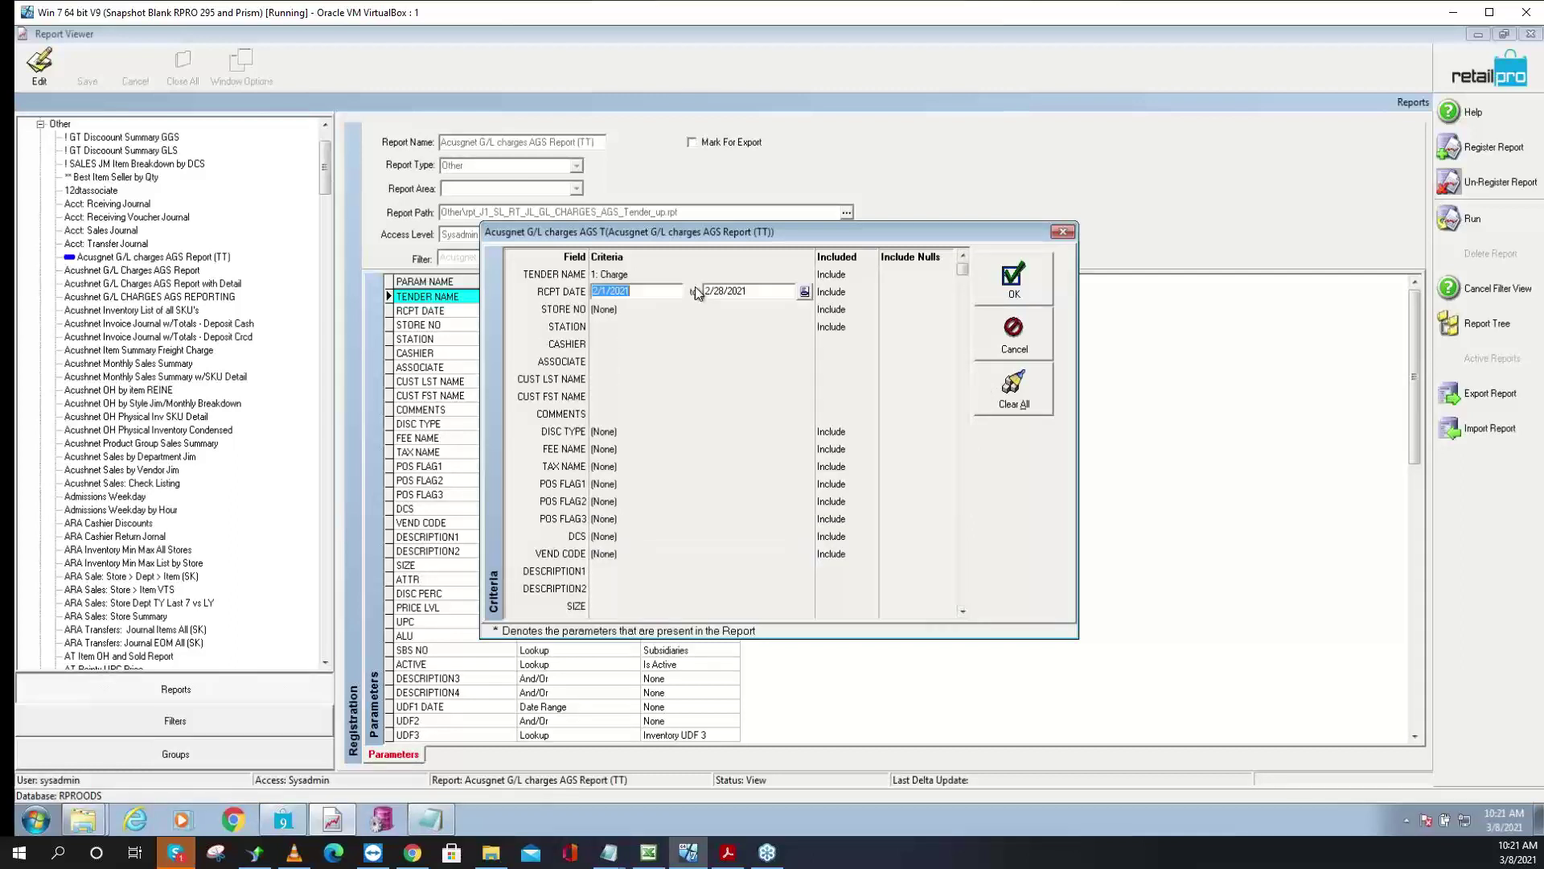
Try a fixed from-to RCPT DATE range of 1/1/2021 to 3/8/2021
left_click(804, 292)
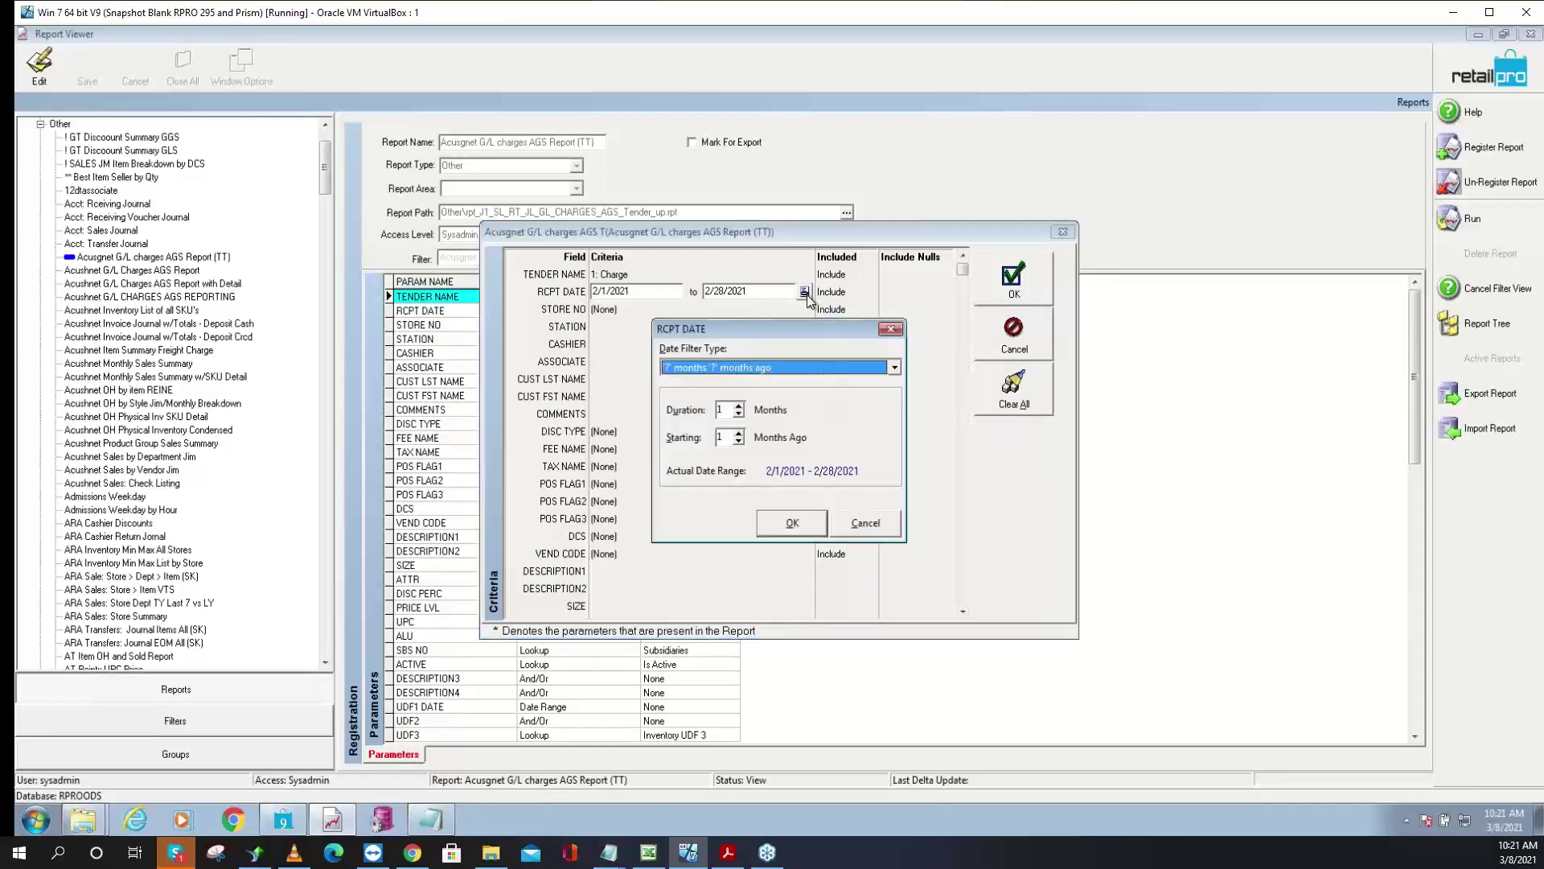
left_click(738, 405)
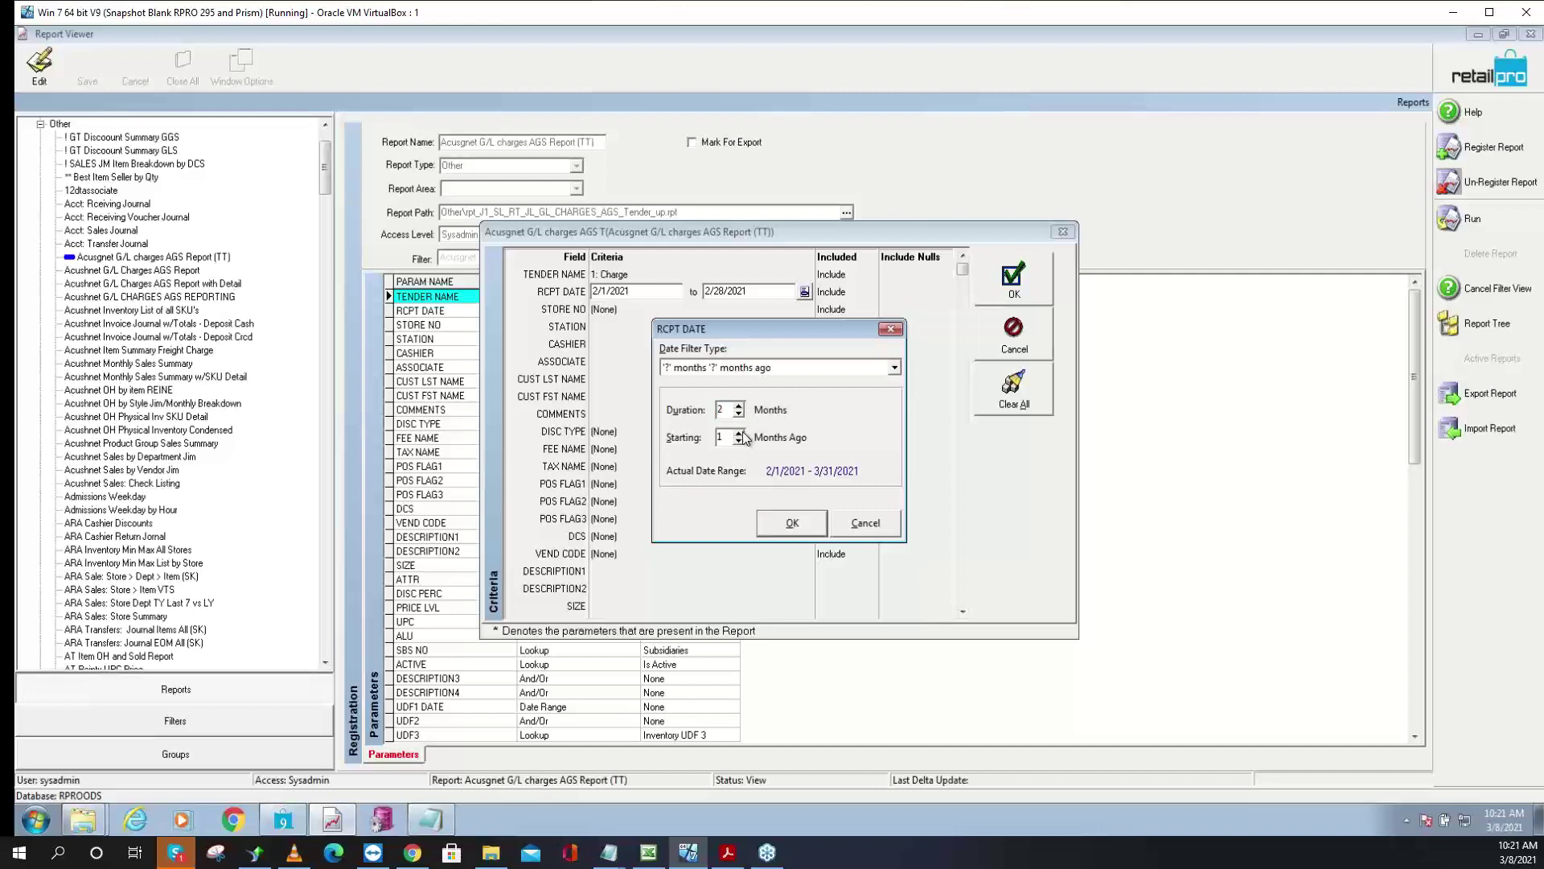
left_click(738, 433)
left_click(856, 368)
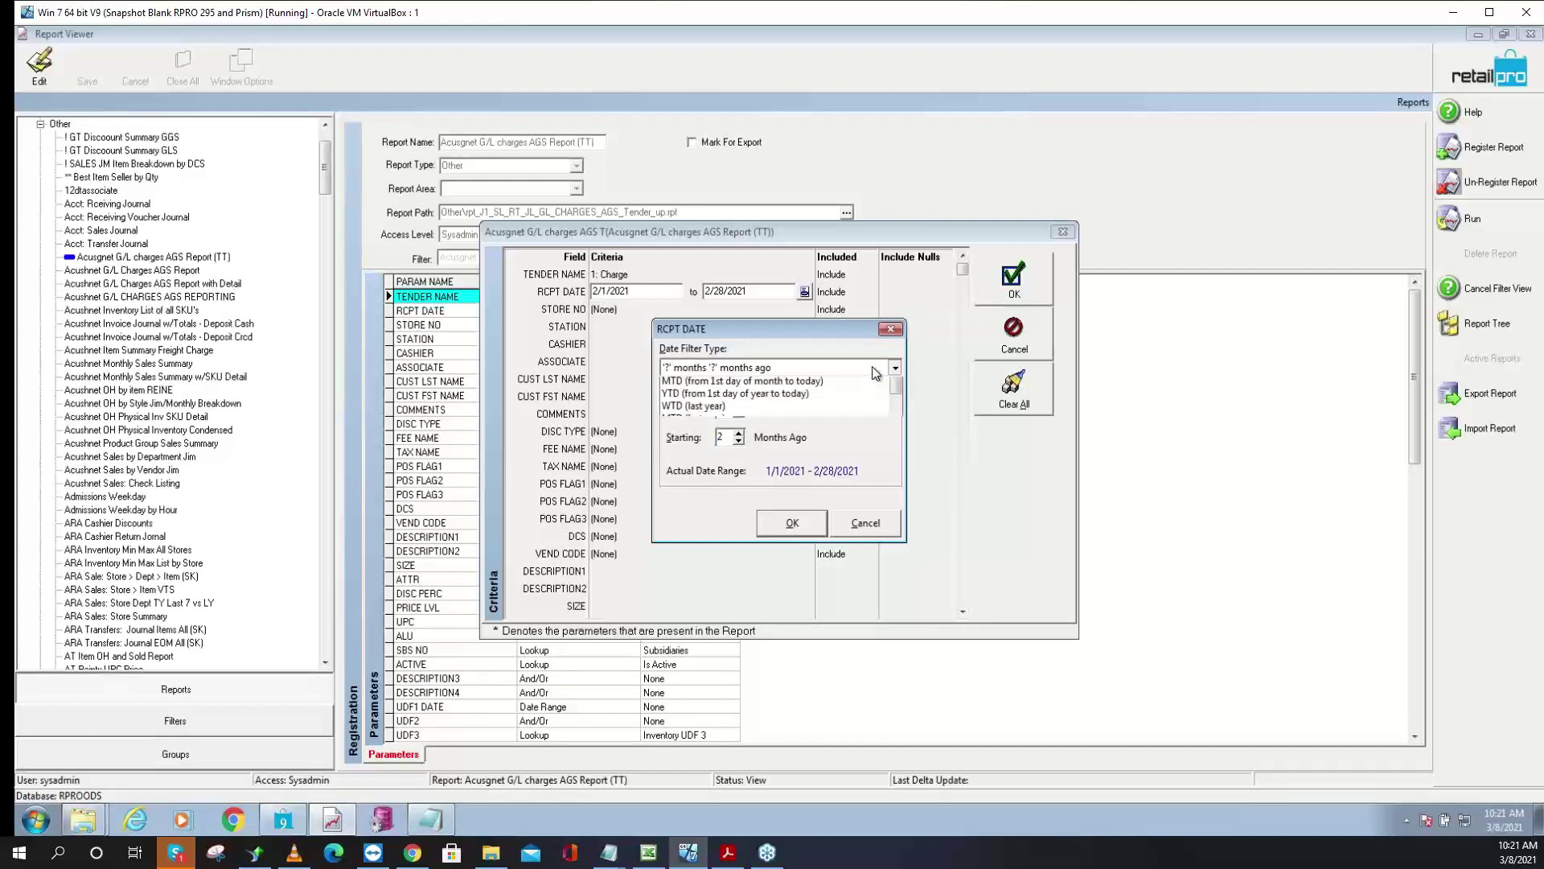
scroll(892, 427, "up", 1)
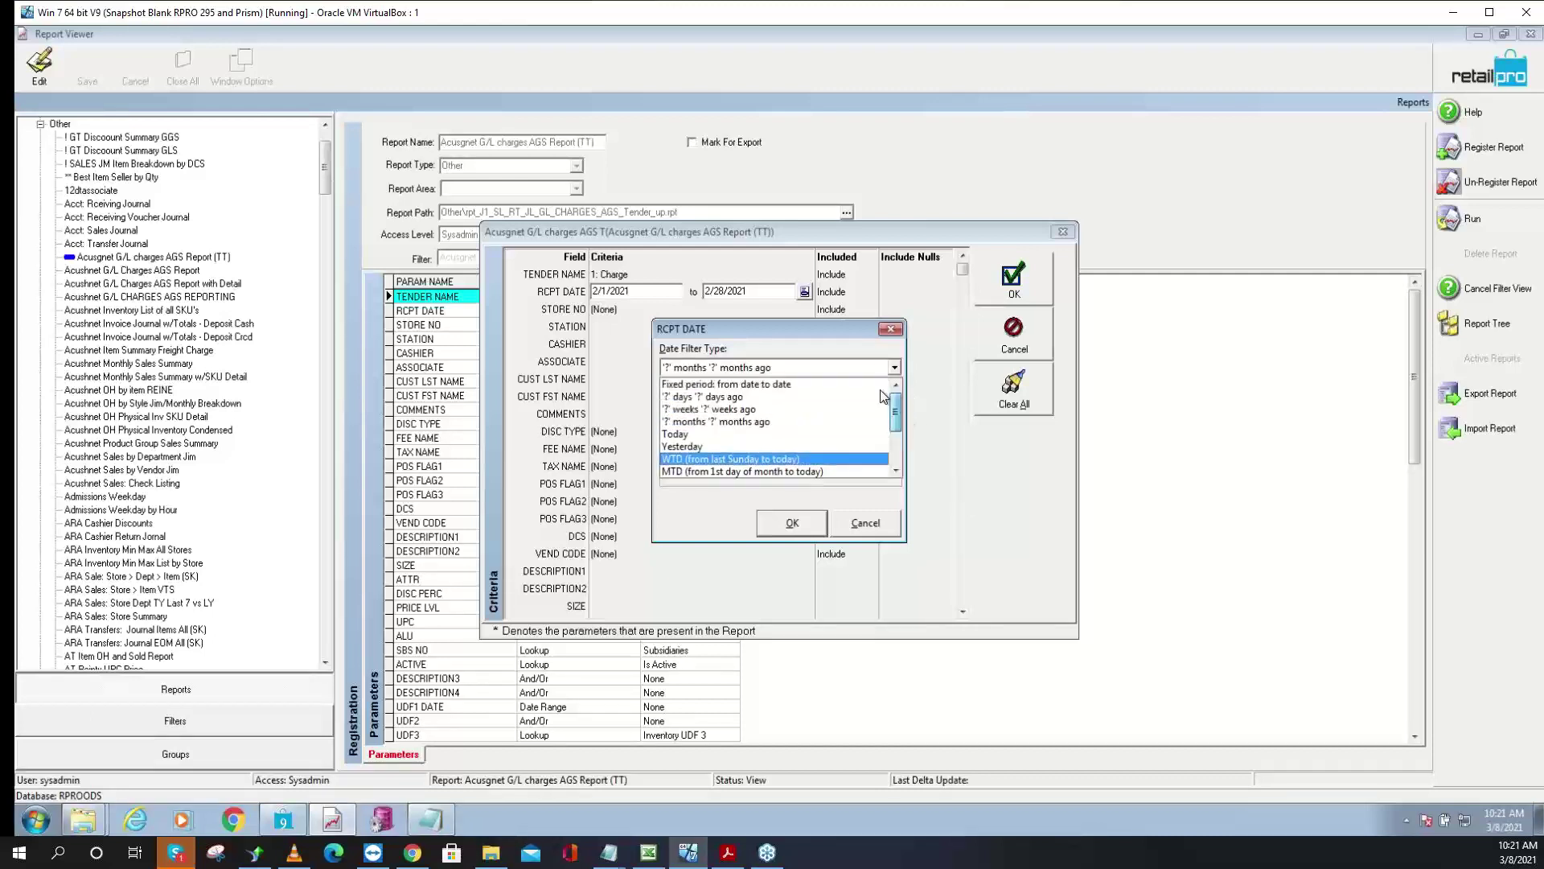
left_click(796, 383)
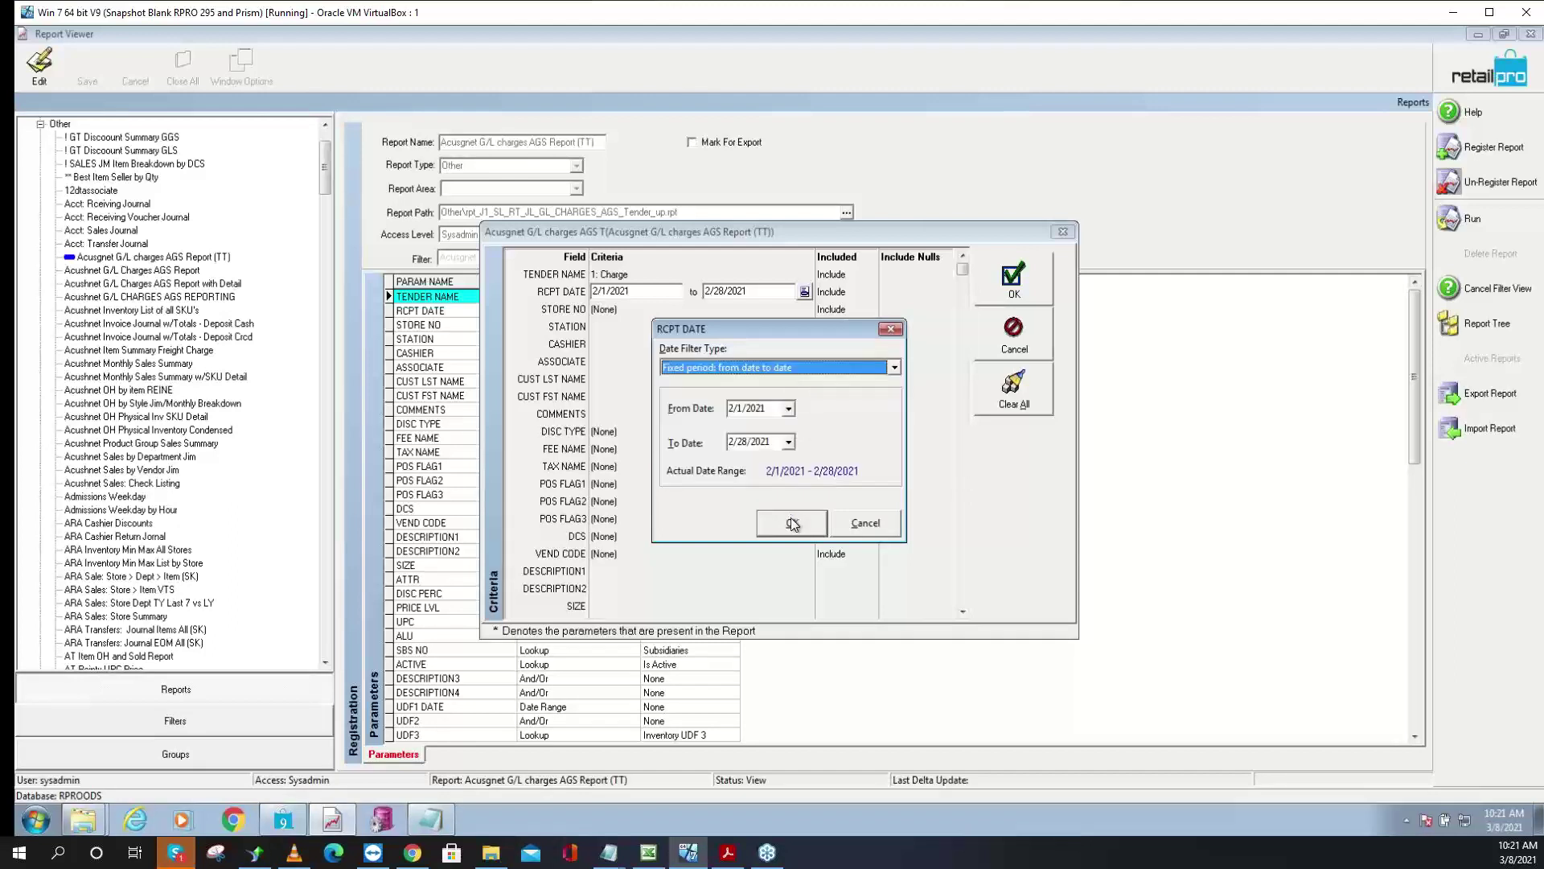
left_click(789, 410)
left_click(787, 409)
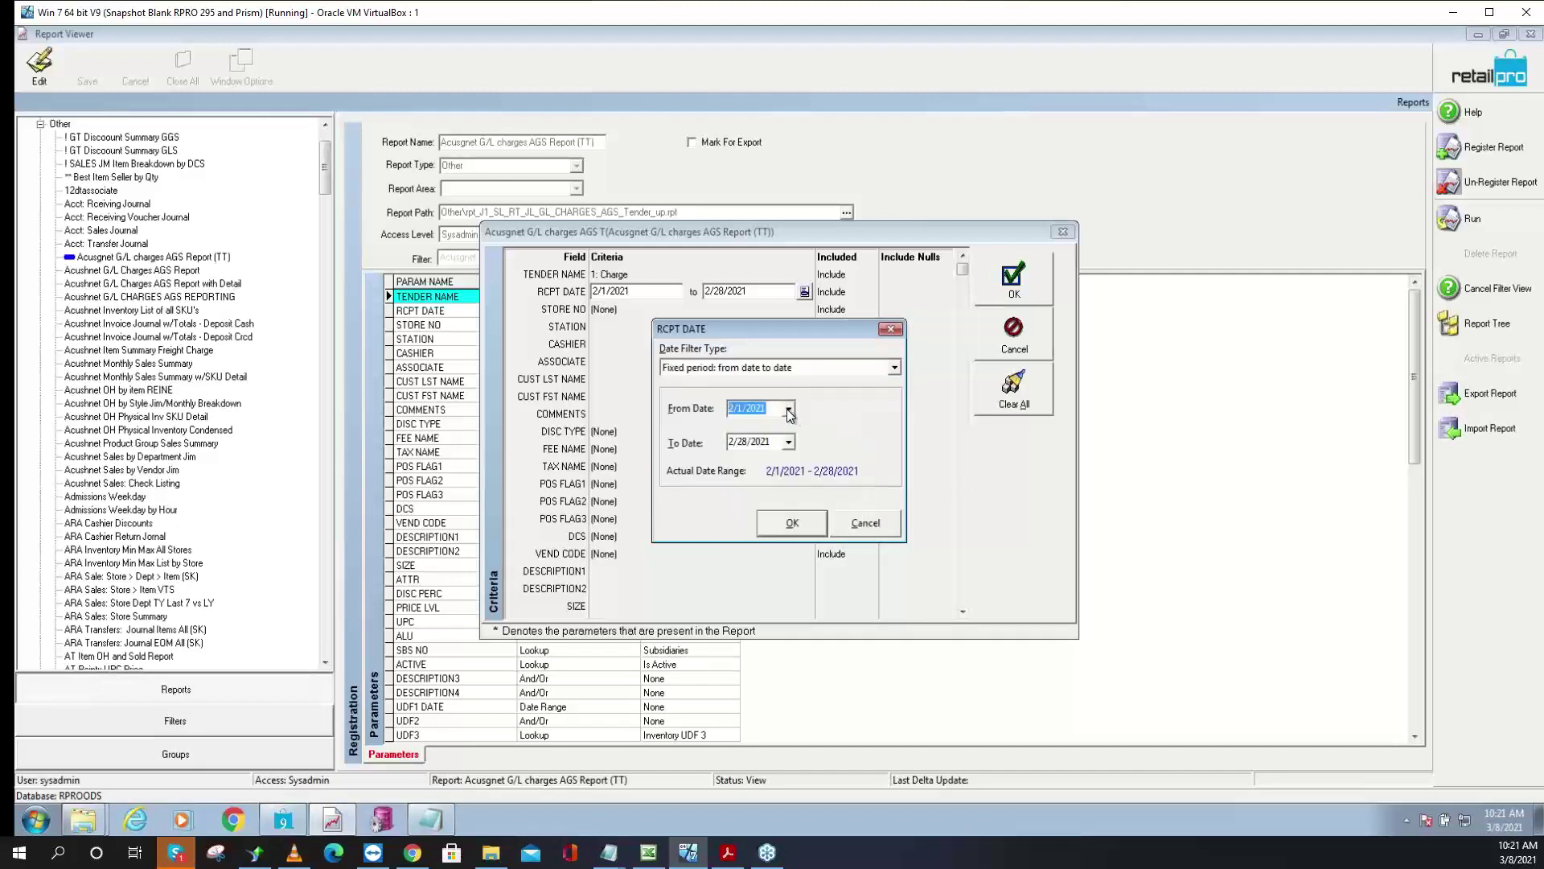
left_click(794, 527)
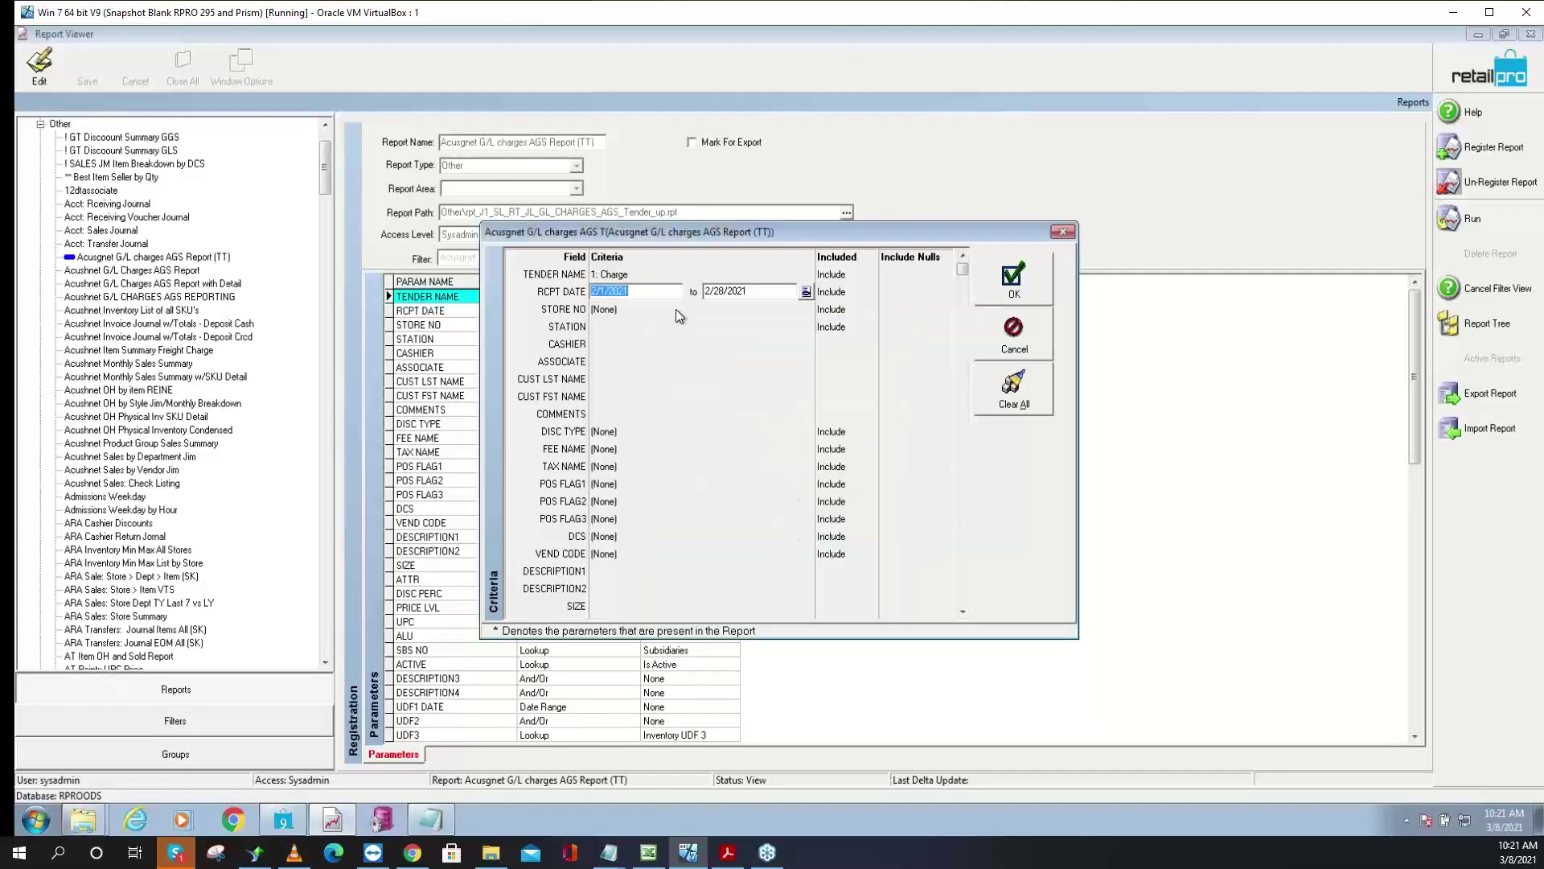
type("1/1/2021")
key("Tab")
type("3/8/2021")
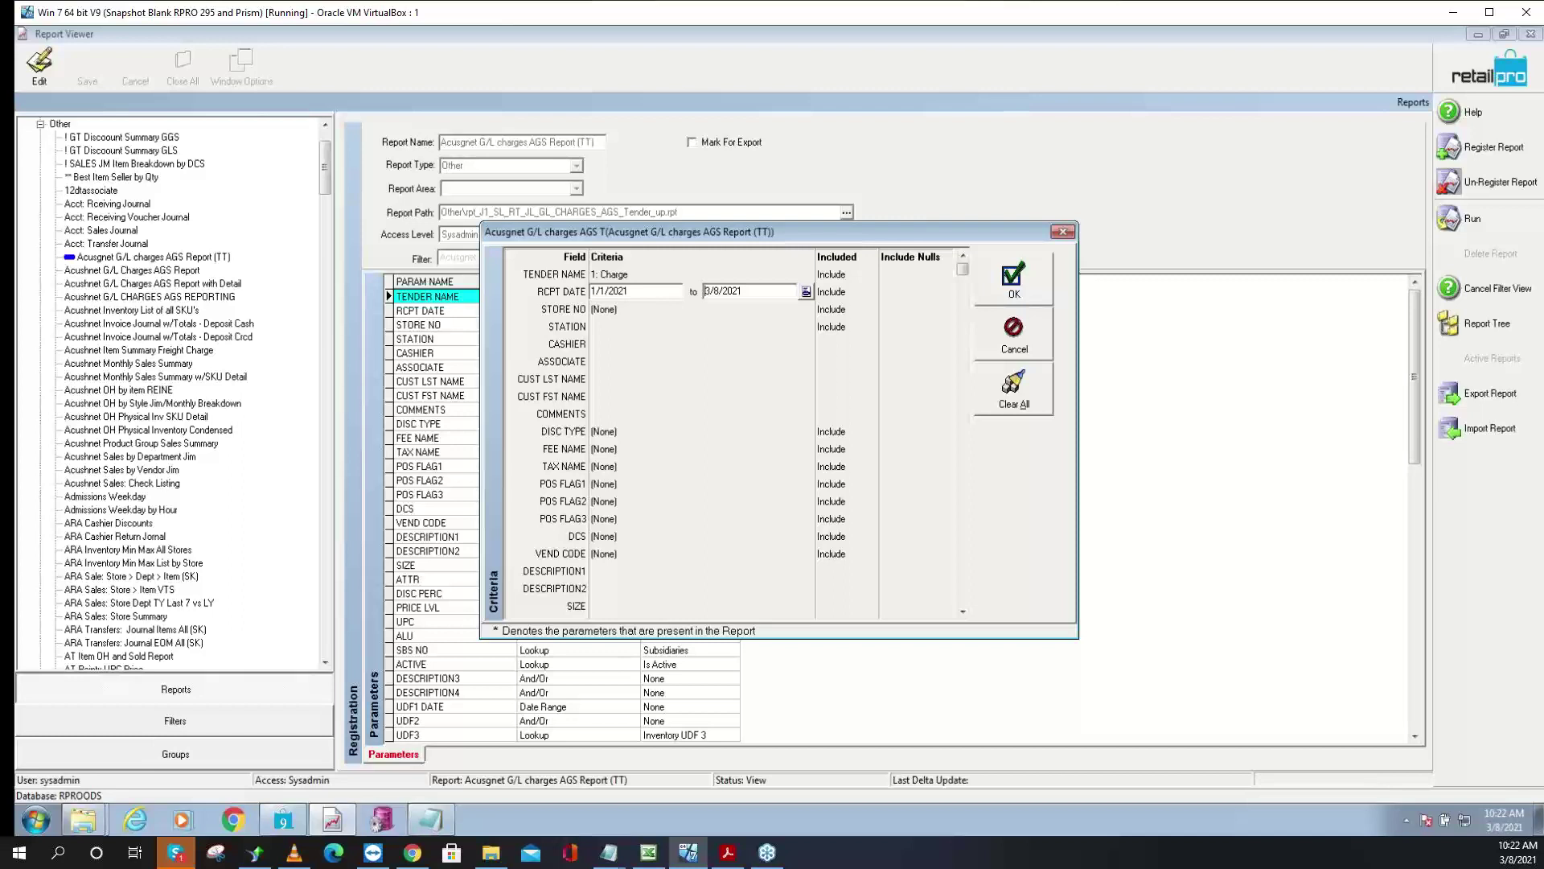
key("Tab")
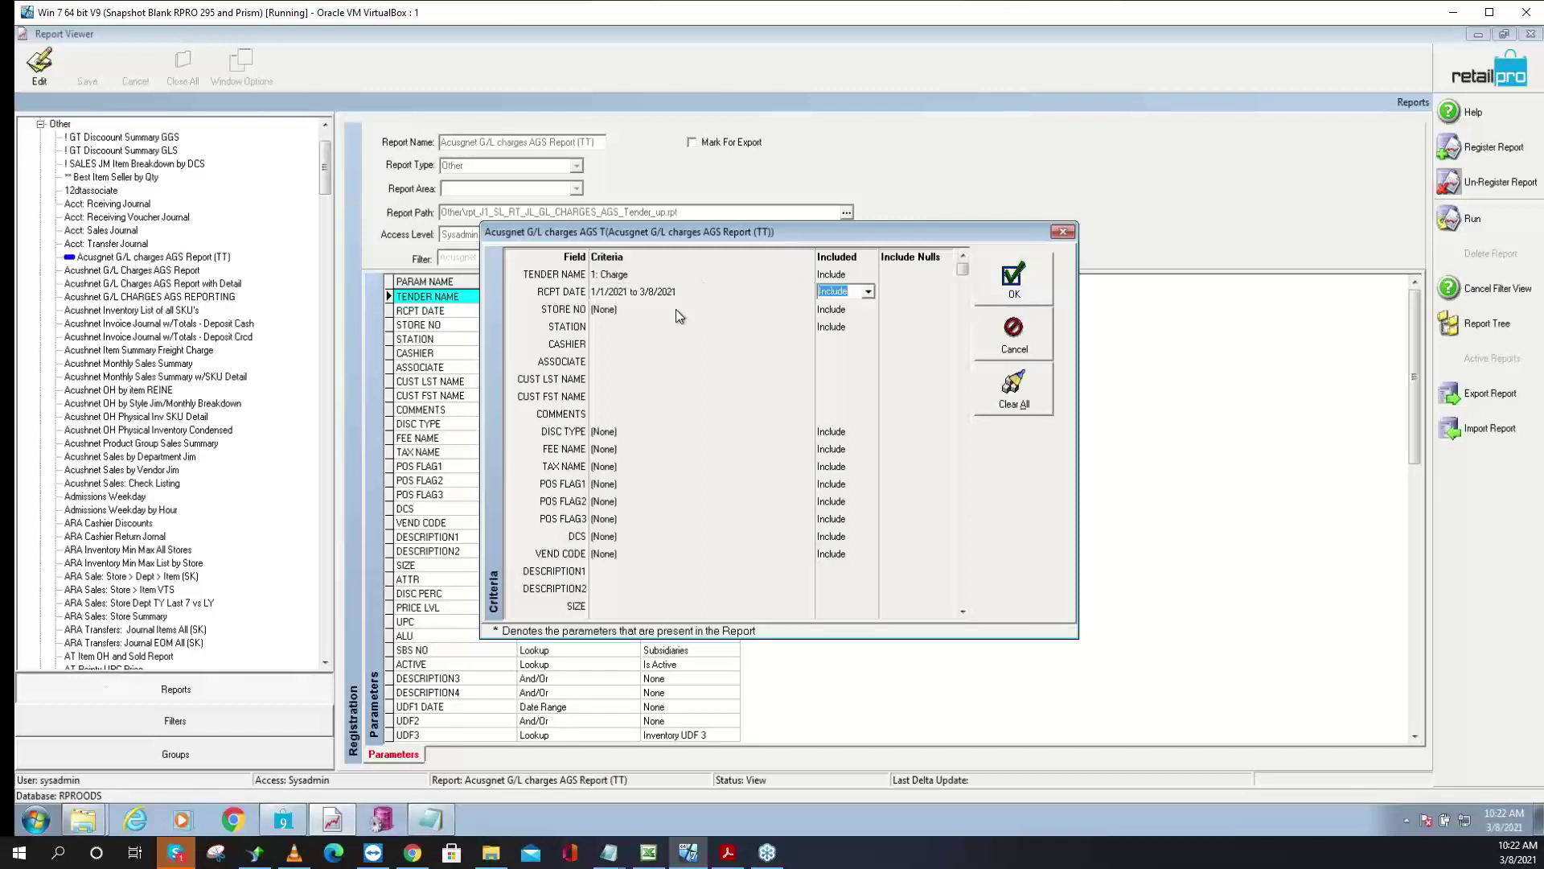
Switch RCPT DATE to a months-ago period: 1 month, starting 1 month ago
left_click(686, 289)
left_click(804, 292)
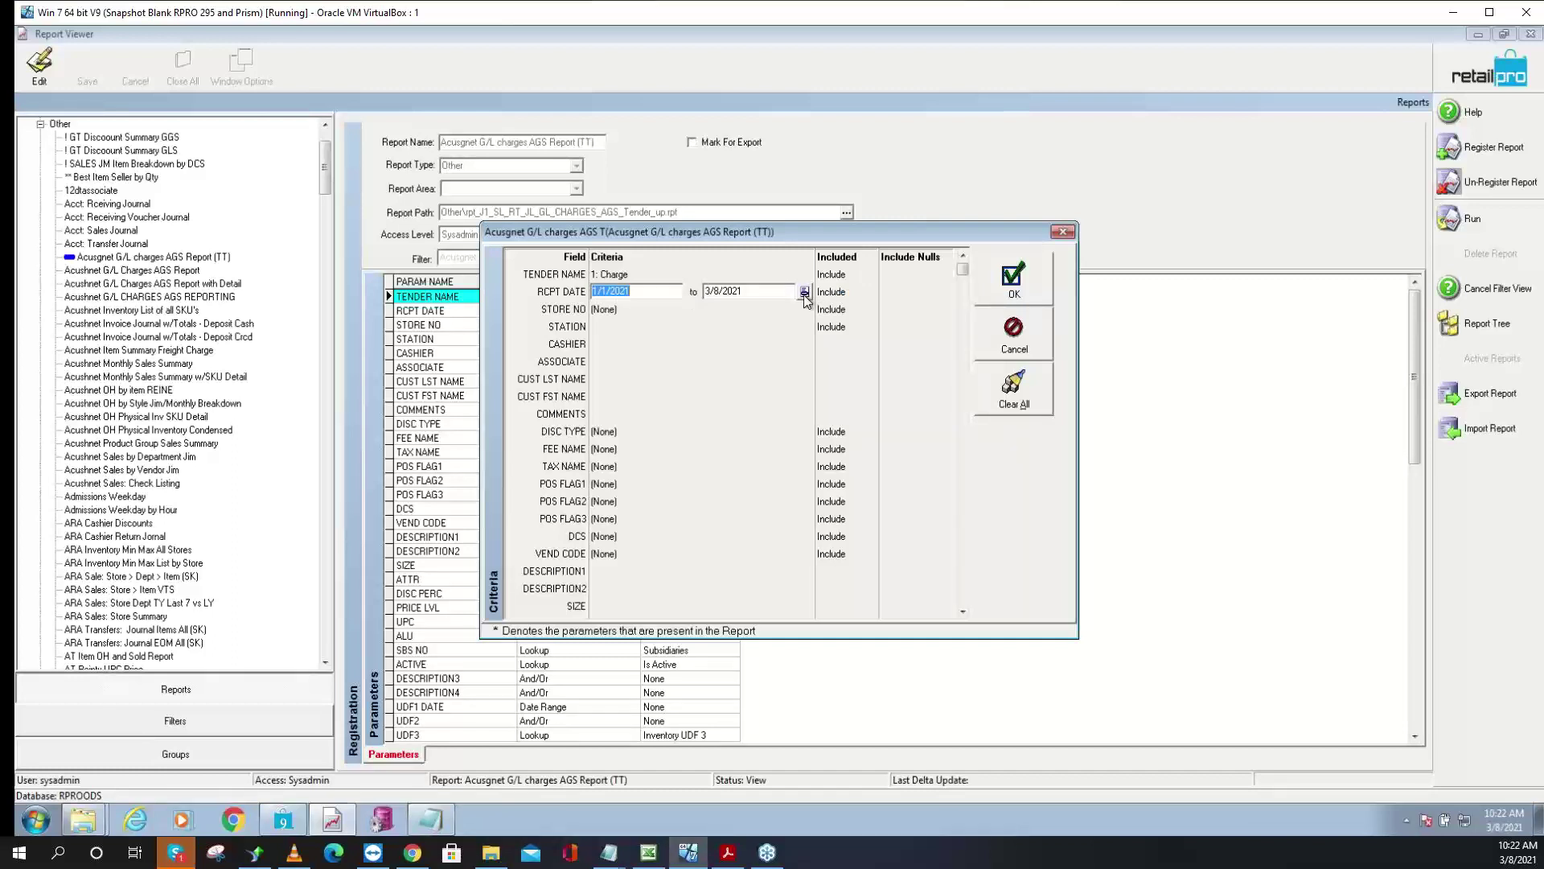
left_click(803, 359)
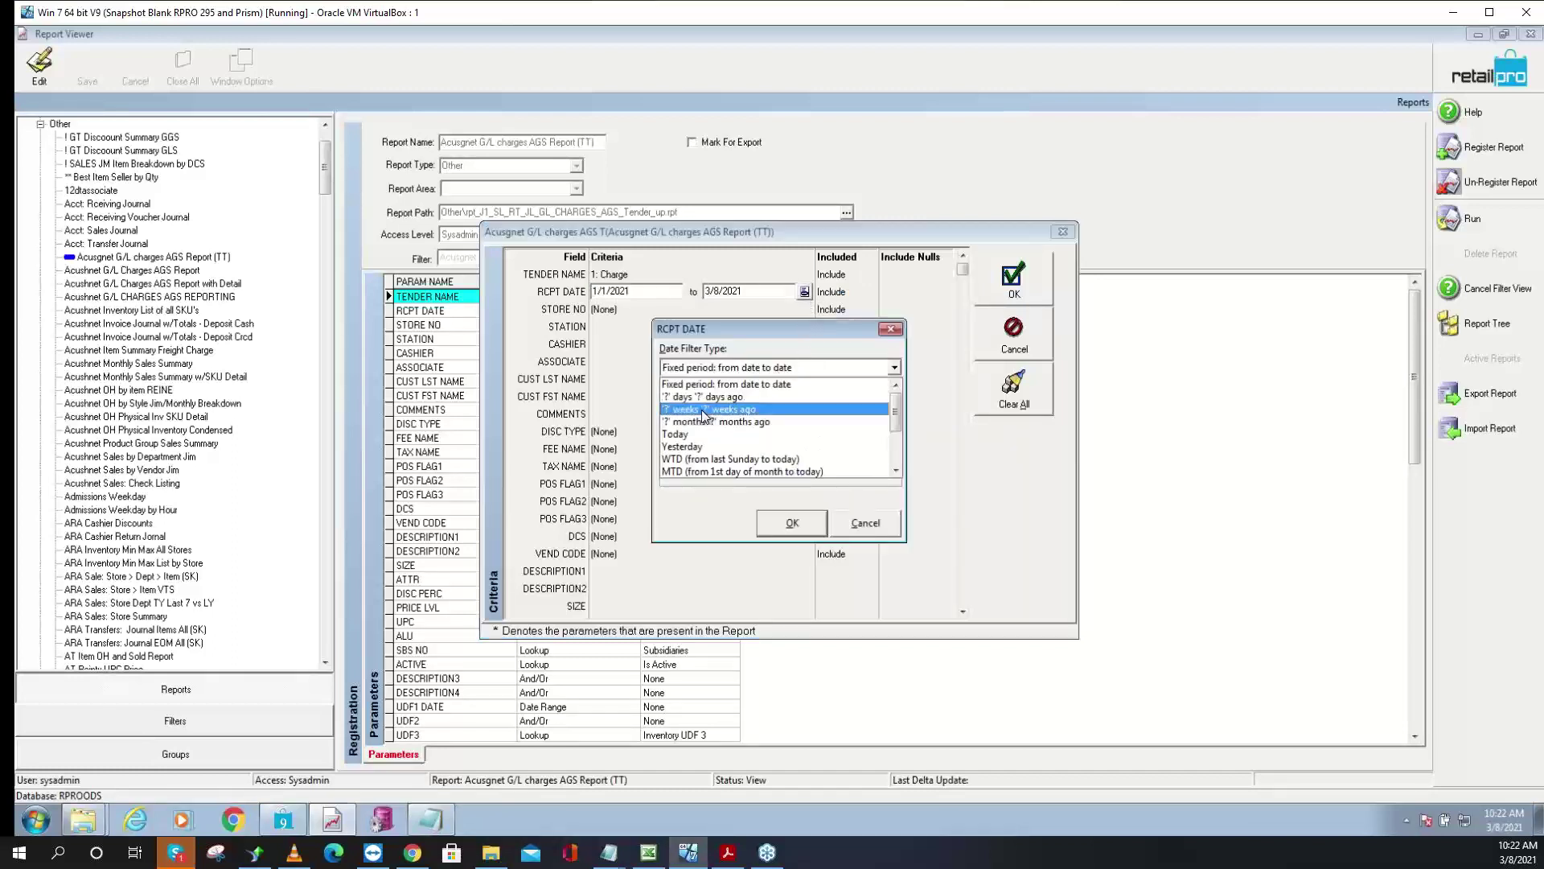
left_click(689, 391)
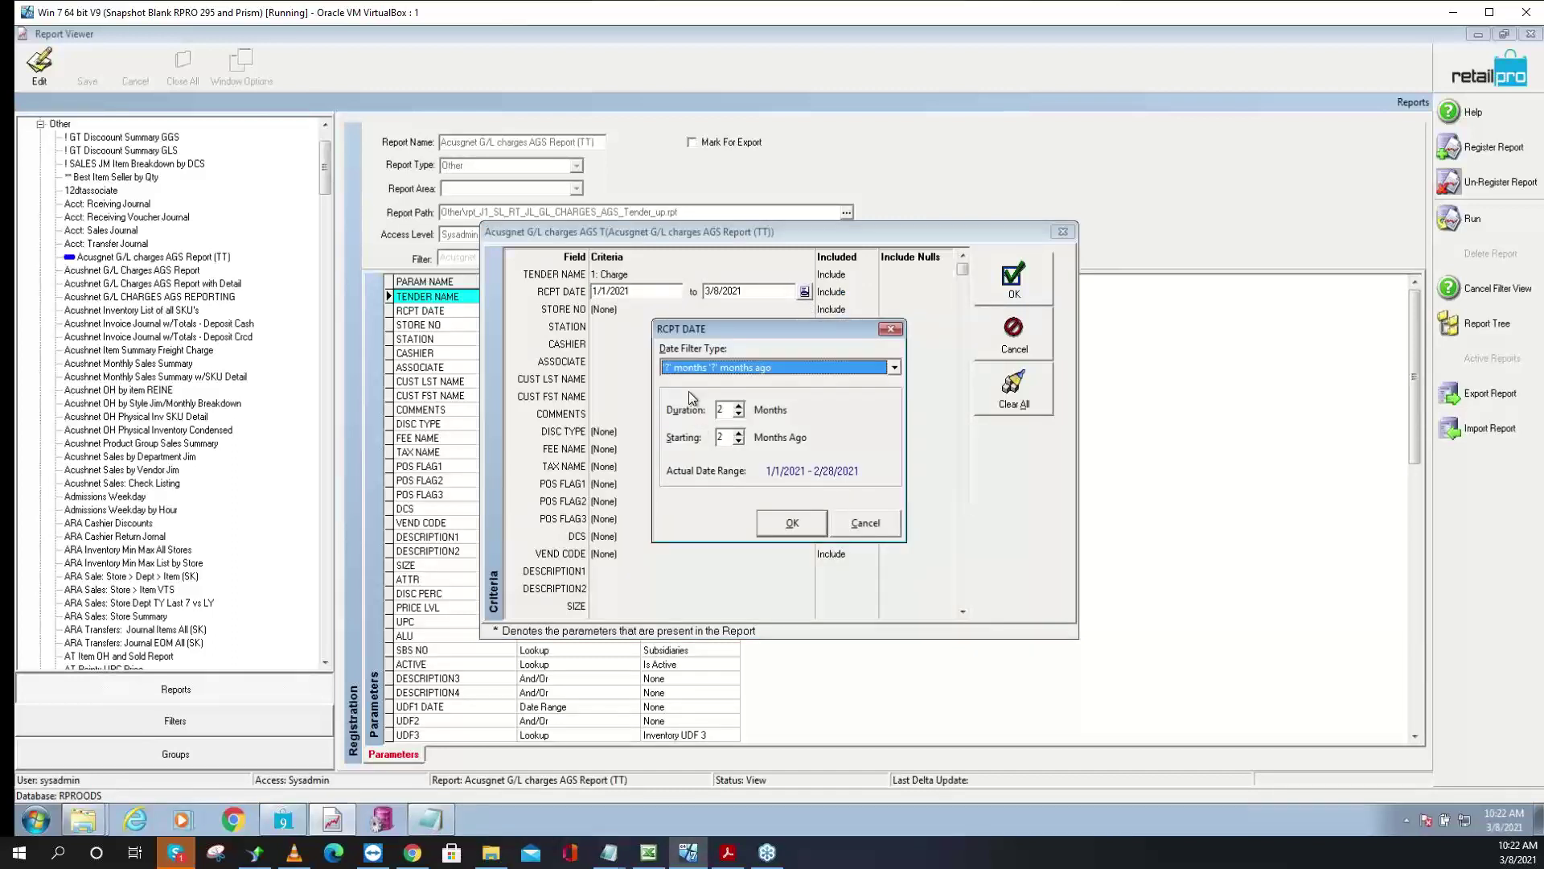
left_click(739, 414)
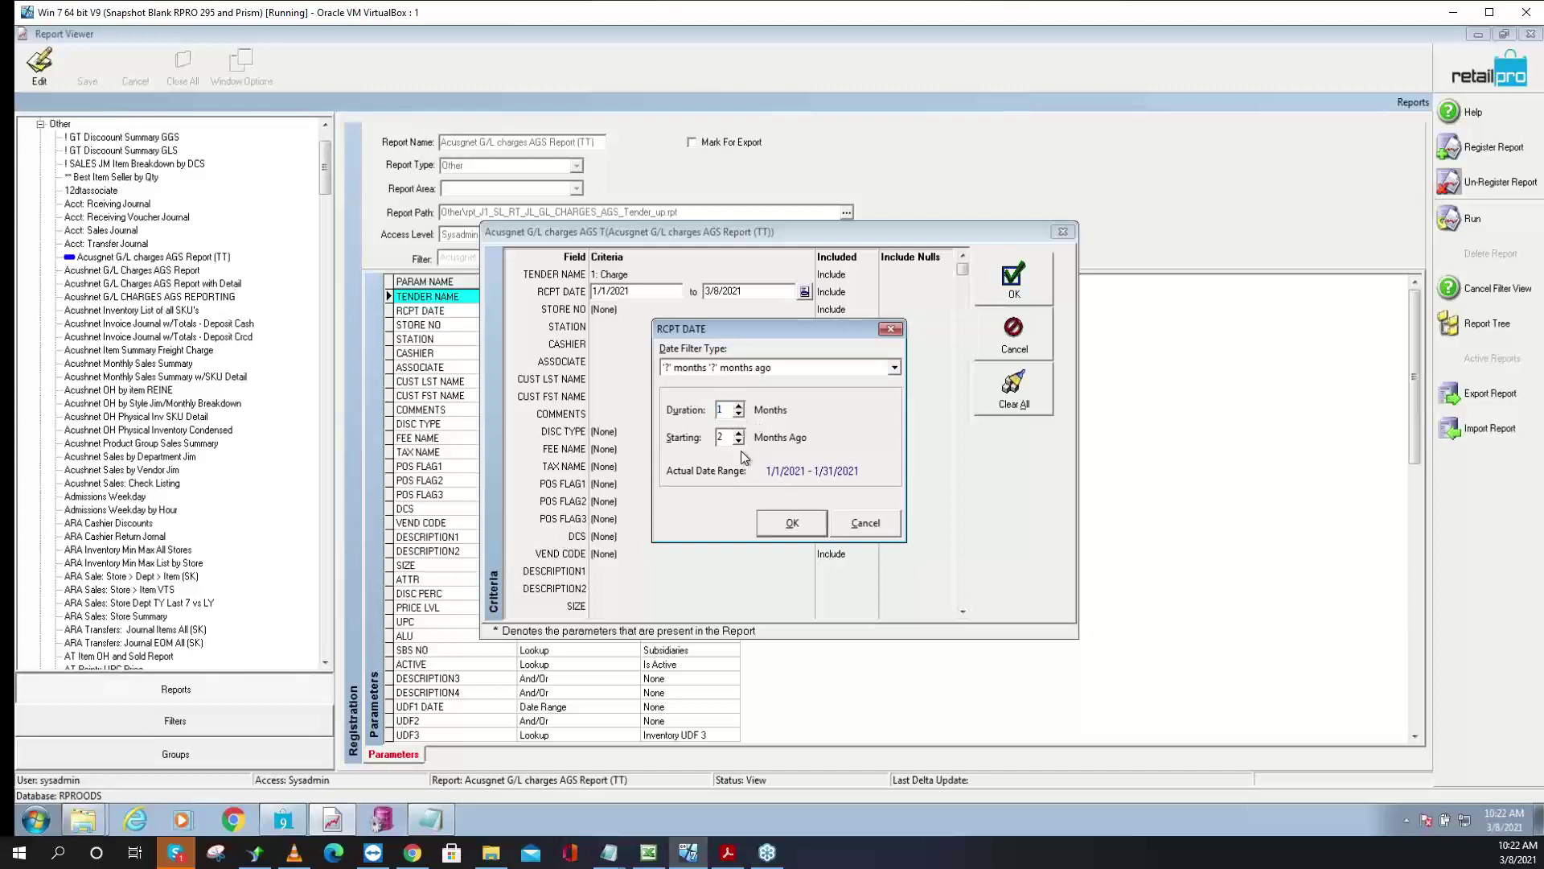
left_click(740, 443)
left_click(778, 526)
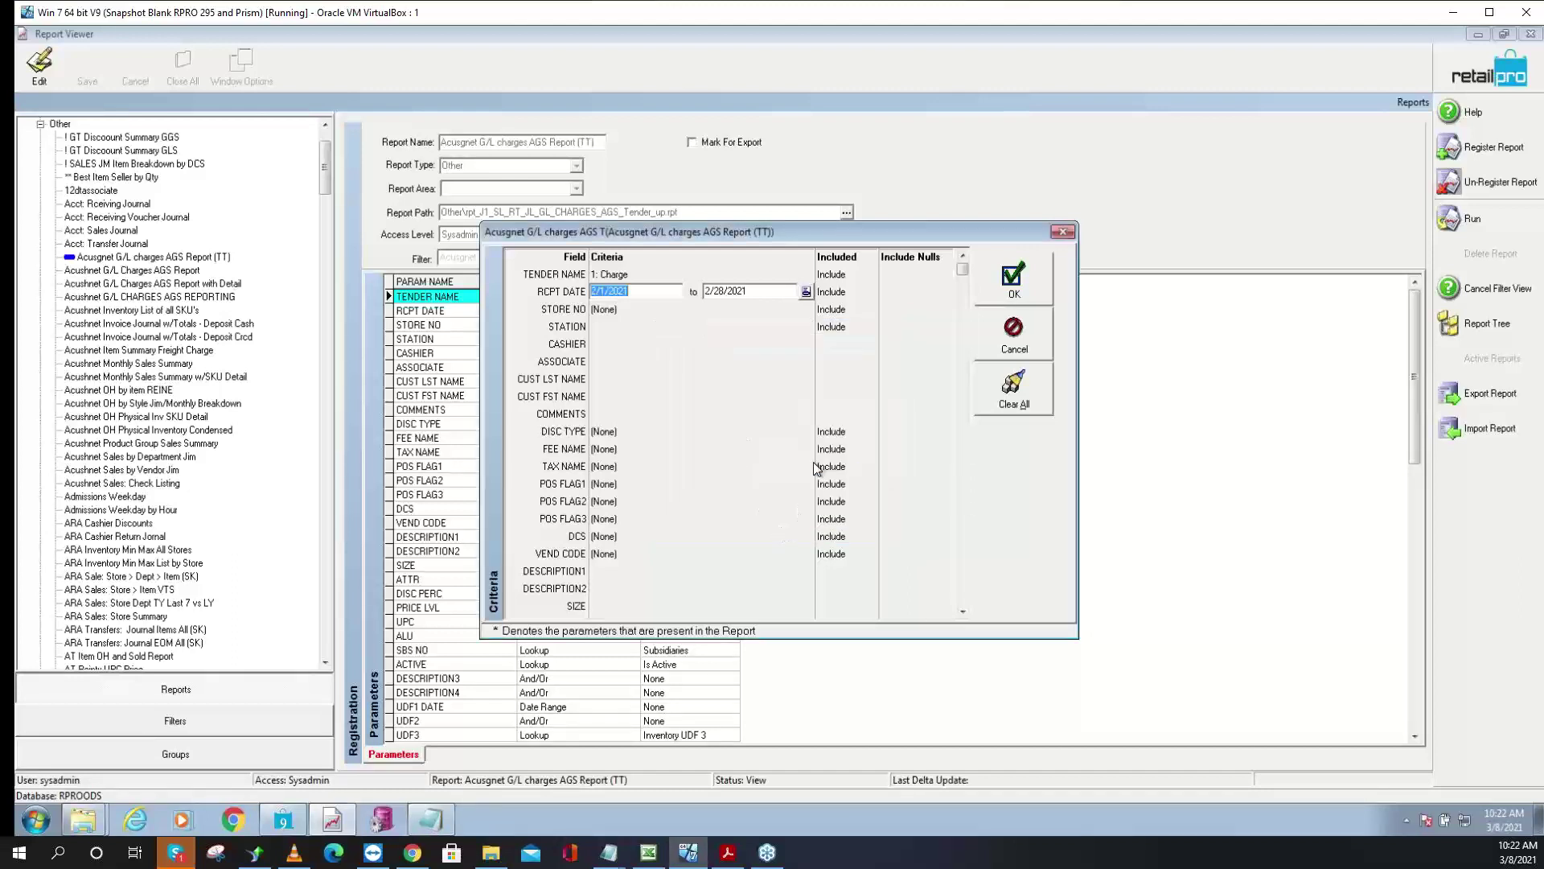
type("0101")
key("Tab")
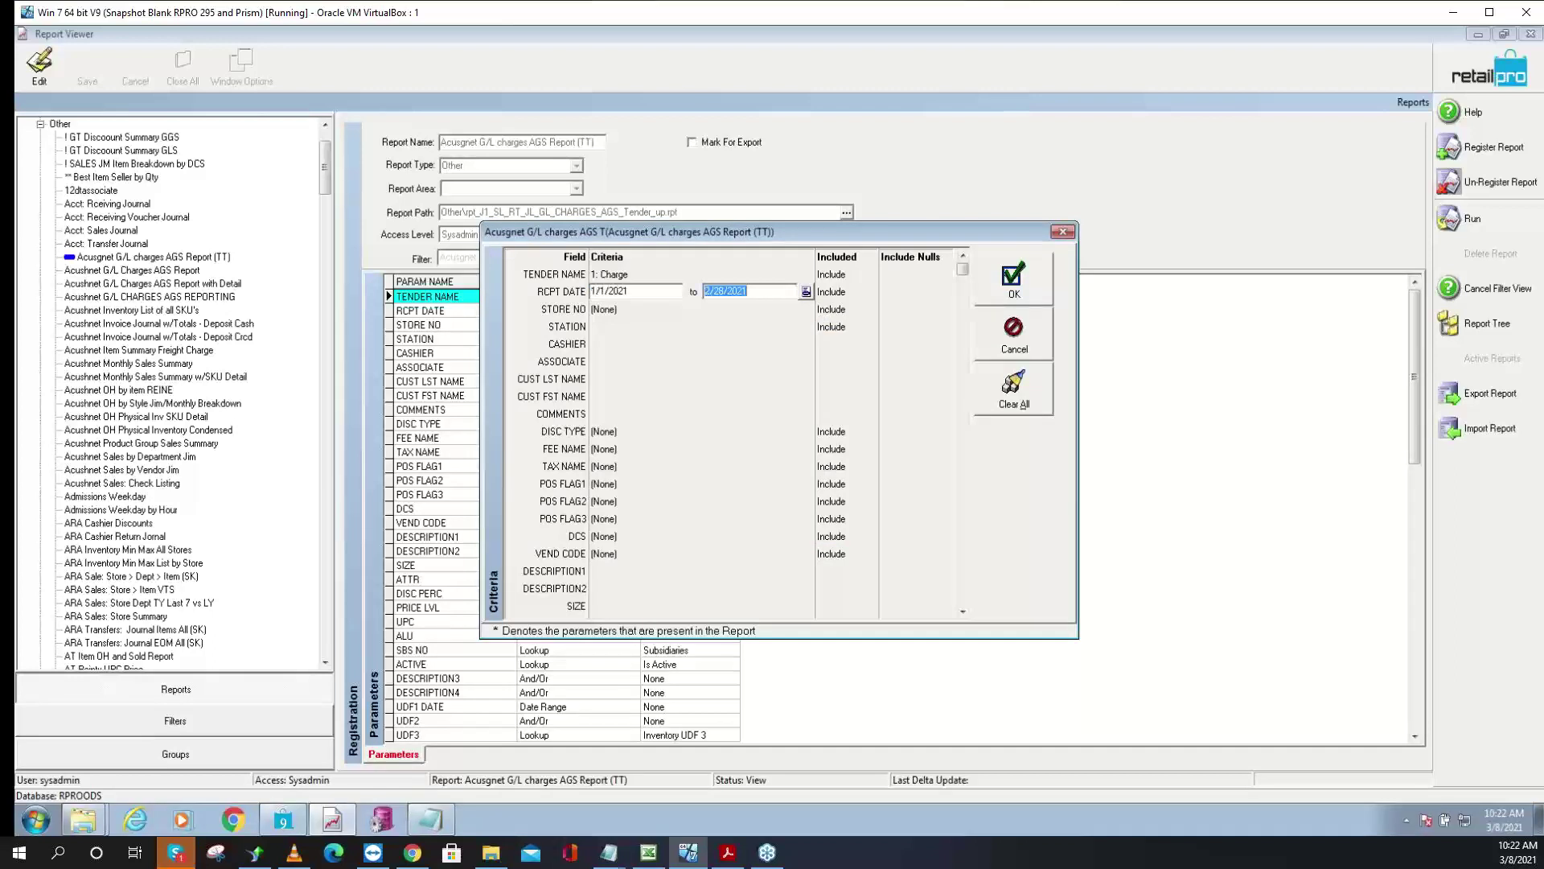
key("BackSpace")
type("3/8/2021")
key("Tab")
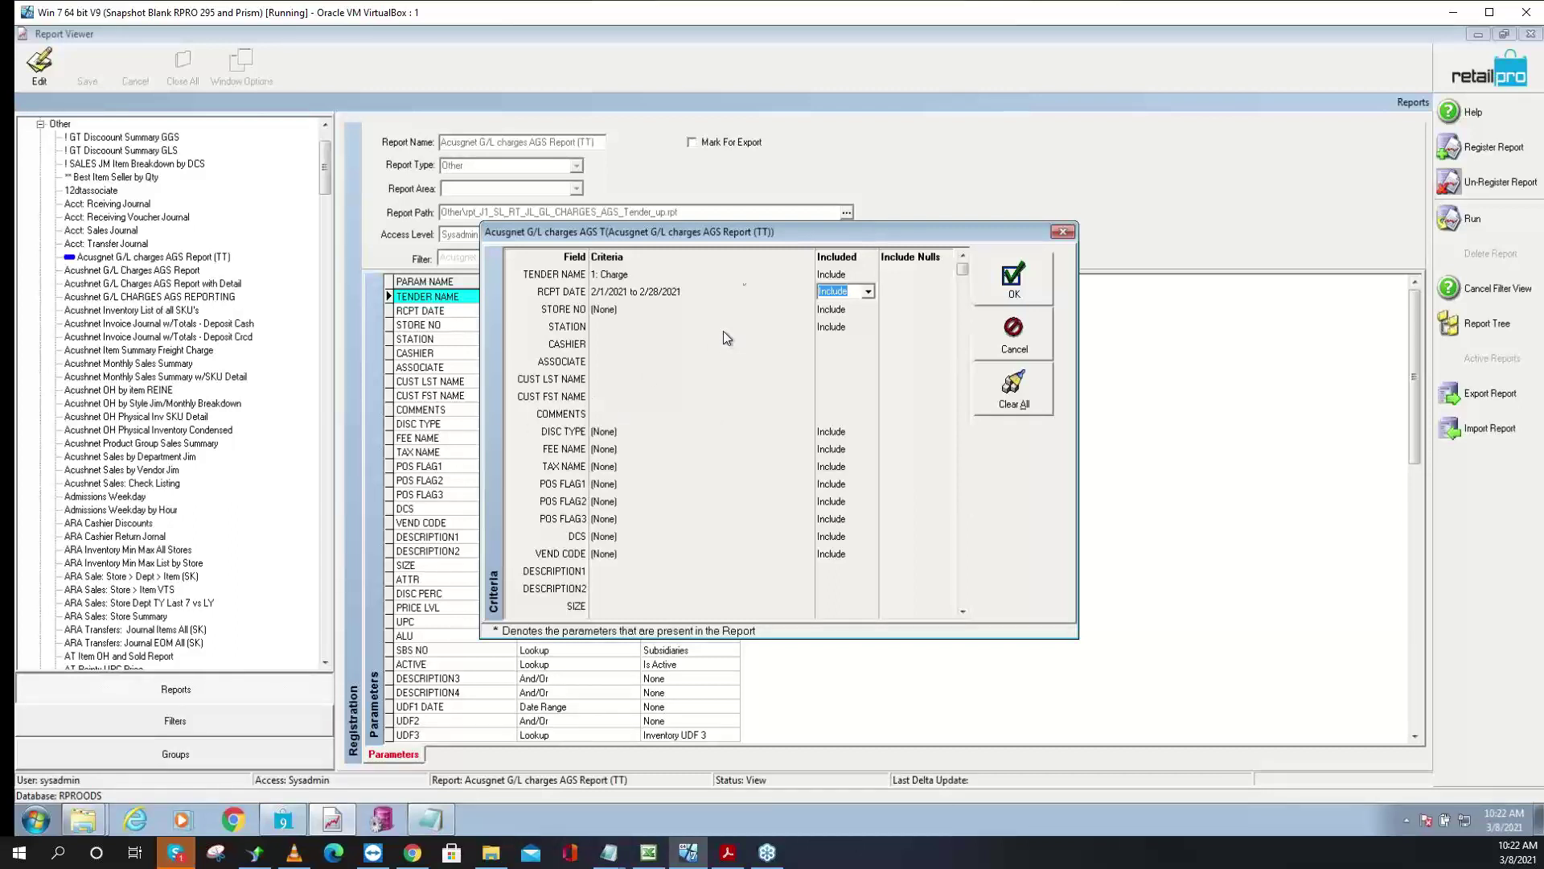
Switch the RCPT DATE filter to a fixed from-date-to-date period
left_click(738, 296)
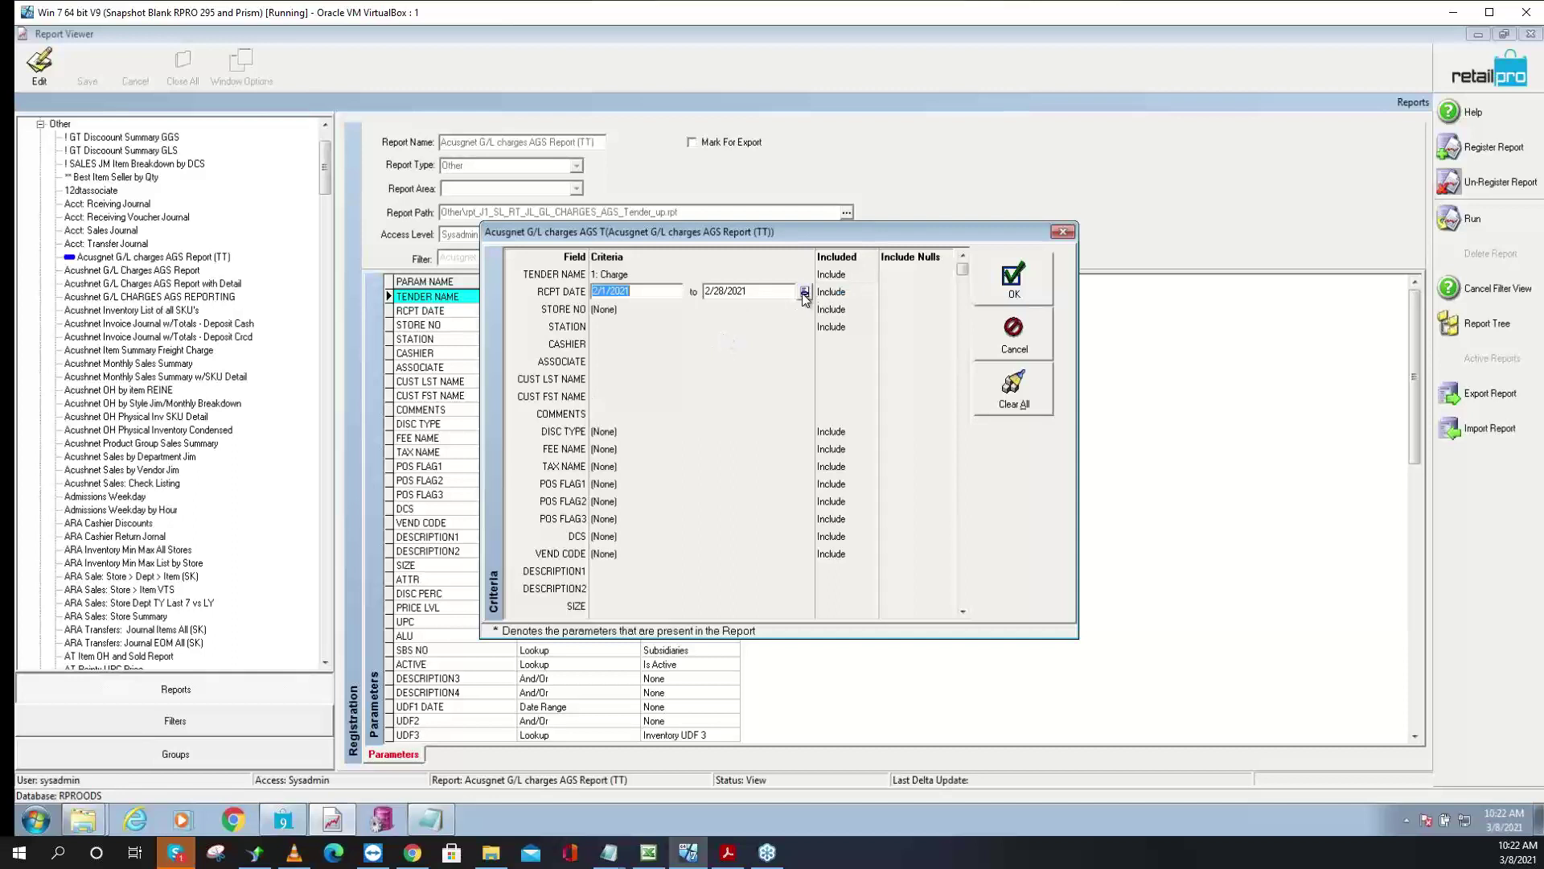
left_click(805, 294)
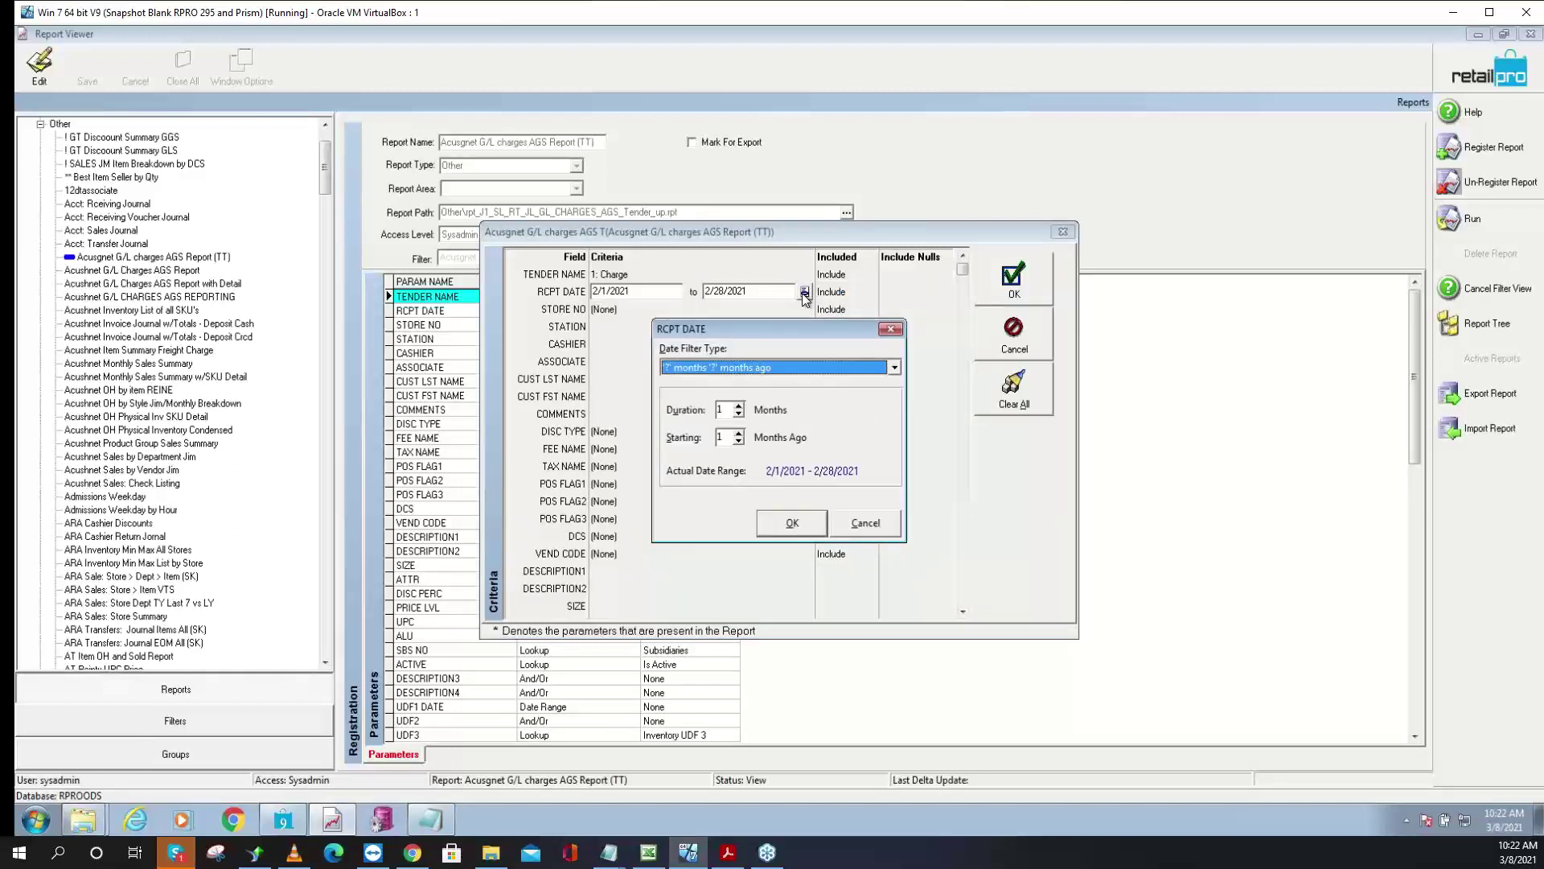
left_click(892, 368)
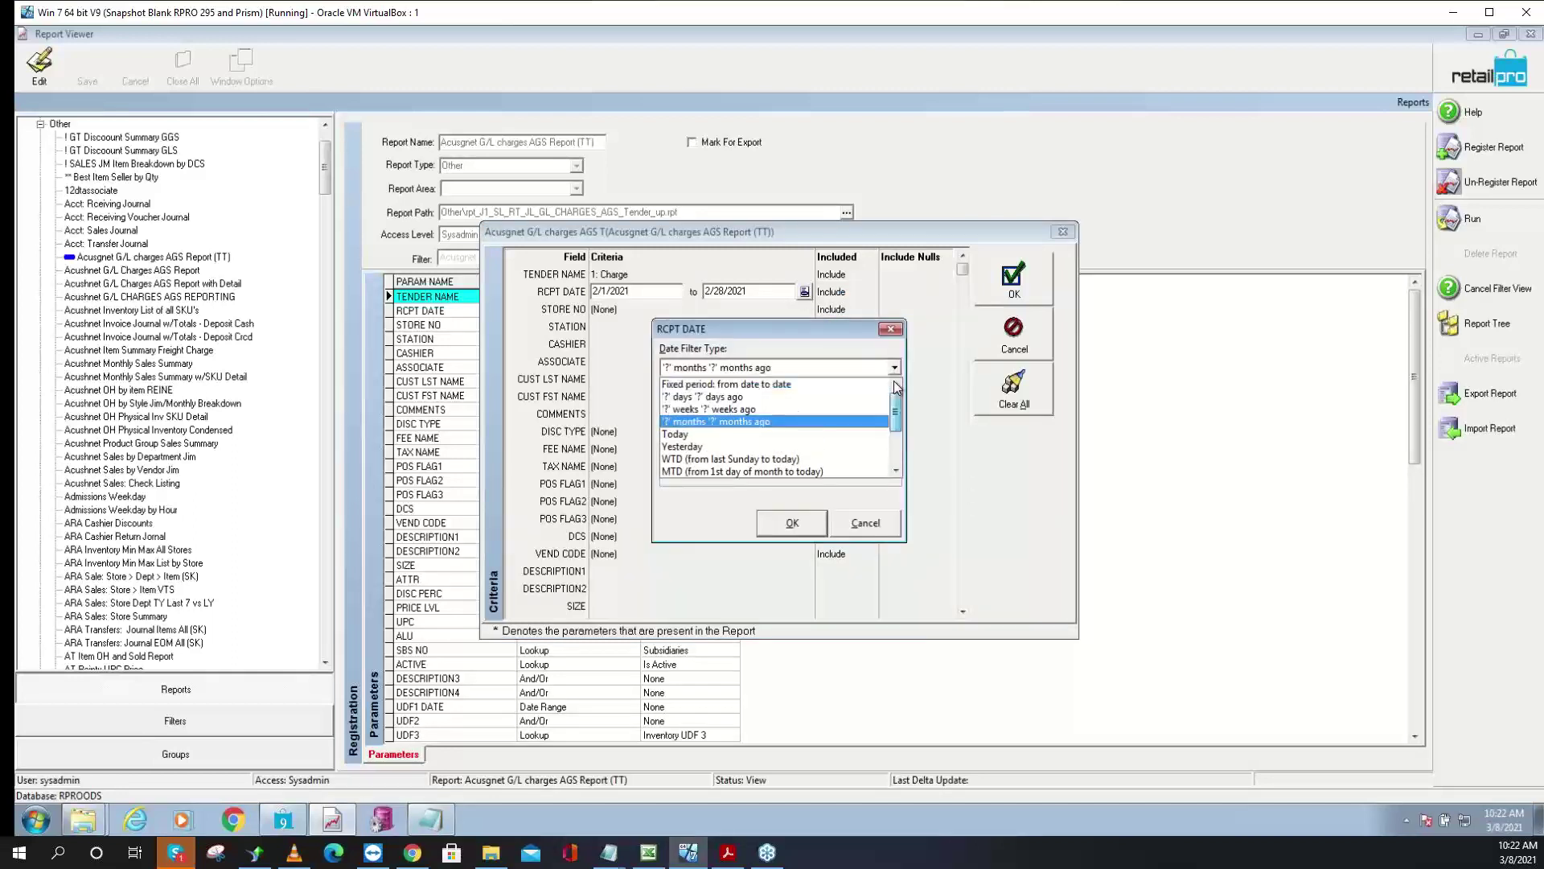
left_click(817, 382)
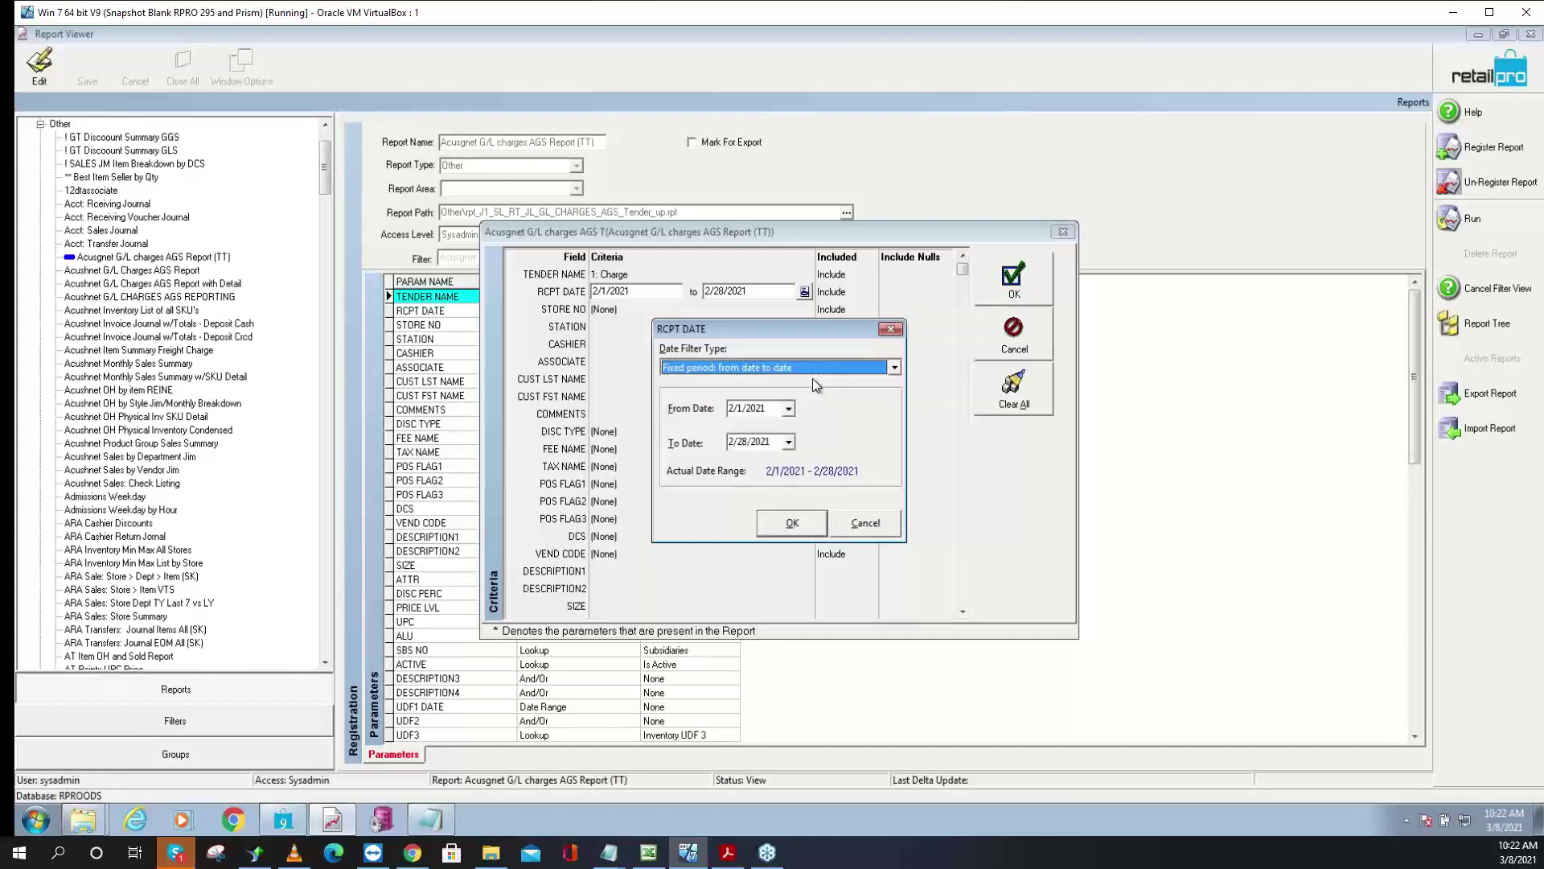
Set the From Date to 11/1/1996 using the calendar's month and year lists
left_click(789, 409)
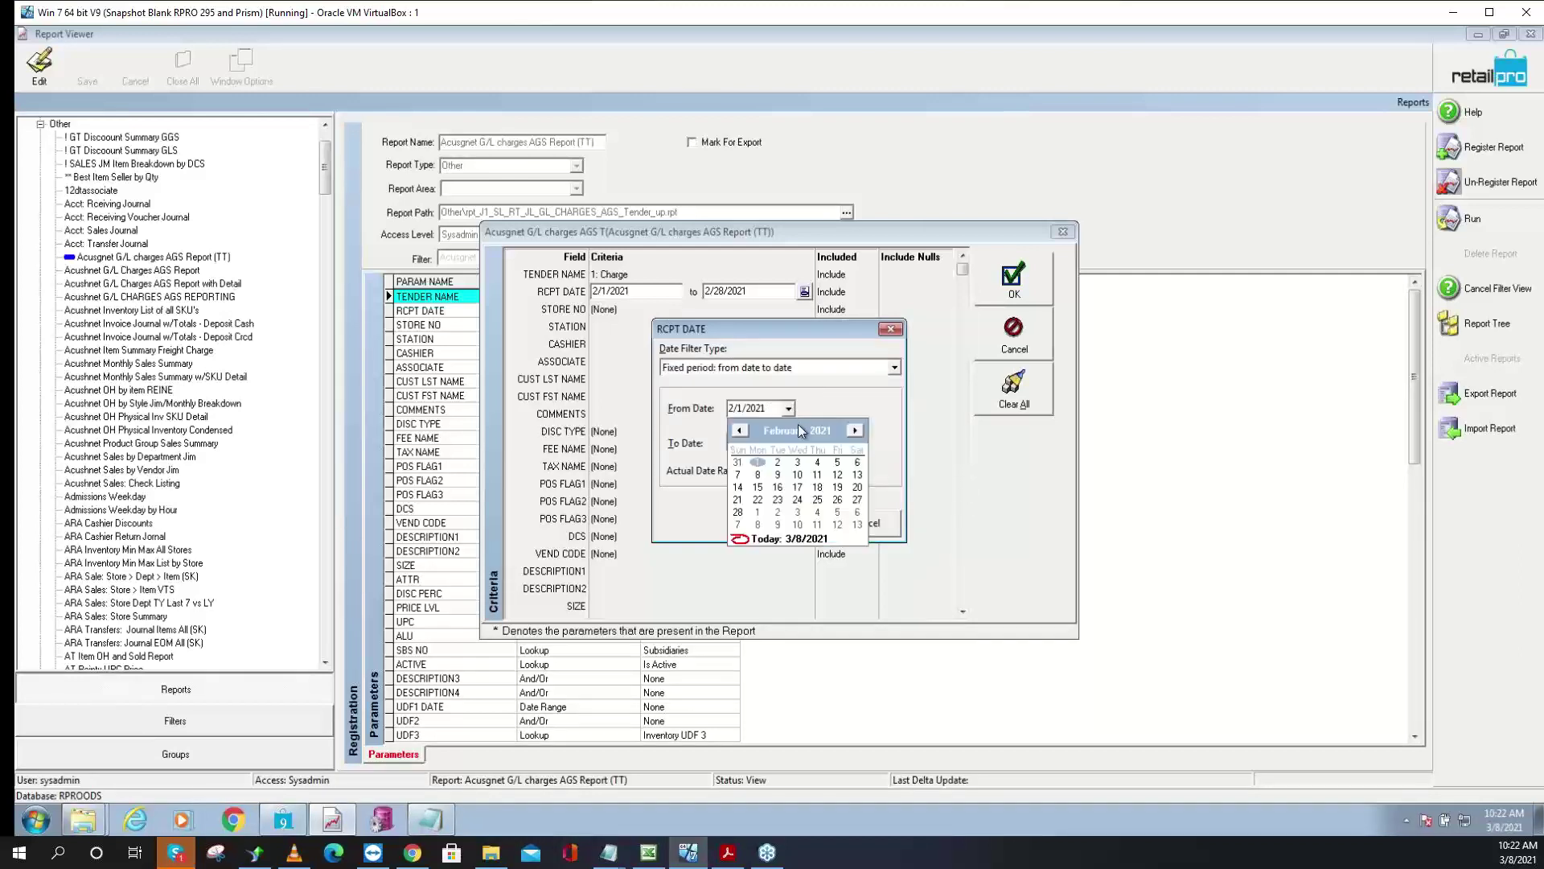
left_click(855, 430)
left_click(770, 431)
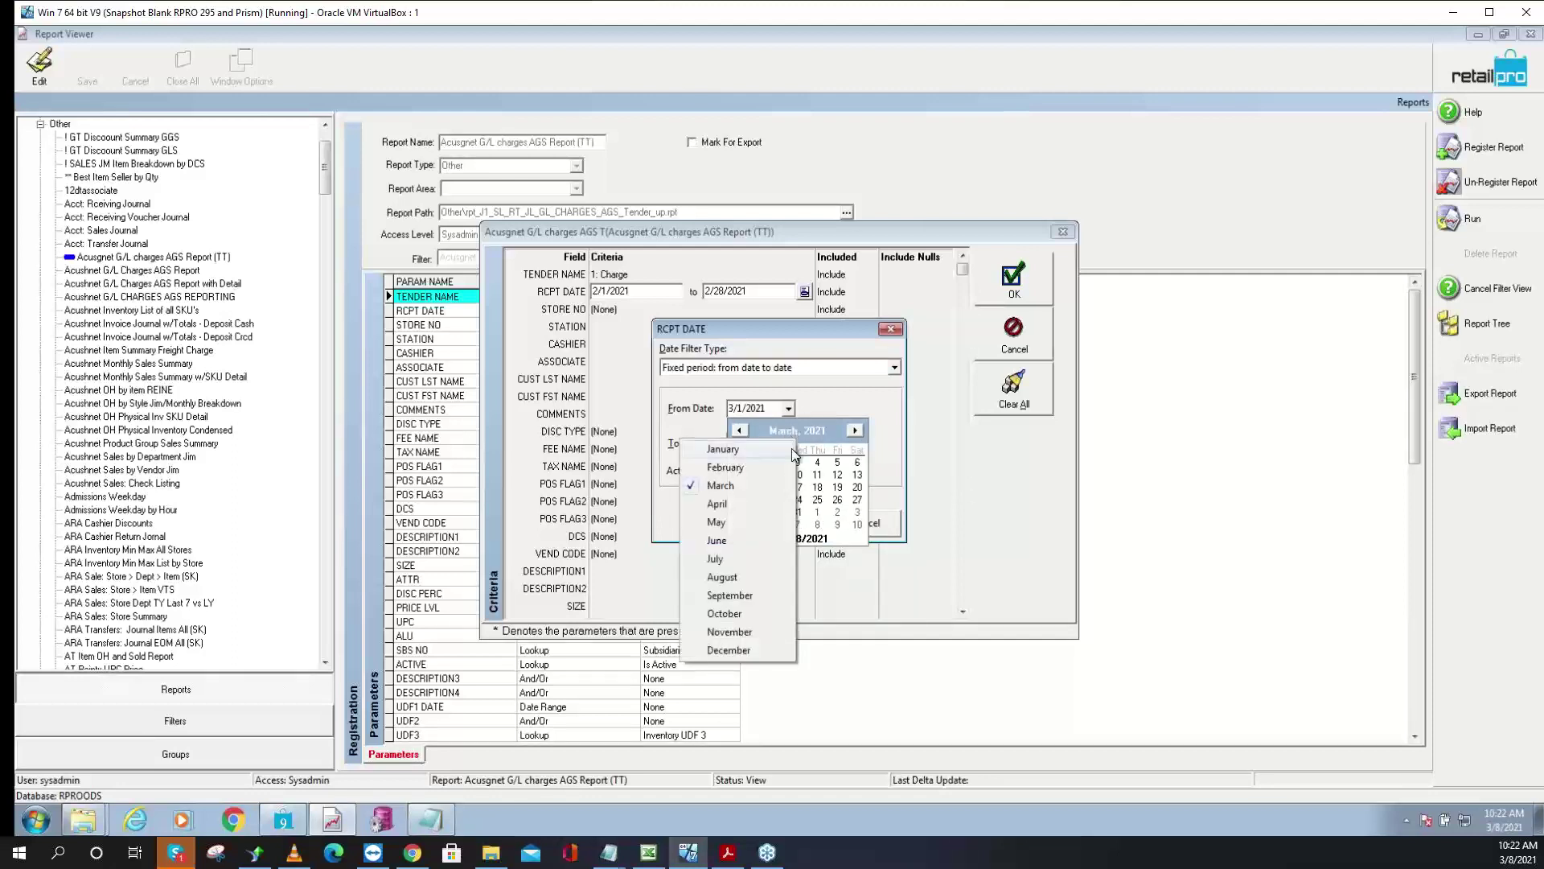
left_click(732, 633)
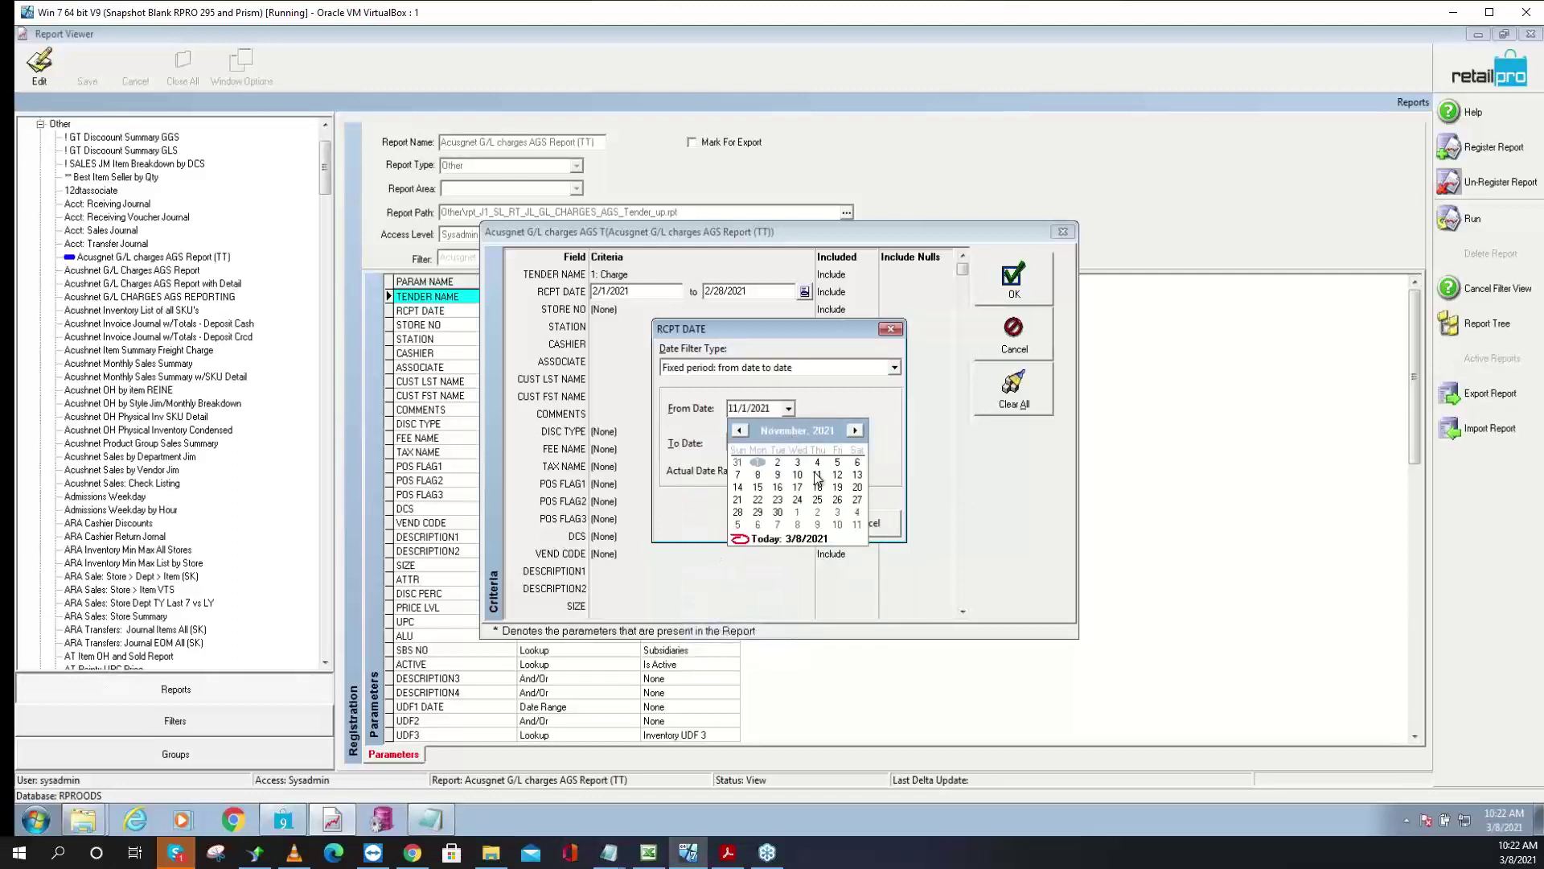
left_click(824, 431)
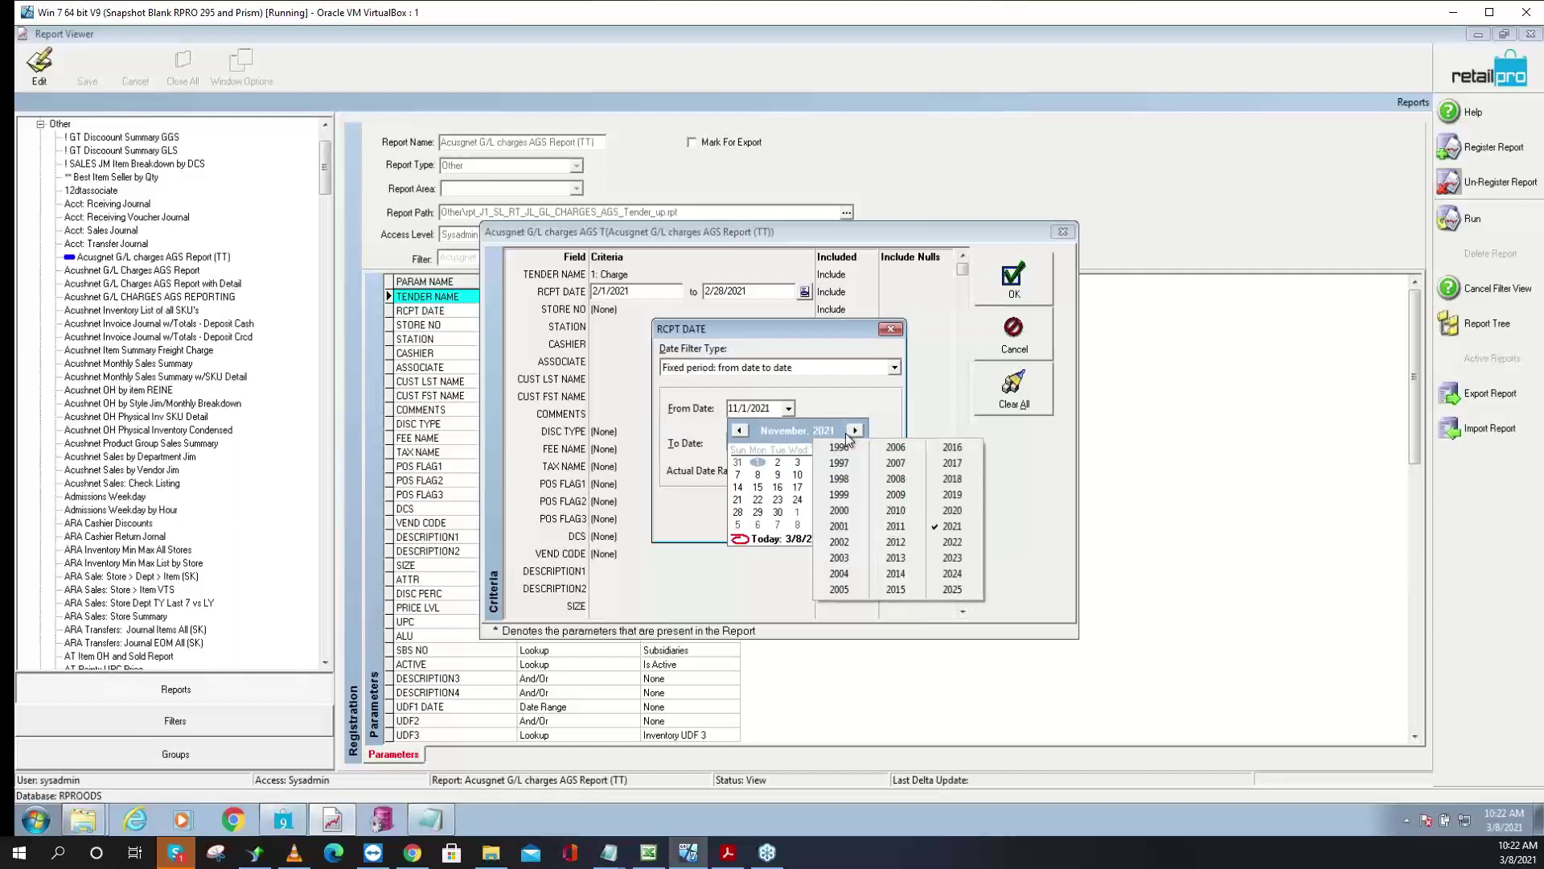
left_click(841, 447)
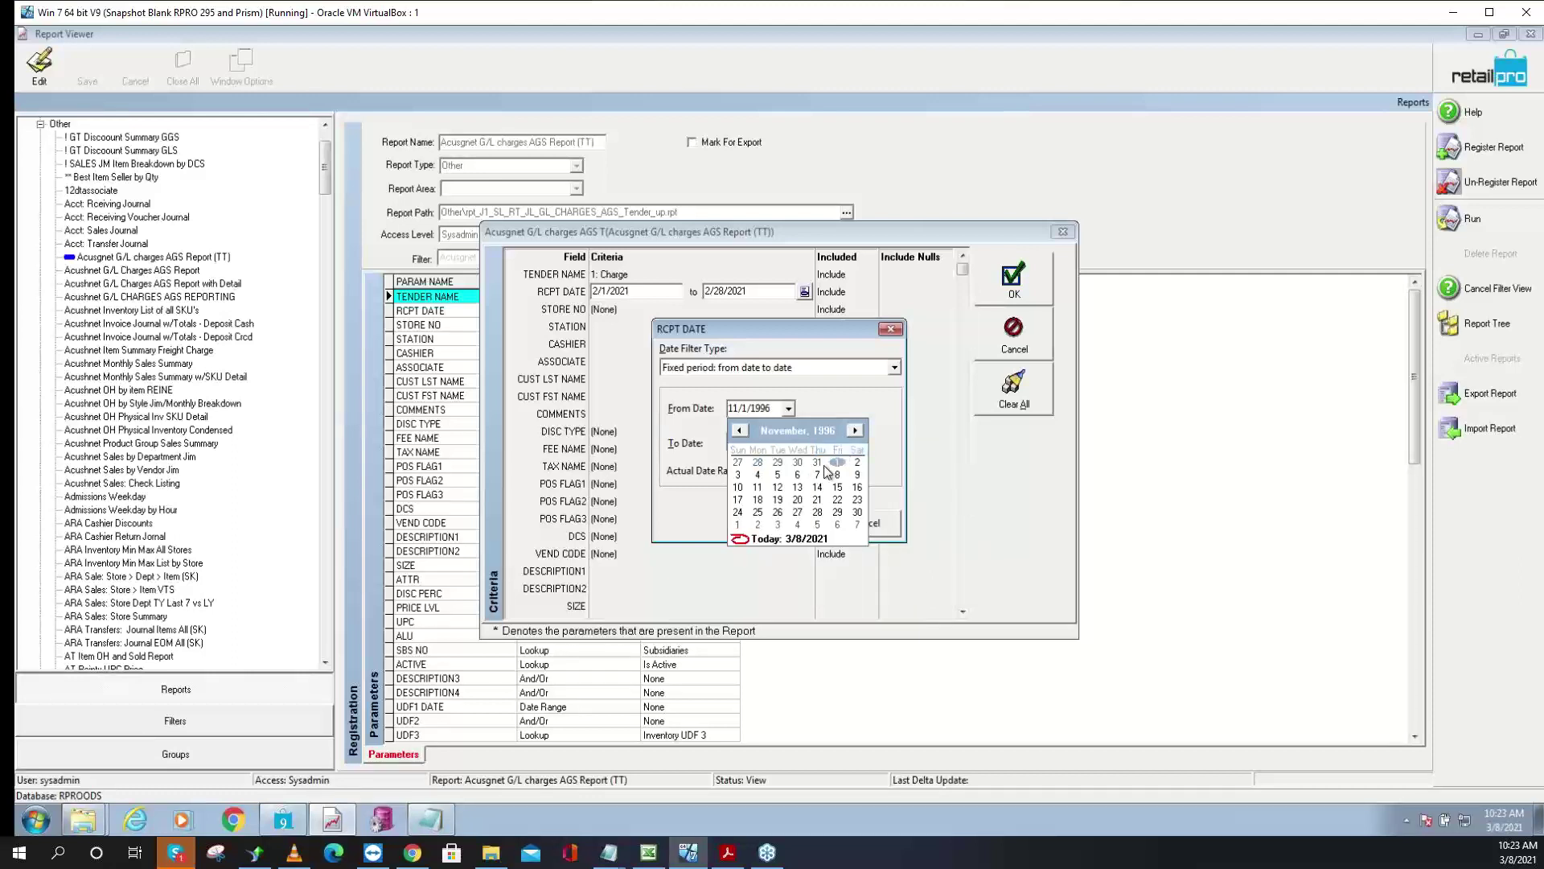
left_click(836, 465)
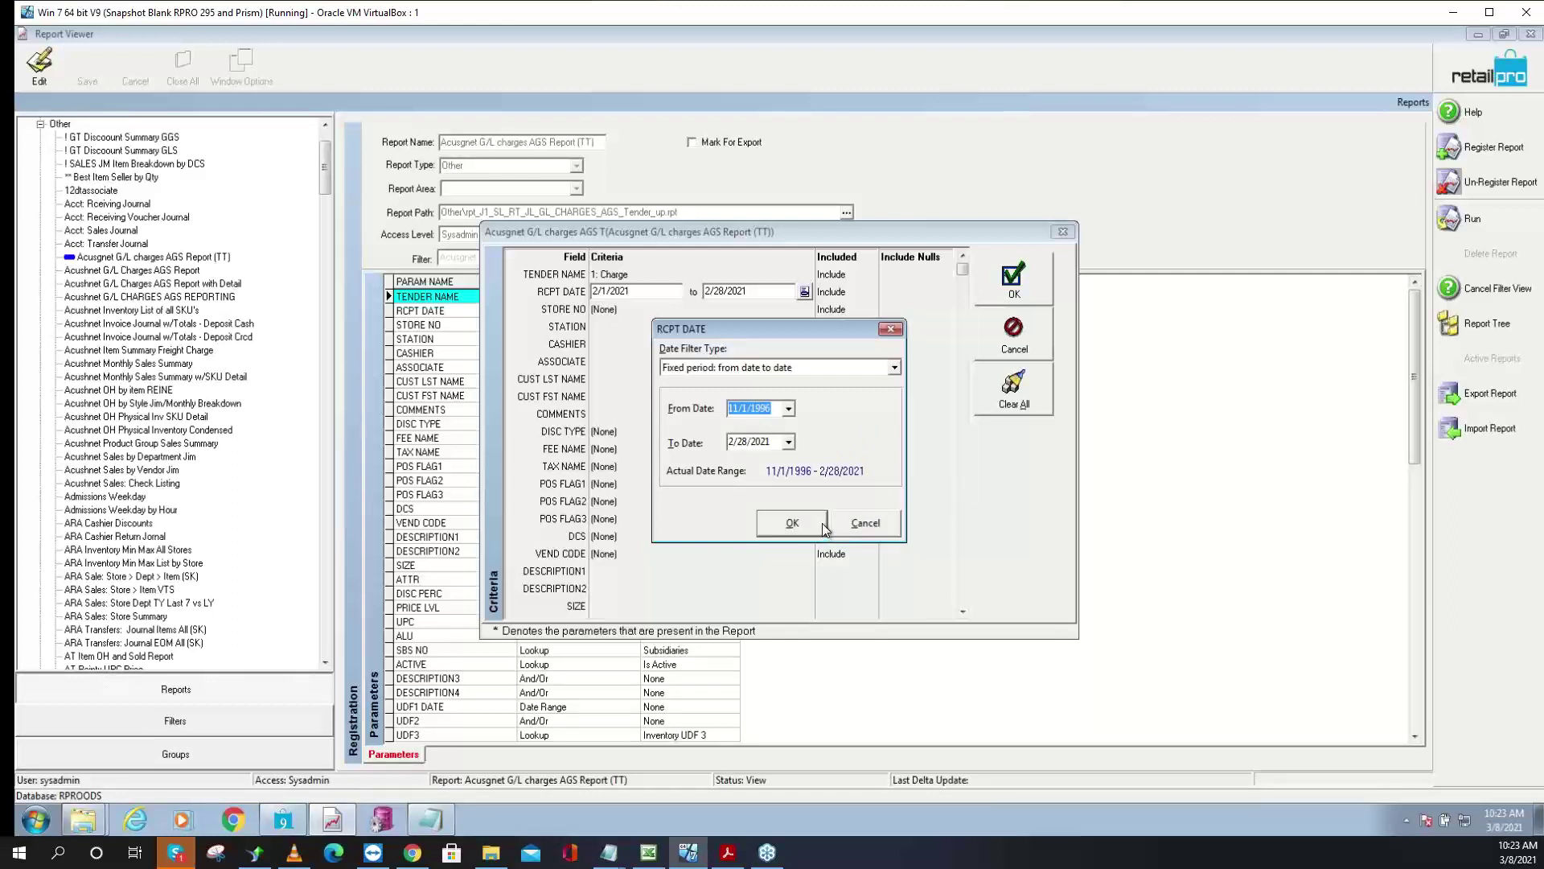
left_click(804, 525)
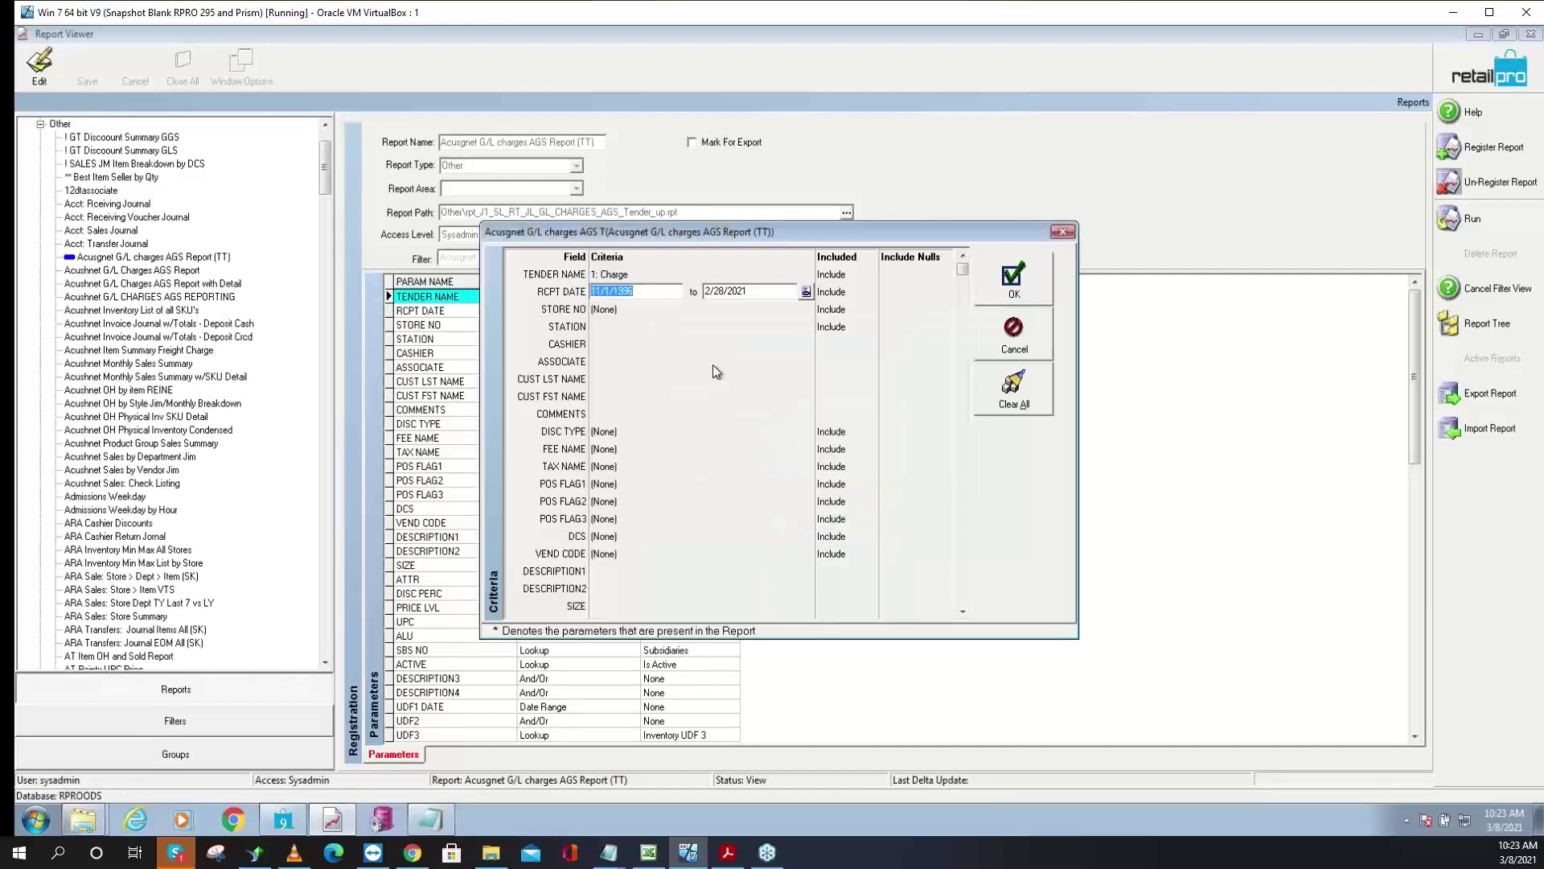
Enter 010121 in the date field, then close the filter criteria window
type("010121")
key("Tab")
left_click(1064, 234)
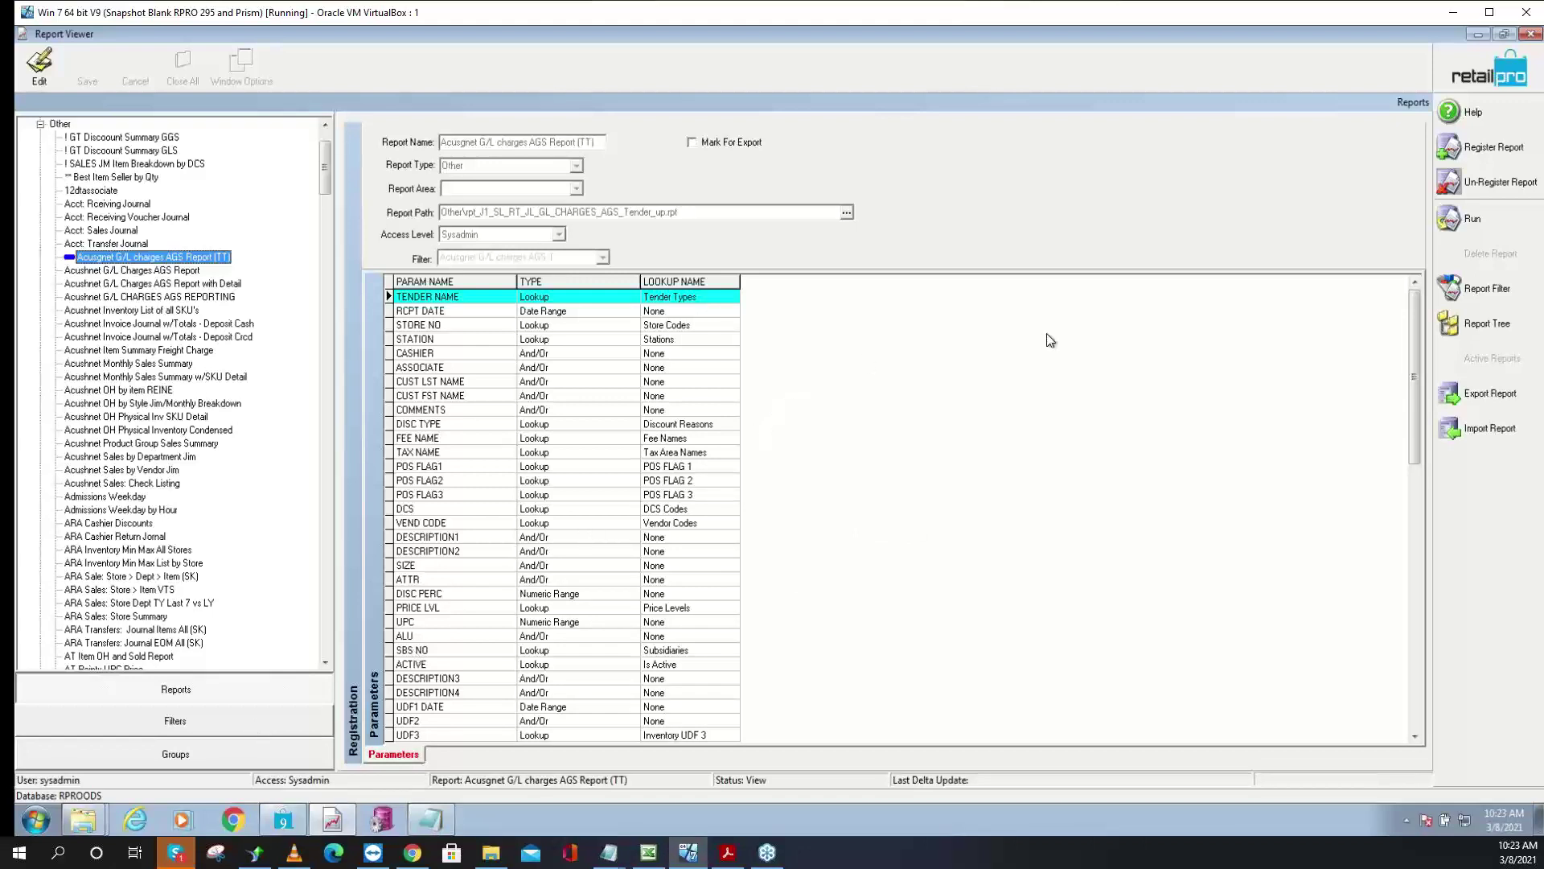
Highlight the 'Copying a report' and 'Common Changes' lines in V9 - Reports.pdf, then minimize Acrobat
left_click(1472, 33)
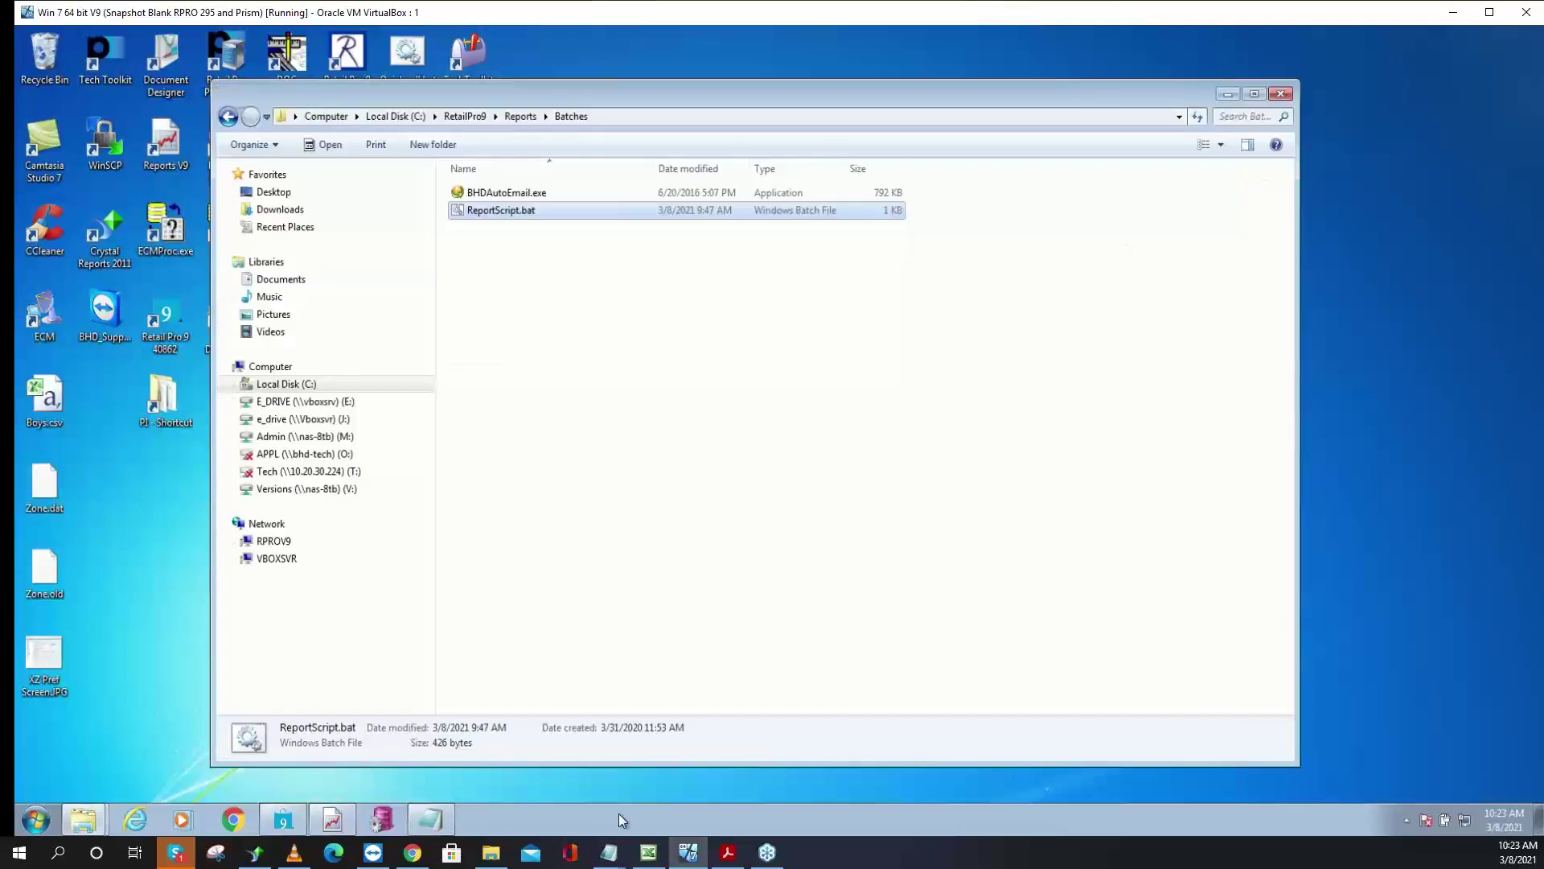
left_click(728, 852)
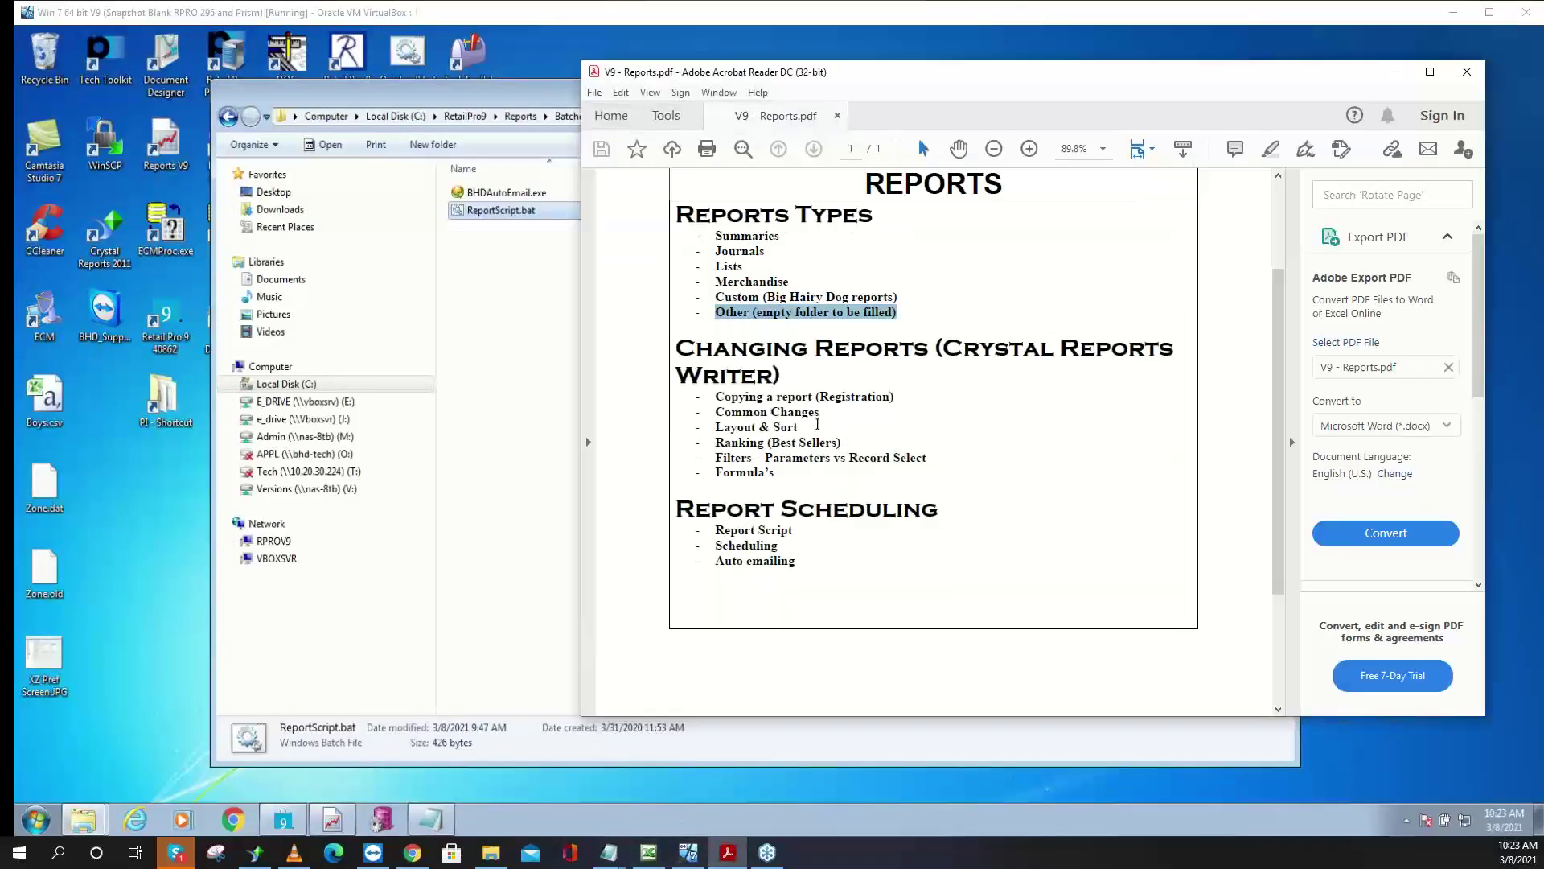
left_click_drag(895, 397, 720, 406)
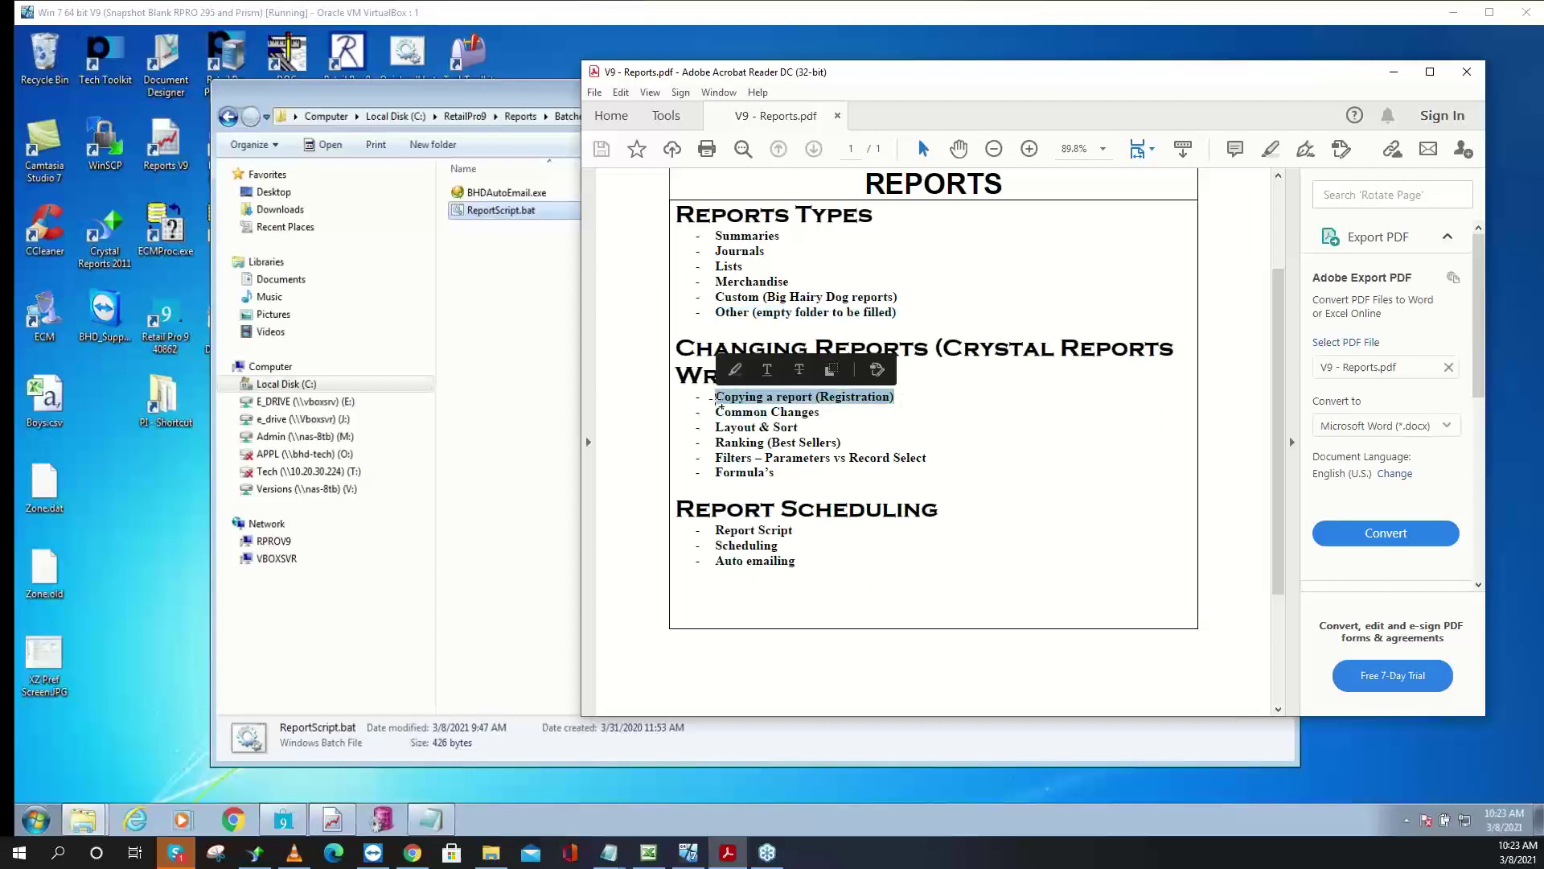
left_click(819, 415)
left_click_drag(820, 412, 718, 408)
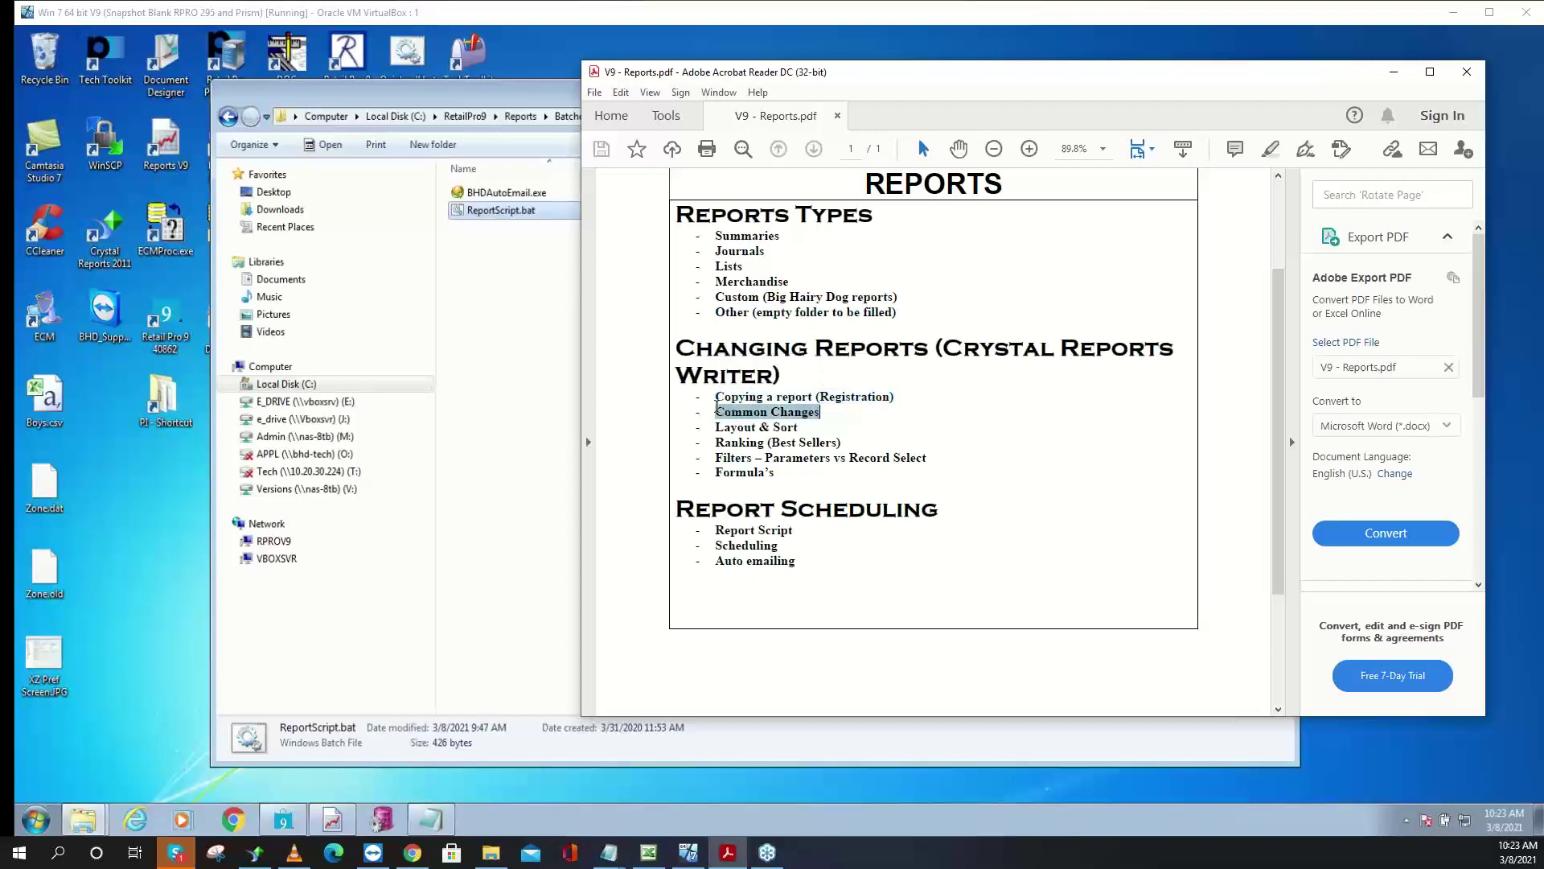
left_click(1393, 72)
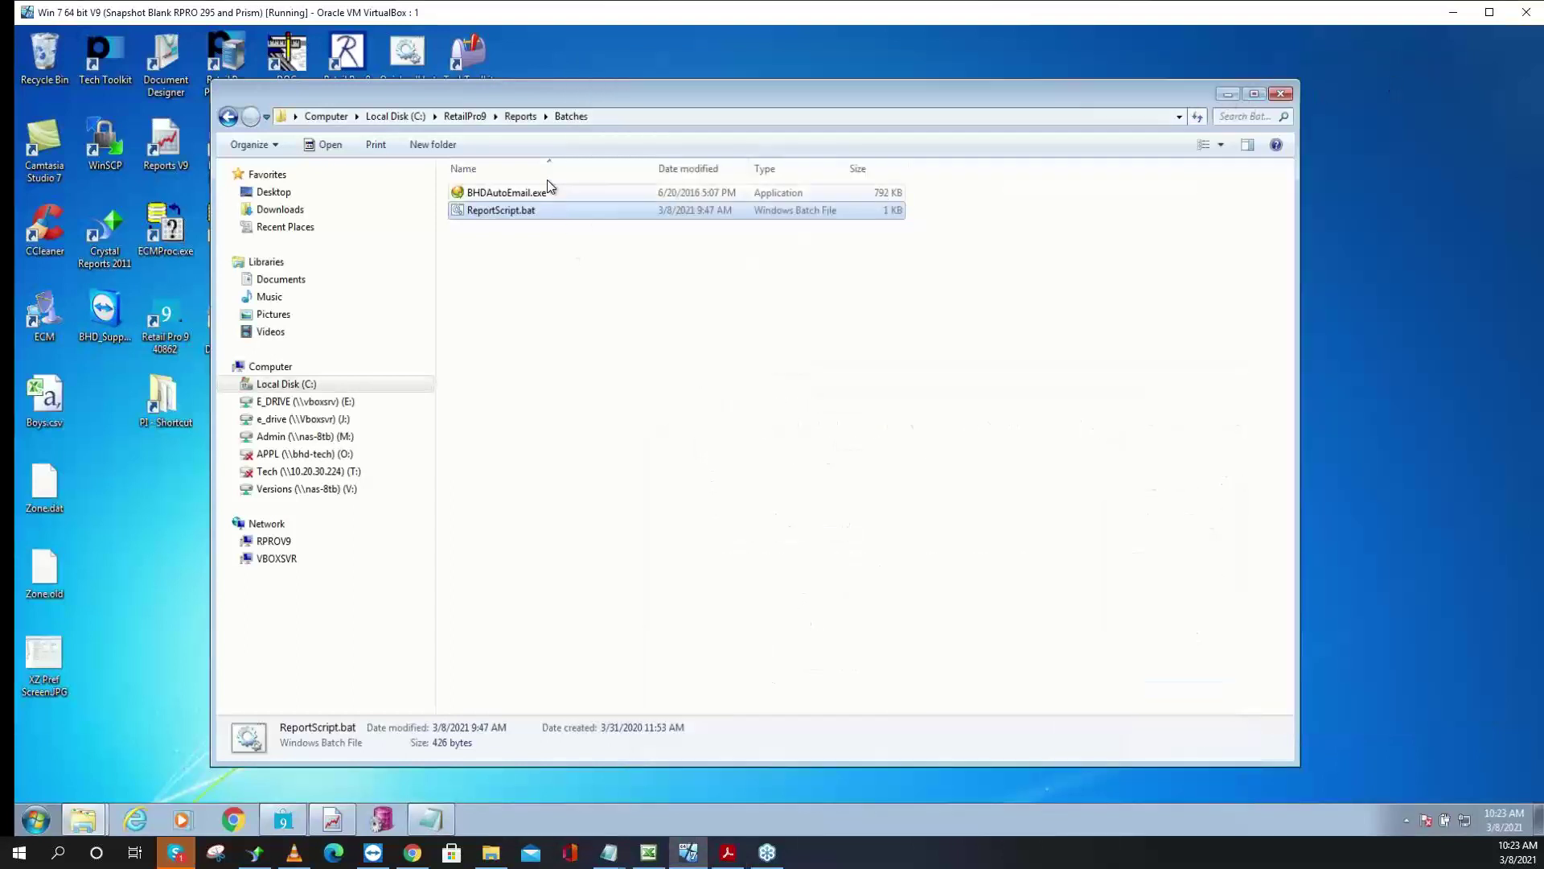
left_click(93, 823)
Sort the Other reports folder by name and open BHD_S4_Dept_Summ_REASON.rpt in Crystal Reports
left_click(88, 782)
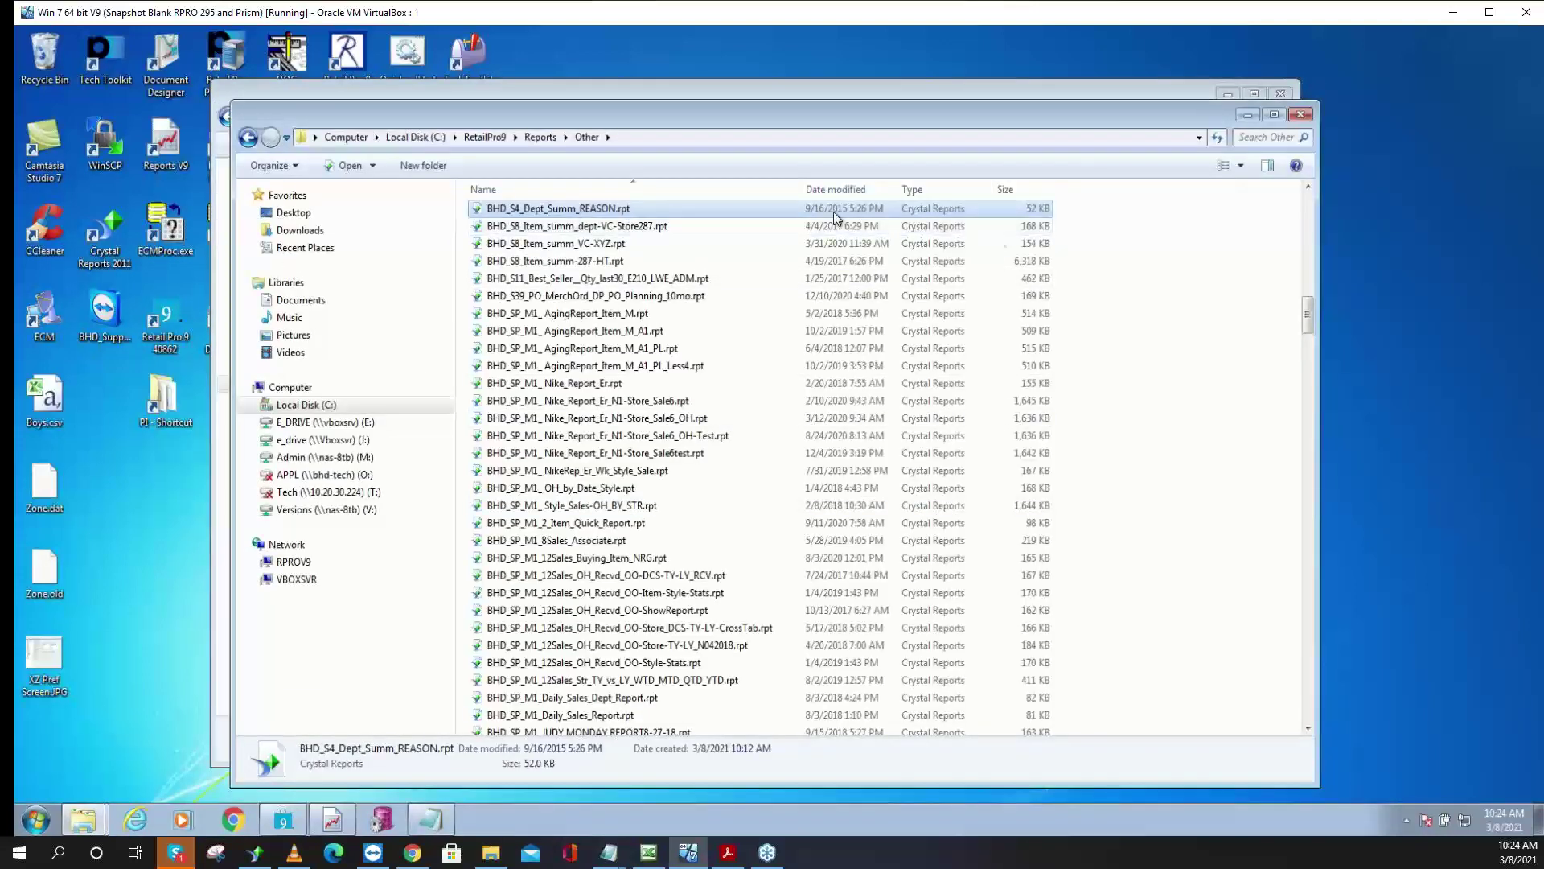
left_click(567, 210)
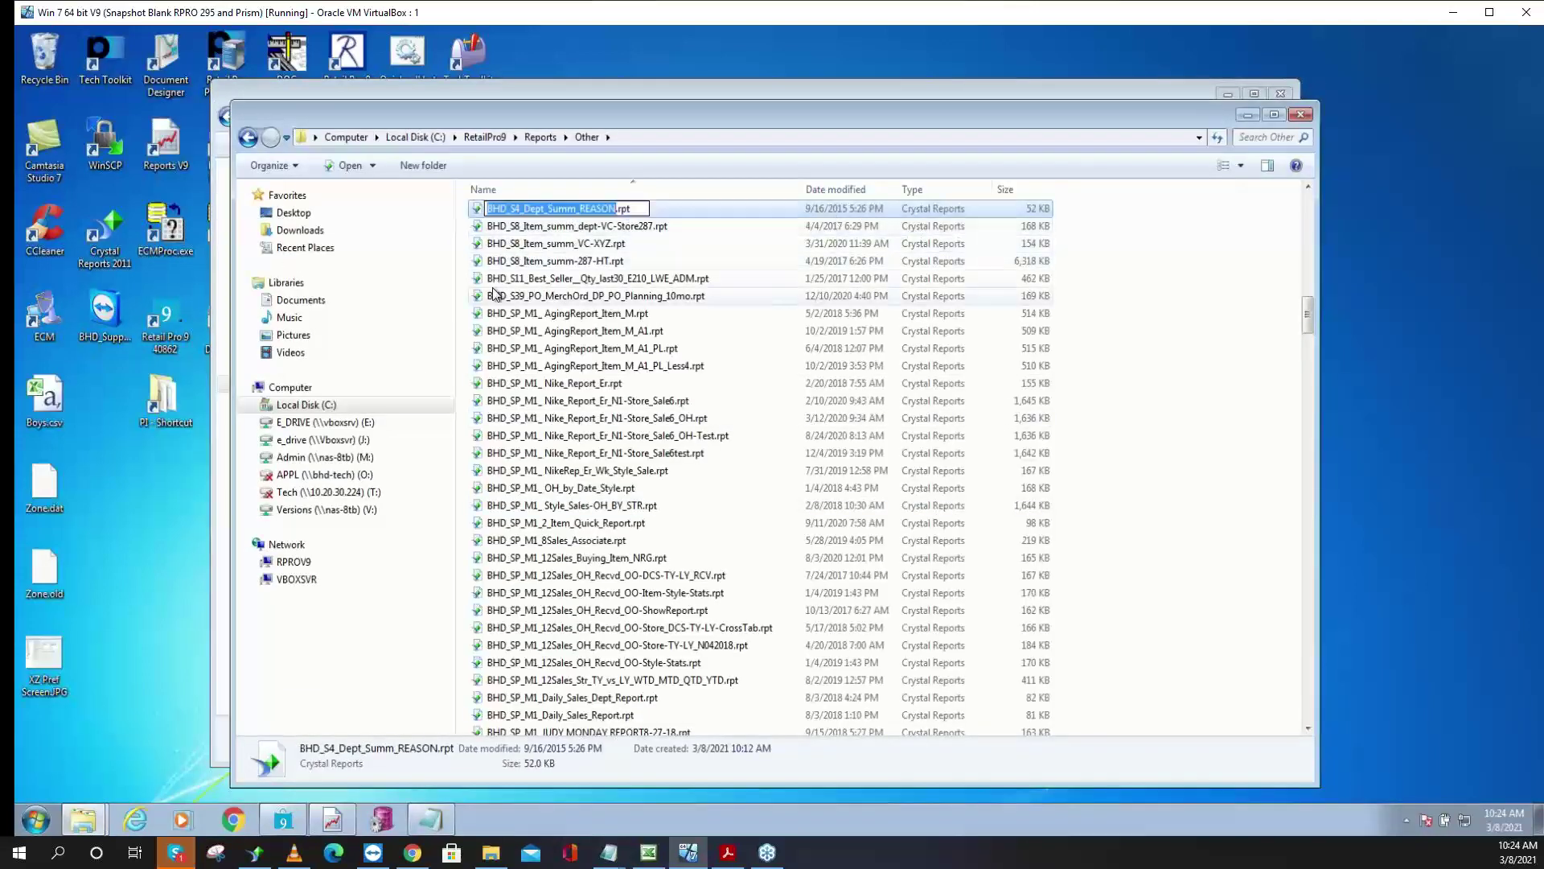
left_click(733, 191)
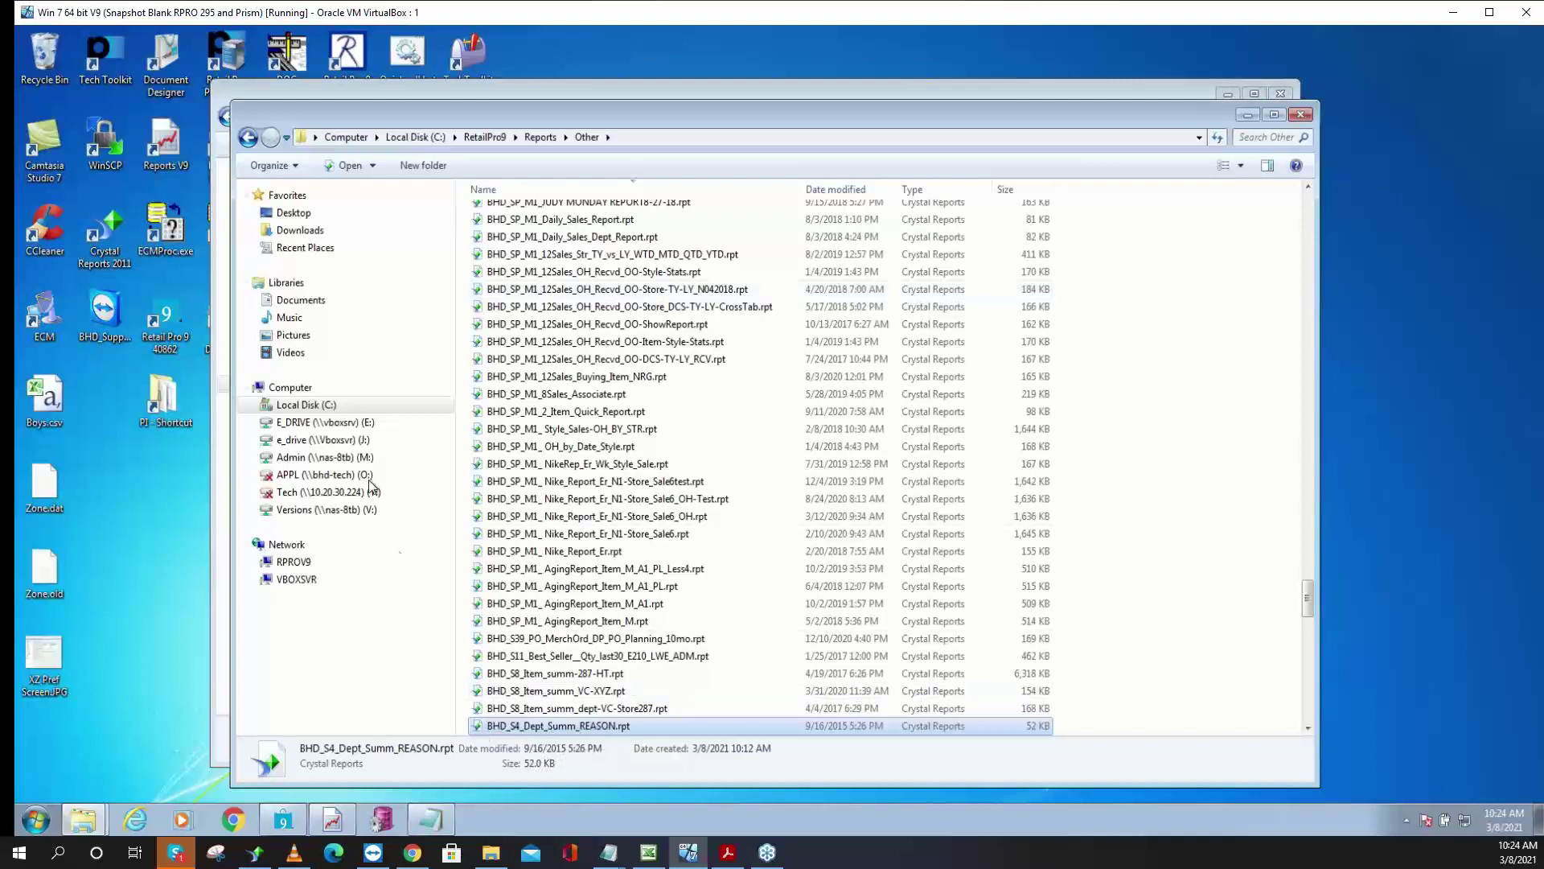
left_click(98, 240)
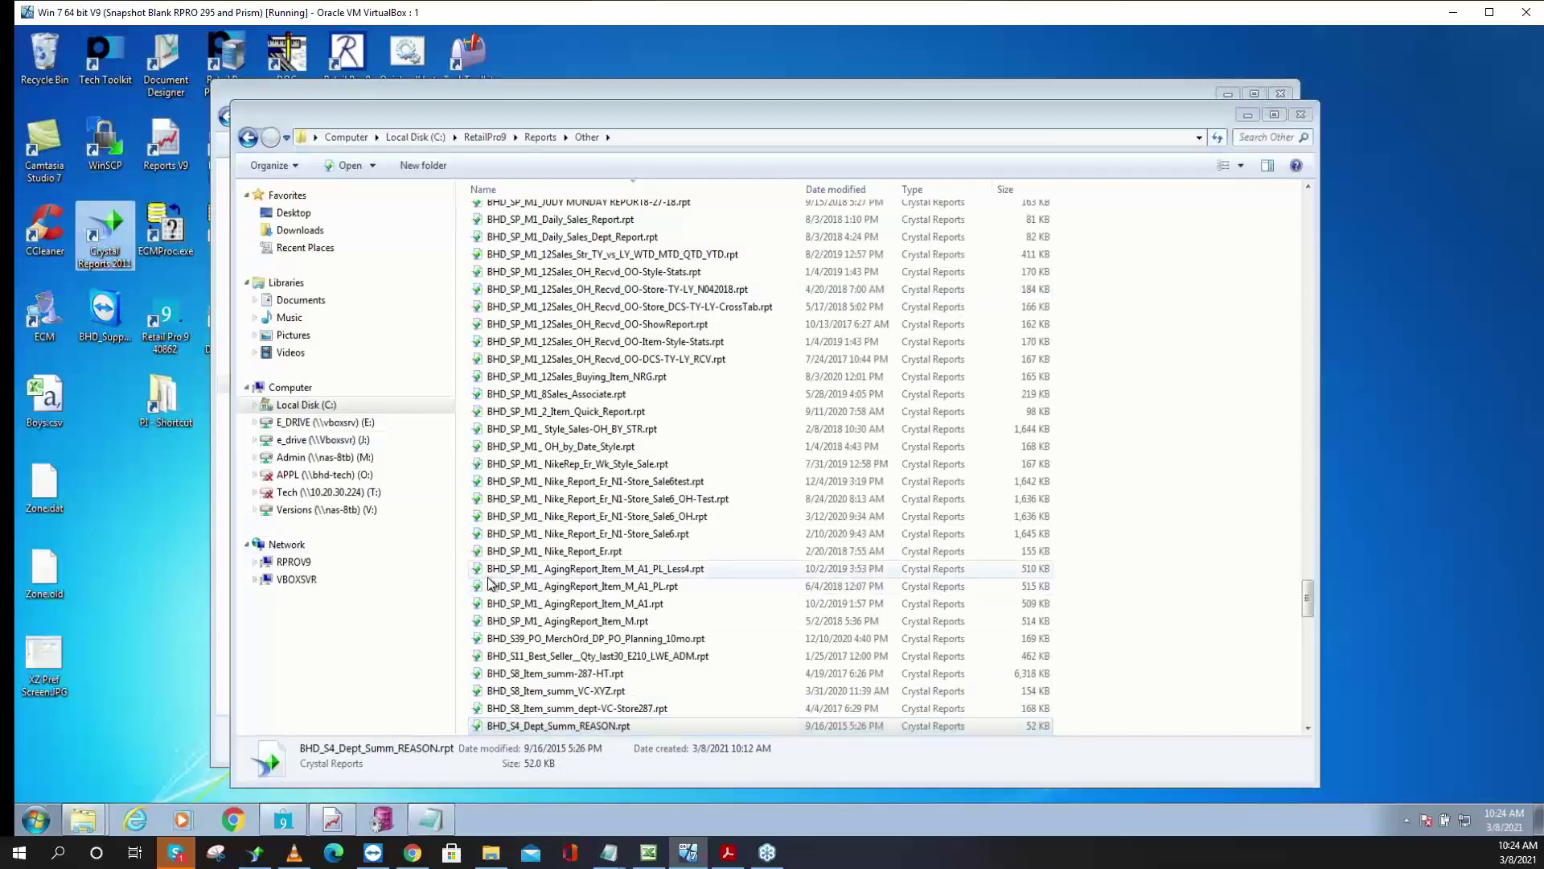
left_click(508, 728)
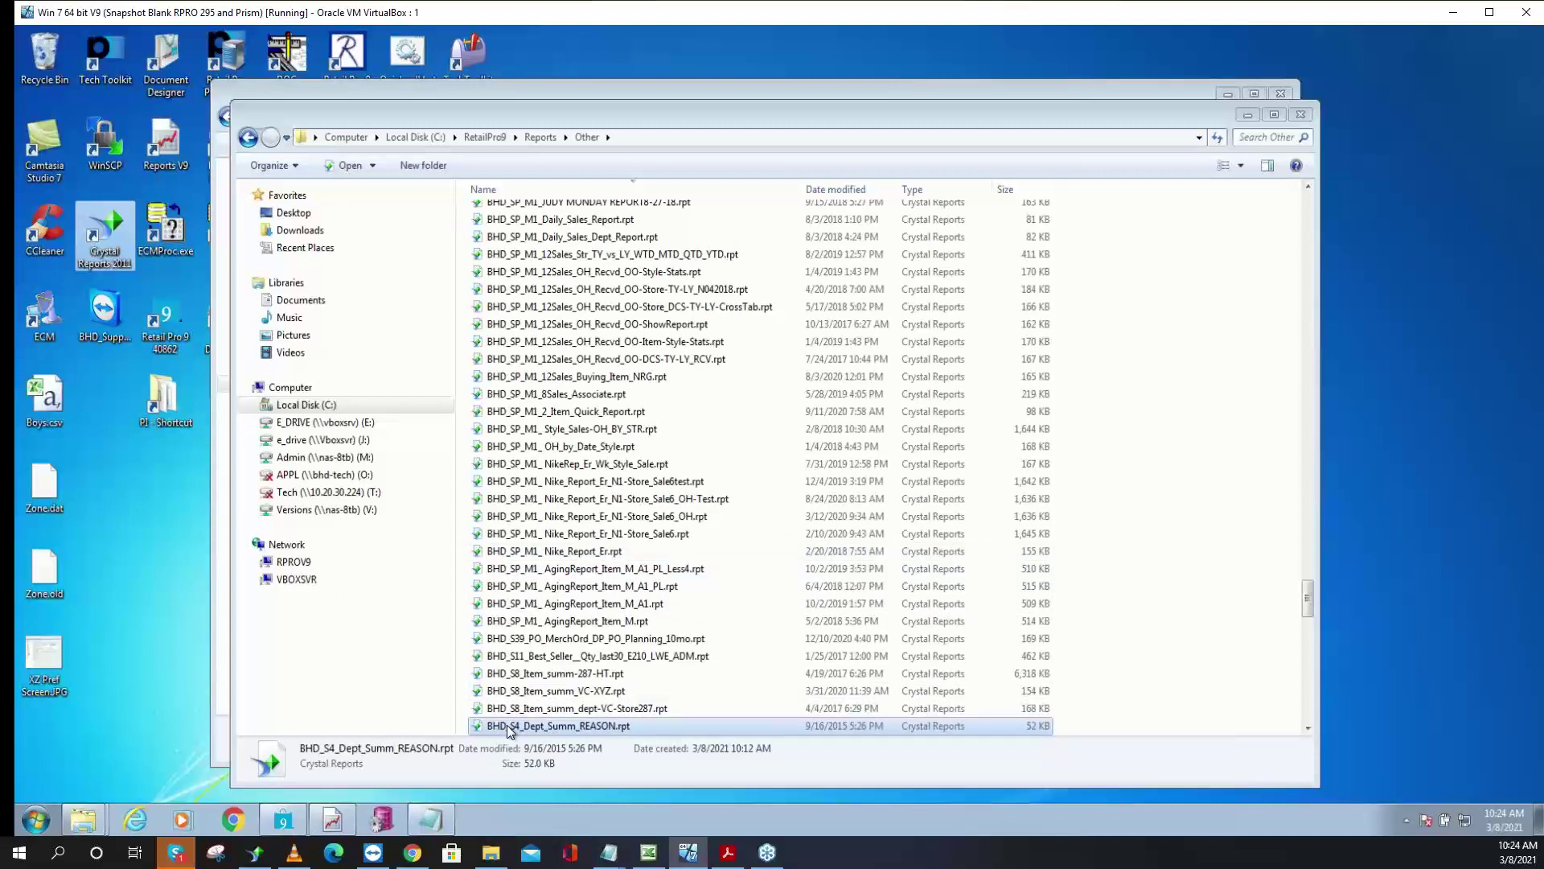
left_click(510, 730)
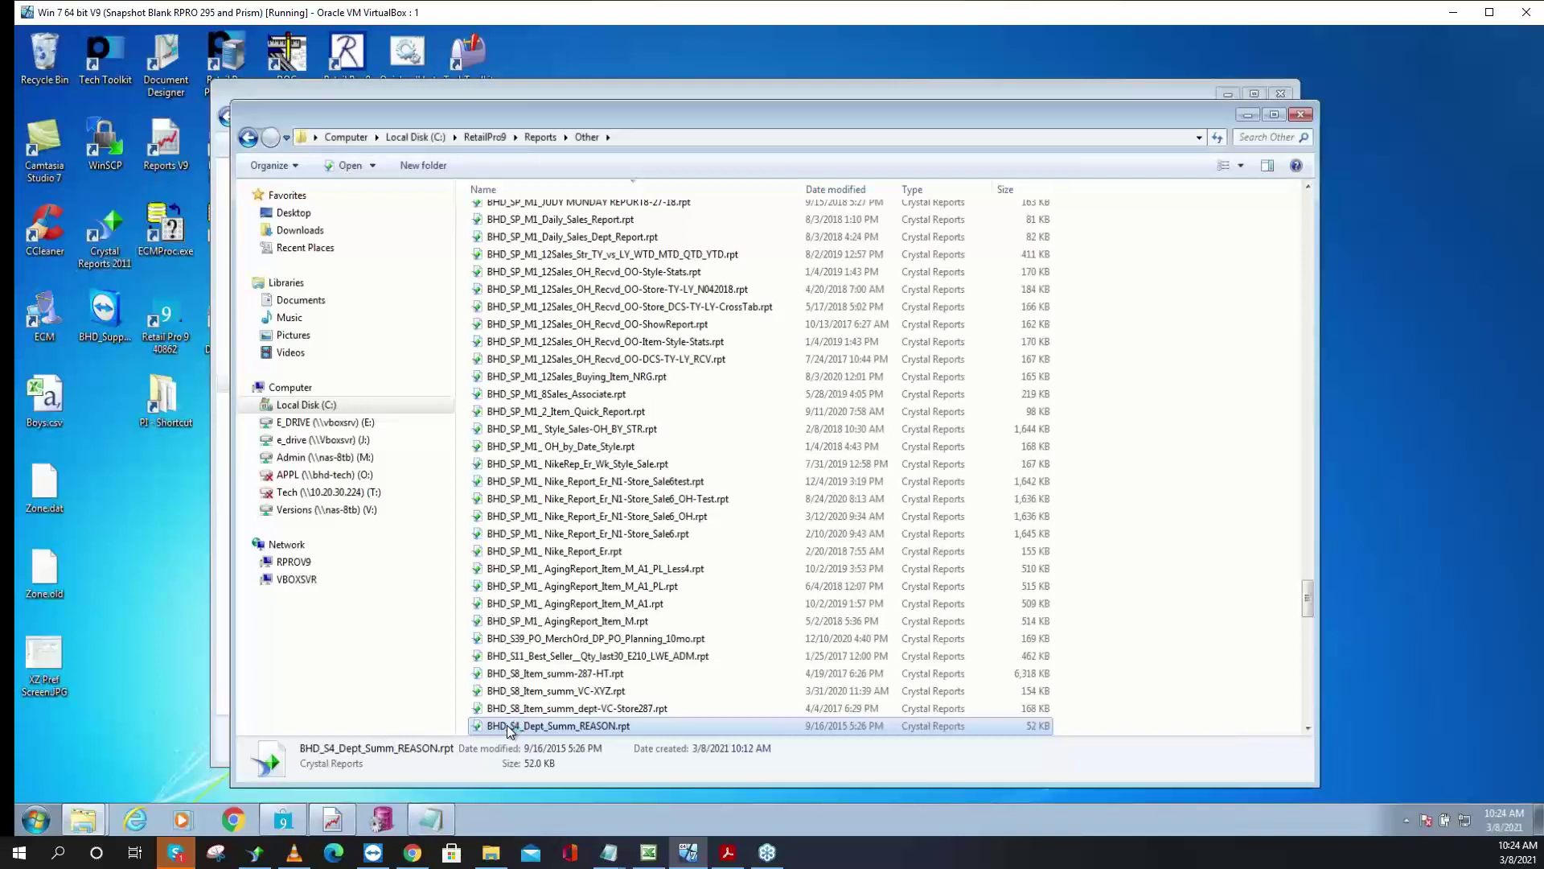
double_click(509, 728)
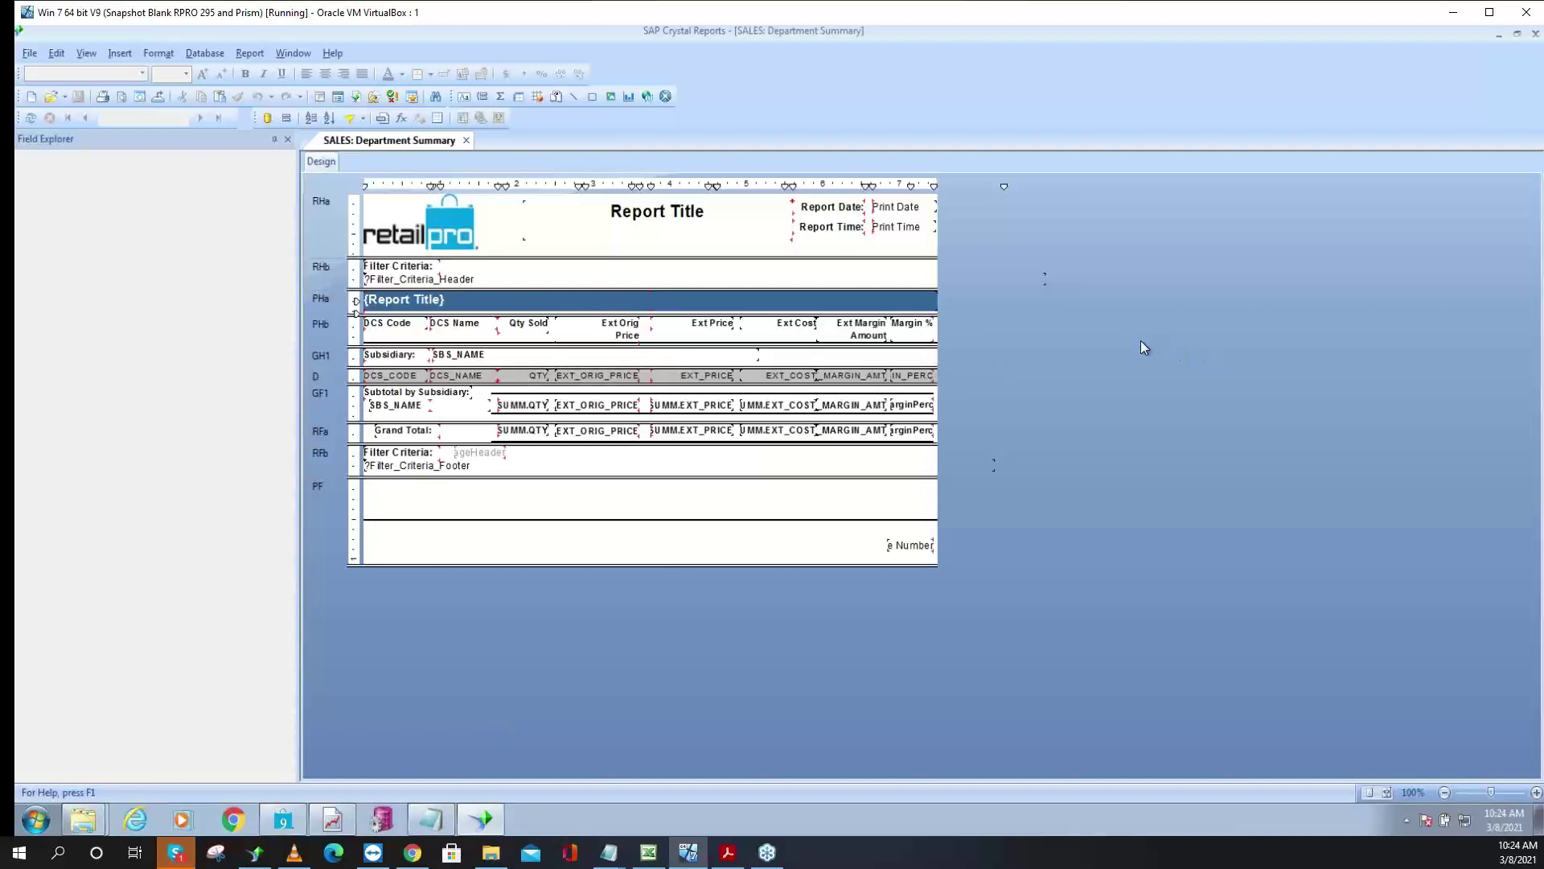
Zoom the design to 160% and select the DCS Code heading together with the DCS_CODE field
left_click(1536, 793)
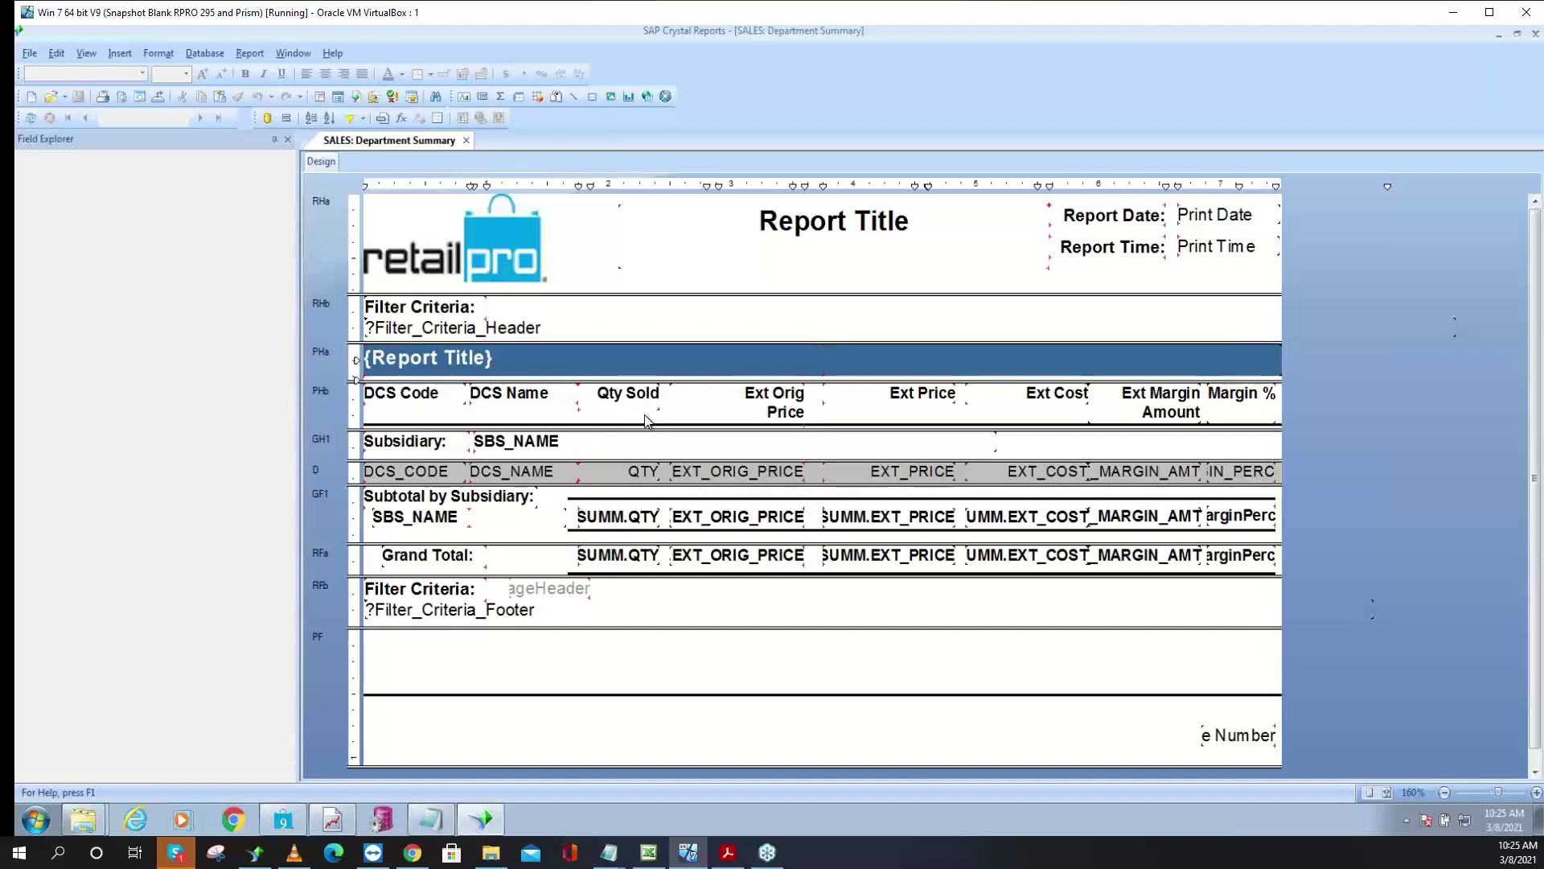
left_click(397, 395)
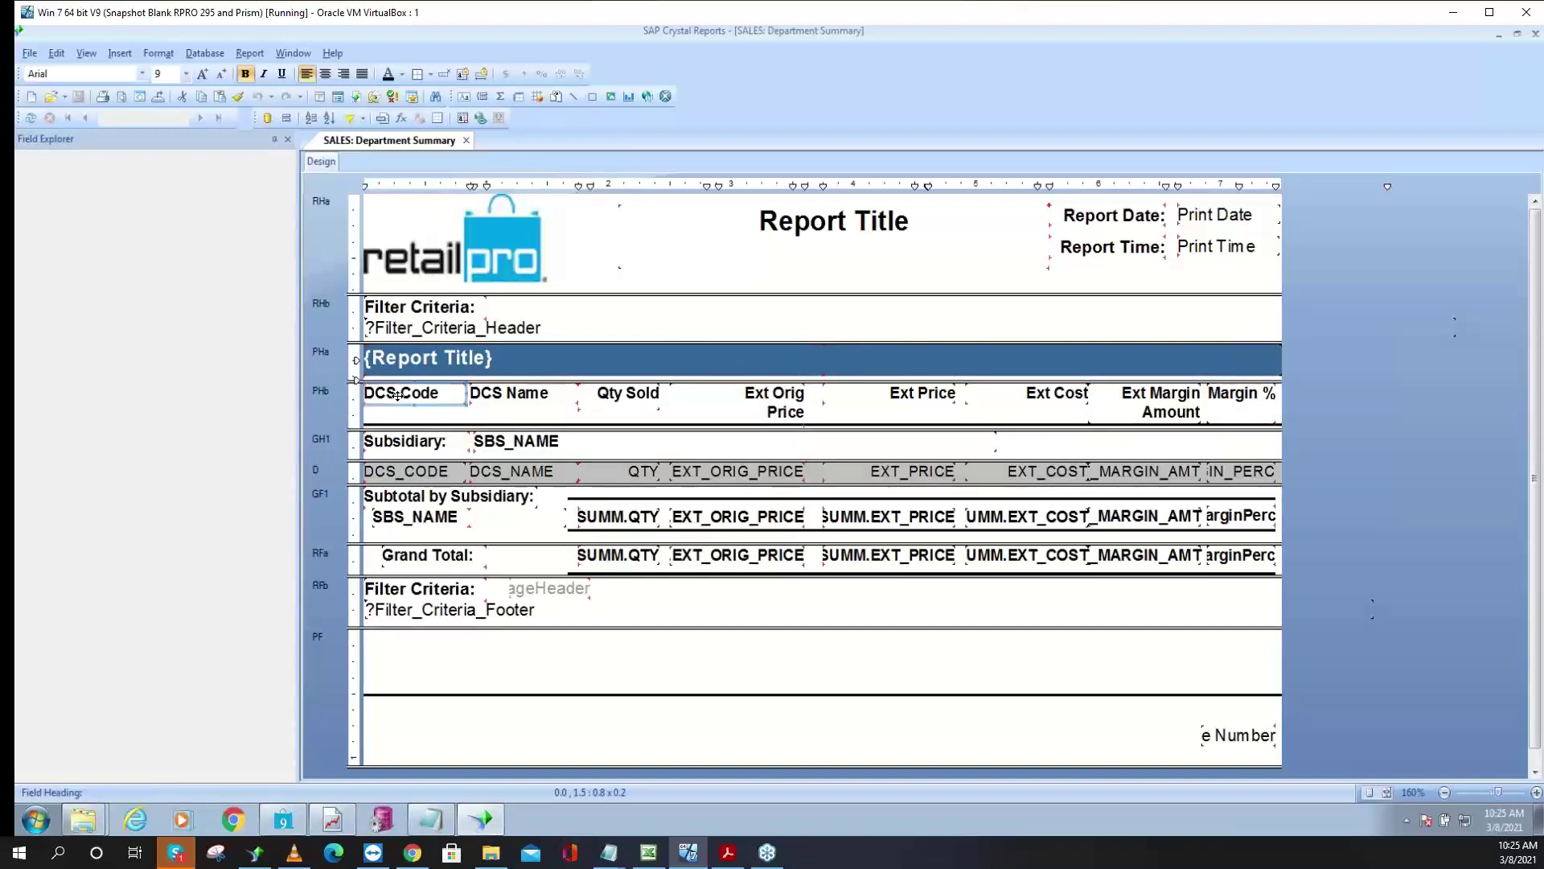
left_click(420, 468, "ctrl")
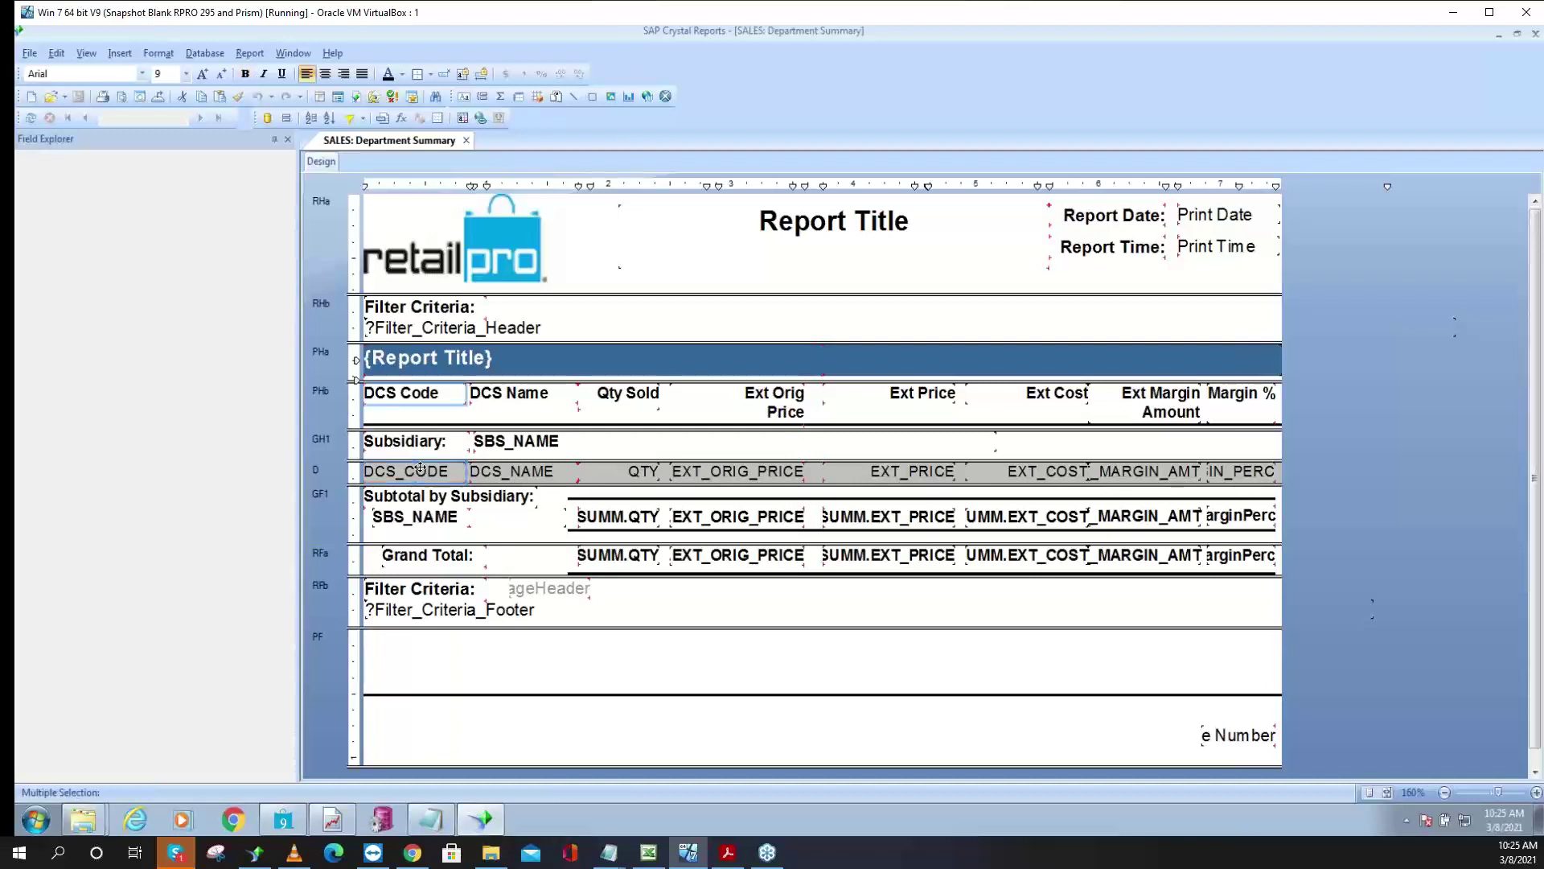
Widen DCS Code slightly, then resize and nudge Qty Sold and QTY to meet Ext Orig Price
key("shift+Right")
left_click(621, 400)
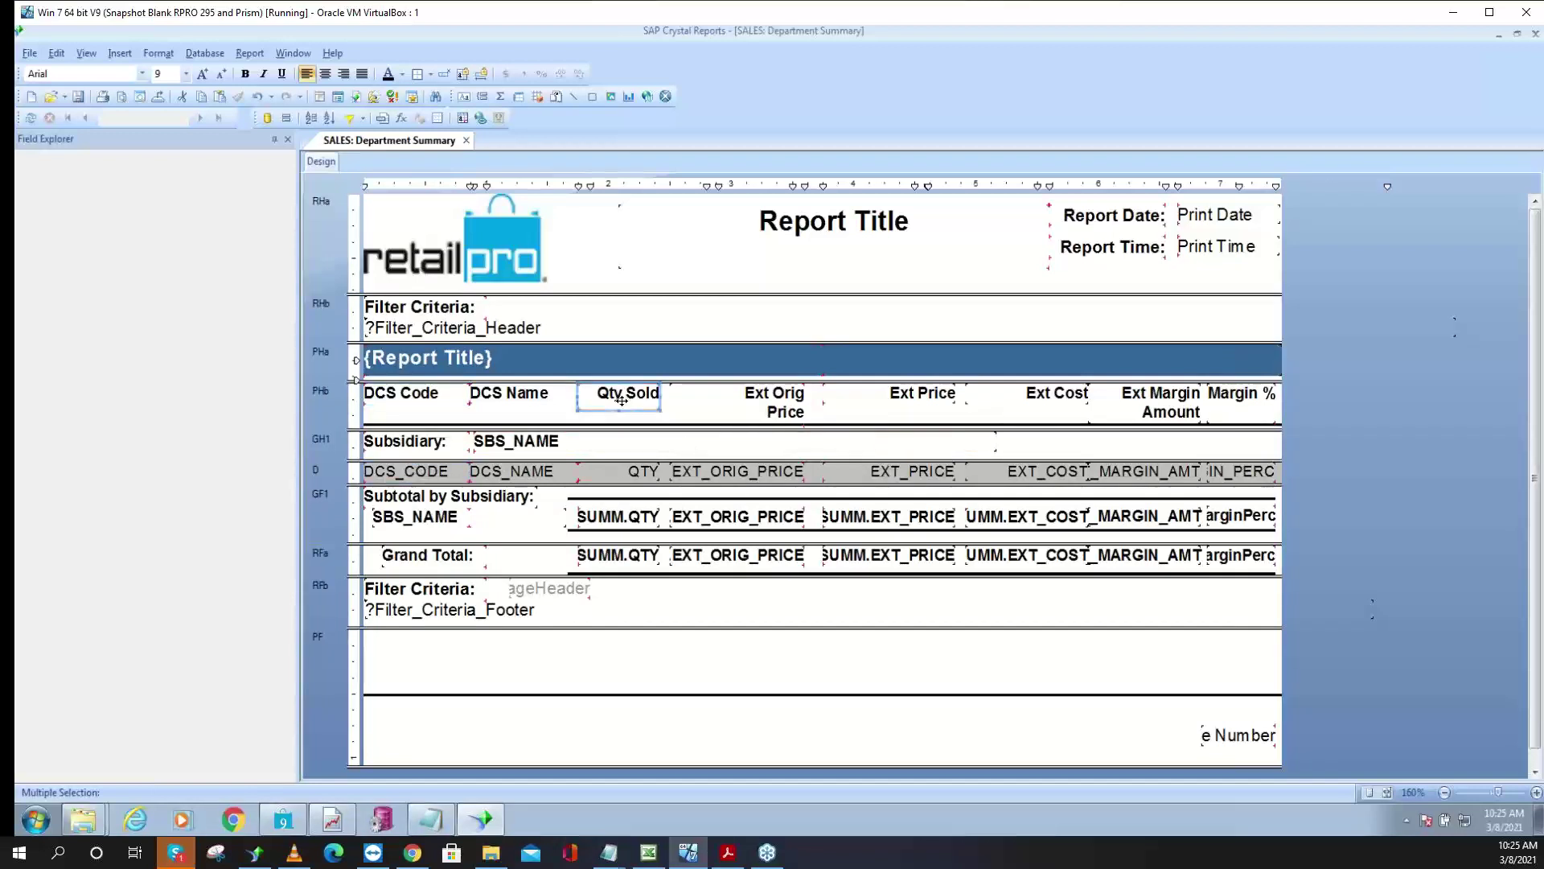
left_click(616, 472, "ctrl")
key("shift+Left")
key("shift+Left")
key("shift+Left")
key("shift+Left")
key("shift+Left")
key("shift+Left")
key("shift+Left")
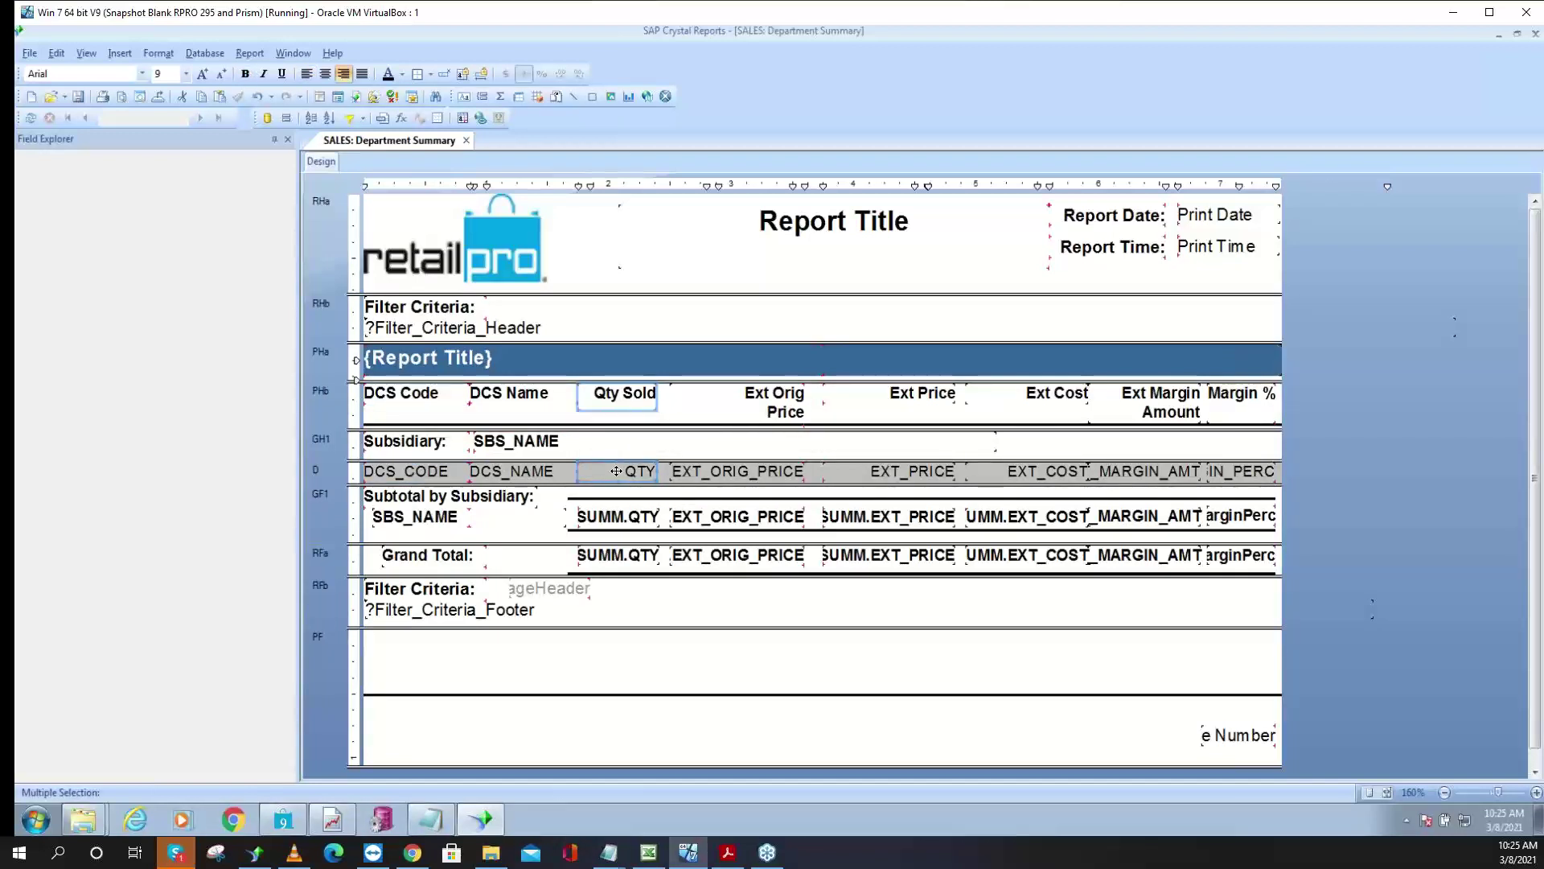
key("shift+Left")
key("shift+Left")
key("shift+Left")
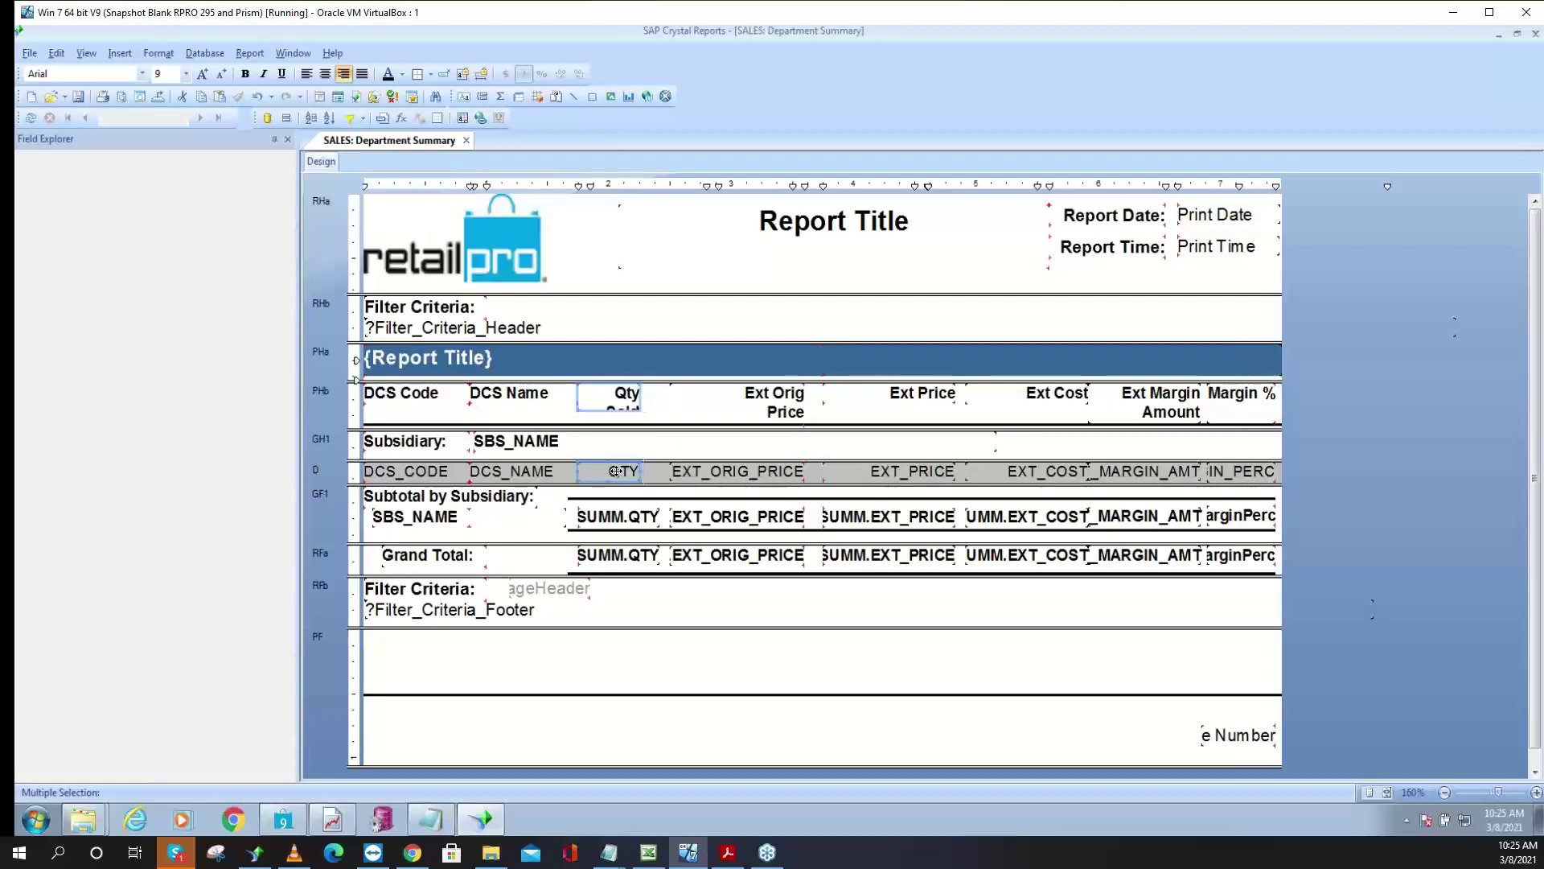
key("shift+Right")
key("shift+Right")
key("shift+Right")
key("shift+Right")
key("shift+Right")
key("shift+Right")
key("shift+Right")
key("shift+Right")
key("shift+Right")
key("shift+Right")
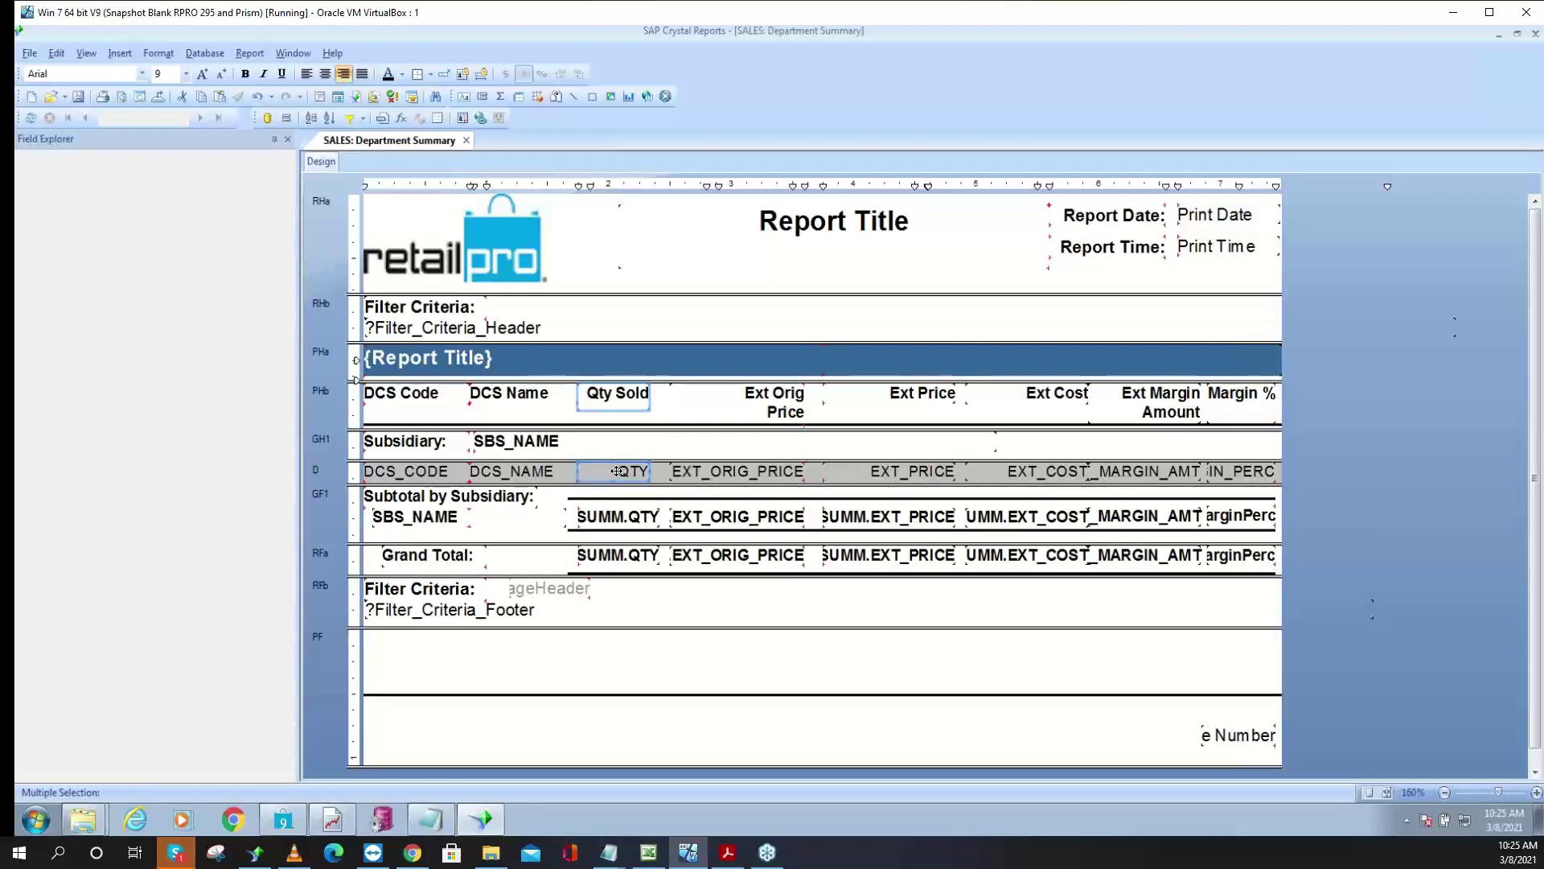
key("shift+Right")
key("shift+Right")
key("shift+Right")
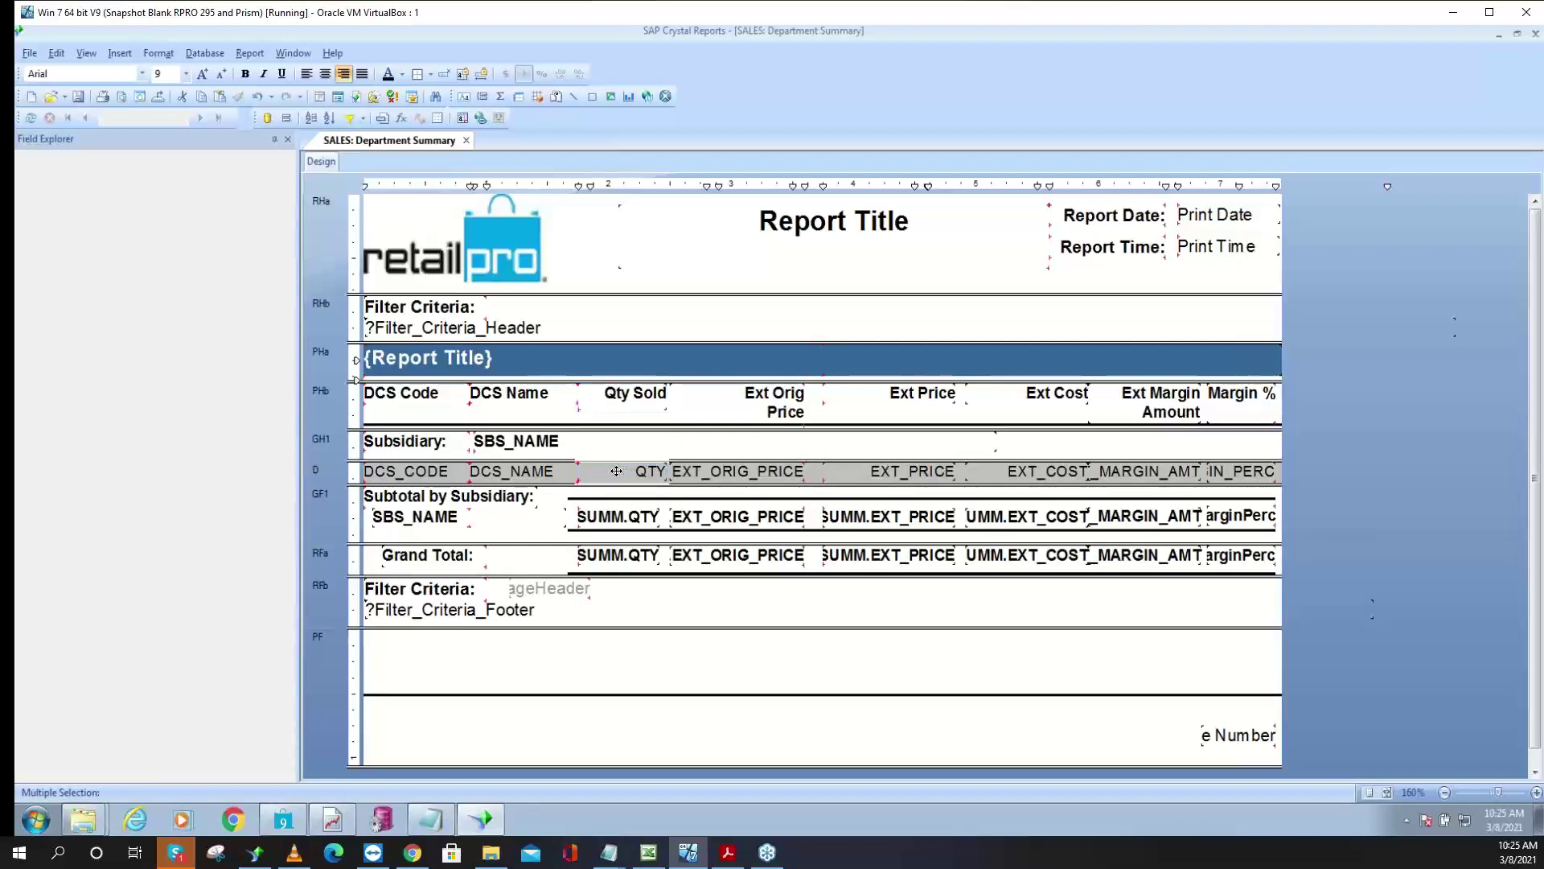
key("shift+Left")
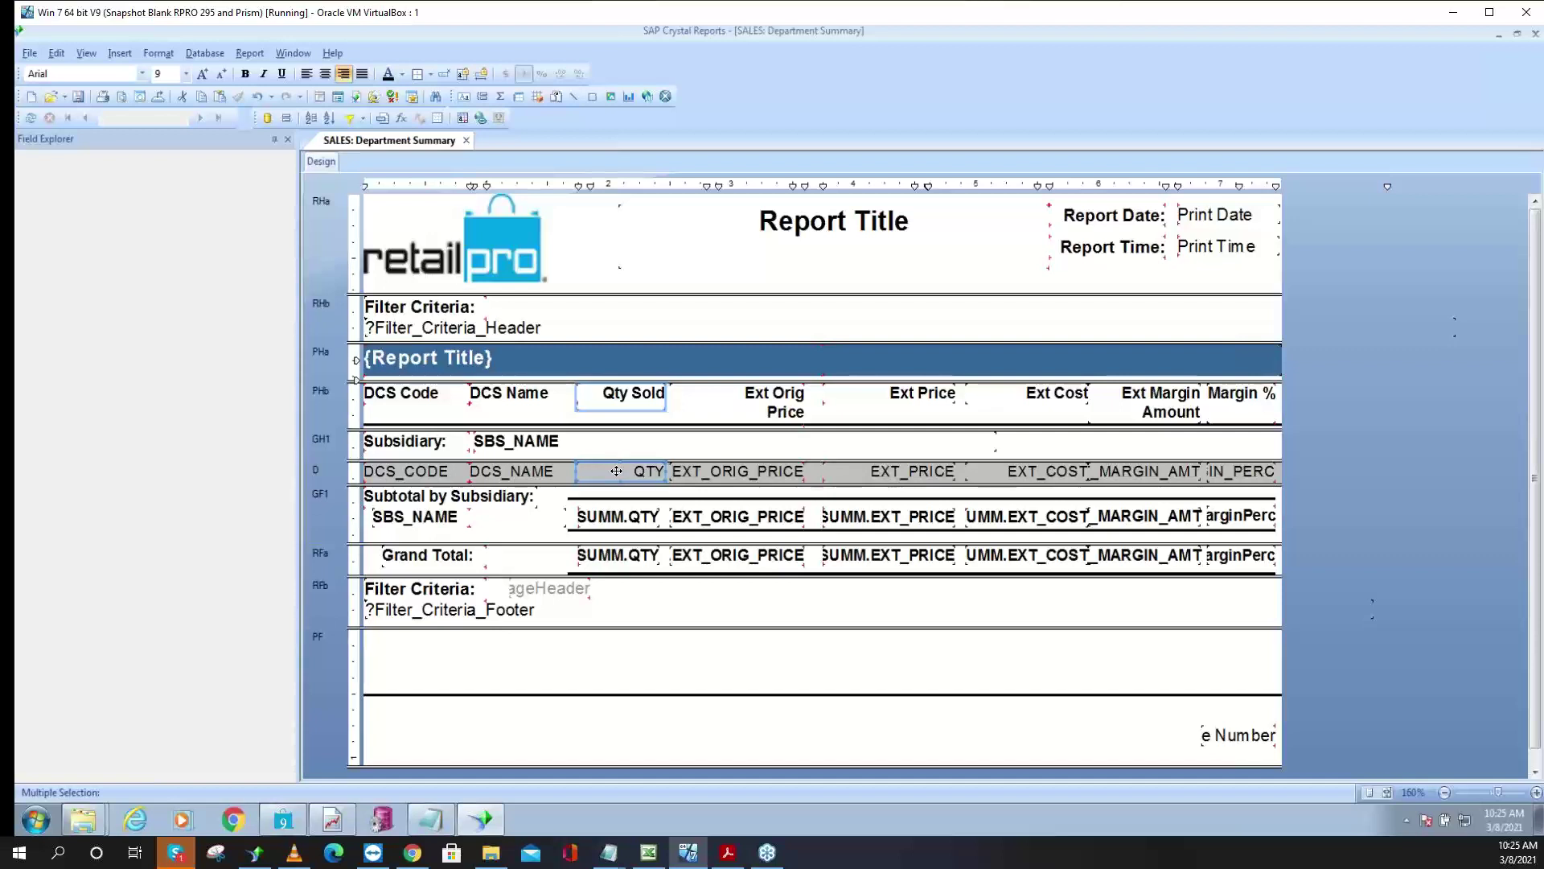
key("Left")
key("Left")
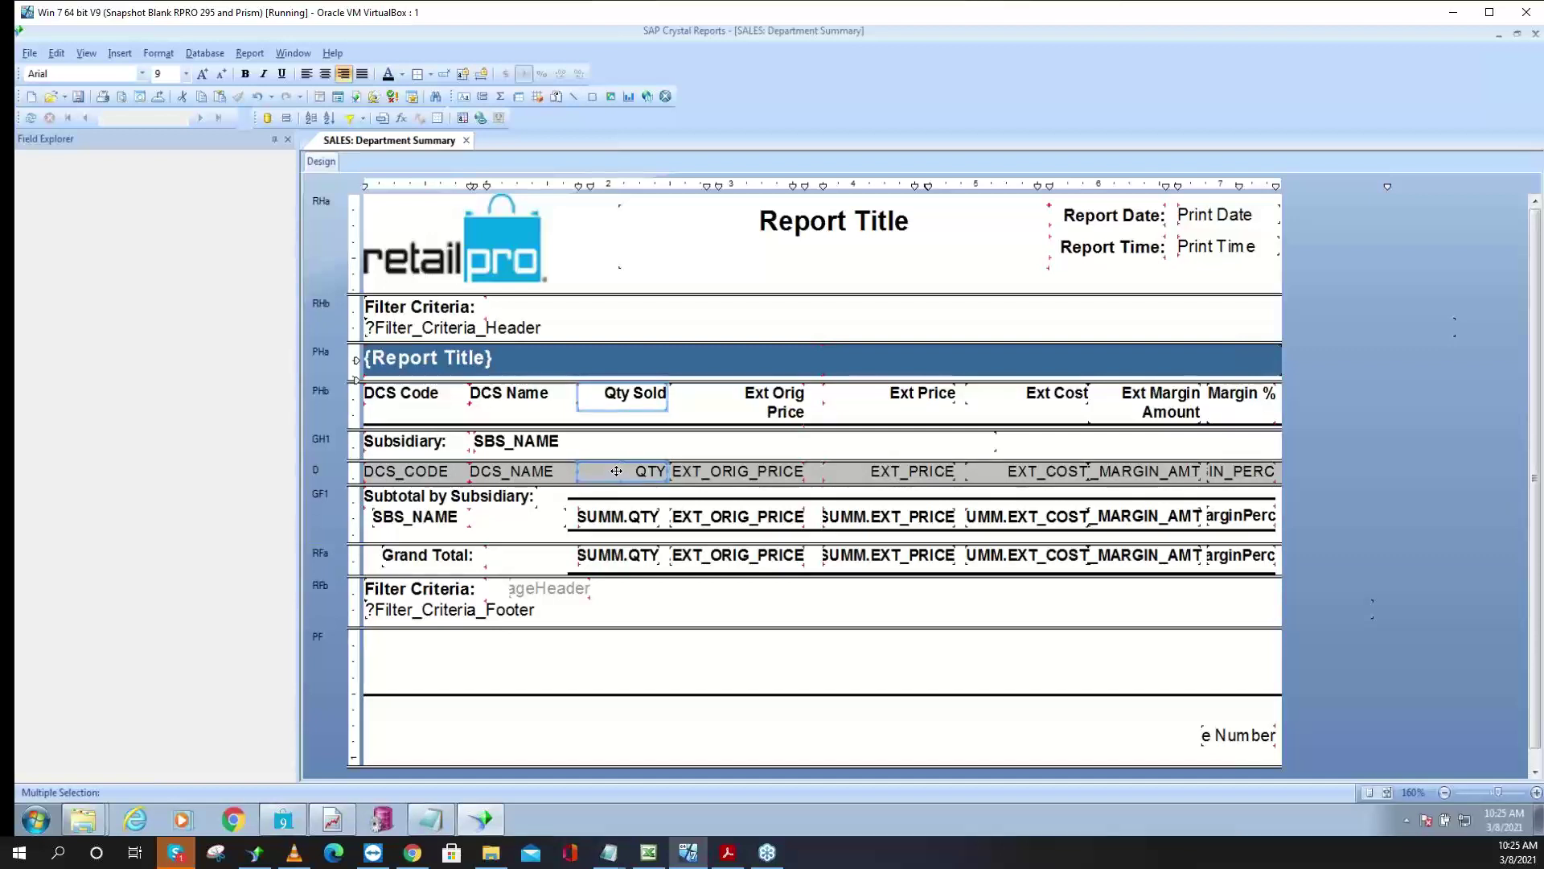
key("Right")
key("Right")
key("Right")
key("Right")
key("Right")
key("Right")
key("Right")
key("Right")
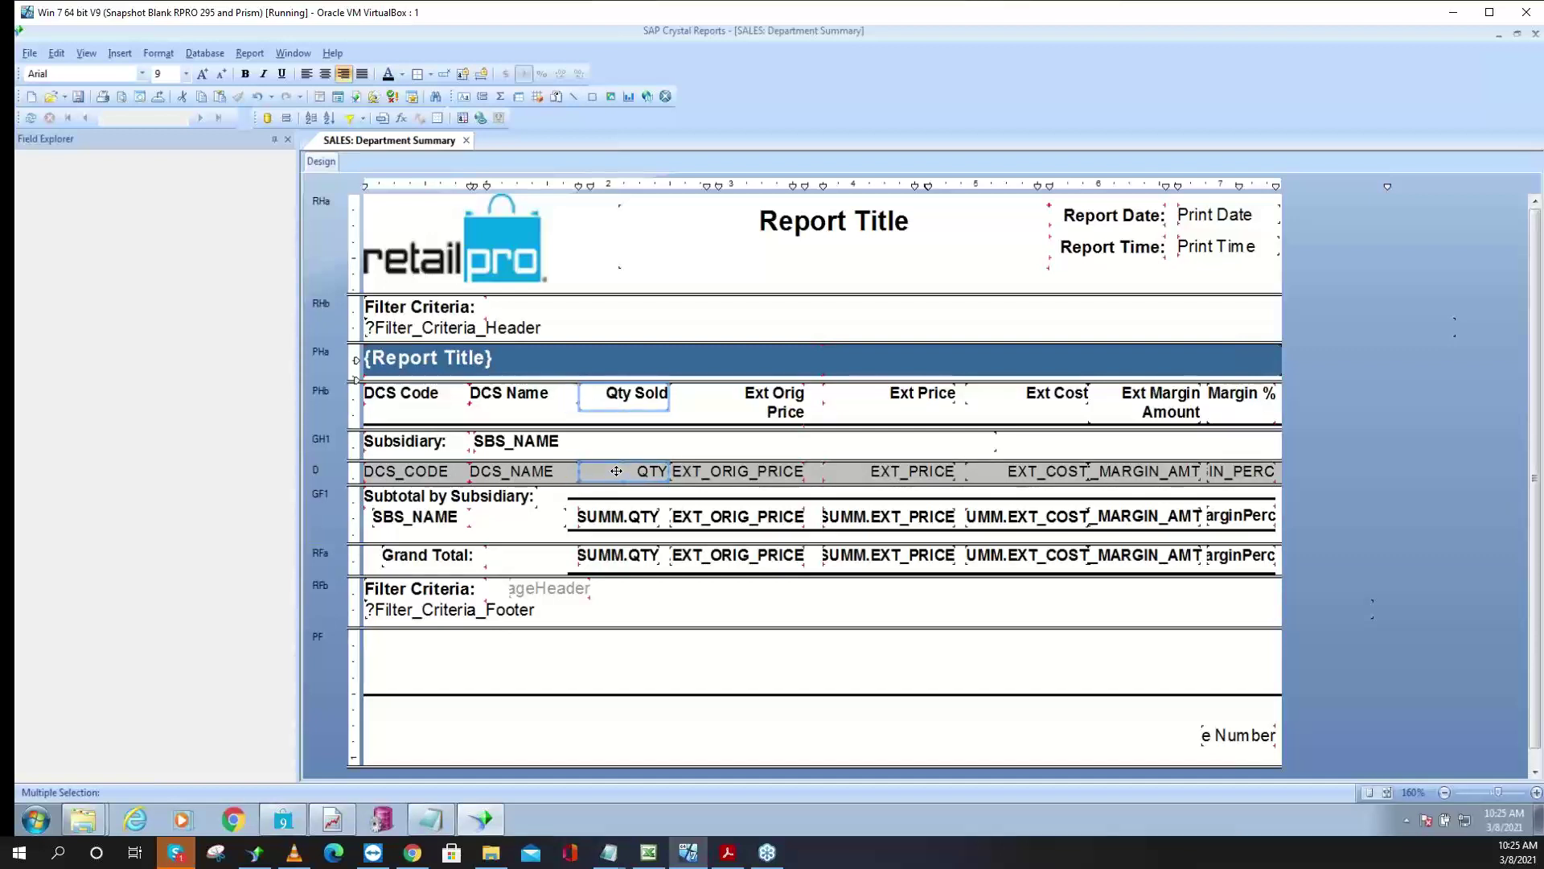
key("Left")
key("Left")
key("Left")
key("Left")
key("Left")
key("Left")
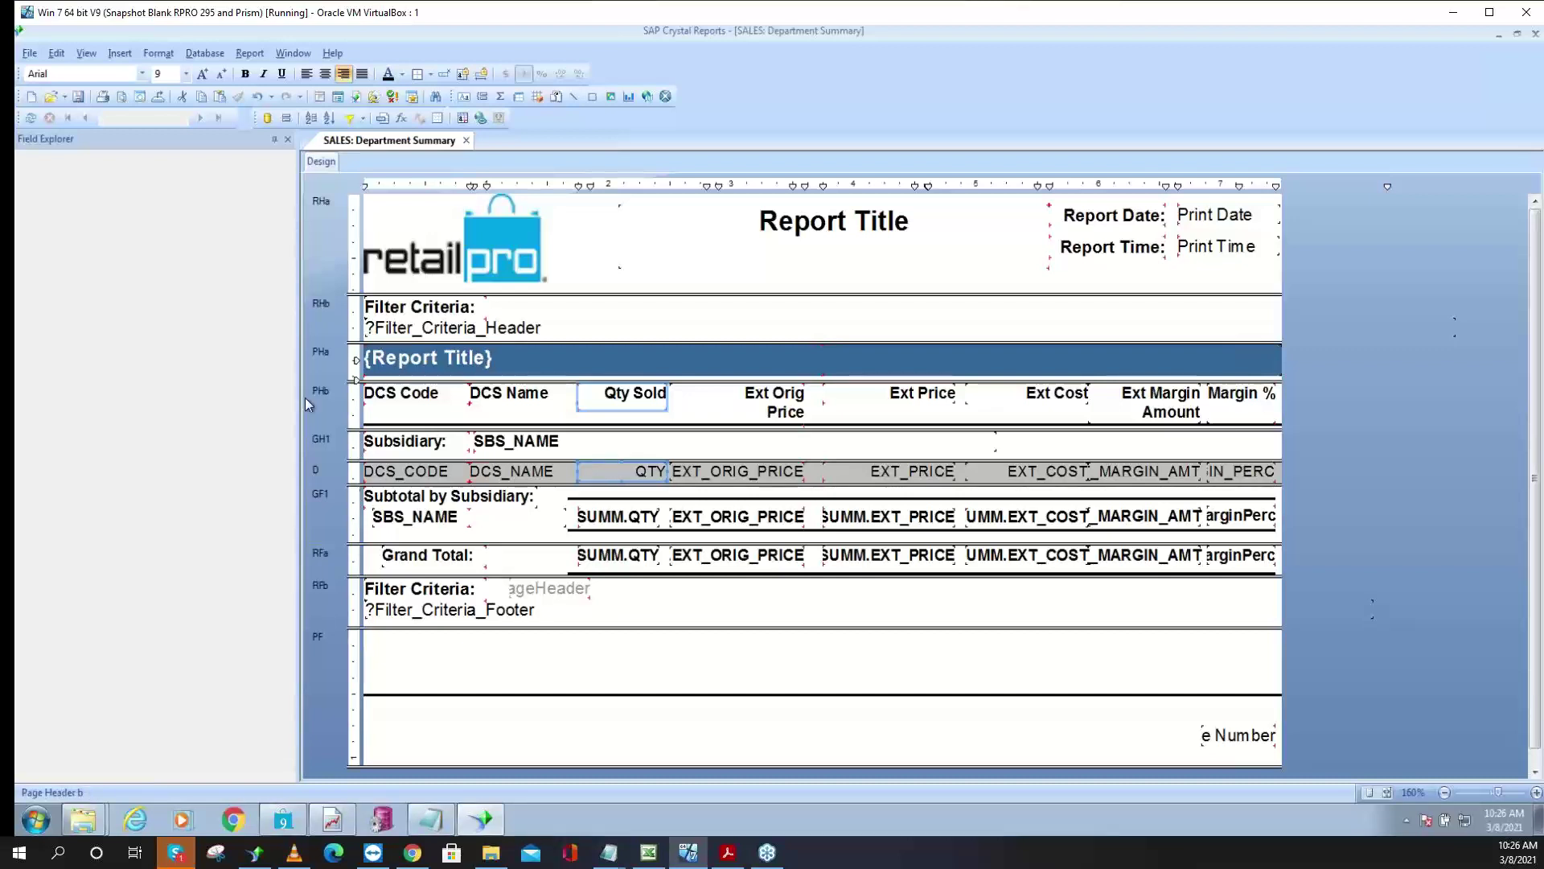
Align the tops of the DCS Code, DCS Name and Qty Sold headings and give them the same height
left_click(402, 393)
left_click(519, 392, "ctrl")
left_click(632, 395, "ctrl")
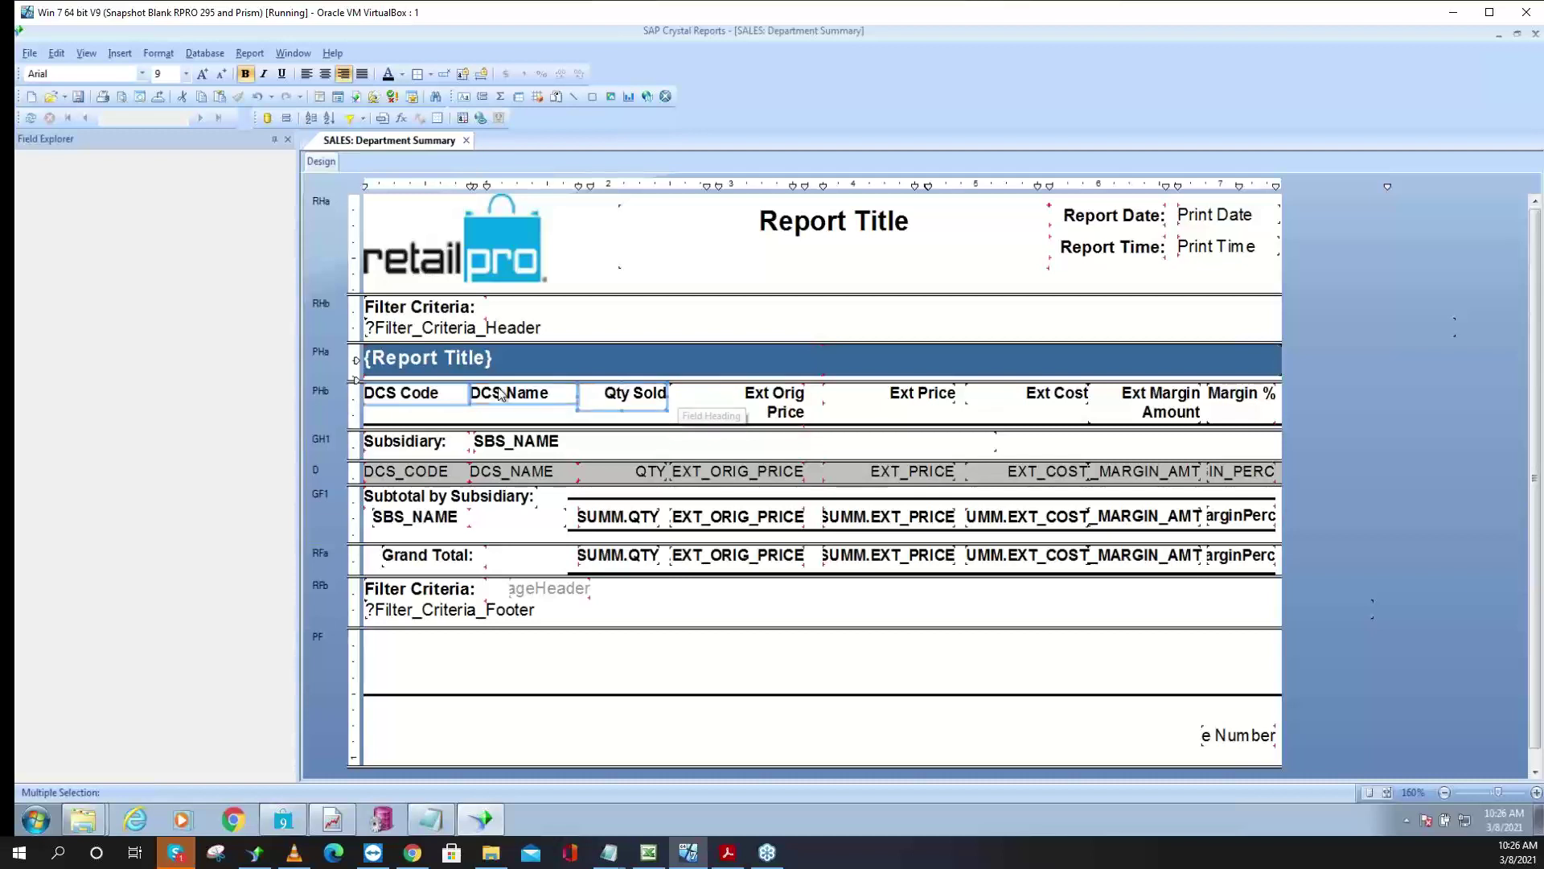
right_click(409, 395)
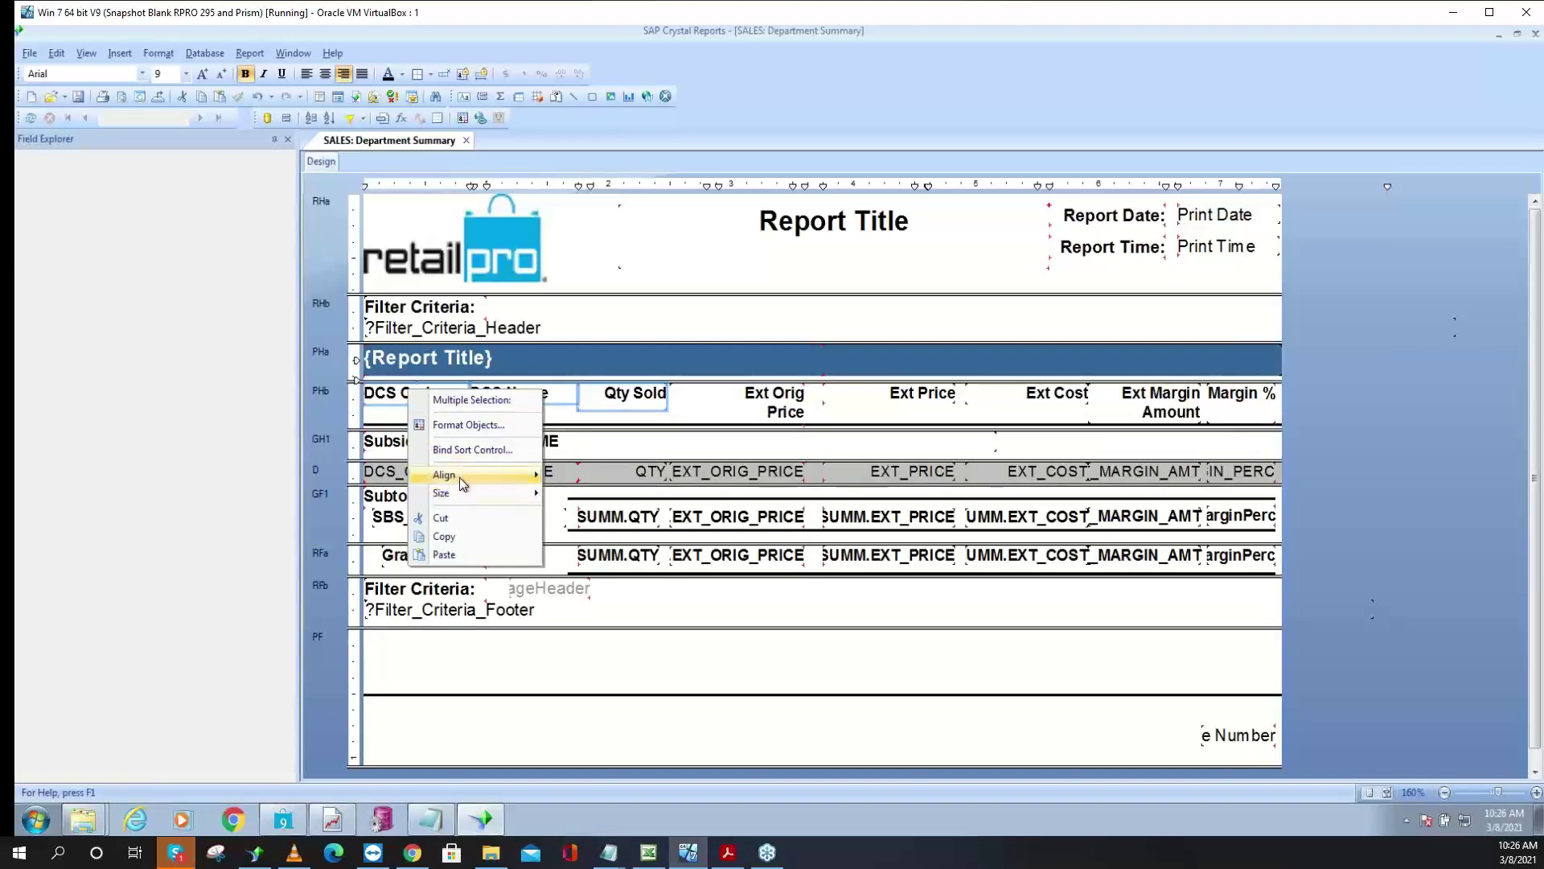
mouse_move(460, 476)
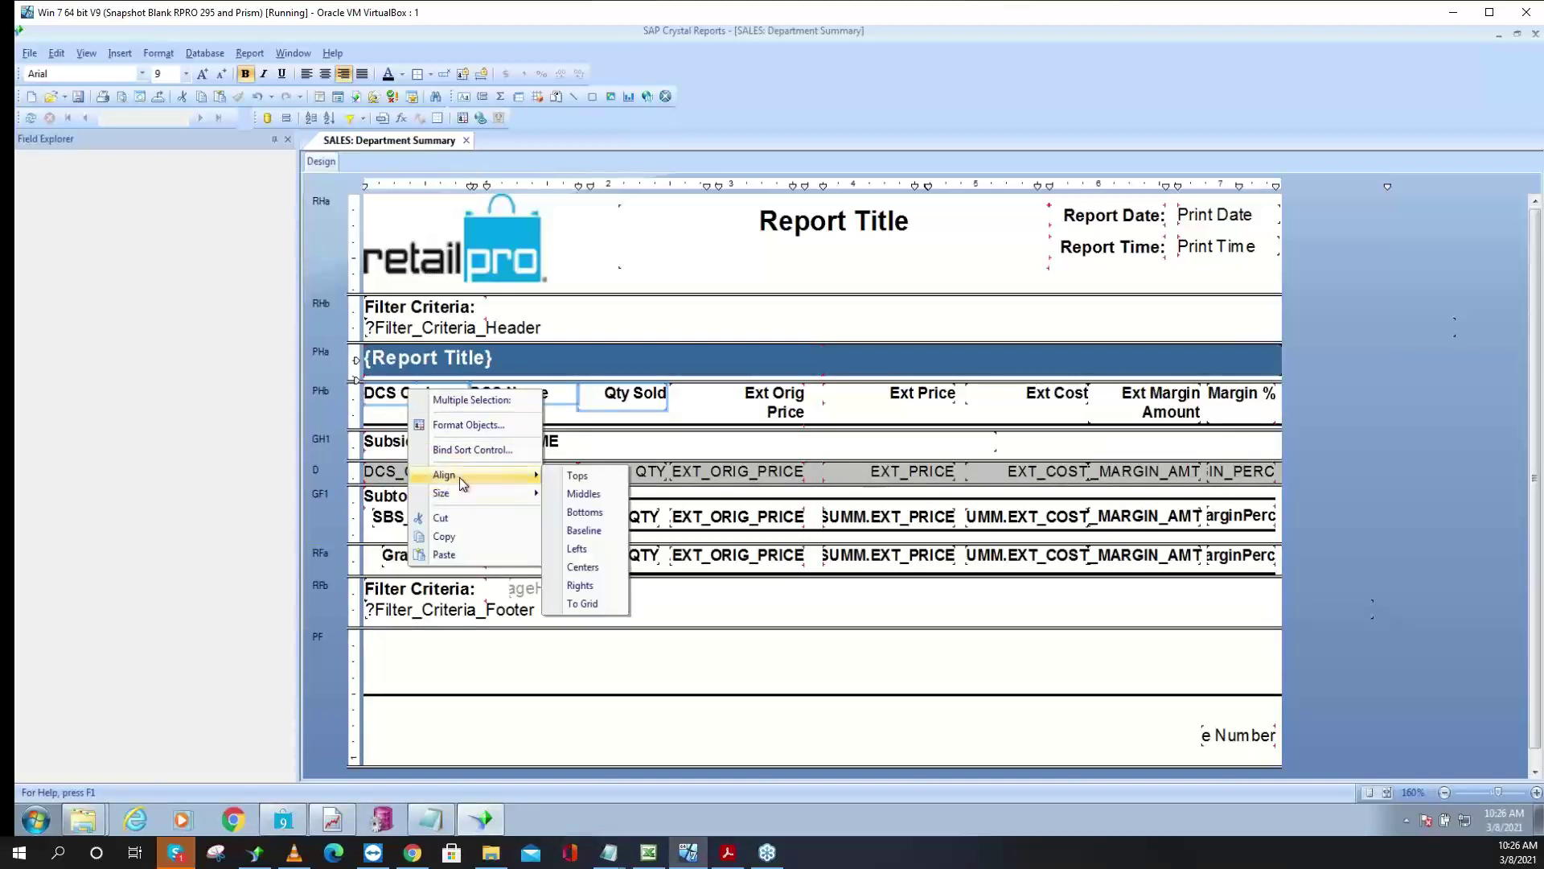
left_click(596, 475)
right_click(441, 396)
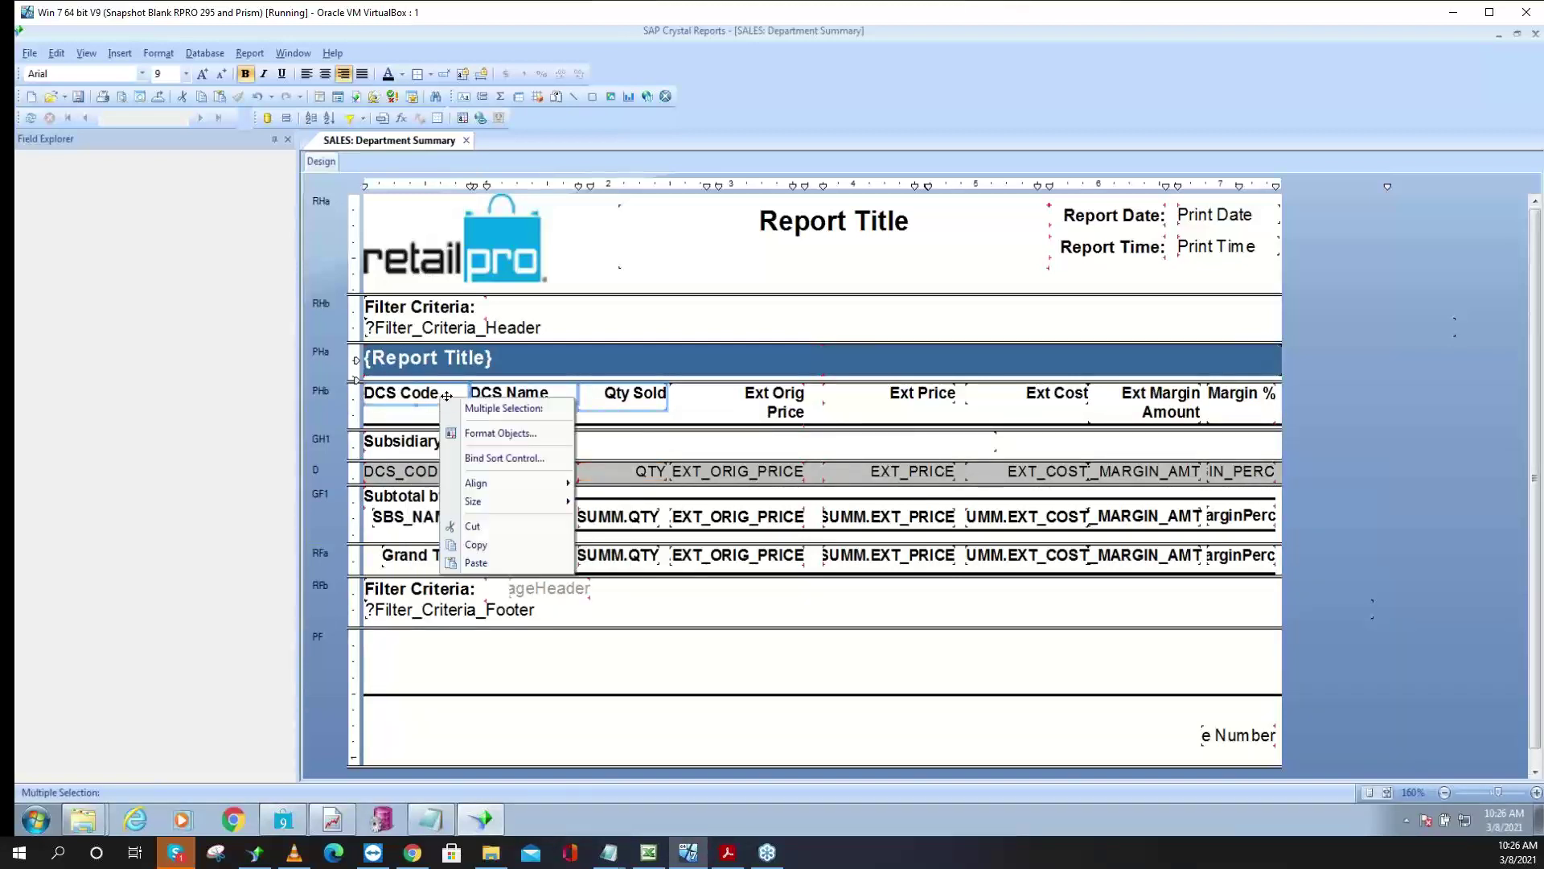
mouse_move(488, 501)
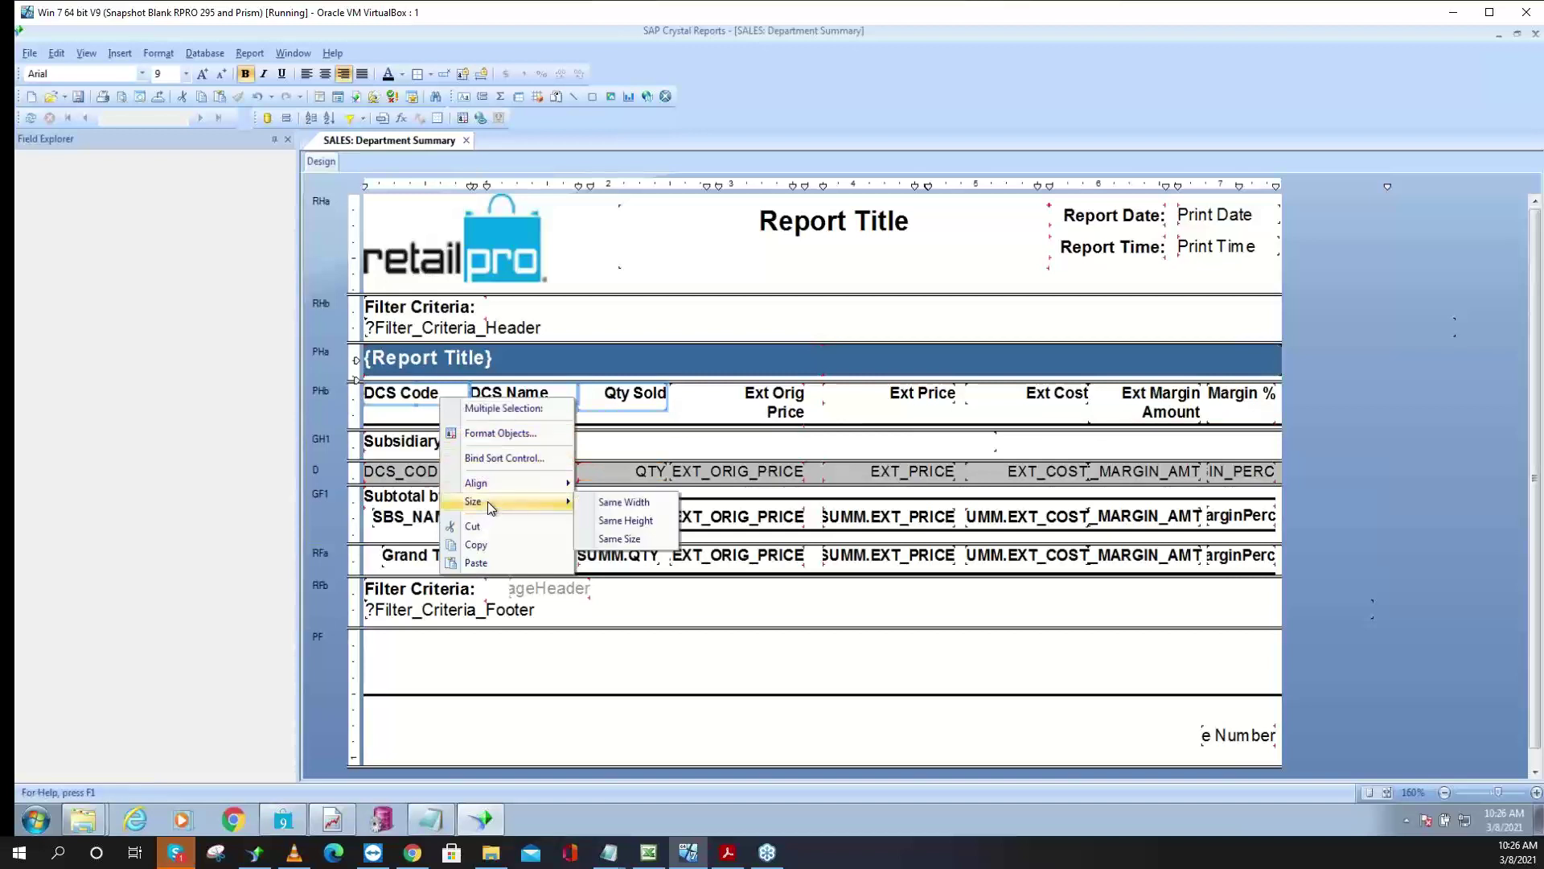
left_click(616, 522)
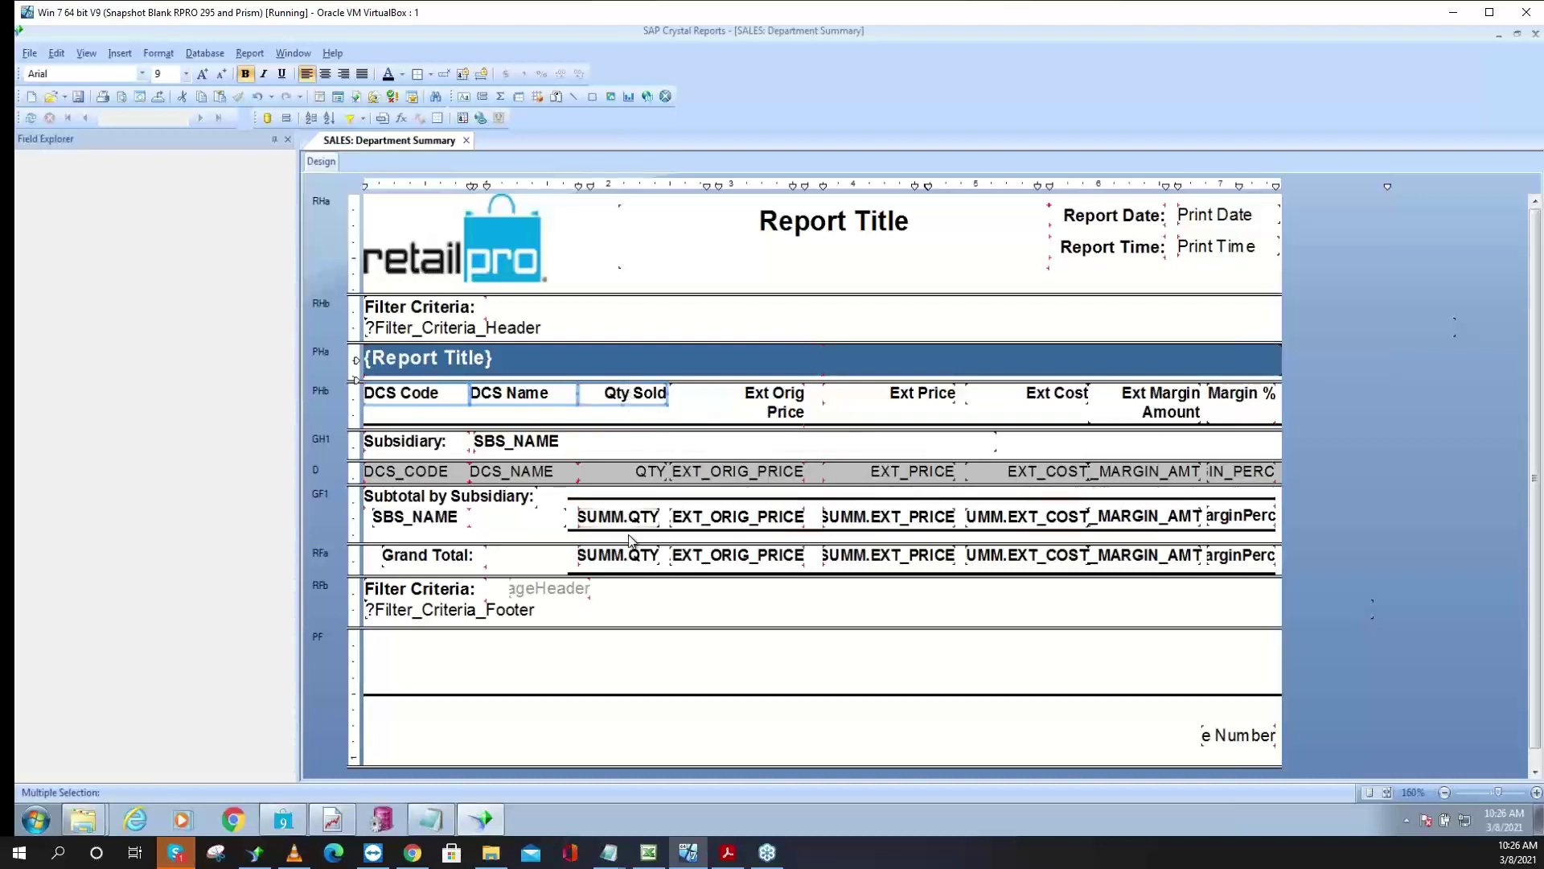
Left-align the QTY and both SUMM.QTY fields with Qty Sold and match its width
left_click(623, 403)
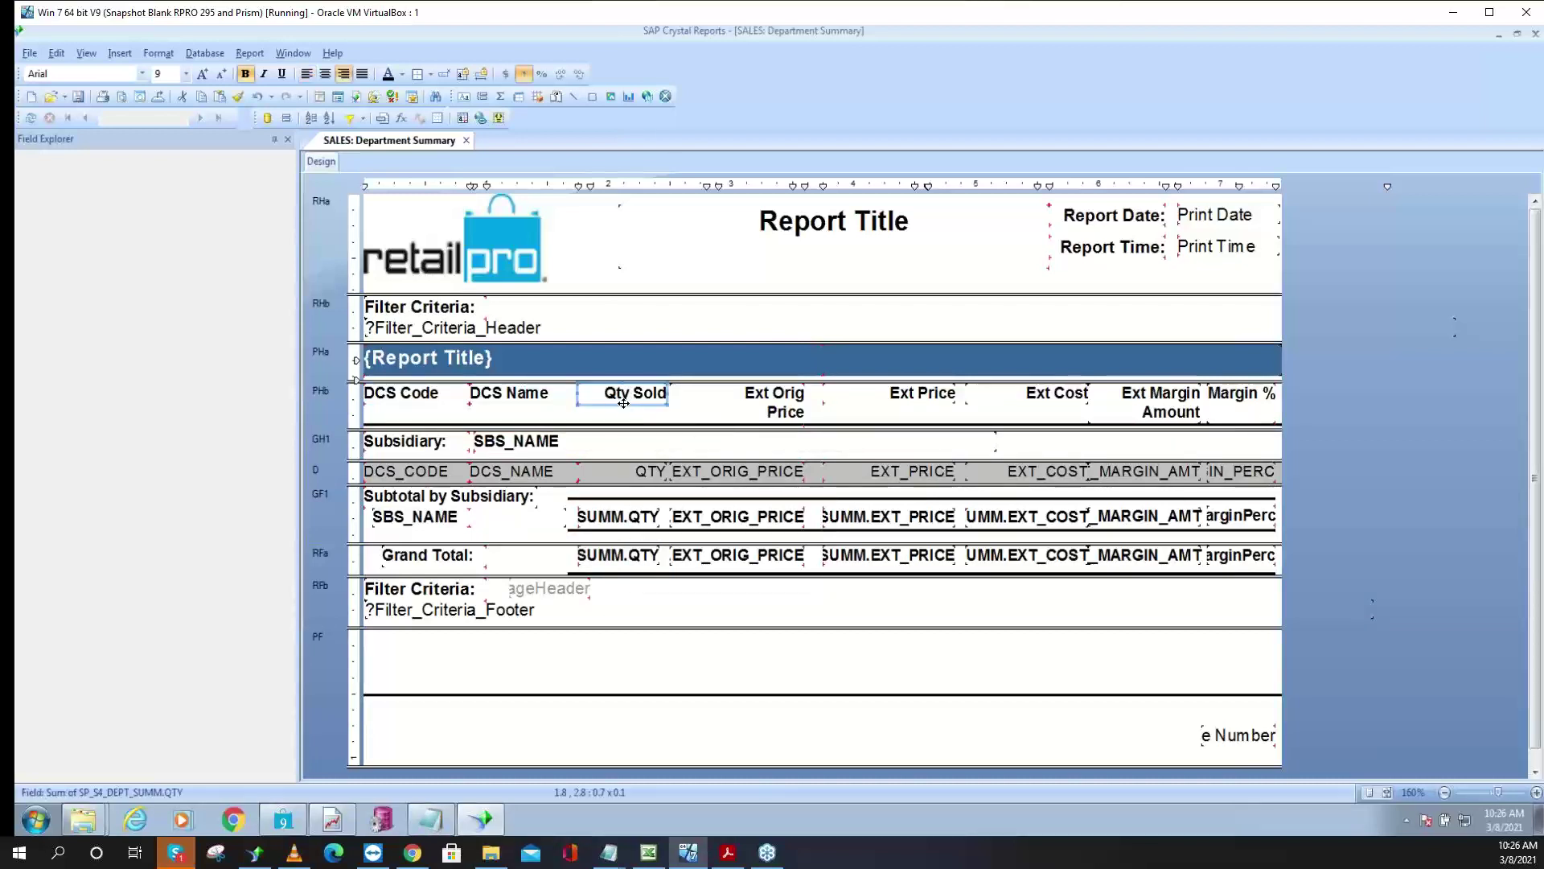
left_click(616, 473, "ctrl")
left_click(617, 515, "ctrl")
left_click(621, 554, "ctrl")
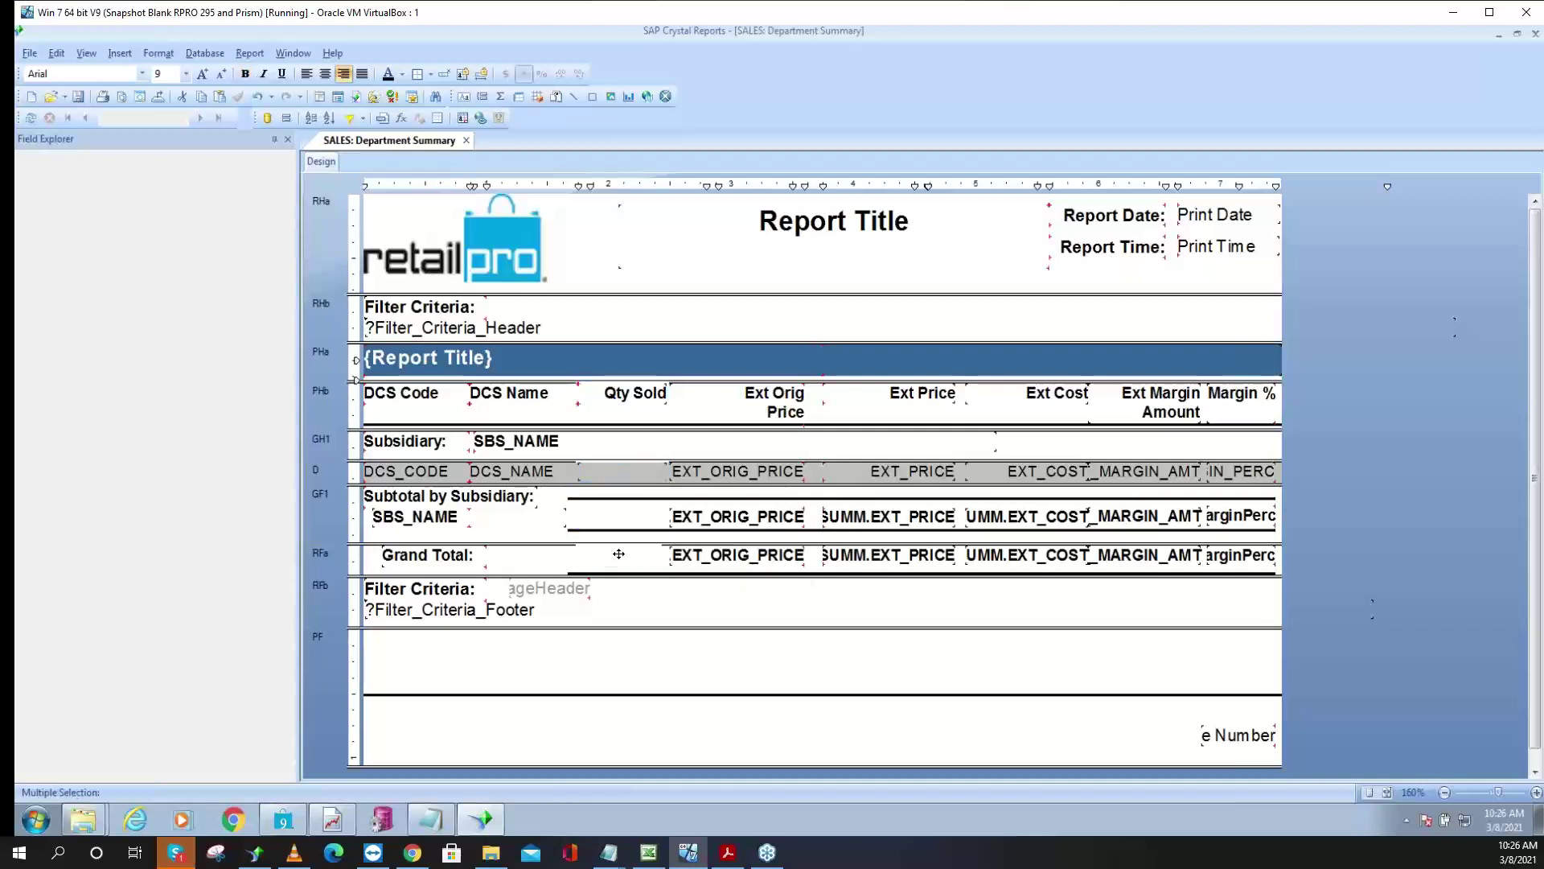
right_click(625, 395)
mouse_move(688, 477)
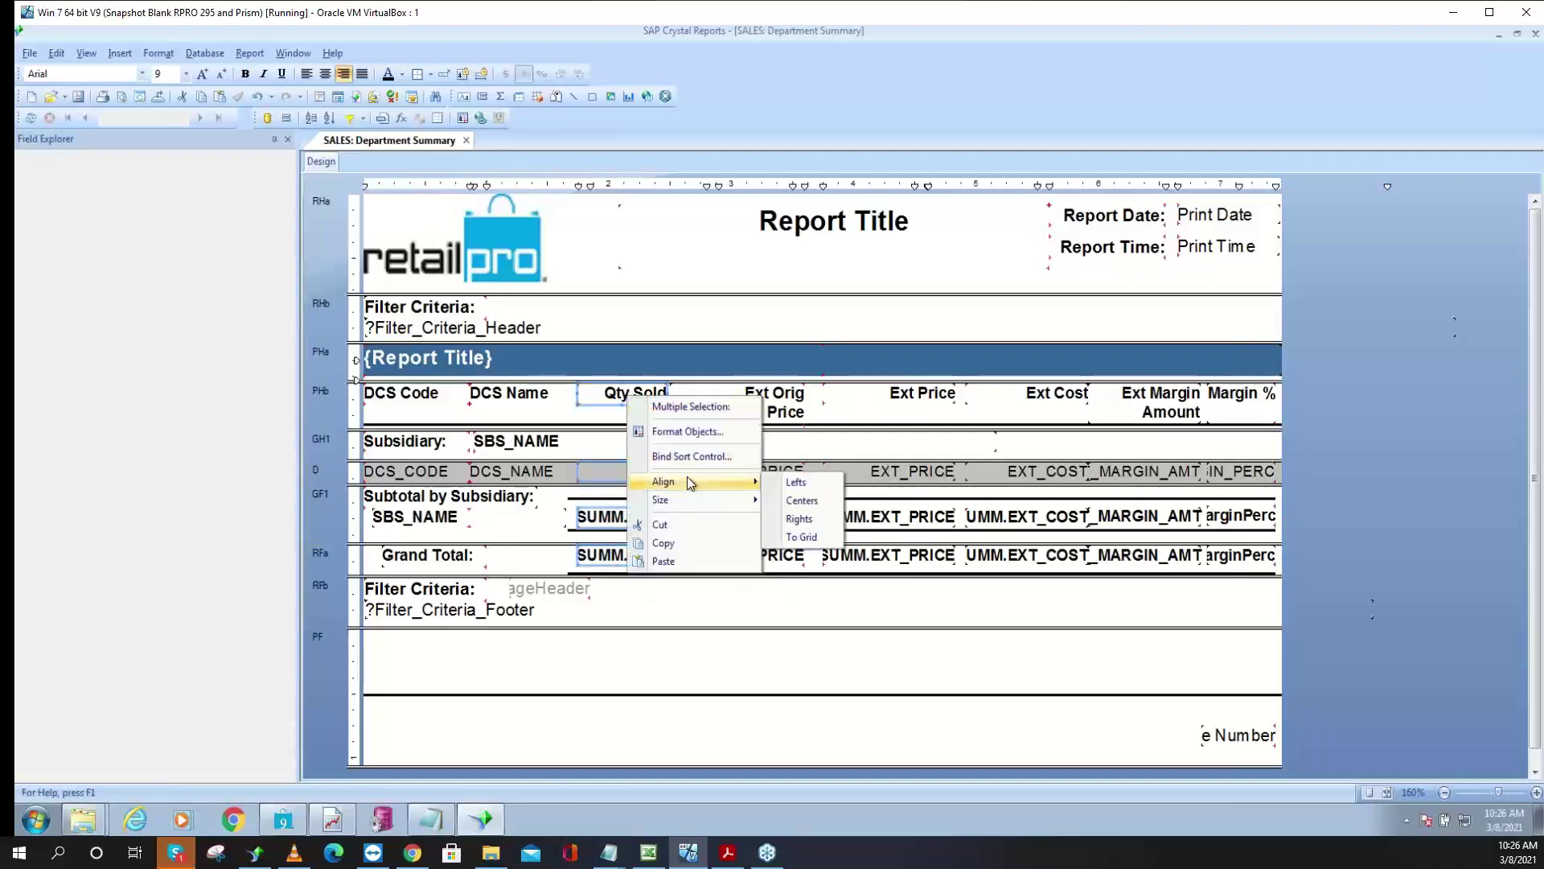
left_click(795, 494)
right_click(628, 397)
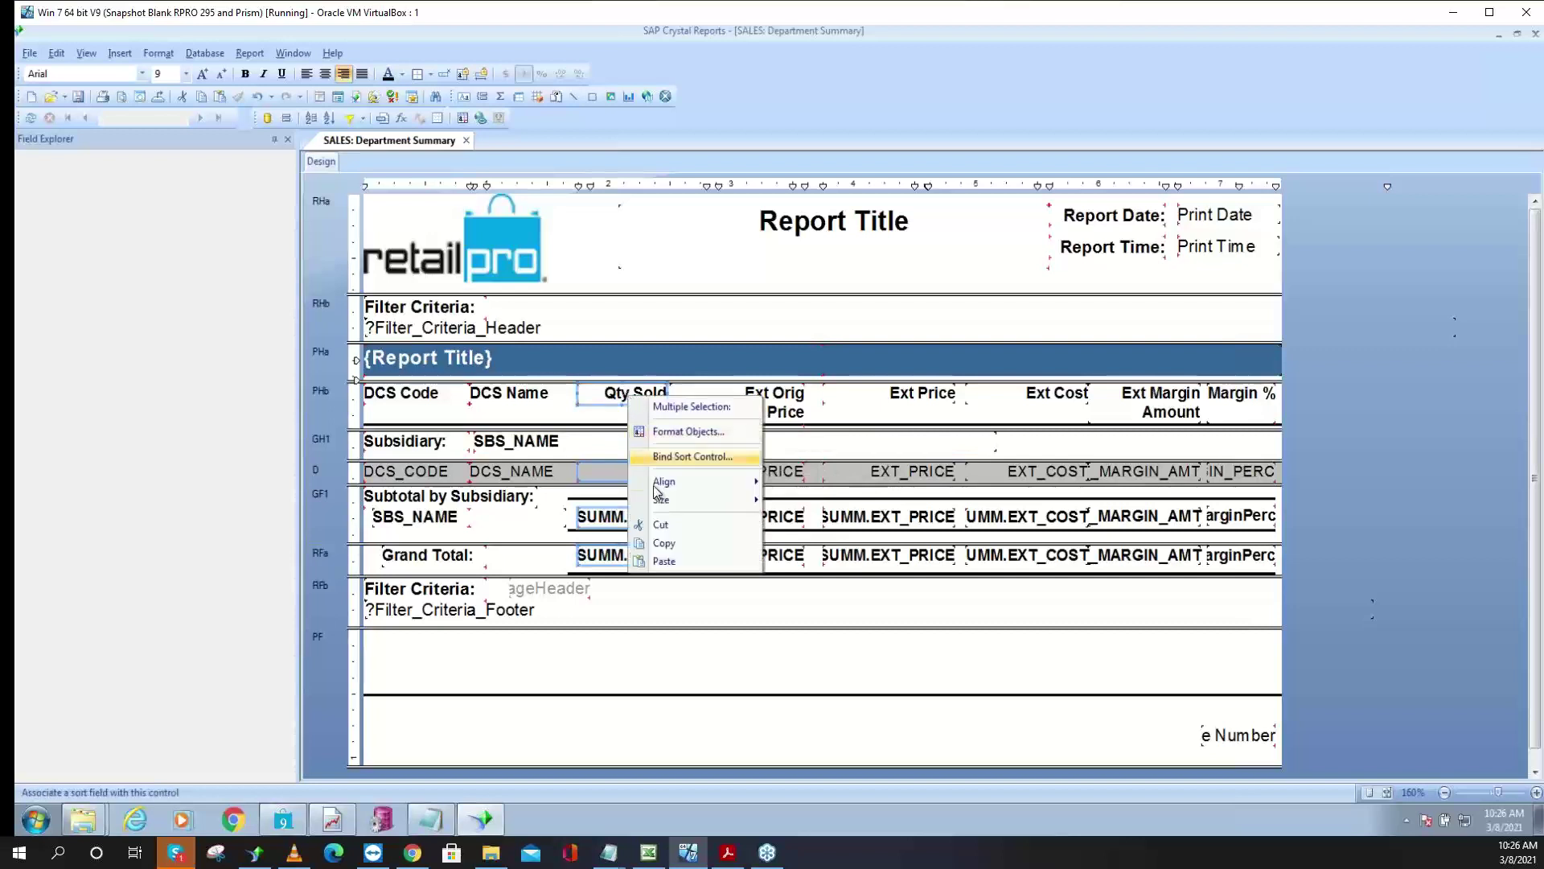
mouse_move(681, 505)
left_click(811, 500)
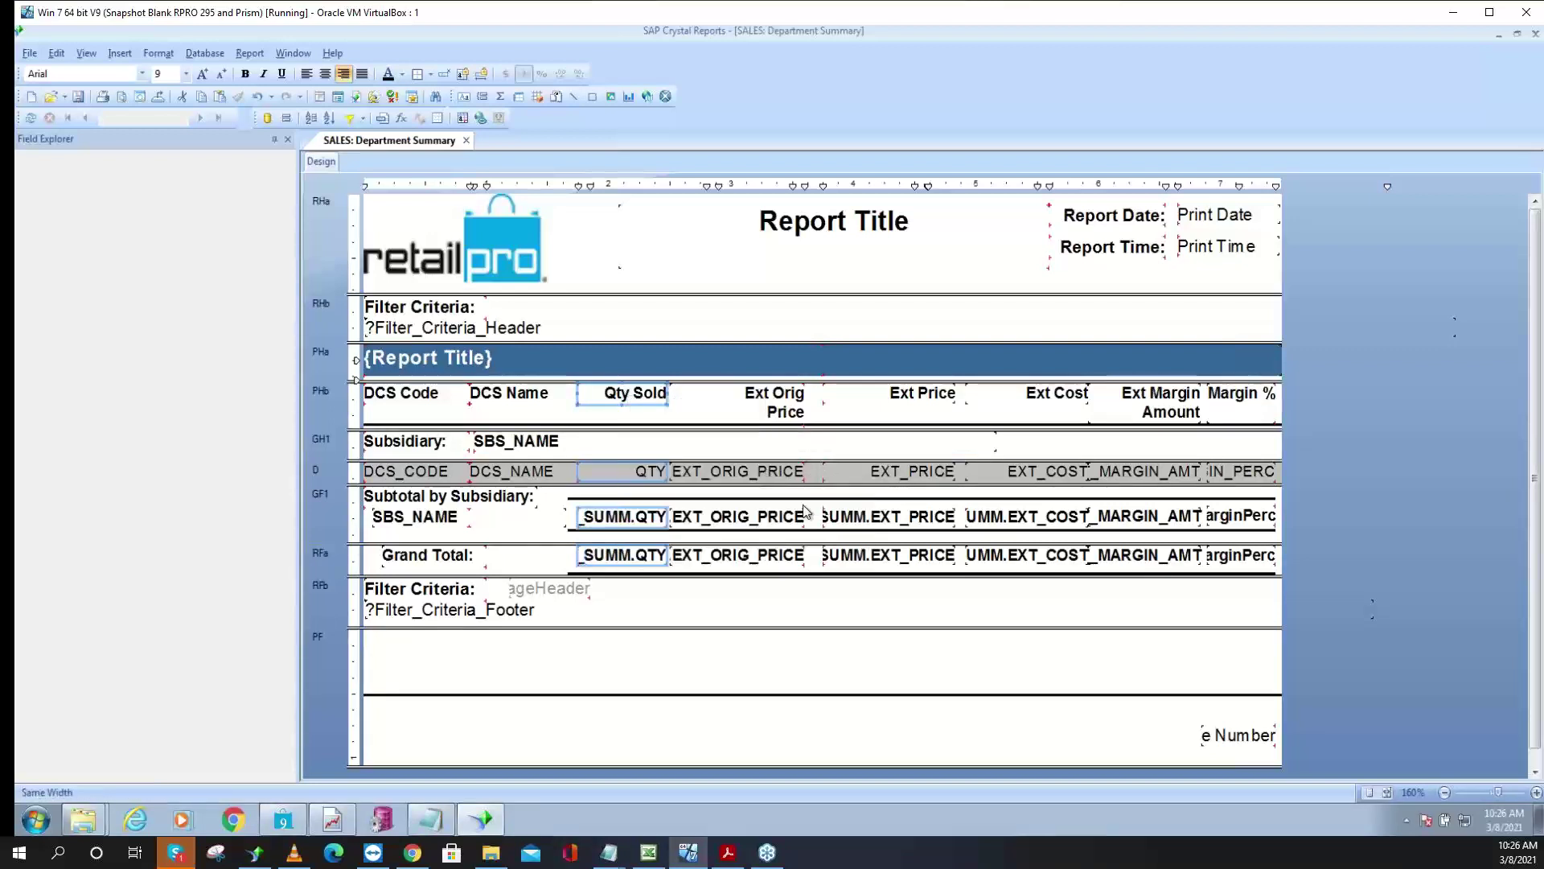
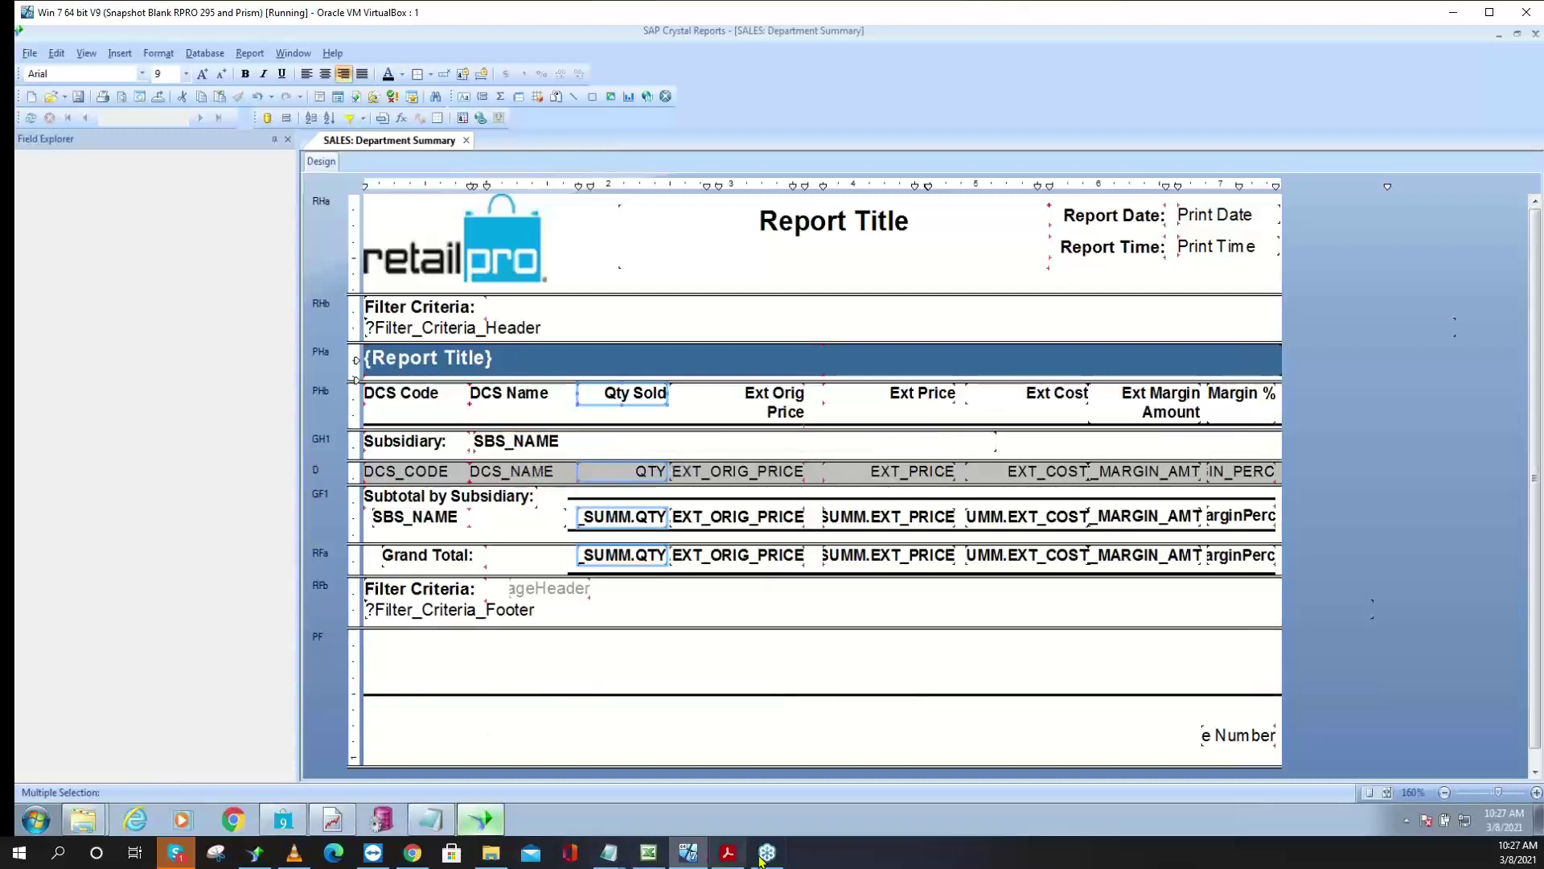
Glance at the reports outline PDF, then browse the Insert and Report menus
left_click(728, 854)
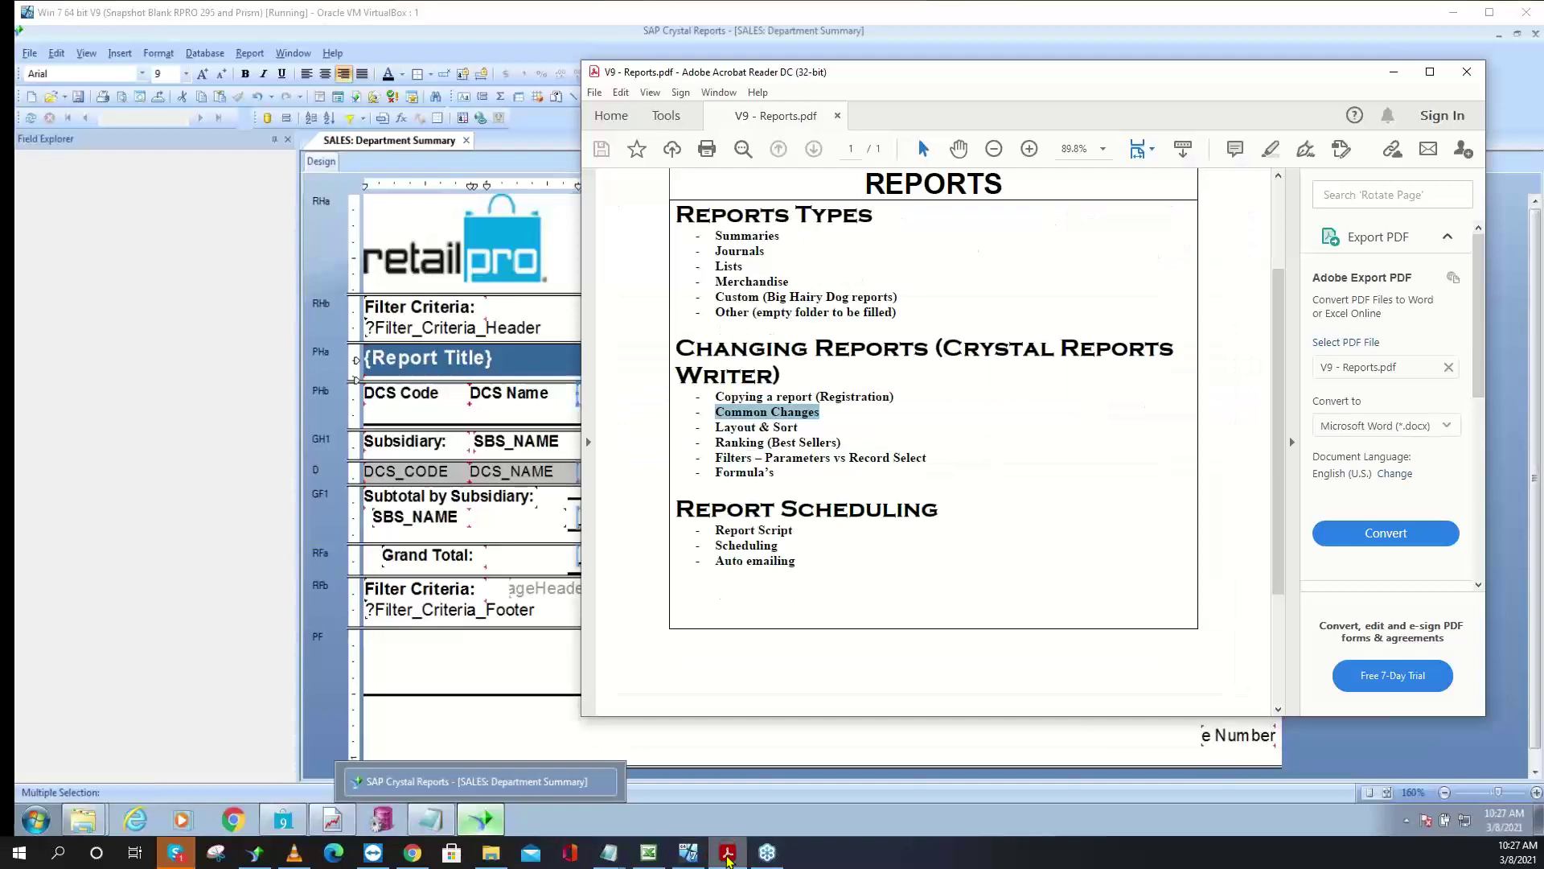
left_click(727, 856)
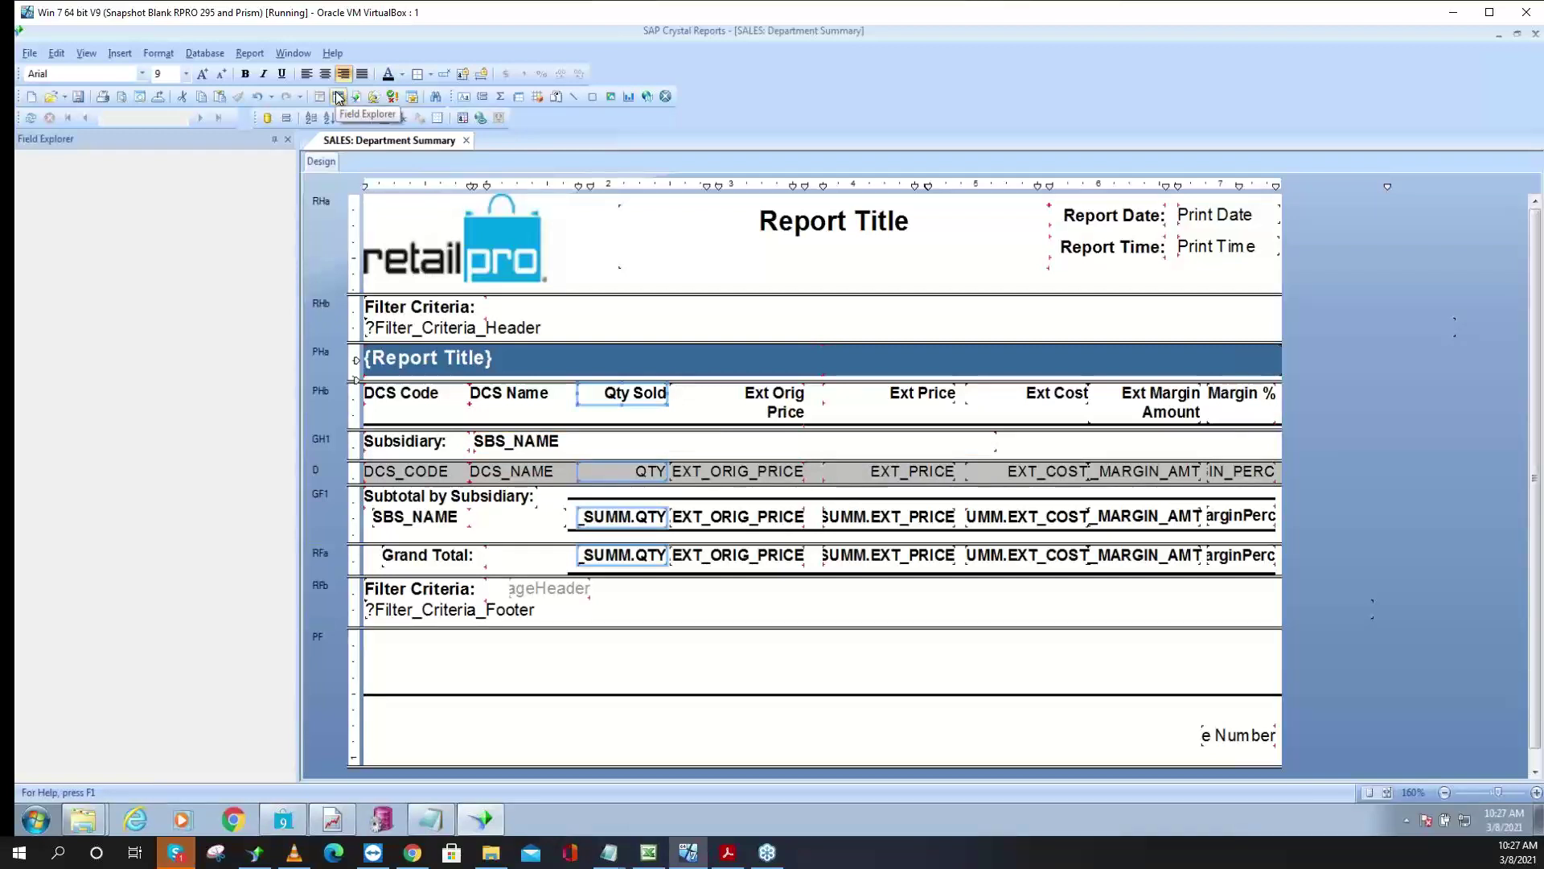
left_click(119, 54)
left_click(119, 54)
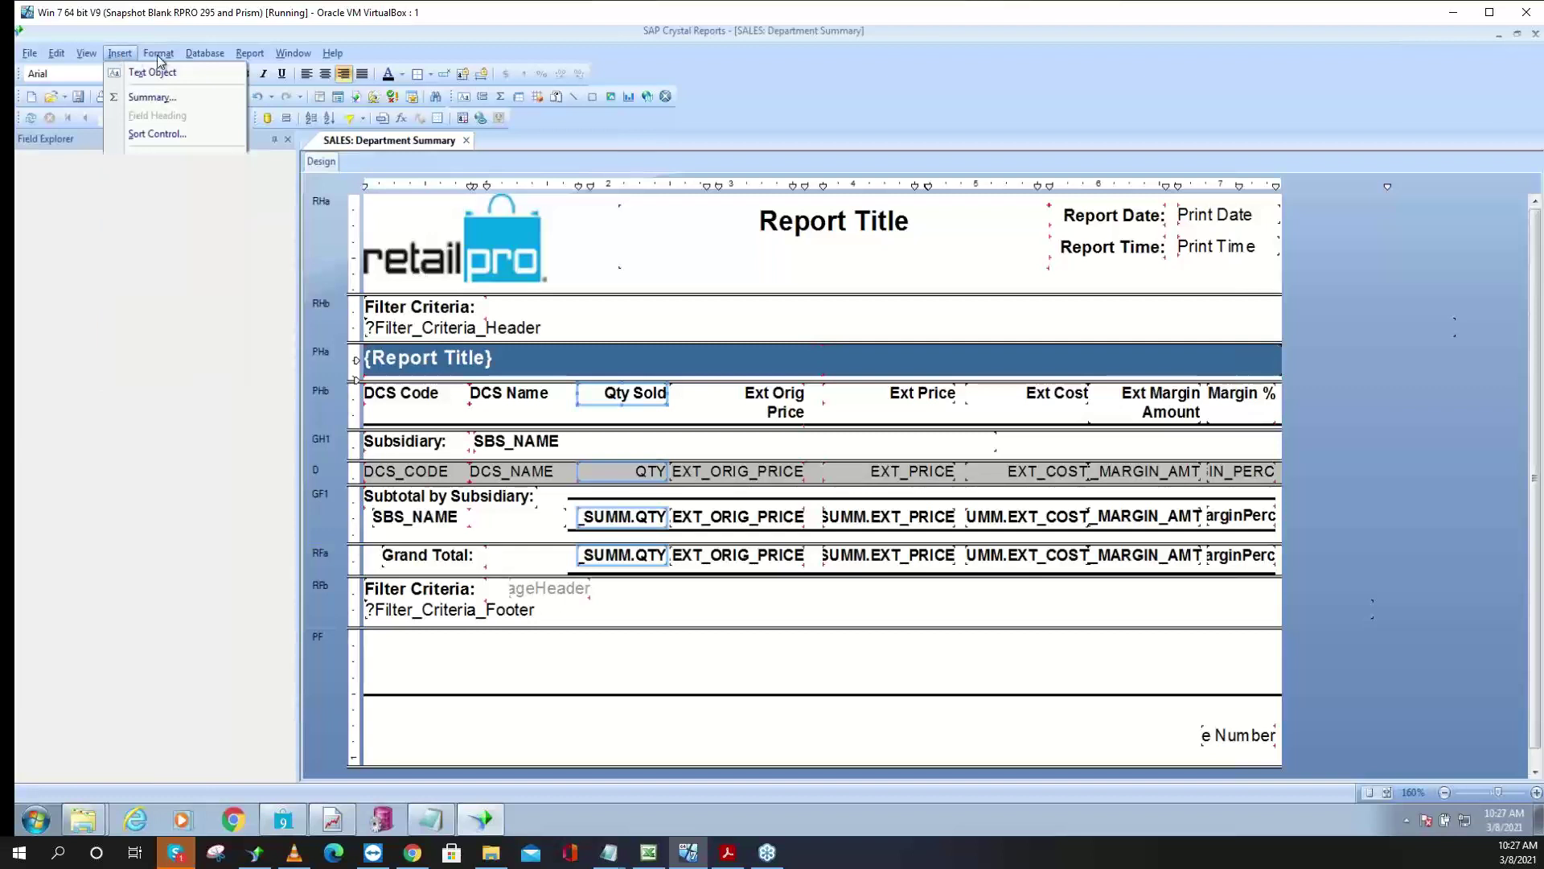
left_click(250, 54)
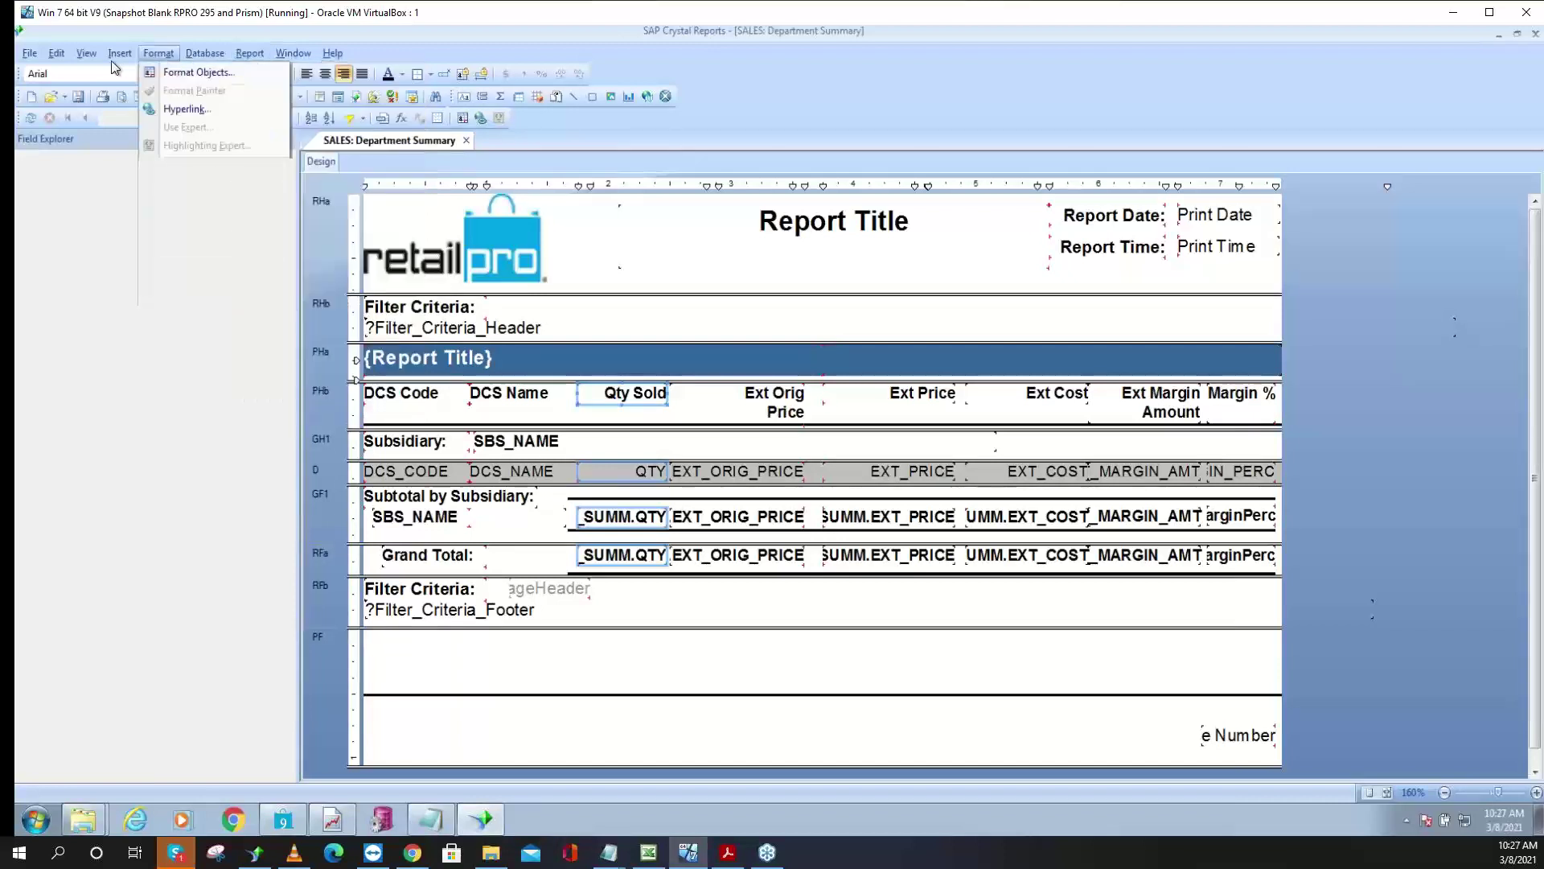
Show the Field Explorer and the Report Explorer beside the SALES: Department Summary design
mouse_move(60, 50)
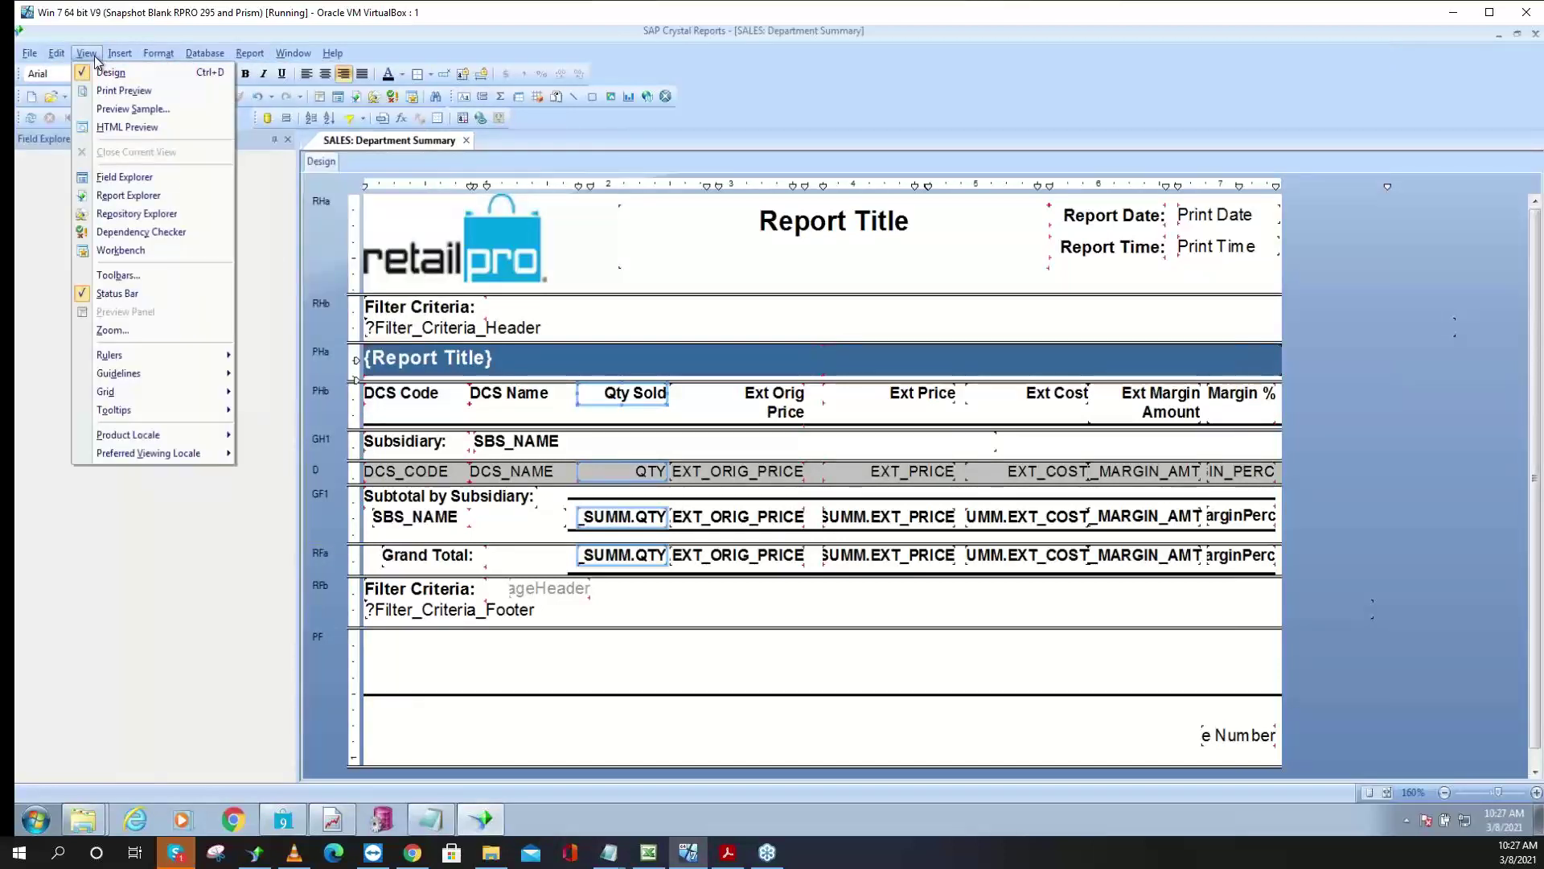
left_click(85, 185)
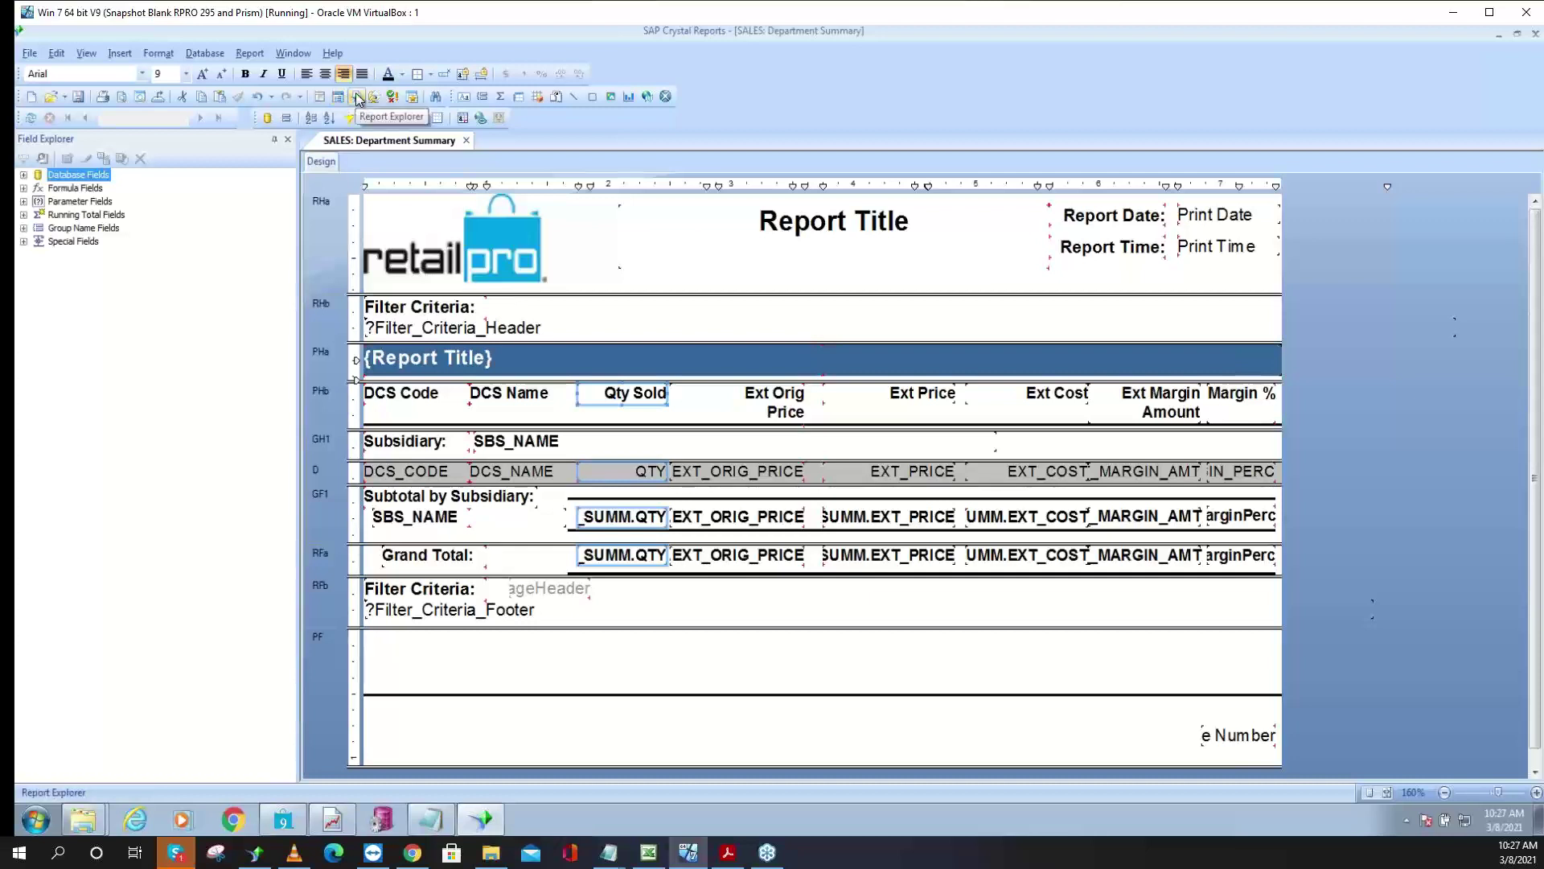
left_click(356, 98)
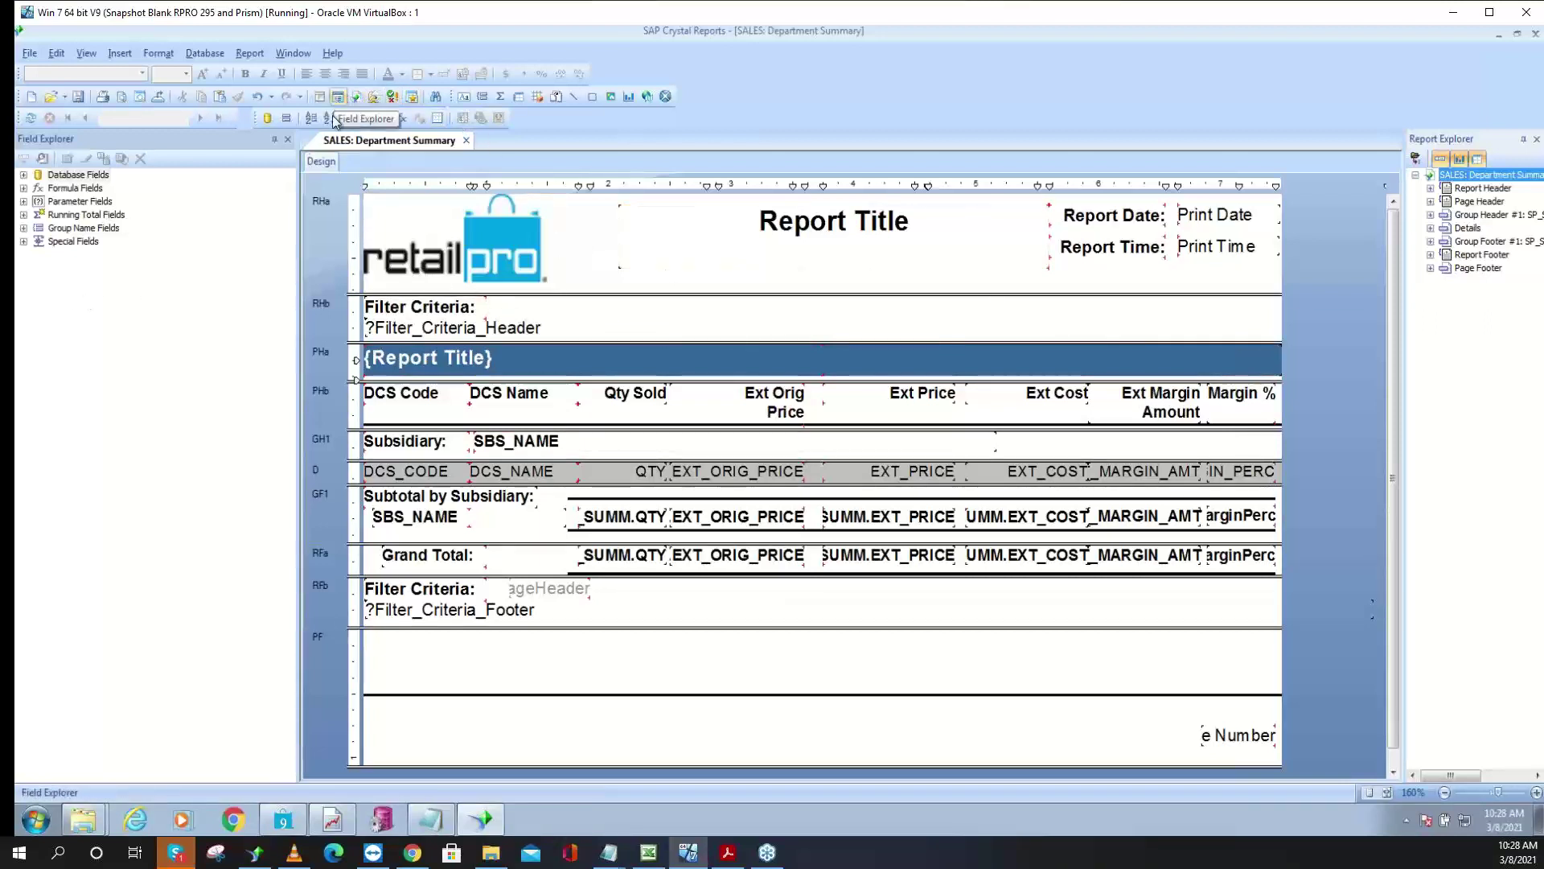
Step past Formula and Parameter Fields, then expand Database Fields and the SP_S4_DEPT_SUMM table
left_click(69, 191)
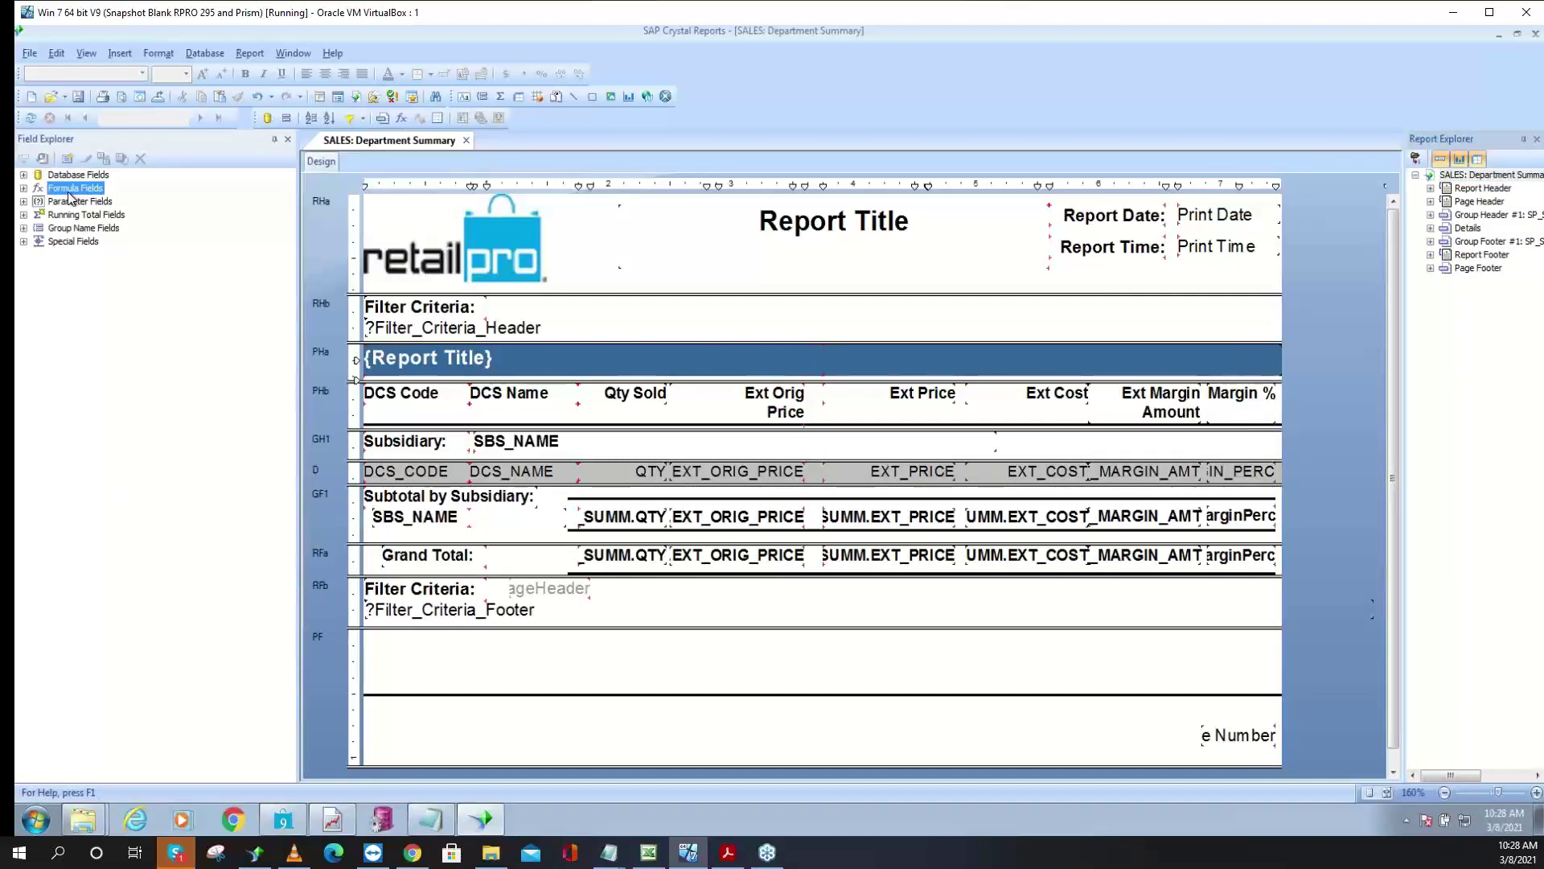
left_click(70, 204)
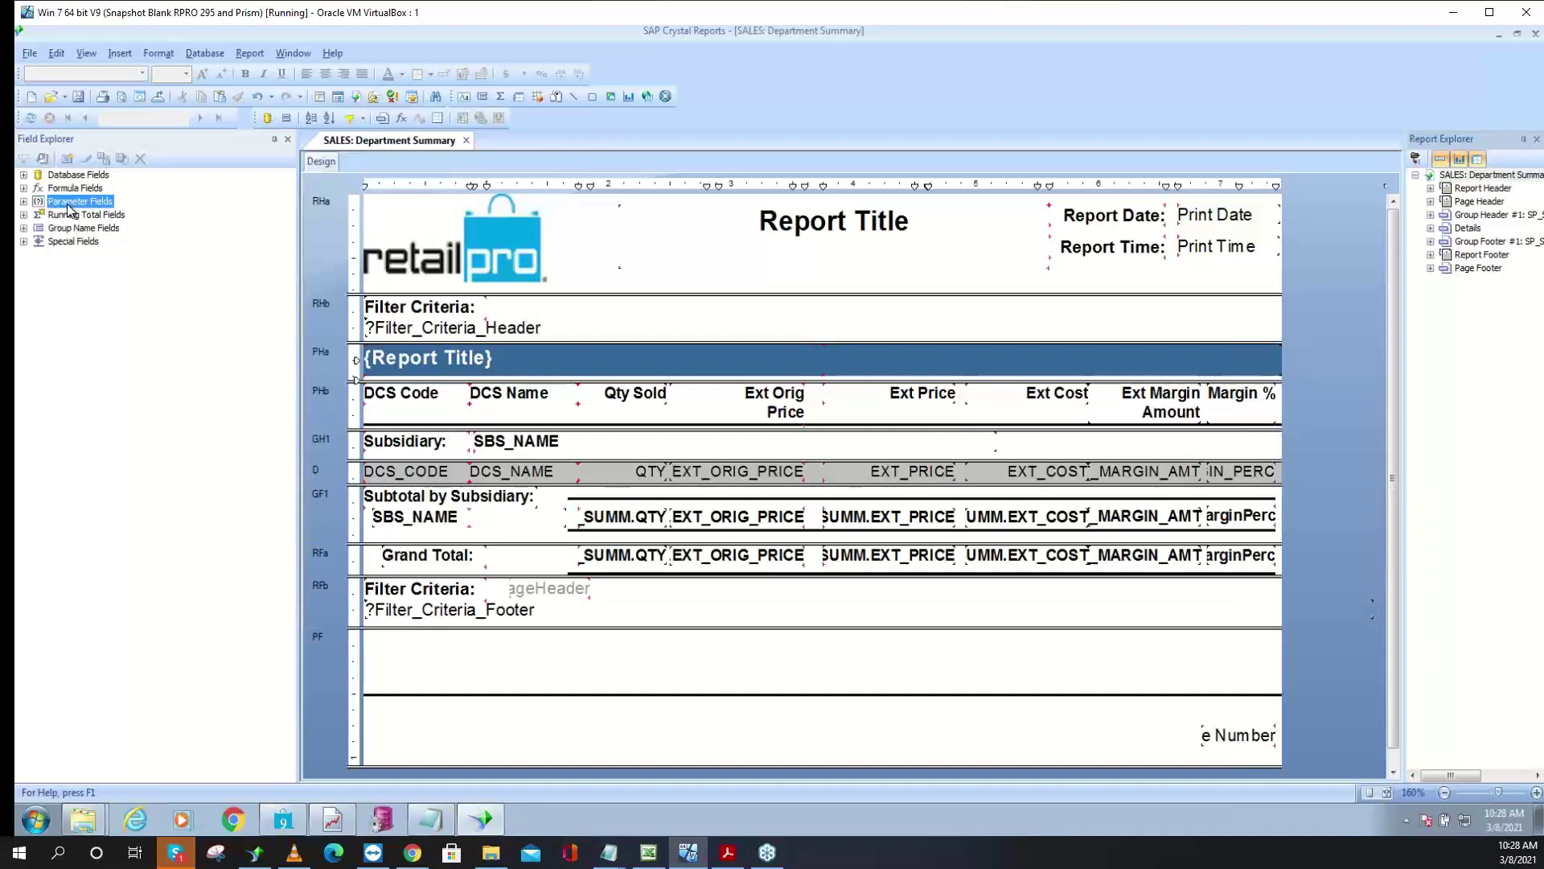
left_click(24, 174)
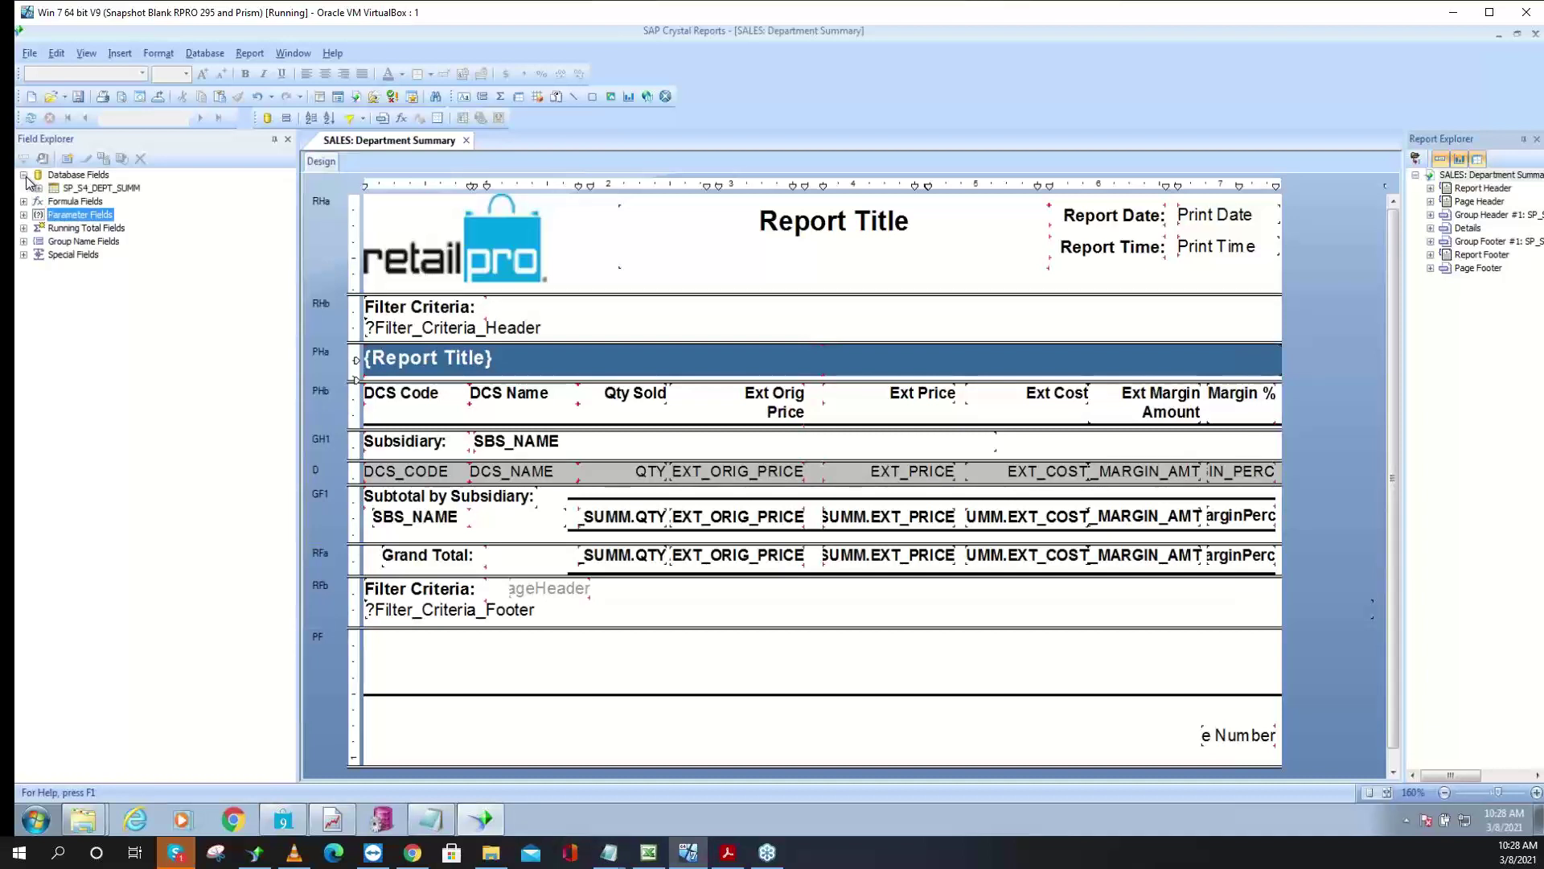
left_click(38, 188)
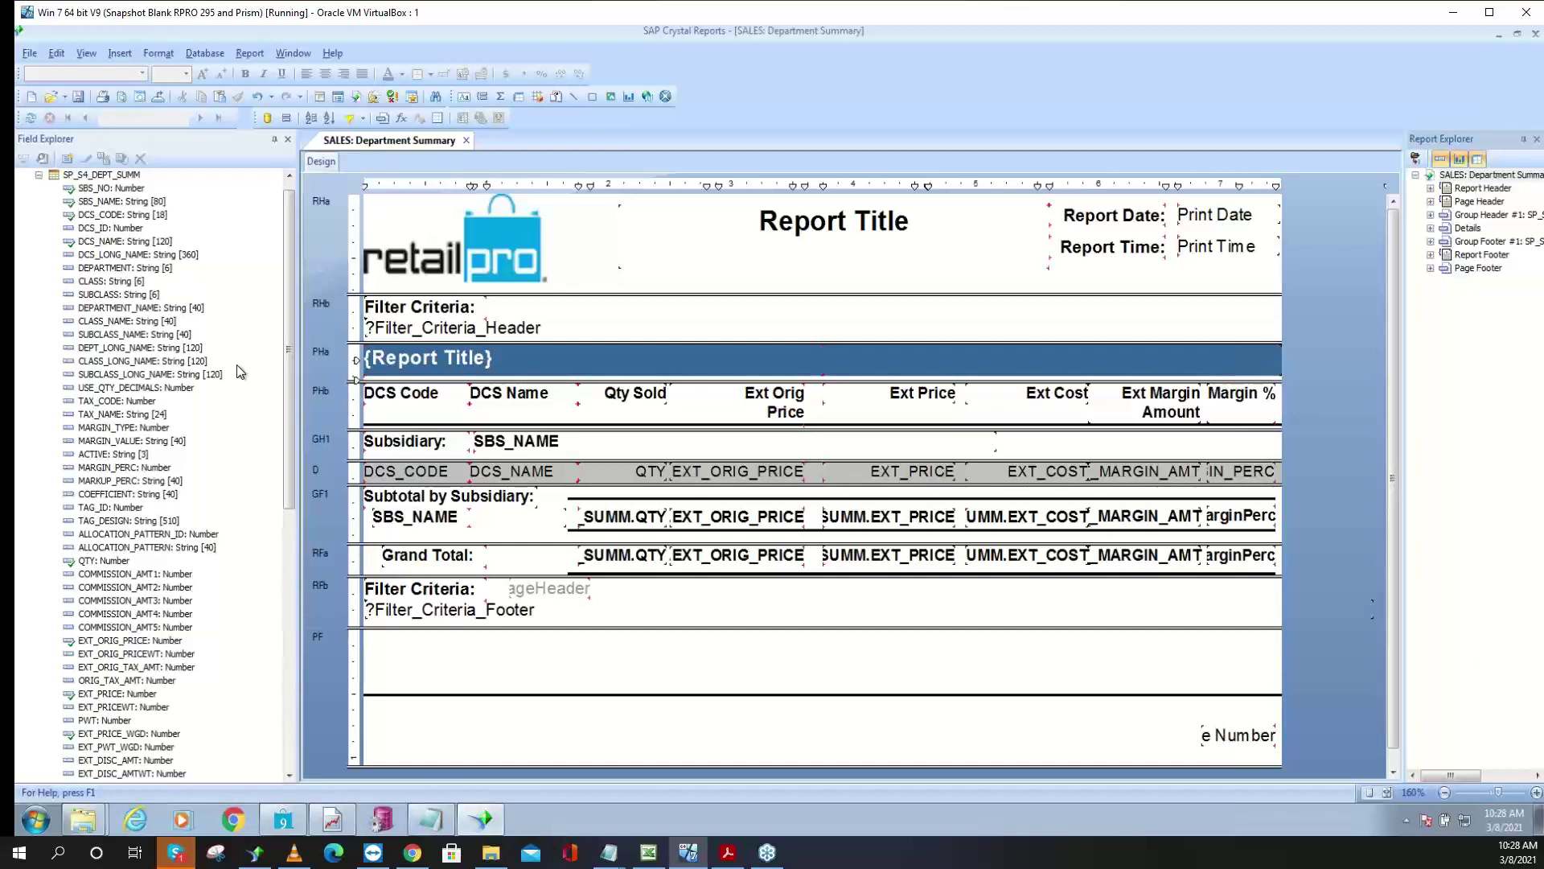
Point out DCS_CODE, DEPARTMENT_NAME, DEPARTMENT, MARGIN_VALUE, MARGIN_PERC, ALLOCATION_PATTERN_ID and EXT_PRICE fields
left_click(101, 215)
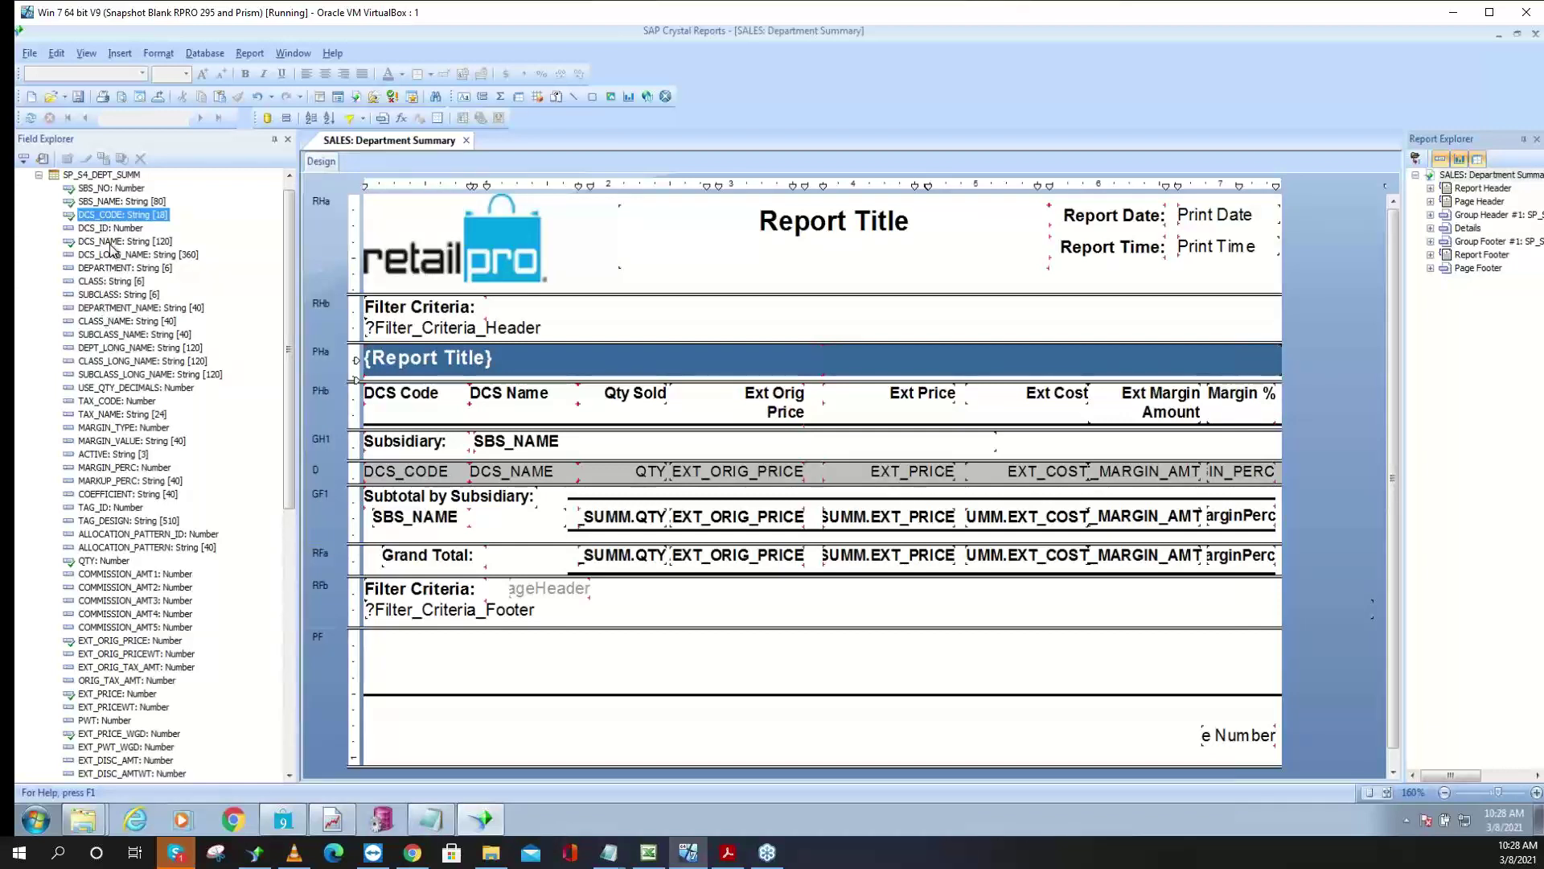
left_click(109, 308)
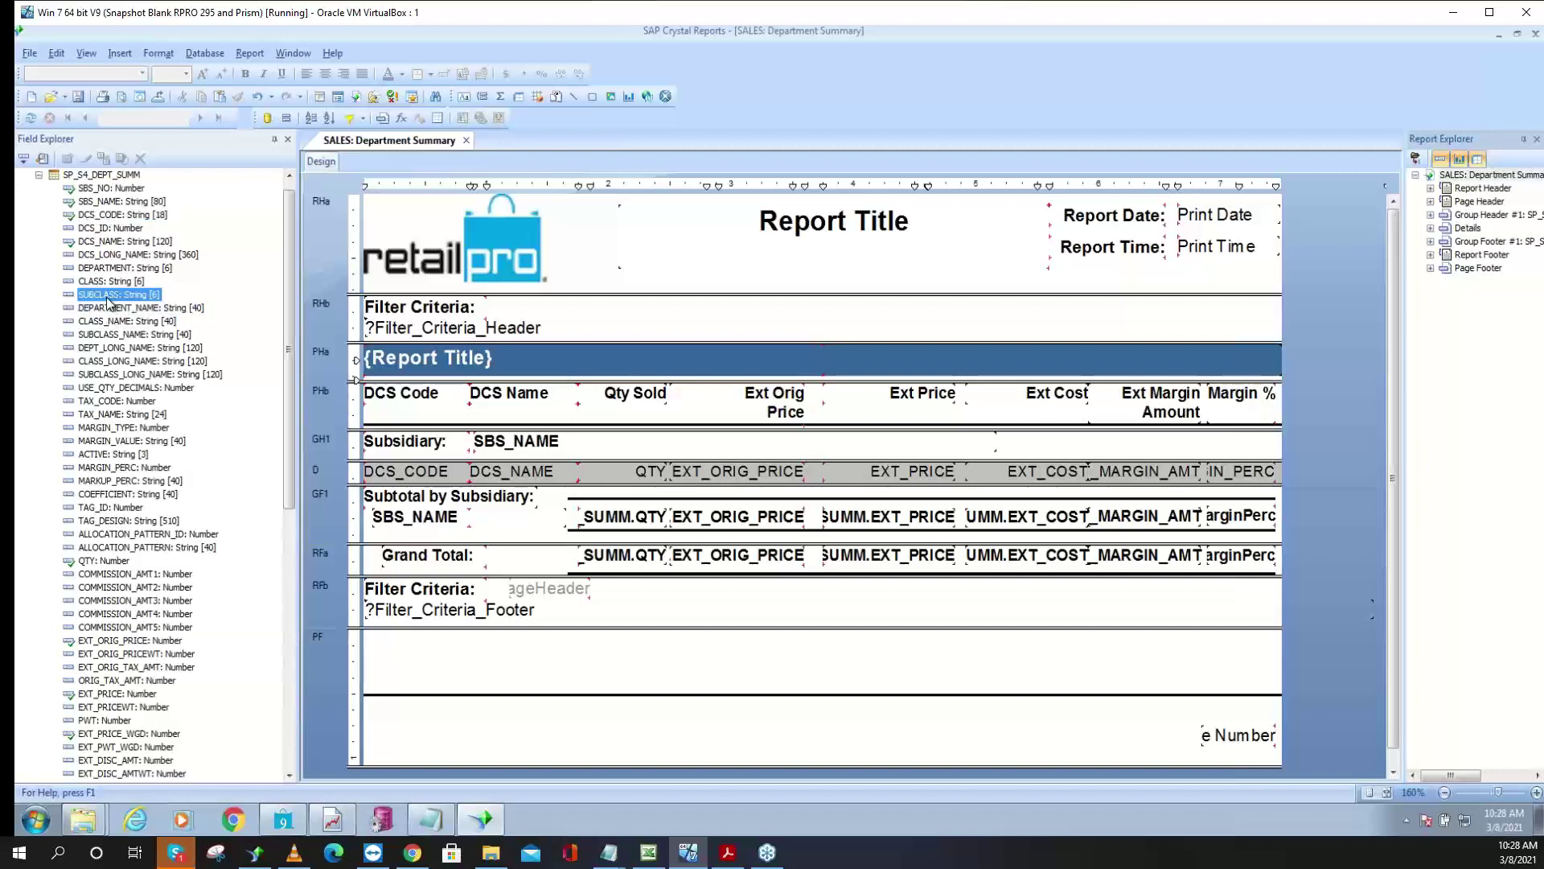
left_click(110, 270)
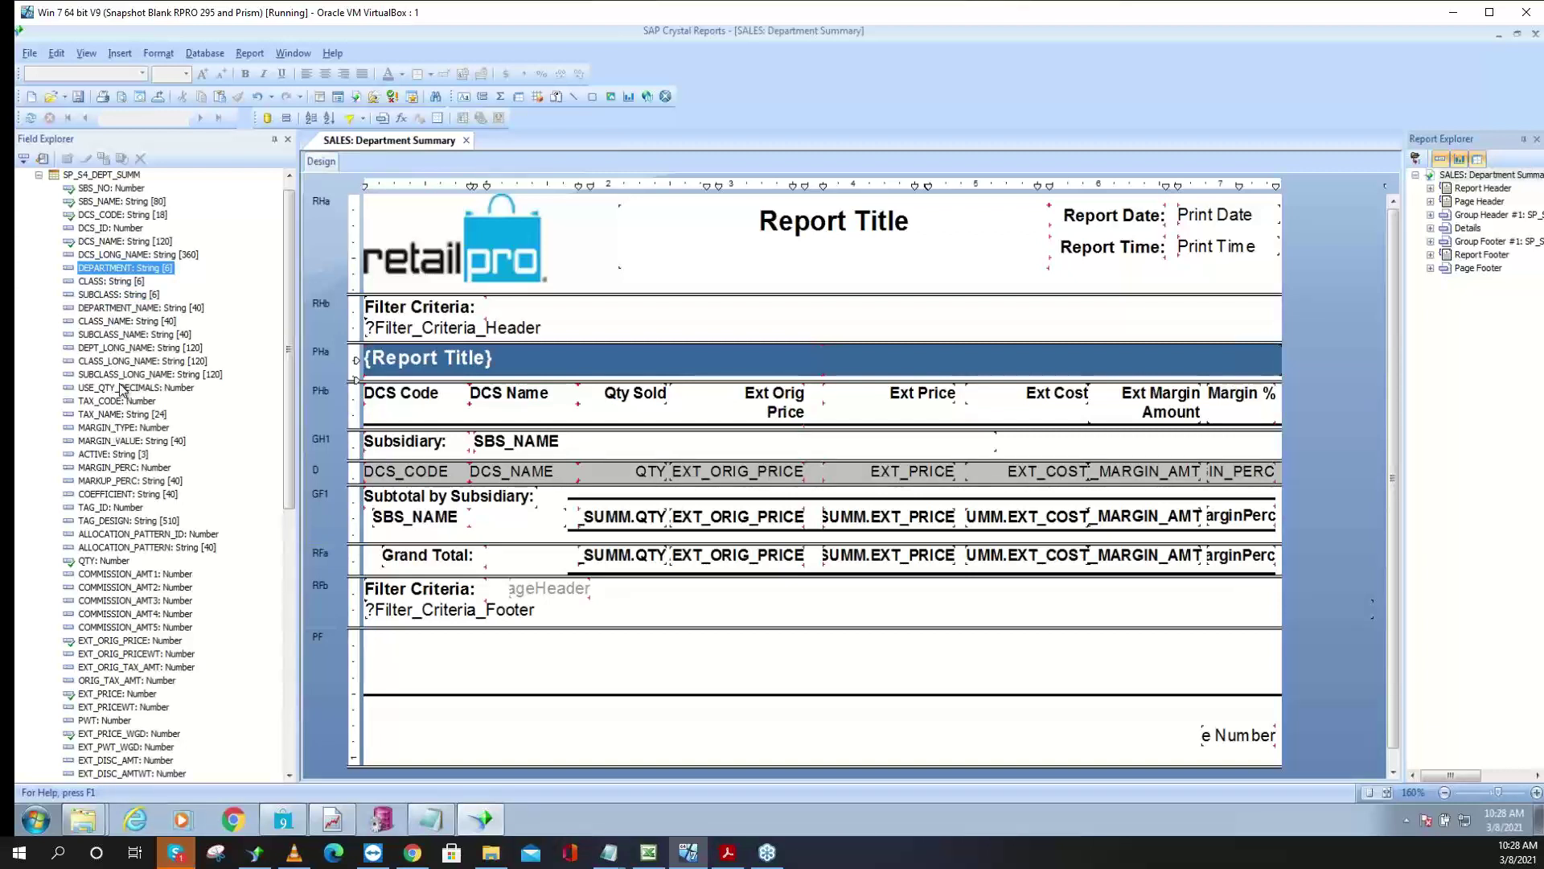
left_click(133, 441)
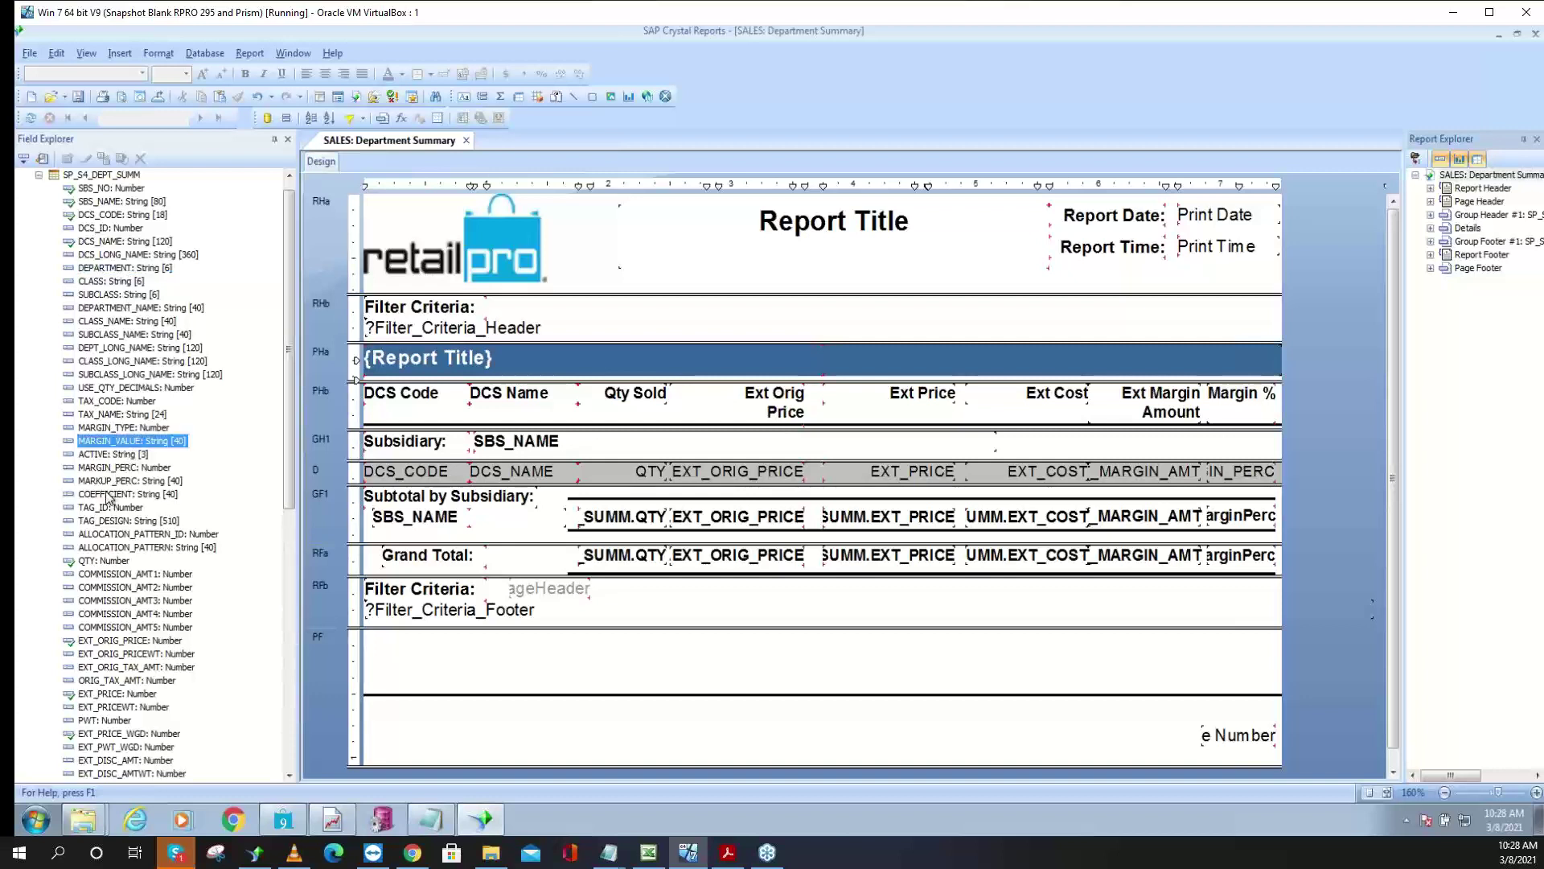
left_click(113, 469)
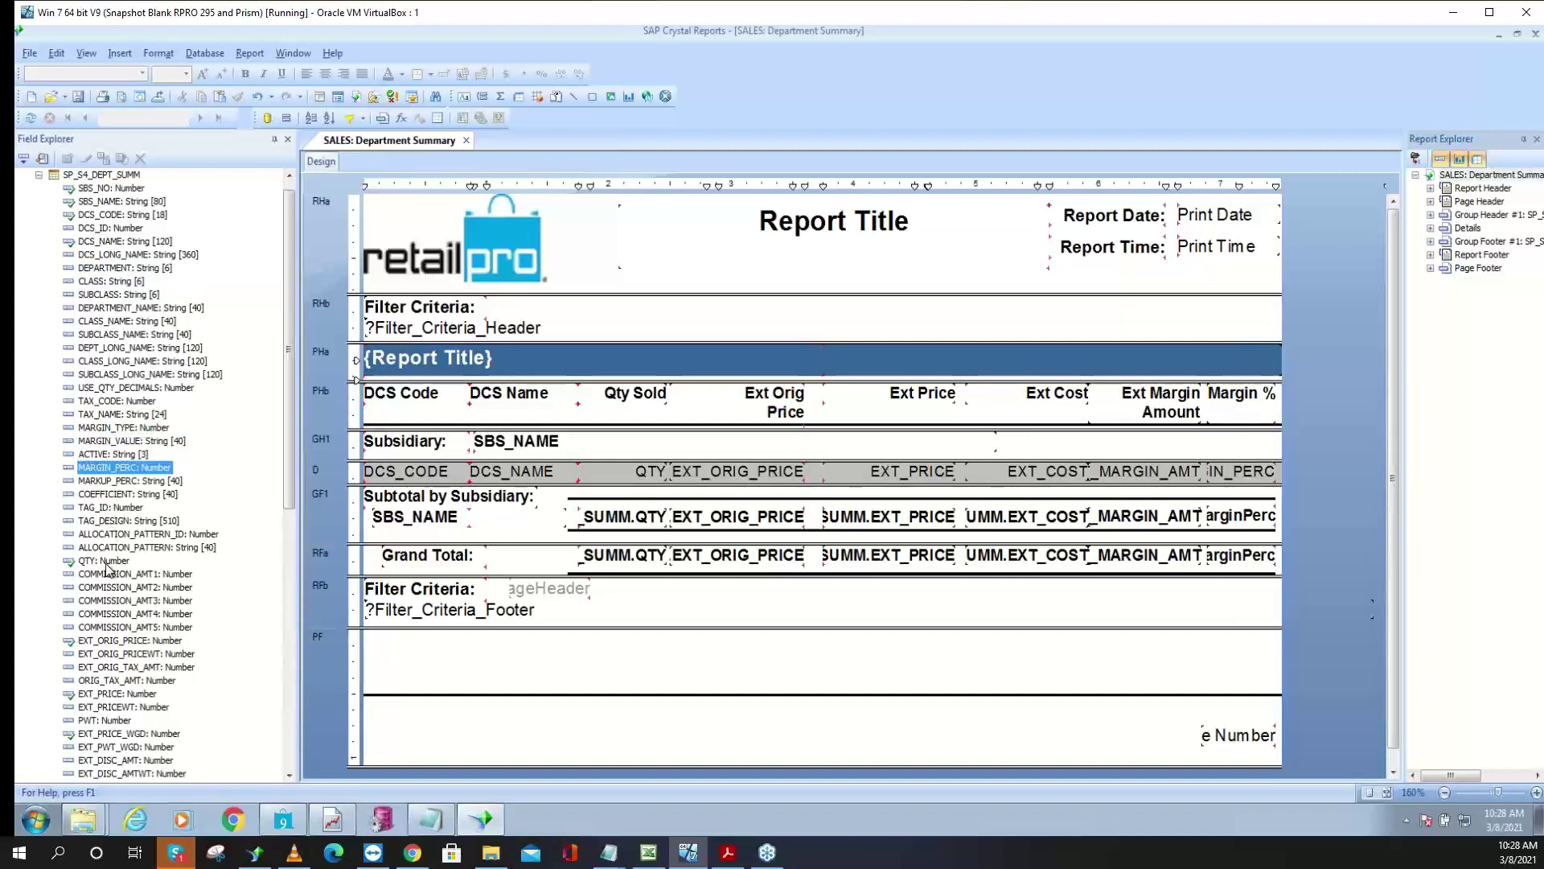
left_click(117, 534)
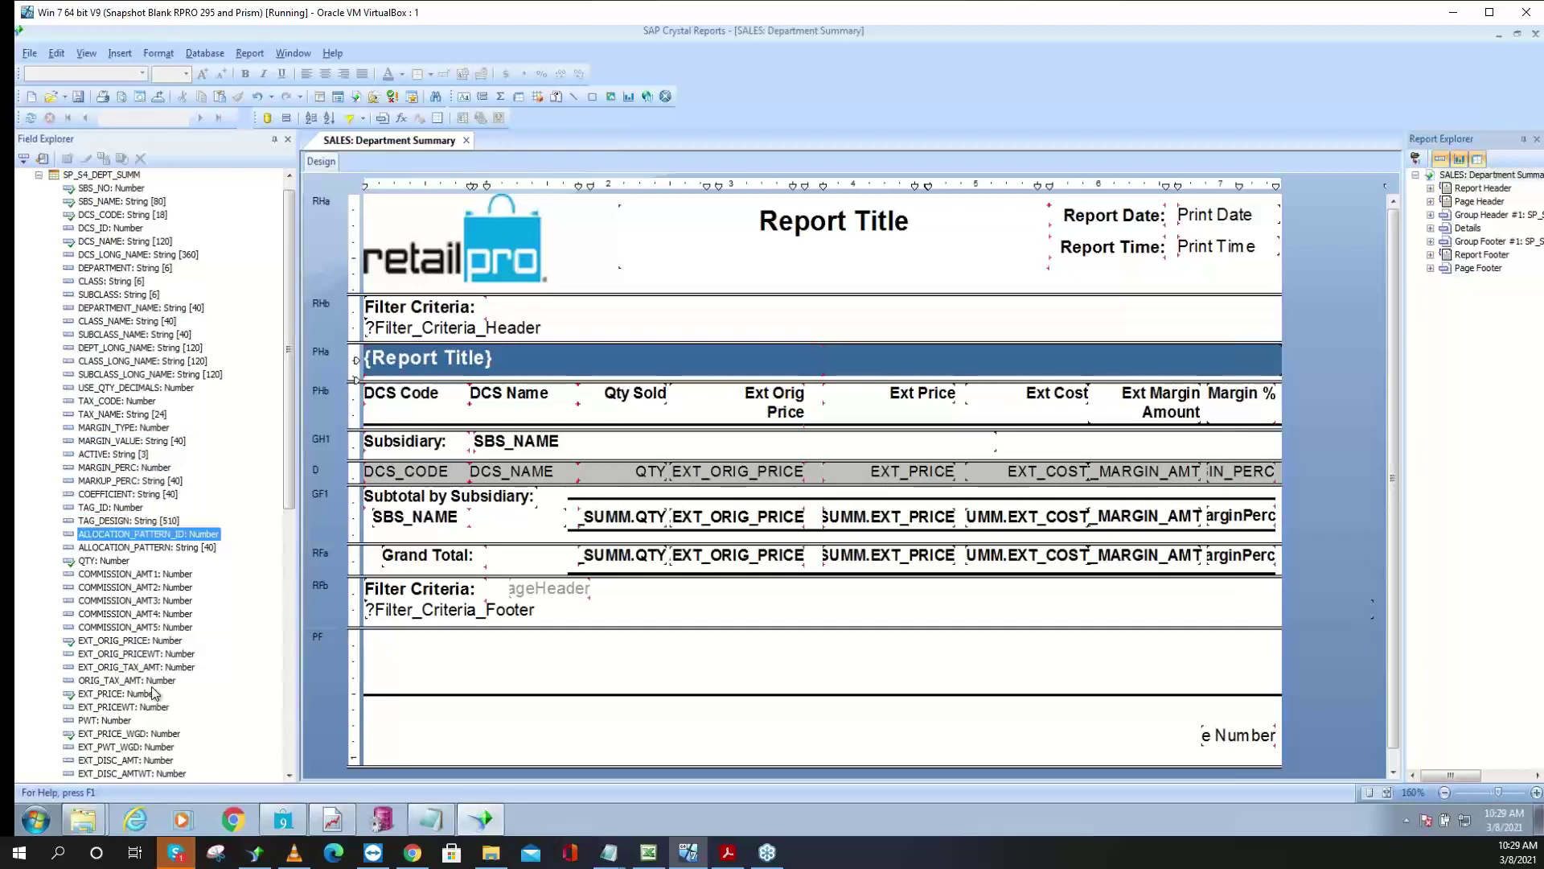
left_click(123, 695)
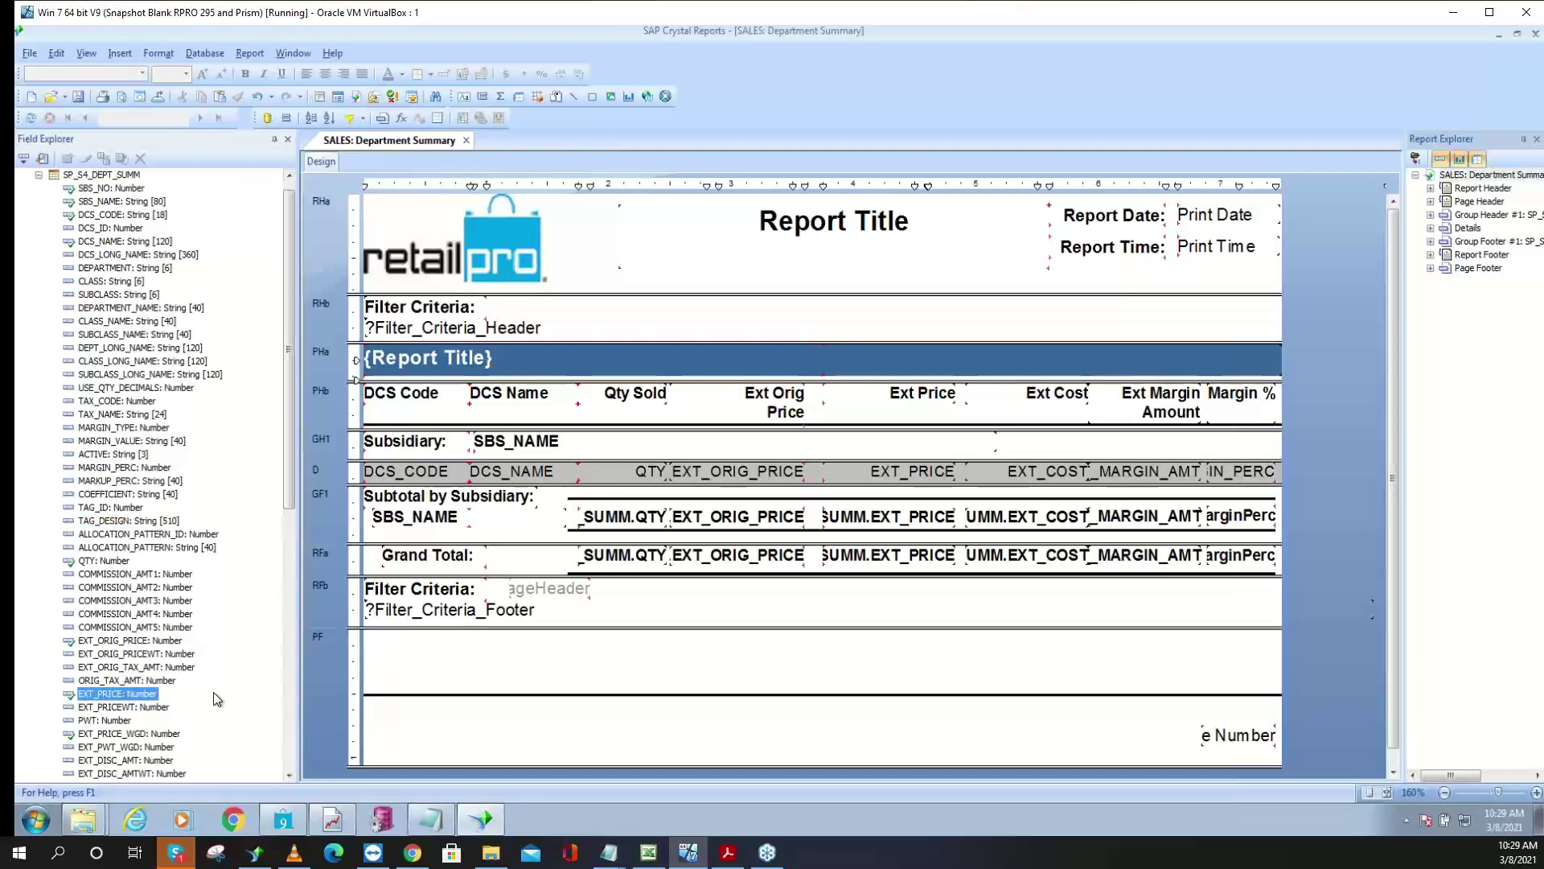
Scroll through the remaining table fields, then collapse SP_S4_DEPT_SUMM
scroll(217, 696, "down", 1)
scroll(215, 696, "down", 4)
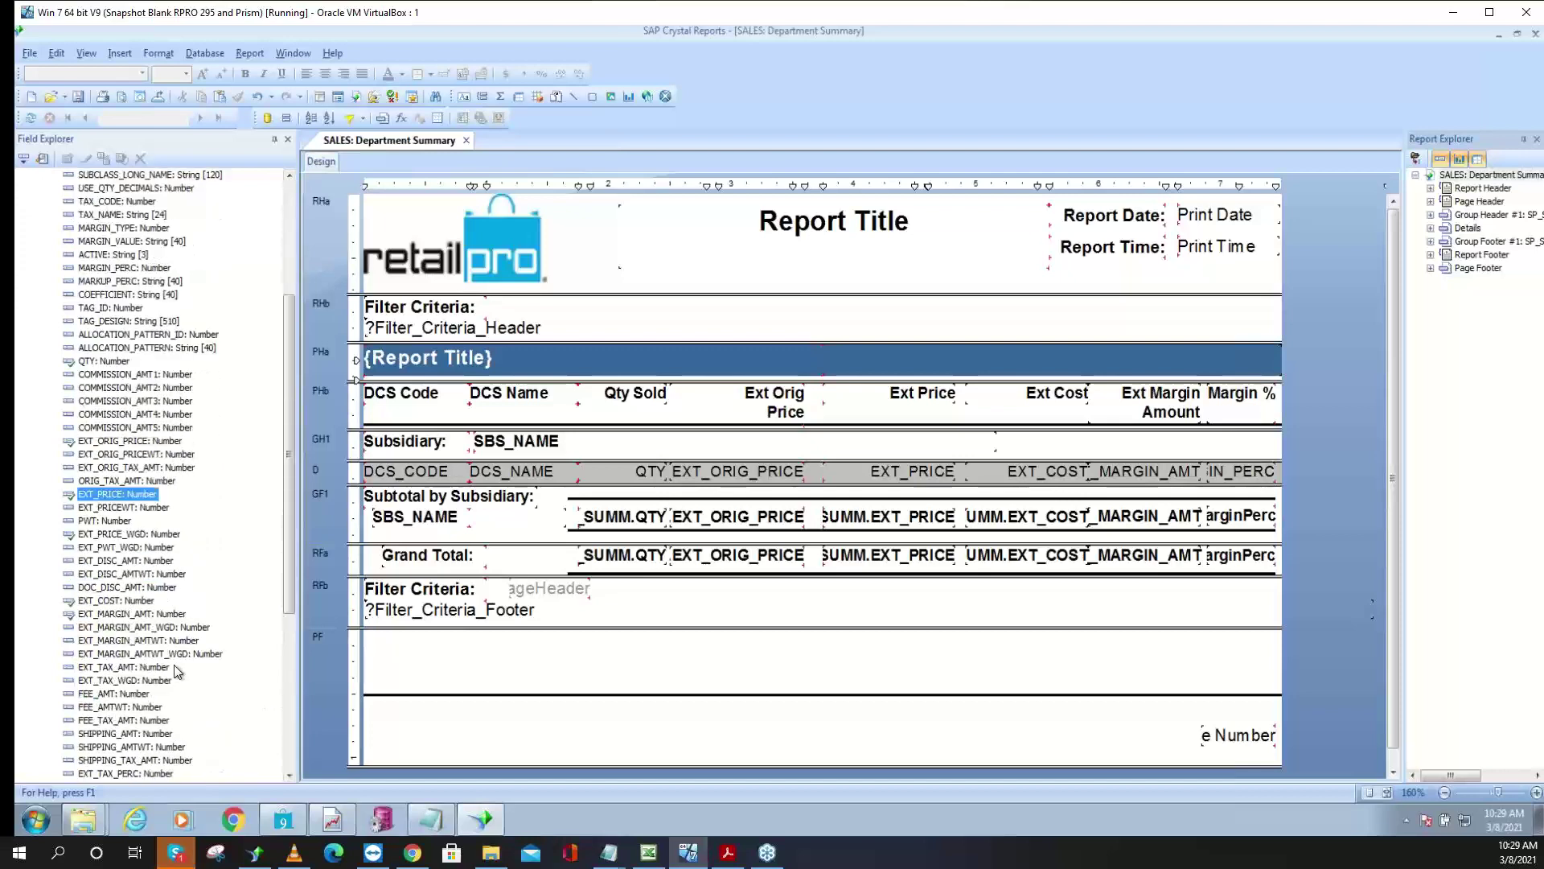
scroll(175, 672, "down", 3)
scroll(175, 672, "down", 1)
scroll(174, 673, "down", 4)
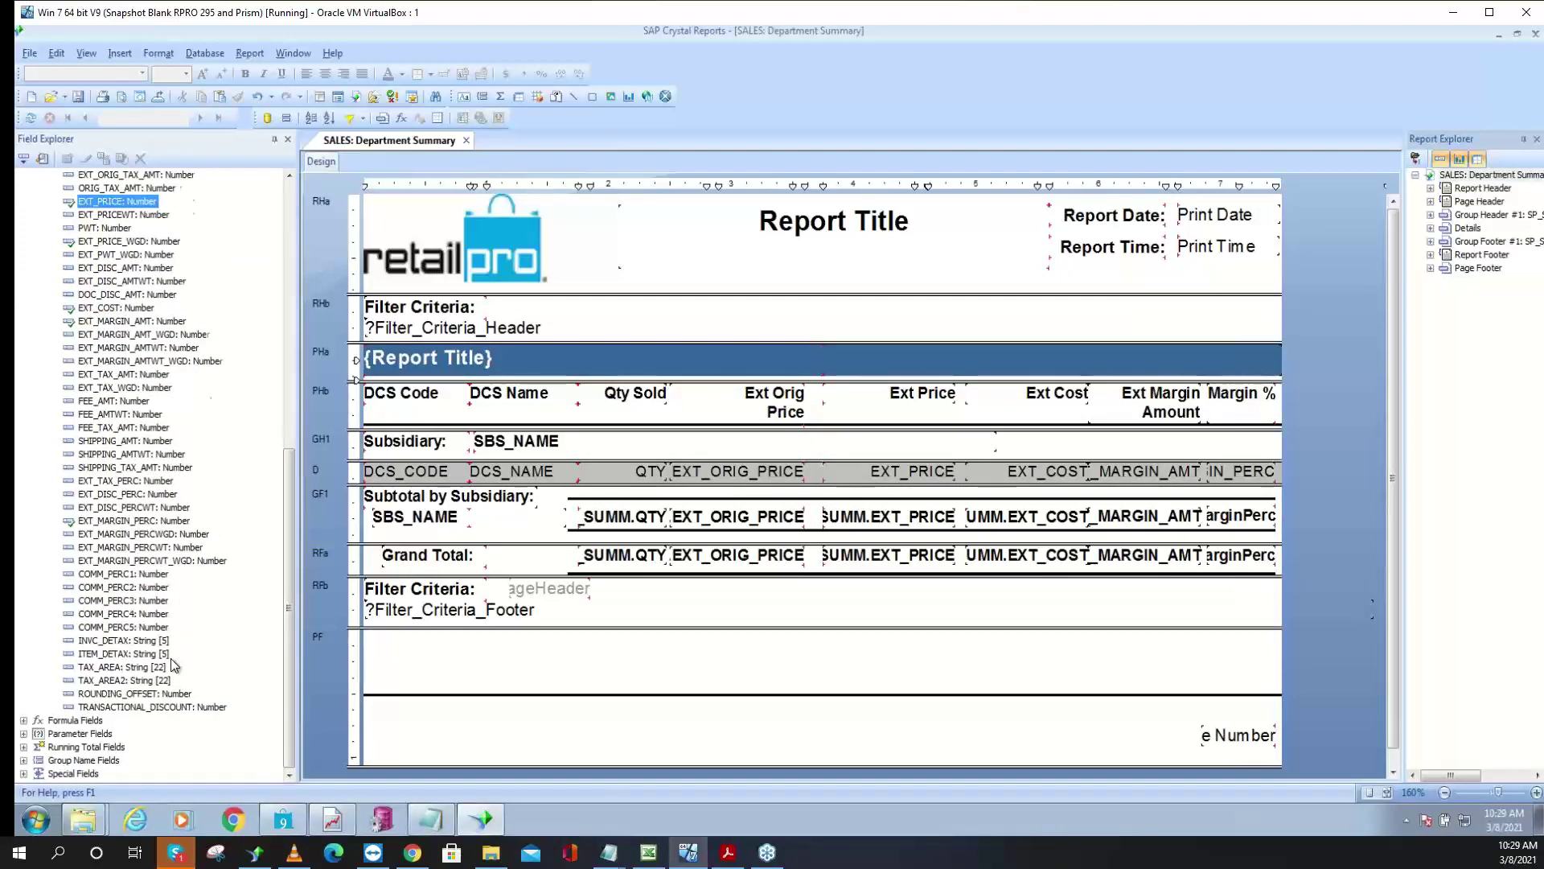
scroll(171, 664, "up", 6)
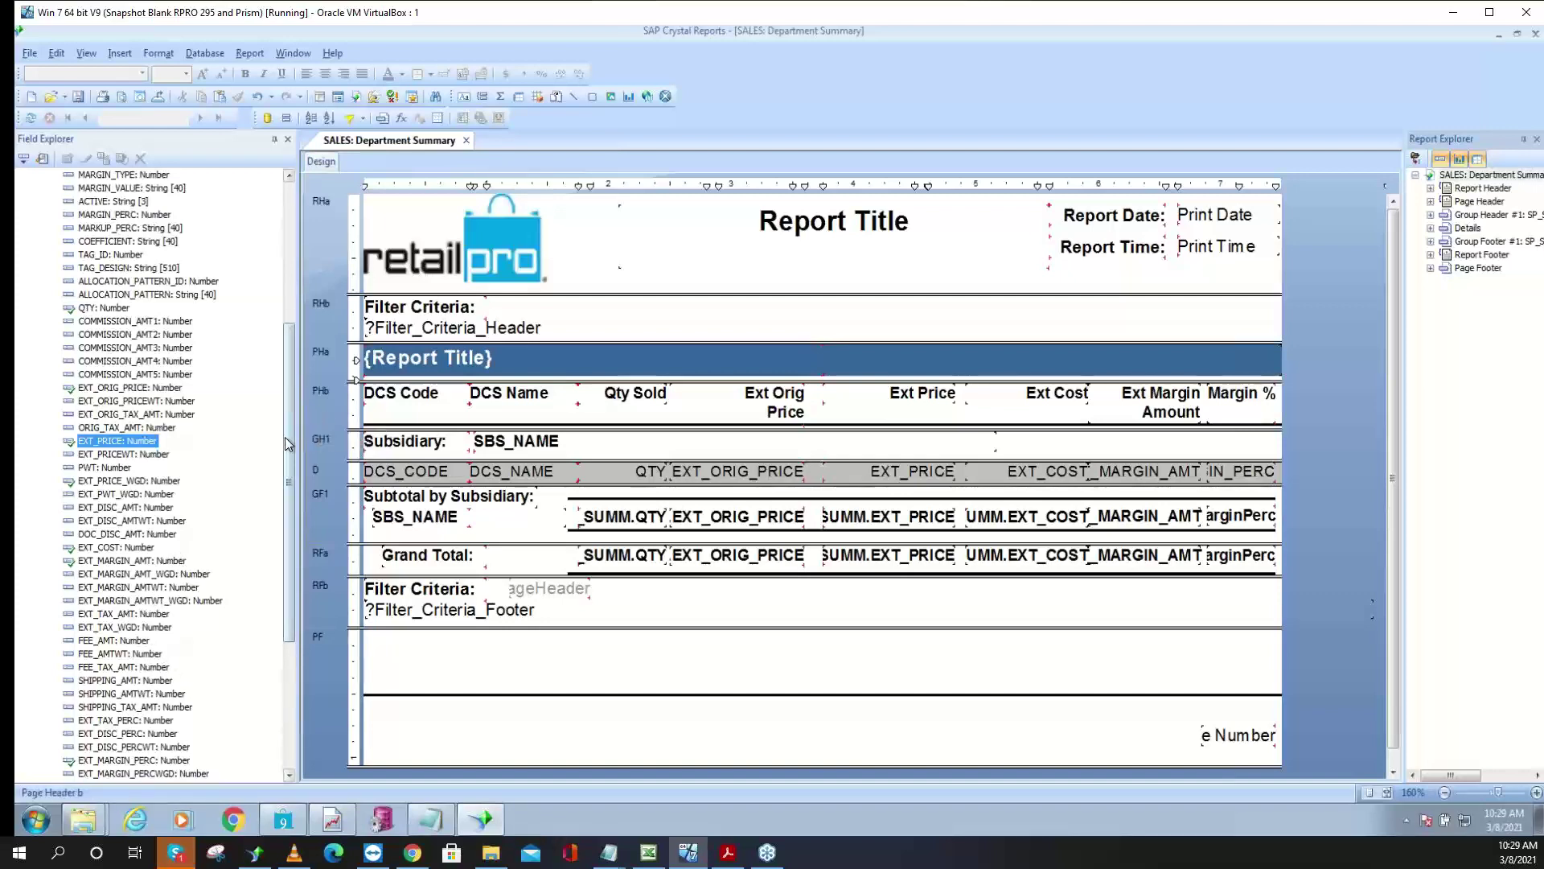
left_click_drag(291, 416, 306, 246)
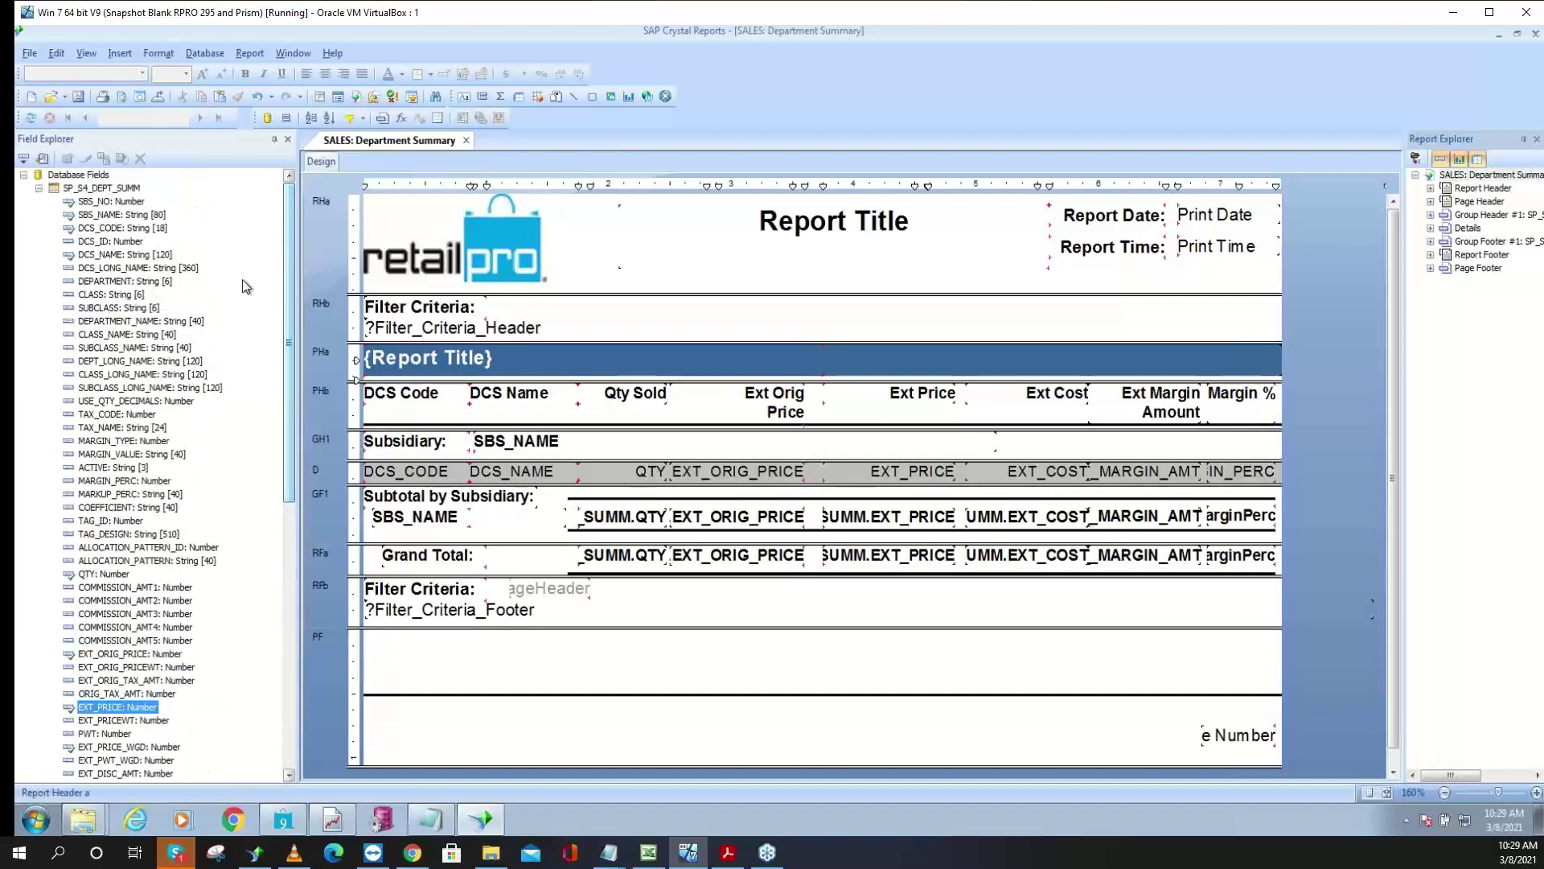
left_click(38, 190)
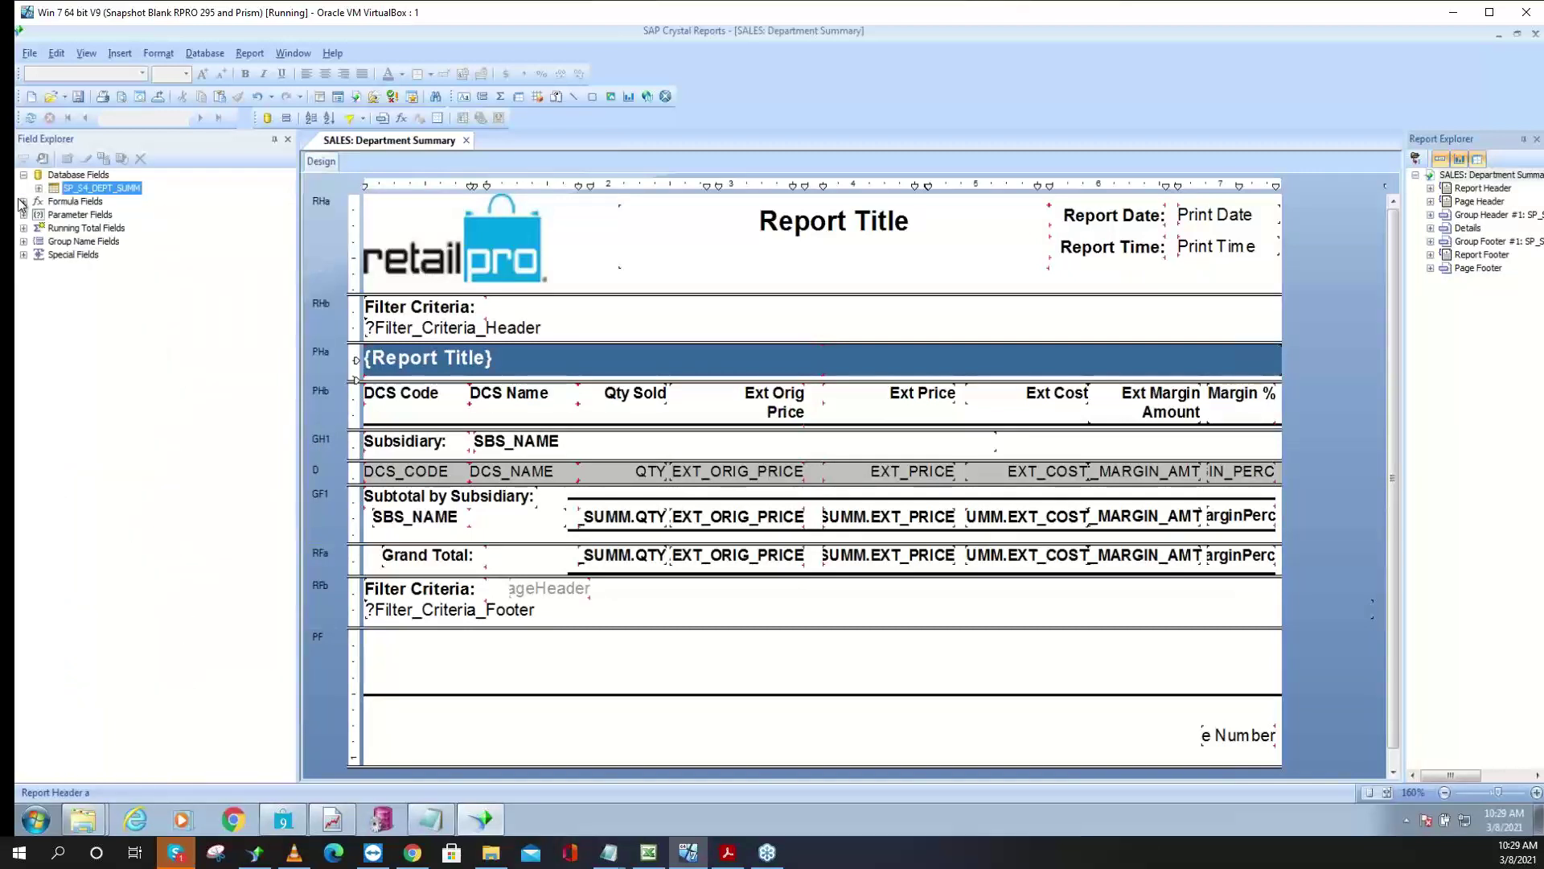
Expand Formula Fields and open m_perc in the Formula Workshop
left_click(23, 201)
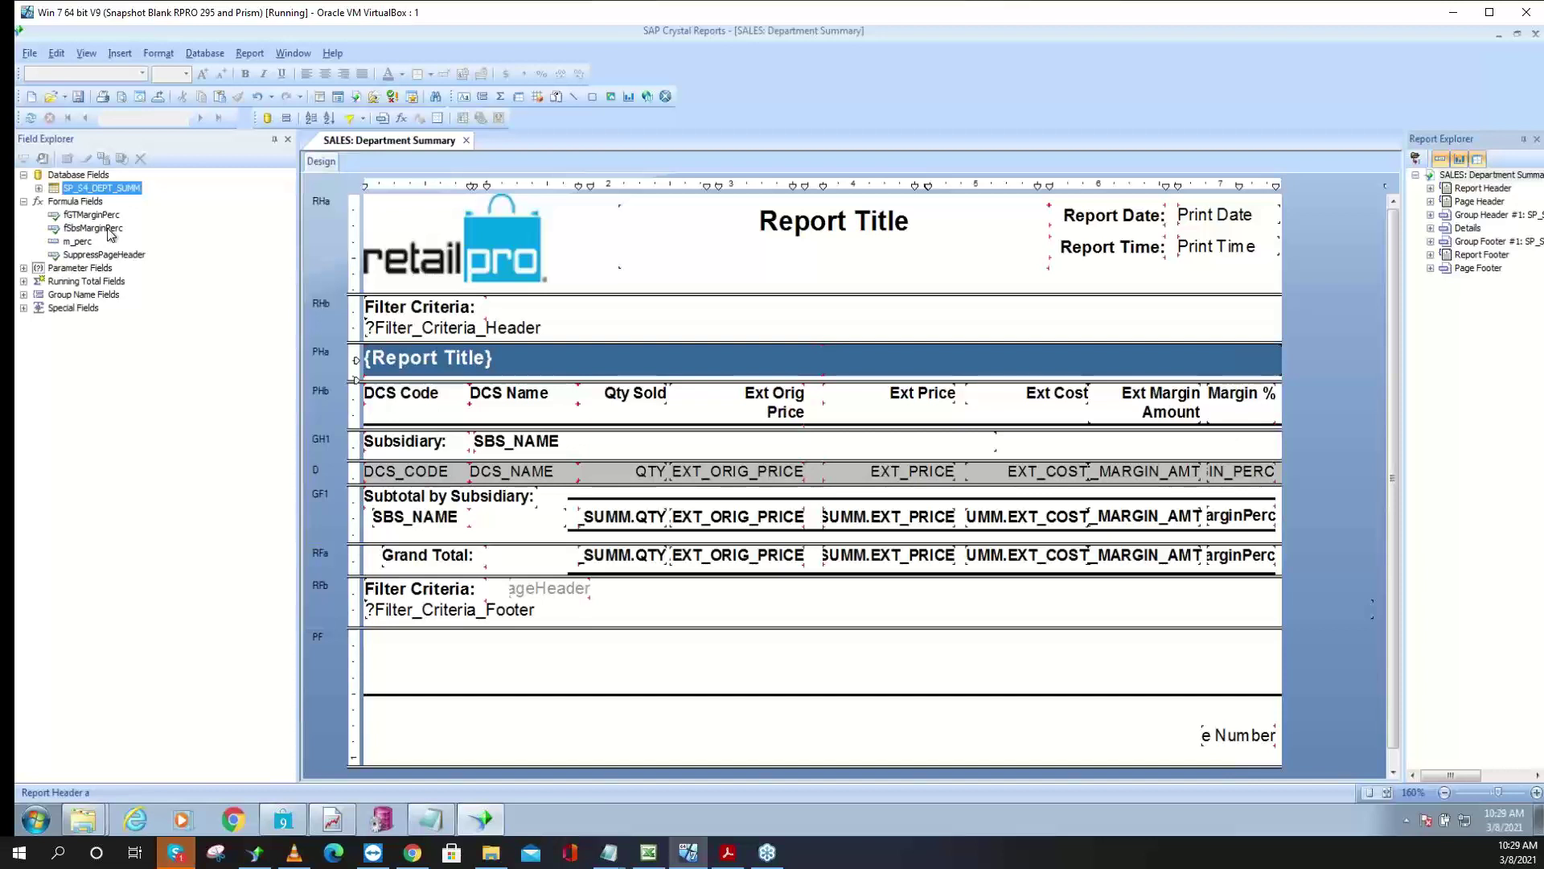
left_click(83, 243)
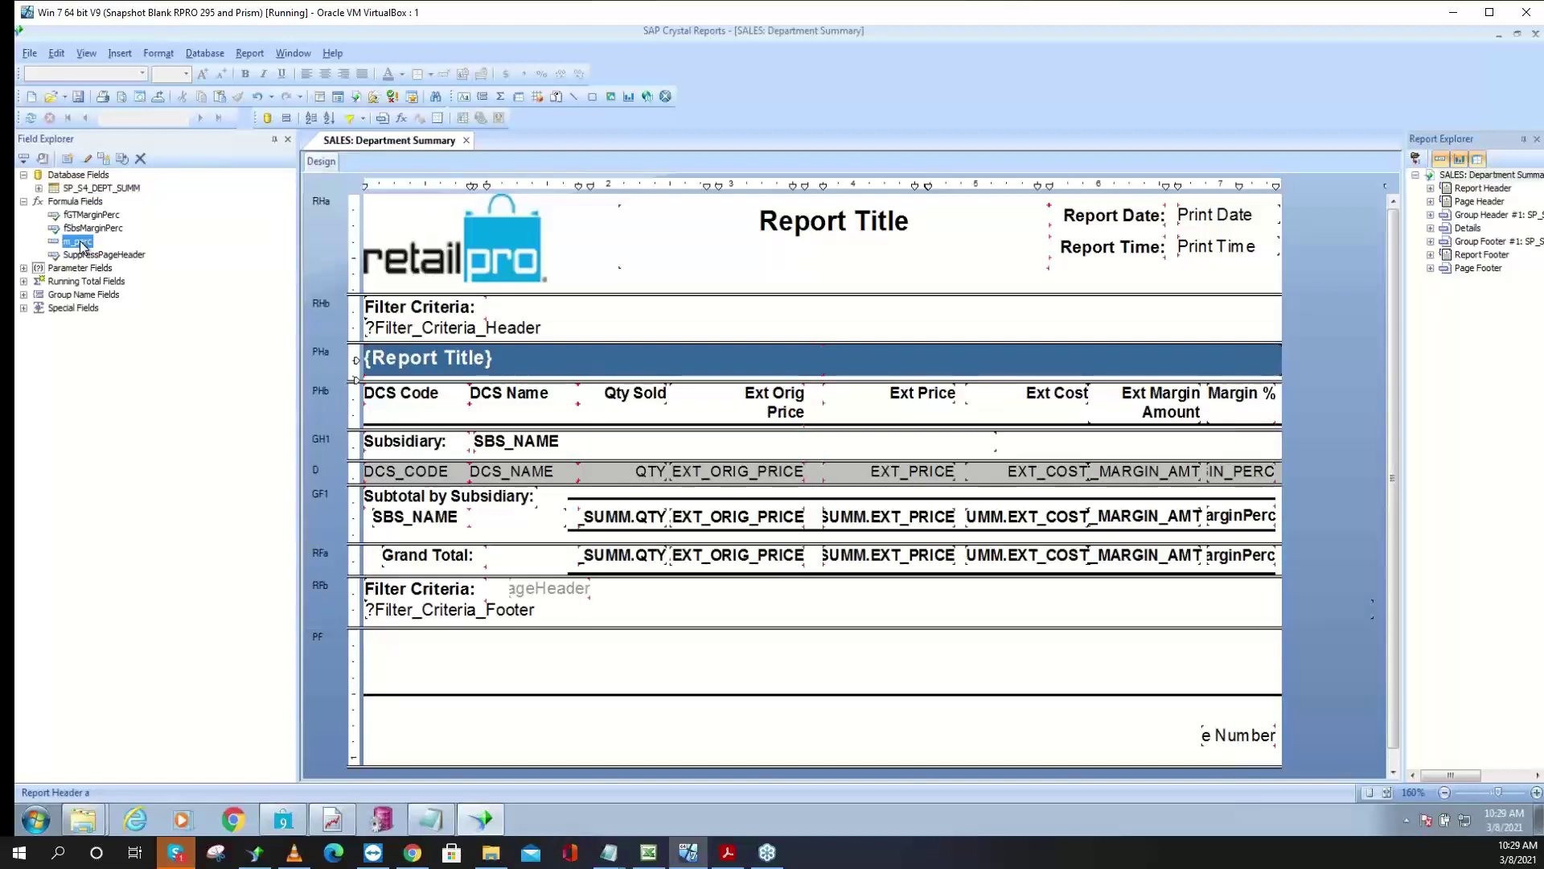
double_click(81, 244)
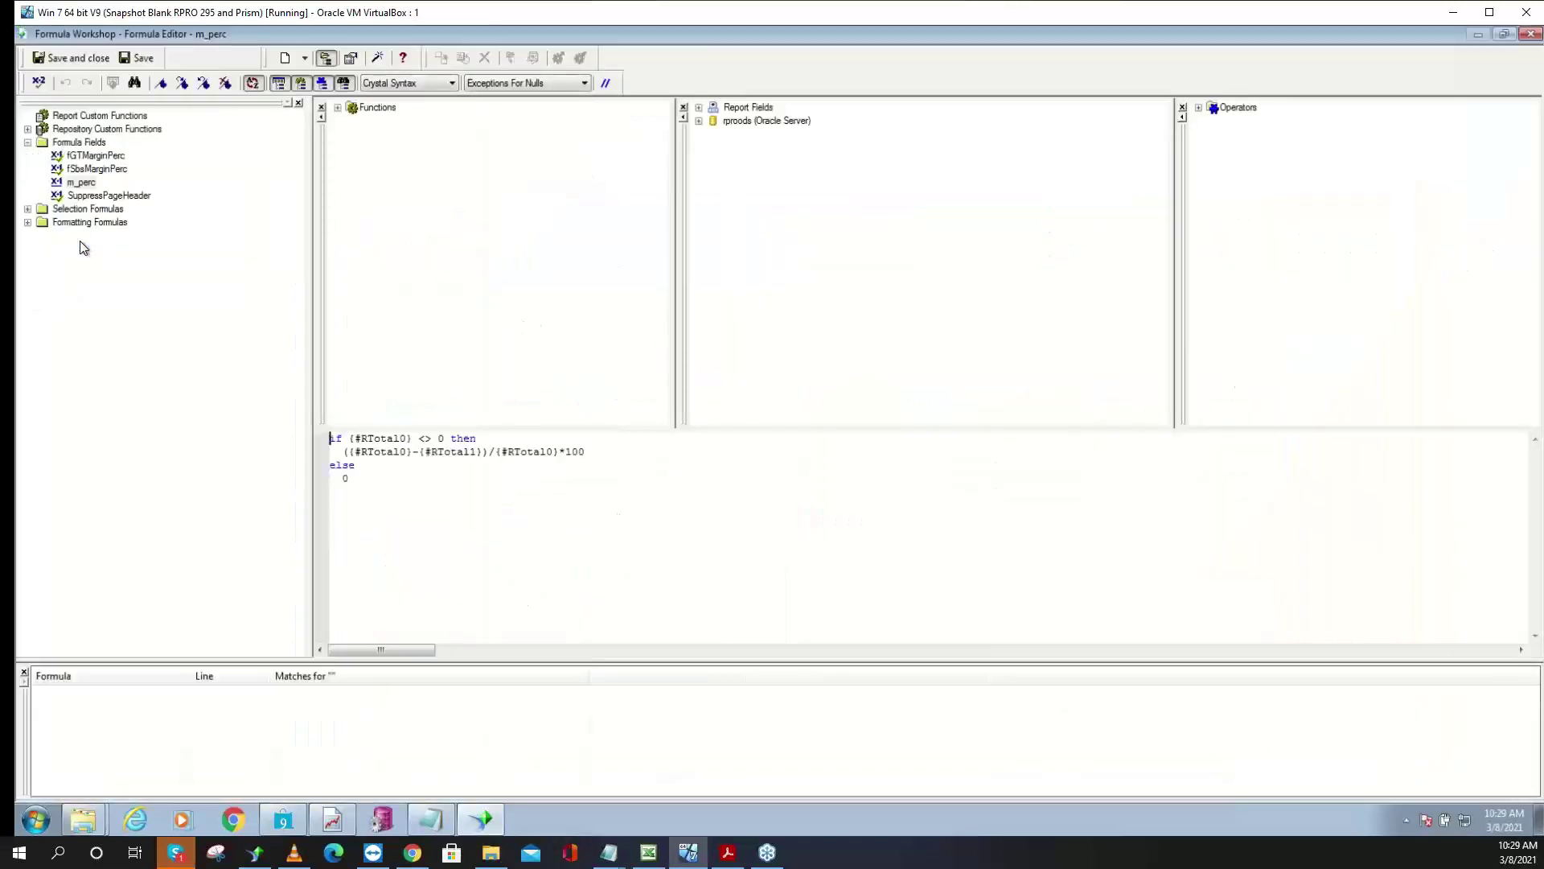
left_click(94, 171)
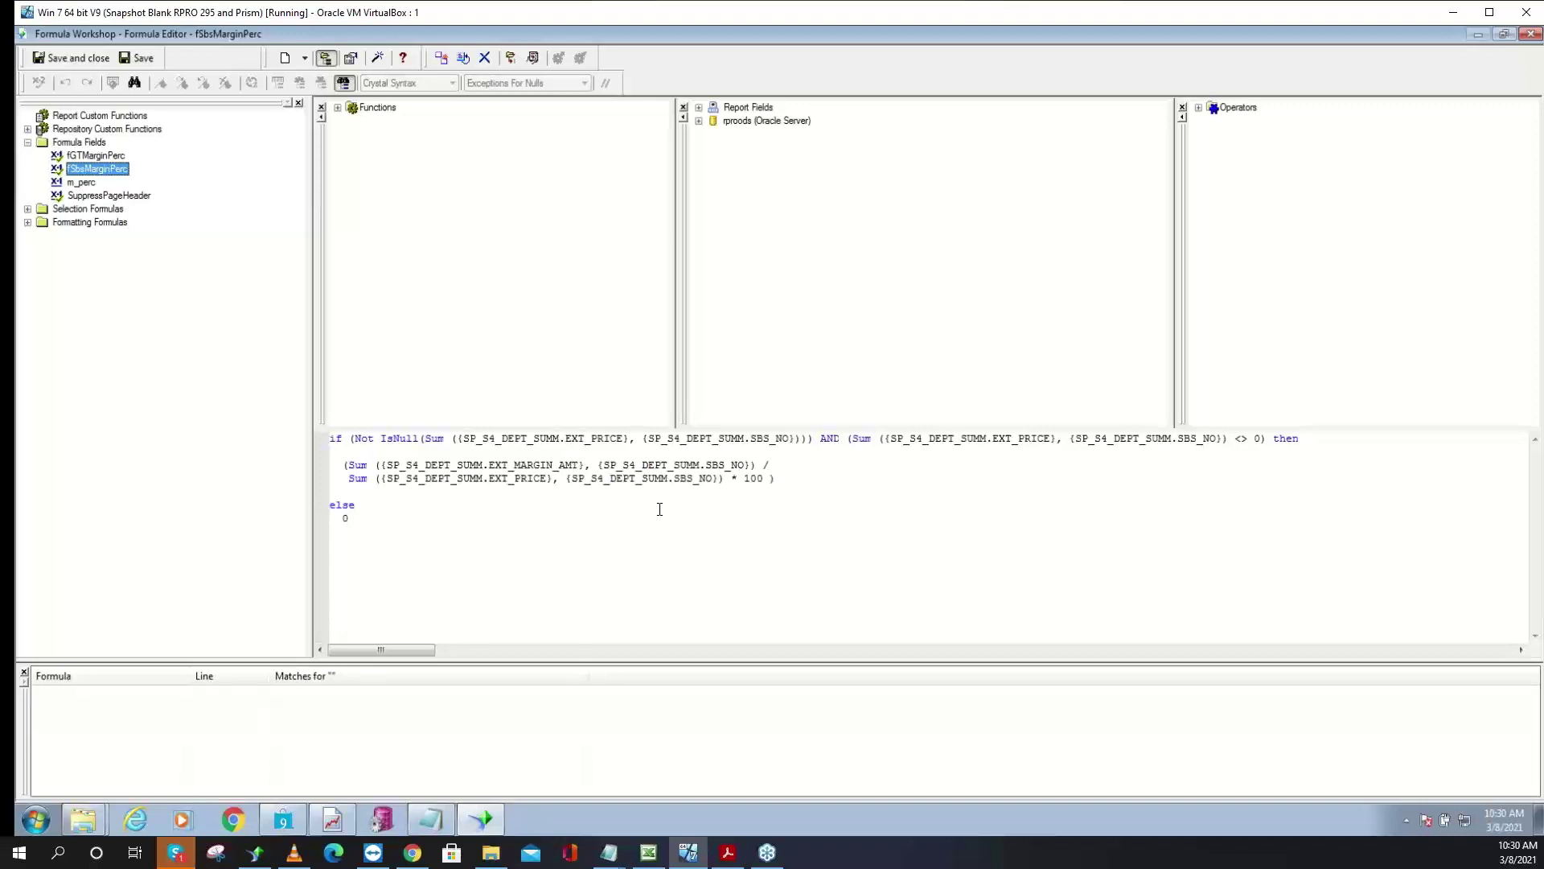
double_click(562, 465)
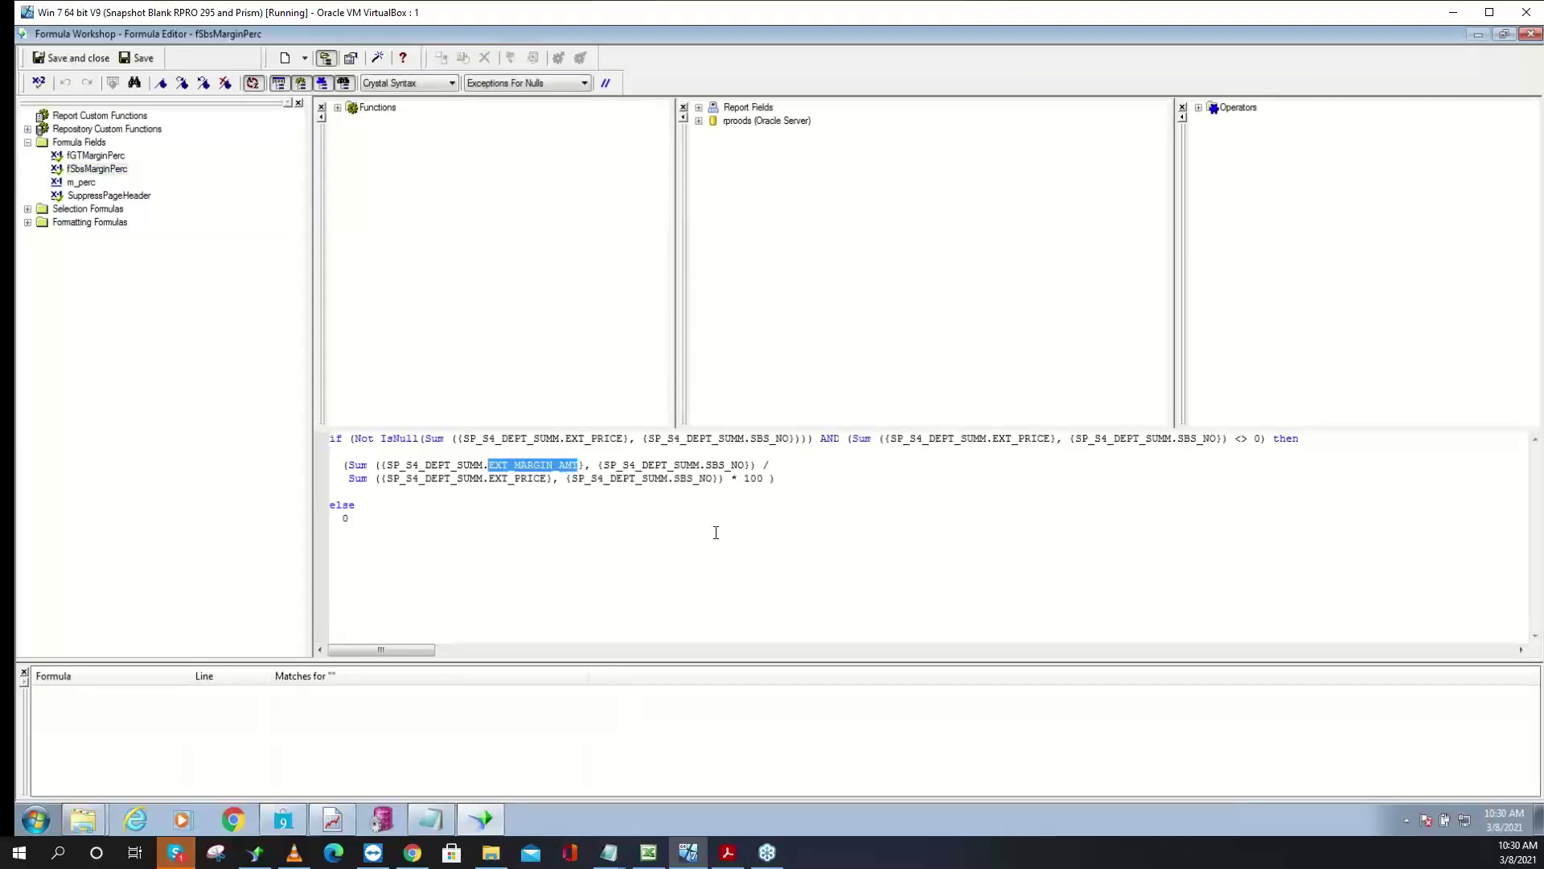
double_click(733, 464)
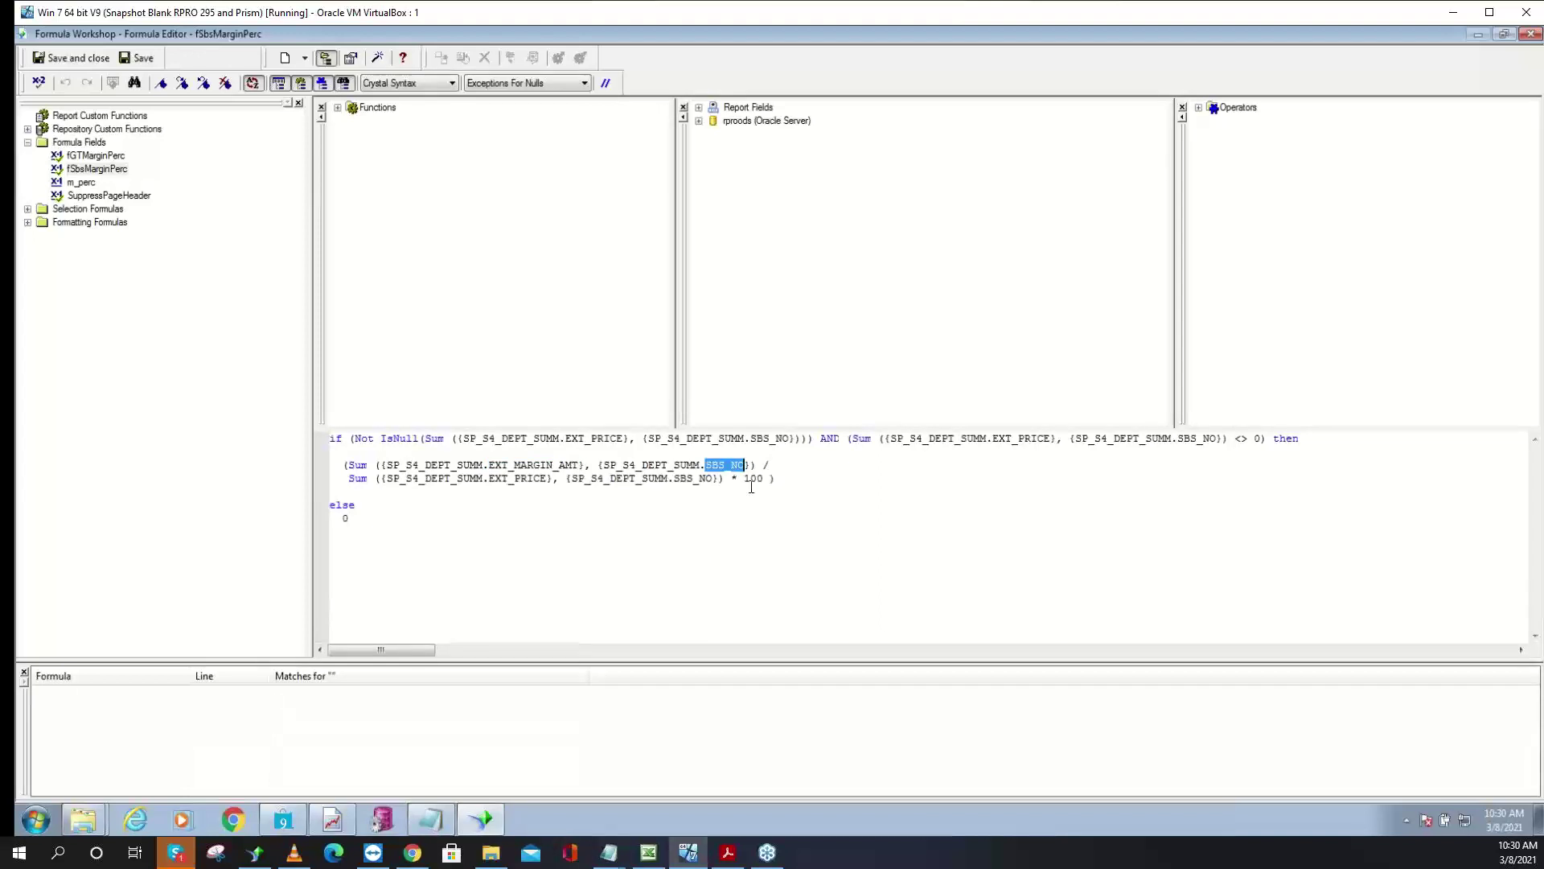
double_click(764, 465)
left_click(494, 478)
double_click(529, 478)
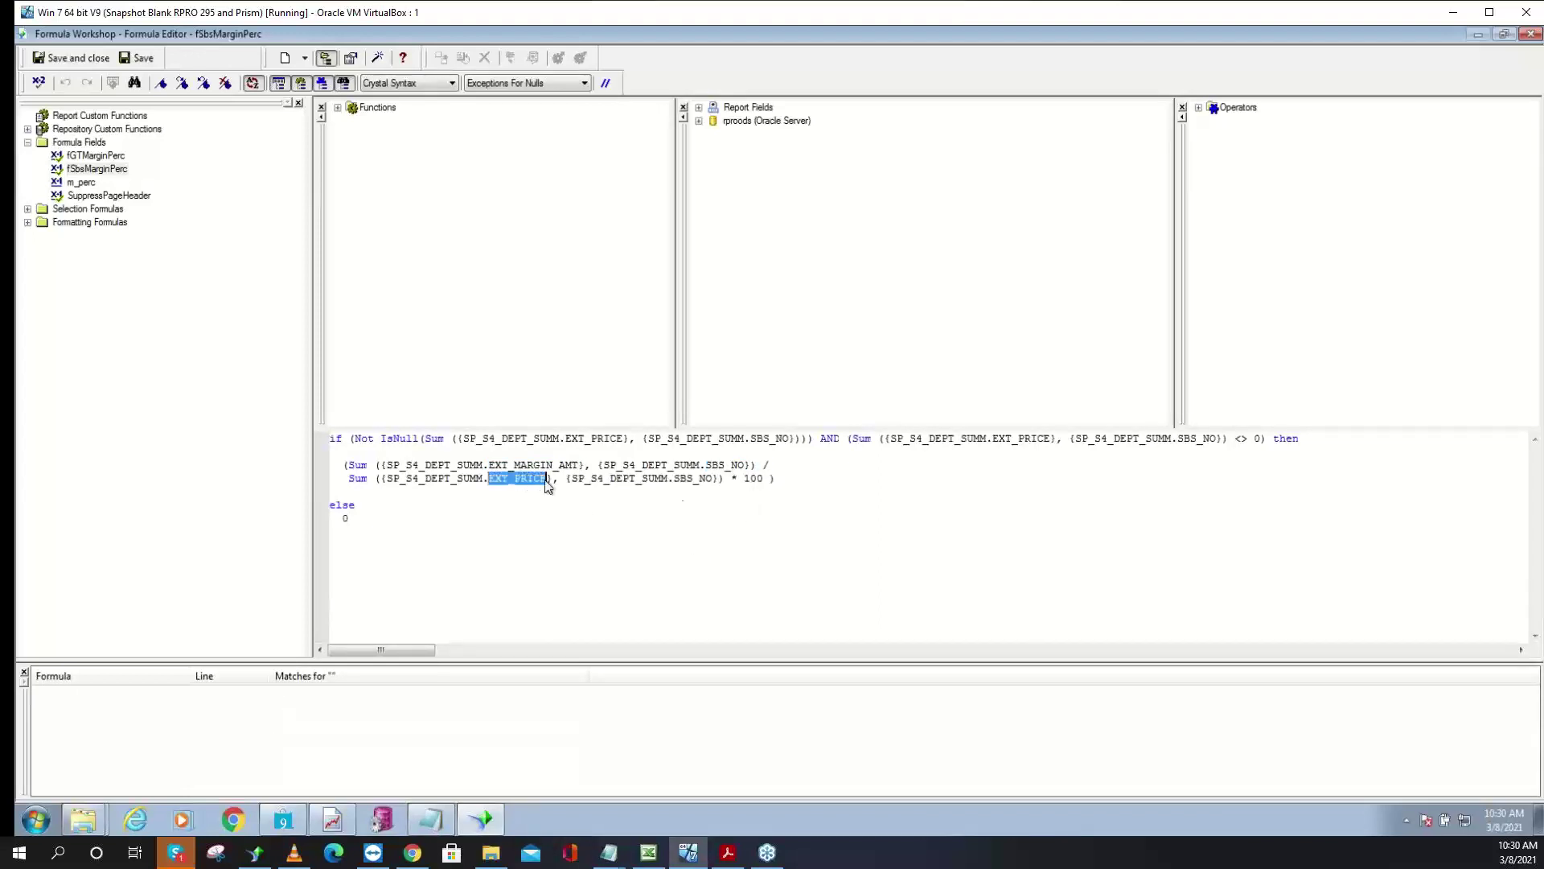
double_click(695, 480)
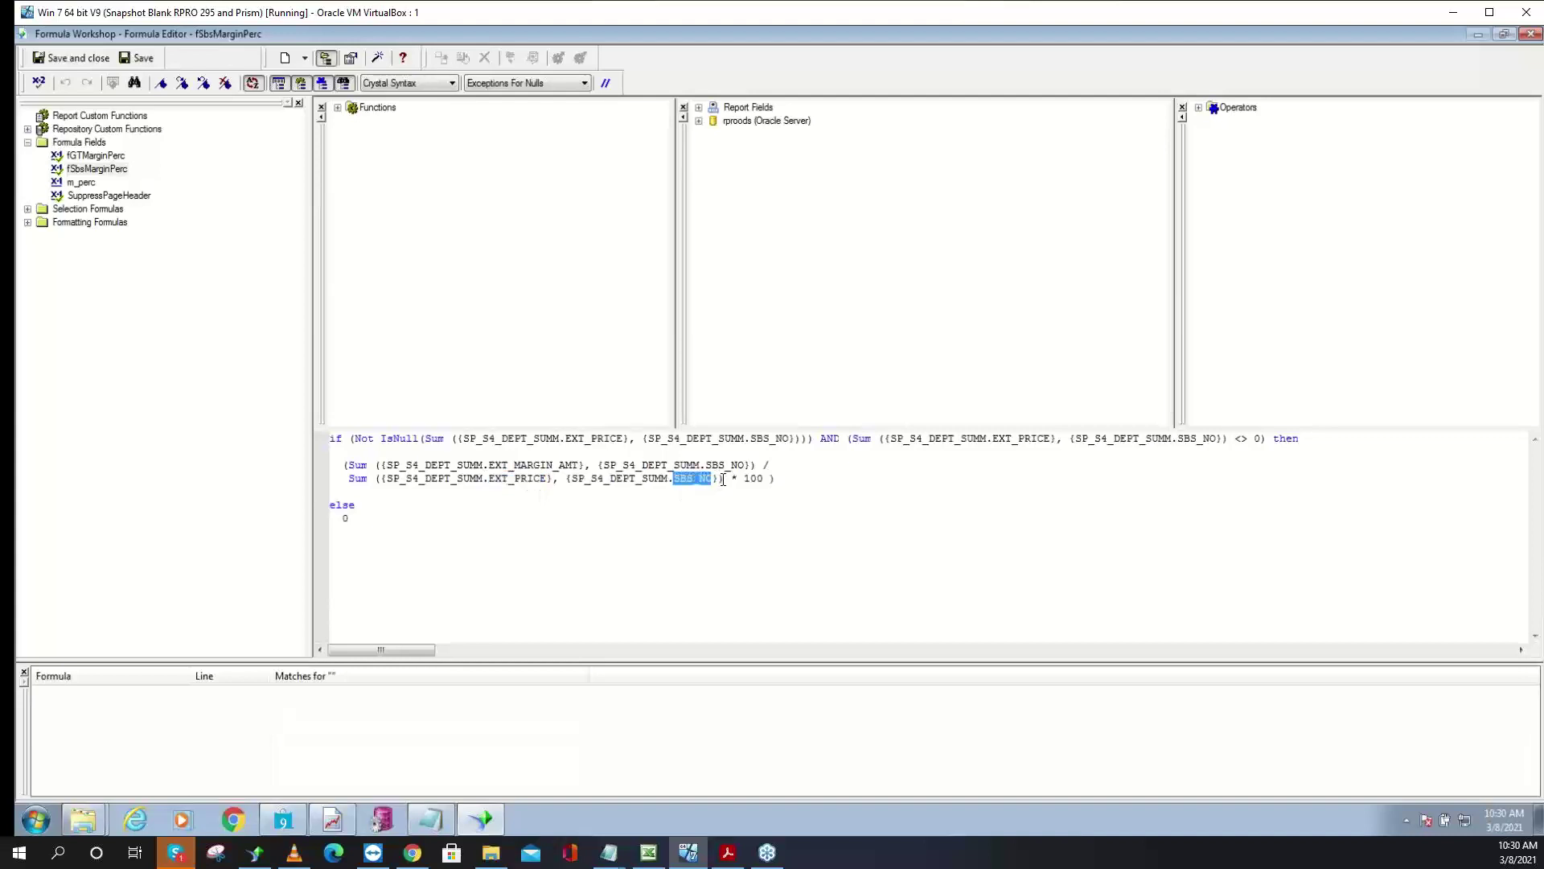
left_click_drag(724, 479, 780, 480)
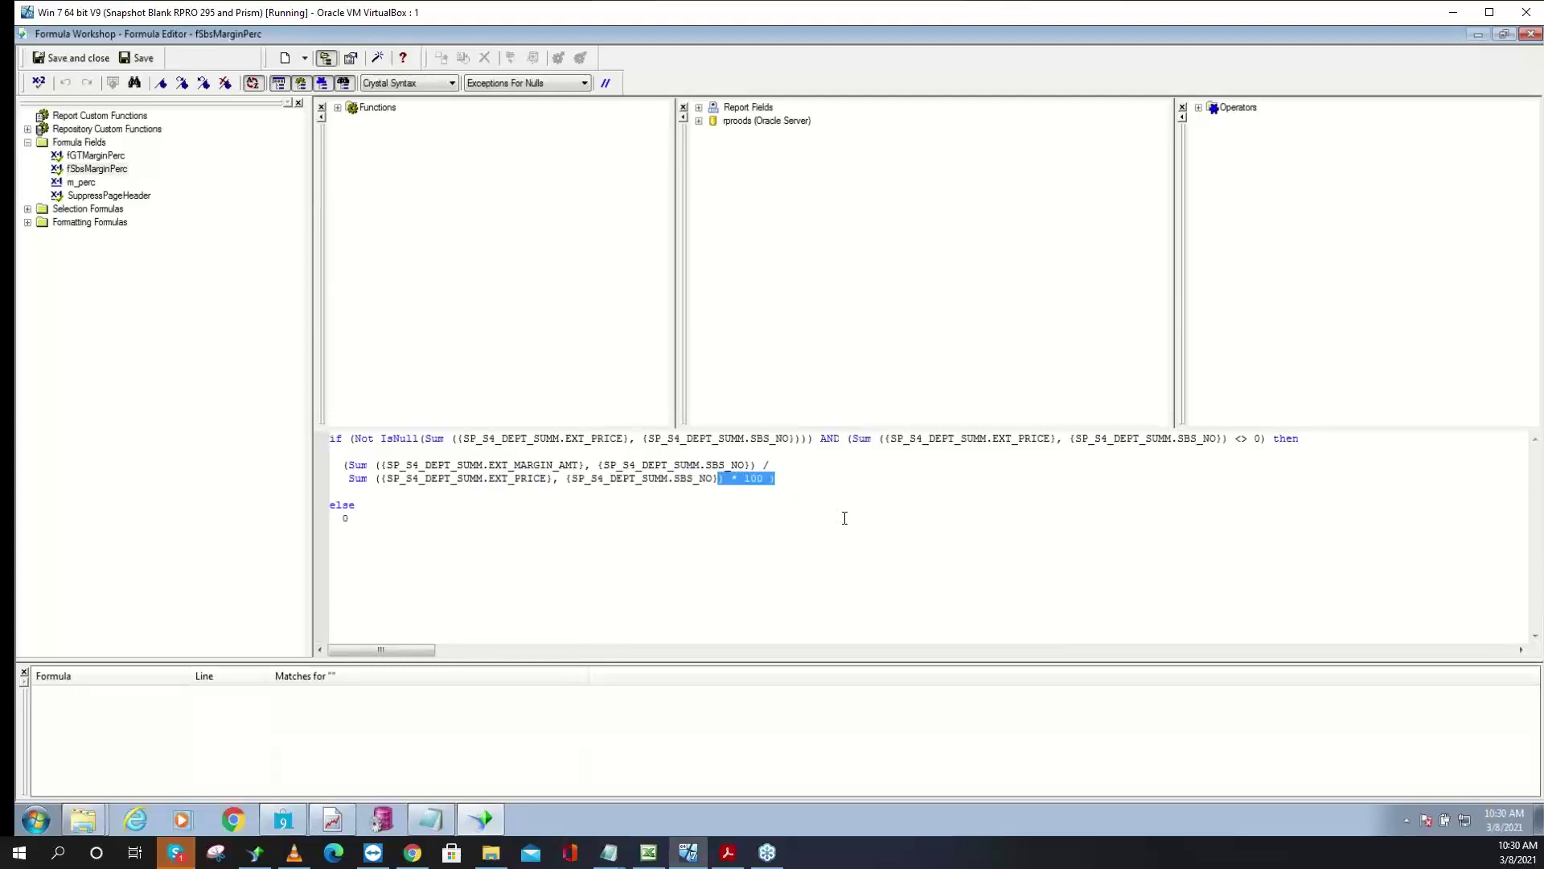
left_click(379, 535)
key("Return")
key("Return")
On a blank line, divide the Group #1 EXT_MARGIN_AMT sum by the EXT_PRICE sum
left_click(700, 108)
left_click(700, 108)
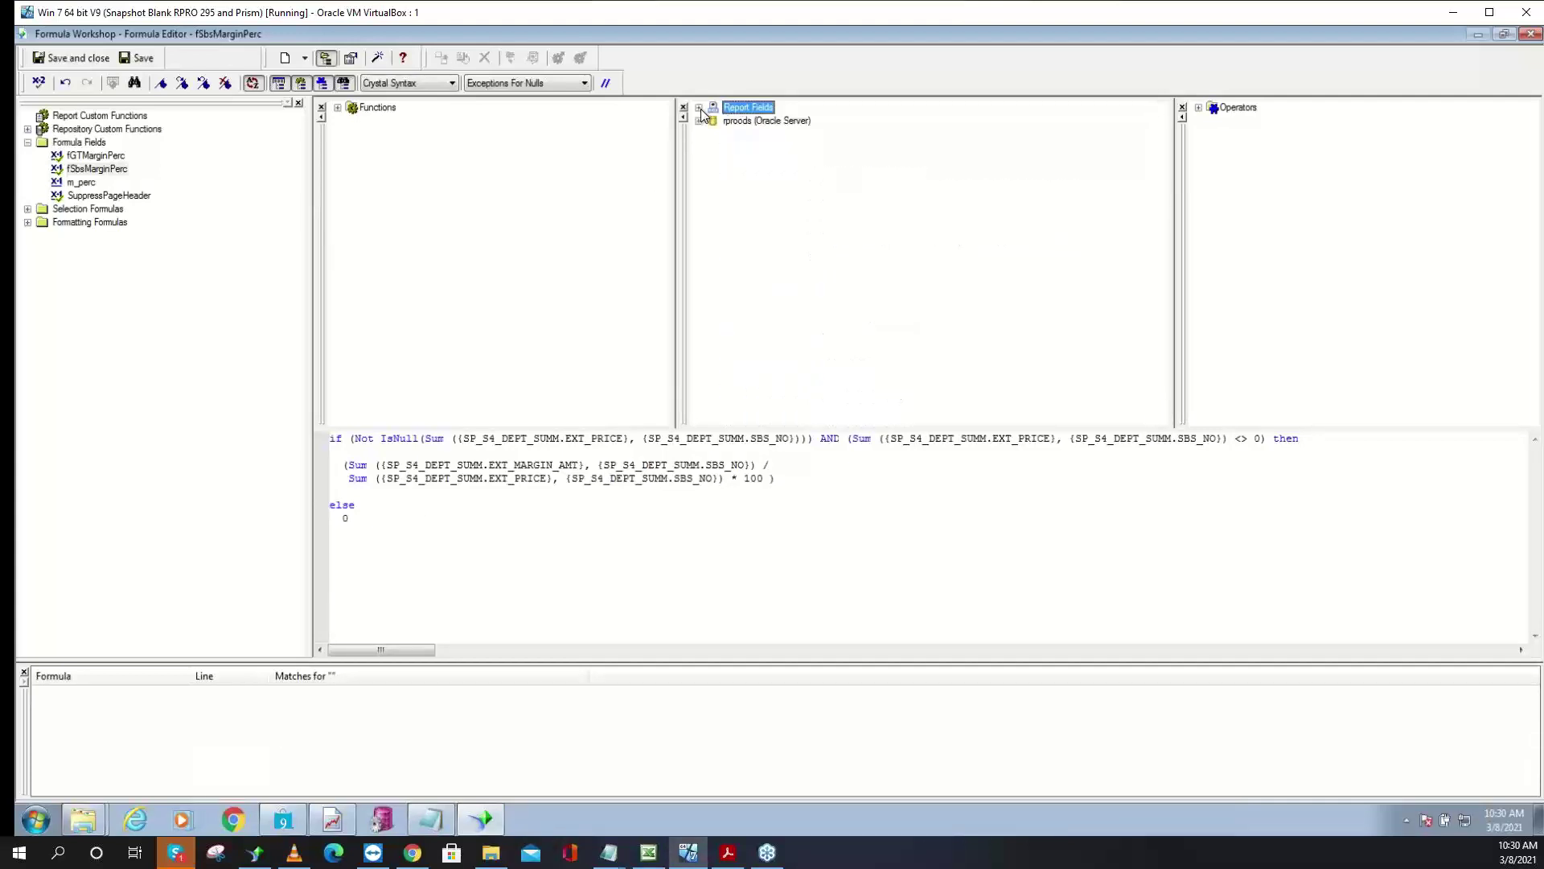
left_click(700, 108)
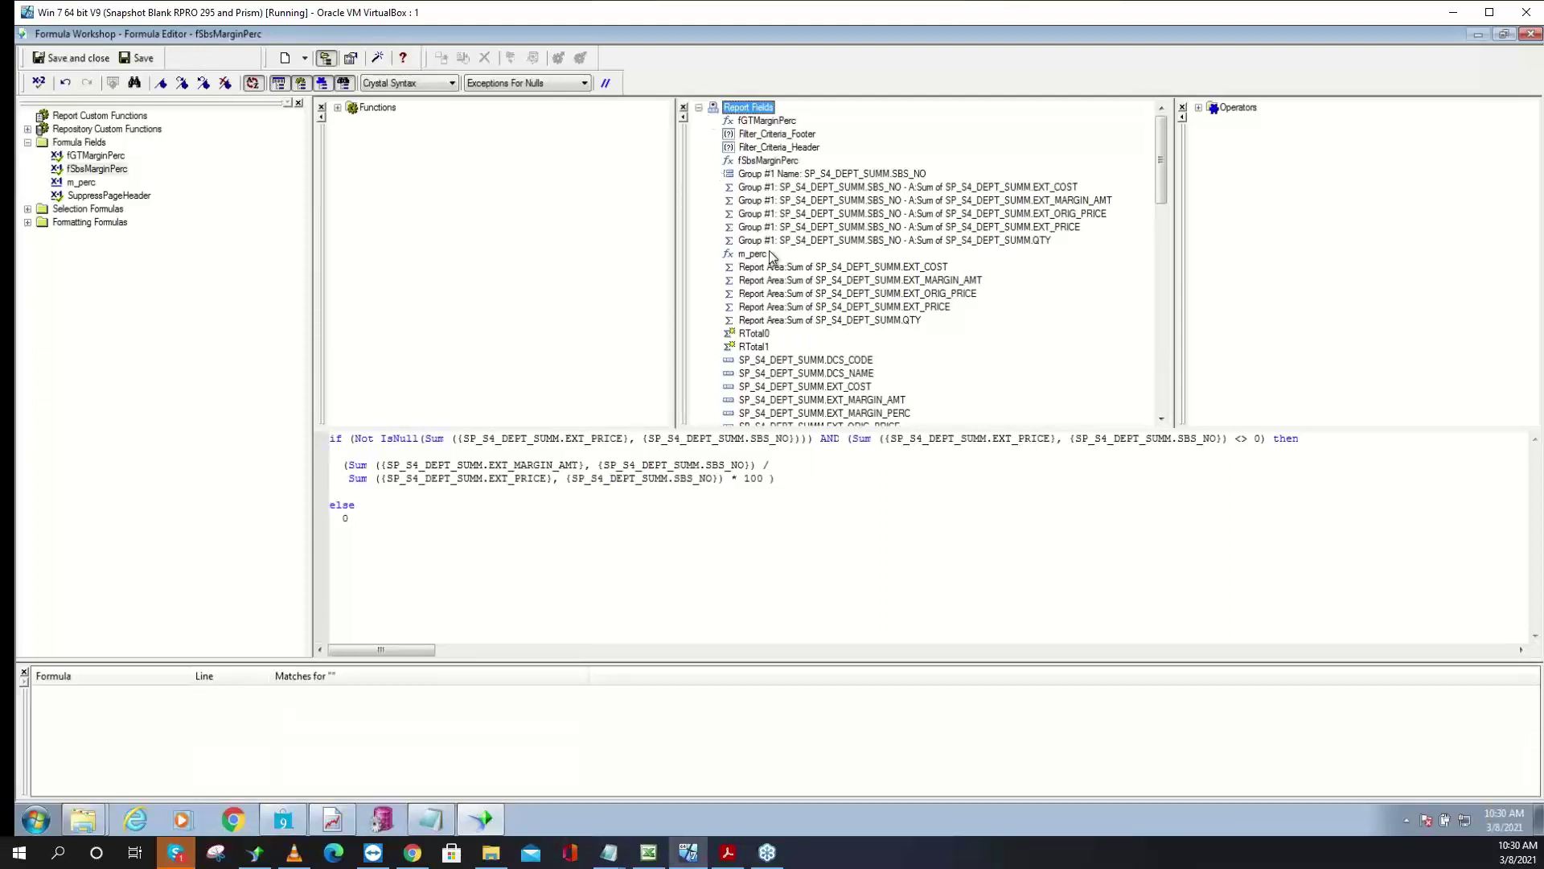
left_click(882, 207)
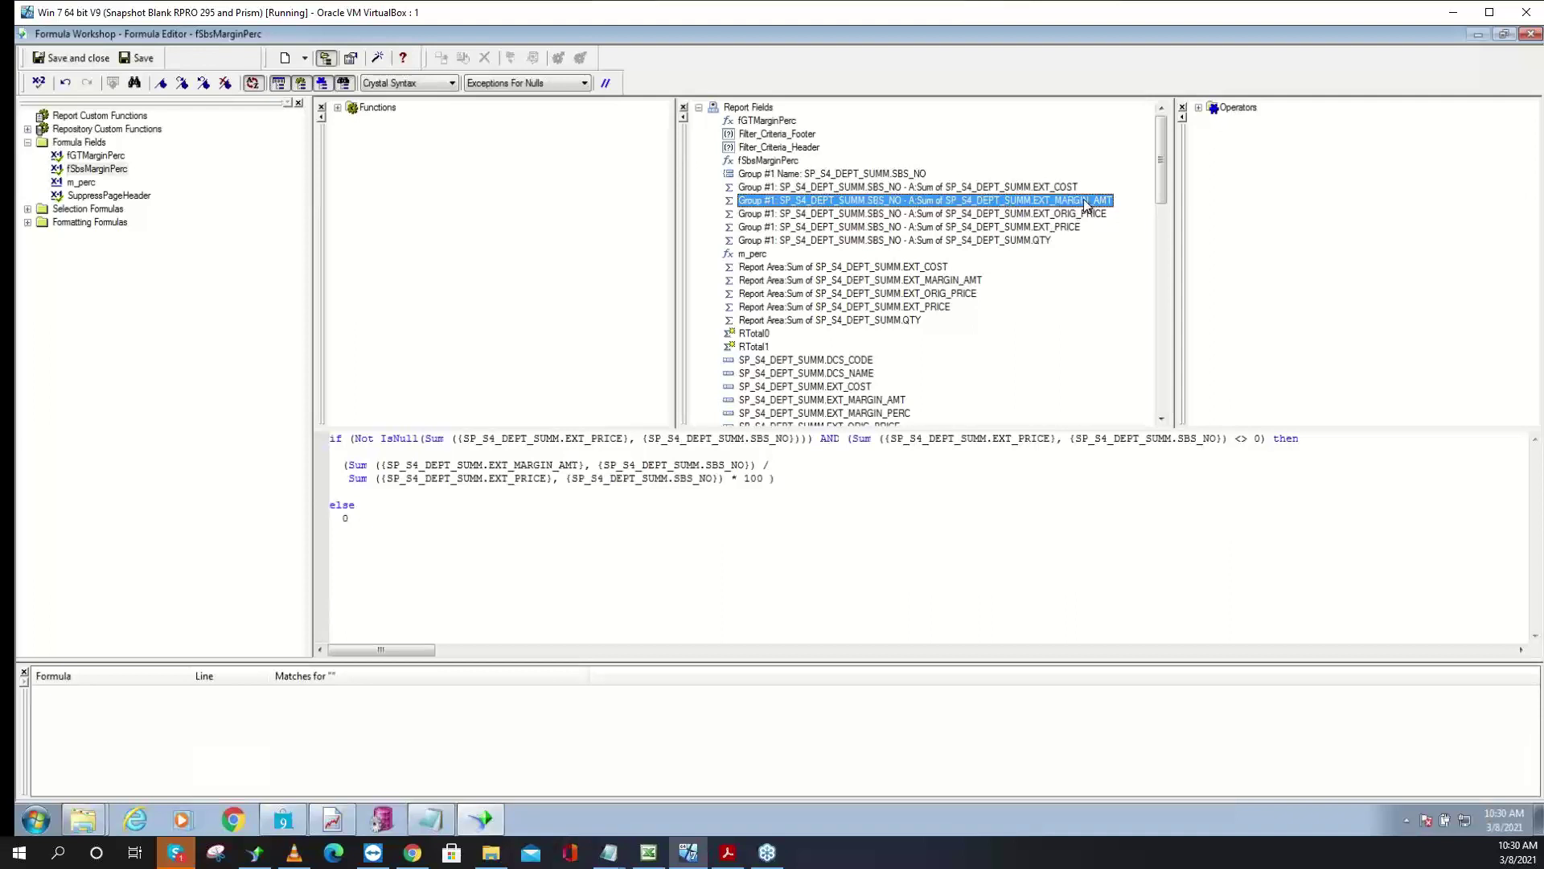
left_click(395, 568)
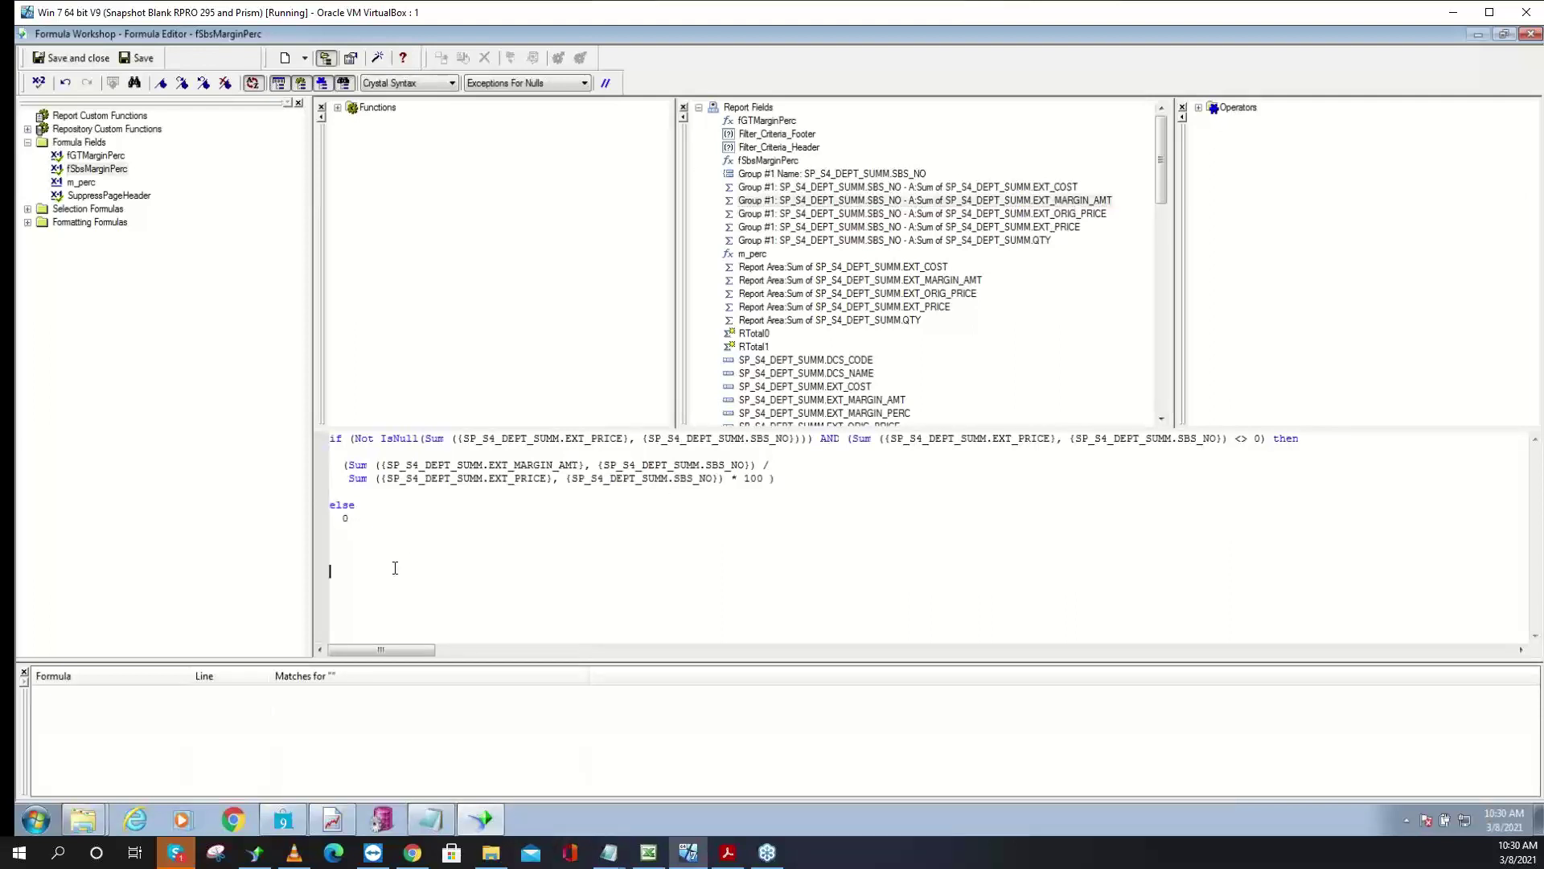
double_click(1048, 201)
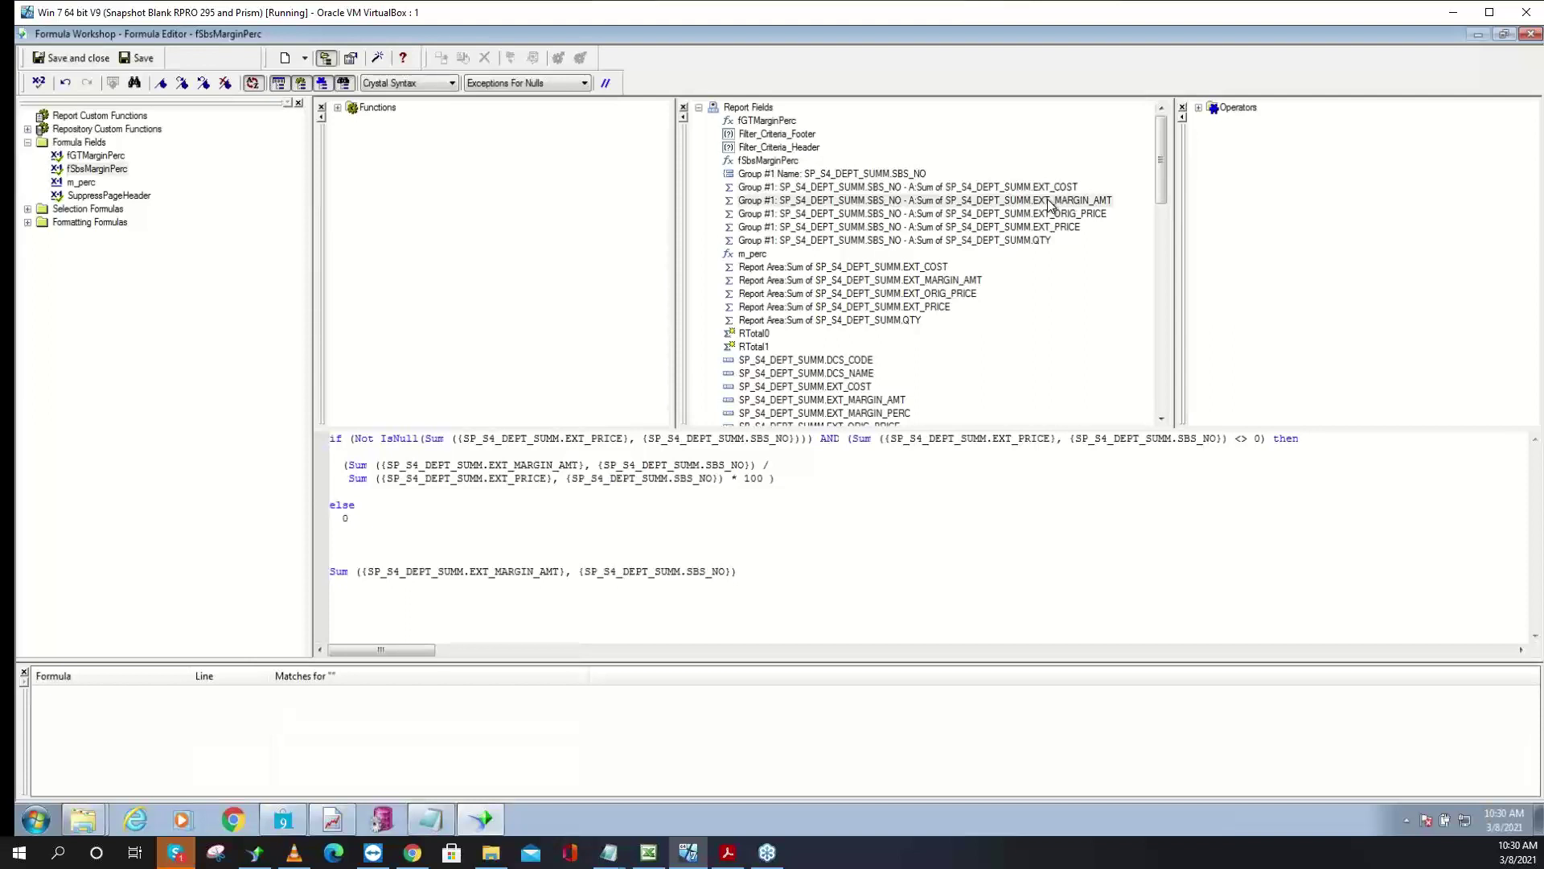
type("/")
left_click(1045, 228)
double_click(1044, 227)
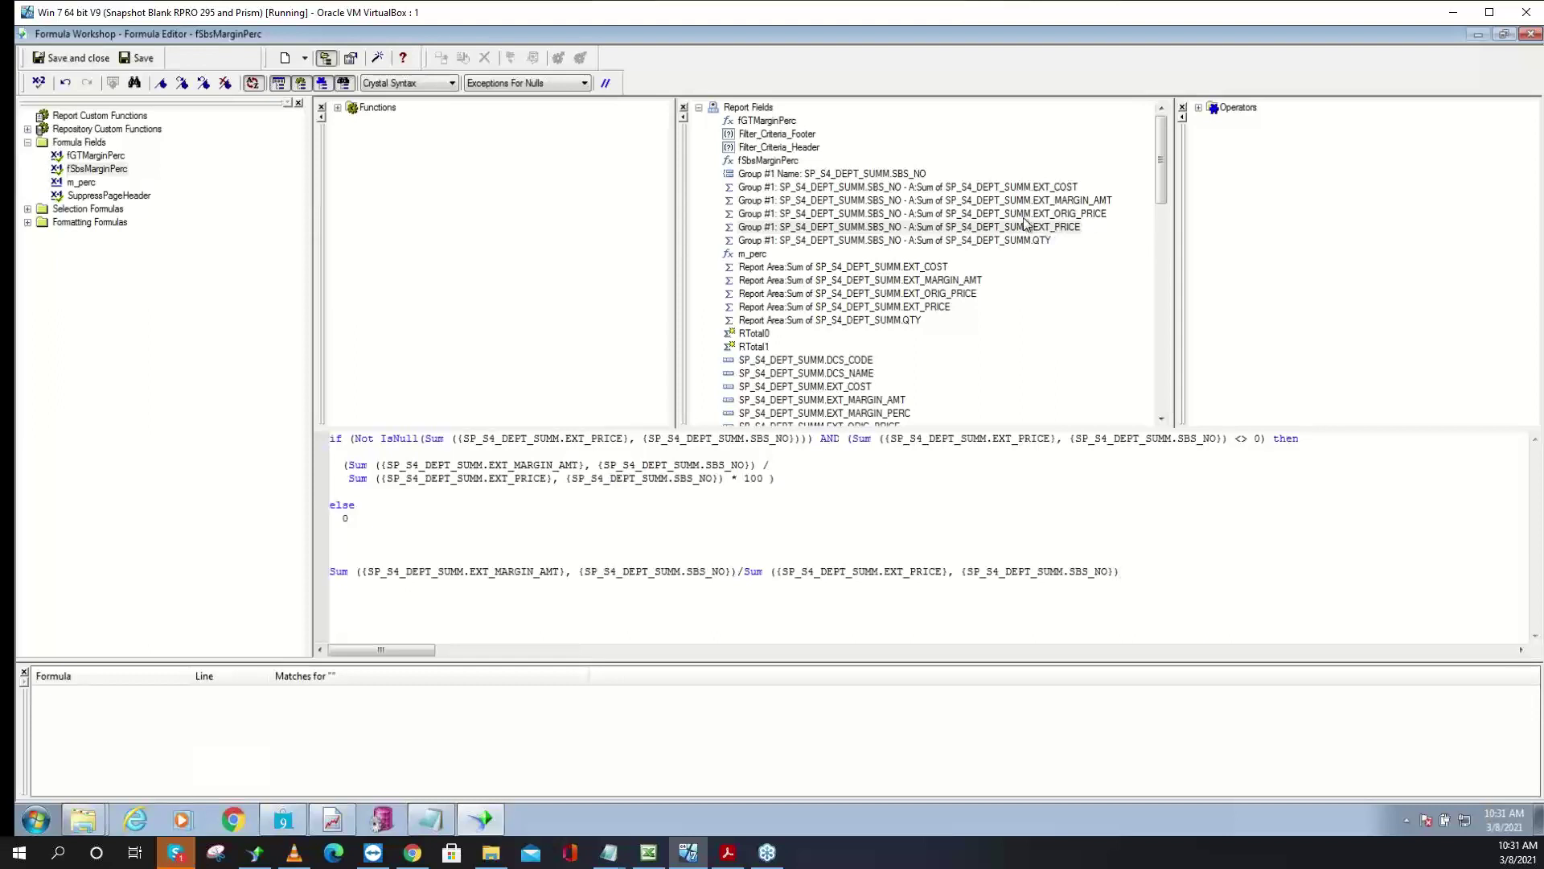
Move the price sum onto its own line and wrap the division as (margin/price)*100
left_click(744, 573)
key("Return")
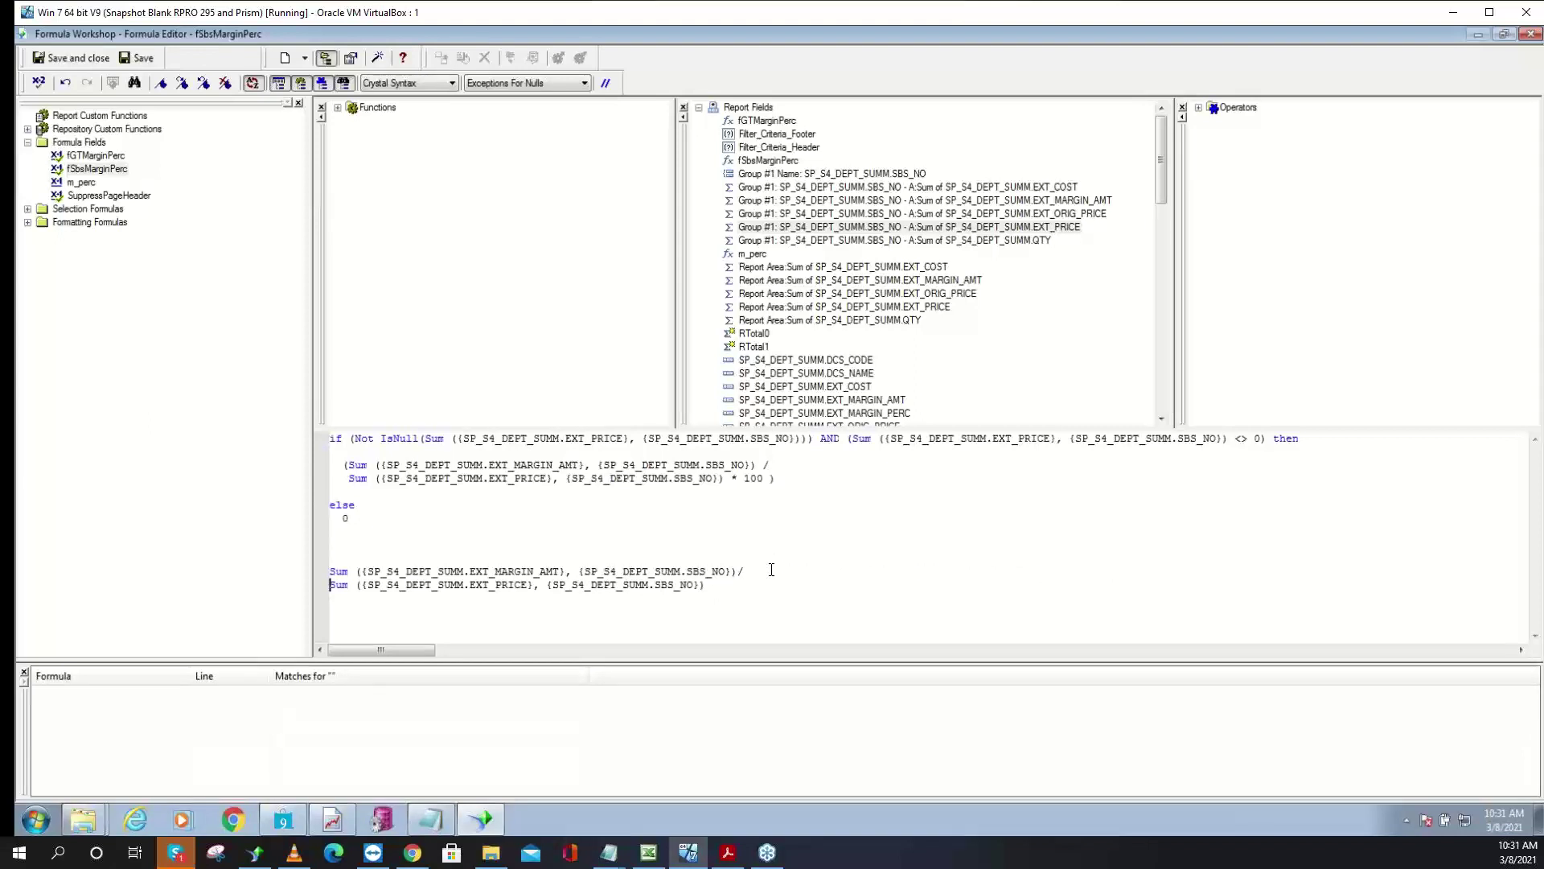
left_click(332, 571)
type("(")
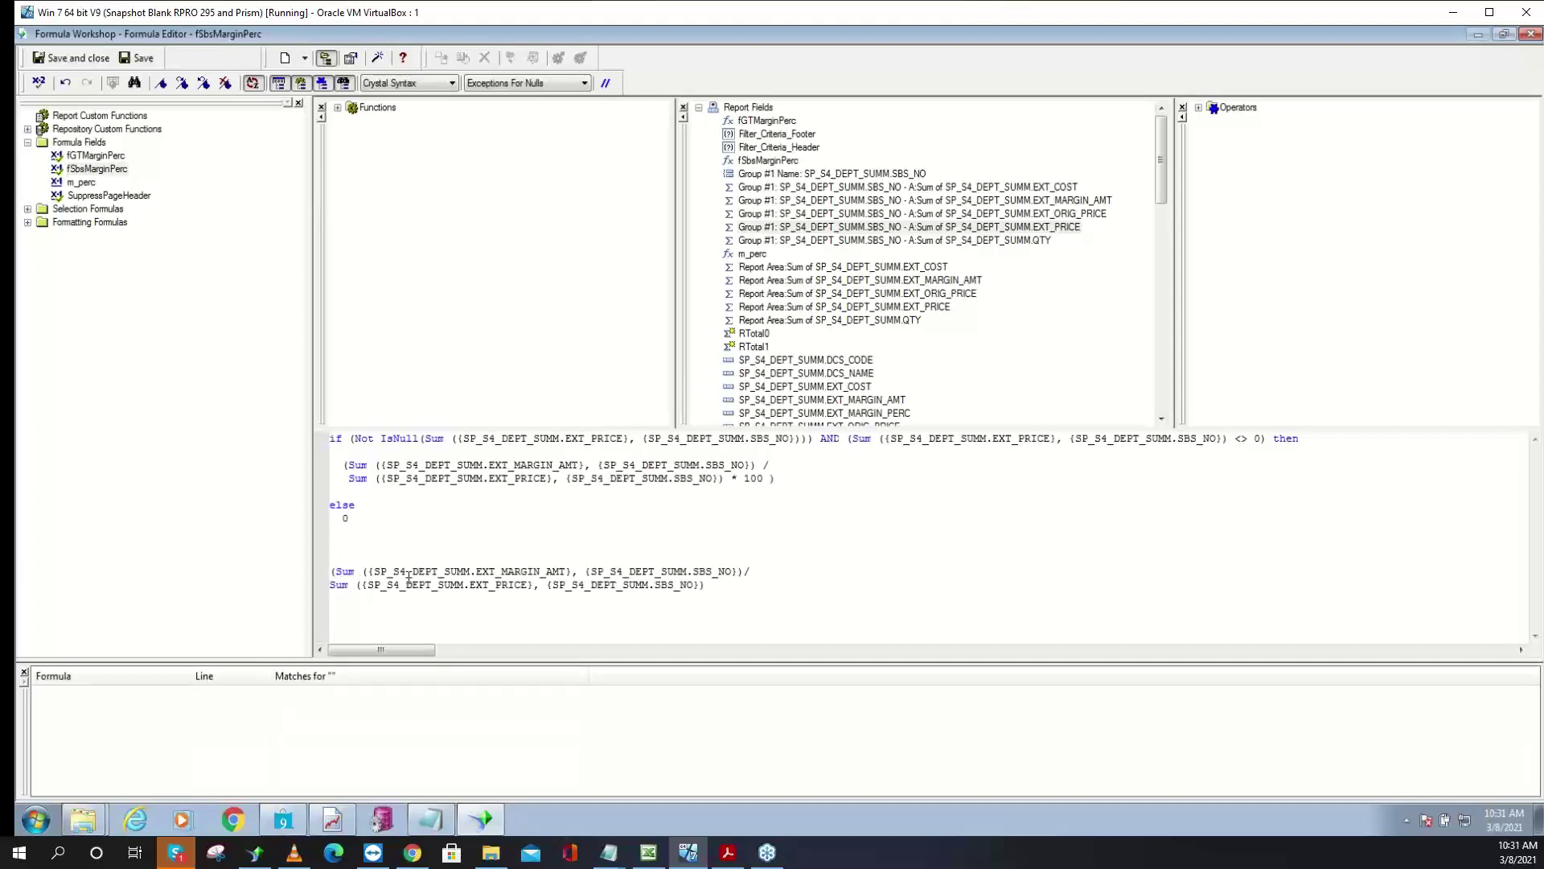
left_click(720, 585)
type(")*100")
Start the condition 'if not isnull(Sum EXT_PRICE)) and (' above the calculation
double_click(492, 585)
double_click(1005, 441)
mouse_move(1248, 441)
left_mouse_down()
mouse_move(1230, 446)
mouse_move(1301, 442)
mouse_move(1230, 443)
left_mouse_up()
left_click(1263, 440)
double_click(403, 439)
left_click(344, 543)
type("if")
type(" not isnull")
type("(")
double_click(1028, 227)
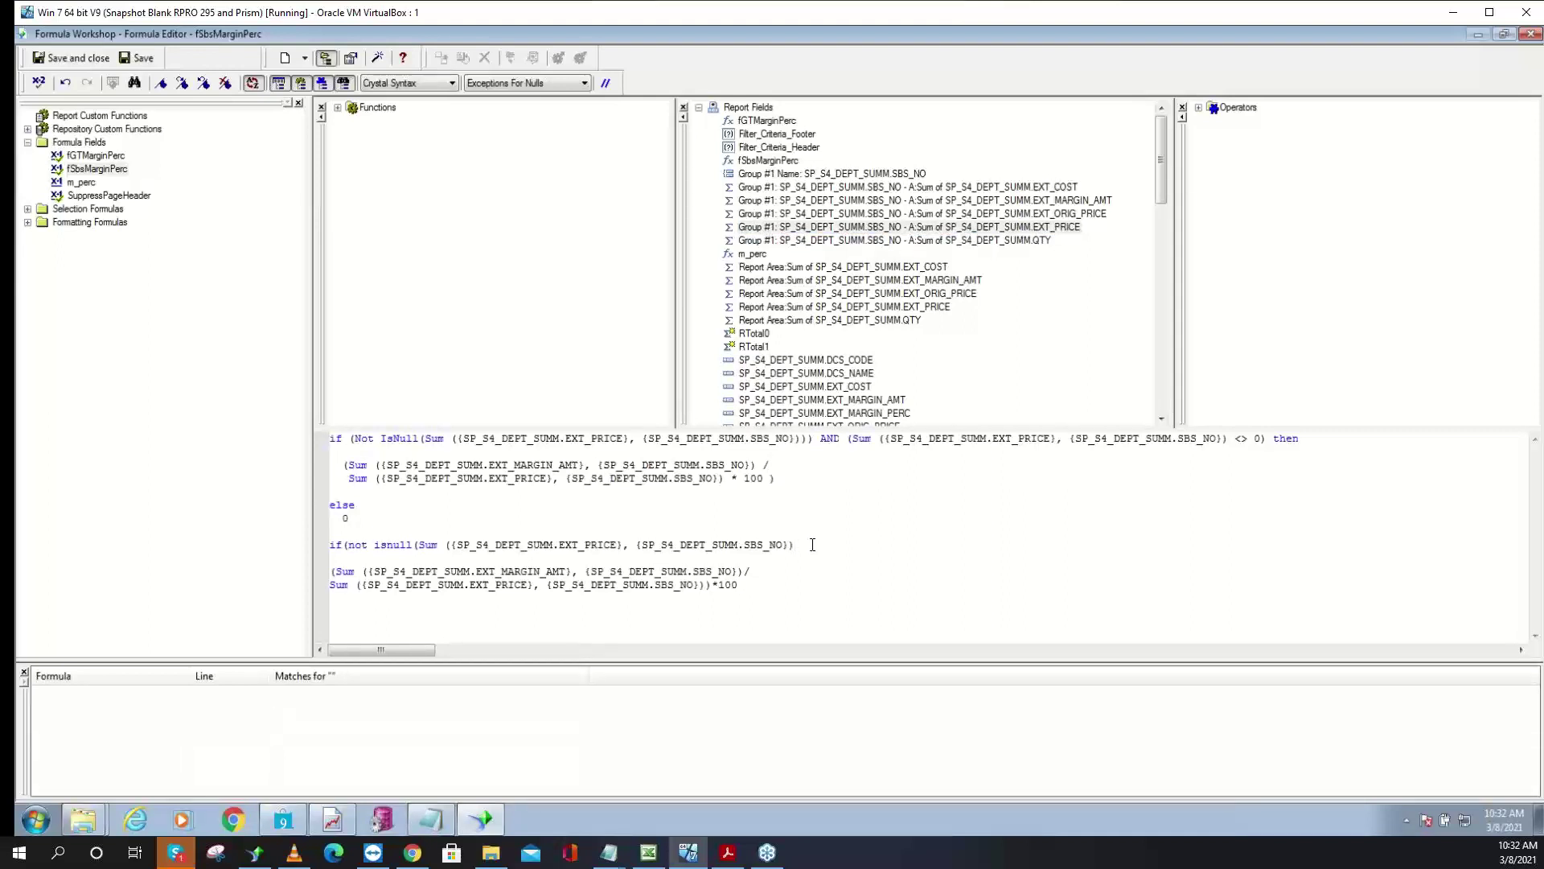
type(")) and (")
Complete the condition with the summed EXT_PRICE '<>0) then'
left_click(1054, 213)
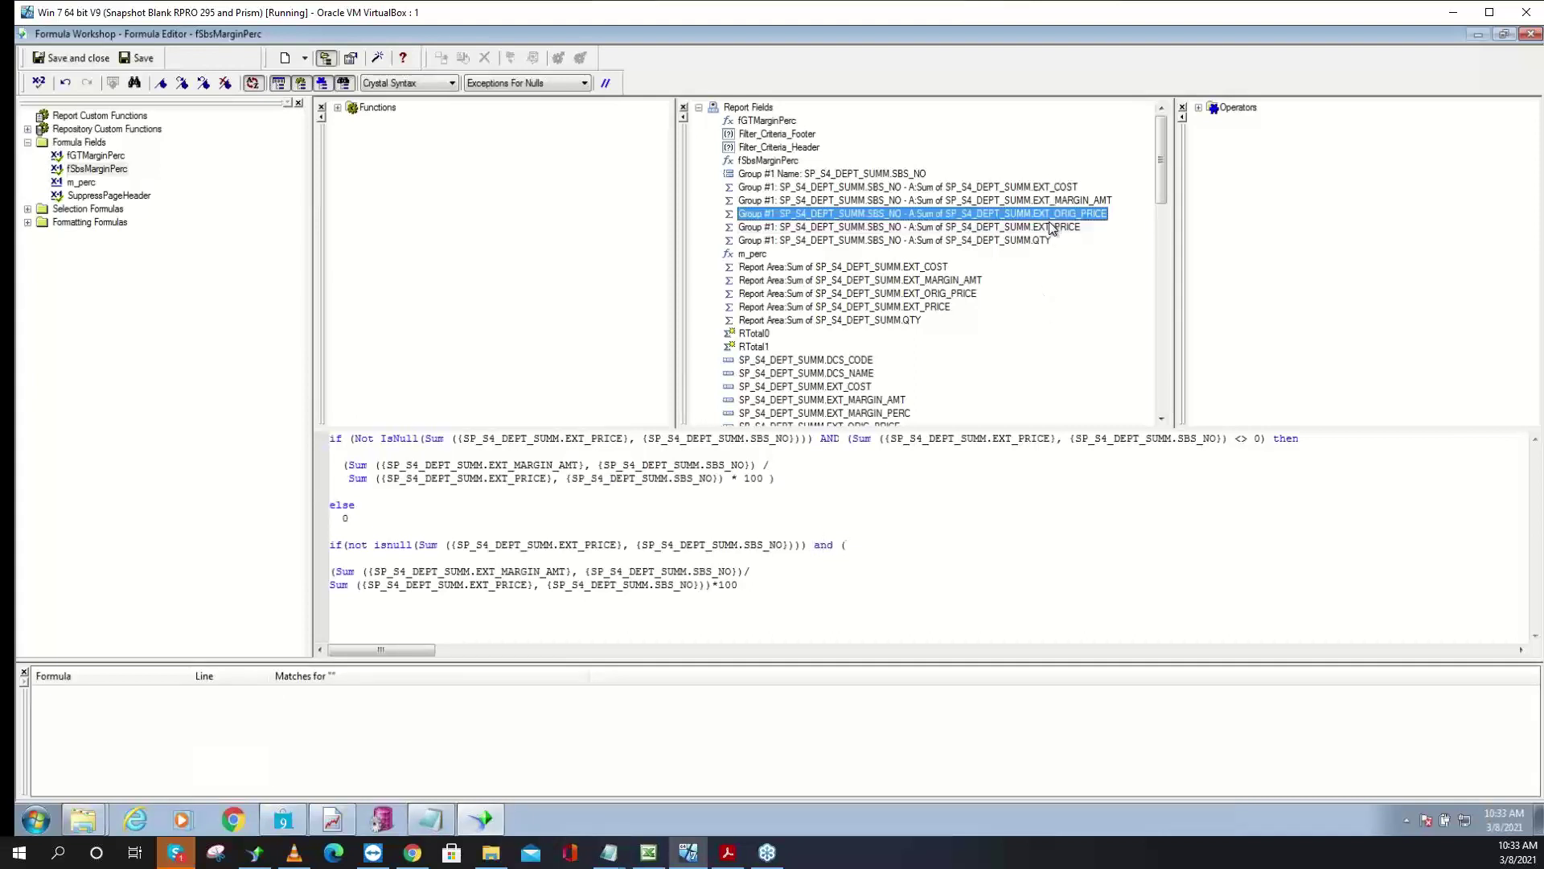
left_click(1049, 226)
double_click(1049, 226)
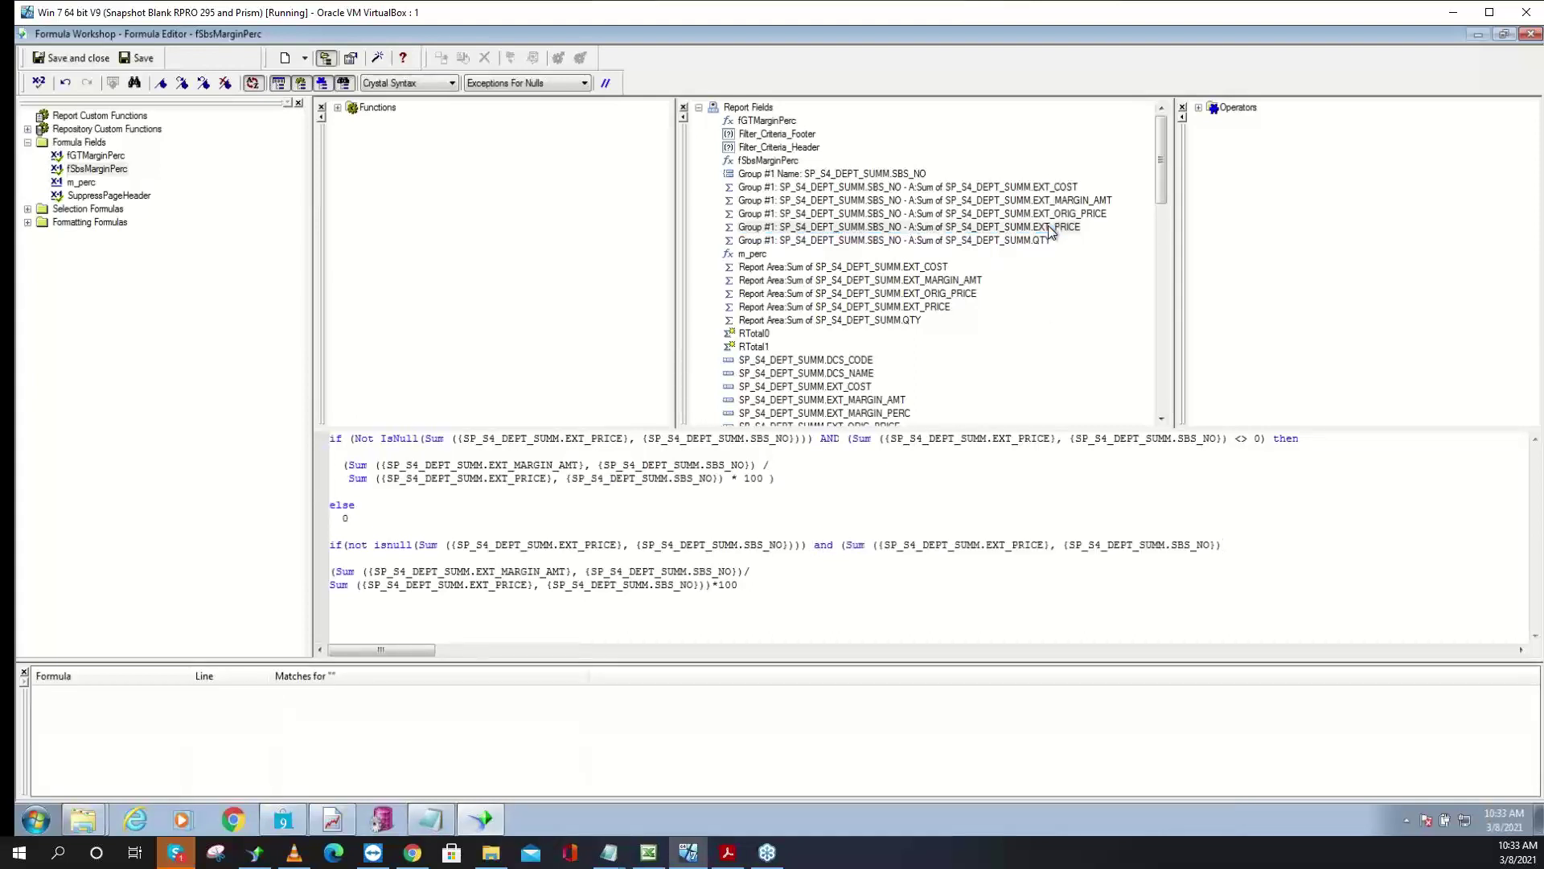
type("<>0) then")
Add 'Else 0' on a new line below the *100 calculation and select the original formula block
left_click(818, 593)
key("Return")
key("Return")
type("Else 0")
left_click_drag(385, 524, 283, 399)
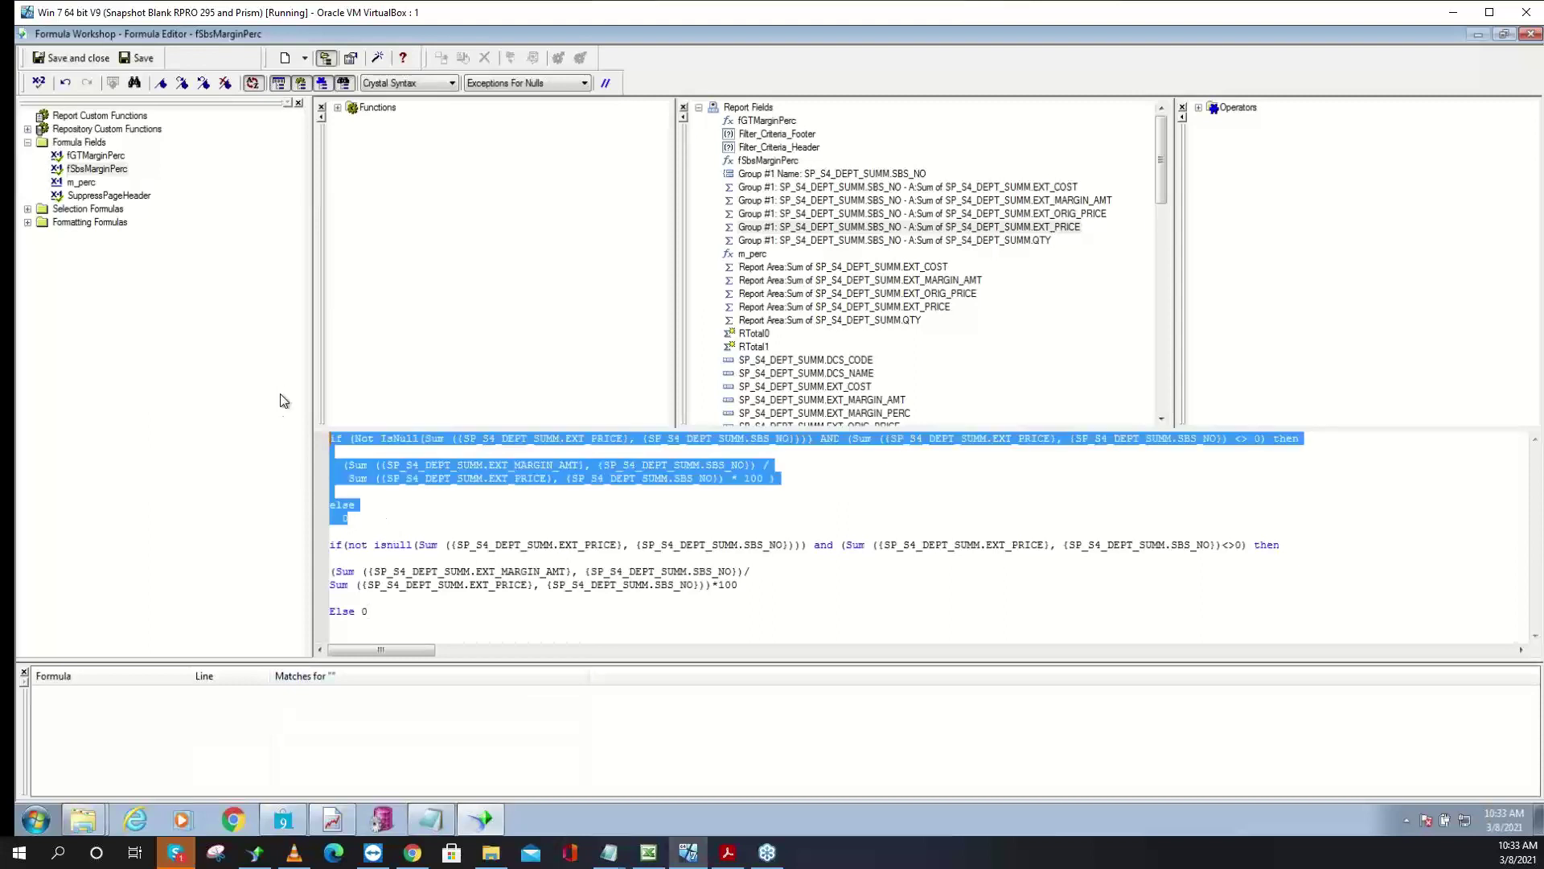
Delete the original formula block and run Check, which reports no errors
key("Delete")
key("Delete")
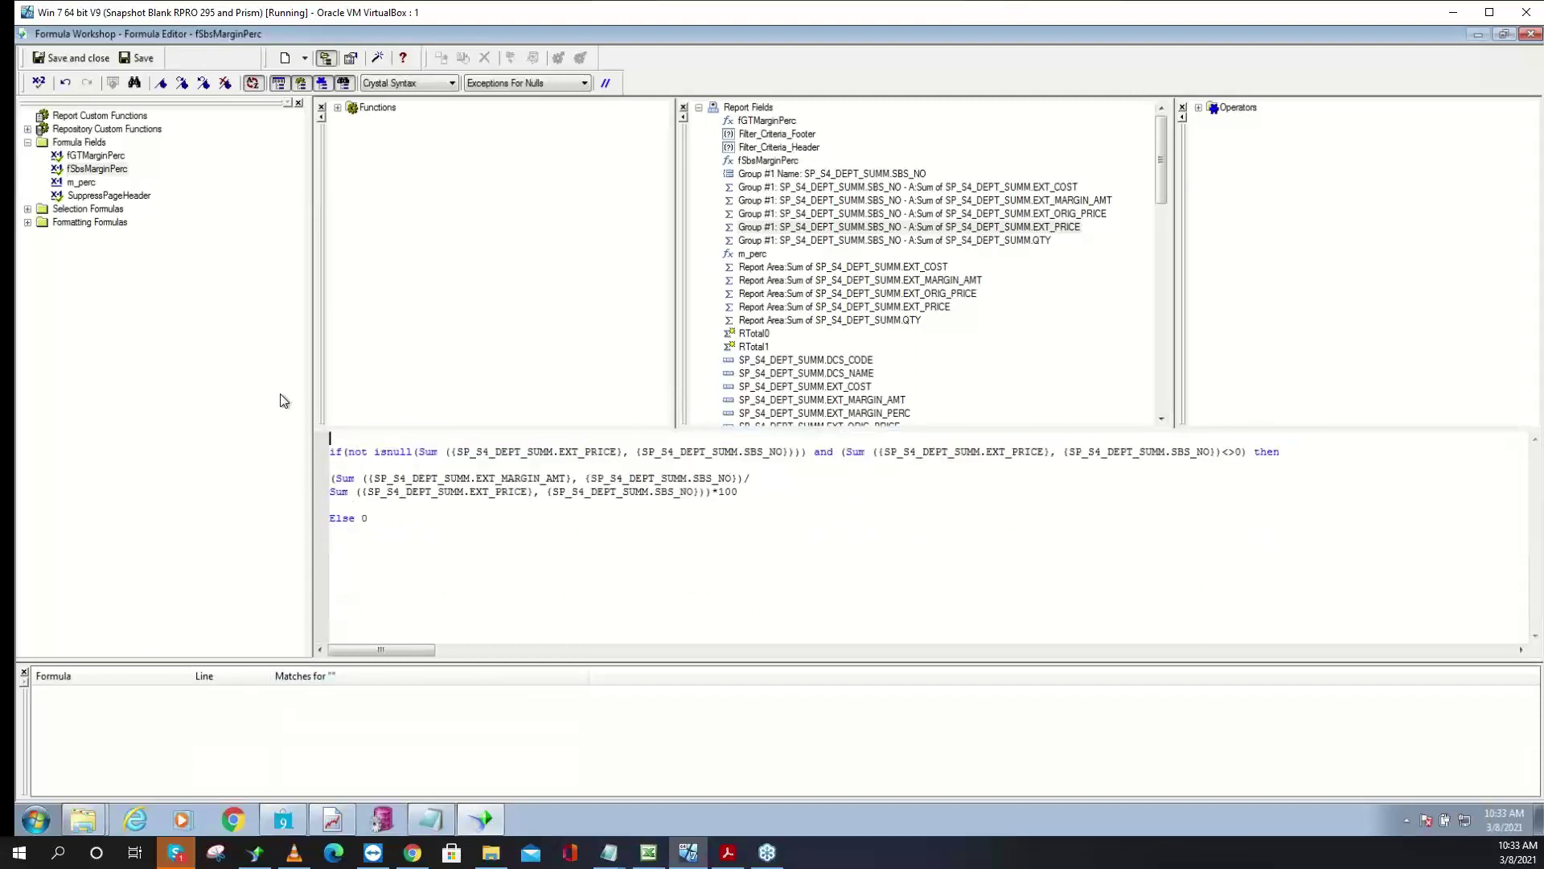
left_click(38, 86)
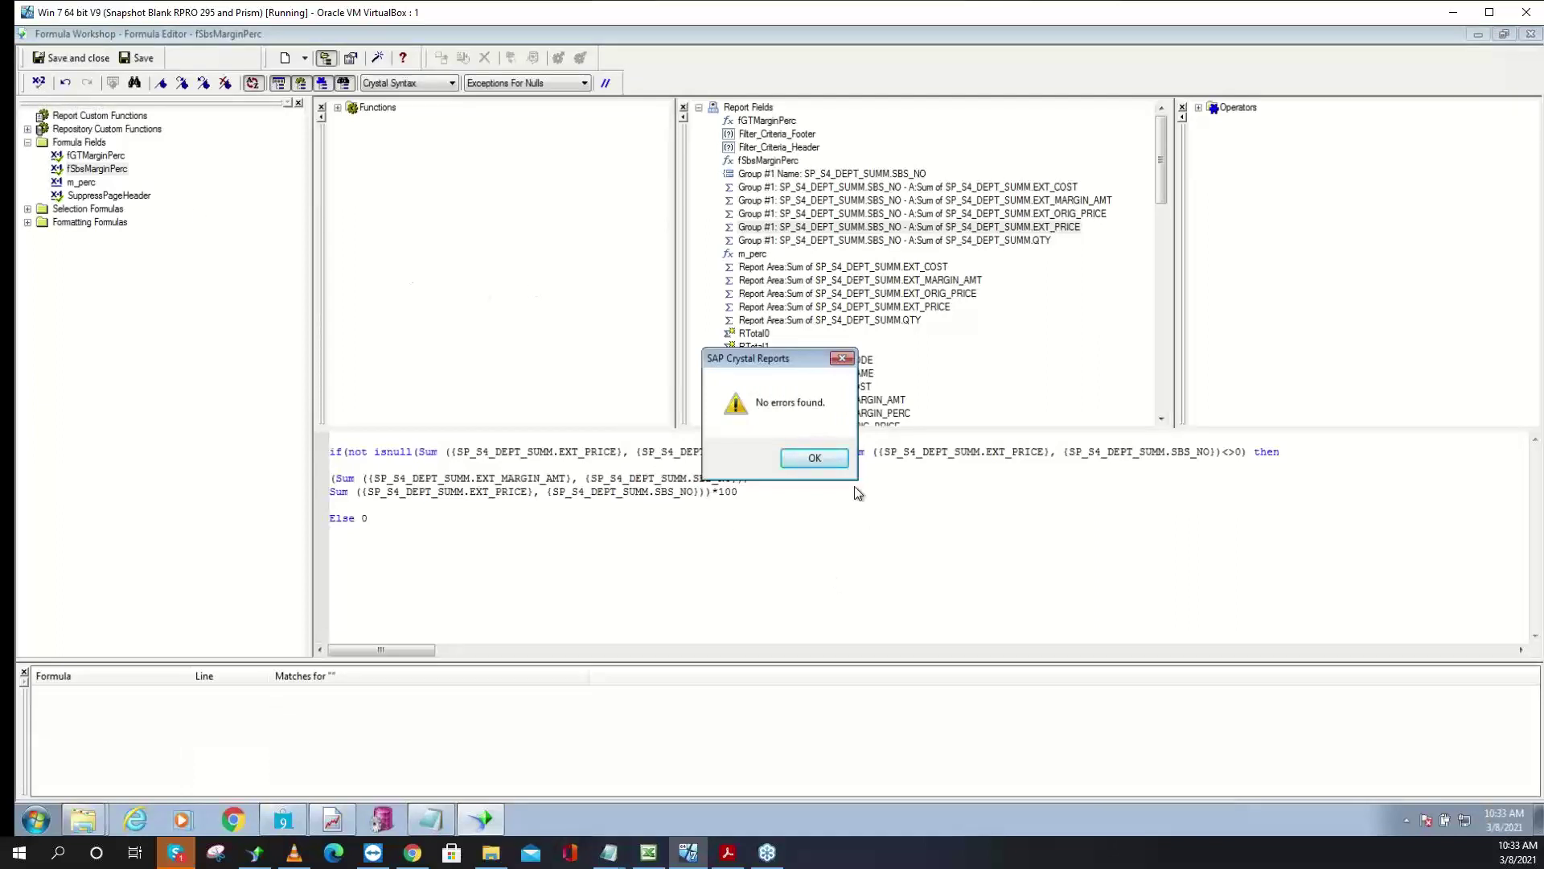
left_click(814, 459)
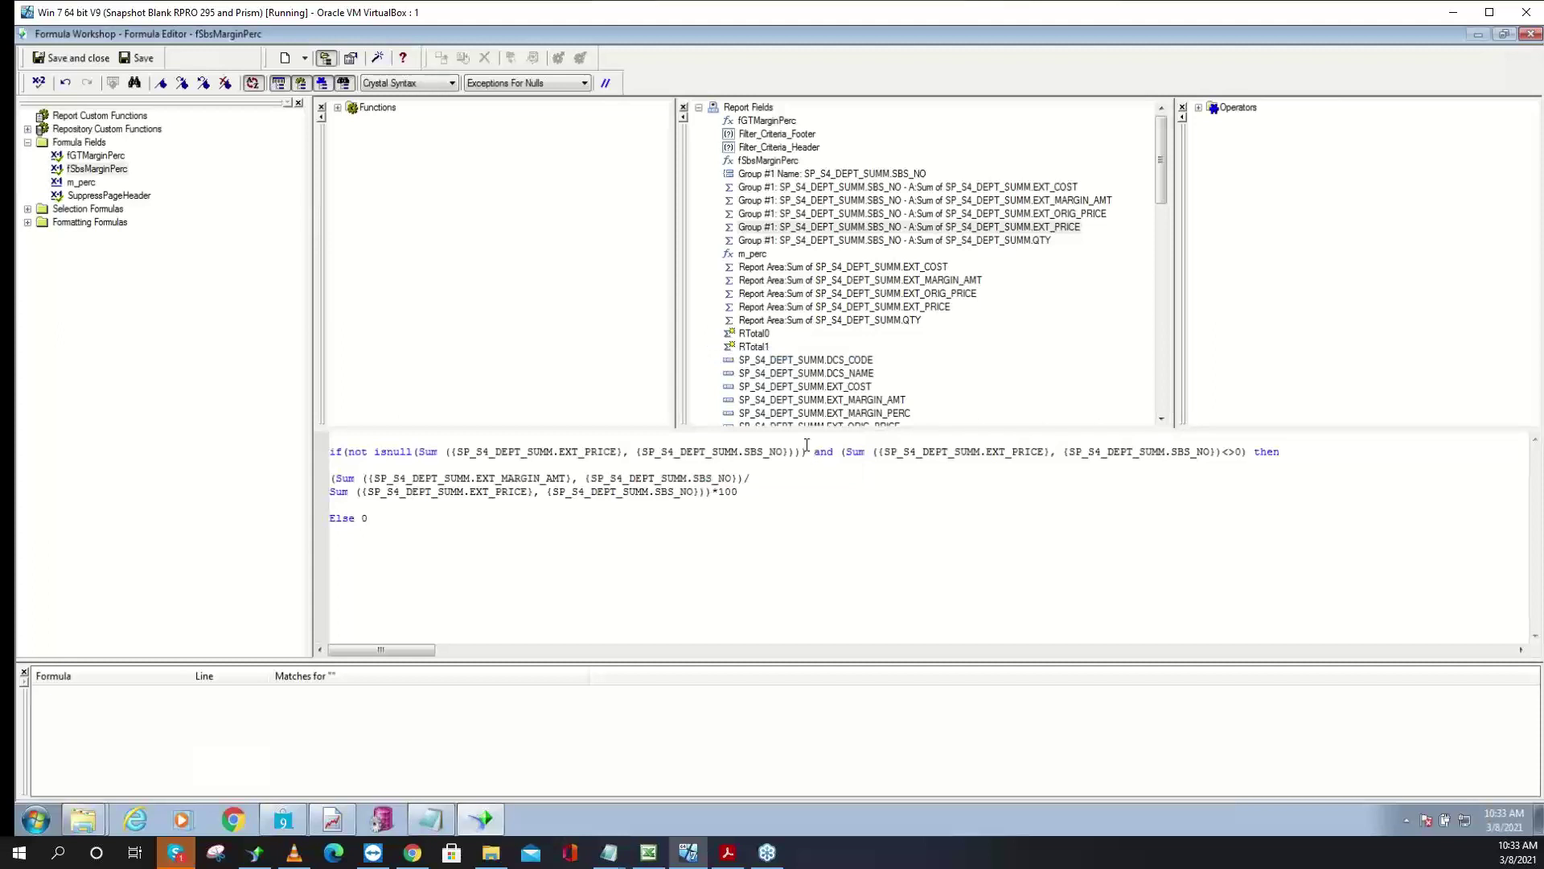
Remove a closing parenthesis from the null check, then restore it after the missing-parenthesis error
left_click(801, 451)
key("BackSpace")
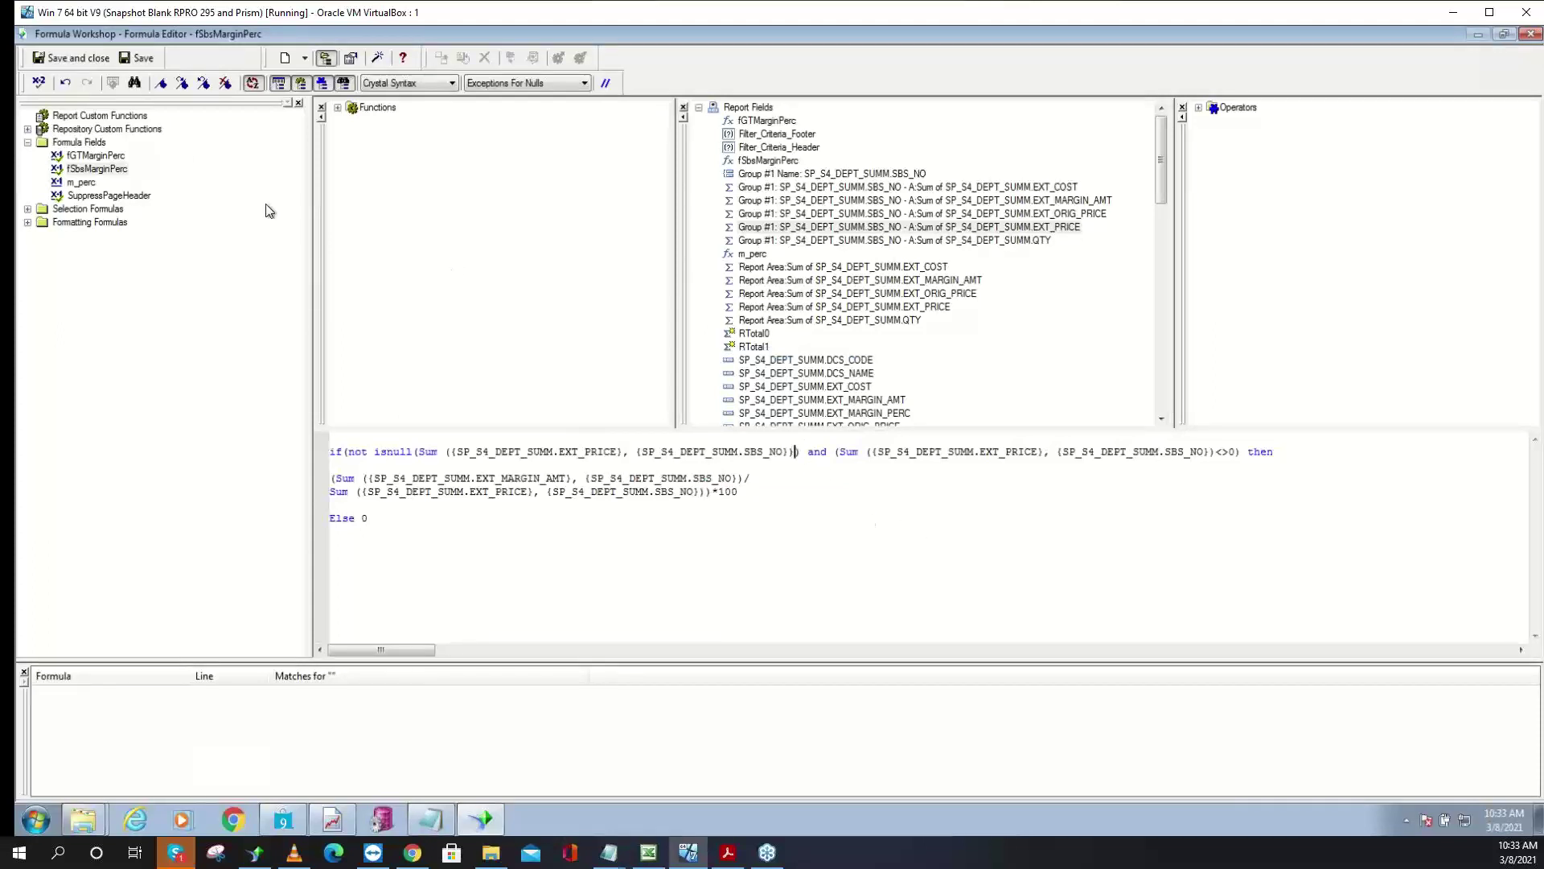
left_click(38, 83)
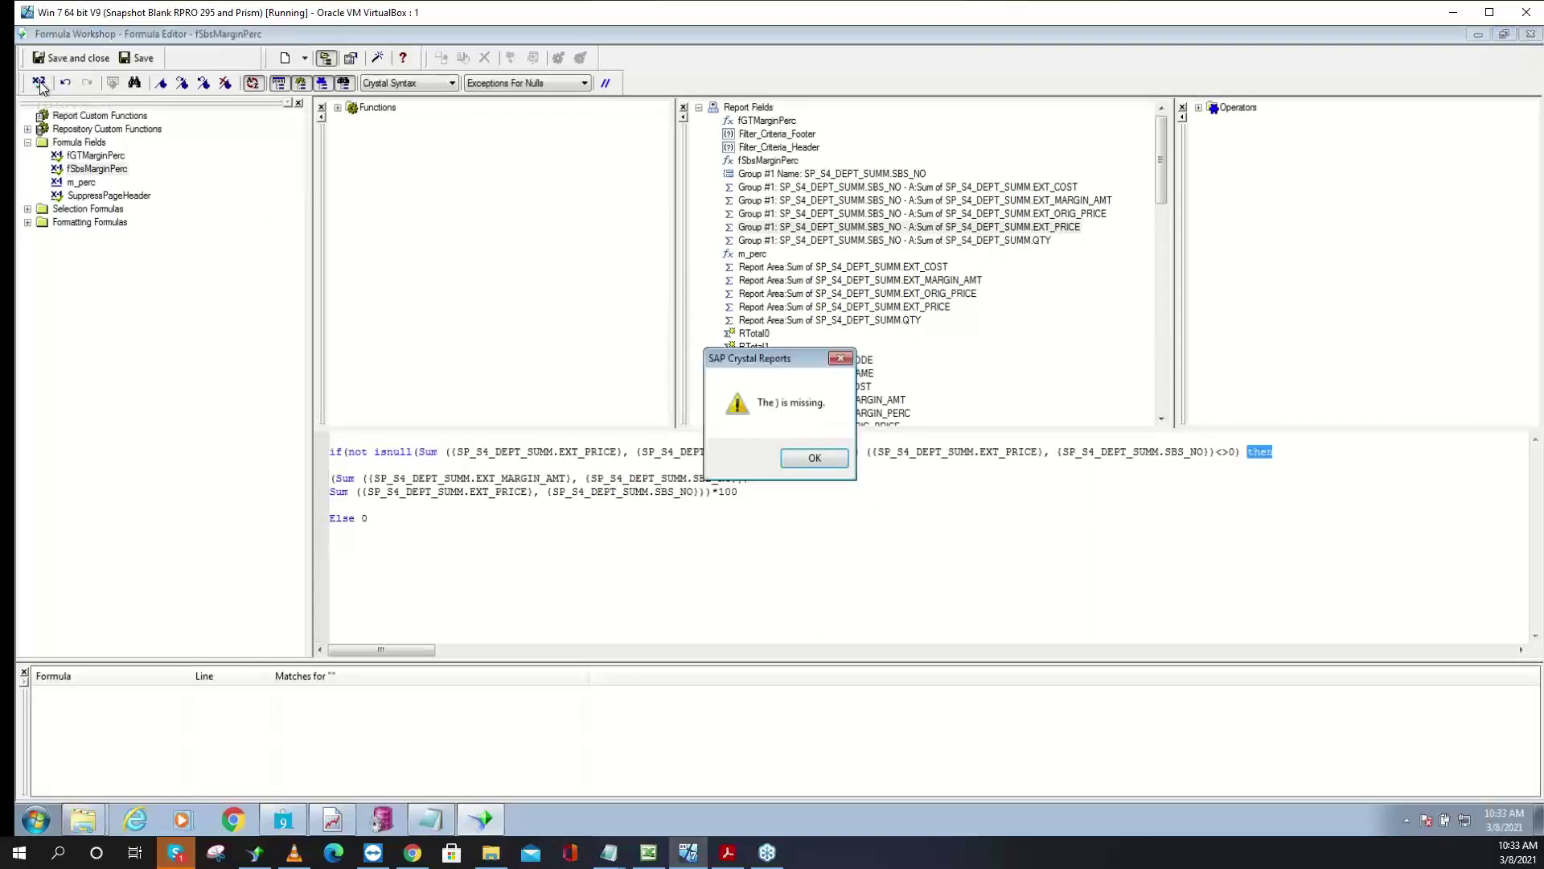
left_click(829, 459)
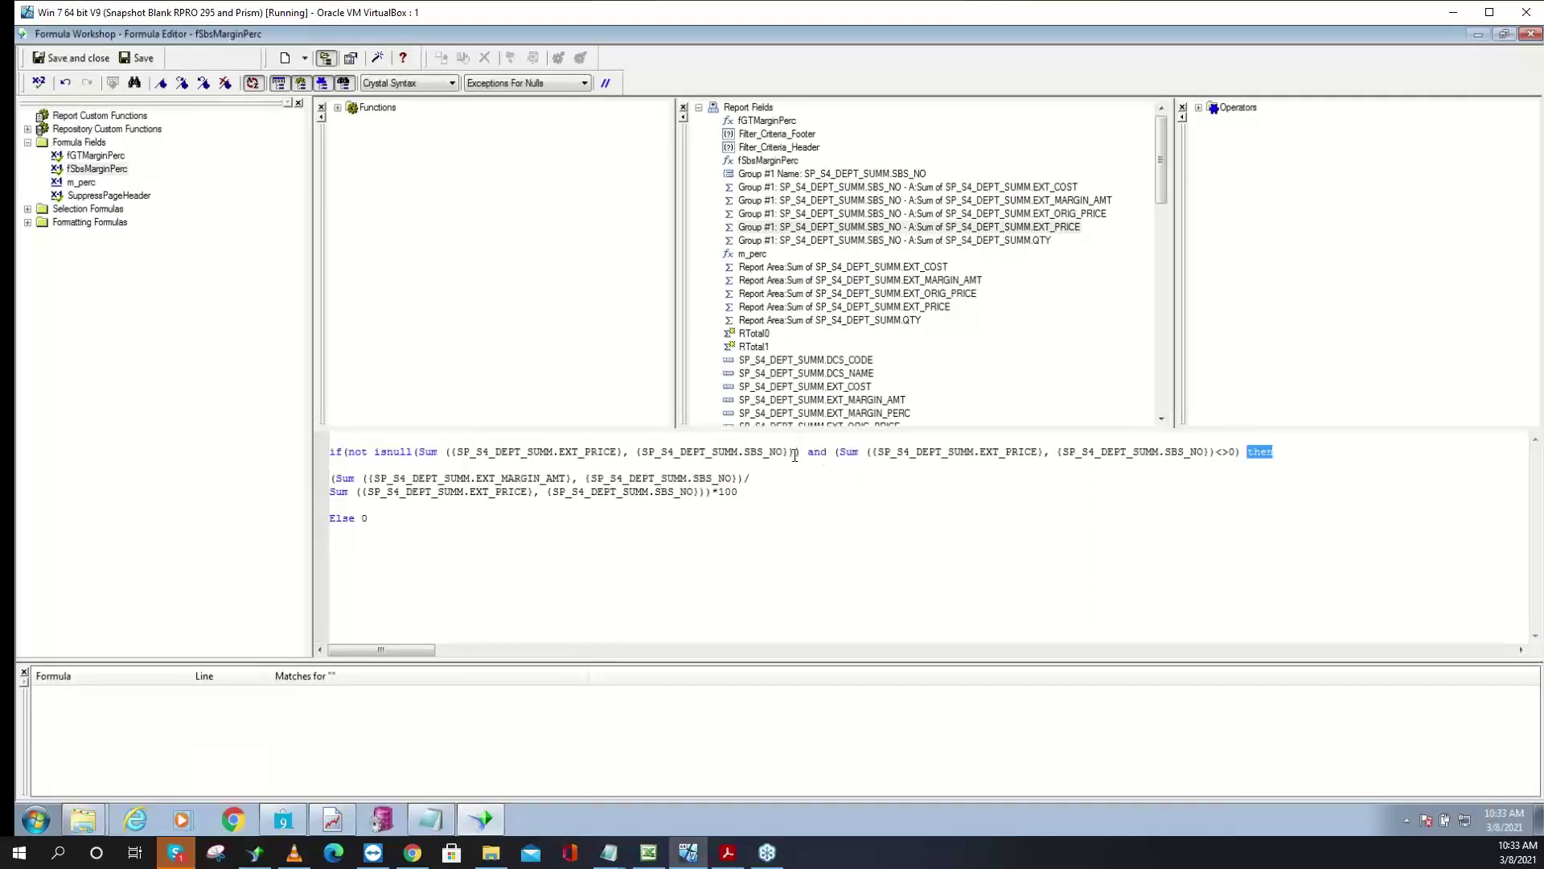
left_click(796, 455)
type(")")
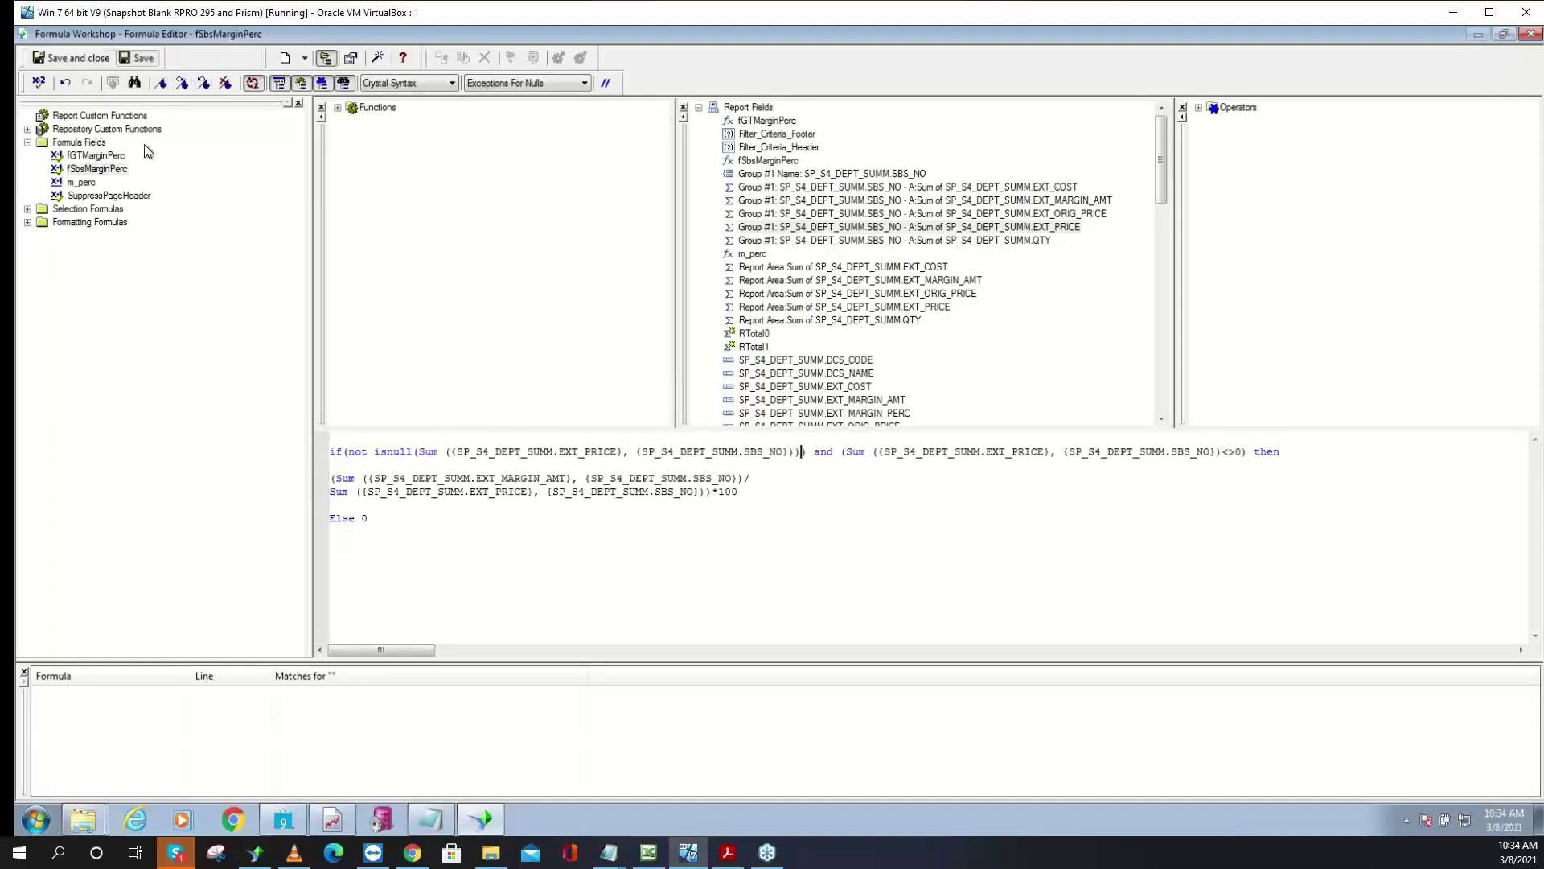
Compare with fGTMarginPerc, then select the SBS_NO grouping argument in fSbsMarginPerc's null check
left_click(103, 157)
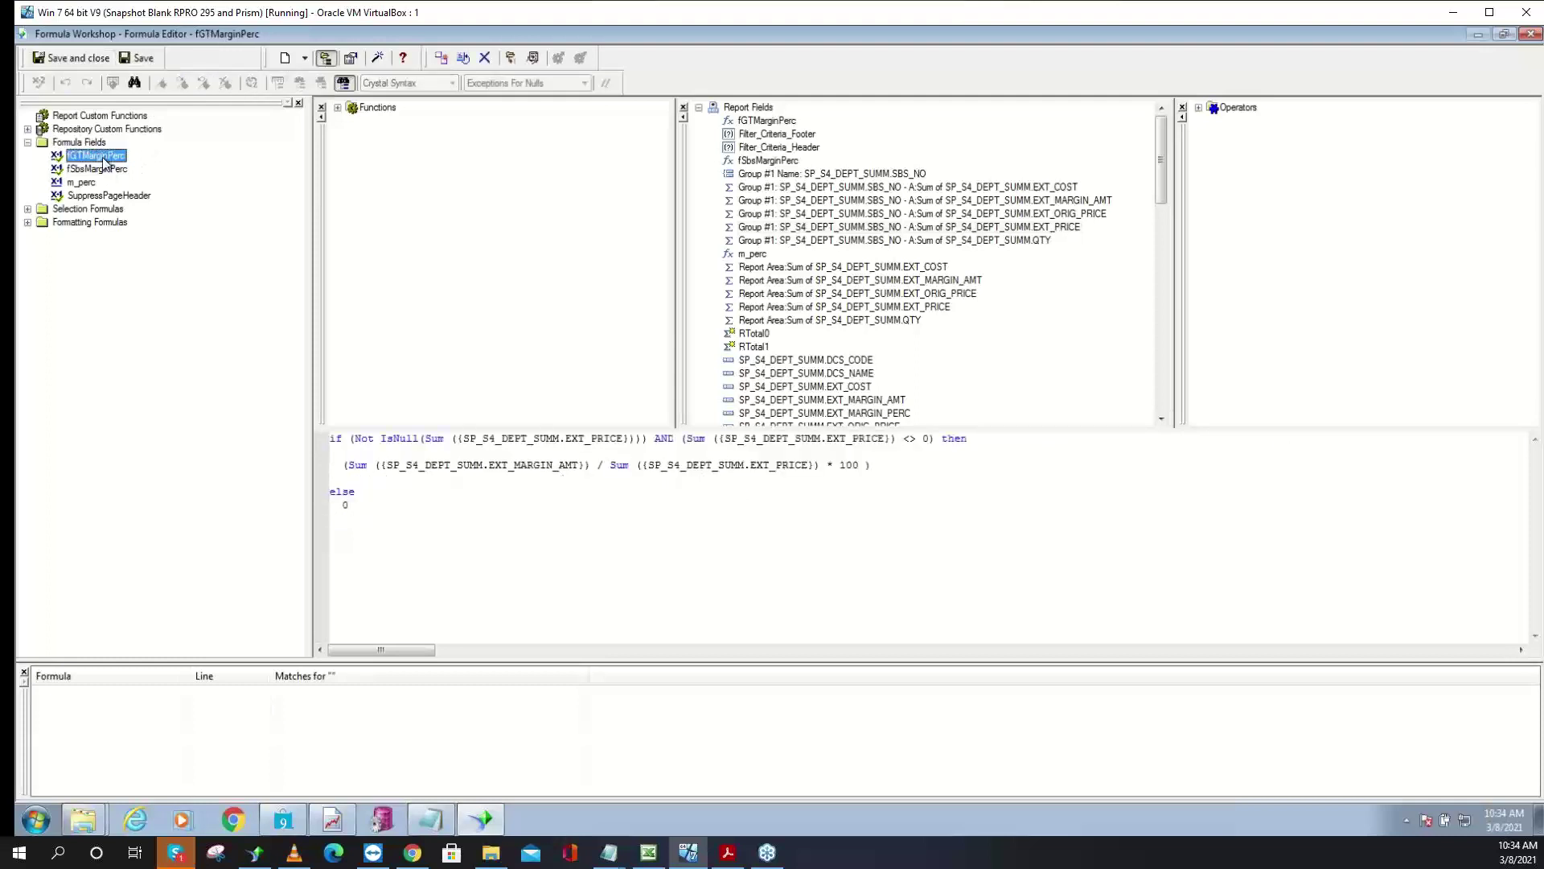
left_click(95, 170)
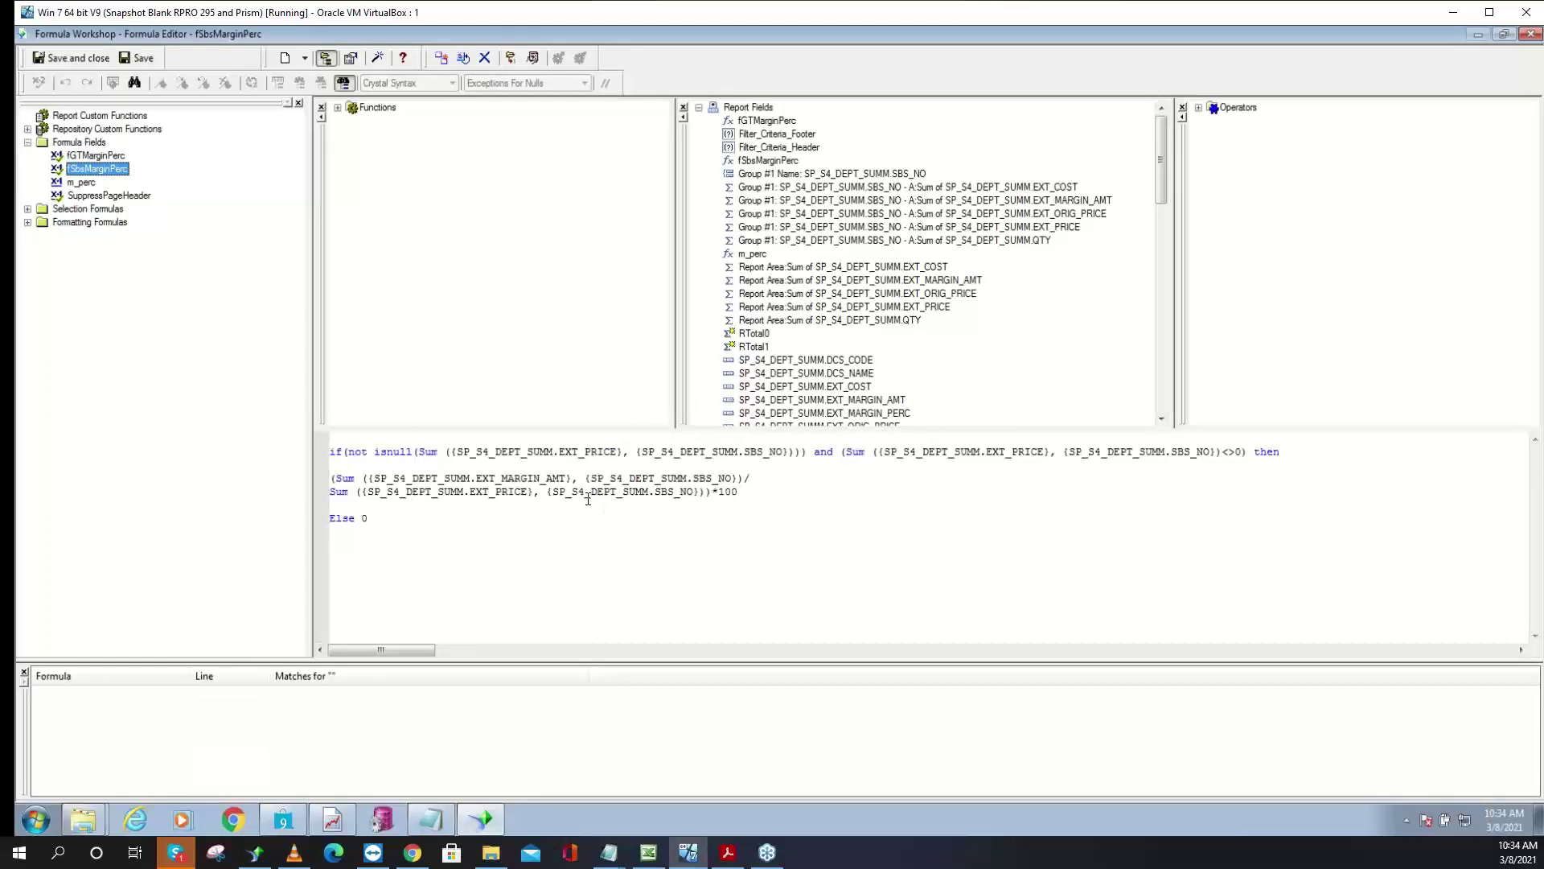
double_click(587, 451)
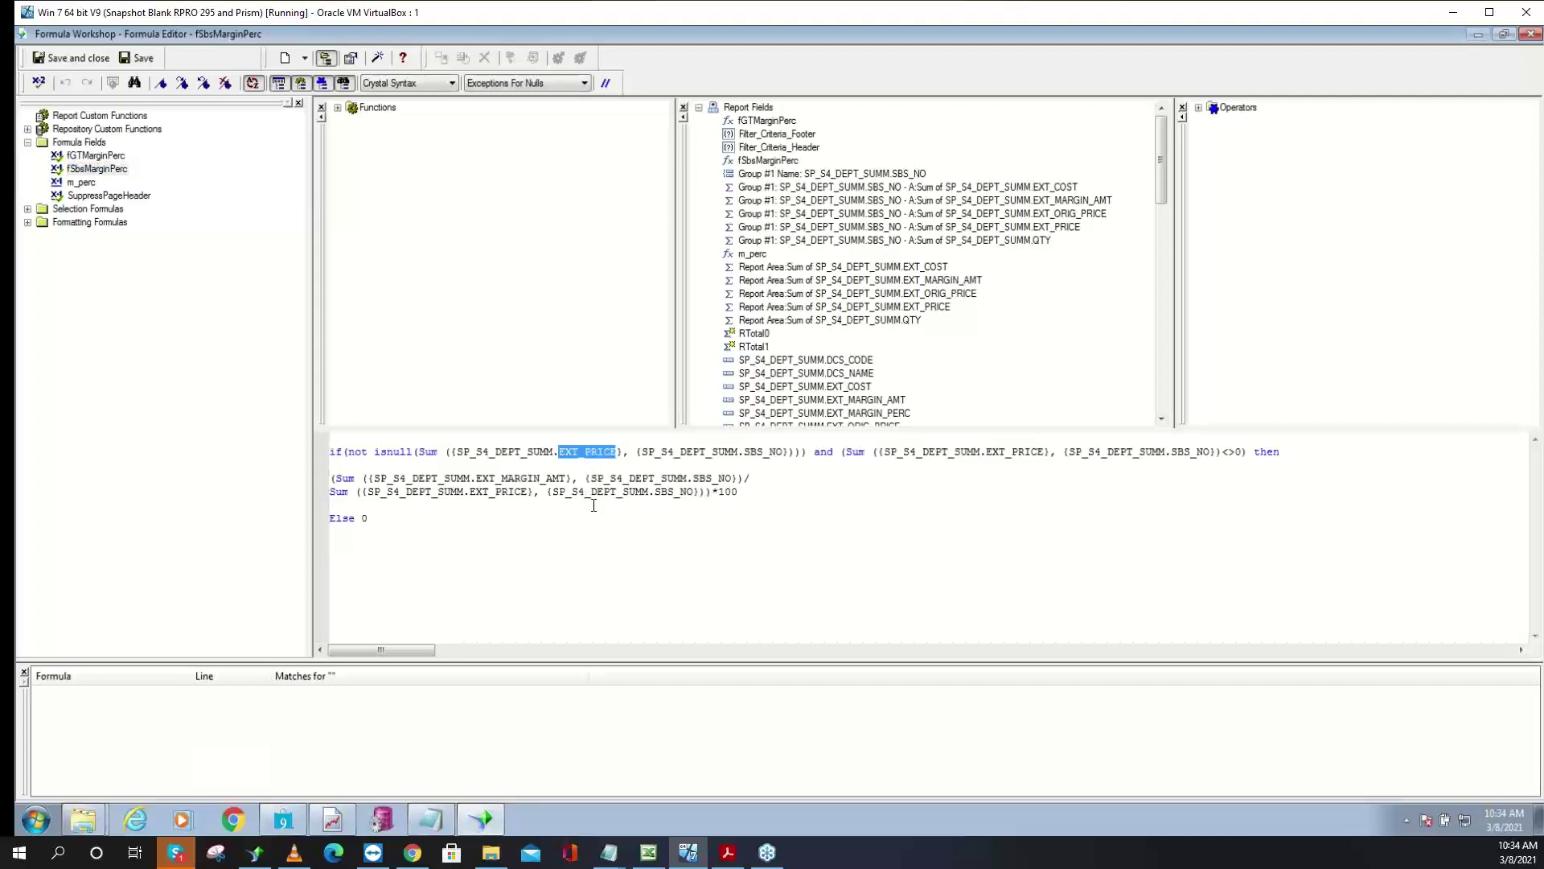
double_click(495, 453)
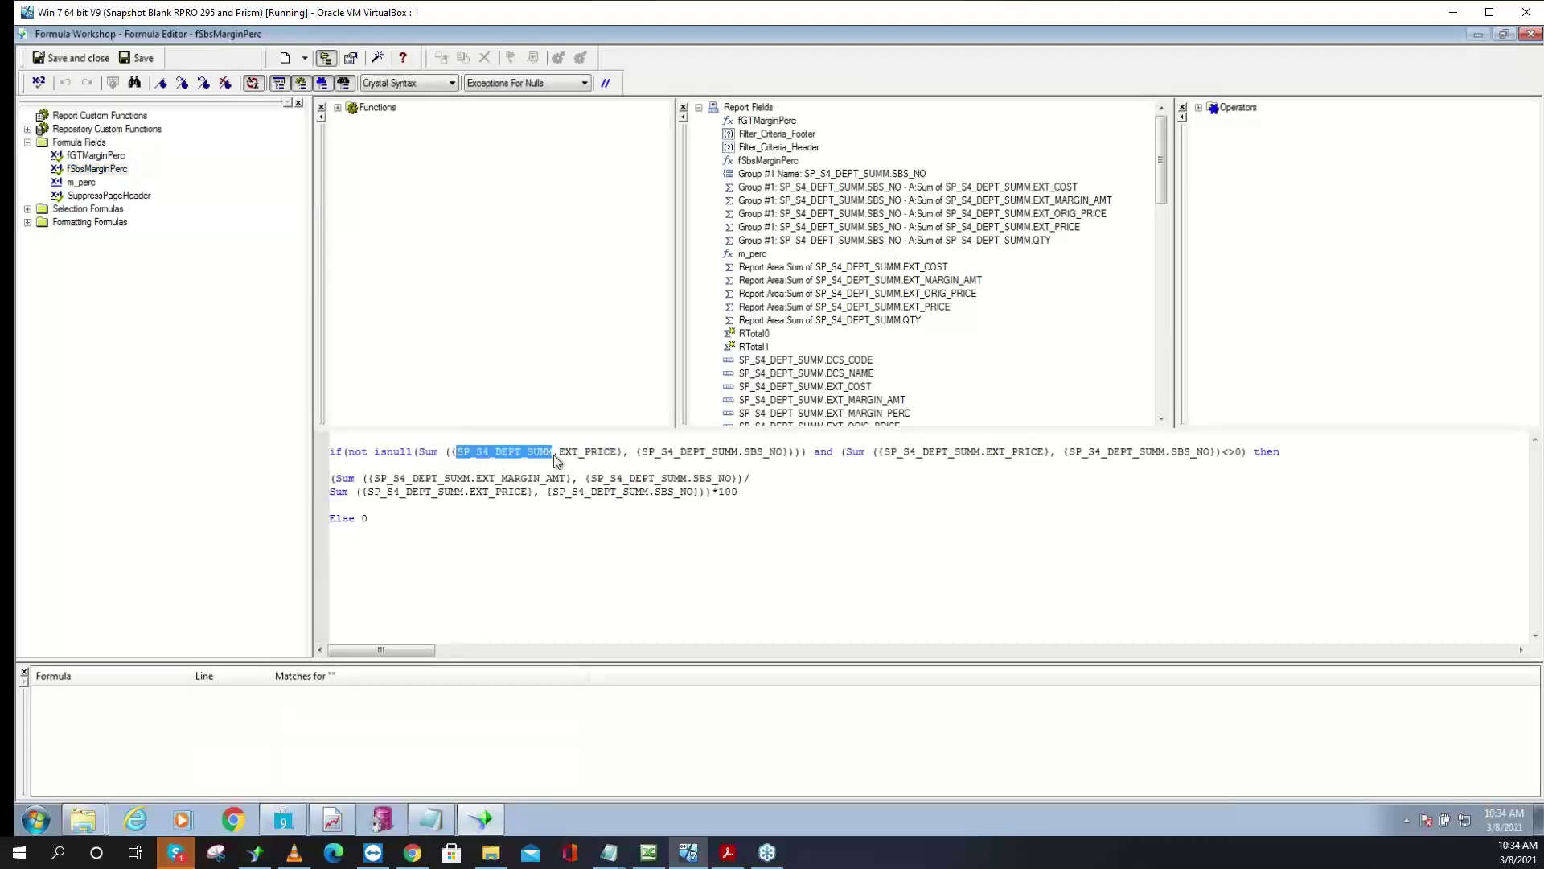
double_click(601, 451)
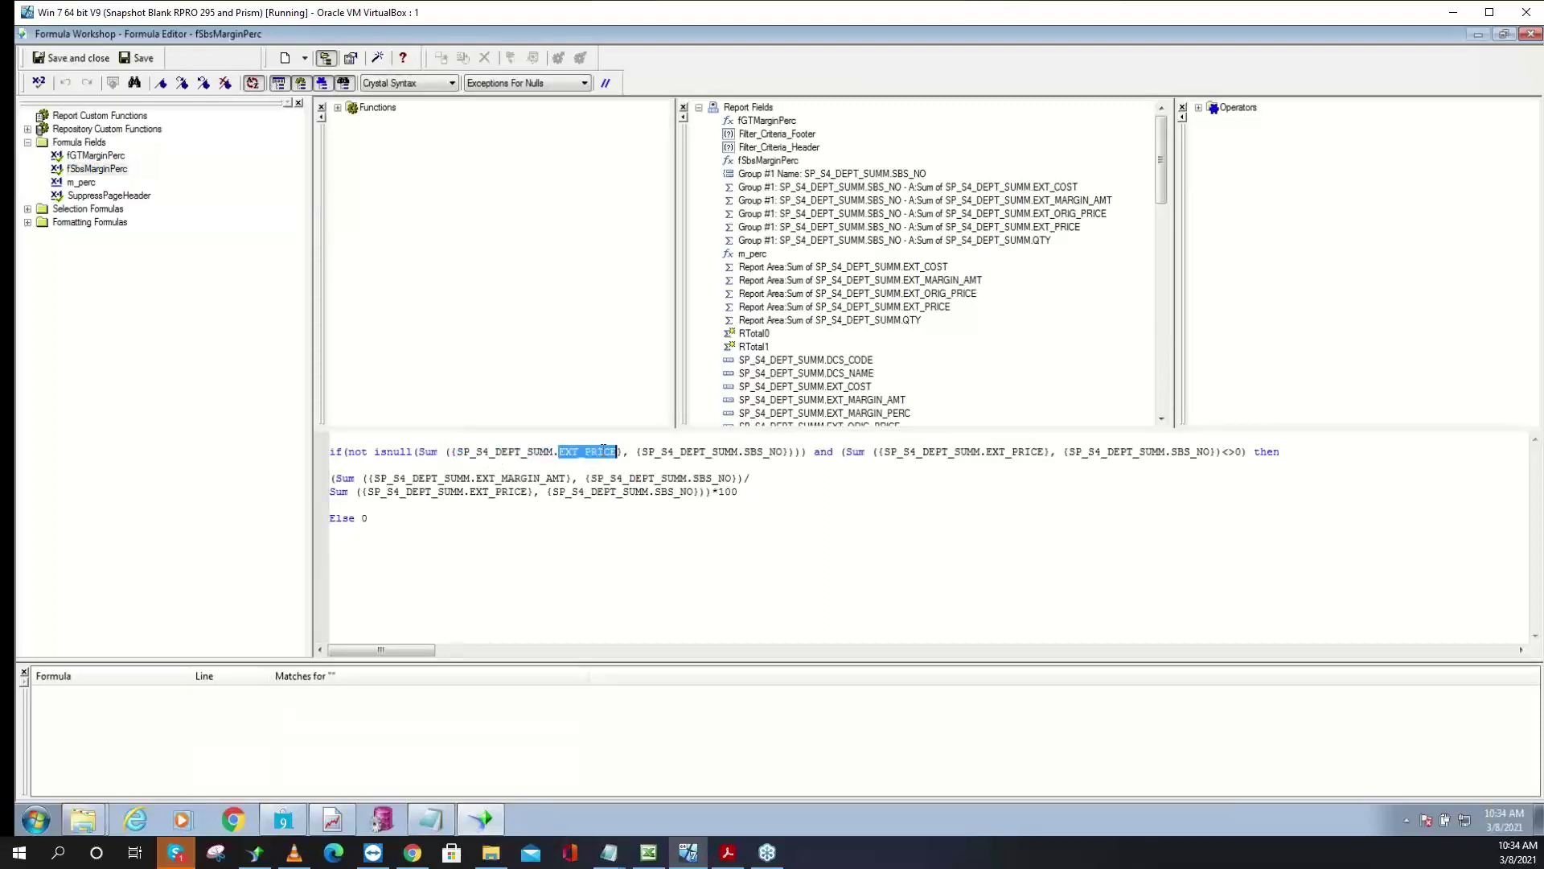
double_click(701, 453)
double_click(761, 451)
left_click(626, 452)
left_click_drag(626, 451, 790, 452)
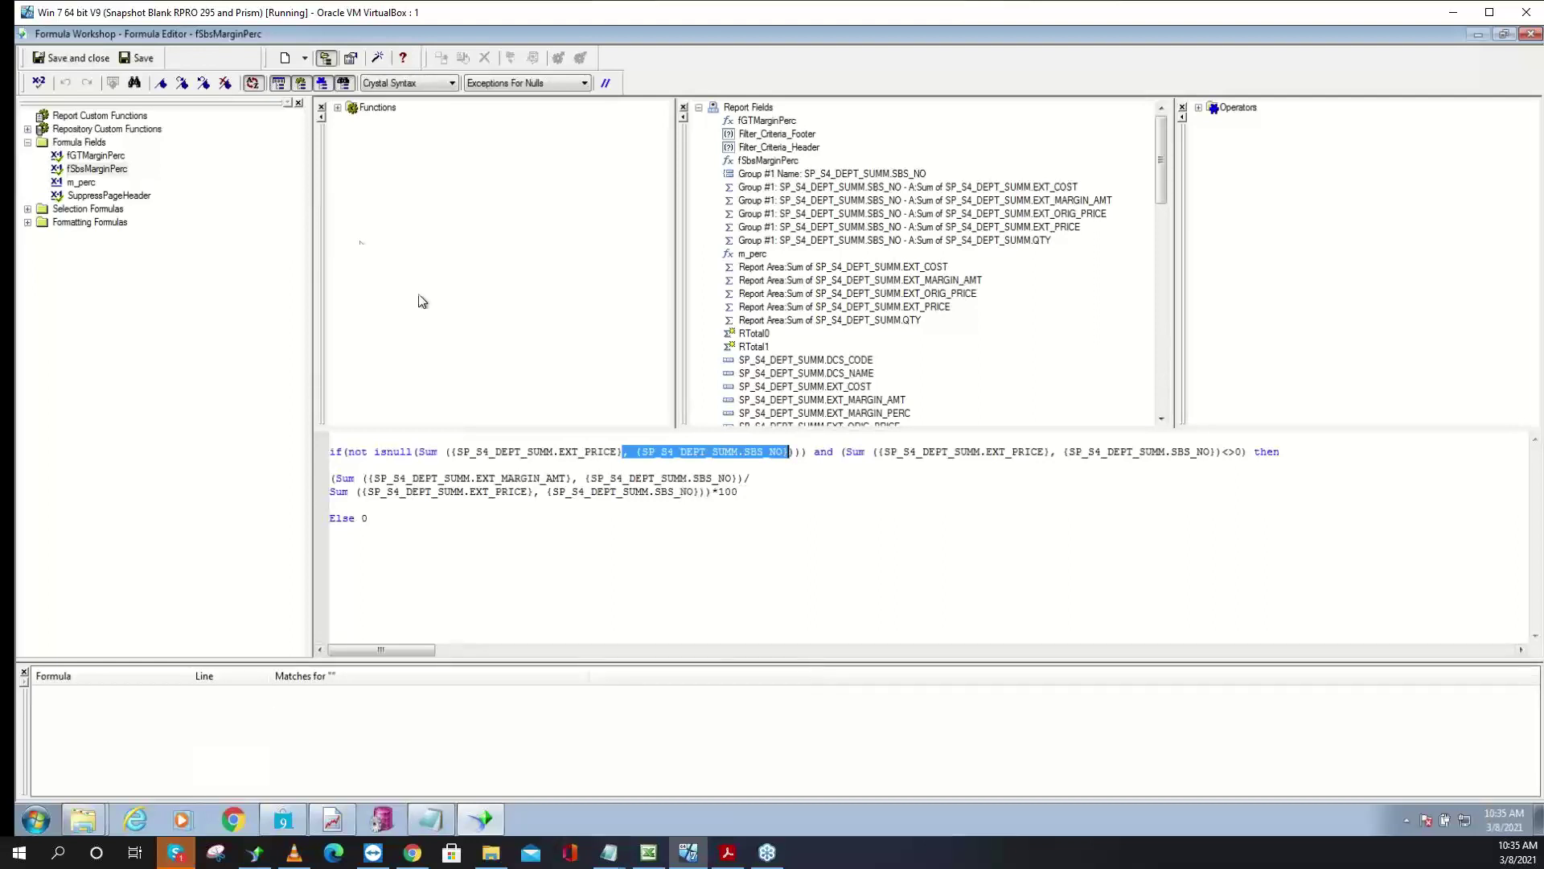
Duplicate fSbsMarginPerc and rename the copy fSbsMarginPercGT
left_click(105, 169)
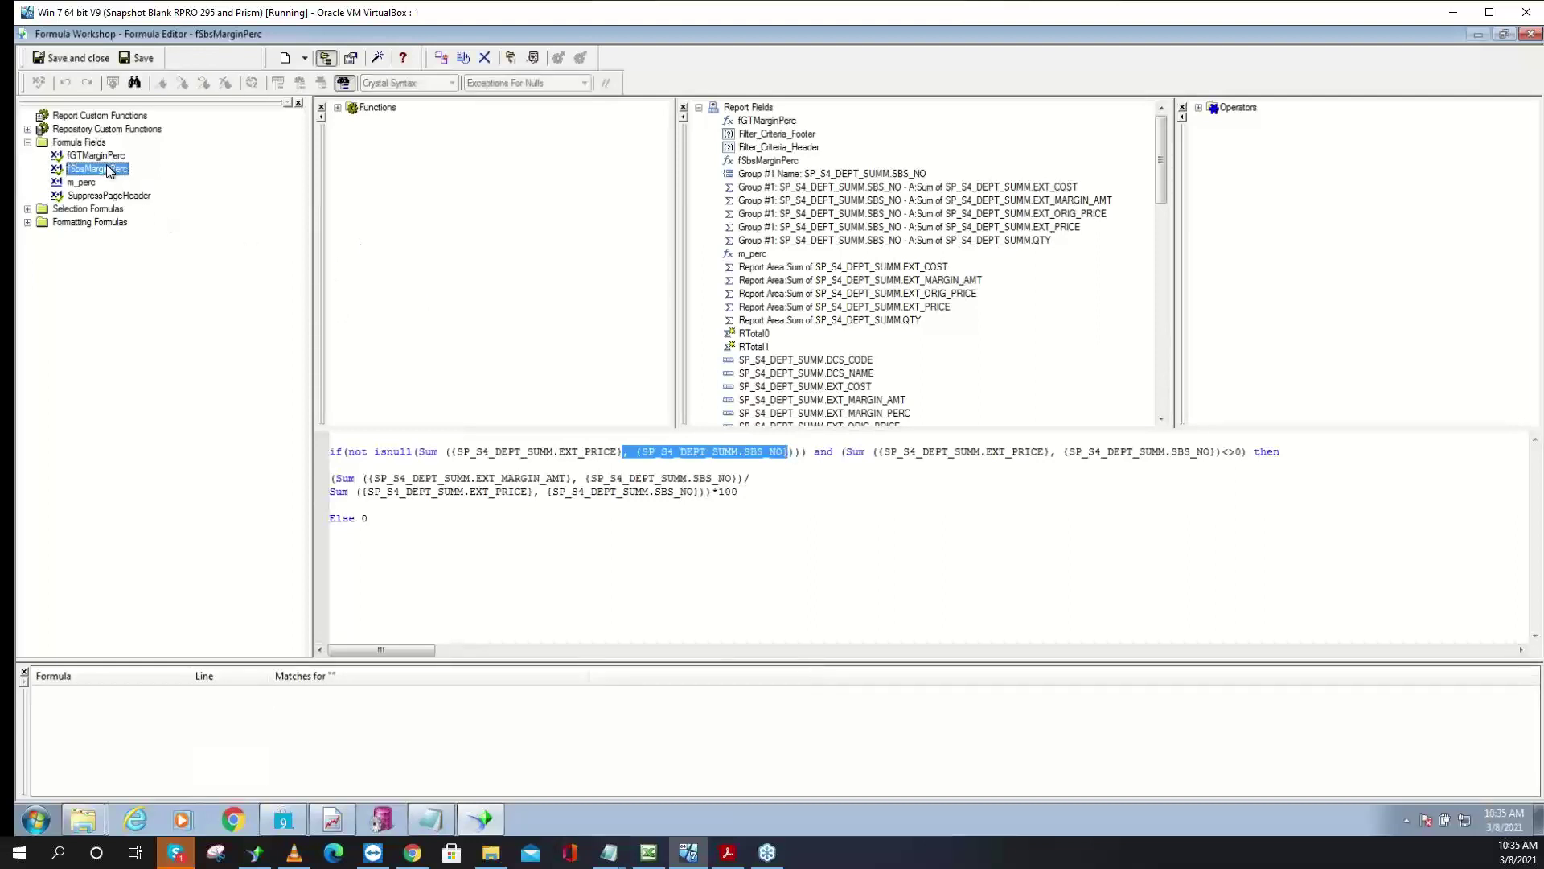
right_click(105, 170)
left_click(145, 234)
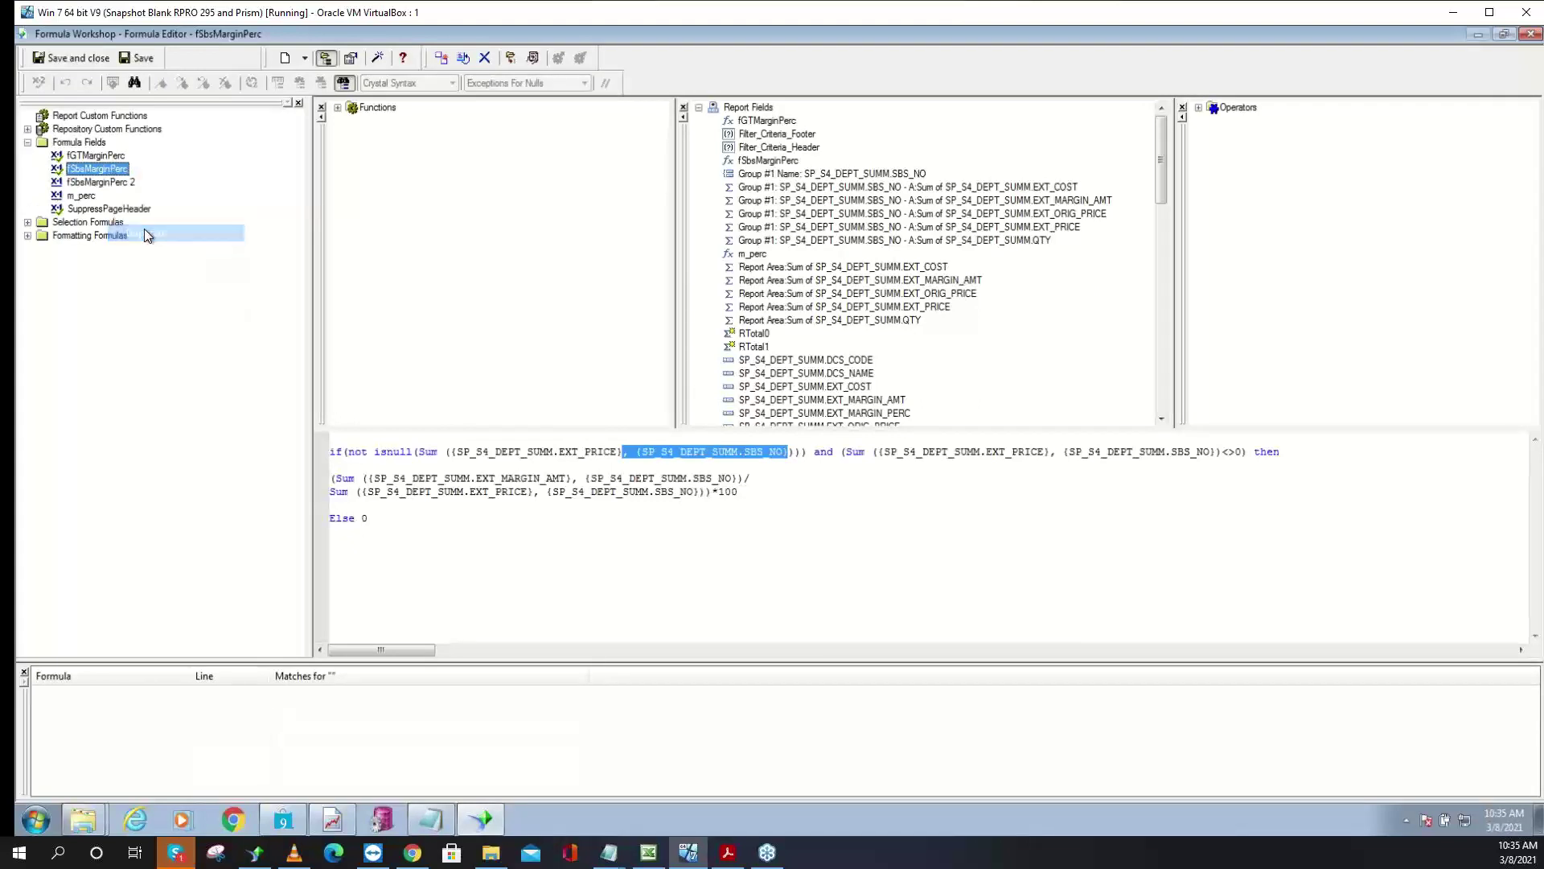
left_click(138, 187)
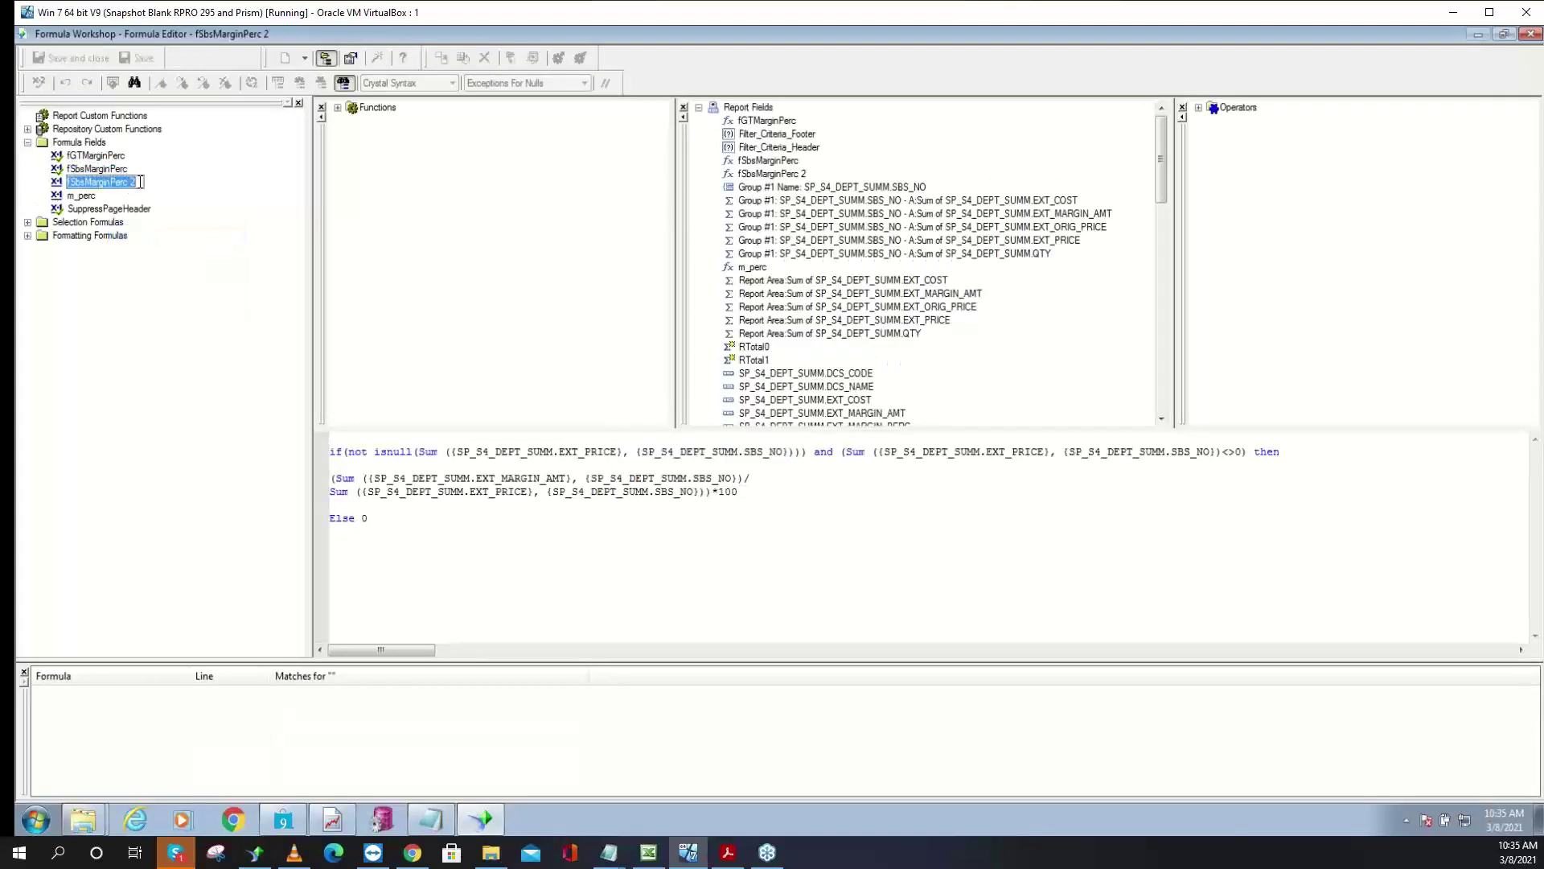
left_click(136, 183)
key("BackSpace")
key("BackSpace")
type("GT")
key("Return")
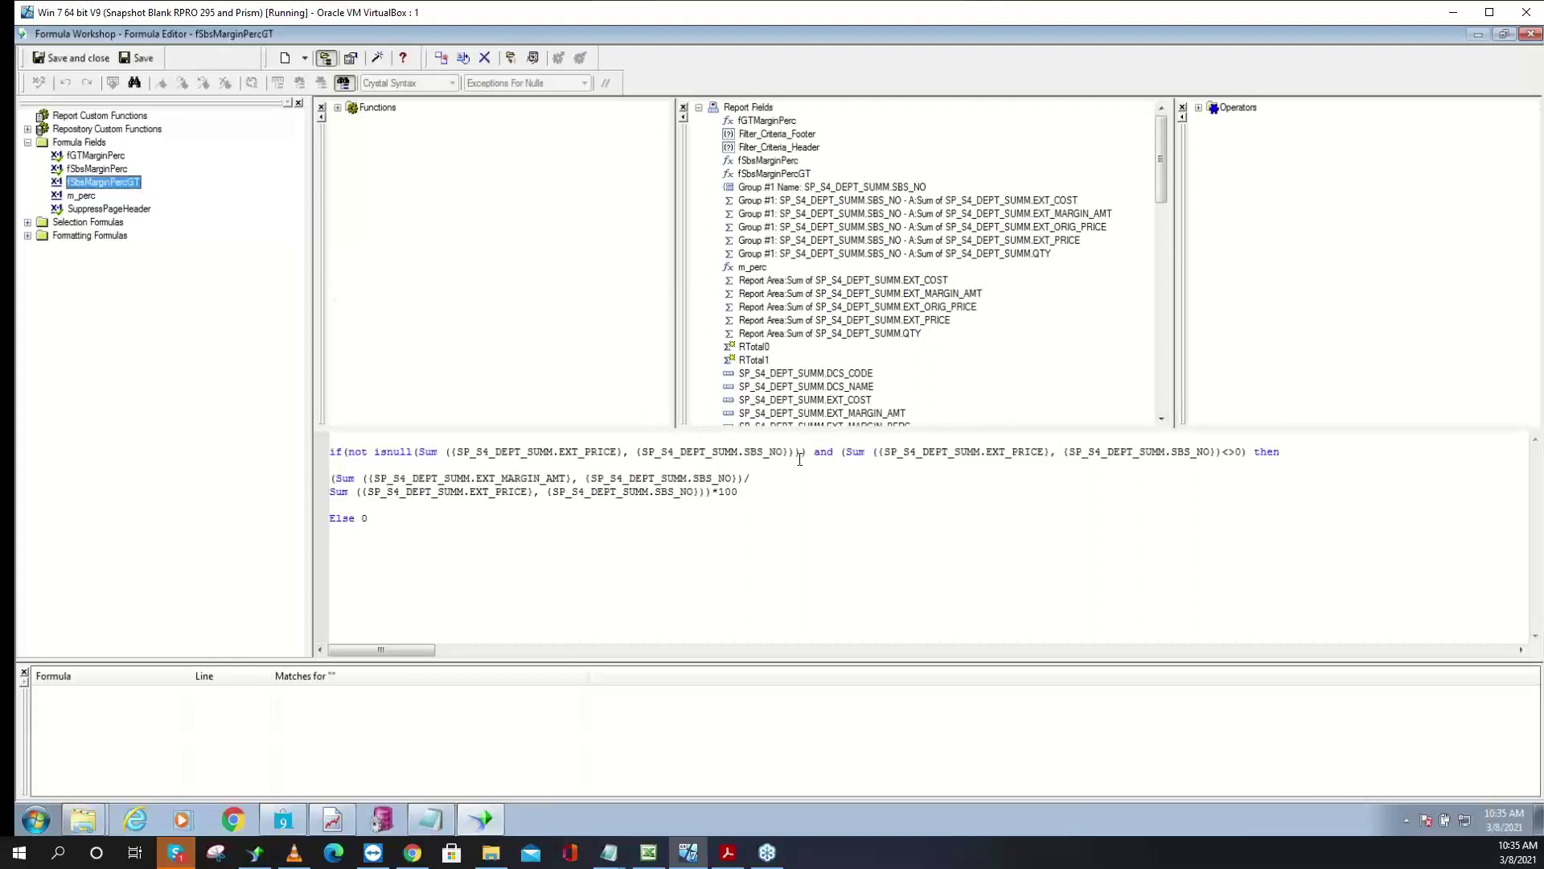
Delete the ', {SP_S4_DEPT_SUMM.SBS_NO}' argument from all four Sums in the copy
left_click_drag(789, 451, 623, 456)
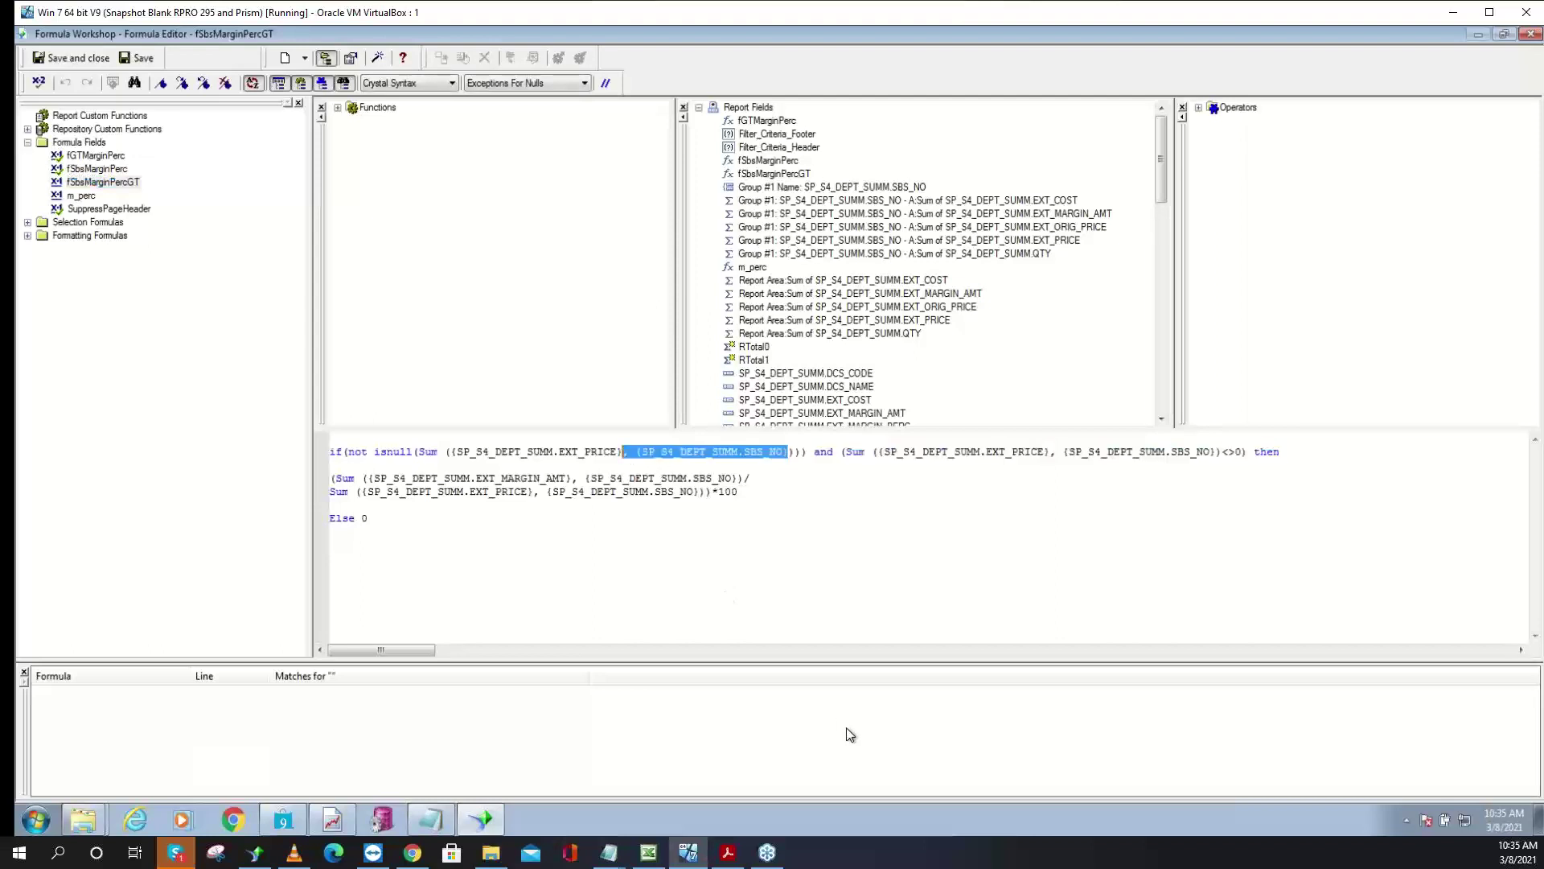
key("Delete")
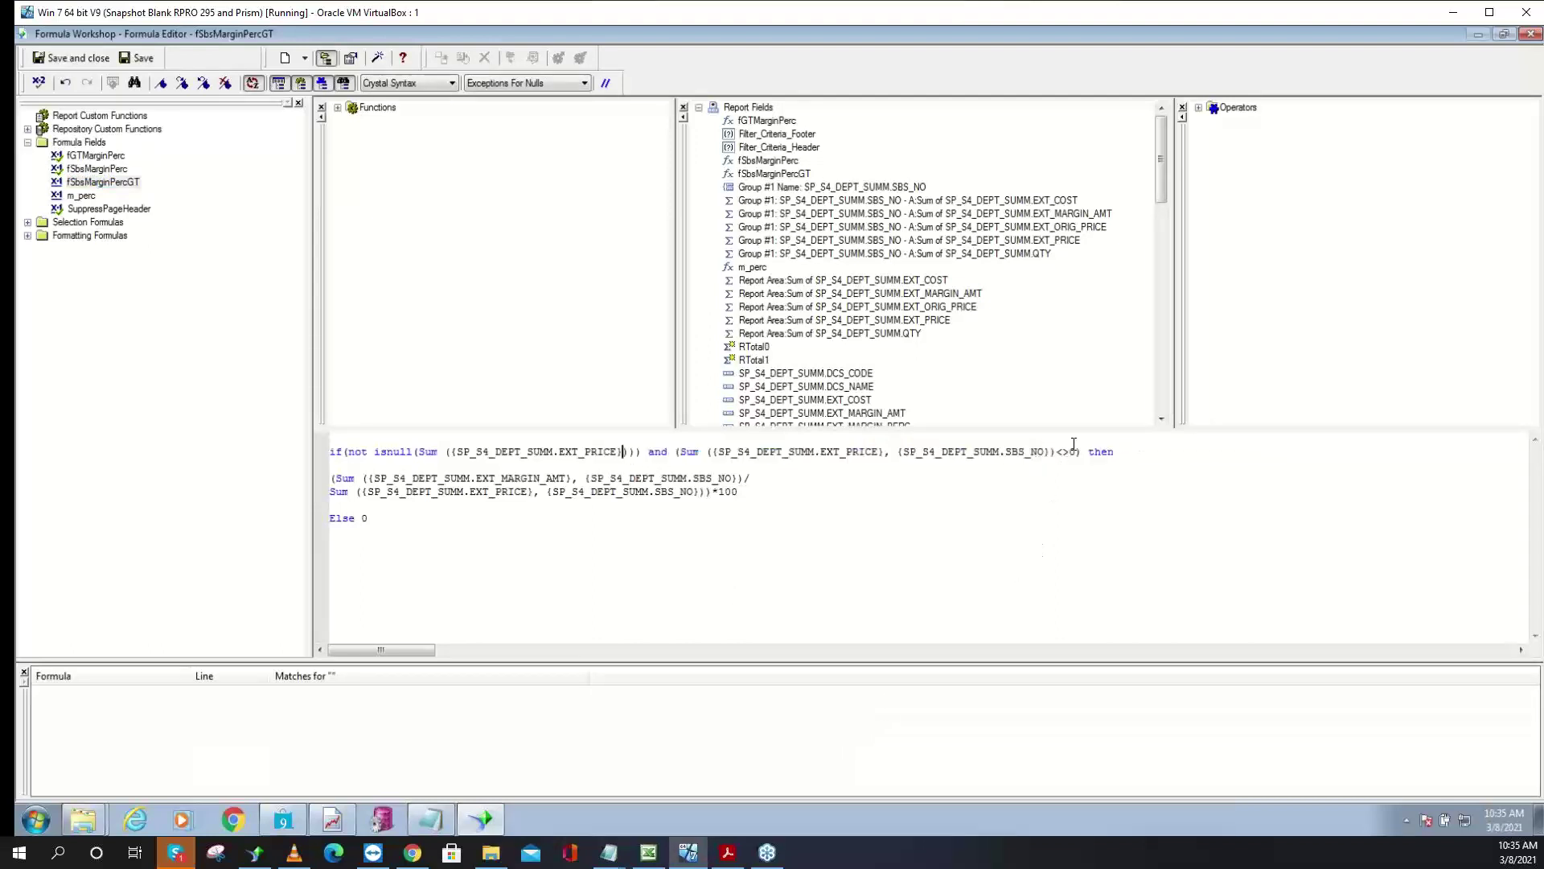
left_click(1049, 453)
left_click_drag(1049, 452, 891, 459)
key("Delete")
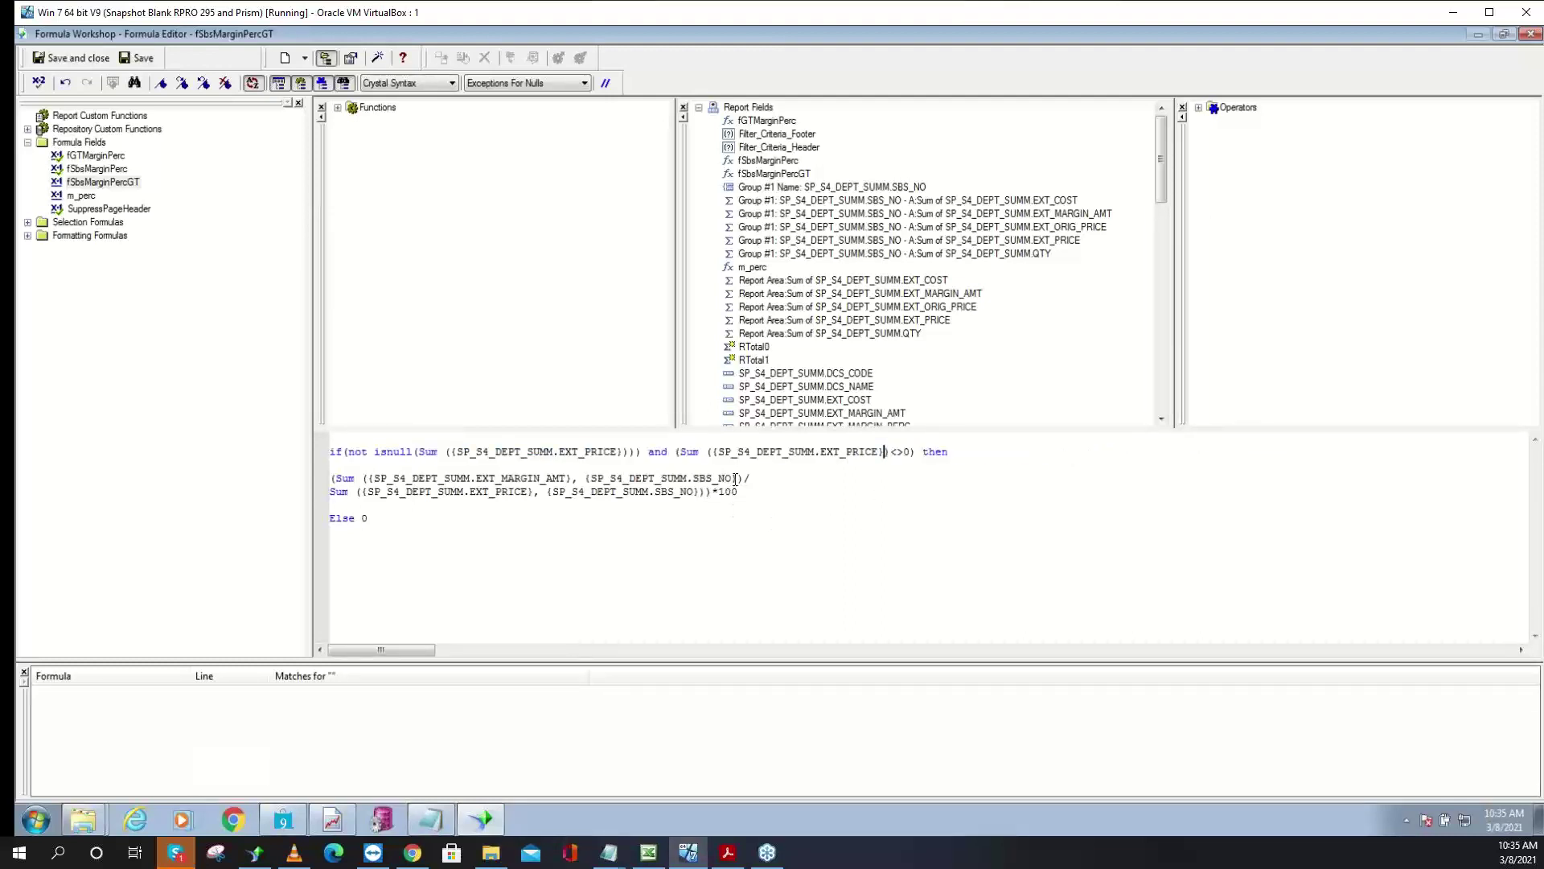
left_click_drag(737, 478, 570, 480)
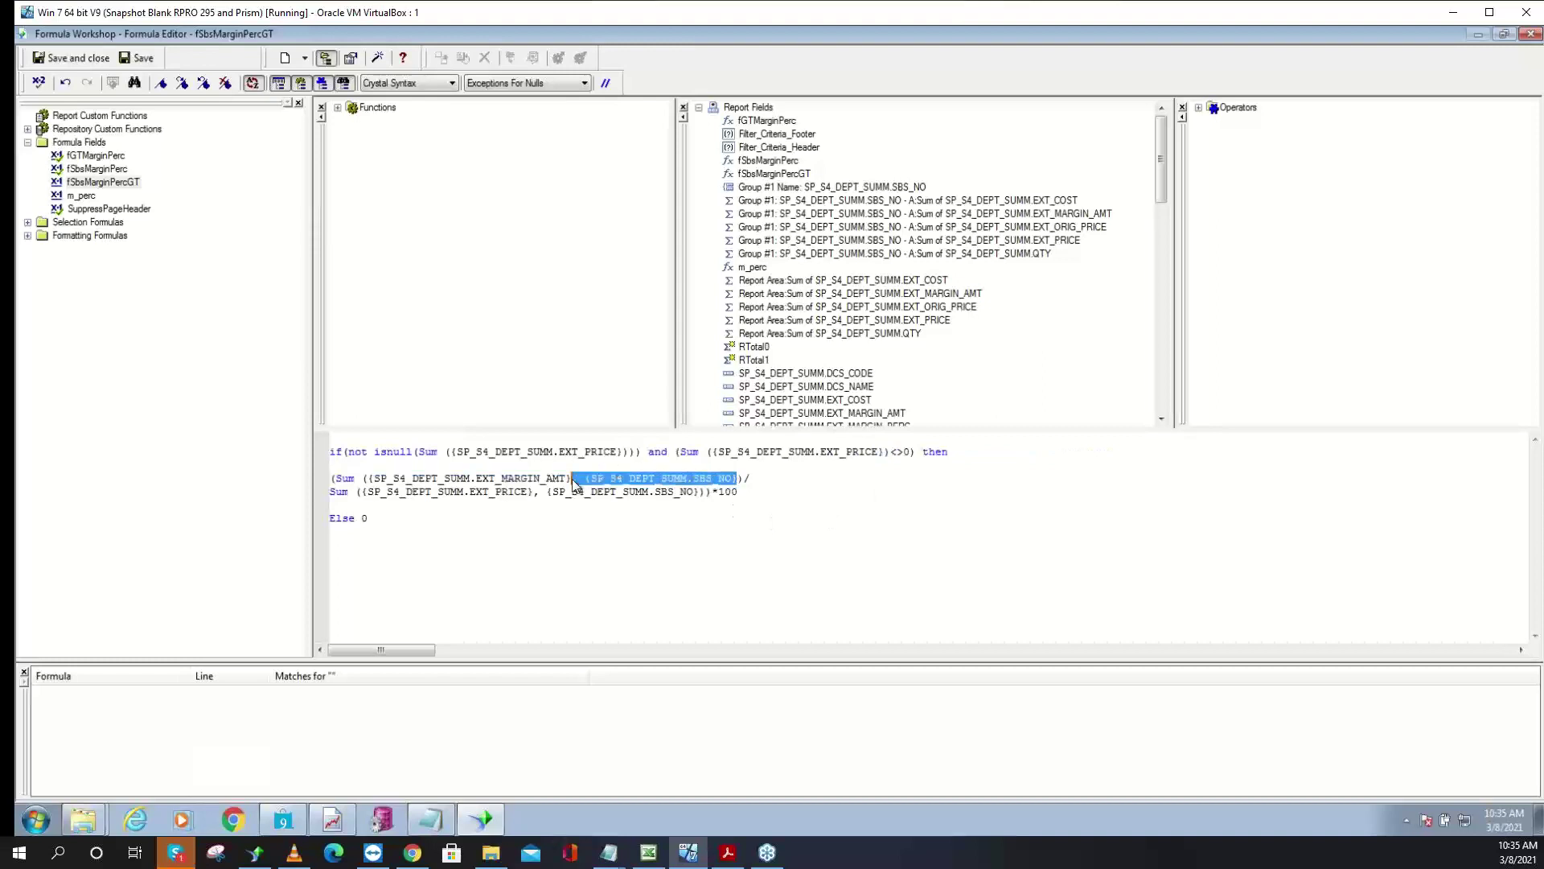
key("Delete")
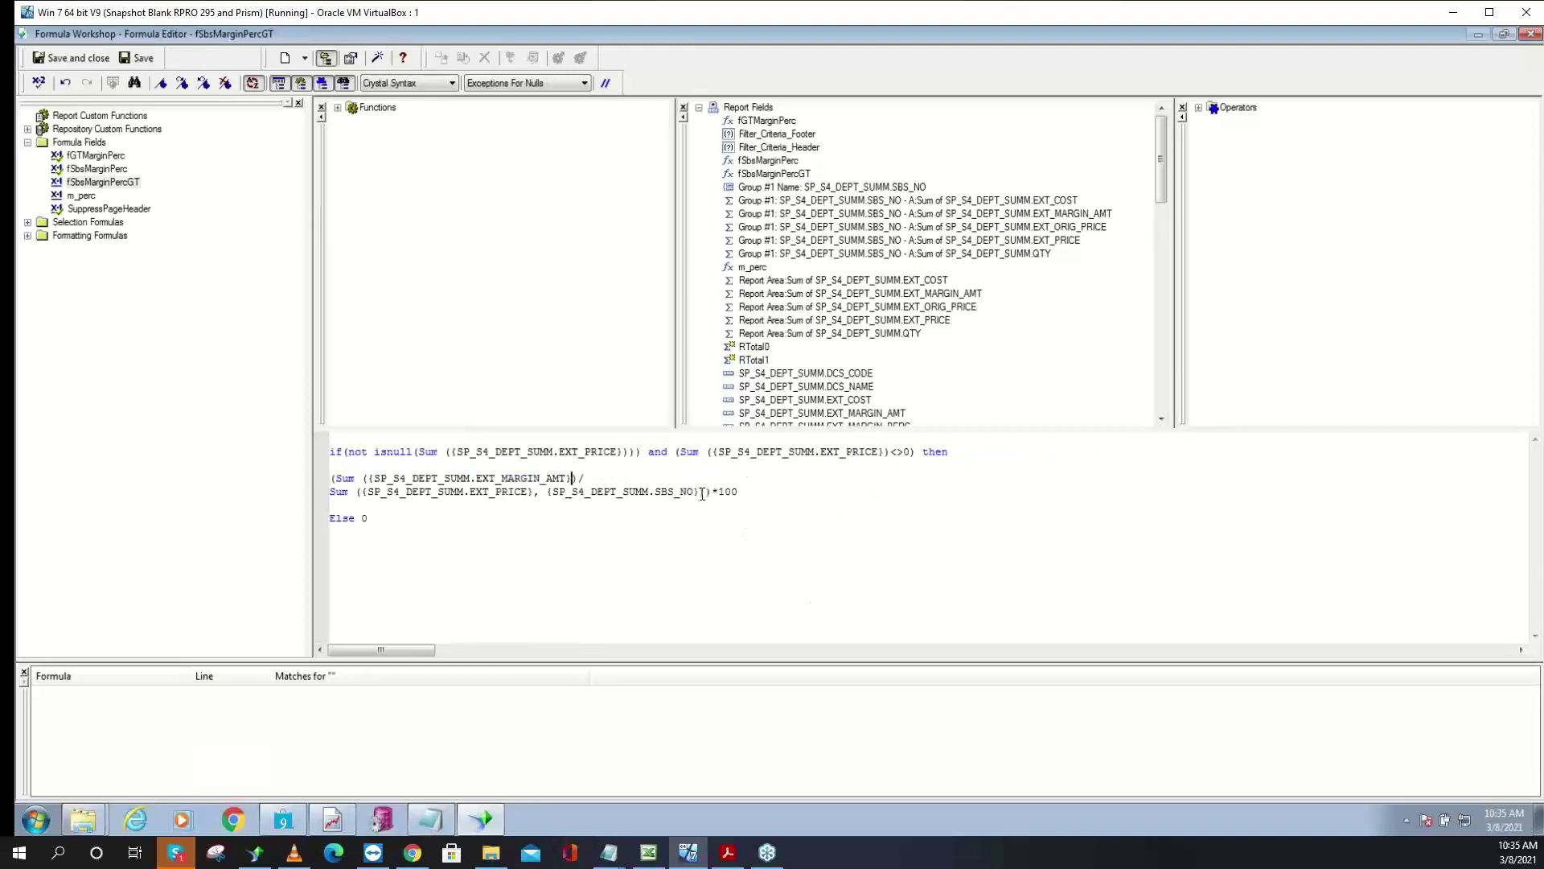
left_click_drag(698, 493, 534, 497)
key("Delete")
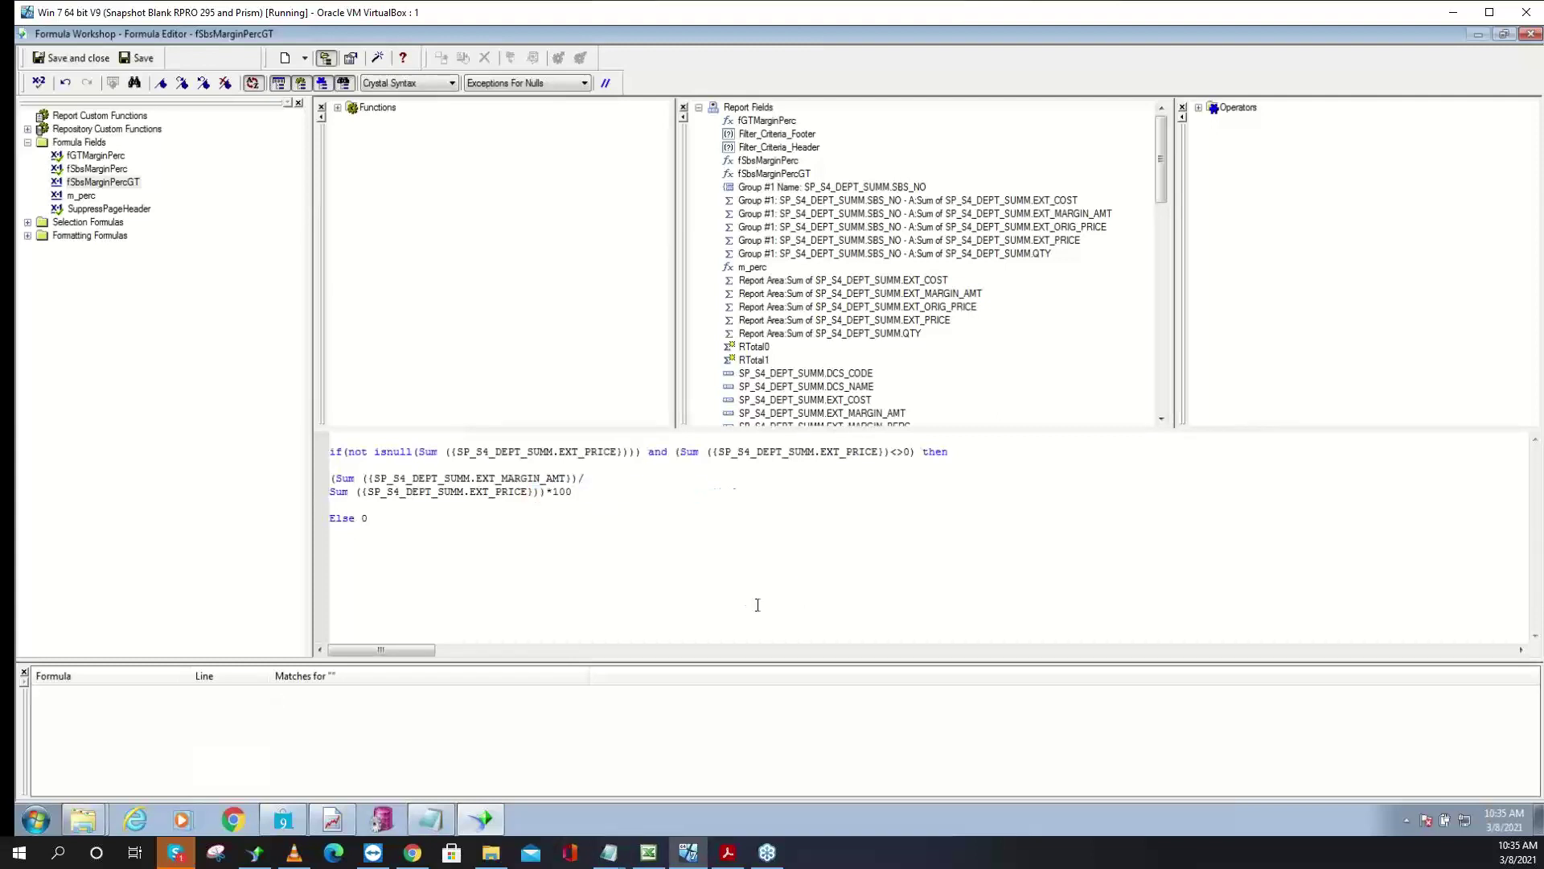
Check the formula with no errors found, then join the denominator onto the previous line
left_click(38, 84)
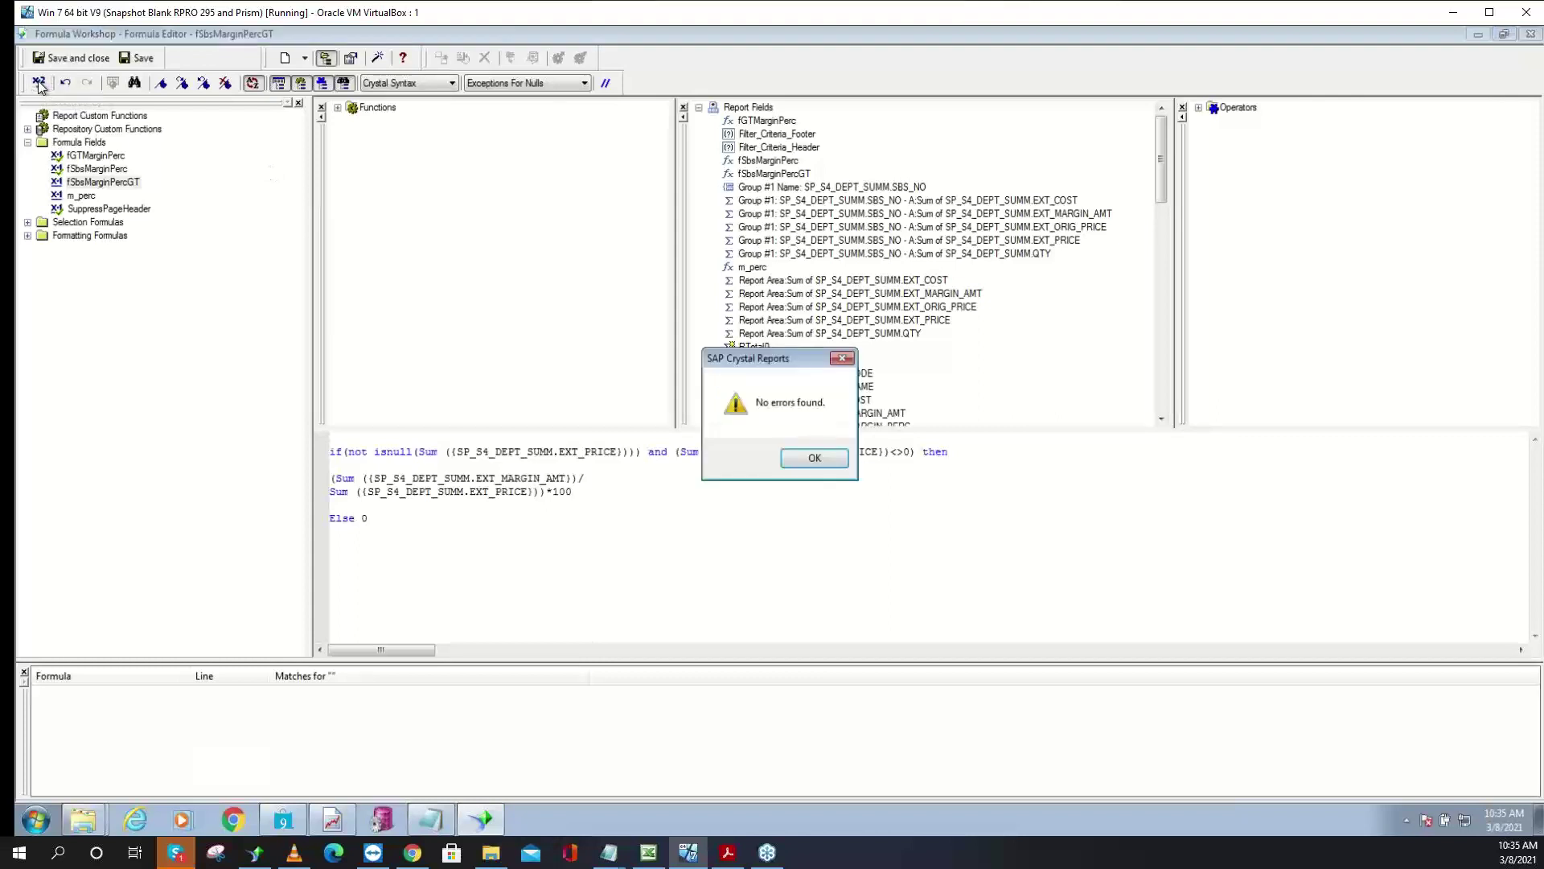
left_click(814, 457)
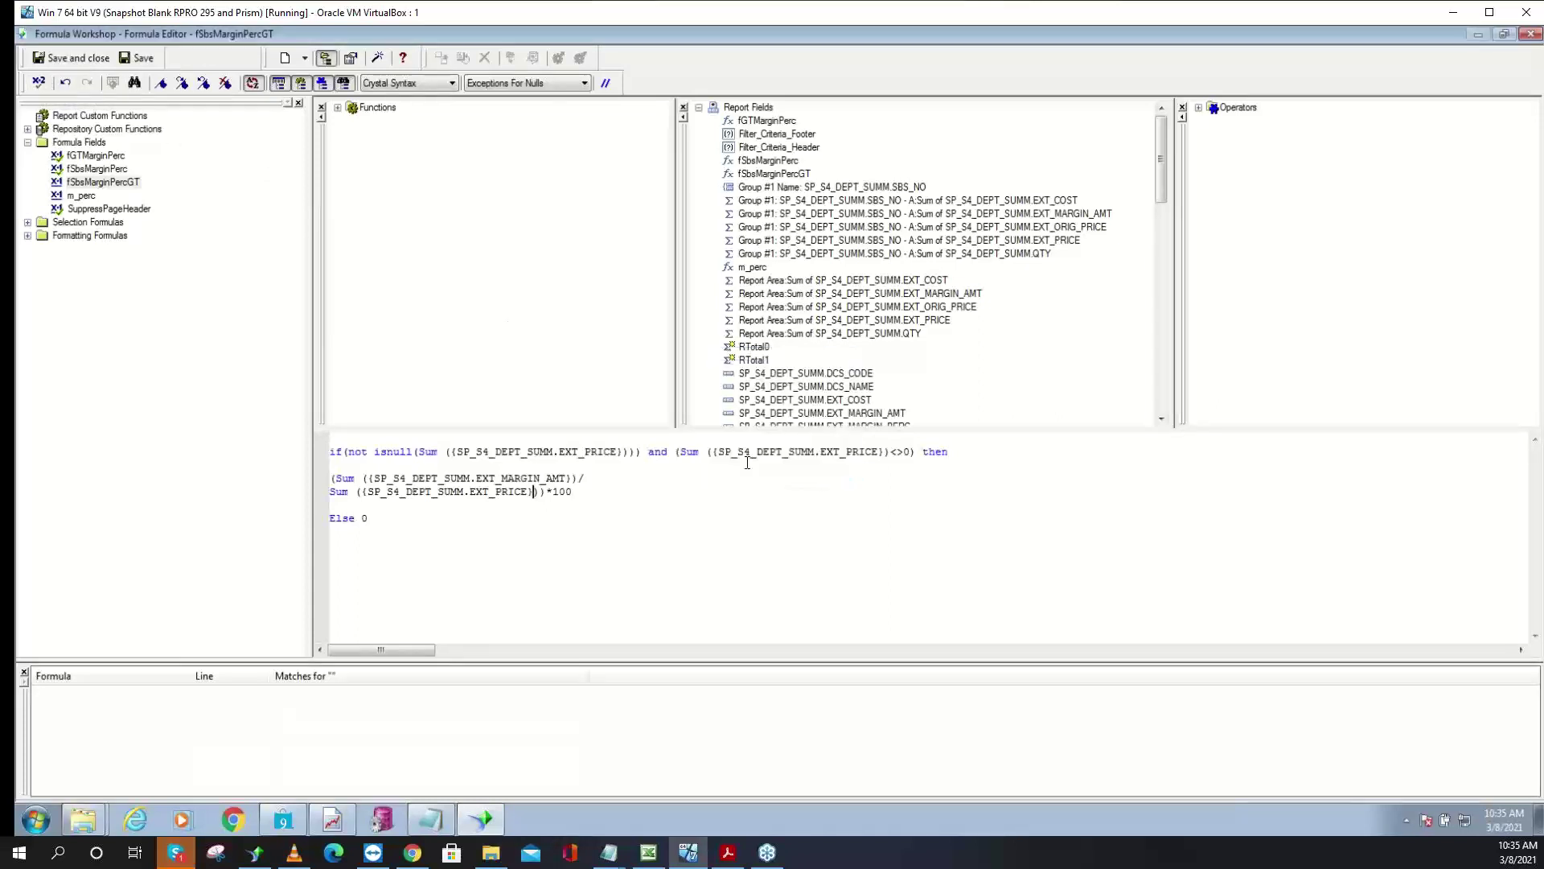
left_click(631, 478)
key("Delete")
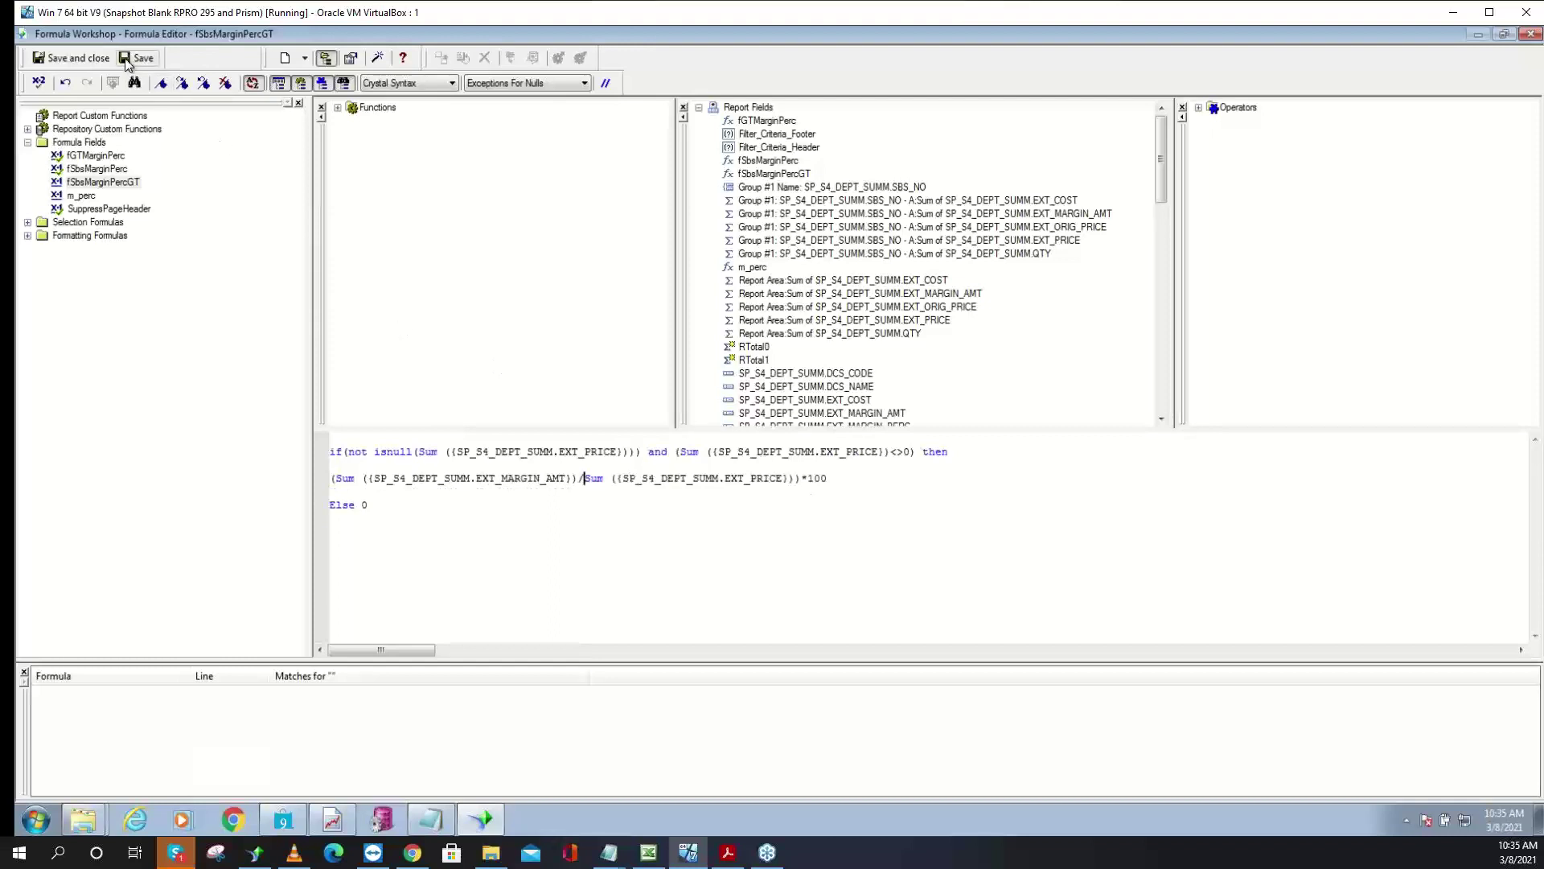
Compare fSbsMarginPercGT with fGTMarginPerc, then delete fSbsMarginPercGT
left_click(97, 157)
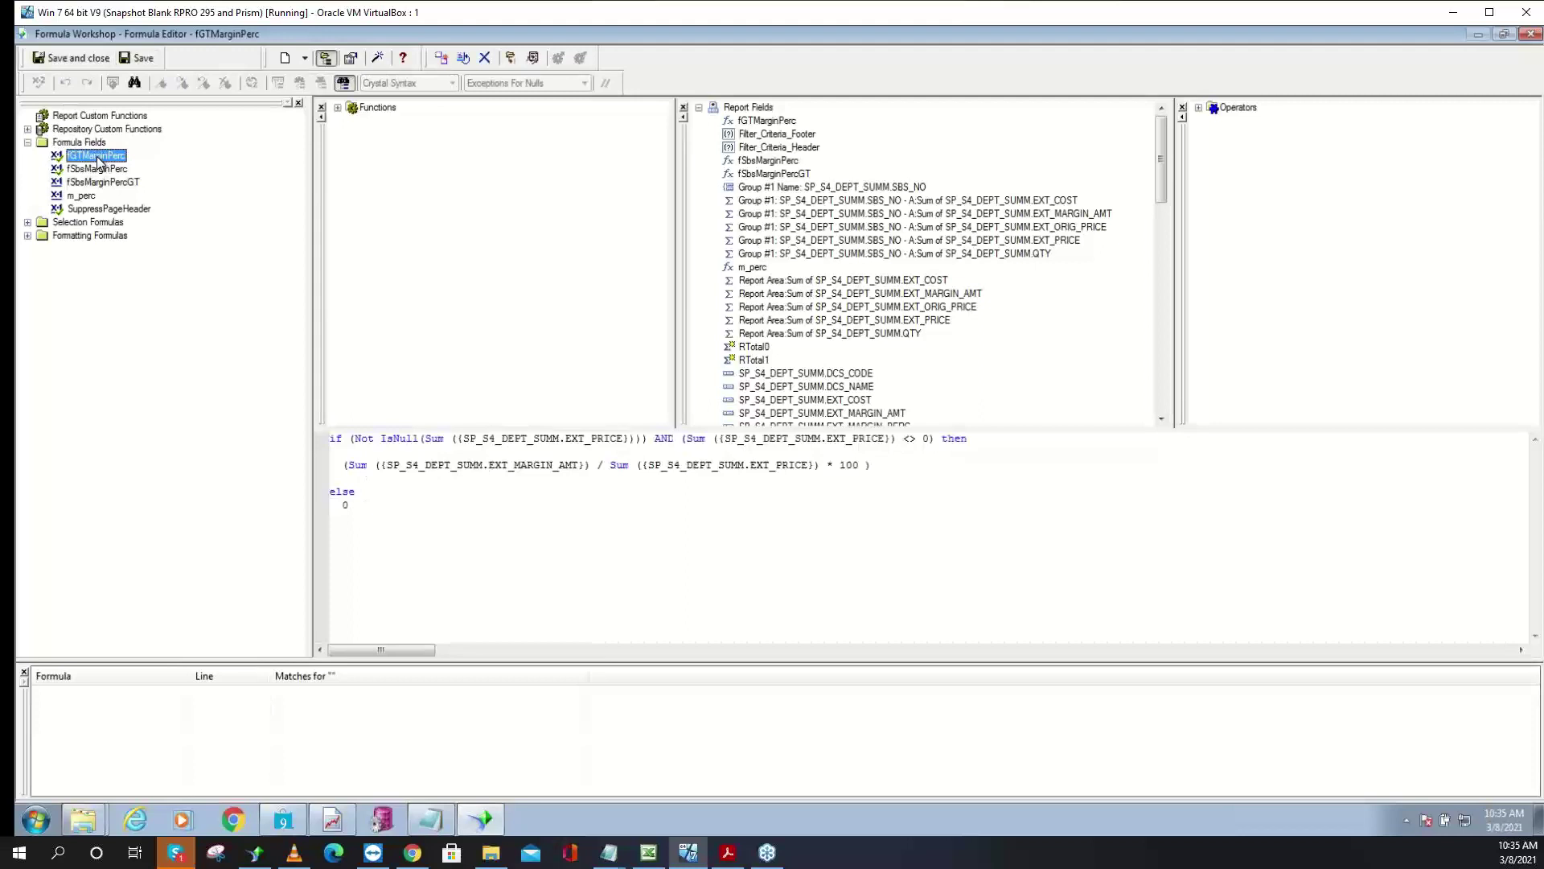
left_click(102, 184)
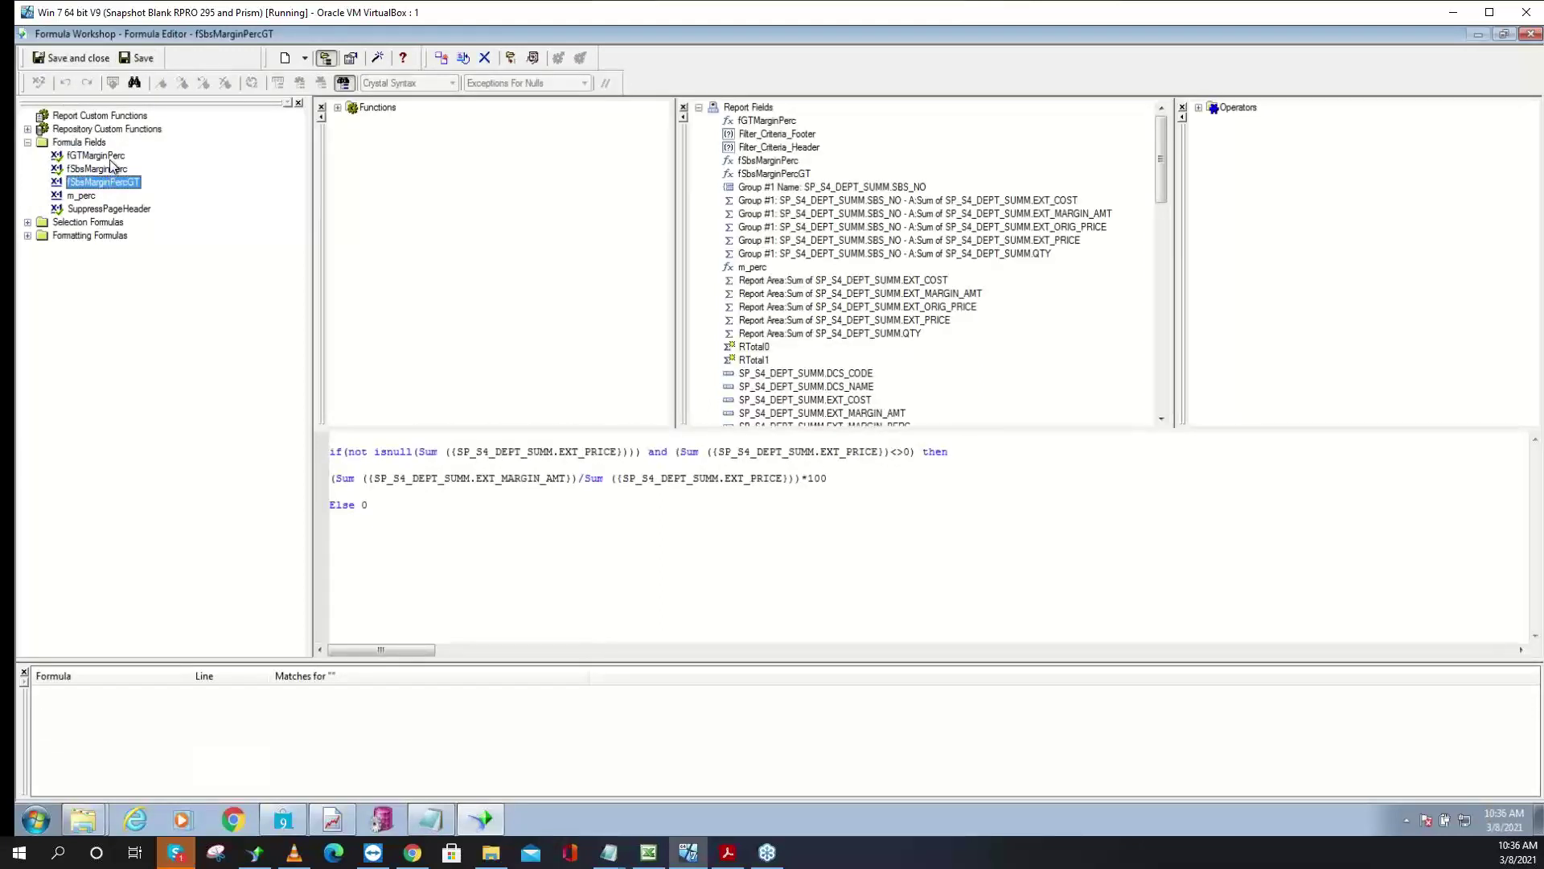
left_click(112, 158)
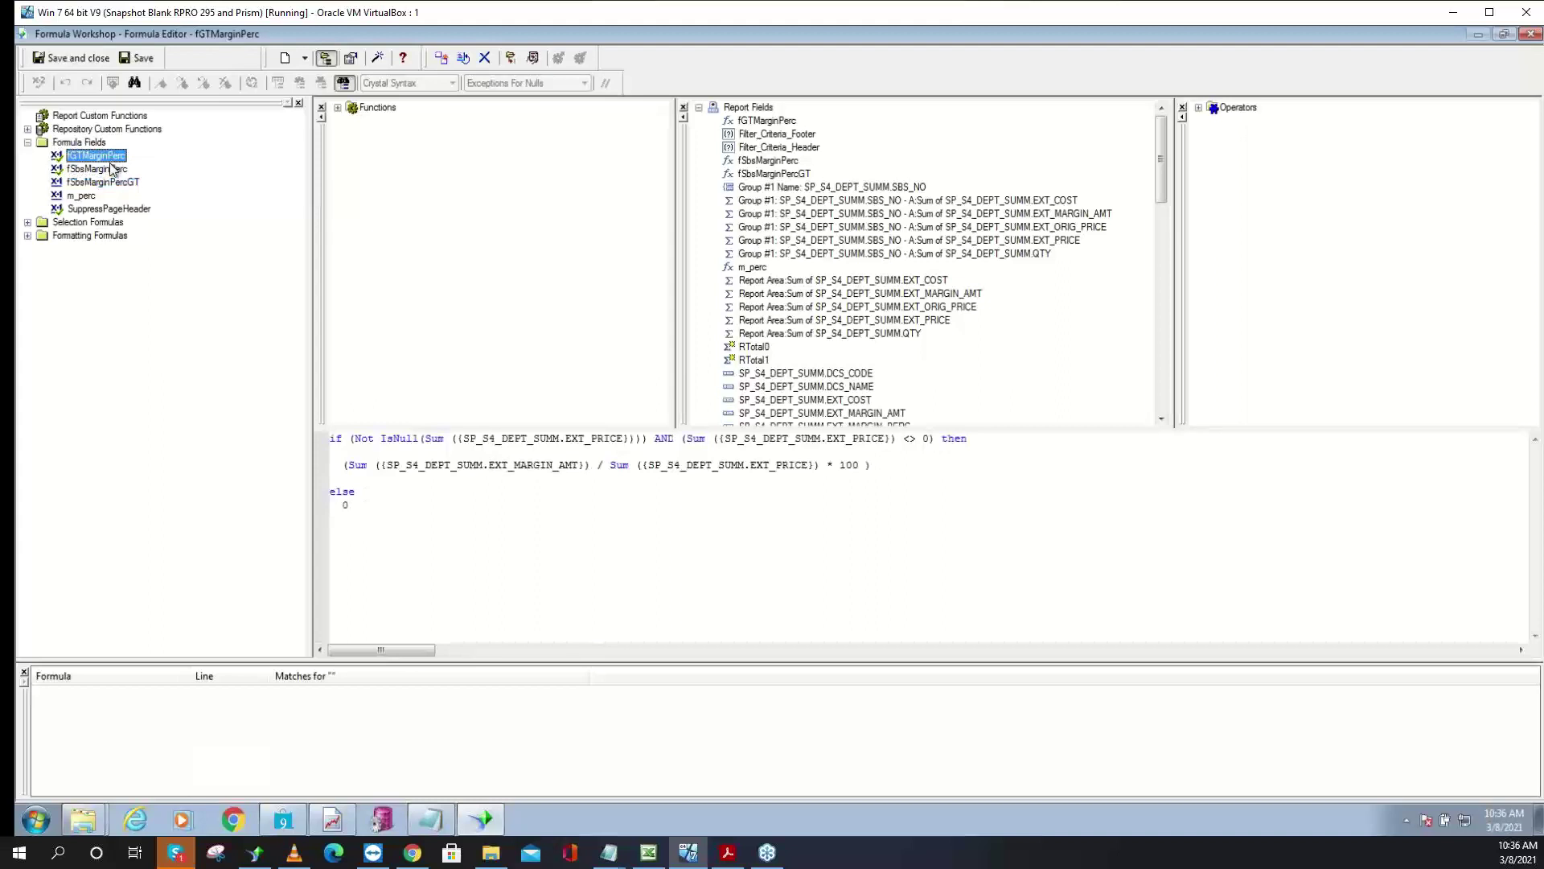
left_click(112, 185)
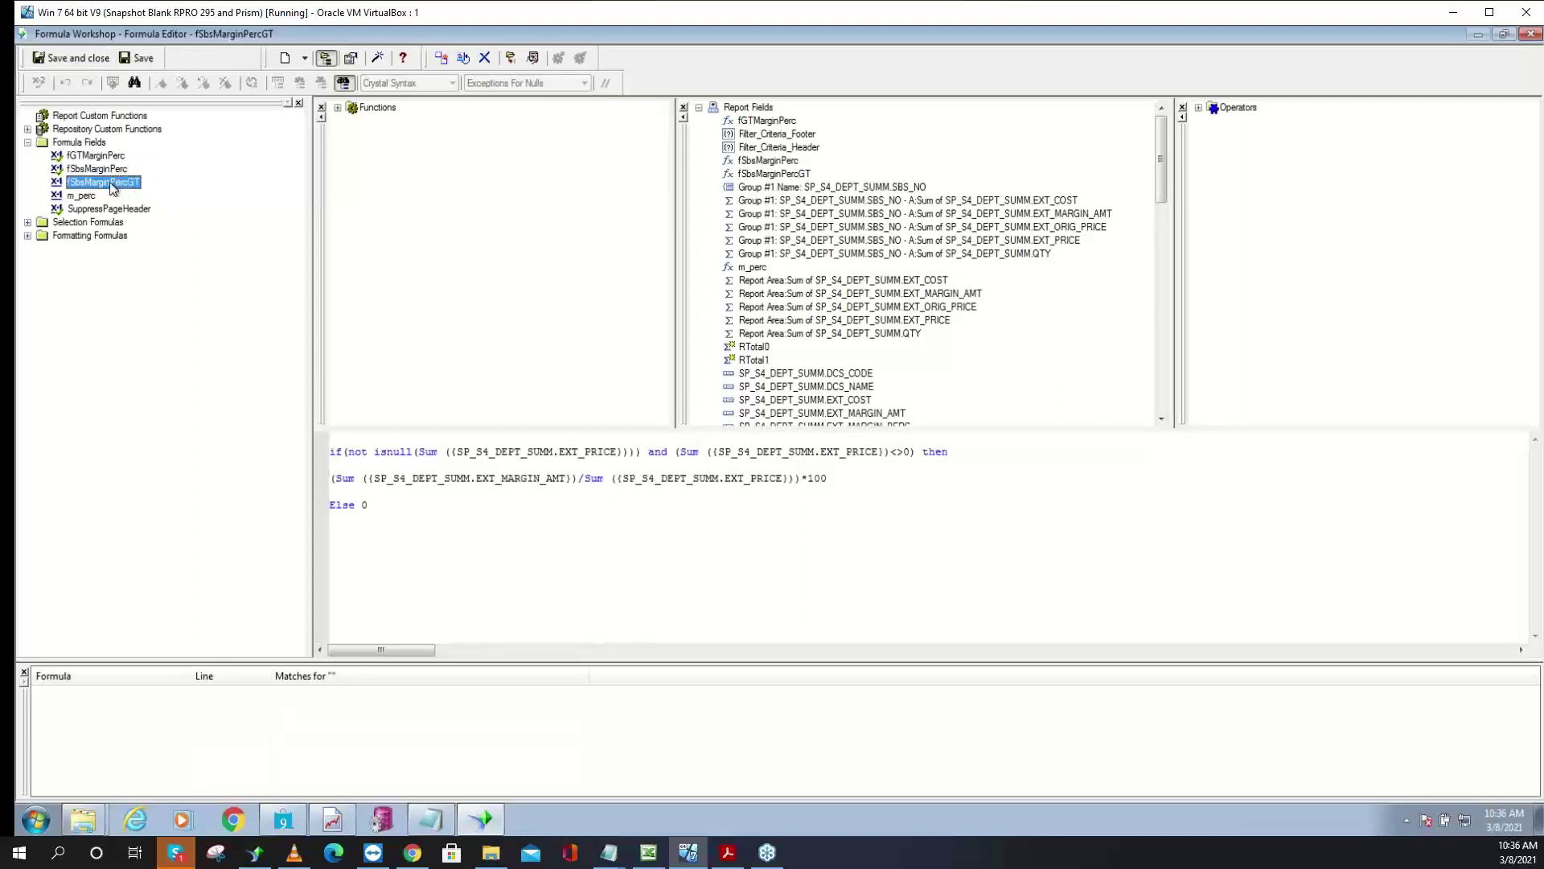
key("Delete")
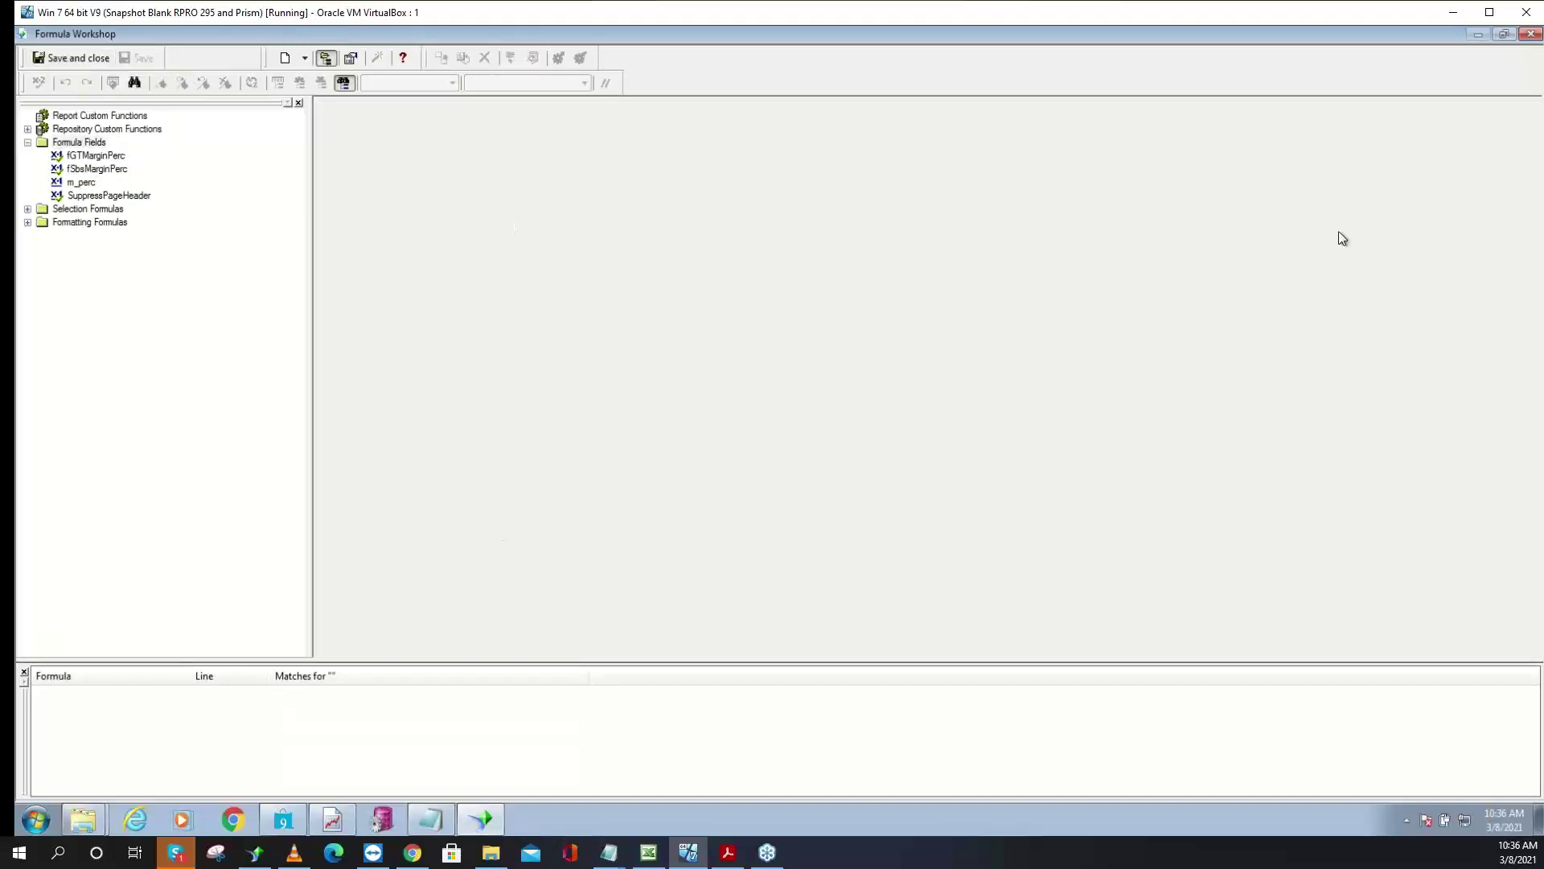
Close the Formula Workshop and step through the Field Explorer groups
left_click(1530, 34)
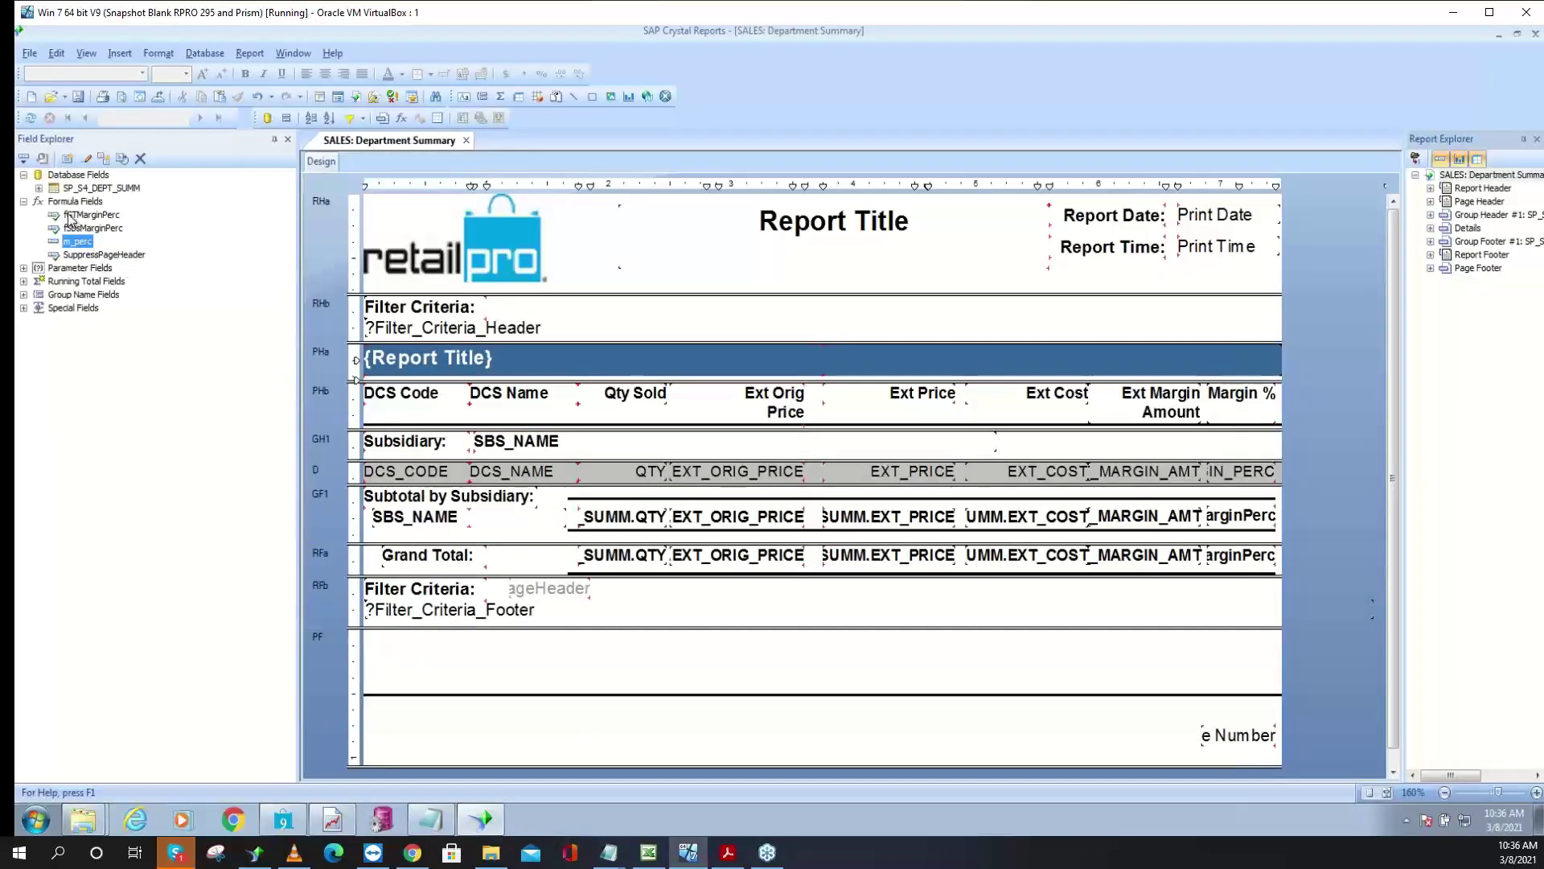
left_click(71, 177)
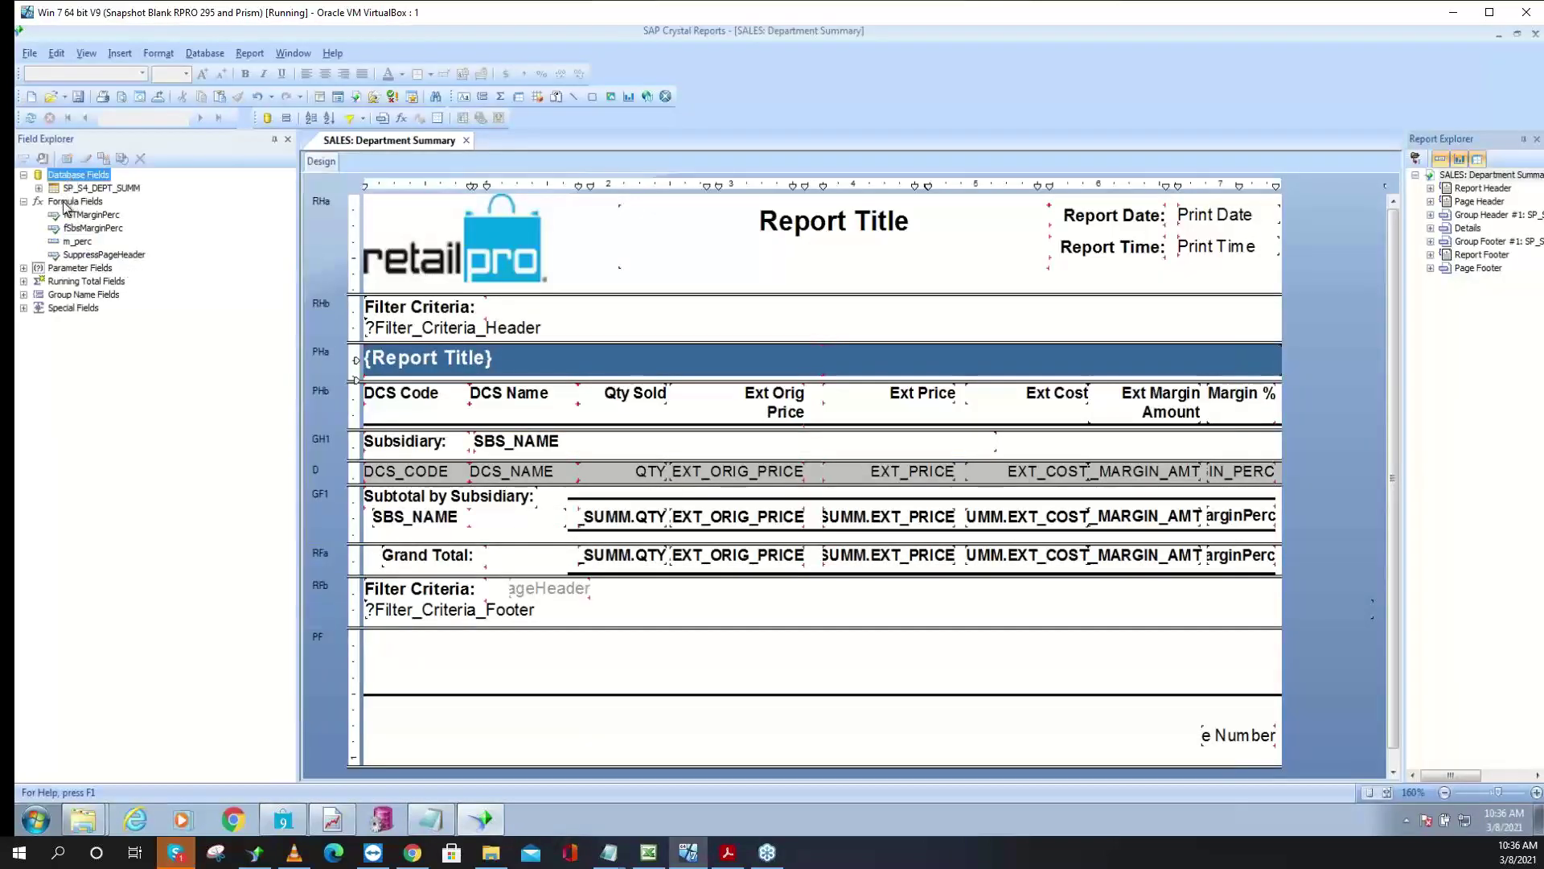
left_click(67, 203)
left_click(63, 270)
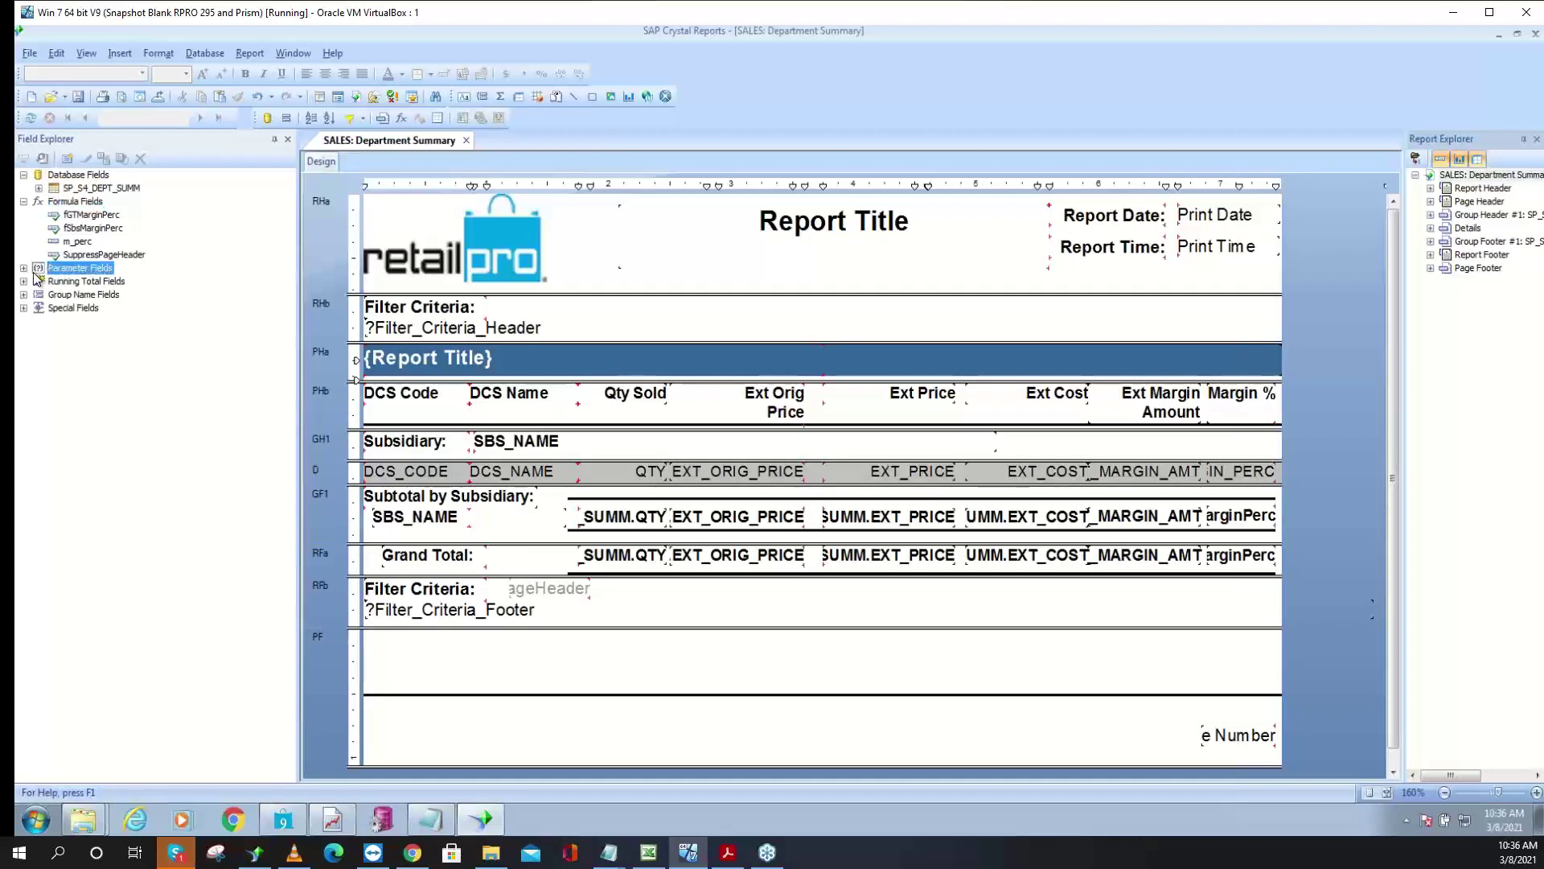
Expand Parameter Fields, select Filter_Criteria_Header, and switch to the Retail Pro Report Viewer
left_click(24, 268)
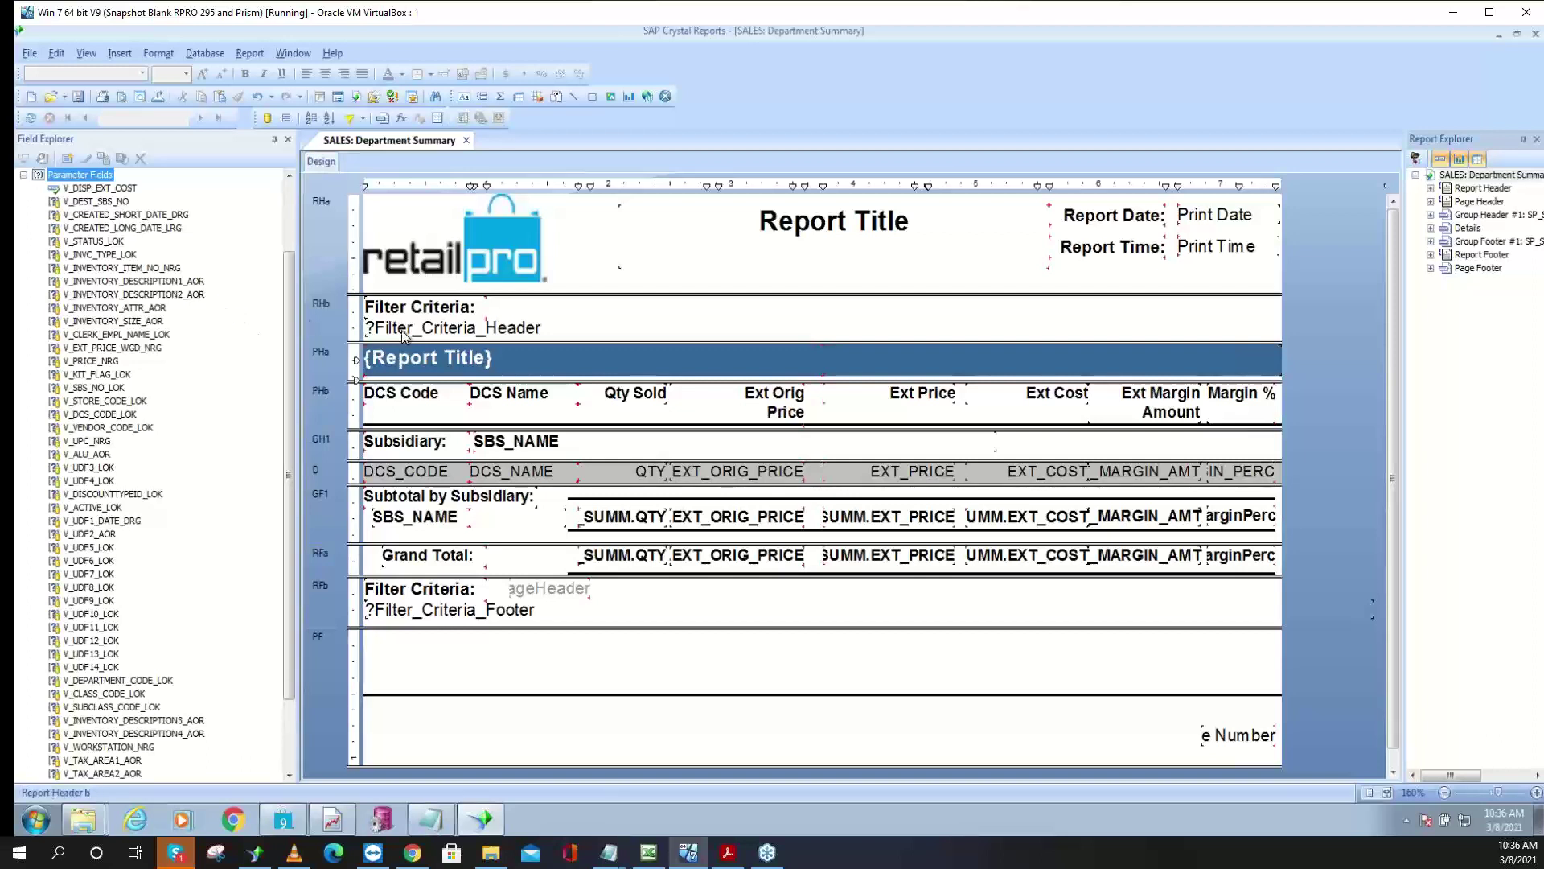
left_click(422, 330)
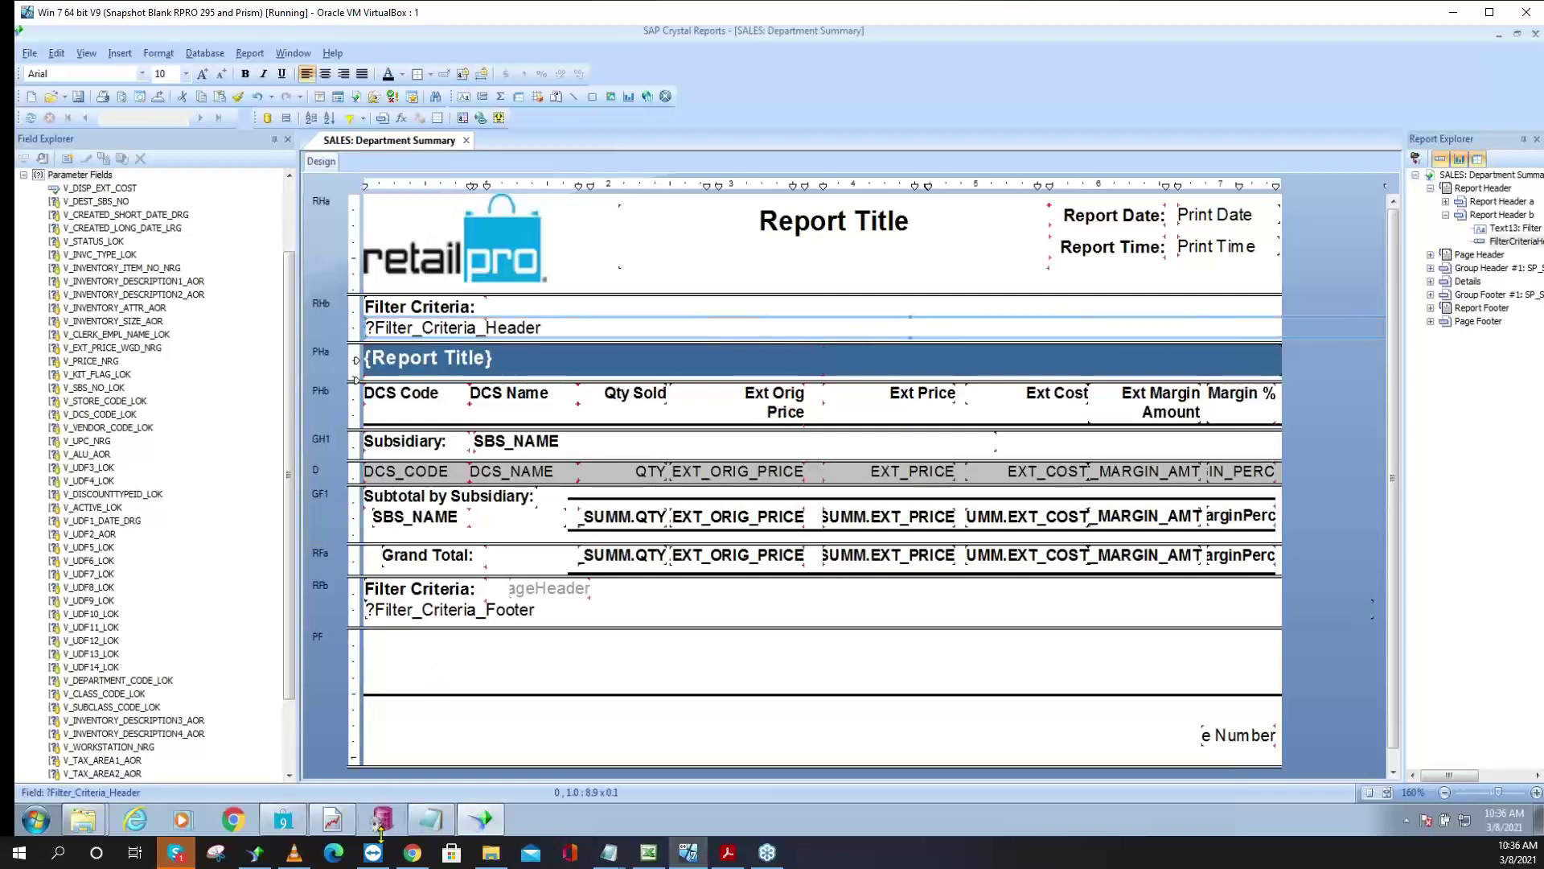
left_click(332, 819)
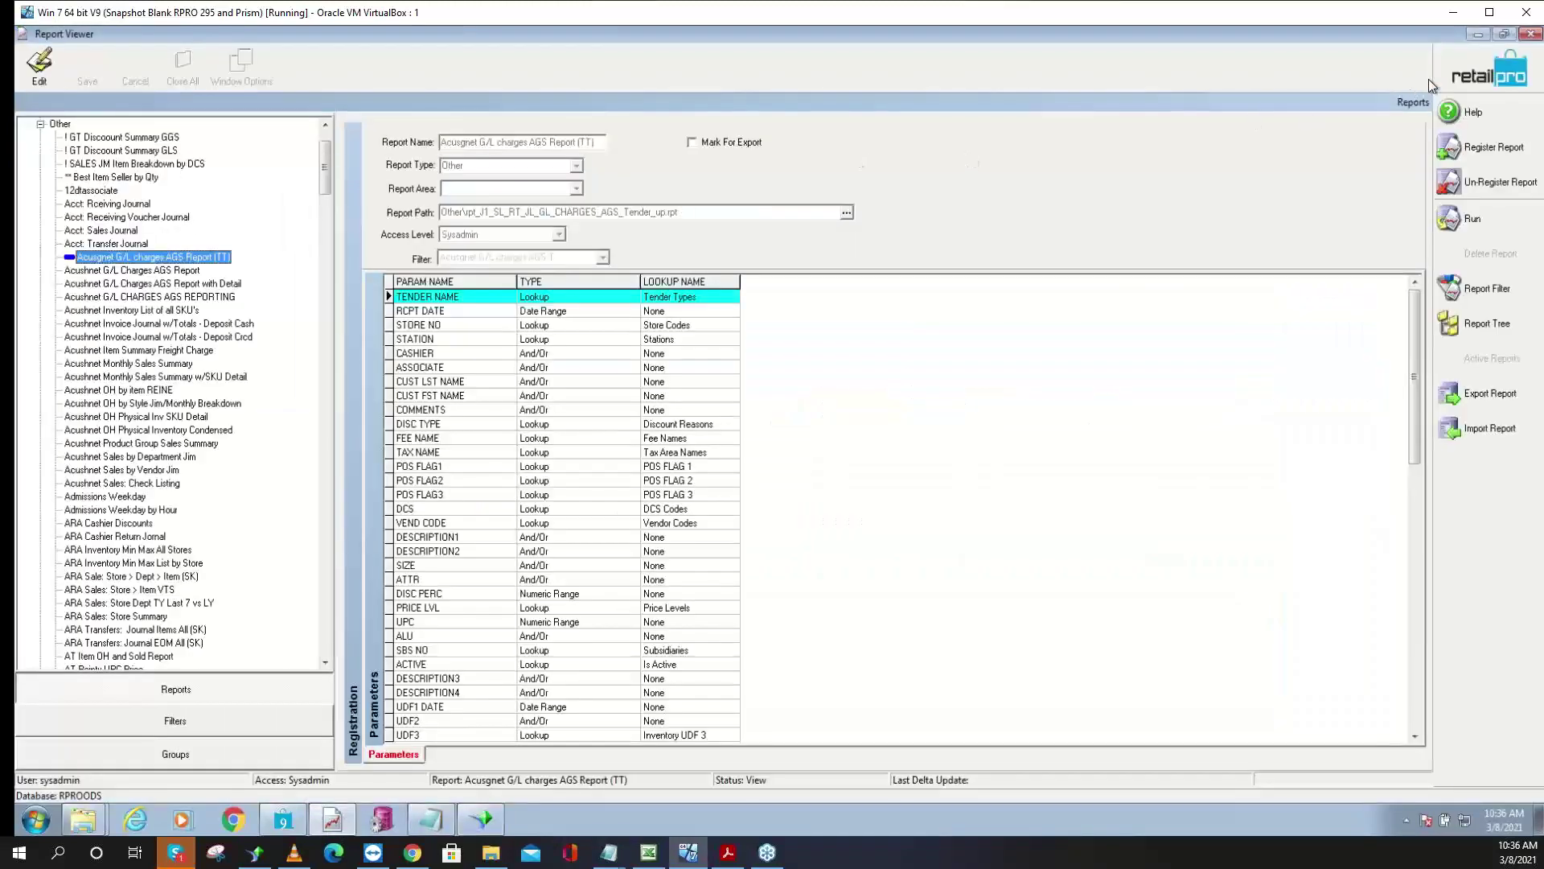
In Report Viewer's Workstation Preferences, leave Appearance's Display Report Filter at First Page
left_click(1488, 72)
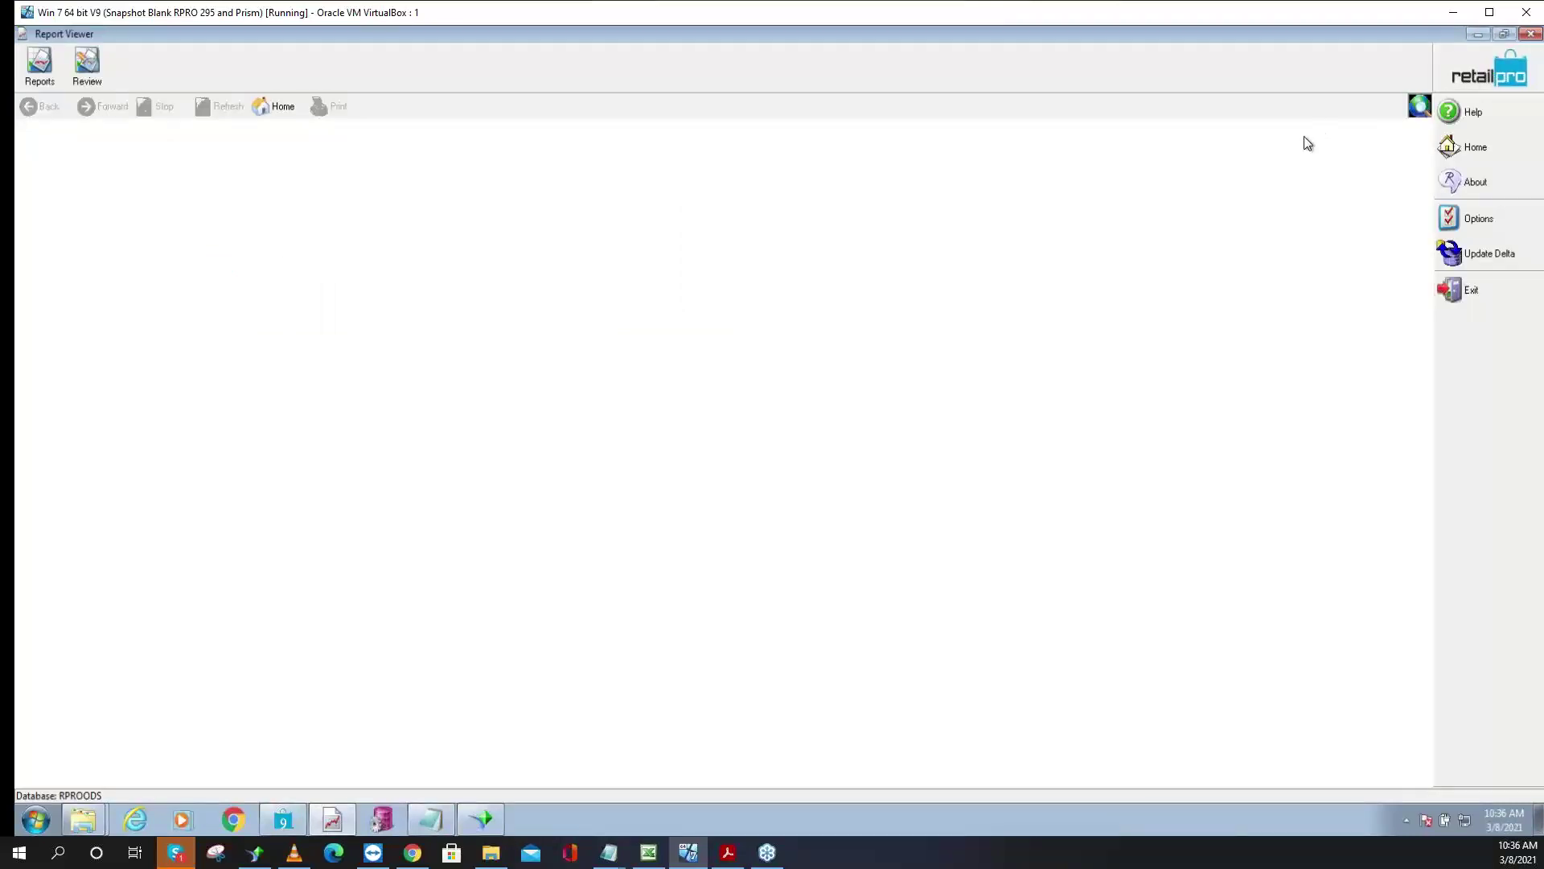
left_click(1479, 219)
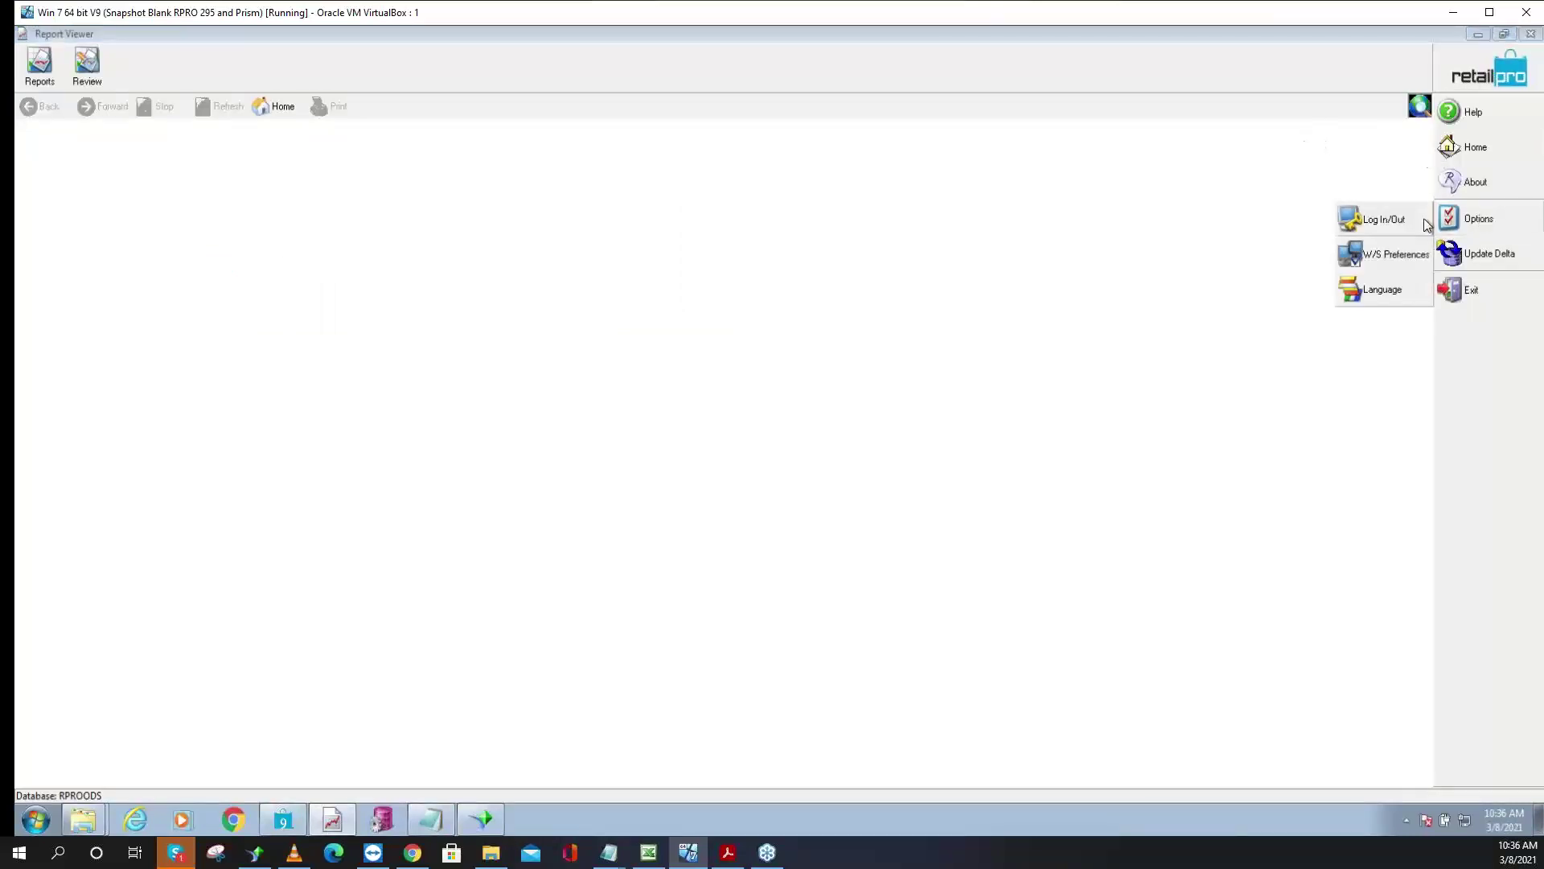
left_click(1397, 256)
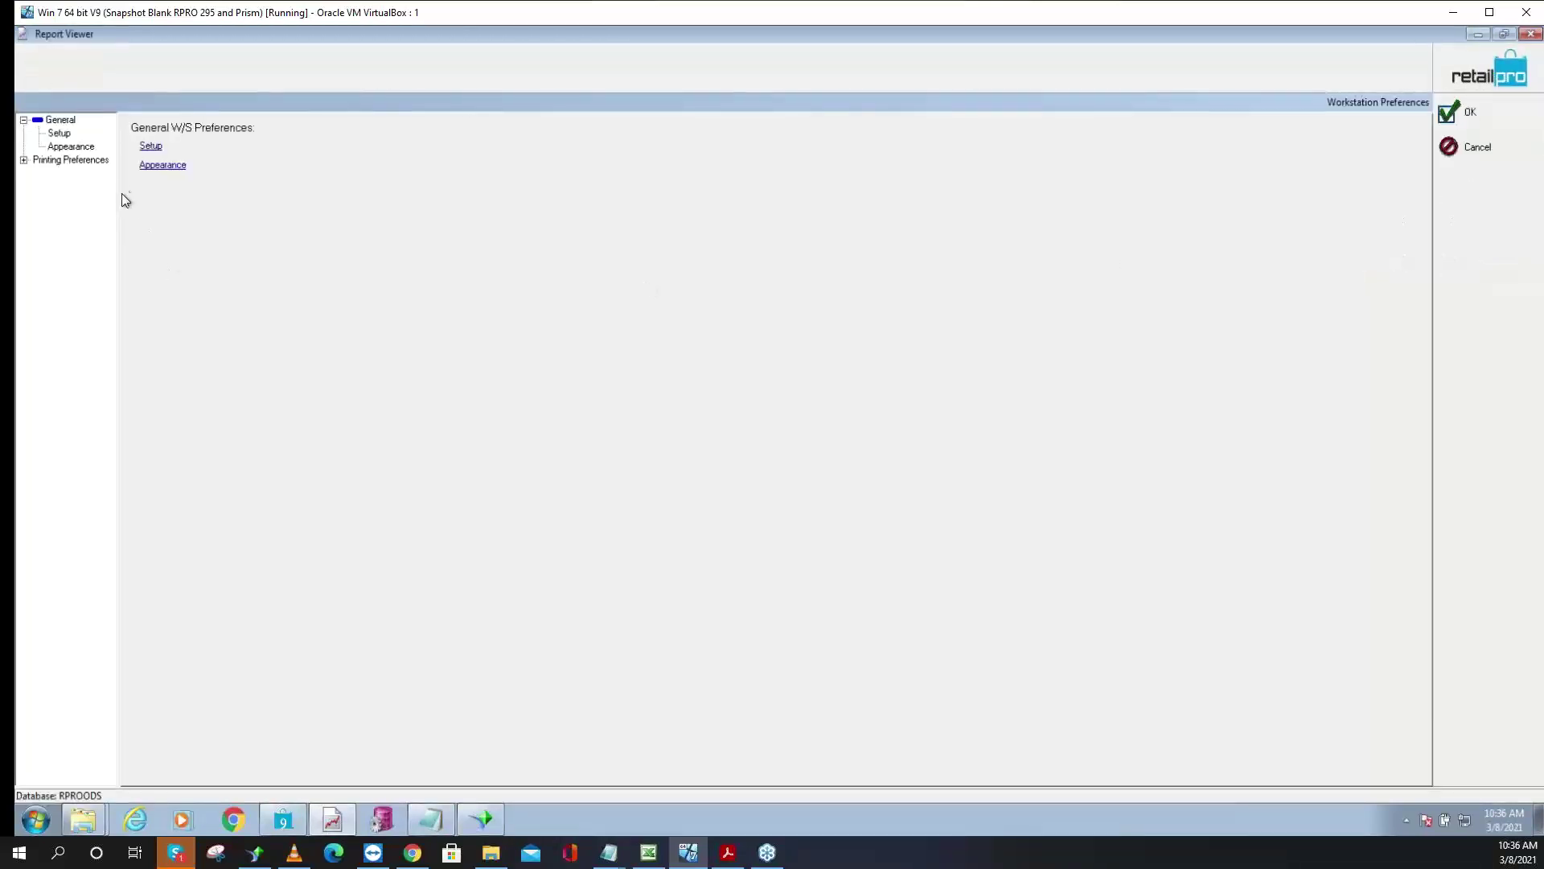
left_click(159, 169)
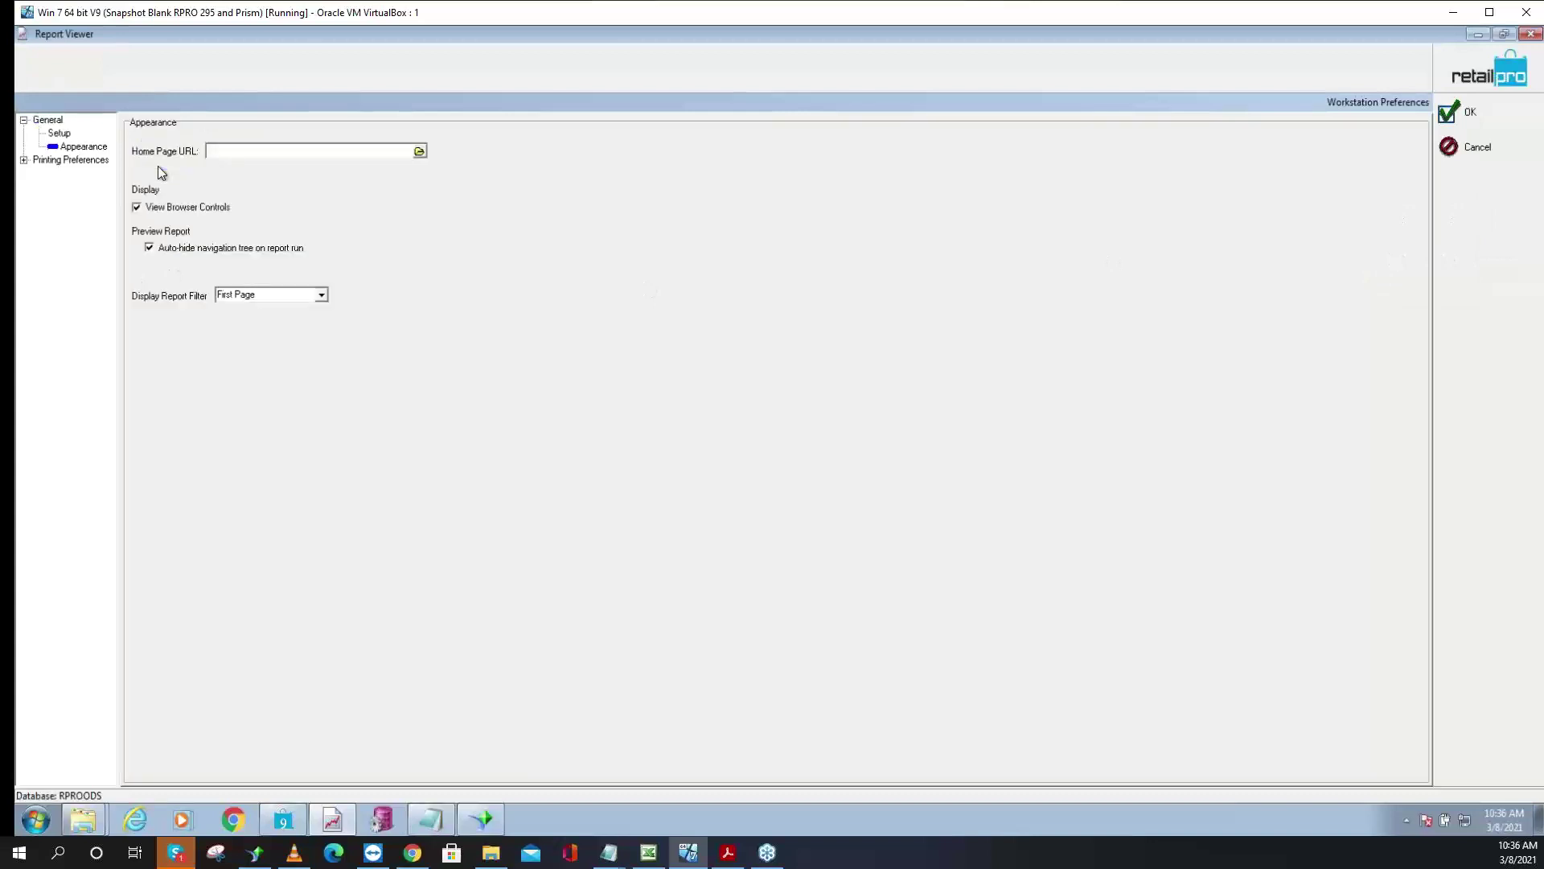
left_click(322, 295)
left_click(321, 295)
left_click(321, 295)
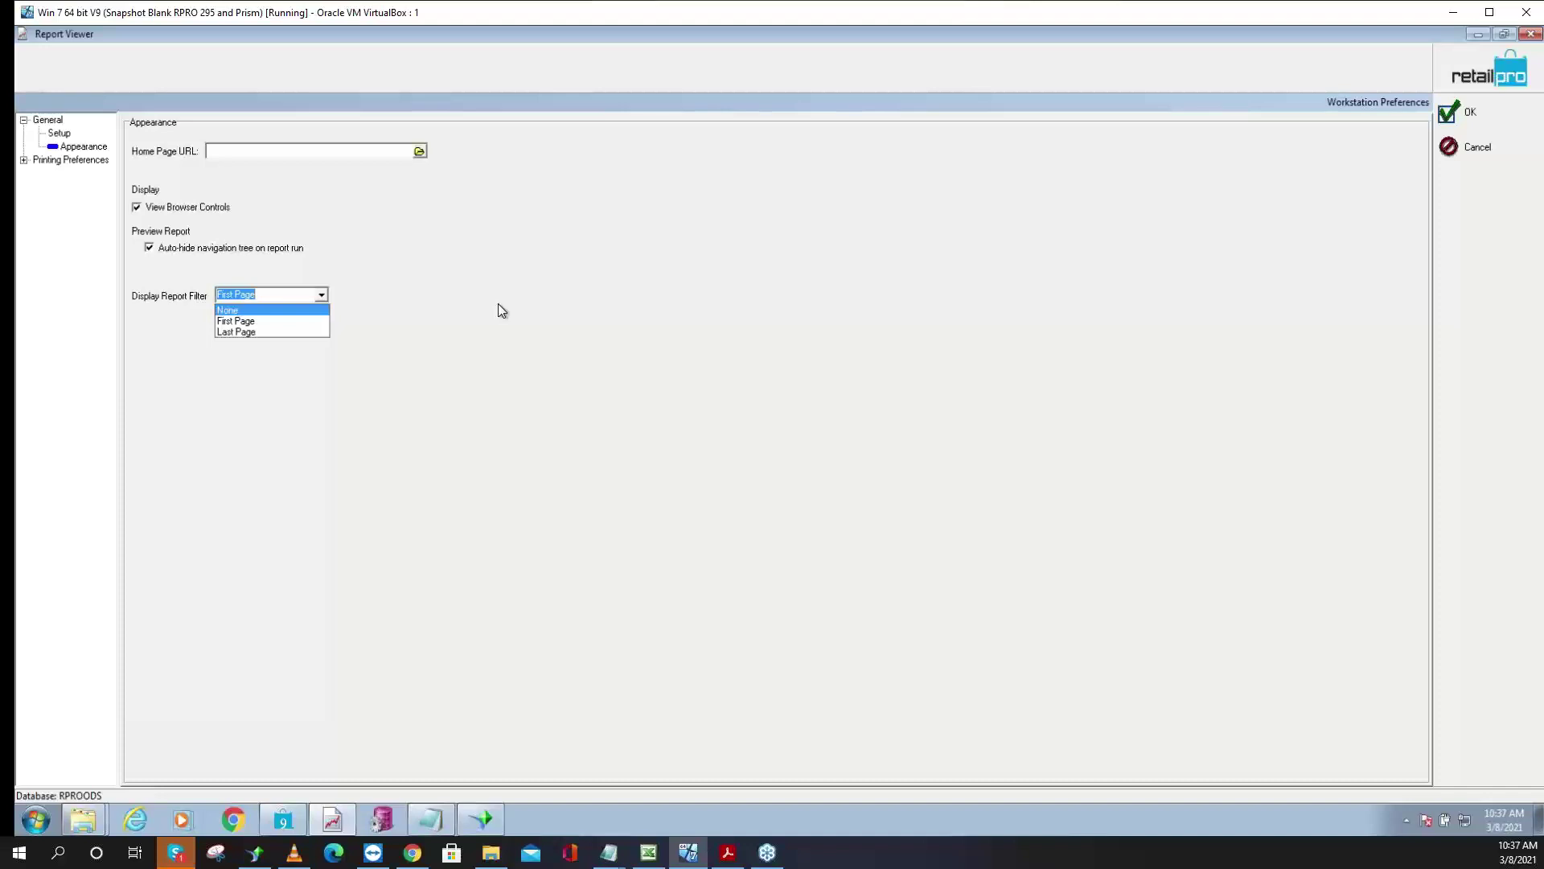
left_click(413, 309)
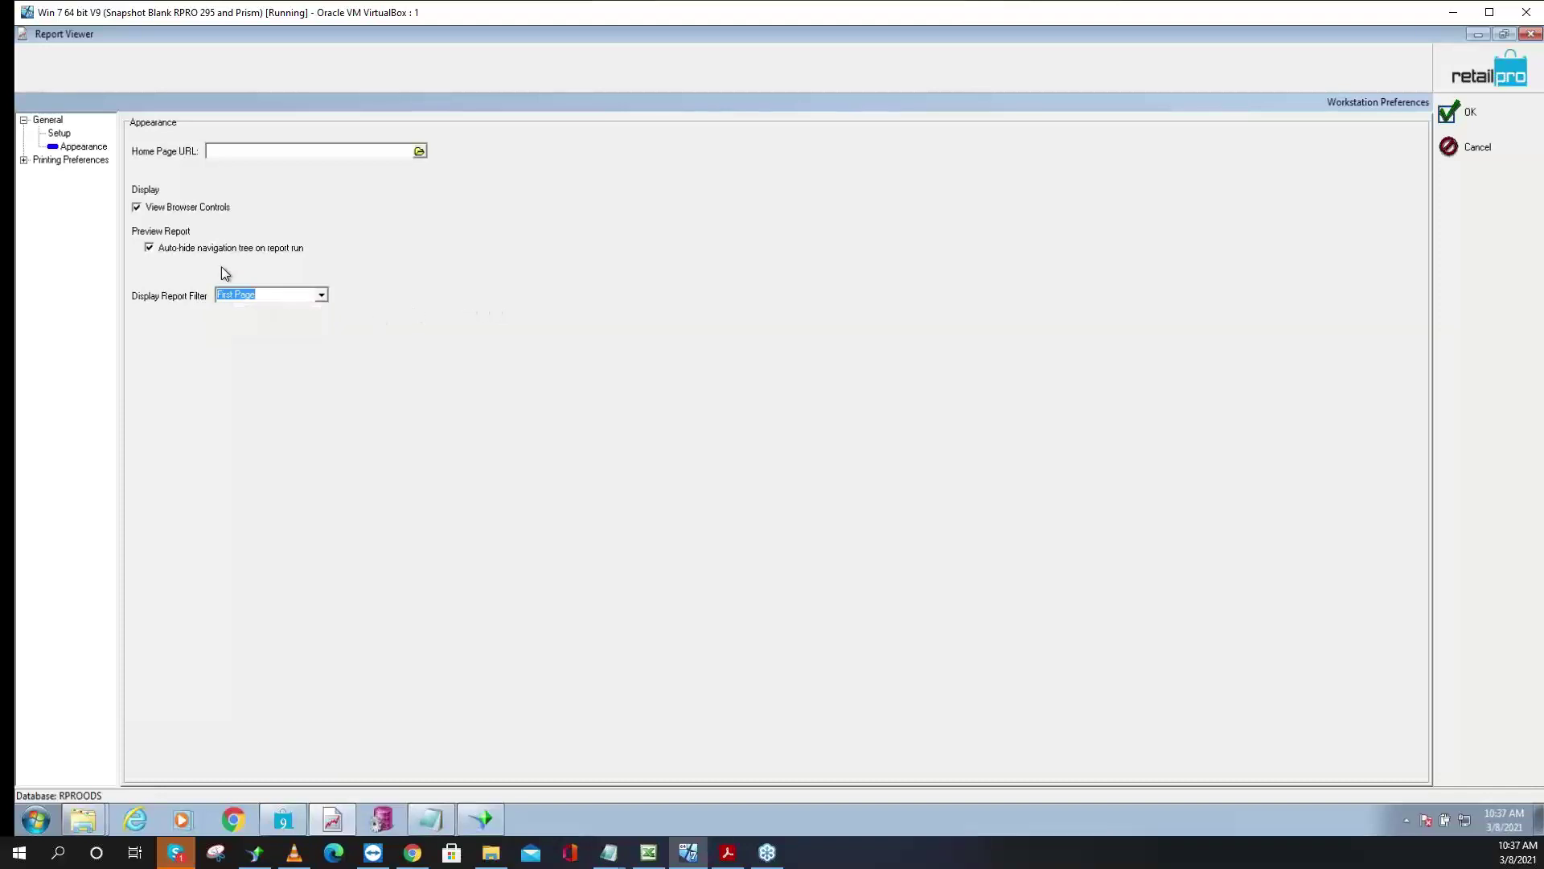
Allow changing Print Range at print time, keep First Page filter display, and save preferences
left_click(25, 160)
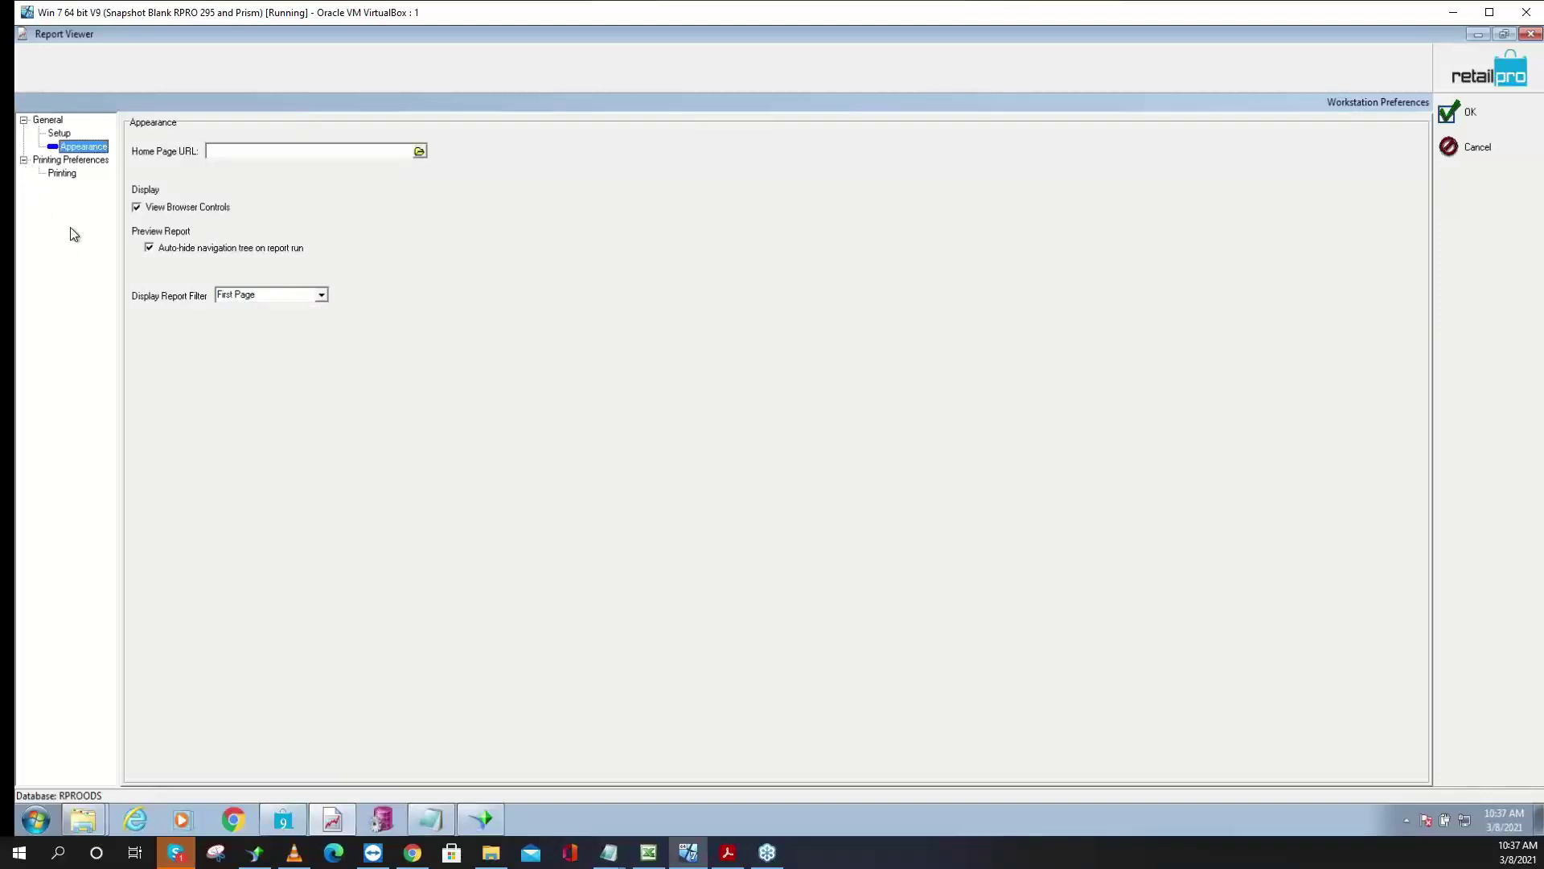
left_click(66, 173)
left_click(169, 322)
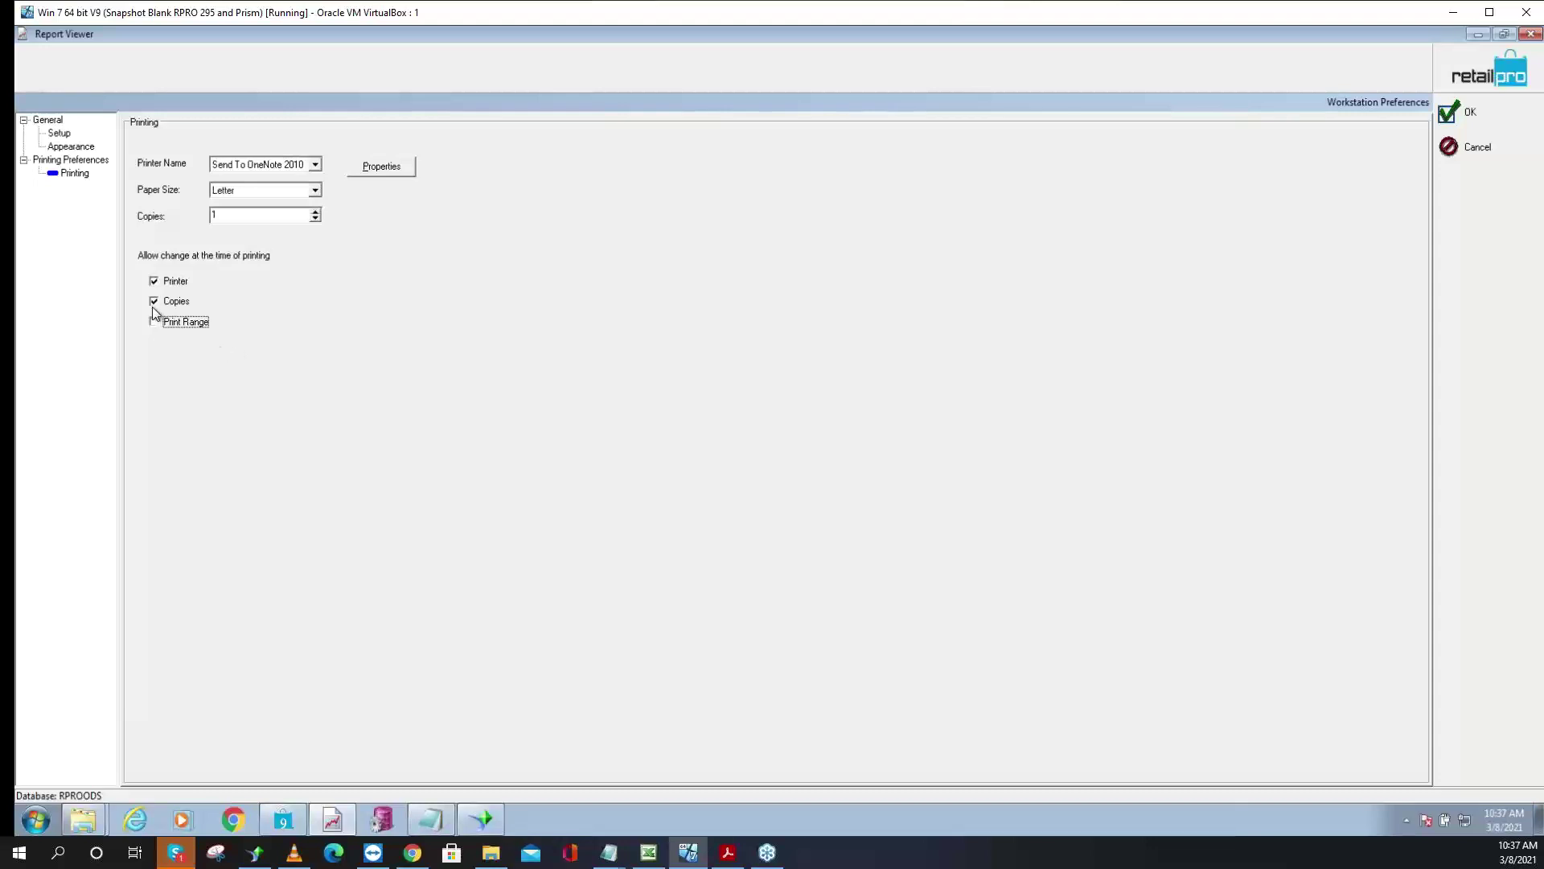
left_click(85, 147)
left_click(319, 296)
left_click(321, 296)
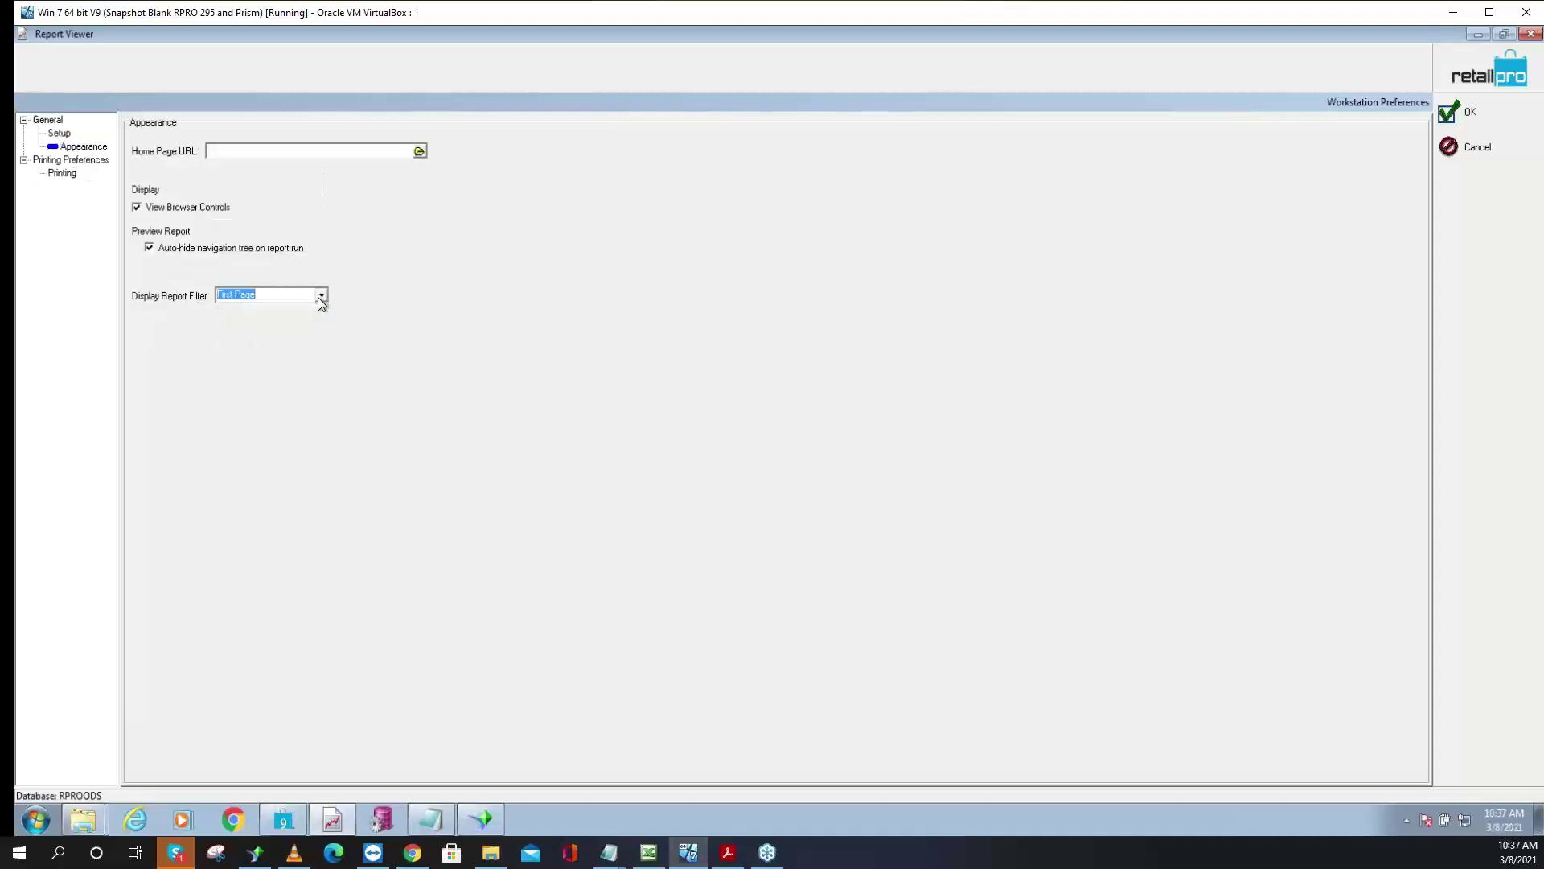
left_click(1476, 118)
left_click(1478, 36)
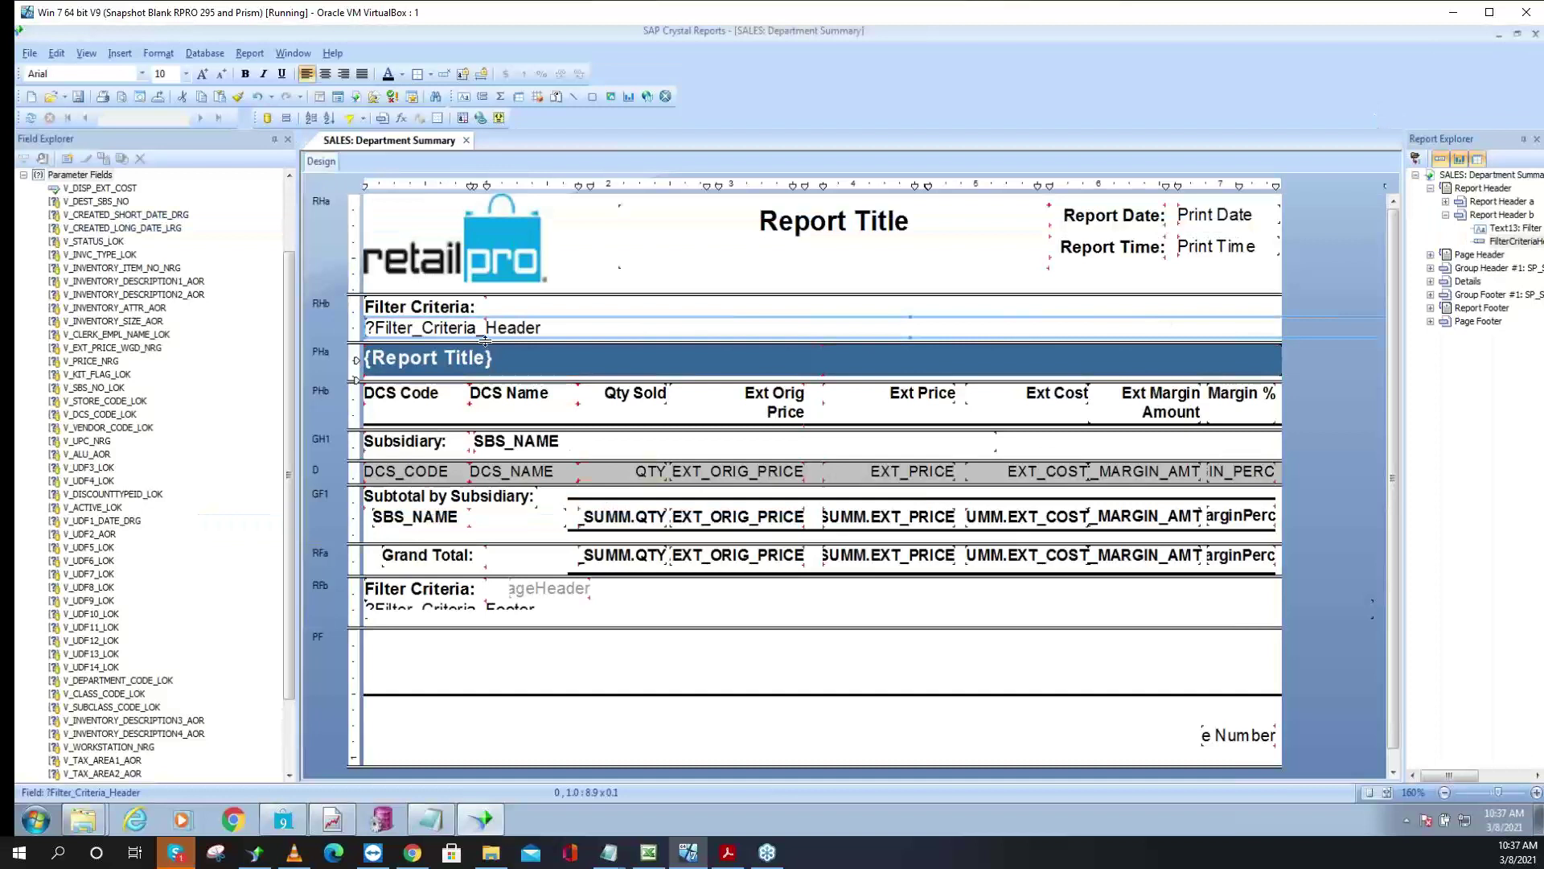
Inspect the ?Filter_Criteria header/footer fields and Report Header b section, then bring Report Viewer forward
left_click(105, 378)
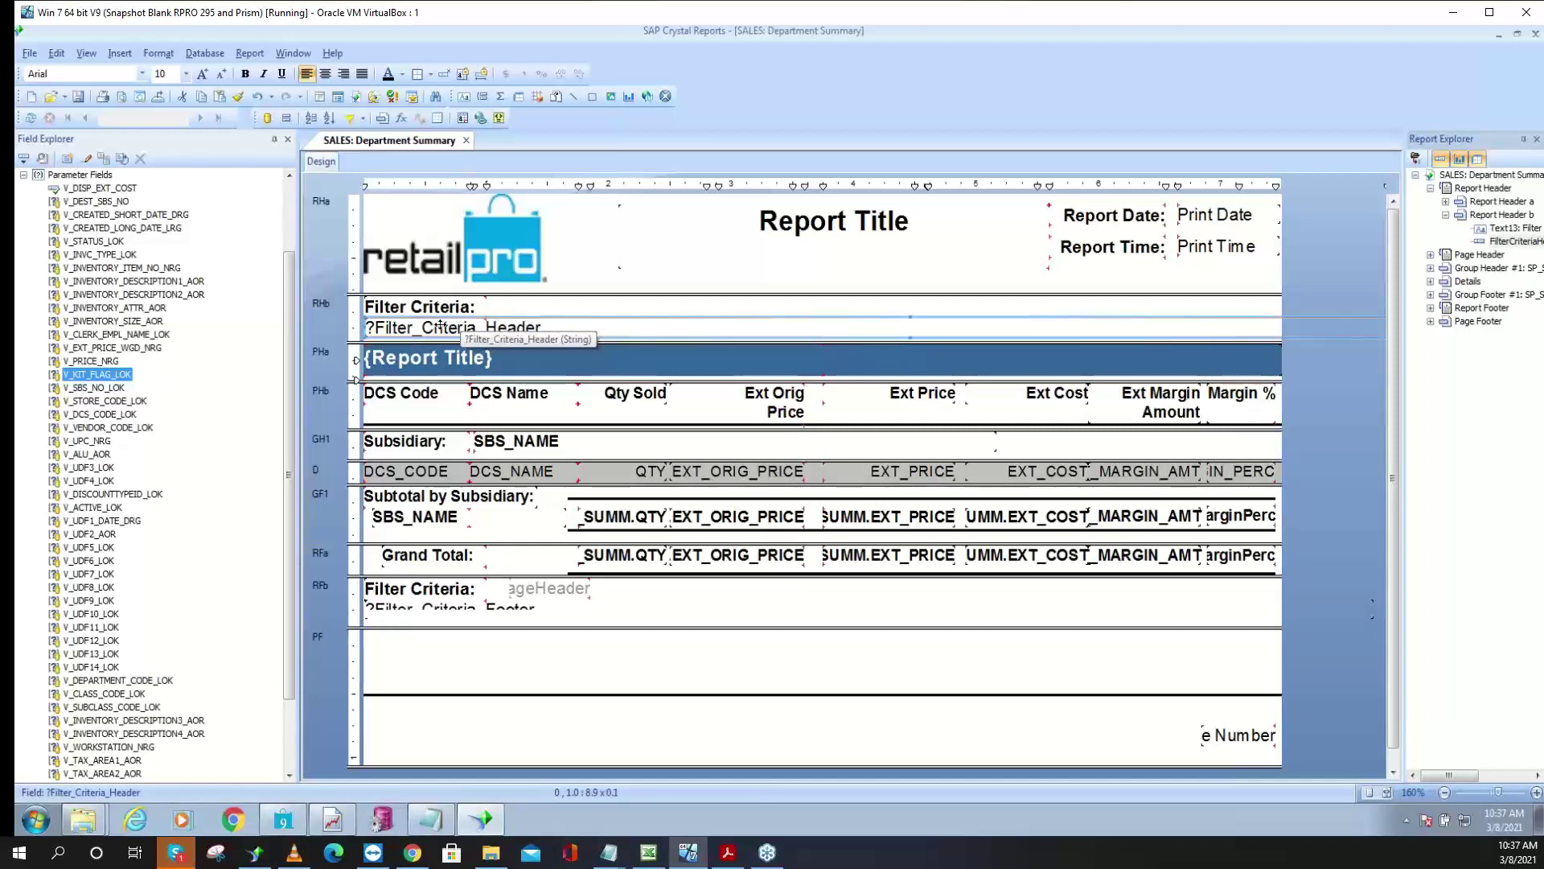
left_click(491, 613)
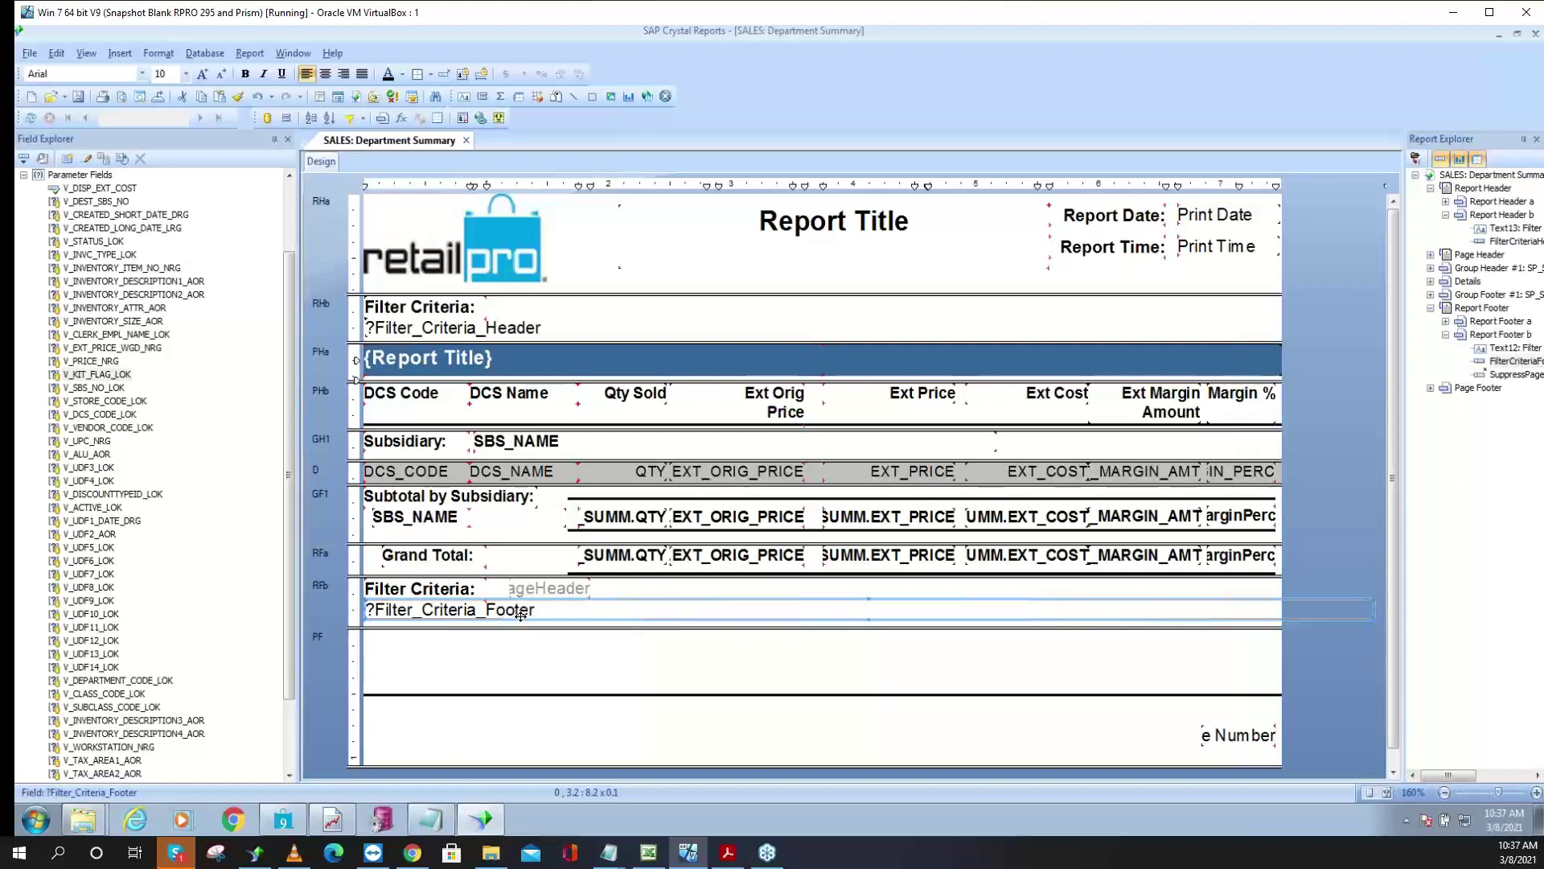
left_click(441, 330)
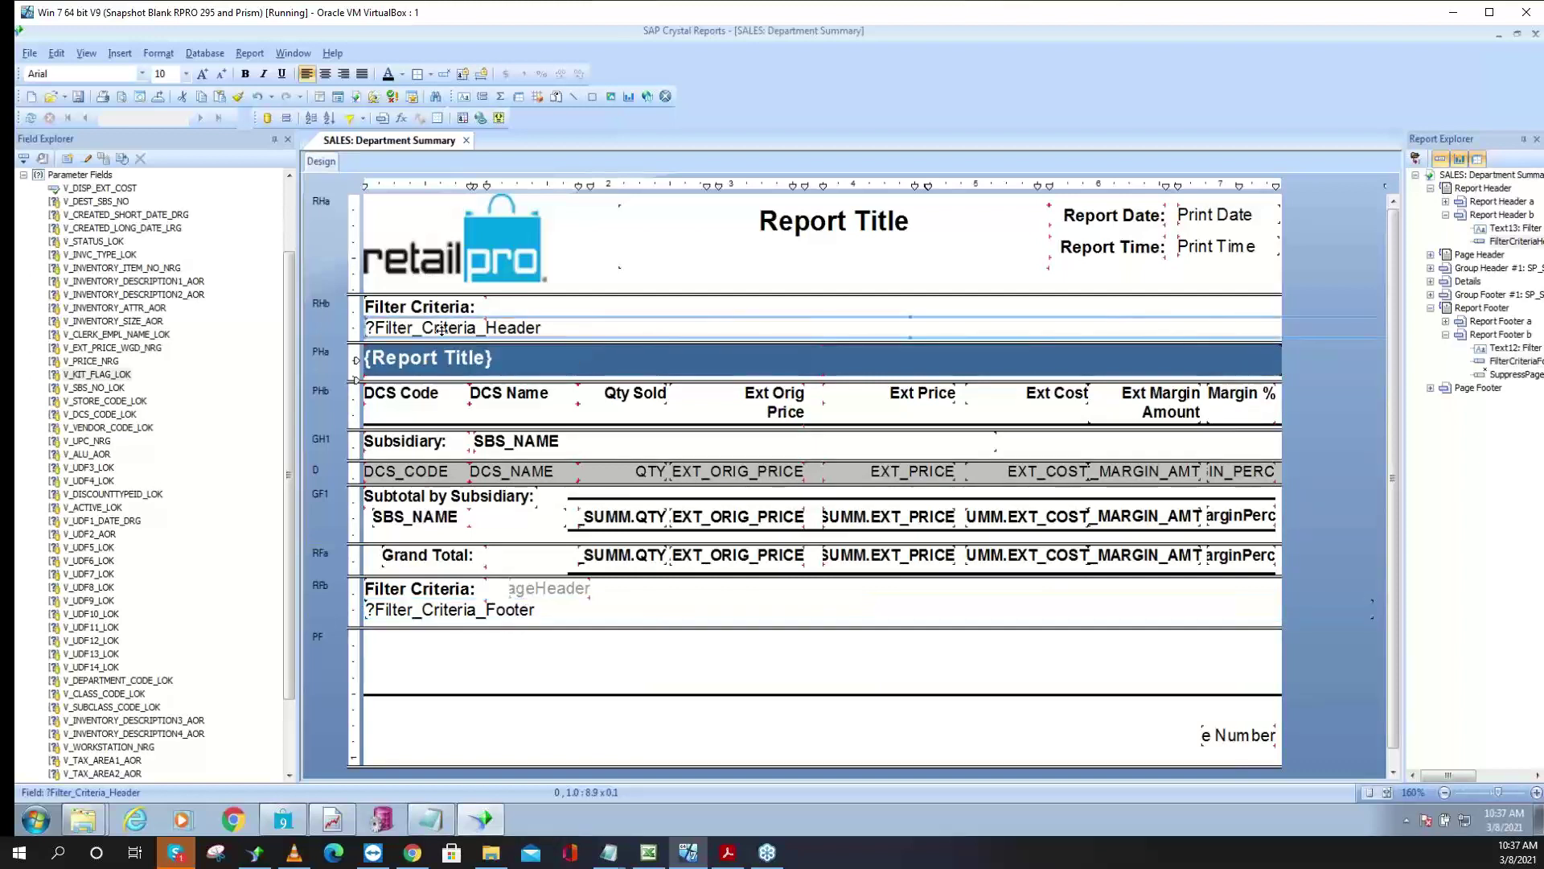
right_click(331, 318)
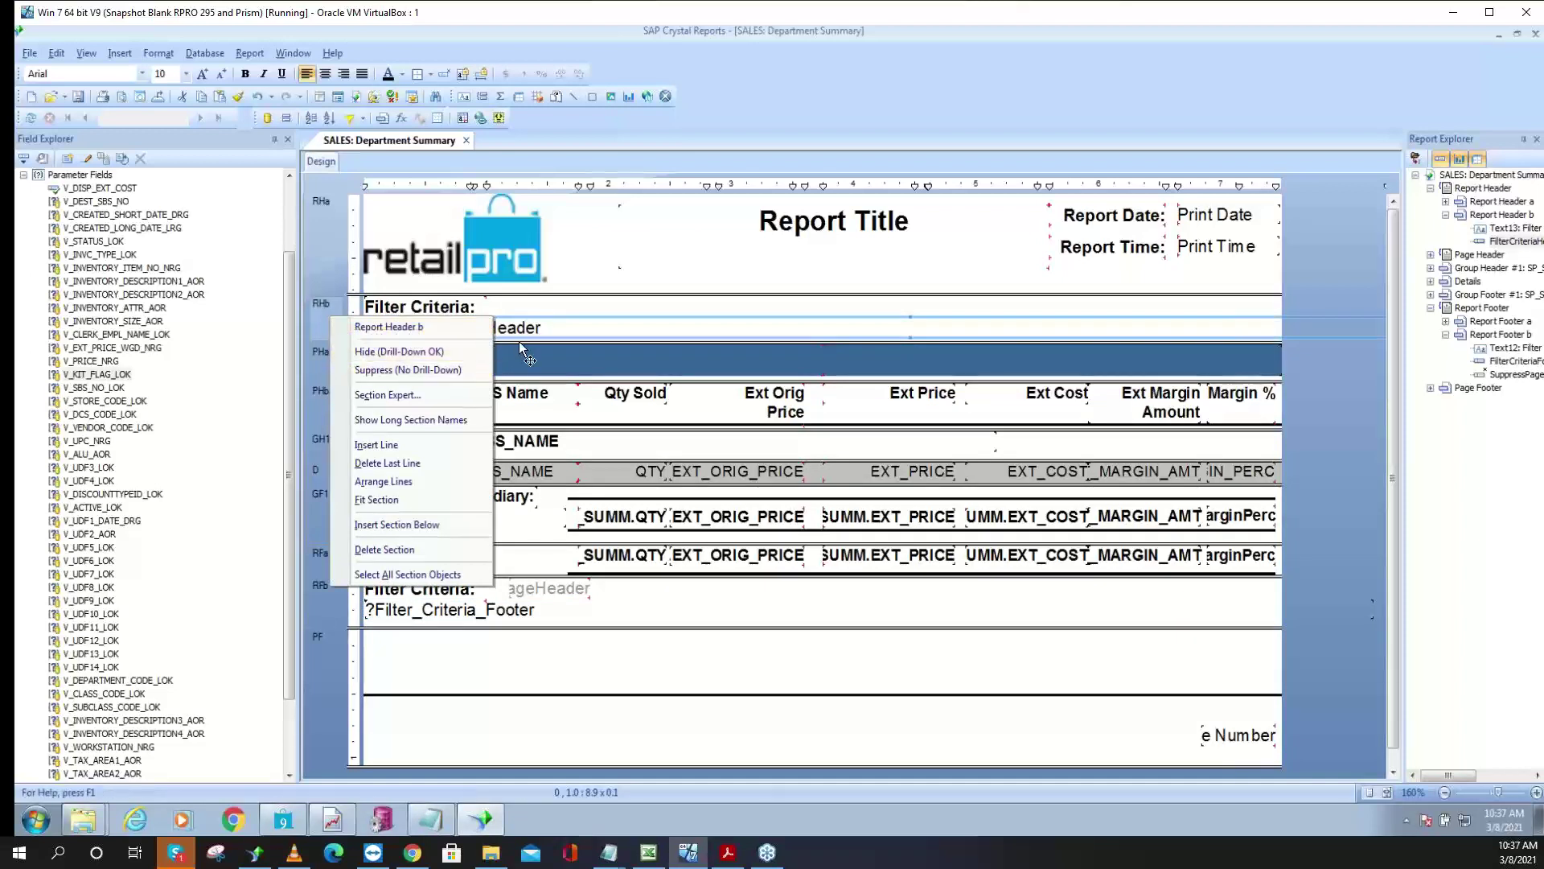
left_click(548, 325)
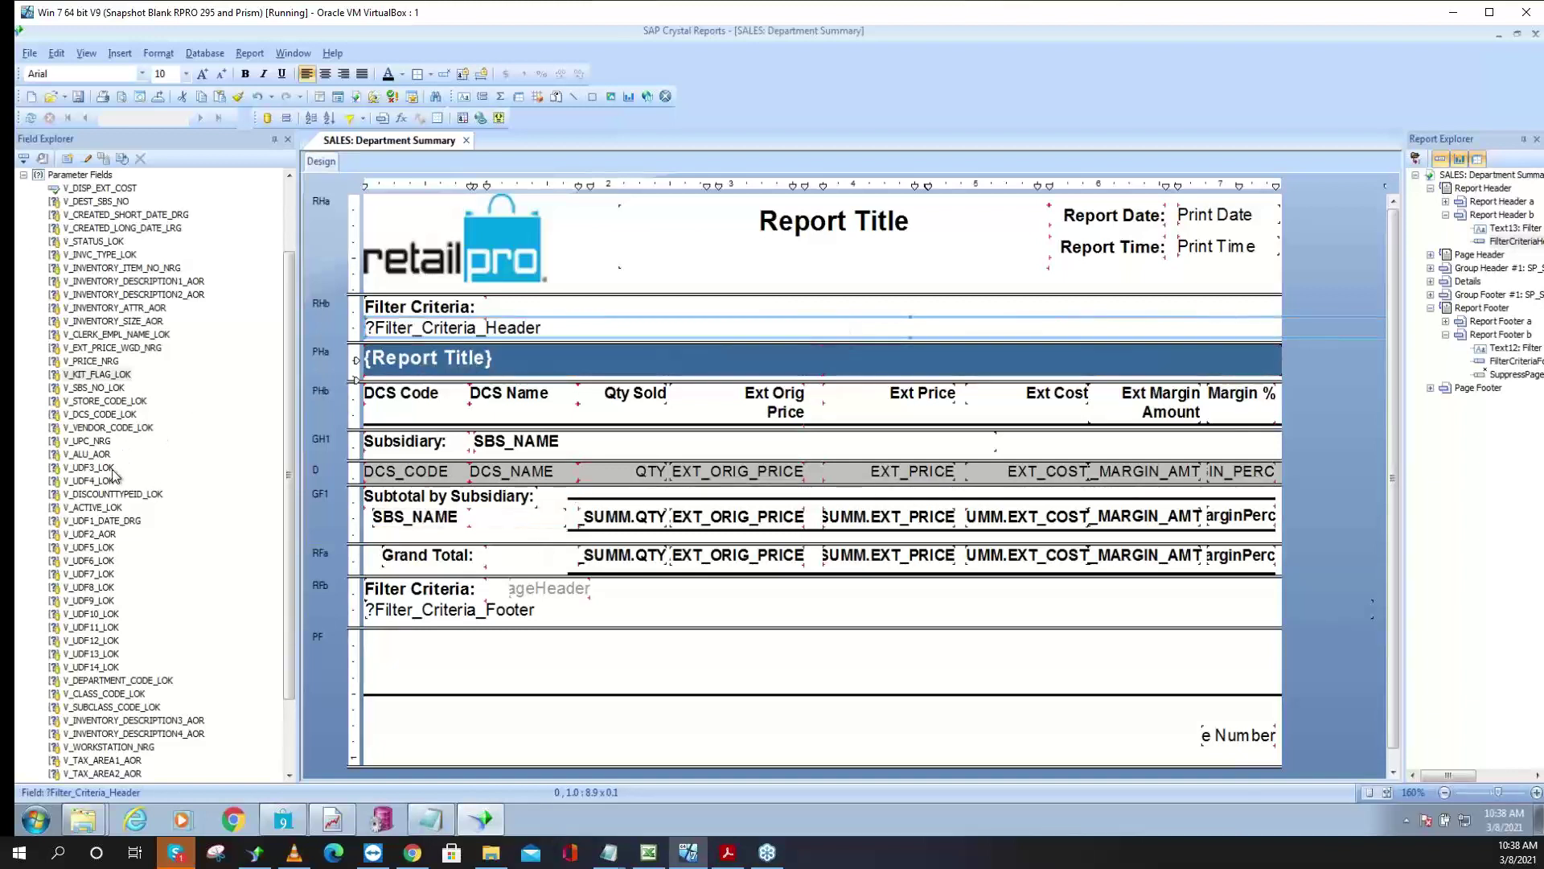
left_click(110, 375)
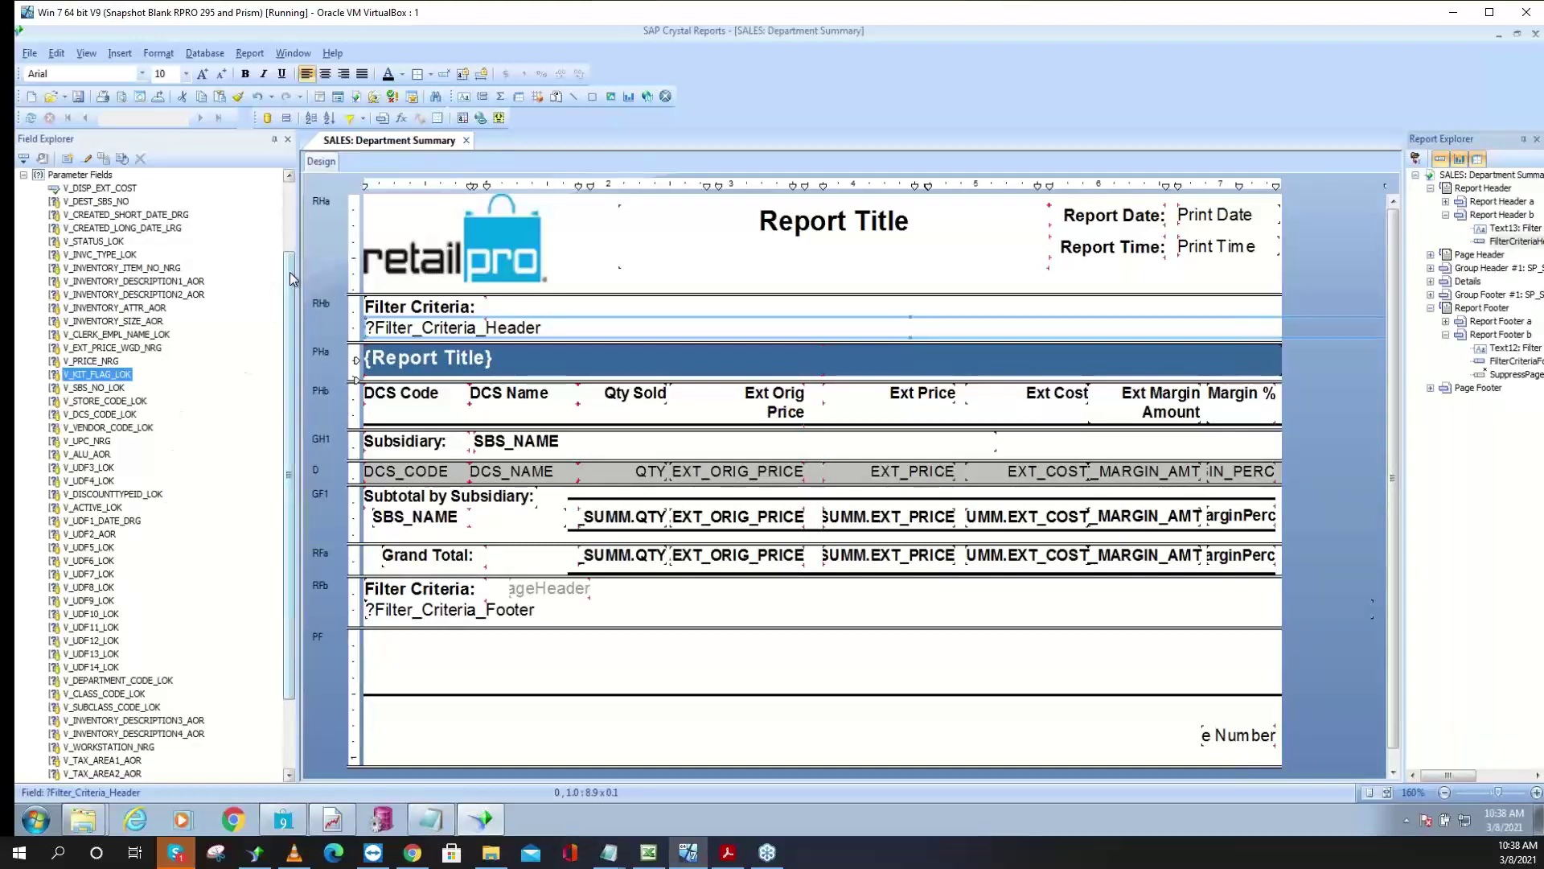
left_click_drag(290, 272, 288, 241)
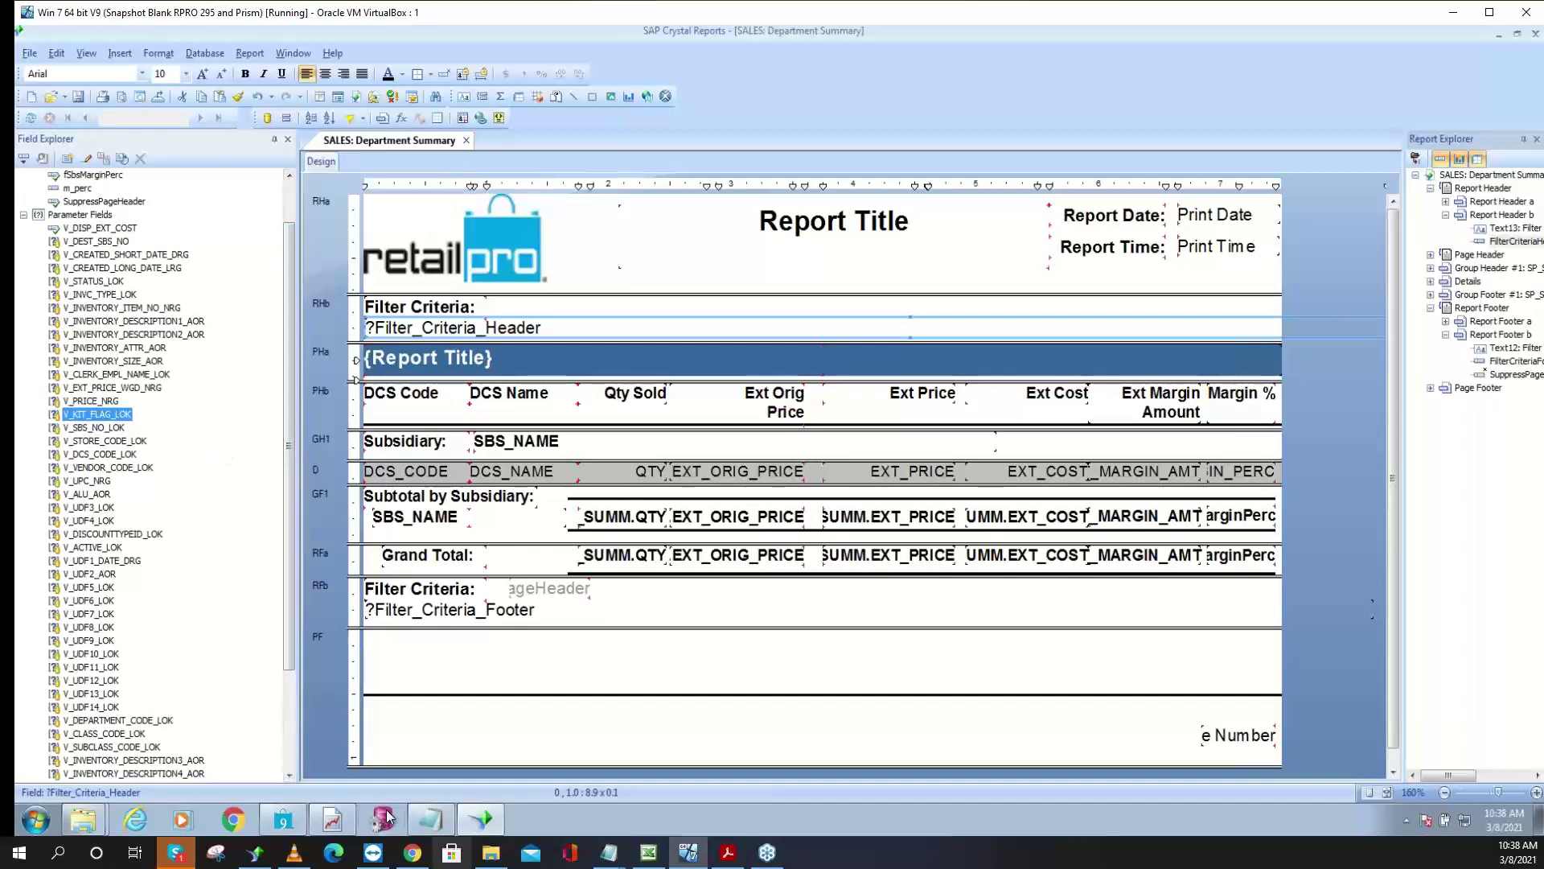
left_click(332, 819)
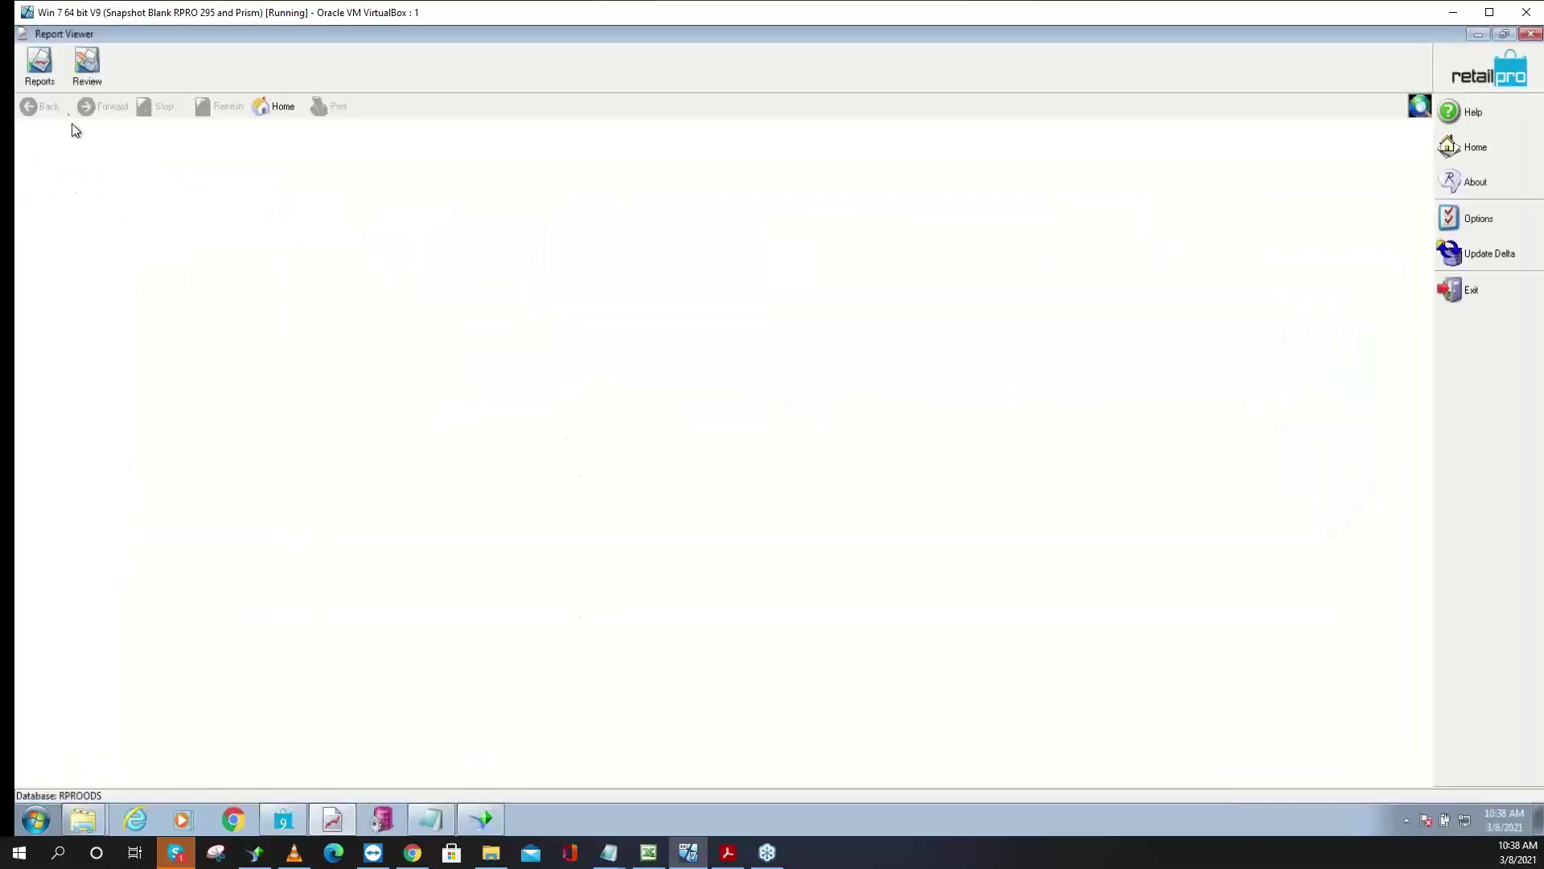
View the filter criteria of SALES: Department Summary under Summary reports, then close them
left_click(40, 69)
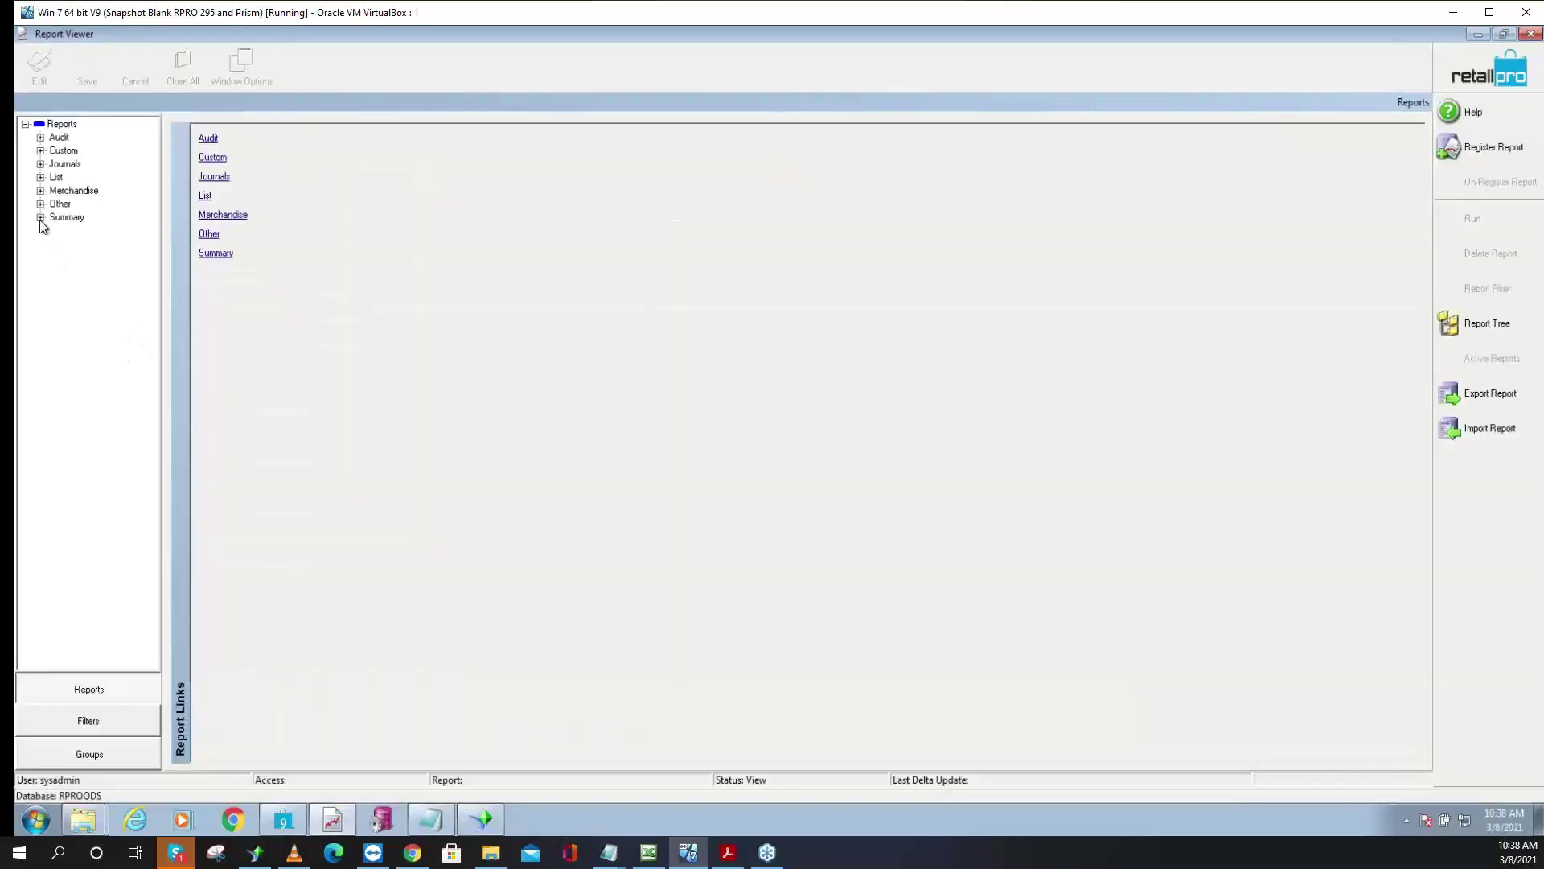
left_click(40, 218)
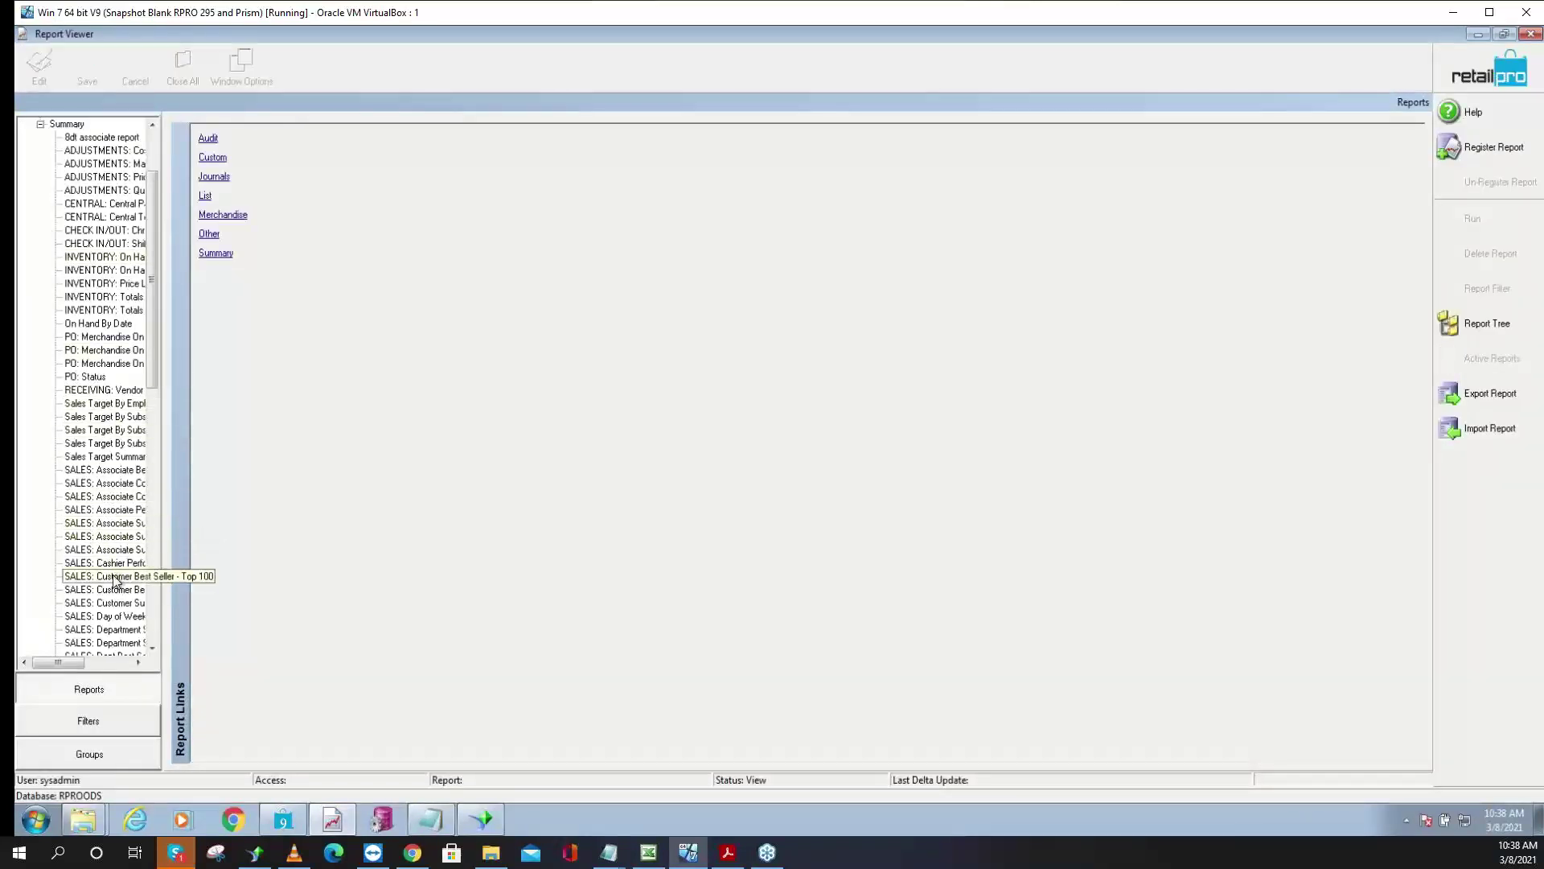
left_click(132, 635)
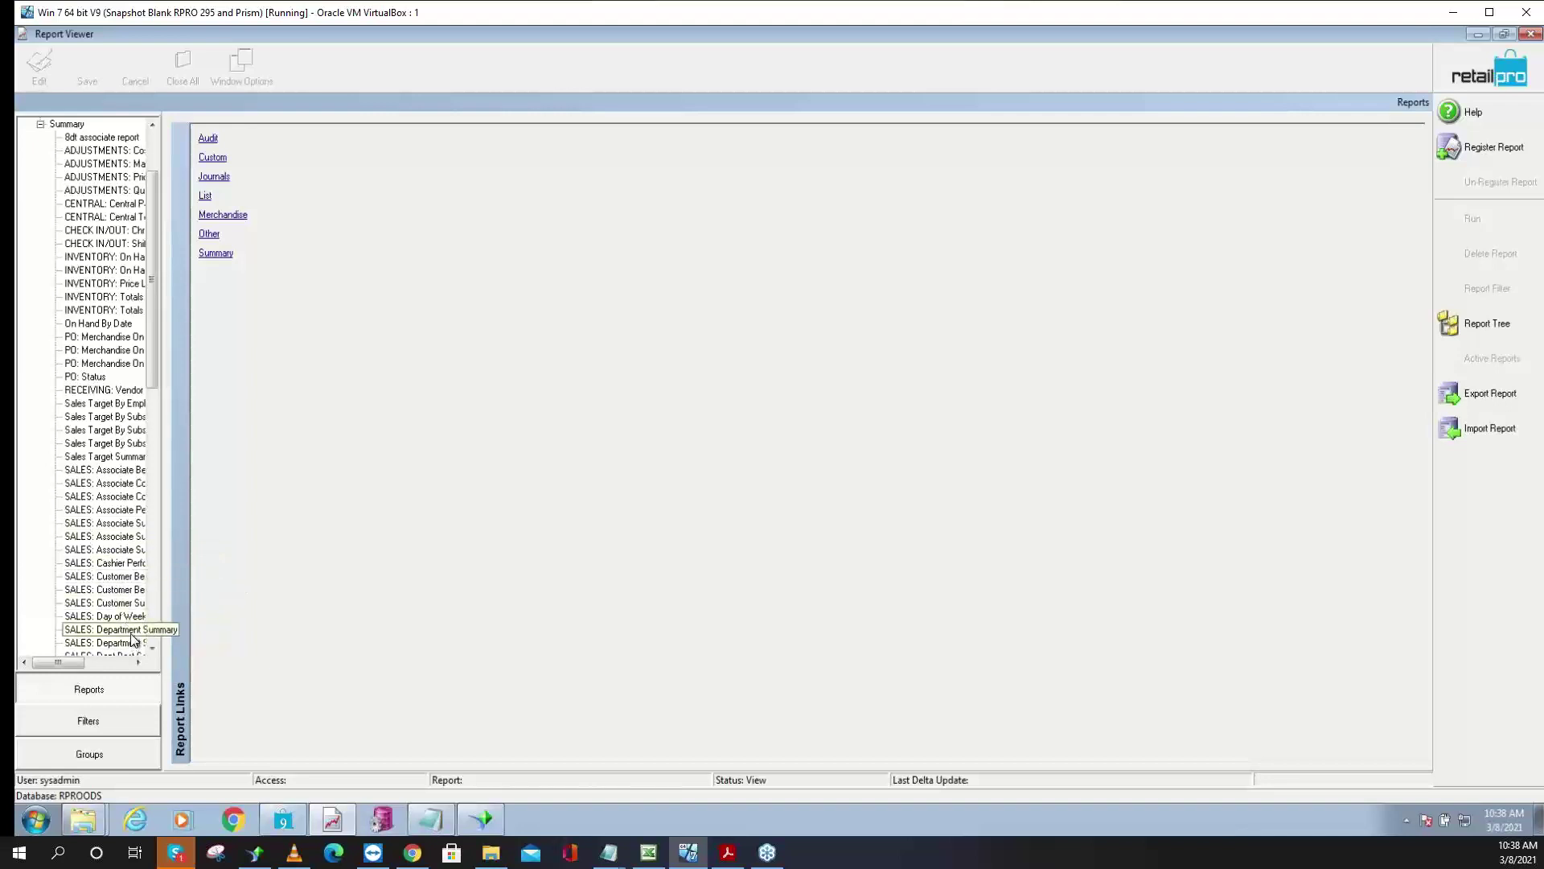
double_click(132, 641)
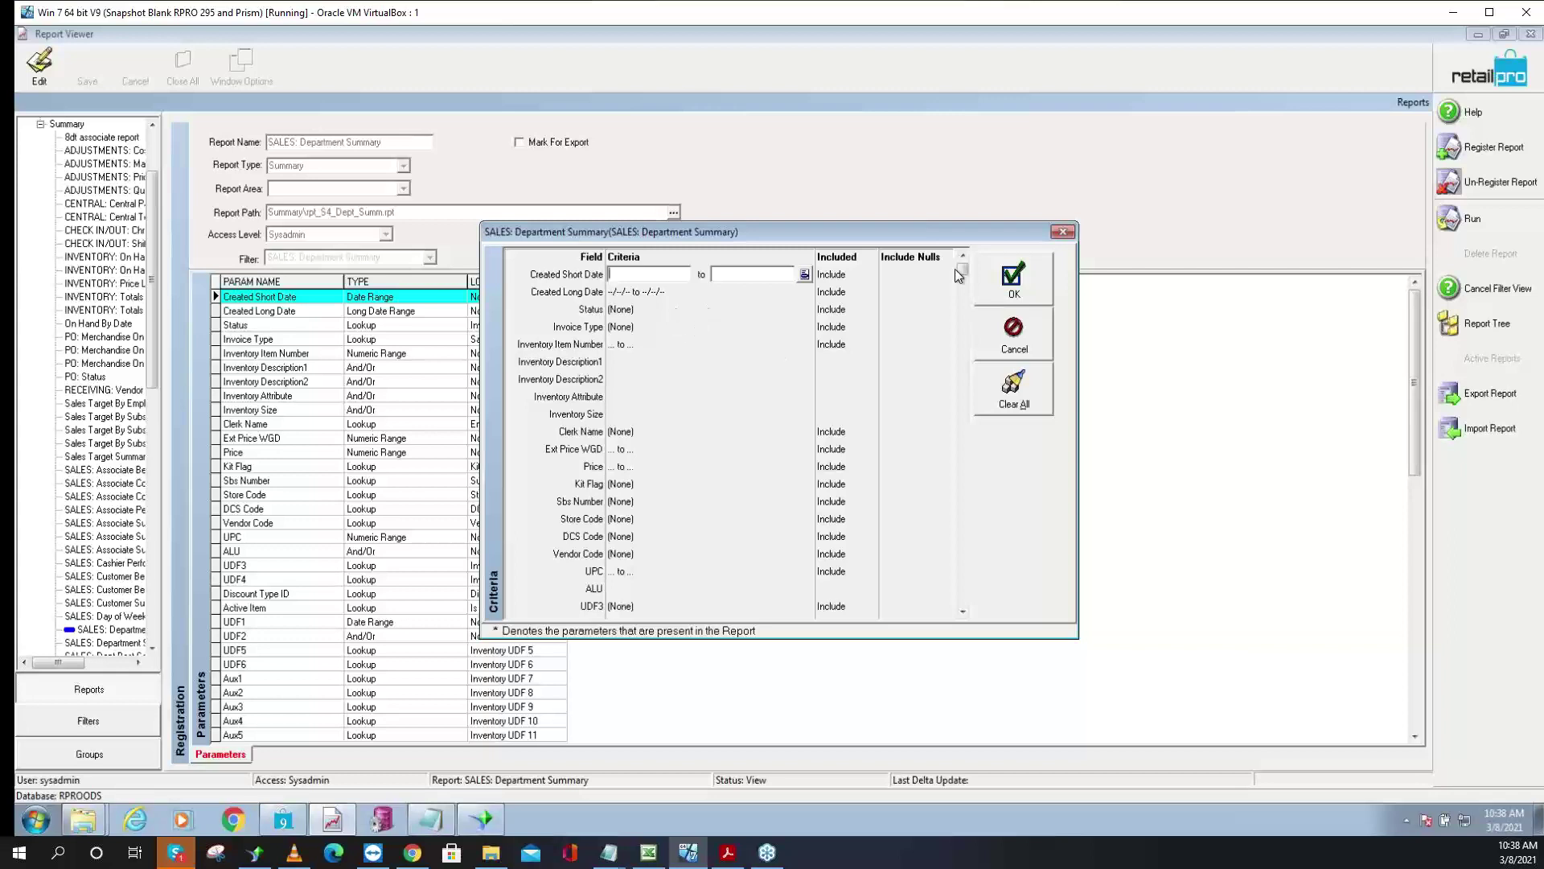
left_click(1065, 233)
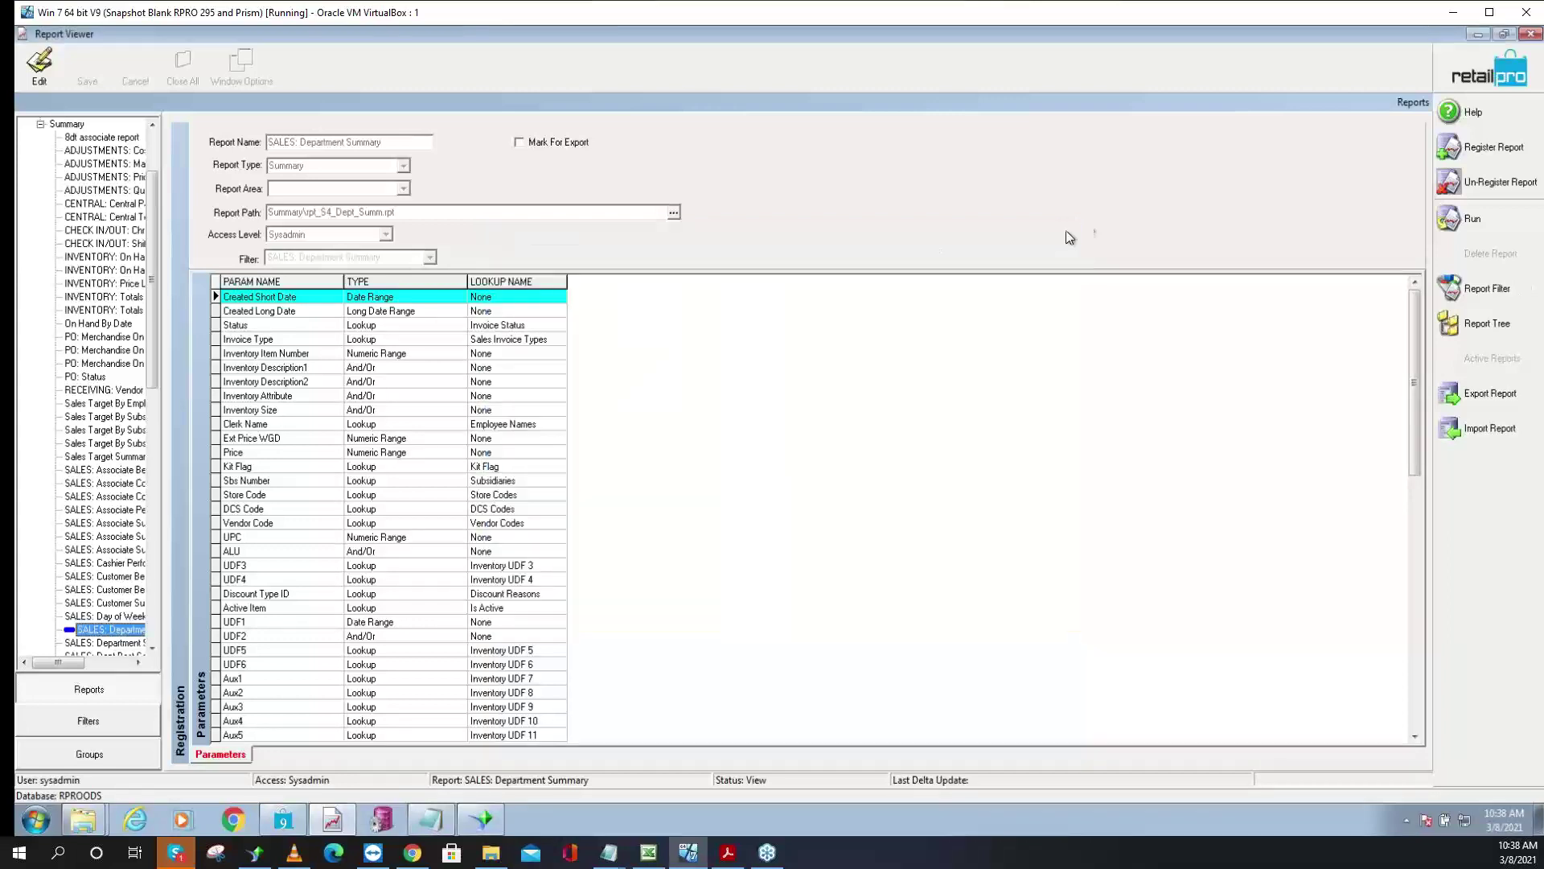
left_click(1478, 34)
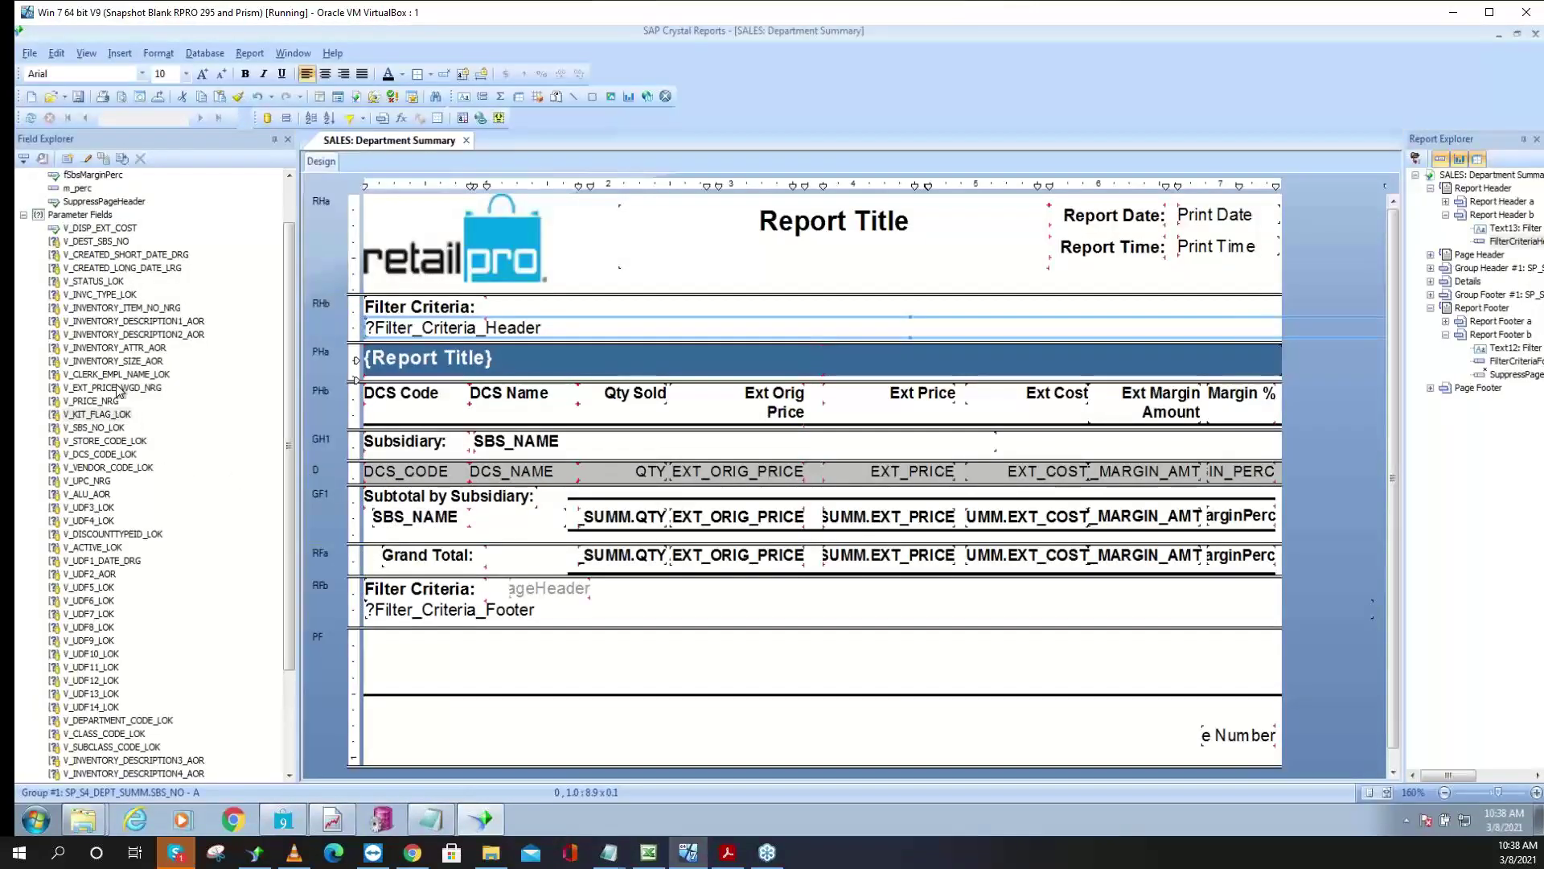
Select V_CREATED_SHORT_DATE_DRG and close the Department Summary report to trigger the overwrite prompt
left_click(148, 255)
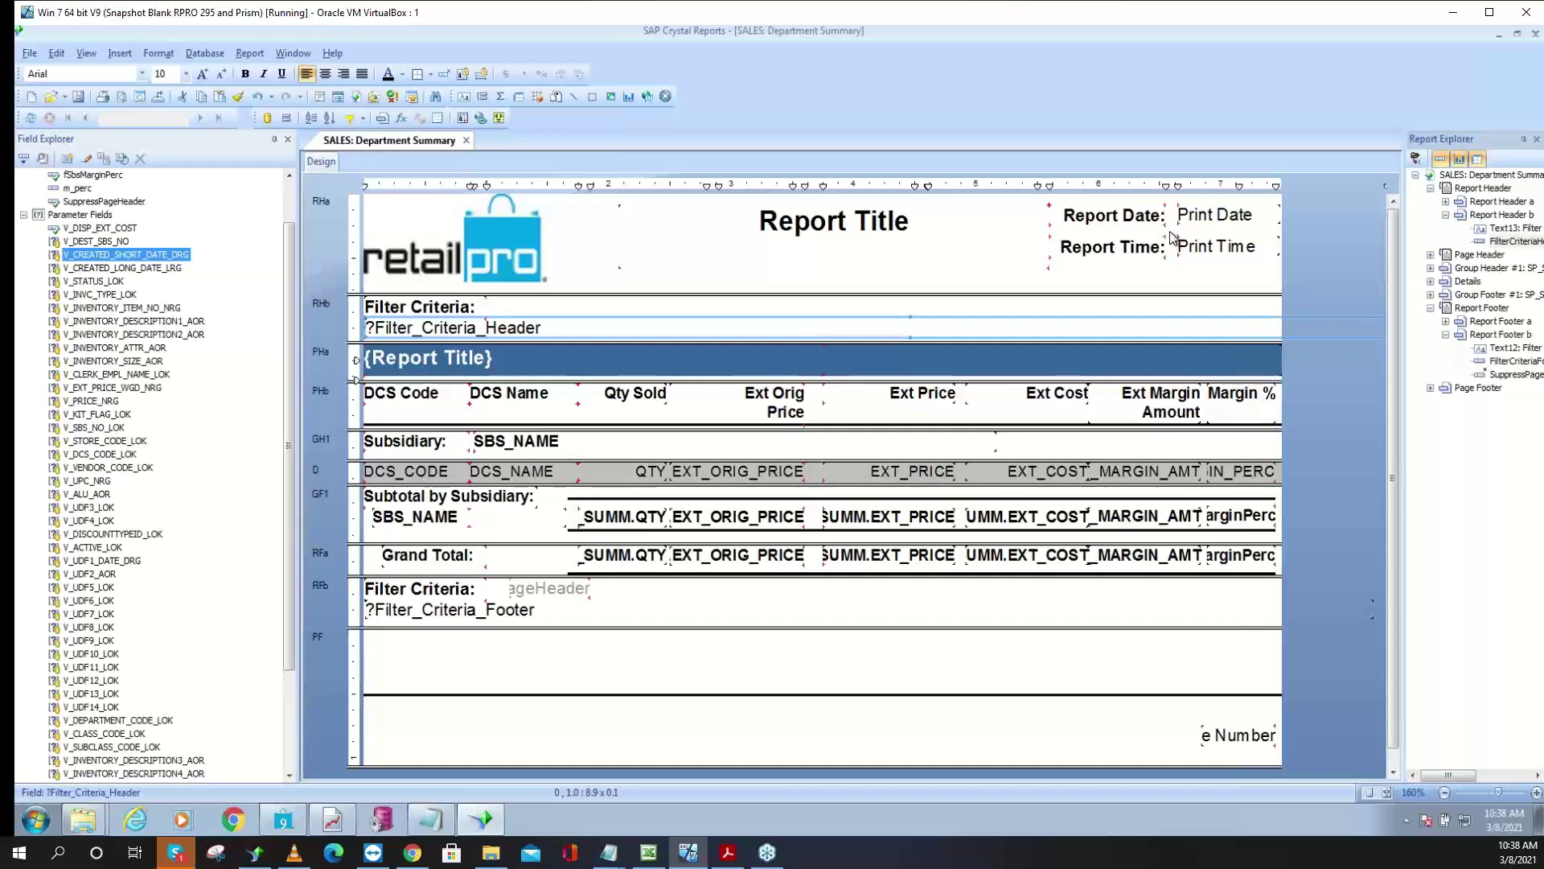
left_click(1536, 33)
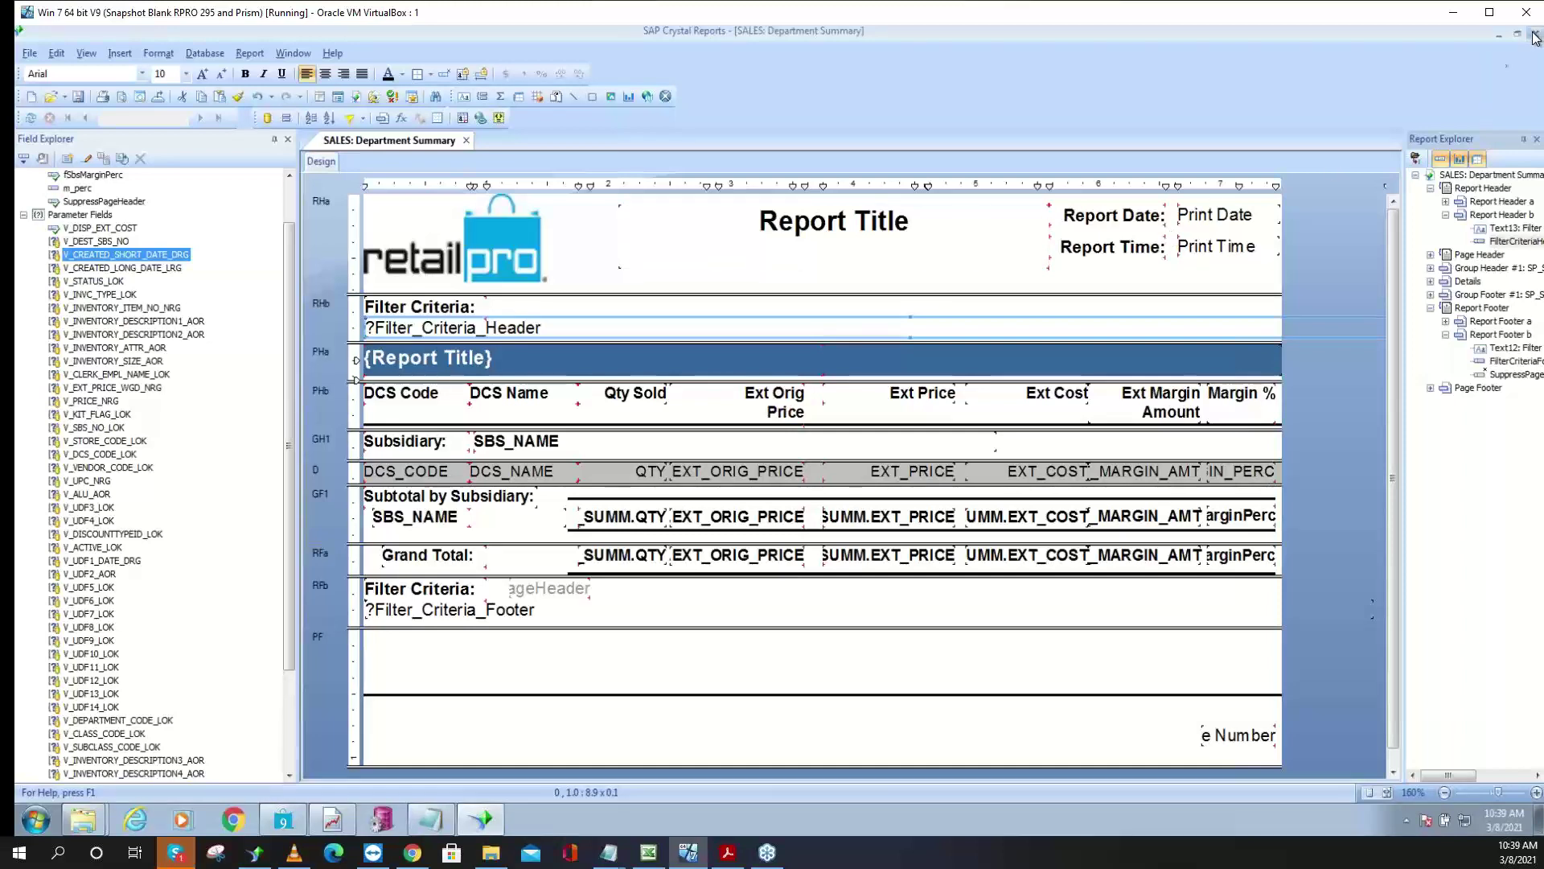
Decline the format overwrite and reopen rpt_S4_Dept_Summ.rpt from the Reports\Summary folder
left_click(841, 501)
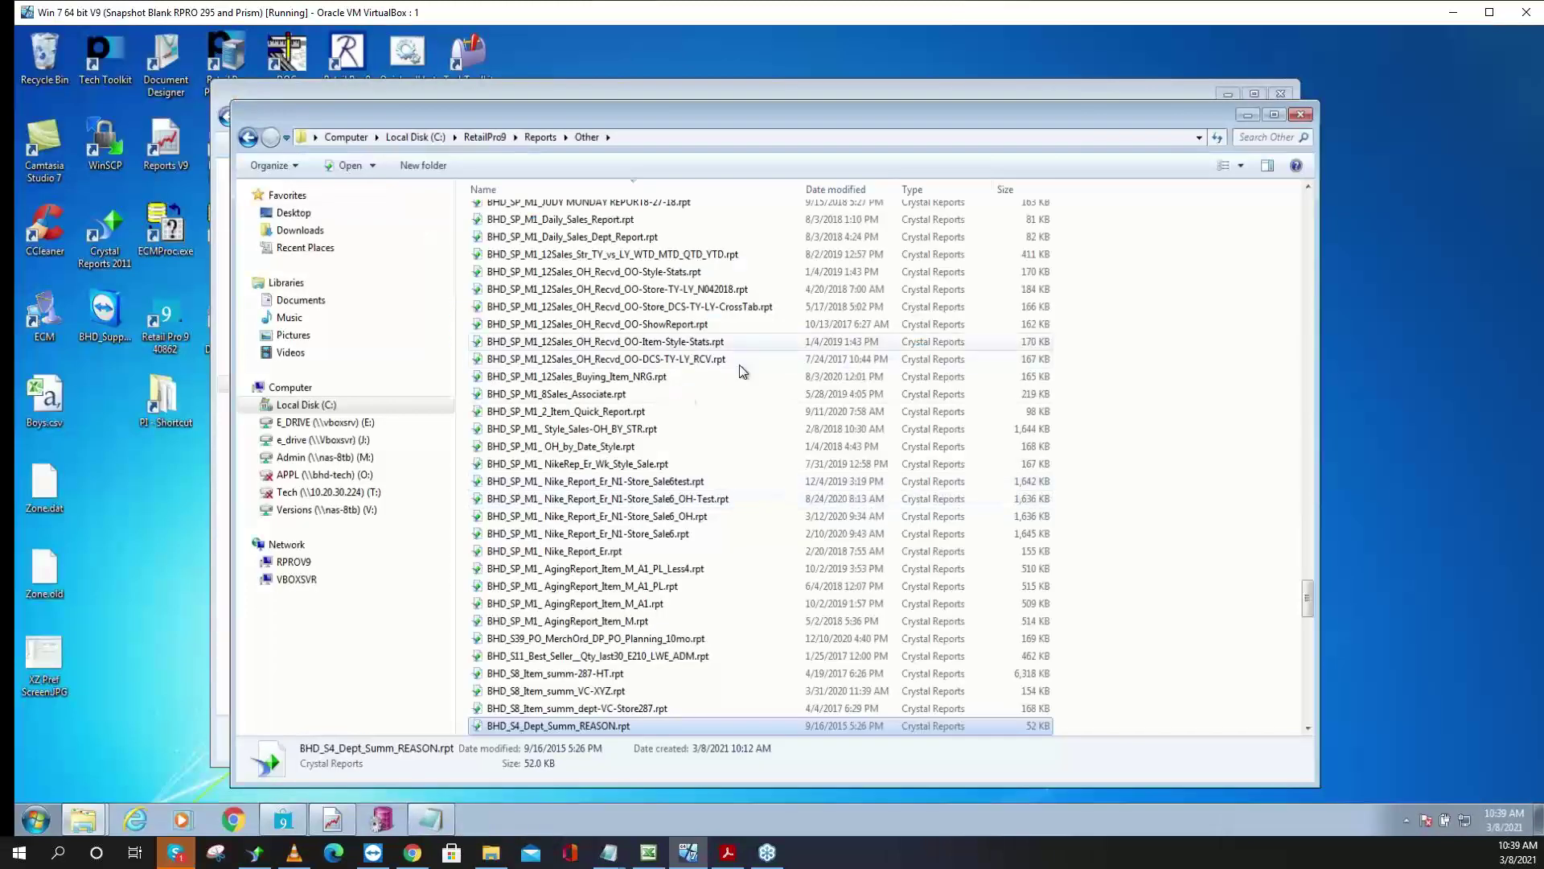
left_click(542, 138)
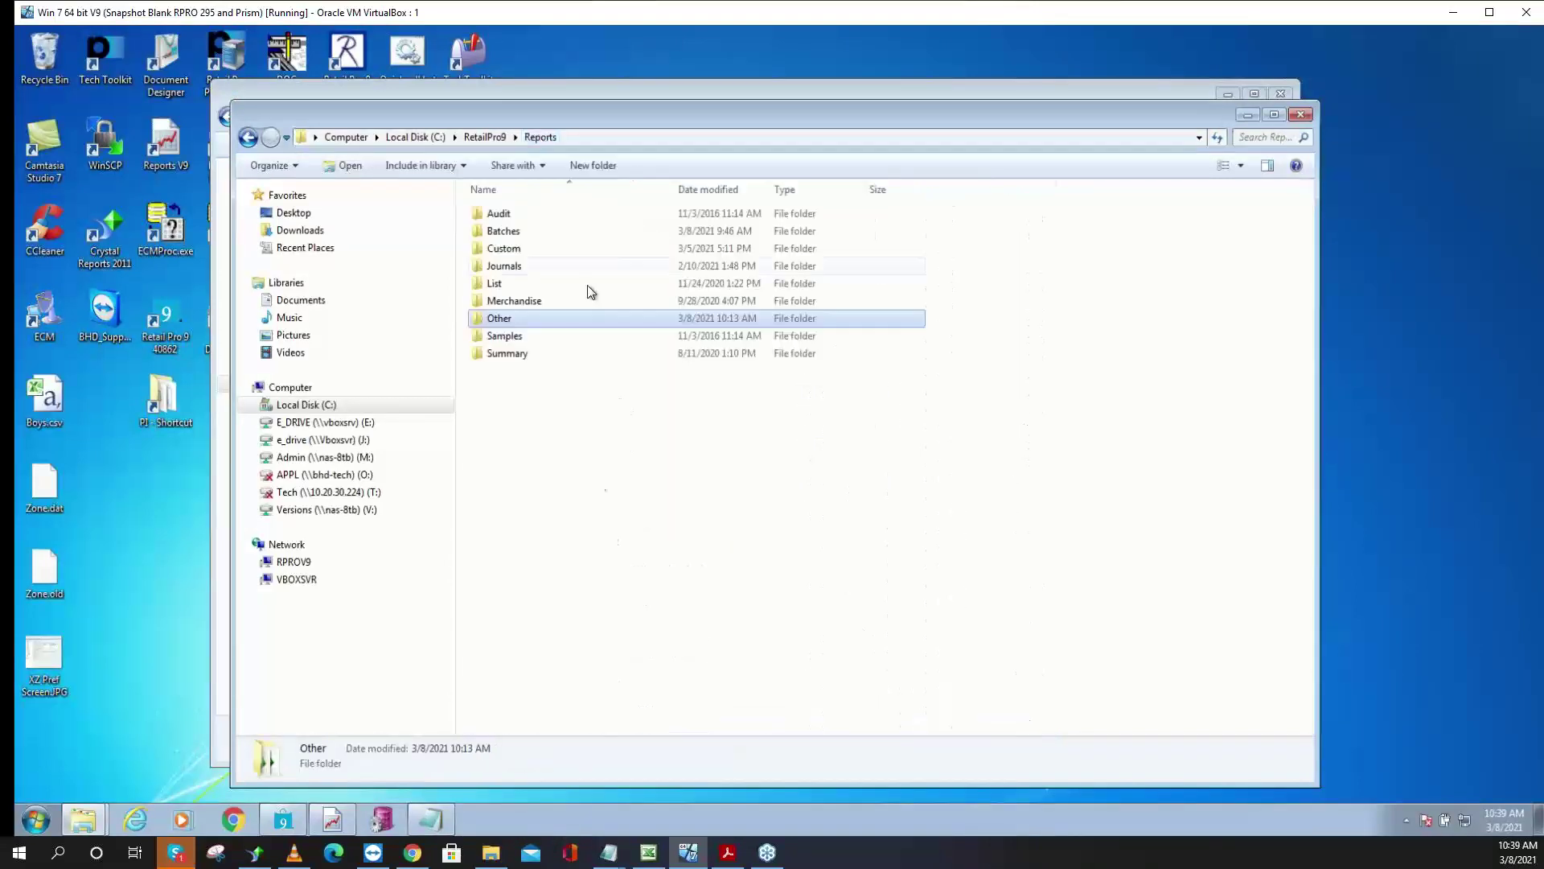
left_click(515, 352)
double_click(515, 351)
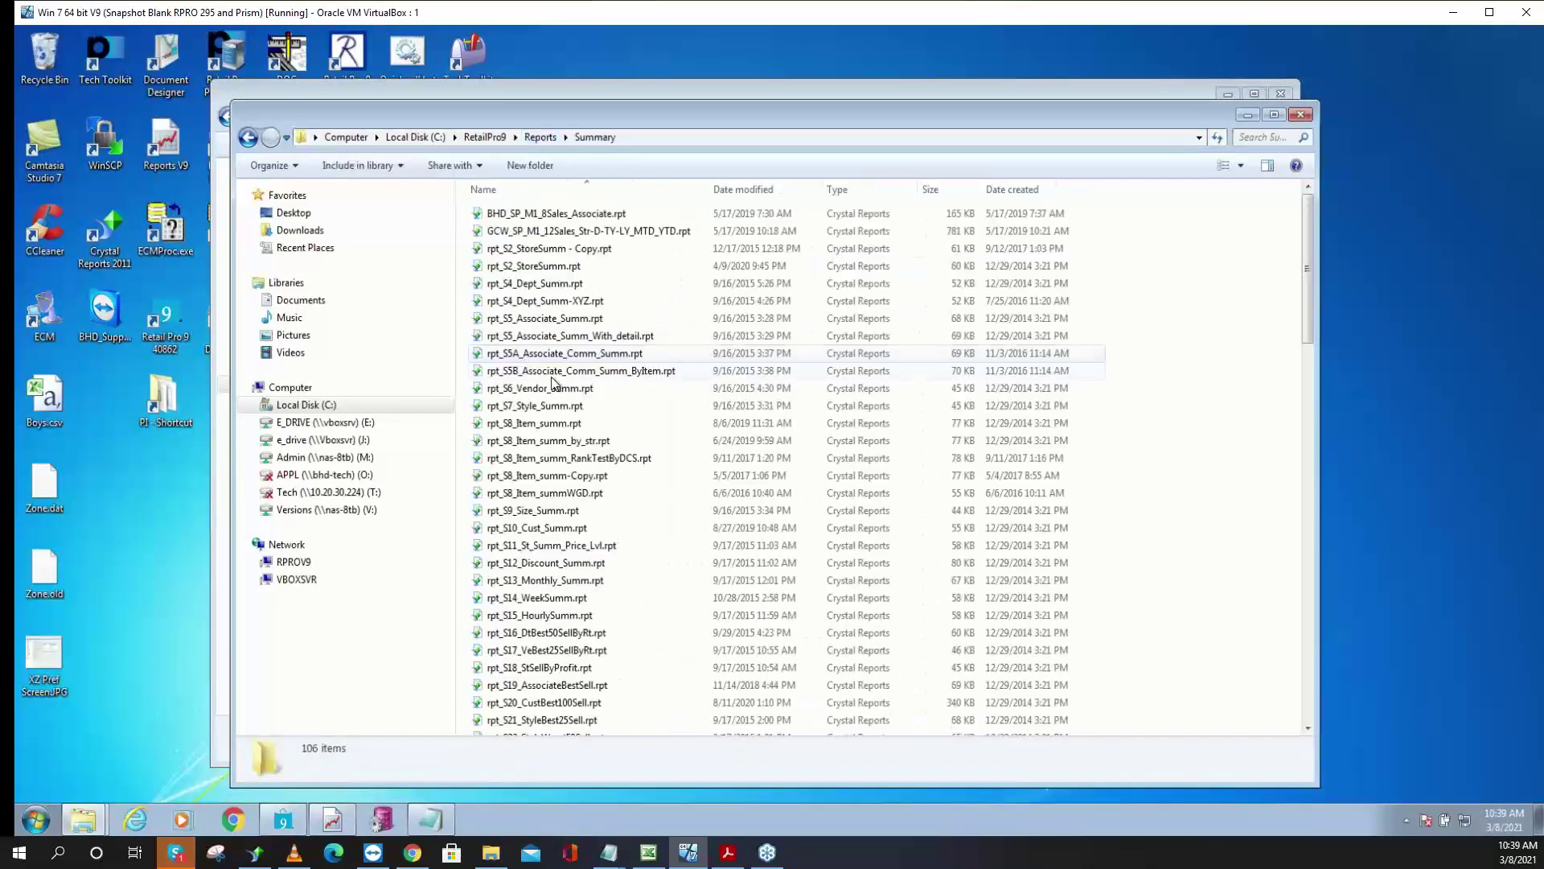
double_click(544, 288)
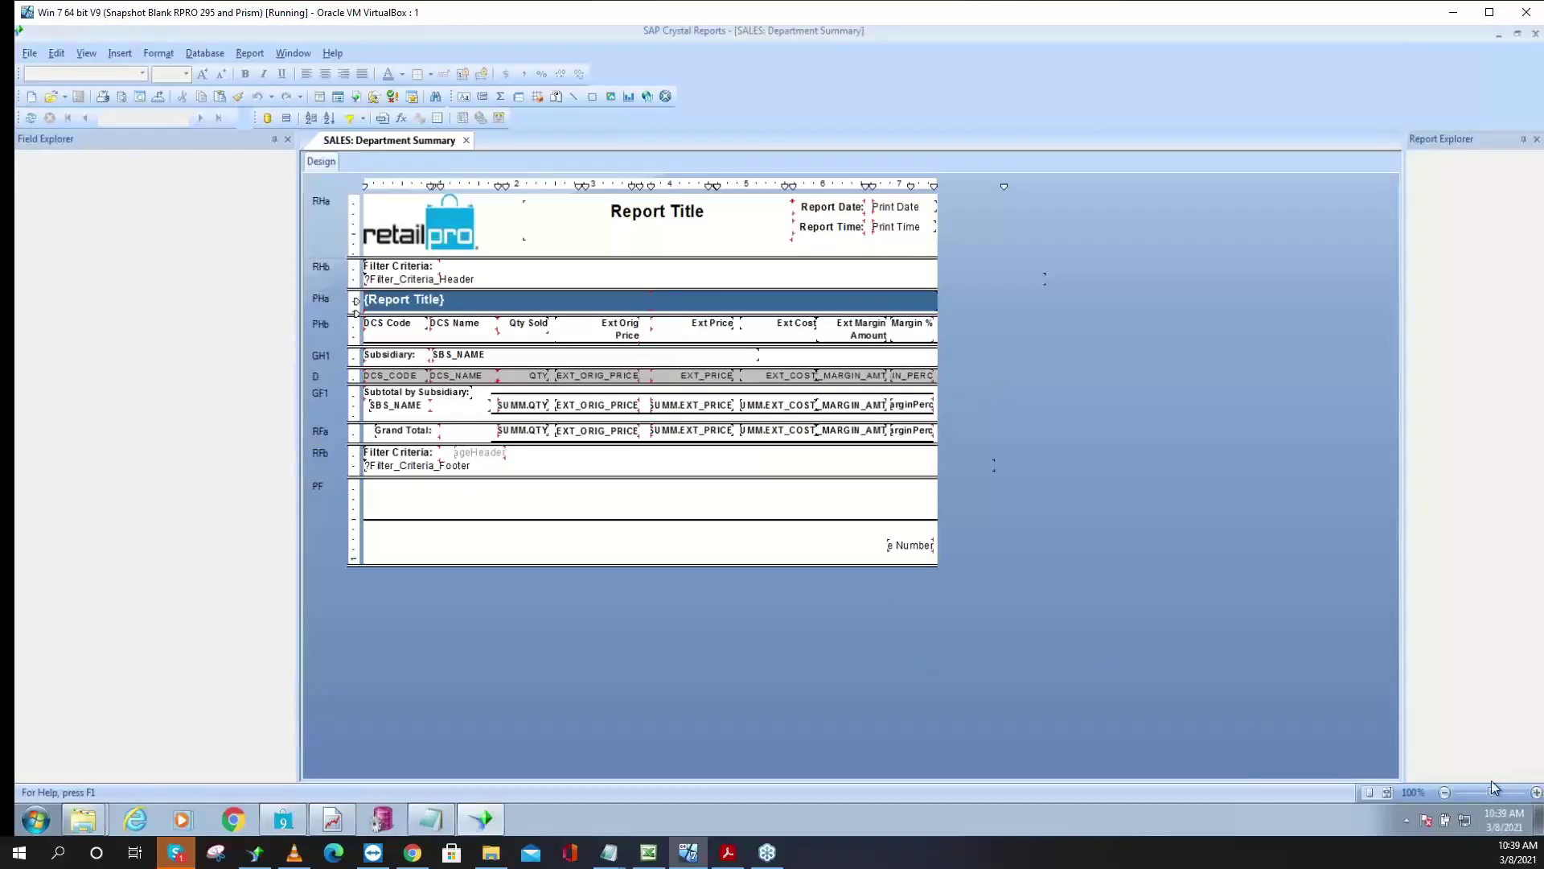
Zoom the design to 169%, cancel a preview's parameter prompt, and select the retailpro logo
left_click_drag(1494, 795, 1500, 793)
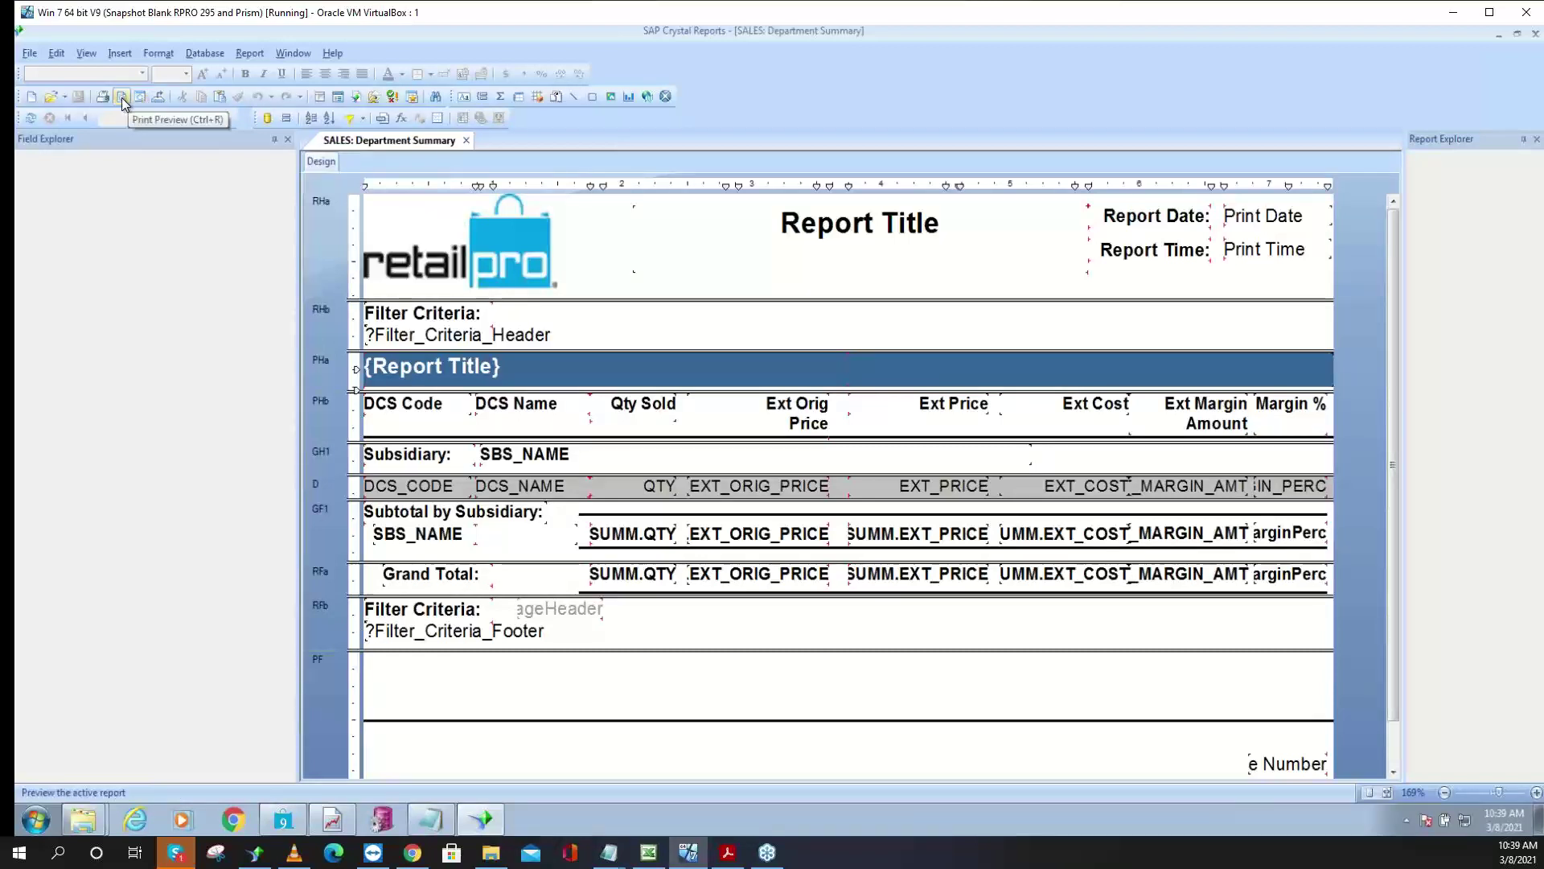
left_click(123, 98)
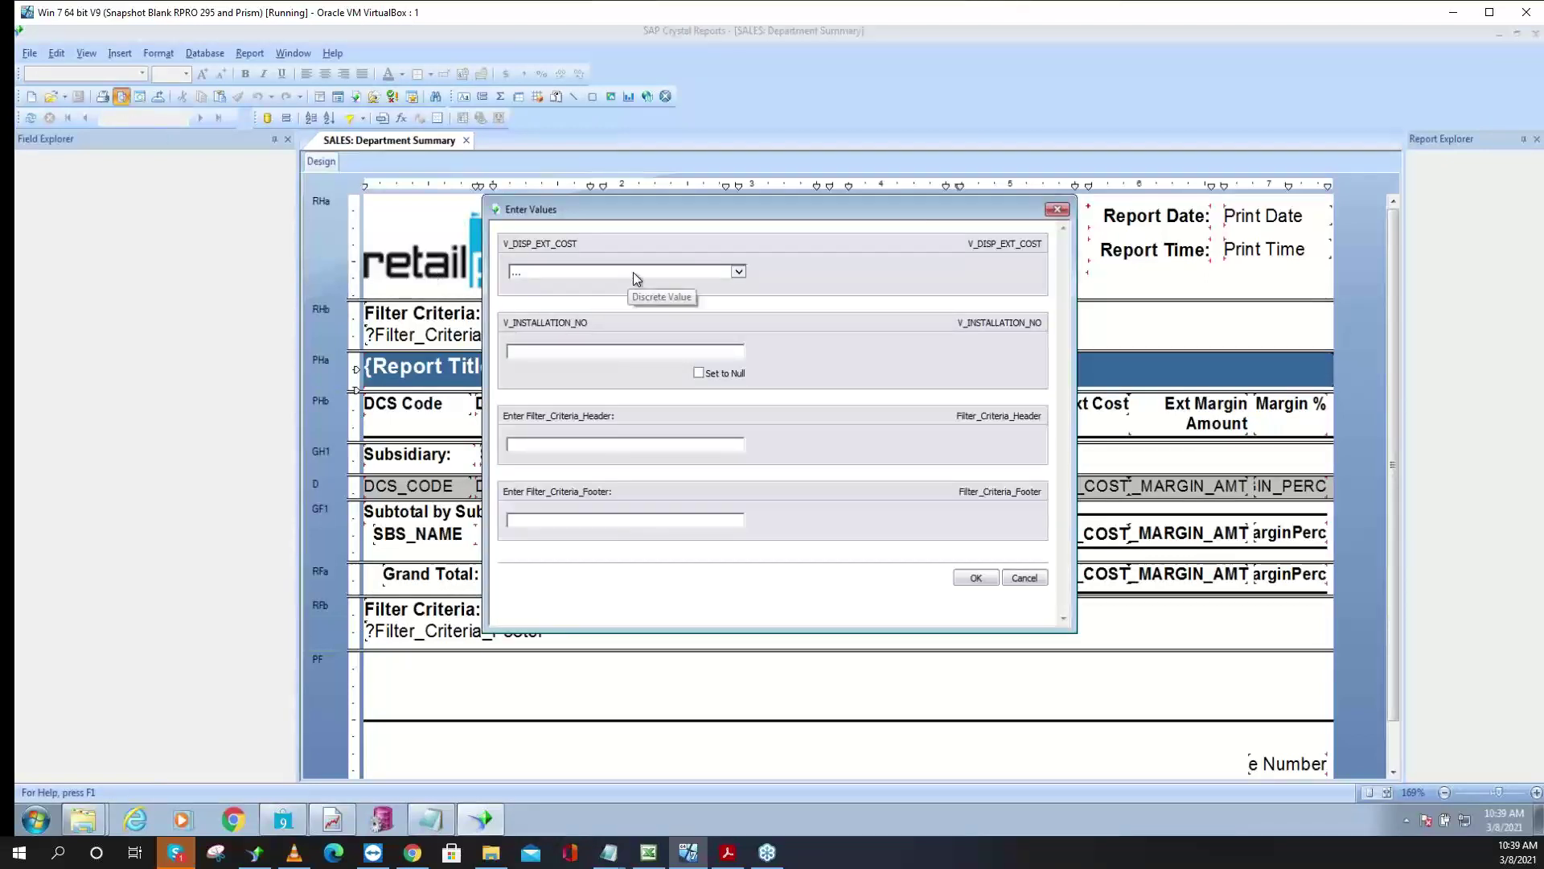
left_click(1035, 579)
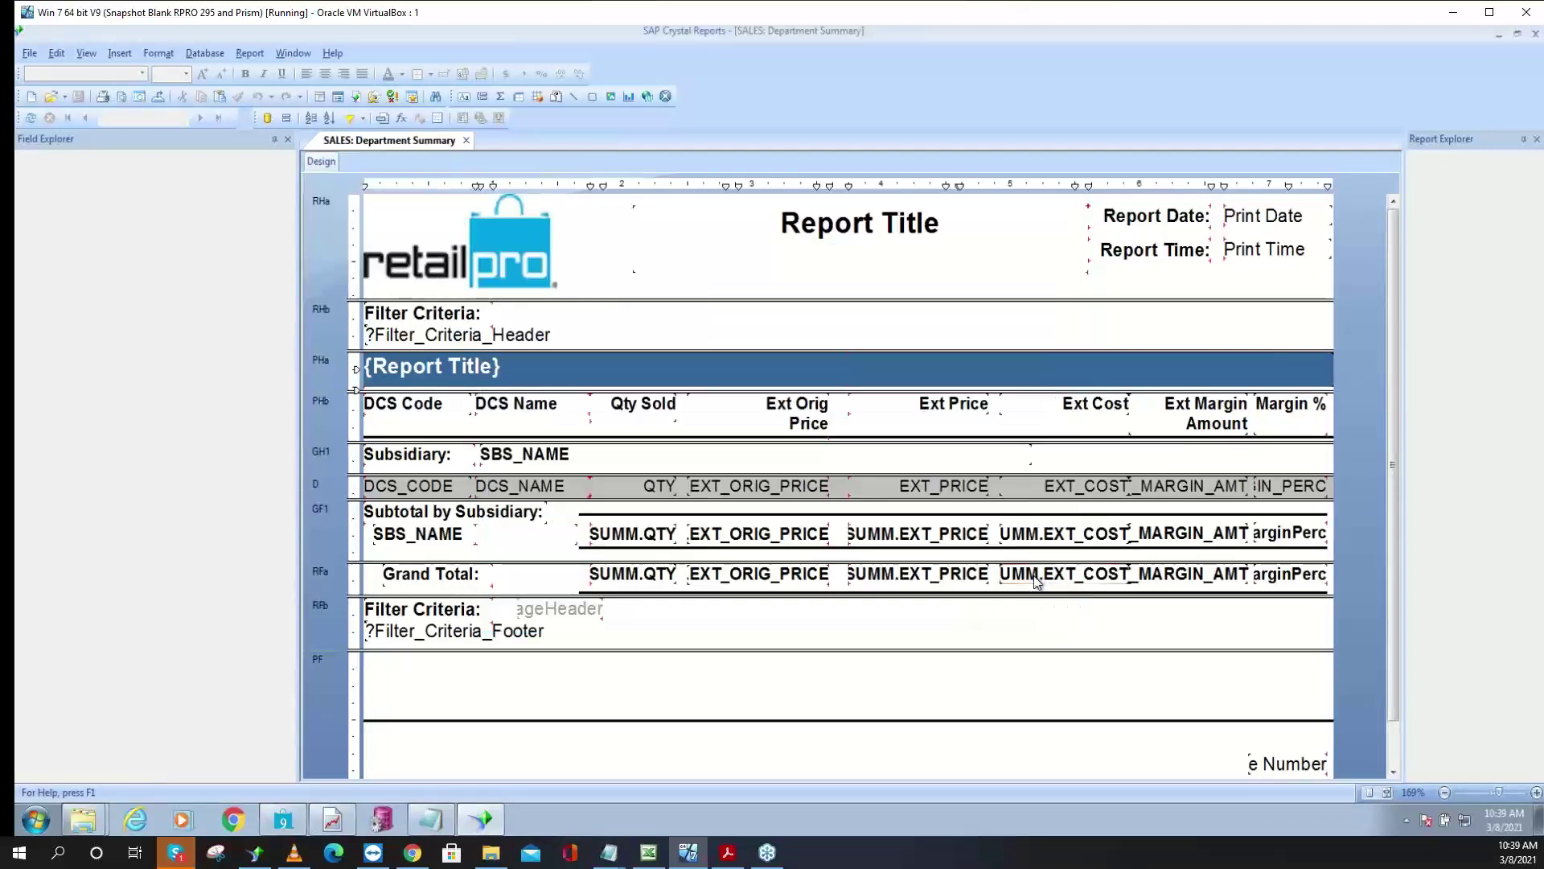
left_click(388, 236)
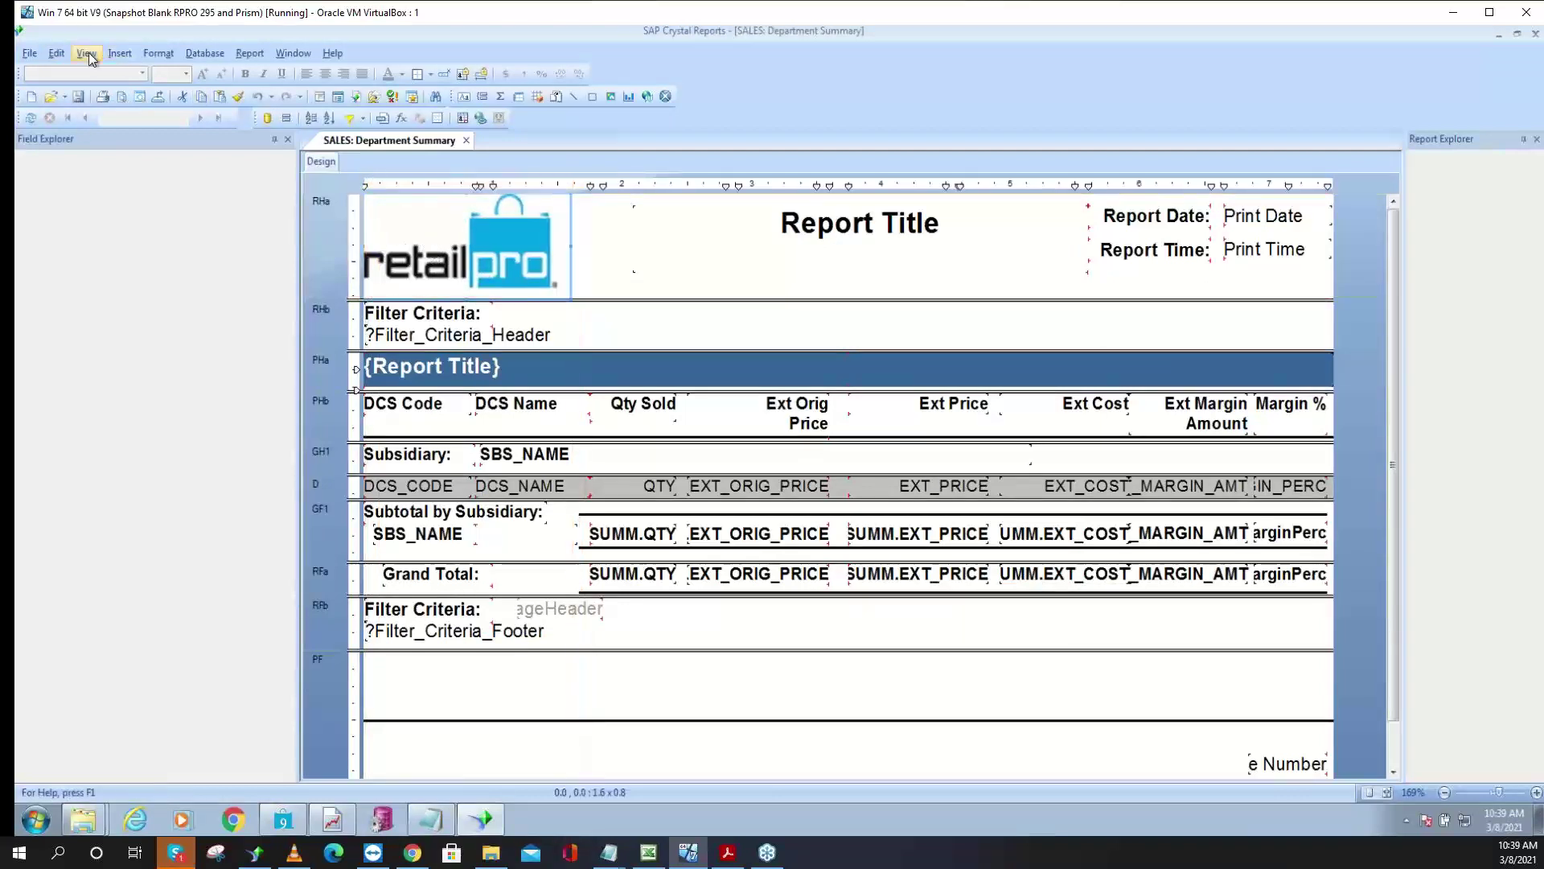
Save in the latest format and preview with V_DISP_EXT_COST True and V_DEST_SBS_NO 1
left_click(79, 96)
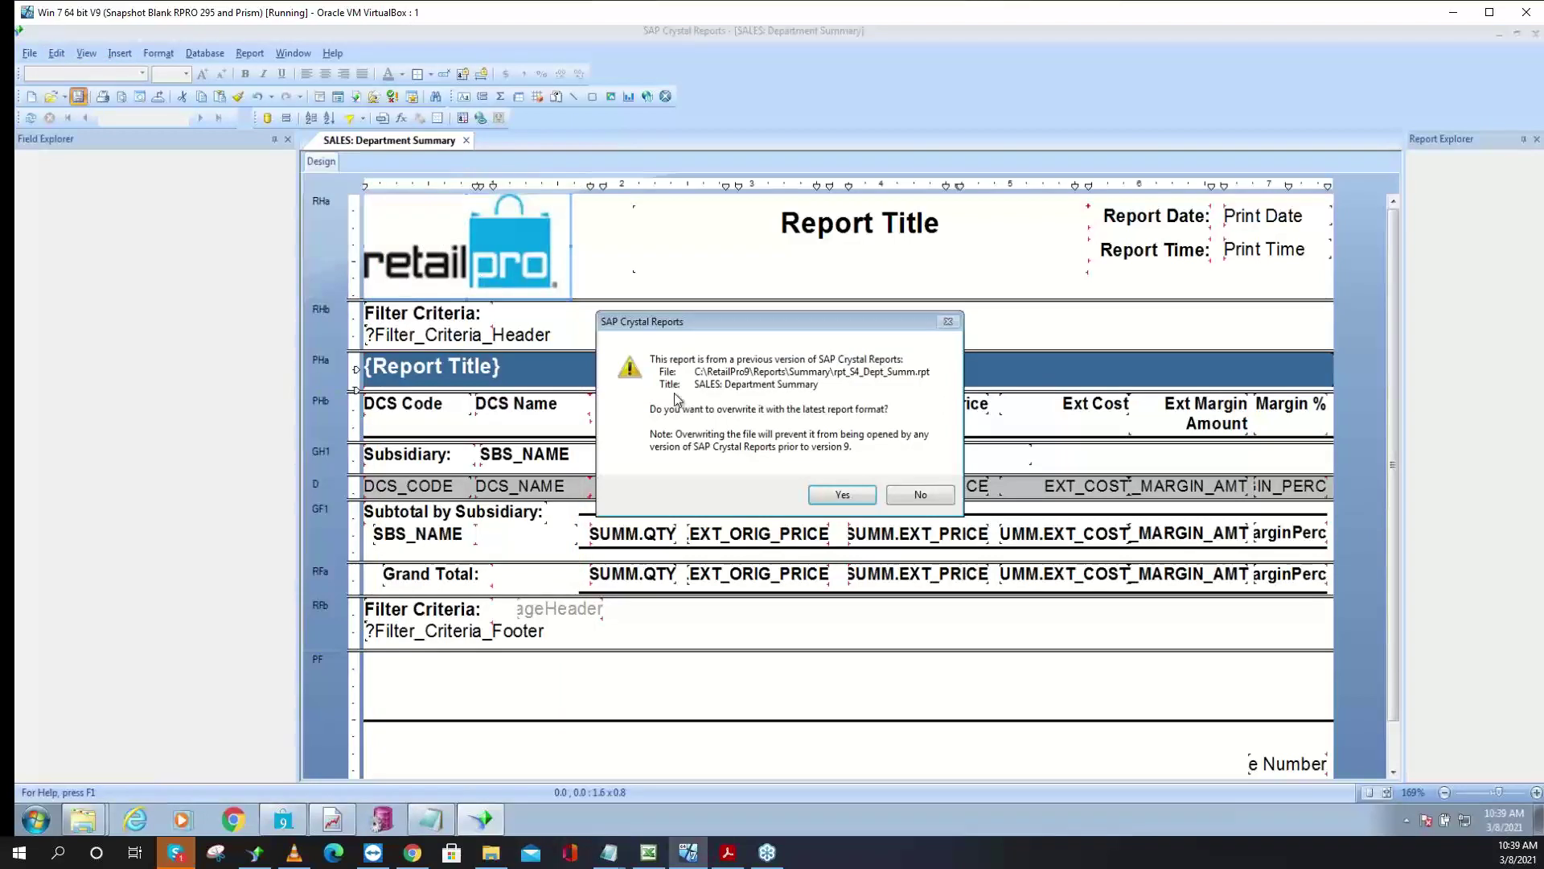
left_click(843, 492)
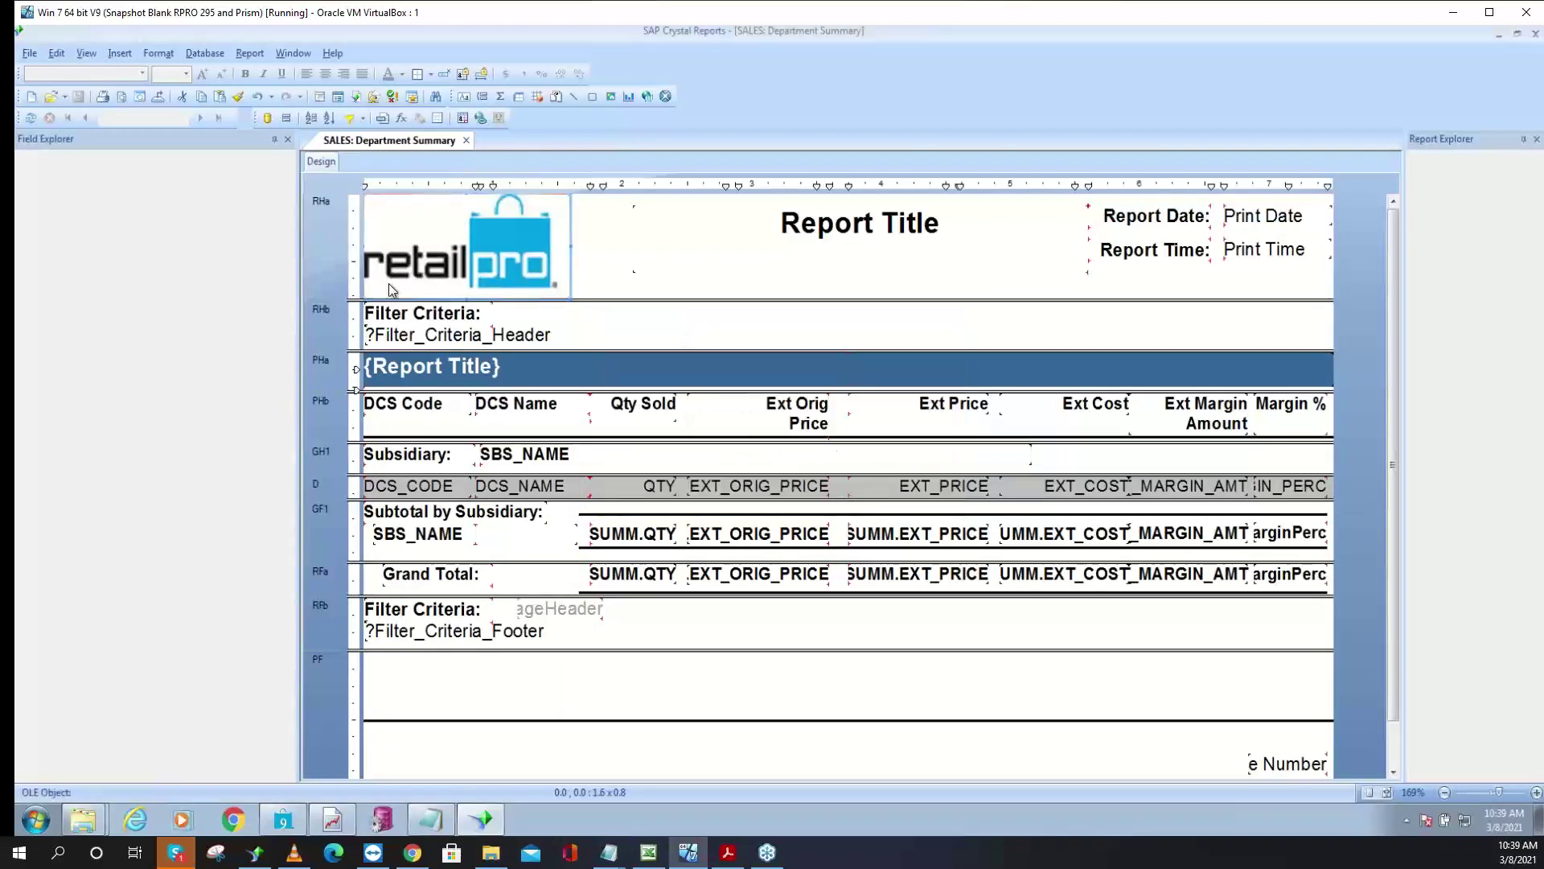
left_click(125, 97)
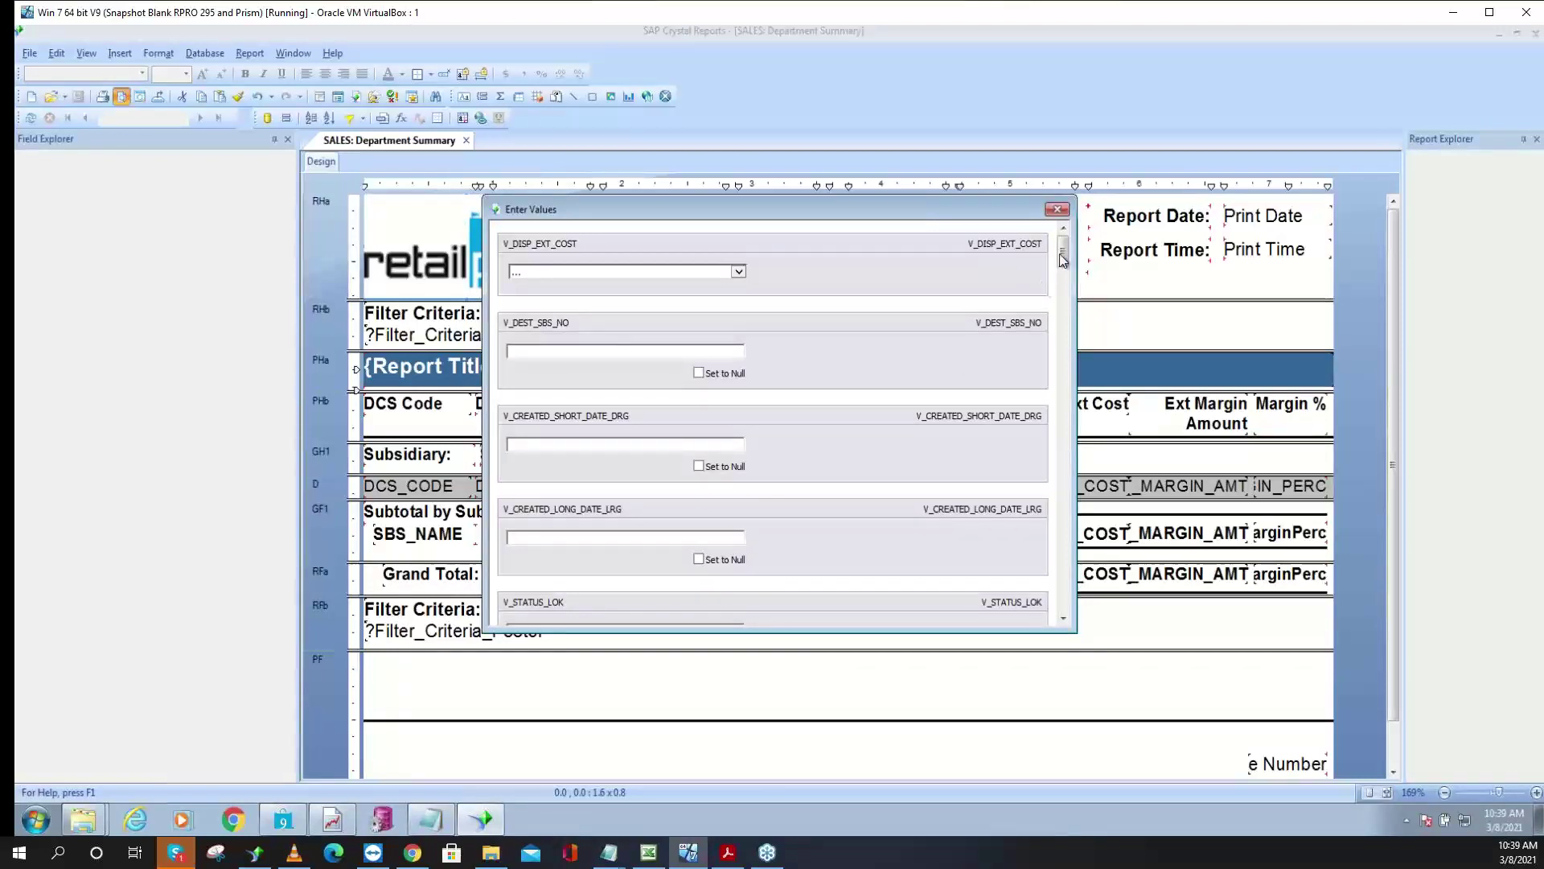
mouse_move(1063, 256)
left_mouse_down()
mouse_move(1113, 603)
mouse_move(1071, 246)
mouse_move(1085, 605)
mouse_move(1064, 231)
left_mouse_up()
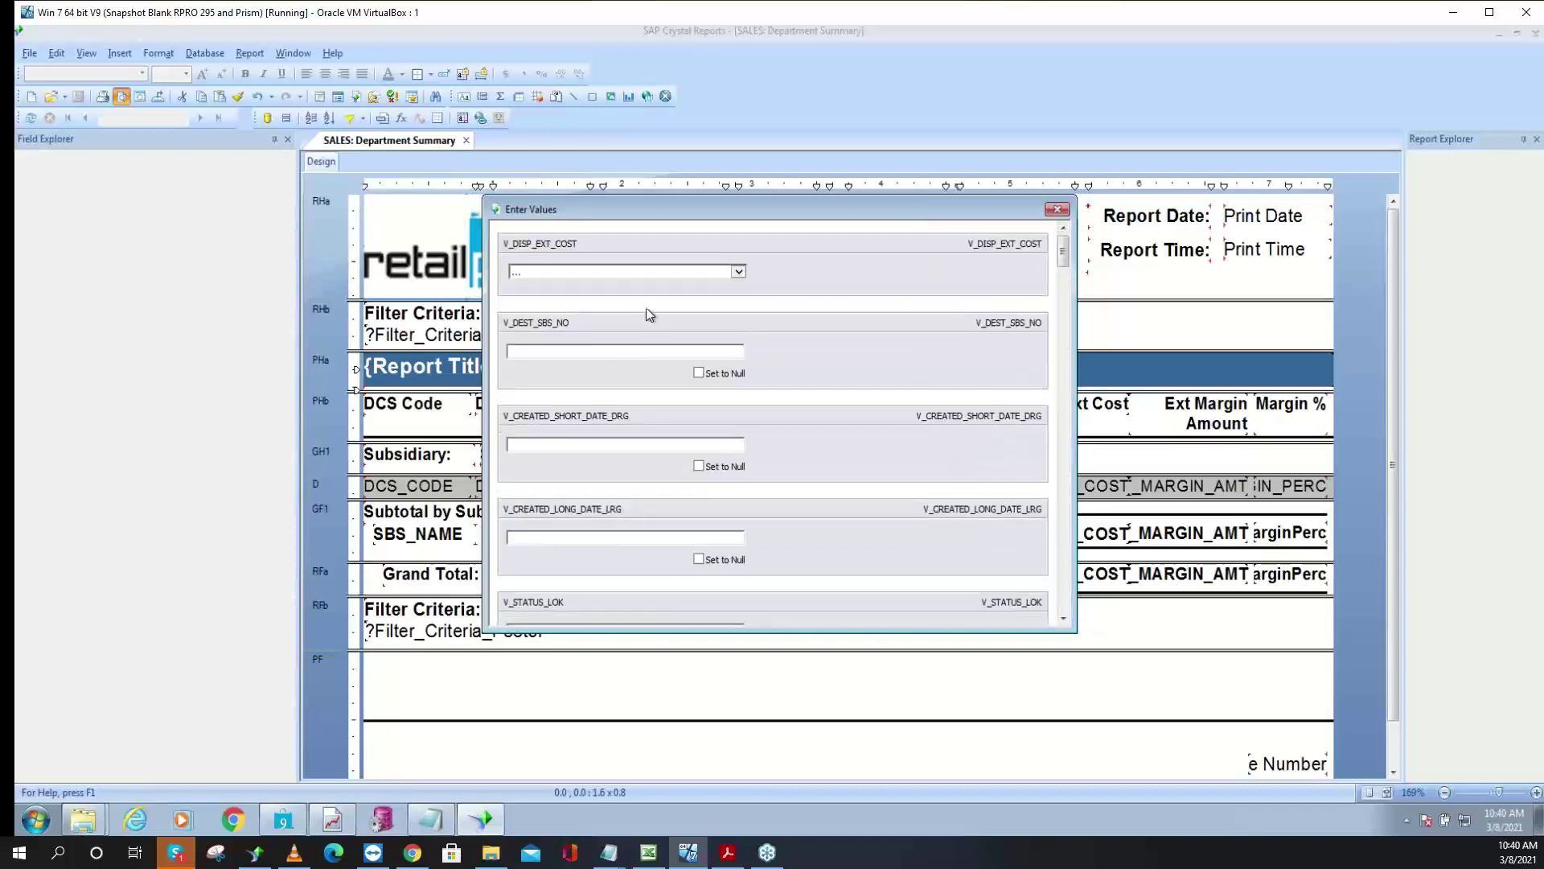
left_click(579, 273)
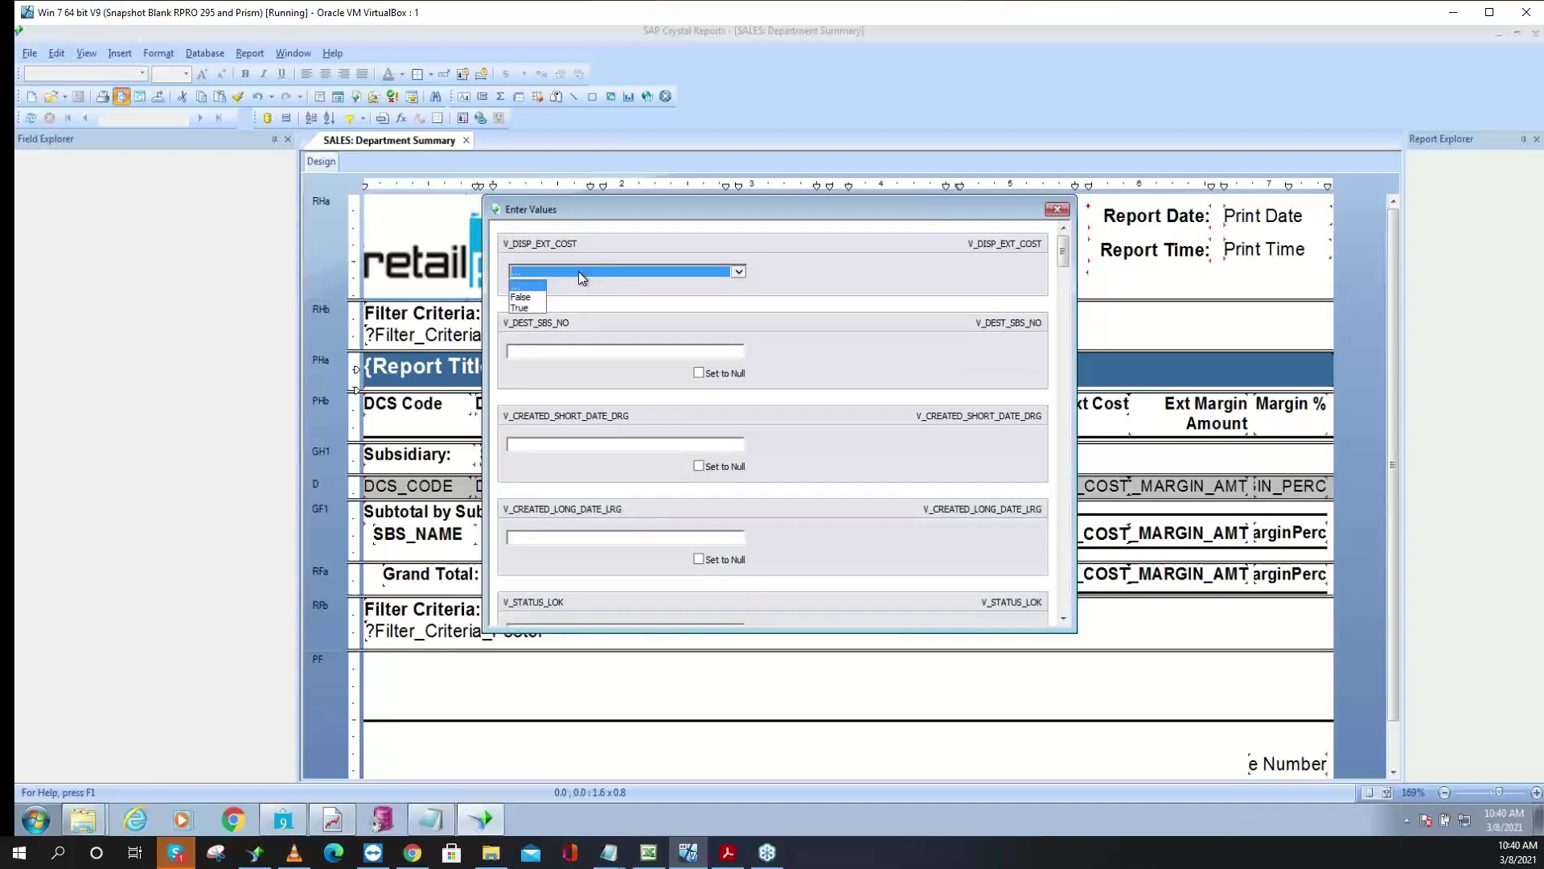
left_click(527, 308)
left_click(585, 349)
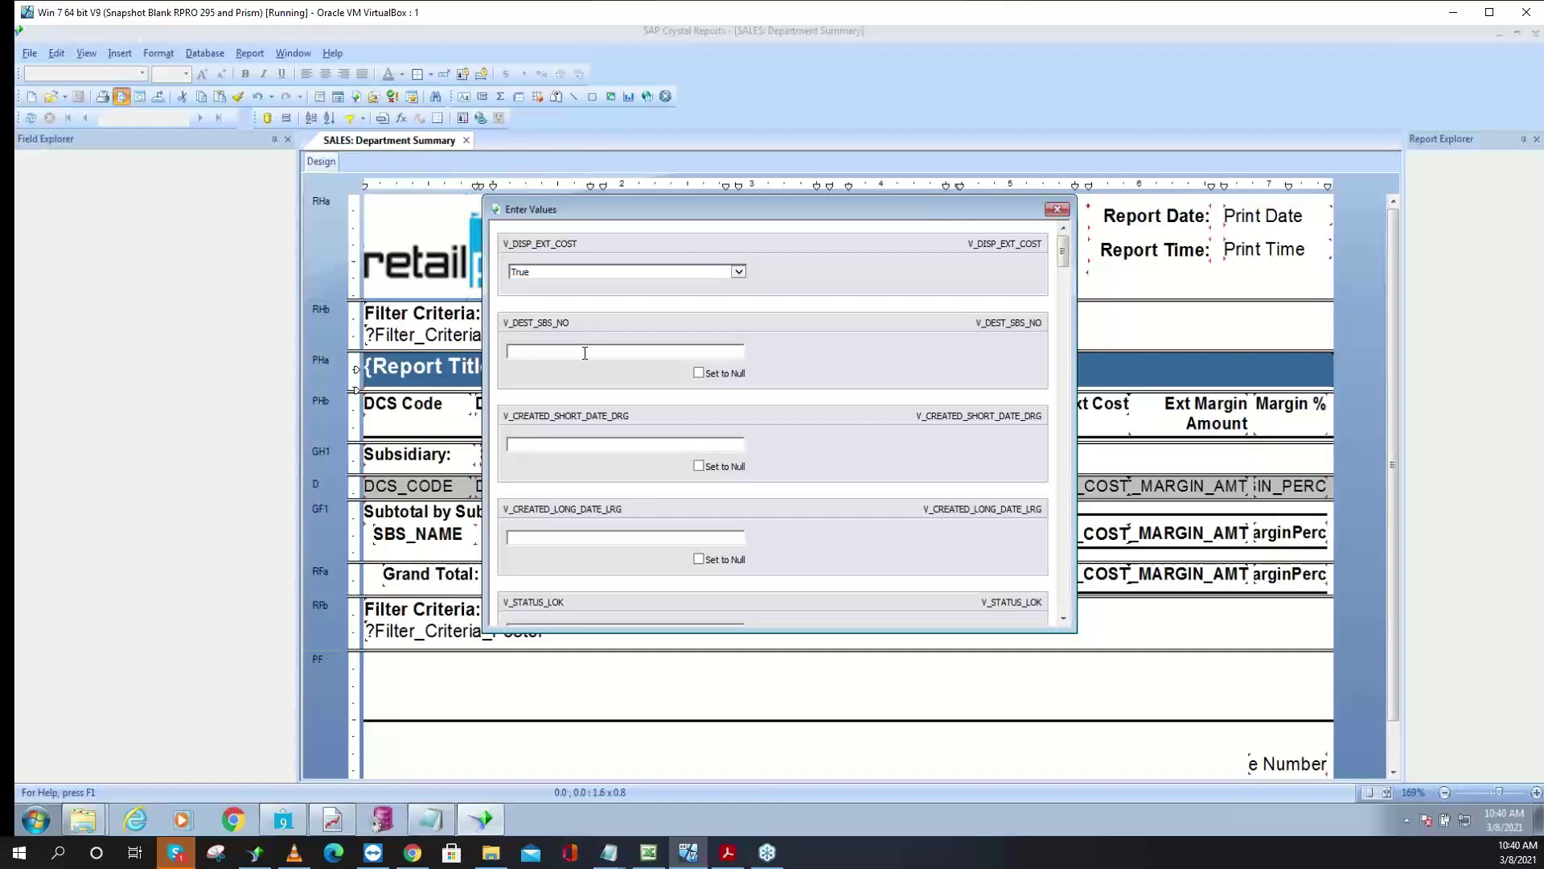
type("1")
left_click_drag(1064, 256, 1067, 620)
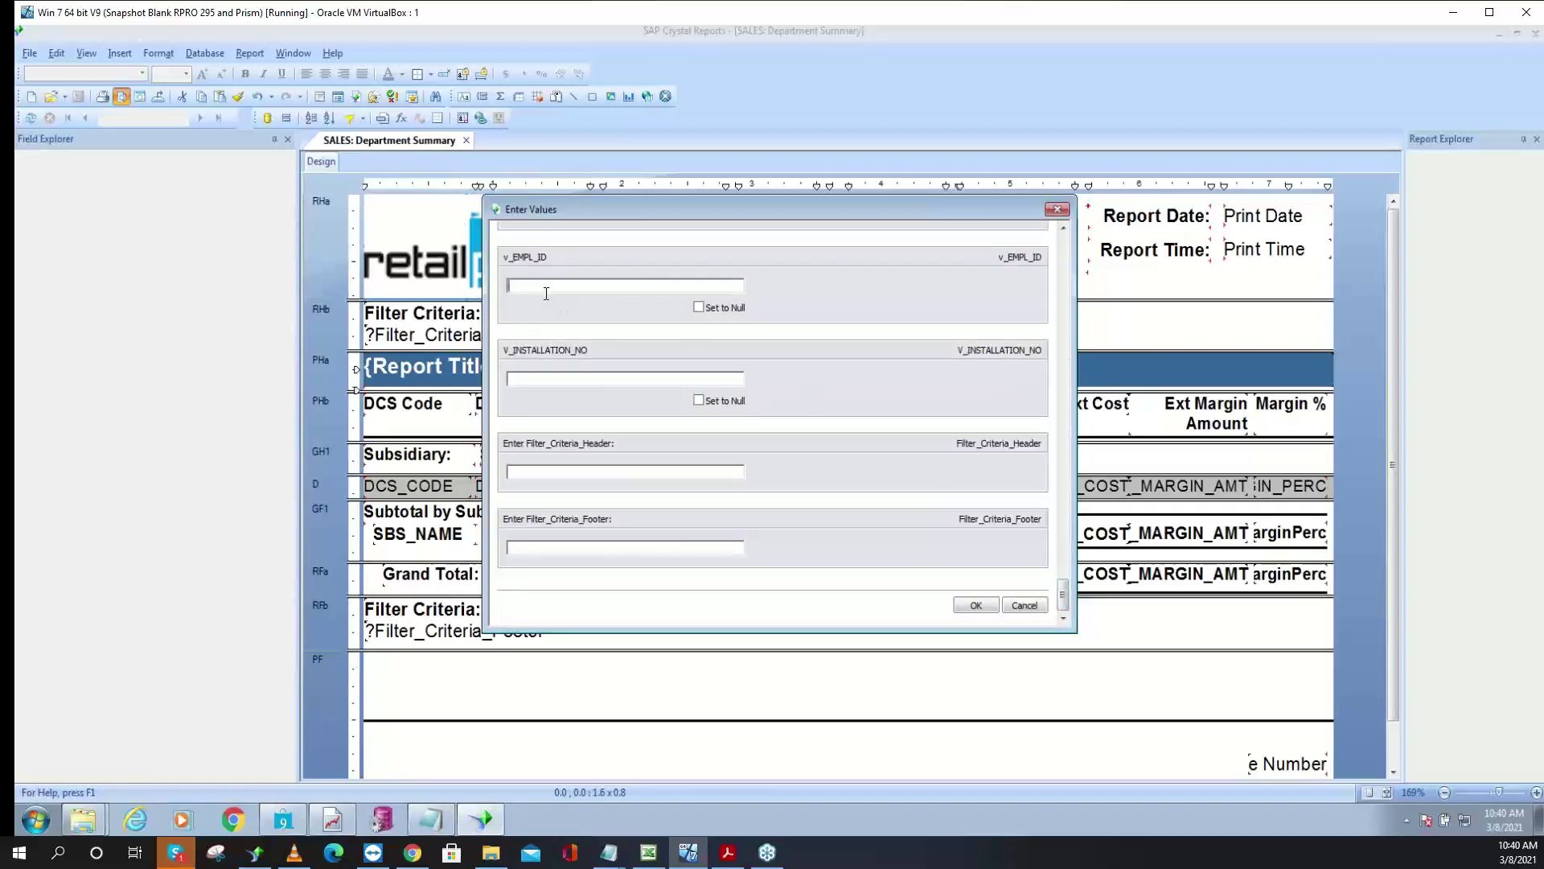
left_click(975, 605)
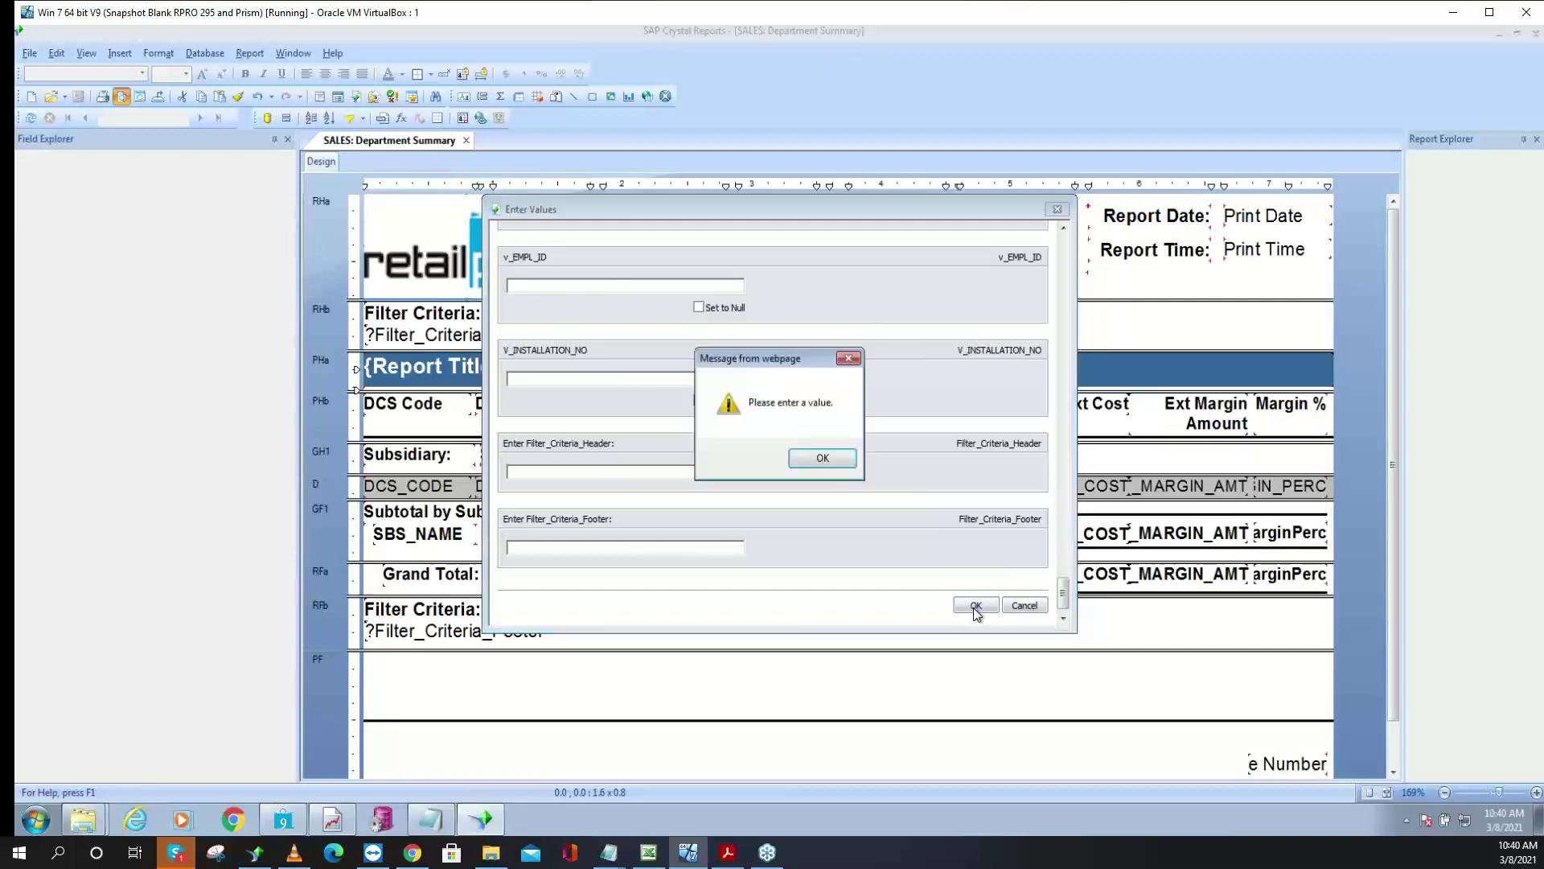
Dismiss the missing-value warning, enter 1 for v_EMPL_ID, and move into V_CREATED_SHORT_DATE_DRG
left_click(804, 457)
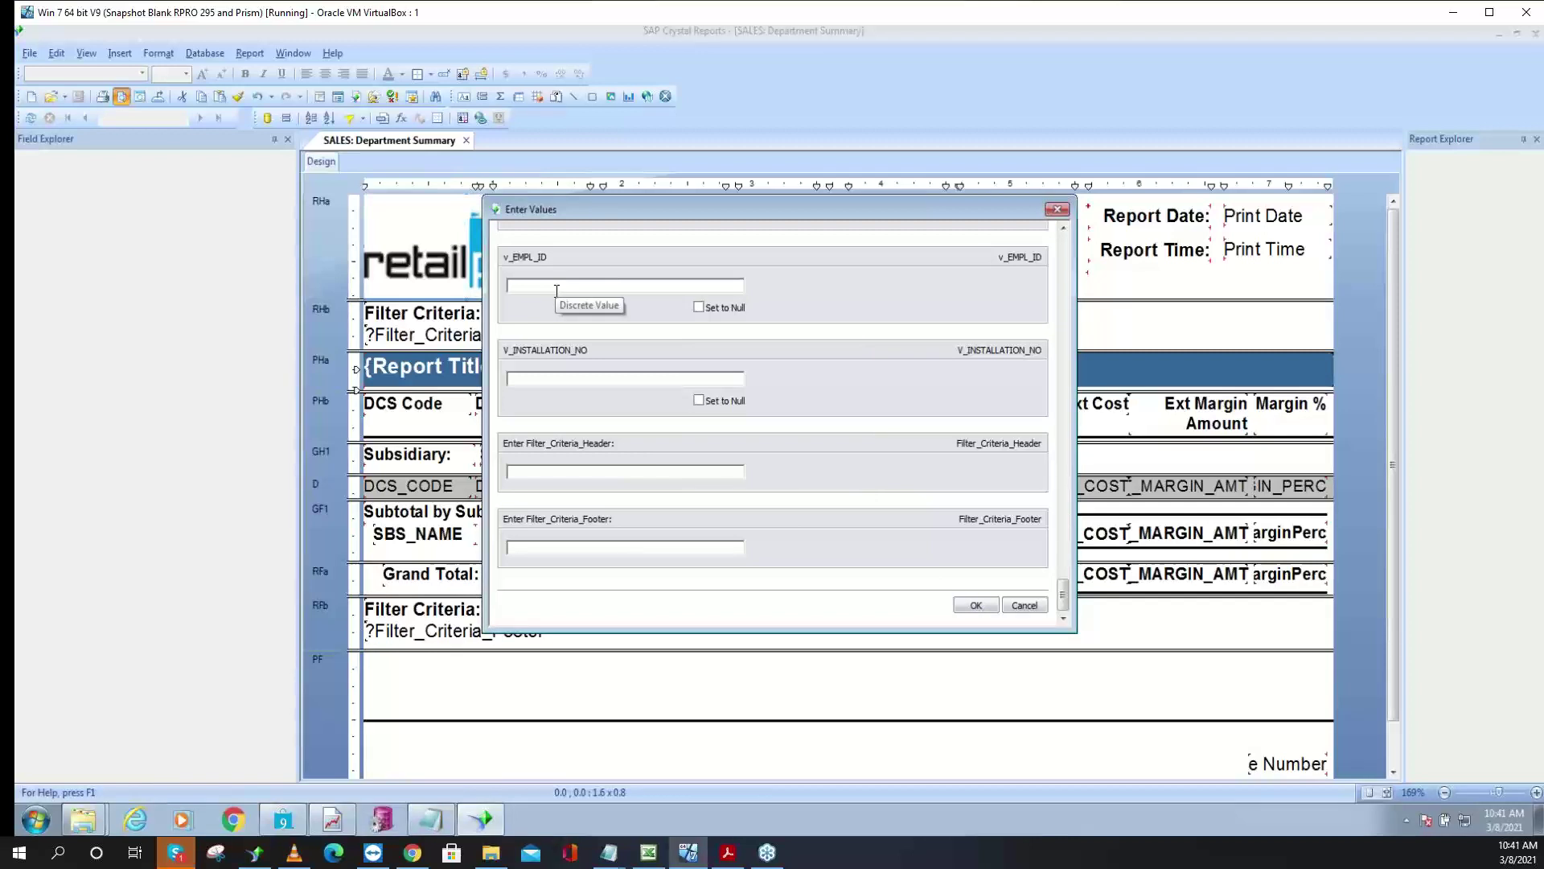
type("1")
scroll(770, 325, "up", 1)
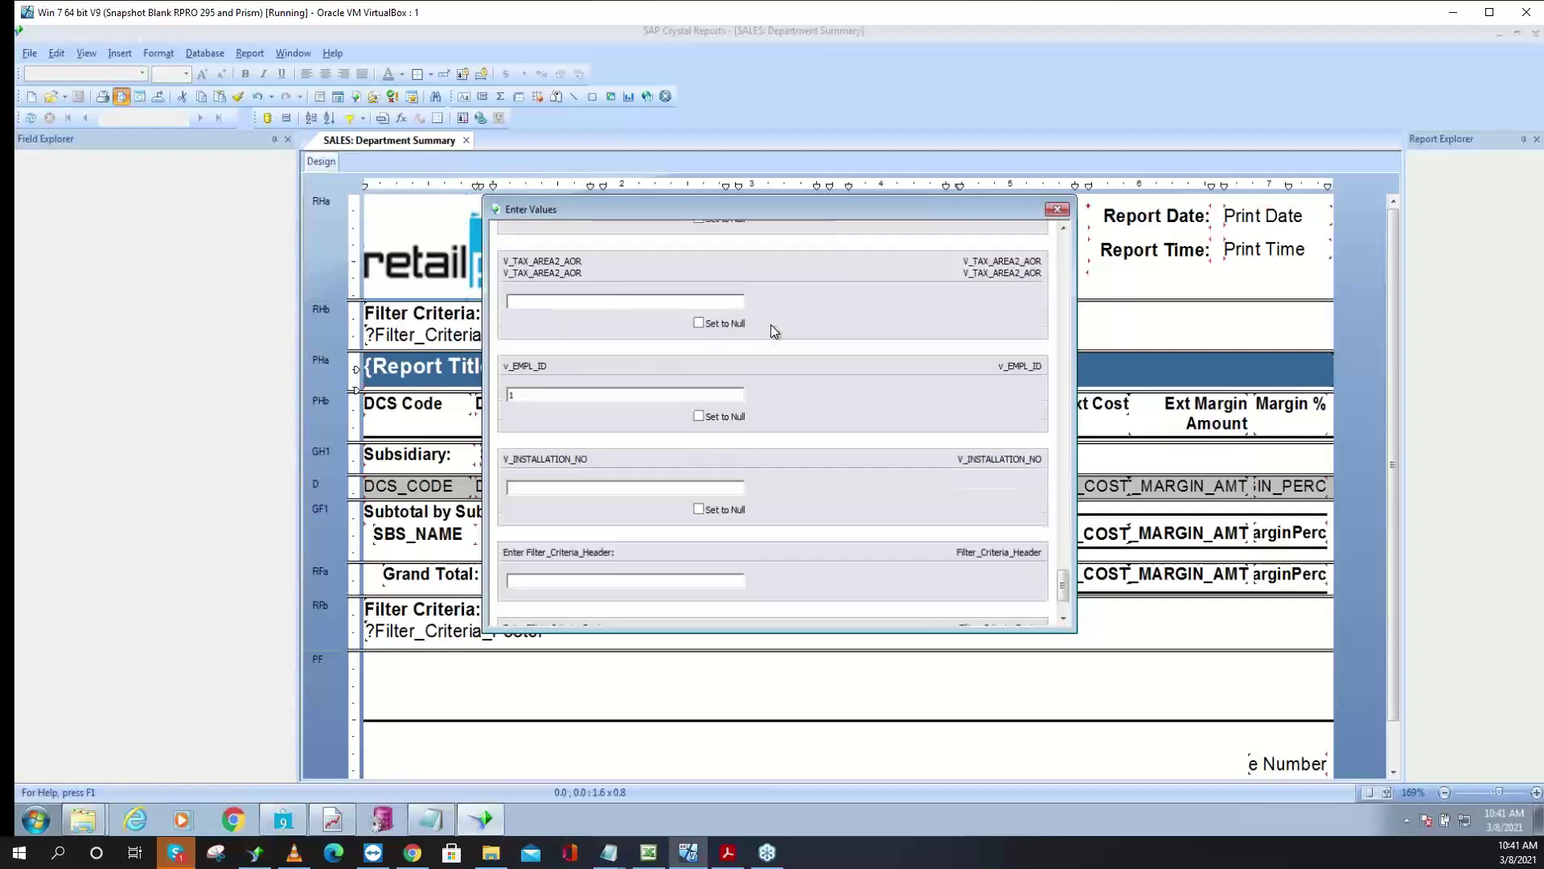
scroll(771, 325, "up", 5)
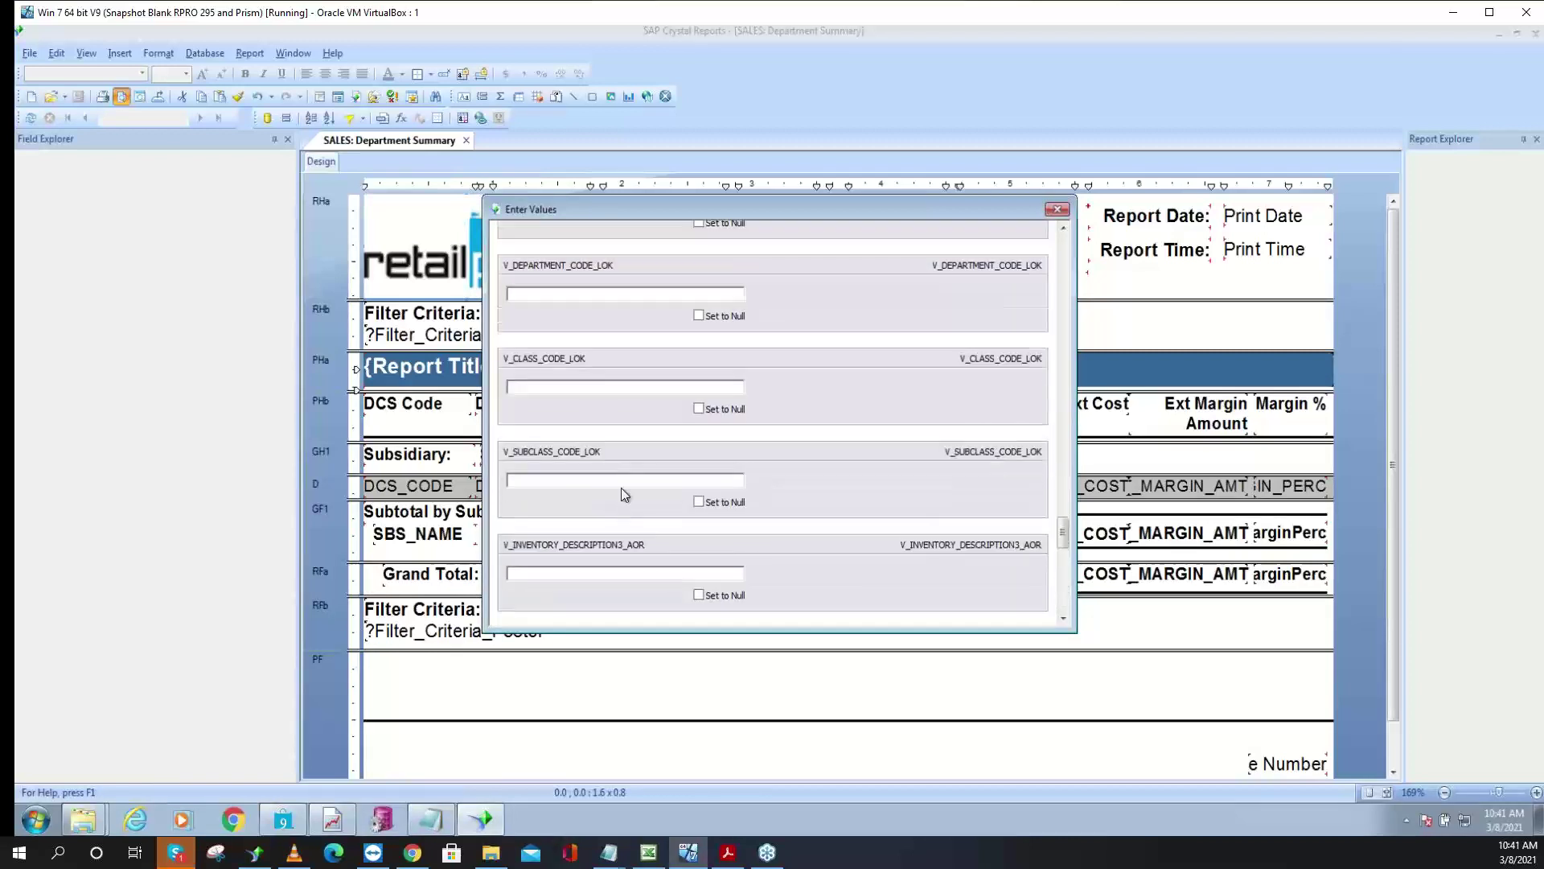
scroll(621, 488, "up", 5)
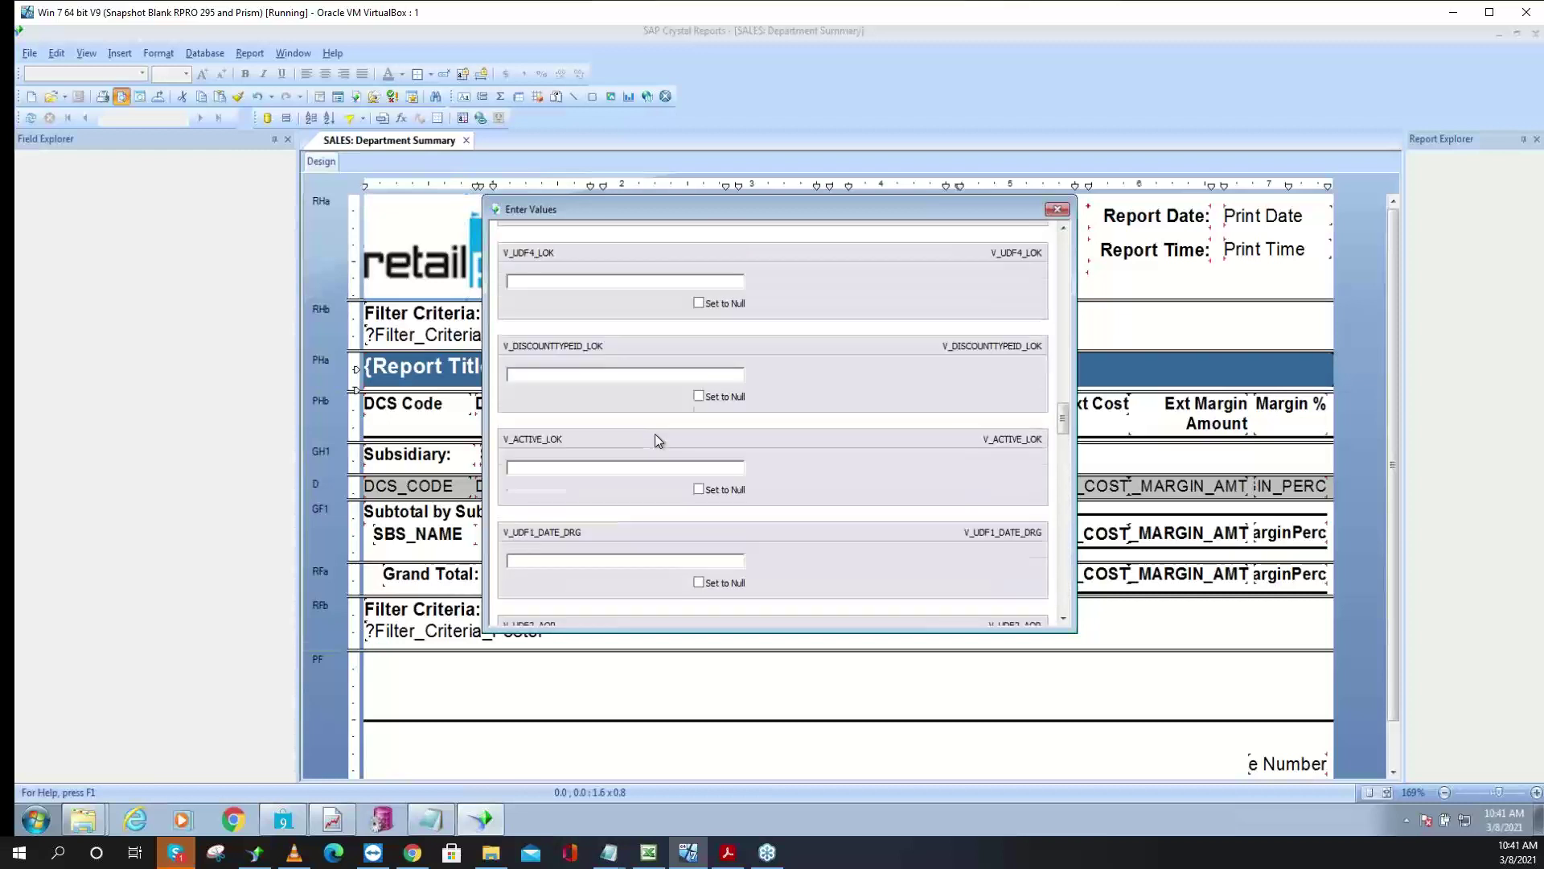
scroll(655, 435, "up", 5)
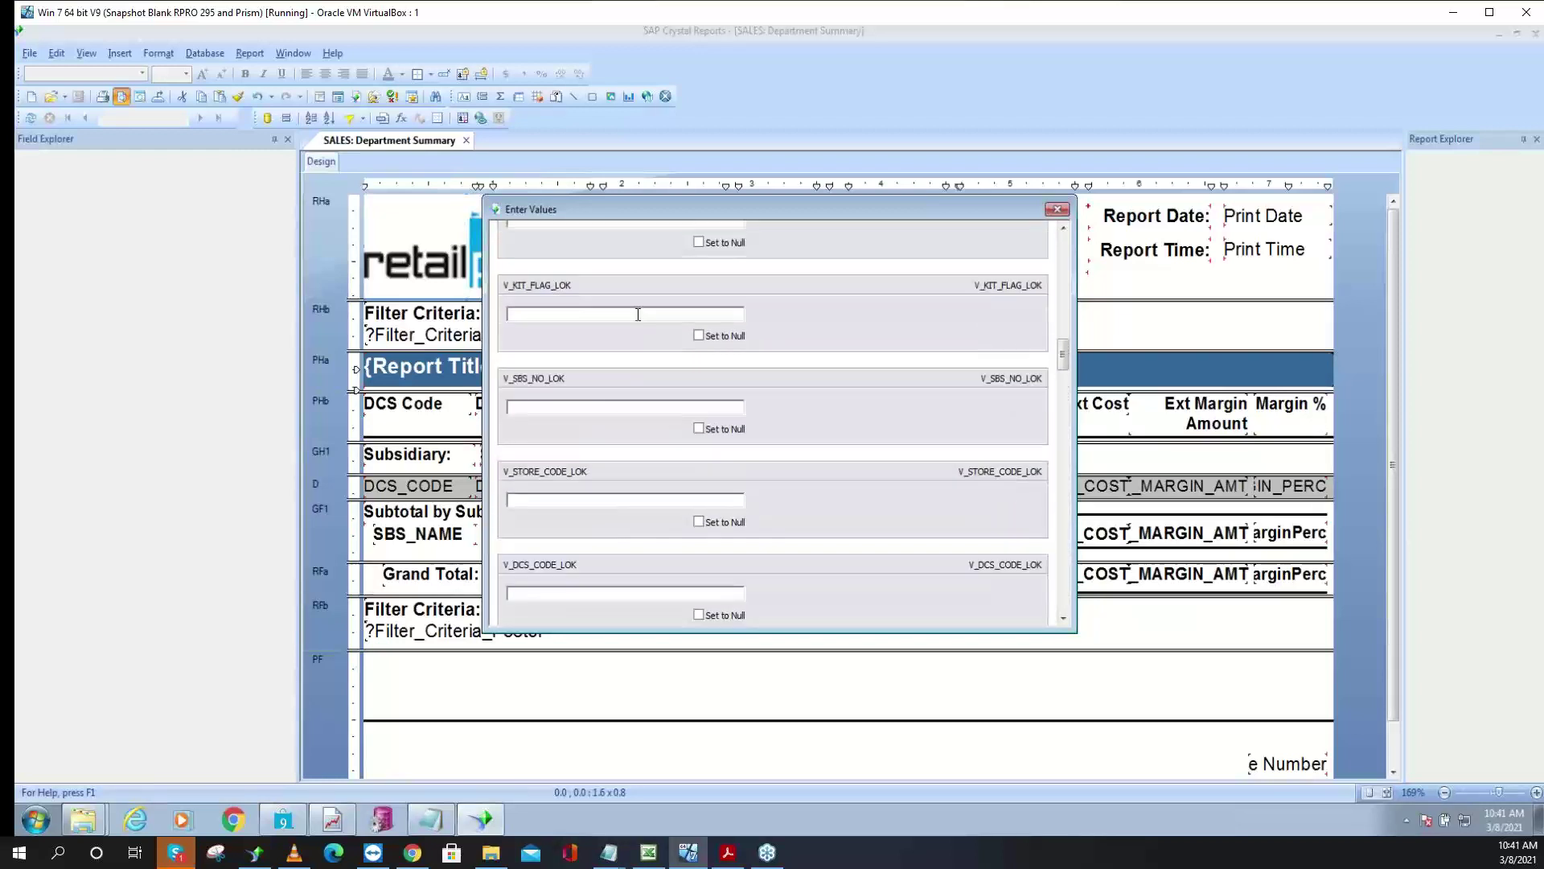
scroll(638, 312, "up", 6)
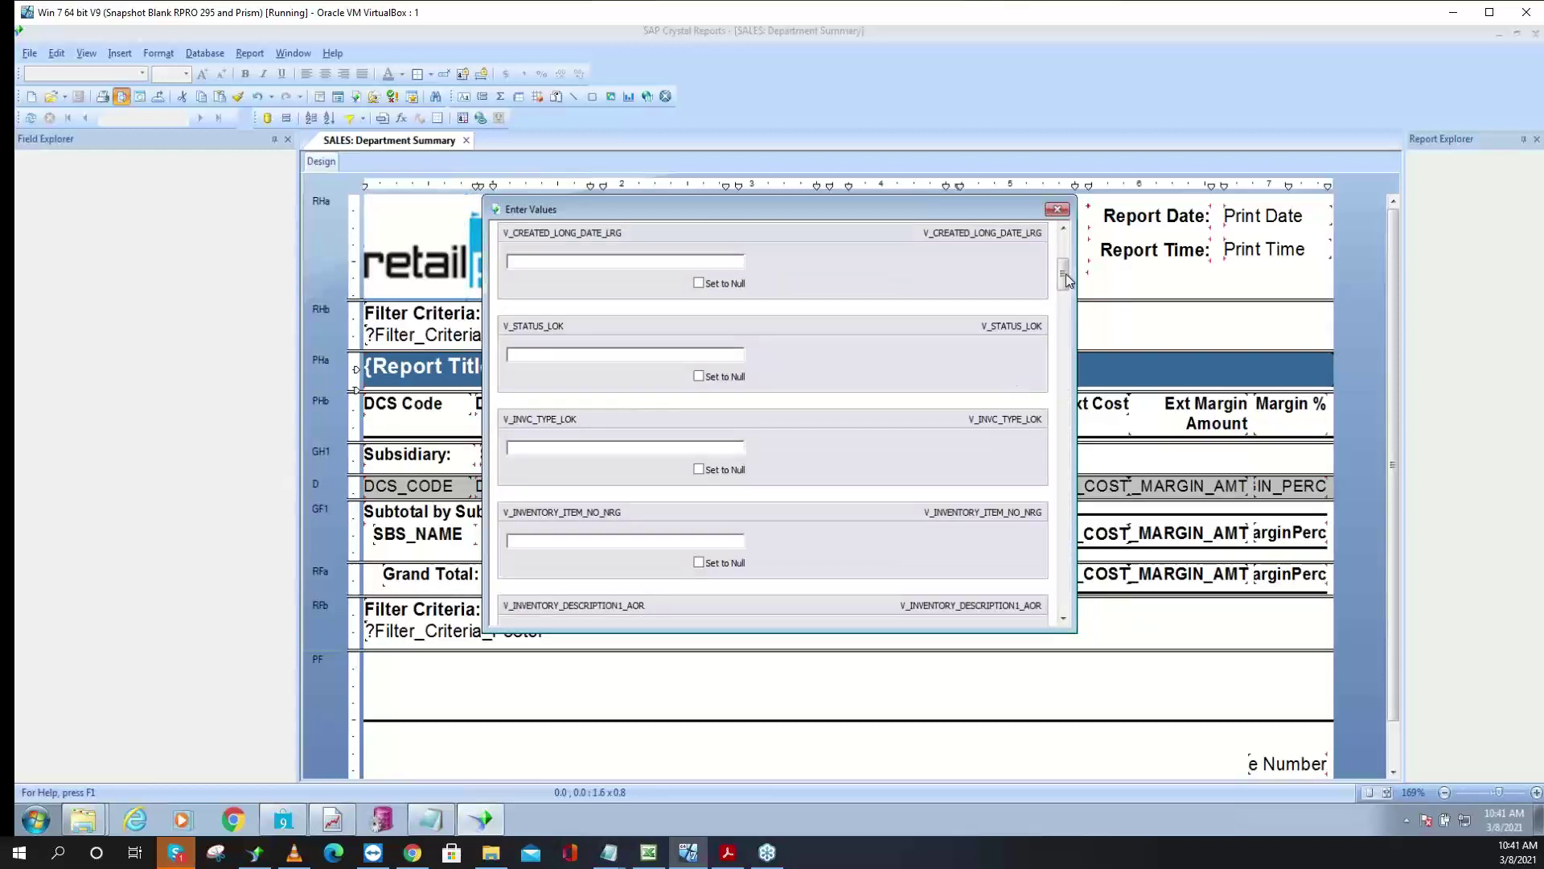
left_click_drag(1065, 276, 1051, 238)
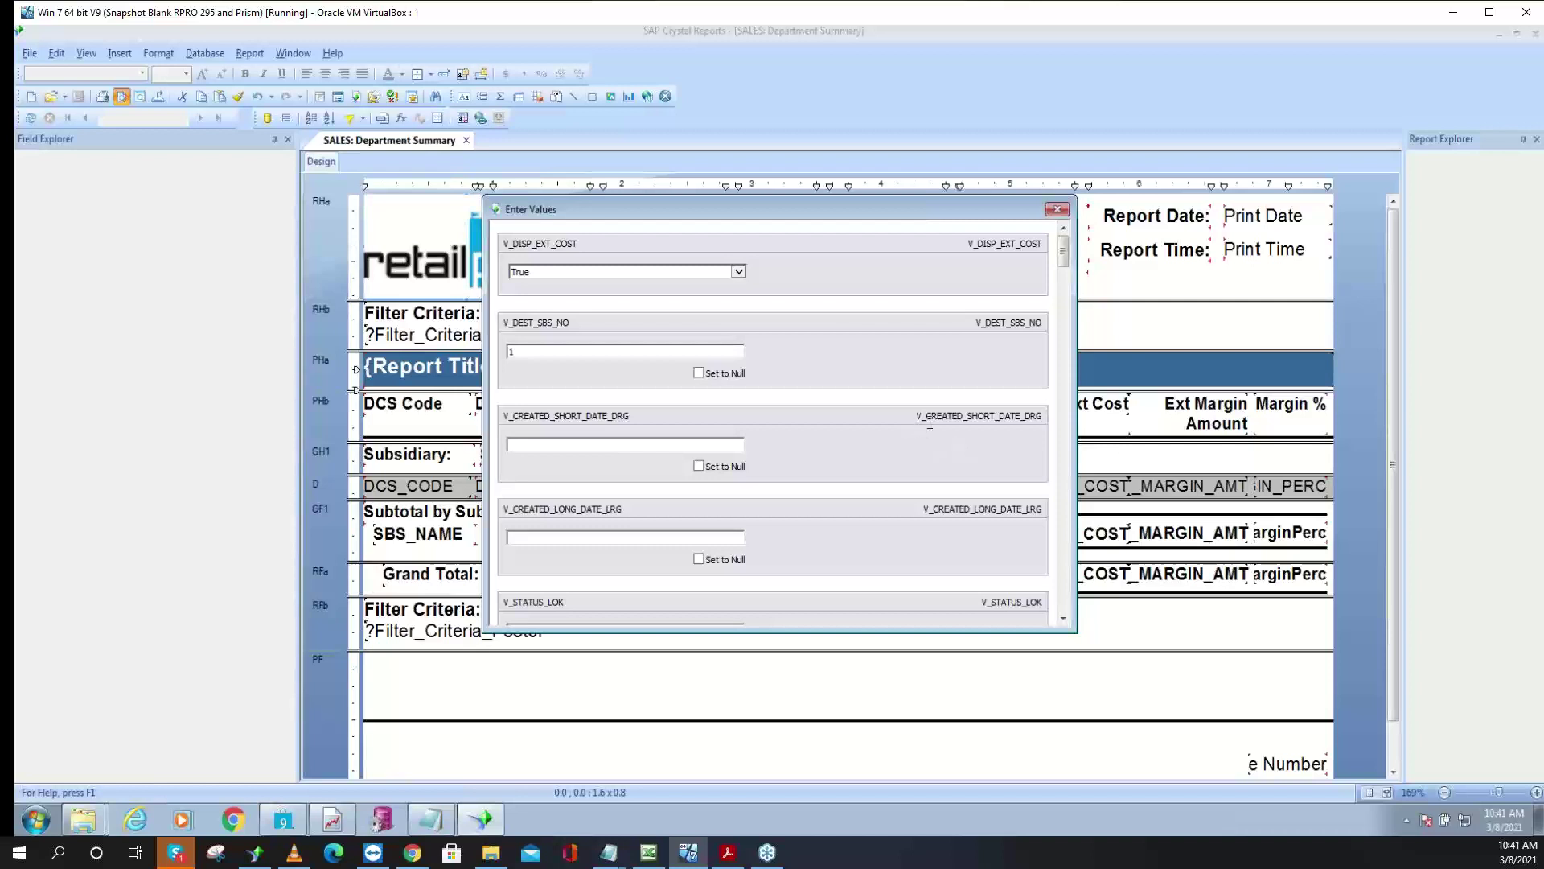
left_click(568, 445)
Bring up the Notepad scratch file and delete the old parameter table
left_click(439, 819)
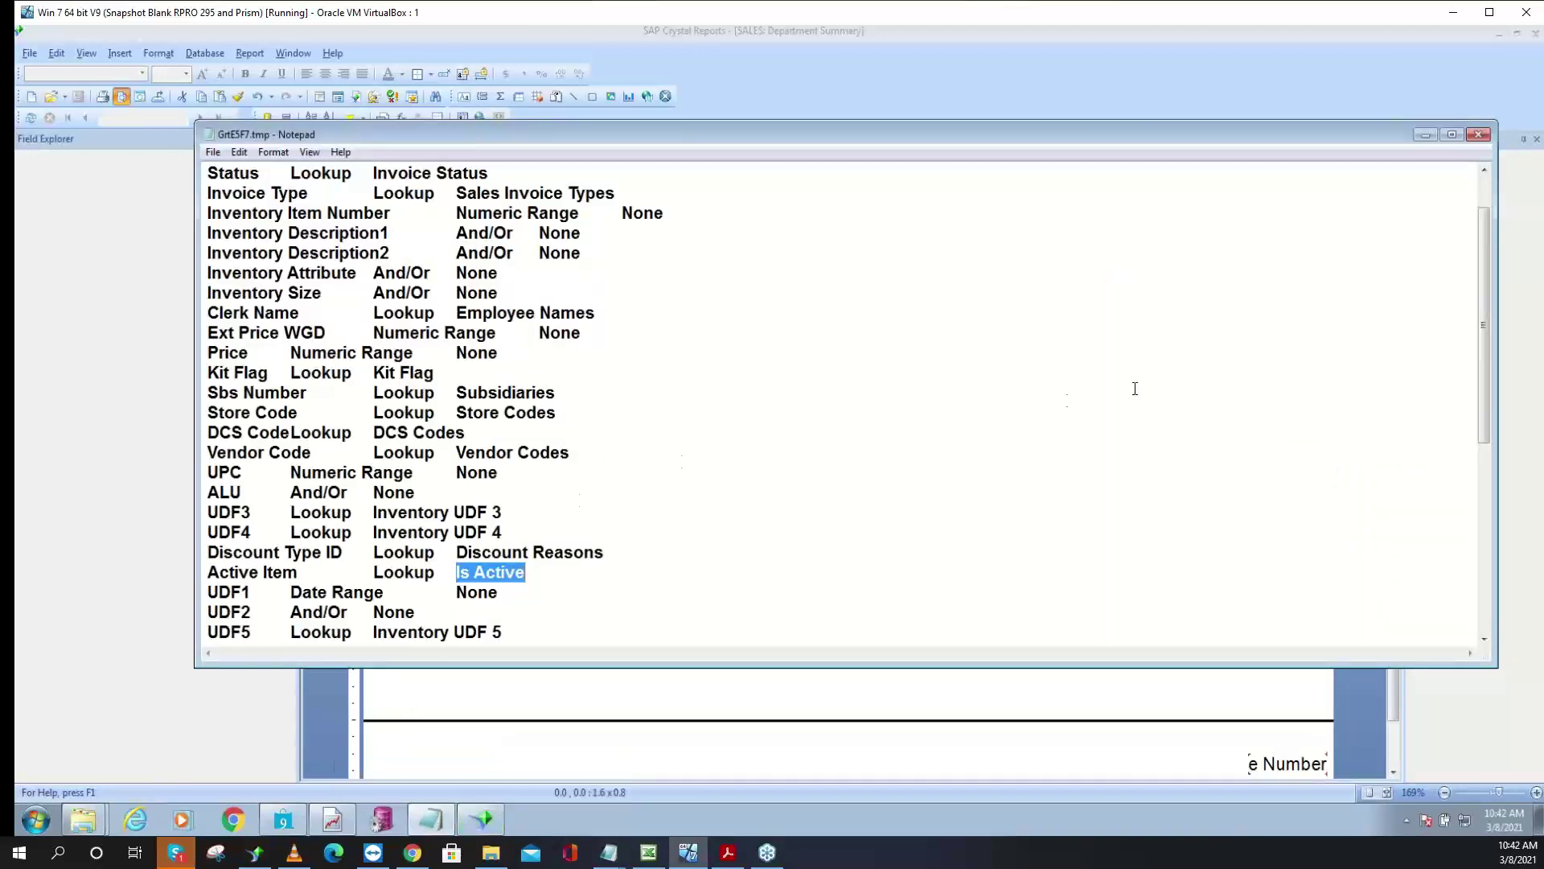
scroll(845, 551, "down", 7)
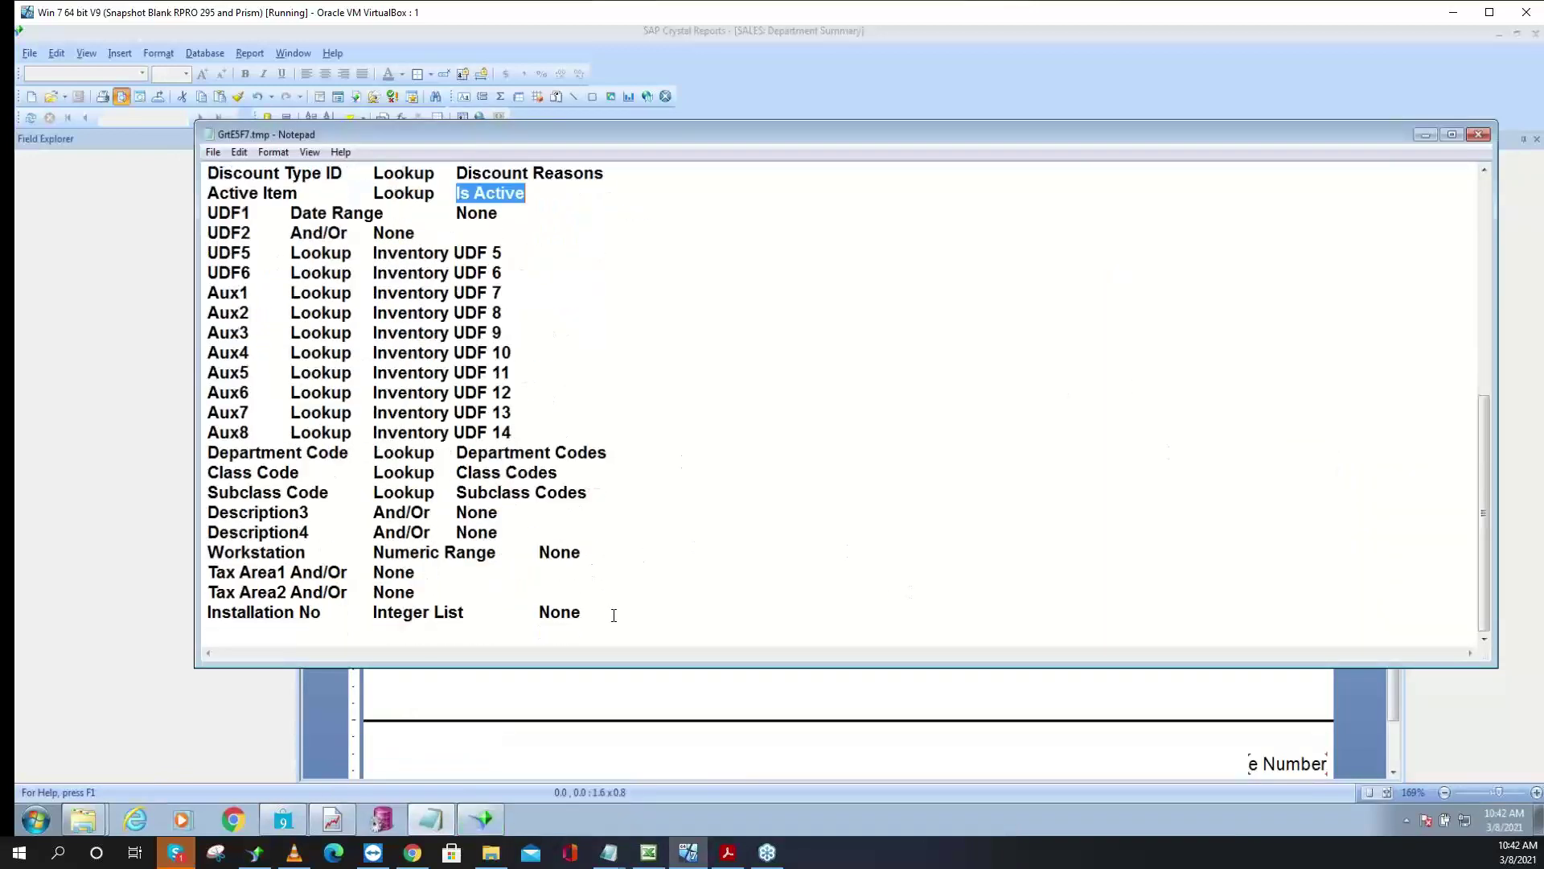
key("ctrl+a")
scroll(141, 27, "up", 2)
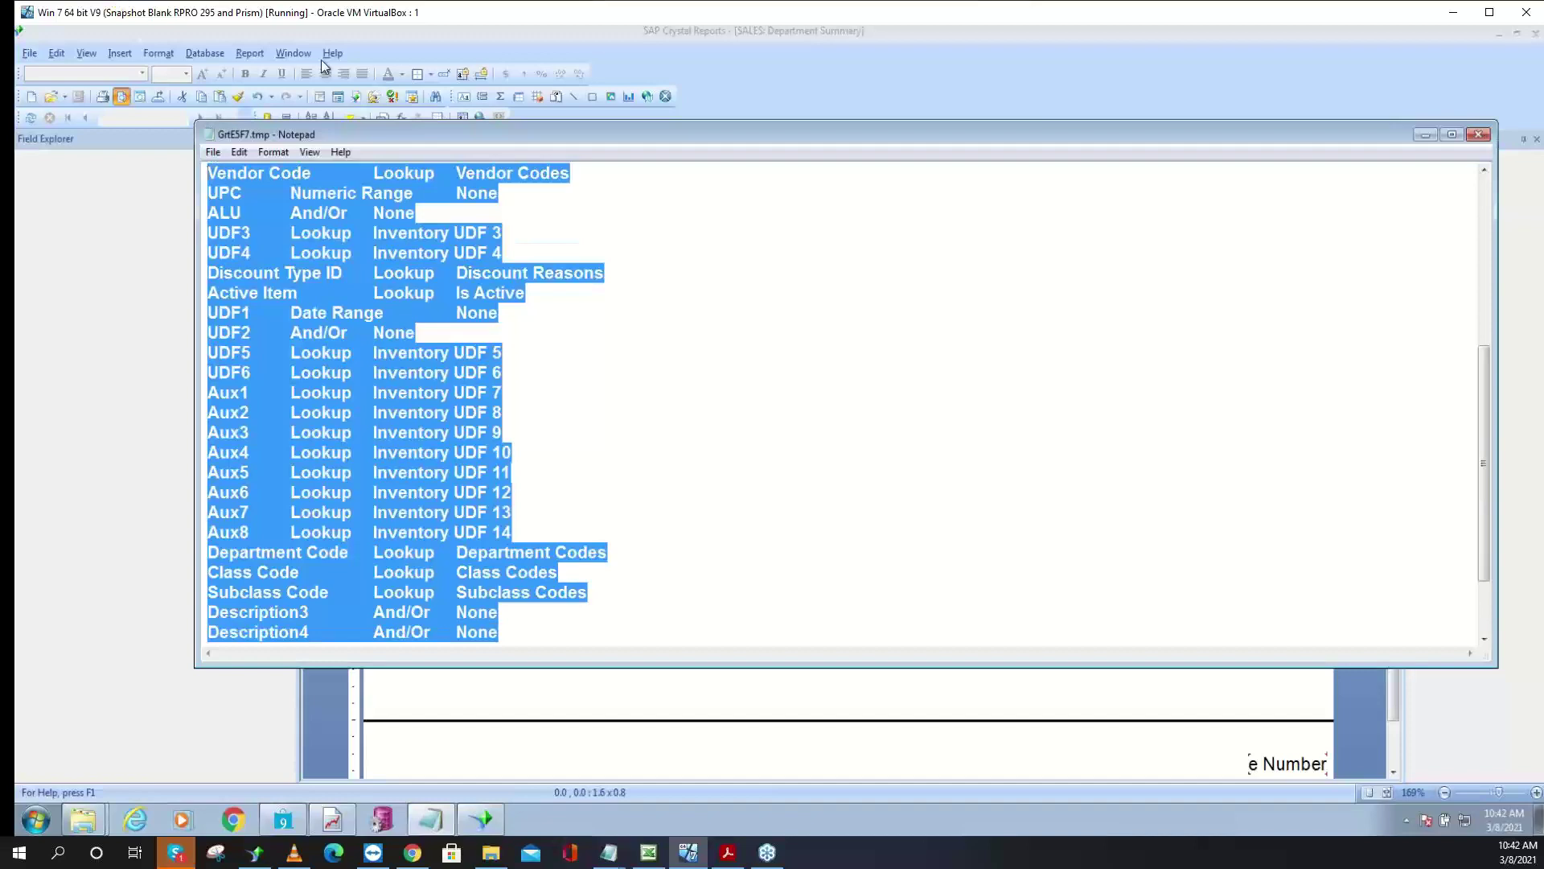
type("PARAM NAME\tTYPE\tLOOKUP NAME Created Short Date\tDate Range\tNone Created Long Date\tLong Date Range\tNone Status\tLookup\tInvoice Status Invoice Type\tLookup\tSales Invoice Types Inventory Item Number\tNumeric Range\tNone Inventory Description1\tAnd/Or\tNone Inventory Description2\tAnd/Or\tNone Inventory Attribute\tAnd/Or\tNone Inventory Size\tAnd/Or\tNone Clerk Name\tLookup\tEmployee Names Ext Price WGD\tNumeric Range\tNone Price\tNumeric Range\tNone Kit Flag\tLookup\tKit Flag Sbs Number\tLookup\tSubsidiaries Store Code\tLookup\tStore Codes DCS Code\tLookup\tDCS Codes")
left_click_drag(576, 493, 86, 50)
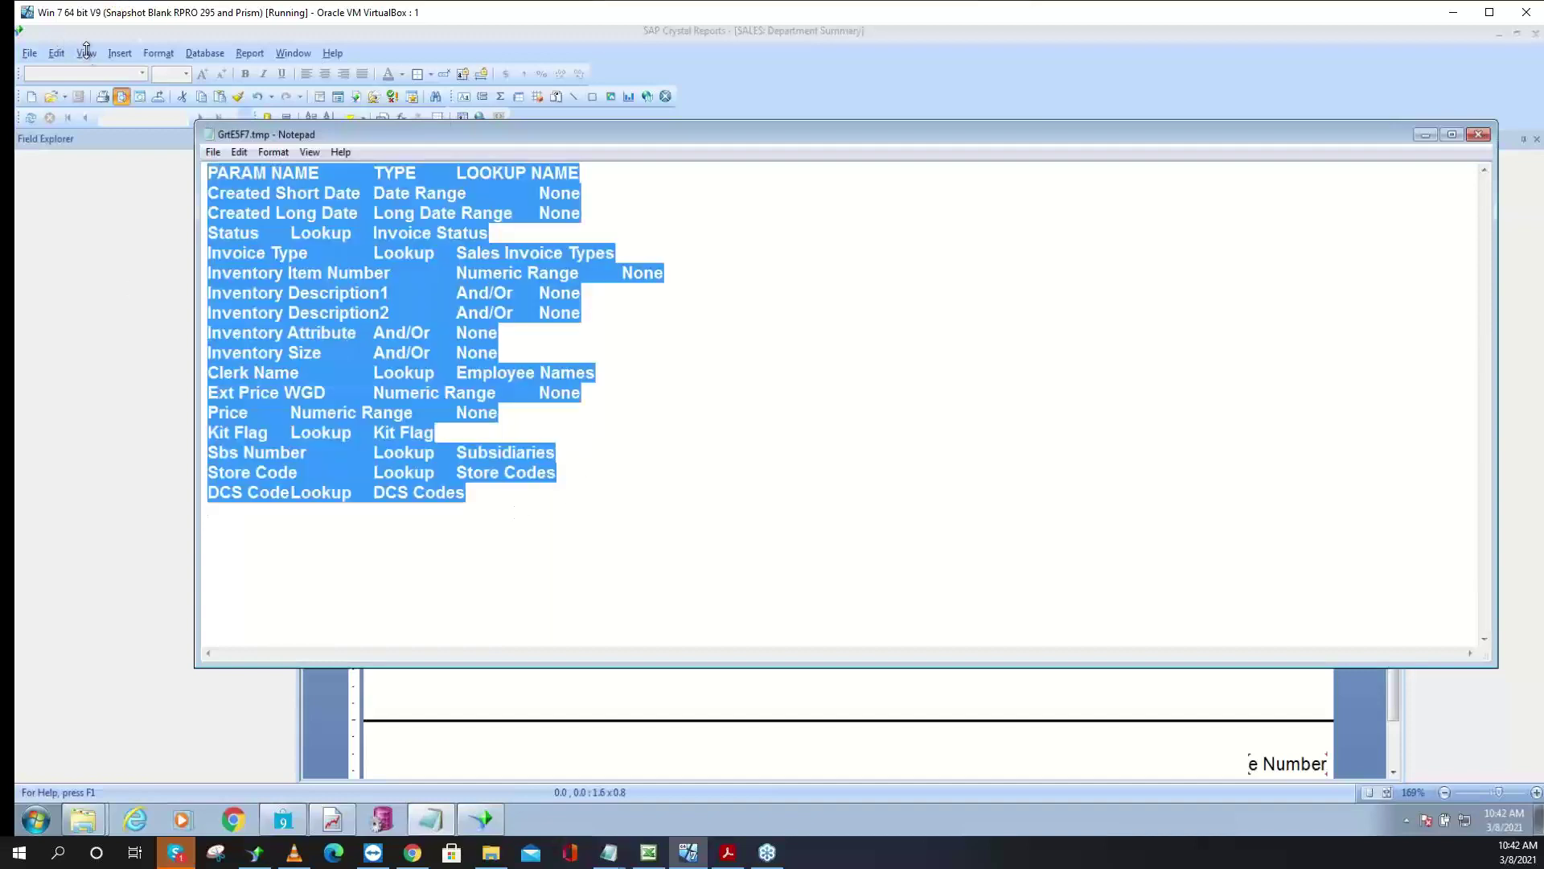
key("Delete")
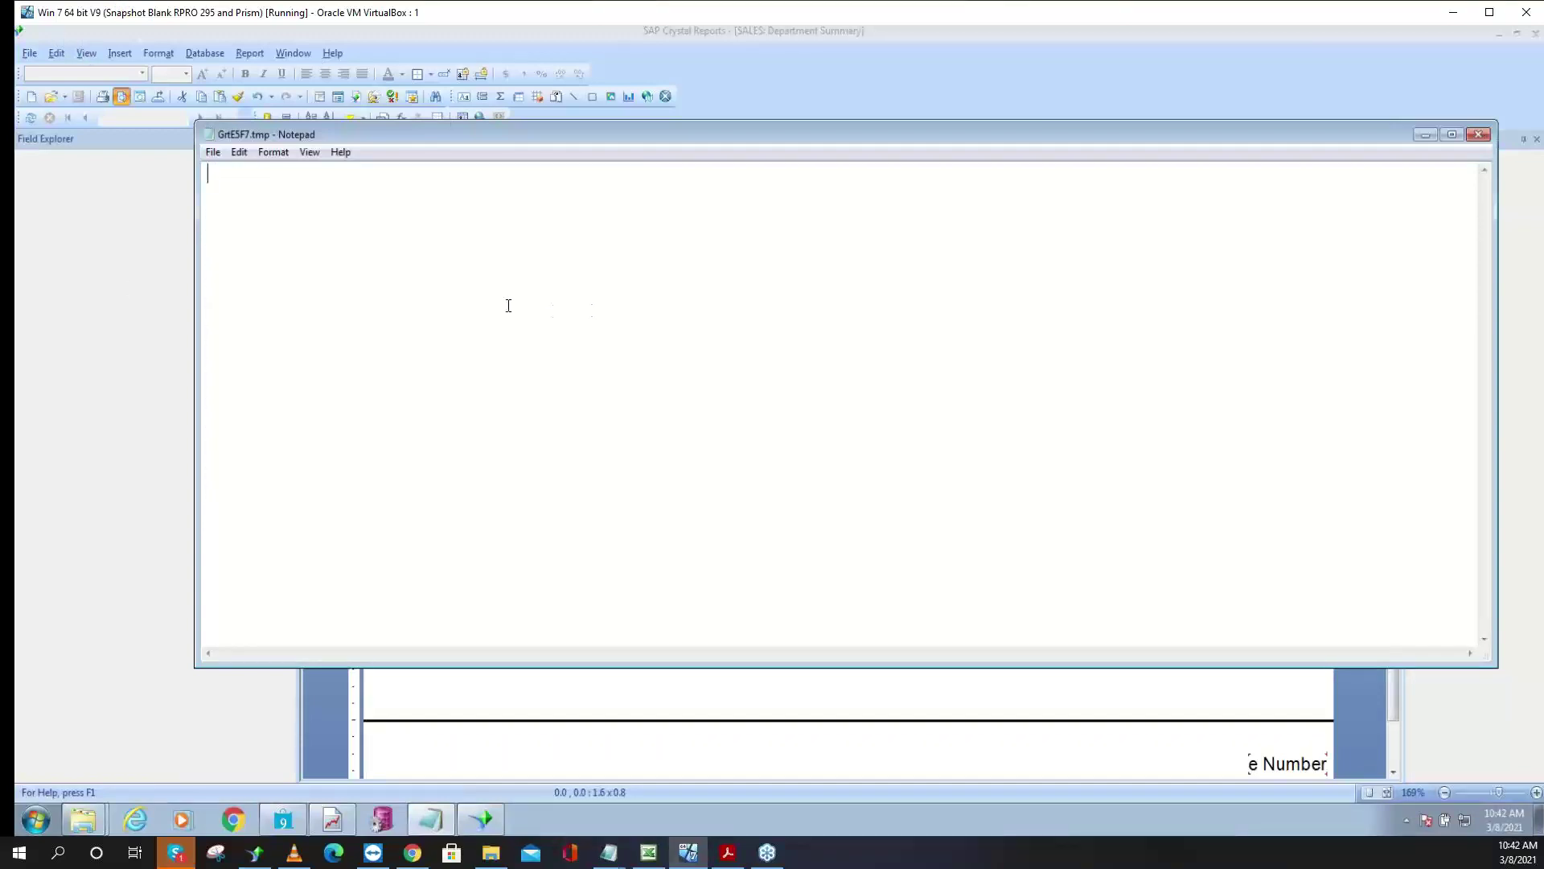
Type the note include or exclude, 'date','date' and the line 1,'01/01/2020','03/30/2021'
type("include or exclude")
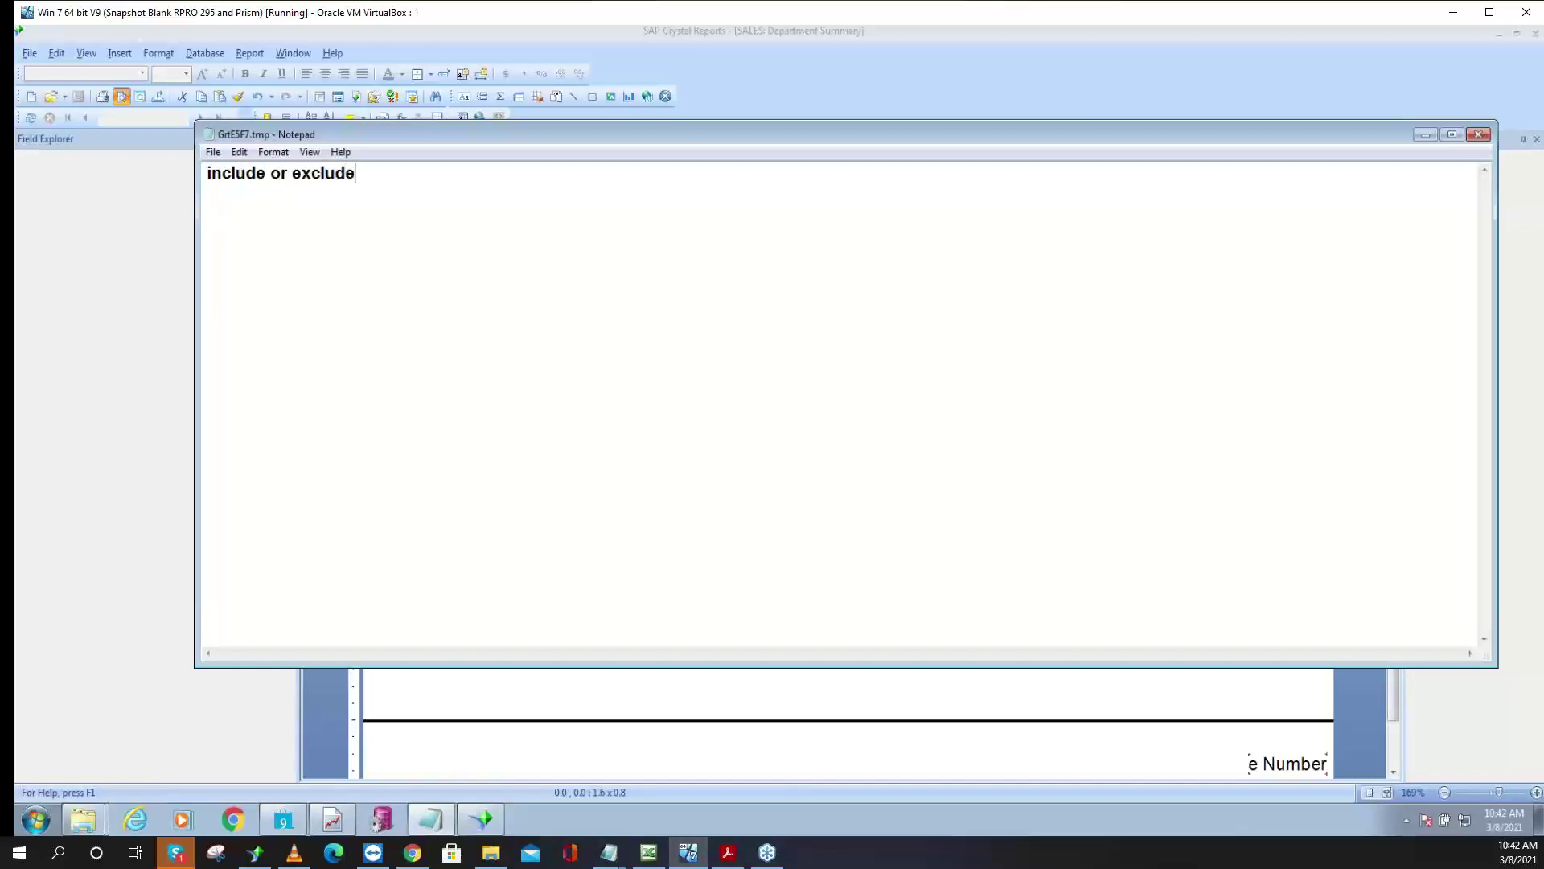
type(", 'date','date'")
key("Return")
type("1")
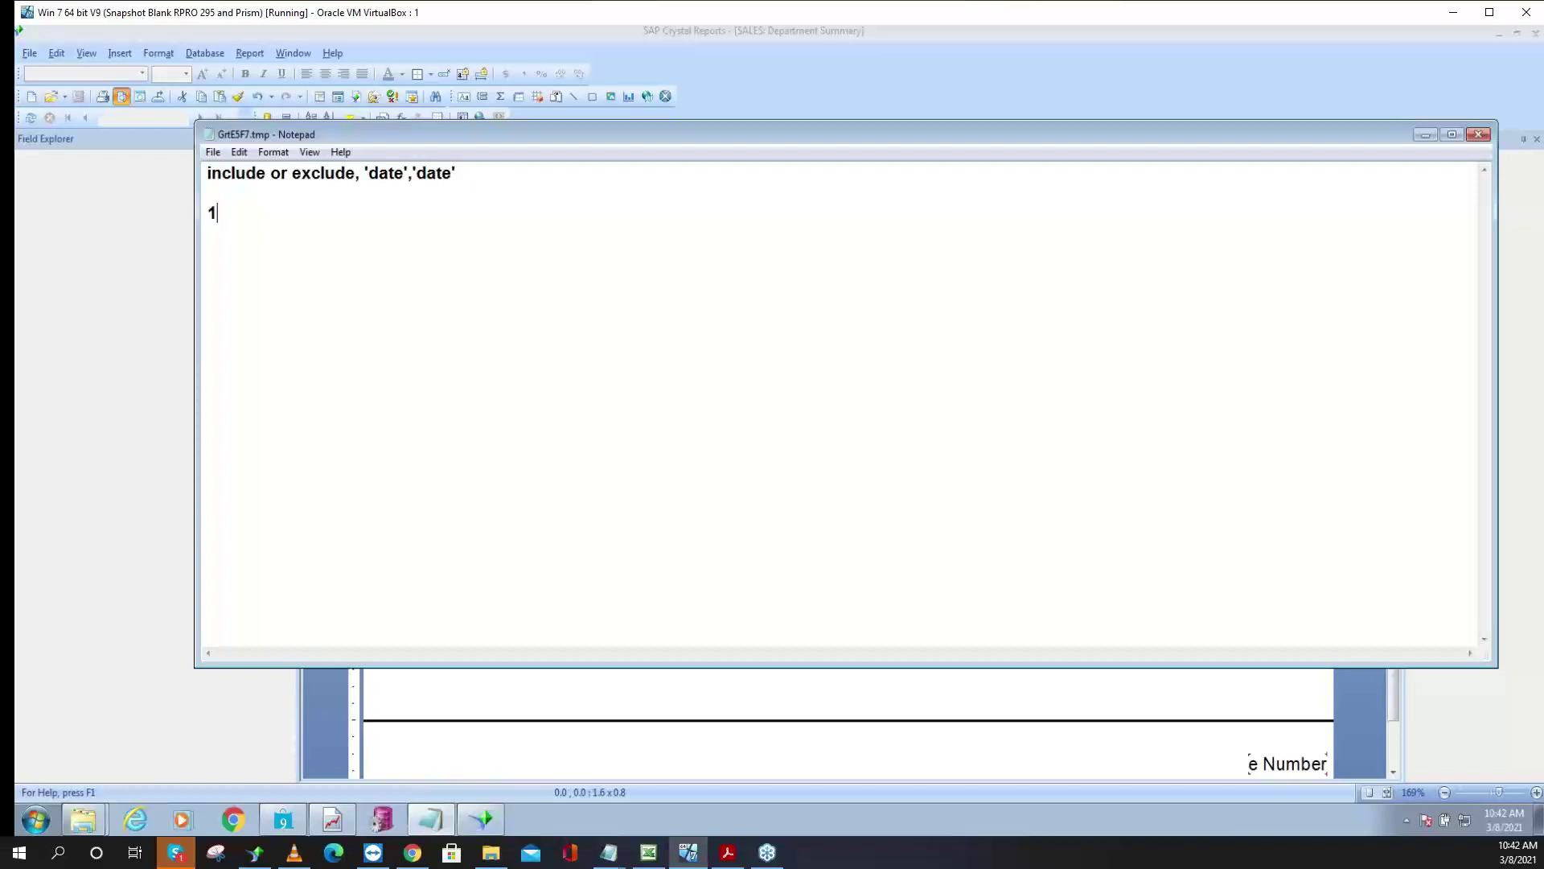
type(",'01/01/2020','")
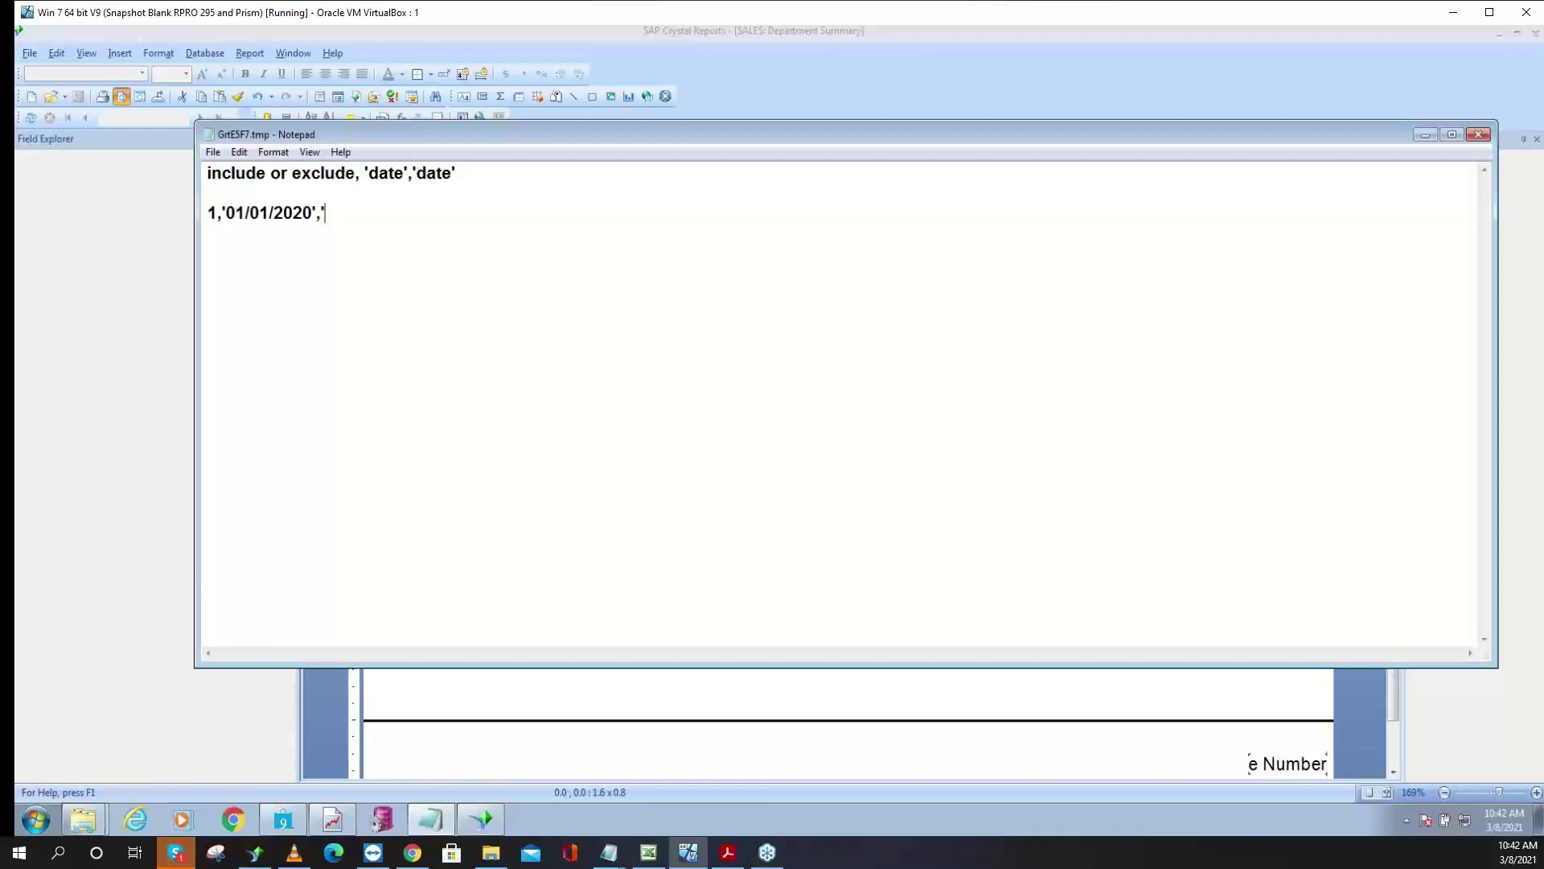
type("3")
key("BackSpace")
type("03/")
type("30/2021'")
Copy the date-range line and minimize Notepad
left_click_drag(455, 213, 203, 213)
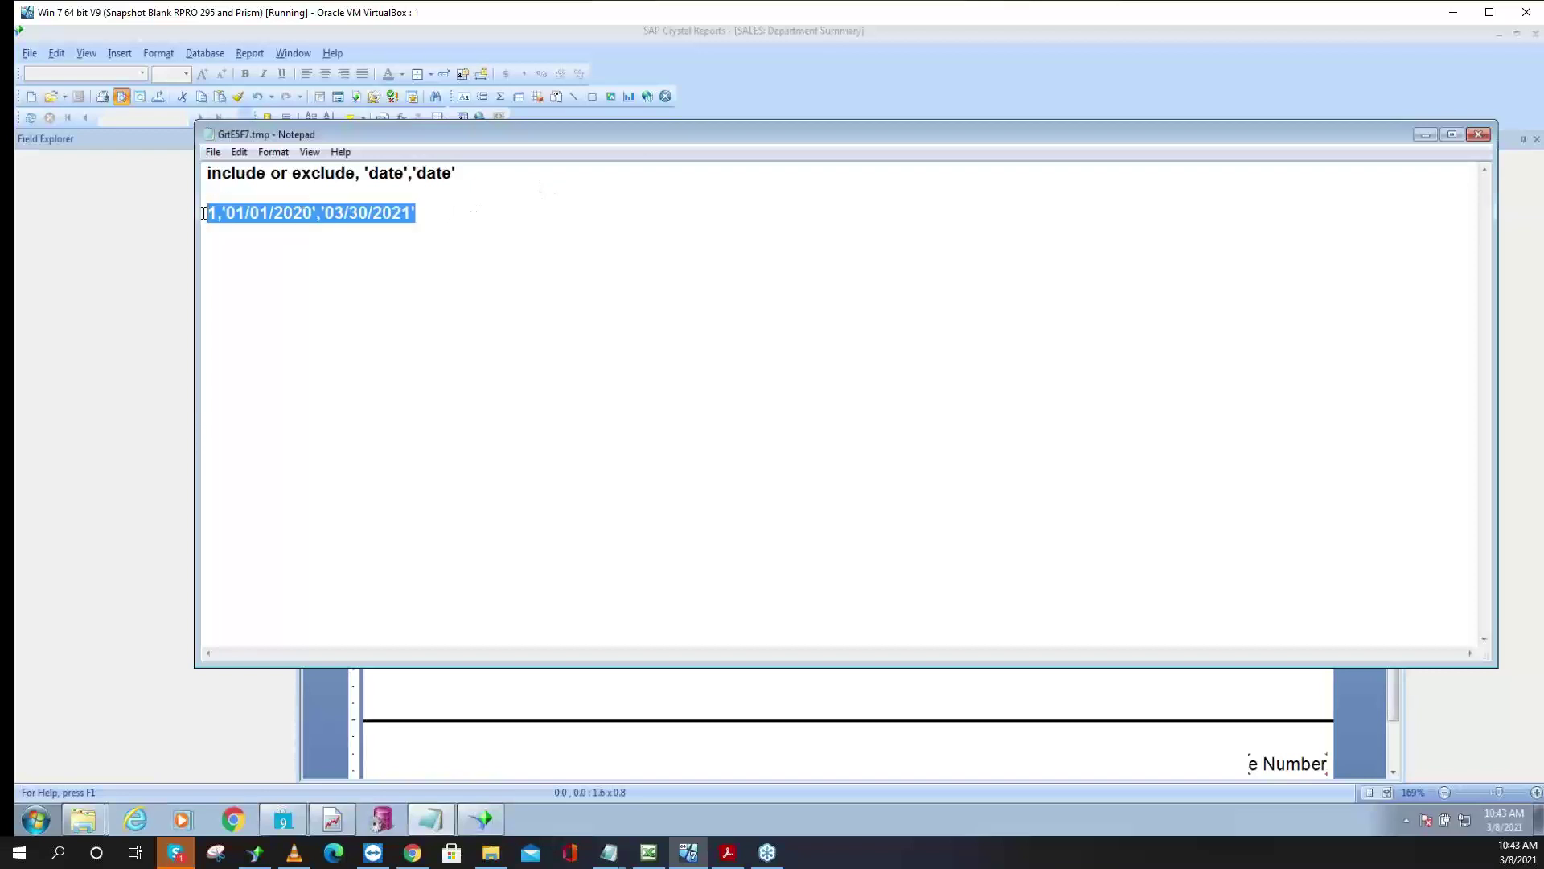
right_click(256, 212)
left_click(317, 263)
left_click(1425, 135)
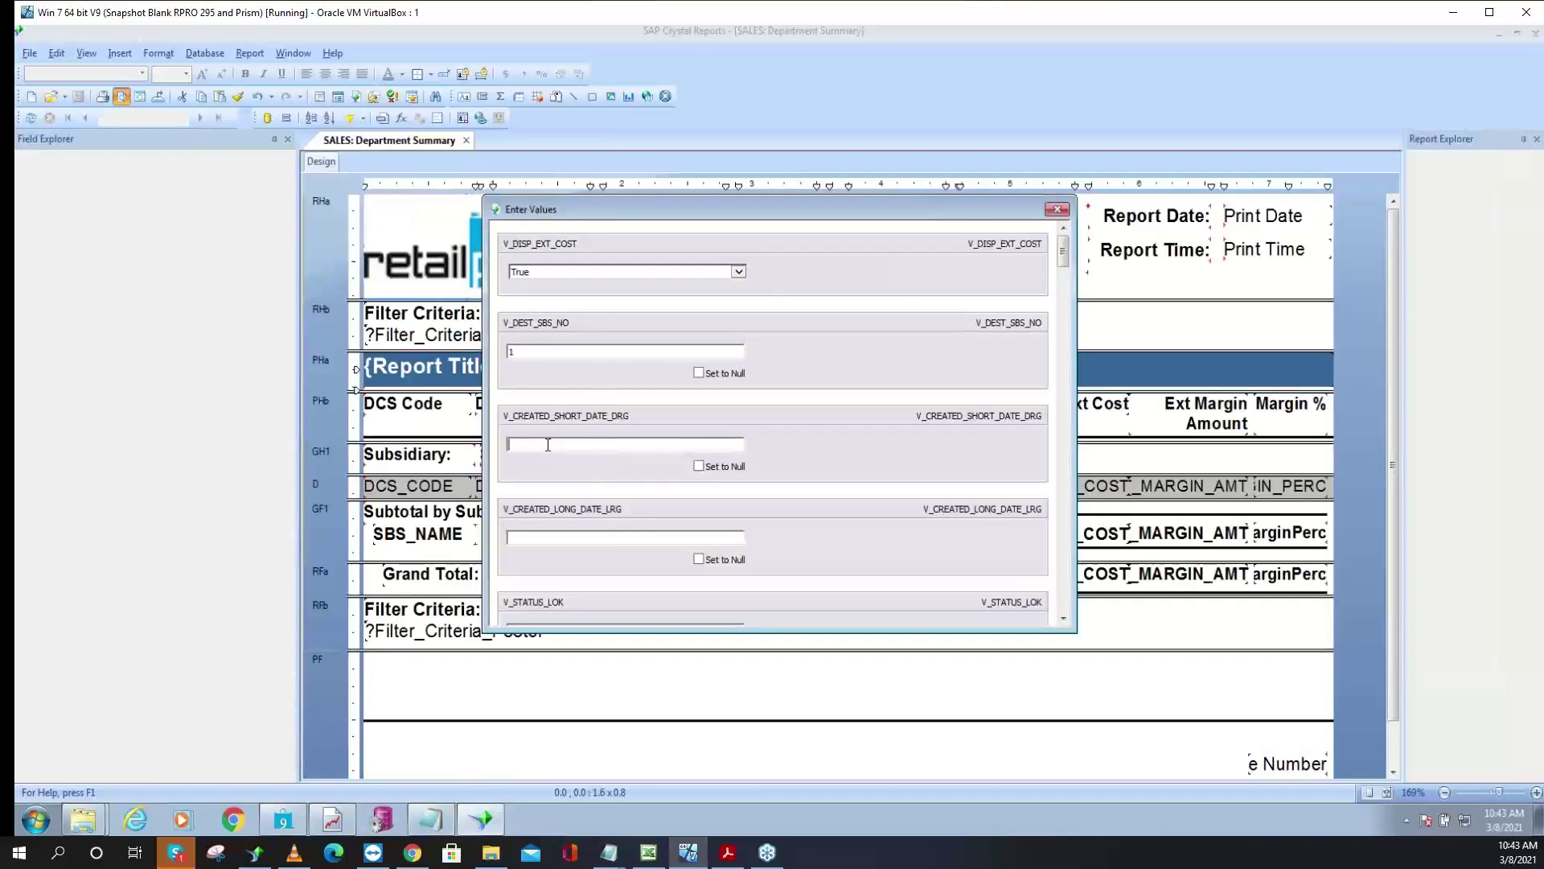
Paste 1,'01/01/2020','03/30/2021' into V_CREATED_SHORT_DATE_DRG and submit the preview parameters
left_click(559, 440)
key("ctrl+v")
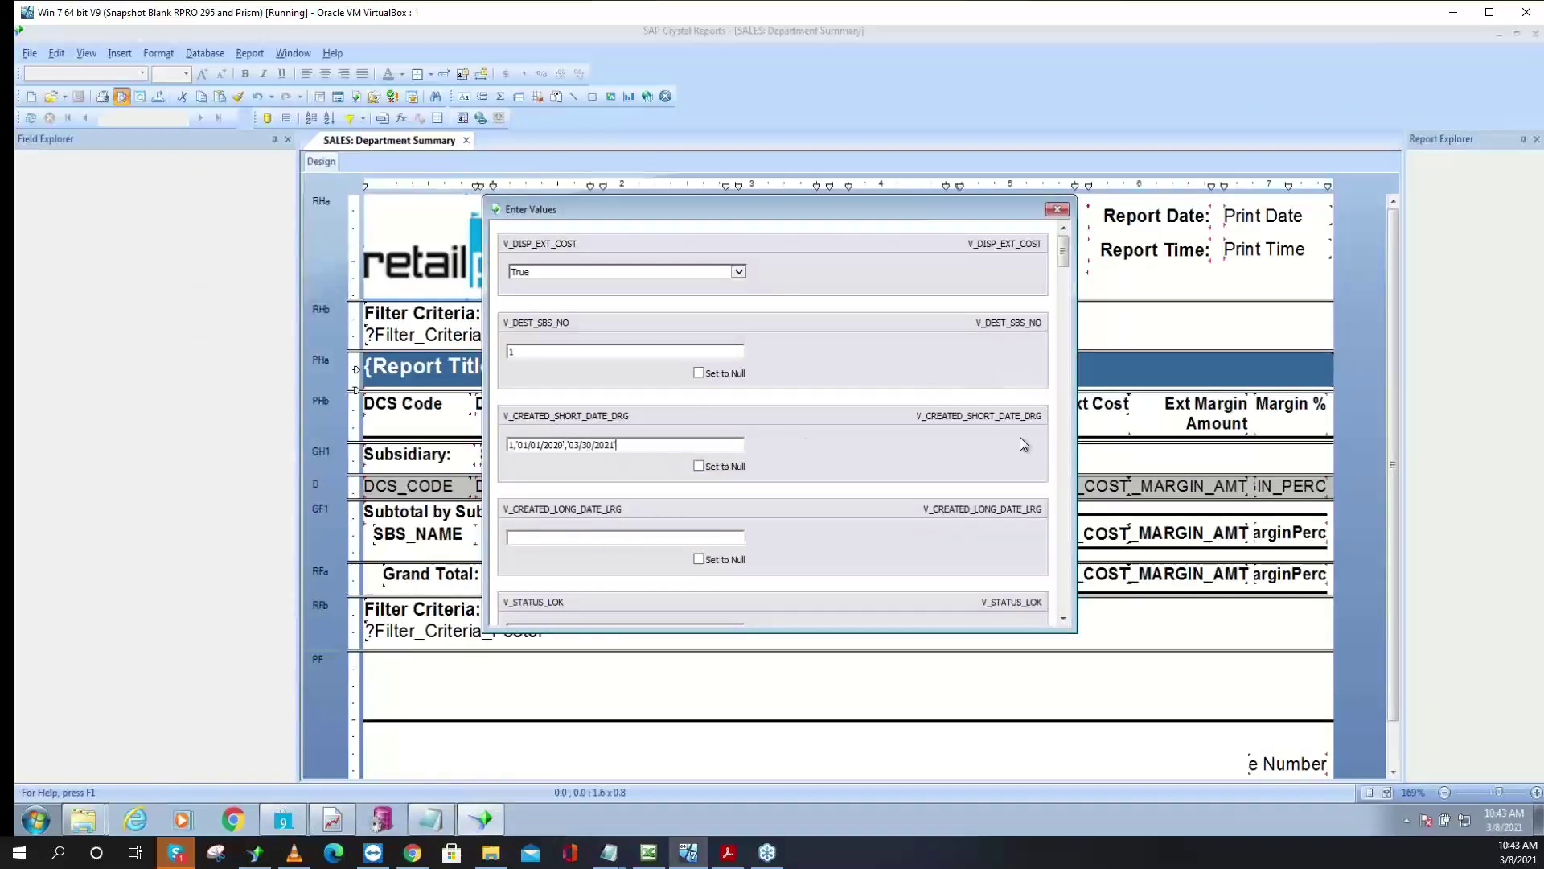
left_click_drag(1062, 252, 1063, 626)
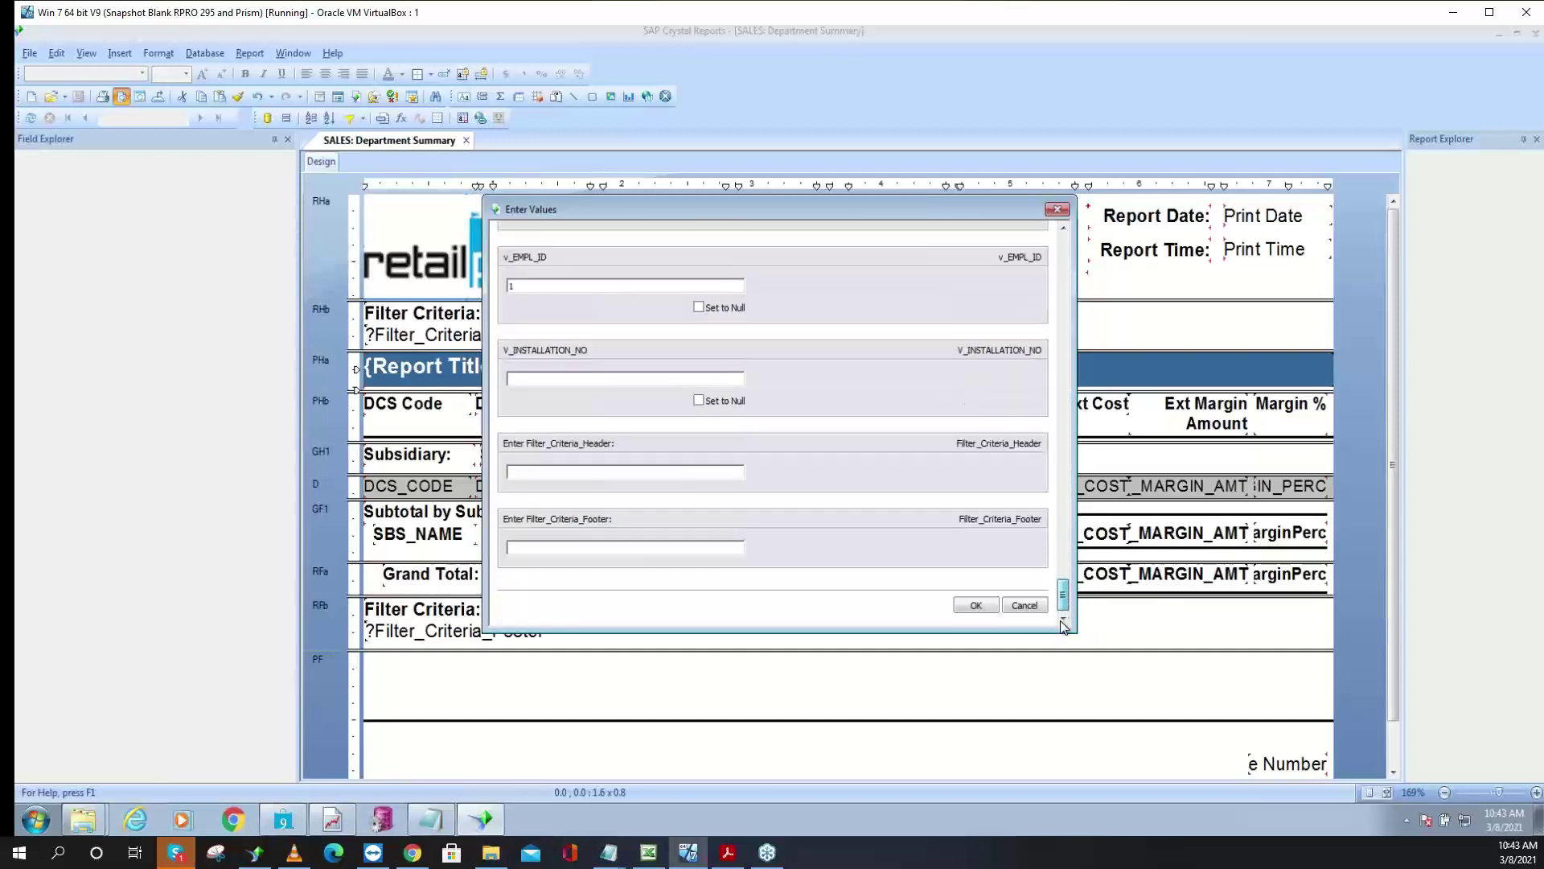
left_click(975, 608)
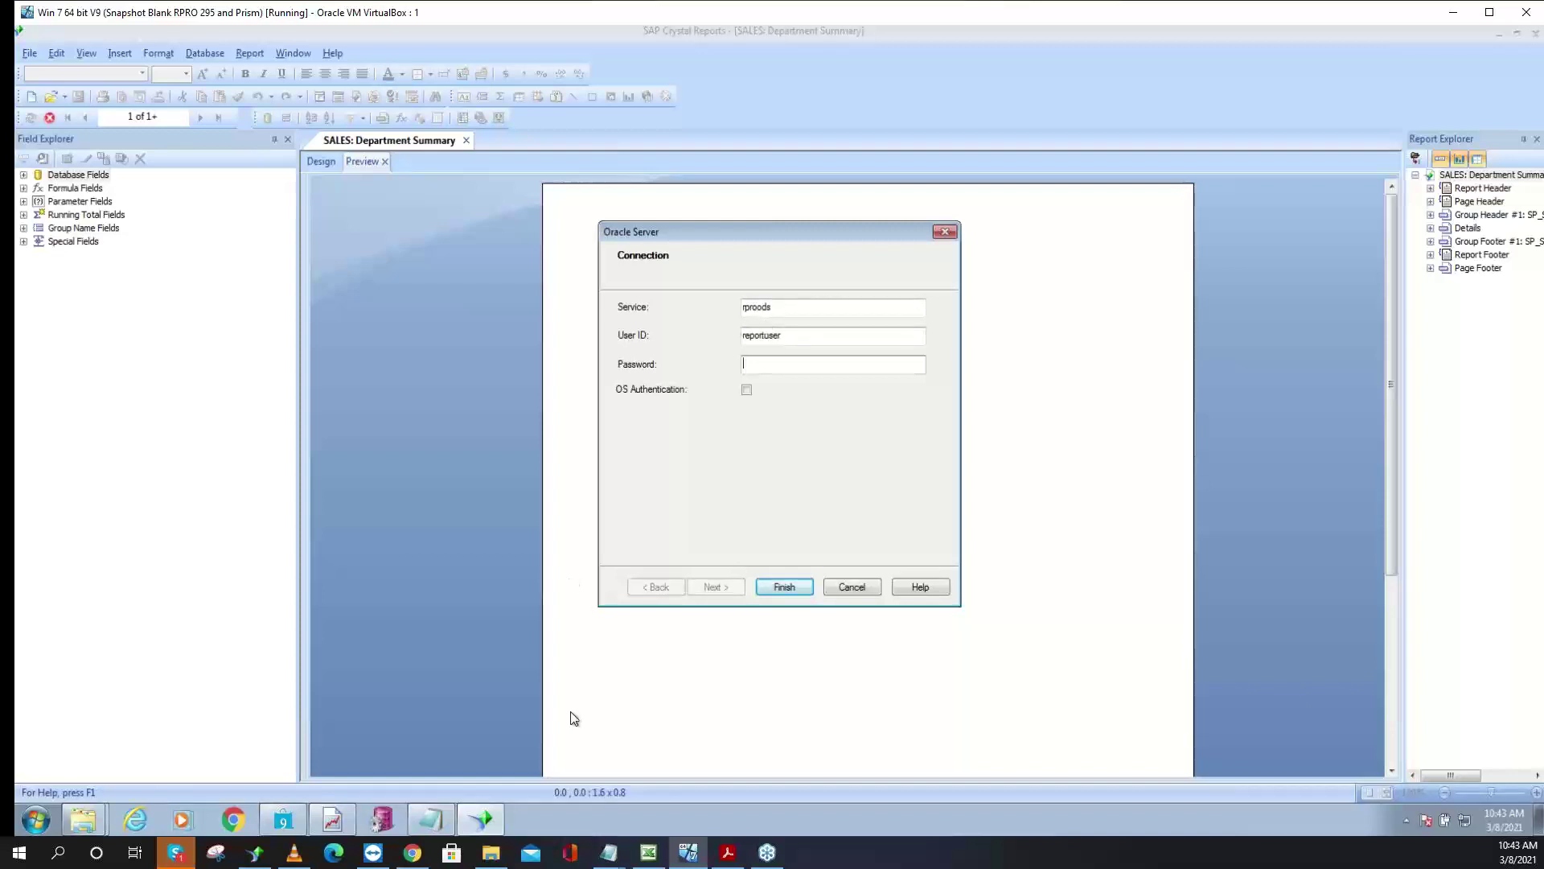
In Notepad, add a 'Service: RPROods' line below the date line
left_click(442, 822)
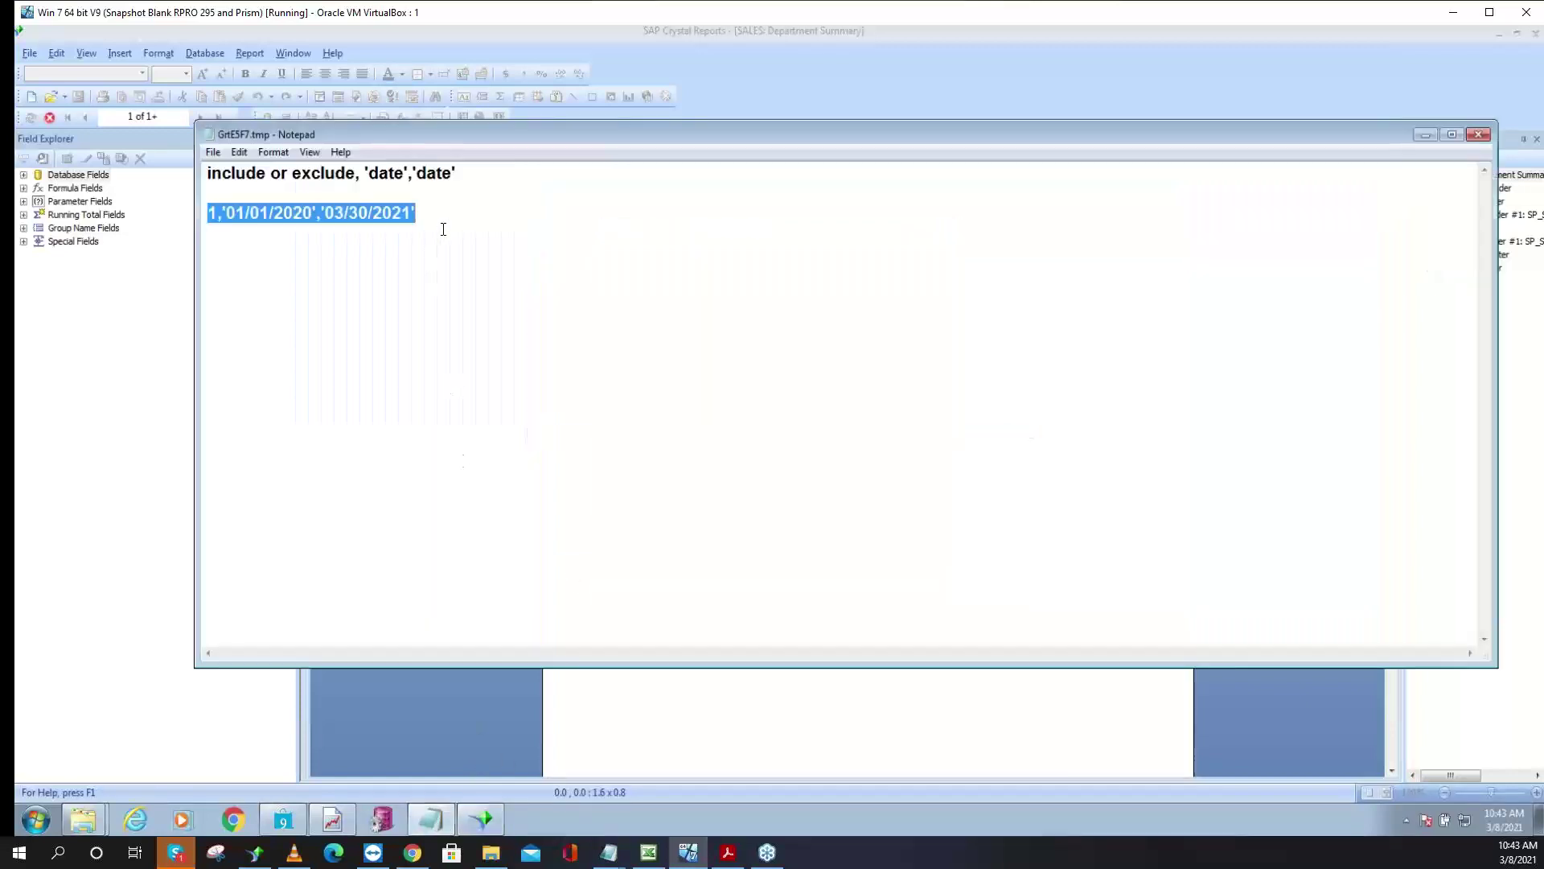
left_click(443, 229)
key("Return")
key("Return")
key("Return")
type("R")
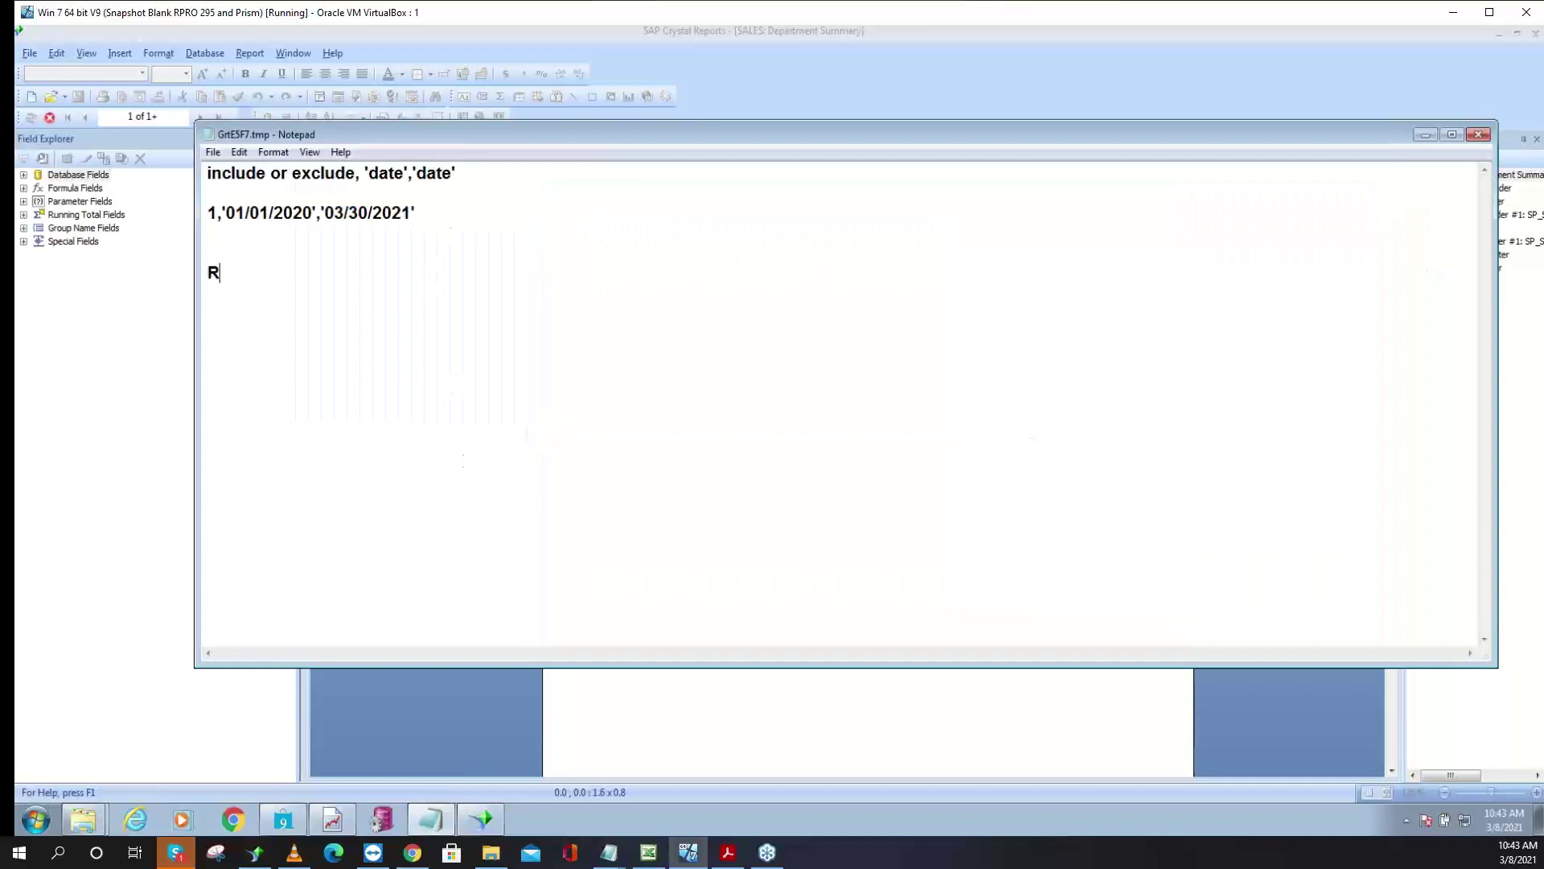
type("PROods")
left_click(207, 273)
type("Service:")
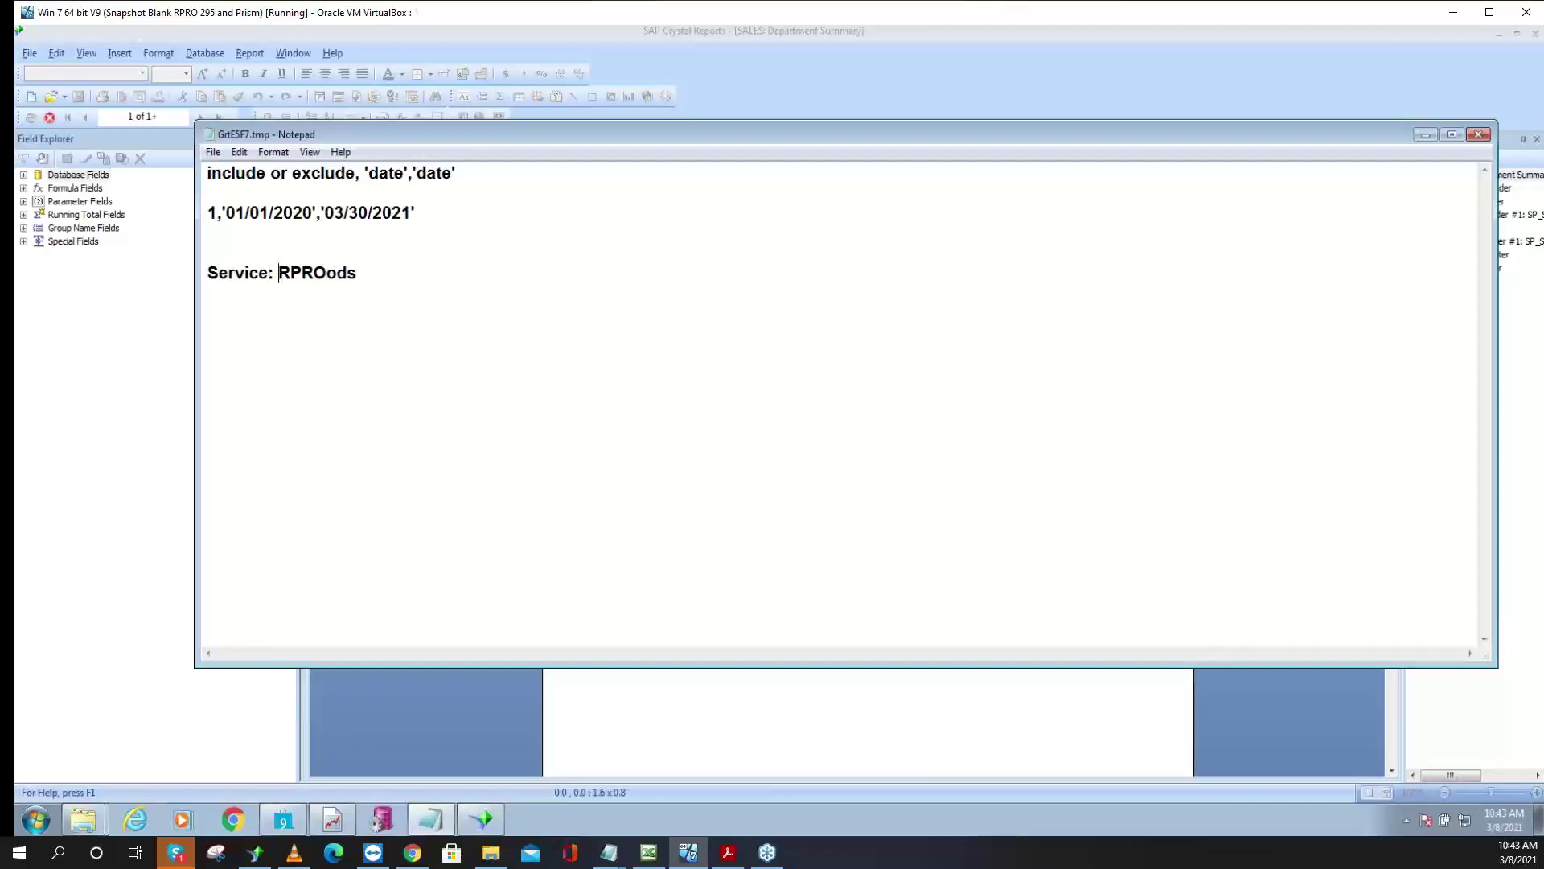
Add a line under it with the report's database user ID and its password
left_click(460, 263)
left_click(444, 274)
key("Return")
type("User: reportuser ")
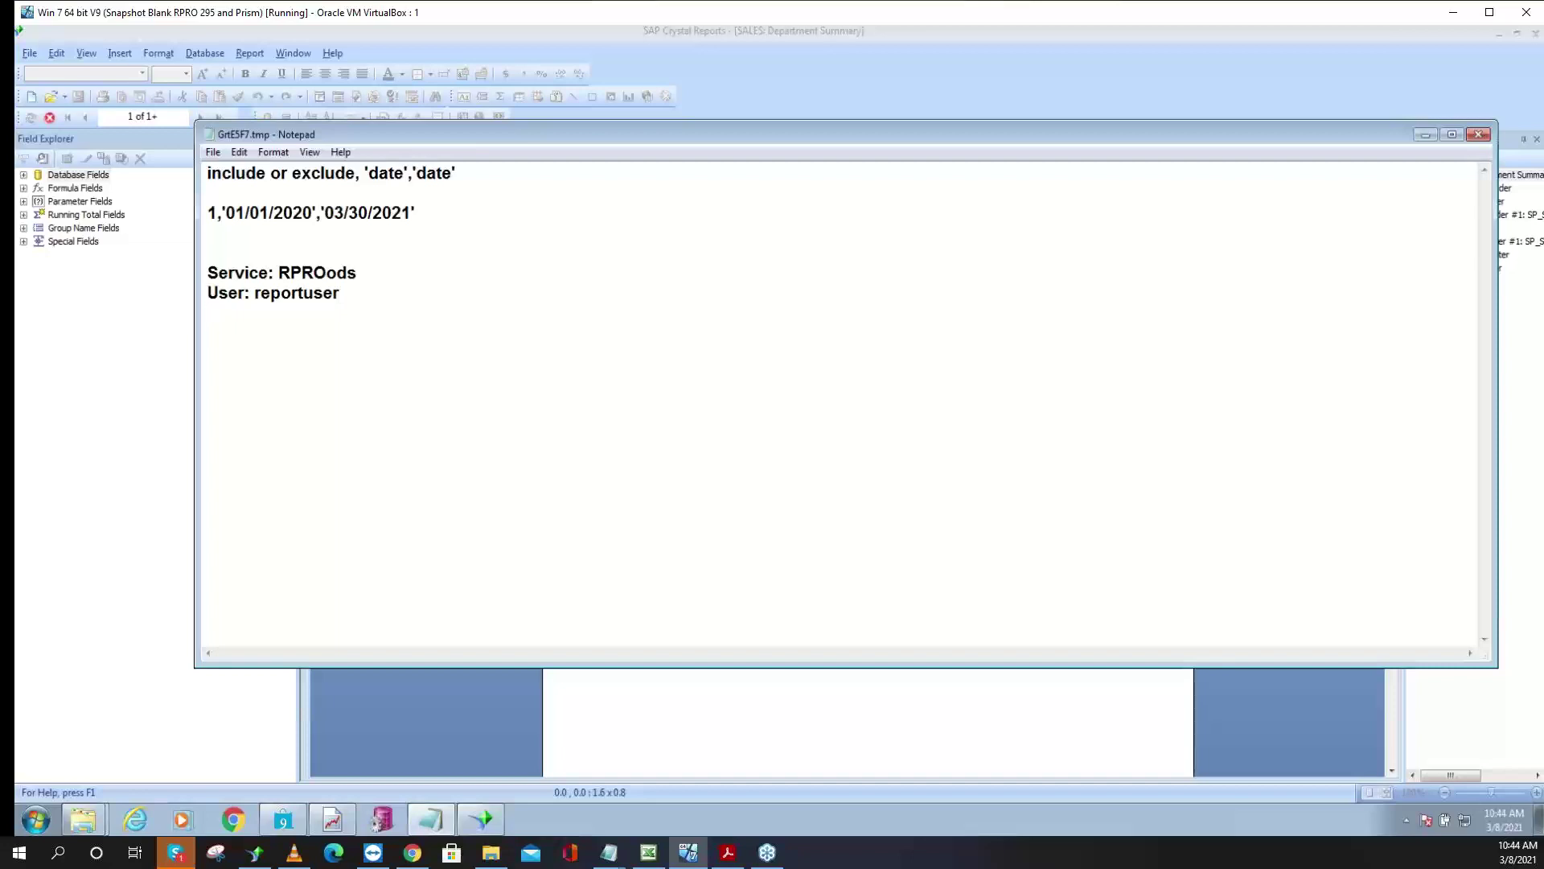
Enter the Oracle password and finish the login so the Department Summary preview loads its 32 records
left_click(1424, 135)
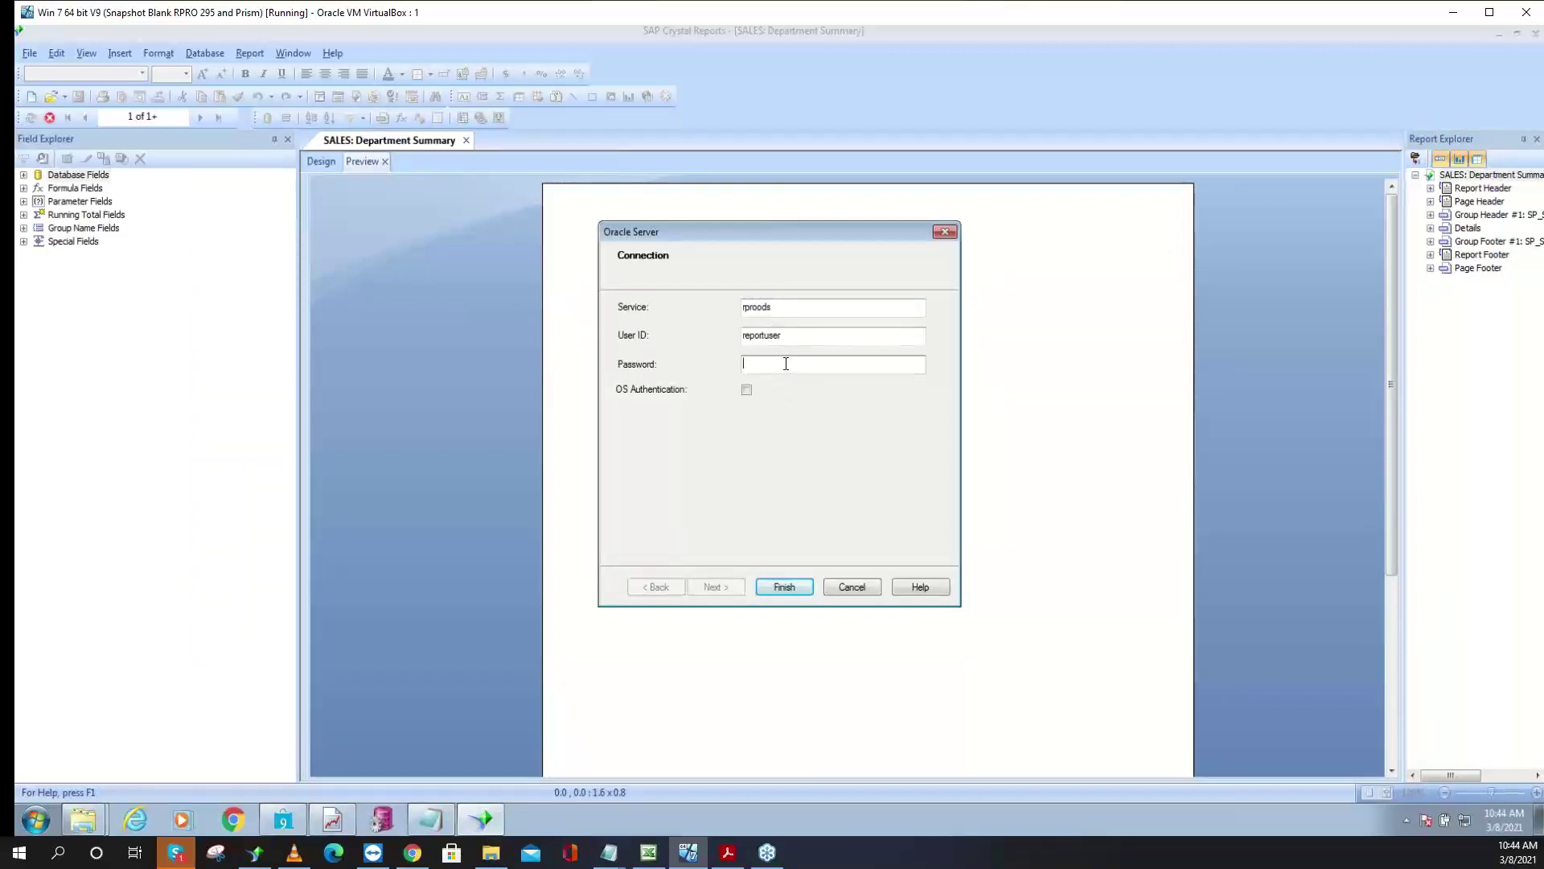
type("******")
left_click(789, 589)
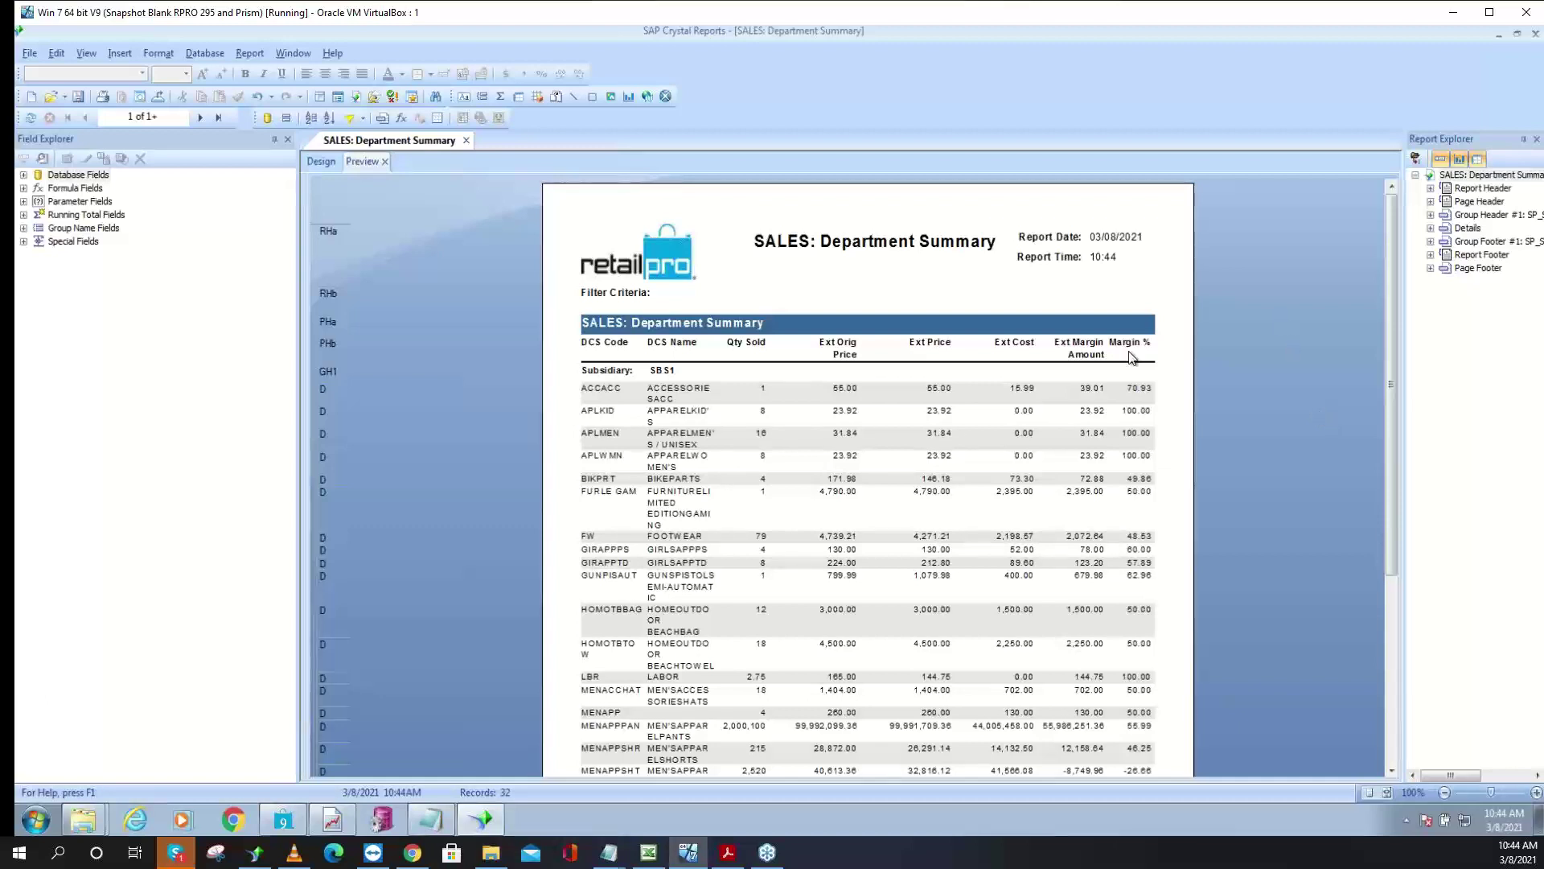
In Design view, place V_CREATED_SHORT_DATE_DRG in the Report Header under the title and widen it
left_click(325, 165)
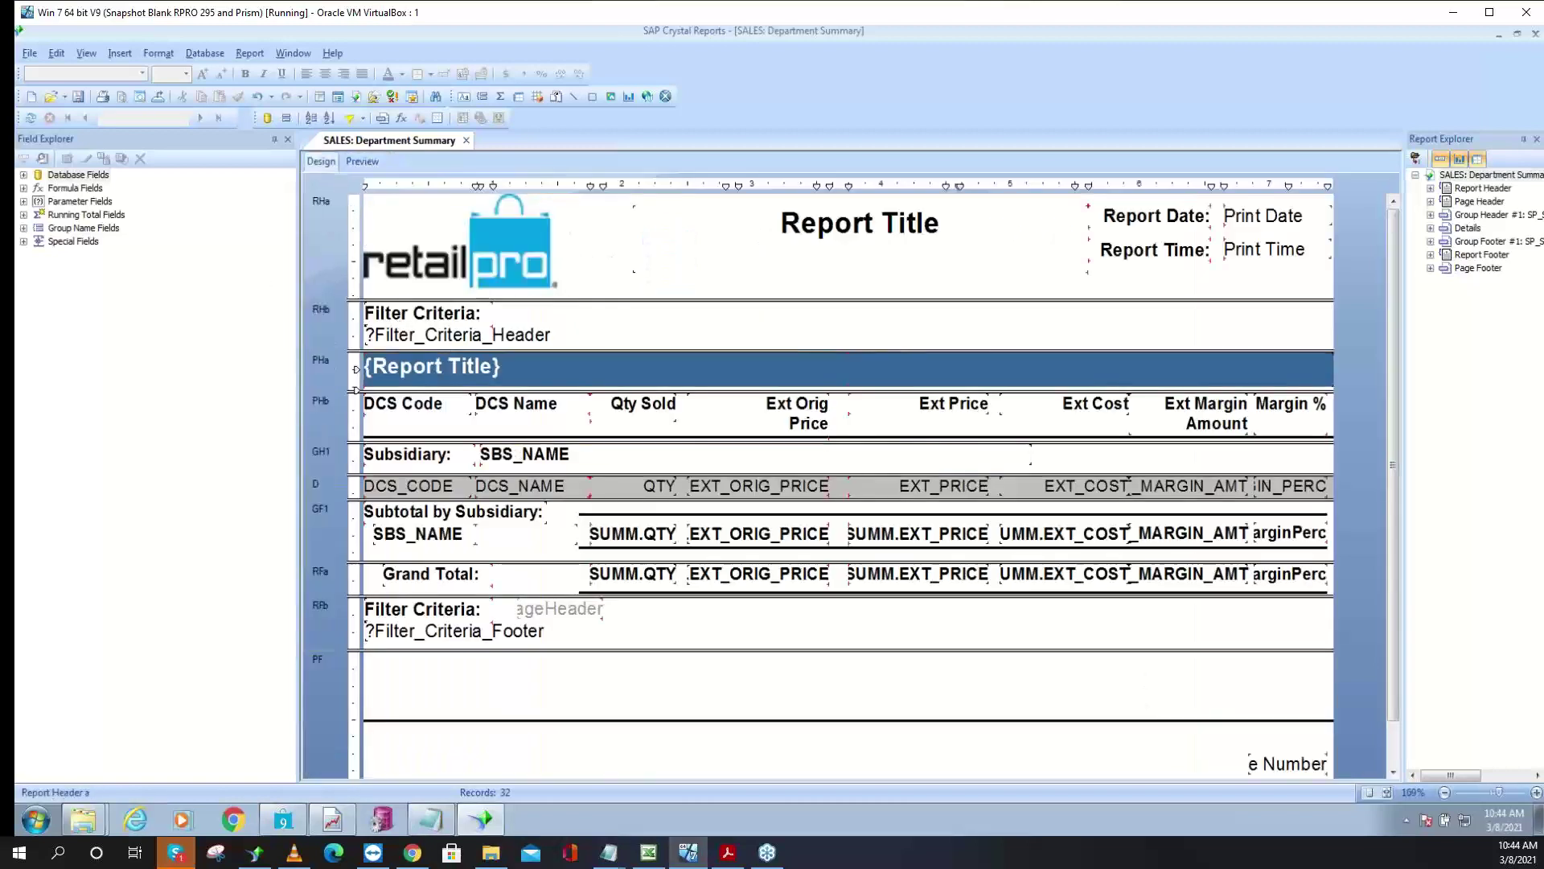
left_click(24, 201)
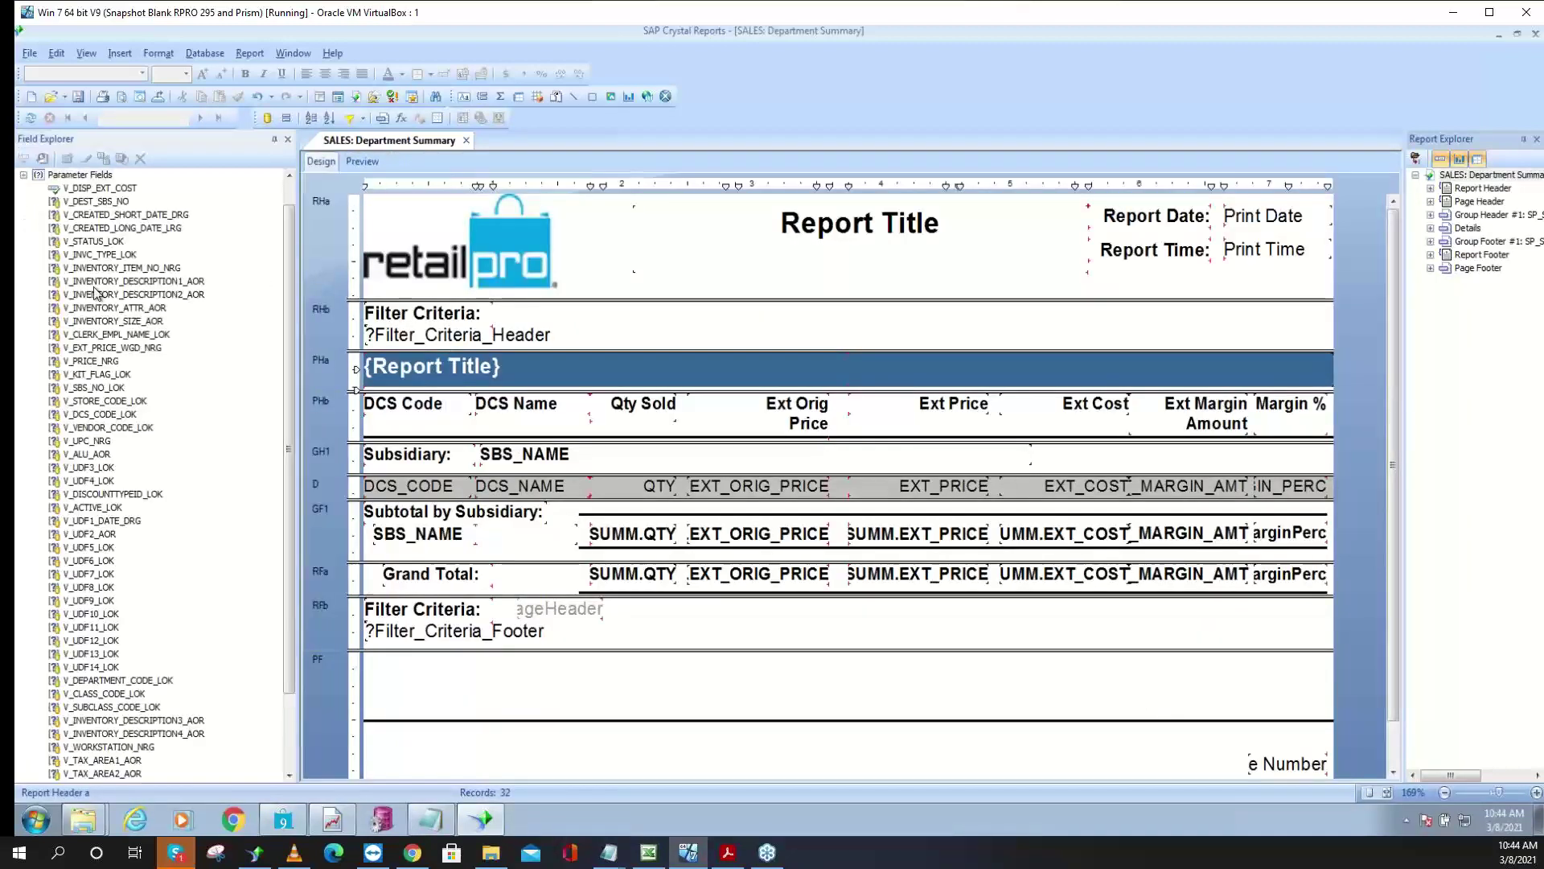
left_click(114, 216)
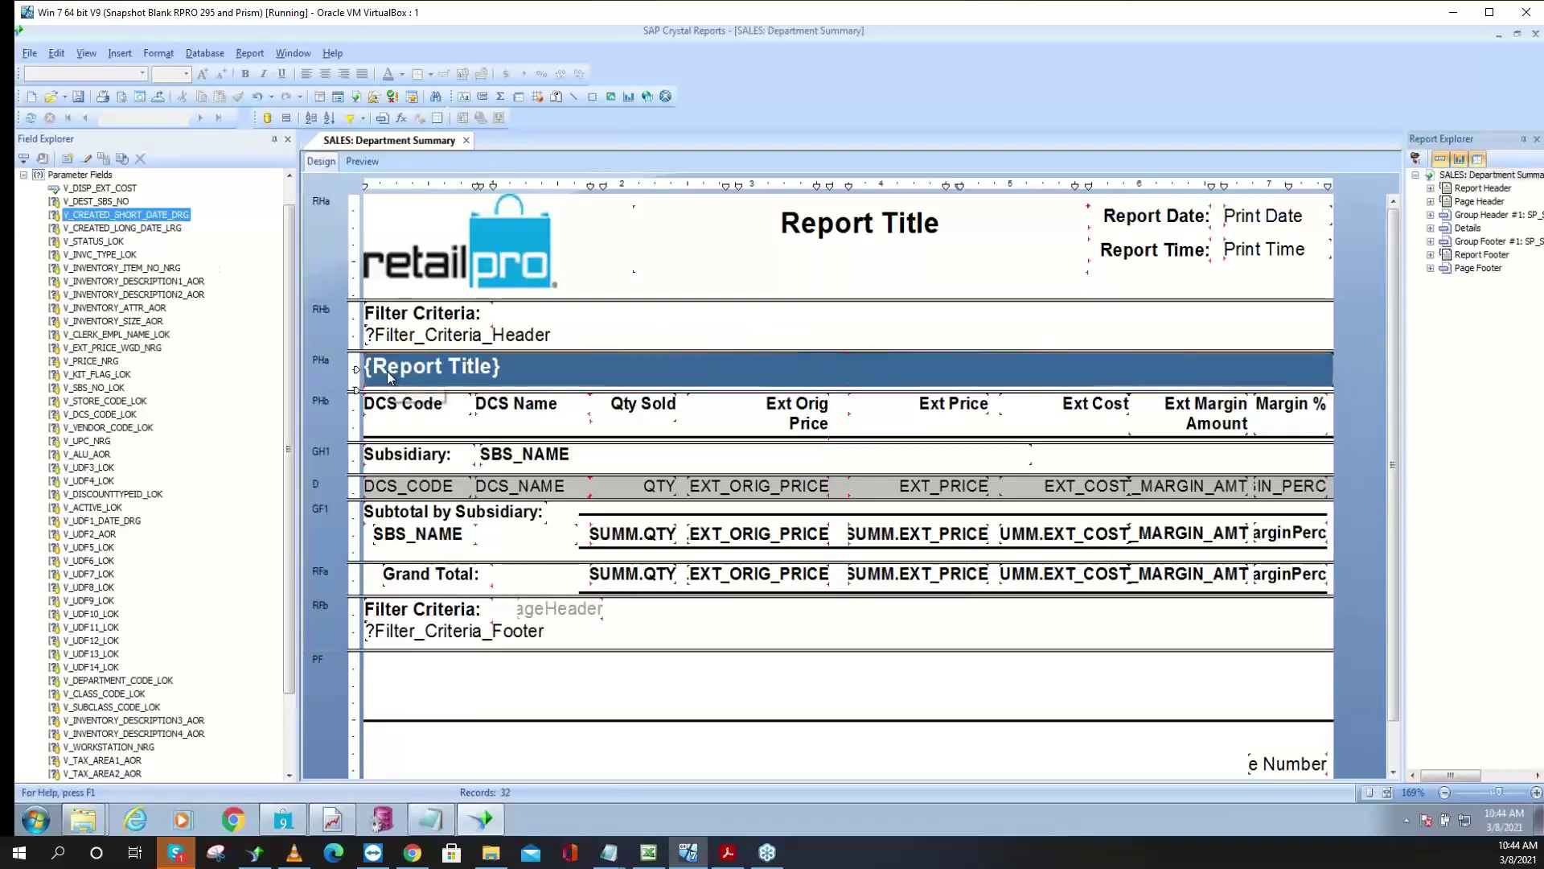
left_click_drag(109, 216, 606, 285)
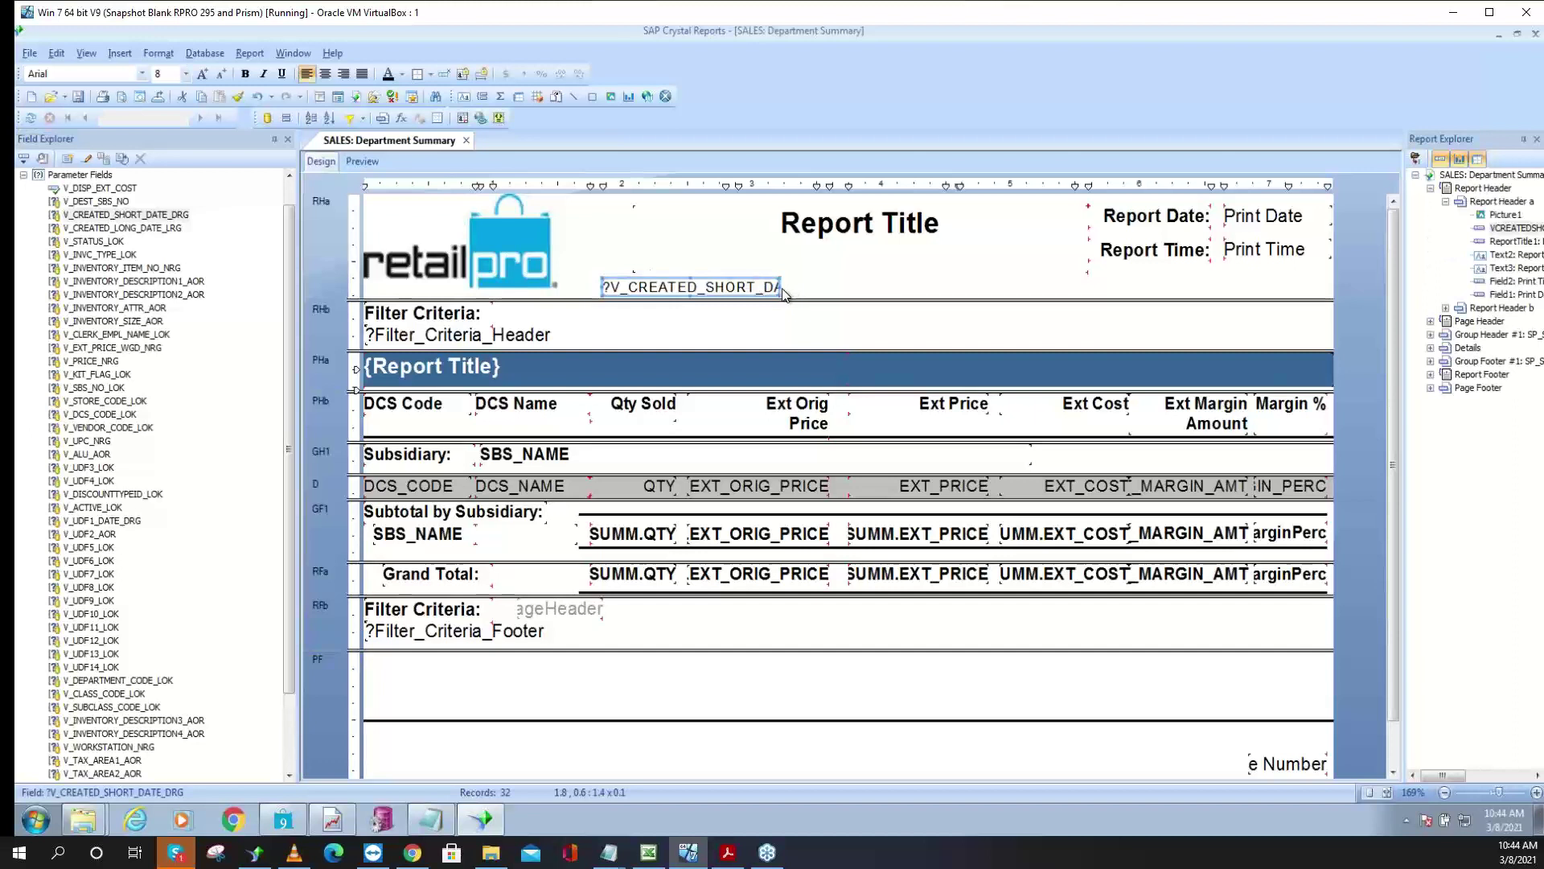
left_click_drag(782, 287, 960, 287)
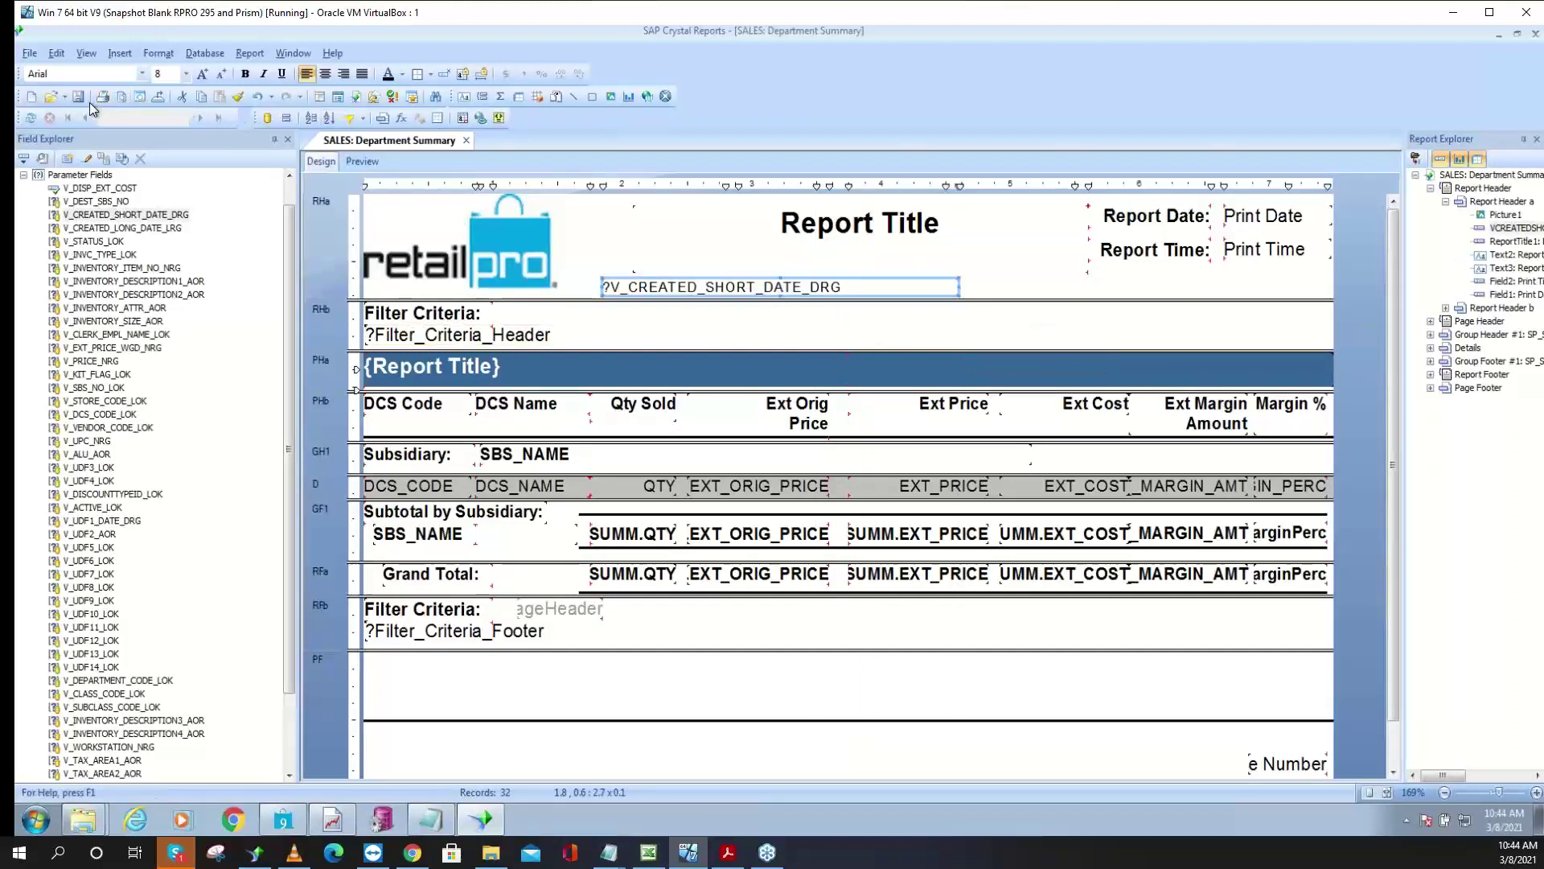
left_click(358, 163)
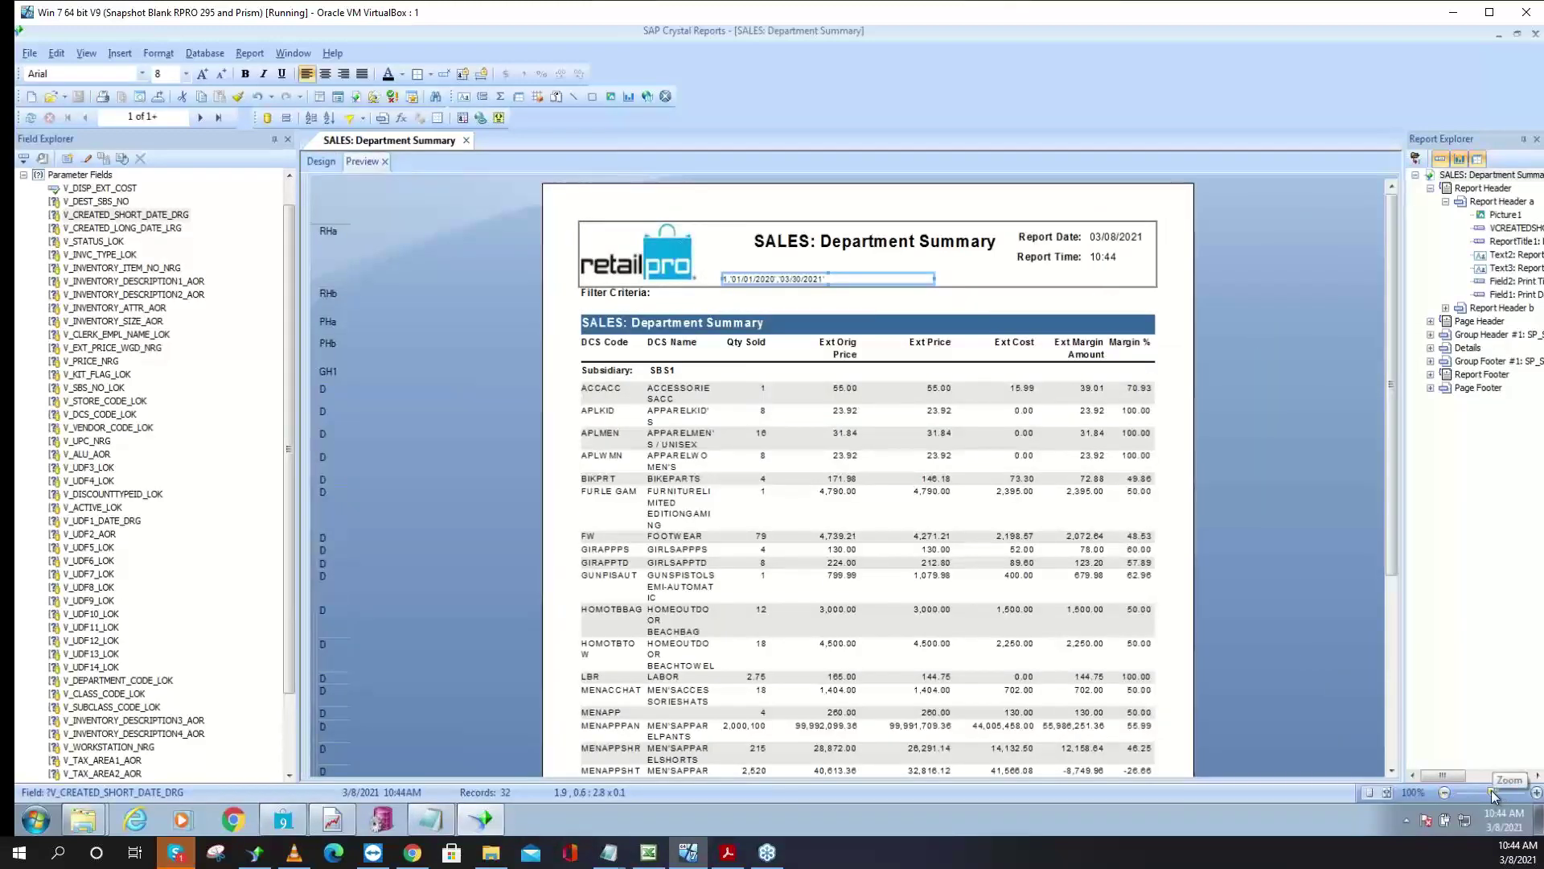
left_click_drag(1492, 792, 1513, 793)
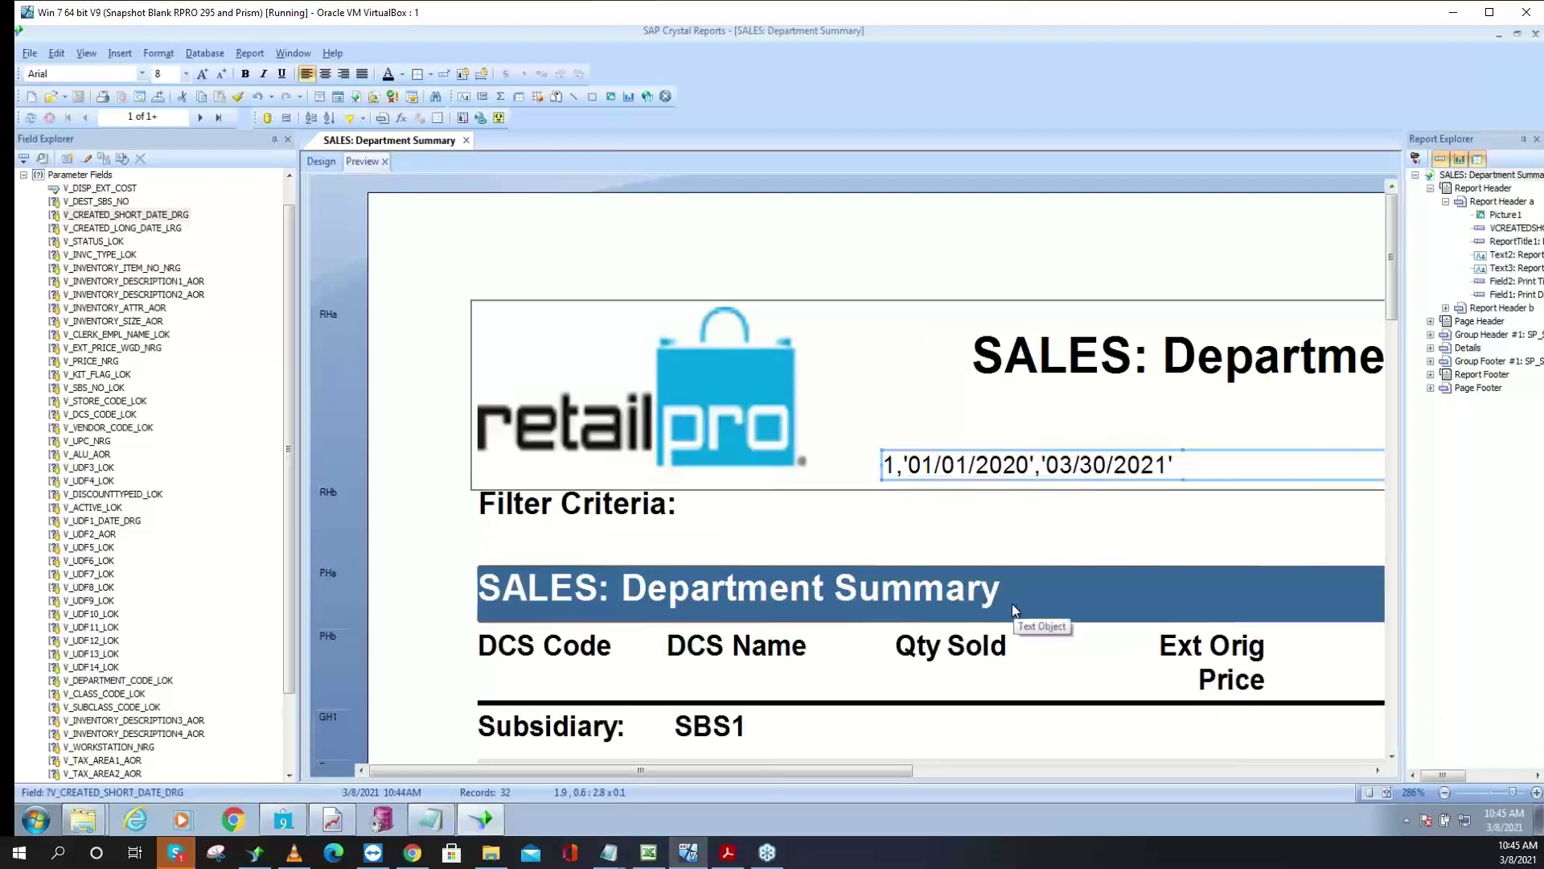
left_click(322, 161)
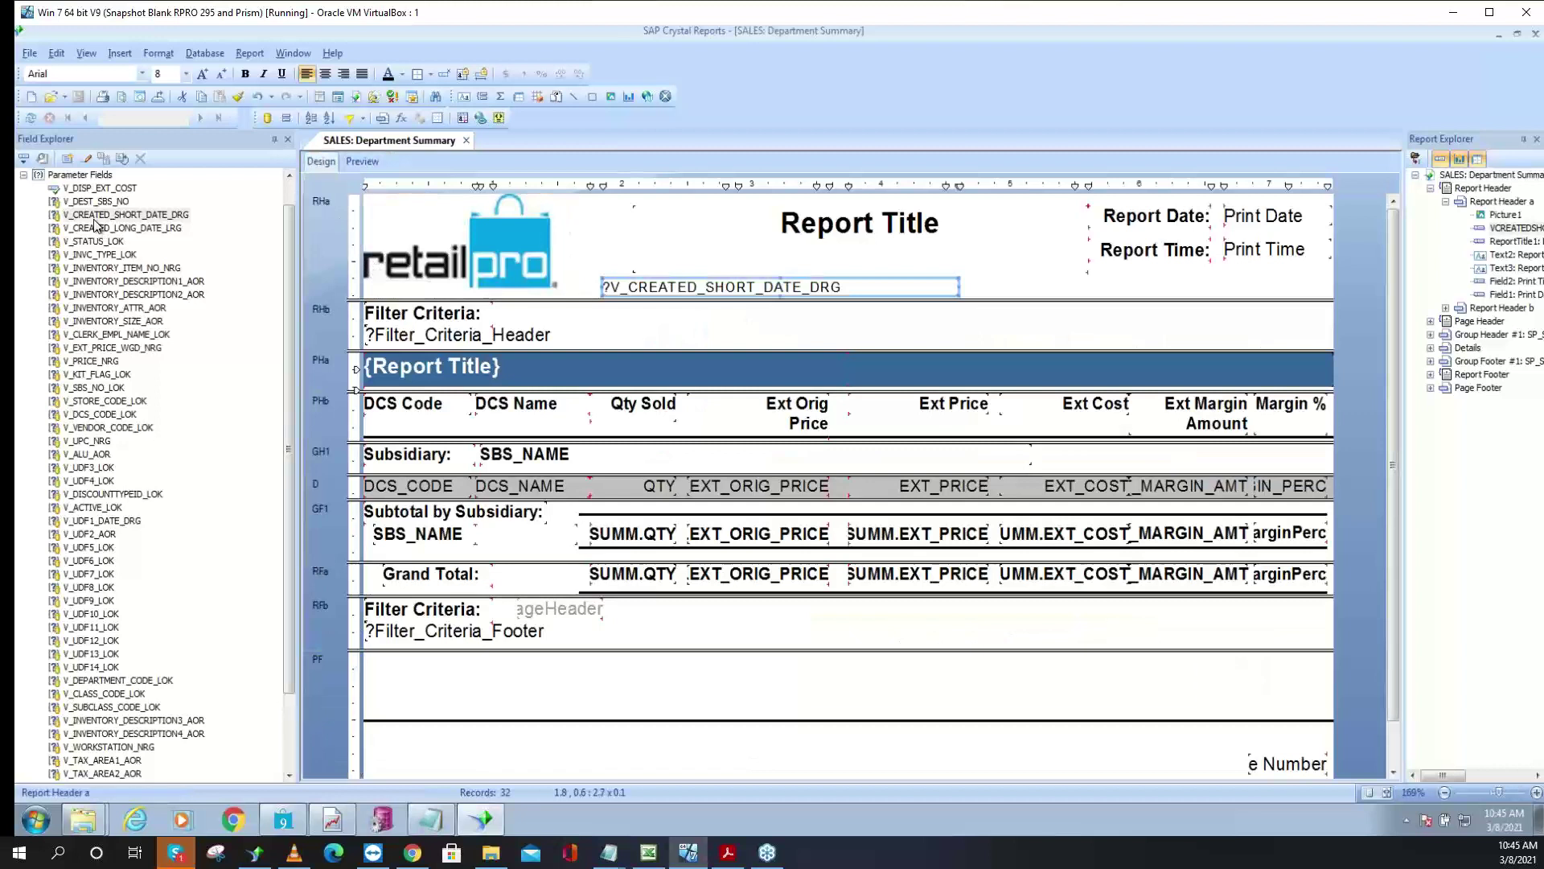
left_click(23, 175)
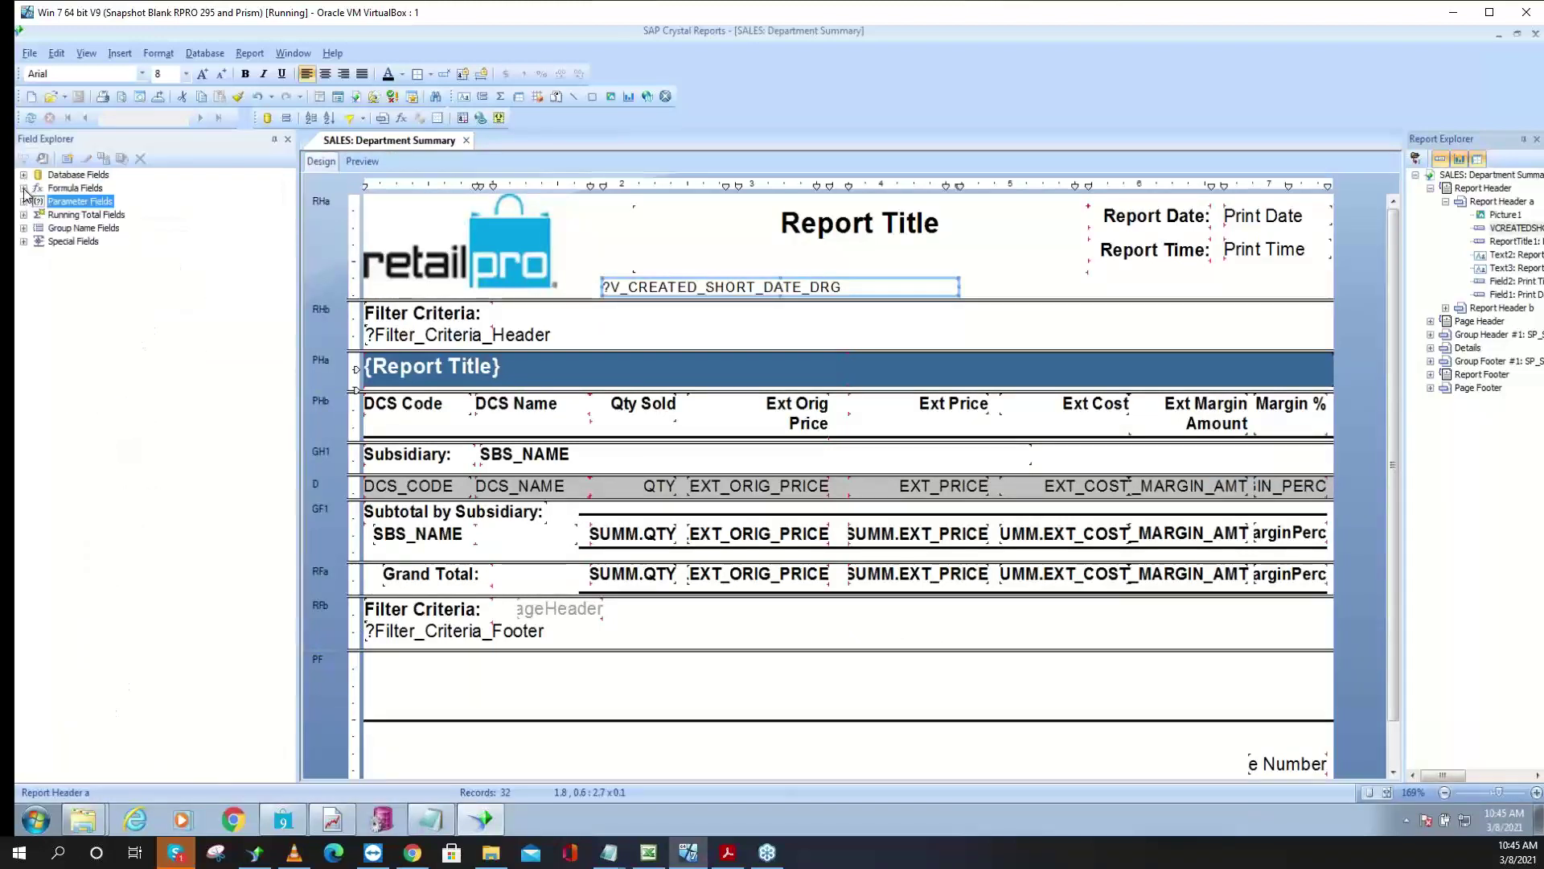
Create a new formula under Formula Fields and name it fDateRange
left_click(23, 188)
right_click(66, 215)
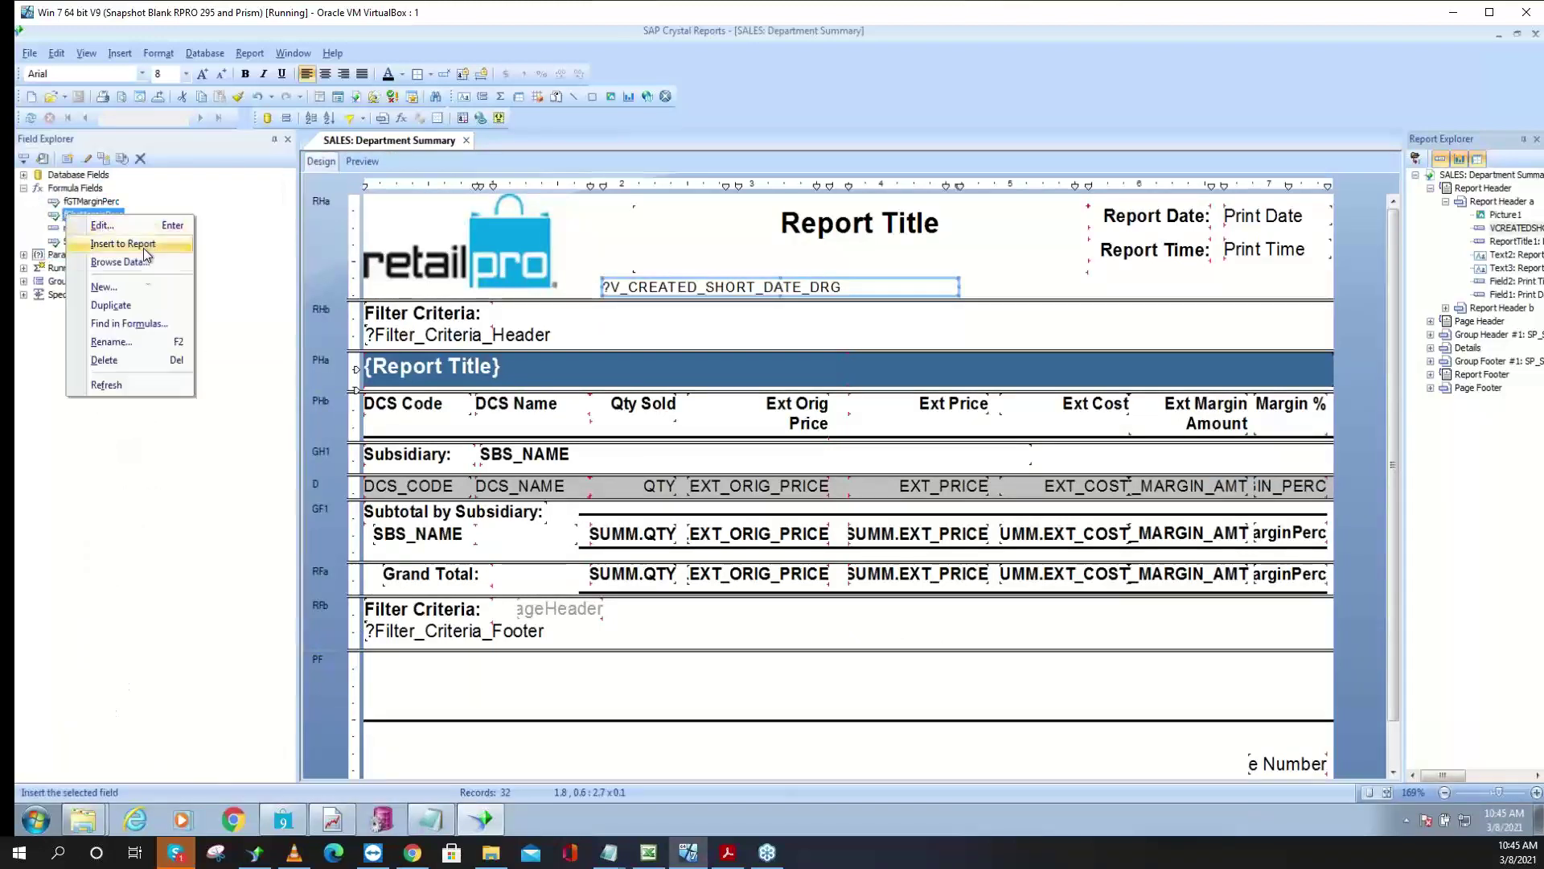
left_click(140, 289)
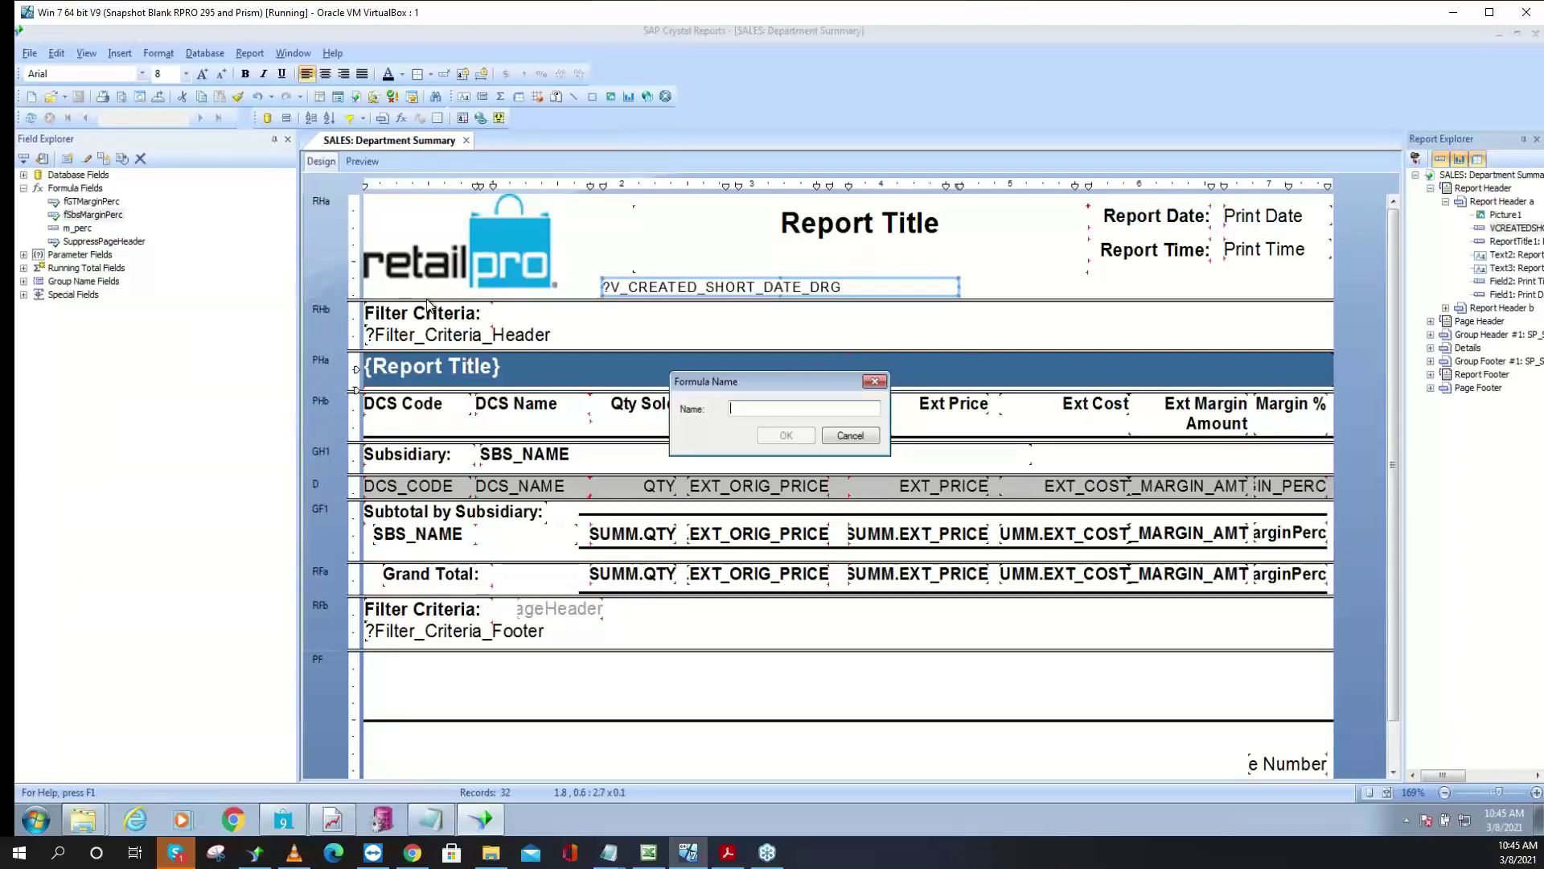
type("DateRa")
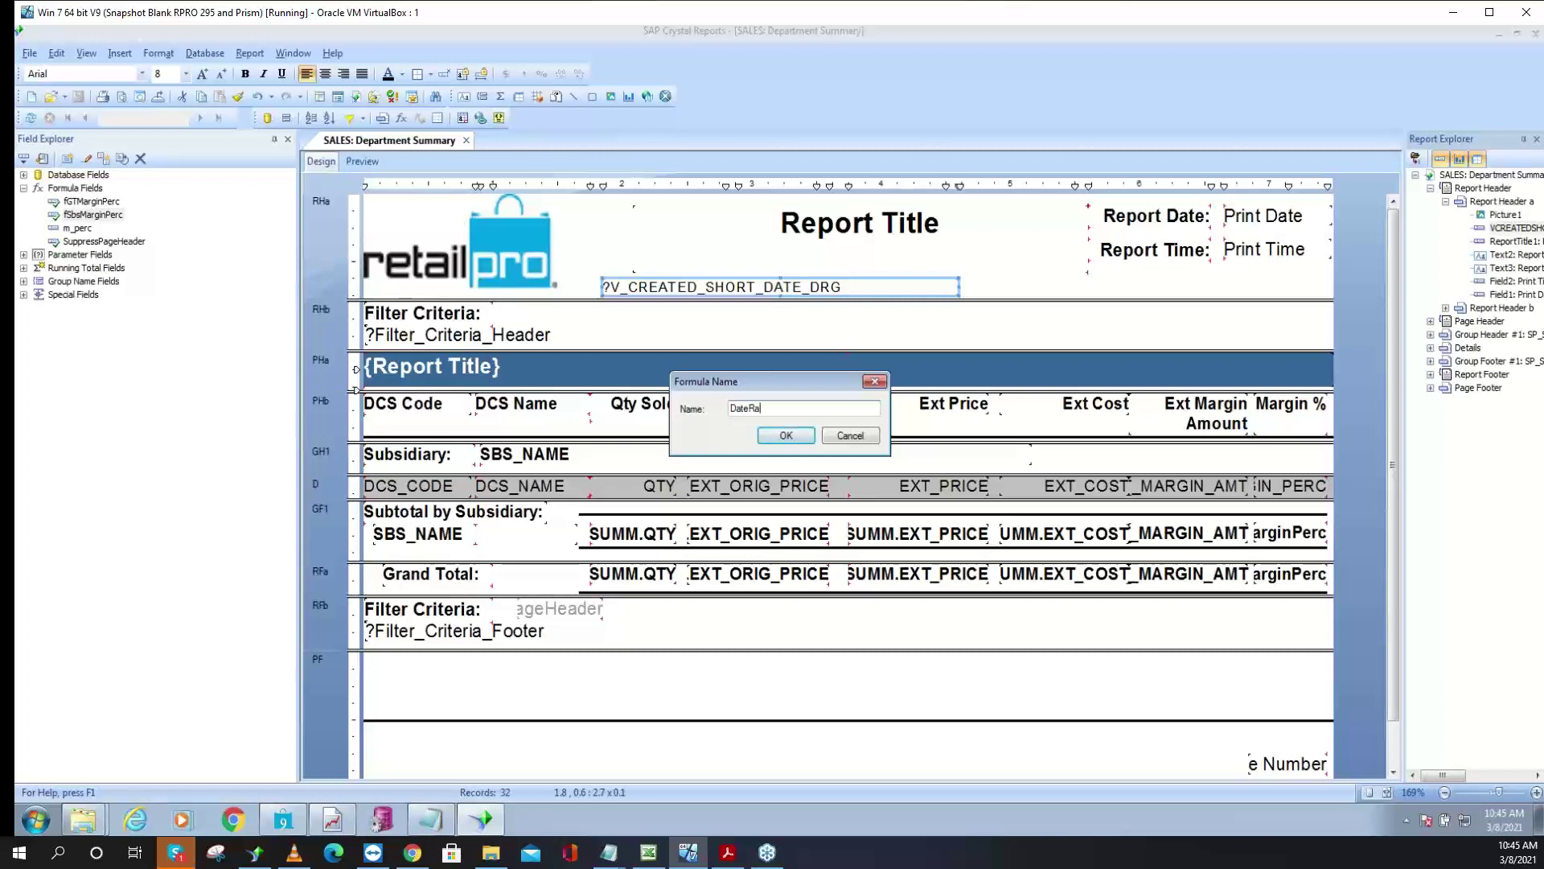
type("nge")
key("Home")
type("f")
Open fDateRange in Formula Workshop, find V_CREATED_SHORT_DATE_DRG under Report Fields, and bring Notepad forward
left_click(784, 437)
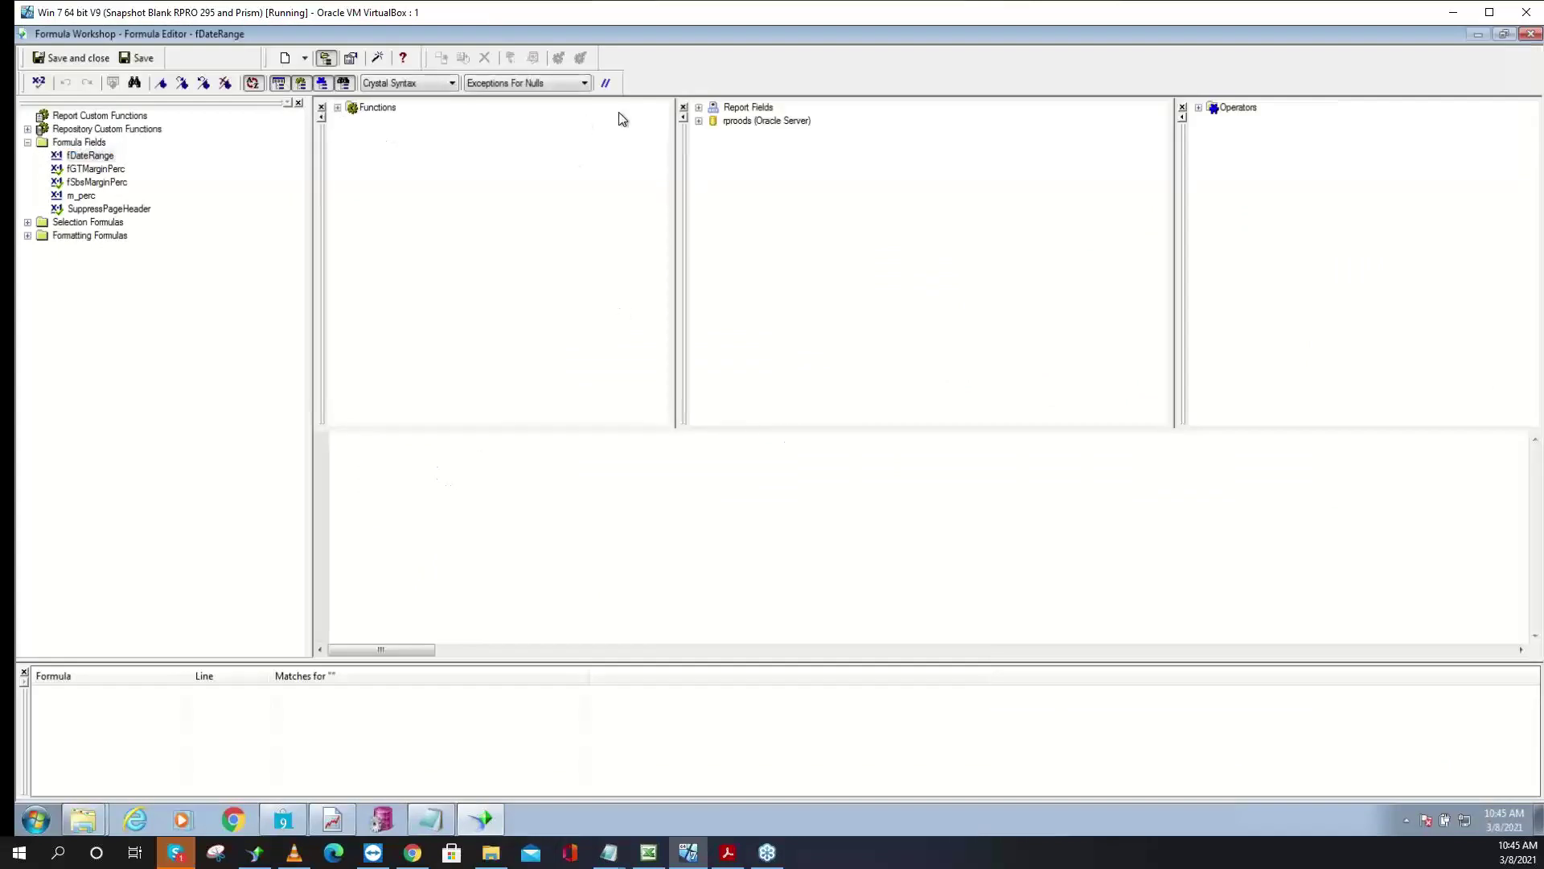
left_click(700, 109)
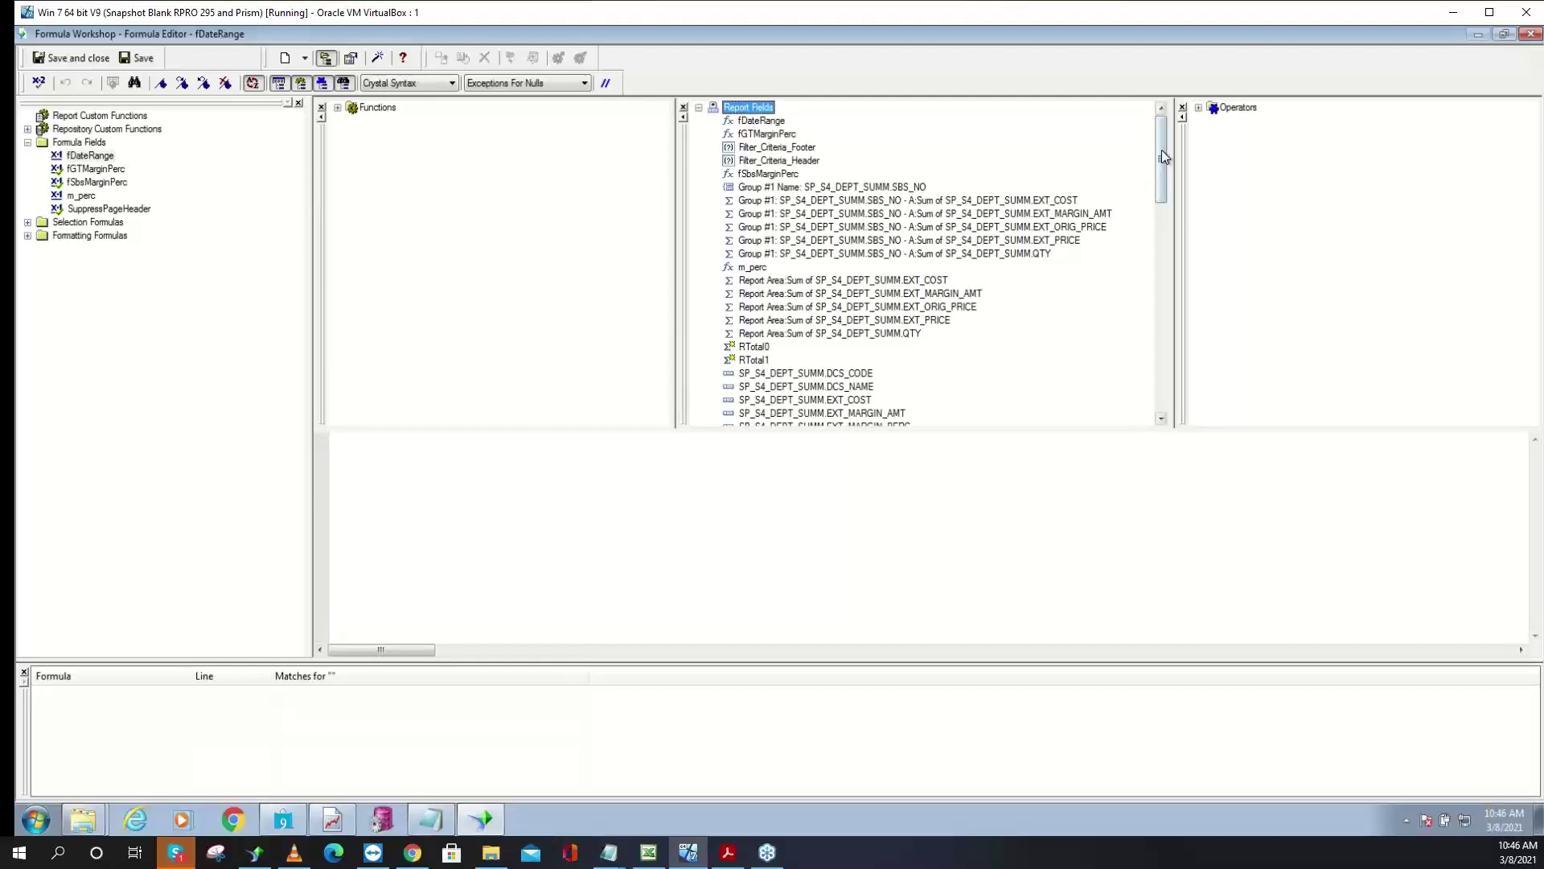
left_click_drag(1161, 150, 1168, 259)
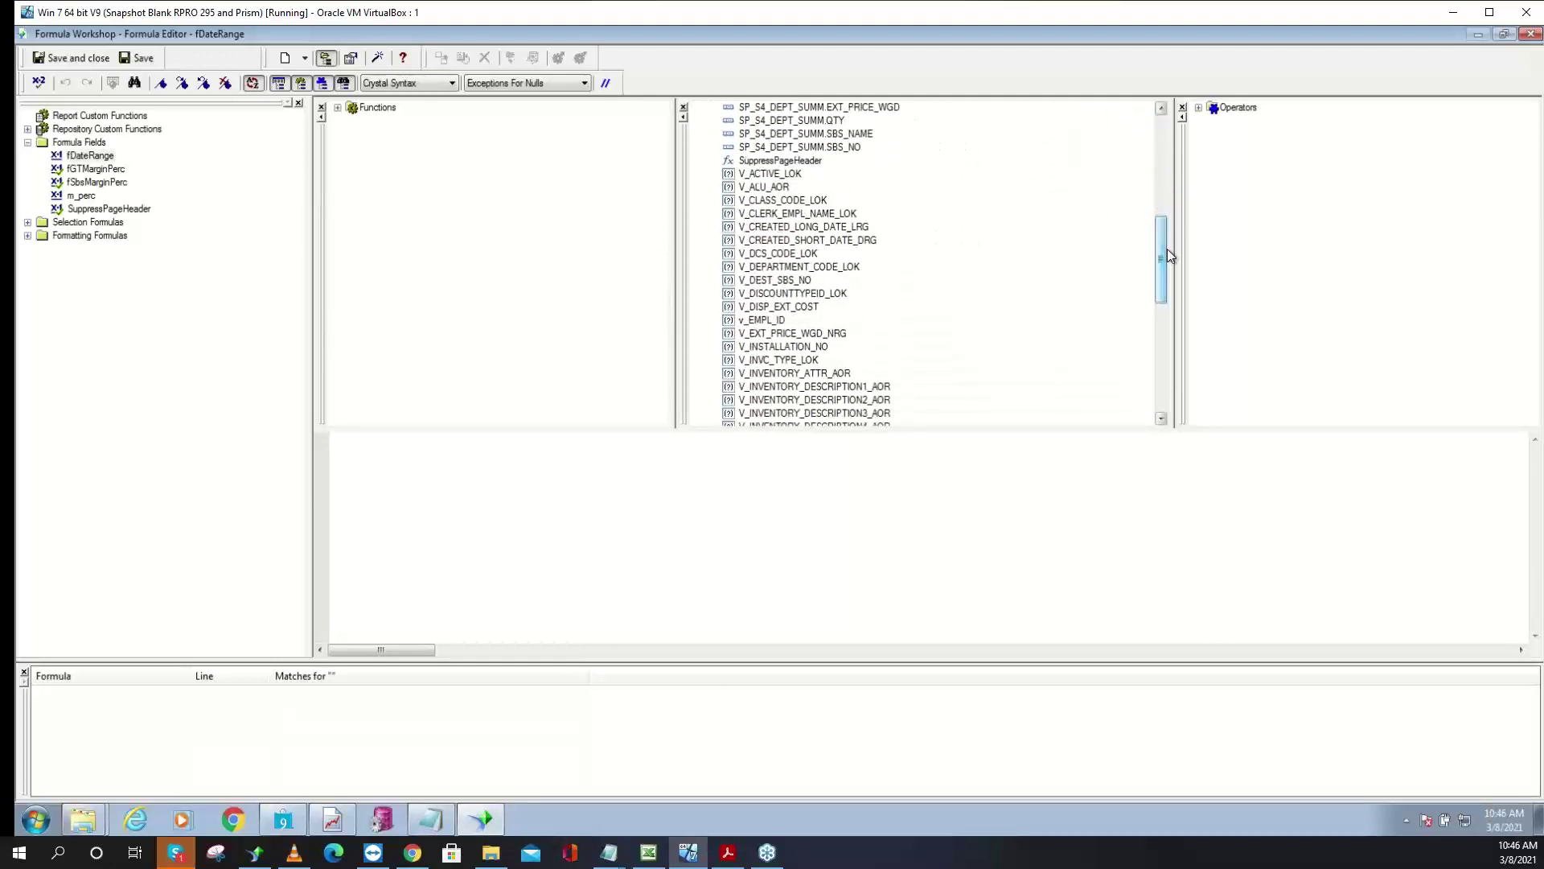
left_click(828, 240)
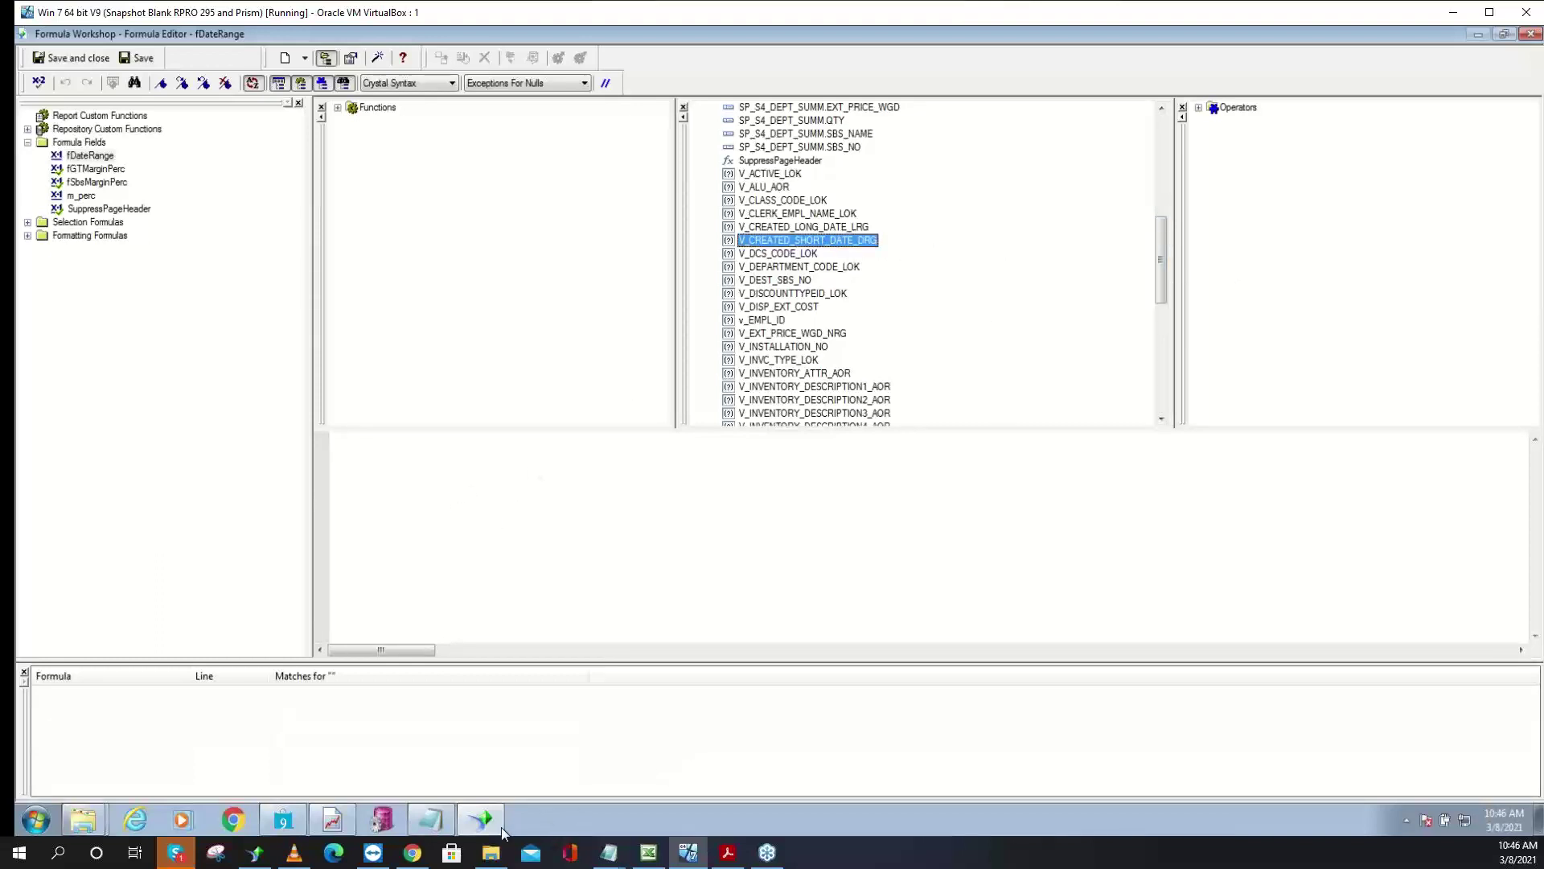
left_click(431, 819)
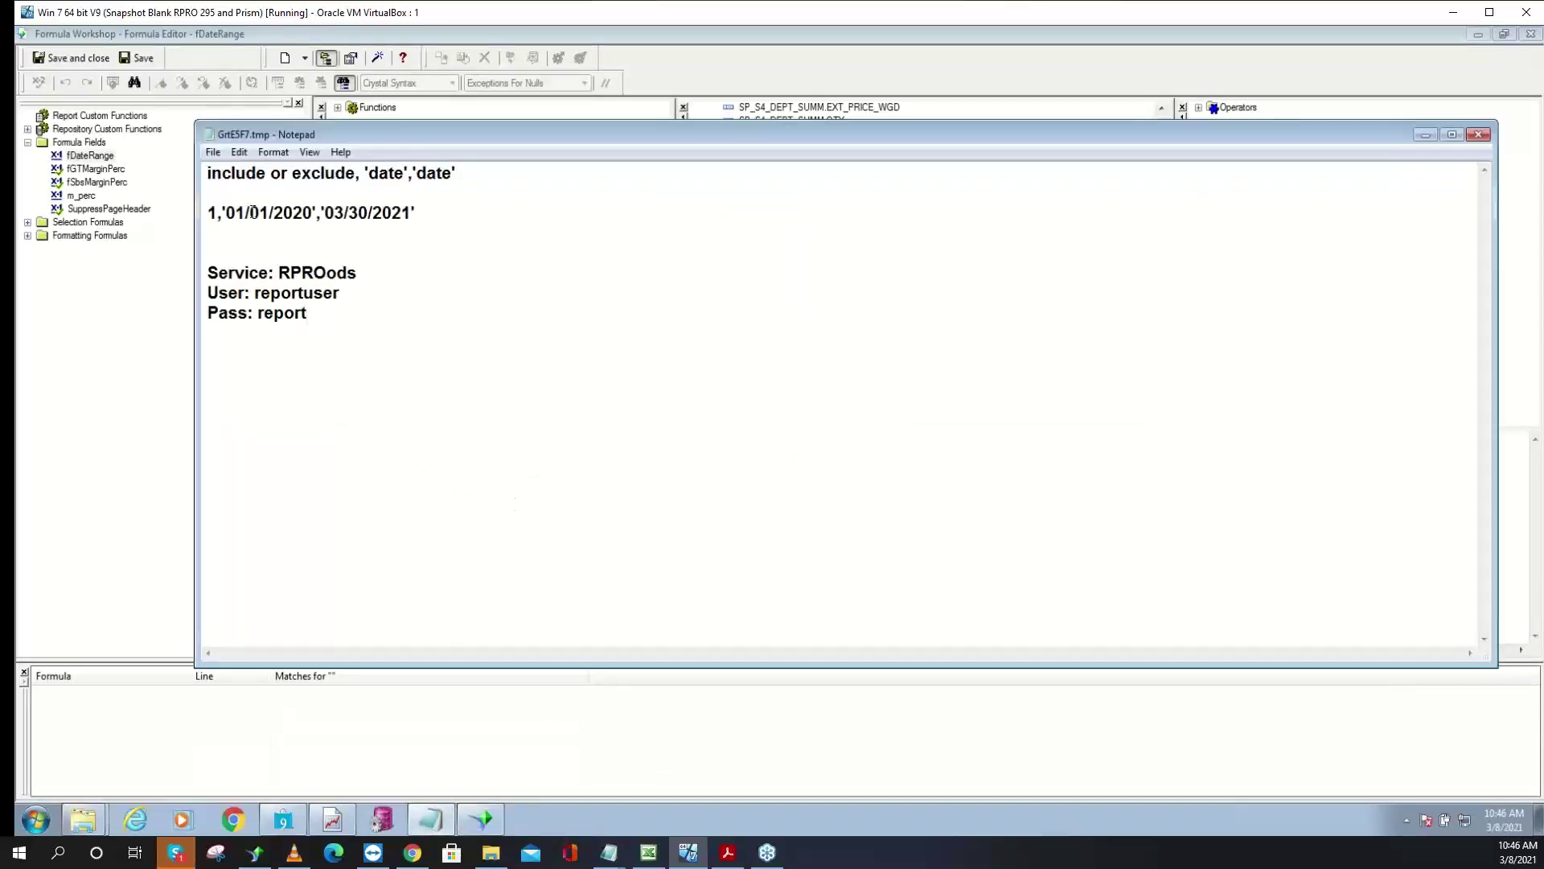
Type a numeric ruler under the date line to count character positions, then delete it
left_click(228, 232)
type("1234567890123456")
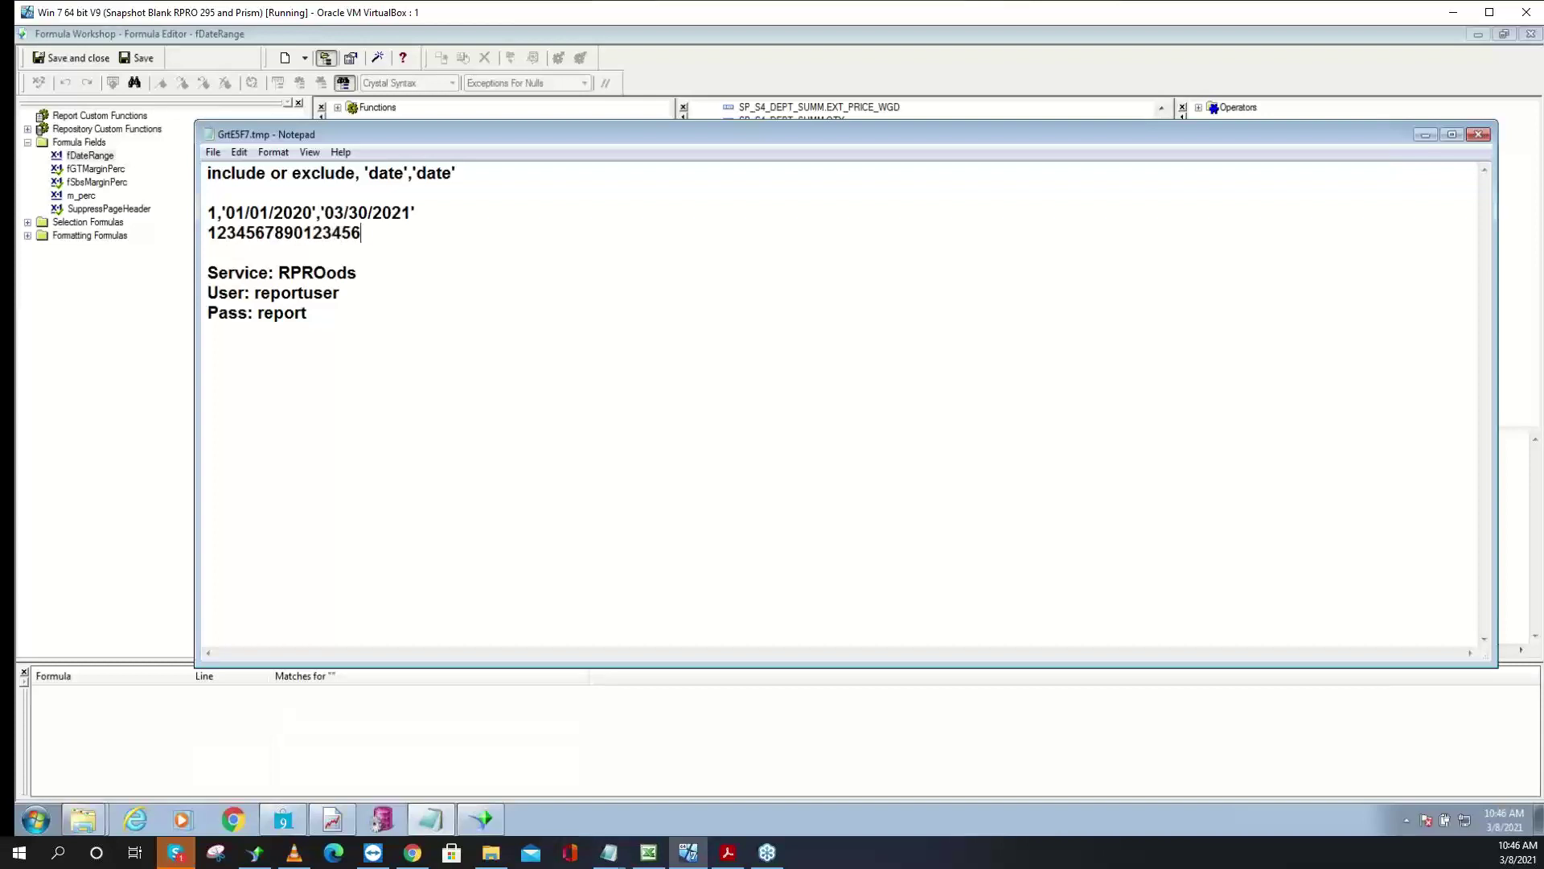
type("789012")
left_click(224, 211)
type("'")
left_click_drag(235, 212, 226, 212)
left_click(448, 240)
left_click_drag(440, 234, 208, 234)
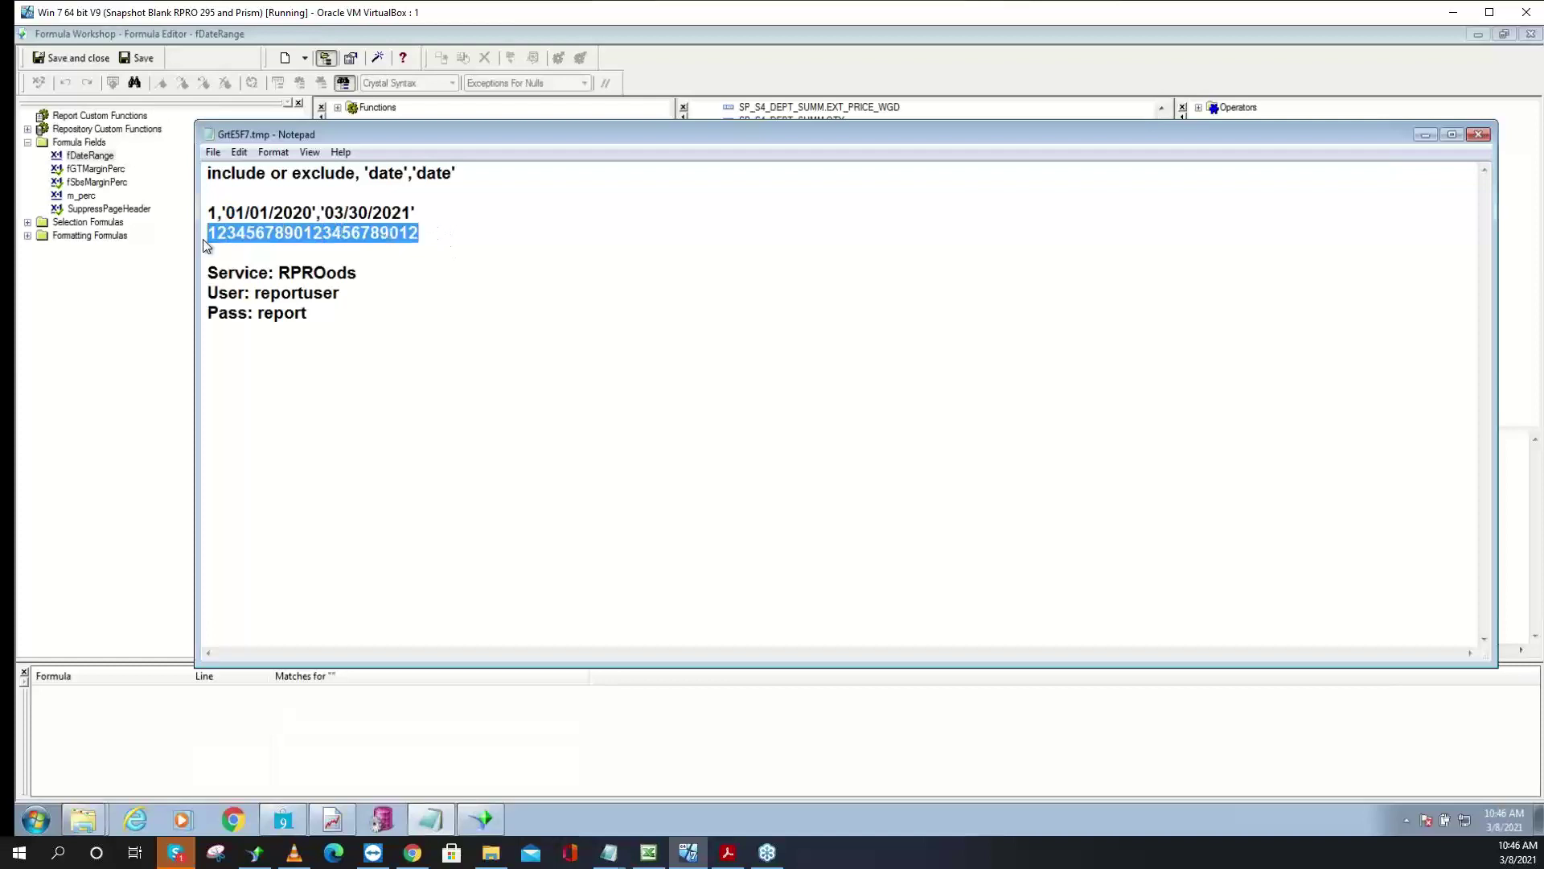
key("Delete")
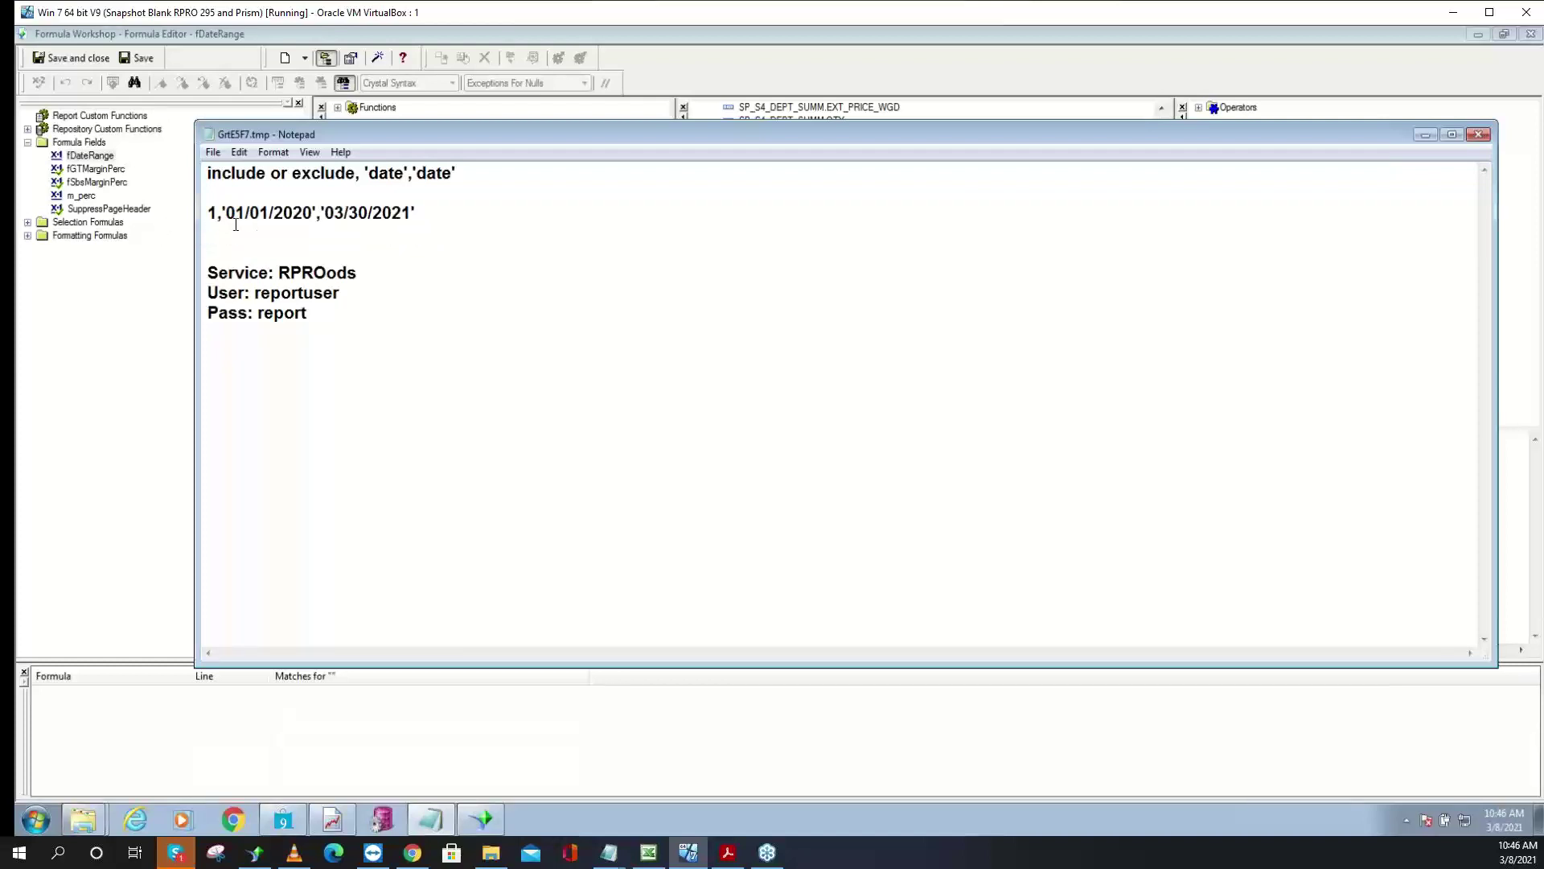
Select from the line start through the start date 01/01/2020 to confirm its character position
left_click(211, 212)
key("Left")
key("shift+Right")
key("shift+Right")
key("shift+Right")
key("shift+Right")
left_click(229, 214)
key("shift+Right")
key("shift+Right")
key("shift+Right")
key("shift+Right")
key("shift+Right")
key("shift+Right")
key("shift+Right")
key("shift+Right")
key("shift+Right")
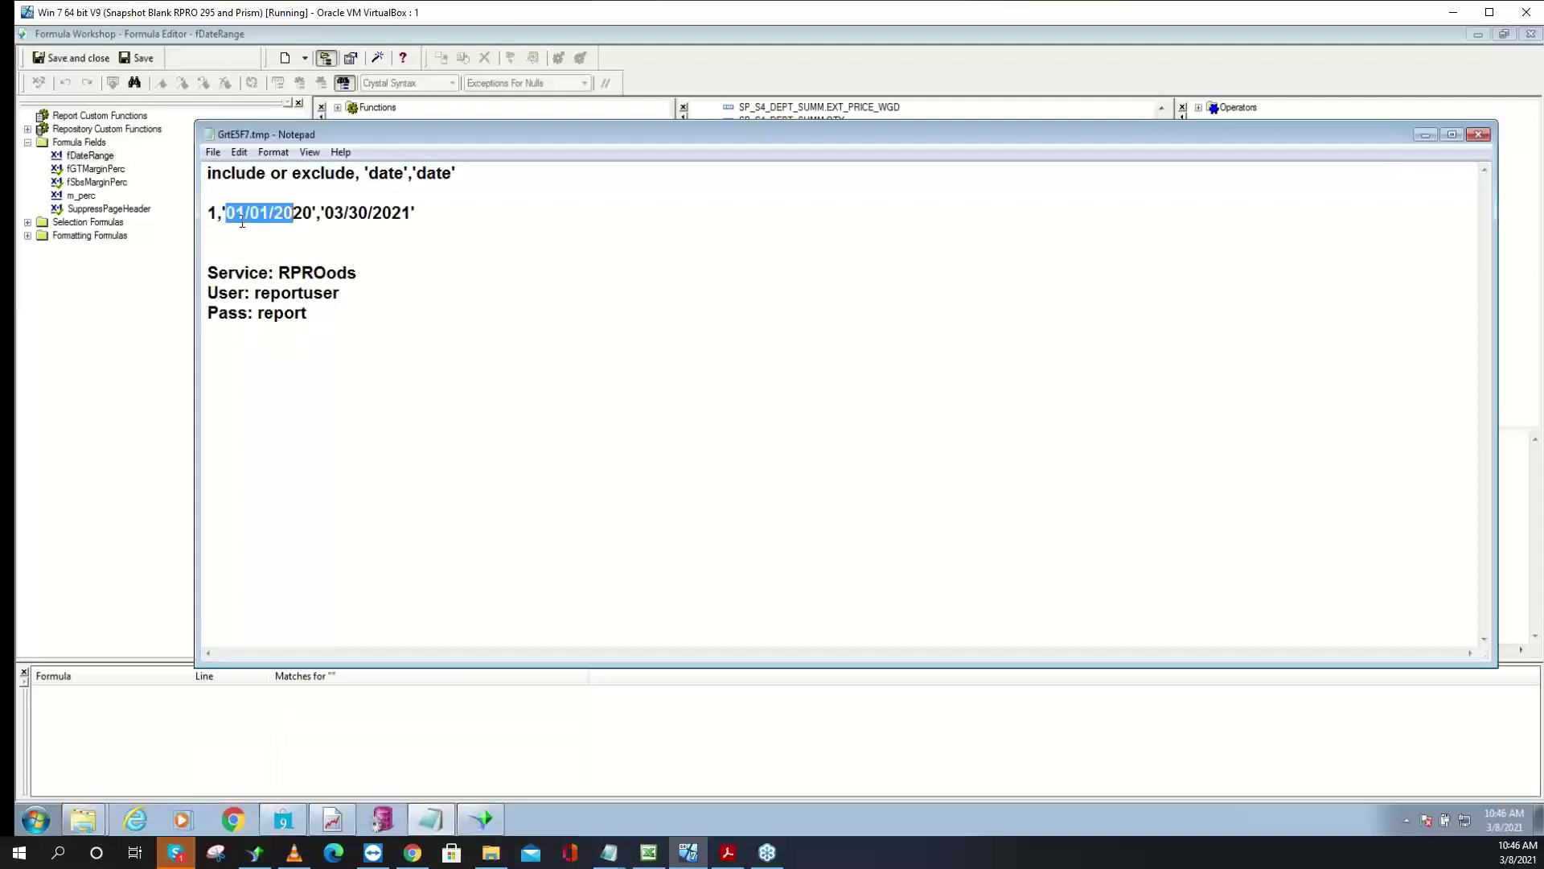
key("shift+Right")
left_click(802, 38)
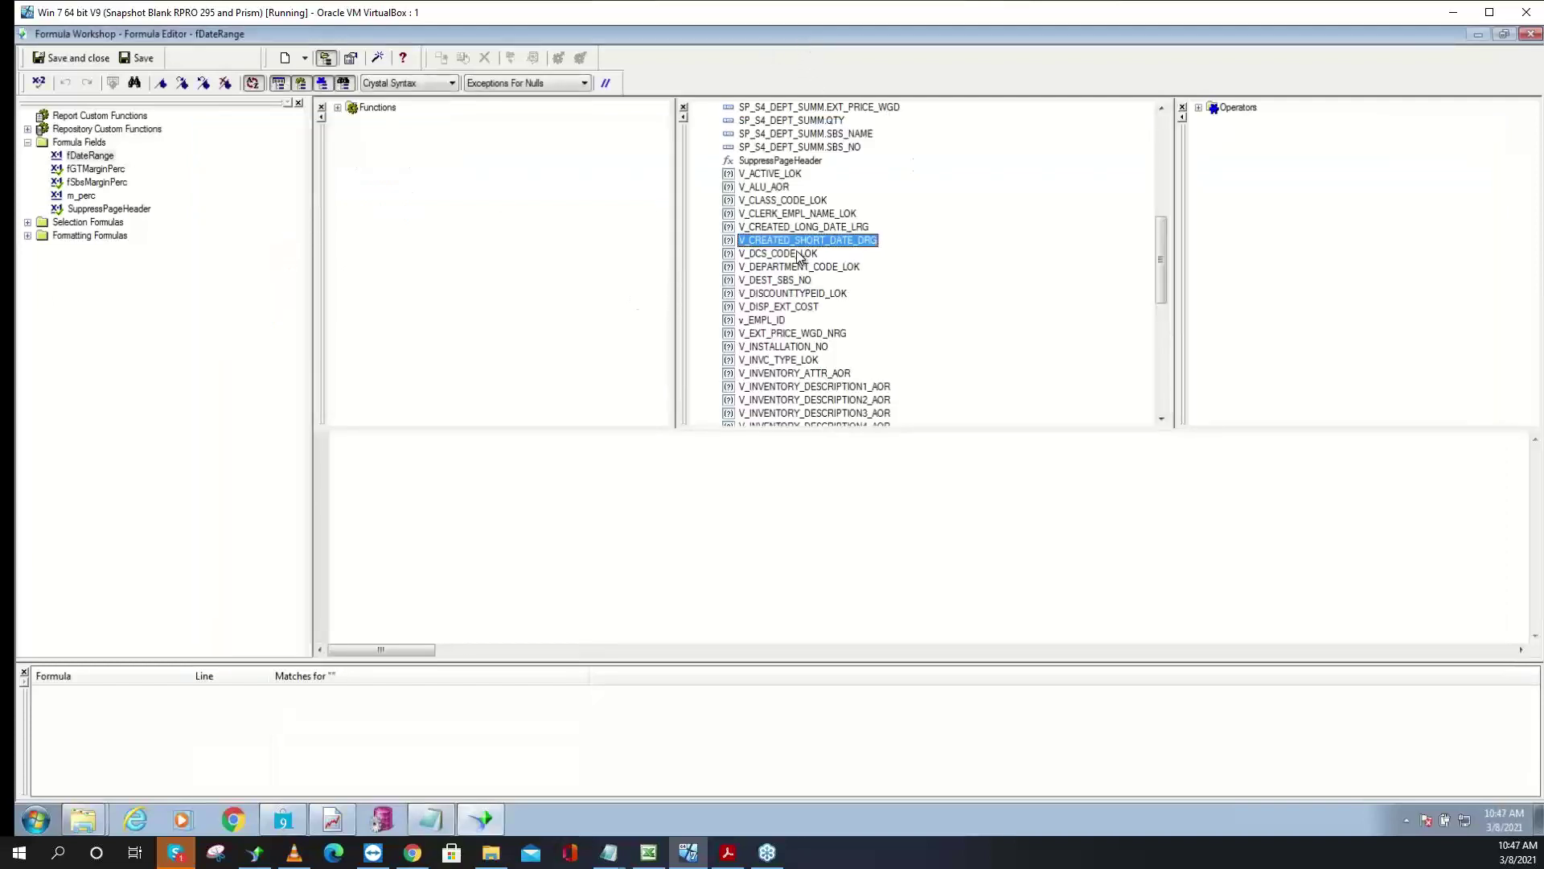
Begin the formula as Mid({?V_CREATED_SHORT_DATE_DRG},4,10)&"-"&mid({?V_CREATED_SHORT_DATE_DRG}
left_click(370, 452)
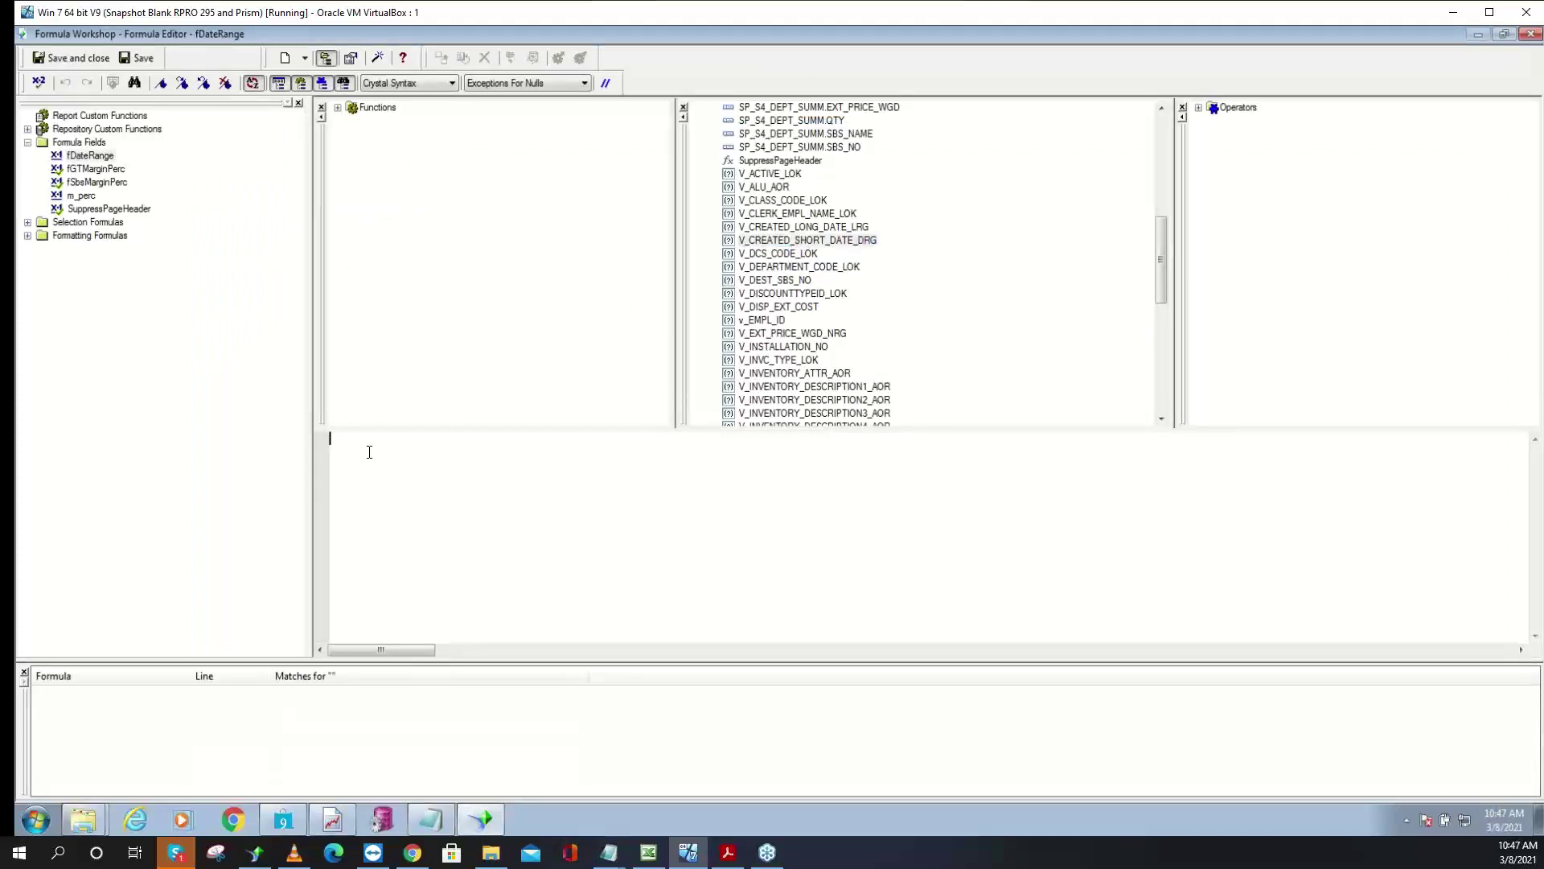
type("Mid(")
double_click(797, 241)
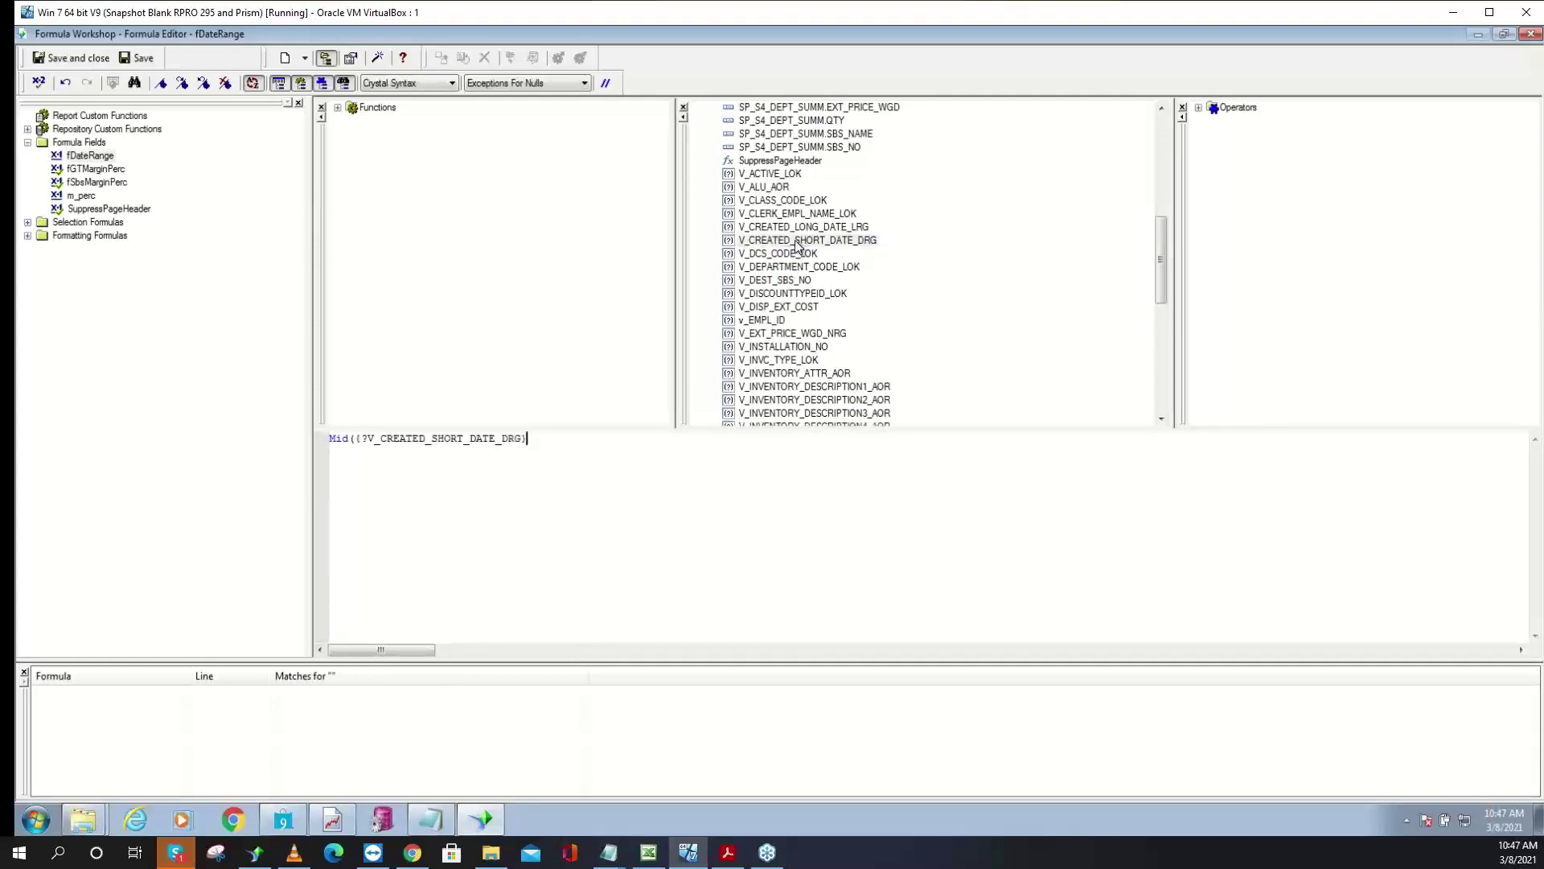
type(",4,10)&\"-\"&mid(")
double_click(797, 241)
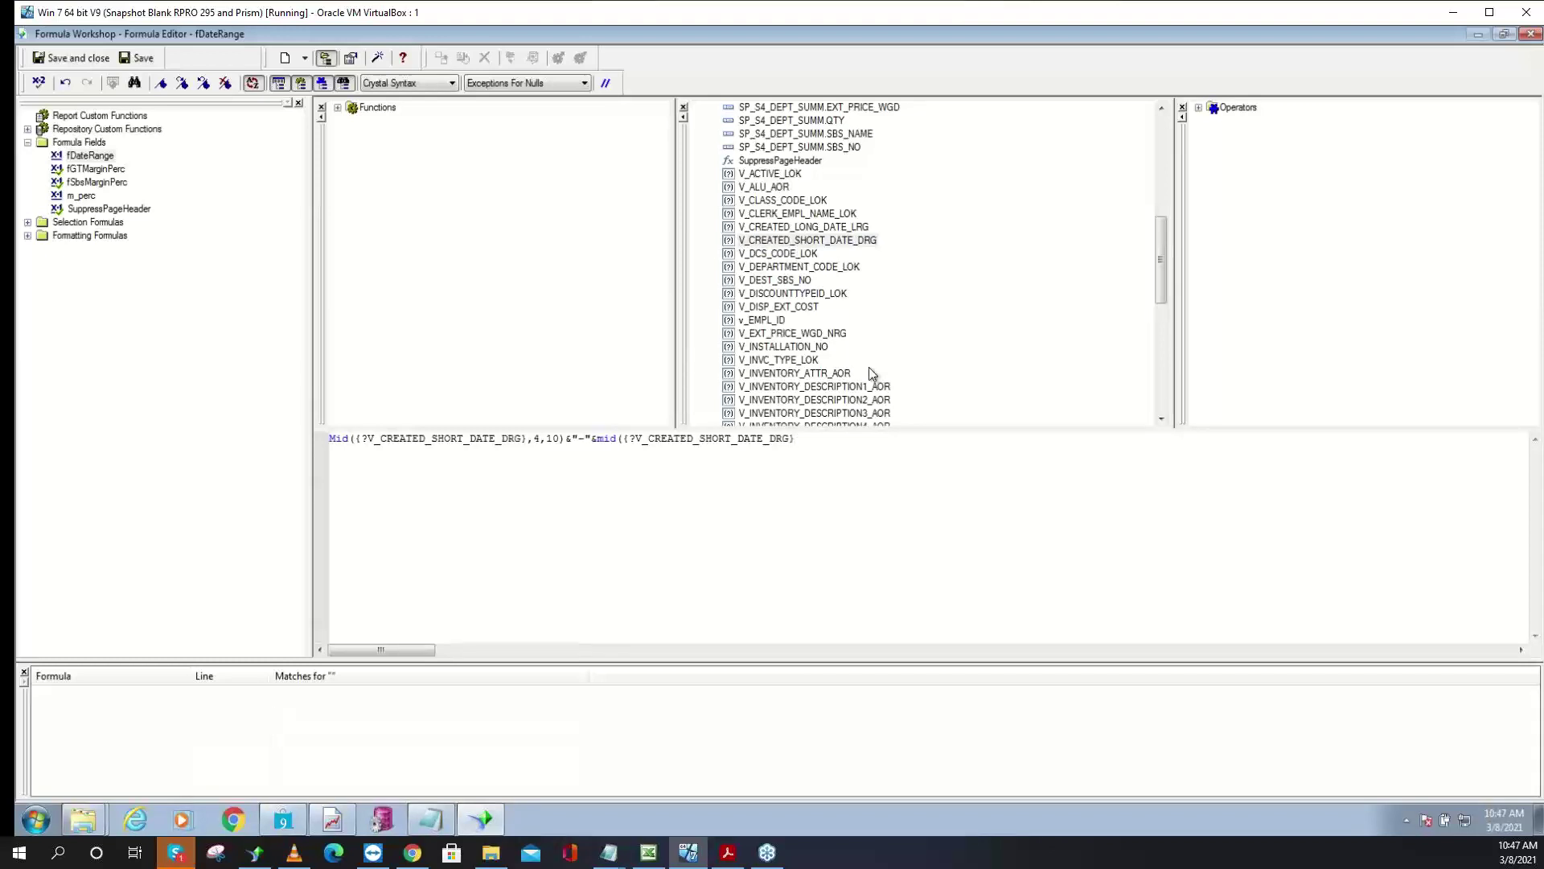
Count in the Notepad sample value where the end date starts
left_click(429, 821)
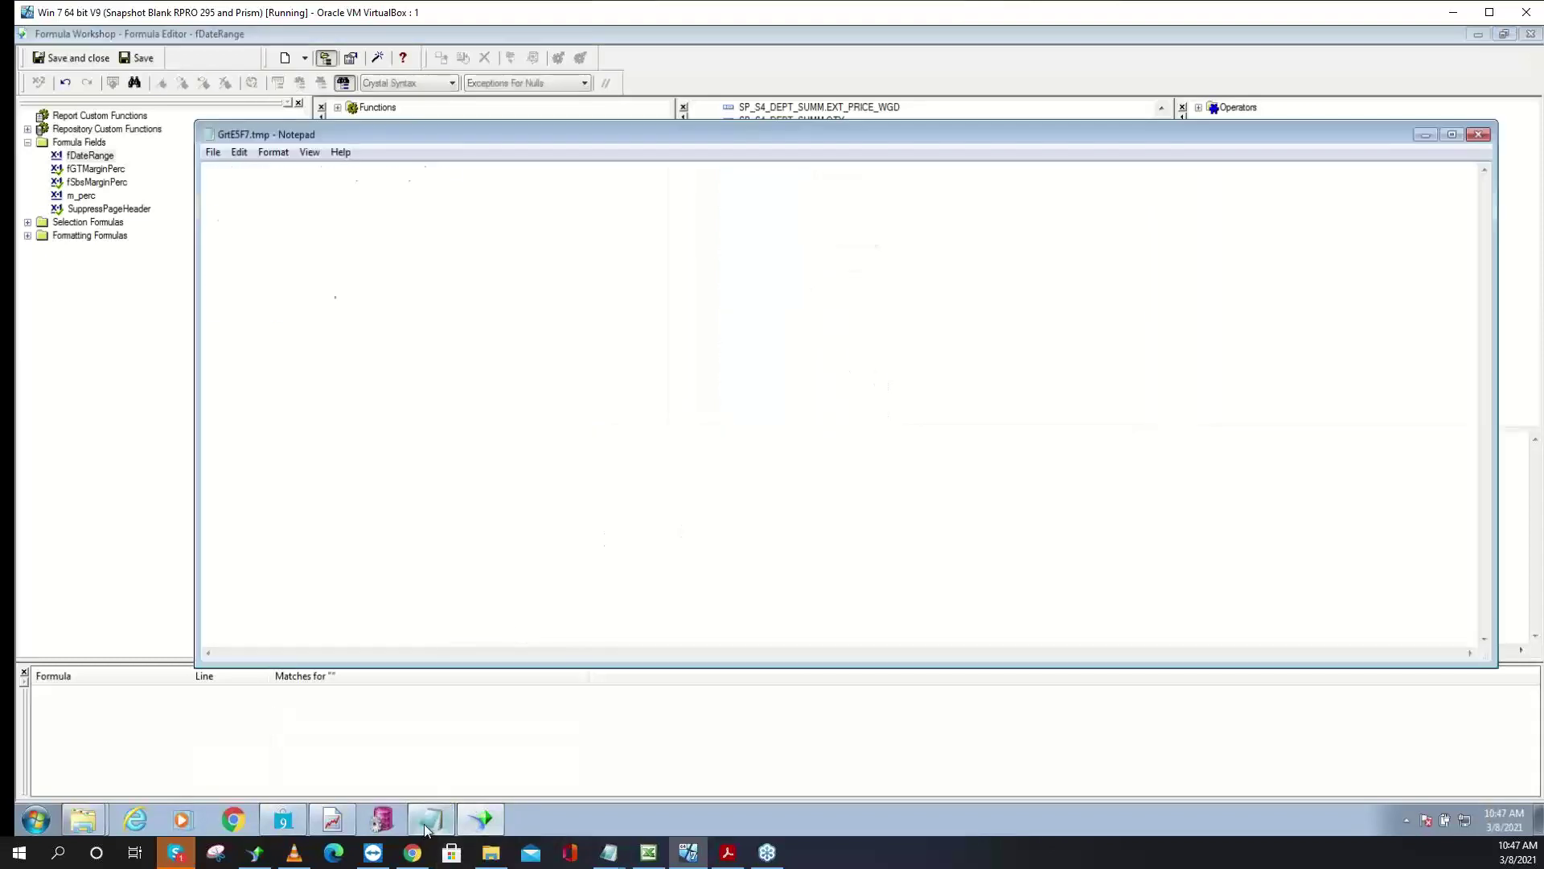
left_click(223, 219)
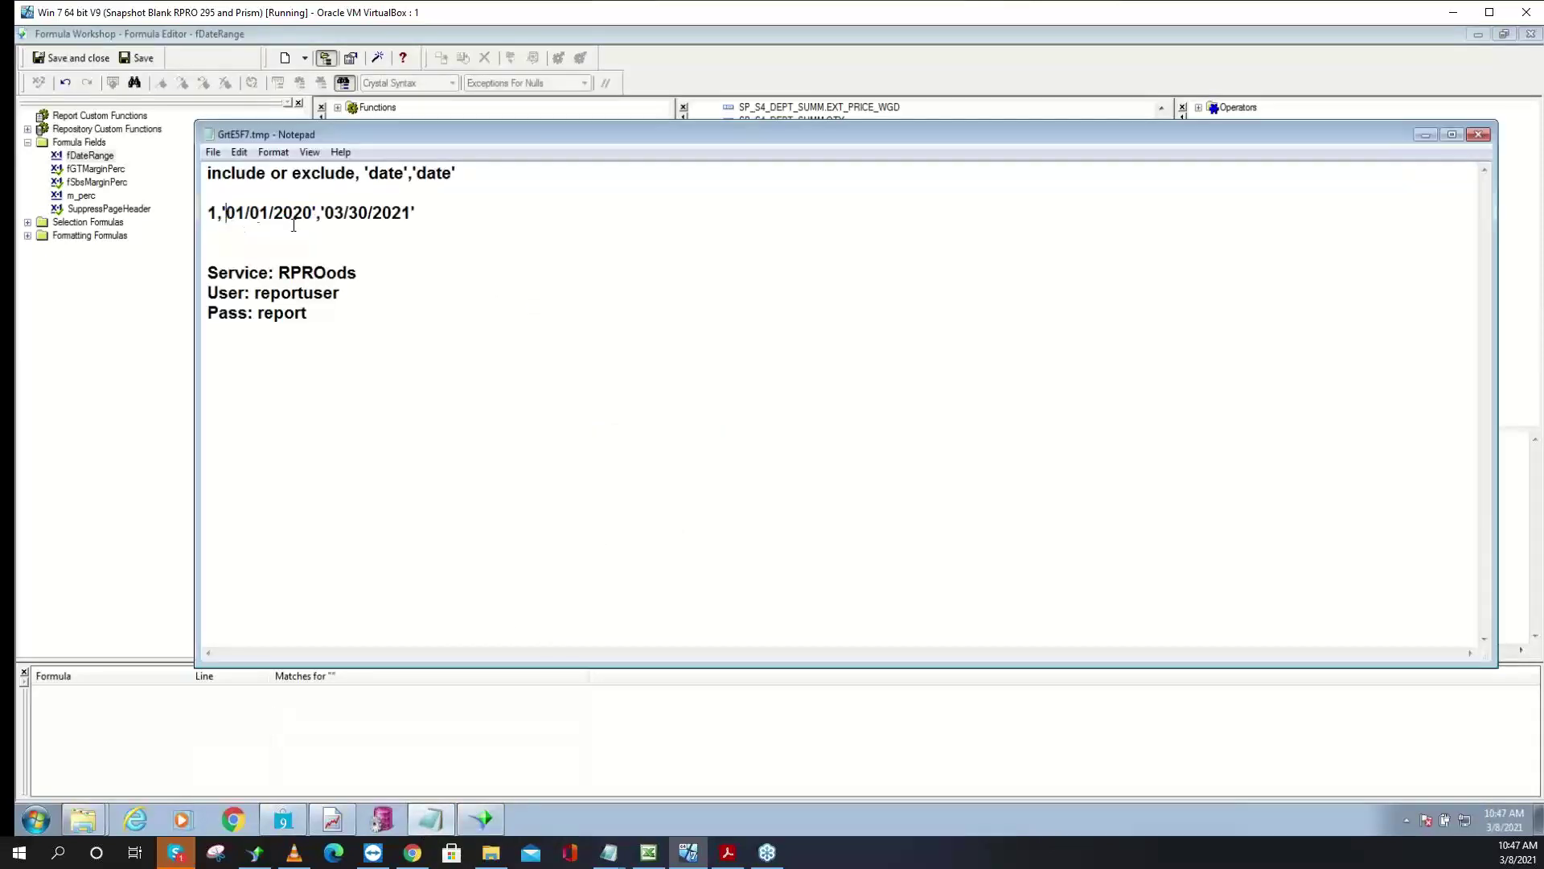
key("Left")
key("Left")
key("Left")
key("shift+Right")
key("shift+Right")
key("shift+Right")
key("shift+Right")
key("shift+Right")
key("shift+Right")
key("shift+Right")
key("shift+Right")
key("shift+Right")
key("shift+Right")
key("shift+Right")
key("shift+Right")
key("shift+Right")
key("shift+Right")
key("shift+Right")
key("shift+Right")
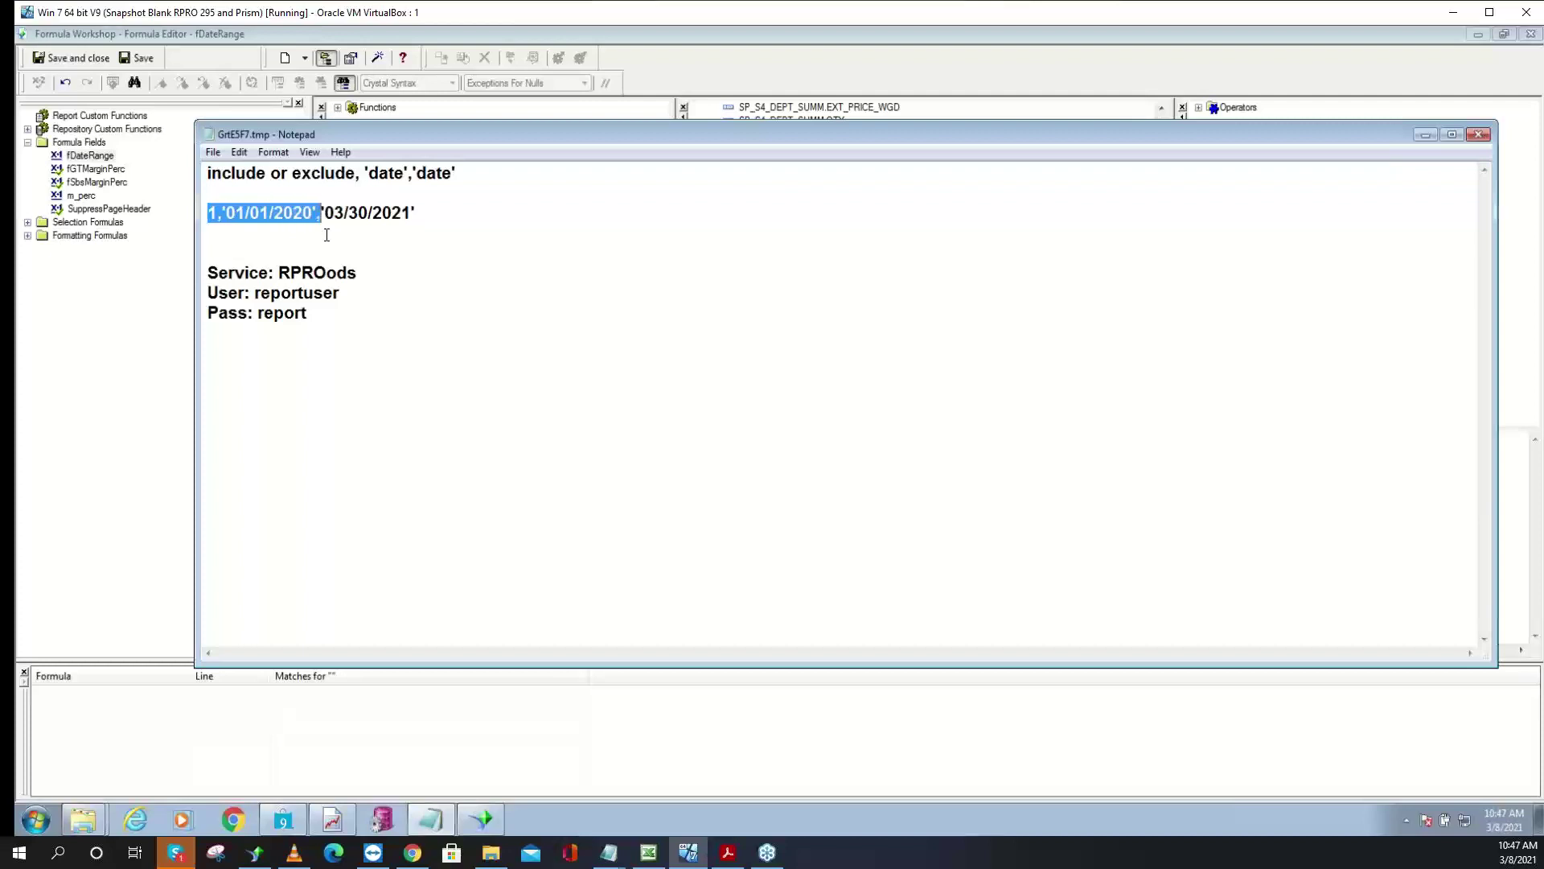
key("shift+Right")
left_click(1423, 135)
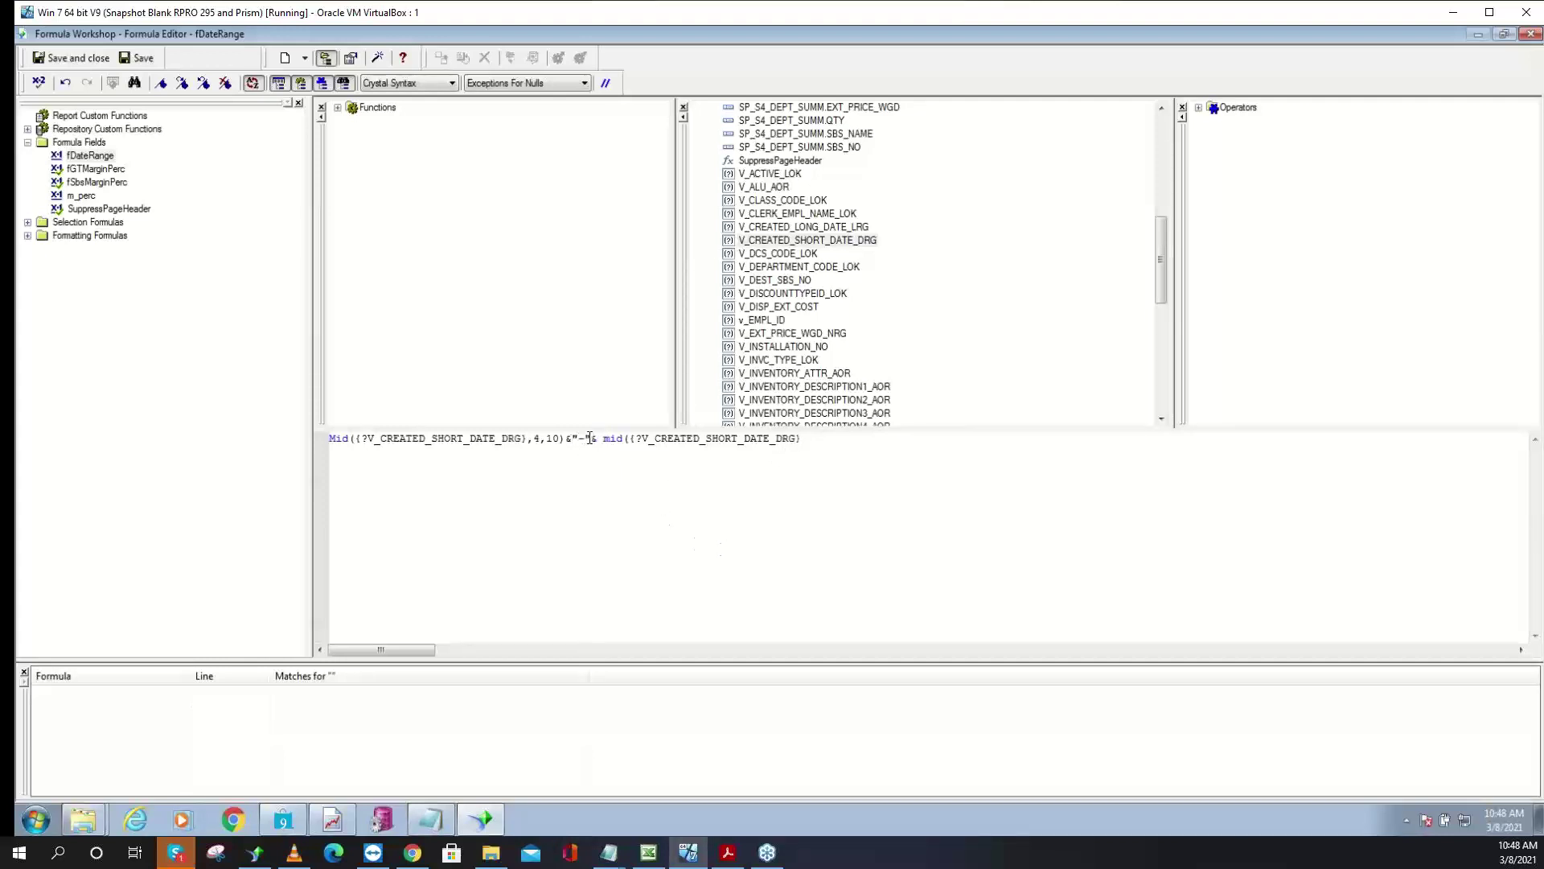
Space out the ampersands, finish the second mid with ,17,10), and confirm the formula has no errors
left_click(591, 448)
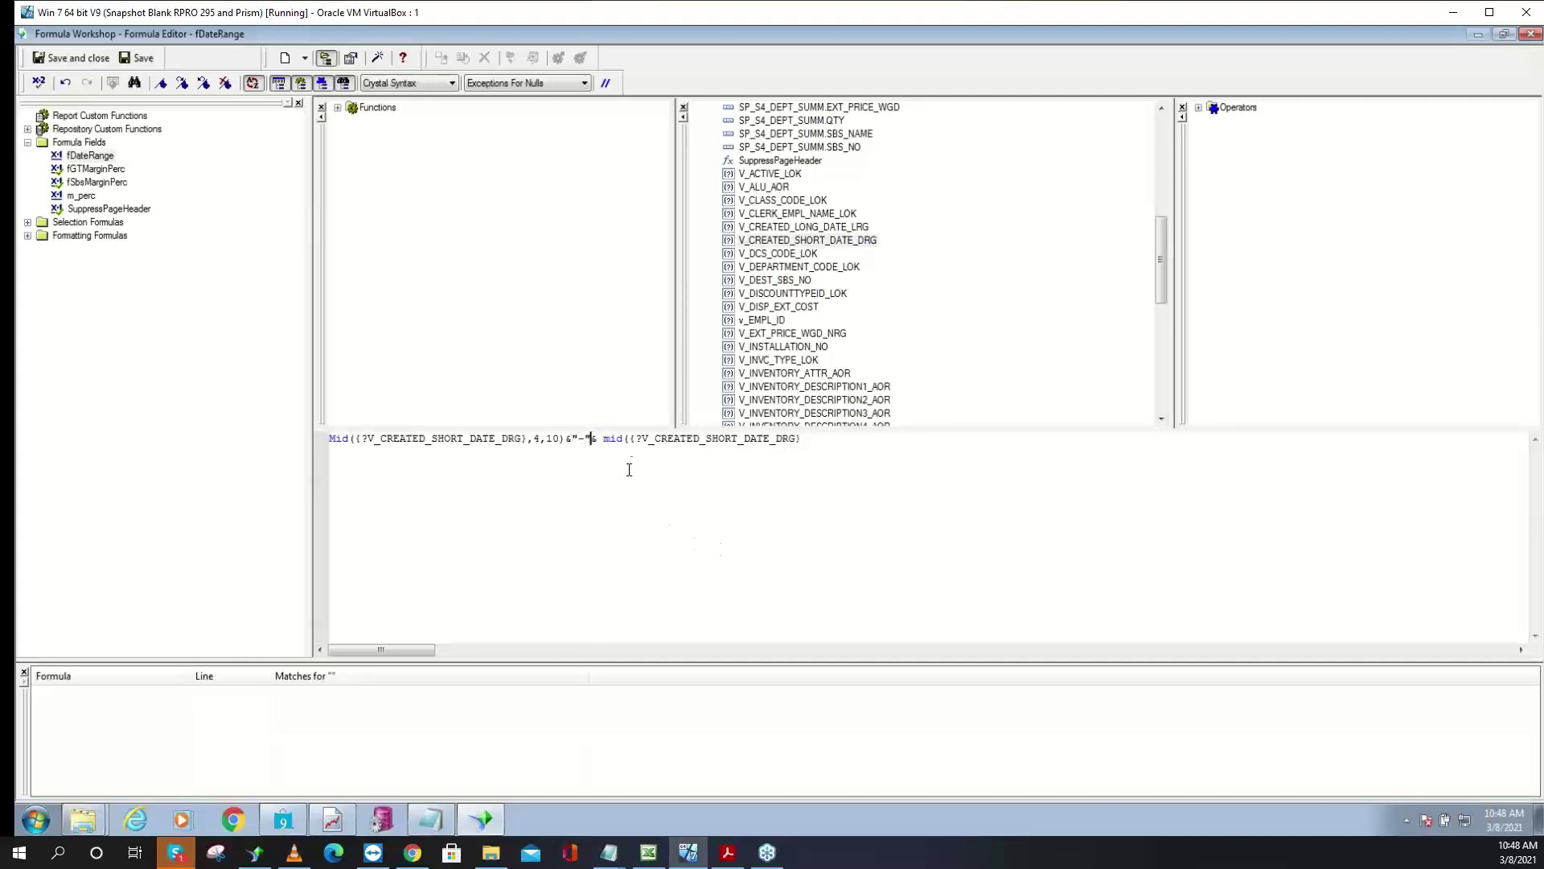
left_click(572, 440)
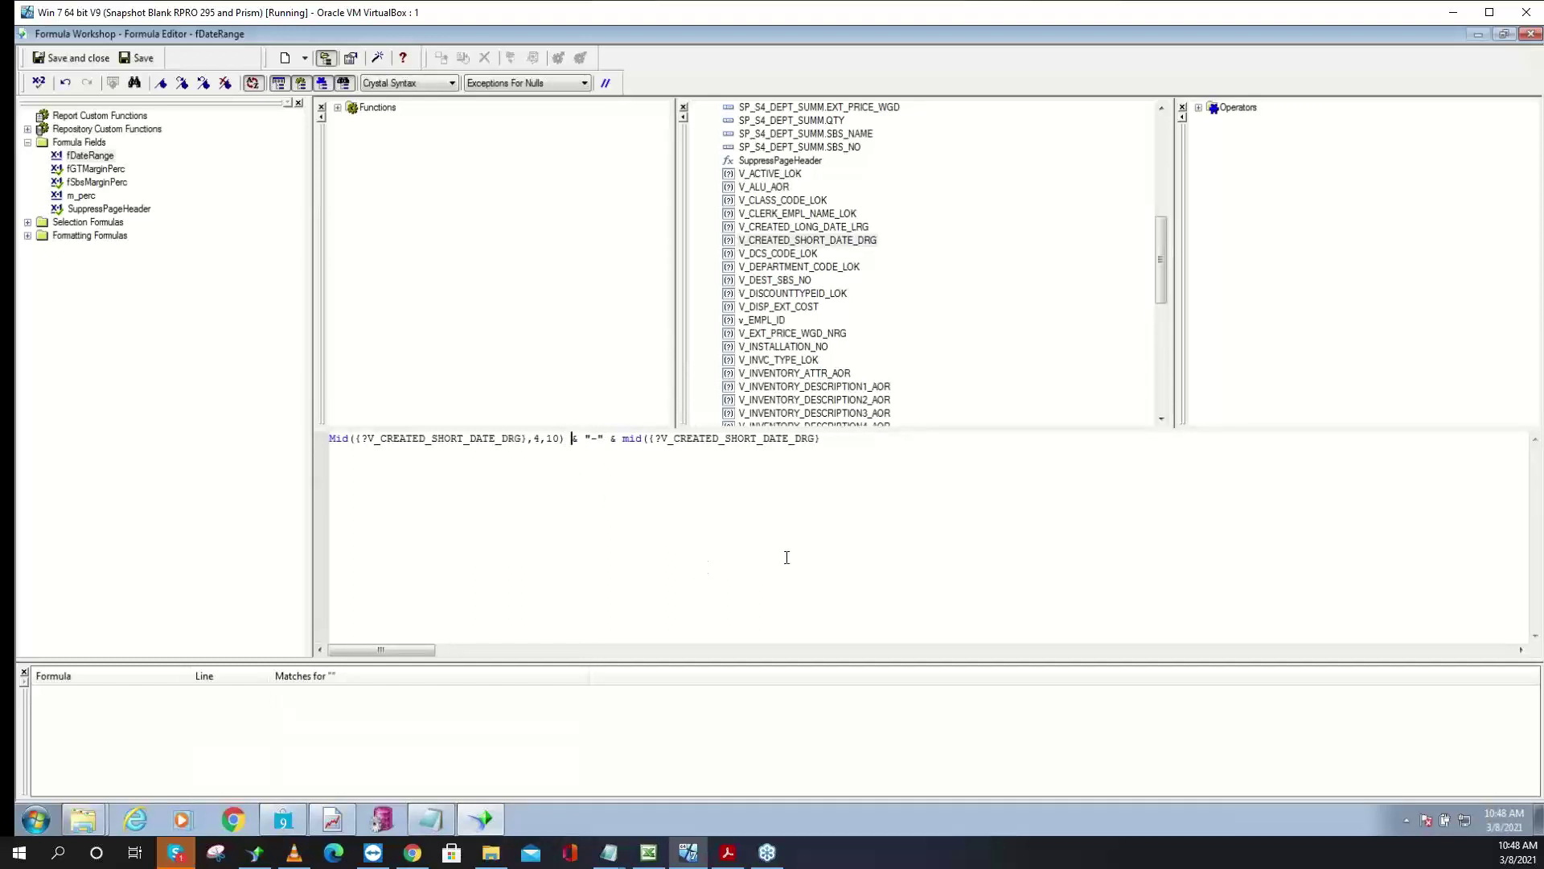
left_click(848, 440)
type(",17,10)")
left_click(38, 83)
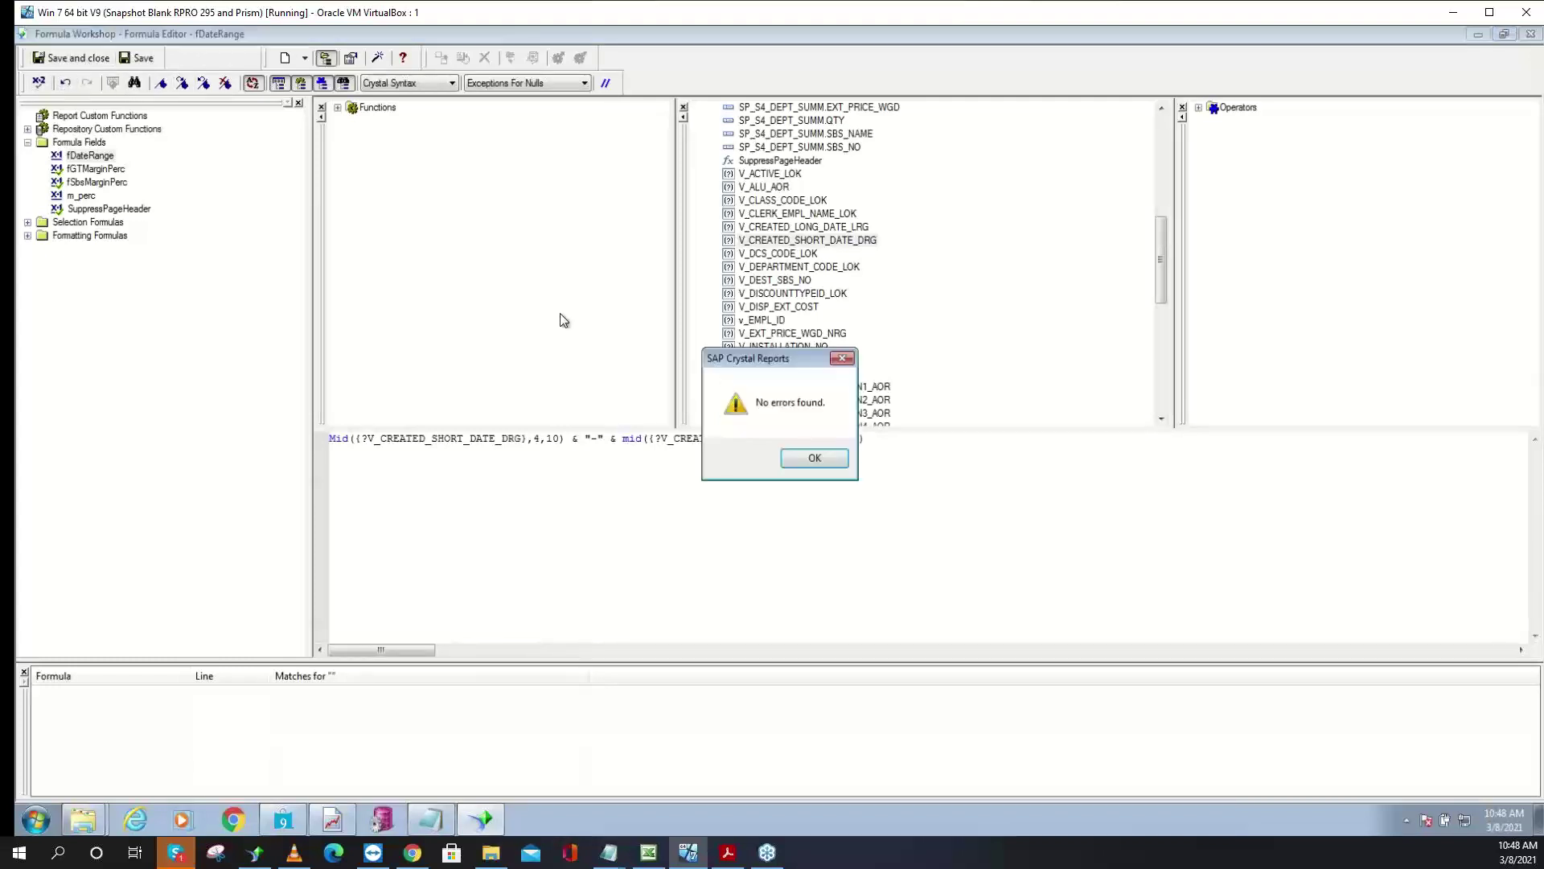
left_click(833, 460)
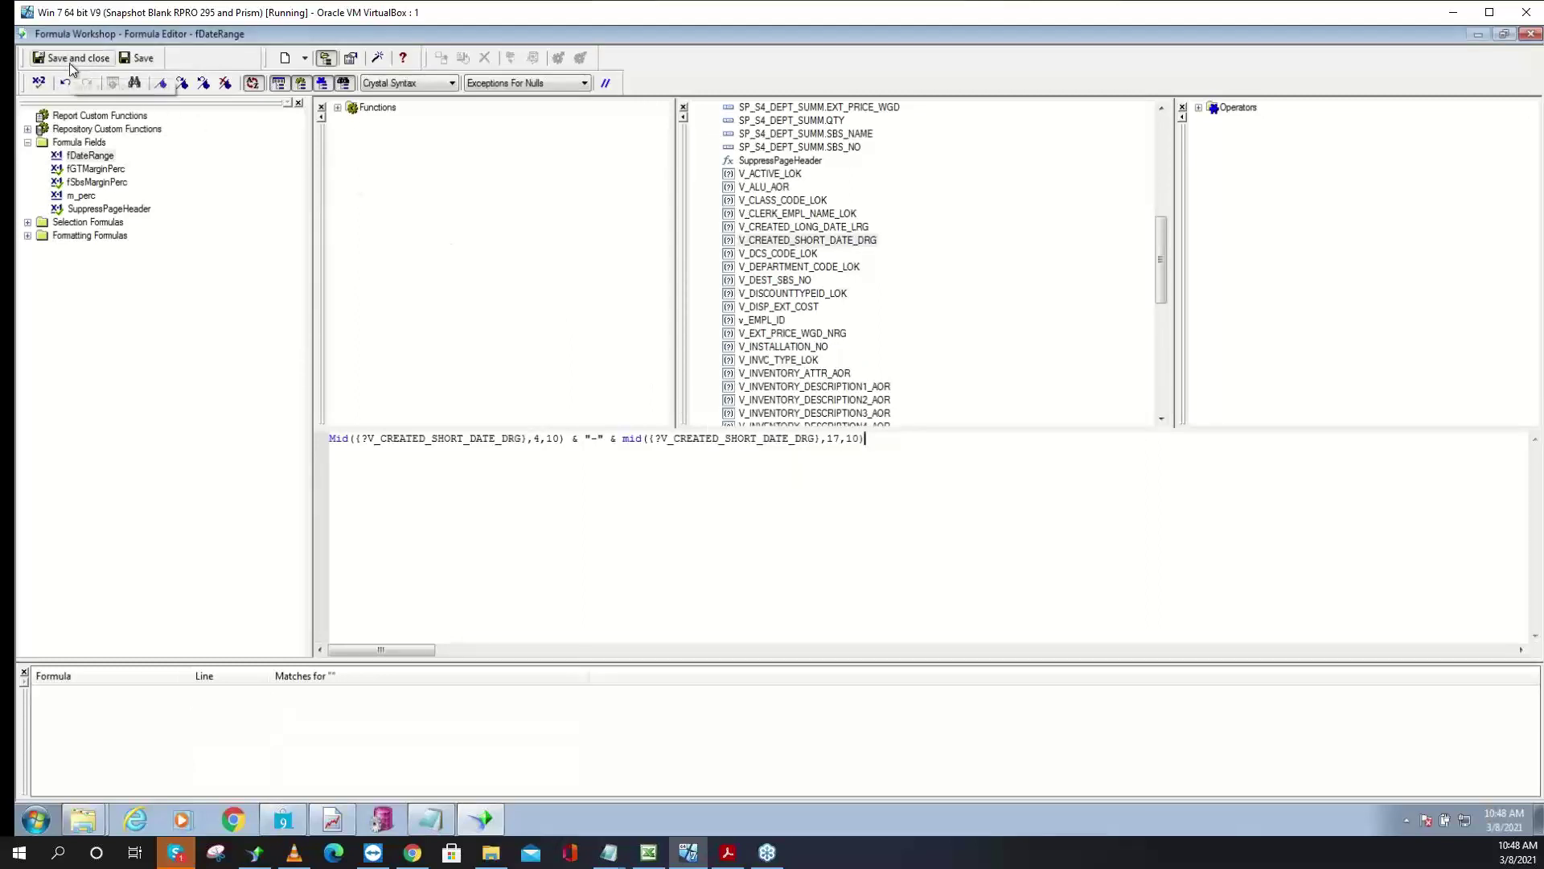
Save the formula and place a widened fDateRange field in the header above the parameter field
left_click(69, 60)
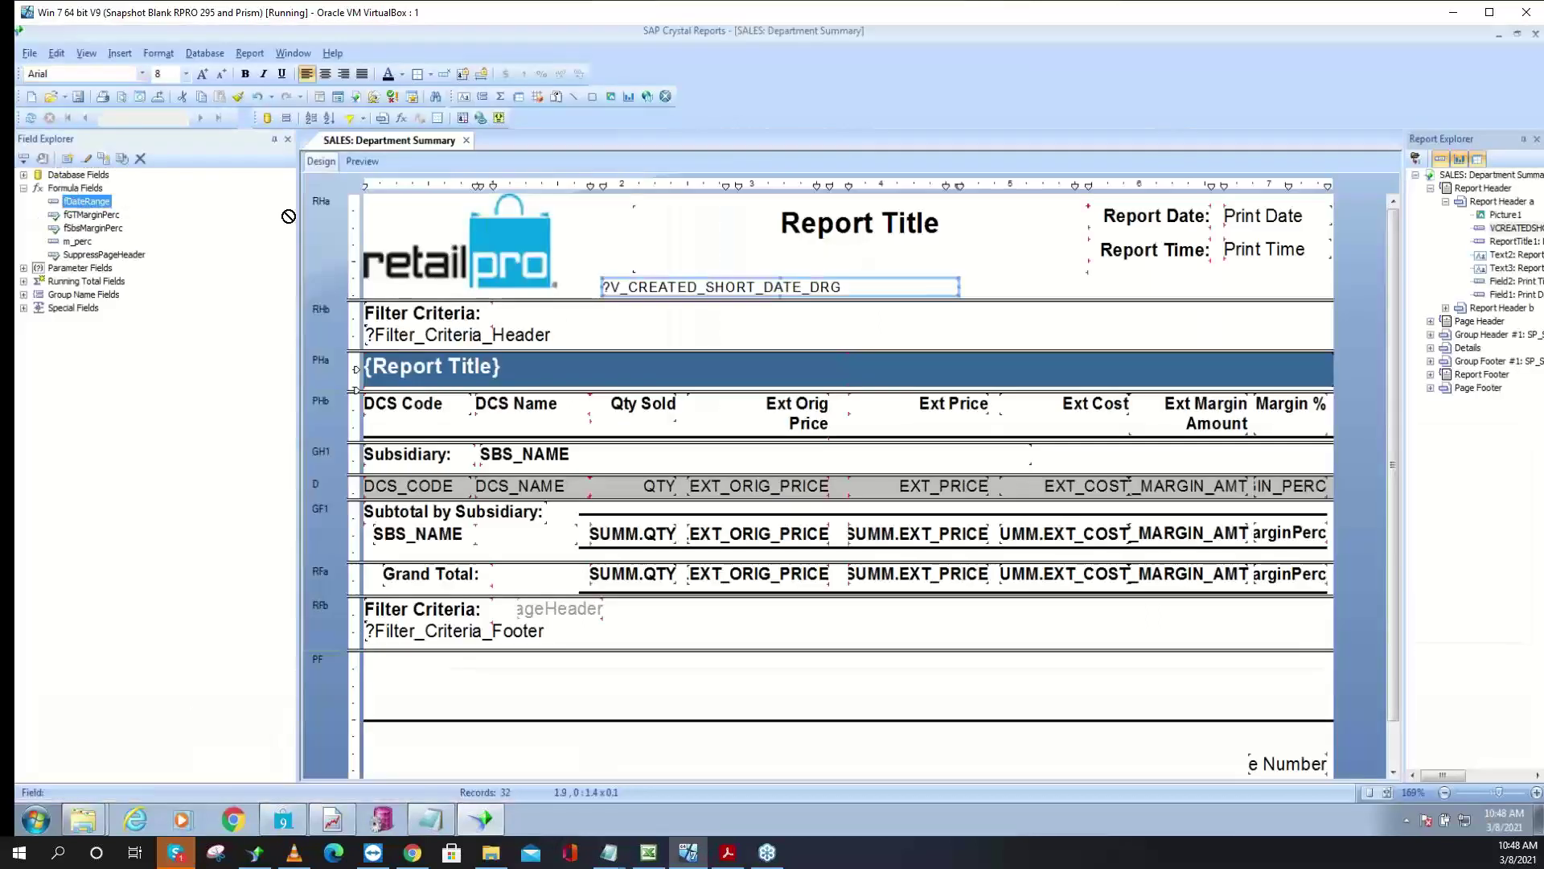
left_click_drag(288, 216, 586, 249)
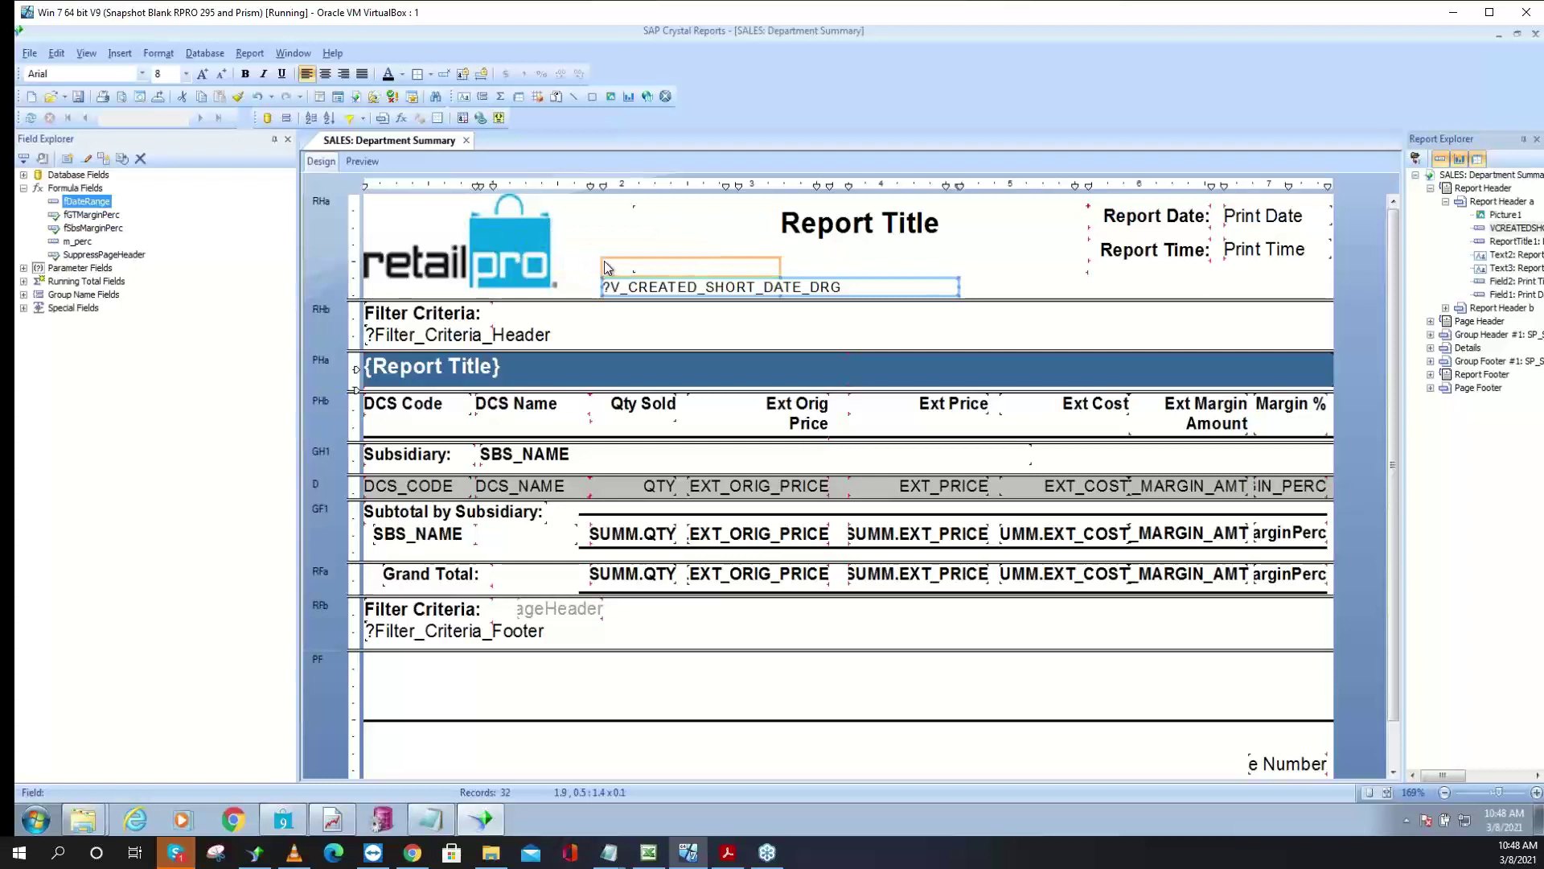
left_click_drag(605, 260, 605, 263)
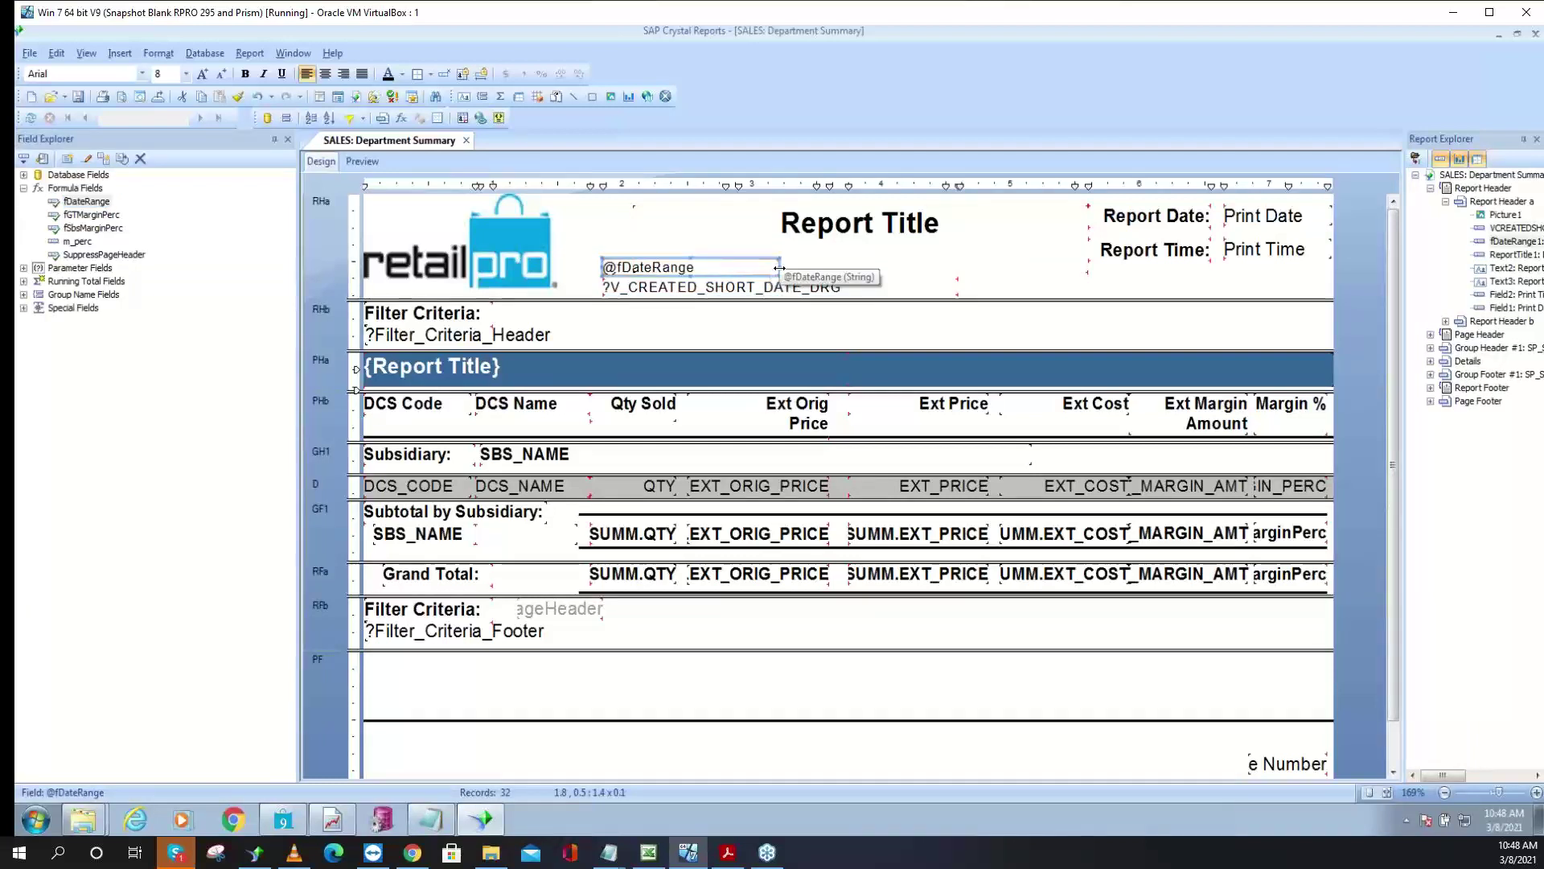
left_click_drag(779, 267, 960, 267)
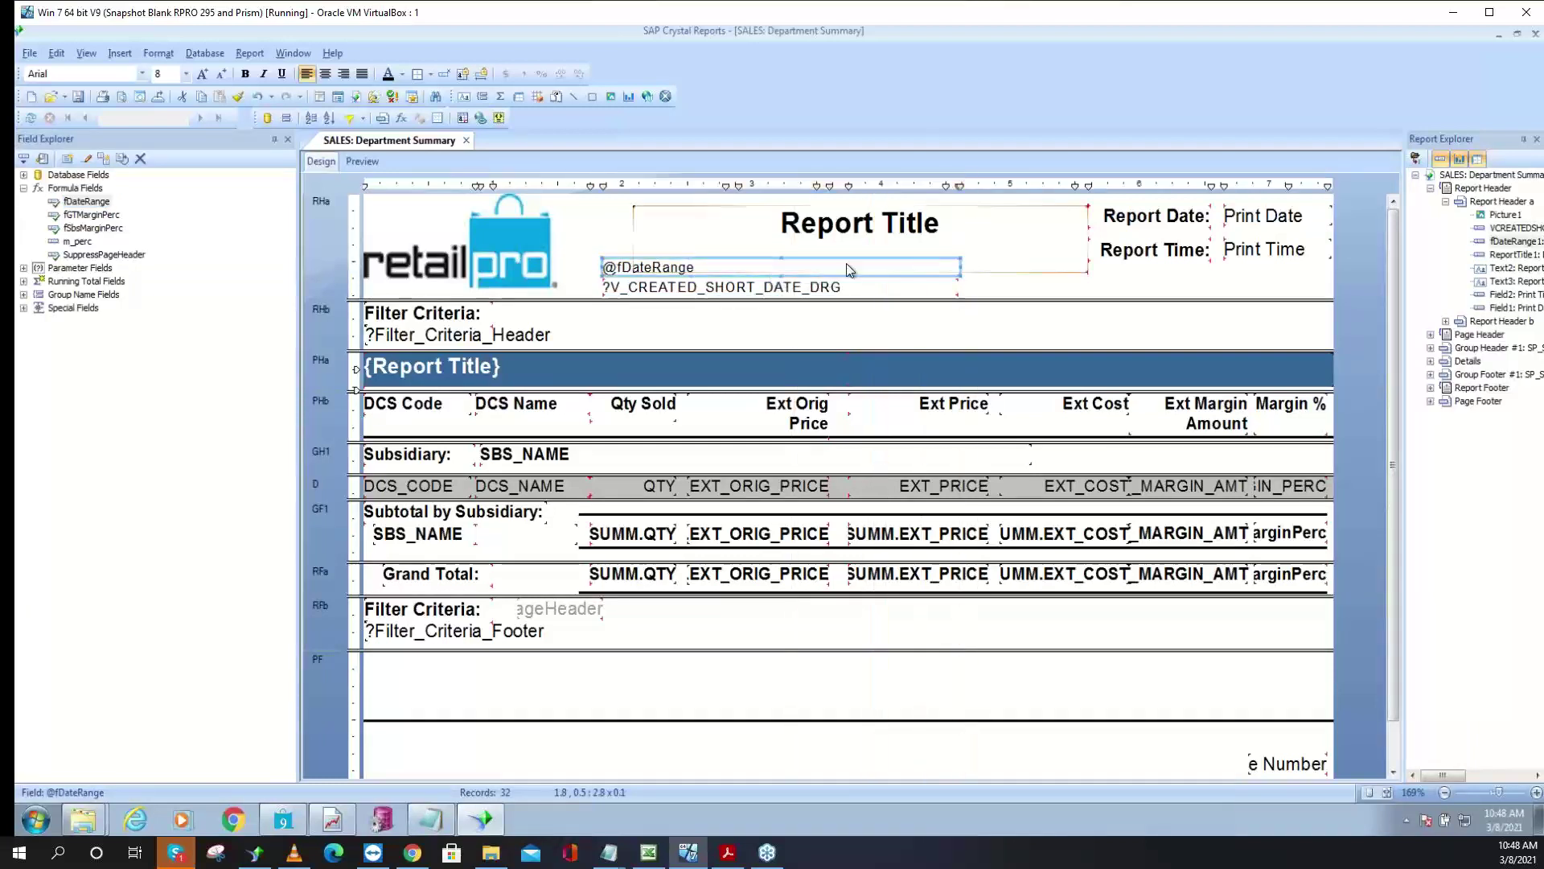
Save the report and preview the header showing 01/01/2020-03/30/2021
left_click(81, 95)
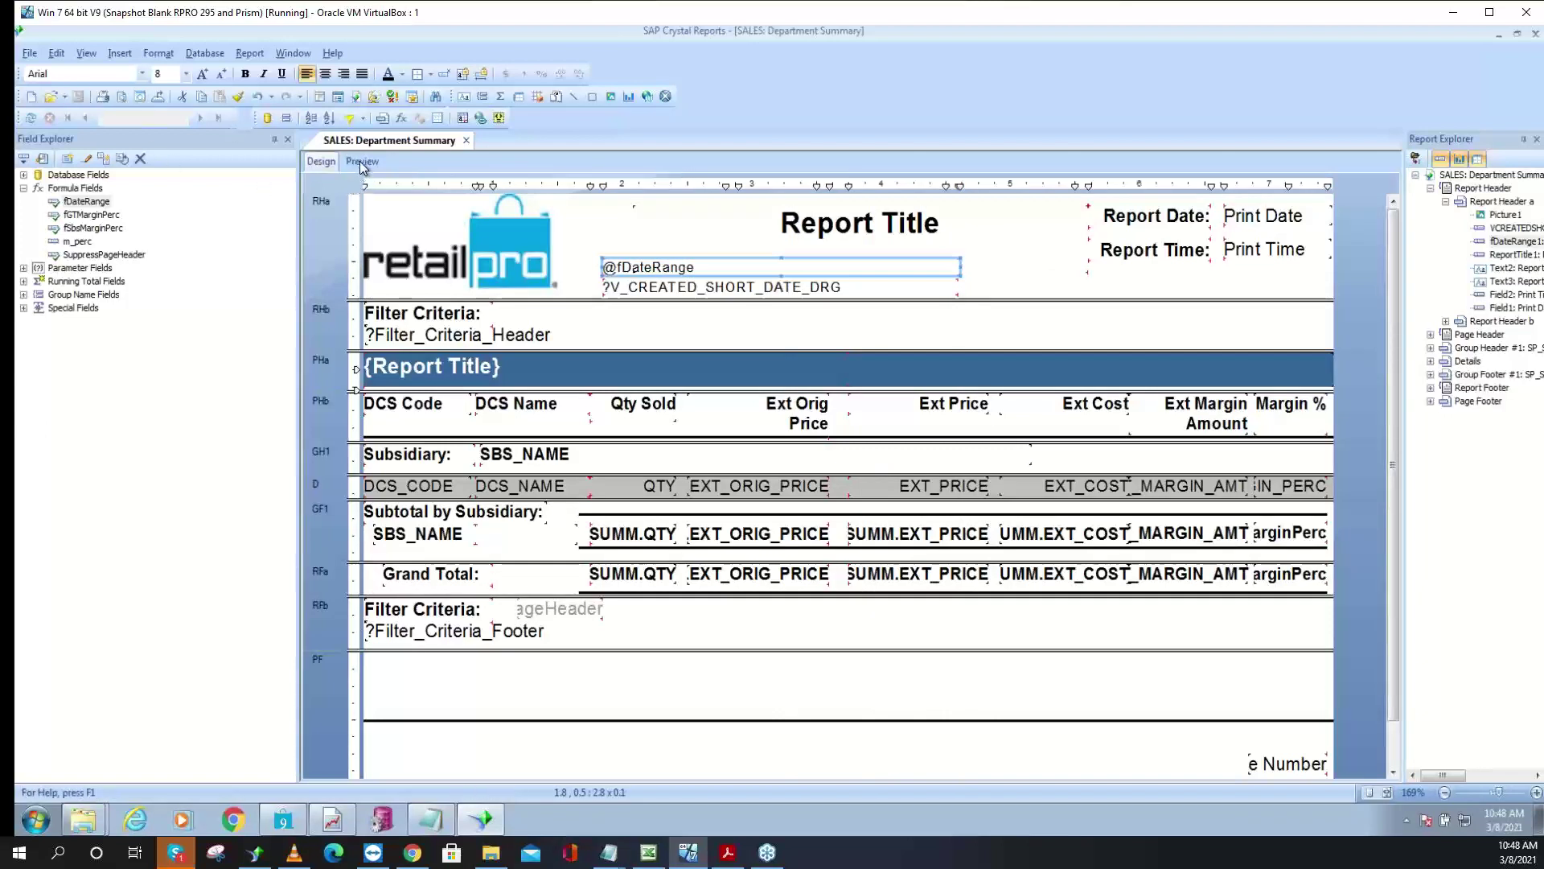
left_click(361, 162)
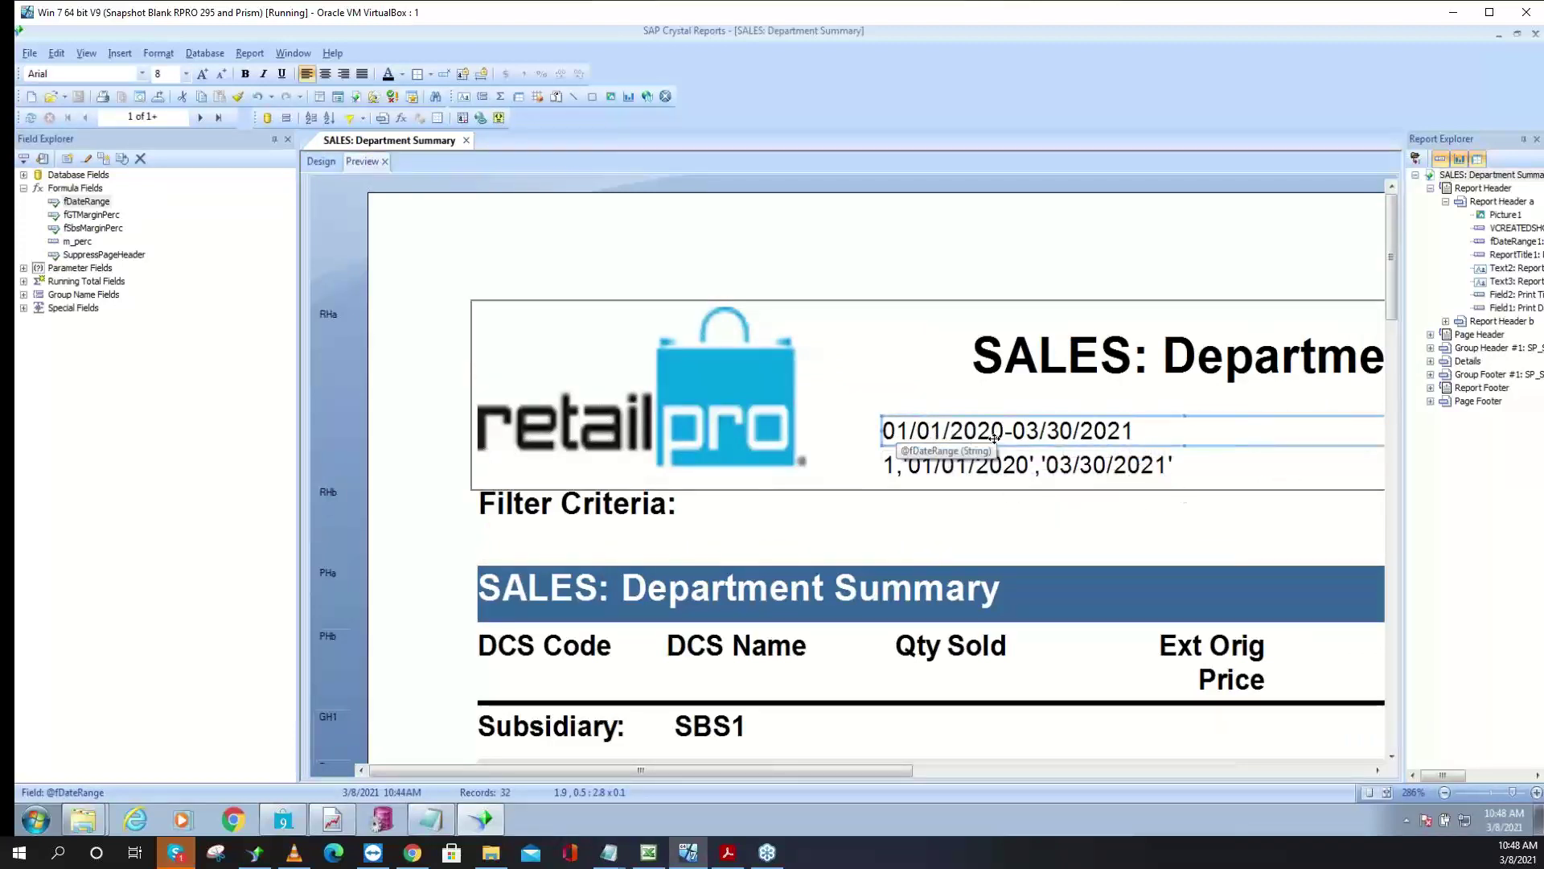
left_click(320, 163)
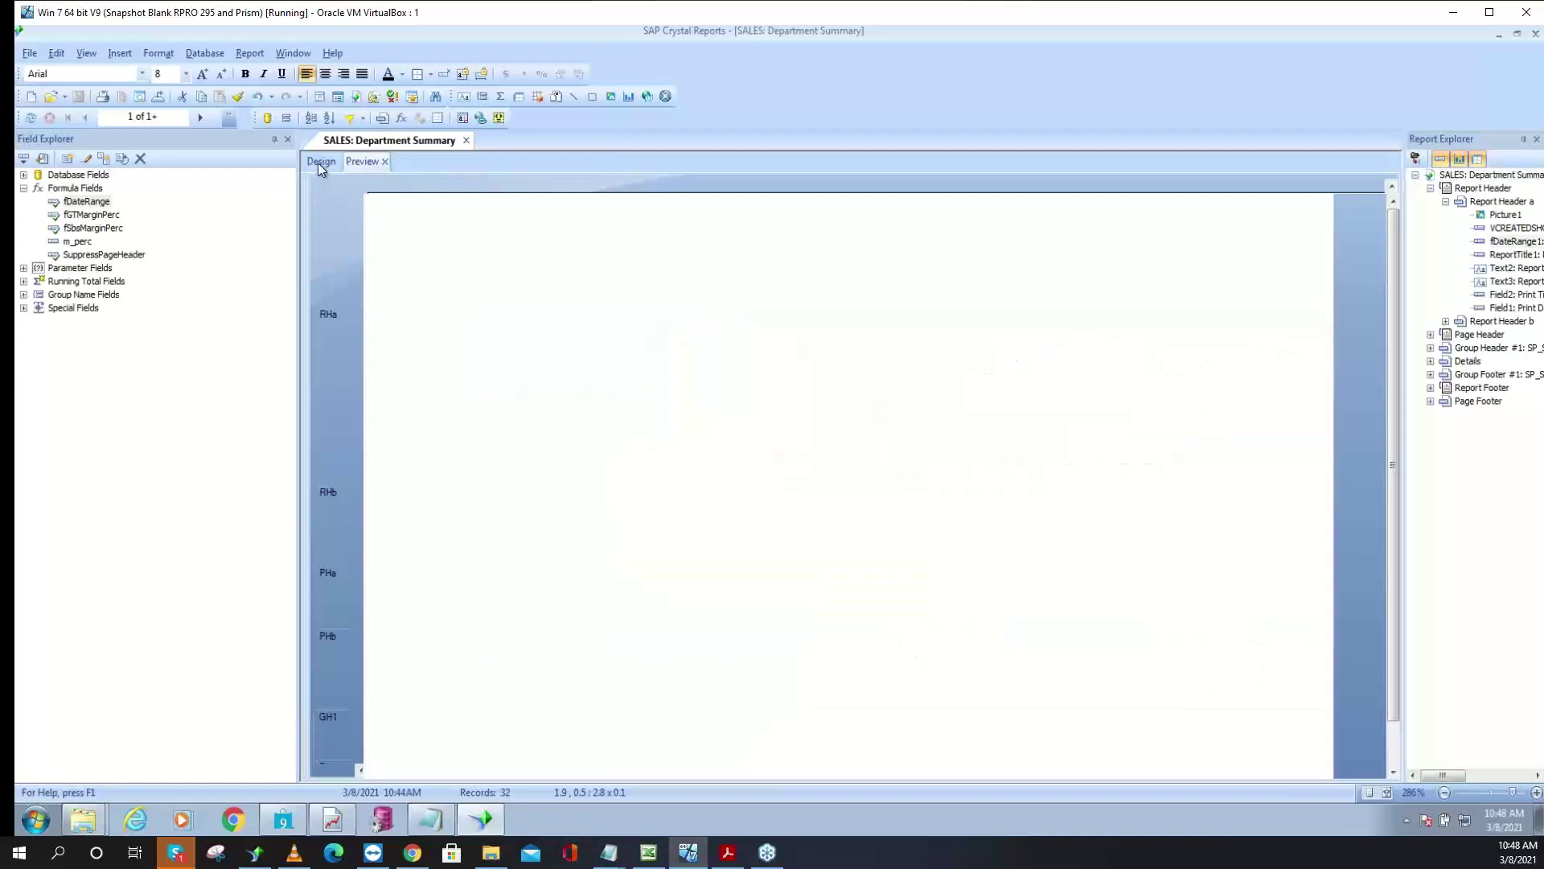
Edit fDateRange to add spaces around the dash, save, and preview 01/01/2020 - 03/30/2021
double_click(87, 201)
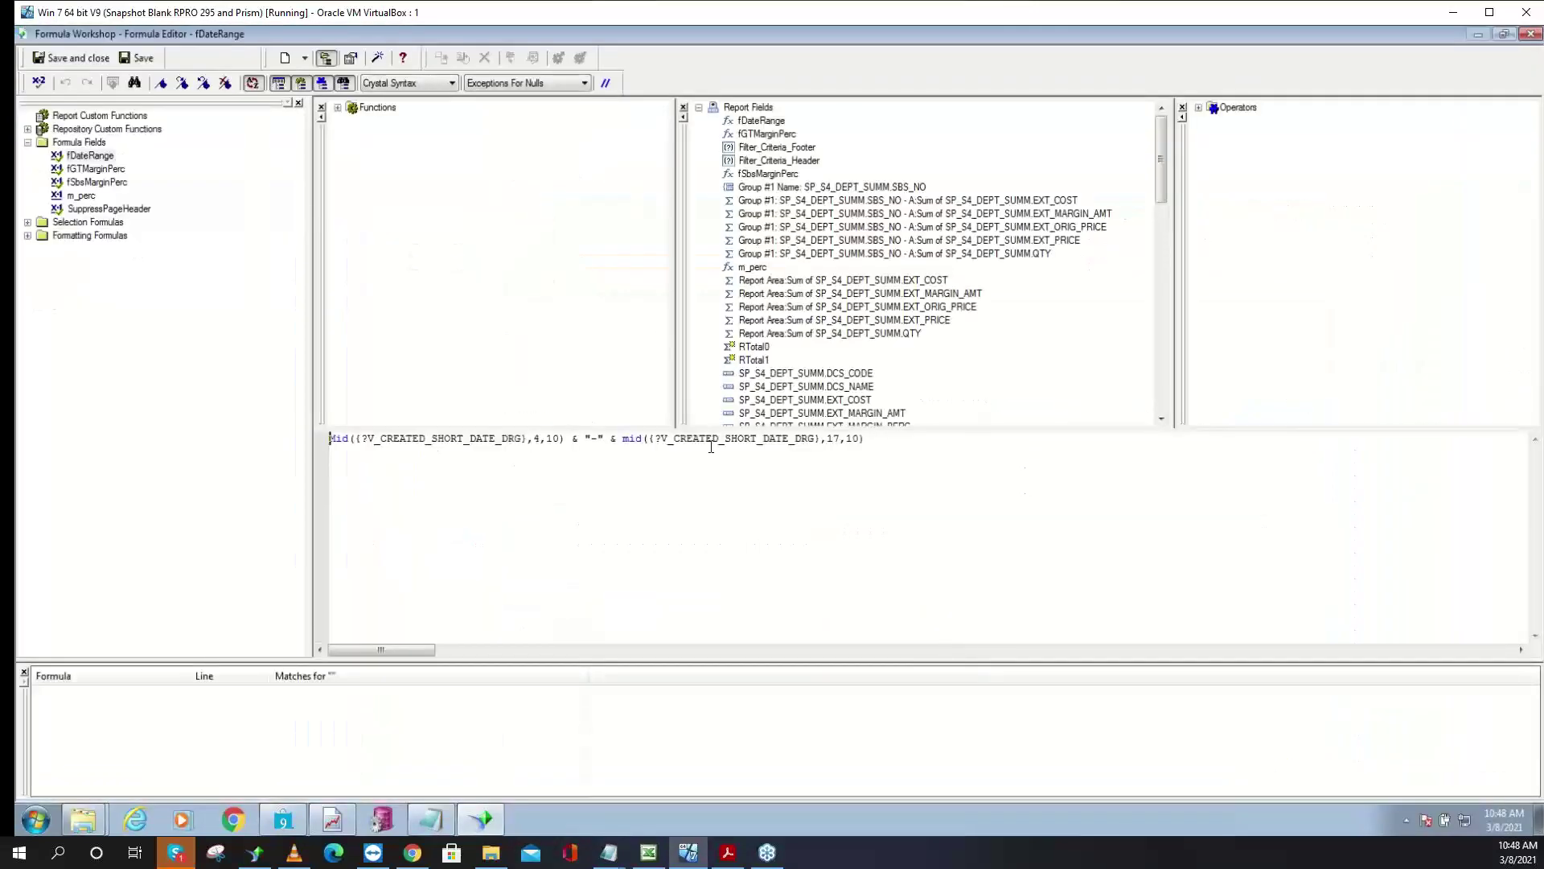
left_click(590, 440)
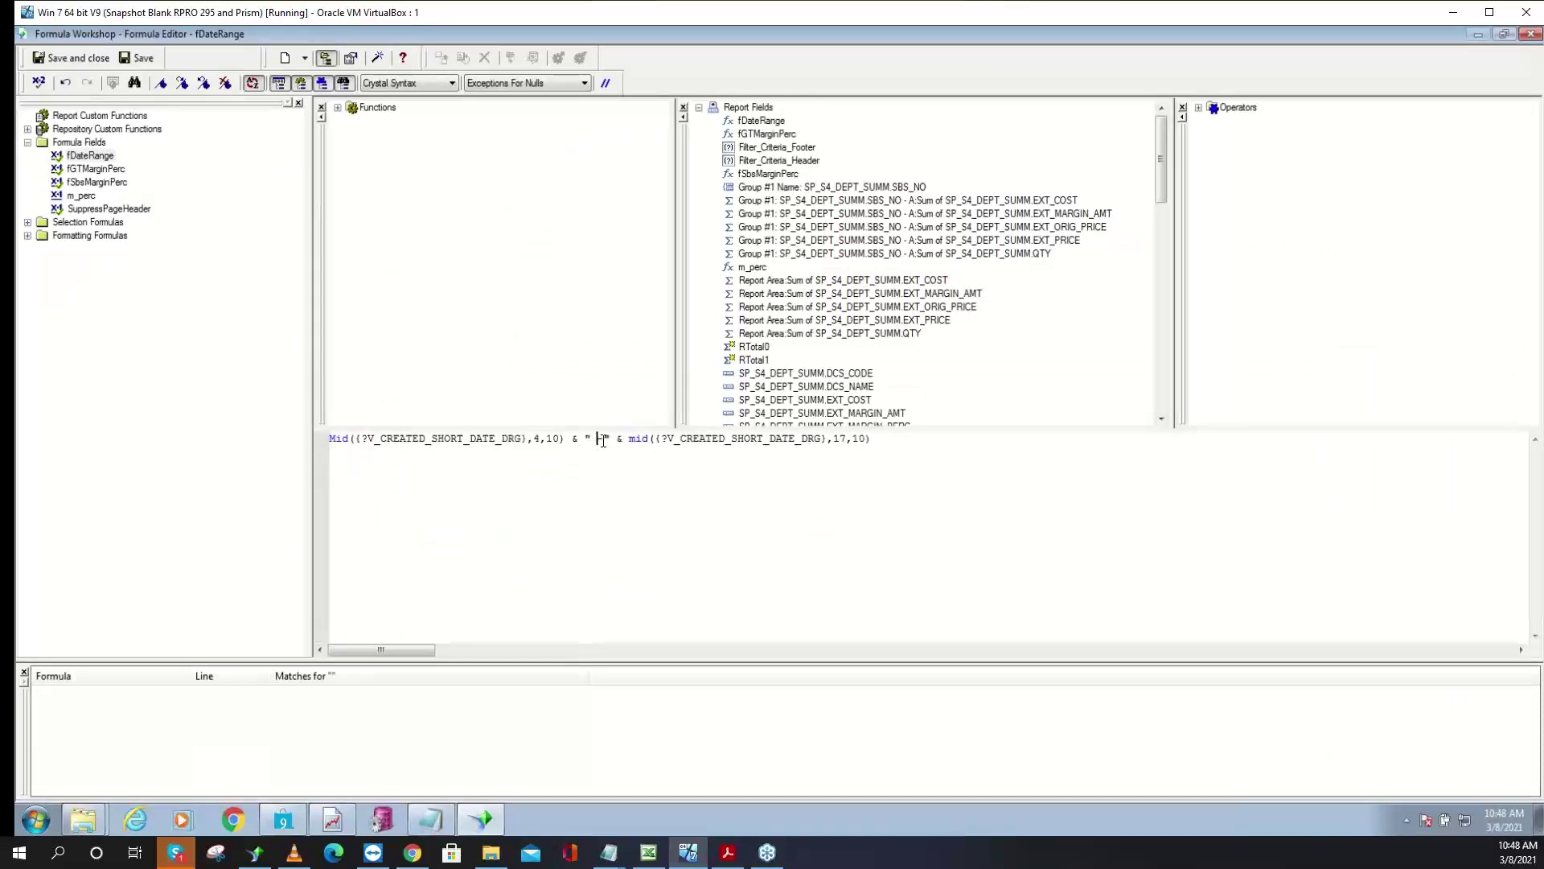
left_click(607, 440)
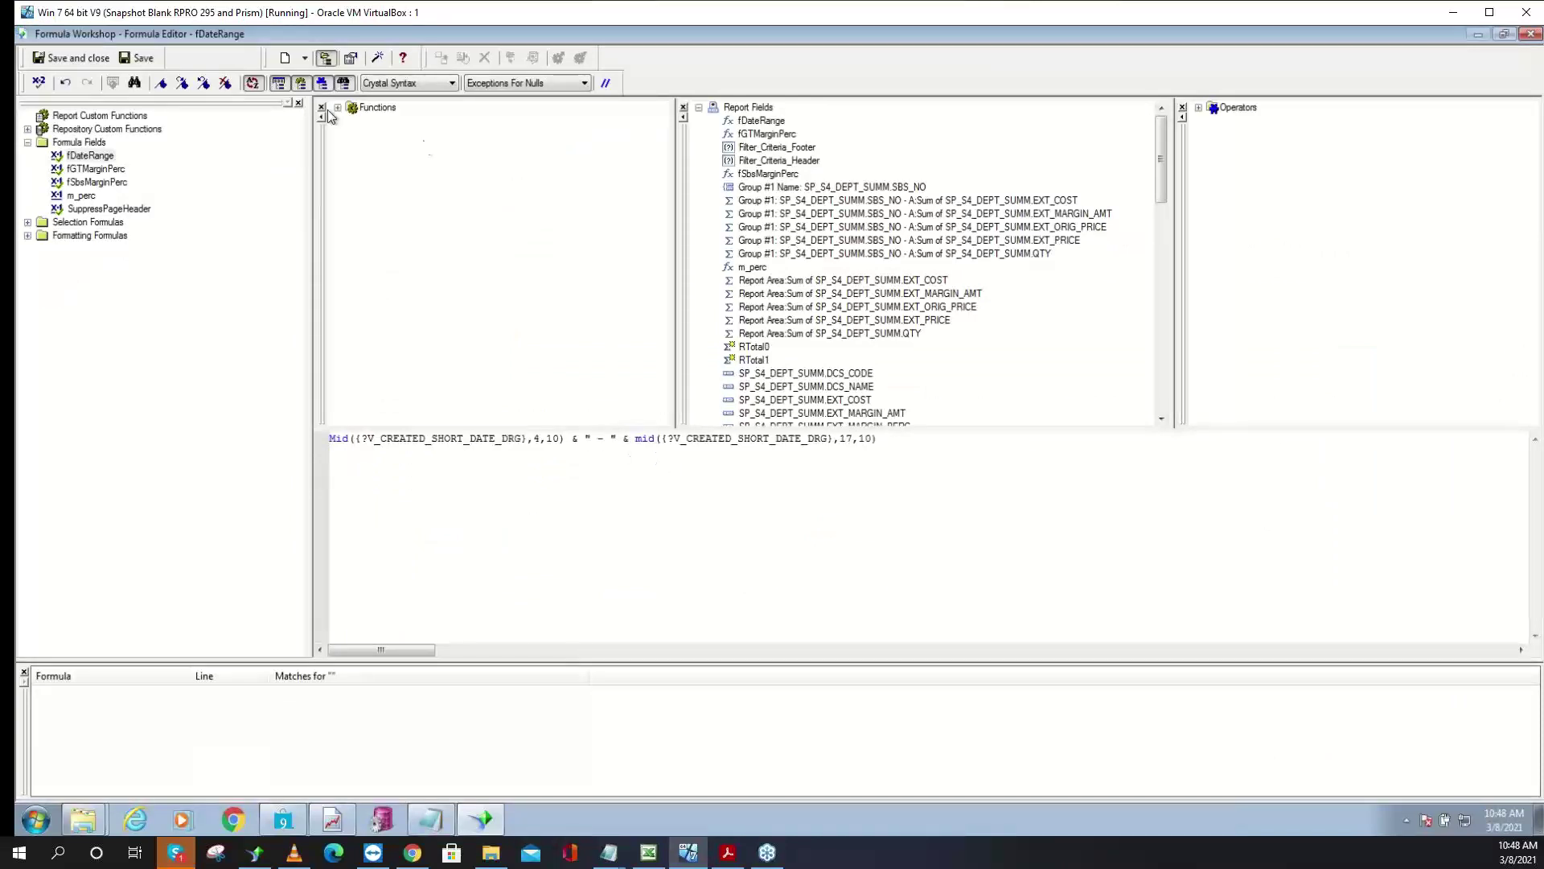
left_click(61, 59)
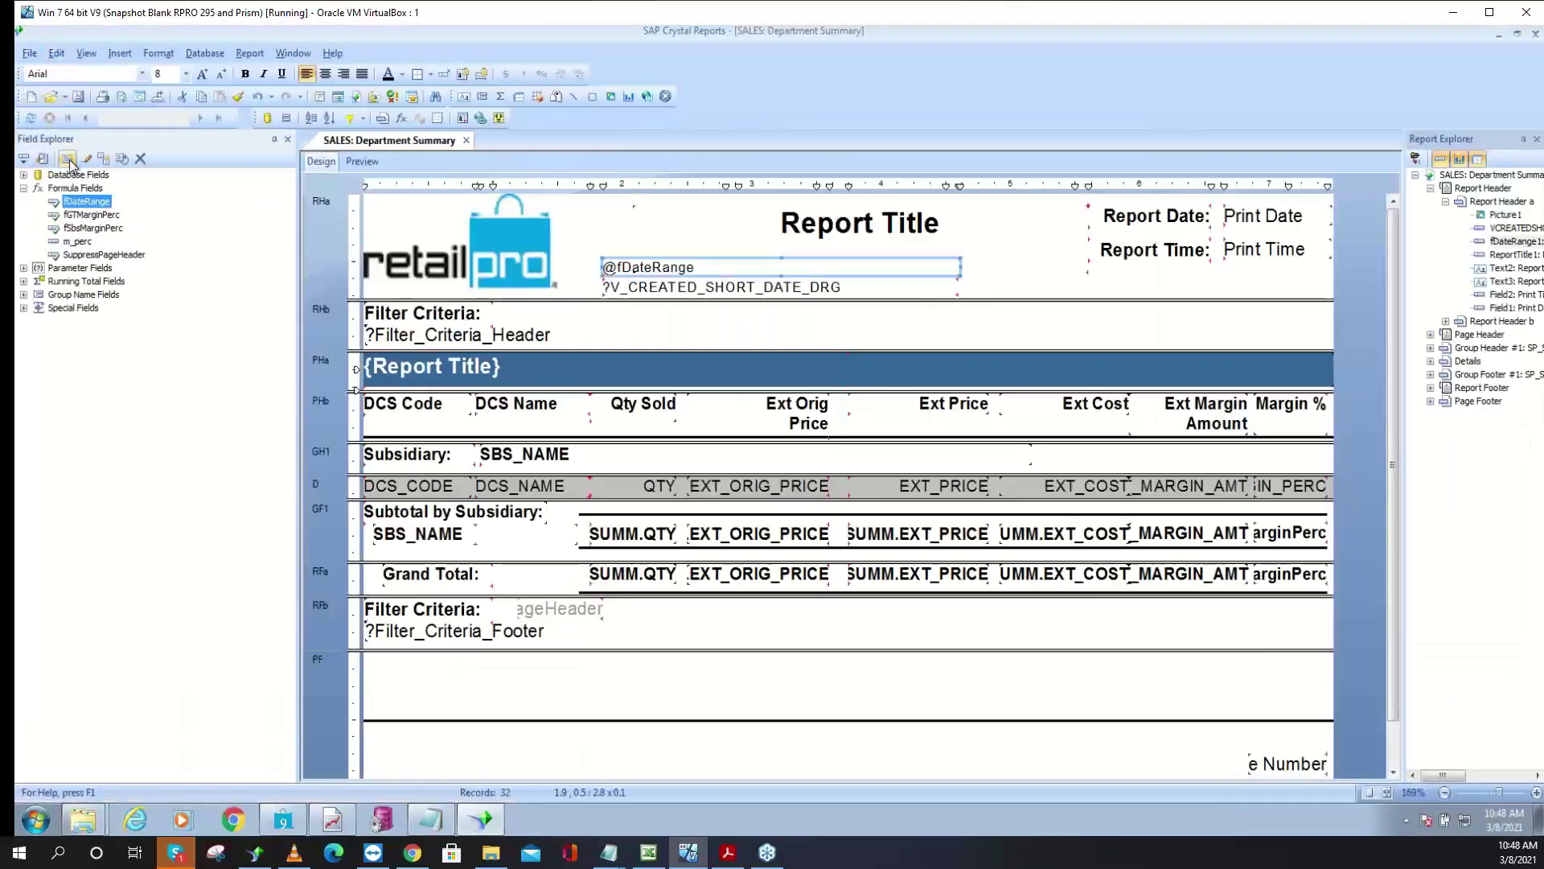
left_click(79, 96)
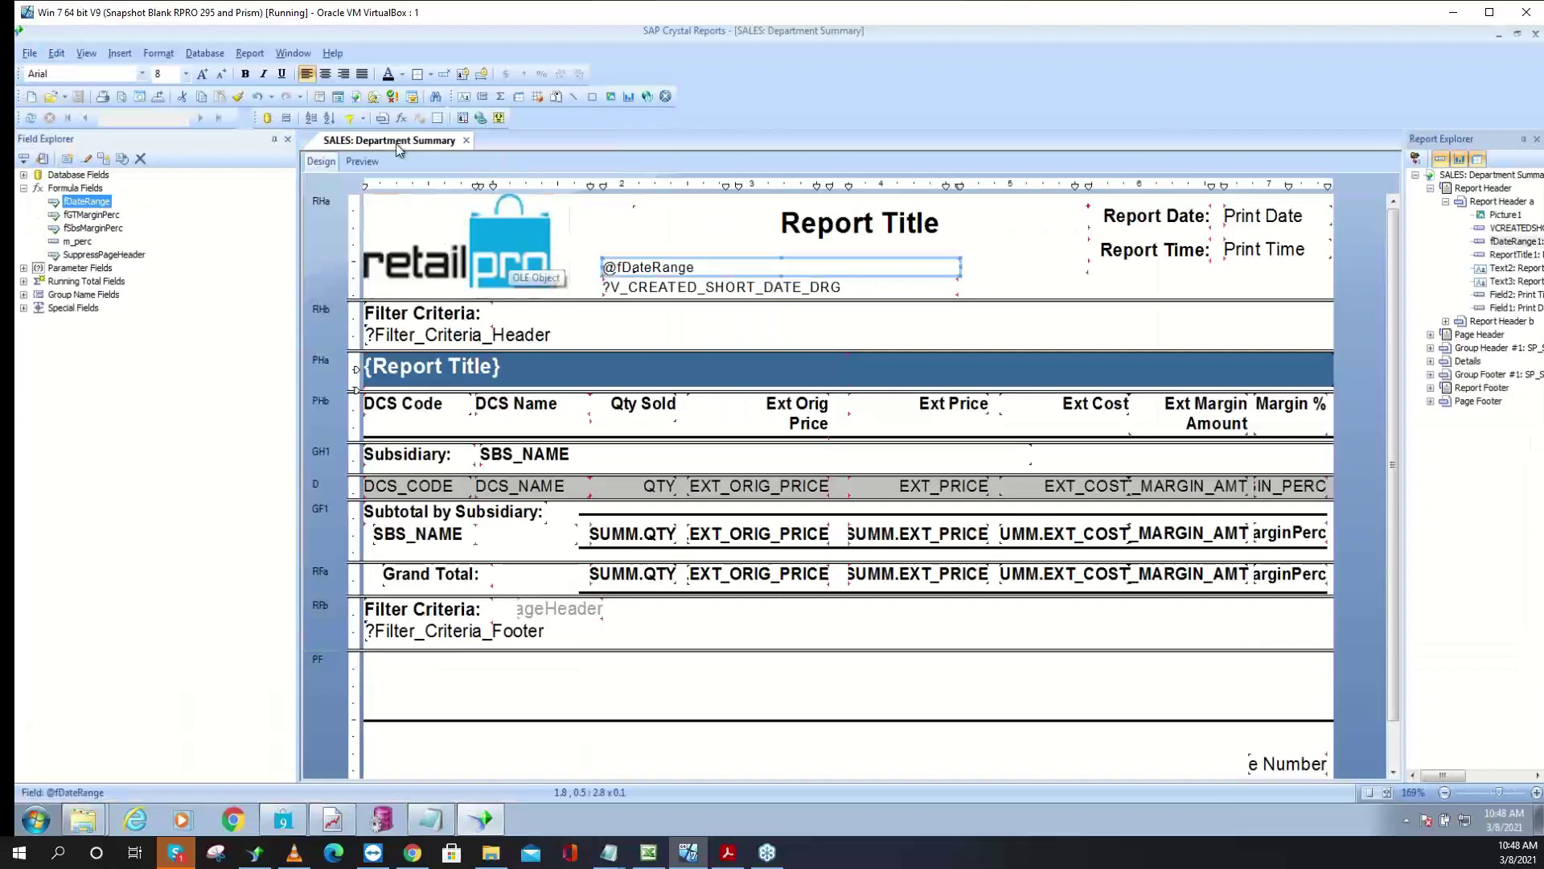
left_click(360, 161)
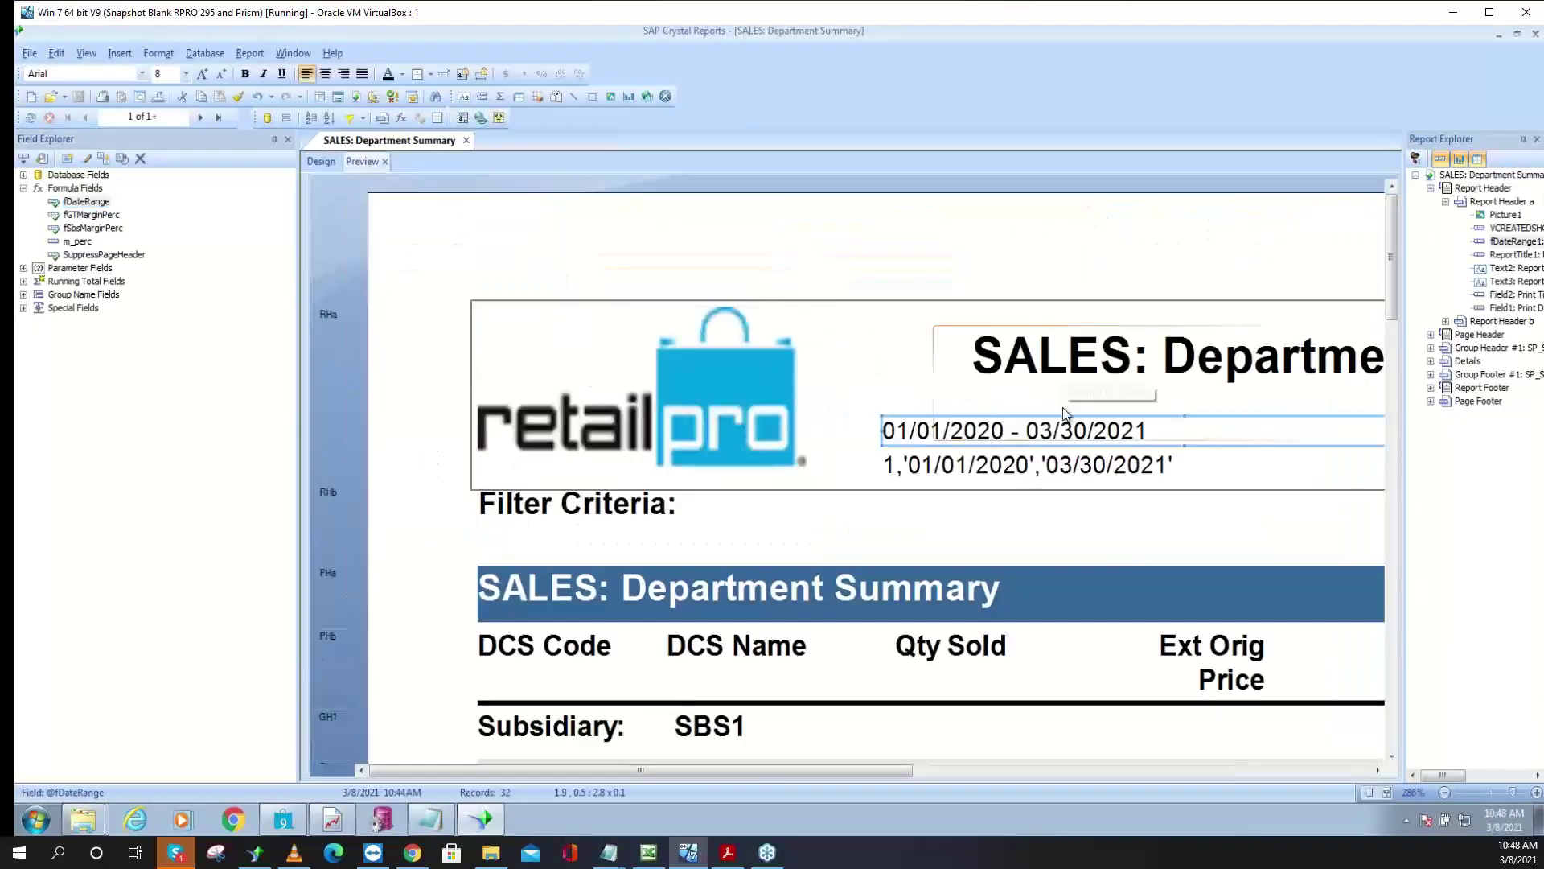
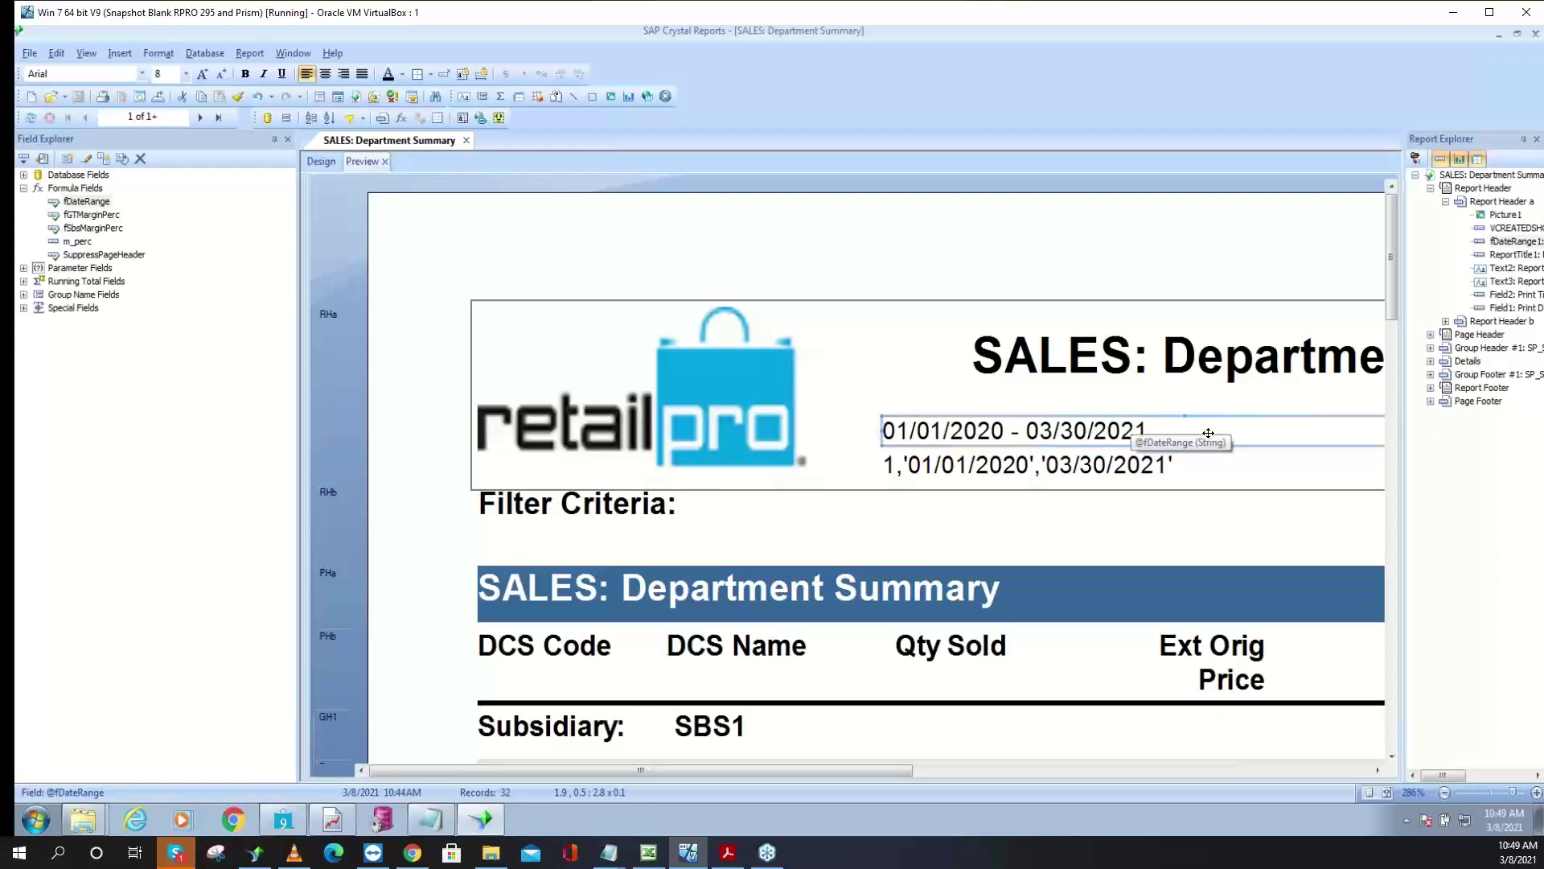
Switch to Design view and browse the SP_S4_DEPT_SUMM fields, such as DCS_CODE, CLASS and SUBCLASS
left_click(327, 163)
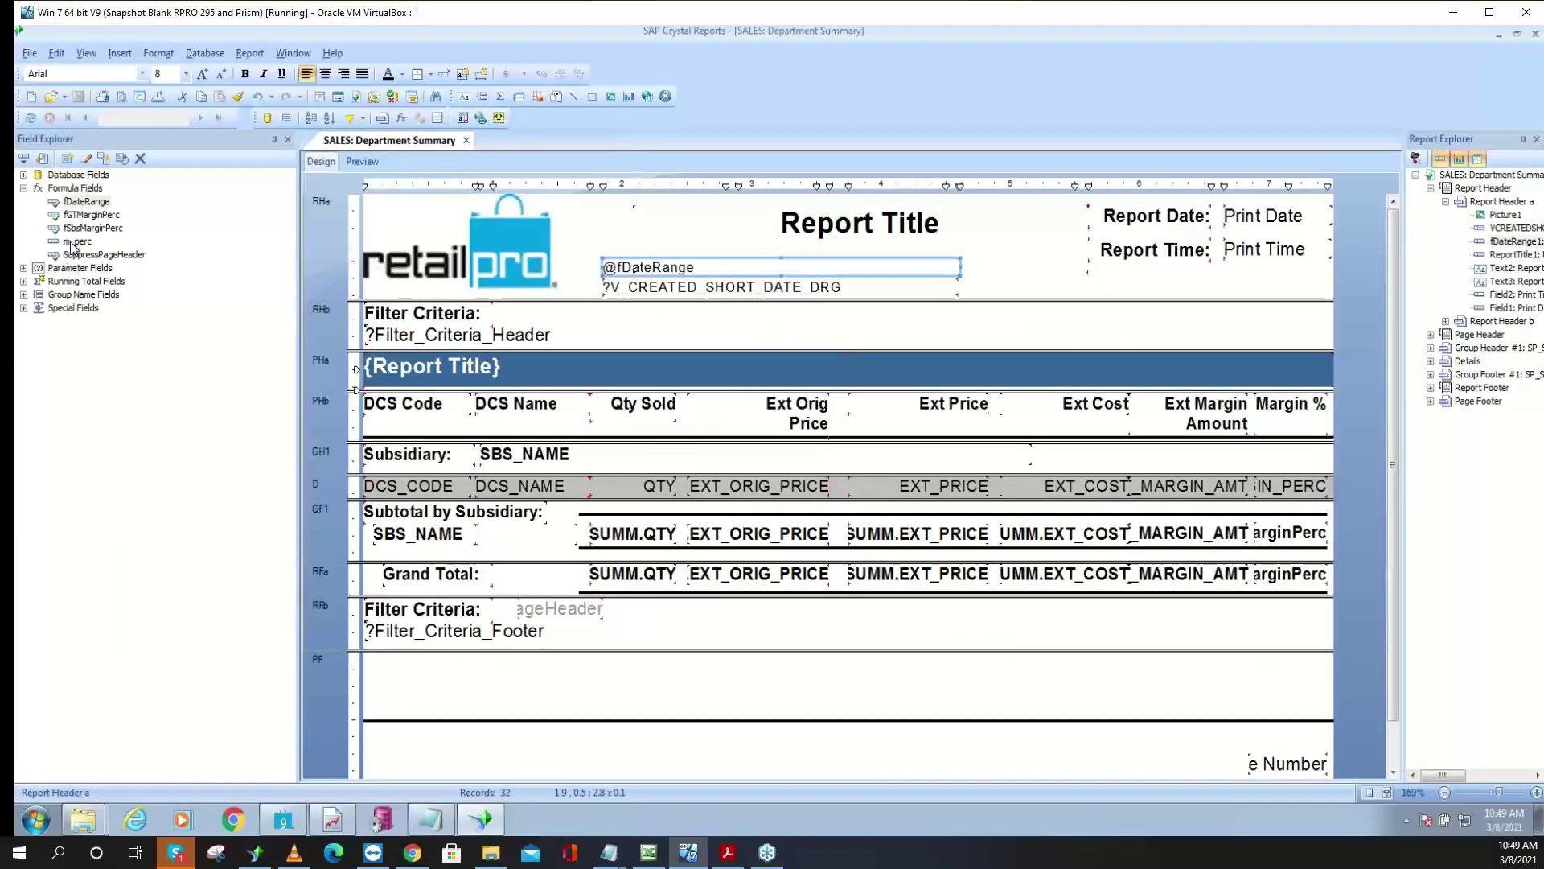
left_click(24, 174)
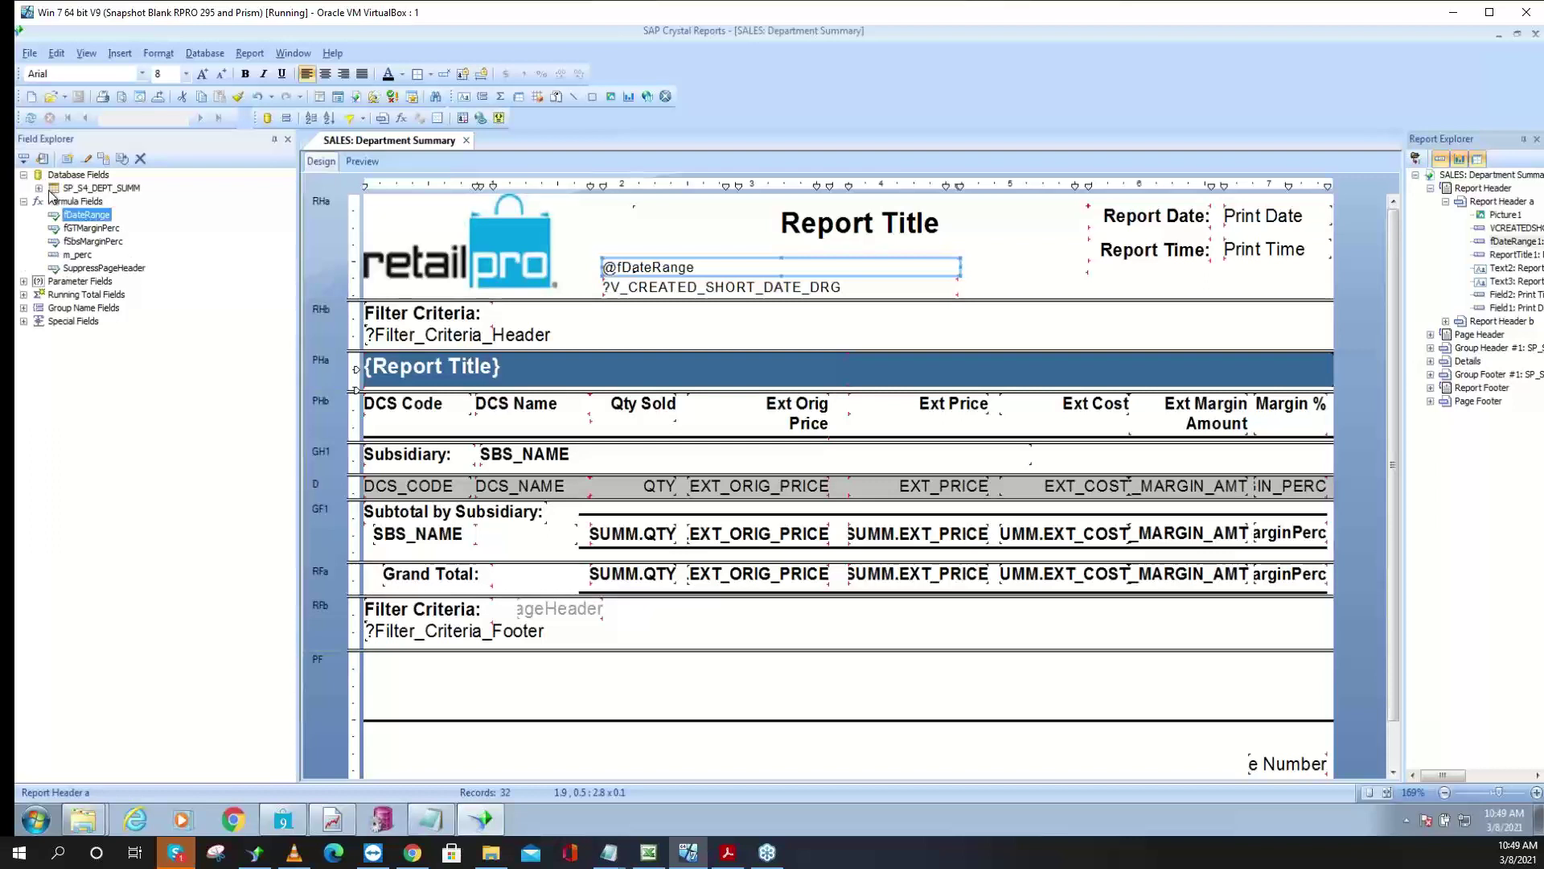
left_click(39, 188)
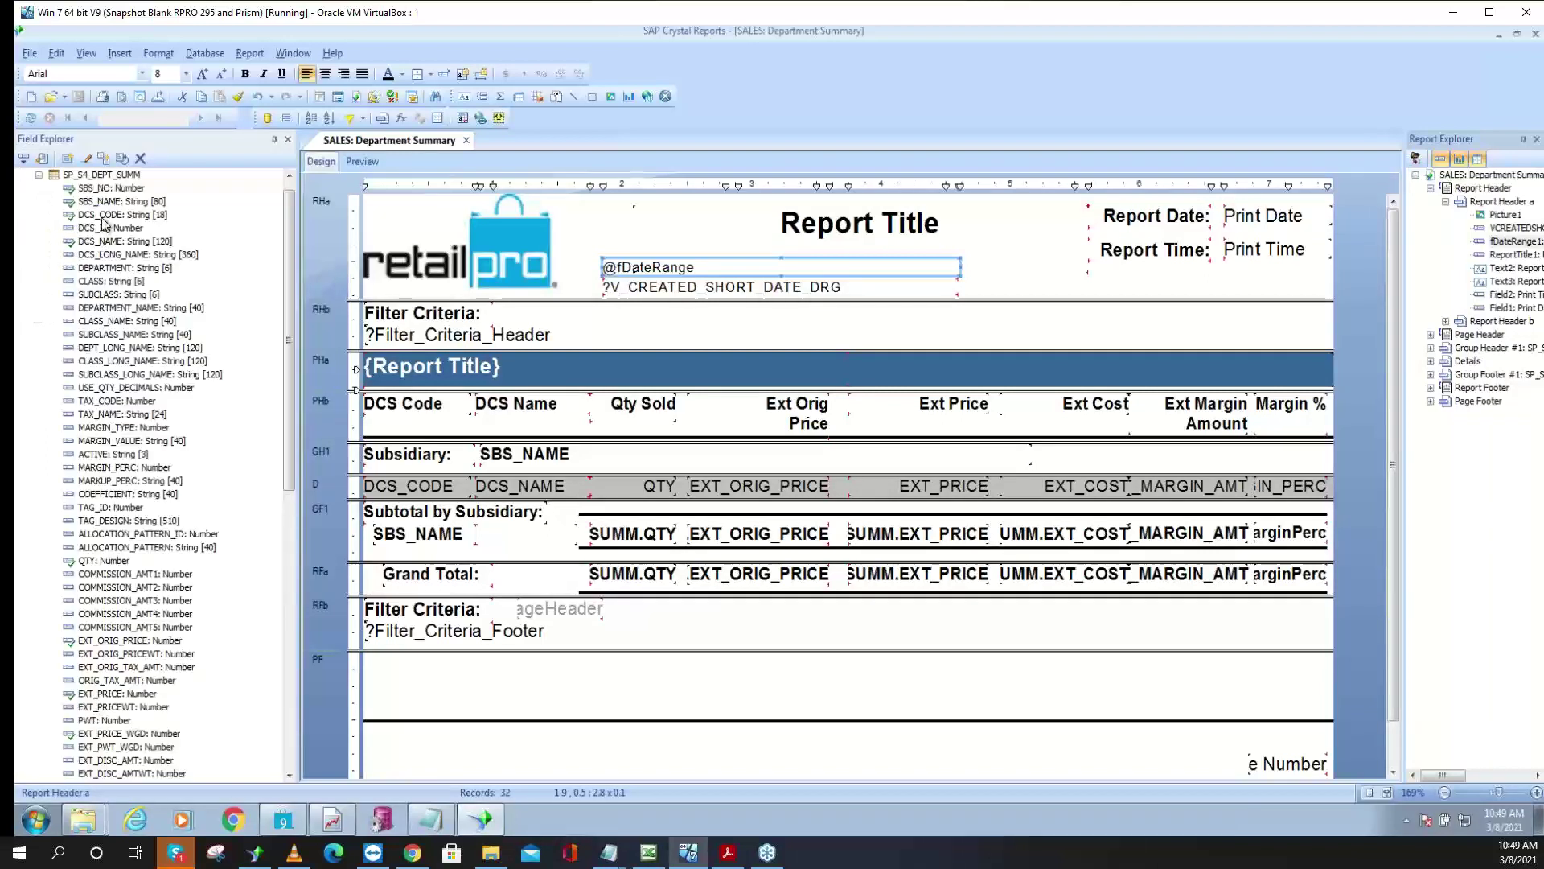
left_click(105, 215)
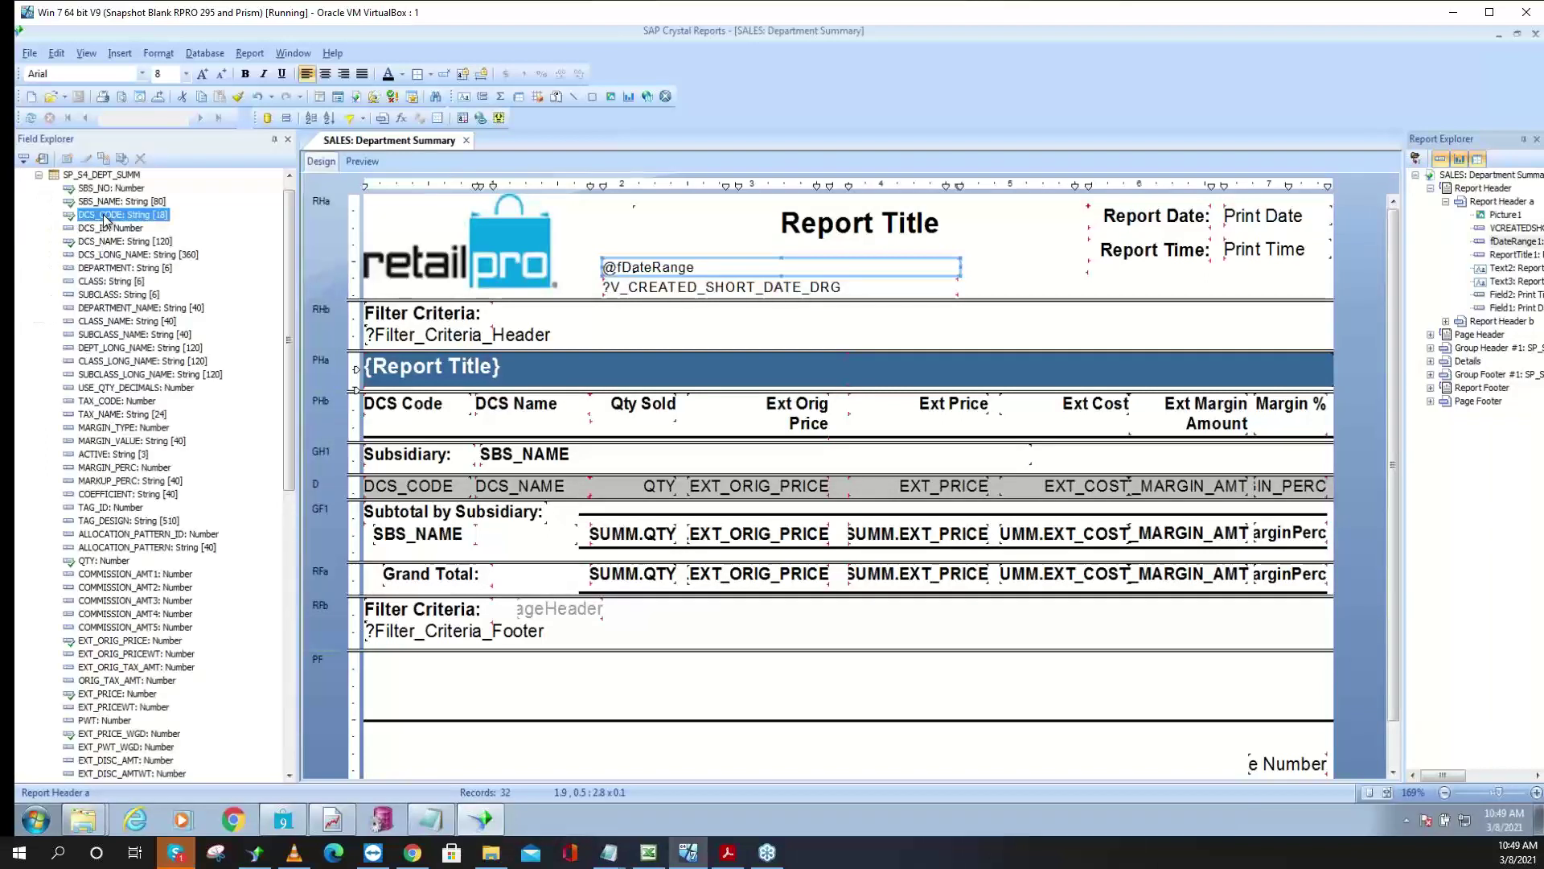
left_click(113, 279)
left_click(111, 296)
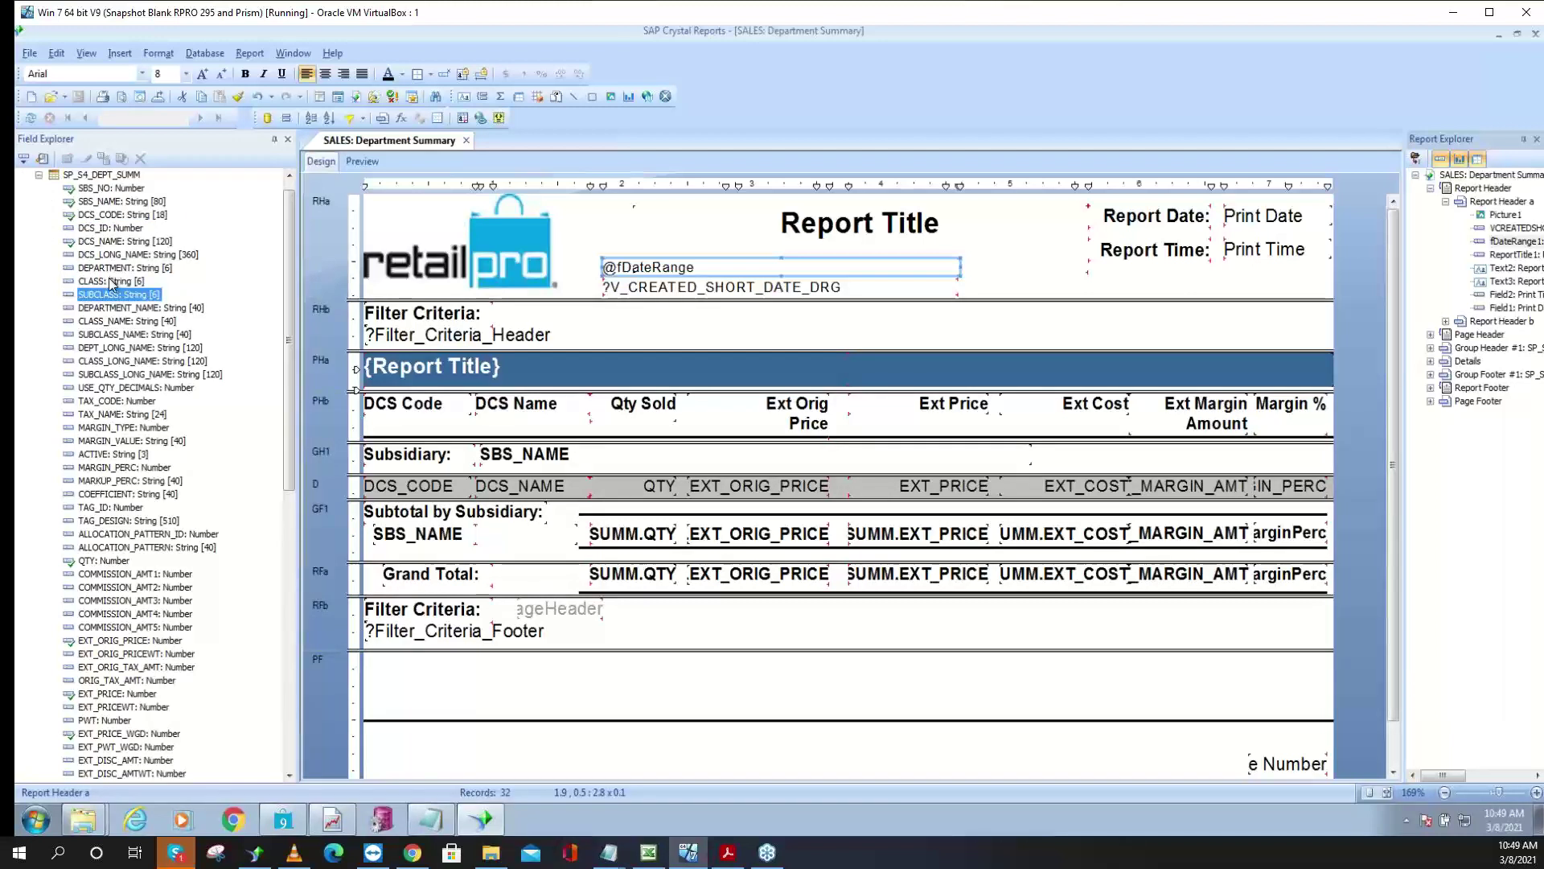
key("shift+Up")
key("shift+Up")
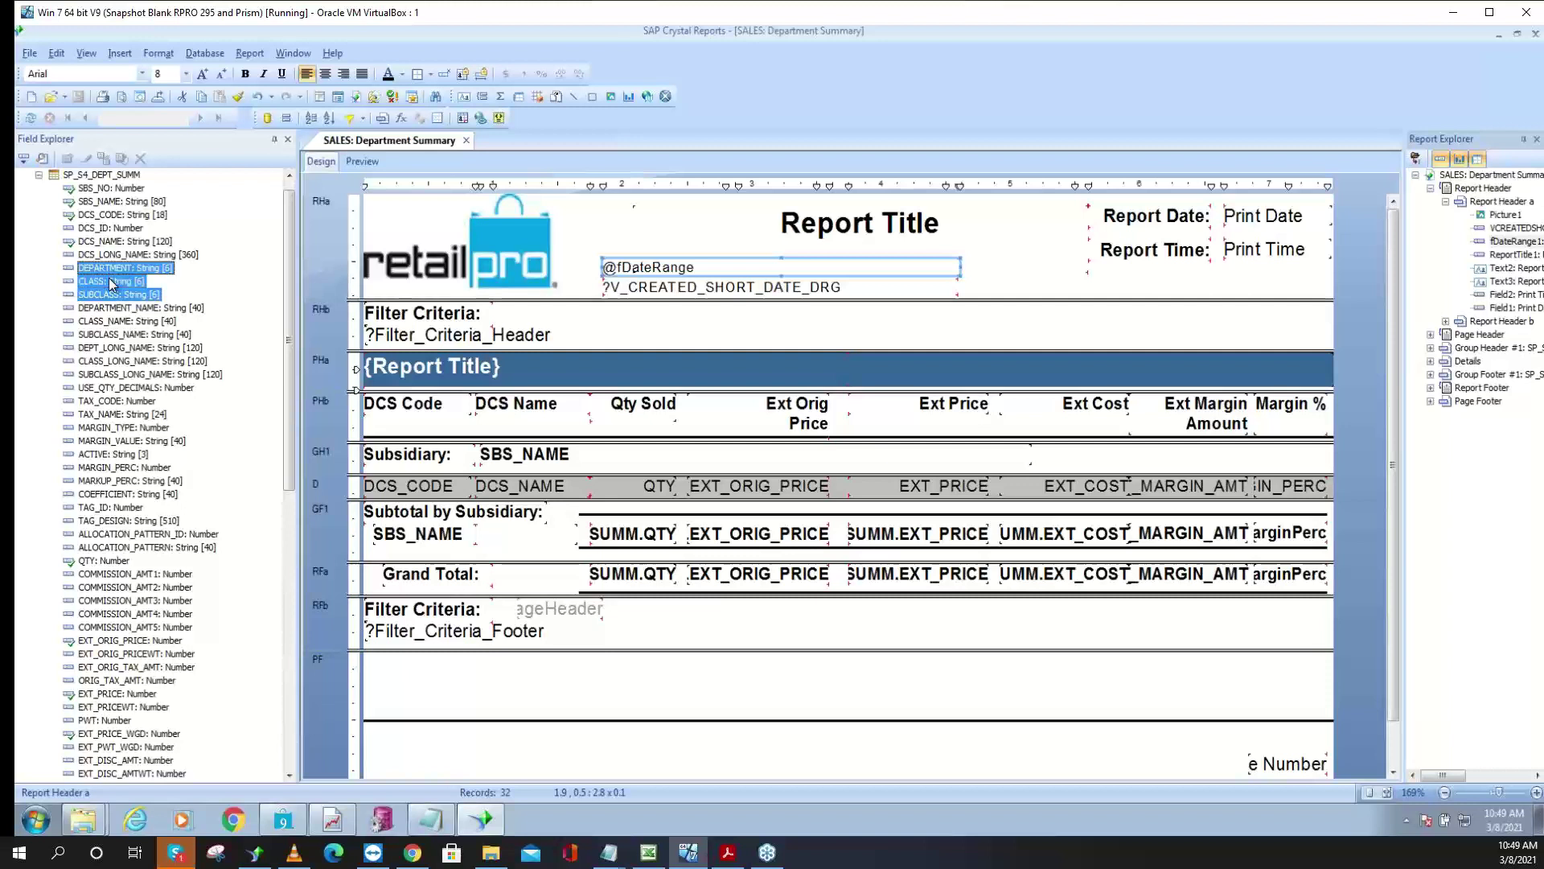
left_click(105, 216)
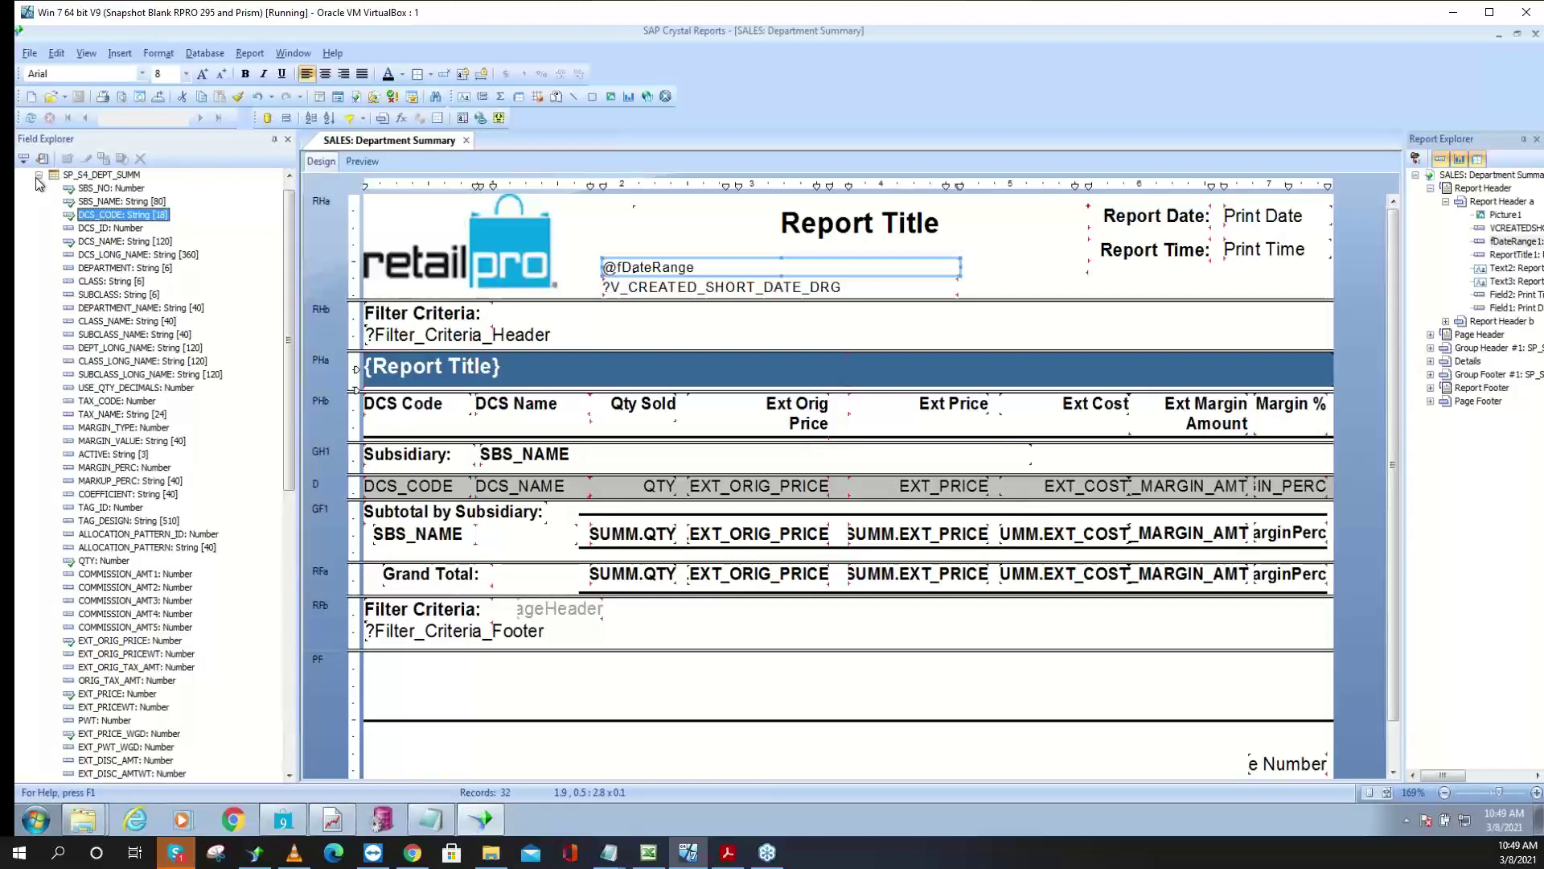
left_click(38, 175)
Create a new formula field named DeptCode
right_click(77, 230)
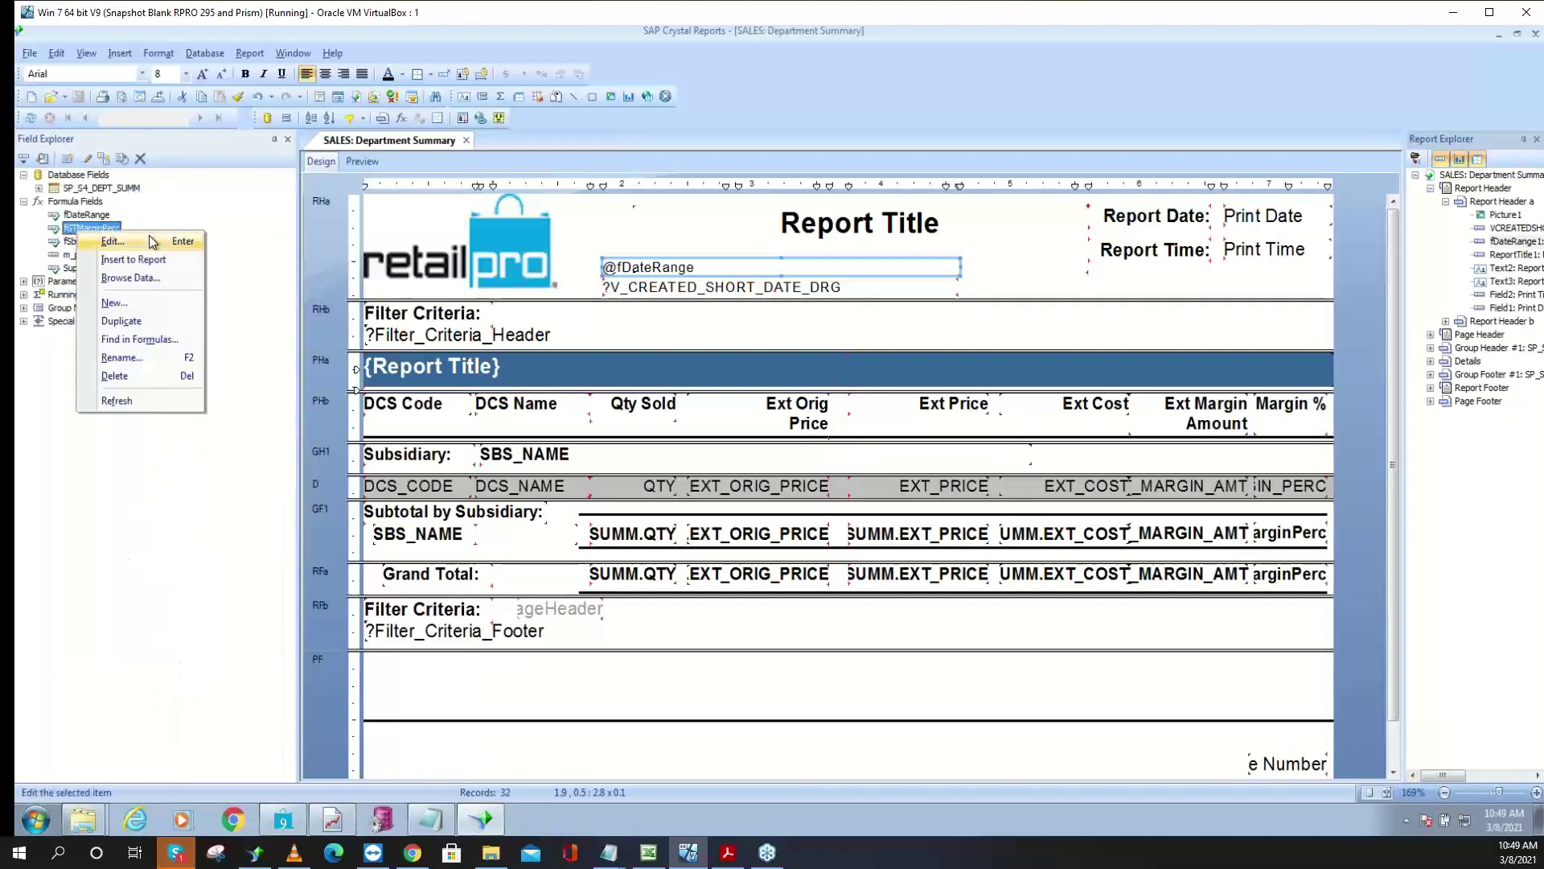
left_click(156, 312)
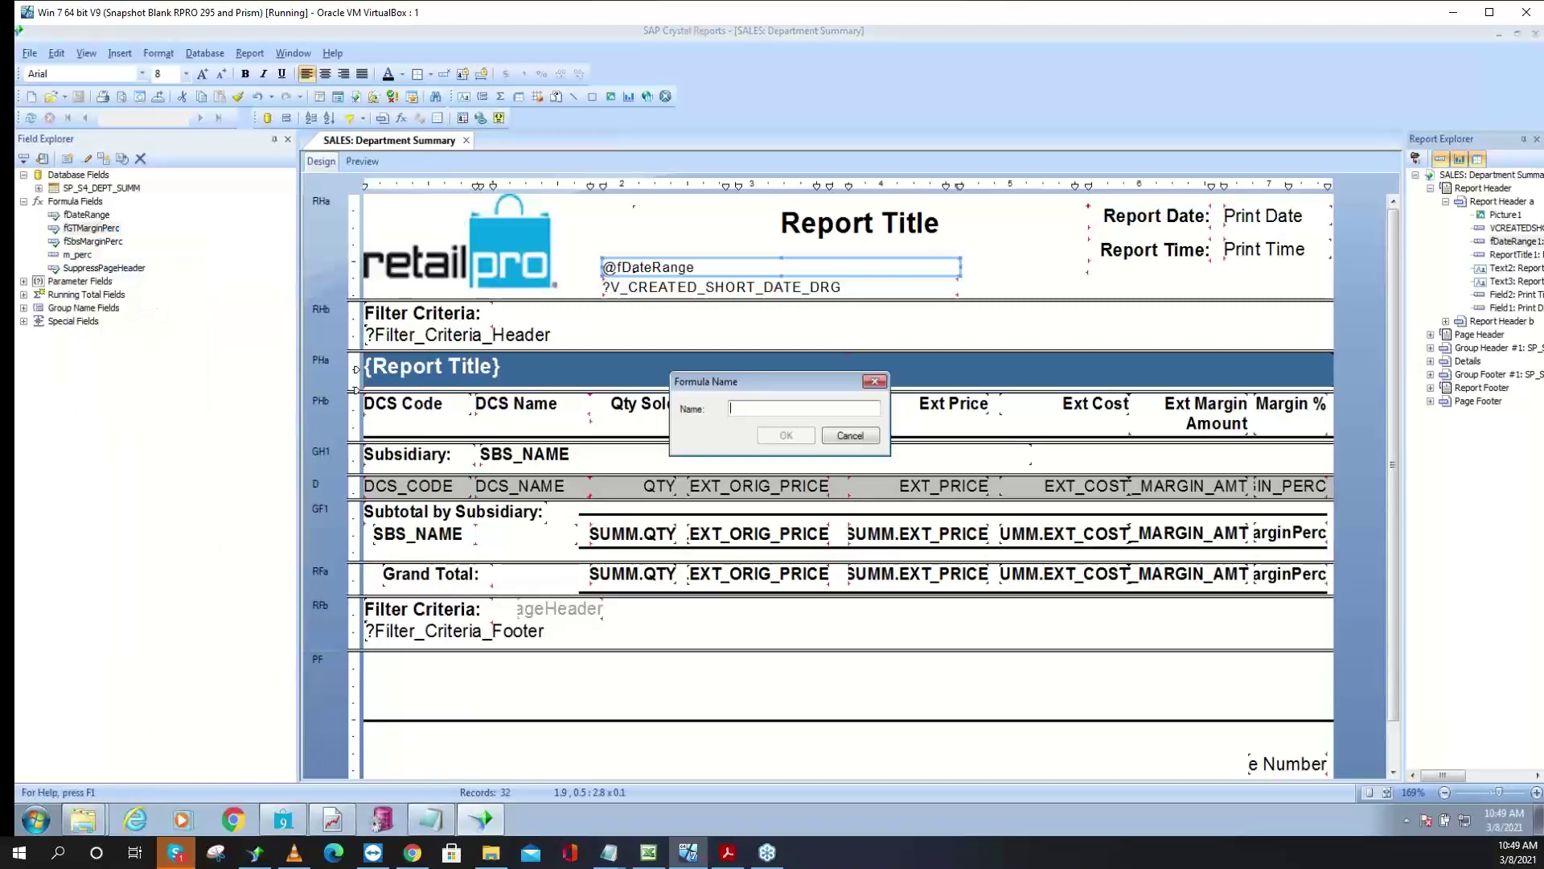
type("DeptCode")
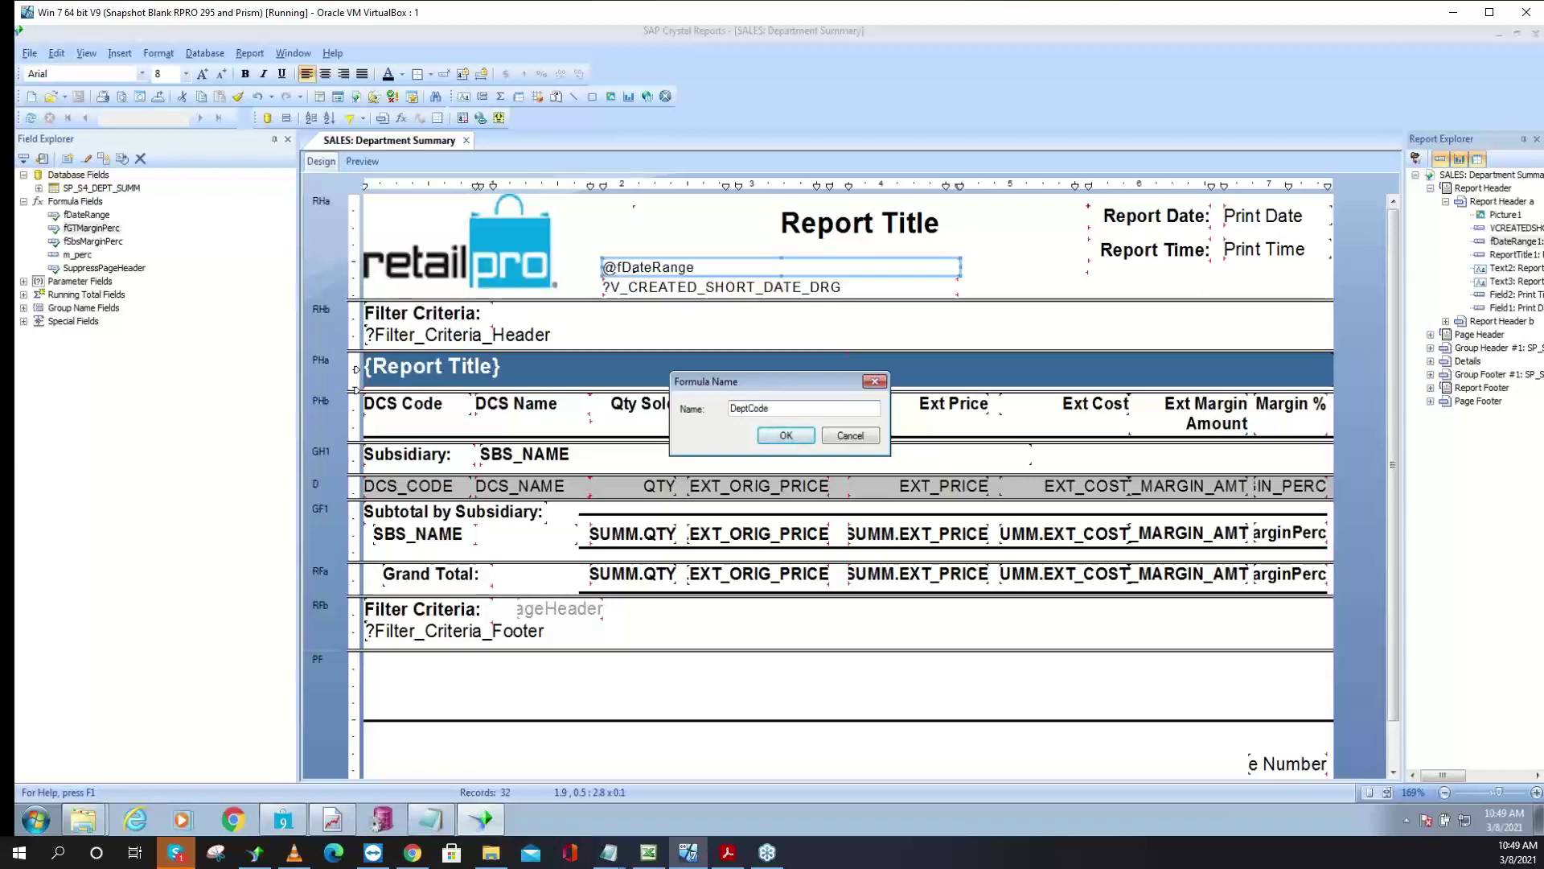
key("Return")
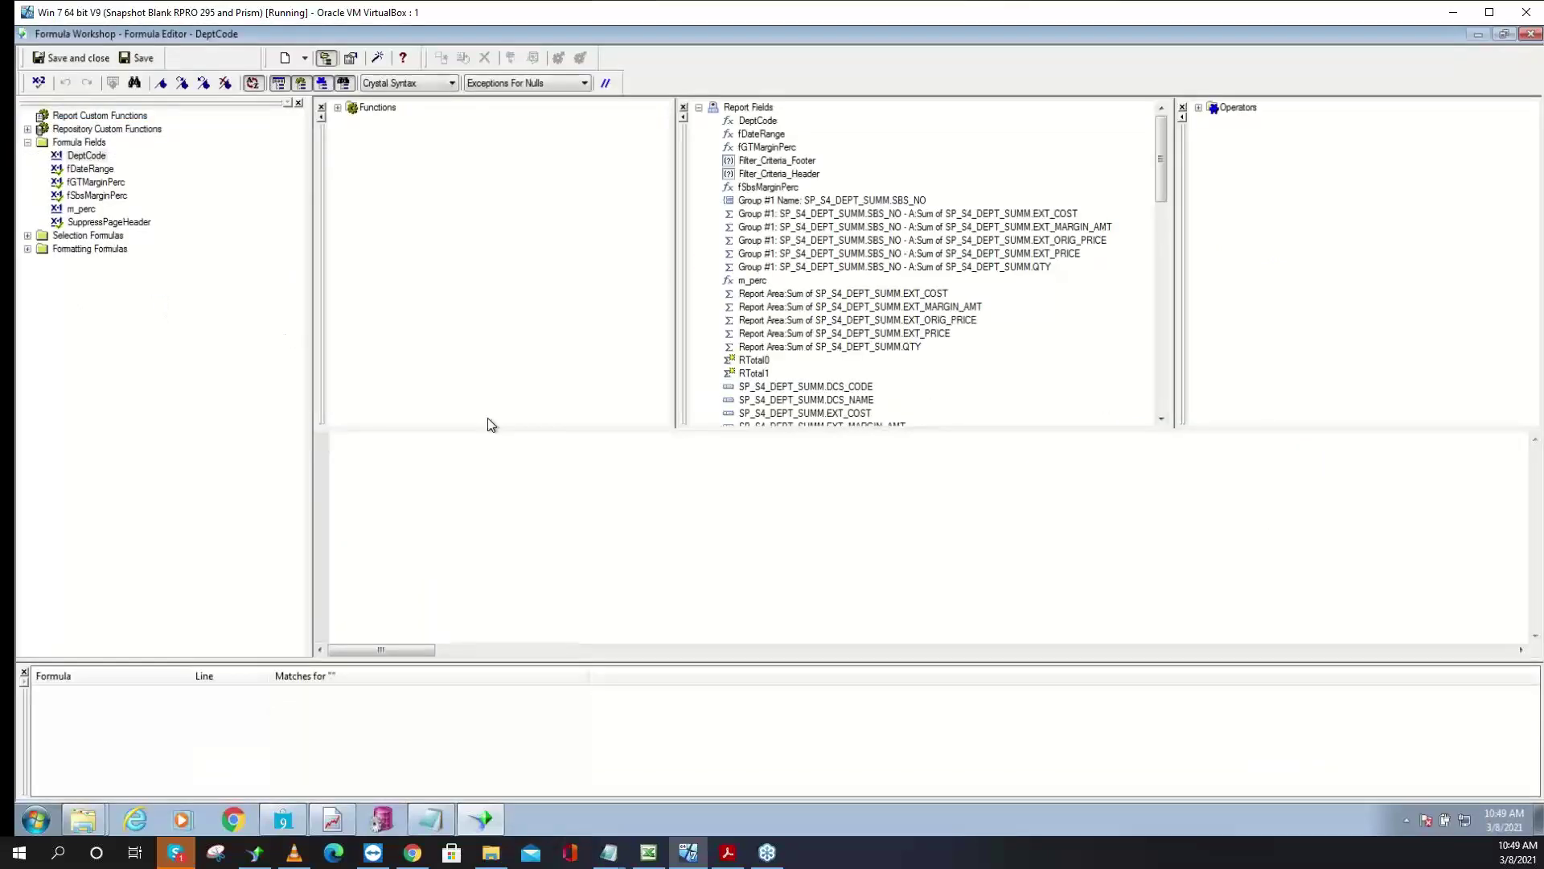
Enter Left({SP_S4_DEPT_SUMM.DCS_CODE},3) as the DeptCode formula and save it
type("Let")
type("t")
type("(")
left_click(699, 108)
left_click(727, 121)
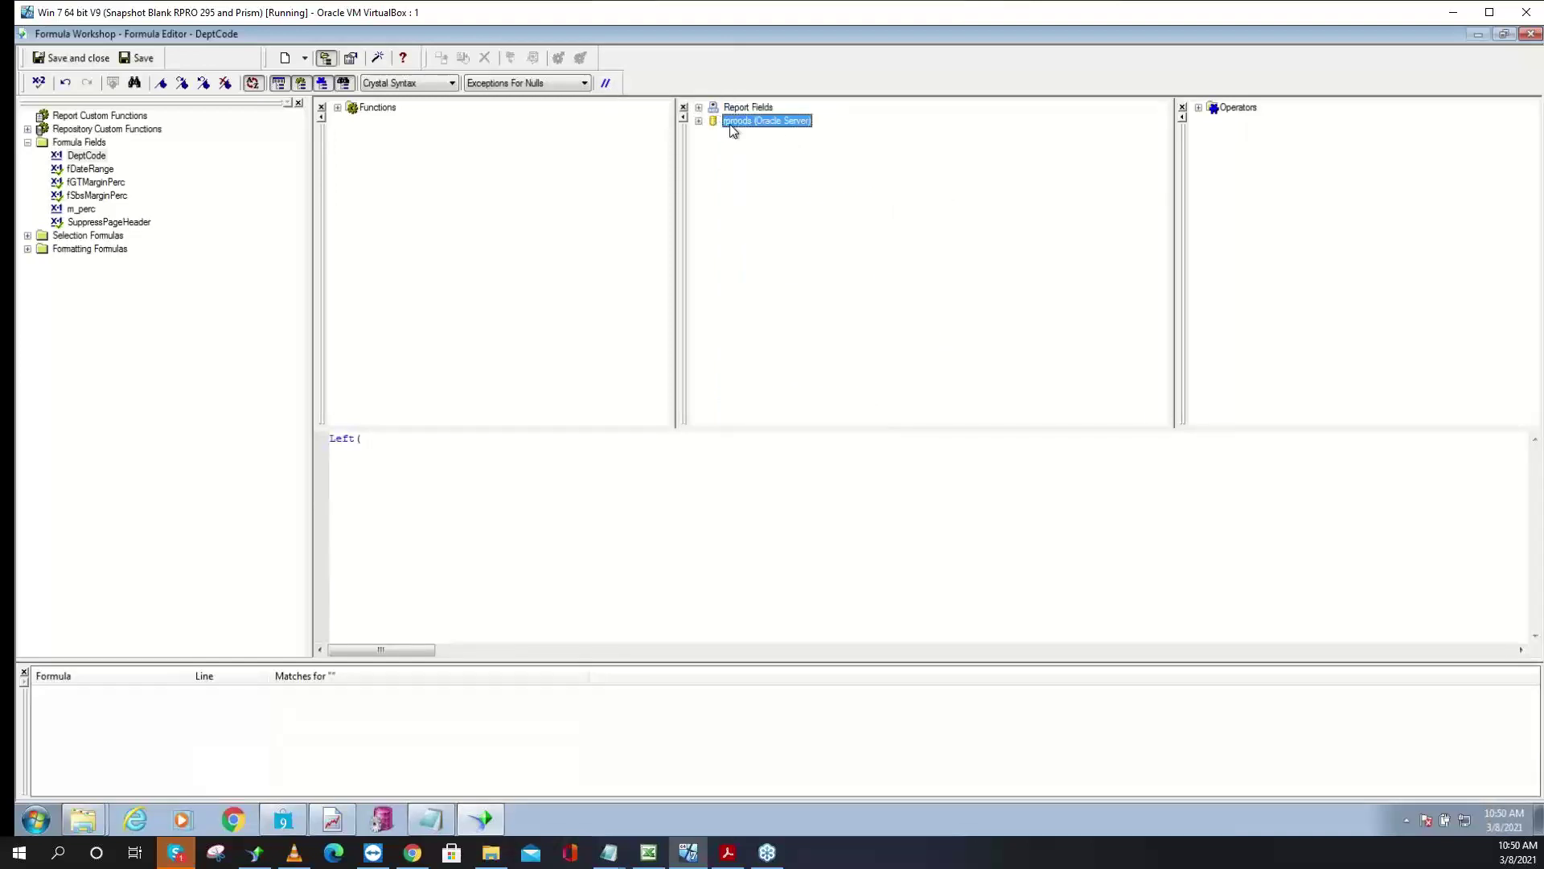
left_click(699, 121)
left_click(713, 134)
left_click(775, 148)
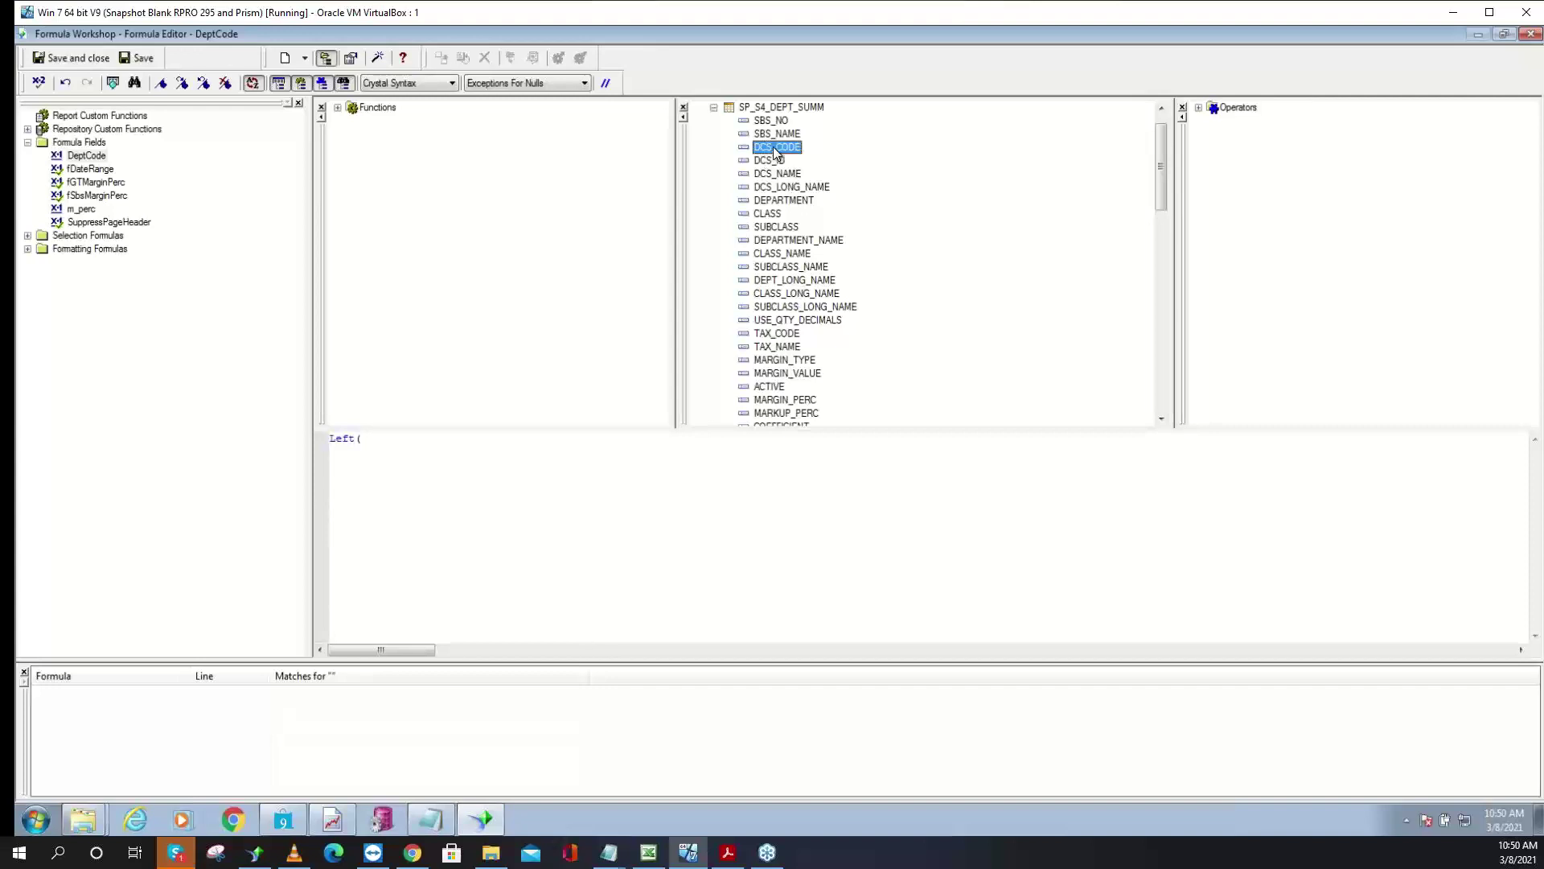
double_click(774, 148)
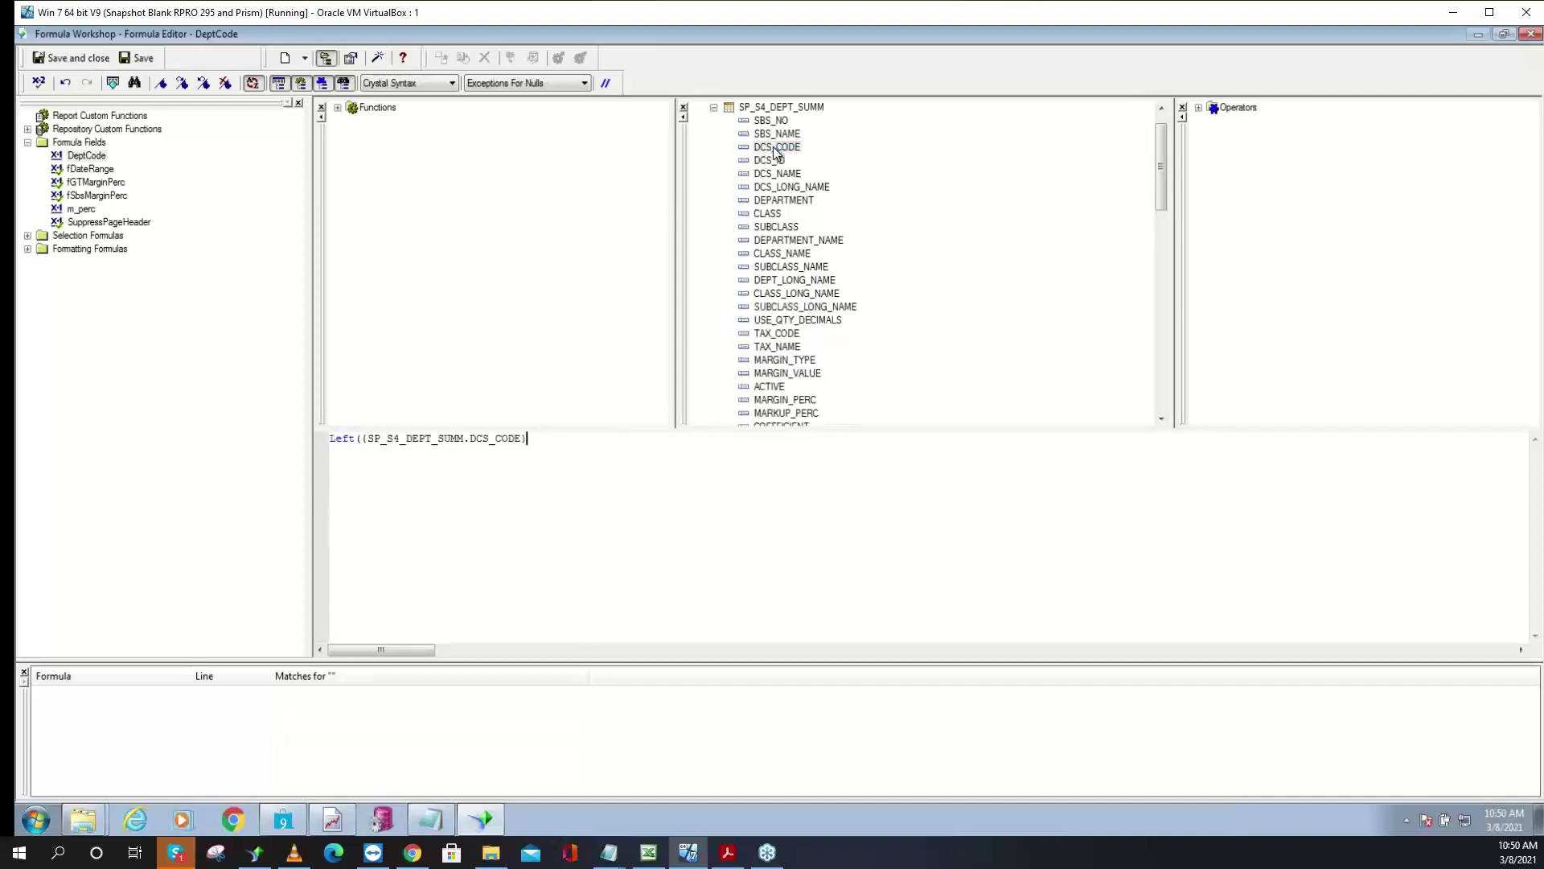
type(",3")
left_click(76, 58)
Duplicate the DeptCode formula as a new formula named SubClass
right_click(80, 220)
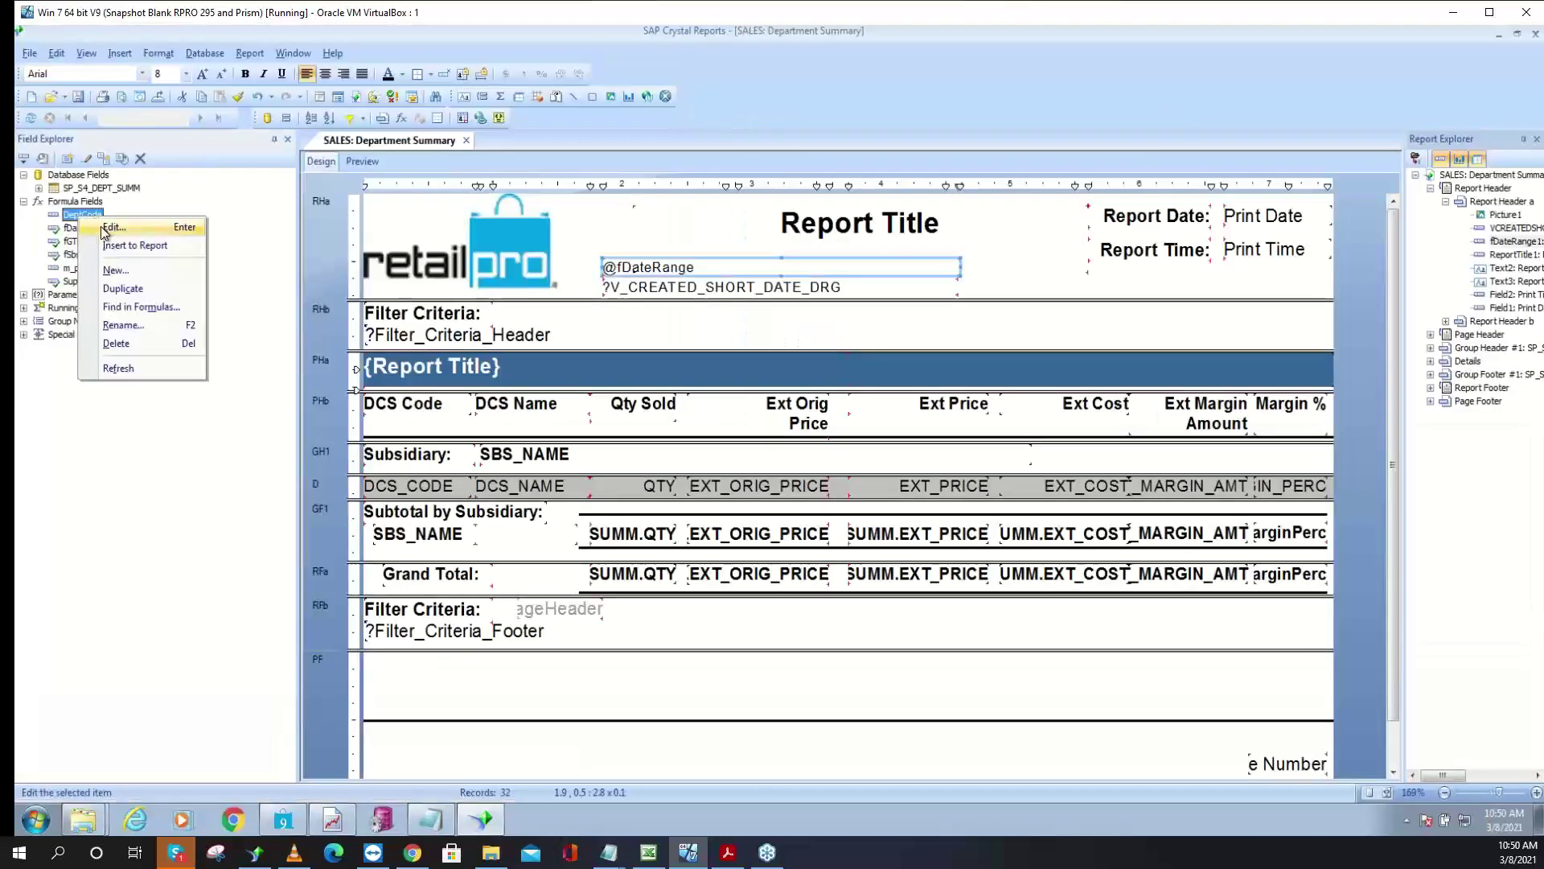
left_click(123, 289)
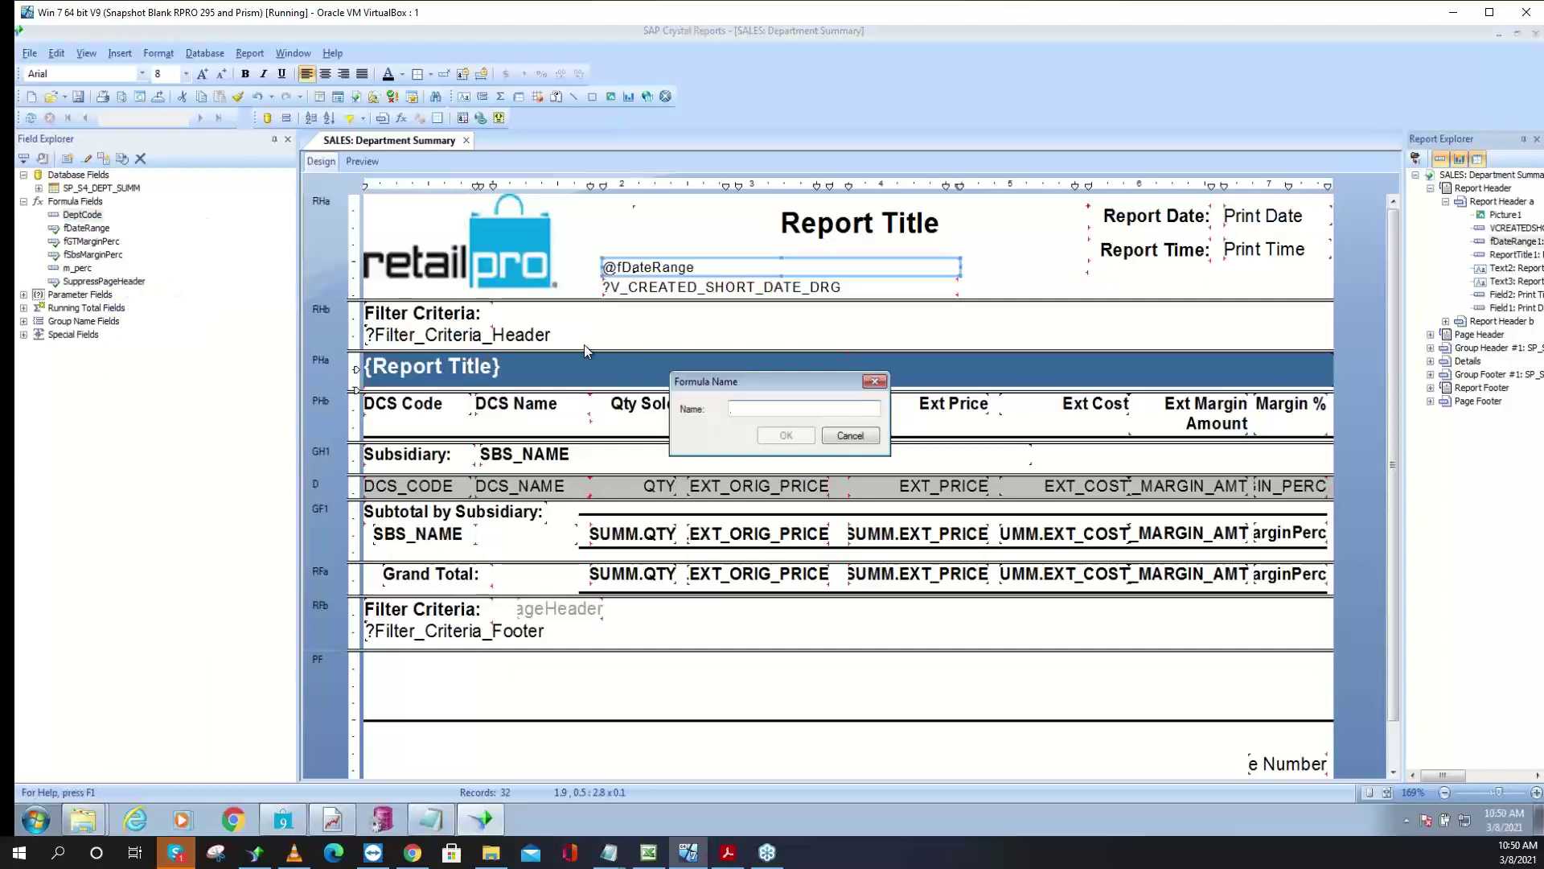
type("Sub")
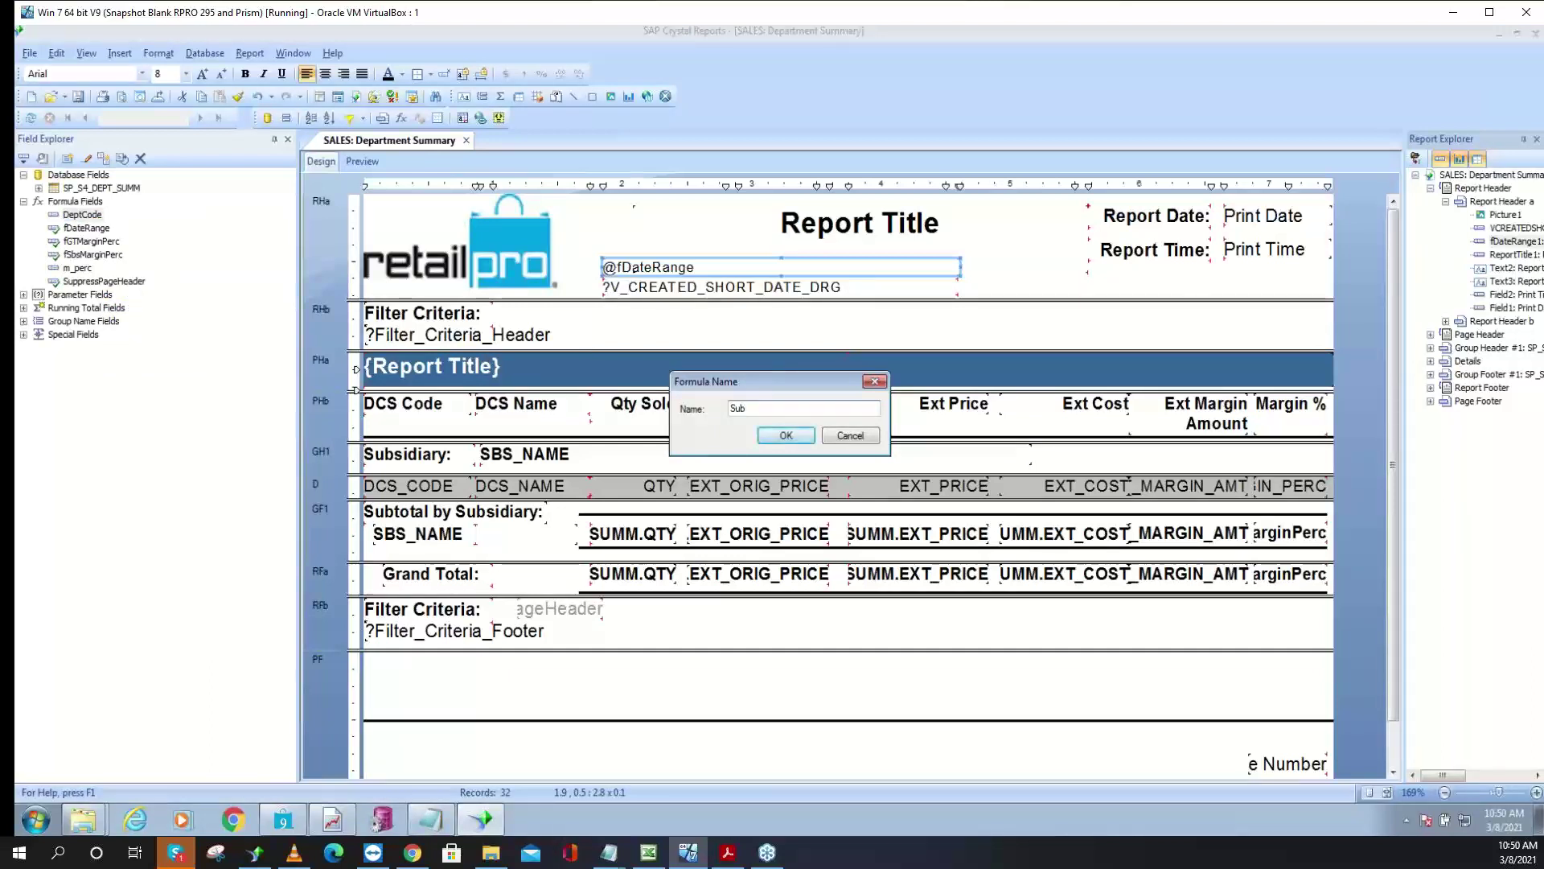
type("Class")
left_click(785, 435)
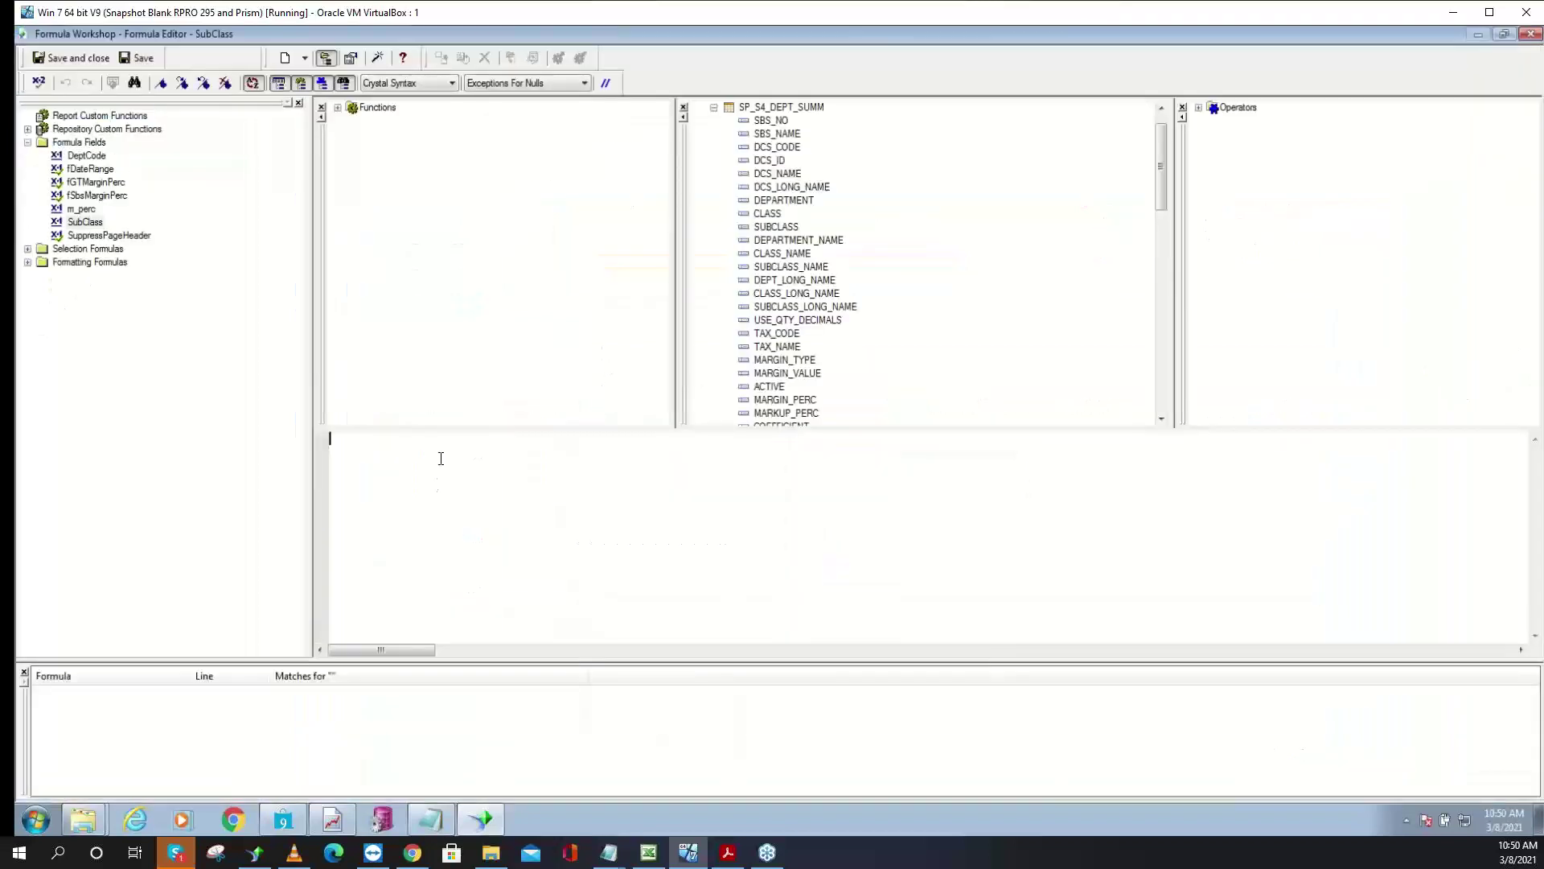
Enter Right({SP_S4_DEPT_SUMM.DCS_CODE},3) as the SubClass formula, save it, then bring up V9 - Reports.pdf
type("Right")
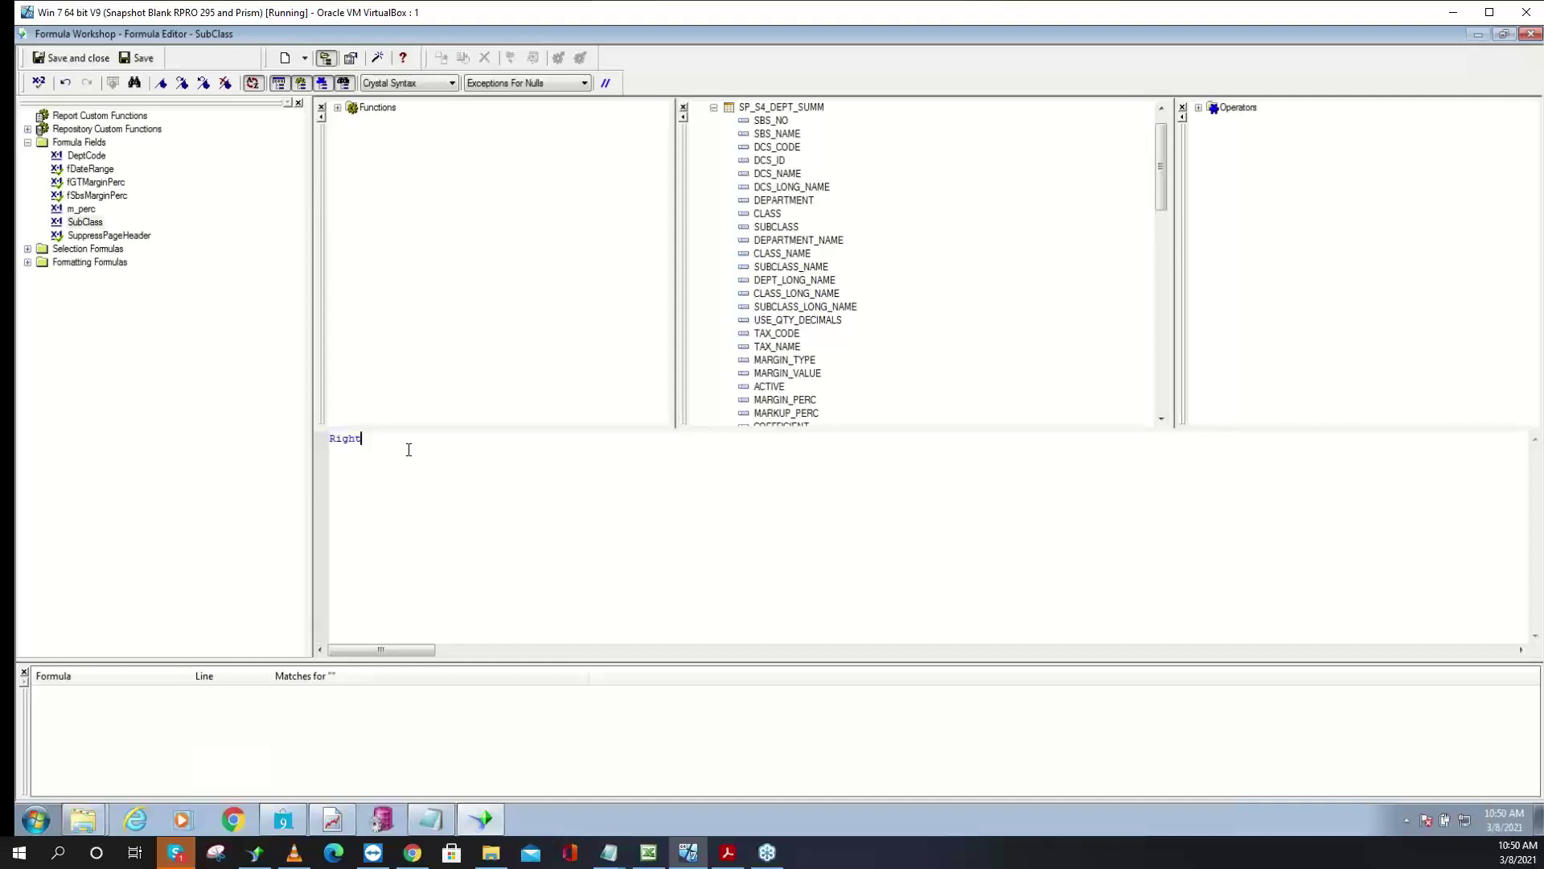
type("(")
double_click(784, 148)
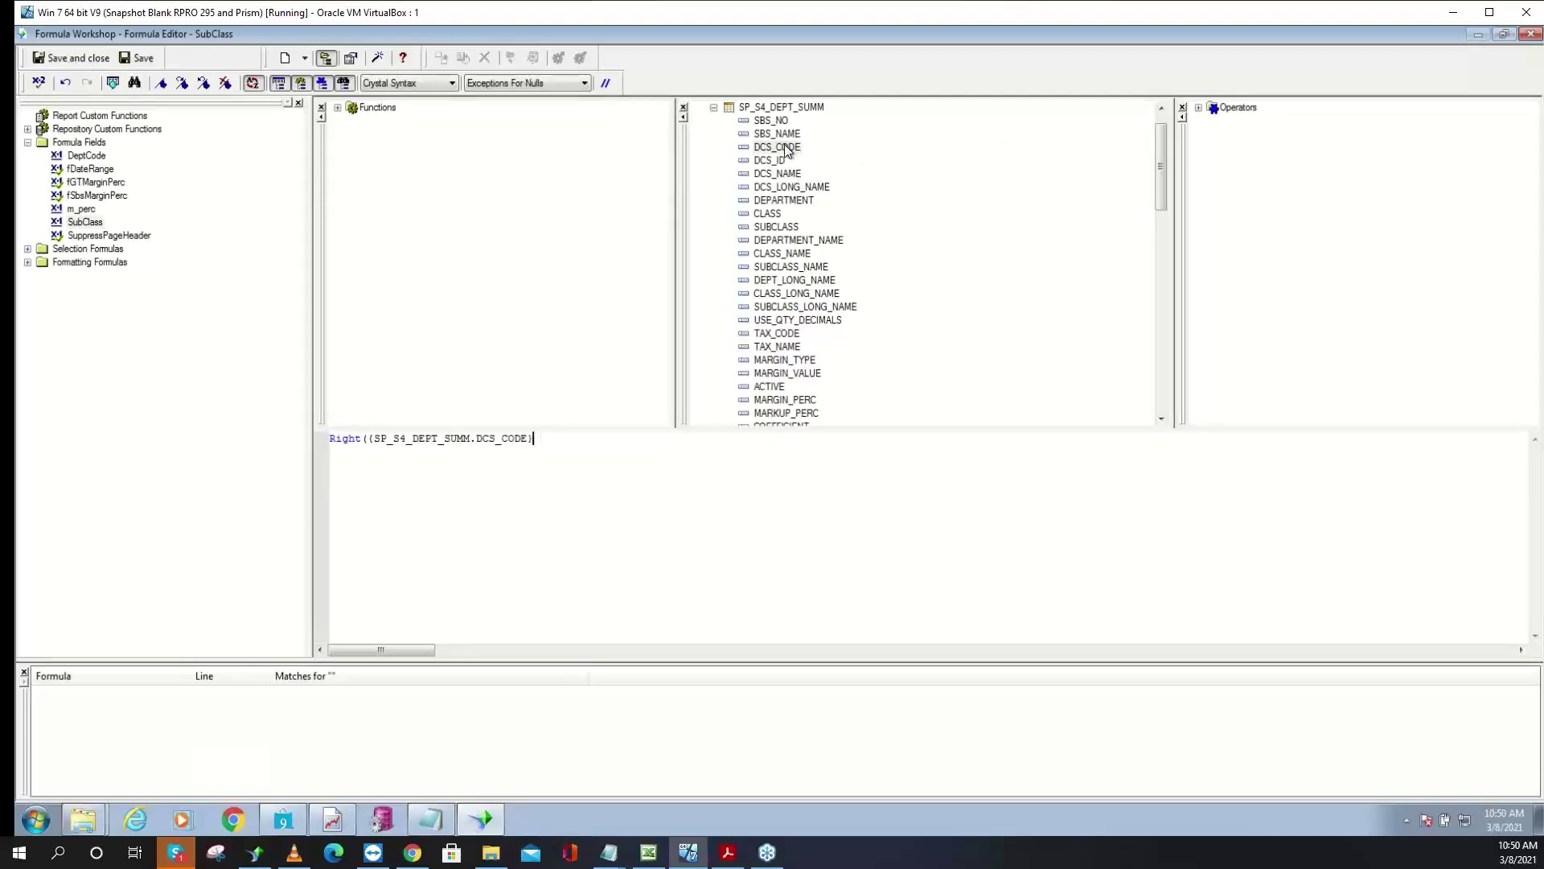
type(",3)")
left_click(67, 57)
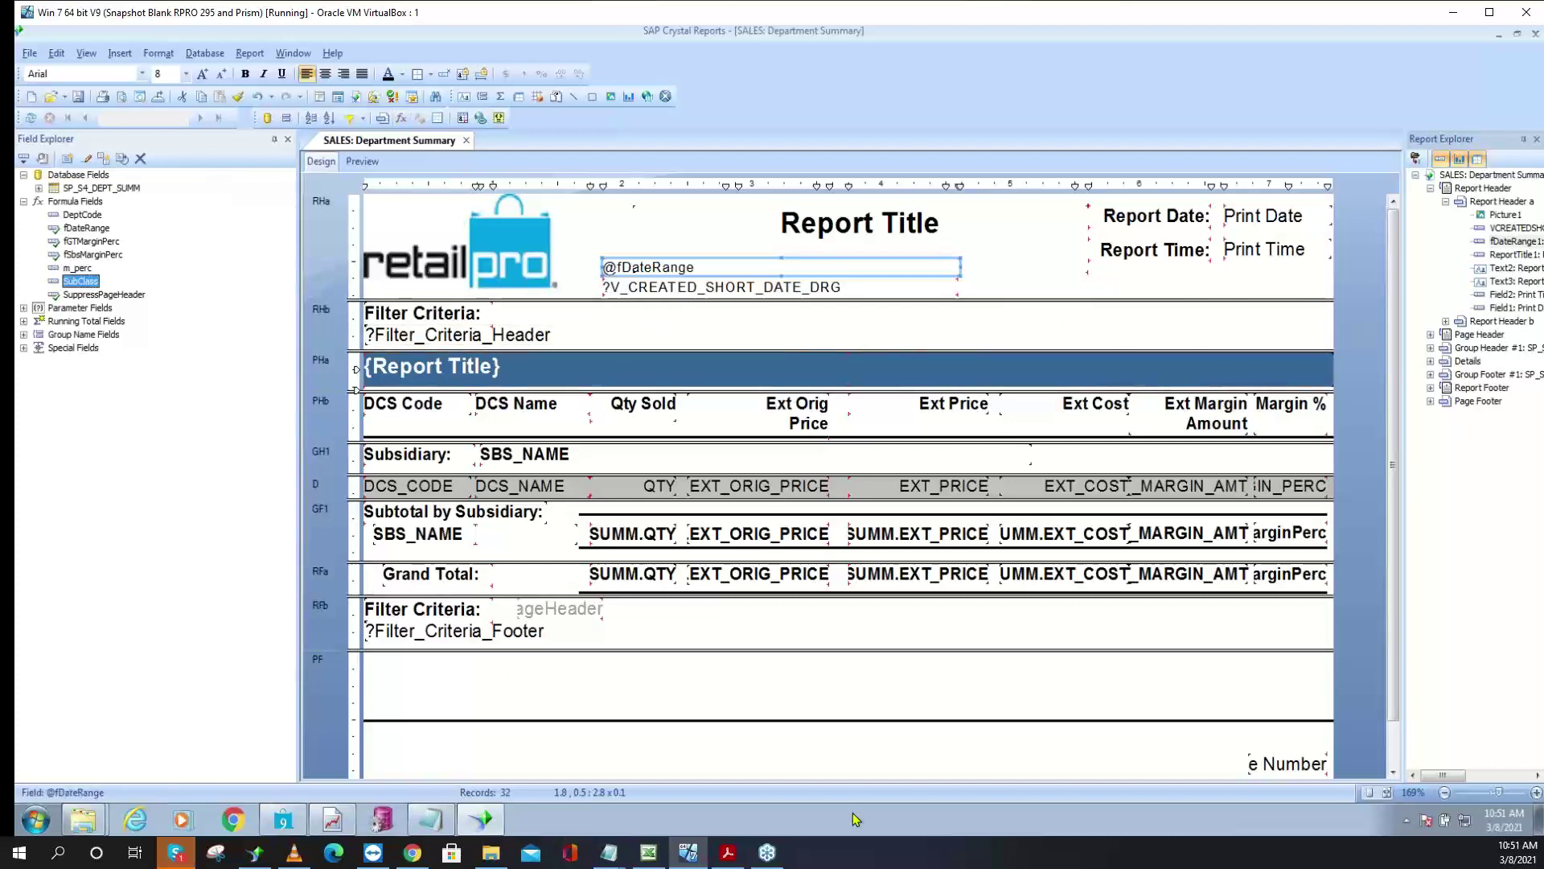
left_click(726, 853)
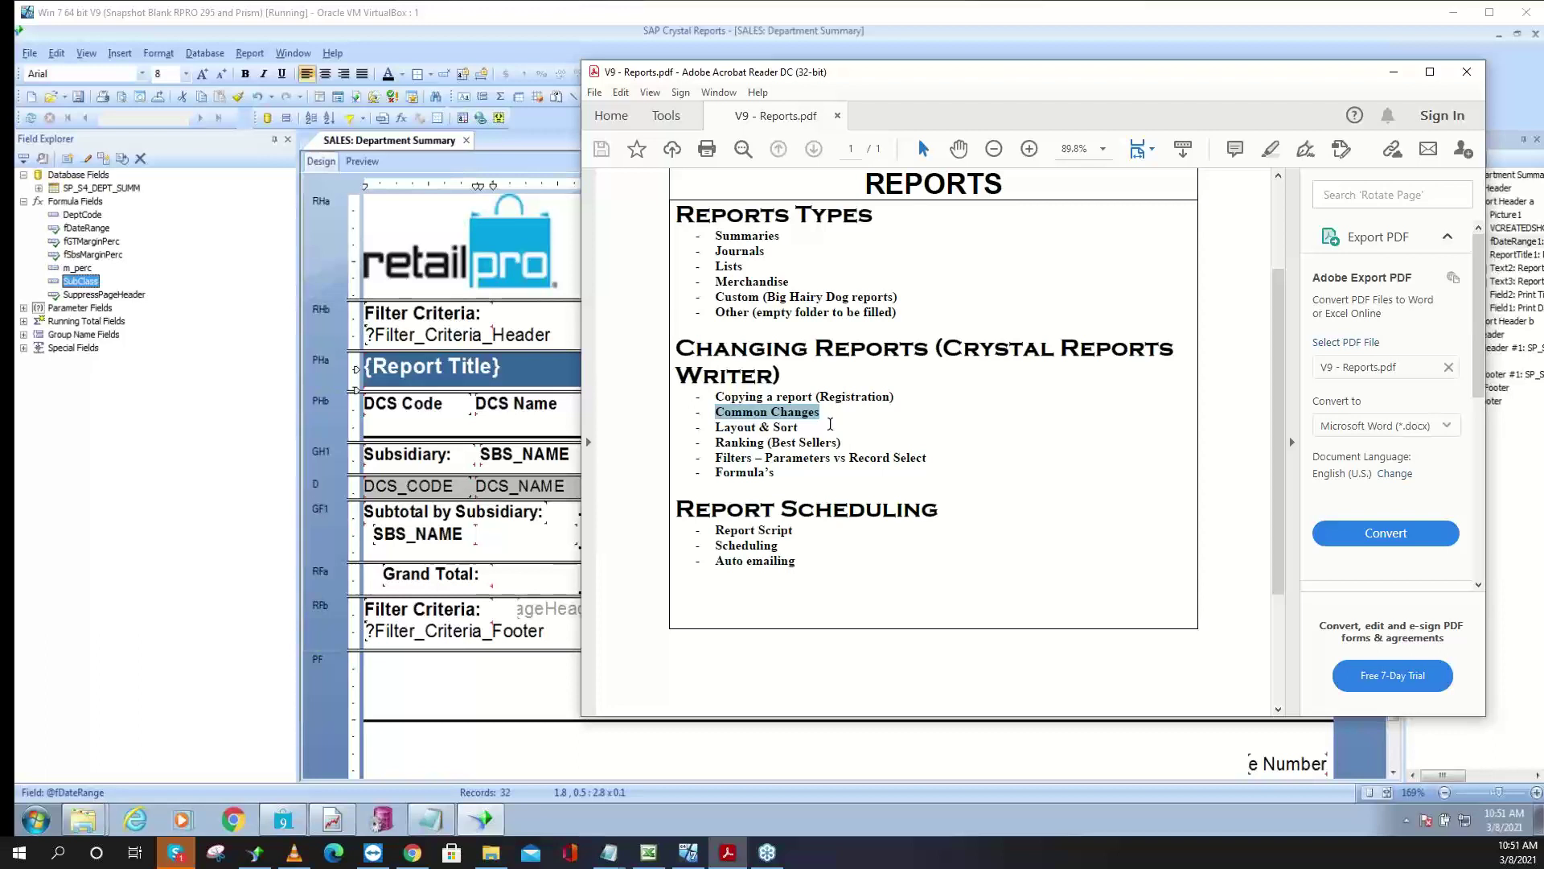
Read the Changing Reports list in V9 - Reports.pdf, then minimize Acrobat Reader
left_click(831, 418)
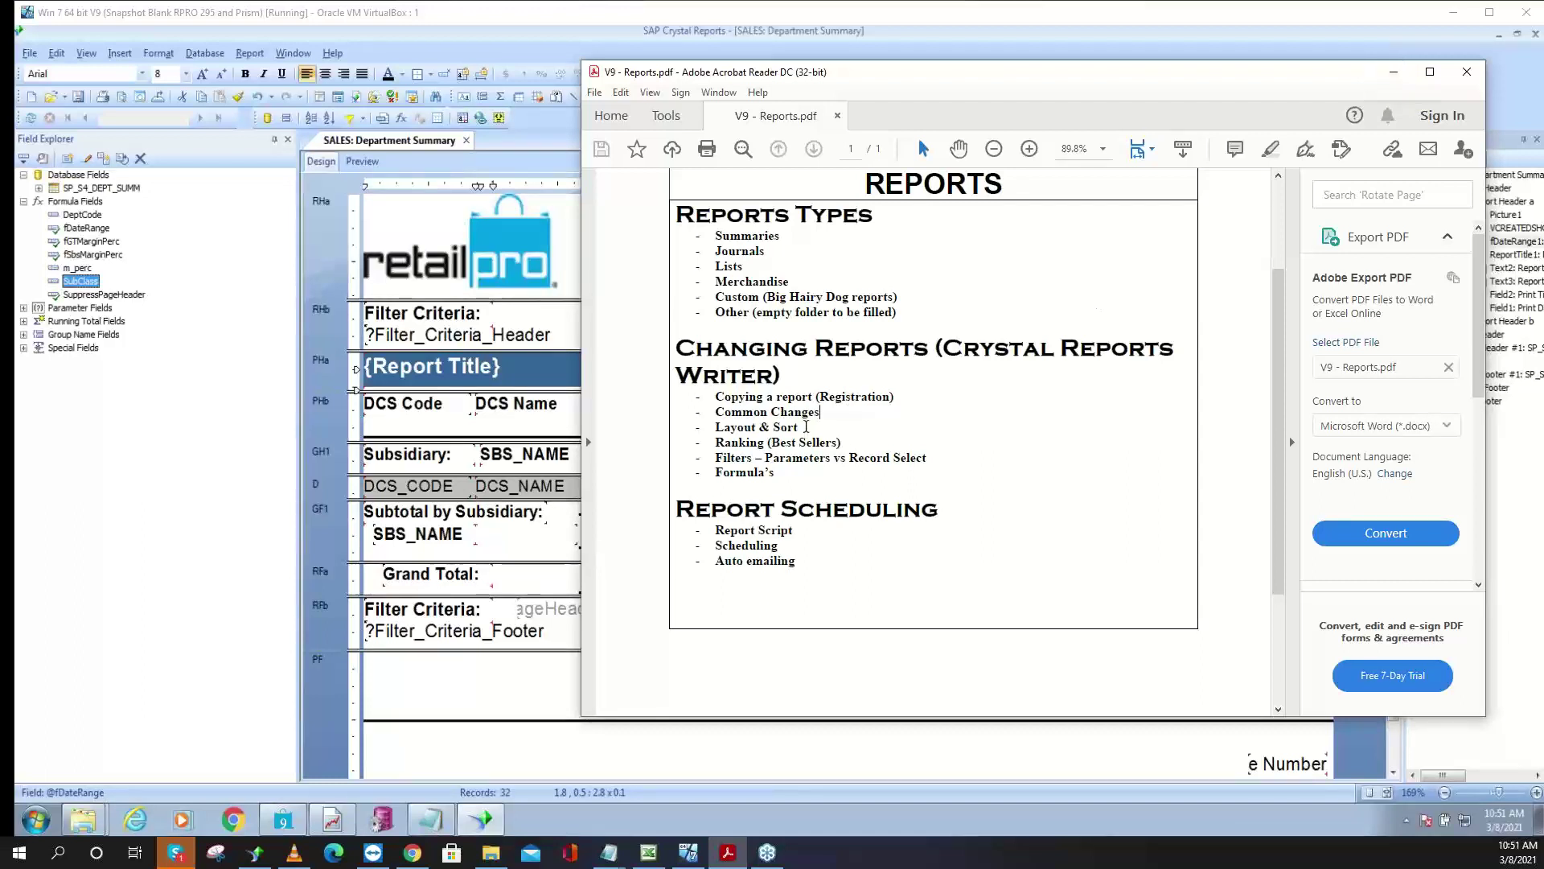
mouse_move(786, 472)
left_mouse_down()
mouse_move(925, 458)
mouse_move(885, 509)
mouse_move(790, 475)
left_mouse_up()
left_click(792, 447)
left_click(1394, 72)
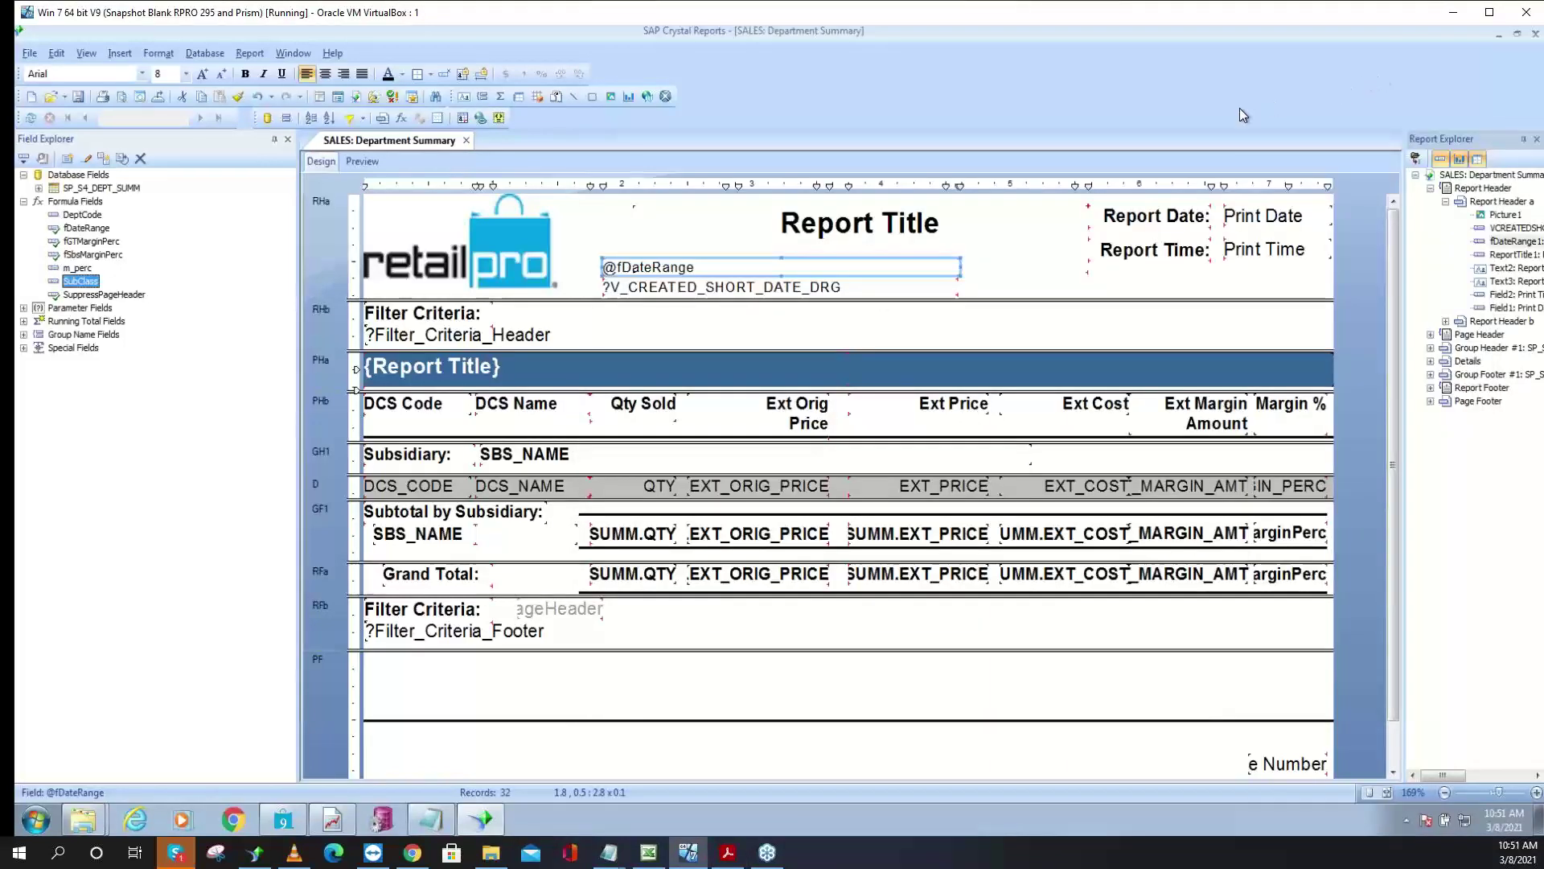
Expand the SP_S4_DEPT_SUMM fields and look through the View, Insert and Format menus
left_click(38, 188)
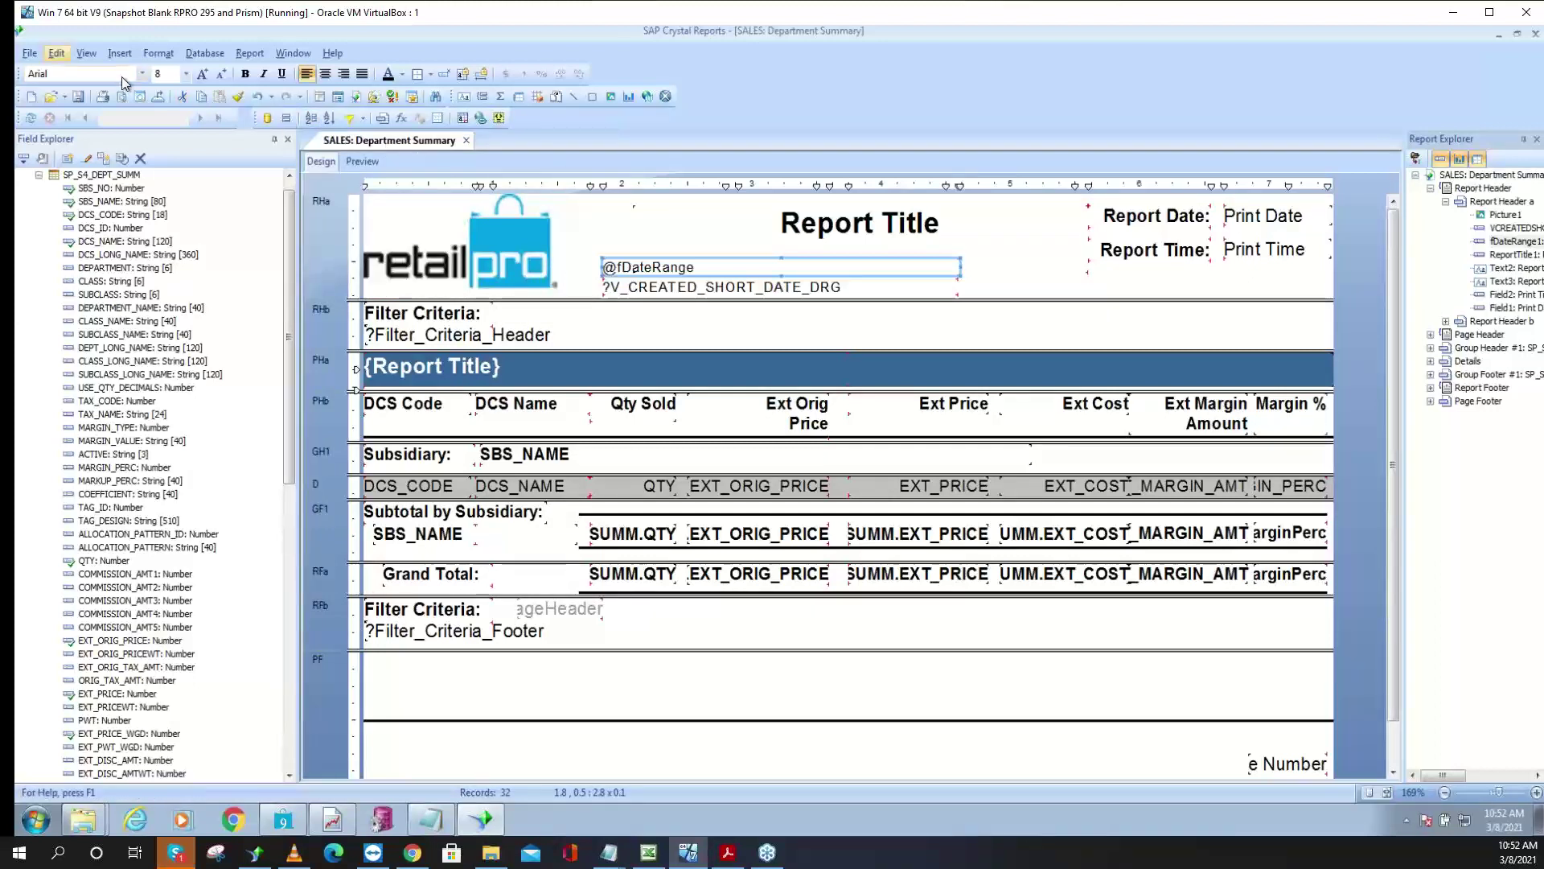
left_click(82, 53)
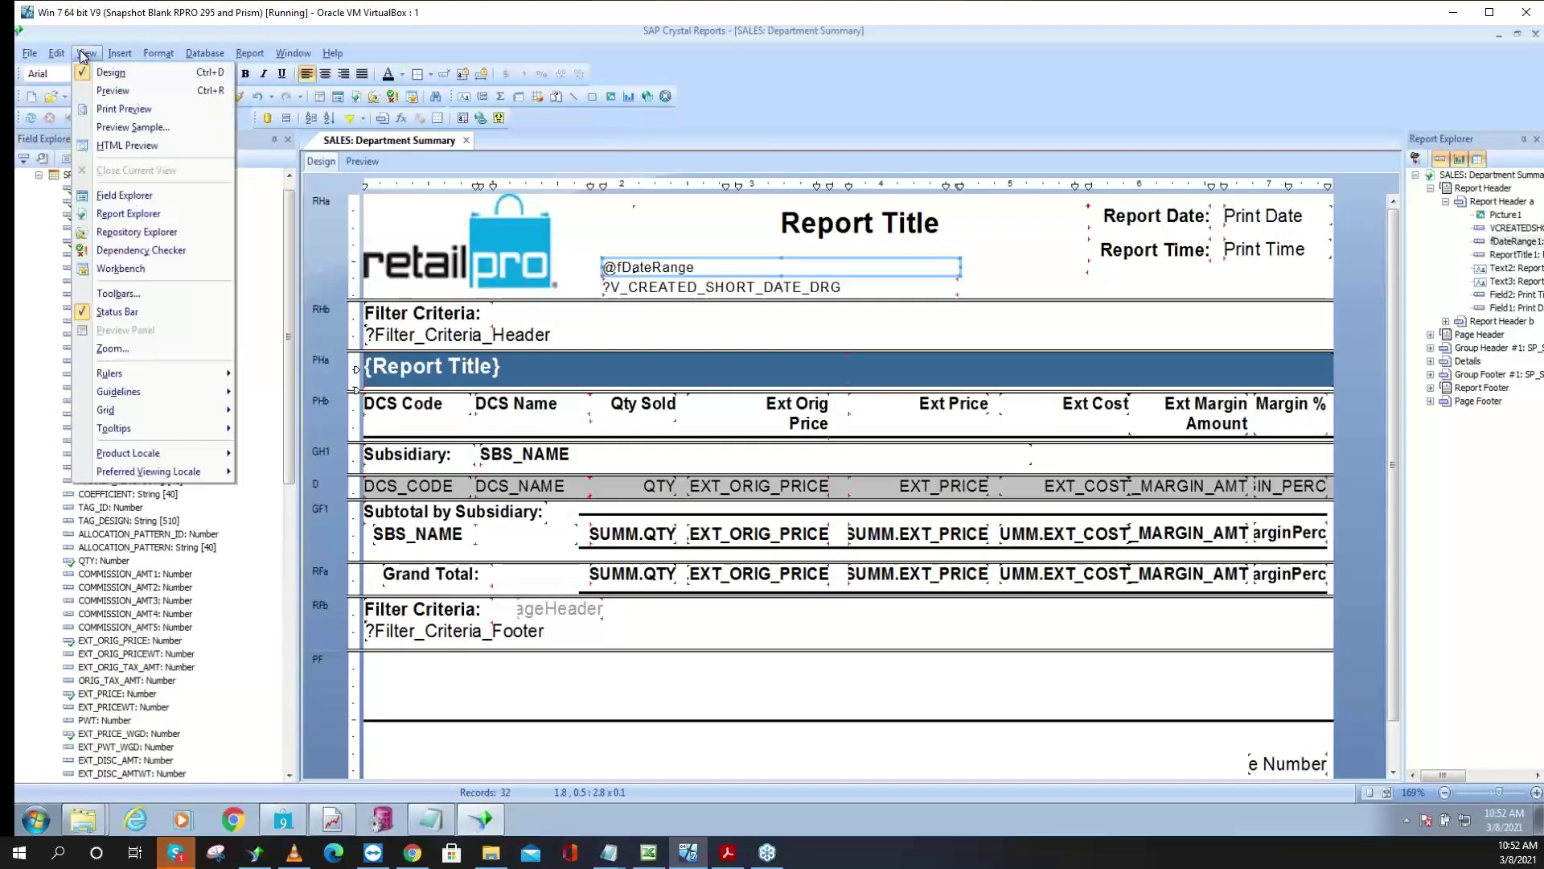
mouse_move(121, 54)
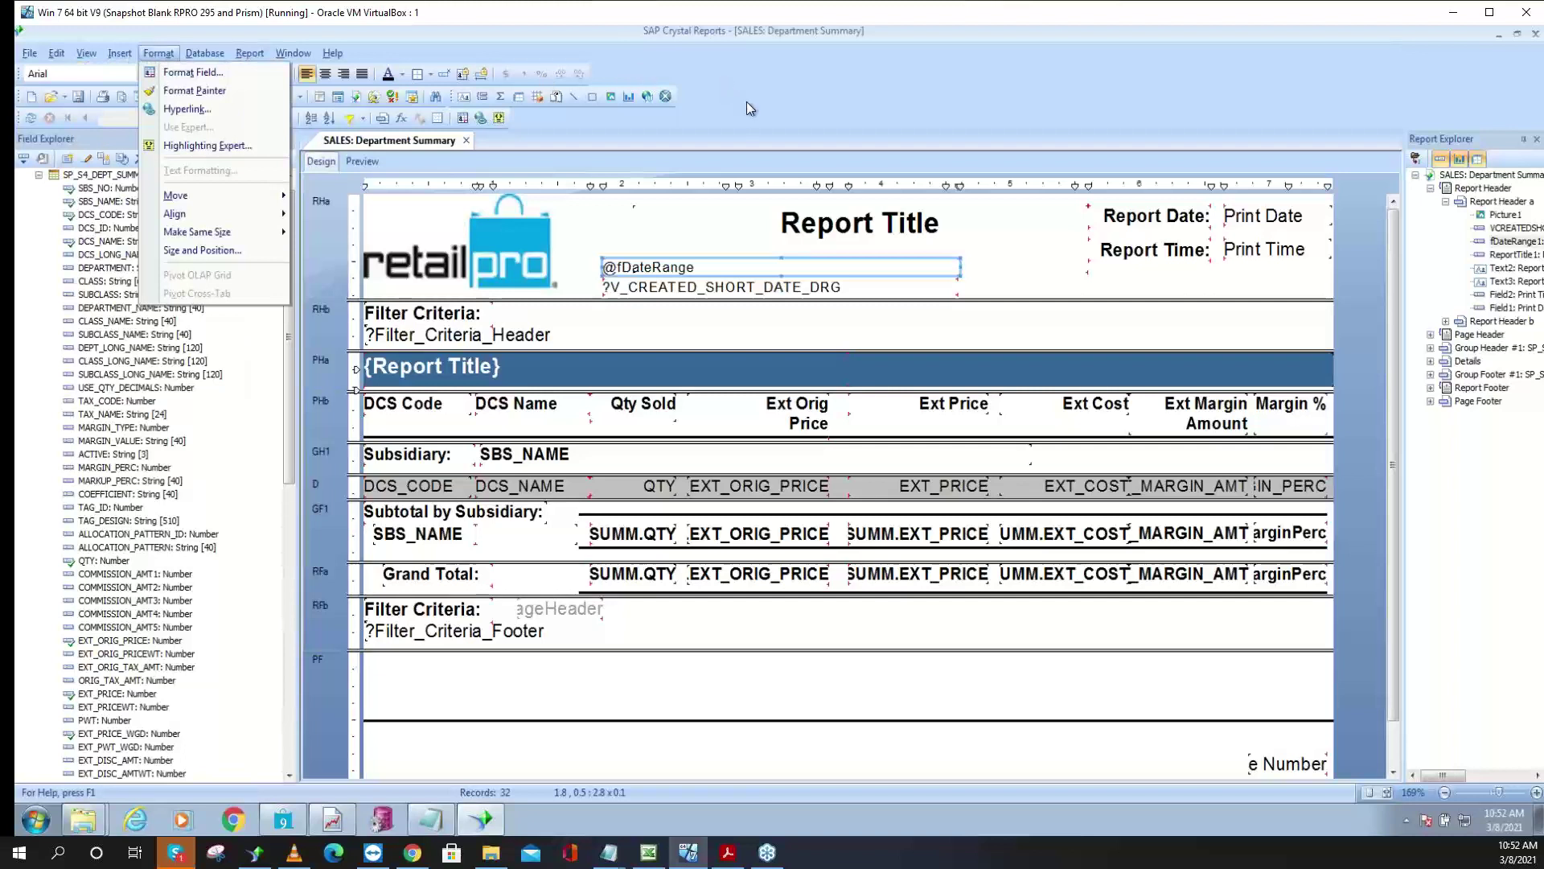
left_click(375, 104)
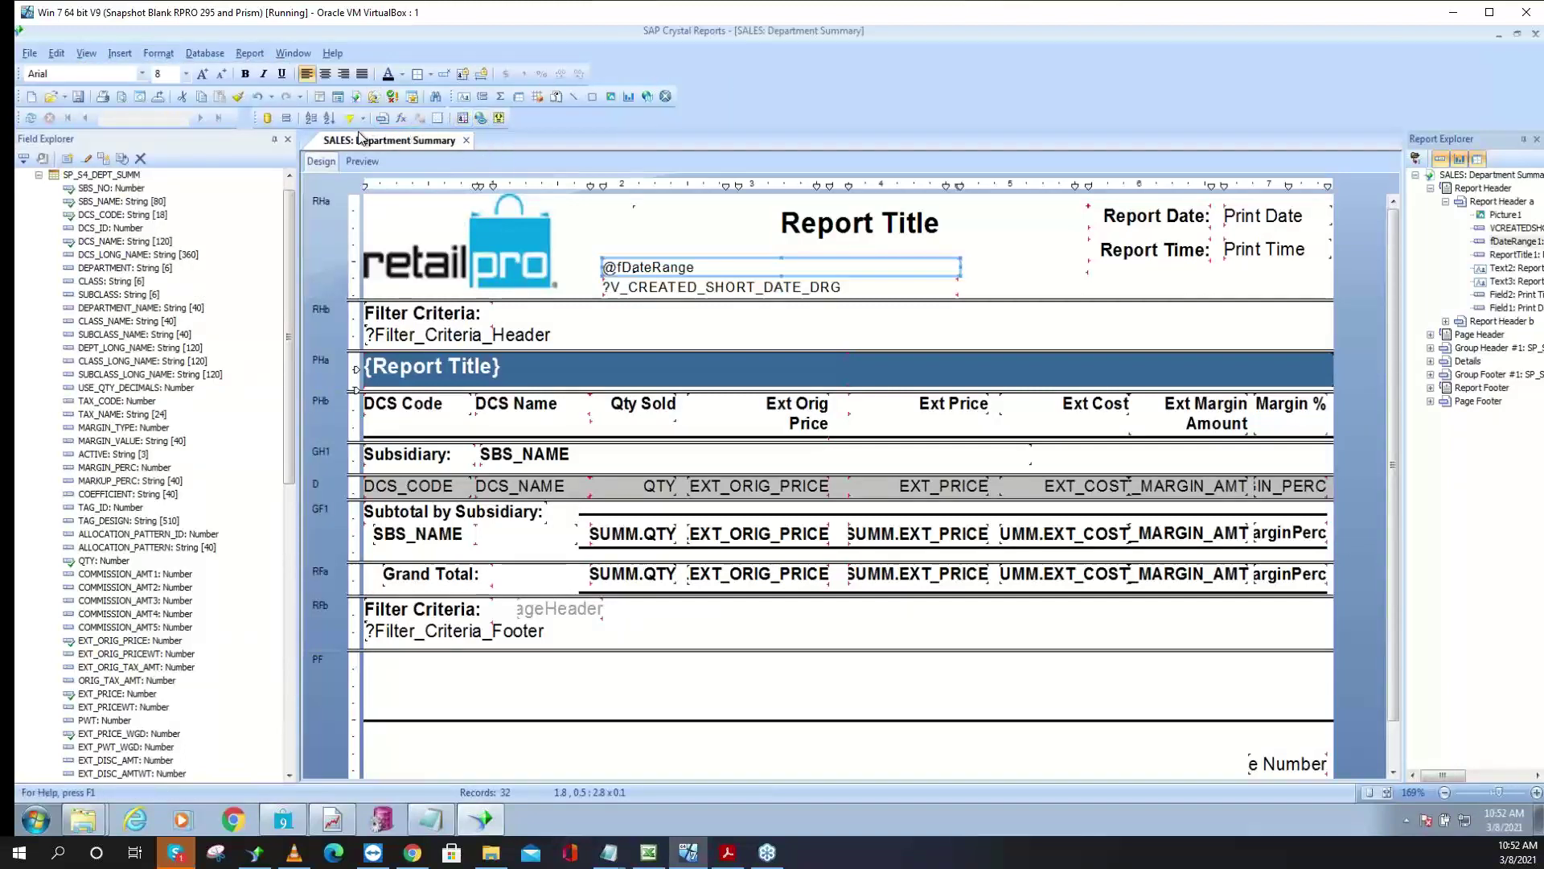
left_click(287, 119)
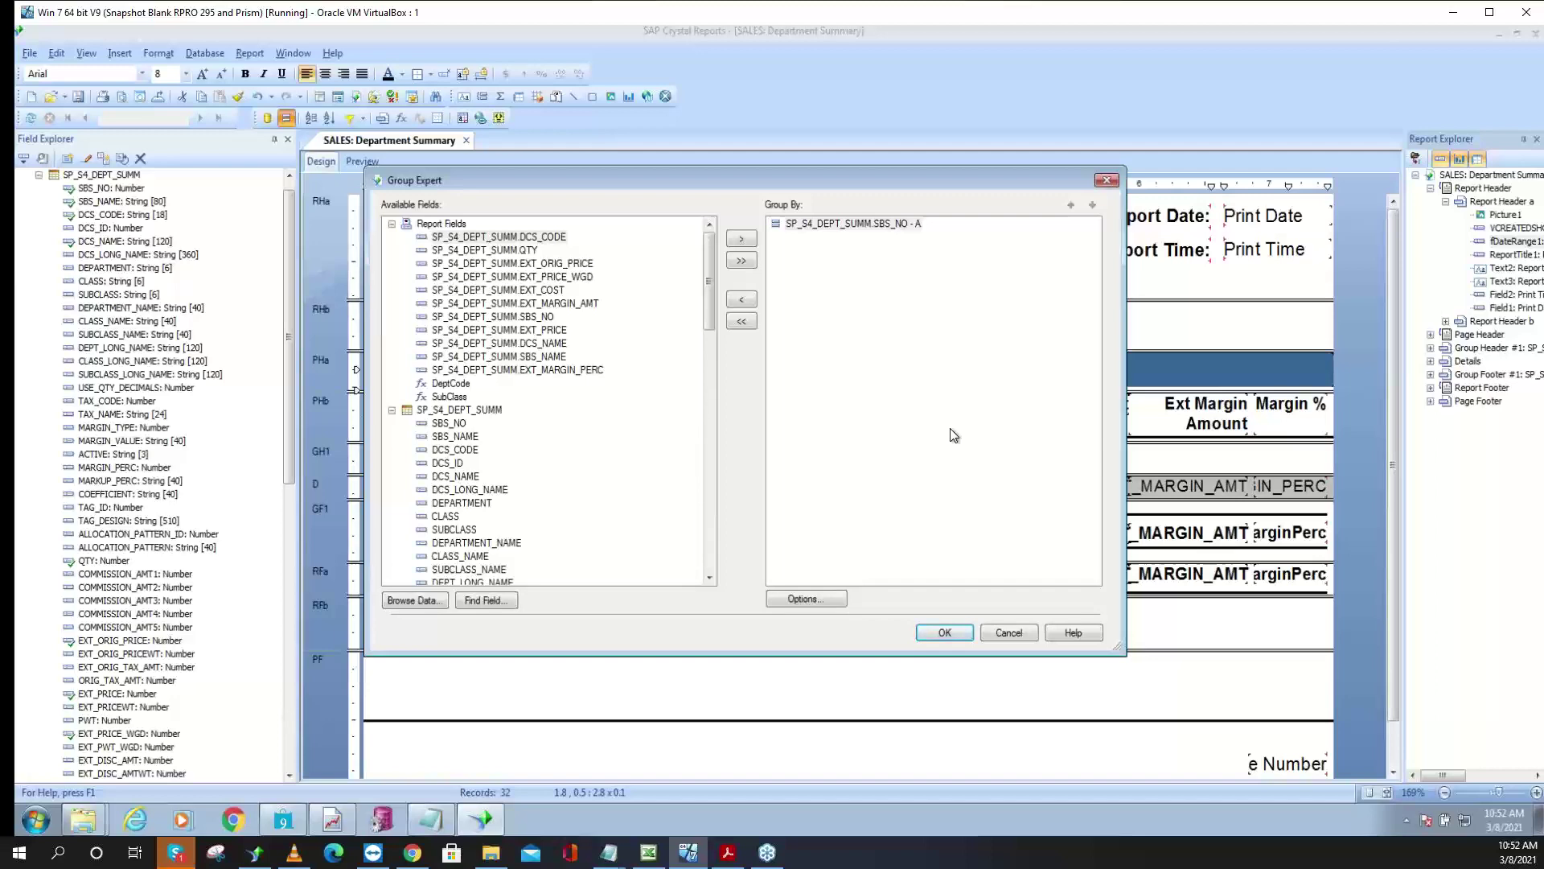
left_click(947, 631)
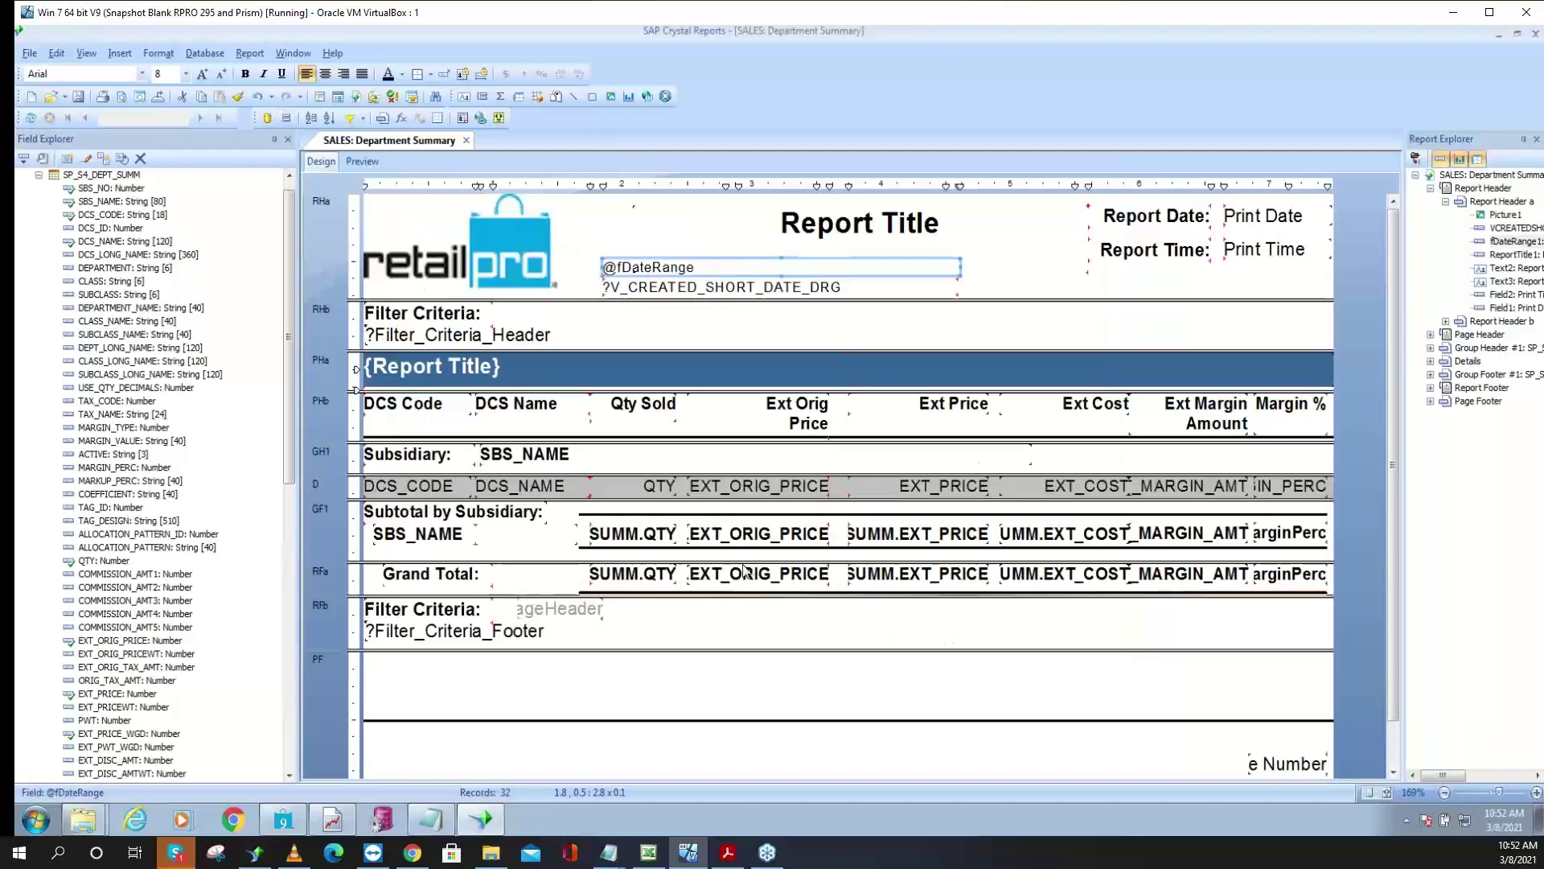
right_click(325, 453)
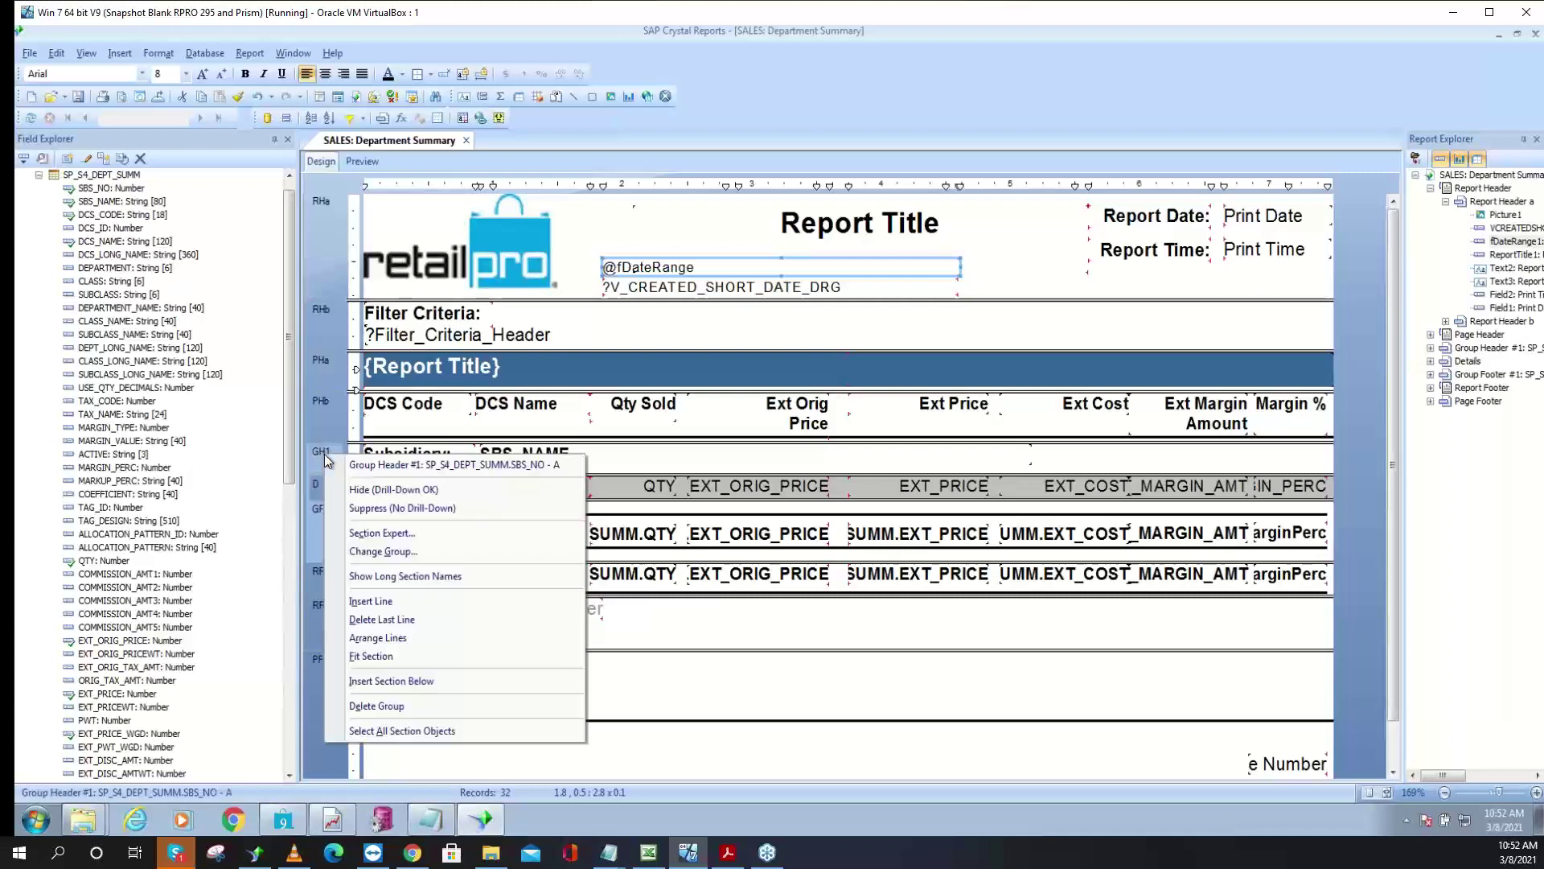
left_click(318, 547)
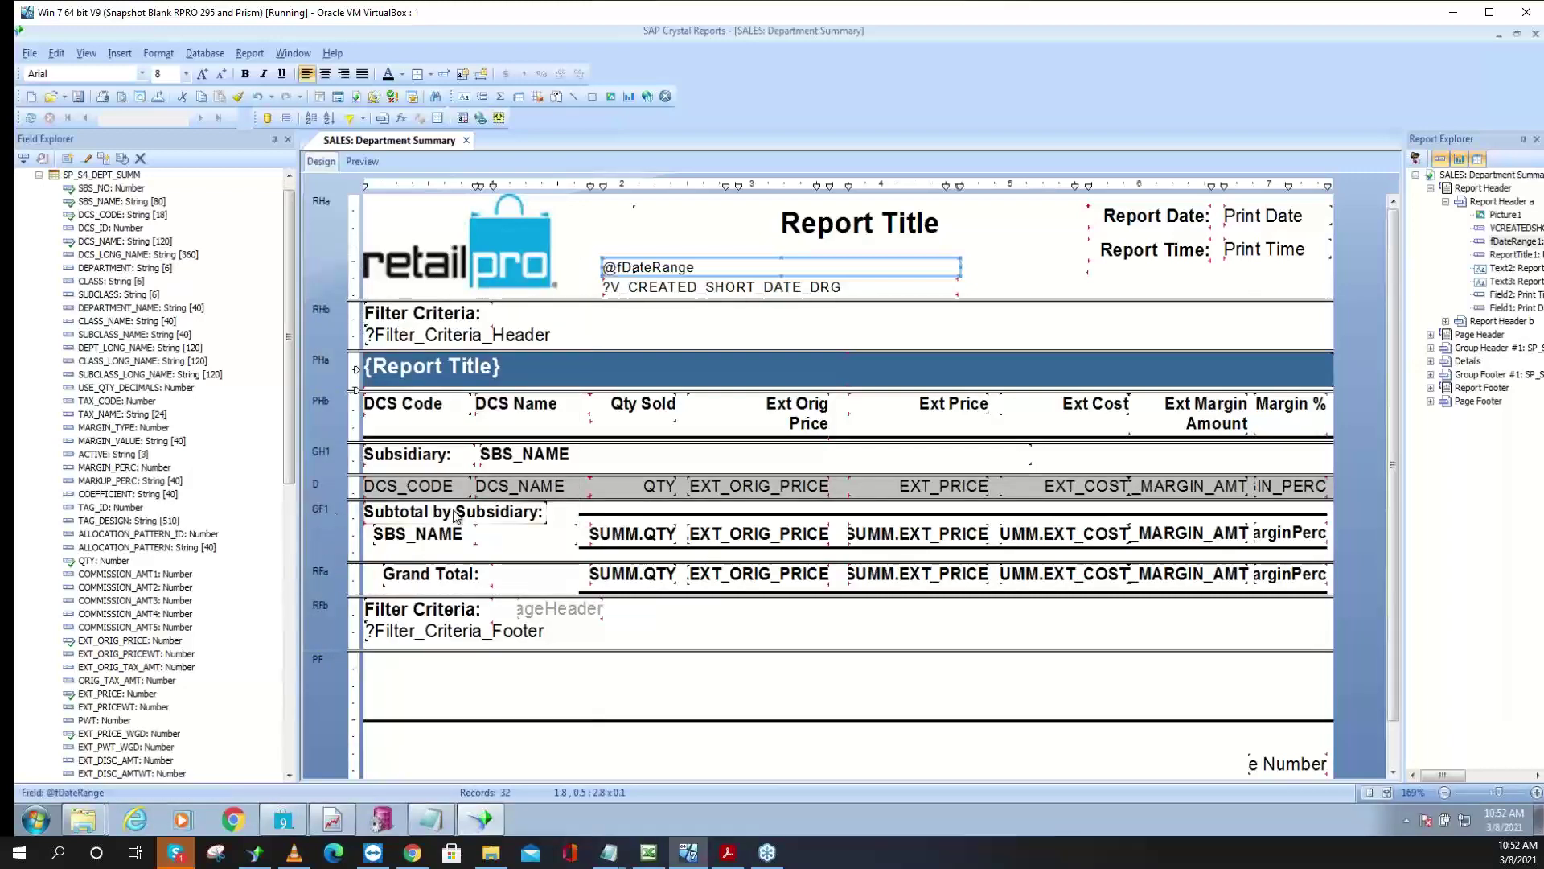
left_click(410, 486)
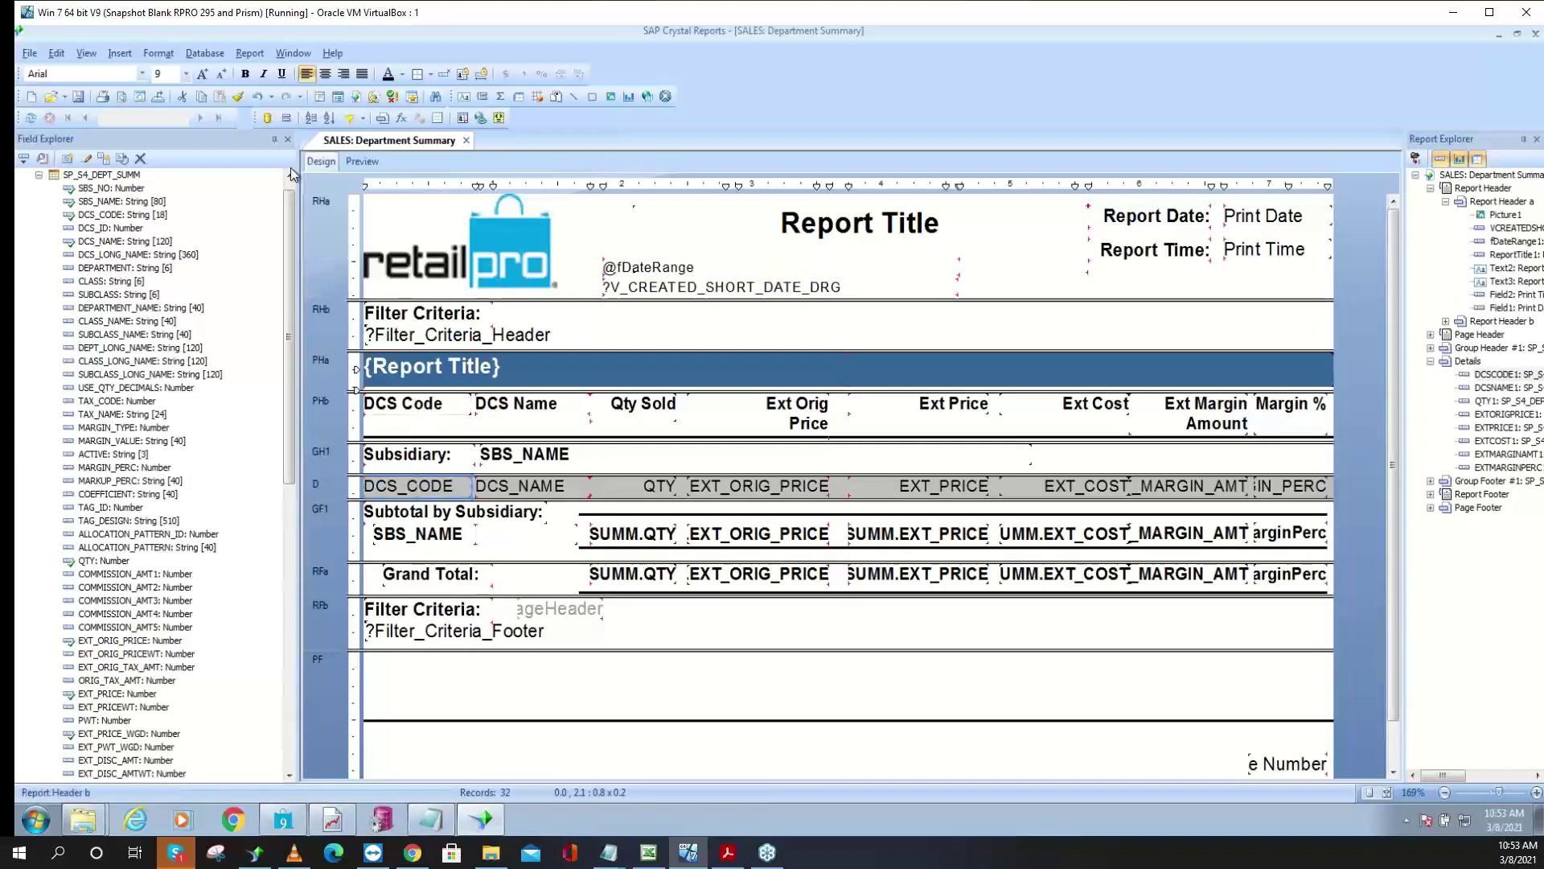
Add DEPARTMENT as a second group below SBS_NO in Group Expert, then preview the report
left_click(286, 119)
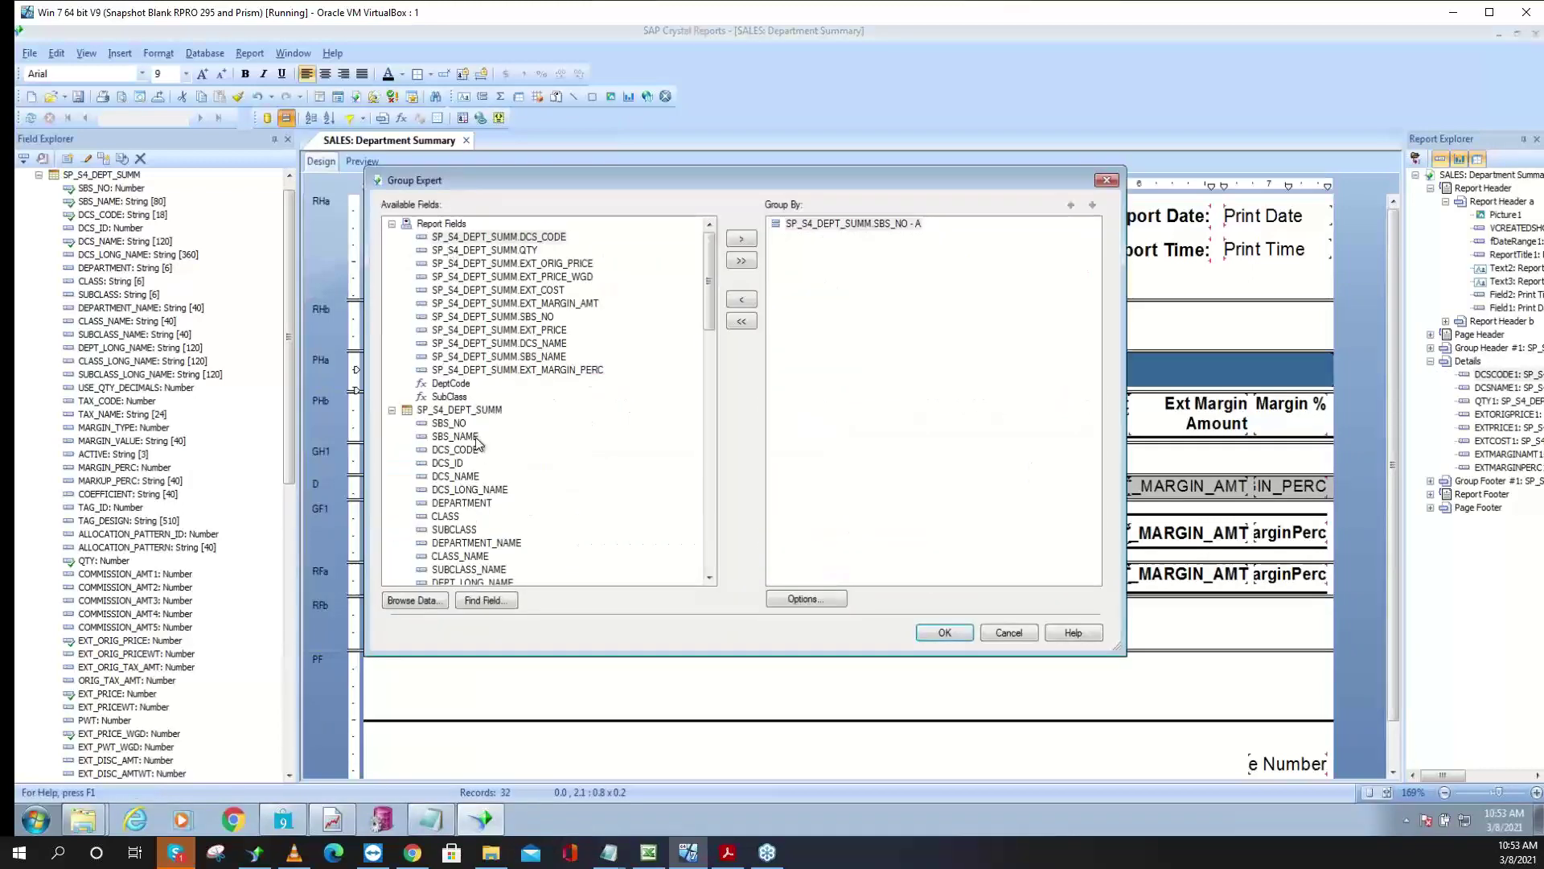
left_click(461, 504)
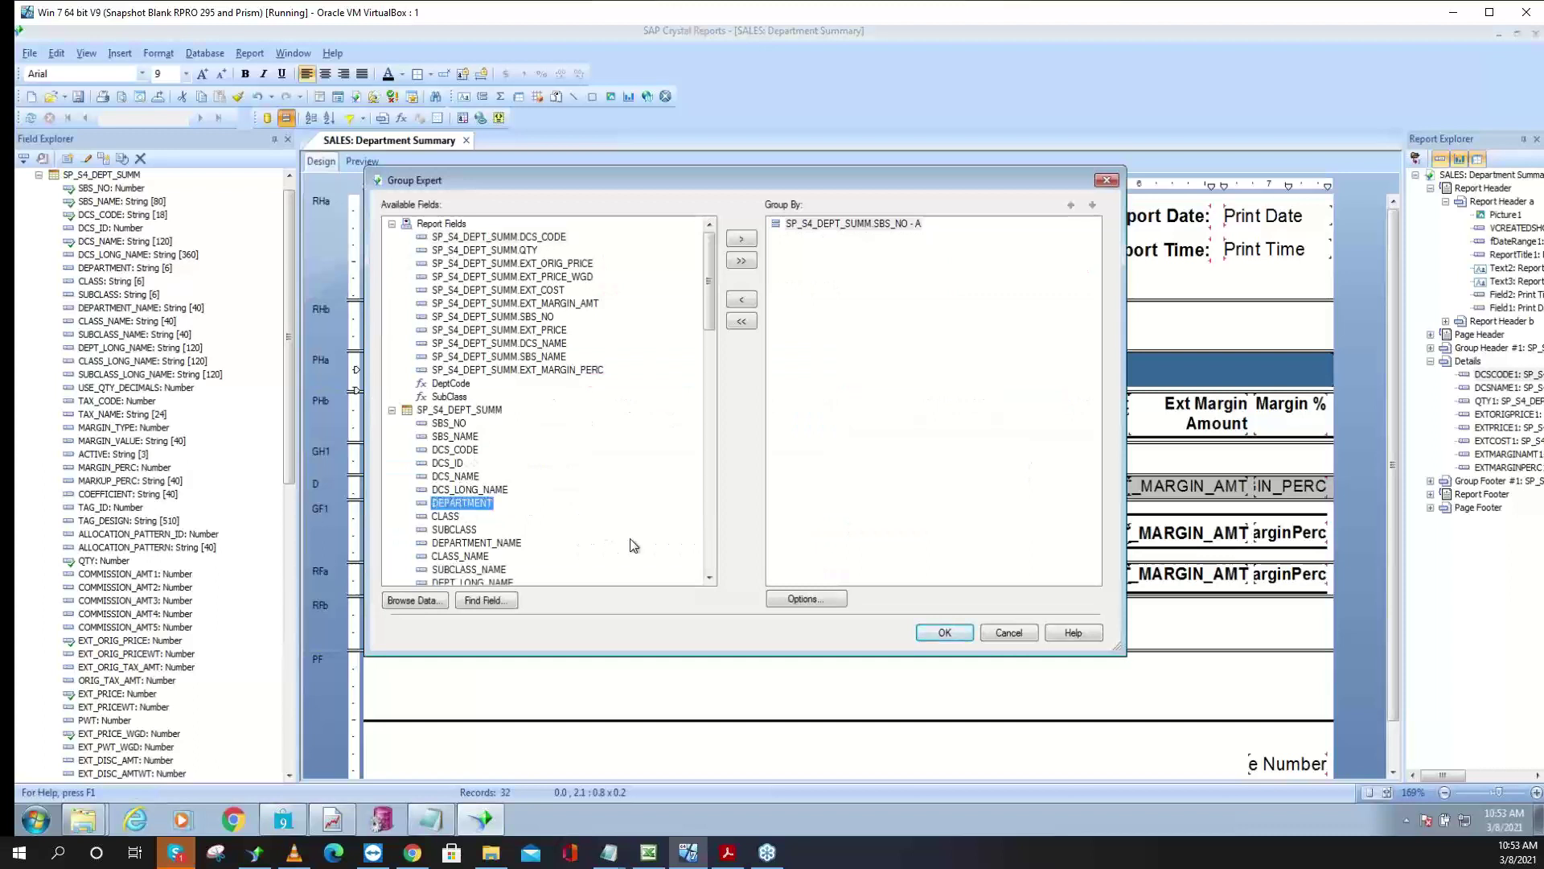
left_click(738, 239)
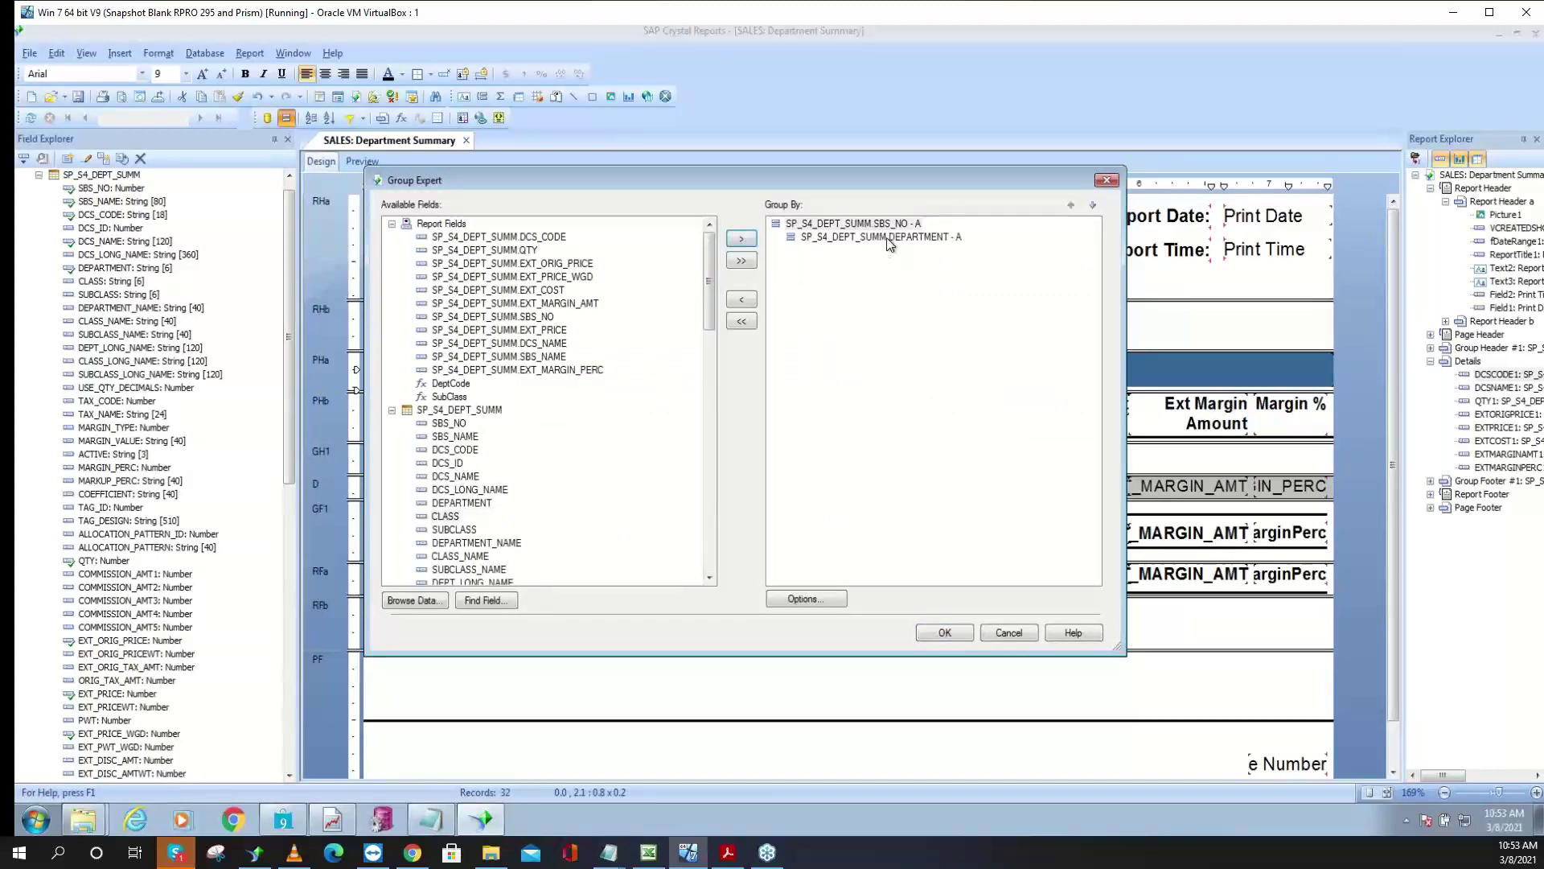
left_click(887, 238)
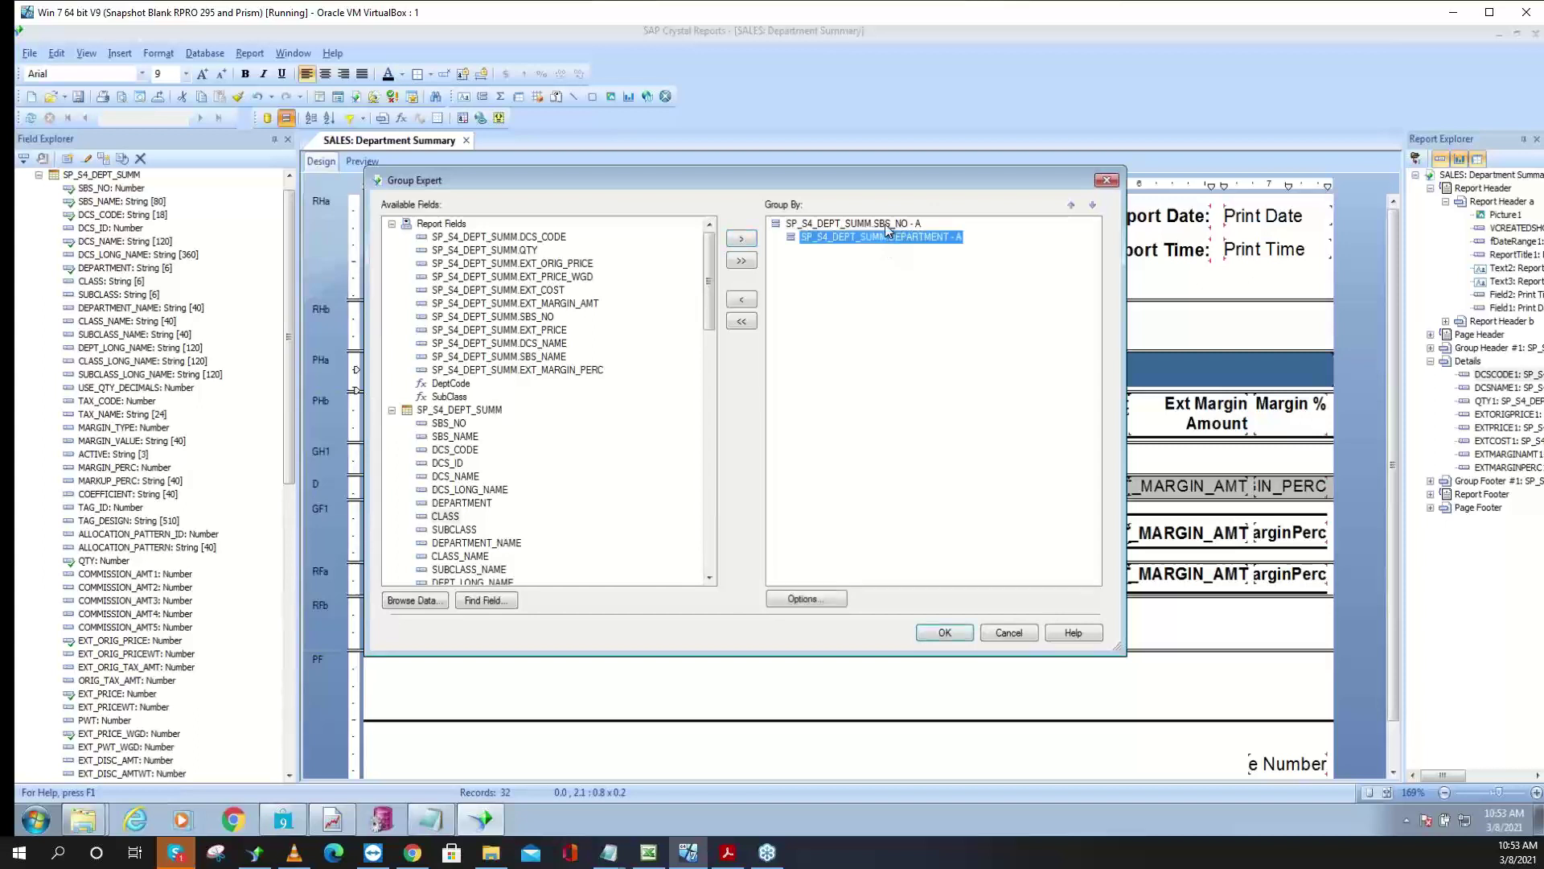
left_click(885, 223)
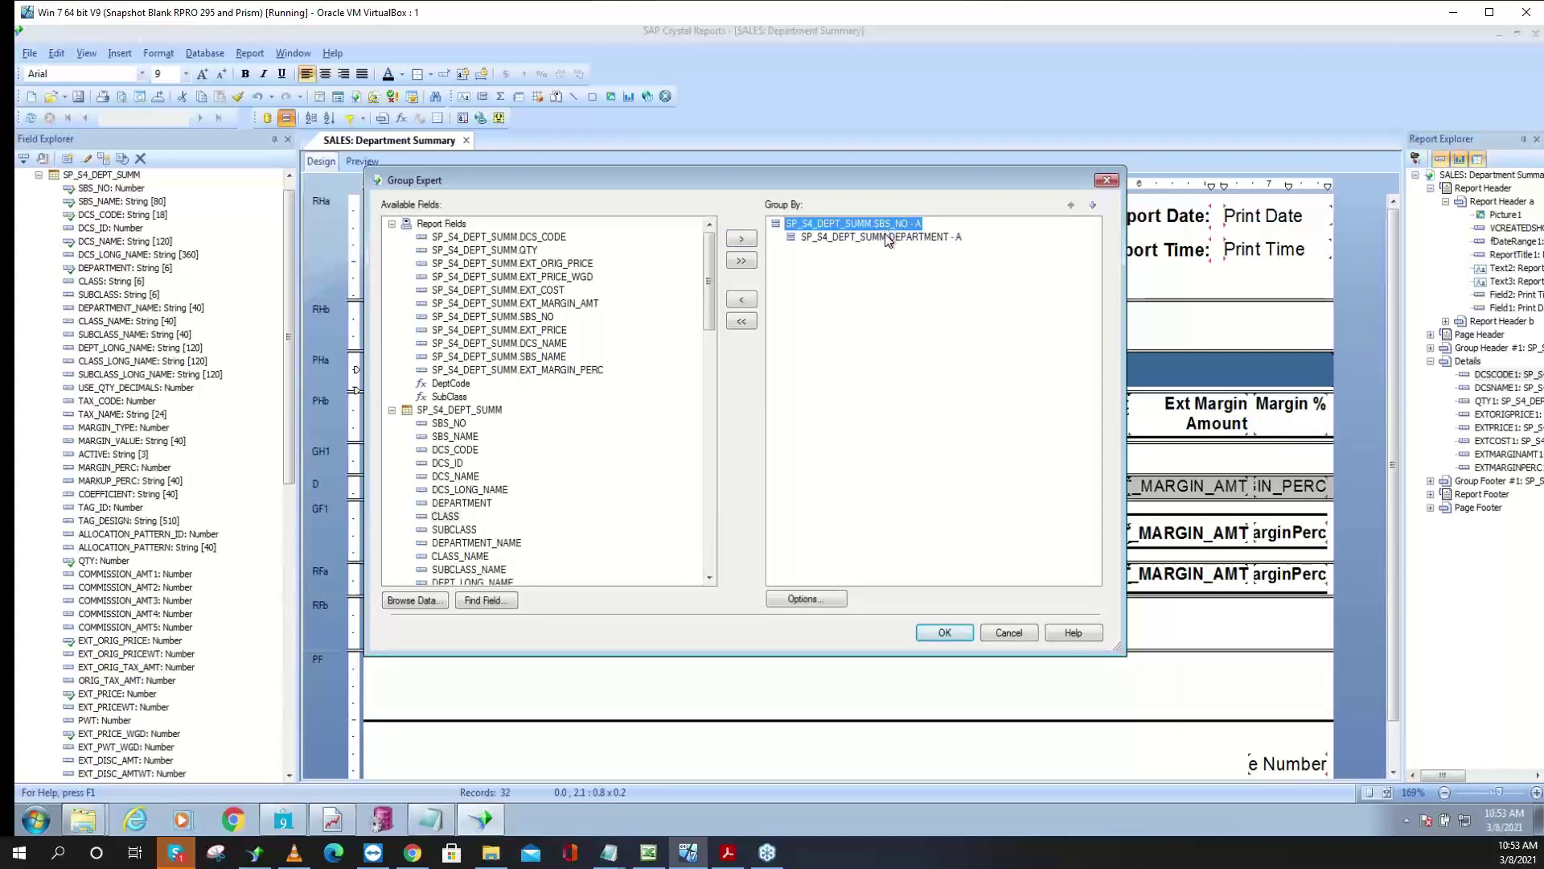
left_click(886, 237)
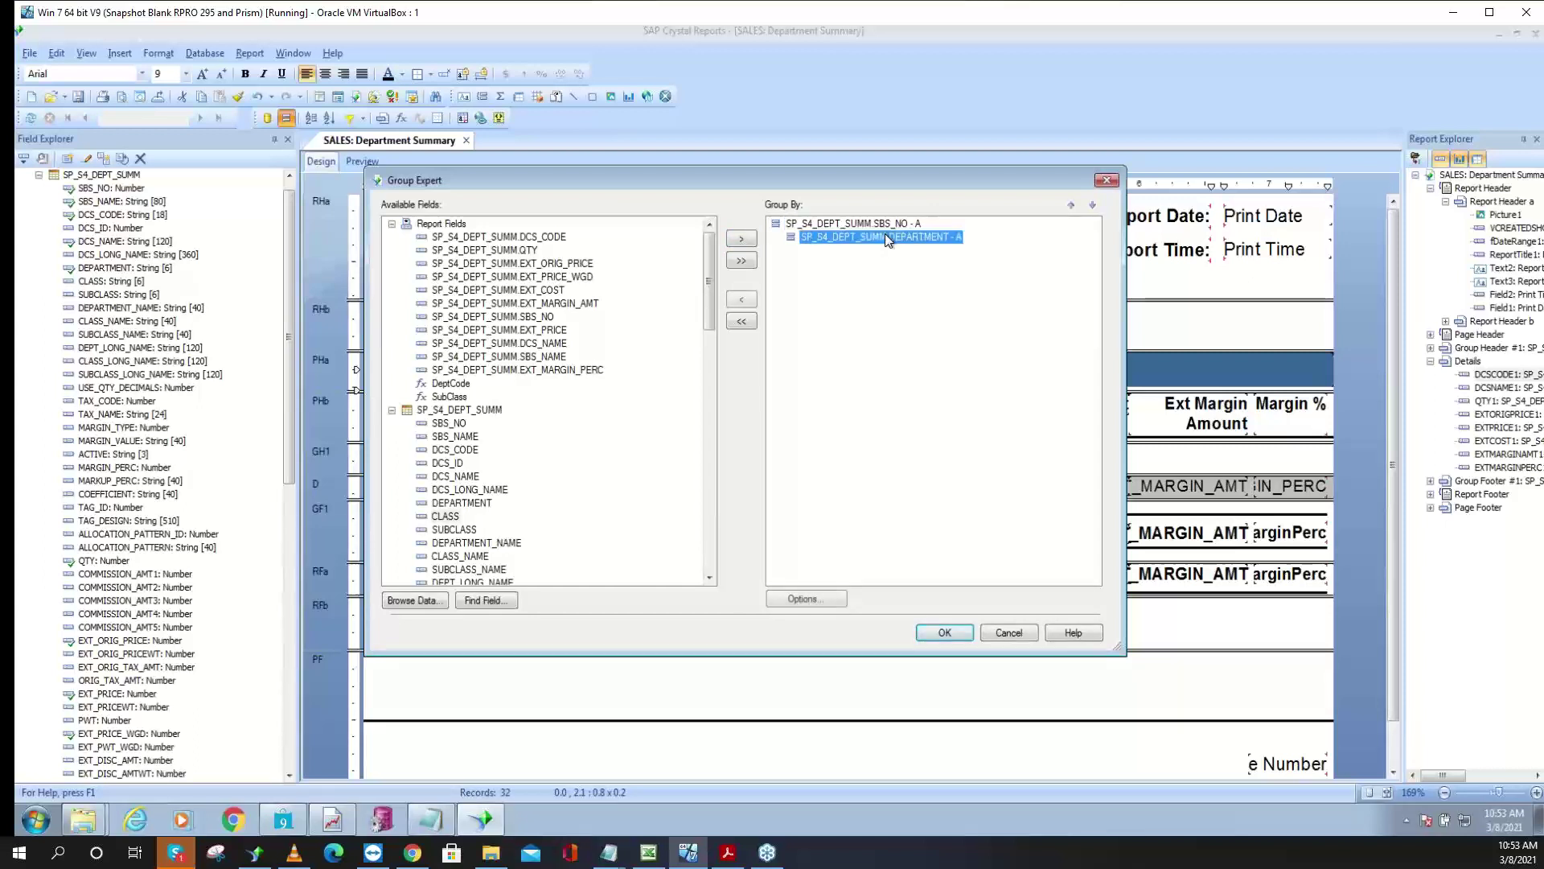
left_click(945, 633)
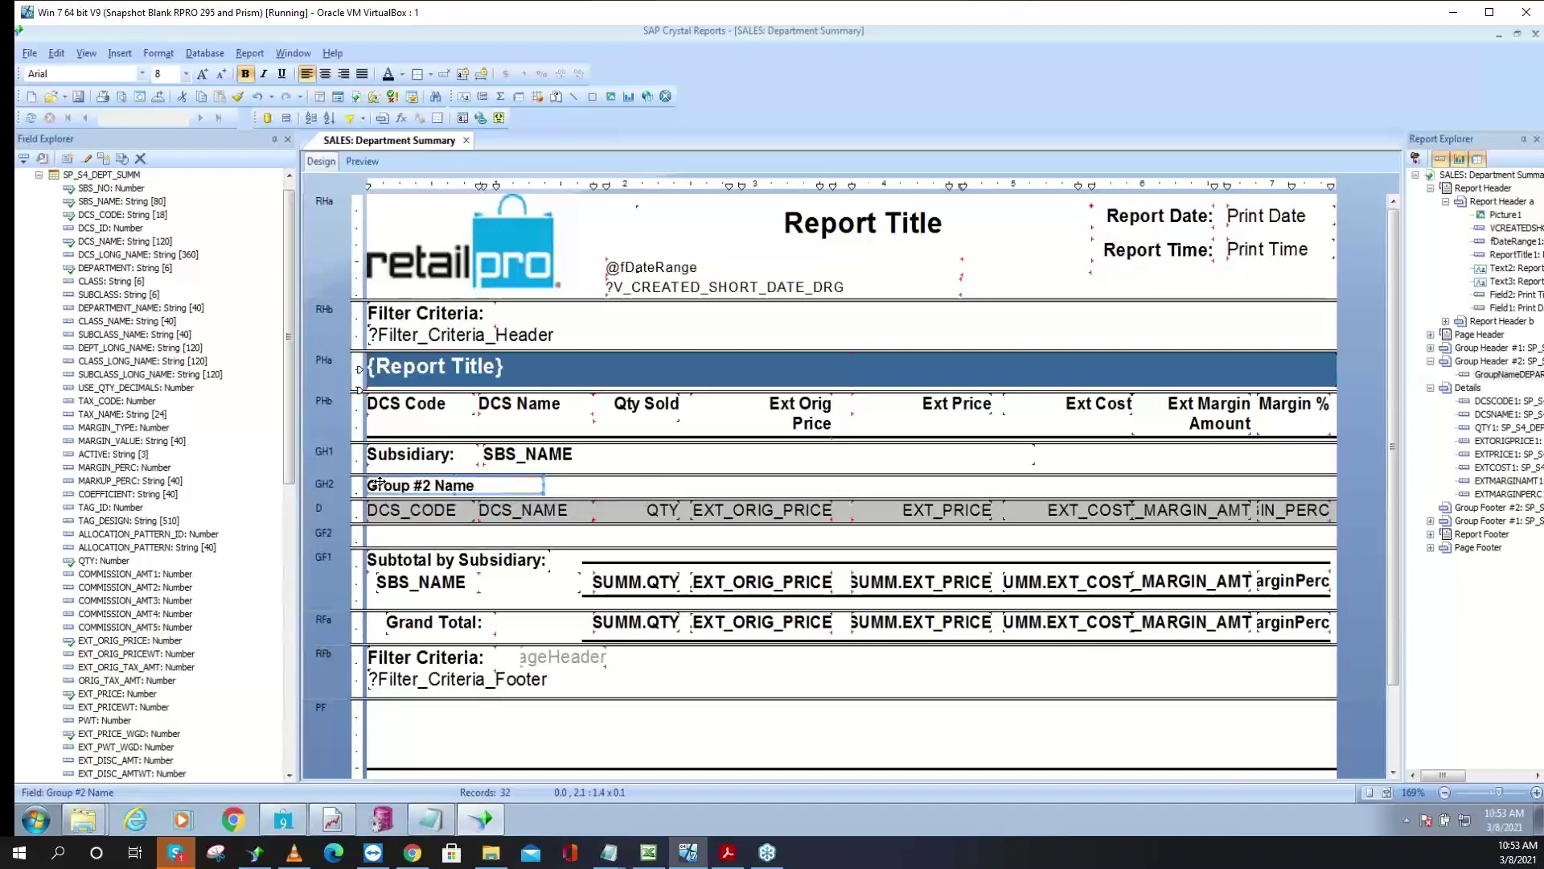
left_click(362, 162)
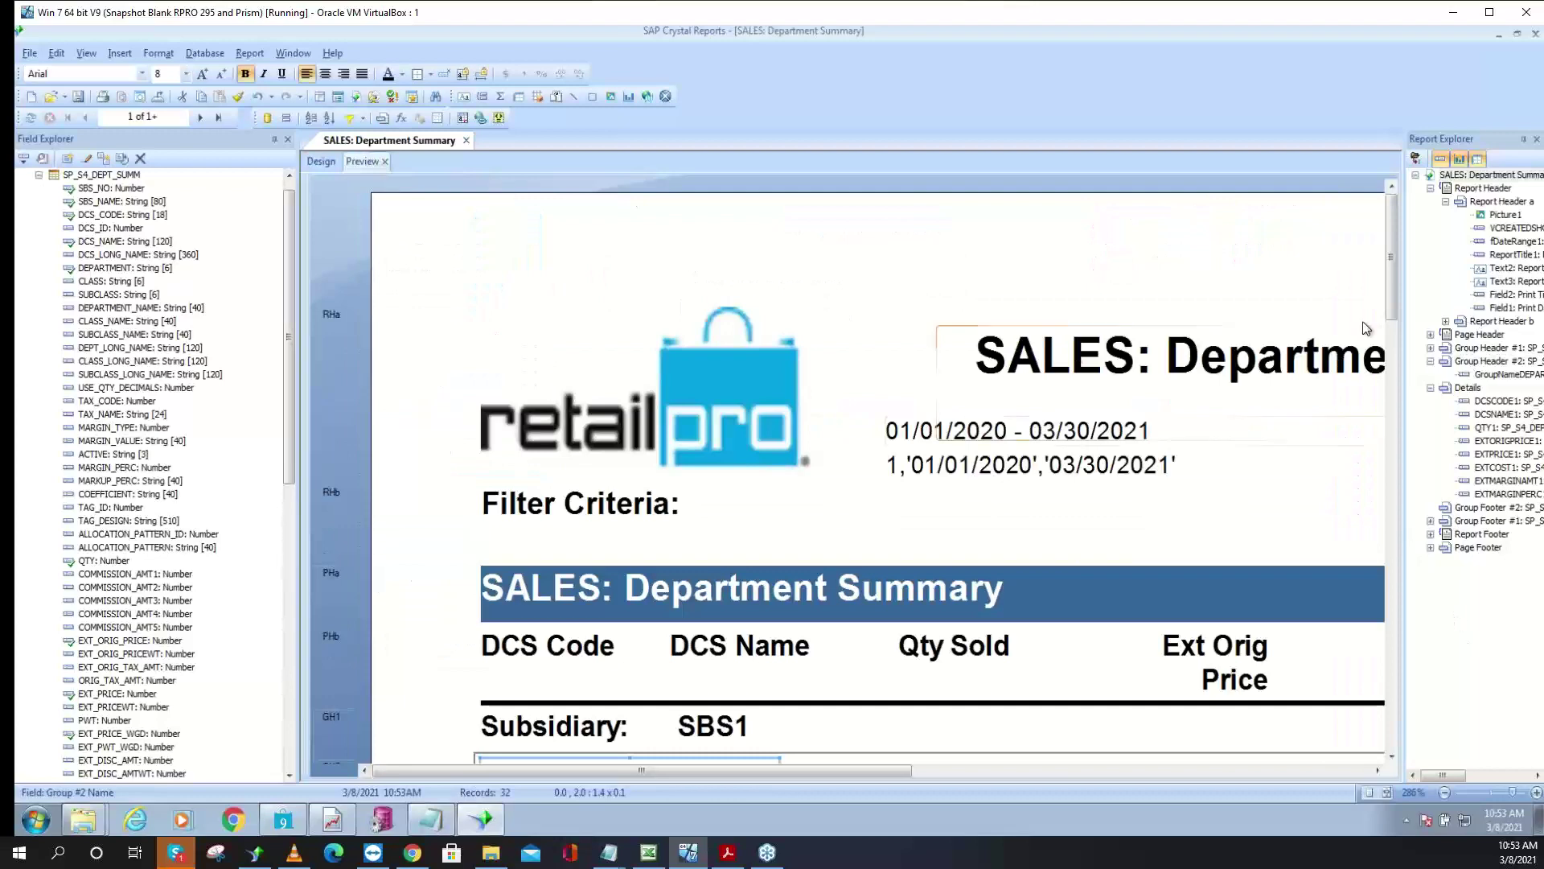
Scroll the preview down to the ACC, APL and BIK department groups under SBS1
left_click_drag(1390, 282, 1390, 376)
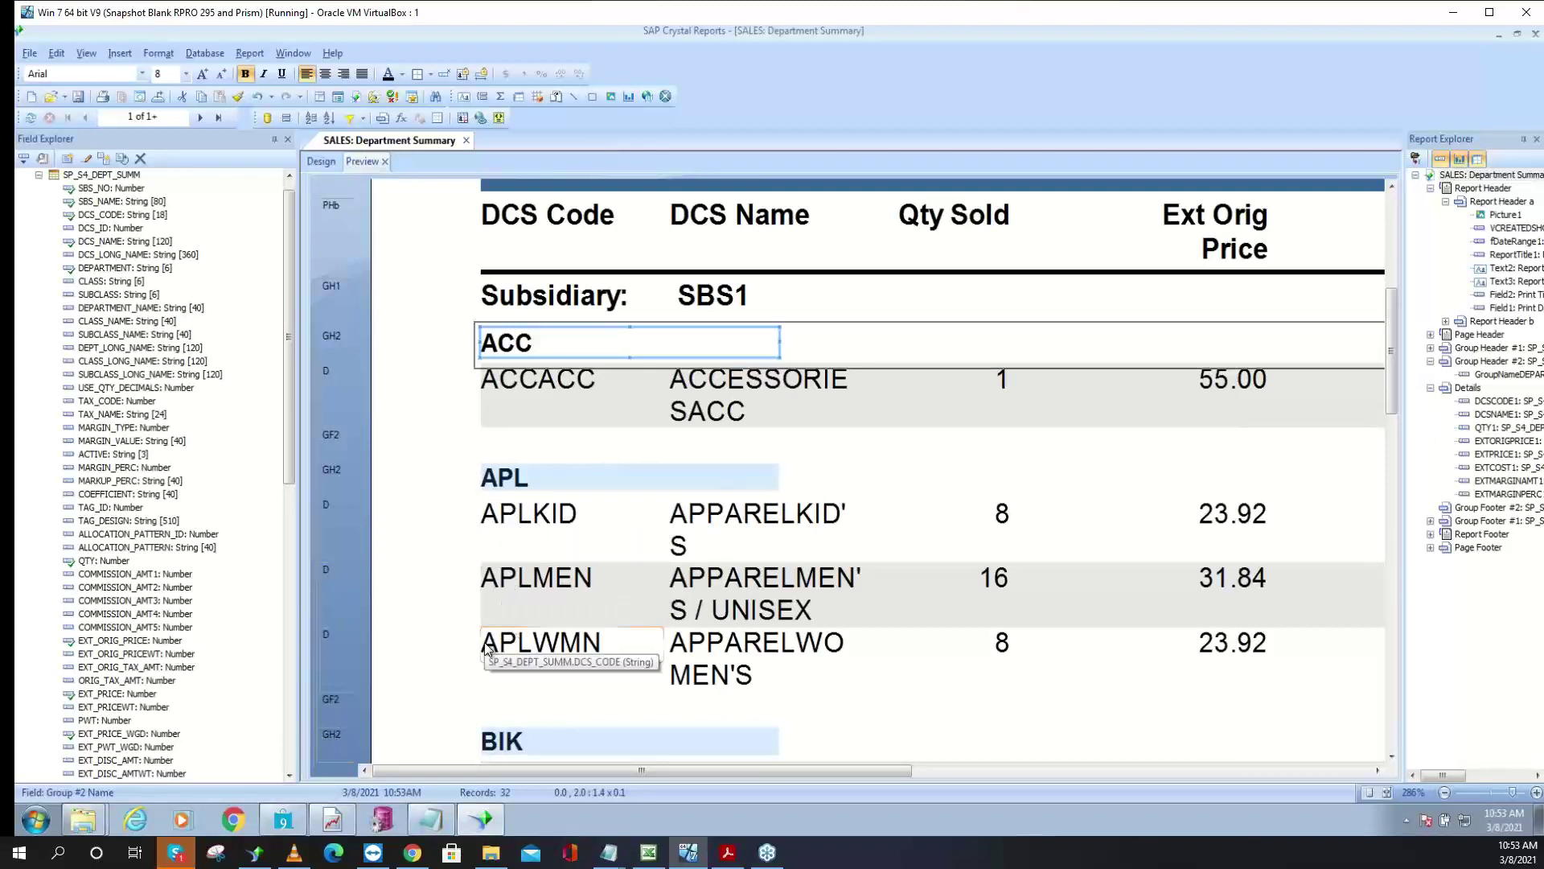
left_click(535, 701)
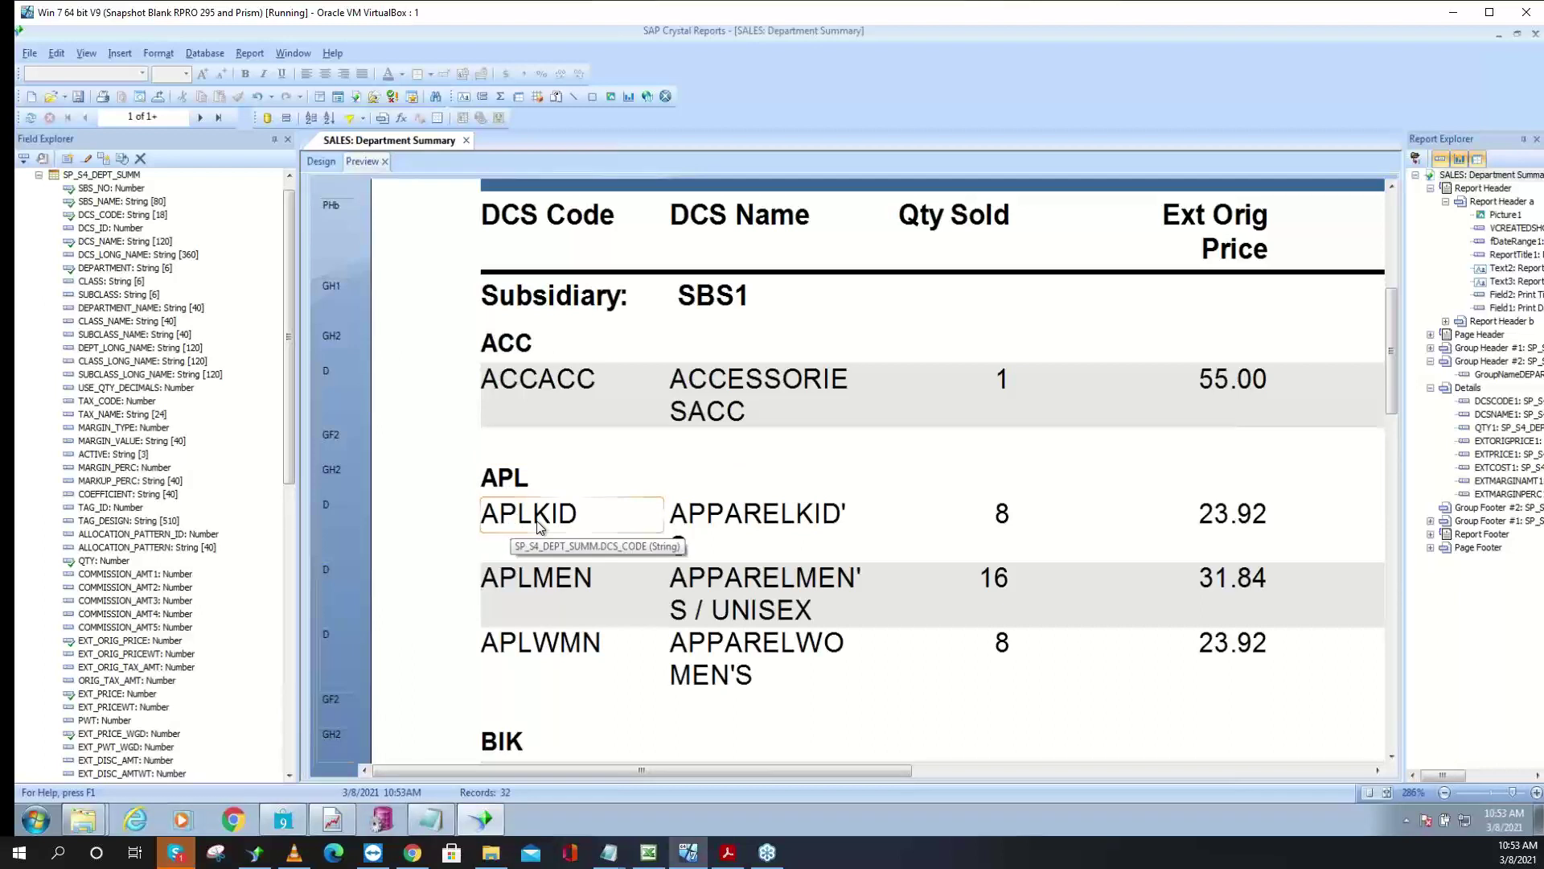
Suppress the department group header and place the DEPARTMENT field in the department footer
left_click(321, 161)
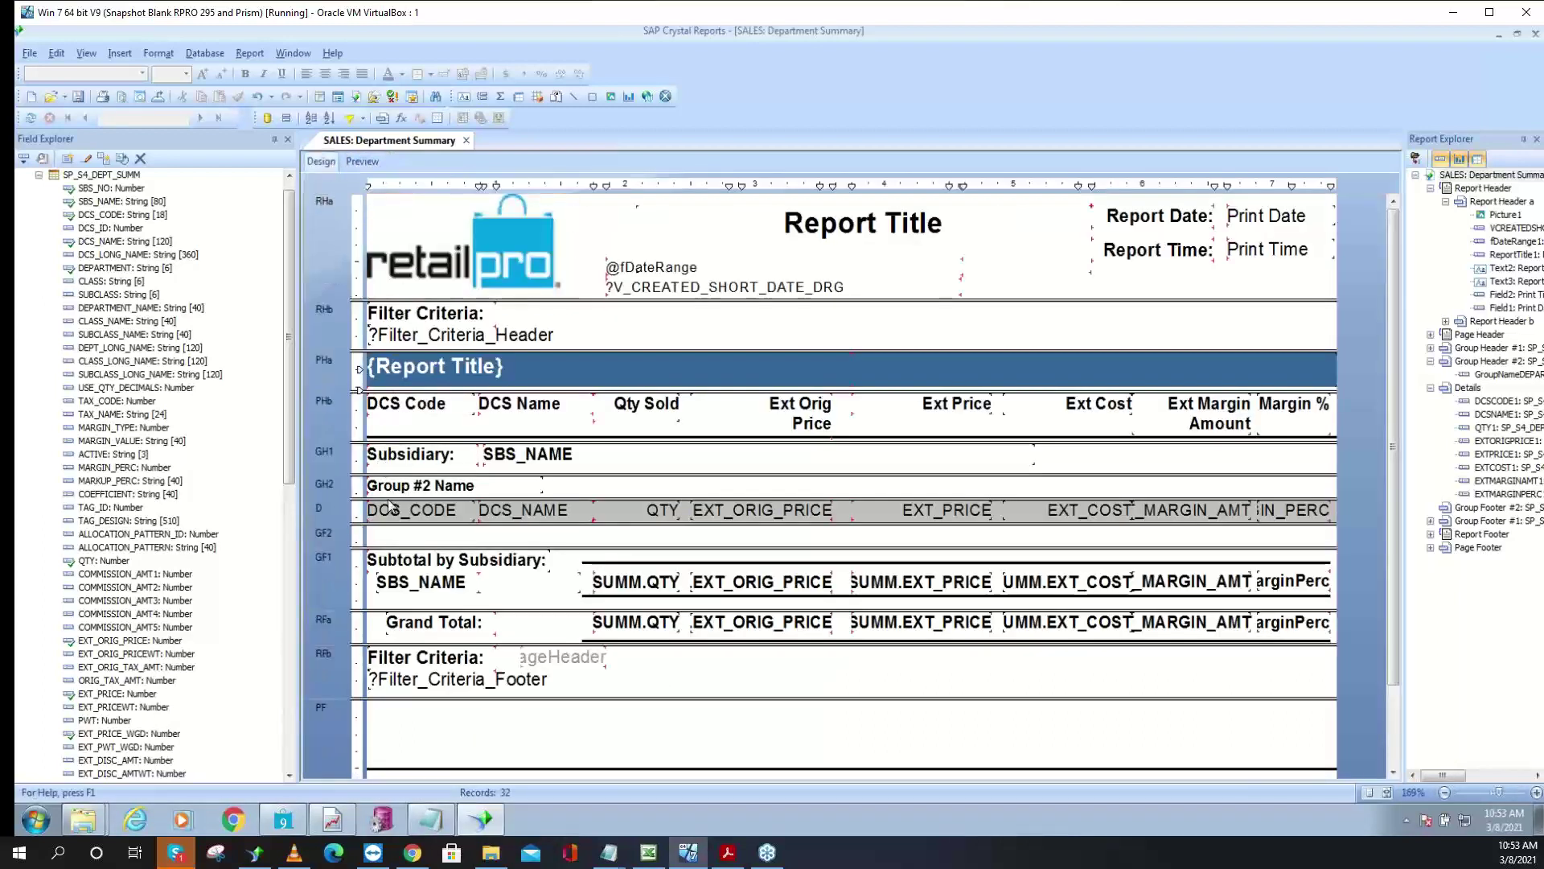
right_click(337, 482)
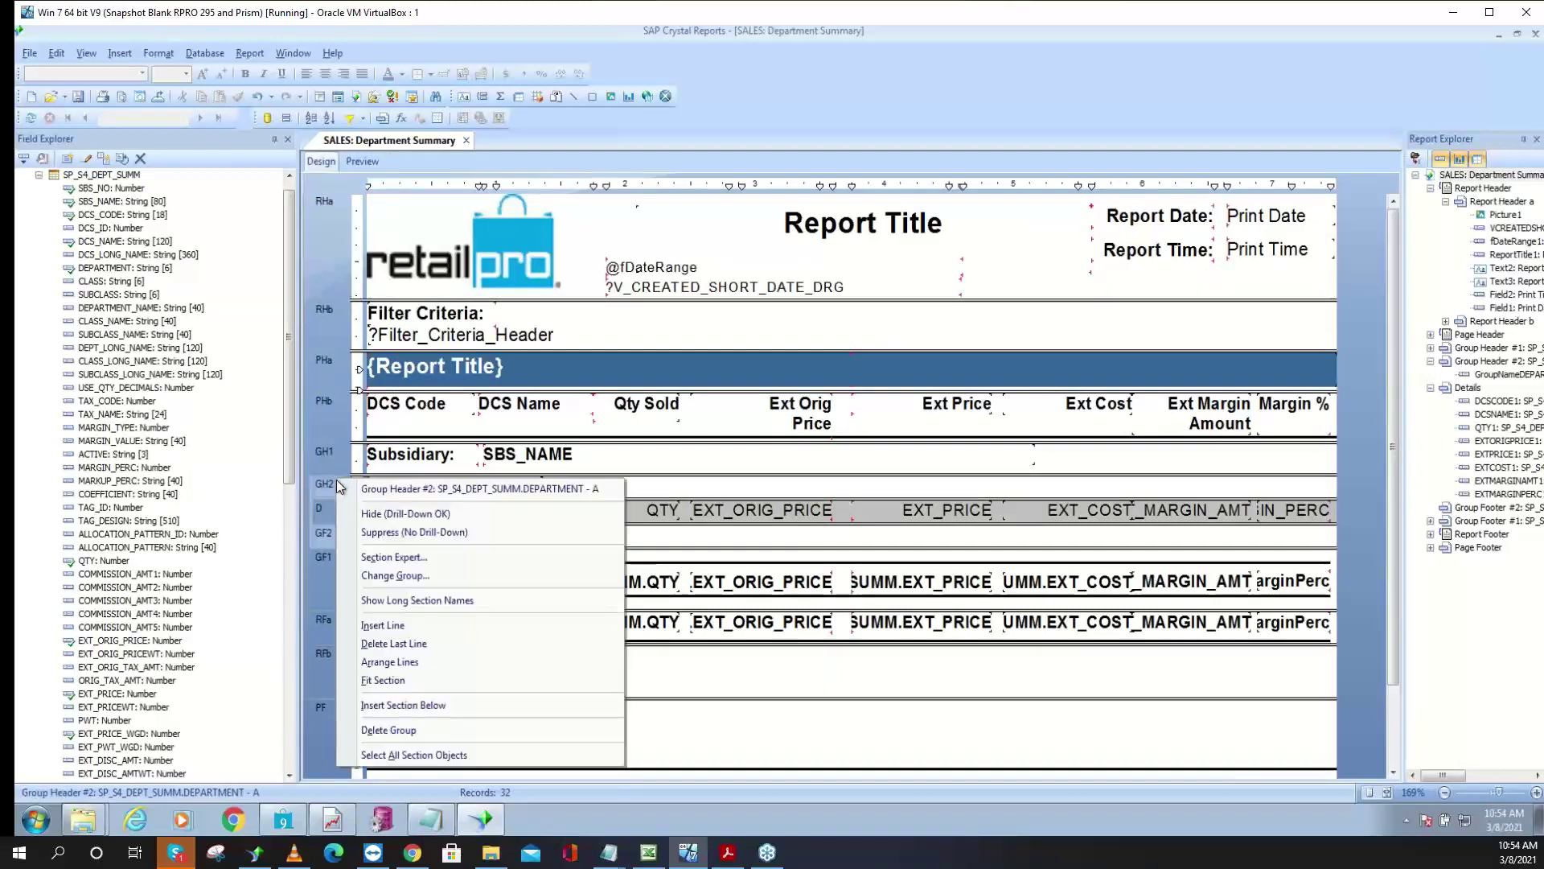
left_click(388, 533)
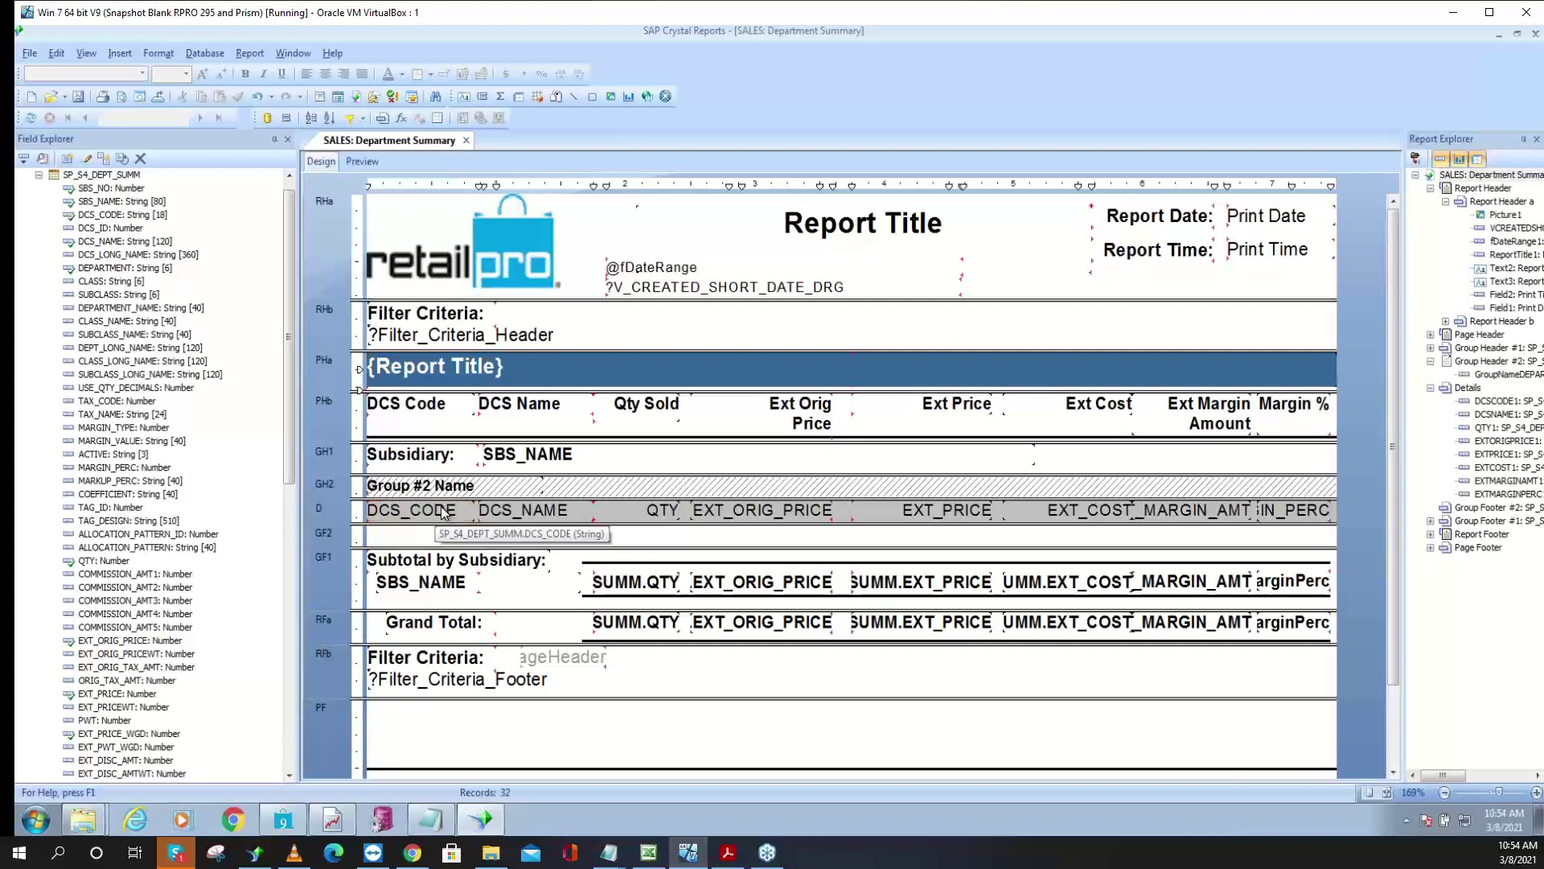
left_click(436, 488)
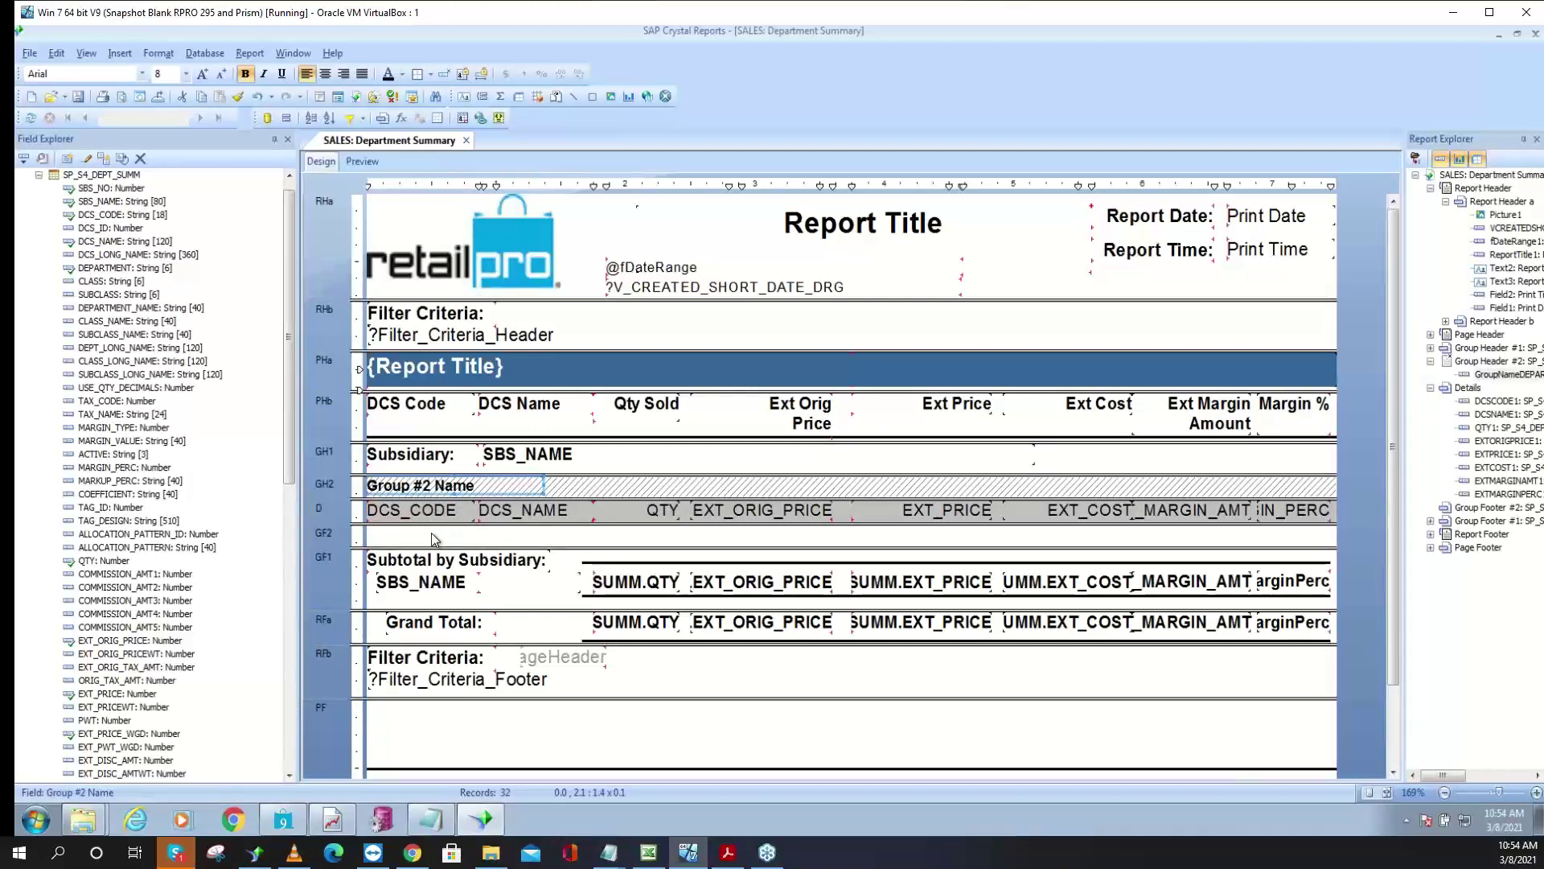
left_click_drag(118, 271, 466, 537)
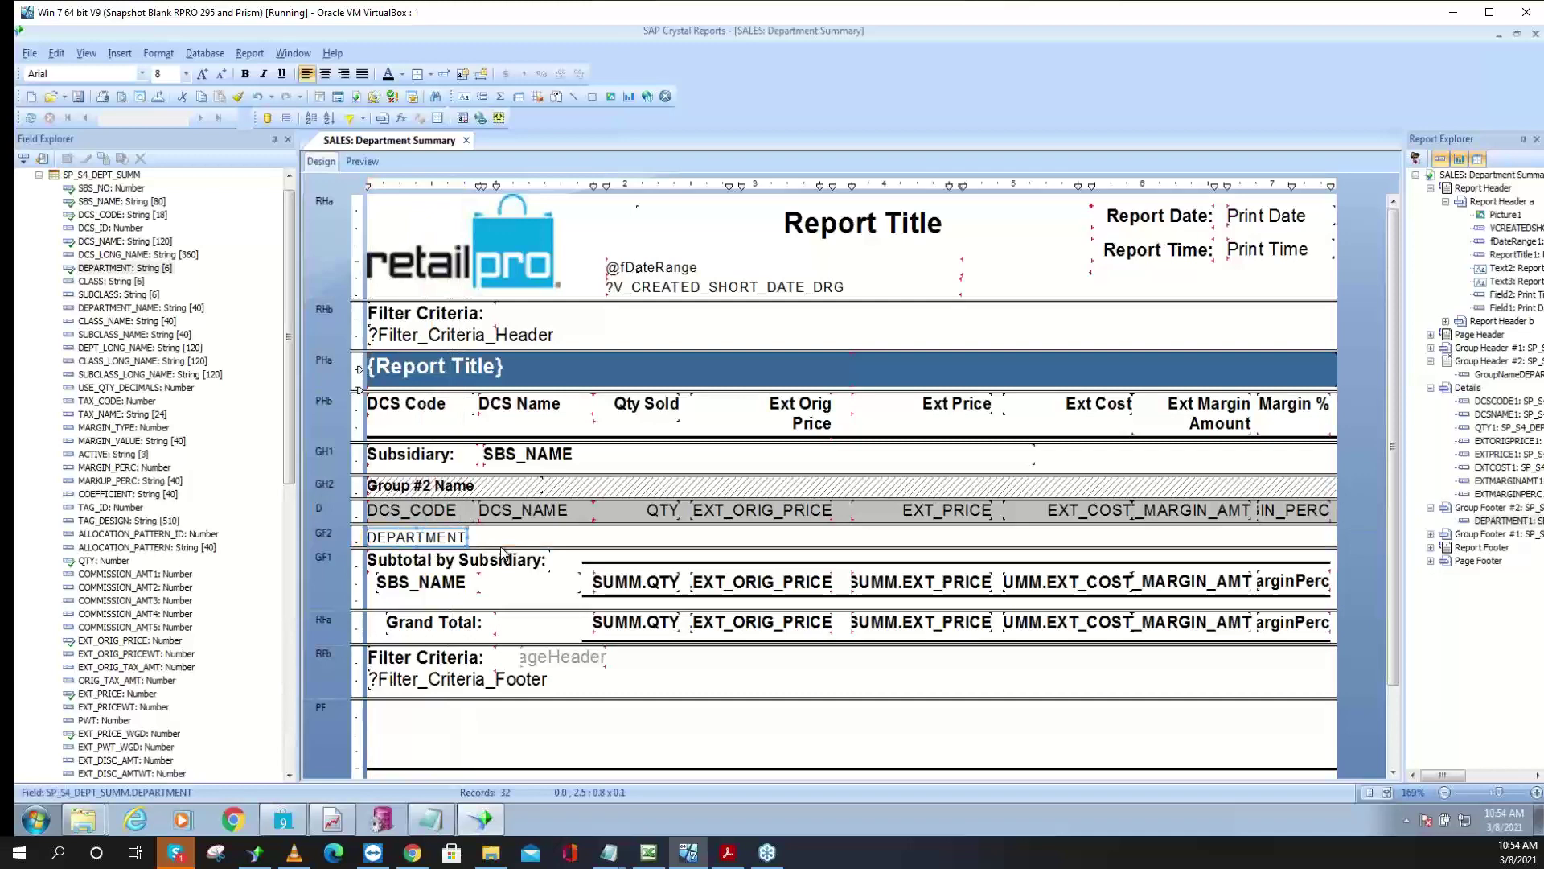
Left-align DEPARTMENT with DCS_CODE and give it the same width
left_click(452, 509)
left_click(442, 540, "ctrl")
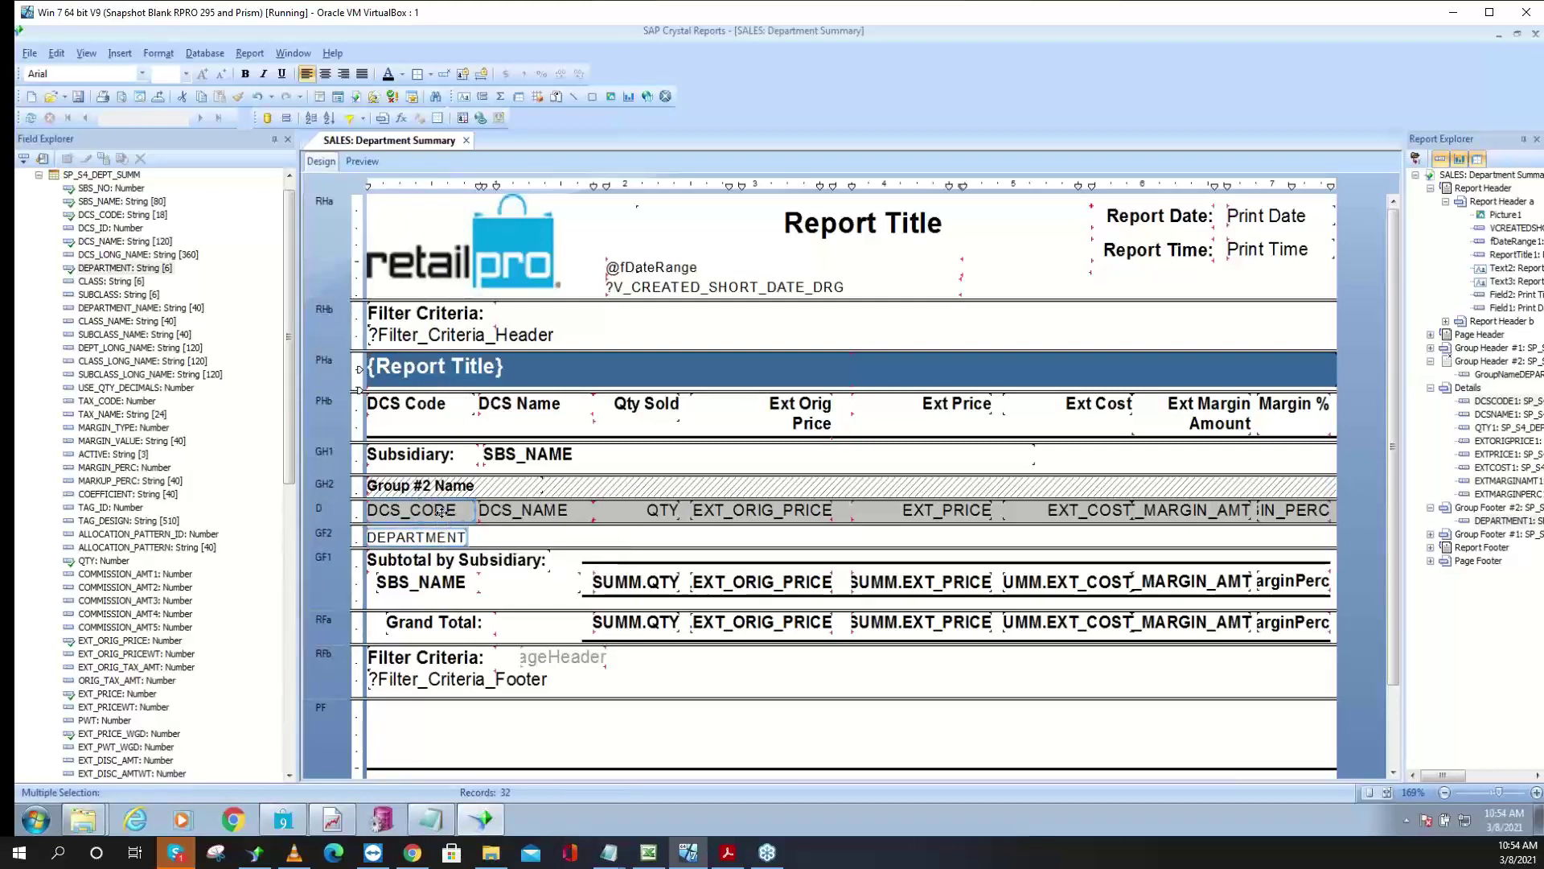
right_click(442, 515)
mouse_move(492, 621)
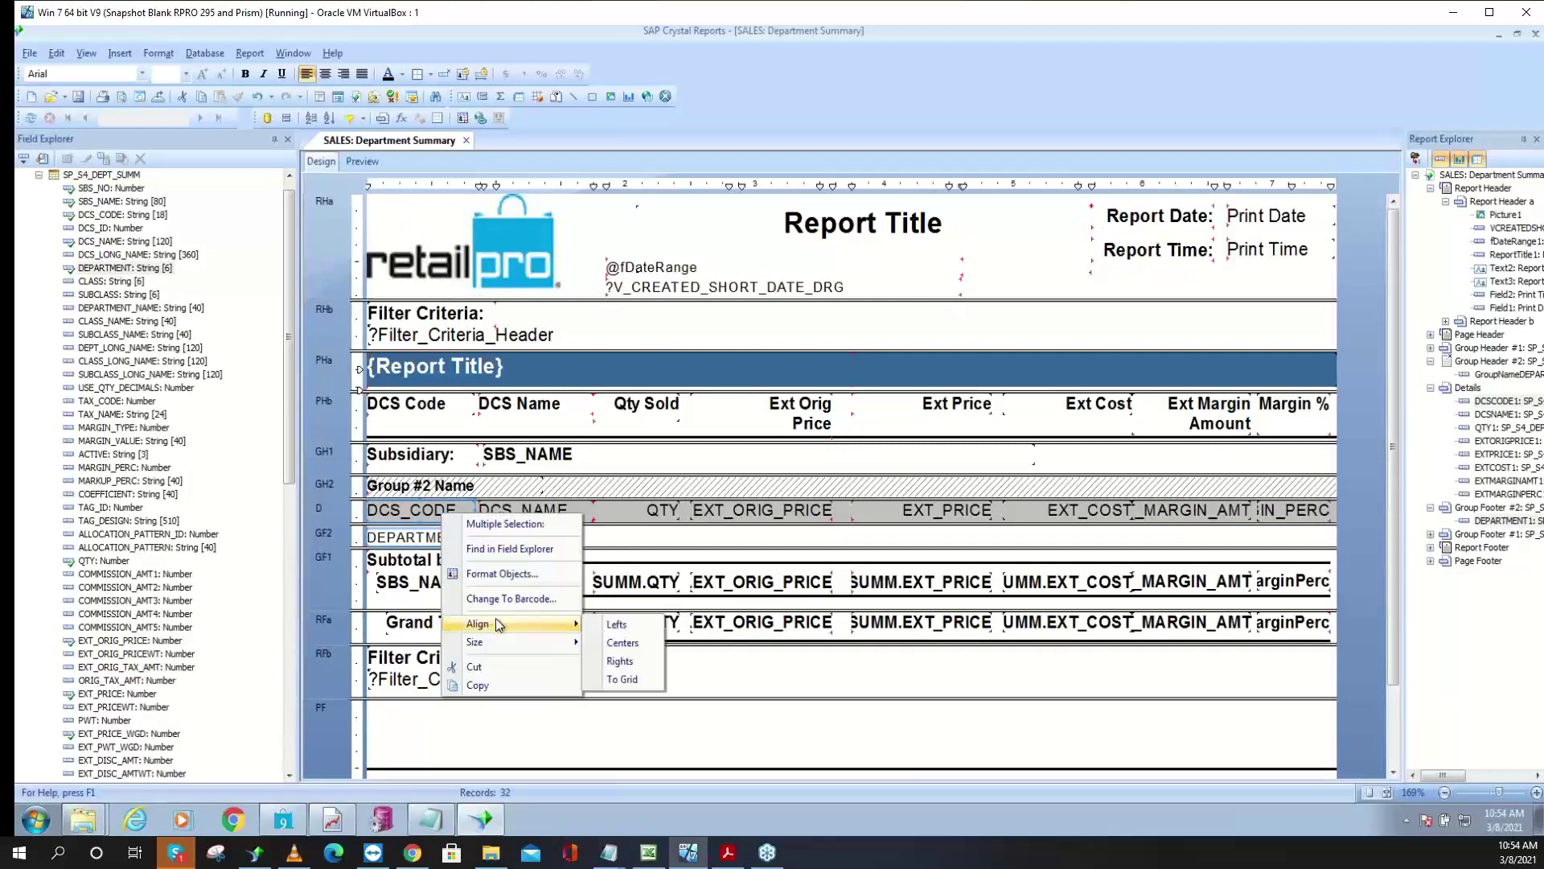
left_click(620, 626)
right_click(439, 512)
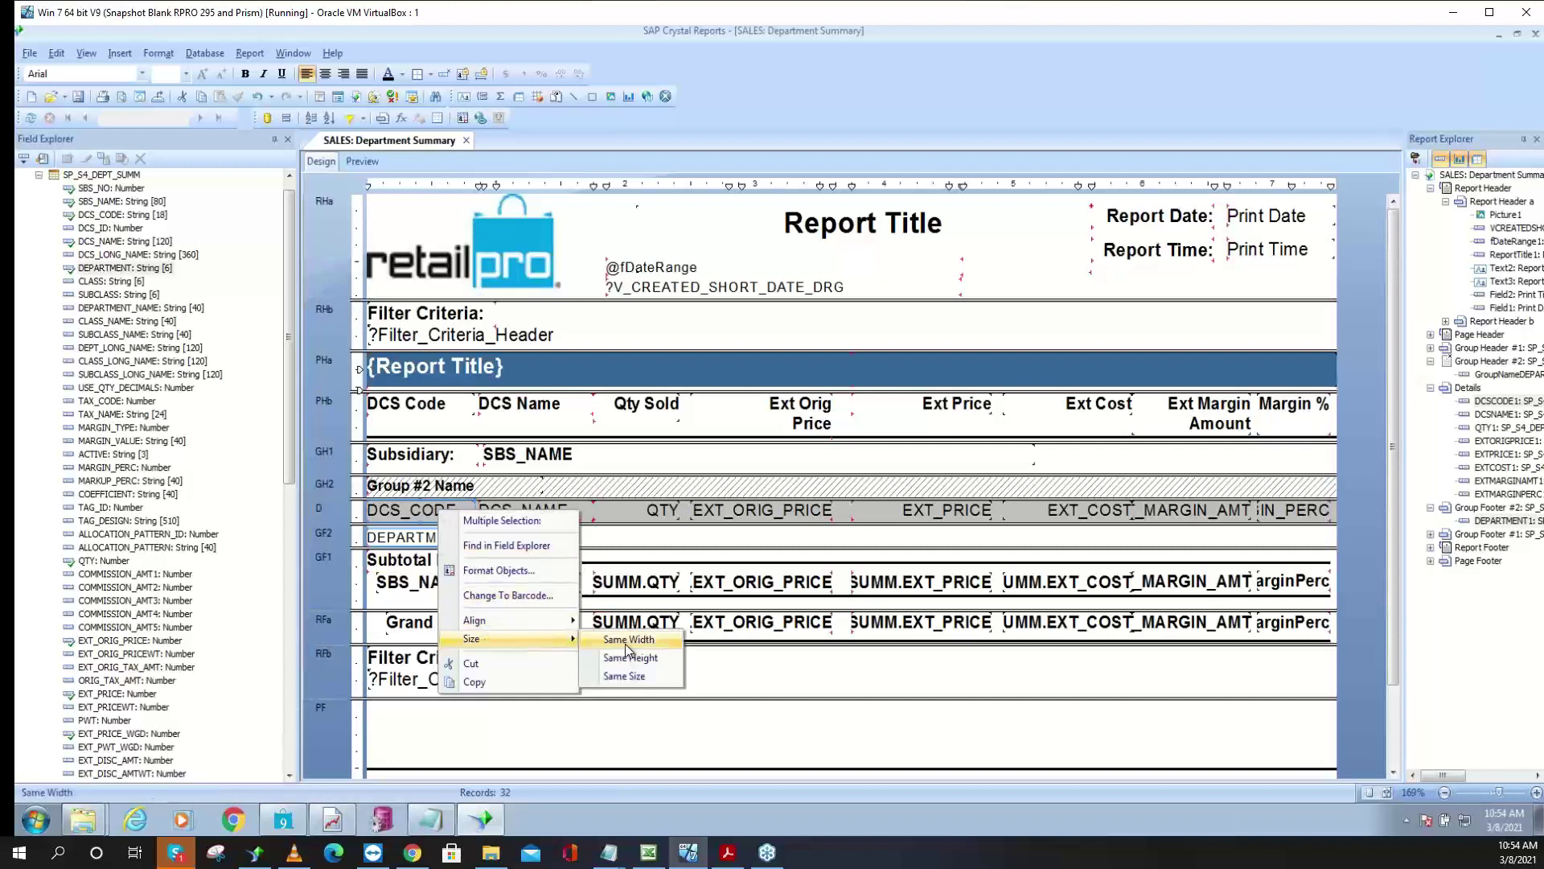
left_click(635, 648)
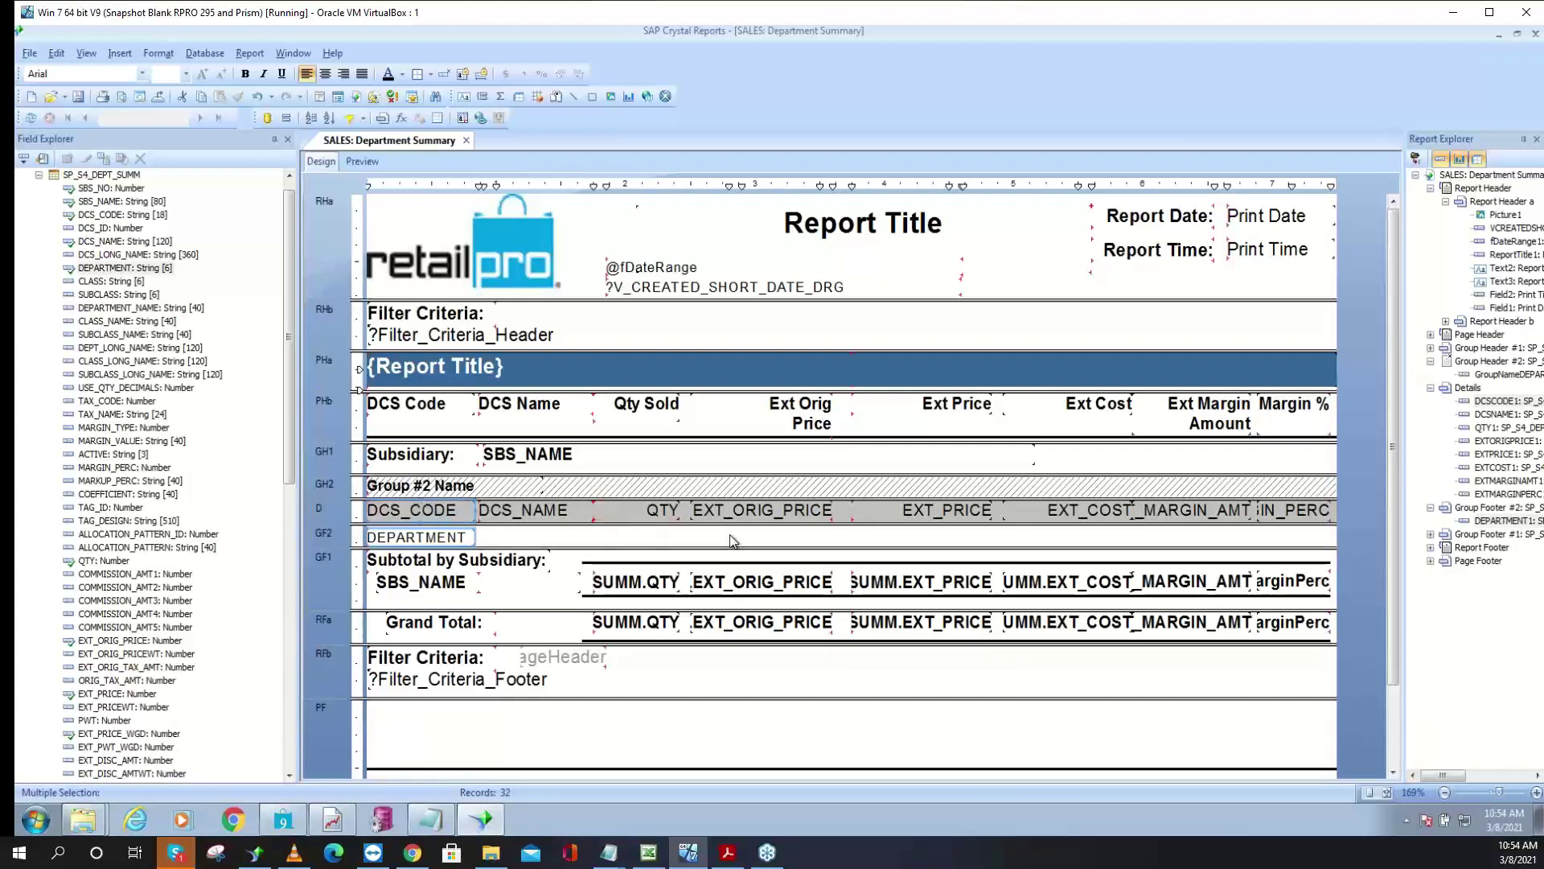
Add a sum of QTY to the Group #2 DEPARTMENT footer
left_click(637, 513)
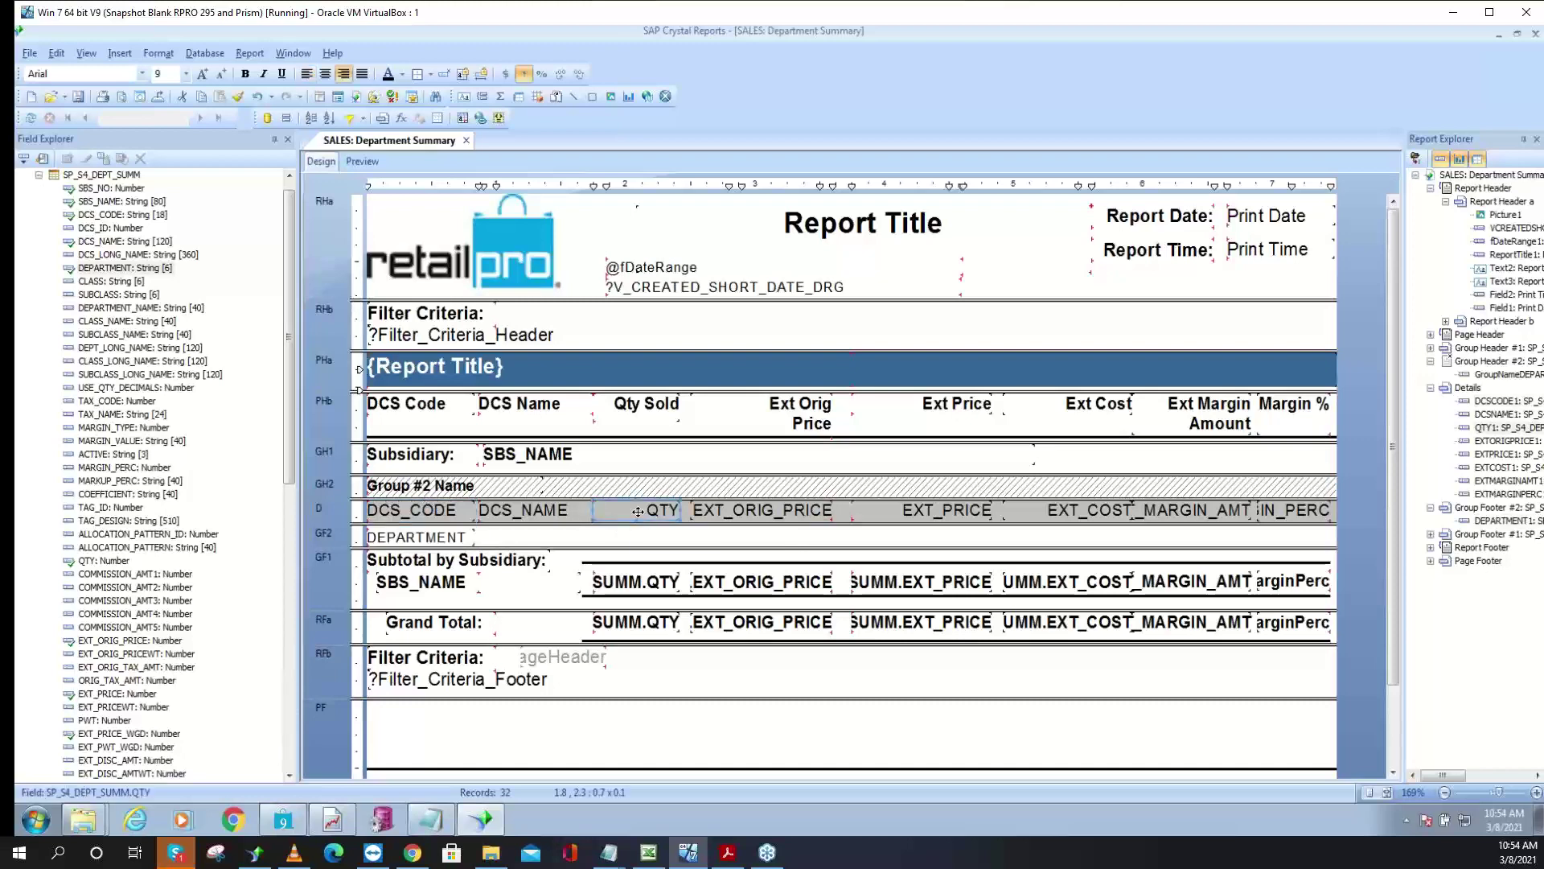
right_click(637, 513)
mouse_move(728, 402)
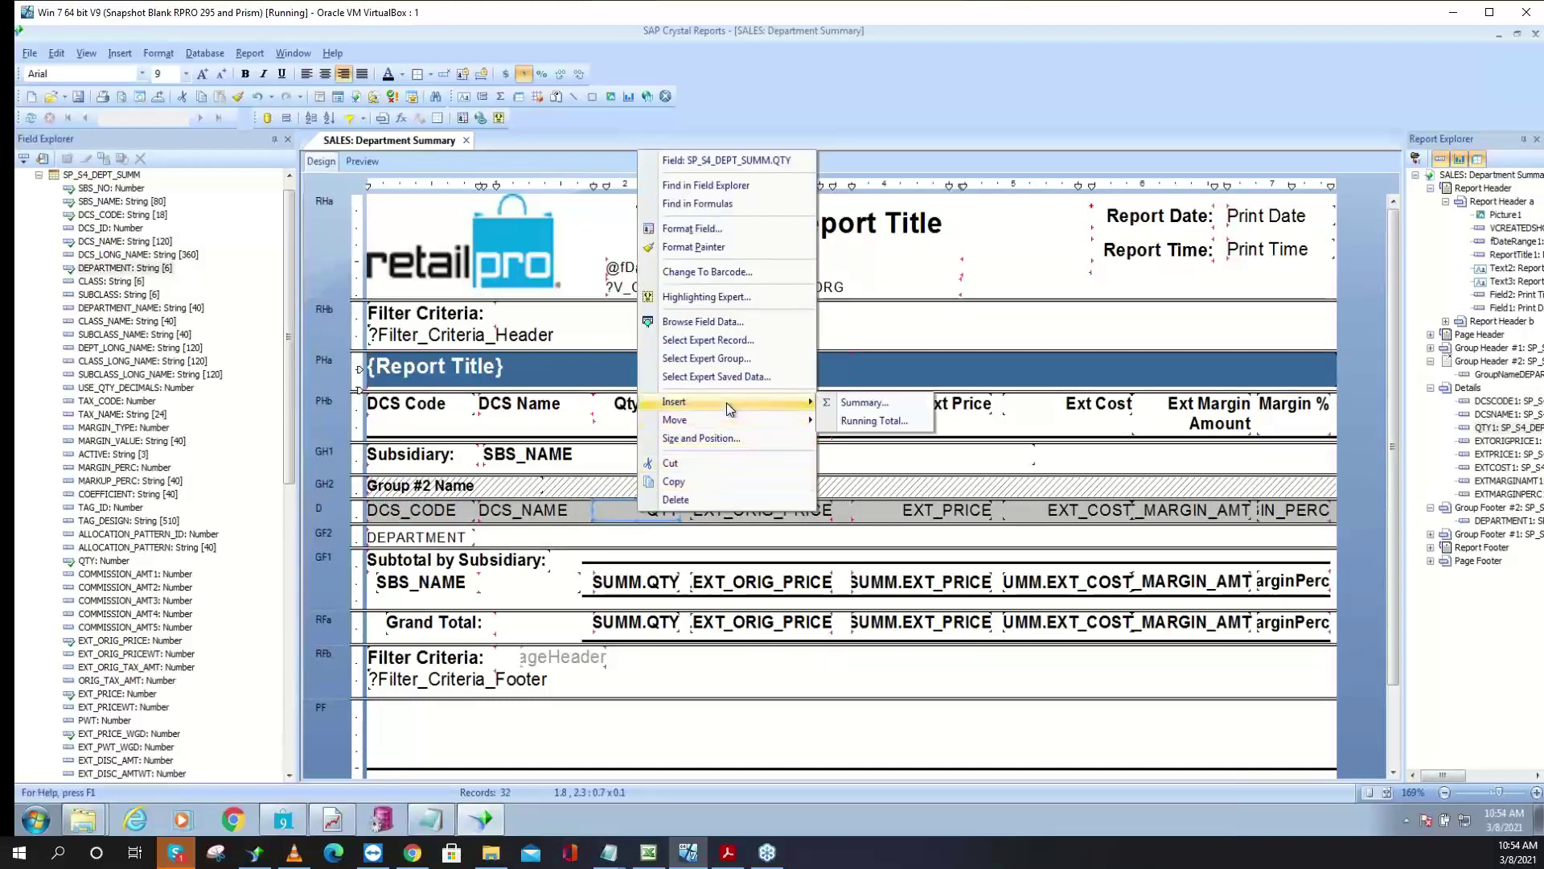
left_click(863, 407)
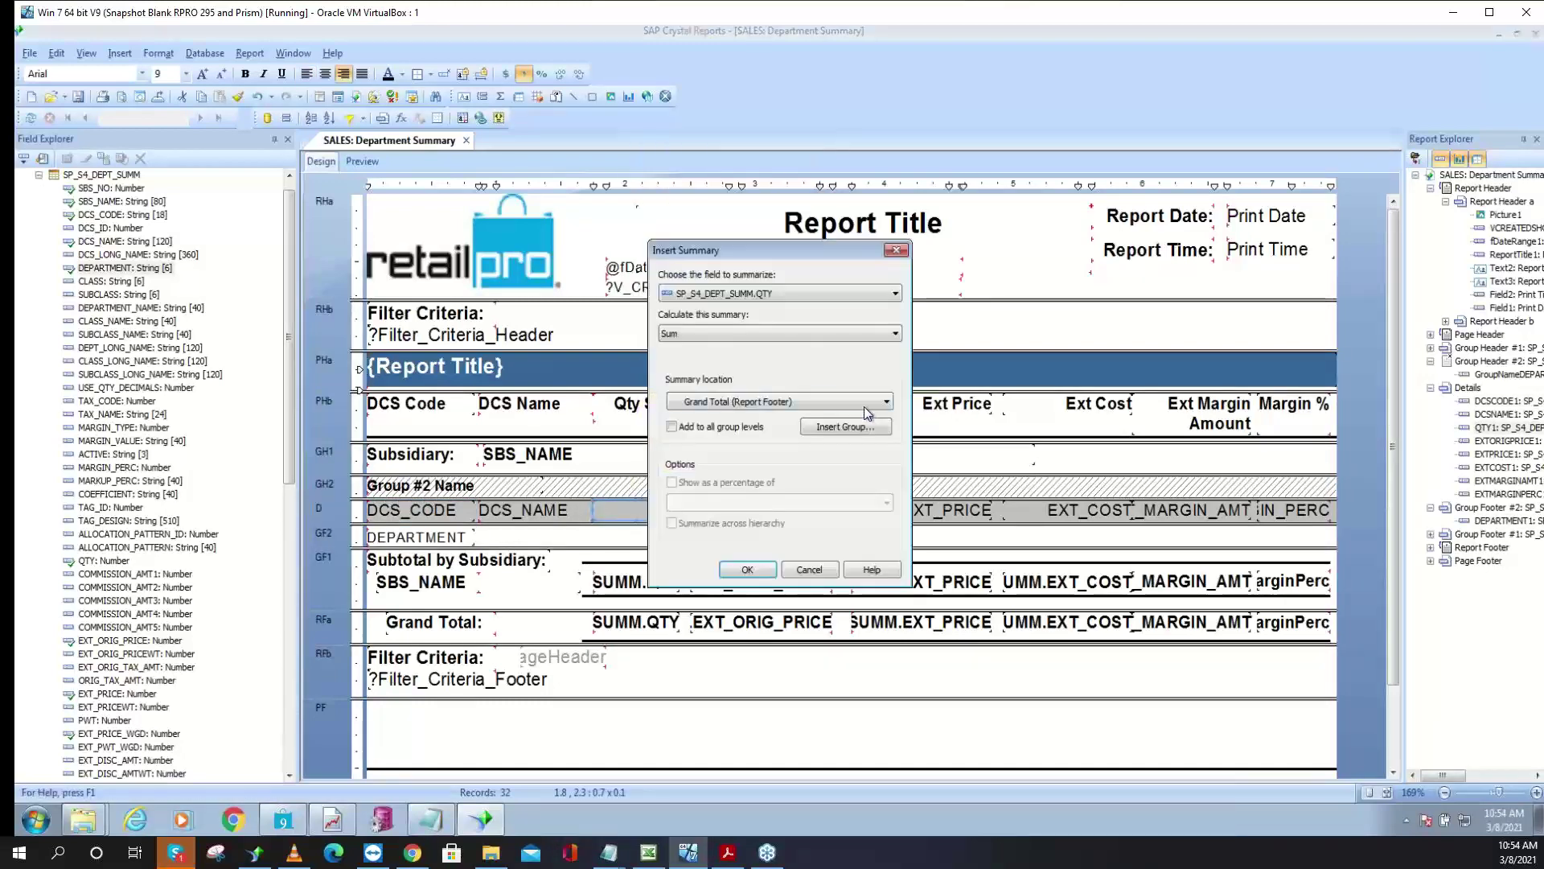
left_click(810, 402)
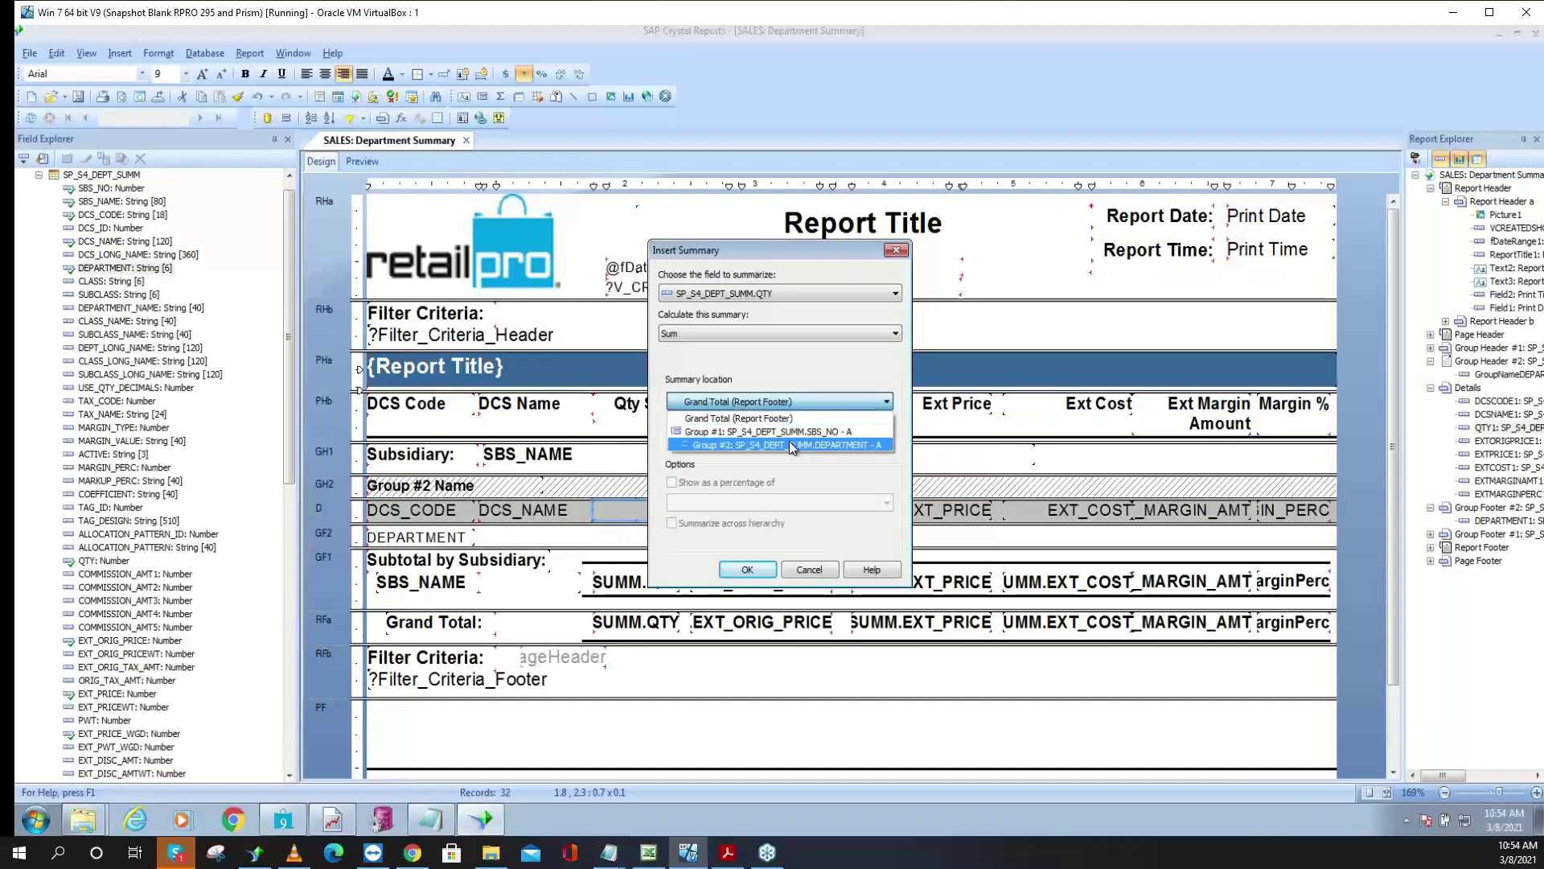
left_click(820, 447)
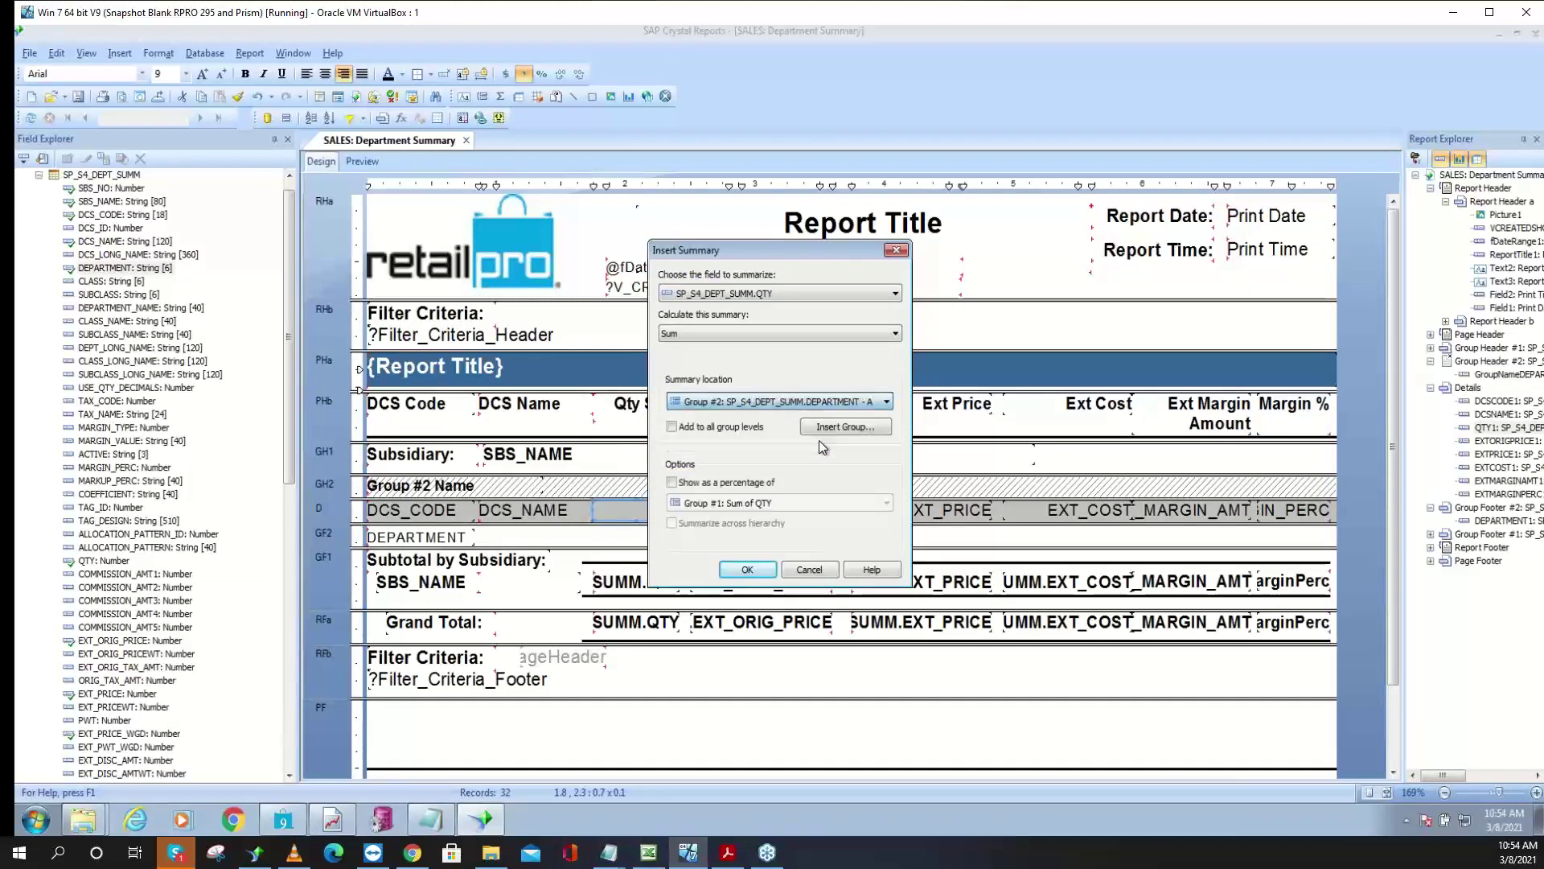
left_click(747, 568)
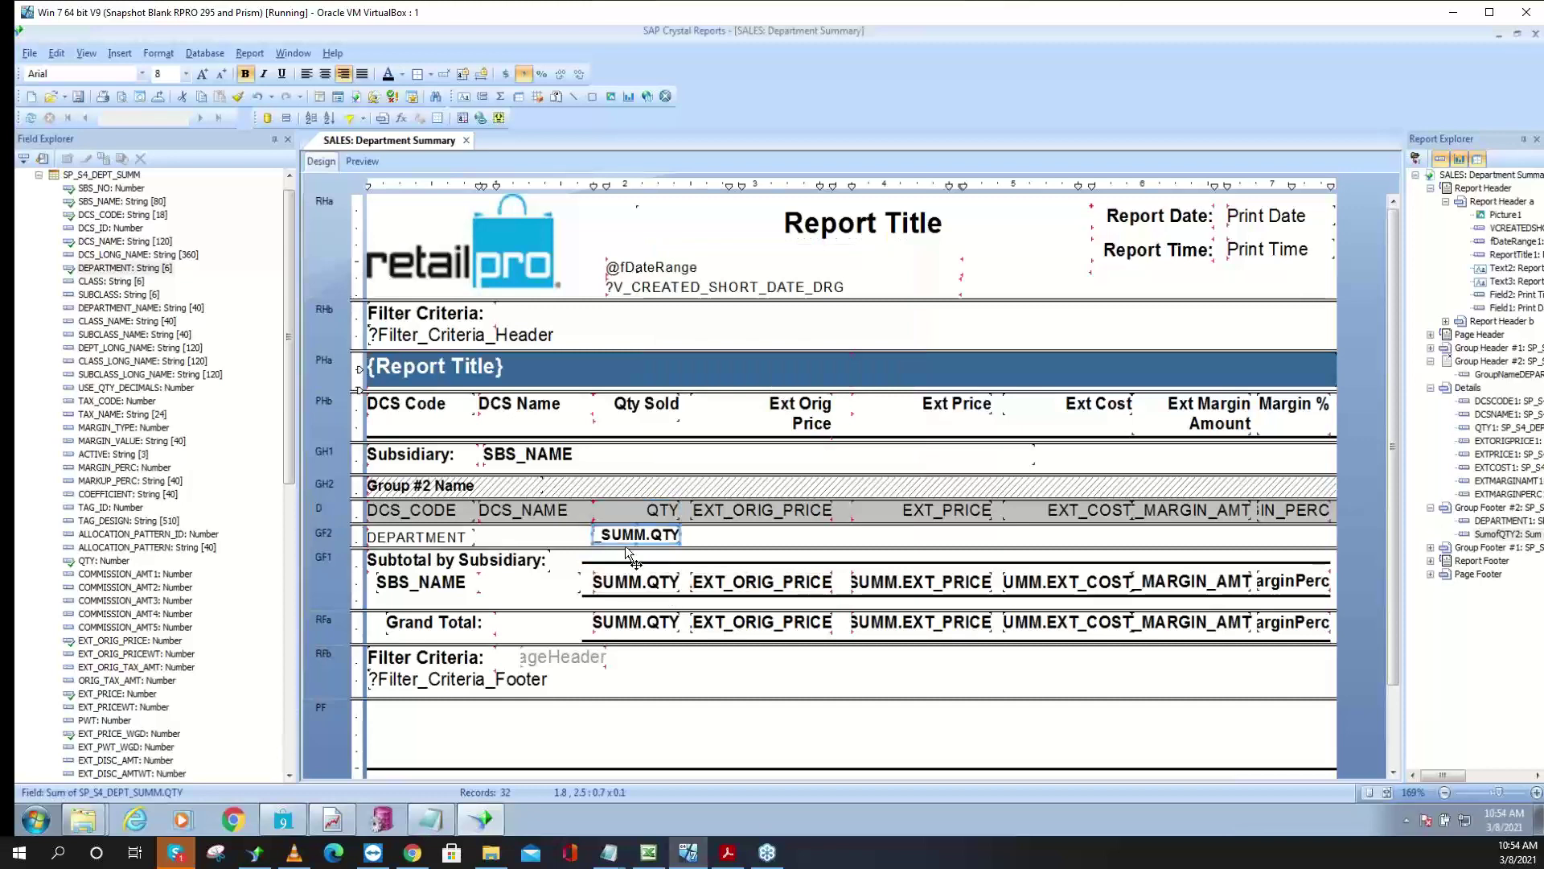
Insert a Sum of EXT_ORIG_PRICE into the Group #2 DEPARTMENT footer
right_click(750, 510)
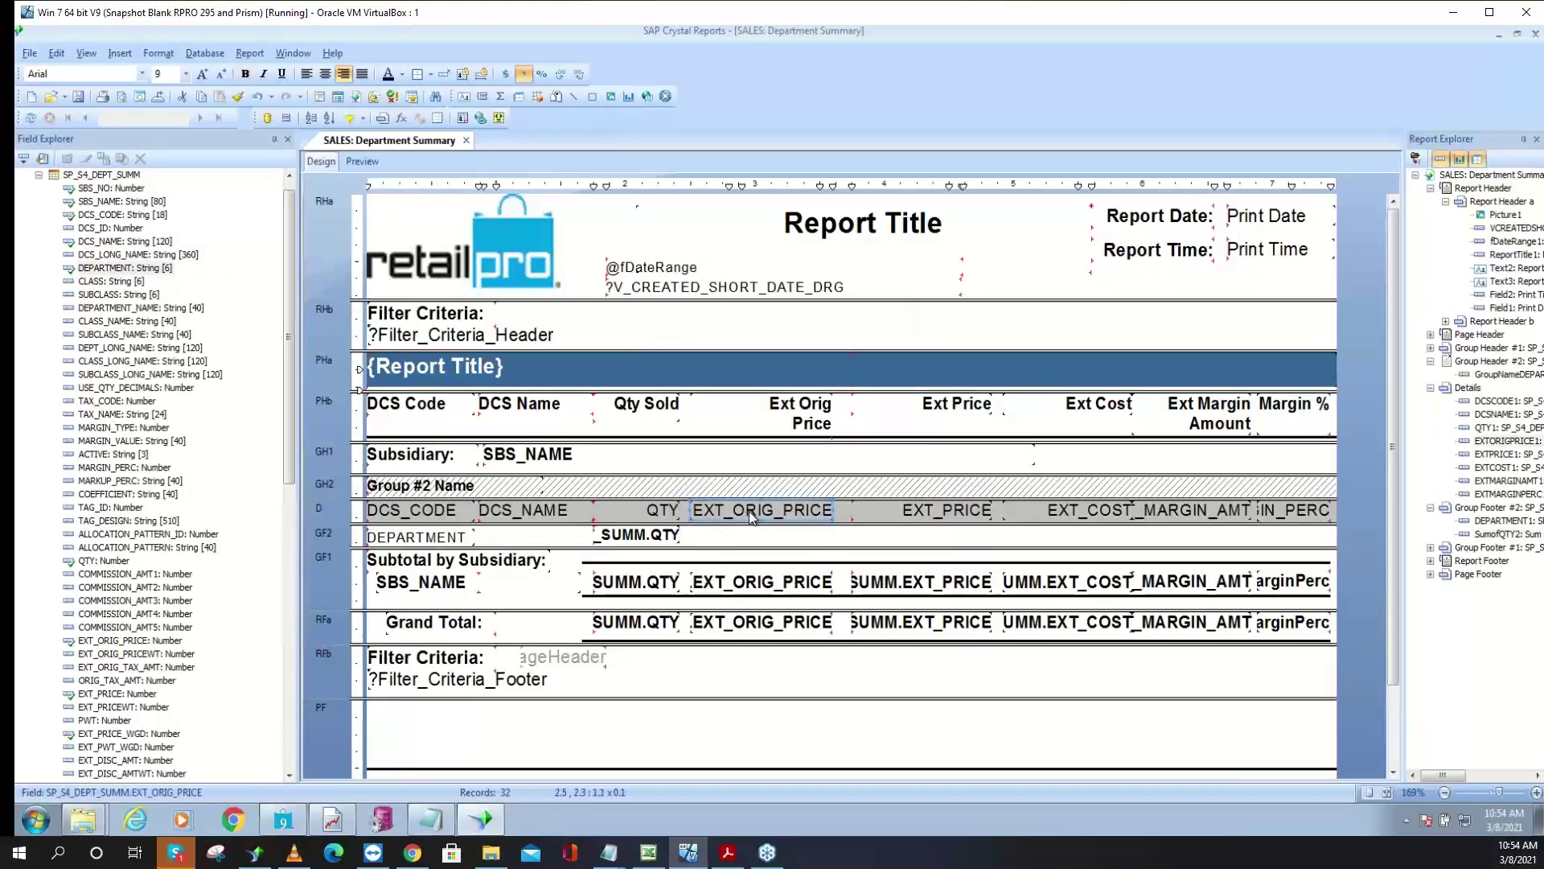
left_click(764, 516)
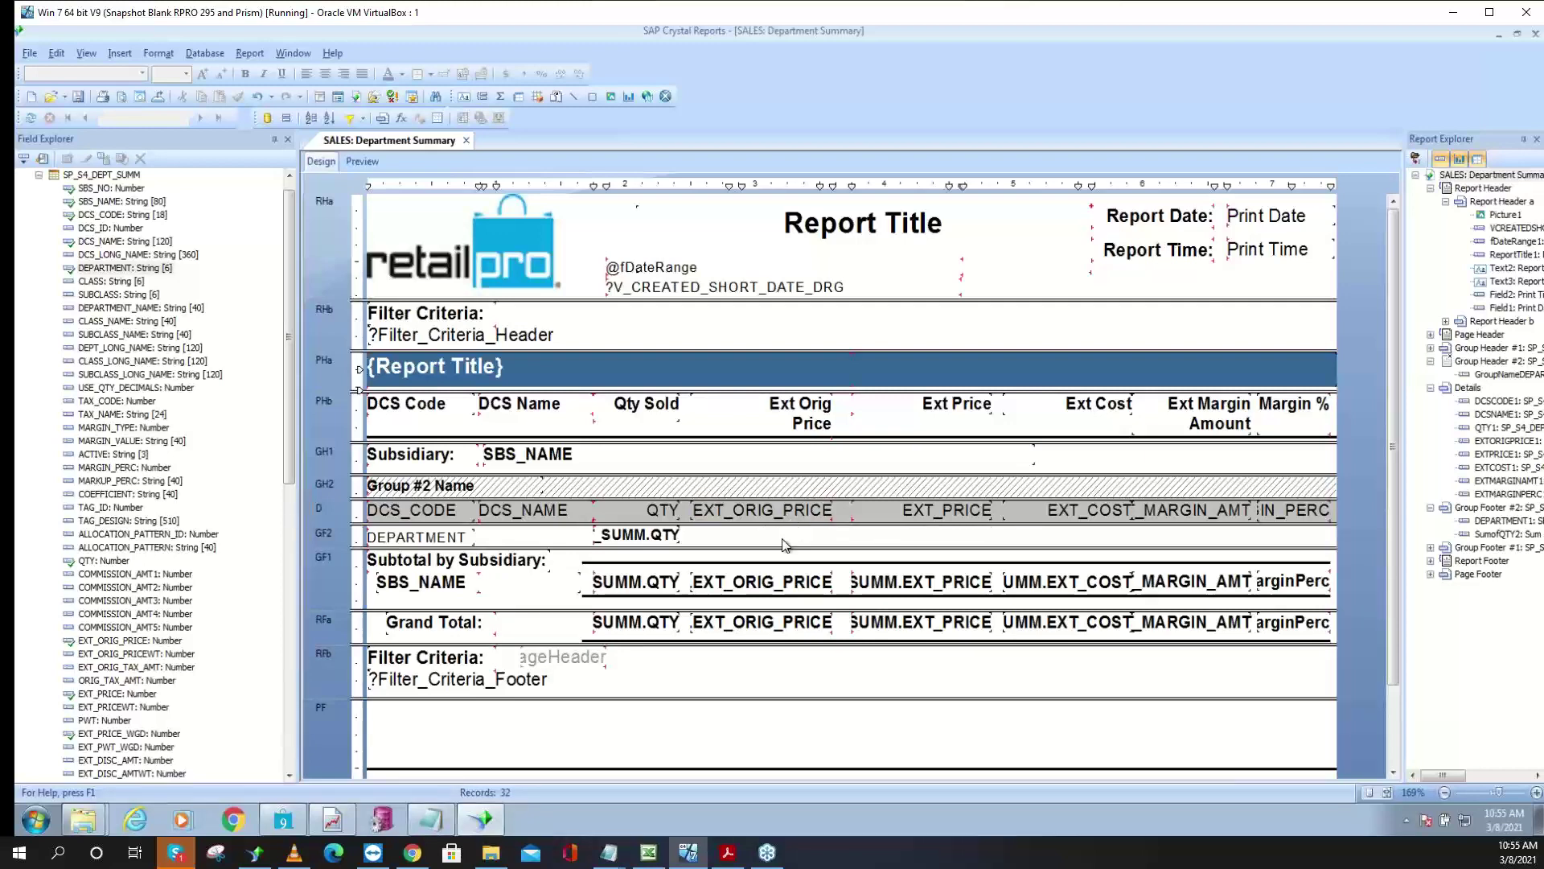
left_click(120, 54)
left_click(153, 97)
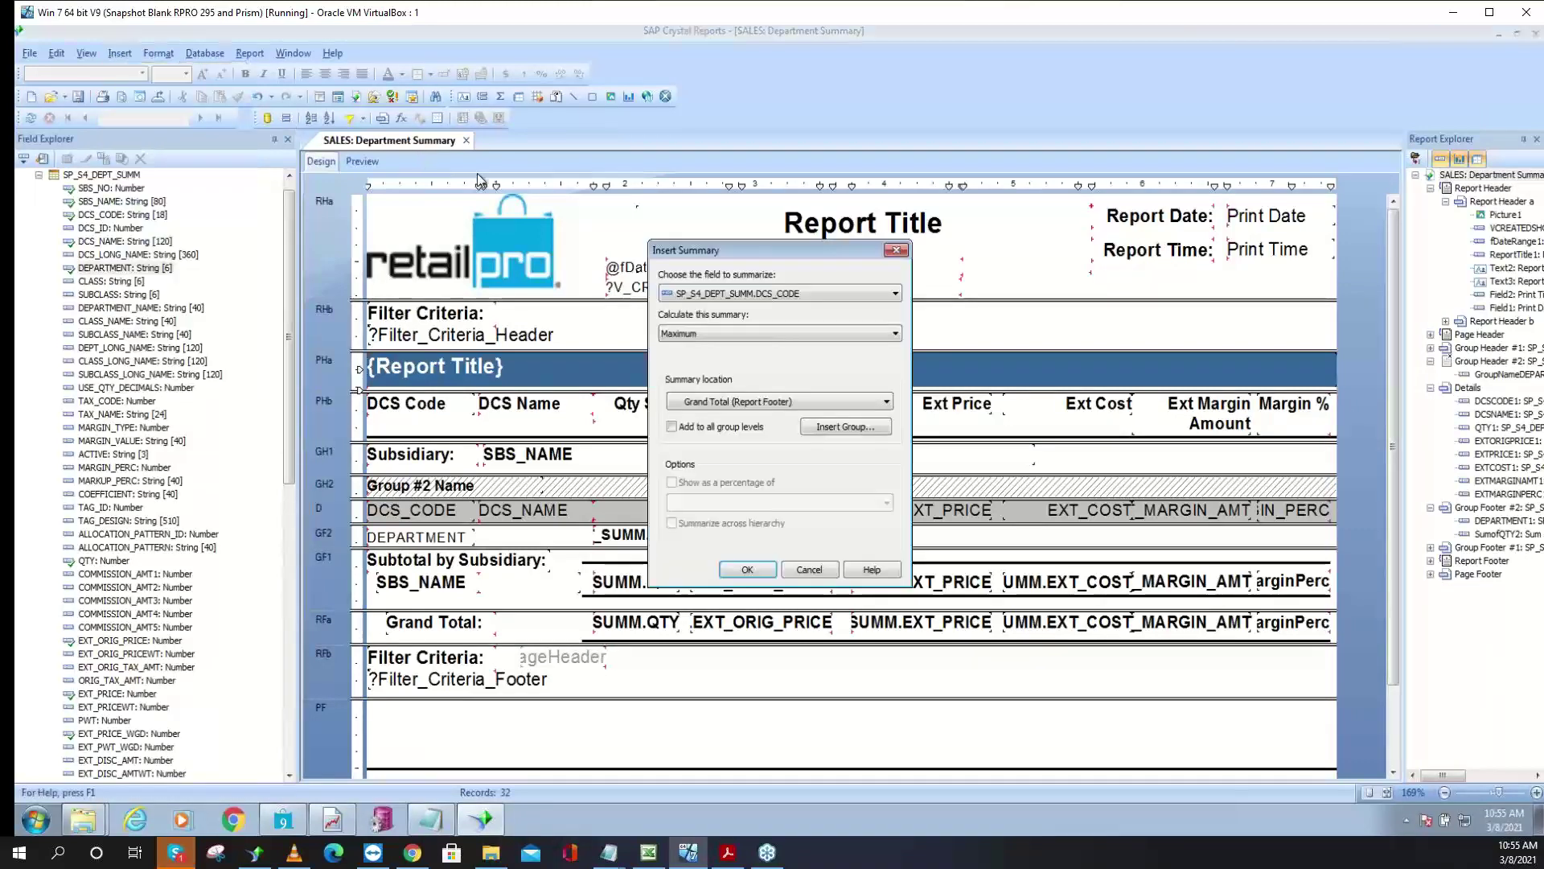
left_click(814, 292)
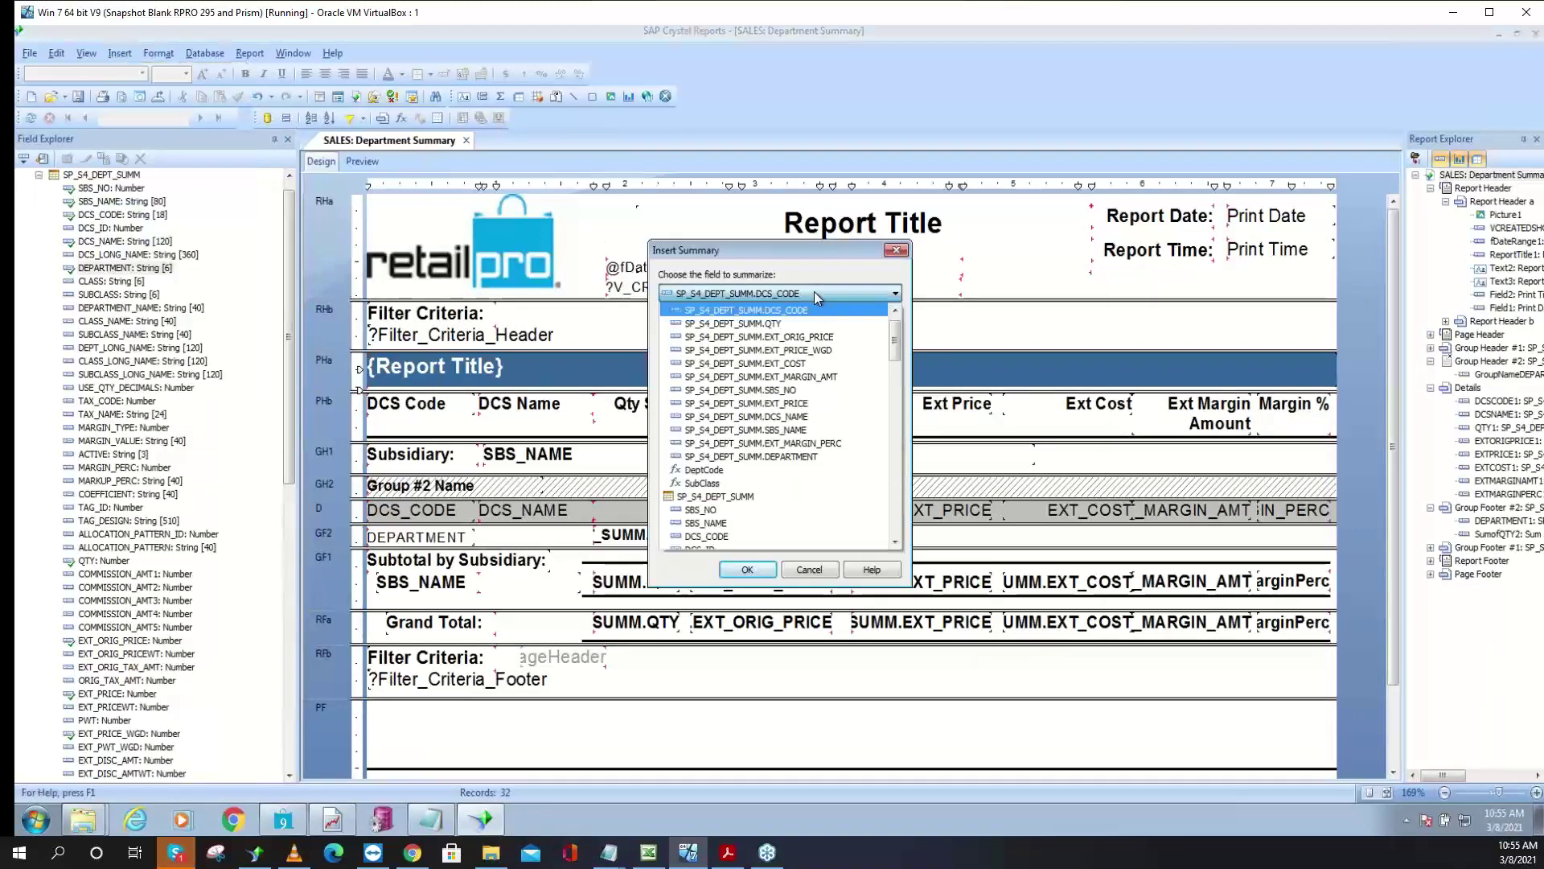
left_click(817, 337)
left_click(728, 335)
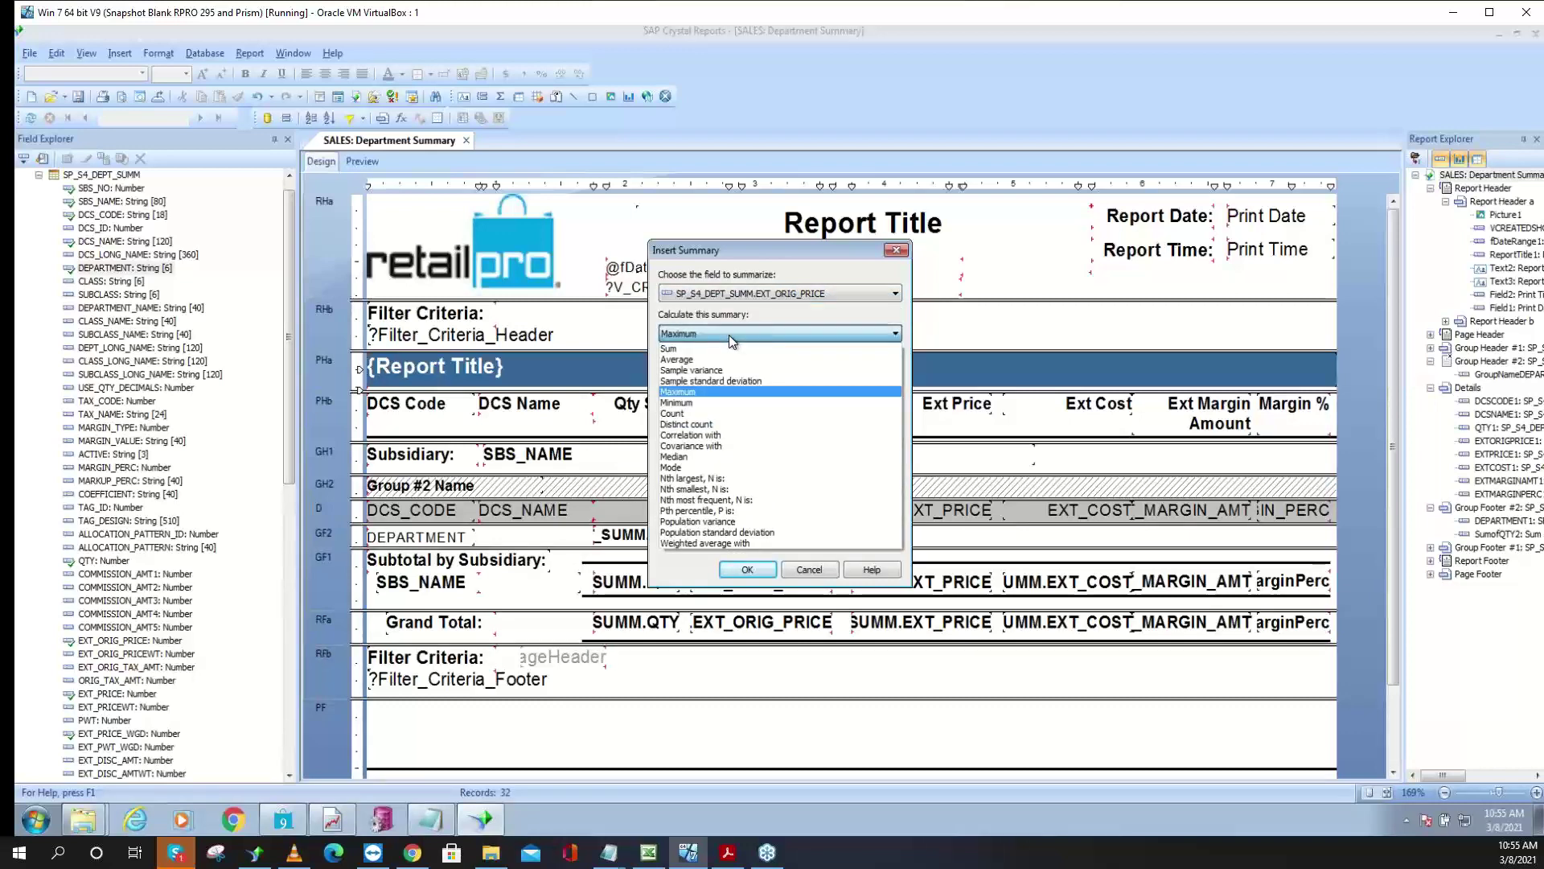
left_click(683, 349)
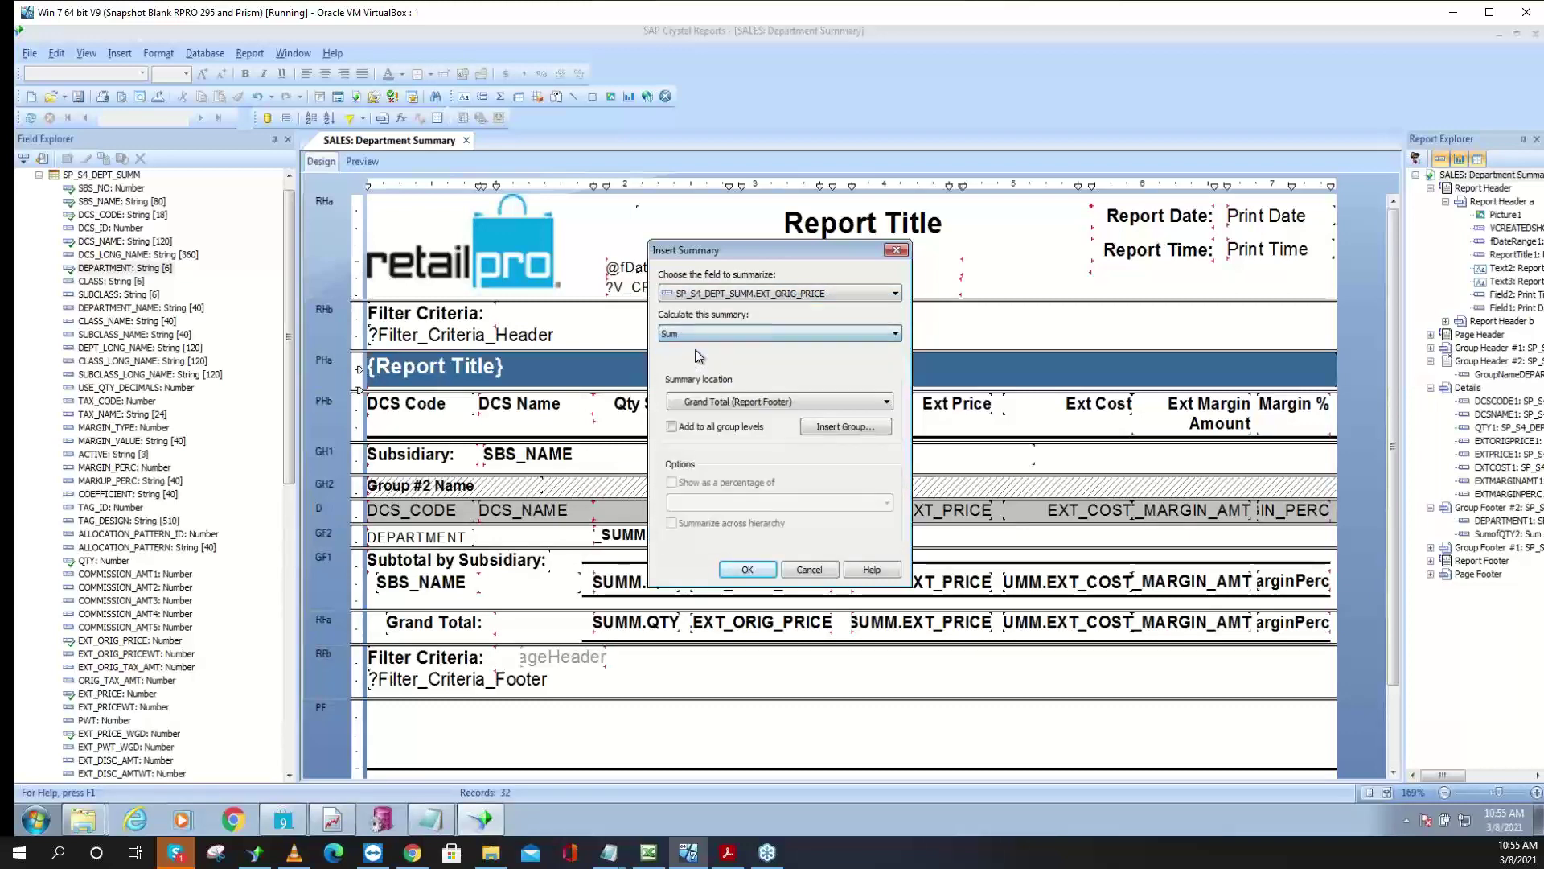
left_click(784, 402)
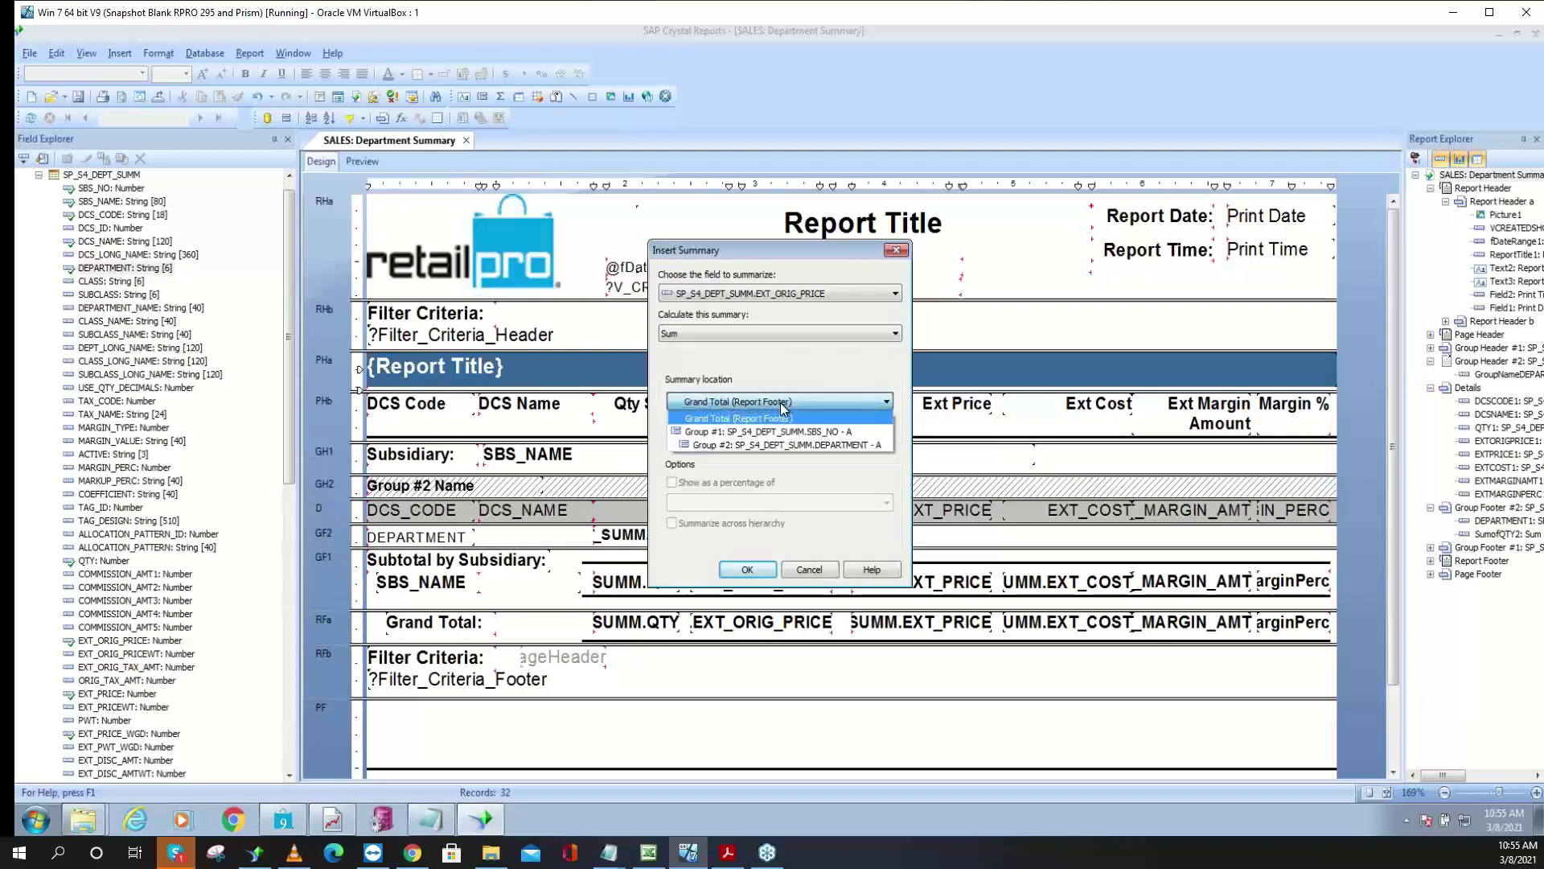
left_click(782, 445)
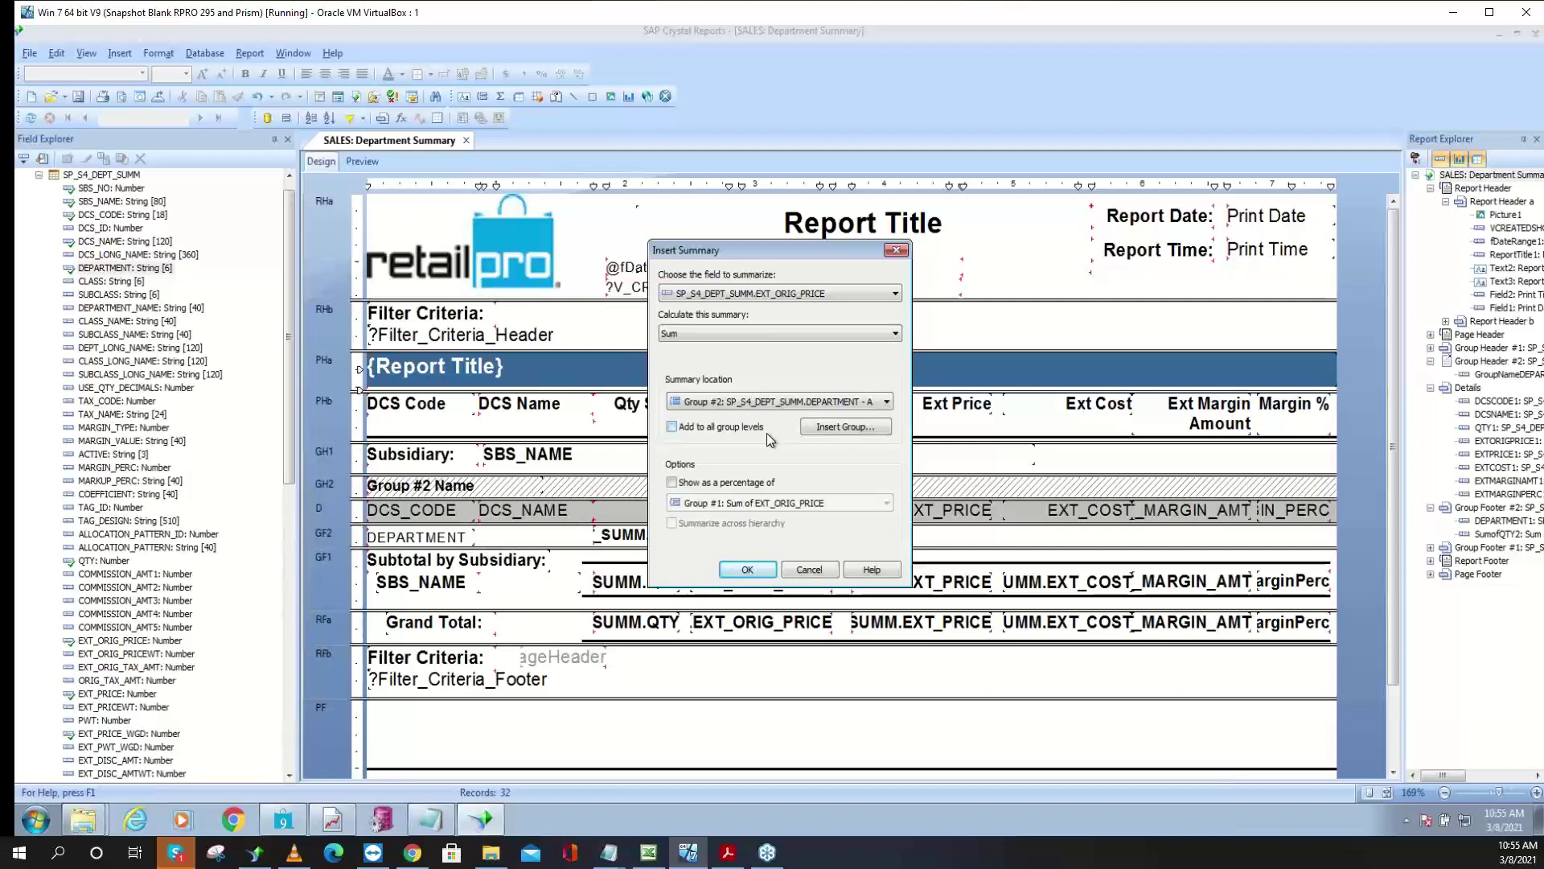
left_click(763, 571)
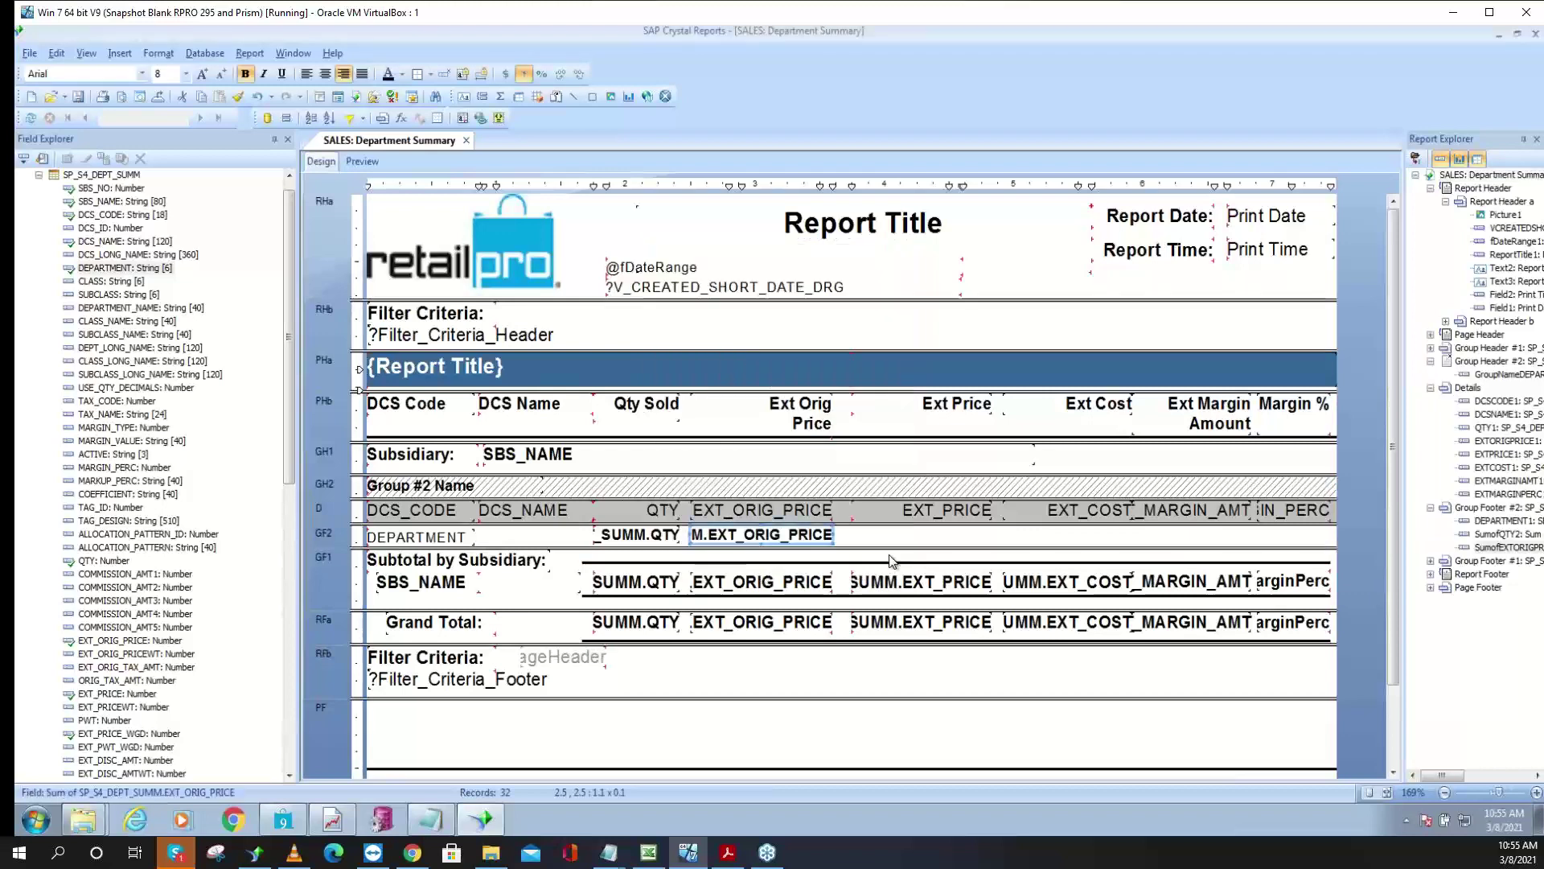
Add an EXT_PRICE sum to the Group #2 DEPARTMENT footer
left_click(930, 510)
right_click(932, 510)
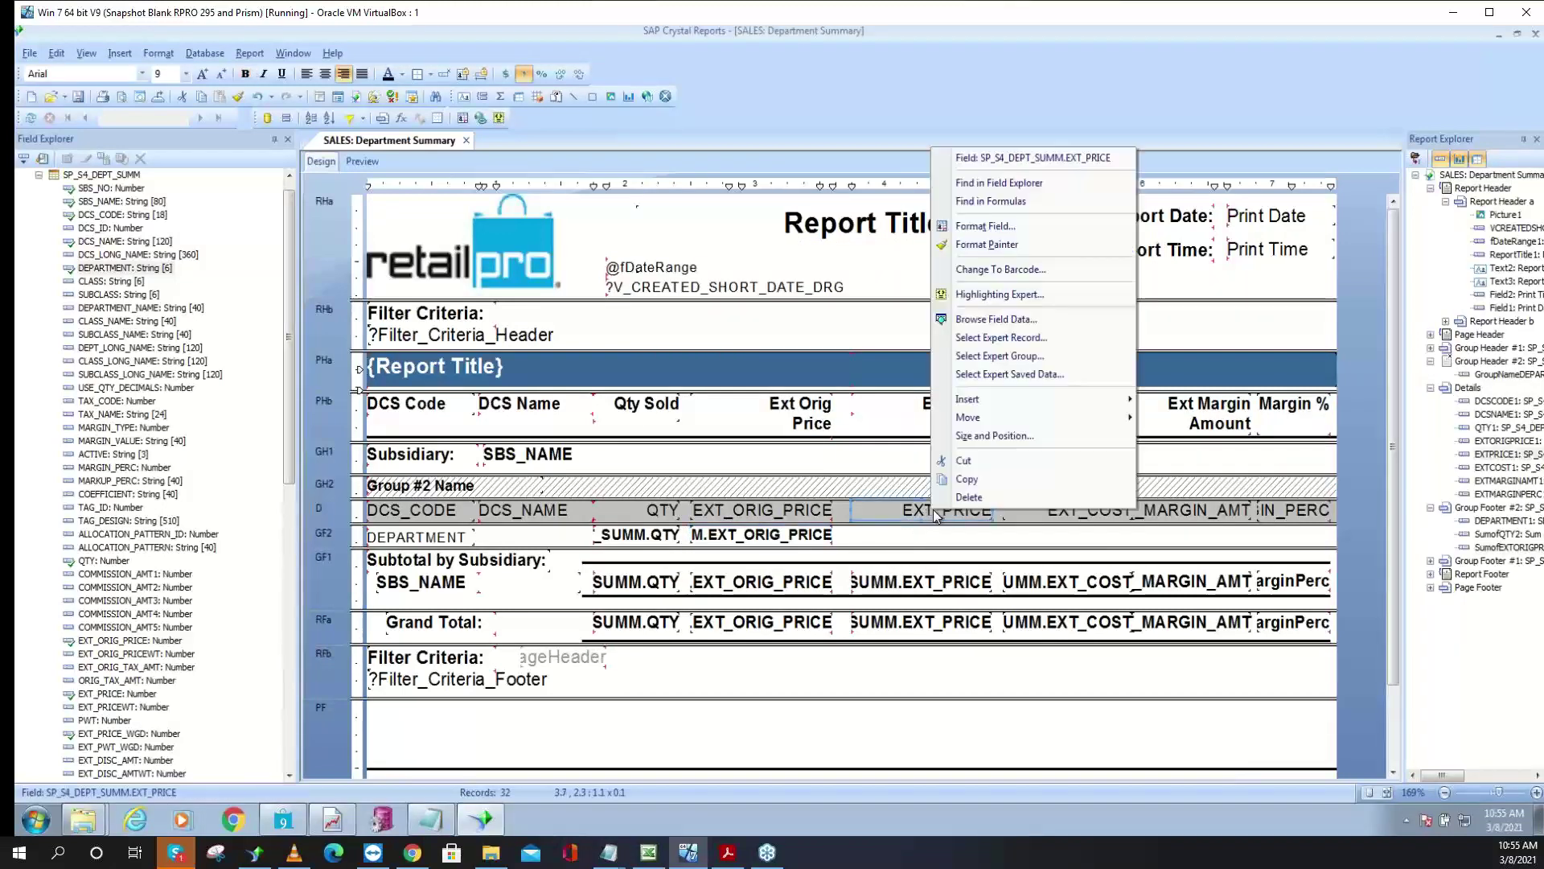
mouse_move(1045, 399)
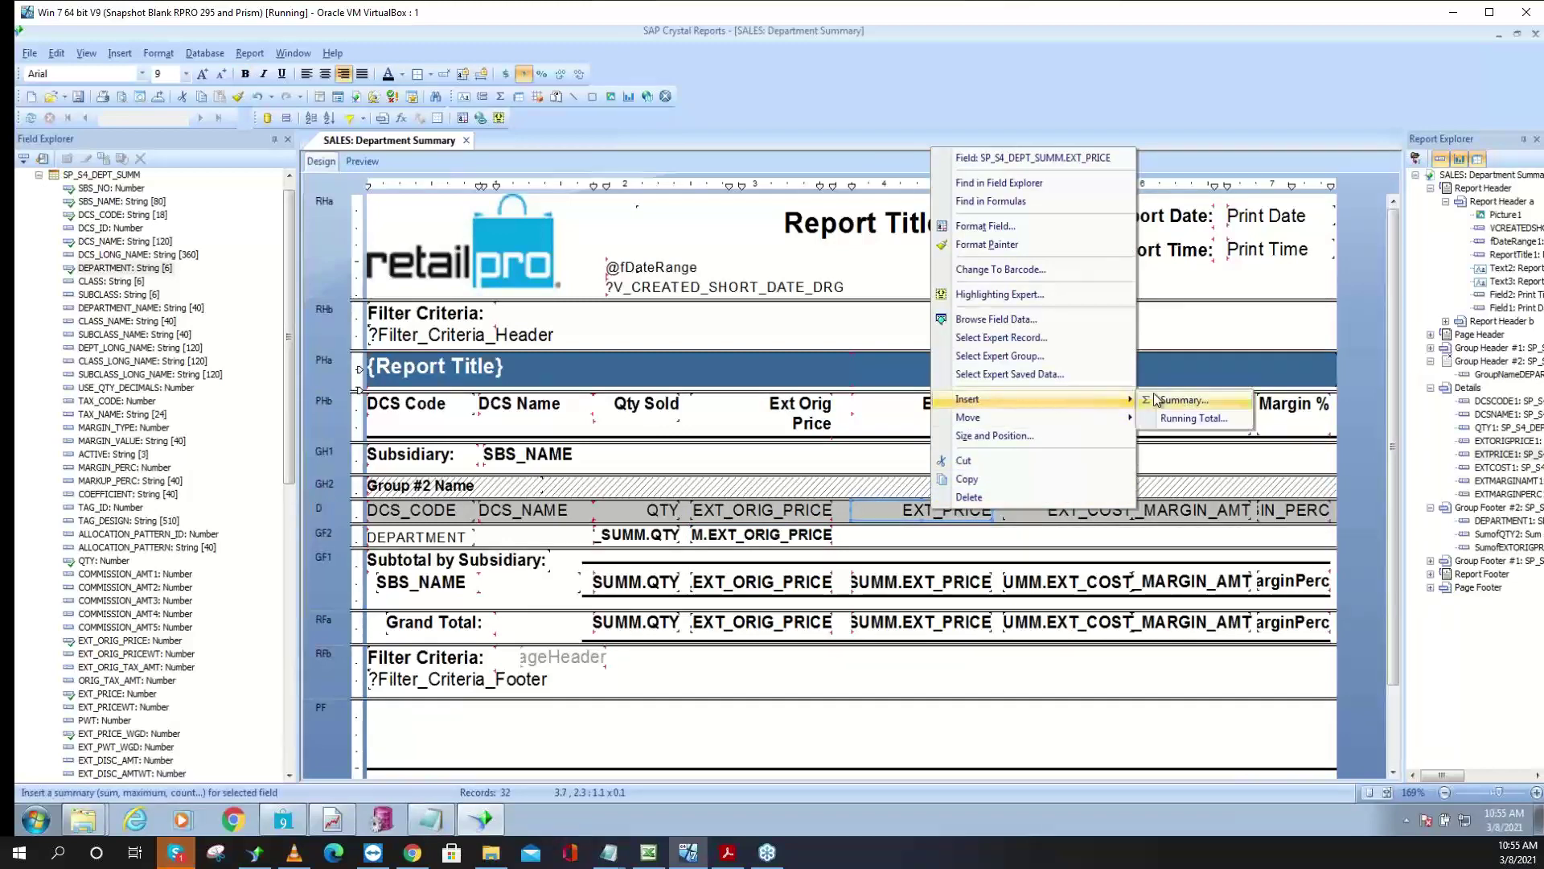
left_click(1164, 402)
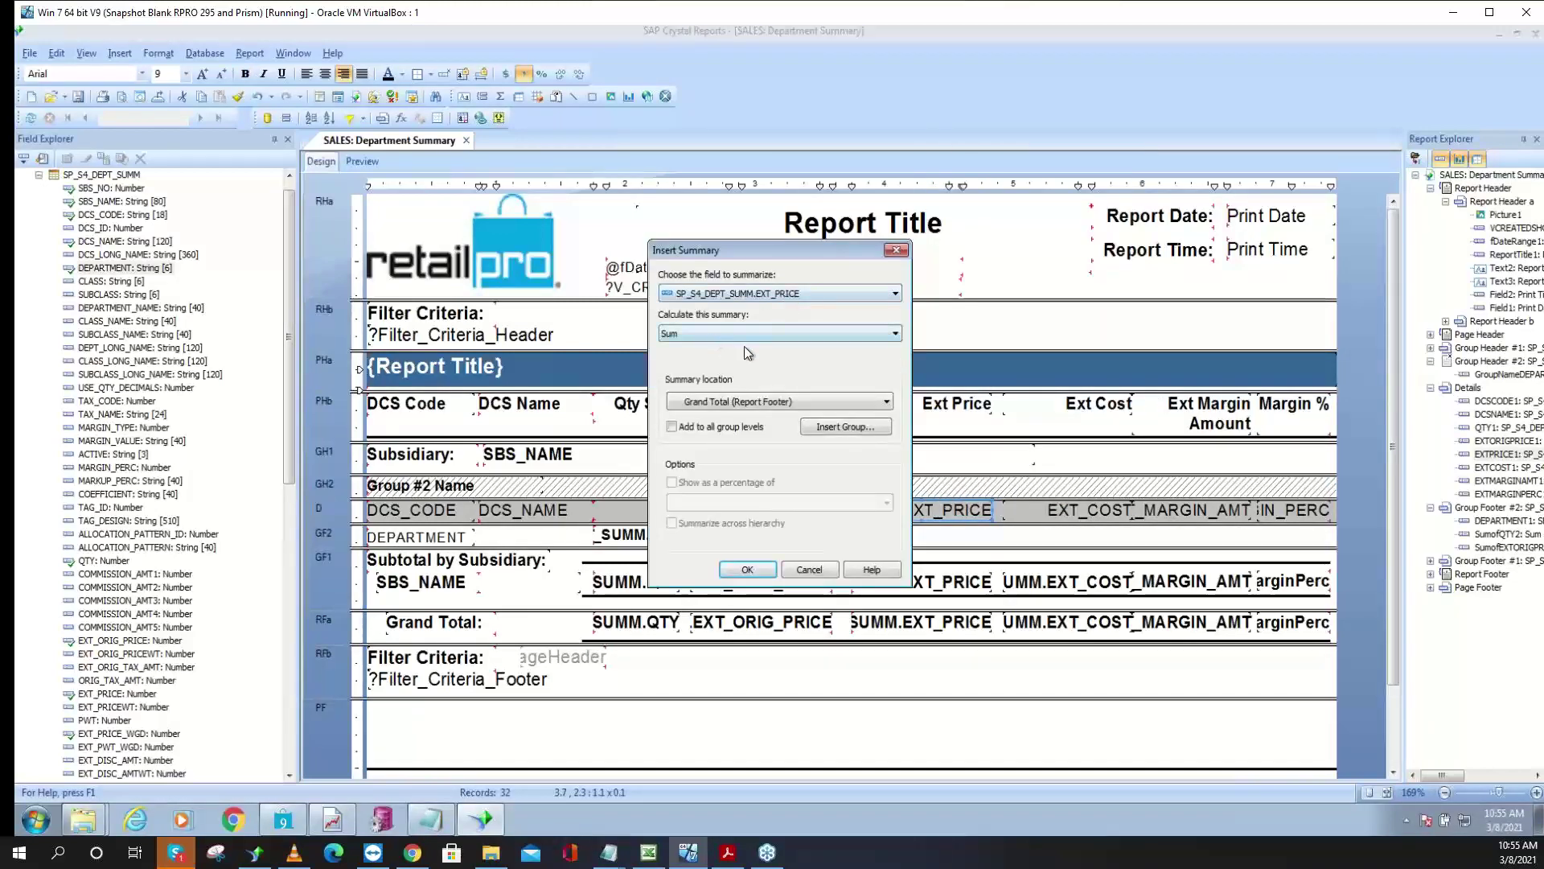
left_click(775, 403)
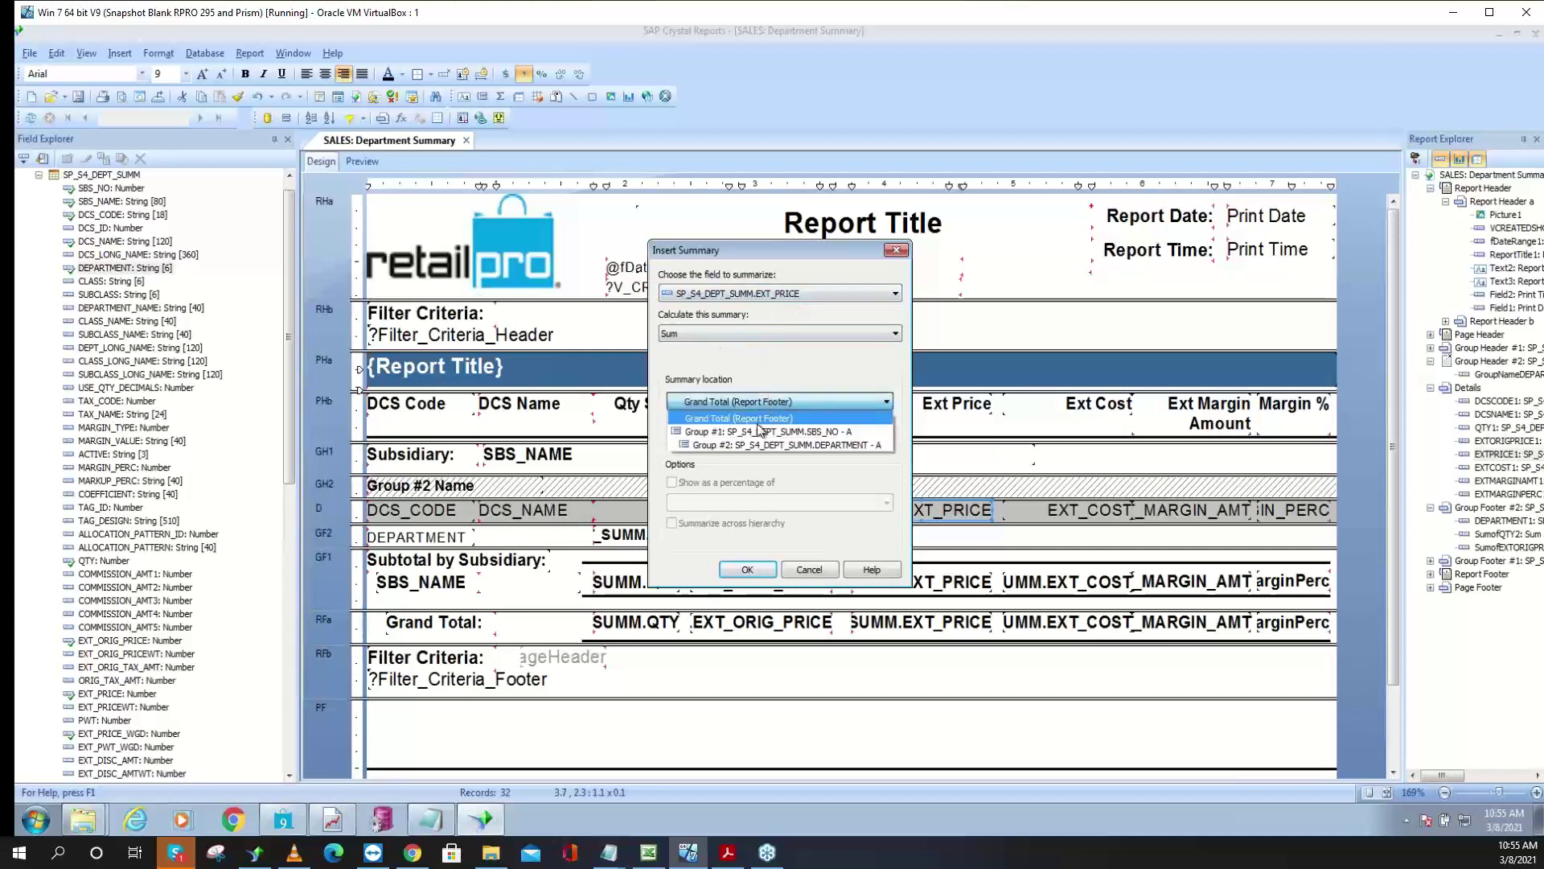
left_click(760, 448)
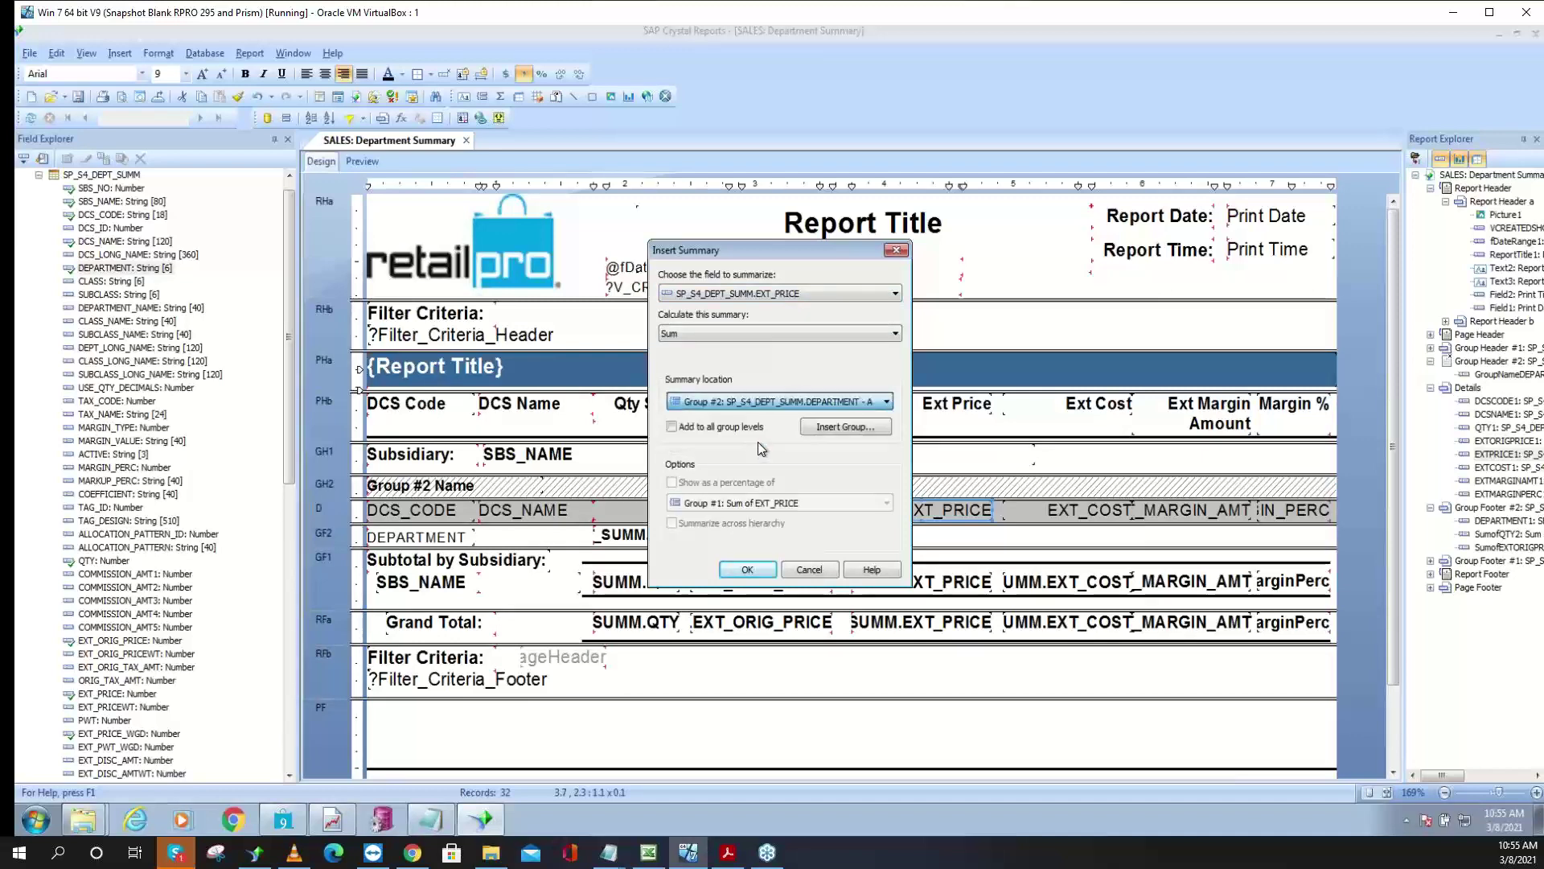
left_click(763, 572)
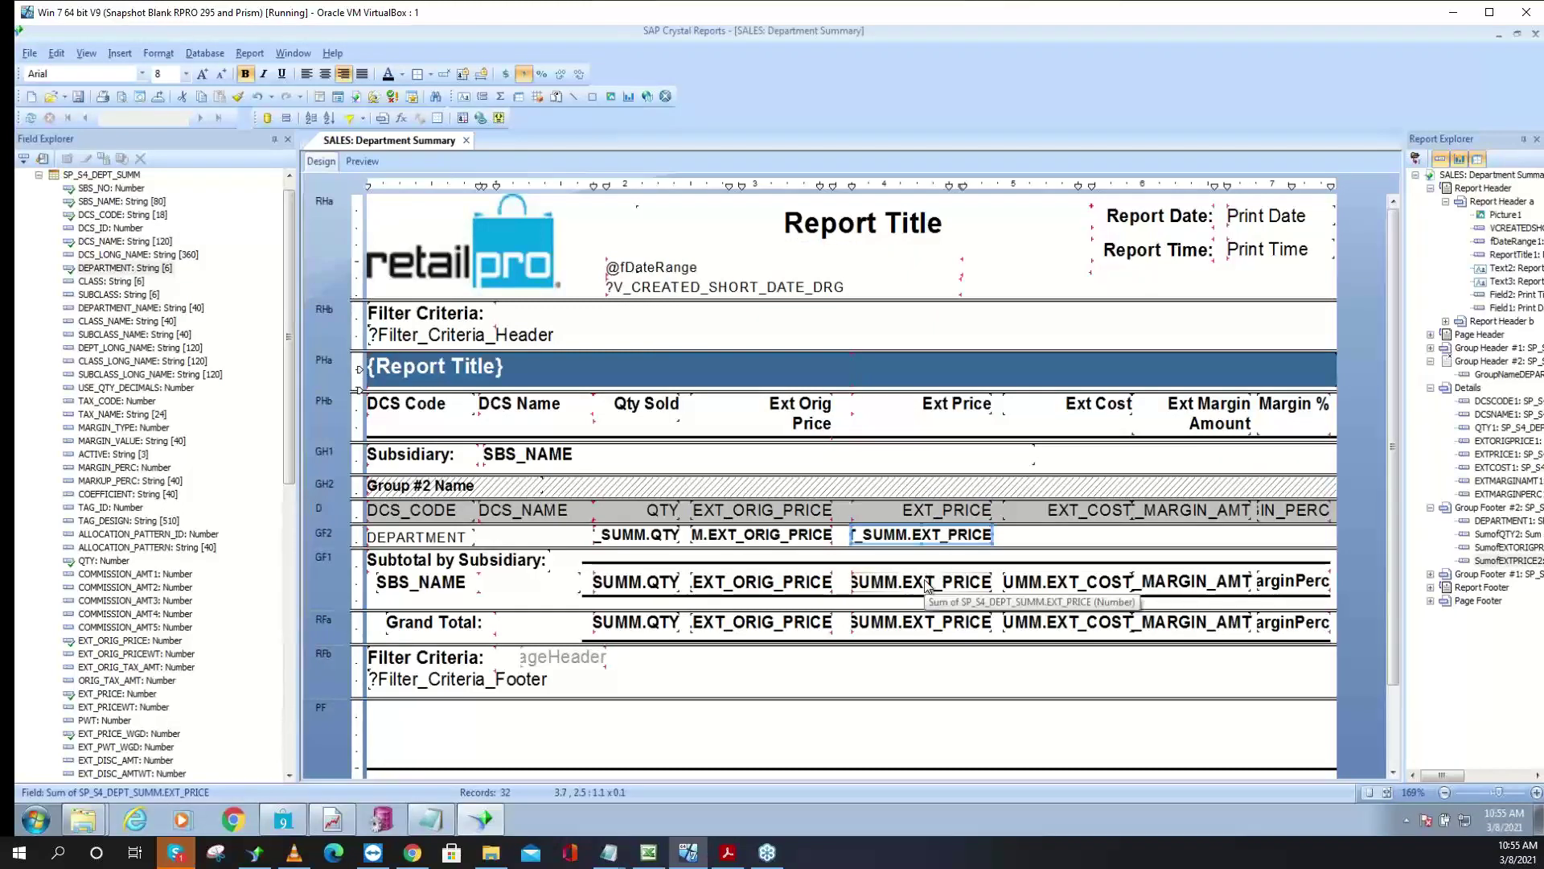
Add an EXT_COST sum to the Group #2 DEPARTMENT footer
left_click(1073, 510)
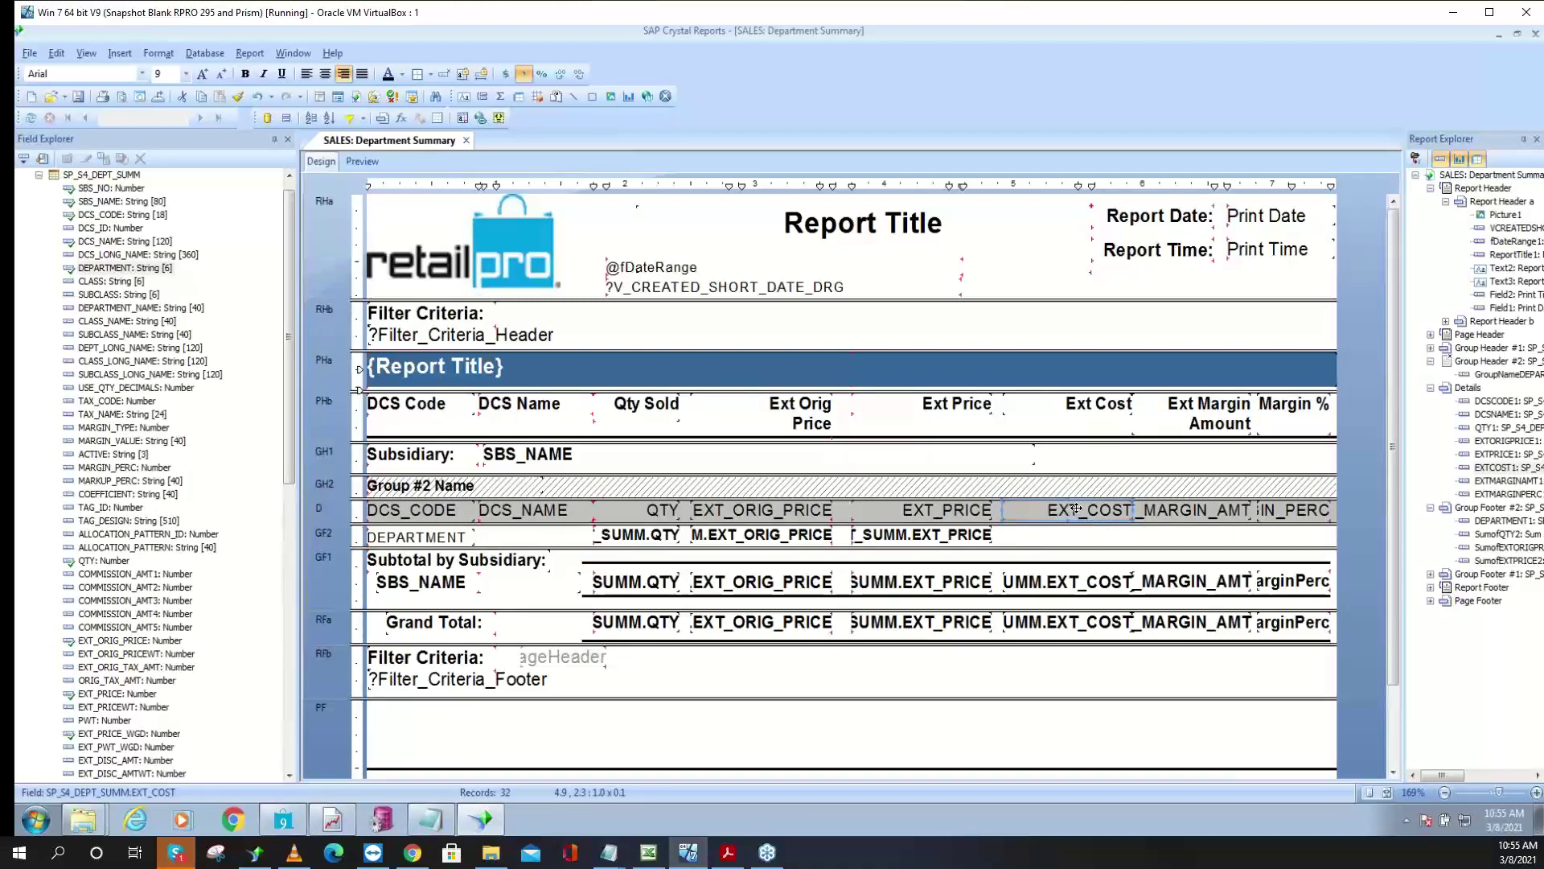
right_click(1075, 509)
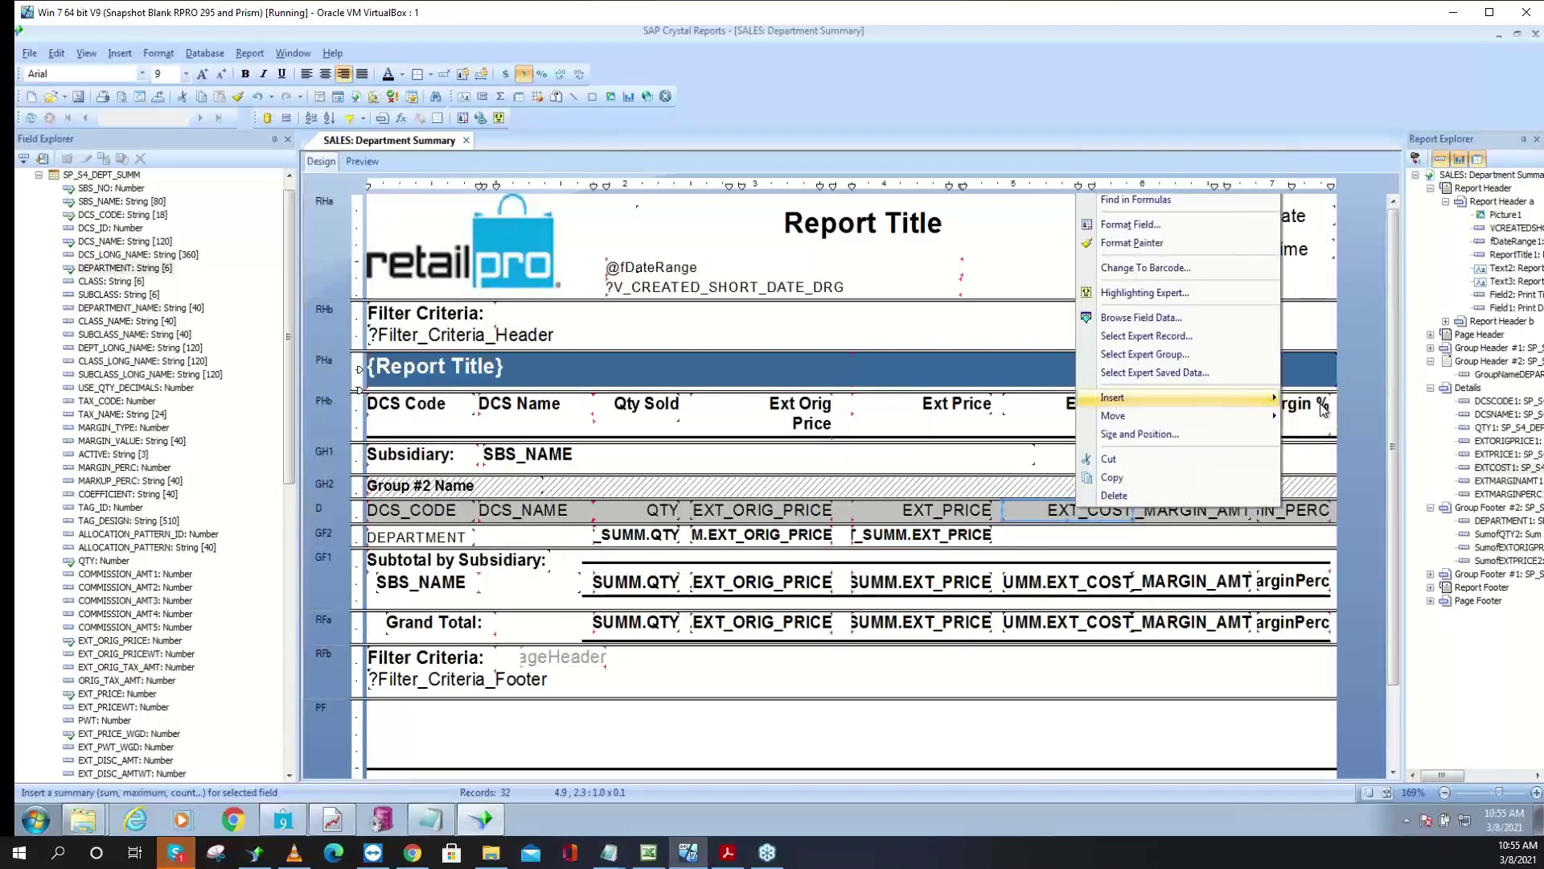
left_click(1323, 410)
left_click(793, 401)
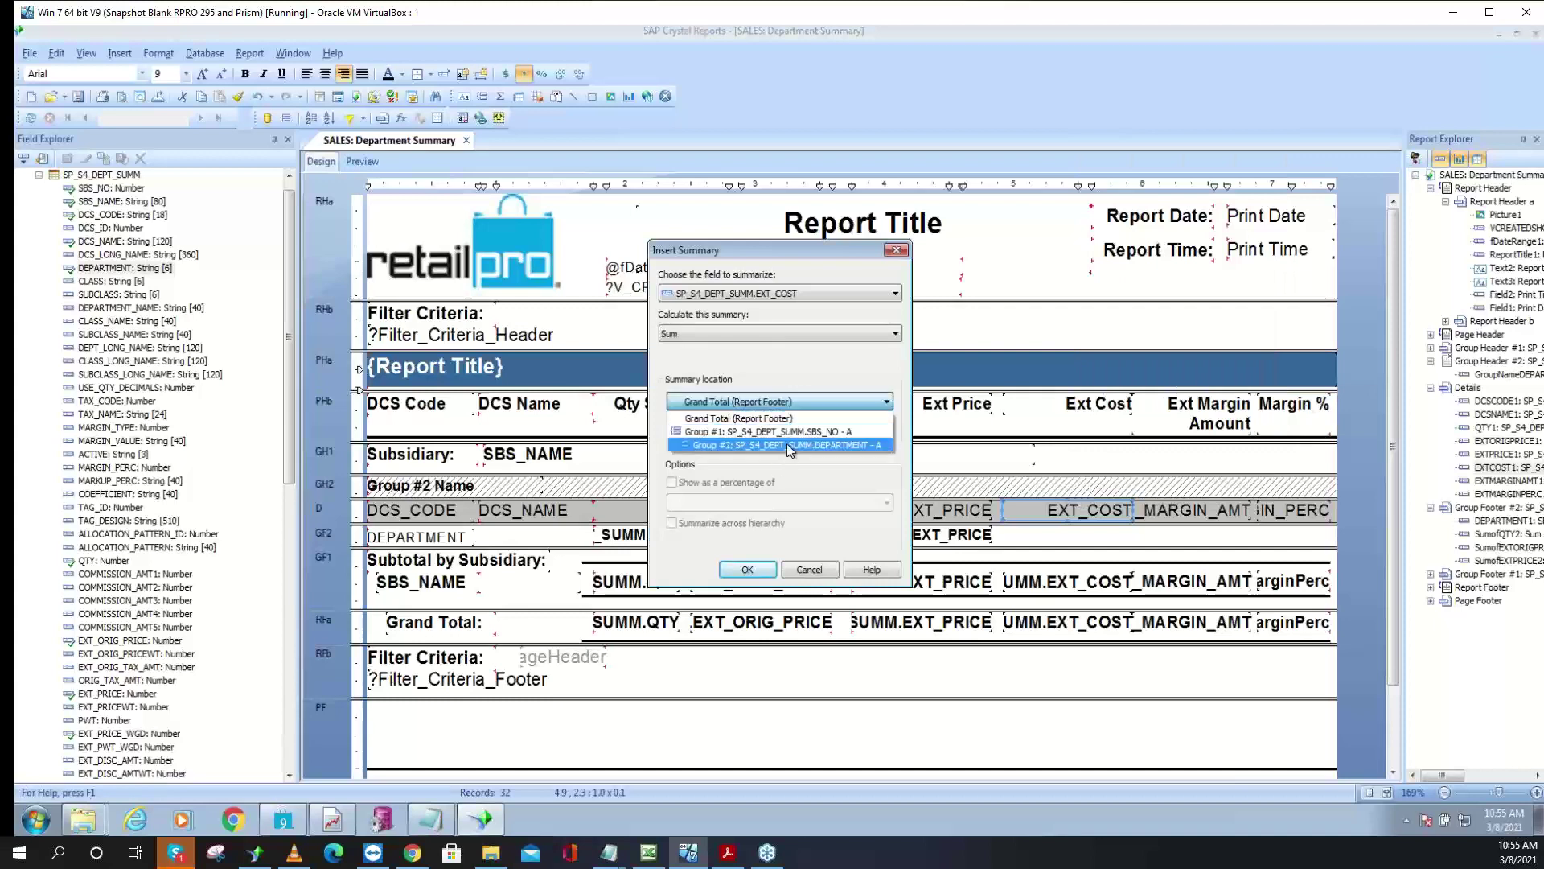
left_click(788, 445)
left_click(747, 570)
Add an EXT_MARGIN_AMT sum to the Group #2 DEPARTMENT footer
left_click(1197, 508)
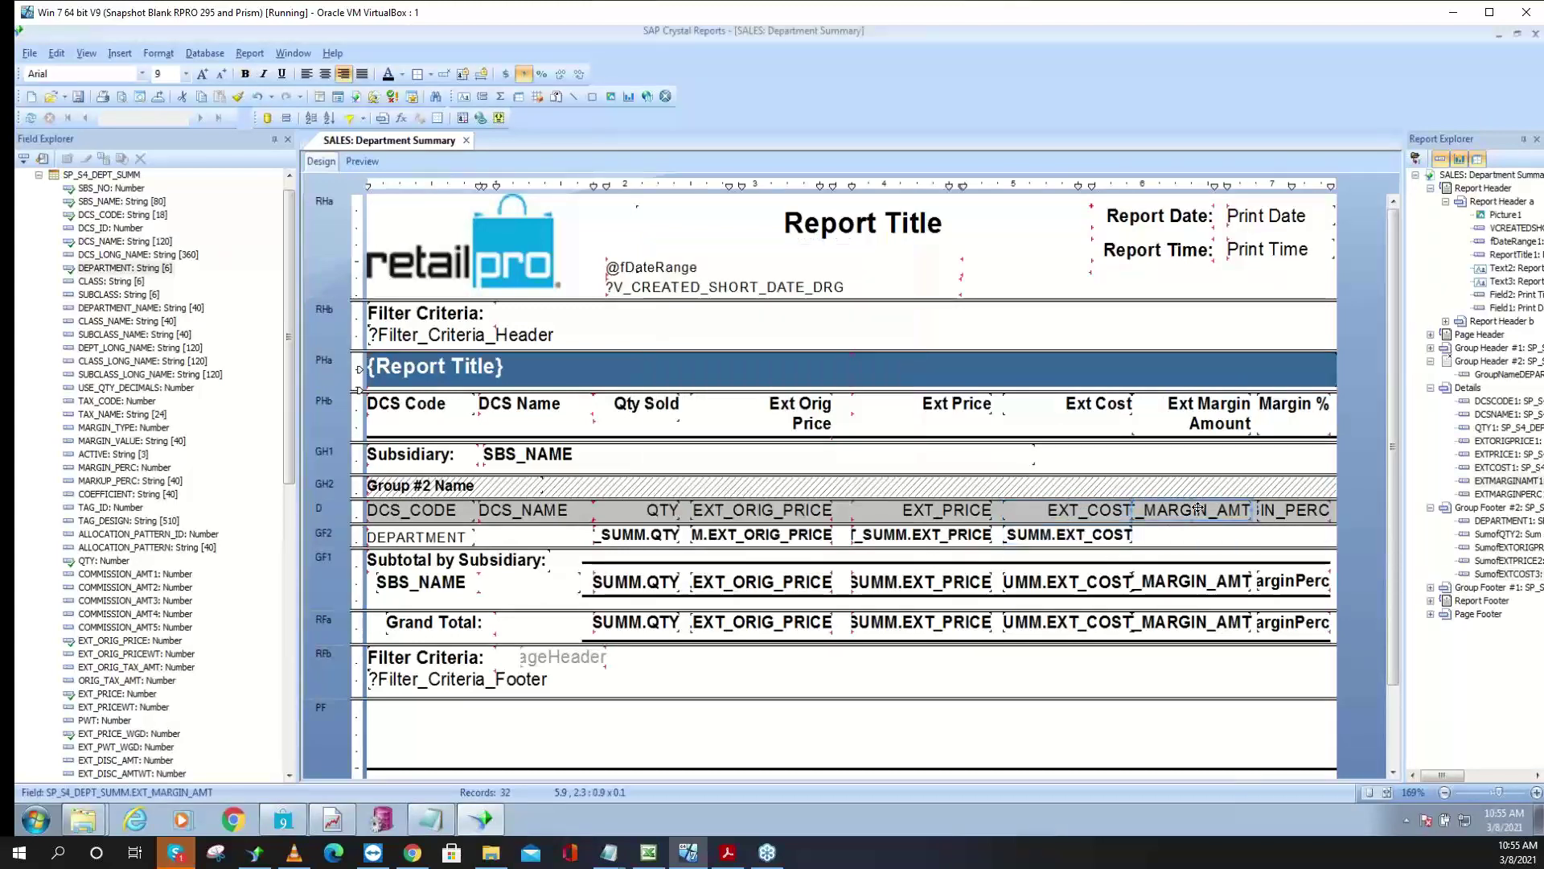
right_click(1197, 507)
mouse_move(1246, 396)
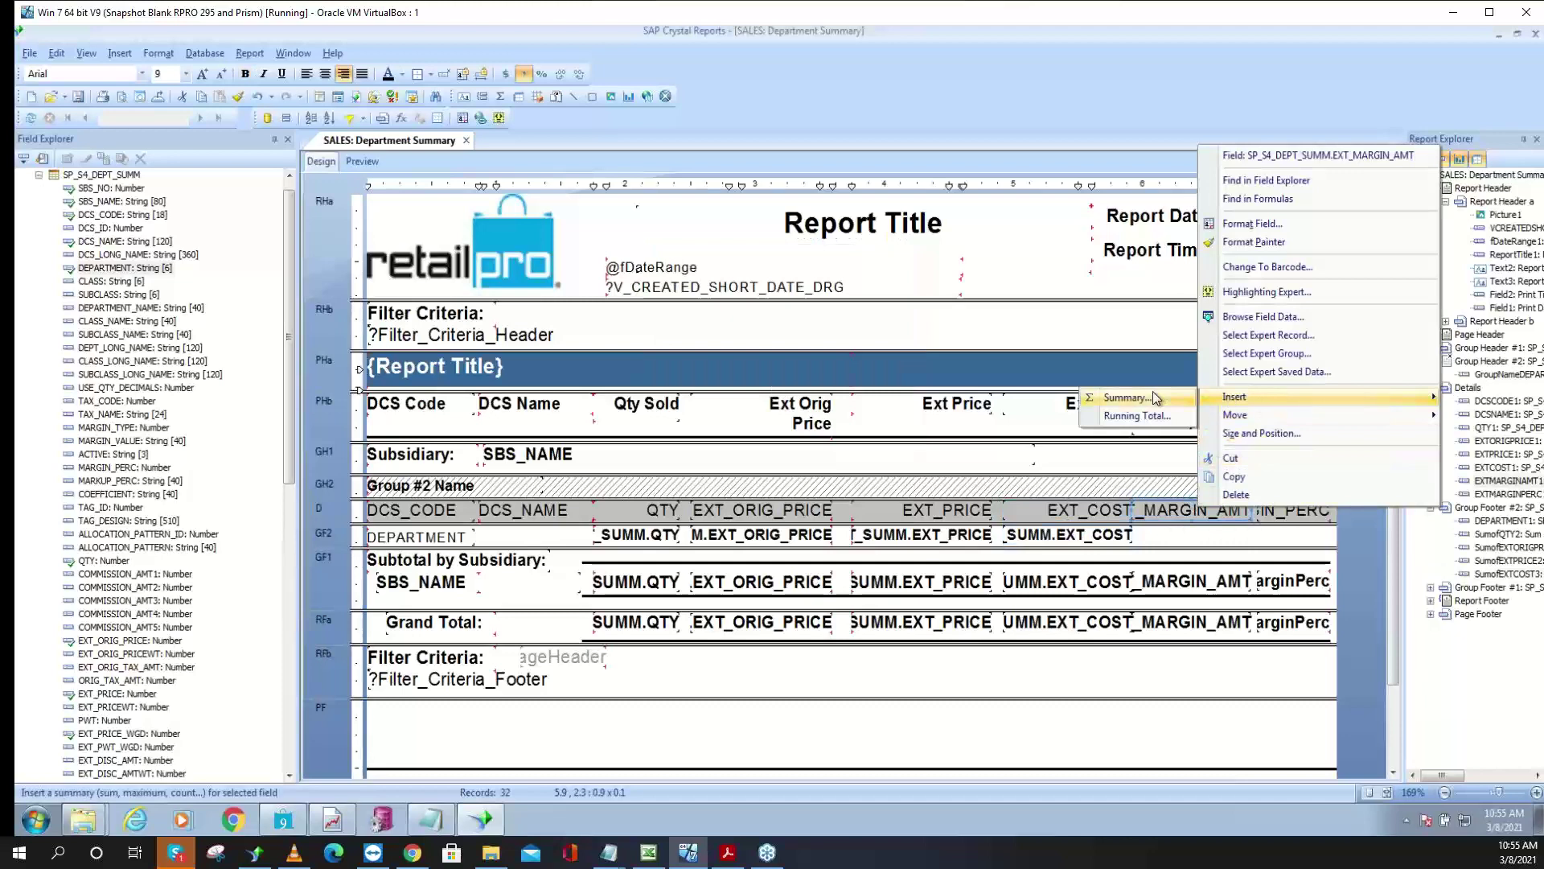
left_click(1153, 394)
left_click(745, 401)
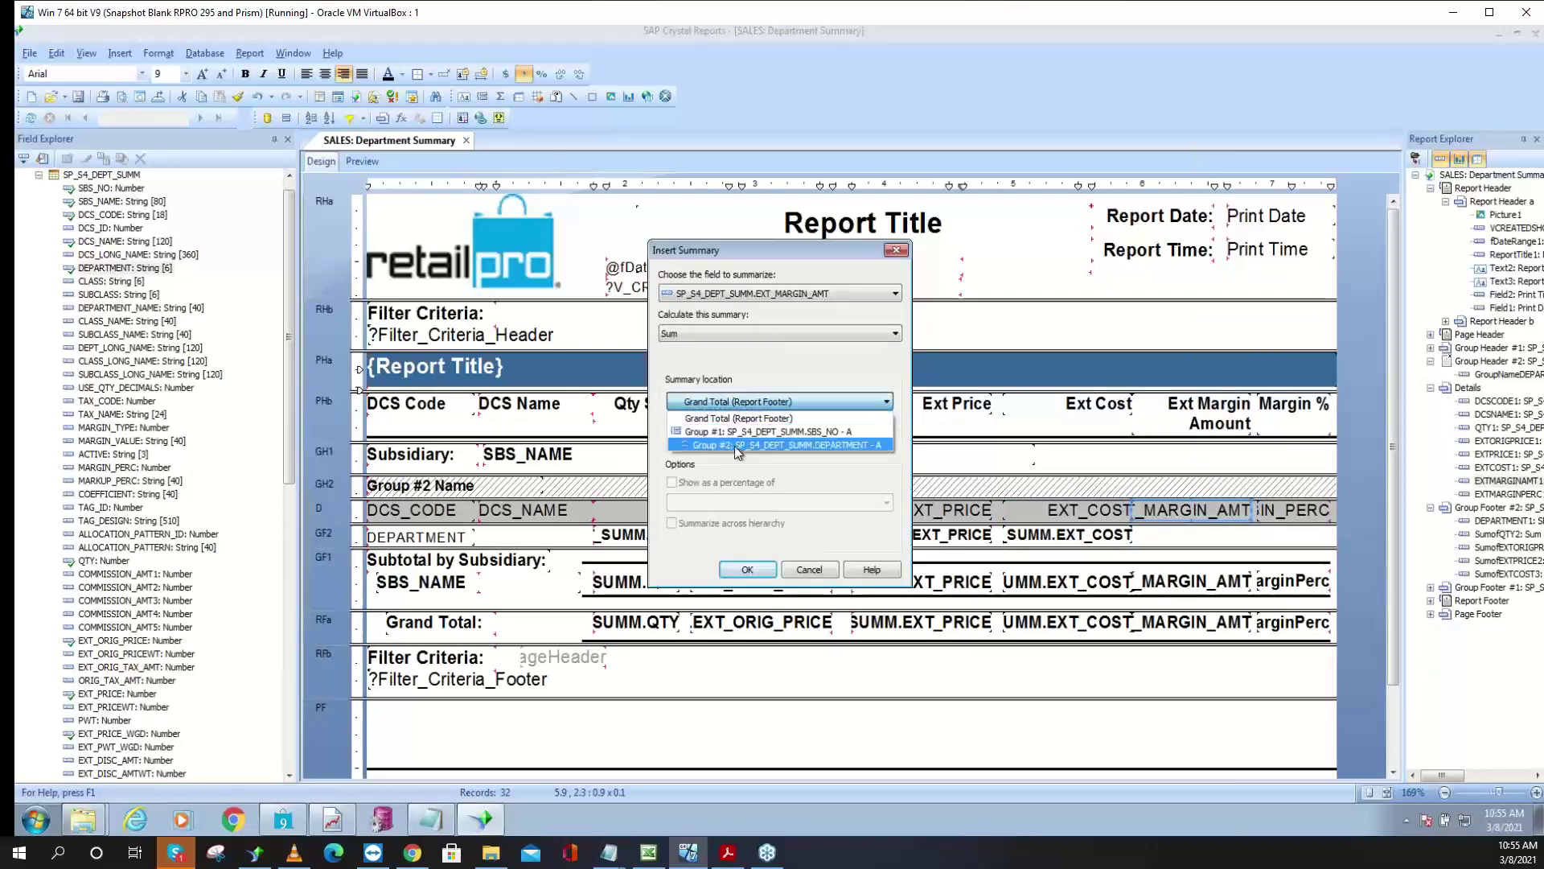
left_click(740, 446)
left_click(747, 570)
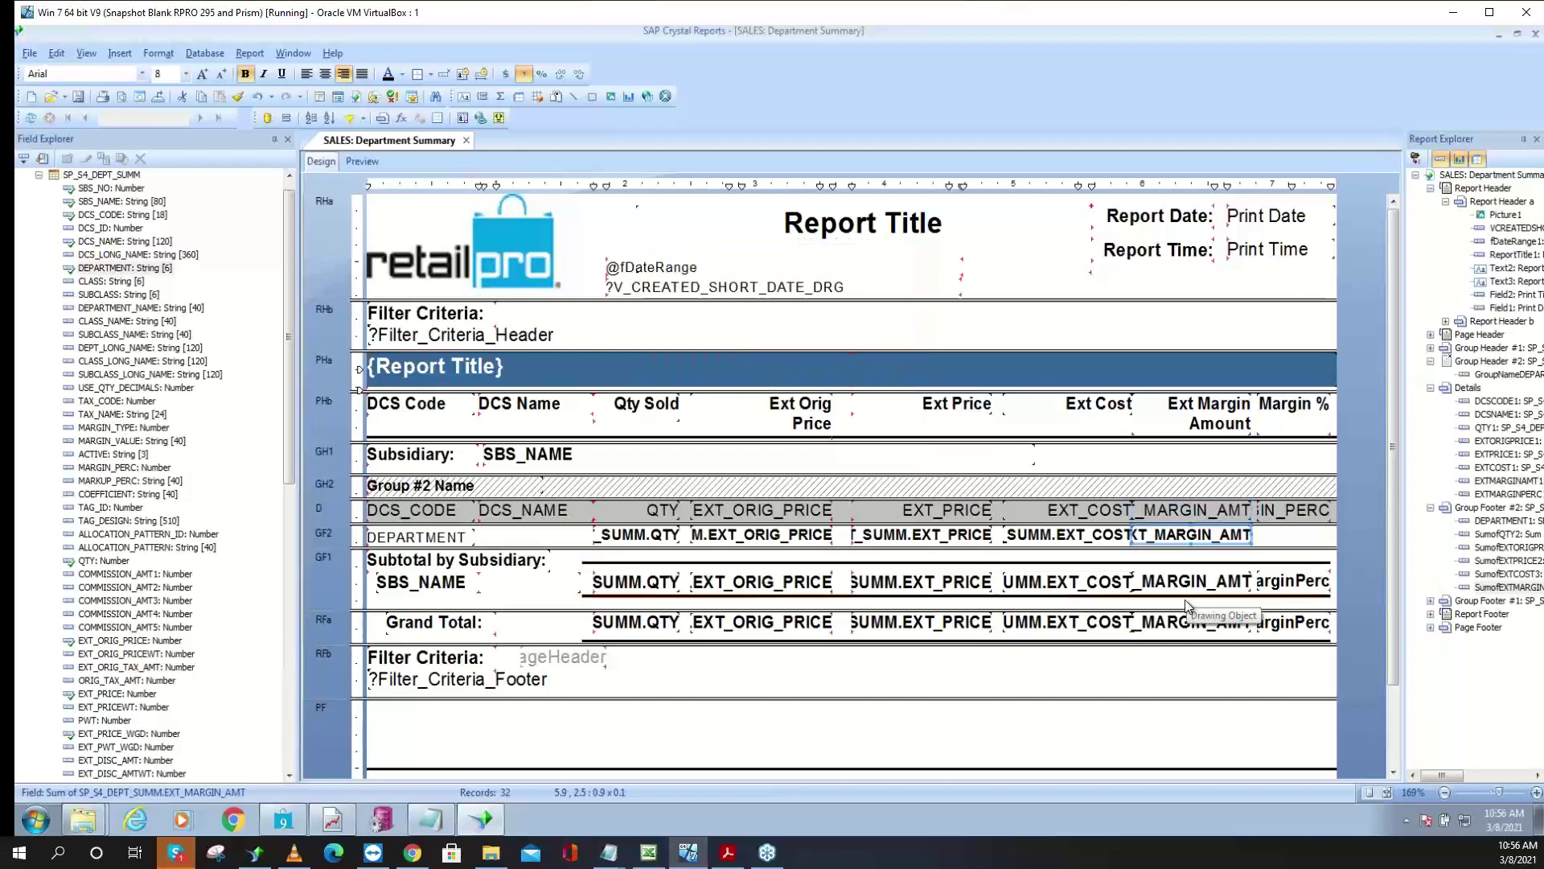
left_click(1291, 510)
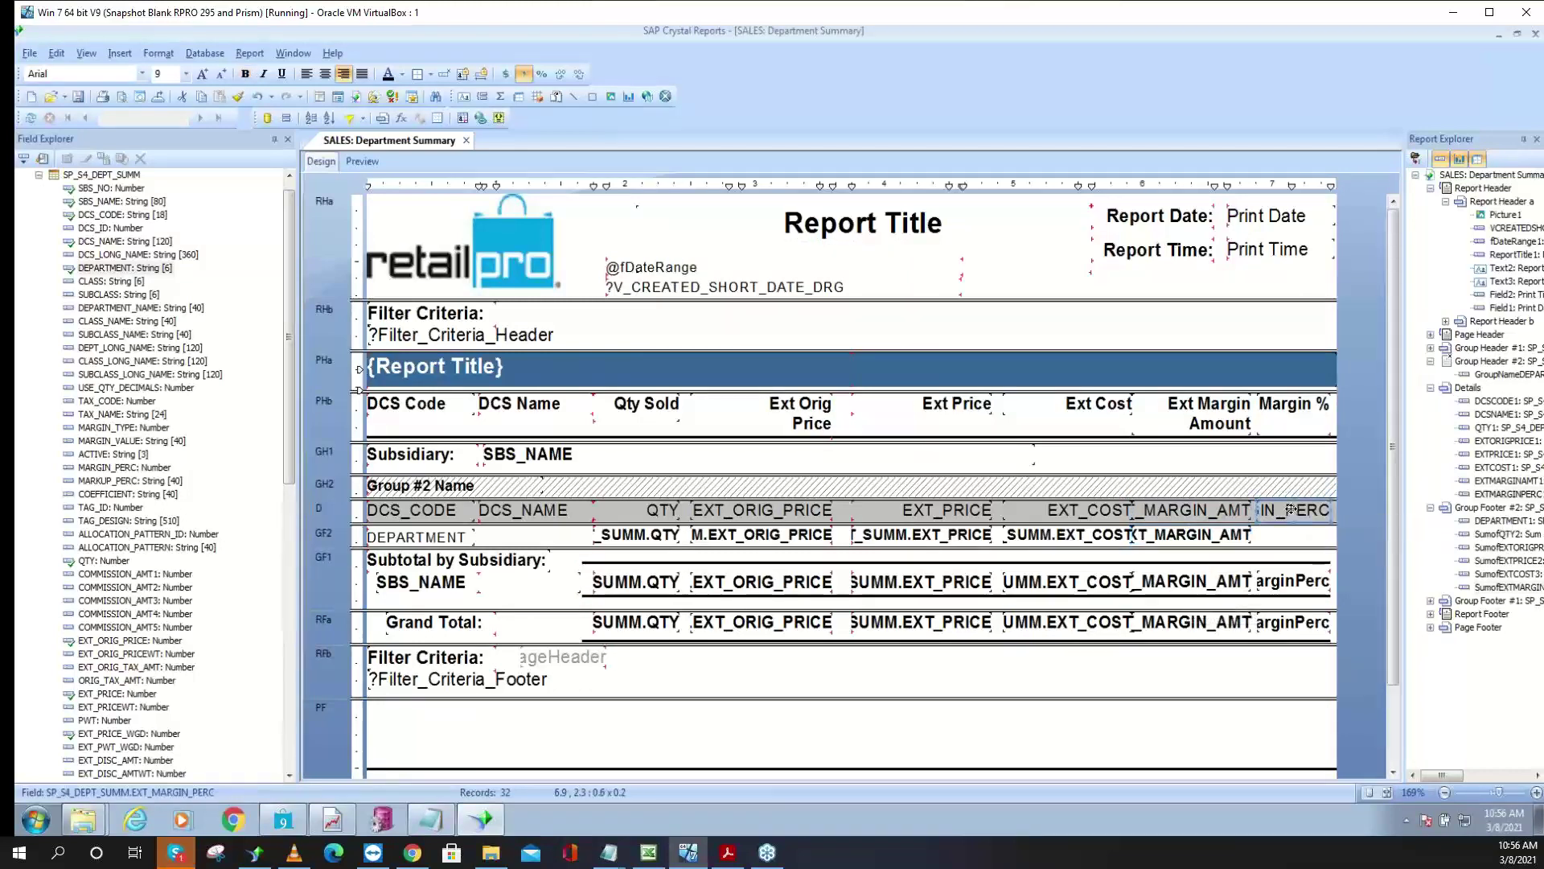
right_click(1291, 510)
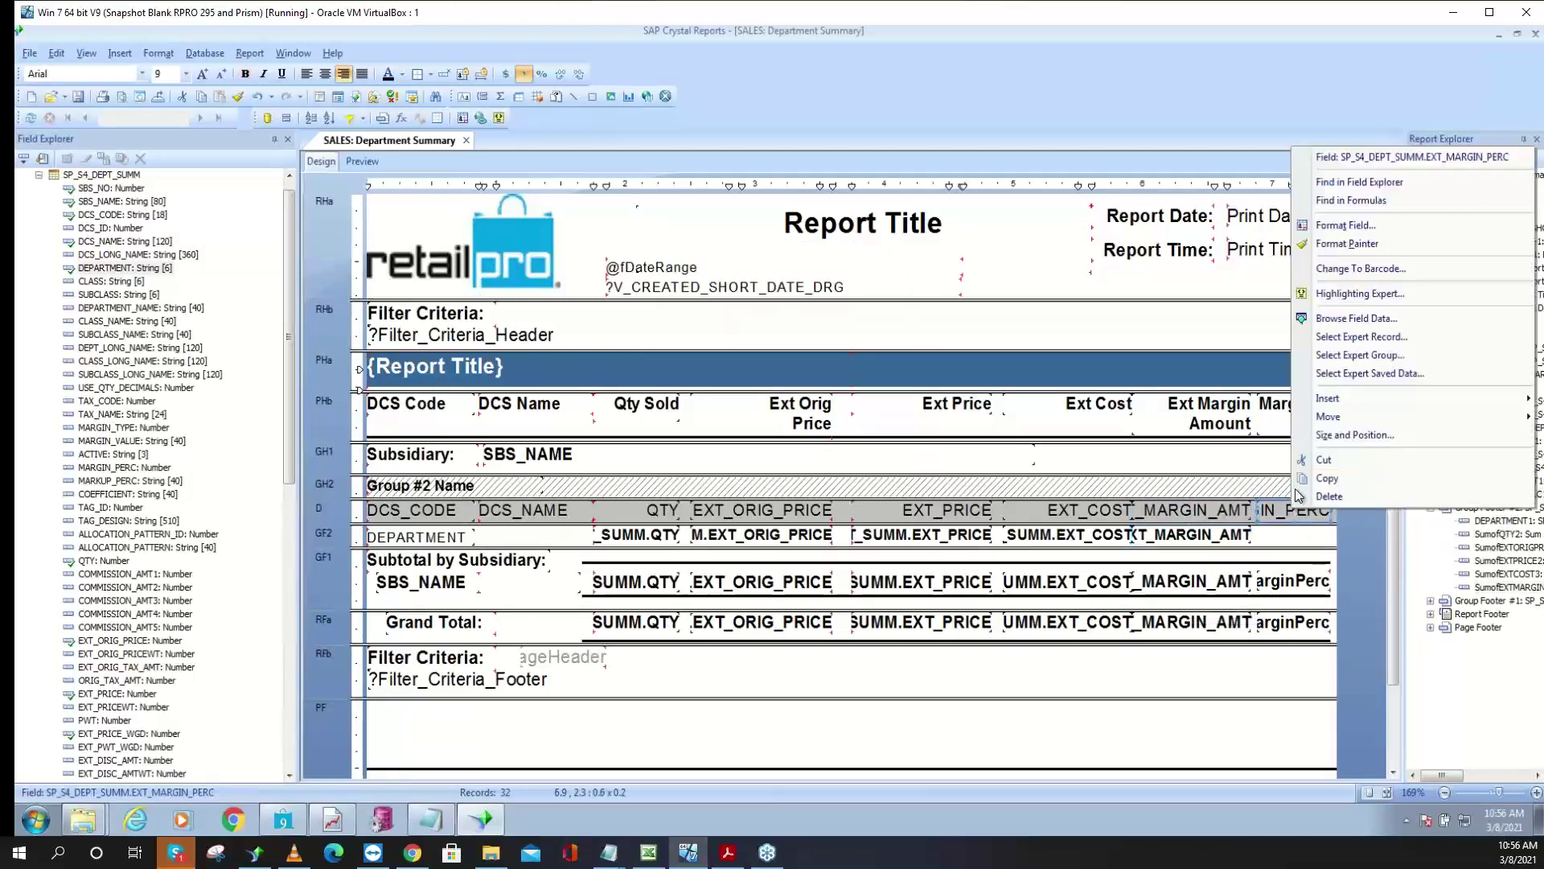
mouse_move(1295, 400)
left_click(1235, 400)
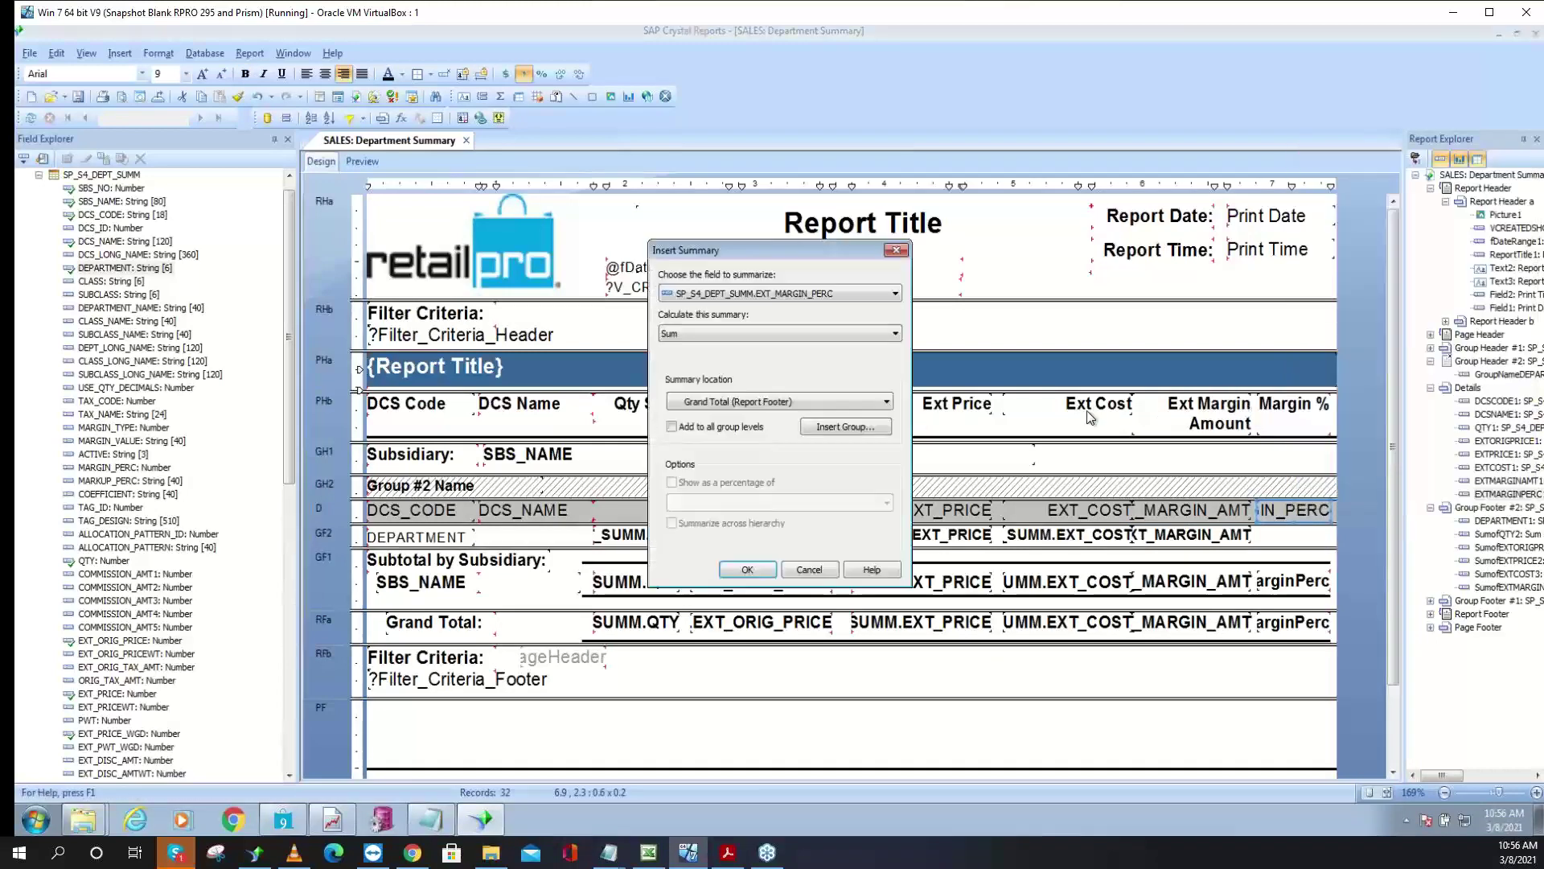
left_click(812, 401)
left_click(793, 445)
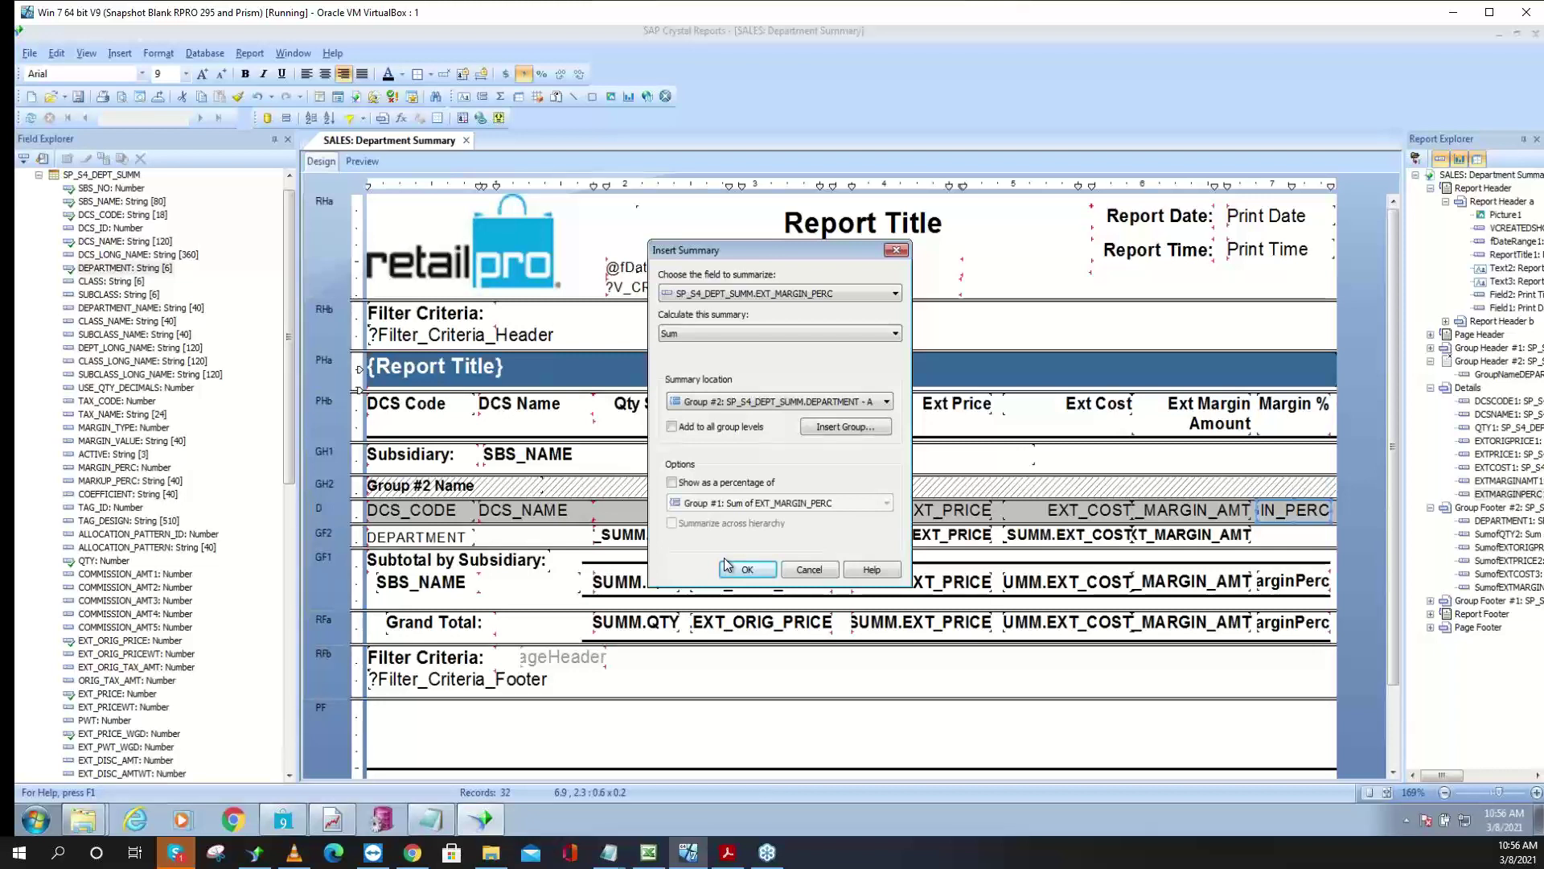
left_click(820, 571)
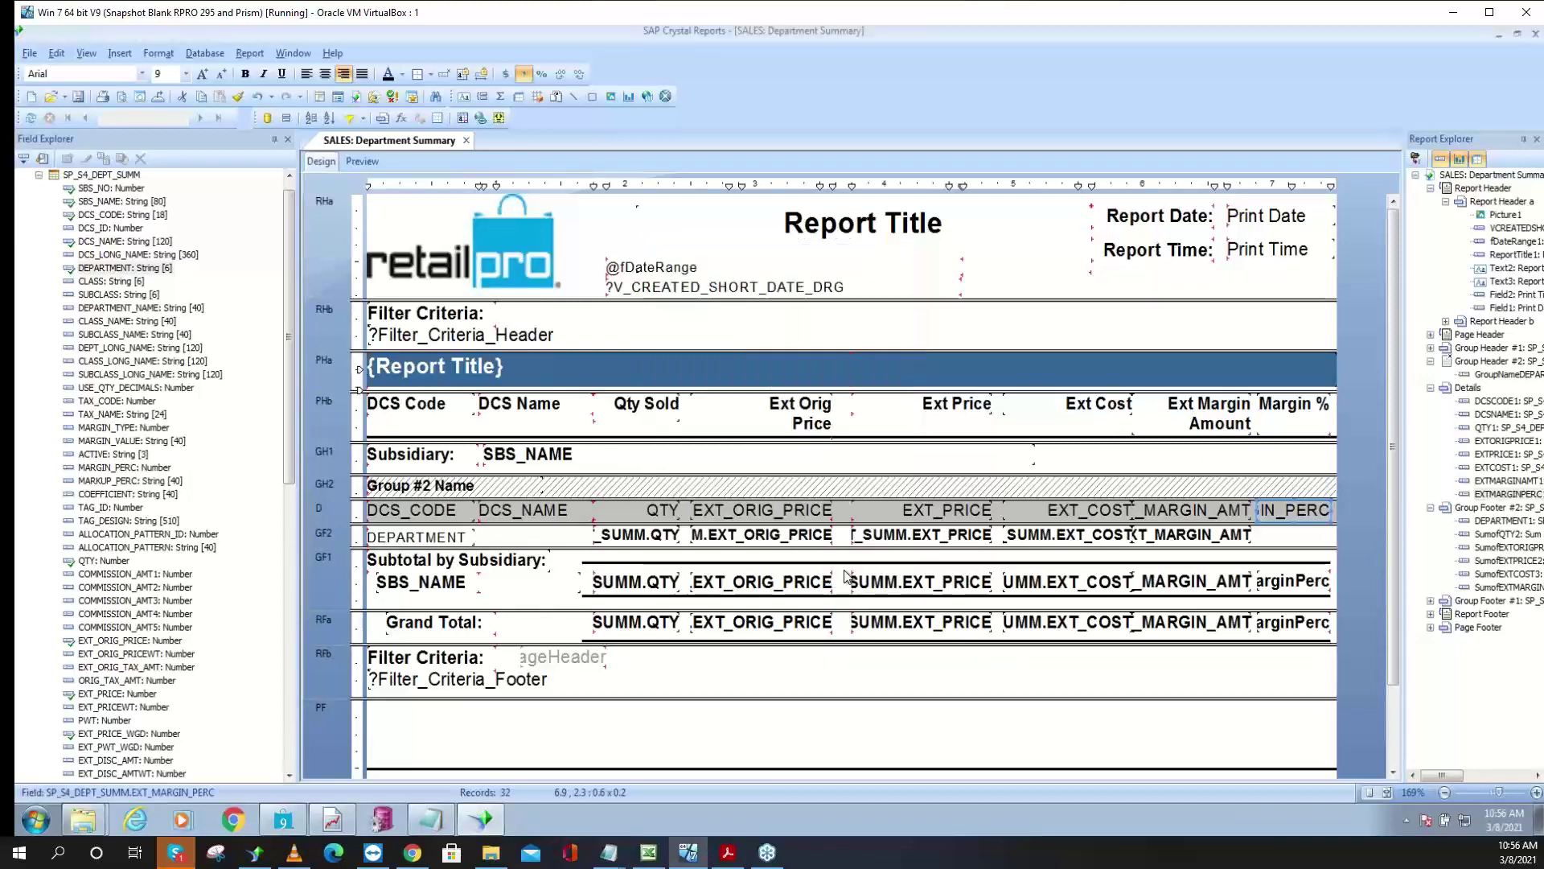
Duplicate the fSbsMarginPerc formula, rename the copy fDeptMarginPerc, and open it in the Formula Editor
left_click(39, 176)
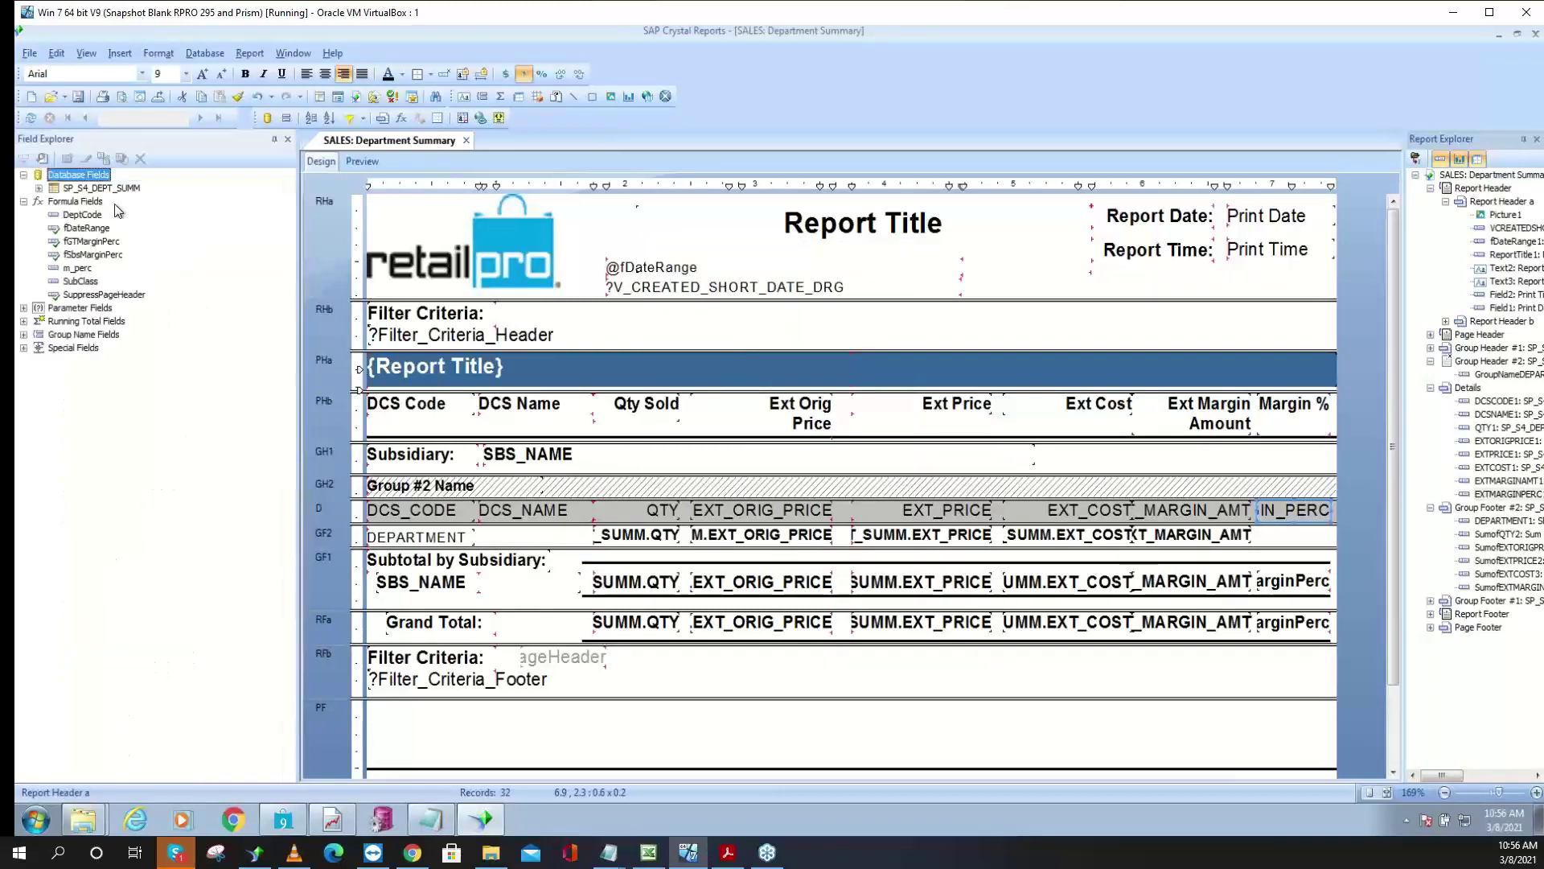
left_click(92, 255)
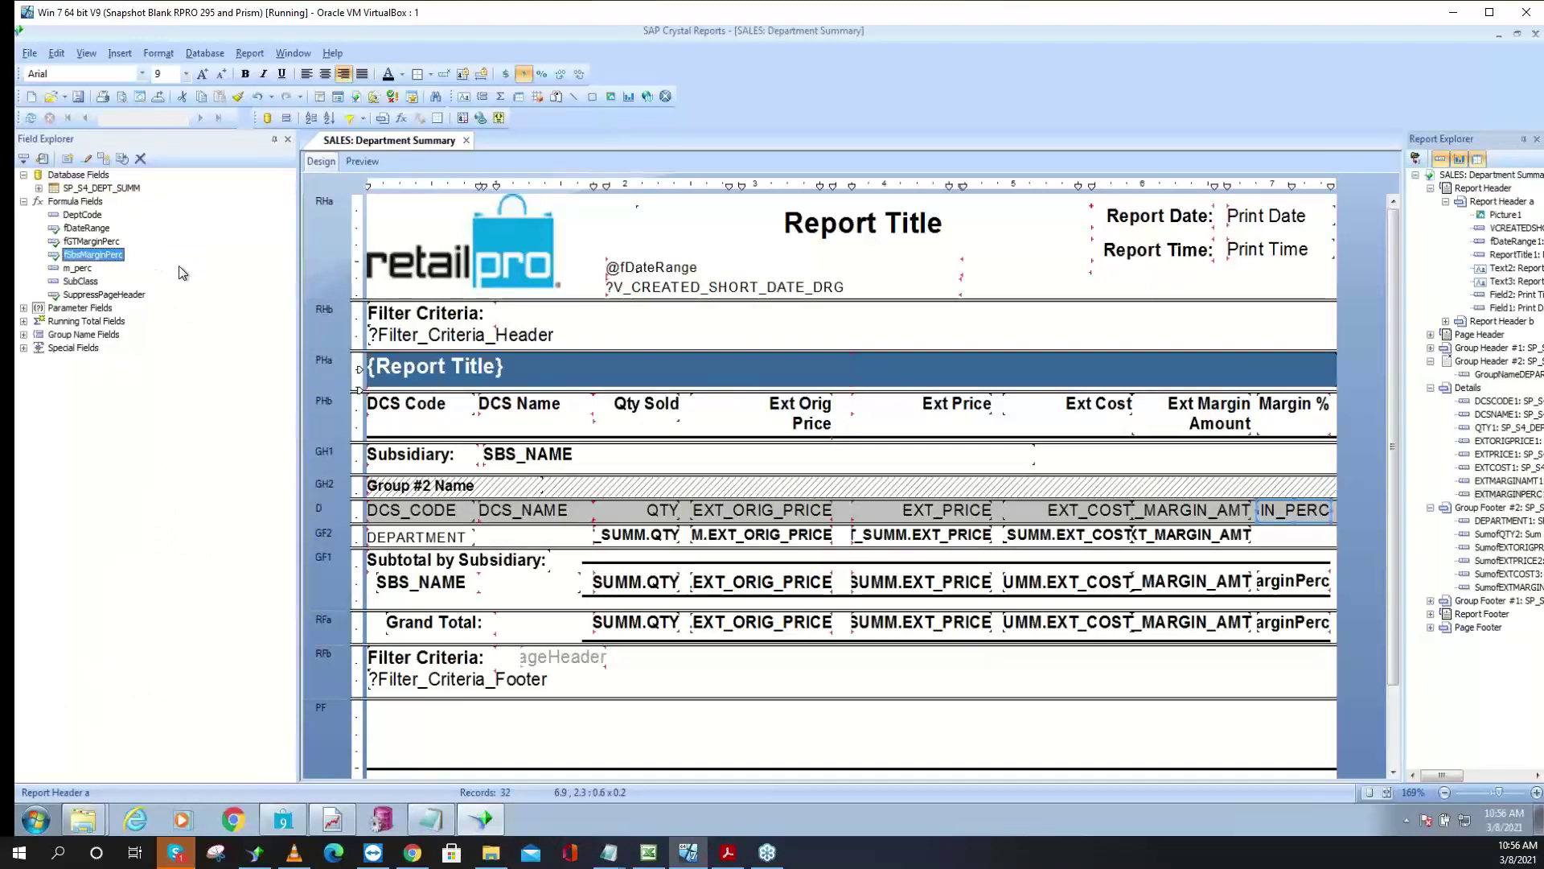
right_click(94, 254)
left_click(139, 344)
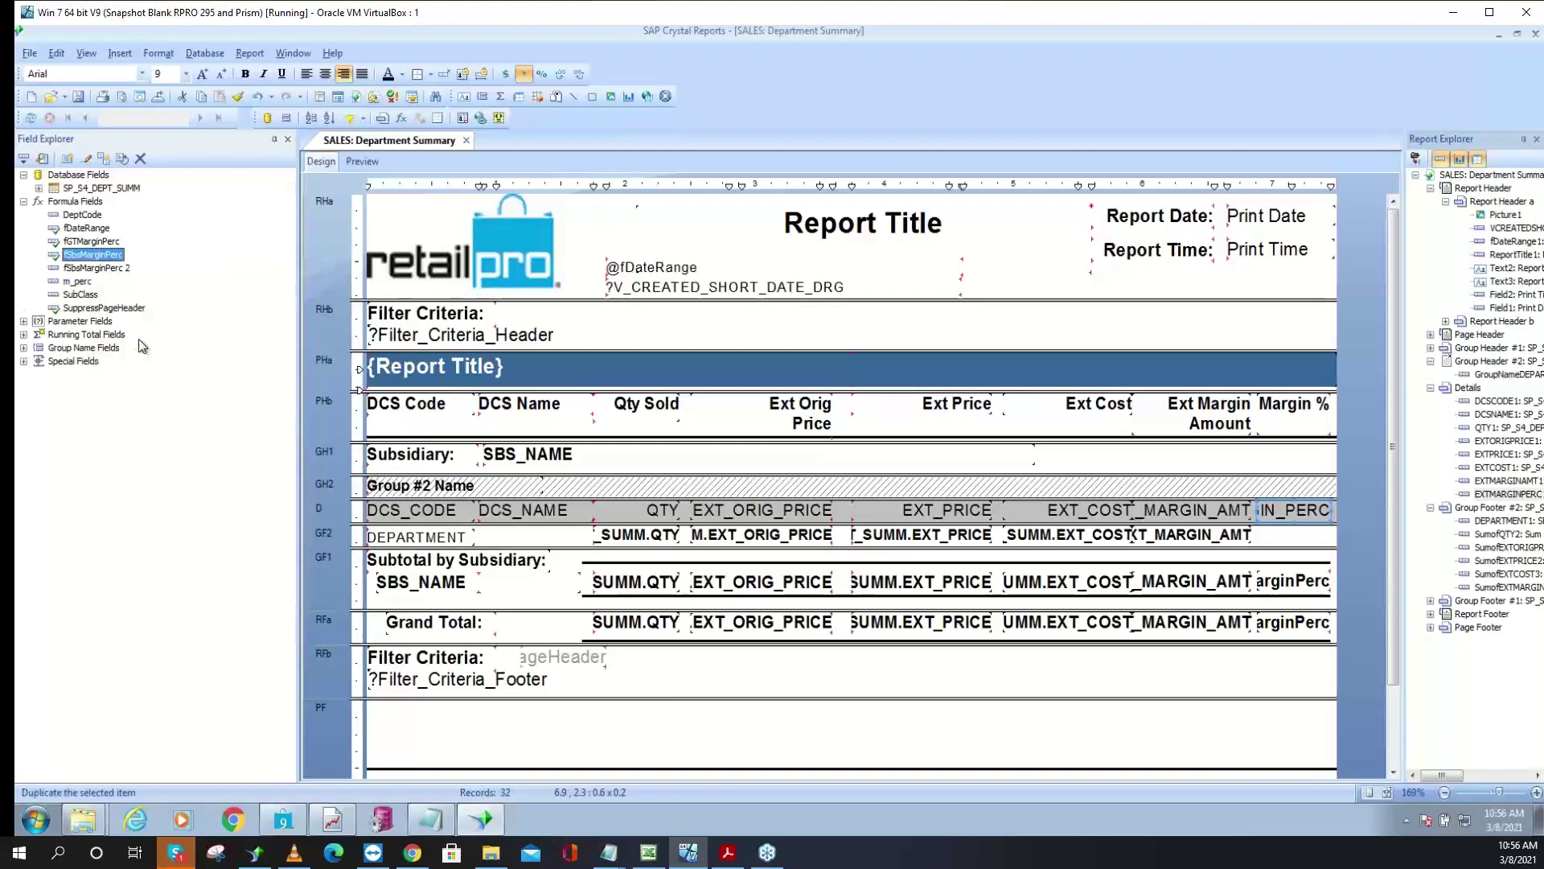
left_click(119, 270)
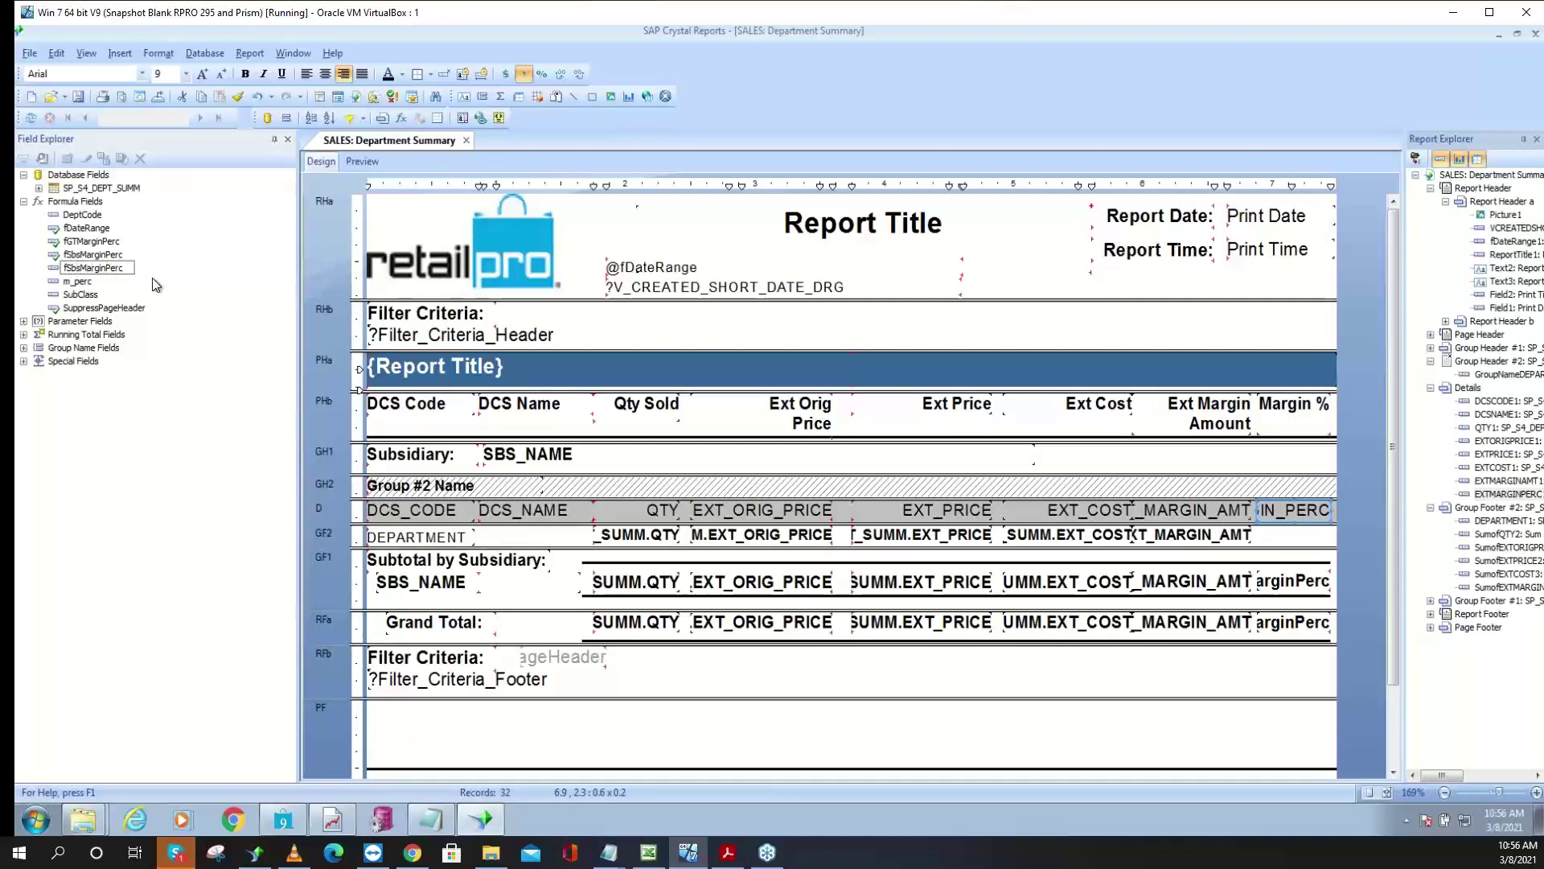
key("BackSpace")
key("BackSpace")
key("BackSpace")
type("Dept")
key("Return")
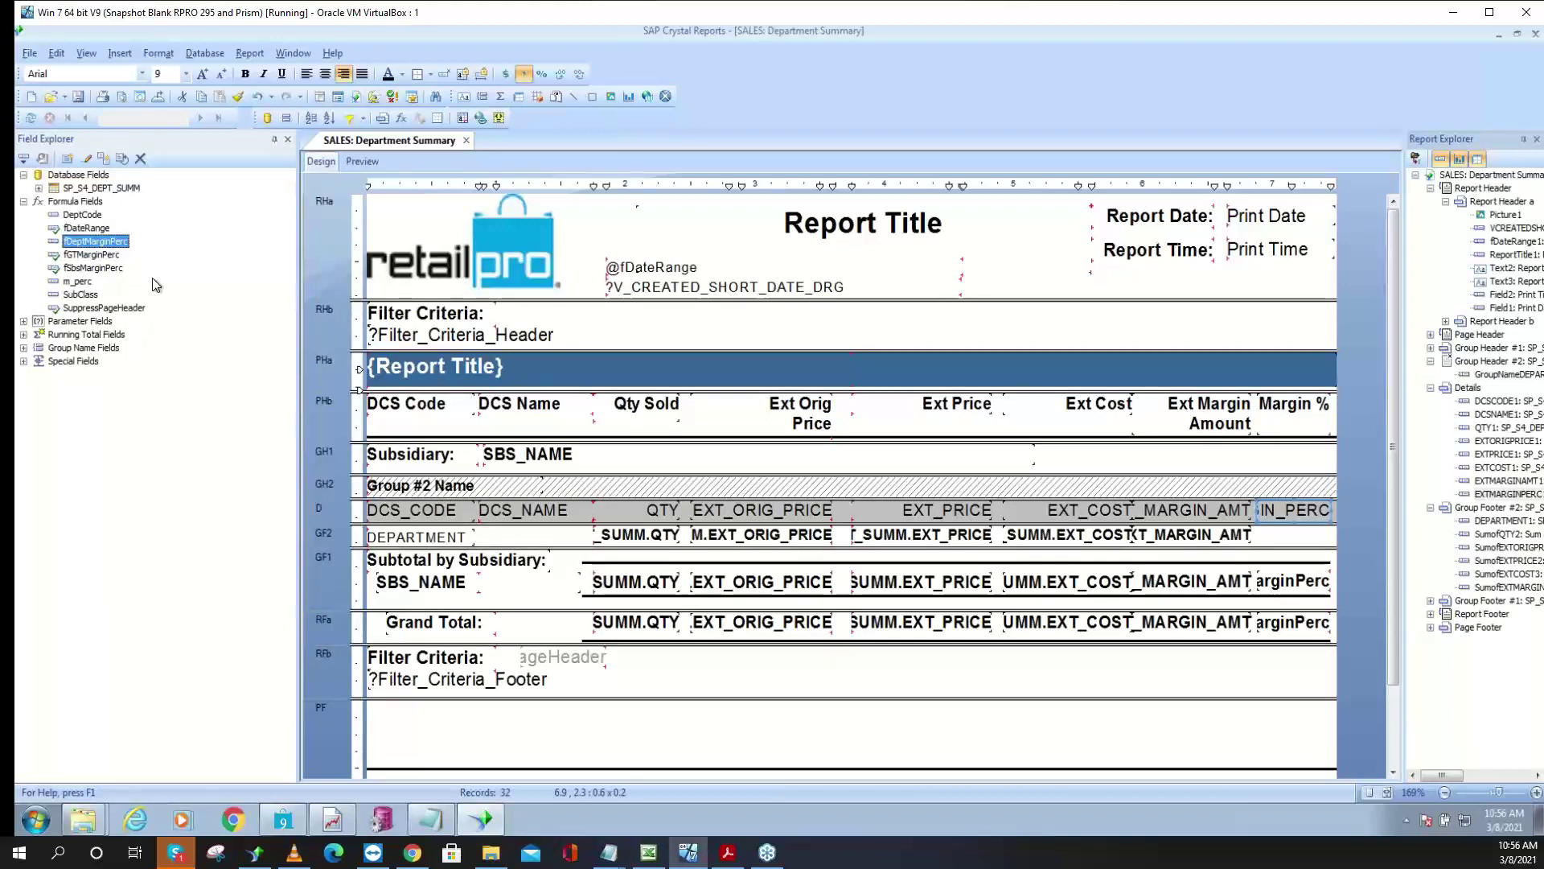
key("Return")
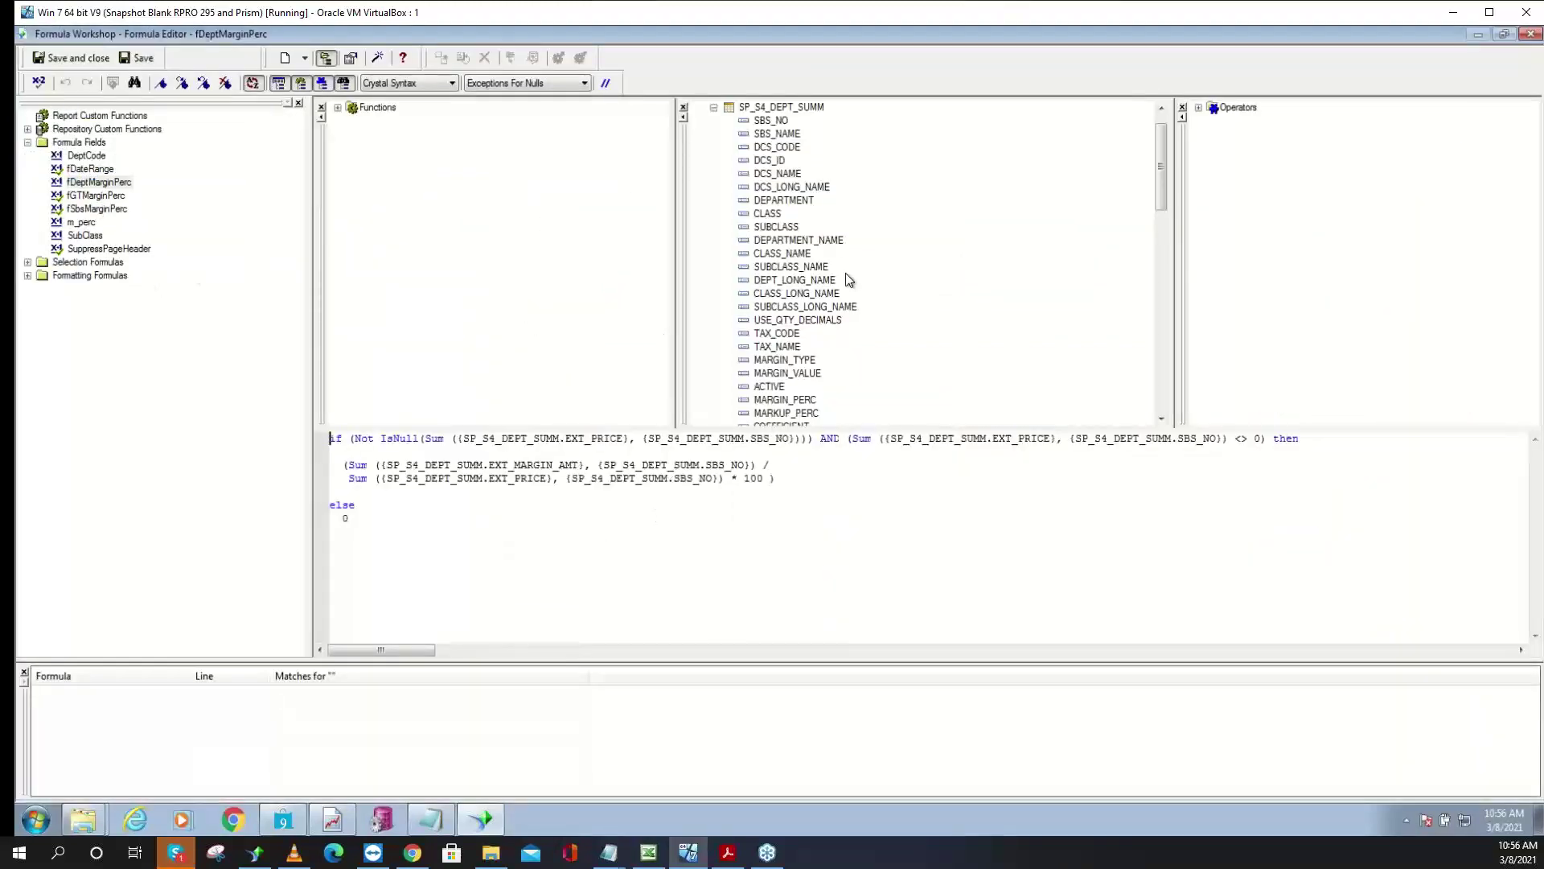
Insert the department-level margin sum to copy DEPARTMENT, then delete that inserted line
left_click(714, 107)
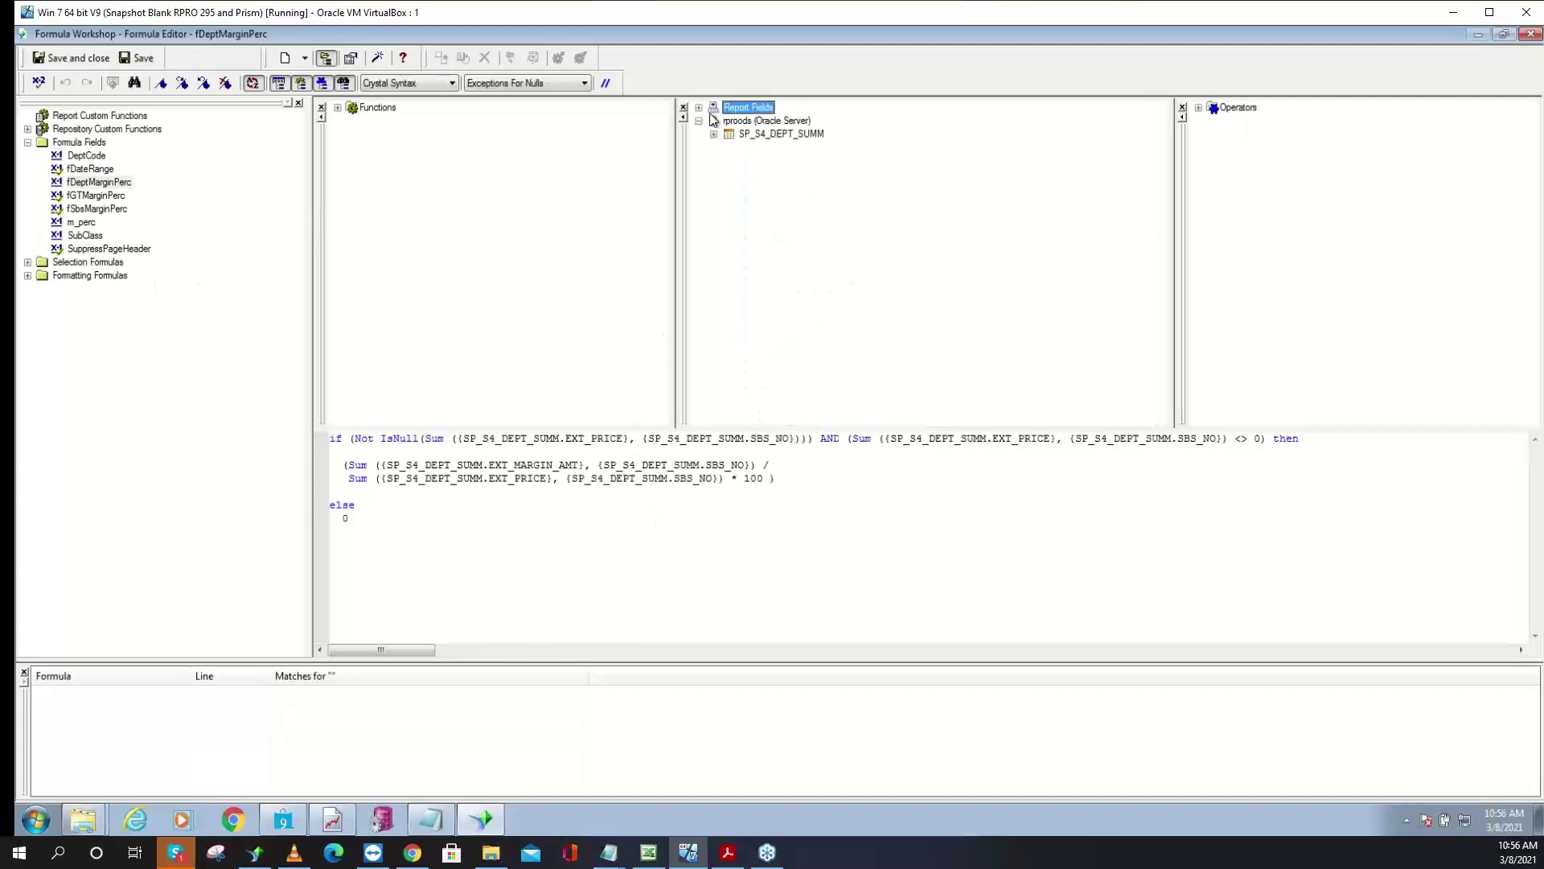
left_click(698, 108)
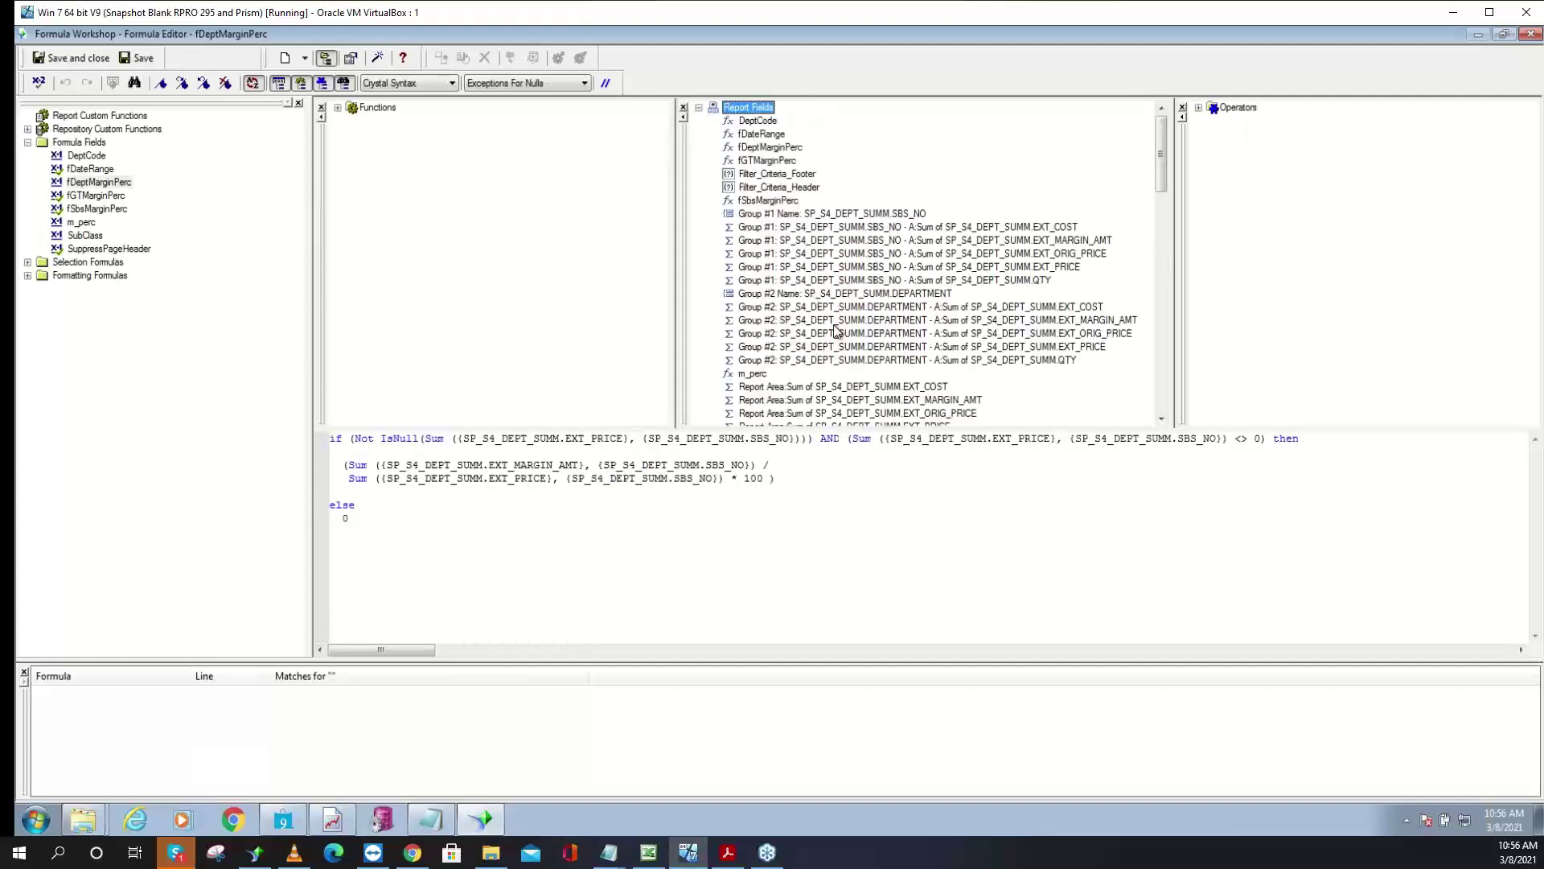
left_click(1040, 322)
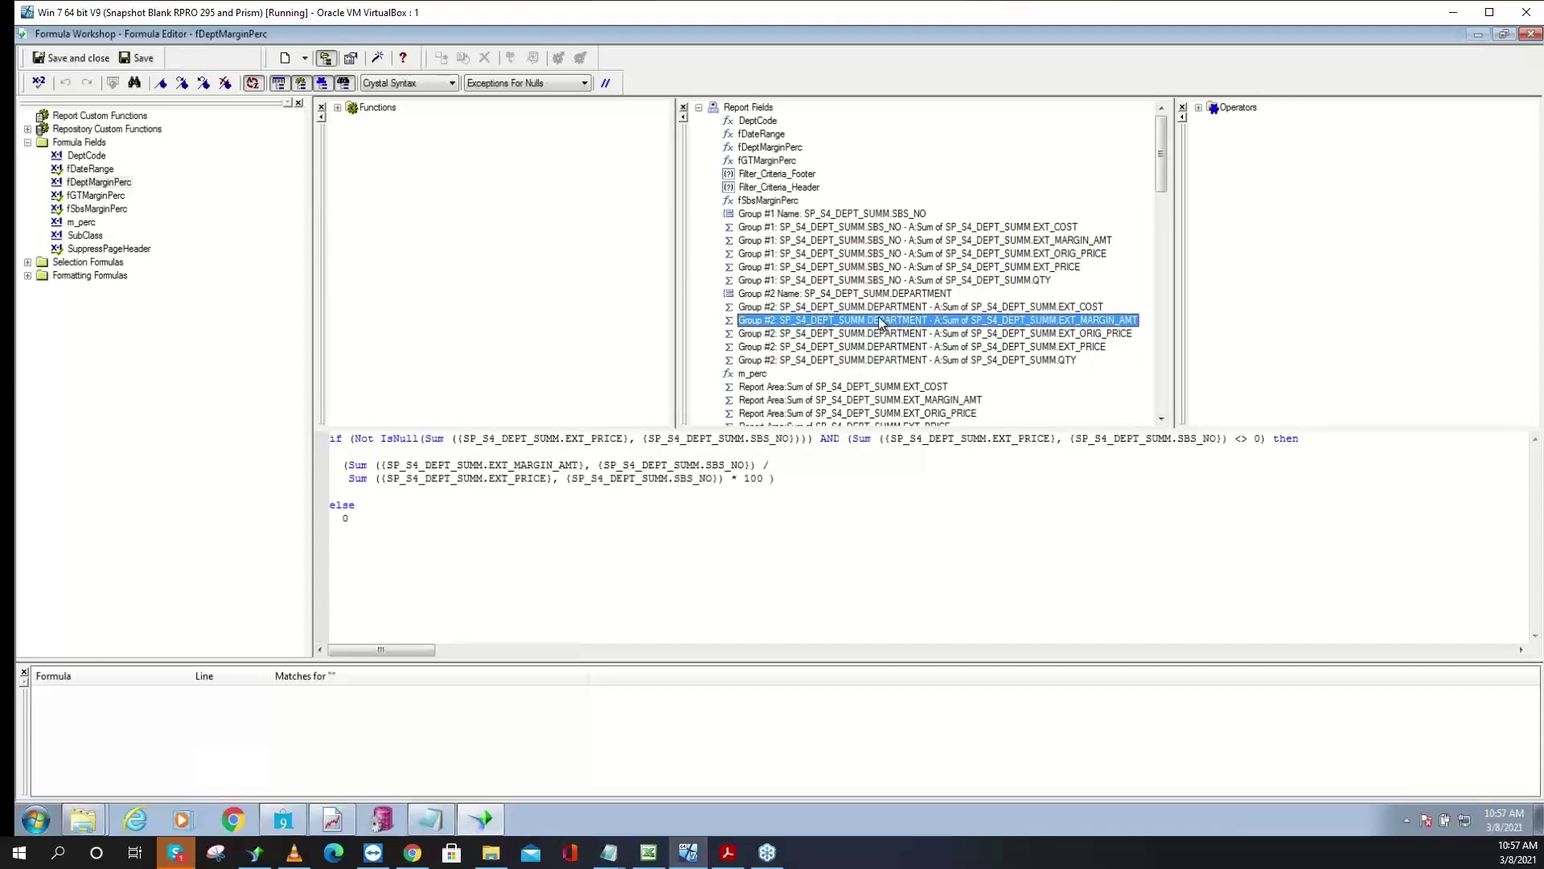
left_click(512, 568)
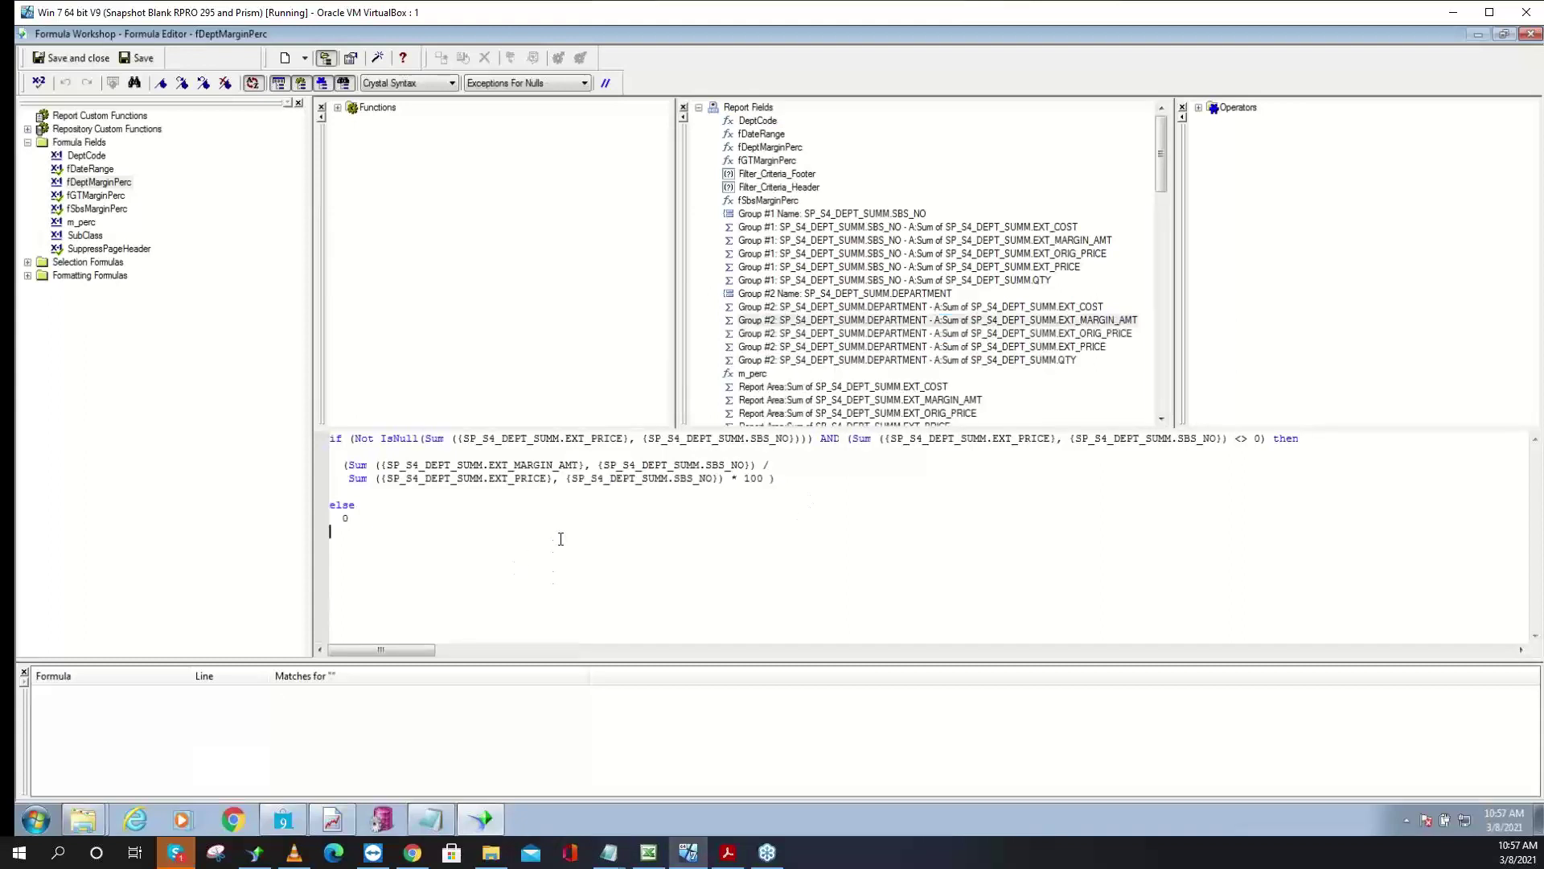
double_click(921, 320)
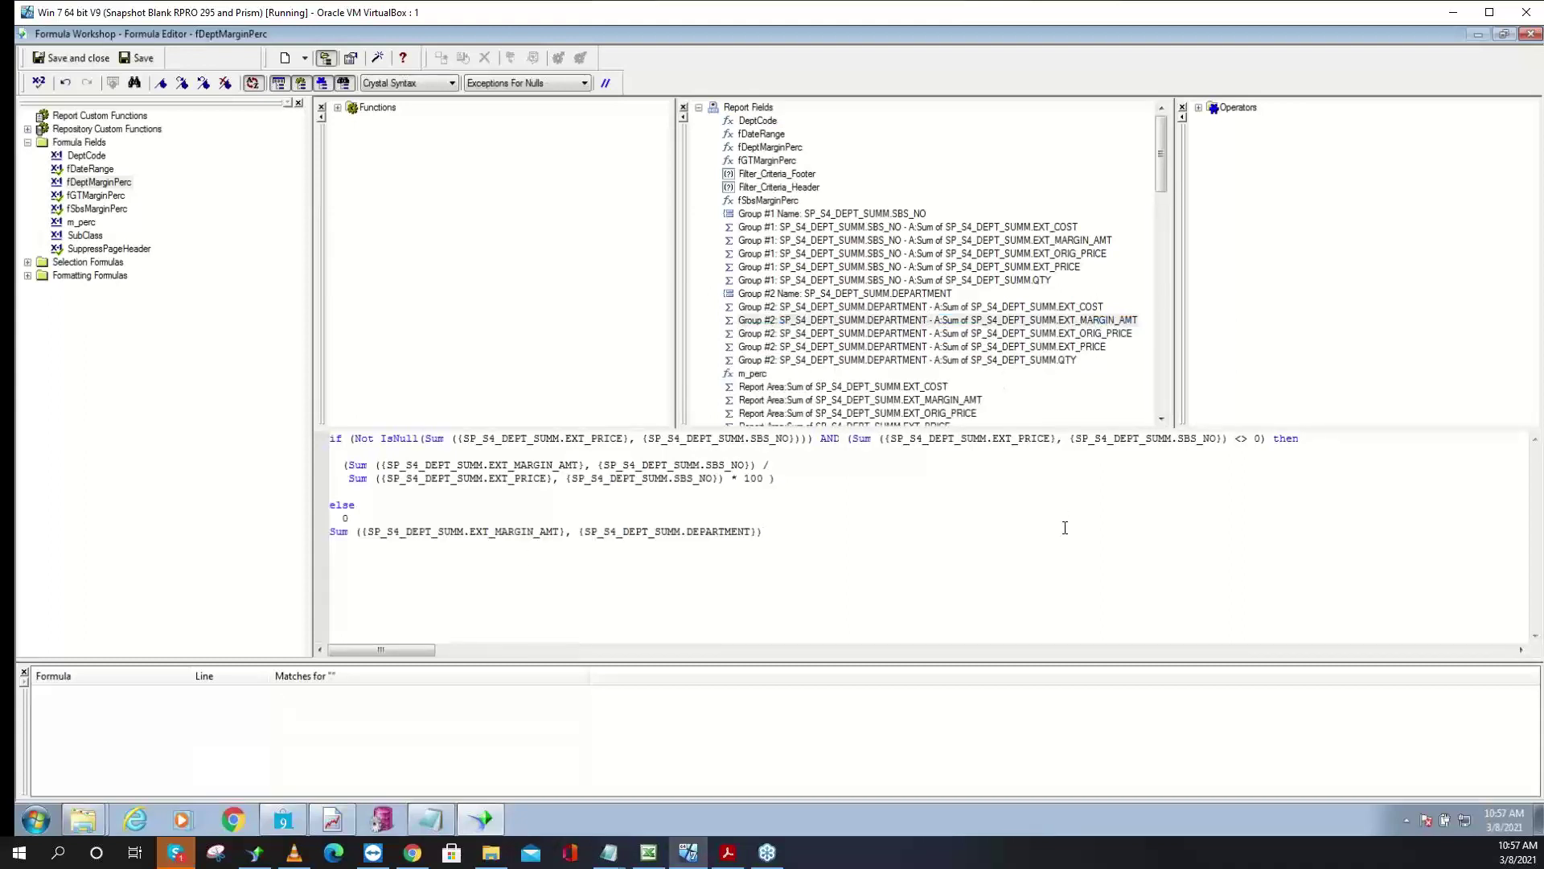
double_click(729, 529)
key("ctrl+c")
left_click_drag(778, 532, 320, 543)
key("Delete")
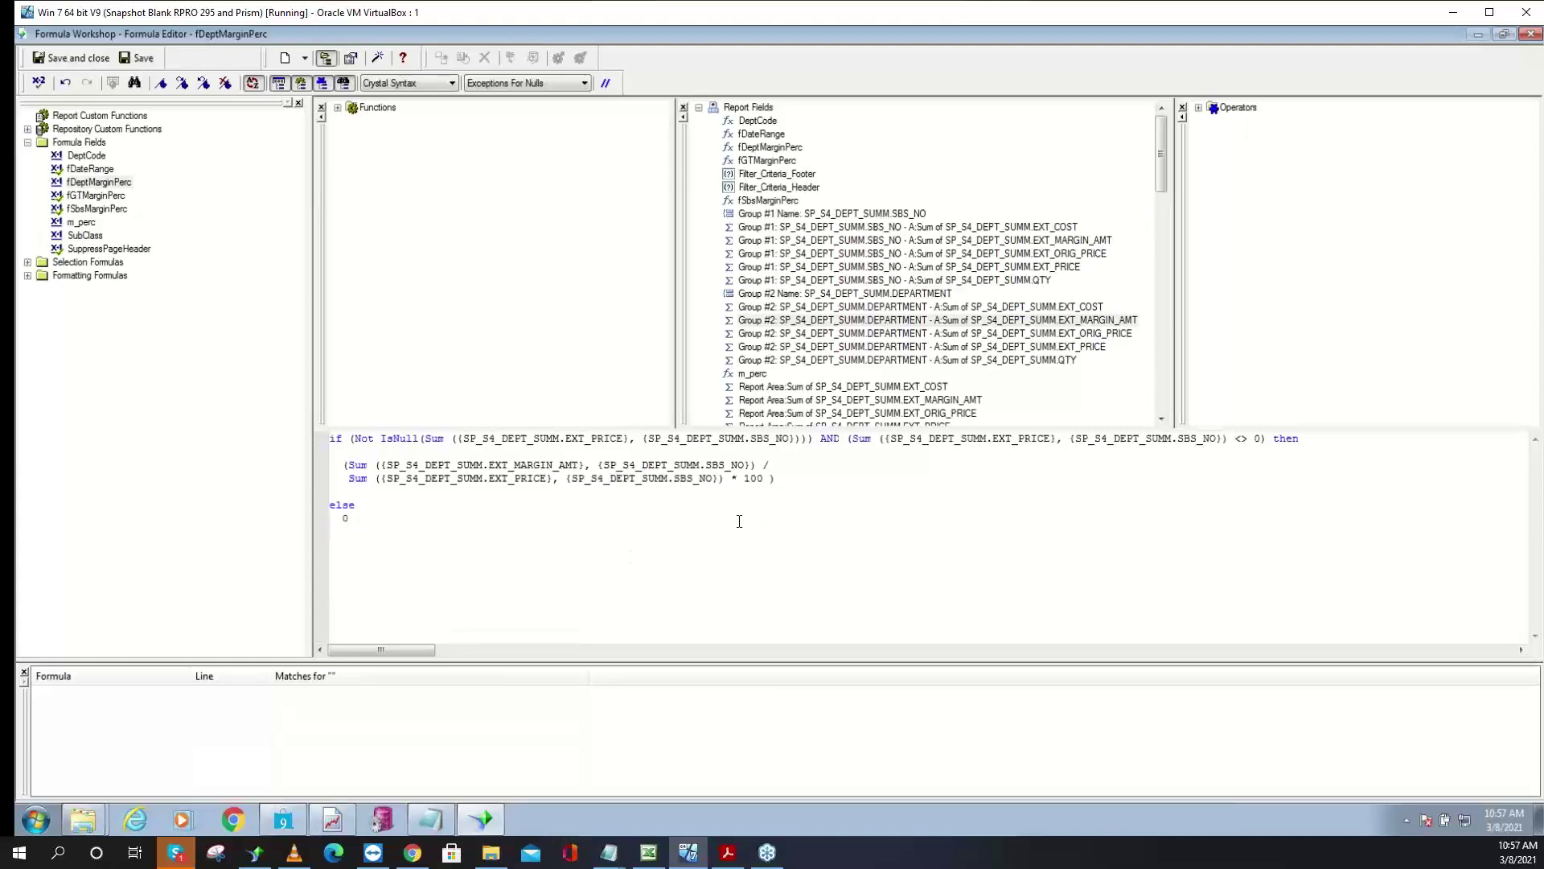
Replace all four SBS_NO references in fDeptMarginPerc with DEPARTMENT
double_click(771, 438)
key("ctrl+v")
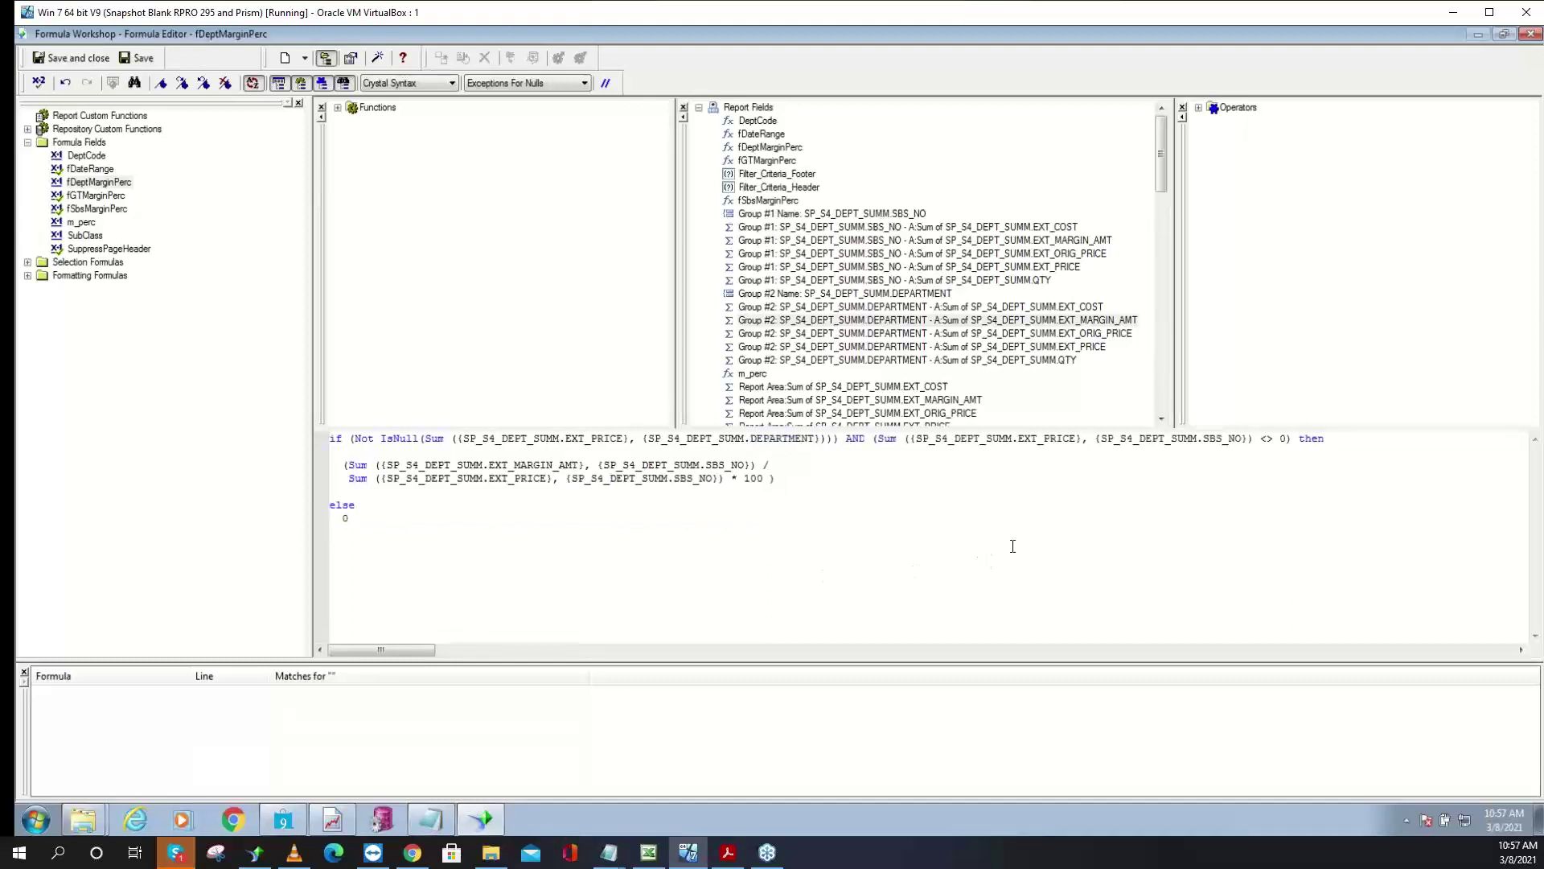
double_click(1219, 440)
key("ctrl+v")
double_click(718, 464)
key("ctrl+v")
double_click(696, 478)
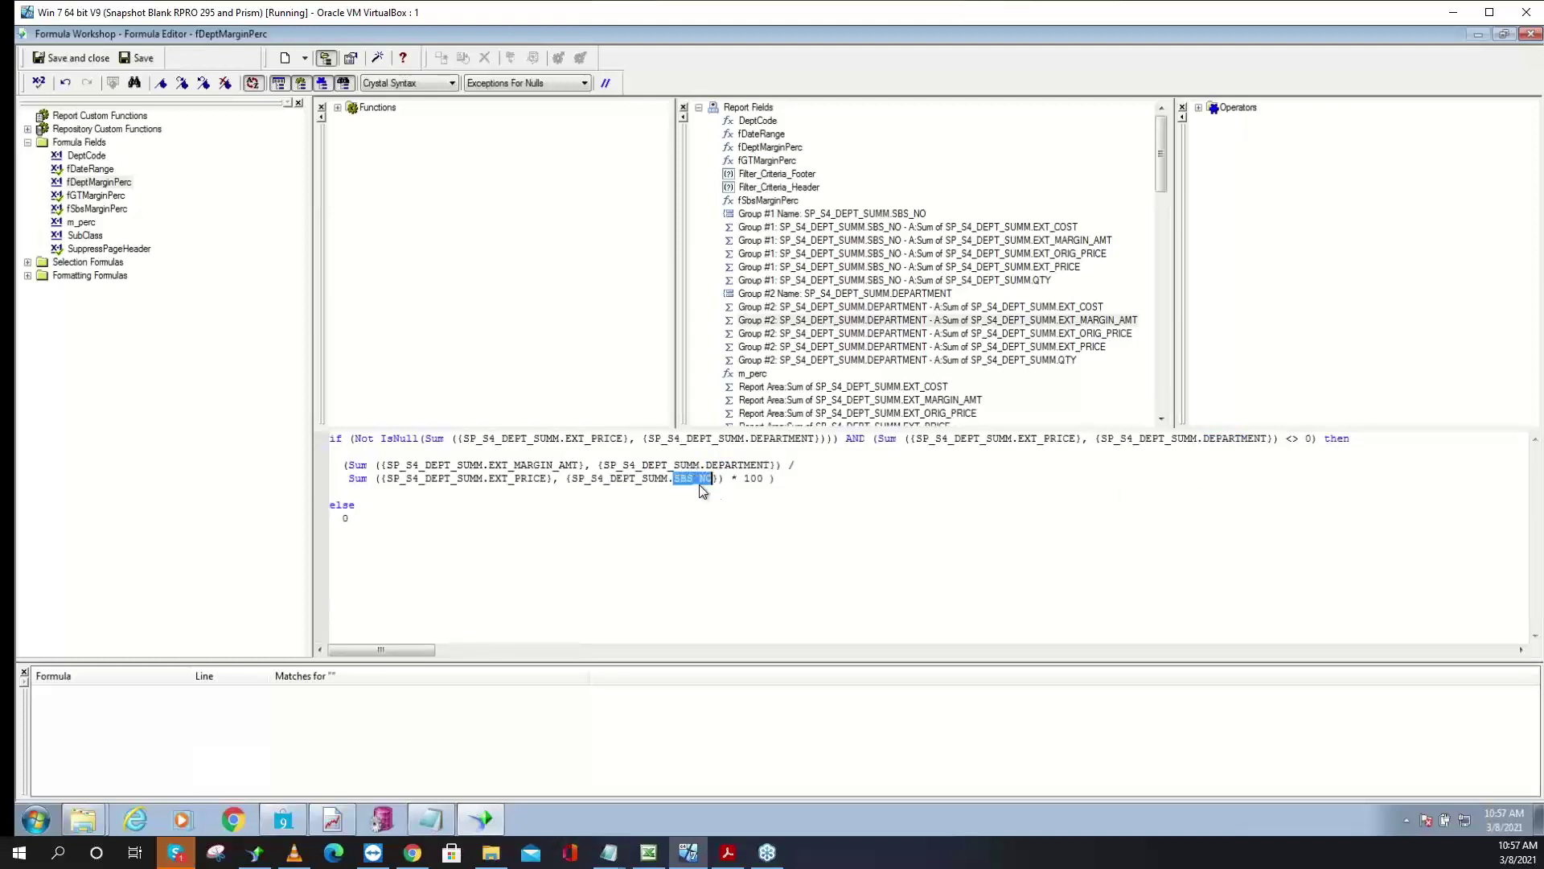
key("ctrl+v")
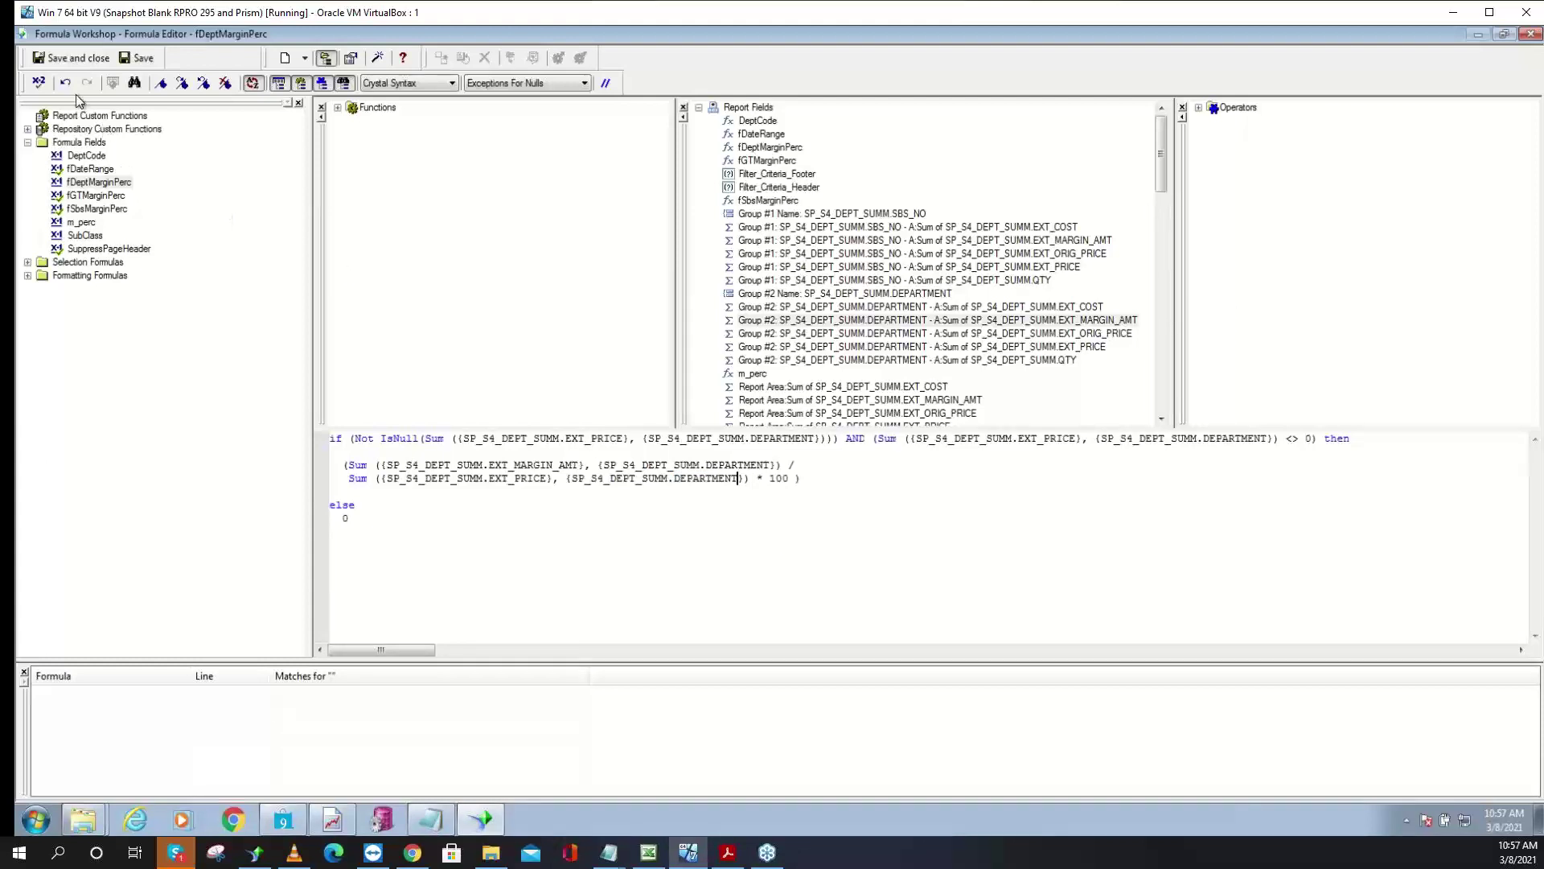
Check the formula for errors, confirm none were found, and save it
left_click(38, 82)
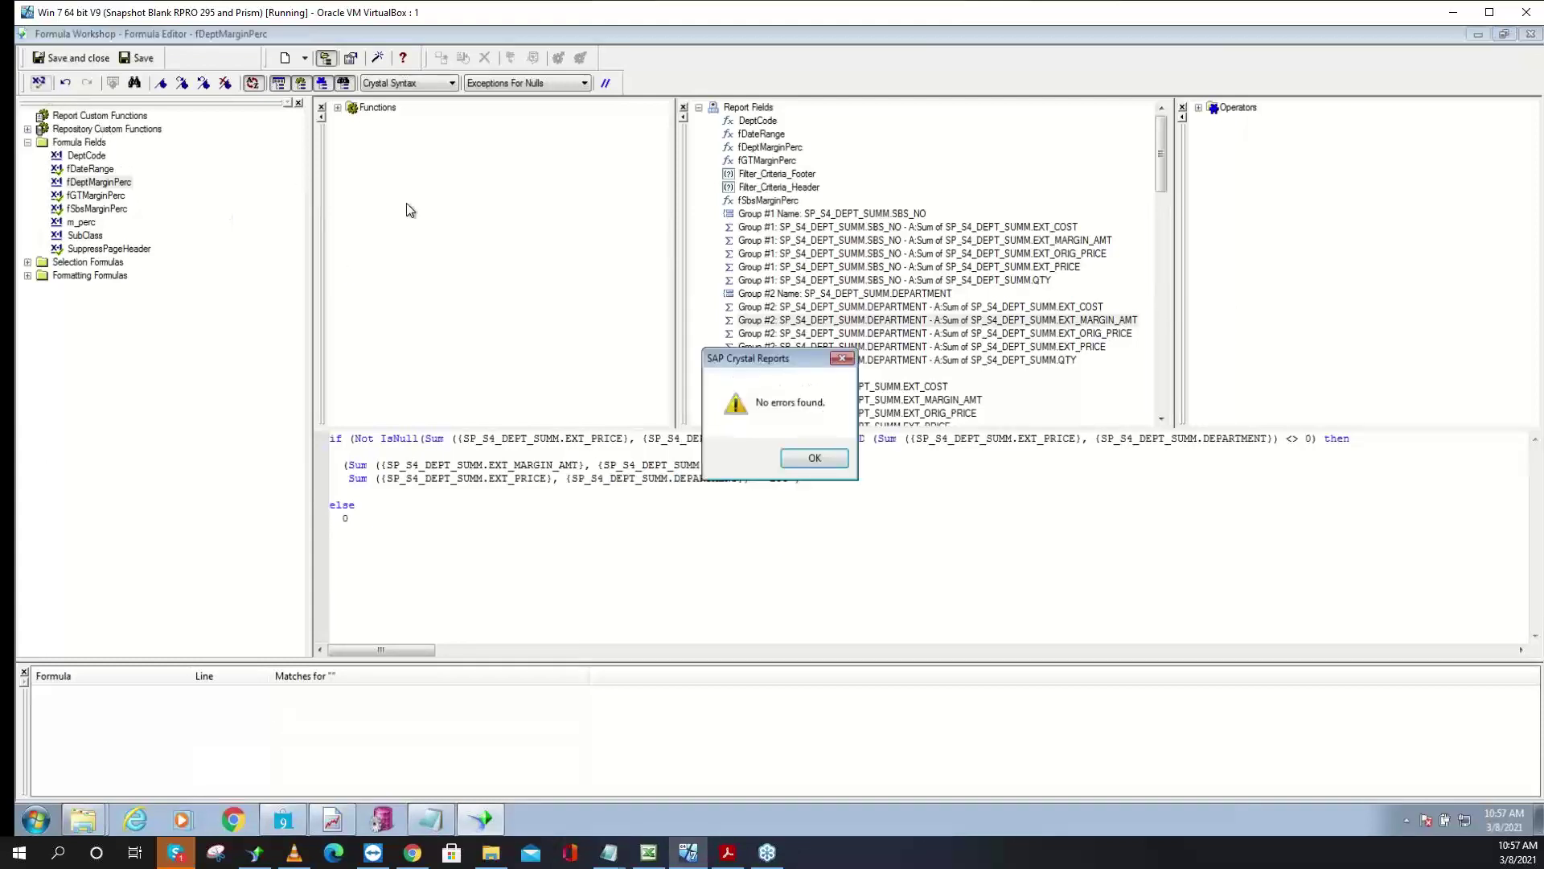
left_click(814, 457)
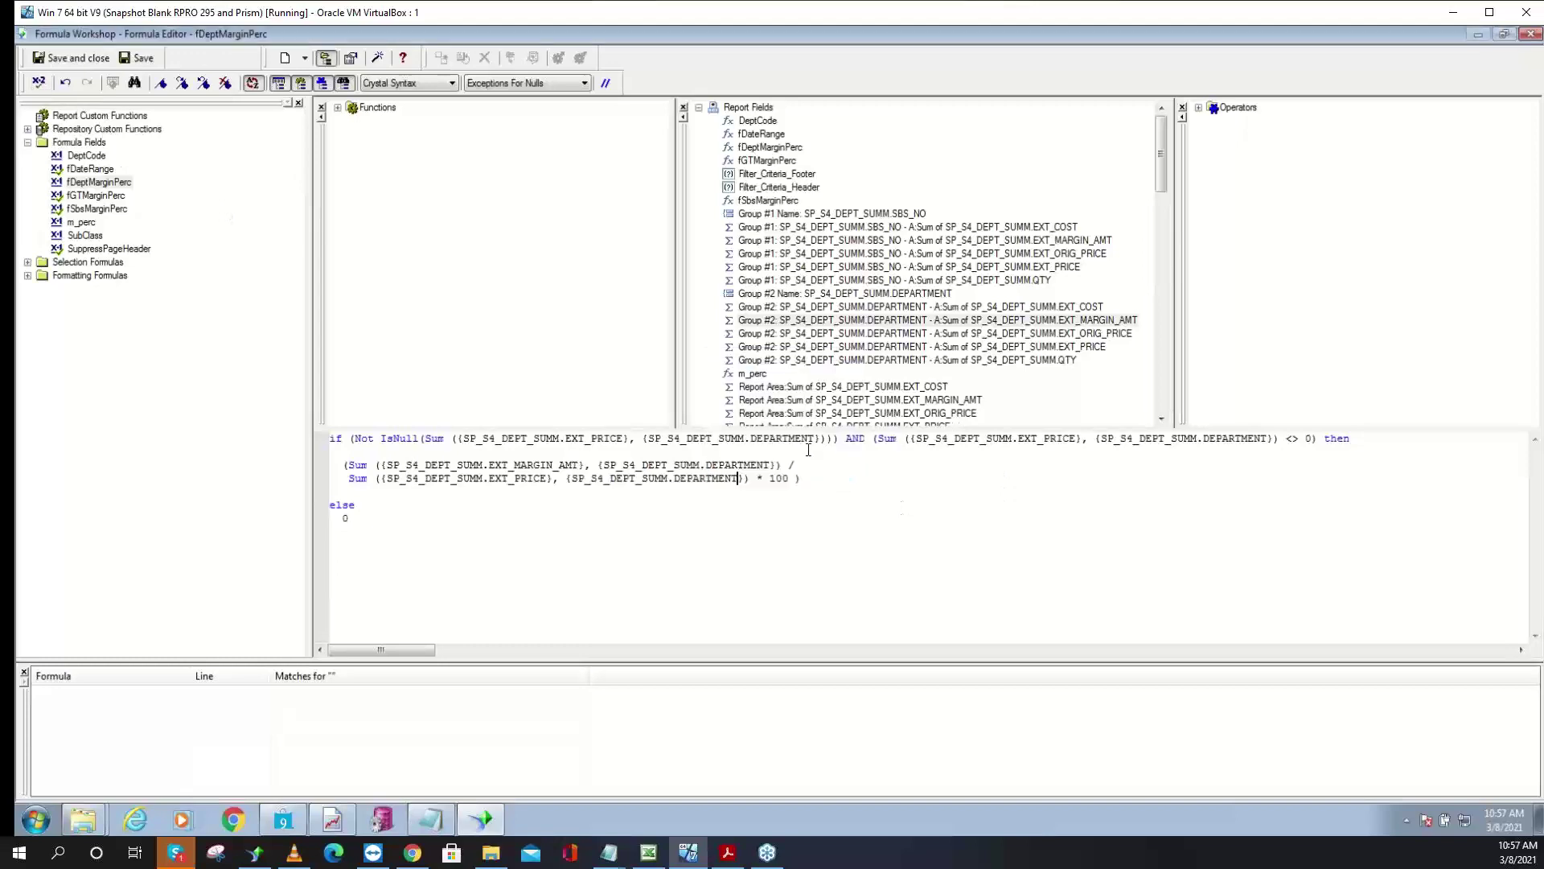
left_click(71, 58)
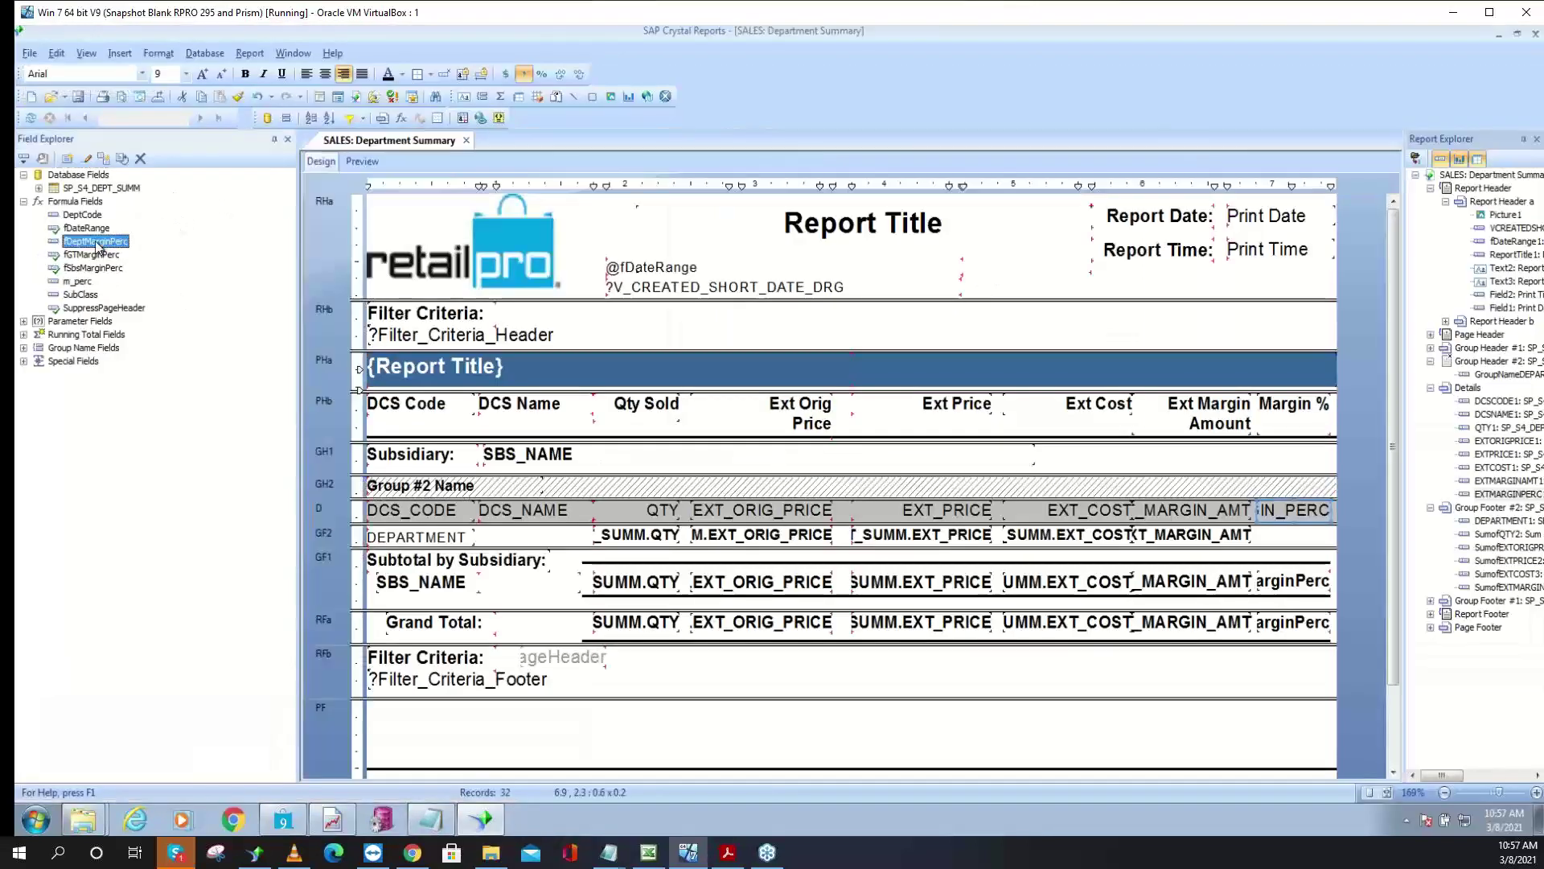
Place fDeptMarginPerc in the department footer under Margin %, left-aligned and same width as IN_PERC
left_click_drag(100, 241, 1287, 533)
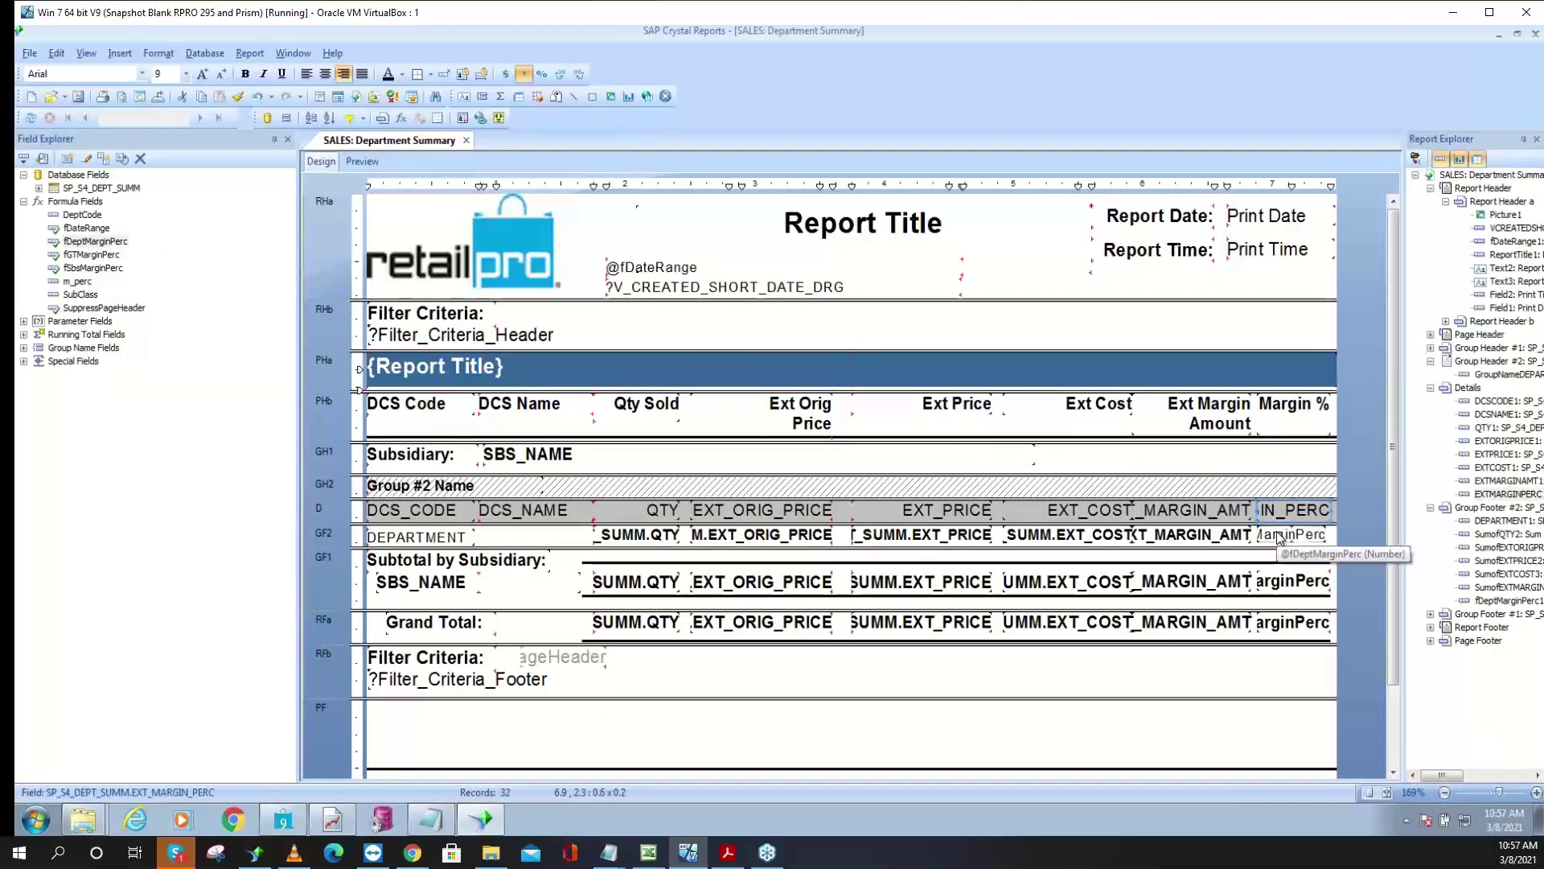
left_click(1282, 515, "ctrl")
right_click(1282, 515)
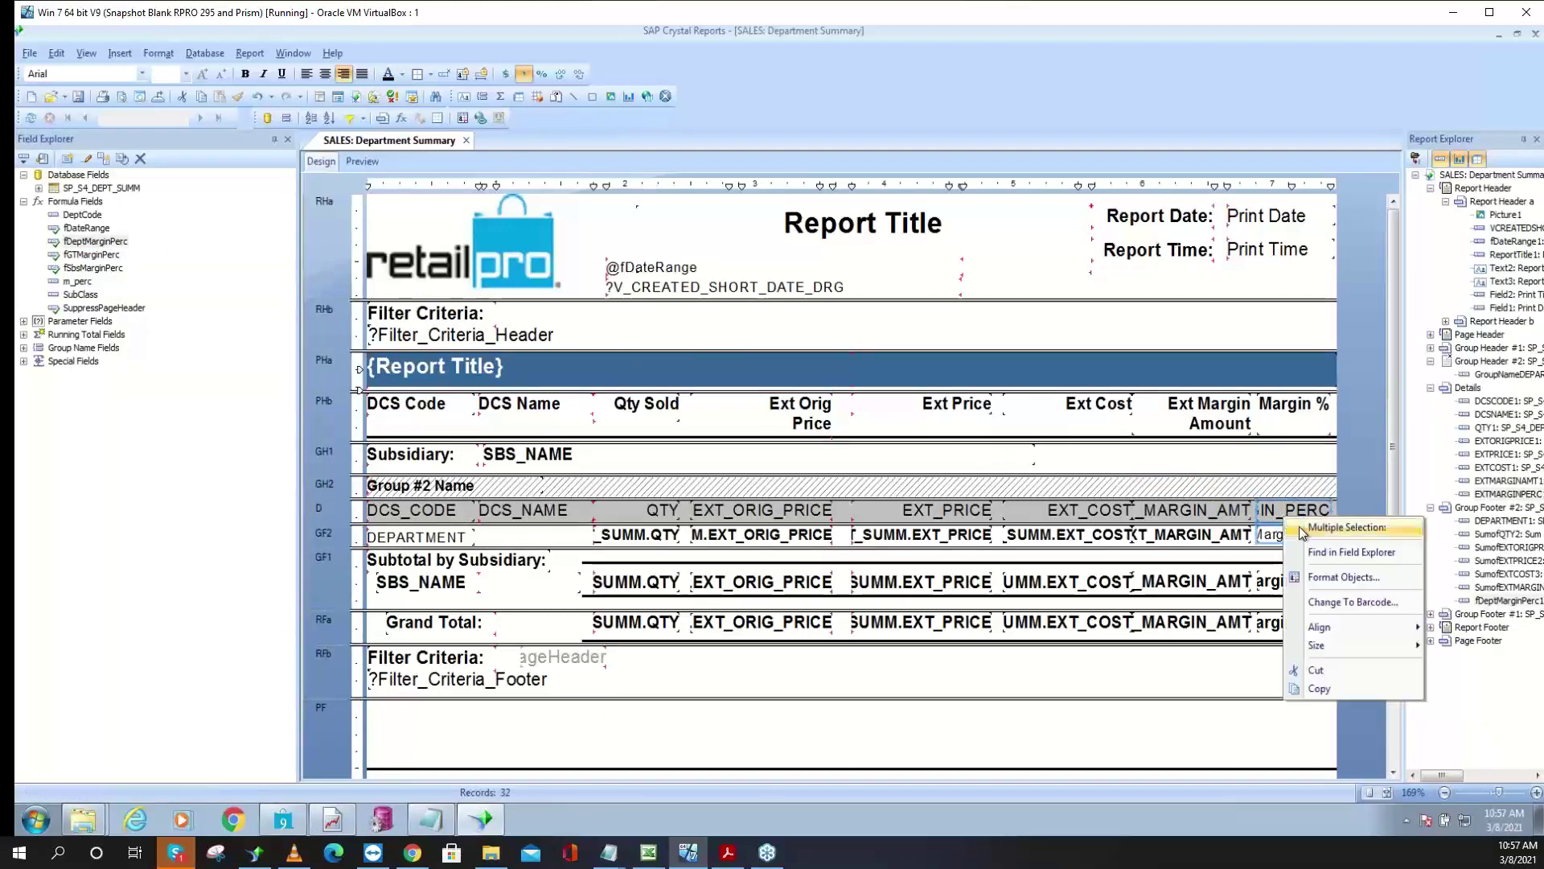
mouse_move(1325, 626)
left_click(1438, 628)
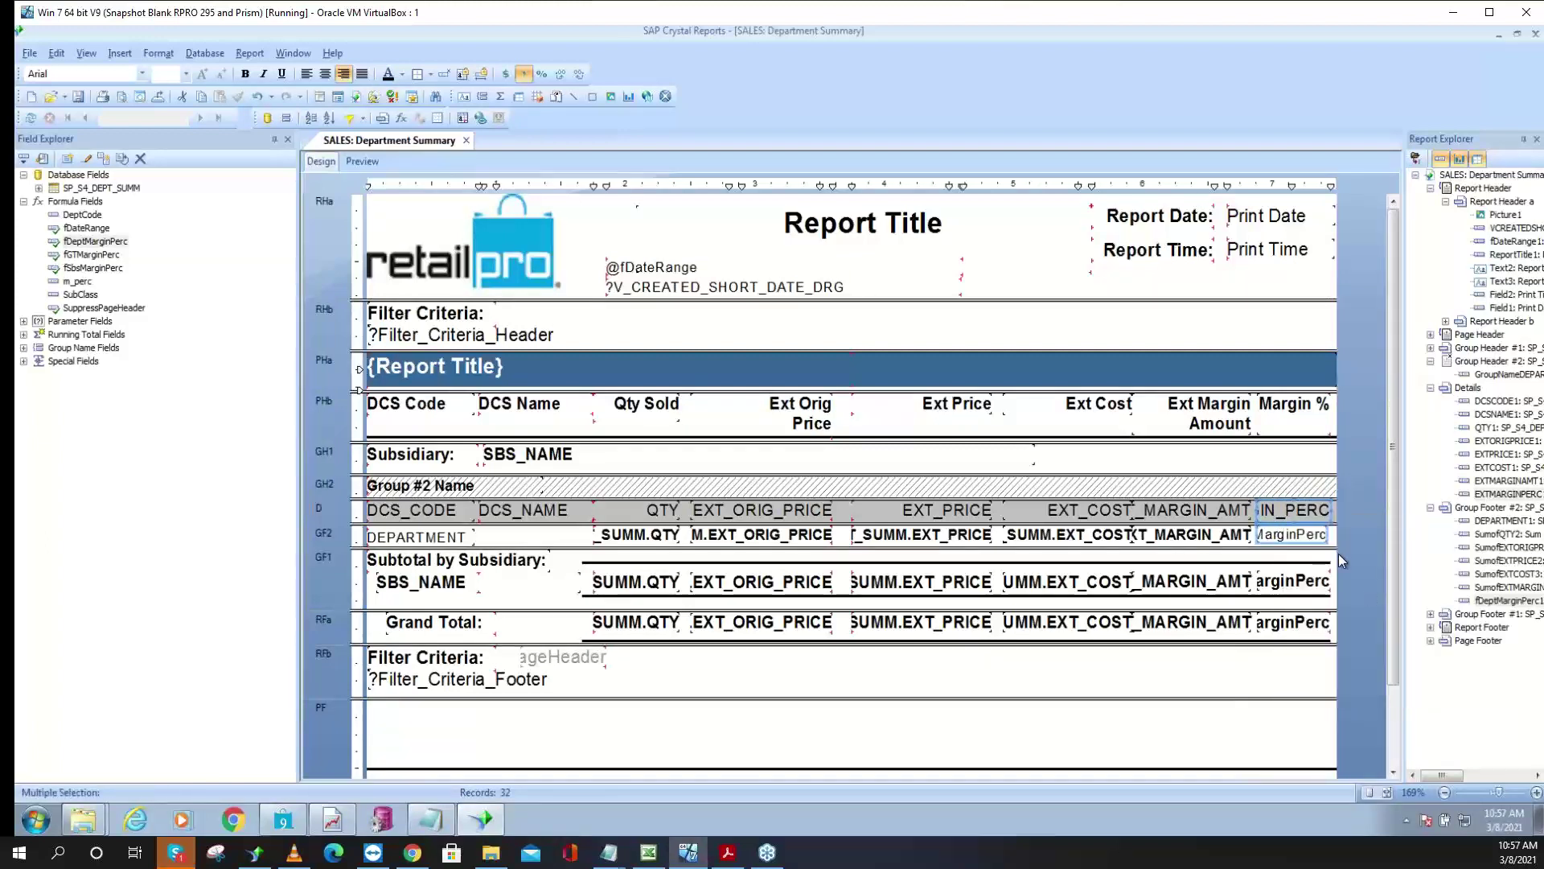
right_click(1287, 512)
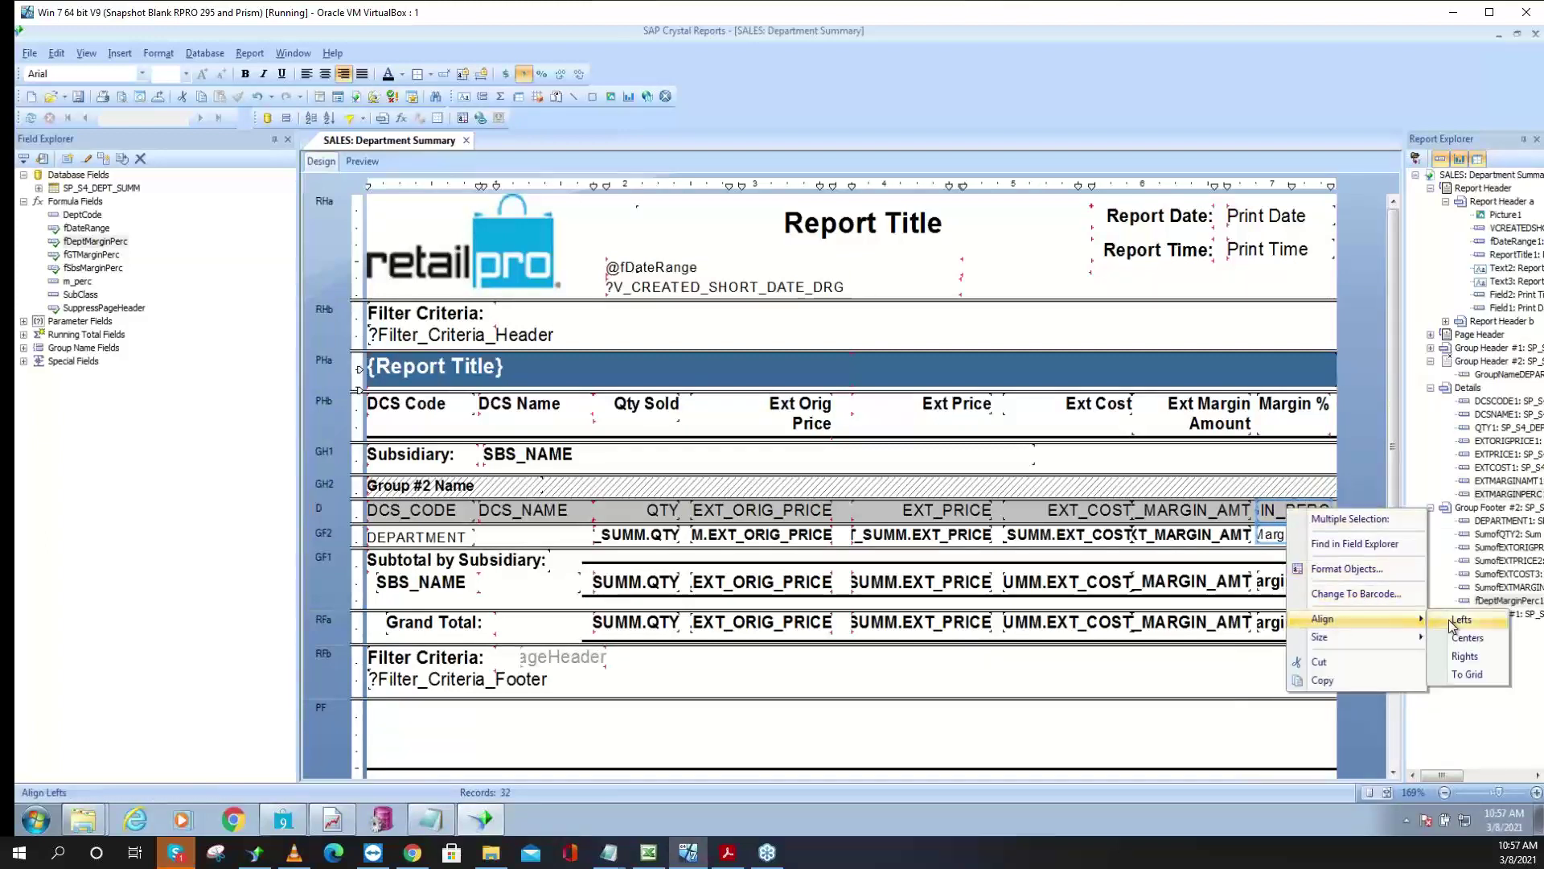
left_click(1456, 635)
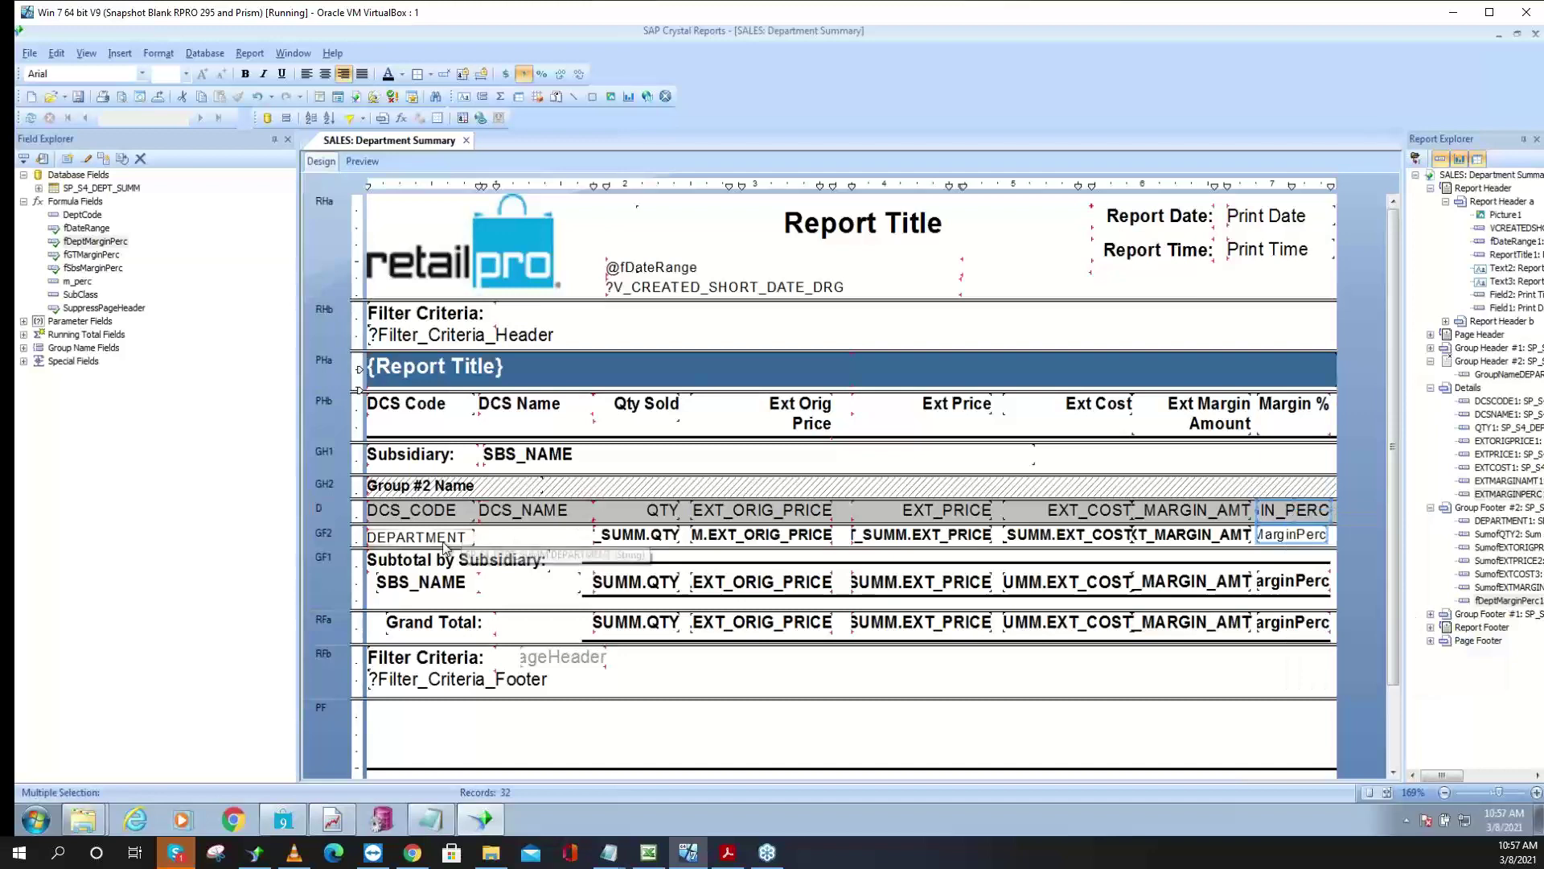
Select all department footer fields and give them aligned tops and the same height
right_click(334, 532)
left_click(405, 518)
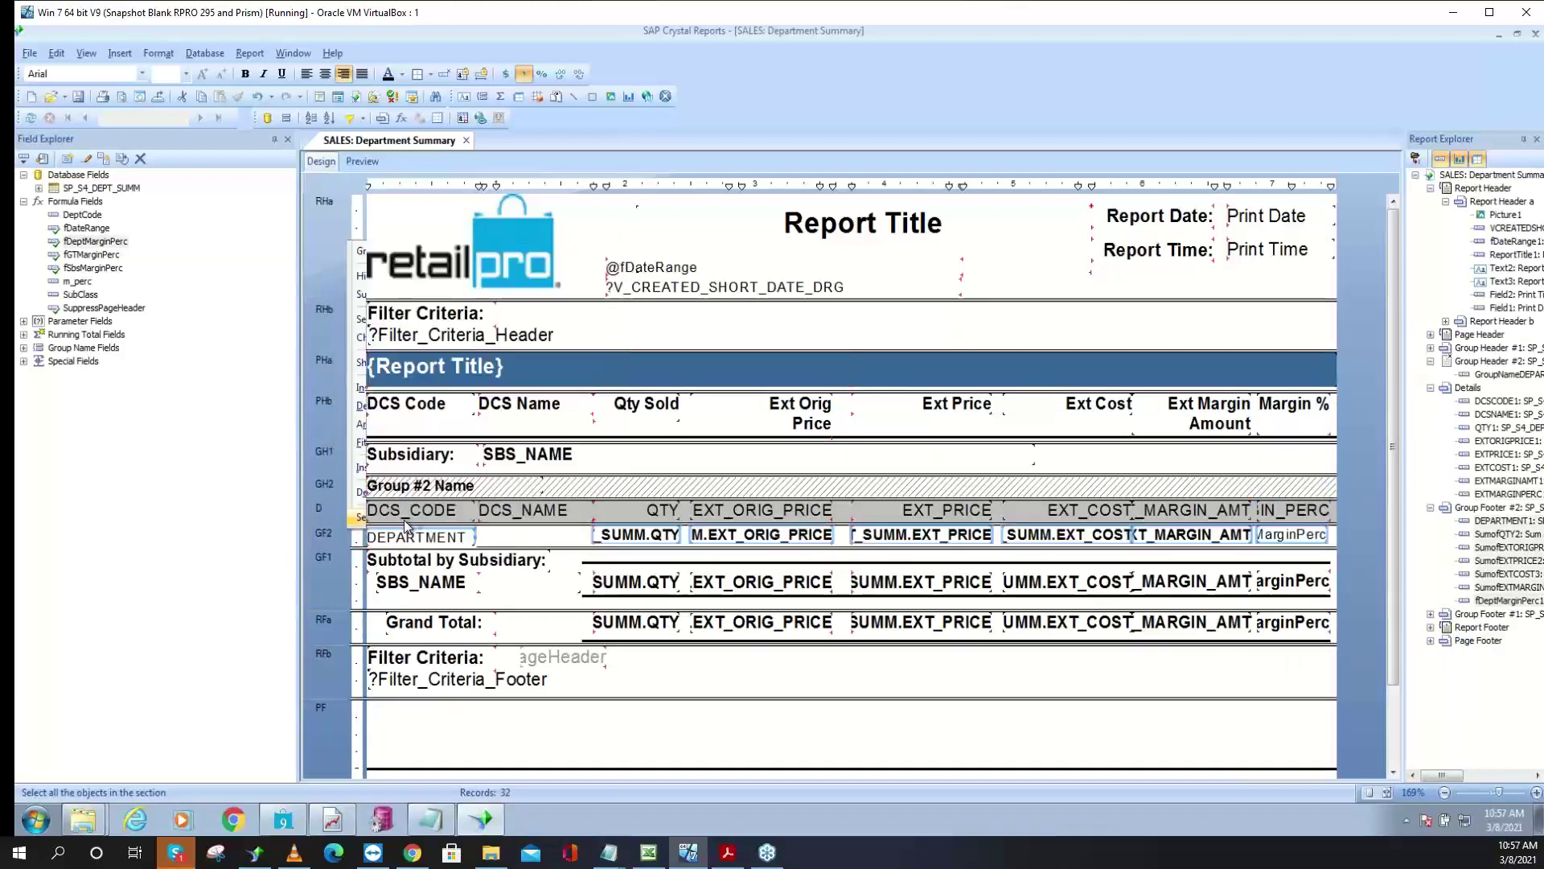
right_click(445, 538)
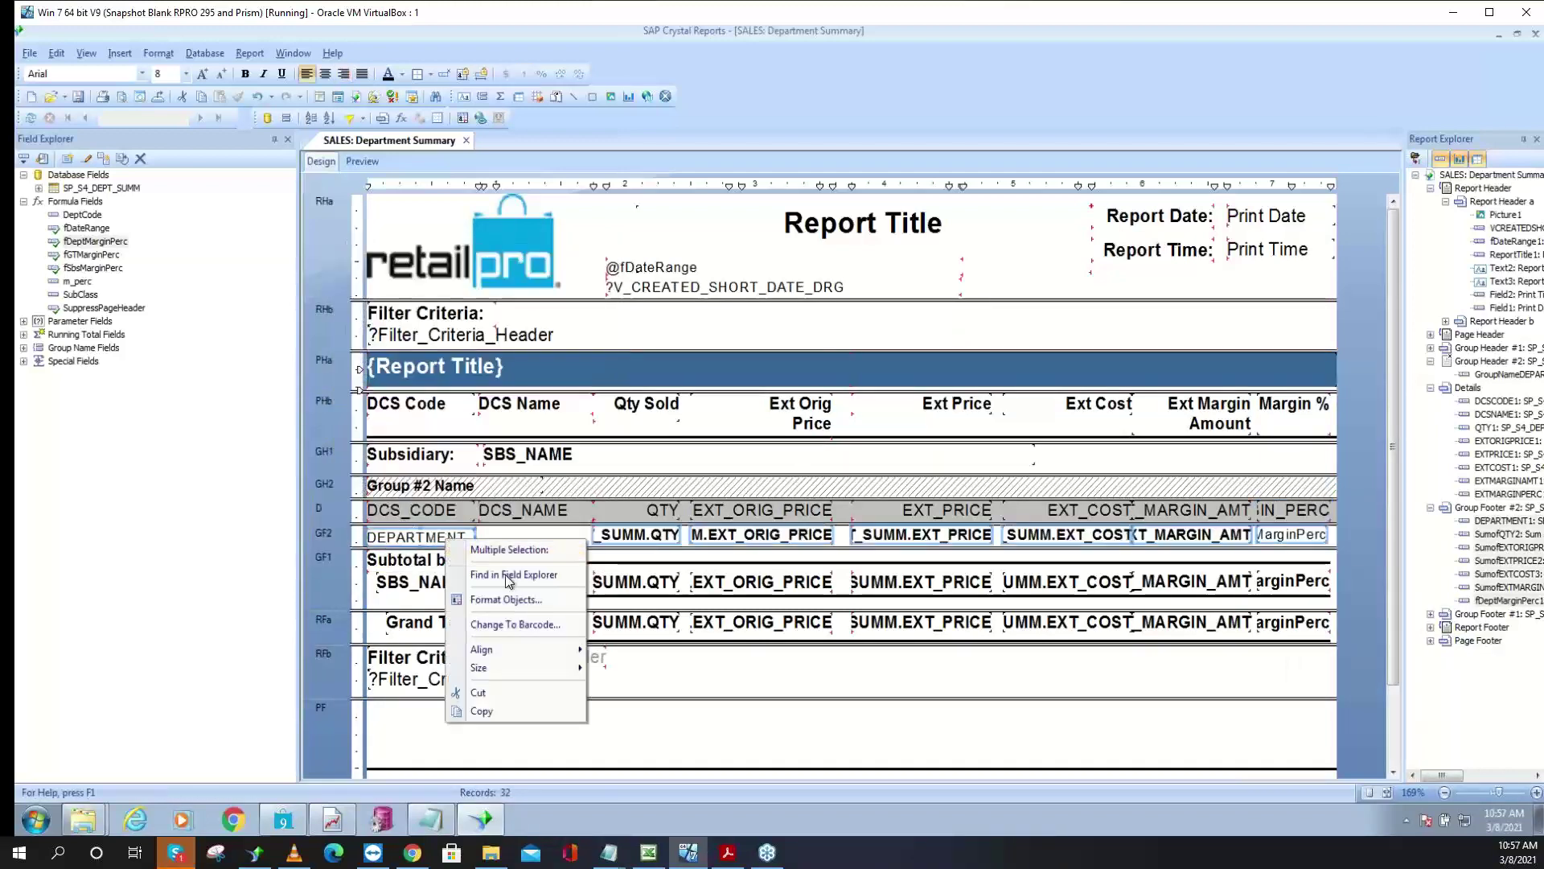
mouse_move(533, 648)
left_click(645, 651)
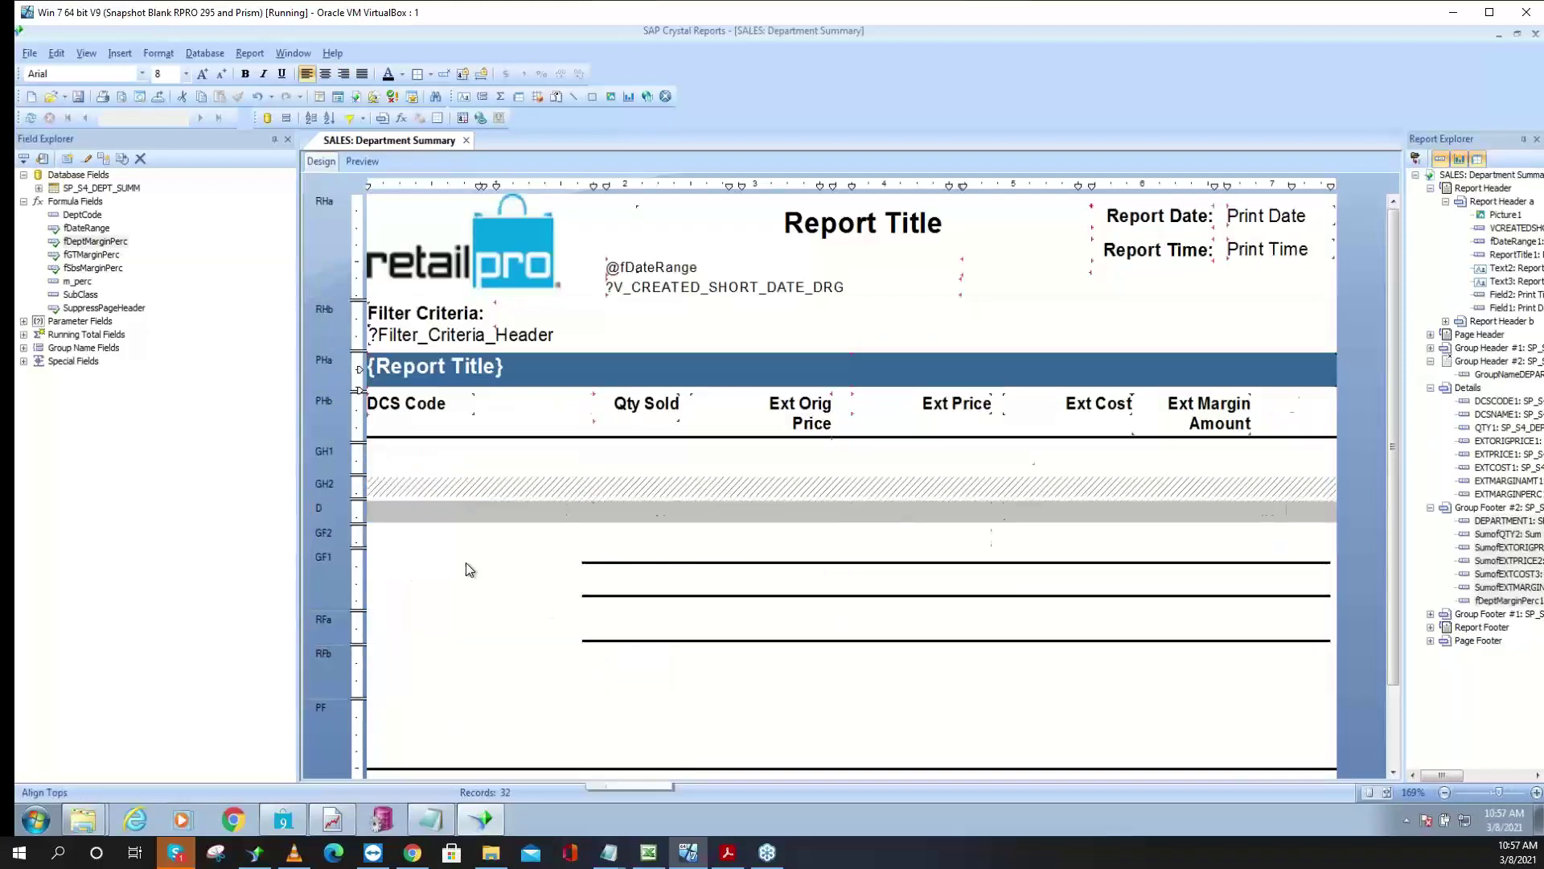
right_click(451, 536)
mouse_move(523, 669)
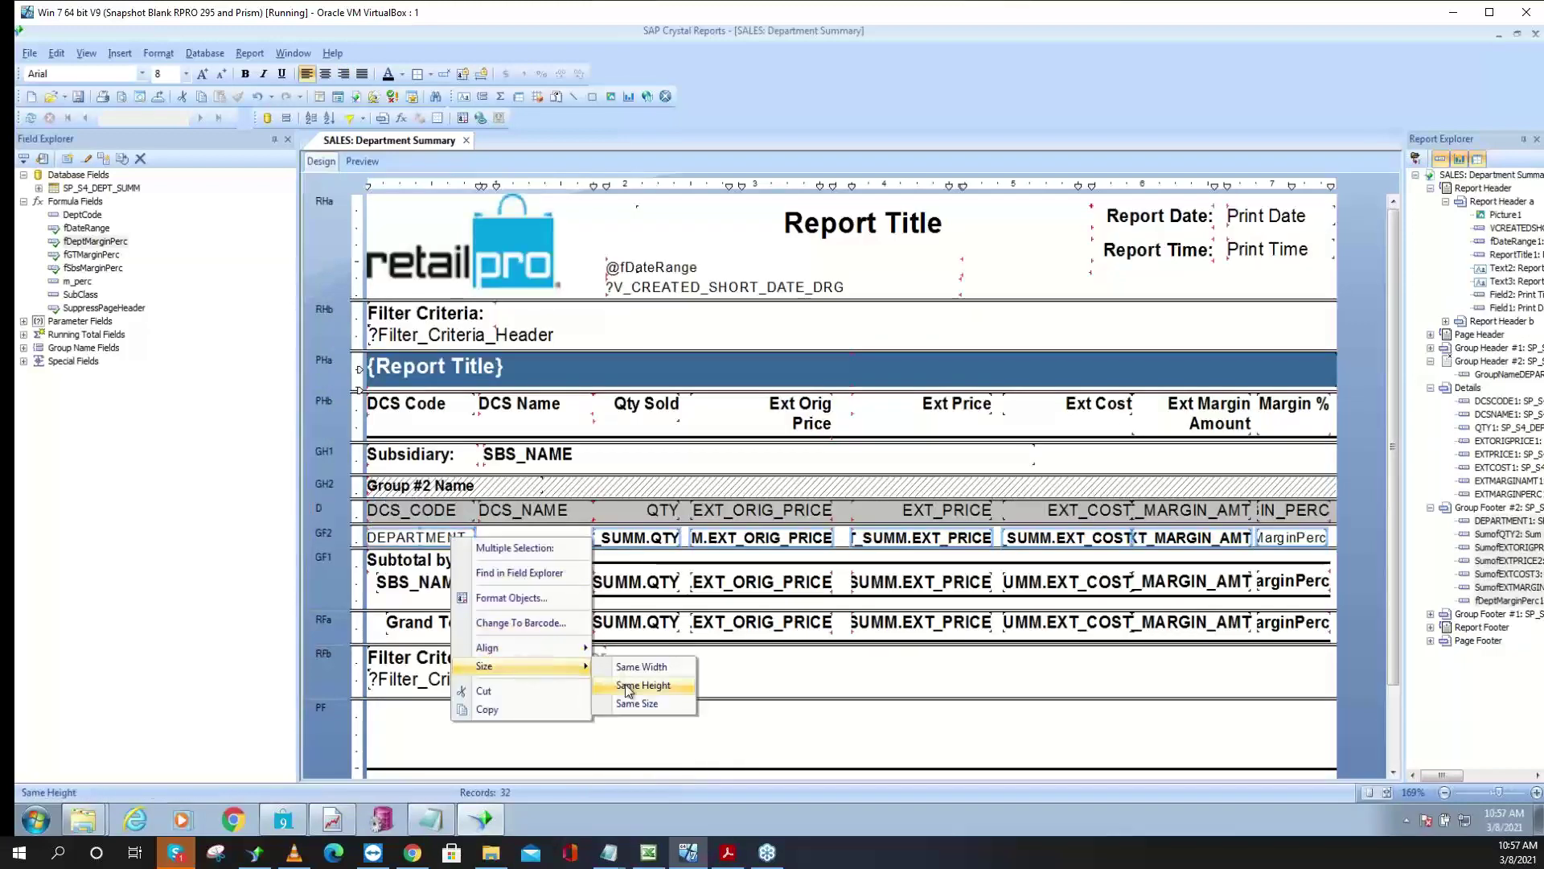
left_click(644, 683)
right_click(424, 537)
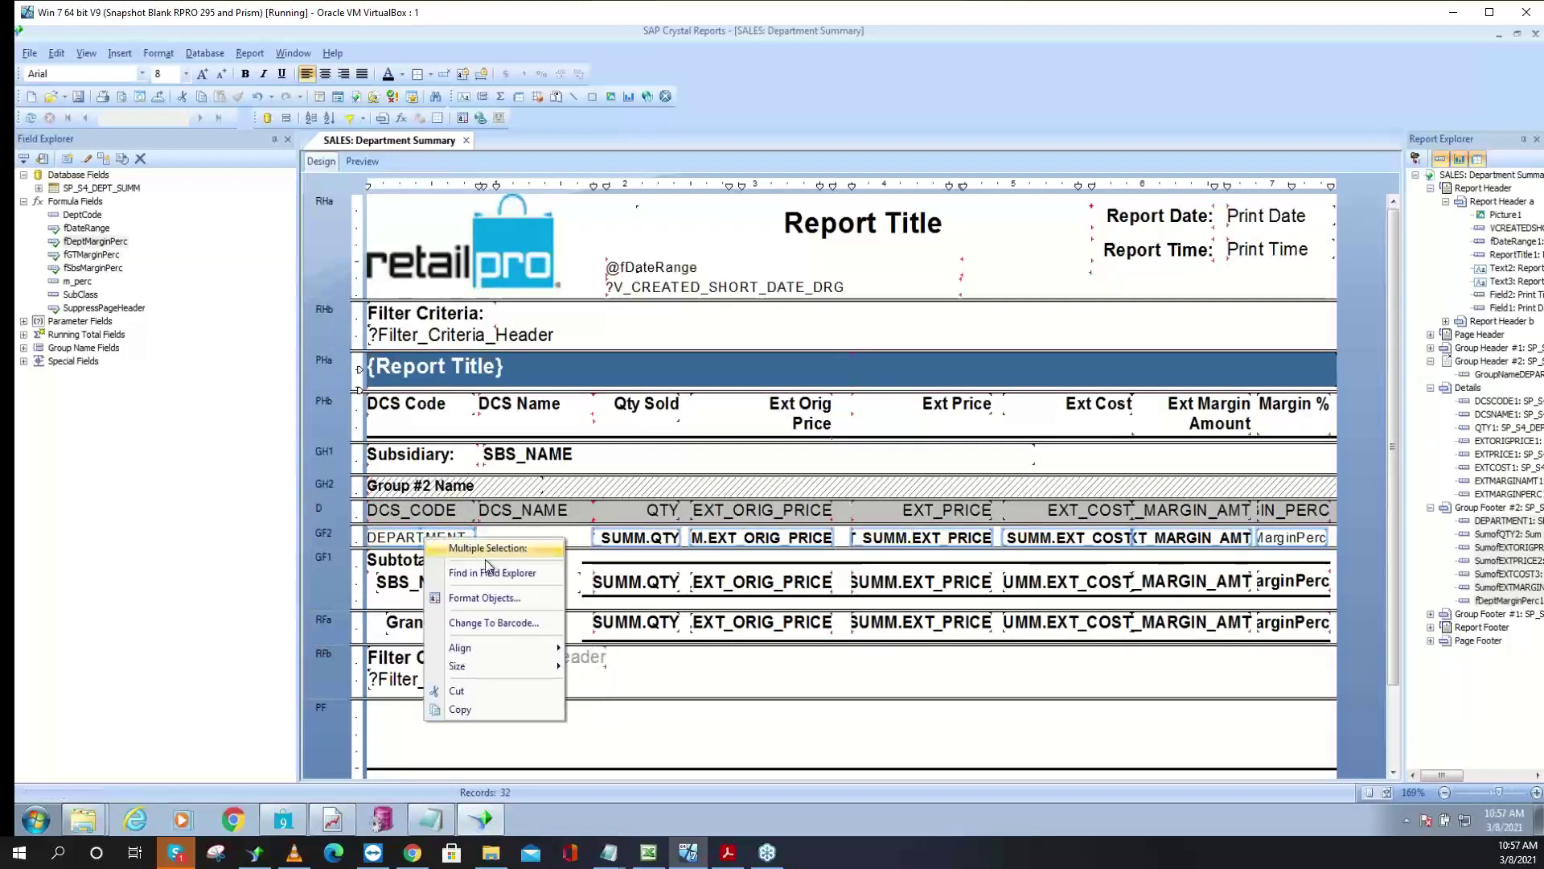
left_click(494, 597)
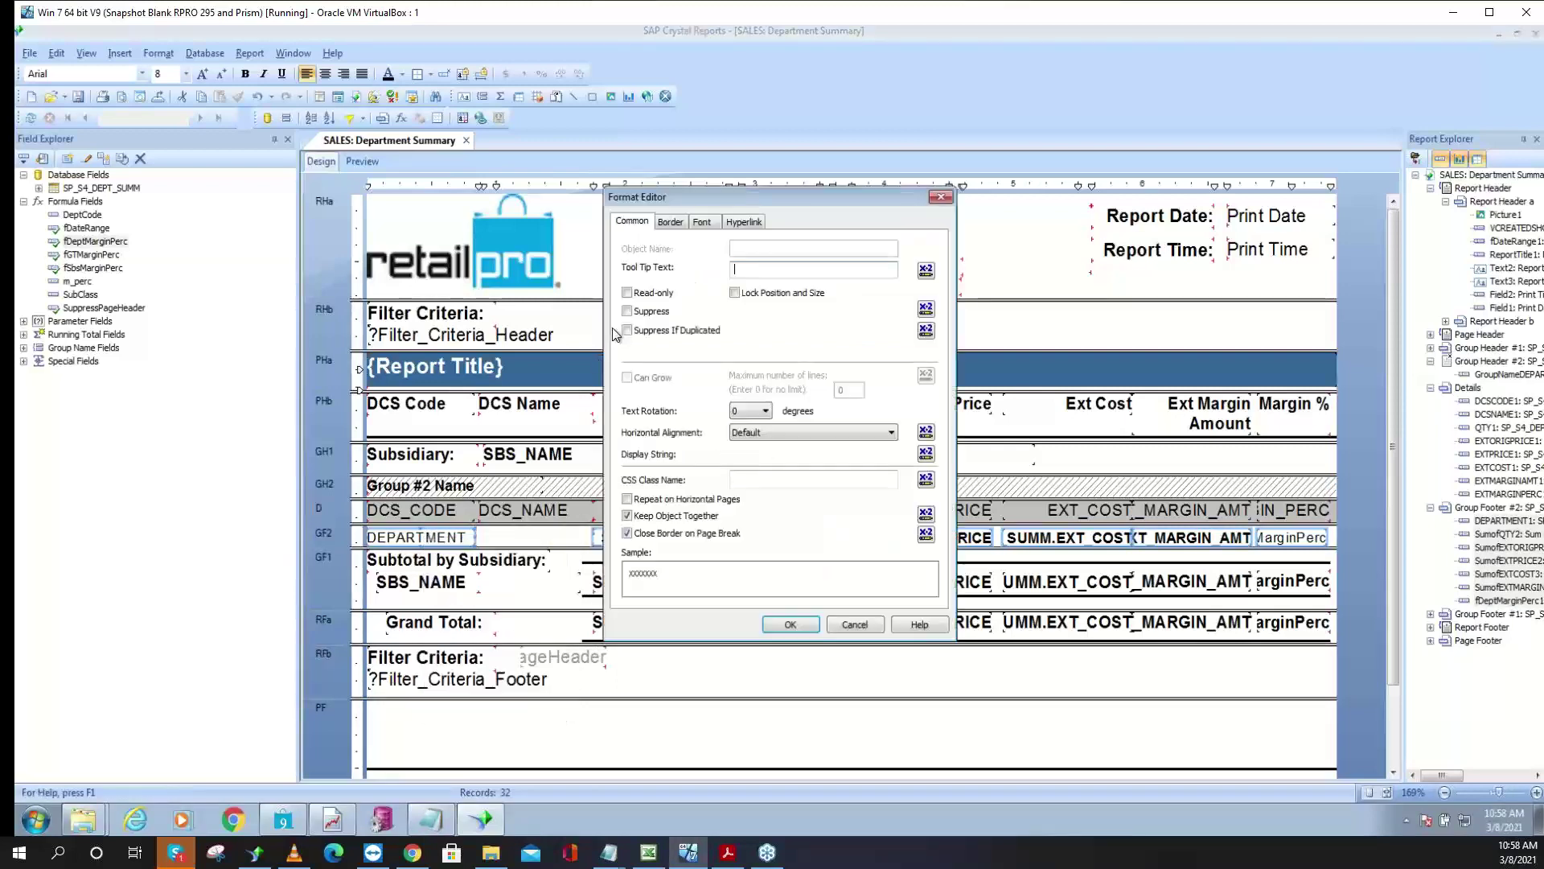
Set the department footer fields' font style to Bold, save the report, and preview it
left_click(702, 222)
left_click(747, 274)
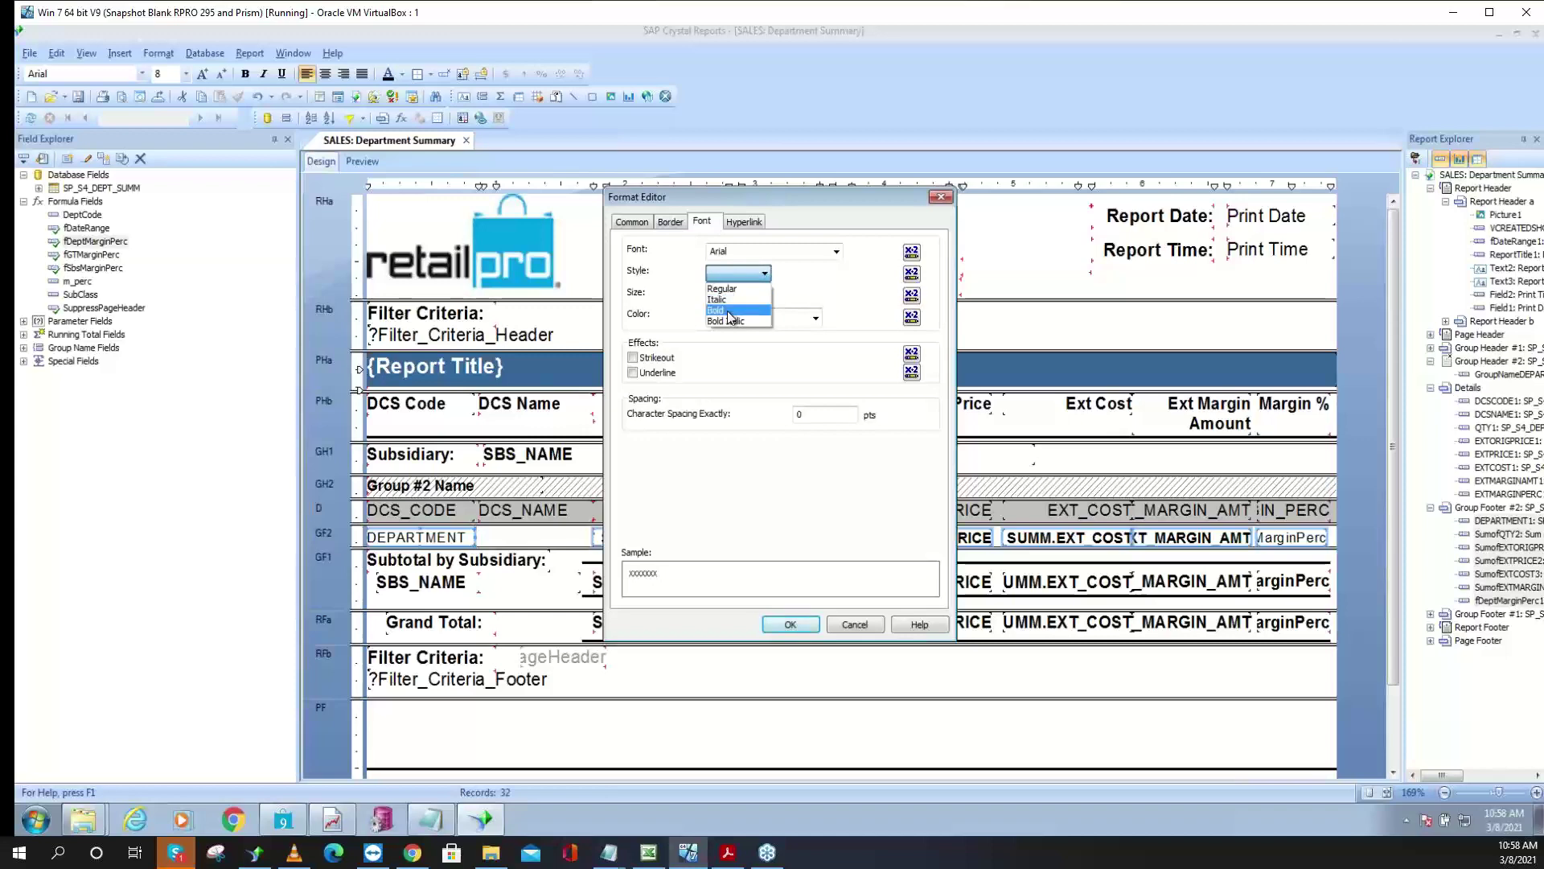
left_click(748, 310)
left_click(798, 625)
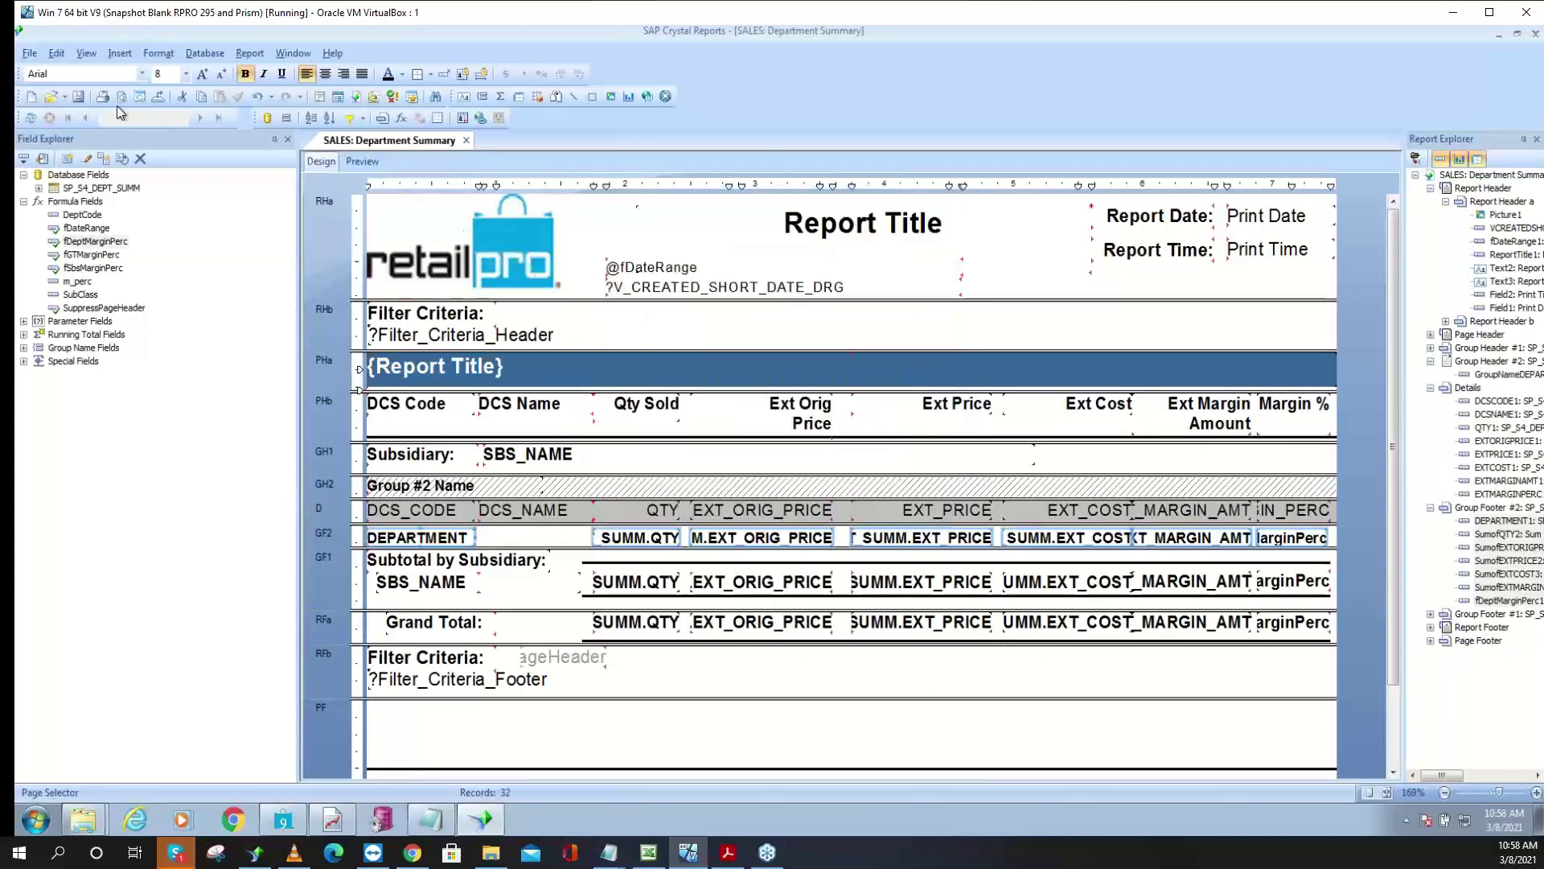
left_click(78, 96)
left_click(362, 161)
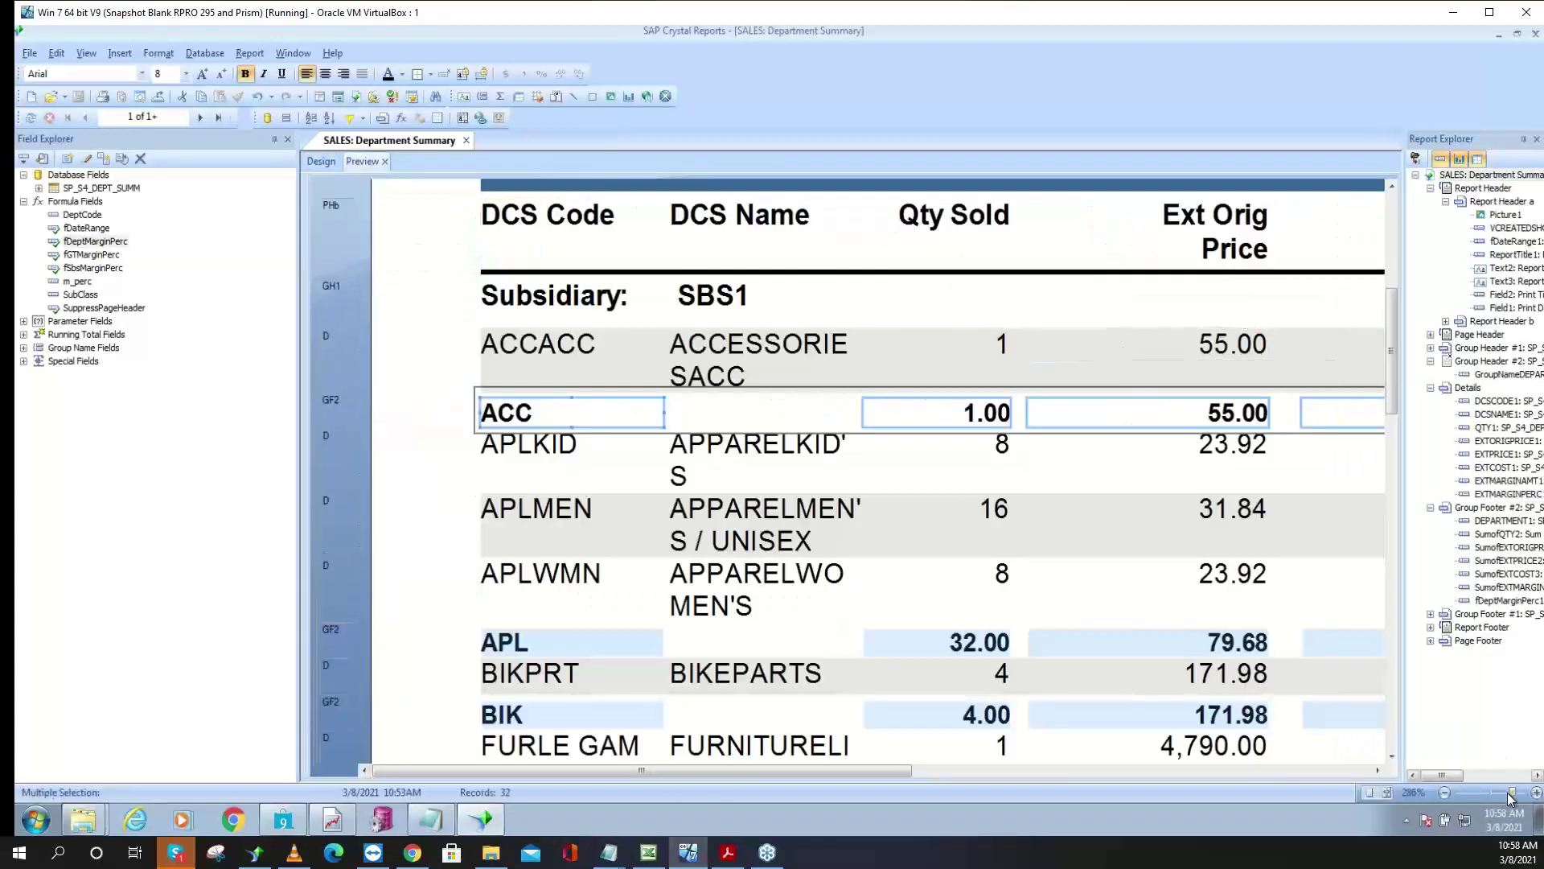
Zoom the preview out to view the whole page of department subtotals, then return to Design
left_click_drag(1513, 796, 1501, 797)
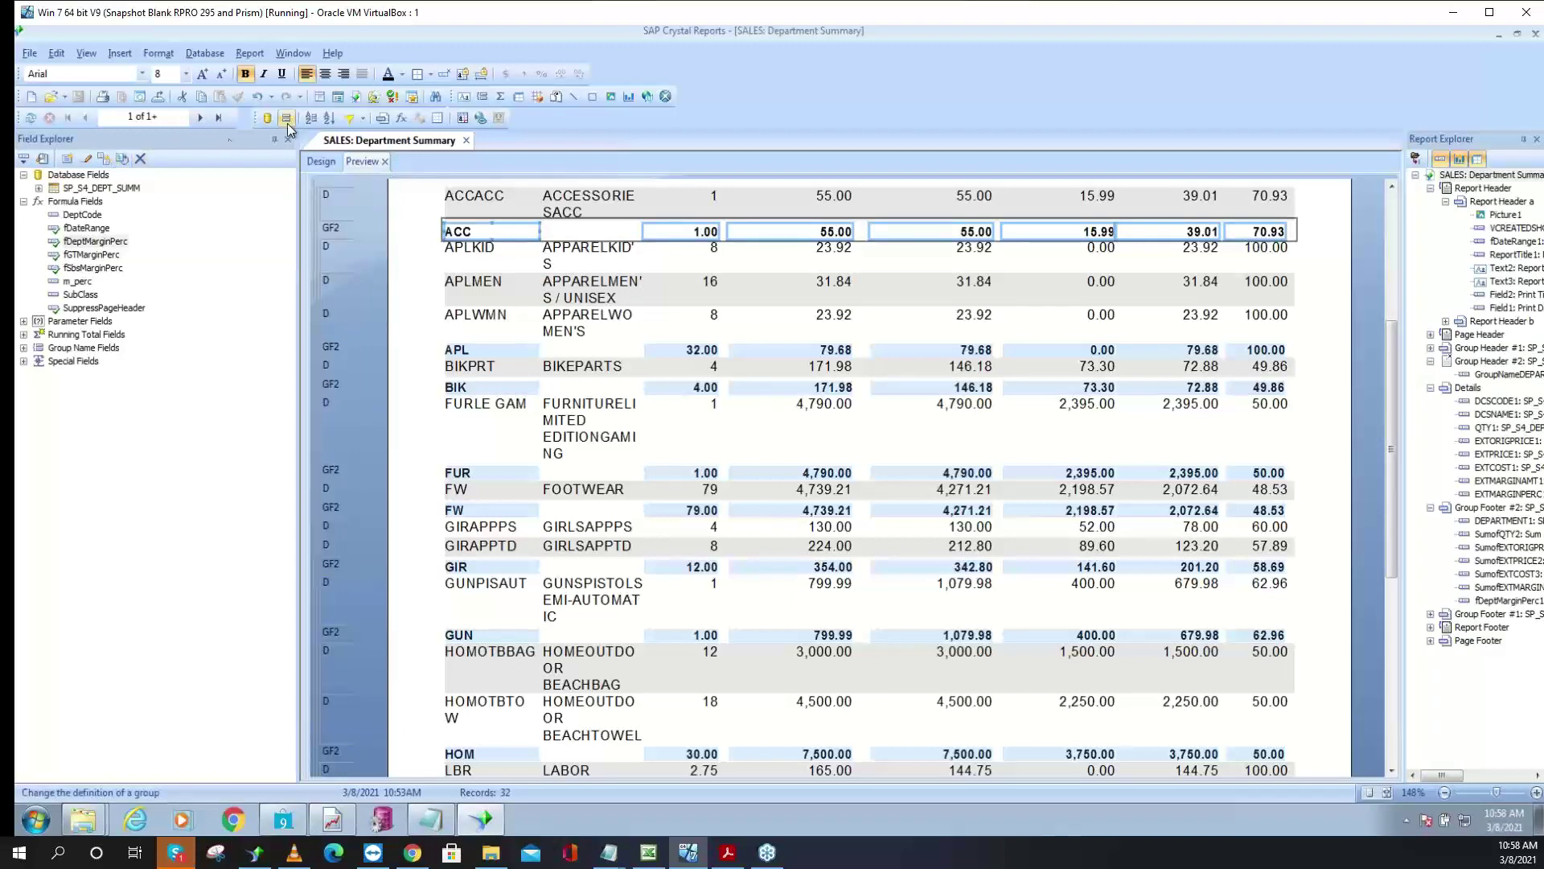
left_click(326, 164)
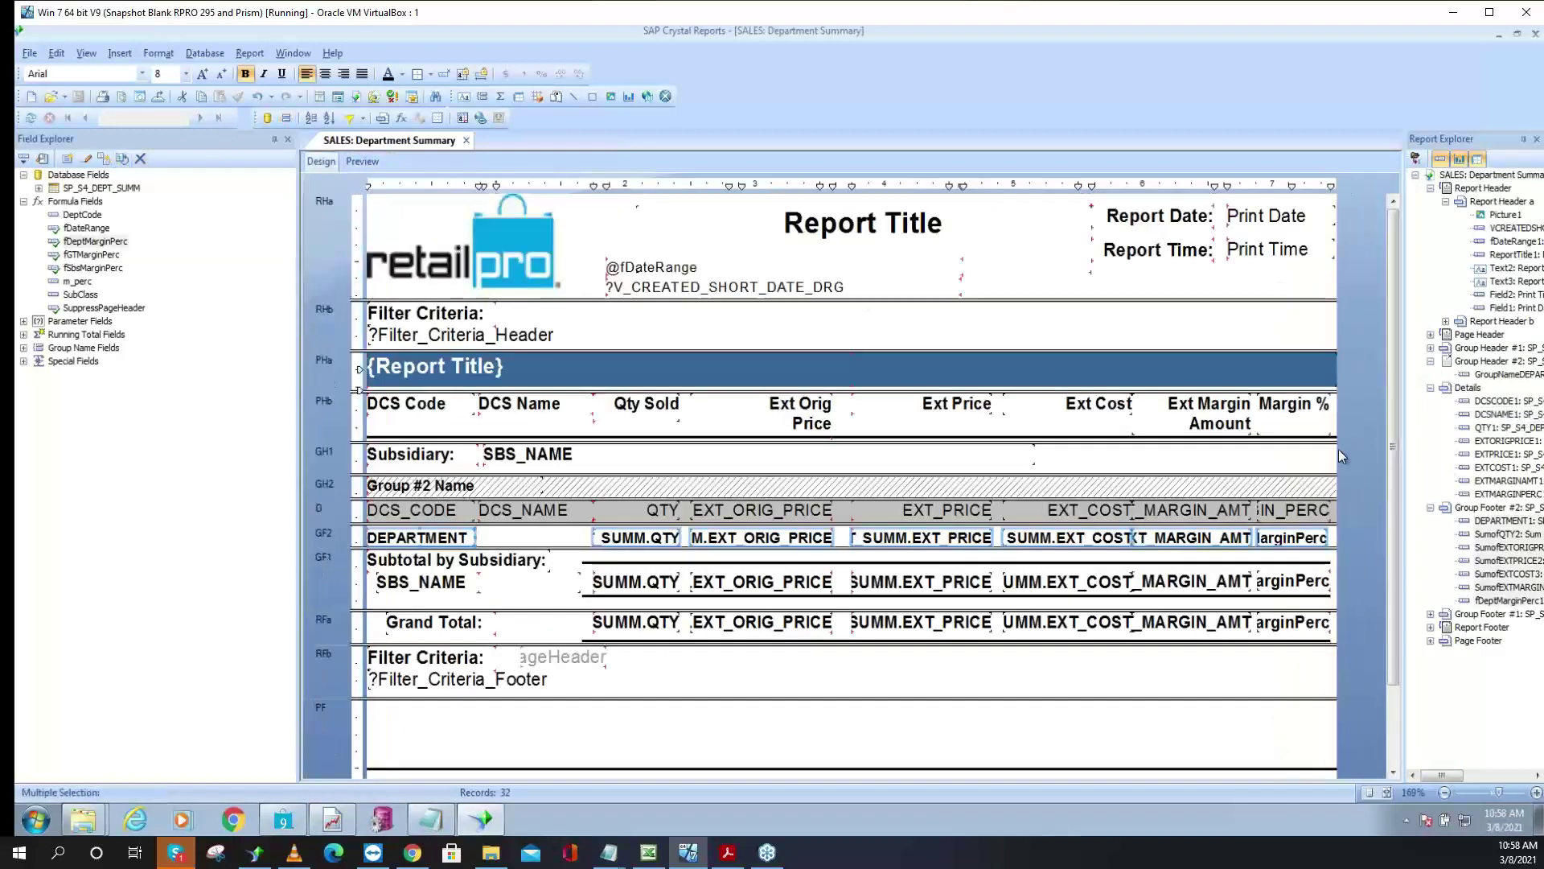
Edit the Margin % page header heading so it reads 'Mrg %'
left_click(1307, 413)
double_click(1306, 413)
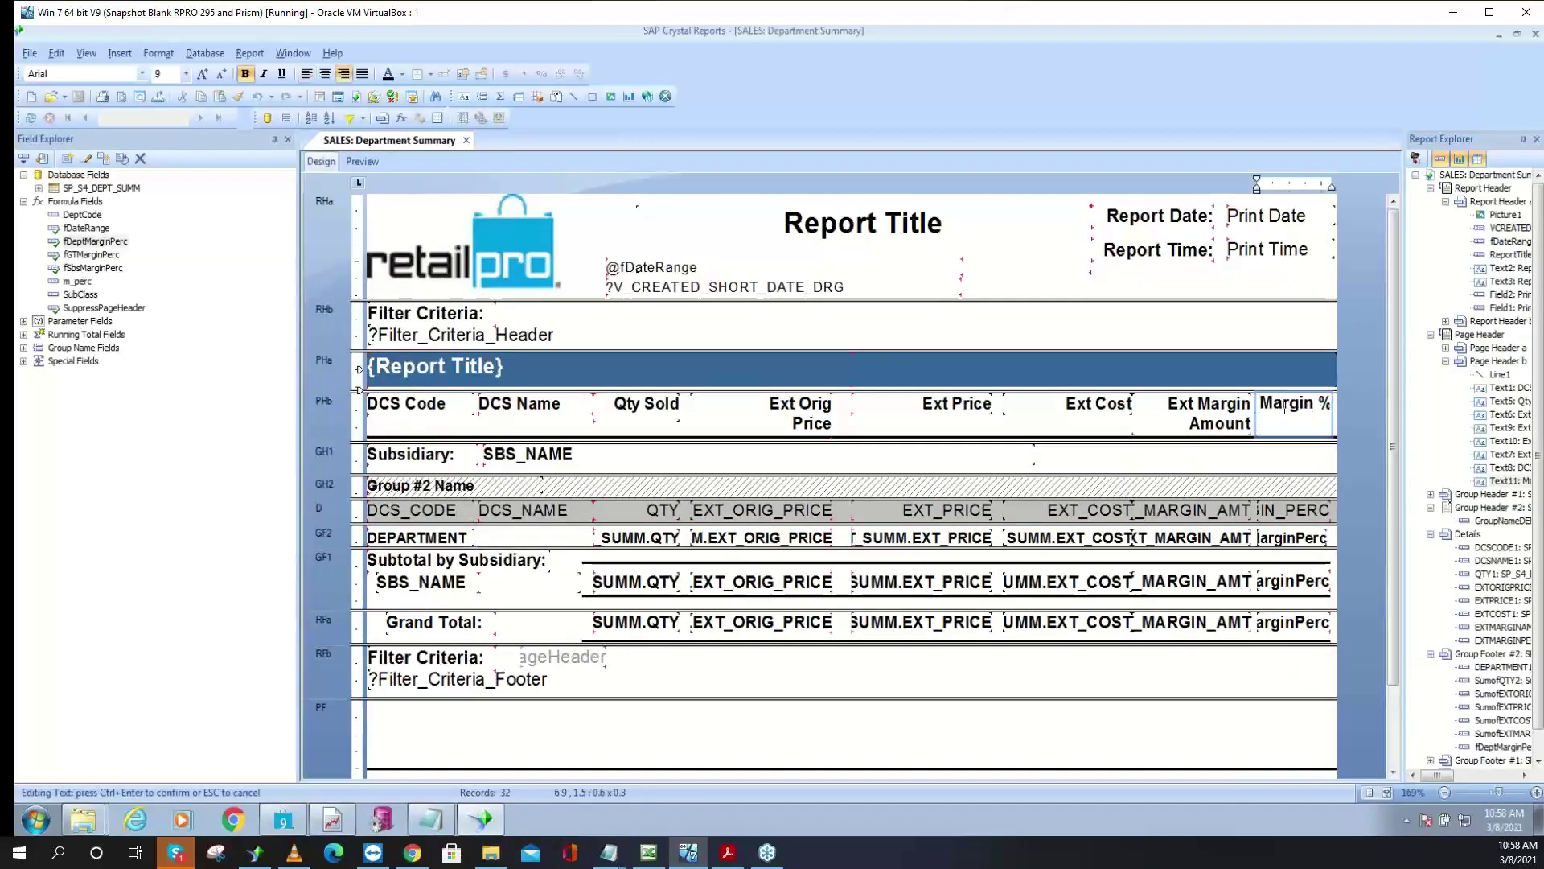
key("BackSpace")
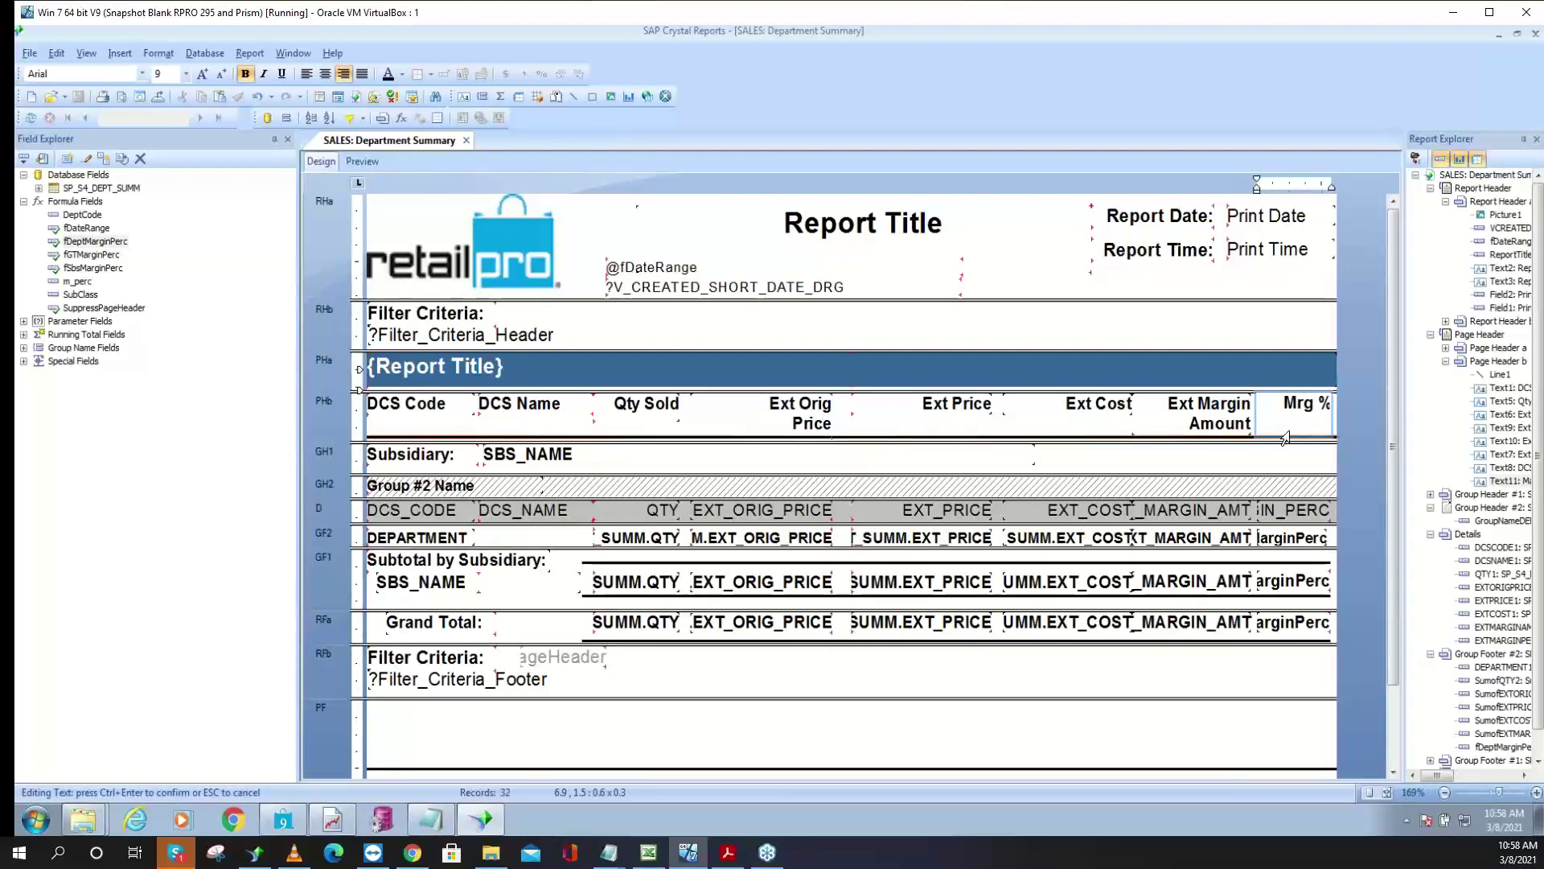
key("Escape")
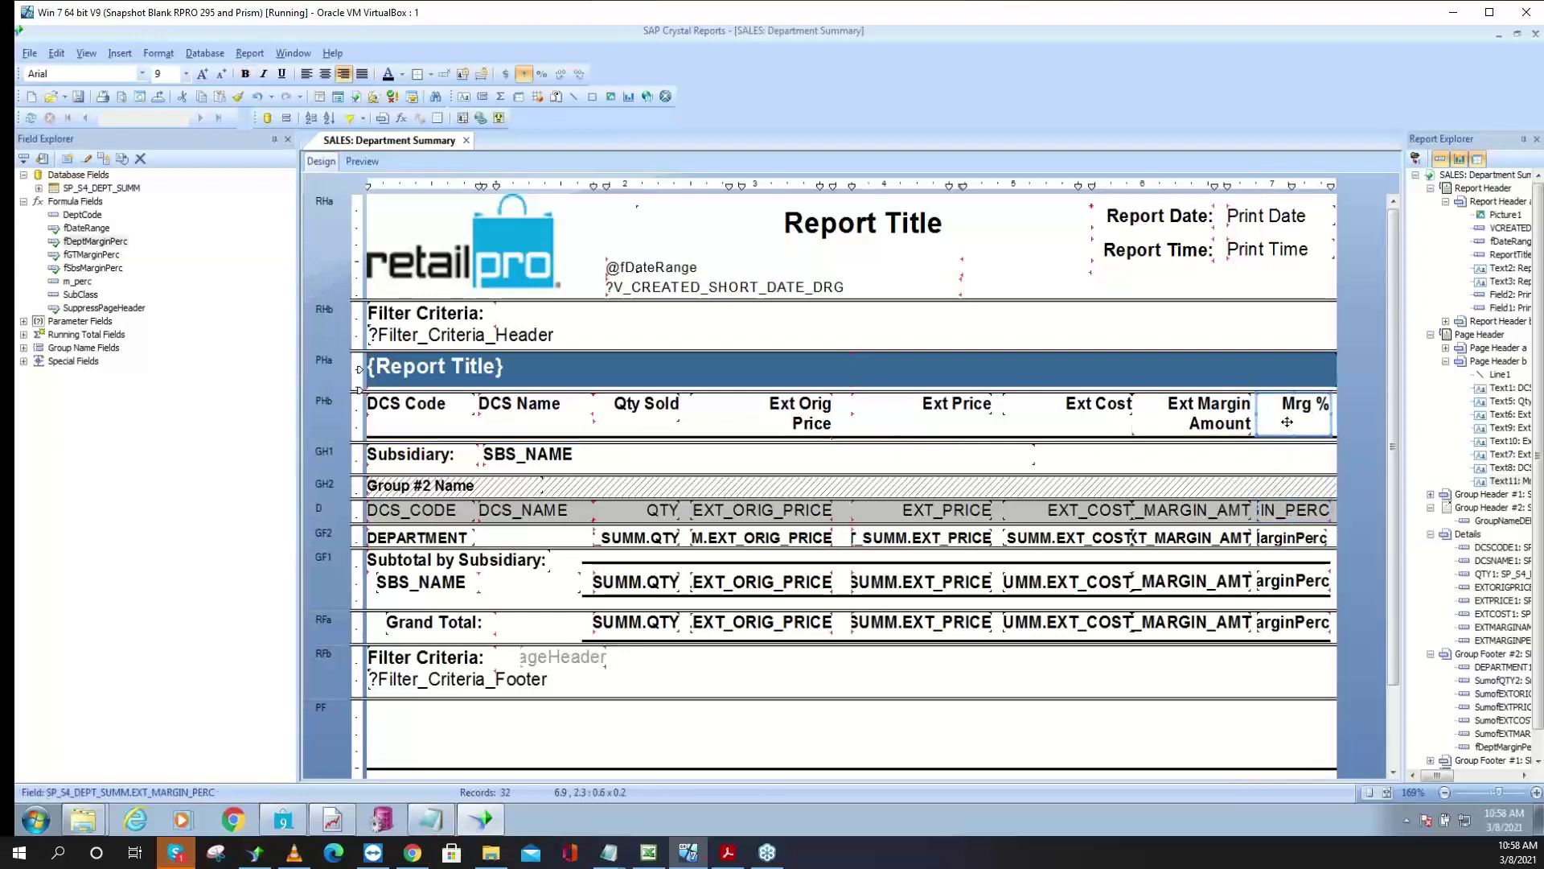
Narrow the Mrg % fields in every section and move the column to the right edge
left_click(1309, 518, "ctrl")
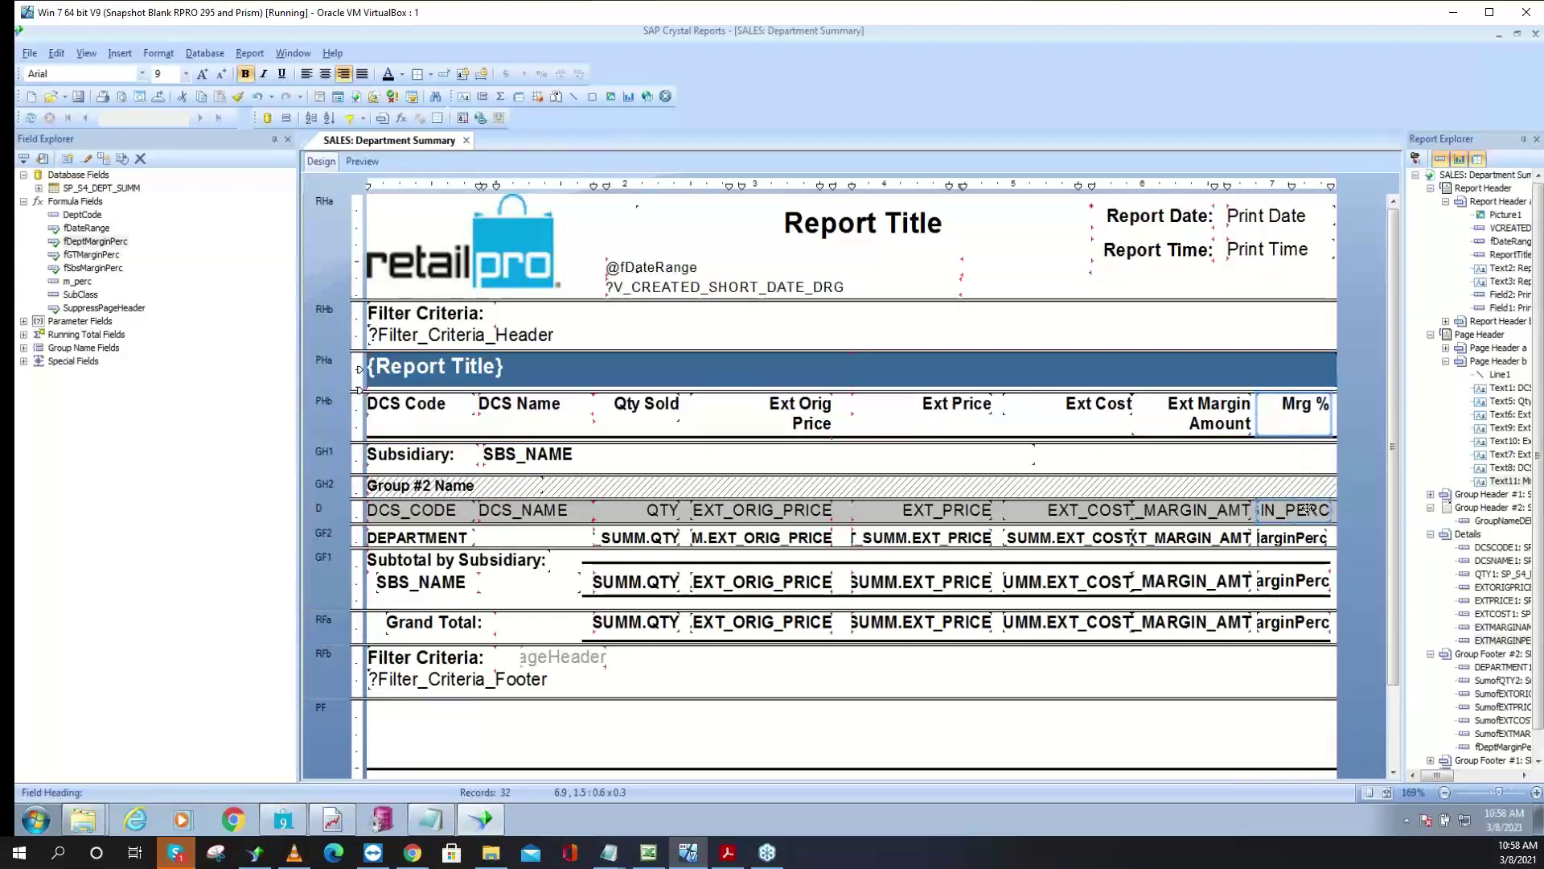
left_click(1309, 581, "ctrl")
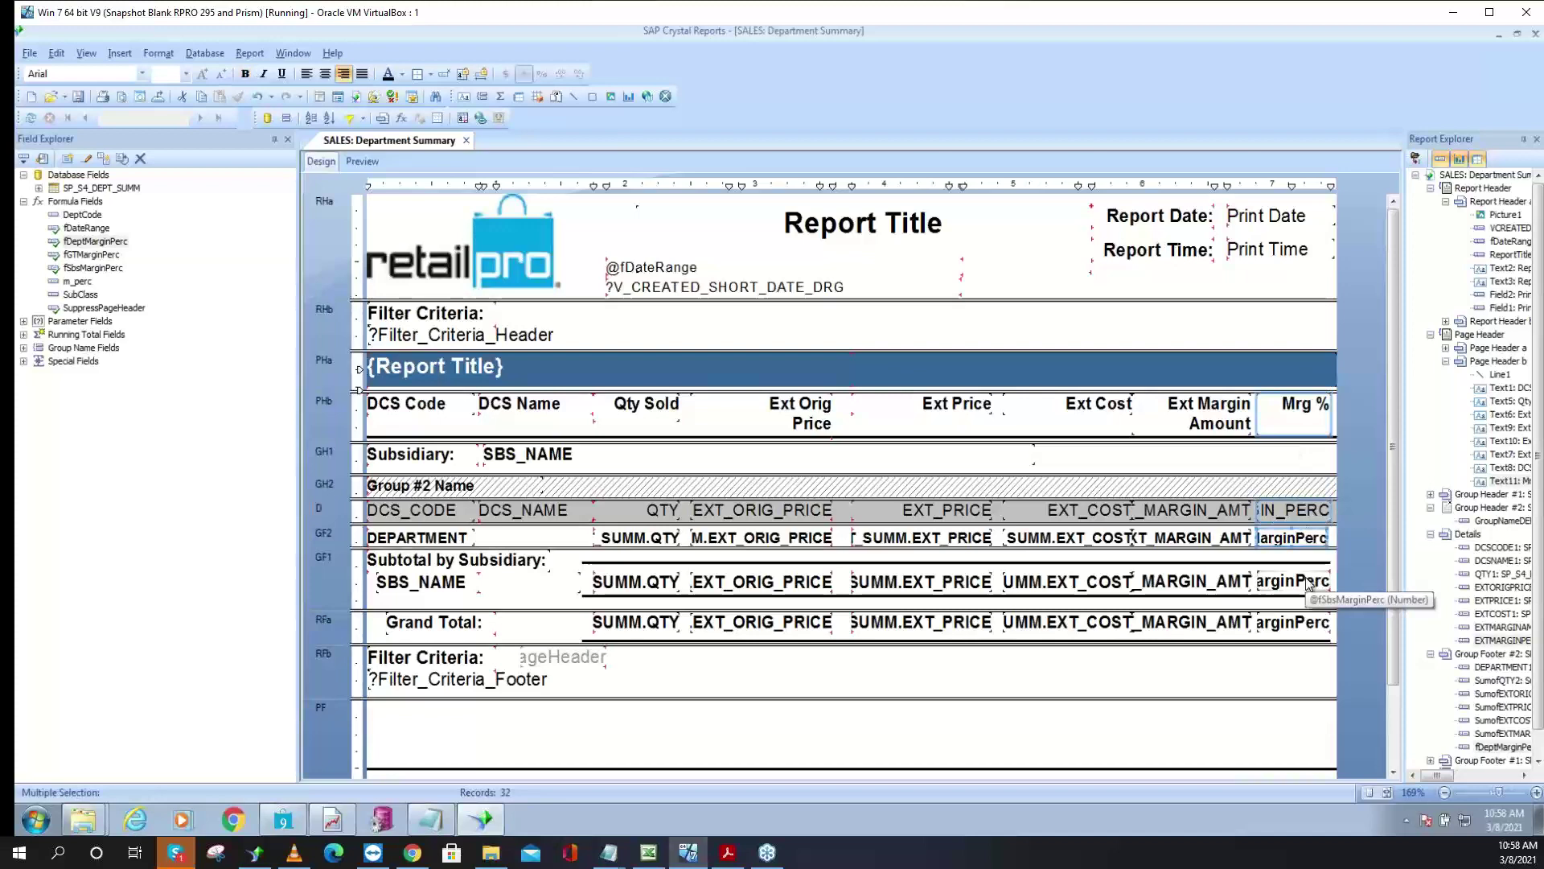
left_click(1302, 622, "ctrl")
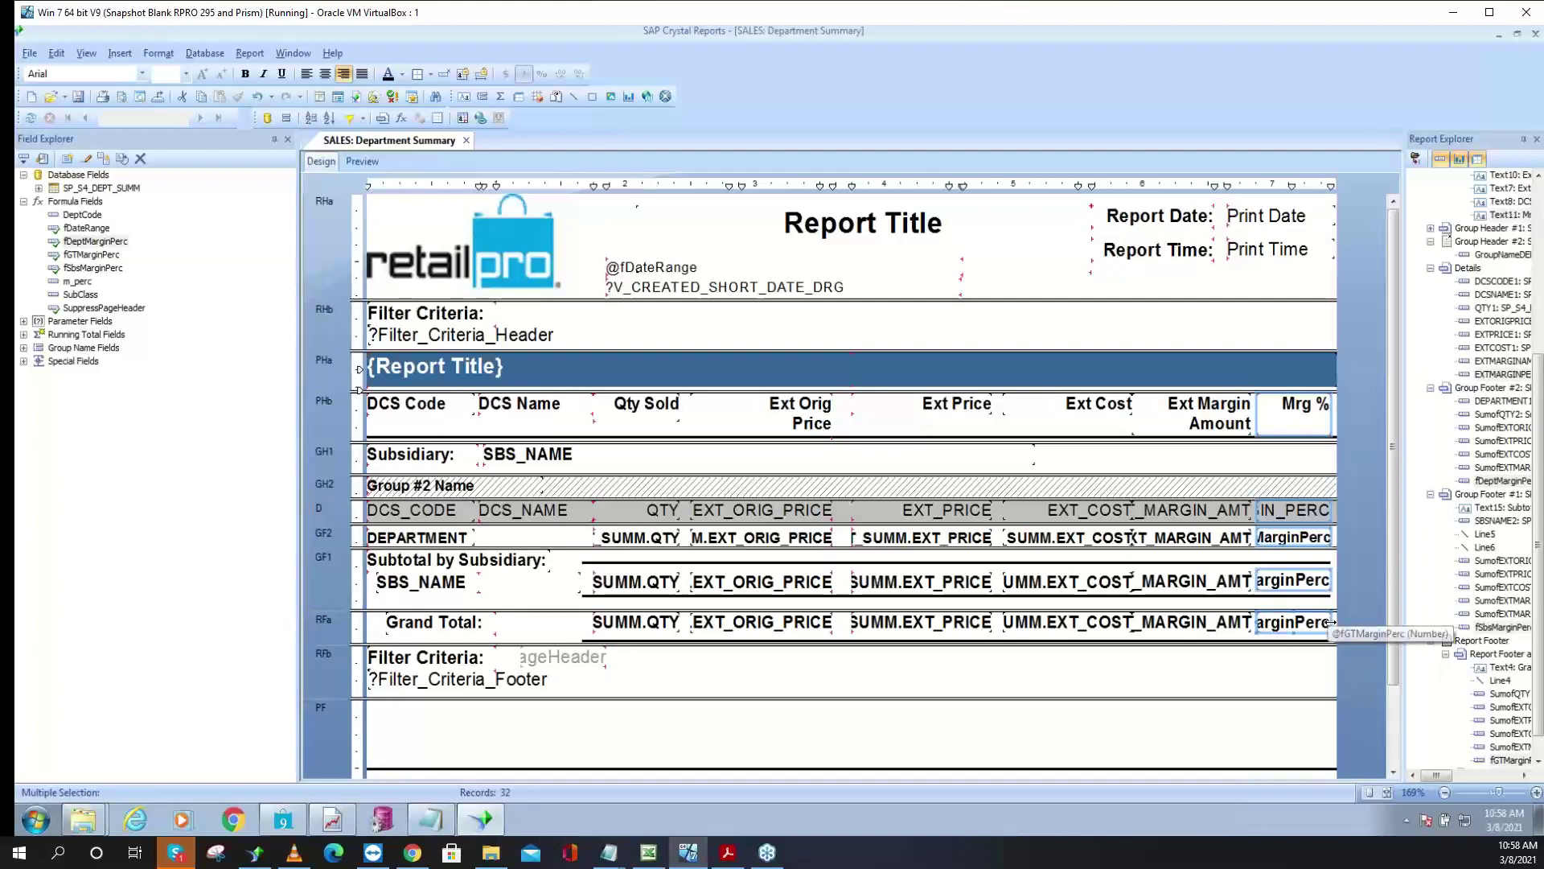
left_click_drag(1328, 621, 1309, 624)
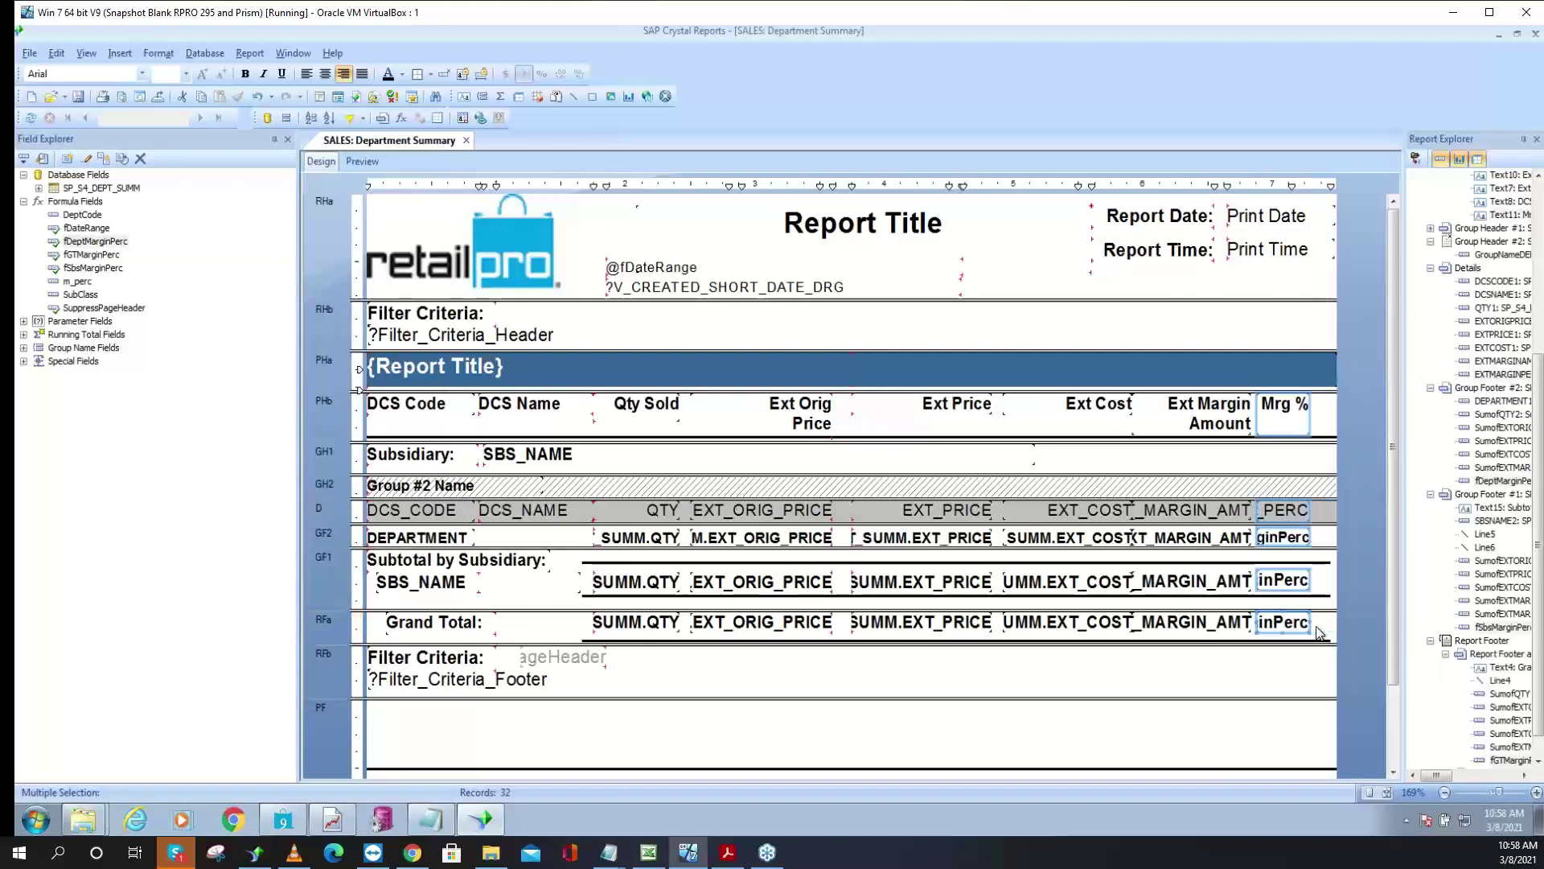
key("Right")
key("Right")
key("Right")
key("Right")
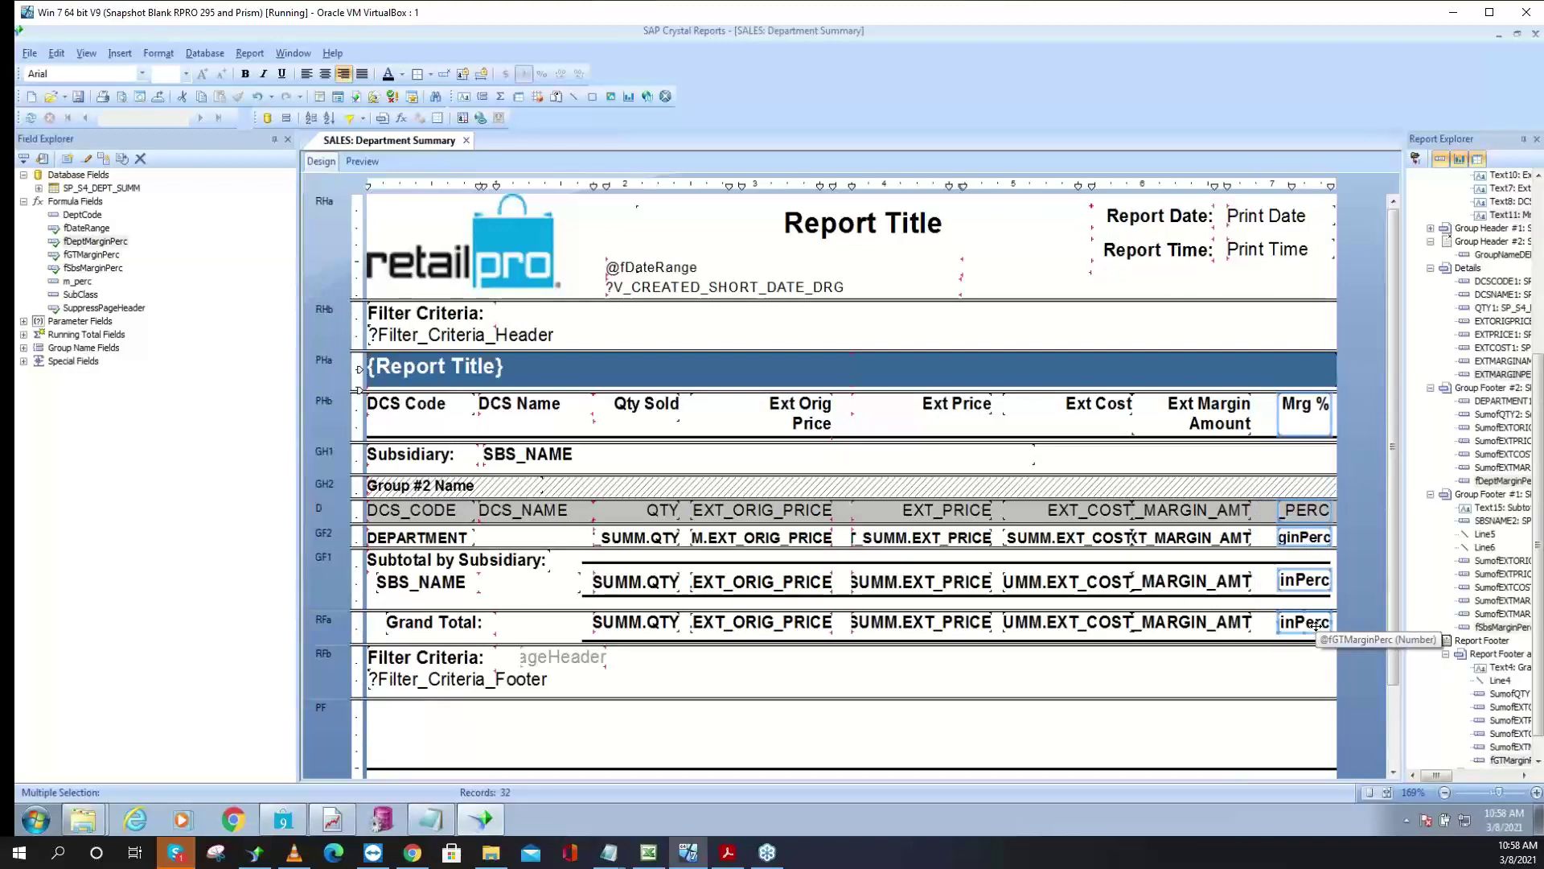
Shorten the Ext Margin Amount heading to 'Ext Margin'
left_click(1209, 423)
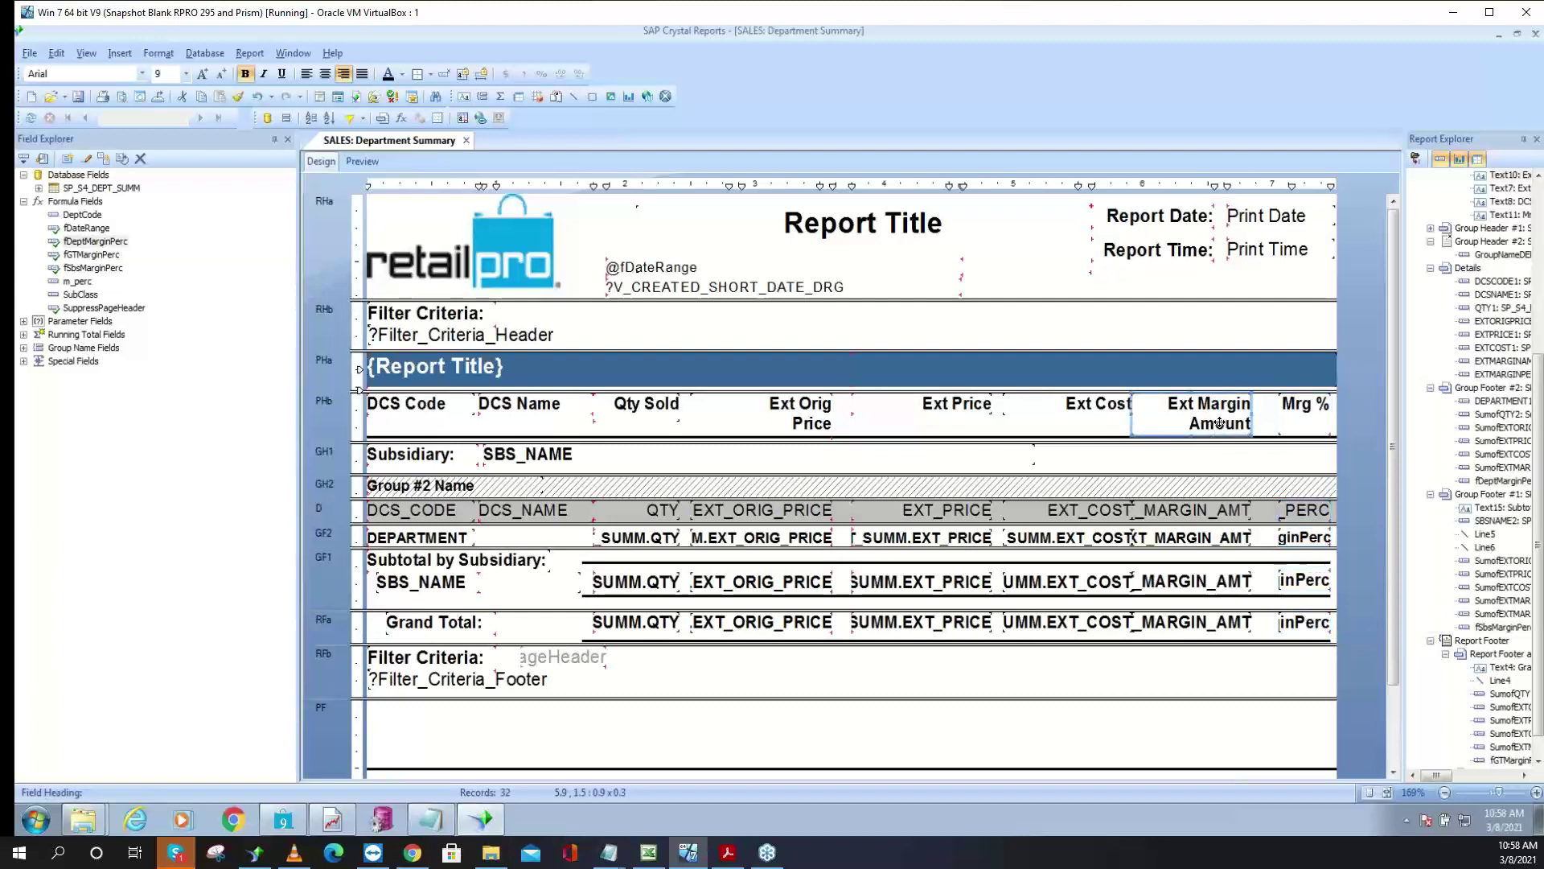
double_click(1219, 423)
double_click(1181, 425)
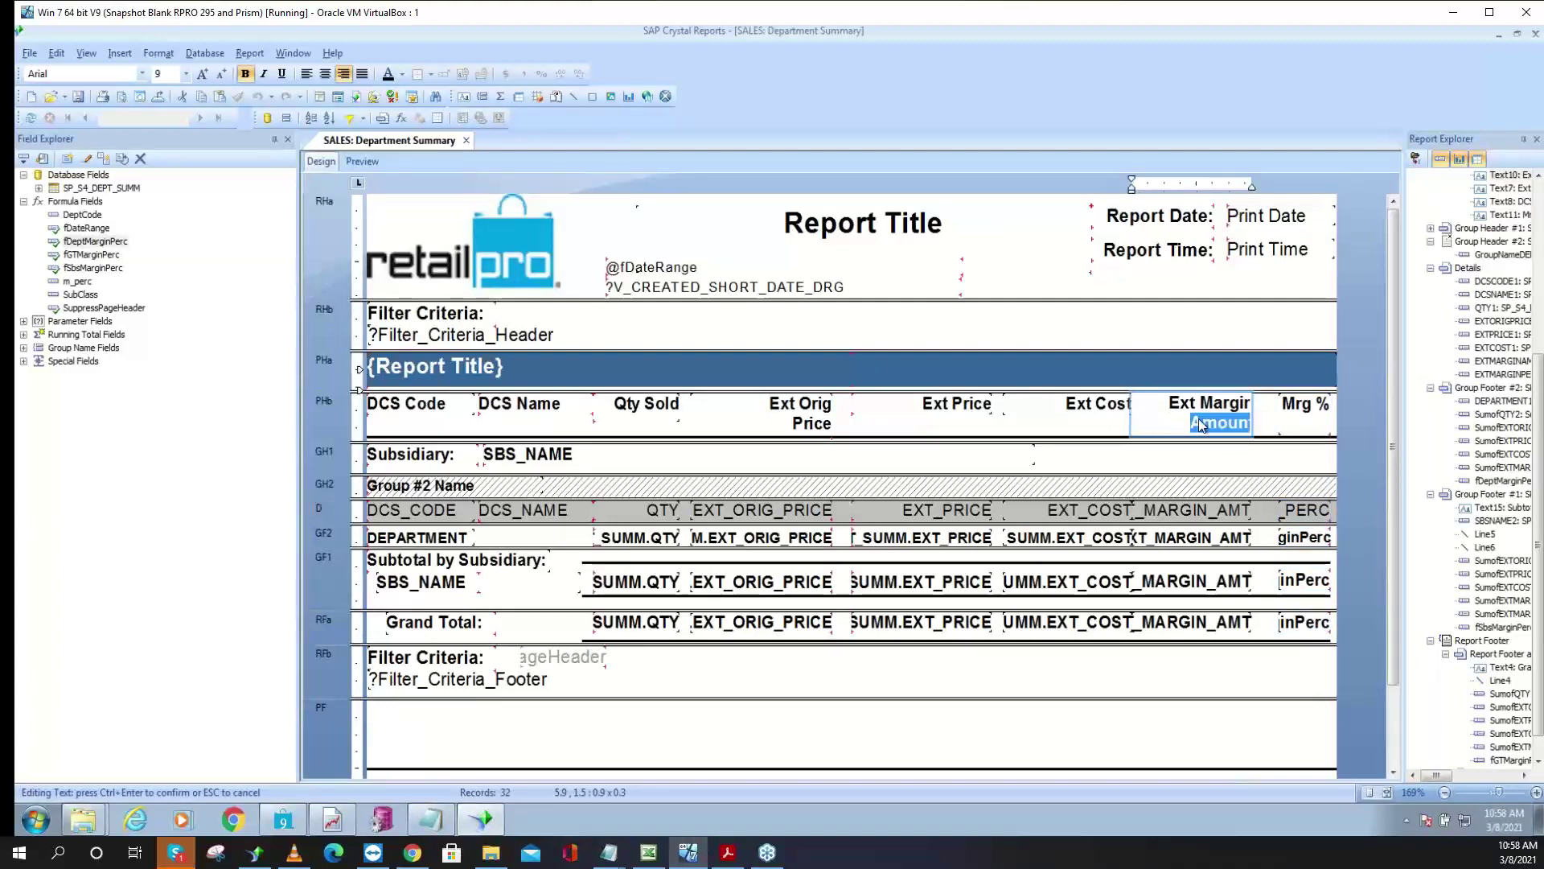
key("Delete")
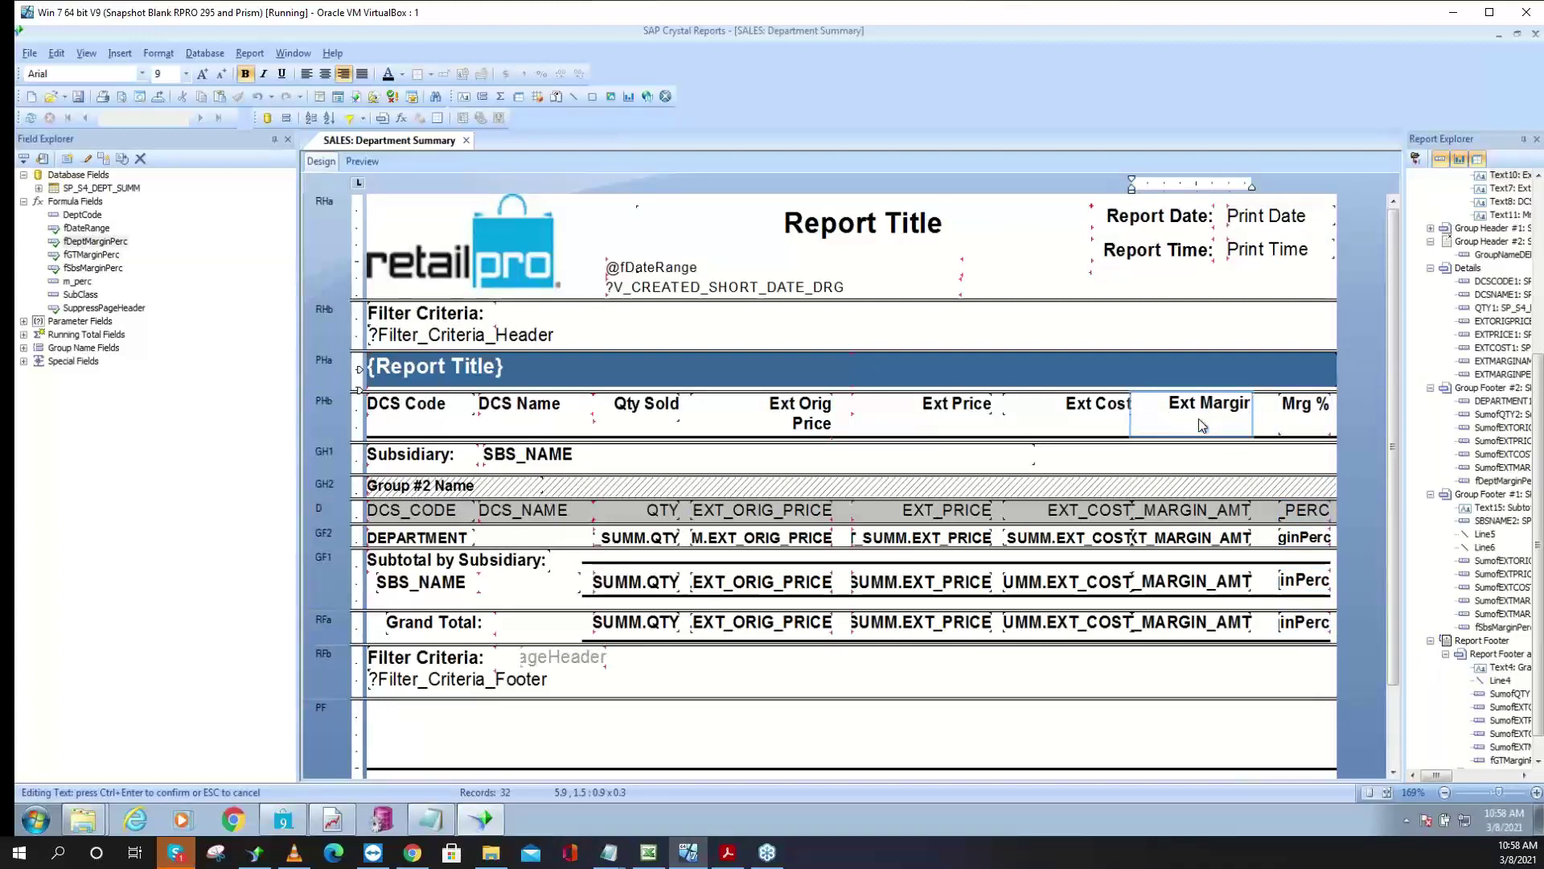
key("ctrl+Return")
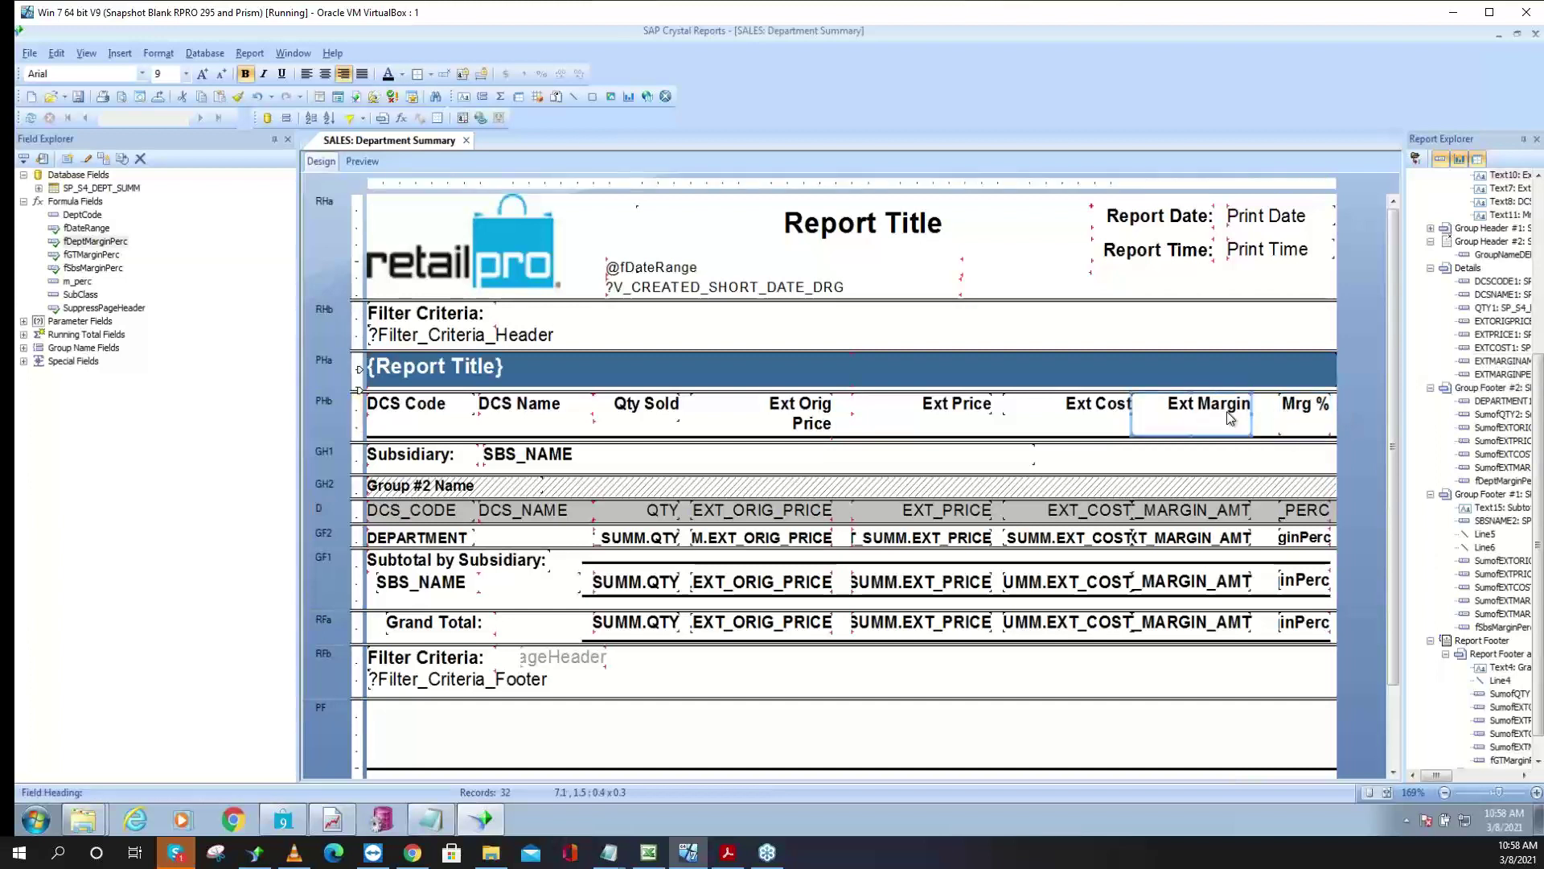
Narrow the MARGIN_AMT fields in all sections and shift the column right beside Mrg %
left_click(1218, 509, "ctrl")
left_click(1219, 538, "ctrl")
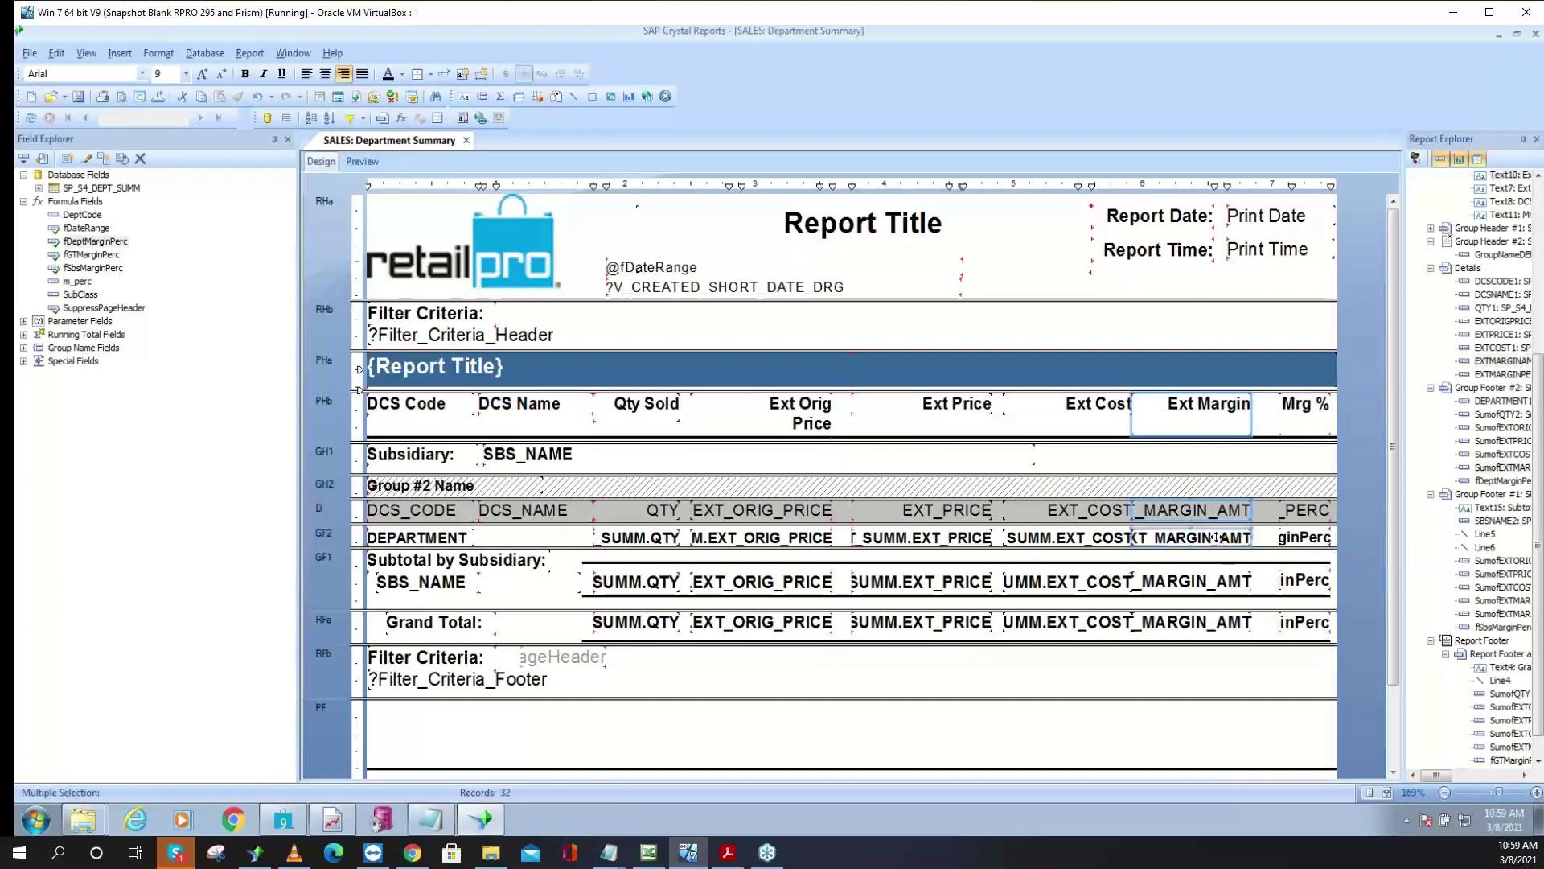
left_click(1218, 580, "ctrl")
left_click(1220, 623, "ctrl")
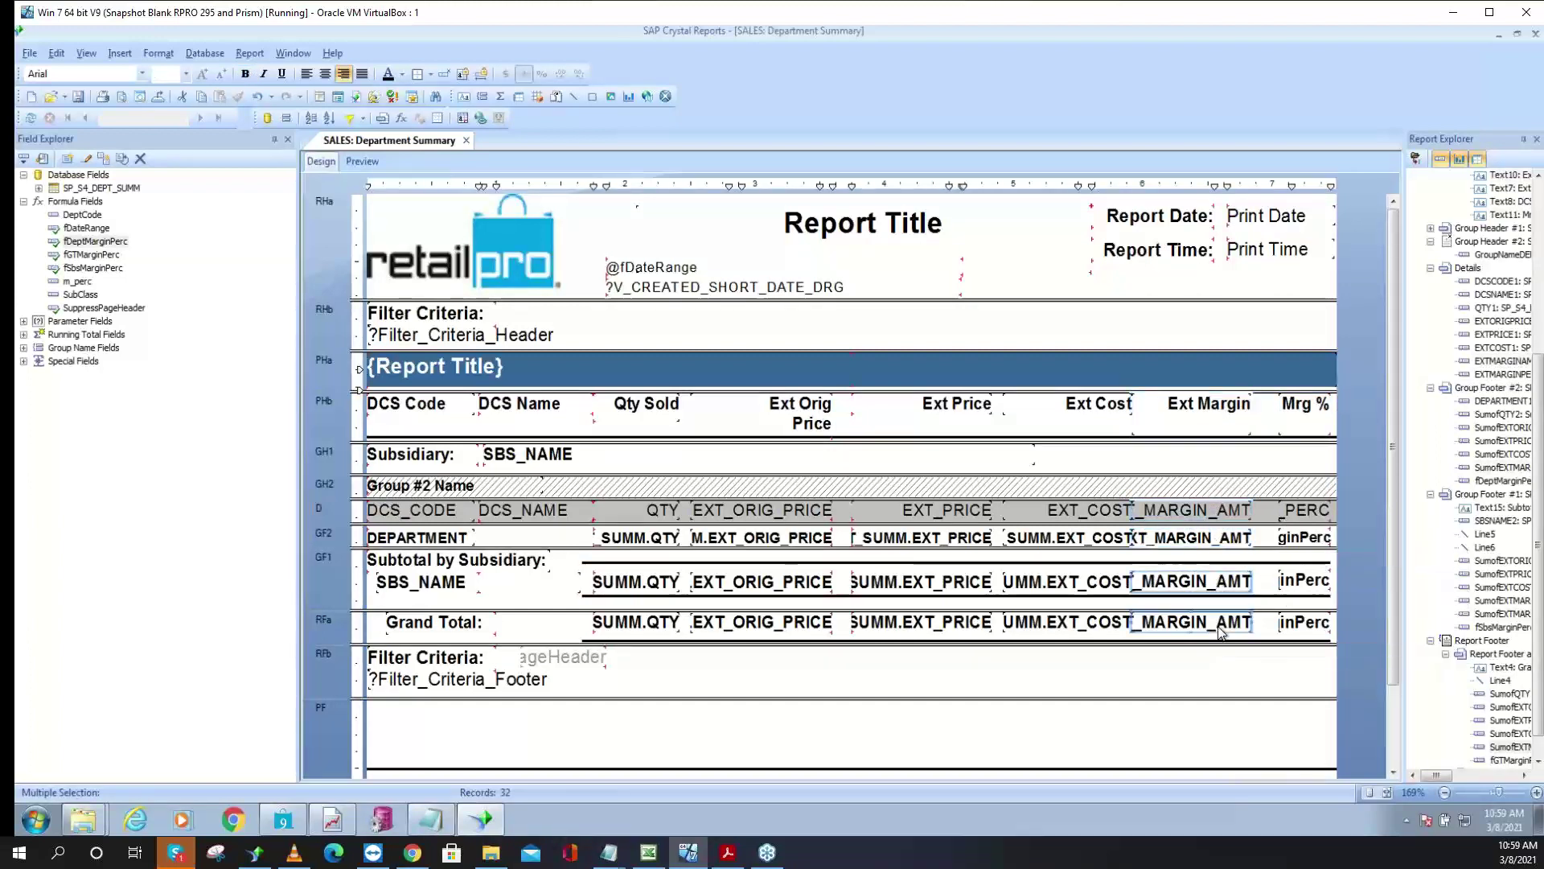
key("shift+Left")
key("shift+Left")
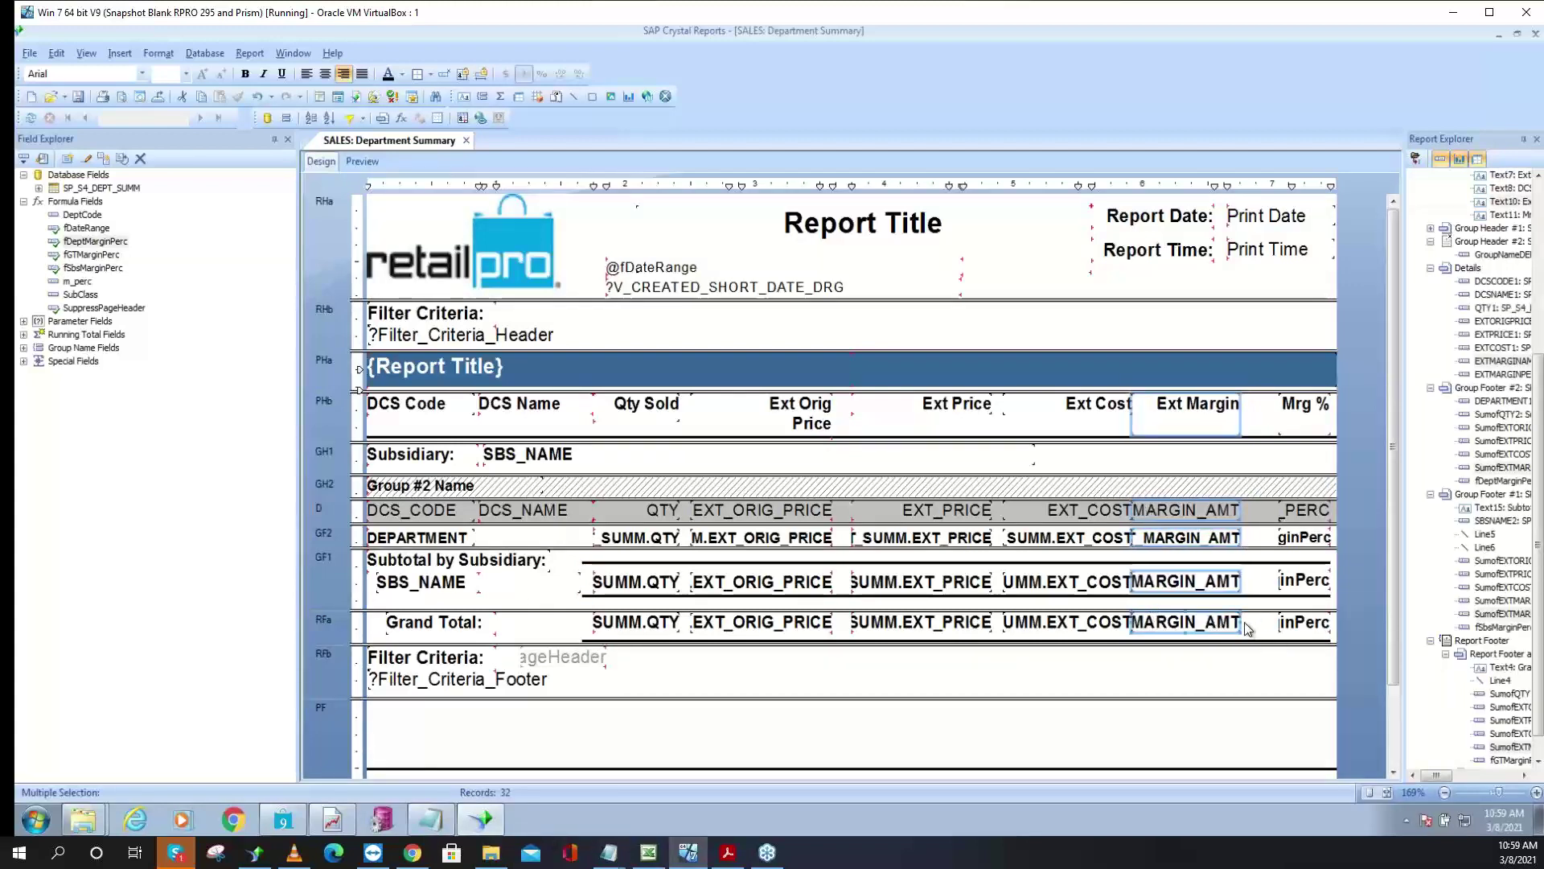
left_click_drag(1240, 625, 1237, 629)
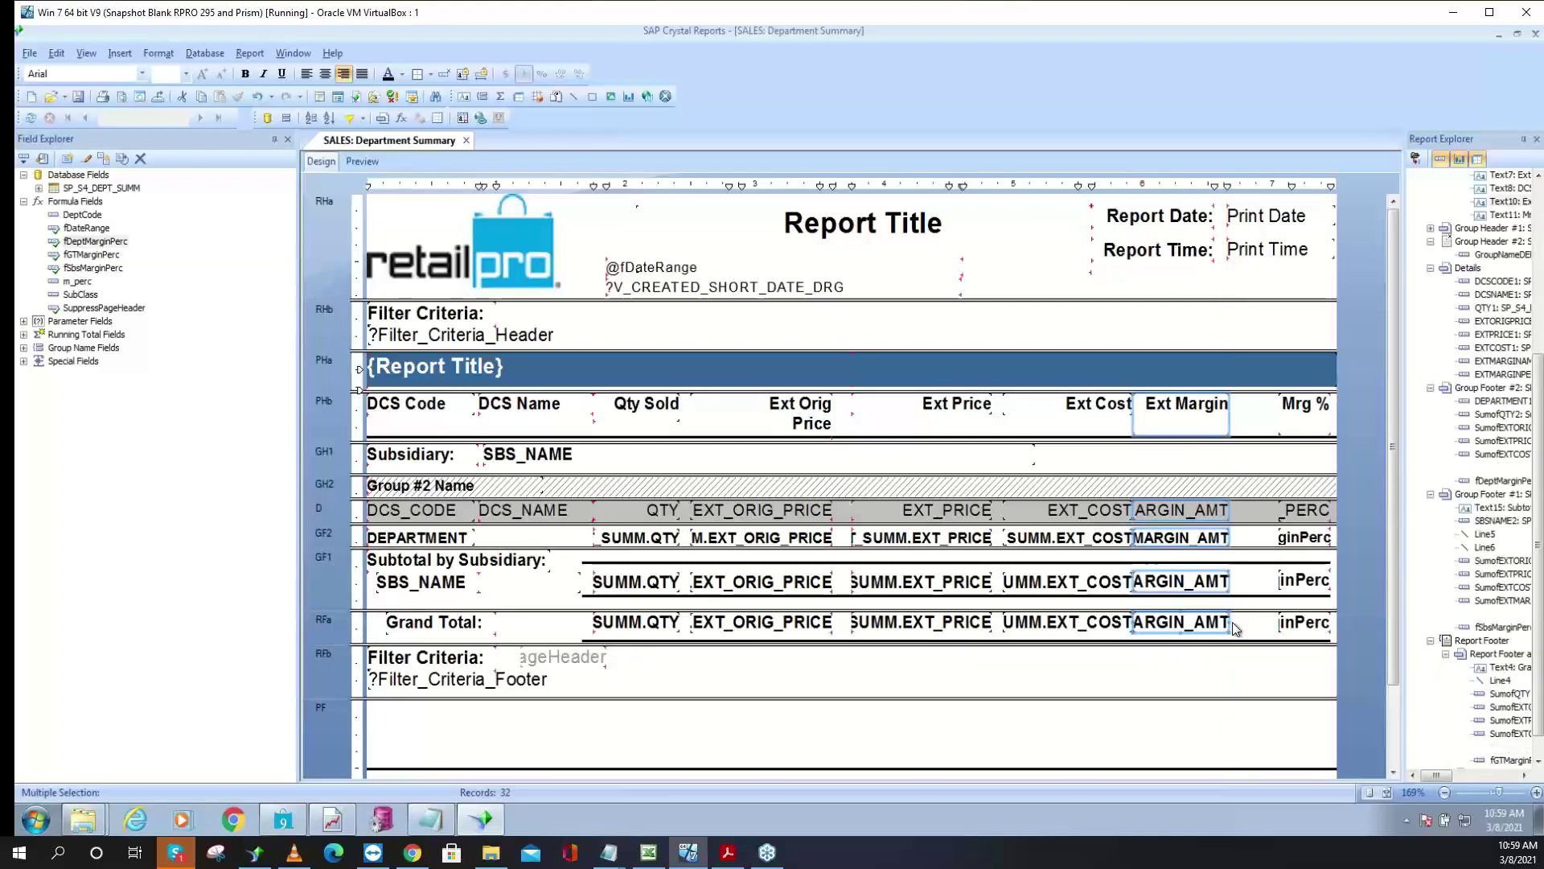
key("Right")
key("Right")
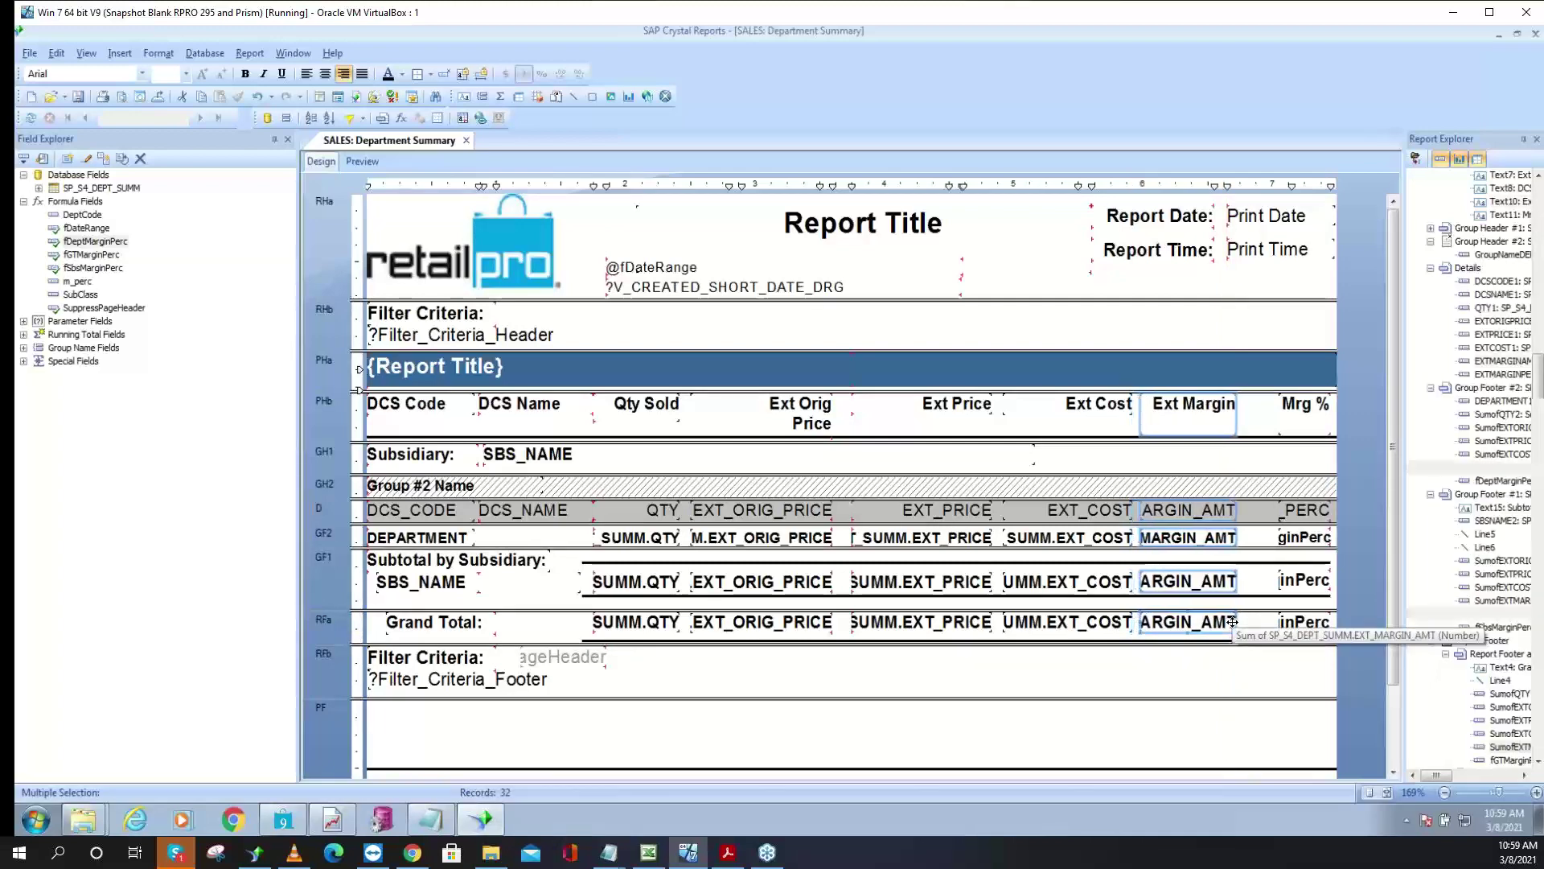
key("Right")
key("Right")
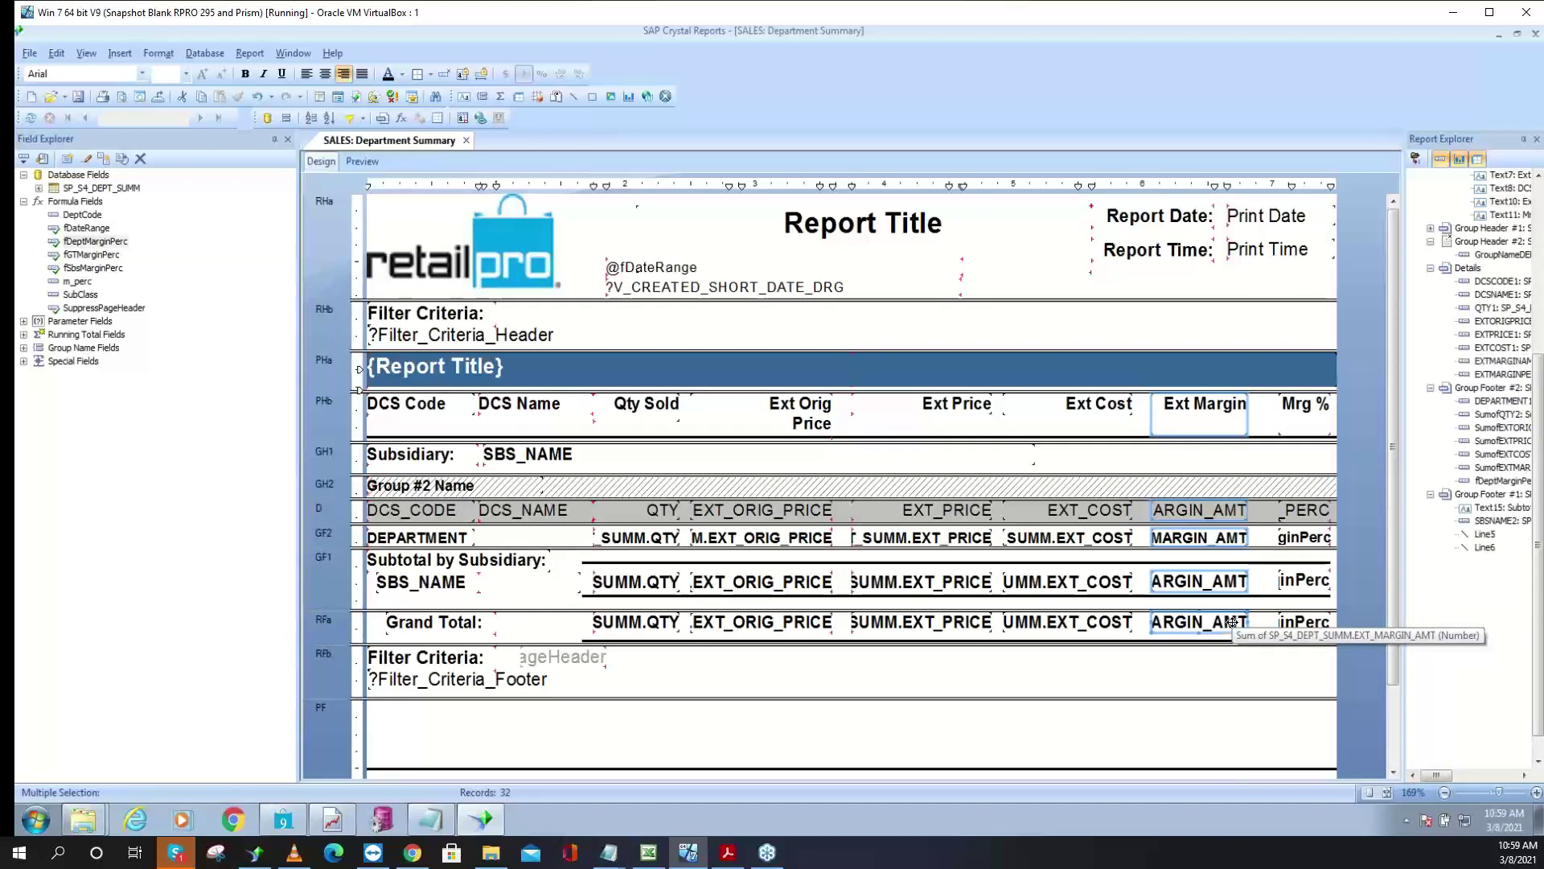
key("Right")
key("Right")
key("Right")
key("Right")
key("Right")
key("Right")
key("Right")
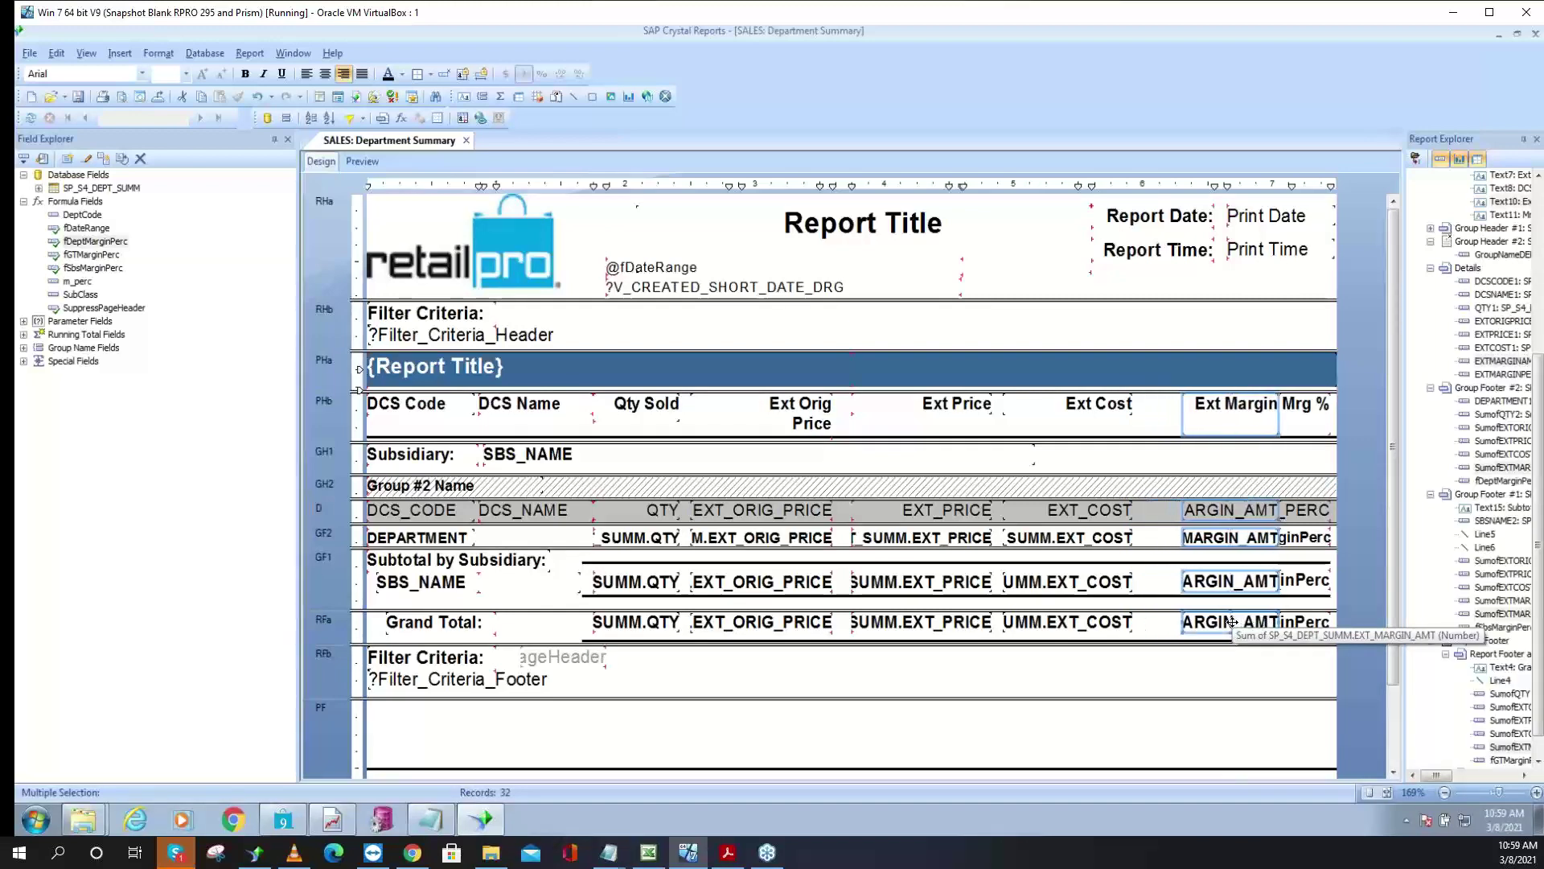
key("Left")
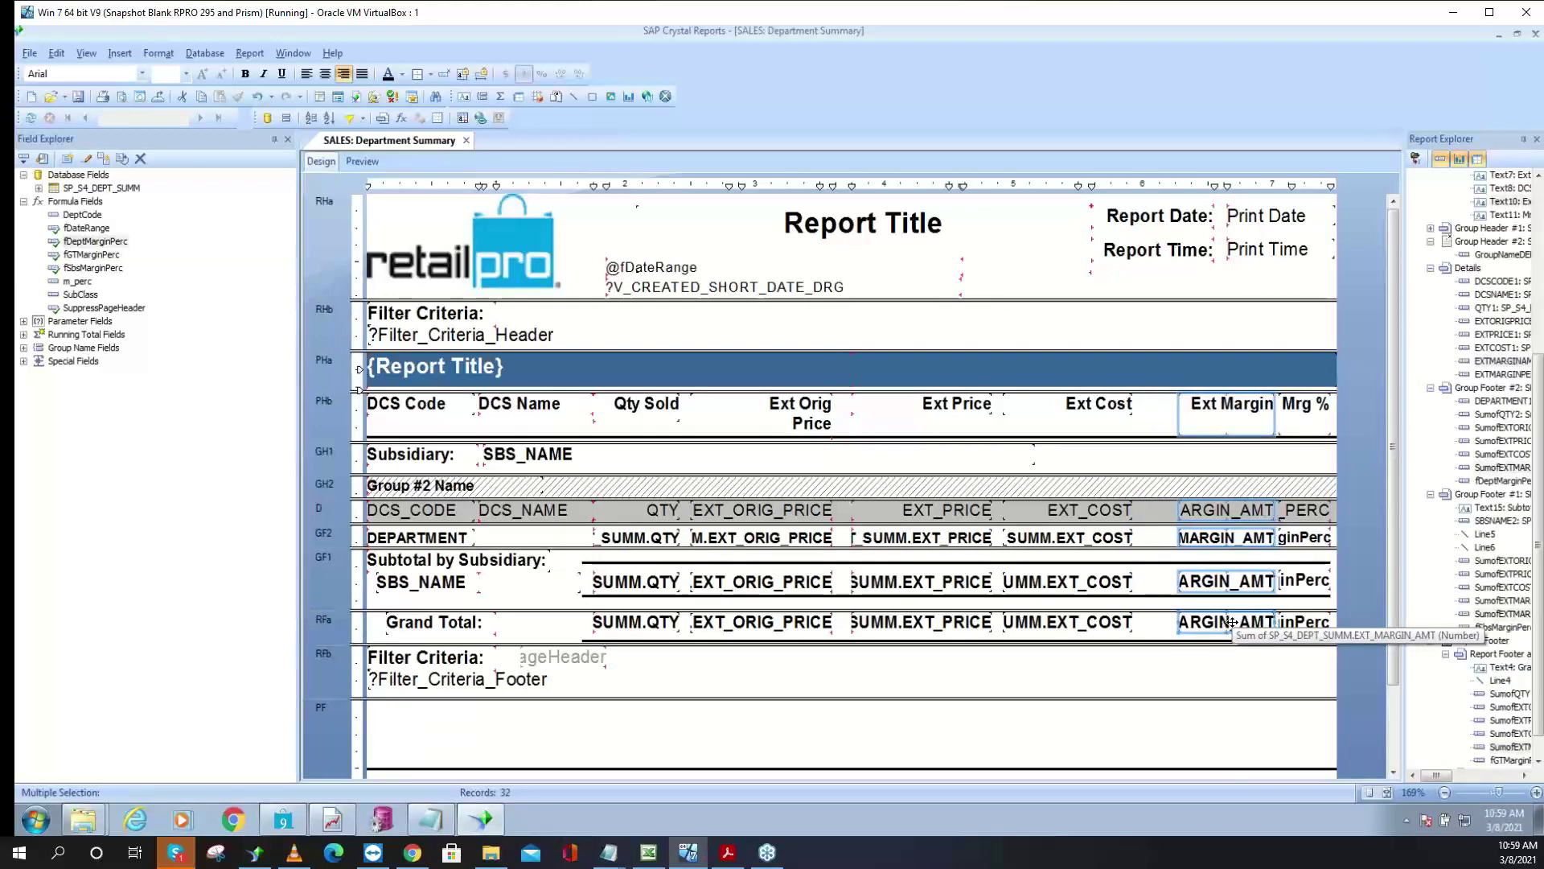
Narrow the Ext Cost heading from its left side and move it slightly right
left_click(1058, 414)
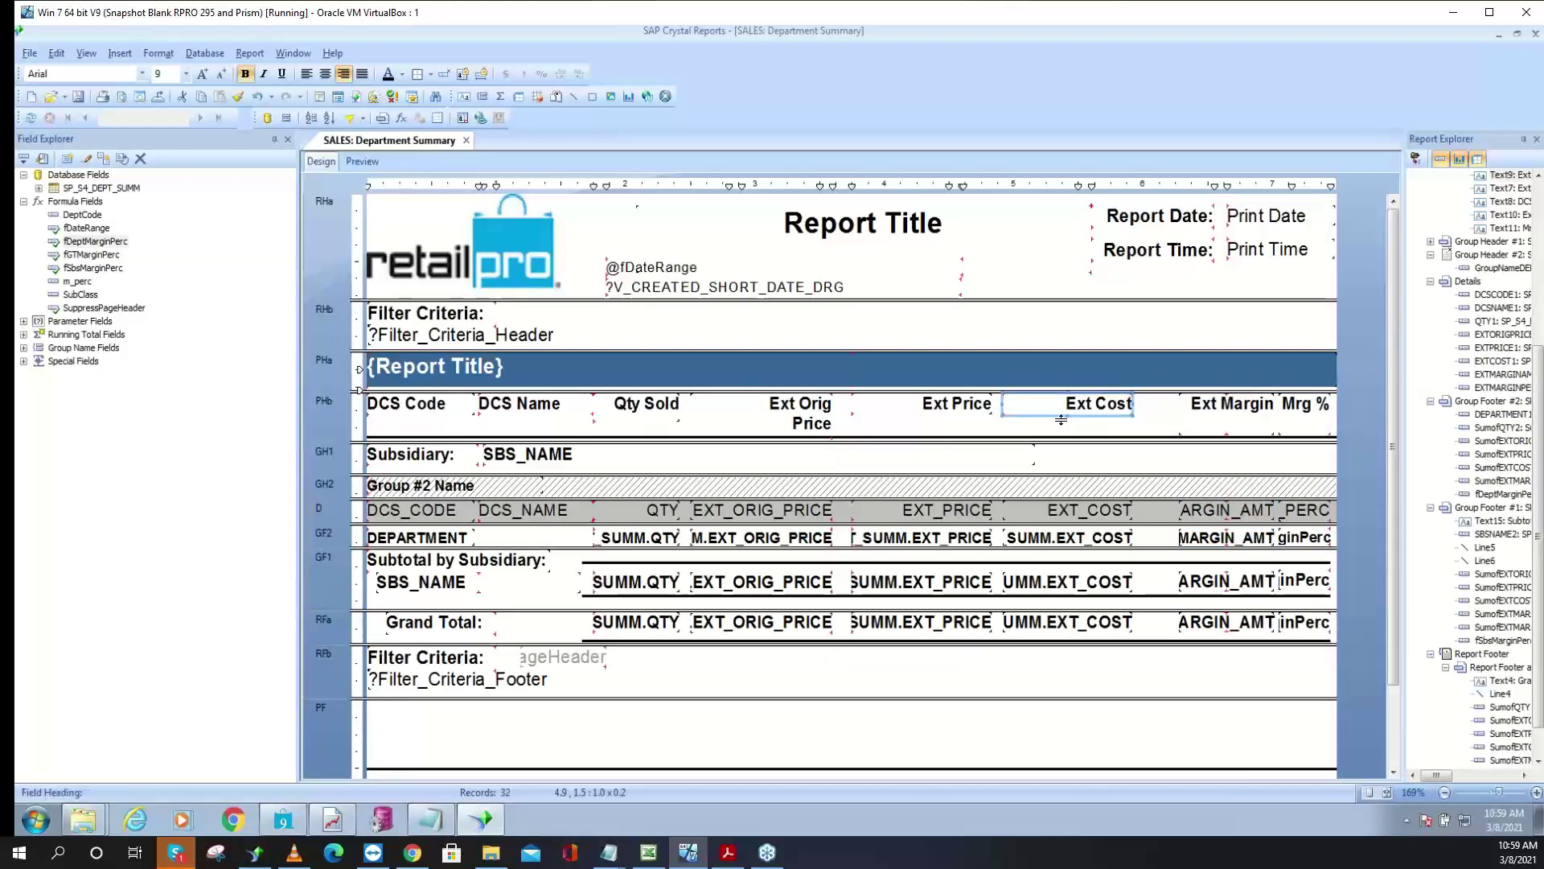
left_click(1086, 515, "ctrl")
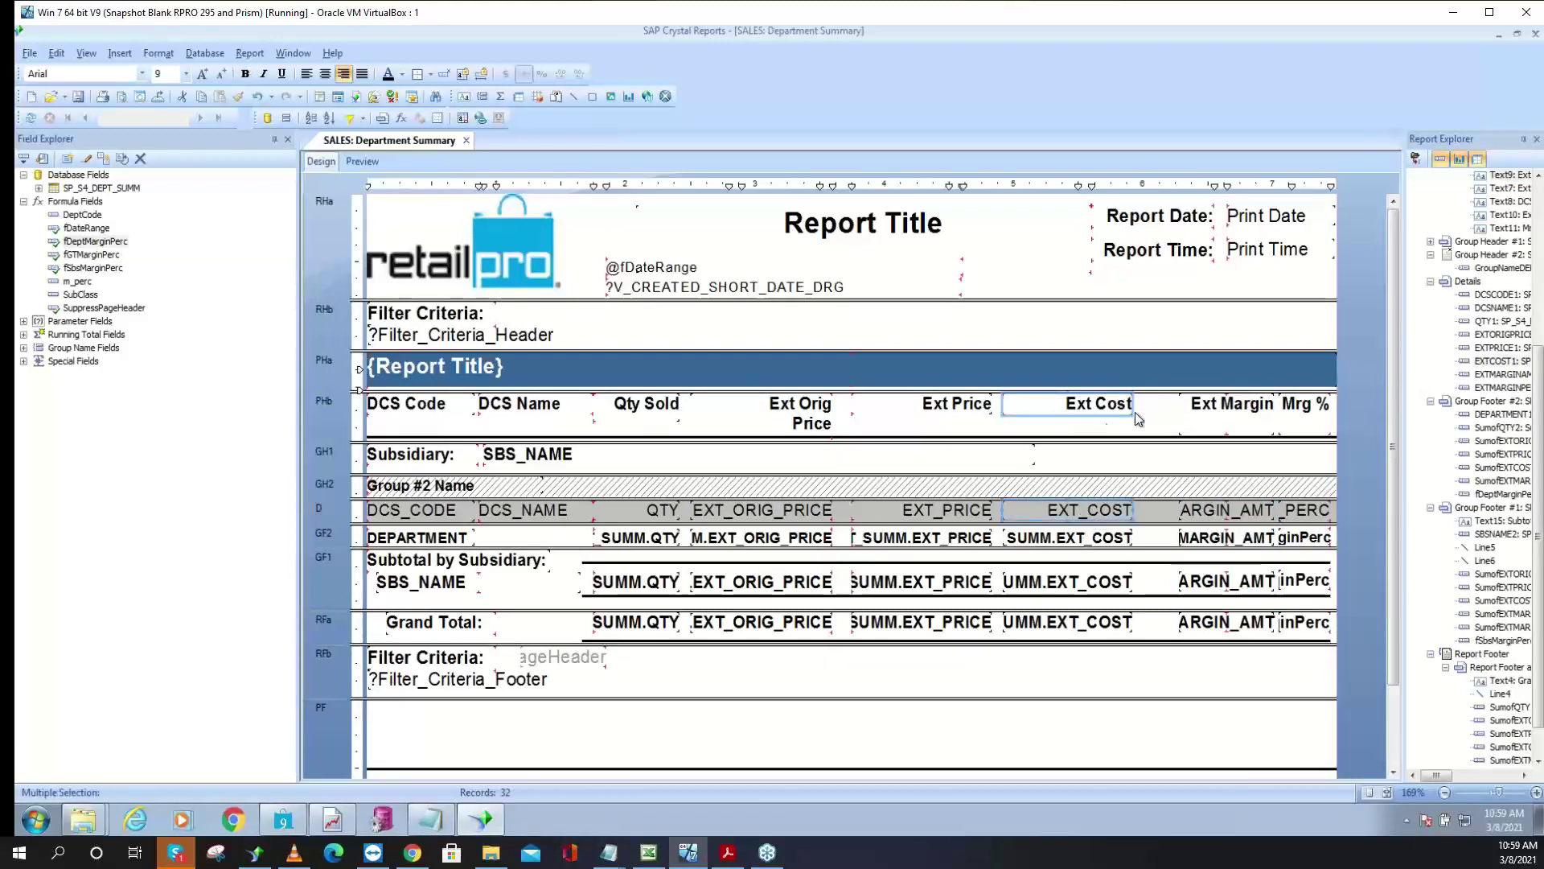
left_click(1107, 402)
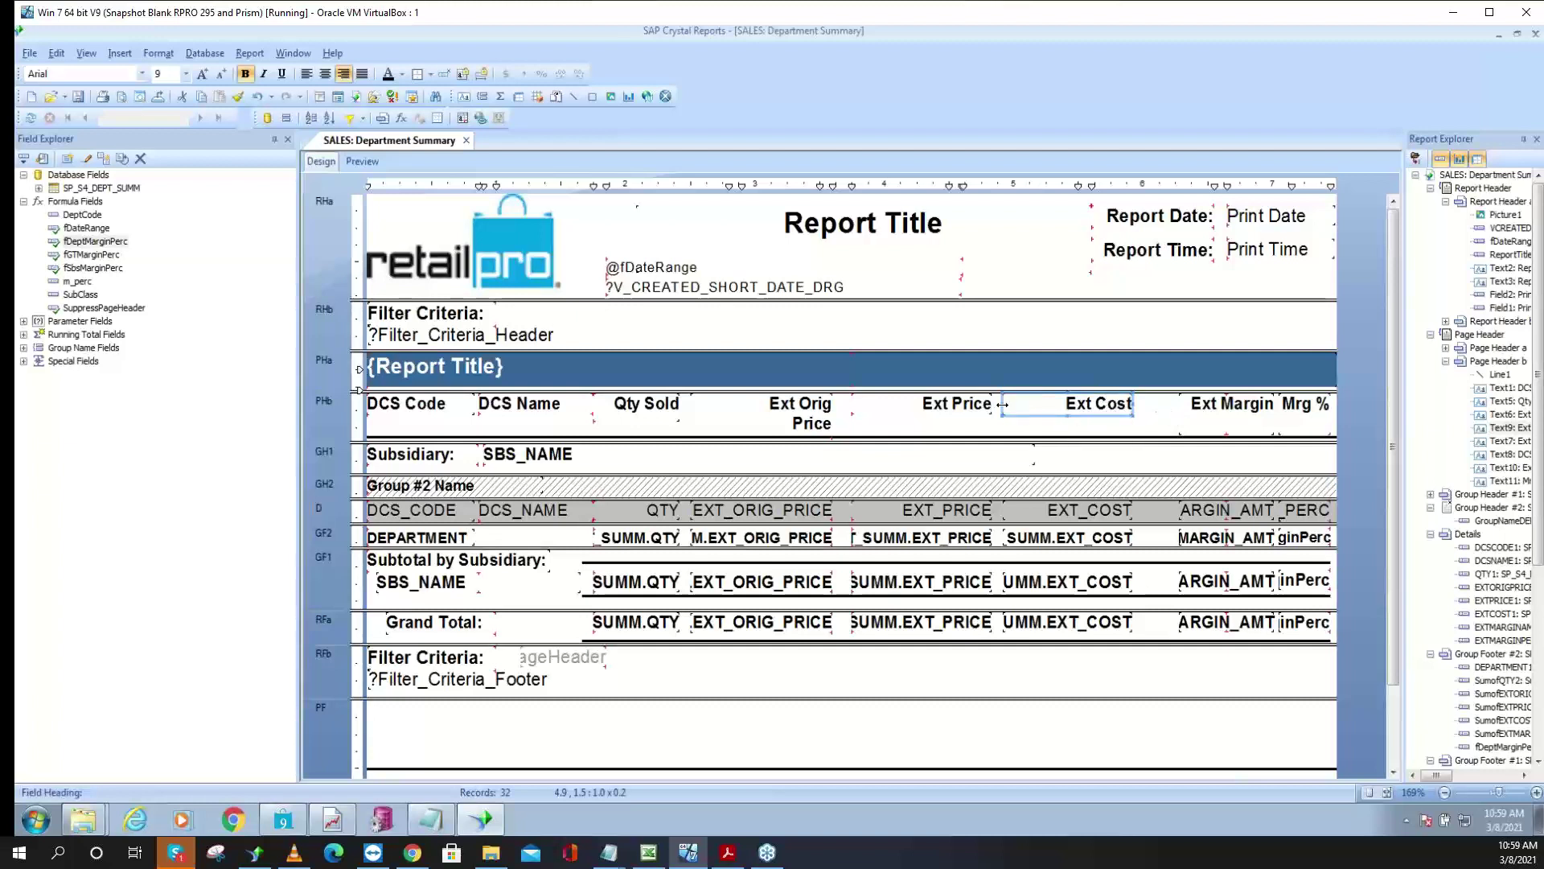
left_click_drag(1002, 402, 1037, 402)
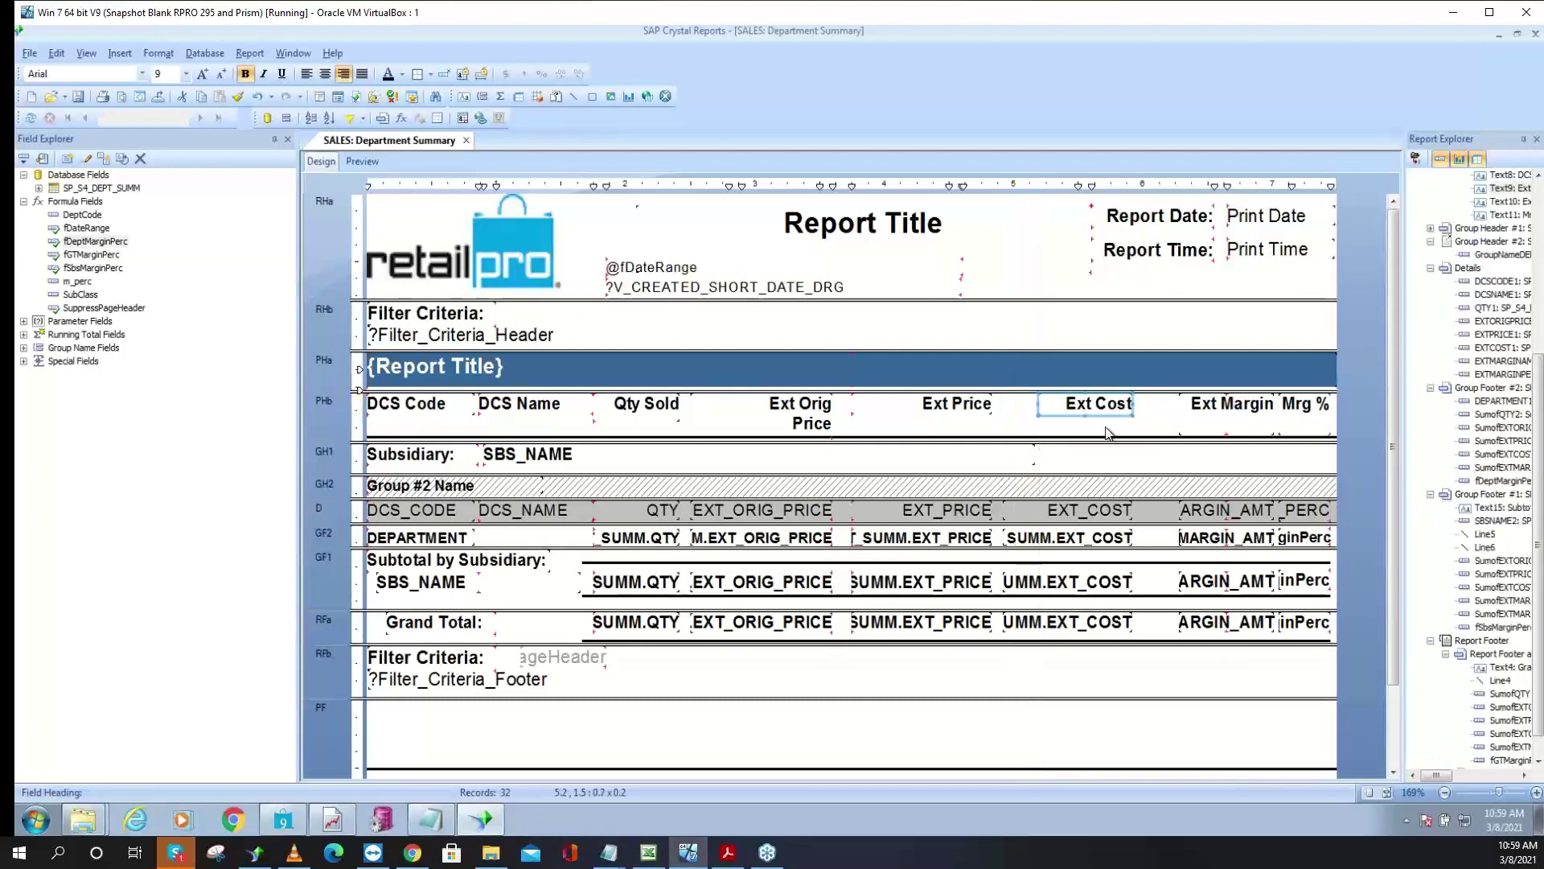
key("Right")
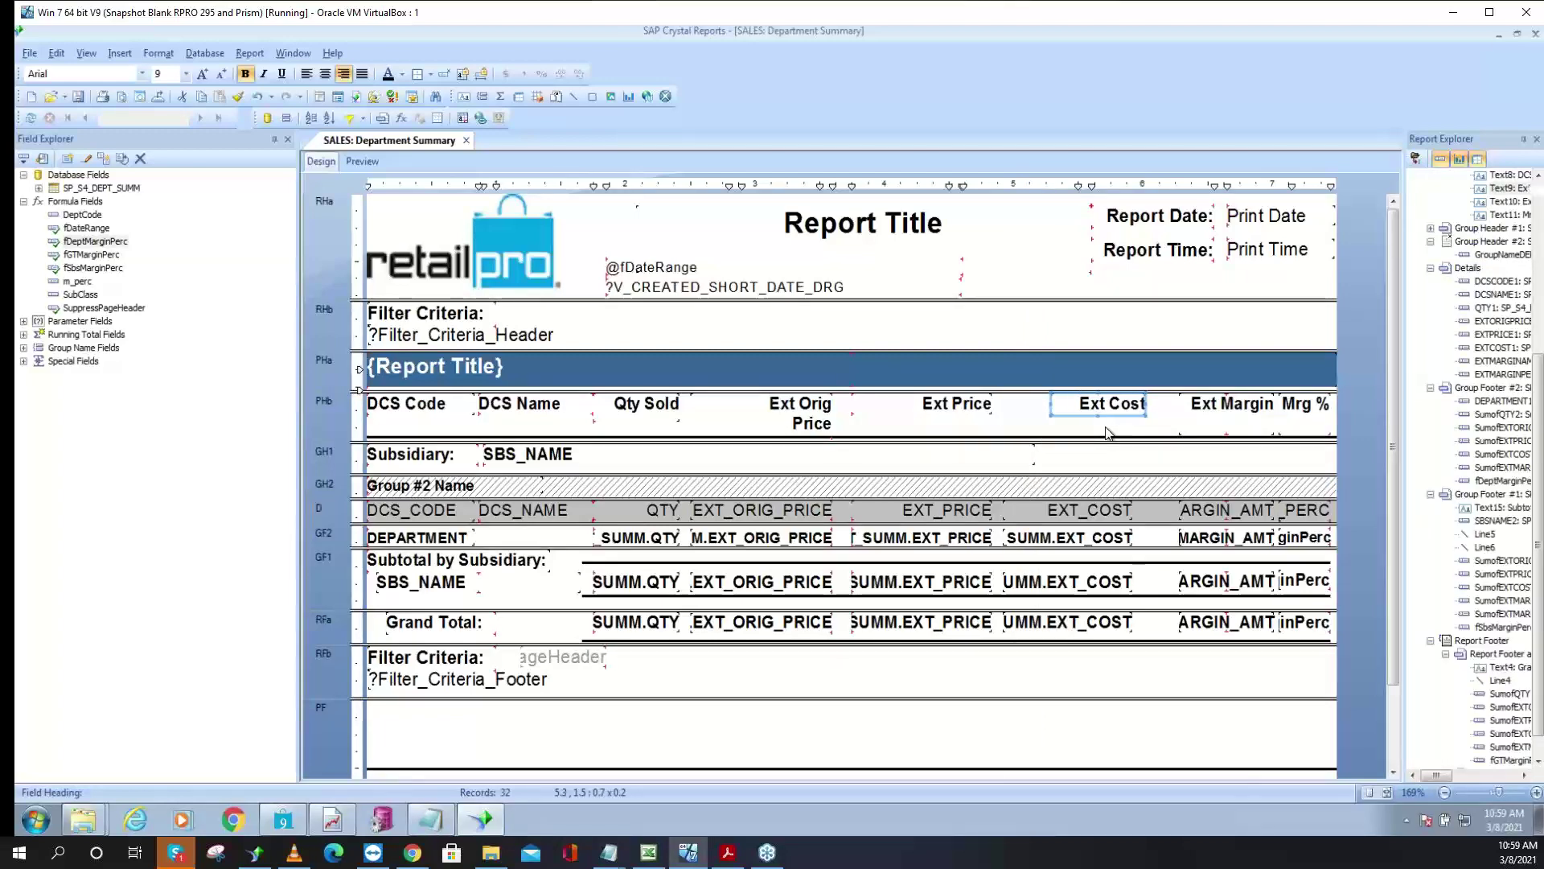
key("Right")
key("Right")
key("Right")
key("Right")
key("Right")
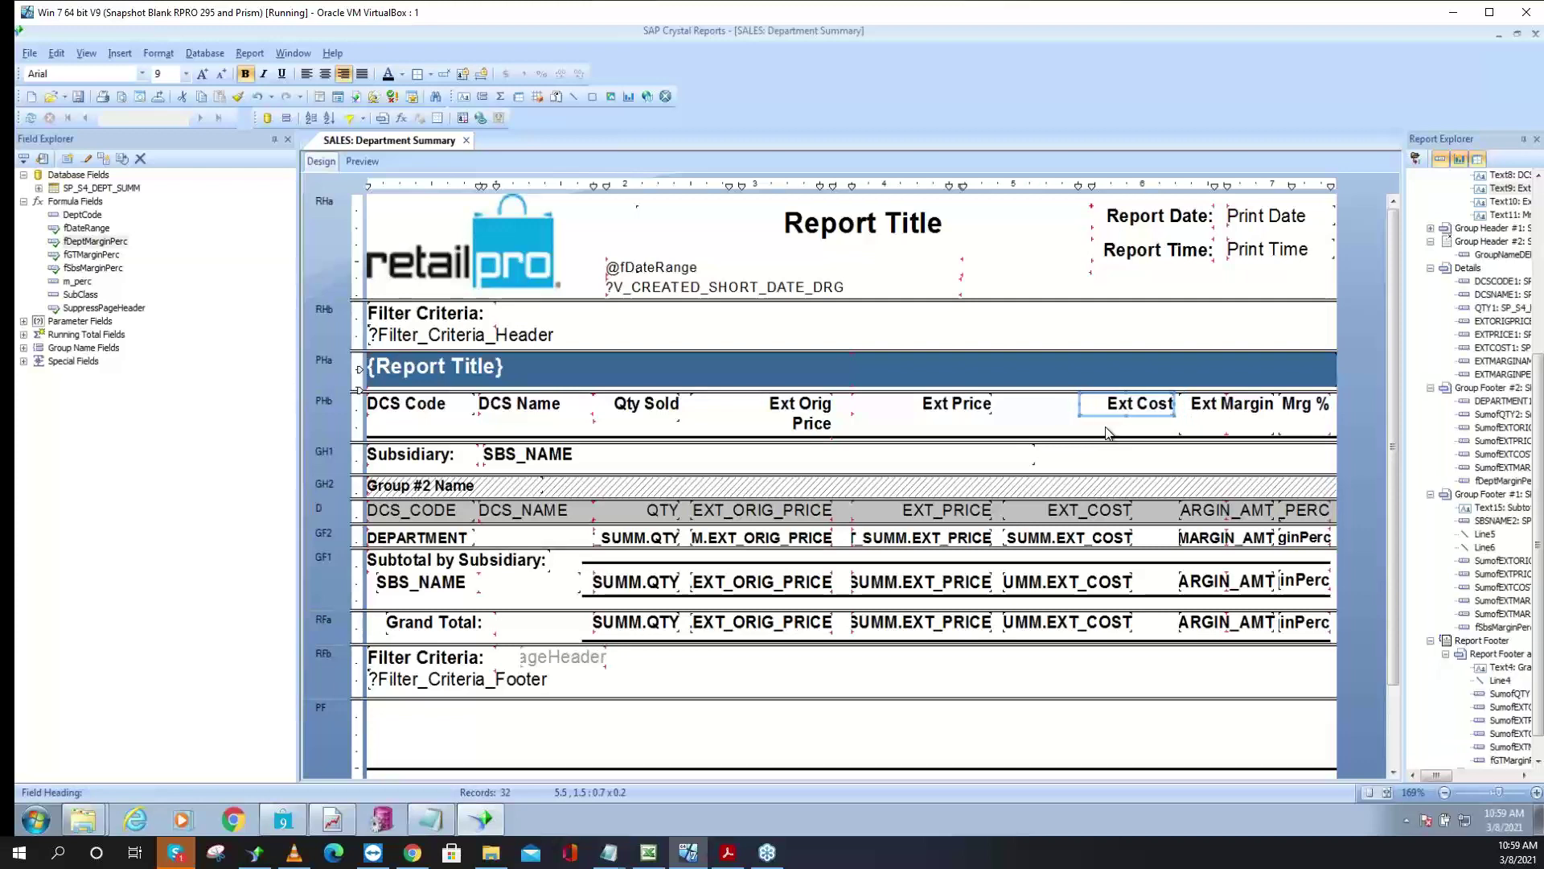
key("ctrl+Left")
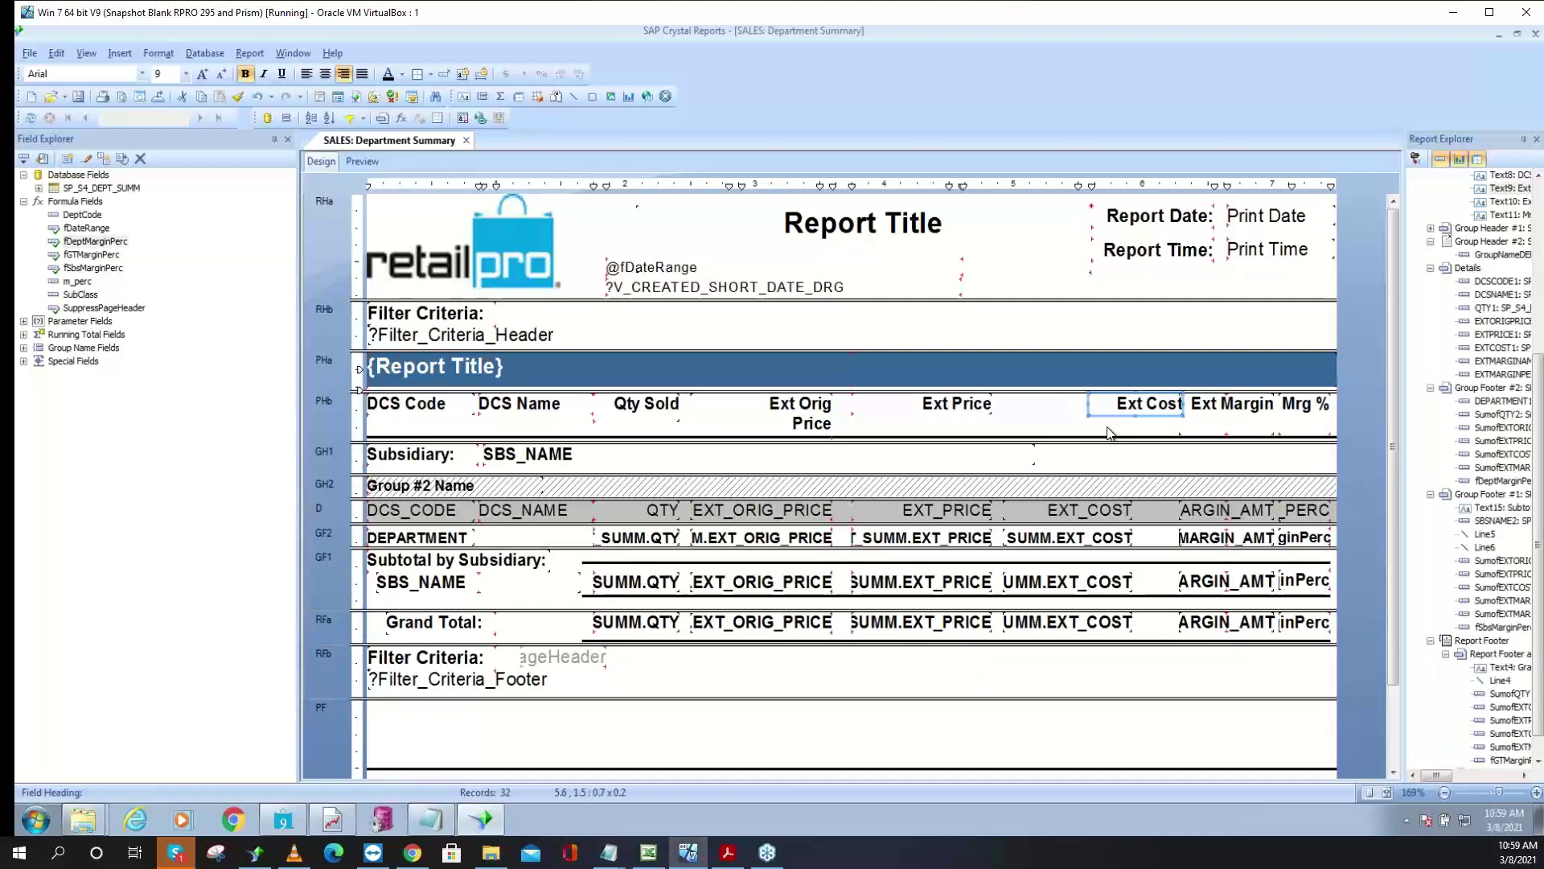
Left-align all EXT_COST fields to the Ext Cost heading and give them the same width
left_click(1086, 513, "ctrl")
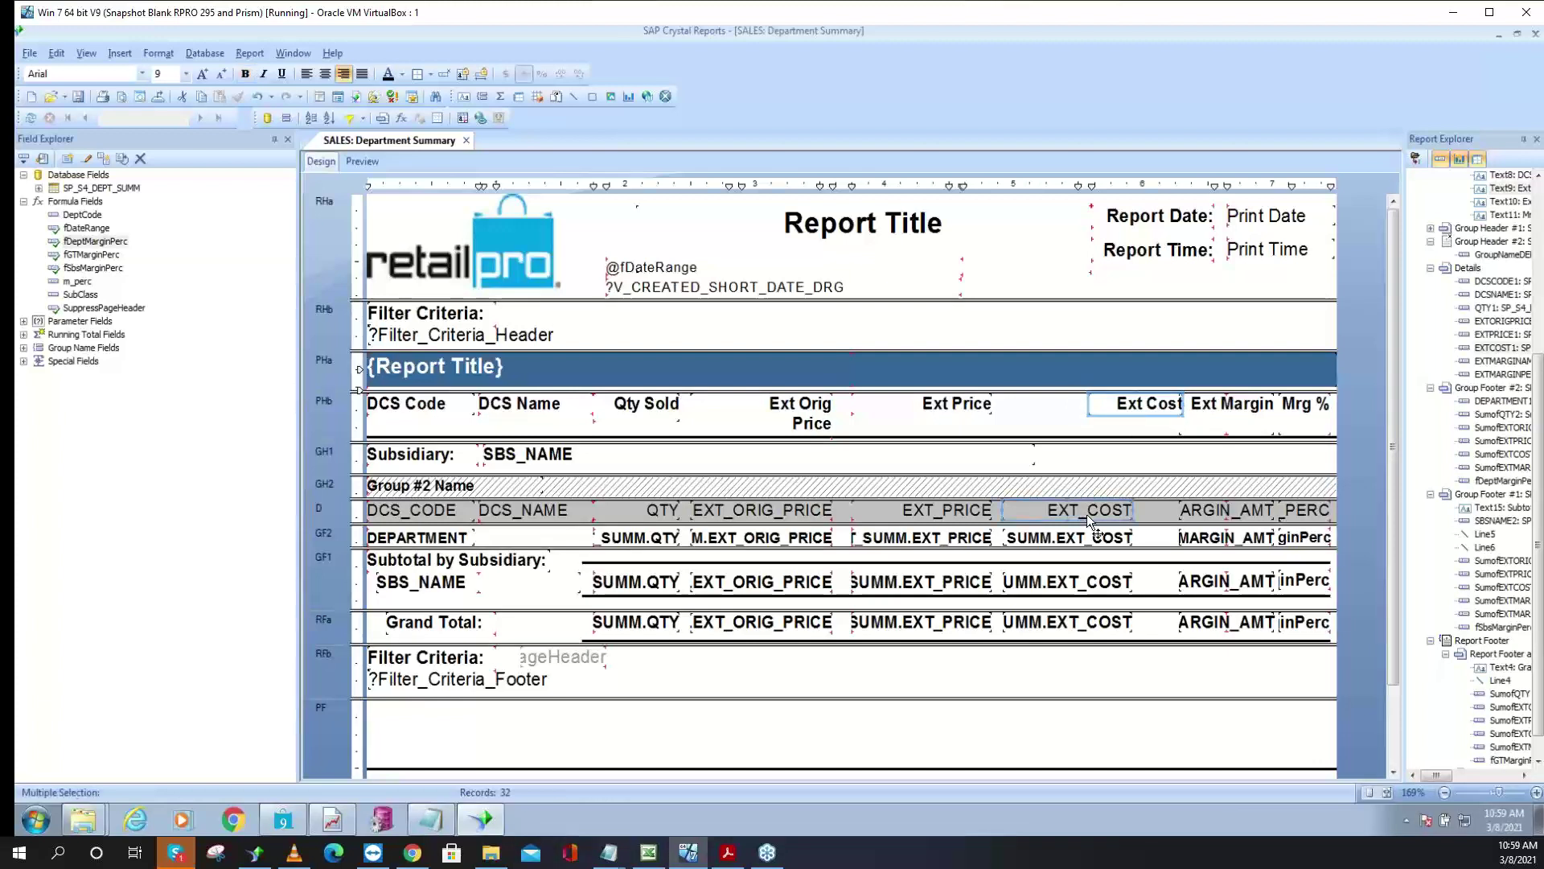
left_click(1090, 542, "ctrl")
left_click(1093, 578, "ctrl")
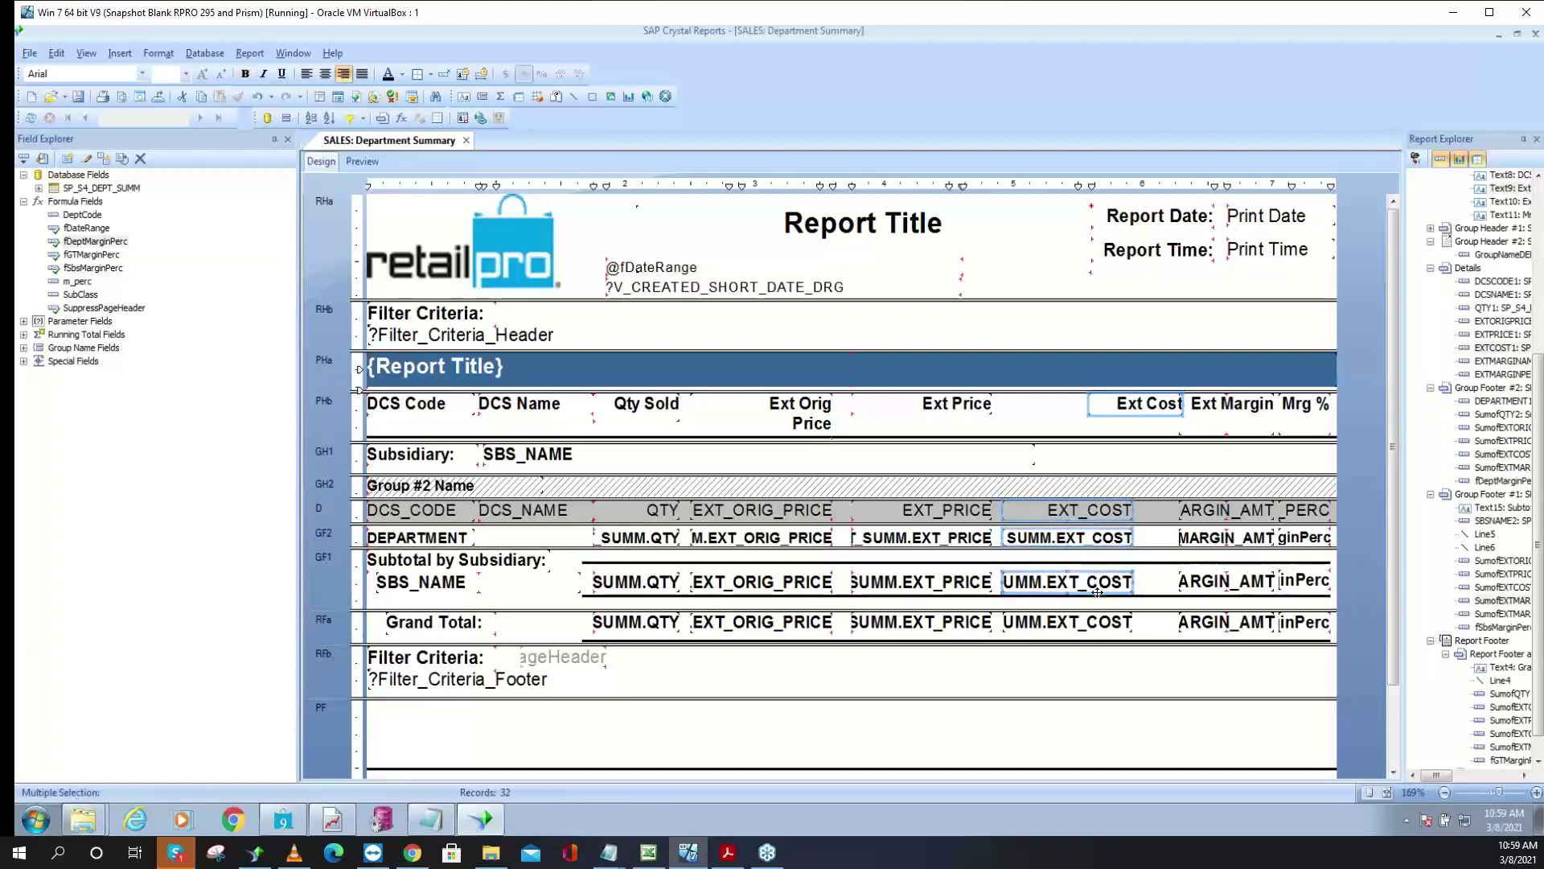
left_click(1106, 624, "ctrl")
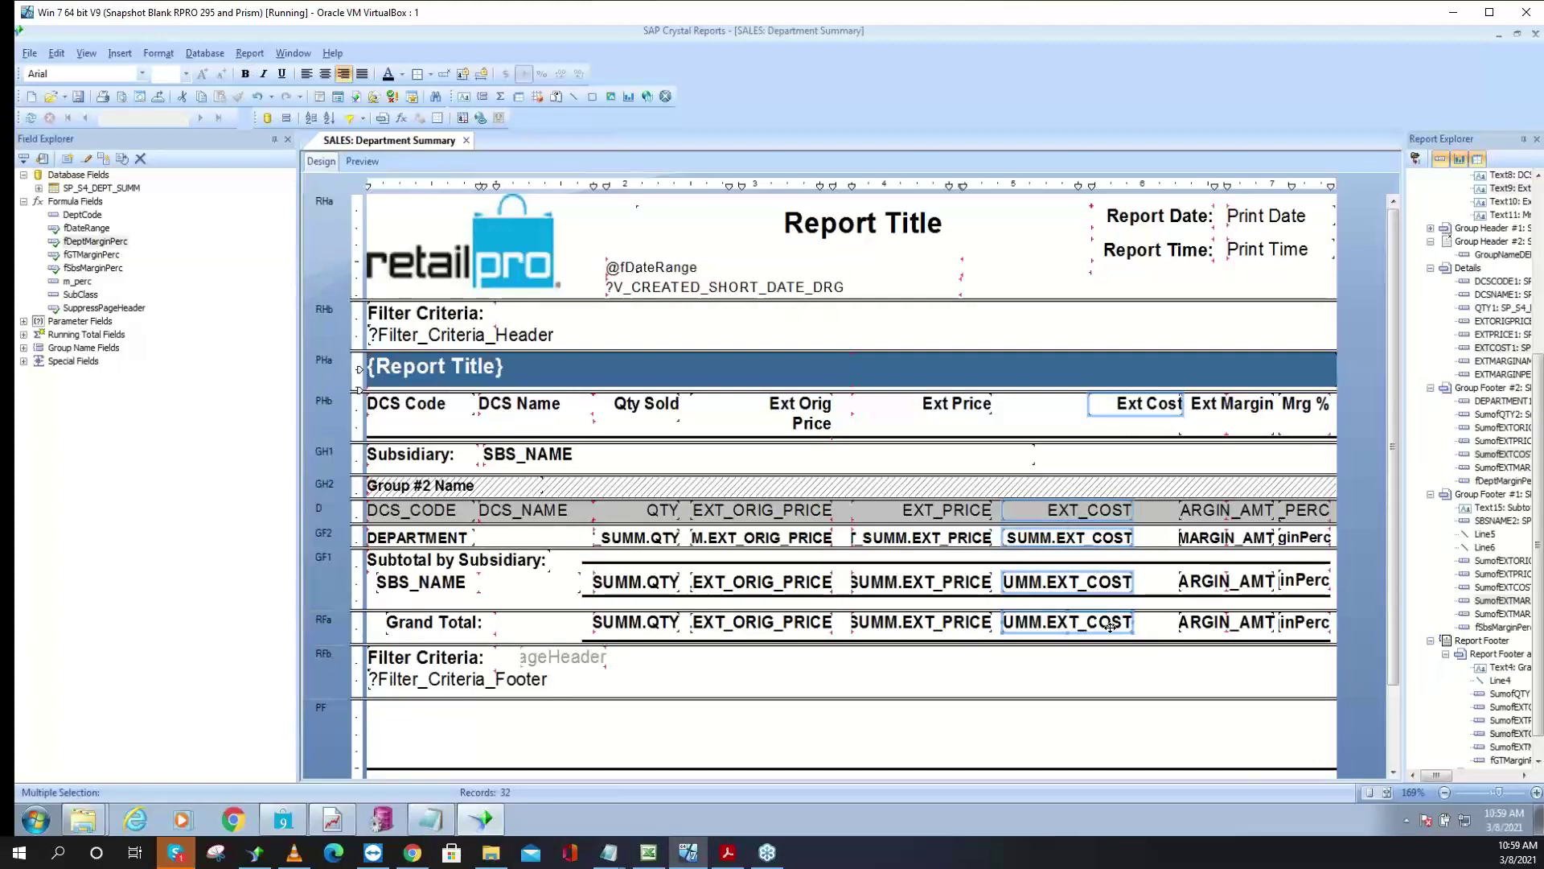
right_click(1128, 408)
mouse_move(1190, 493)
left_click(1295, 555)
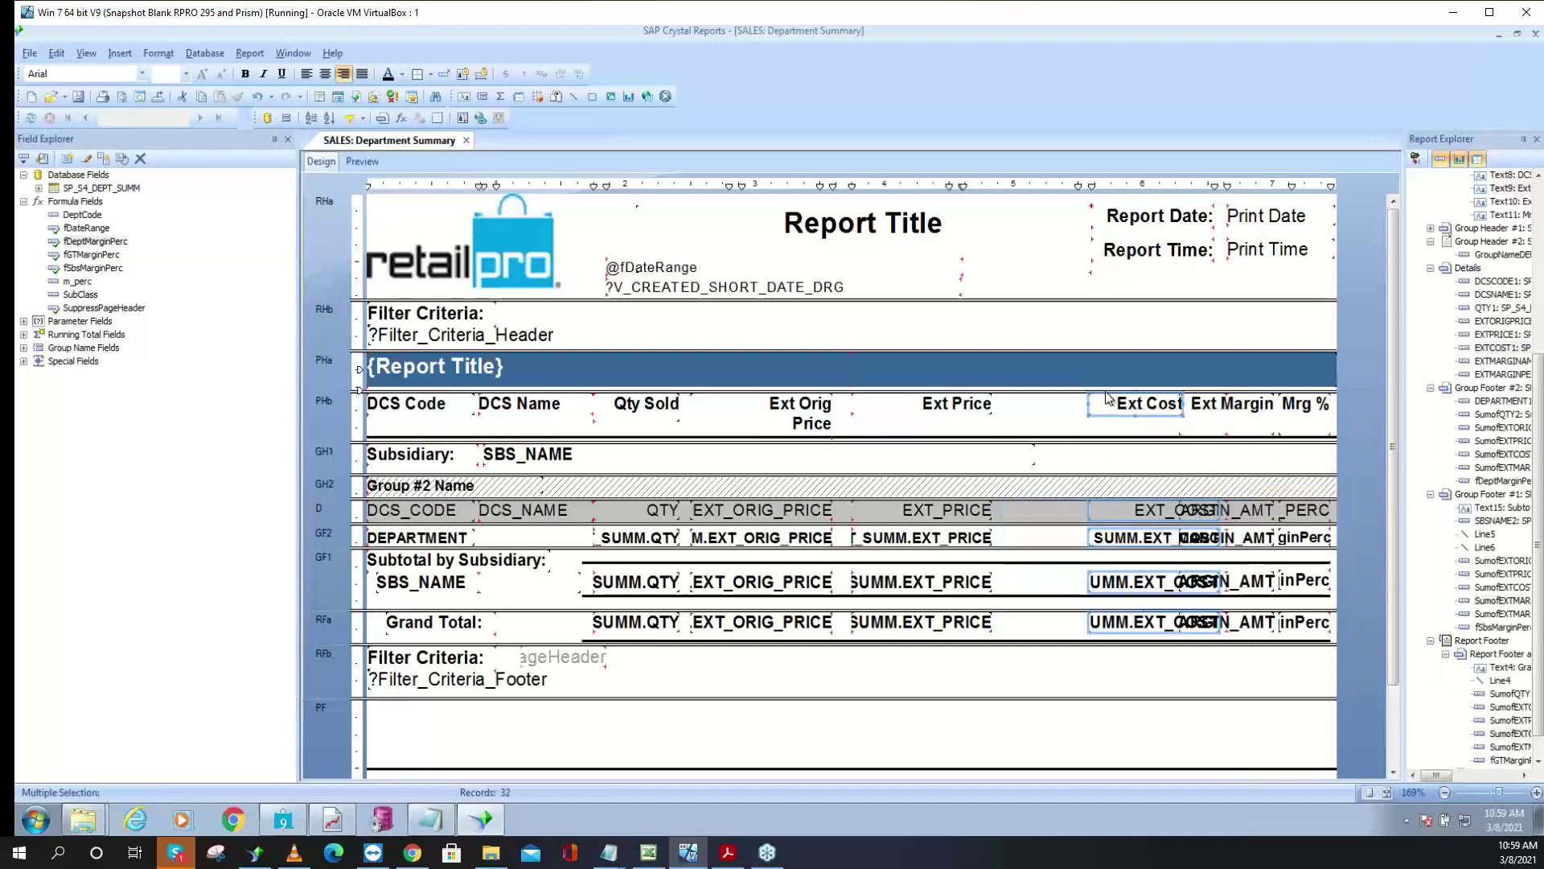
right_click(1106, 396)
left_click(1275, 498)
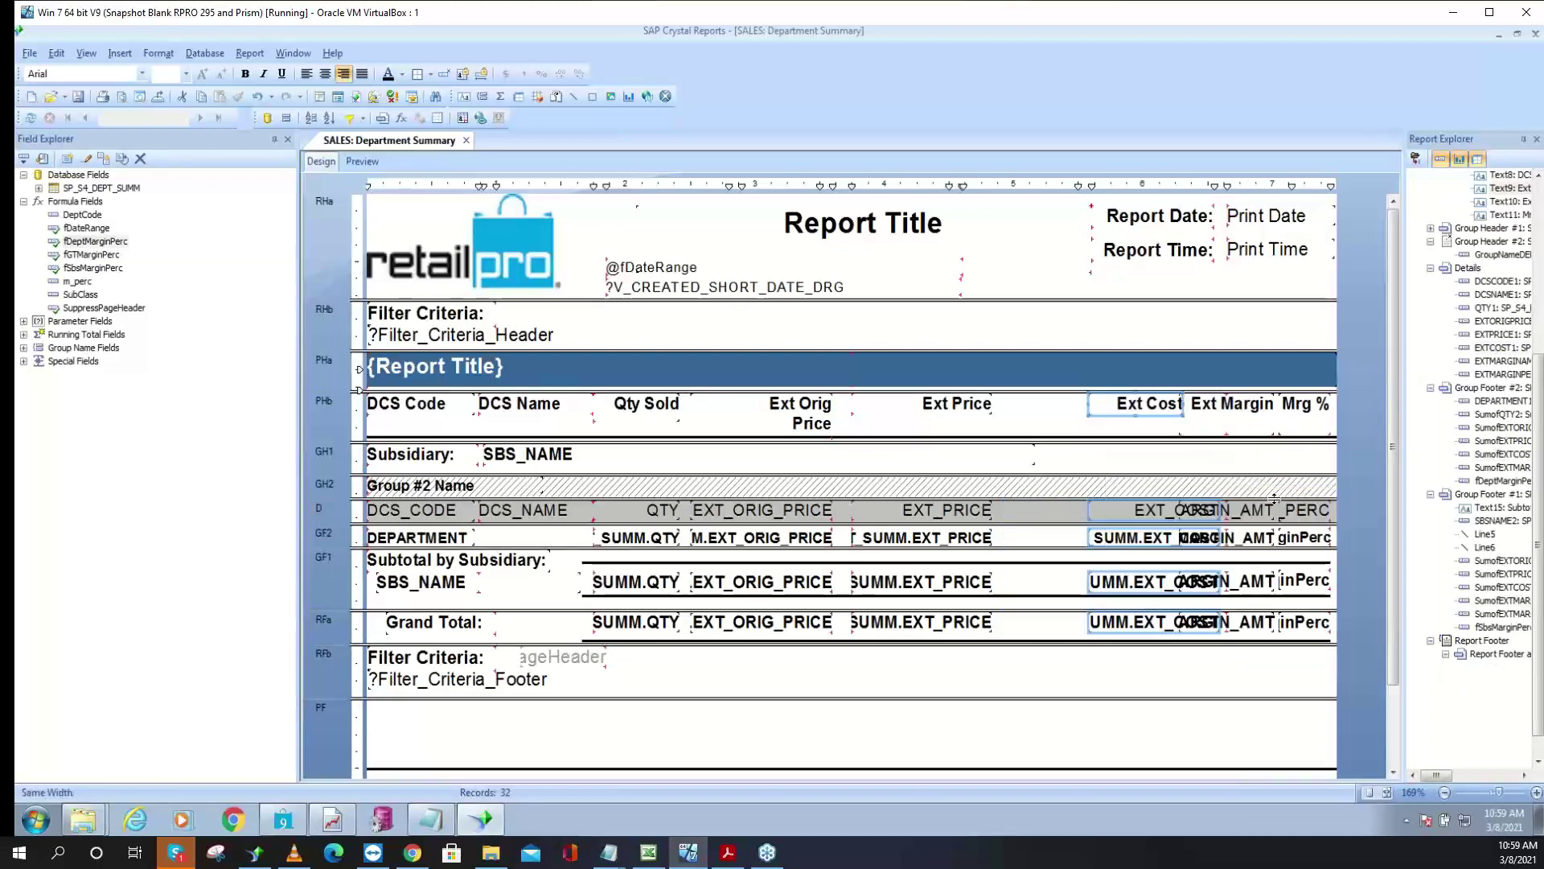
Narrow the Ext Price heading and fields, then move the column right against Ext Cost
left_click(966, 414)
left_click(958, 512, "ctrl")
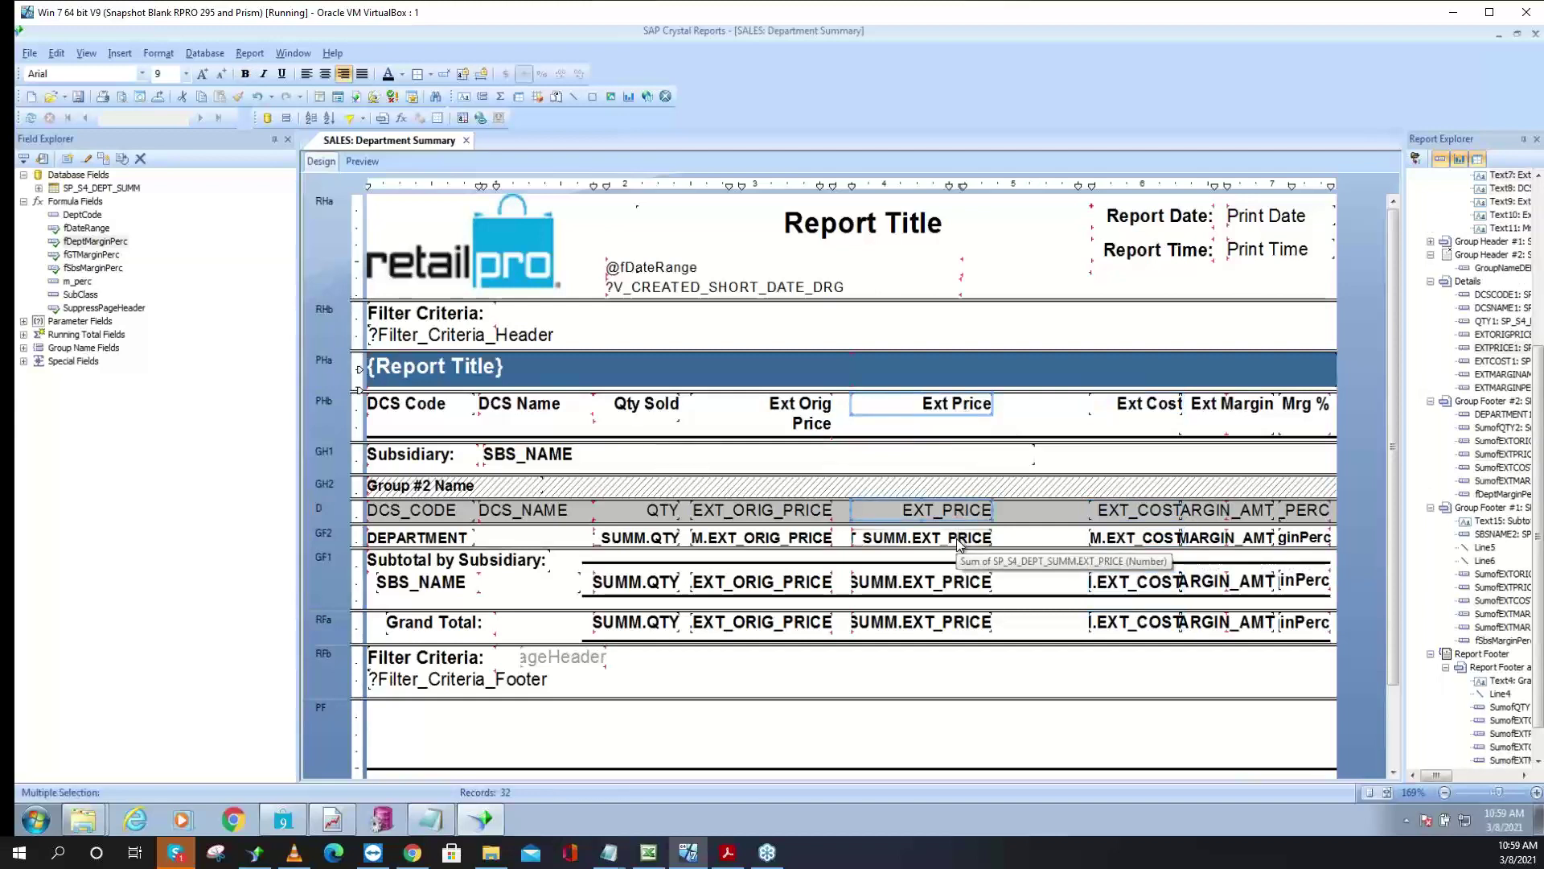
left_click(957, 538, "ctrl")
left_click(962, 576, "ctrl")
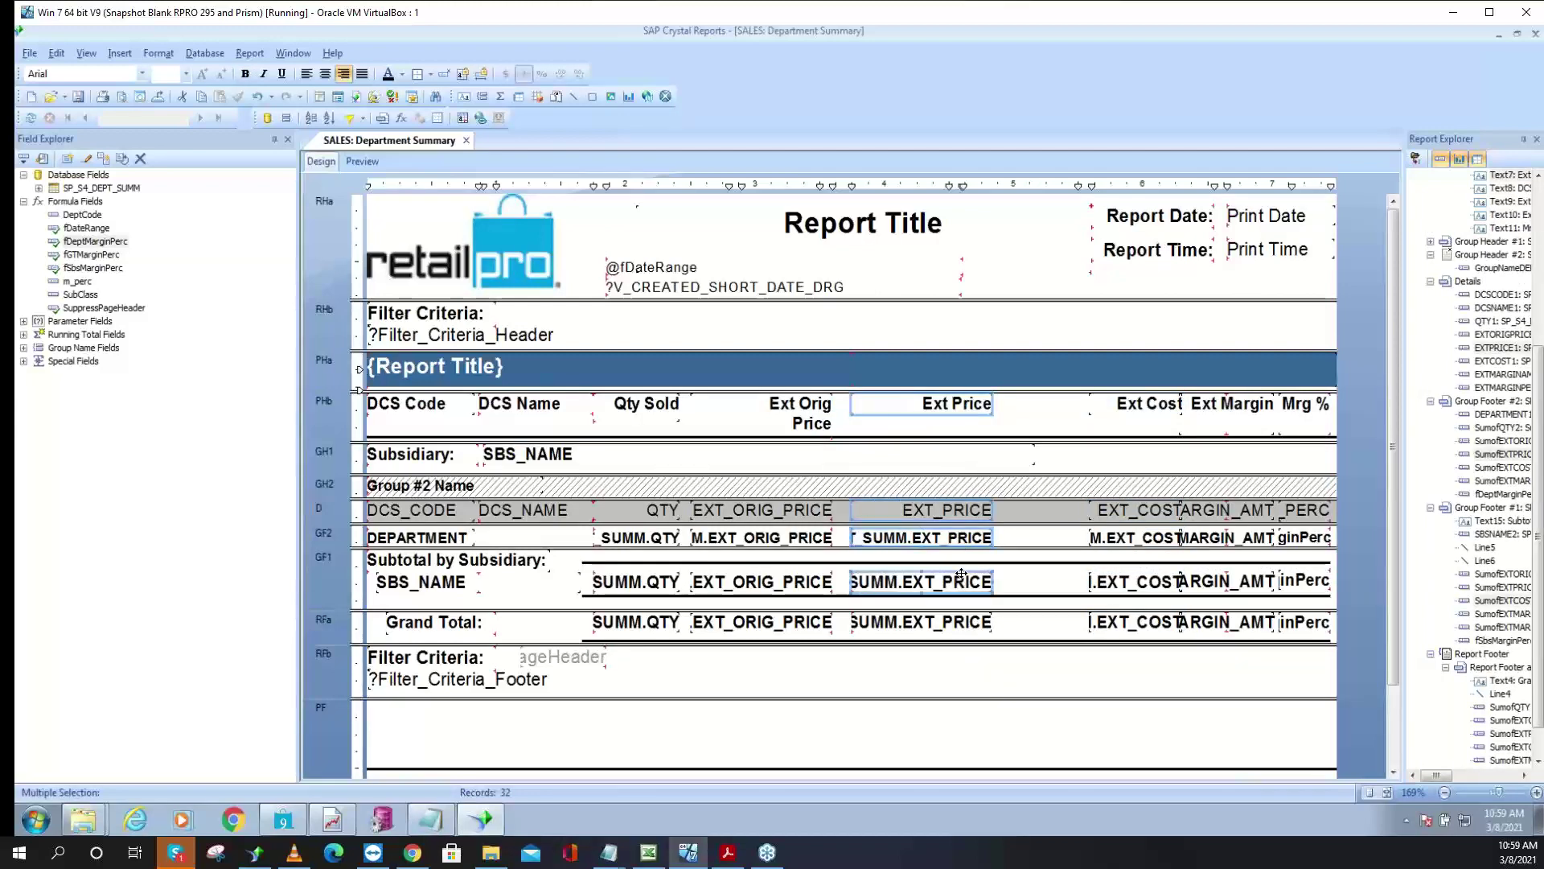
left_click(980, 630, "ctrl")
key("shift+Left")
key("shift+Left")
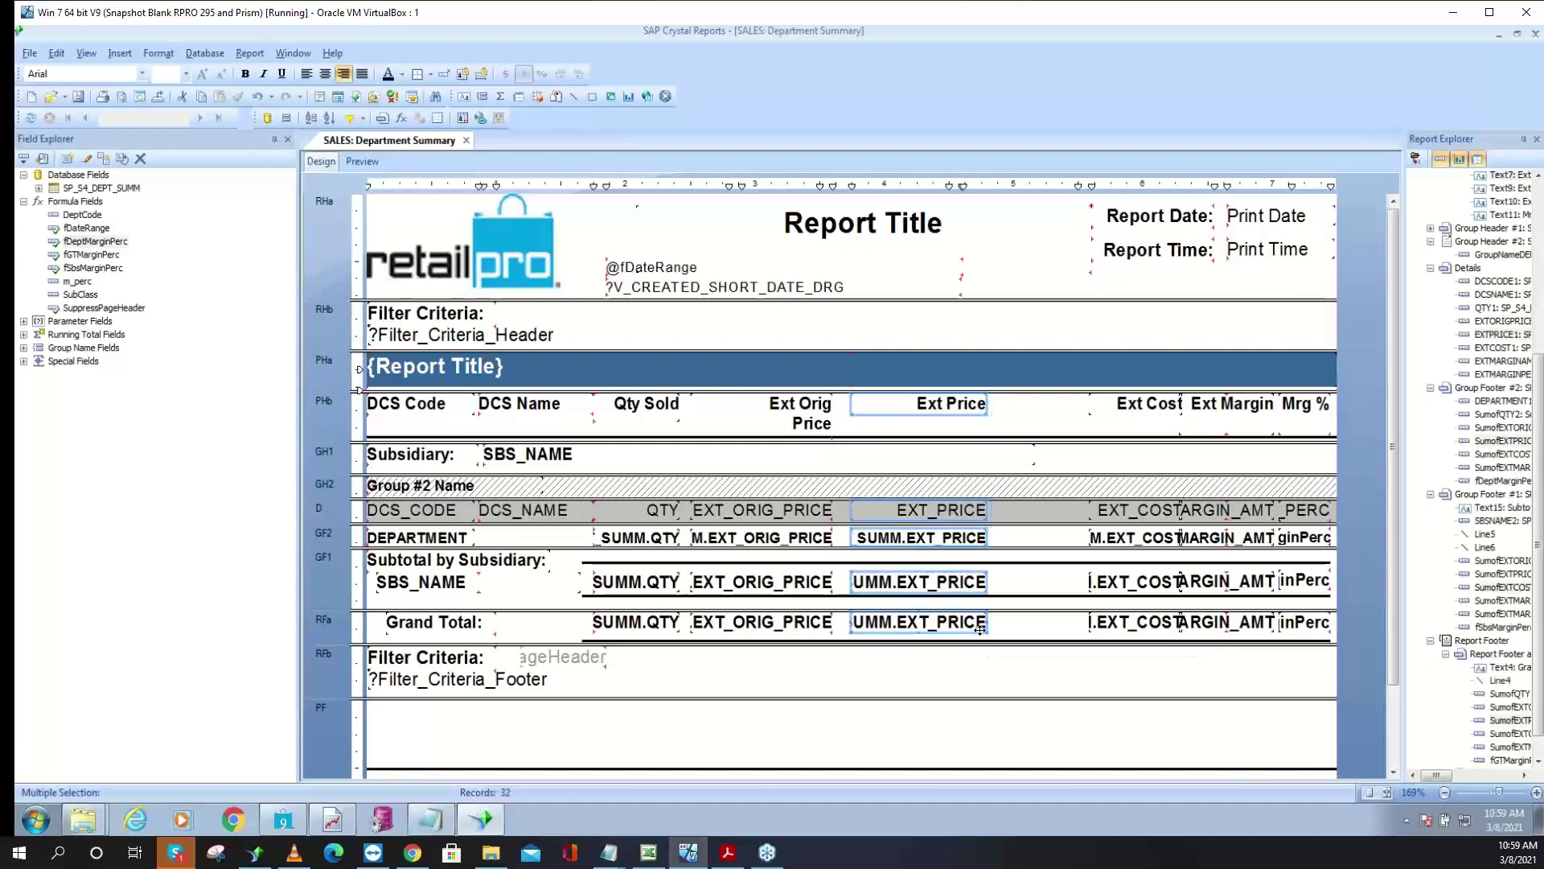
key("shift+Left")
key("shift+Left")
key("shift+Left")
key("shift+Left")
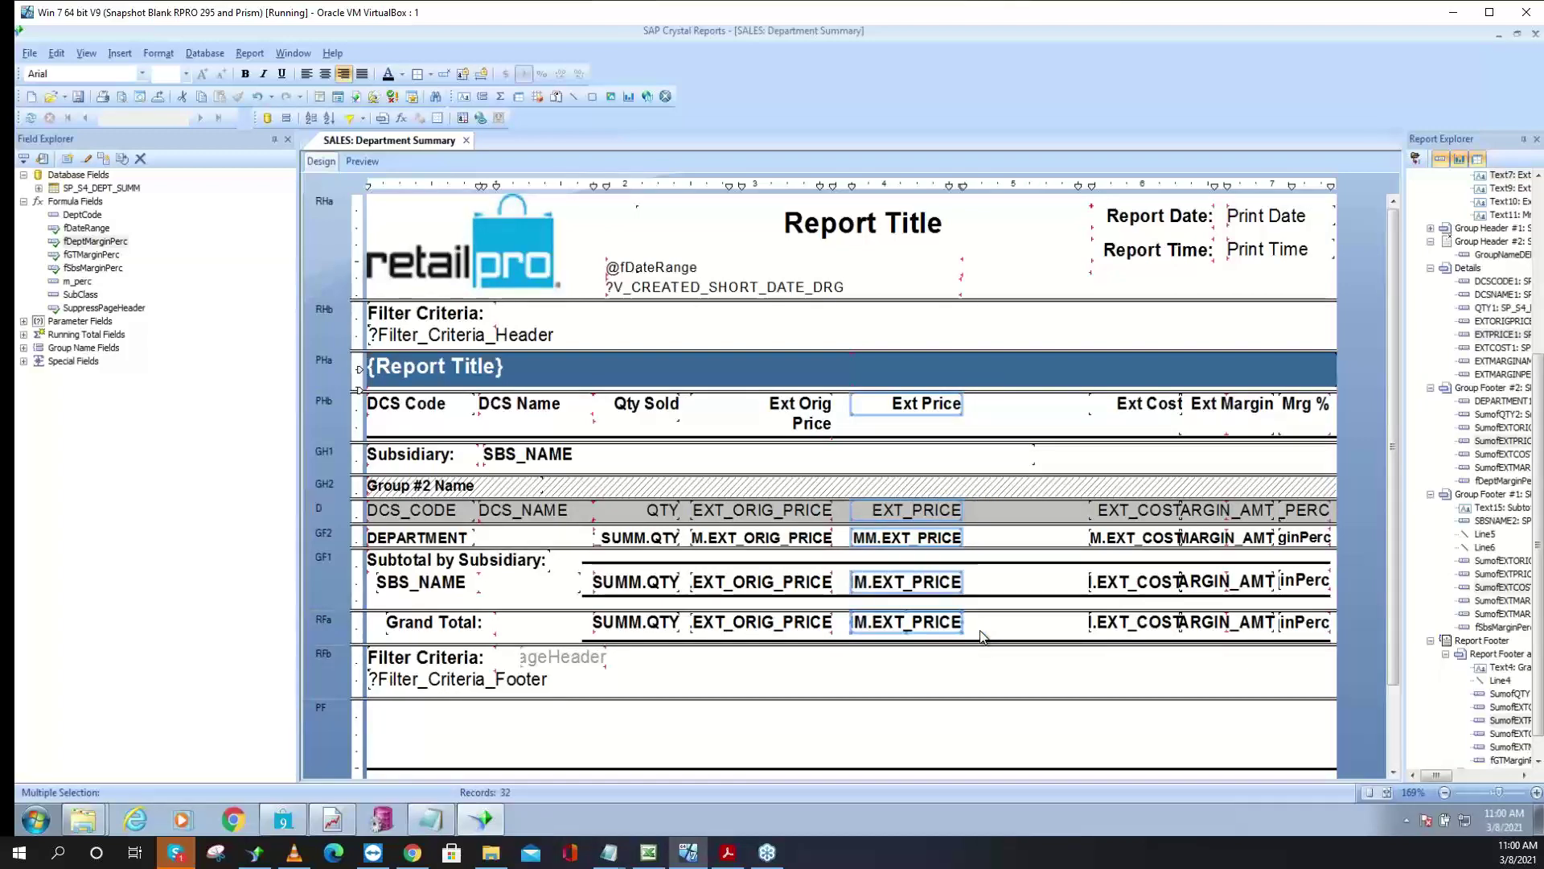
key("Right")
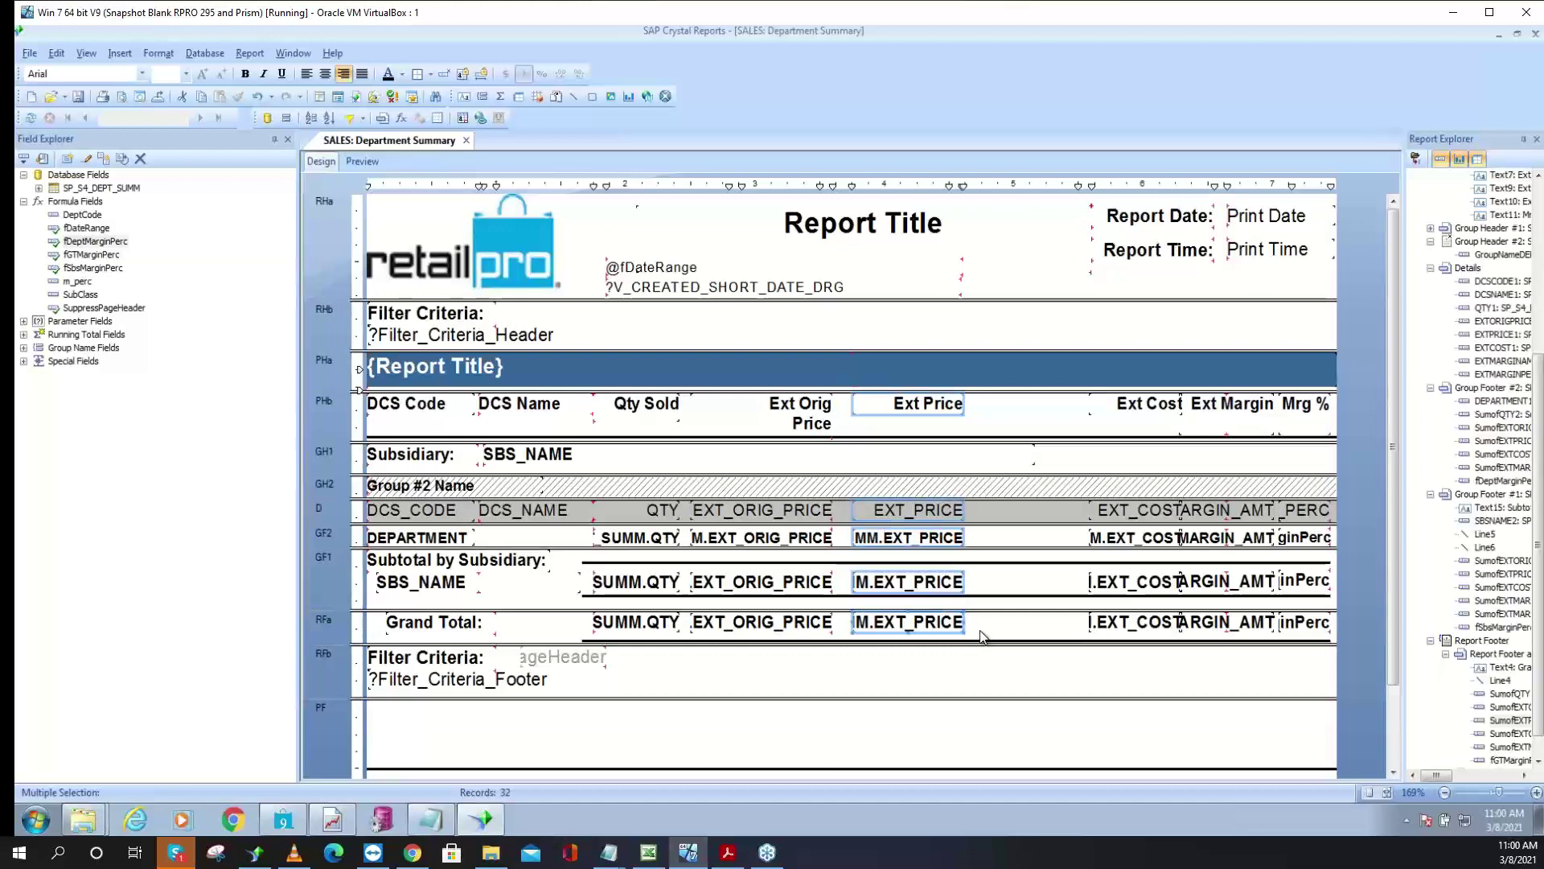
key("Right")
key("Right")
key("Right")
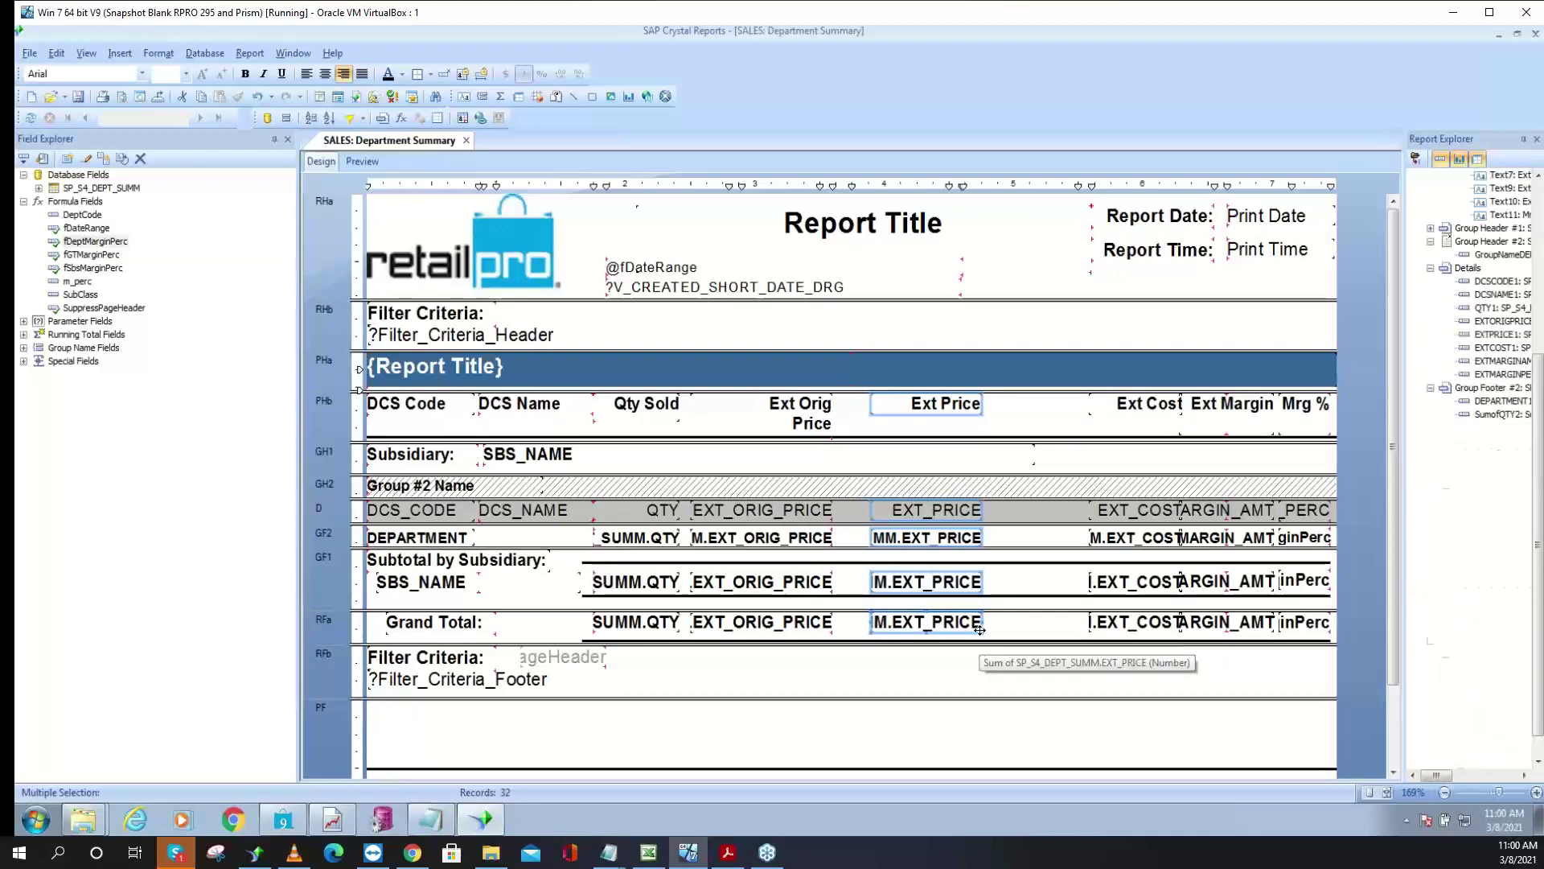
key("Right")
key("Right")
key("Right")
key("Right")
key("Right")
key("Right")
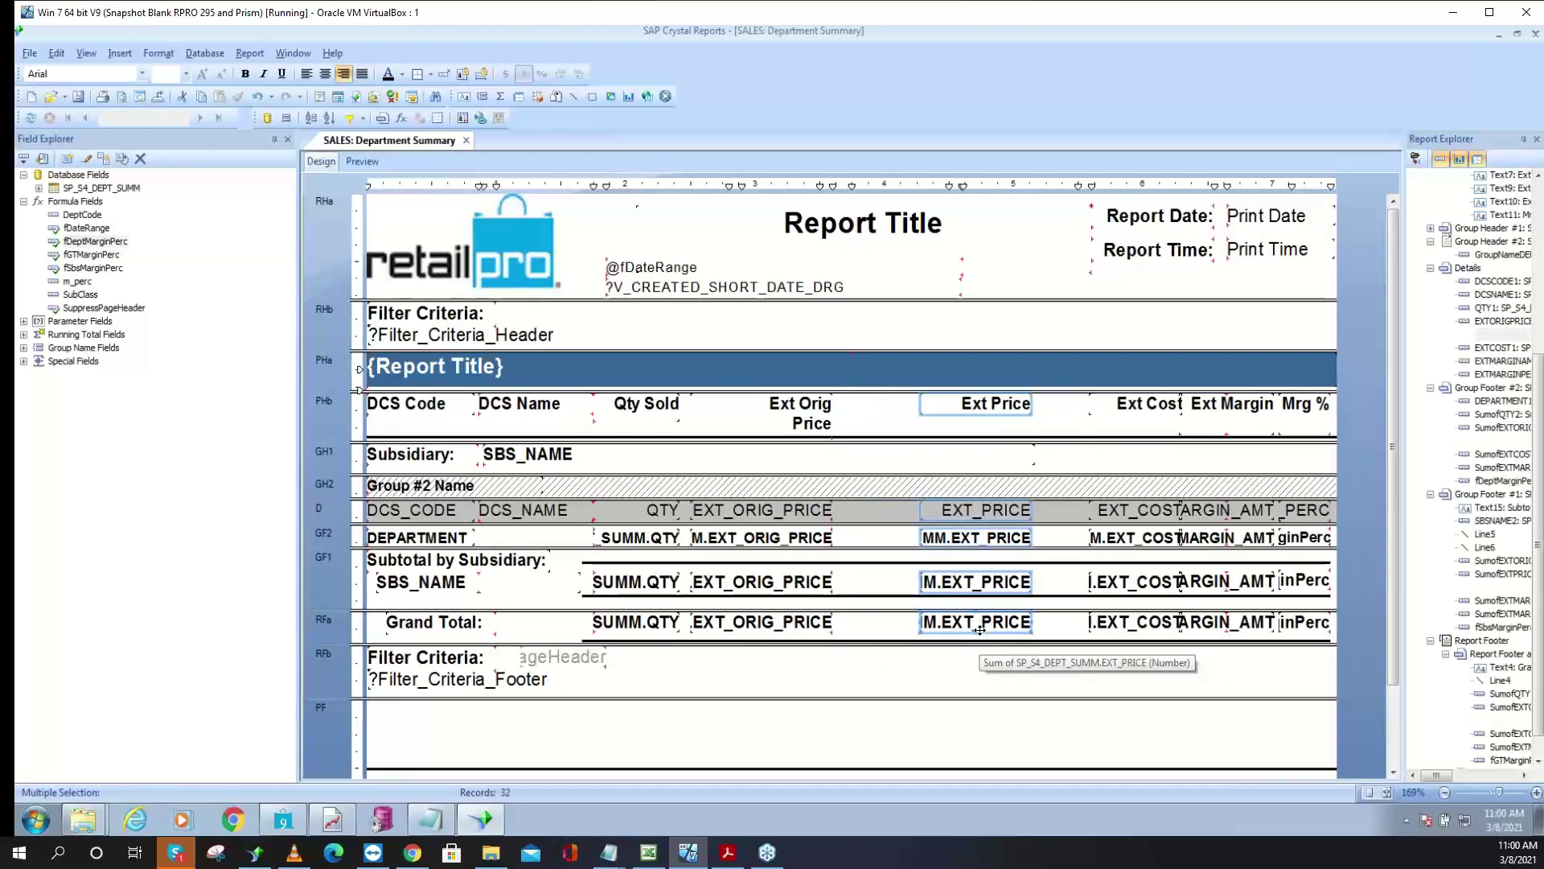
key("Right")
key("Right")
key("Right")
key("Right")
key("Right")
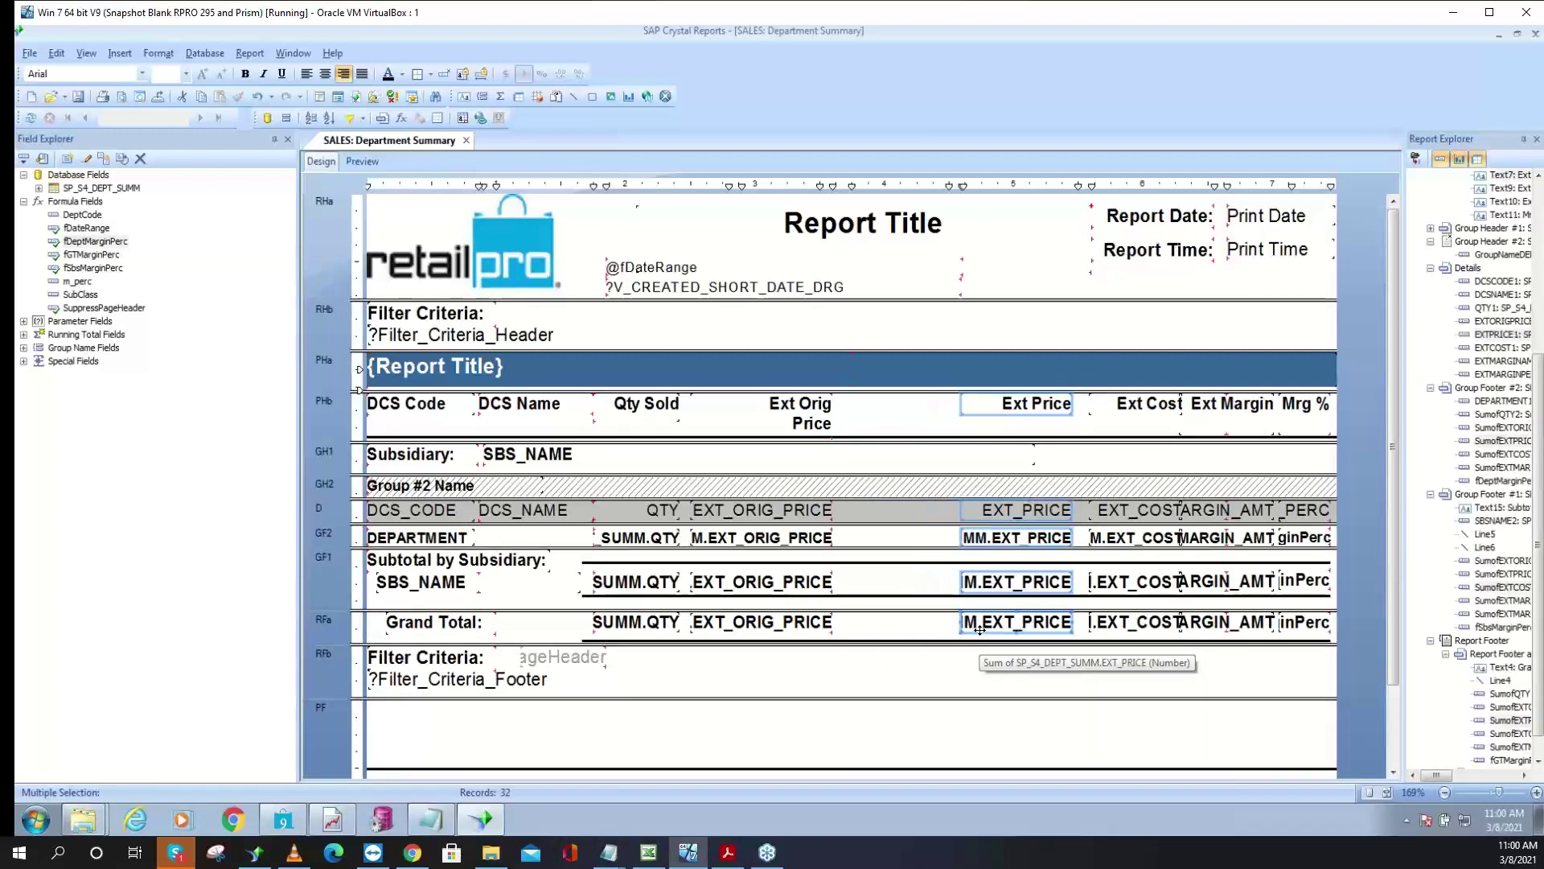
key("Right")
key("Right")
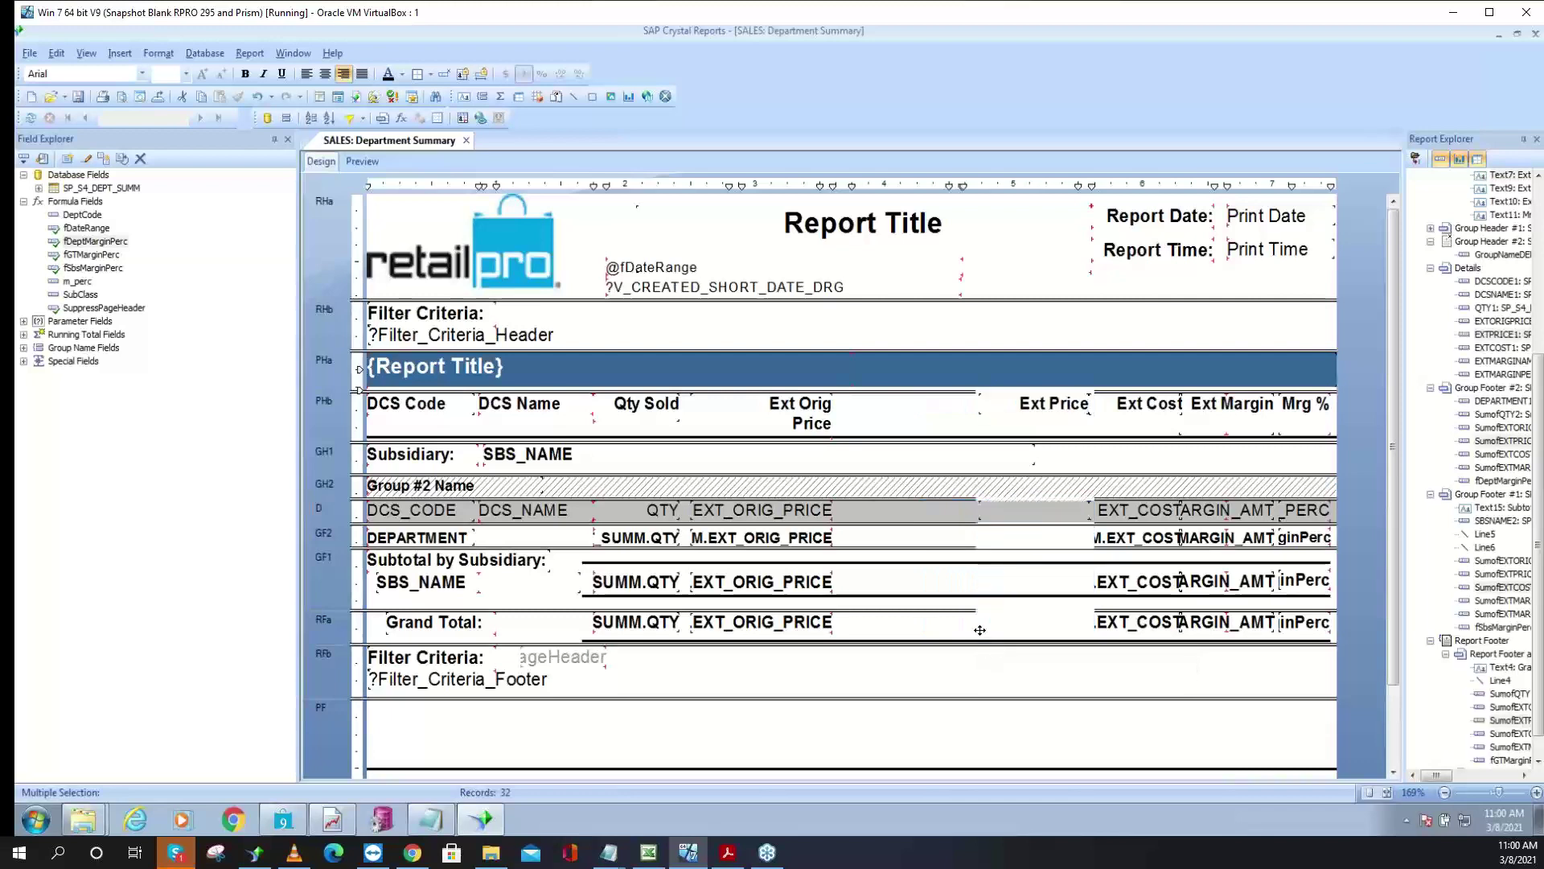
Remove the line break so the Ext Orig Price heading fits on one line
left_click(807, 424)
left_click(808, 424)
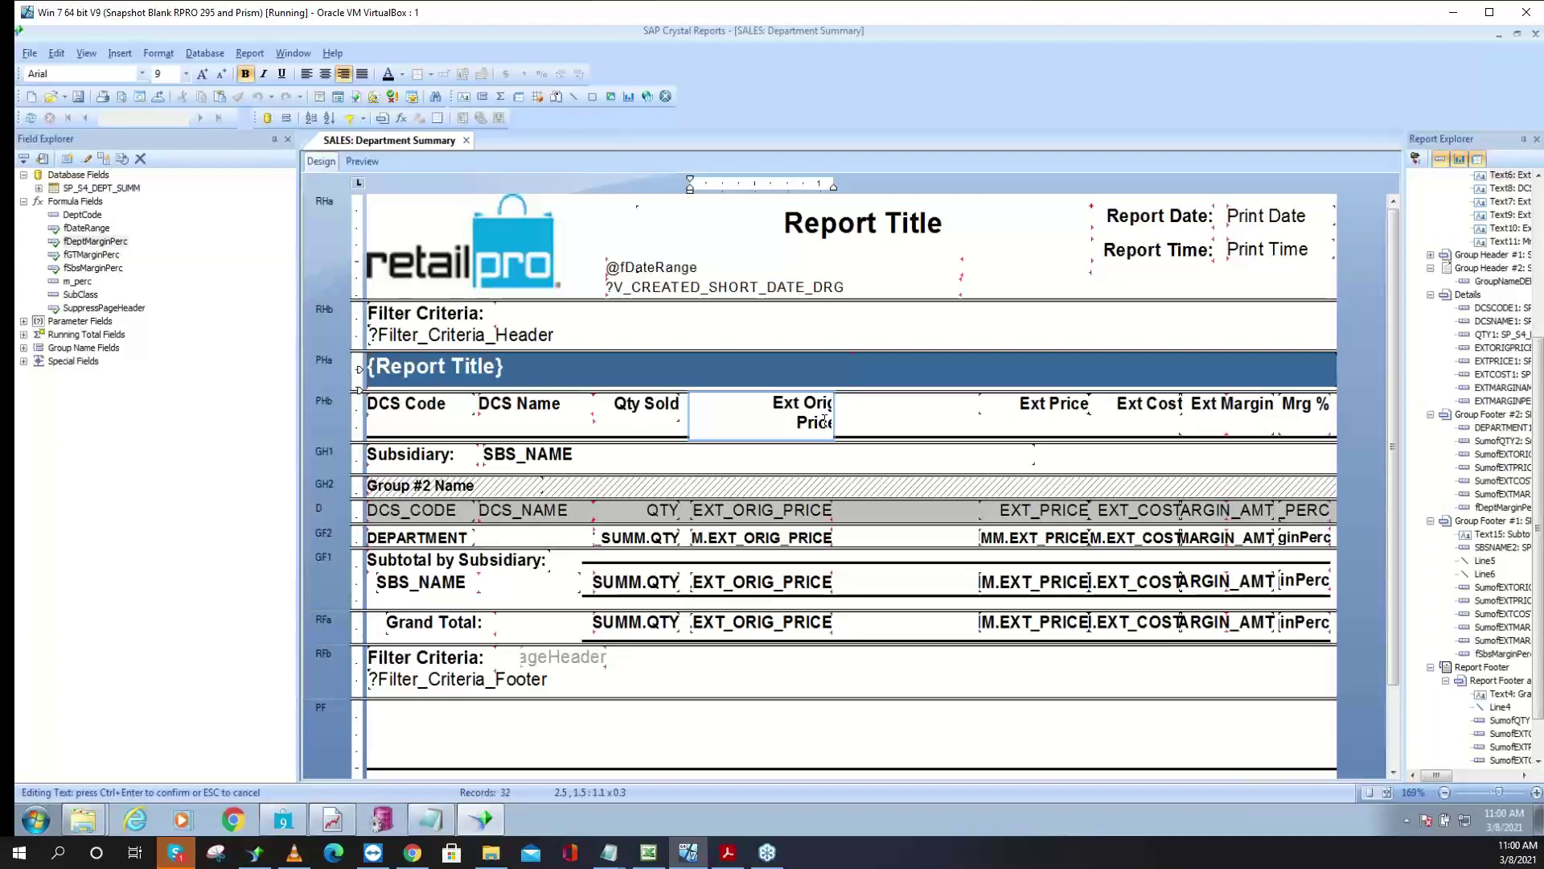
key("BackSpace")
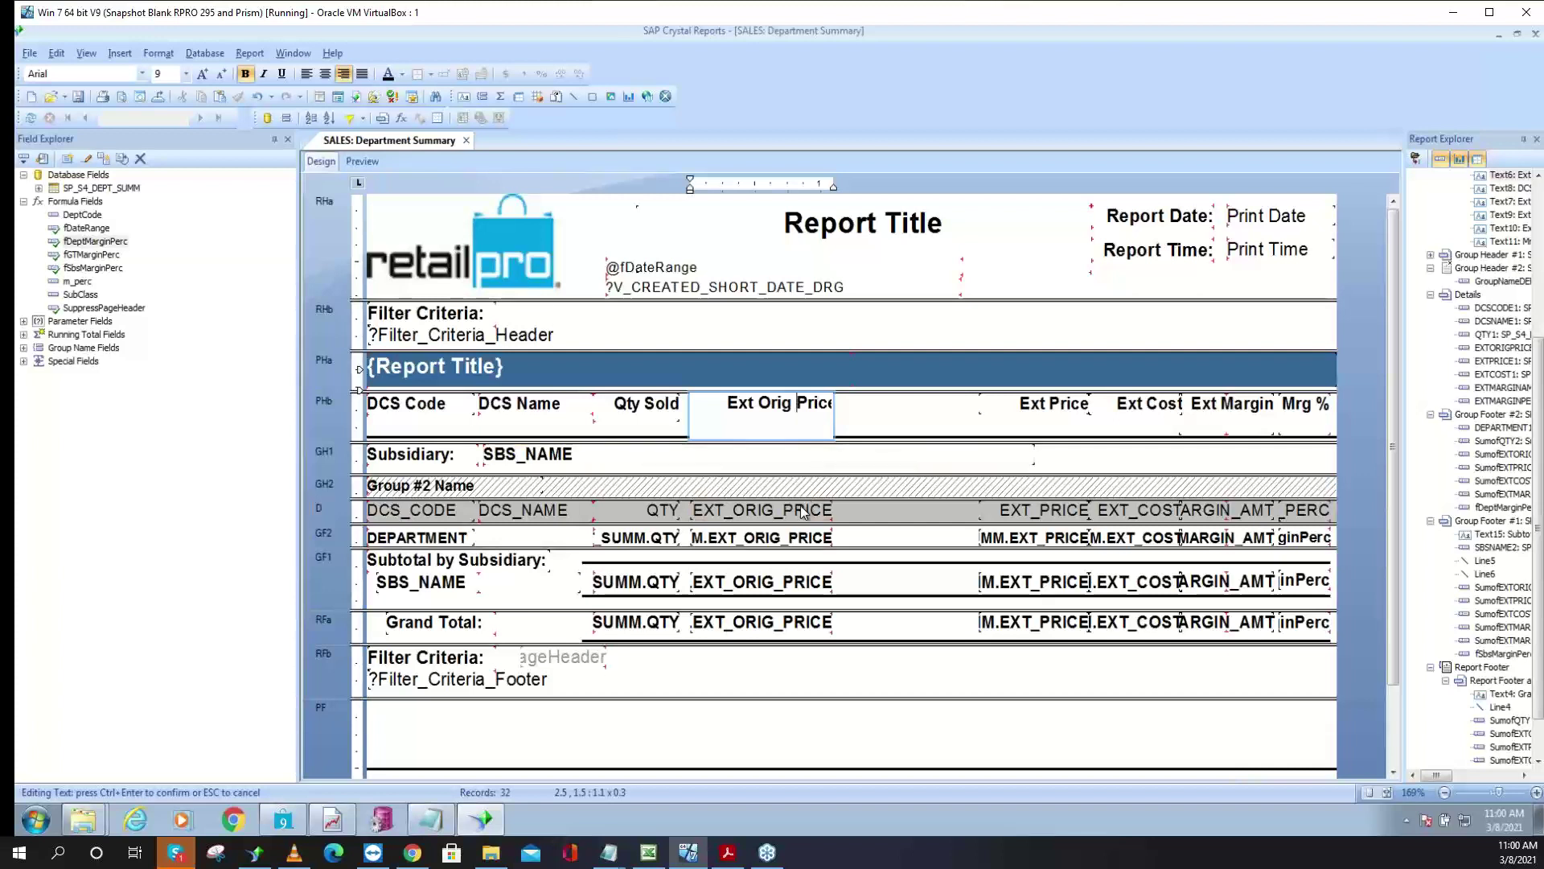
key("ctrl+Return")
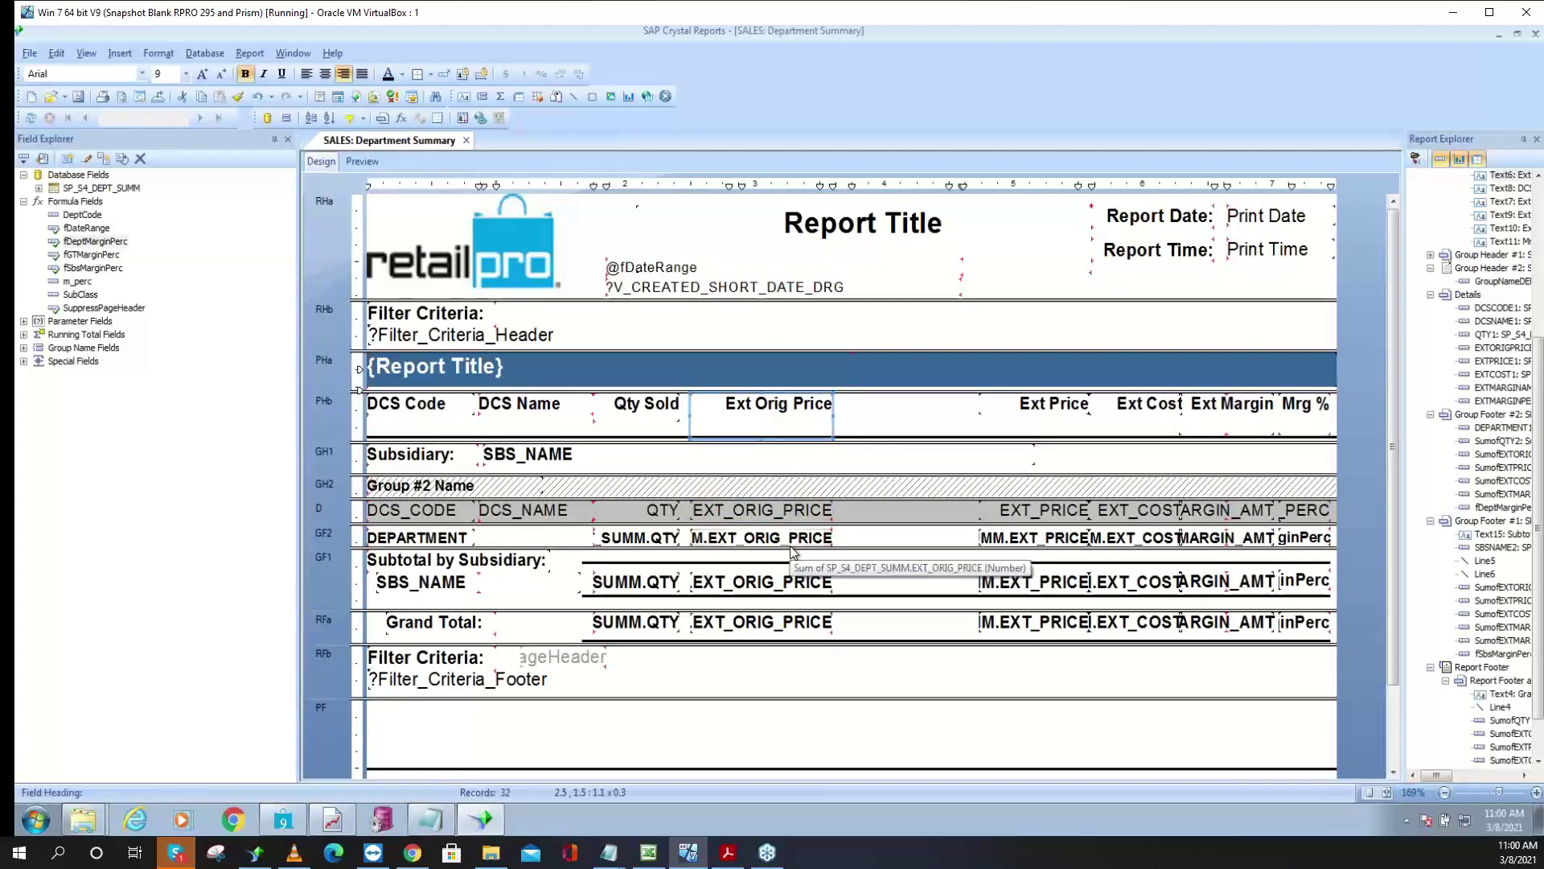
Narrow the Ext Orig Price fields in all sections and move the column right to Ext Price
left_click(794, 540, "ctrl")
left_click(795, 576, "ctrl")
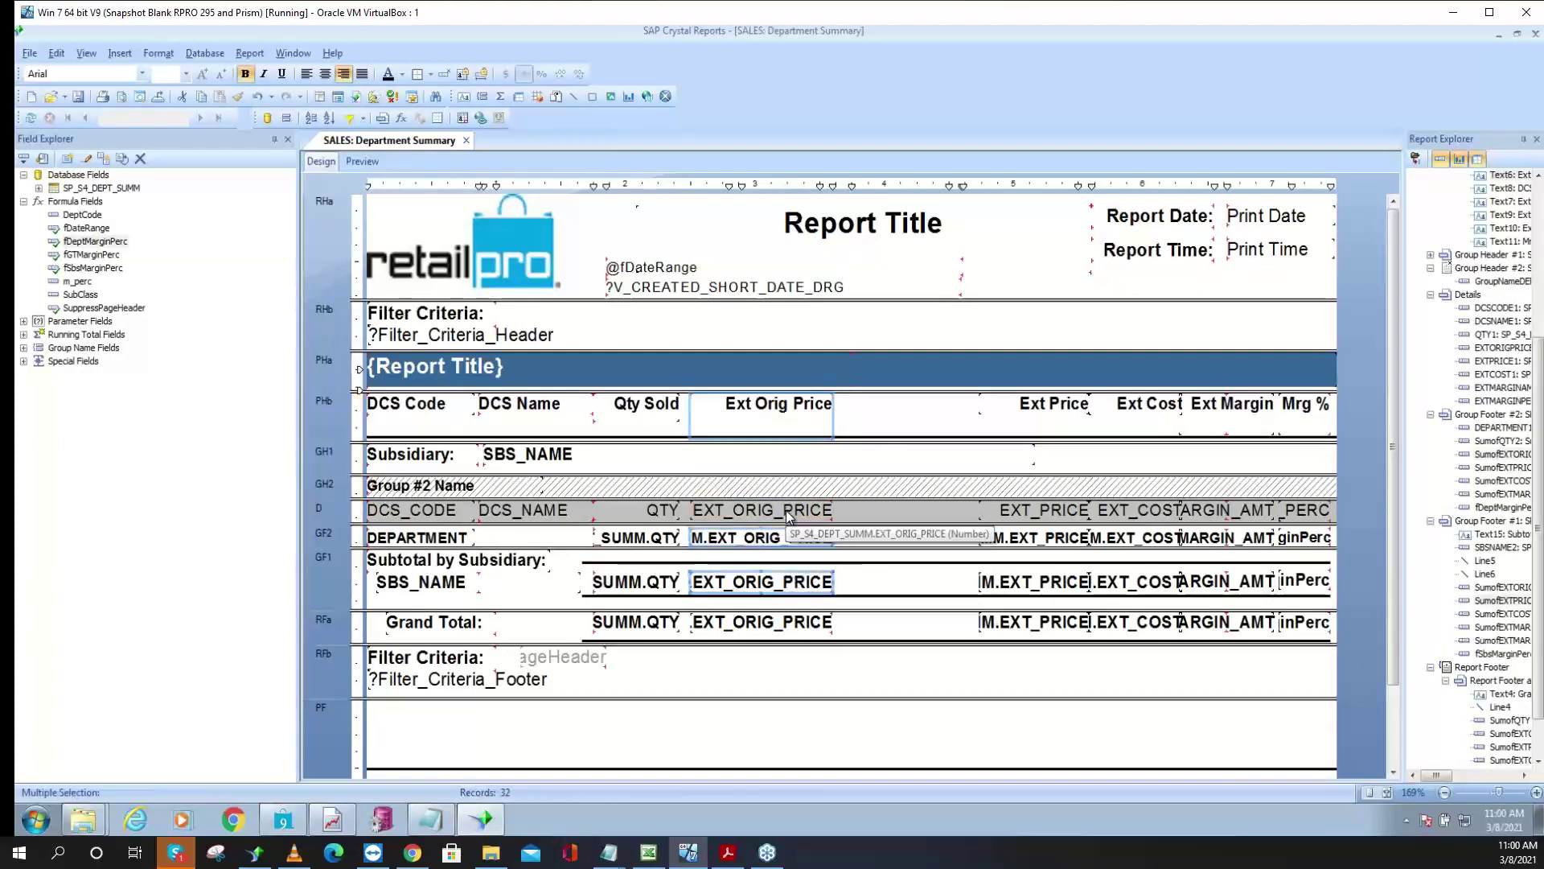
left_click(785, 510, "ctrl")
left_click(798, 623, "ctrl")
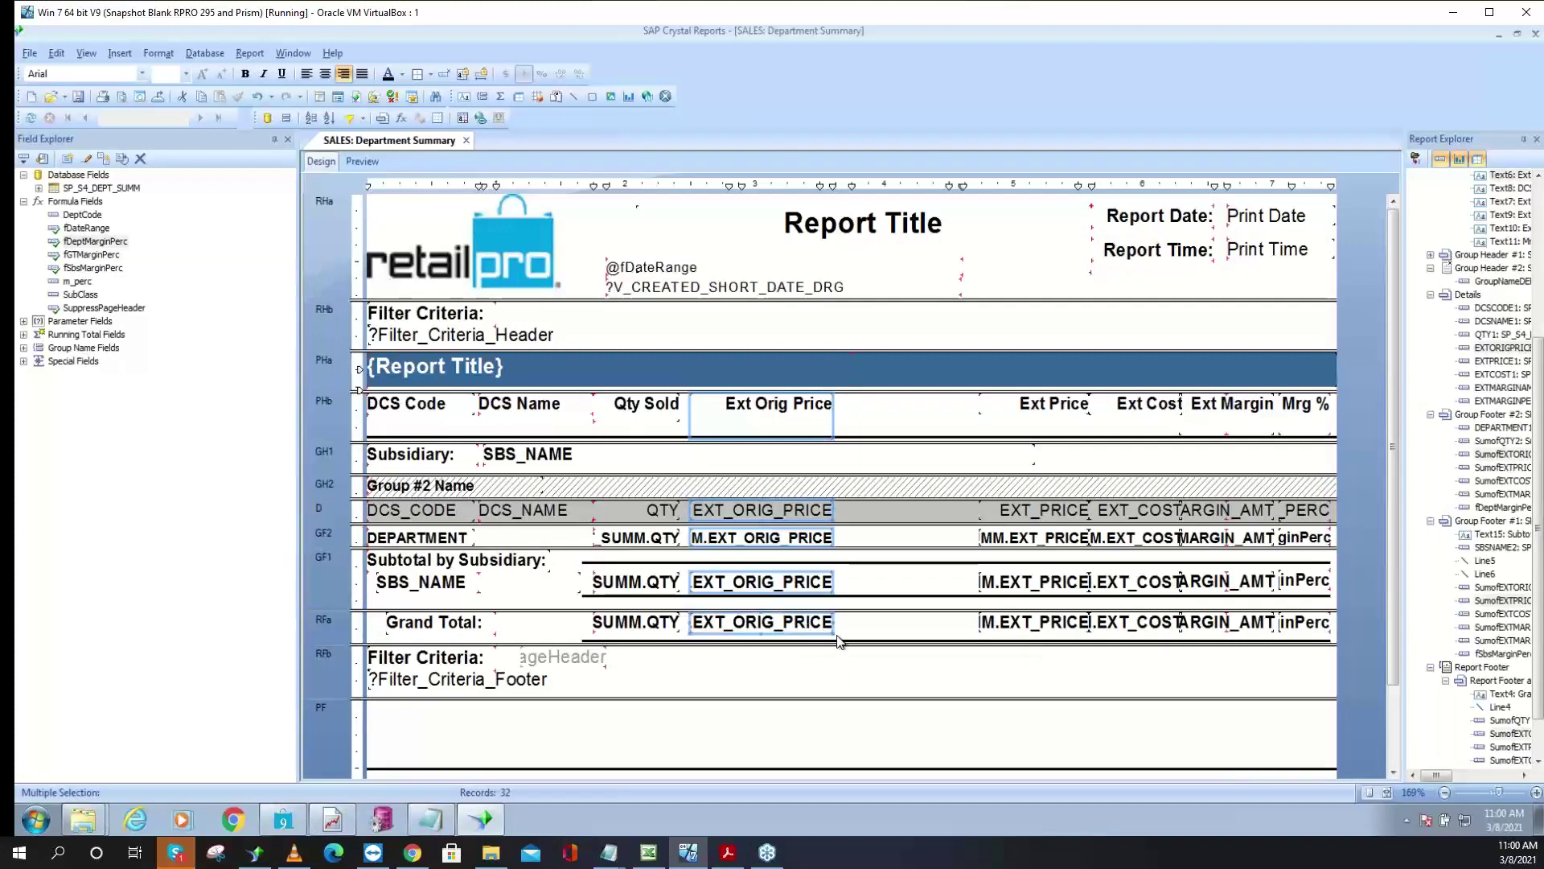
left_click_drag(834, 624, 804, 622)
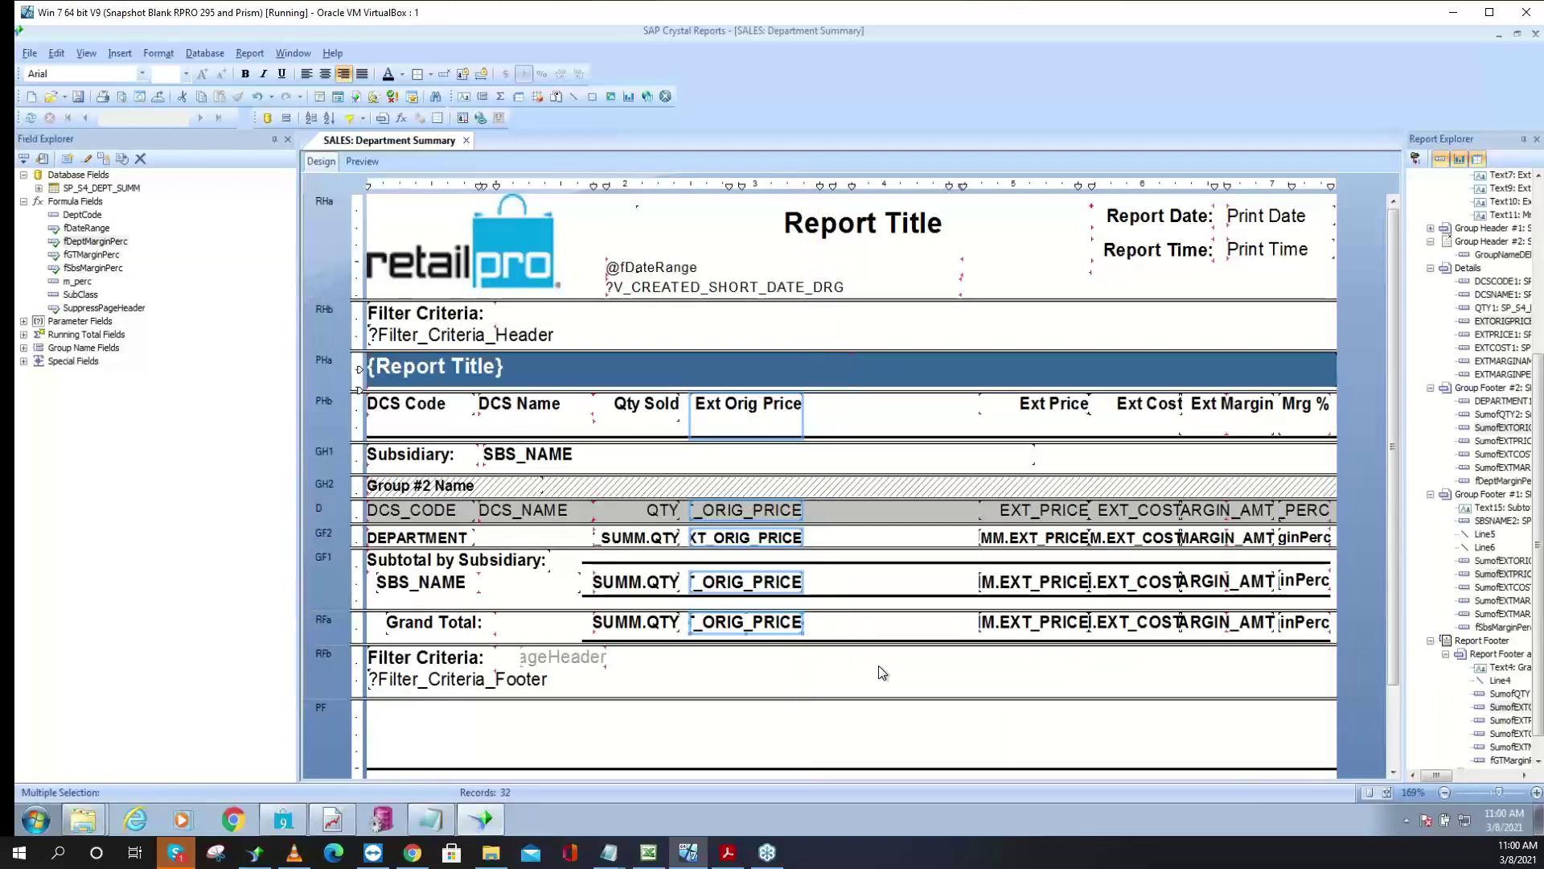
key("Right")
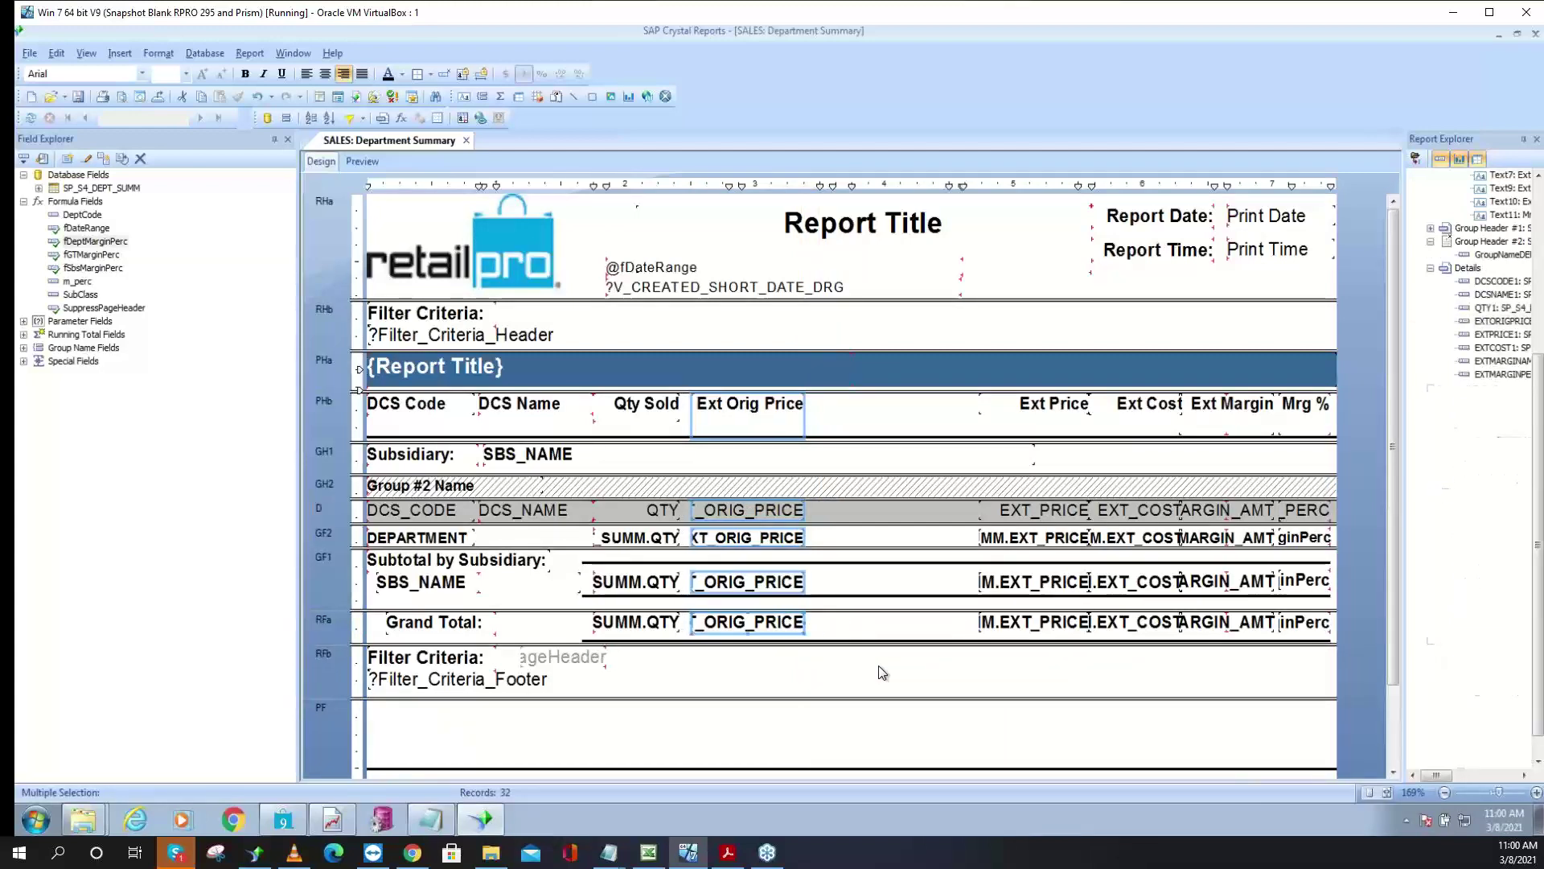
key("Right")
key("Right")
key("Right")
key("Right")
key("Right")
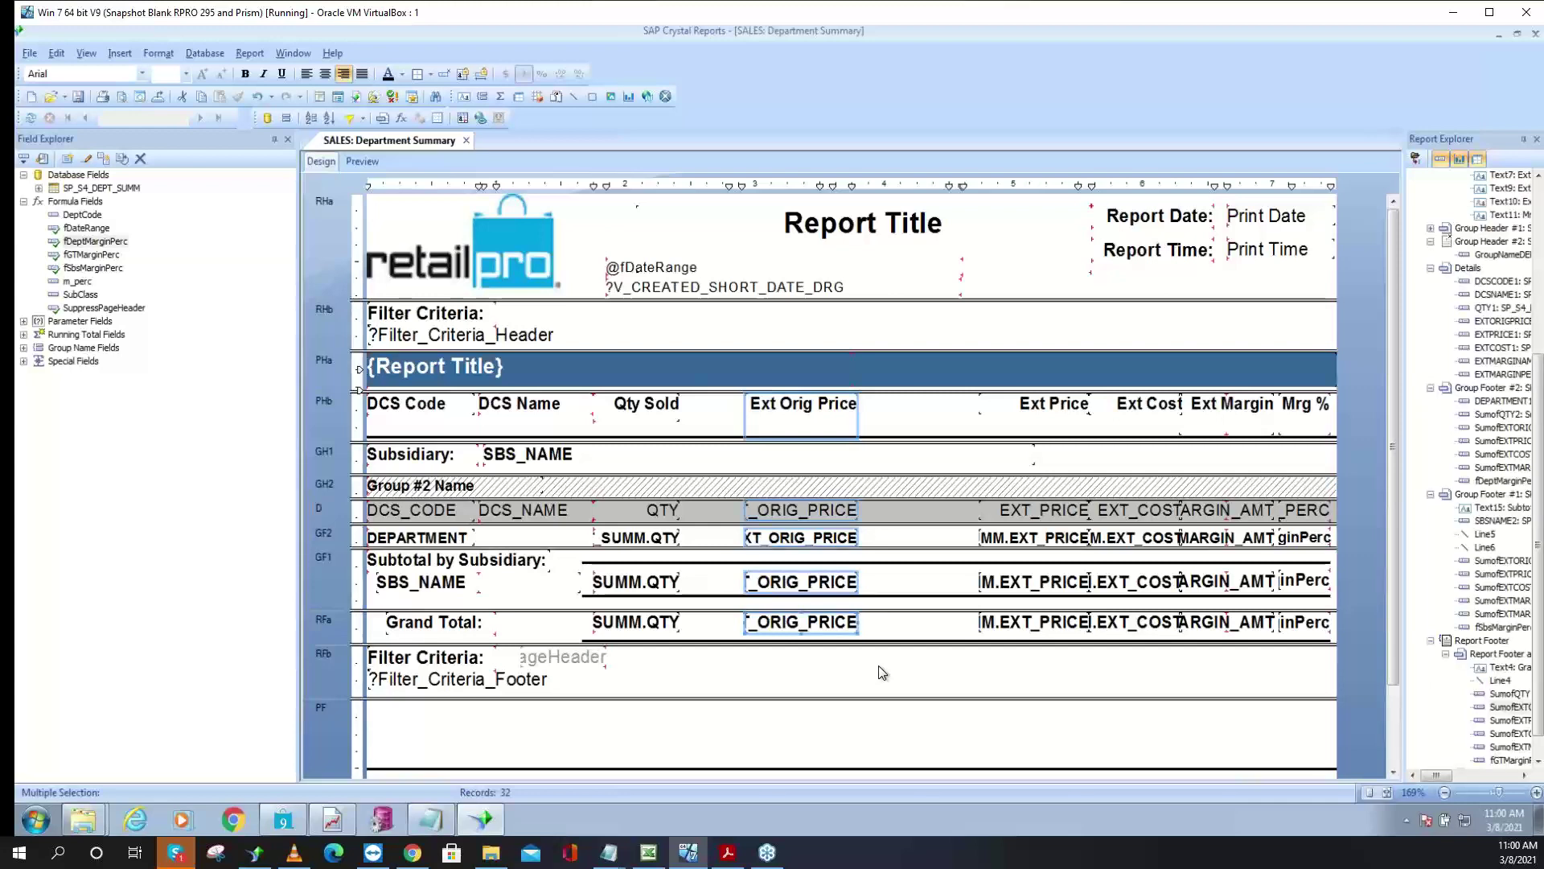
key("Right")
key("Right")
key("Right")
key("Right")
key("Right")
key("Right")
key("Right")
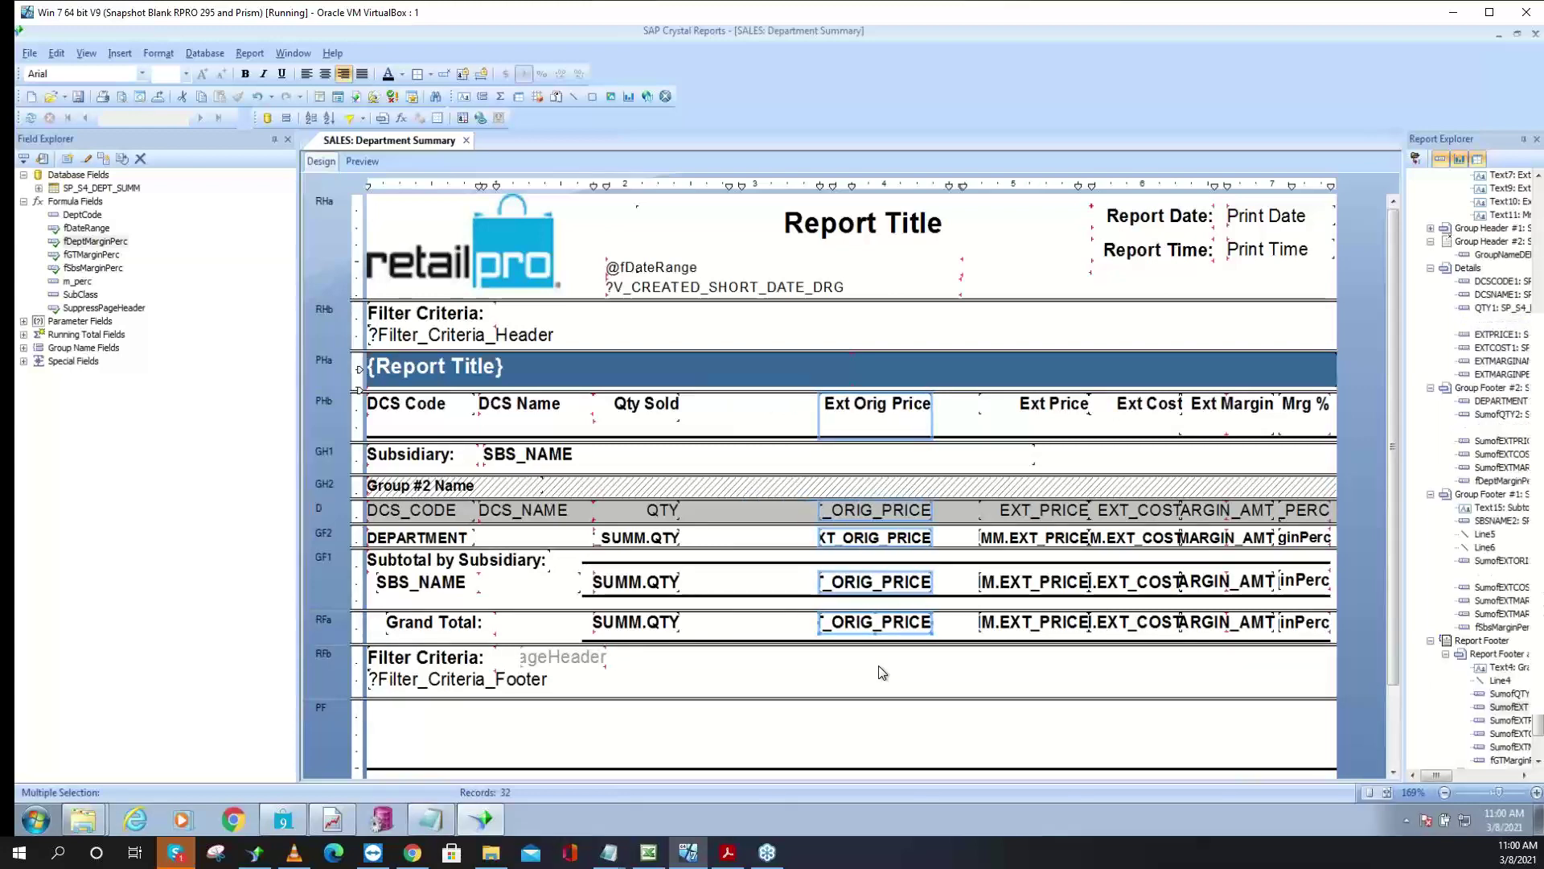
key("Right")
key("Right")
key("Right")
key("Right")
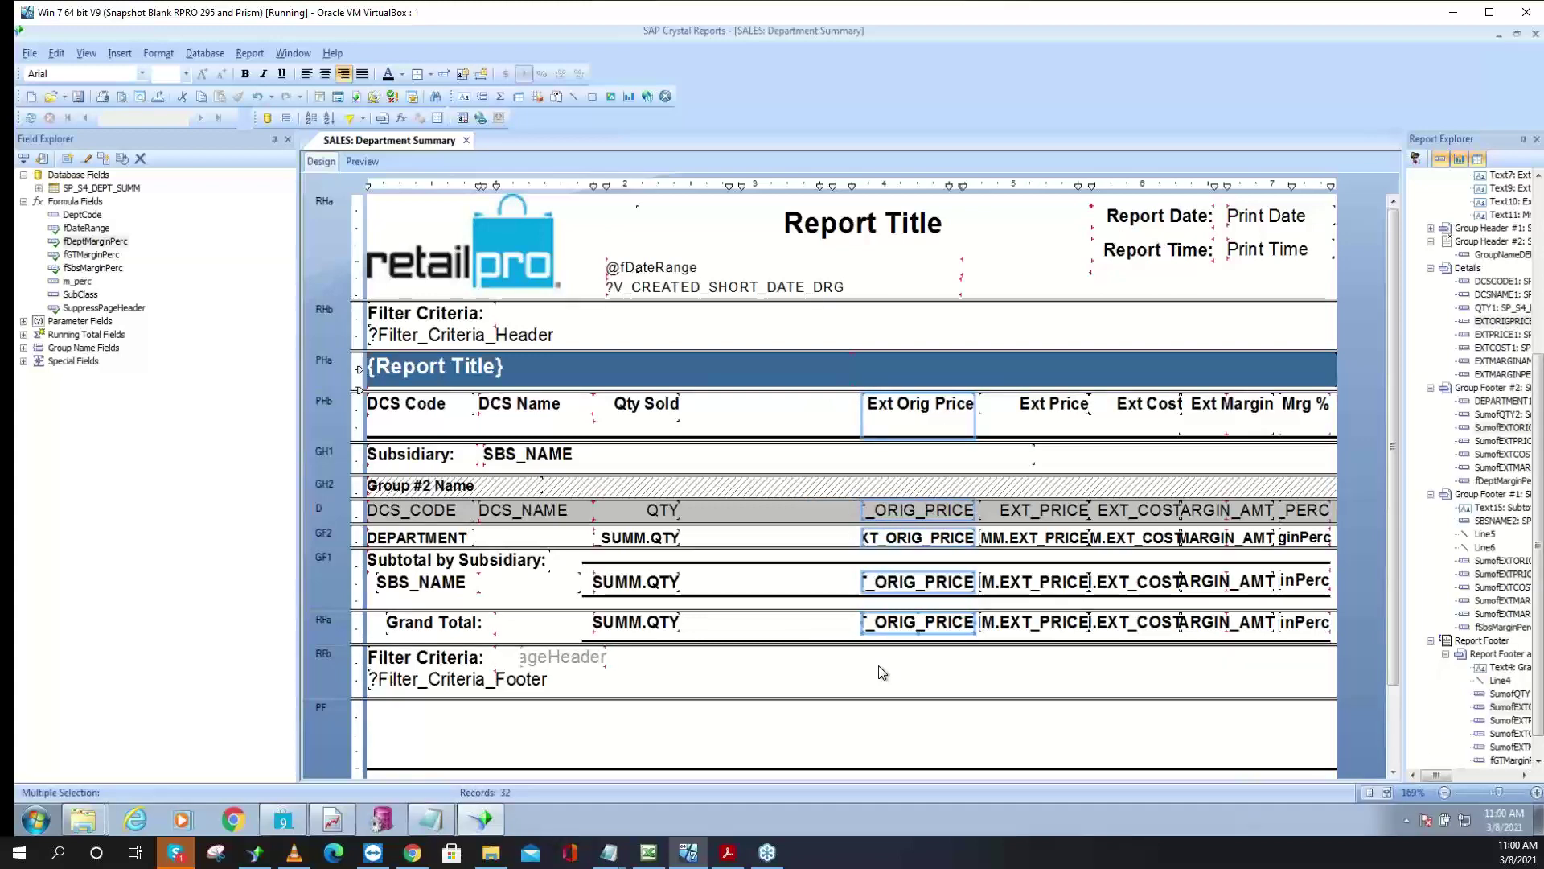
Rename the Qty Sold column heading to 'Qty'
left_click(690, 413)
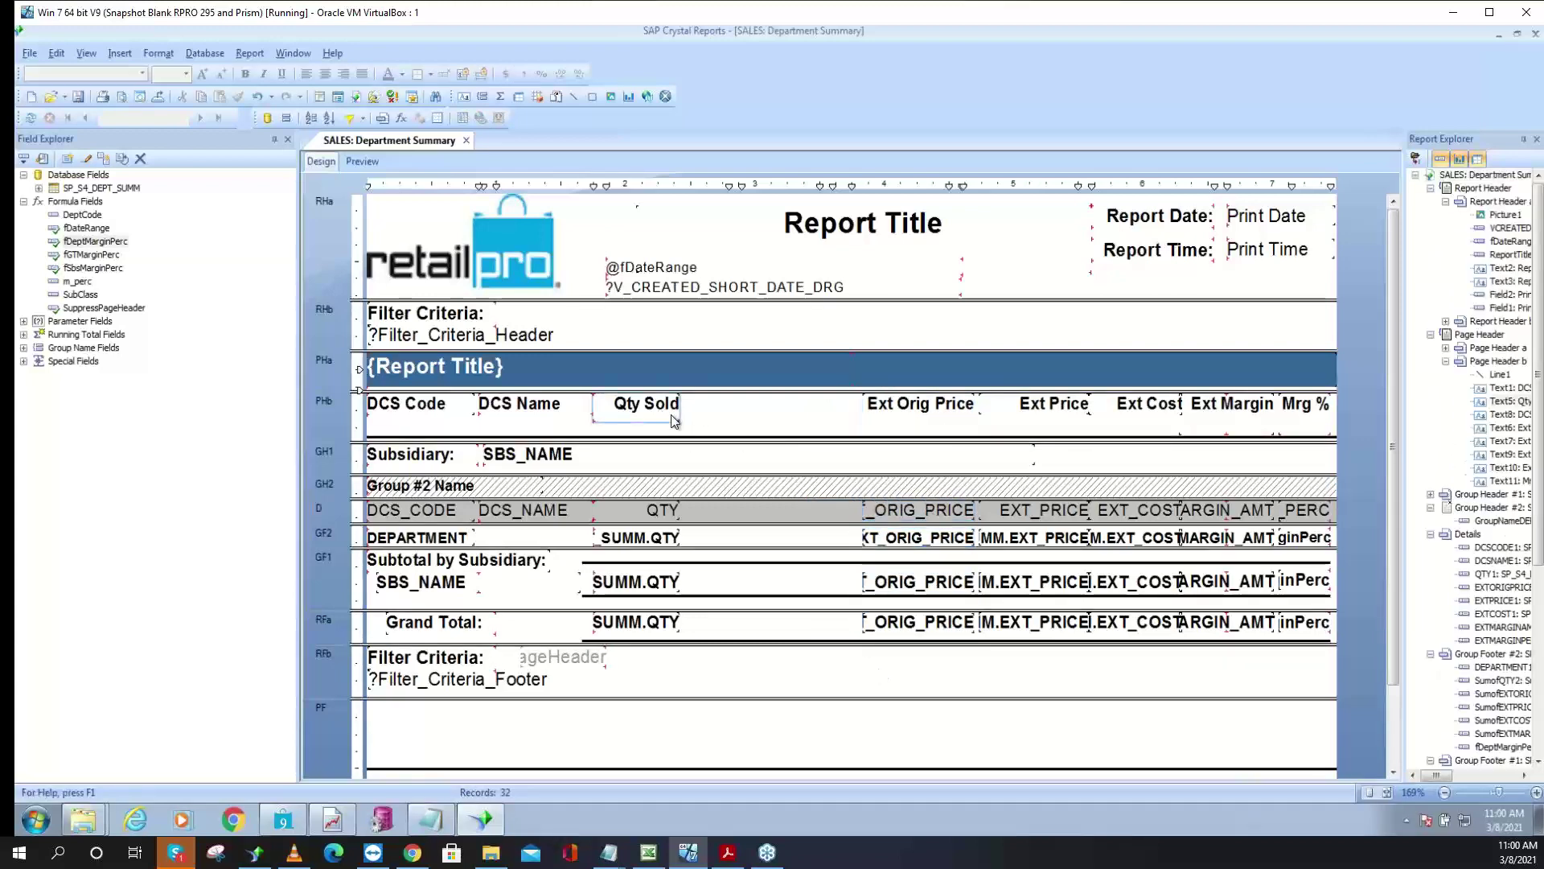
left_click(666, 422)
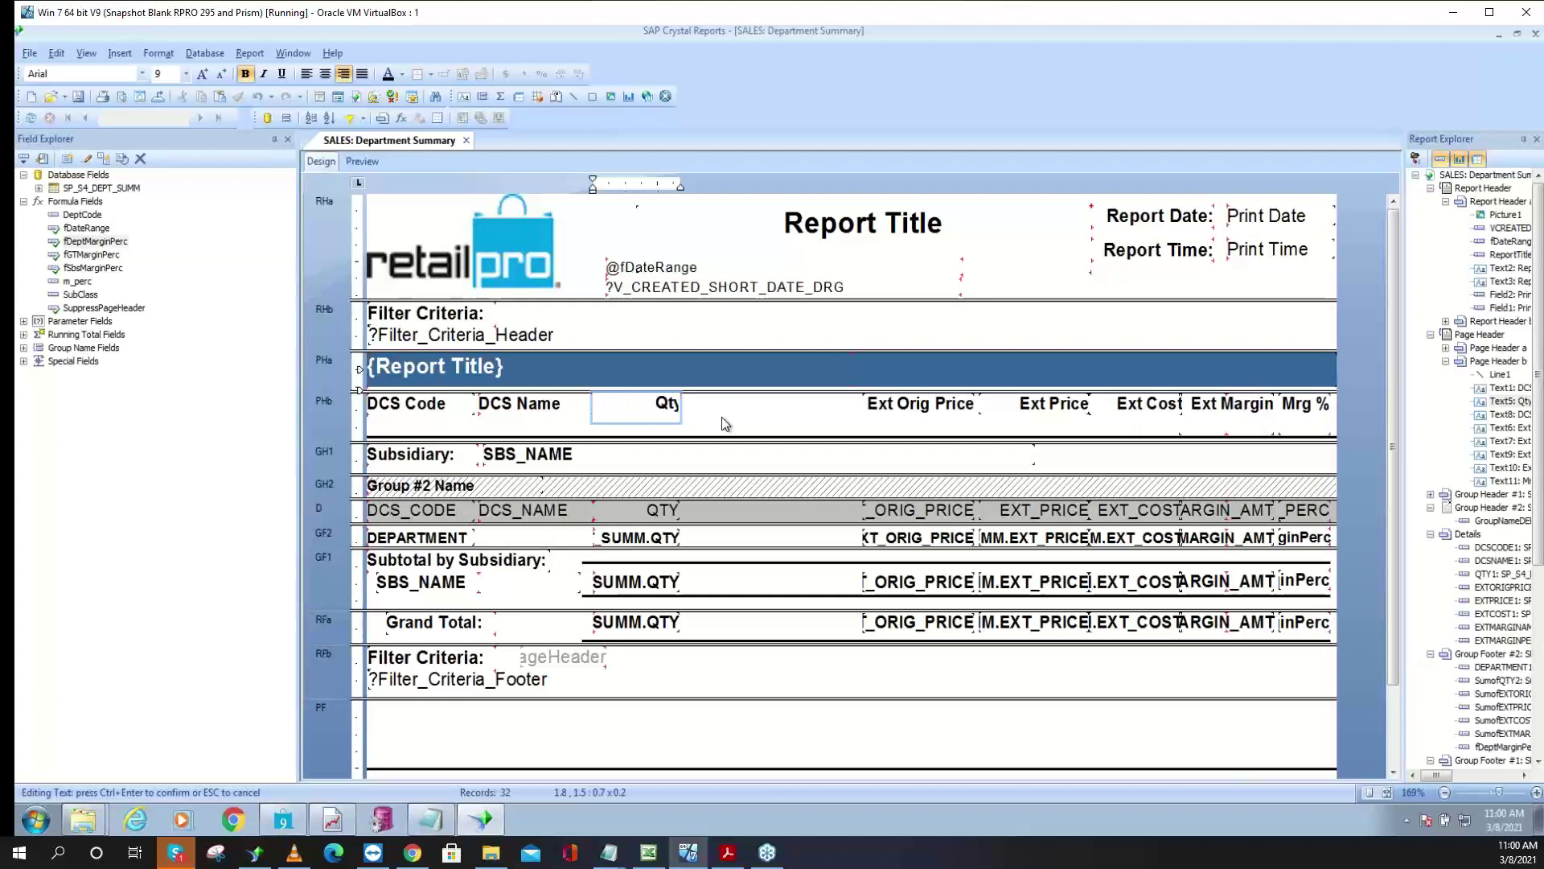
key("Escape")
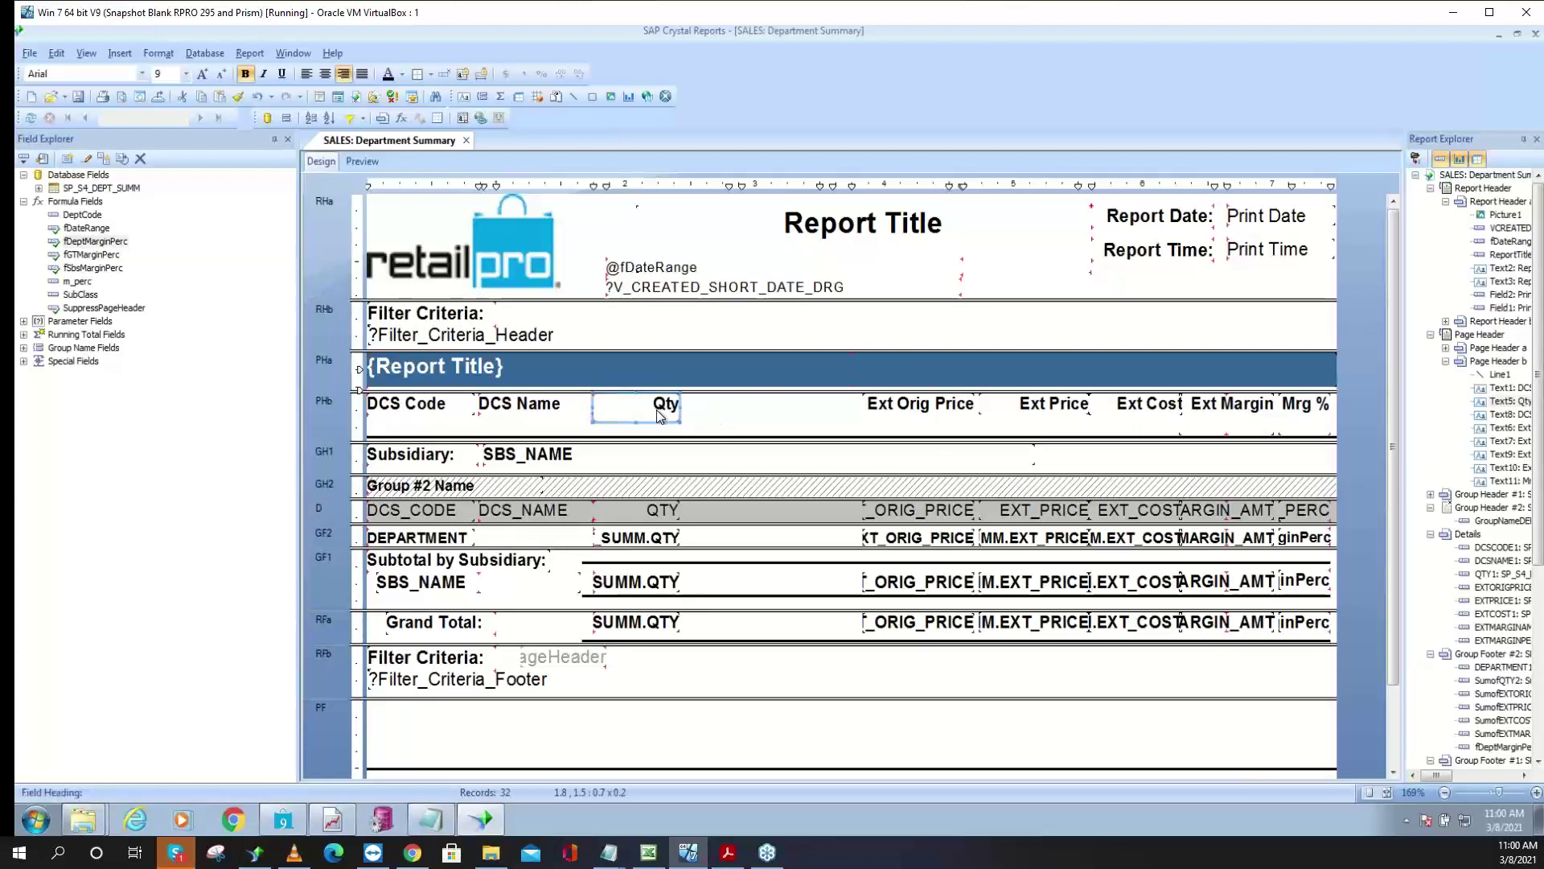
Narrow the QTY fields in every section and move the Qty column right against Ext Orig Price
left_click(664, 515, "ctrl")
left_click(667, 537, "ctrl")
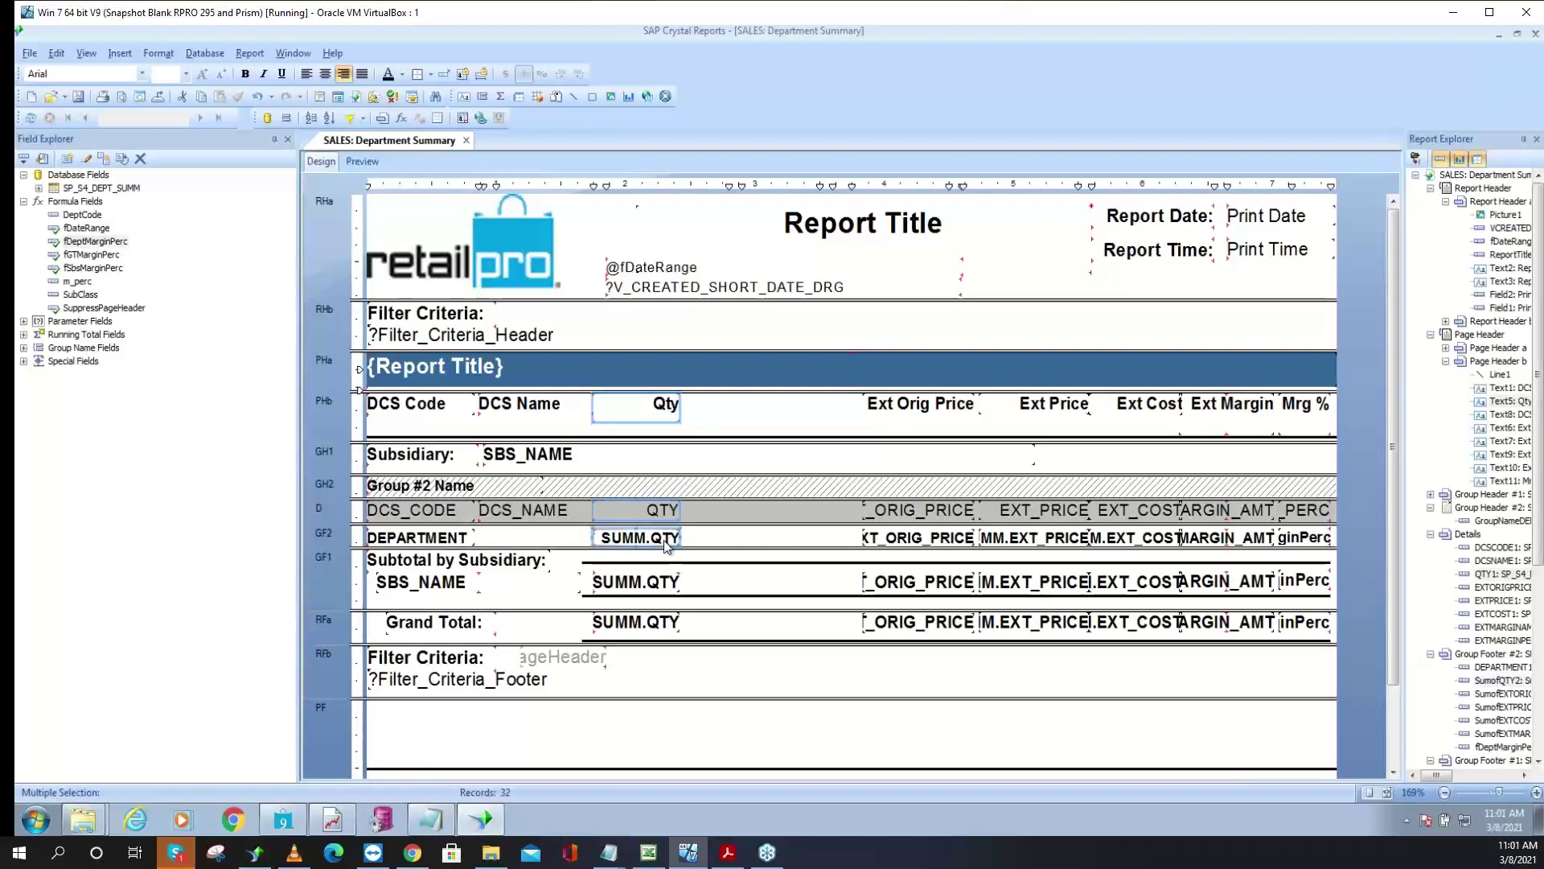
left_click(677, 578, "ctrl")
left_click(670, 622, "ctrl")
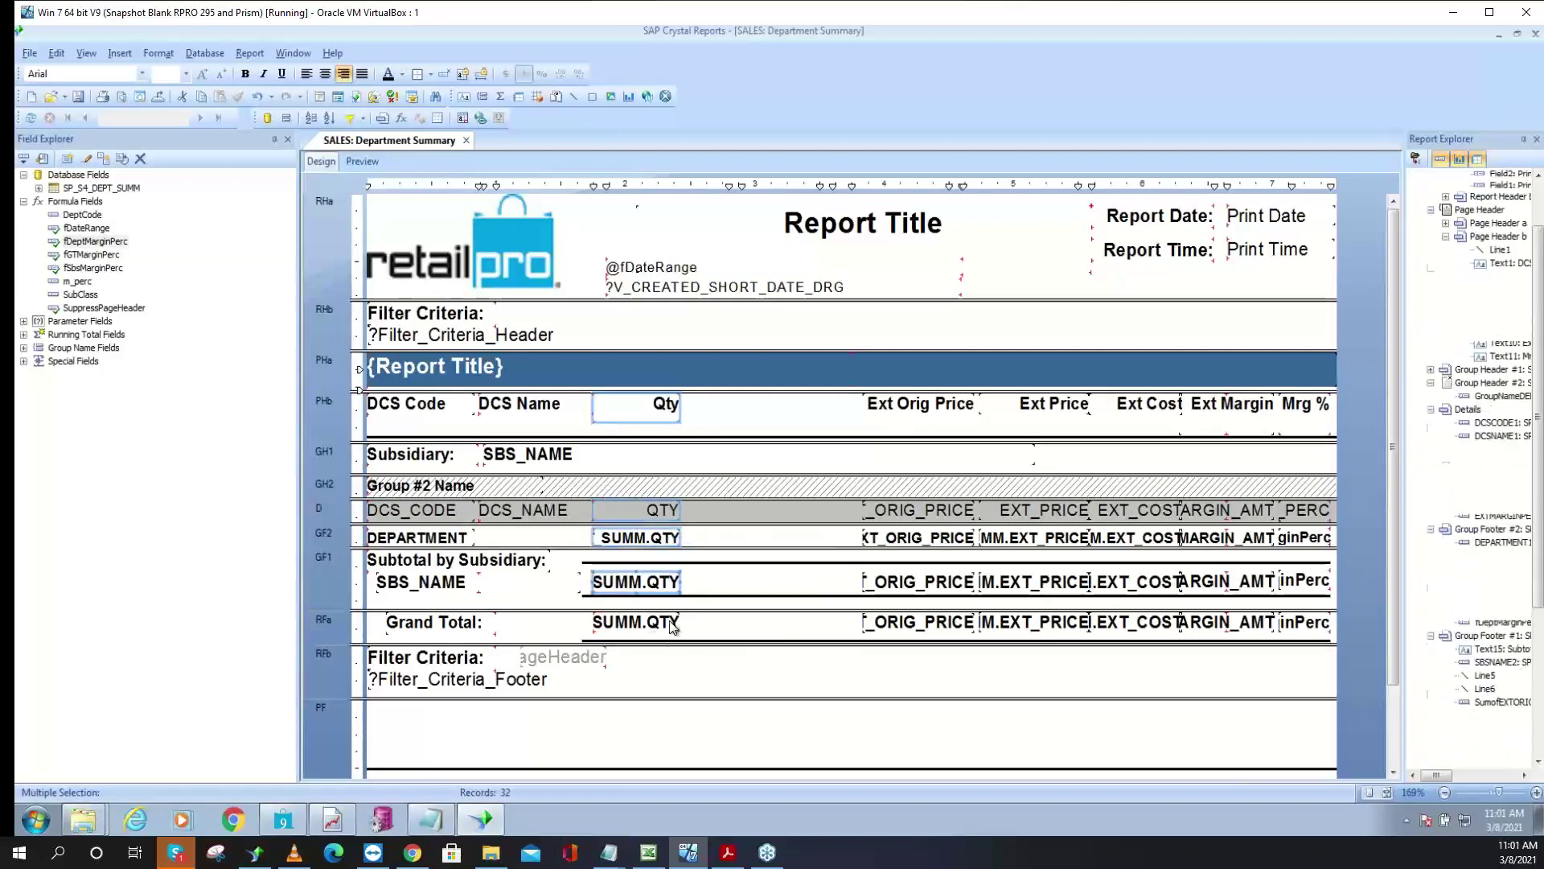
key("Right")
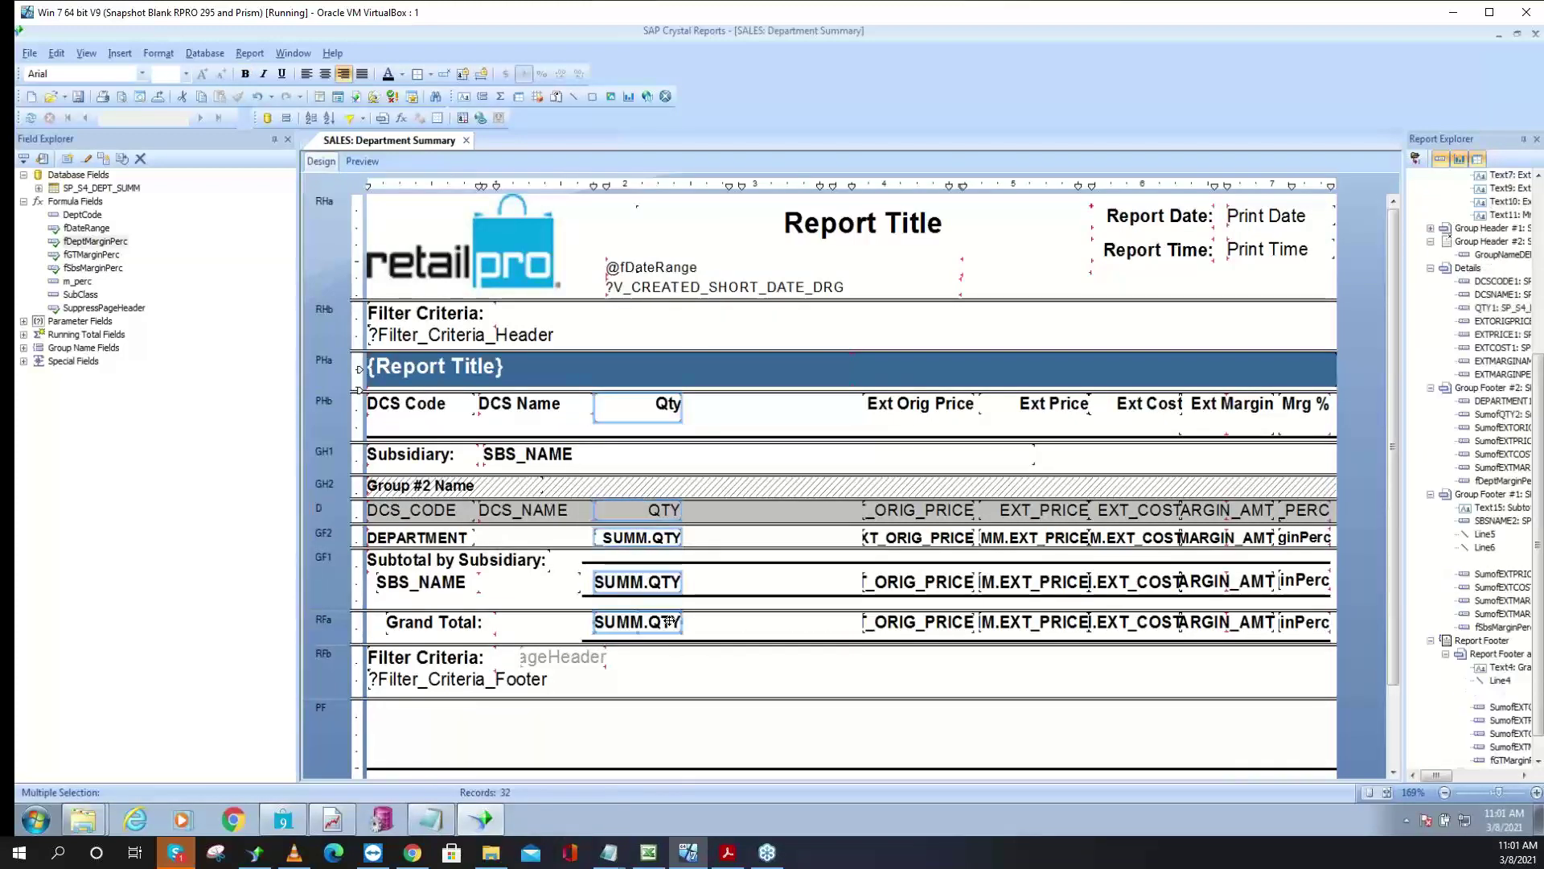
key("Right")
key("Right")
key("Right")
key("Right")
key("Right")
key("Right")
key("Right")
key("Right")
key("Right")
key("Right")
key("Right")
key("Right")
key("Right")
key("Right")
key("Right")
key("Right")
key("Right")
key("Right")
key("Right")
key("Right")
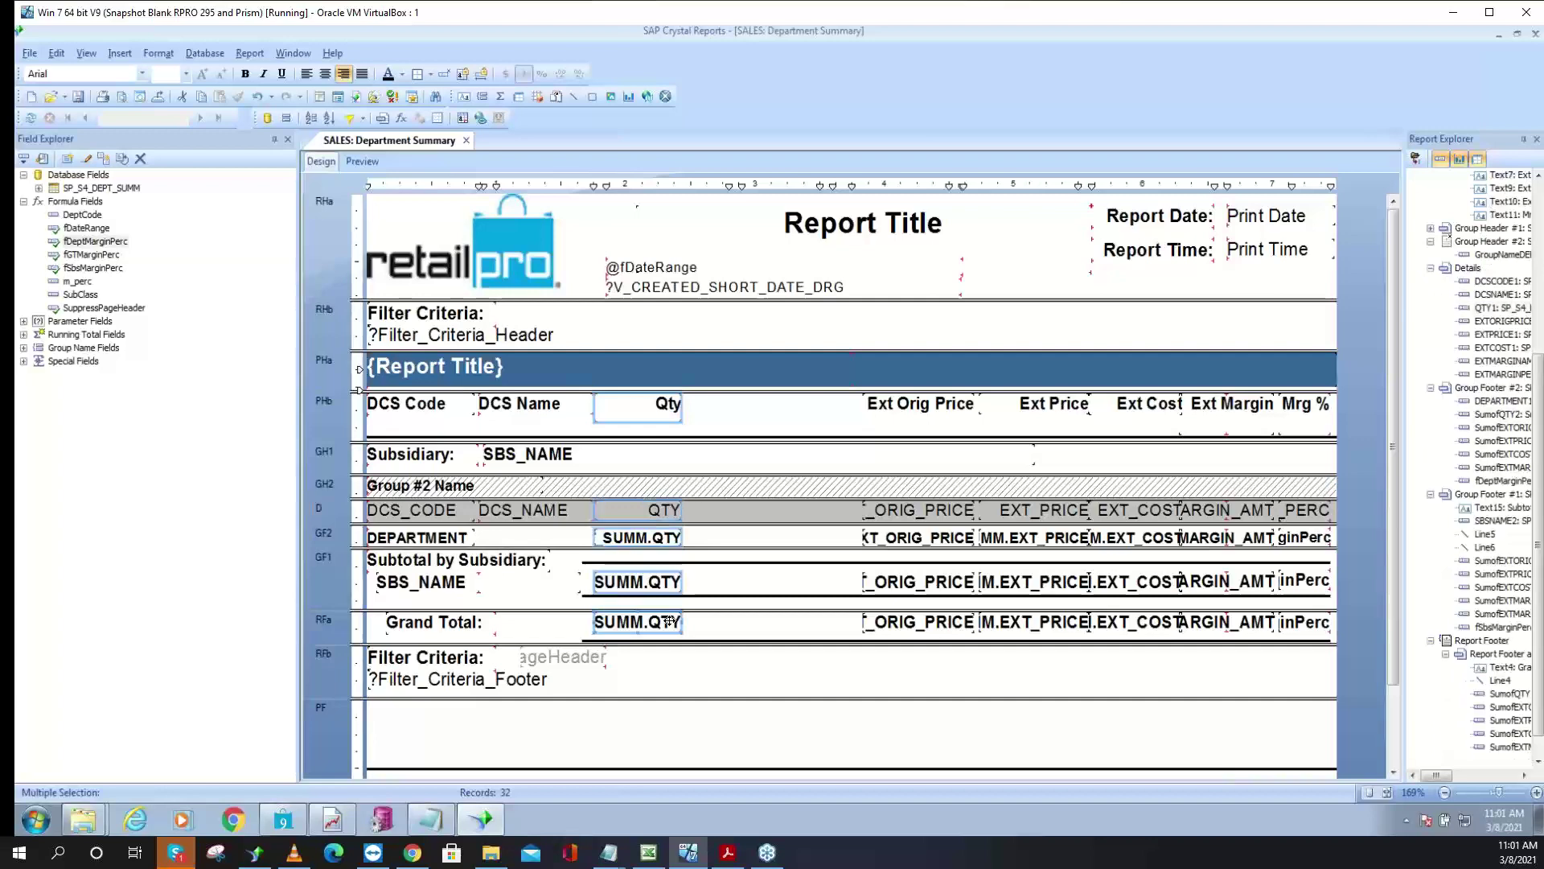
key("Left")
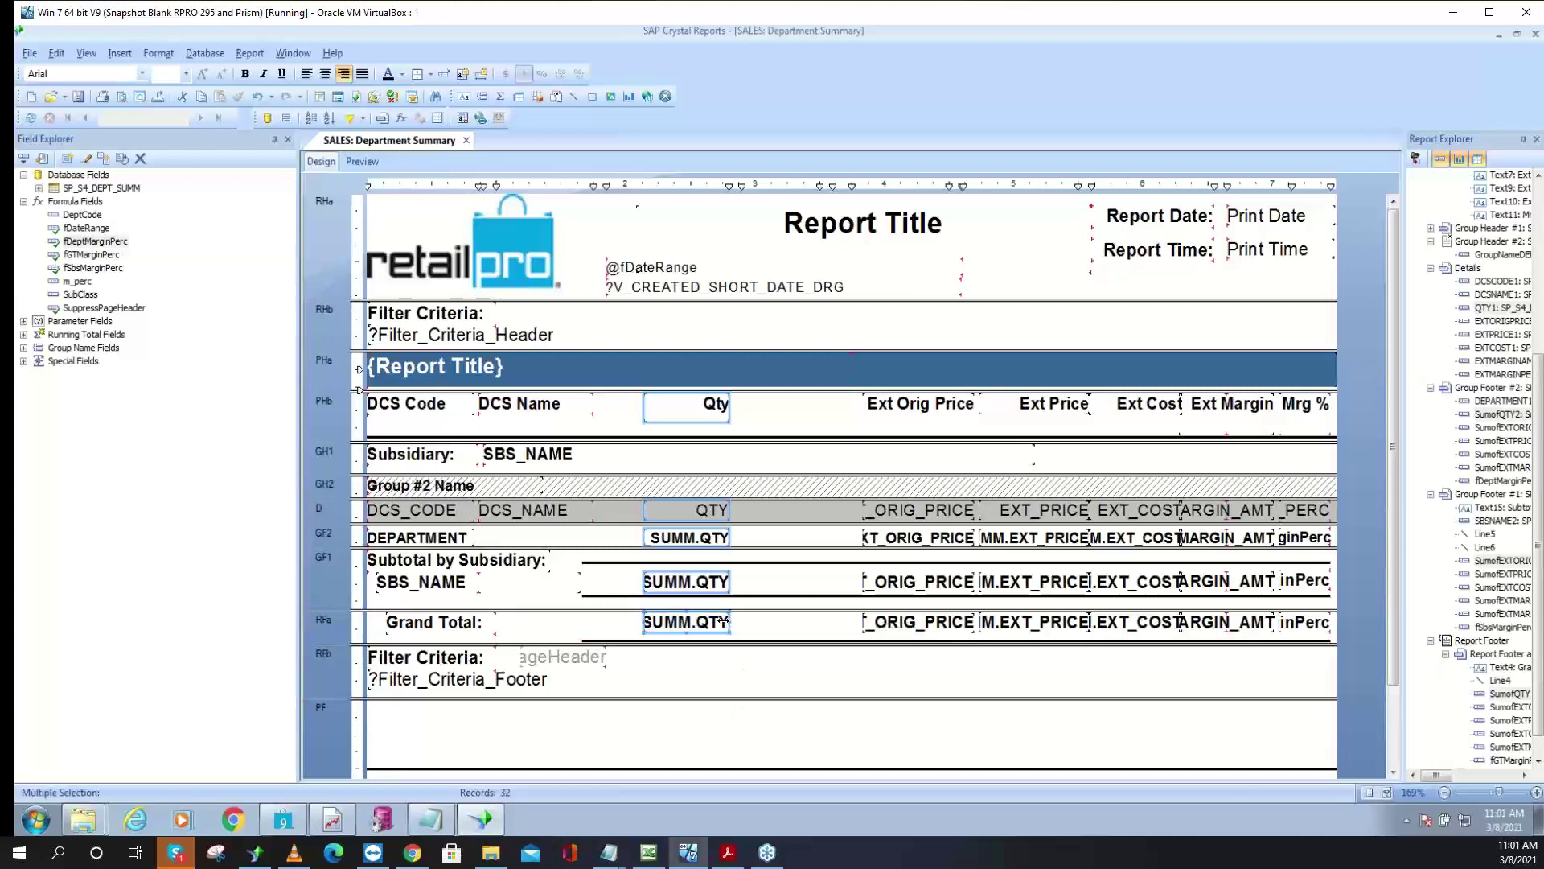
left_click_drag(728, 622, 709, 622)
key("Right")
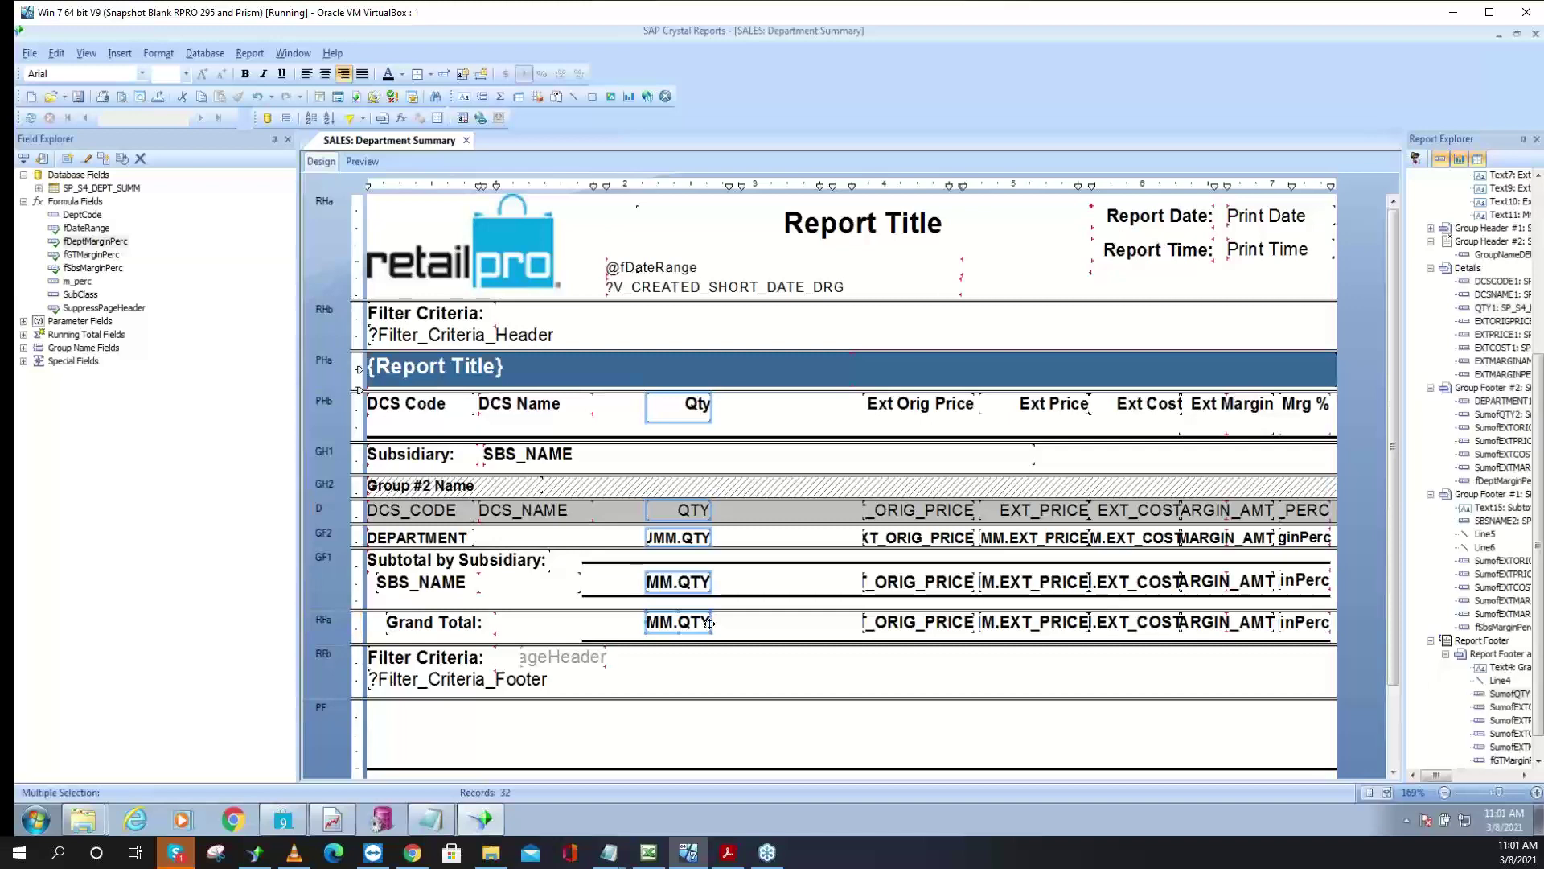
key("Right")
key("Right")
key("Right")
key("Right")
key("Right")
key("Right")
key("Right")
key("Right")
key("Right")
key("Right")
key("Right")
key("Right")
key("Right")
key("Right")
key("Right")
key("Right")
key("Right")
key("Right")
key("Right")
key("Right")
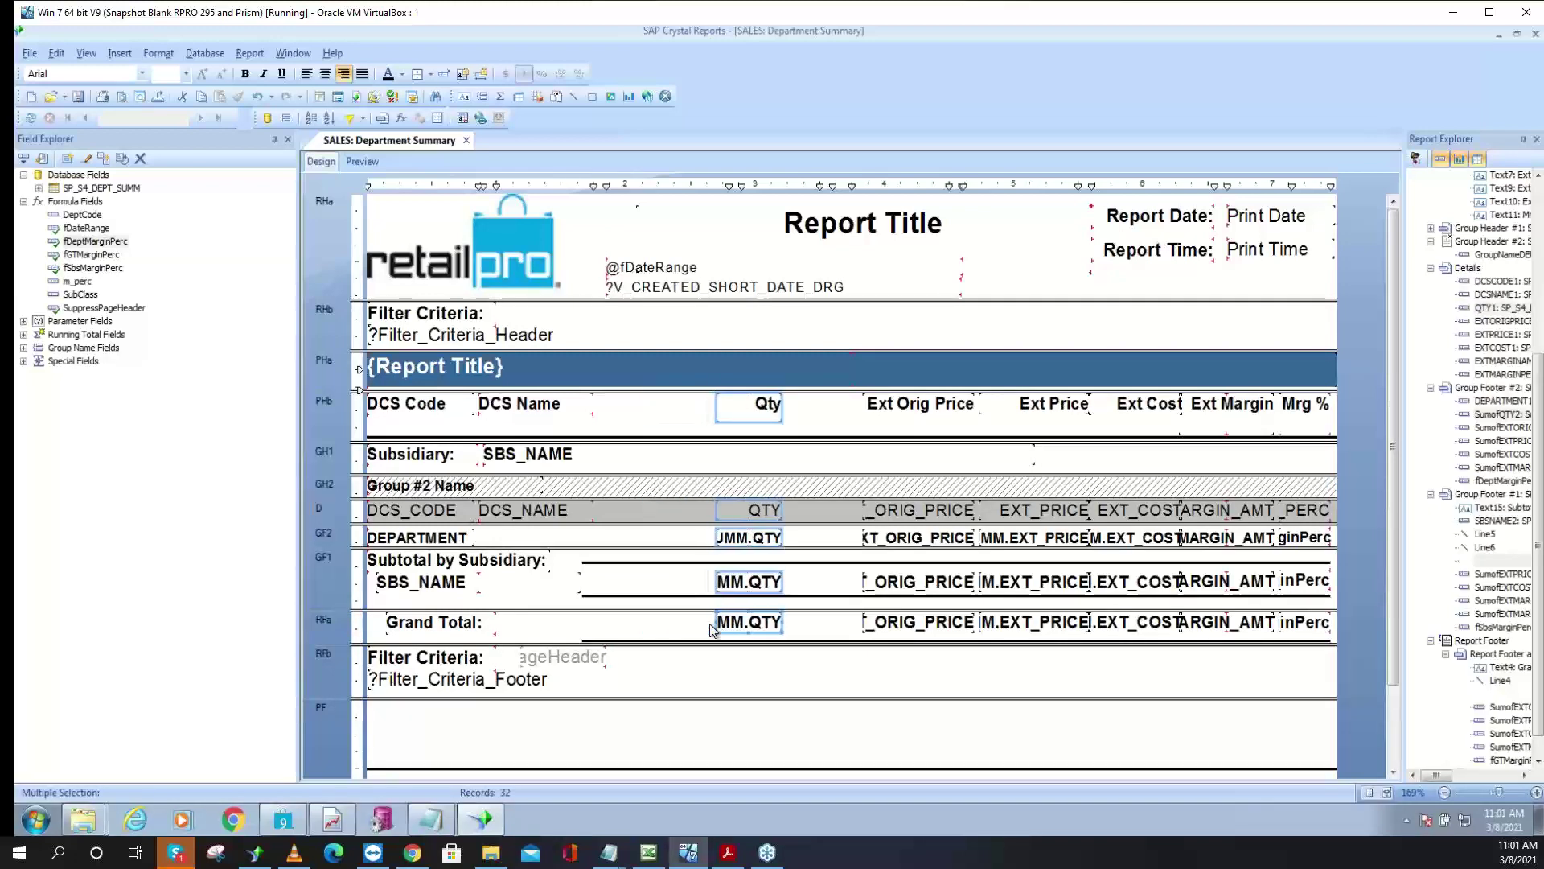
key("Right")
key("Right")
key("Right")
key("Right")
key("Right")
key("Right")
key("Right")
key("Right")
key("Right")
key("Right")
key("Right")
key("Right")
key("Right")
key("Right")
key("Right")
key("Right")
key("Right")
key("Right")
key("Right")
key("Right")
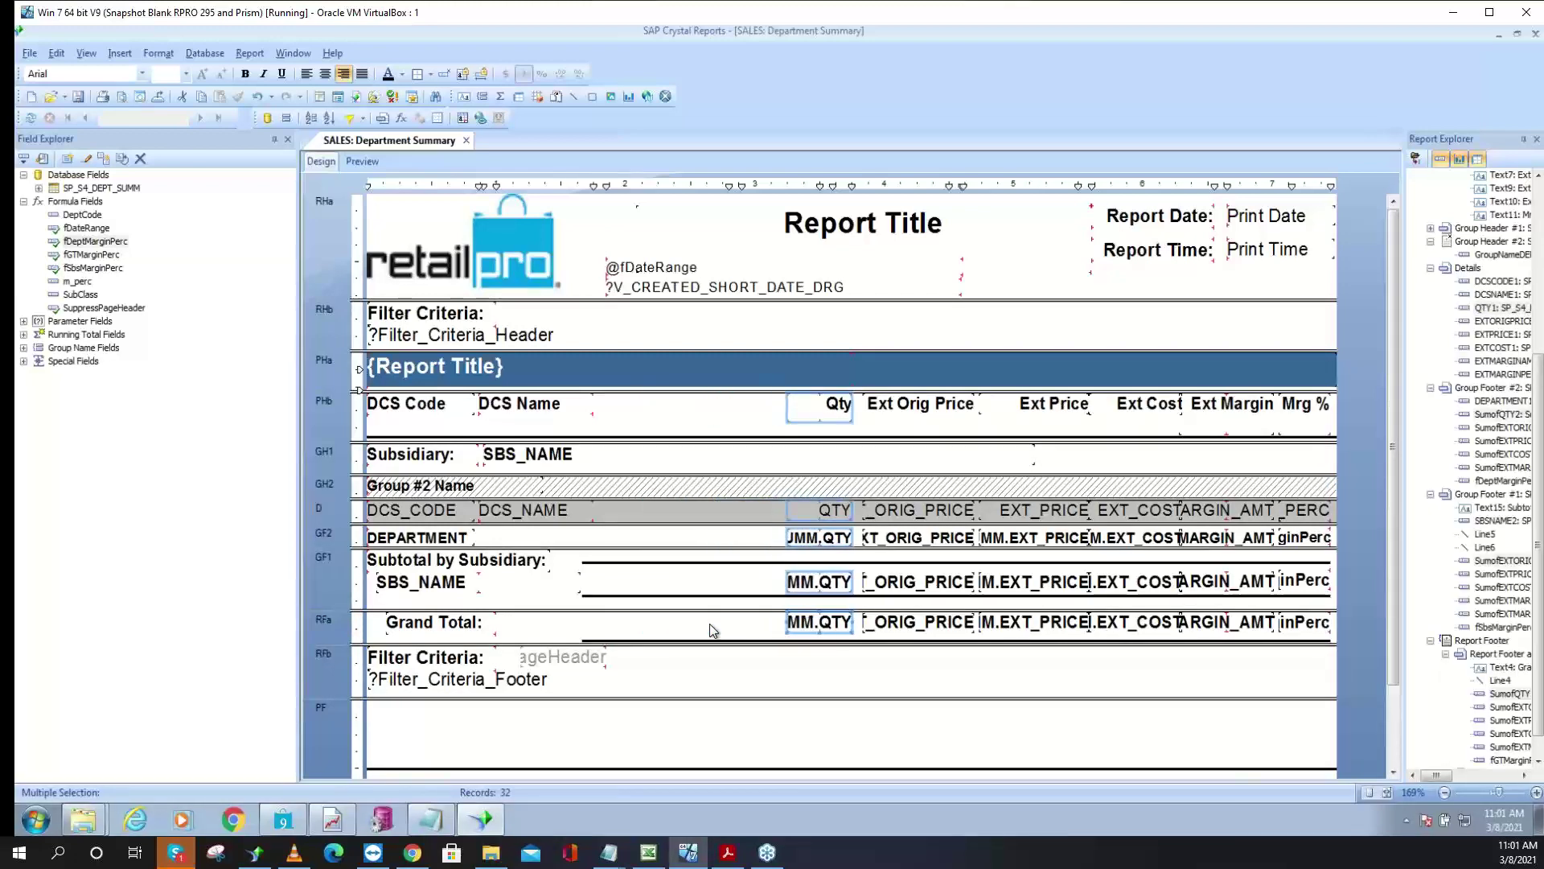
key("Right")
key("Right")
key("Right")
key("Right")
key("Right")
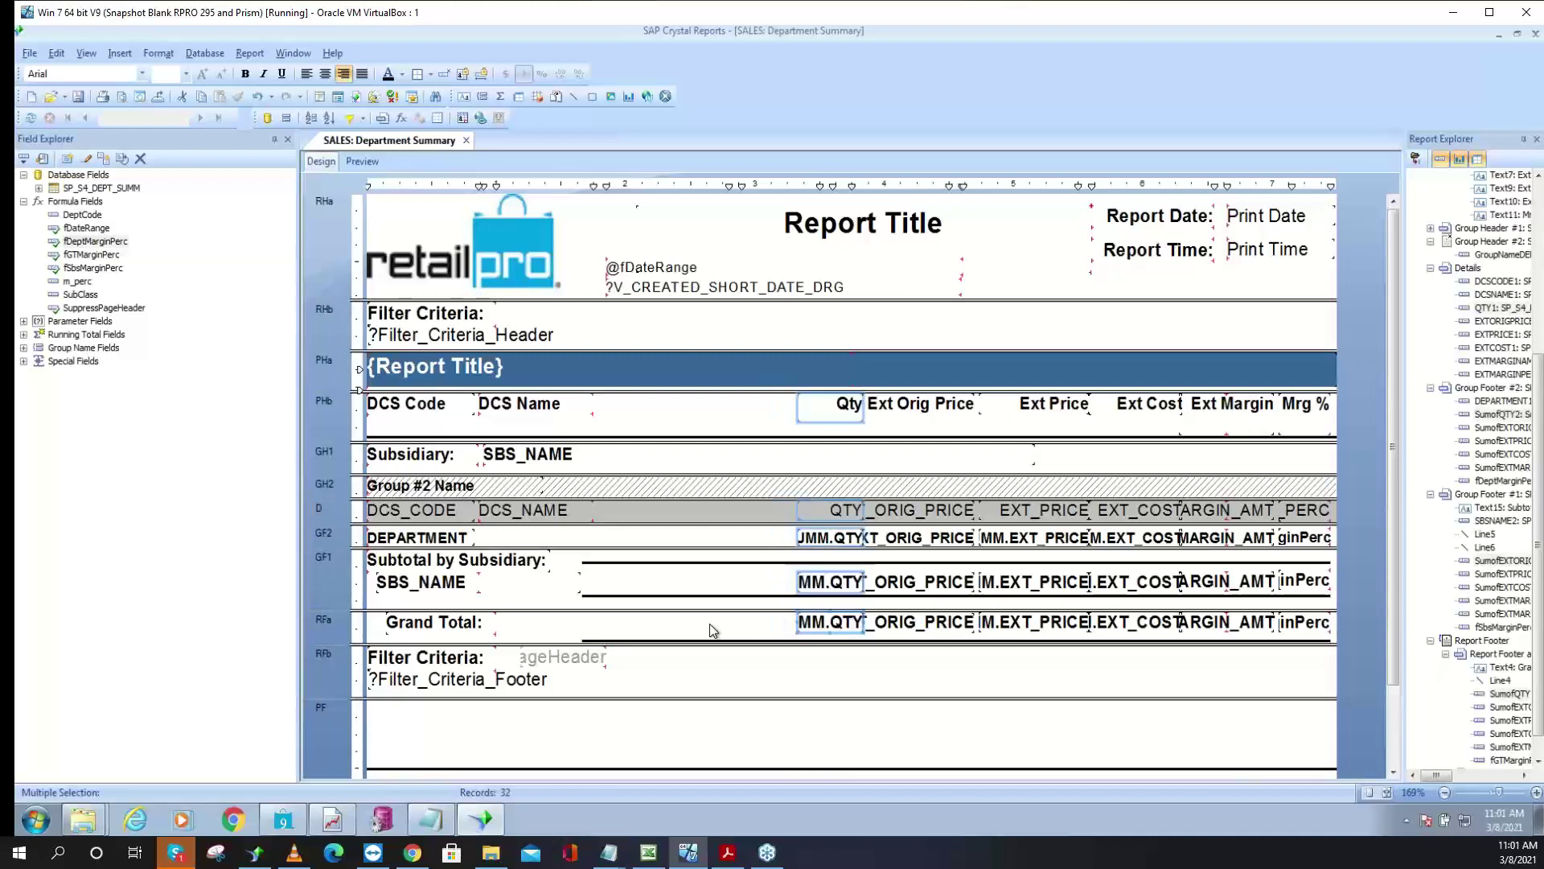
left_click(559, 411)
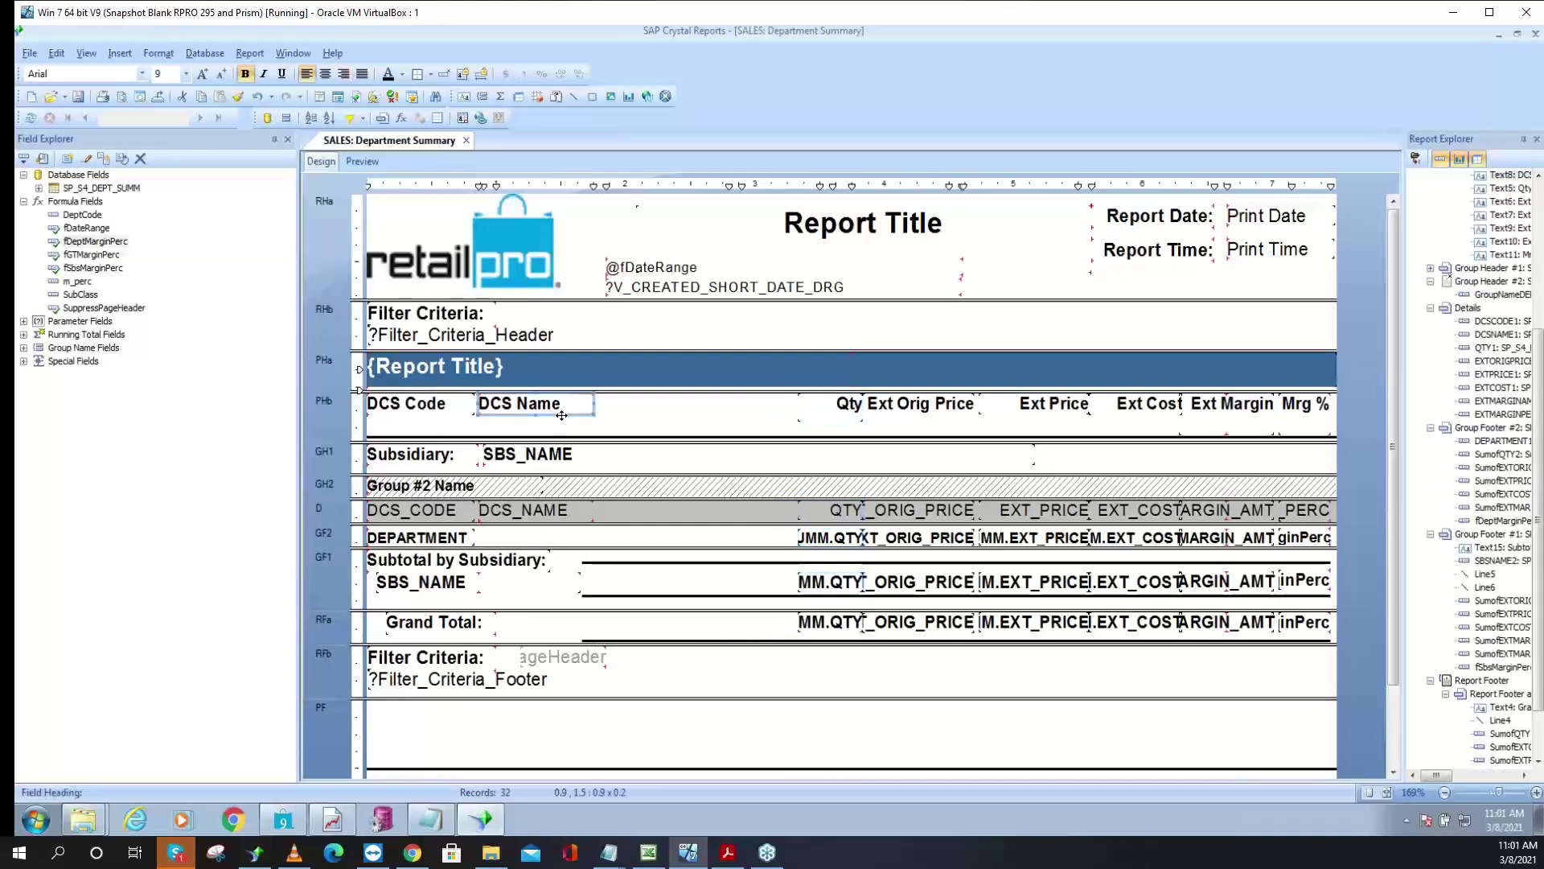
left_click(544, 508, "ctrl")
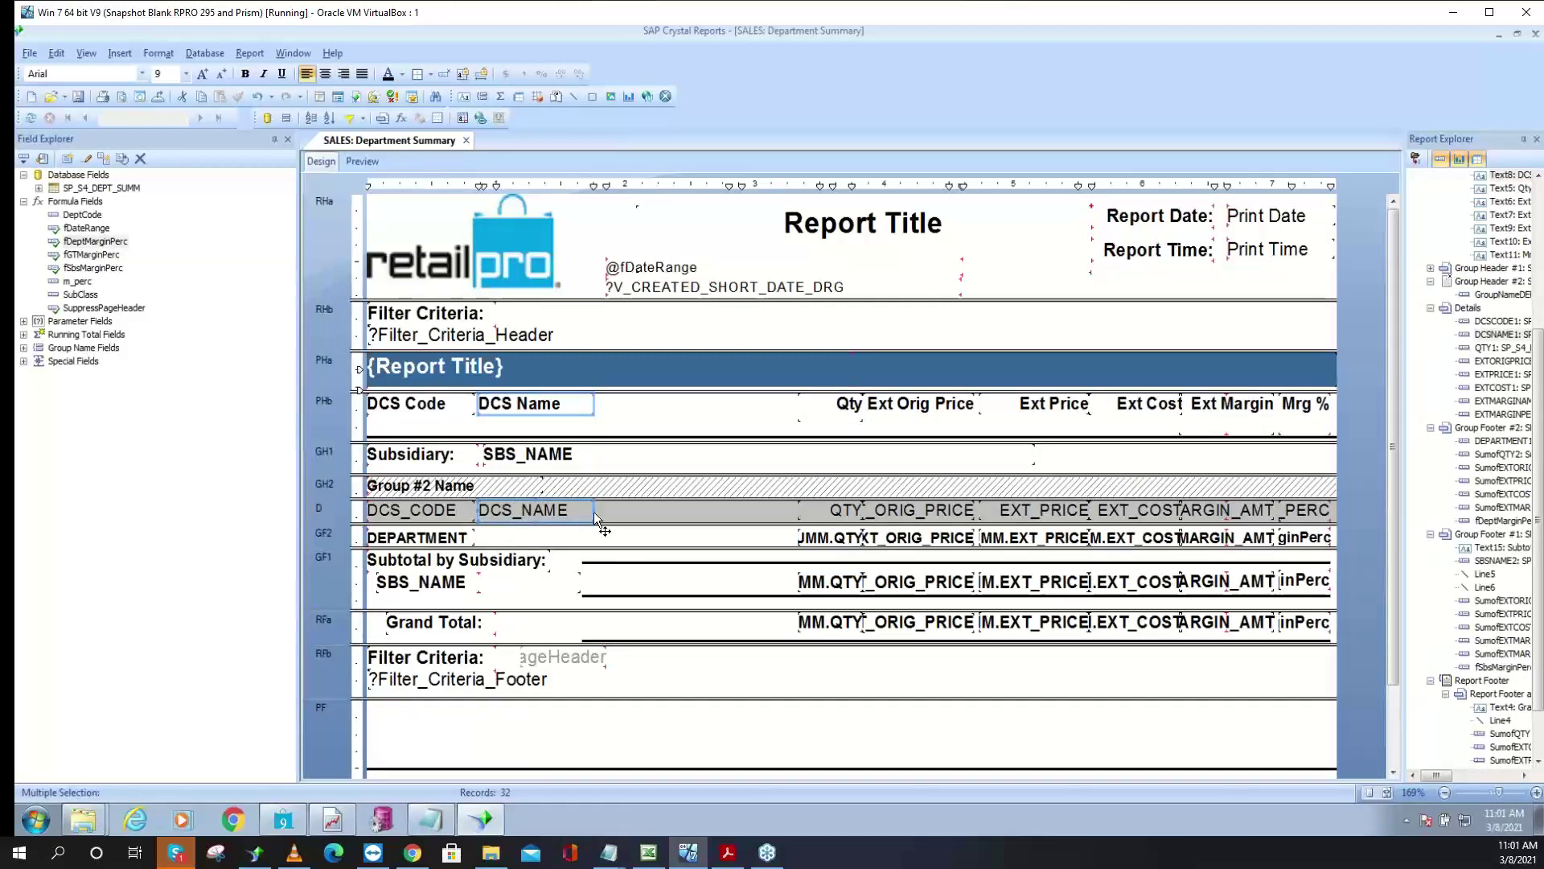
left_click_drag(593, 512, 794, 512)
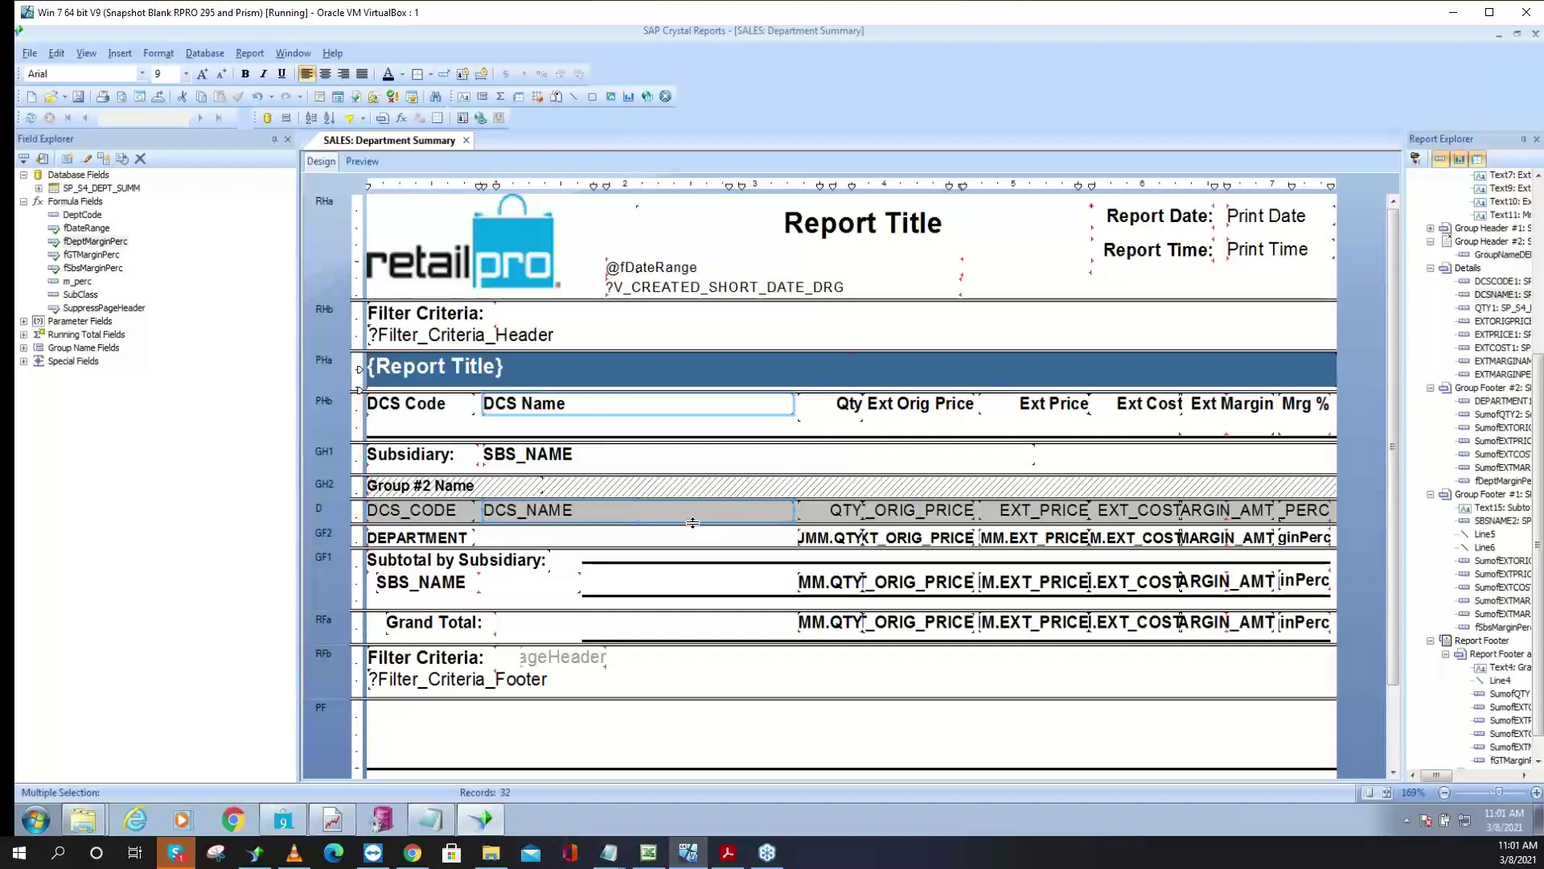
left_click(680, 492)
left_click(656, 508)
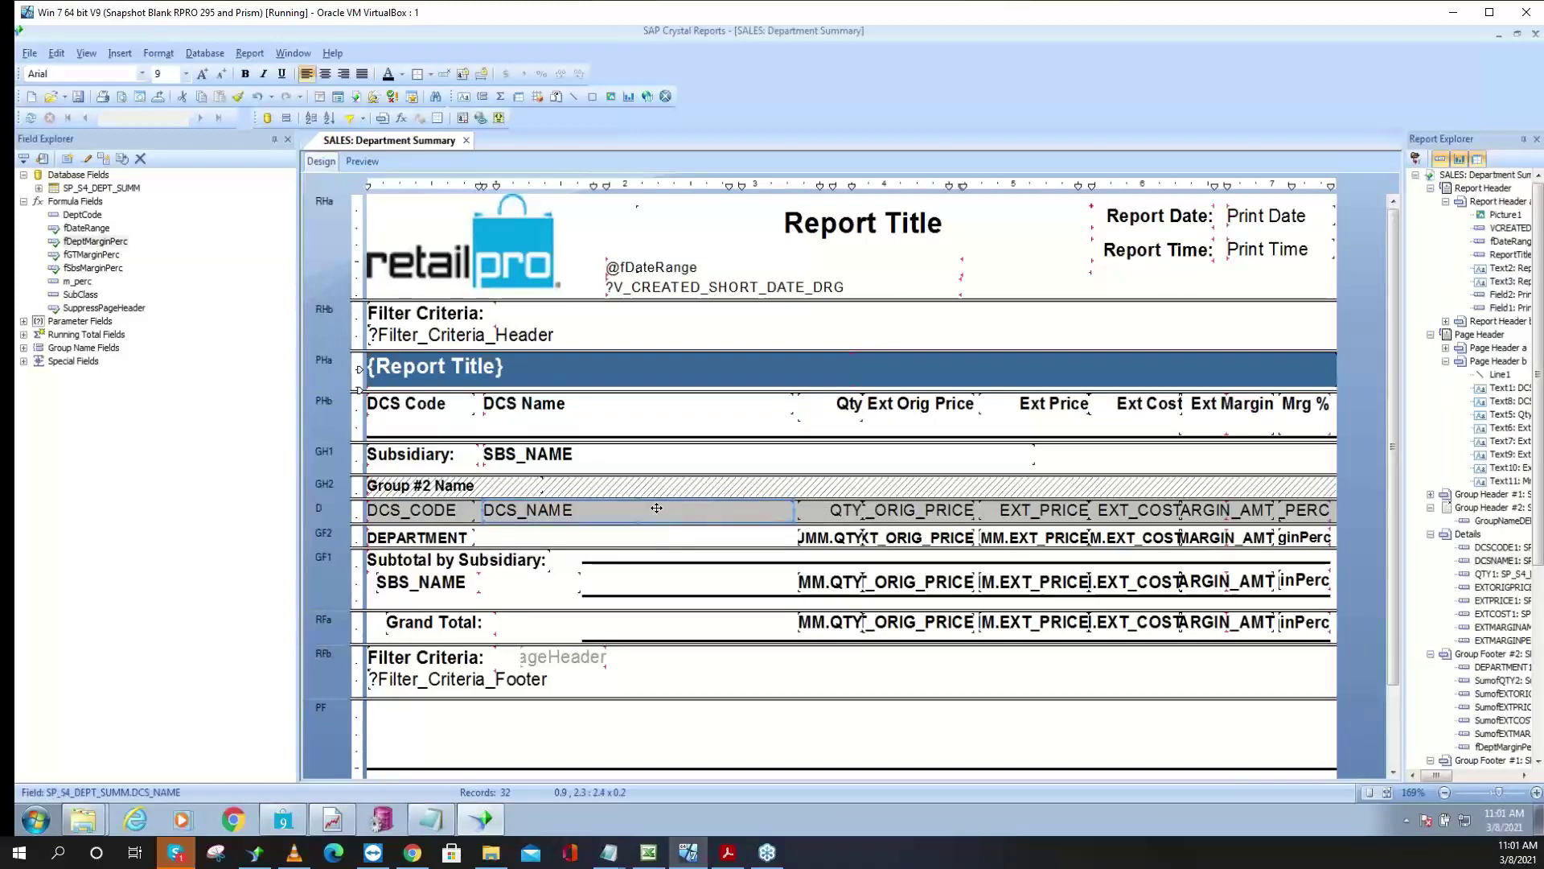
right_click(656, 508)
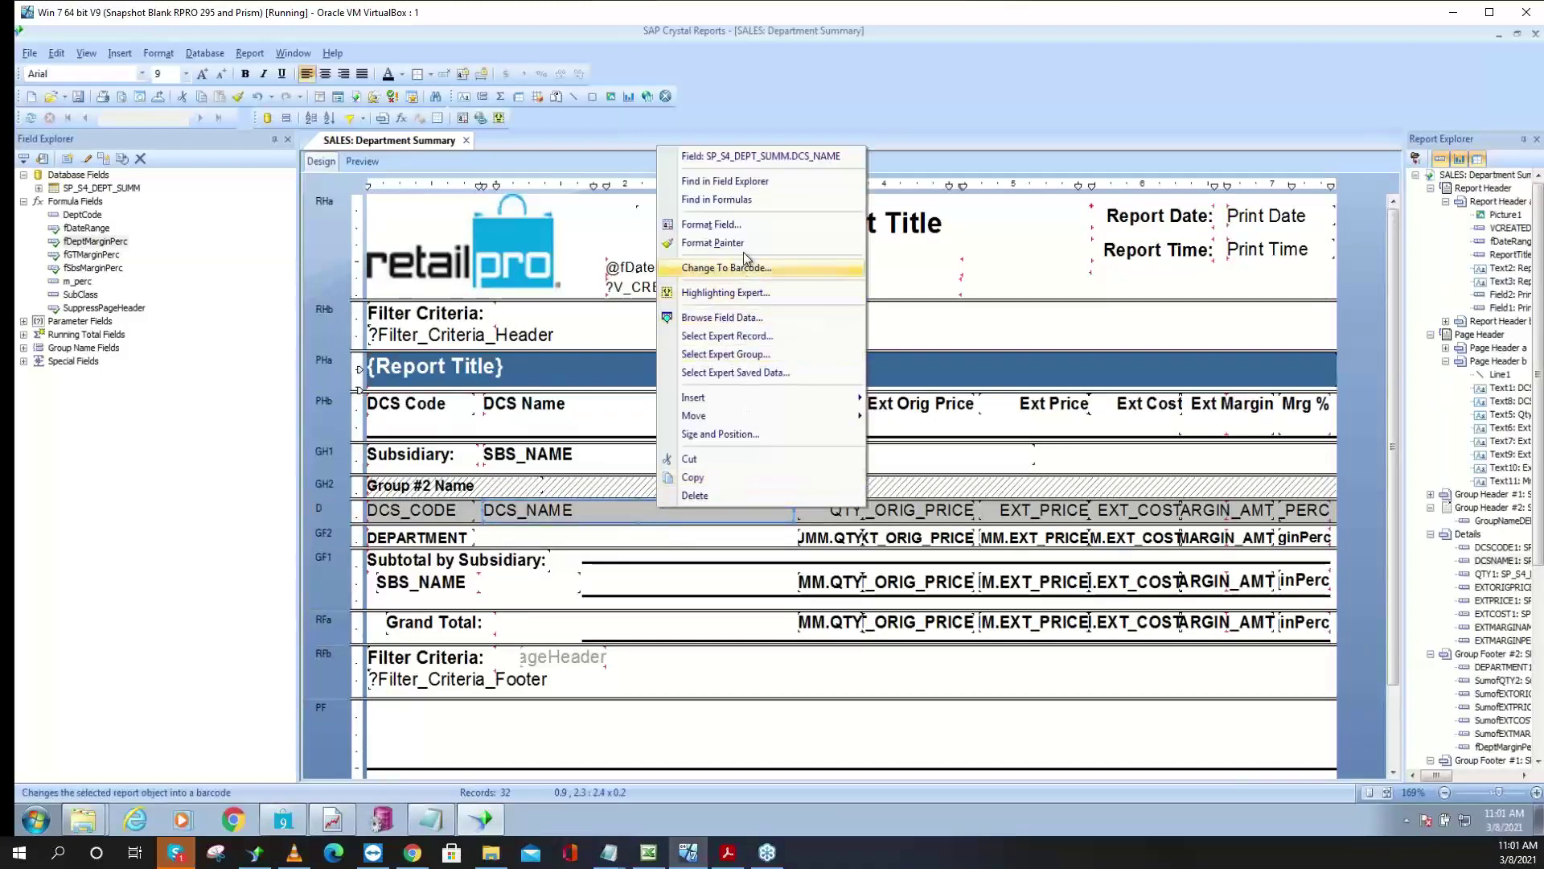
Turn off Can Grow on the Common tab for the DCS_NAME detail field
left_click(742, 228)
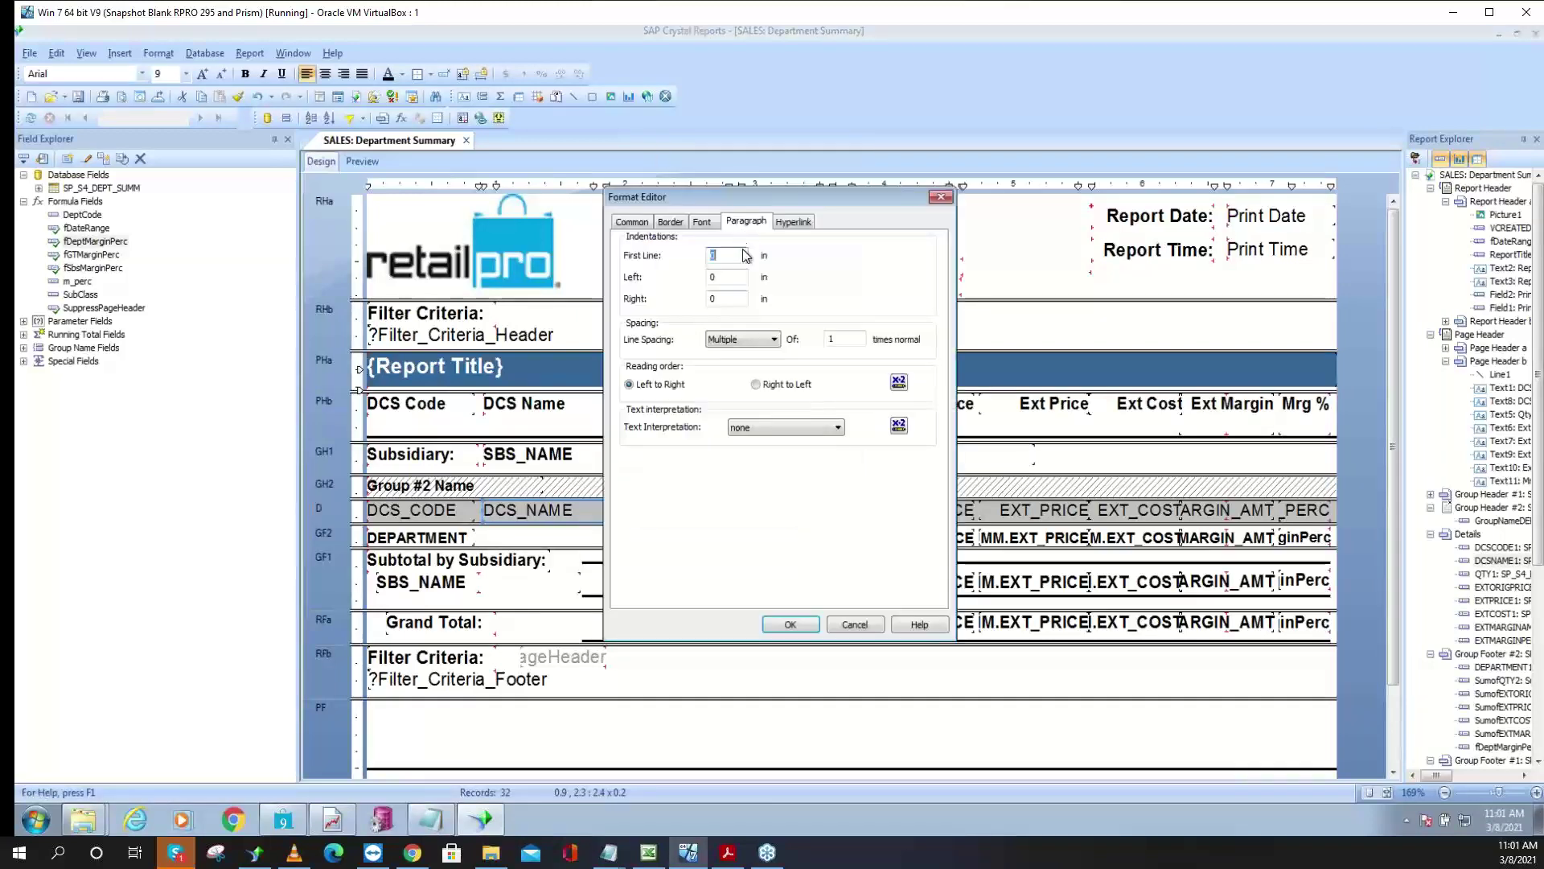
left_click(633, 224)
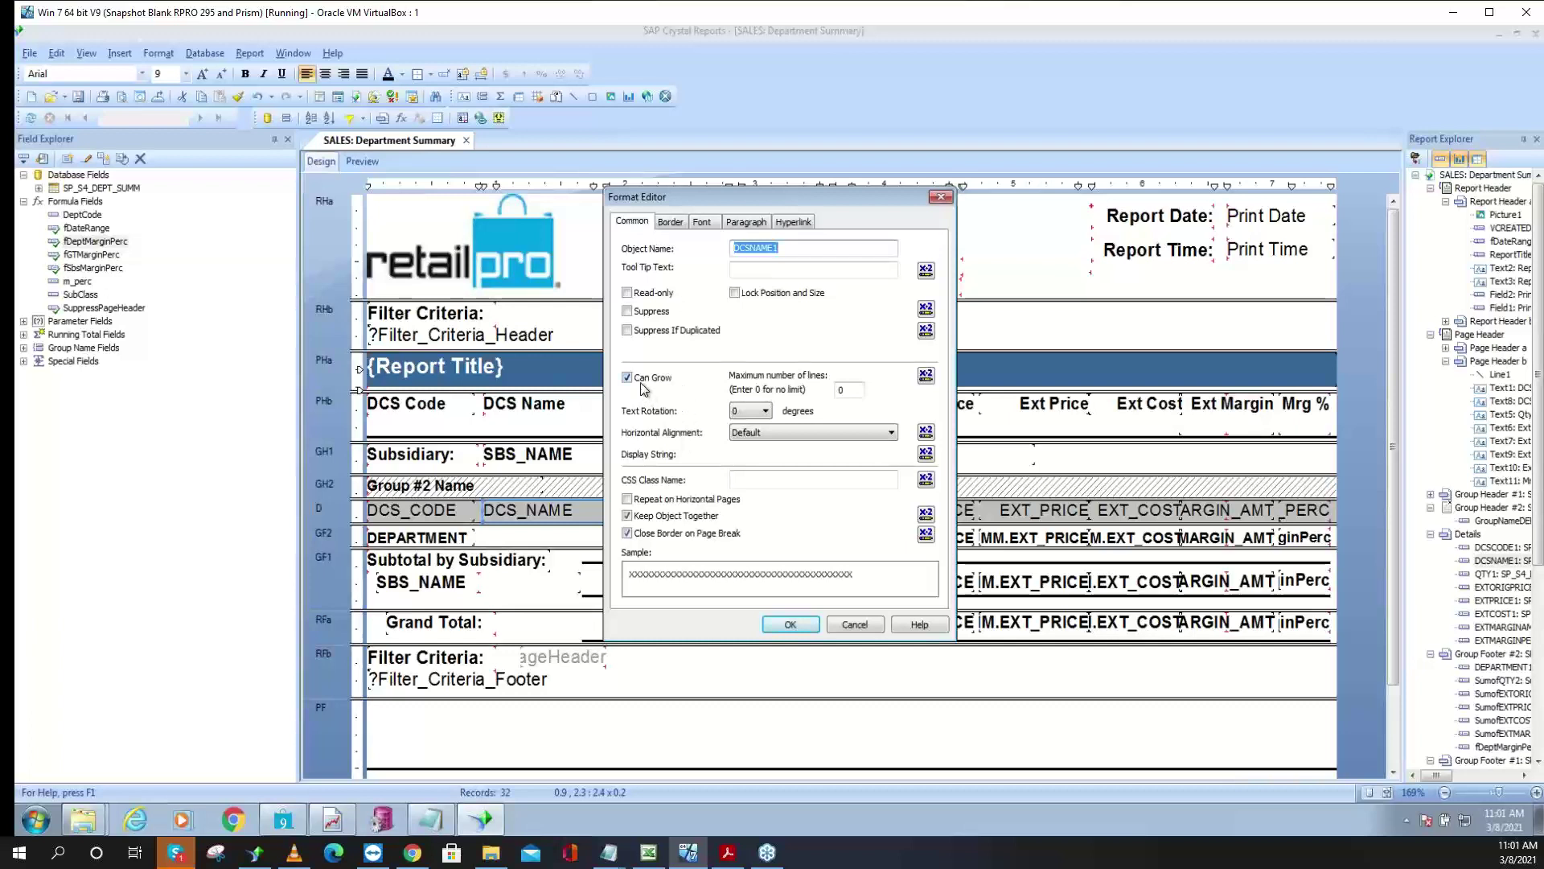
left_click(641, 385)
left_click(642, 385)
left_click(628, 377)
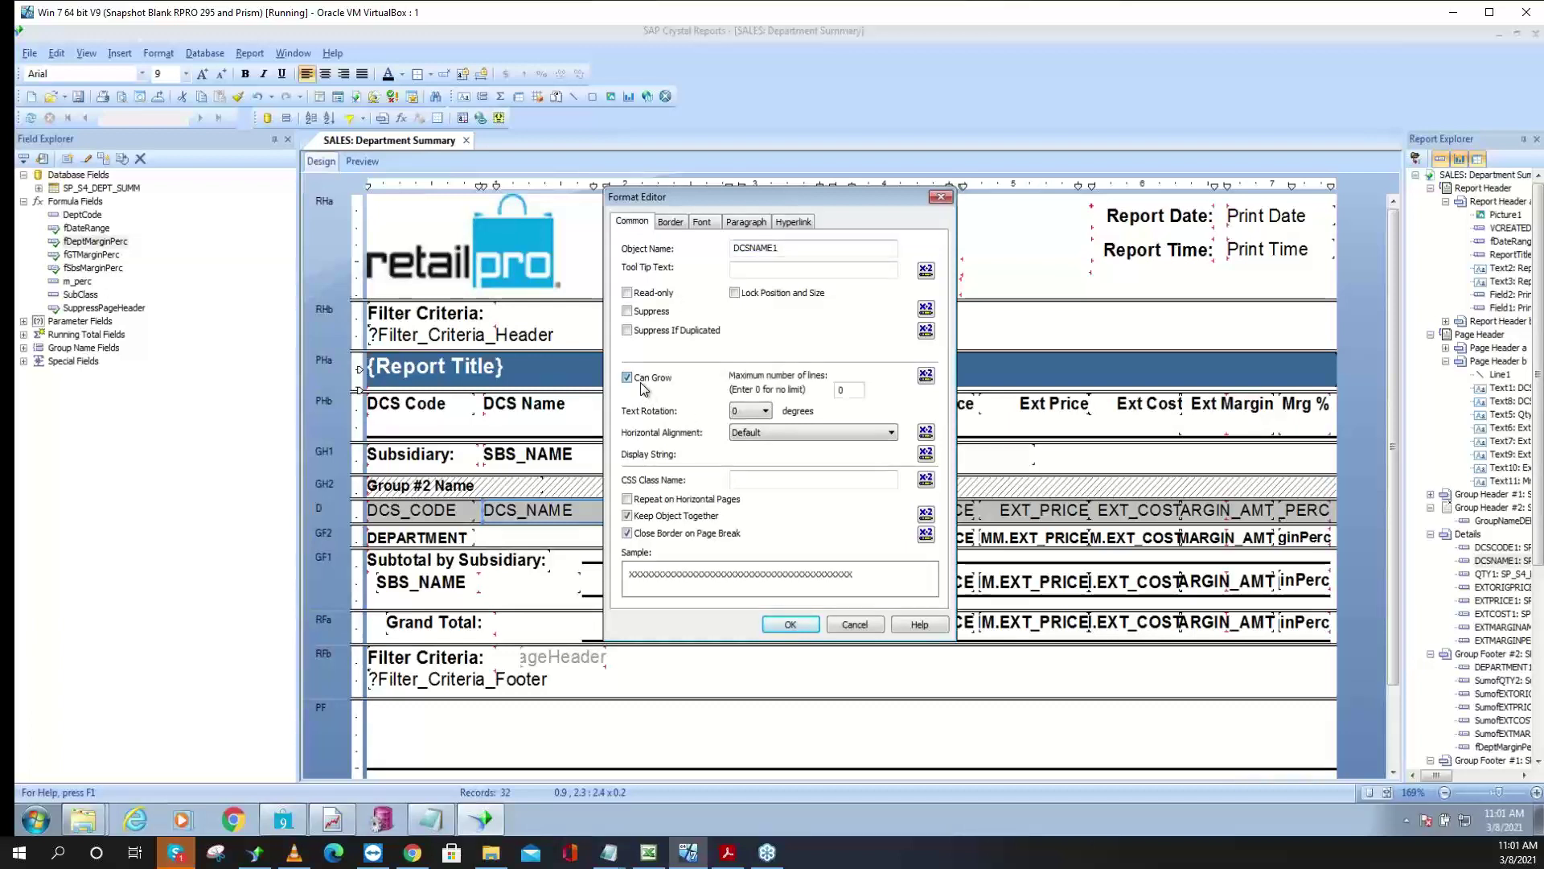
left_click(641, 385)
left_click(642, 386)
left_click(643, 386)
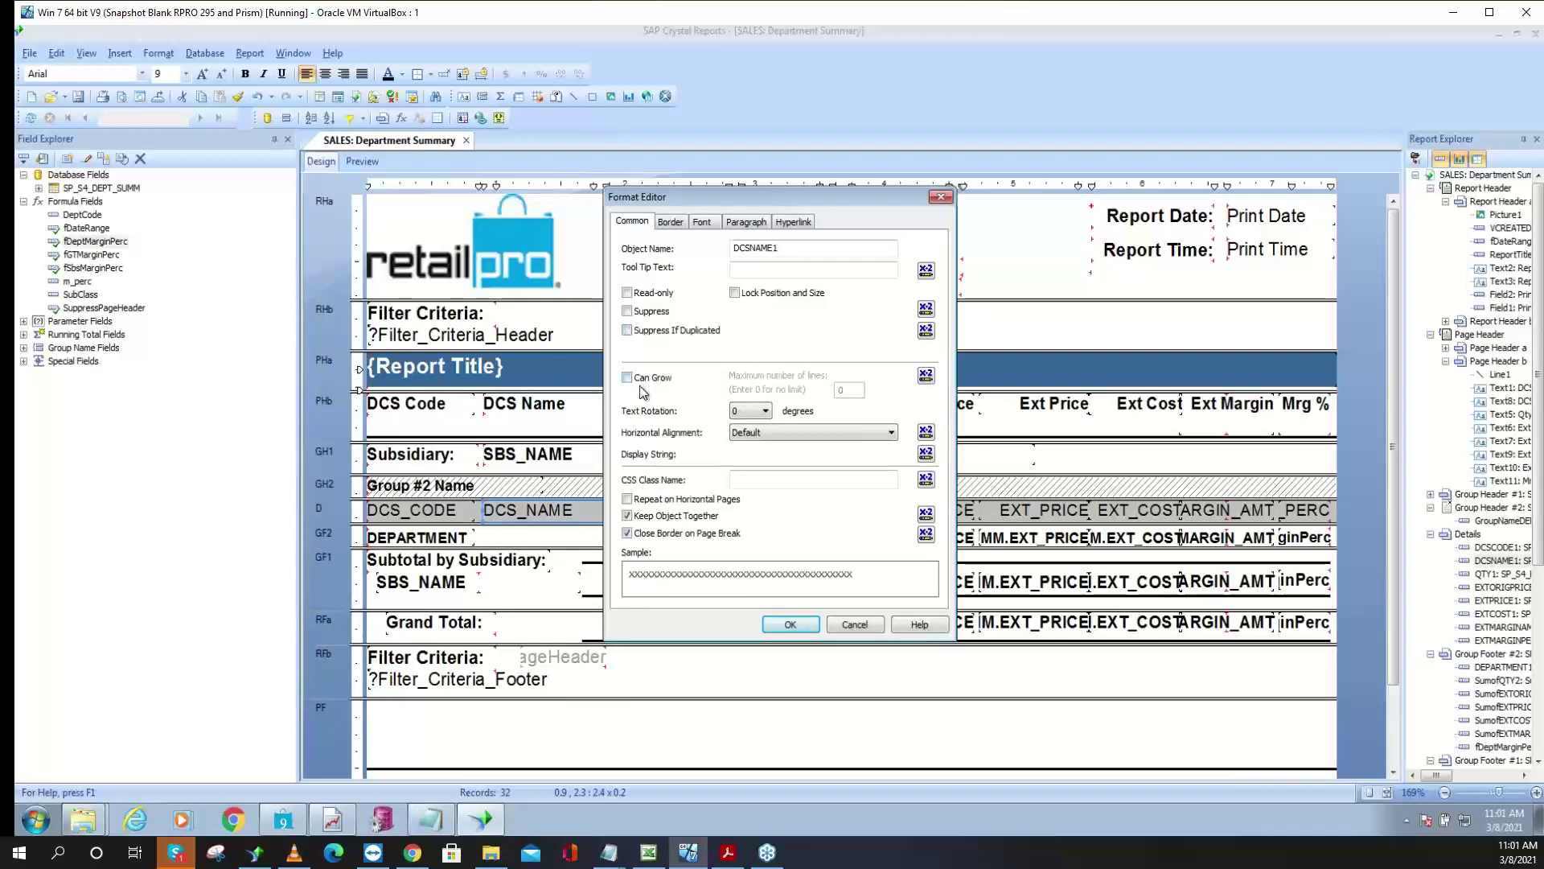
left_click(790, 624)
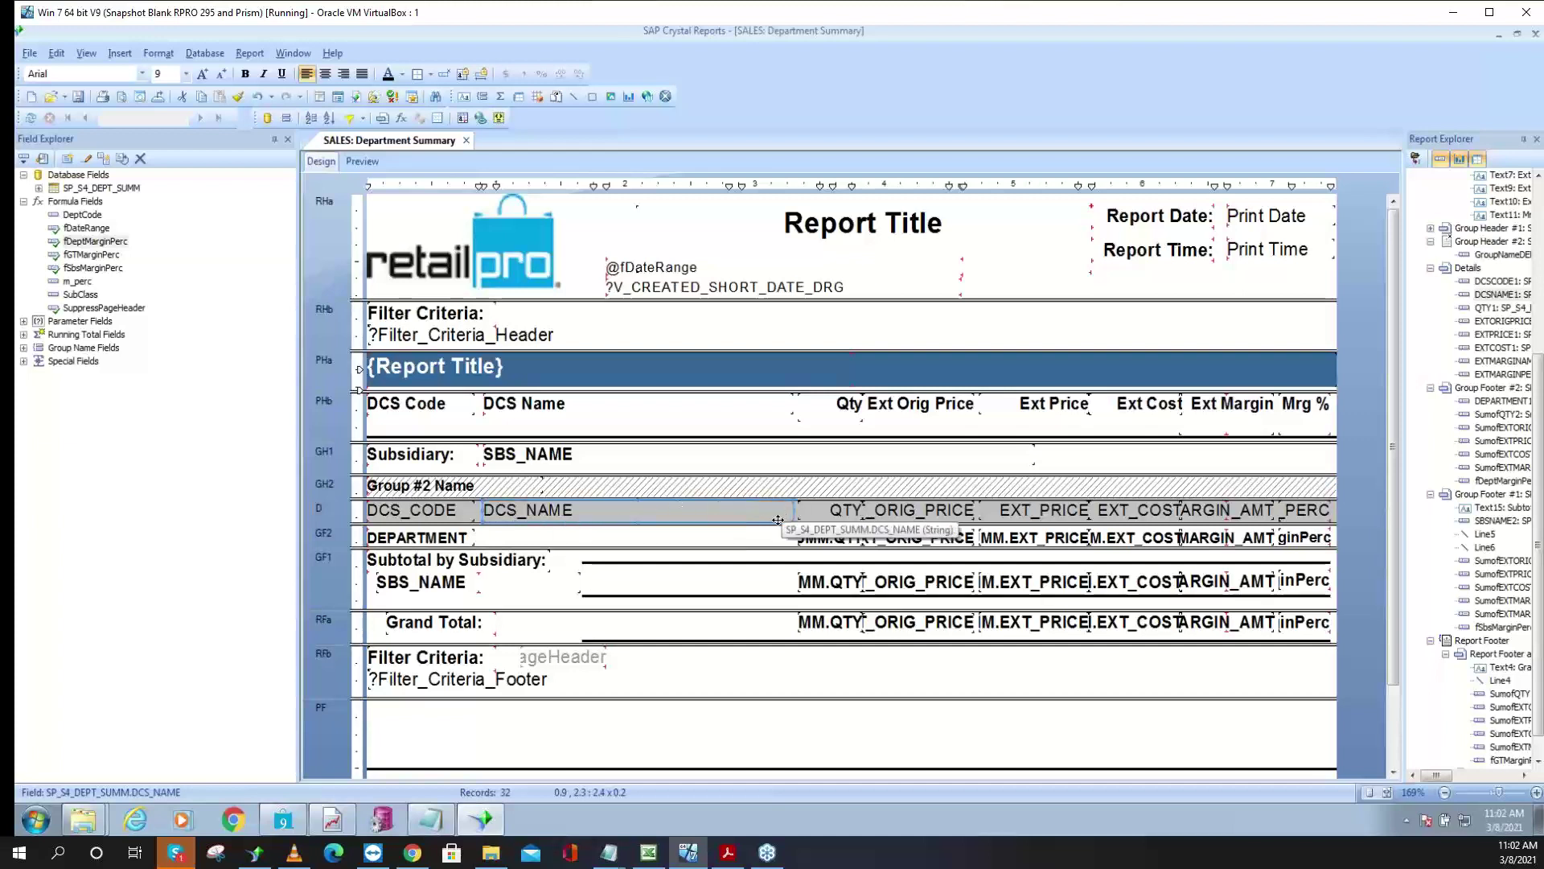
Save the report and scroll through the preview
left_click(81, 95)
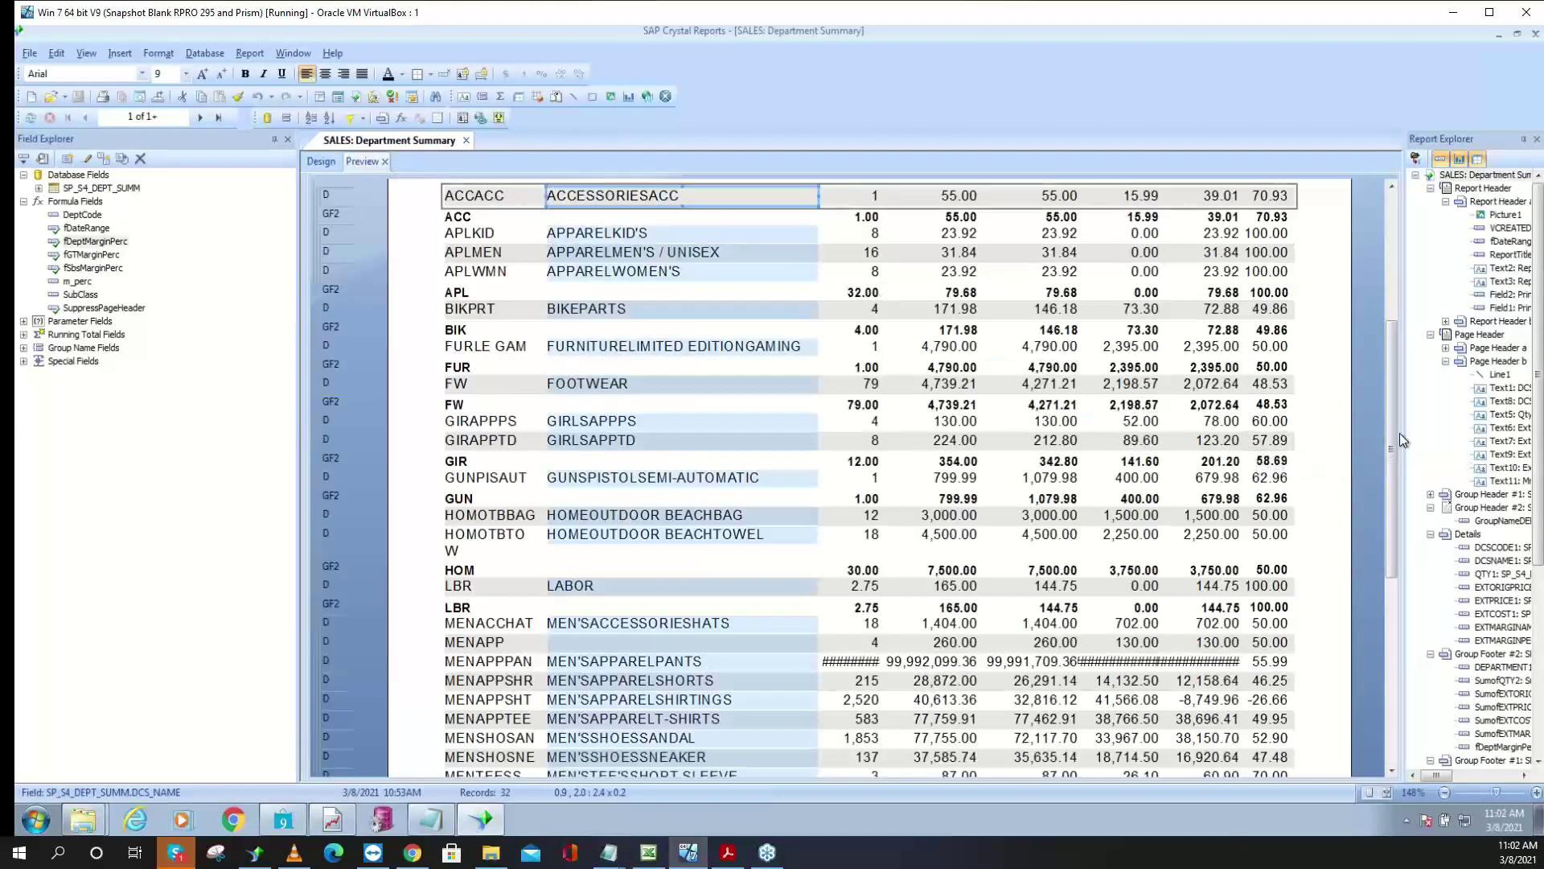
left_click_drag(1397, 544, 1392, 507)
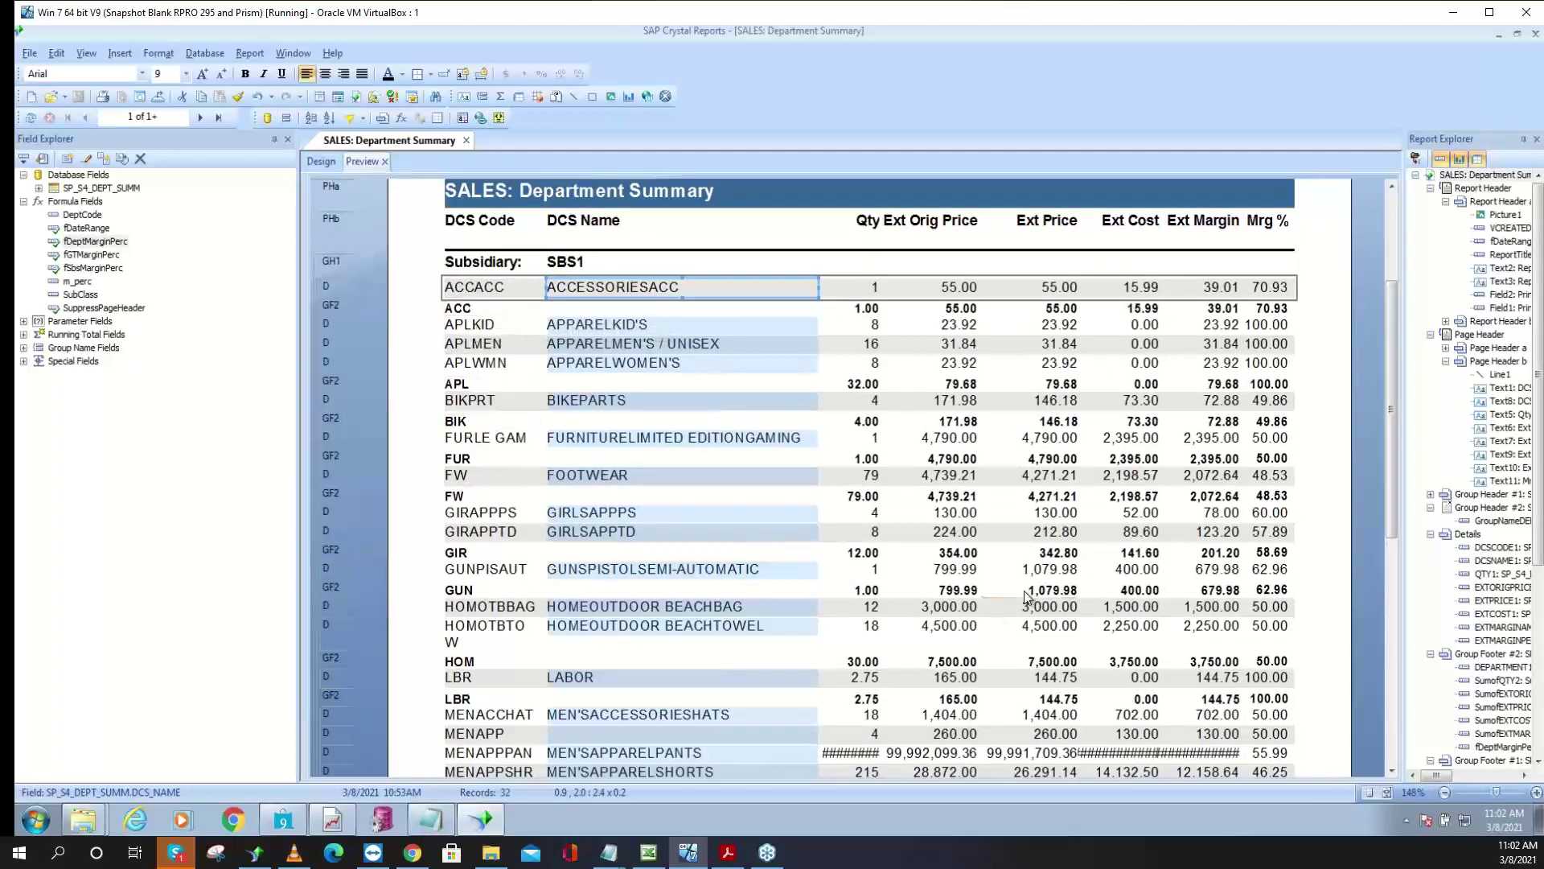
left_click_drag(1390, 385, 1407, 538)
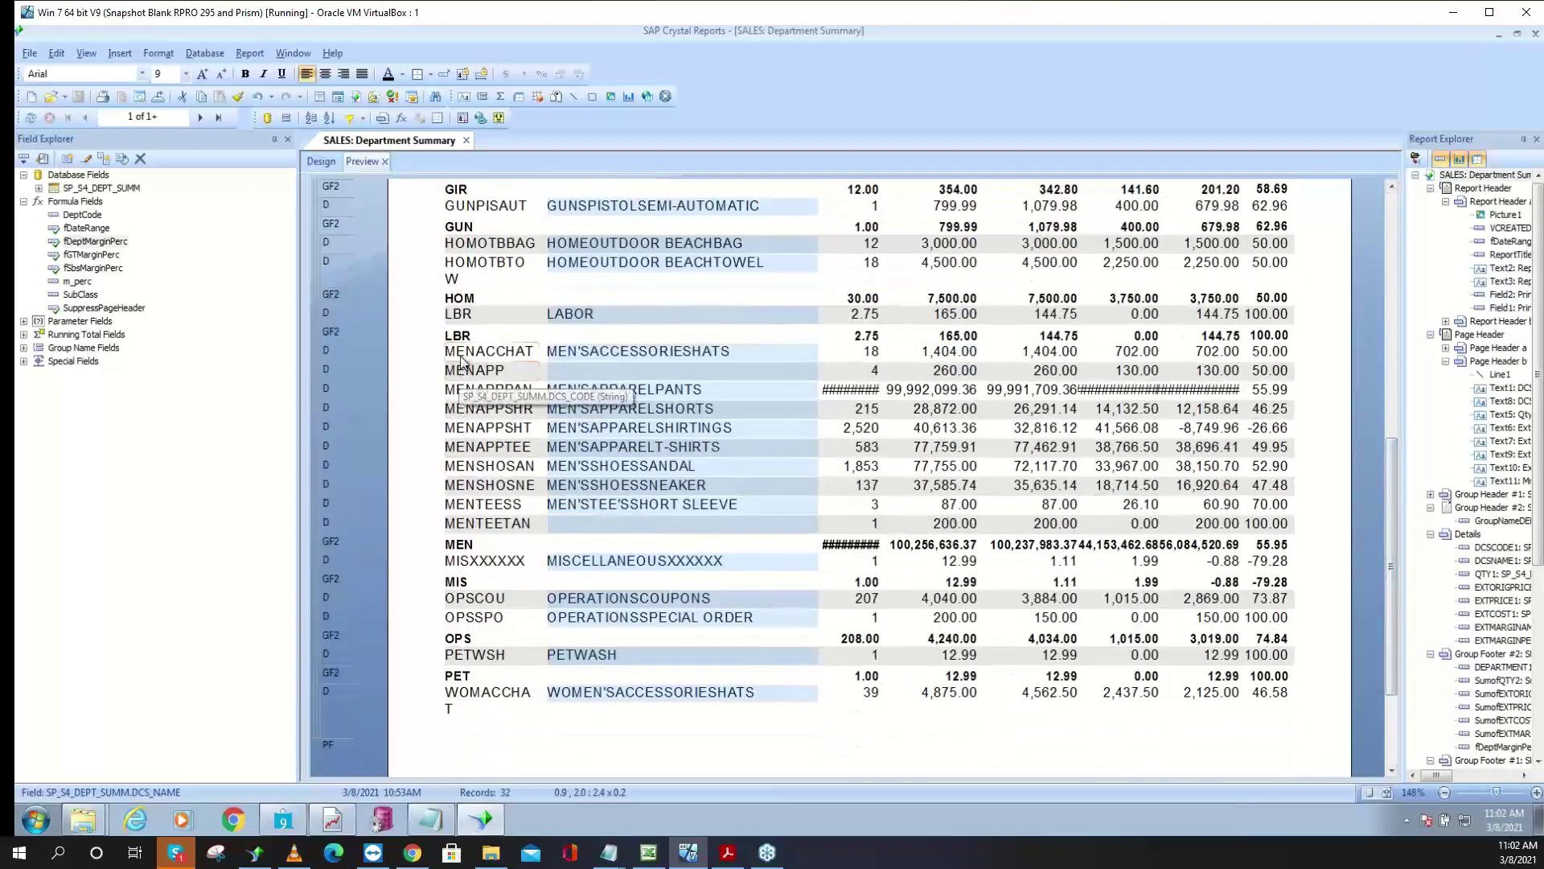
Inspect the MEN department footer and its Qty subtotal in the preview, then go back to Design
left_click(461, 354)
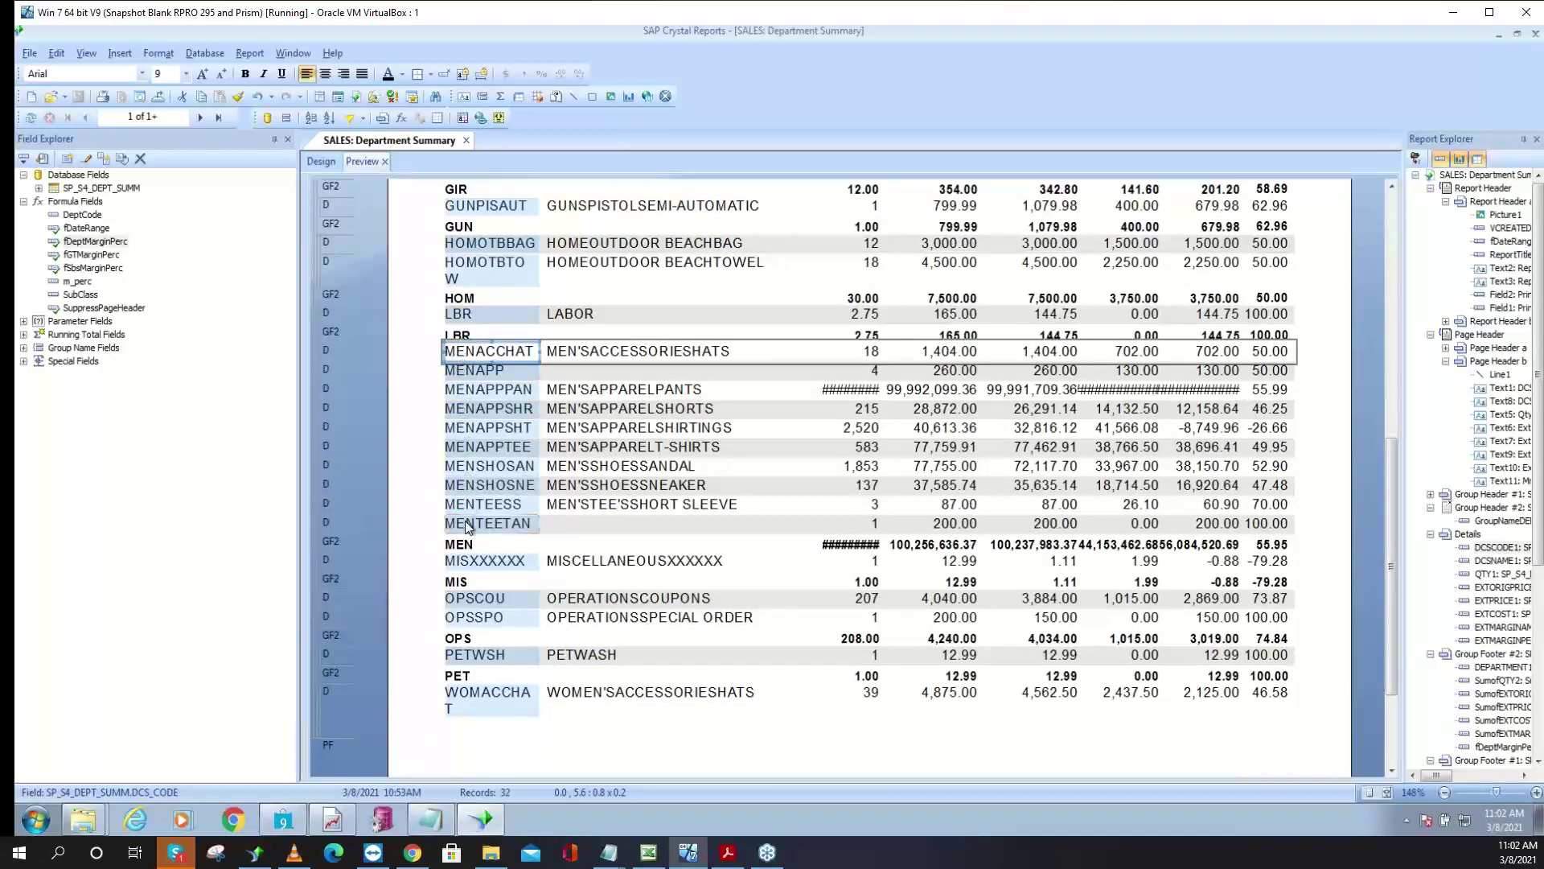
left_click(459, 544)
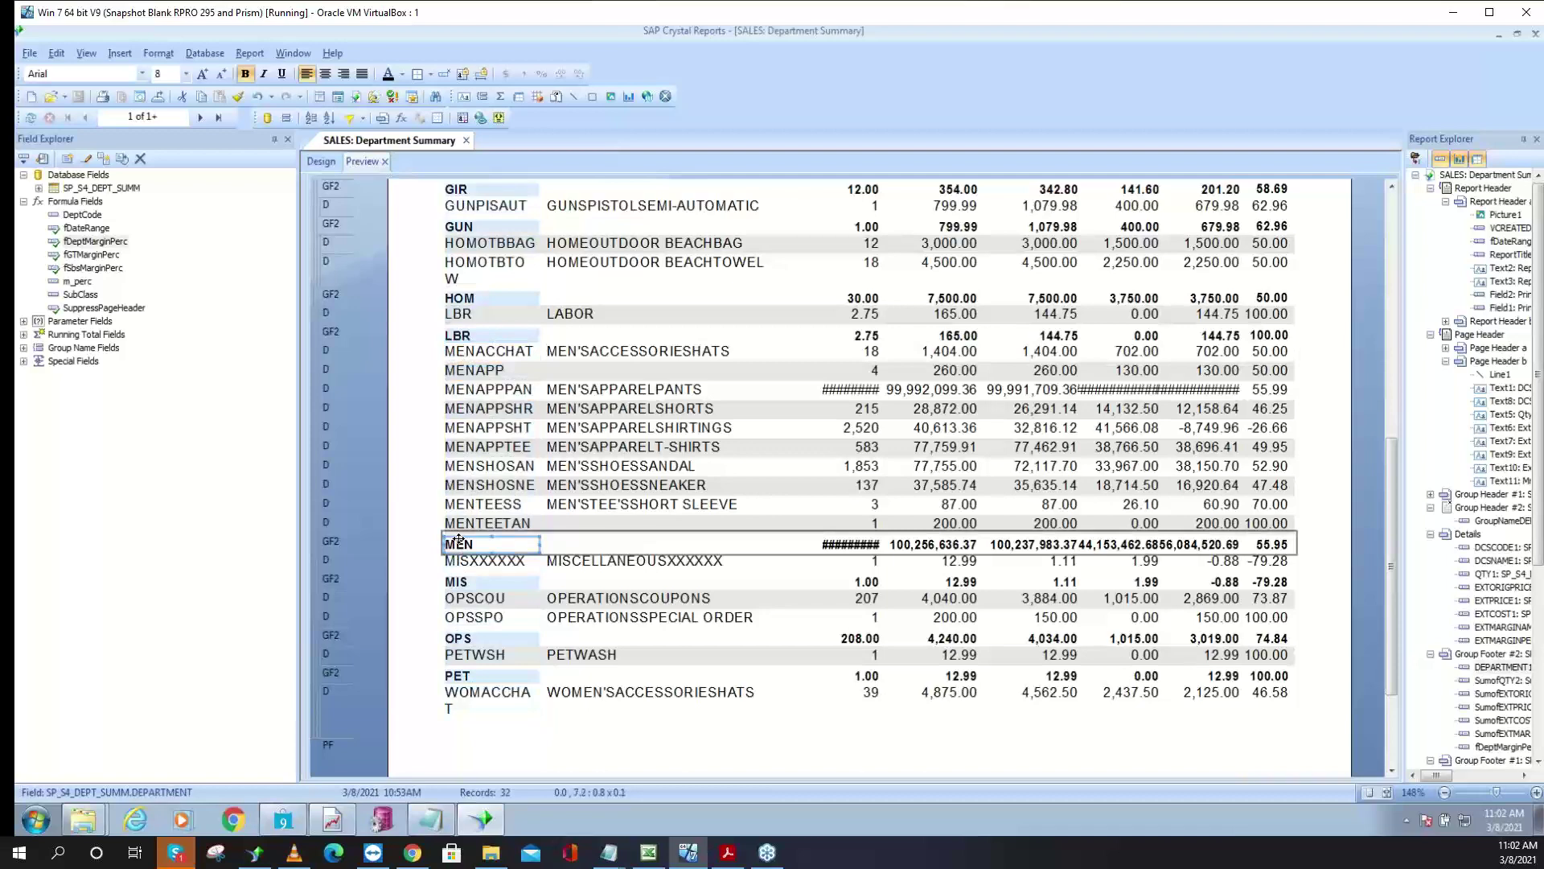
left_click(857, 544)
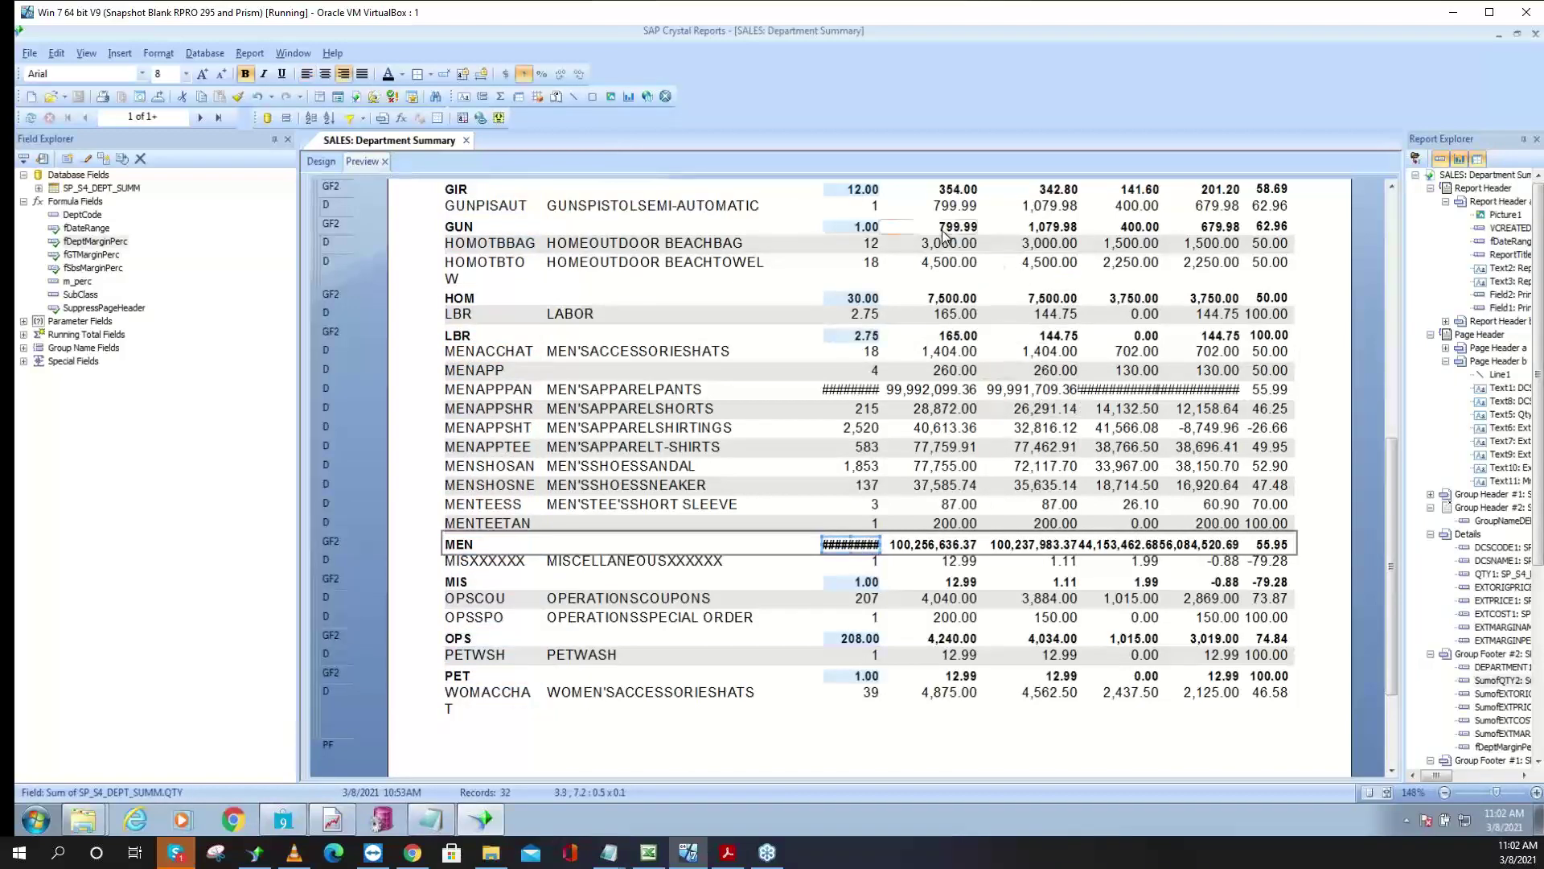
left_click(320, 162)
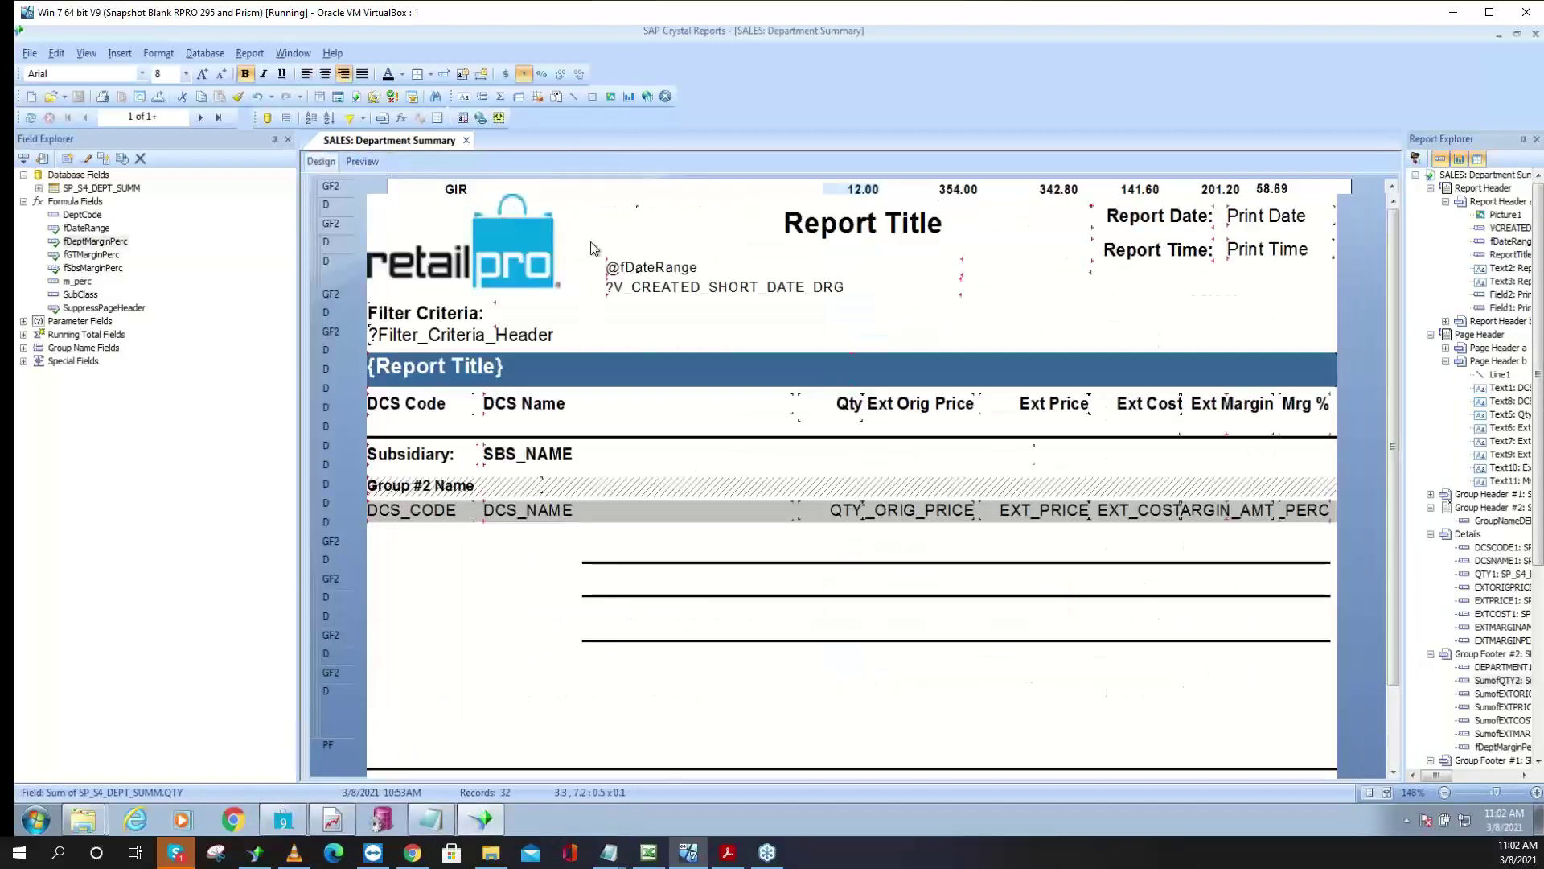
Resize the DCS Name heading and DCS_NAME detail field together
left_click(741, 407)
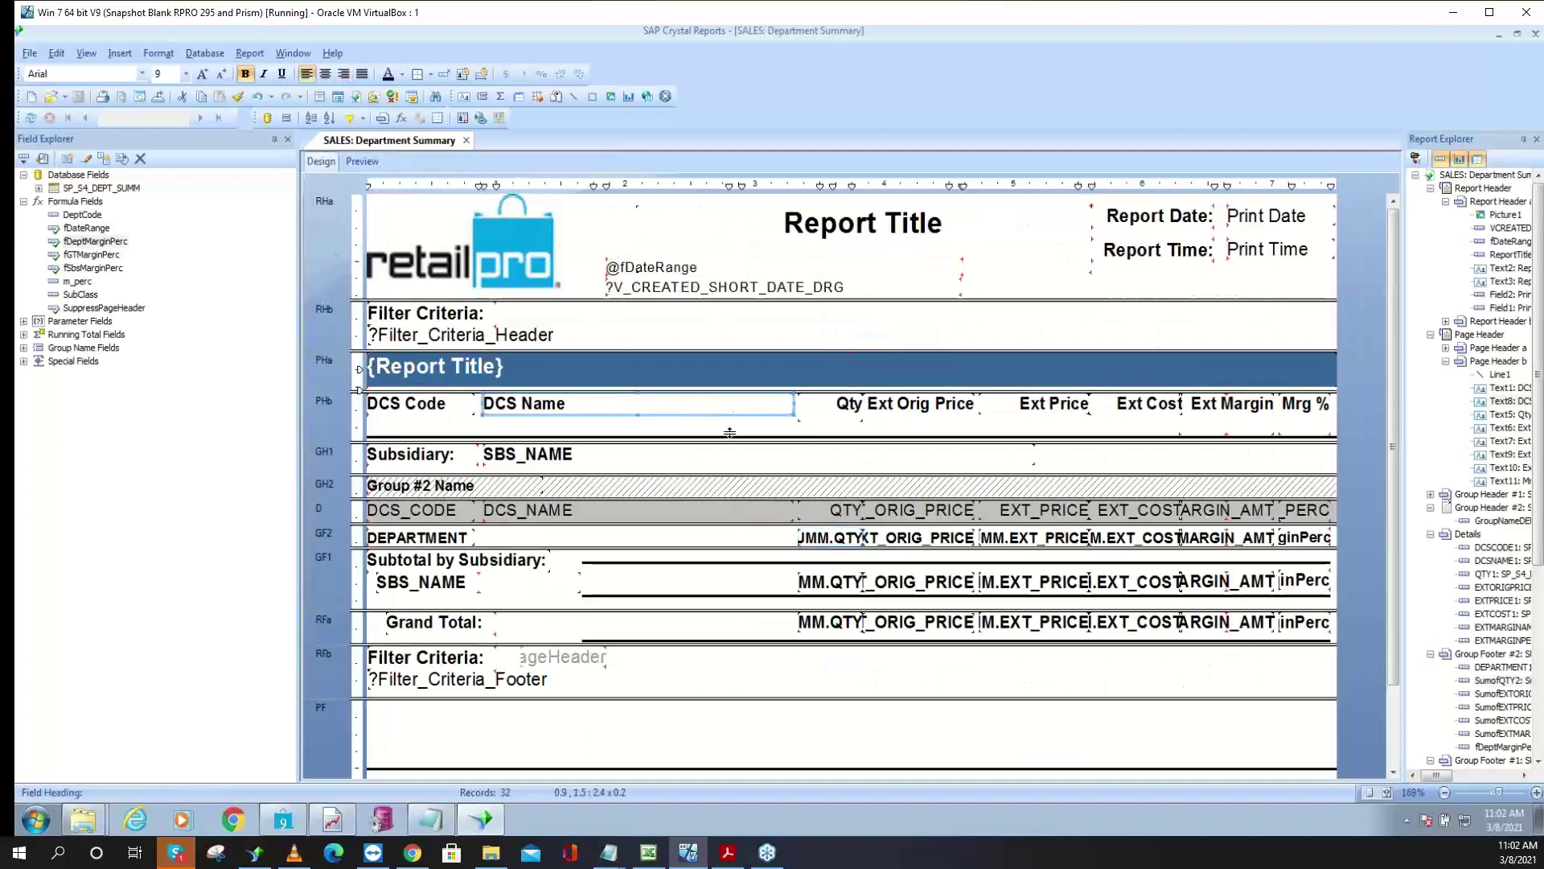
left_click(696, 510, "ctrl")
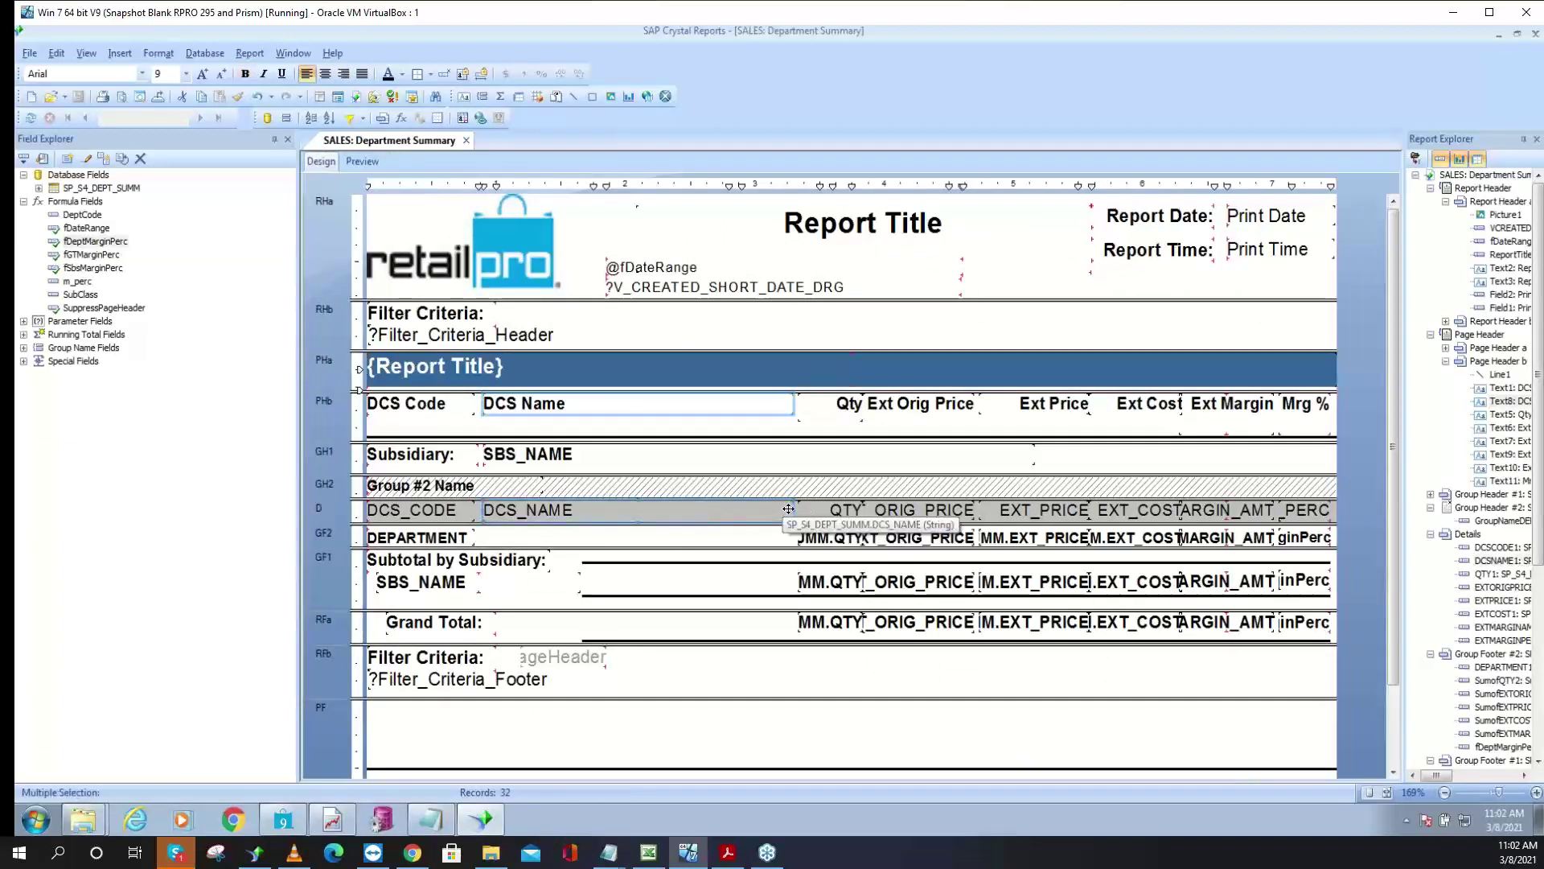
left_click_drag(793, 513, 764, 514)
Nudge the Qty heading, field, subtotals and grand total left, and widen them
left_click(841, 411)
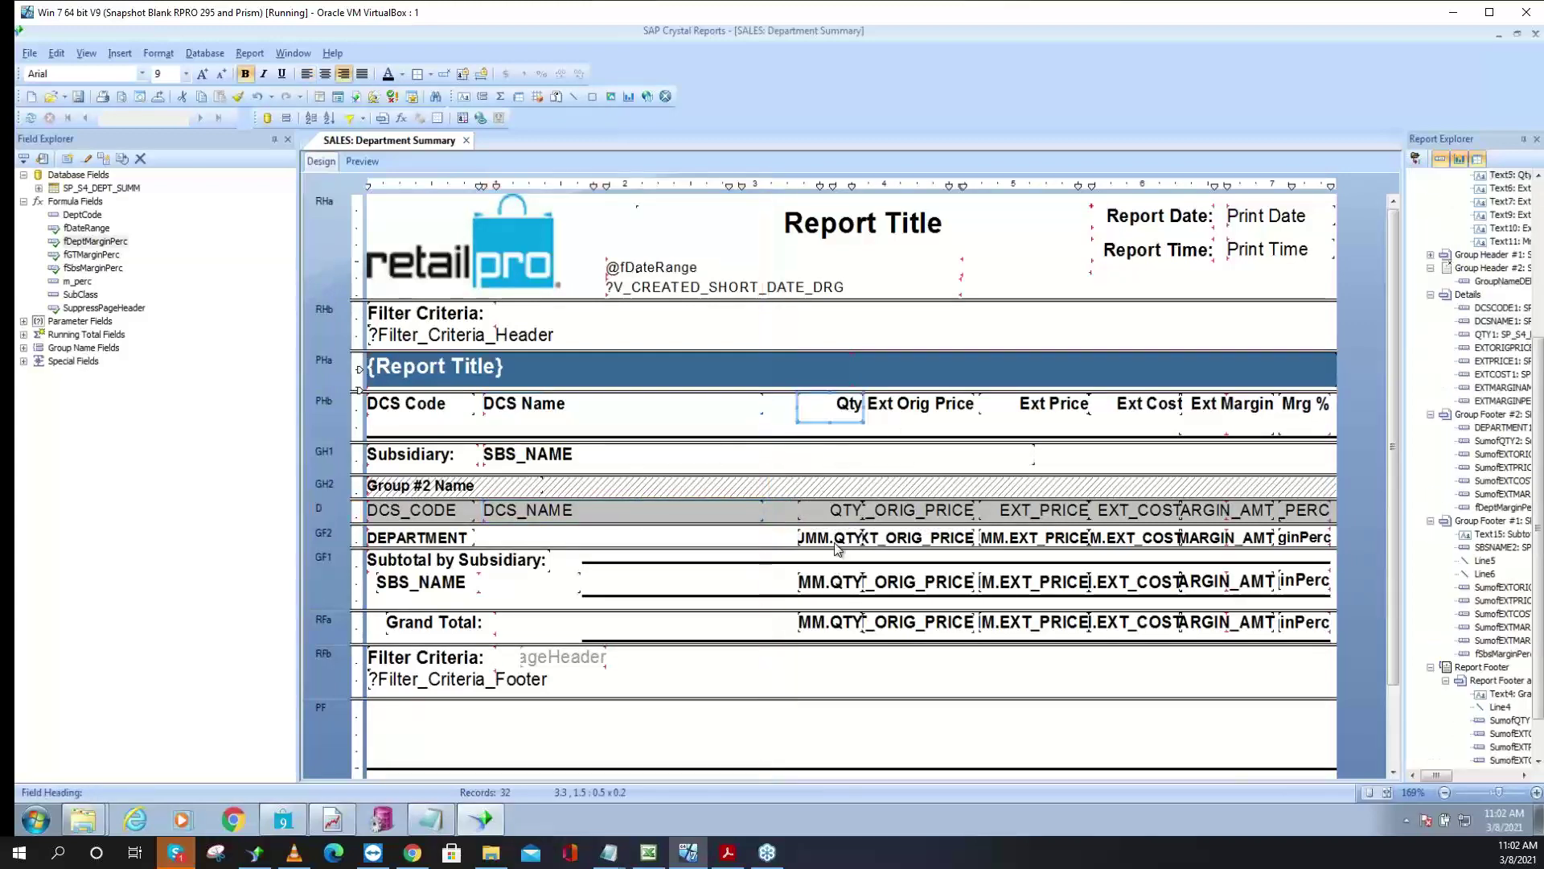
left_click(836, 515, "ctrl")
left_click(834, 537, "ctrl")
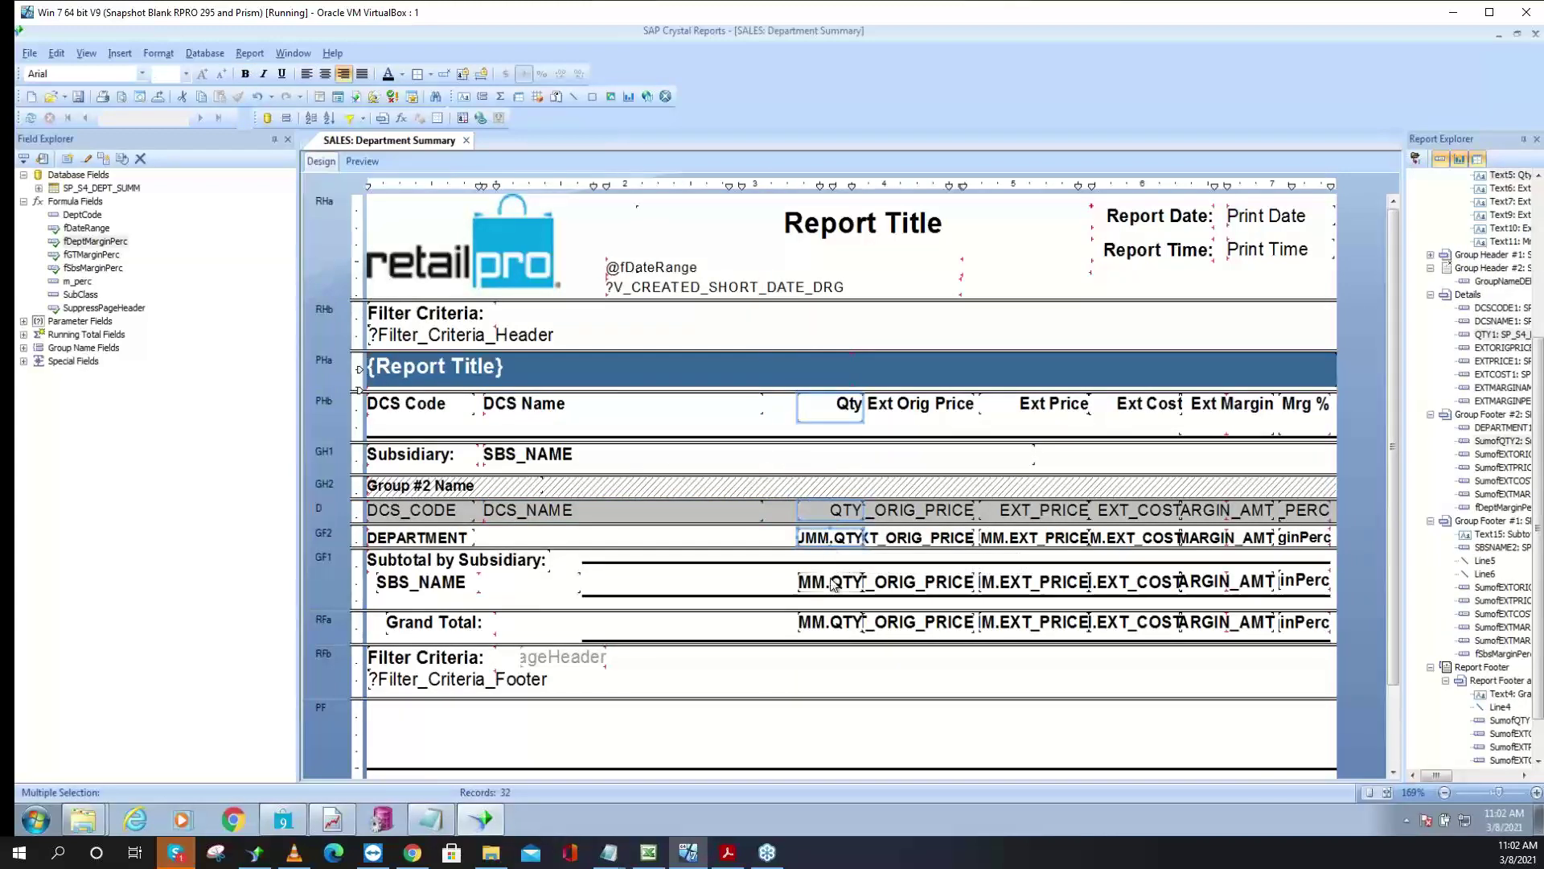
left_click(832, 581, "ctrl")
left_click(834, 622, "ctrl")
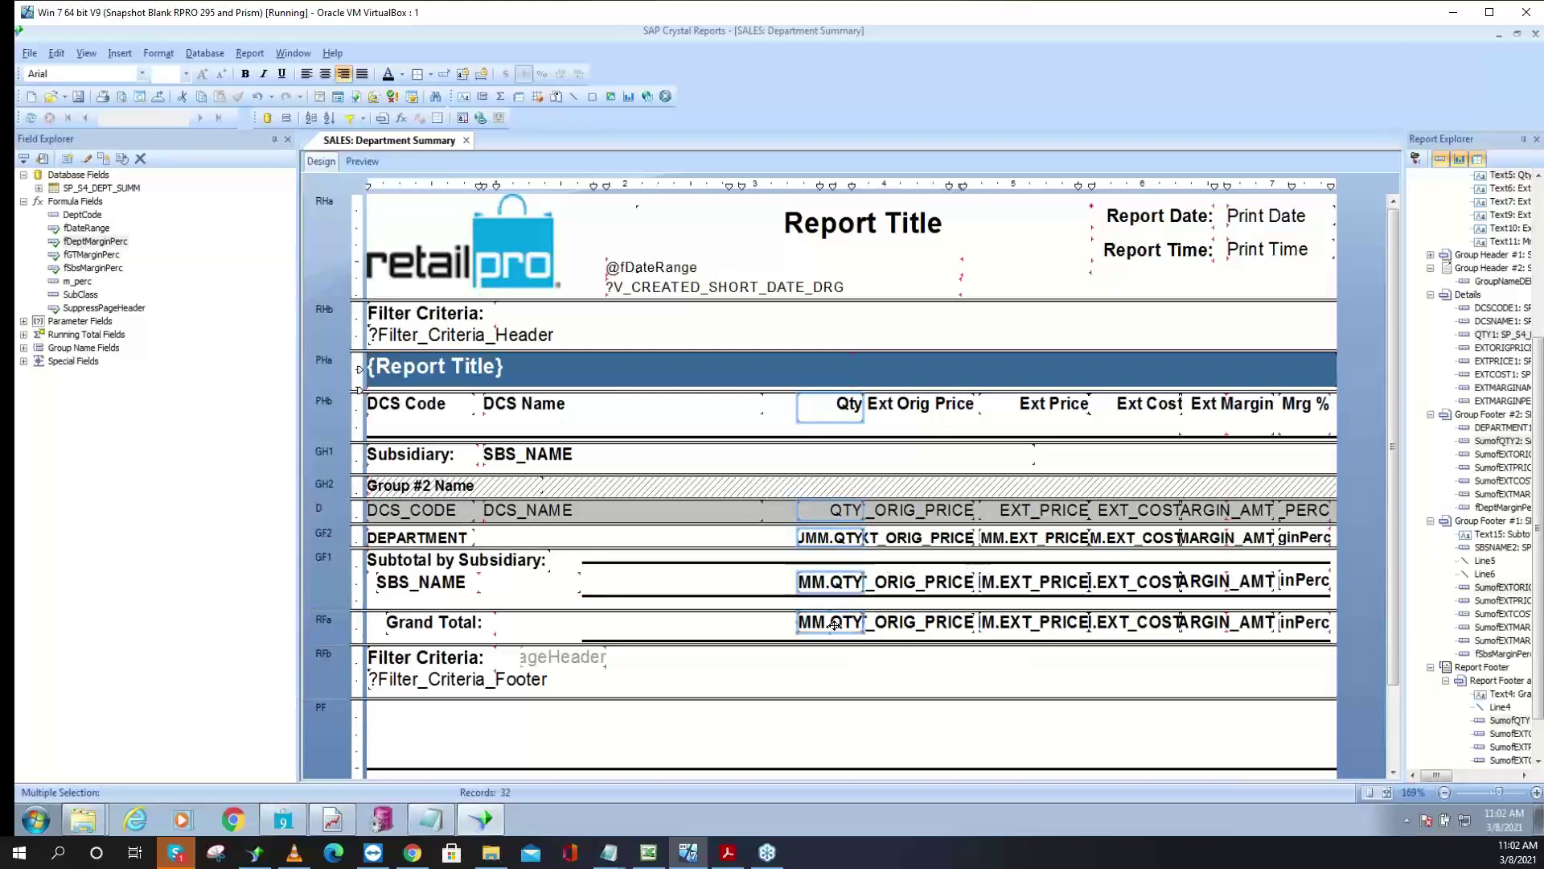
key("Left")
key("Left")
key("Left")
key("Left")
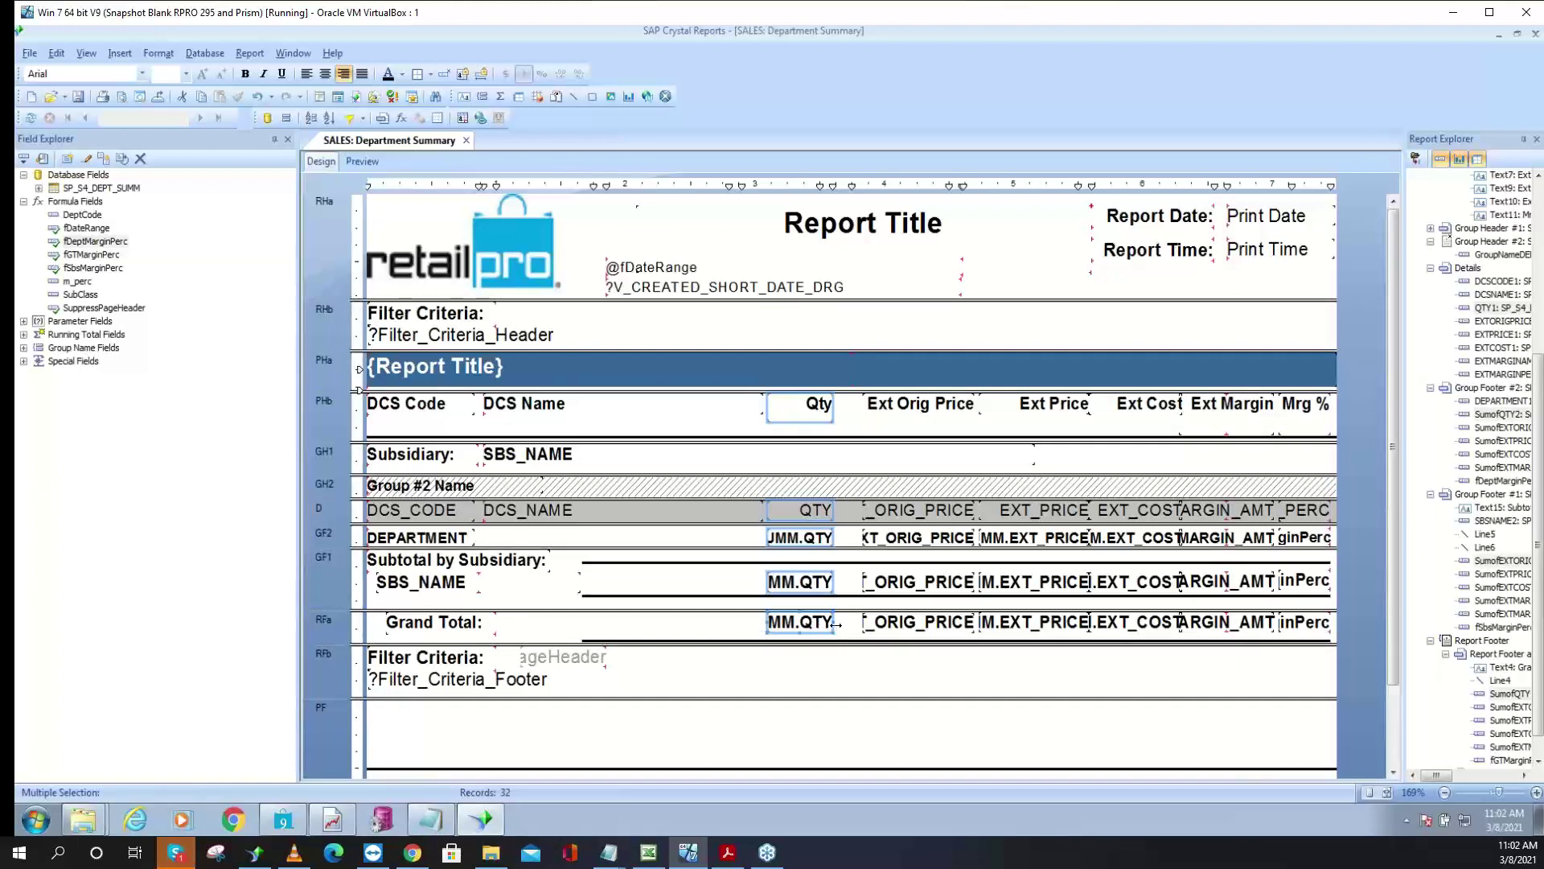
left_click_drag(833, 622, 866, 622)
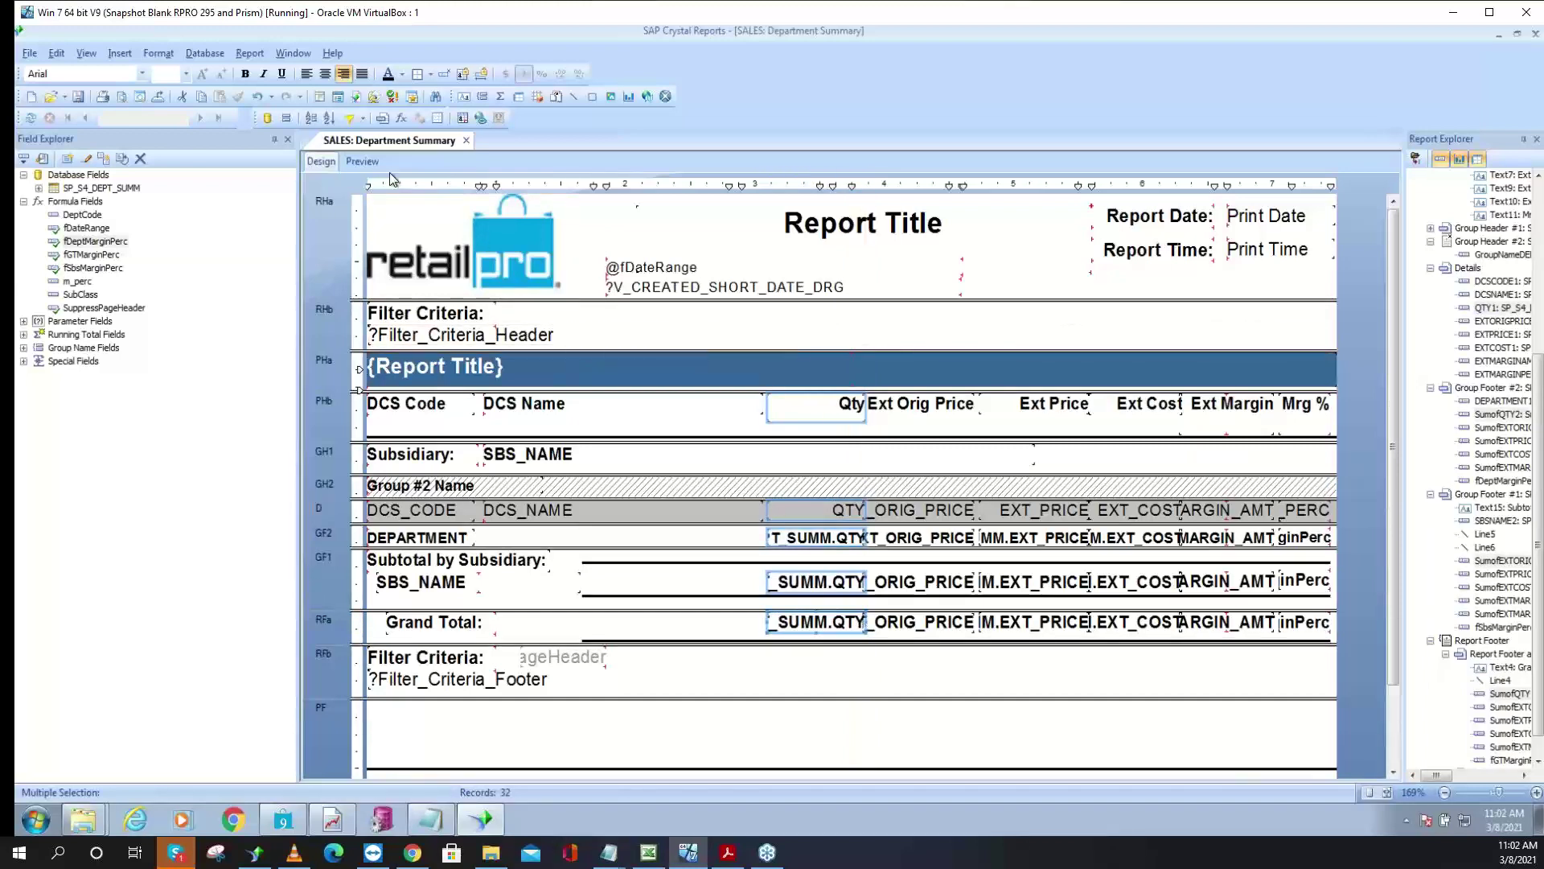
Check the preview, then drag the department footer's lower edge down to make it taller
left_click(362, 161)
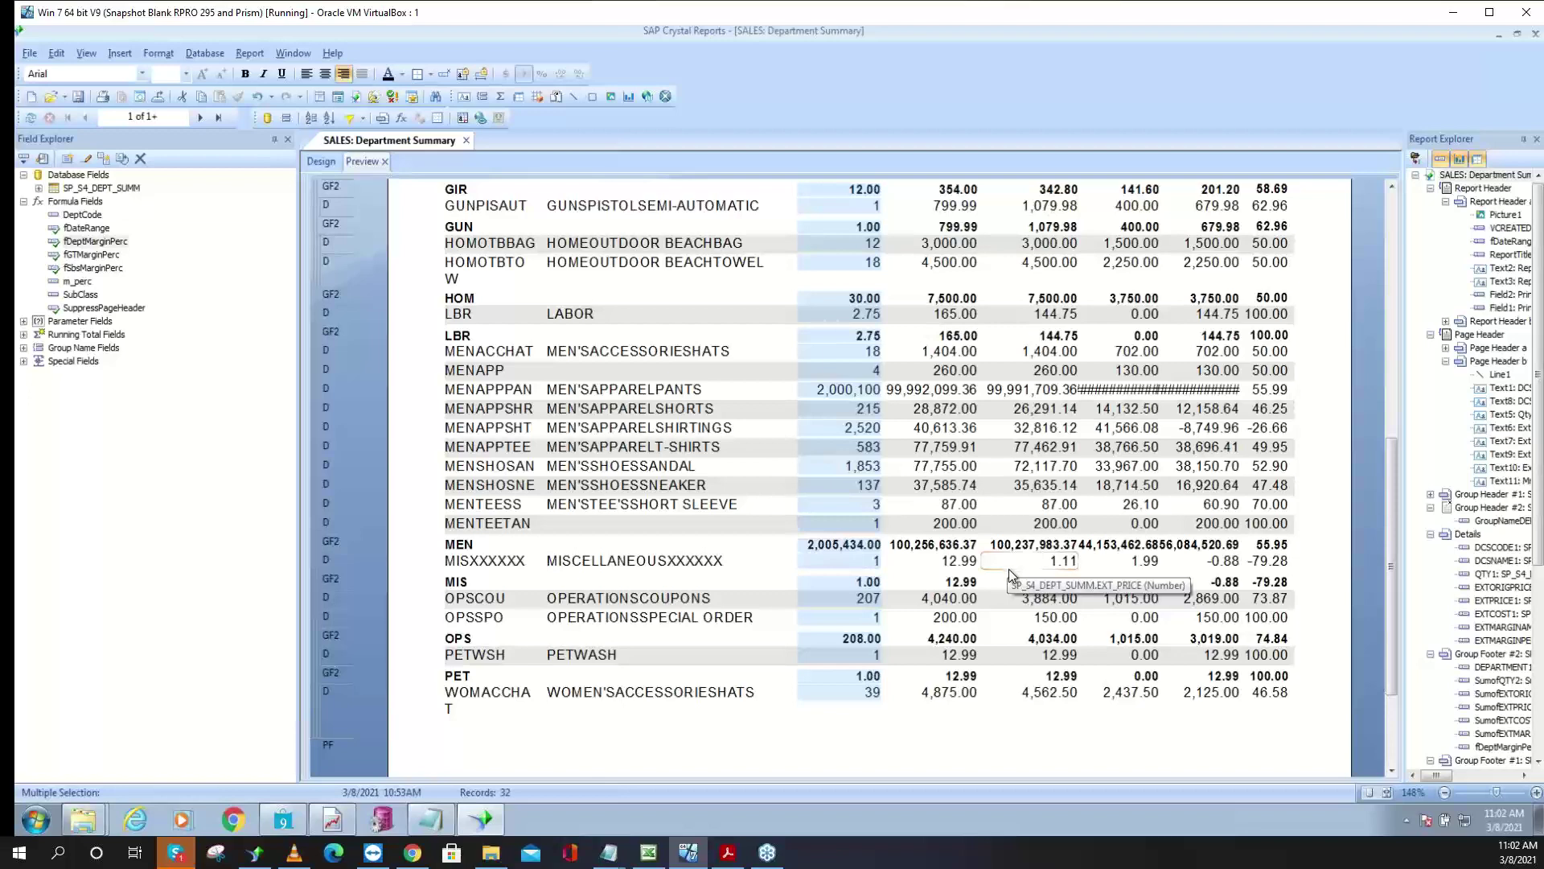
left_click(318, 164)
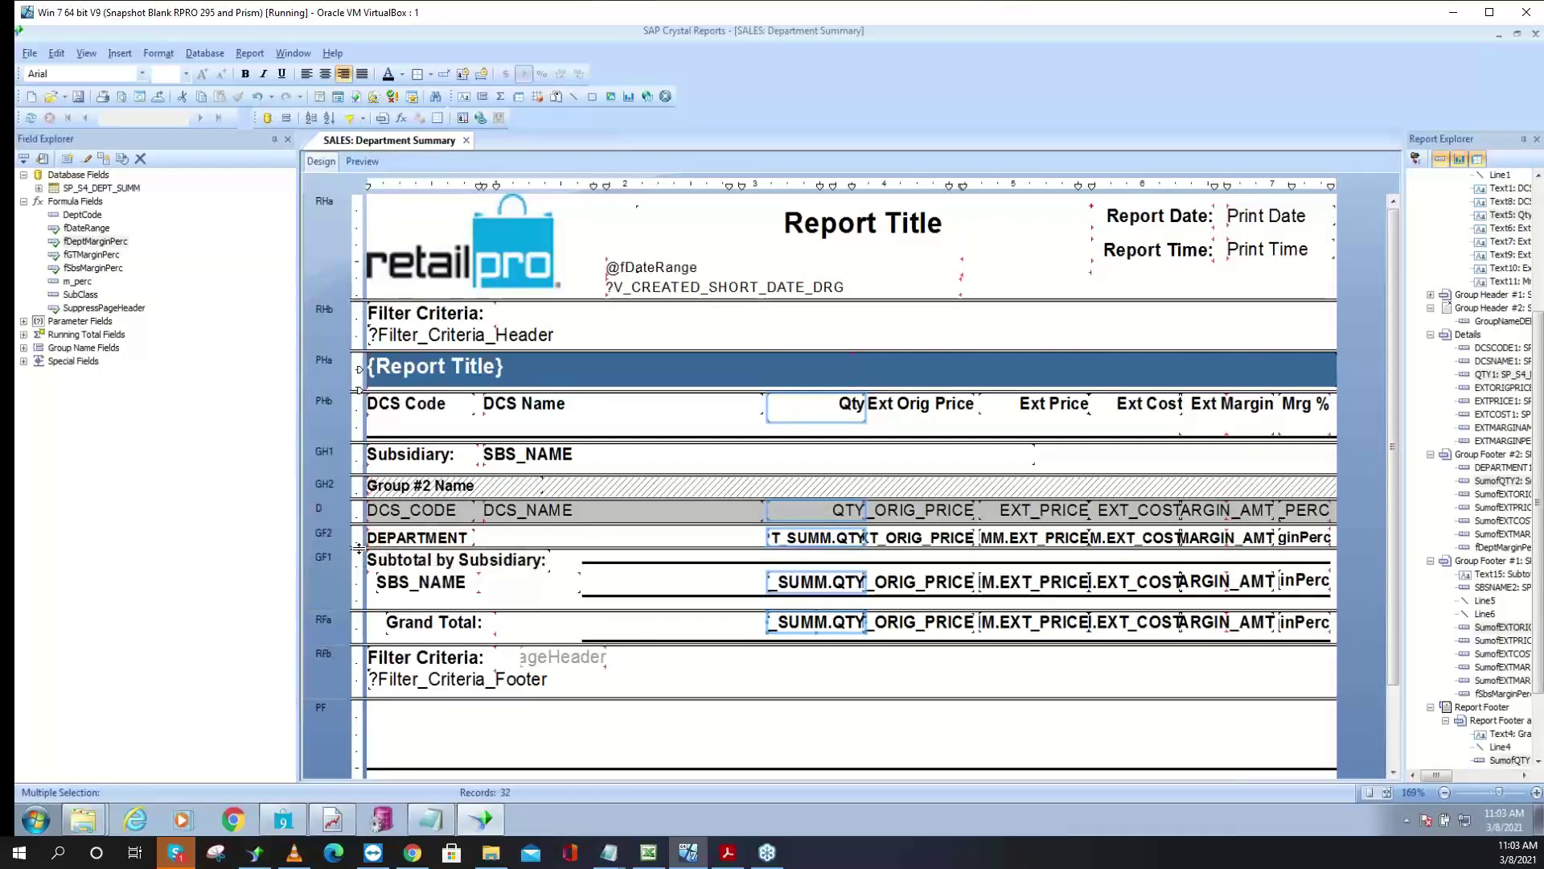
left_click(357, 571)
left_click_drag(357, 571, 358, 600)
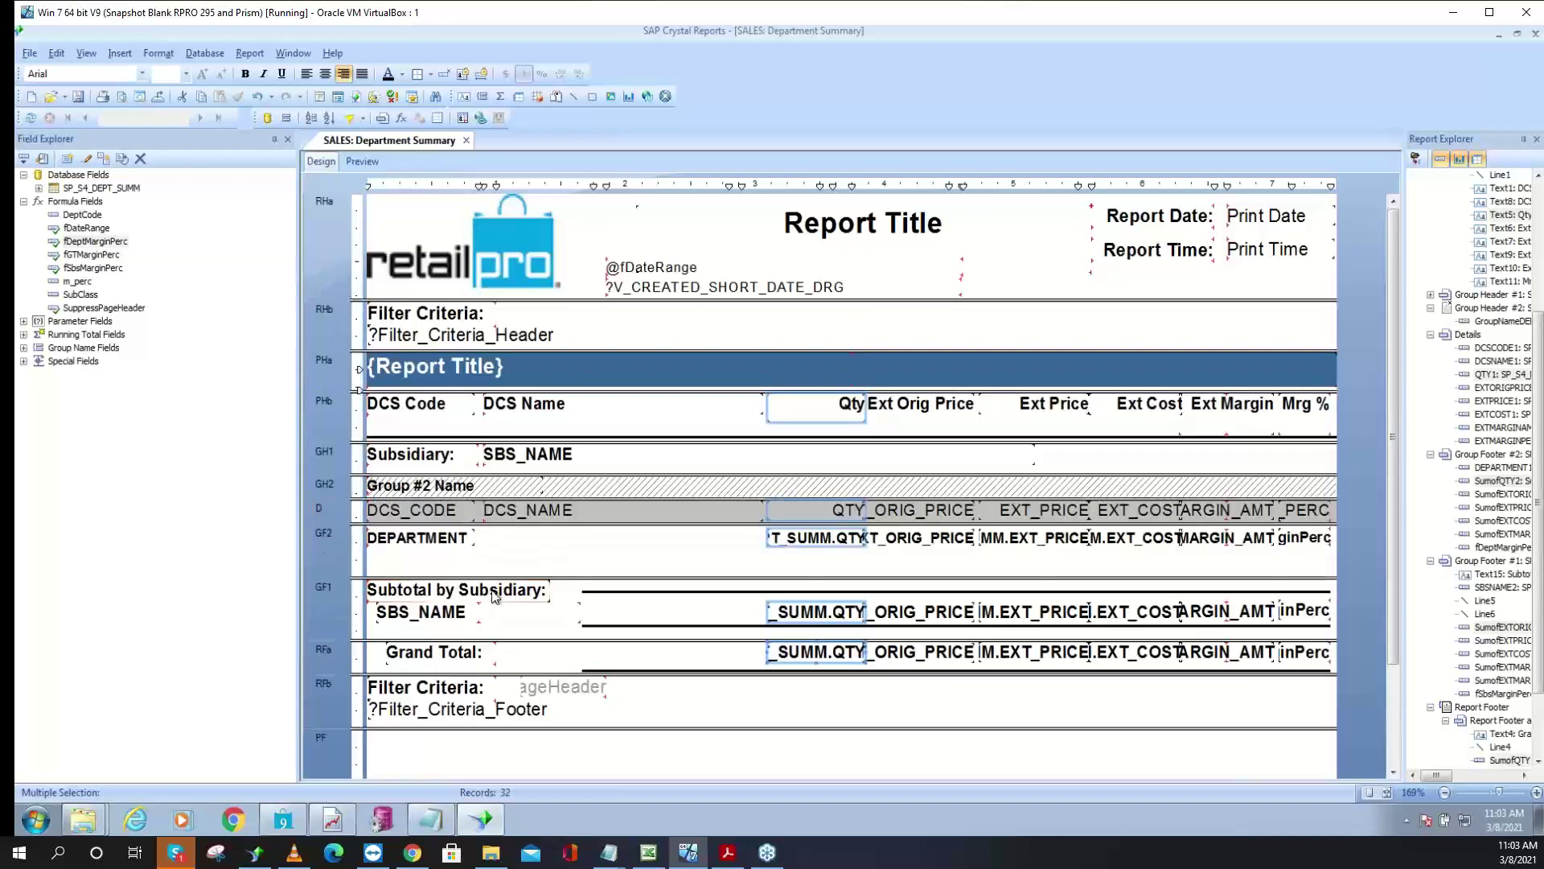
left_click(361, 162)
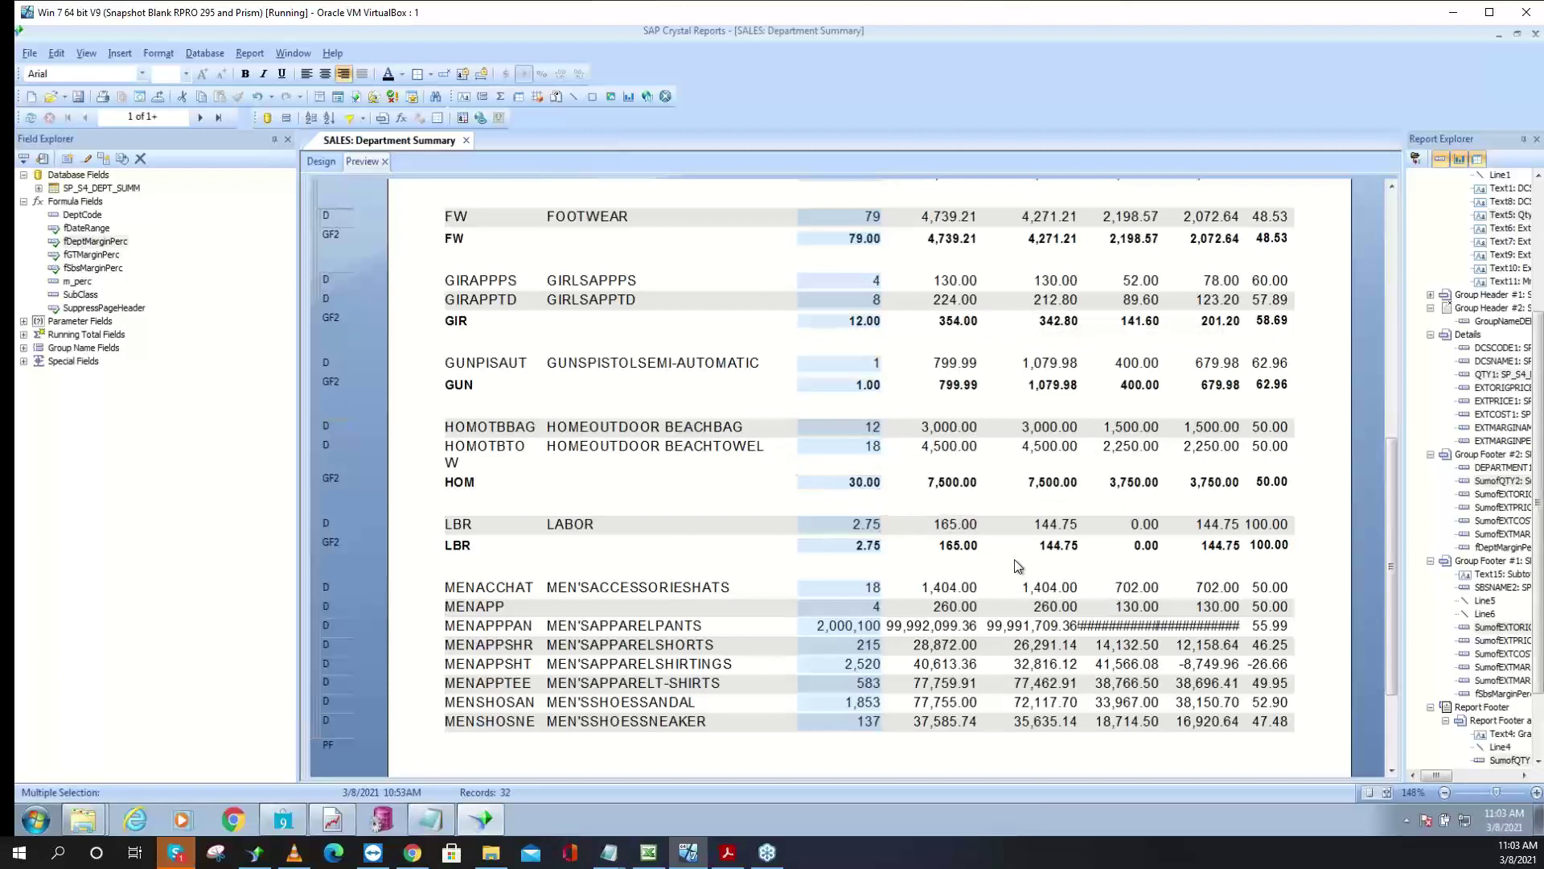
left_click(322, 161)
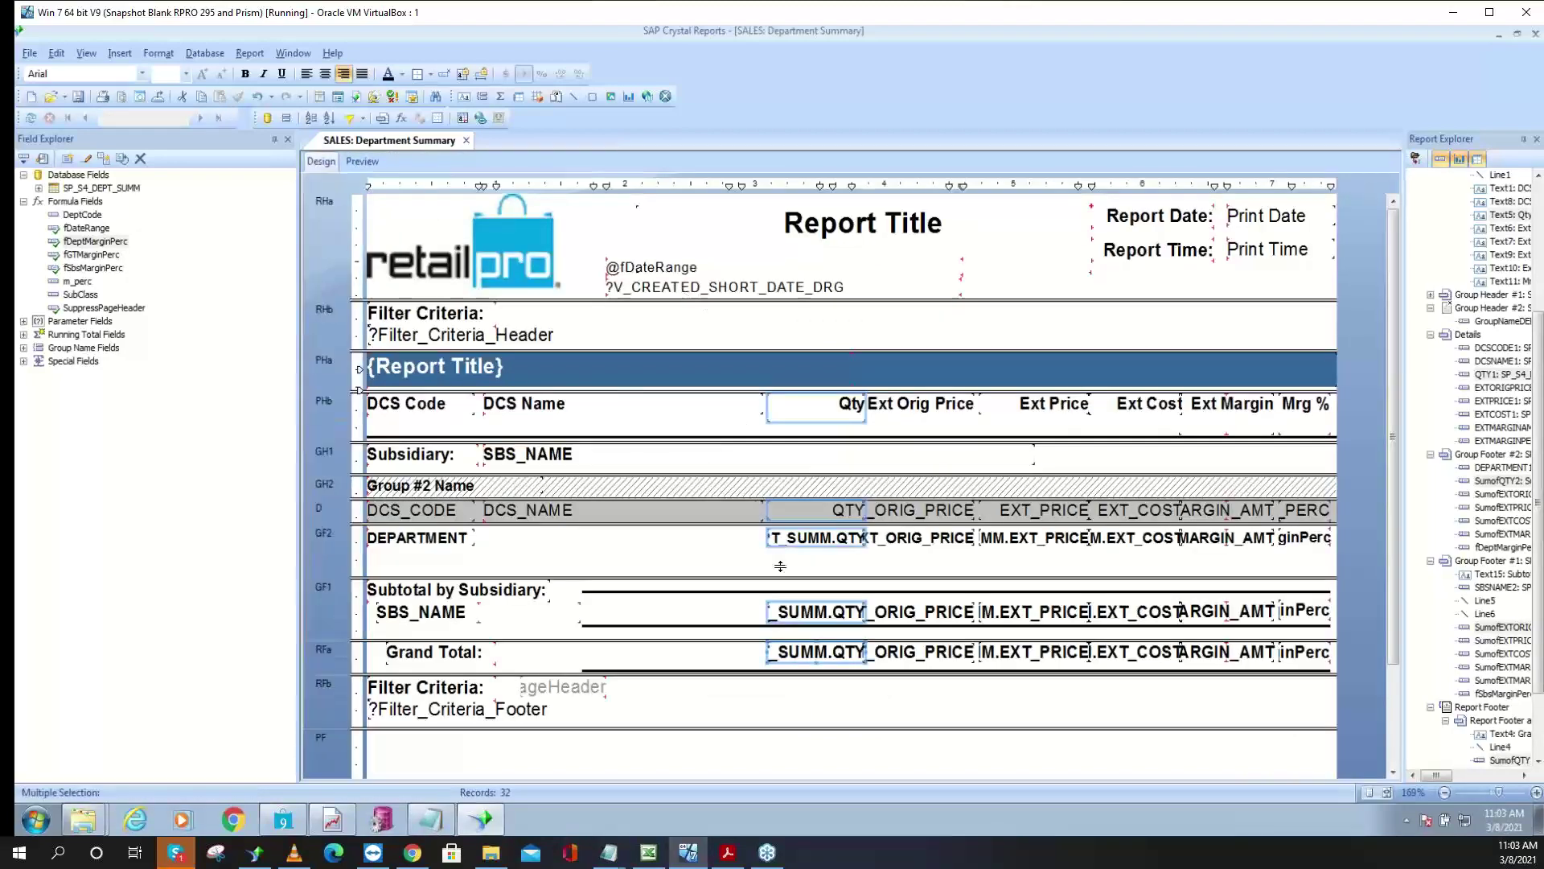
Give the department Qty subtotal the -1123 whole-number format and check it in the preview
left_click(839, 536)
right_click(839, 536)
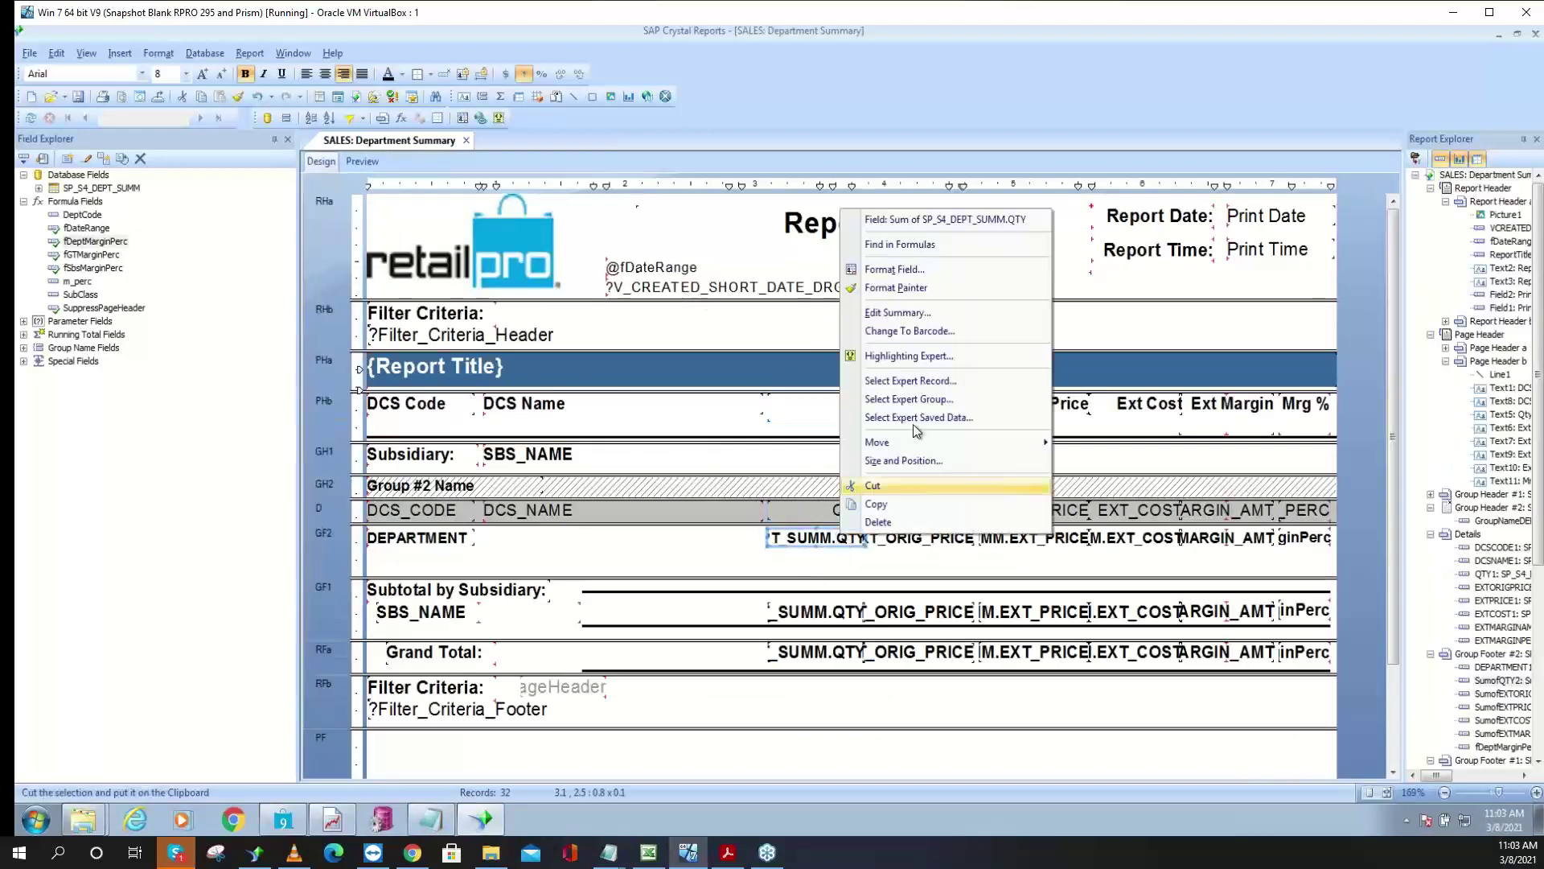
left_click(901, 271)
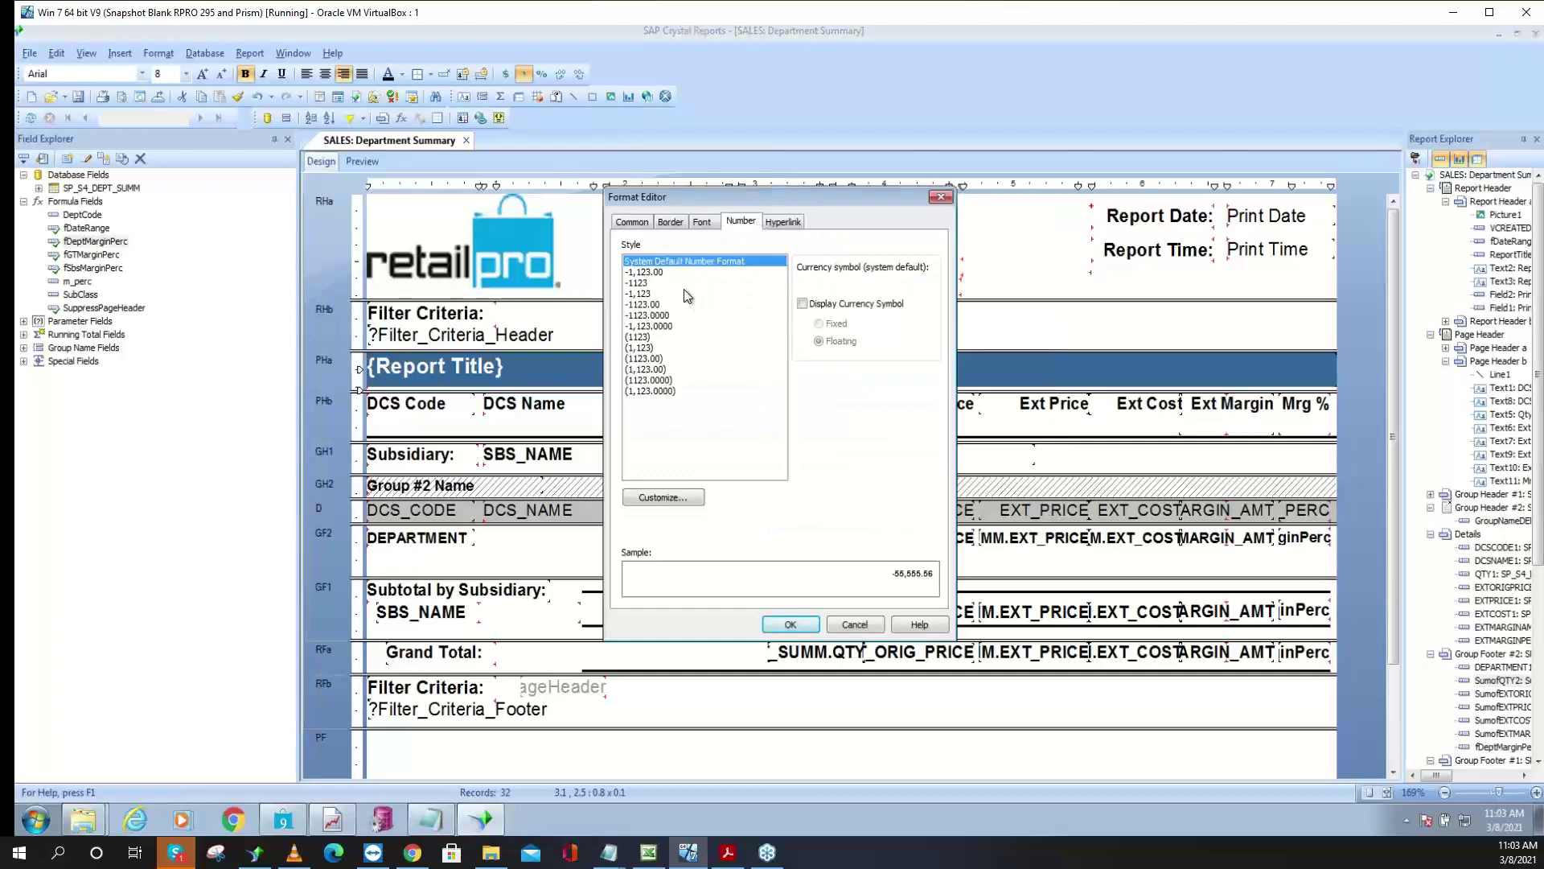
left_click(642, 285)
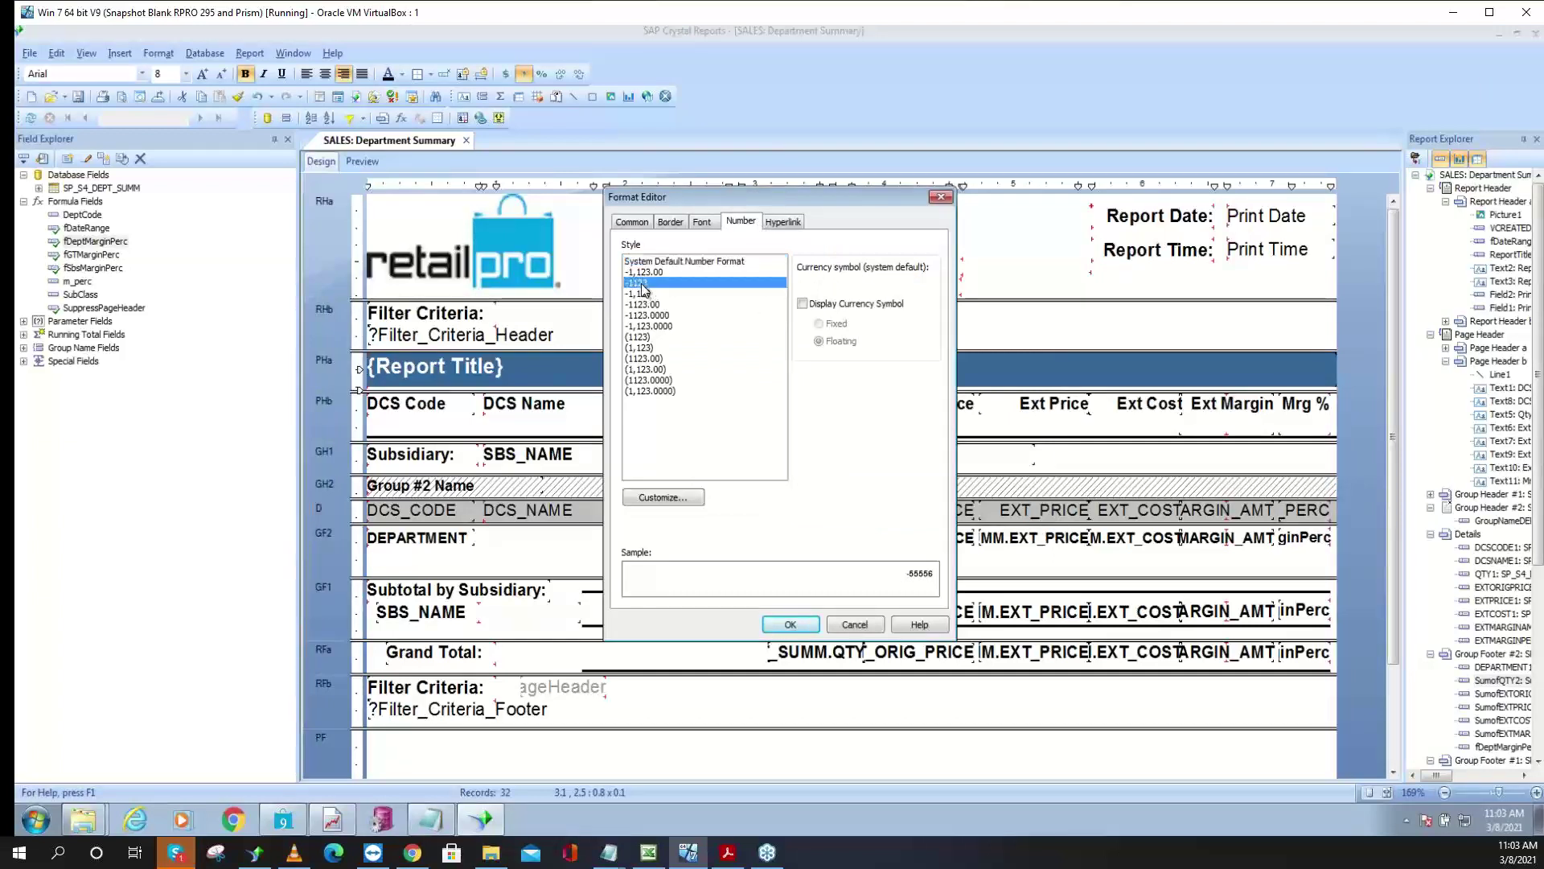
left_click(795, 627)
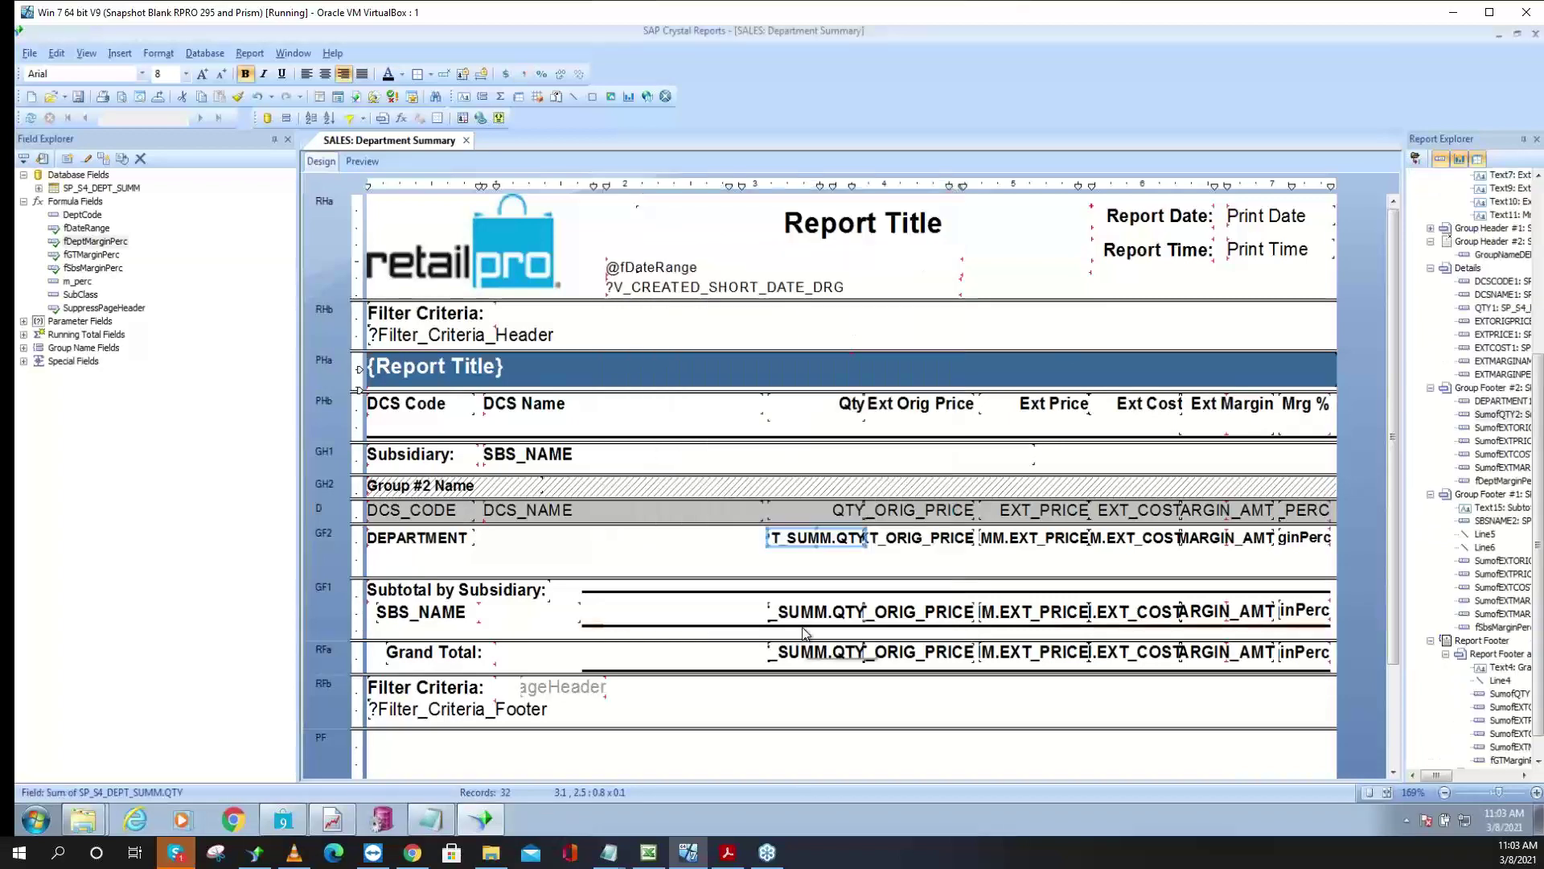
left_click(360, 162)
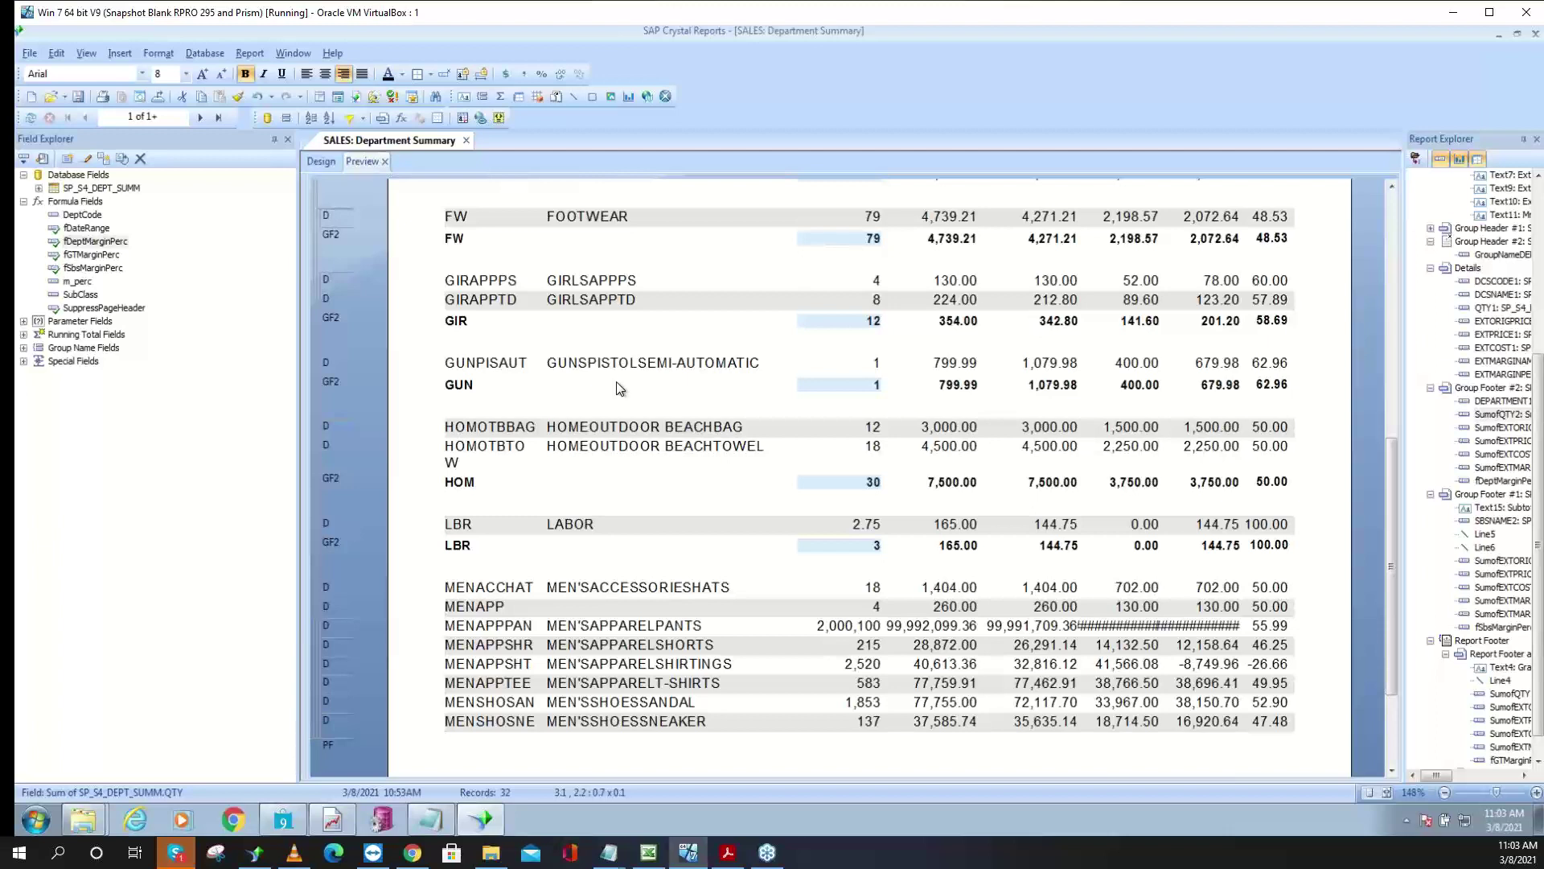
left_click(868, 531)
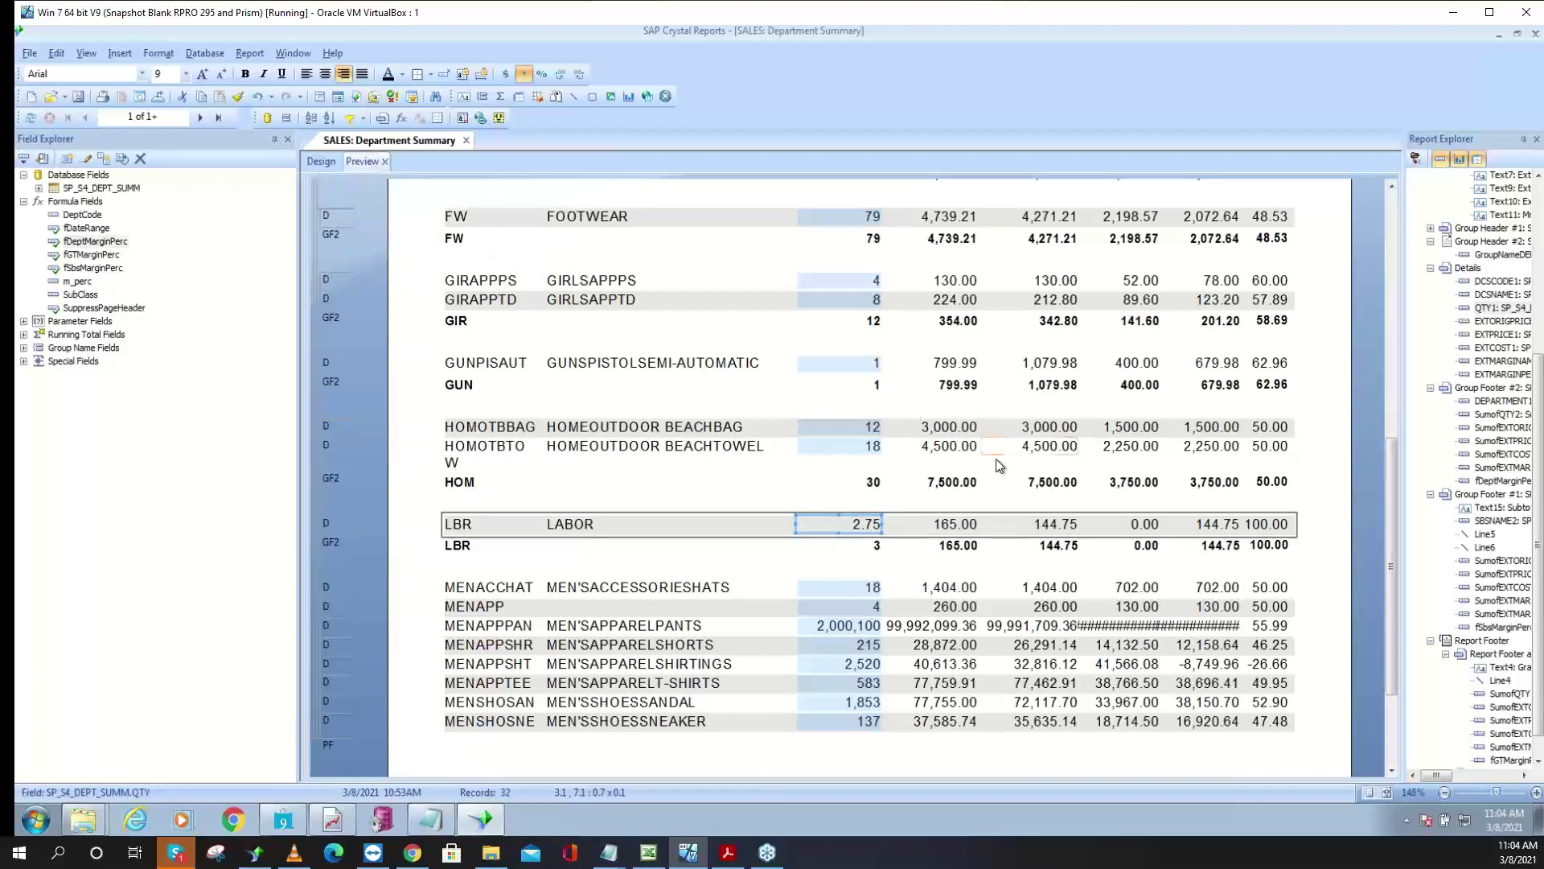
Review the Ext Price field's Number and Font settings without changes, then return to Design
left_click(1066, 484)
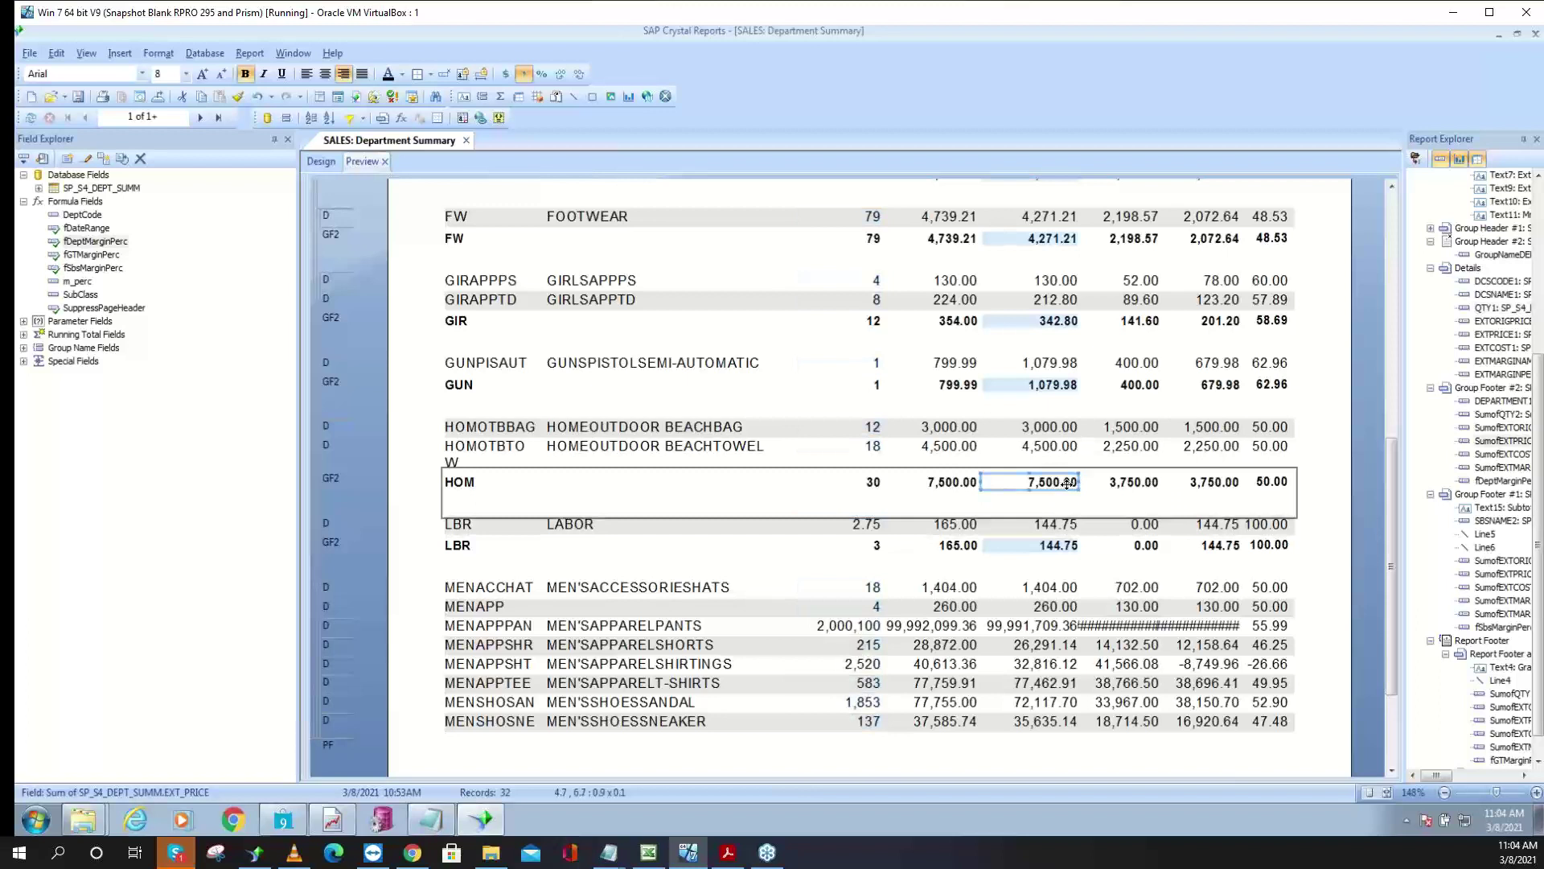
left_click(1064, 447)
right_click(1064, 446)
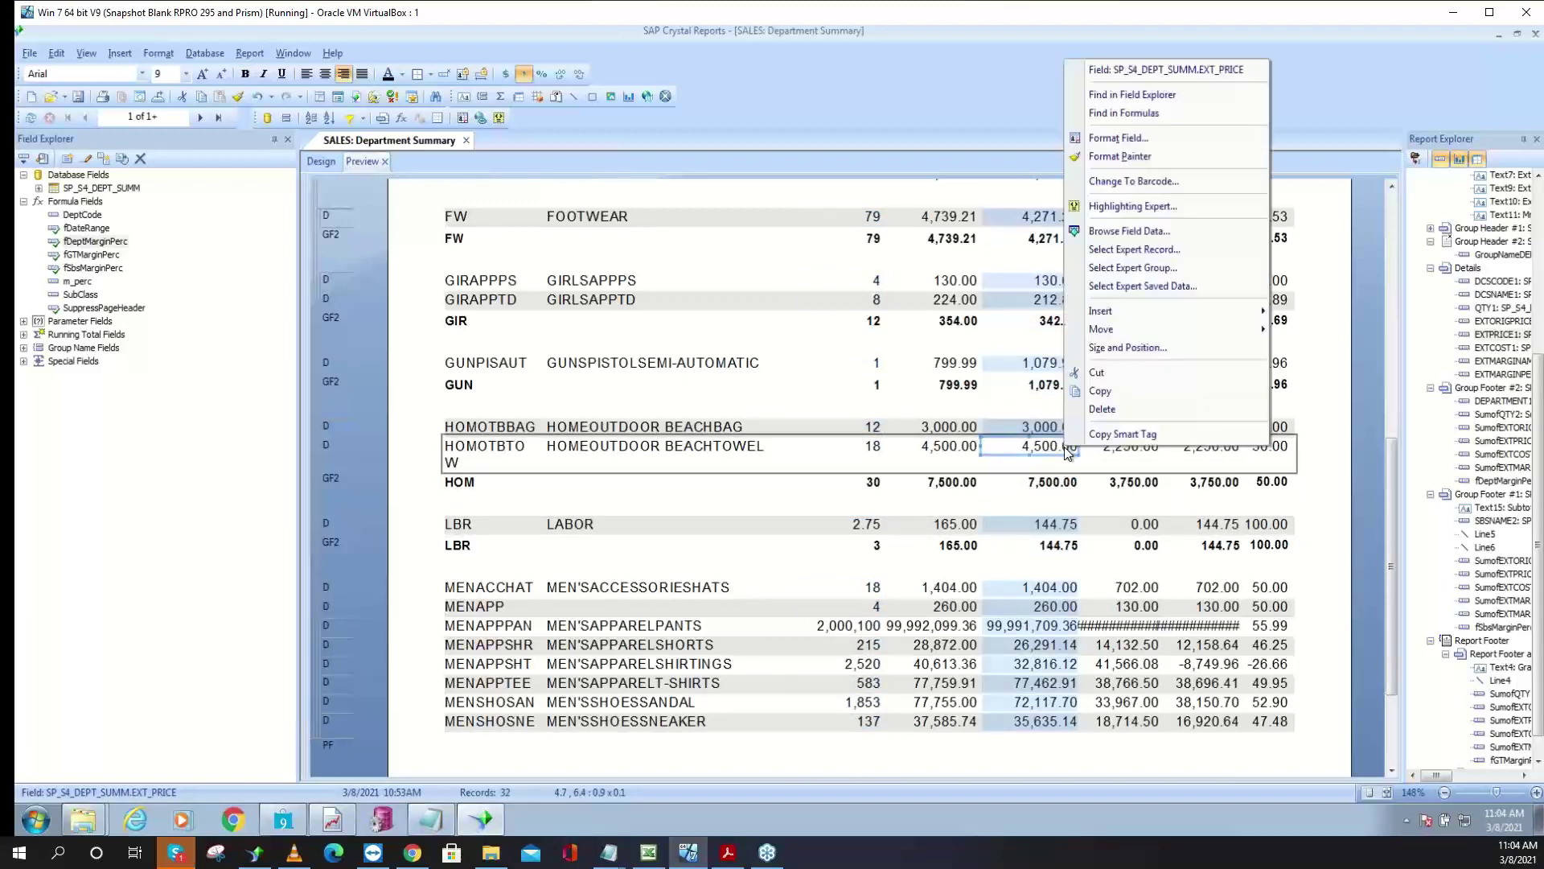
left_click(1117, 139)
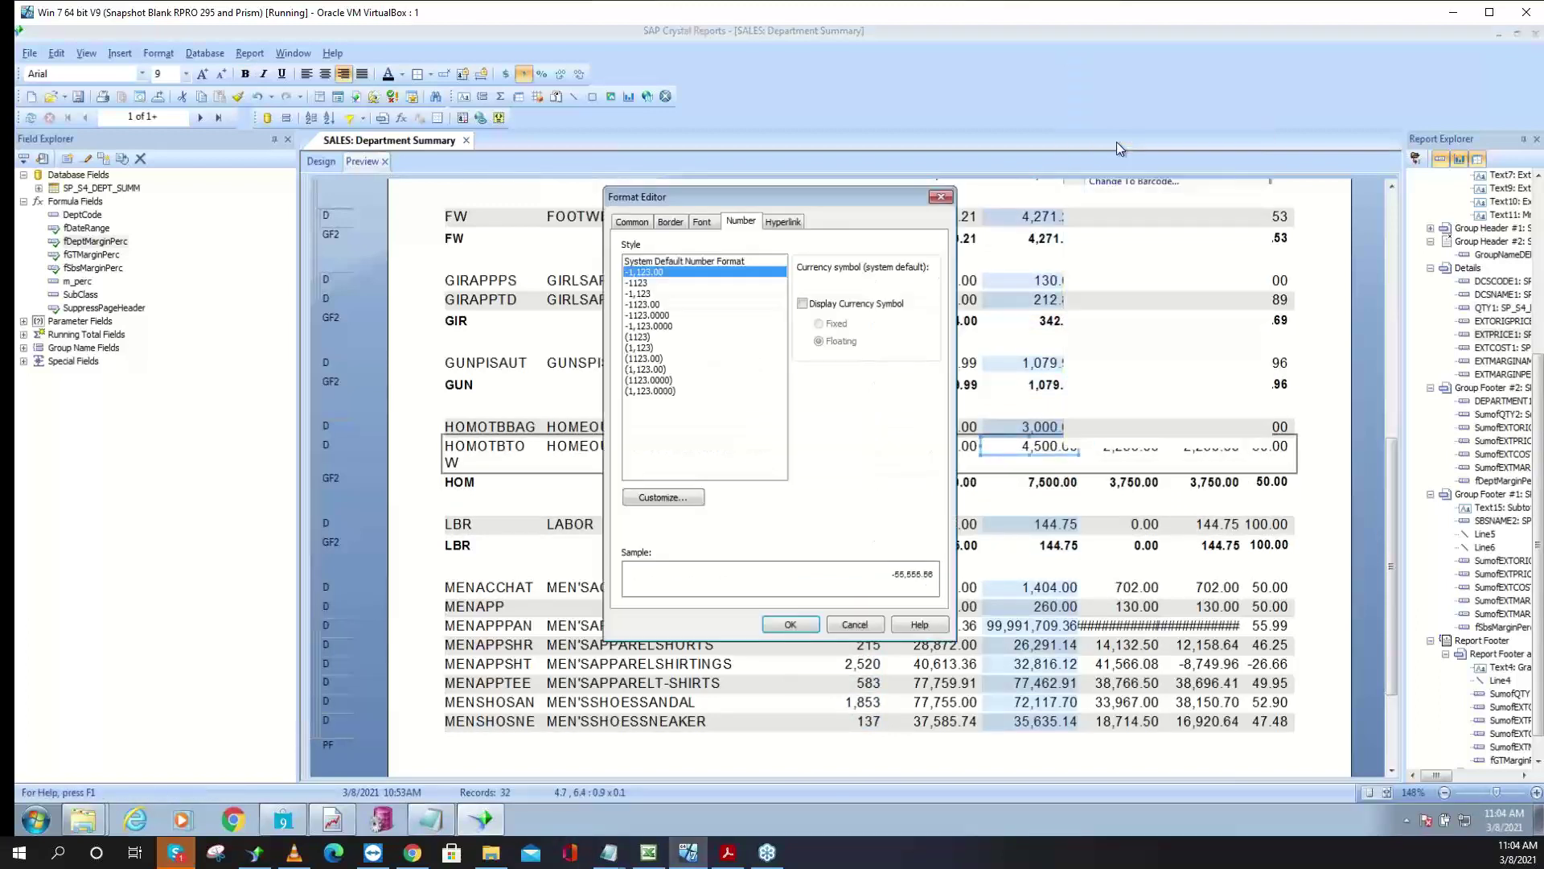
left_click(702, 224)
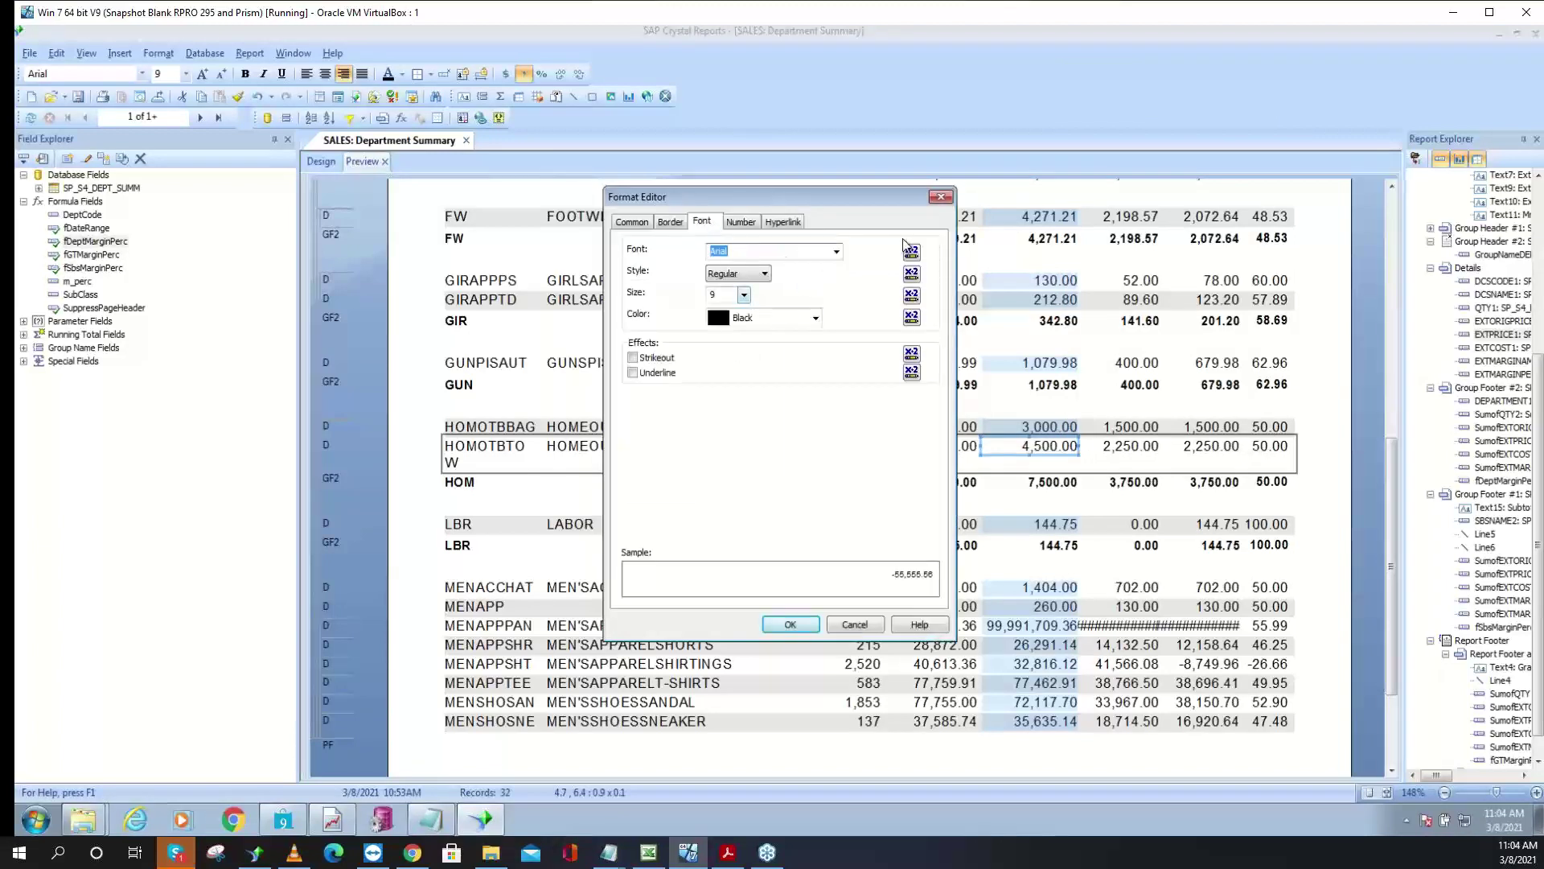
left_click(940, 198)
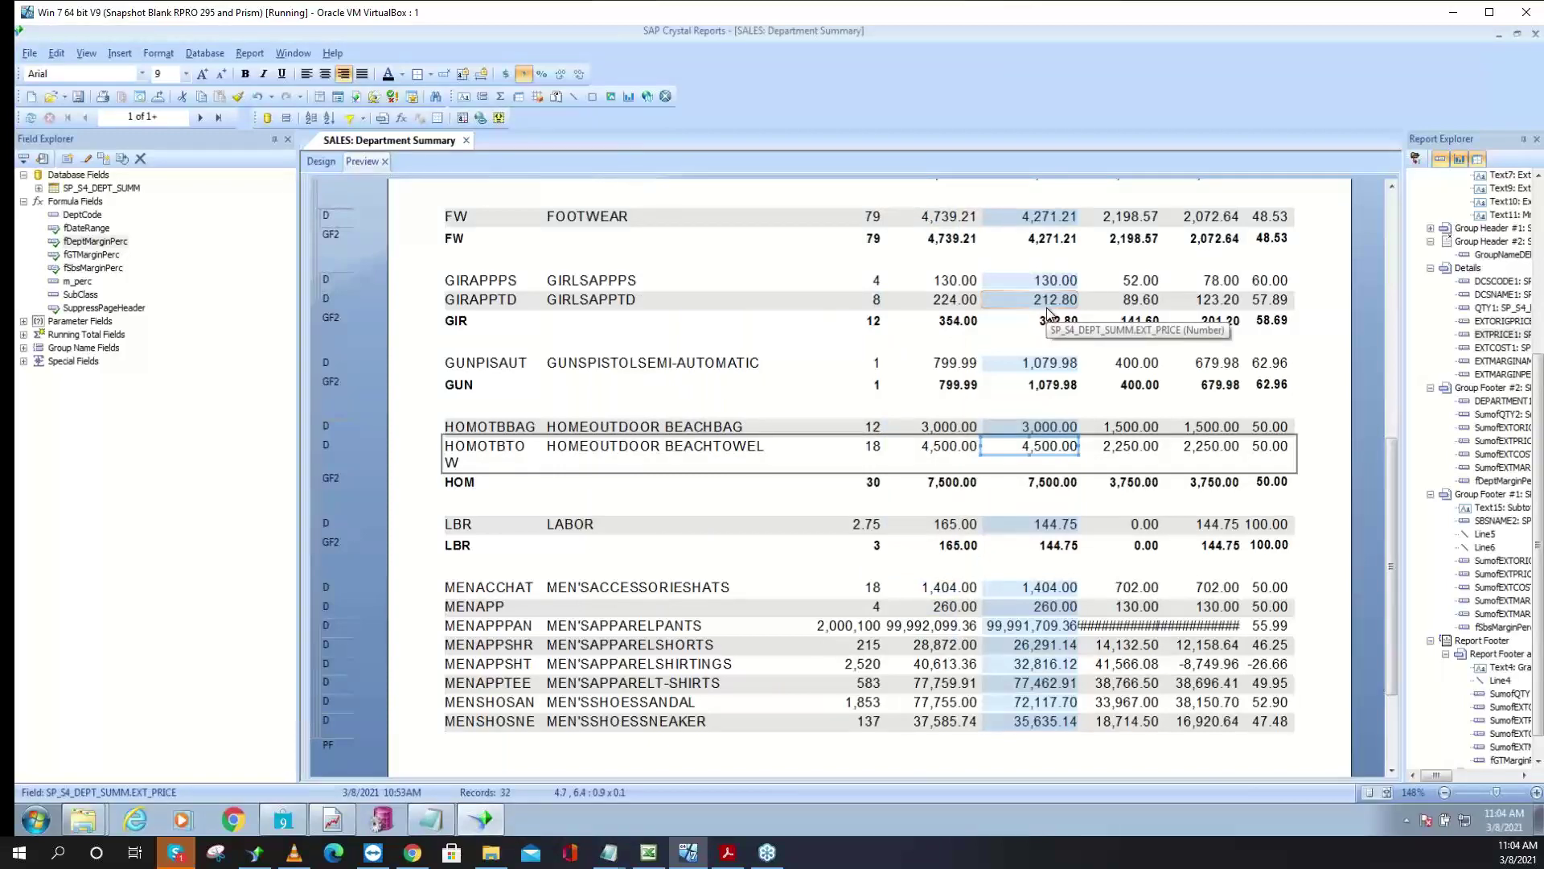
left_click(314, 164)
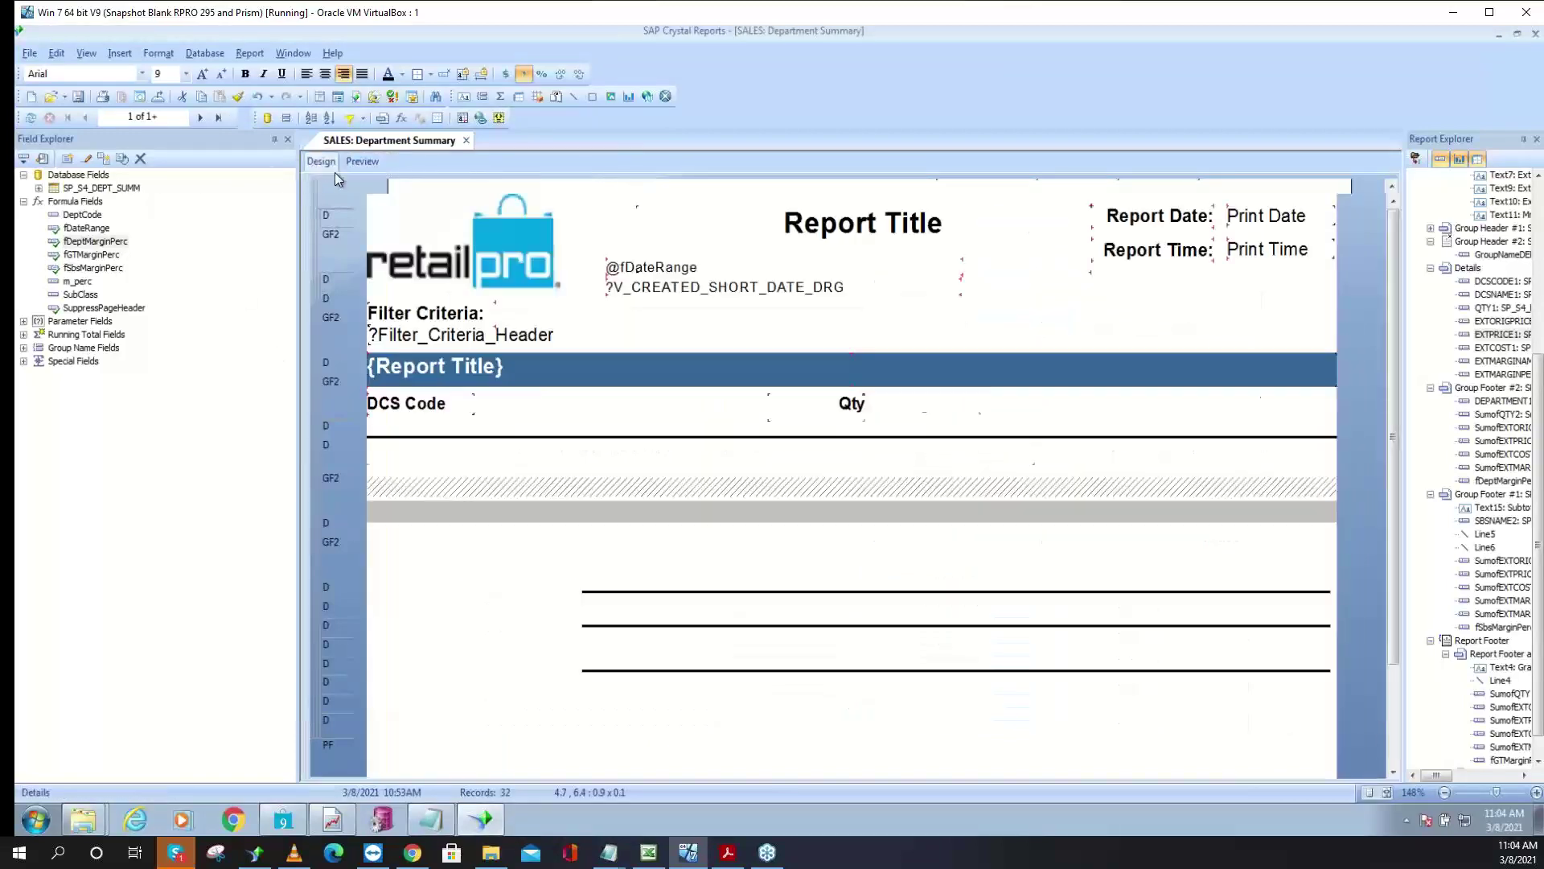
left_click(496, 821)
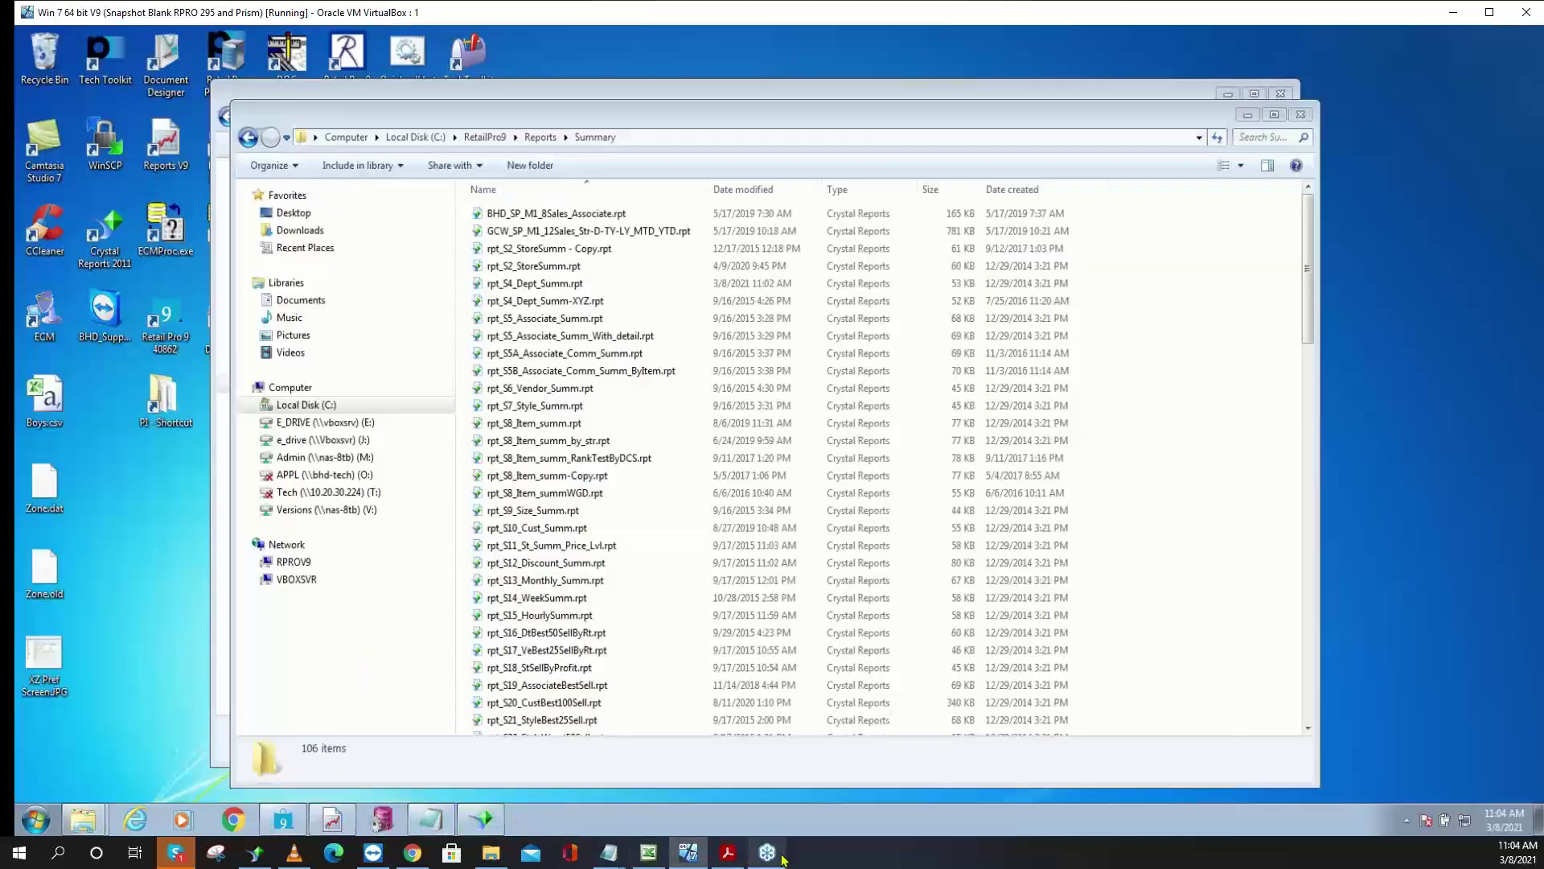
left_click(728, 853)
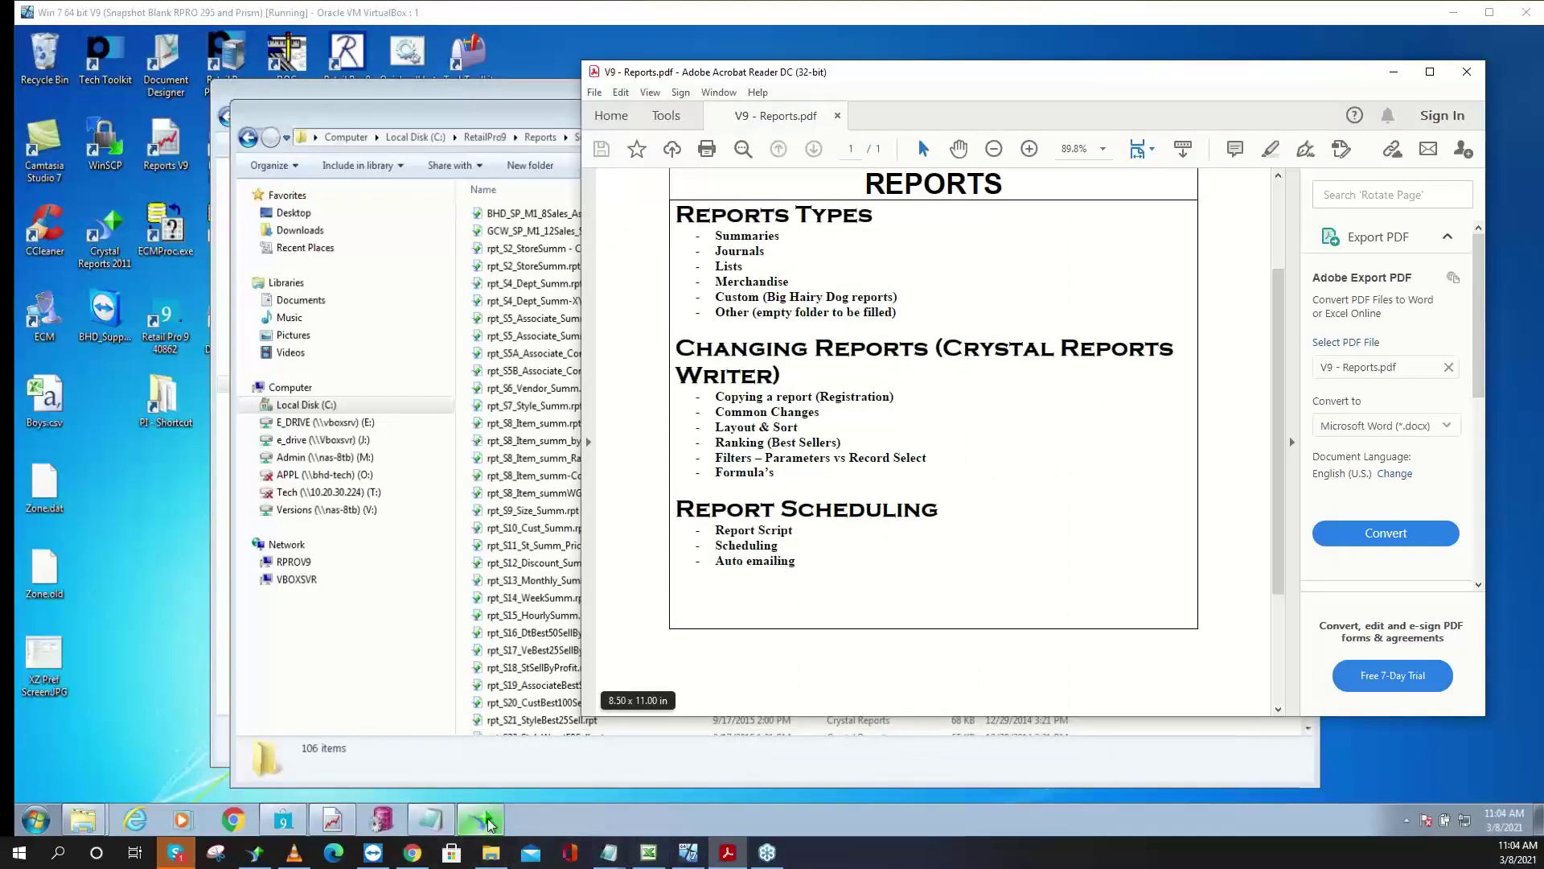
left_click(547, 803)
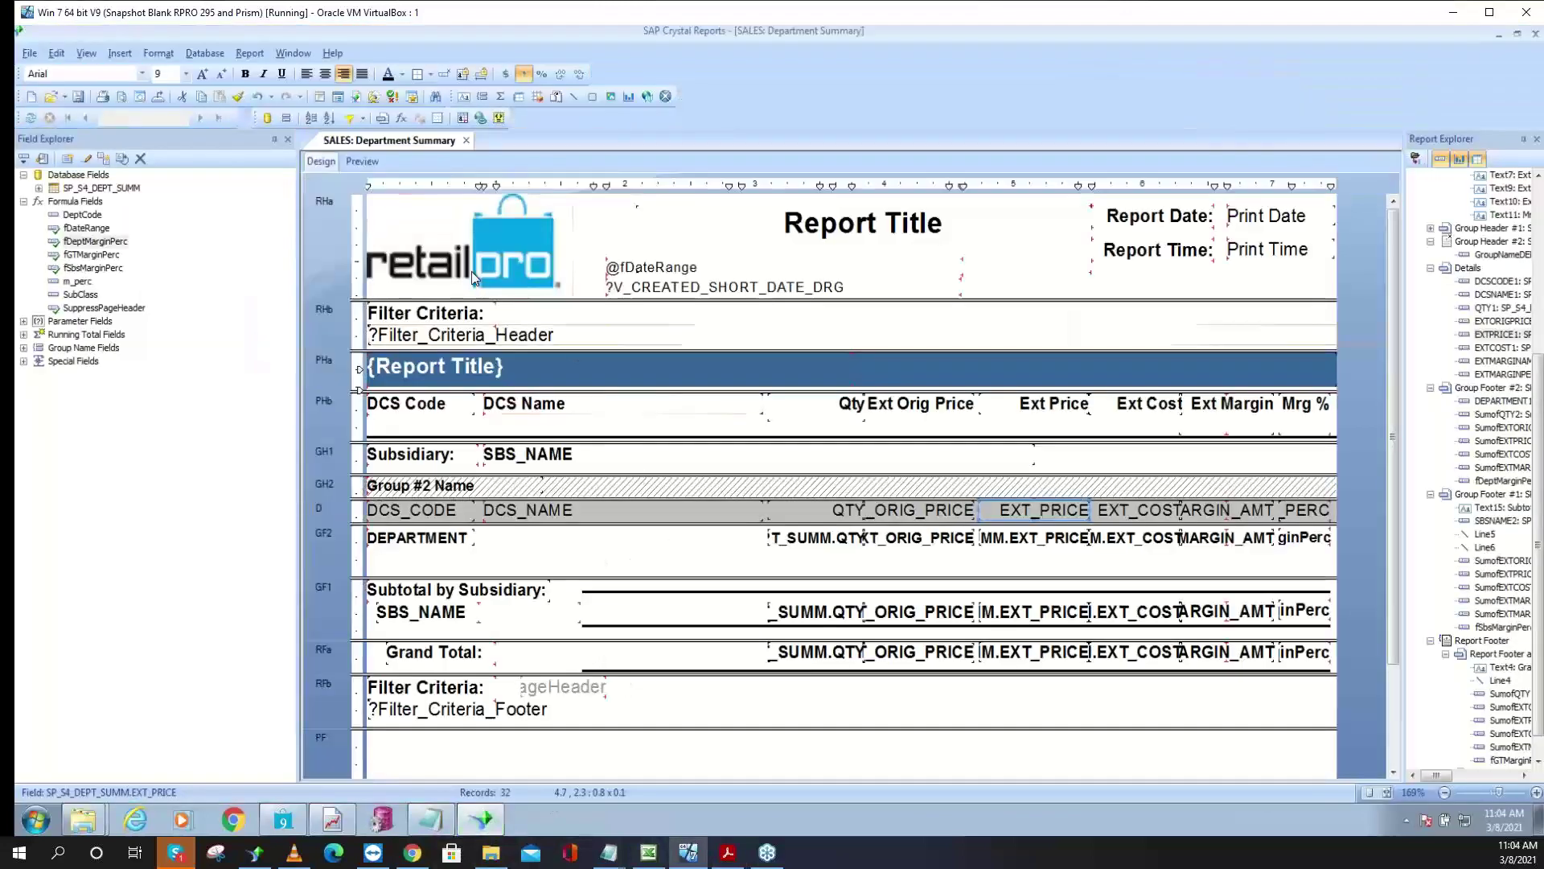
left_click(288, 118)
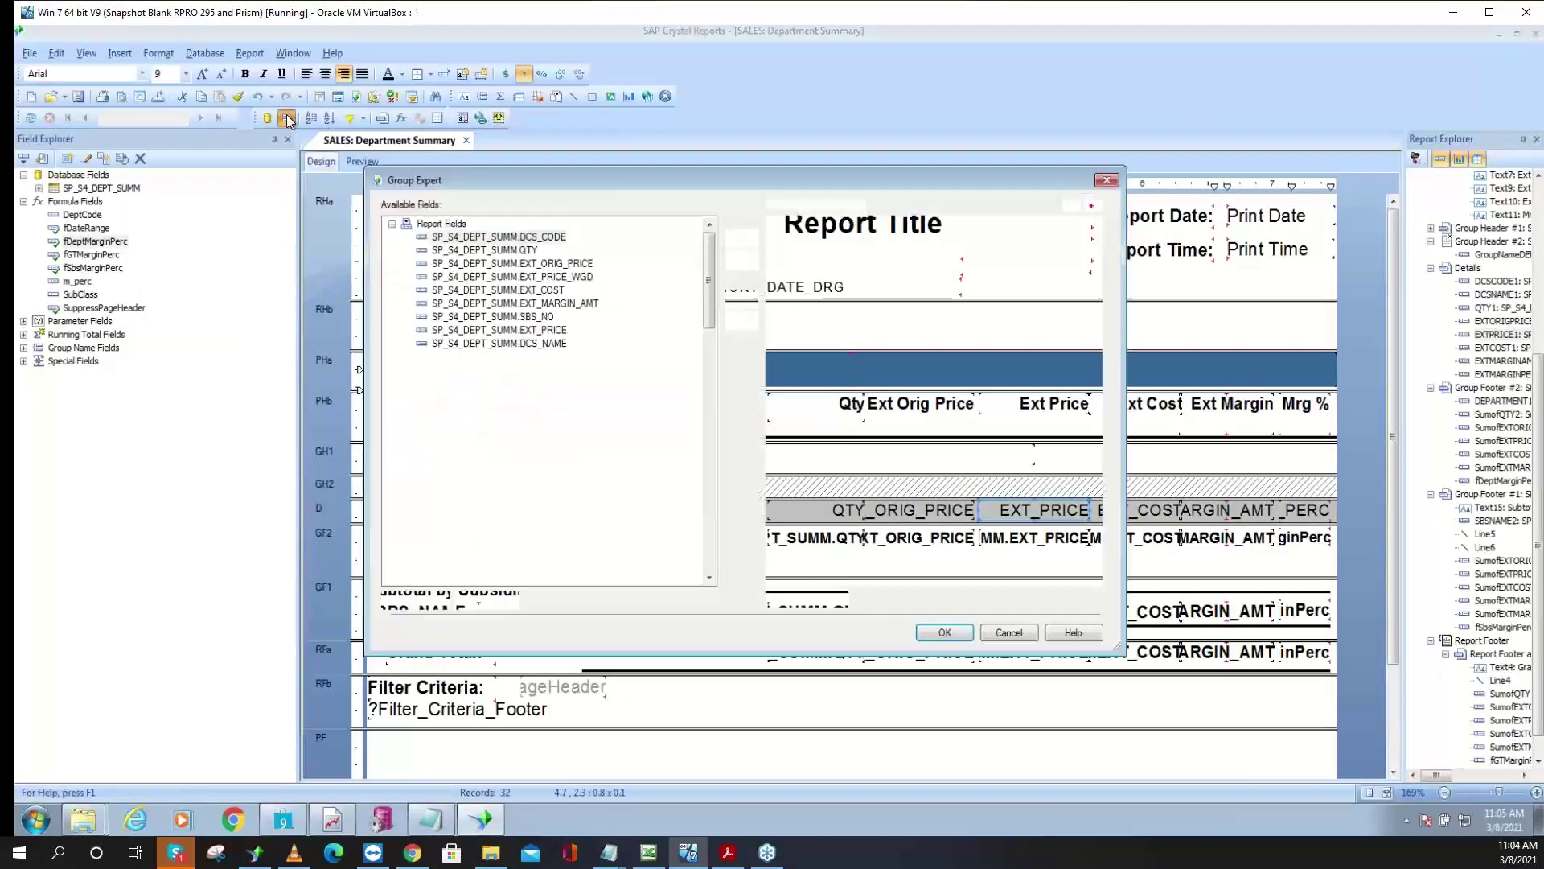
left_click(843, 239)
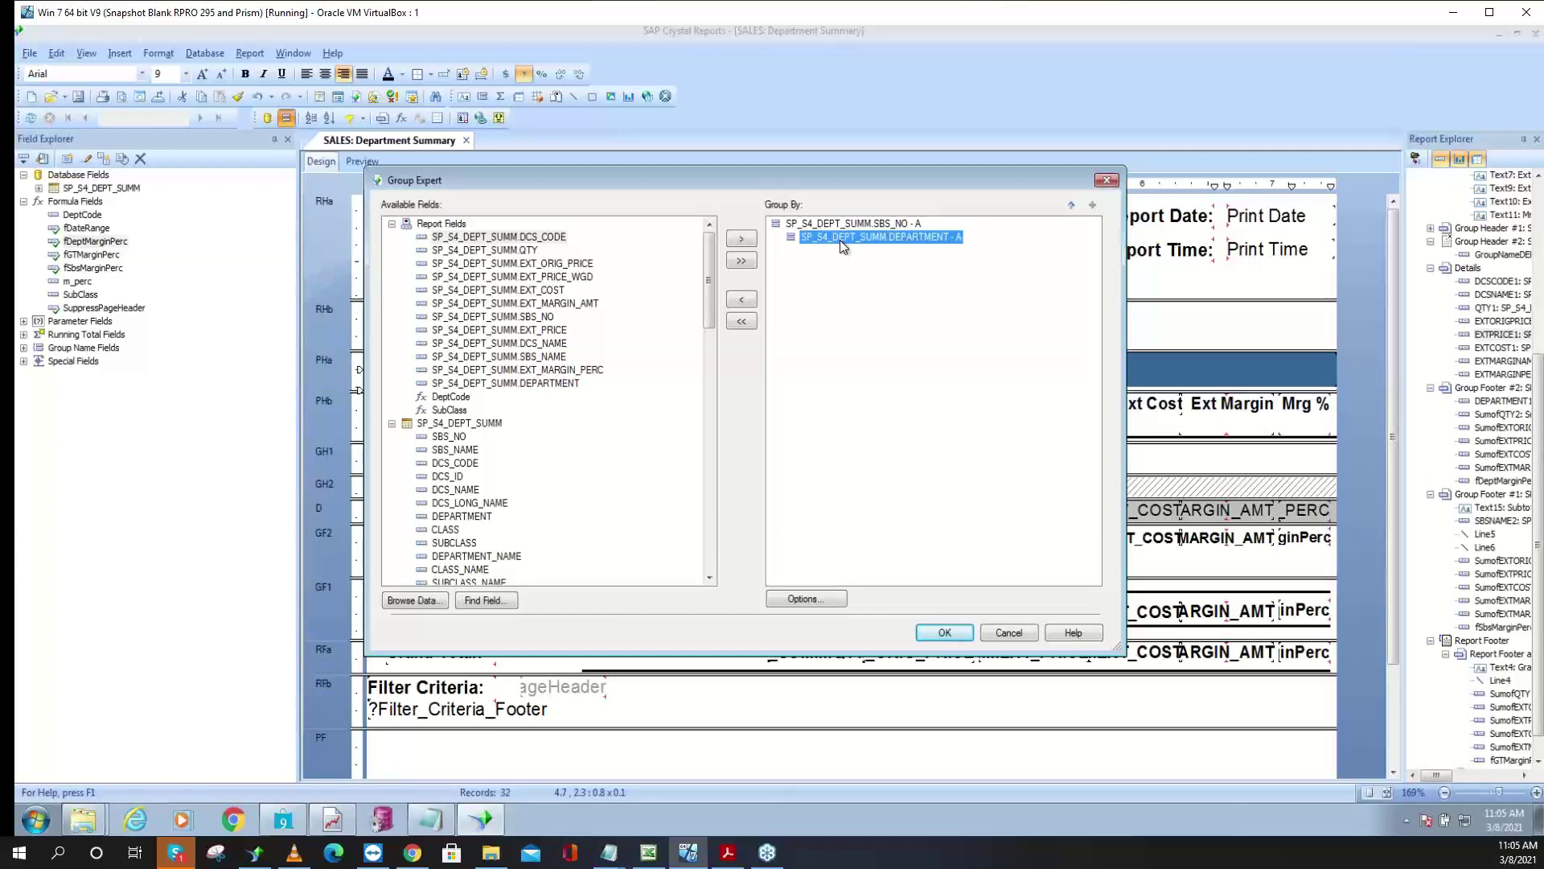
left_click(1106, 179)
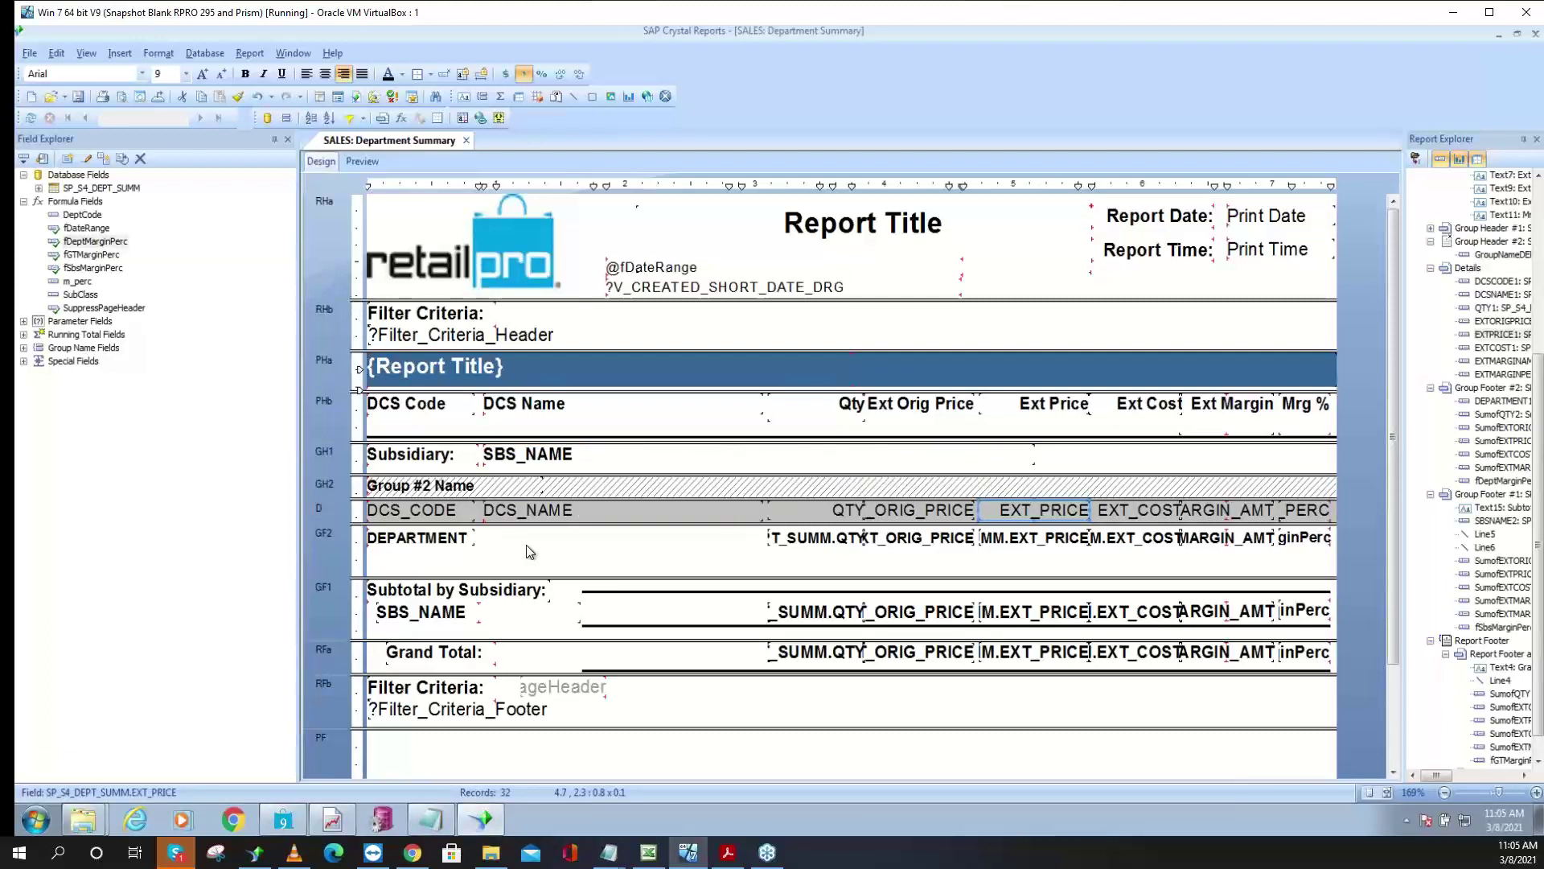
Drag CLASS and SUBCLASS from SP_S4_DEPT_SUMM beside DEPARTMENT in the department footer, then preview
left_click(448, 537)
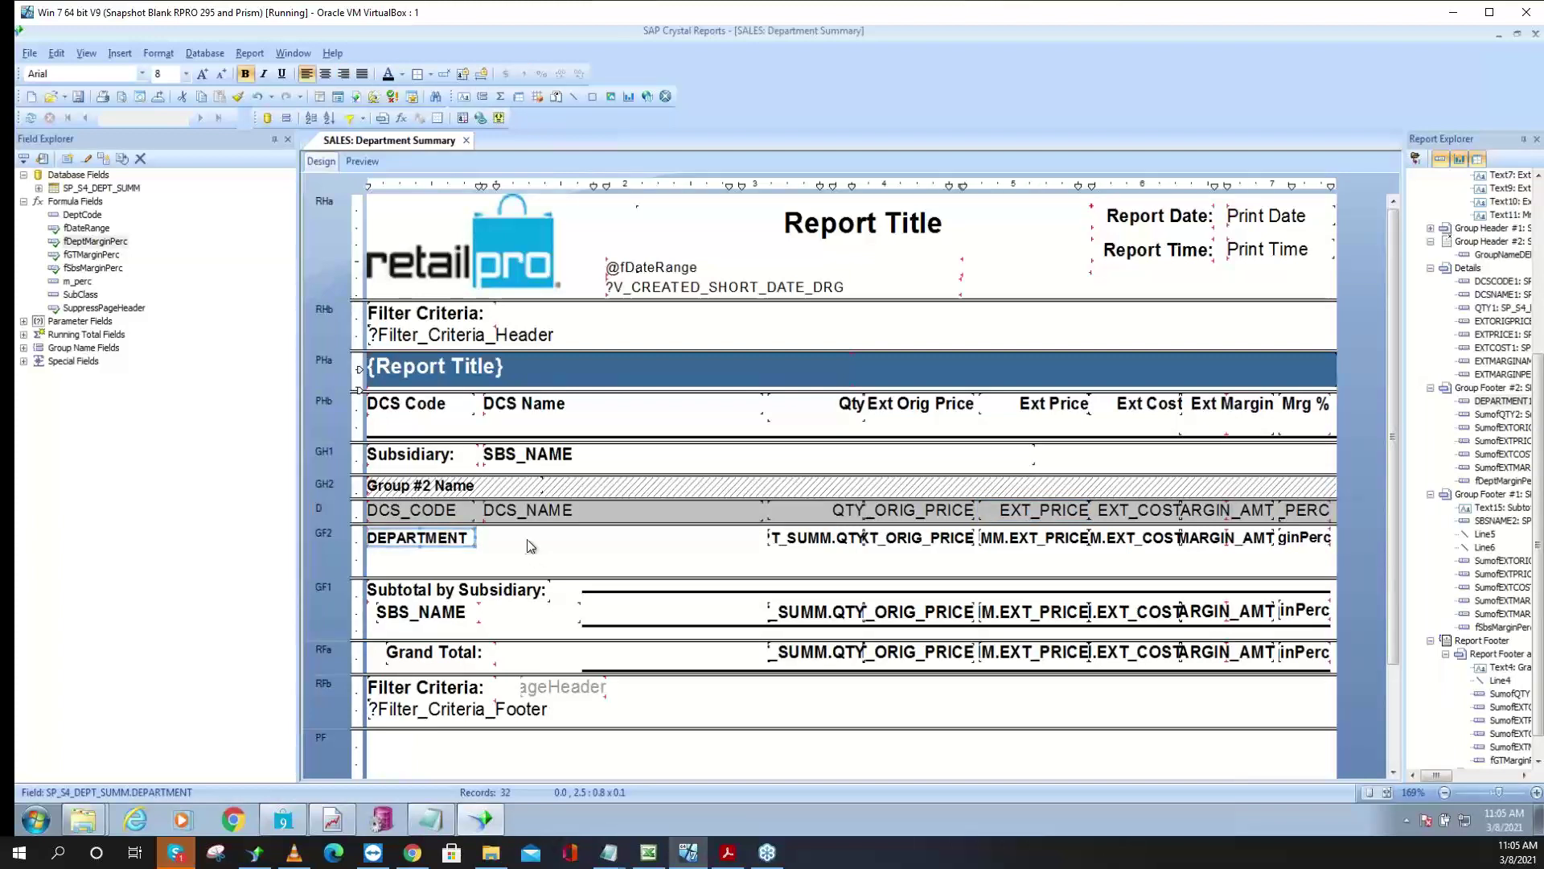
left_click(39, 187)
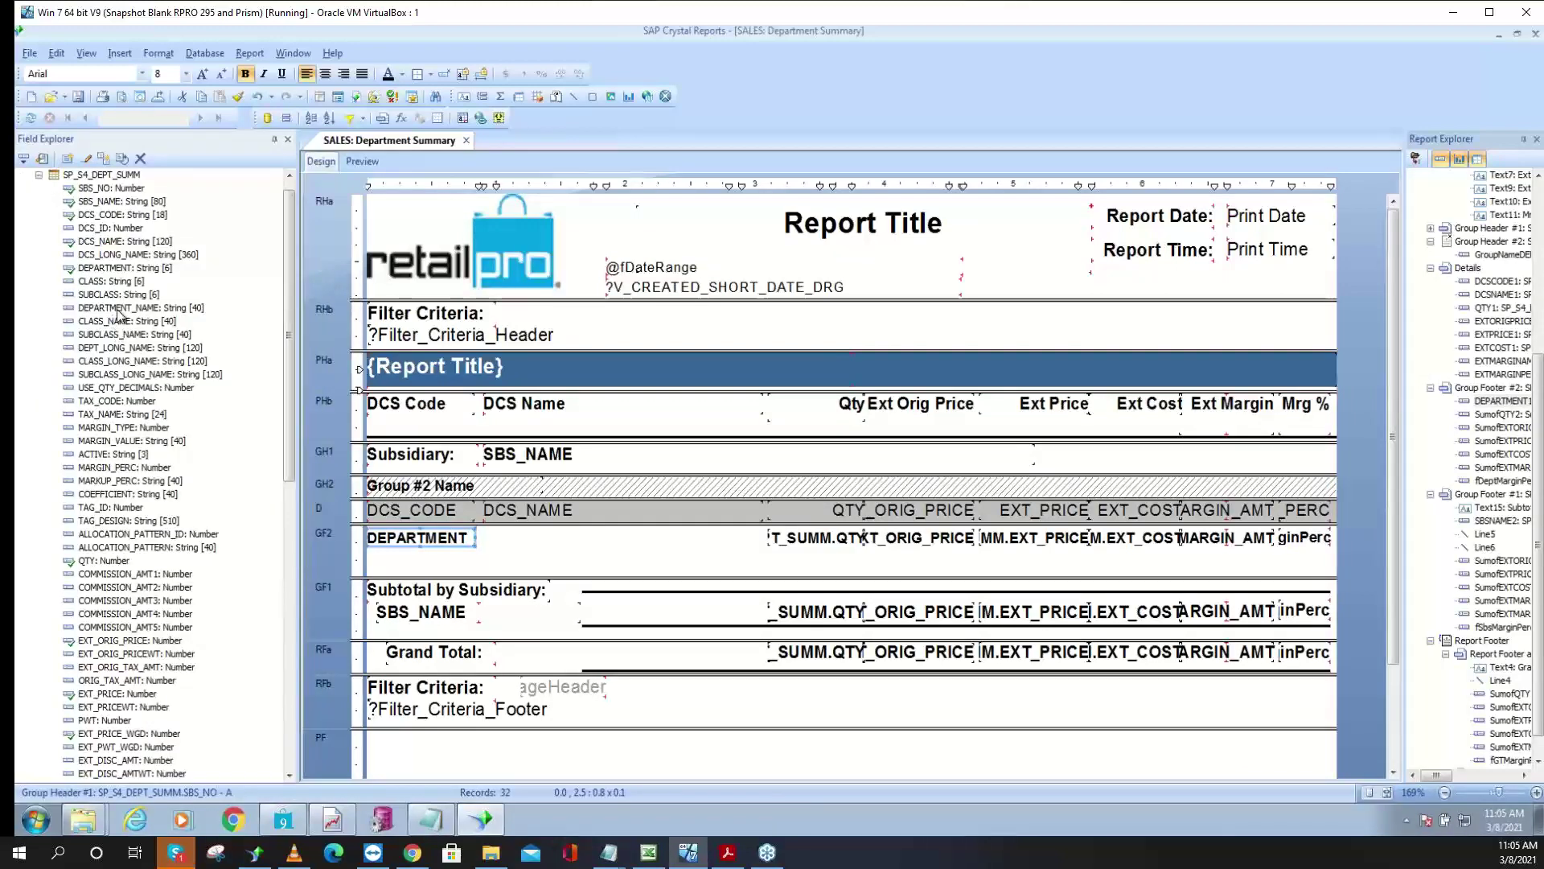
left_click_drag(105, 281, 487, 537)
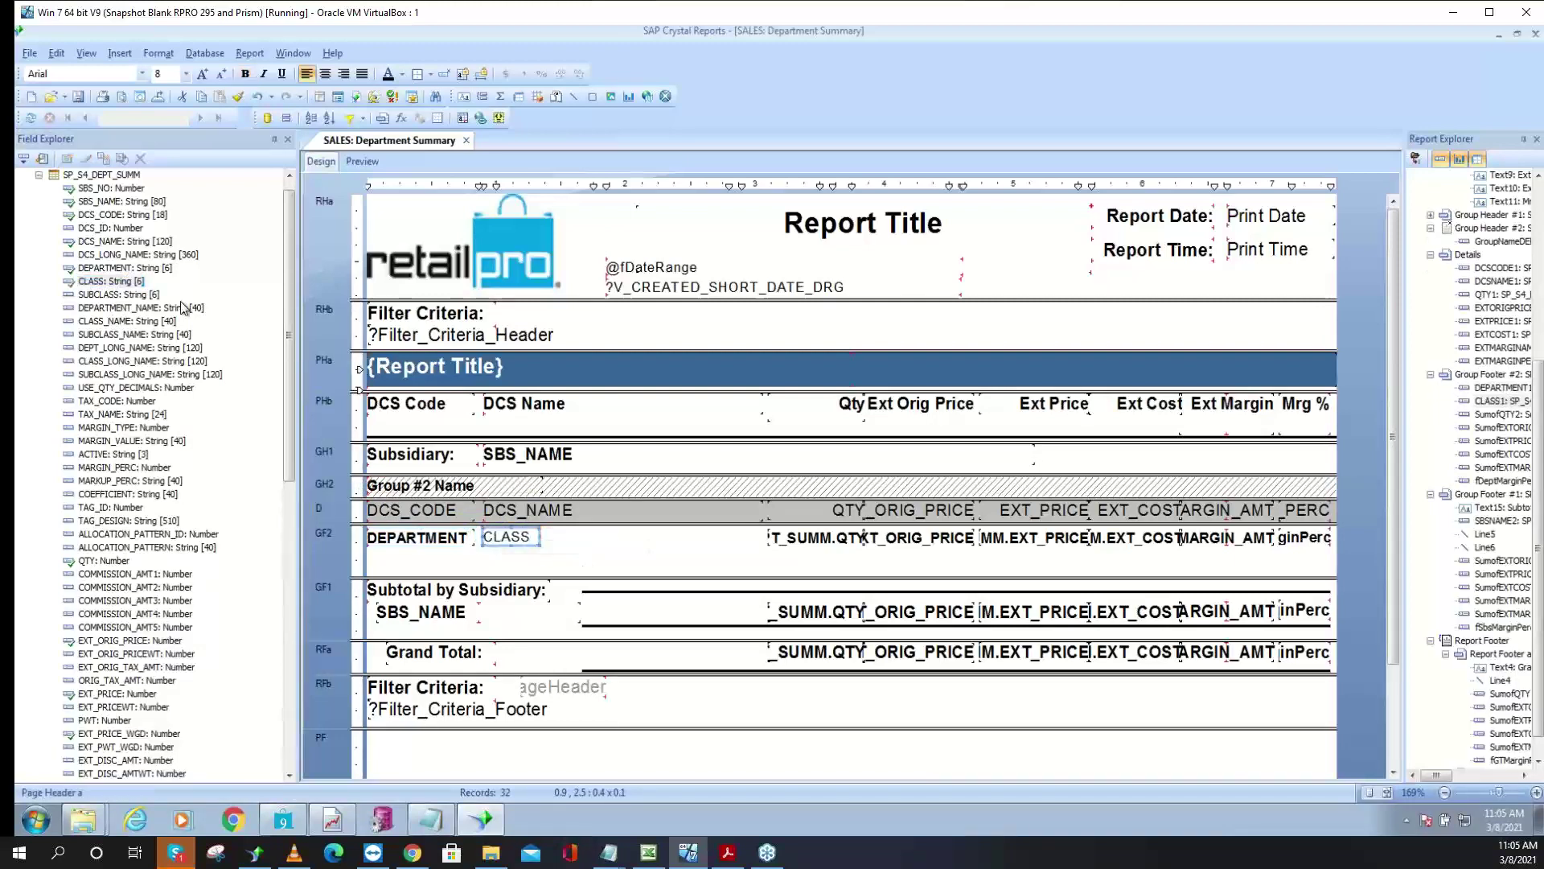
left_click(113, 294)
left_click_drag(113, 295, 556, 530)
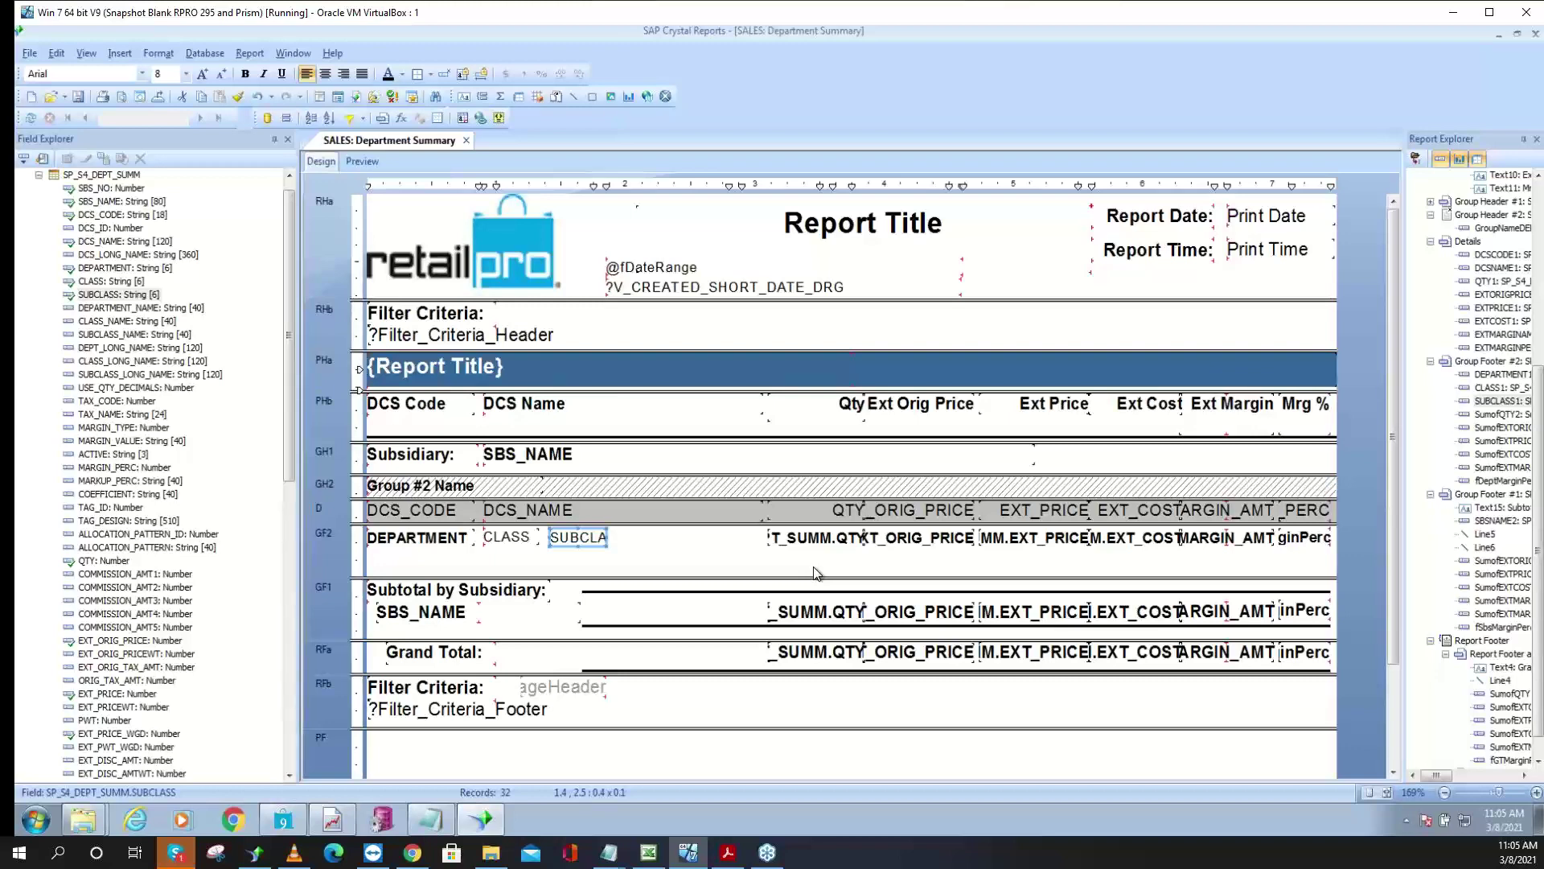
left_click(362, 162)
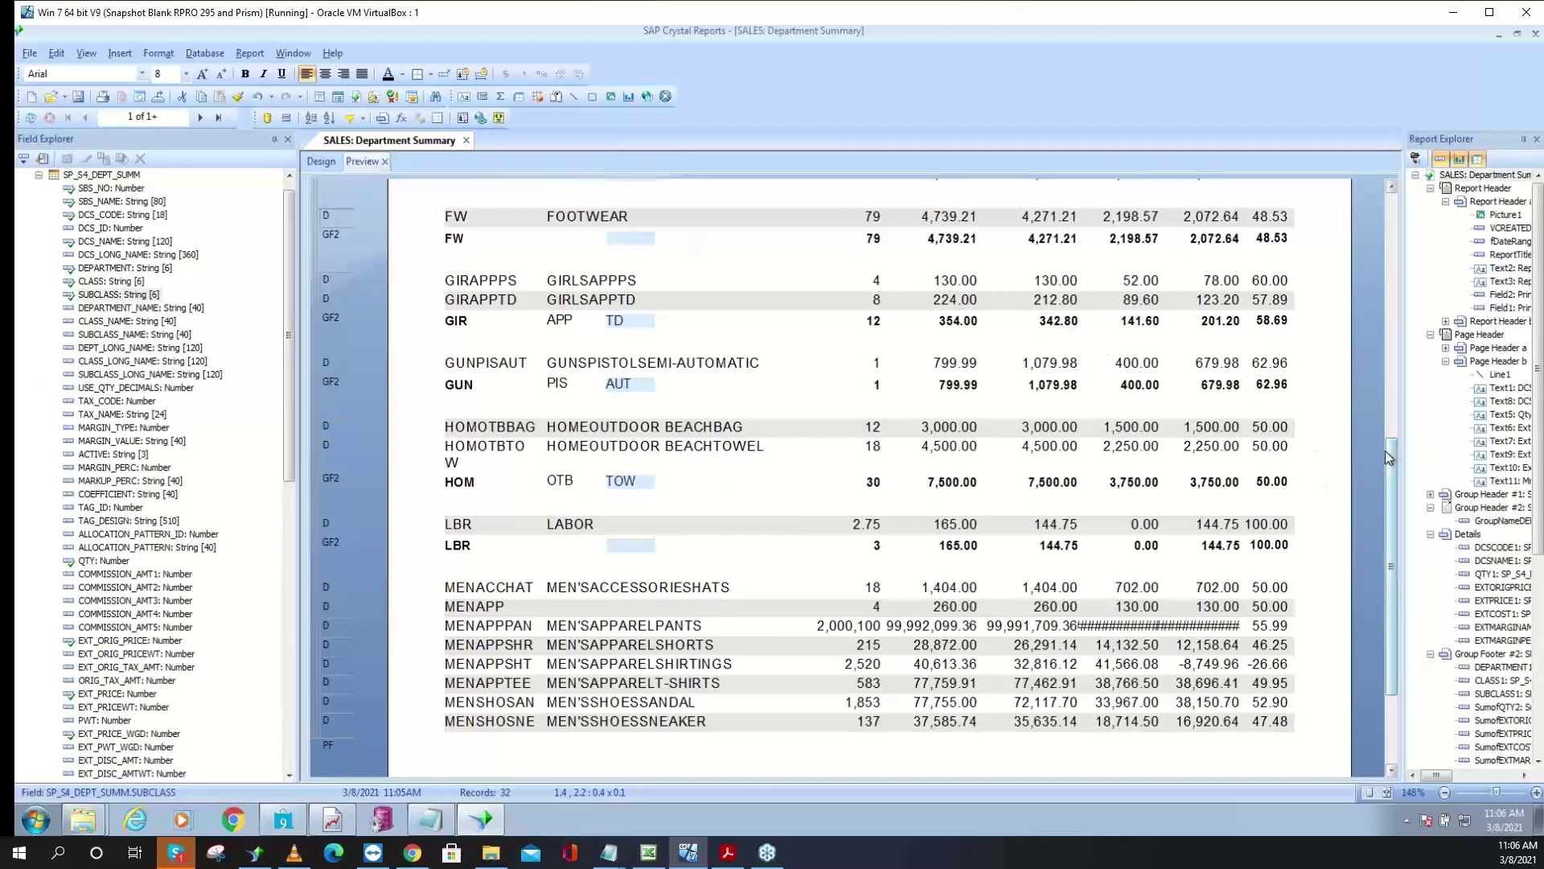
On preview page 2, inspect the MEN footer's TEE, TAN and 2005434 Qty subtotal fields
left_click(200, 116)
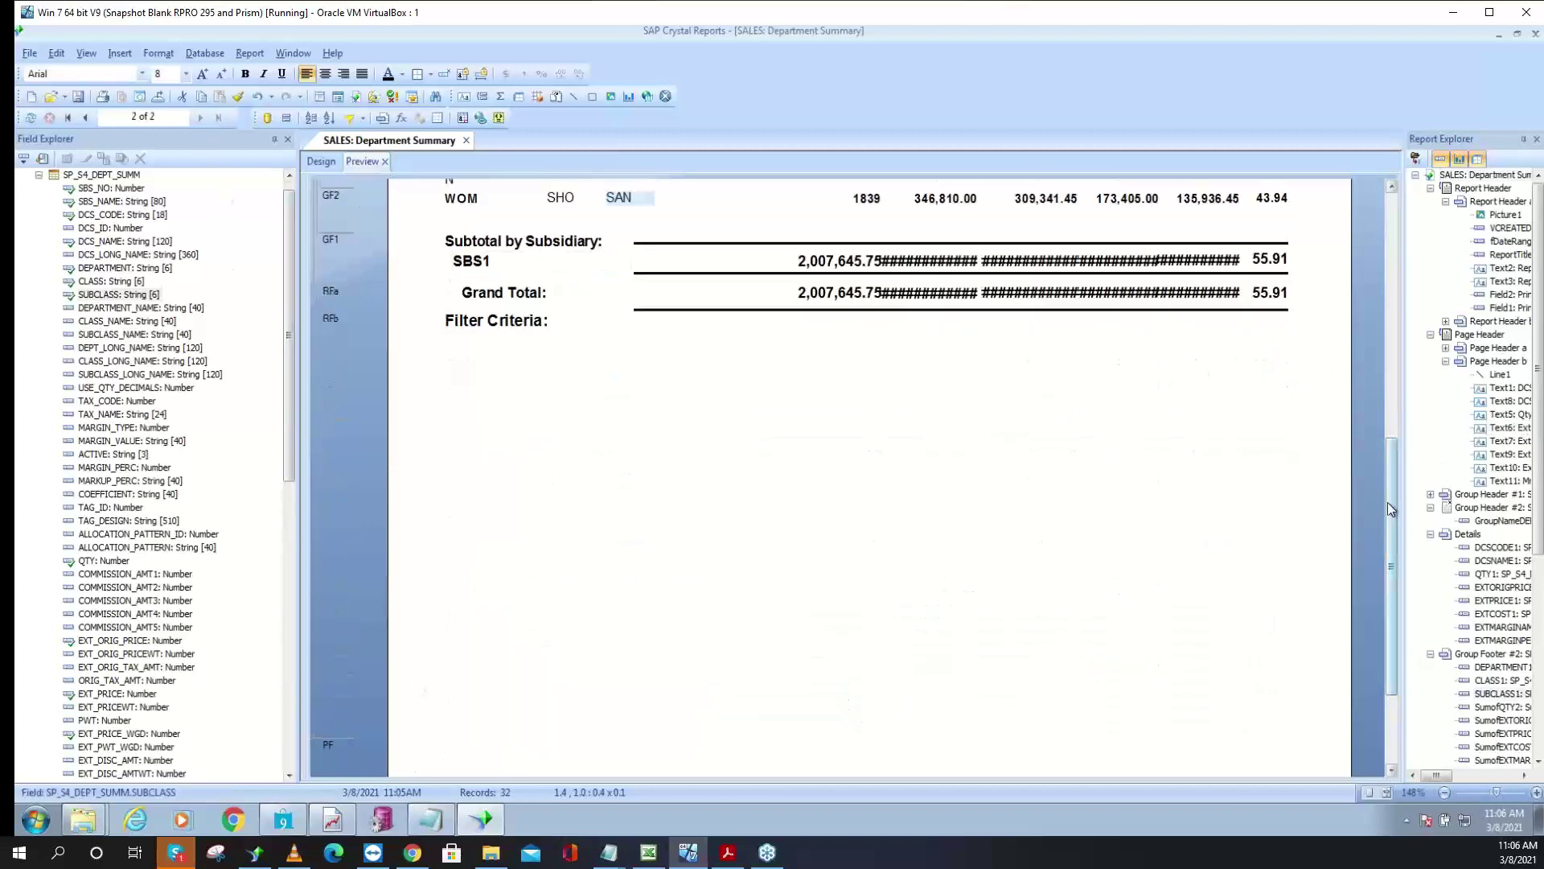
left_click_drag(1393, 501, 1402, 302)
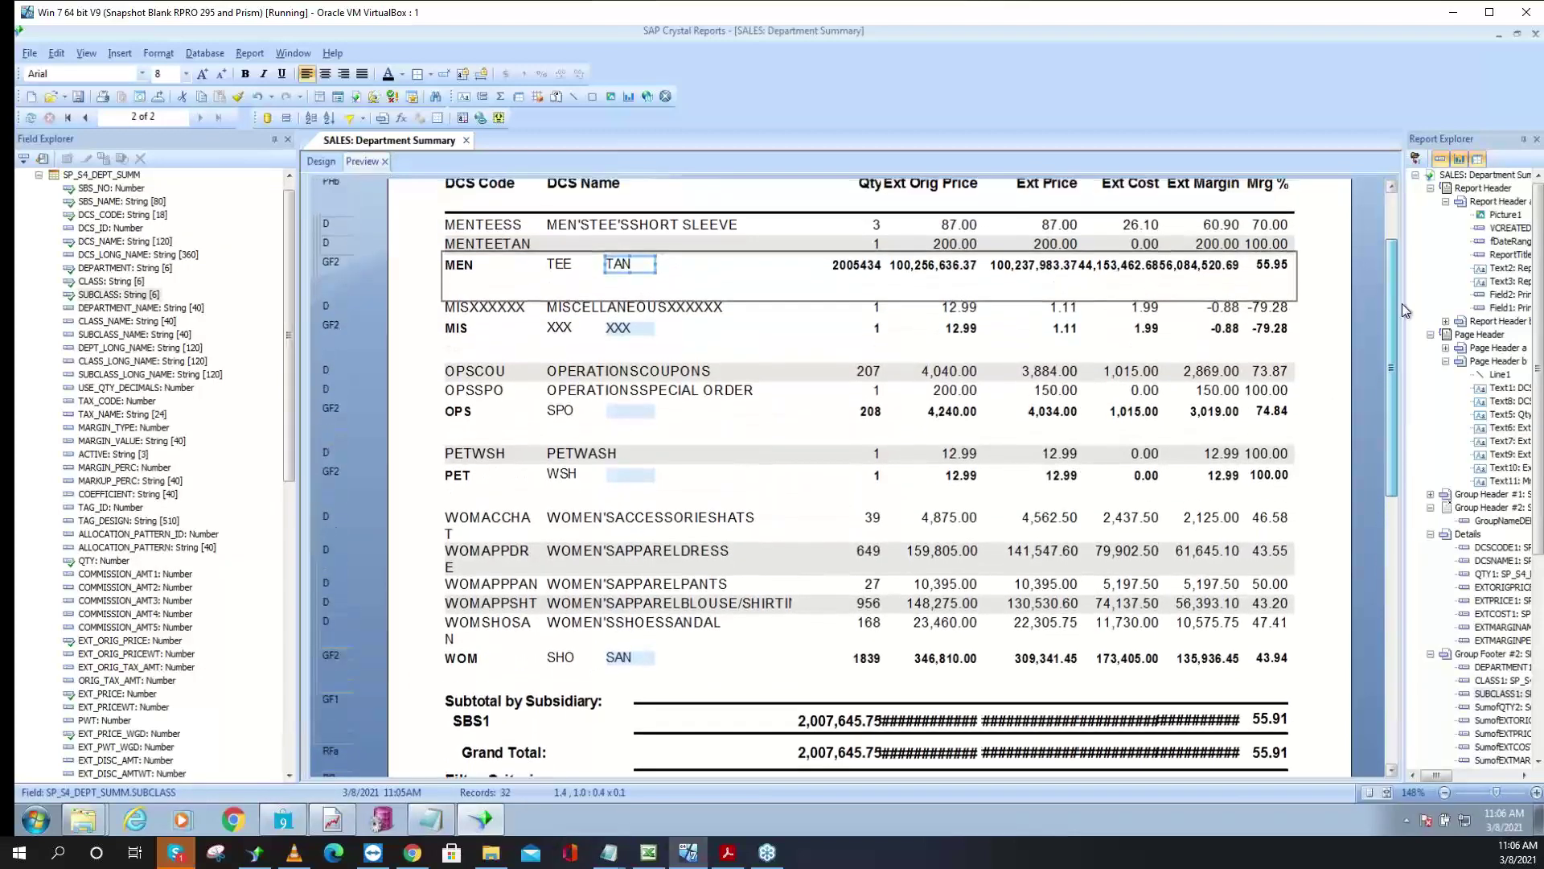
left_click(563, 266)
left_click(615, 266)
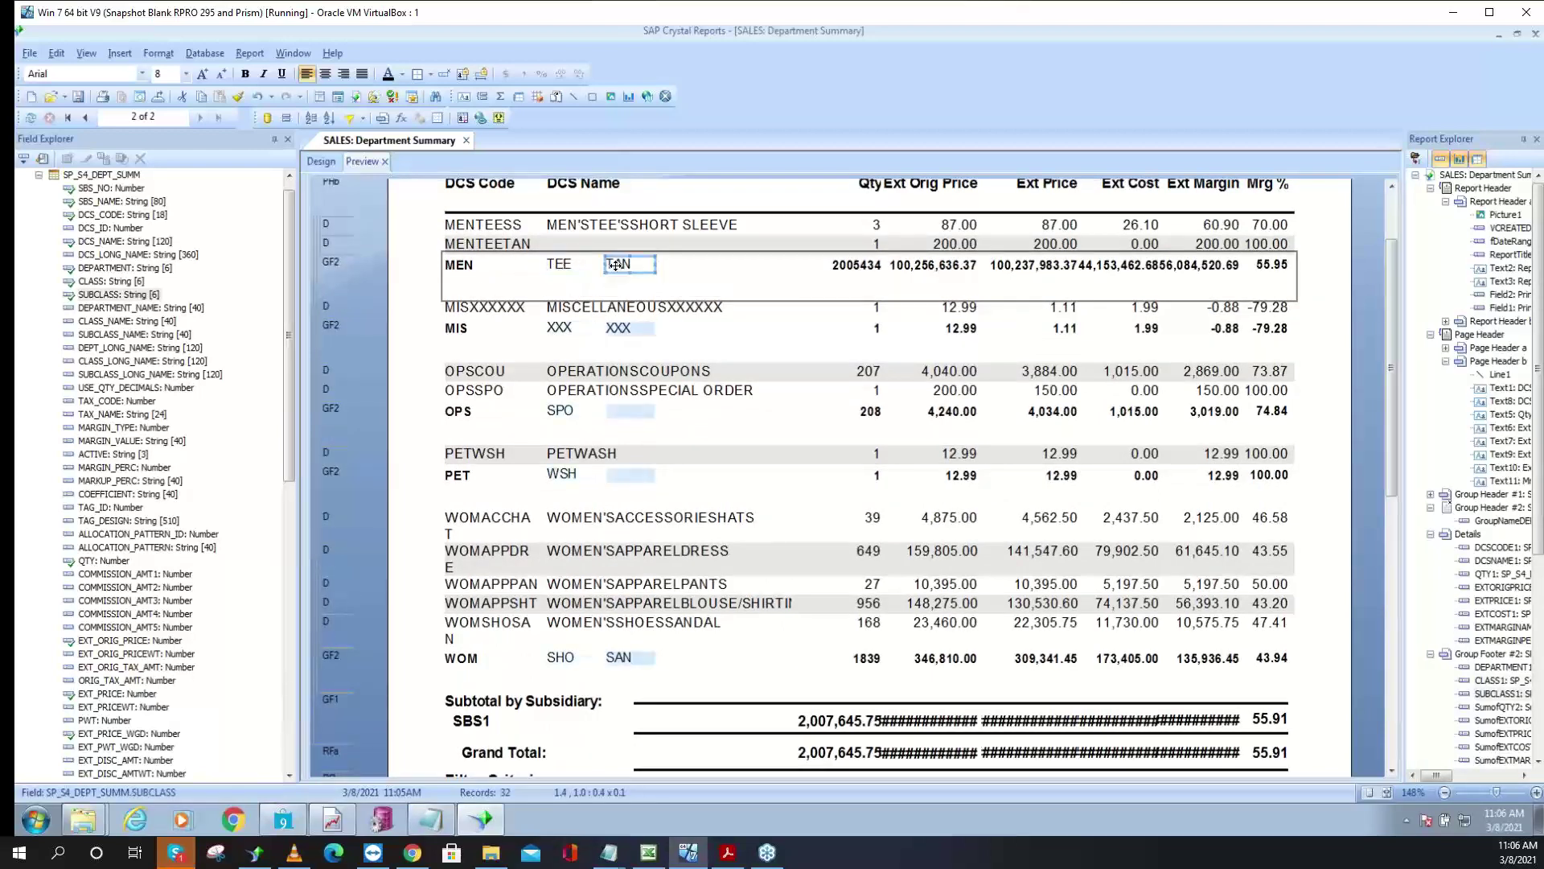
left_click(463, 267)
left_click(494, 243)
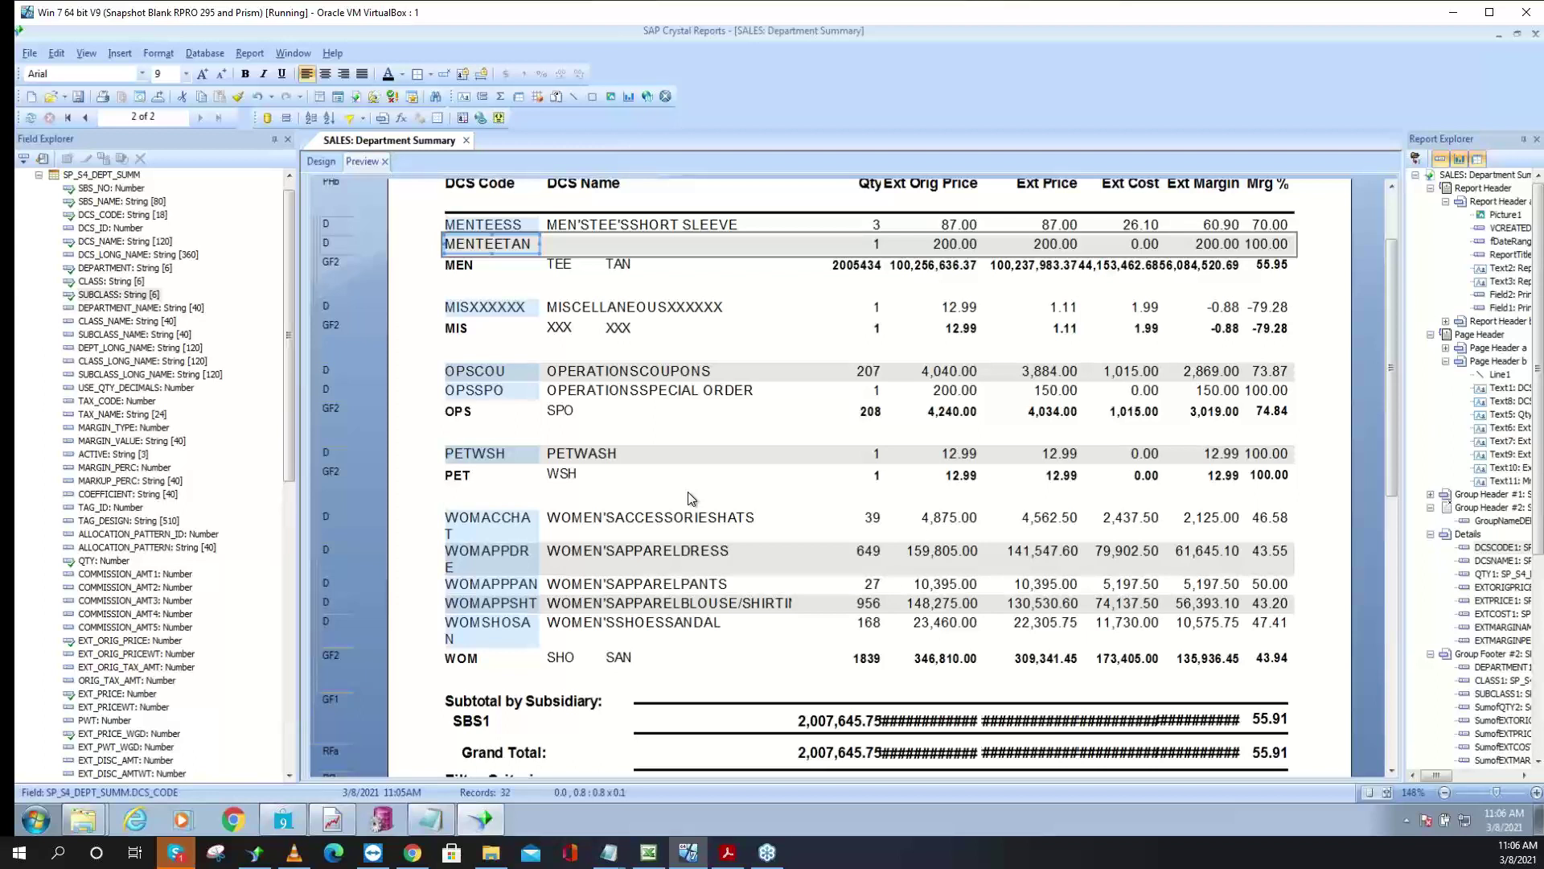
left_click(862, 268)
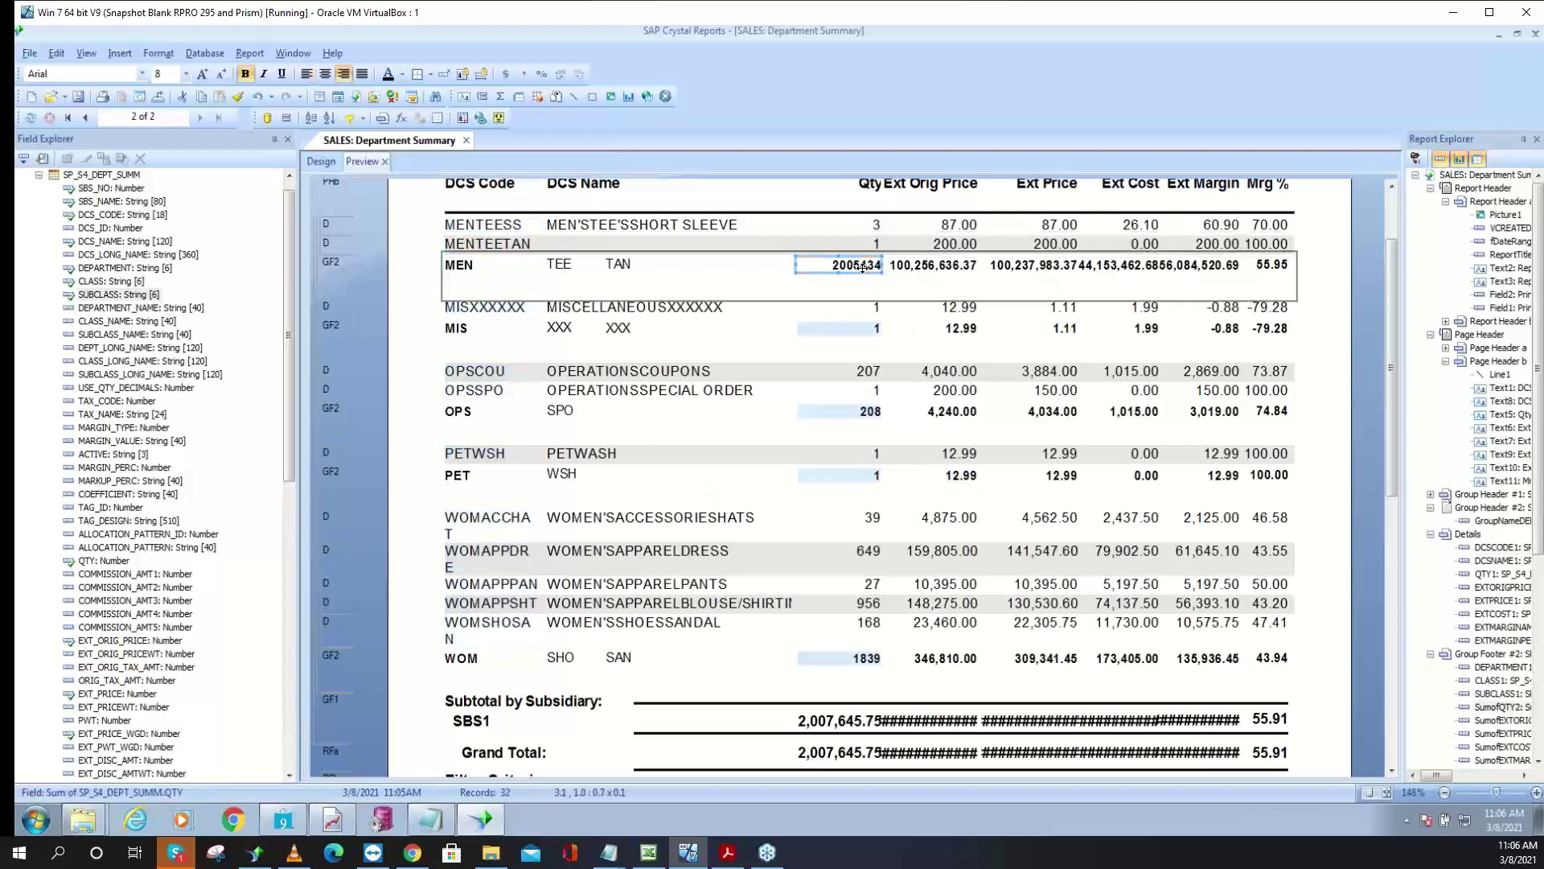
Delete the TEE class and TAN subclass fields from the department footers and return to Design
left_click(613, 266)
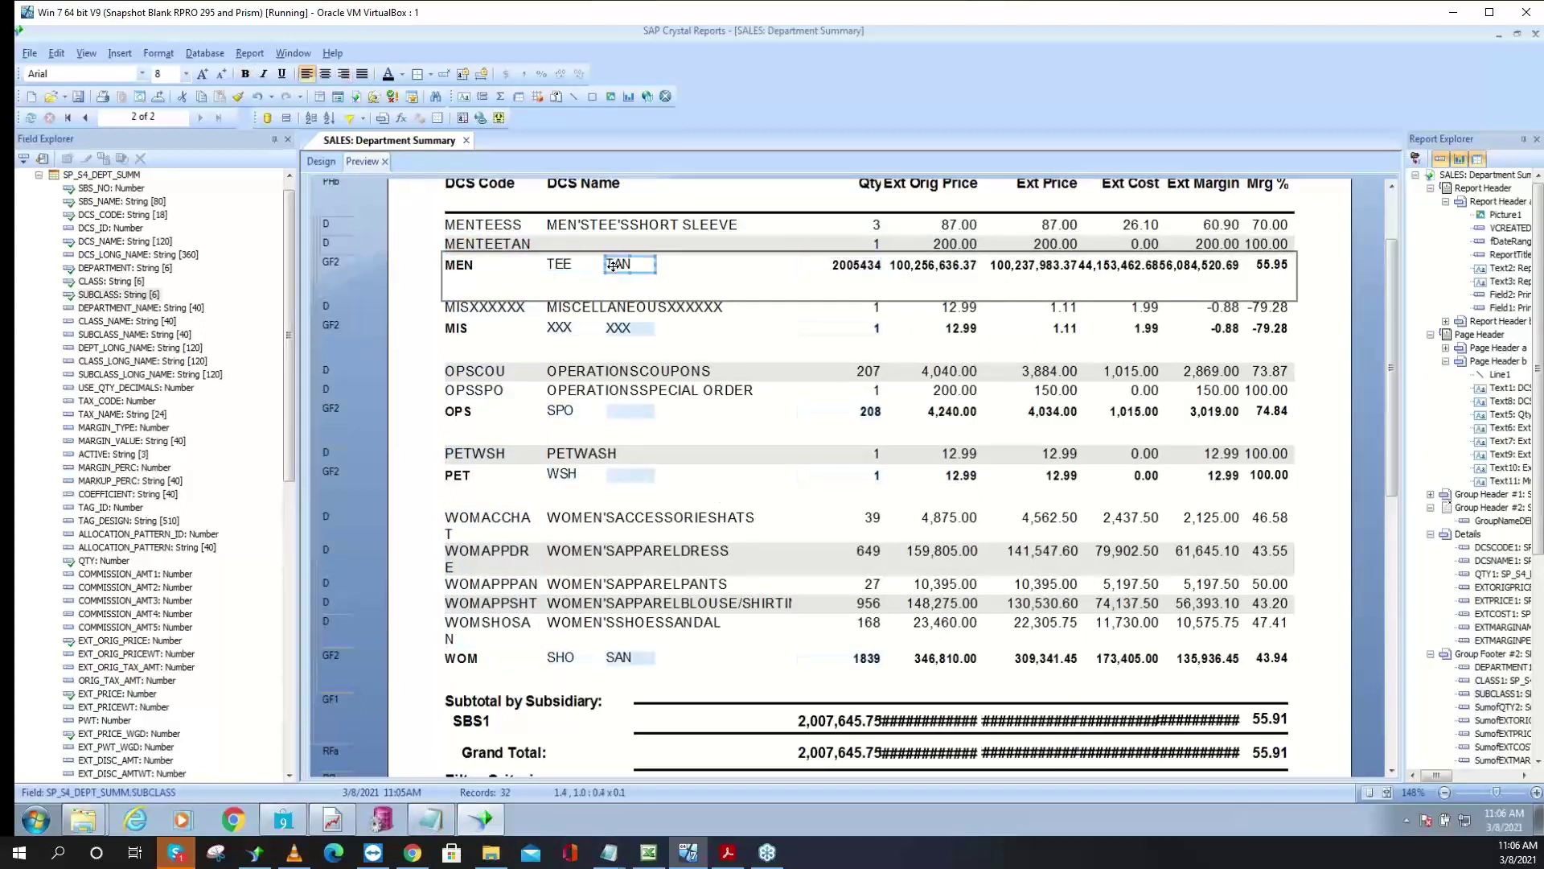
left_click(460, 266)
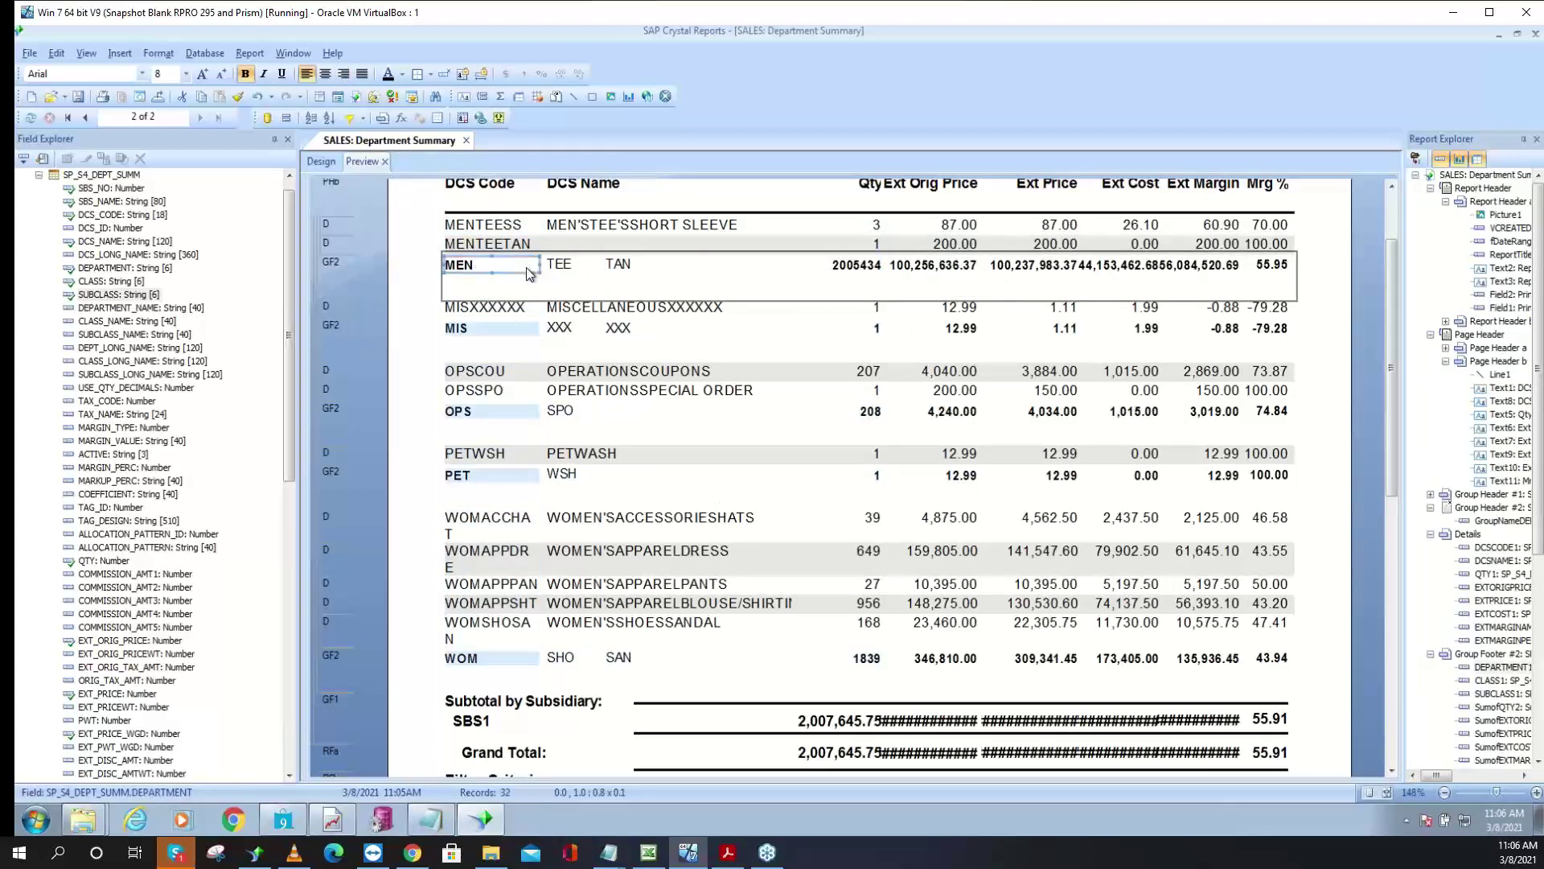
left_click(566, 265)
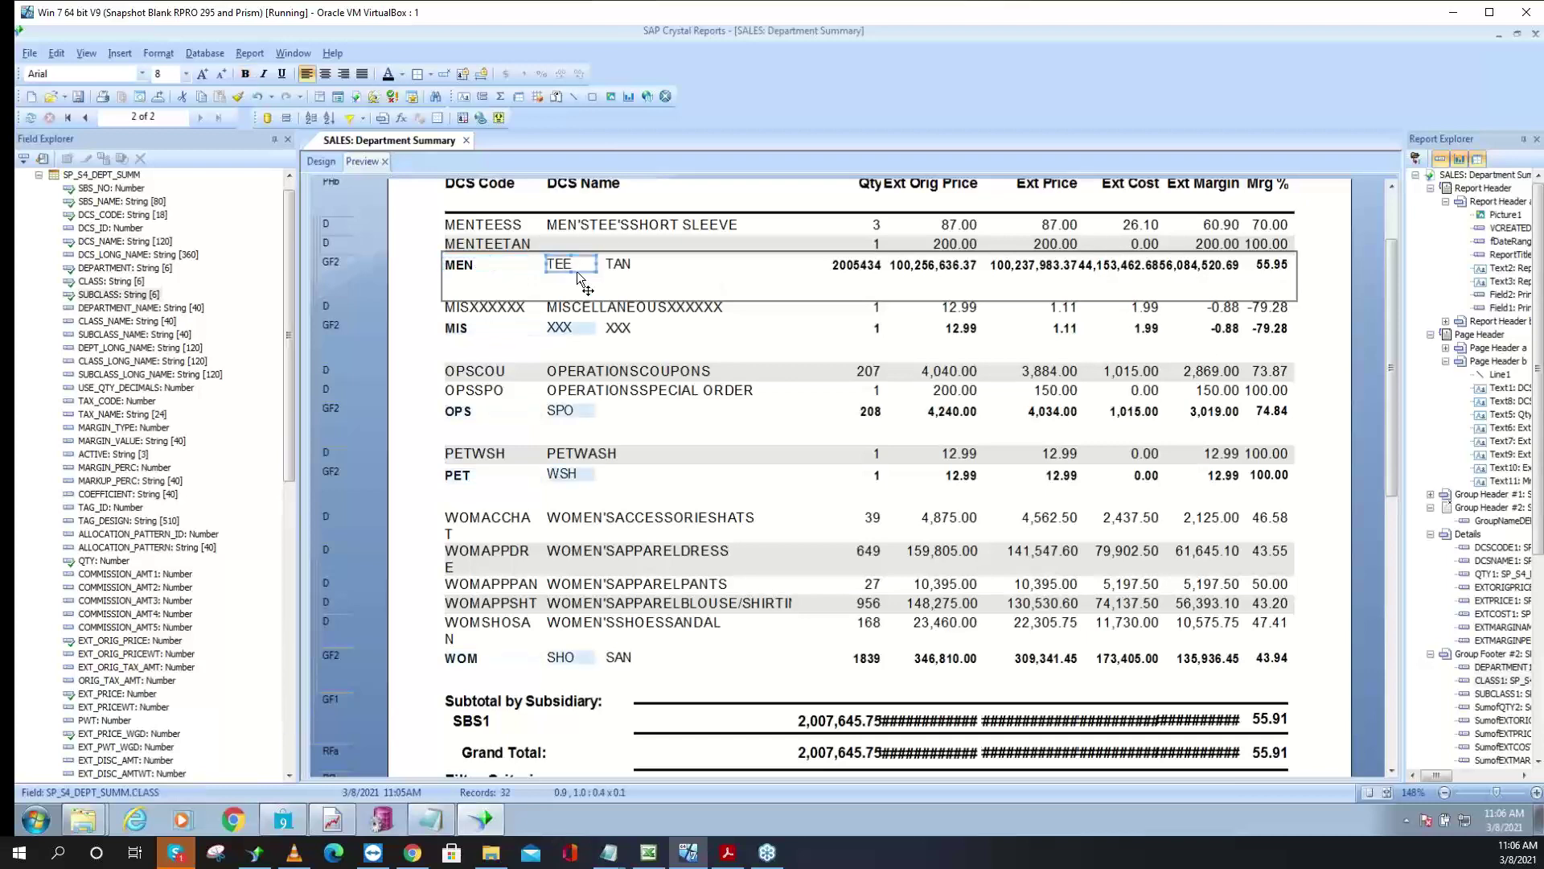
key("Delete")
left_click(618, 266)
key("Delete")
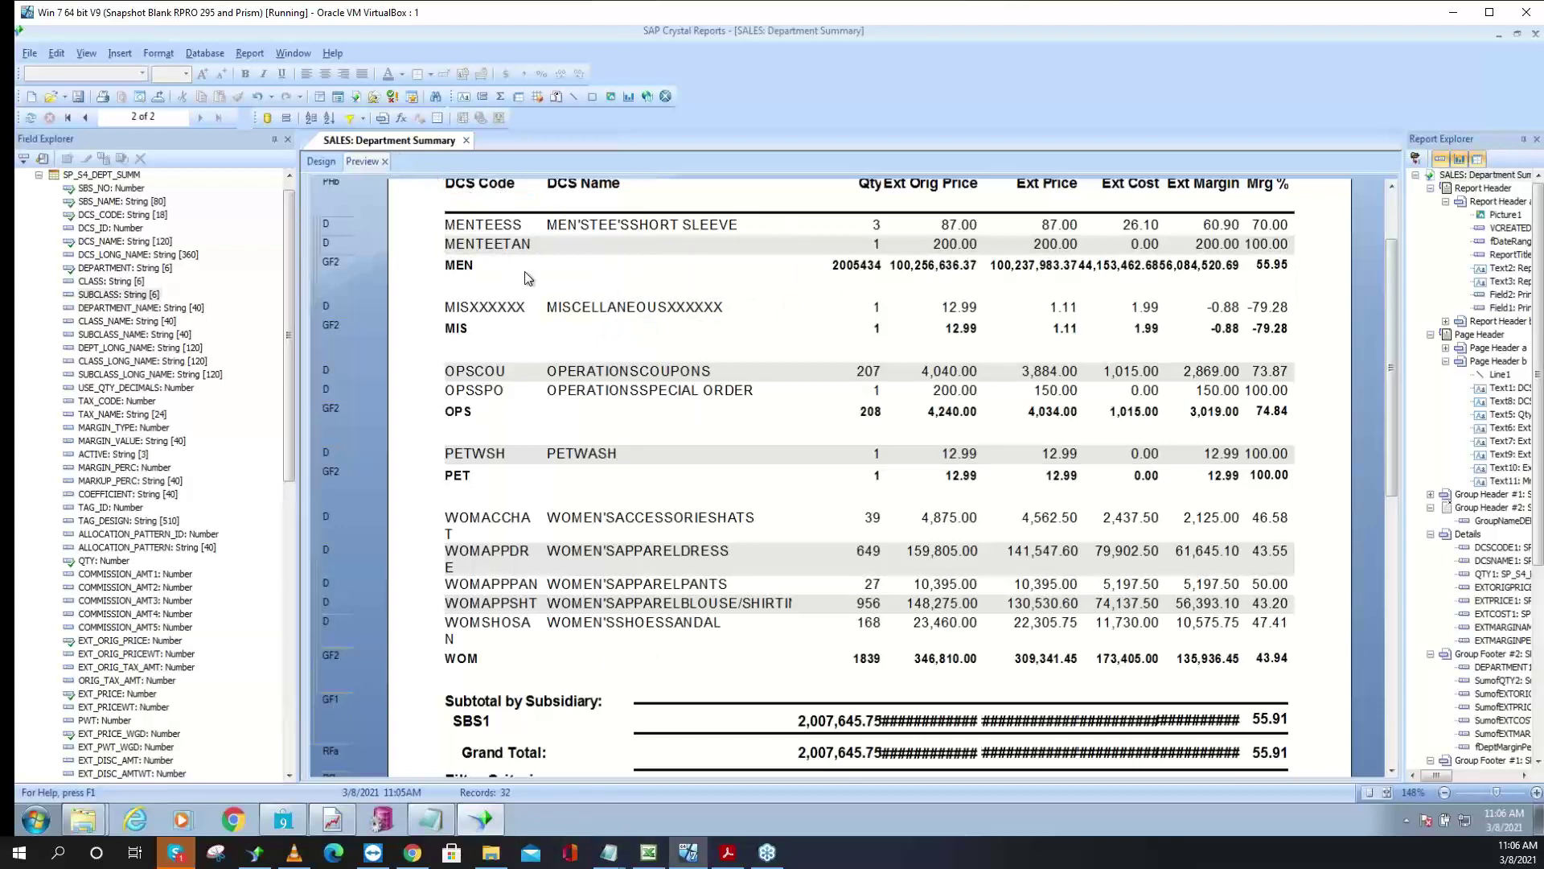
left_click(331, 161)
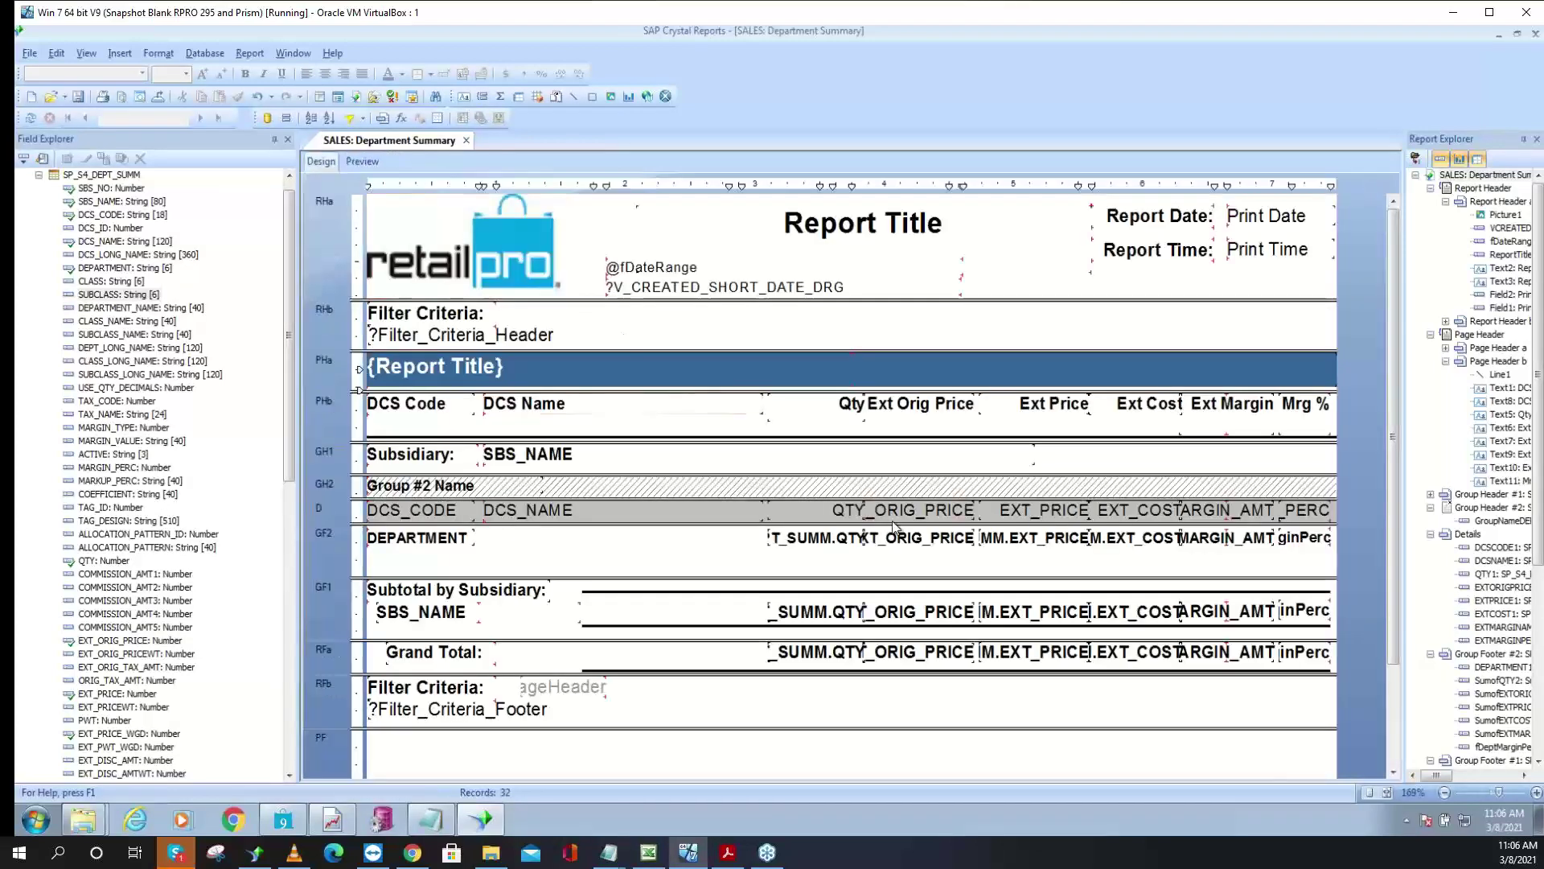
left_click(439, 510)
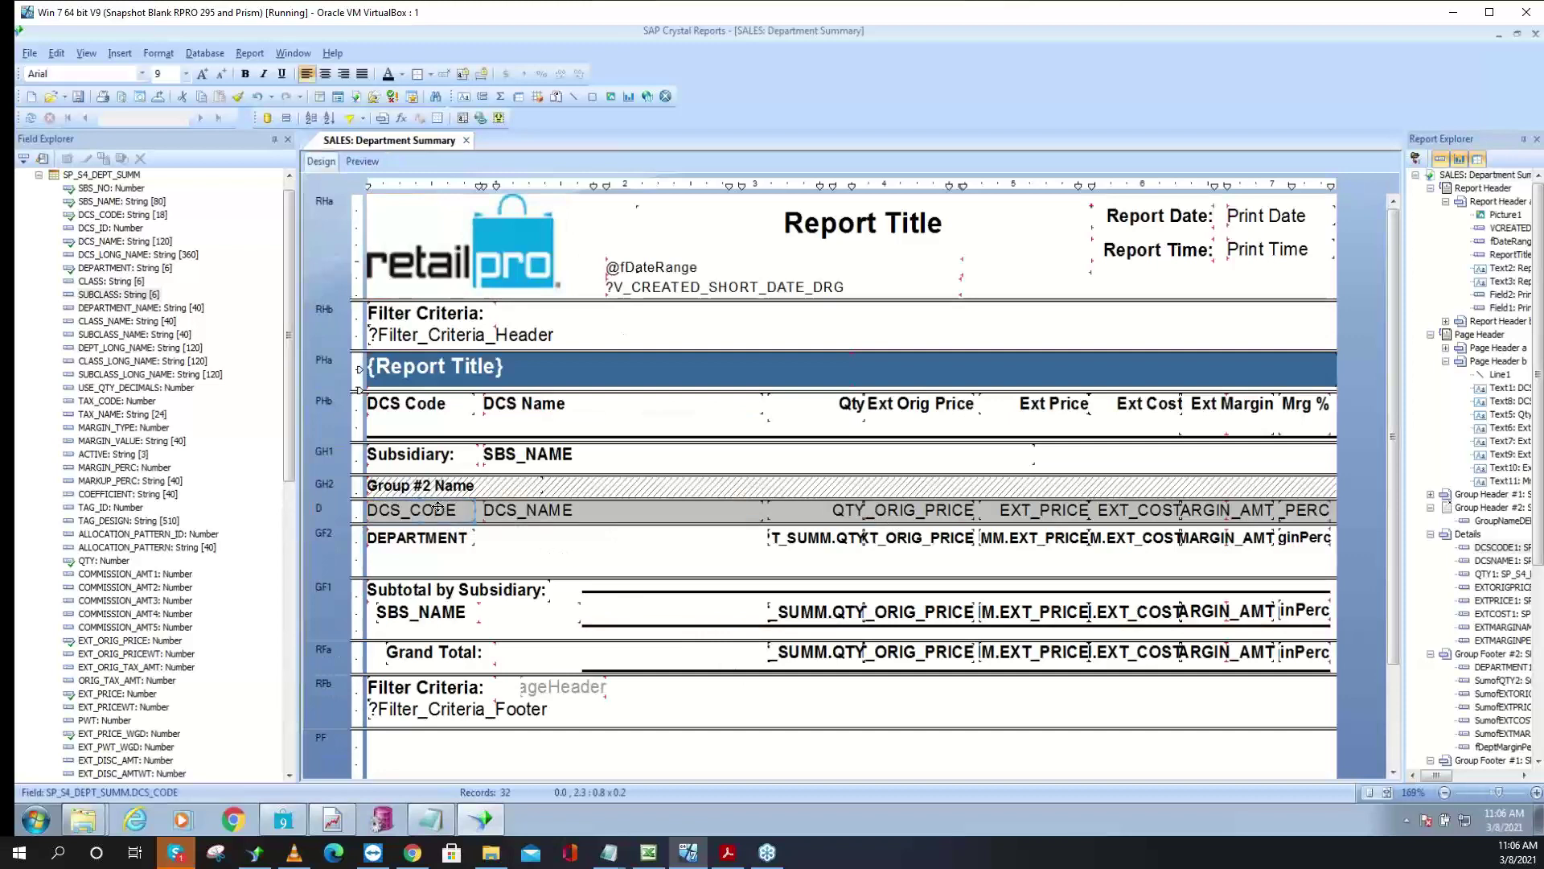
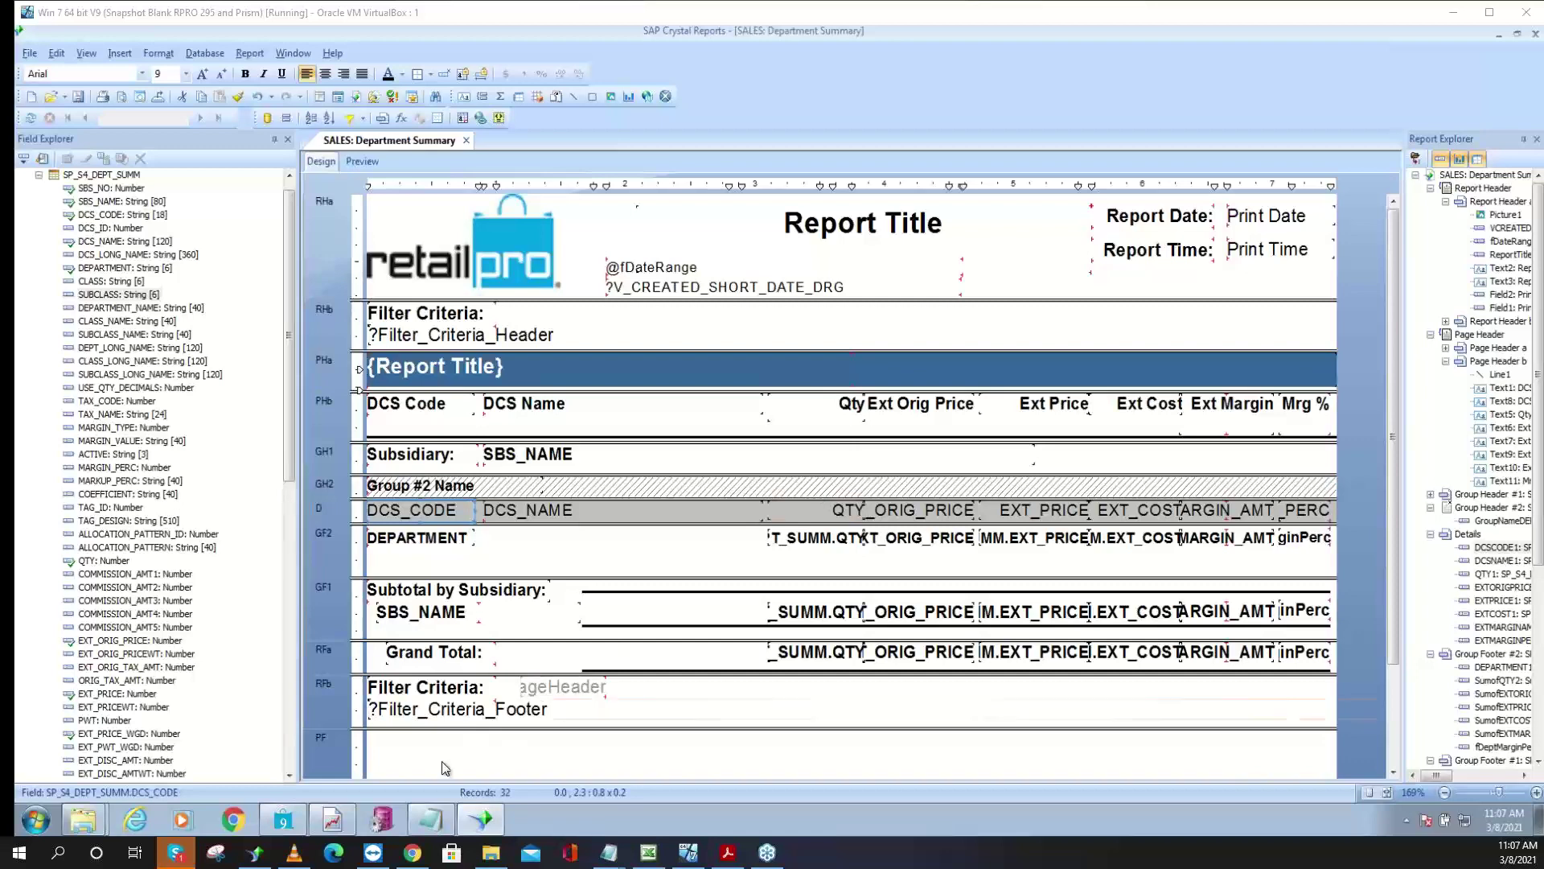
Check the reports outline PDF, then inspect the DEPARTMENT, EXT_ORIG_PRICE and EXT_PRICE fields
left_click(728, 852)
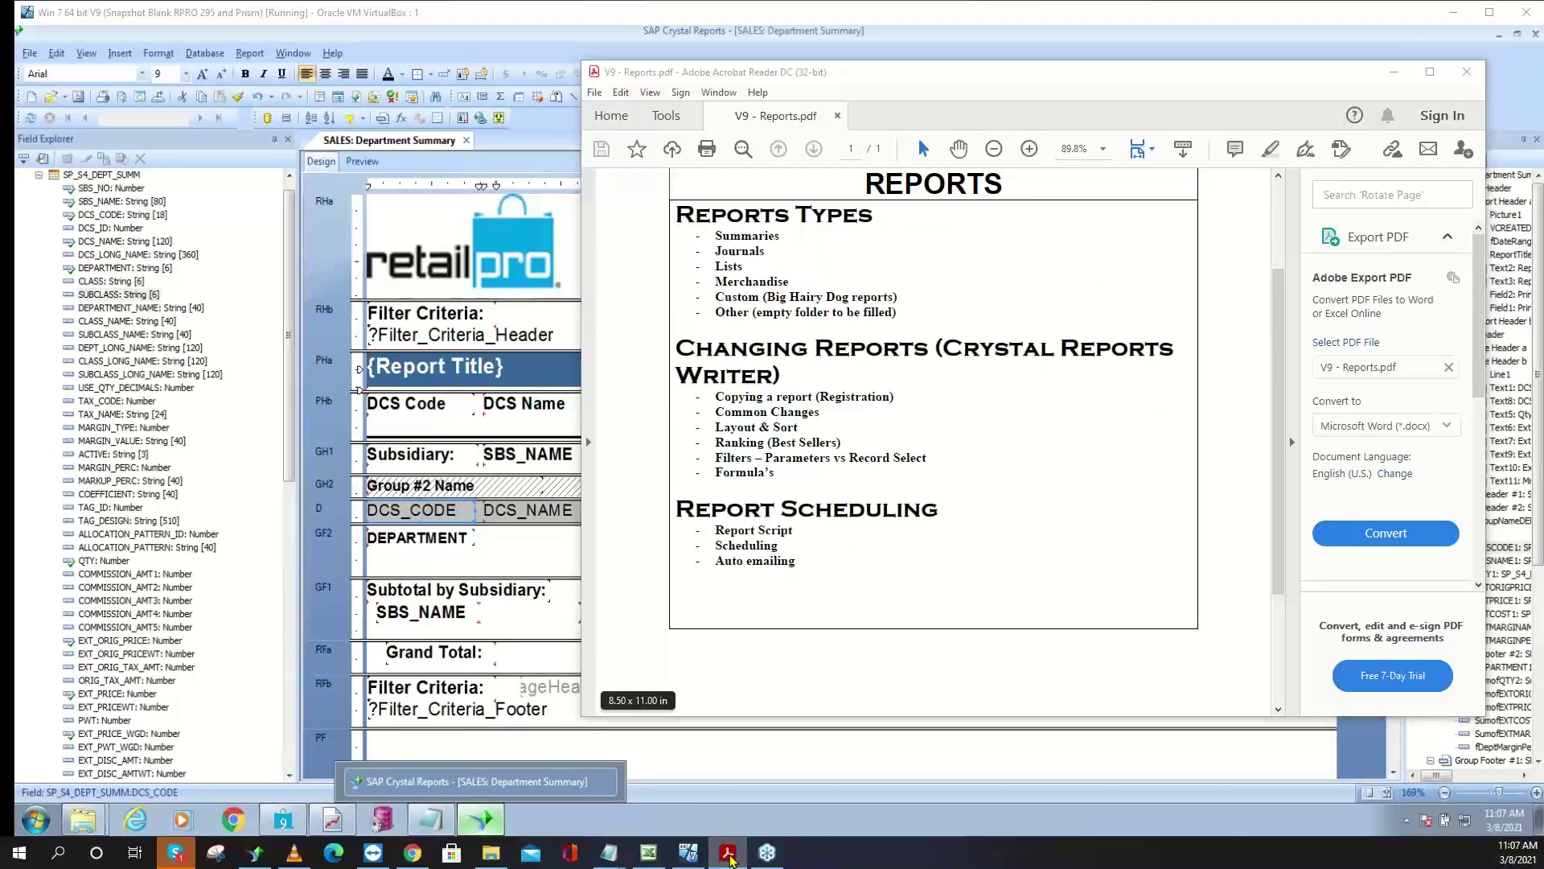
left_click(728, 854)
left_click(728, 854)
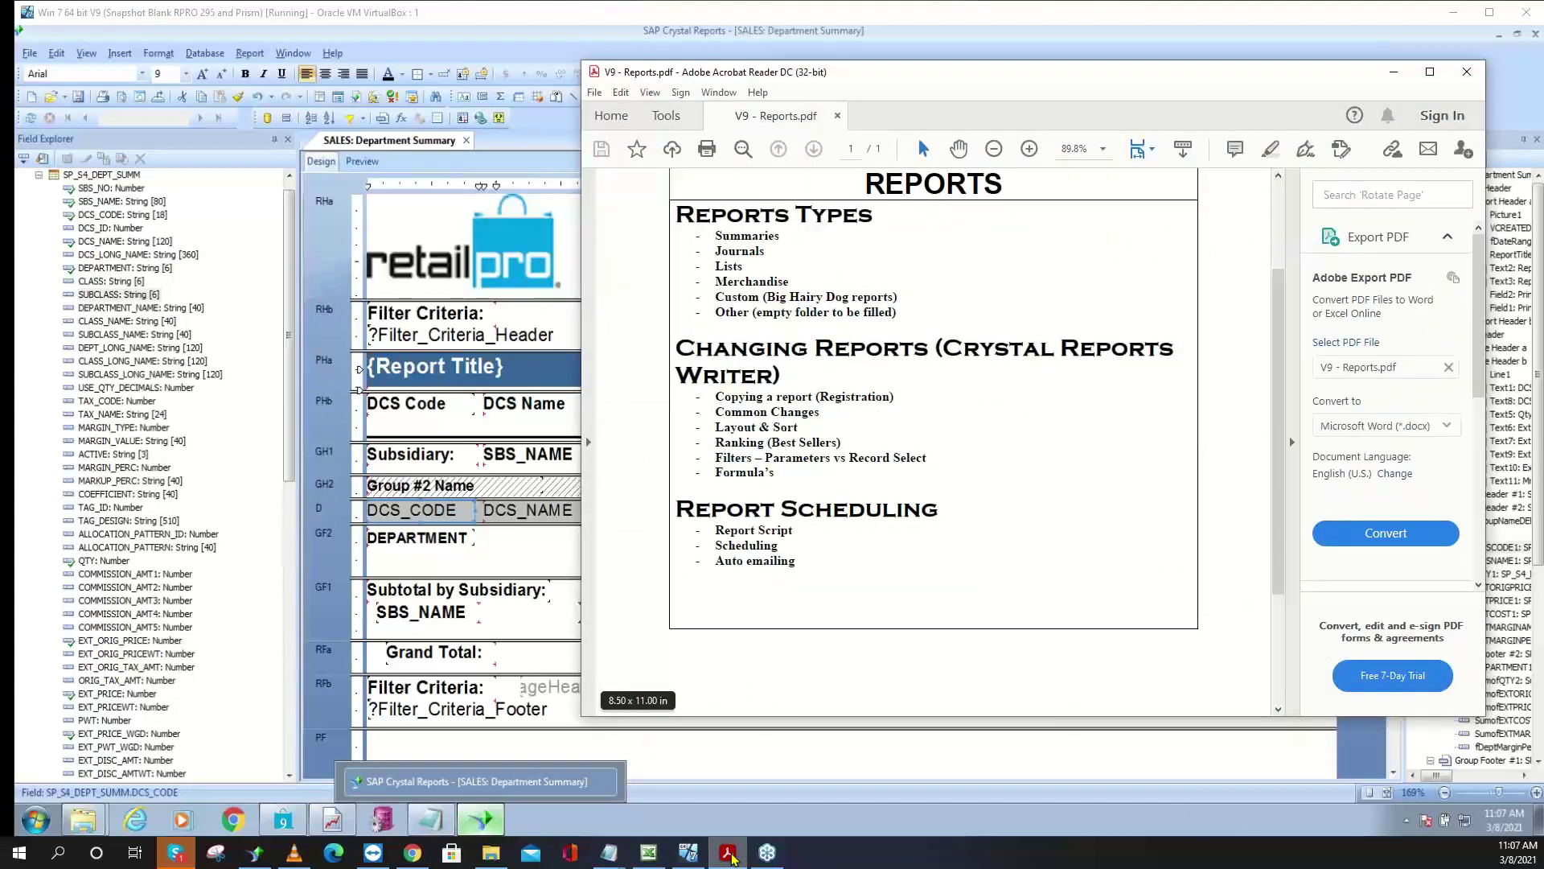
left_click(729, 855)
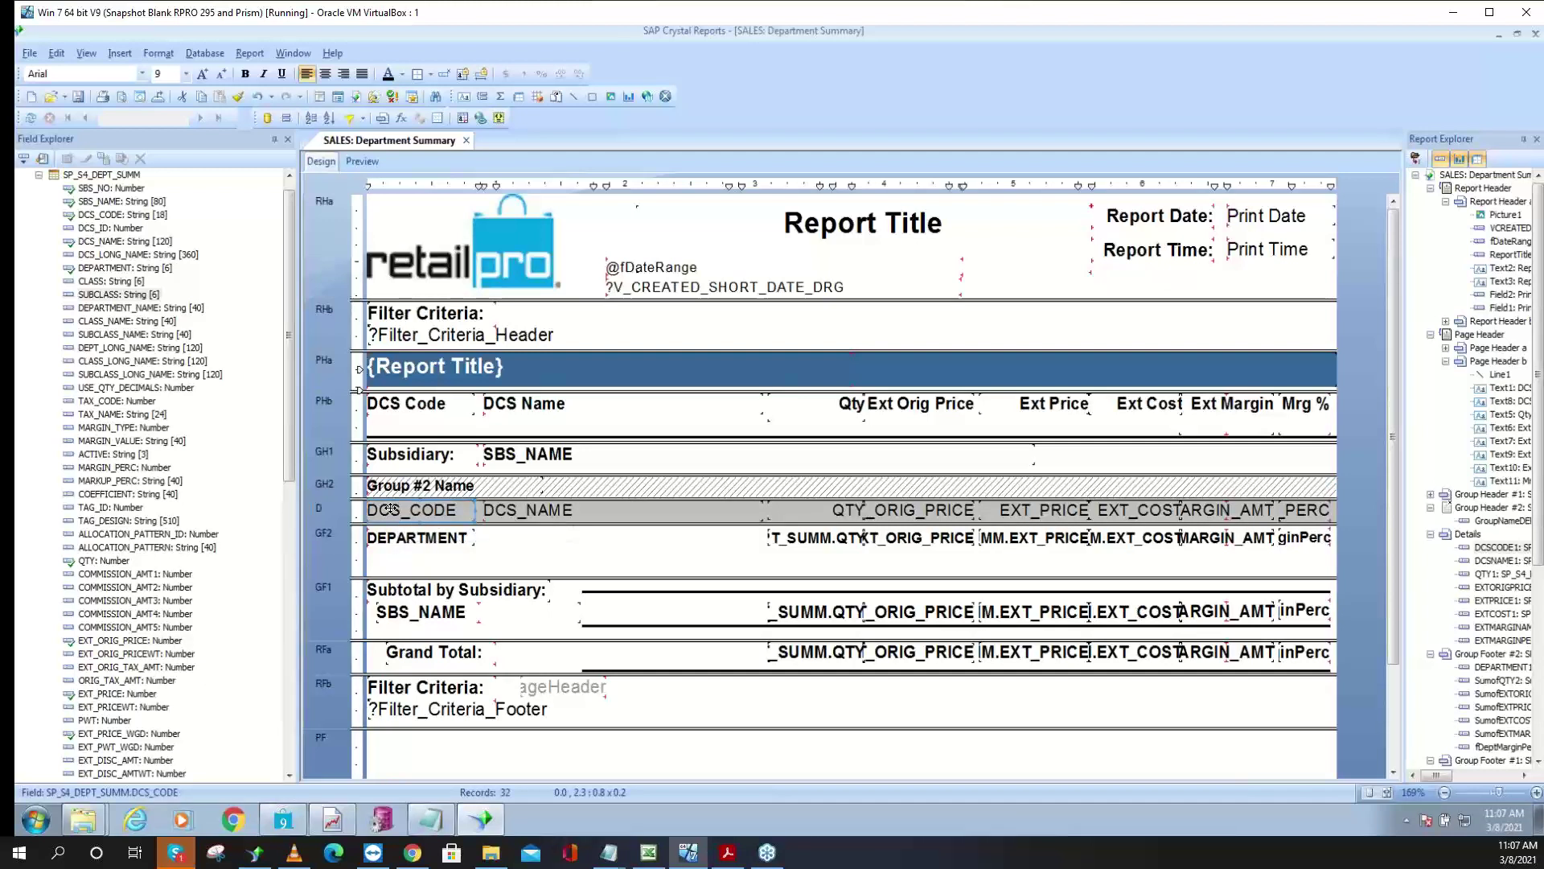
left_click(441, 542)
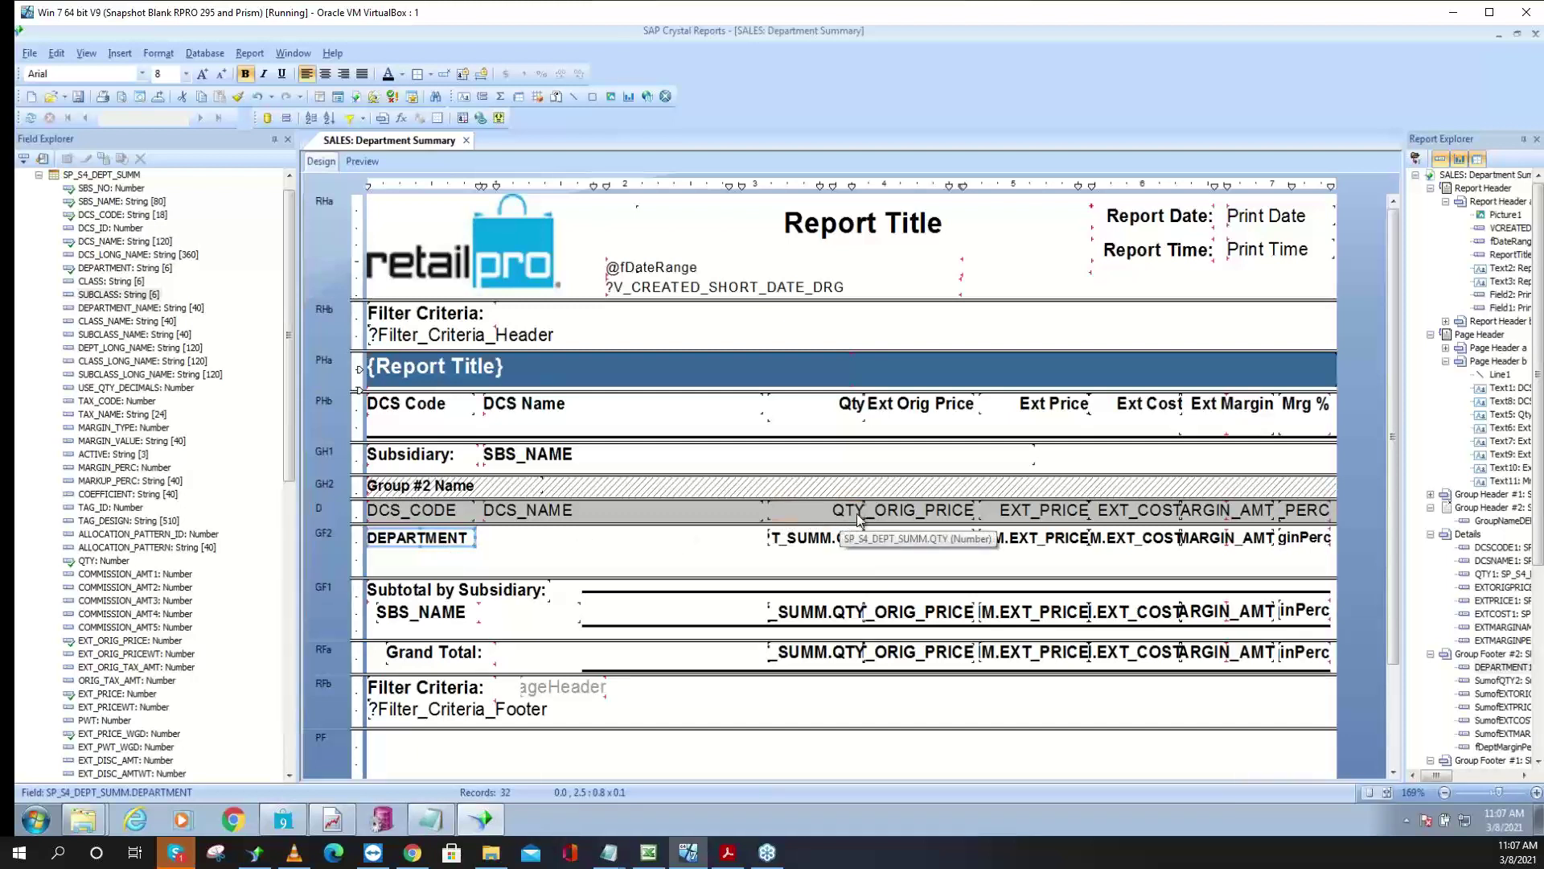
left_click(893, 515)
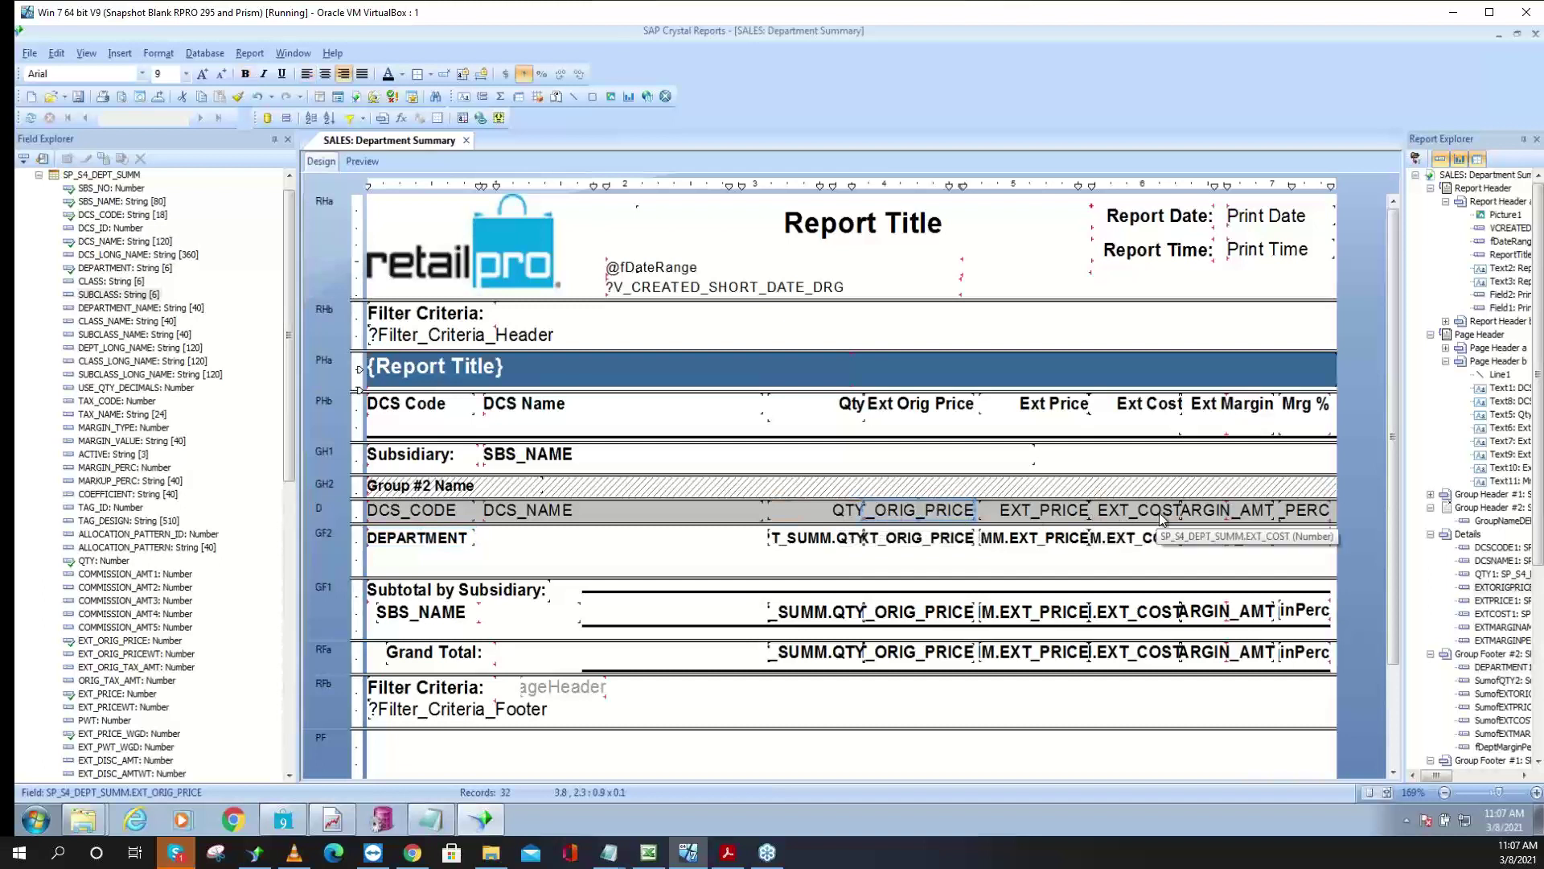
left_click(1066, 512)
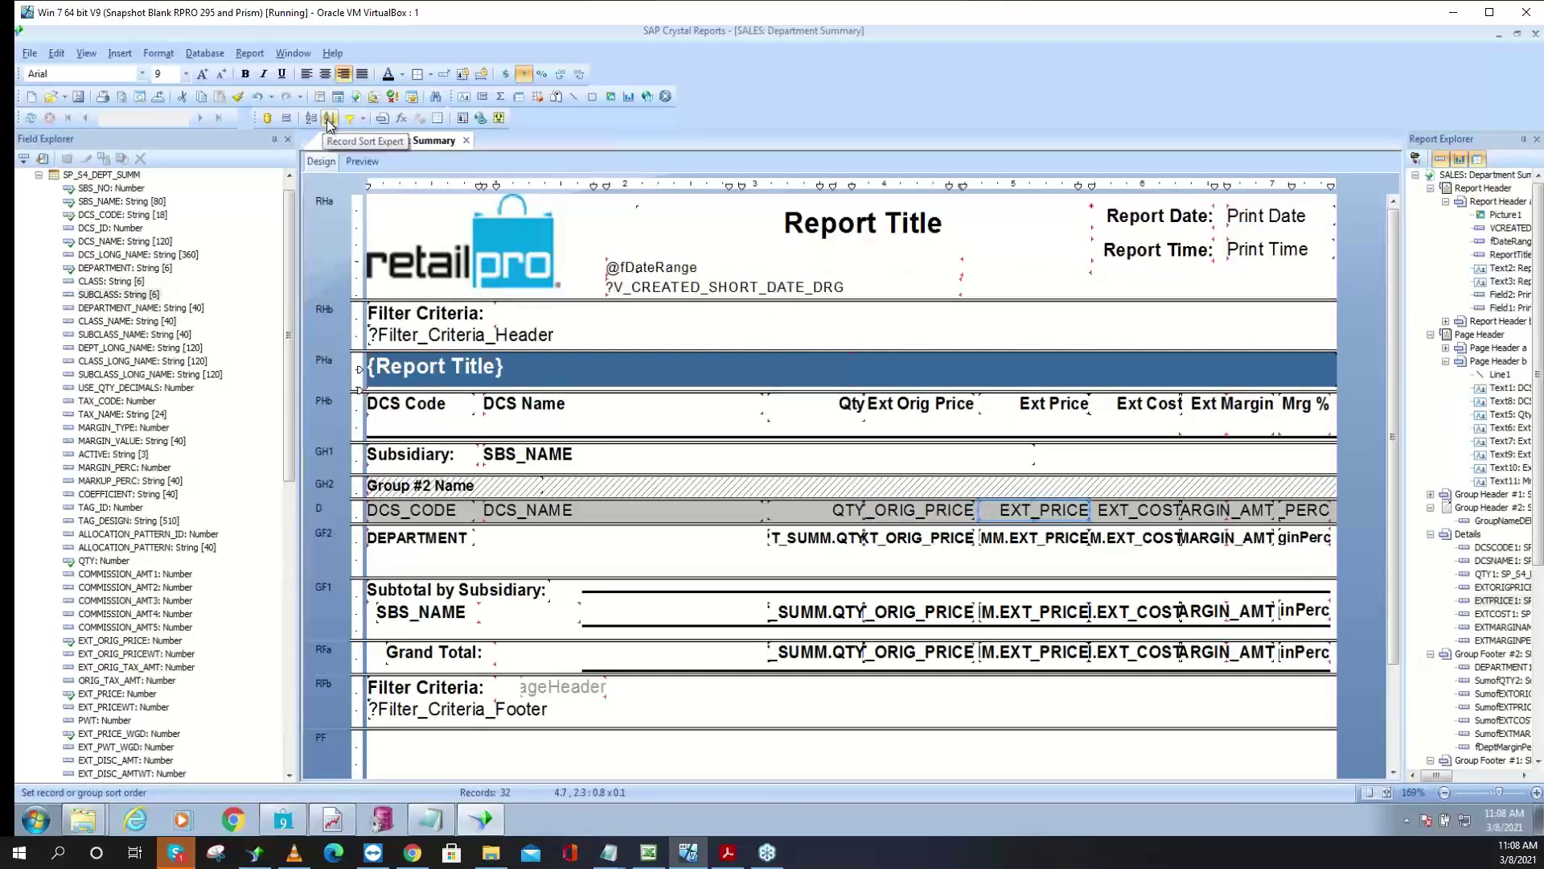
Add SP_S4_DEPT_SUMM.EXT_PRICE to the record sort fields in descending order
left_click(329, 120)
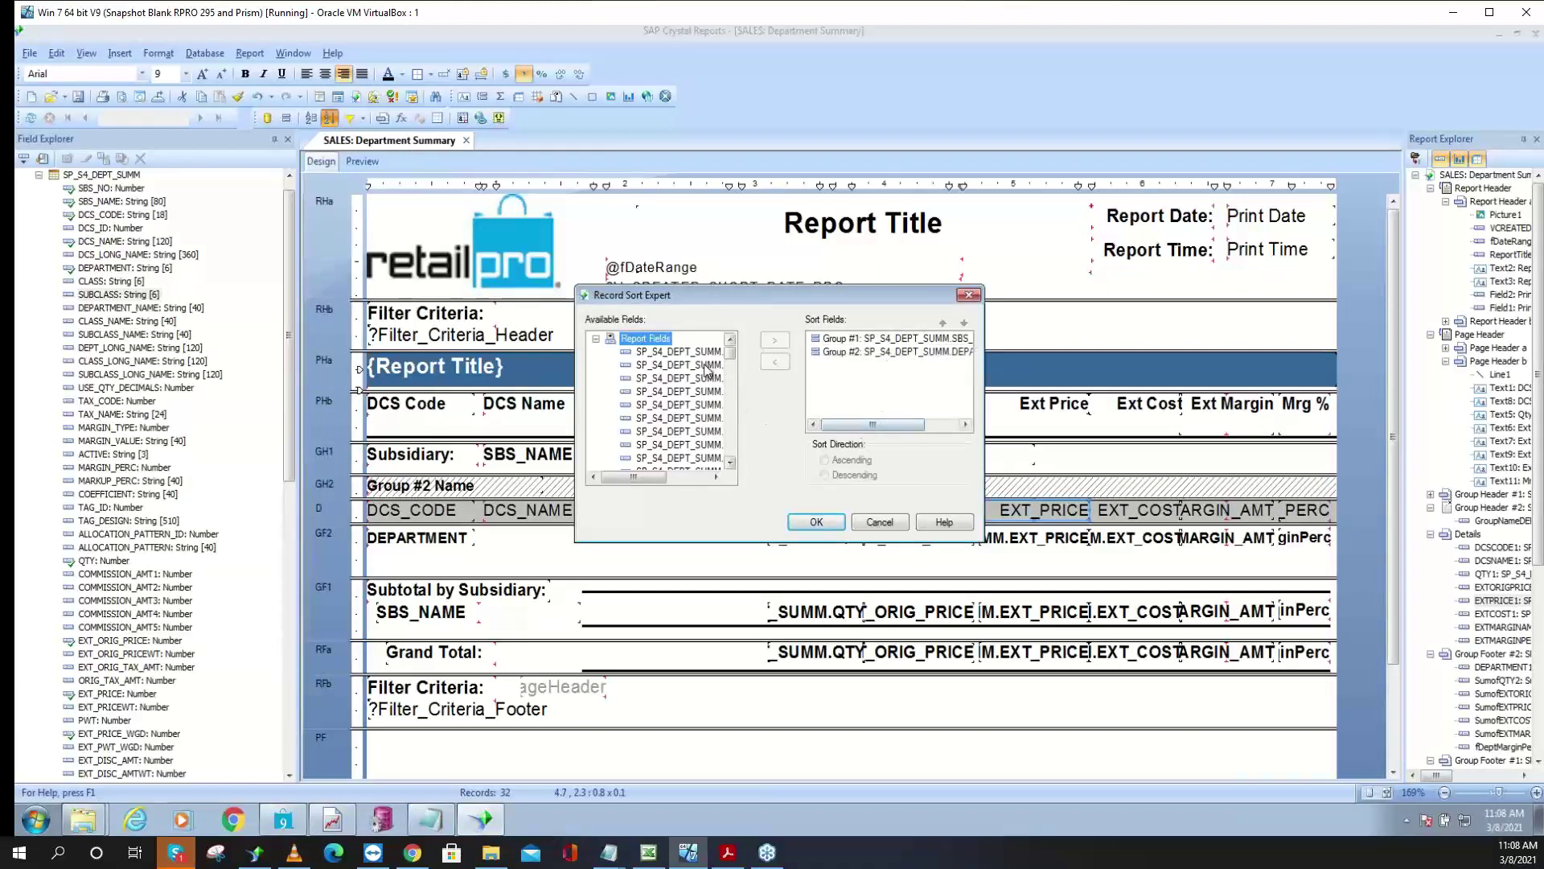
left_click(702, 445)
left_click(775, 339)
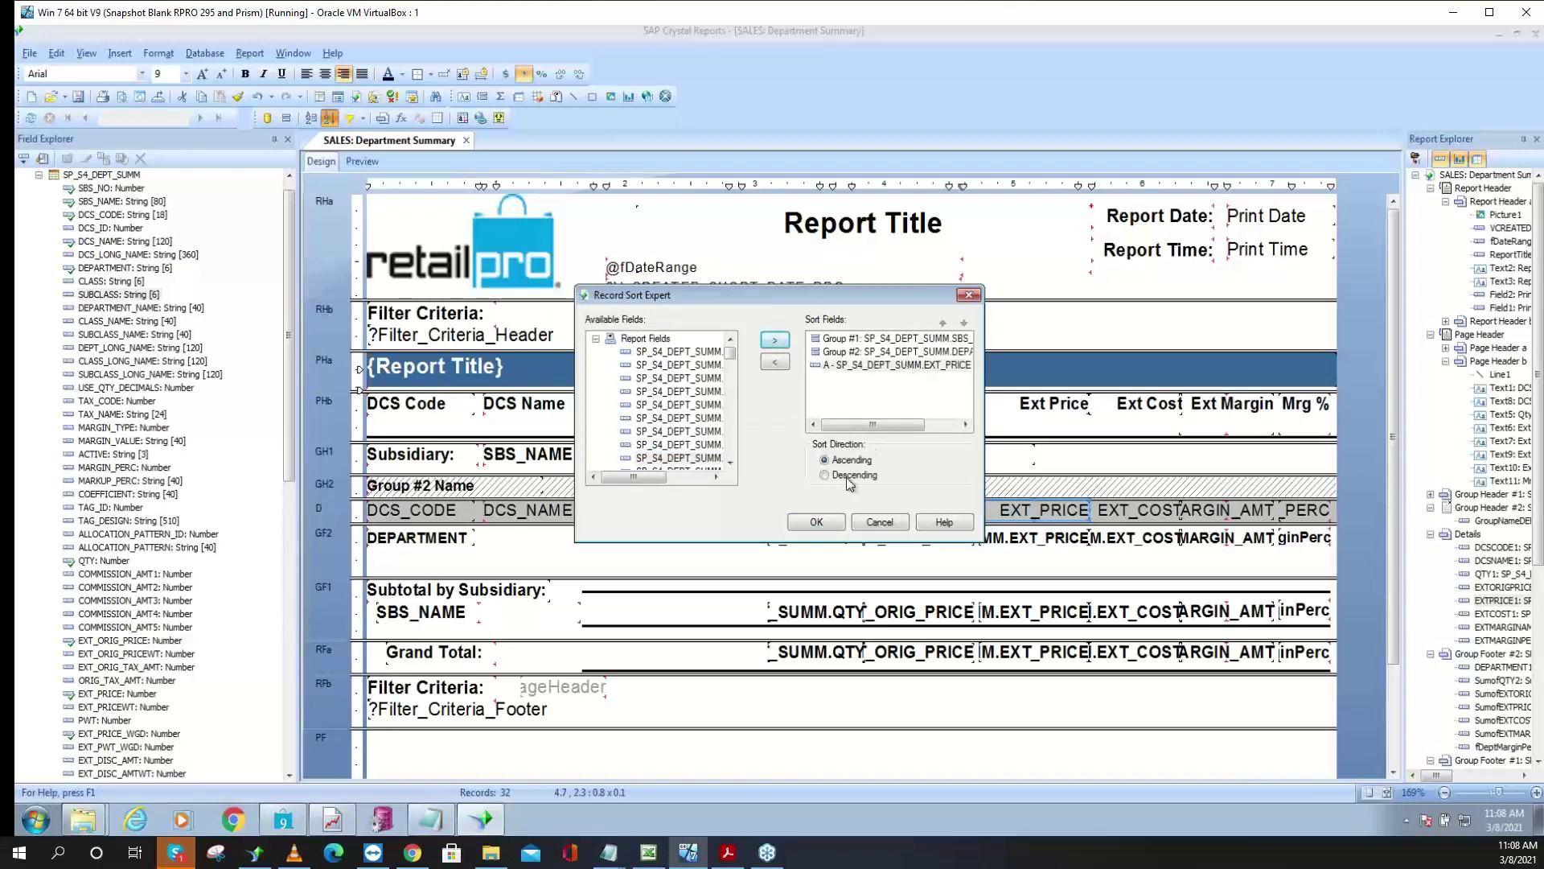
left_click(826, 476)
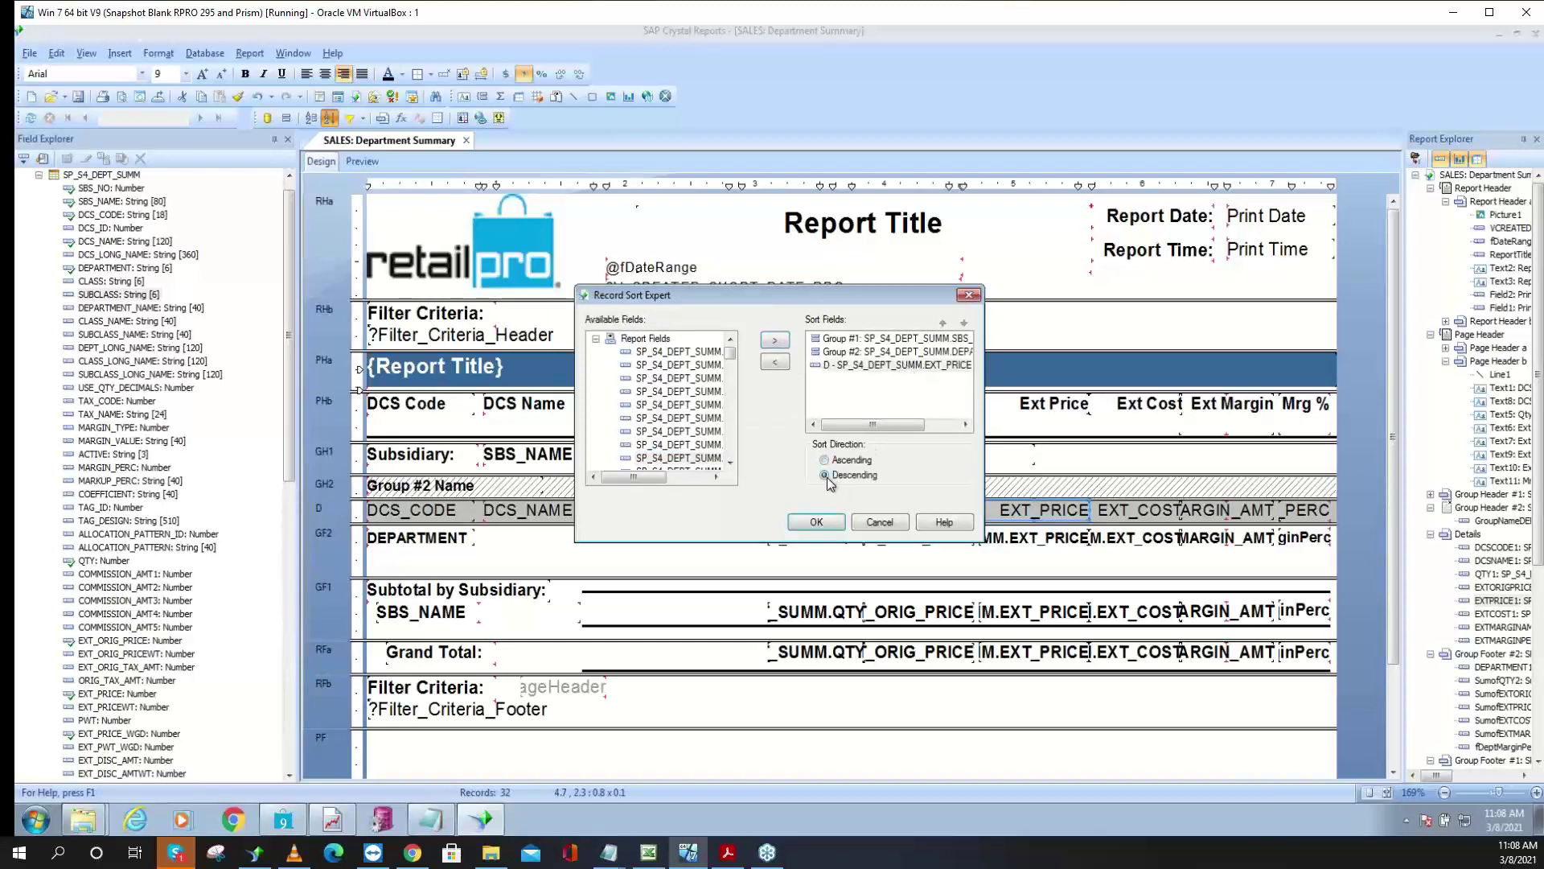
left_click(815, 522)
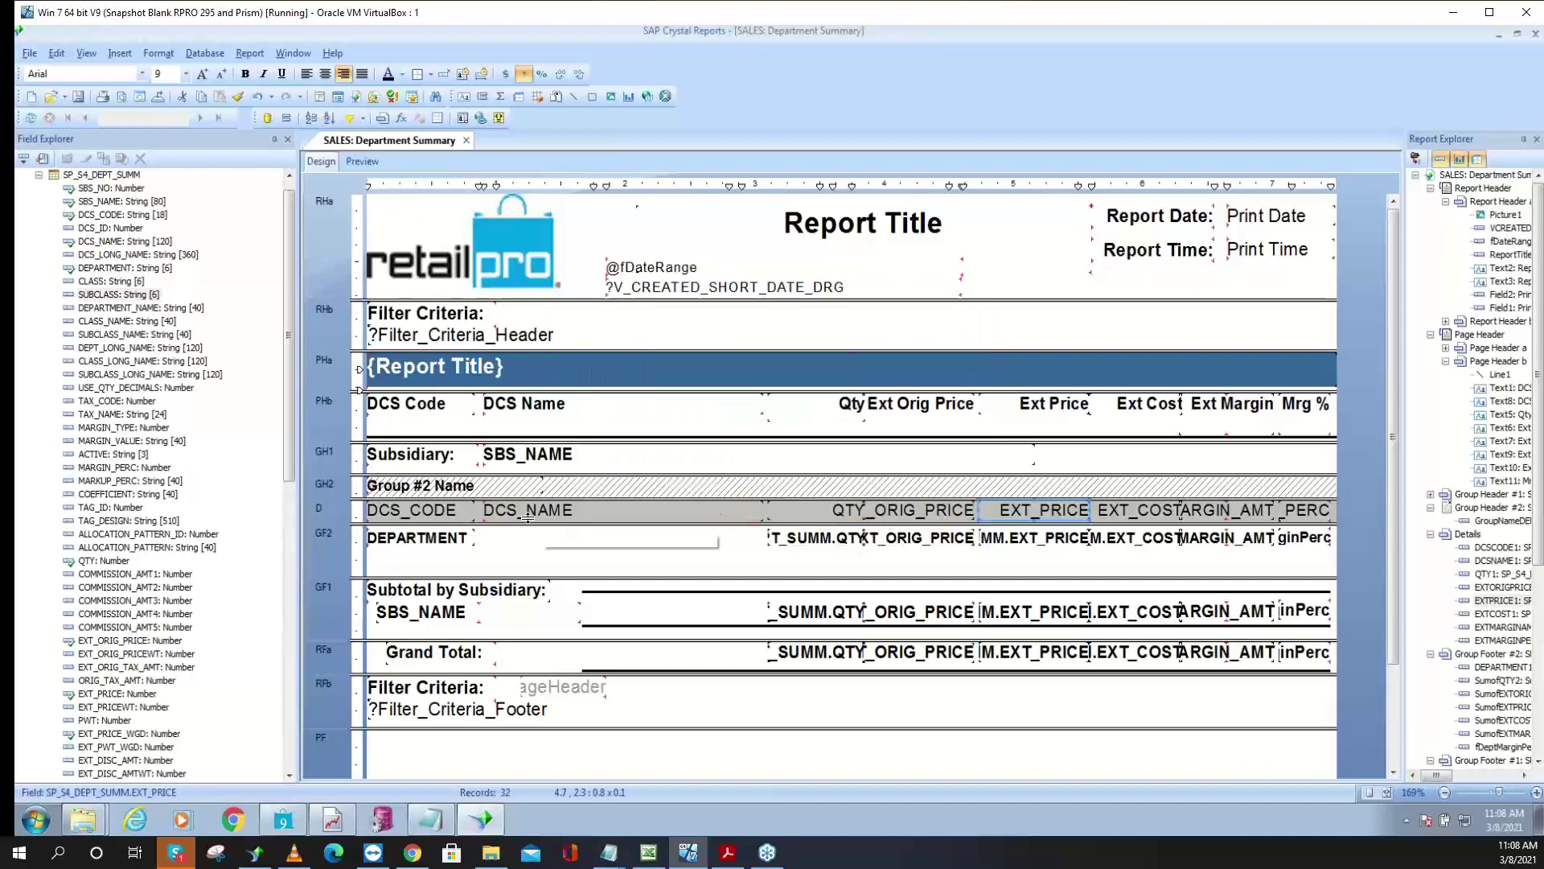
left_click(414, 513)
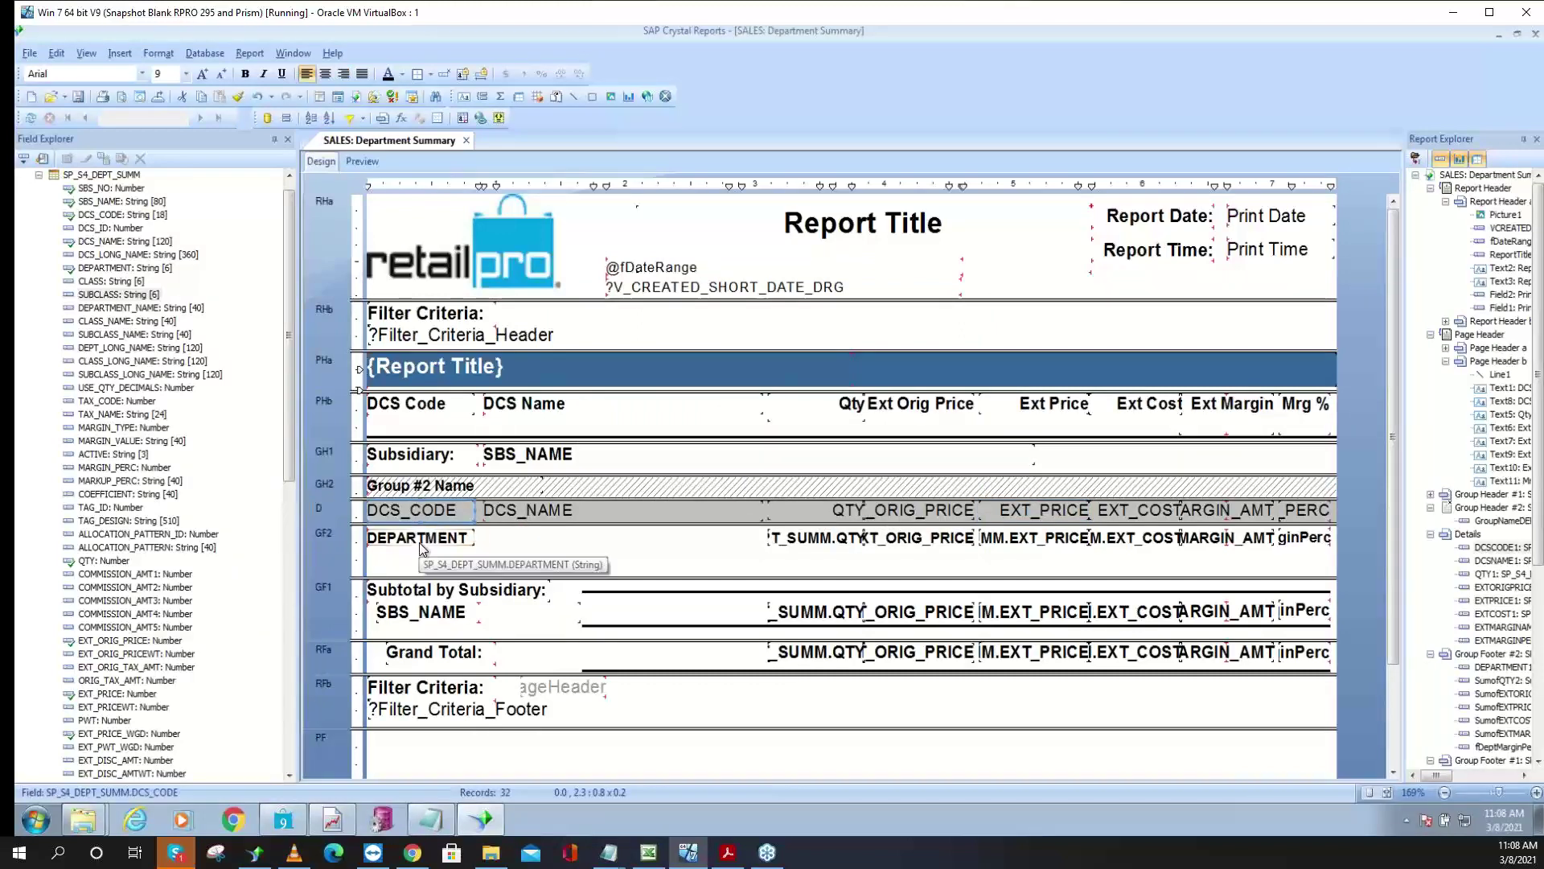
left_click(419, 542)
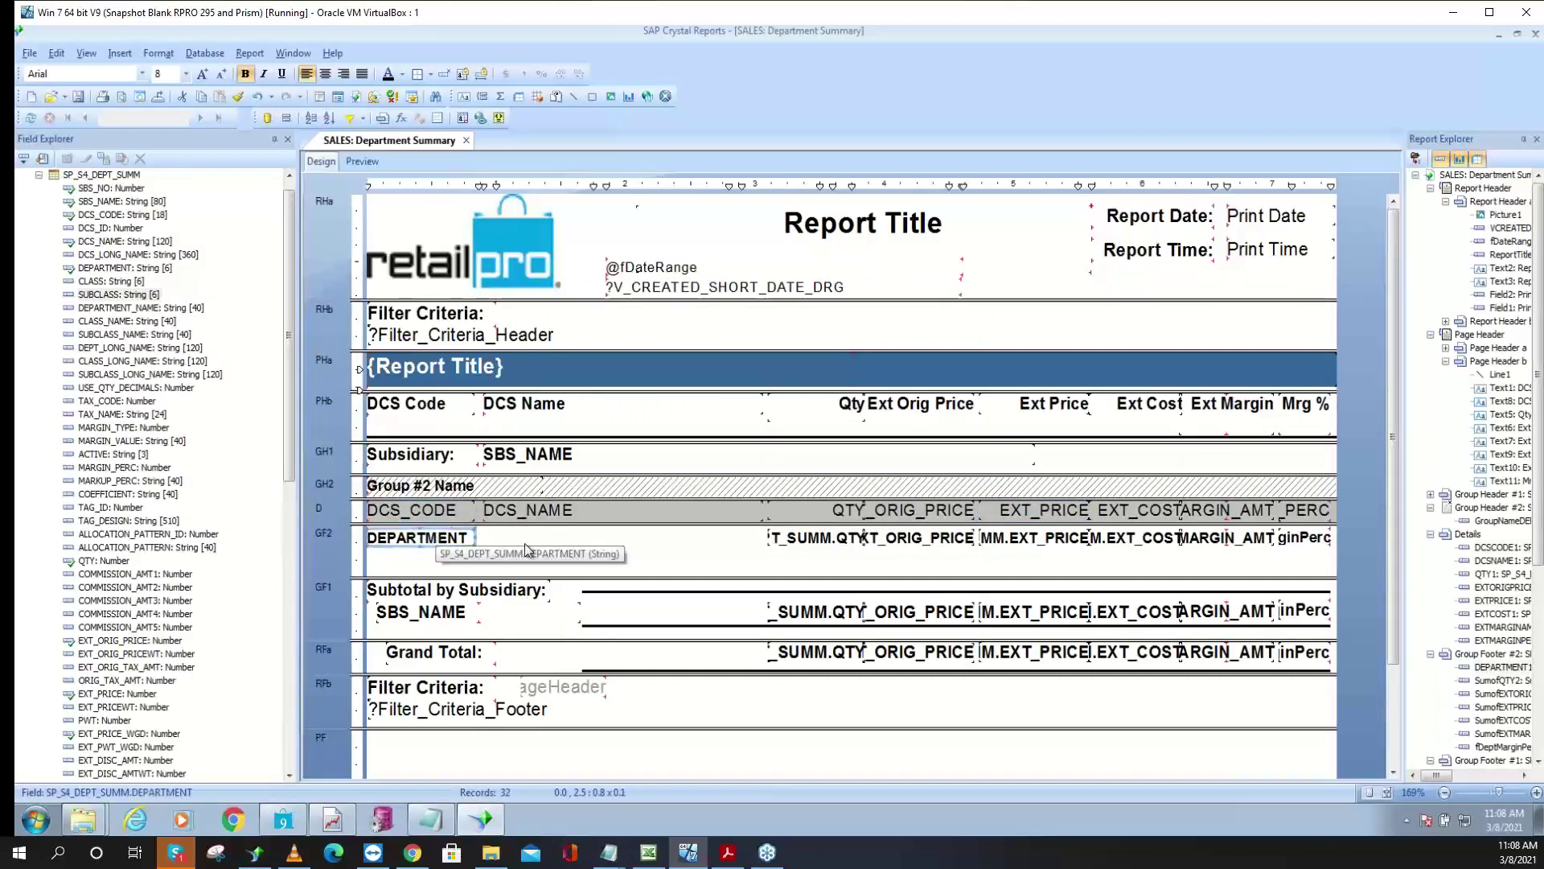
left_click(667, 553)
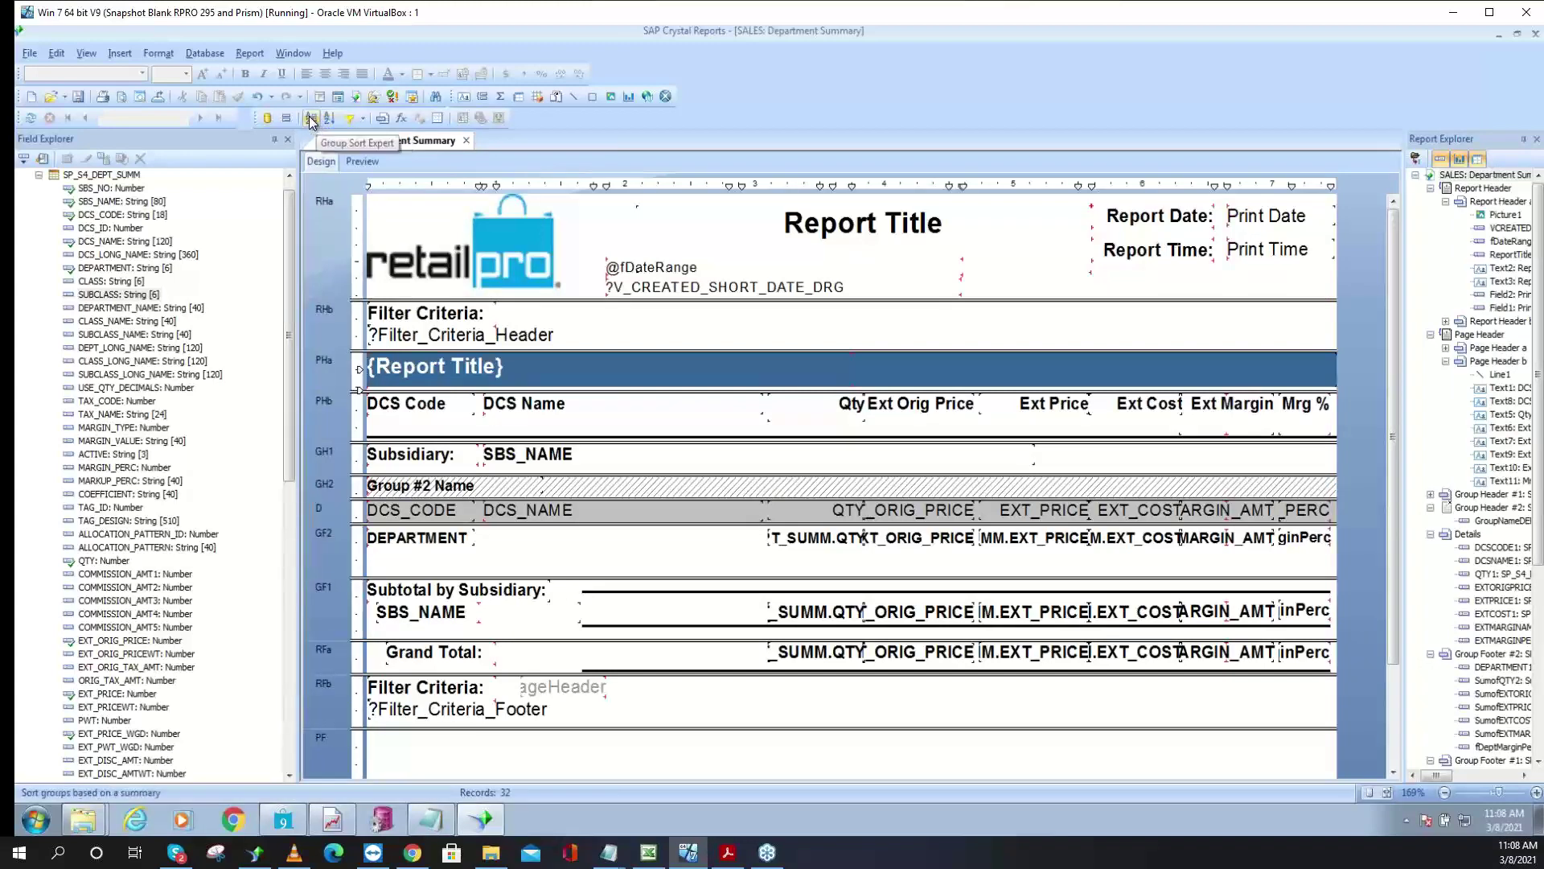
Give the DEPARTMENT group a Top N sort on Sum of EXT_PRICE with N set to 99
left_click(312, 119)
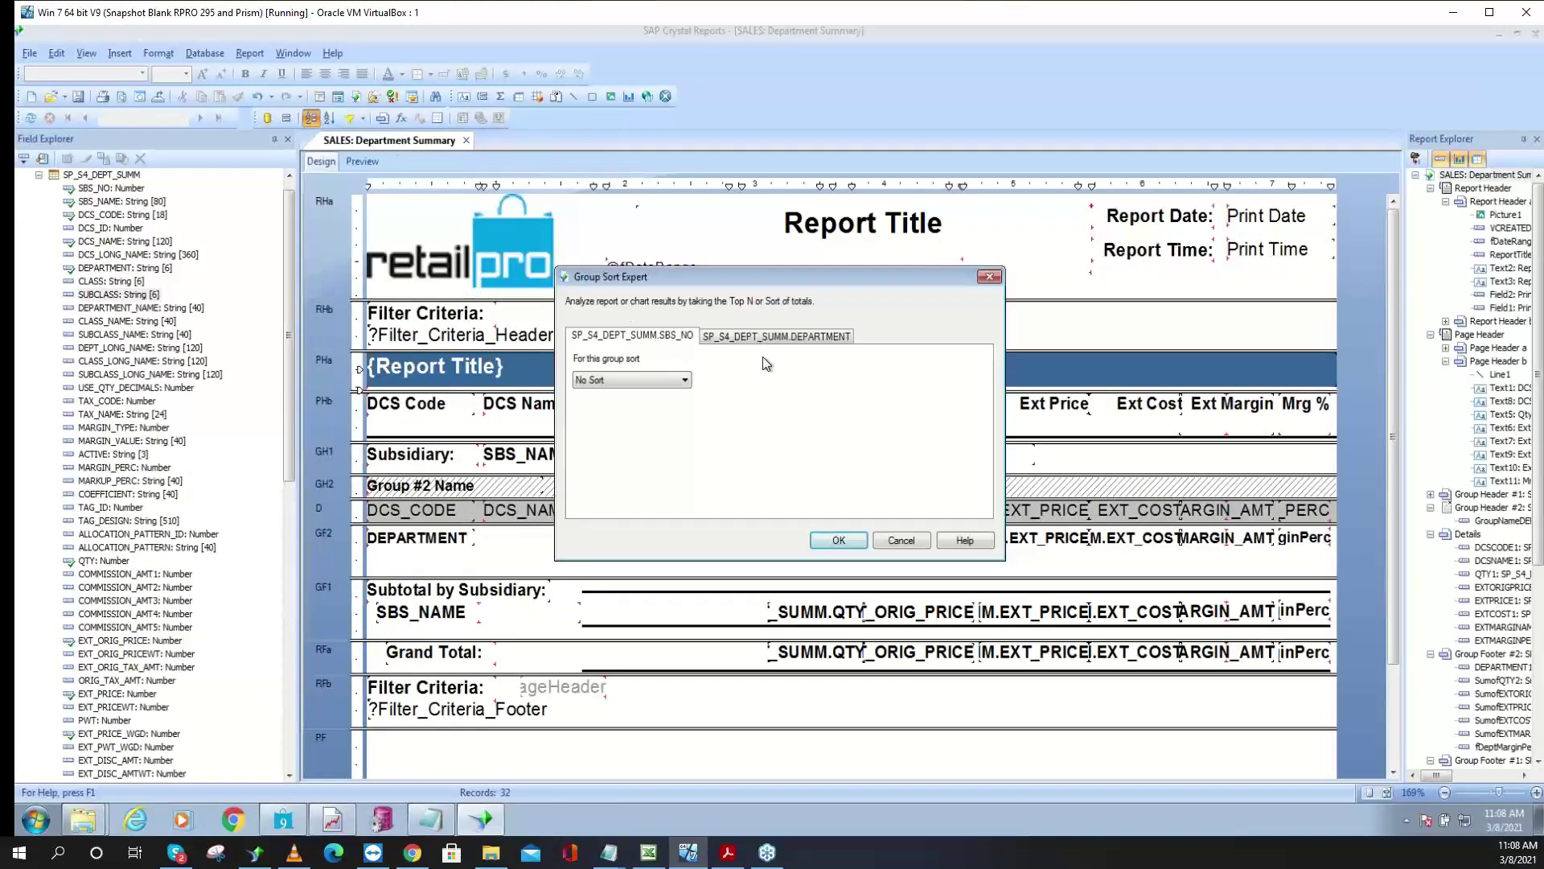
left_click(788, 336)
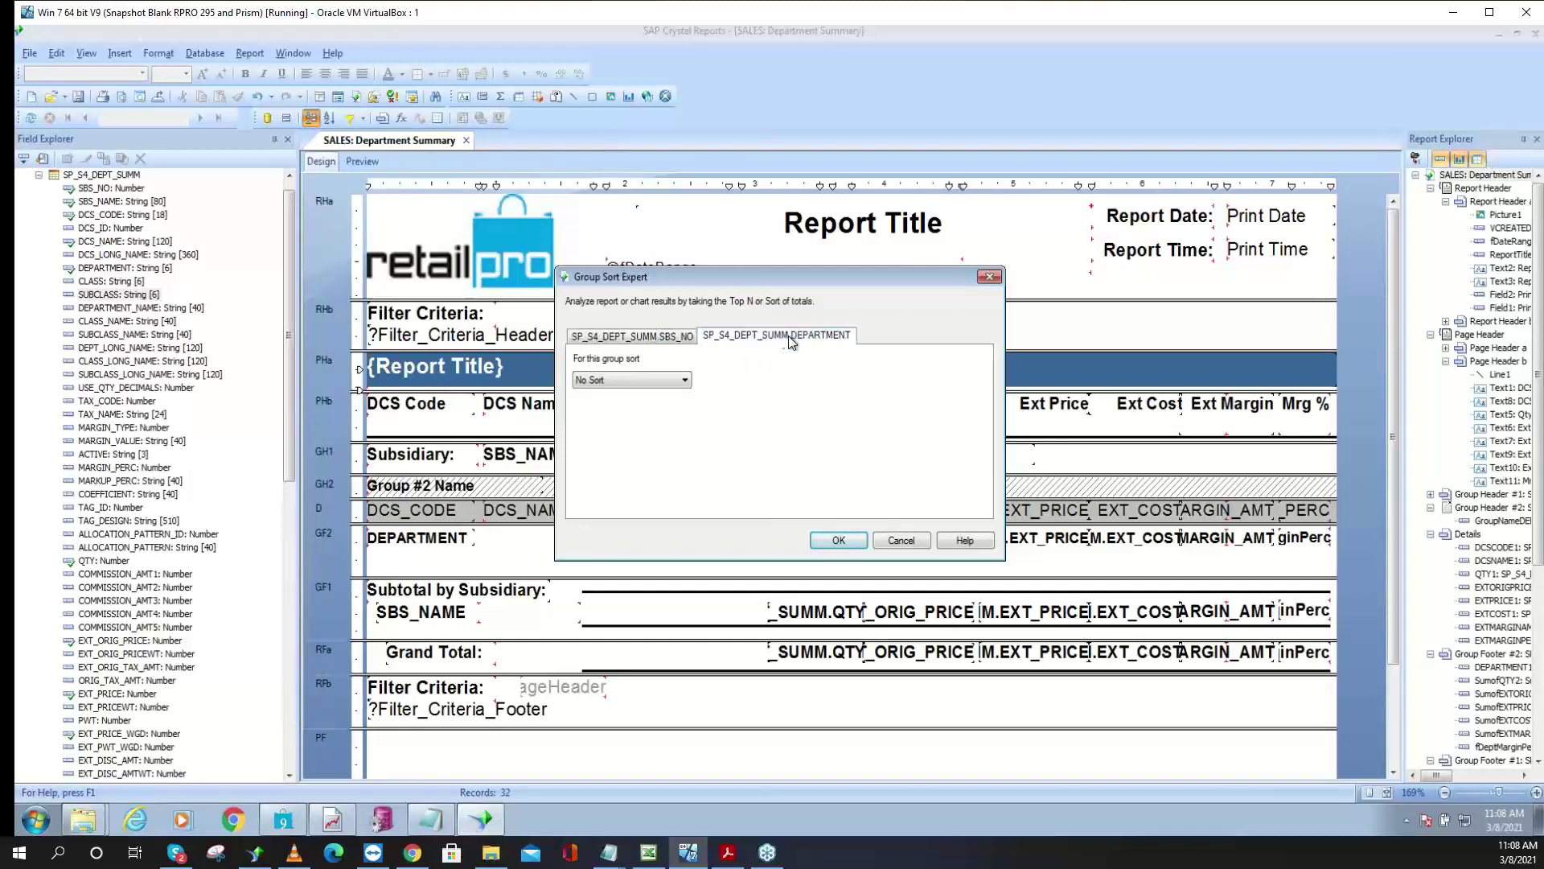
left_click(661, 333)
left_click(804, 342)
left_click(684, 381)
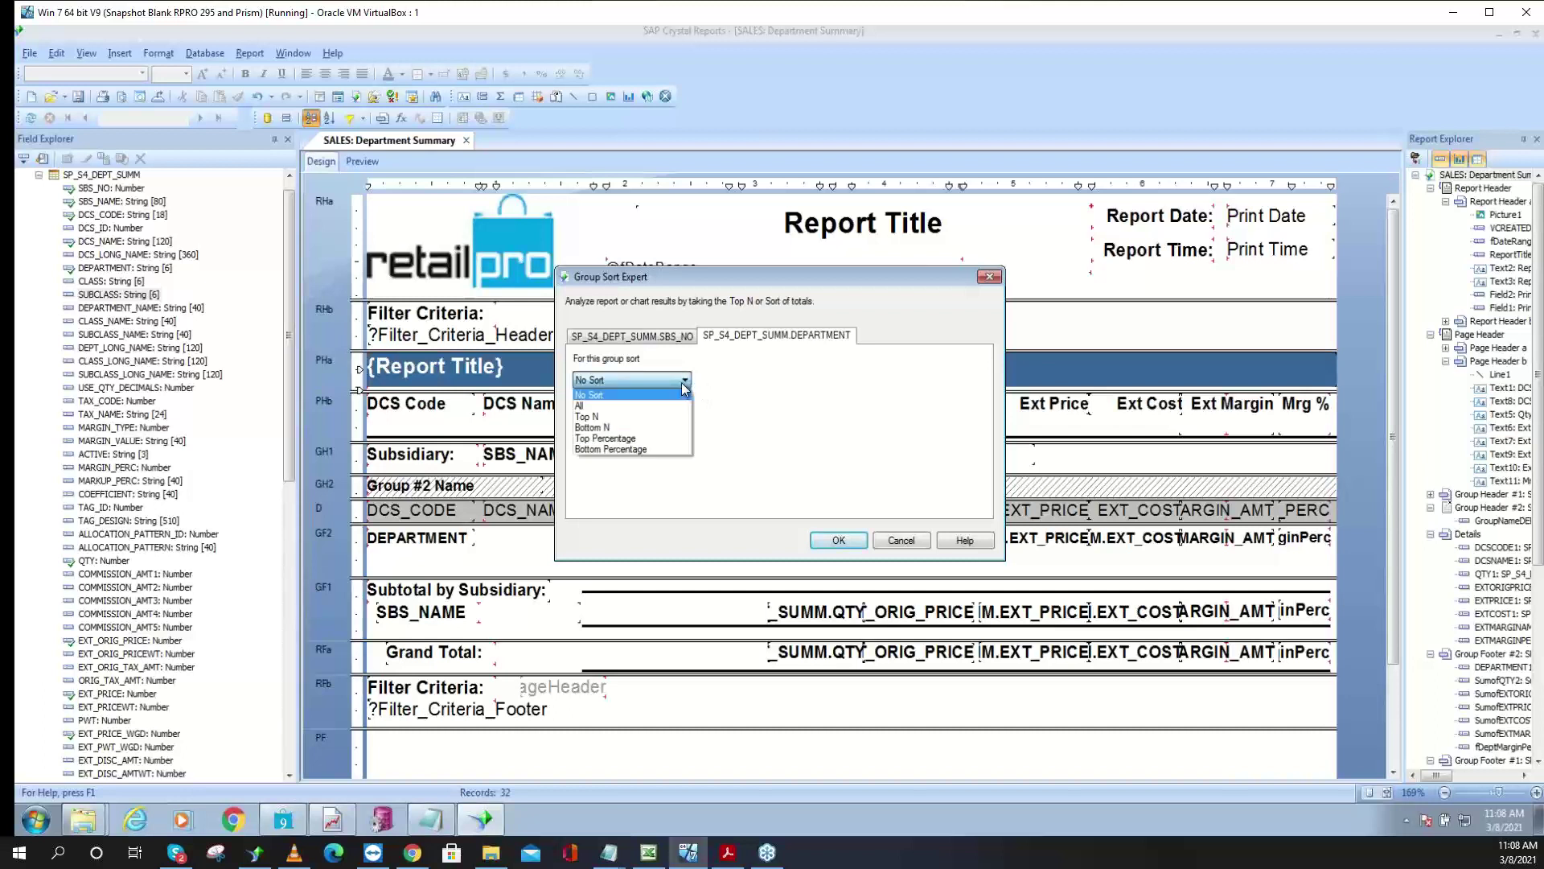
left_click(654, 415)
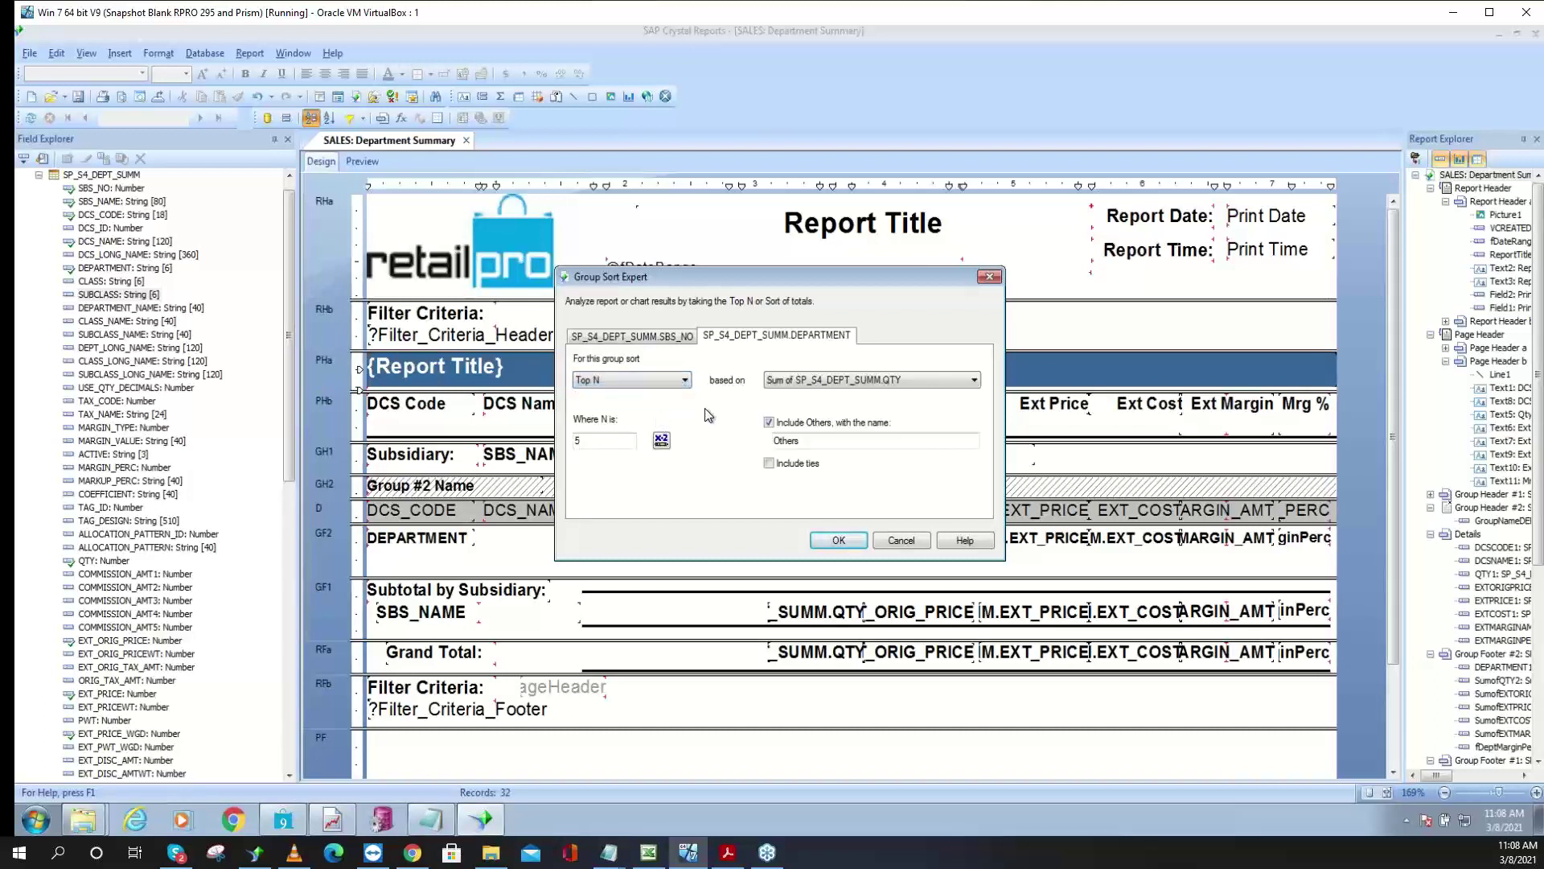
left_click(865, 377)
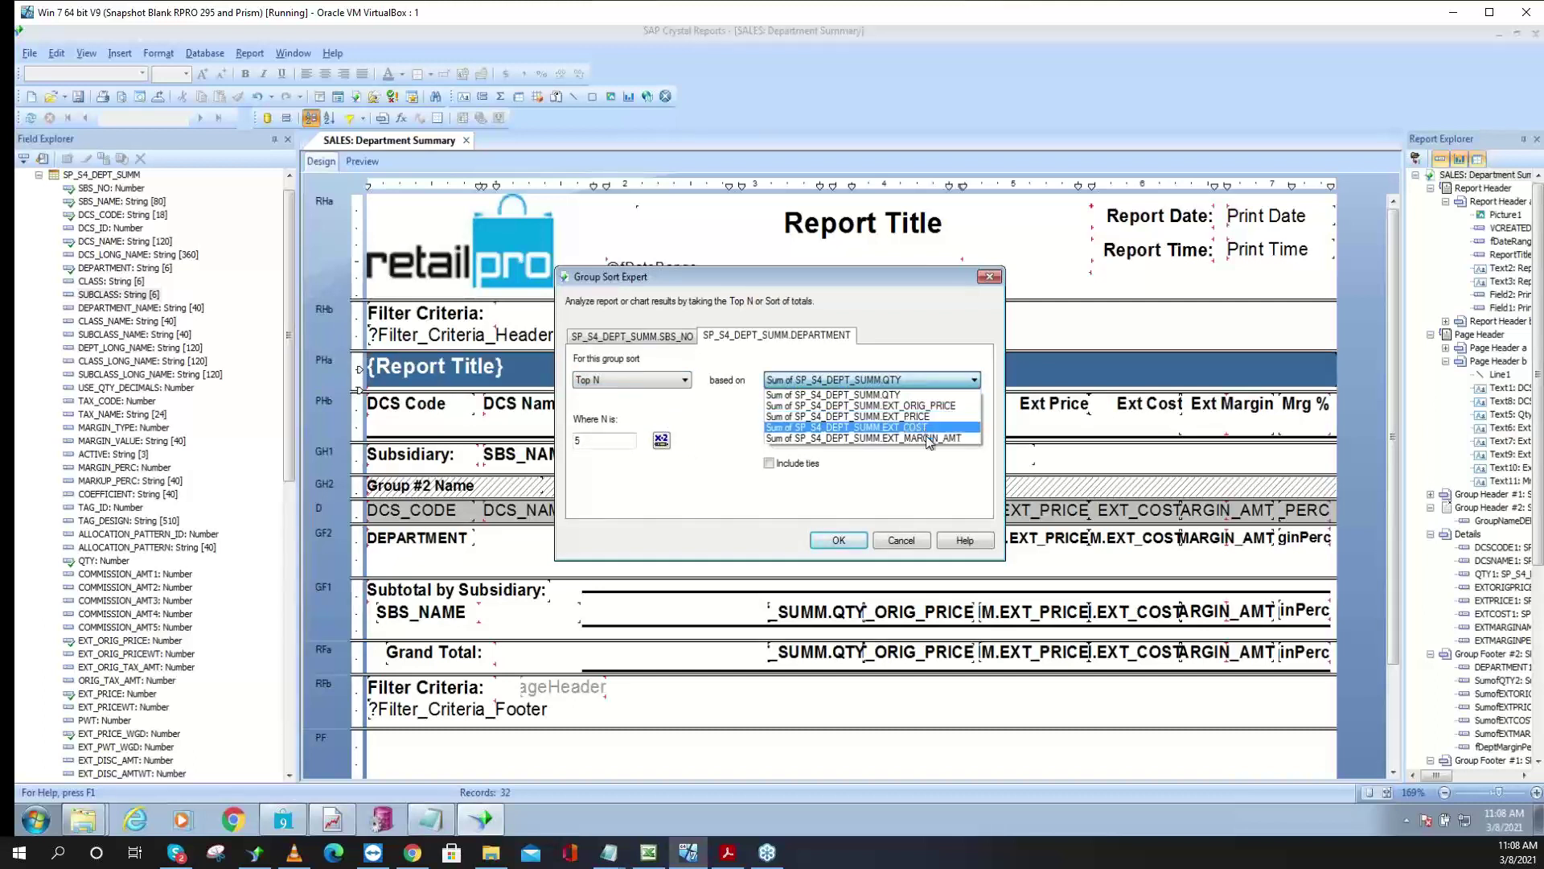
left_click(930, 416)
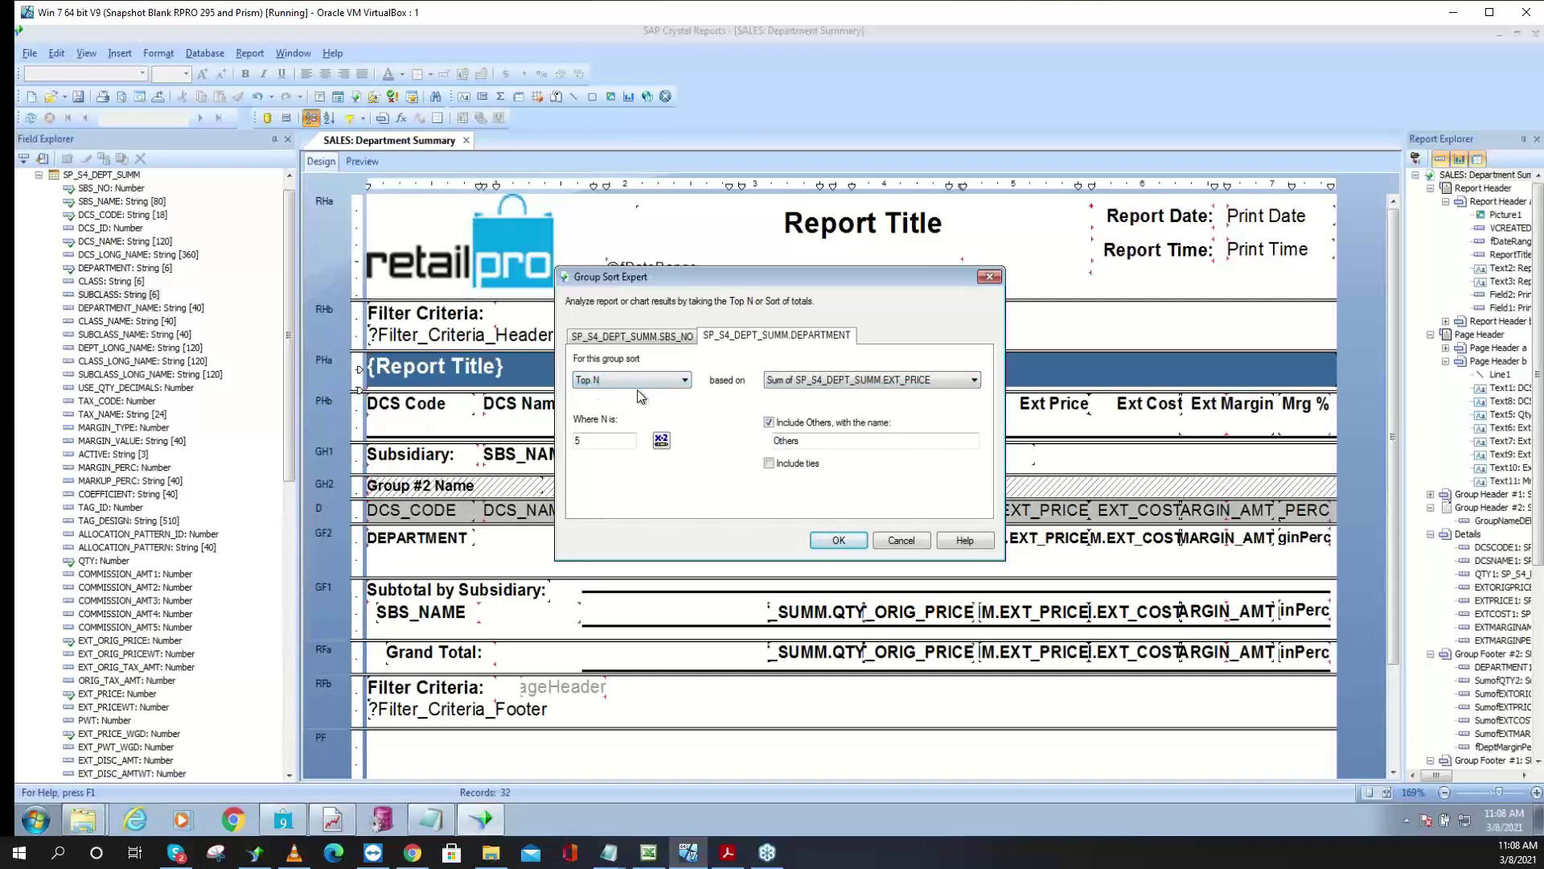
double_click(597, 440)
type("9999")
left_click(845, 541)
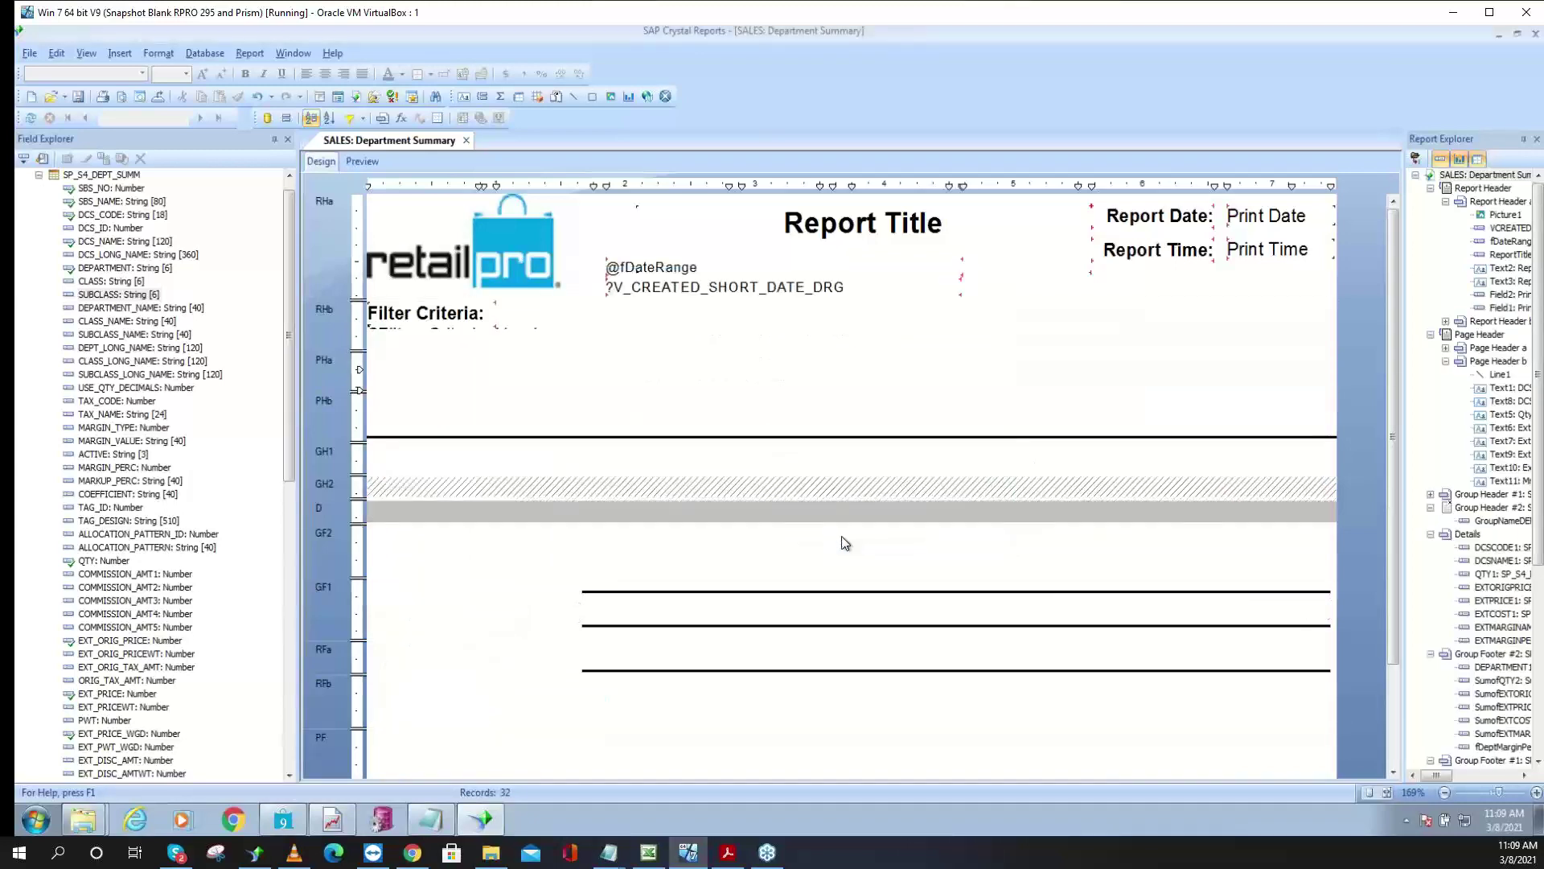
Save the report and review preview page 1, showing MEN then WOM departments ranked by Ext Price
left_click(76, 98)
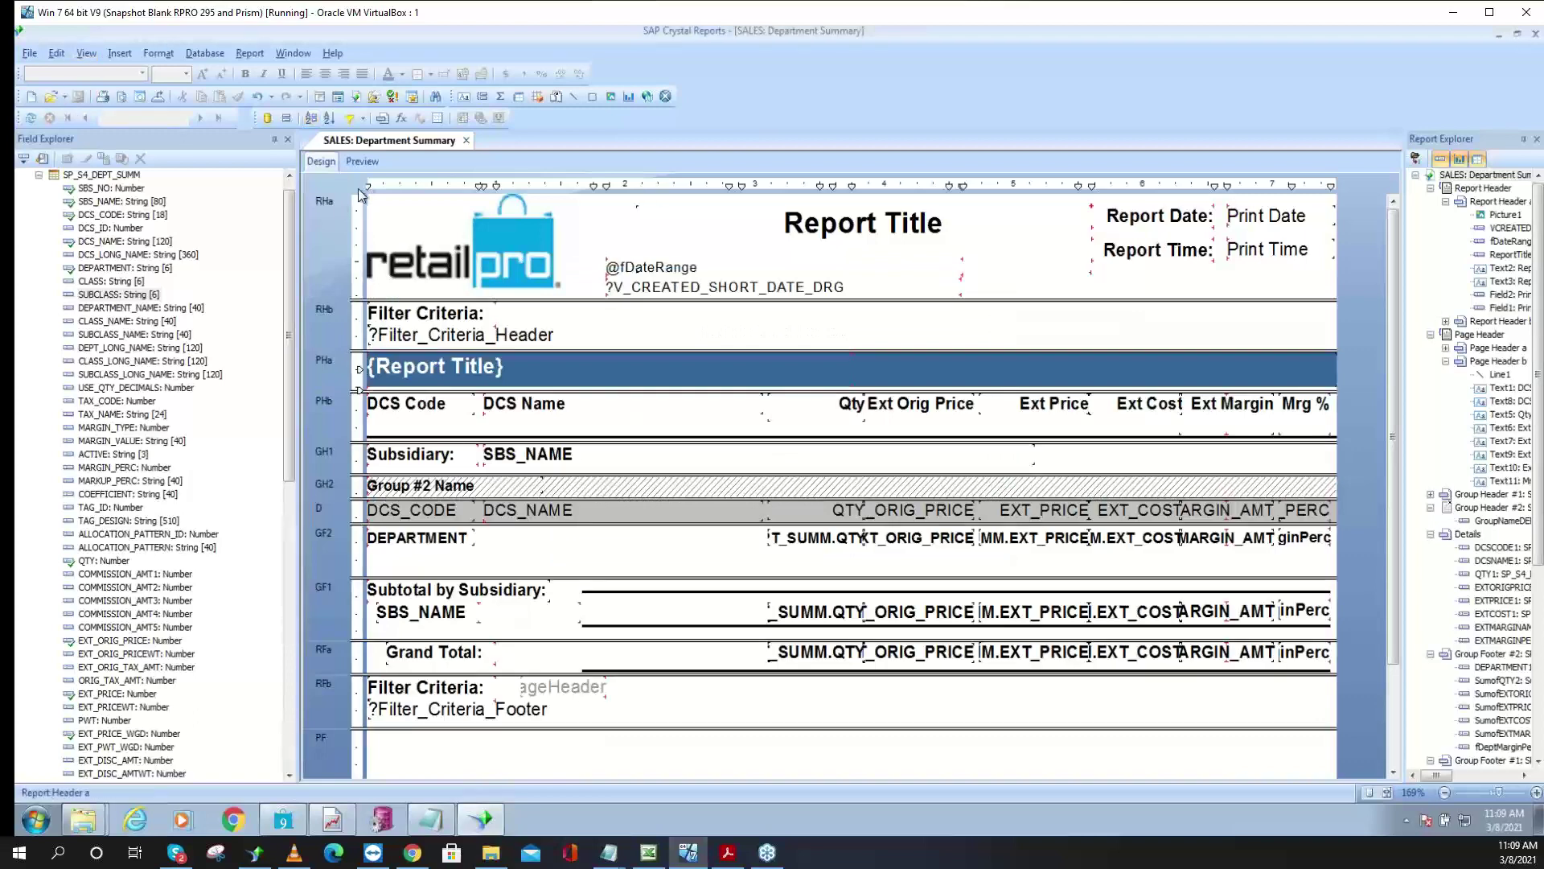
left_click(364, 162)
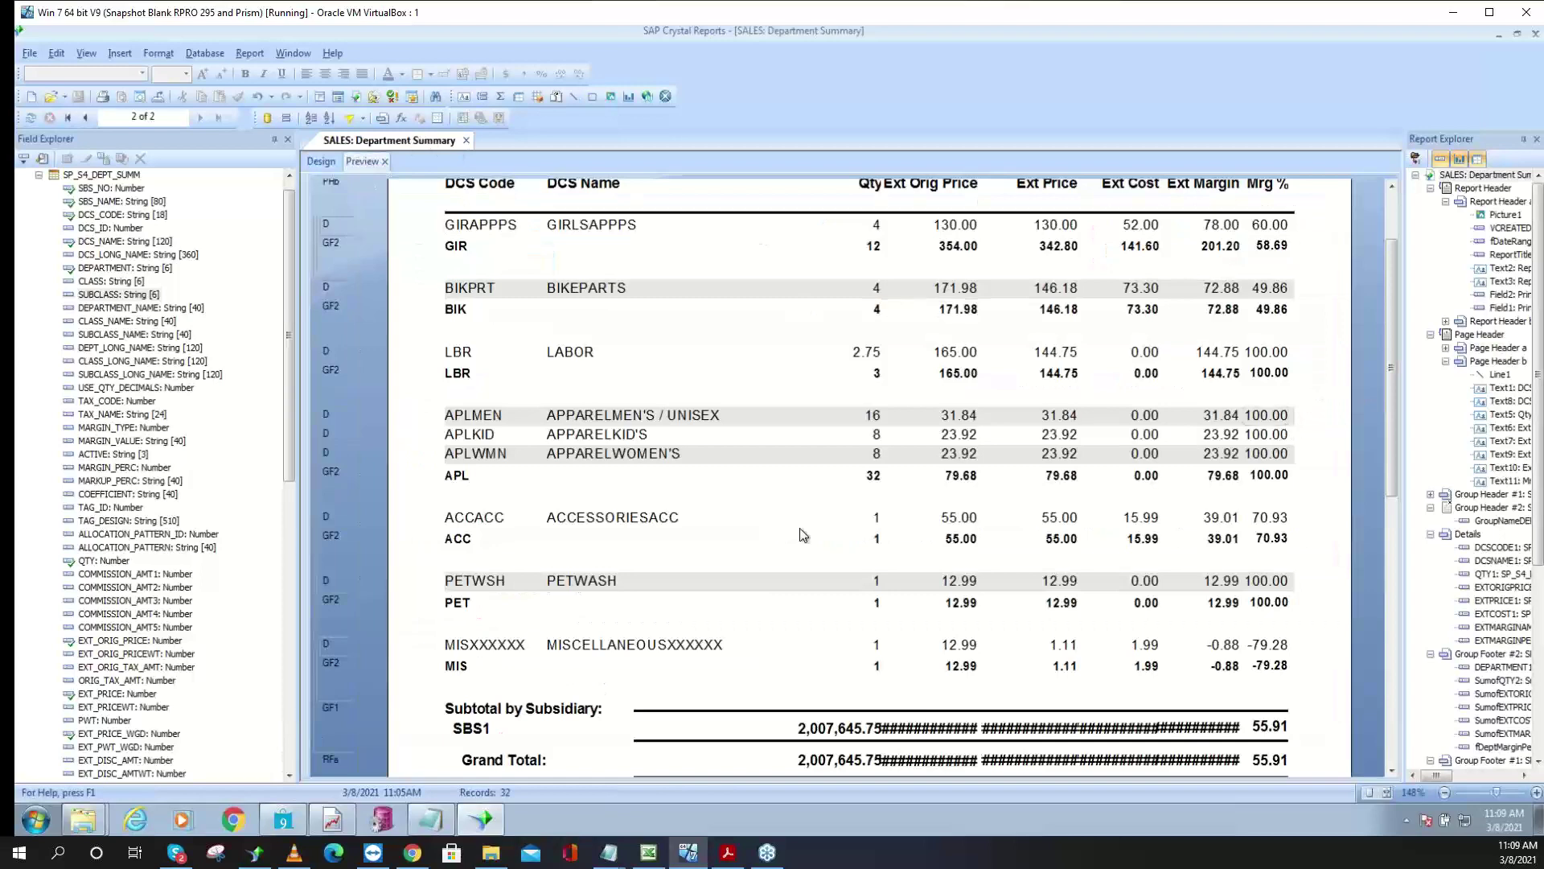
left_click(67, 121)
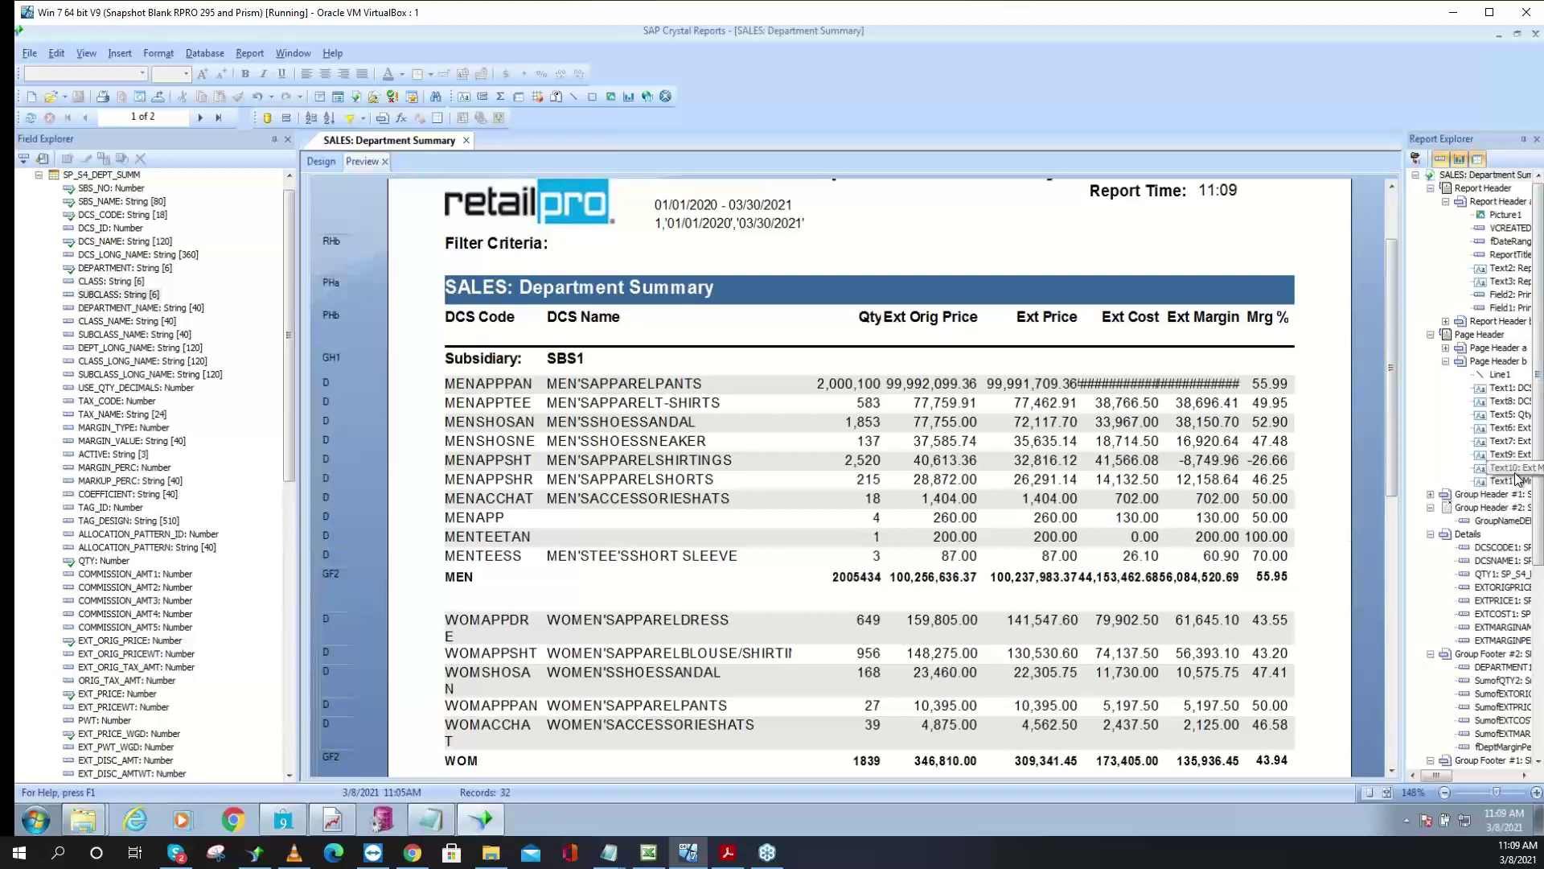
left_click_drag(1387, 359, 1388, 378)
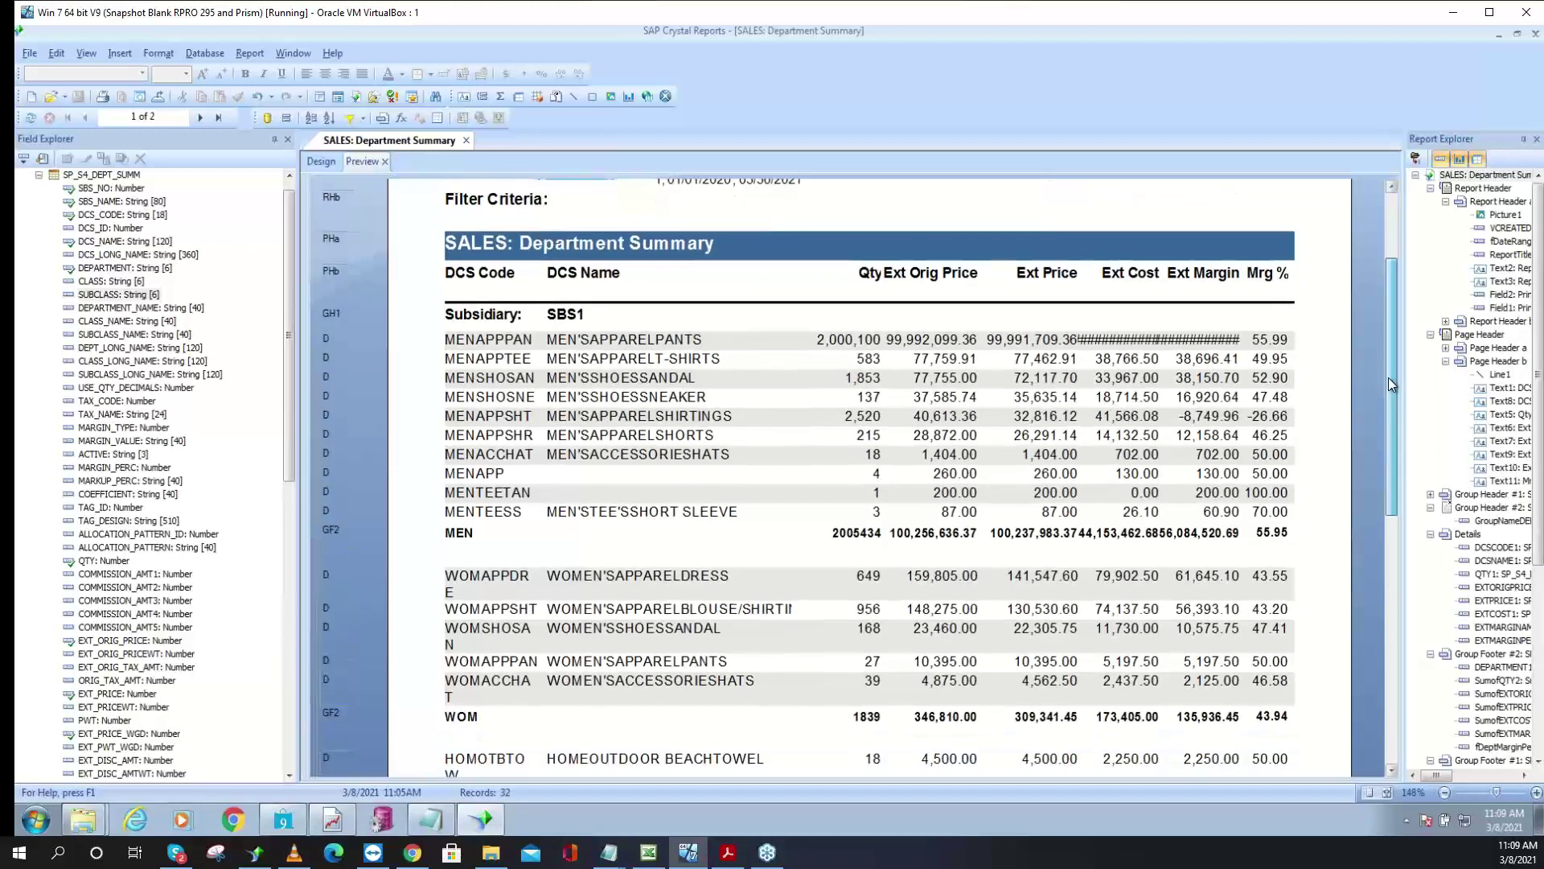
left_click(476, 576)
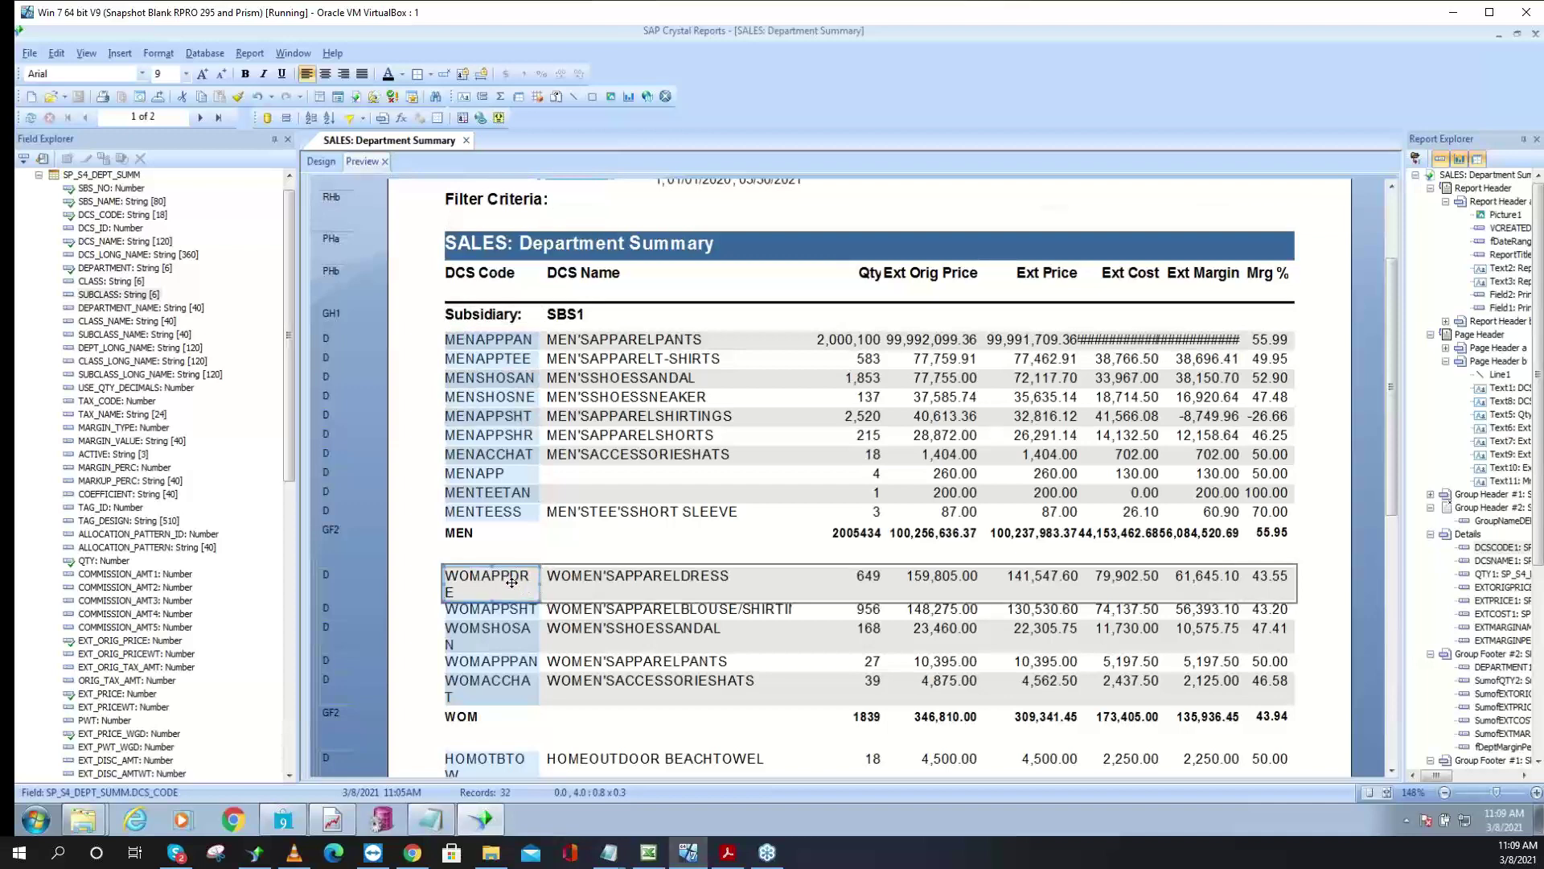
left_click(322, 162)
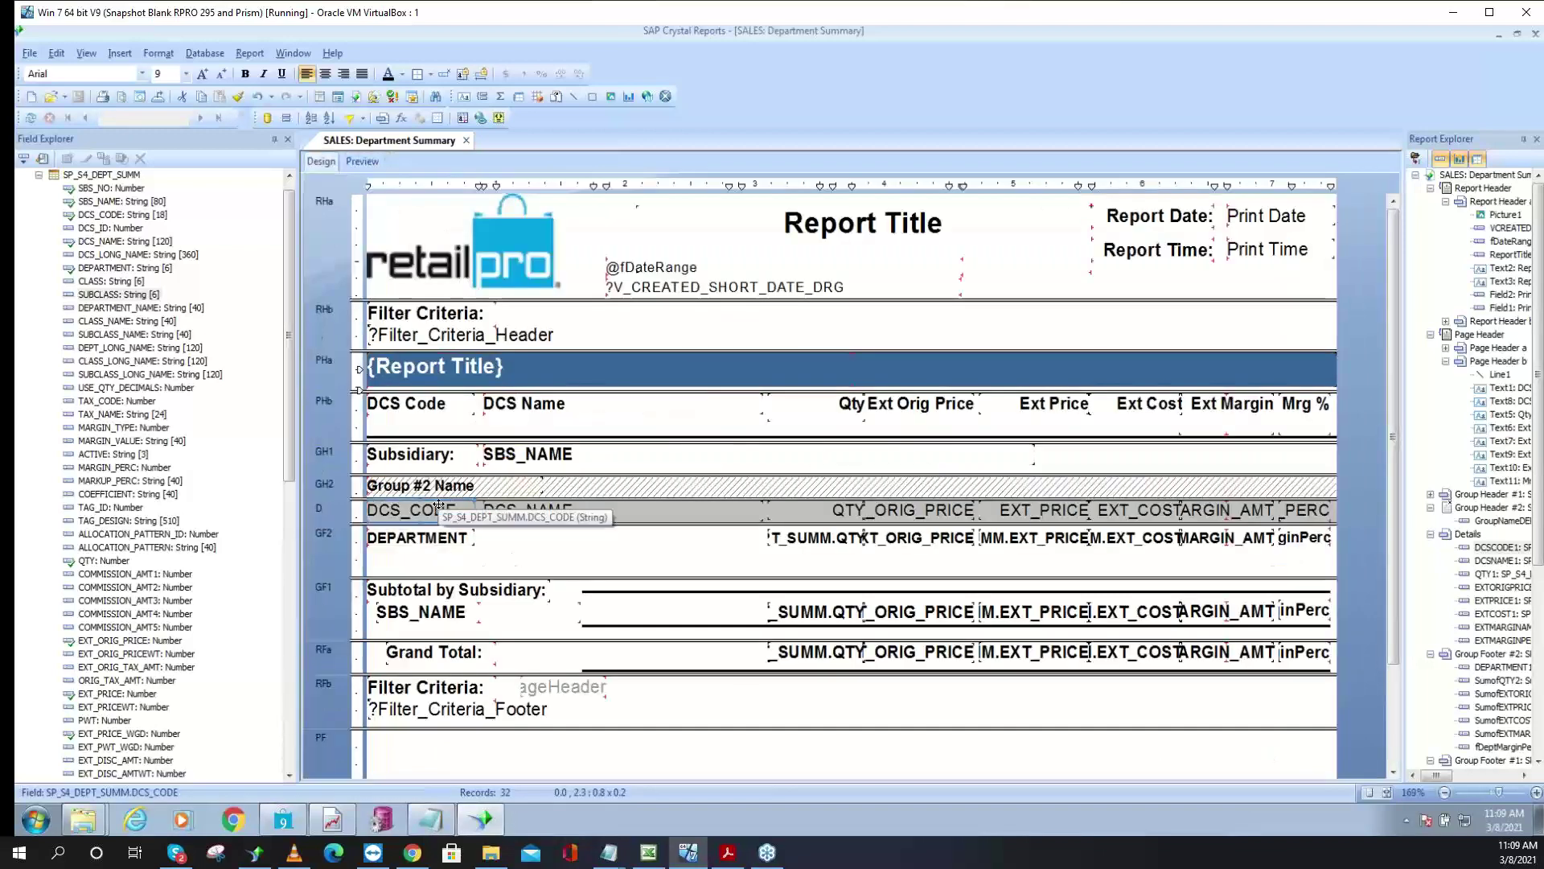
Turn on Can Grow for the DCS_CODE field so it can wrap onto extra lines
right_click(437, 506)
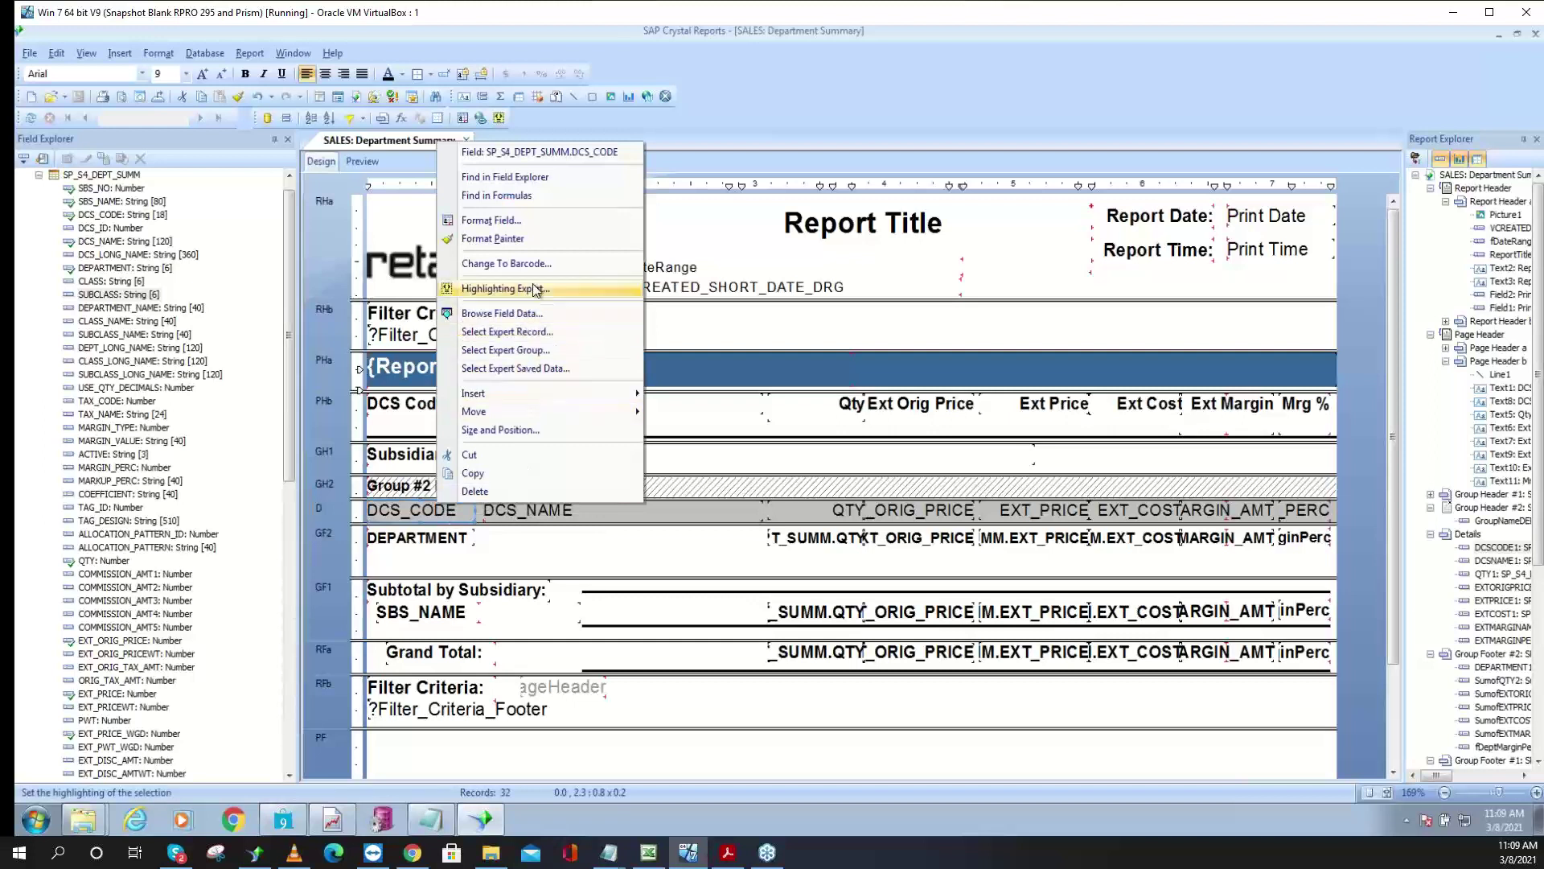
left_click(535, 225)
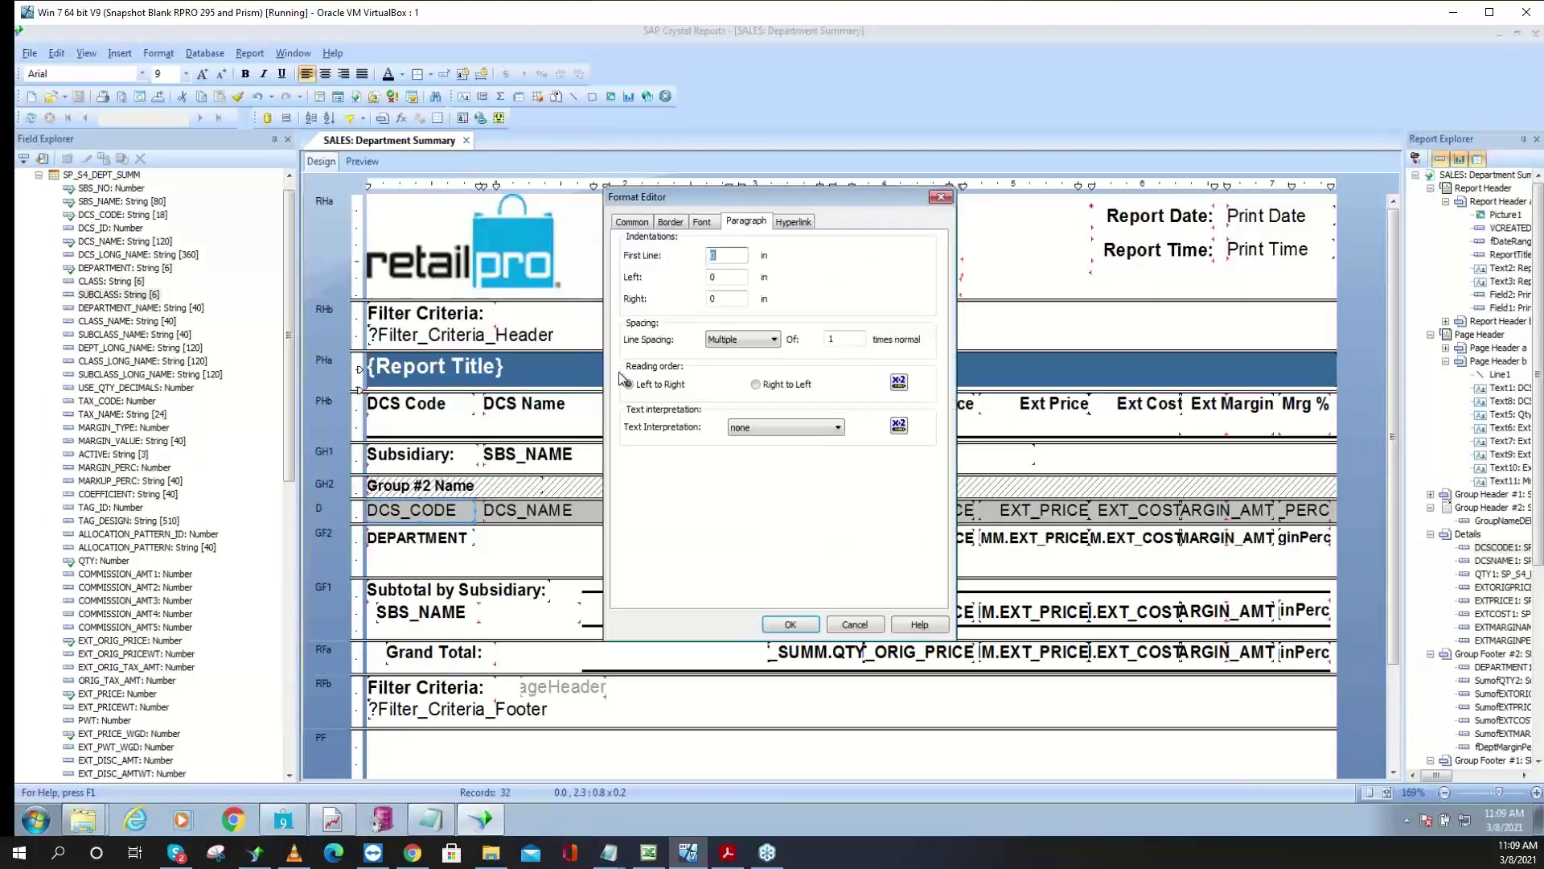
left_click(630, 224)
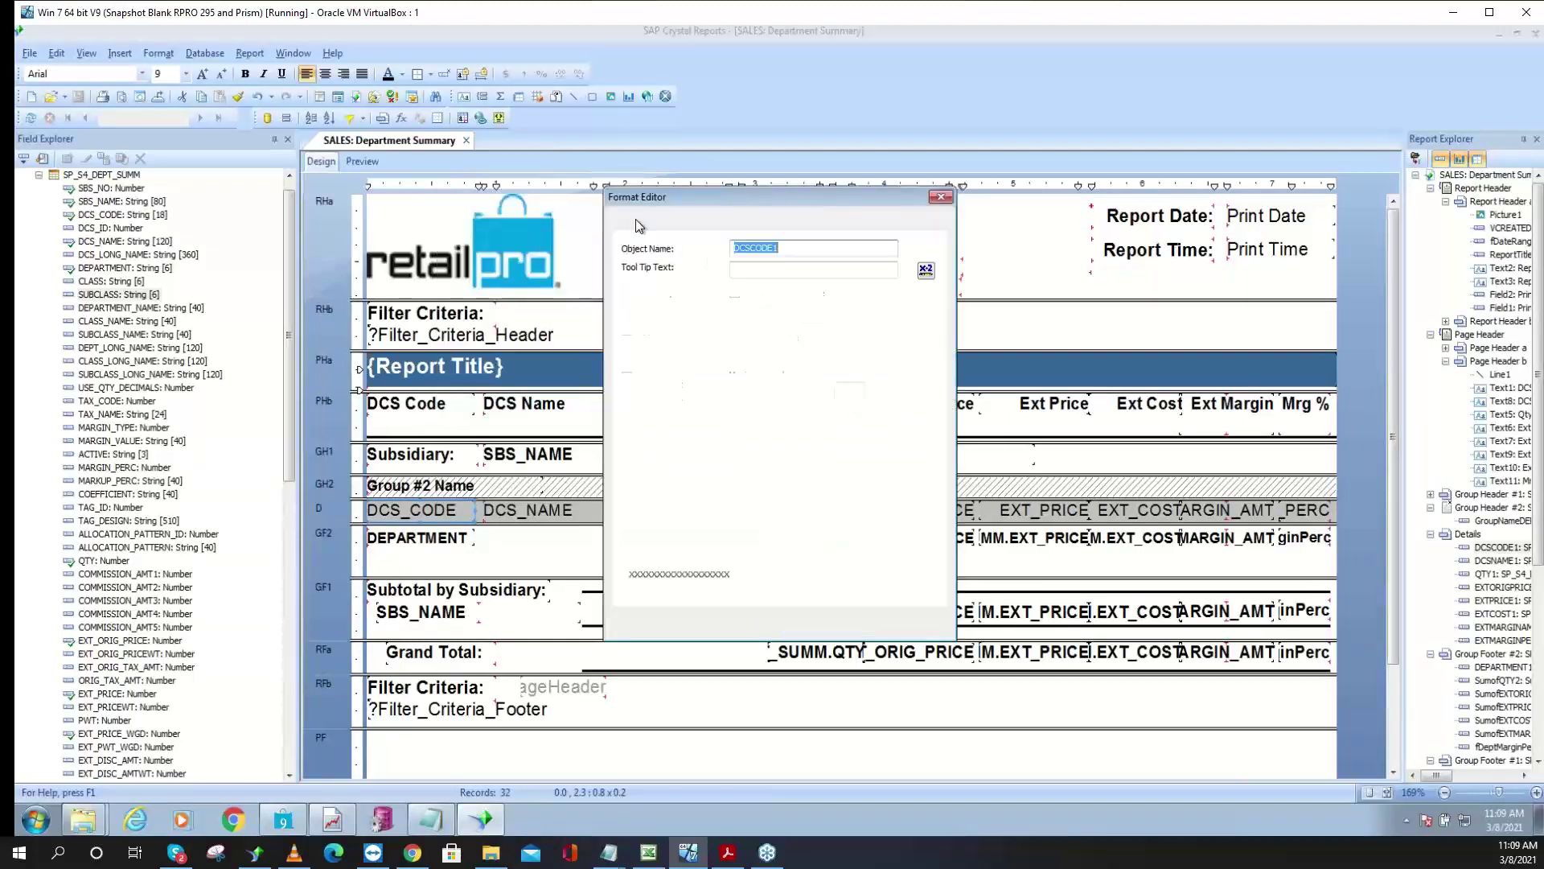
left_click(627, 378)
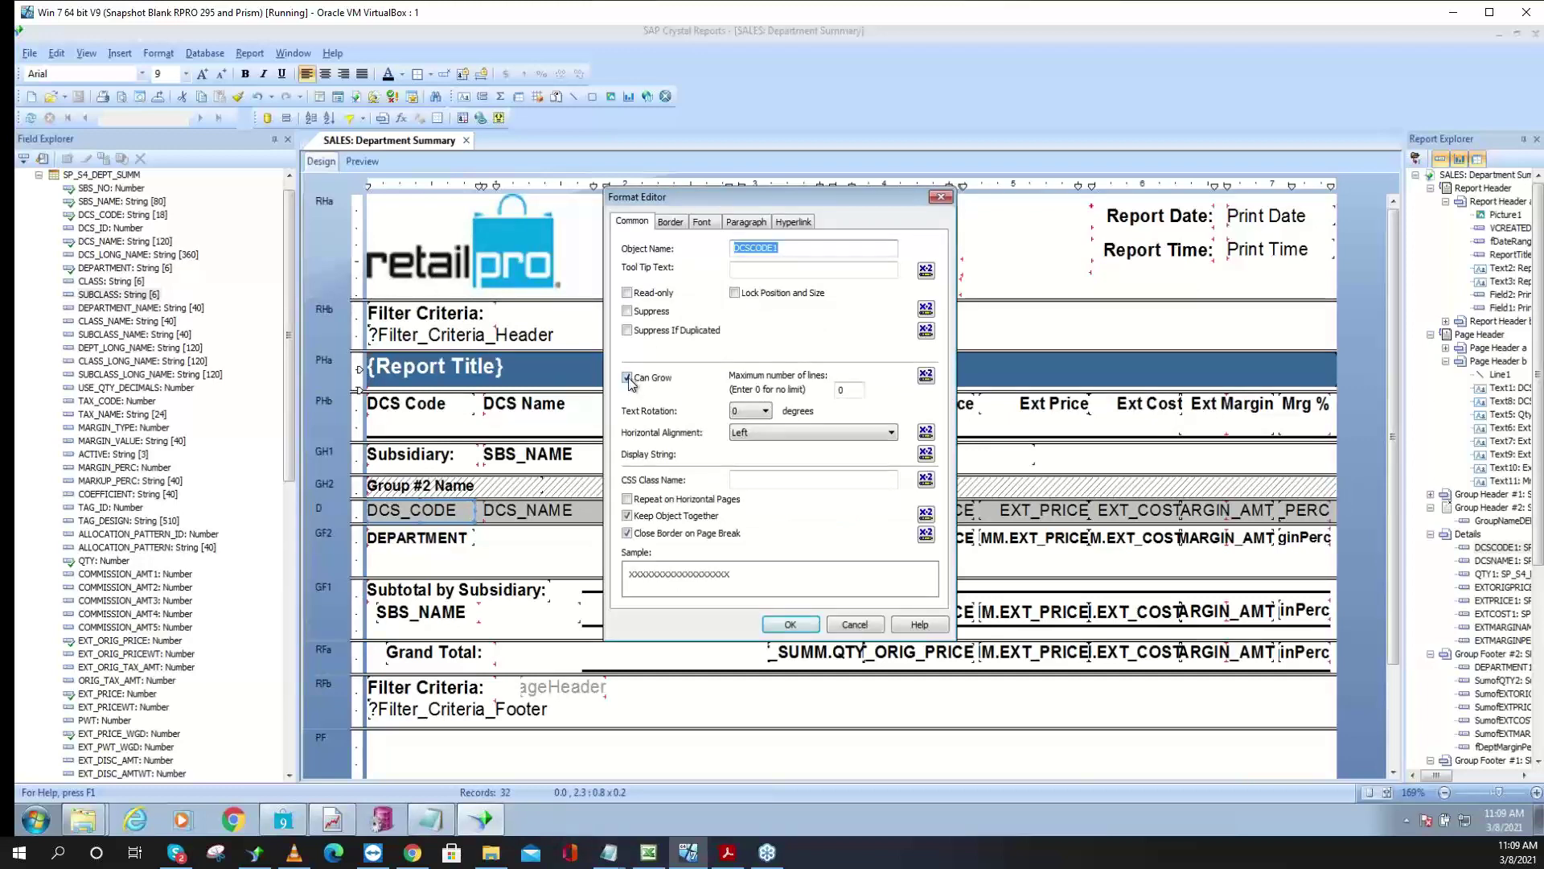
left_click(785, 625)
Narrow the DCS Name heading and DCS_NAME field and shift them right
left_click(447, 405, "ctrl")
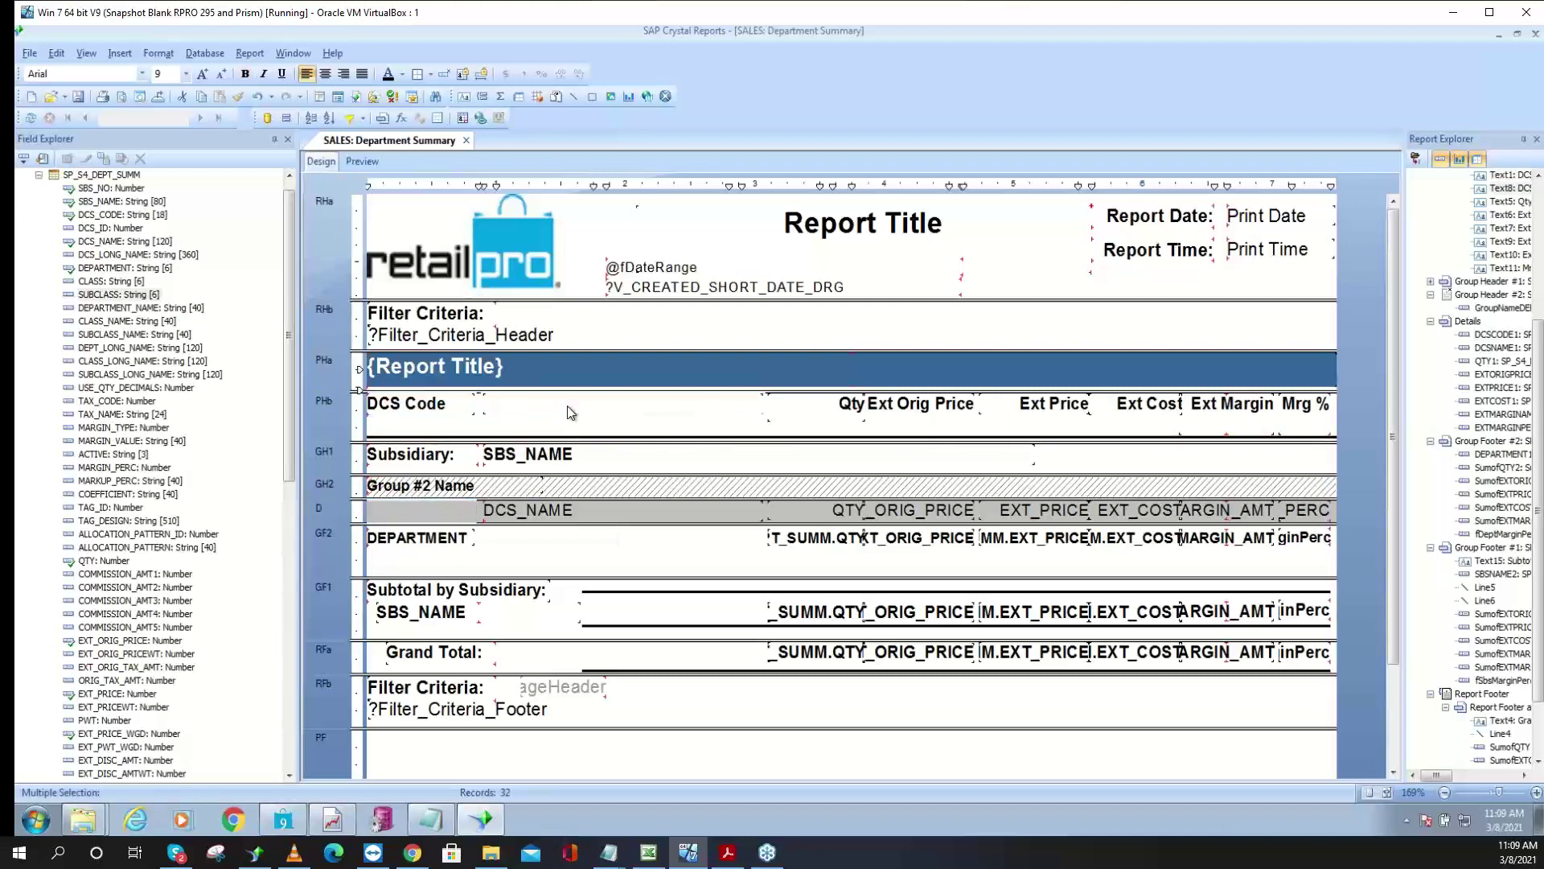
left_click(563, 404)
left_click(584, 511, "ctrl")
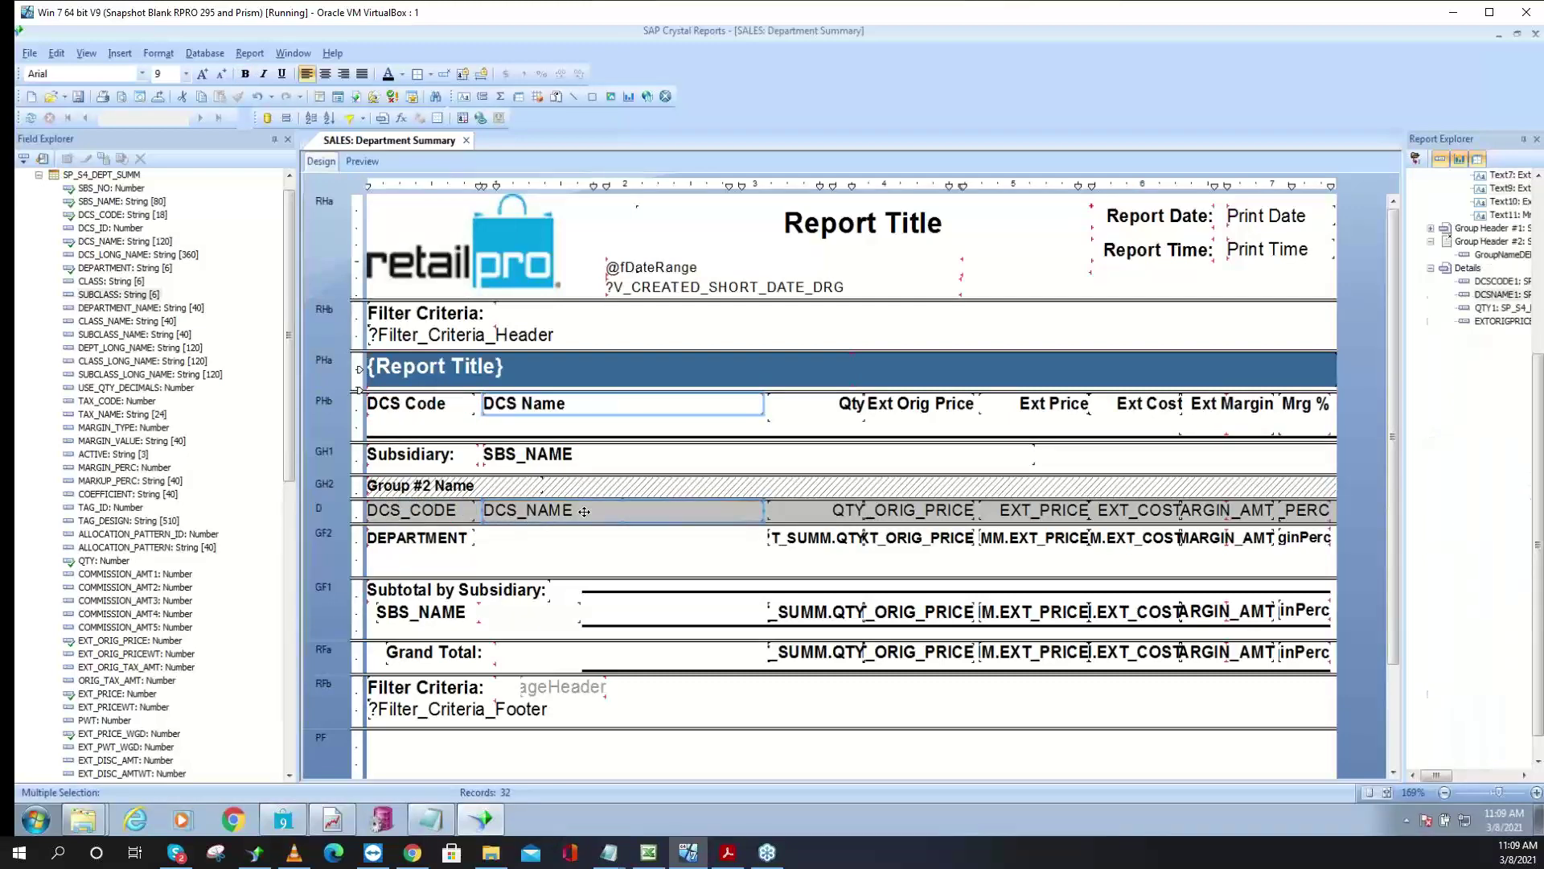
key("shift+Left")
key("shift+Left")
key("Right")
key("Right")
key("Right")
key("Right")
key("Right")
key("Right")
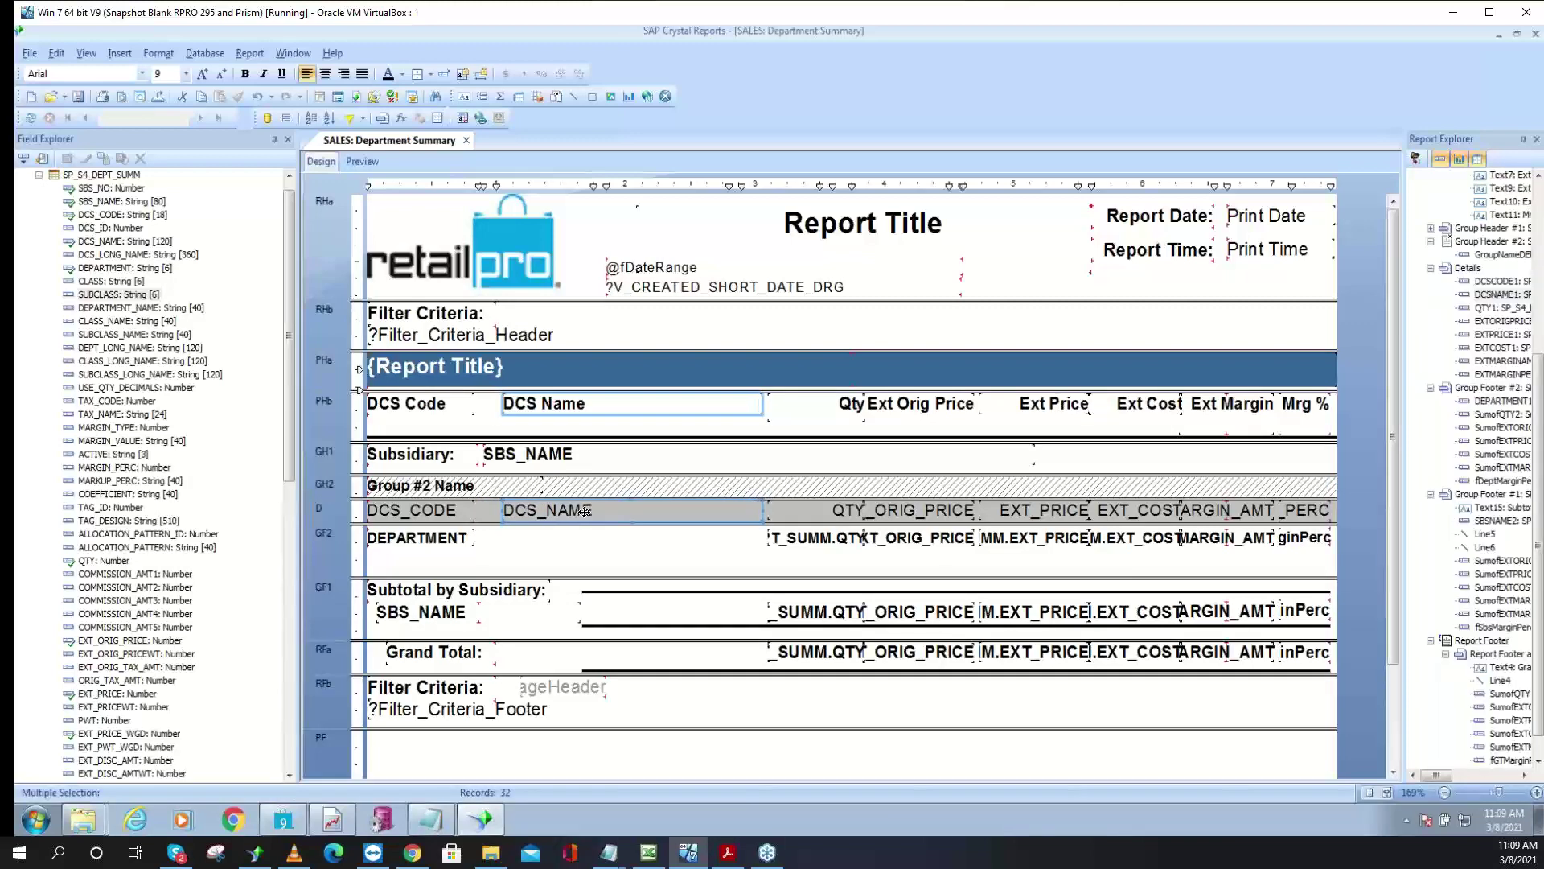
key("Right")
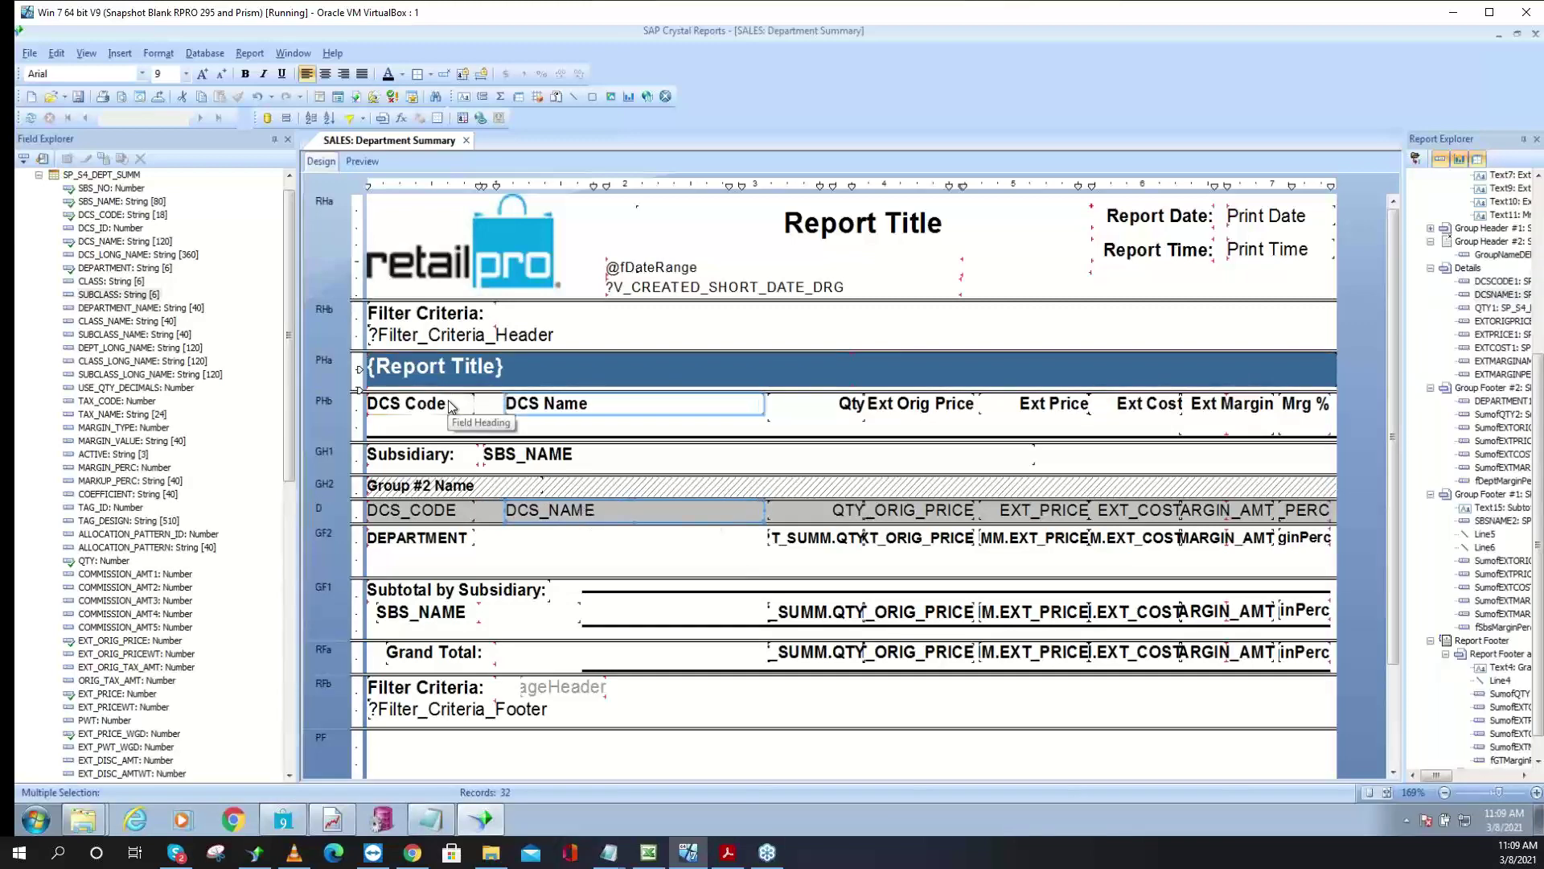
Widen the DCS Code heading and DCS_CODE field up to the DCS Name column
left_click(447, 399)
left_click(464, 510, "ctrl")
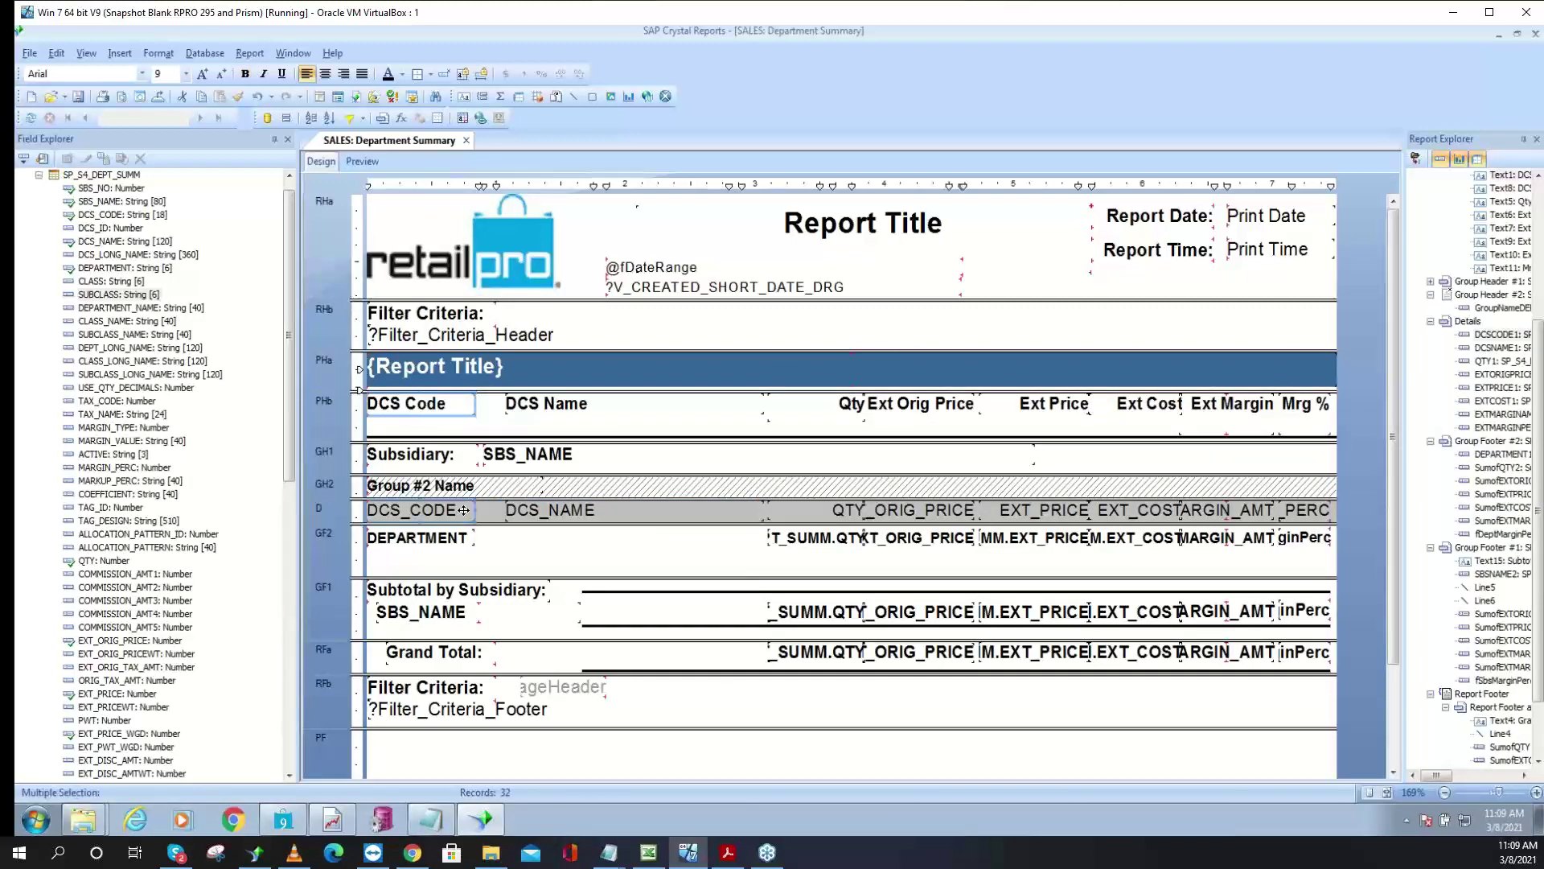
key("shift+Right")
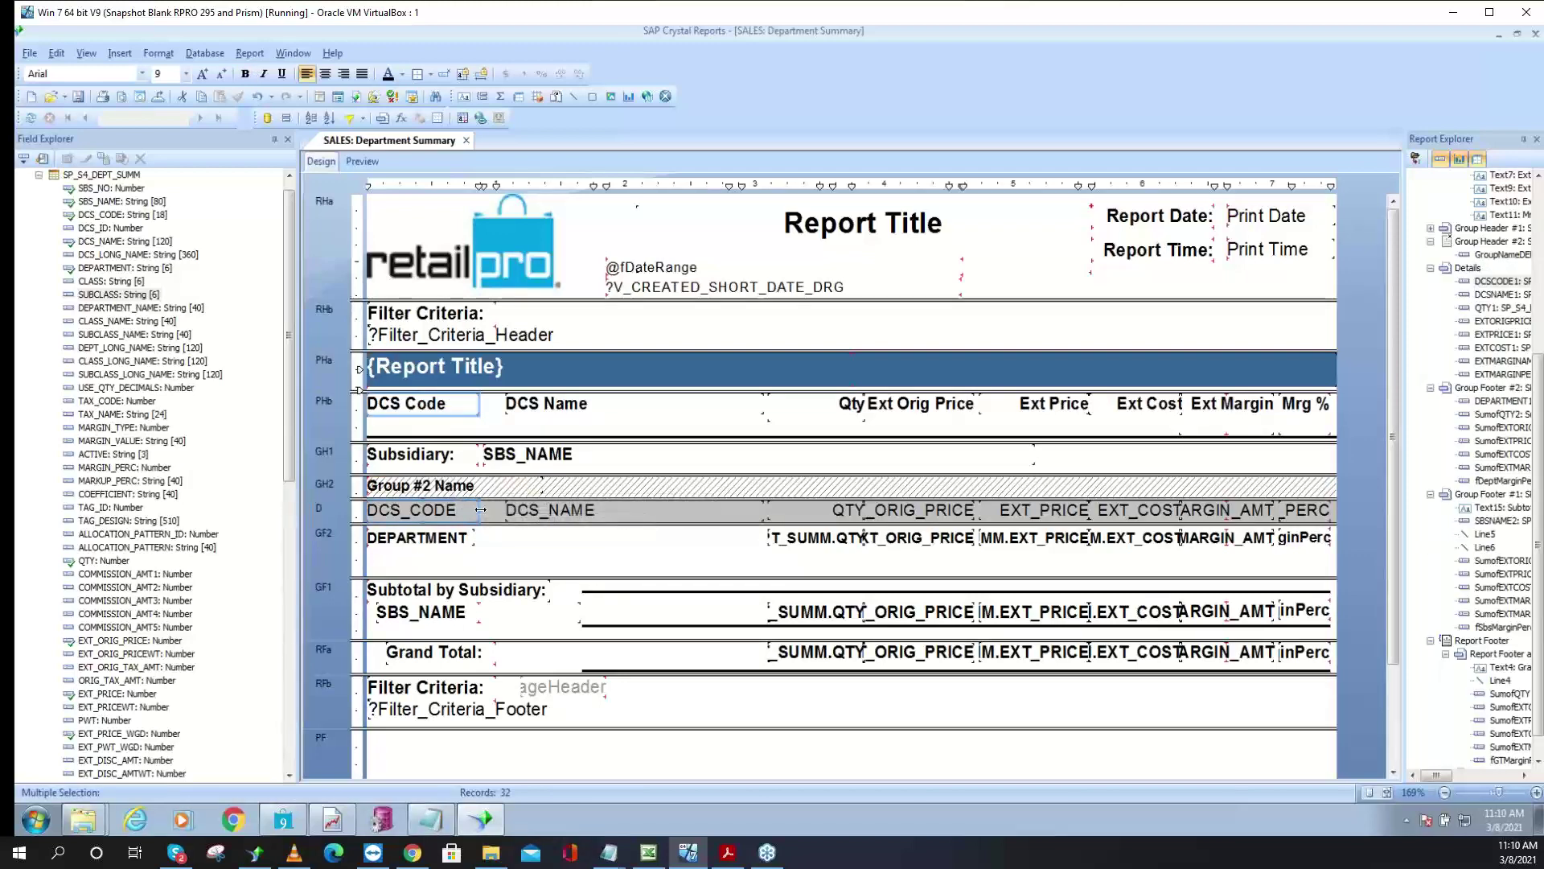
left_click_drag(480, 510, 508, 513)
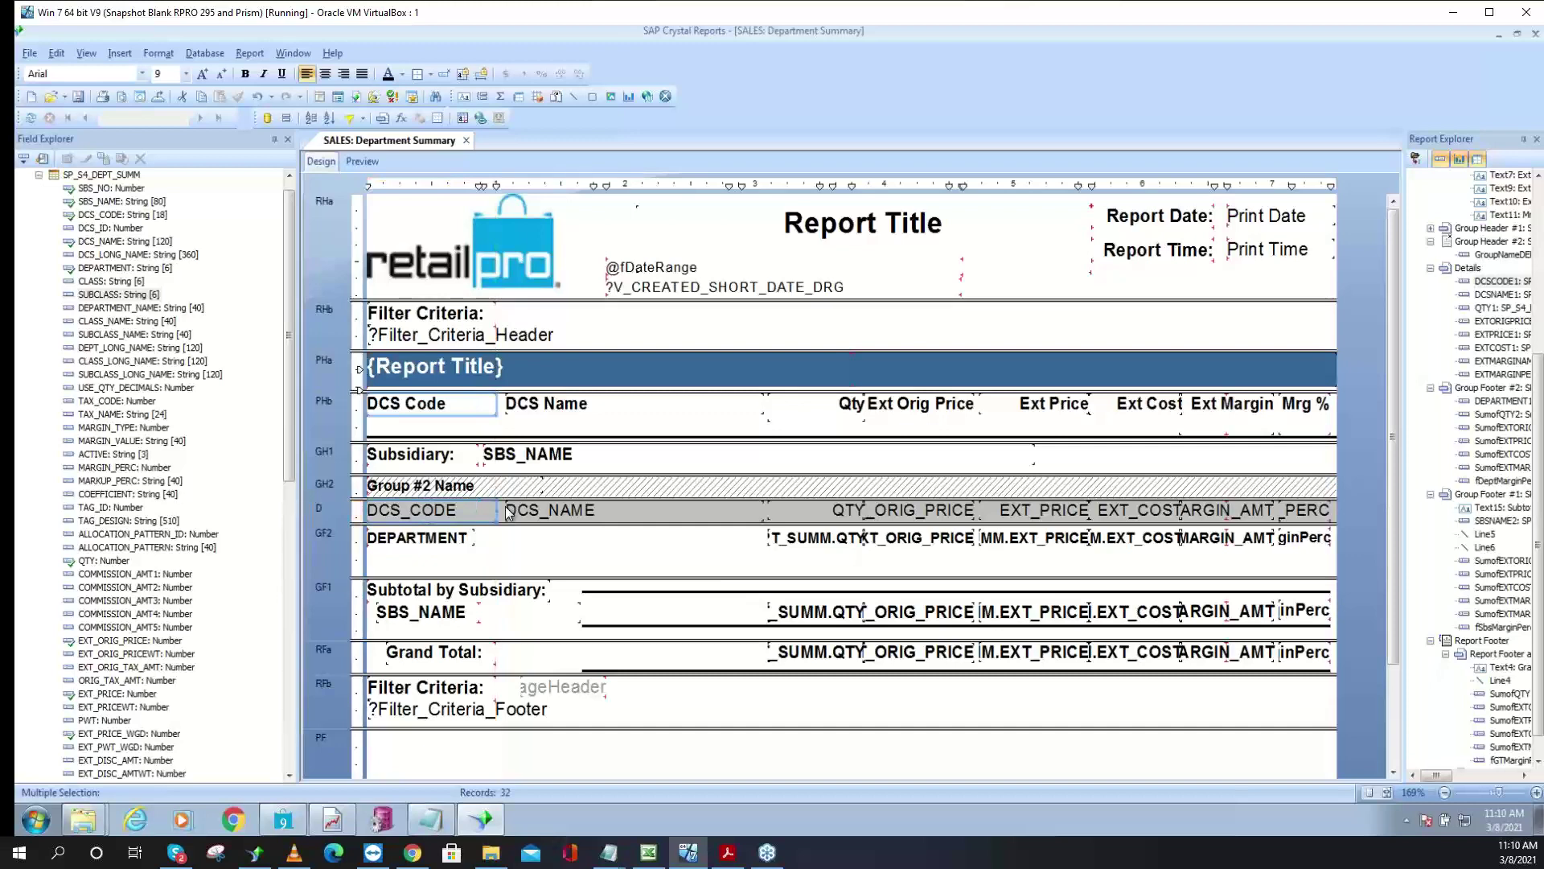
Save the report and check the preview showing full DCS codes in the widened column
left_click(76, 94)
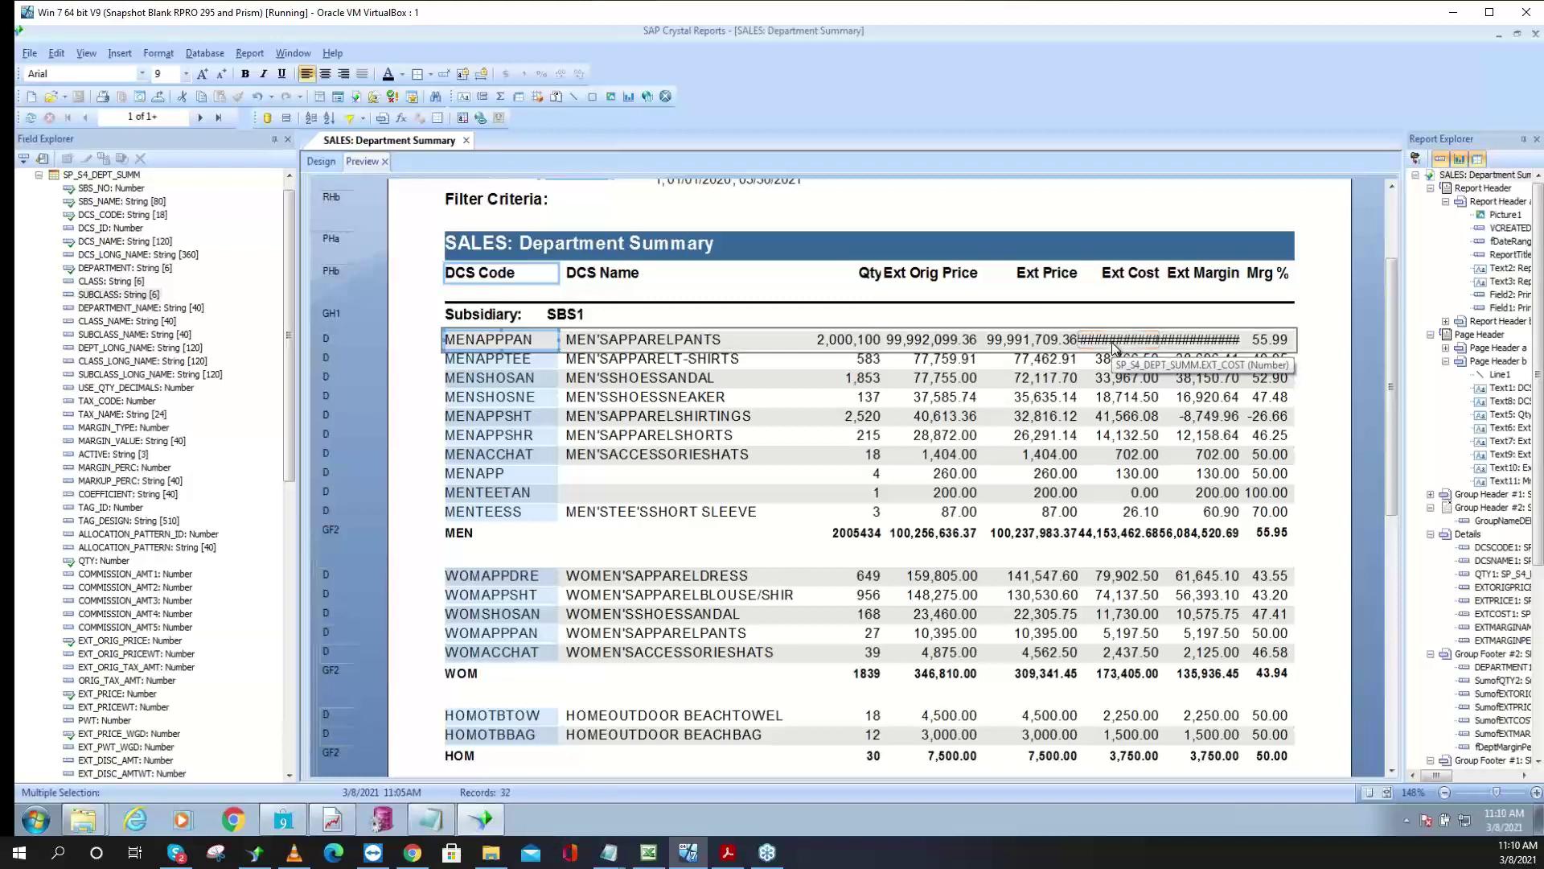
left_click(326, 167)
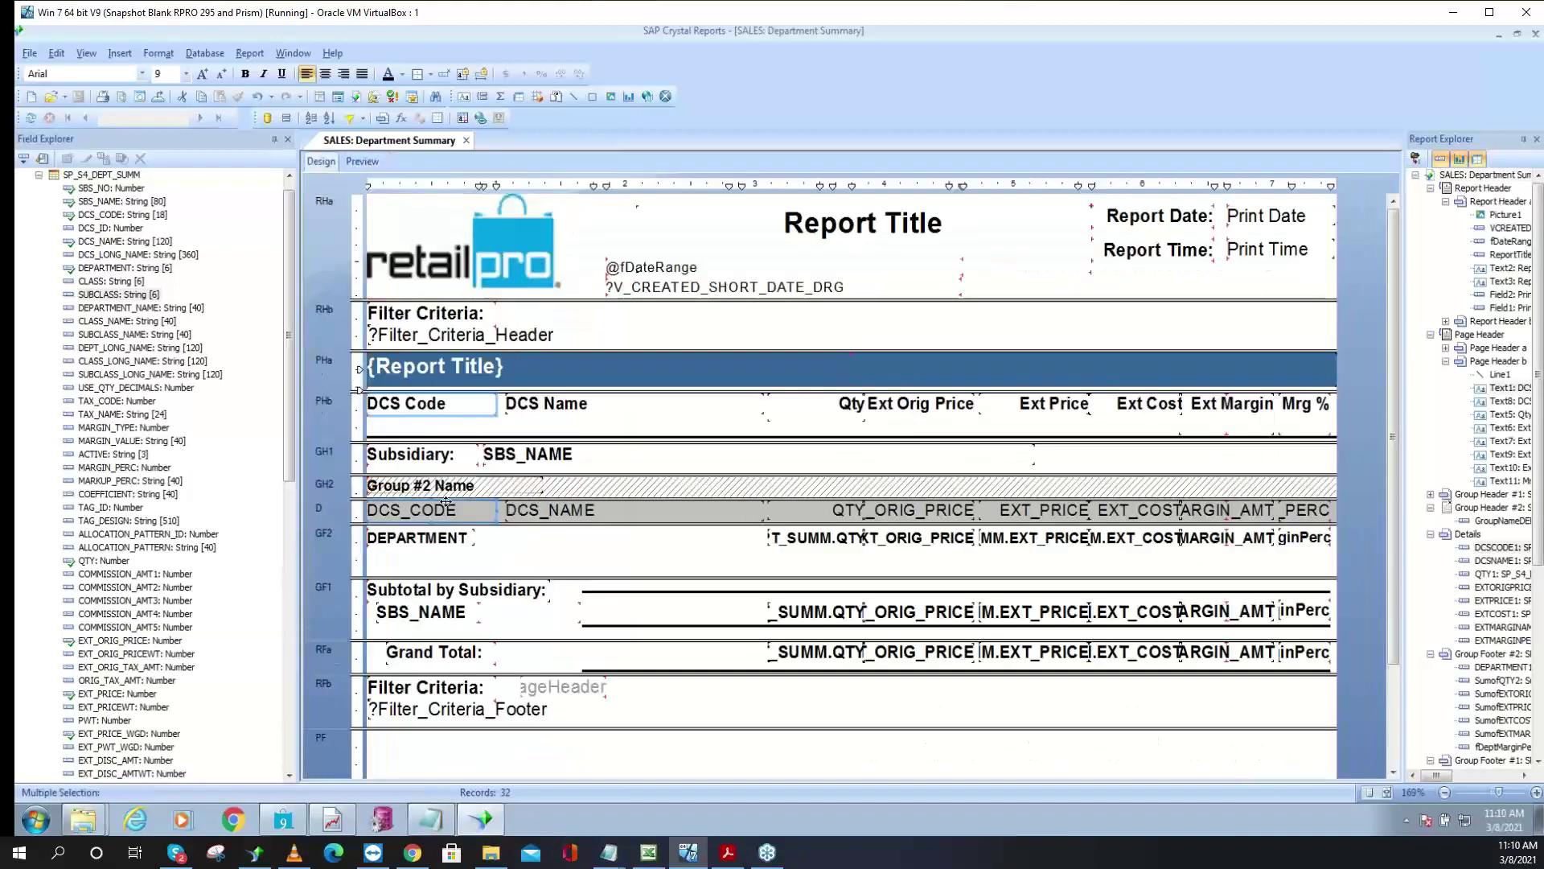
Select all Page Header b objects and align the column headings by their tops
right_click(323, 408)
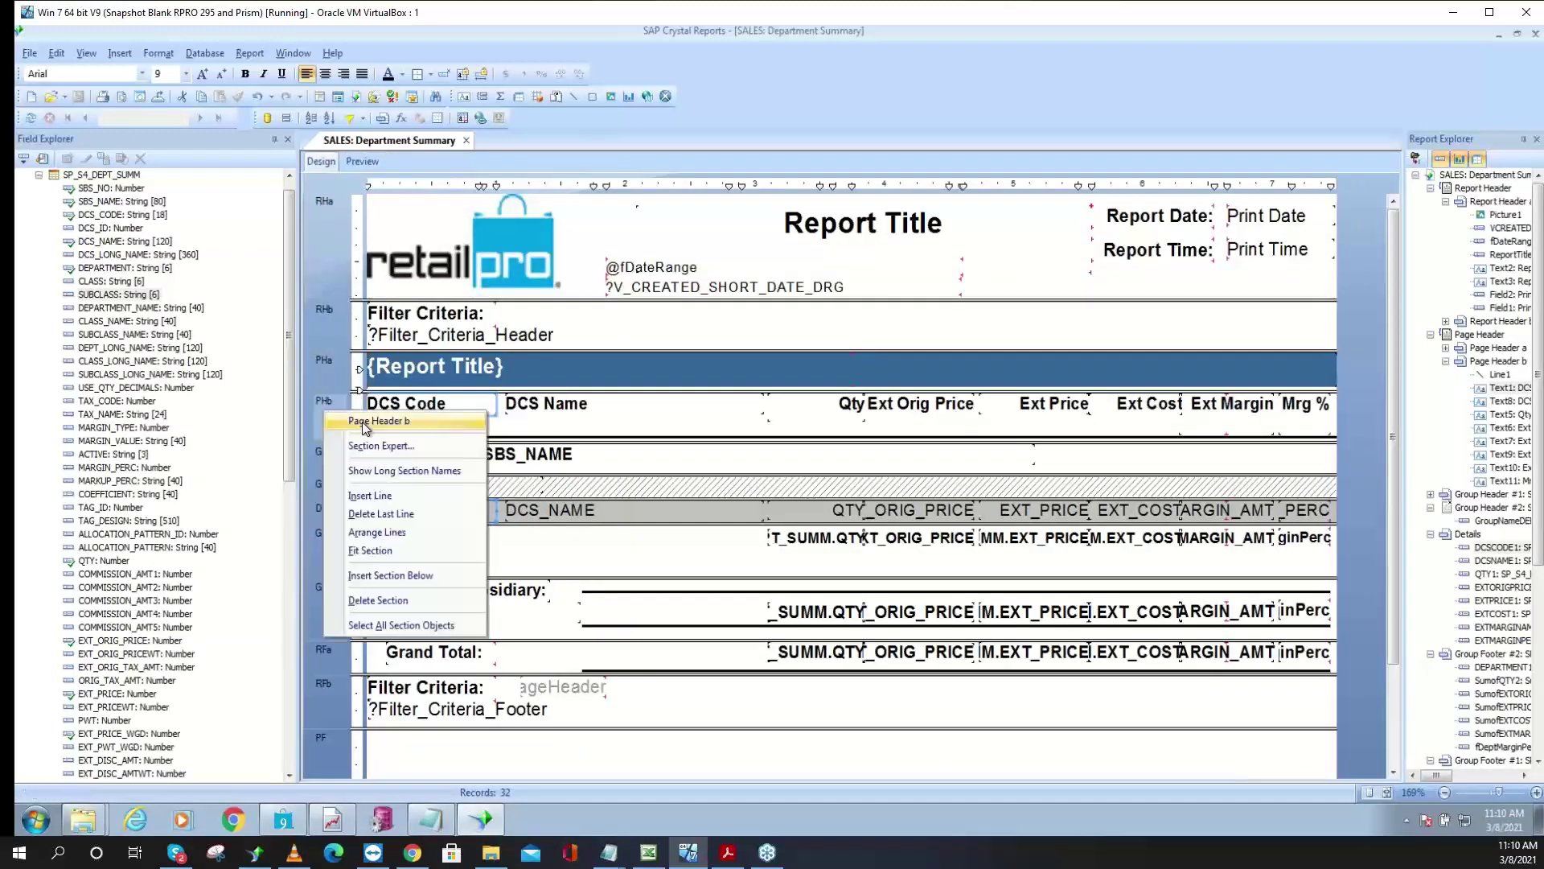
left_click(416, 624)
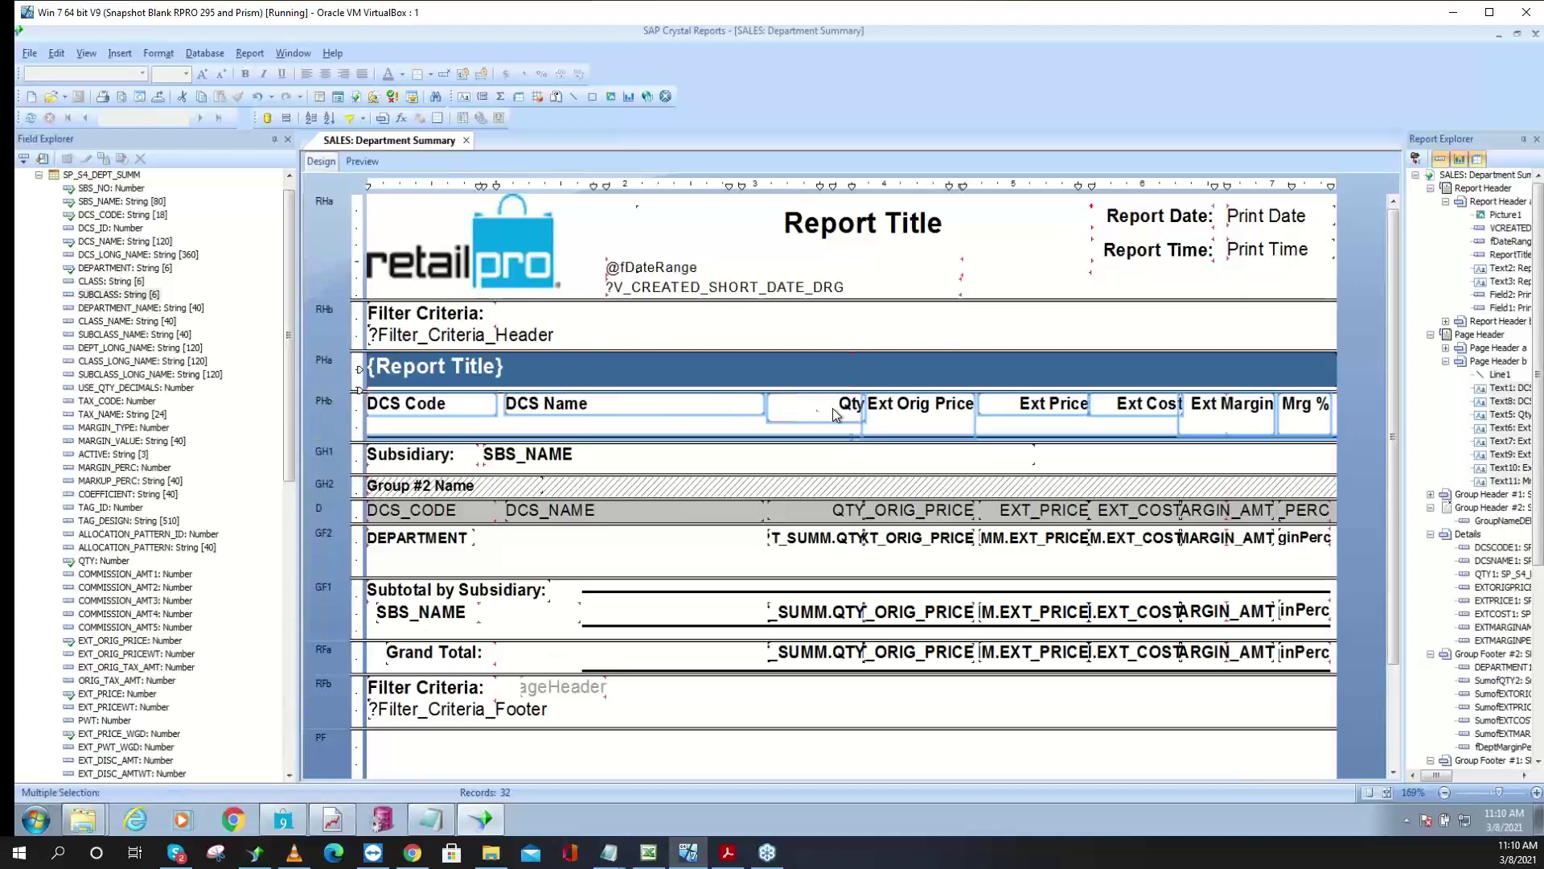
right_click(704, 402)
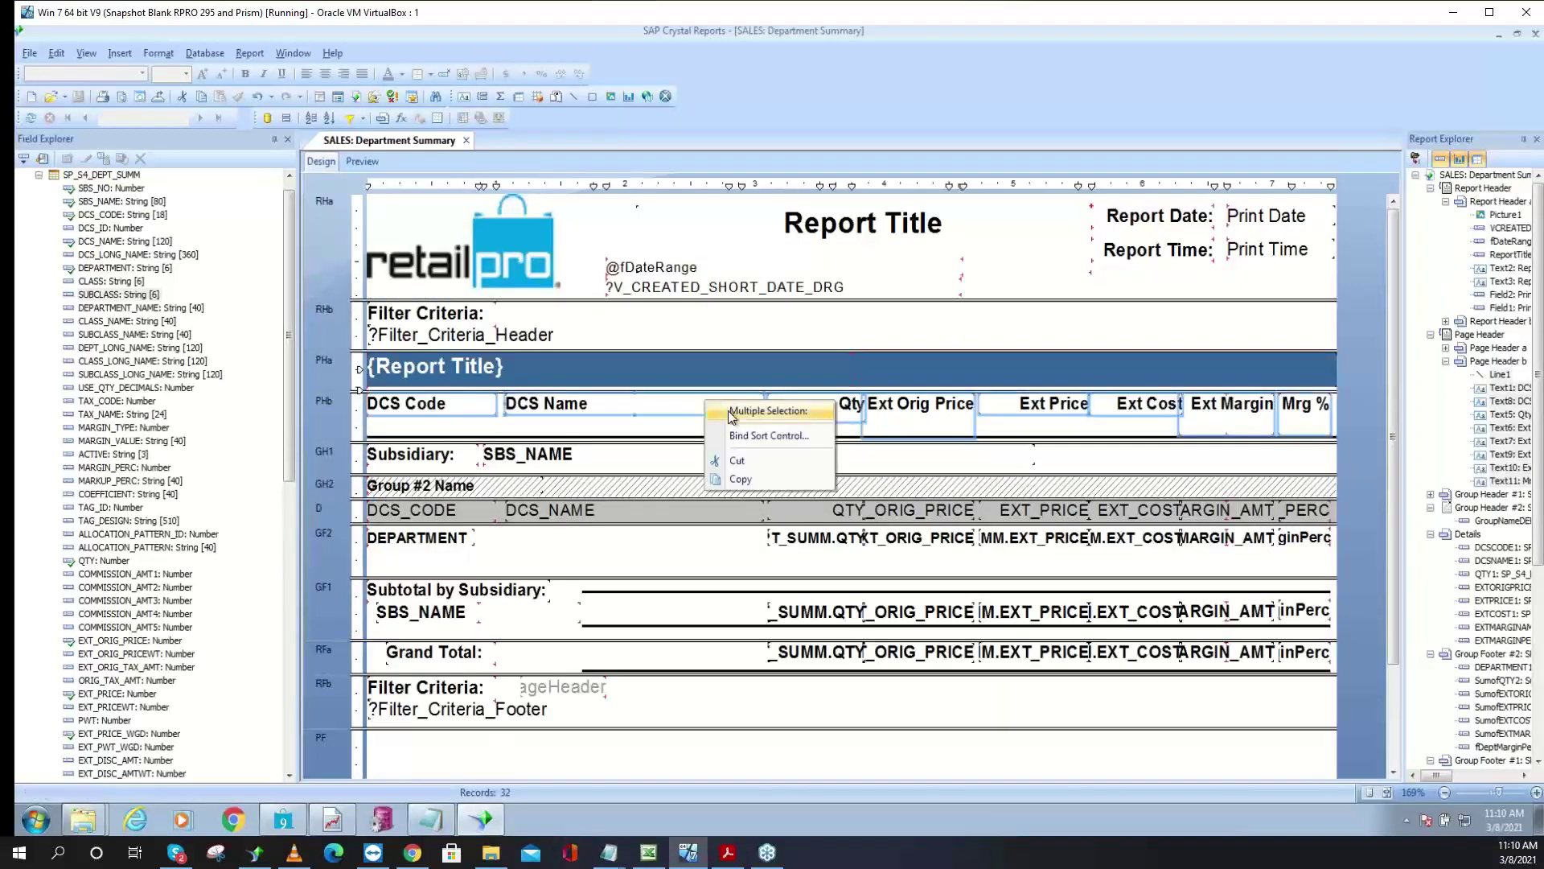
right_click(682, 403)
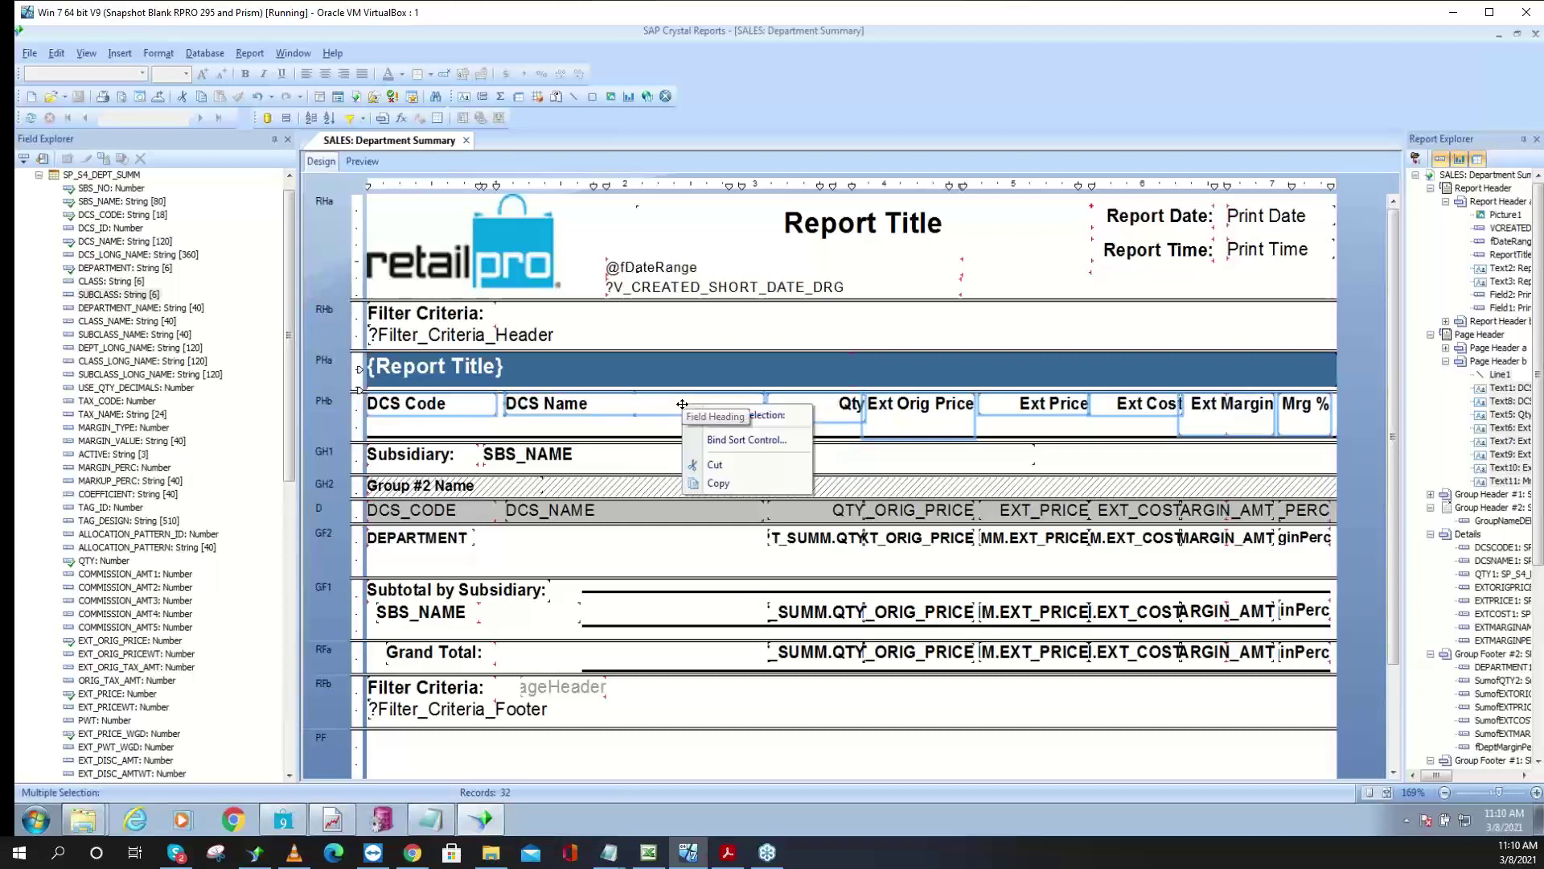
left_click(576, 445)
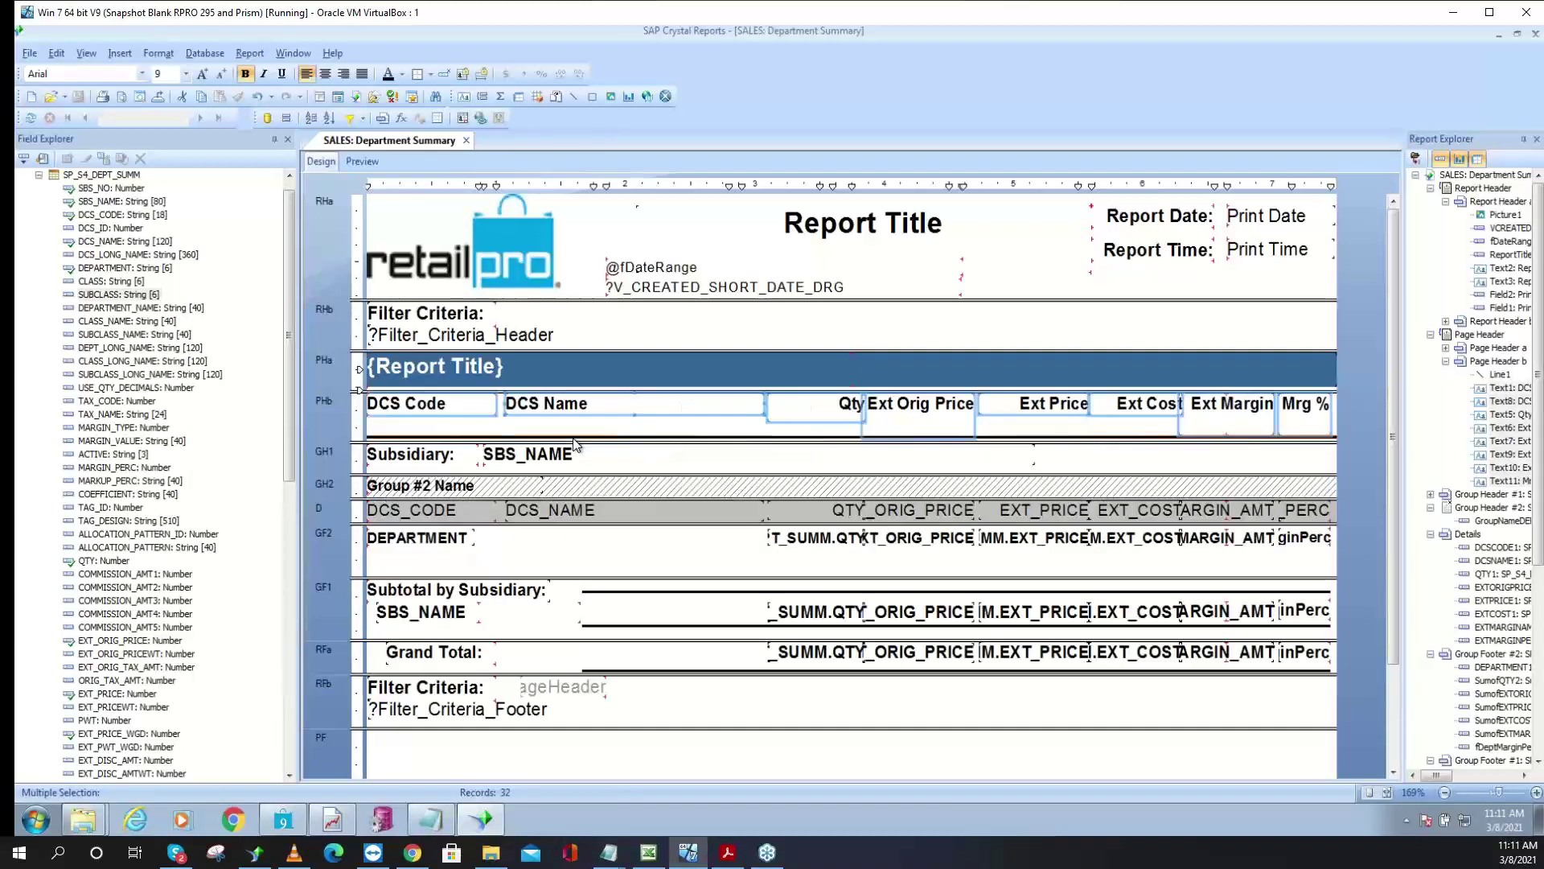
right_click(626, 400)
mouse_move(682, 491)
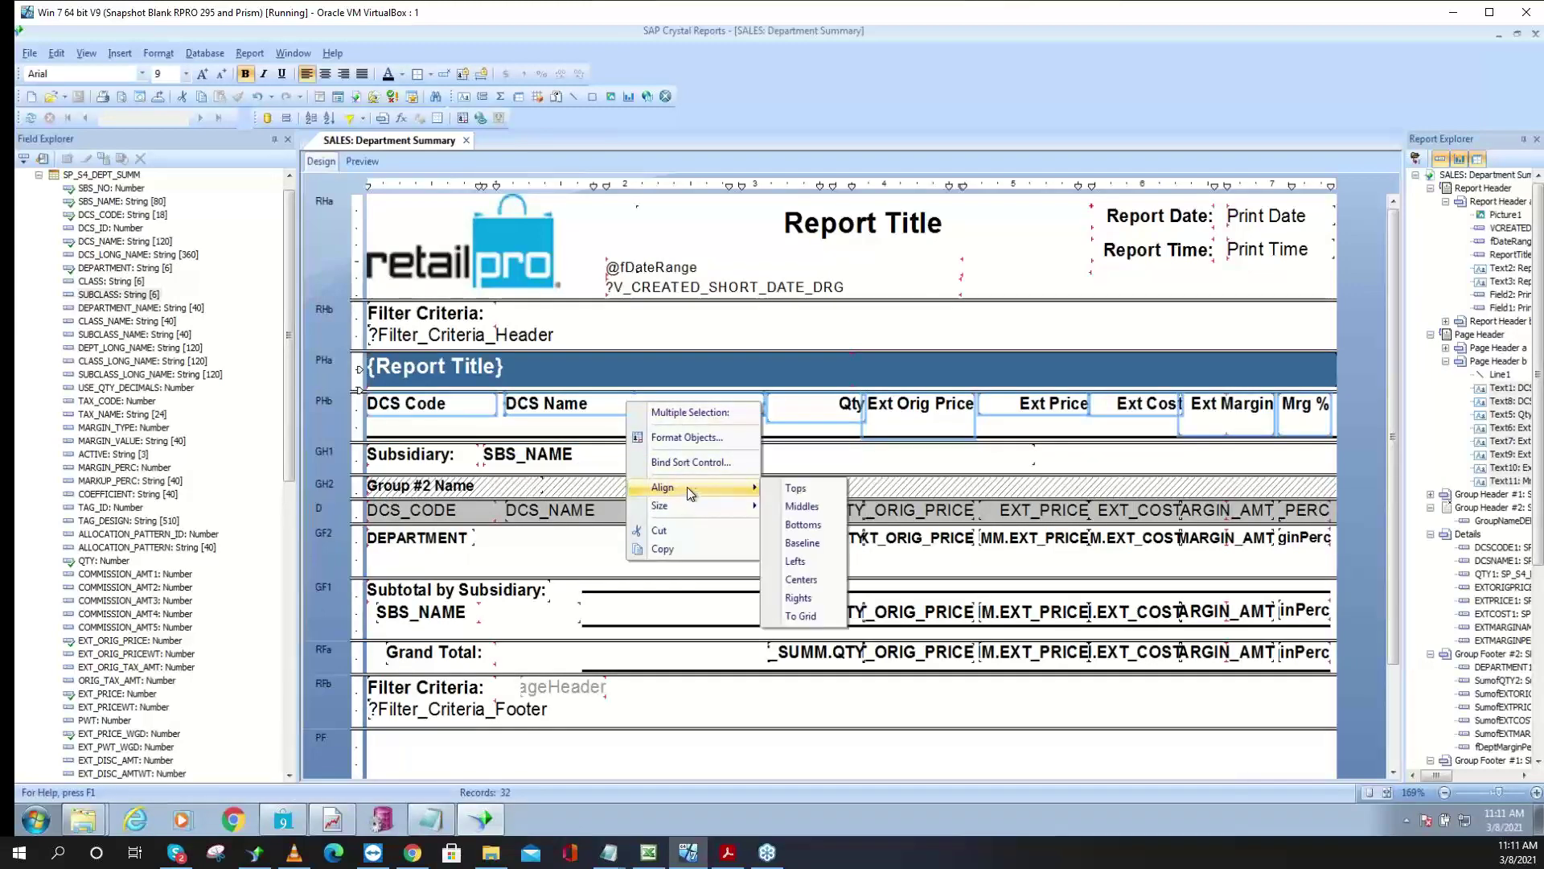
left_click(794, 489)
Set the selected page-header column headings to font size 7
right_click(716, 403)
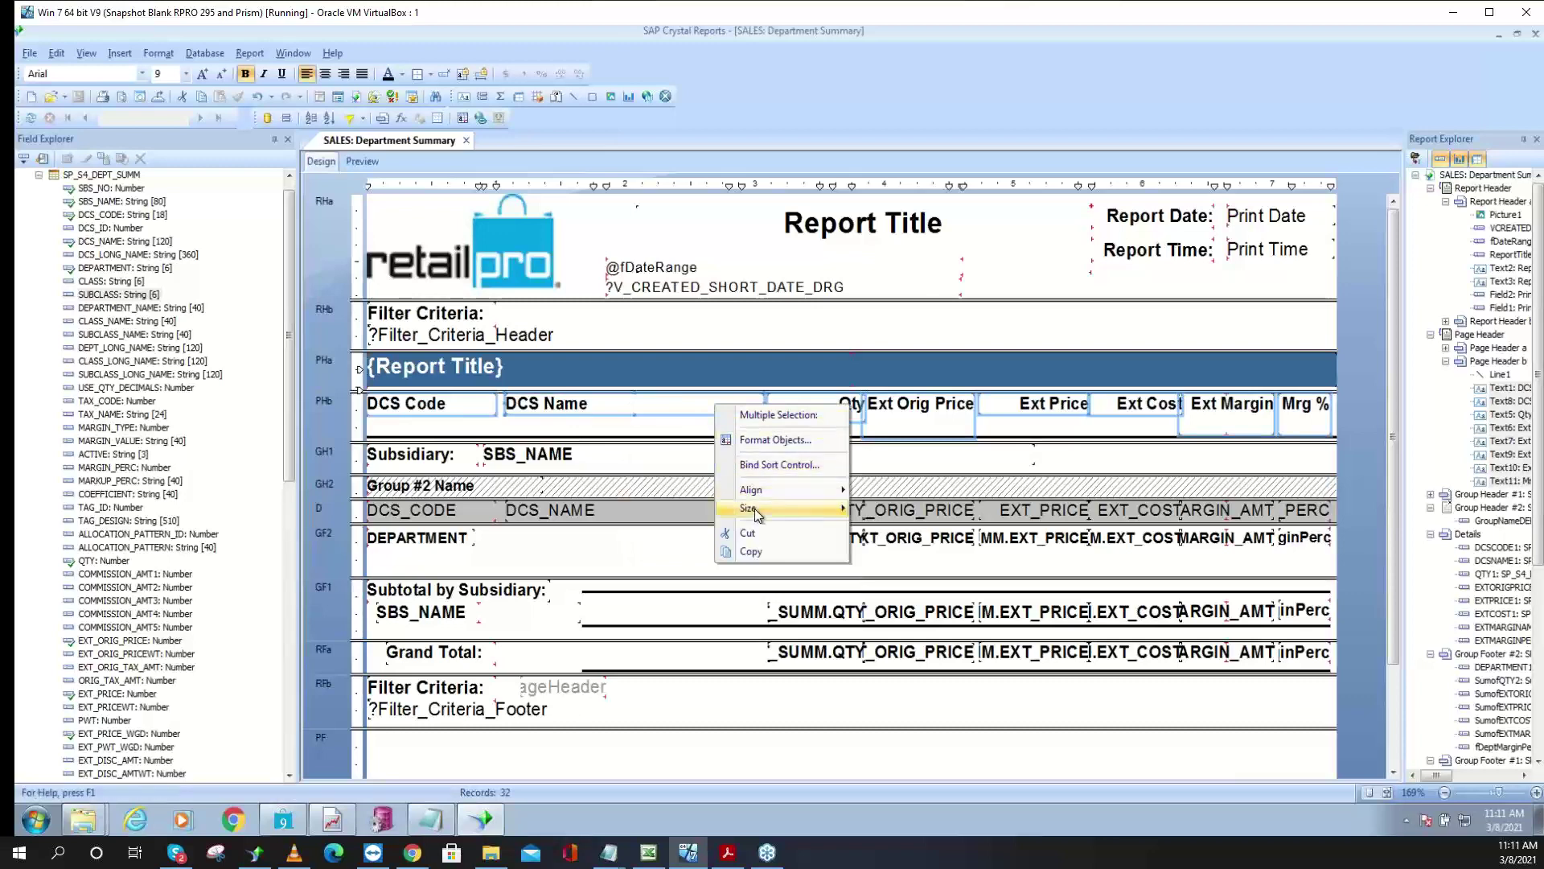
left_click(701, 439)
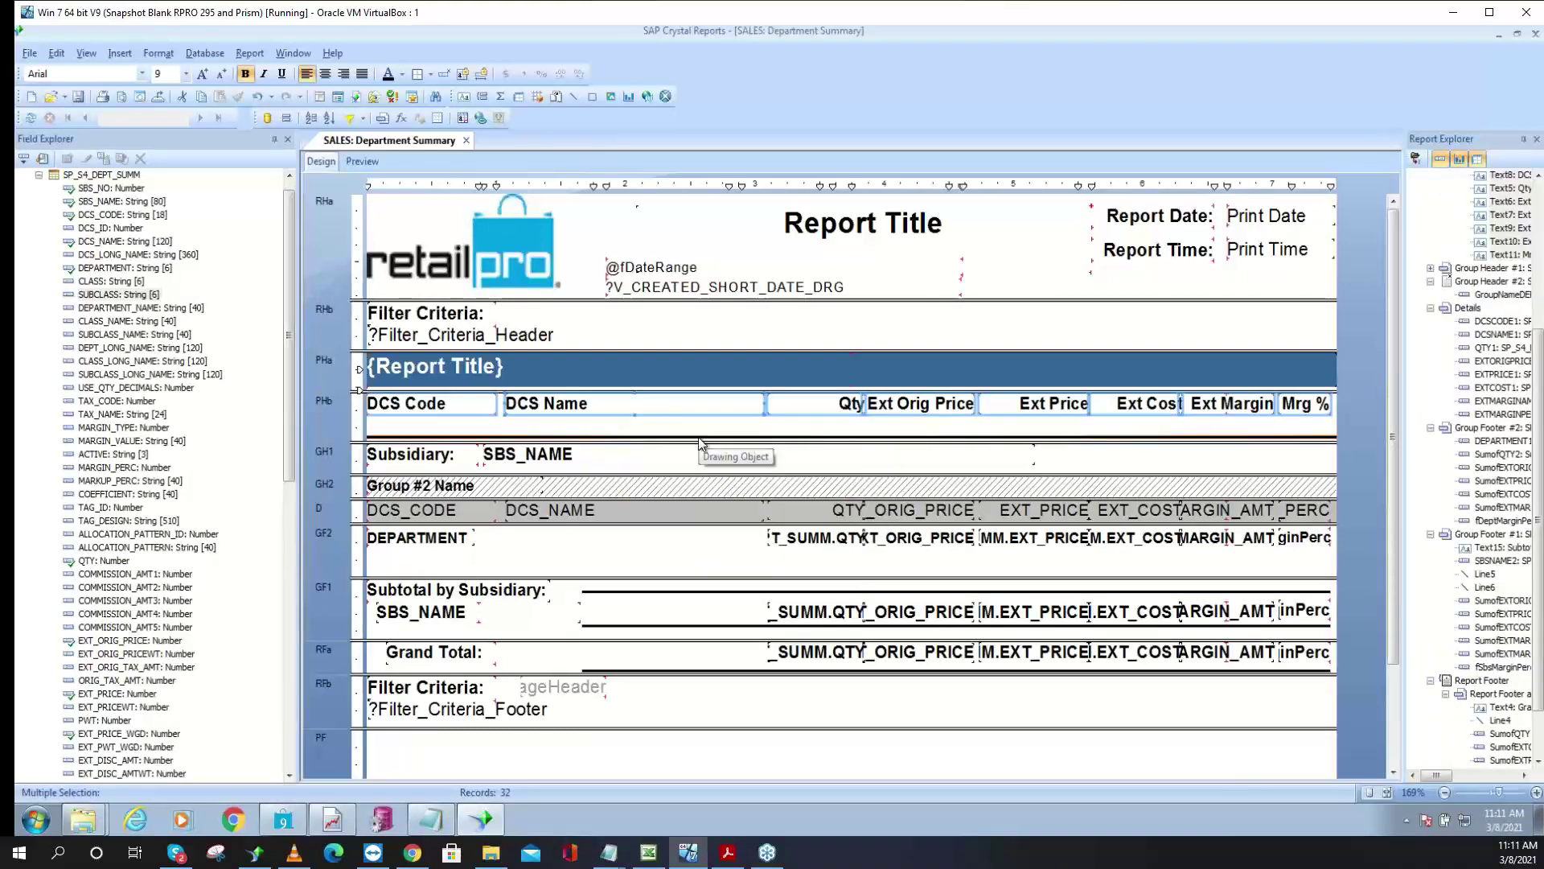
right_click(698, 402)
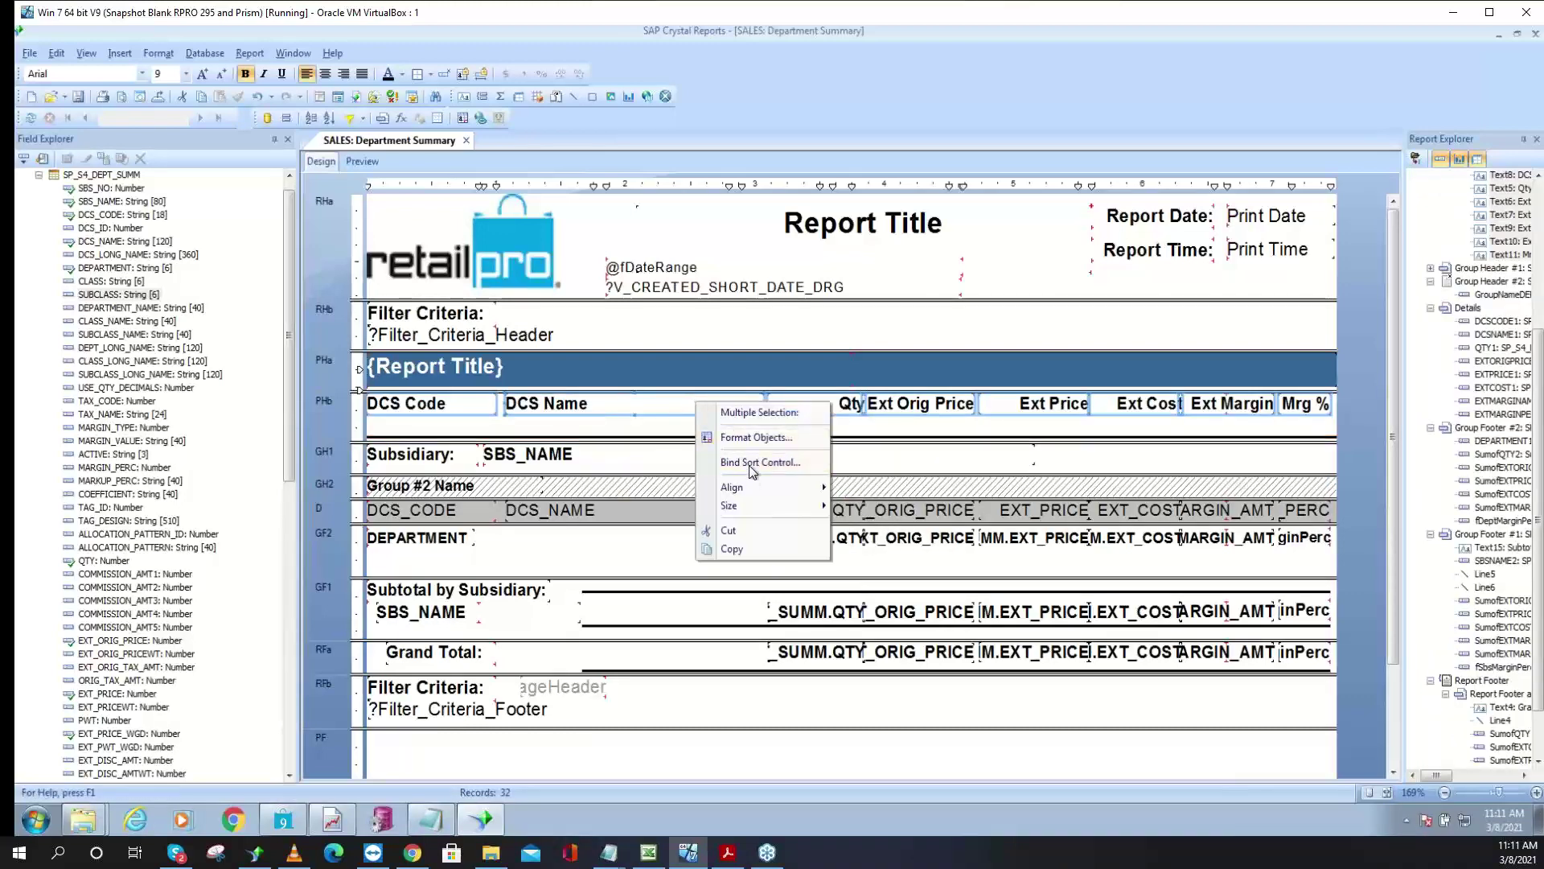
left_click(755, 436)
left_click(698, 222)
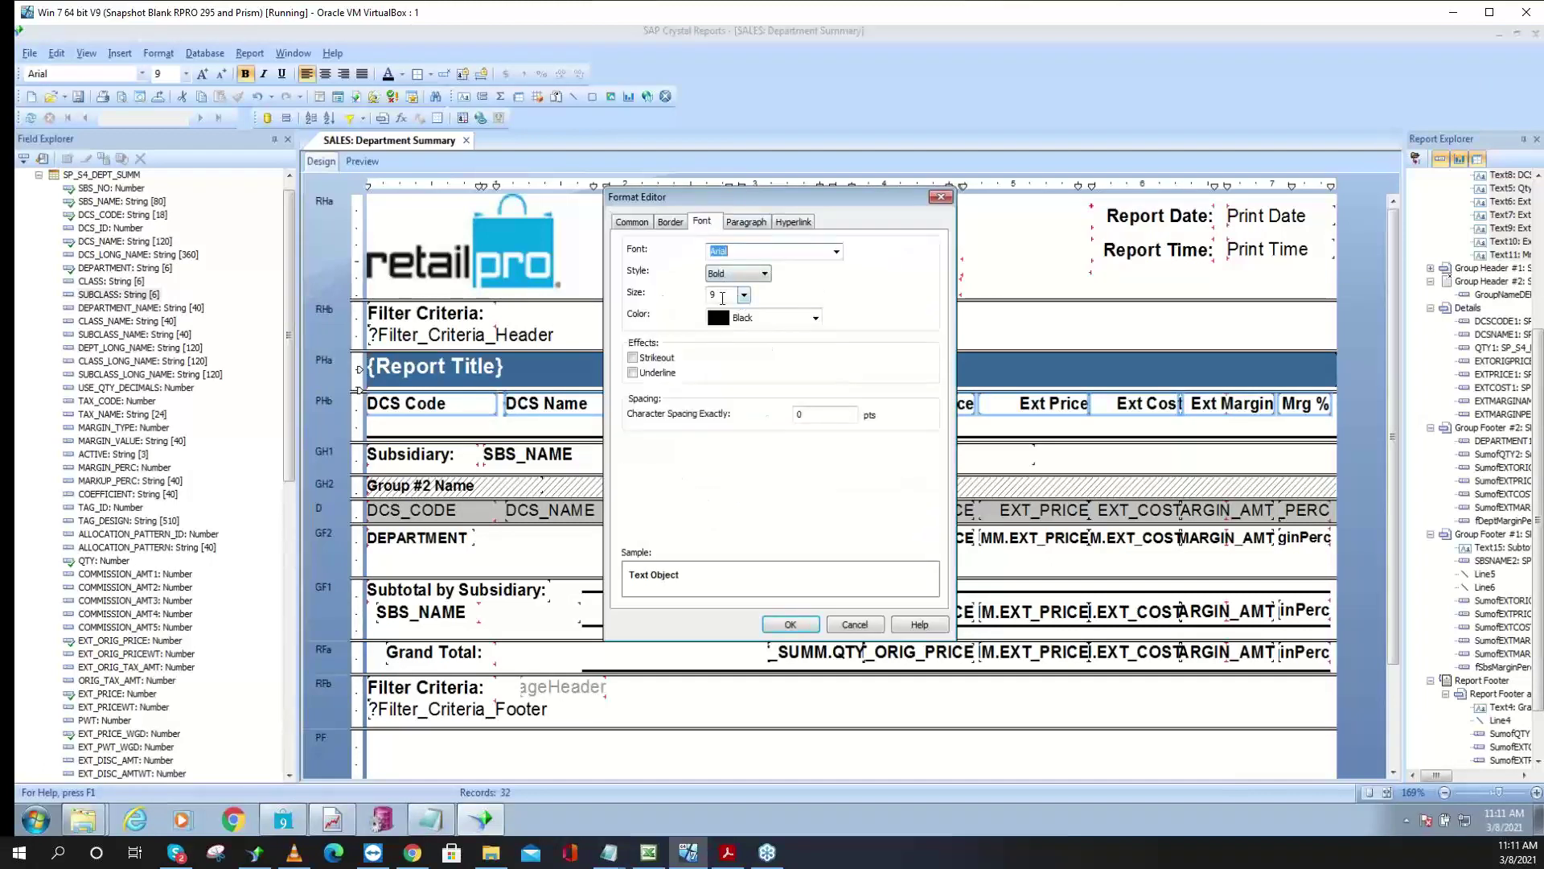
left_click(736, 296)
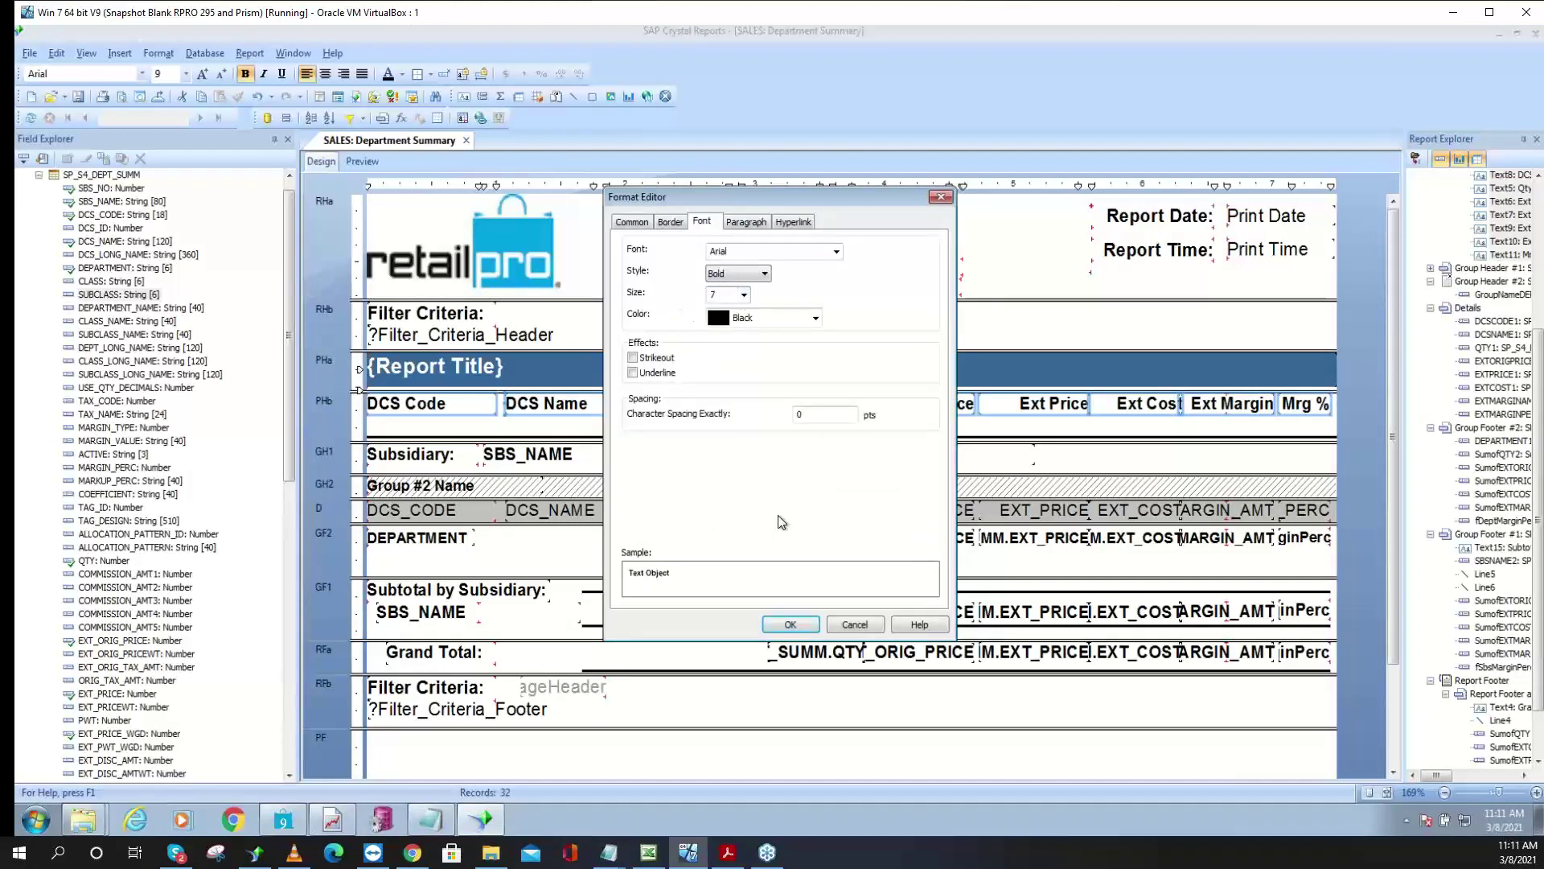
left_click(791, 626)
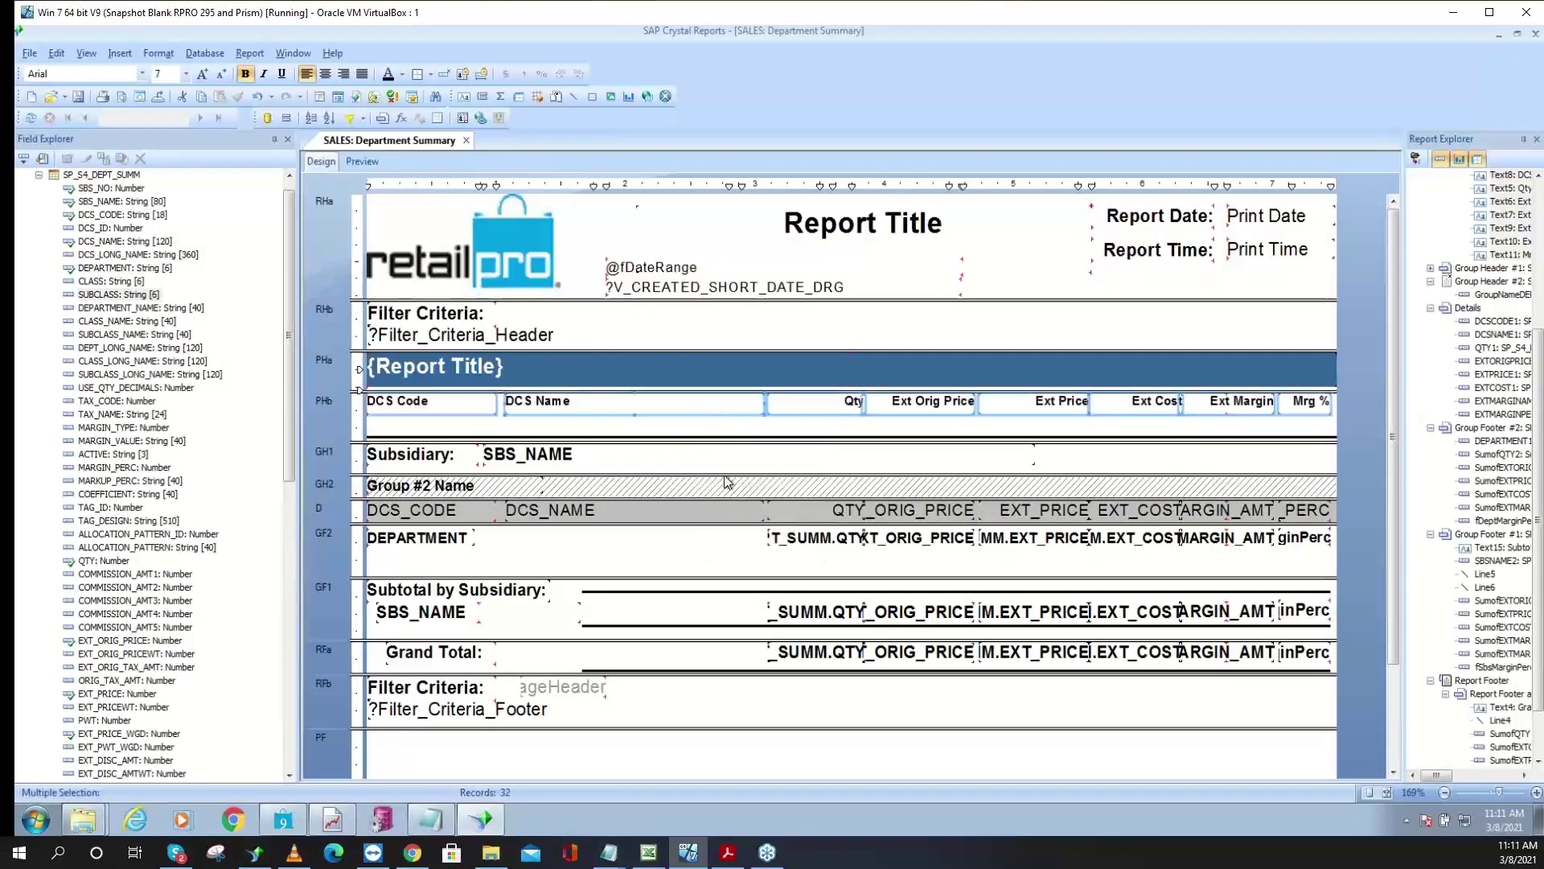
Move the rule under the column headings up to sit just below them
left_click(597, 438)
left_click_drag(596, 439, 597, 416)
left_click(560, 473)
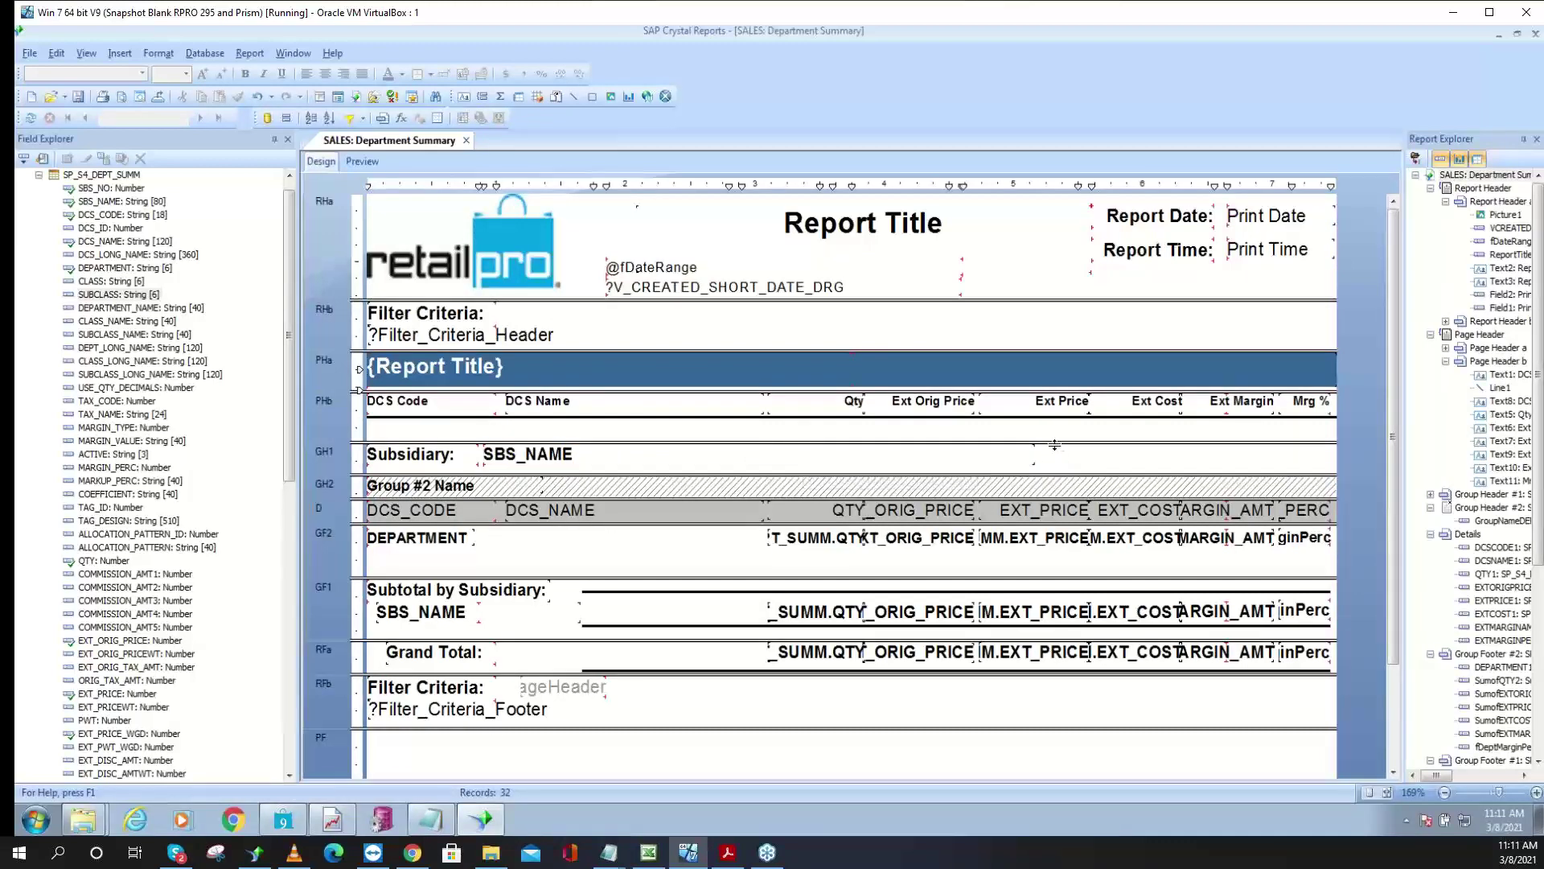
Shrink the page header height and set all Details section fields to font size 7
left_click_drag(1054, 442, 1053, 419)
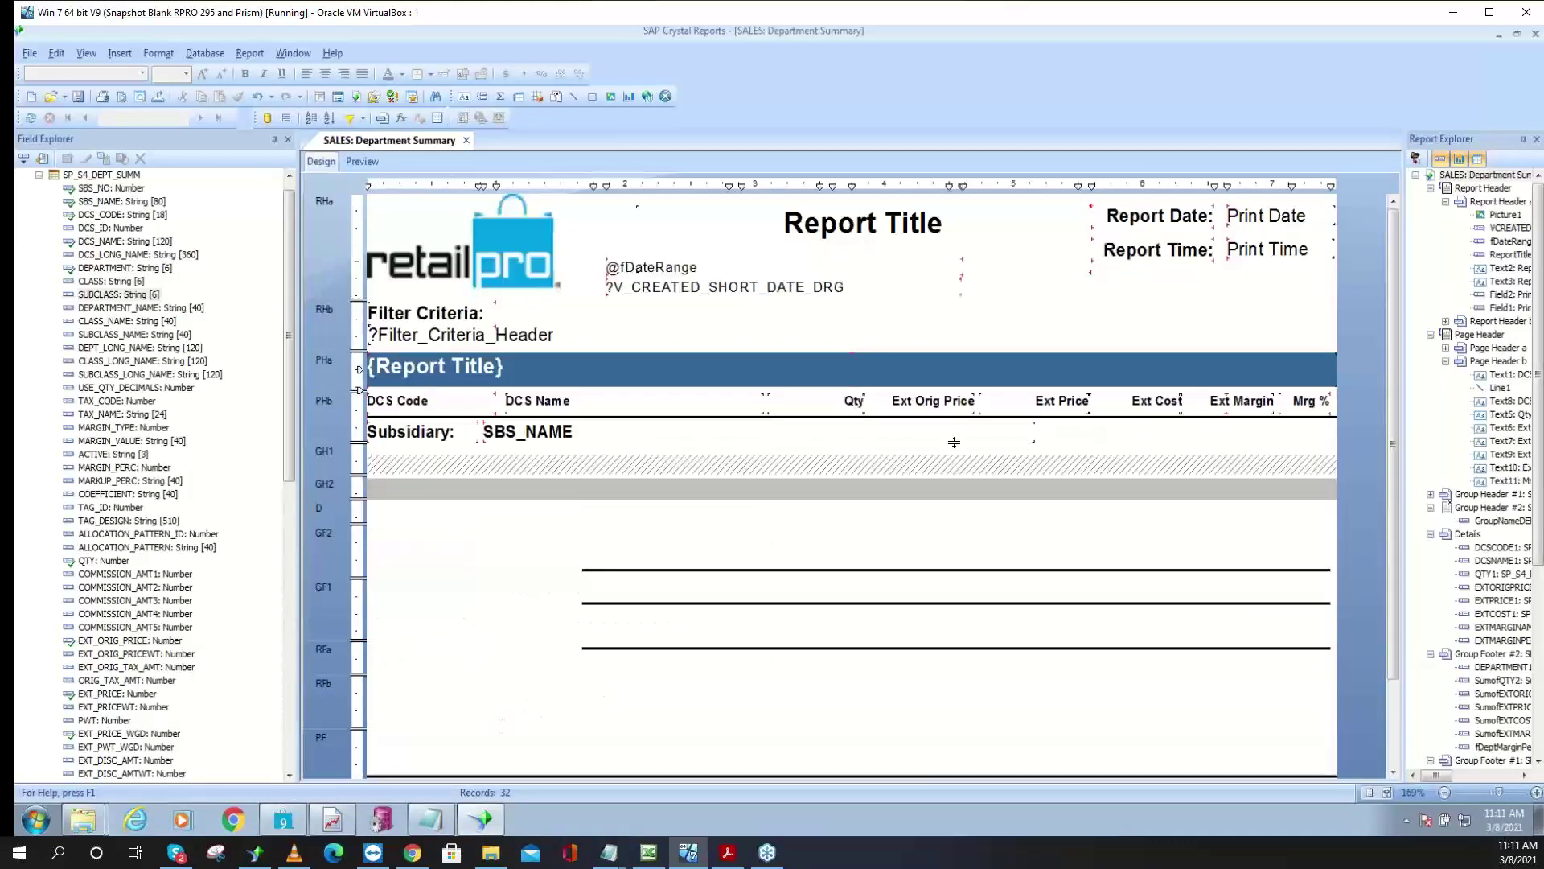
right_click(317, 486)
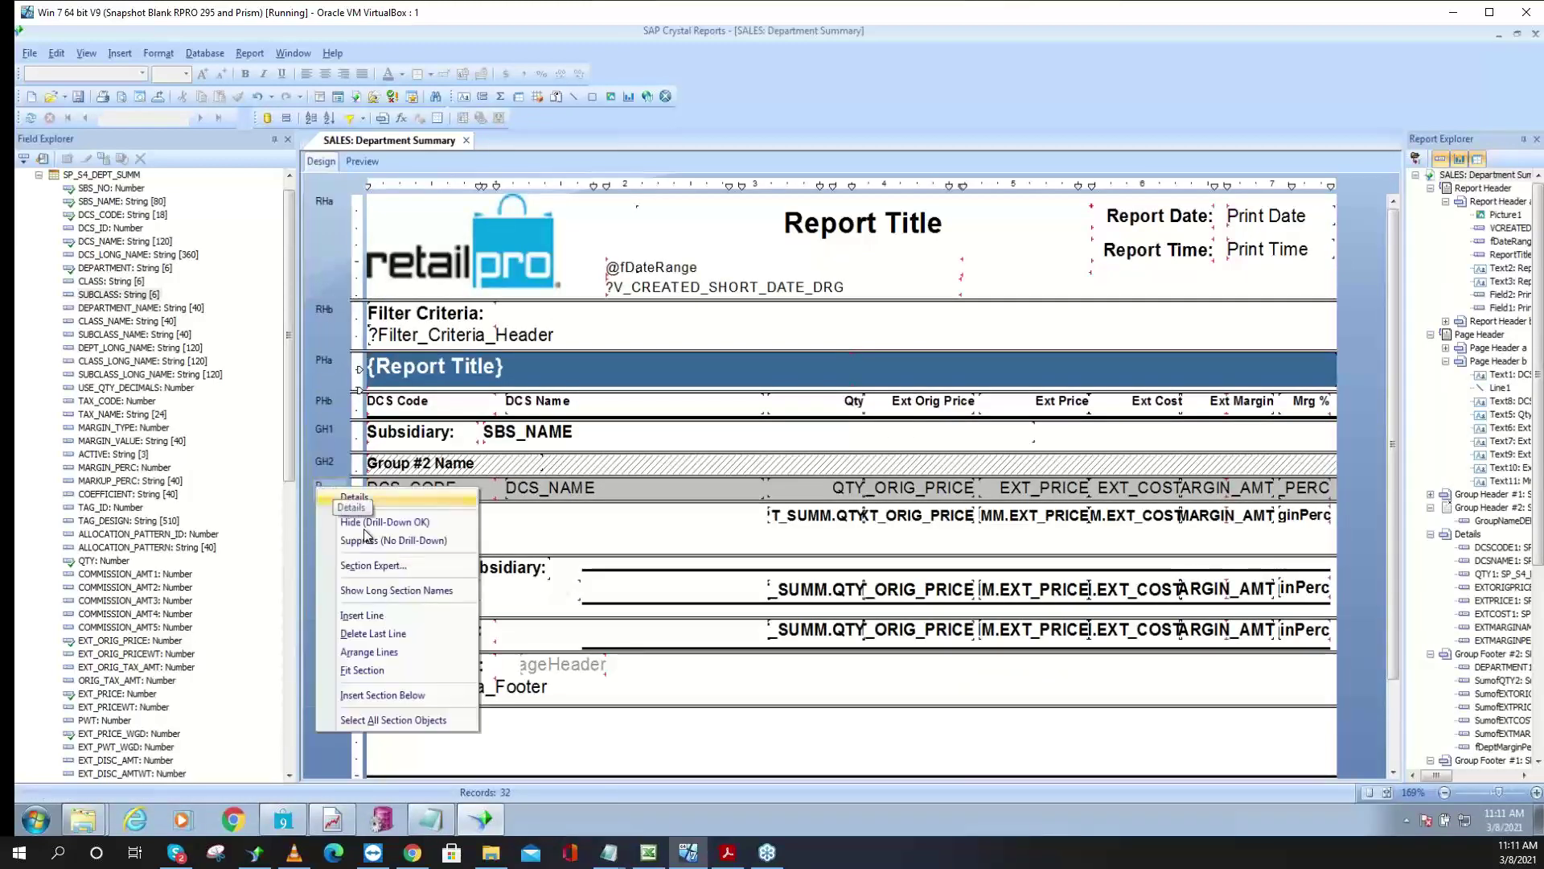
left_click(395, 730)
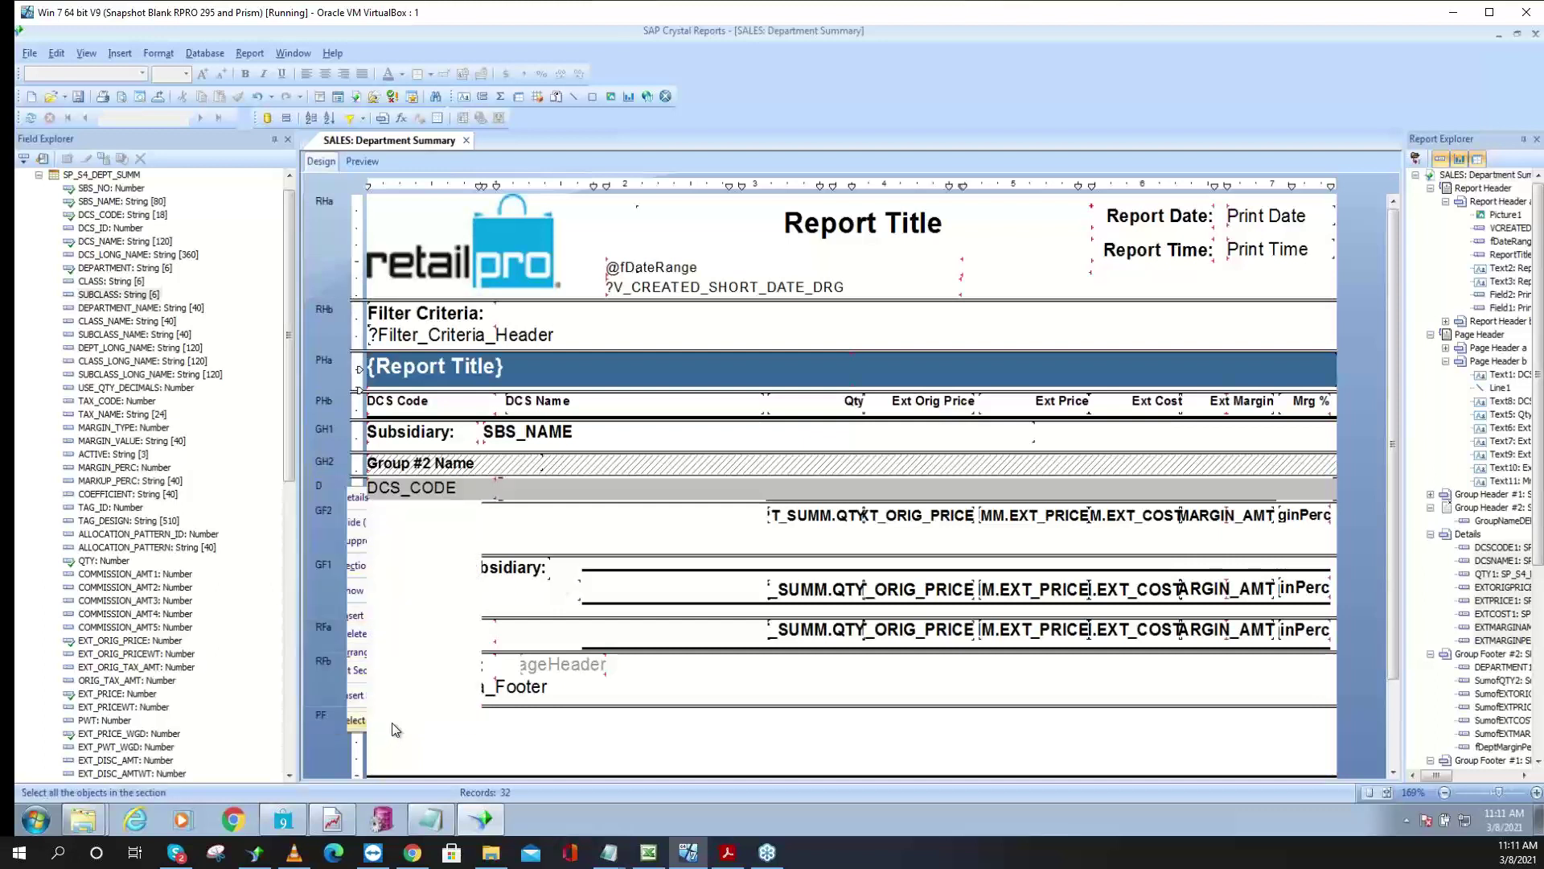
right_click(390, 492)
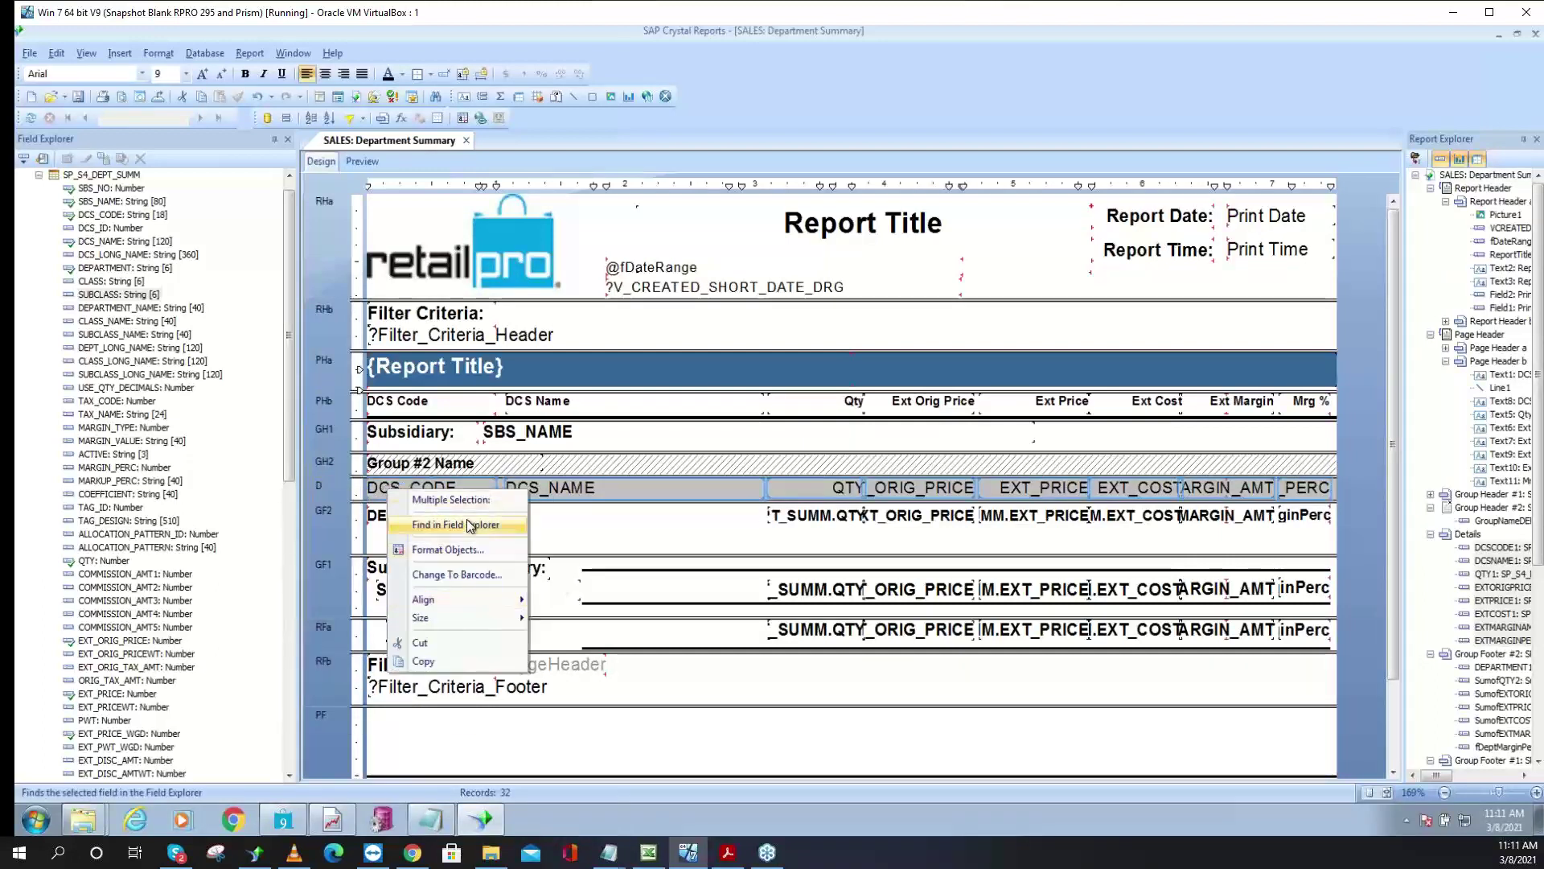
left_click(461, 548)
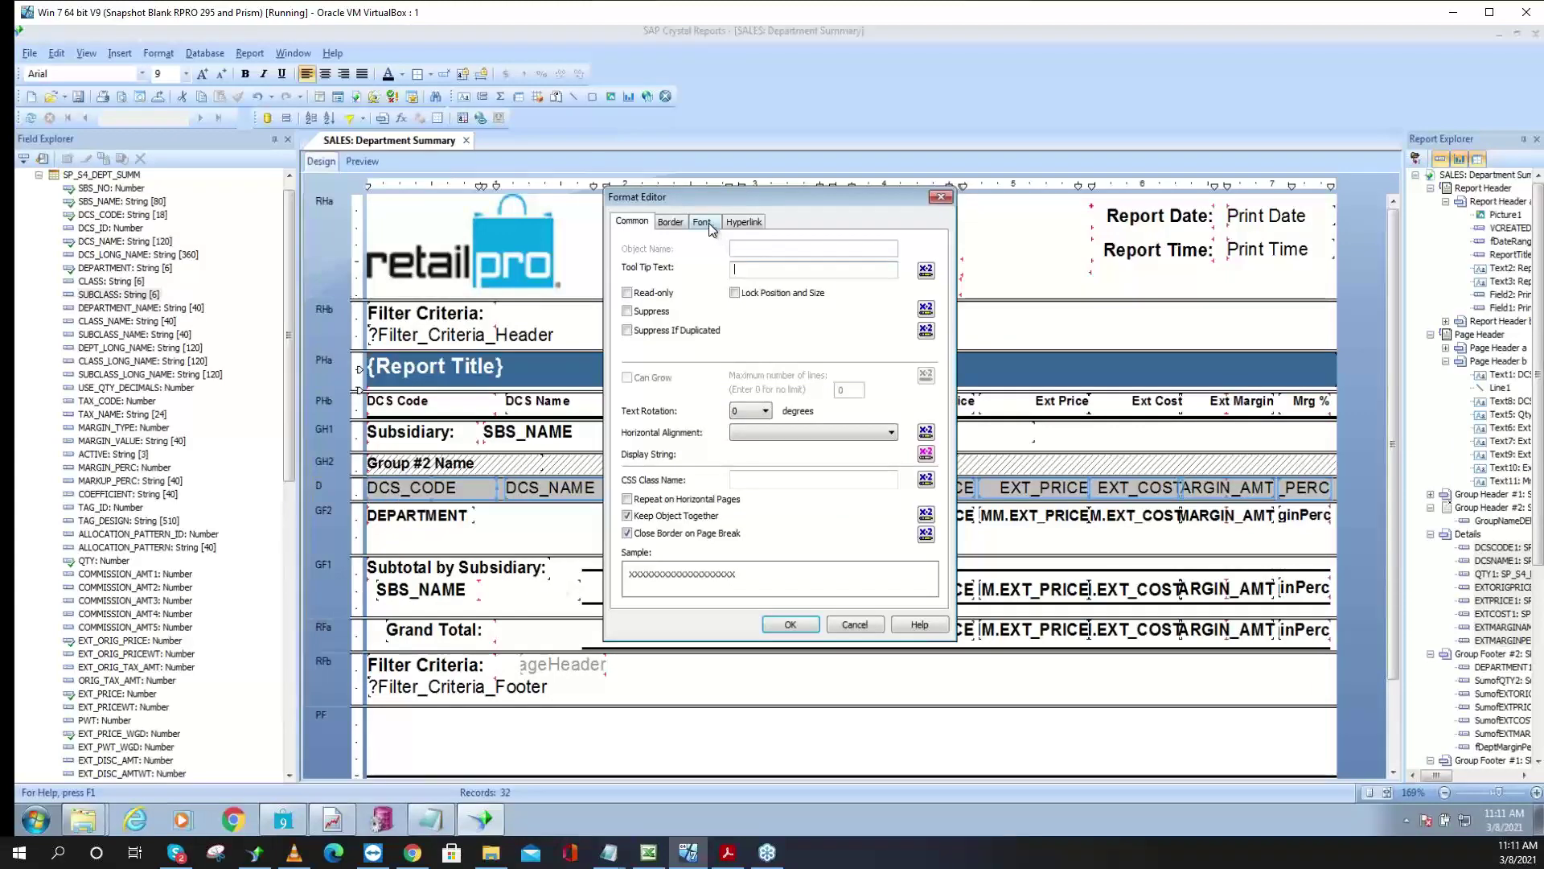
left_click(701, 222)
left_click(718, 296)
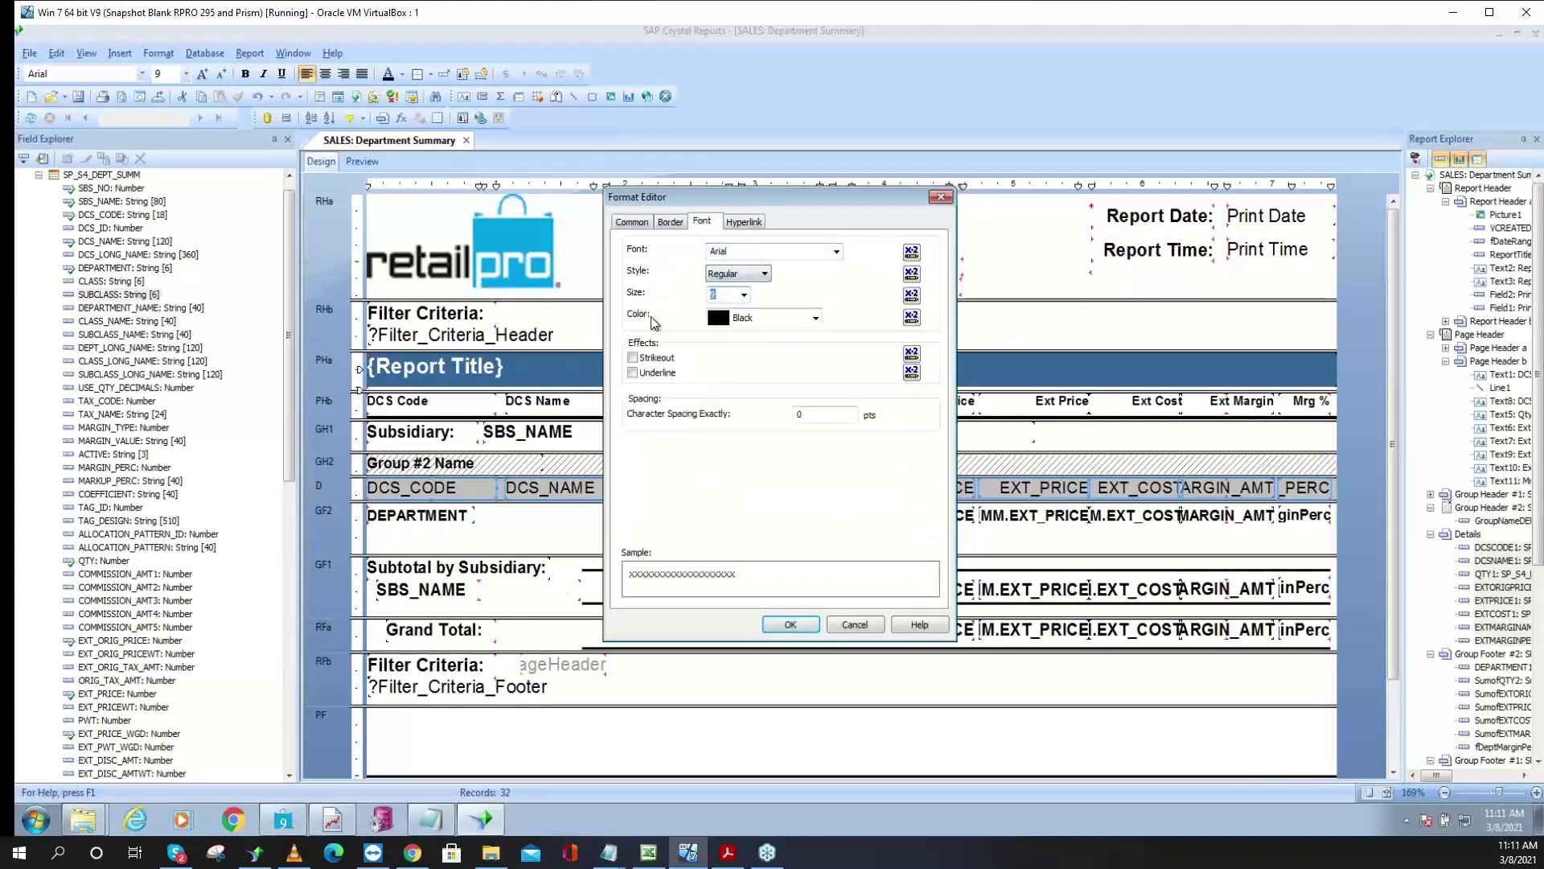
type("7")
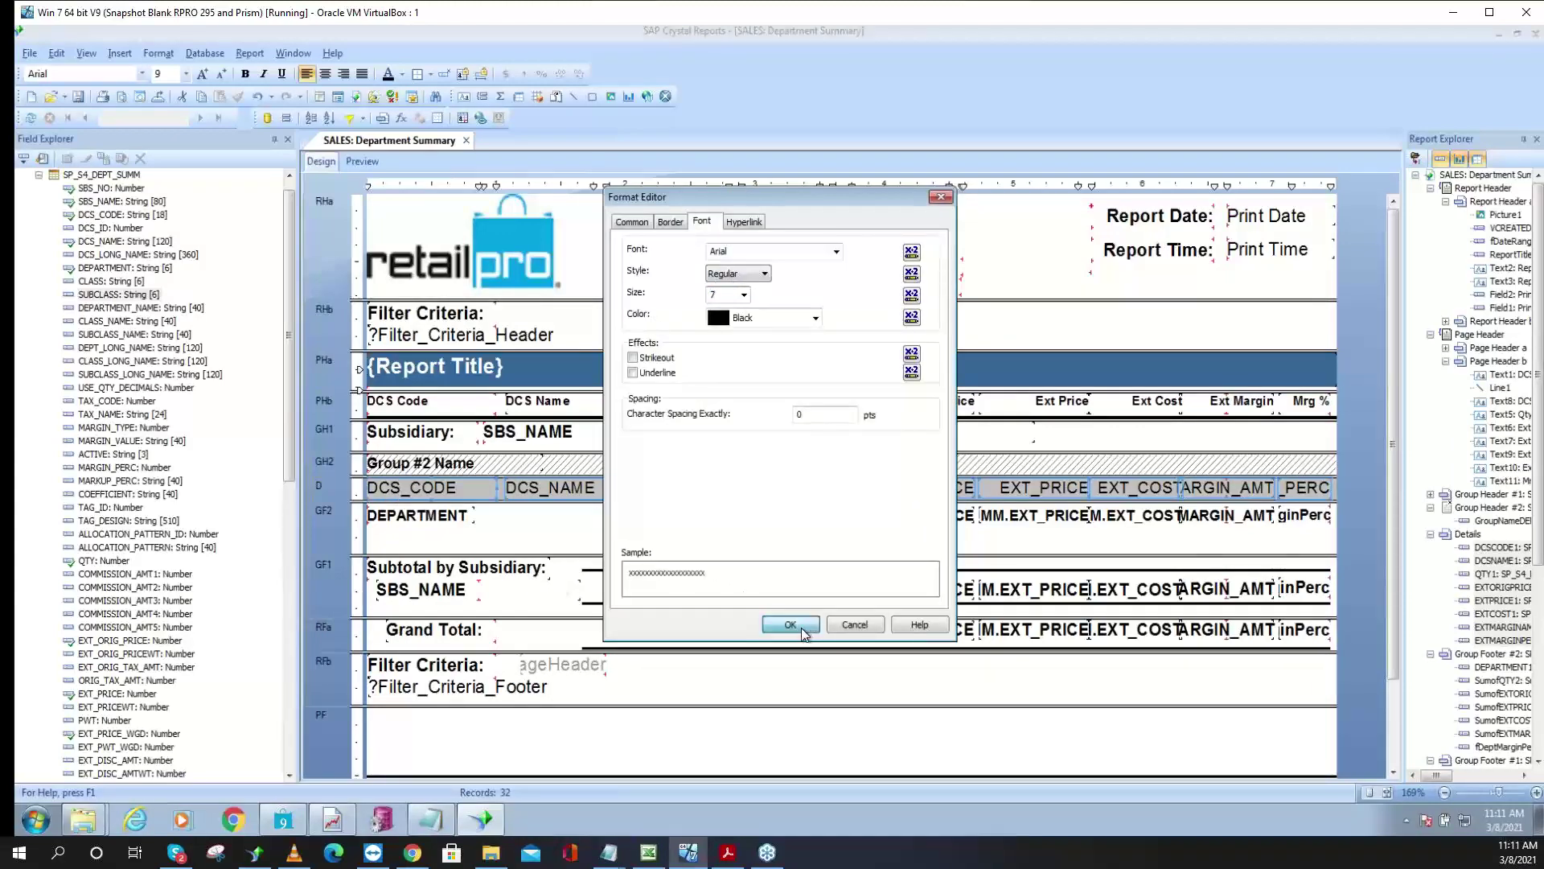
key("Return")
Set the DEPARTMENT footer field and its summed columns to font size 7
right_click(333, 524)
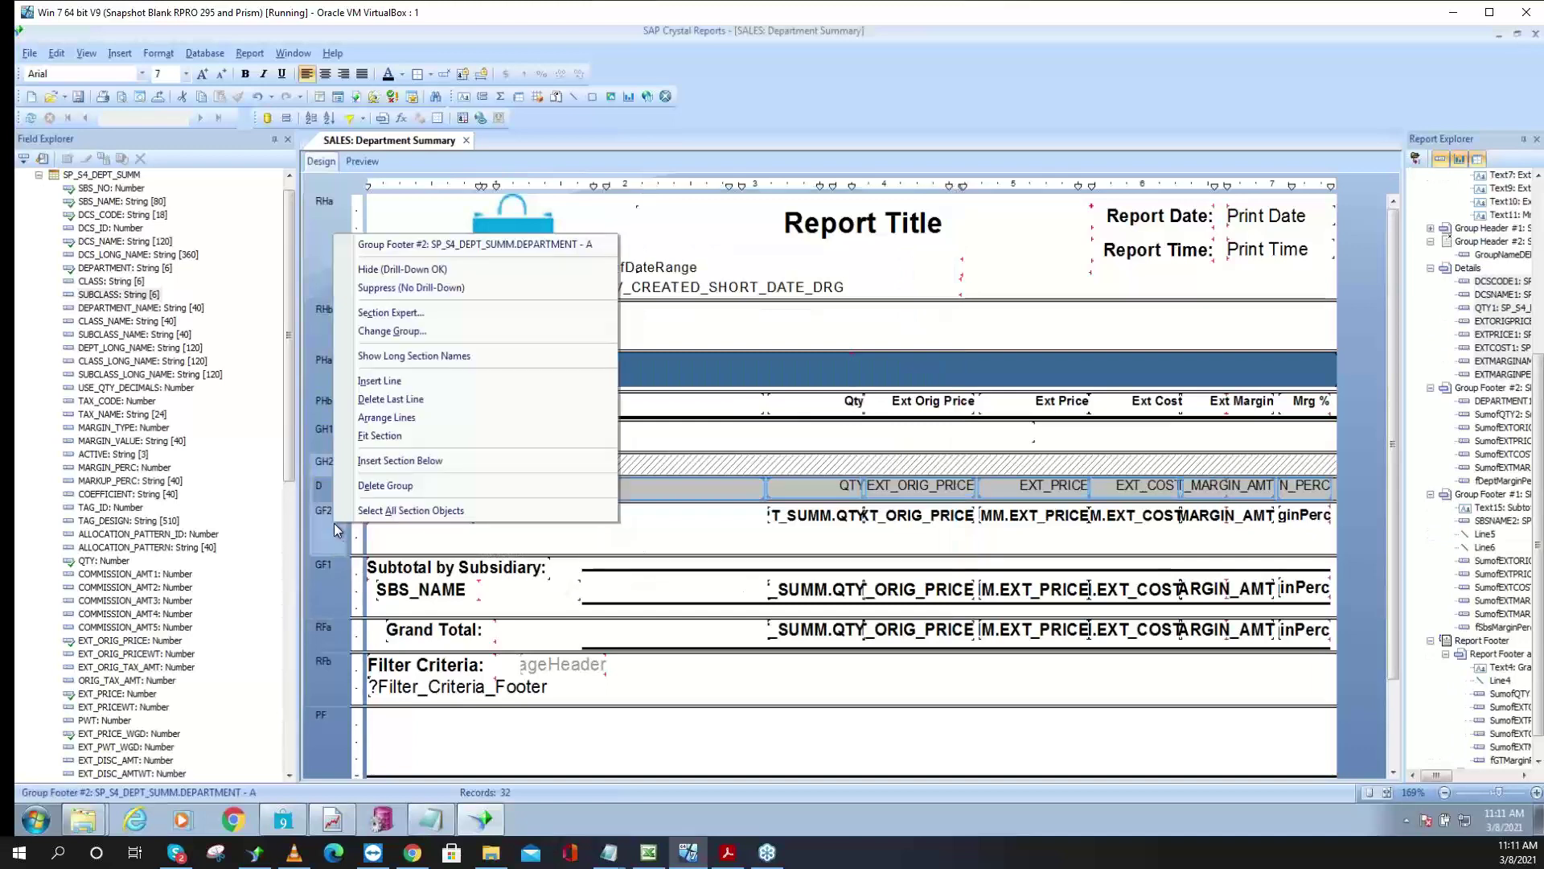
left_click(420, 512)
right_click(435, 521)
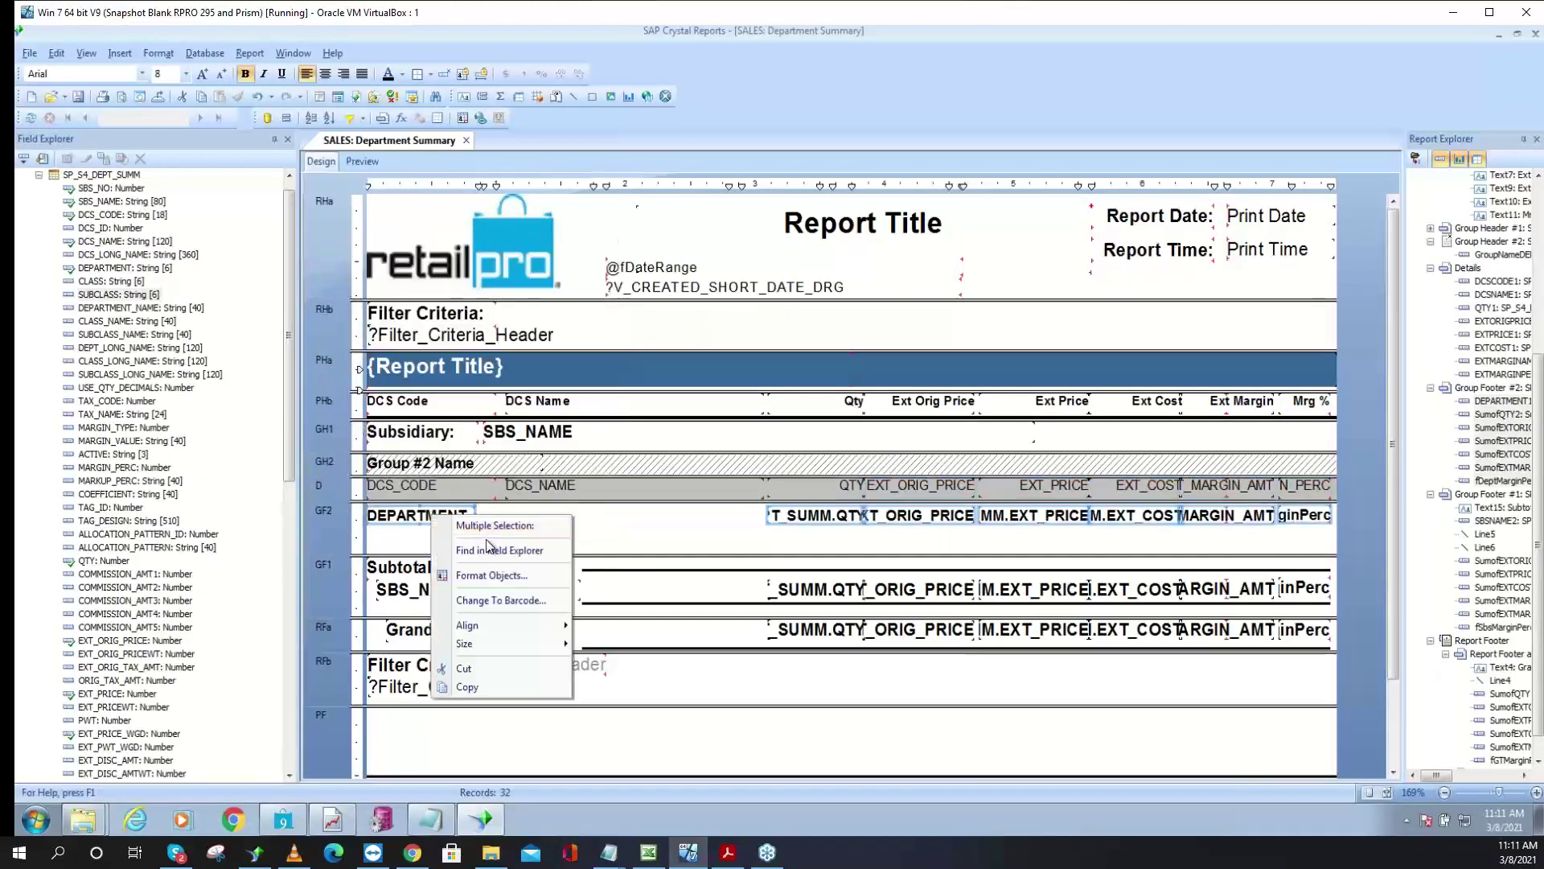
left_click(499, 575)
left_click(701, 222)
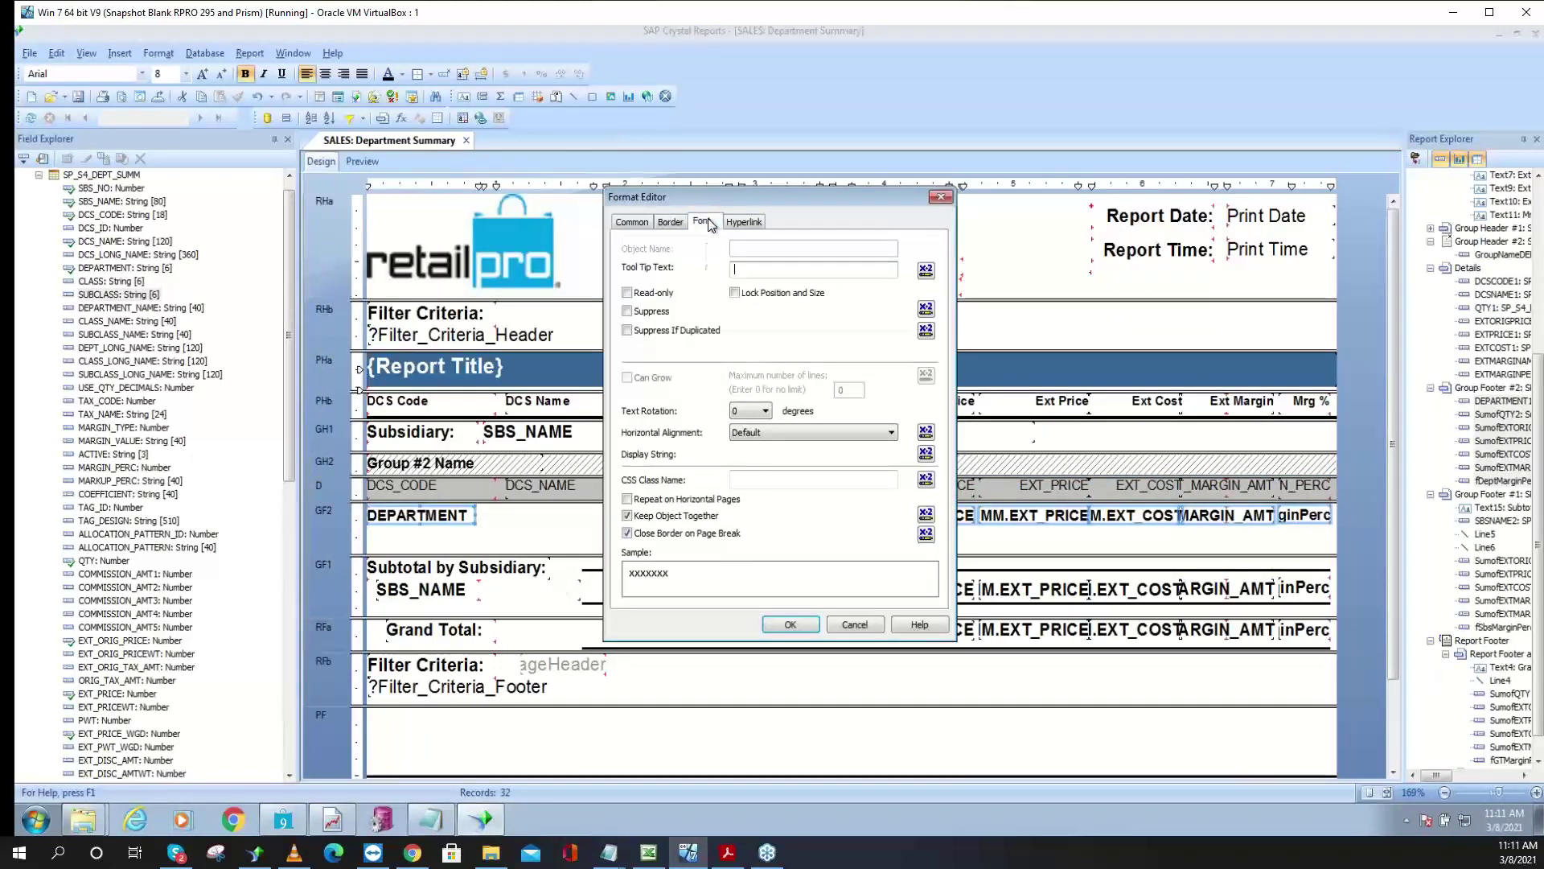
double_click(706, 295)
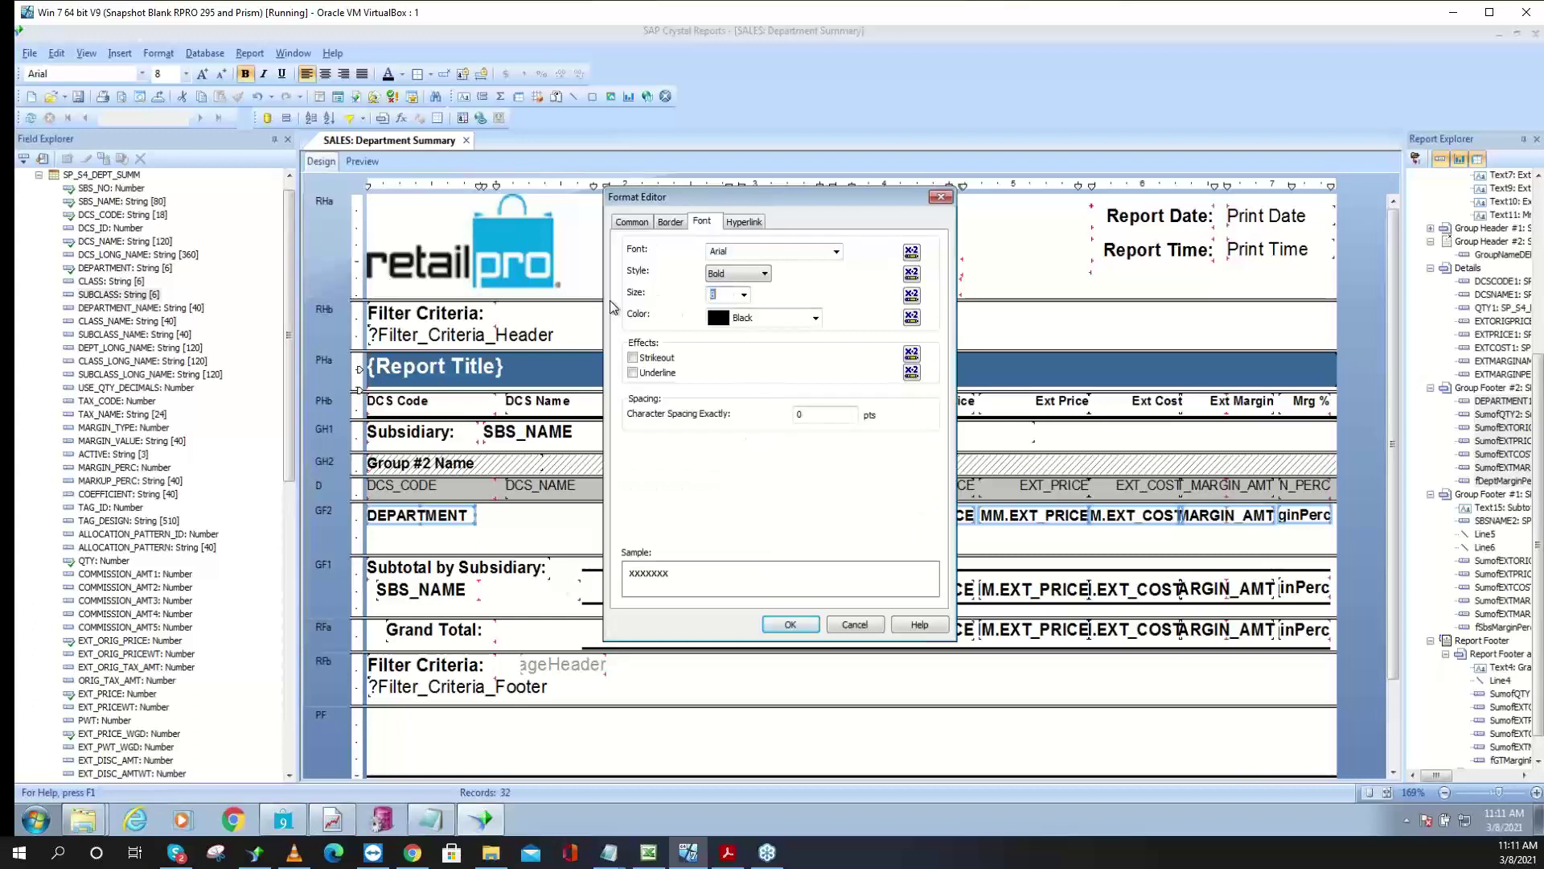
type("7")
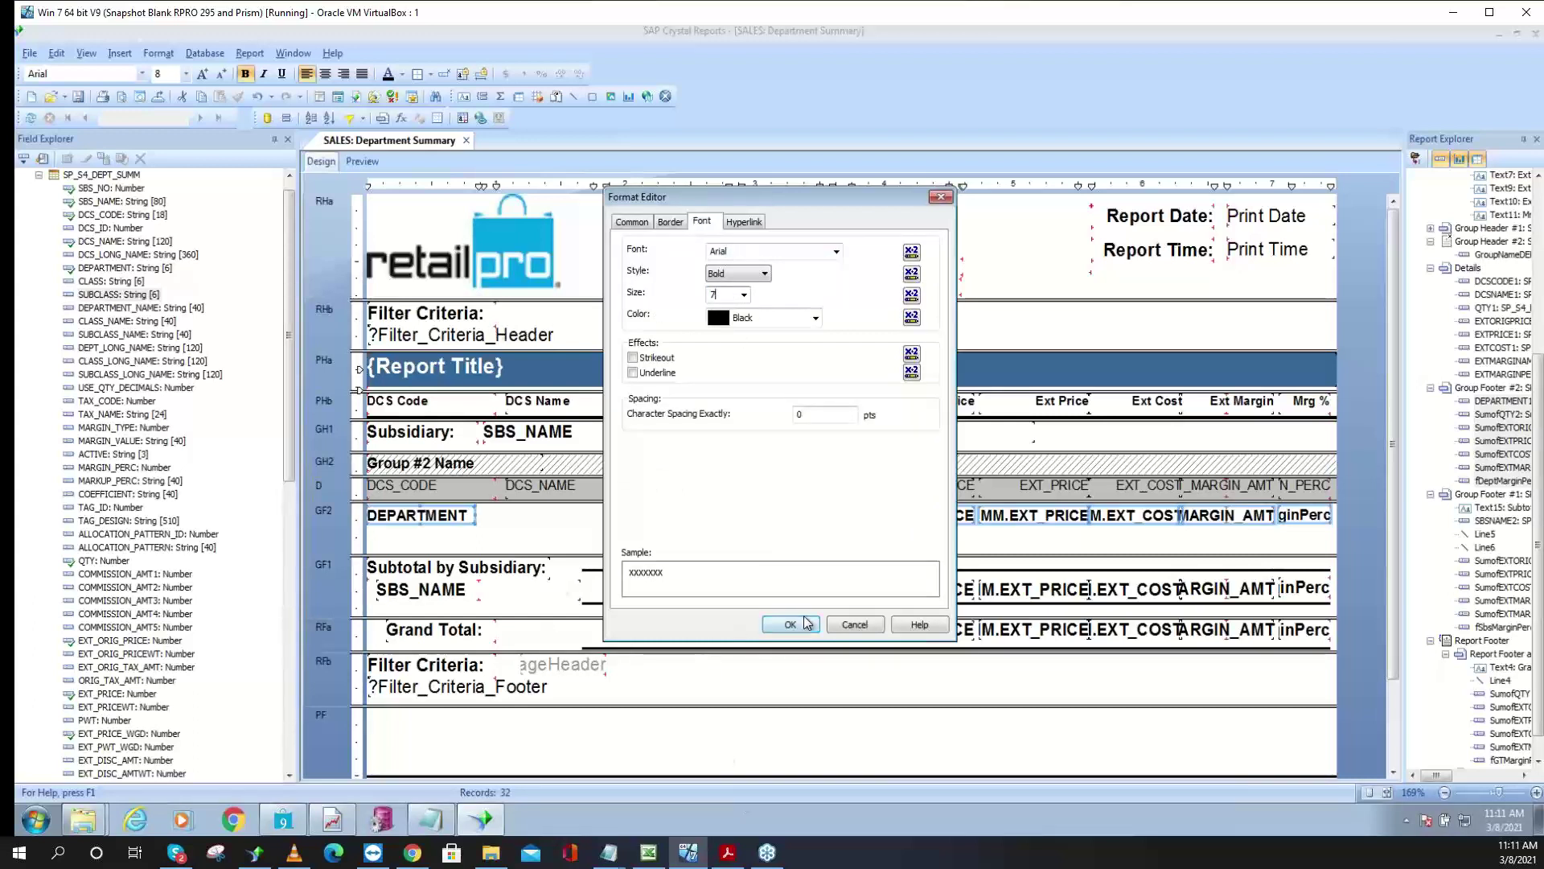
left_click(790, 625)
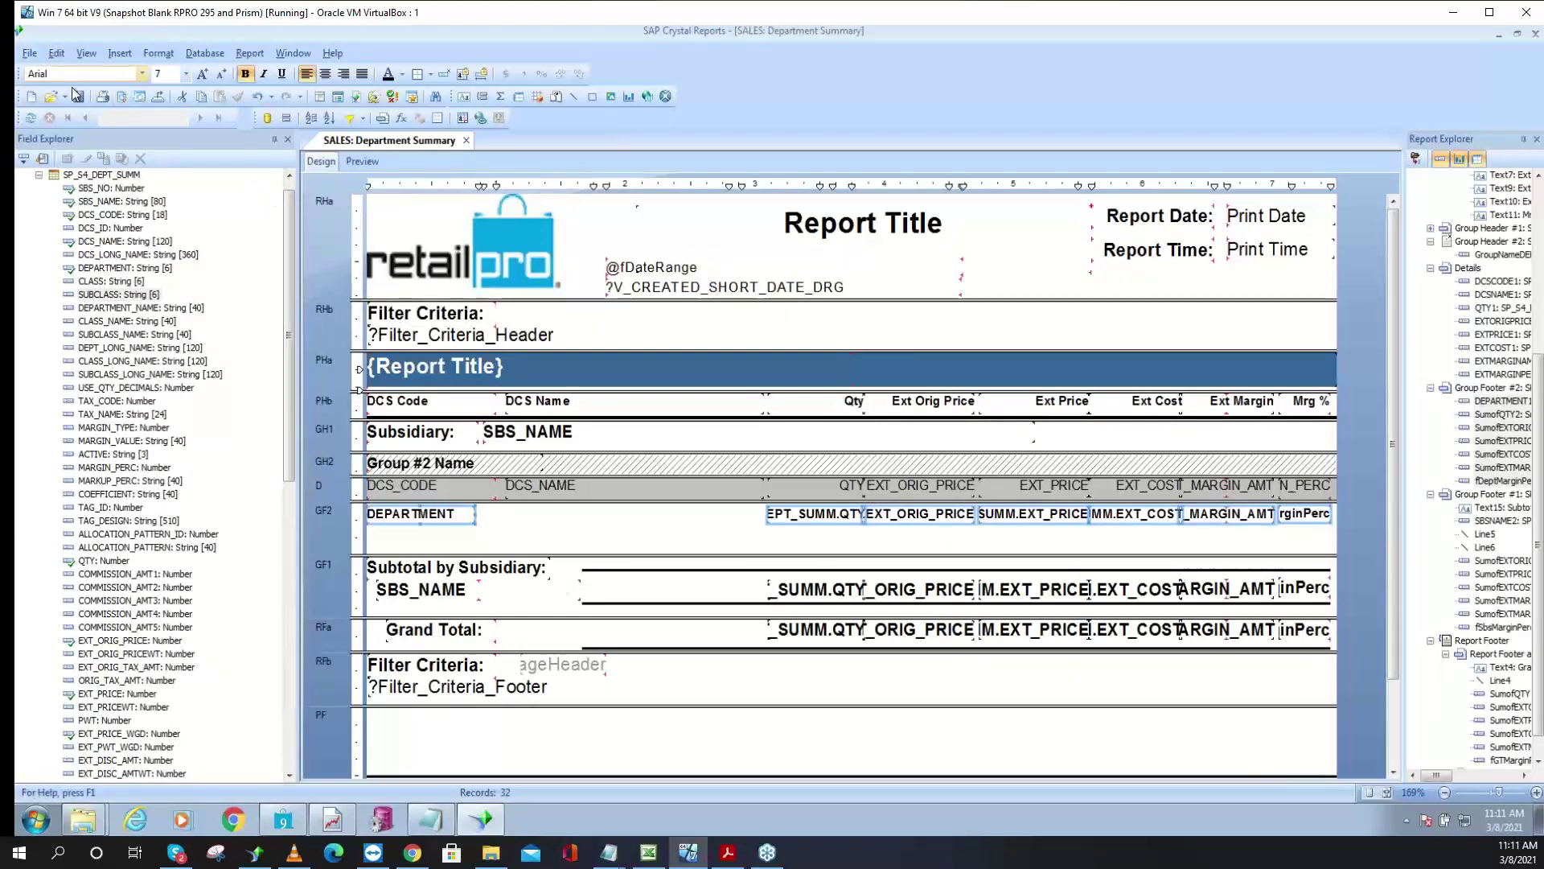
Preview the report to confirm the smaller detail and footer rows
left_click(359, 161)
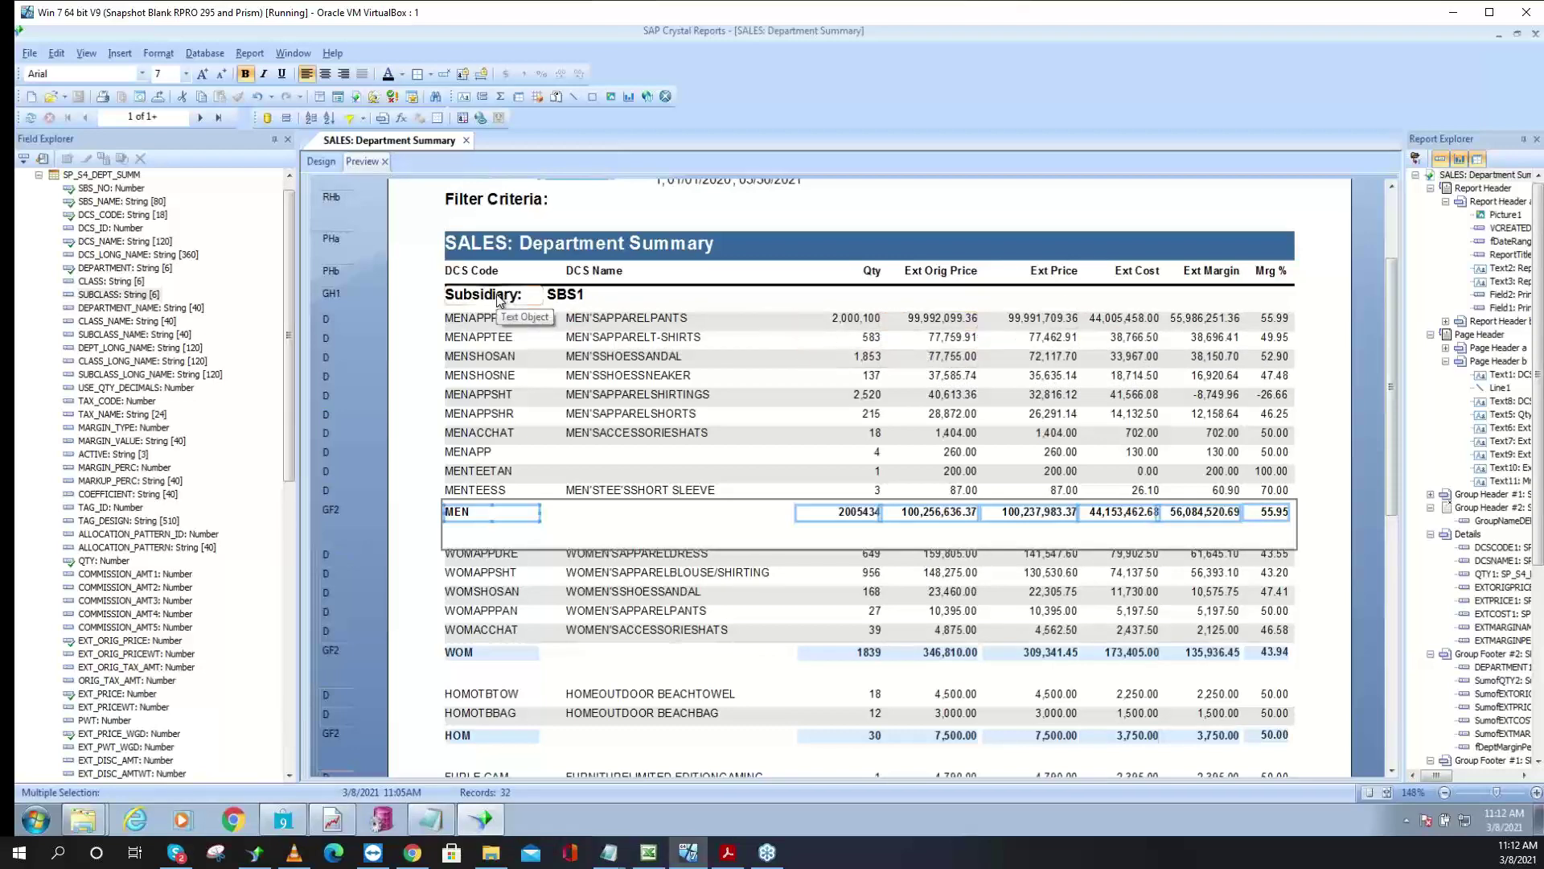
left_click(523, 296)
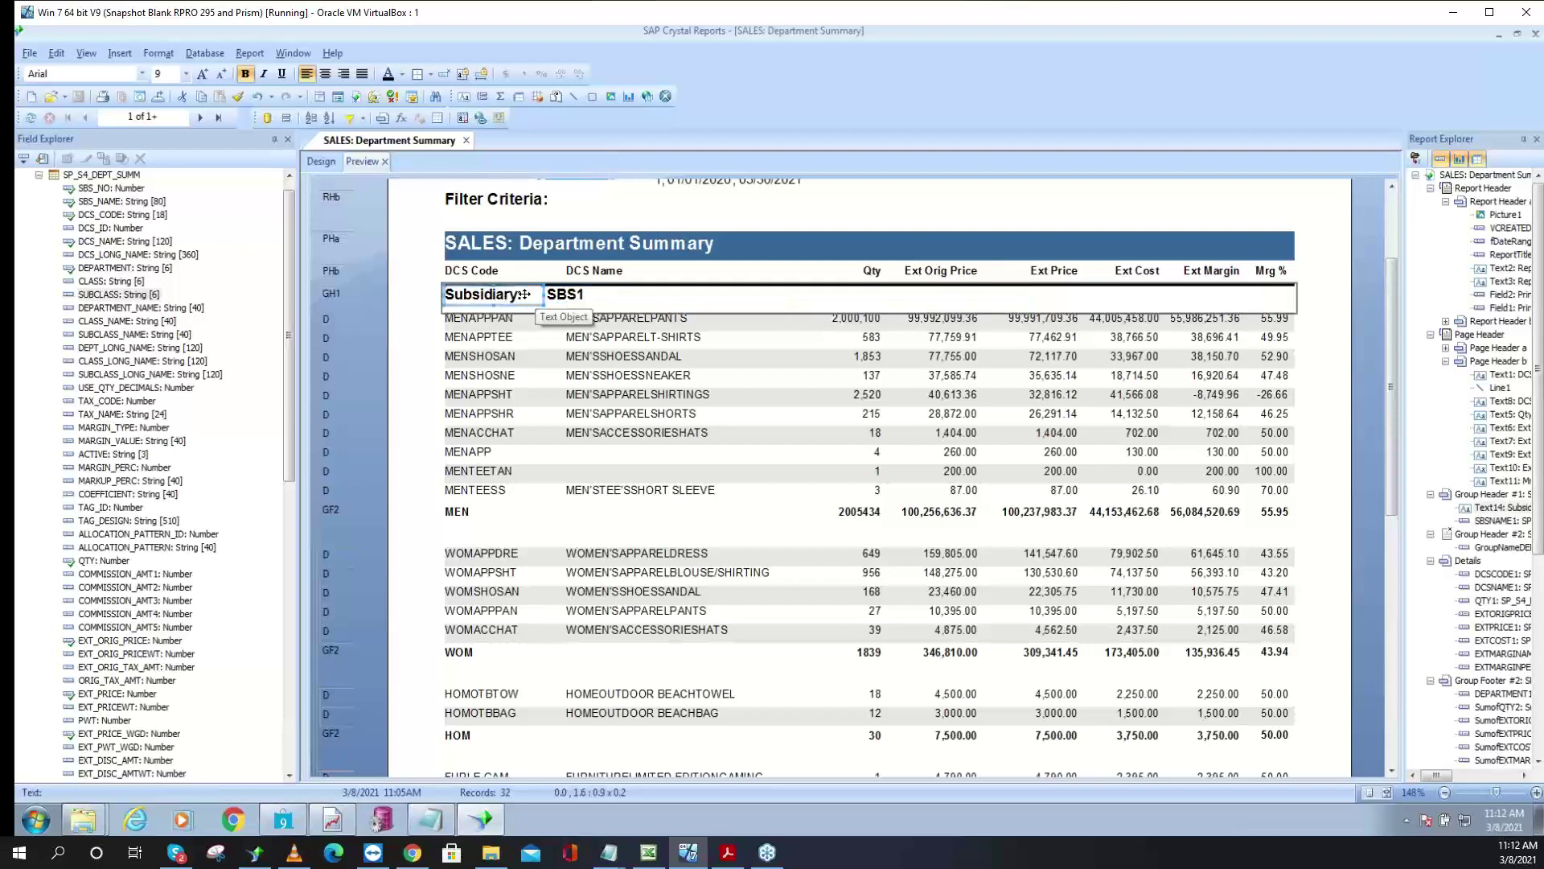
left_click(325, 162)
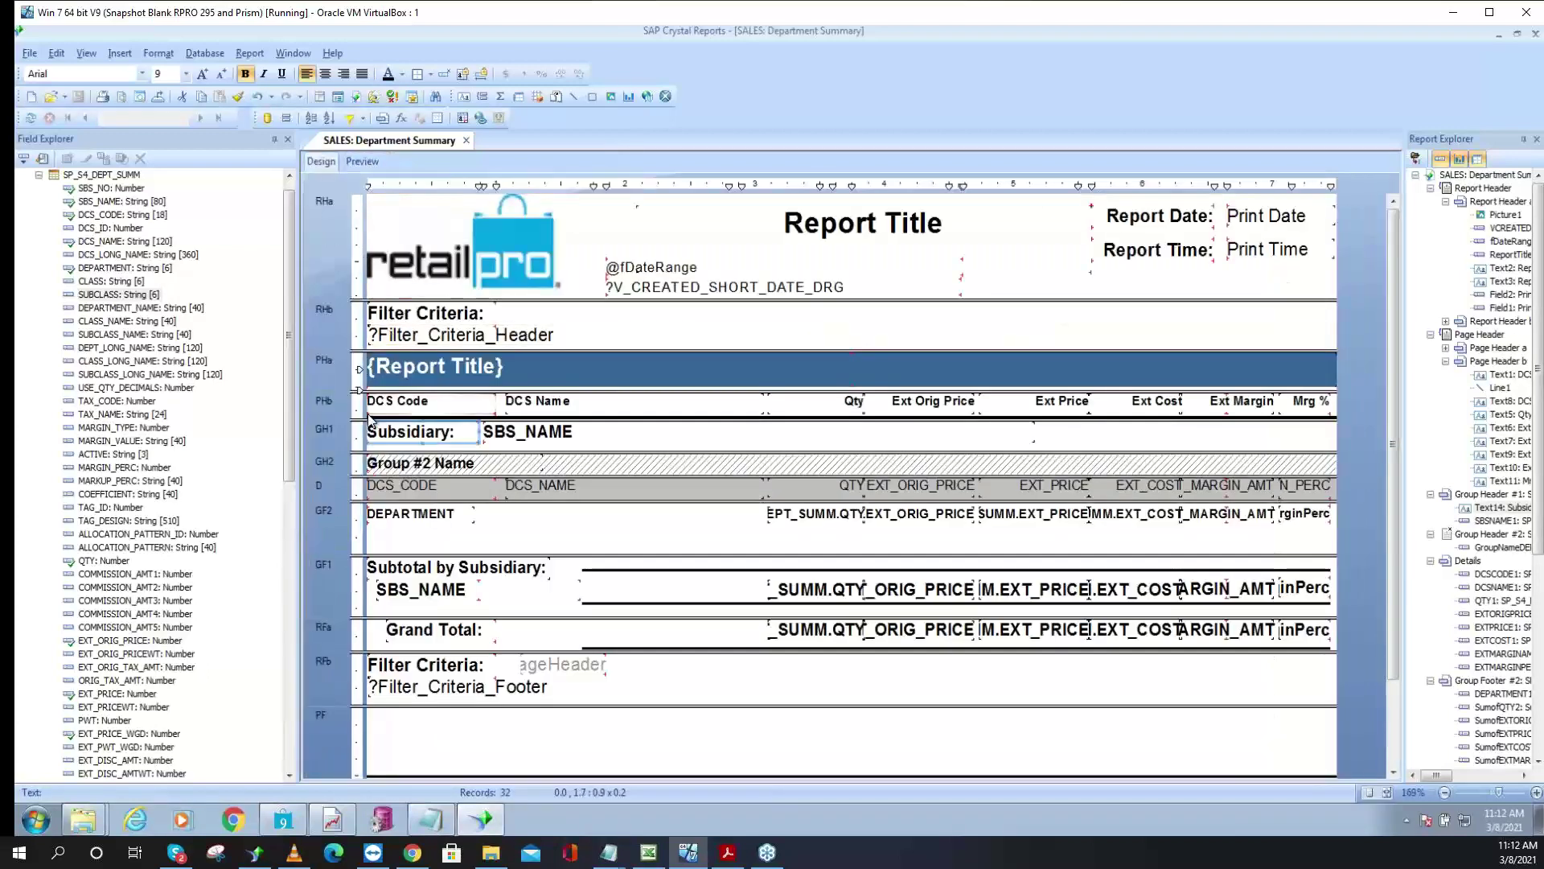
Suppress the Subsidiary group header (GH1) section with Suppress (No Drill-Down)
right_click(335, 431)
left_click(340, 431)
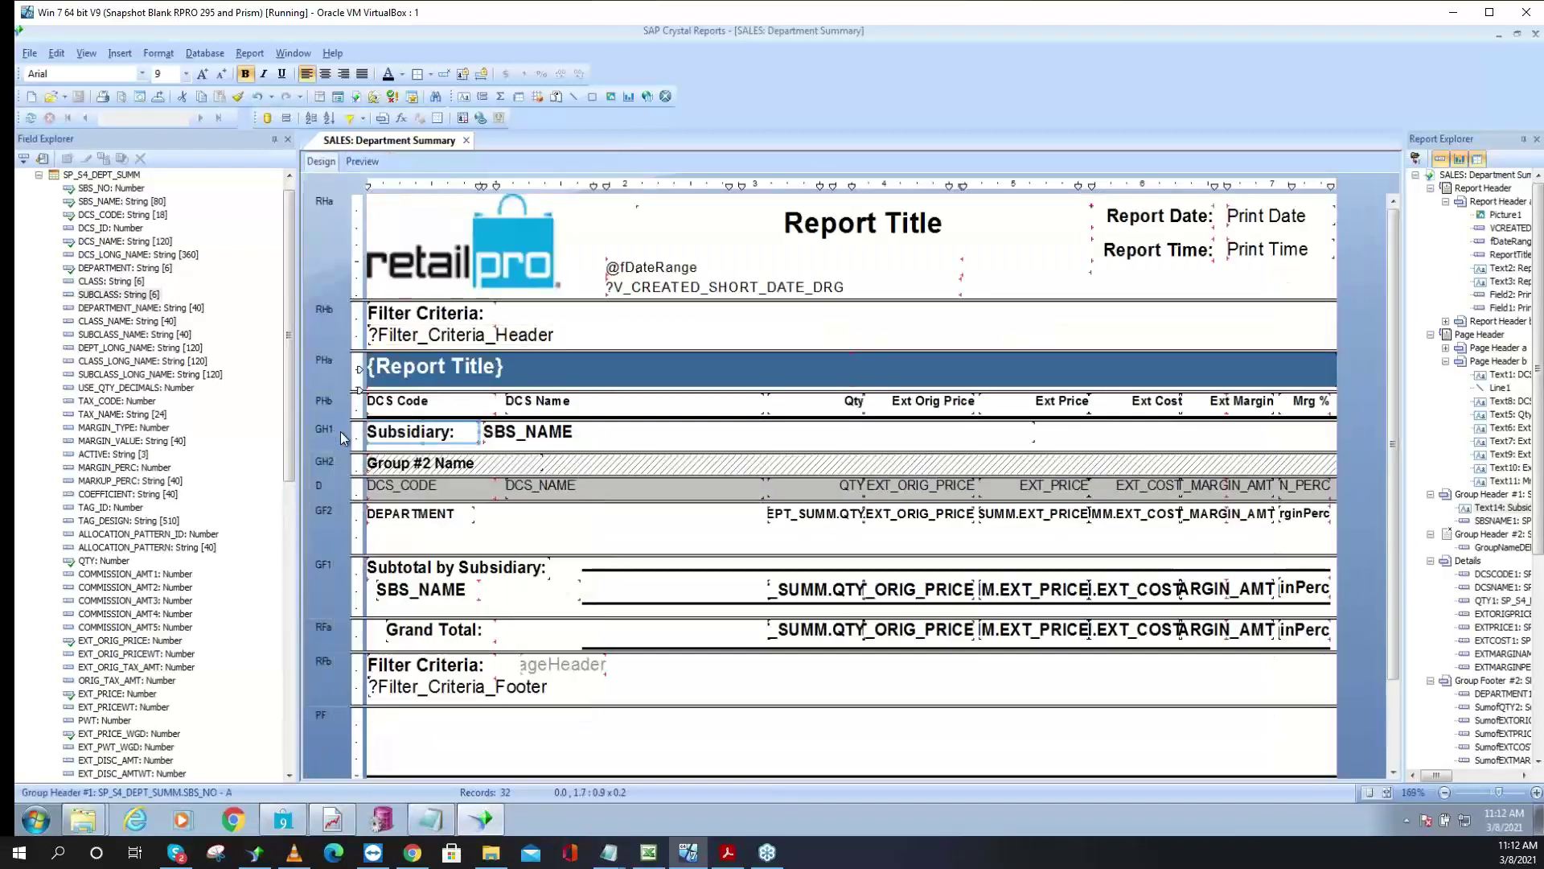
right_click(333, 433)
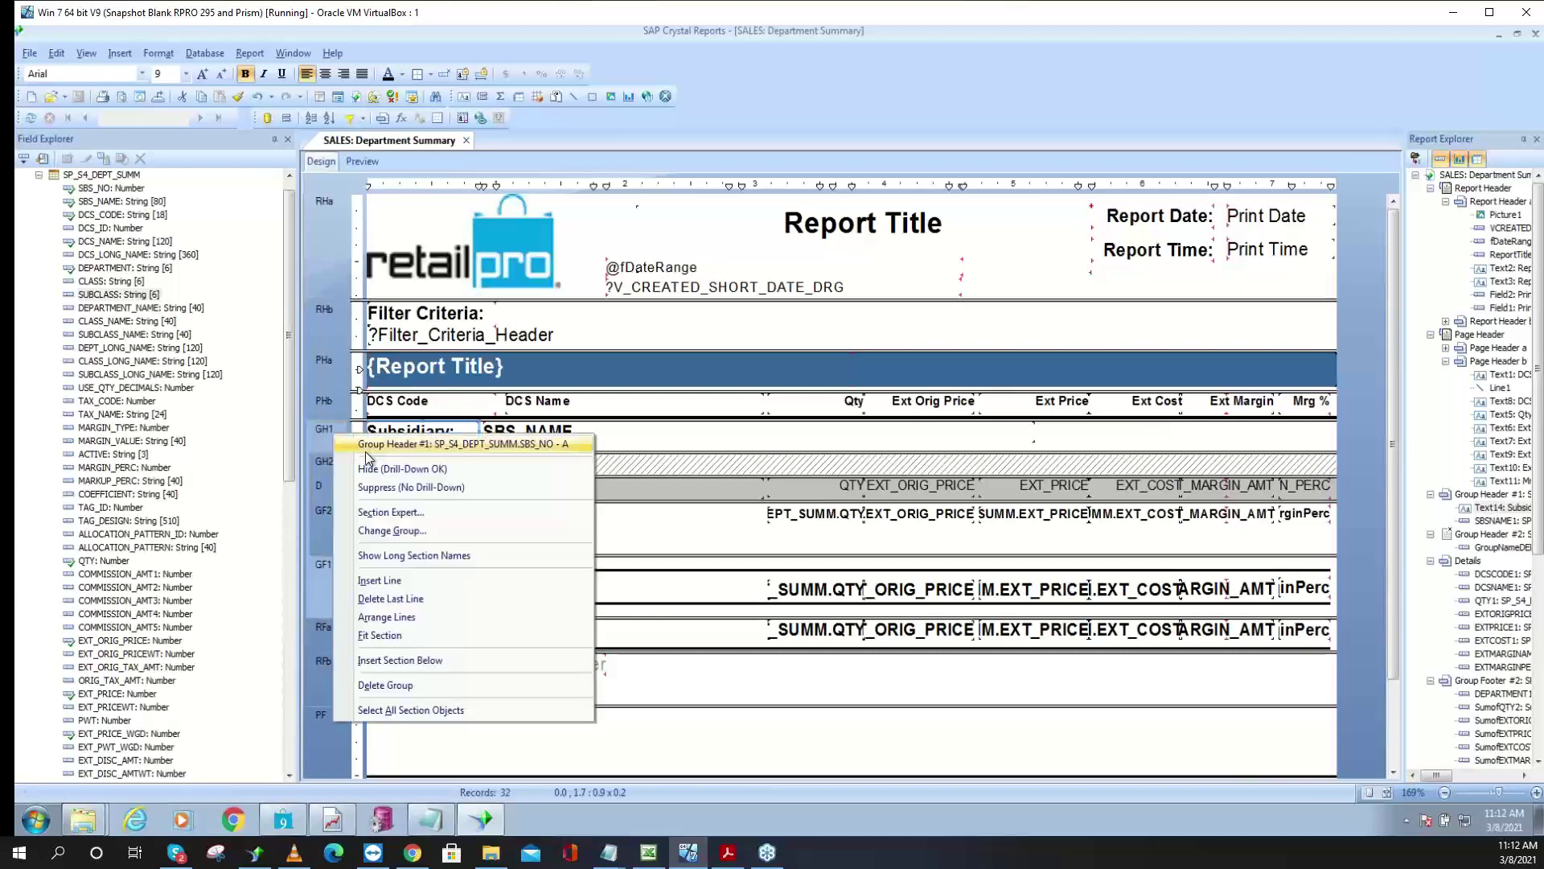
left_click(392, 489)
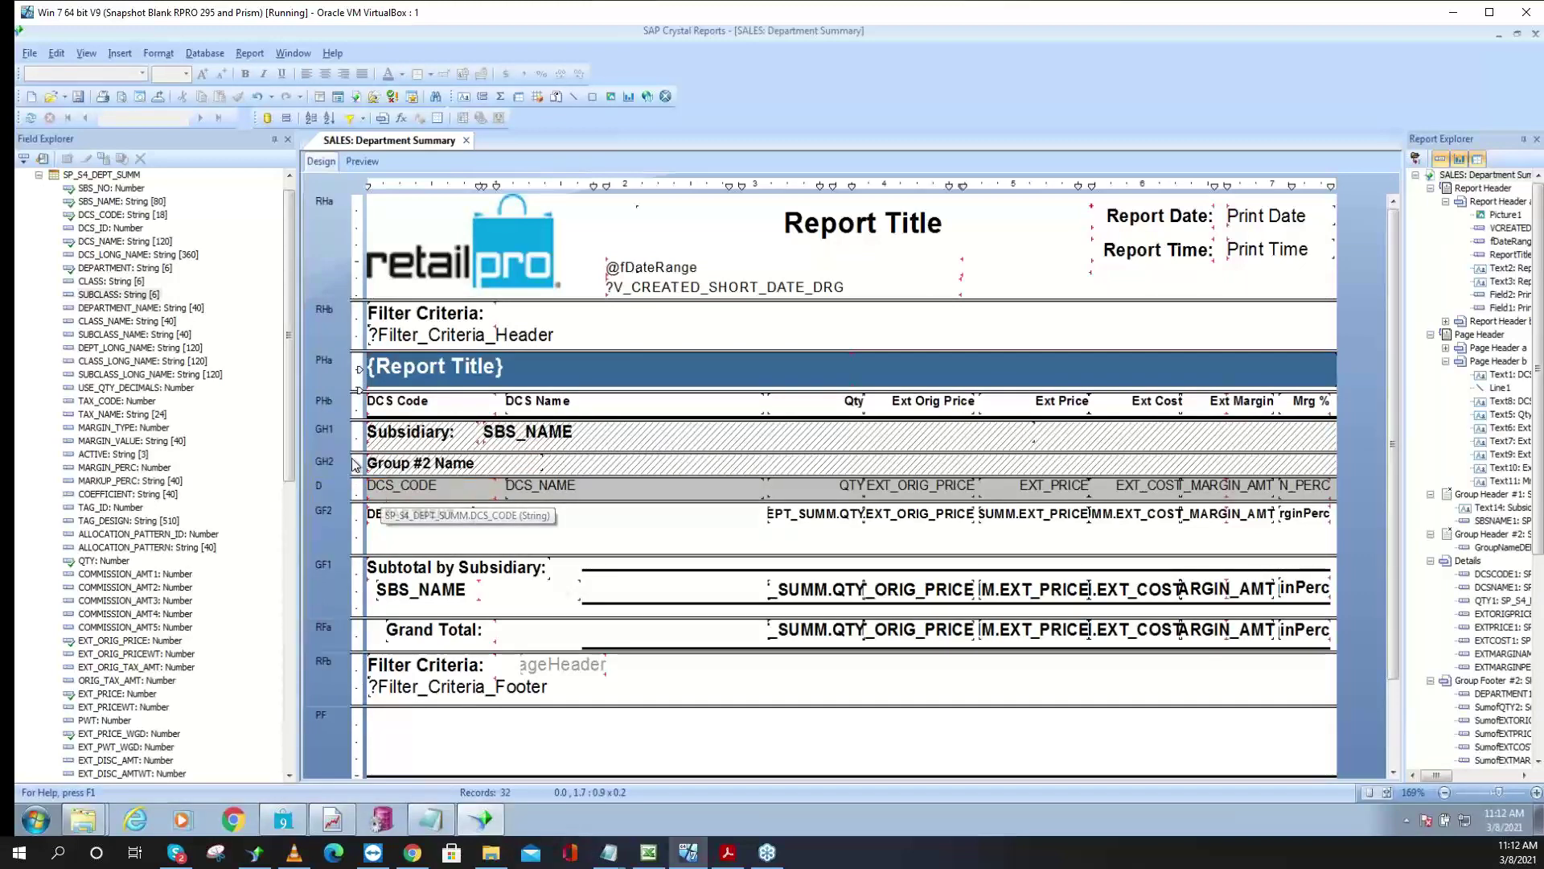
left_click(362, 162)
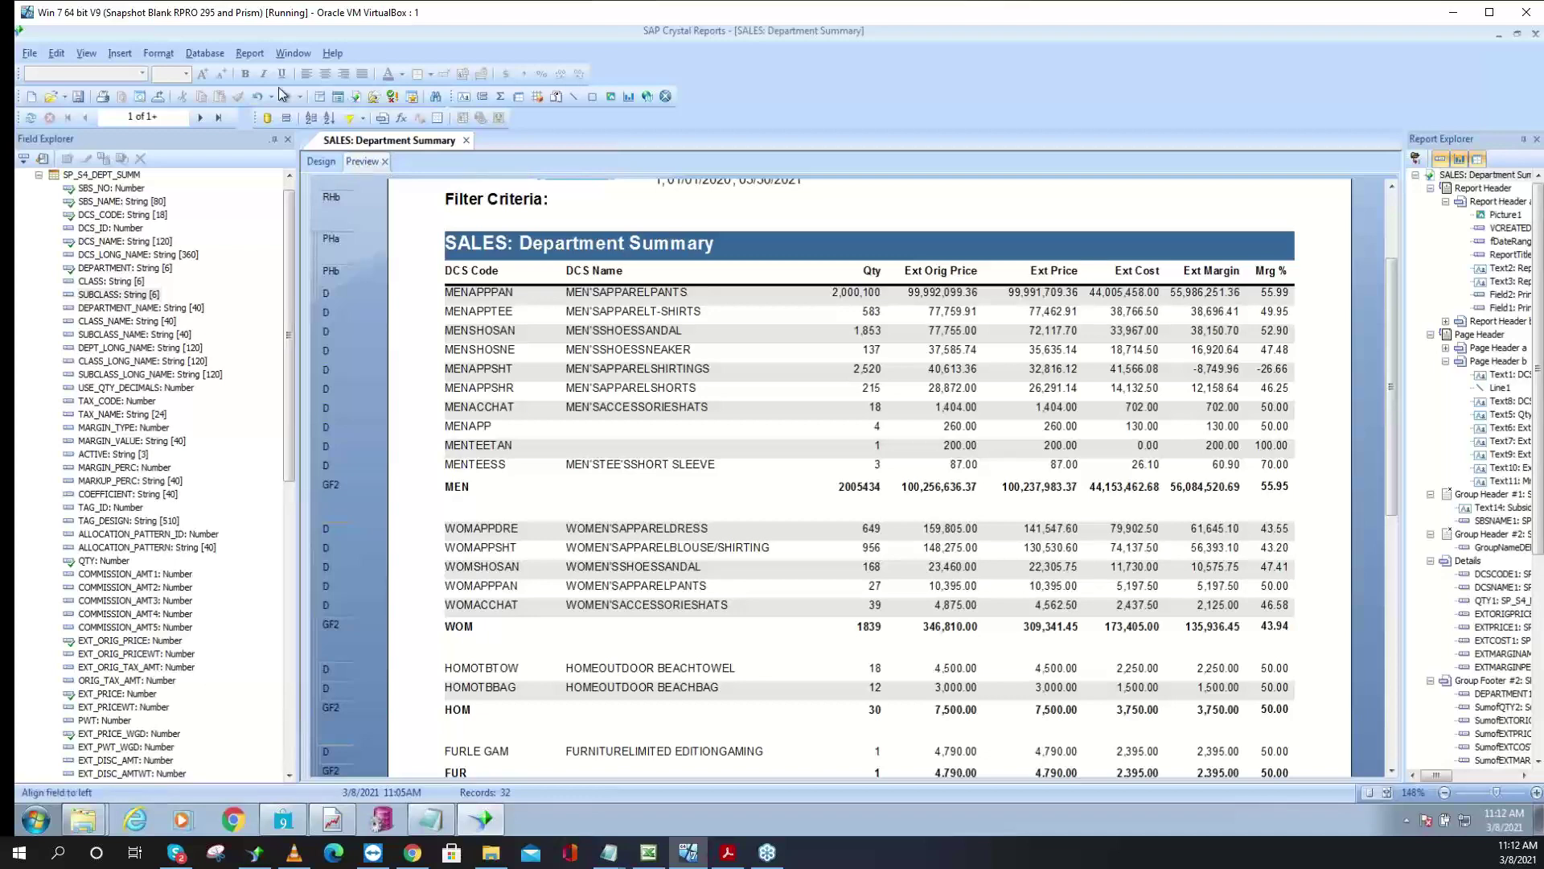
left_click(336, 161)
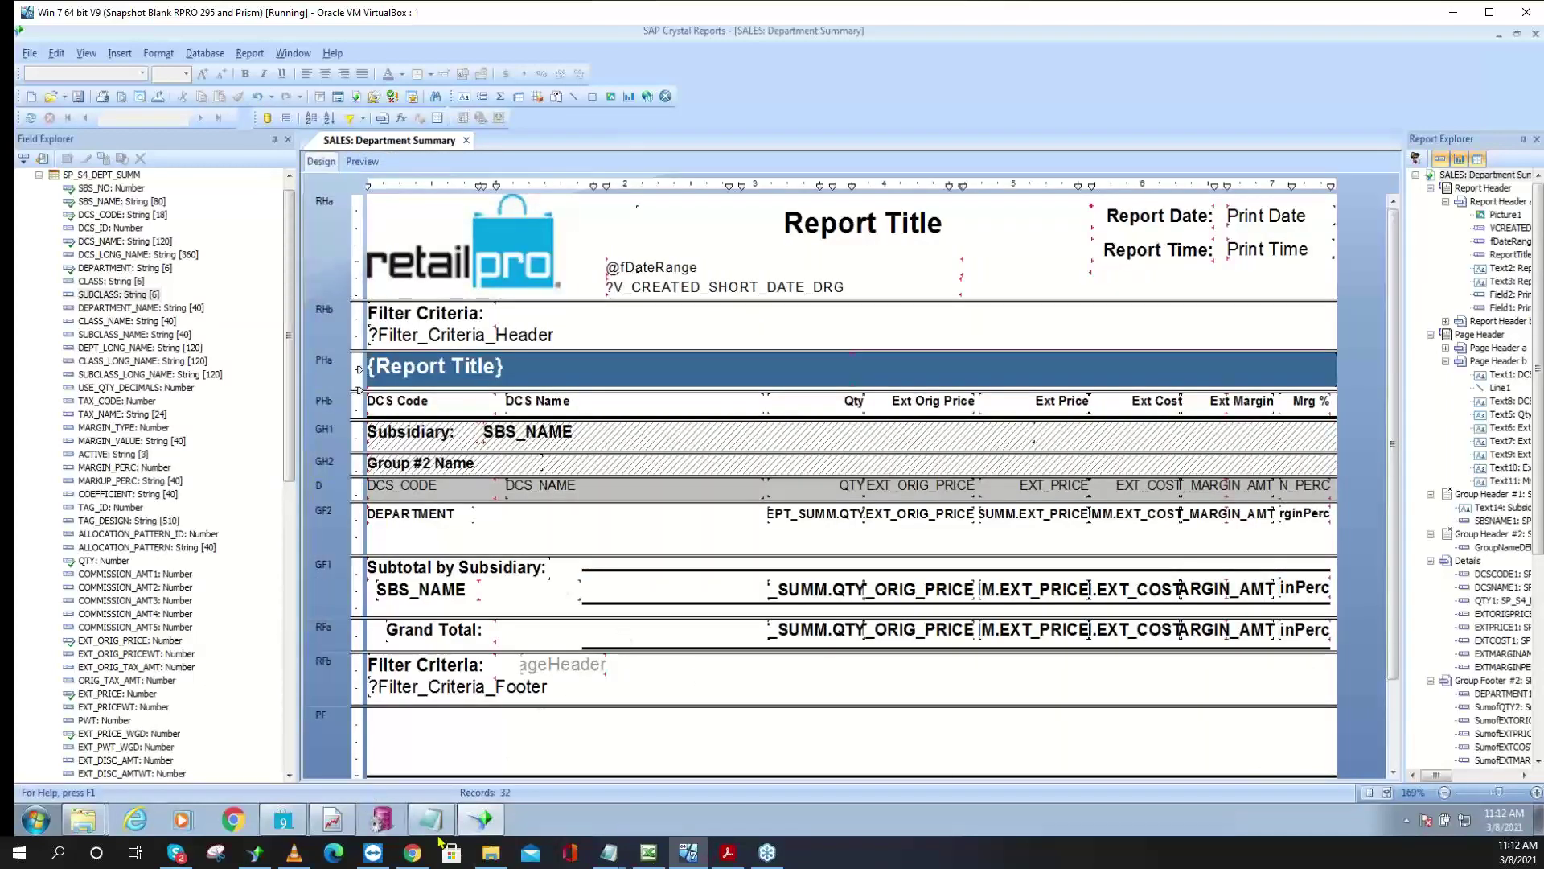
left_click(727, 854)
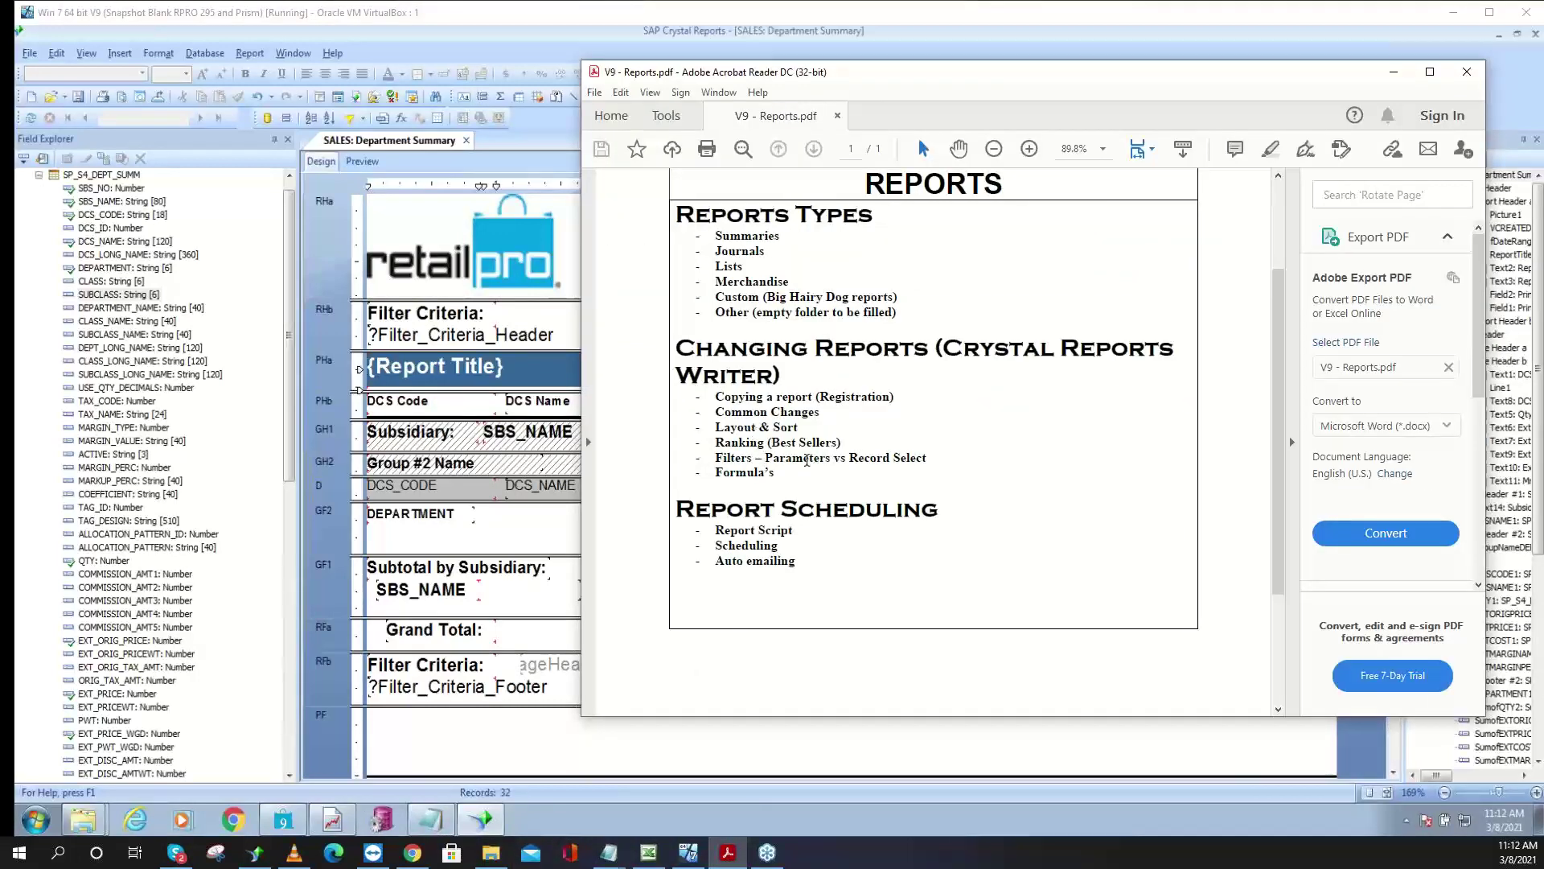
left_click_drag(759, 463, 721, 465)
left_click(936, 463)
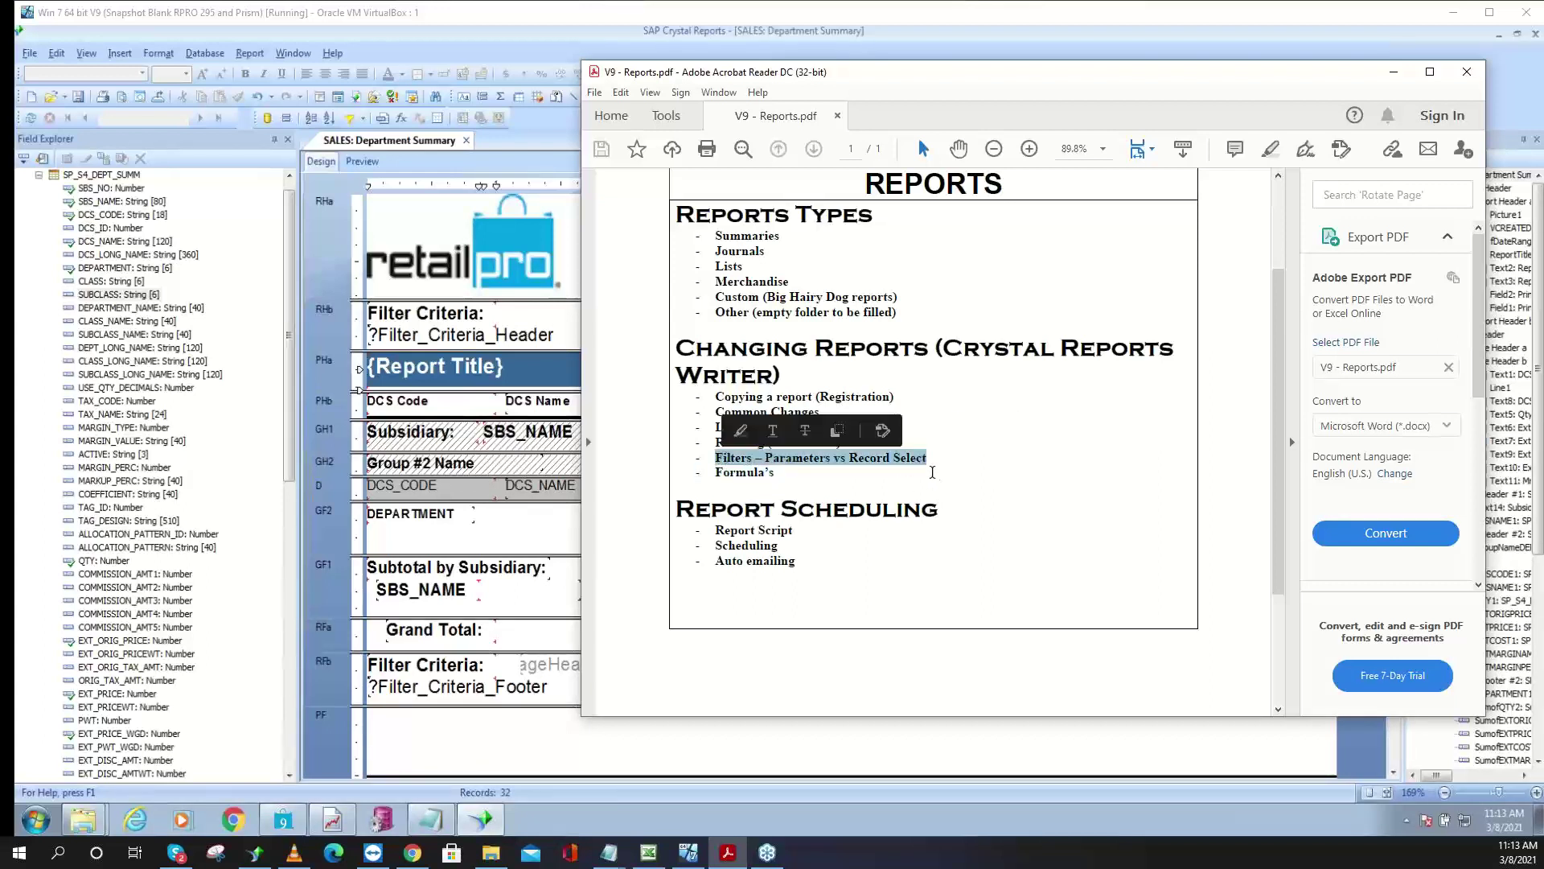
left_click(972, 466)
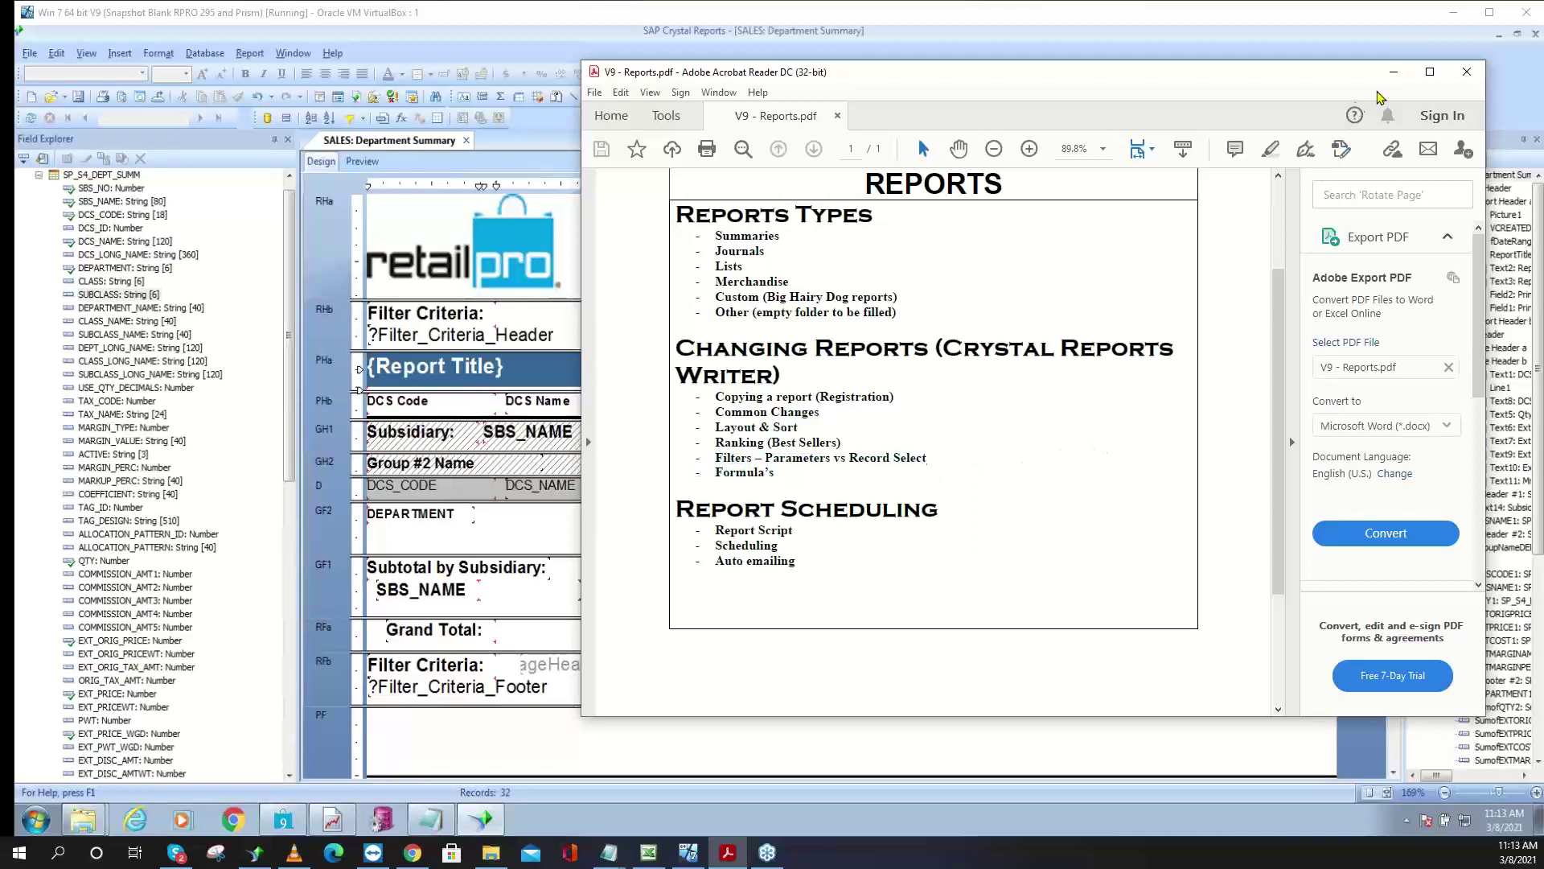
left_click(1393, 71)
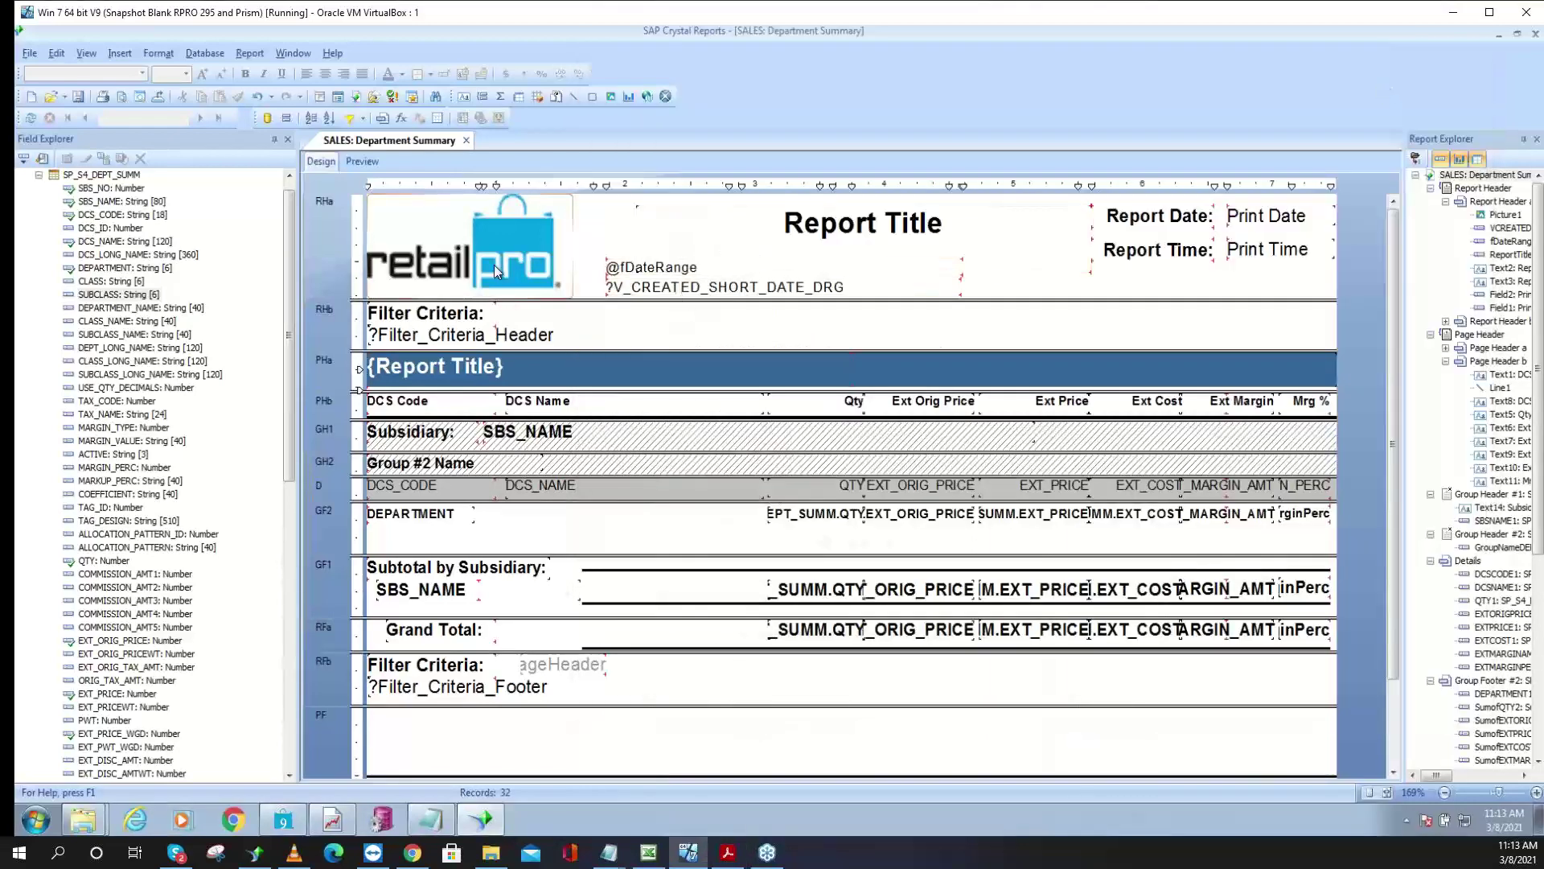
left_click(356, 163)
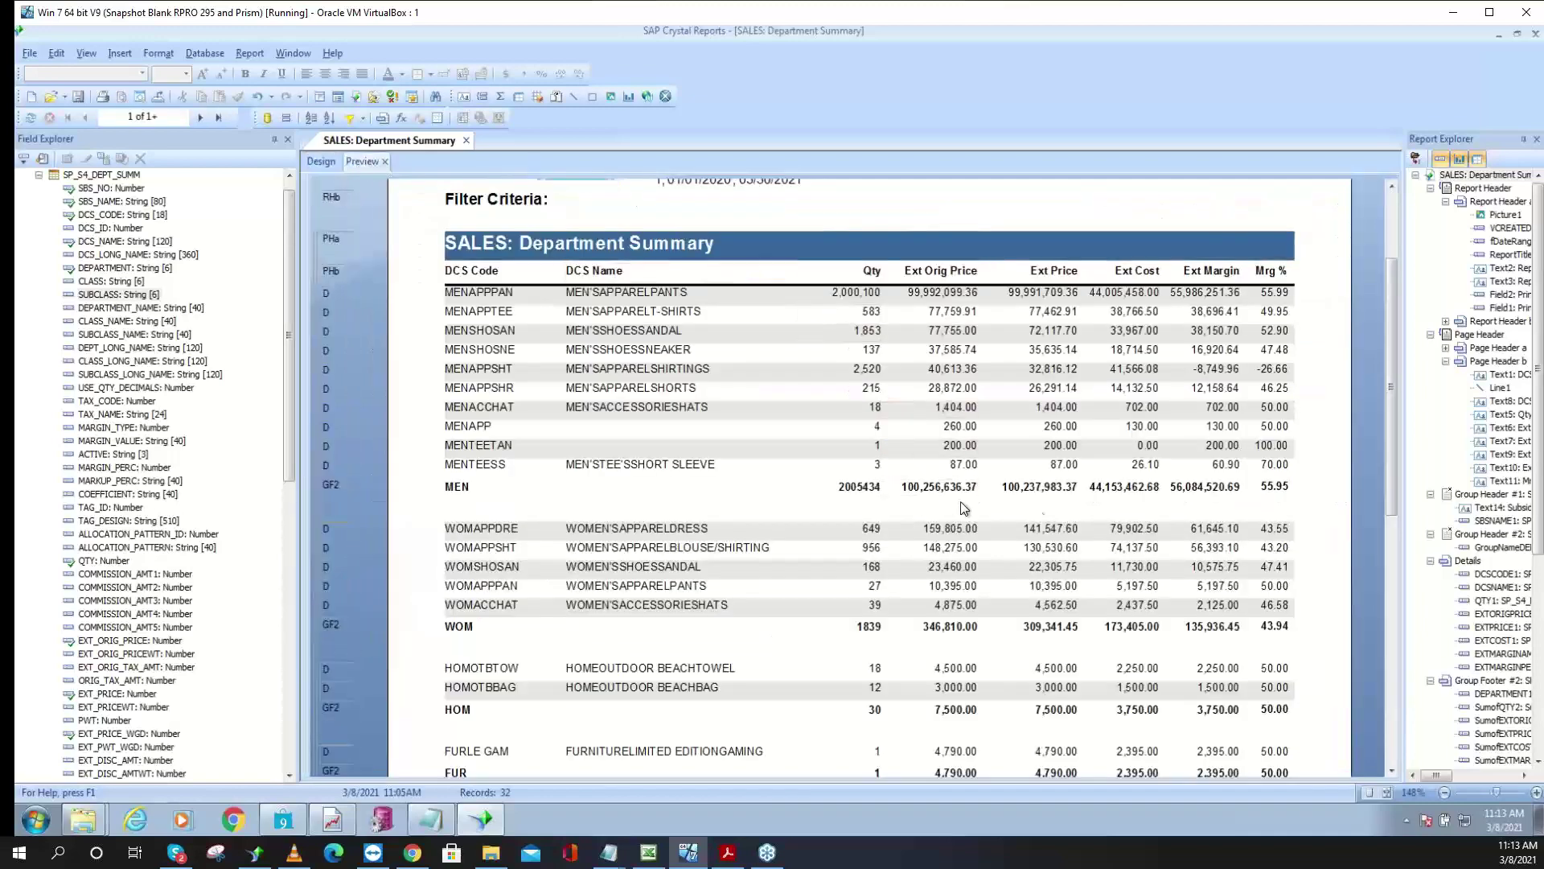
scroll(1146, 503, "down", 3)
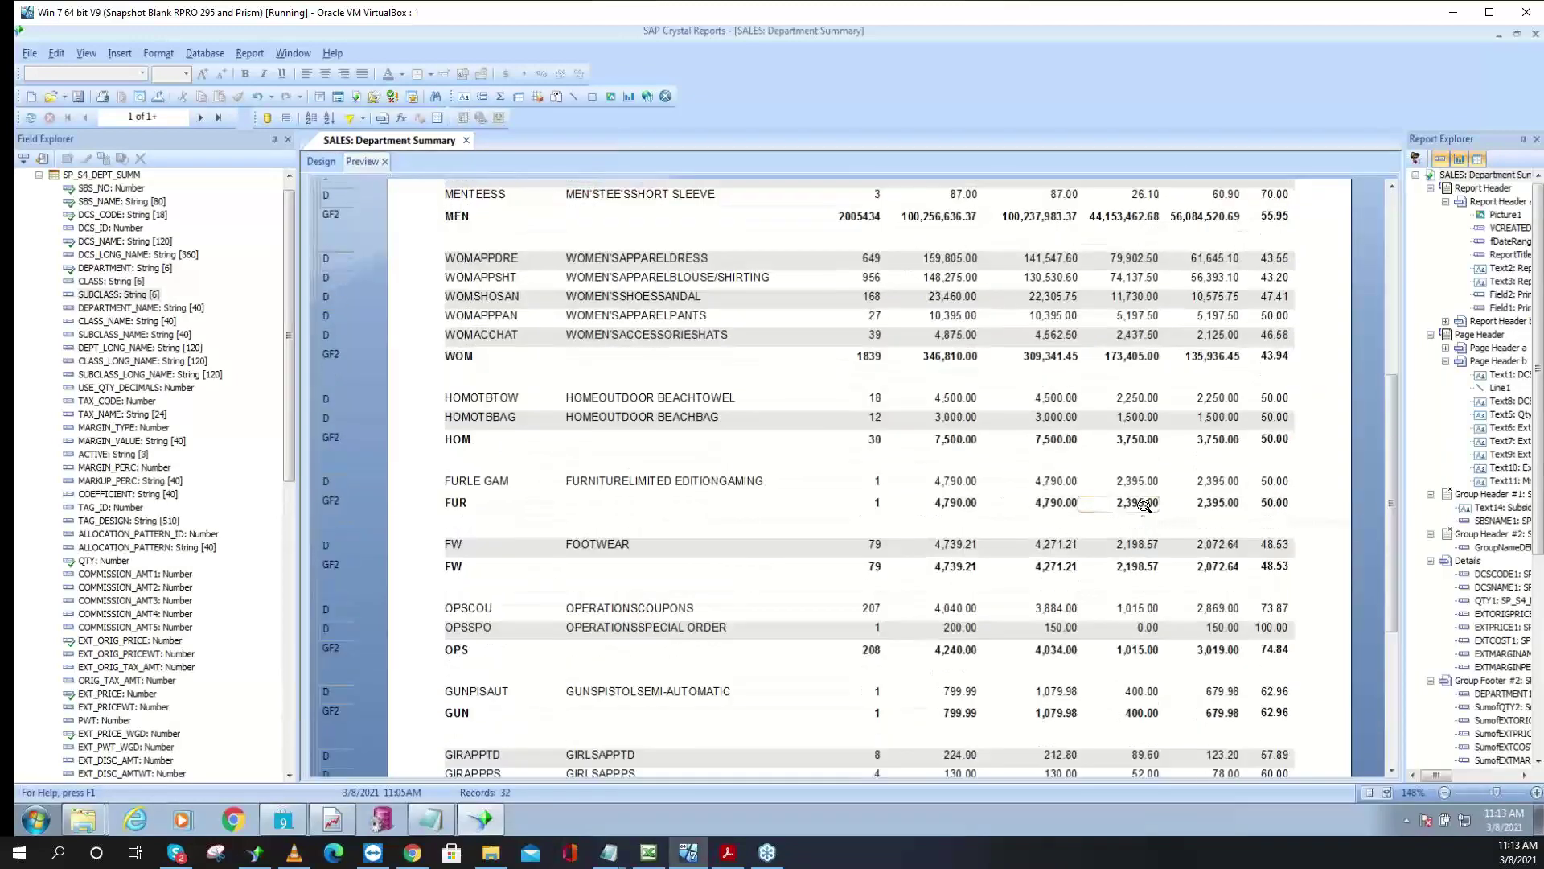
scroll(1146, 505, "down", 3)
scroll(1136, 512, "up", 8)
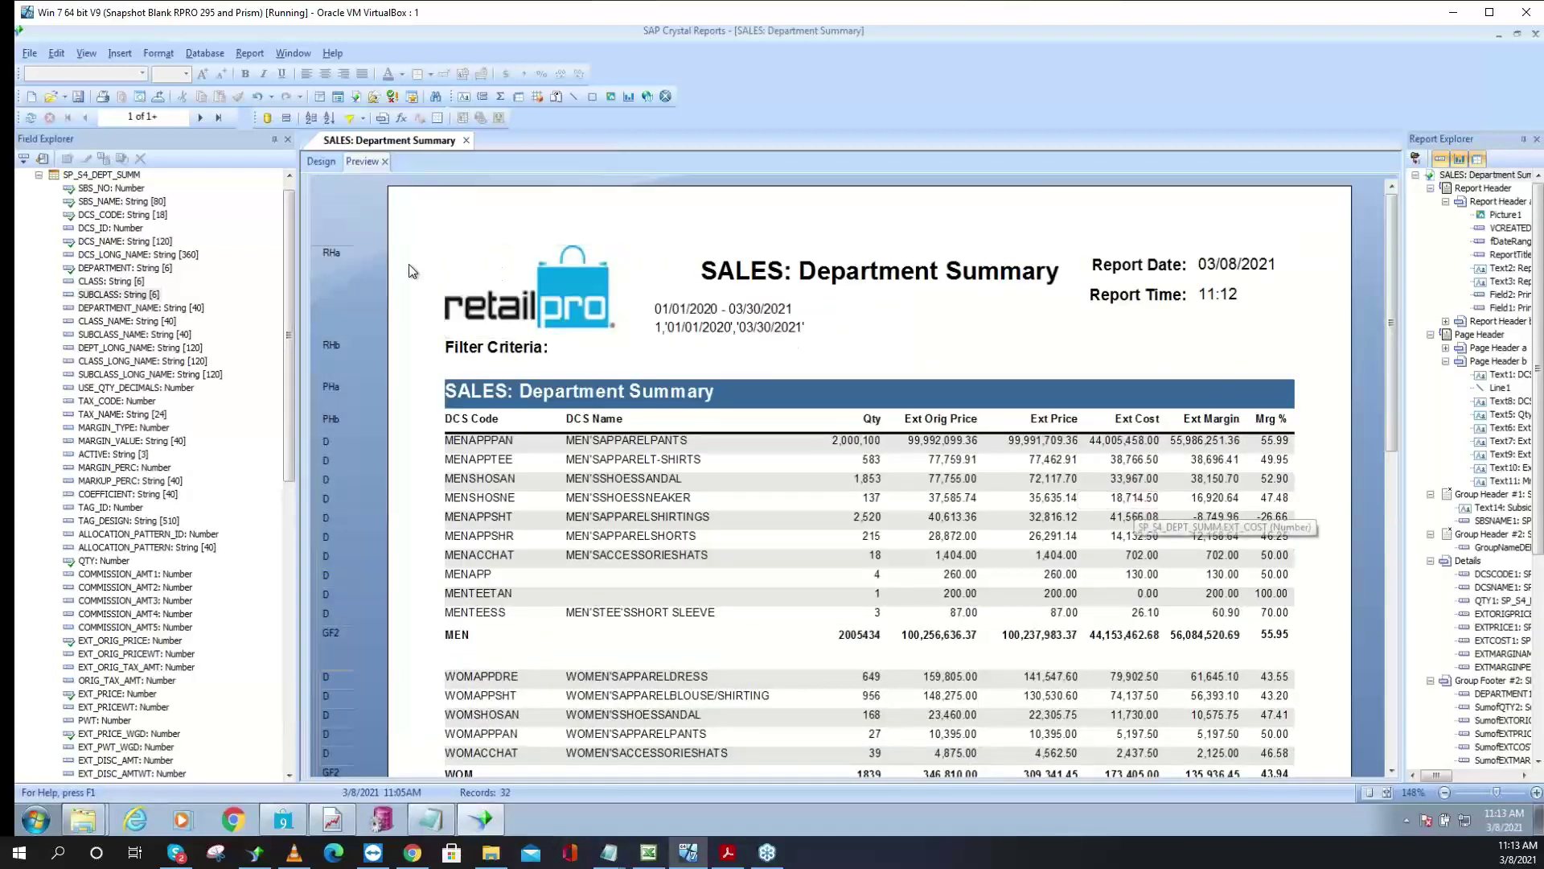
left_click(325, 161)
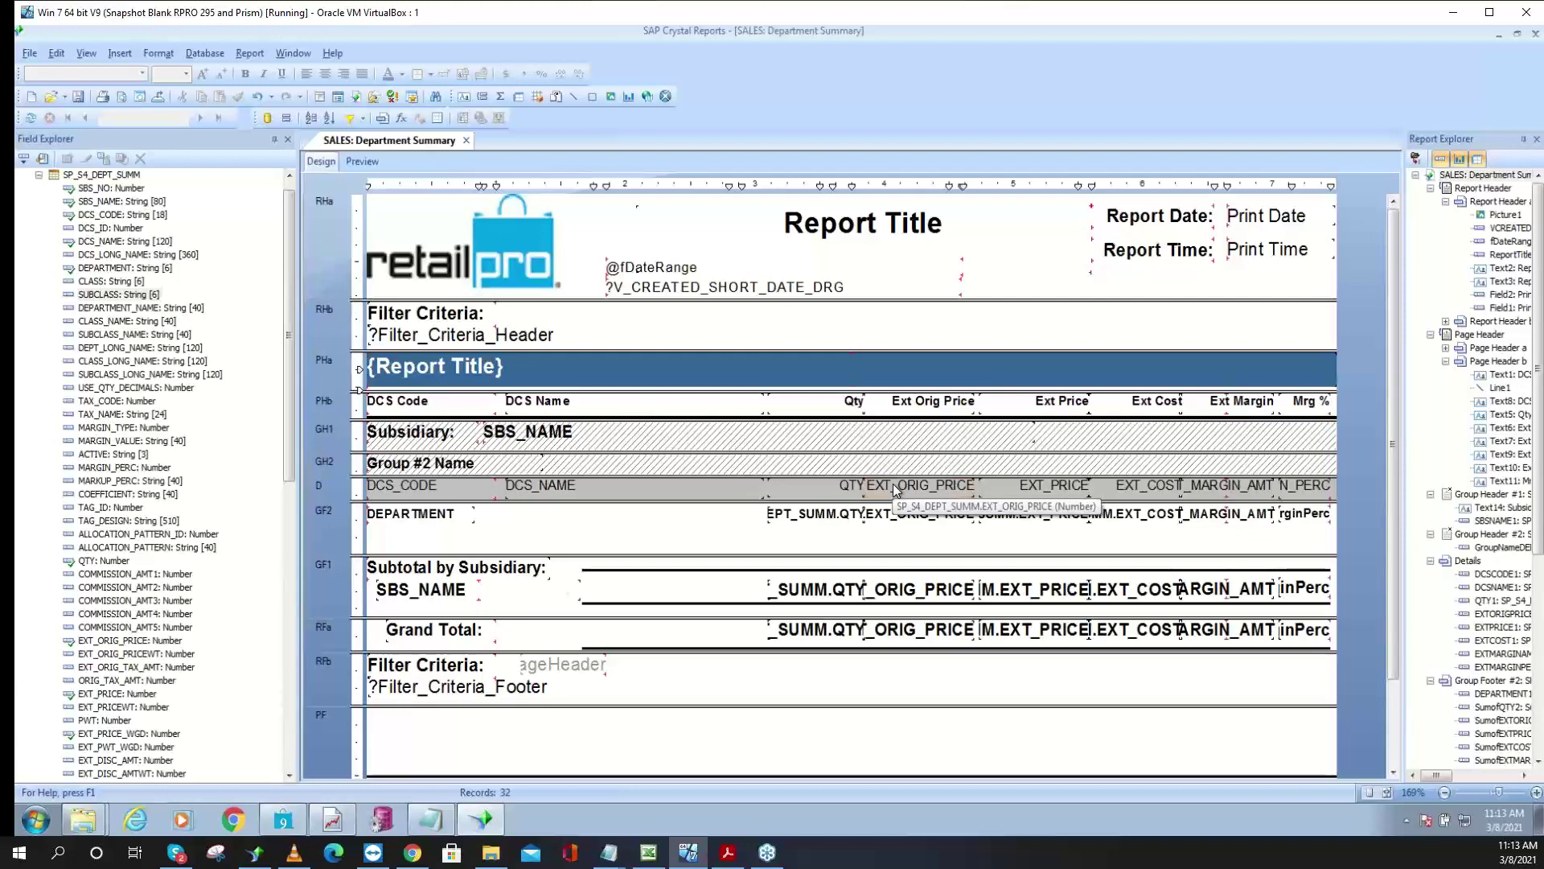
left_click(805, 492)
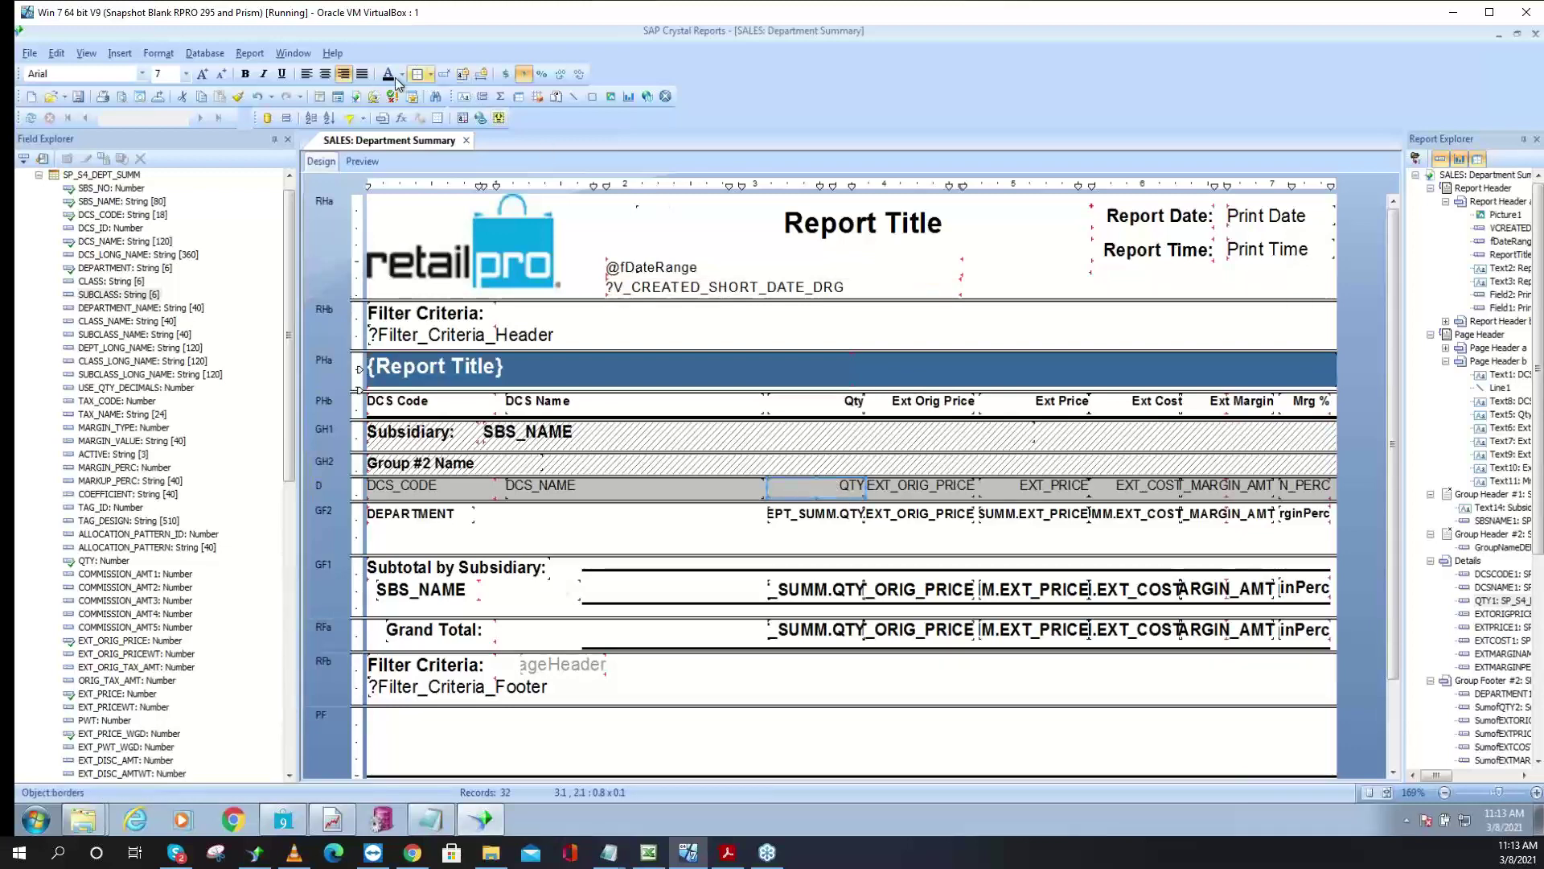
Open a Select Expert record filter on QTY, then close it without changes
left_click(257, 54)
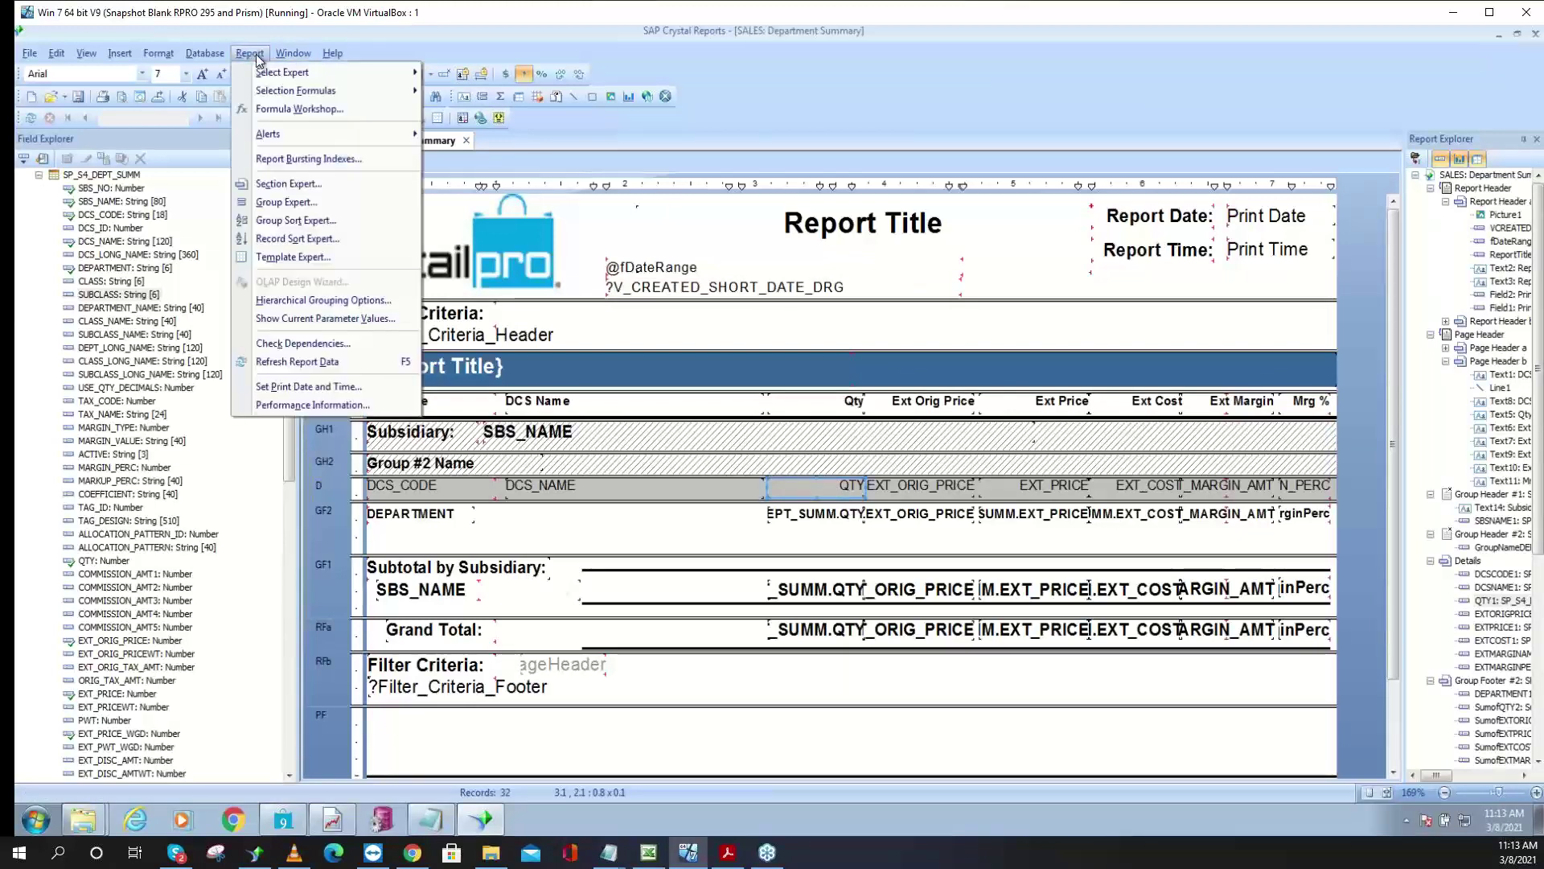
mouse_move(278, 78)
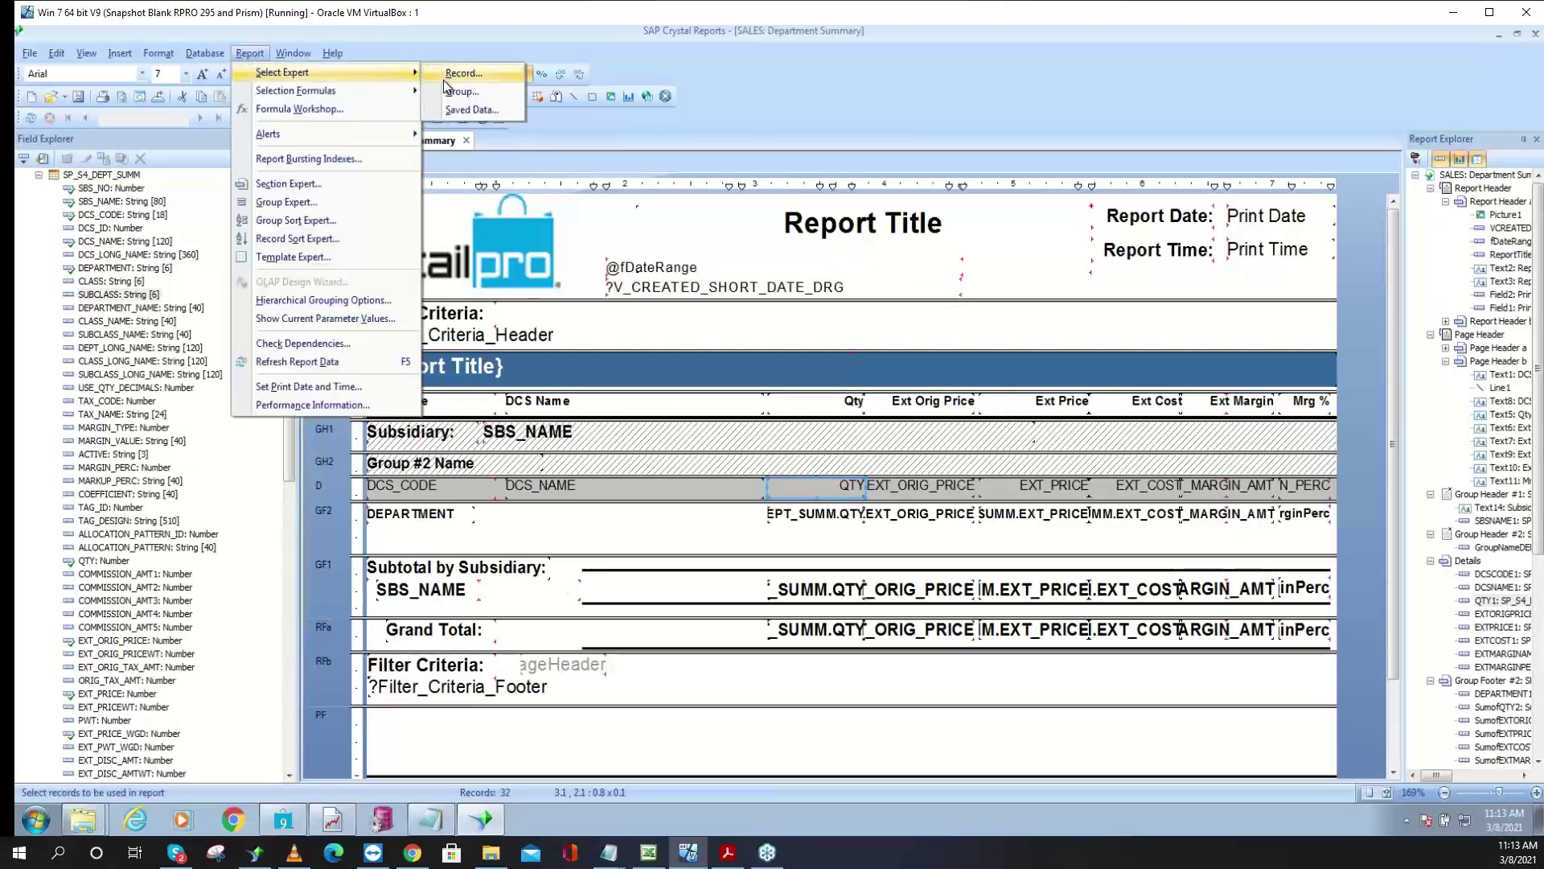
left_click(486, 71)
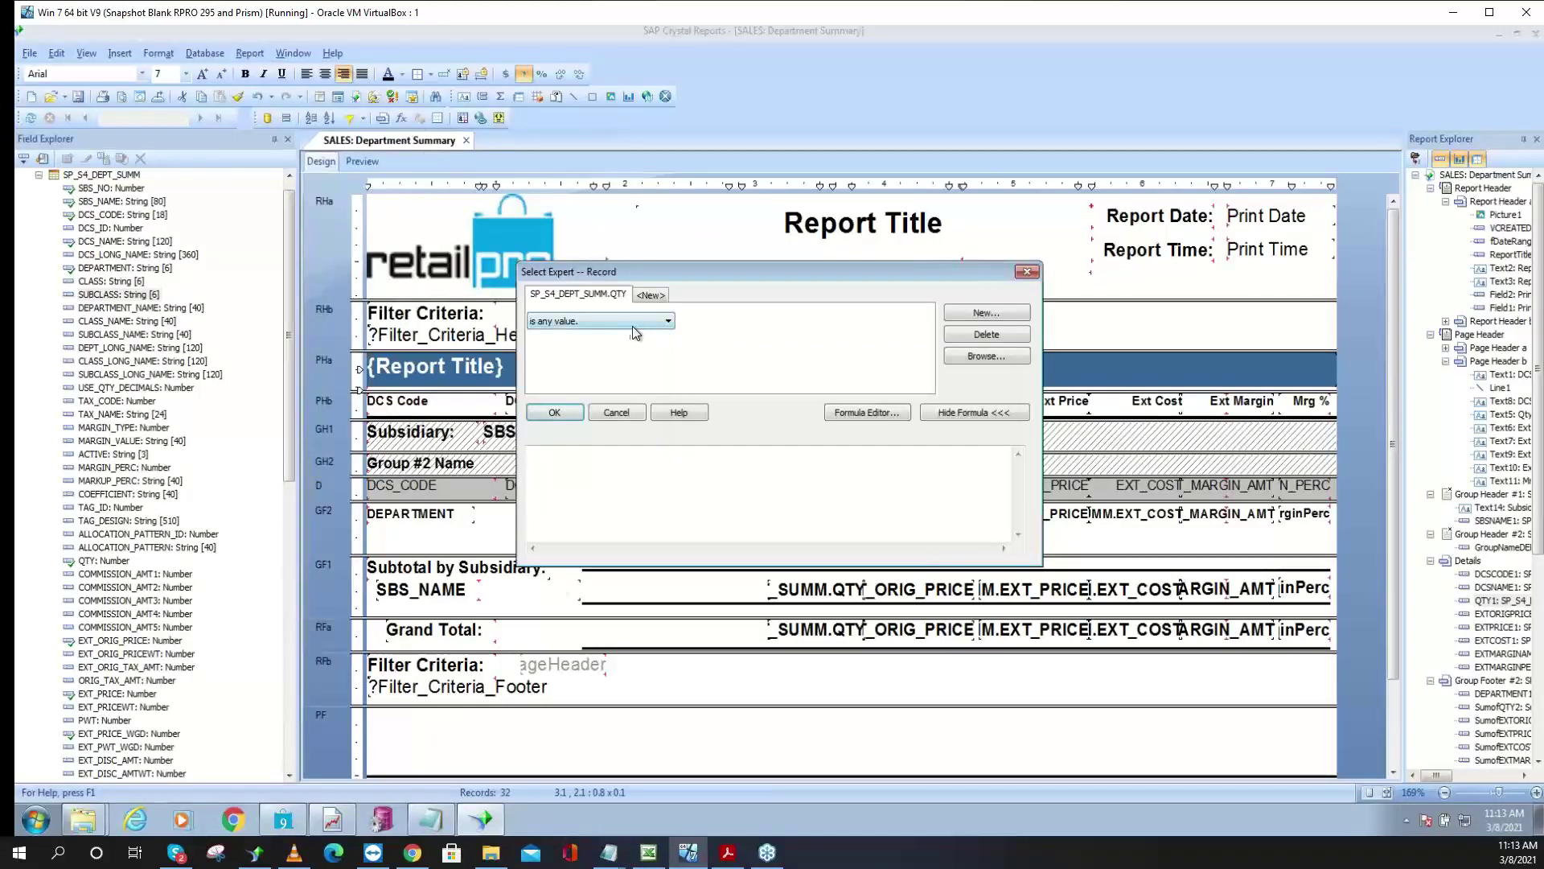
left_click(1026, 272)
left_click(735, 519)
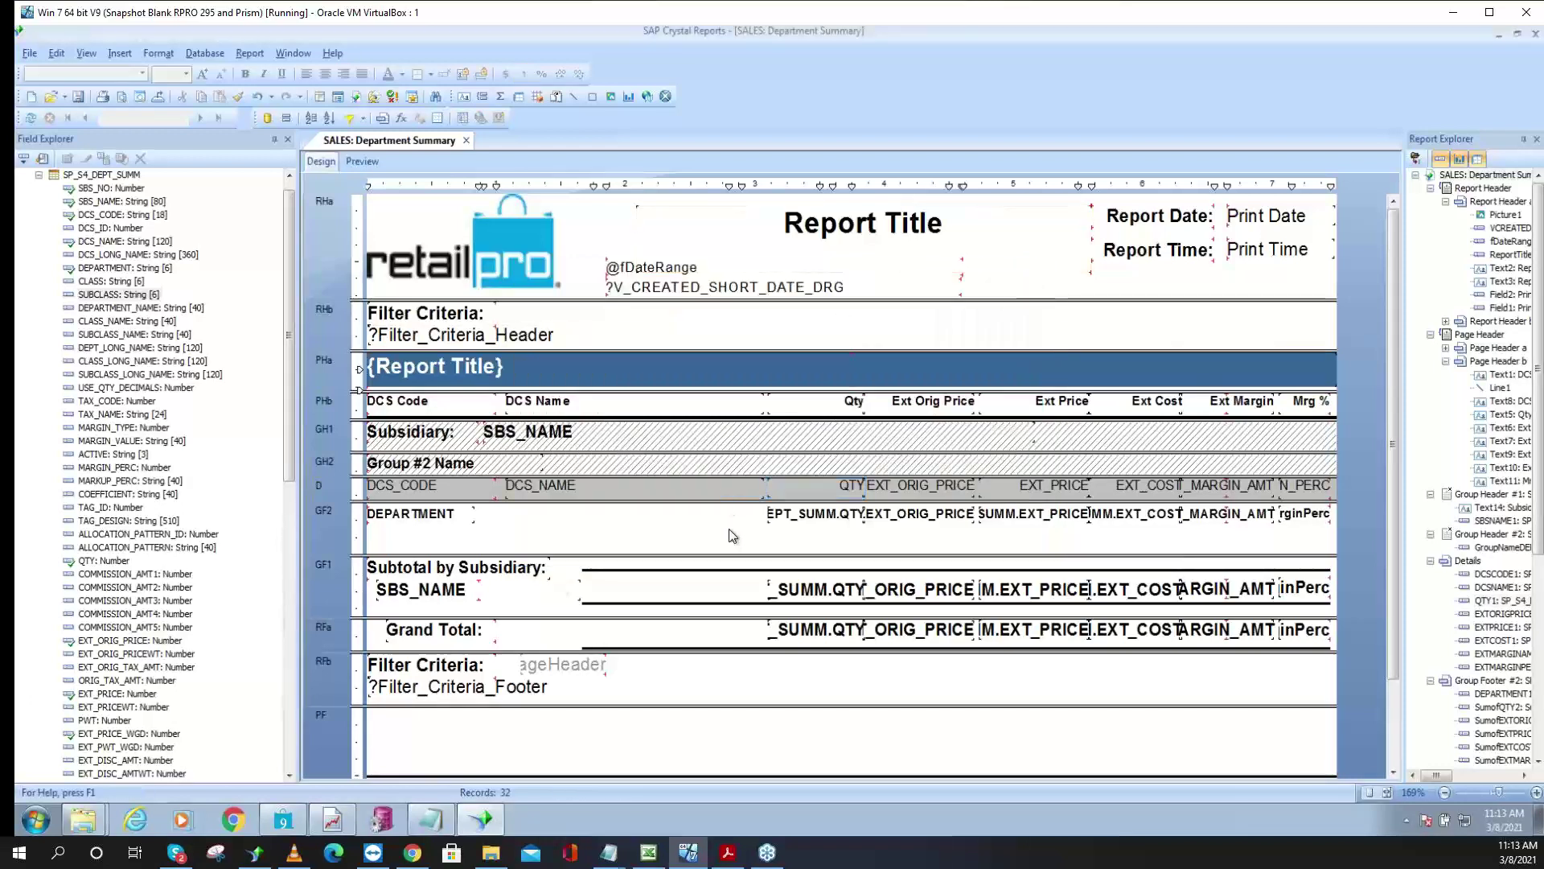
Create a record filter keeping only rows where QTY is greater than 1
left_click(250, 54)
mouse_move(359, 71)
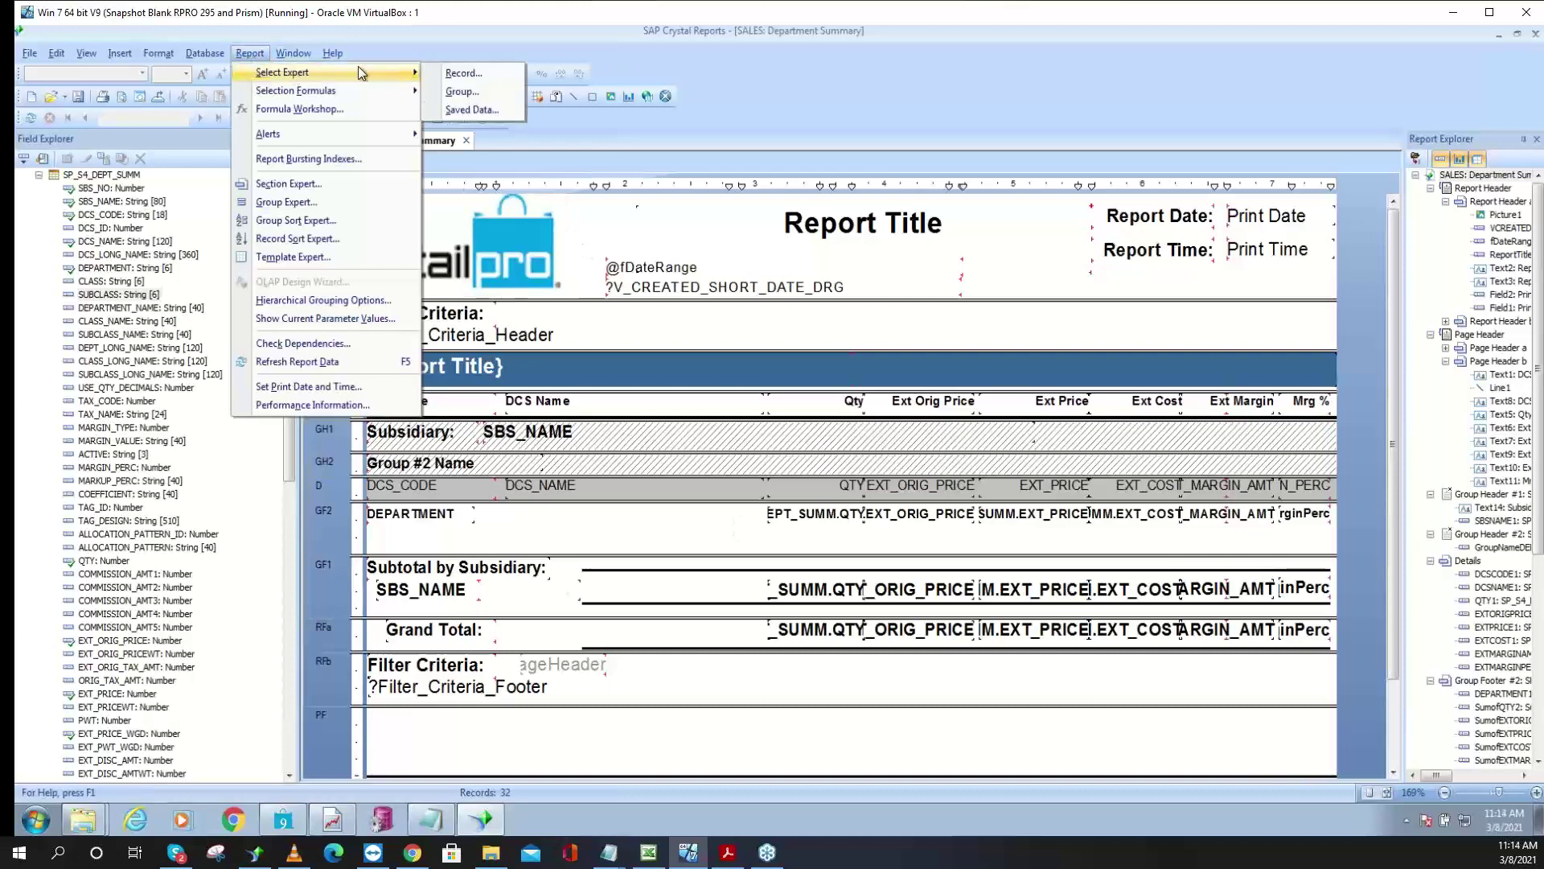
left_click(445, 74)
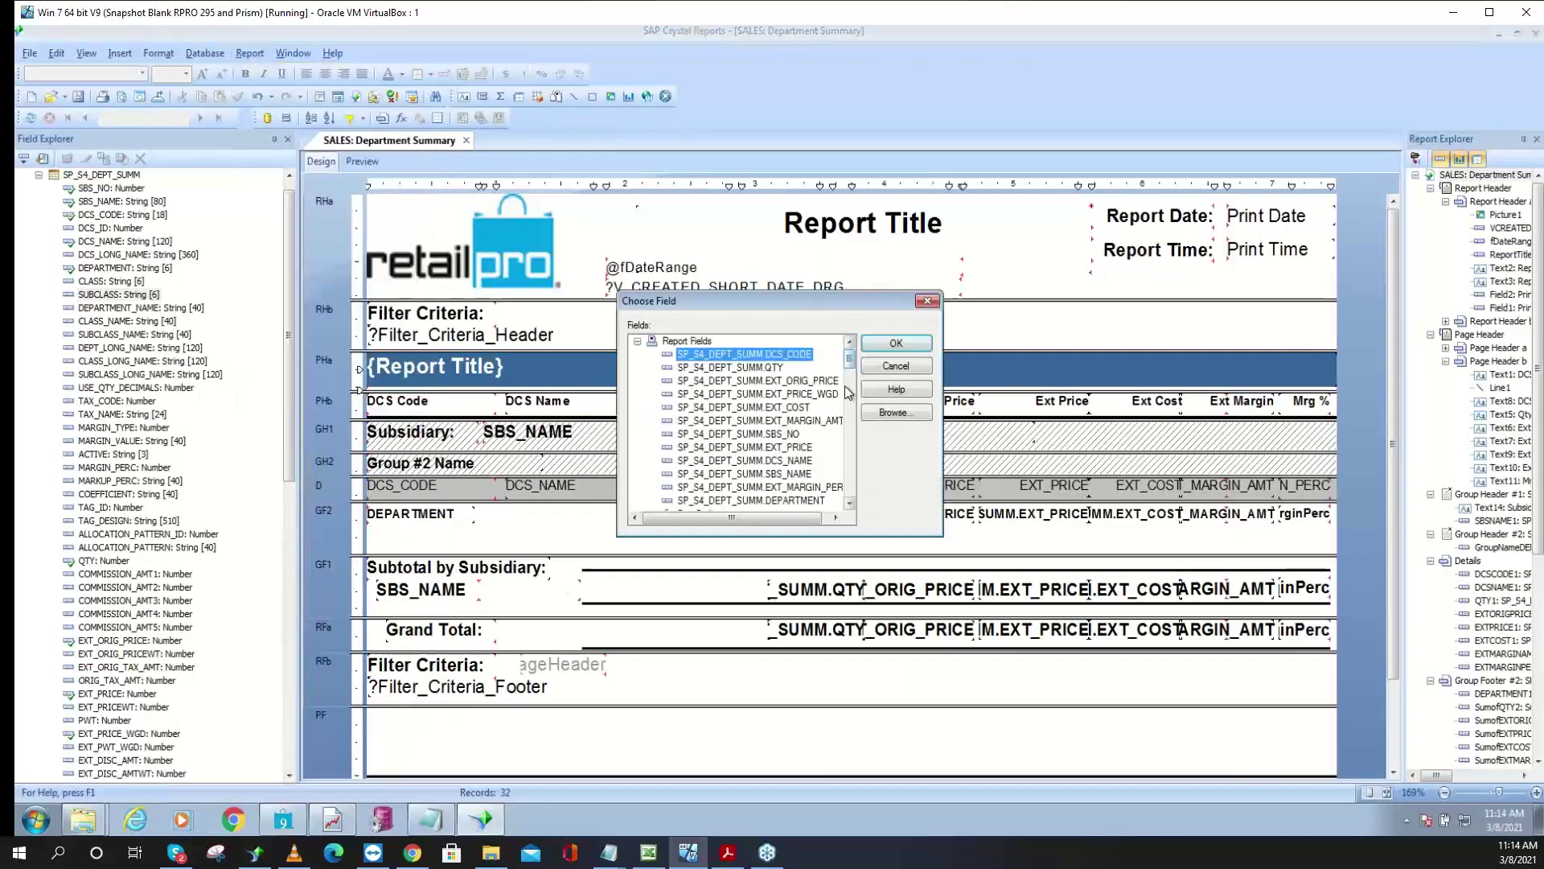
left_click(759, 368)
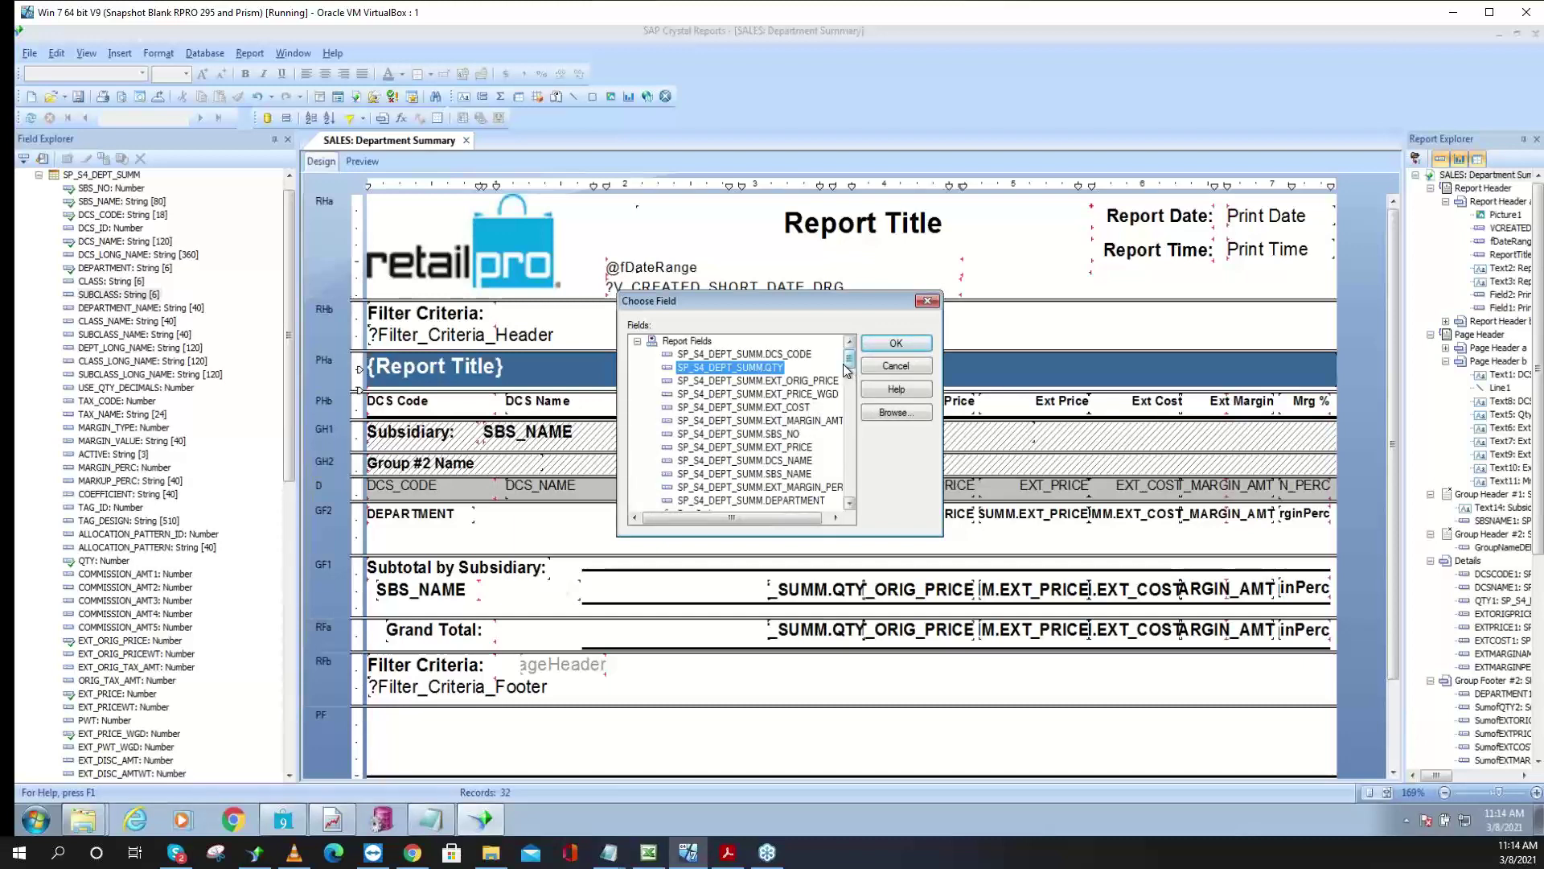
left_click(895, 342)
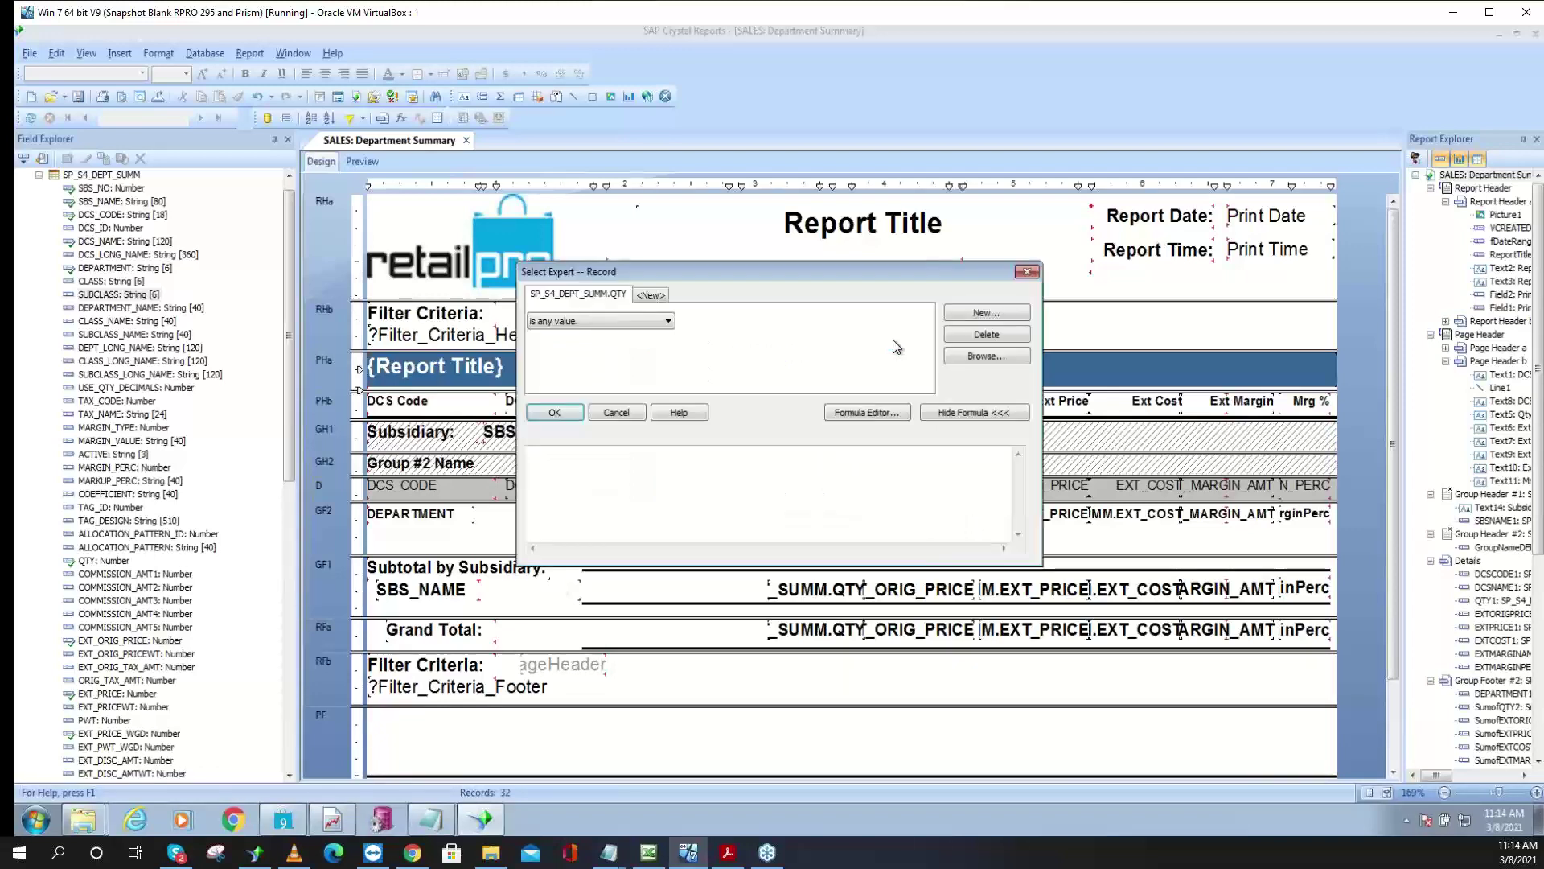
left_click(655, 323)
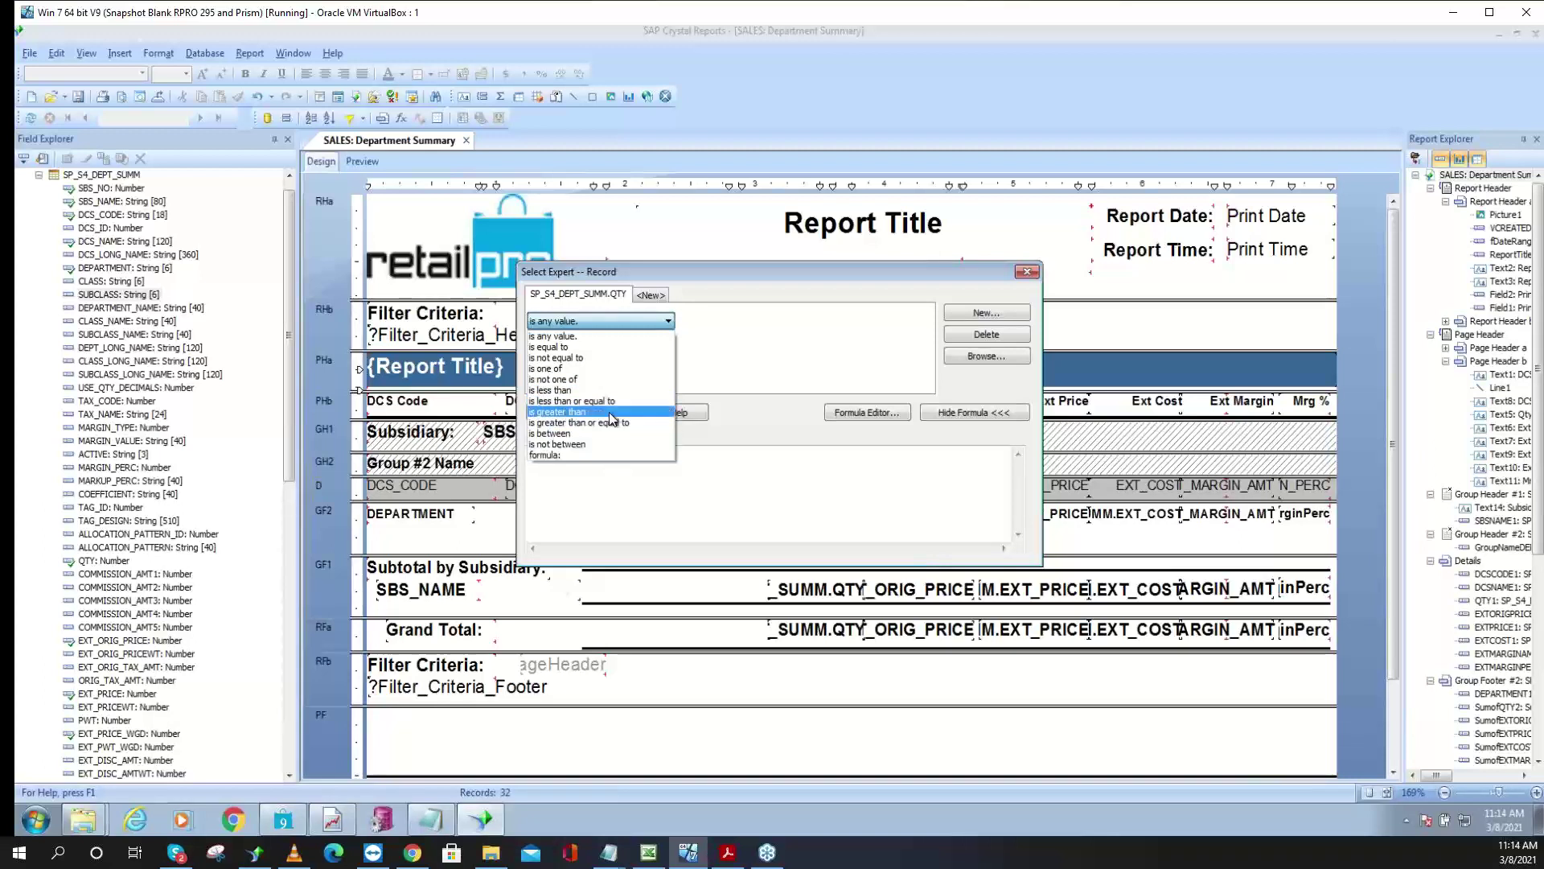
left_click(611, 412)
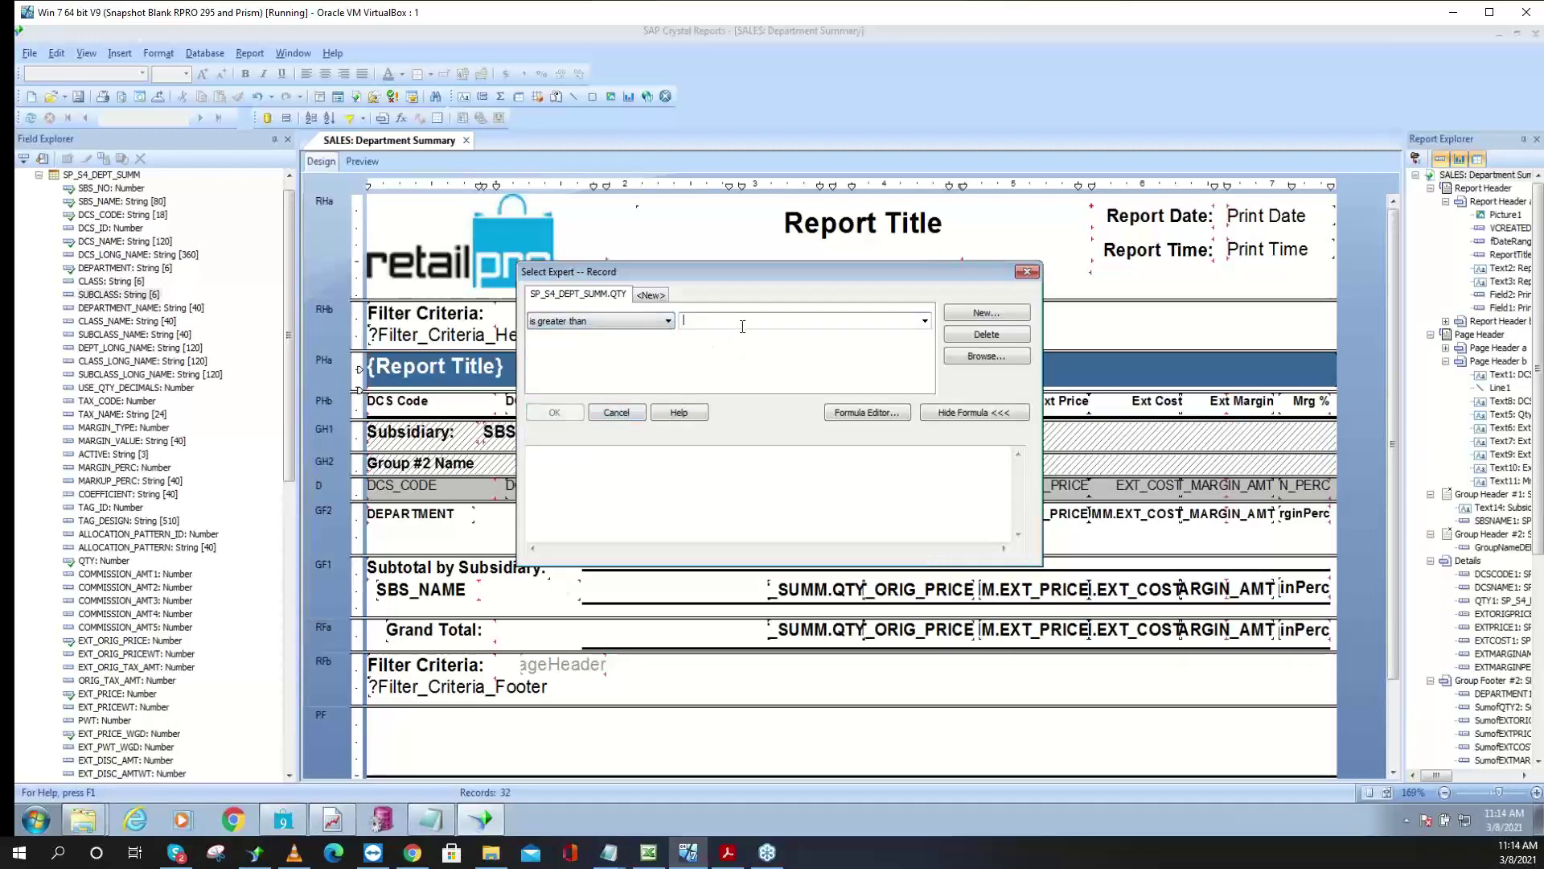
type("1")
left_click(576, 413)
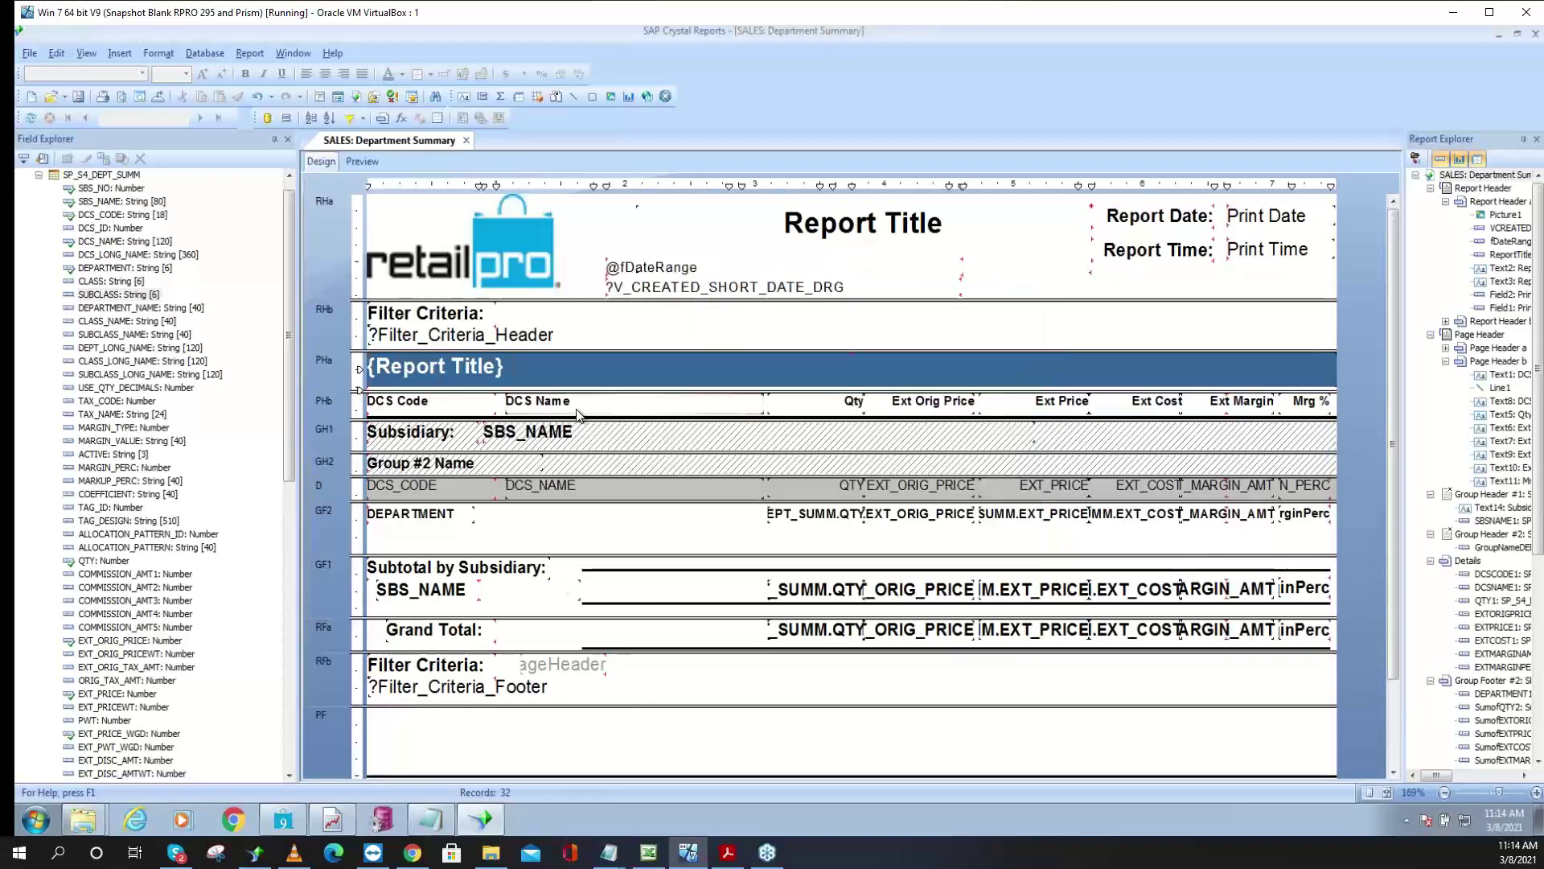
Review the QTY > 1.00 record selection formula and save the Department Summary report
left_click(256, 52)
mouse_move(276, 74)
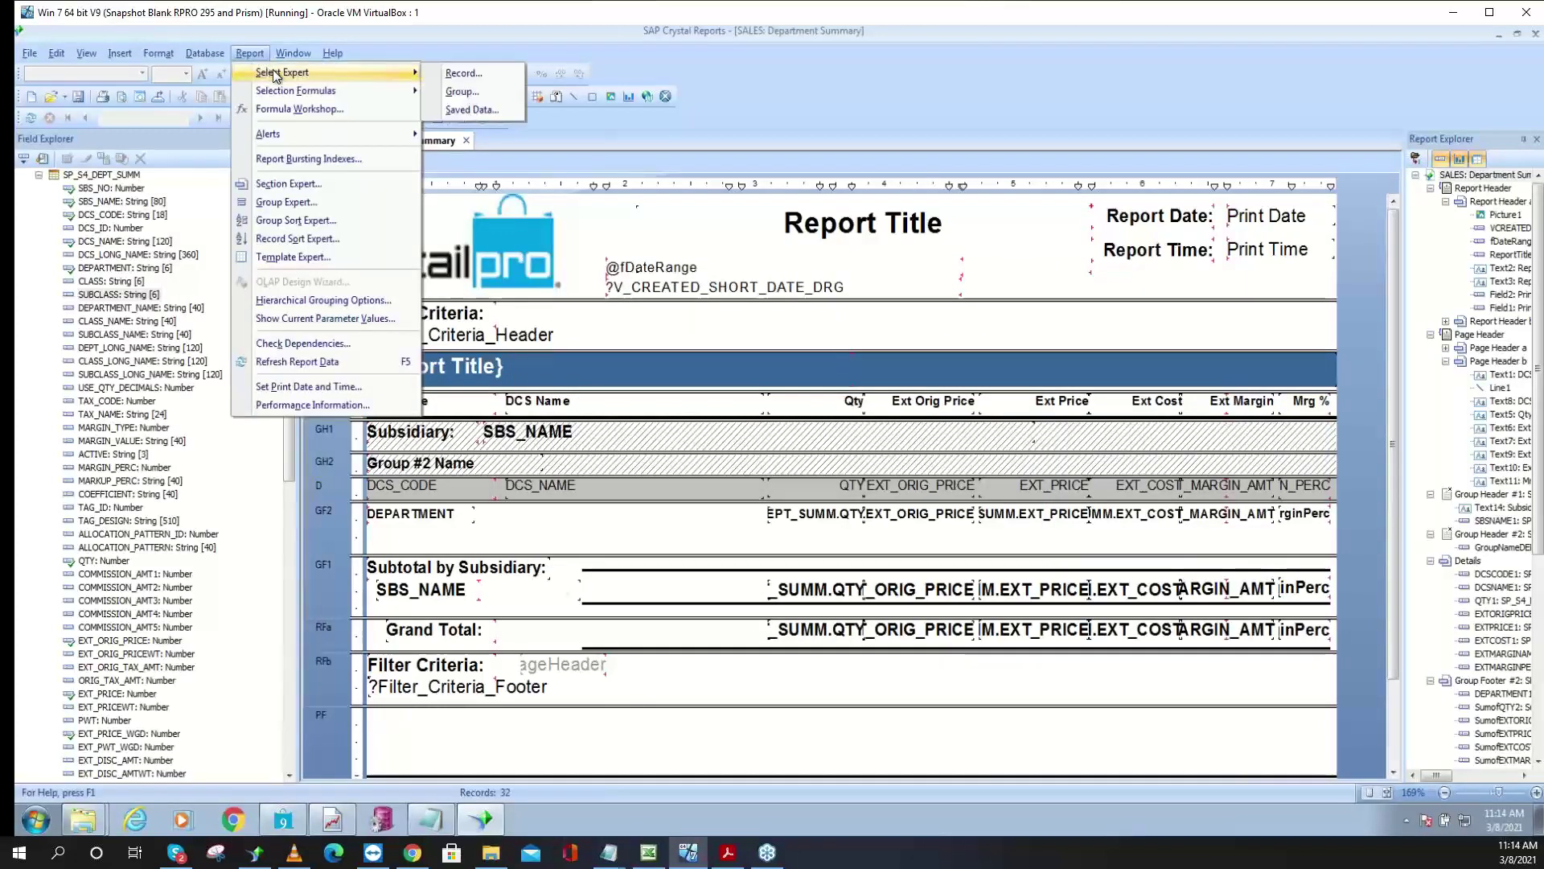
left_click(465, 73)
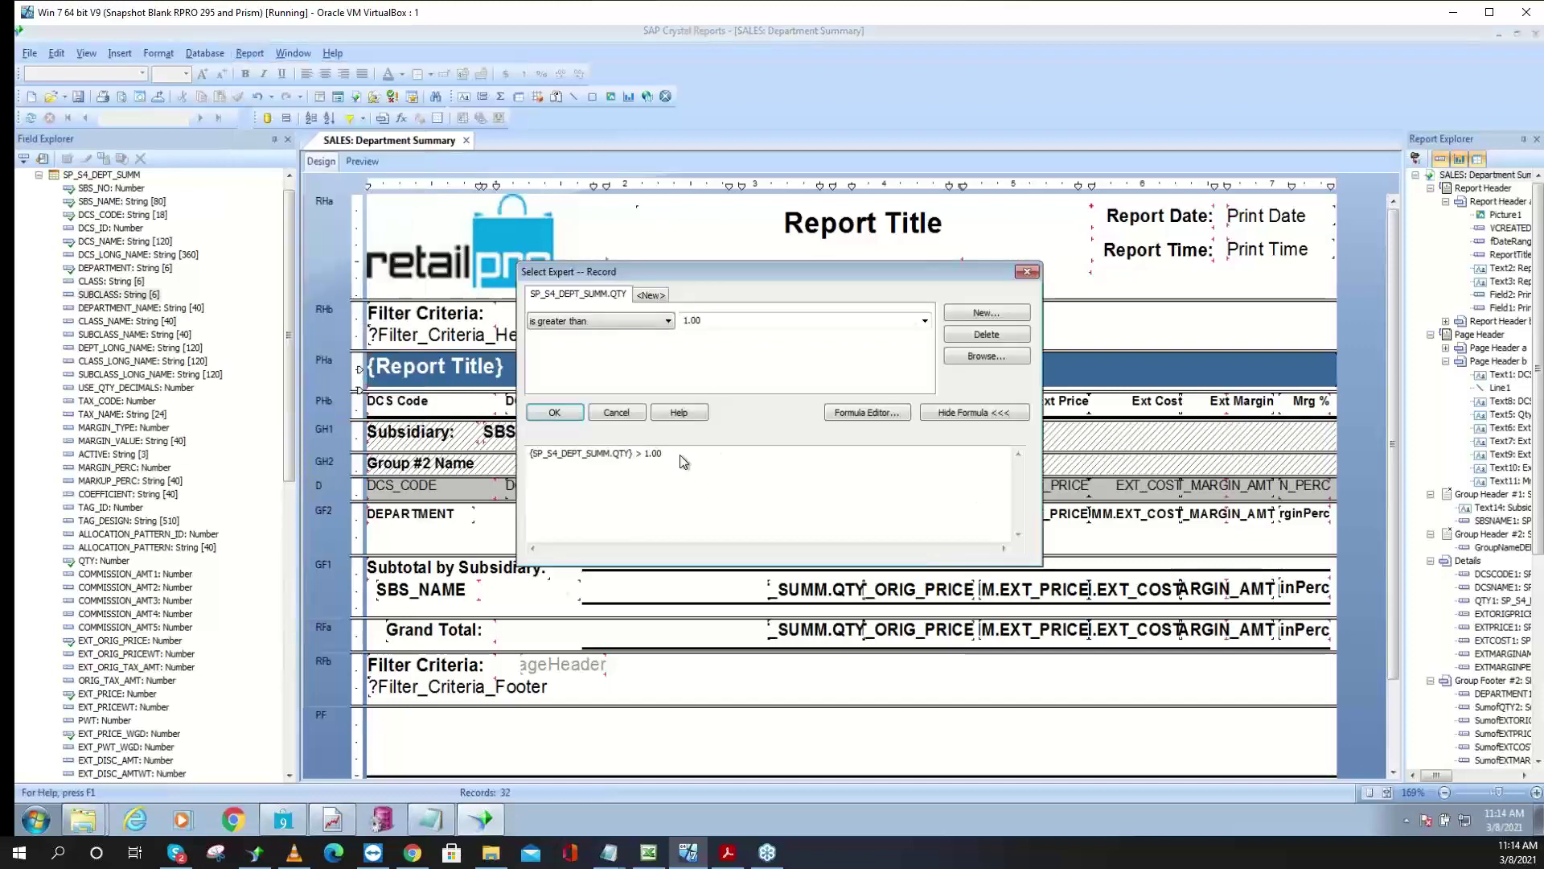
left_click(746, 477)
key("ctrl+a")
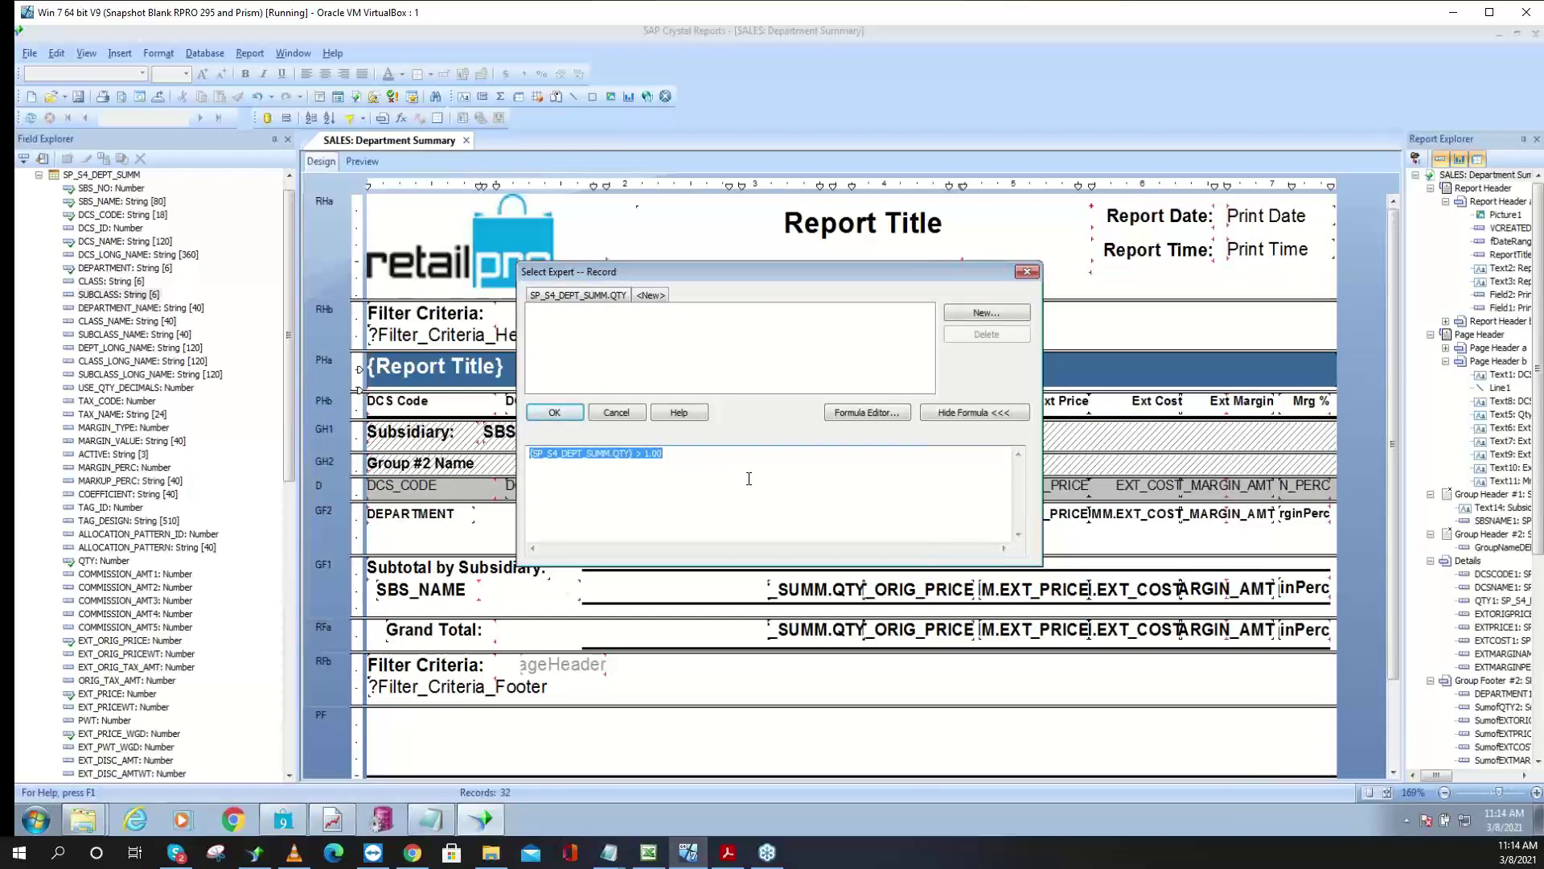
left_click(555, 412)
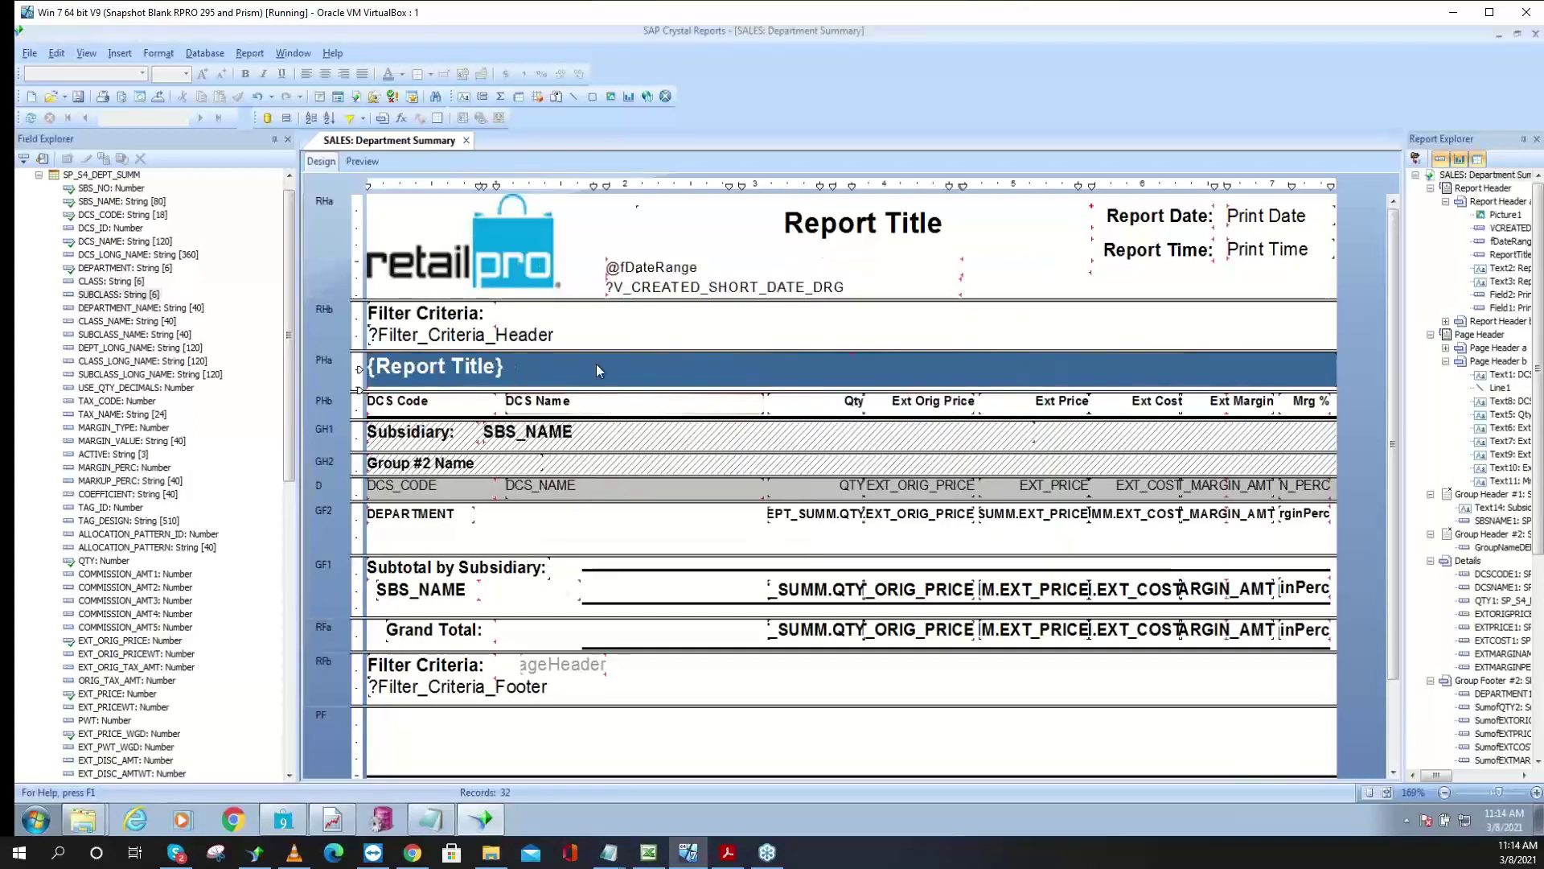
left_click(78, 97)
Preview the filtered report from saved data, page to page 2 and inspect the Grand Total quantity
left_click(362, 161)
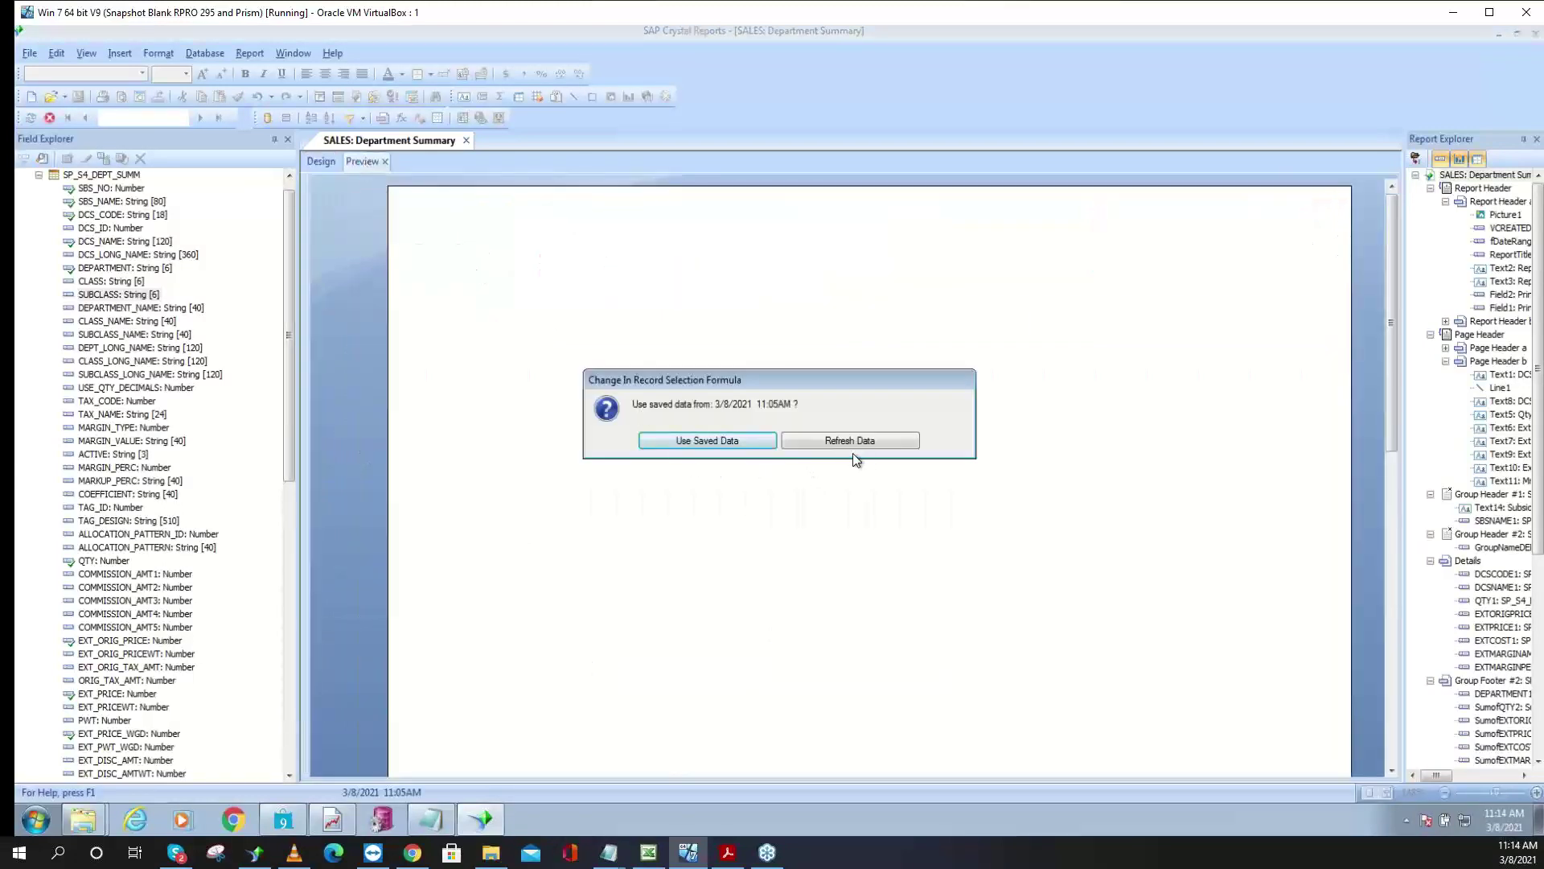
left_click(720, 444)
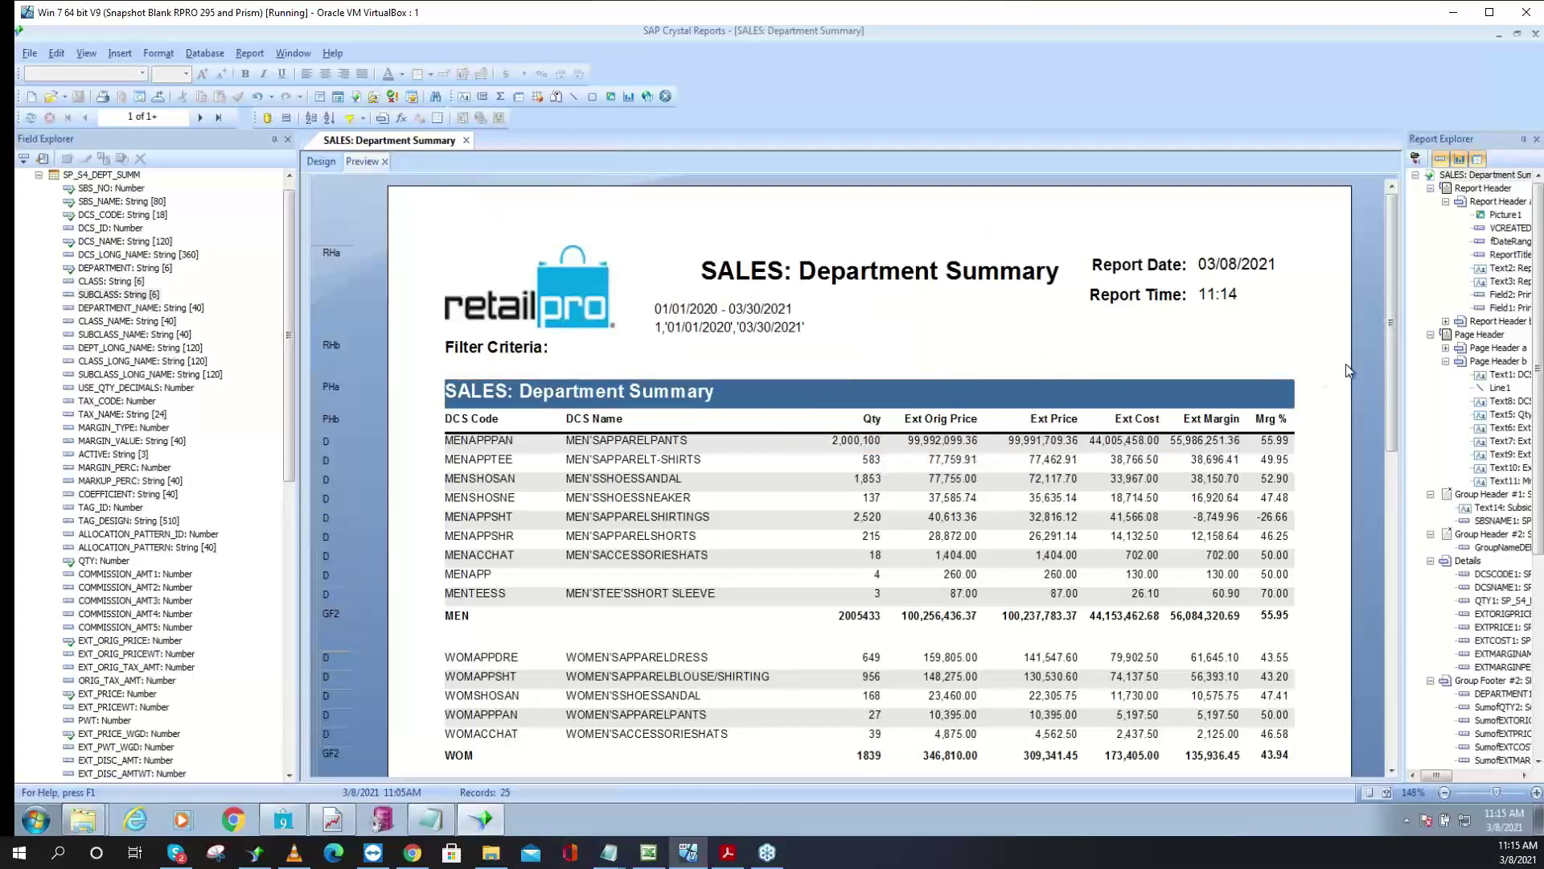
left_click_drag(1390, 302, 1393, 615)
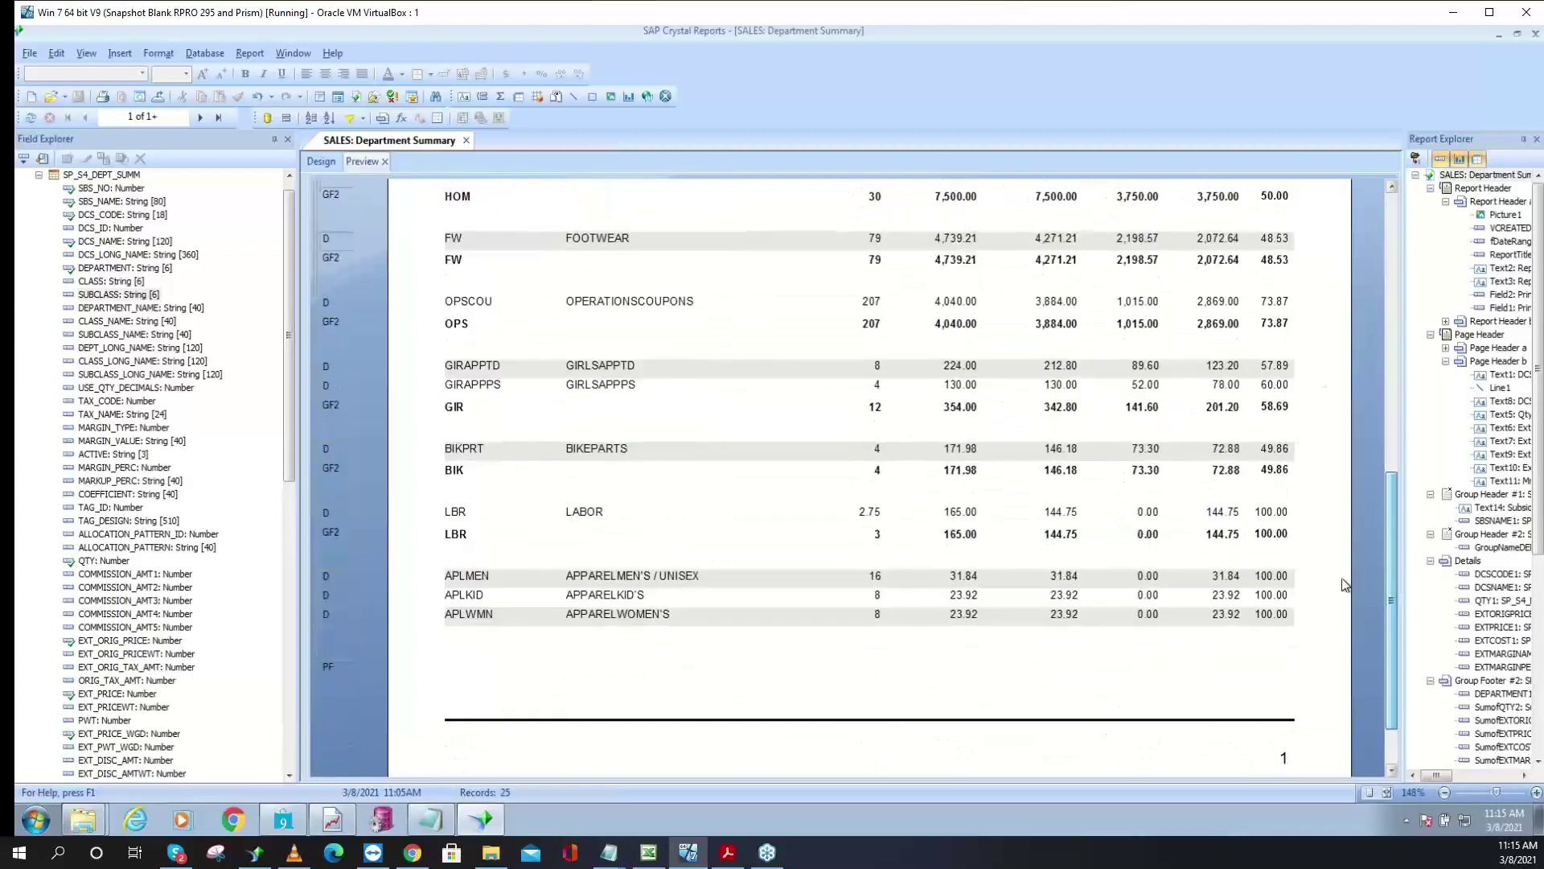
left_click(200, 118)
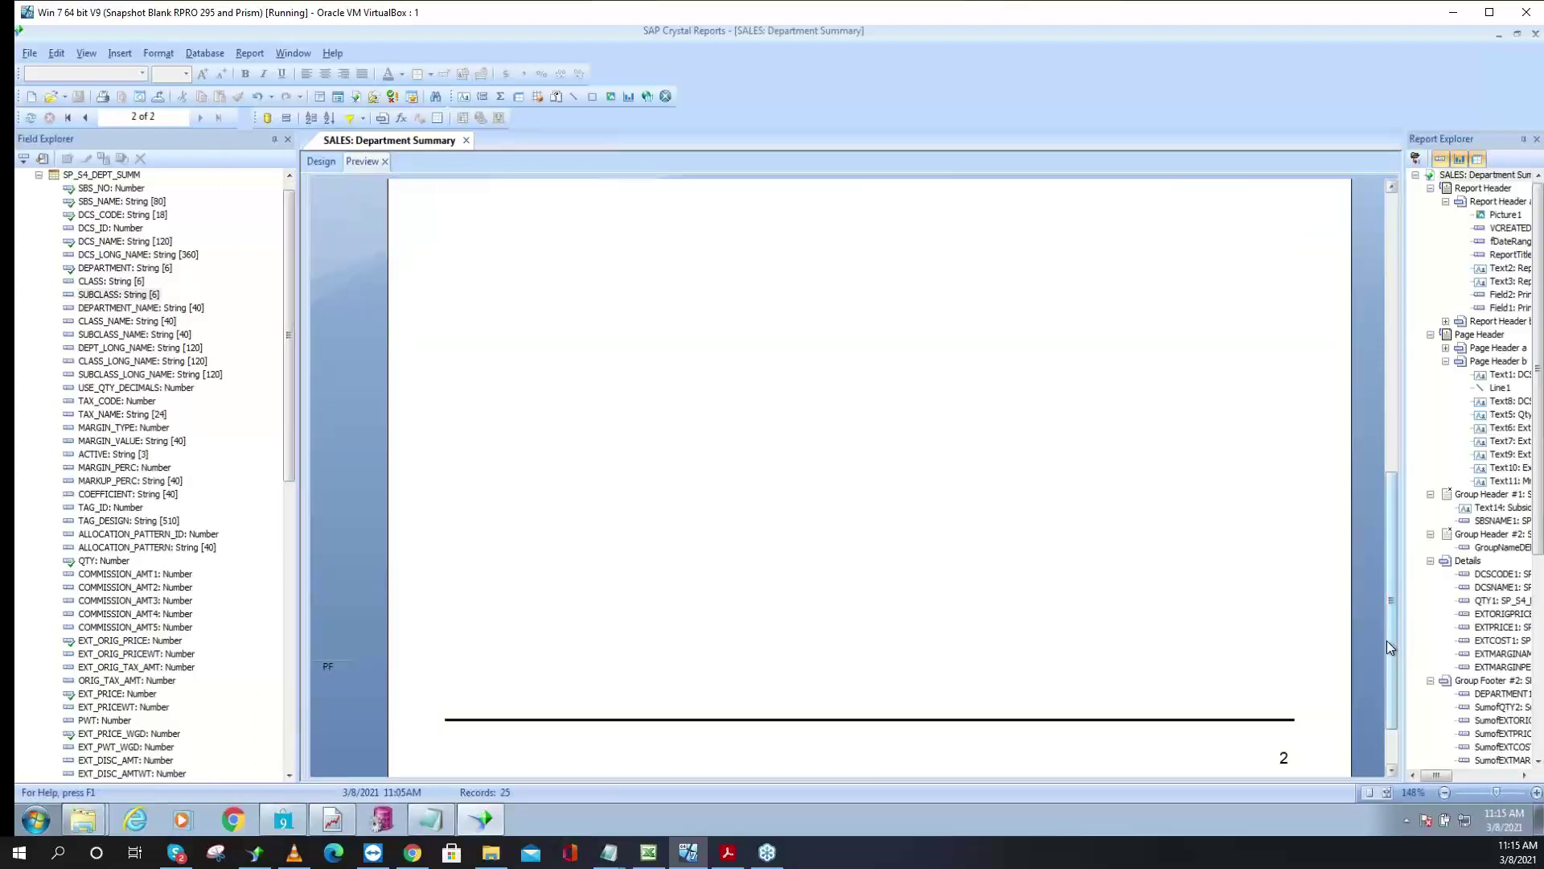
left_click_drag(1387, 641, 1396, 383)
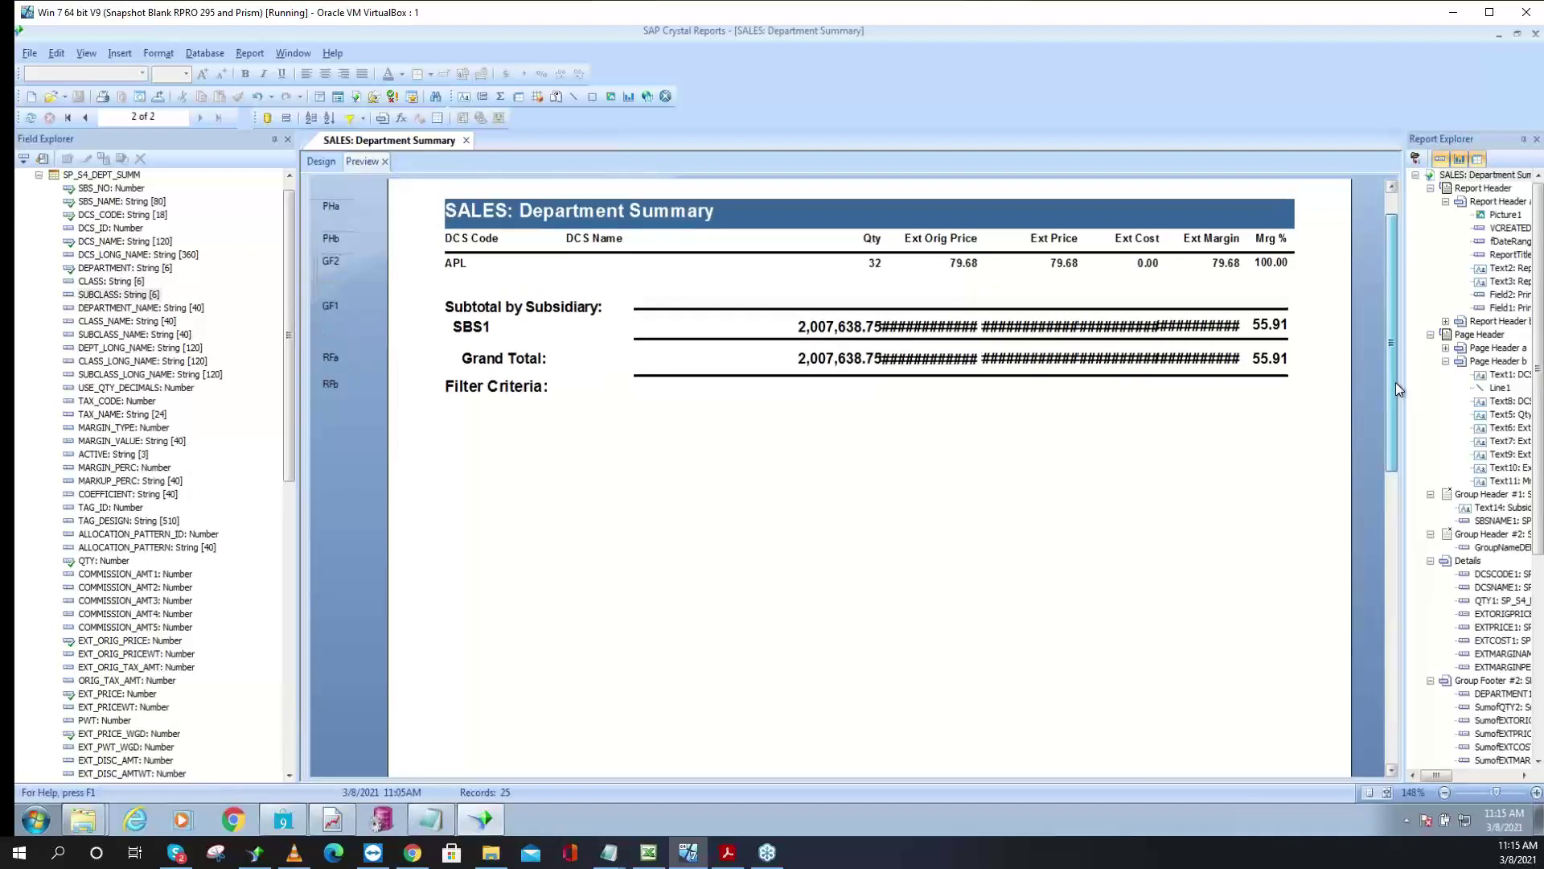
left_click(803, 364)
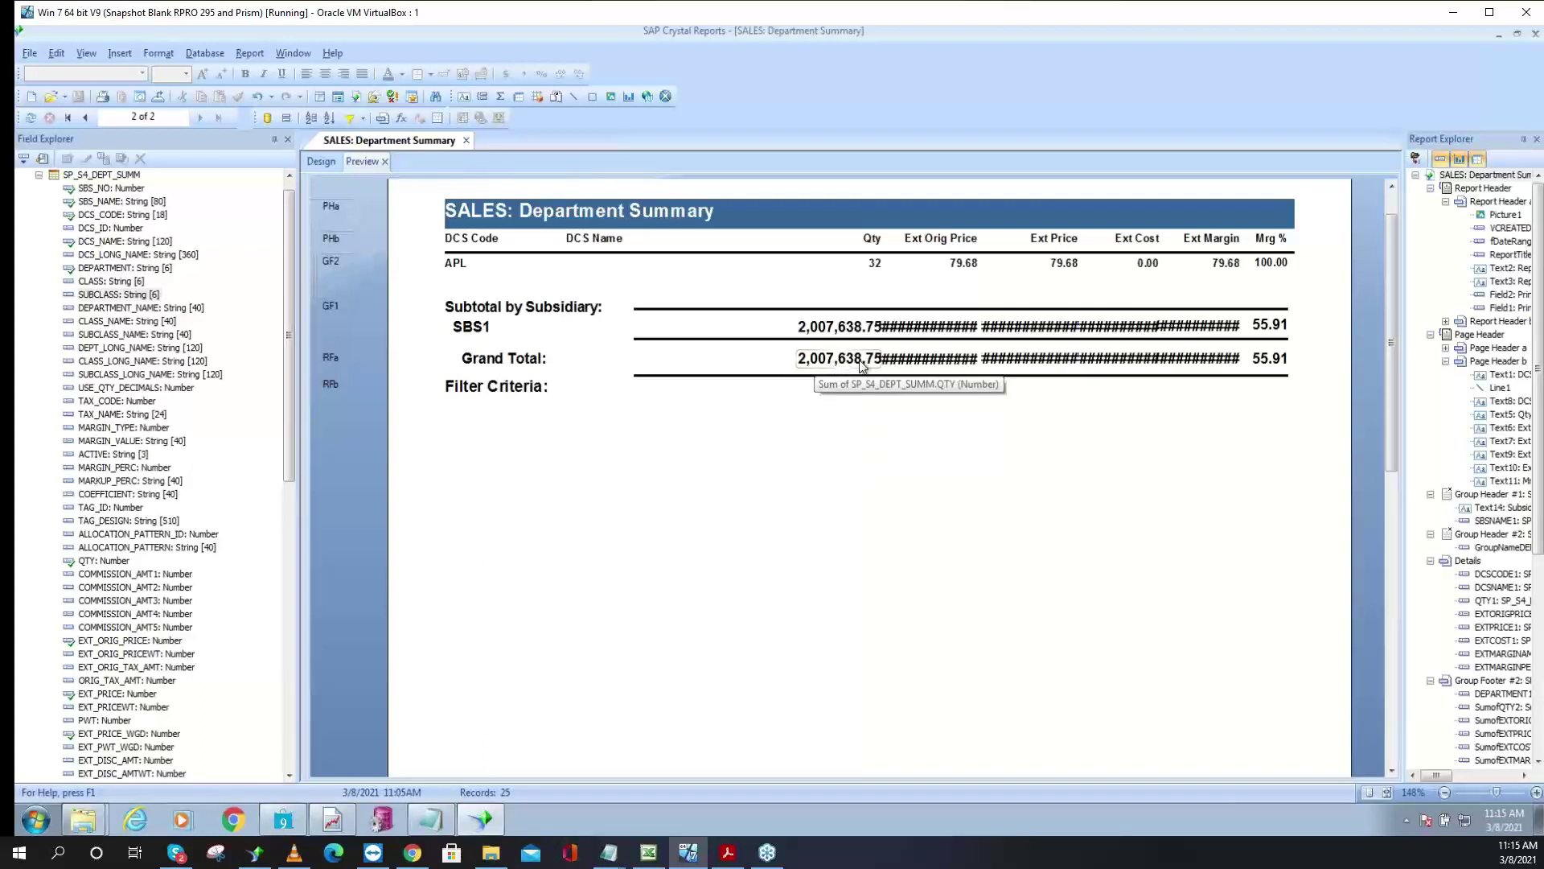
left_click(325, 161)
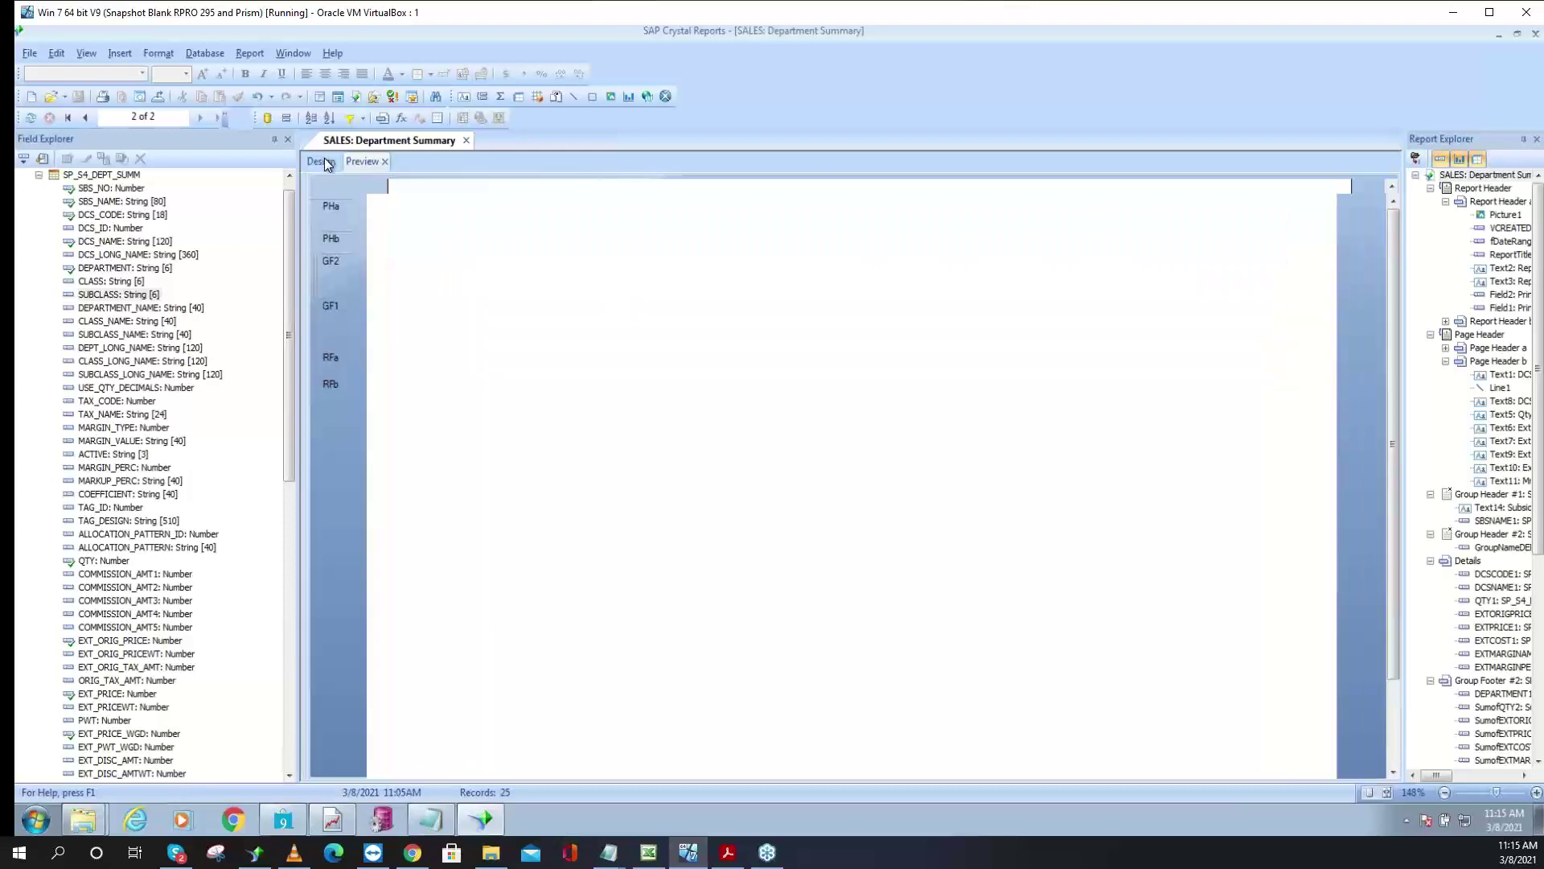
Delete the QTY condition from the record selection in Select Expert
left_click(249, 53)
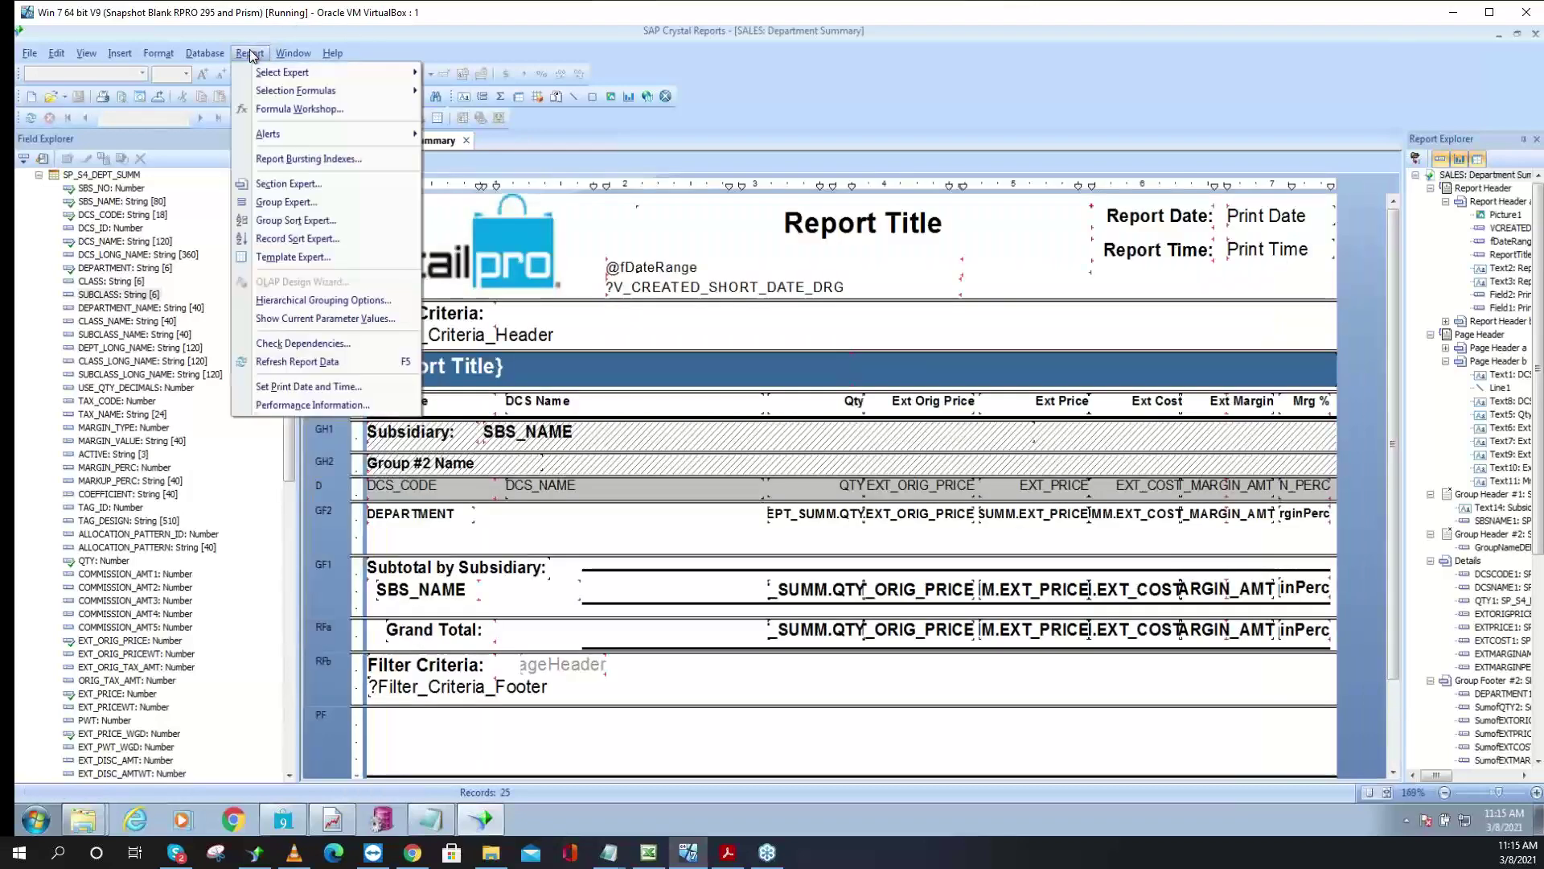
mouse_move(378, 72)
left_click(480, 74)
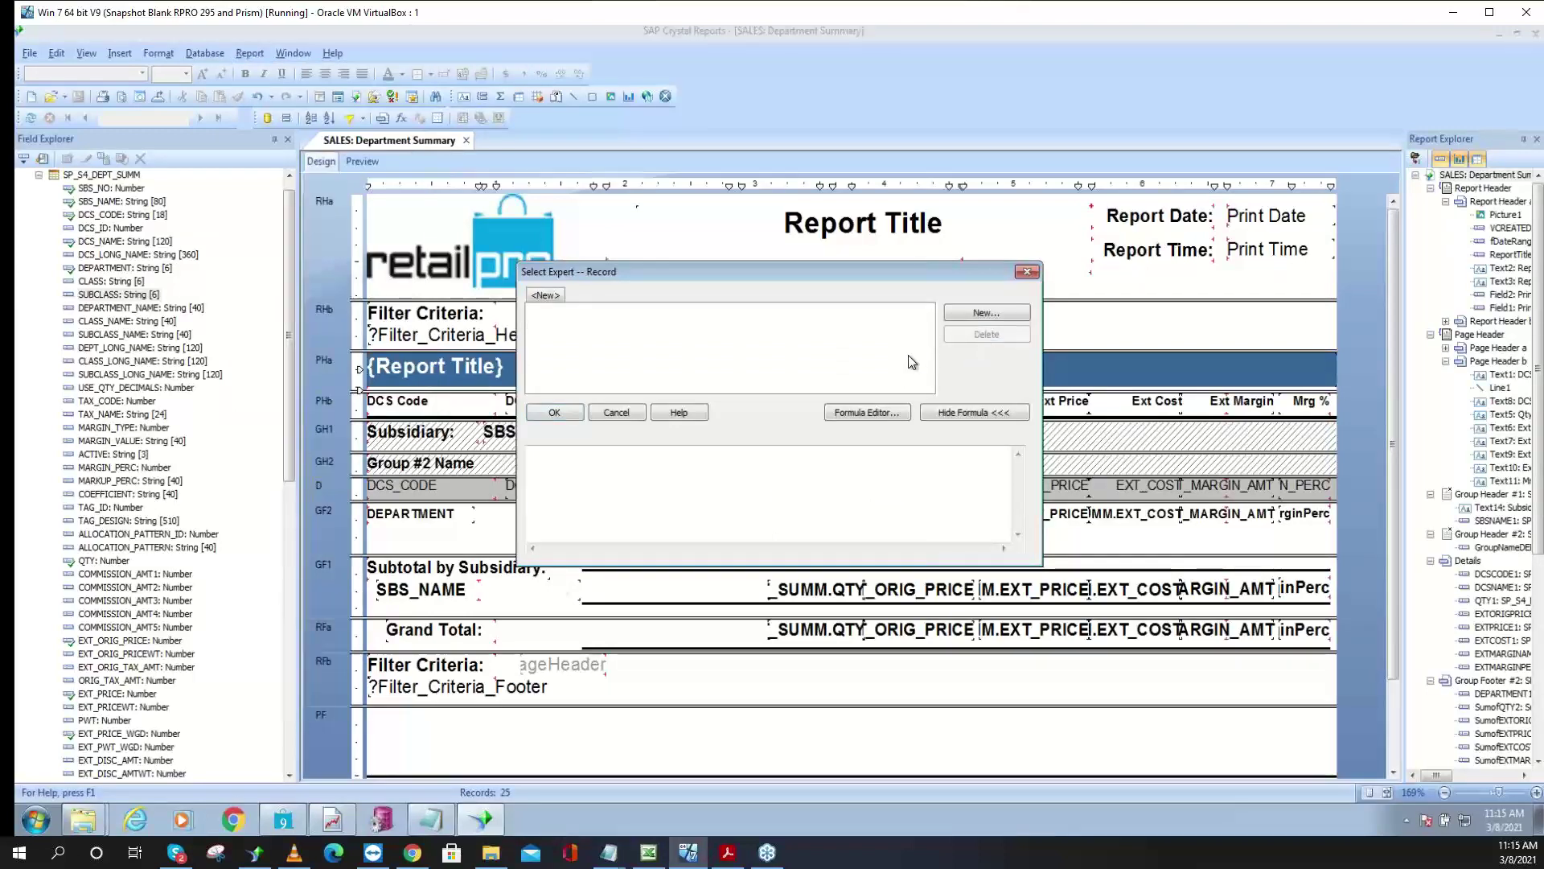
left_click(548, 412)
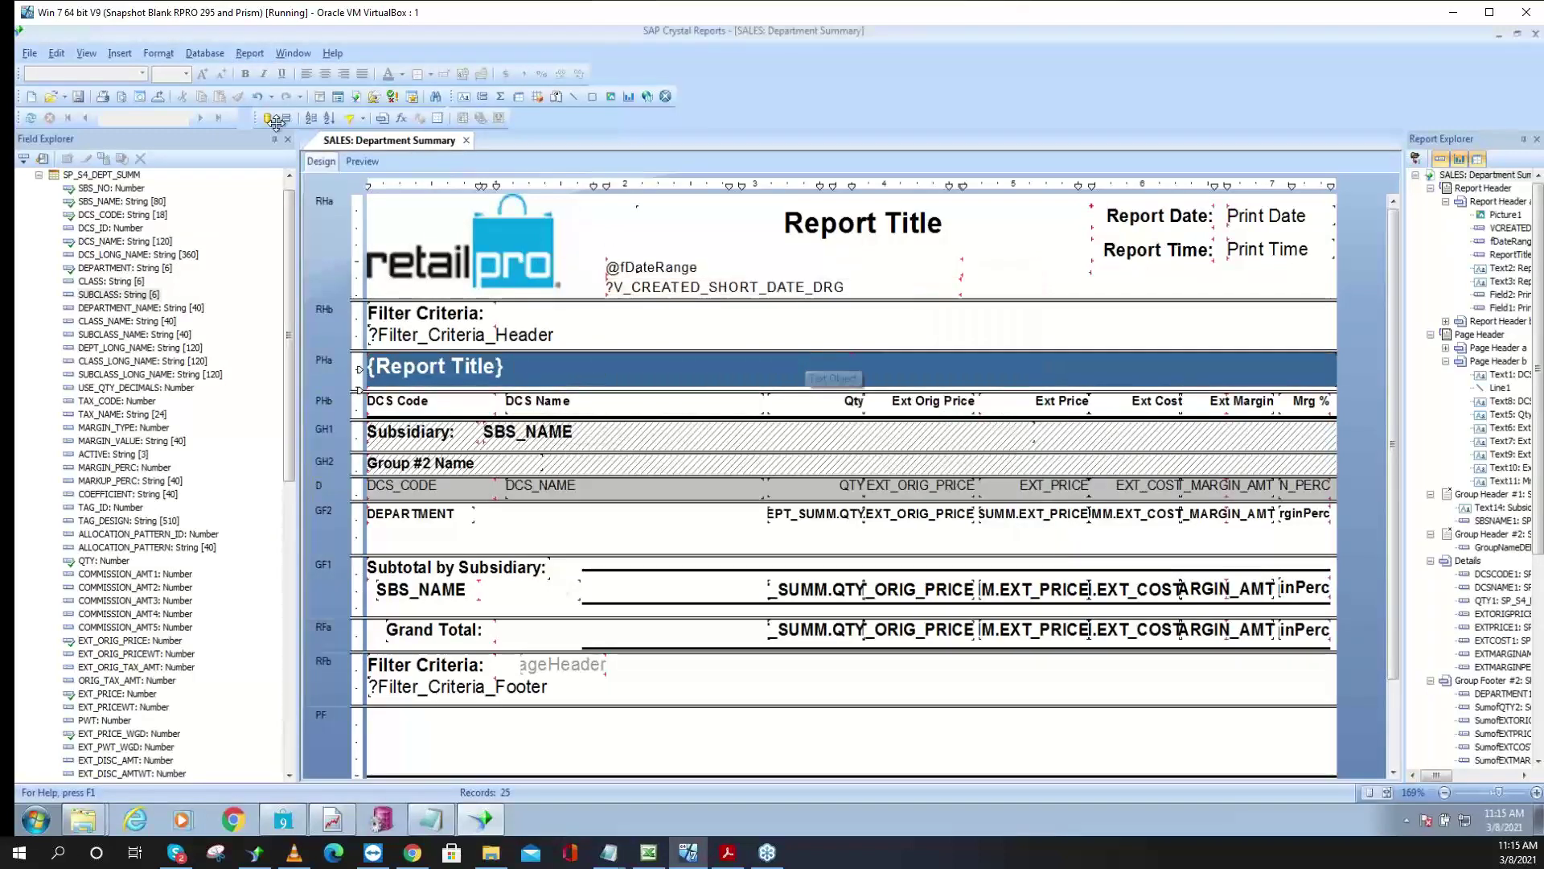
Preview from saved data to confirm 32 records and a 2,007,645.75 grand total
left_click(361, 162)
left_click(741, 439)
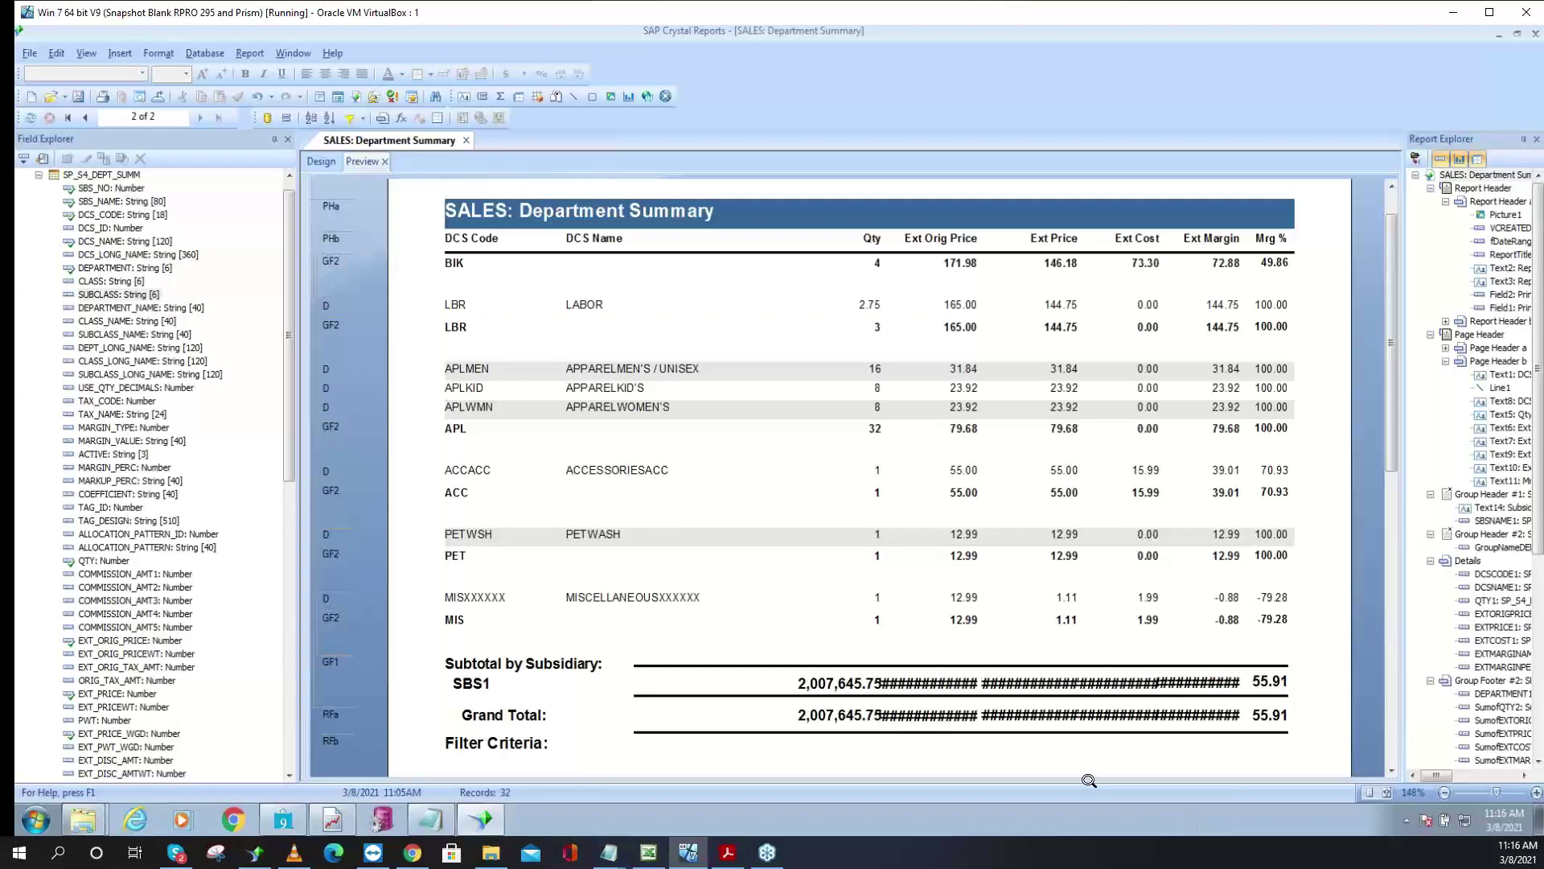
left_click(327, 161)
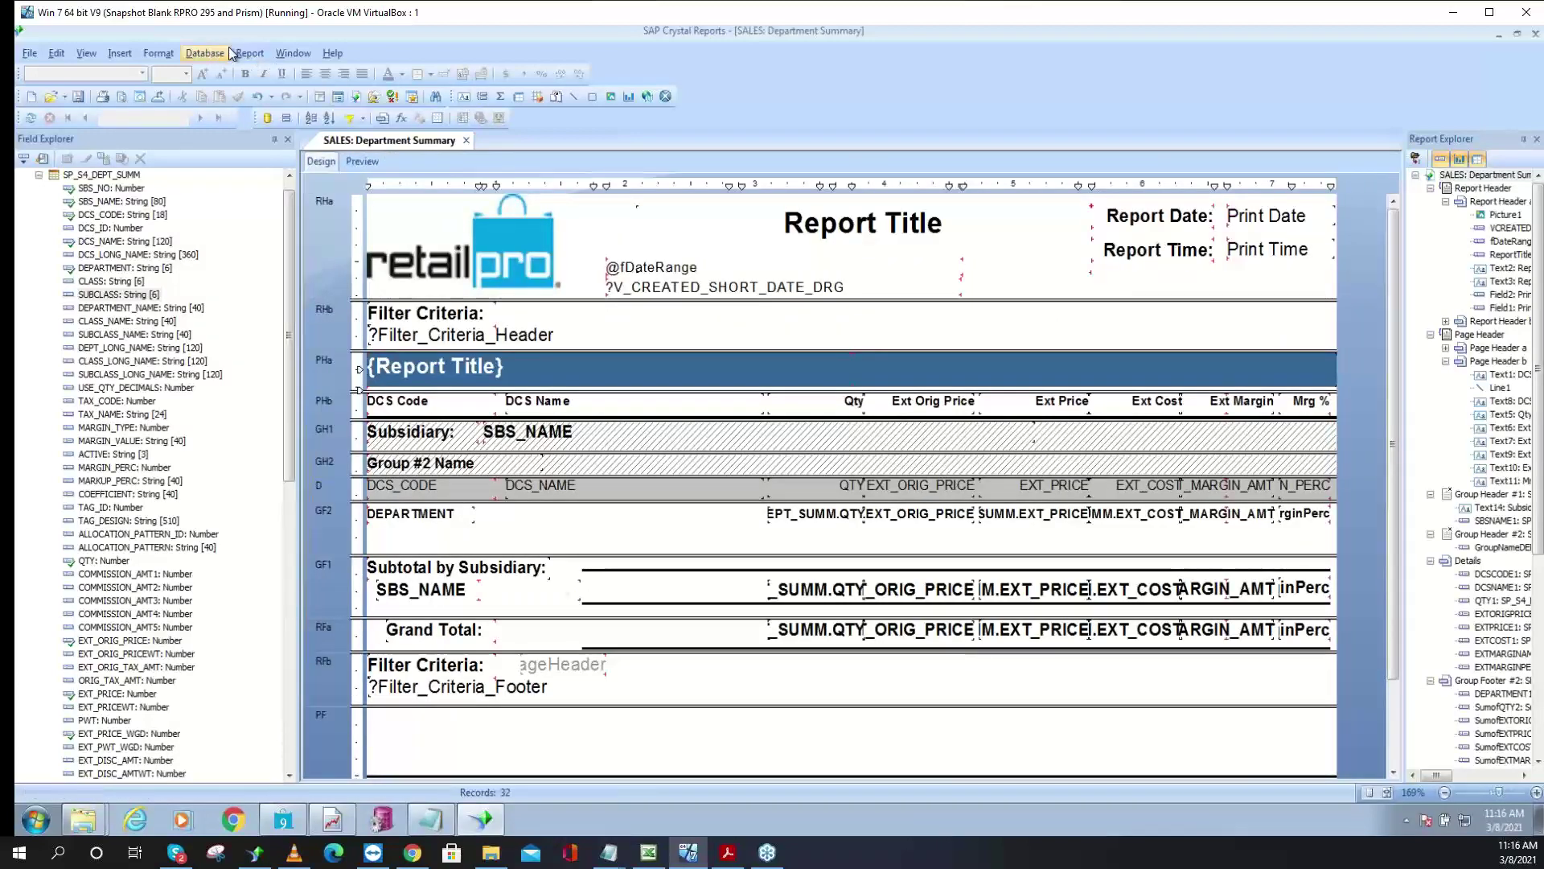
Collapse the SP_S4_DEPT_SUMM field list and create a new formula field named 'test'
left_click(259, 58)
key("Escape")
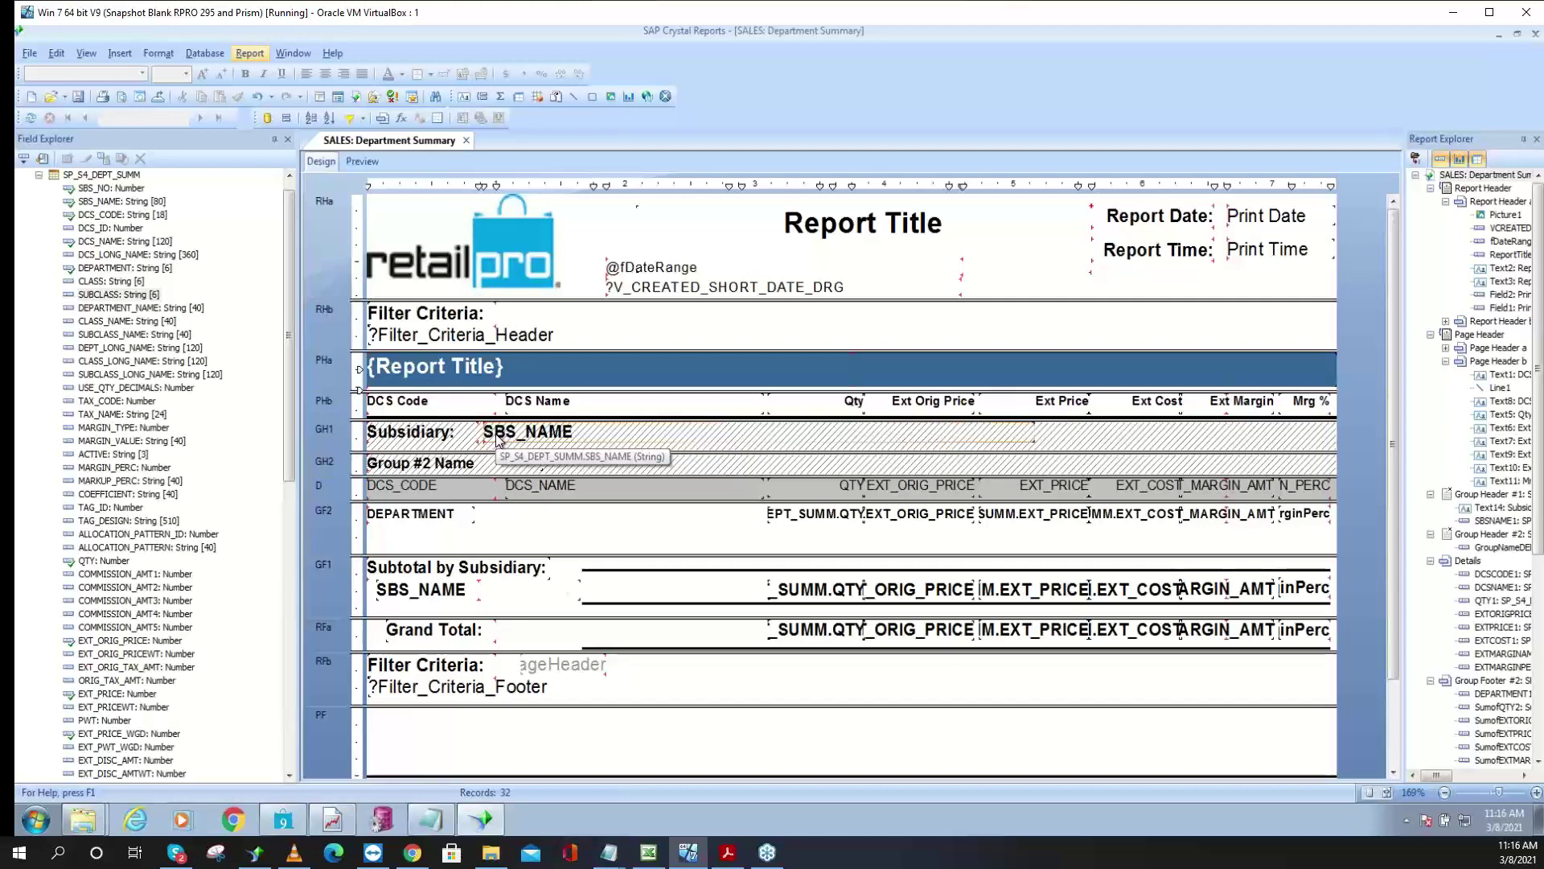
left_click(38, 176)
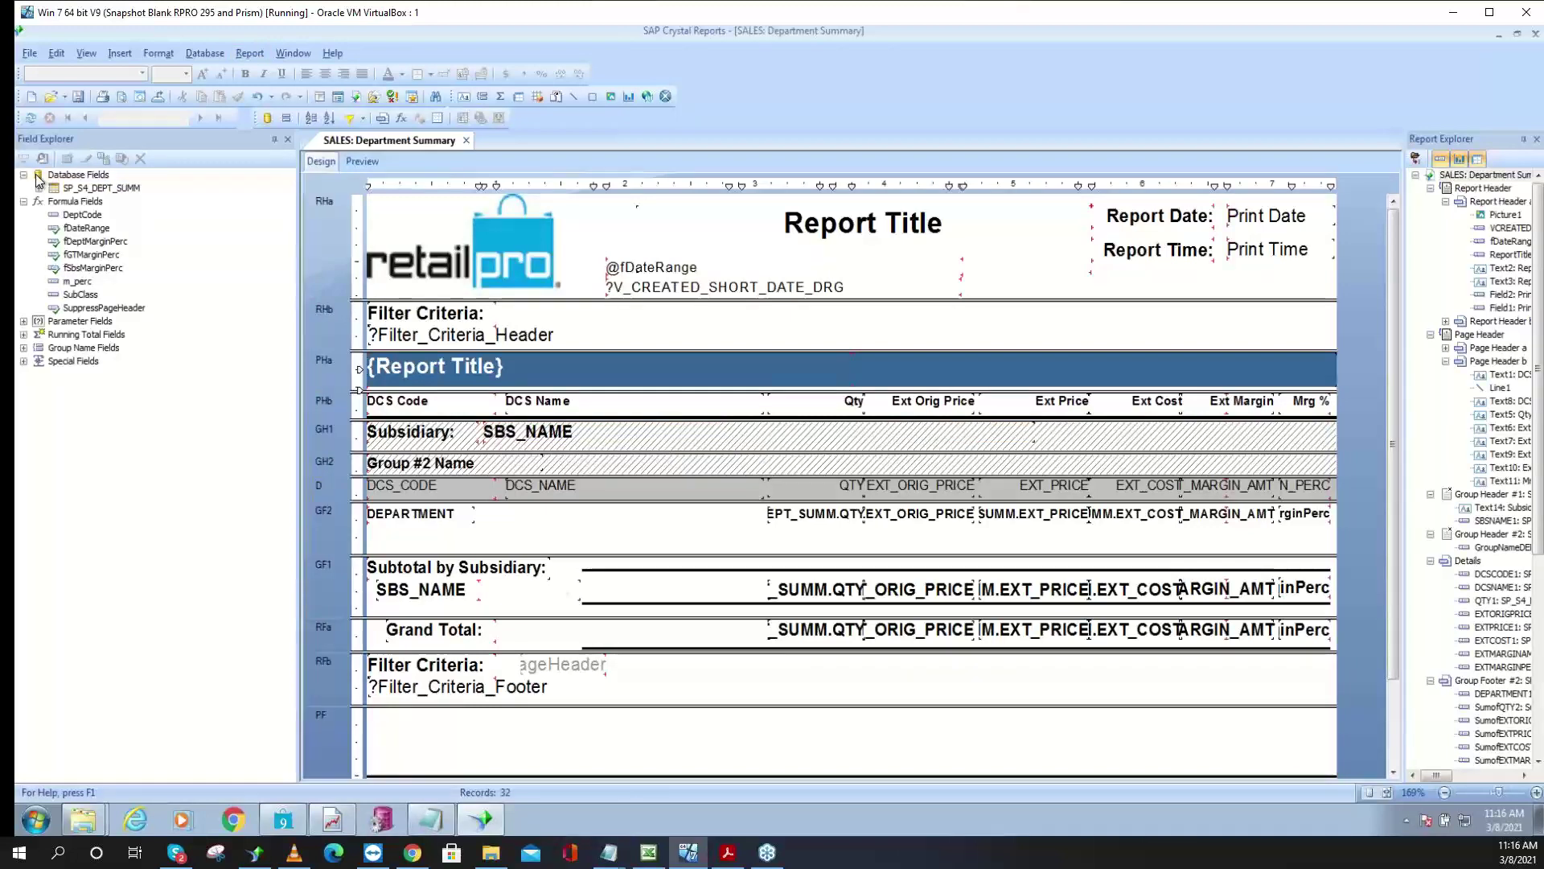
right_click(69, 229)
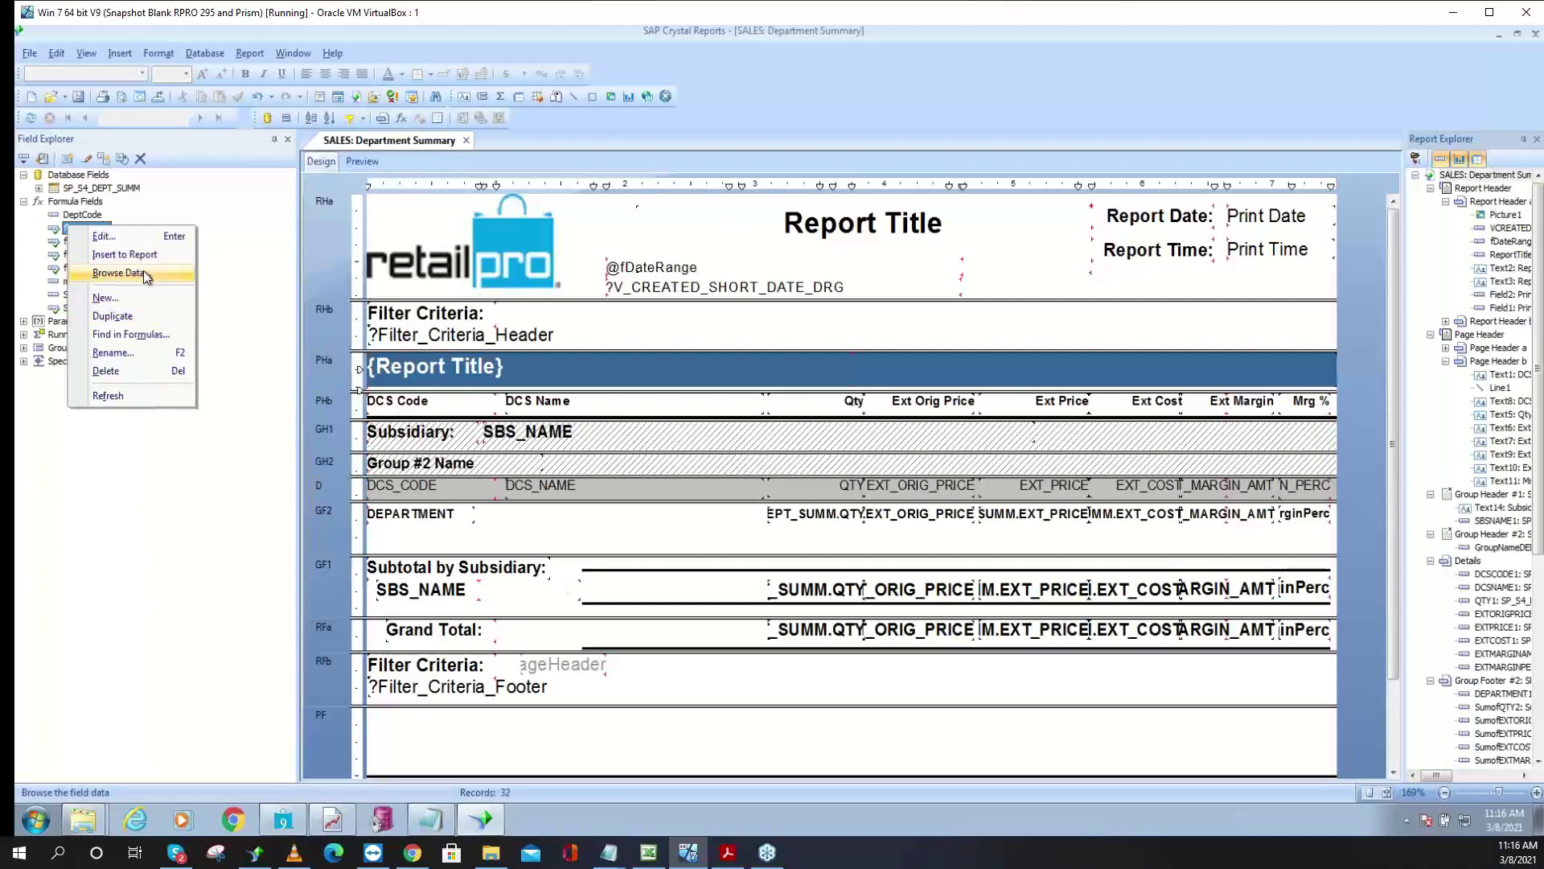
left_click(142, 314)
type("test")
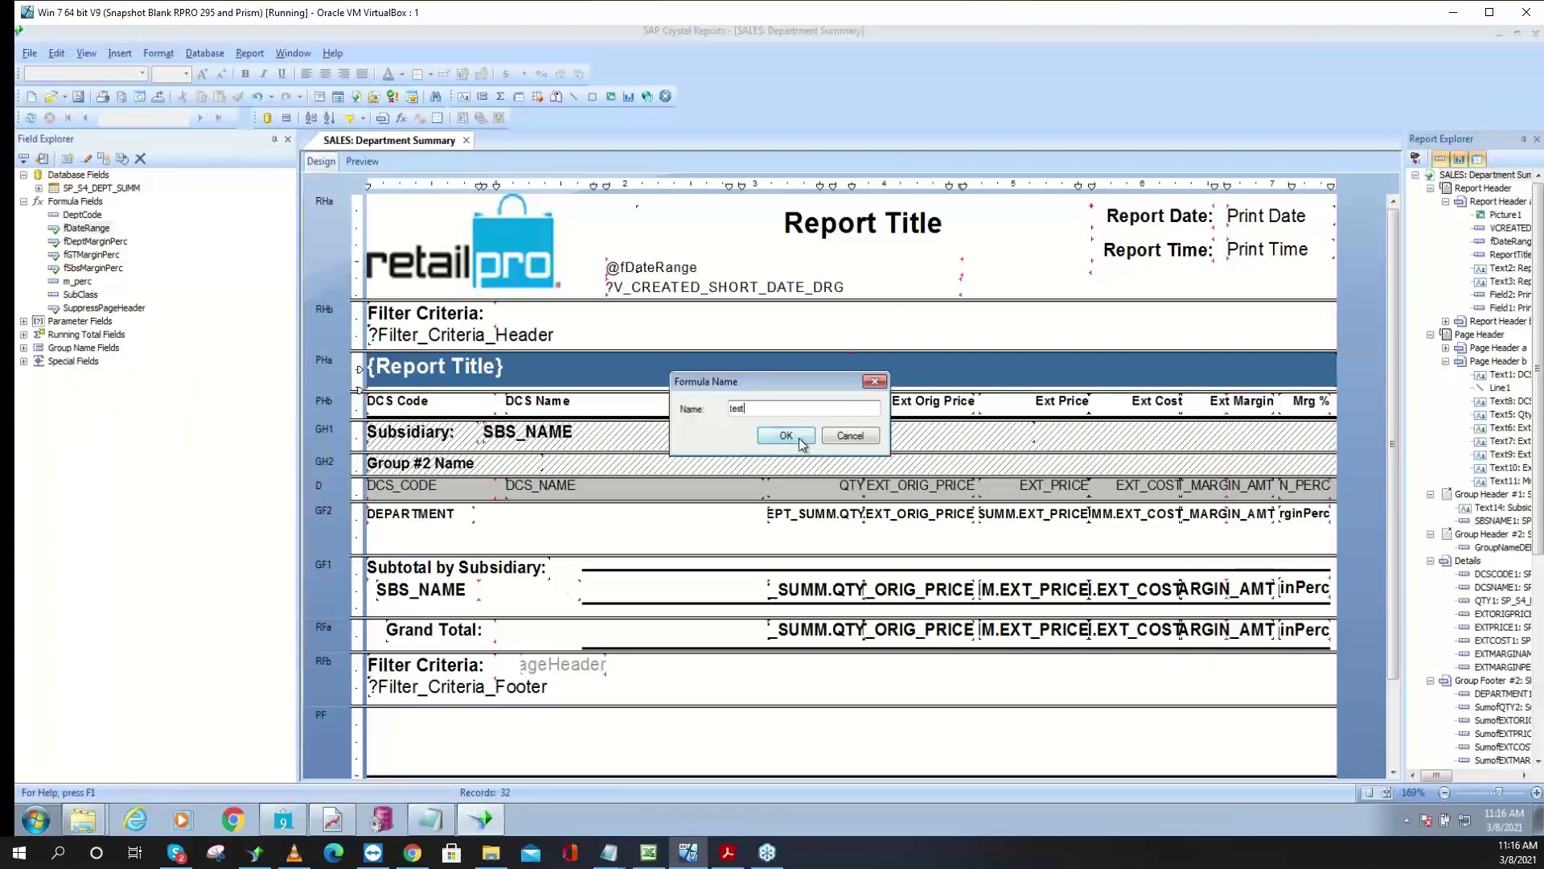
left_click(799, 438)
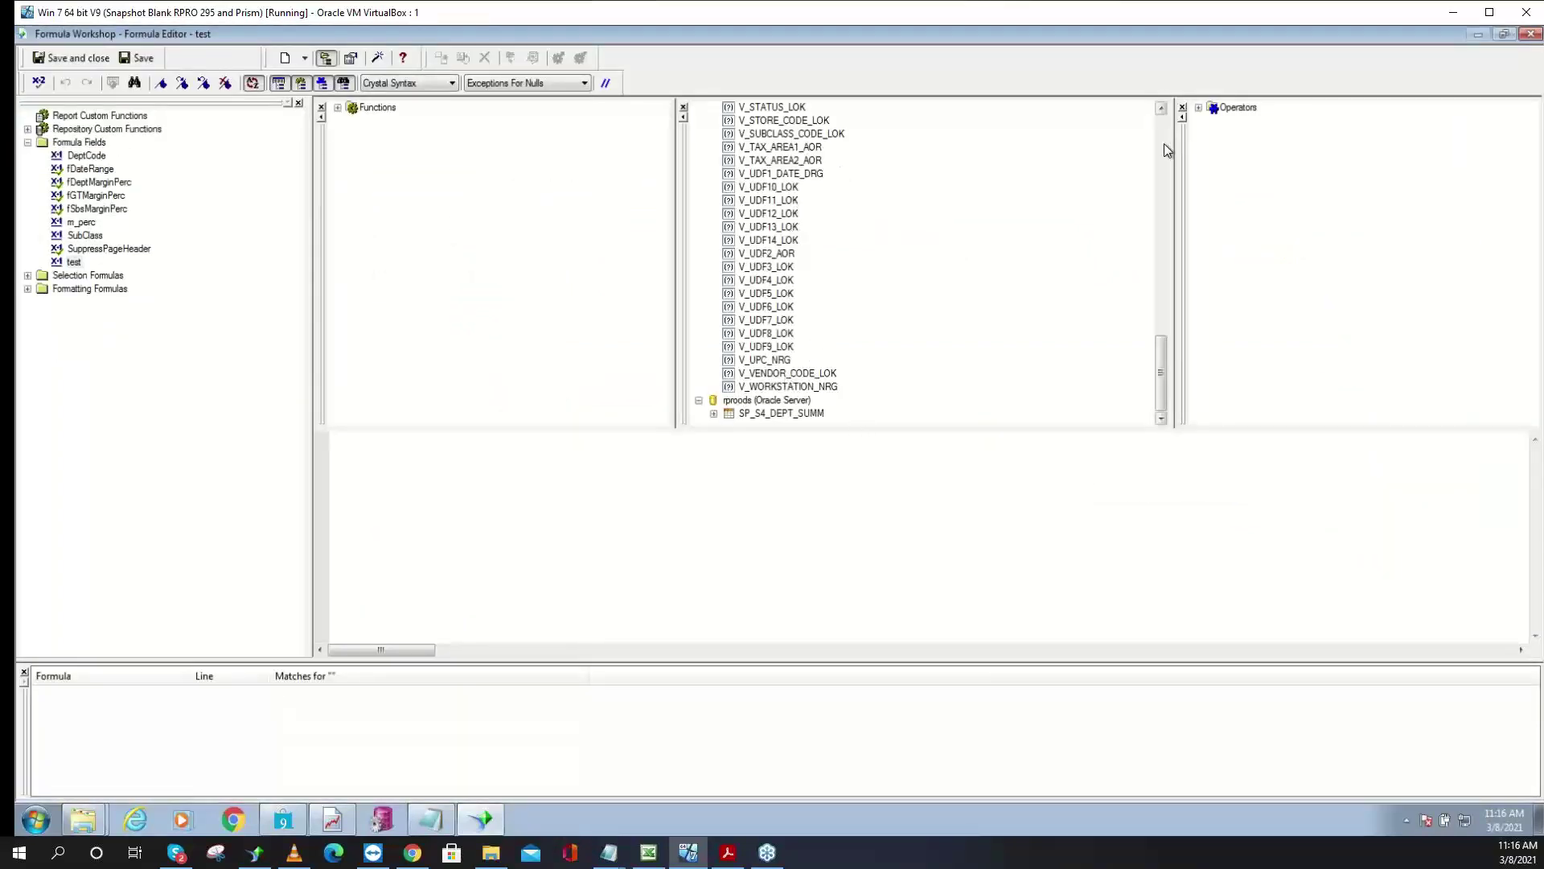
Enter the formula length({SP_S4_DEPT_SUMM.TAX_CODE}) in the Formula Workshop
scroll(1164, 143, "up", 15)
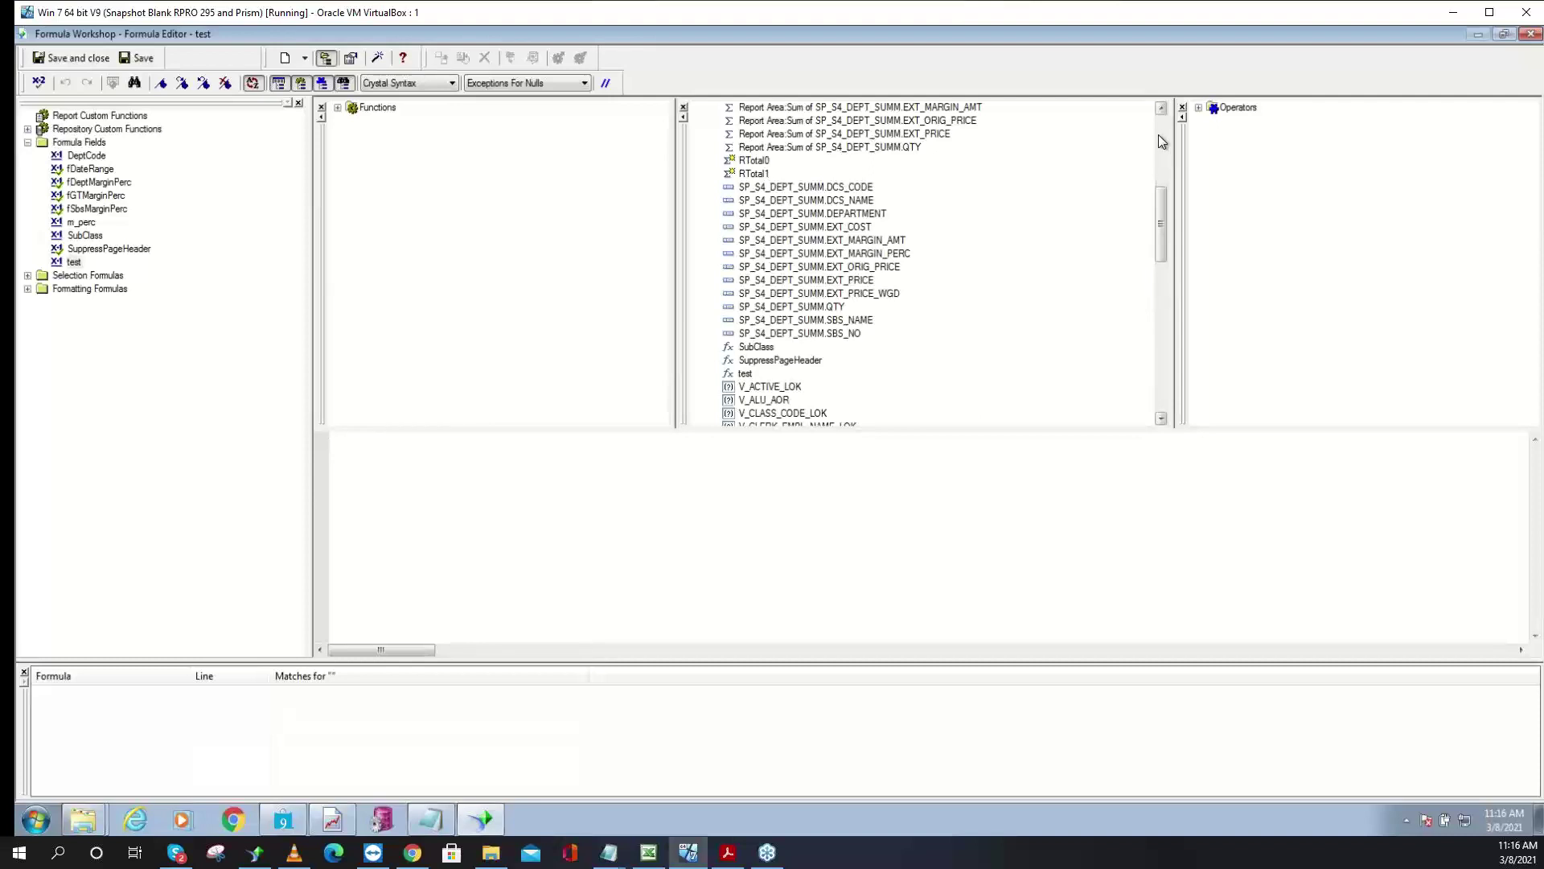
scroll(1163, 143, "up", 7)
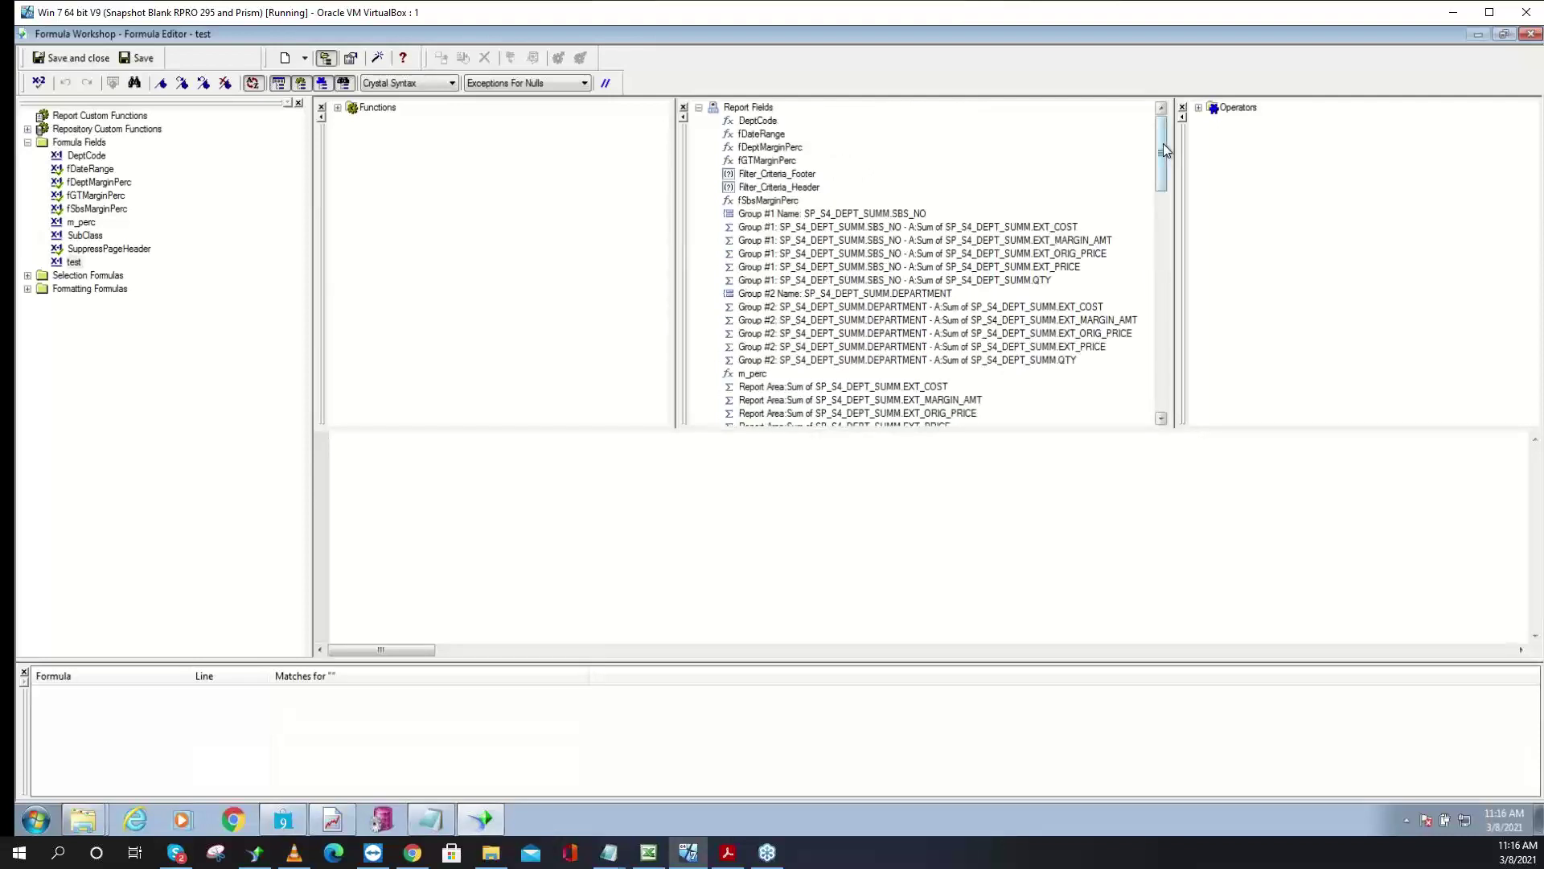
left_click(1167, 378)
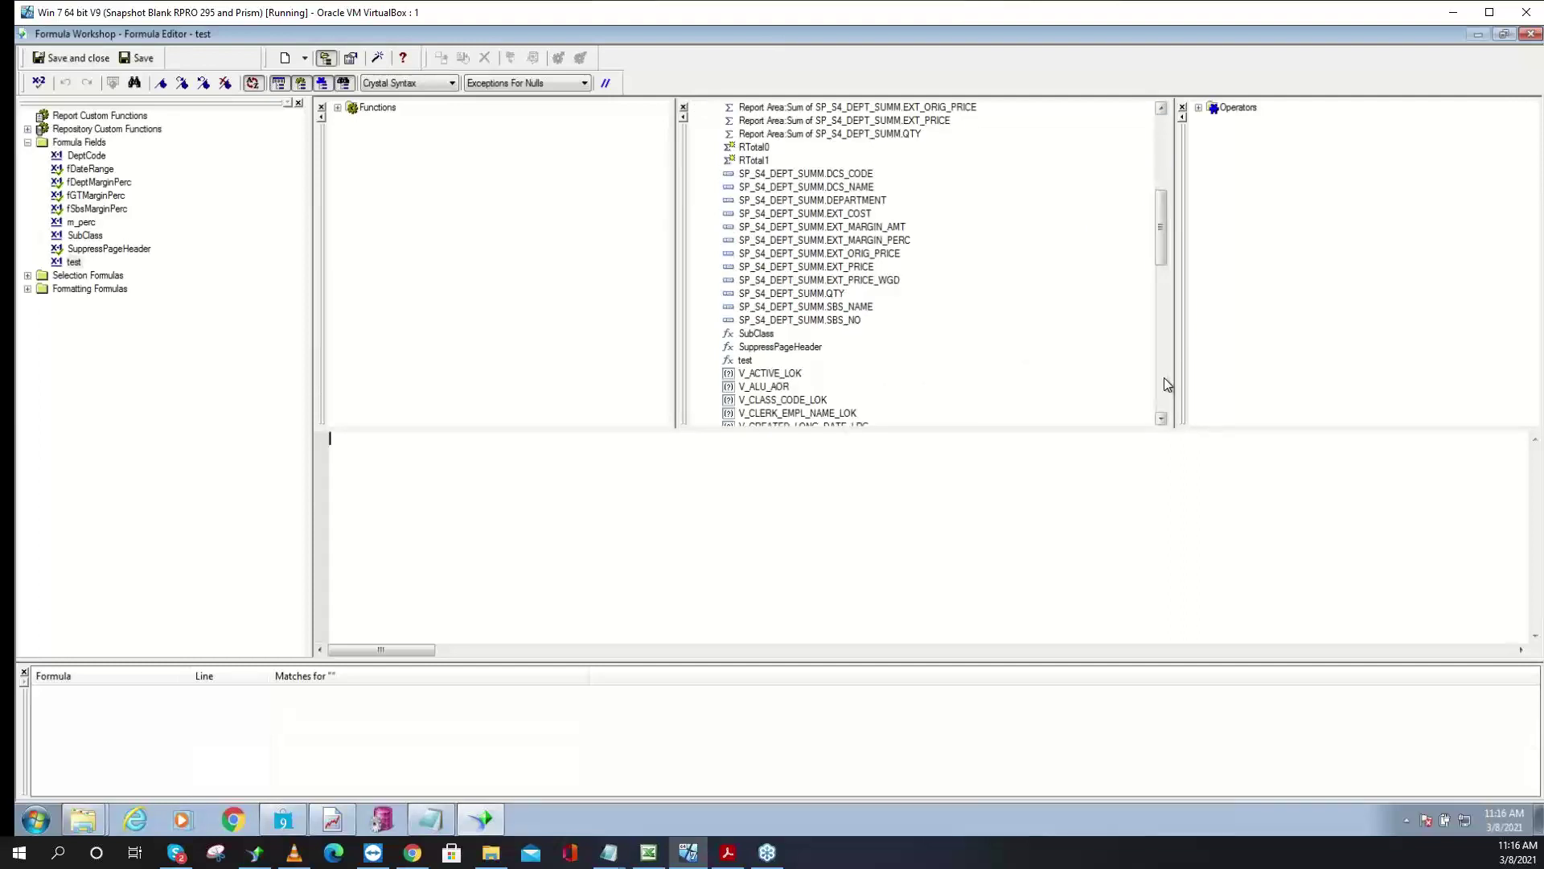
left_click(1166, 399)
left_click(1166, 398)
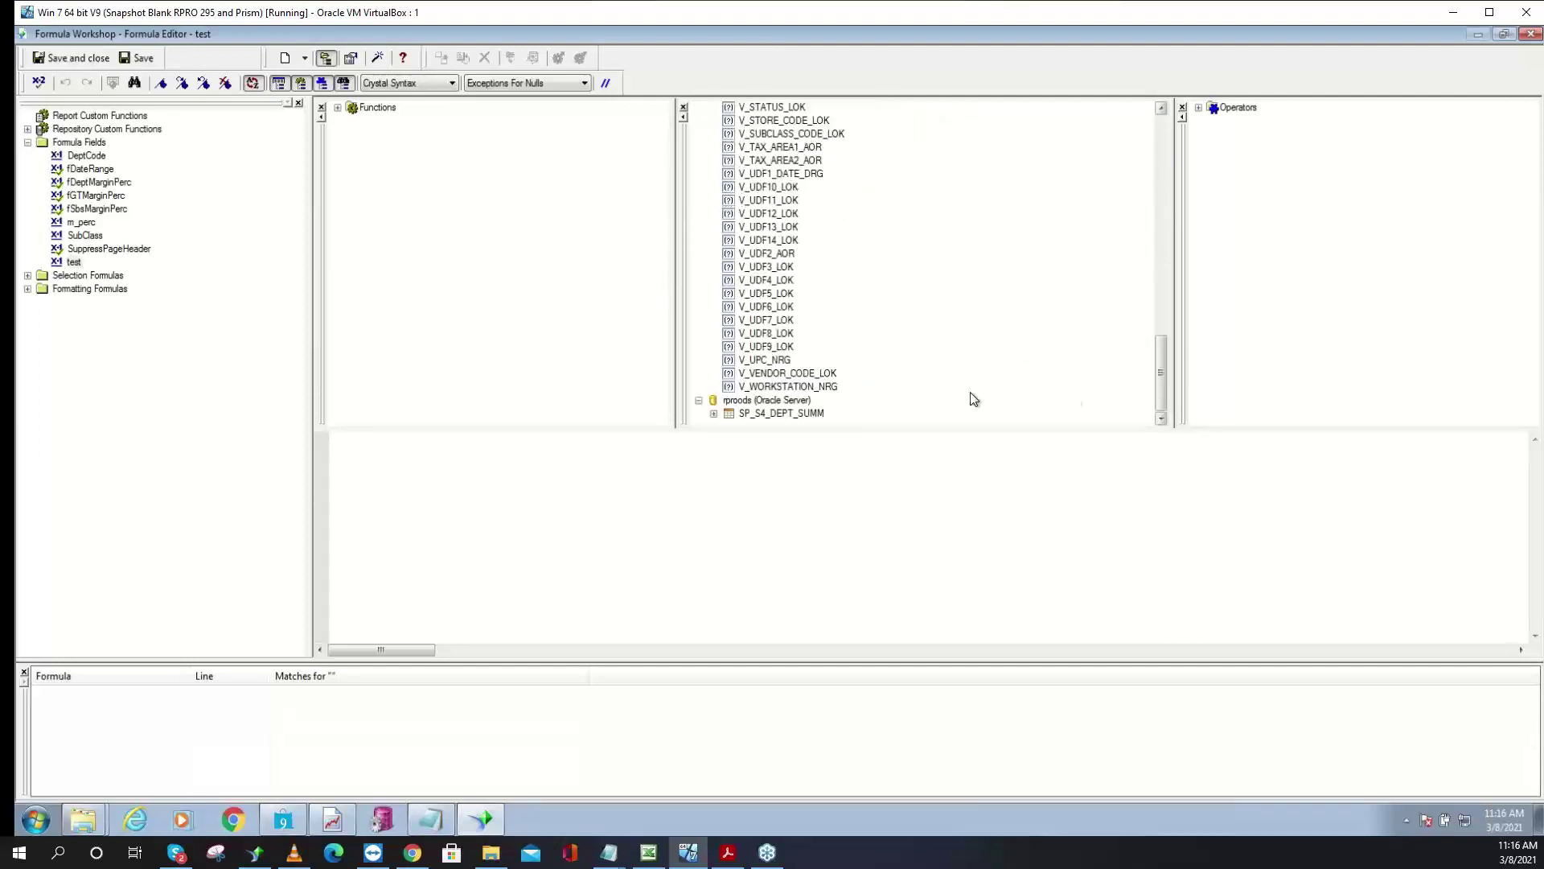
double_click(731, 414)
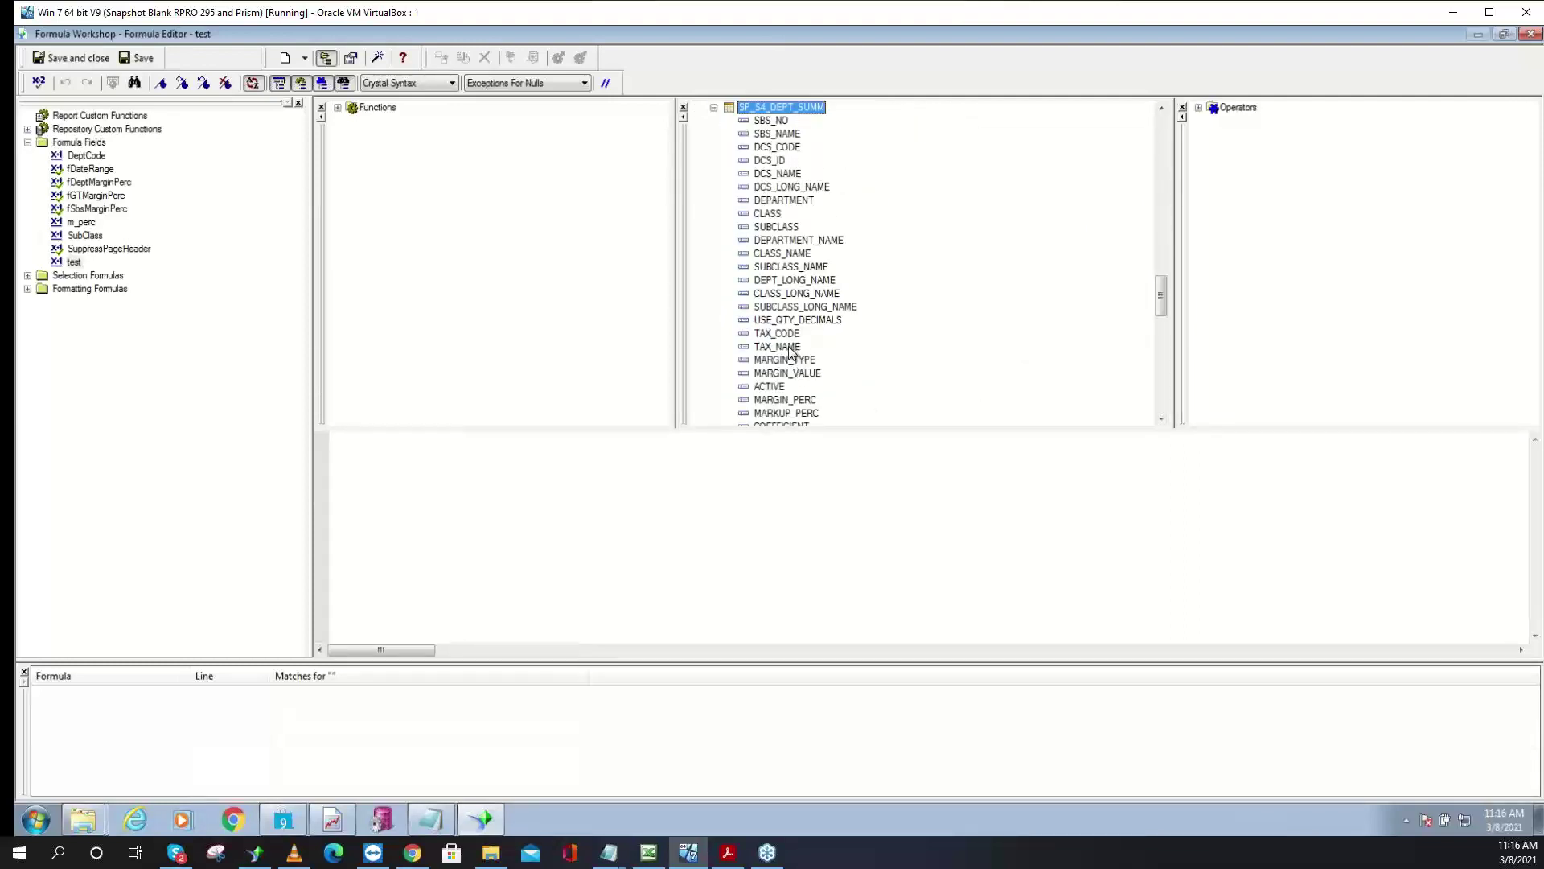
left_click(790, 349)
left_click(792, 334)
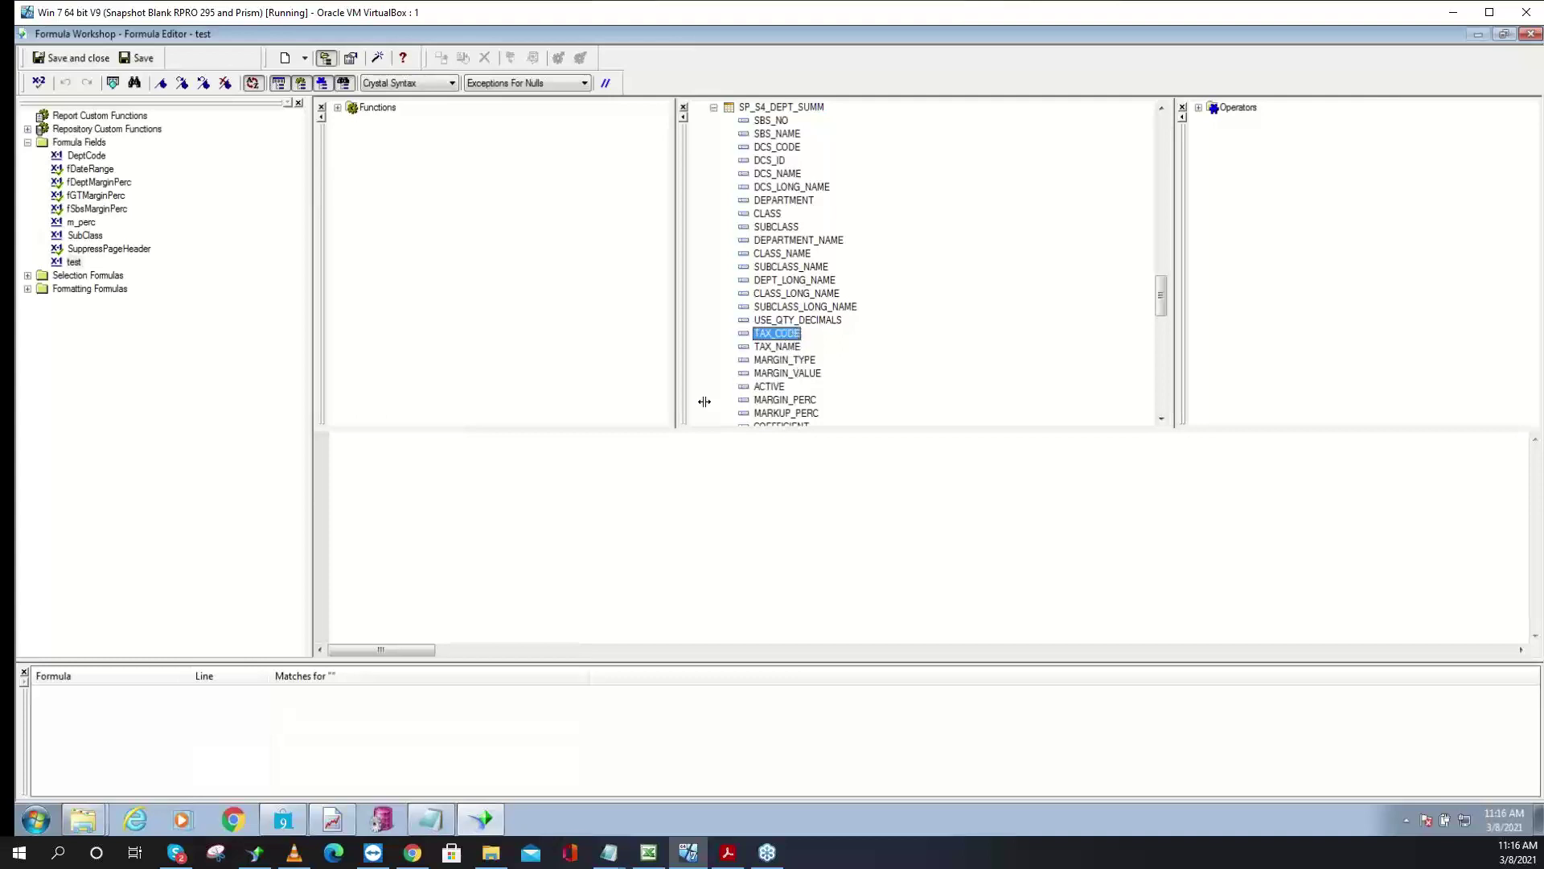
left_click(530, 469)
type("length(")
double_click(773, 334)
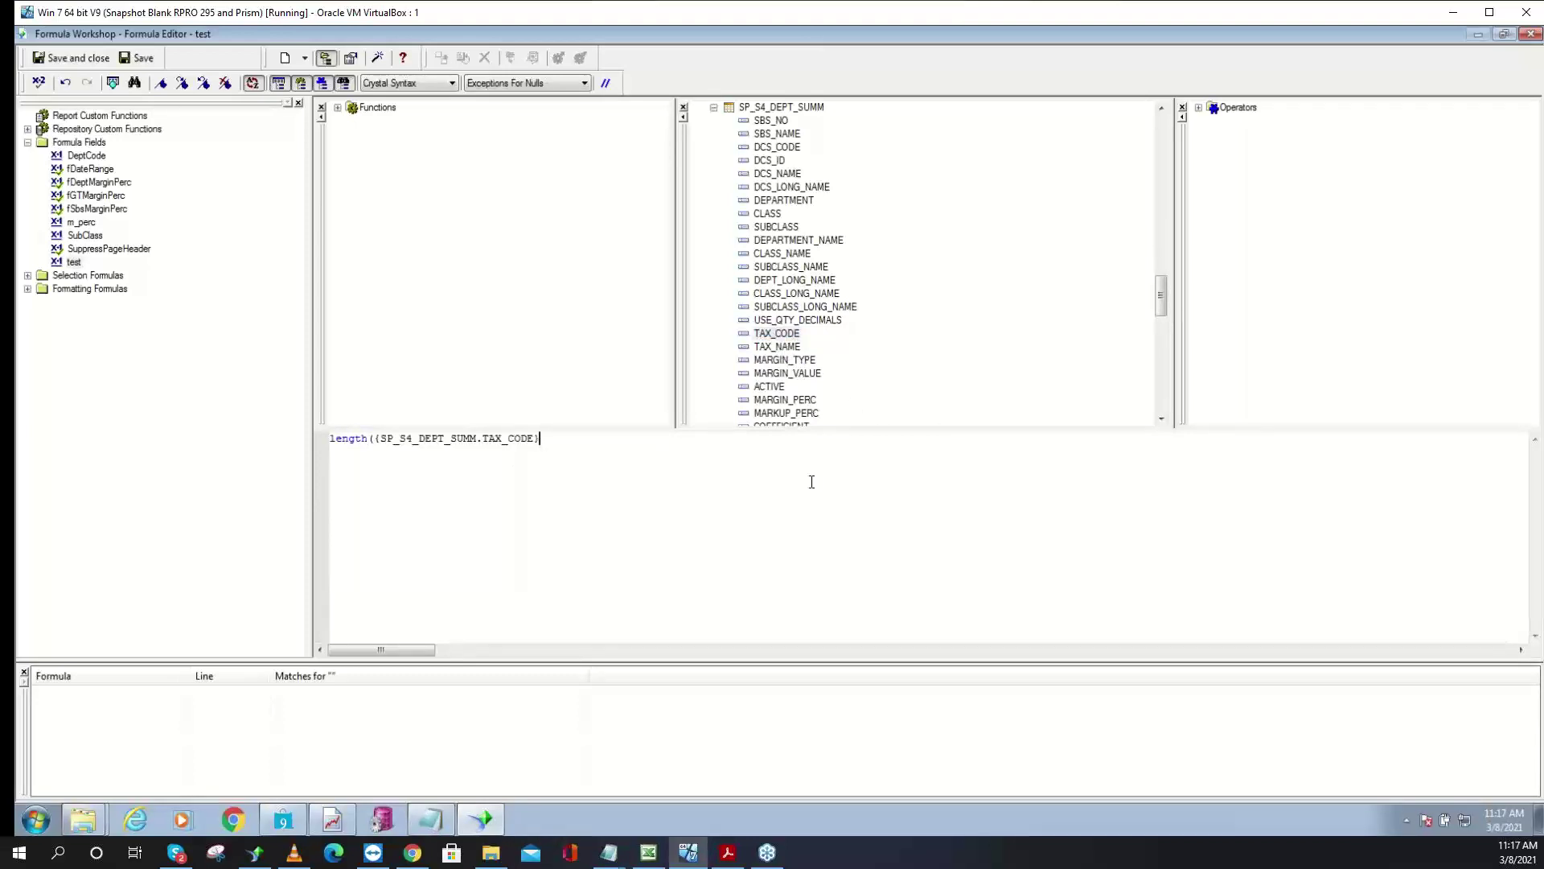
type(")")
After the string-required error, wrap the field in totext(), check the formula and save it
left_click(59, 61)
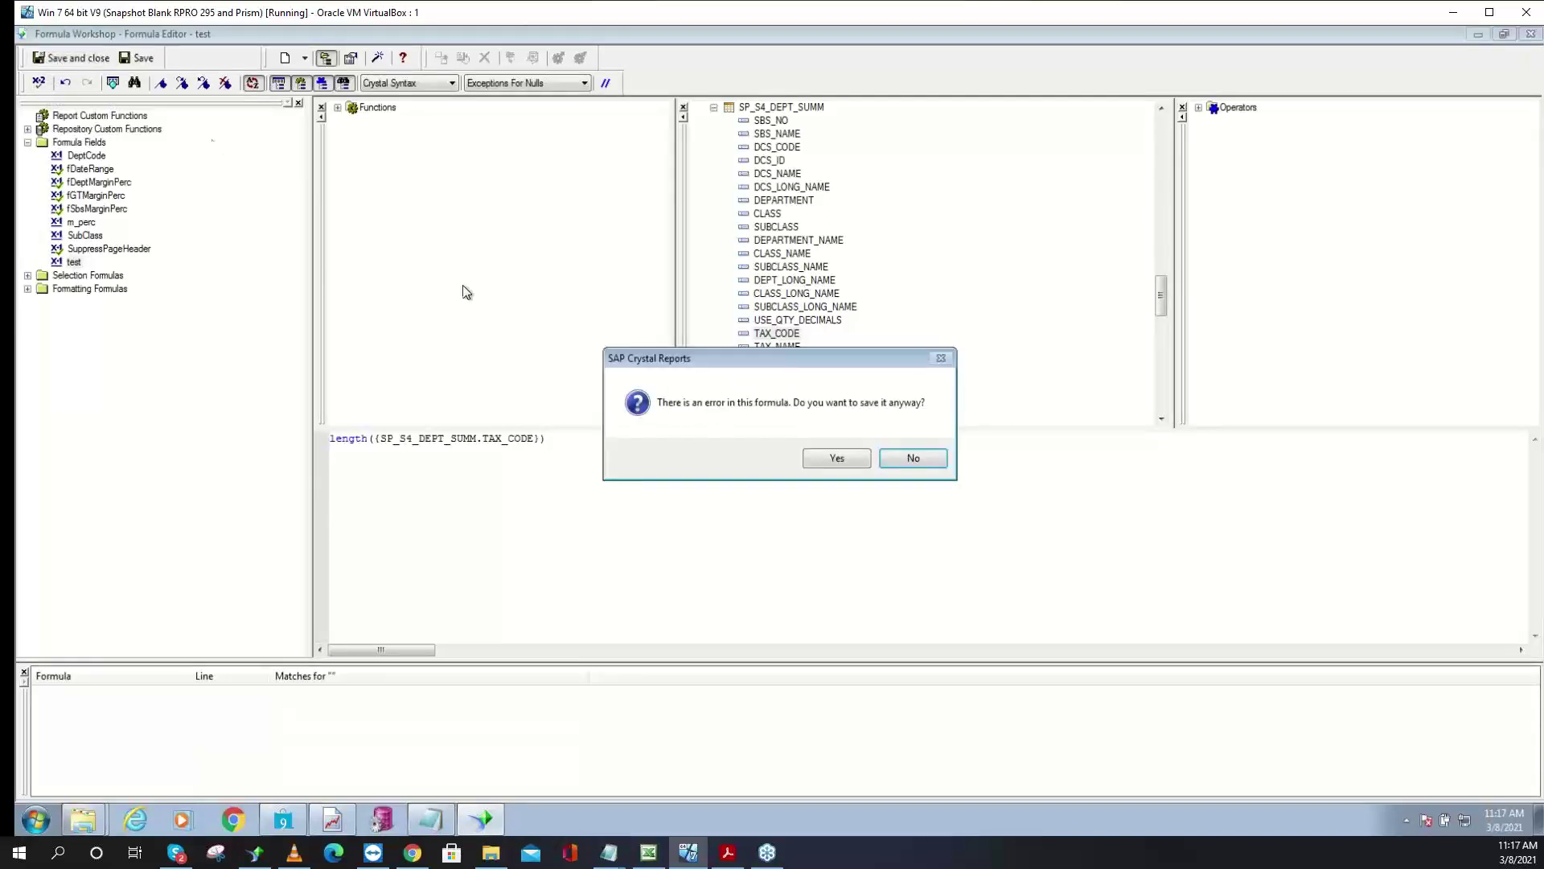
left_click(914, 459)
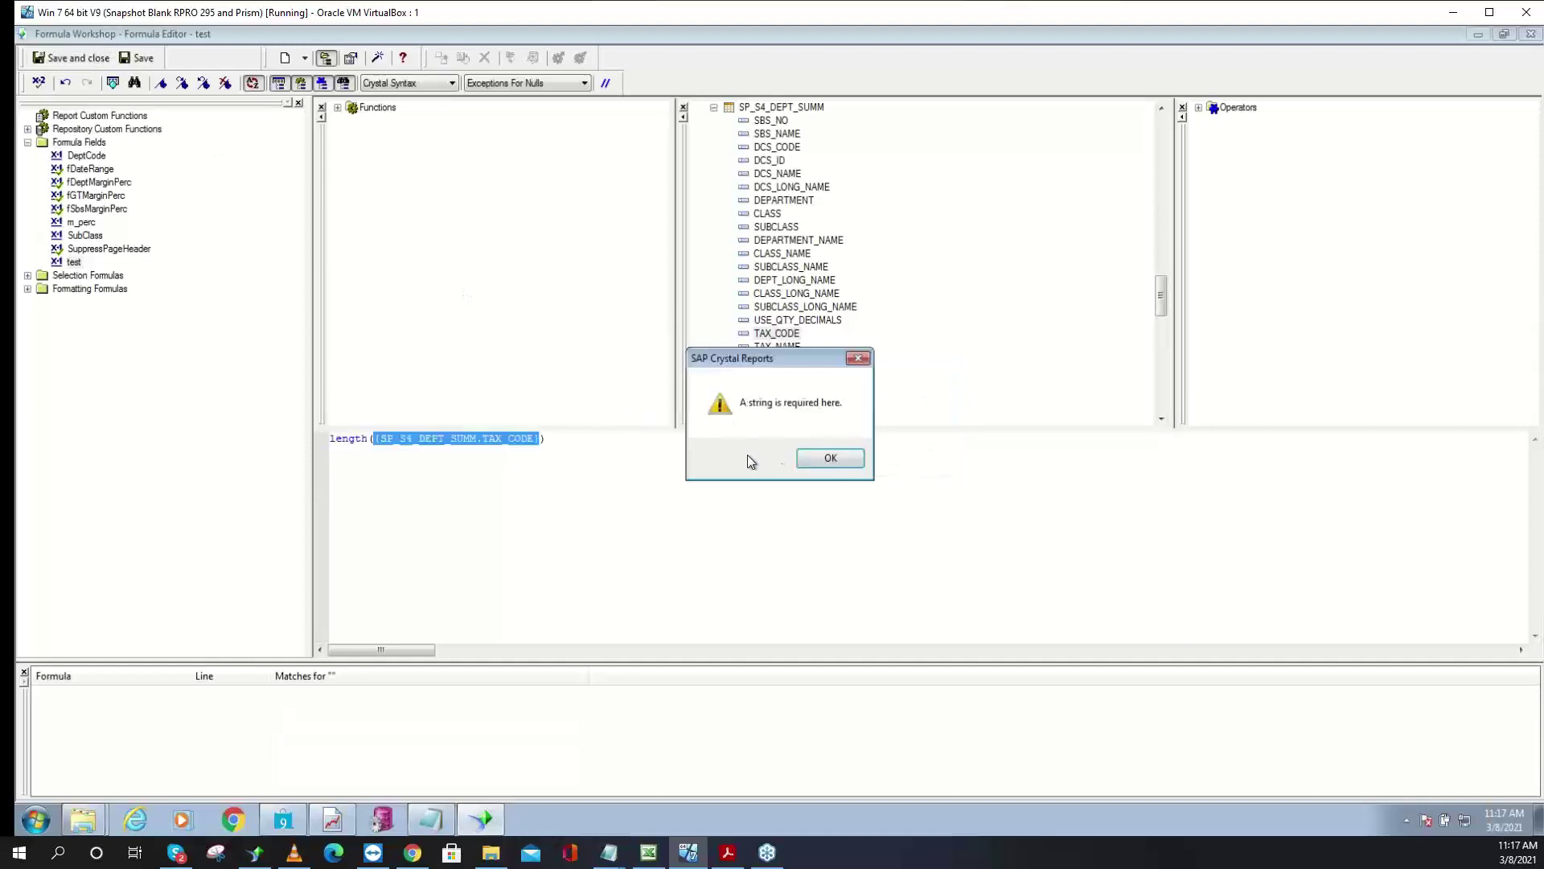
left_click(819, 458)
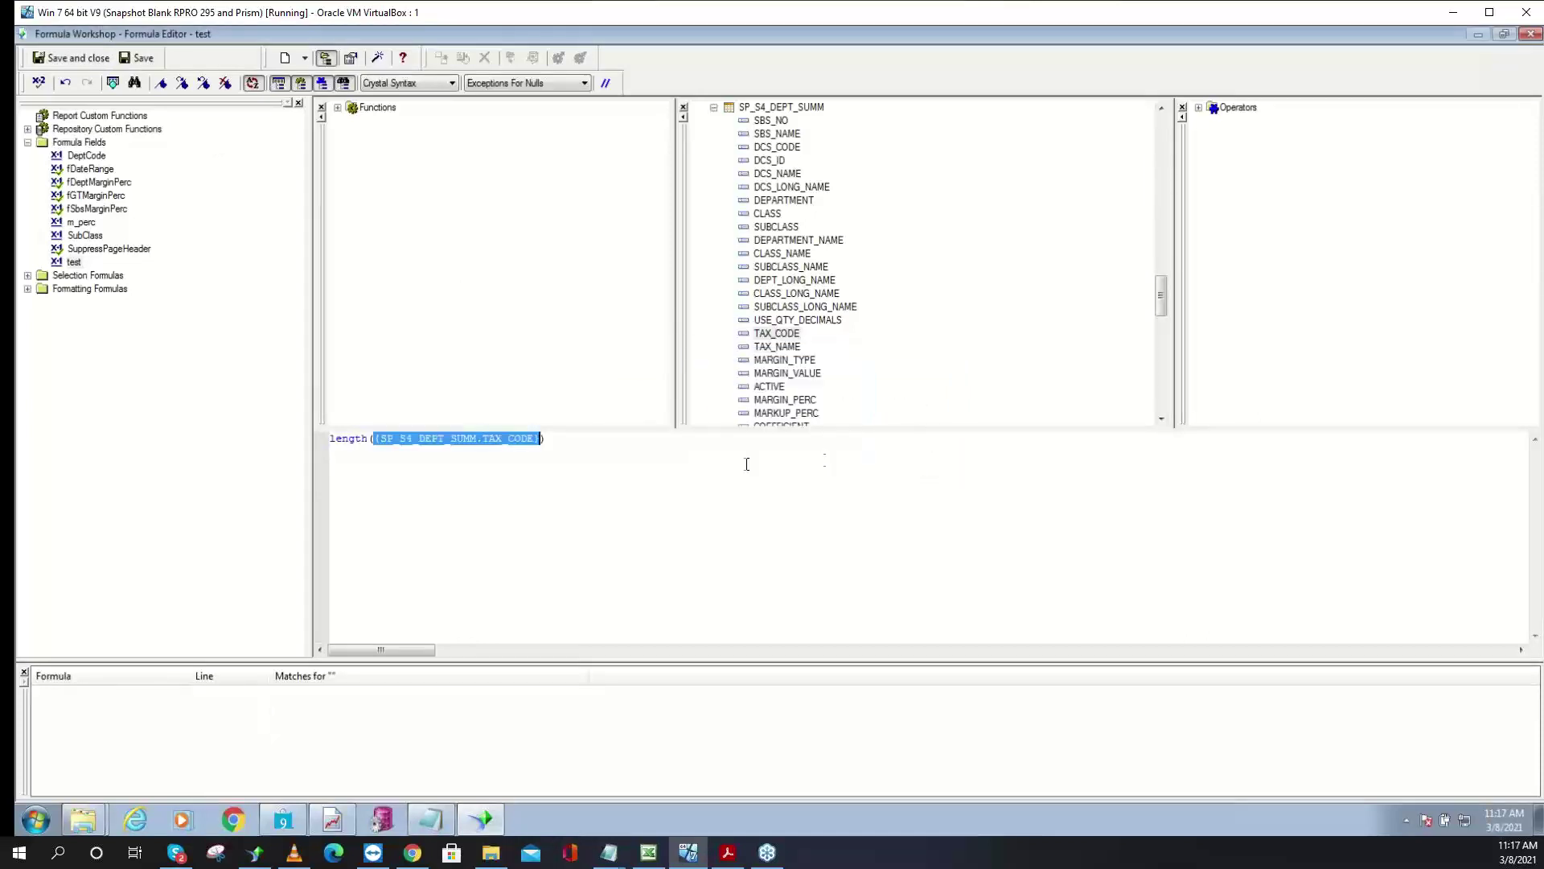
left_click(375, 440)
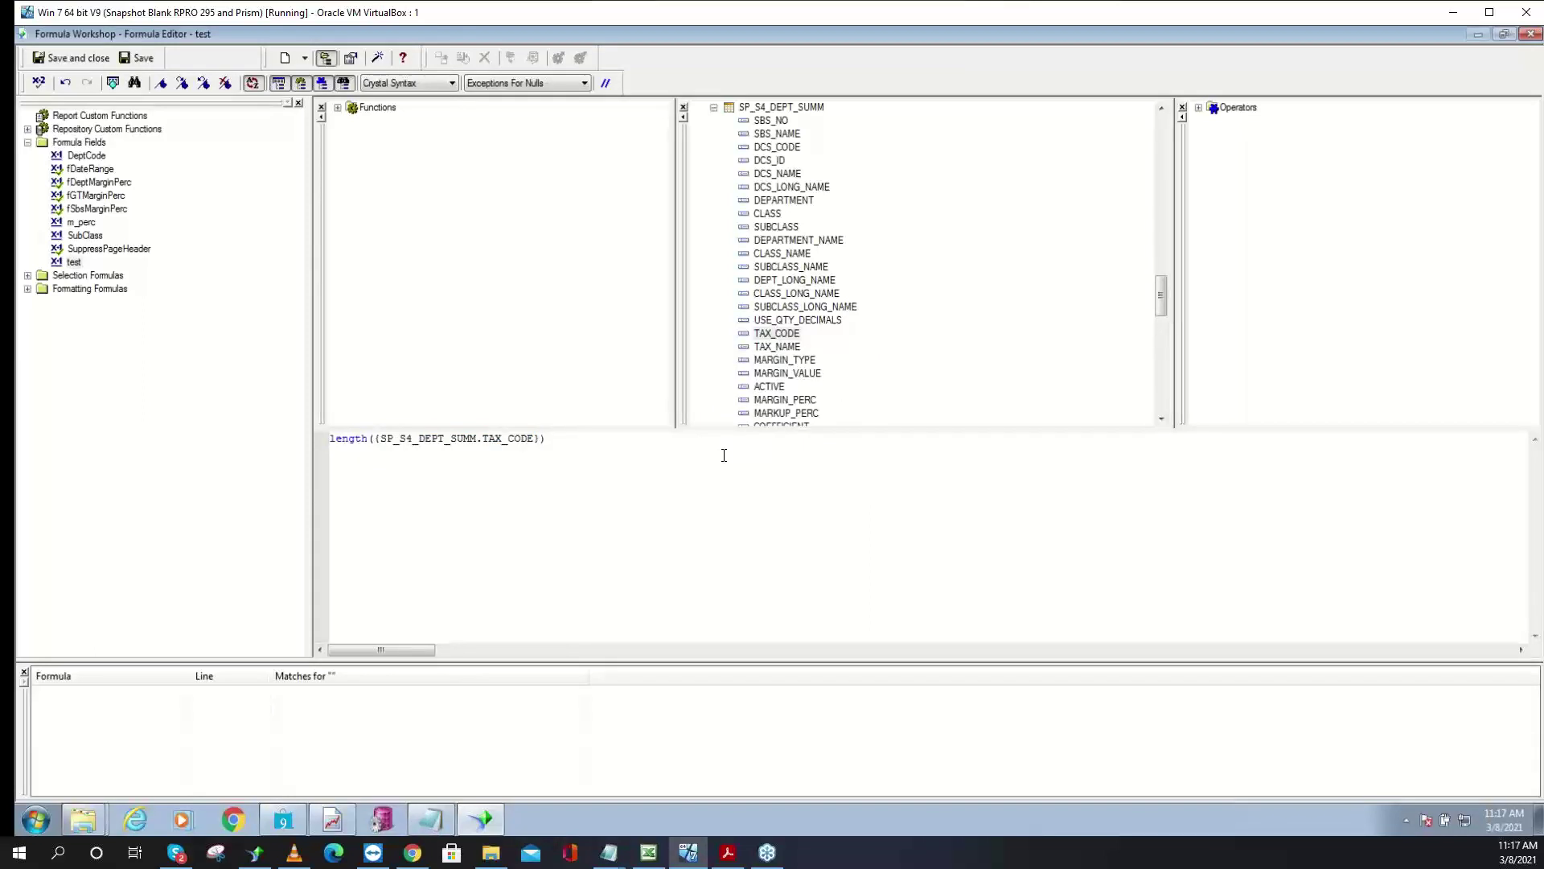
type("totext(")
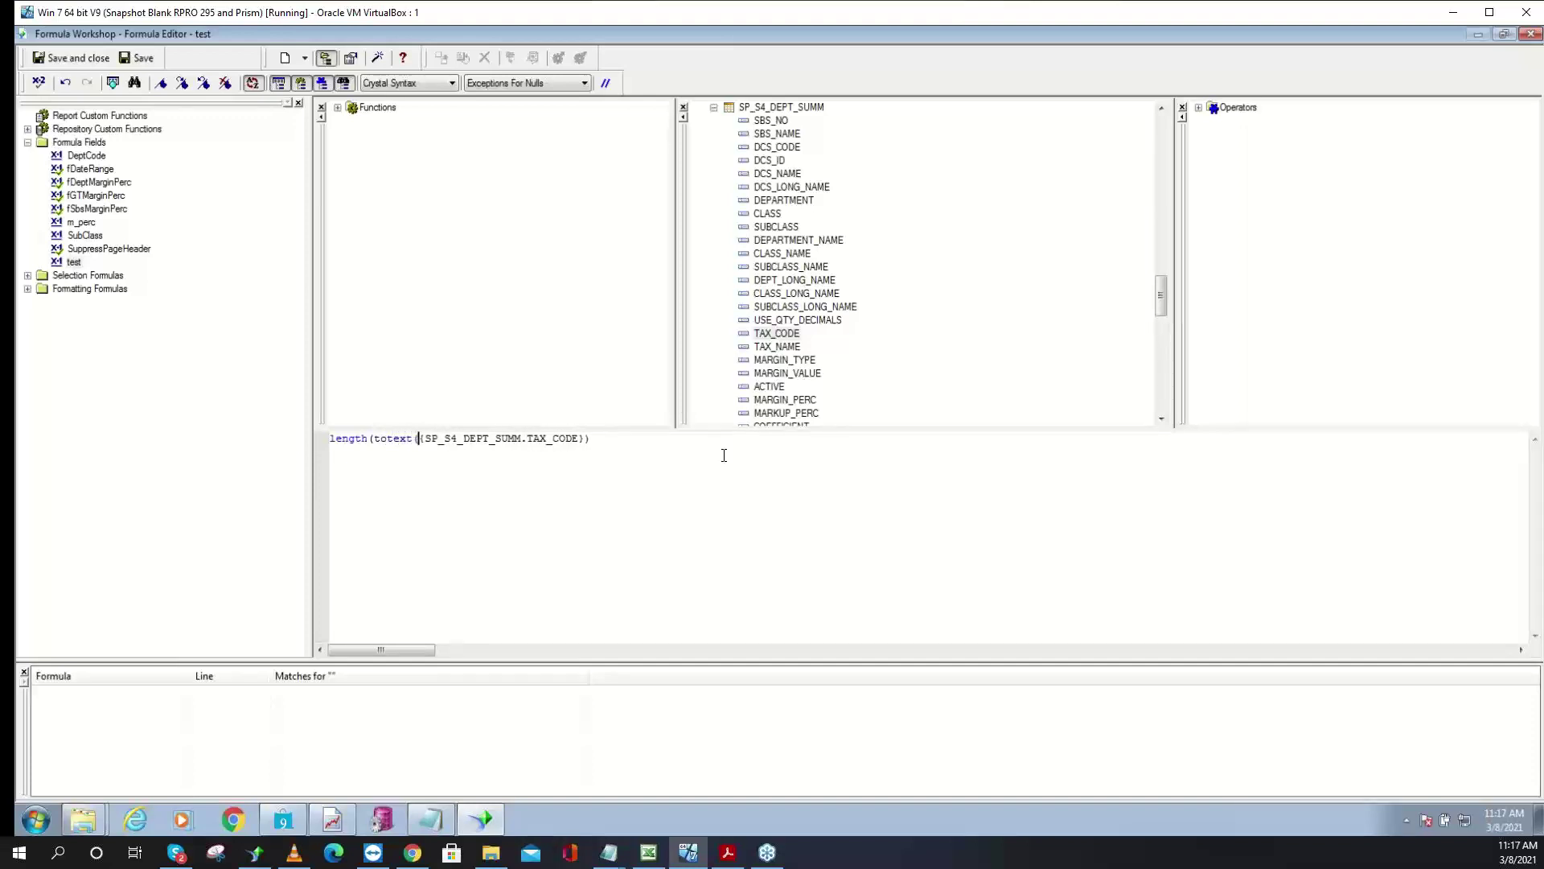
left_click(589, 442)
type(")")
left_click(40, 83)
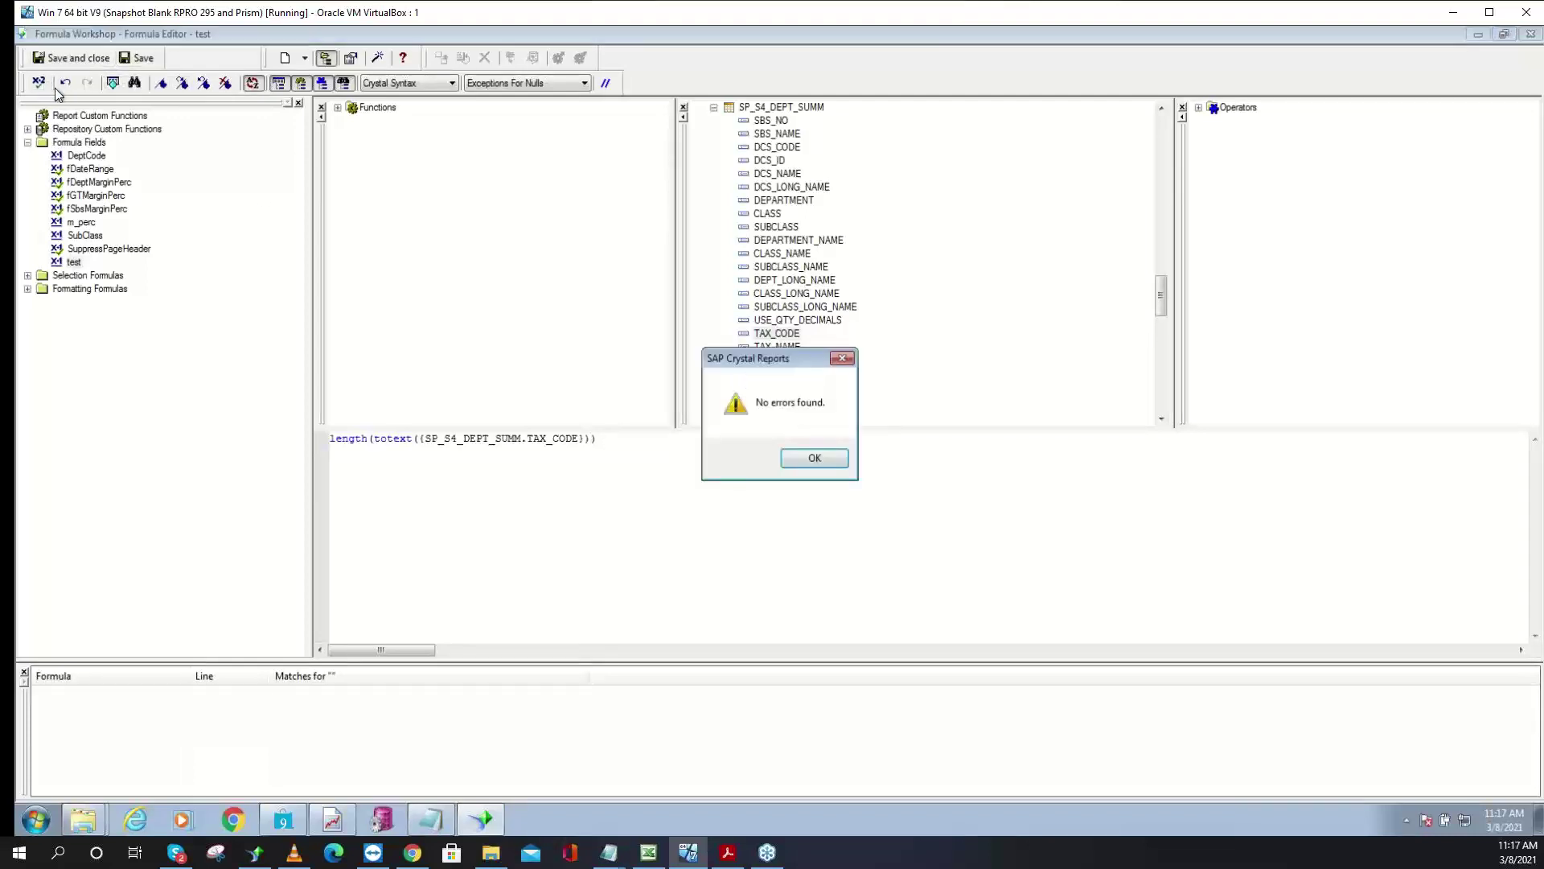
left_click(815, 460)
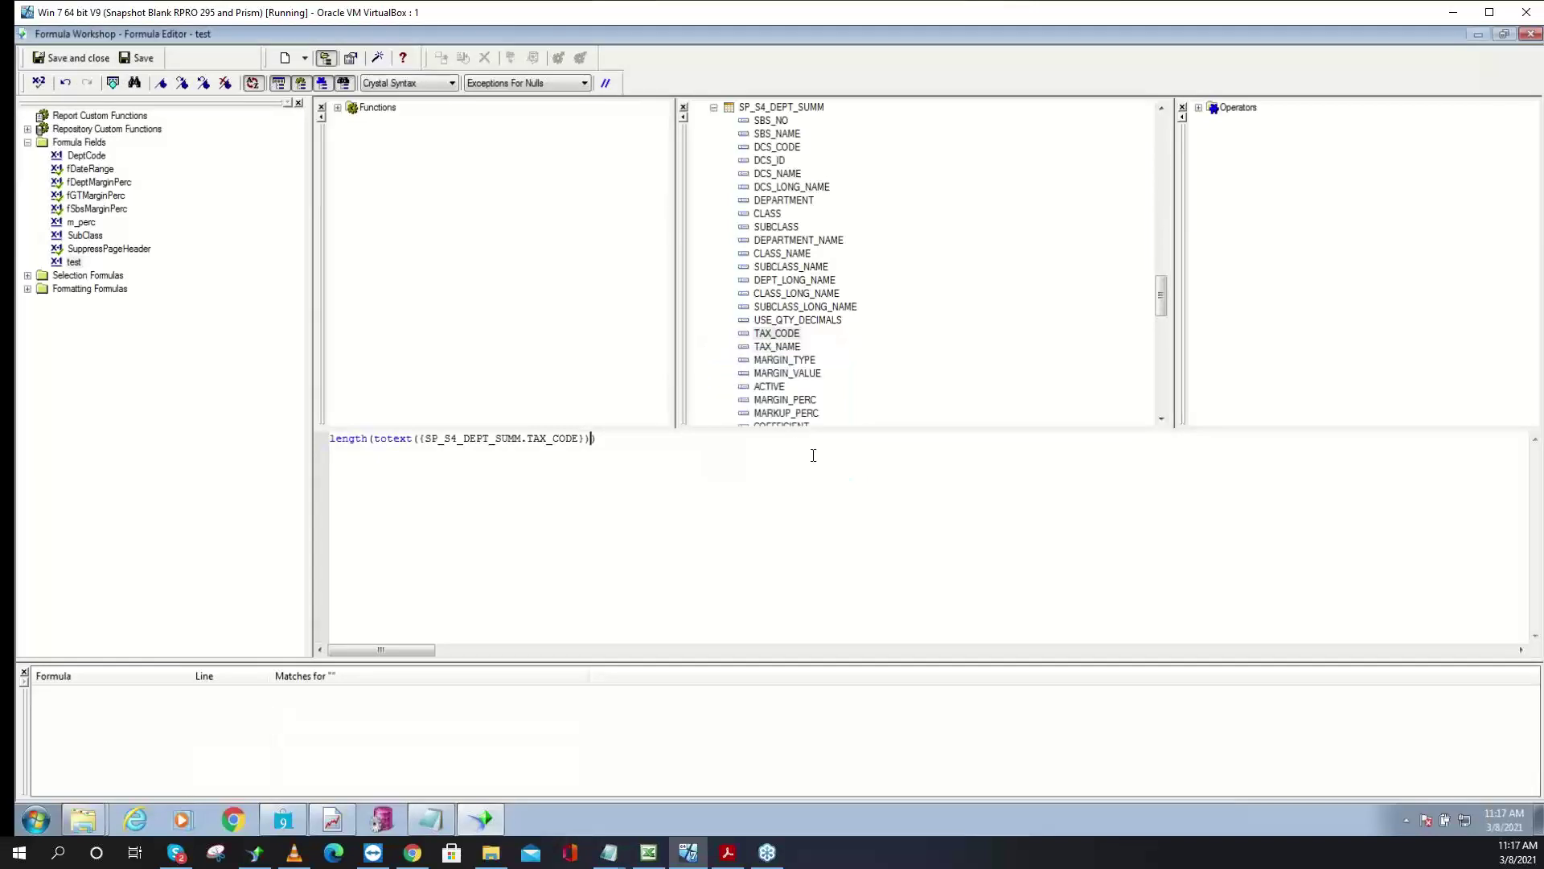
left_click(107, 59)
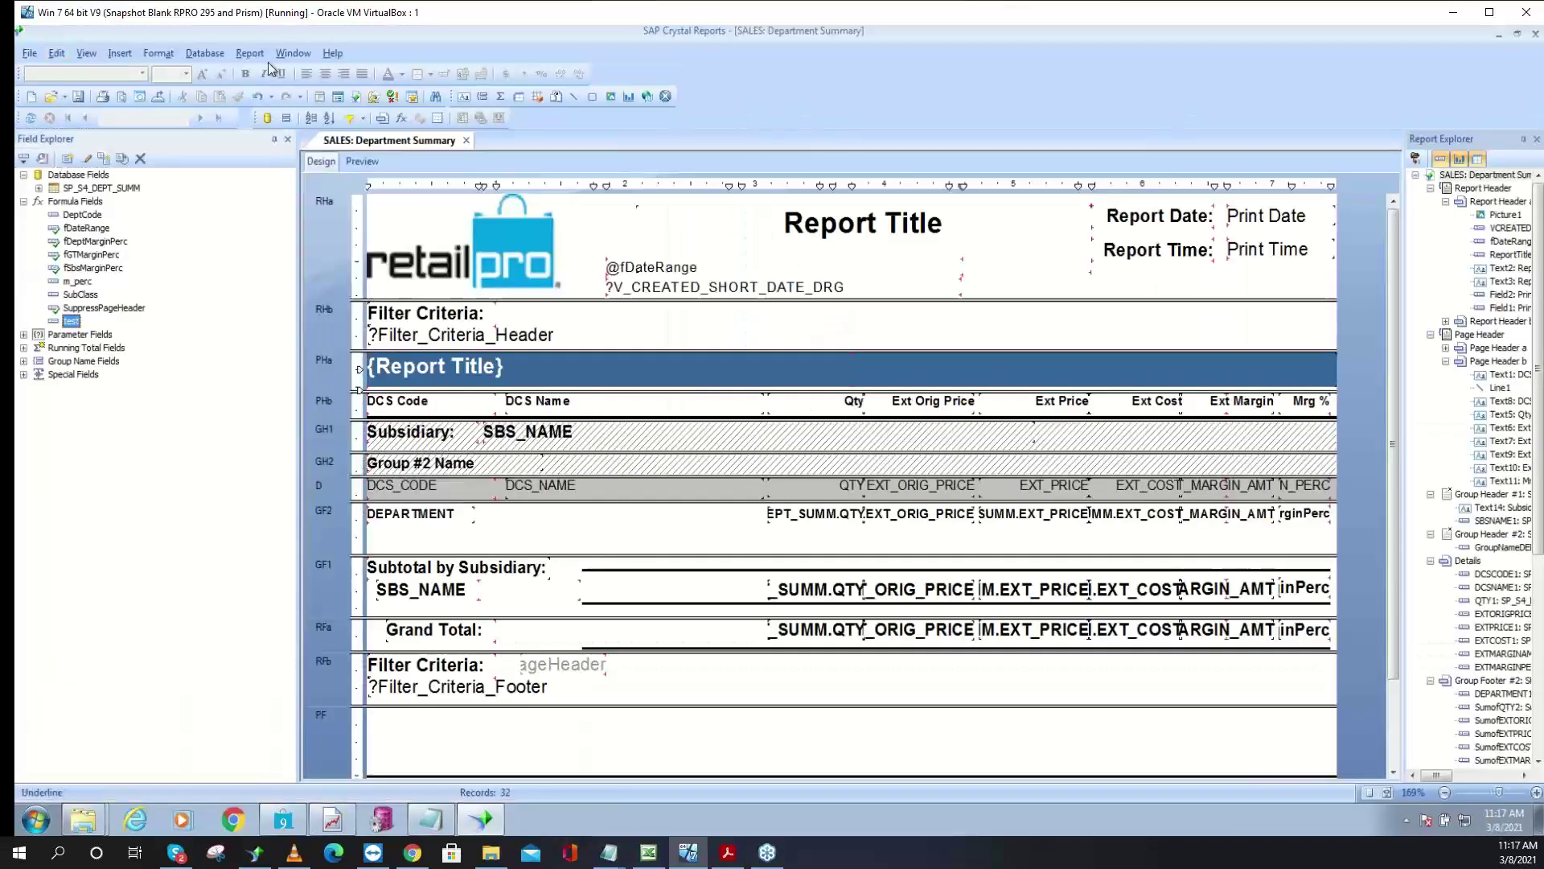
left_click(249, 54)
mouse_move(265, 78)
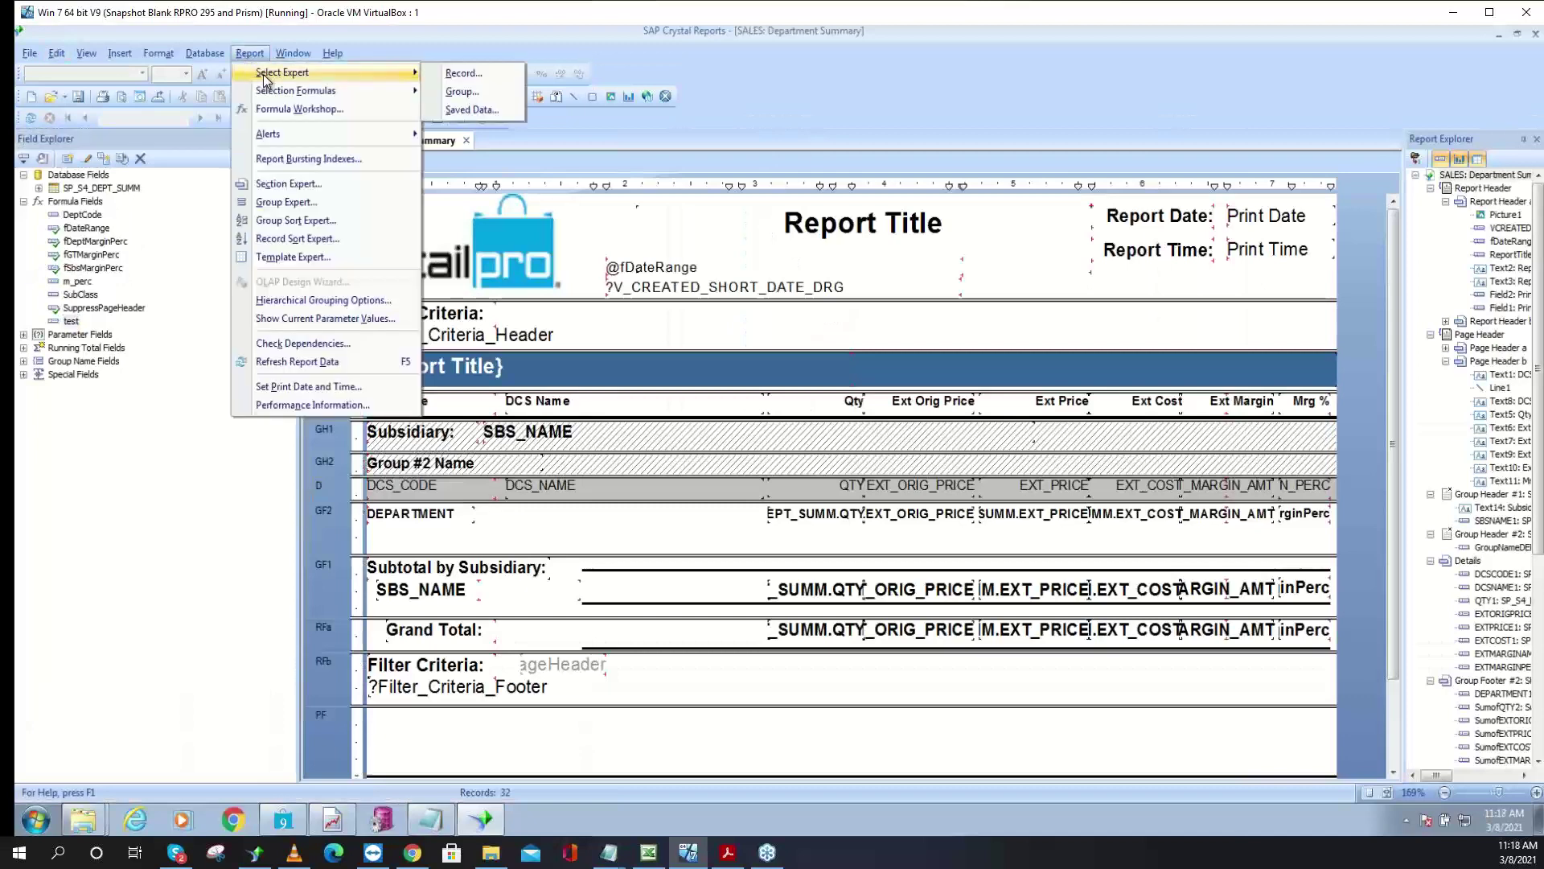
left_click(464, 73)
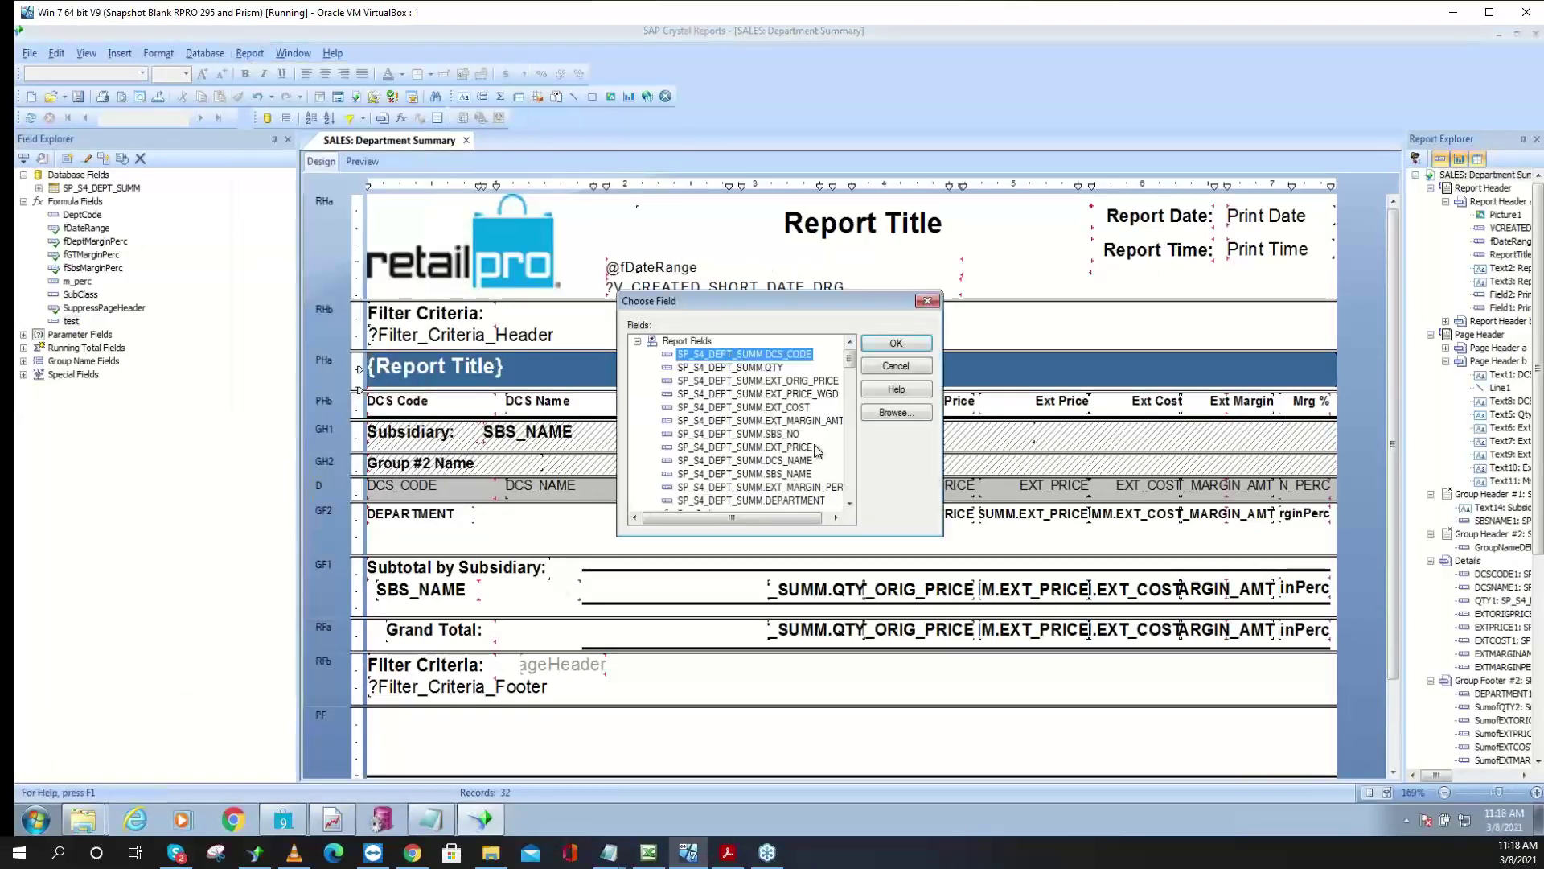
left_click(849, 504)
left_click(849, 504)
left_click(849, 503)
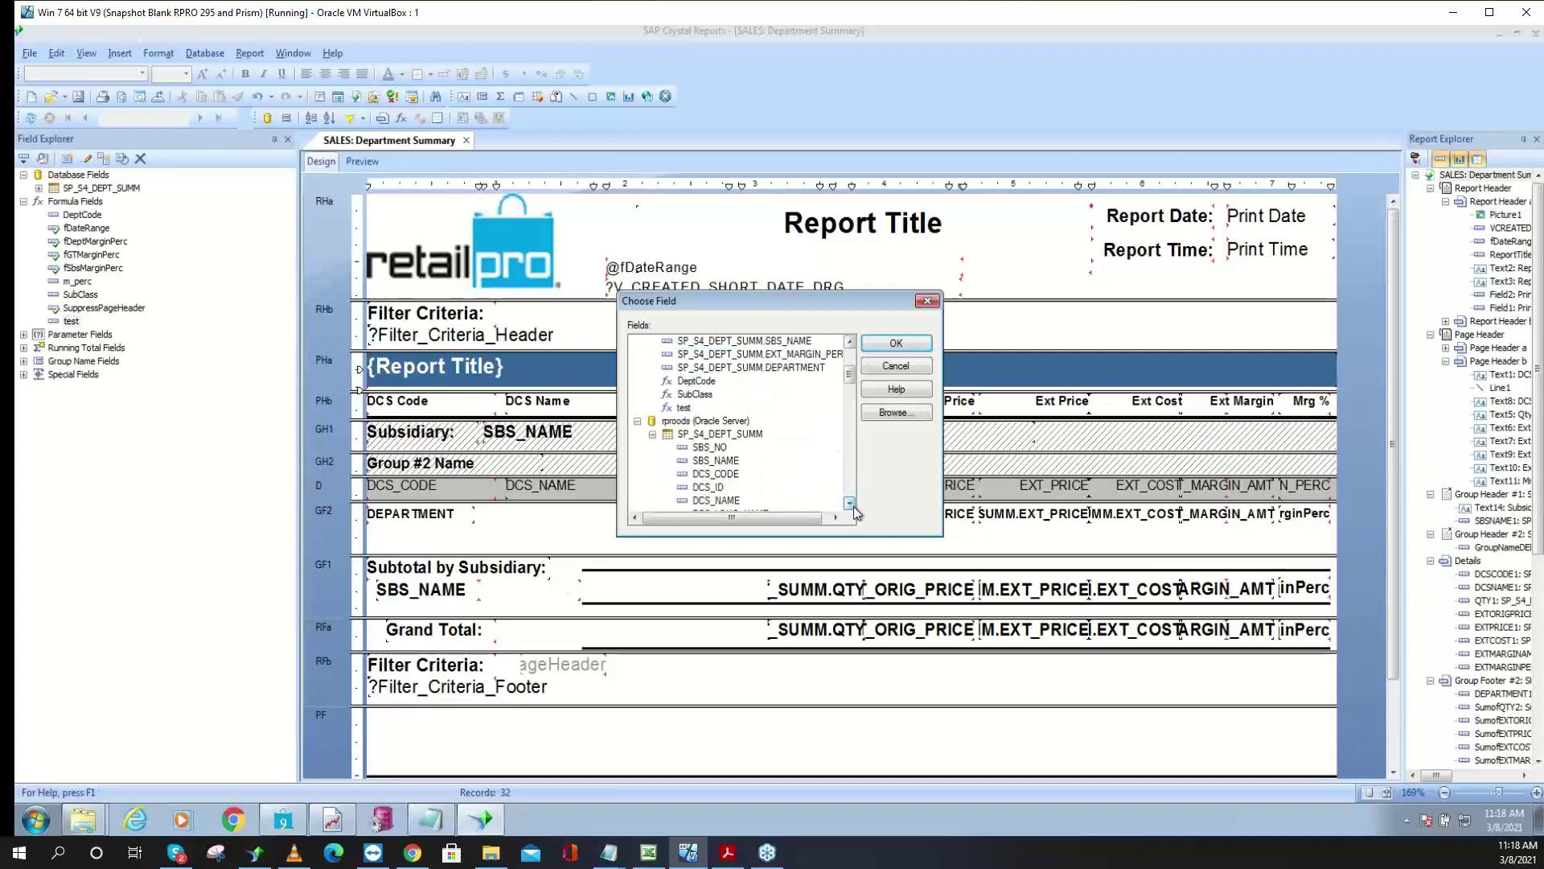
left_click(683, 407)
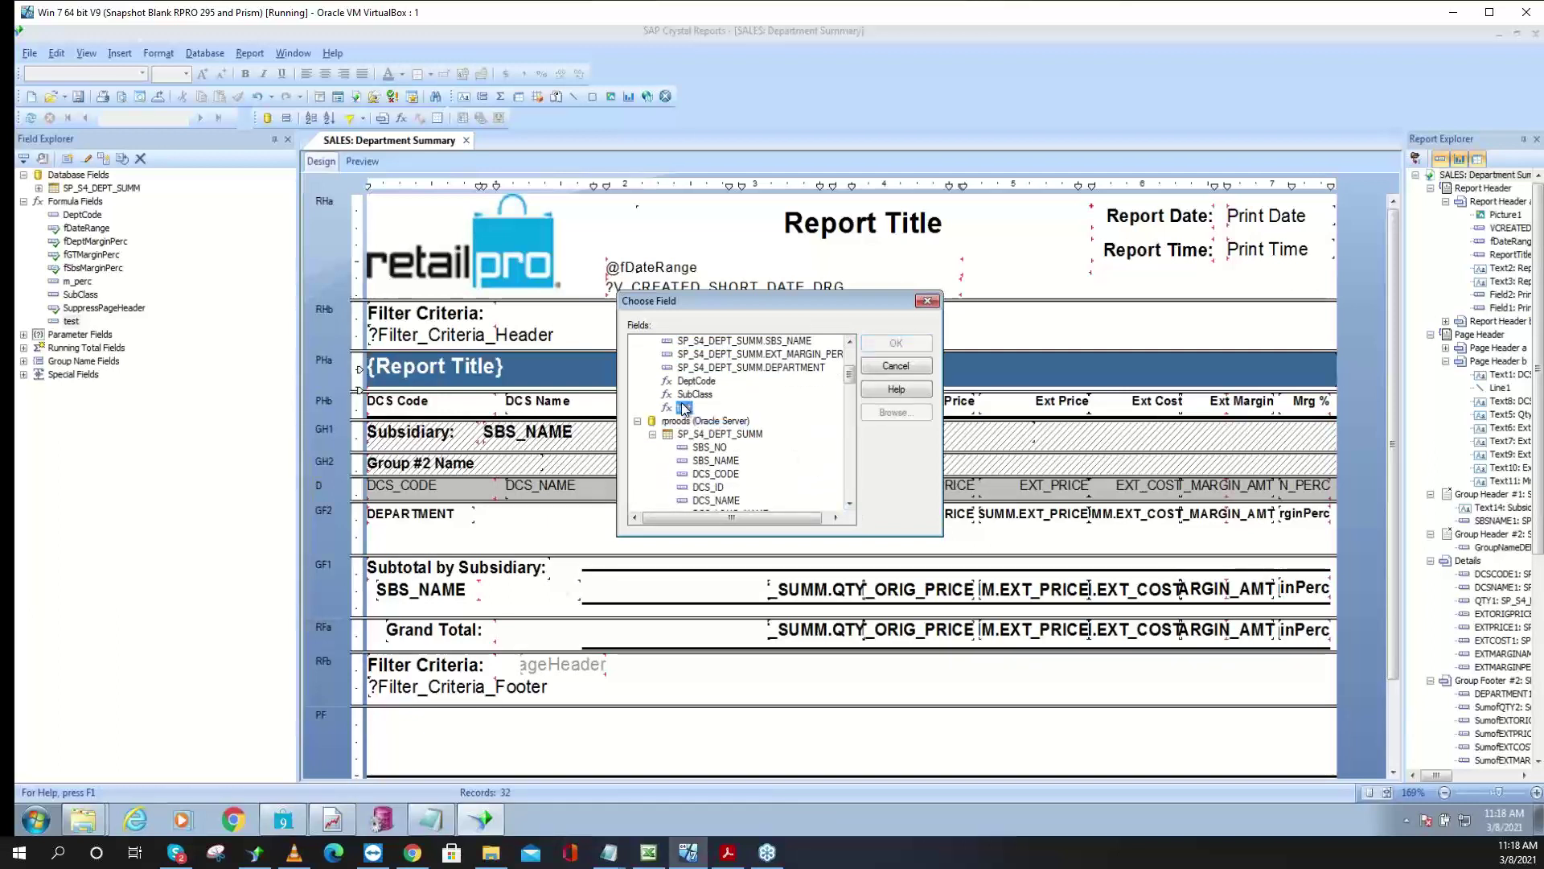
left_click(896, 343)
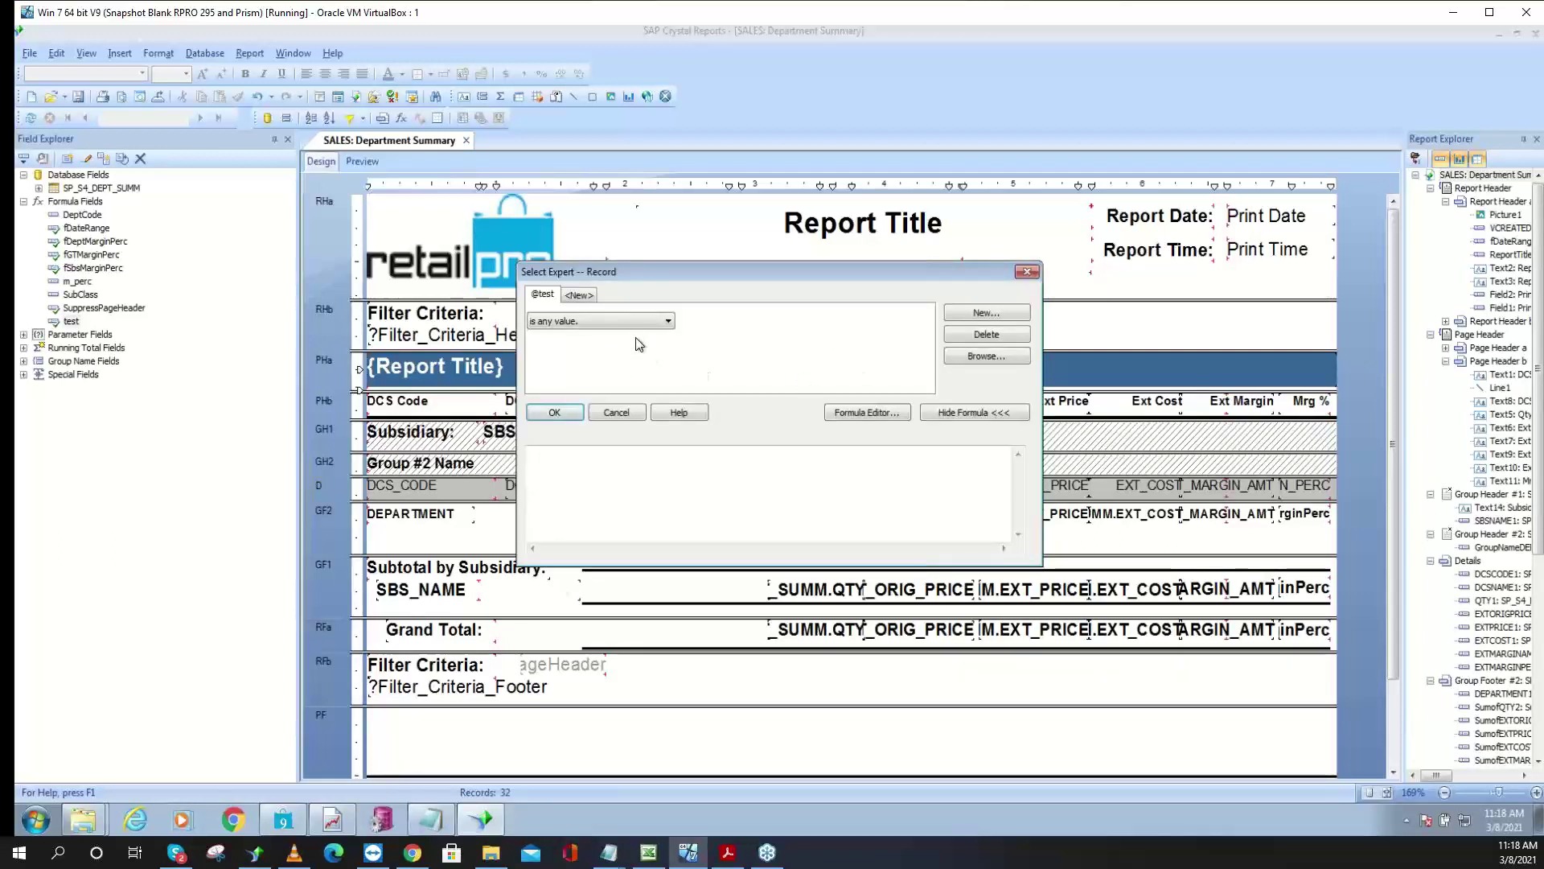
left_click(630, 320)
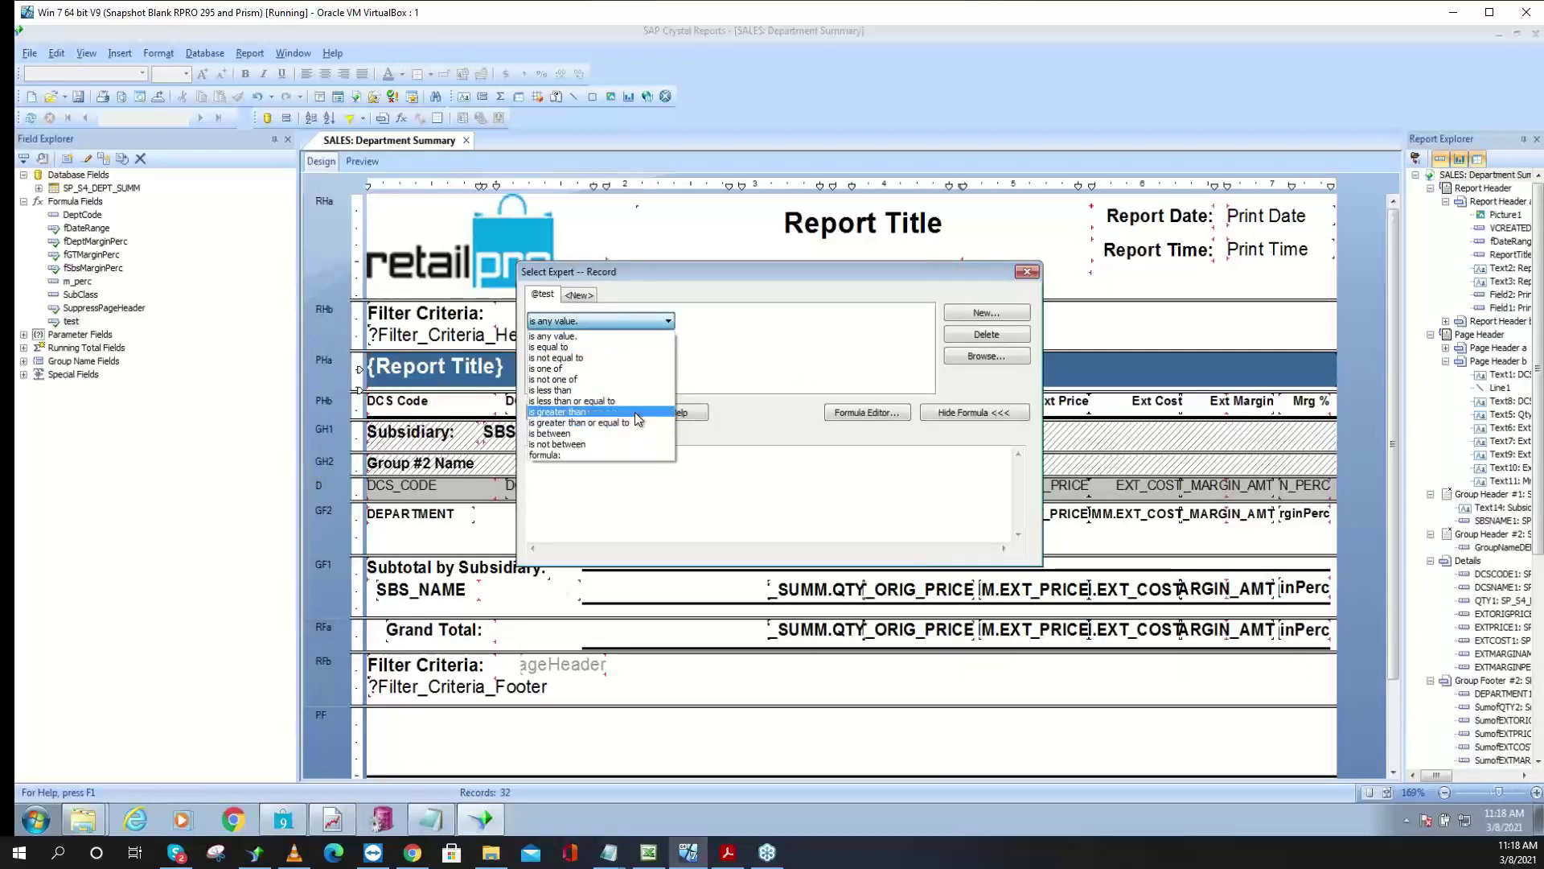
left_click(635, 411)
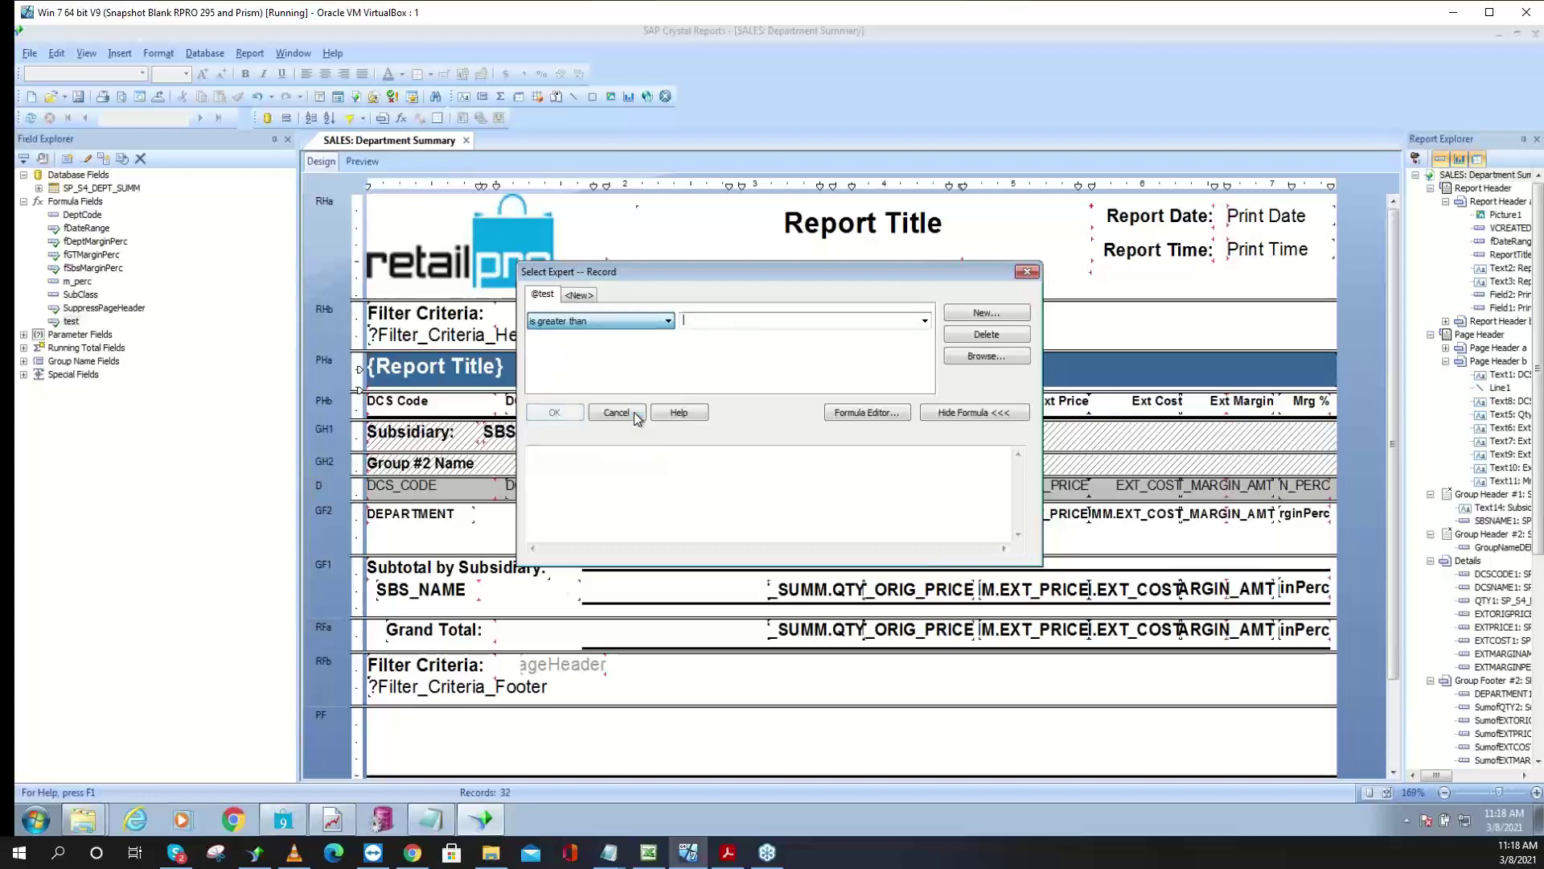
left_click(729, 320)
type("0")
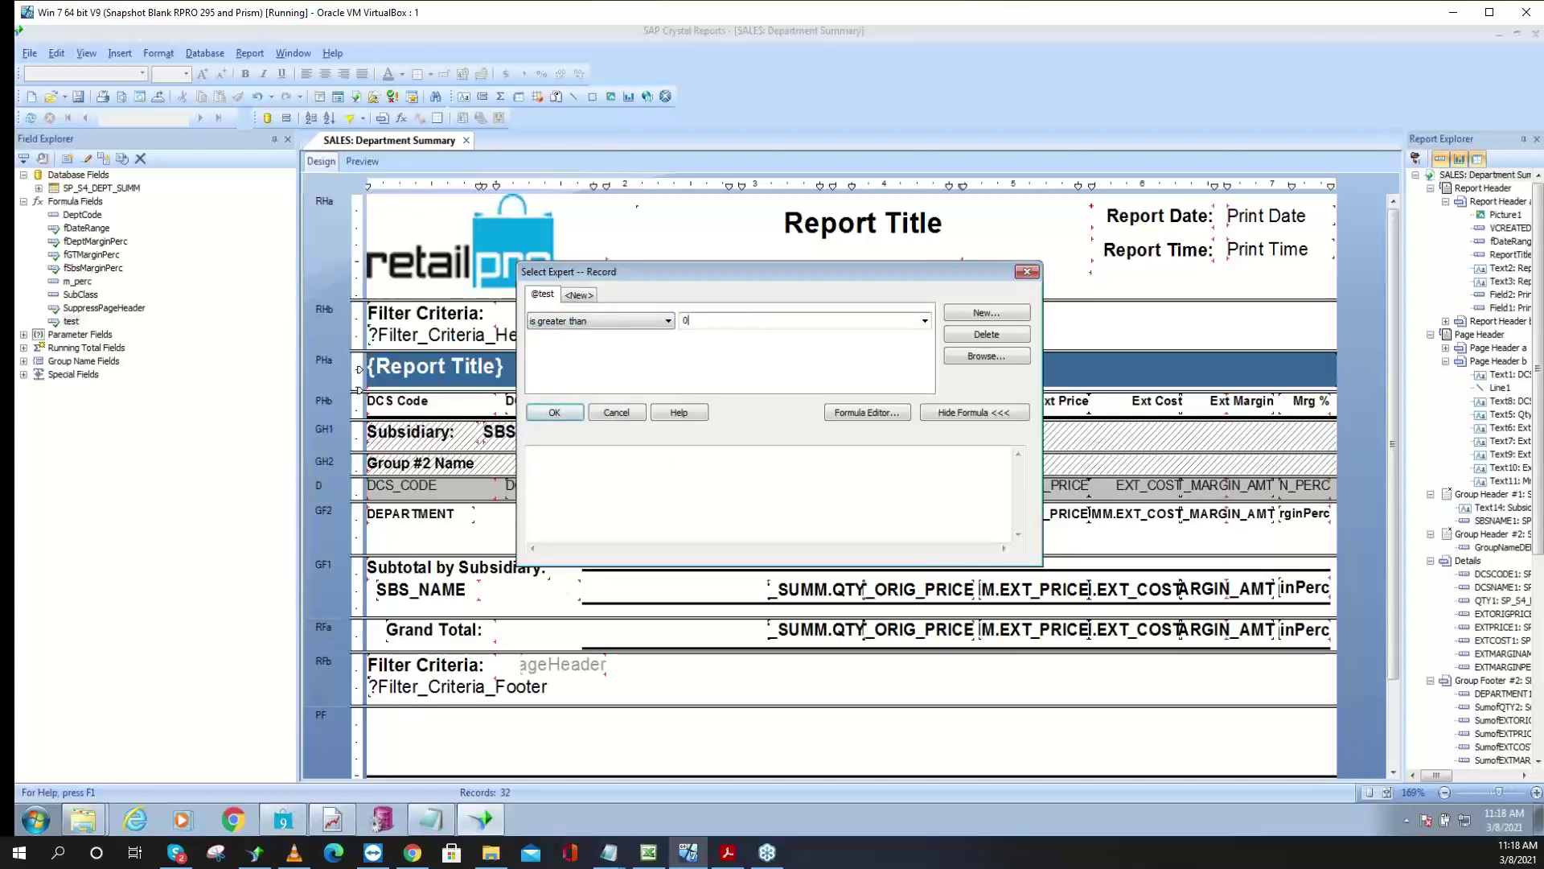
key("Return")
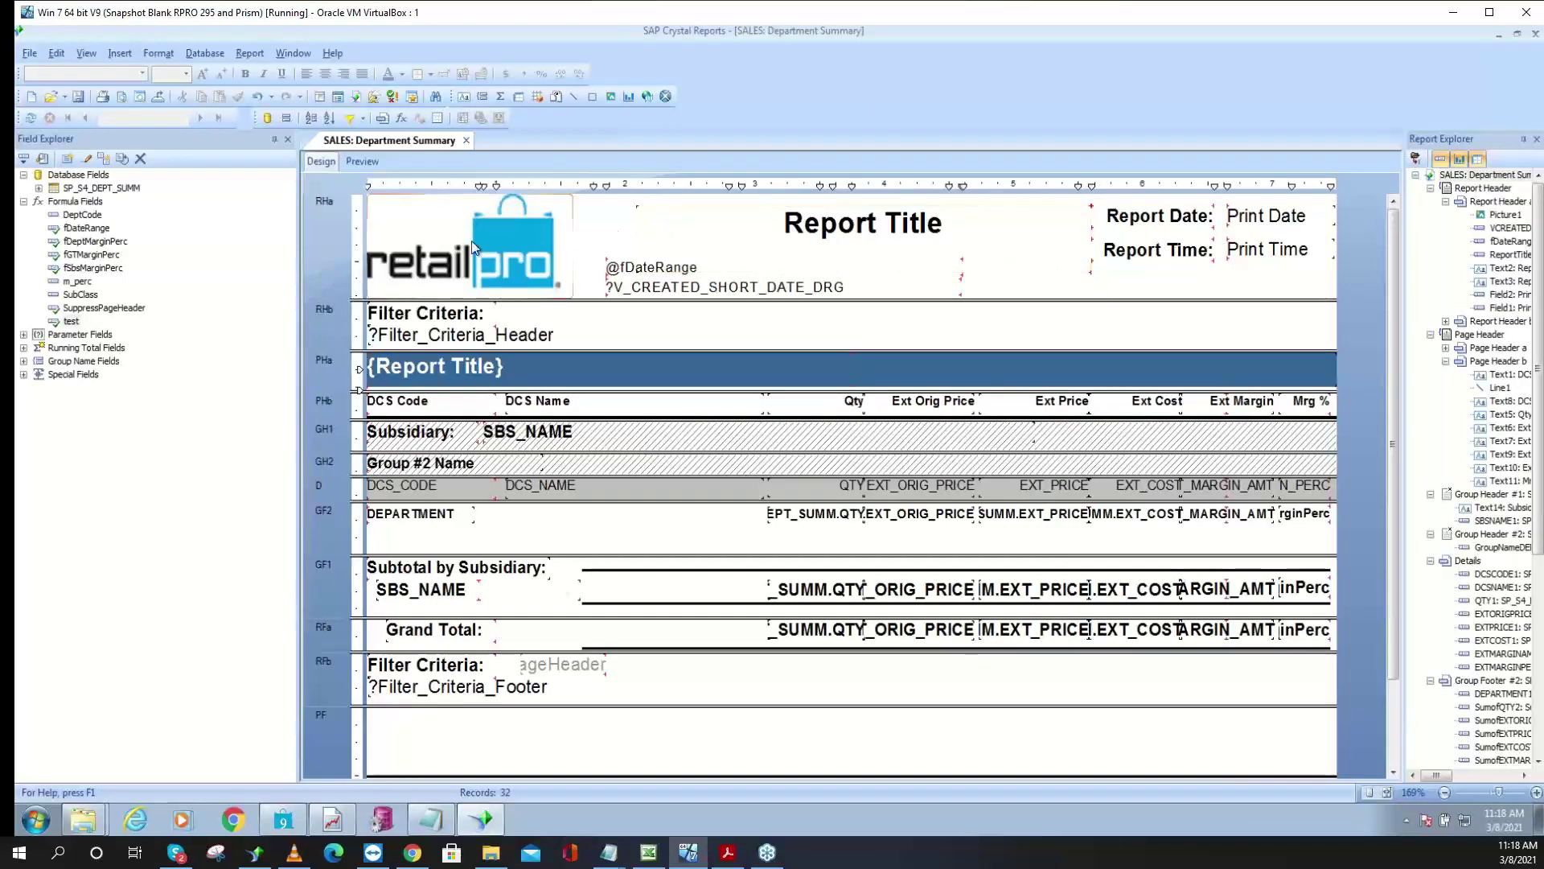
left_click(249, 53)
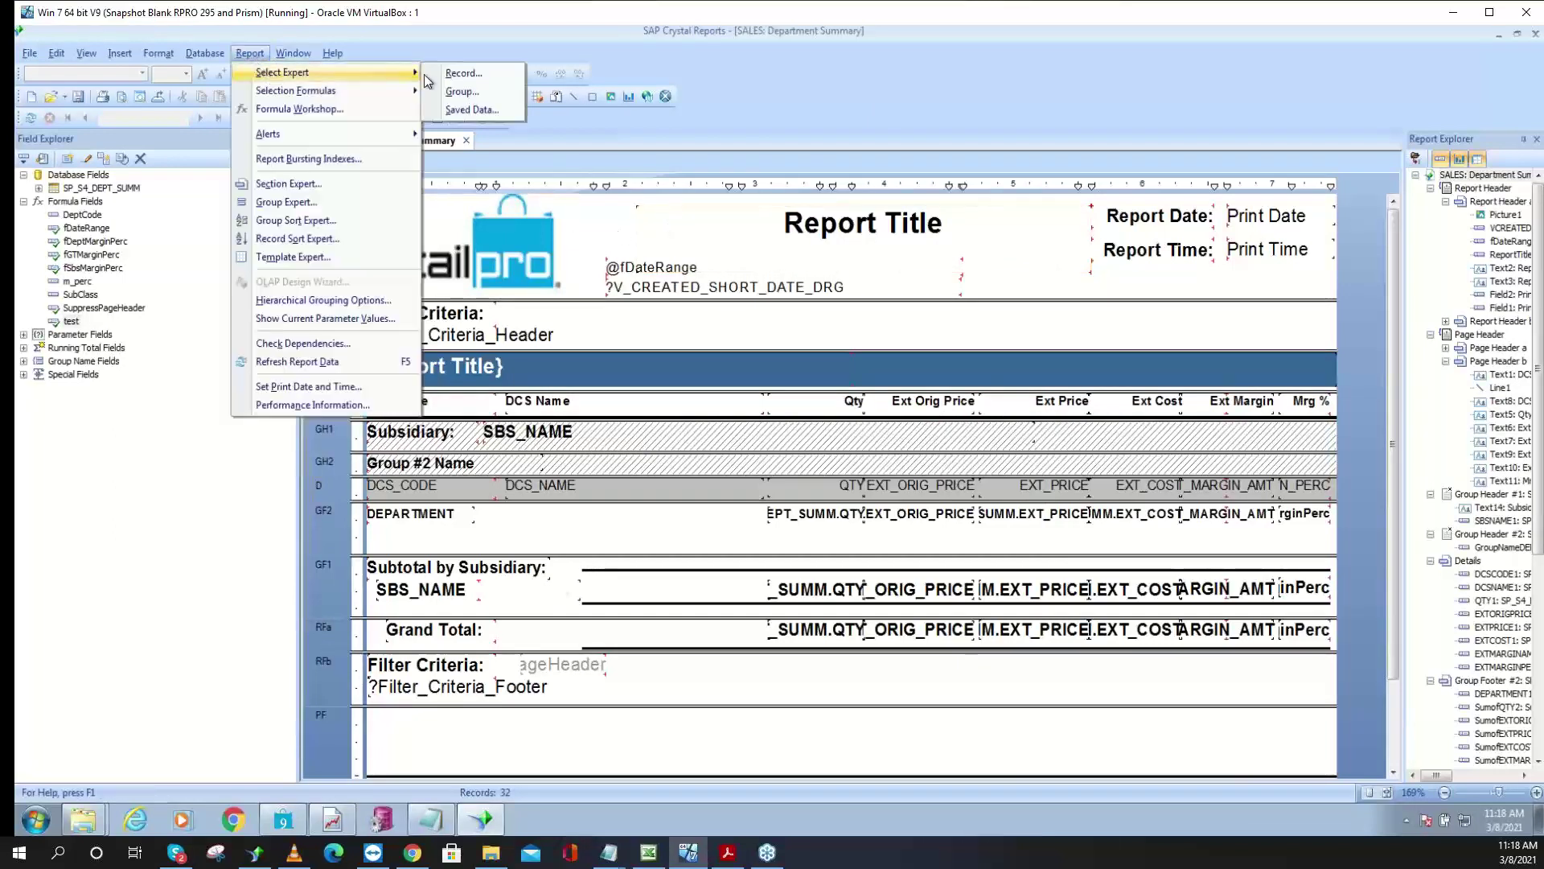
left_click(457, 76)
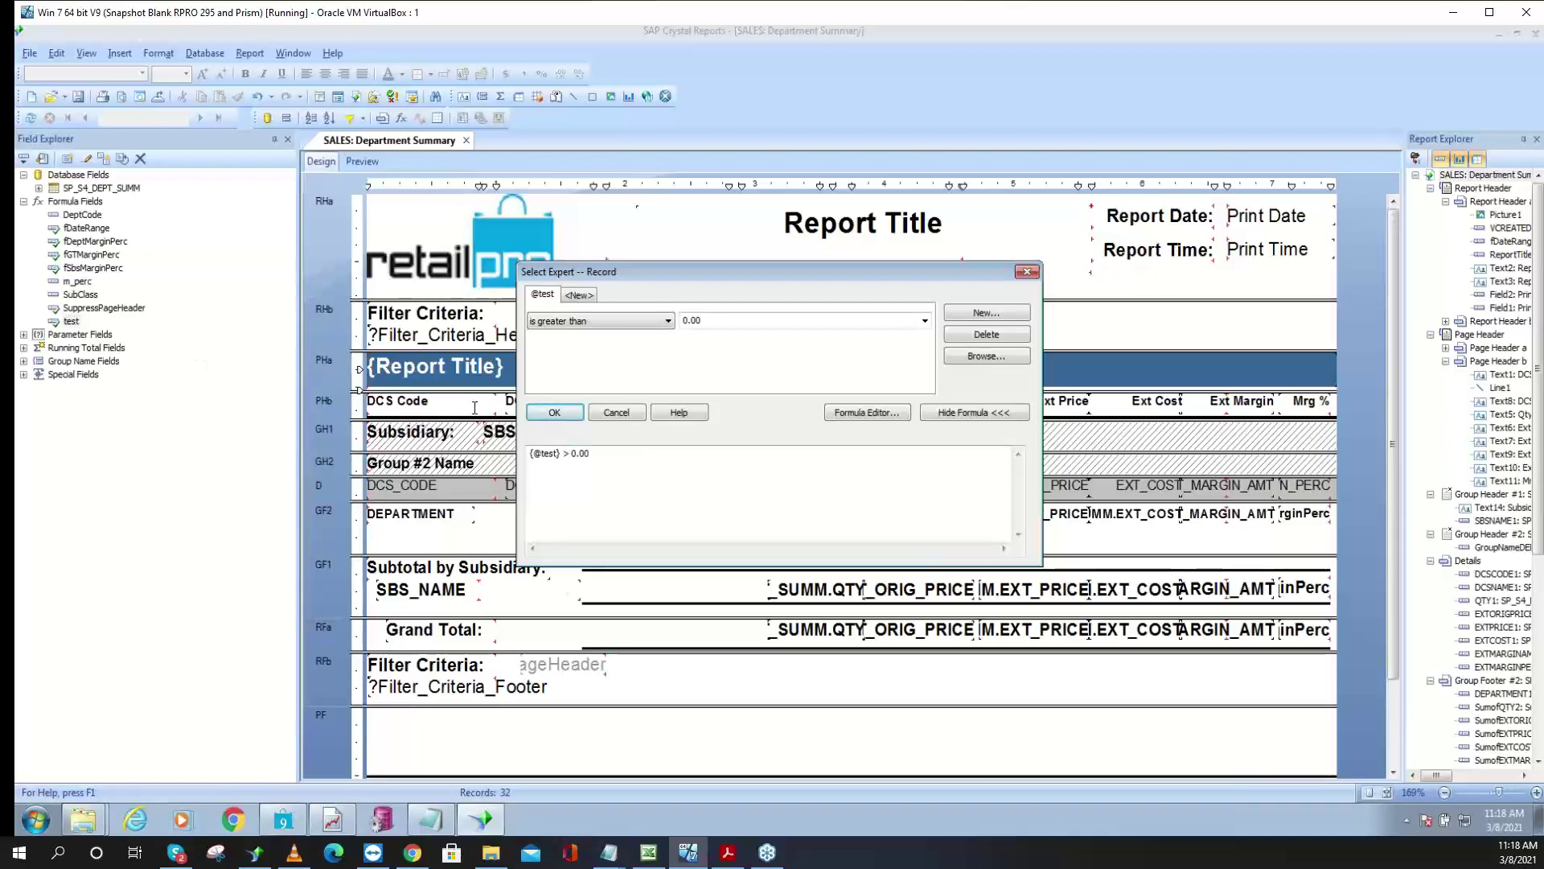
left_click(1027, 273)
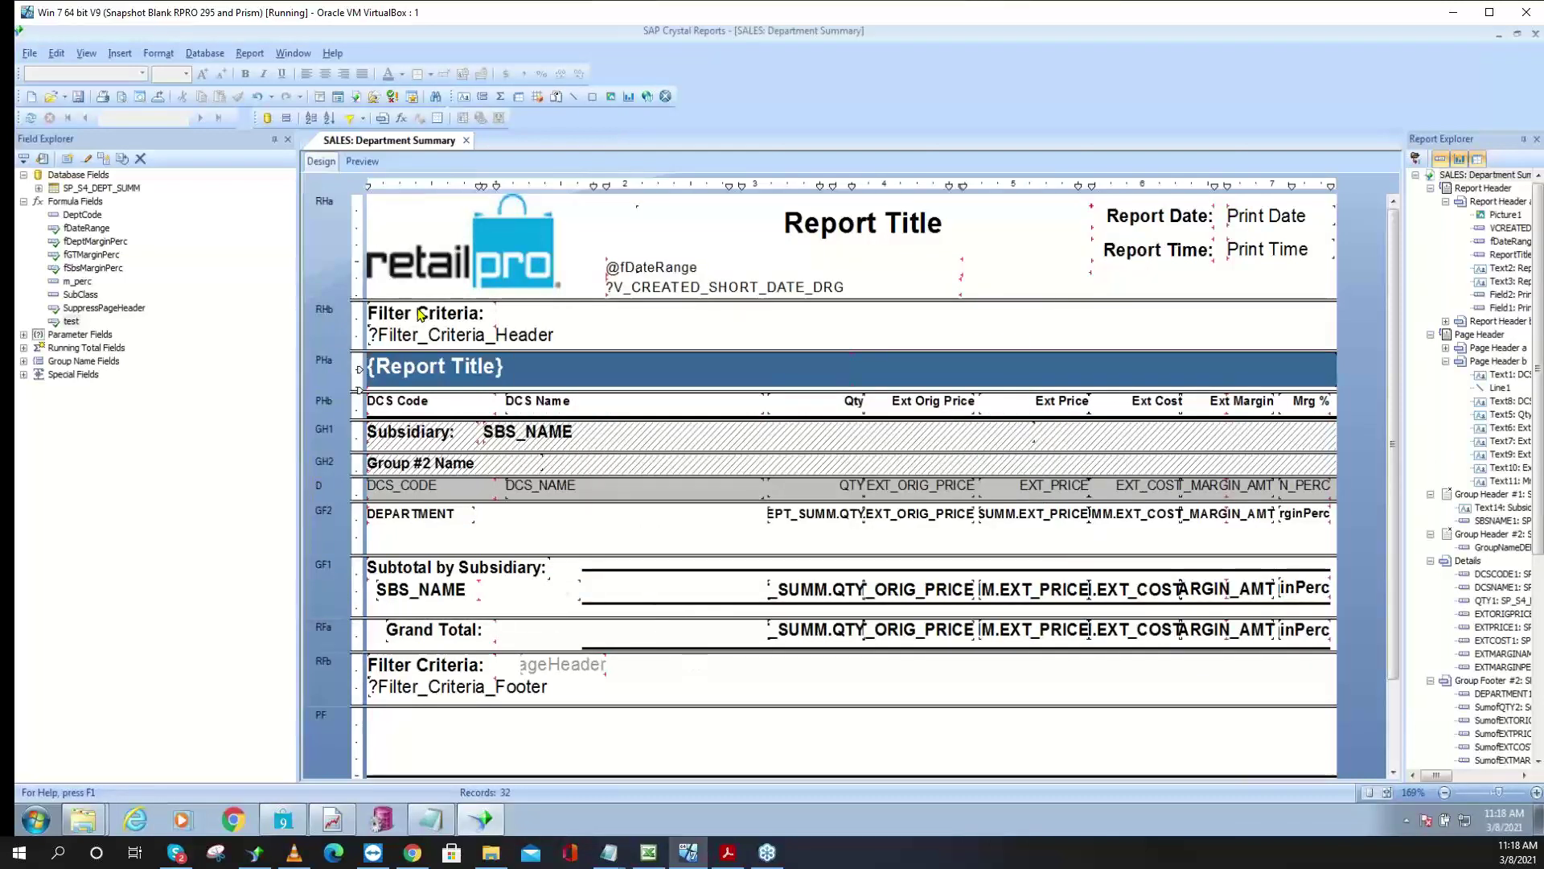
left_click(249, 53)
mouse_move(274, 78)
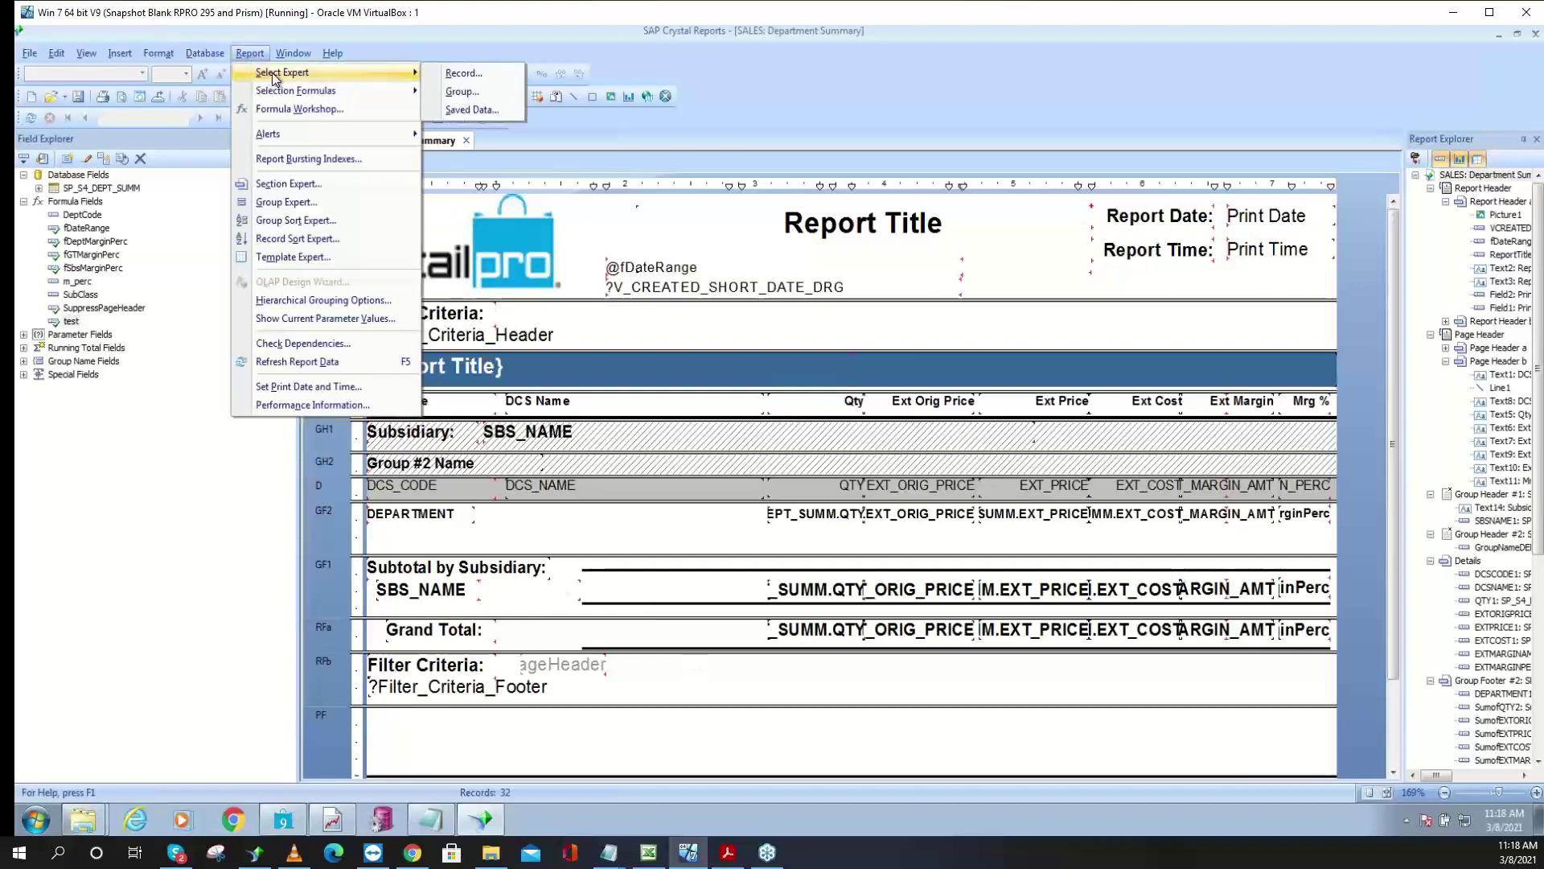
left_click(479, 72)
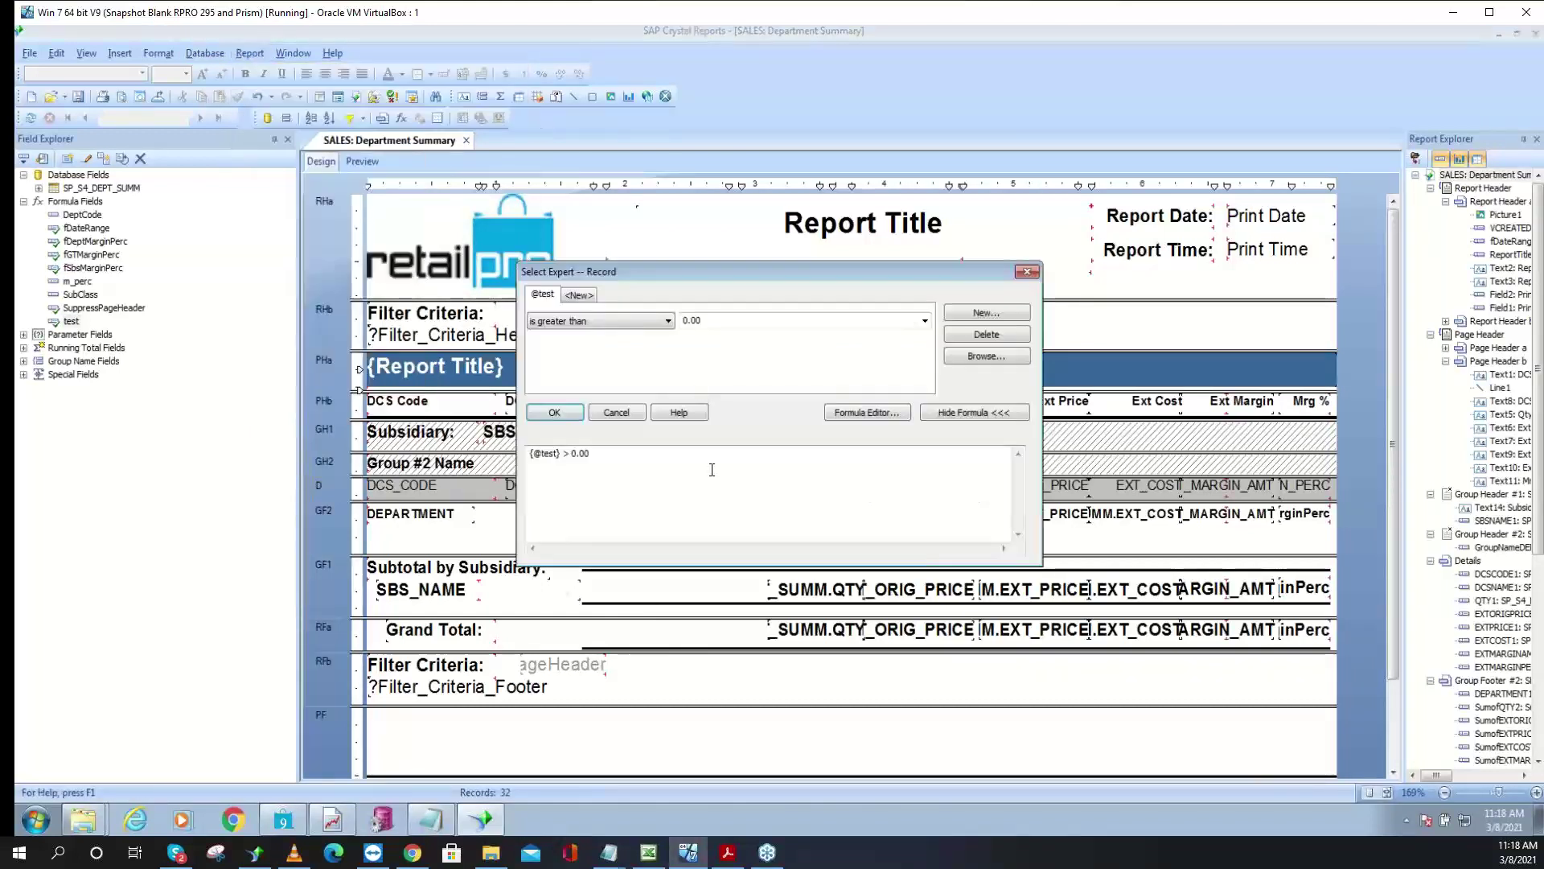
left_click(988, 334)
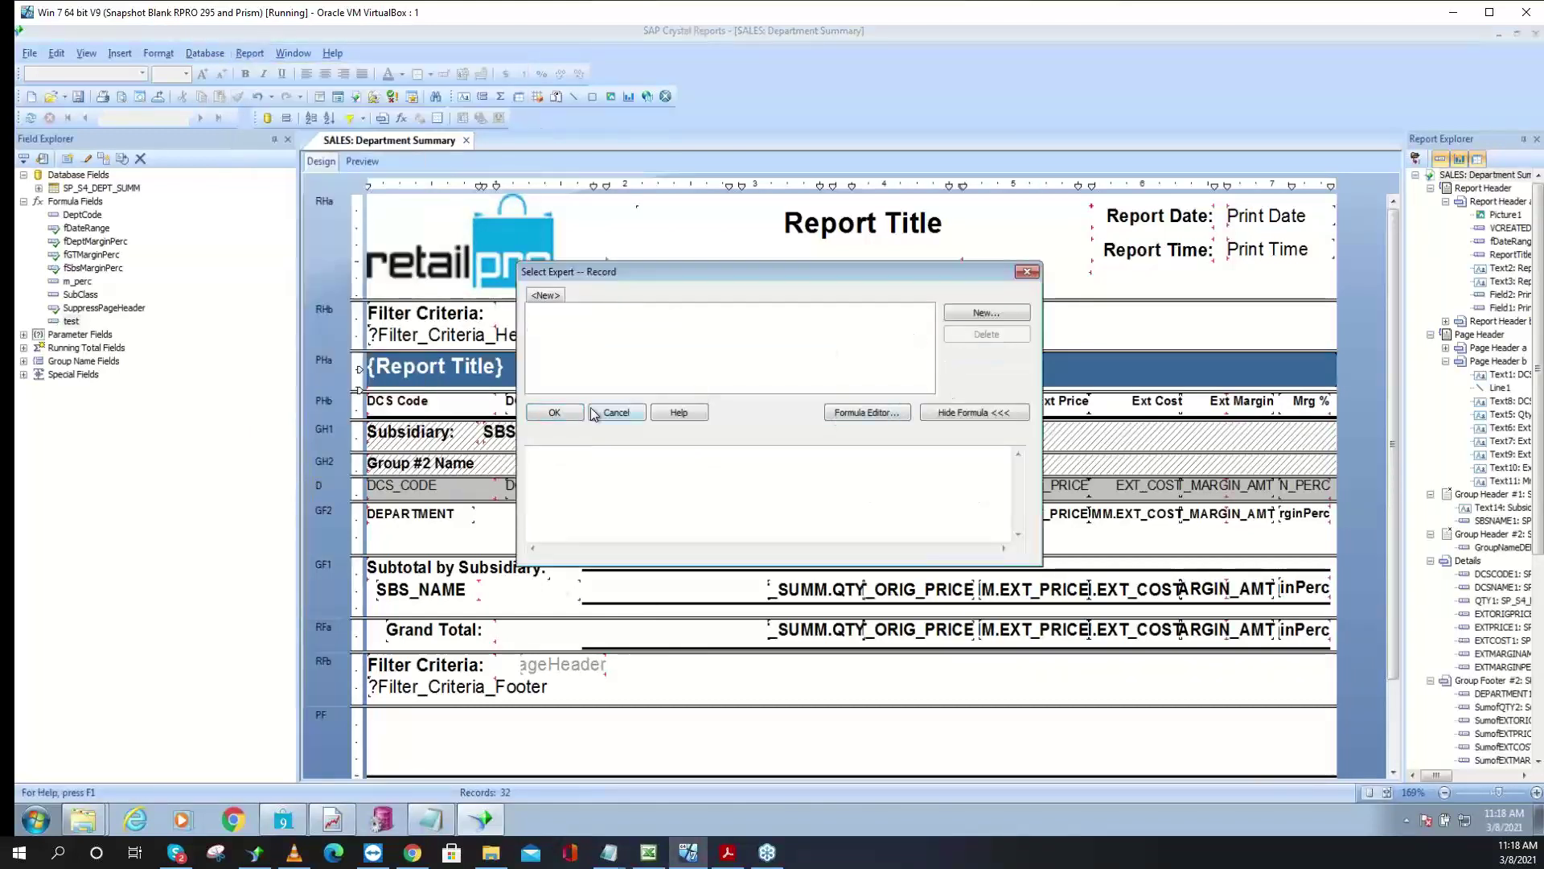
left_click(550, 413)
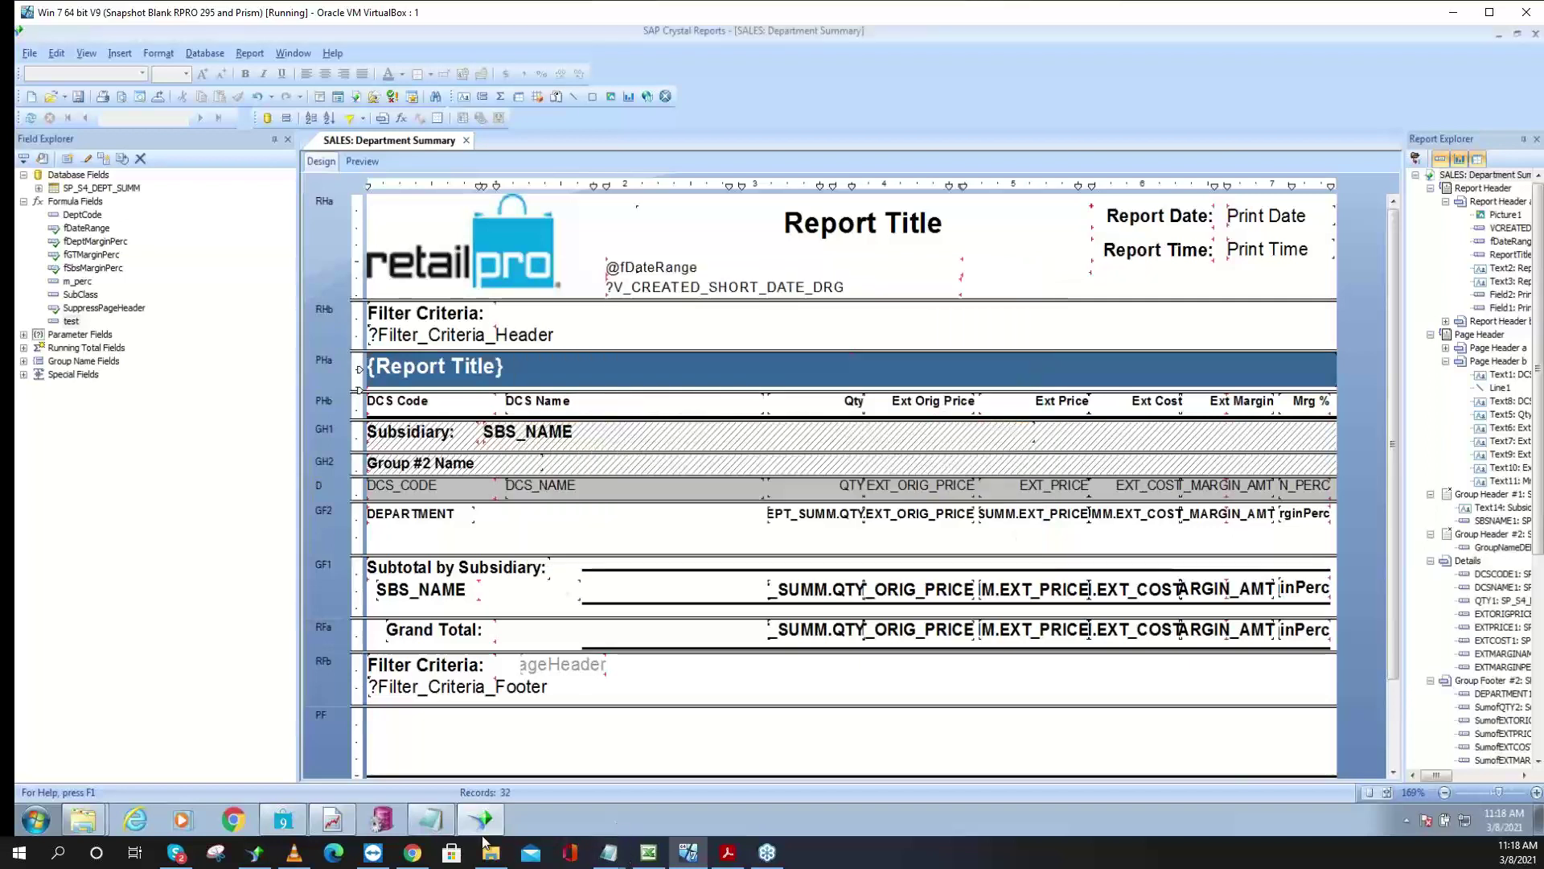
mouse_move(706, 863)
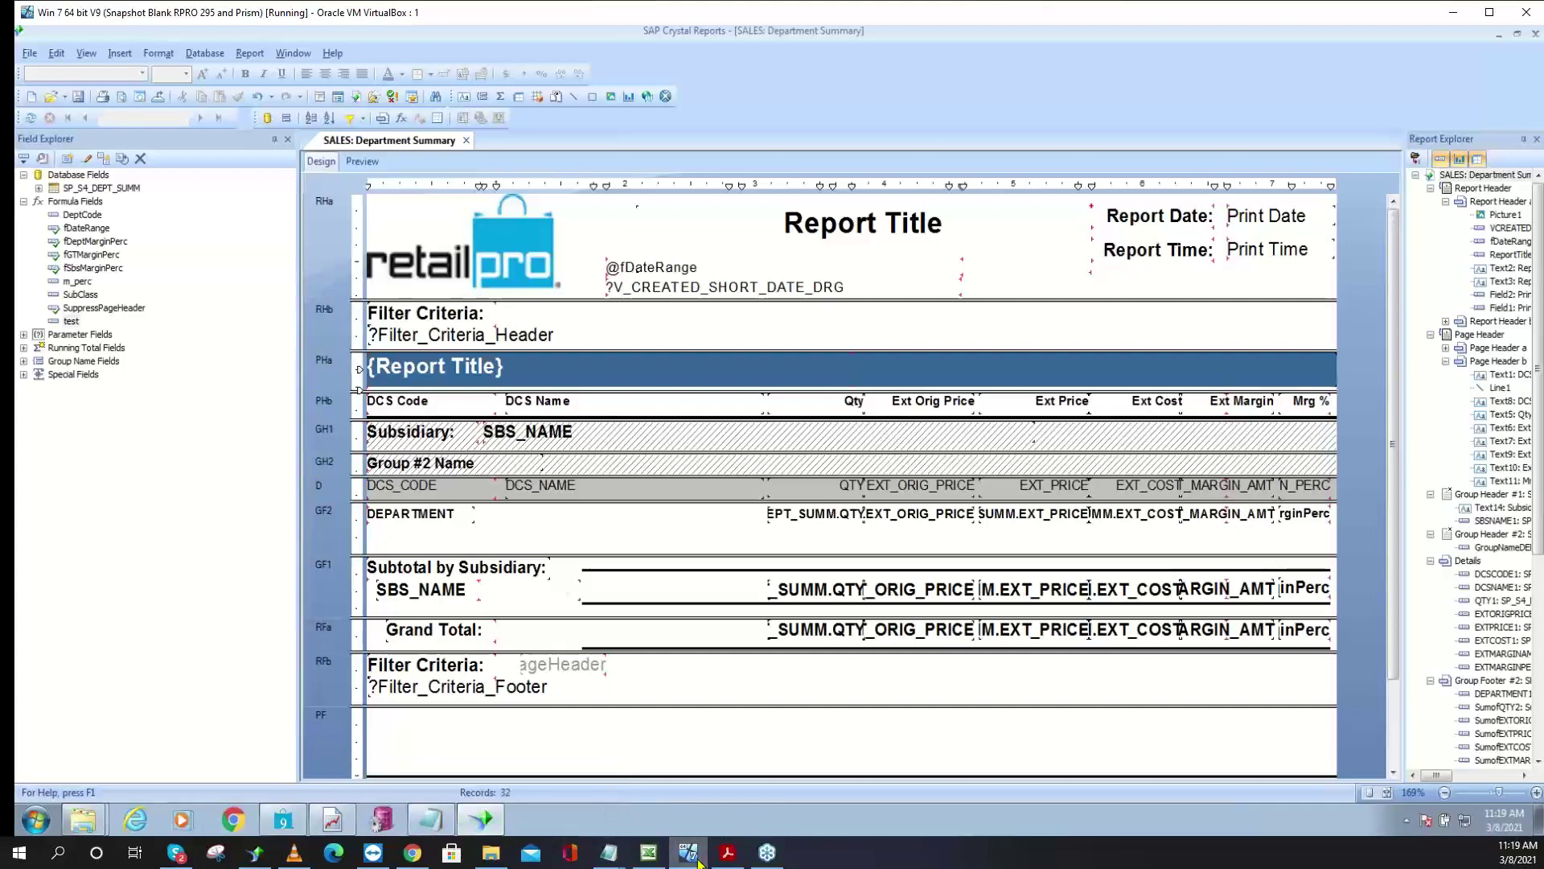
left_click(730, 852)
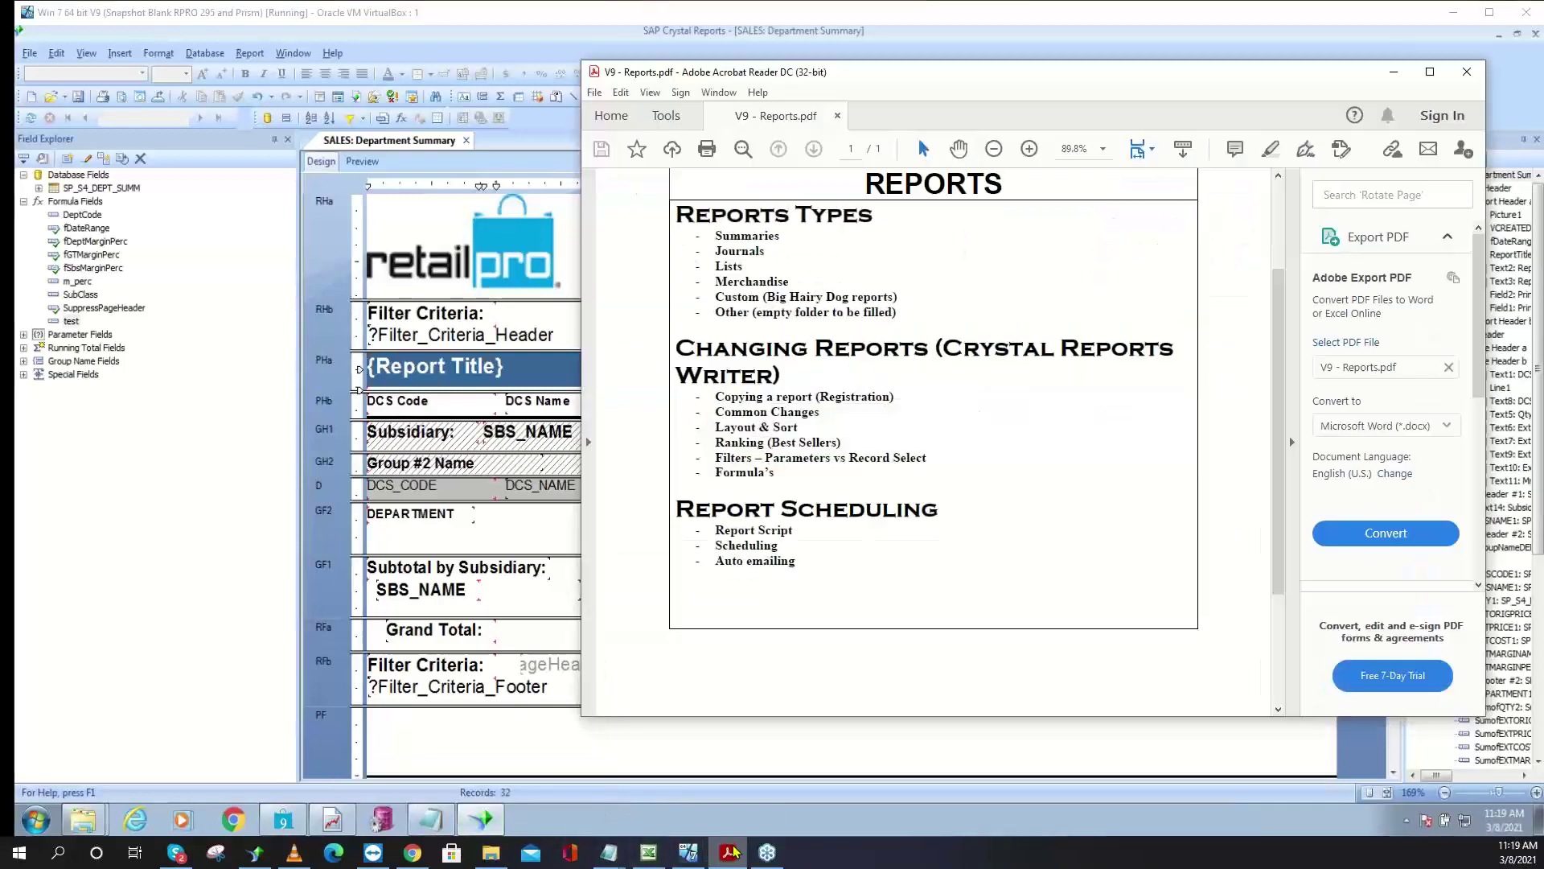
scroll(807, 459, "down", 1)
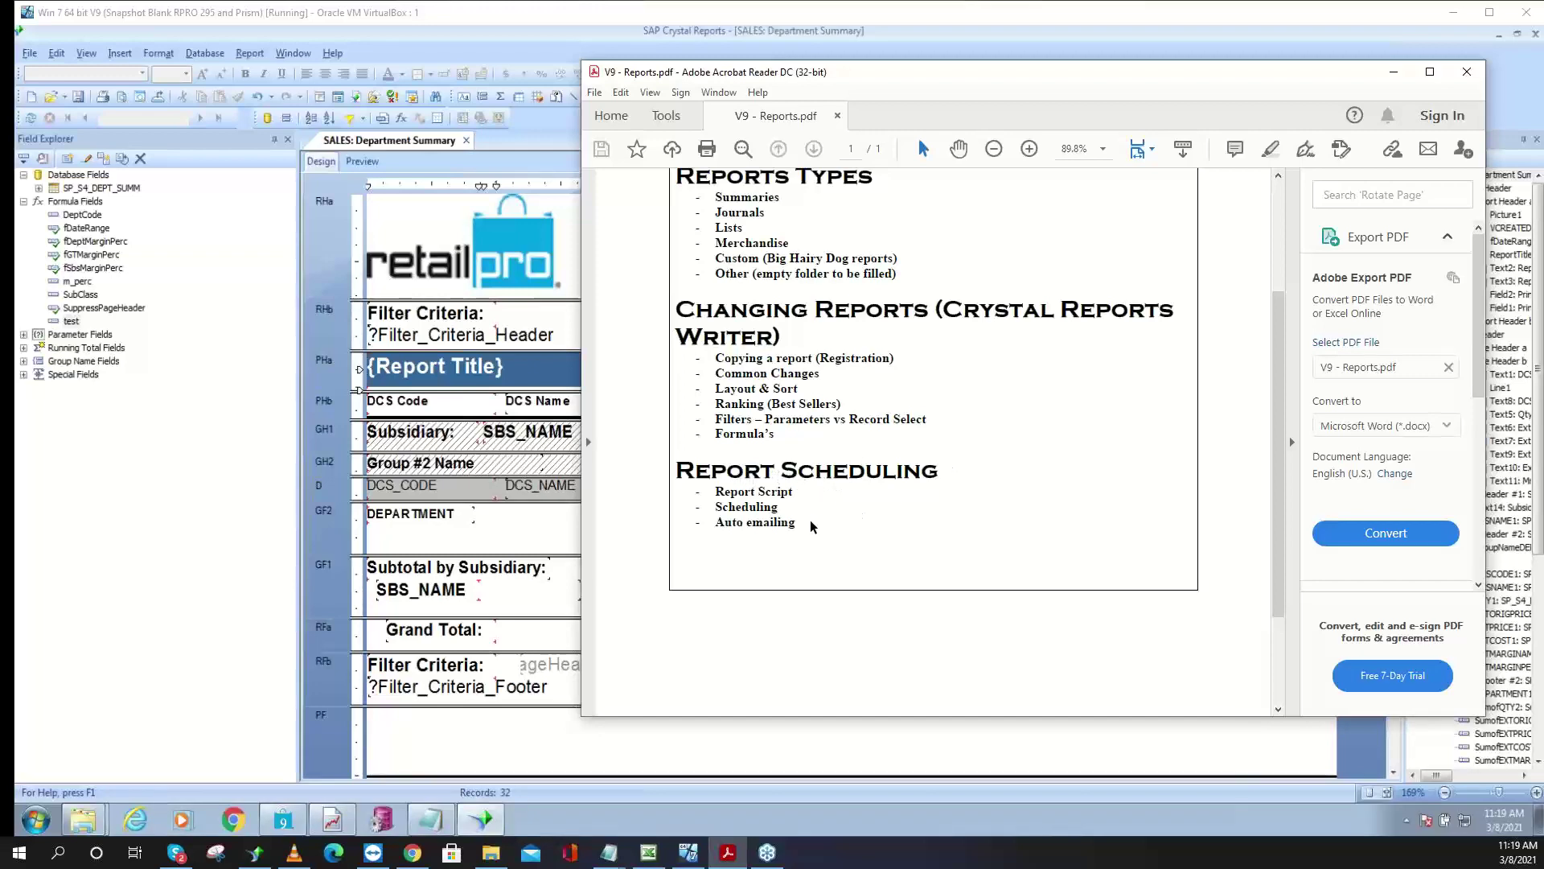
left_click(1393, 71)
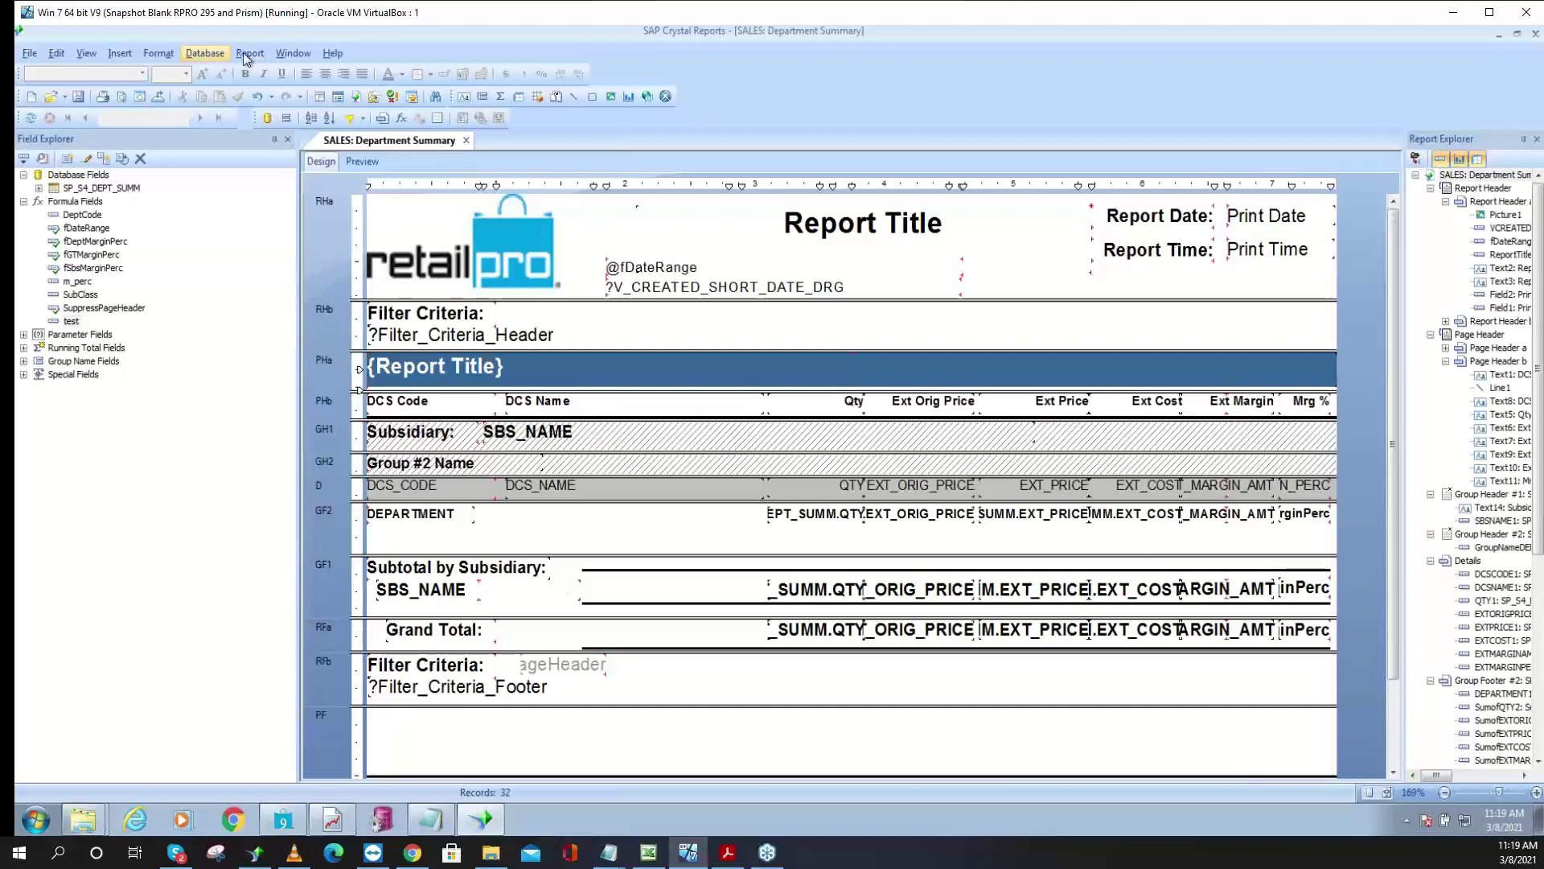
Open Show SQL Query and copy the full SP_S4_DEPT_SUMM stored-procedure call line
left_click(206, 53)
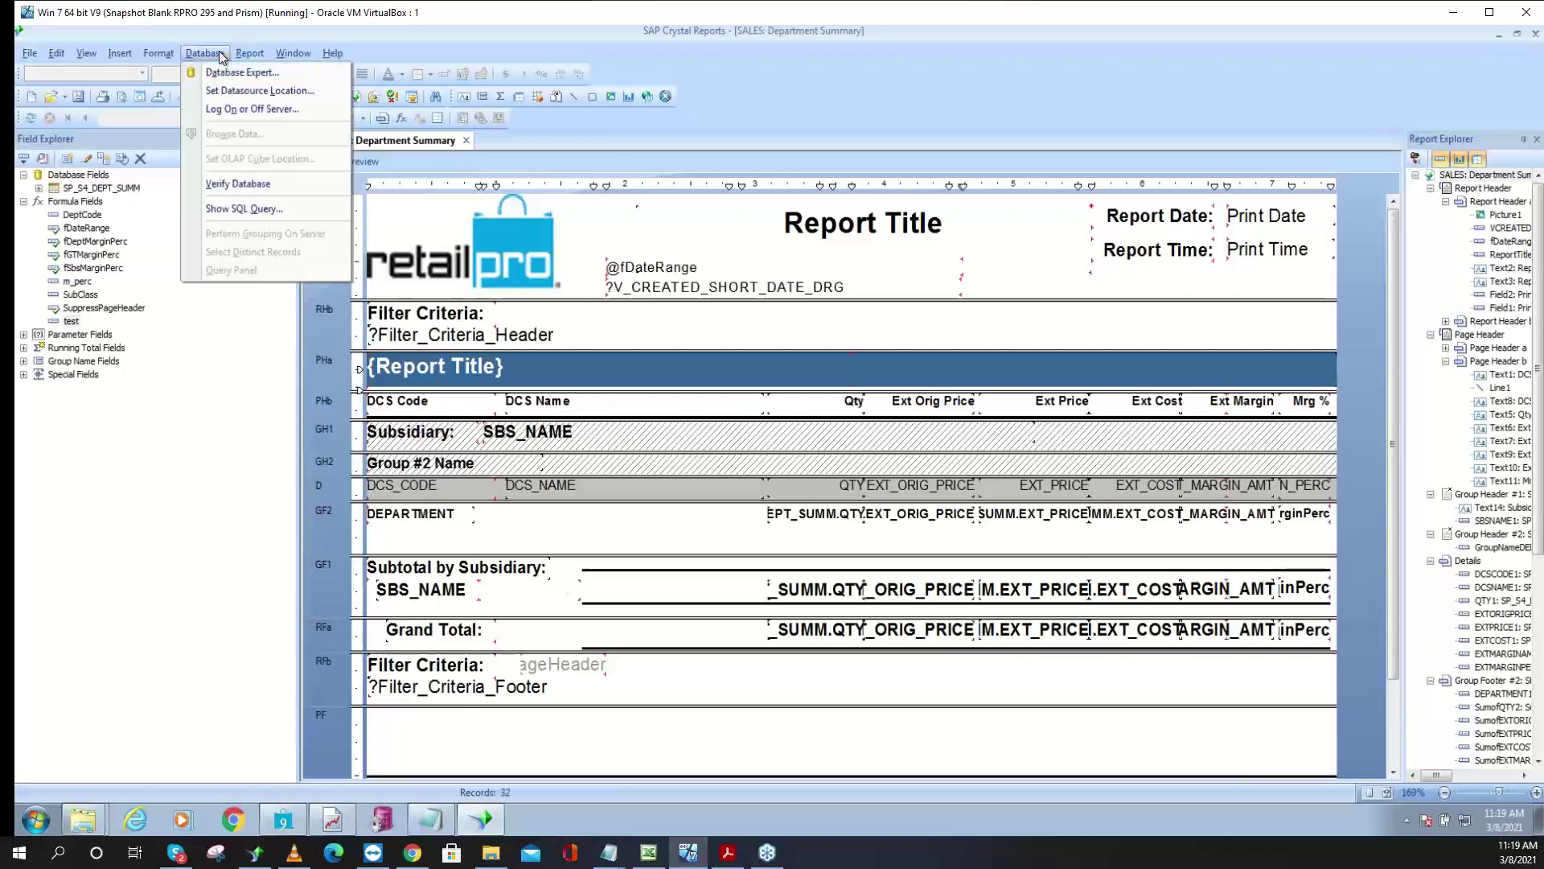
left_click(253, 207)
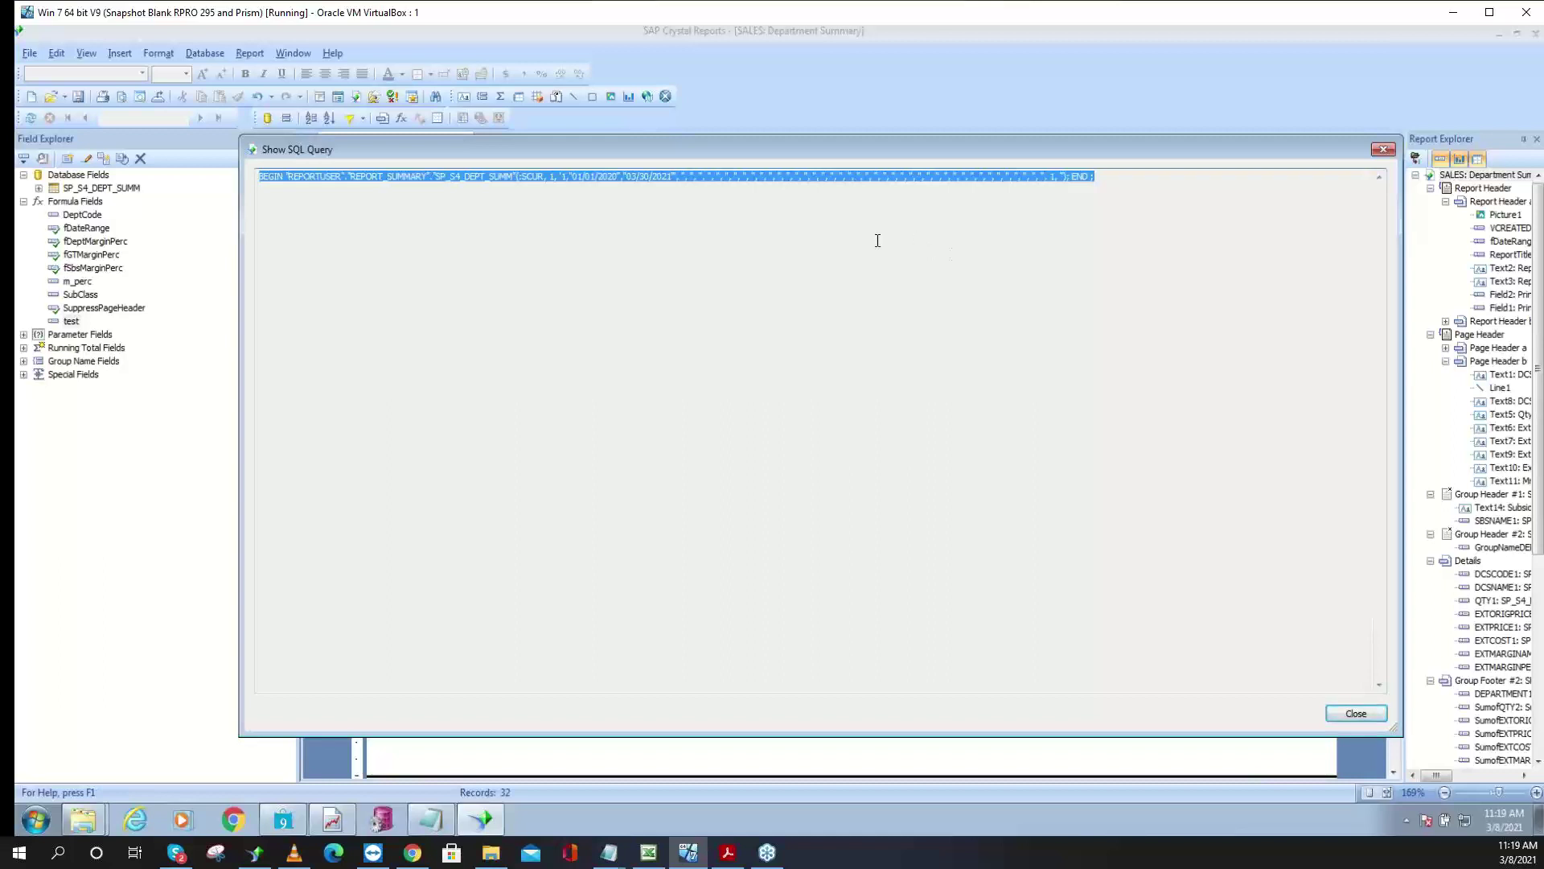
left_click(765, 234)
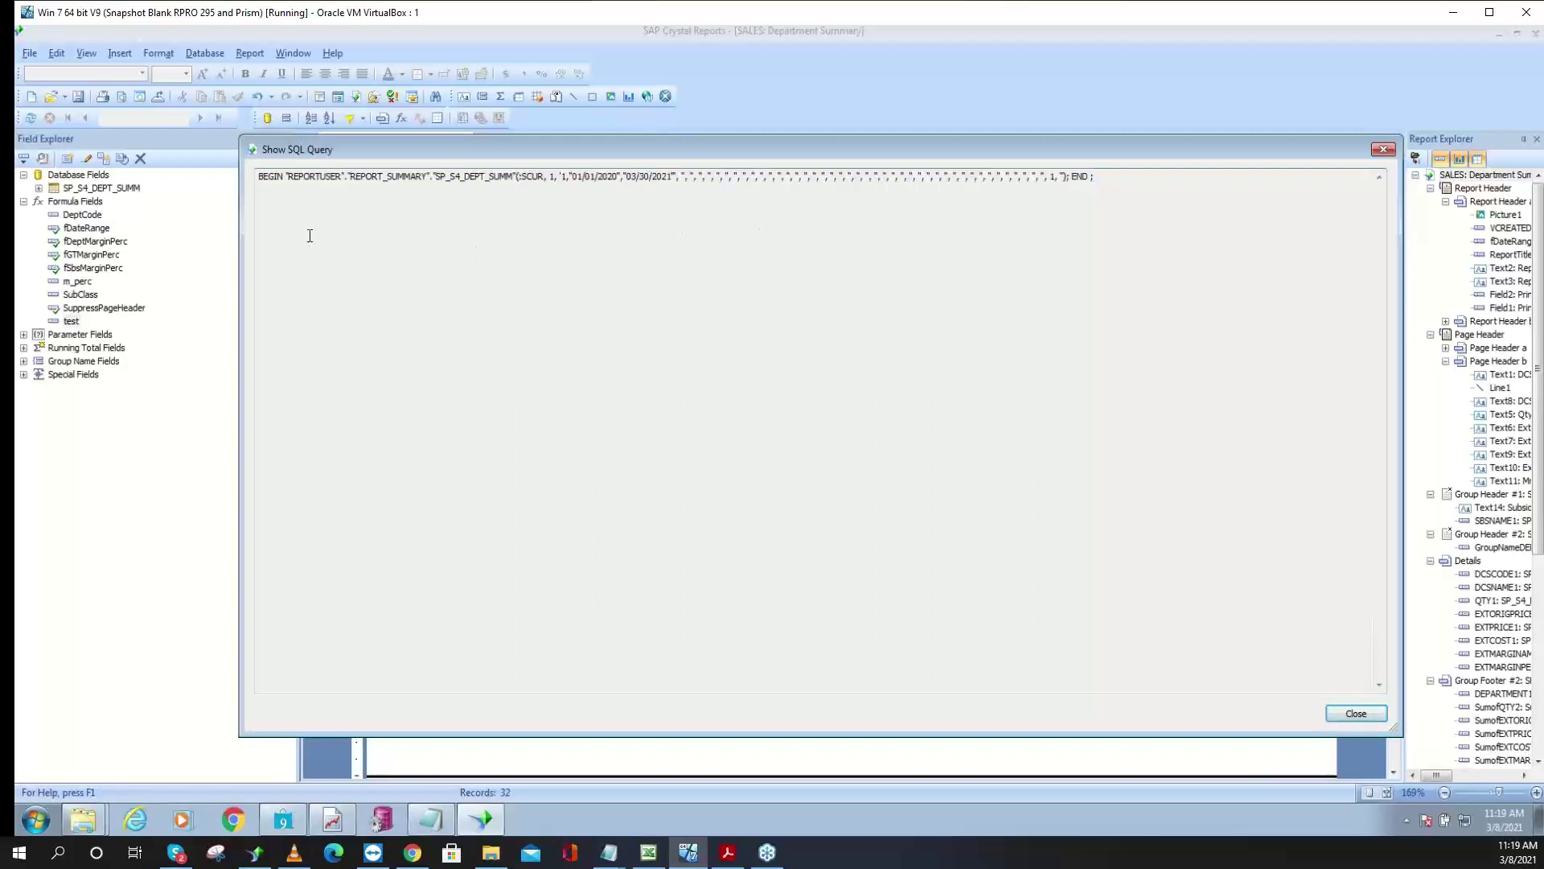
double_click(310, 179)
left_click_drag(345, 178, 291, 184)
left_click_drag(881, 413, 193, 168)
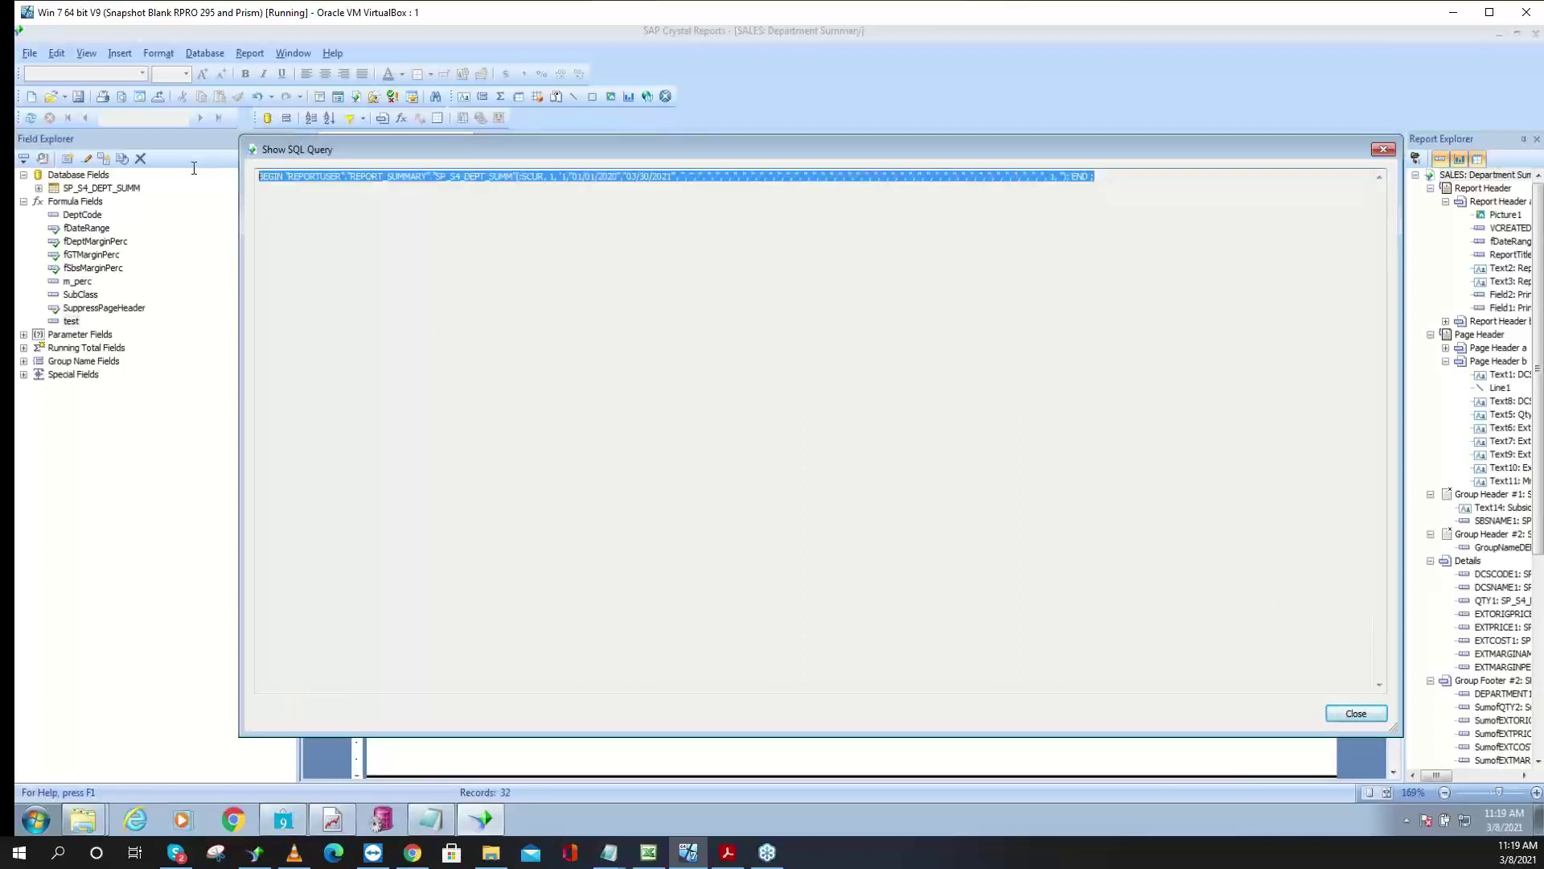
right_click(277, 178)
left_click(311, 233)
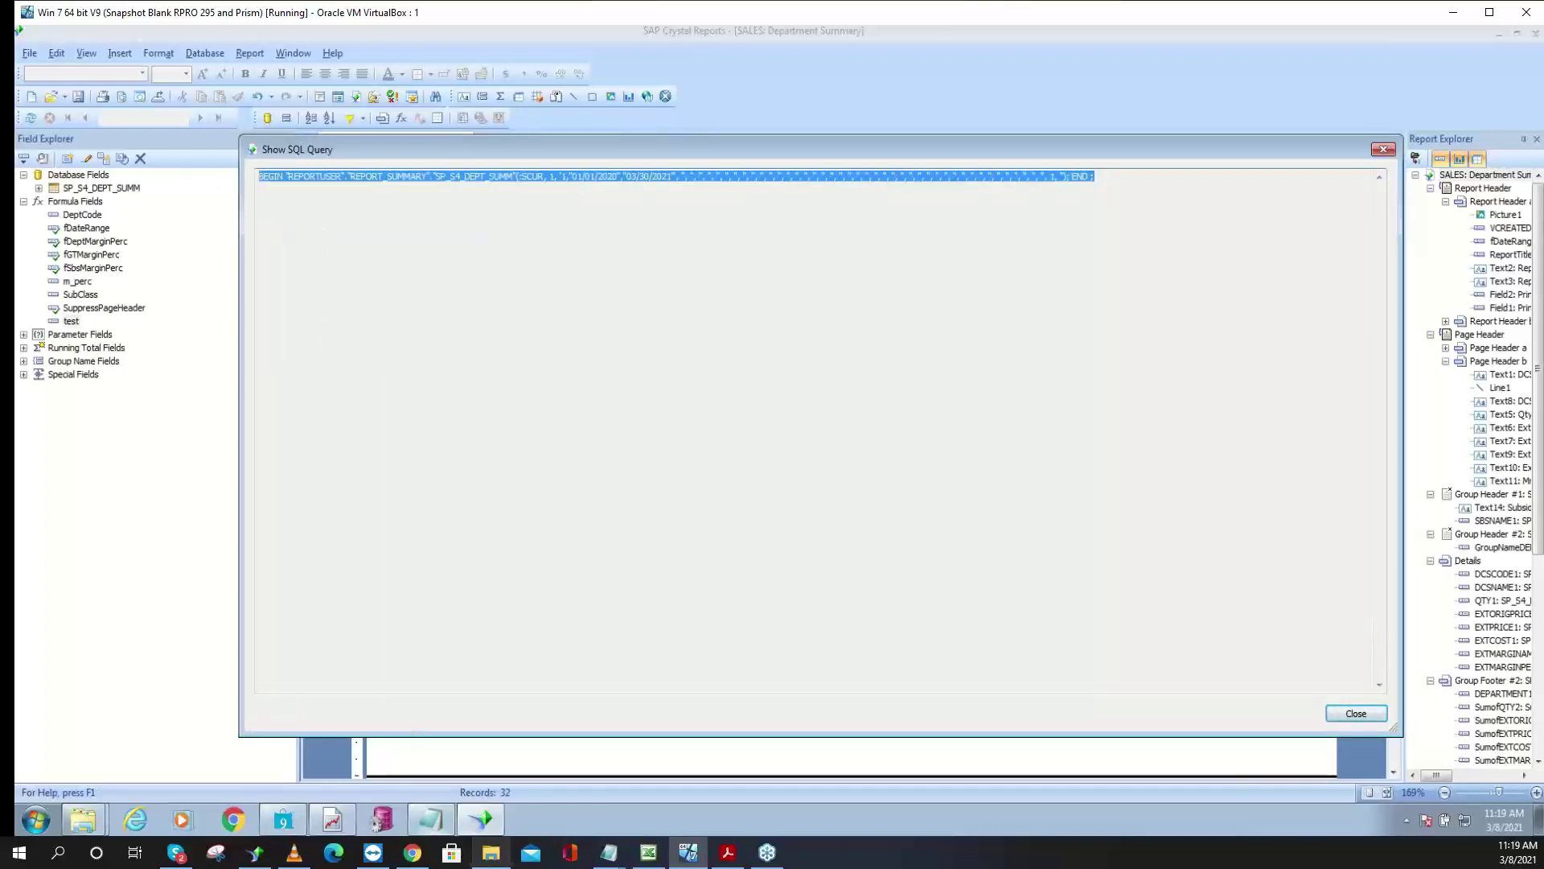
Paste the SP_S4_DEPT_SUMM SQL call below the Notepad connection details and highlight REPORTUSER
left_click(450, 810)
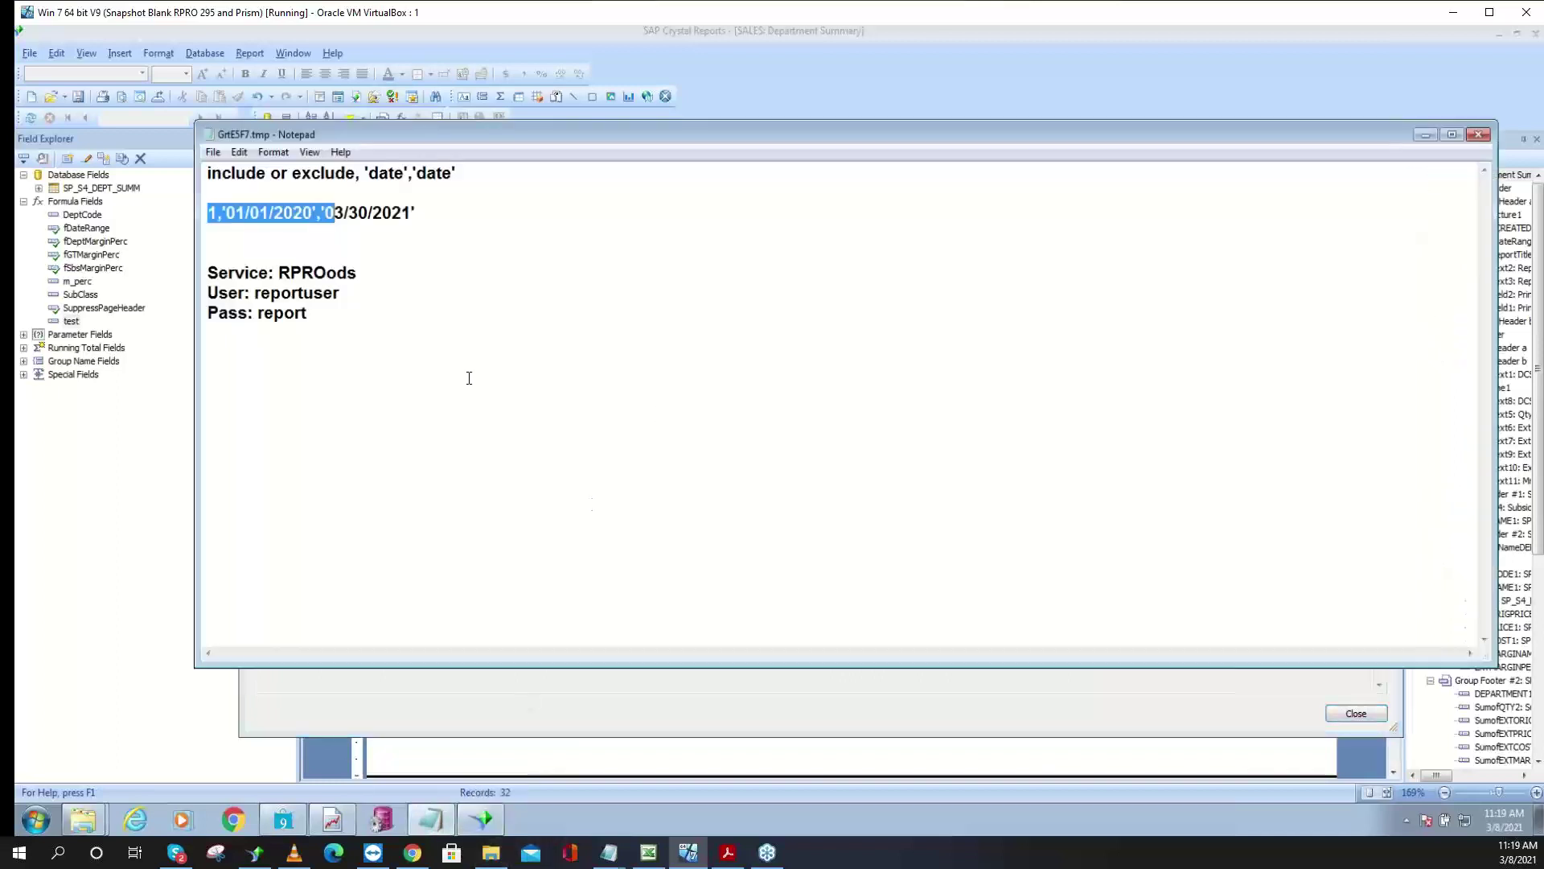
left_click(376, 329)
key("Return")
key("Return")
key("Return")
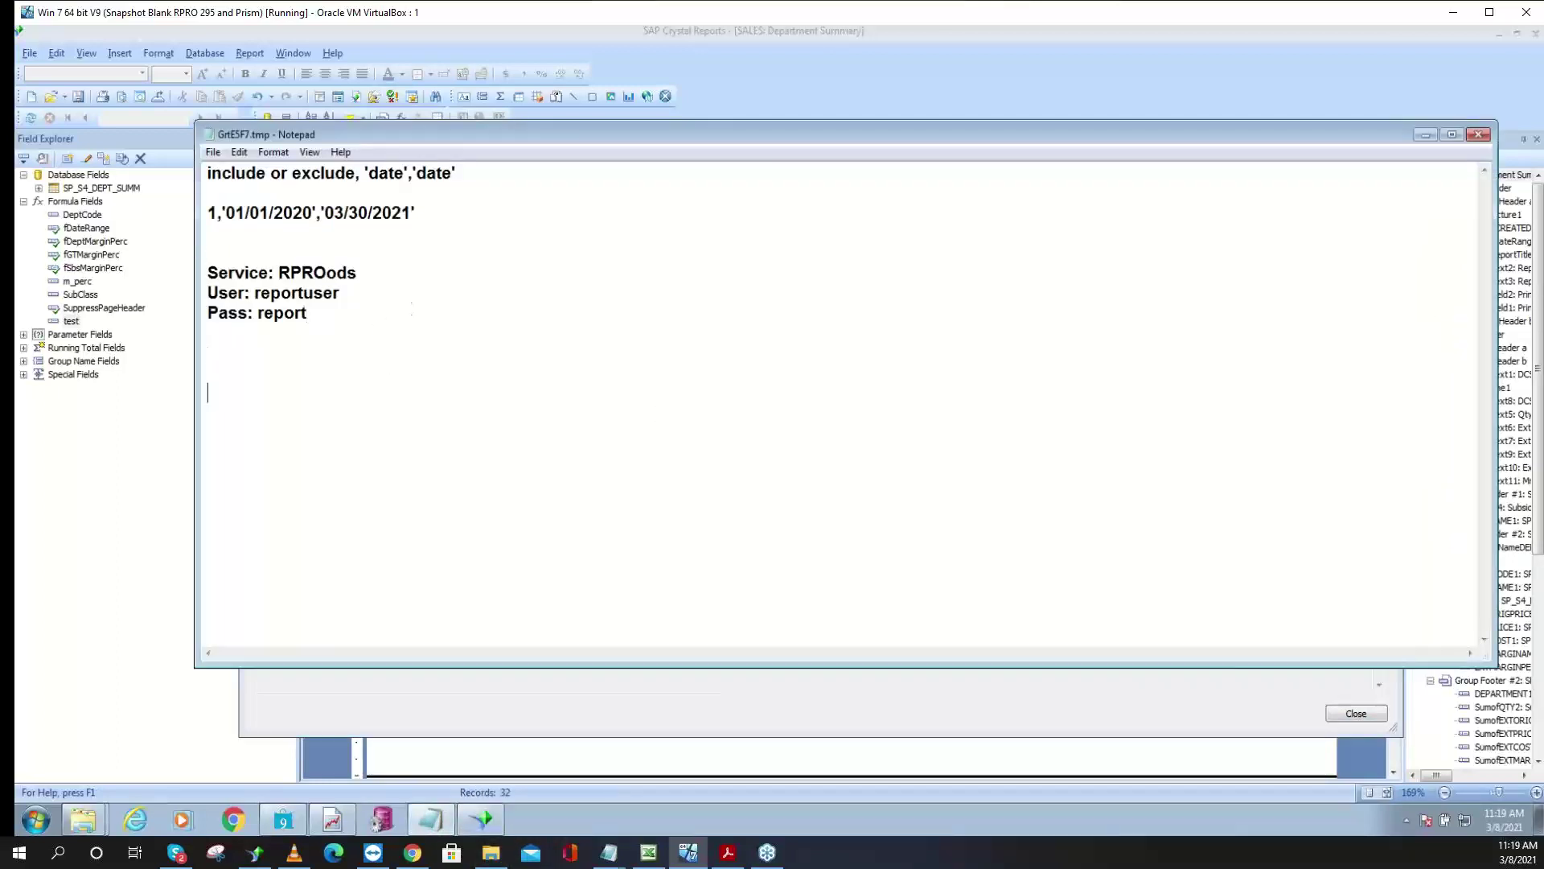
key("ctrl+v")
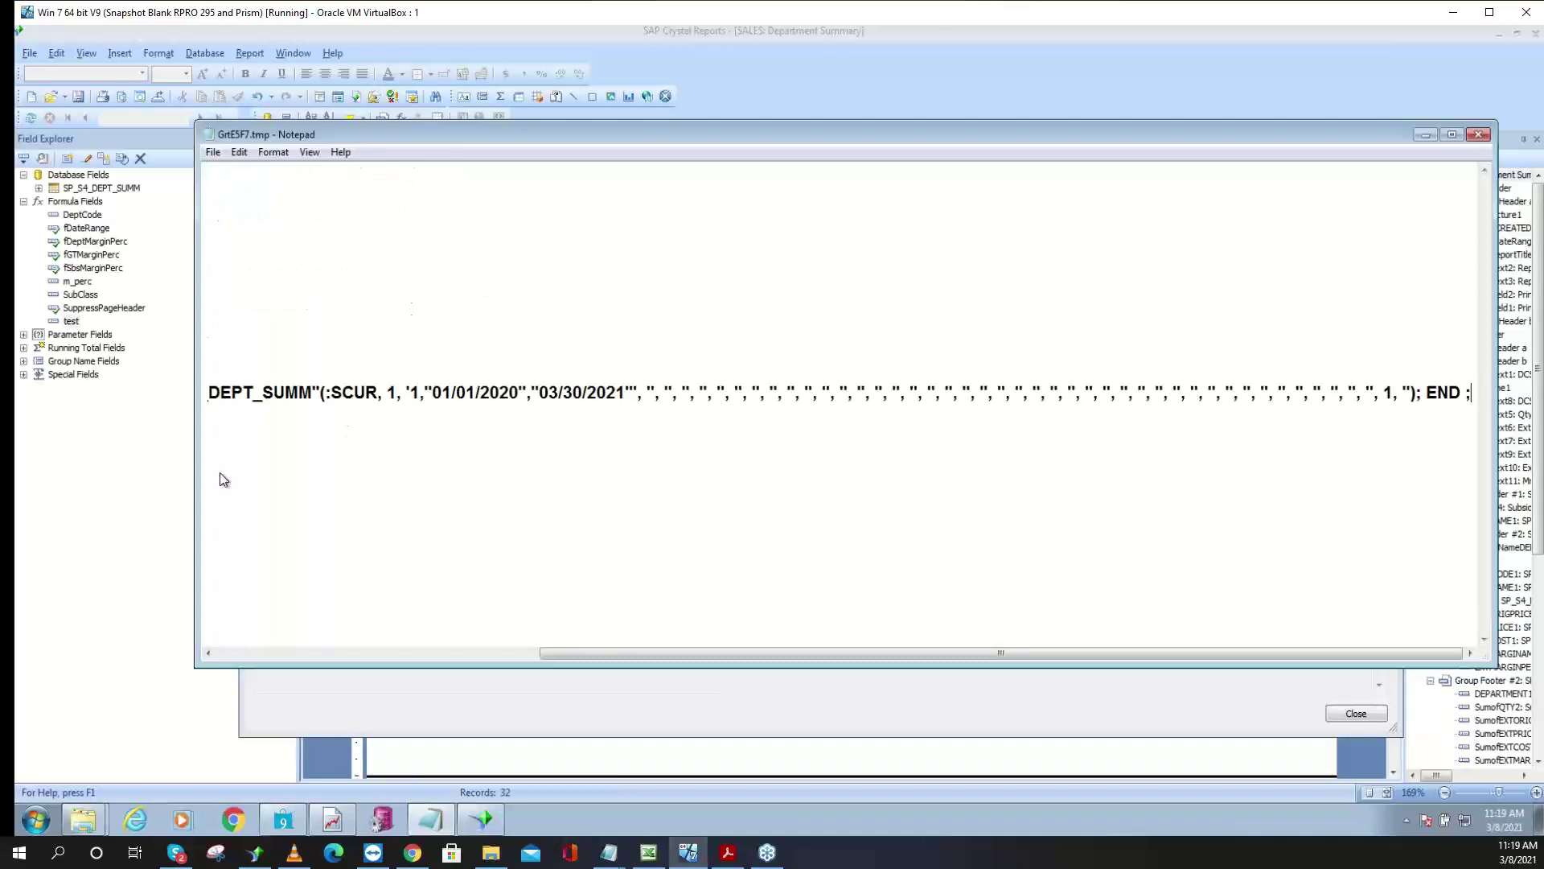
left_click(1452, 134)
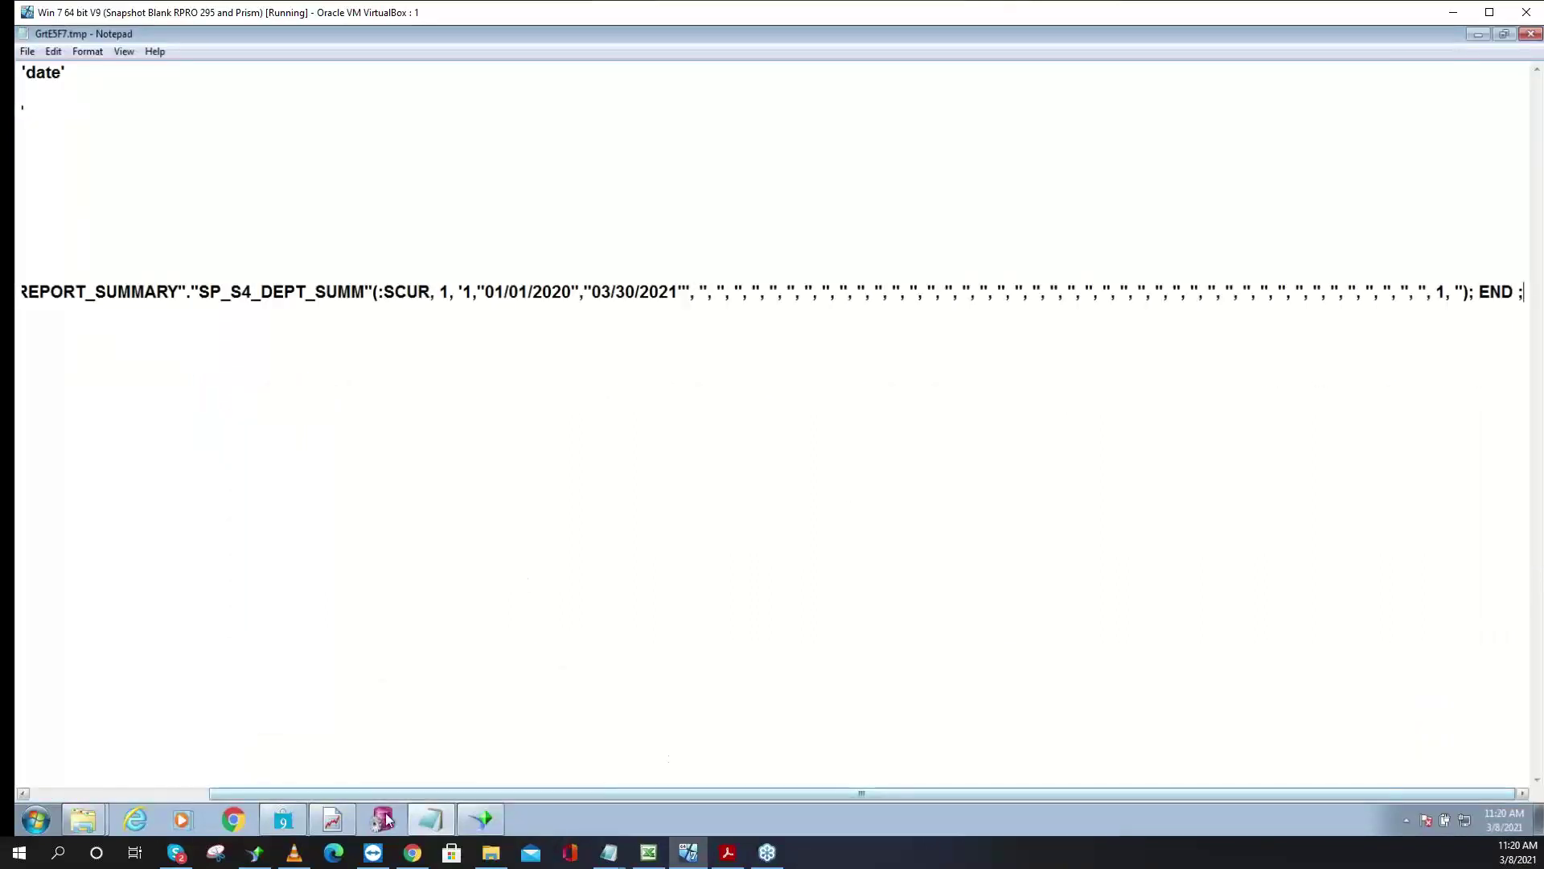
left_click_drag(375, 795, 130, 792)
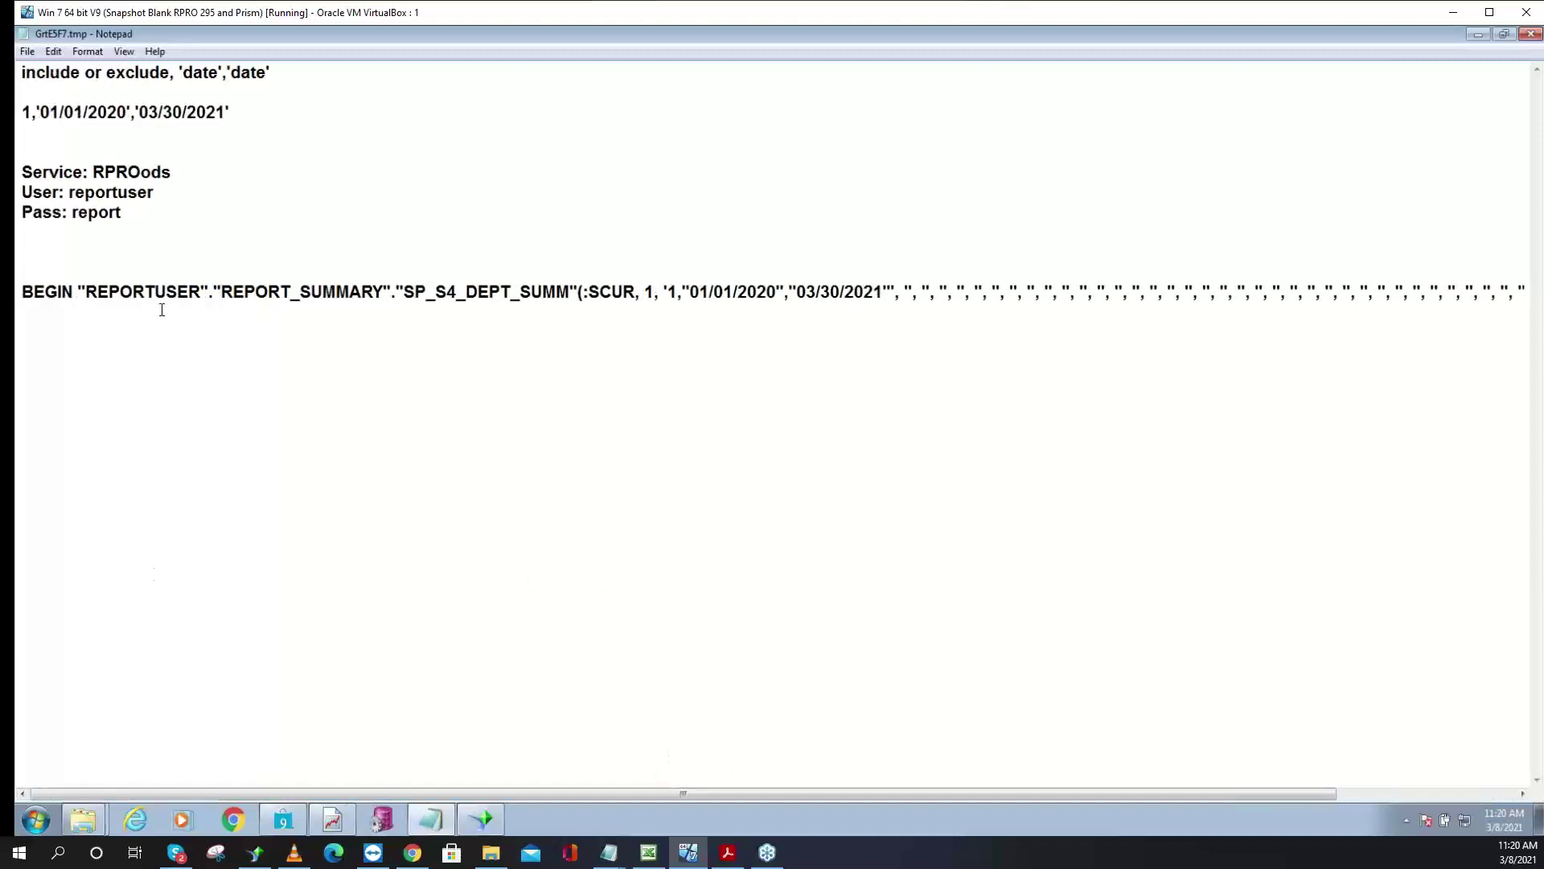
left_click_drag(87, 291, 571, 291)
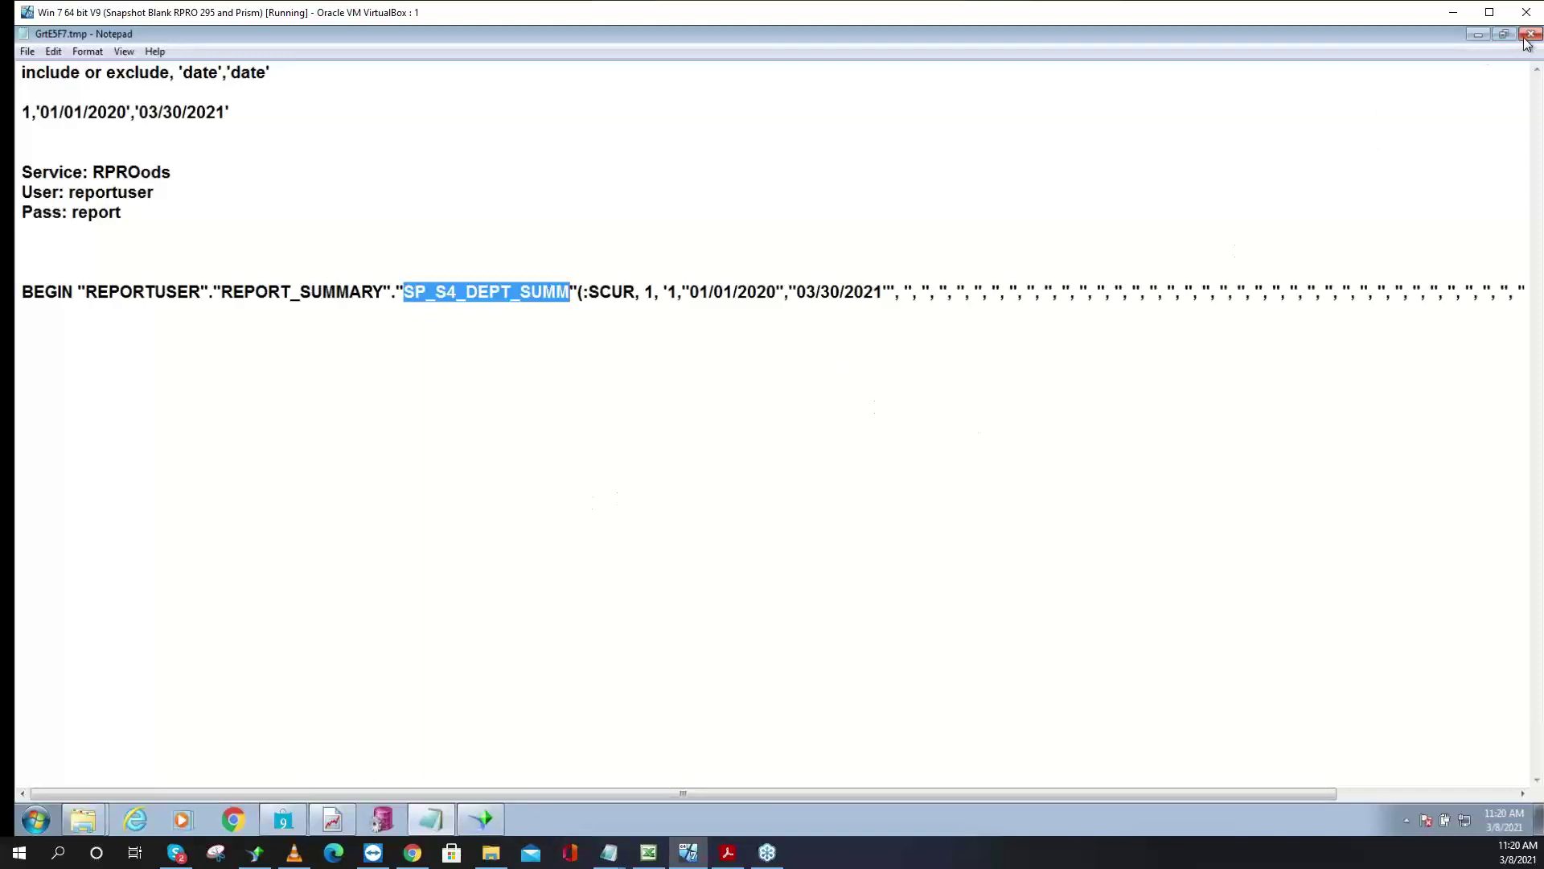
left_click(1477, 36)
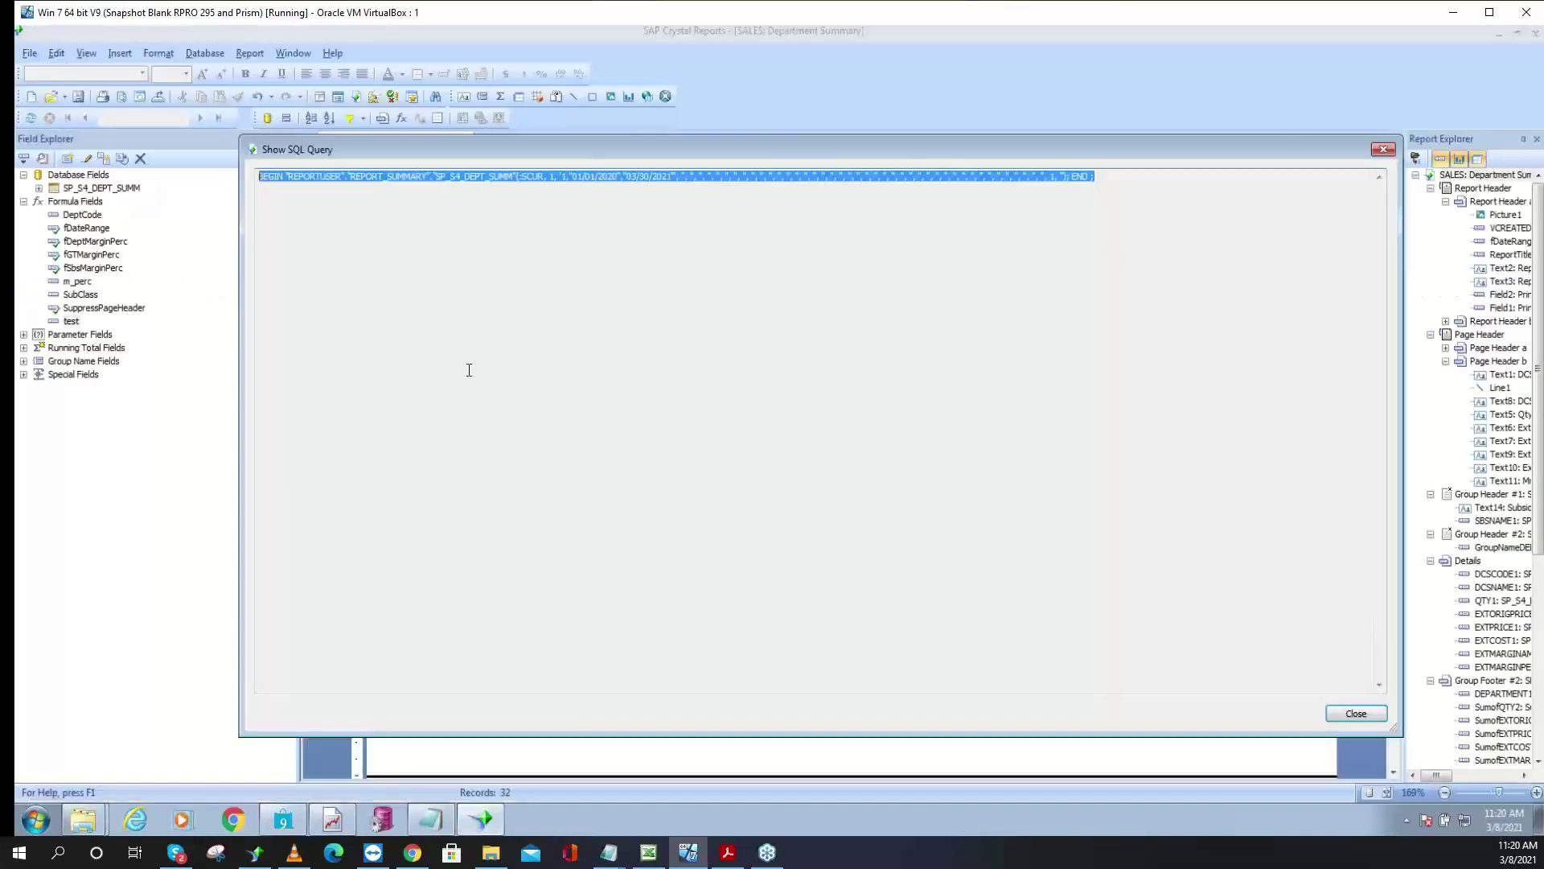
In Set Datasource Location, inspect SP_S4_DEPT_SUMM's properties and expand the rproods connection
left_click(1383, 148)
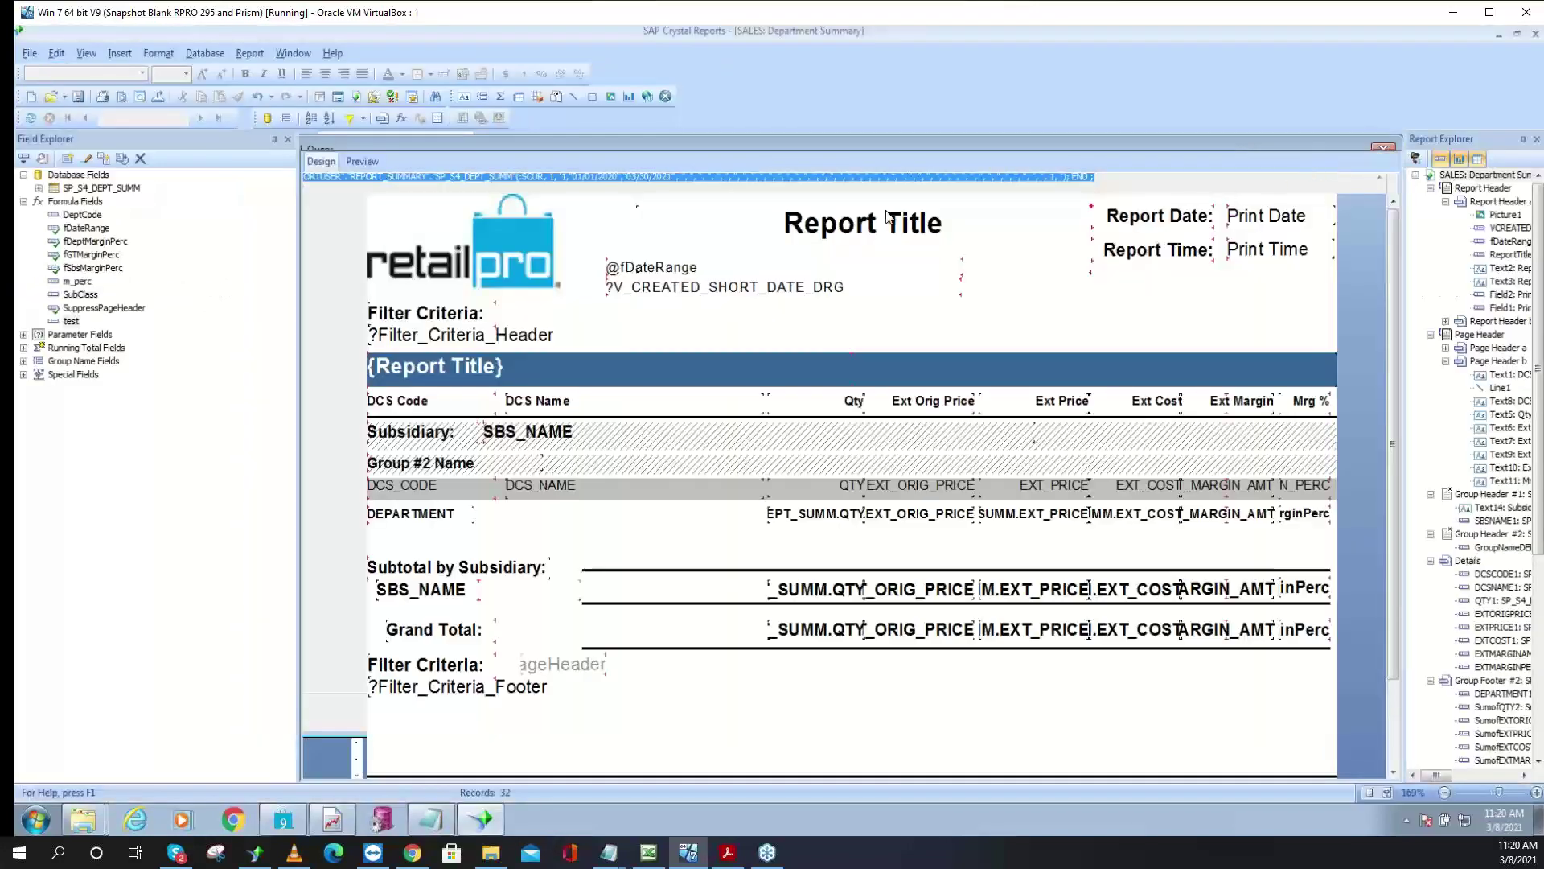
left_click(206, 55)
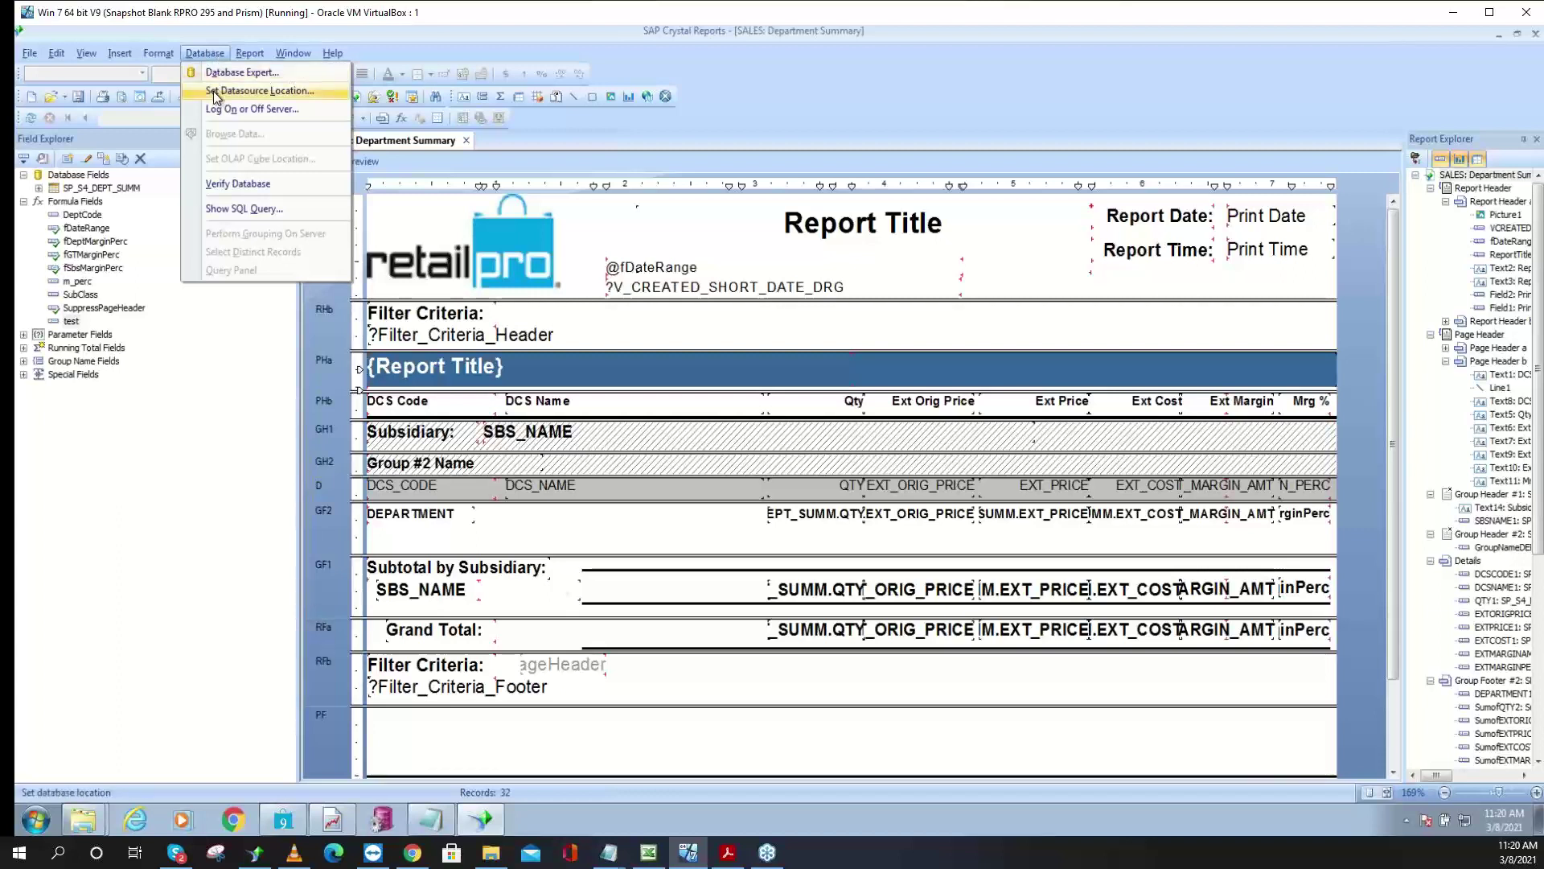
left_click(215, 92)
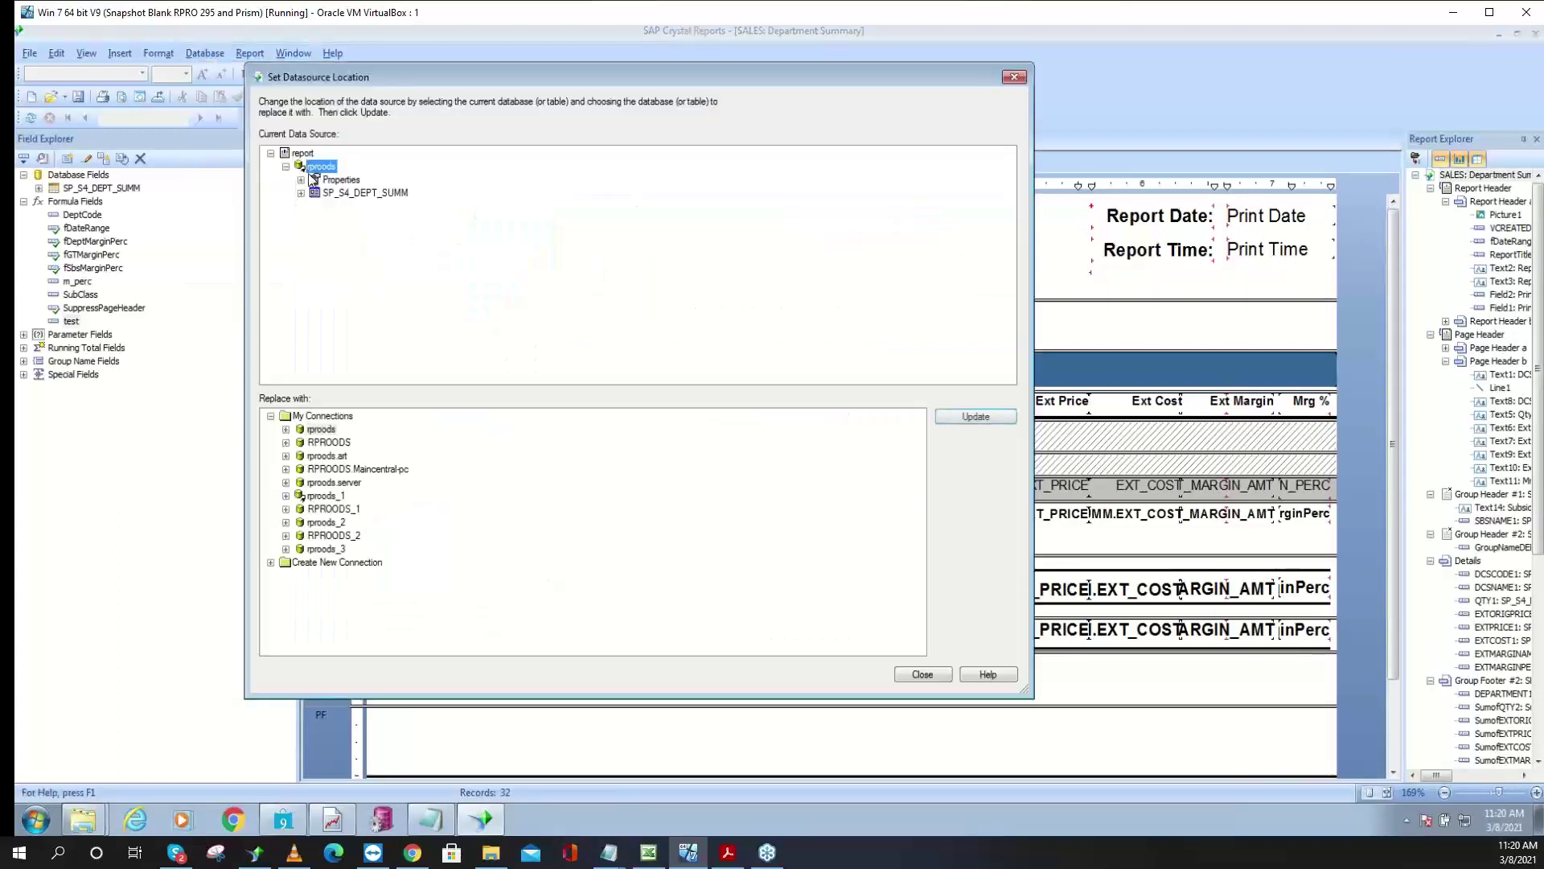
left_click(354, 194)
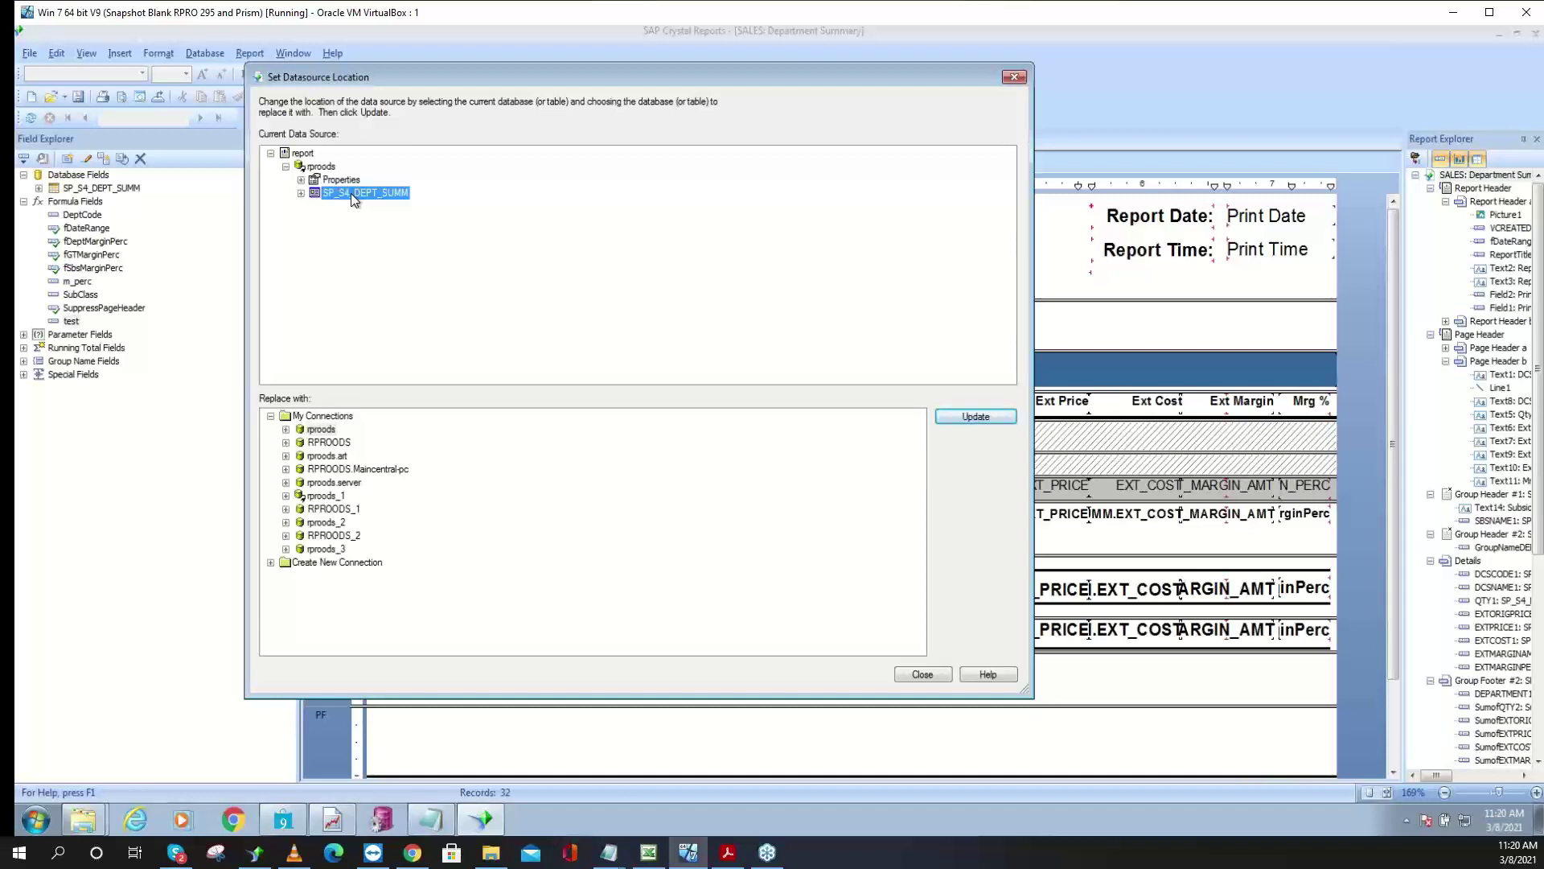
left_click(301, 194)
left_click(315, 206)
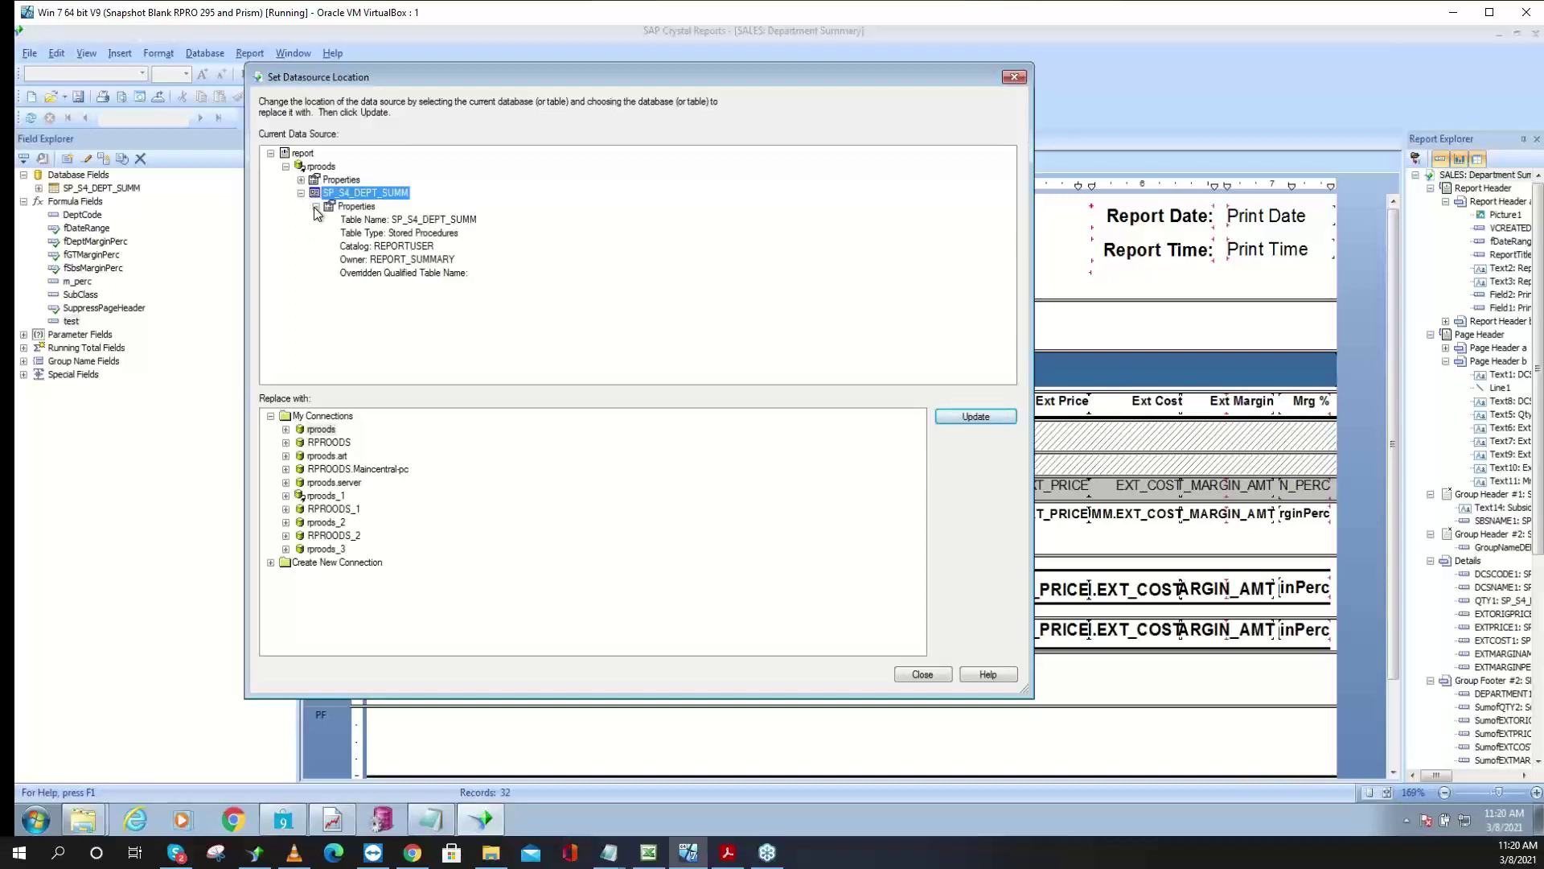
left_click(419, 262)
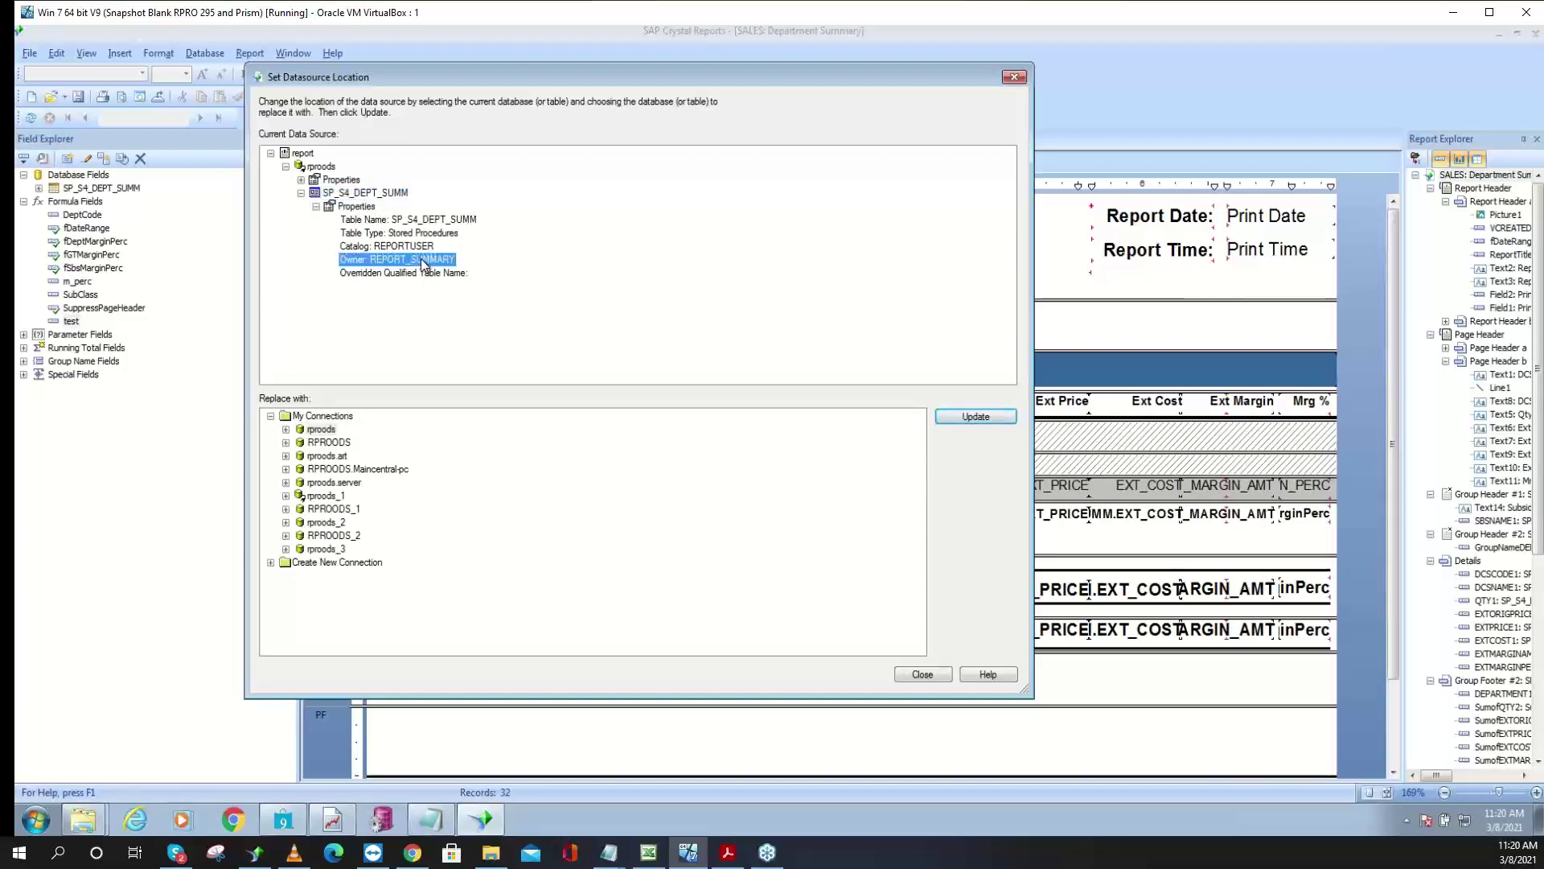
left_click(375, 193)
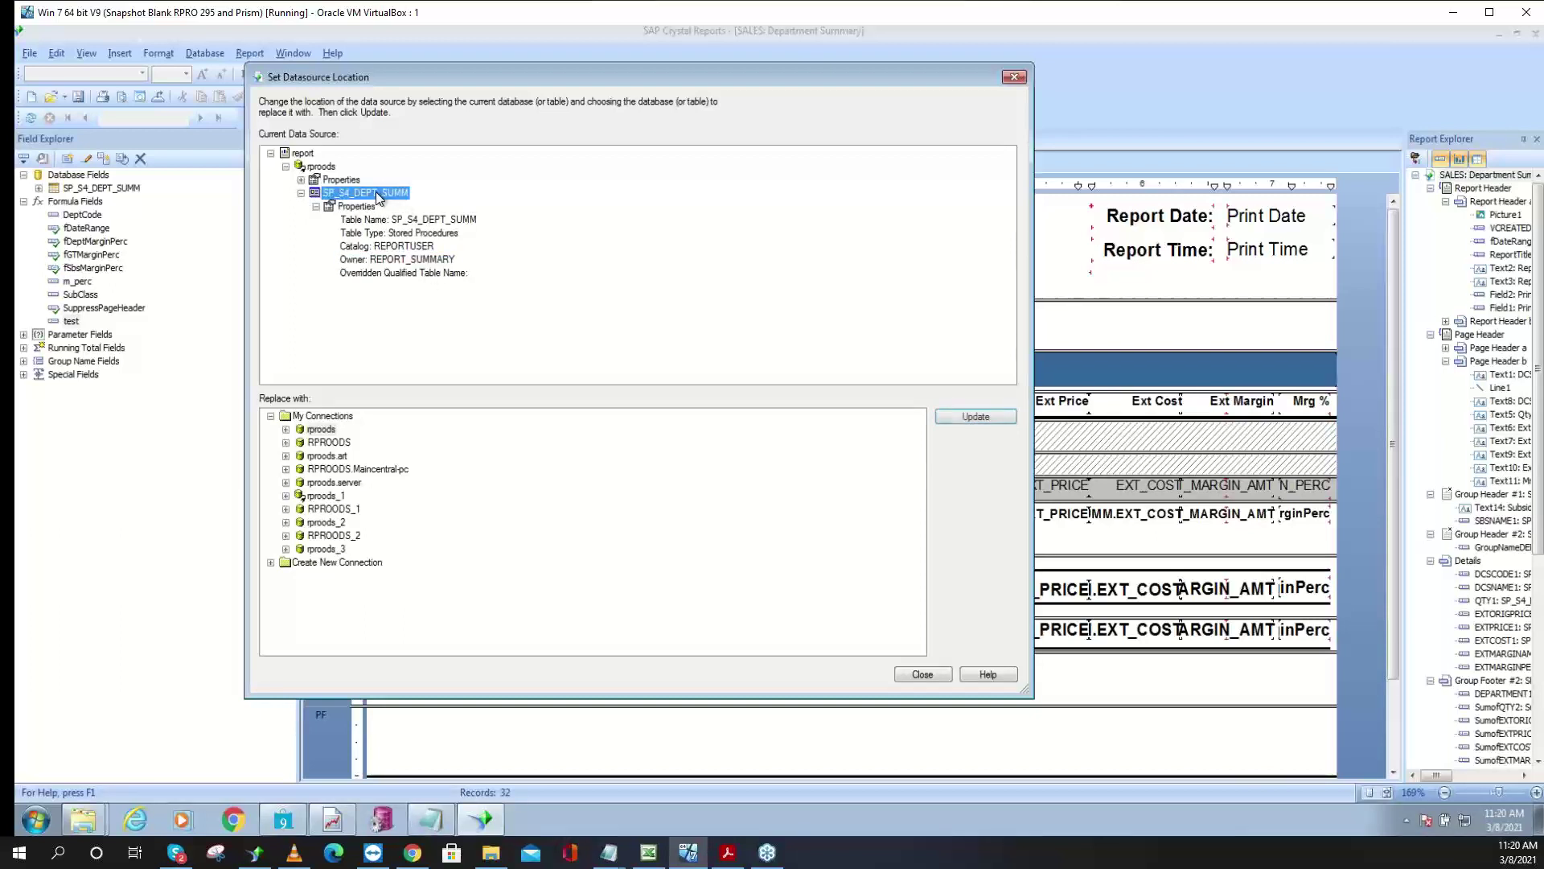
left_click(286, 429)
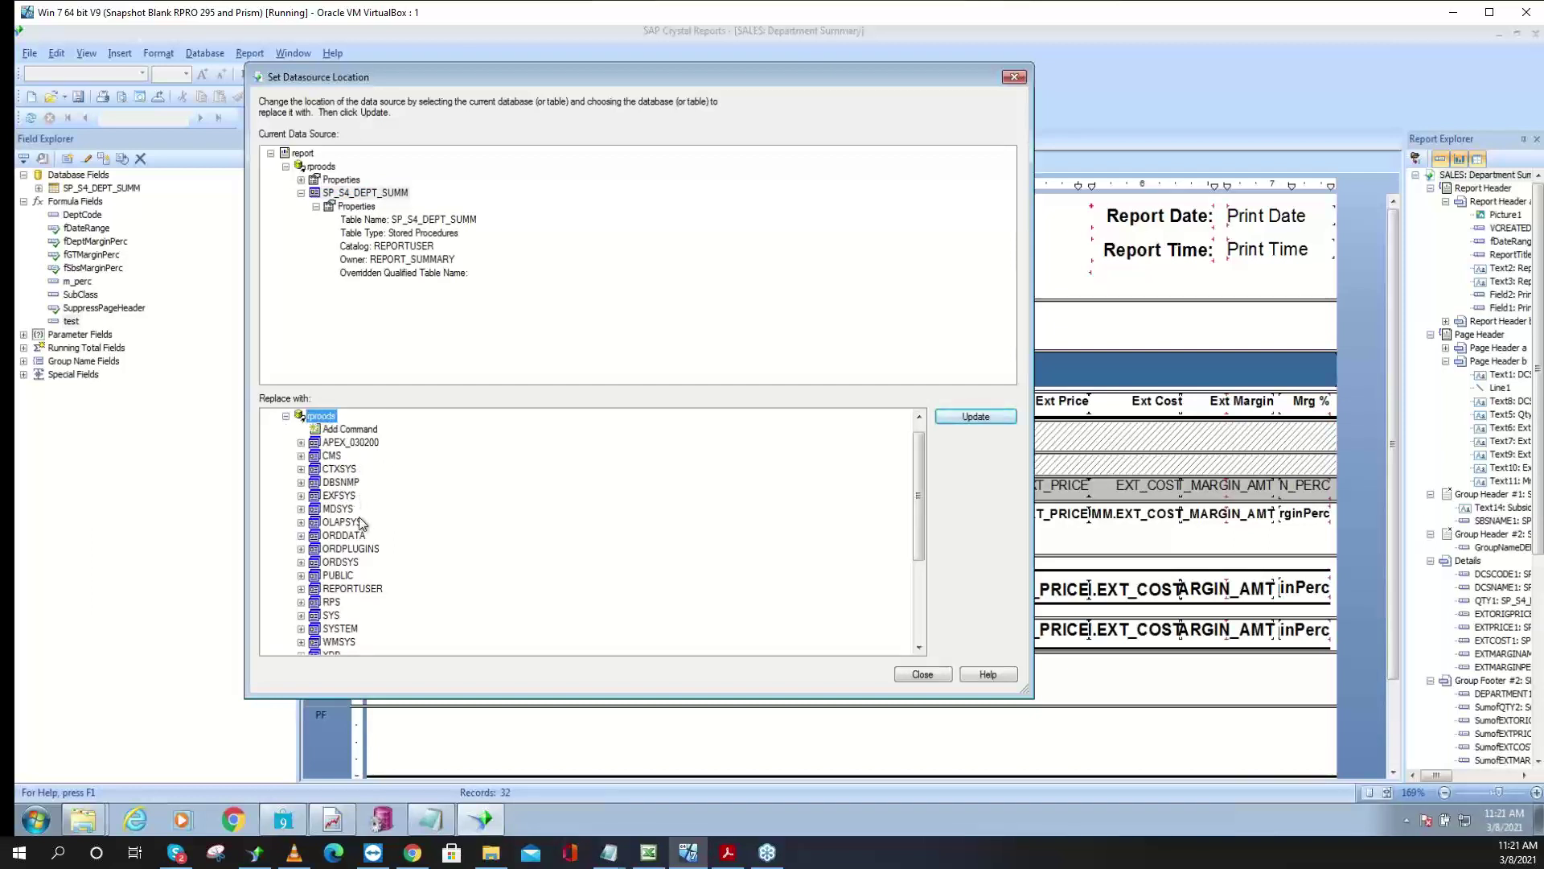
Expand REPORTUSER > REPORT_SUMMARY under rproods to list its procedures
left_click(344, 592)
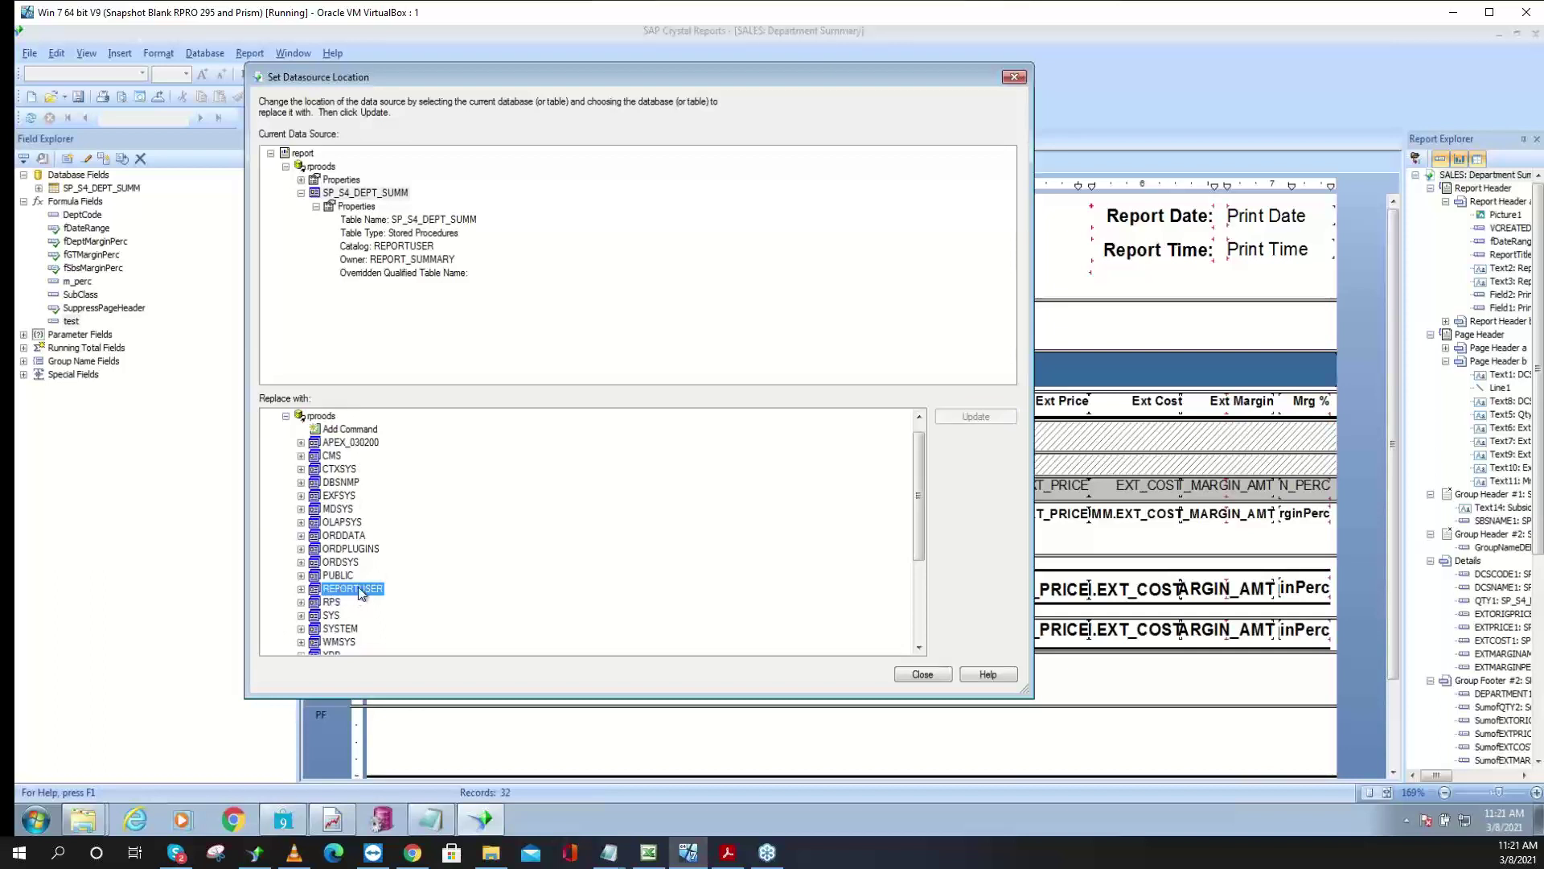
left_click(302, 589)
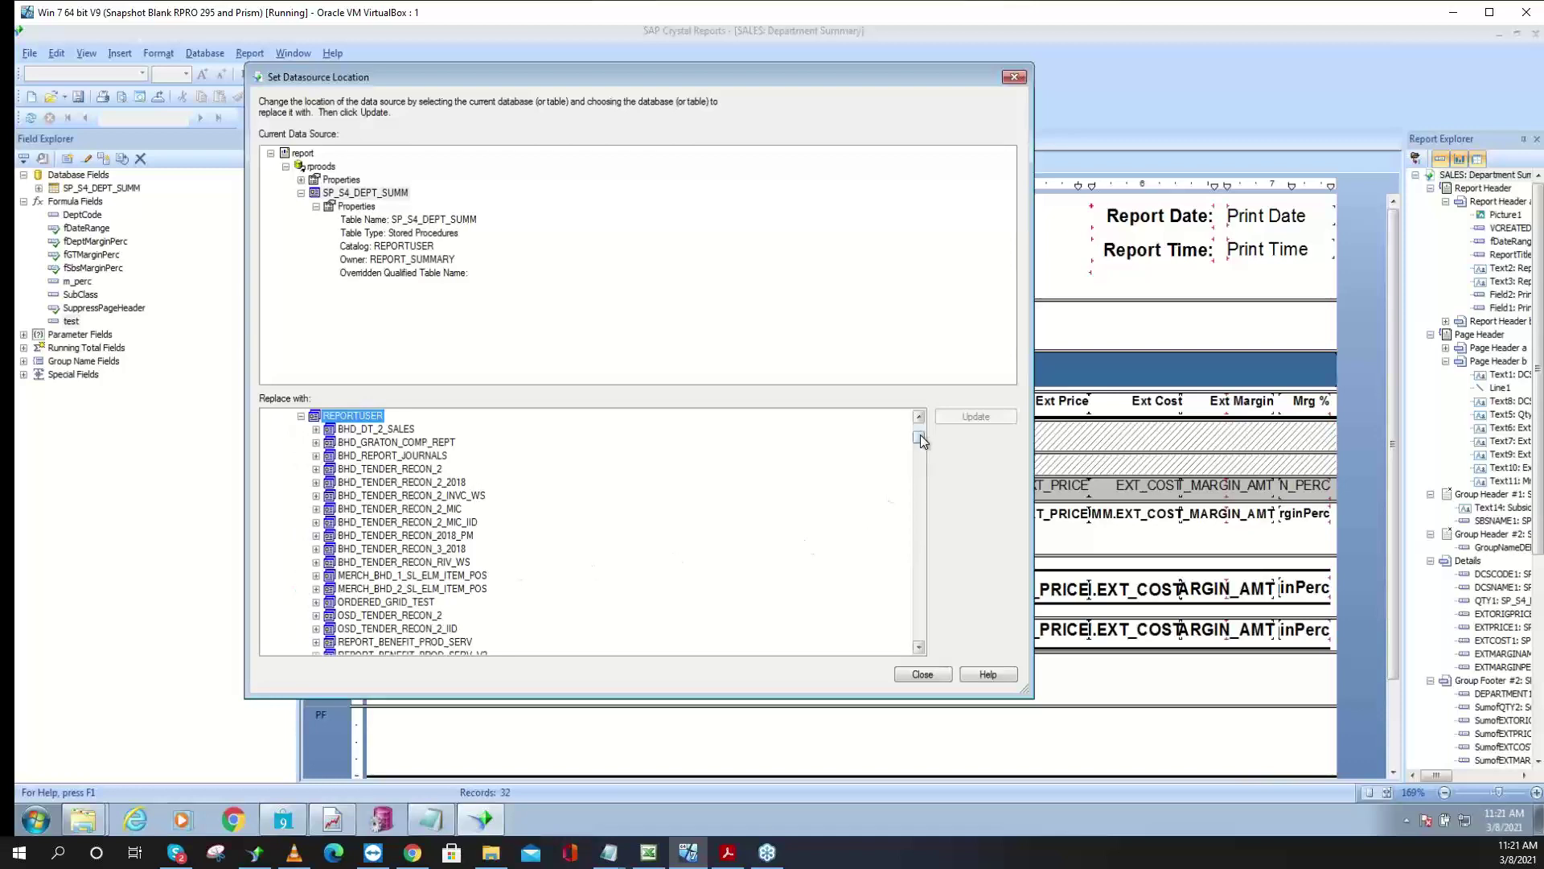
left_click_drag(920, 434, 940, 591)
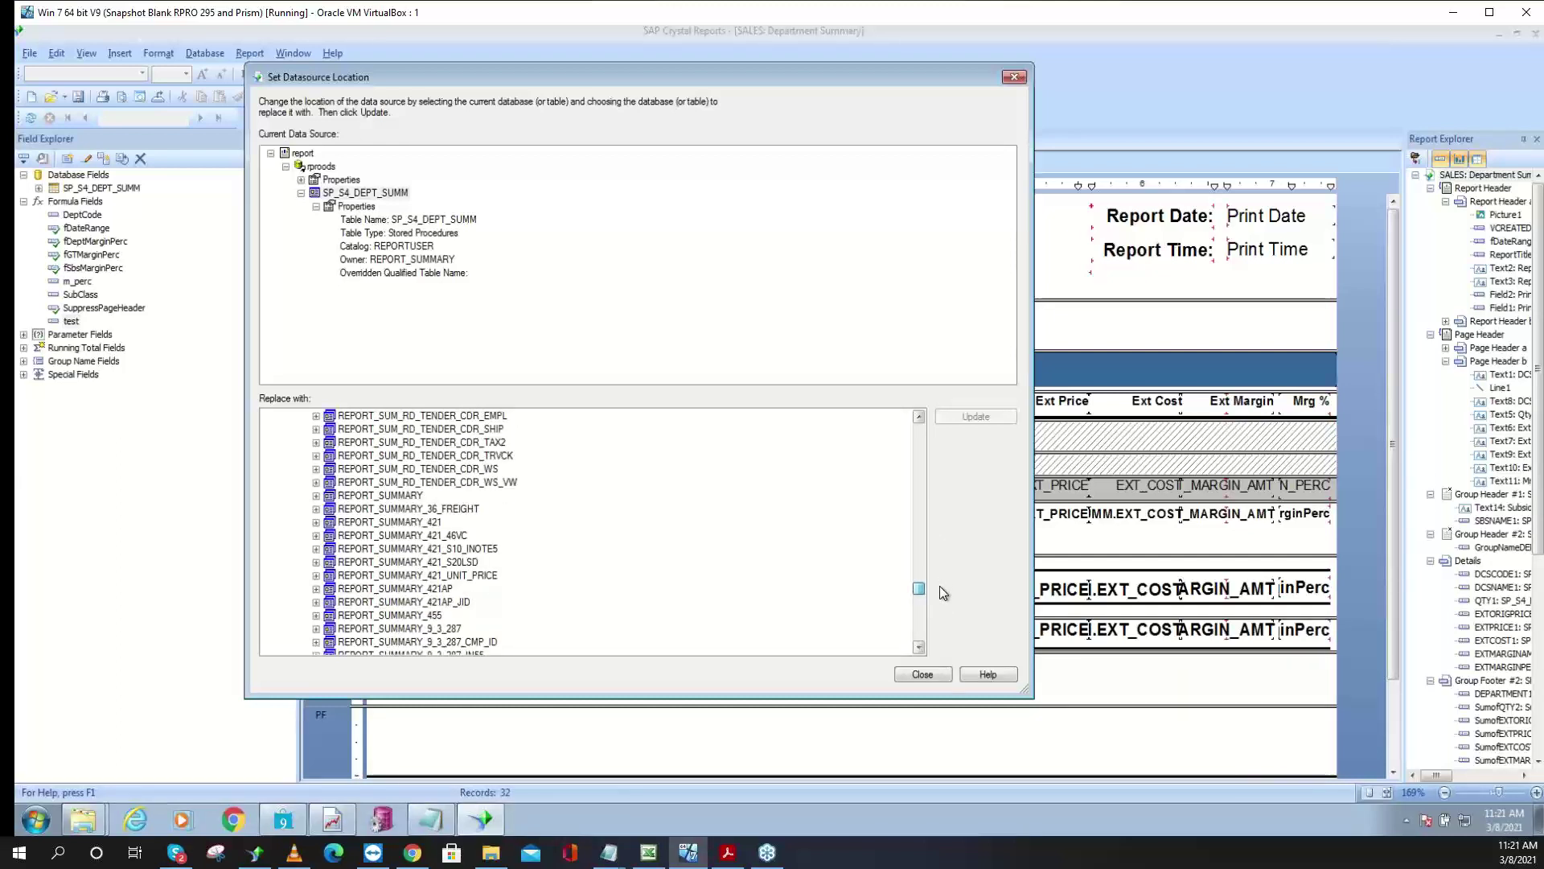
left_click(392, 482)
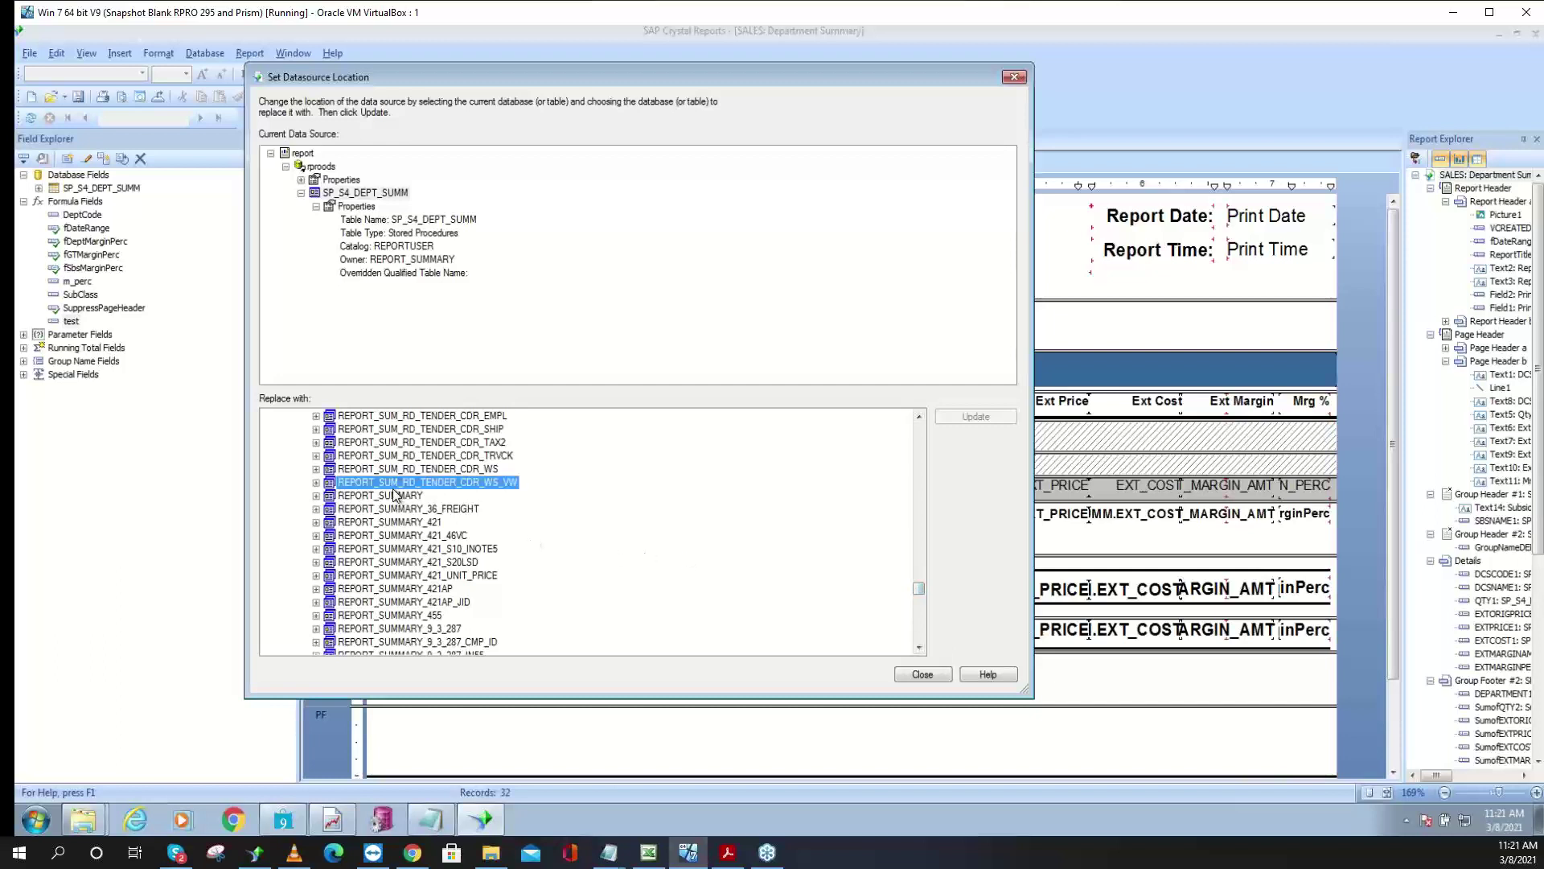
left_click(389, 497)
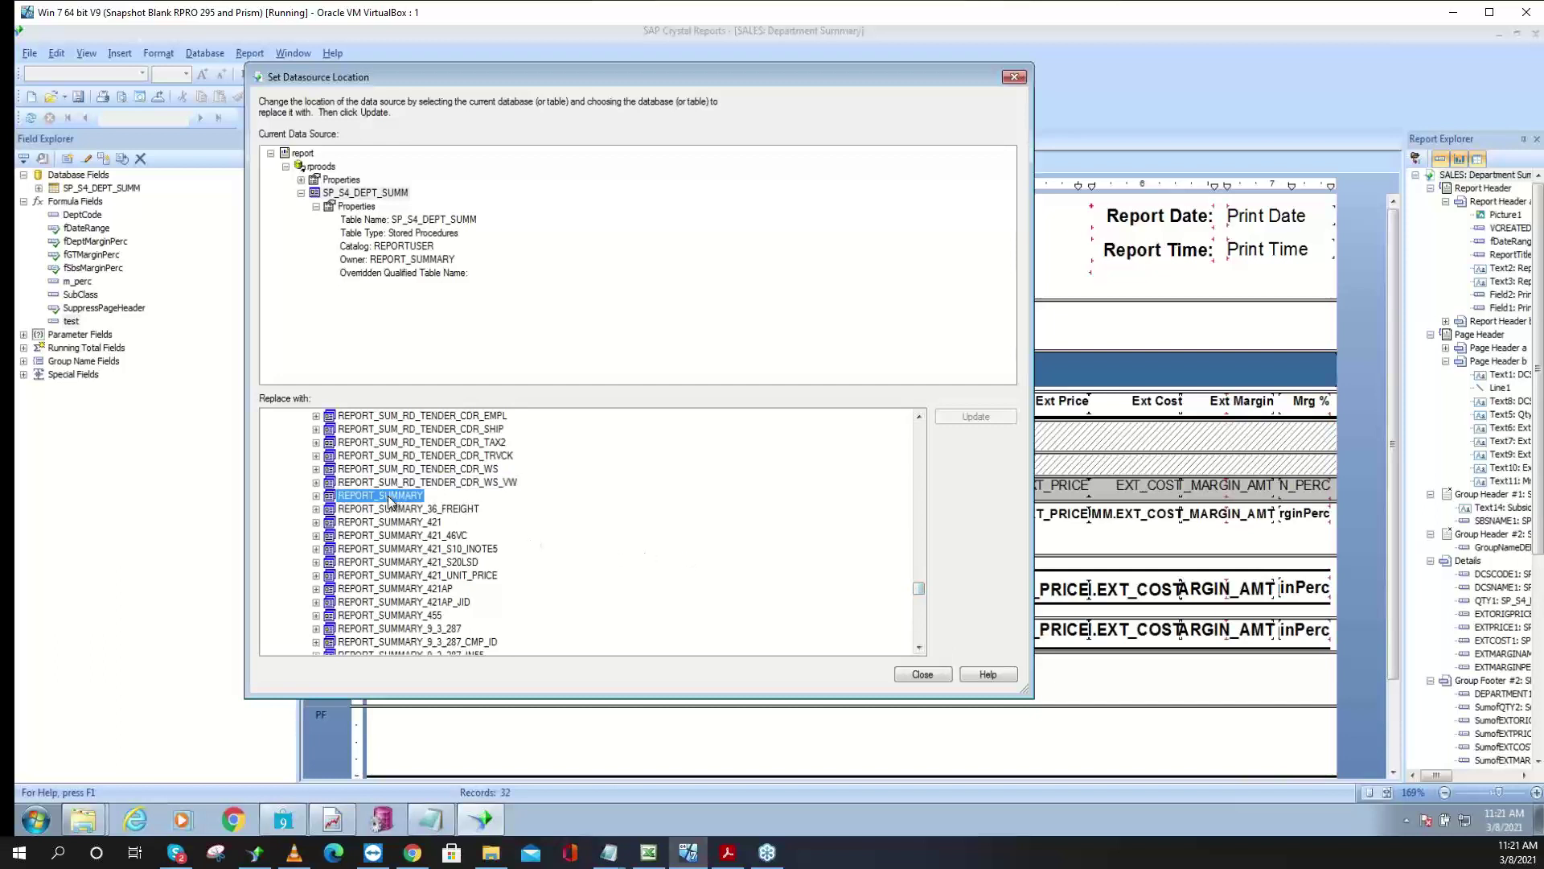
left_click(316, 495)
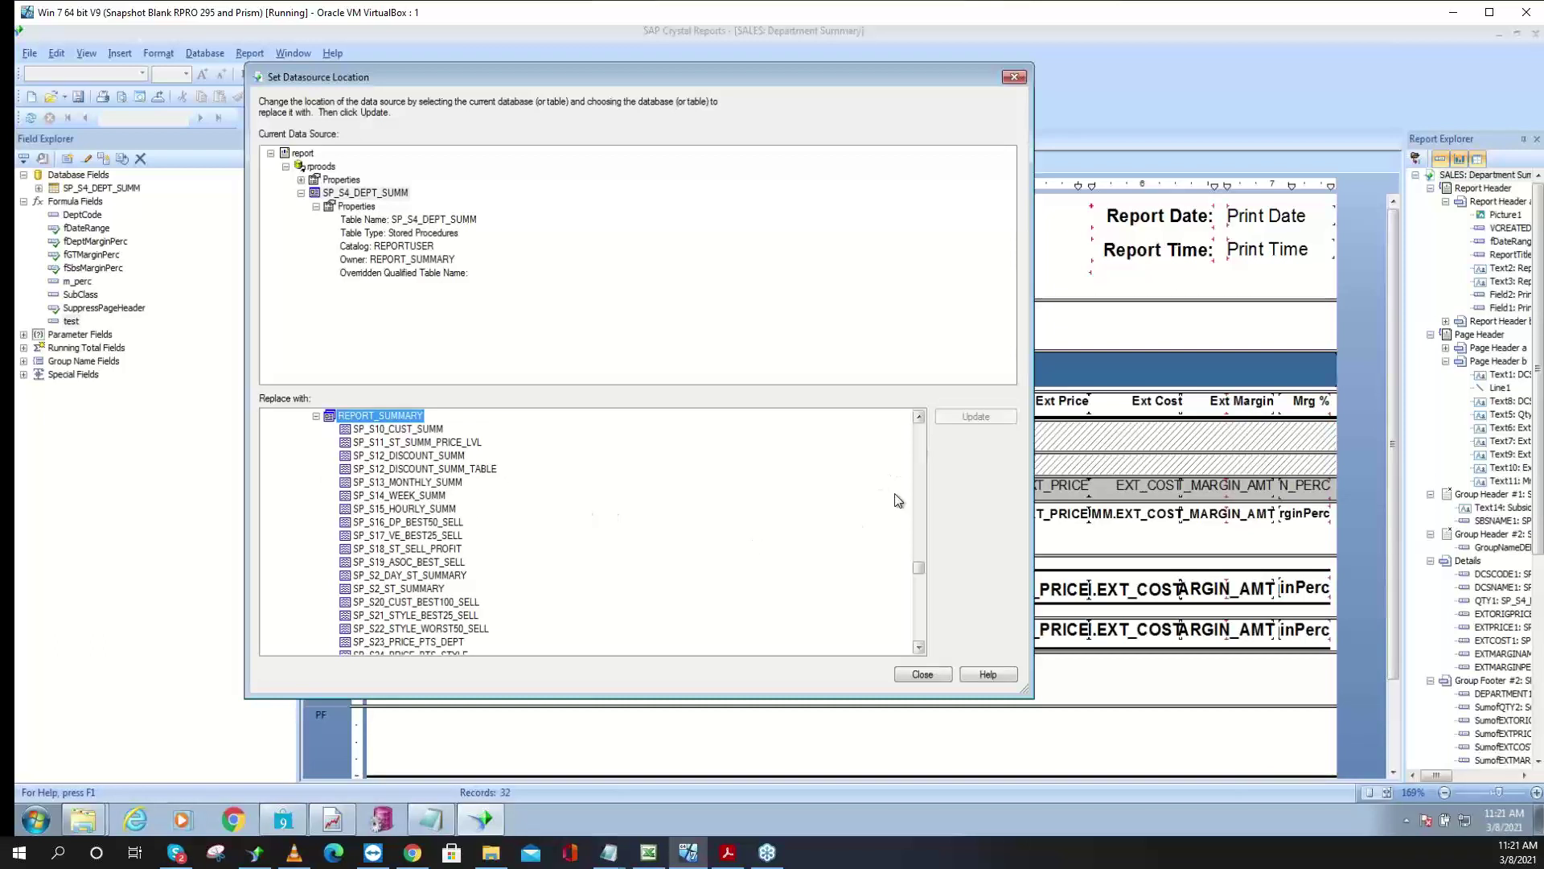
left_click_drag(920, 568, 920, 594)
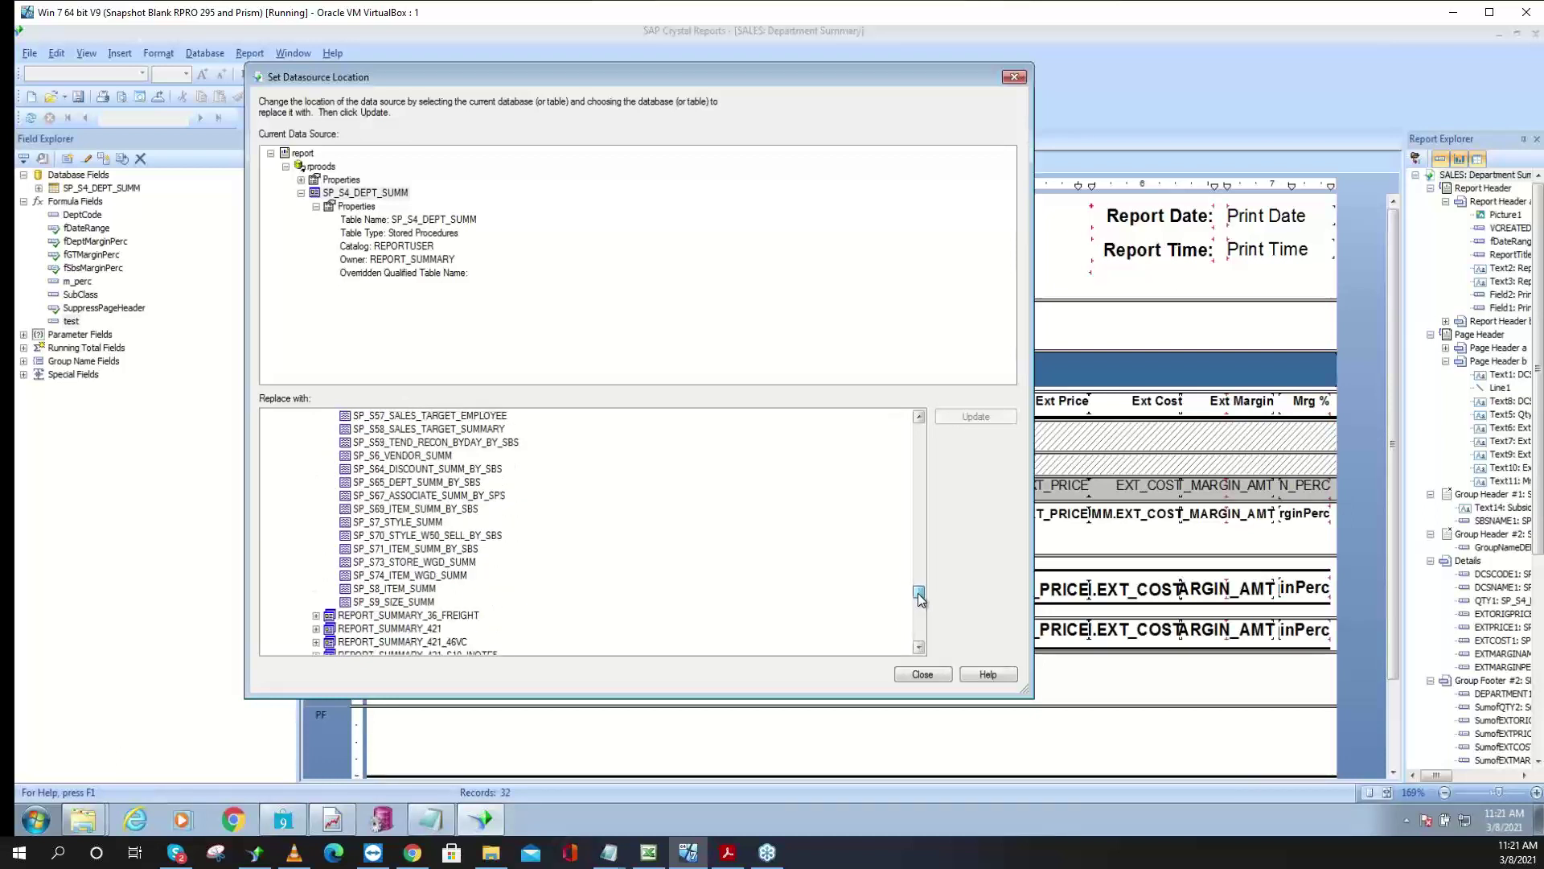
Pair SP_S8_ITEM_SUMM with SP_S4_DEPT_SUMM as its replacement and apply the update
left_click(386, 590)
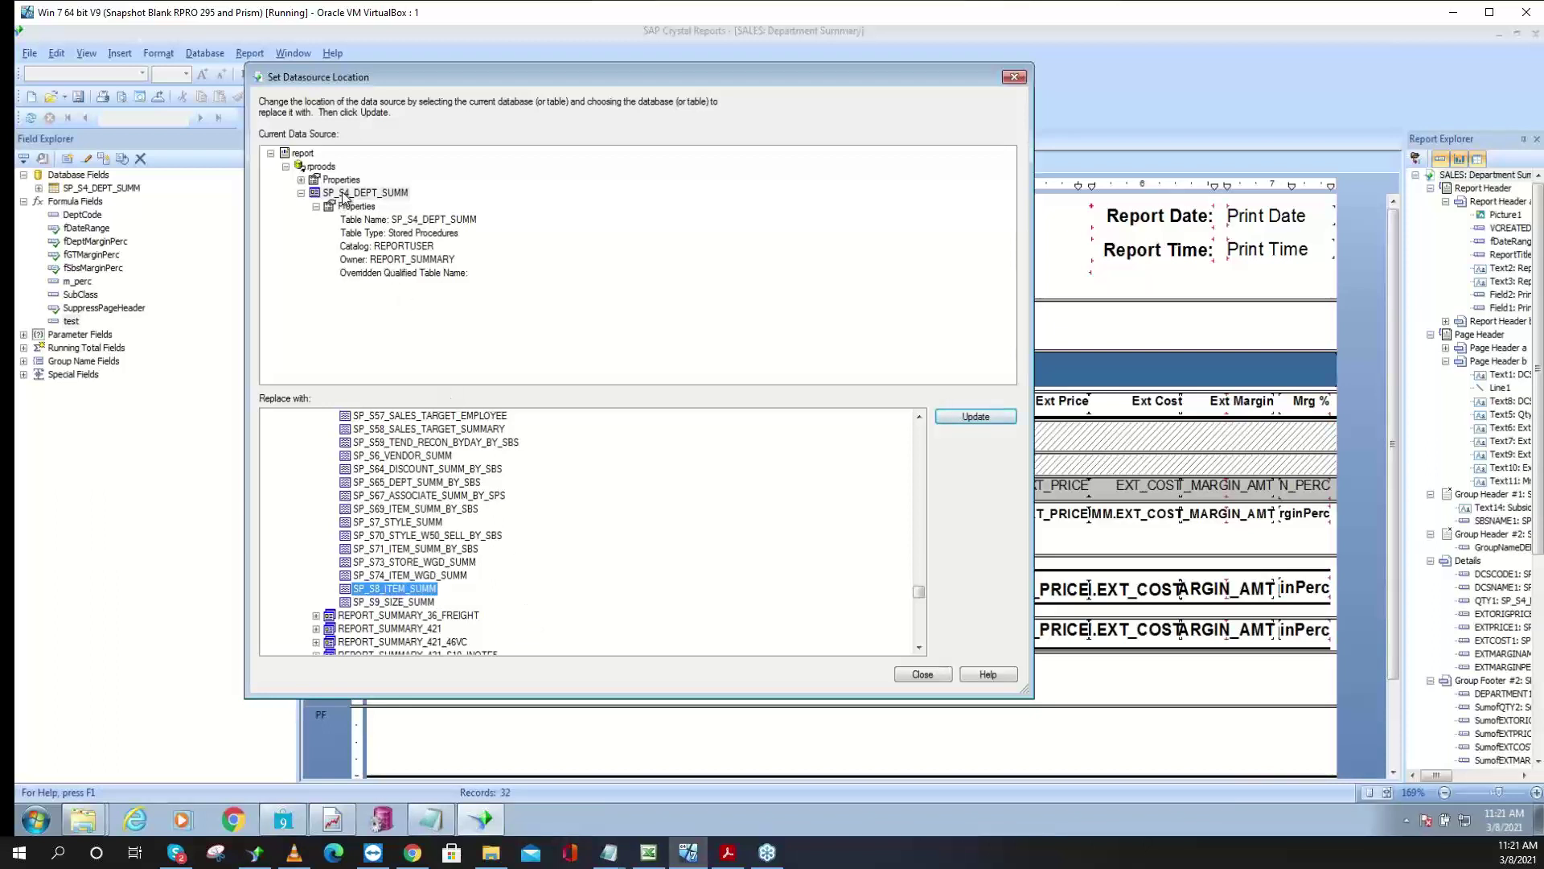
left_click(344, 193)
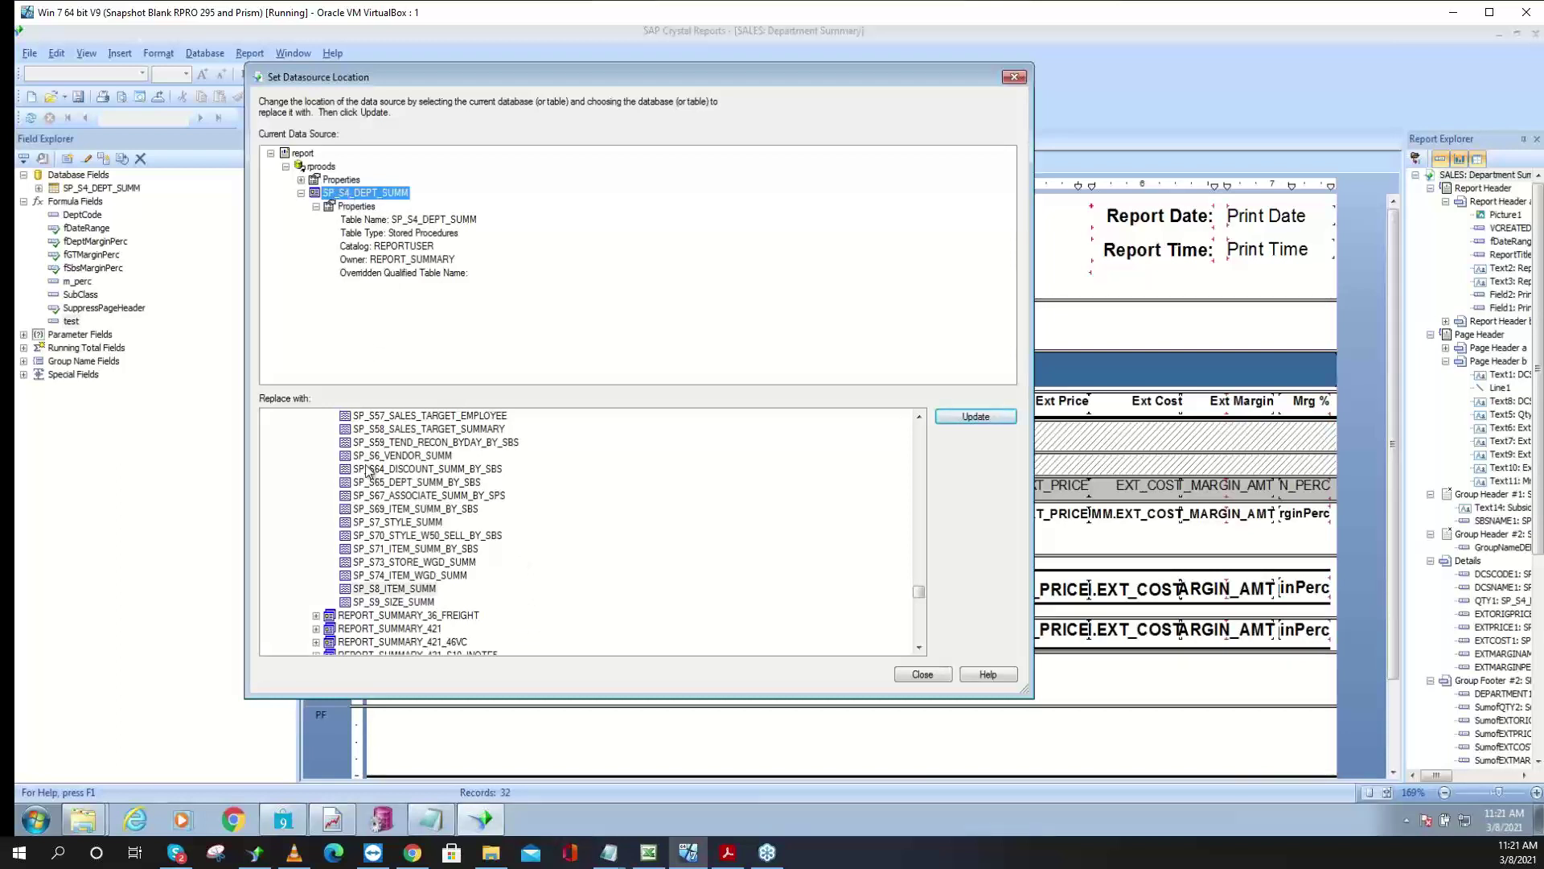
left_click(387, 590)
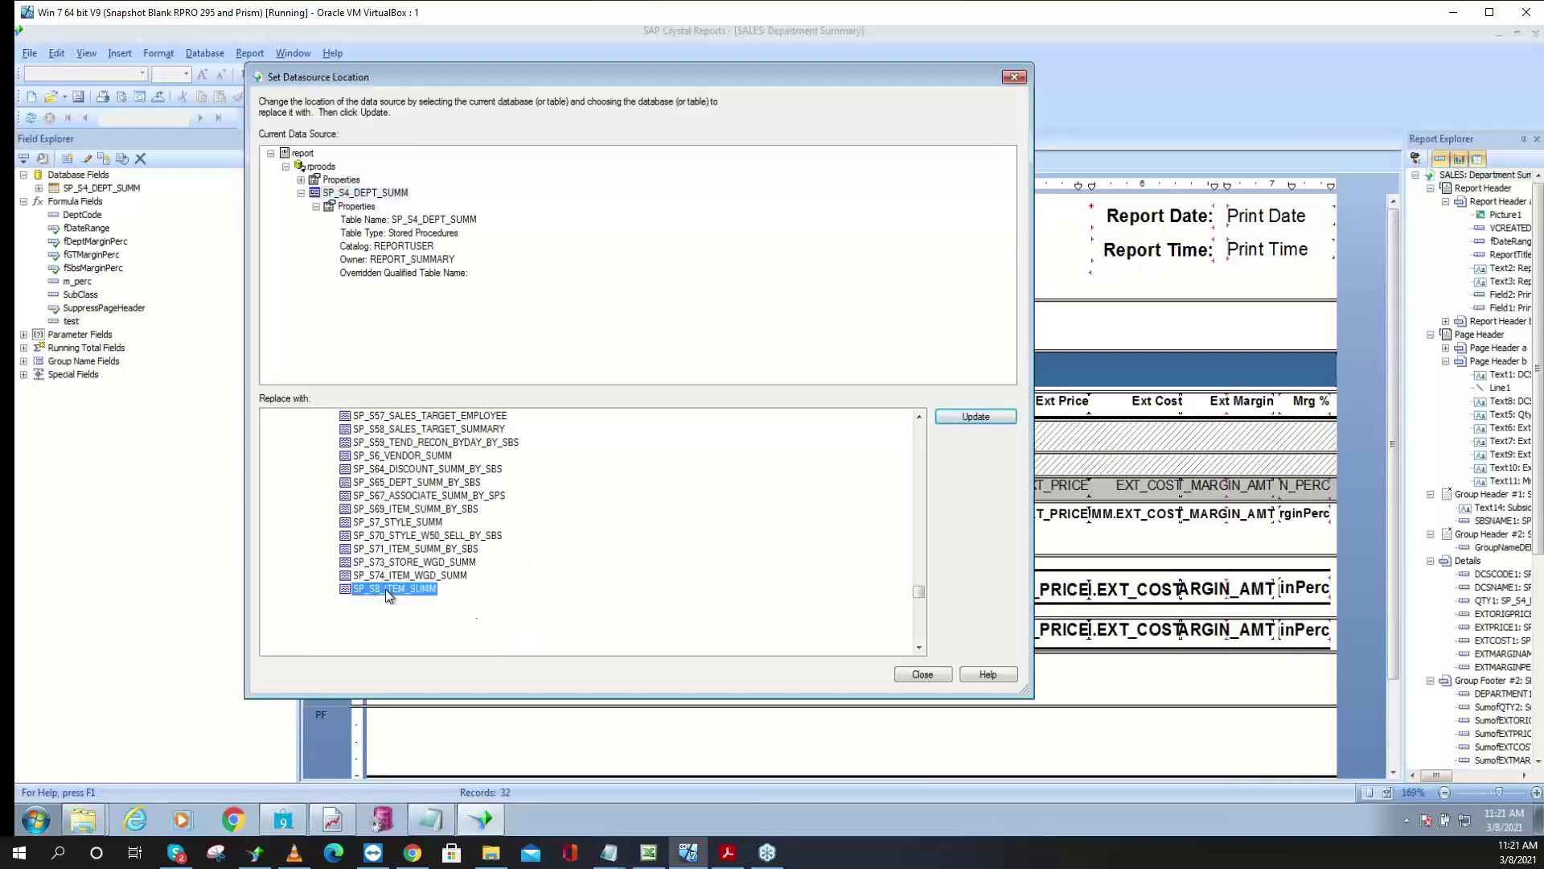
left_click(961, 418)
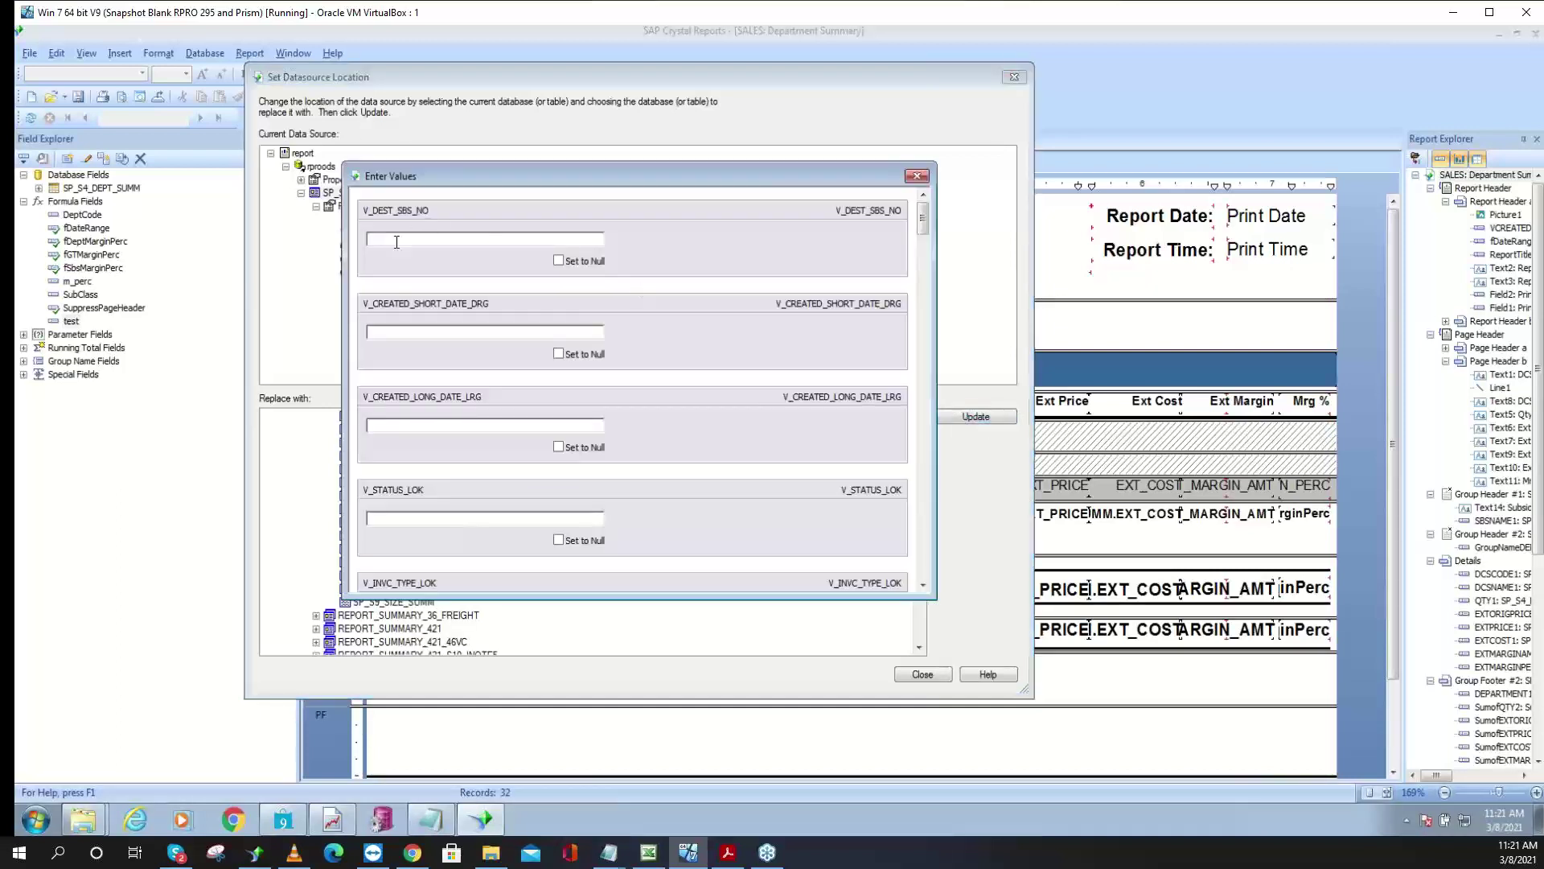
Skip the V_DEST_SBS_NO parameter prompt, accept the field mapping and close Set Datasource Location
key("Return")
key("Return")
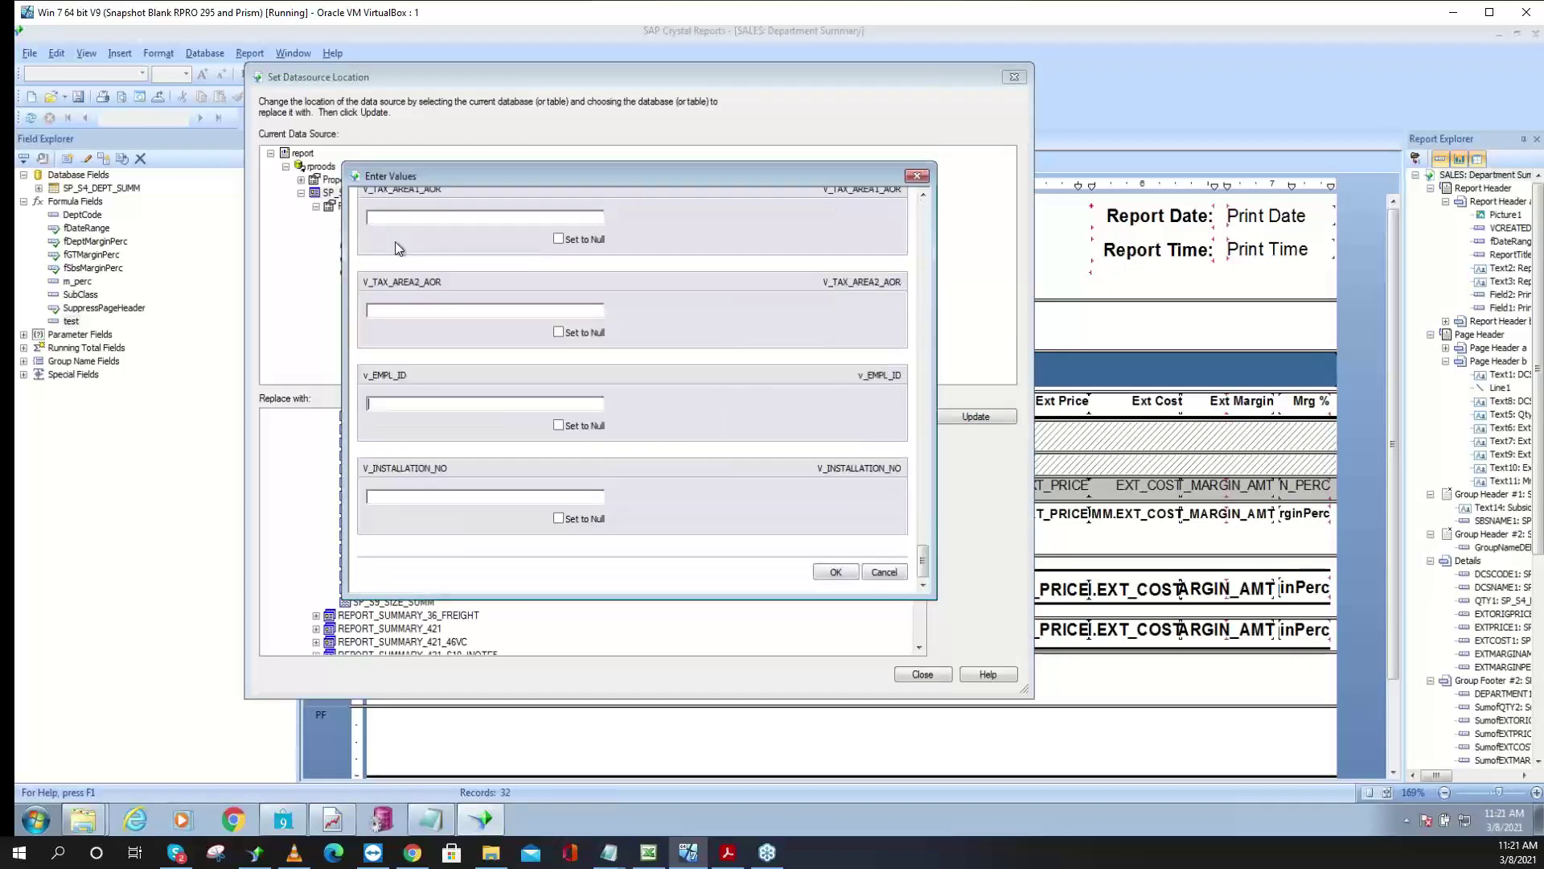
key("Return")
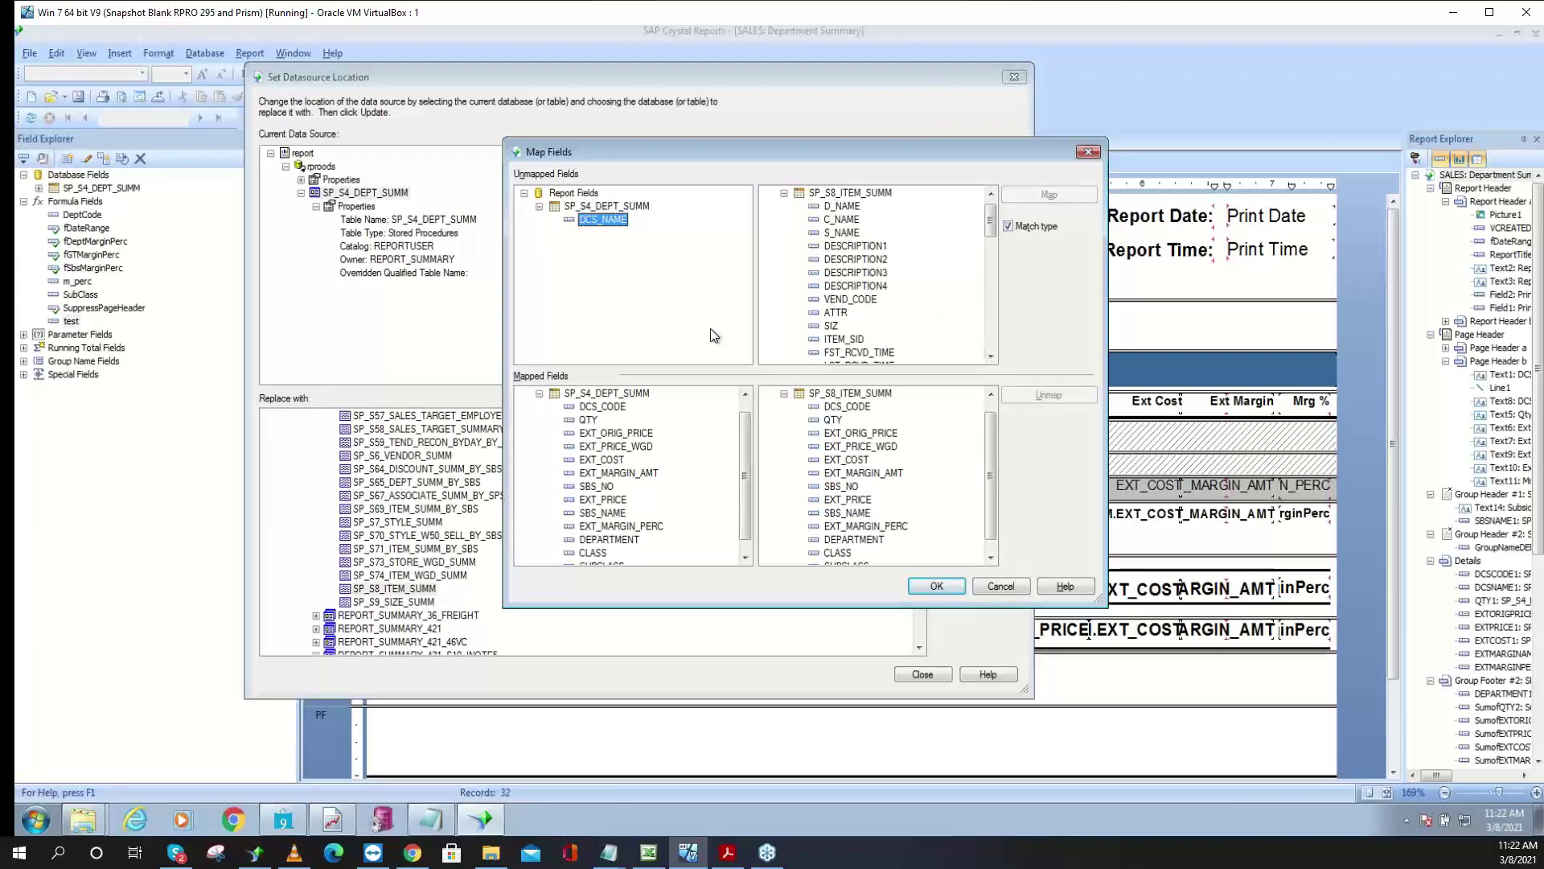
left_click(937, 586)
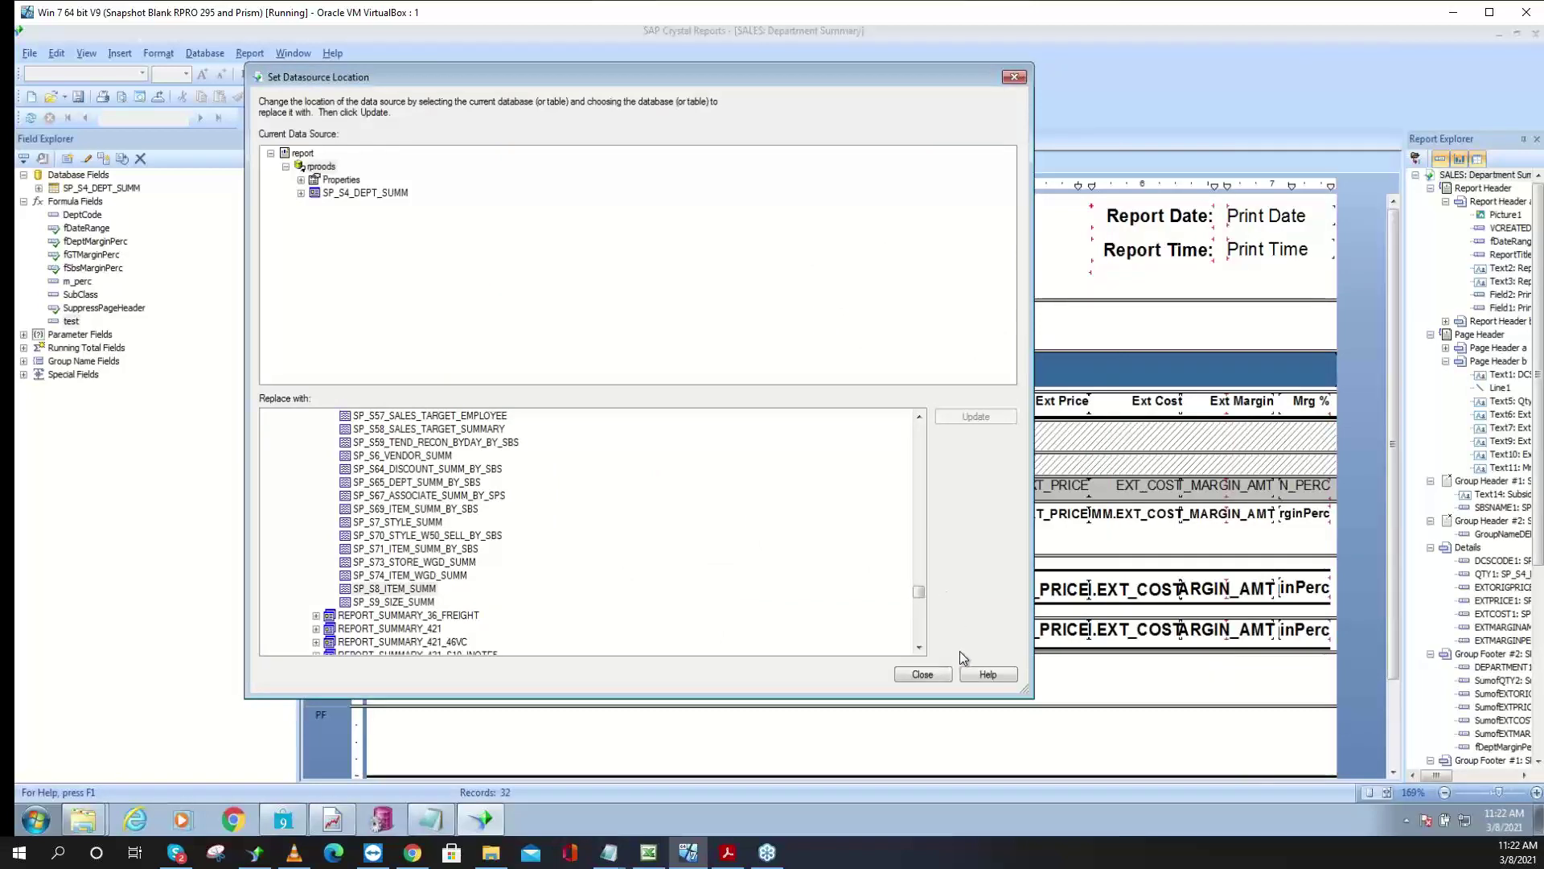
left_click(923, 675)
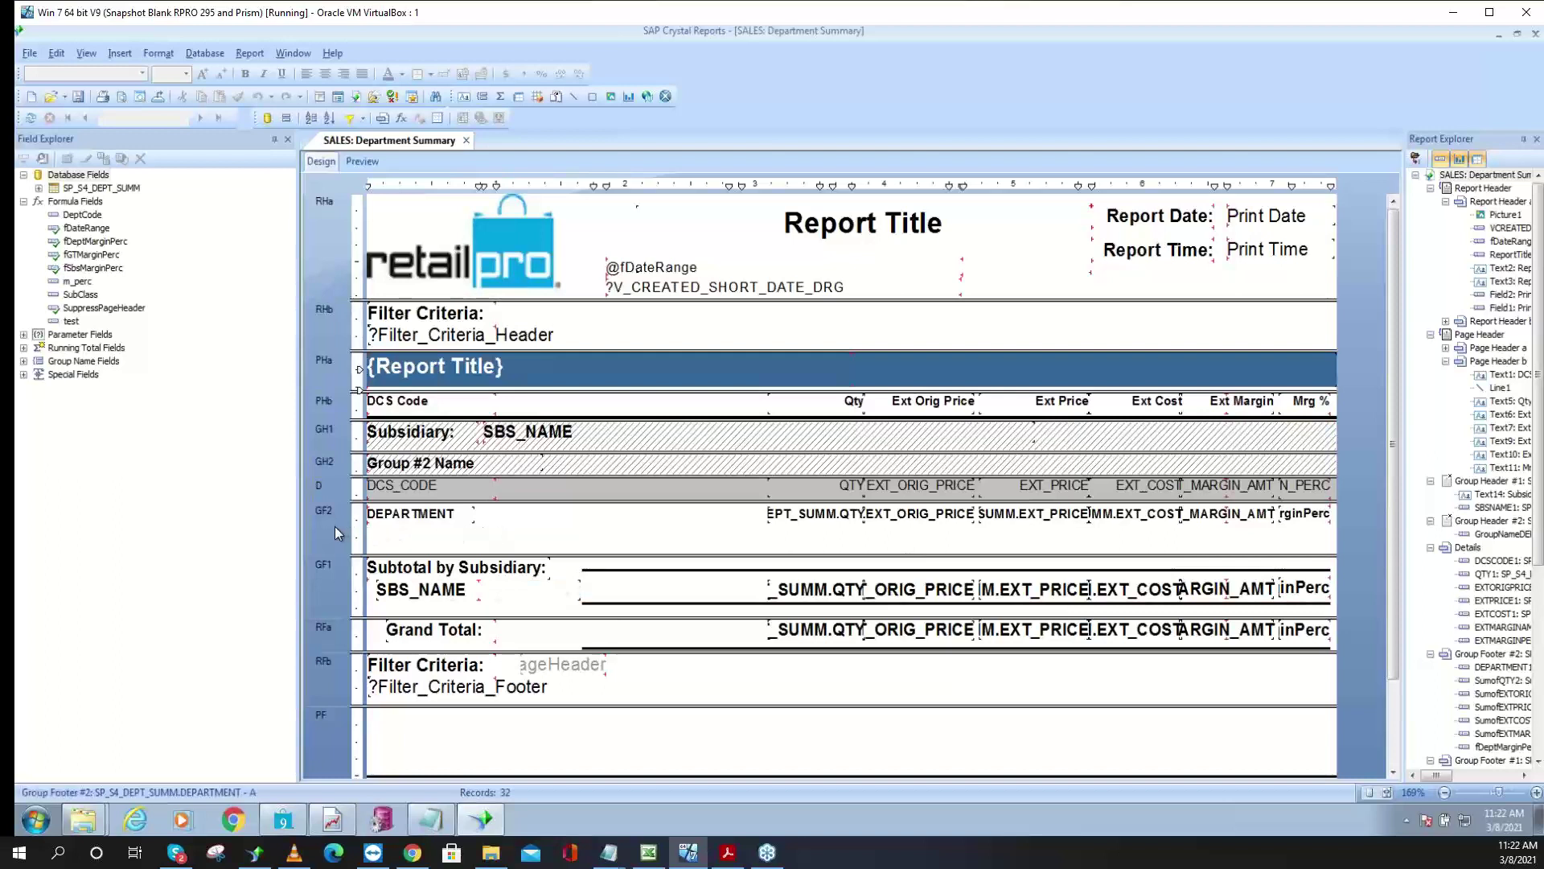
Expand the SP_S4_DEPT_SUMM table in Field Explorer and browse fields from D_NAME to VEND_CODE
left_click(429, 484)
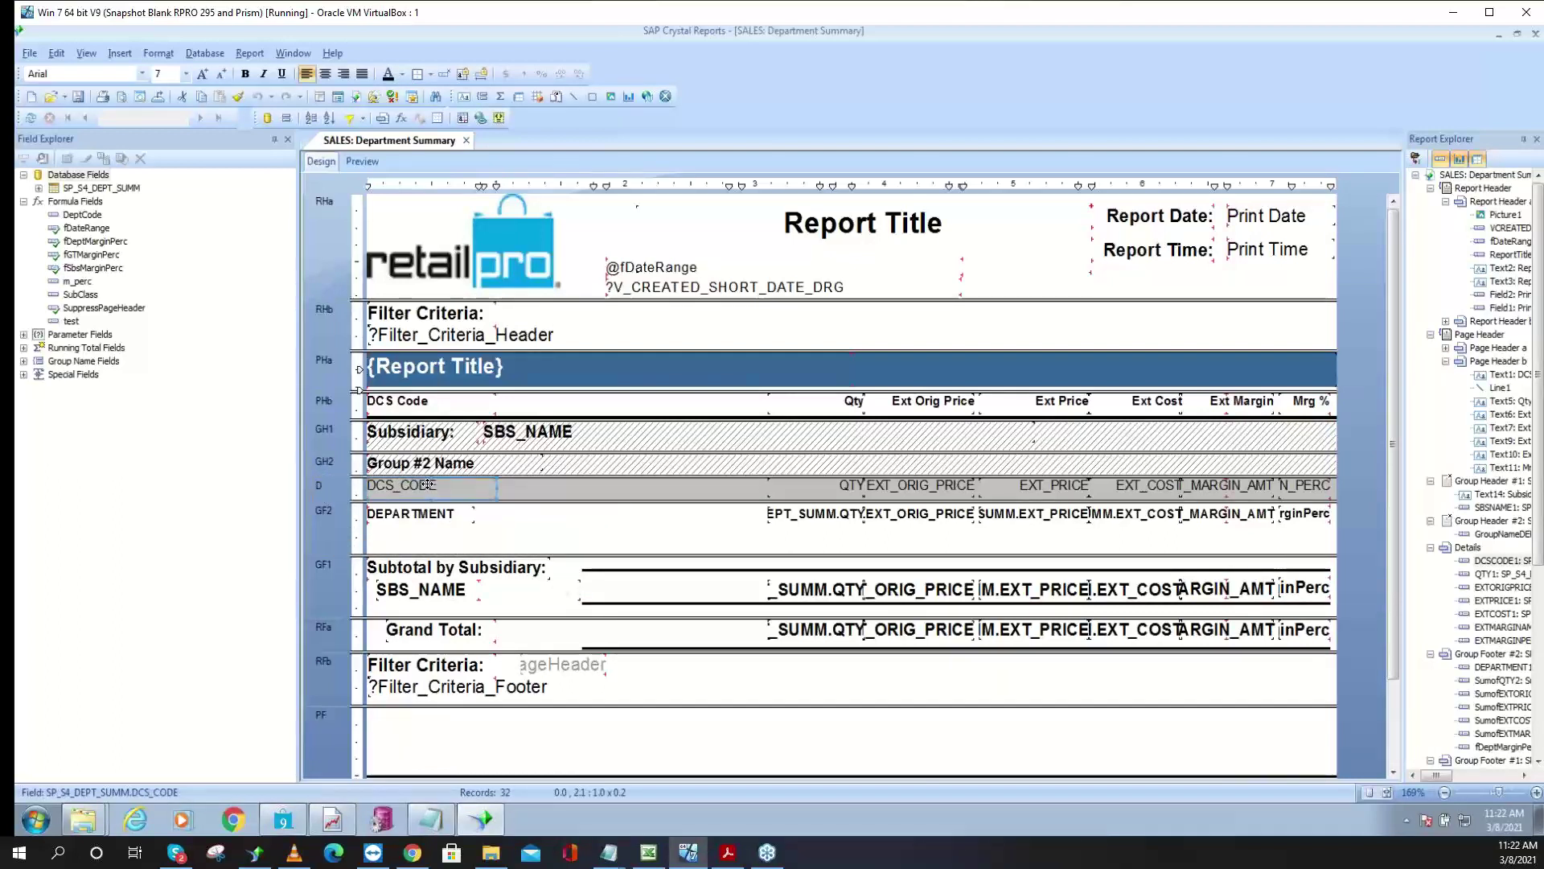
left_click(538, 486)
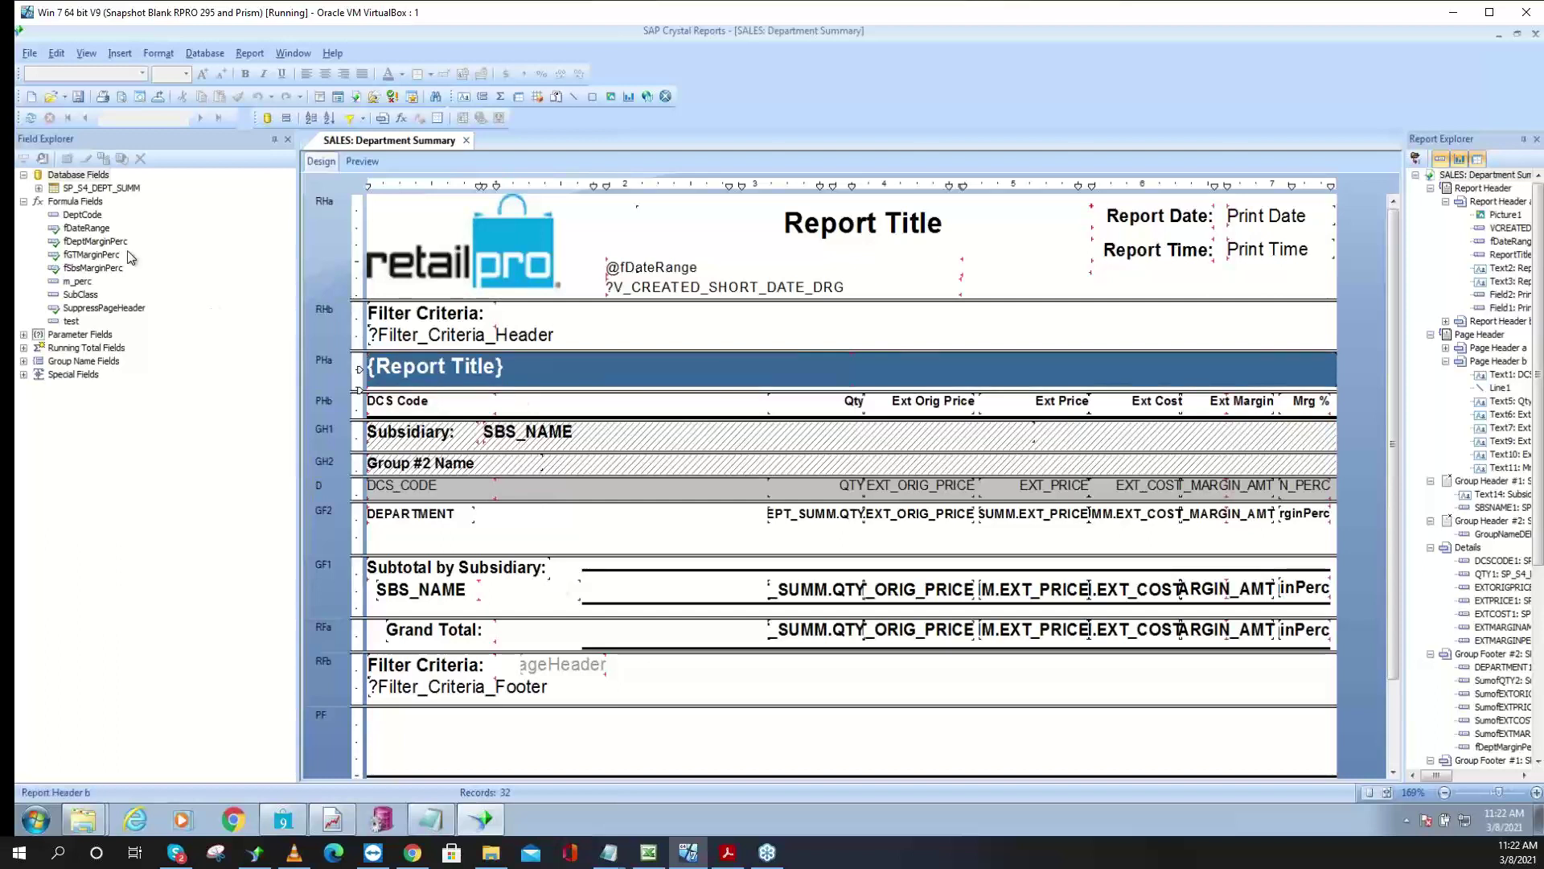
left_click(38, 188)
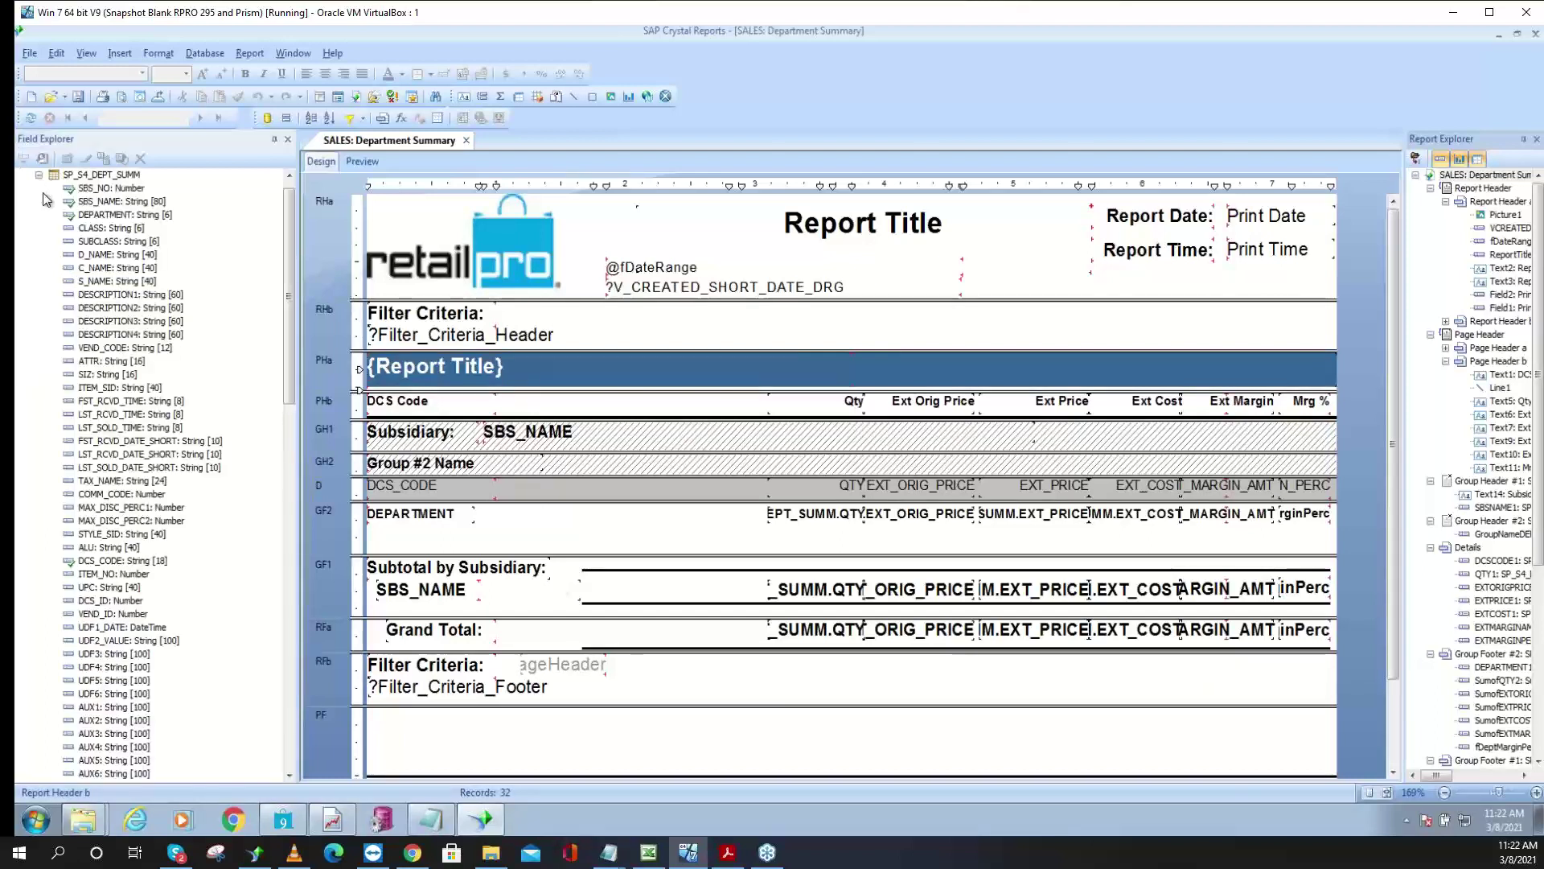
left_click(117, 254)
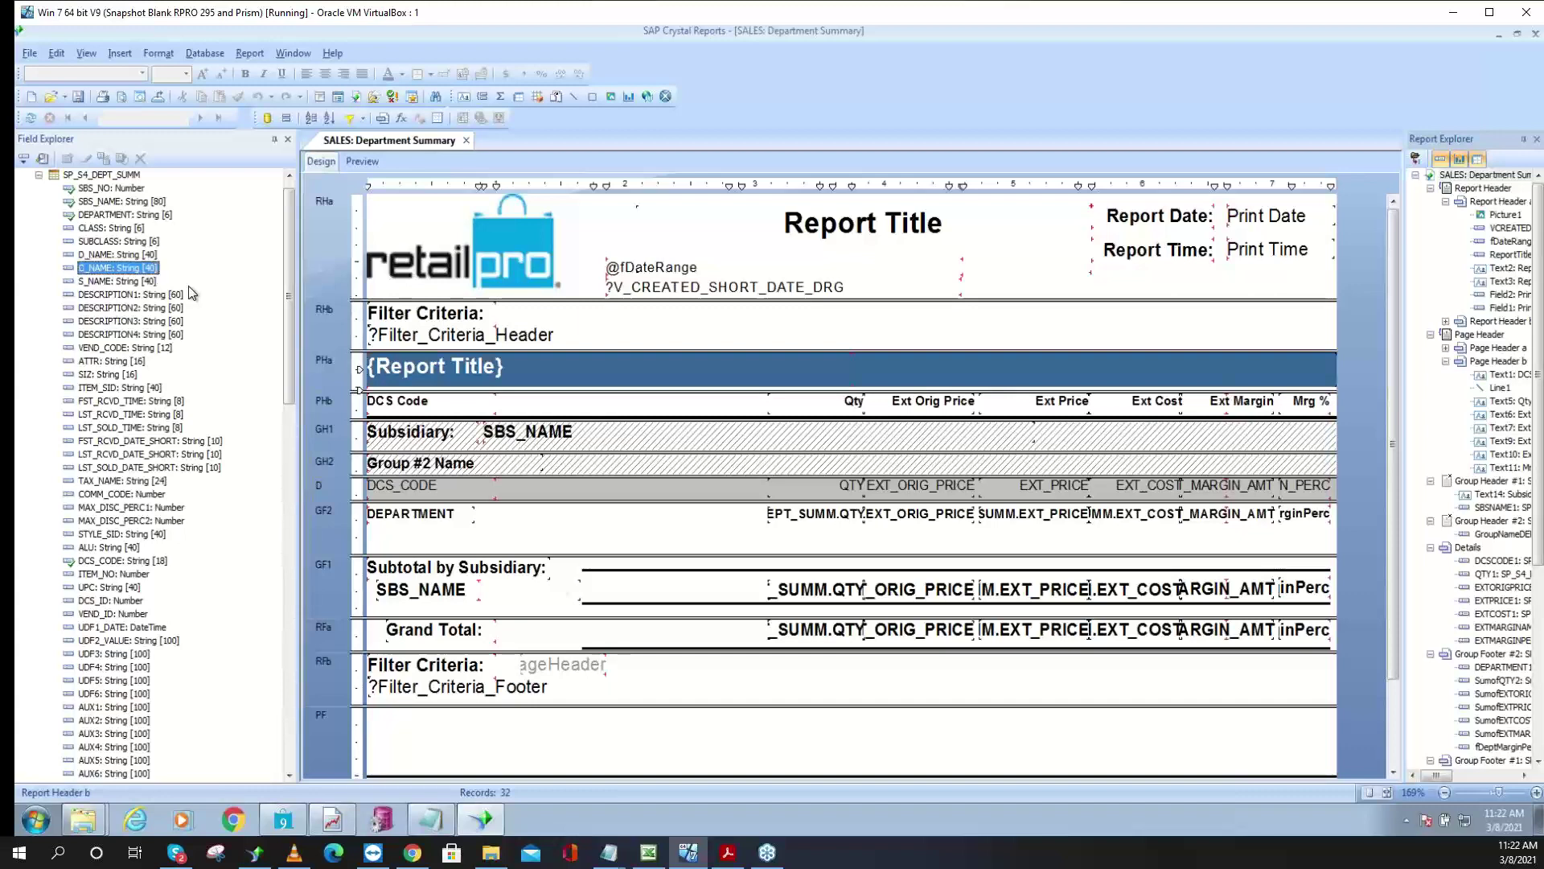
key("Down")
key("Down")
key("Down")
key("Down")
key("Down")
key("Down")
key("Down")
key("Down")
key("Down")
key("Down")
key("Down")
key("Down")
key("Down")
key("Down")
key("Down")
key("Down")
key("Down")
key("Down")
key("Down")
key("Down")
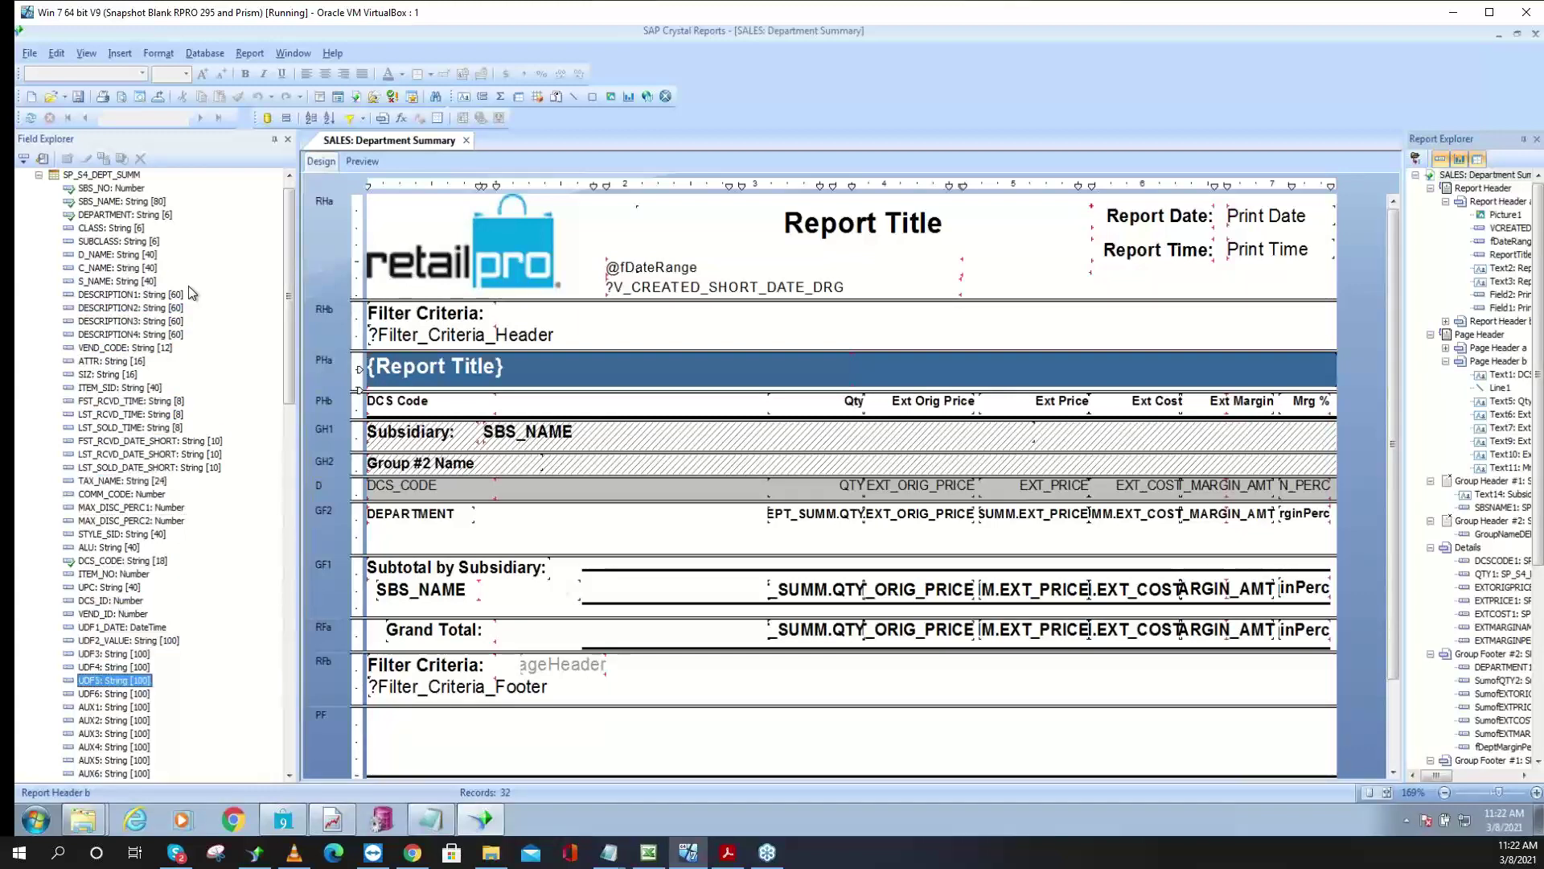
key("Up")
key("Up")
key("Up")
key("Up")
key("Up")
key("Up")
key("Up")
key("Up")
key("Up")
key("Up")
key("Up")
key("Up")
key("Up")
key("Up")
key("Up")
key("Up")
key("Up")
key("Up")
key("Up")
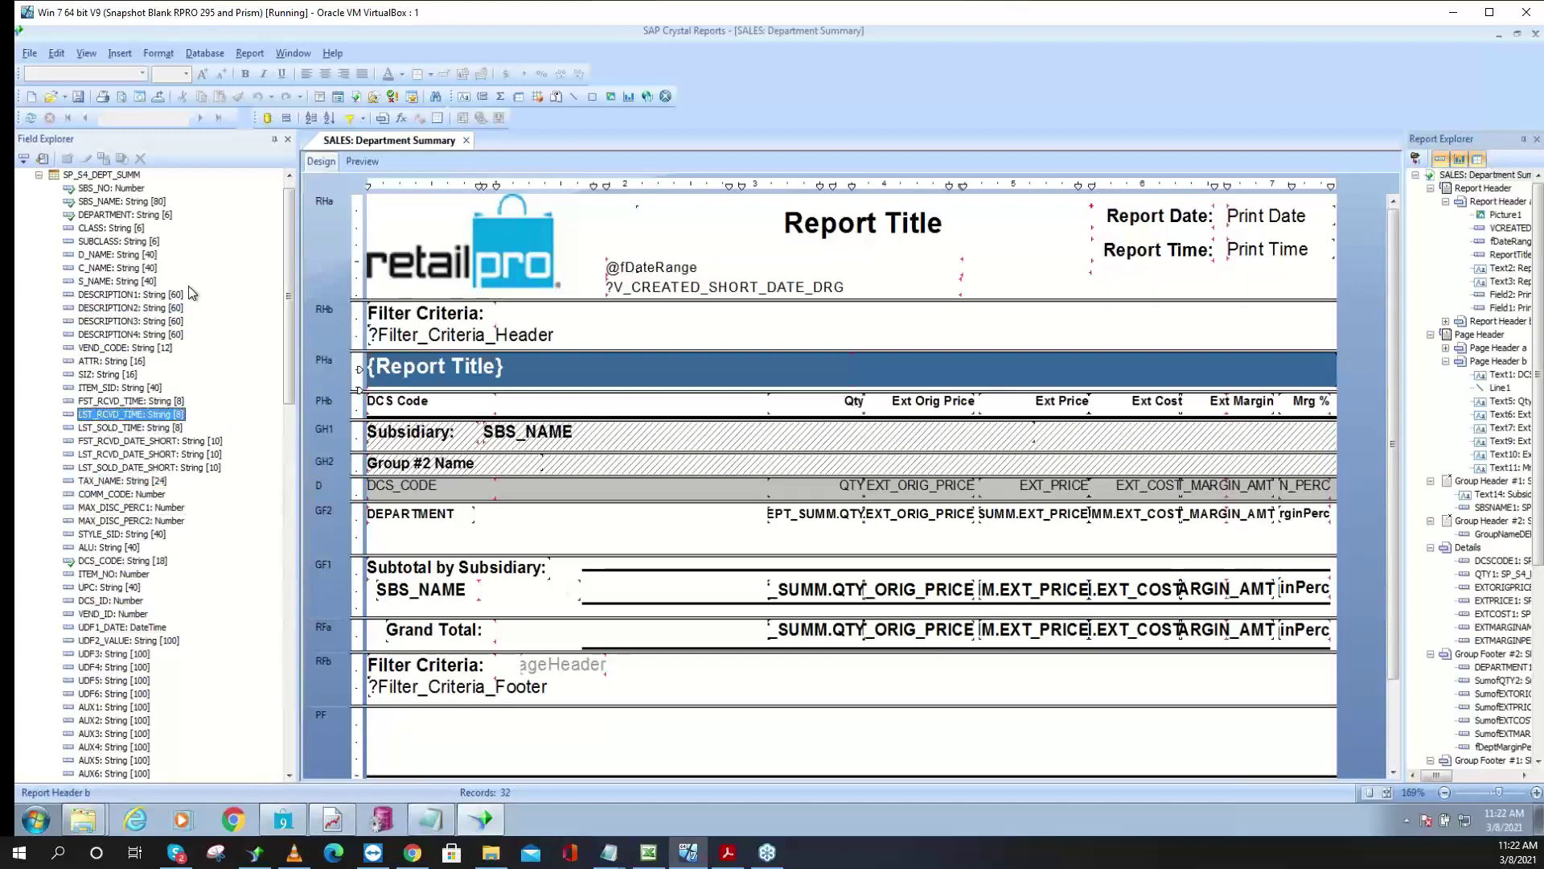
key("Down")
key("Down")
key("Down")
key("Down")
key("Down")
key("Down")
key("Up")
key("Up")
key("Up")
key("Up")
key("Up")
key("Up")
key("Up")
key("Up")
key("Up")
key("Up")
key("Up")
key("Up")
key("Up")
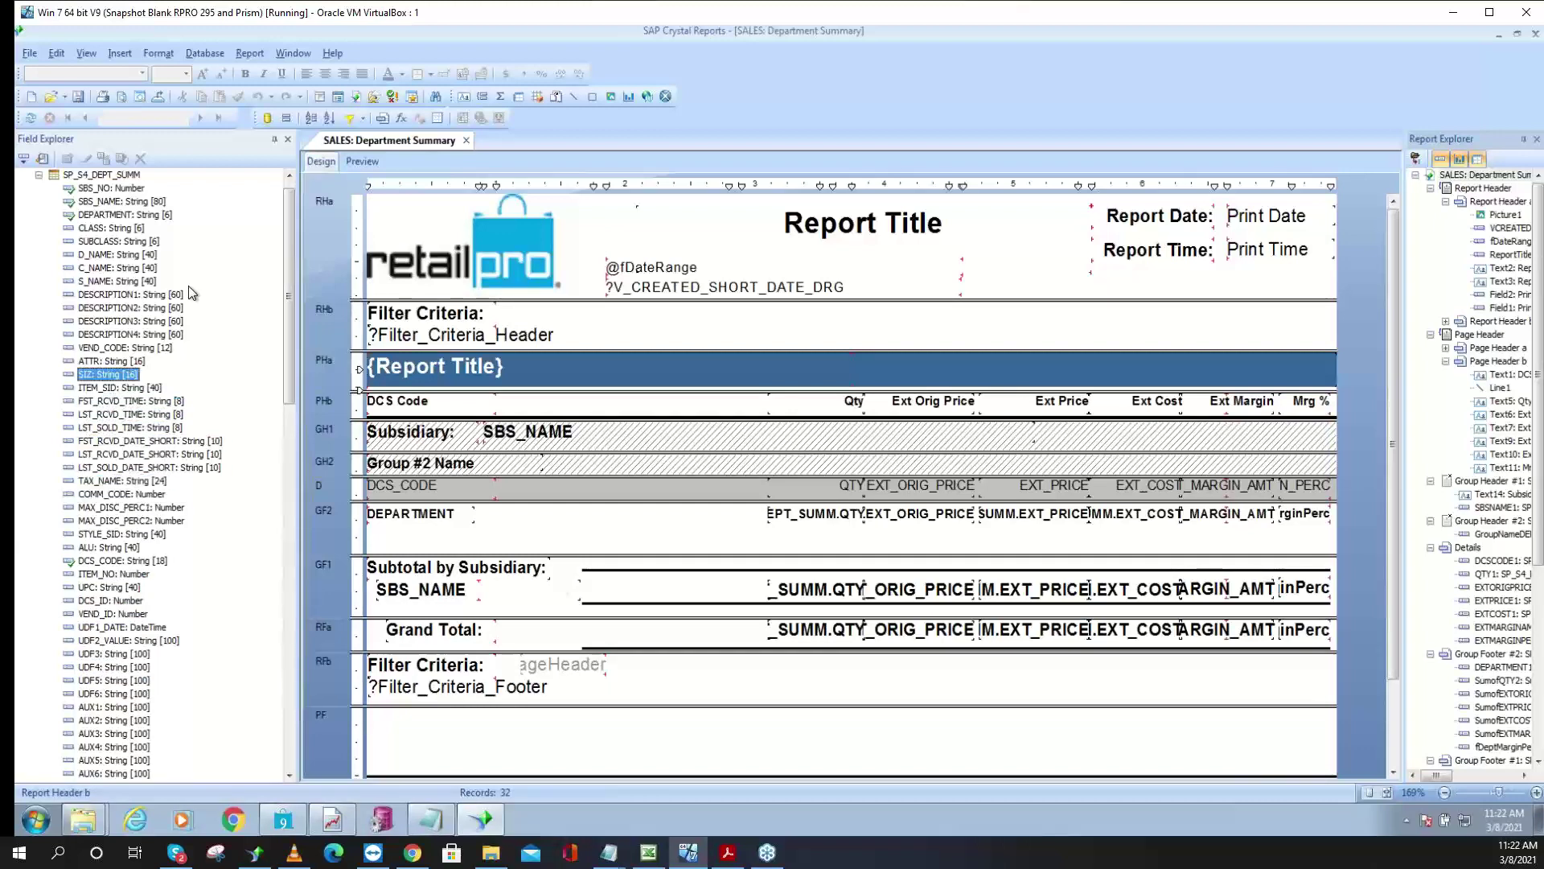
key("Up")
key("Up")
key("Up")
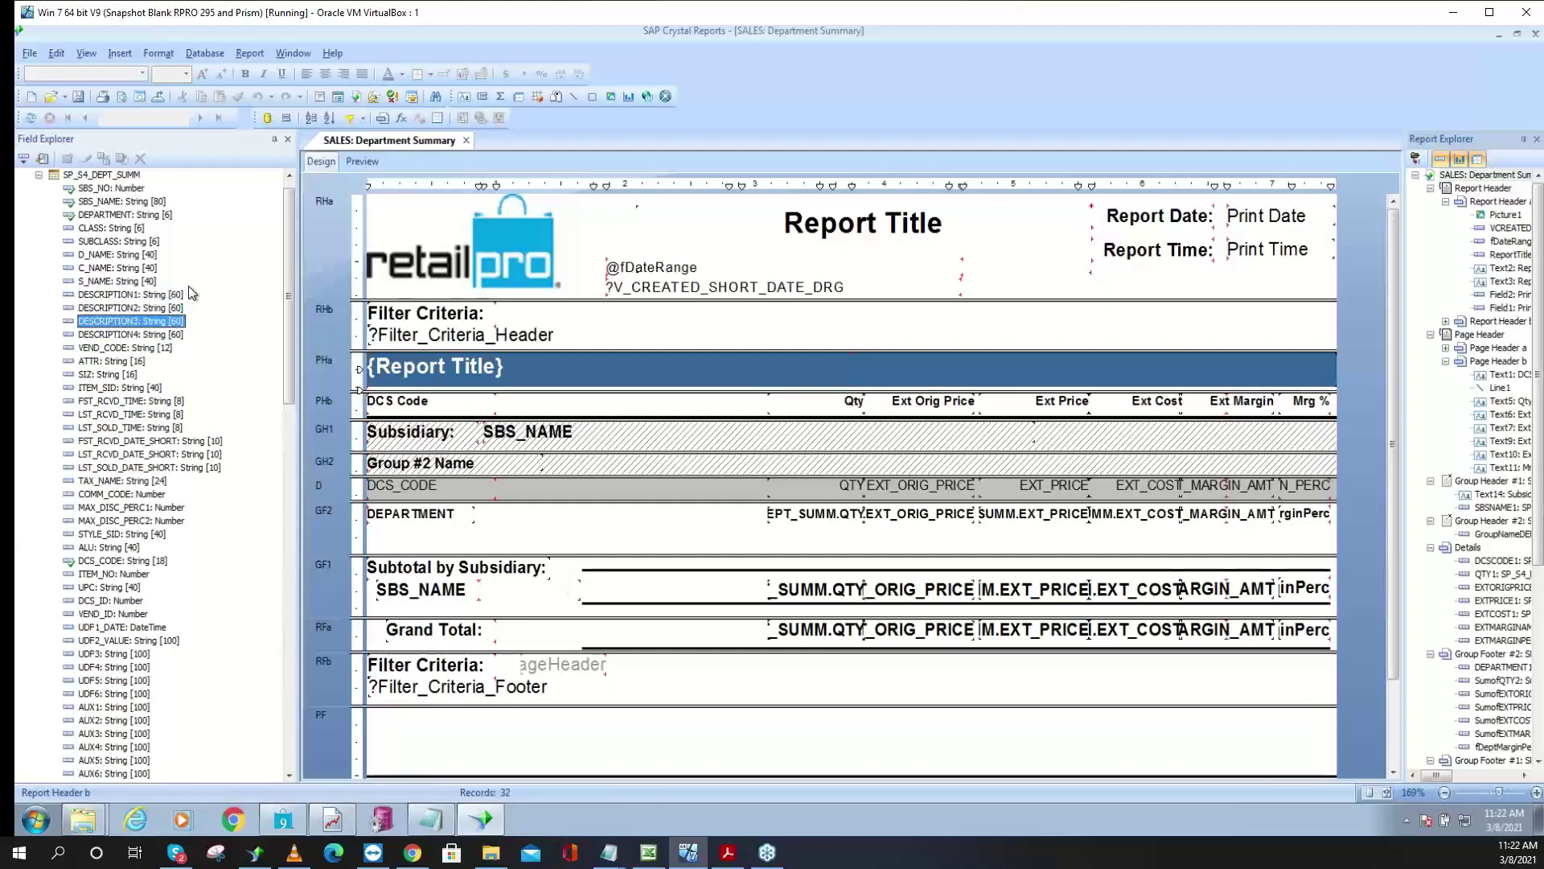
key("Down")
key("Down")
key("Down")
key("Down")
key("Up")
key("Up")
key("Up")
key("Down")
key("Down")
key("Down")
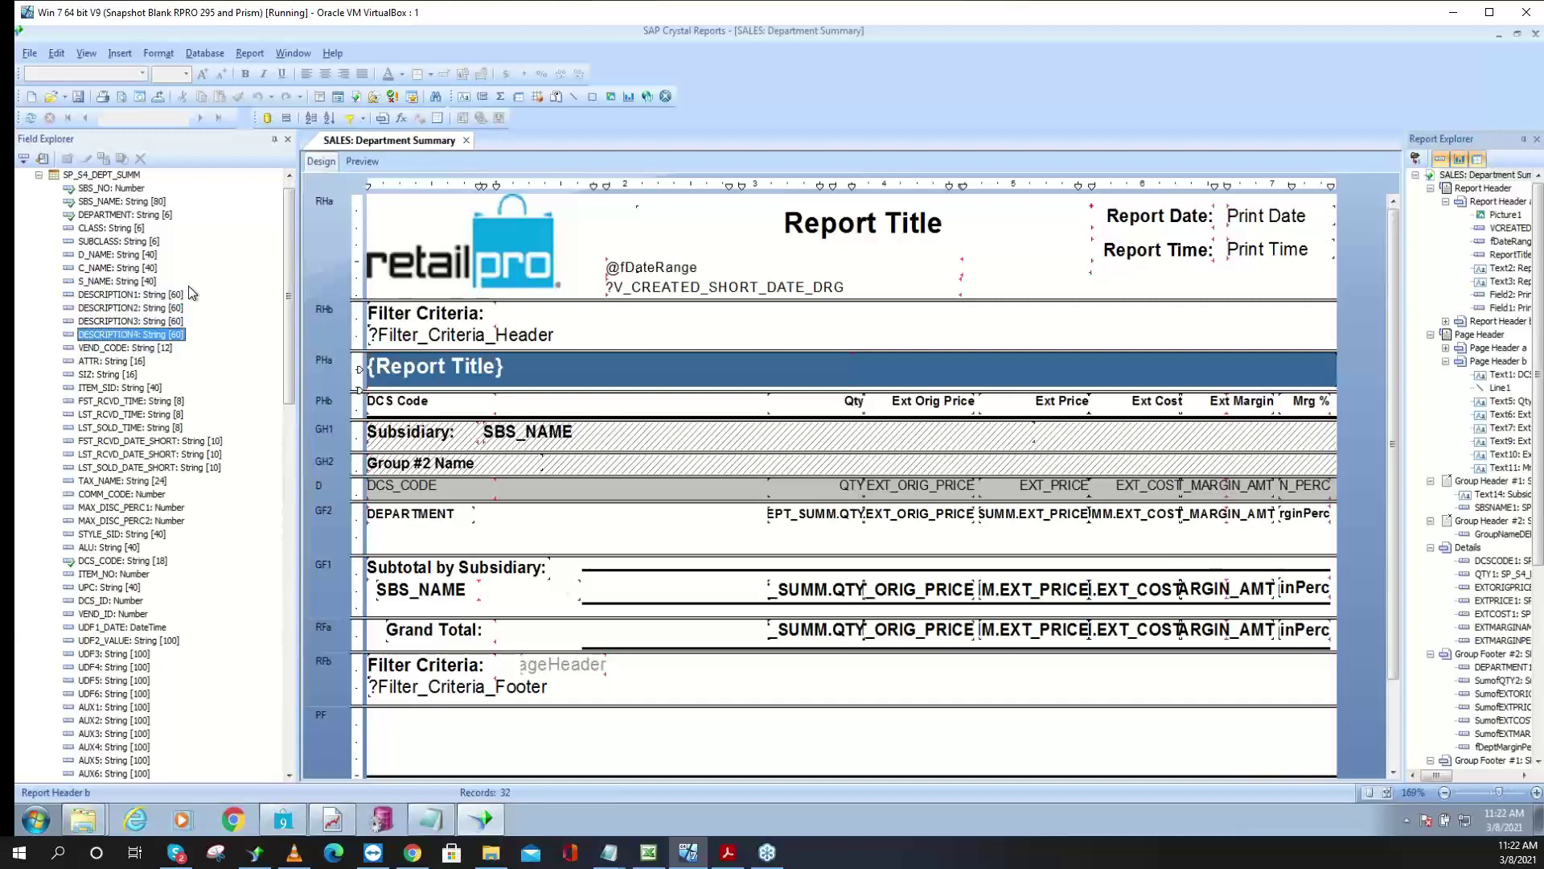
Browse down through the UDF fields to the end of the list, then open Group Expert
key("Down")
key("Down")
key("Down")
key("Down")
key("Down")
key("Down")
key("Down")
key("Down")
key("Down")
key("Down")
key("Down")
key("Down")
key("Down")
key("Down")
key("Down")
key("Down")
key("Down")
key("Down")
key("Down")
key("Down")
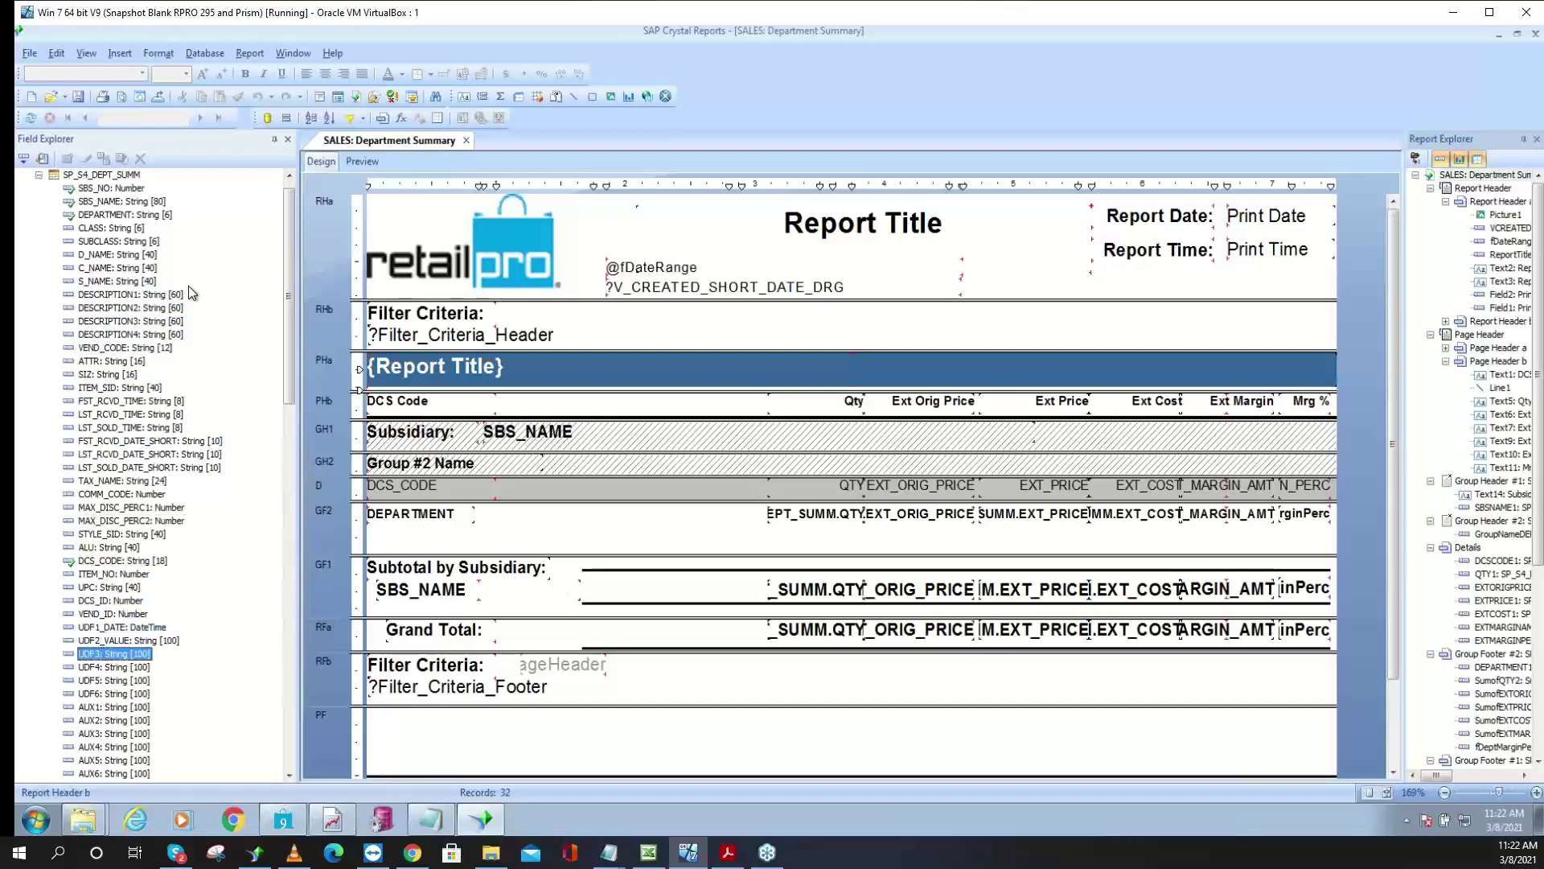
key("Down")
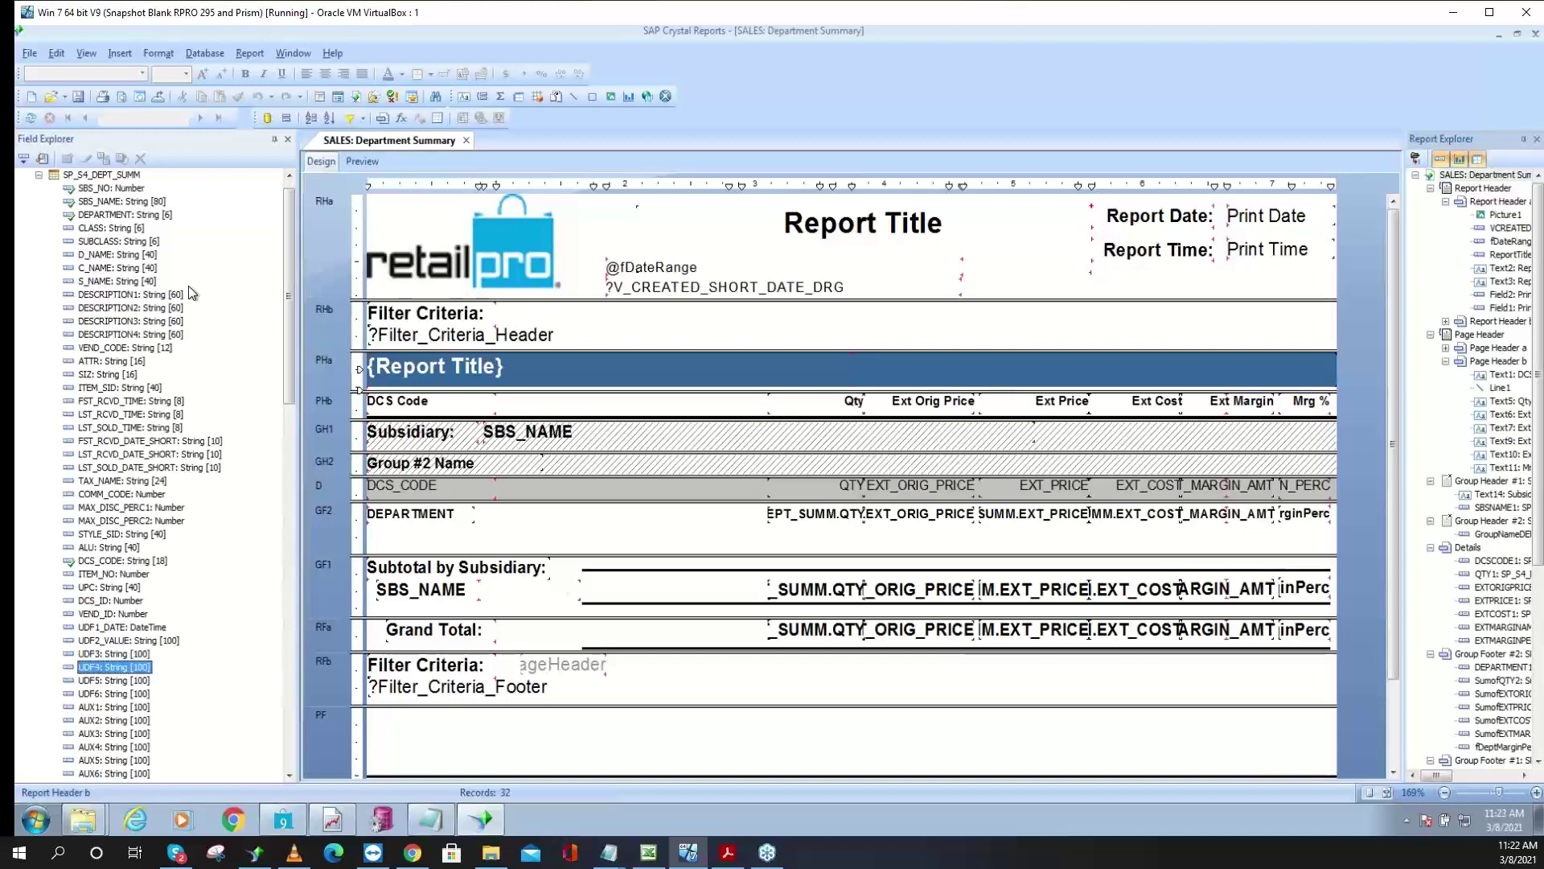
key("Down")
key("Down")
key("Down")
key("Down")
key("Down")
key("Down")
key("Down")
key("Down")
key("Down")
key("Down")
key("Down")
key("Down")
key("Down")
key("Down")
key("Down")
key("Down")
key("Down")
key("Down")
key("Down")
key("Down")
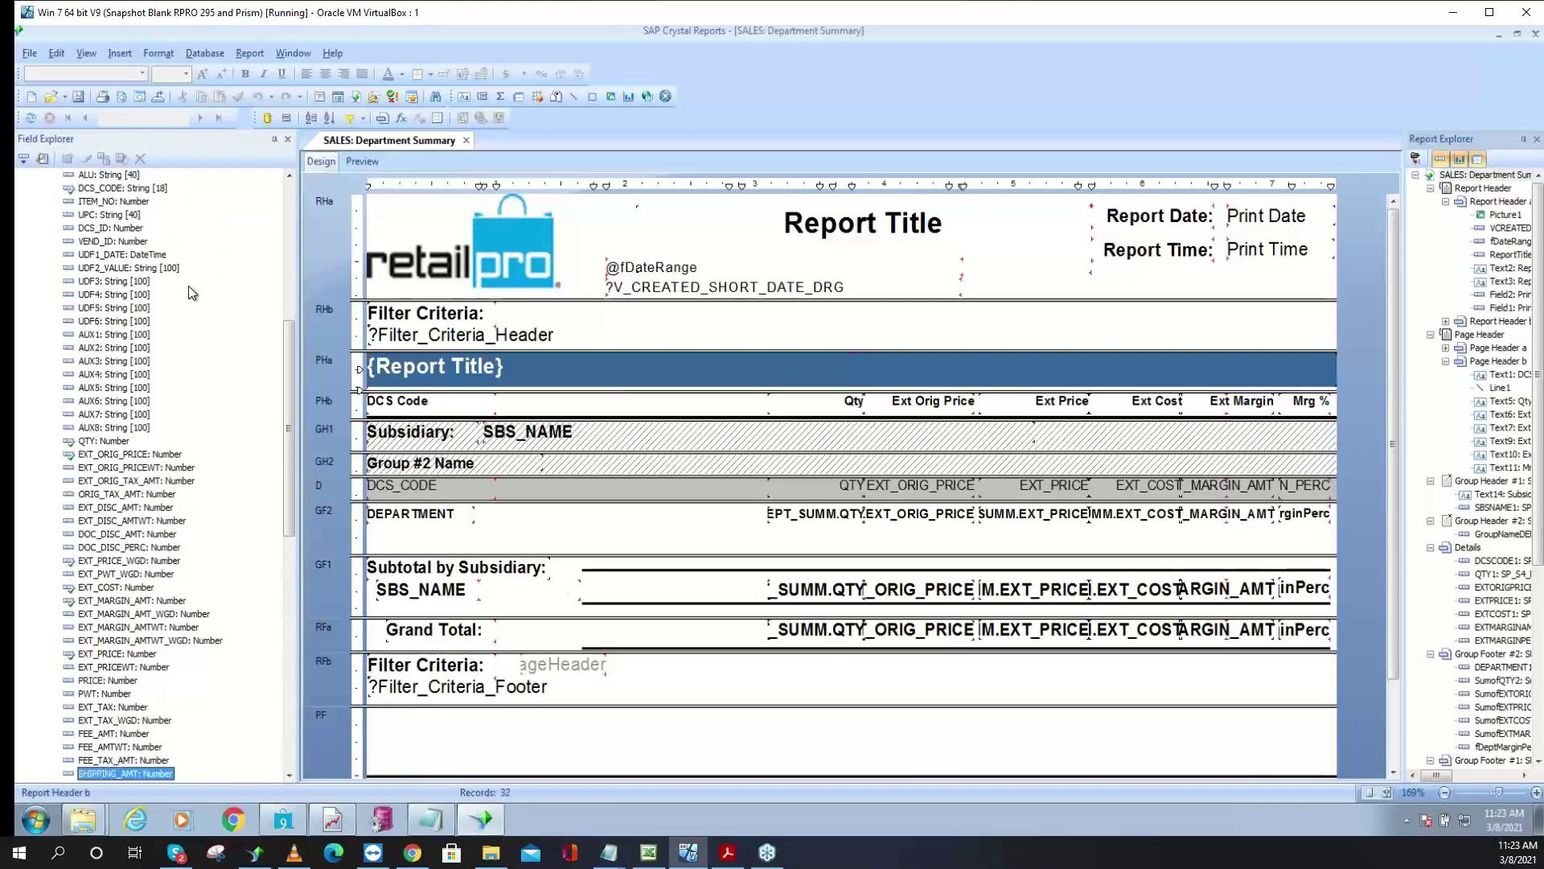
key("Down")
key("Down")
key("Down")
key("Down")
key("Down")
key("Down")
key("Down")
key("Down")
key("Down")
key("Down")
key("Down")
key("Down")
key("Down")
key("Down")
key("Down")
key("Down")
key("Down")
key("Down")
key("Down")
key("Down")
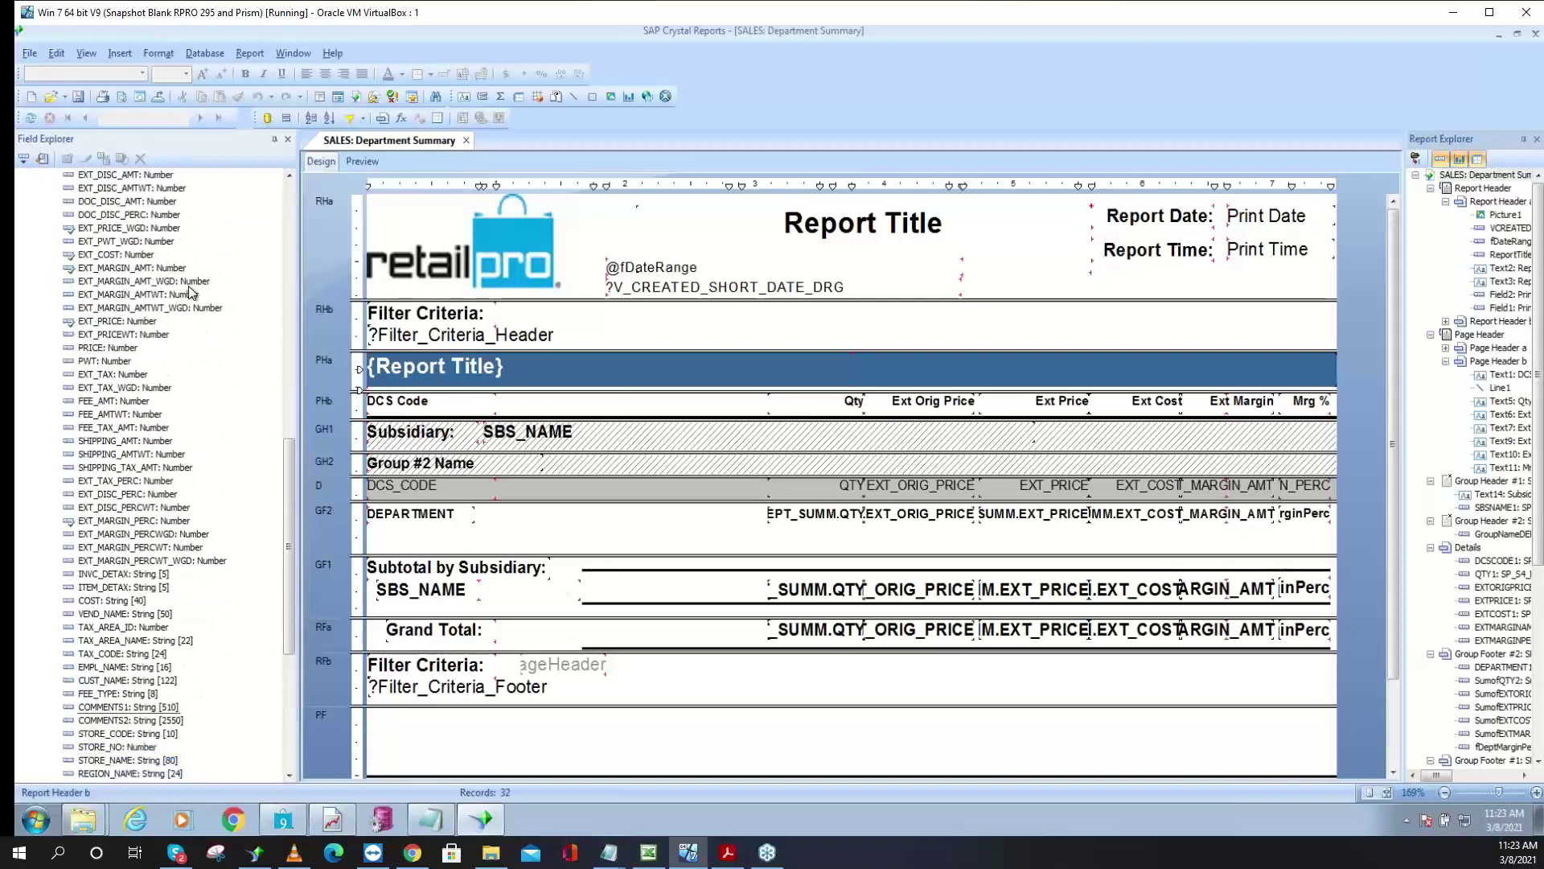
key("Up")
key("Up")
key("Up")
key("Up")
key("Up")
key("Up")
key("Up")
key("Up")
key("Up")
key("Up")
key("Up")
key("Up")
key("Up")
key("Up")
key("Up")
key("Up")
key("Up")
key("Up")
key("Up")
key("Up")
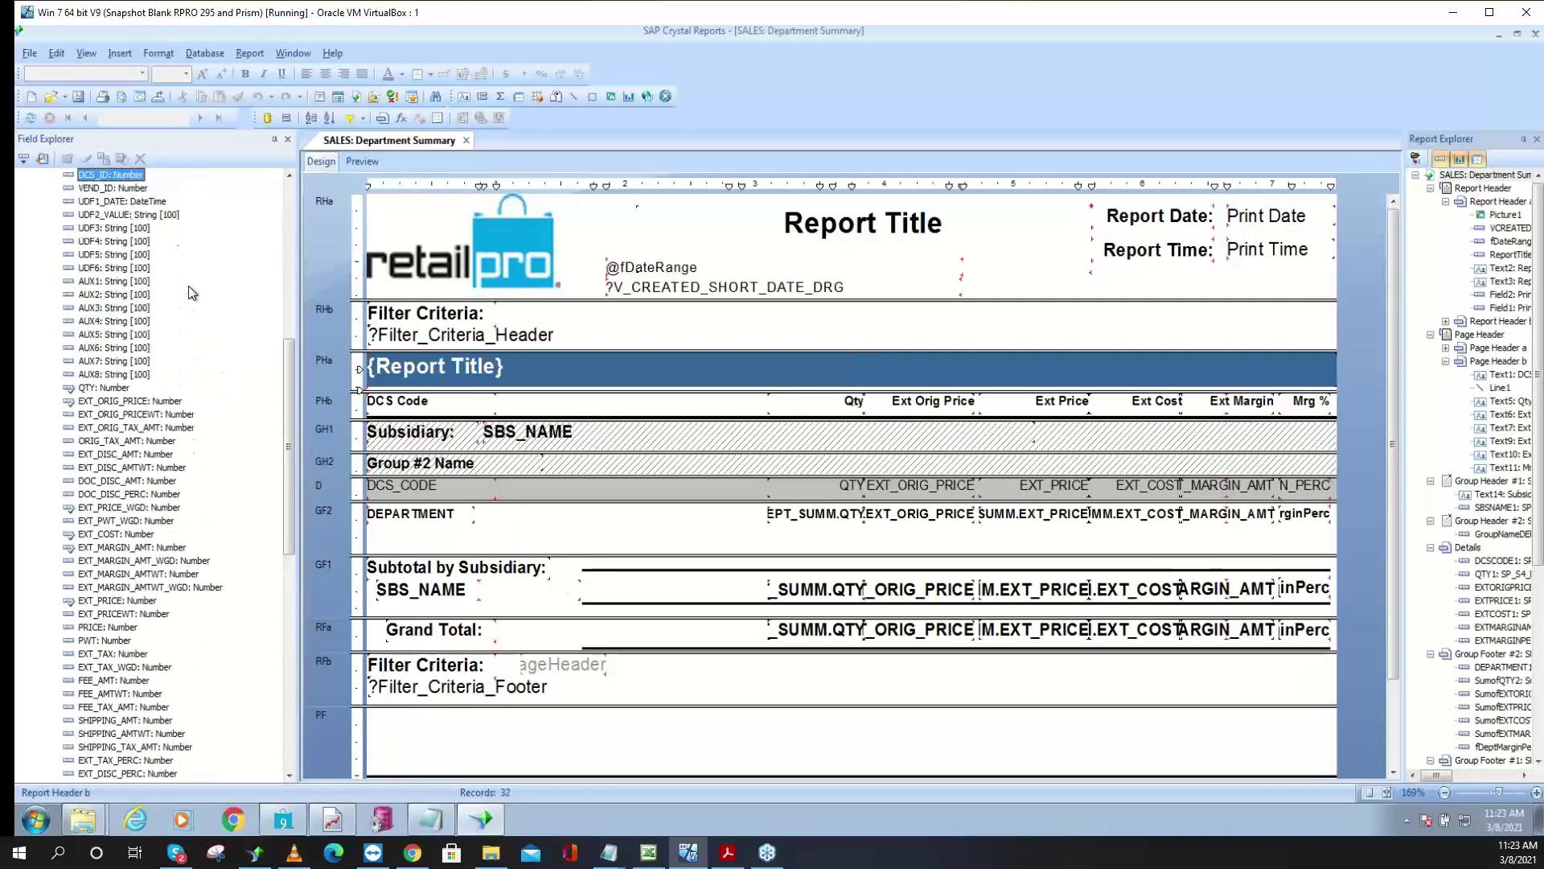
key("Up")
key("Up")
key("Up")
key("Up")
key("Up")
key("Up")
key("Up")
key("Up")
key("Up")
key("Up")
key("Up")
key("Up")
key("Up")
key("Up")
key("Up")
key("Up")
key("Up")
key("Up")
key("Up")
key("Up")
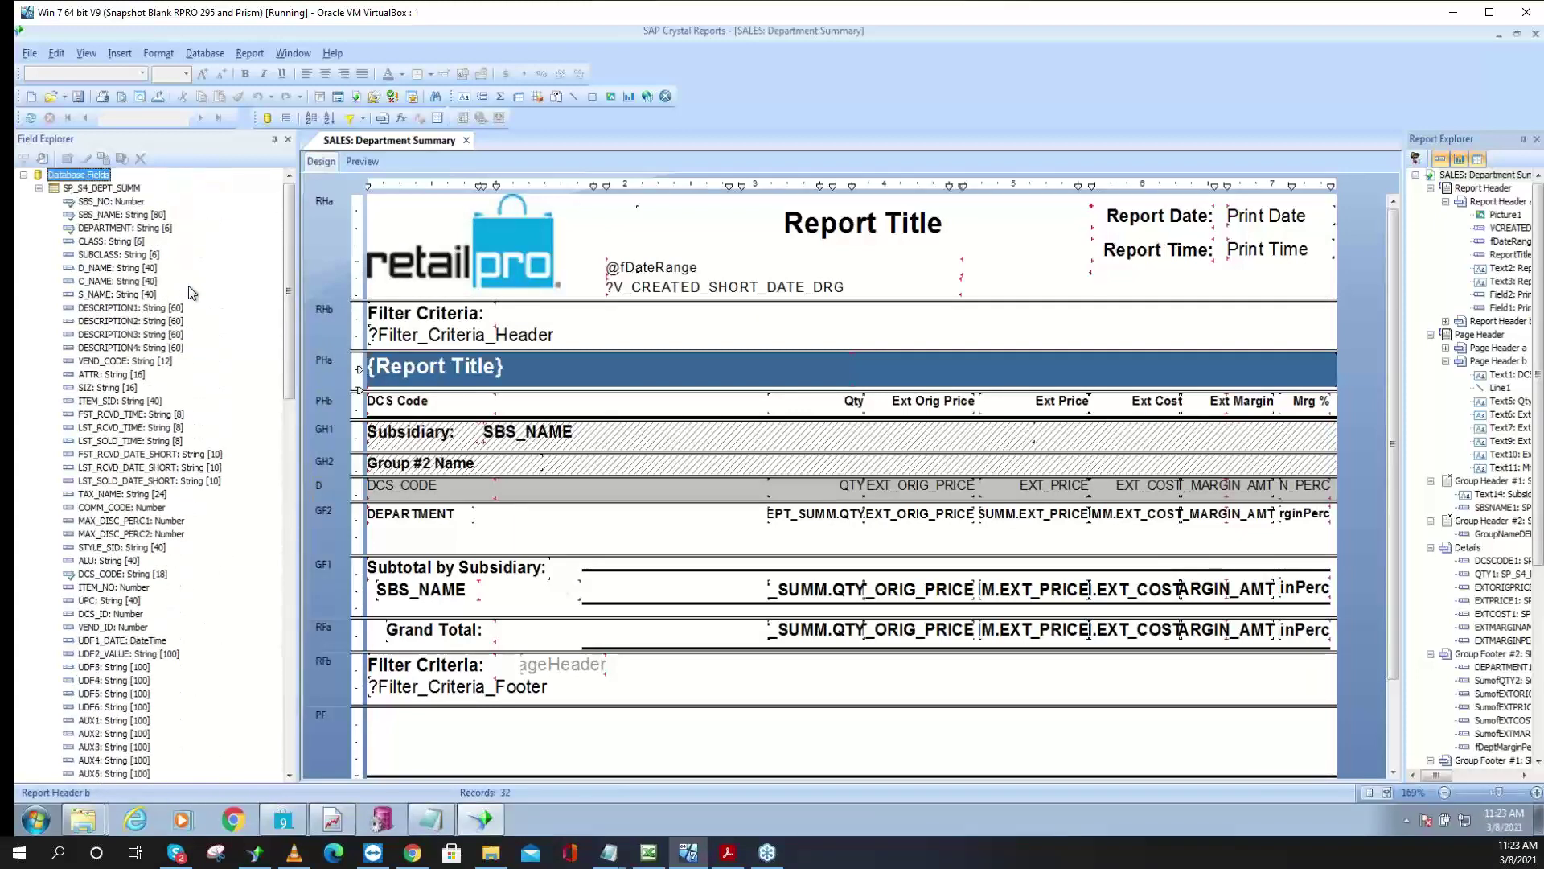
left_click(286, 118)
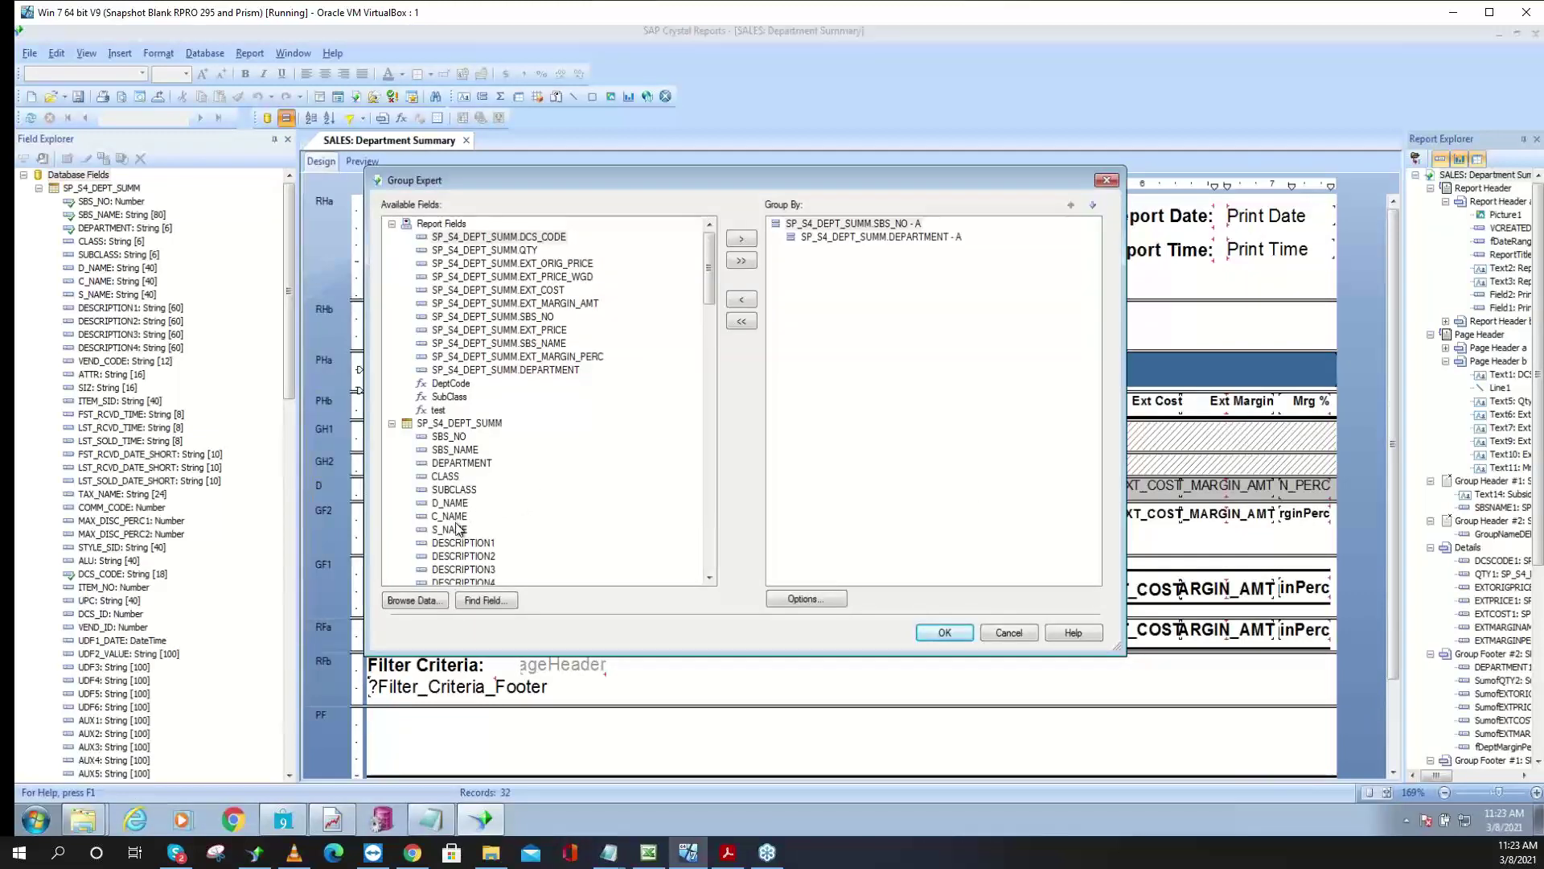
In Group Expert, add DCS_CODE as a third group under DEPARTMENT
left_click(455, 463)
key("Down")
key("Down")
key("Down")
key("Down")
key("Down")
key("Down")
key("Down")
key("Down")
key("Down")
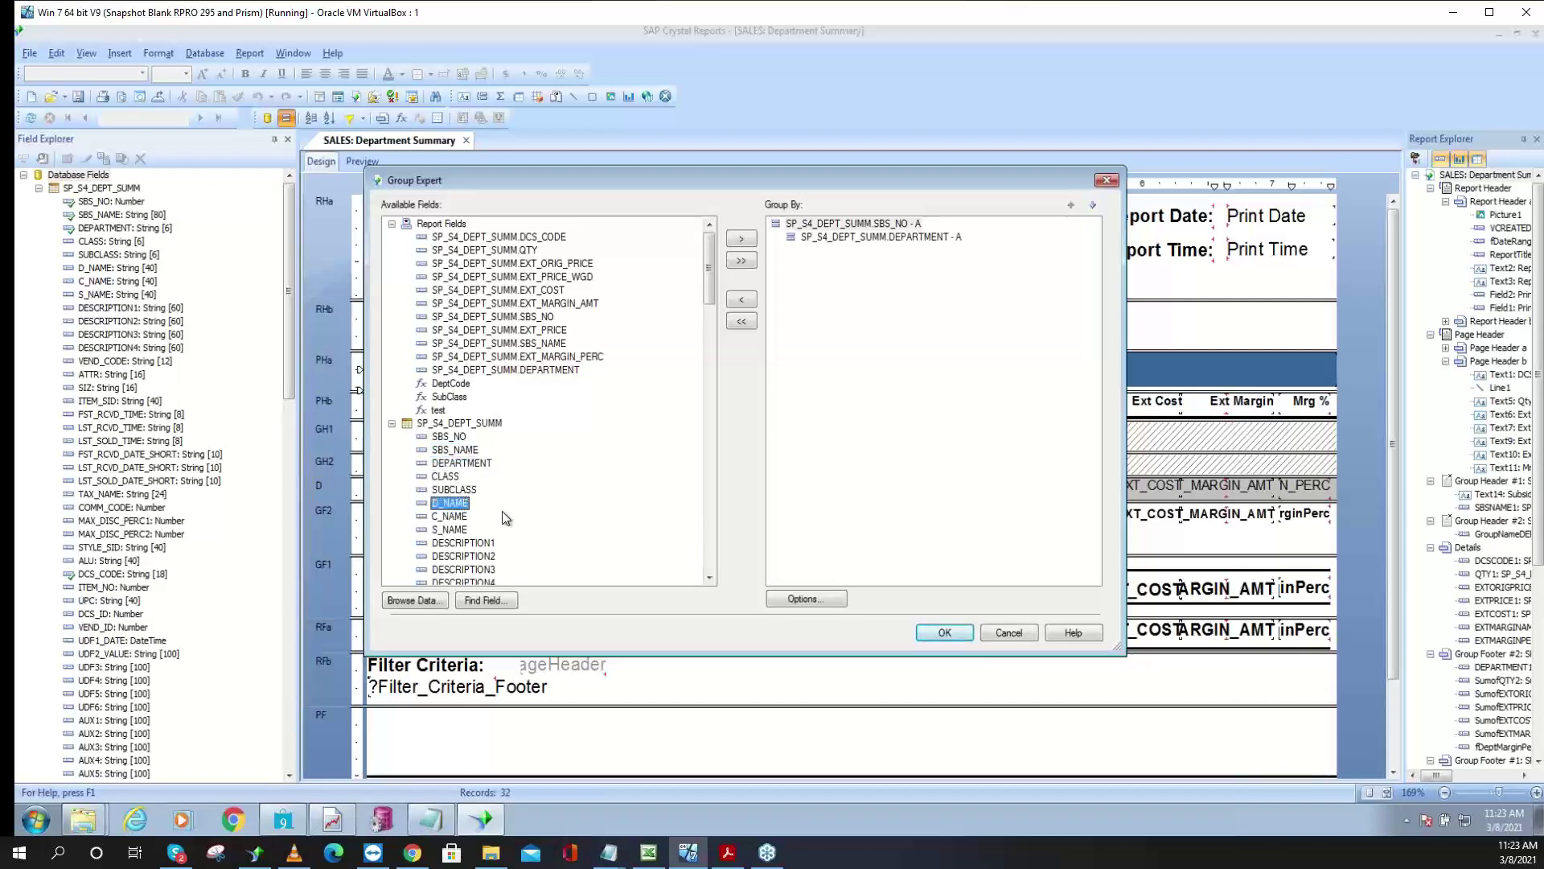
key("Down")
key("Down")
key("Down")
key("Down")
key("Down")
key("Down")
key("Down")
key("Down")
key("Down")
key("Down")
key("Down")
key("Down")
key("Down")
key("Down")
key("Down")
key("Down")
key("Down")
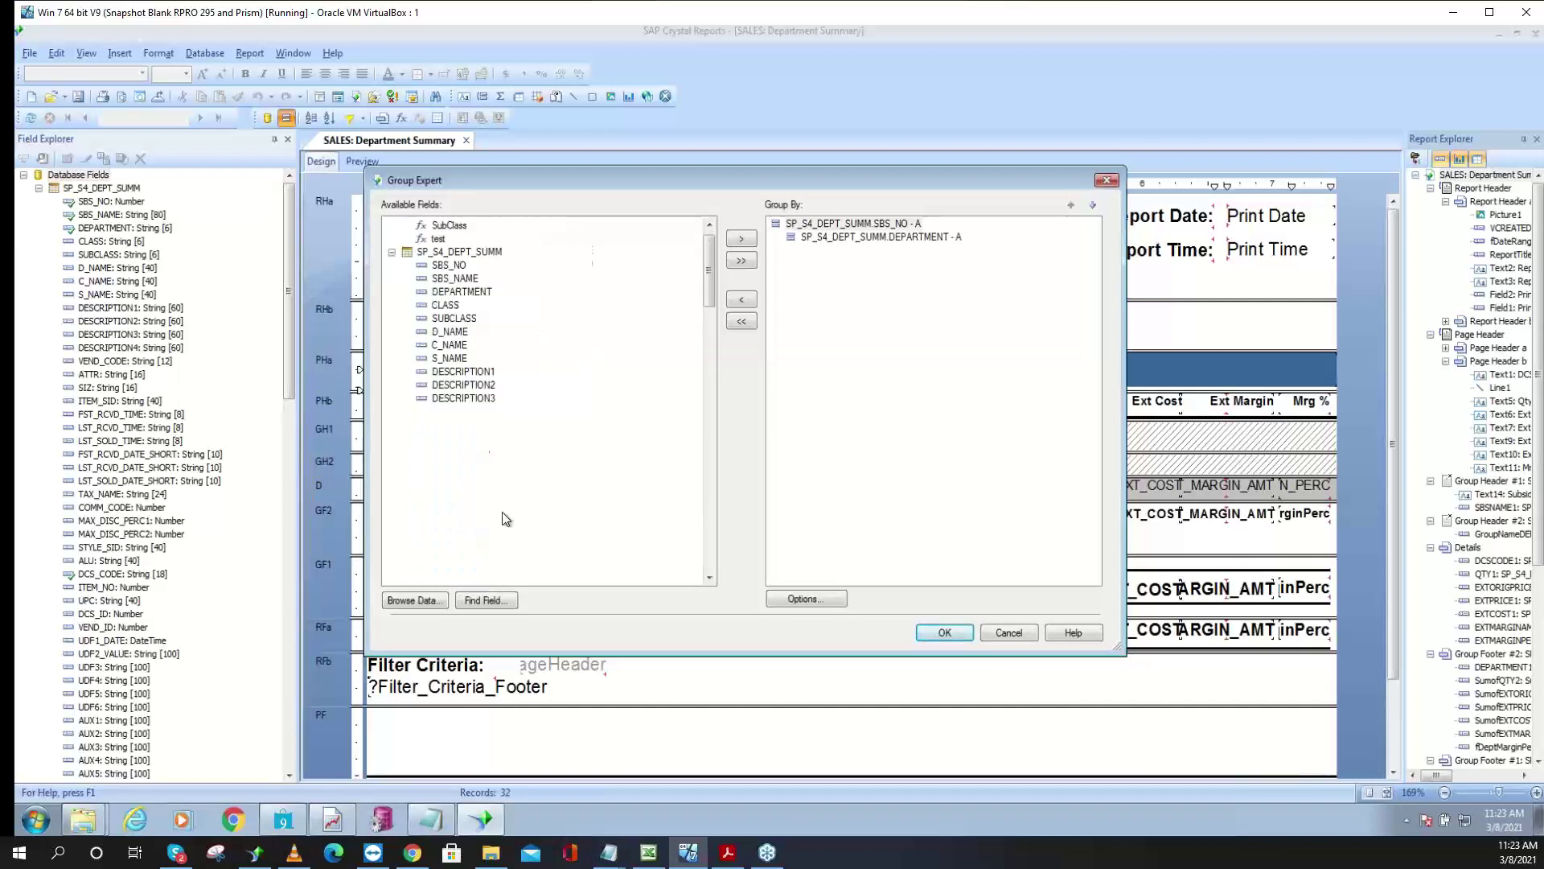
left_click(741, 241)
left_click(917, 251)
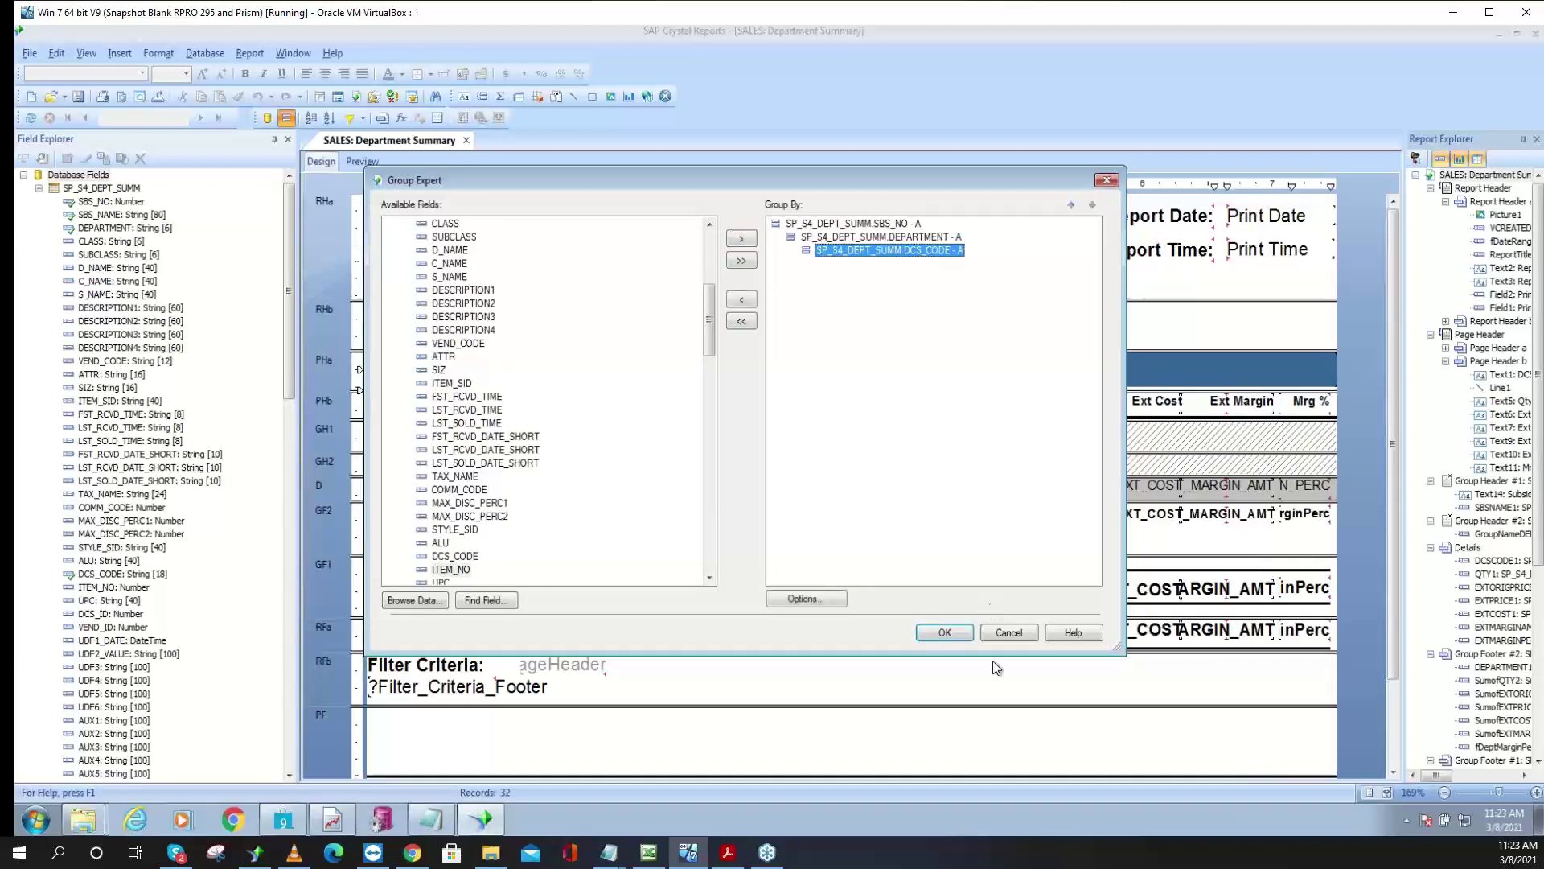
left_click(948, 633)
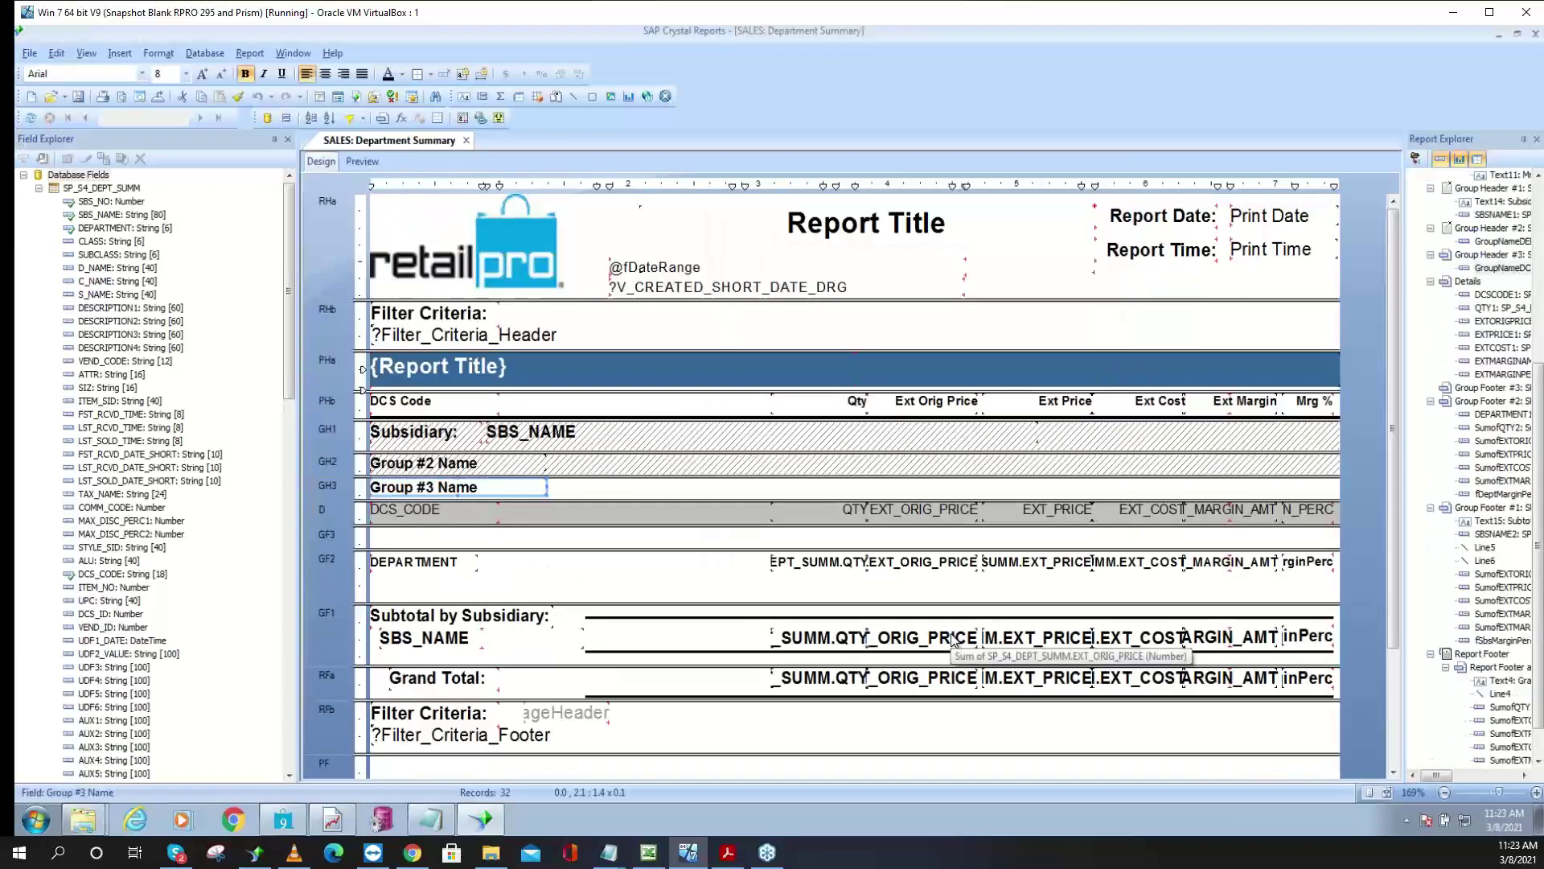
Suppress Group Header #3 and Details, and move DCS_CODE into Group Footer #3
right_click(344, 489)
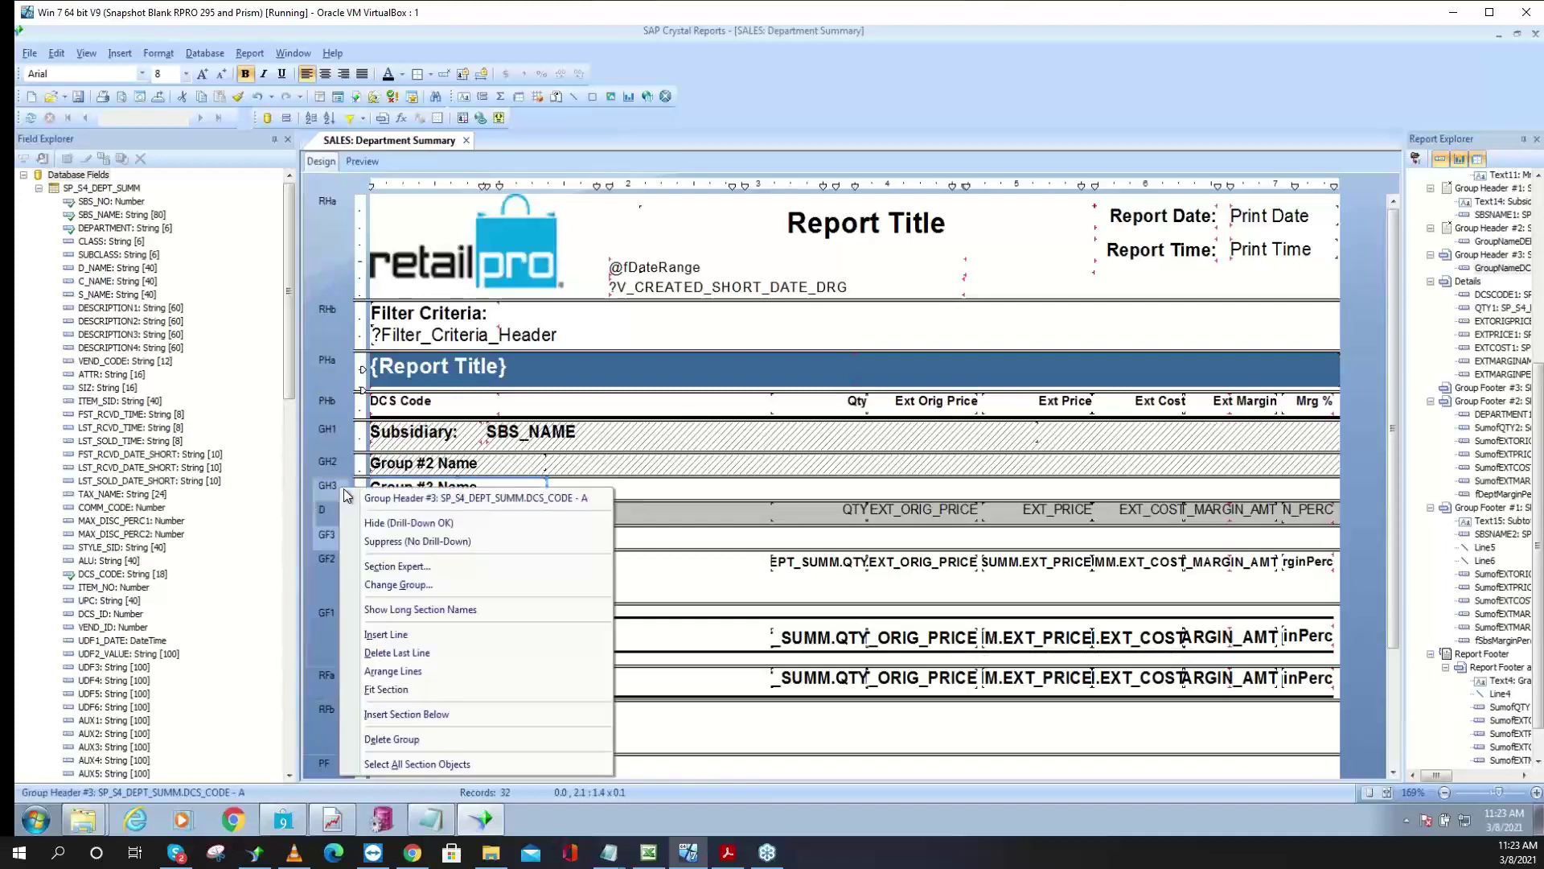
left_click(386, 541)
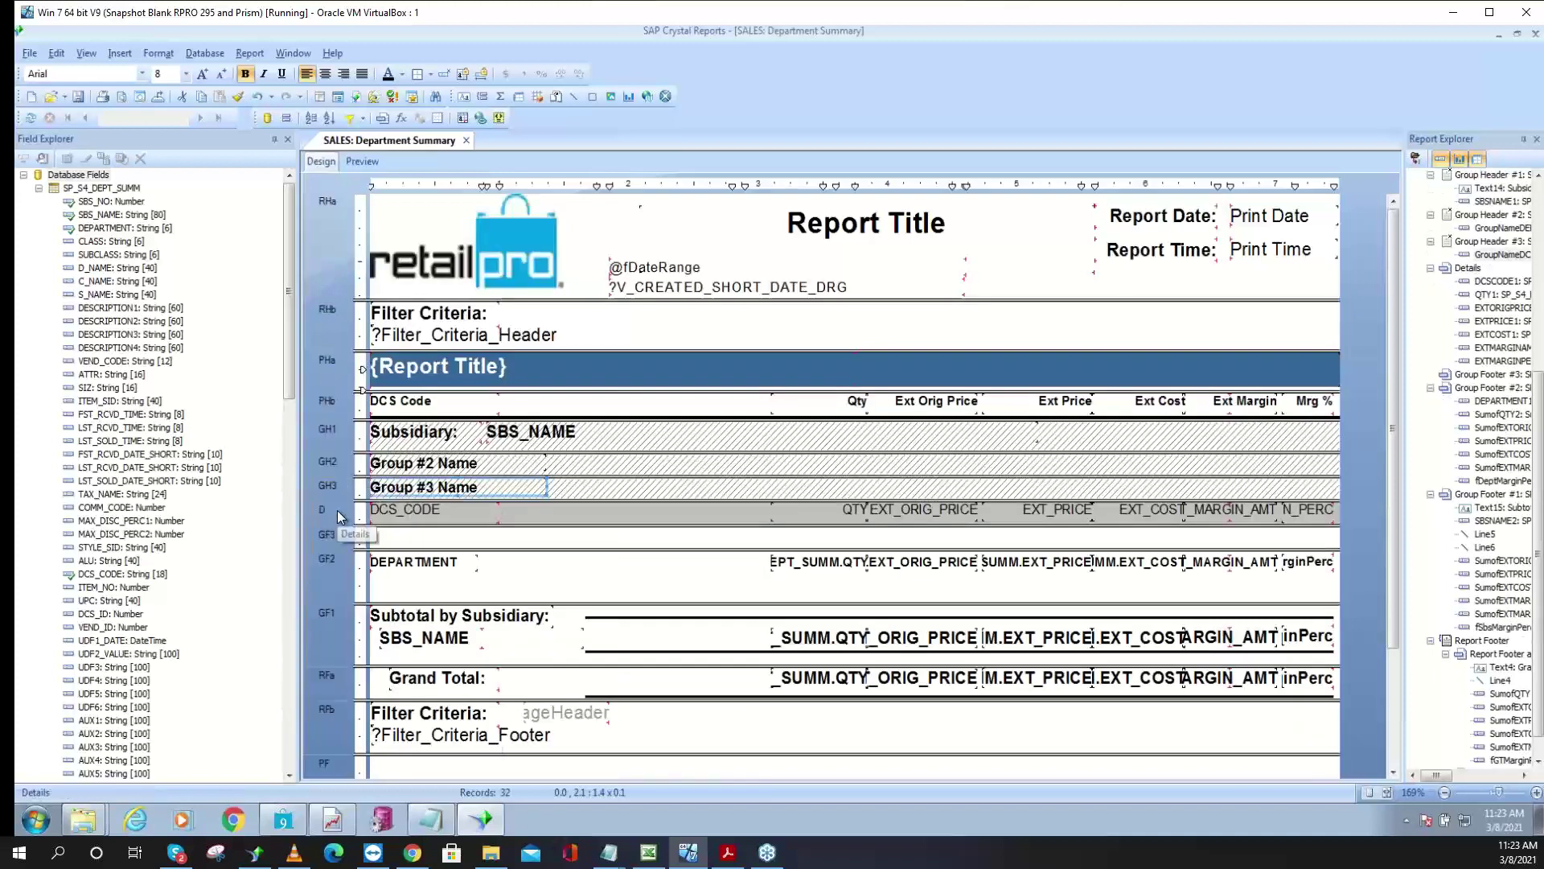
right_click(336, 510)
left_click(412, 563)
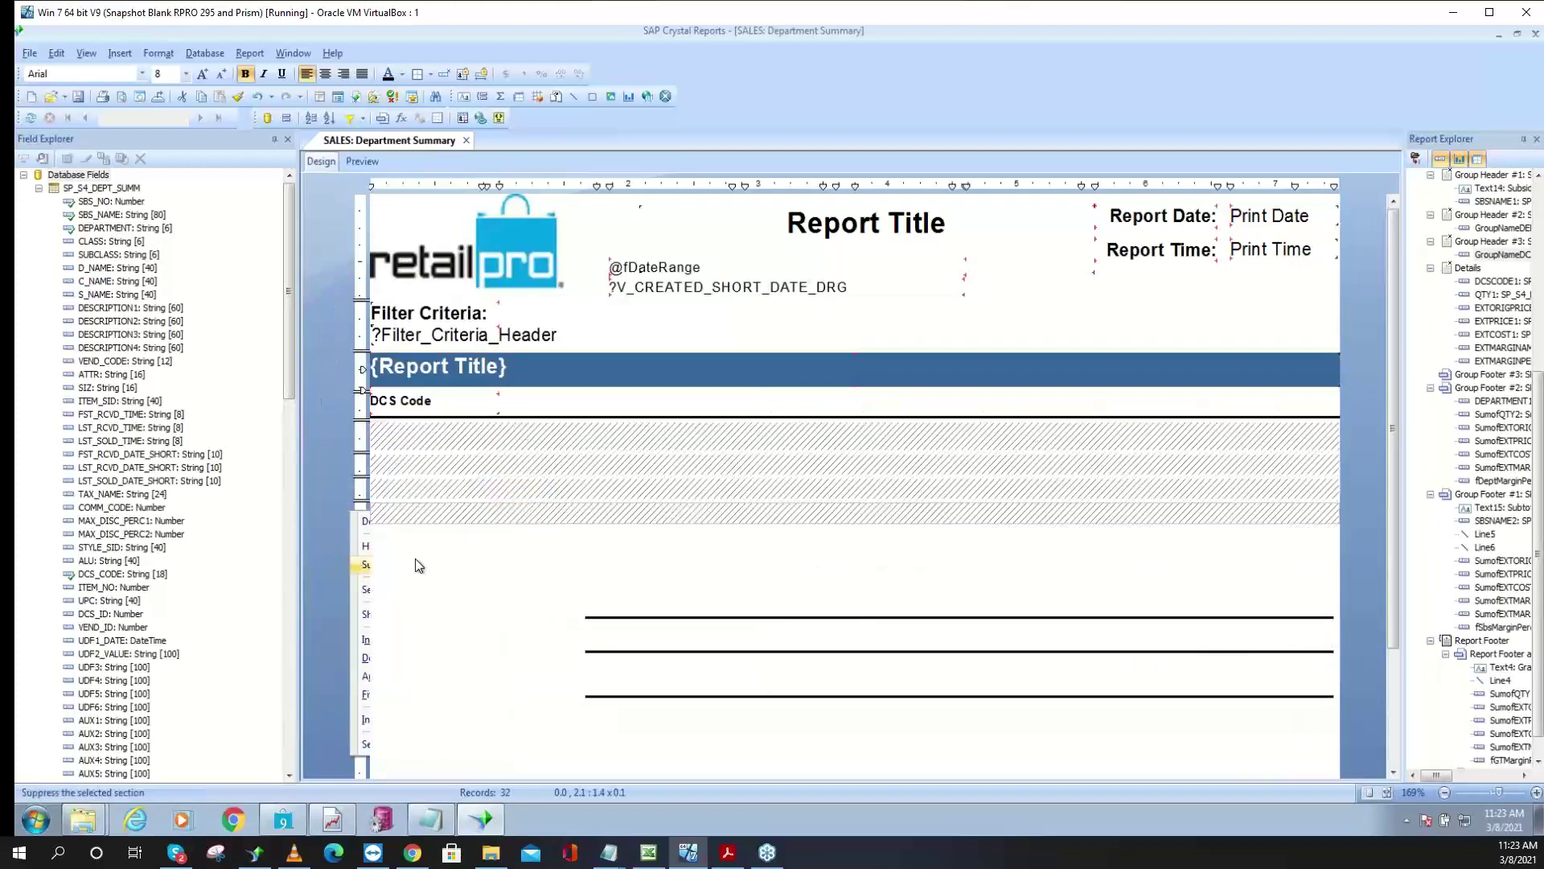
left_click(428, 510)
left_click_drag(428, 512, 430, 538)
left_click(856, 510)
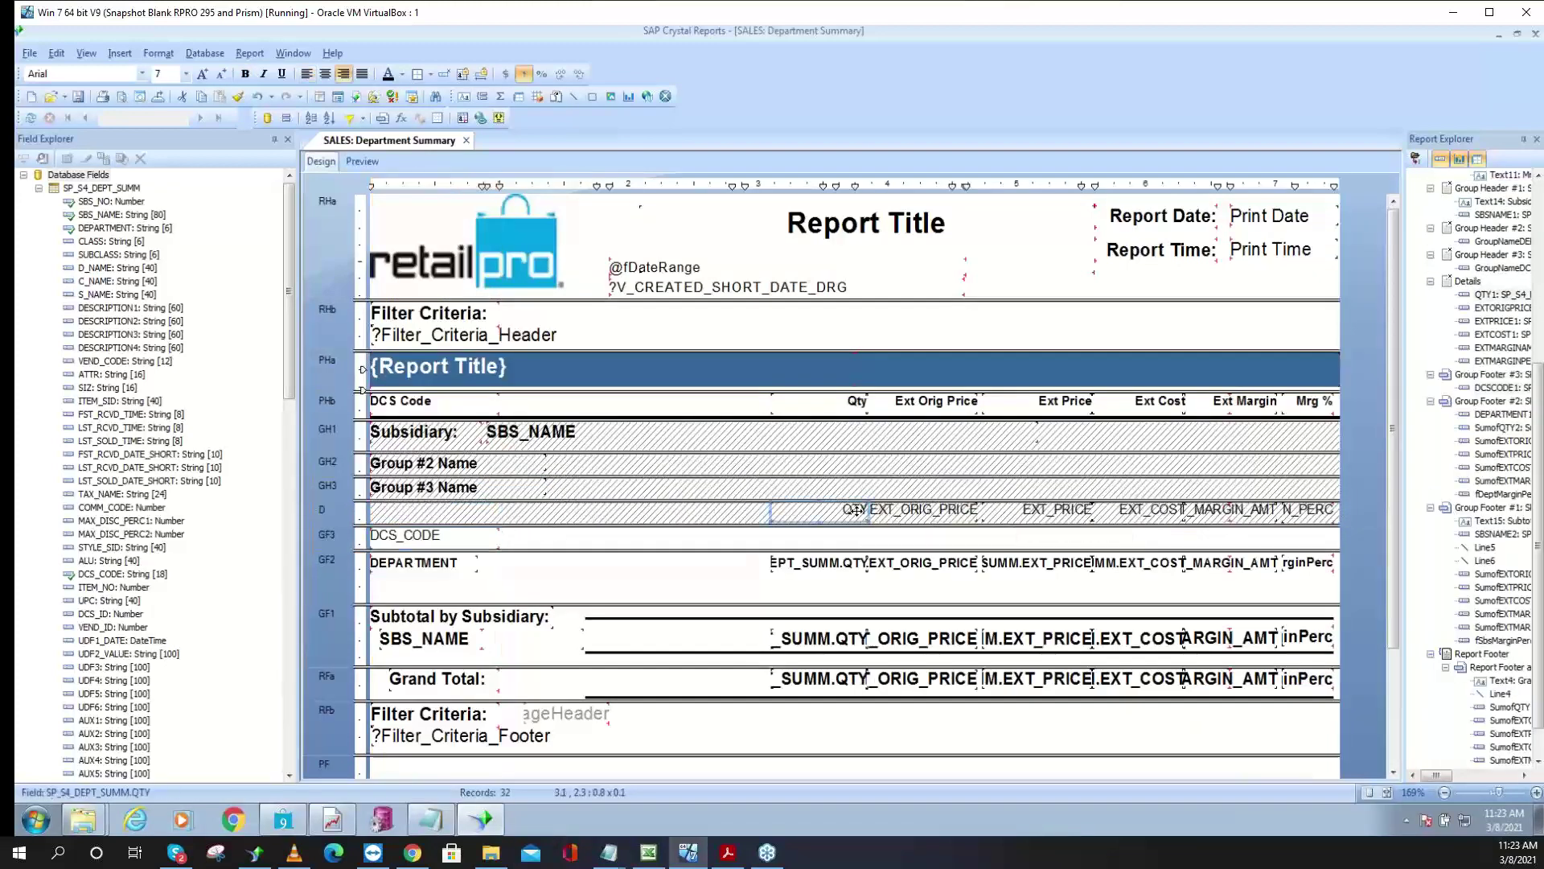
Insert a sum of QTY at the DCS_CODE group level
right_click(856, 510)
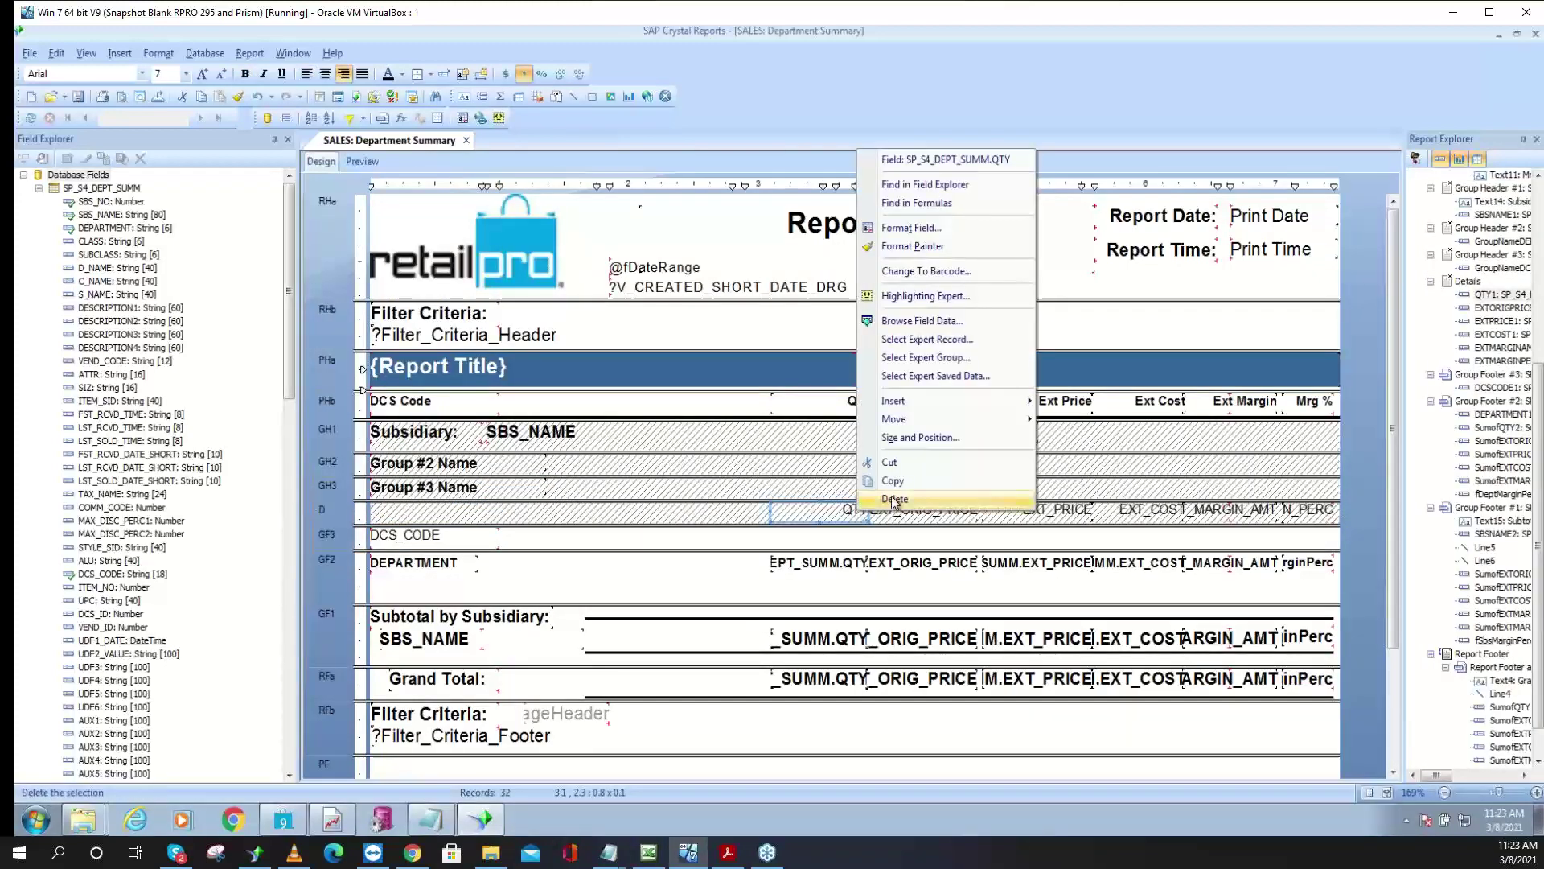
left_click(430, 537)
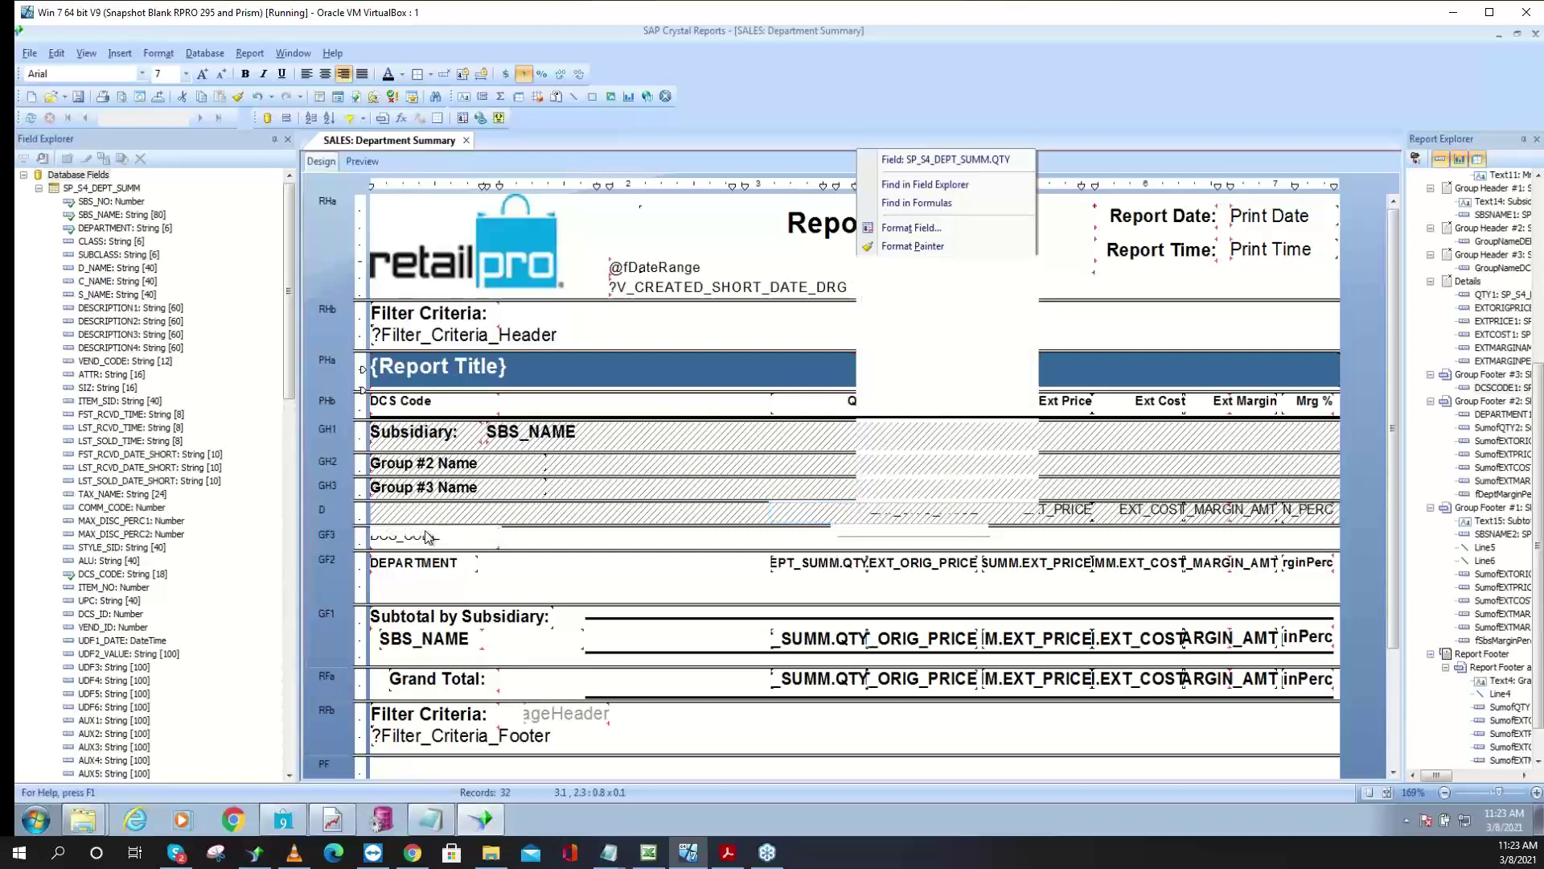
right_click(816, 514)
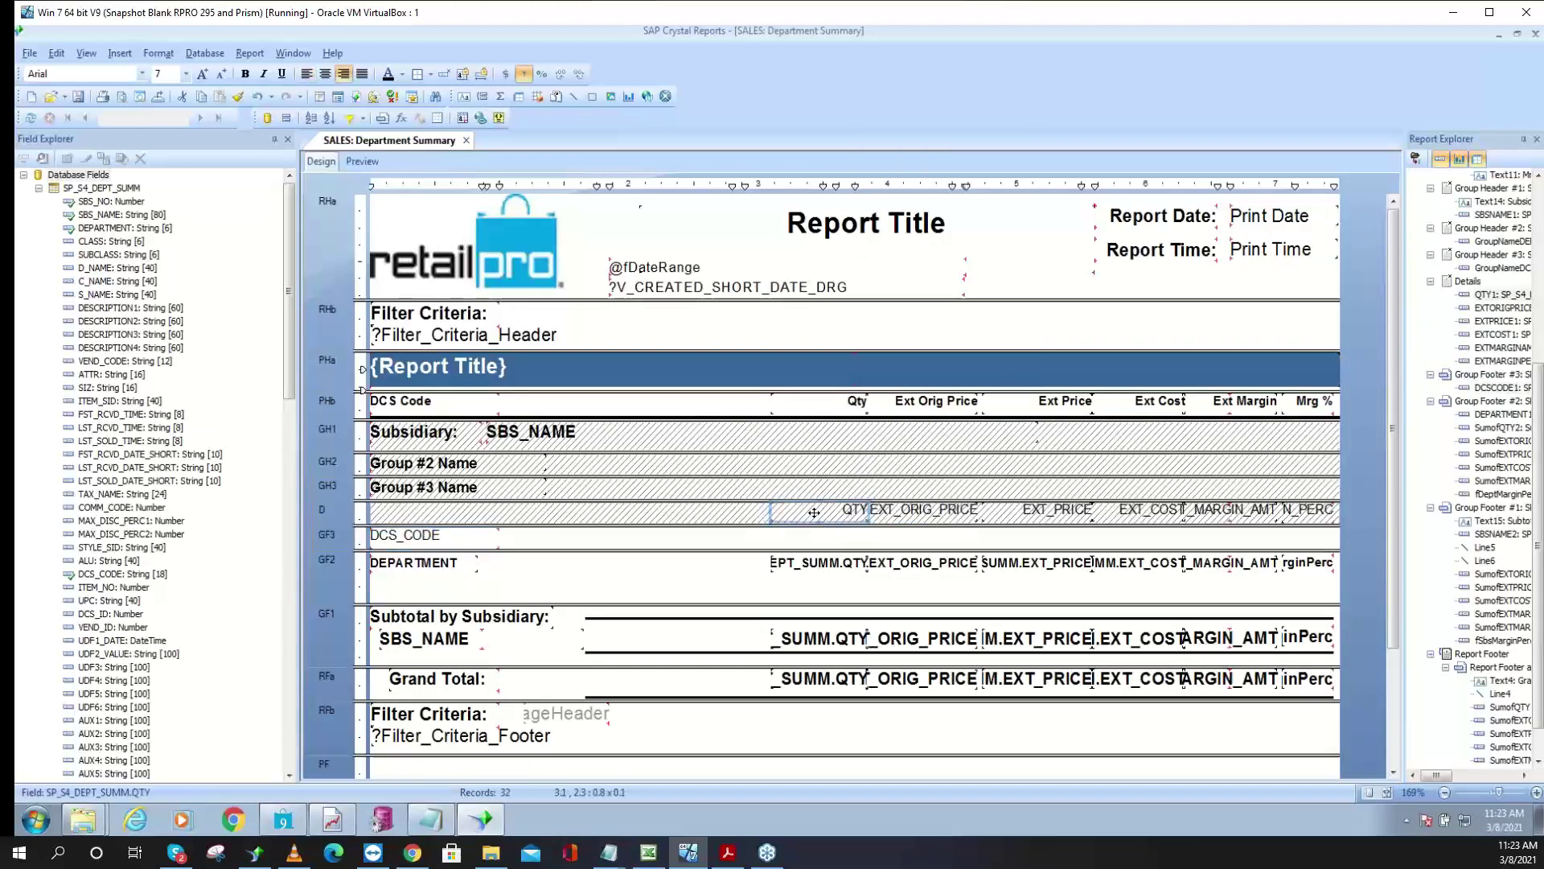
left_click(1007, 403)
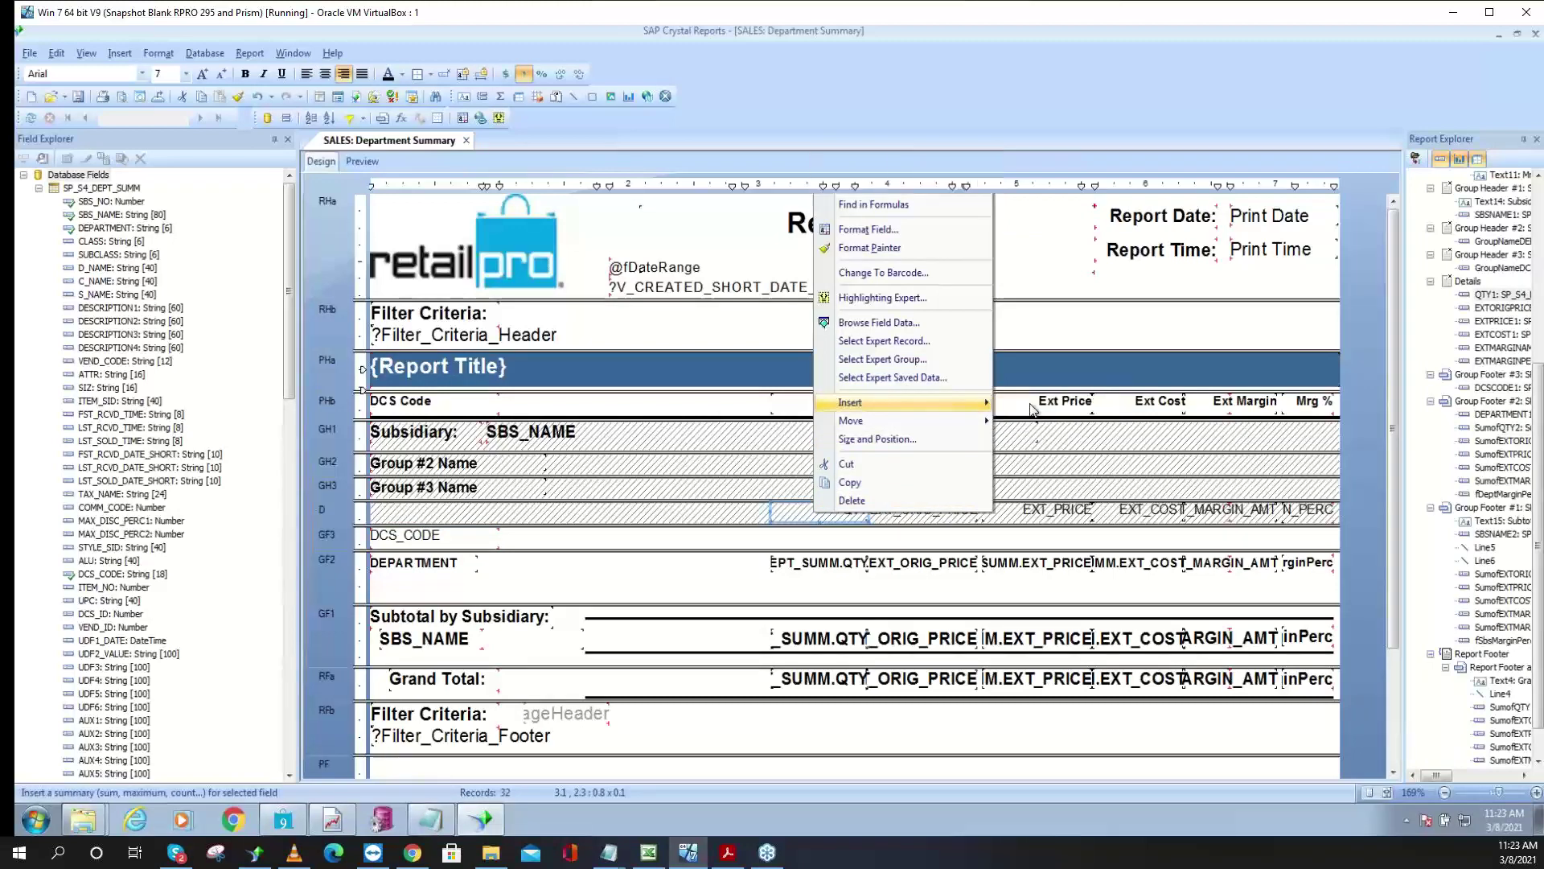
left_click(752, 404)
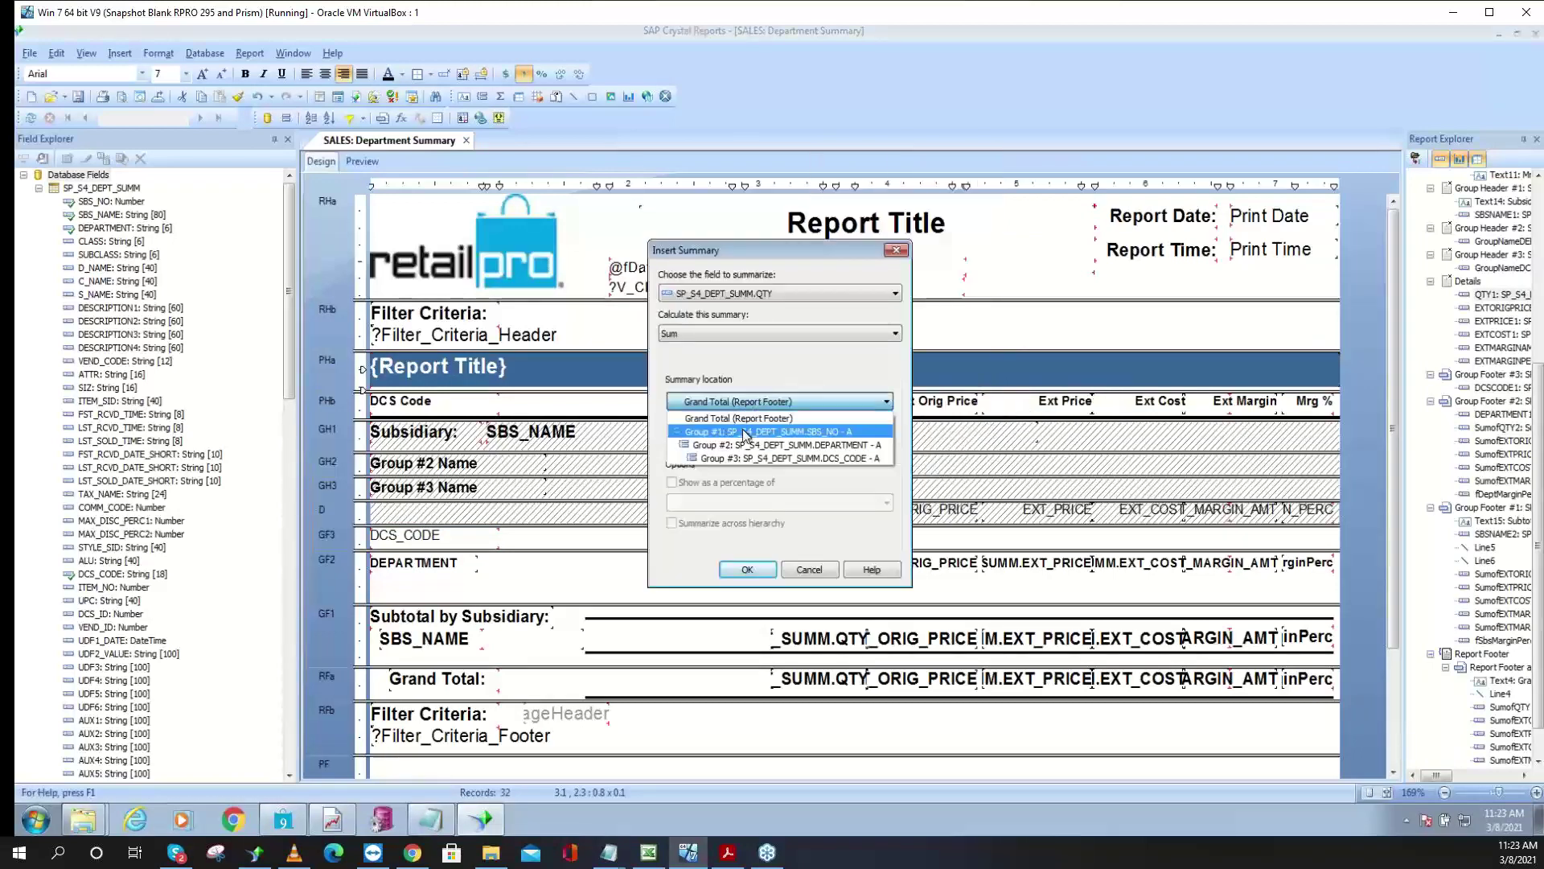
left_click(737, 457)
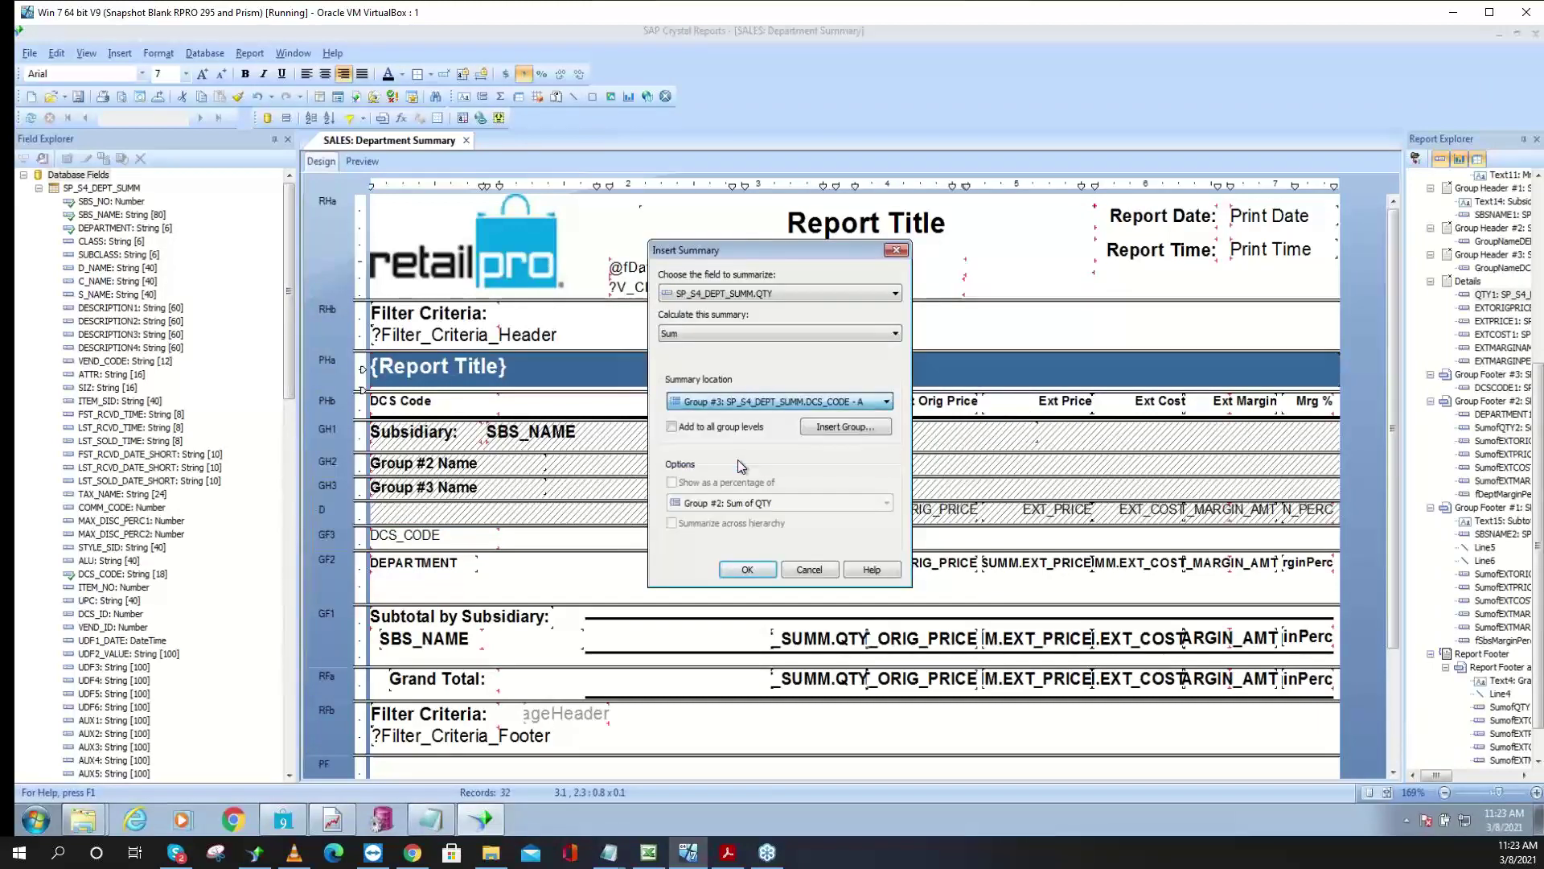
left_click(748, 569)
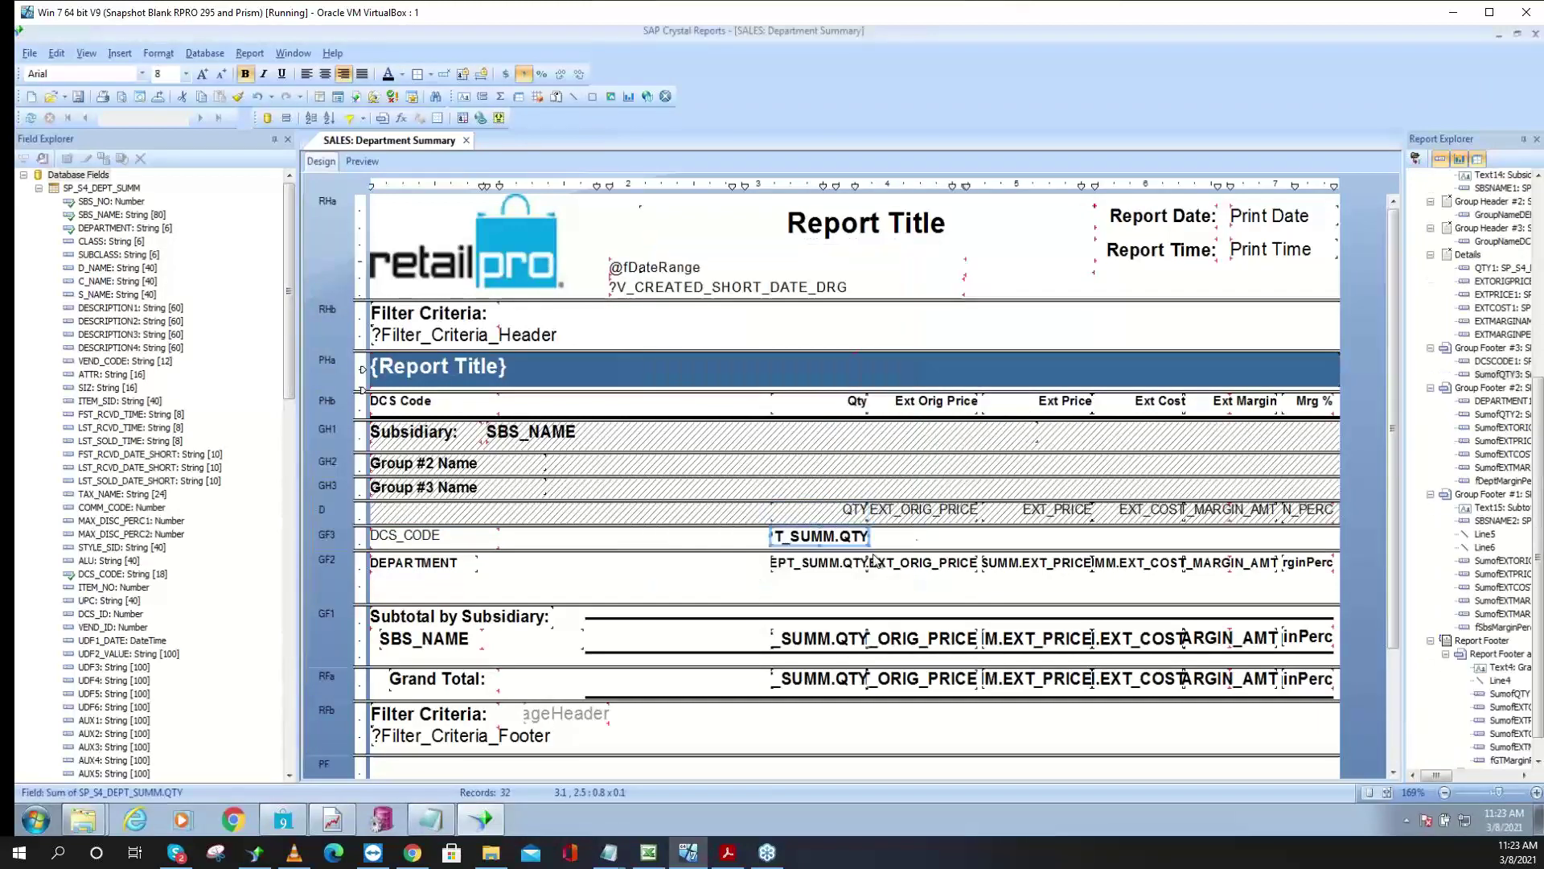
Insert a sum of EXT_ORIG_PRICE in the DCS_CODE group footer
right_click(977, 513)
mouse_move(1020, 398)
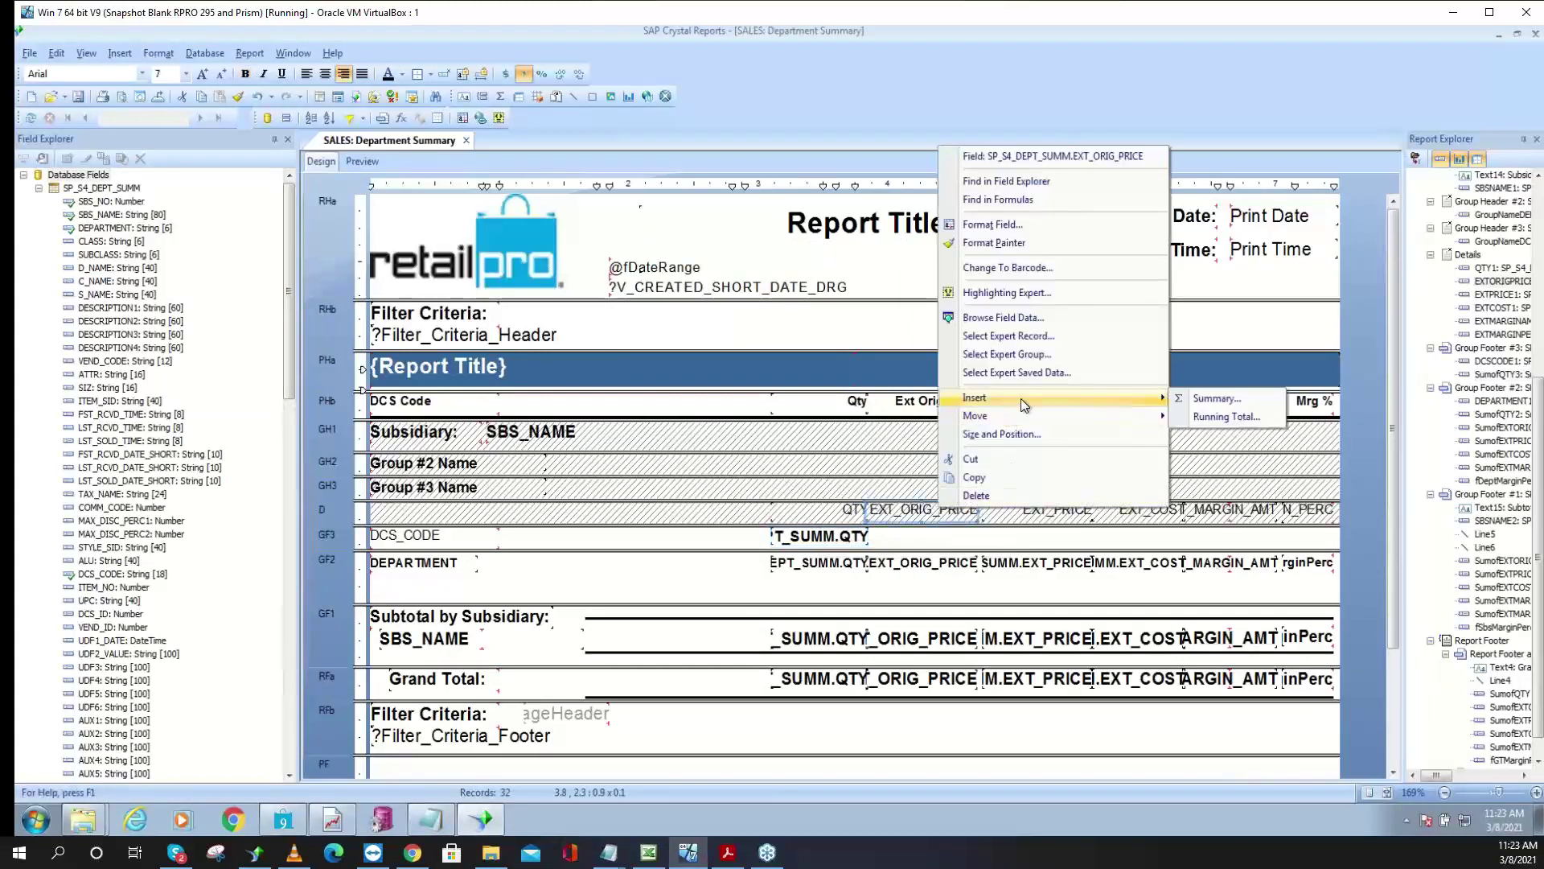
left_click(1210, 399)
left_click(732, 402)
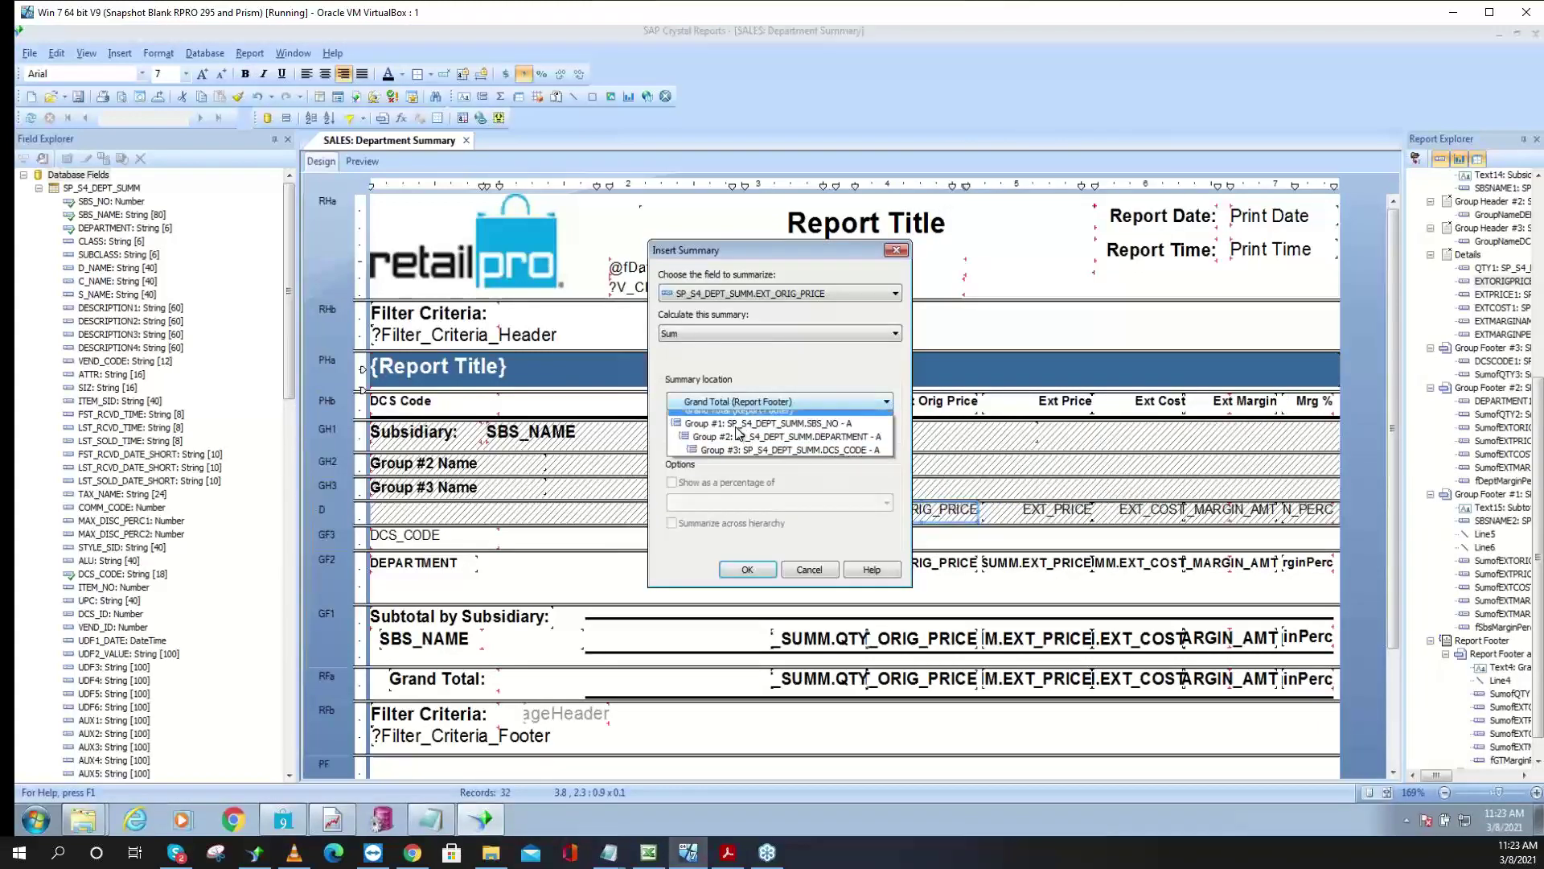
left_click(740, 456)
left_click(754, 568)
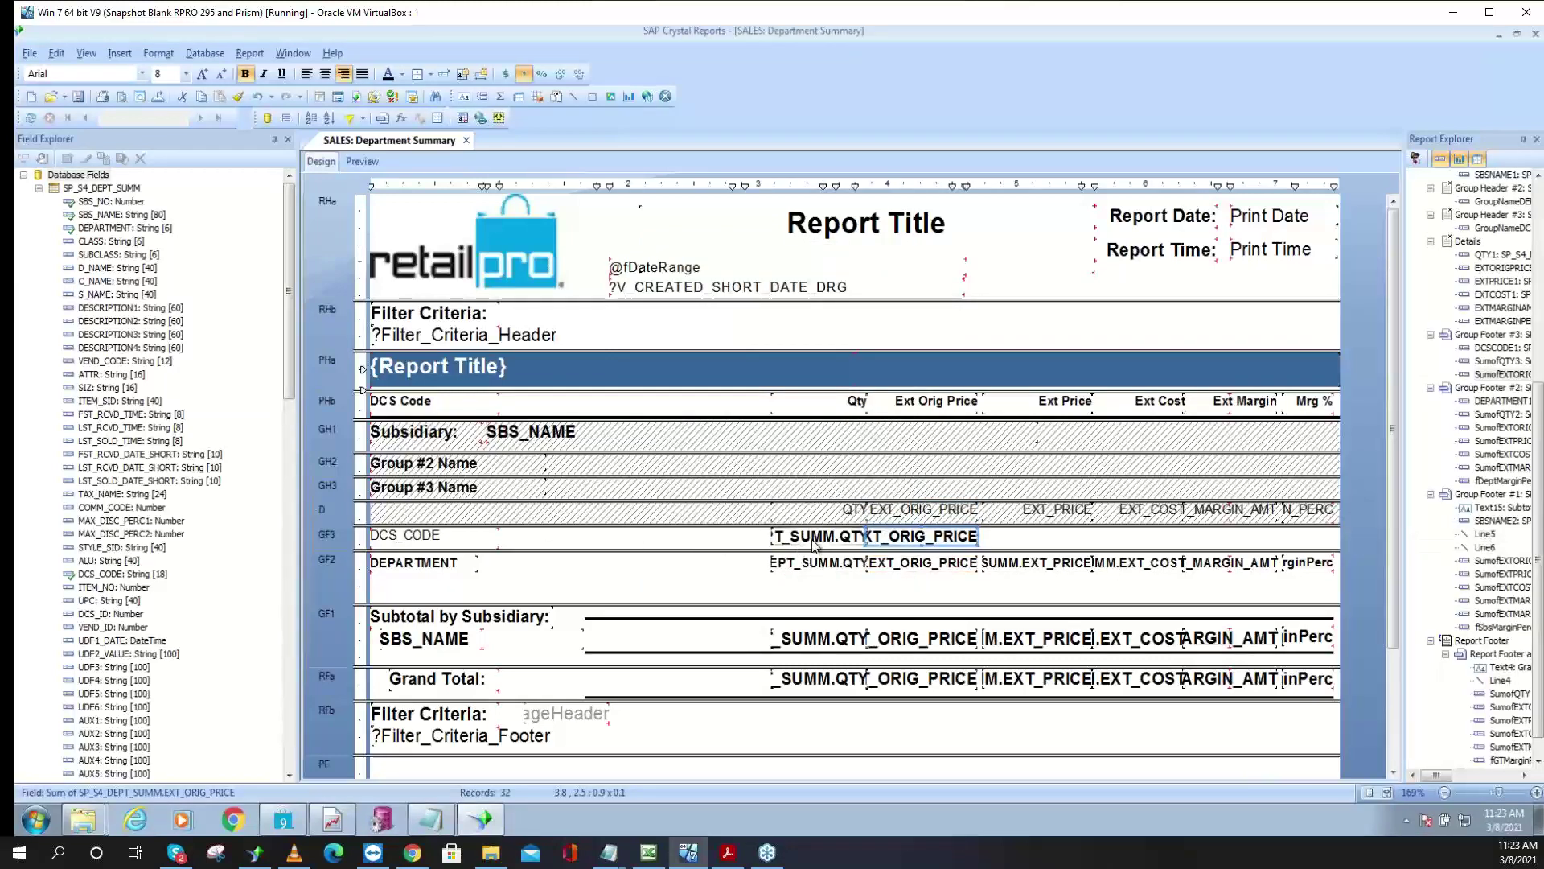
Format the summed QTY and EXT_ORIG_PRICE fields as 7-point Regular text
right_click(898, 535)
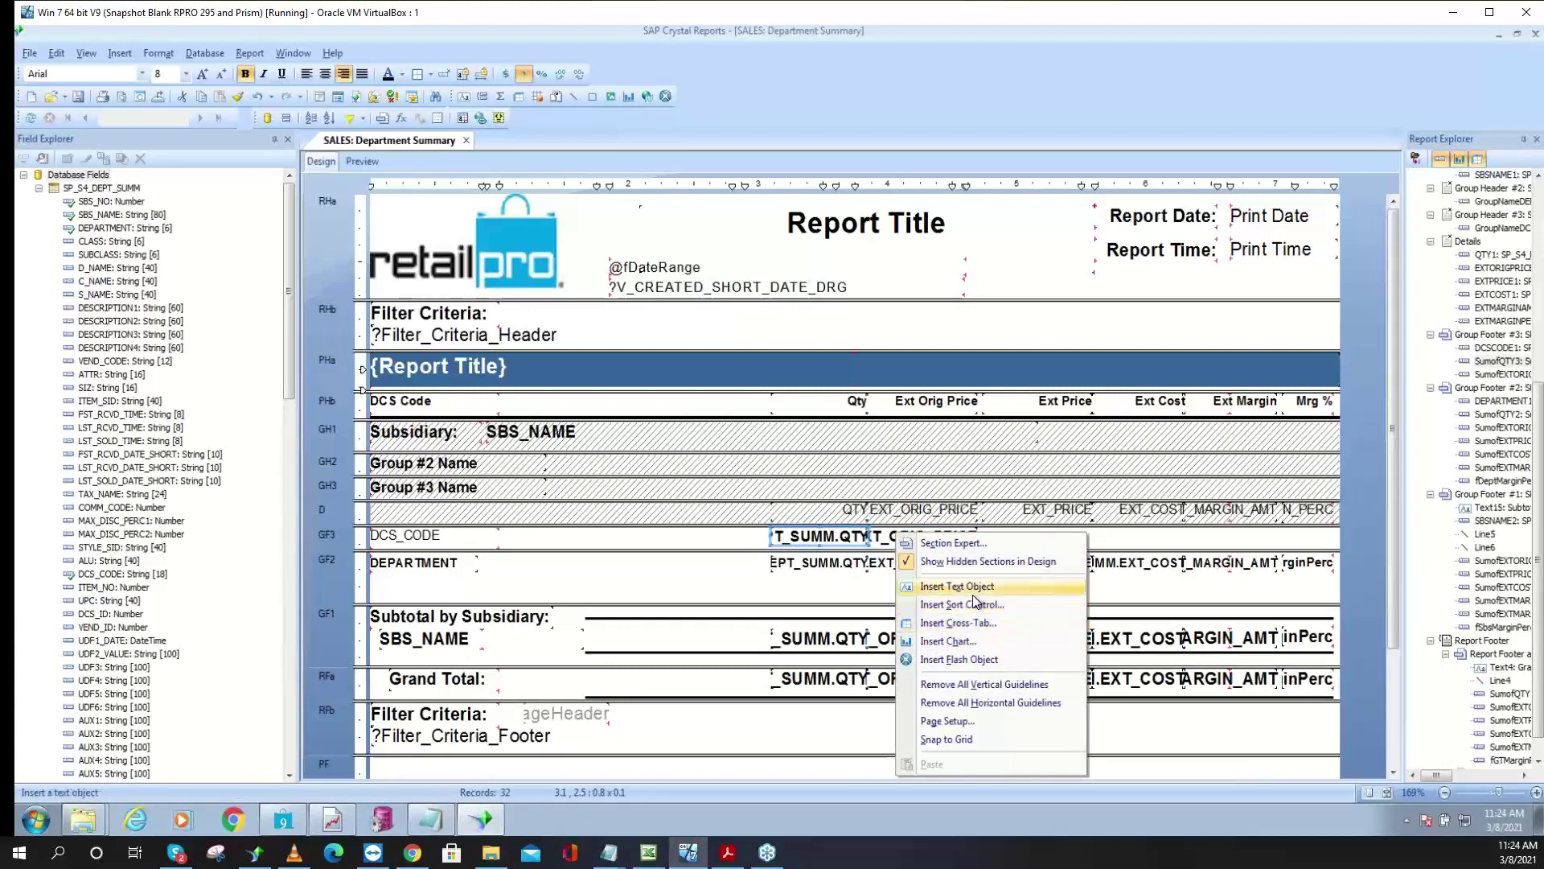
left_click(854, 538)
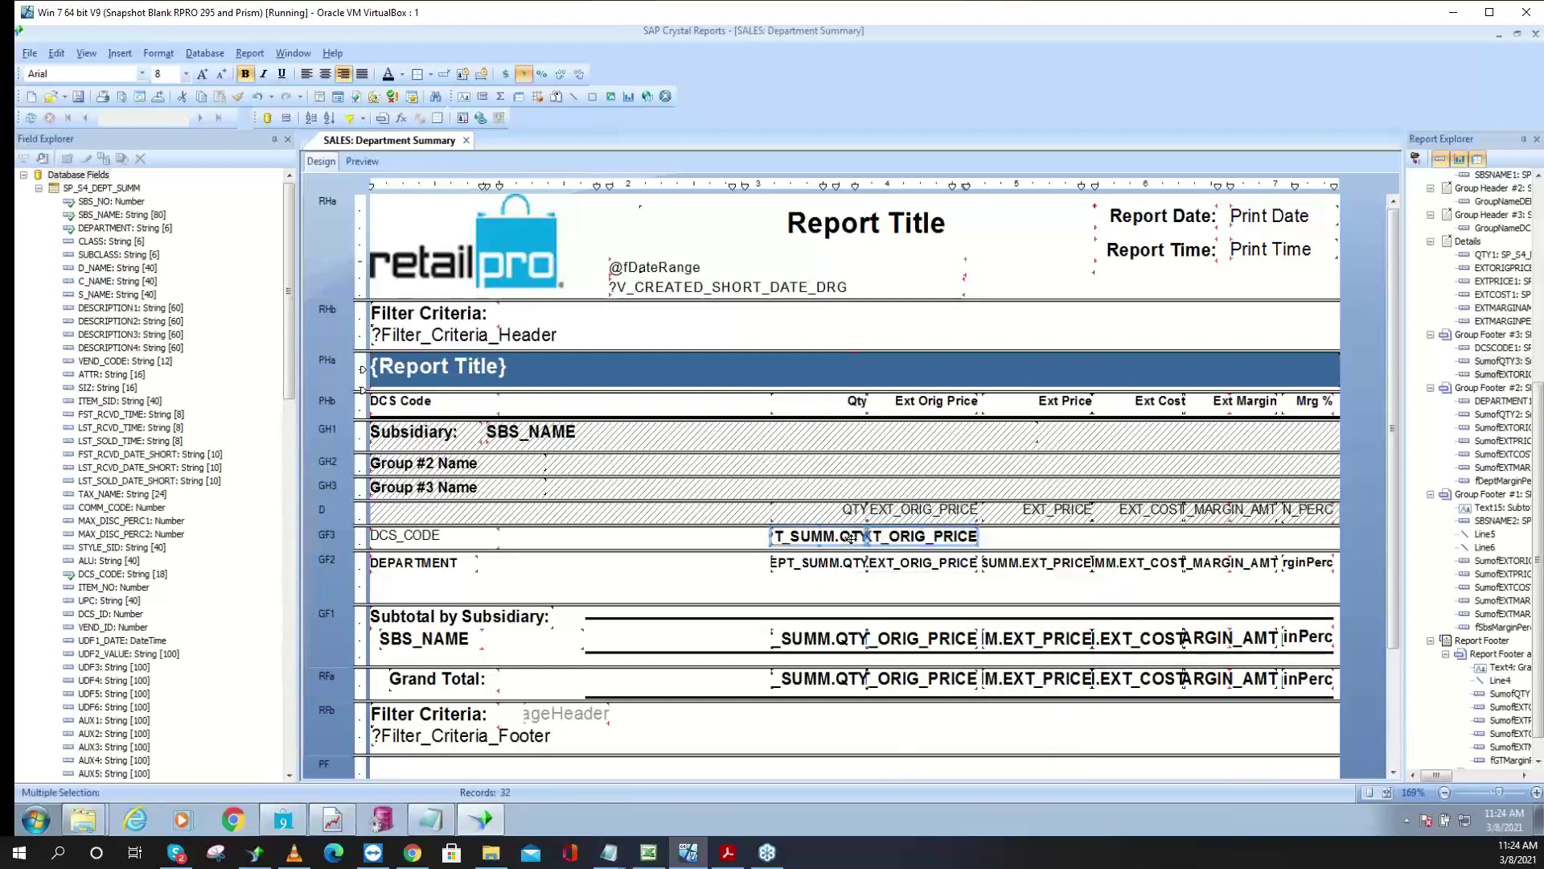
right_click(852, 539)
left_click(889, 574)
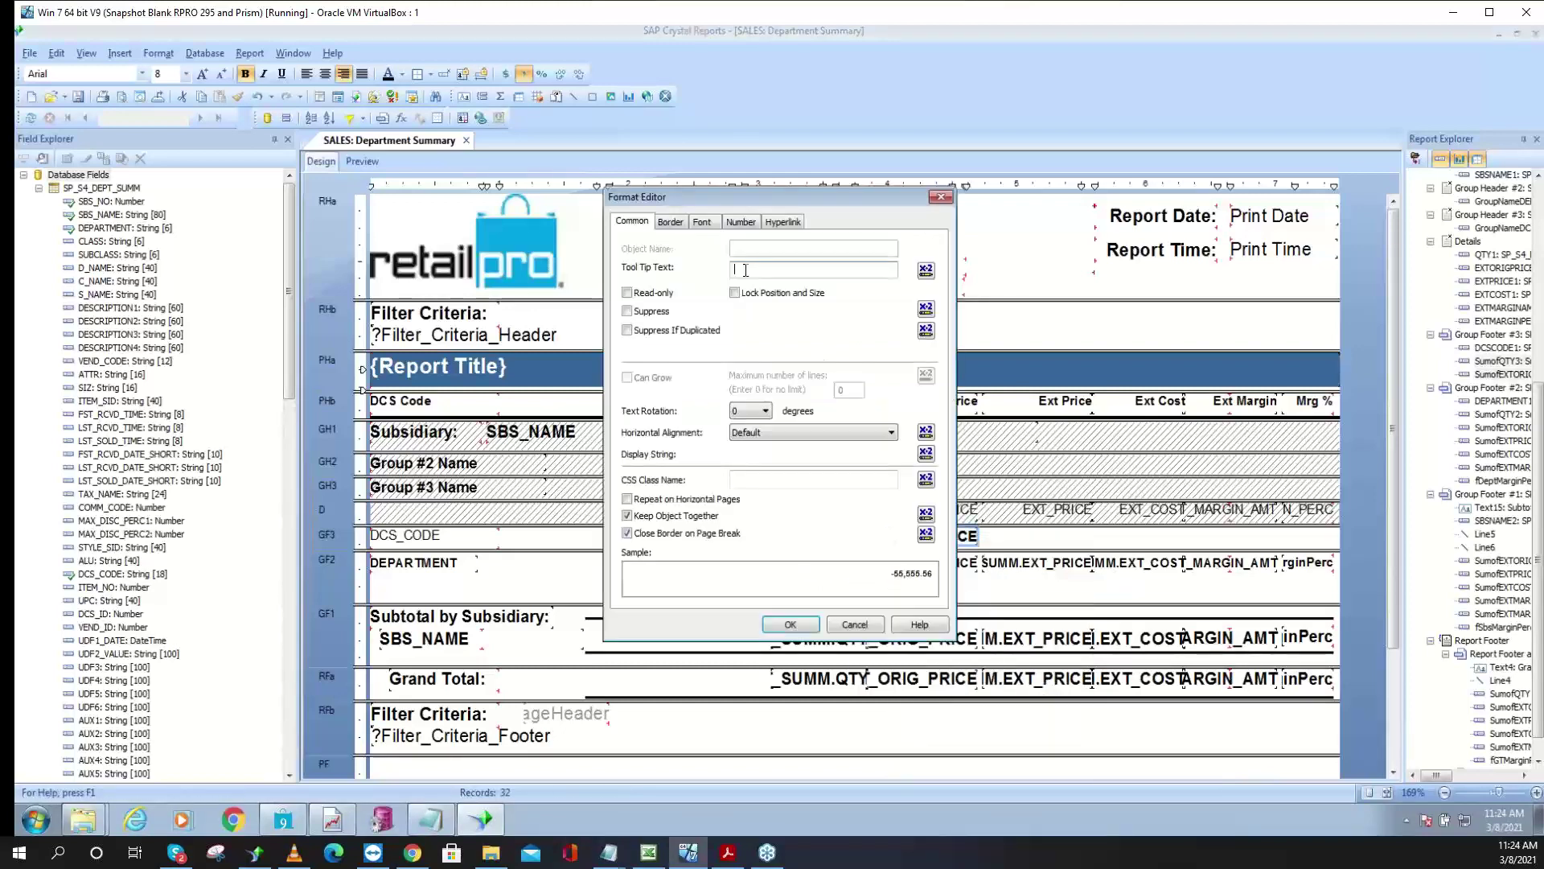
left_click(702, 223)
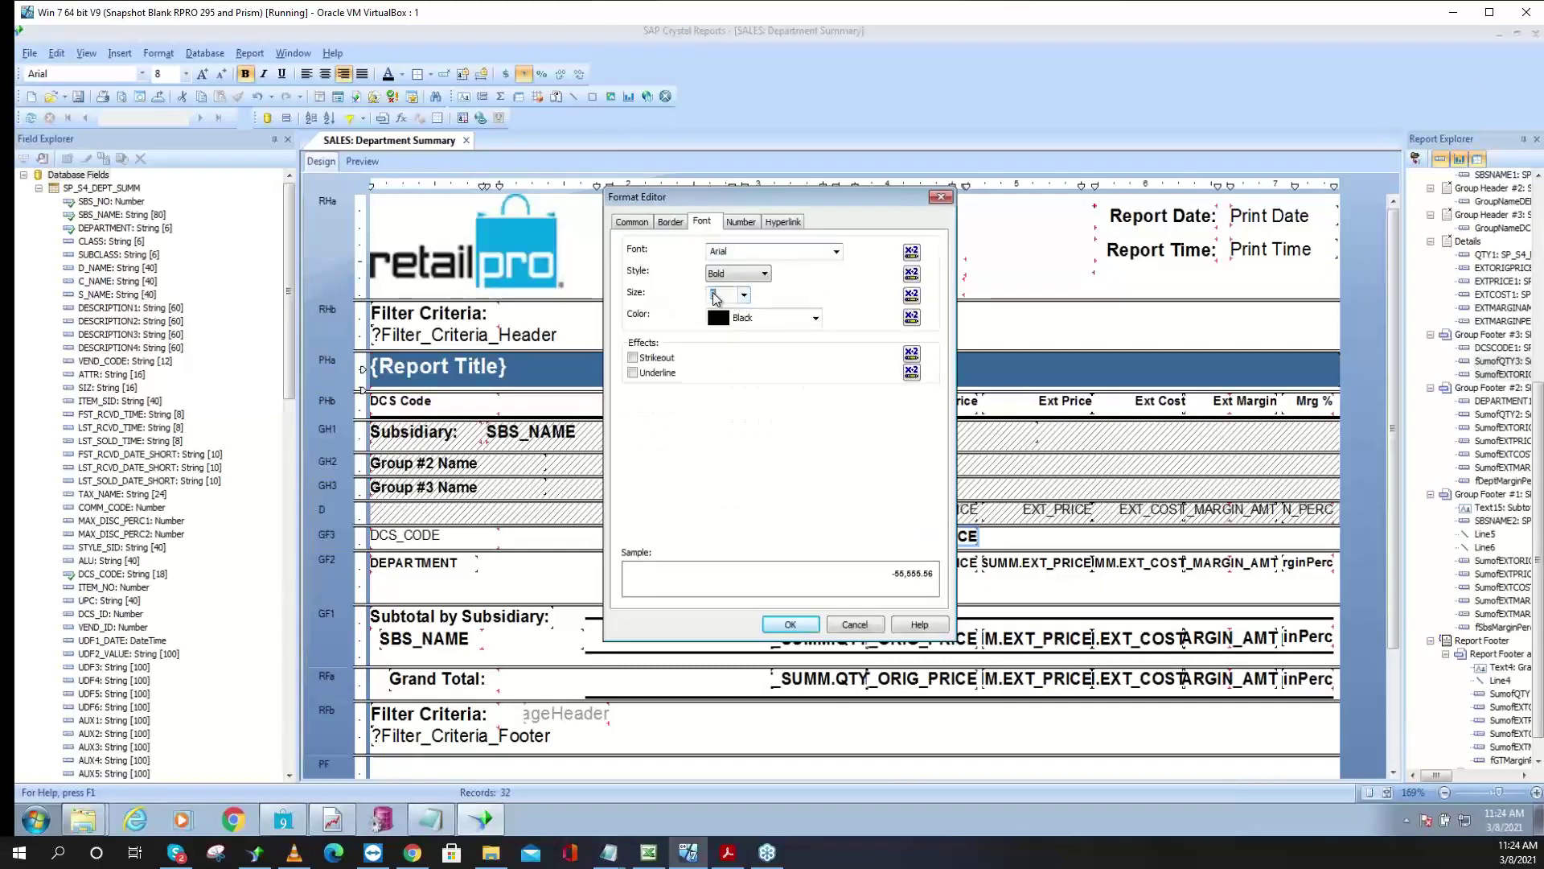
left_click(712, 295)
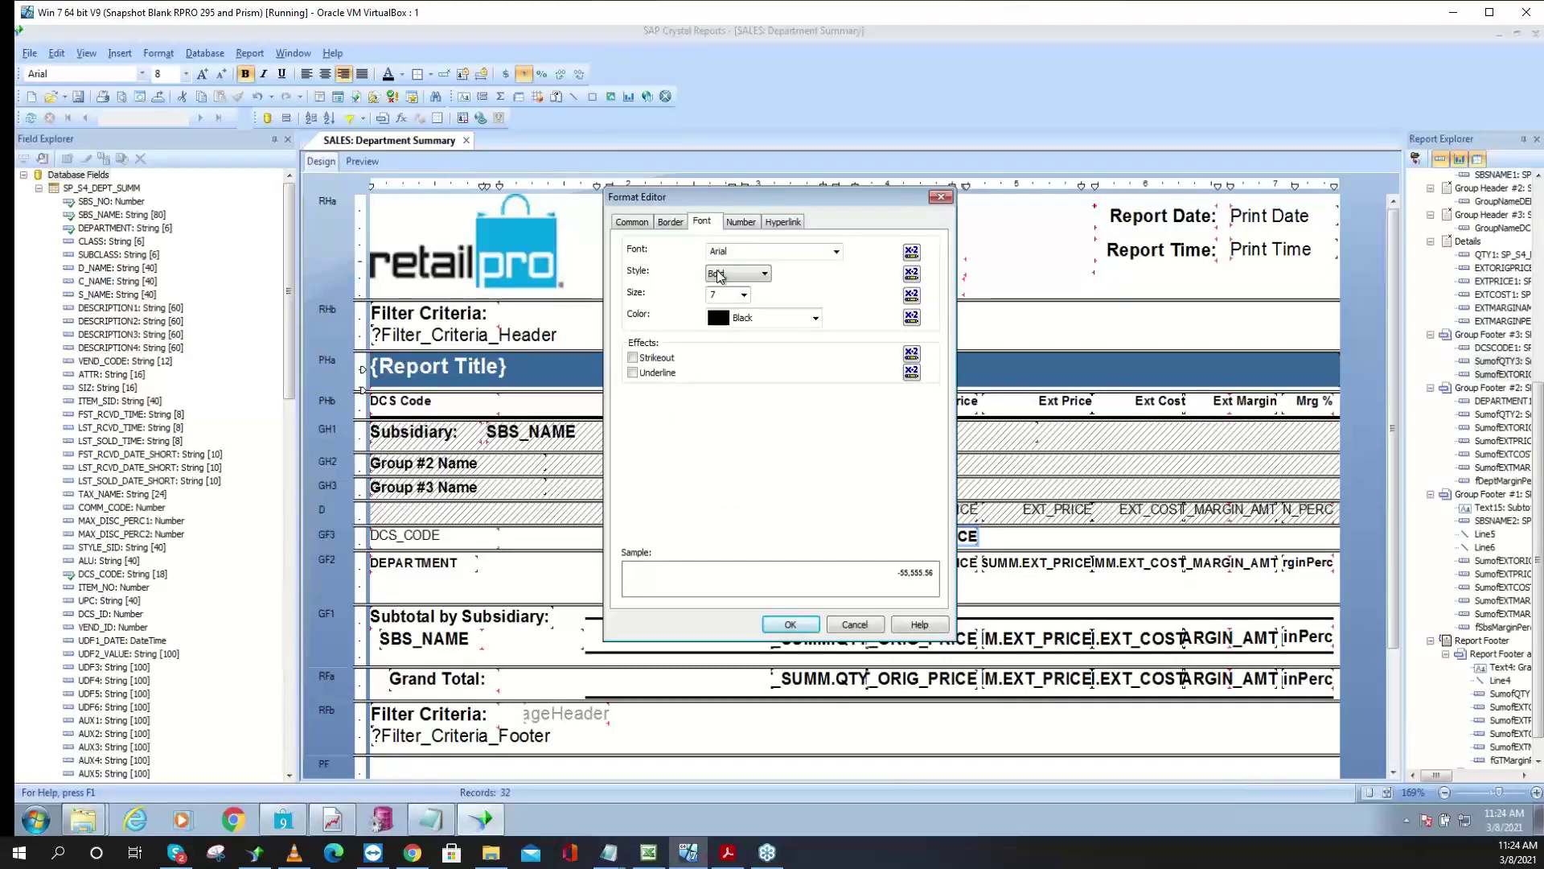
left_click(737, 274)
left_click(728, 287)
left_click(790, 625)
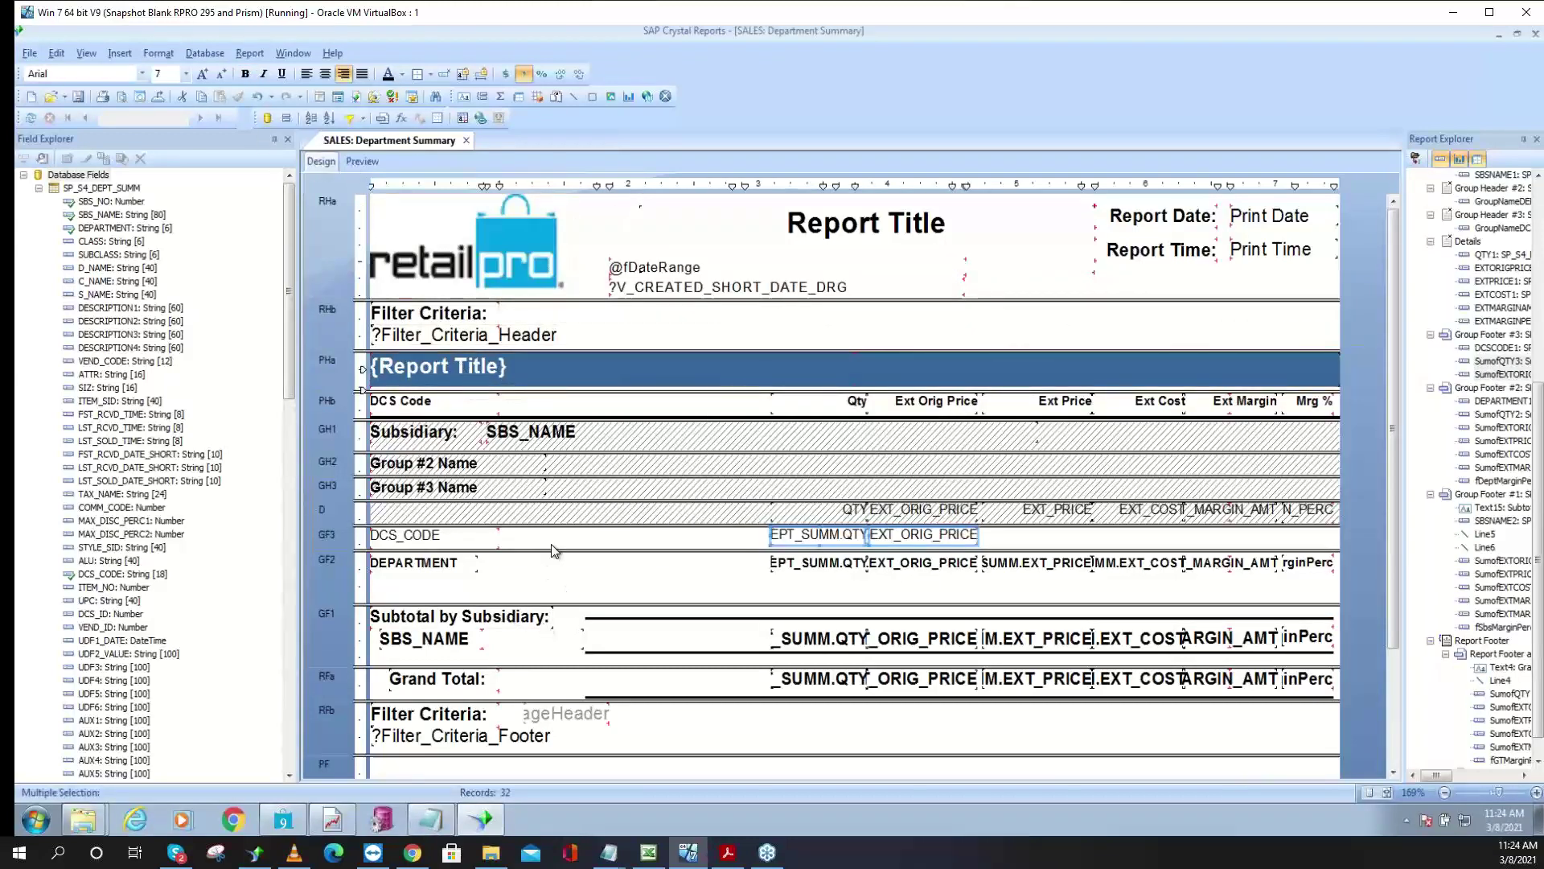
Sort DCS_CODE groups Top N based on Sum of EXT_ORIG_PRICE
left_click_drag(555, 551, 341, 538)
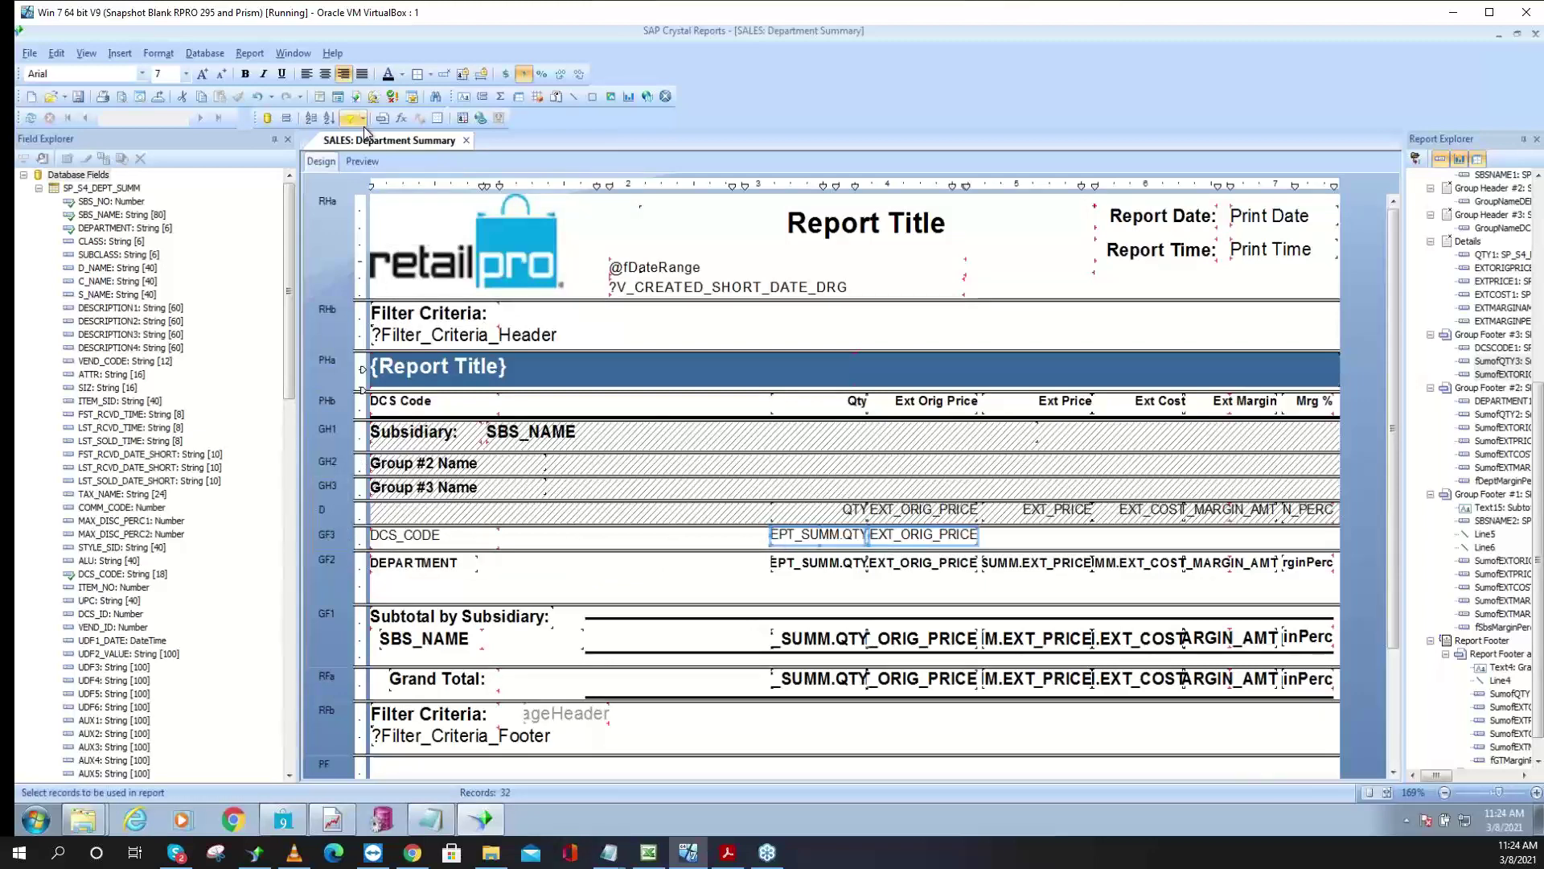
left_click(312, 119)
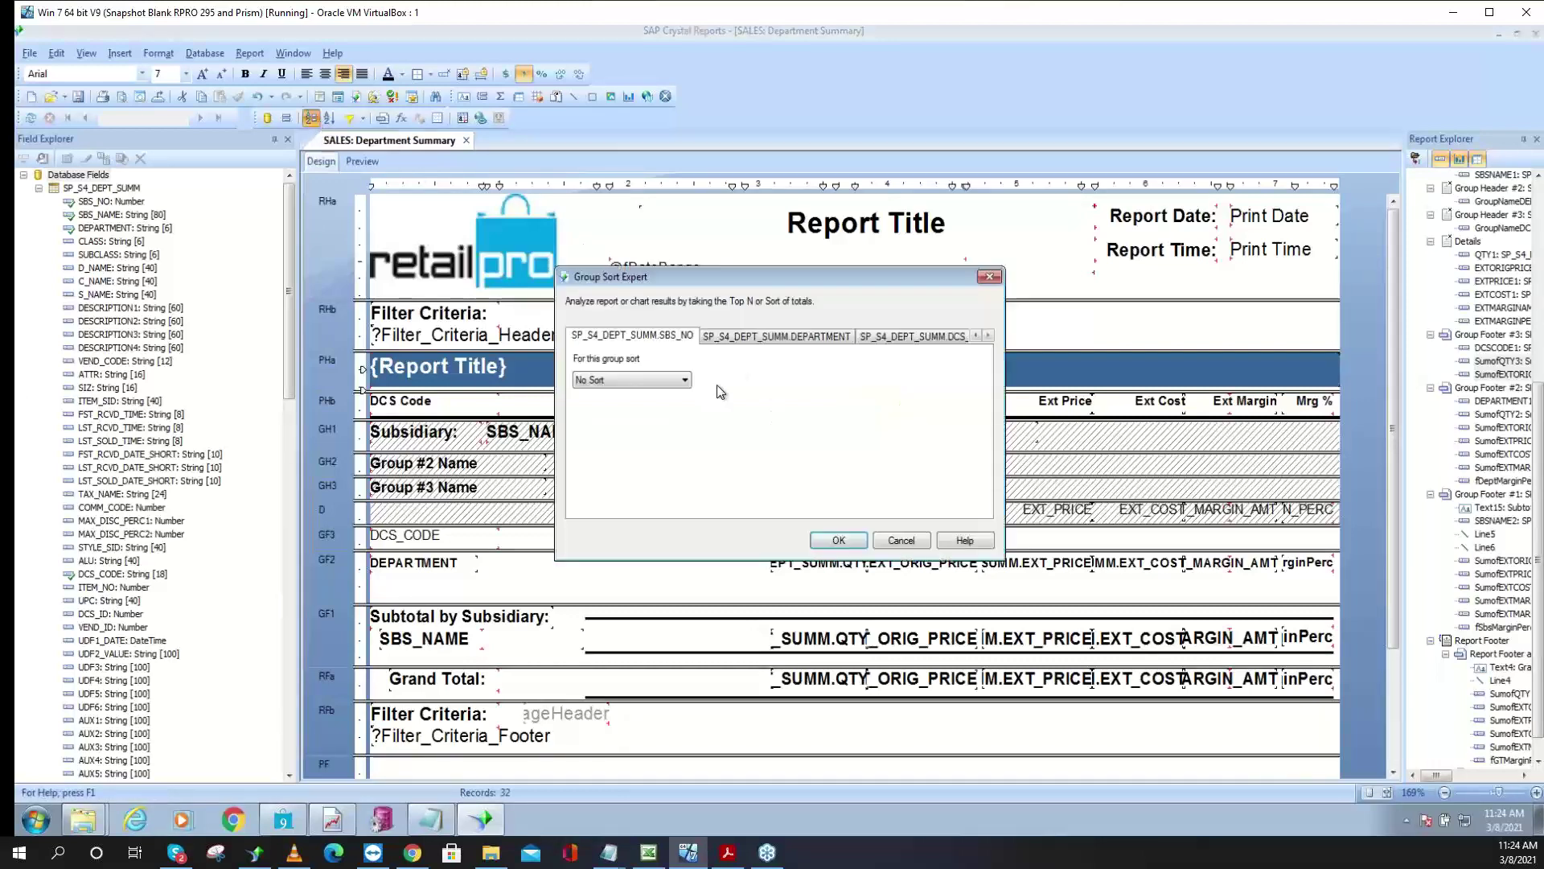
left_click(933, 336)
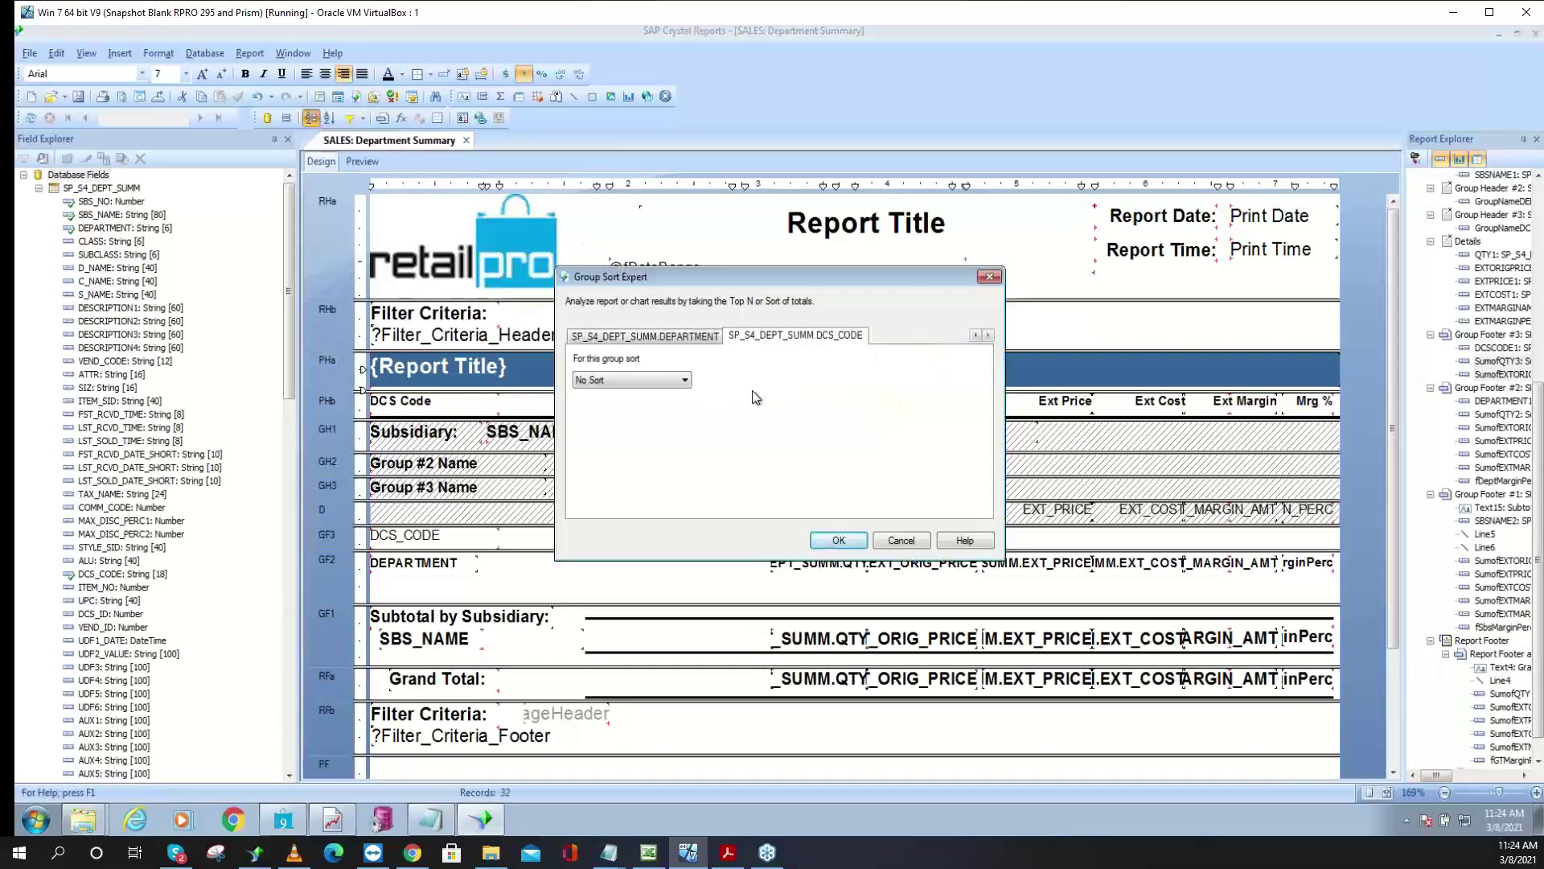
left_click(649, 380)
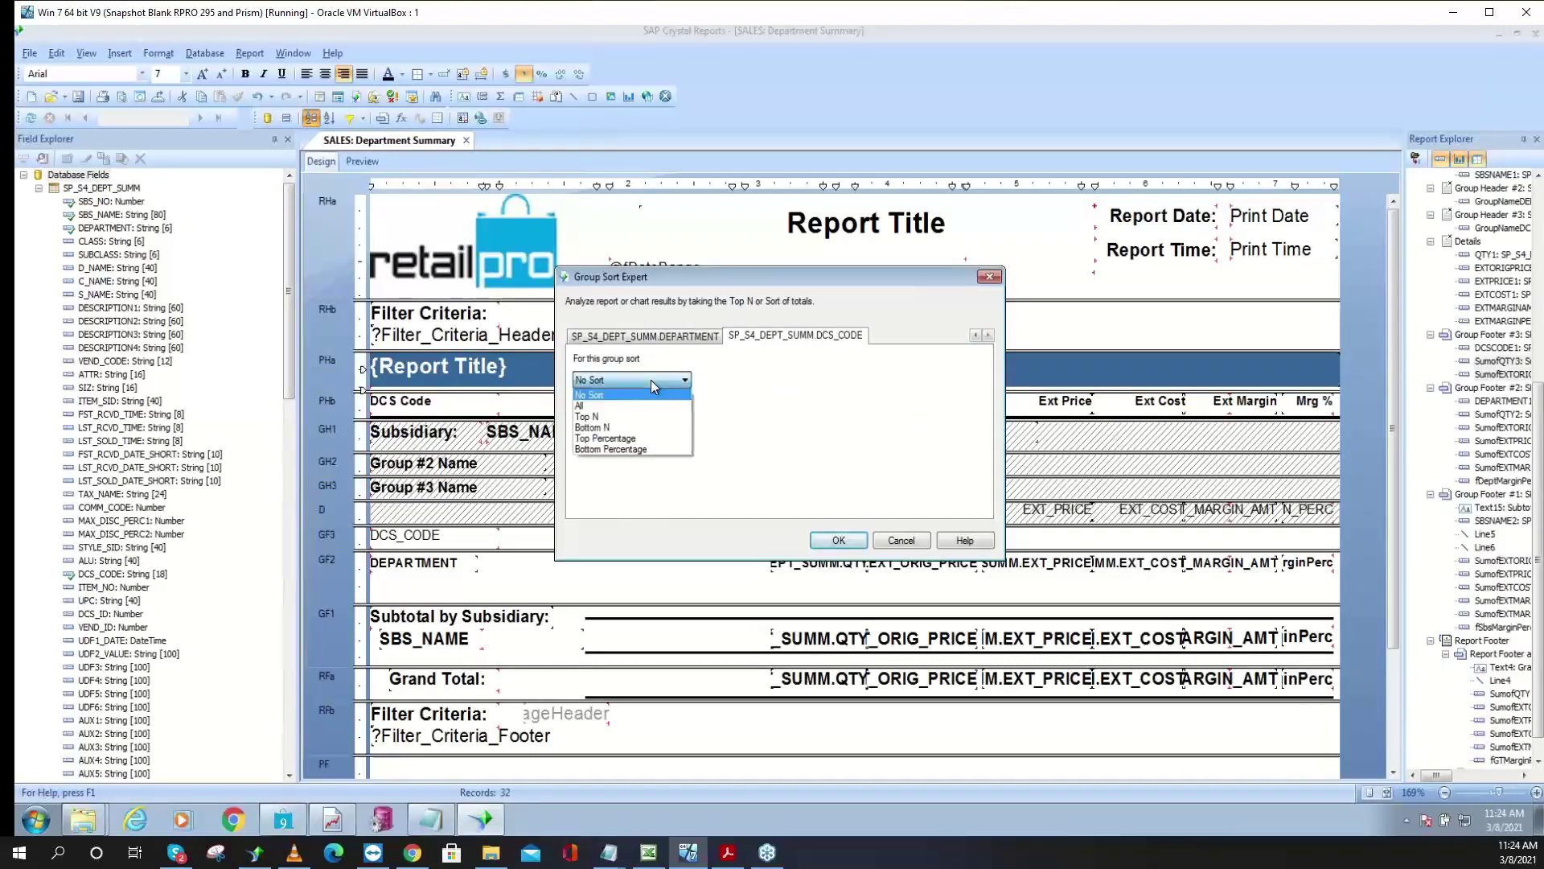
left_click(609, 416)
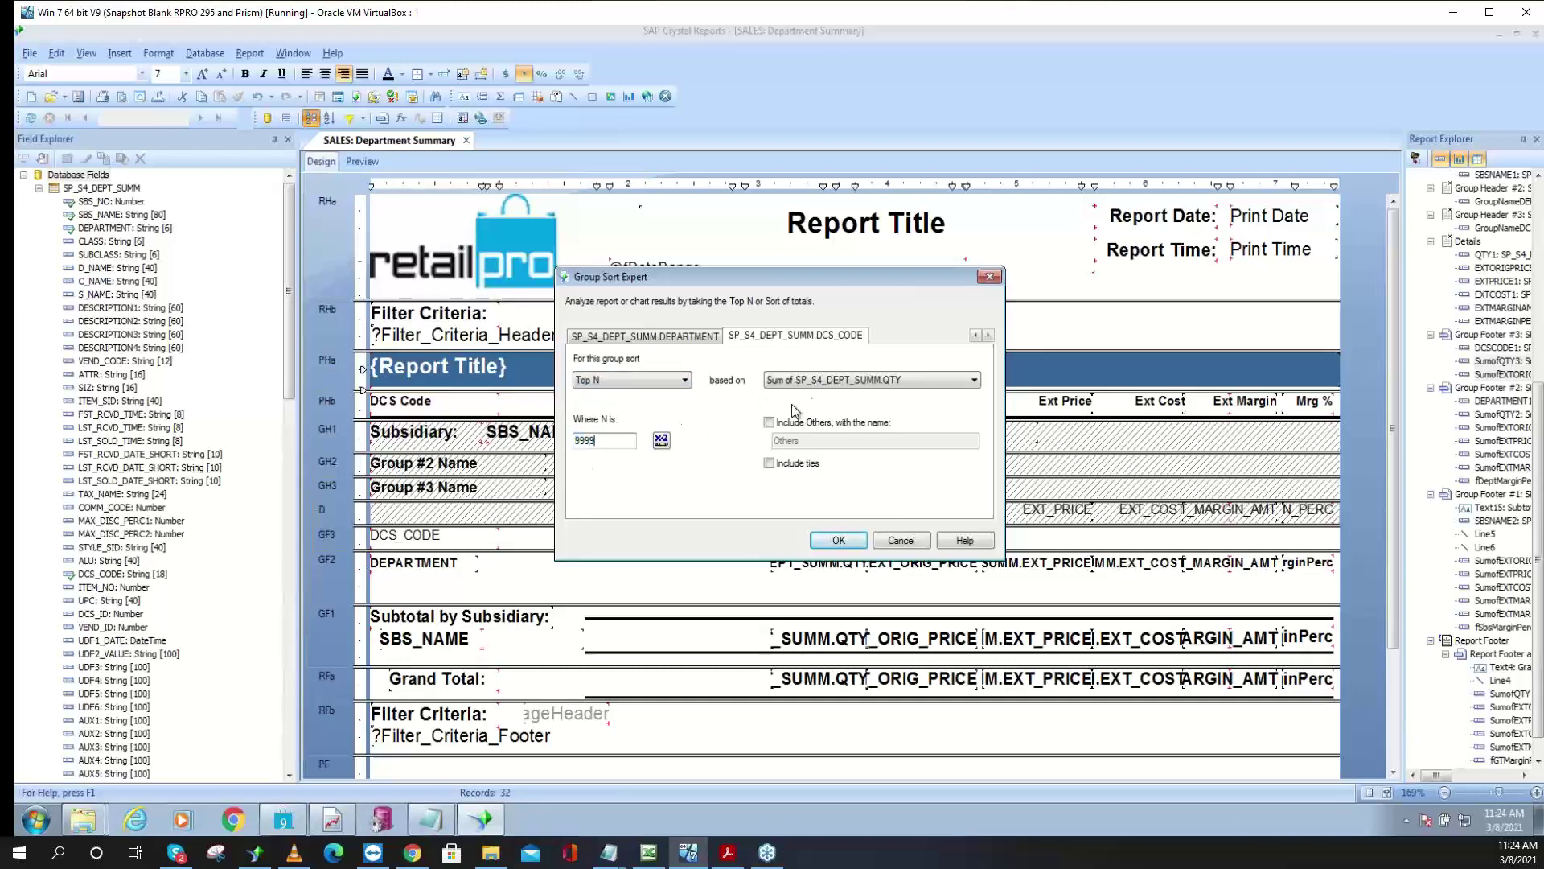
left_click(837, 379)
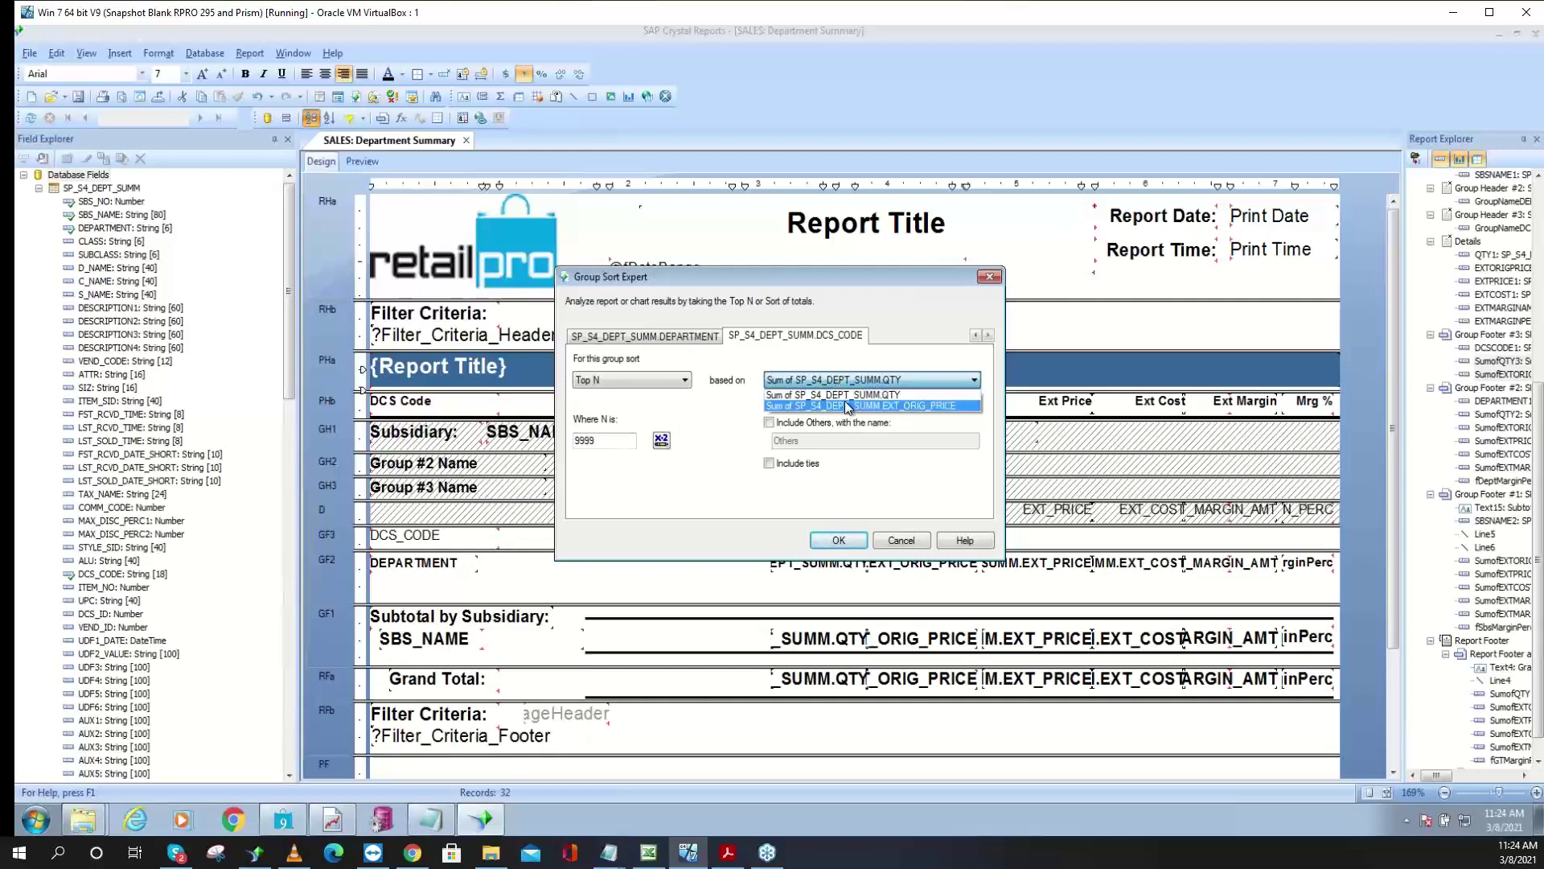
left_click(838, 406)
left_click(829, 550)
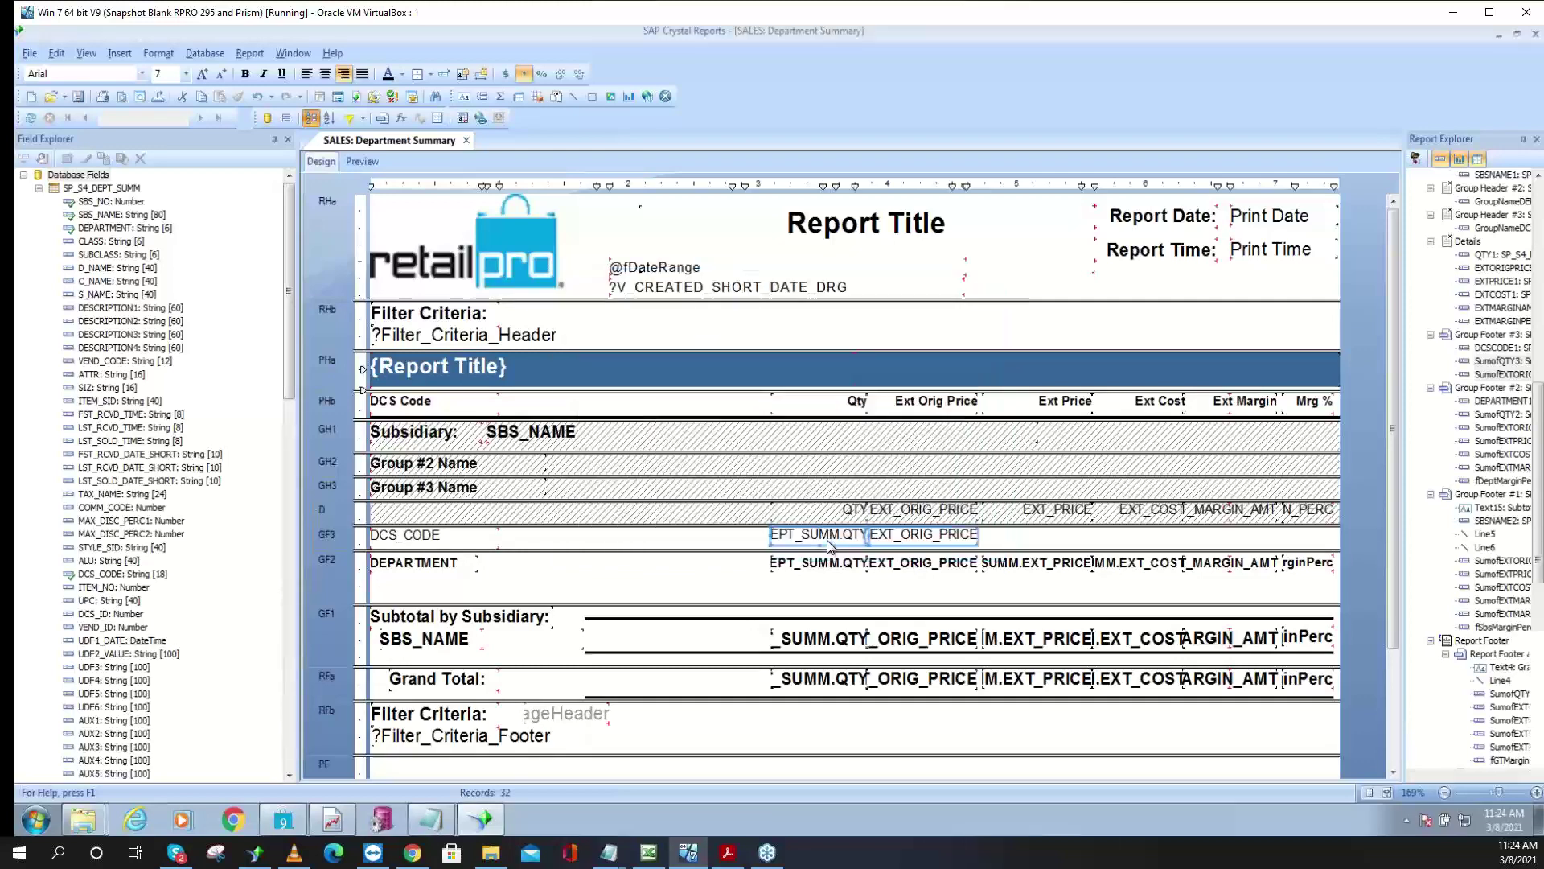
Save the report, dismiss the invalid argument error, and preview it with data
left_click(79, 96)
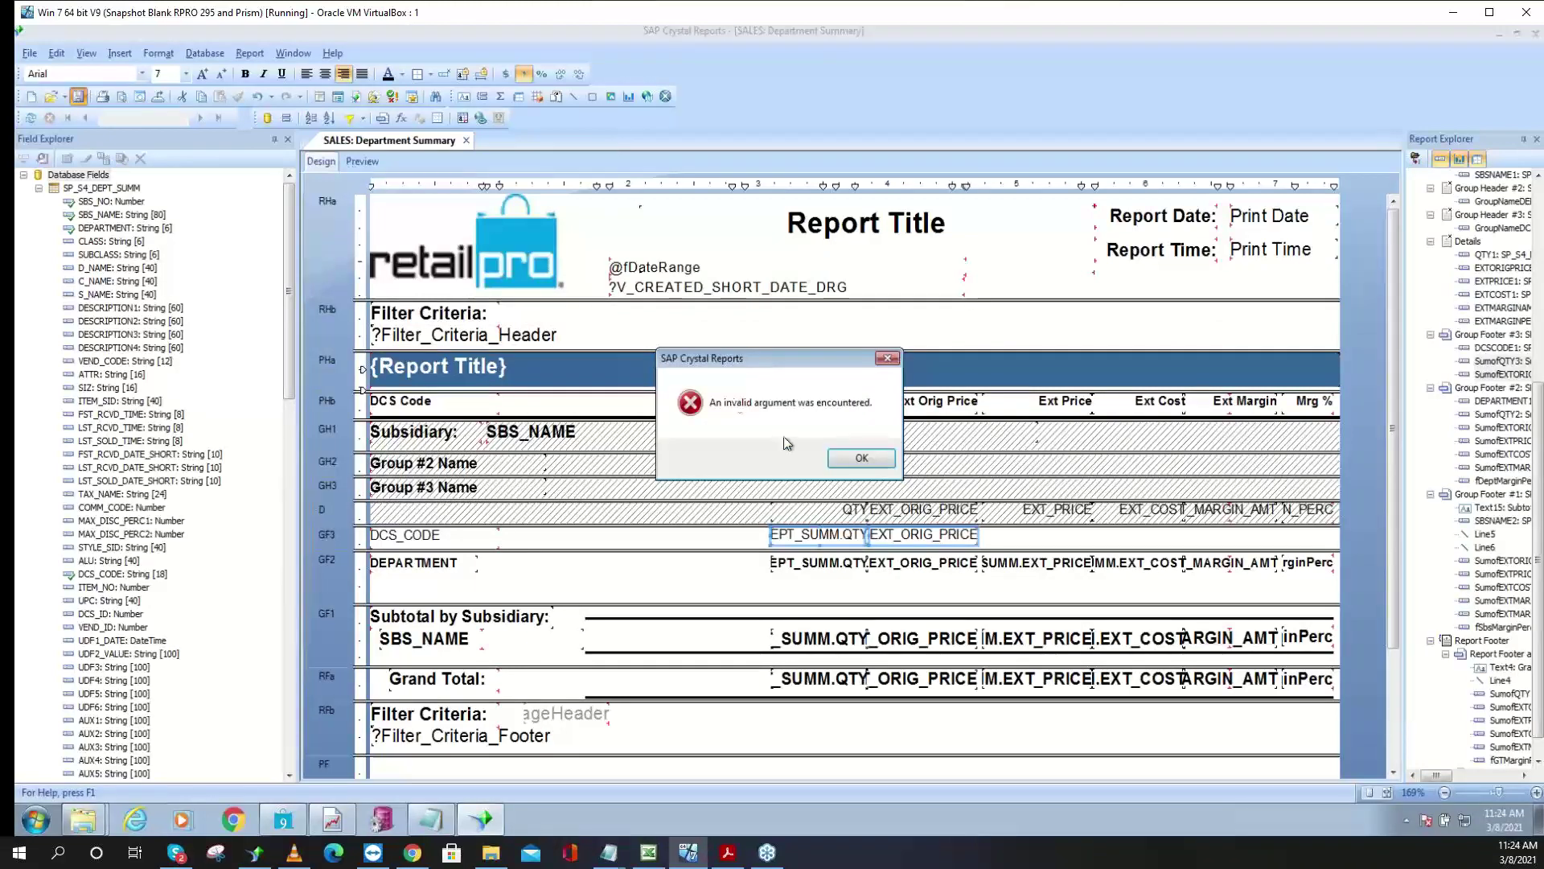
left_click(862, 457)
left_click(360, 162)
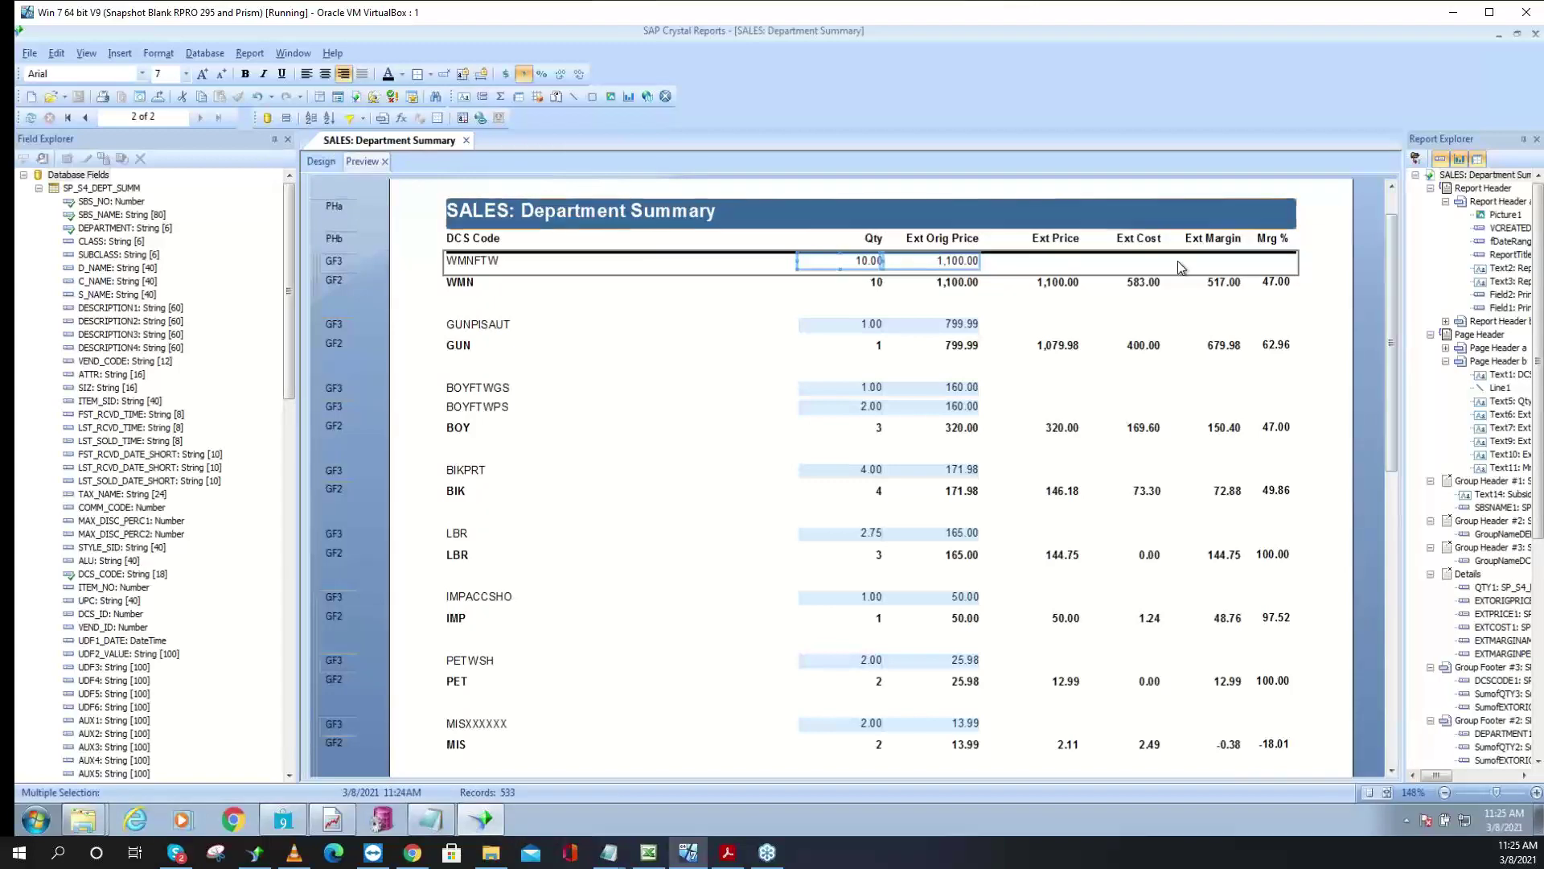
Jump to the preview's first page and scroll to the MEN and WOM subtotals
mouse_move(1392, 263)
left_mouse_down()
mouse_move(1398, 460)
mouse_move(1388, 244)
left_mouse_up()
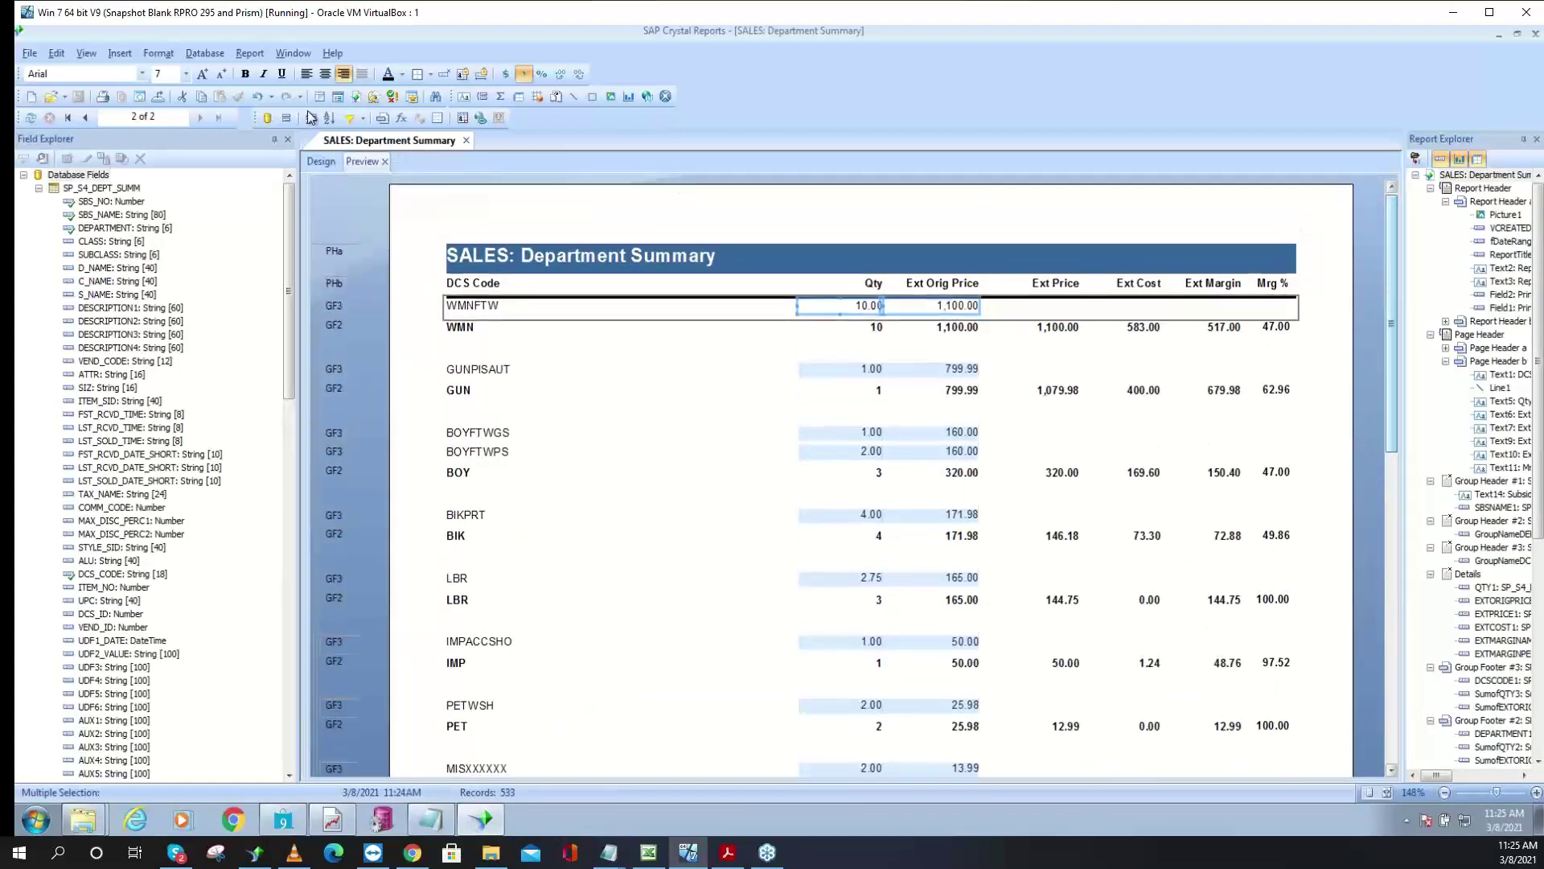
left_click(84, 118)
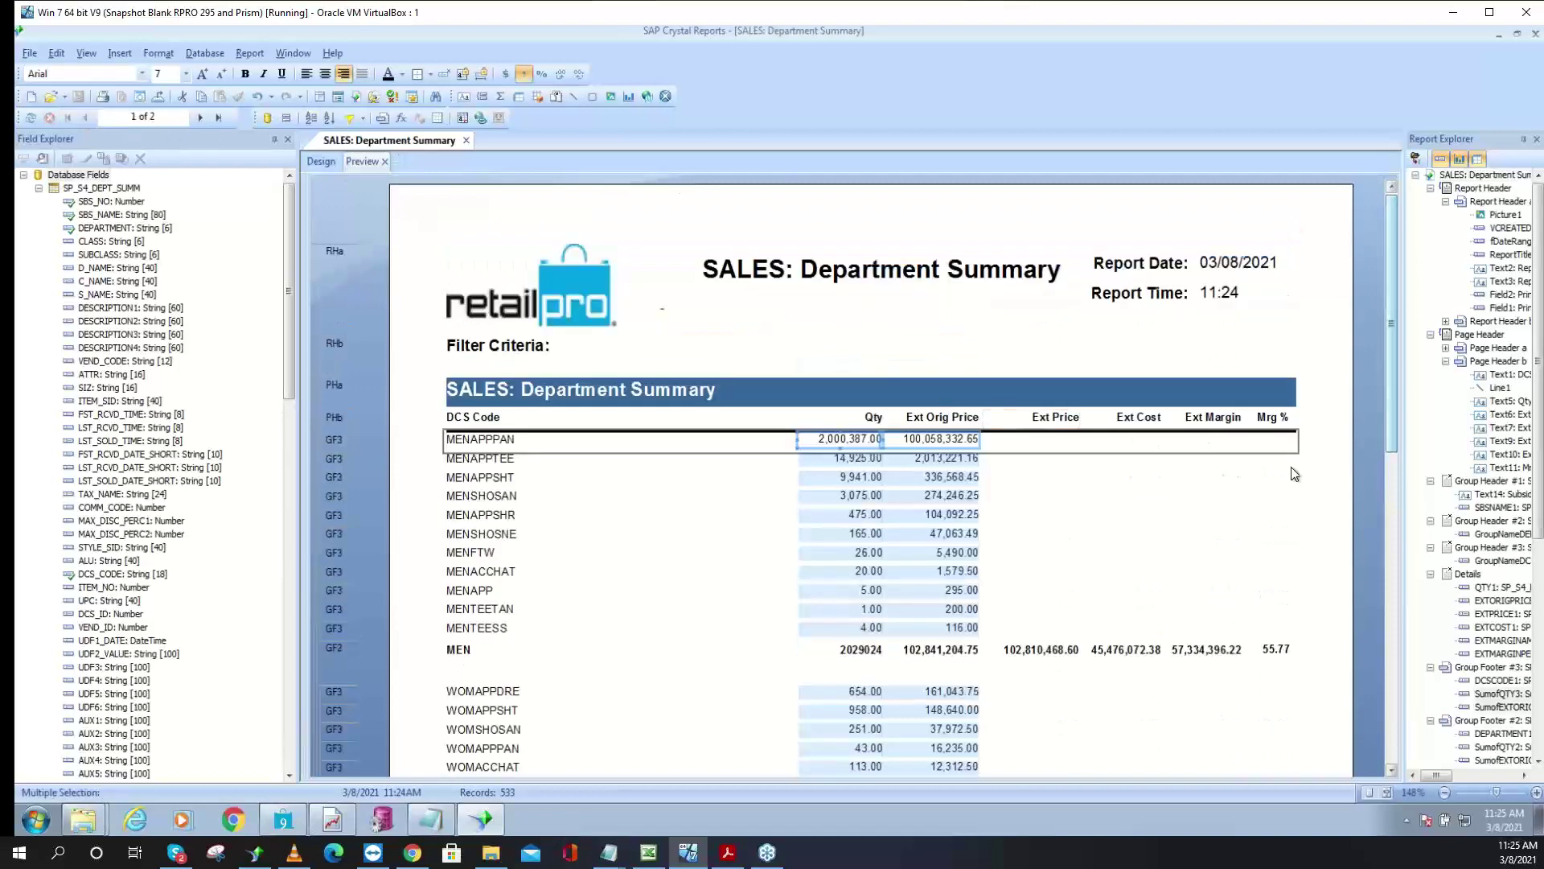
left_click_drag(1390, 298, 1392, 334)
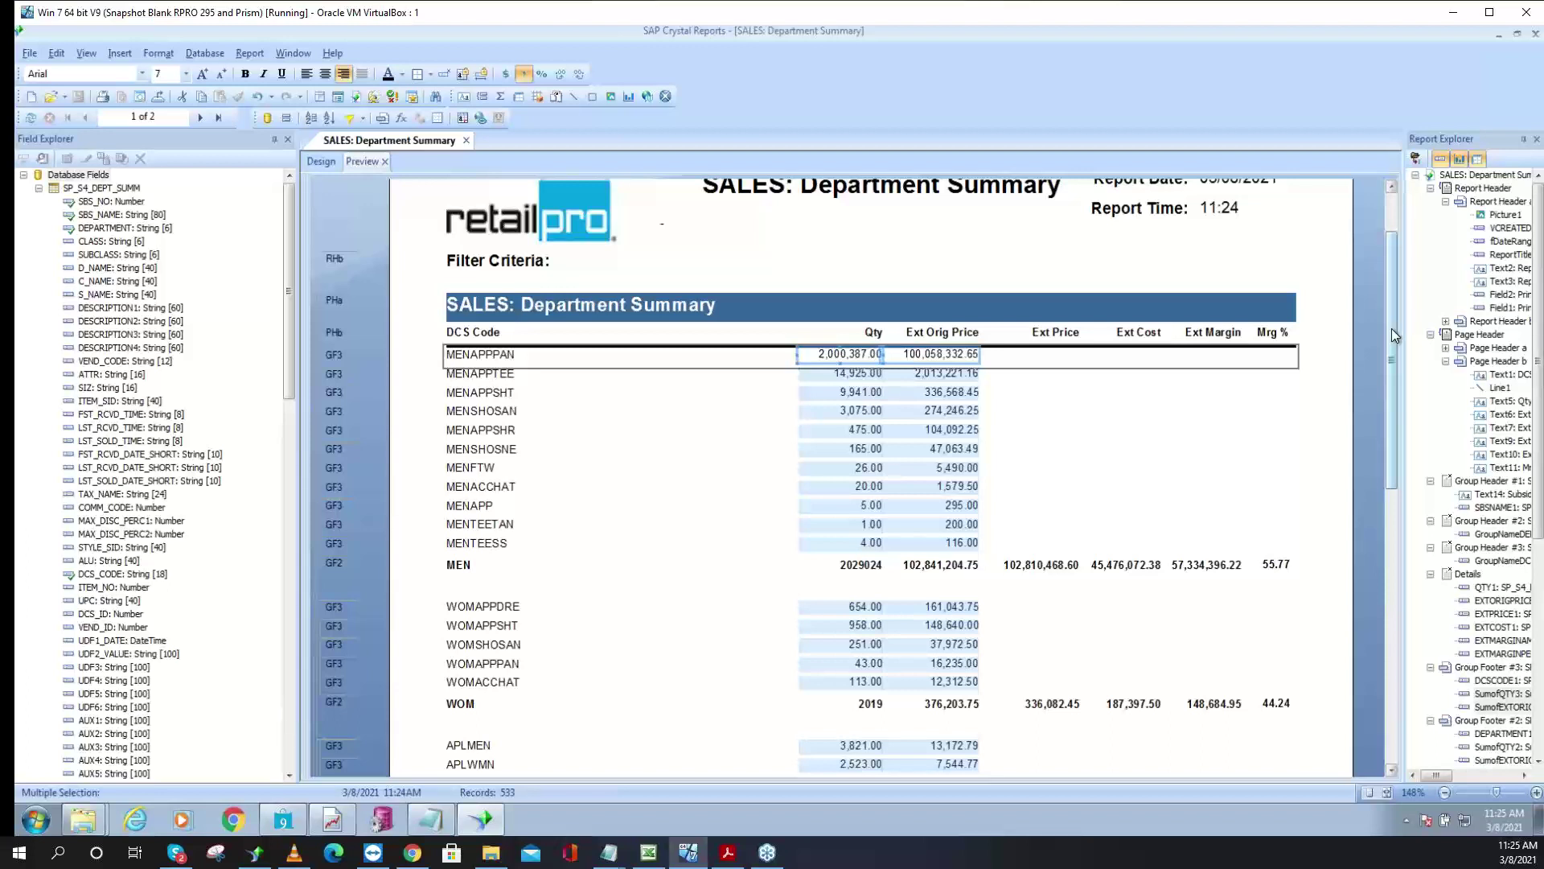
left_click(329, 827)
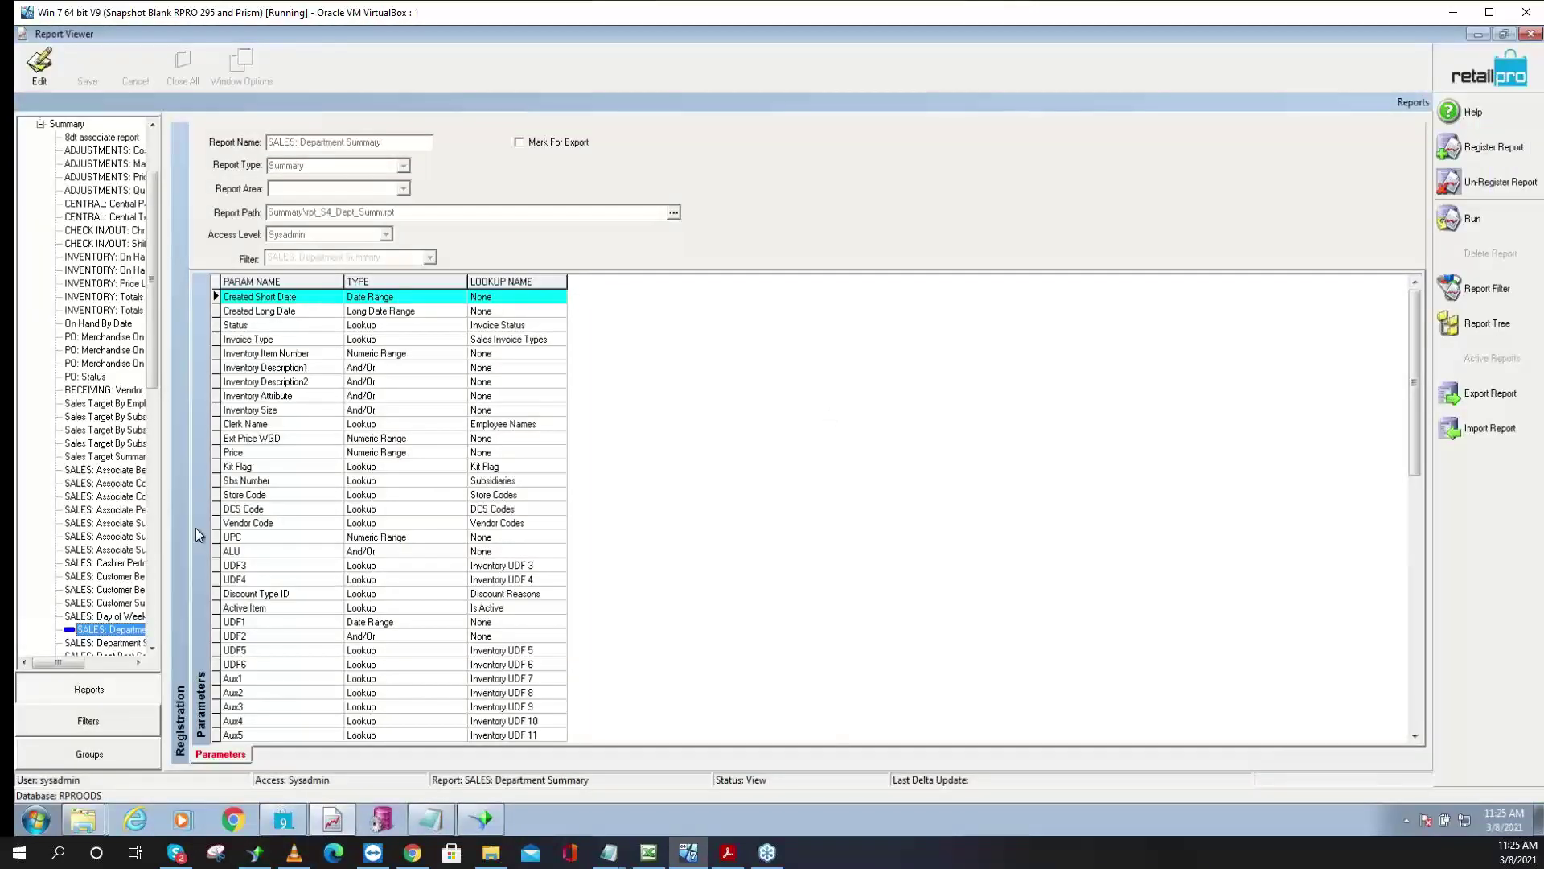
Open the SALES: Item Summary report and launch PL/SQL Developer
left_click_drag(153, 334, 161, 403)
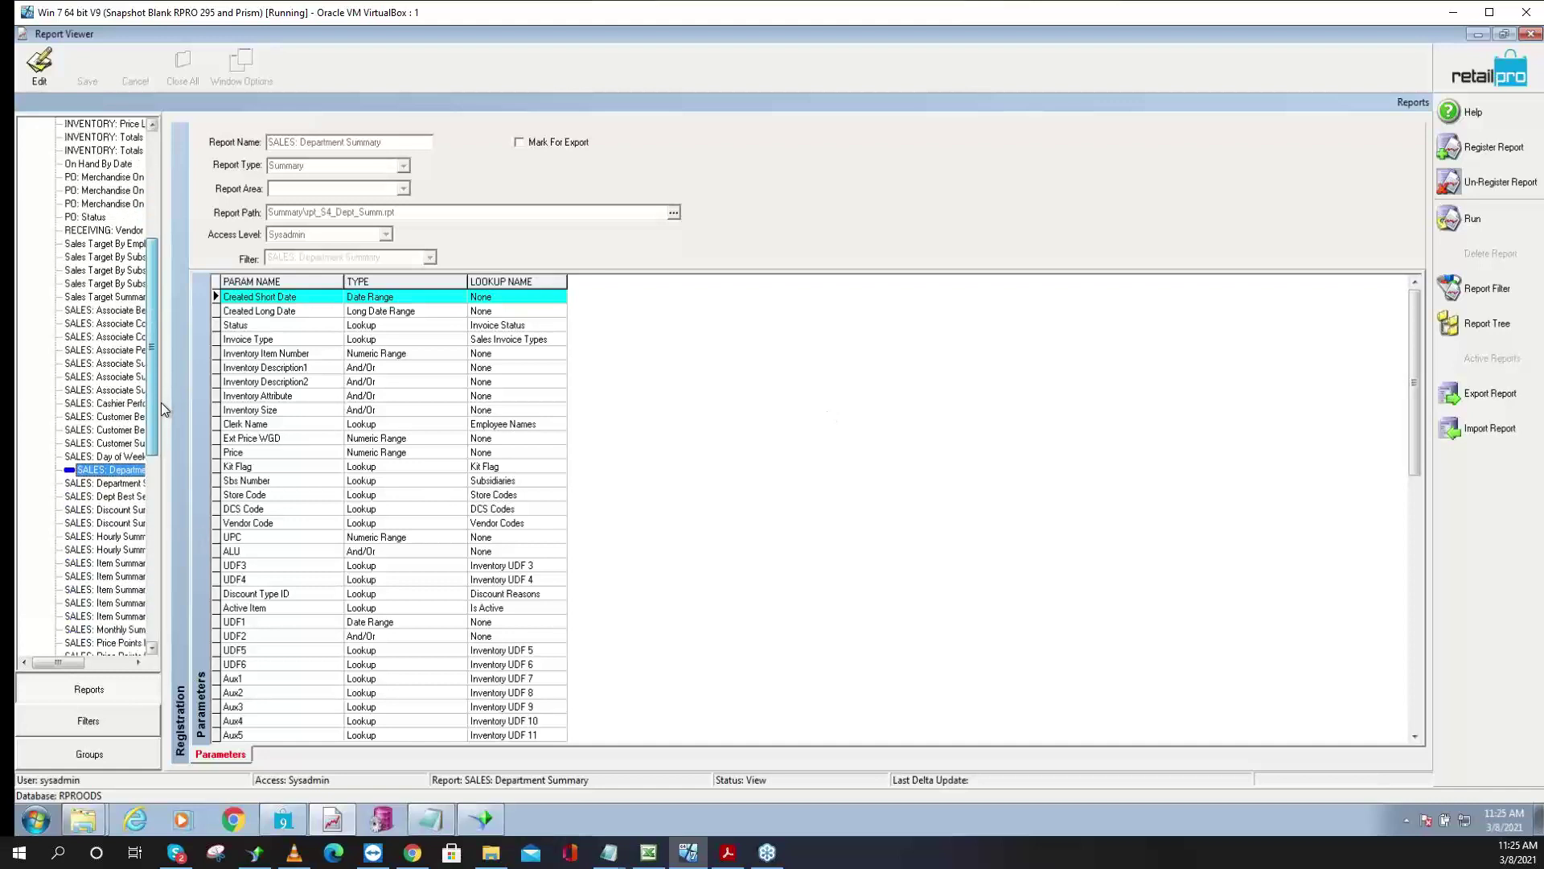
left_click(118, 562)
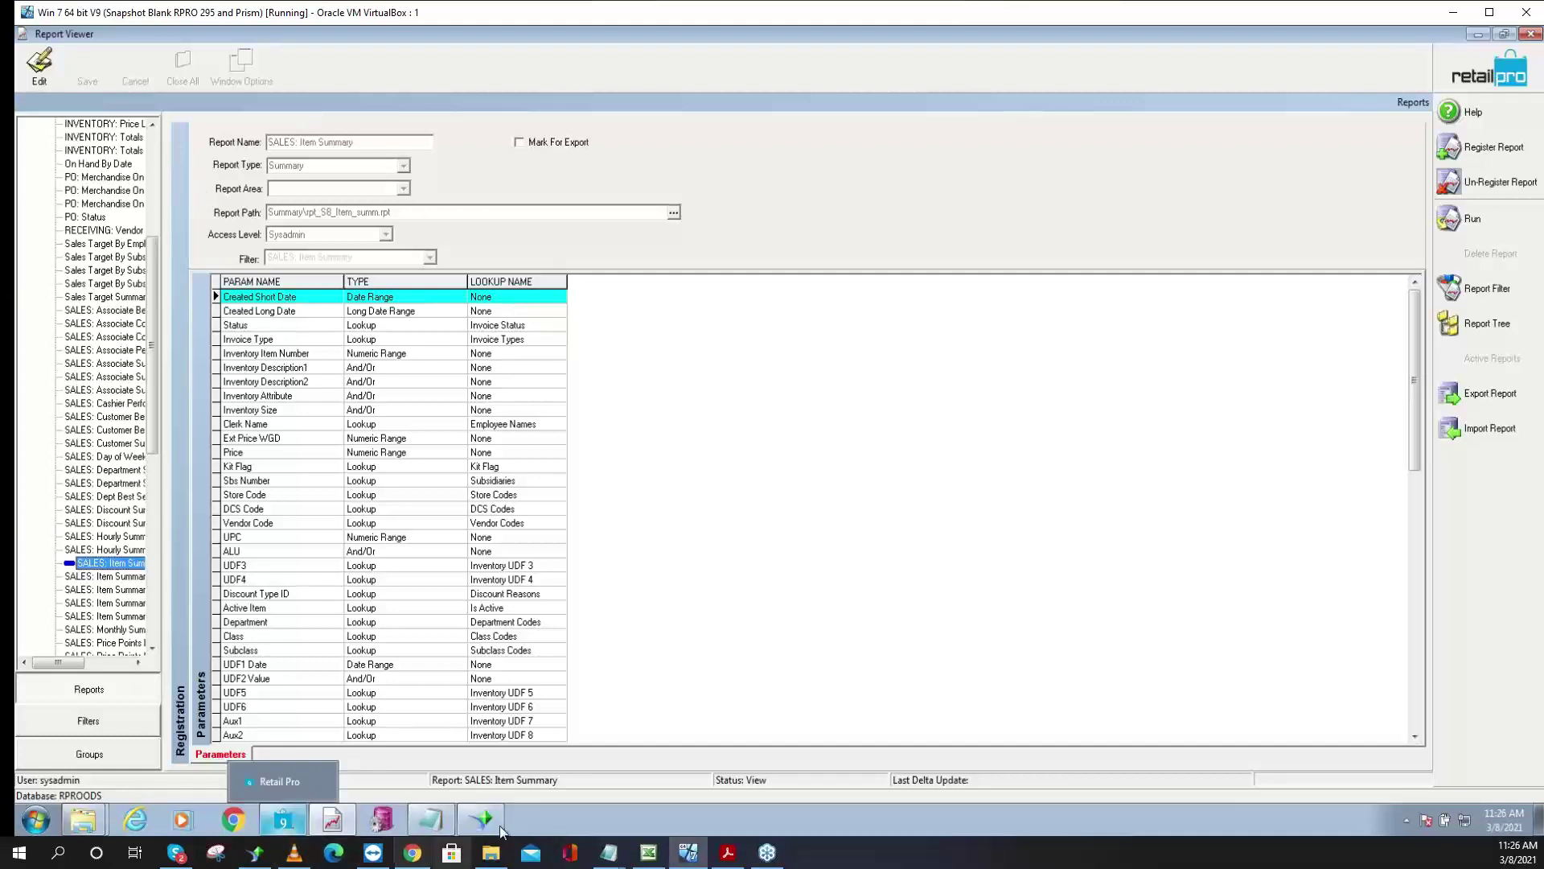
left_click(387, 820)
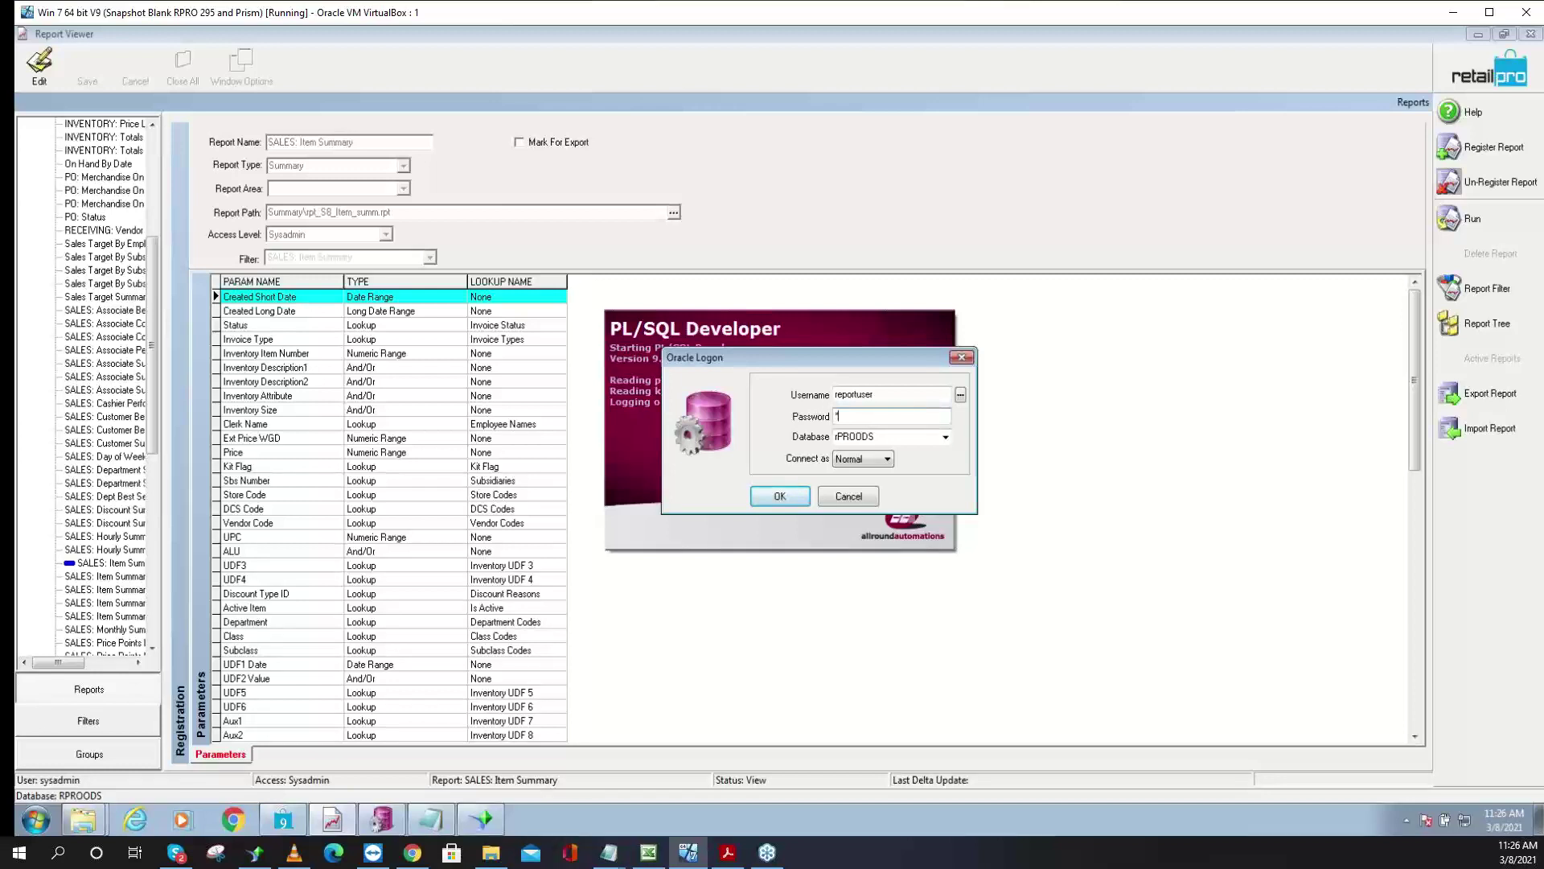
Log on to RPROODS with the database password and expand the Packages folder
type("******")
key("Return")
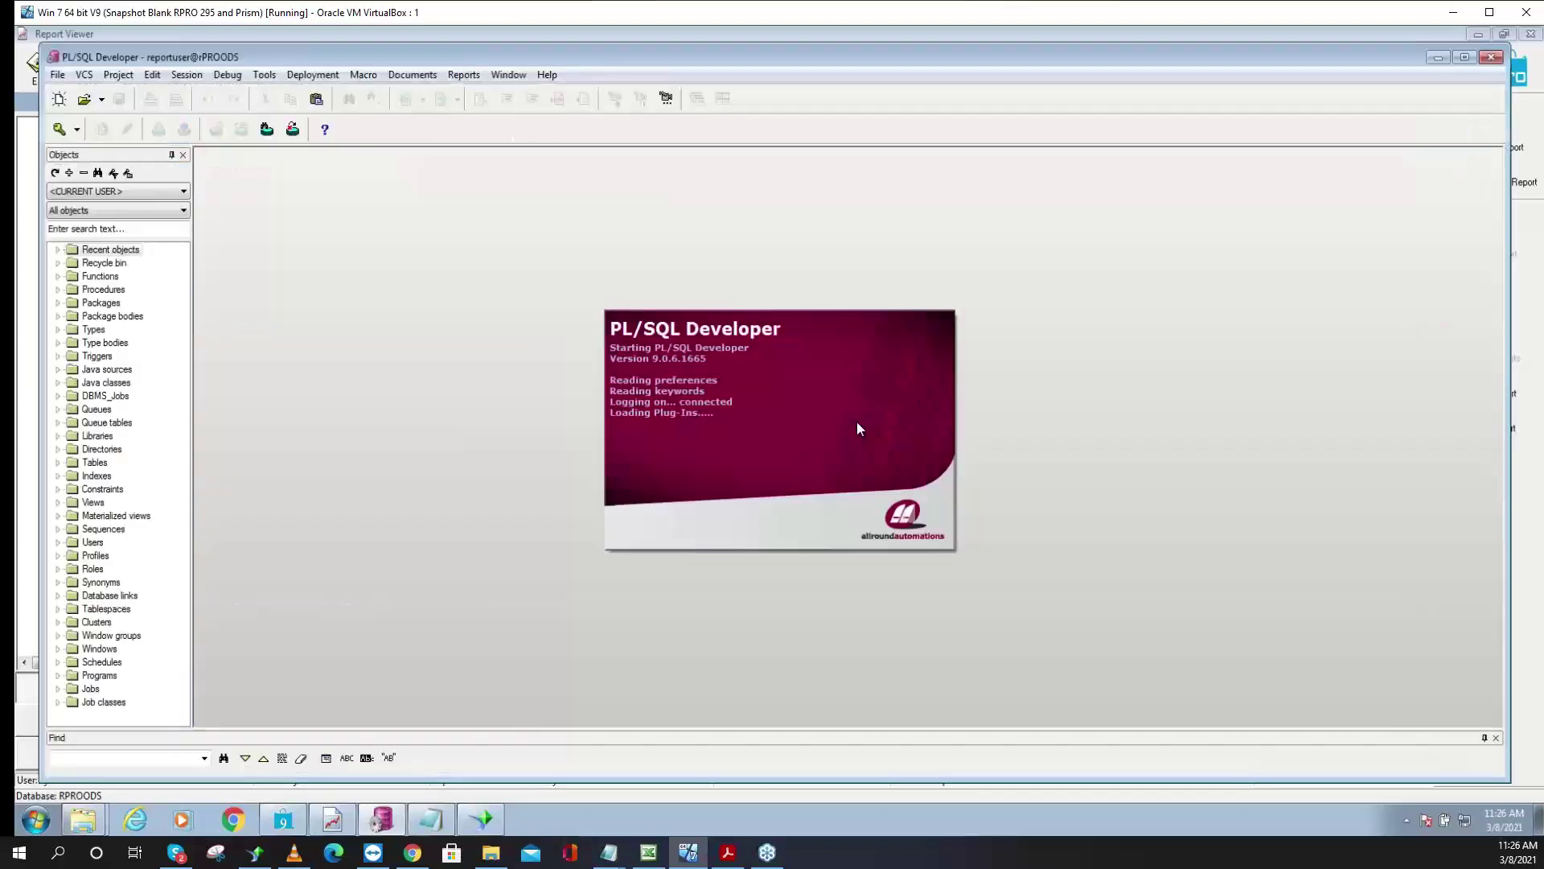
left_click(58, 303)
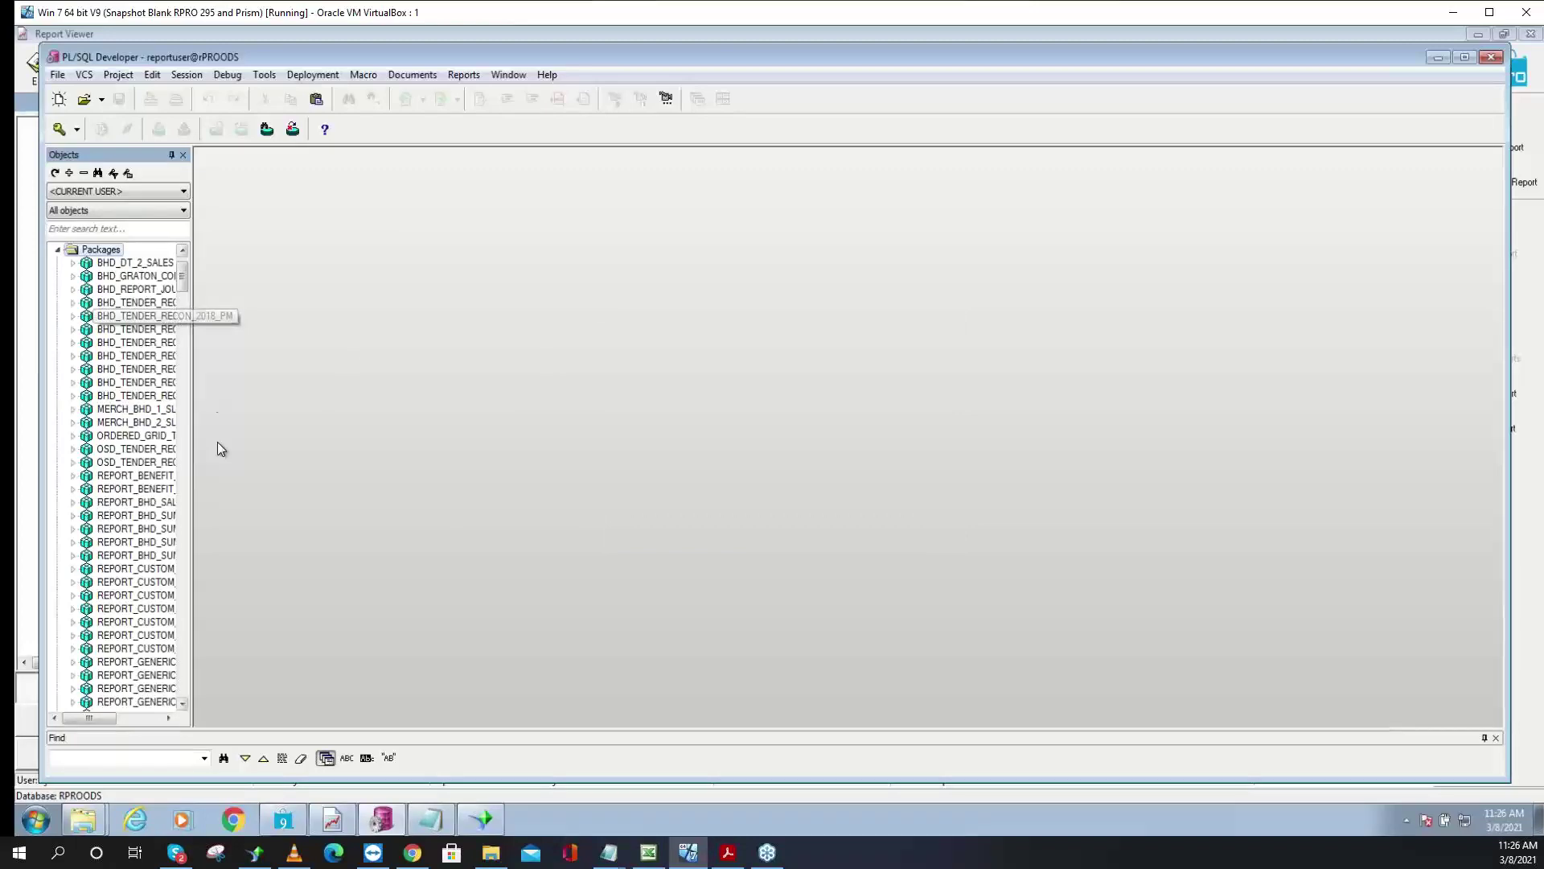
left_click_drag(194, 465, 456, 481)
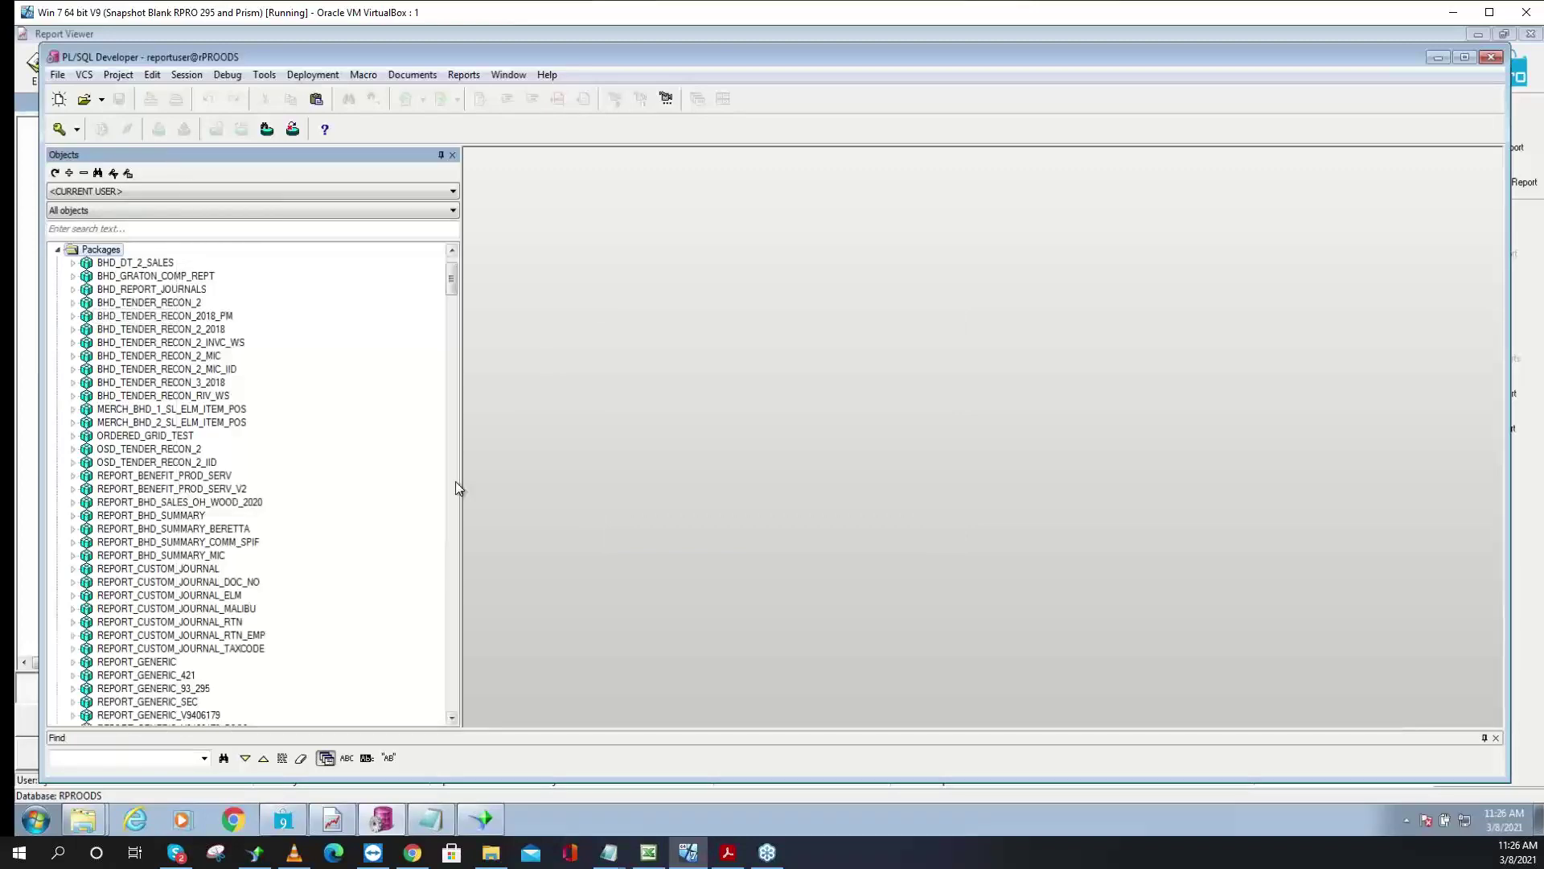
Select the REPORT_SUMMARY package and bring up its context menu
left_click(452, 662)
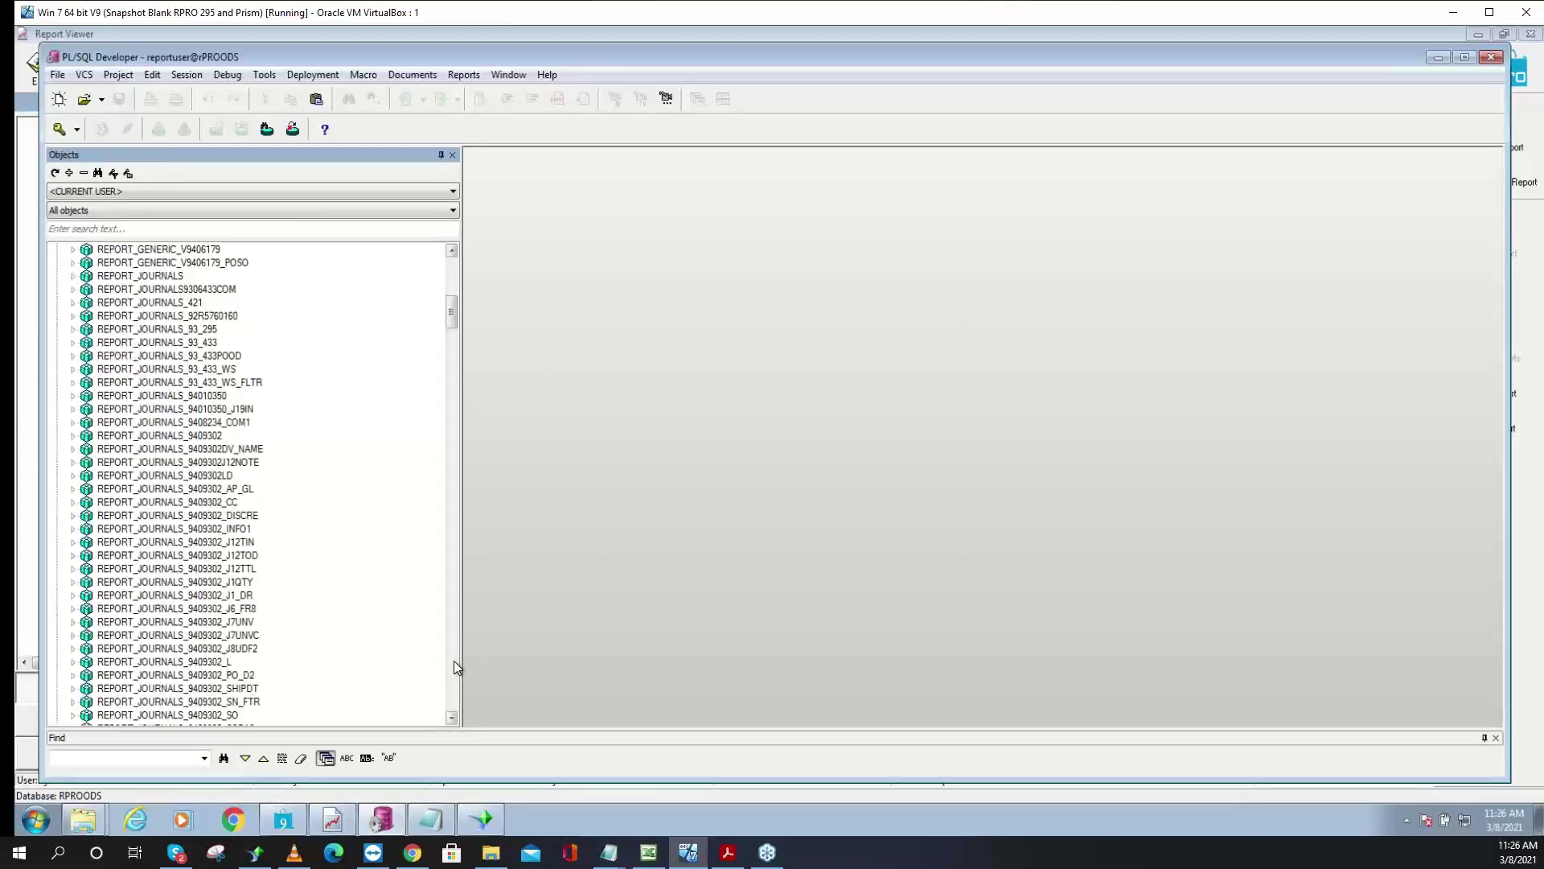
left_click(453, 660)
left_click(454, 660)
left_click(452, 660)
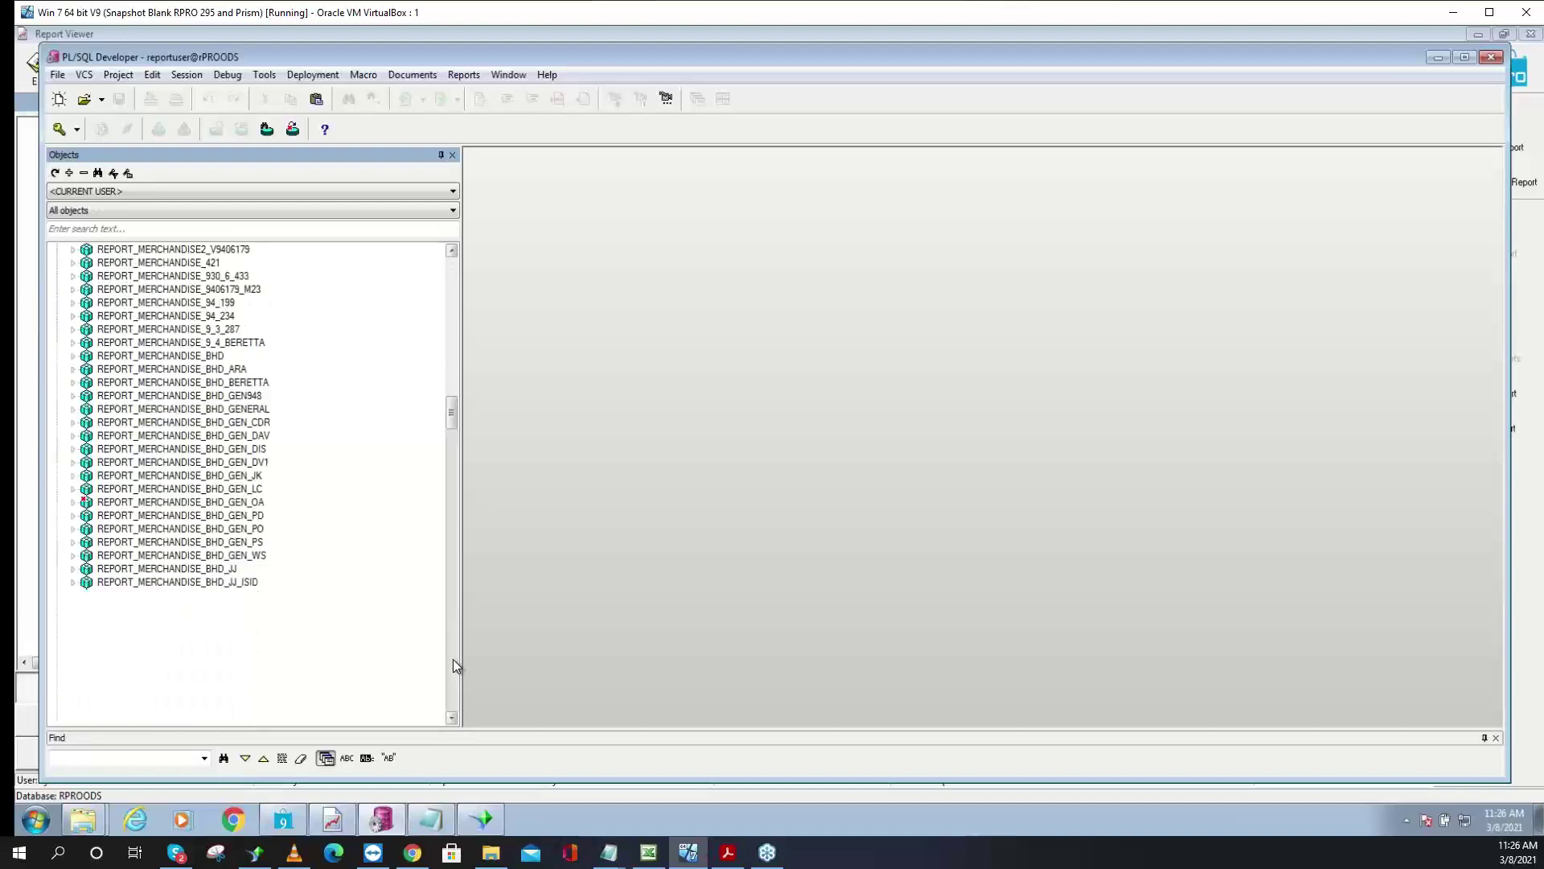
left_click(450, 660)
left_click(450, 658)
left_click(451, 659)
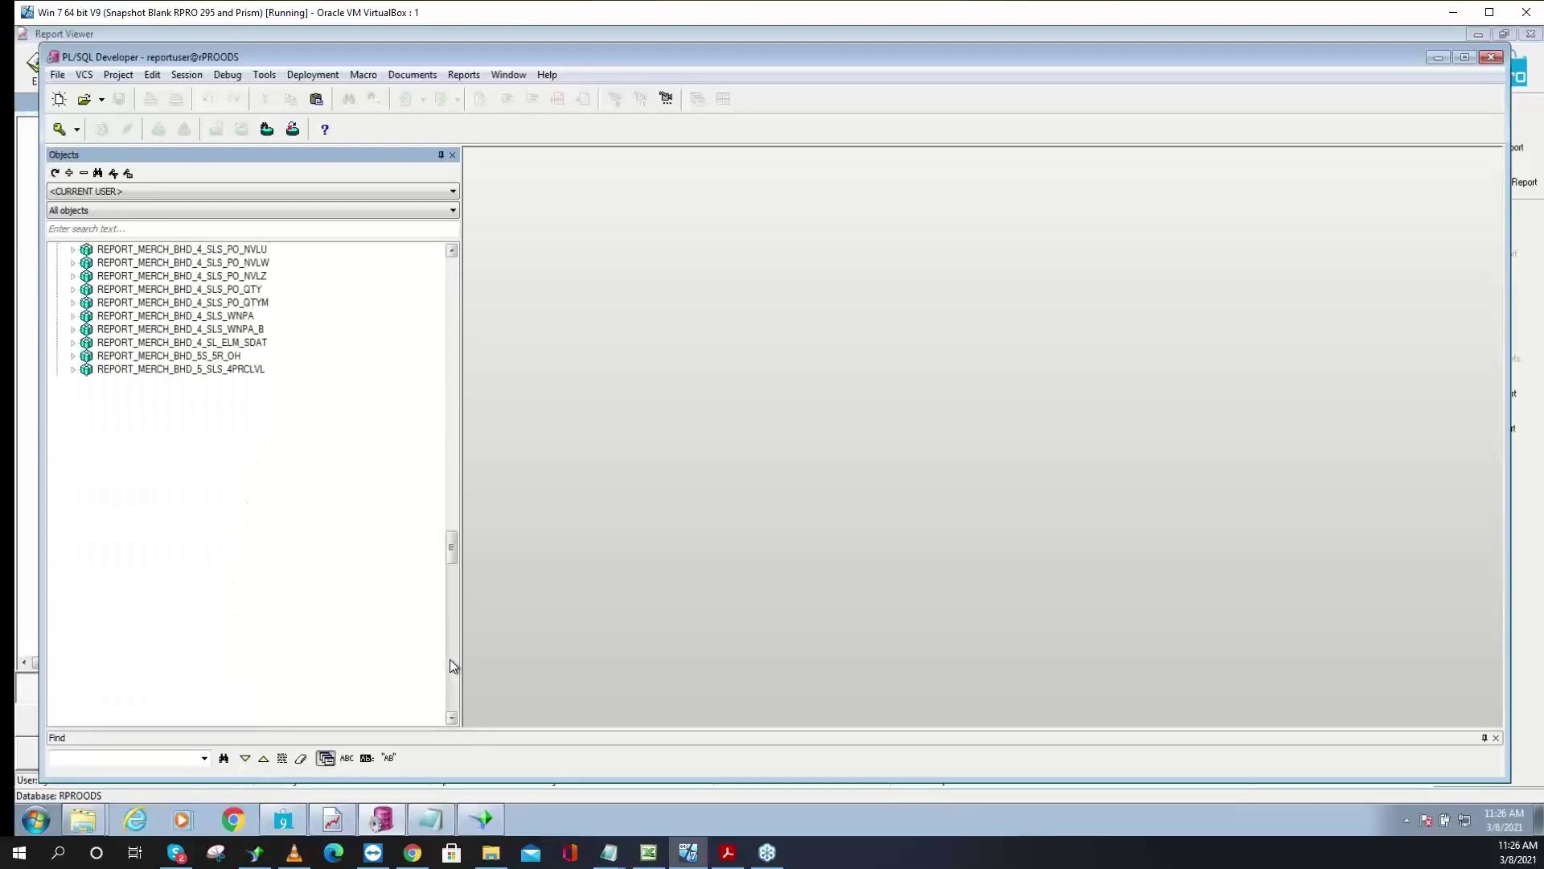
left_click(450, 658)
left_click(449, 659)
left_click(115, 437)
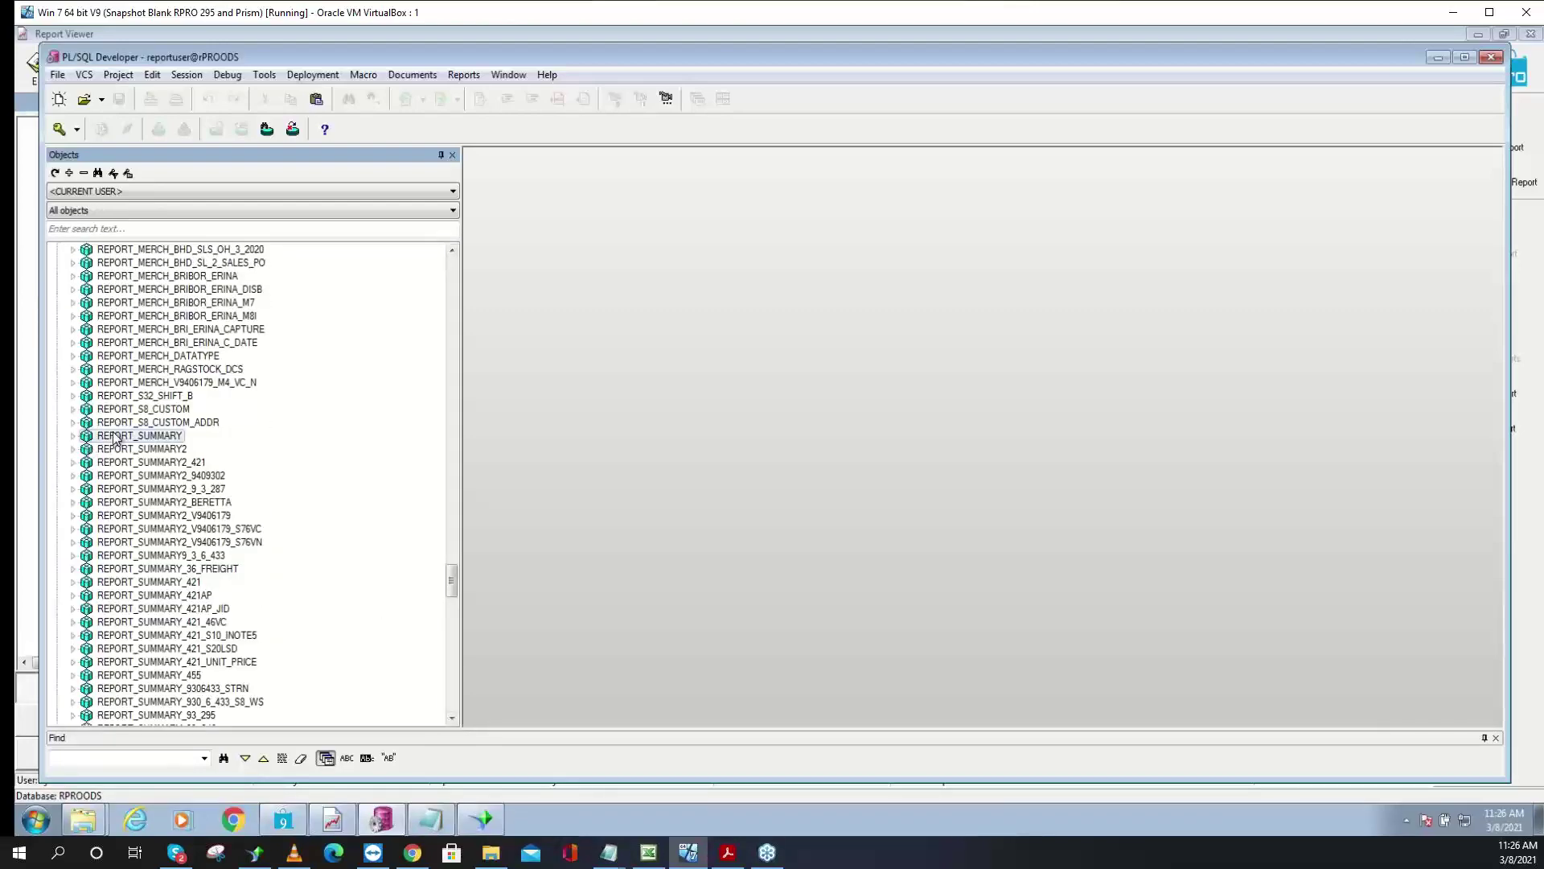
right_click(115, 437)
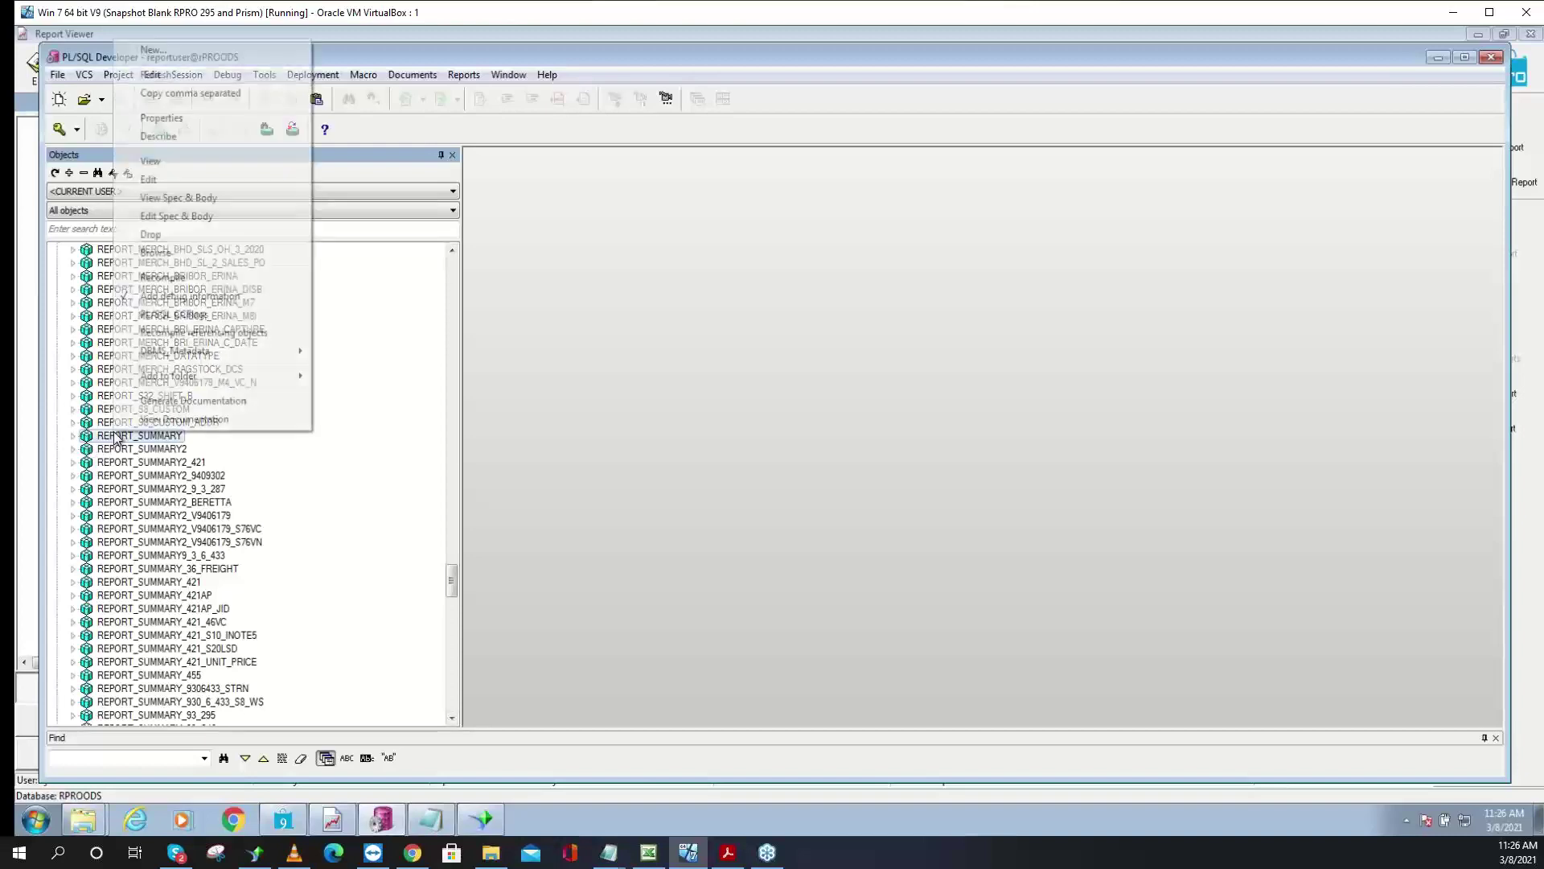
Open REPORT_SUMMARY's spec and body, review SP_S4_DEPT_SUMM and SP_S8_ITEM_SUMM, then close PL/SQL Developer
left_click(207, 218)
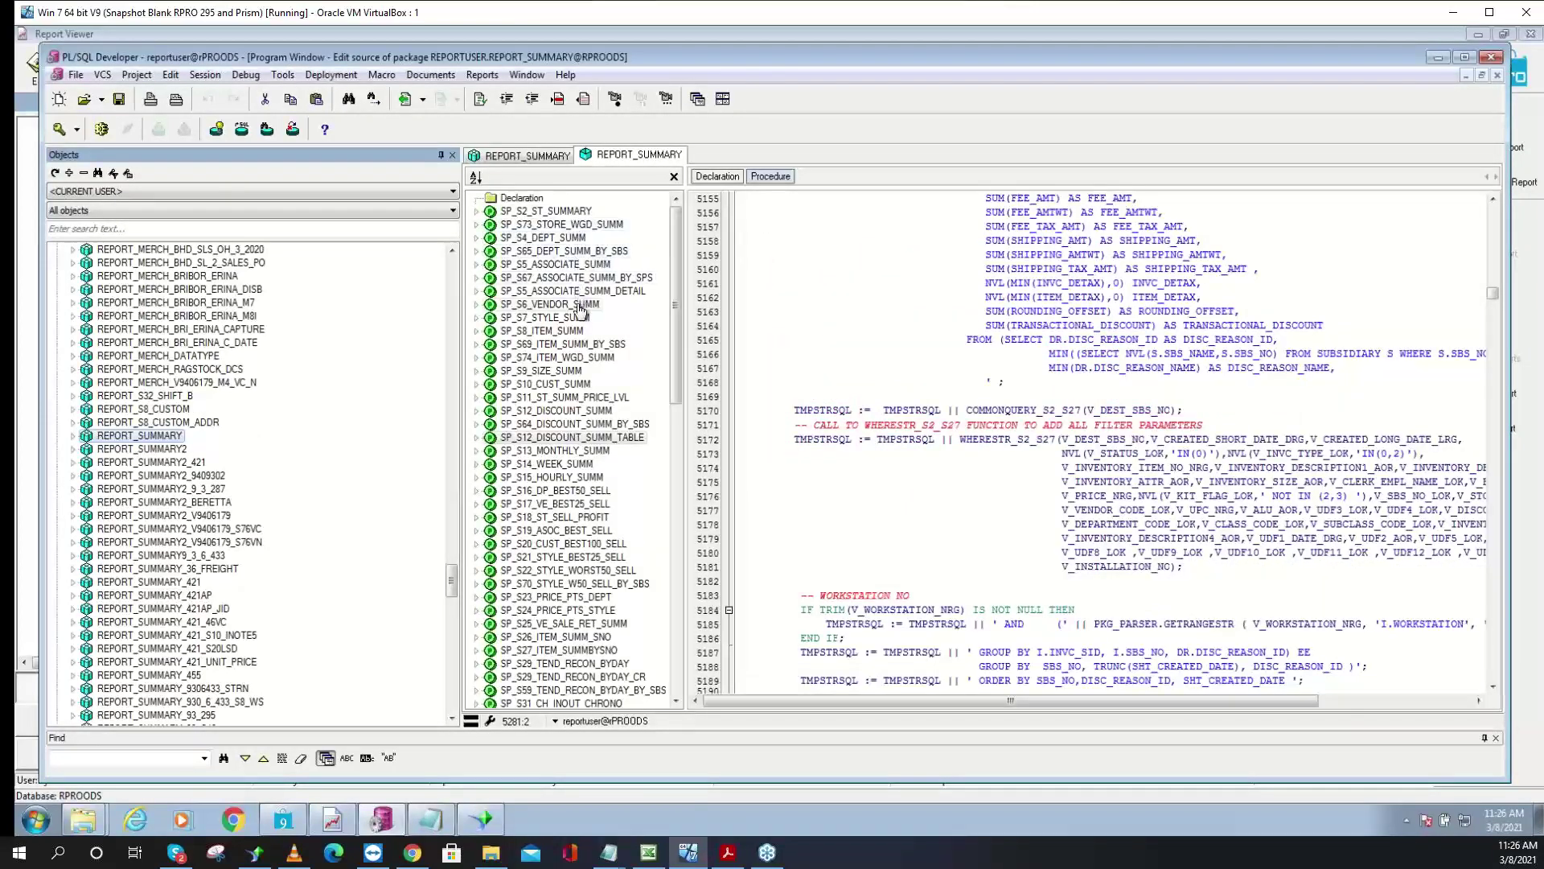
left_click(554, 238)
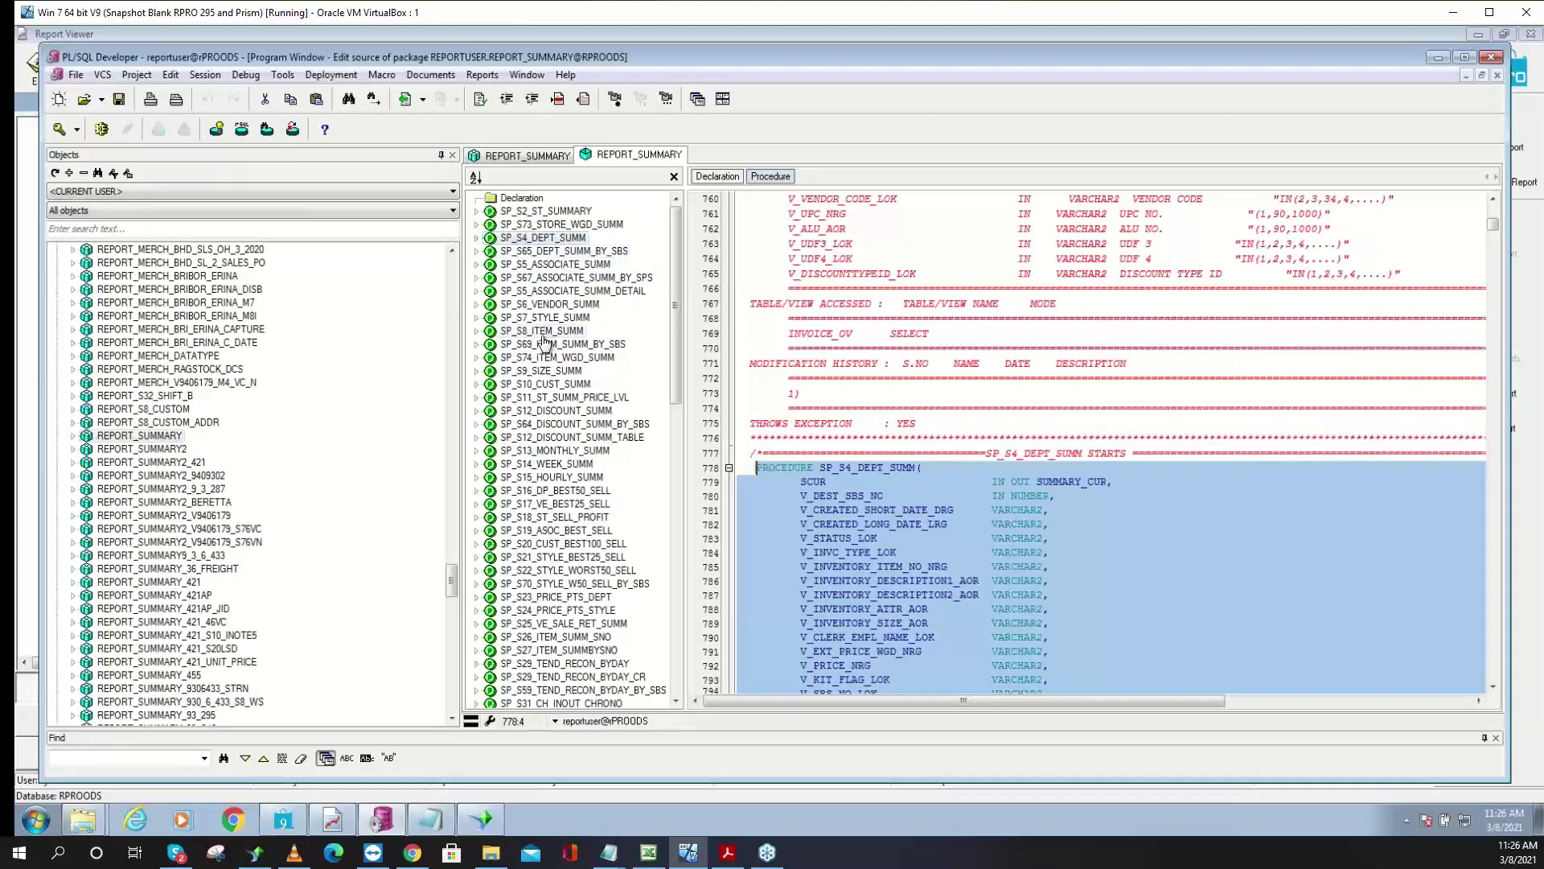
left_click(541, 331)
scroll(938, 498, "down", 13)
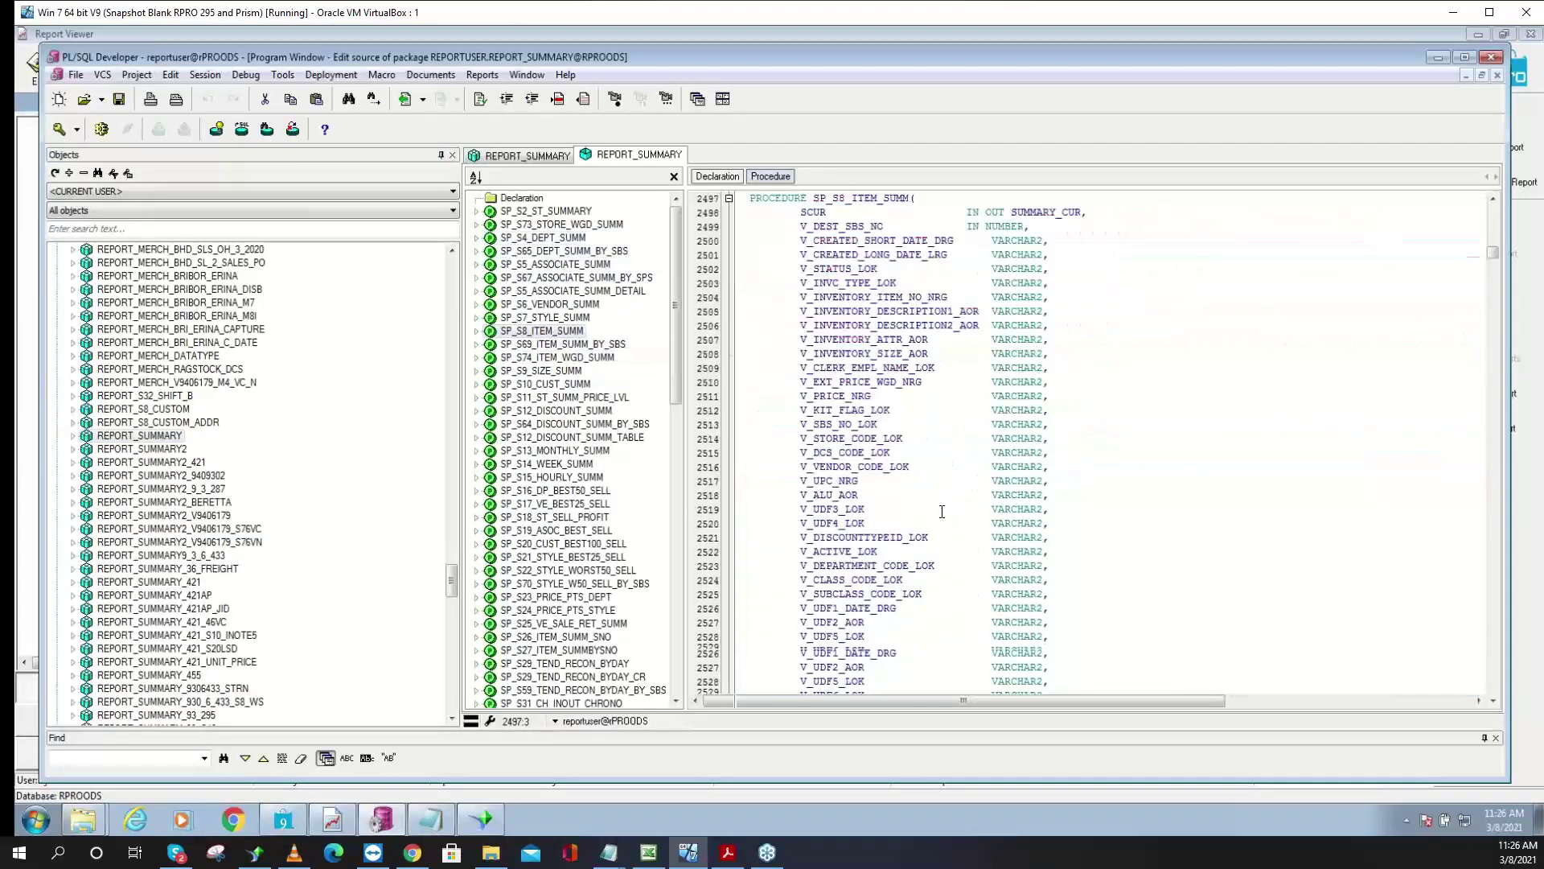
scroll(946, 505, "down", 12)
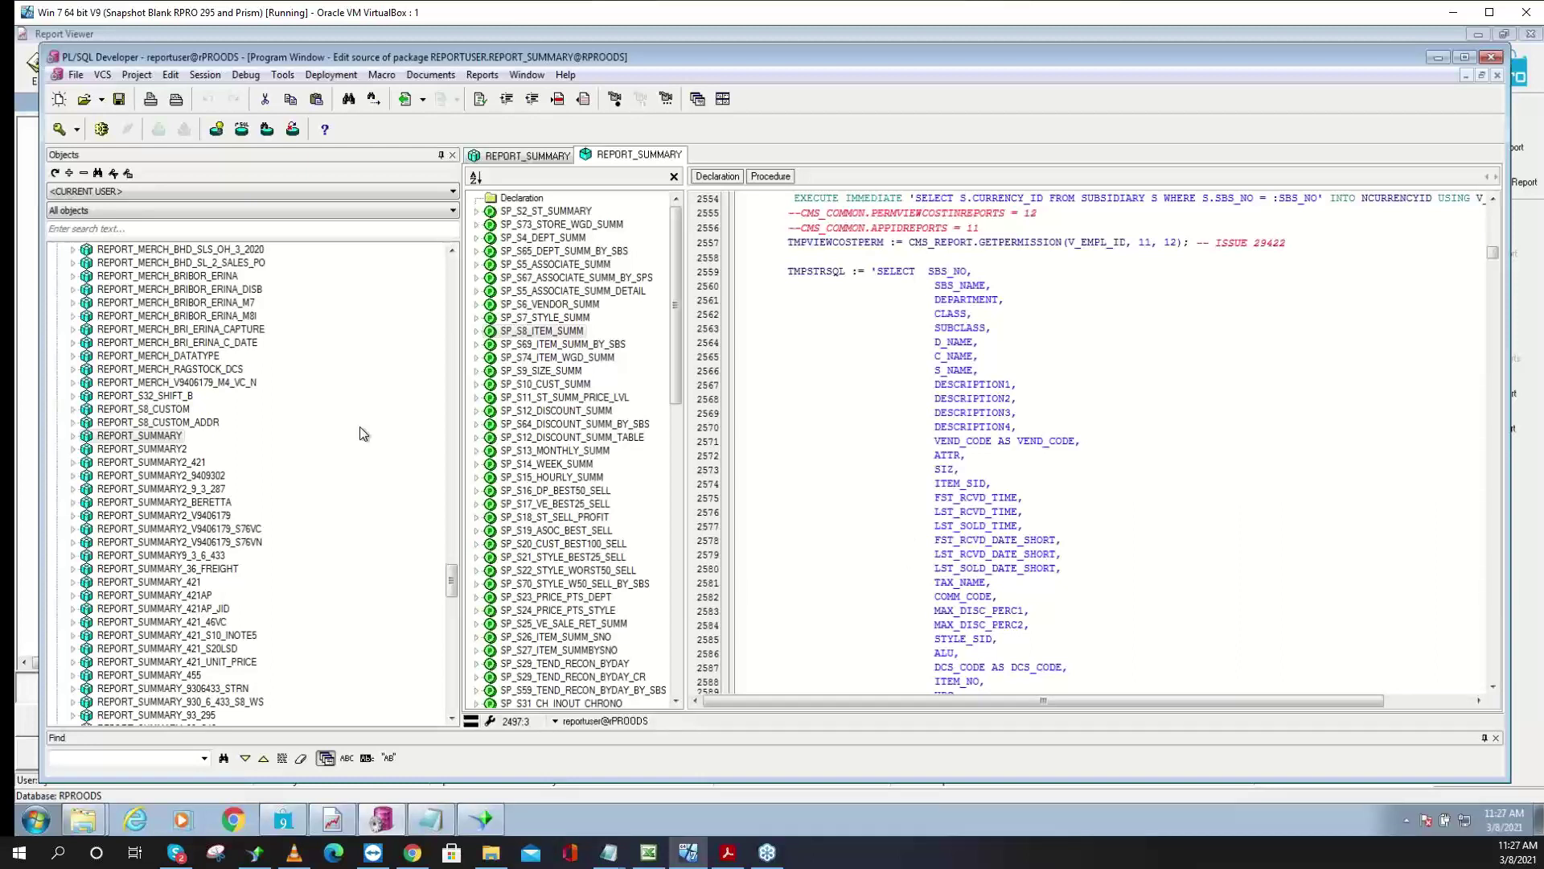
left_click(1492, 59)
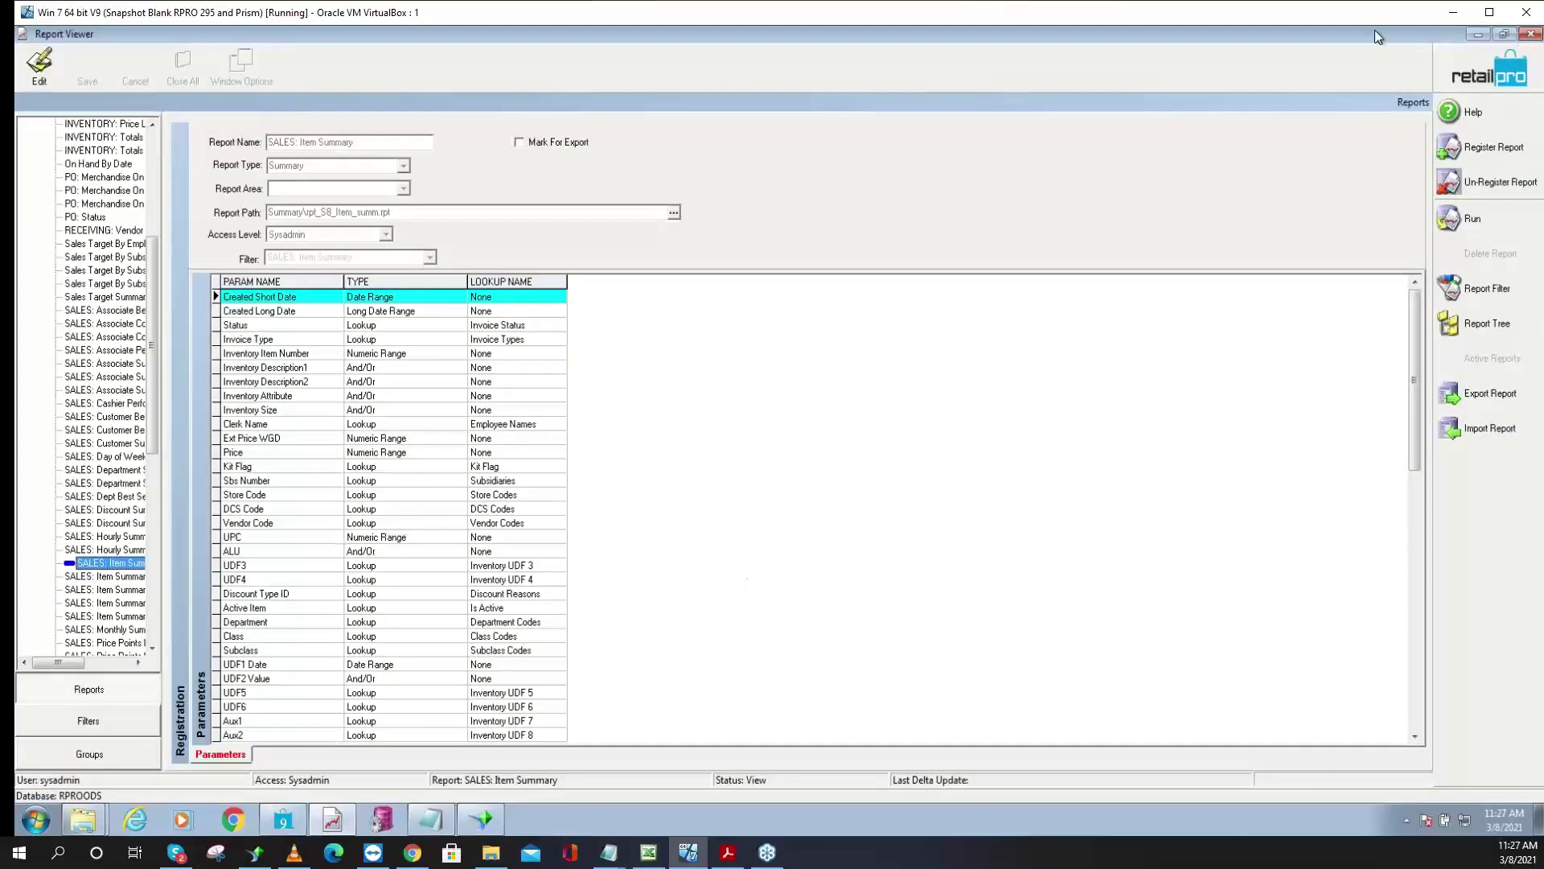
Switch the Department Summary report to Design view, then restore Retail Pro Report Viewer
left_click(1477, 34)
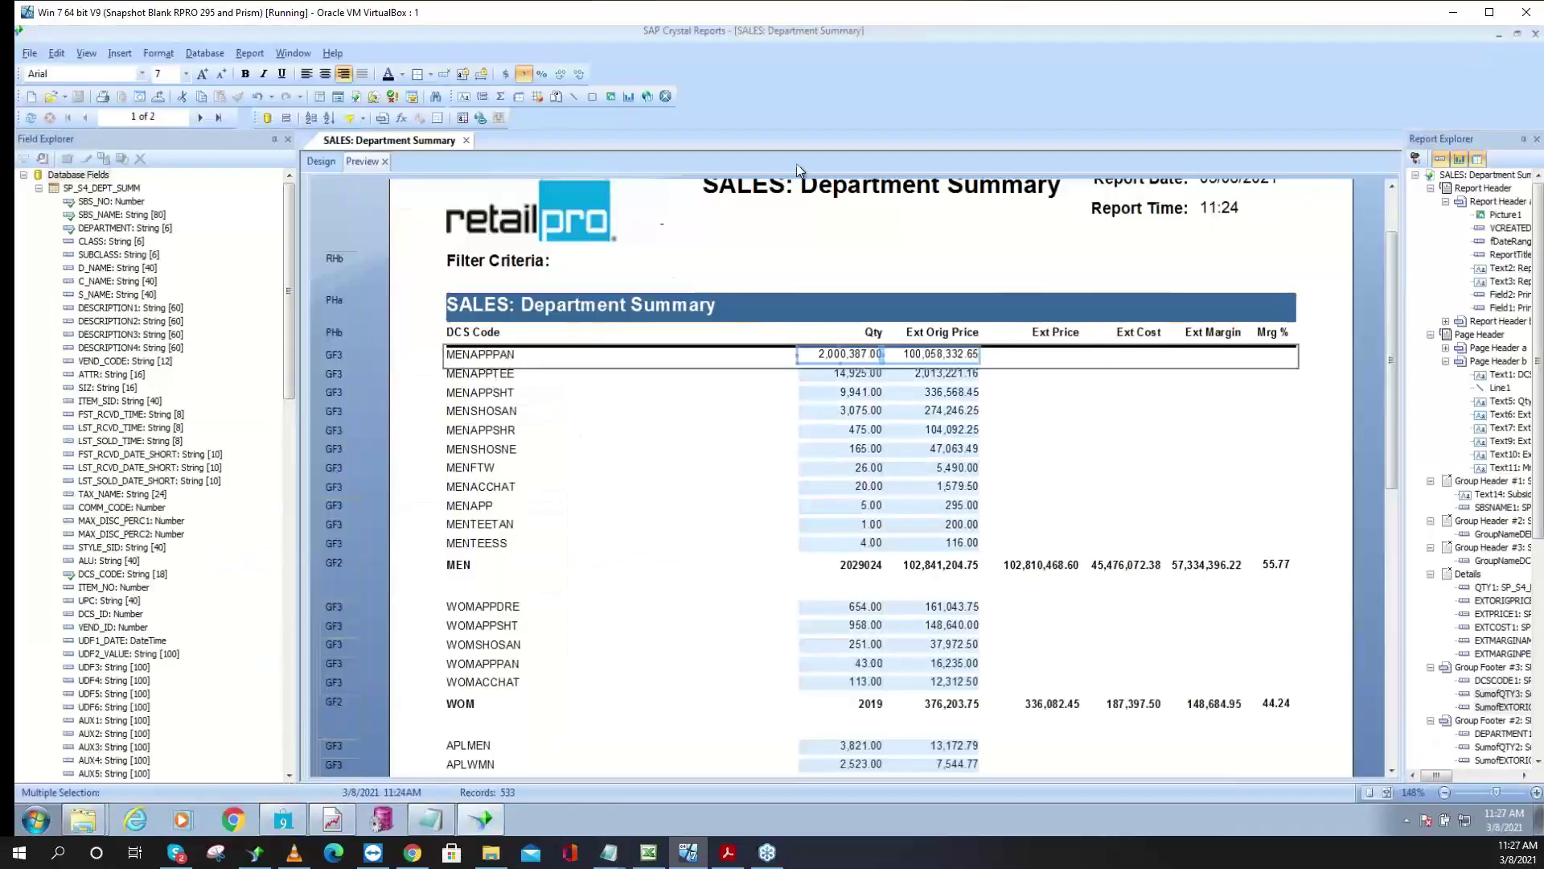
left_click(324, 163)
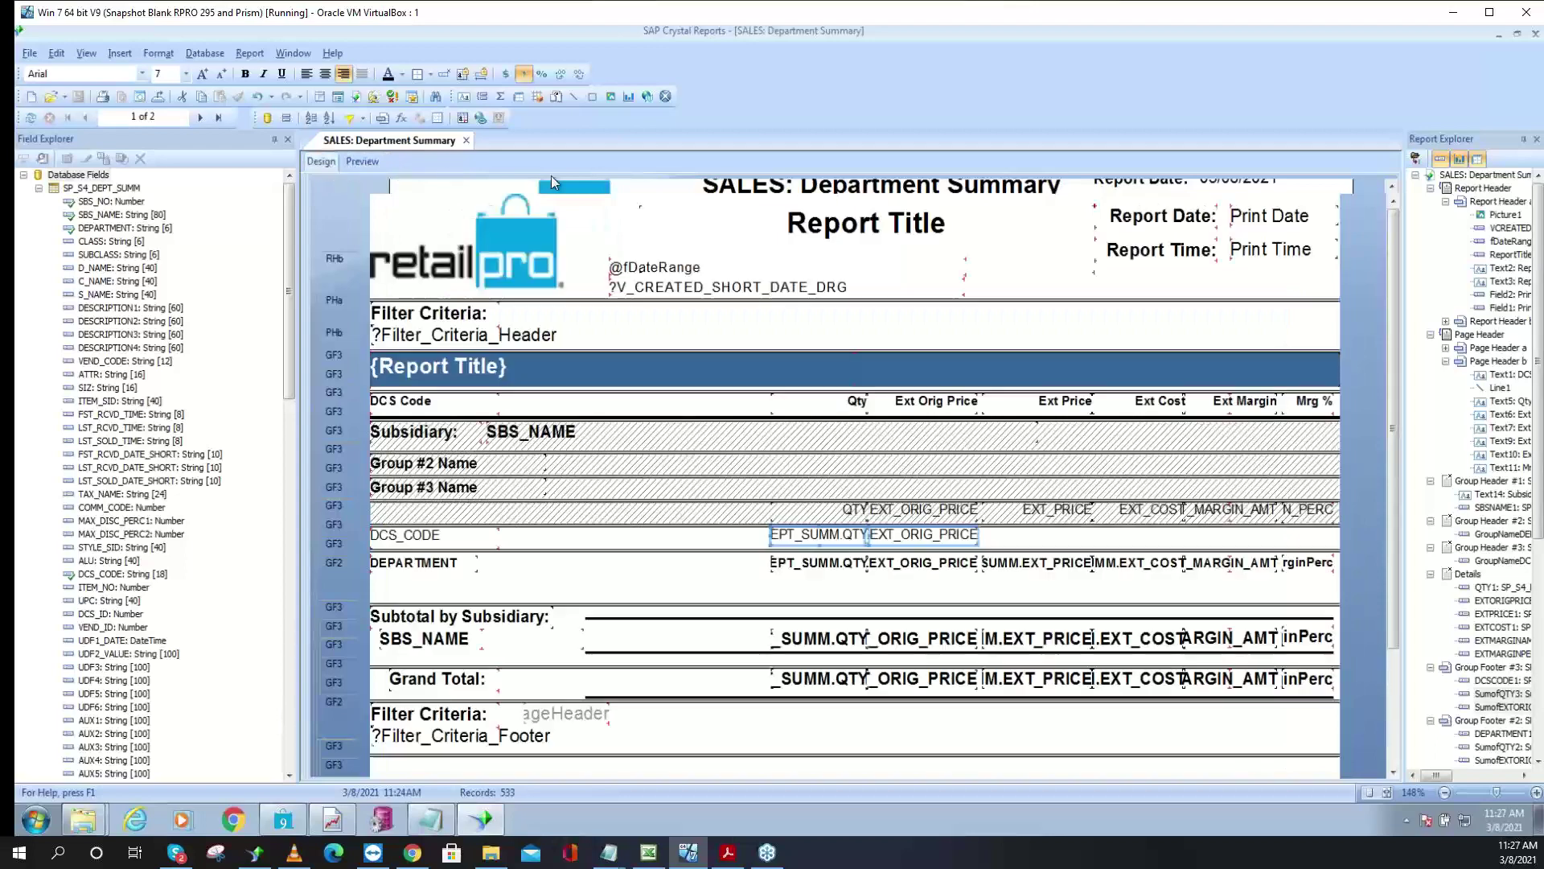
left_click(1498, 36)
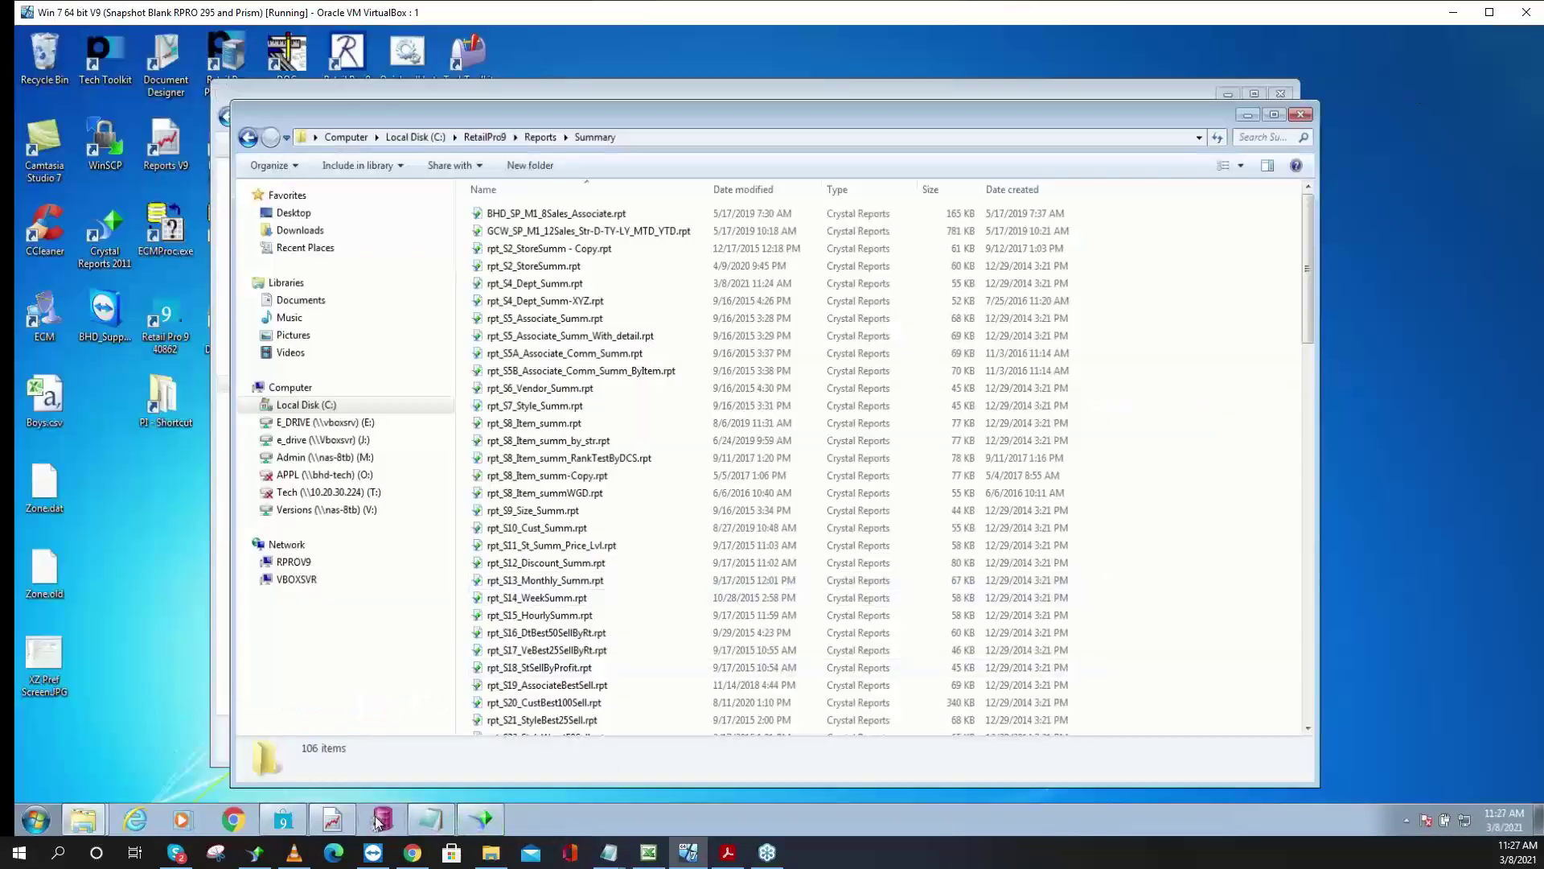
left_click(332, 818)
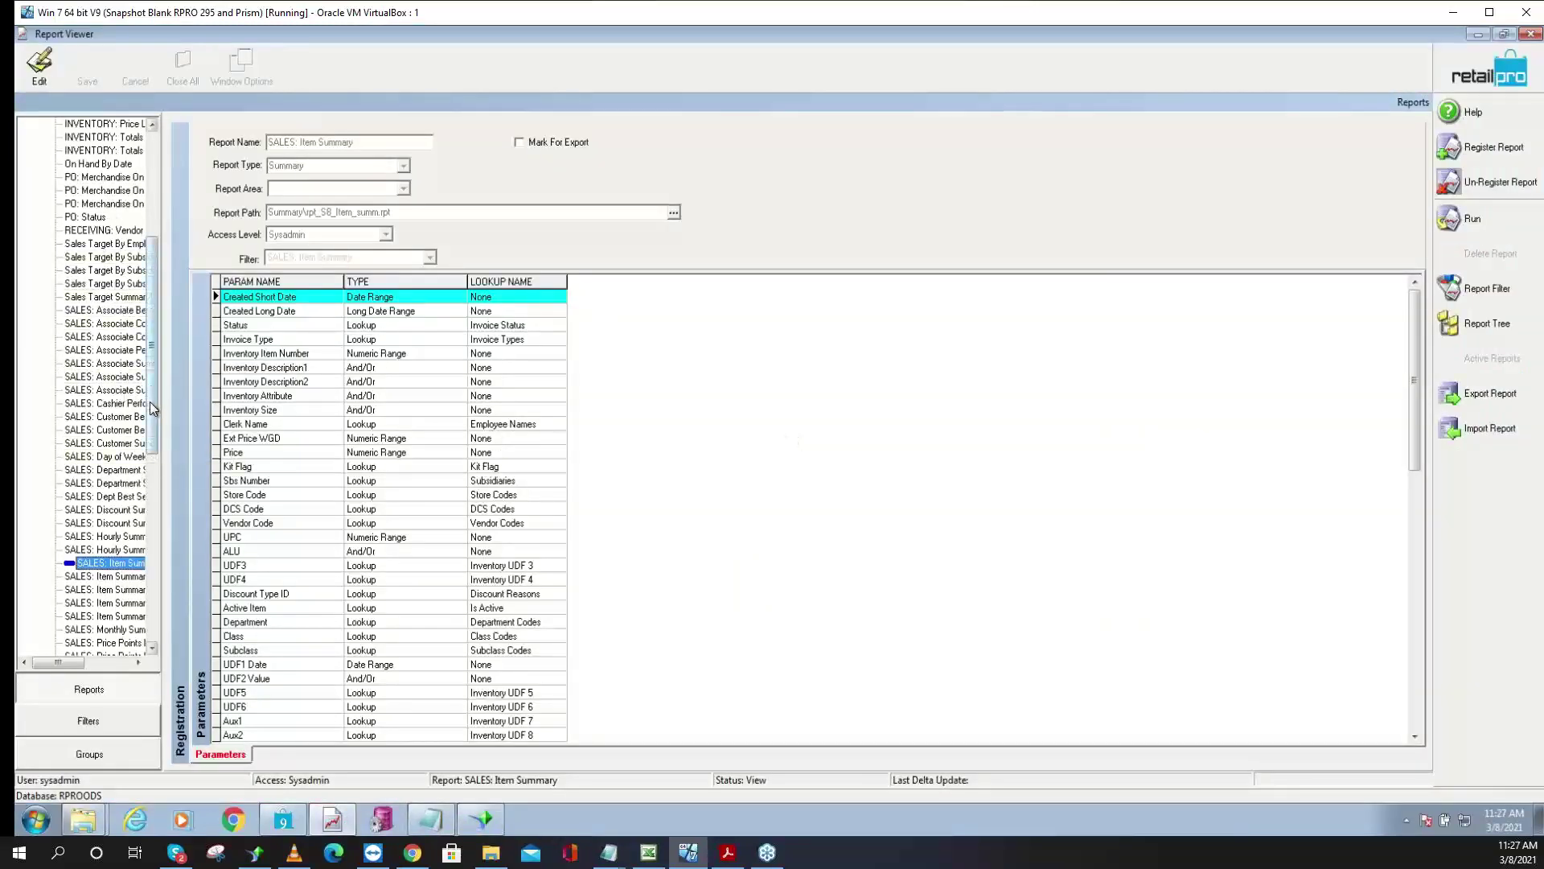
Expand the Other group and load the Acusgnet G/L charges AGS Report (TT)
left_click_drag(149, 403, 176, 242)
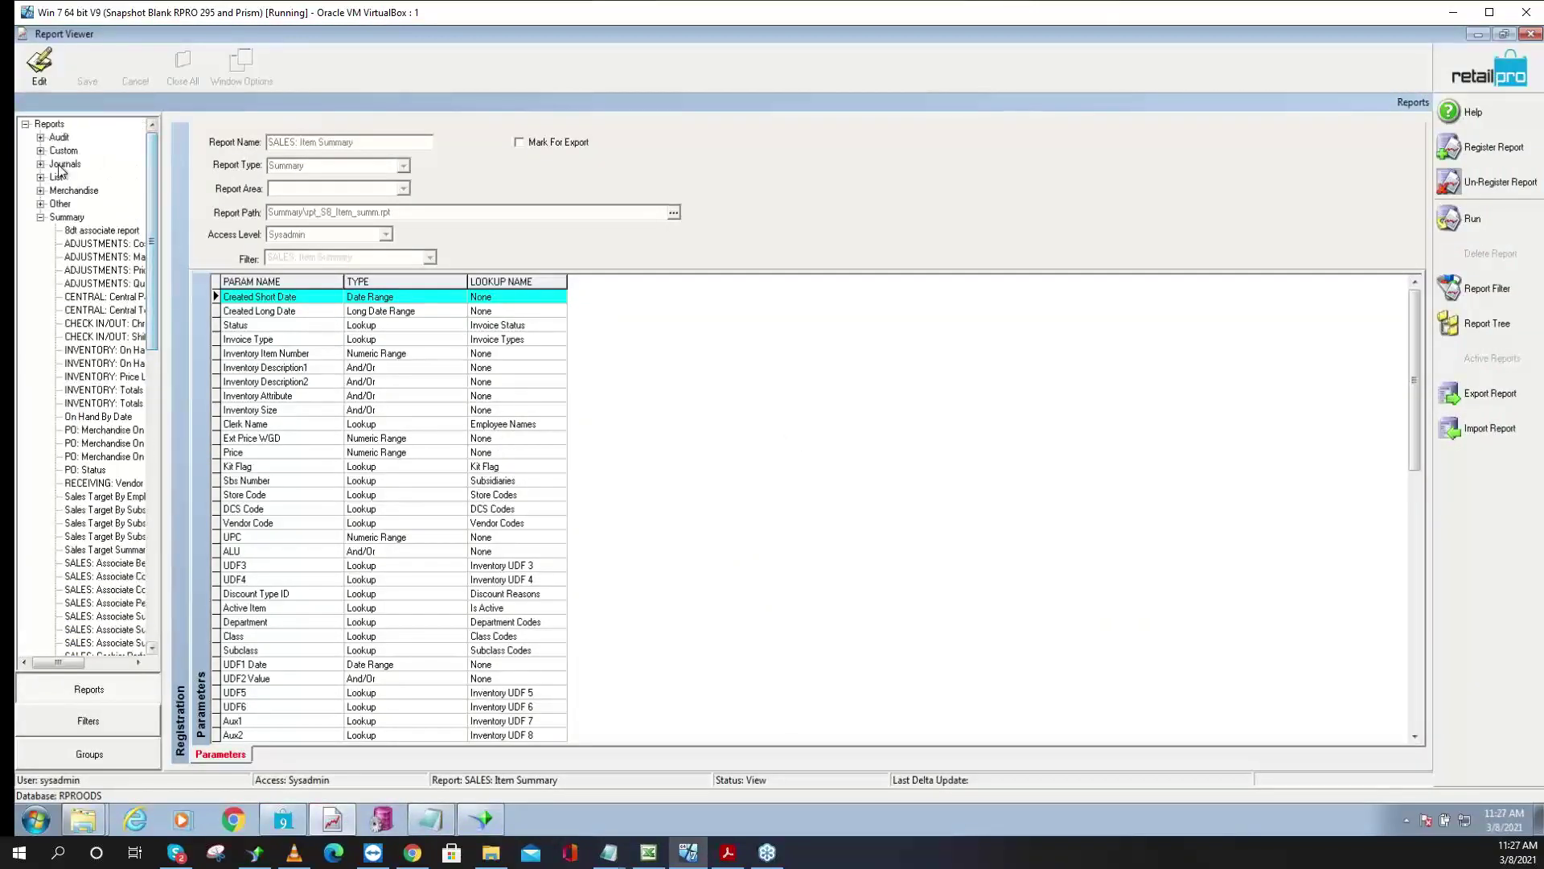
left_click(39, 204)
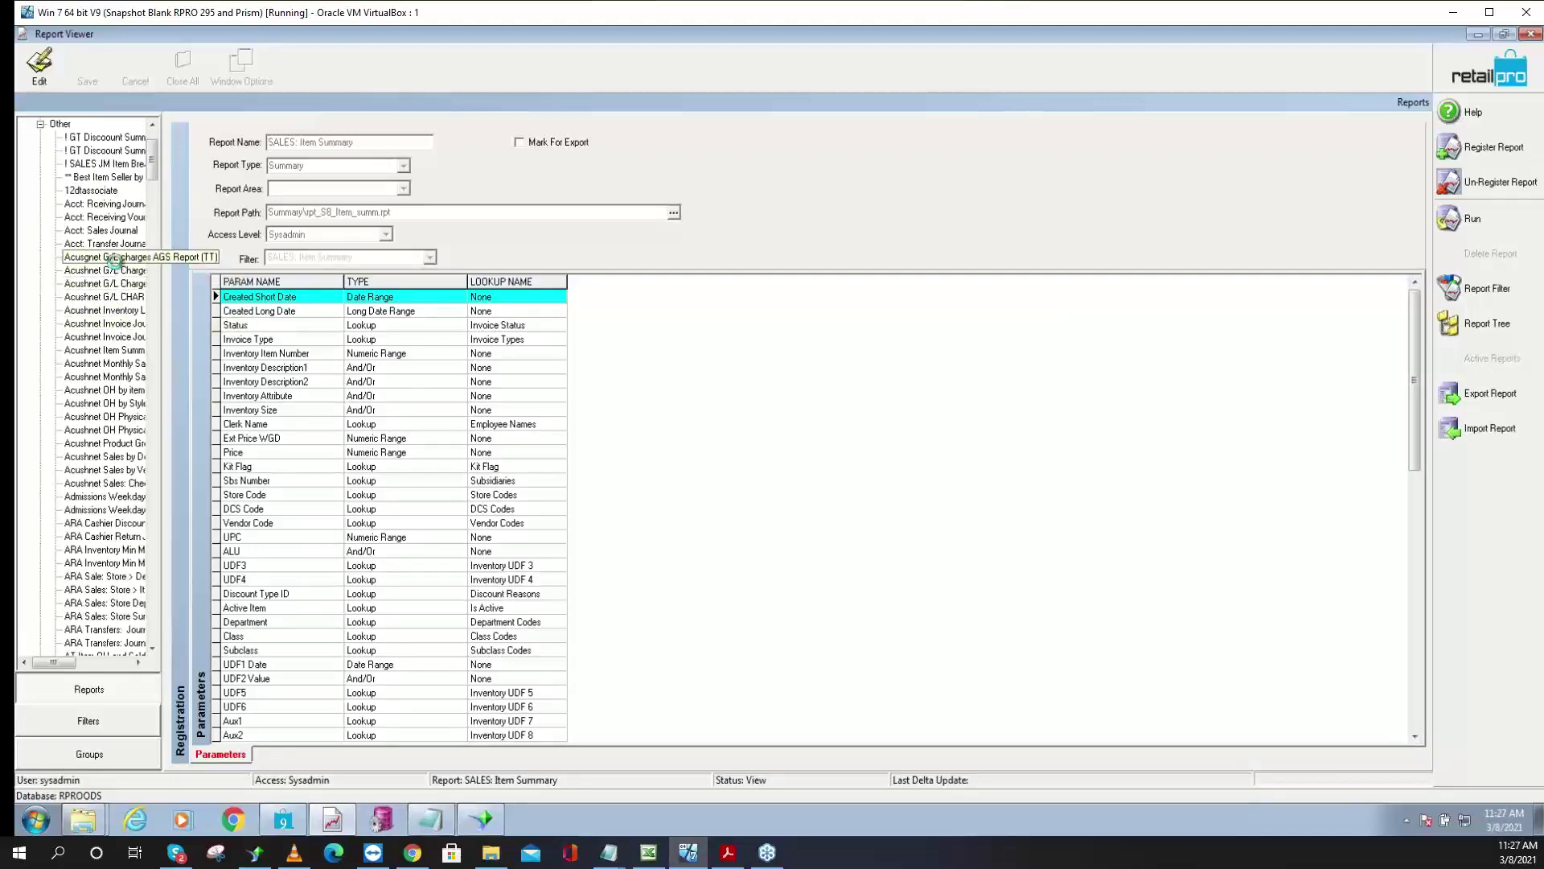
left_click(115, 259)
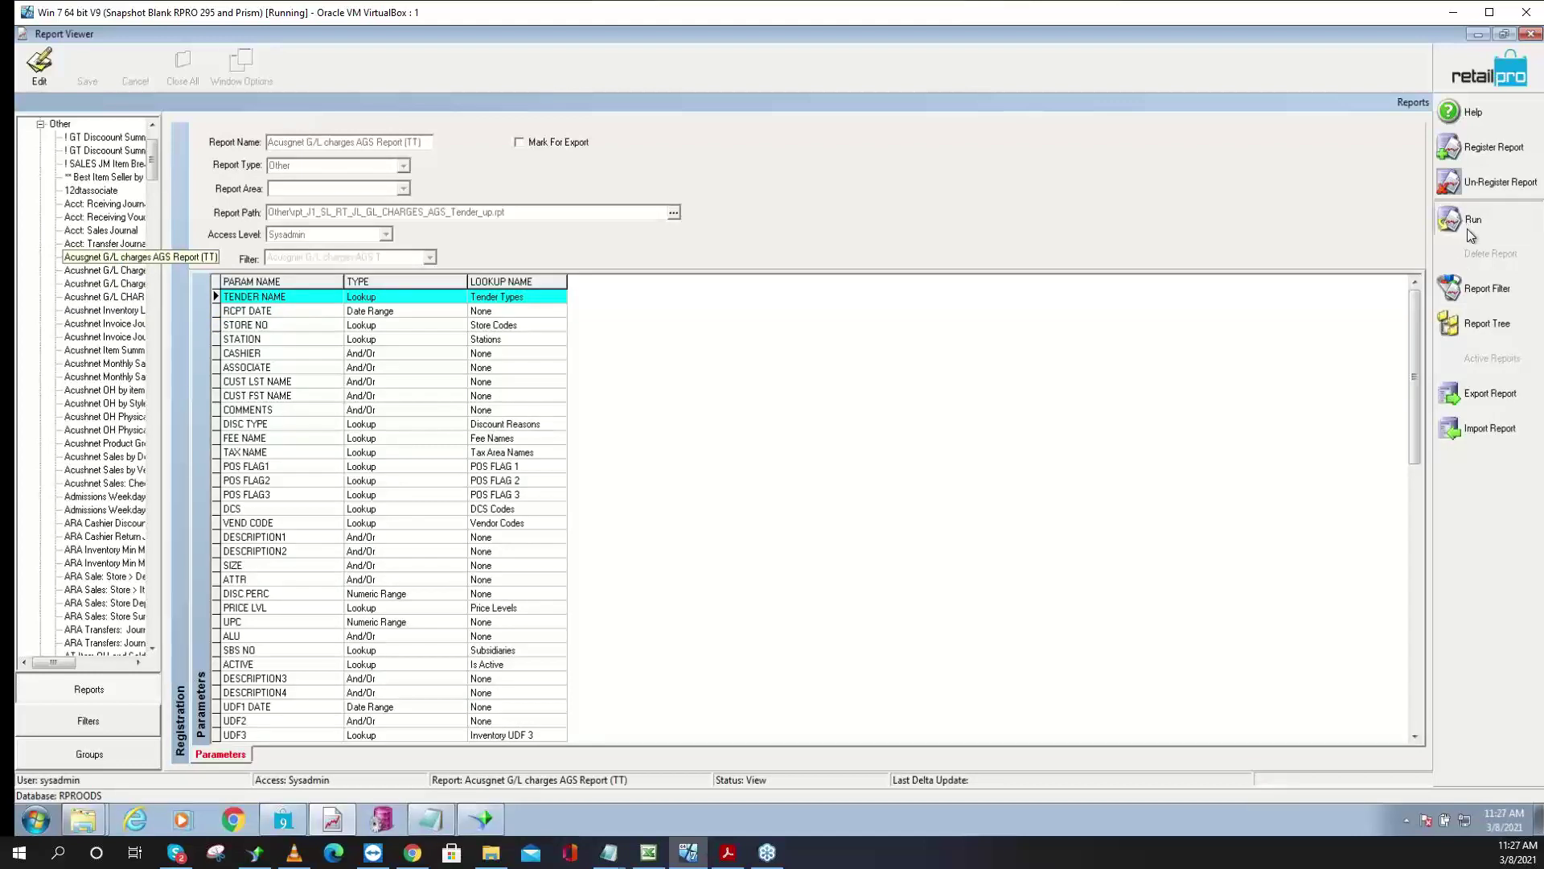
left_click(1468, 226)
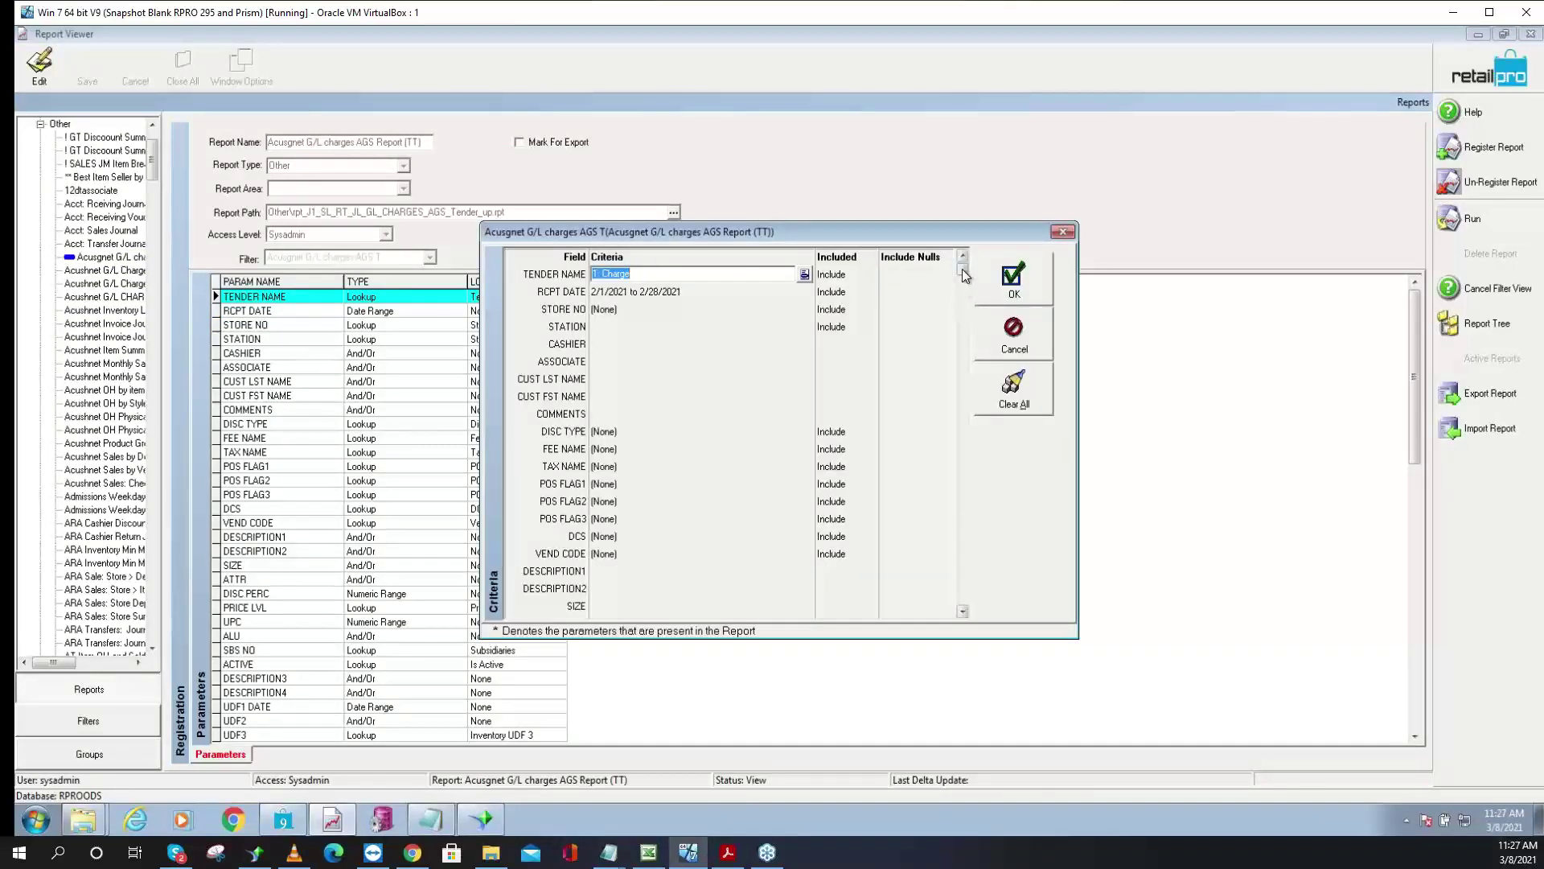
left_click_drag(964, 615, 962, 378)
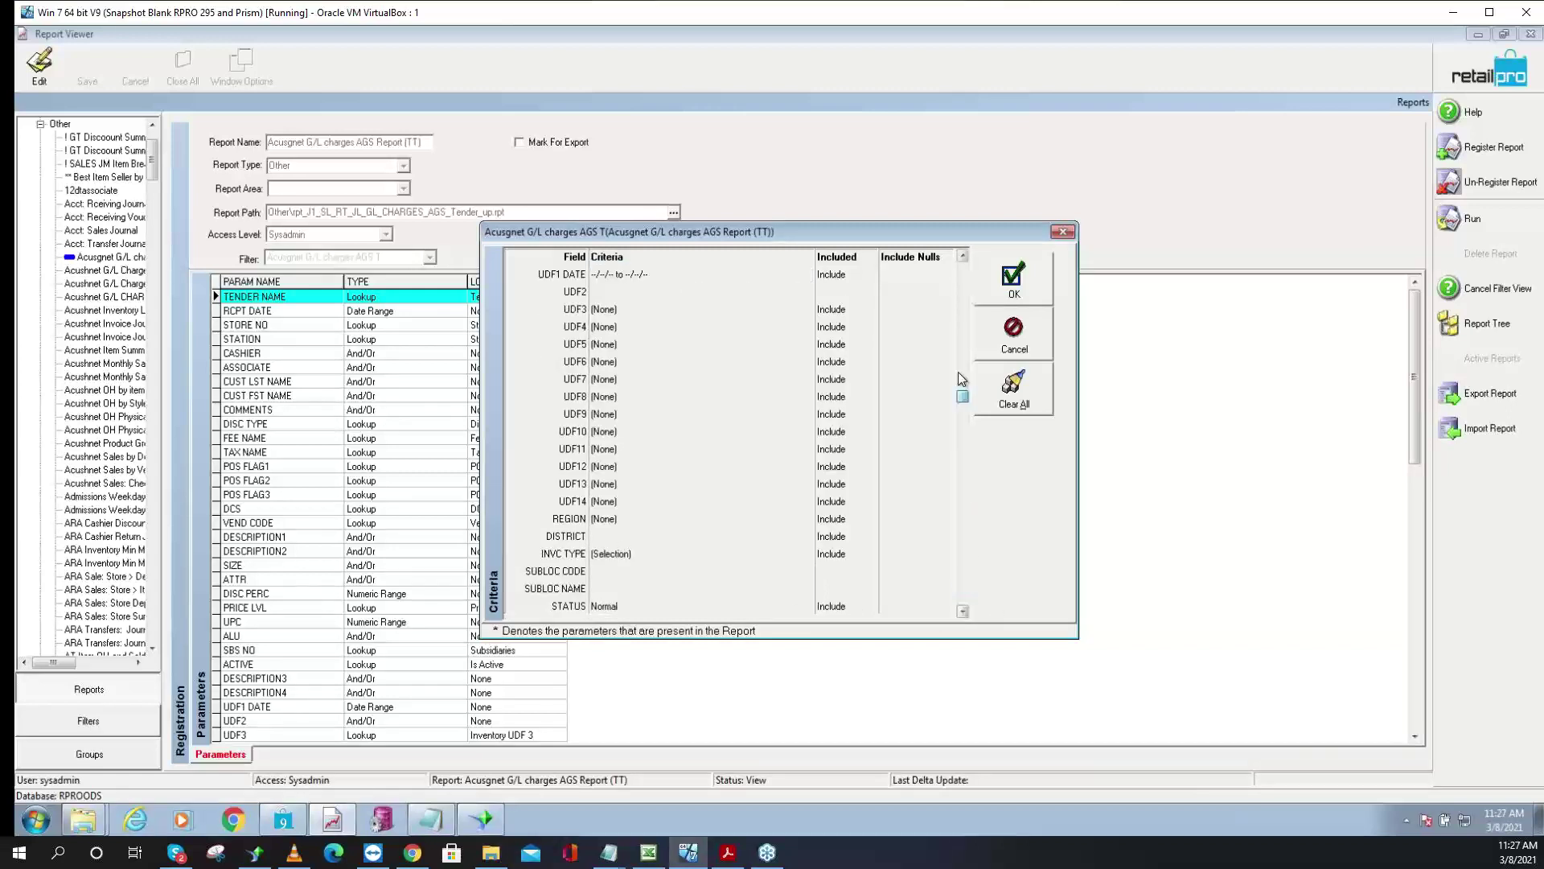
left_click_drag(963, 258, 964, 259)
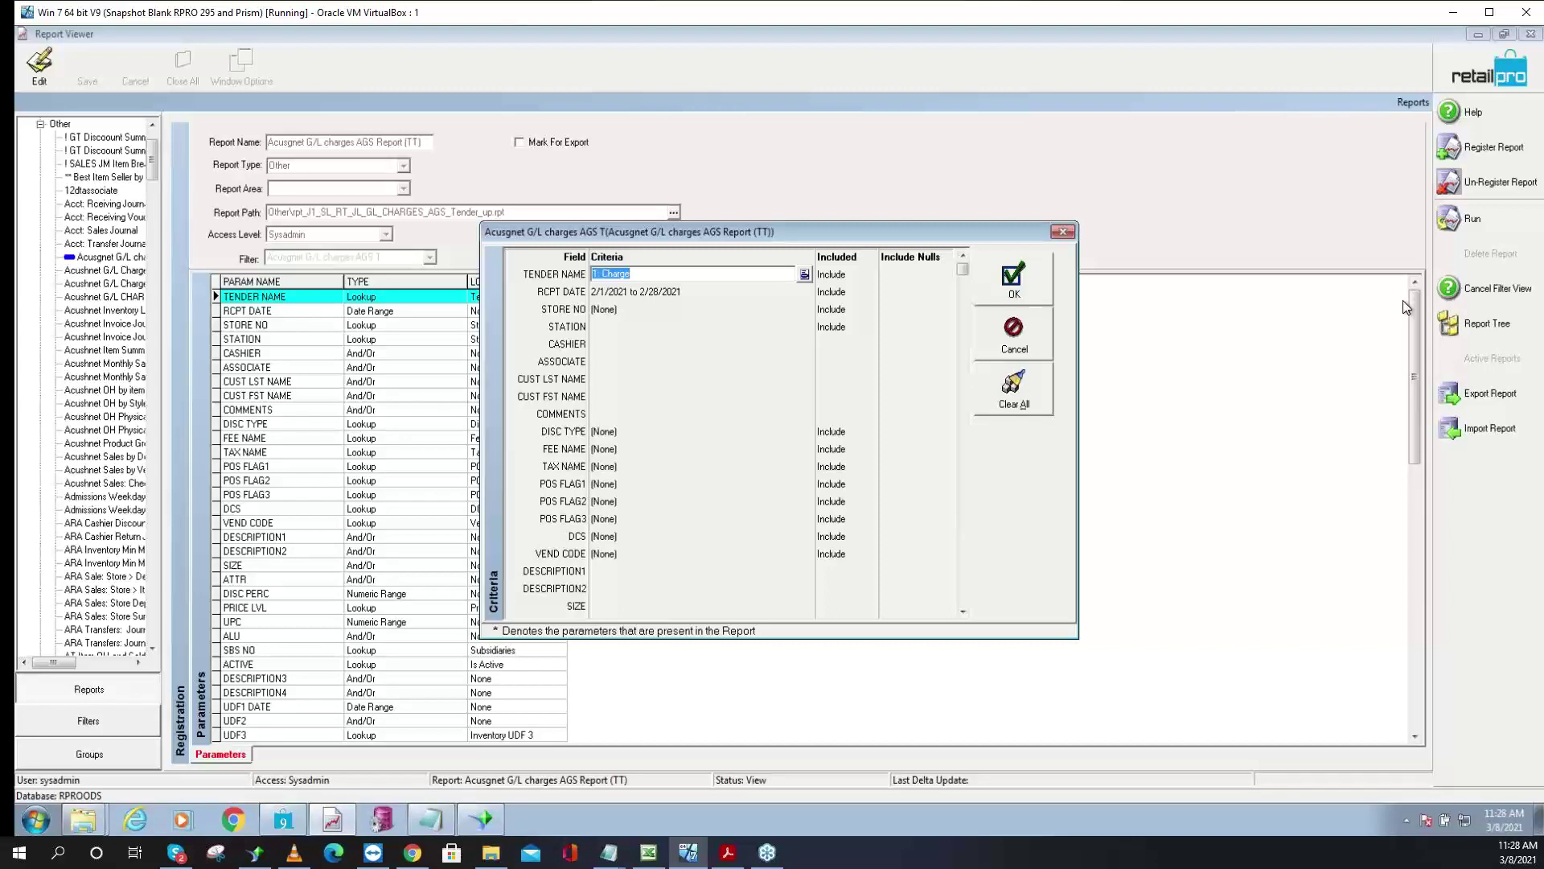
left_click(1063, 232)
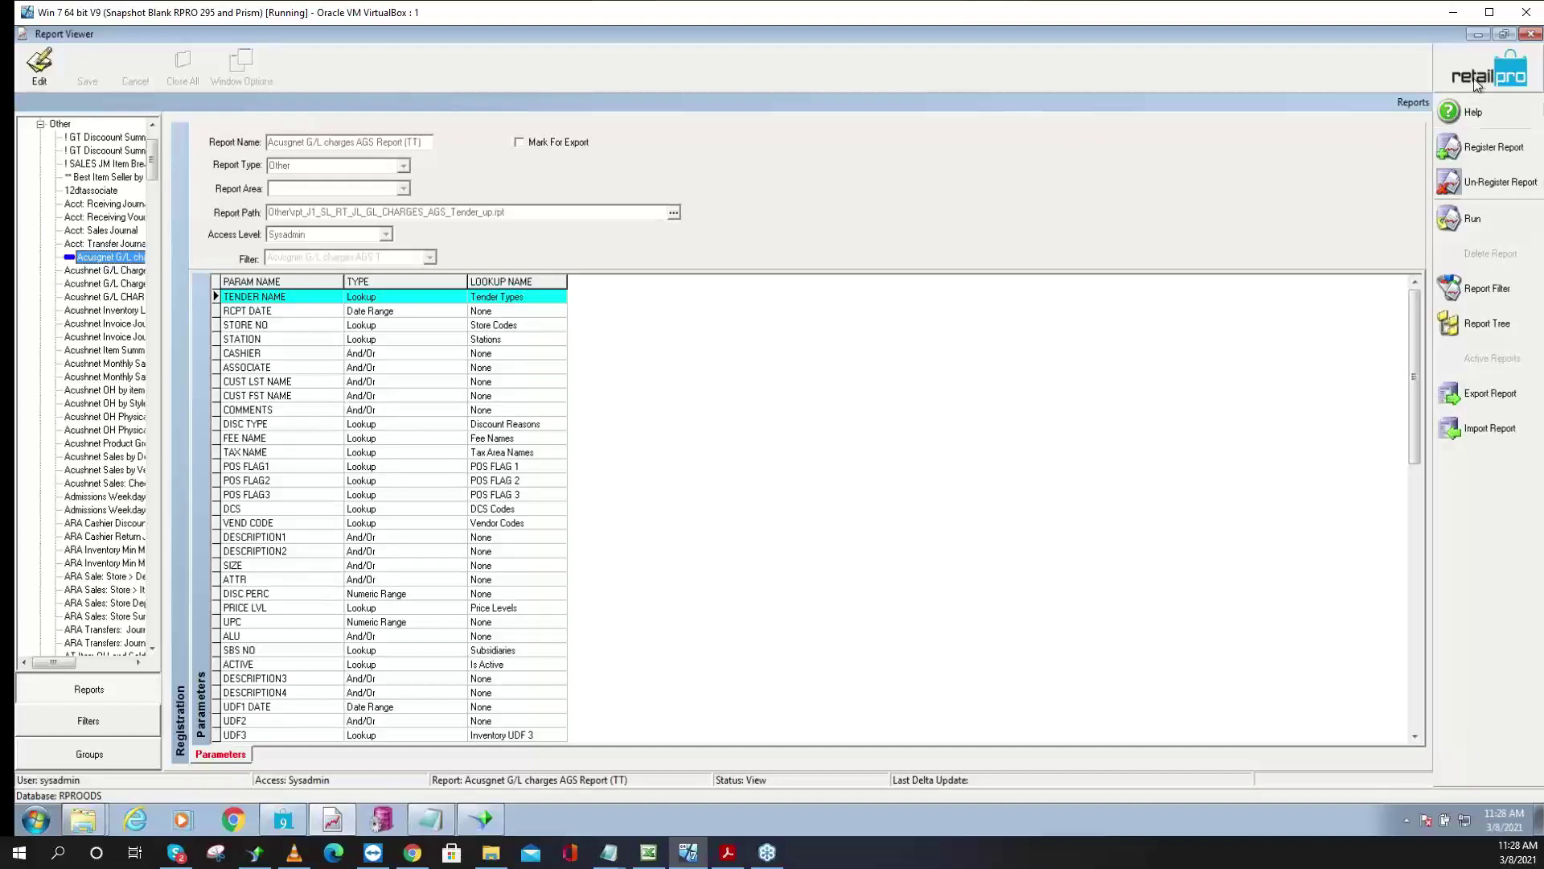
Drag ReportScript.bat from C:\RetailPro9\Reports\Batches onto the desktop
left_click(1477, 34)
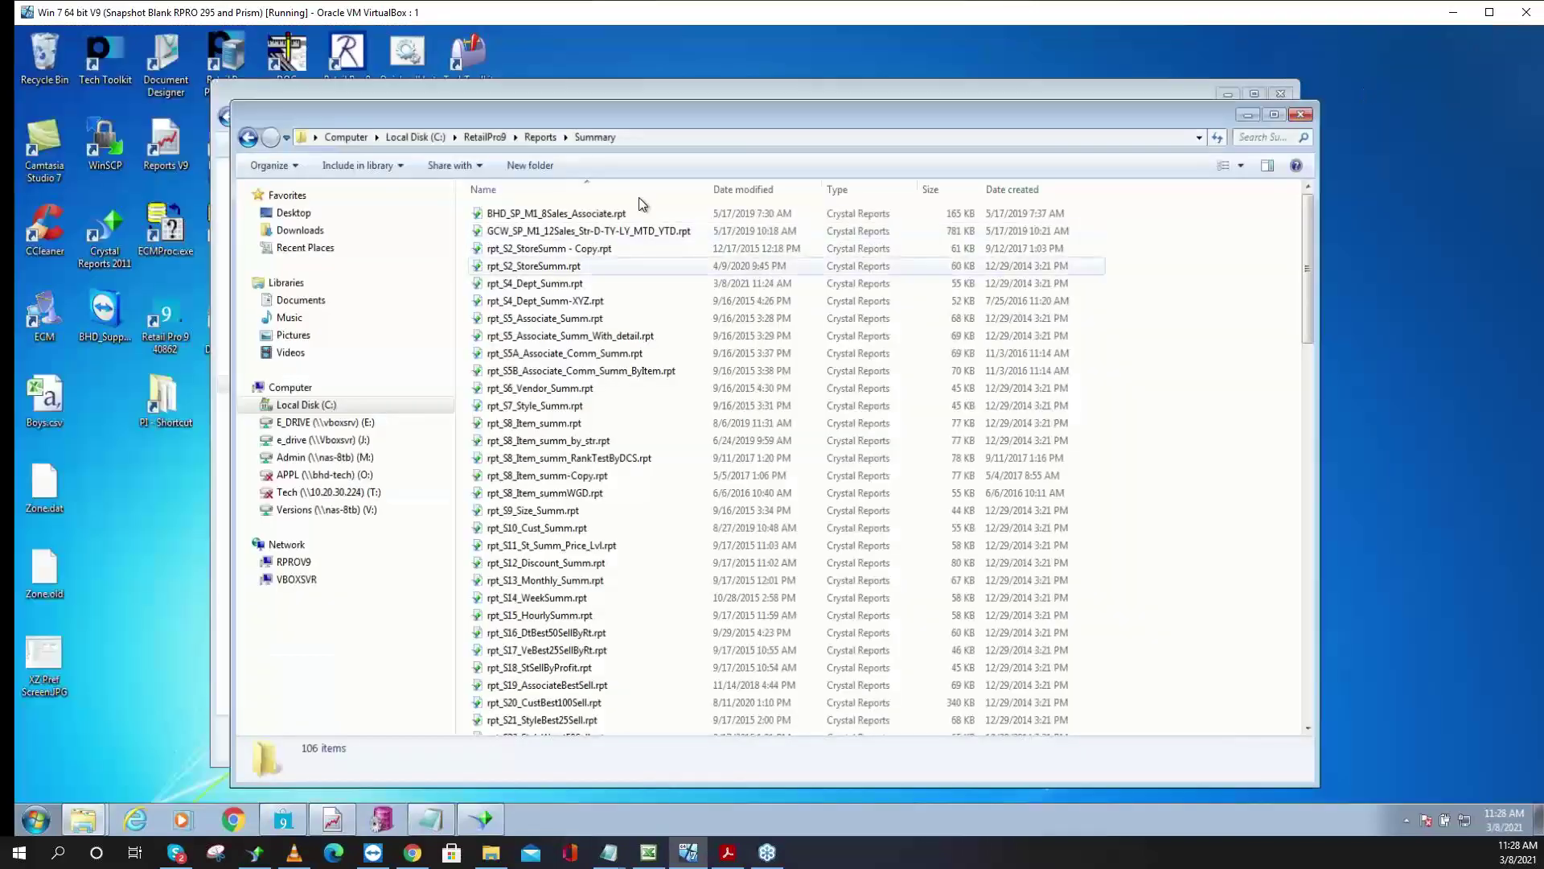
left_click(500, 87)
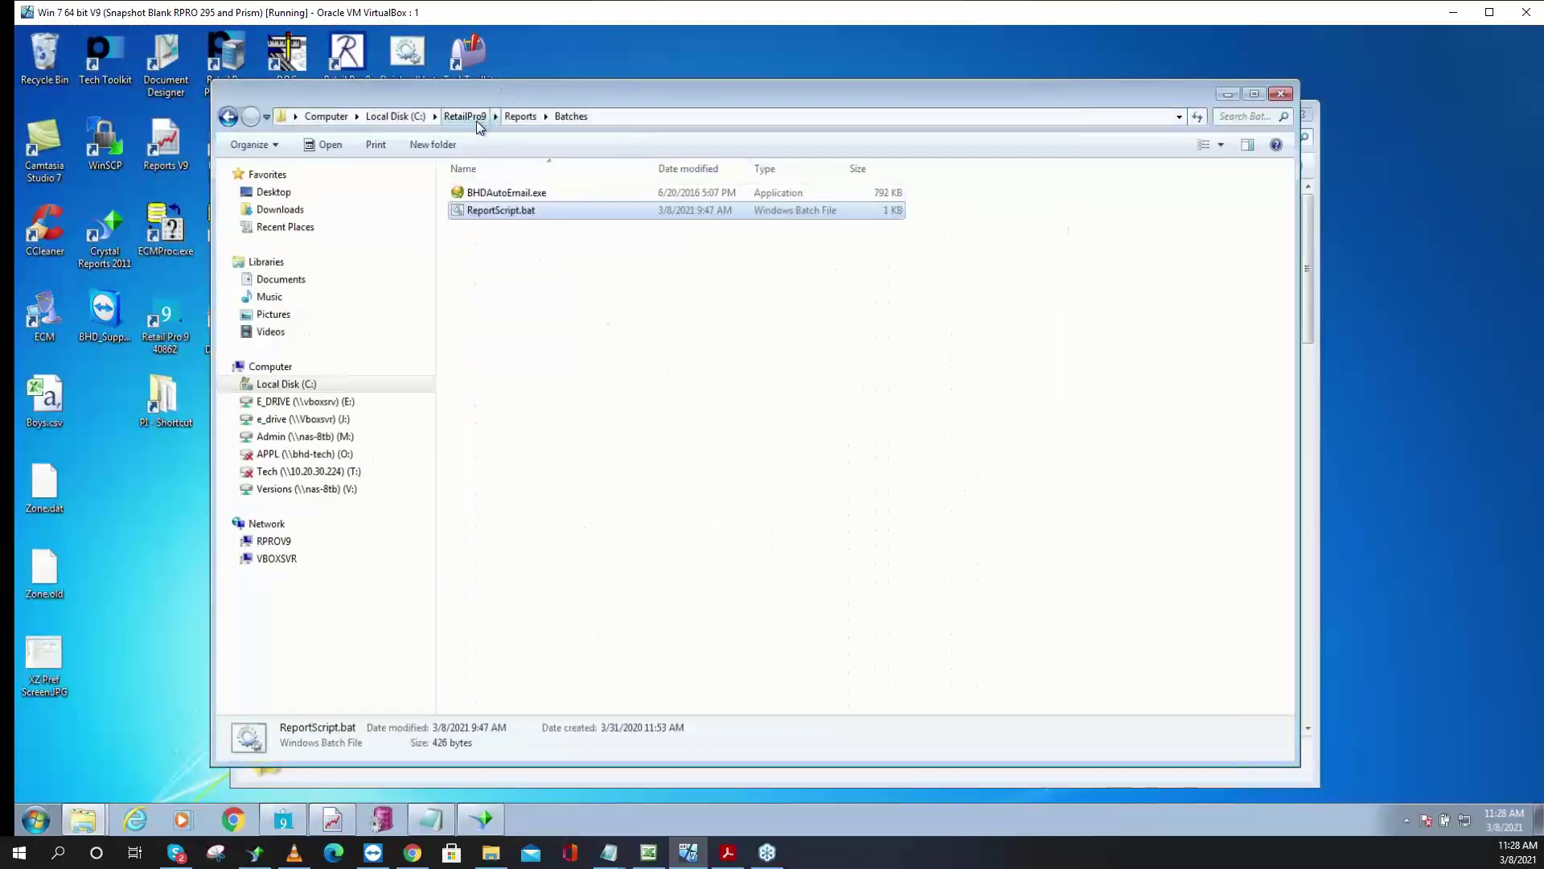
left_click(525, 251)
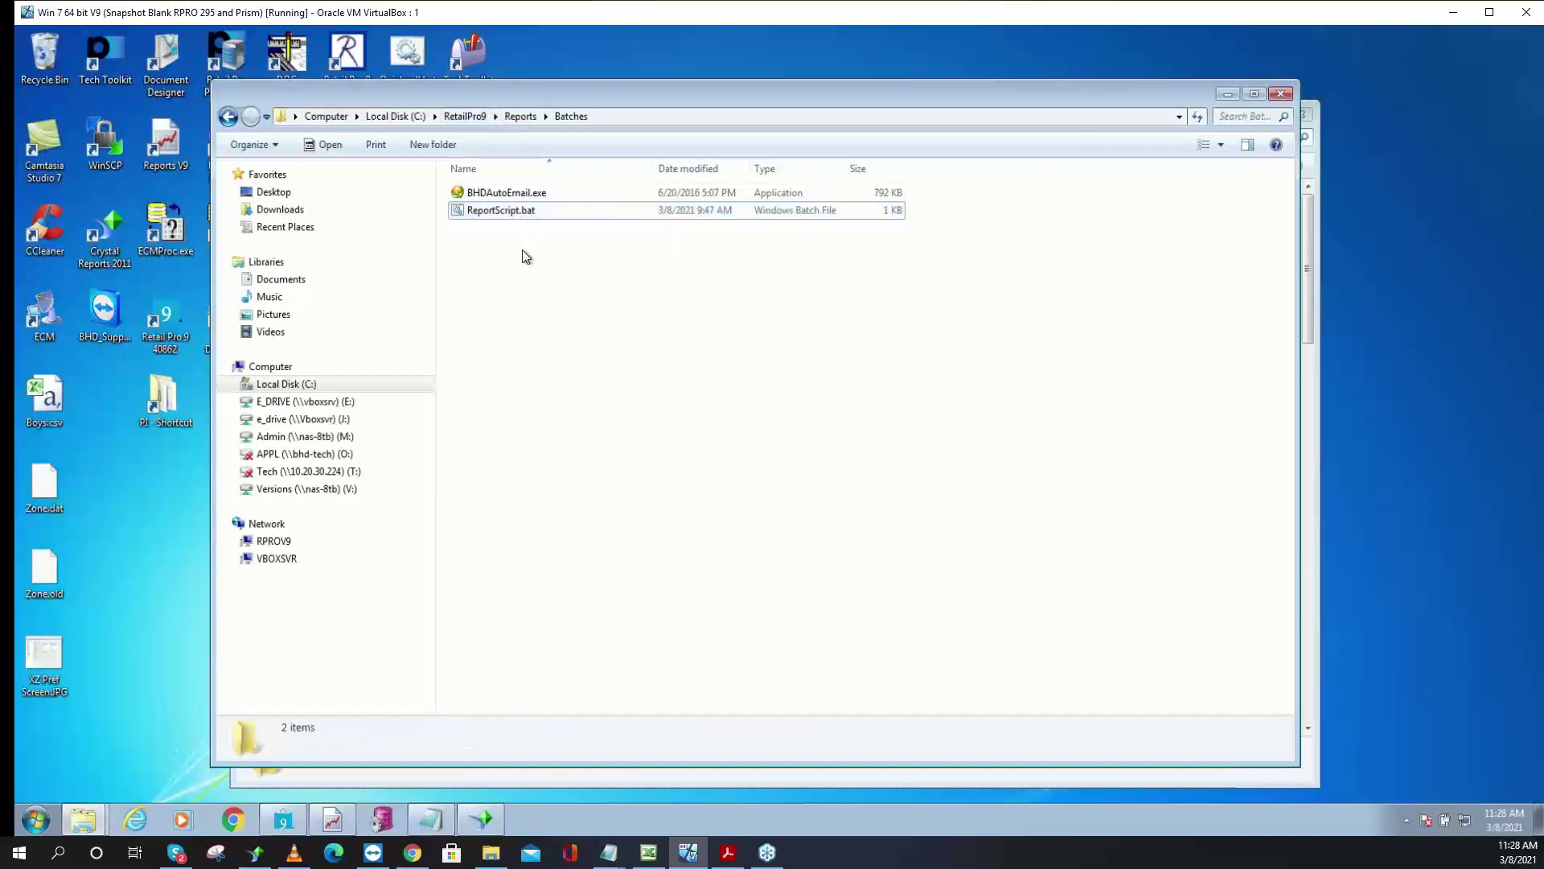
left_click(557, 213)
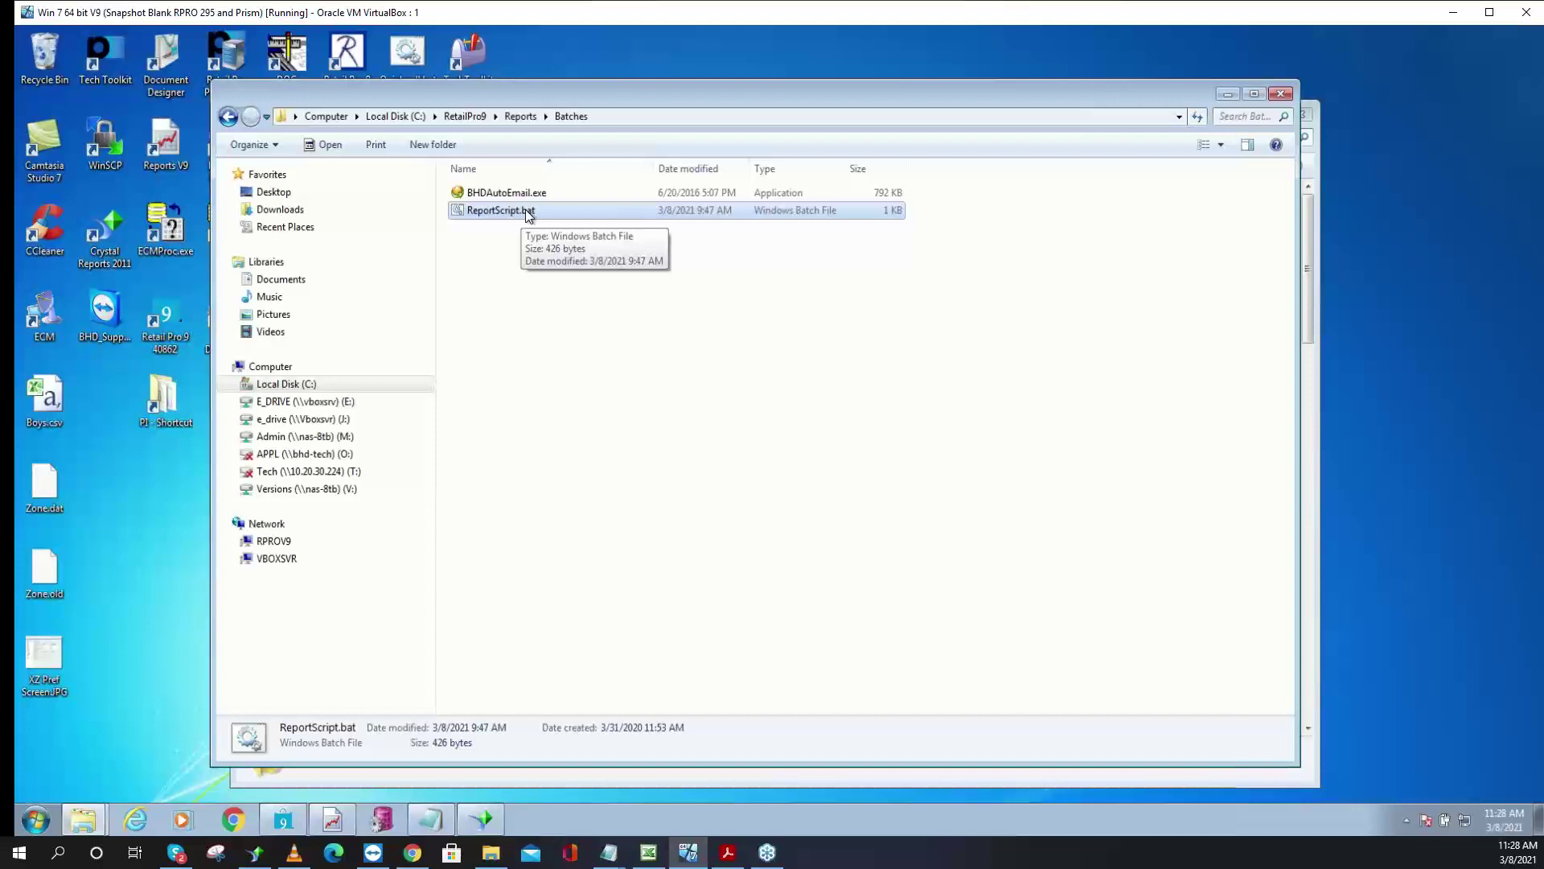
left_click_drag(525, 210, 210, 338)
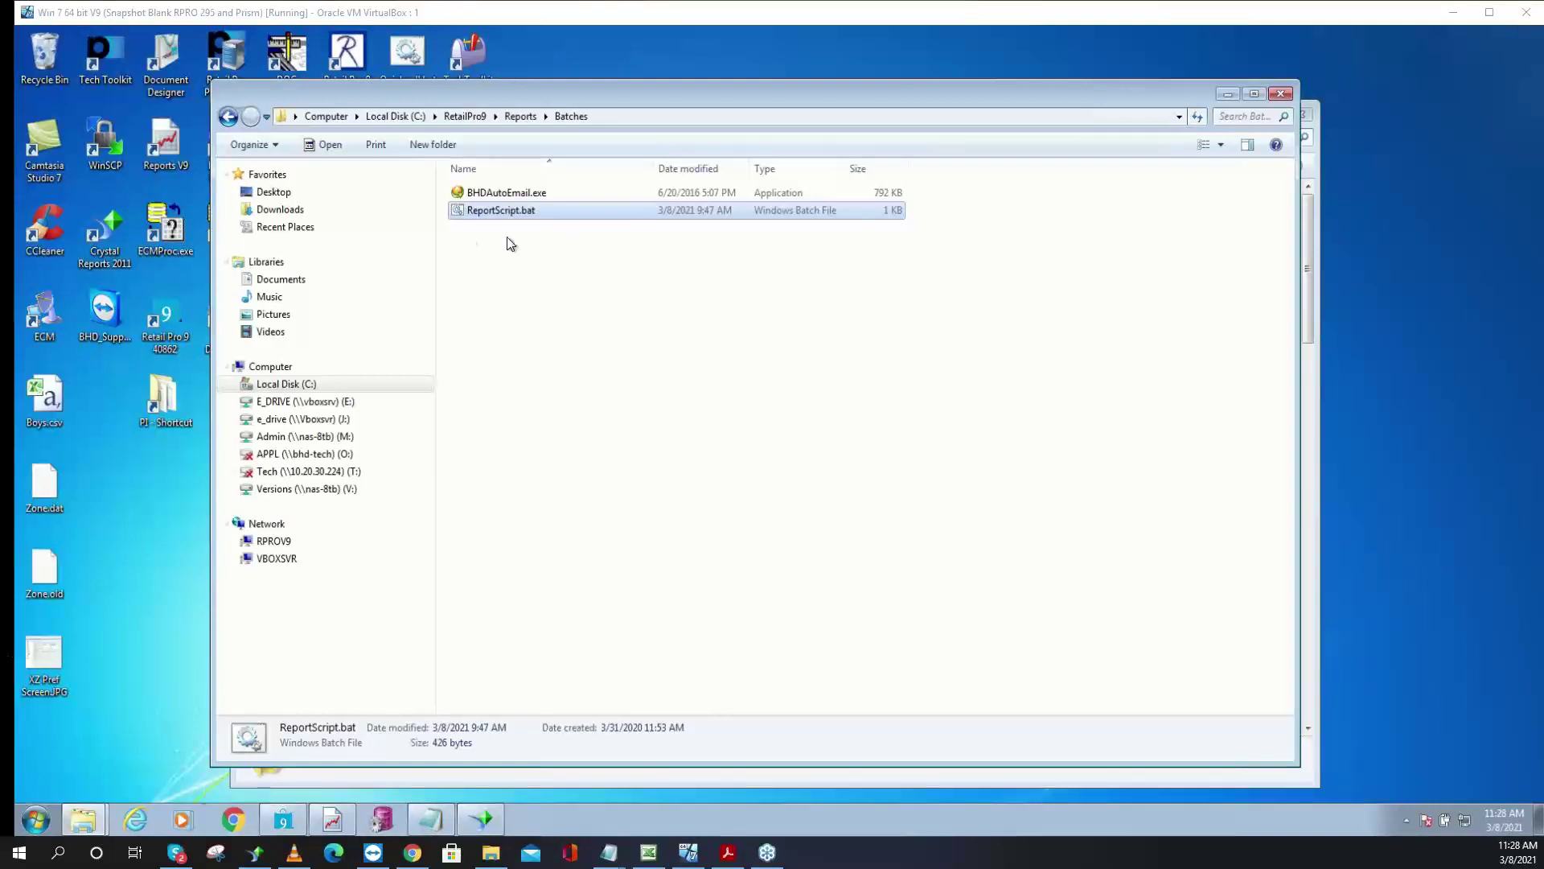
left_click_drag(493, 210, 233, 816)
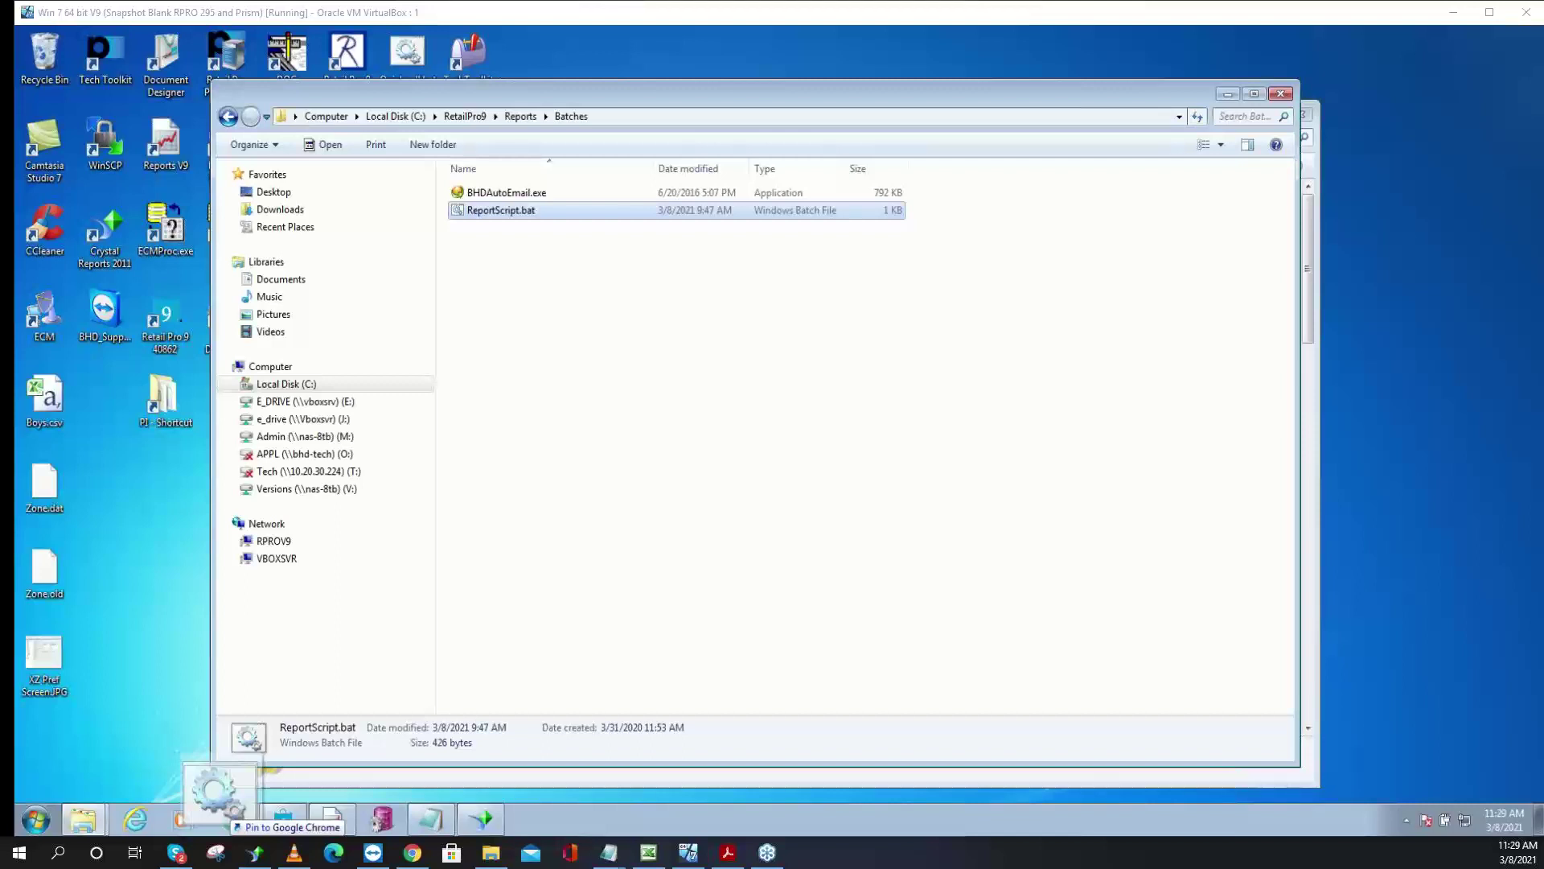
left_click_drag(233, 816, 44, 402)
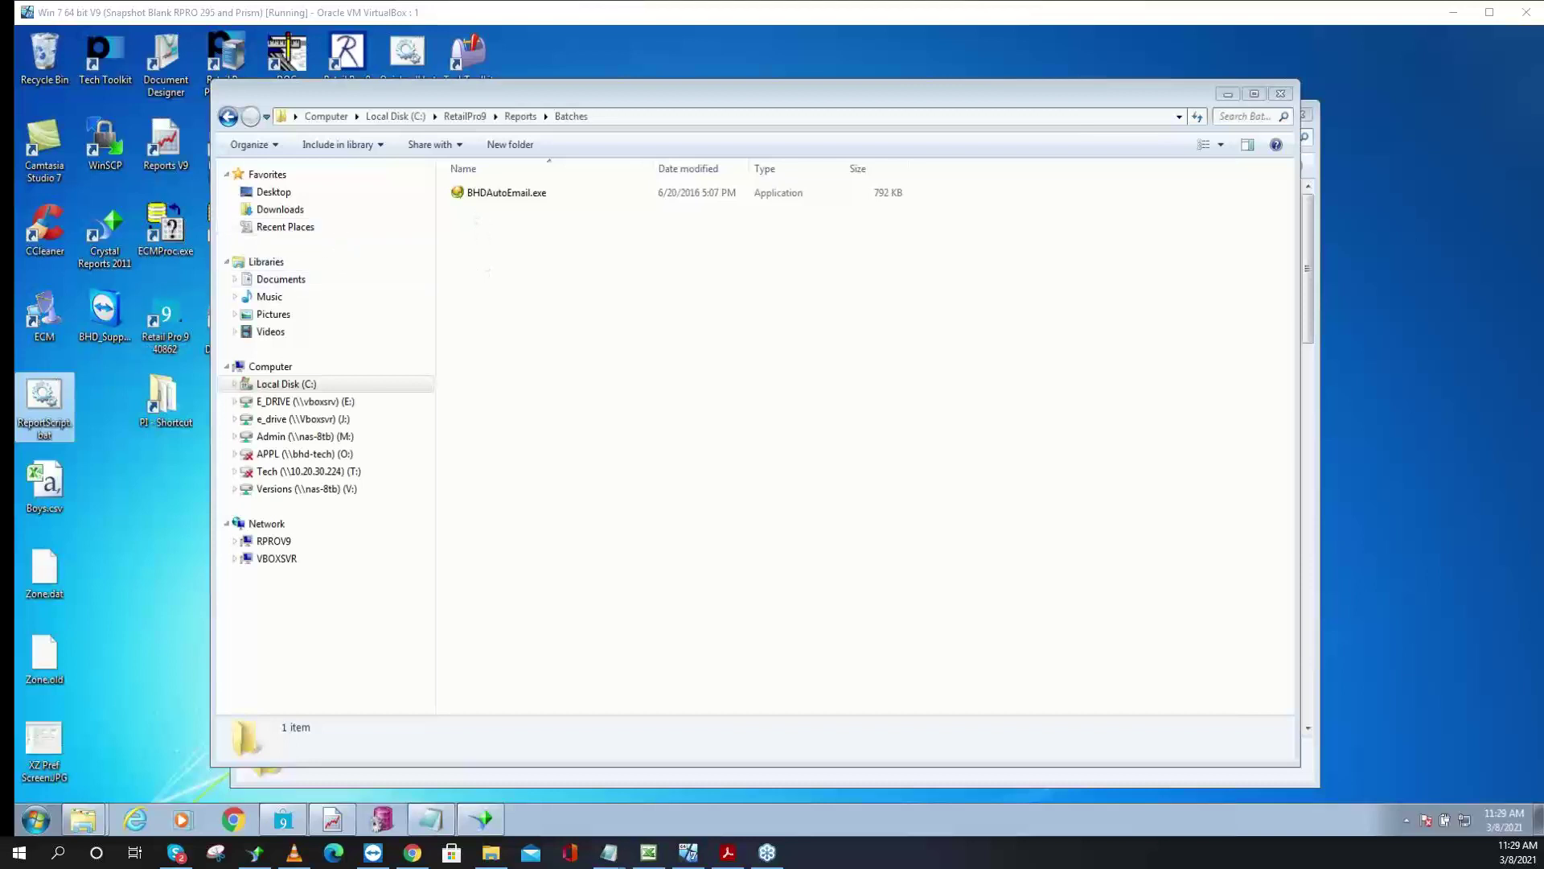
right_click(527, 312)
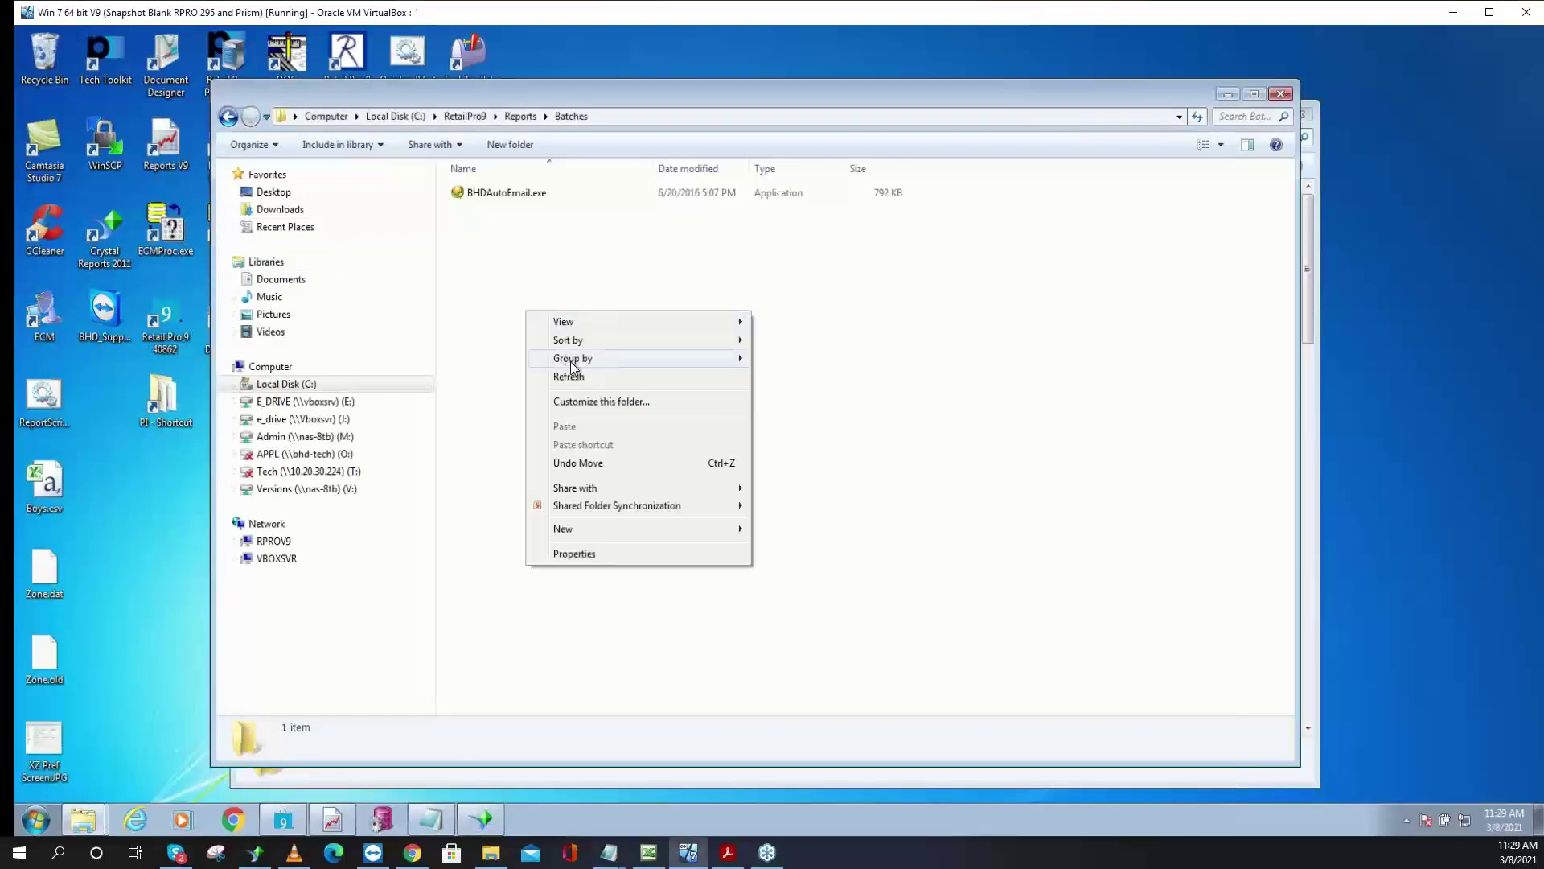
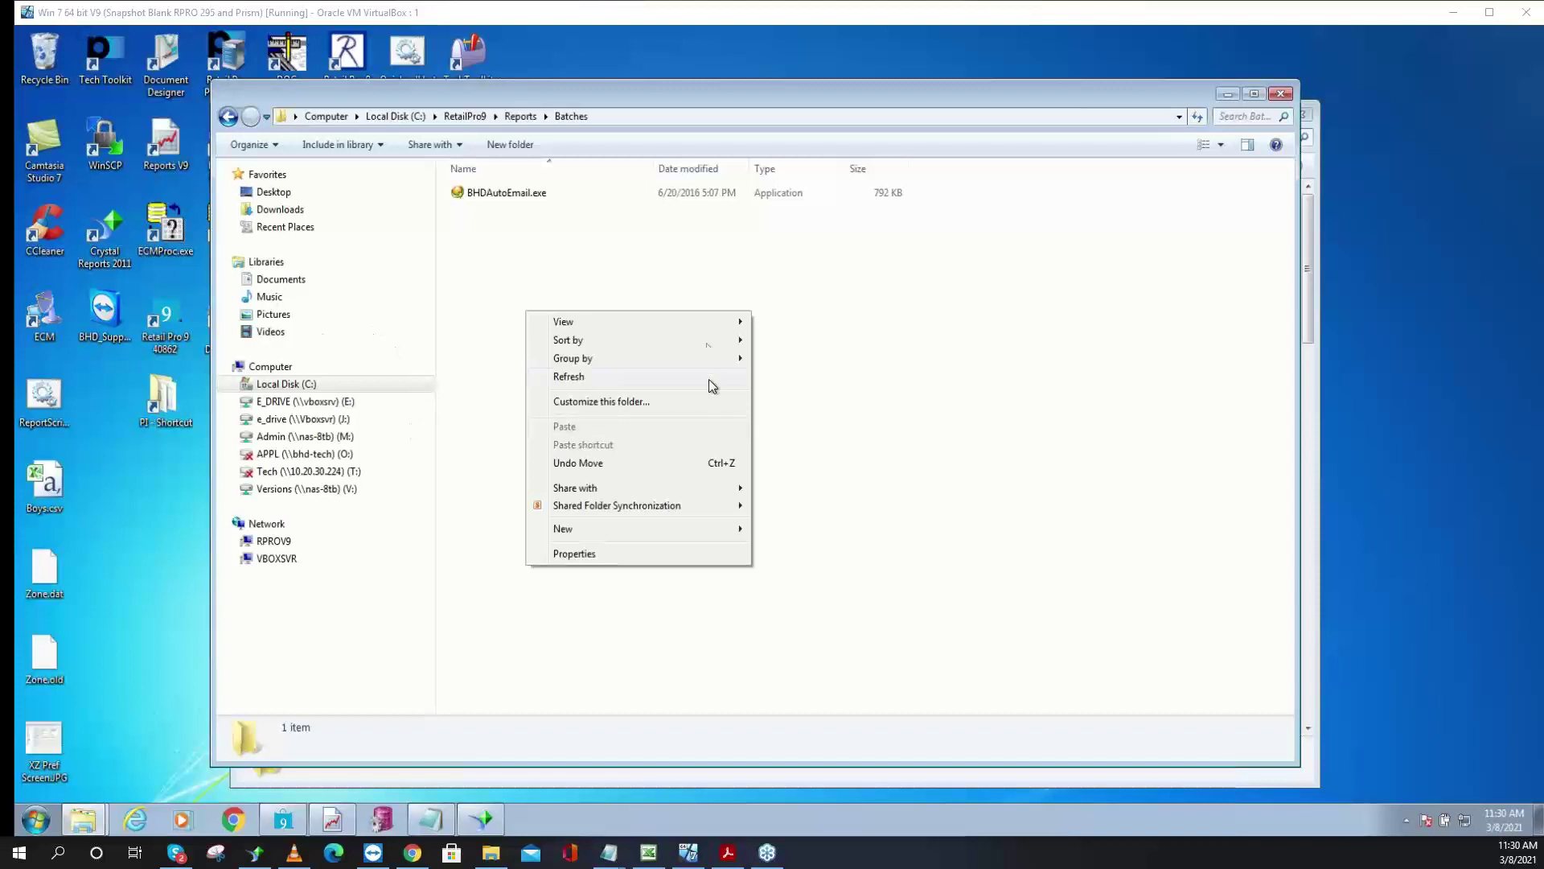
Browse to E:\BHD\!AutoReports and copy Weekly.bat
left_click(710, 243)
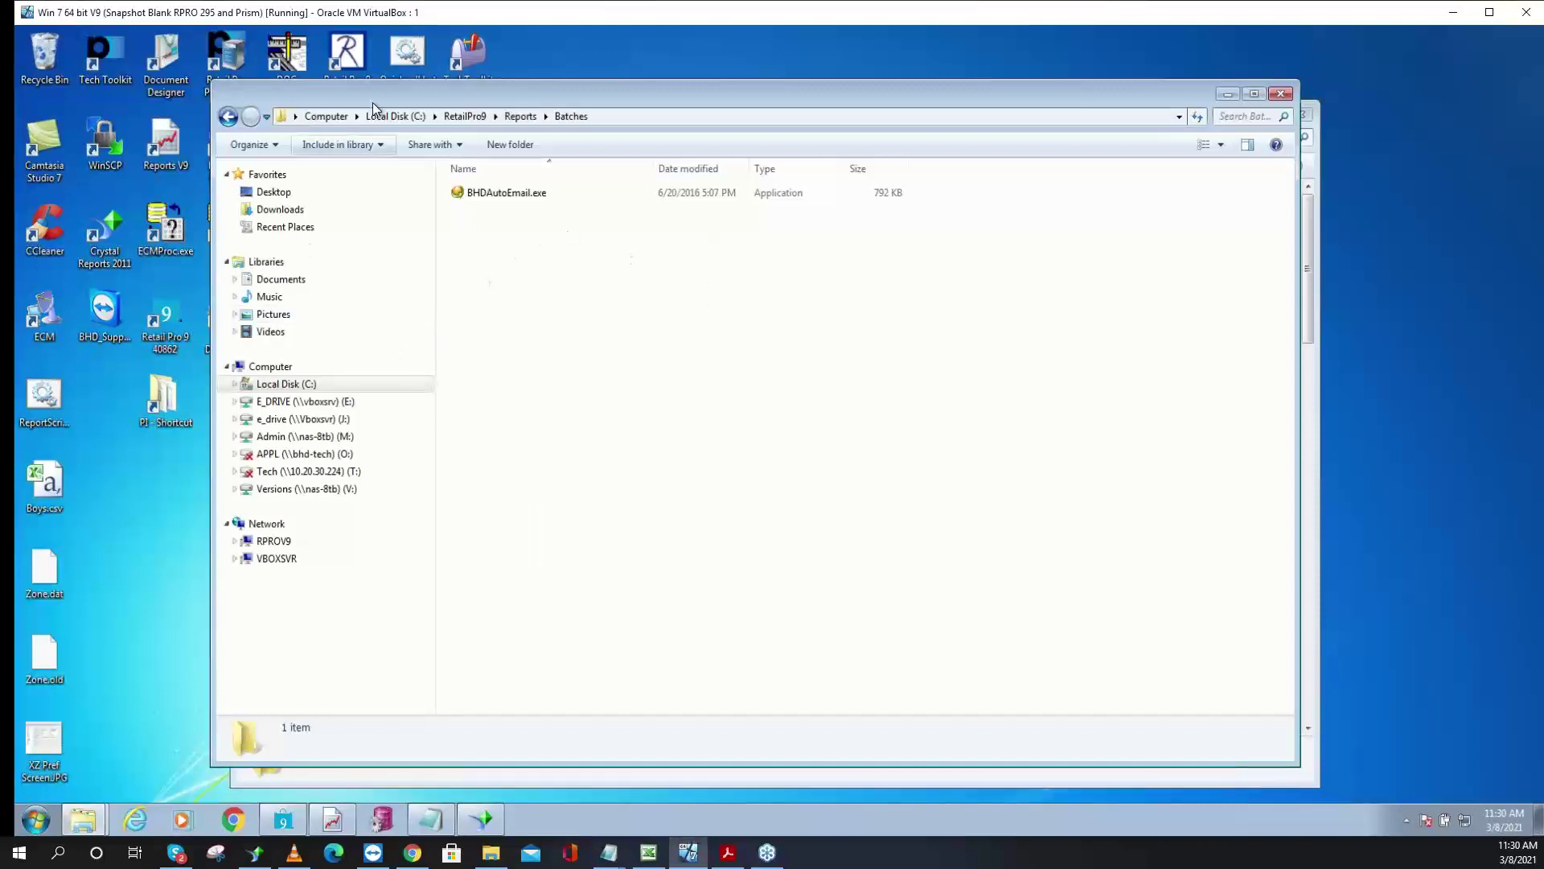
left_click(394, 116)
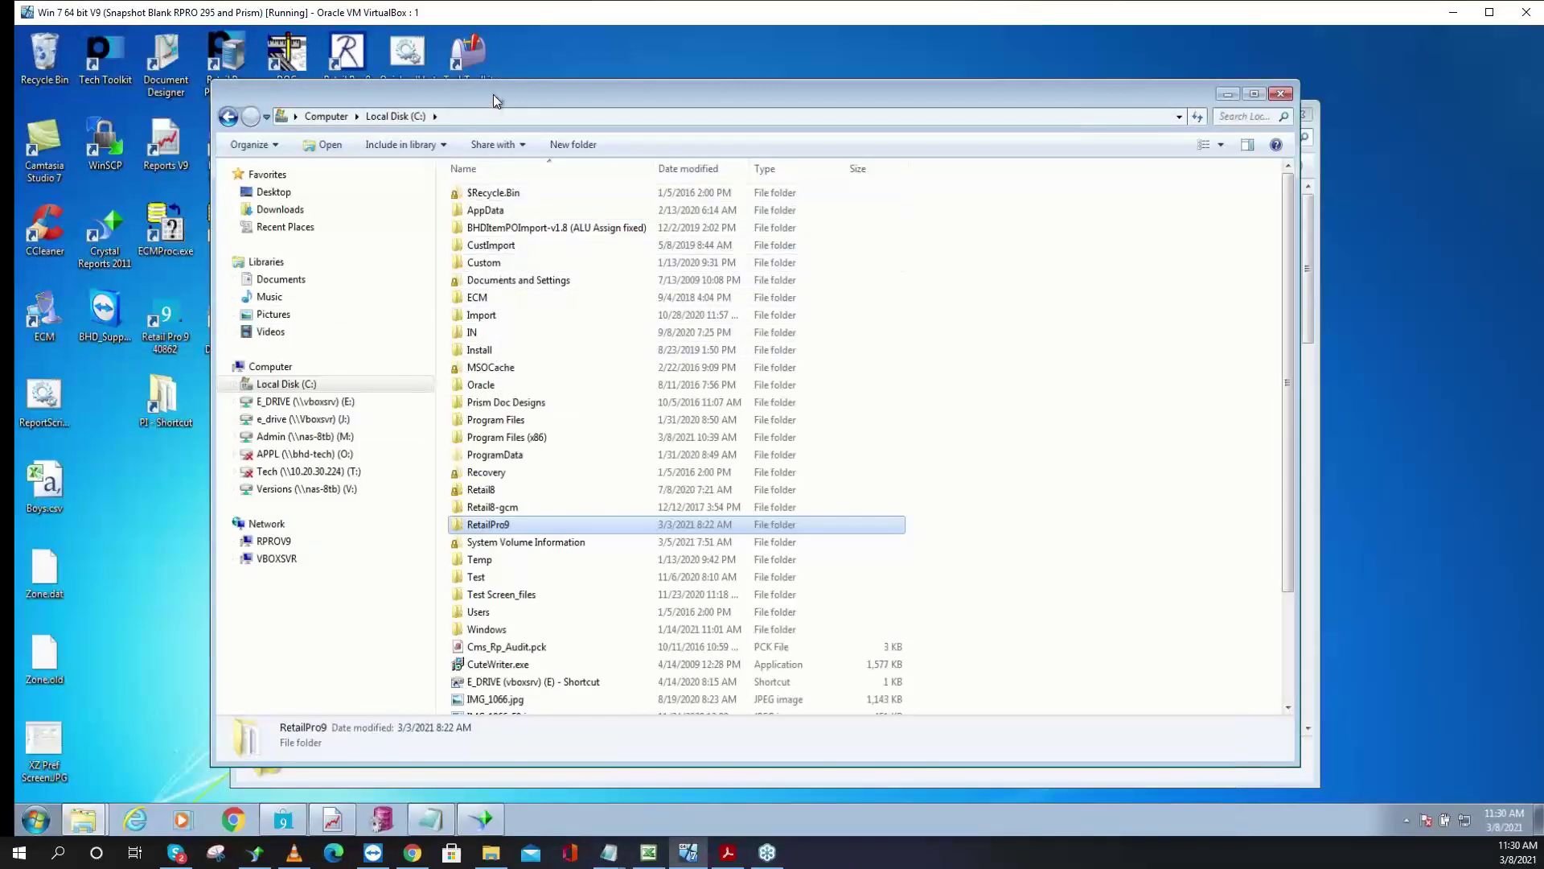
left_click_drag(493, 96, 578, 93)
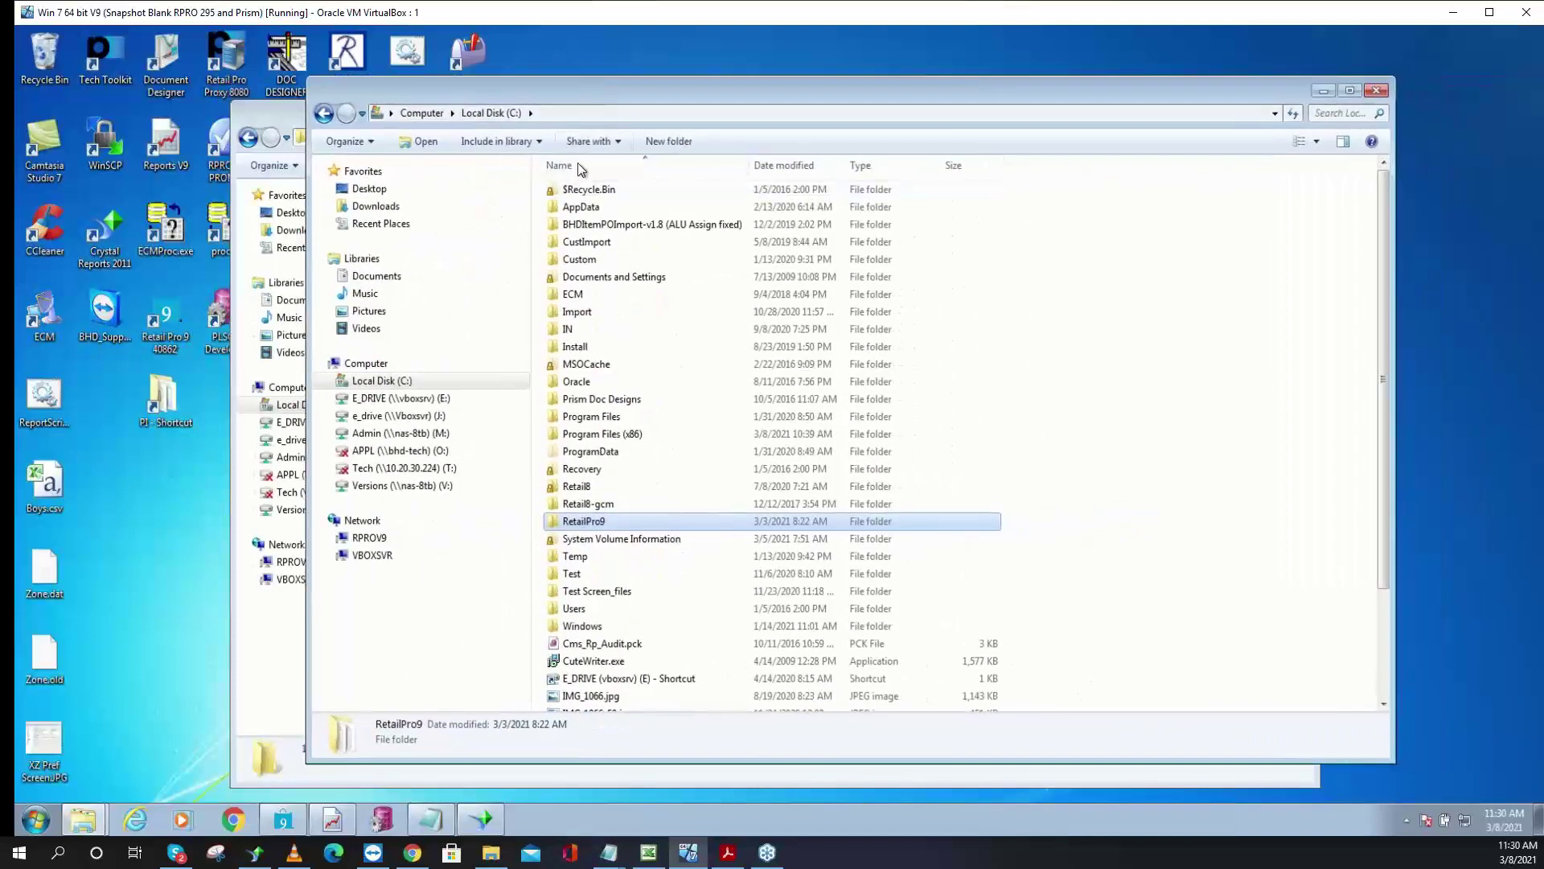
left_click(418, 111)
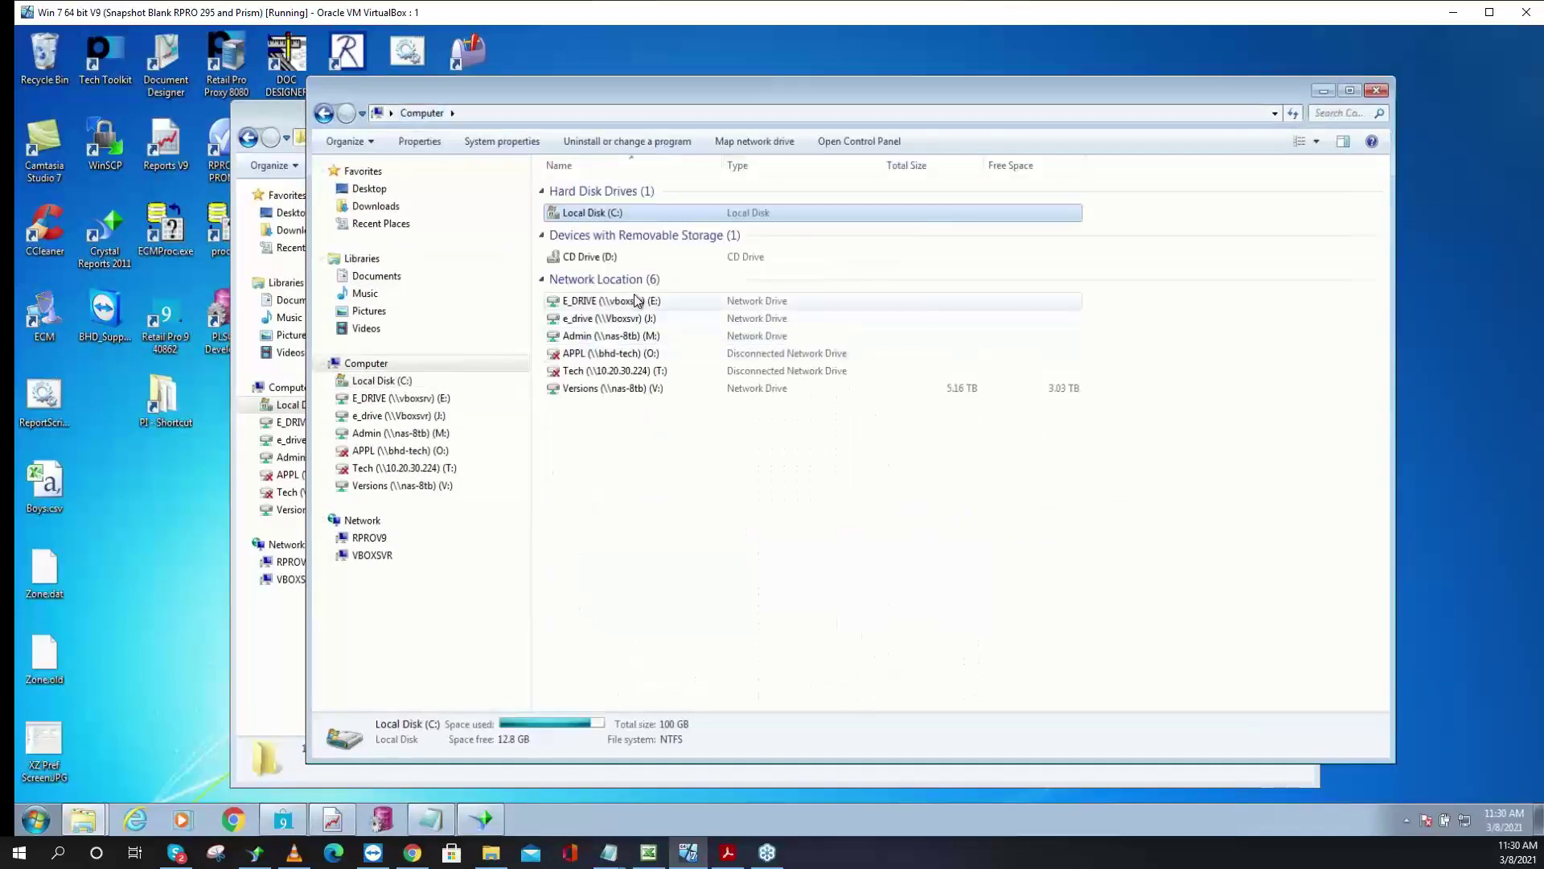
double_click(634, 302)
double_click(593, 209)
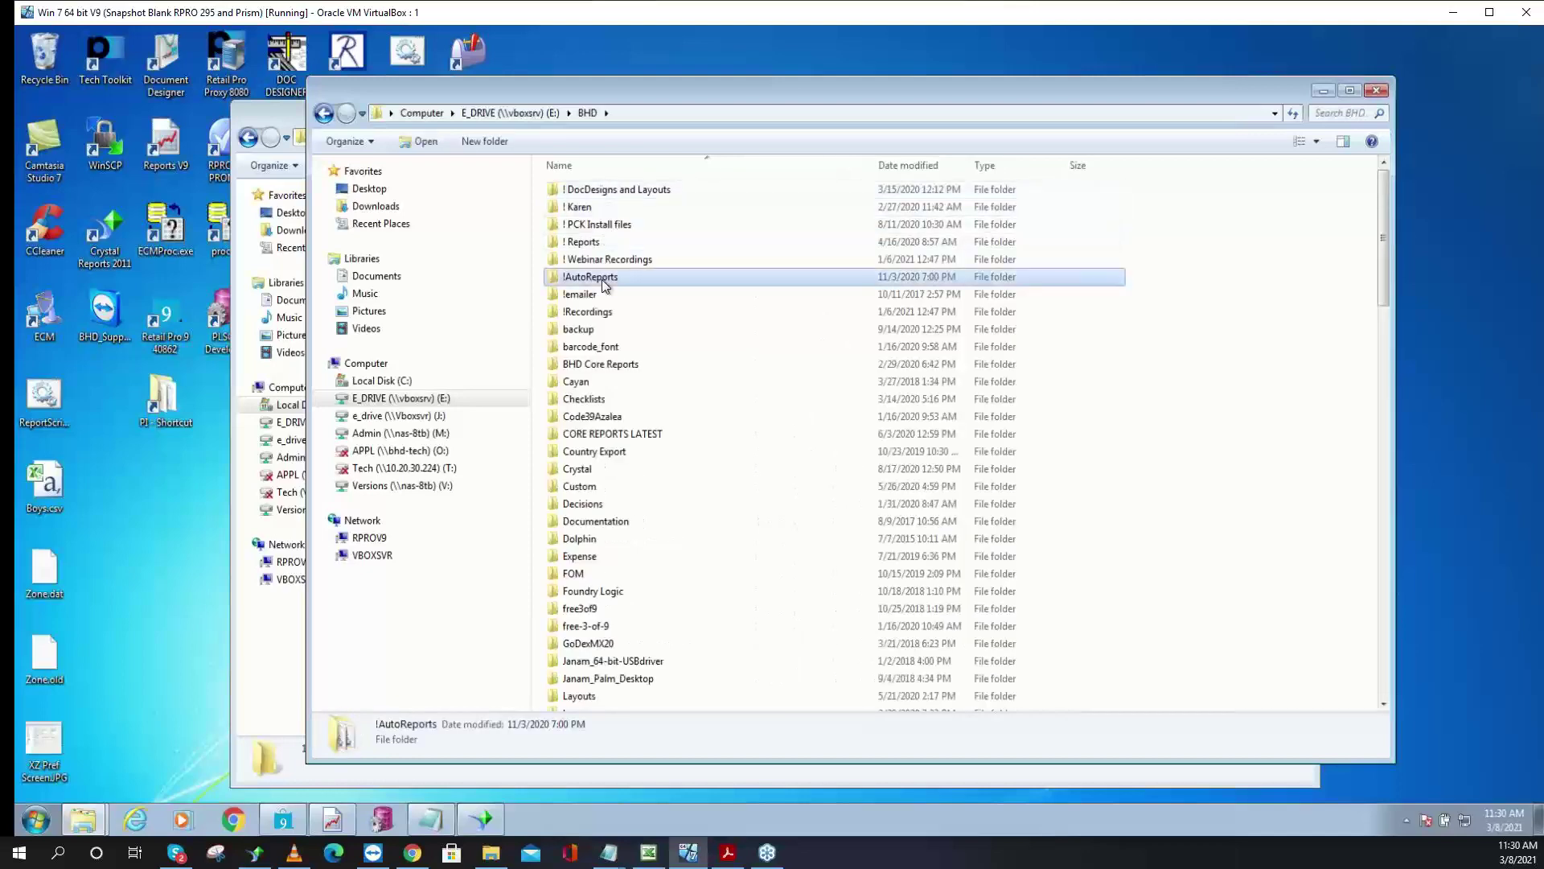
double_click(604, 277)
left_click(605, 398)
right_click(606, 402)
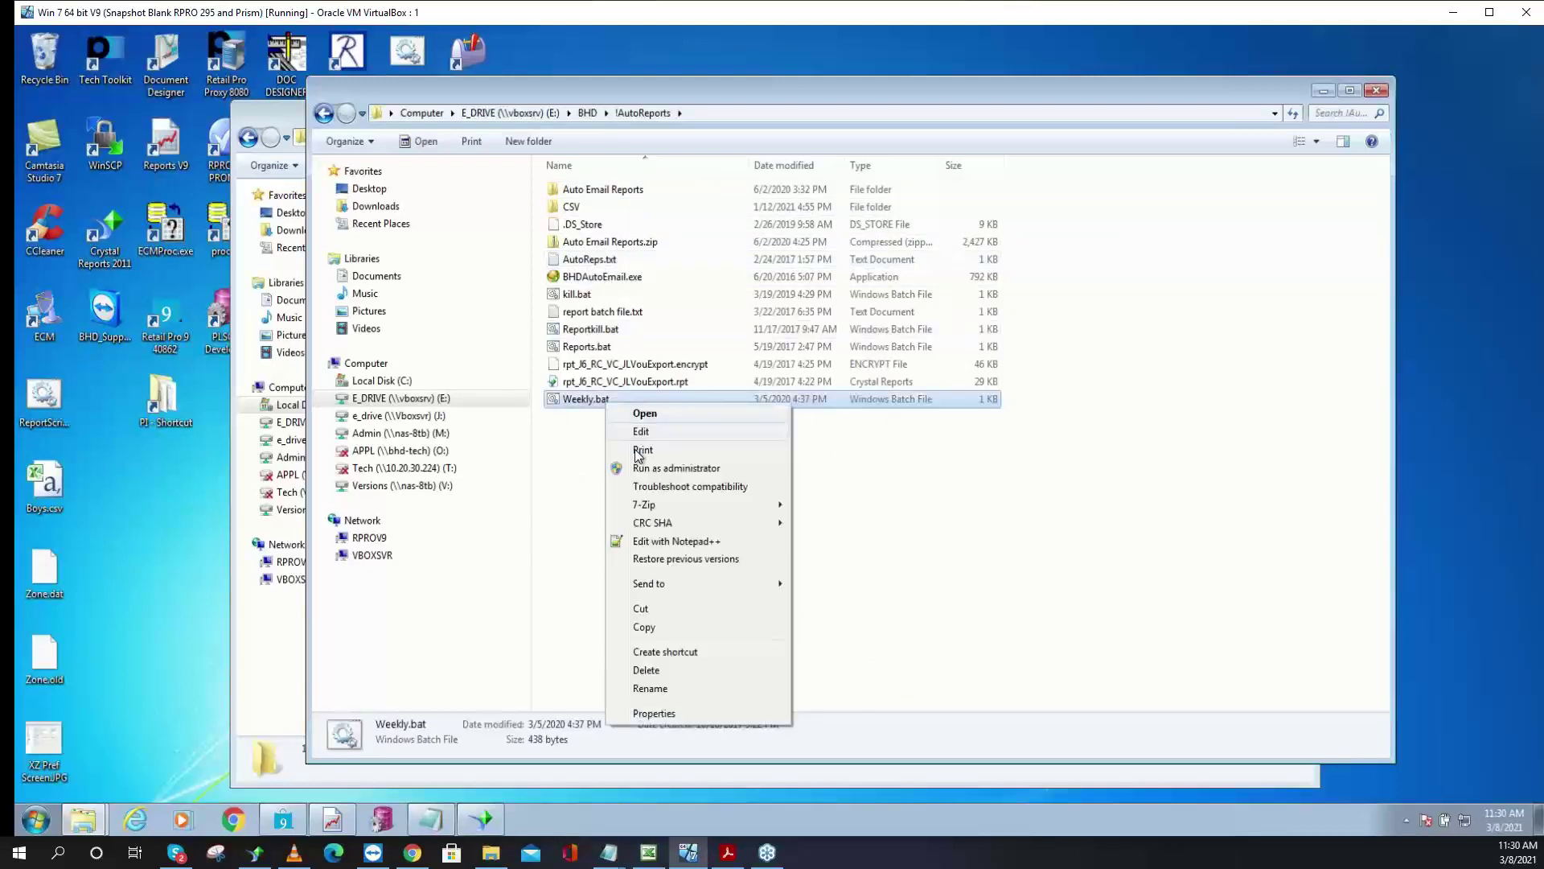
left_click(662, 627)
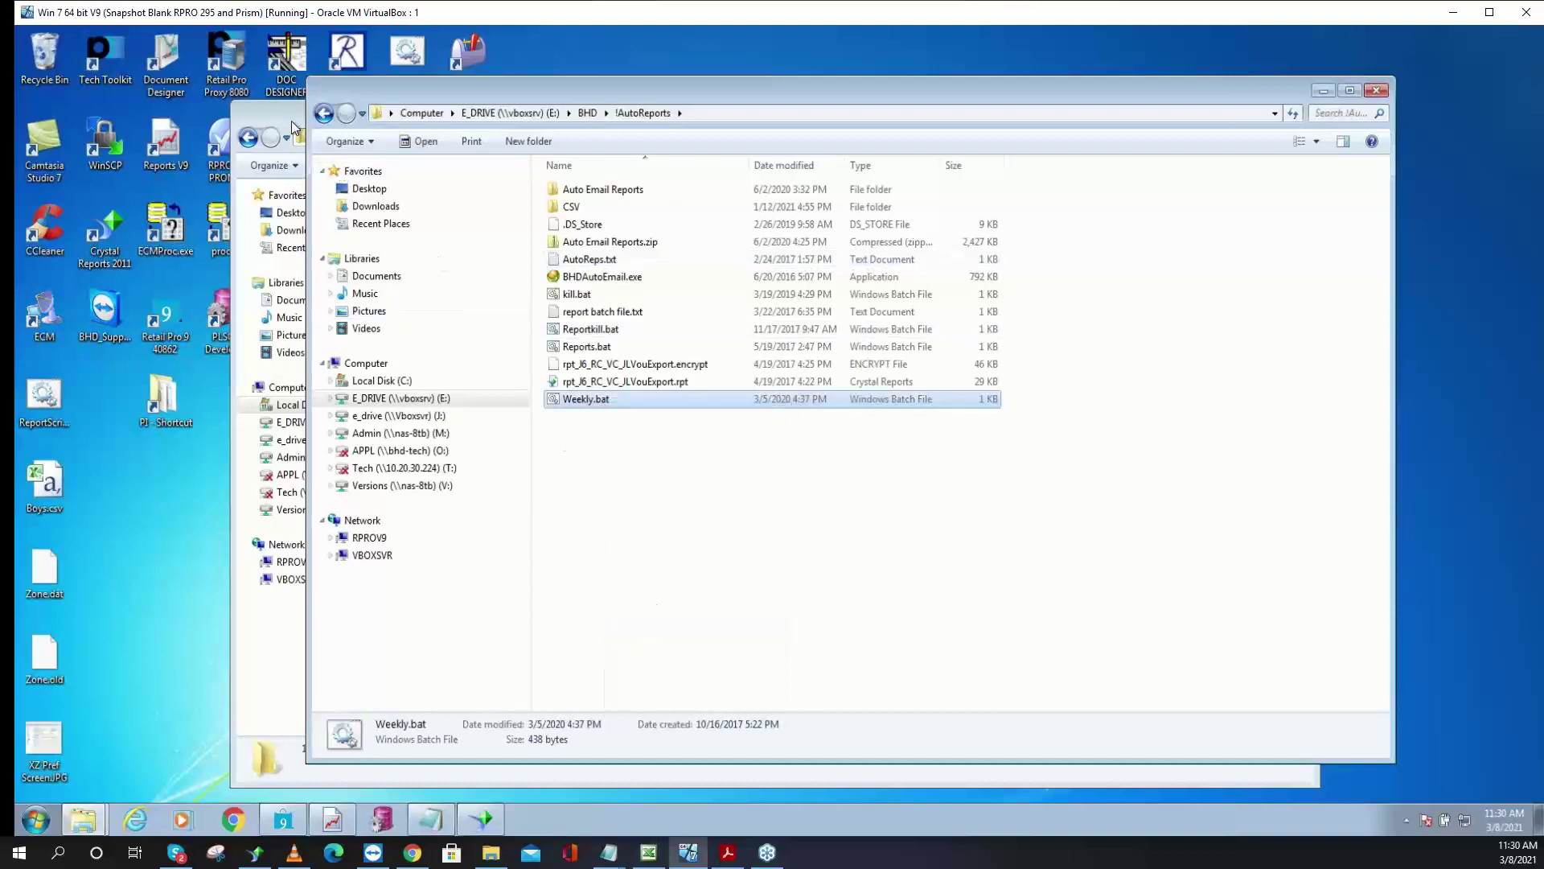
Paste Weekly.bat into C:\RetailPro9\Reports\Batches
left_click(305, 131)
left_click(483, 138)
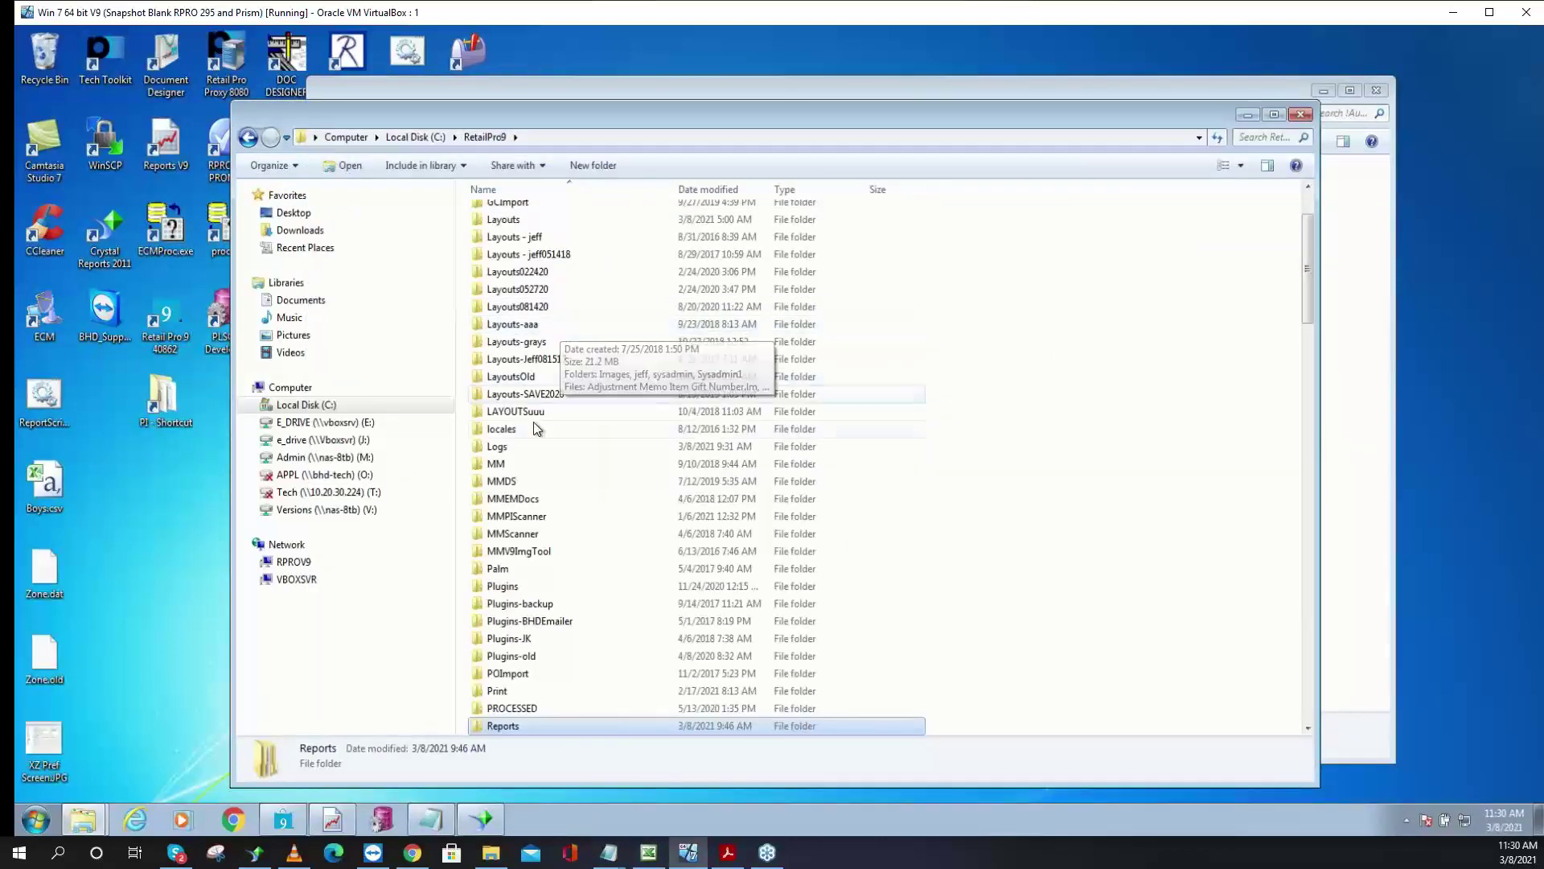
double_click(513, 725)
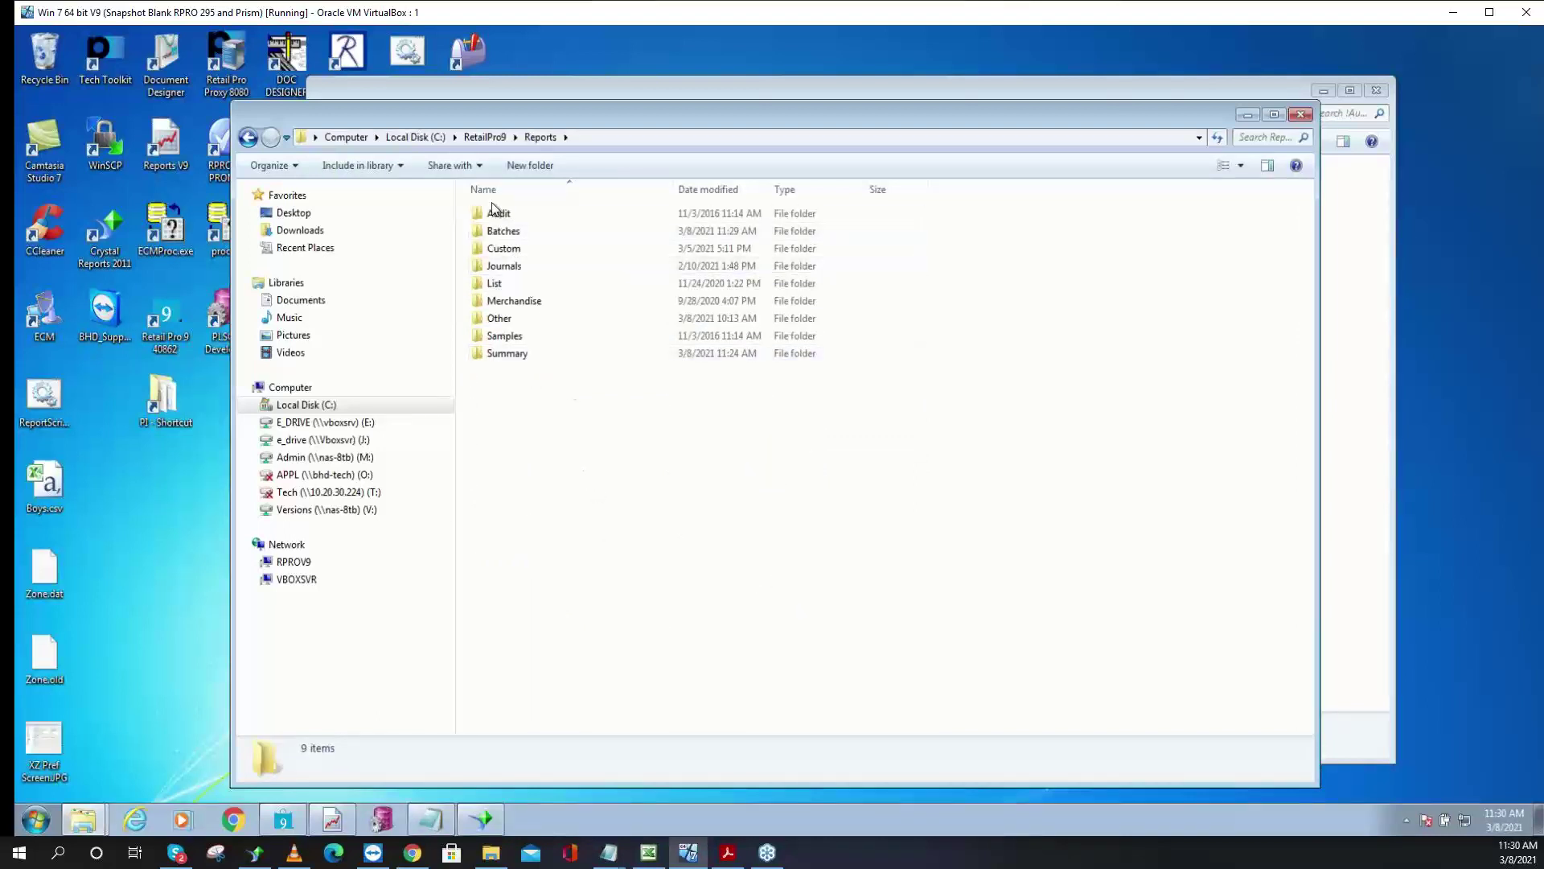
left_click(513, 232)
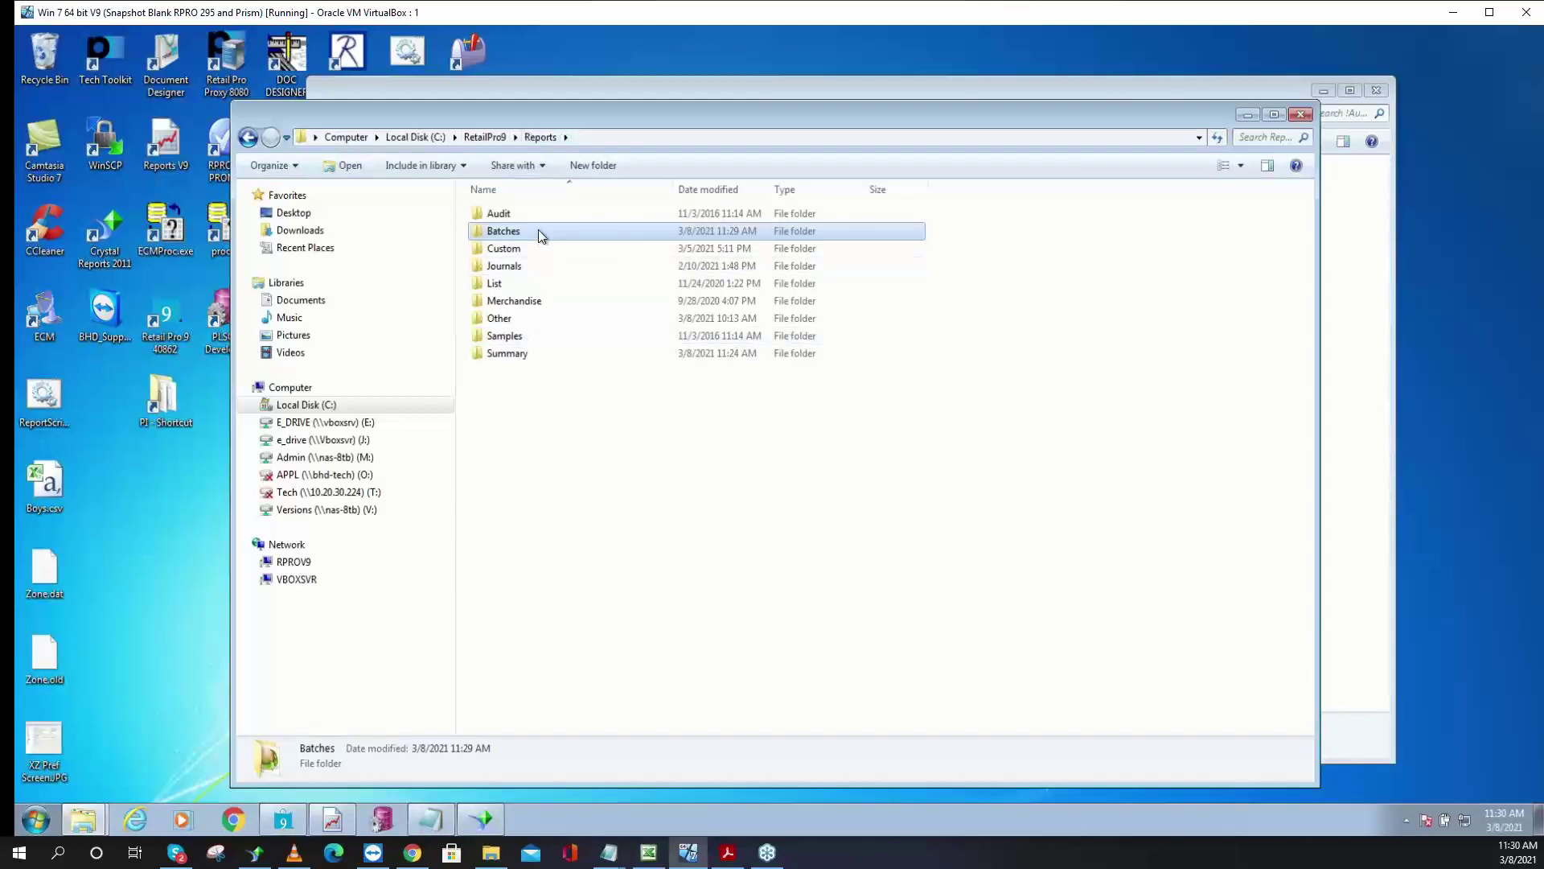
double_click(538, 231)
right_click(582, 367)
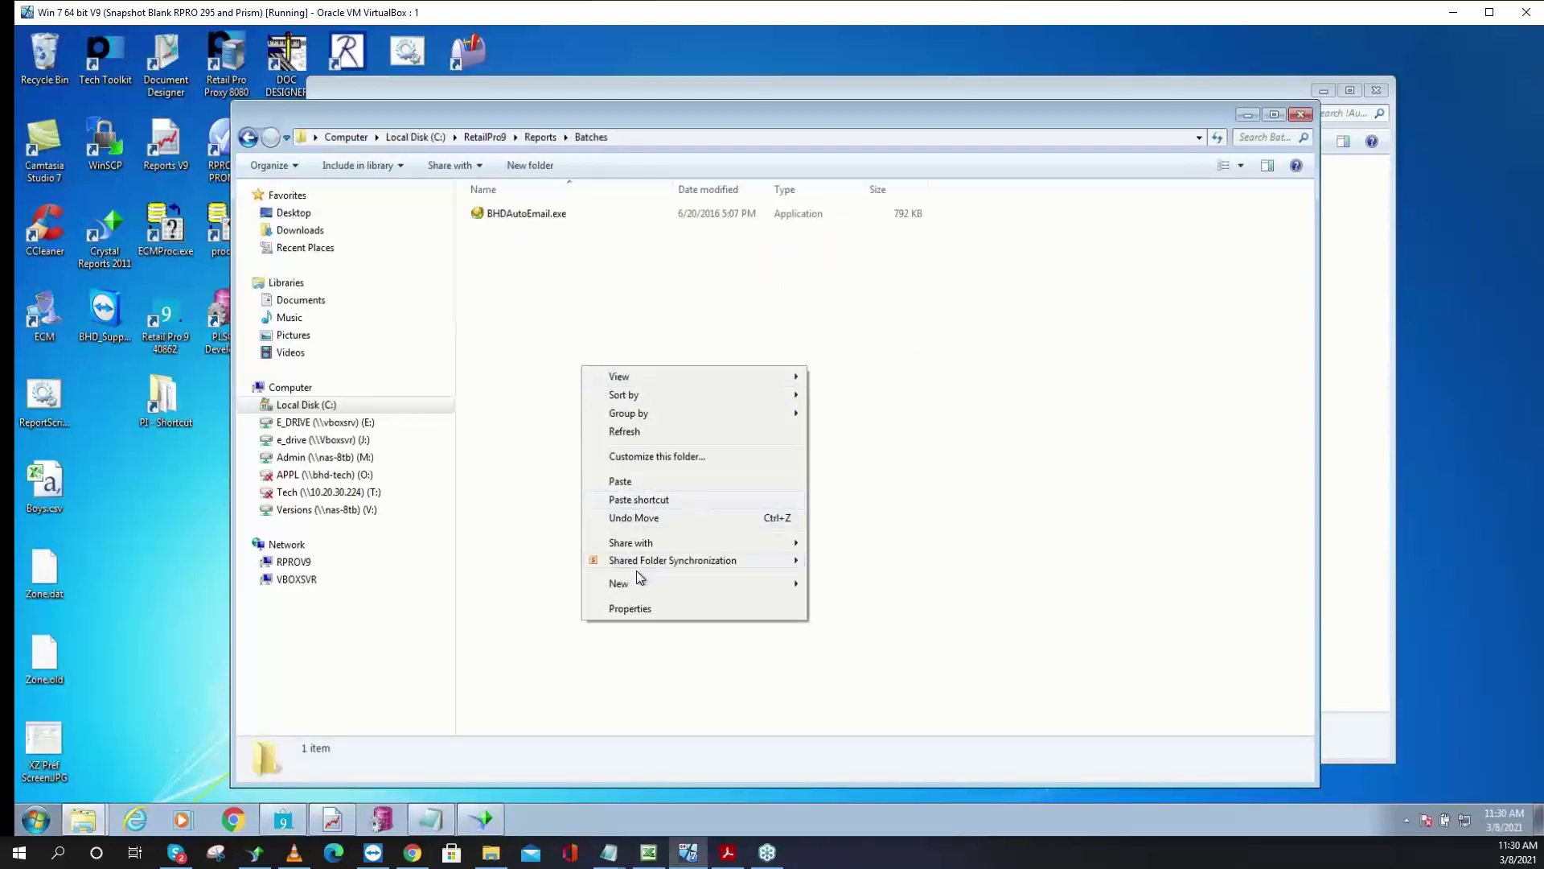
left_click(633, 480)
Check the pasted file's name, leaving it as Weekly.bat
left_click(510, 235)
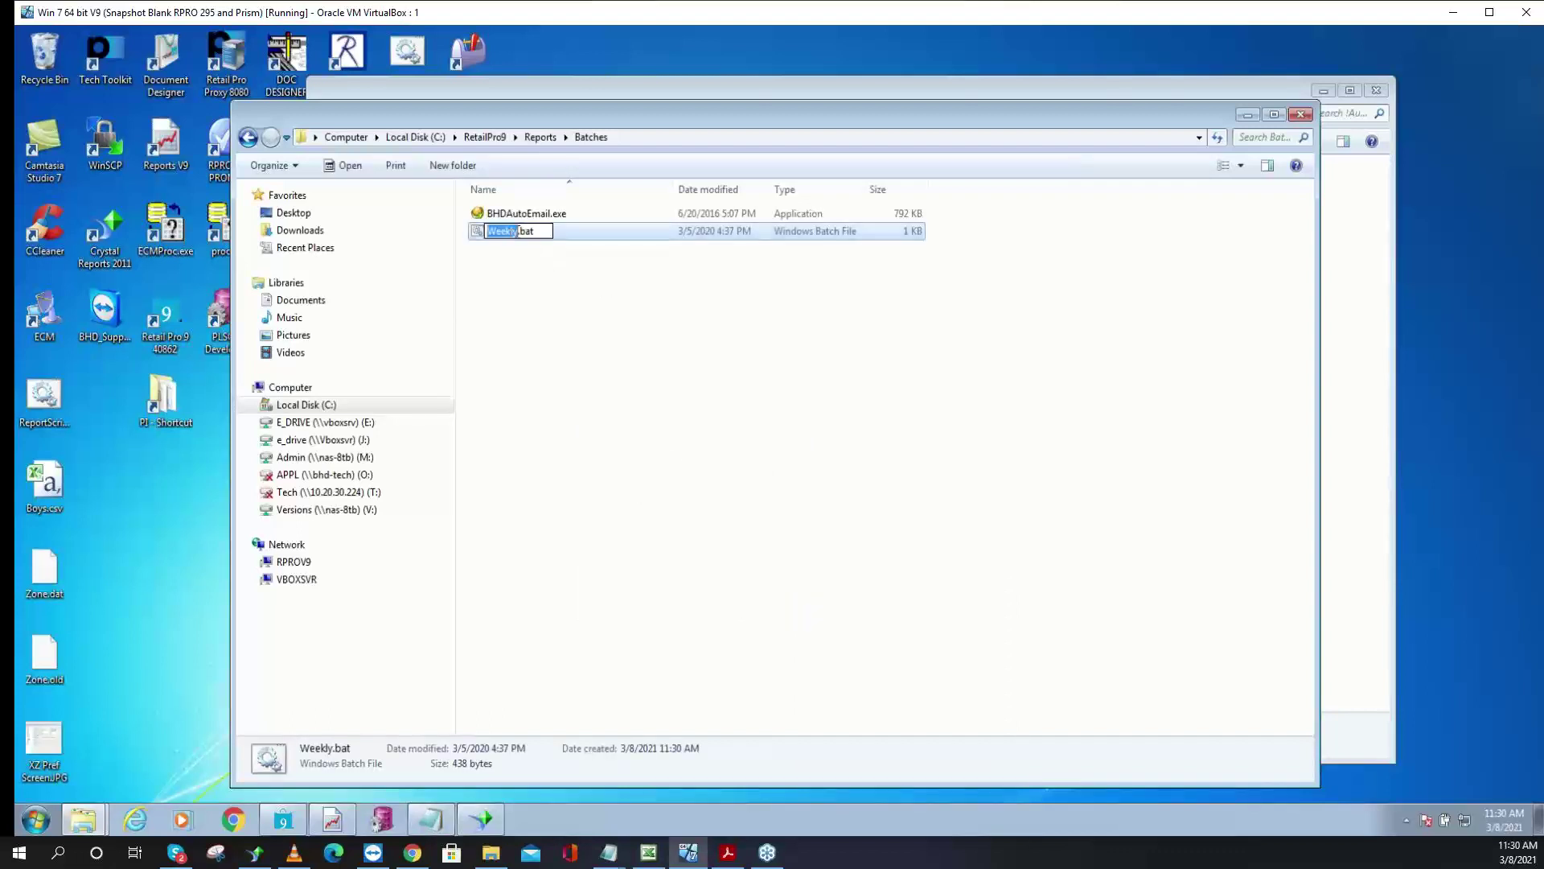
left_click(582, 231)
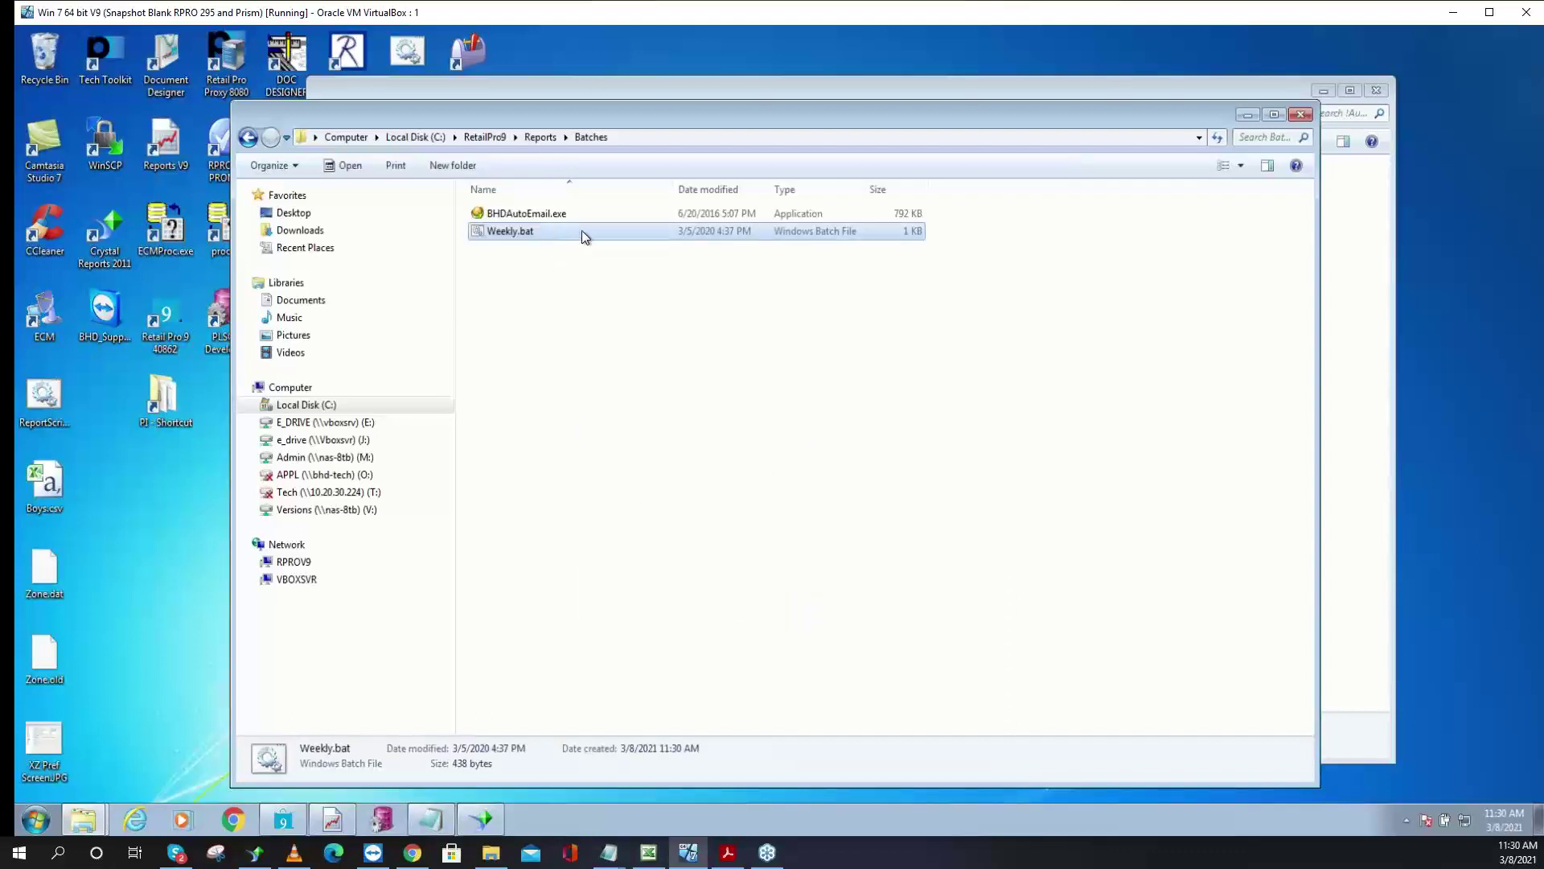
left_click(518, 234)
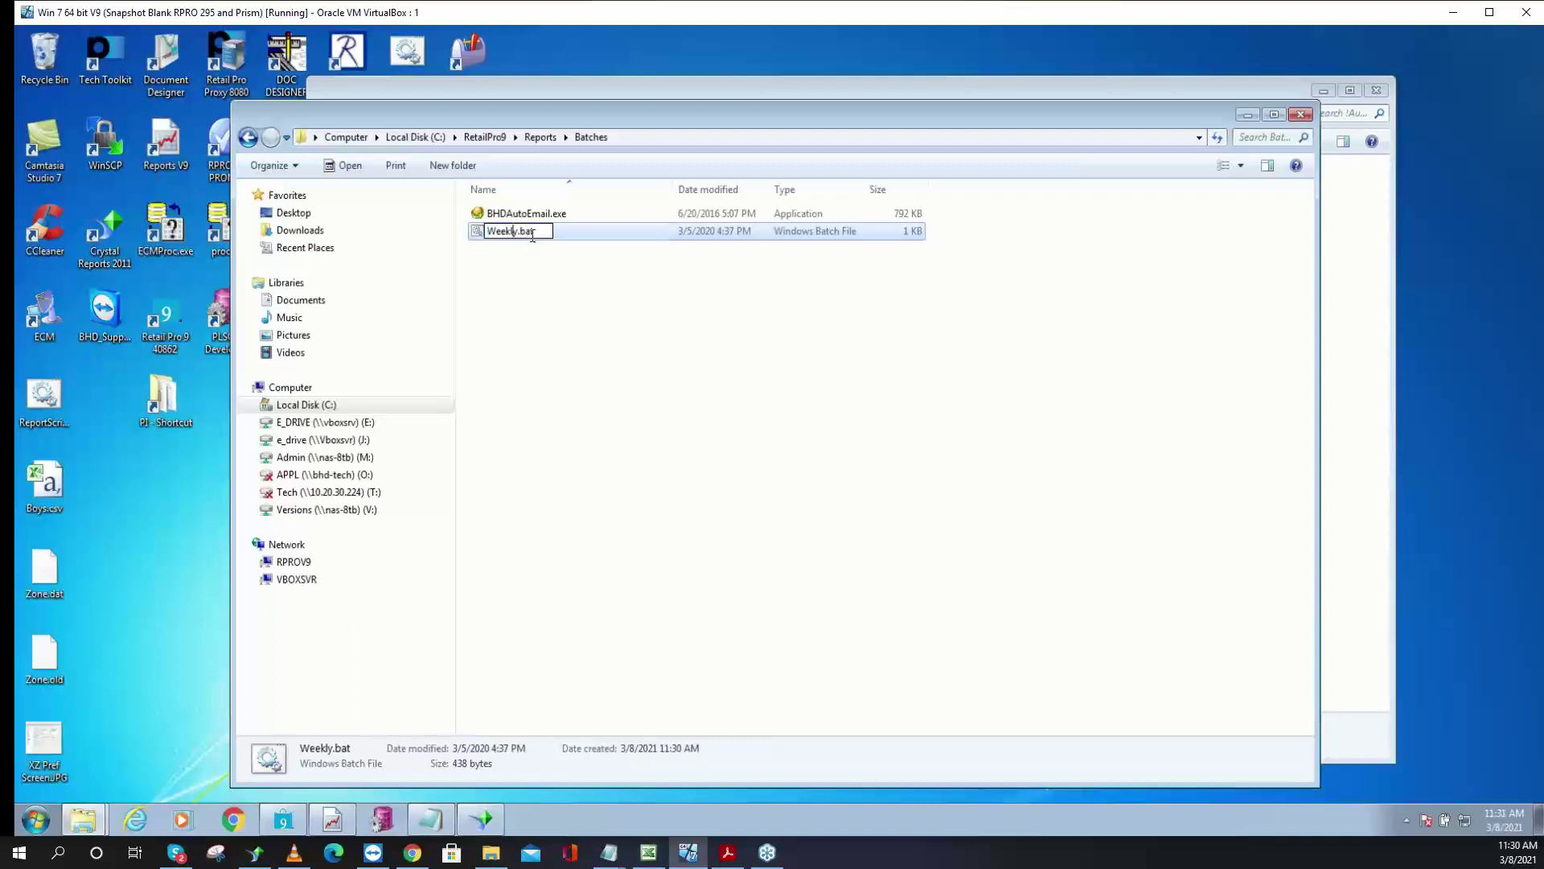
left_click(564, 229)
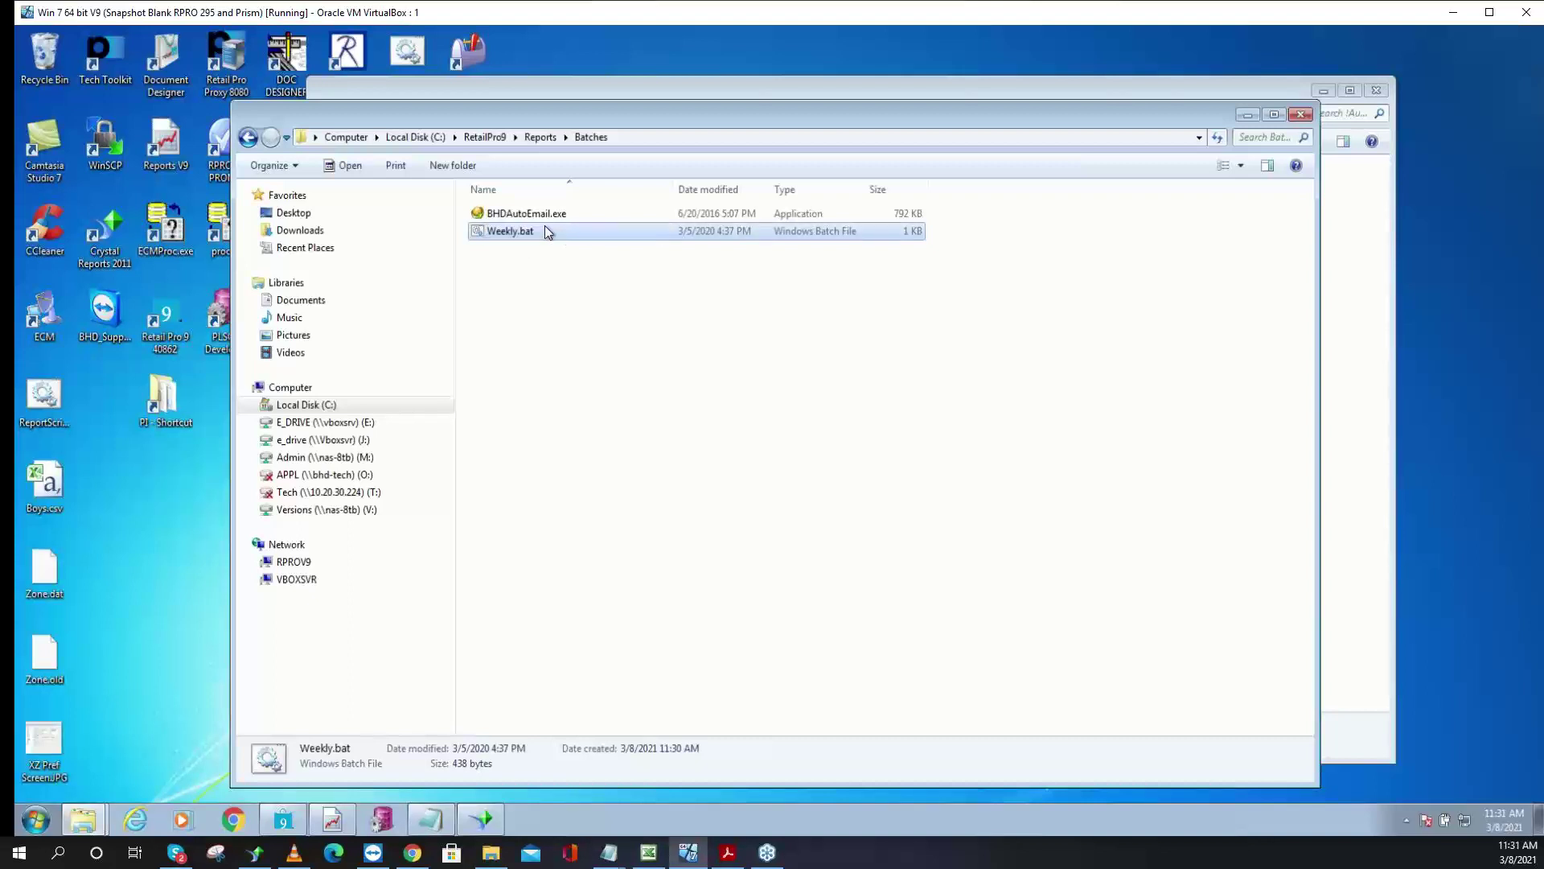
right_click(520, 230)
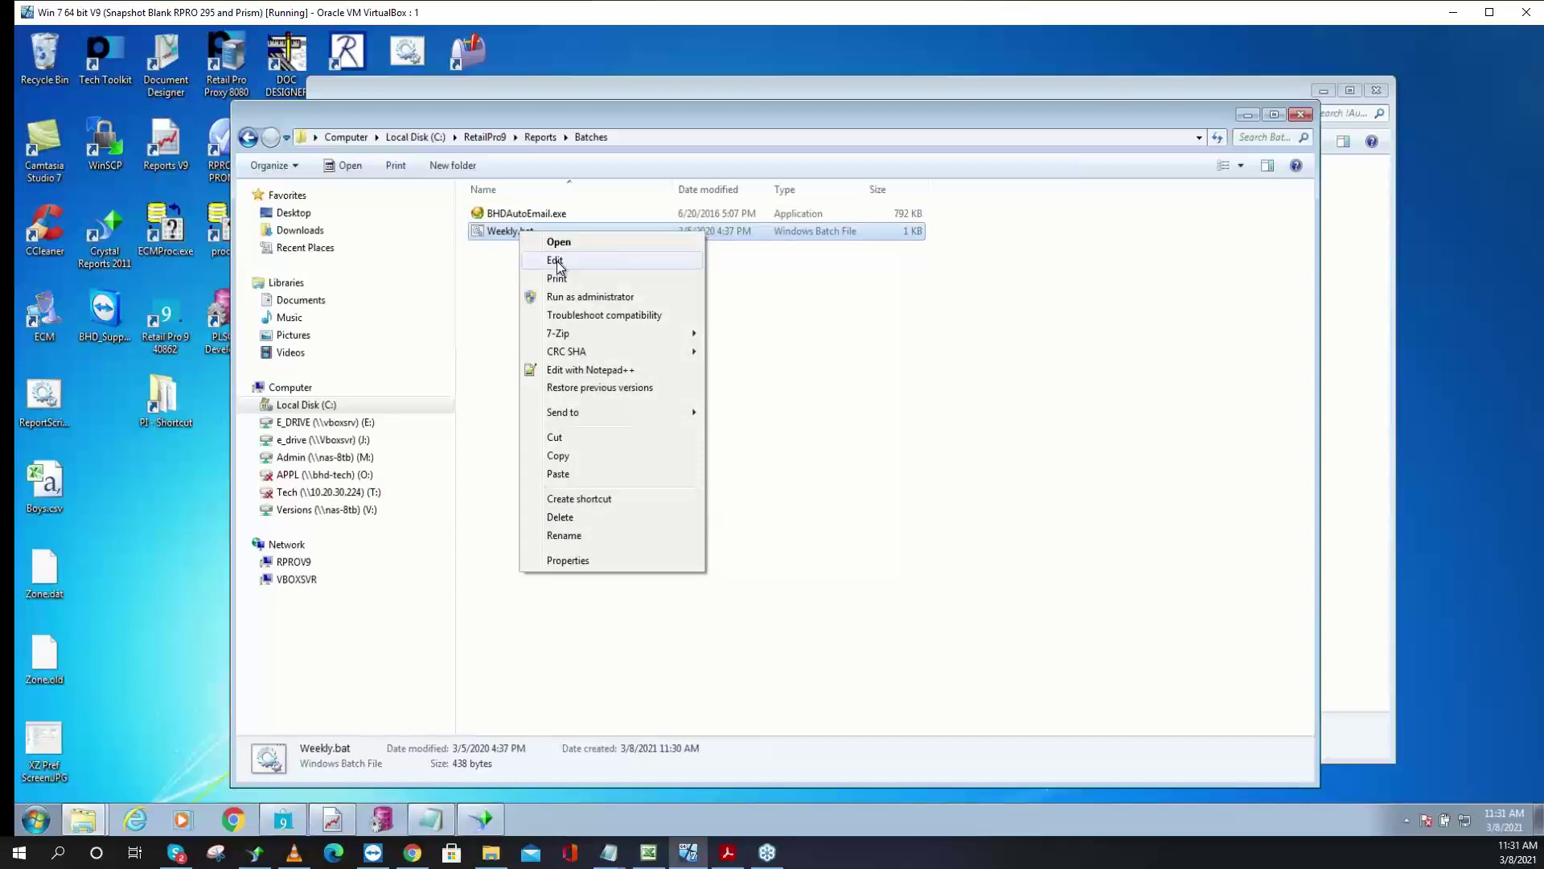
Open Weekly.bat in Notepad and enlarge the window so the long command fits
left_click(557, 261)
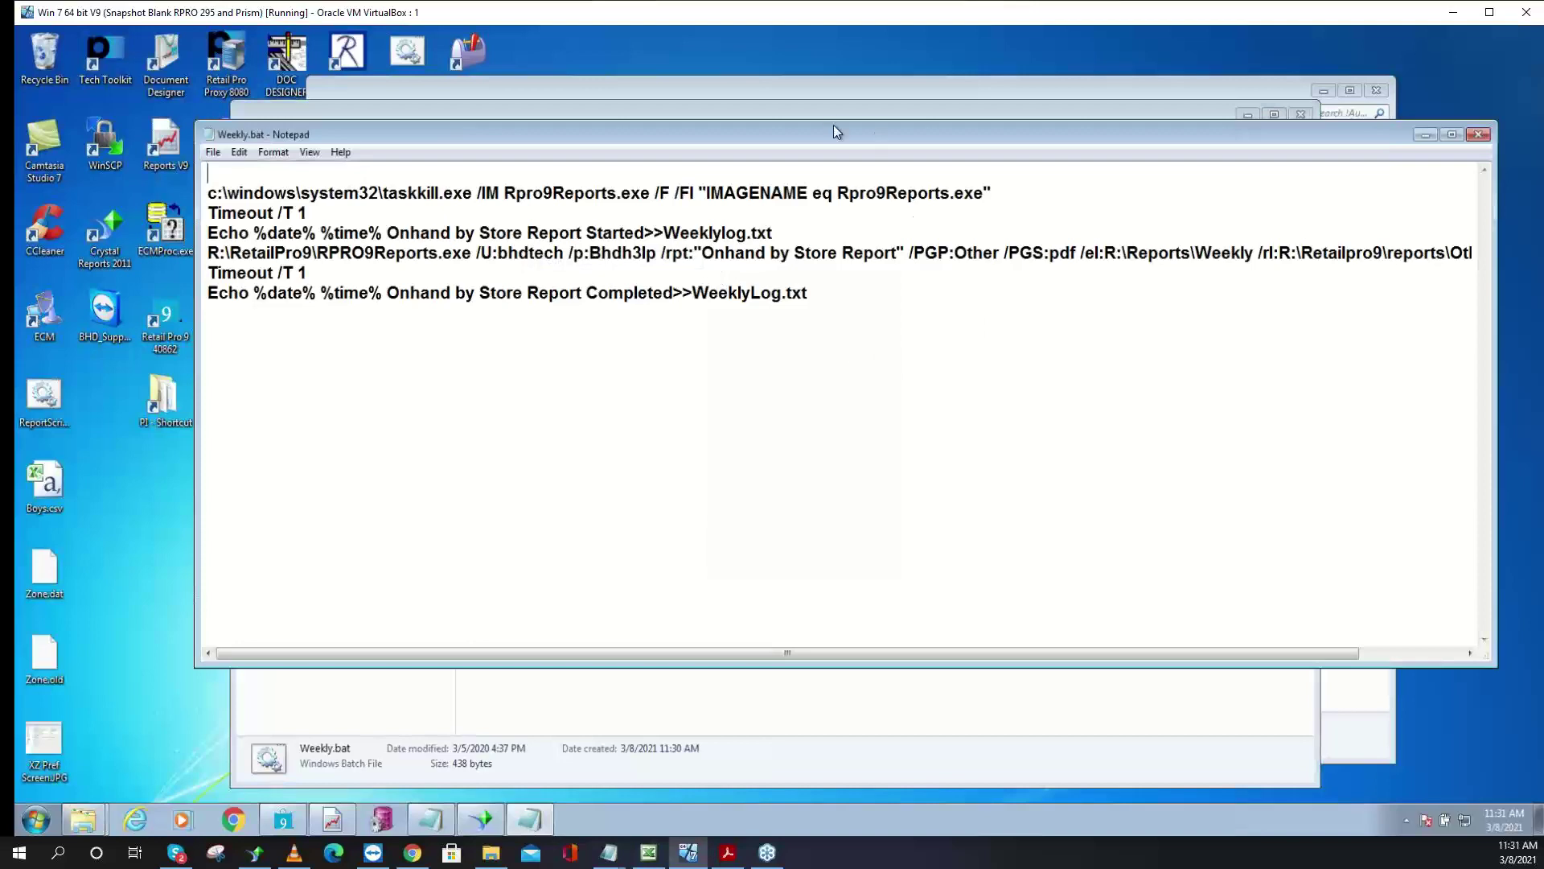
left_click_drag(779, 135, 634, 83)
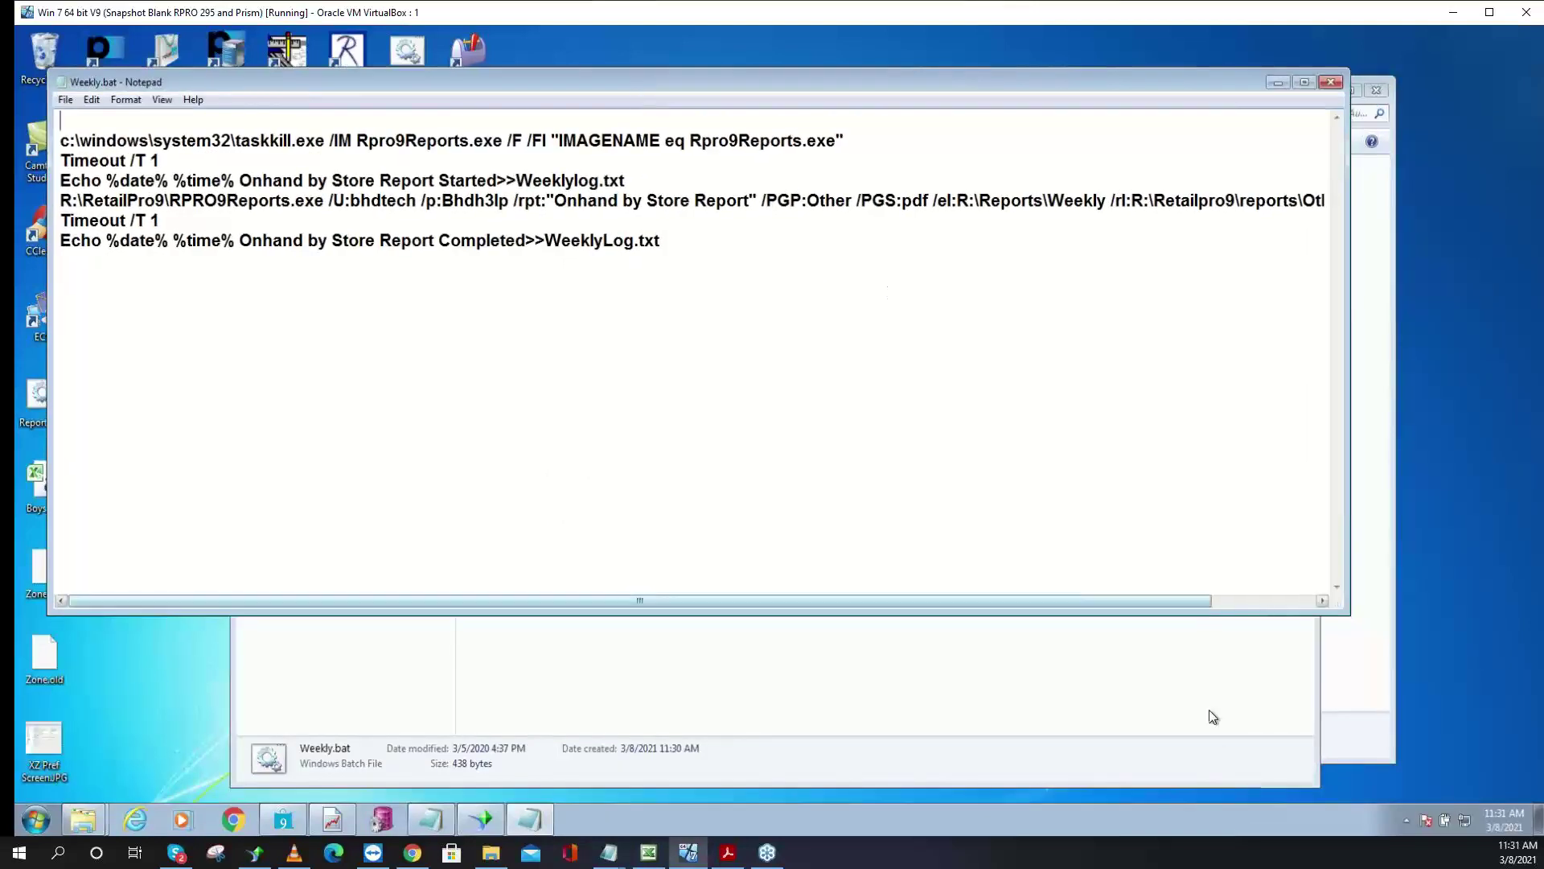
left_click_drag(1344, 613, 1539, 707)
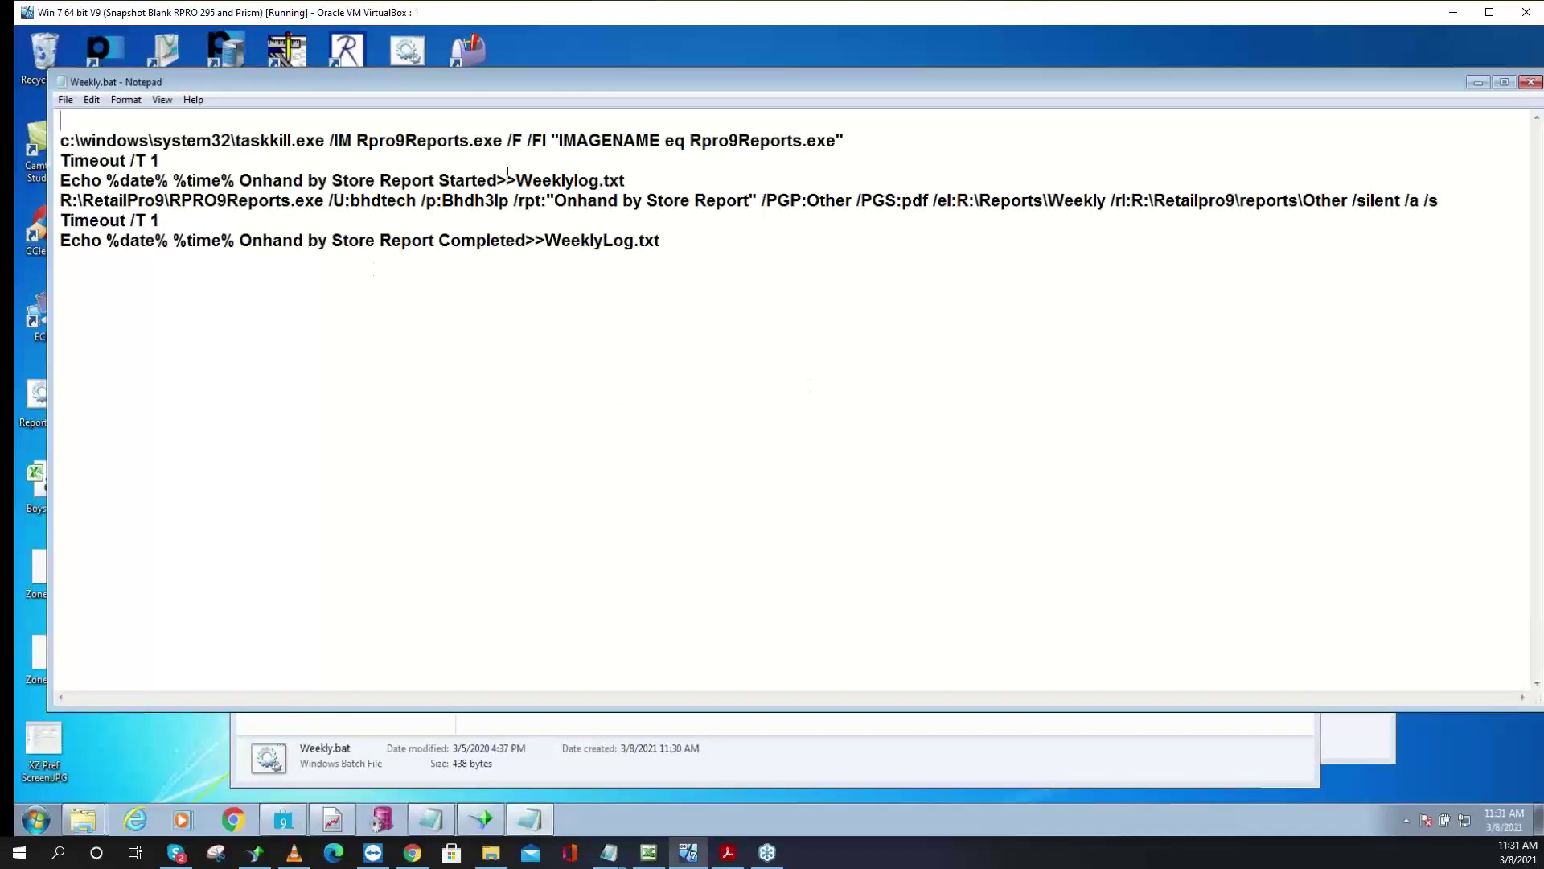
Highlight the report-run command, taskkill filter, Timeout /T 1 and WeeklyLog.txt lines, then shrink Notepad
left_click_drag(56, 200, 1451, 197)
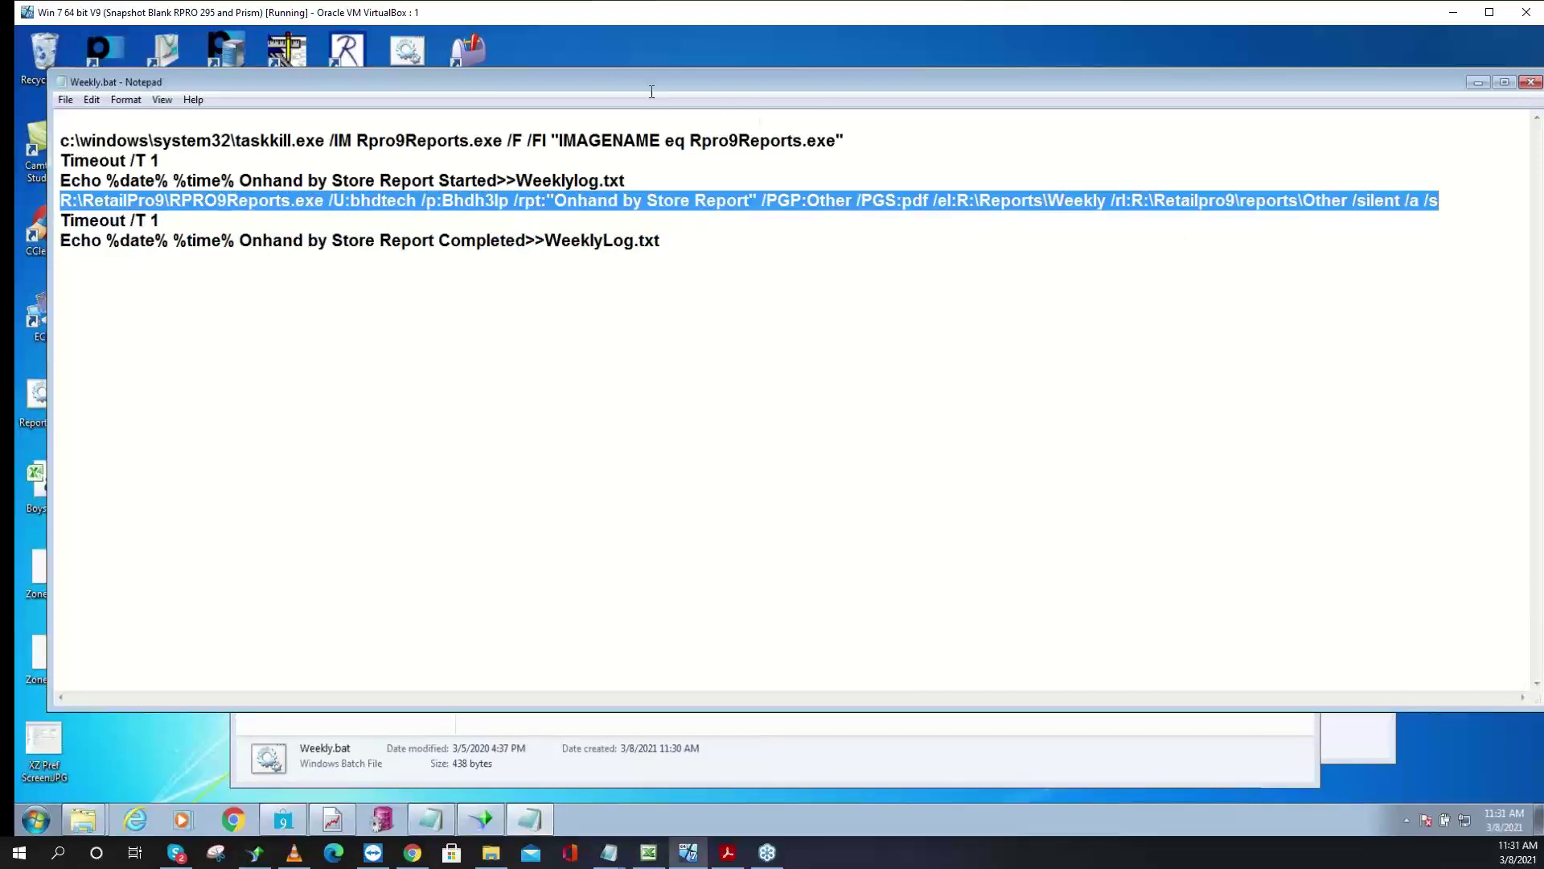
left_click_drag(843, 143, 648, 141)
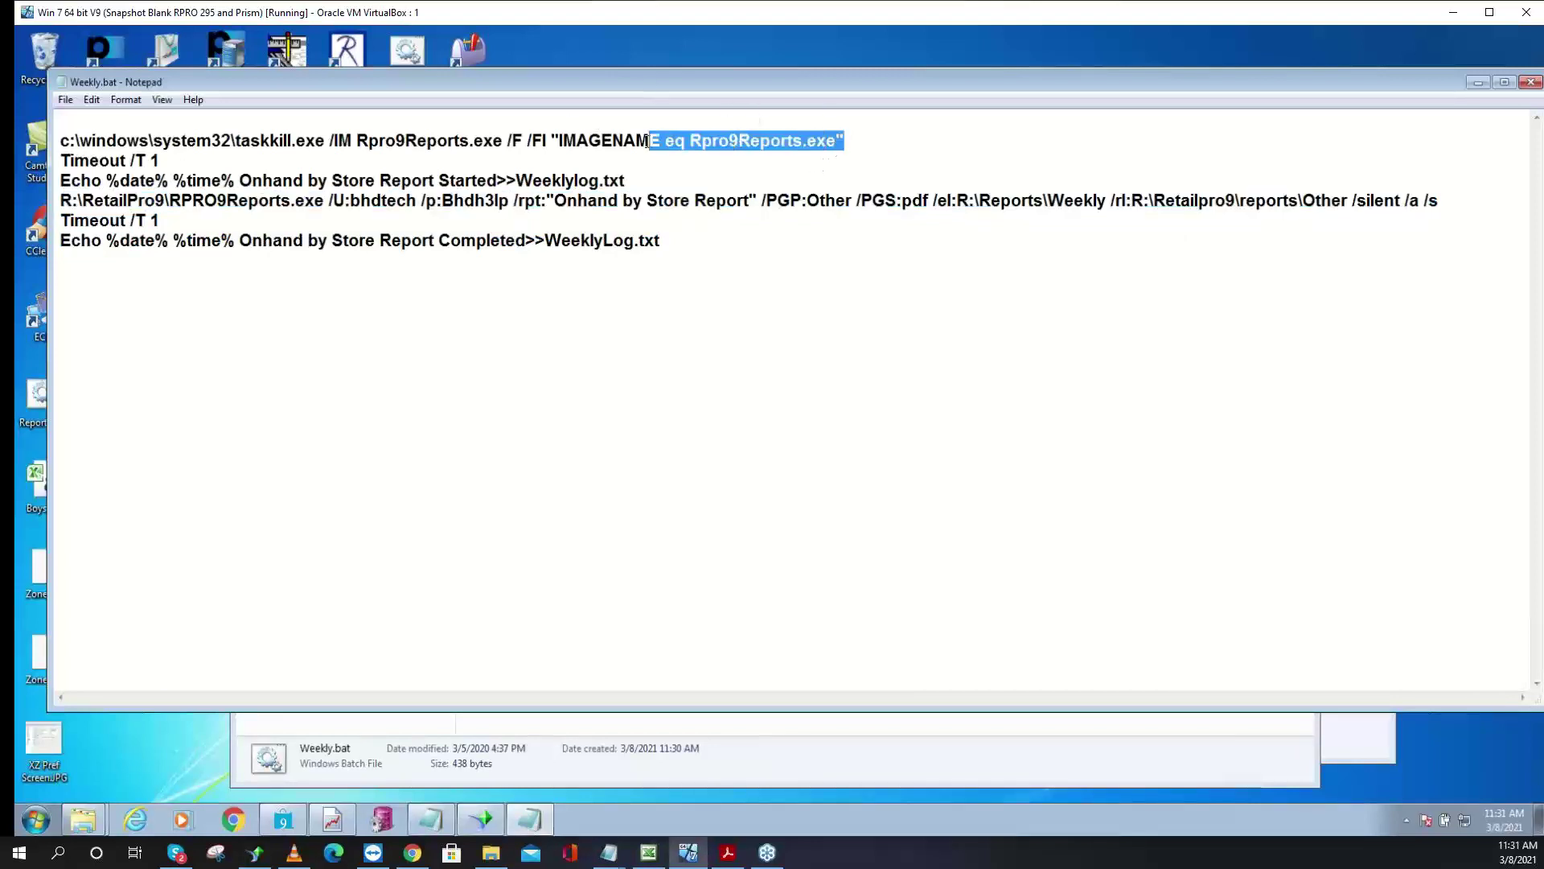
left_click_drag(175, 159, 153, 160)
left_click(432, 184)
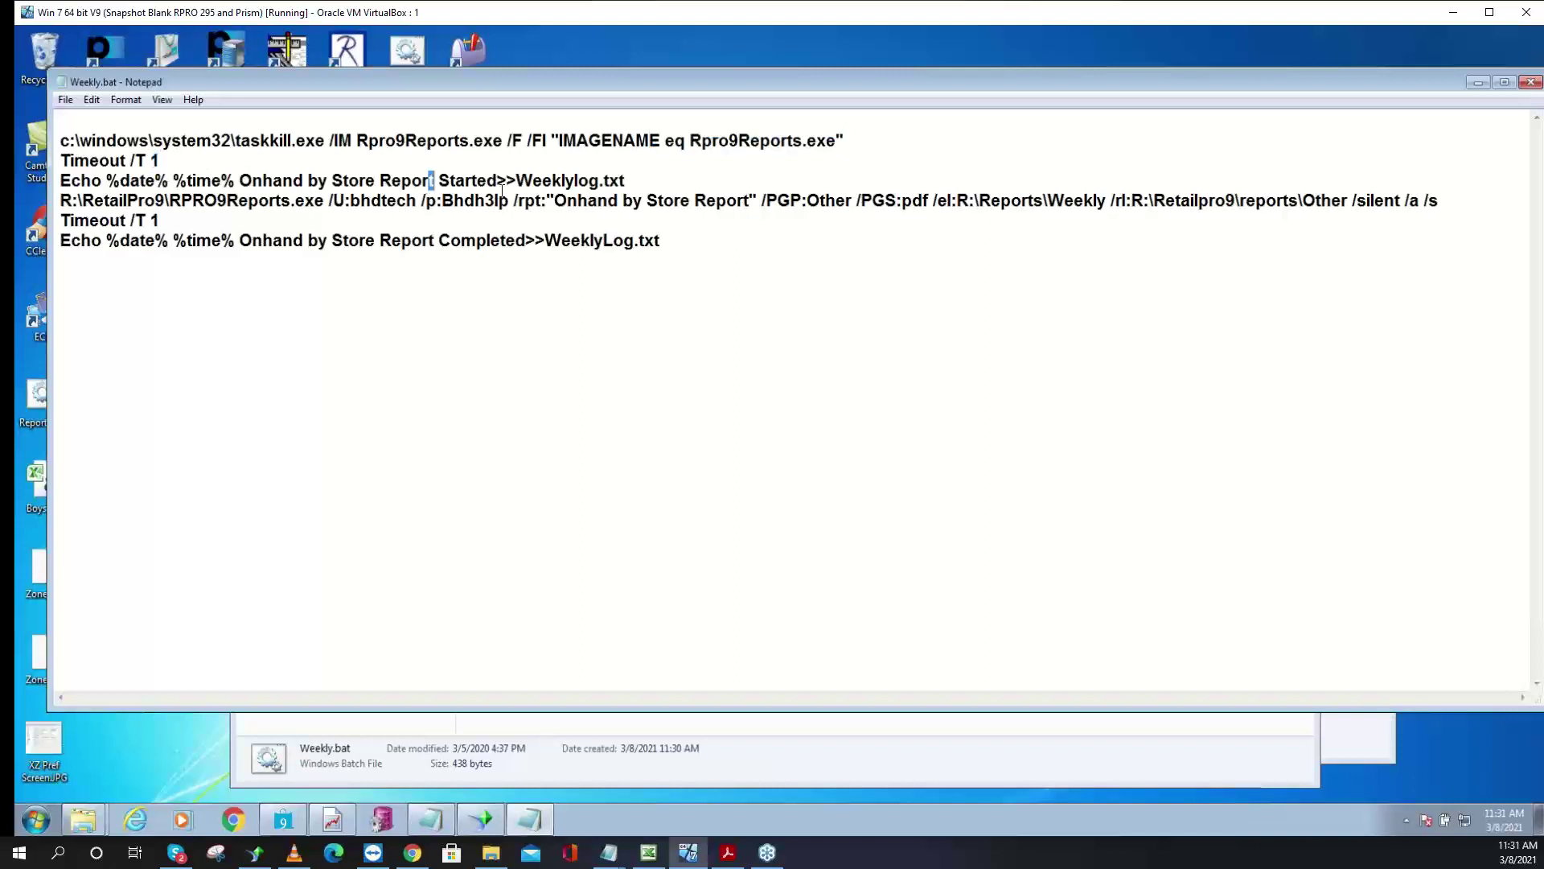
left_click_drag(625, 180, 517, 182)
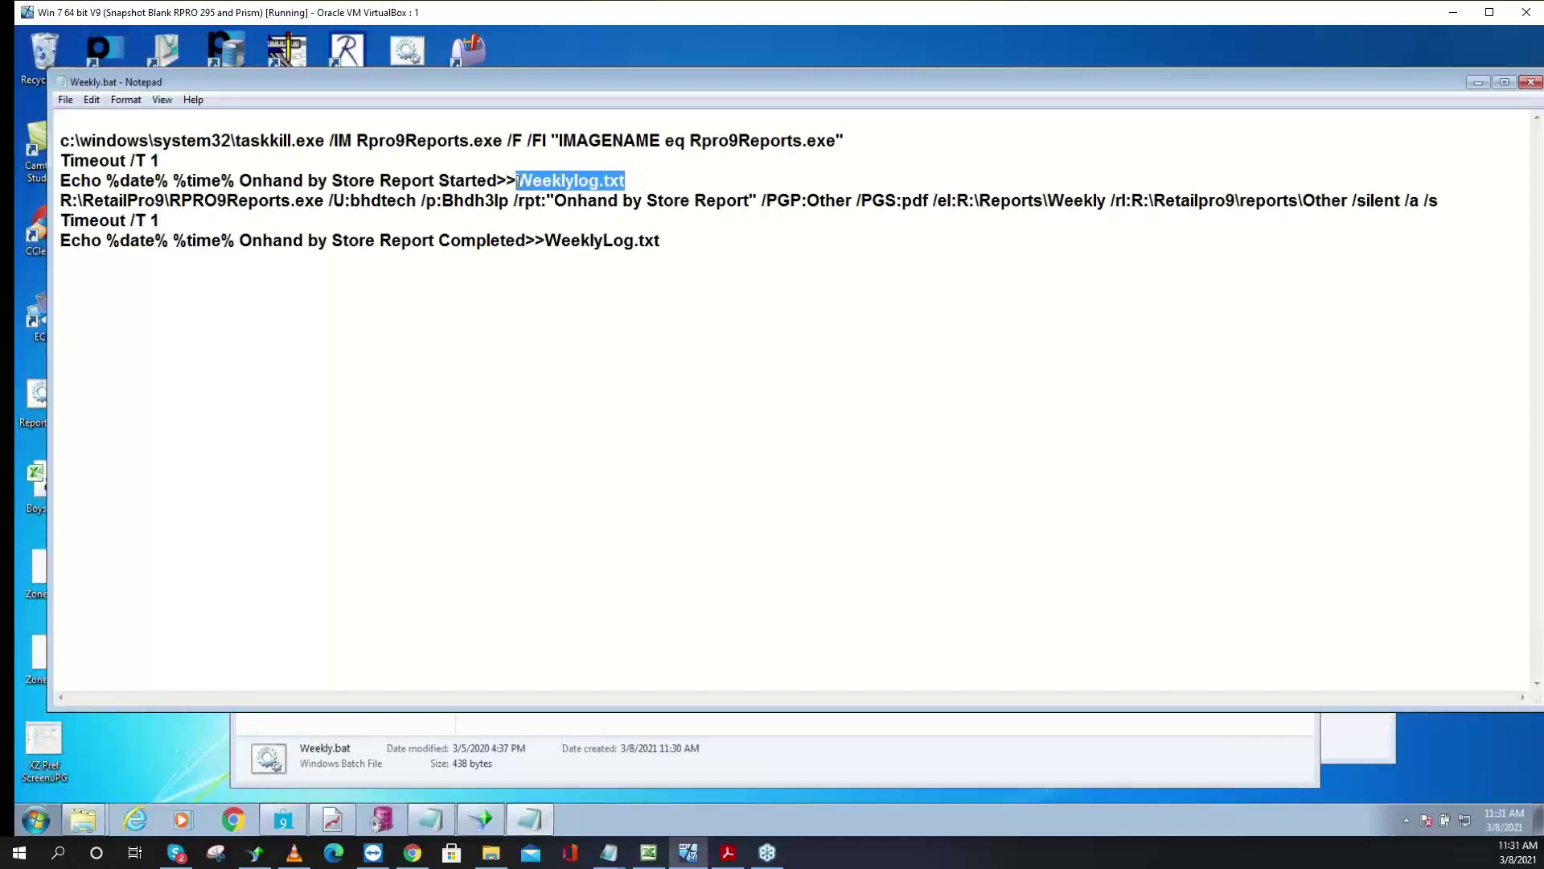
left_click_drag(658, 241, 547, 233)
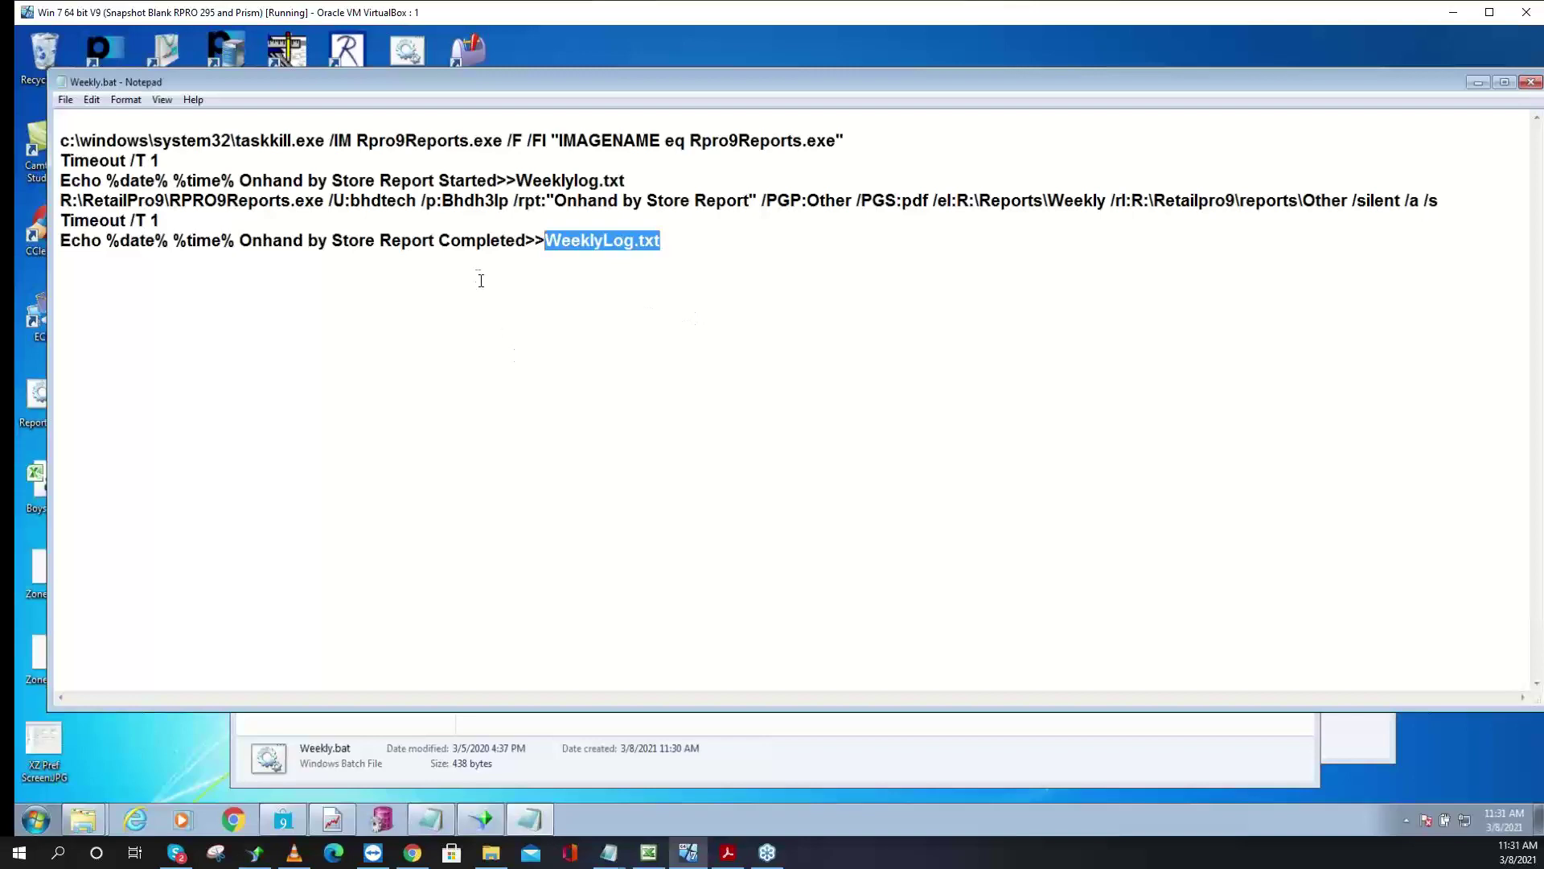
left_click_drag(478, 92, 656, 121)
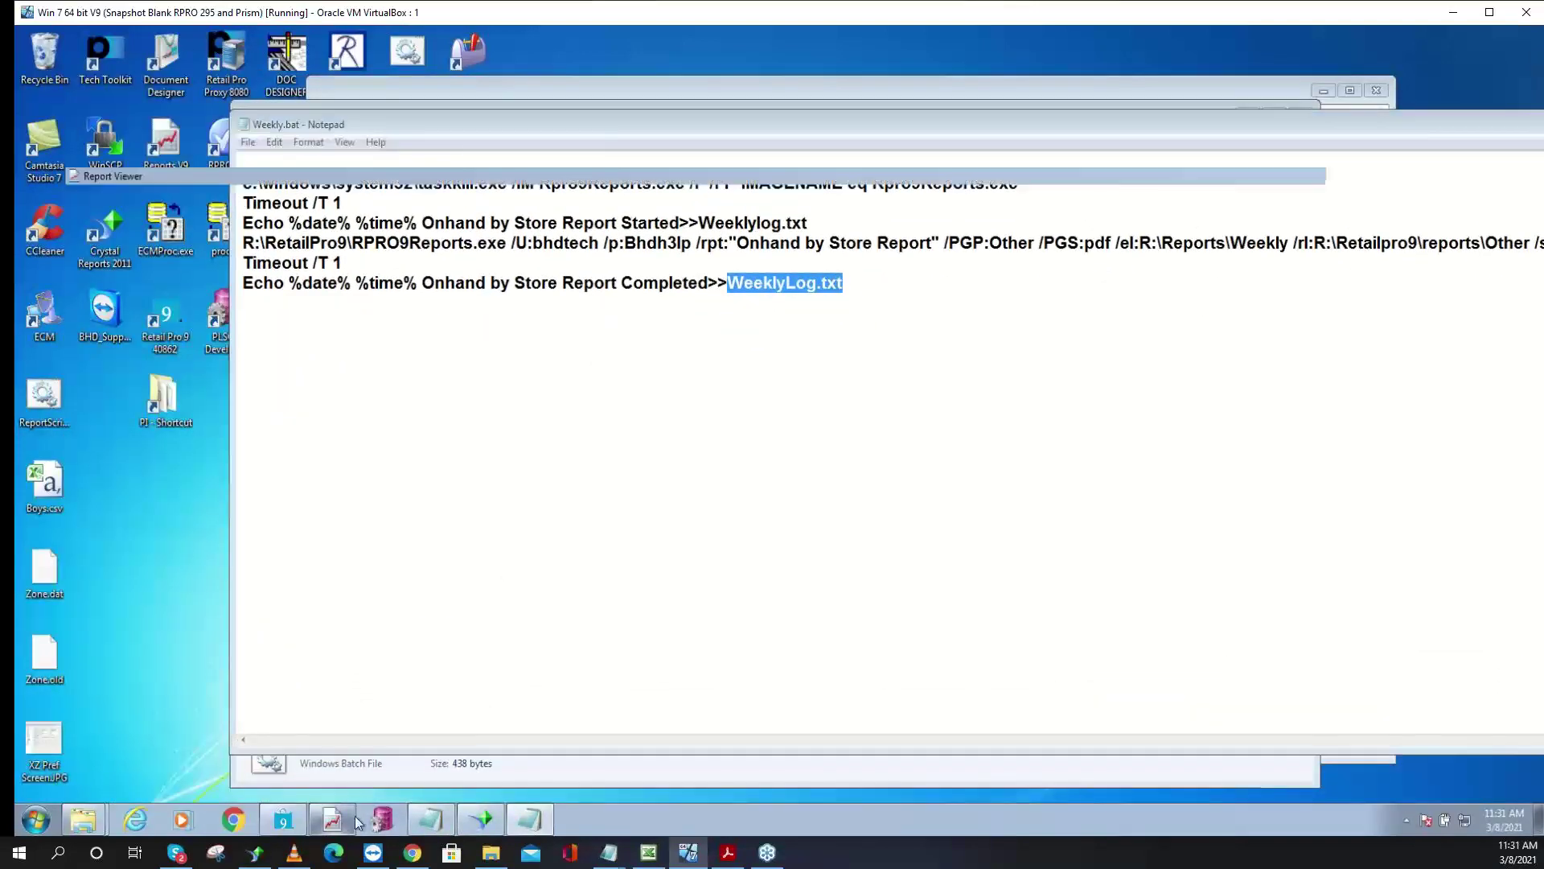
left_click(331, 818)
left_click(39, 69)
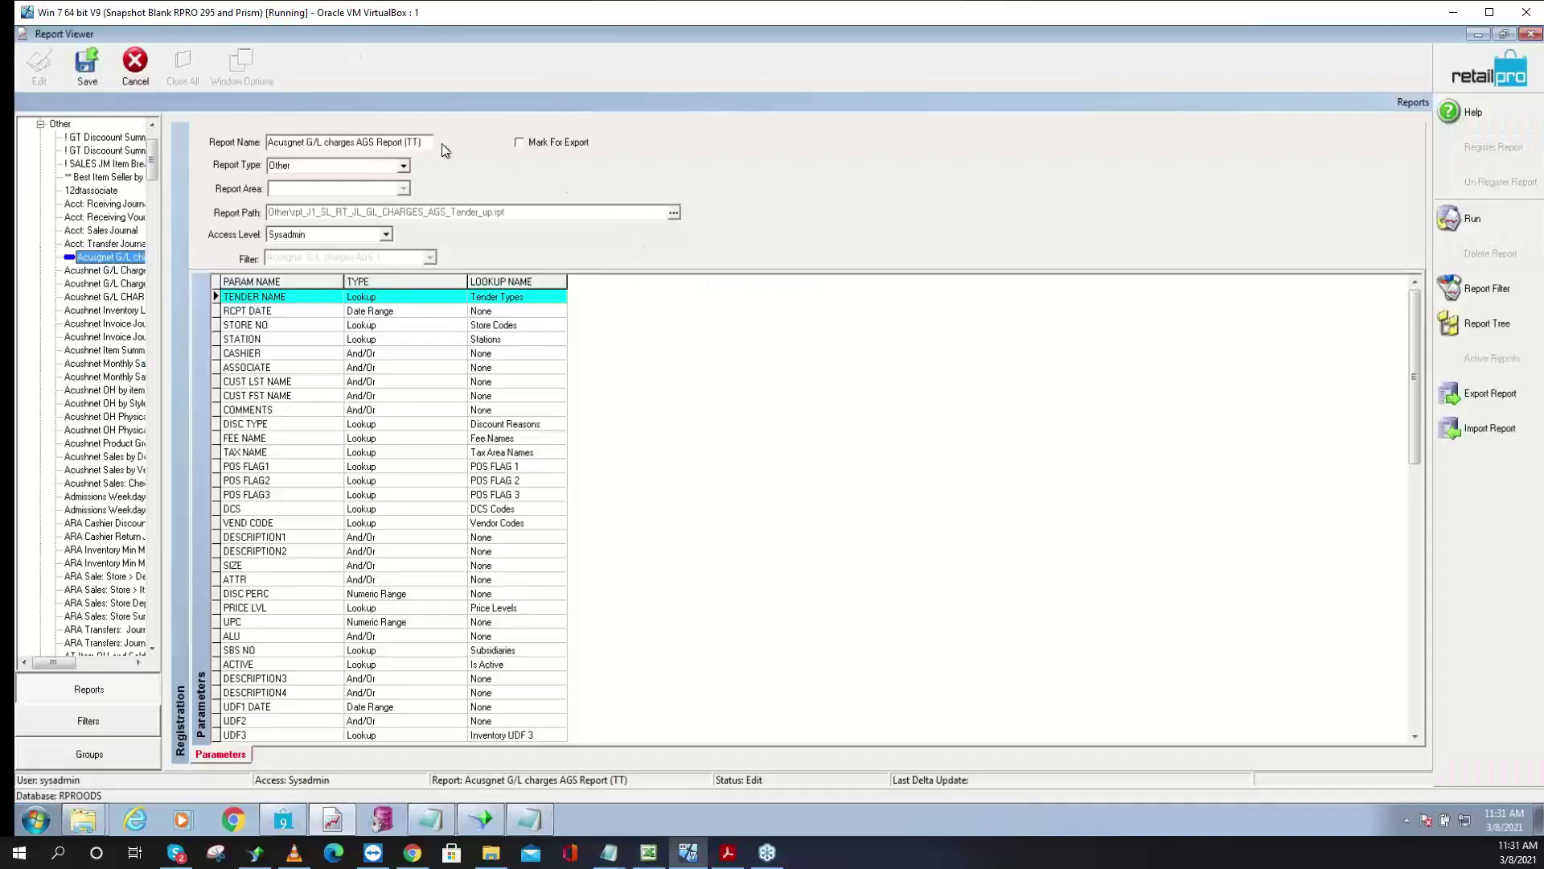
left_click_drag(427, 142, 268, 143)
key("ctrl+c")
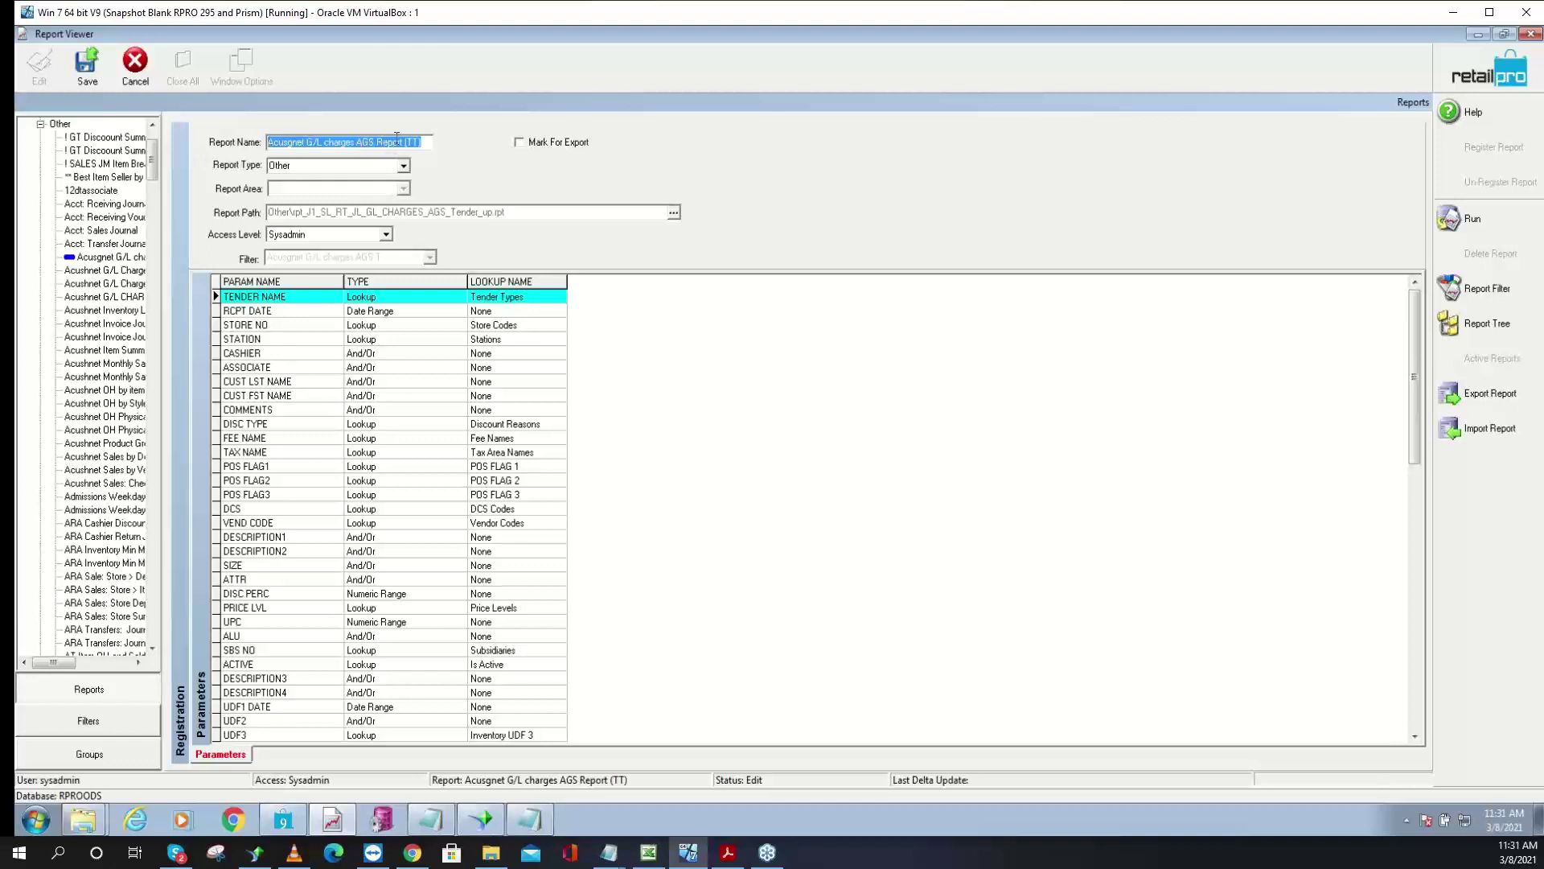
left_click(143, 78)
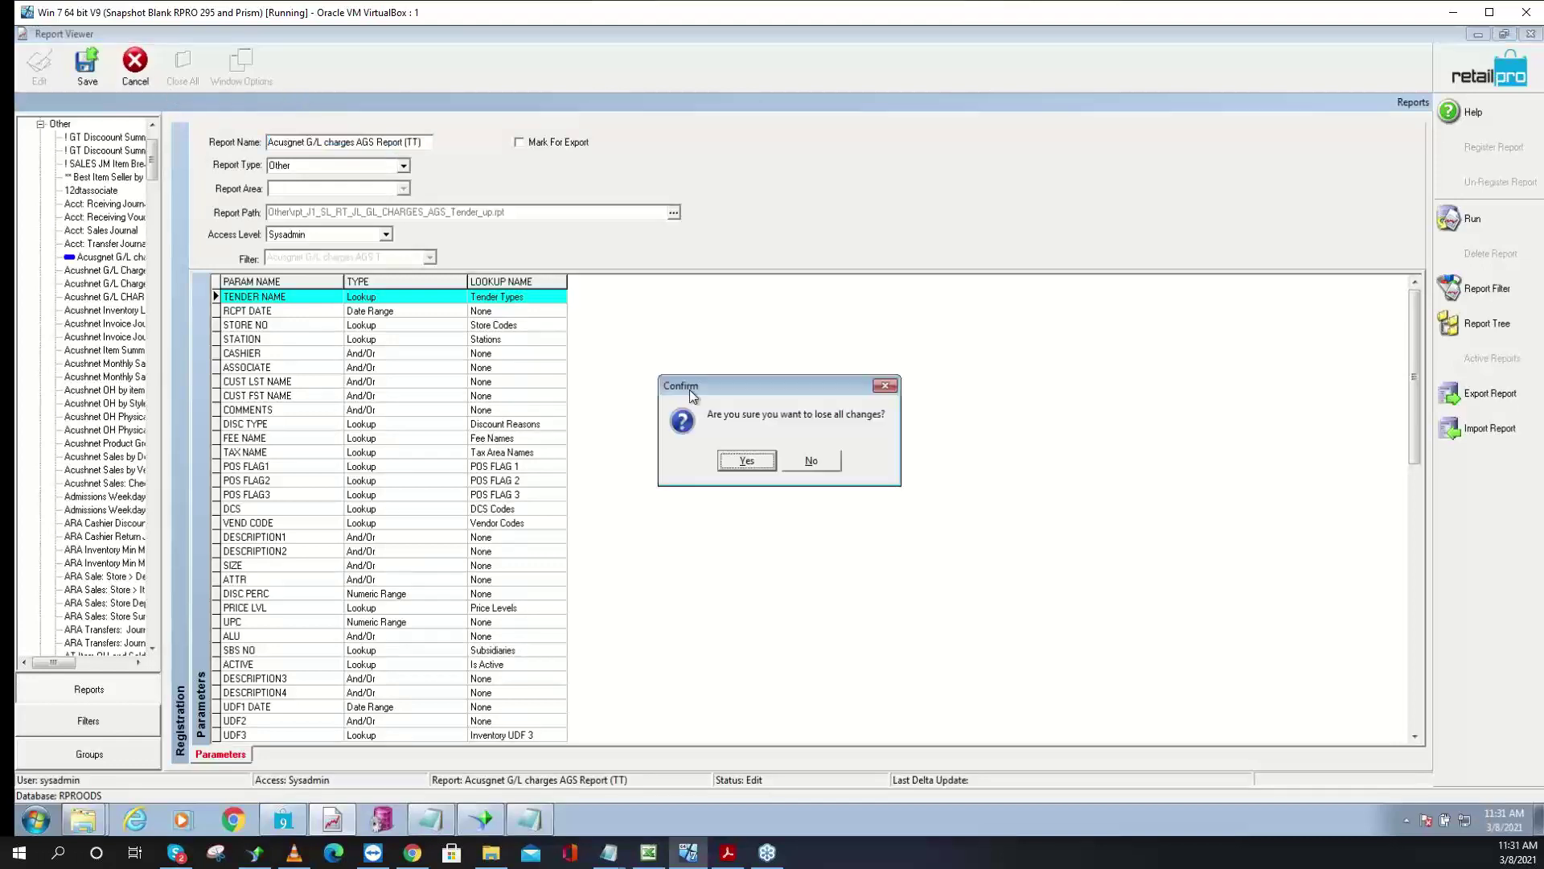
left_click(755, 465)
left_click(1479, 34)
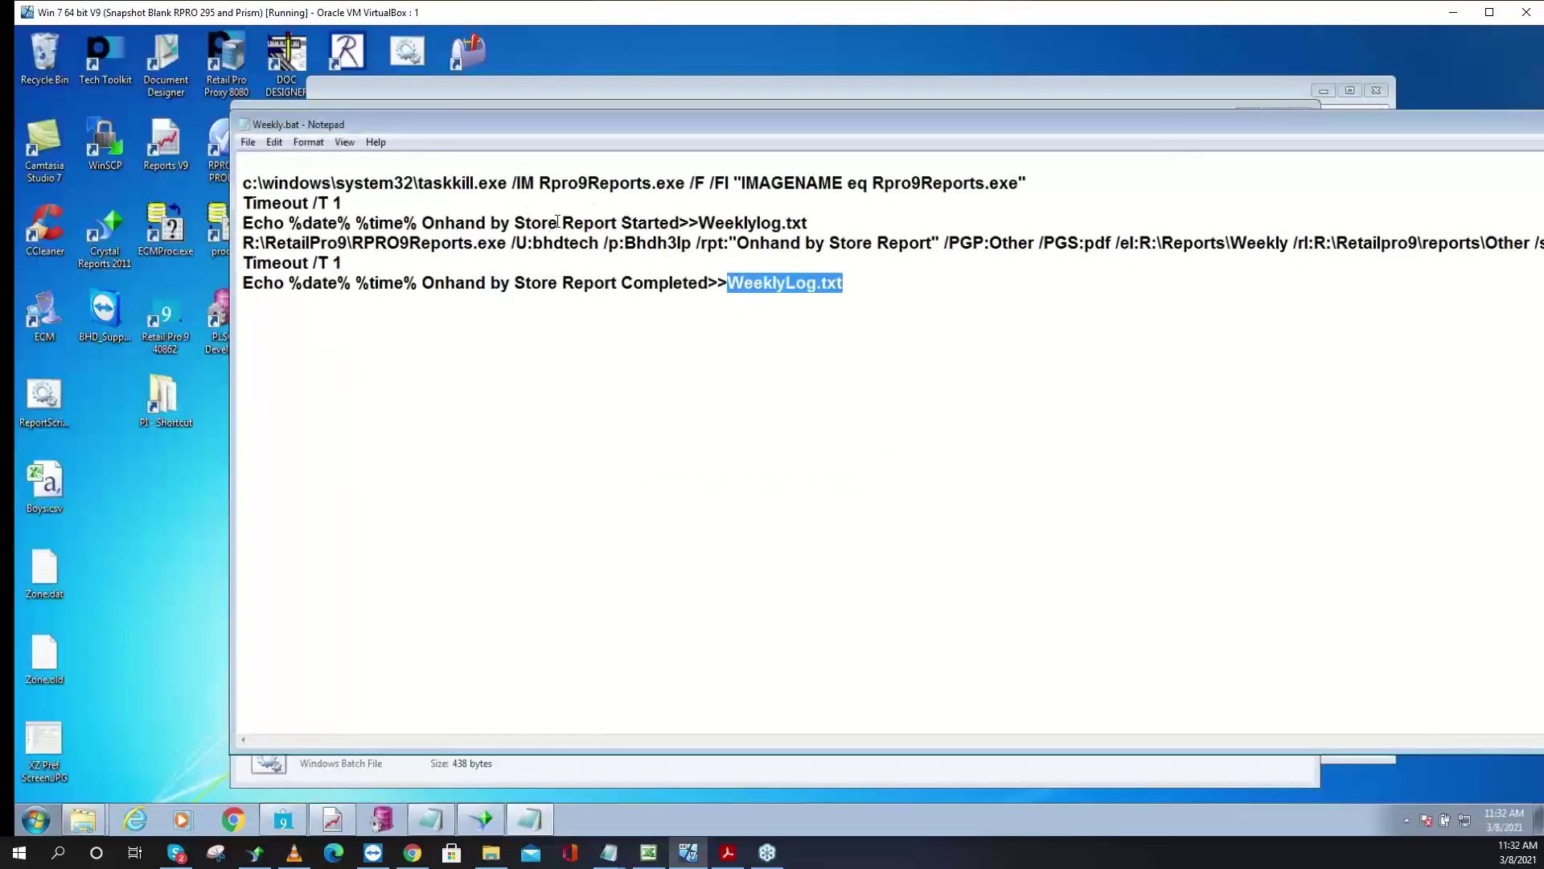
Paste 'Acusgnet G/L charges AGS Report (TT)' over the start message, report parameter and completion message
left_click_drag(558, 224, 424, 227)
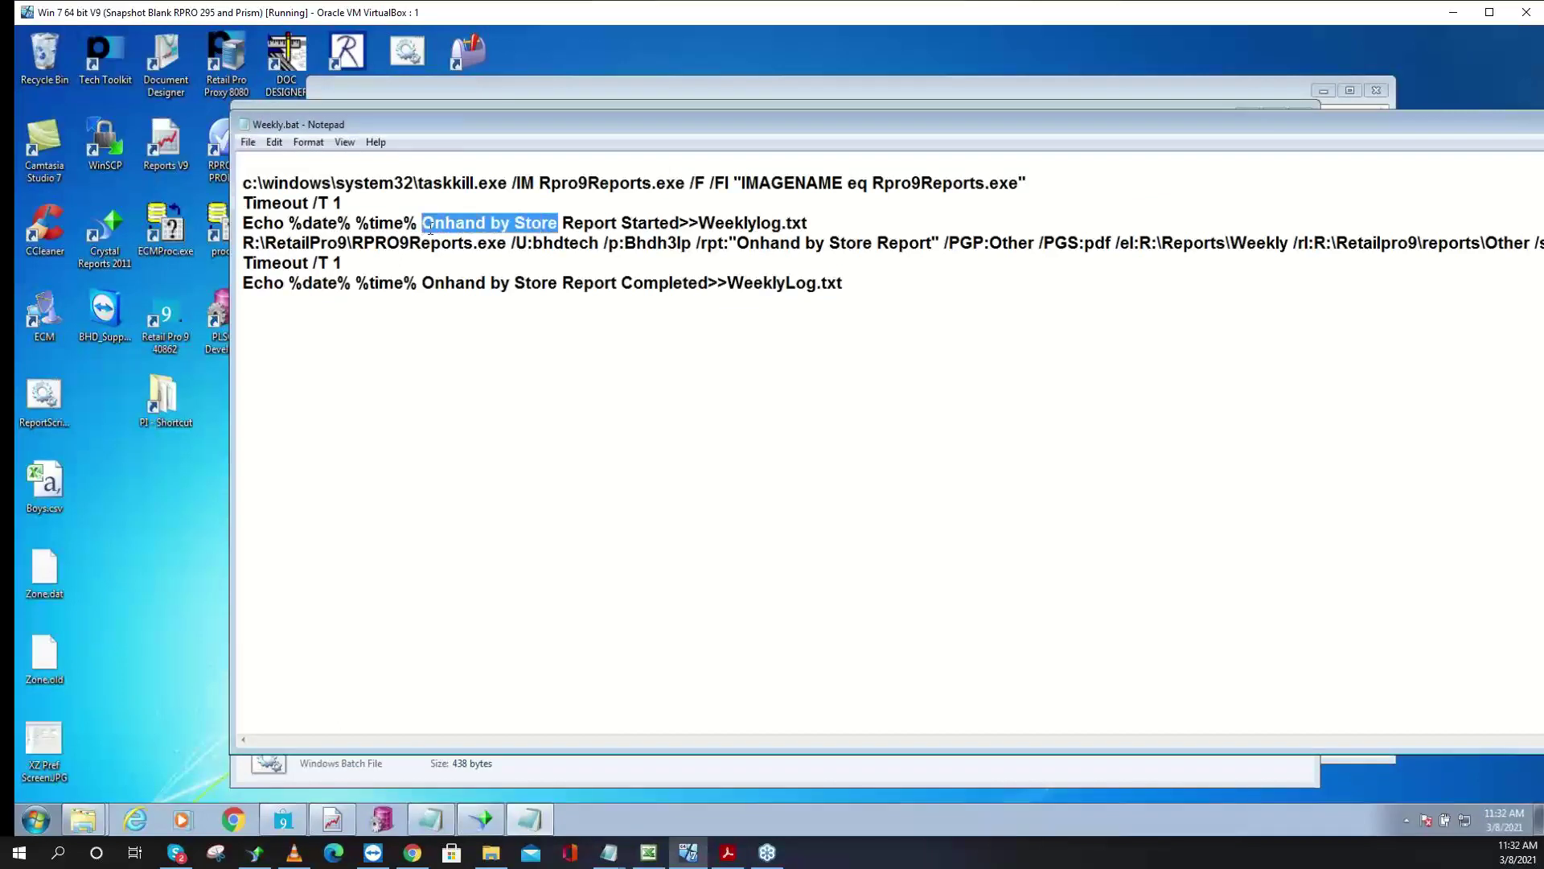
key("ctrl+v")
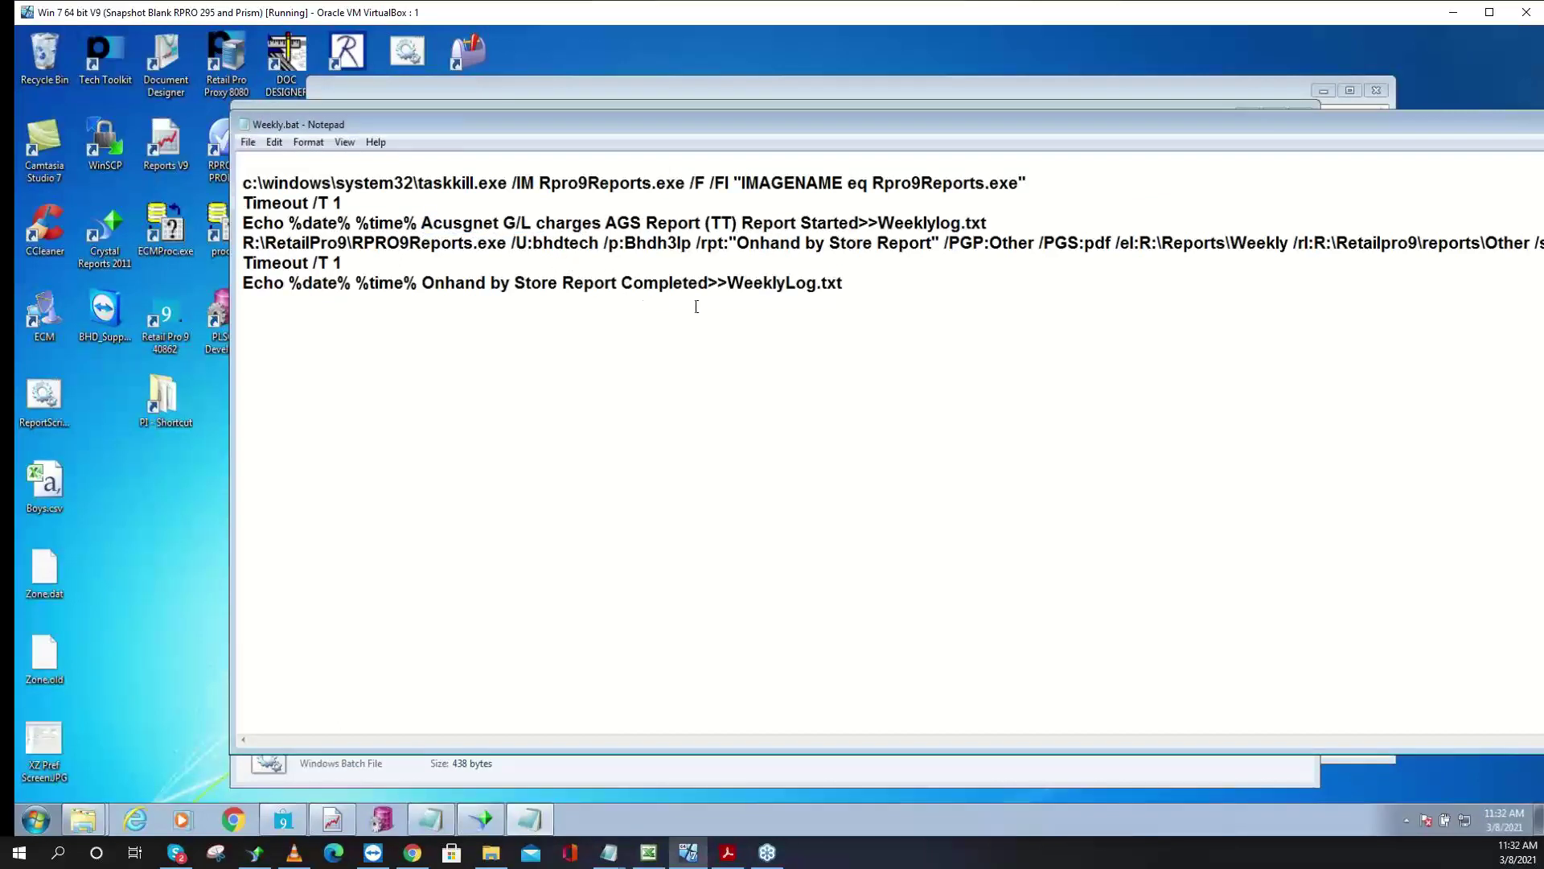
left_click_drag(932, 242, 738, 240)
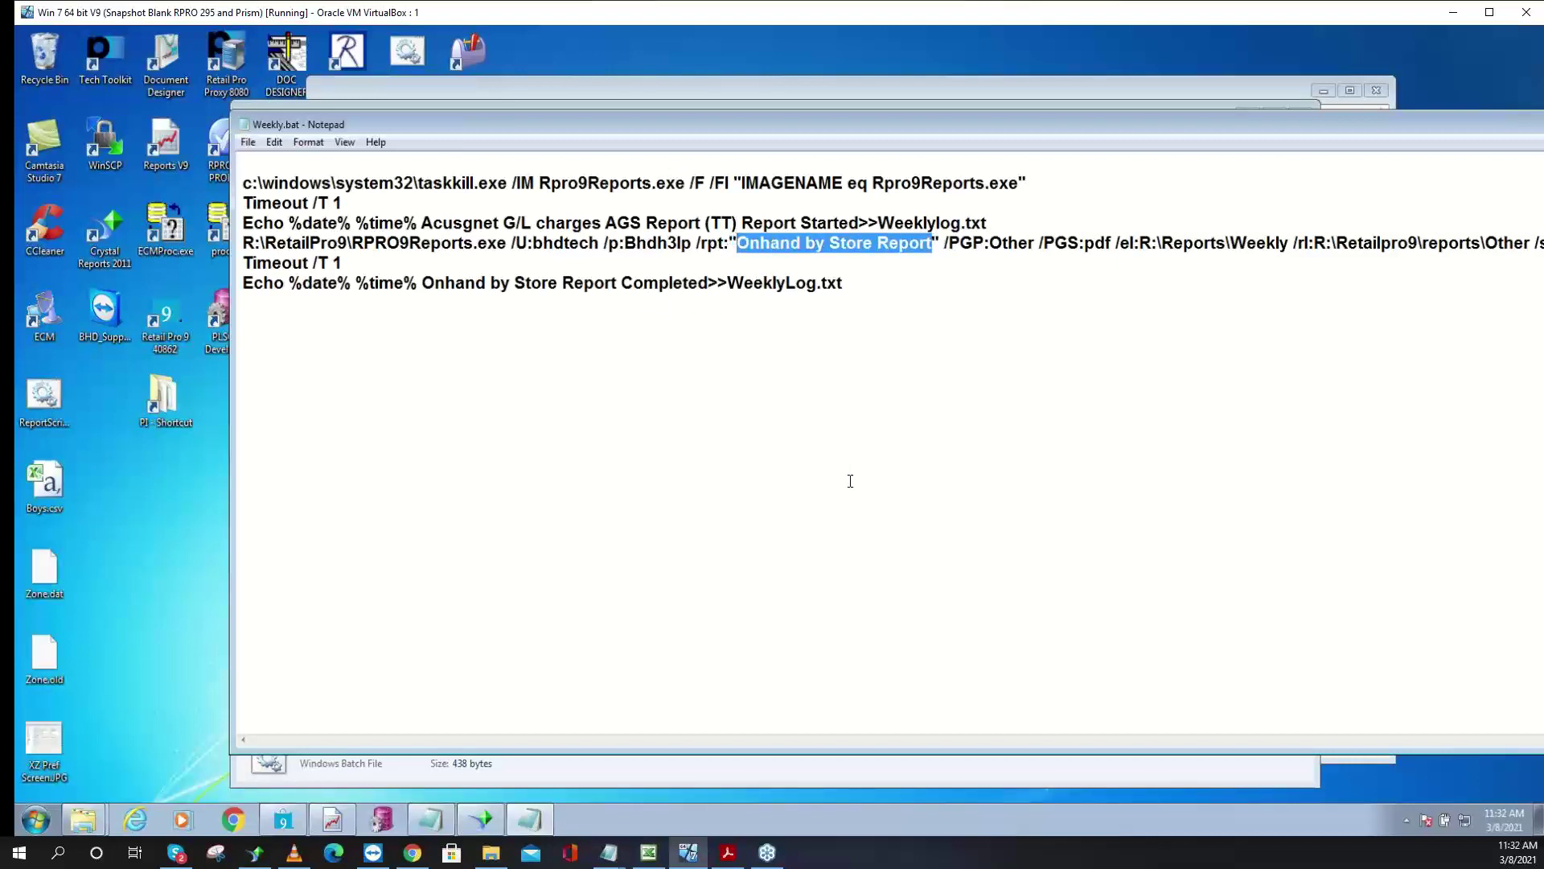
key("ctrl+v")
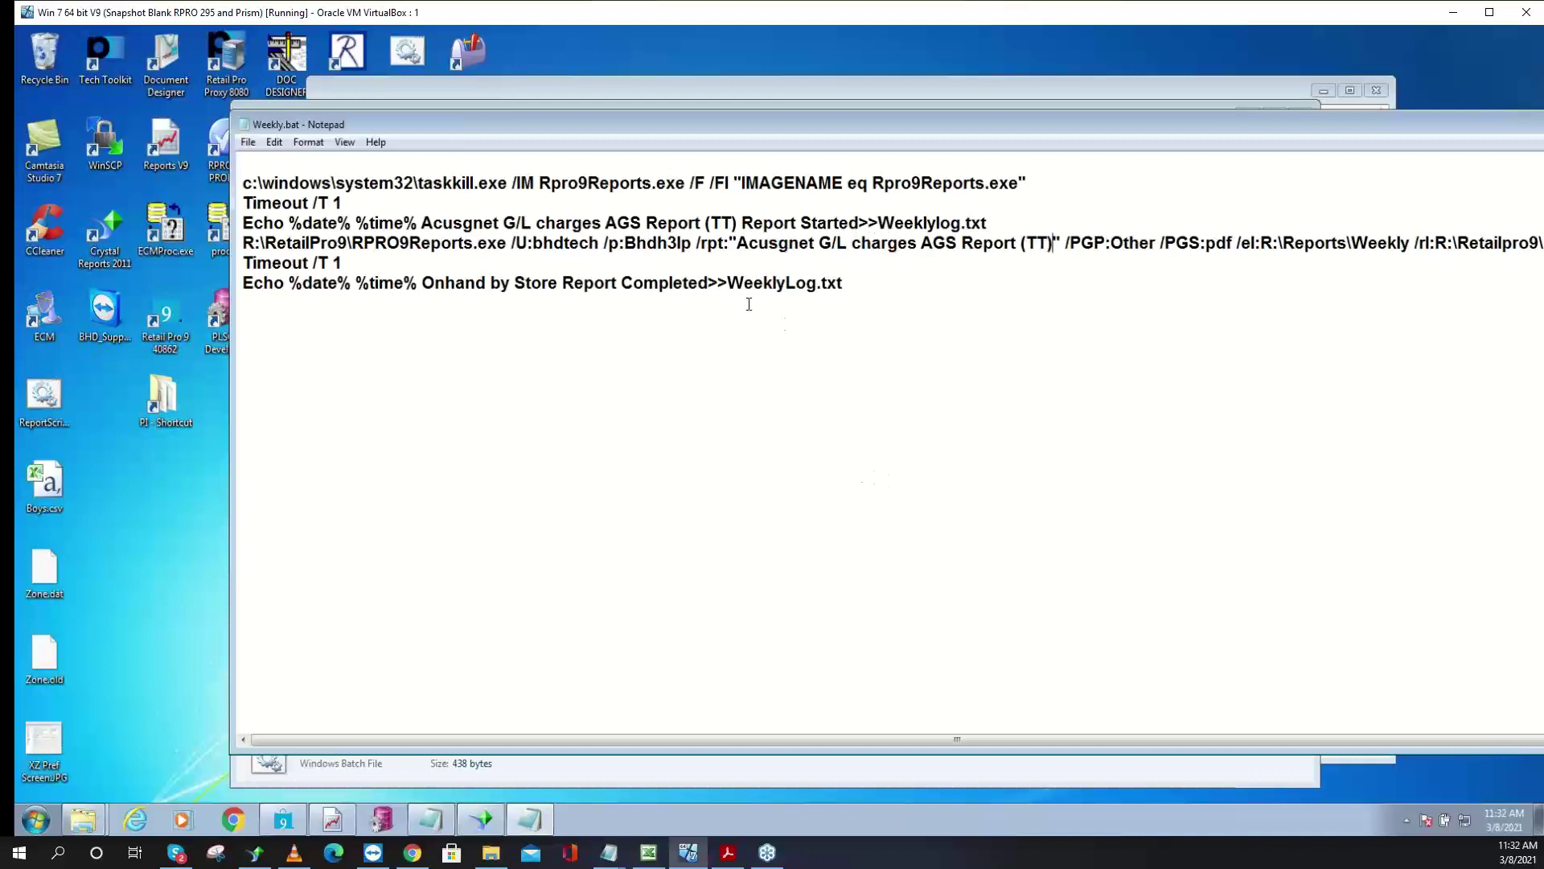
left_click_drag(559, 286, 427, 282)
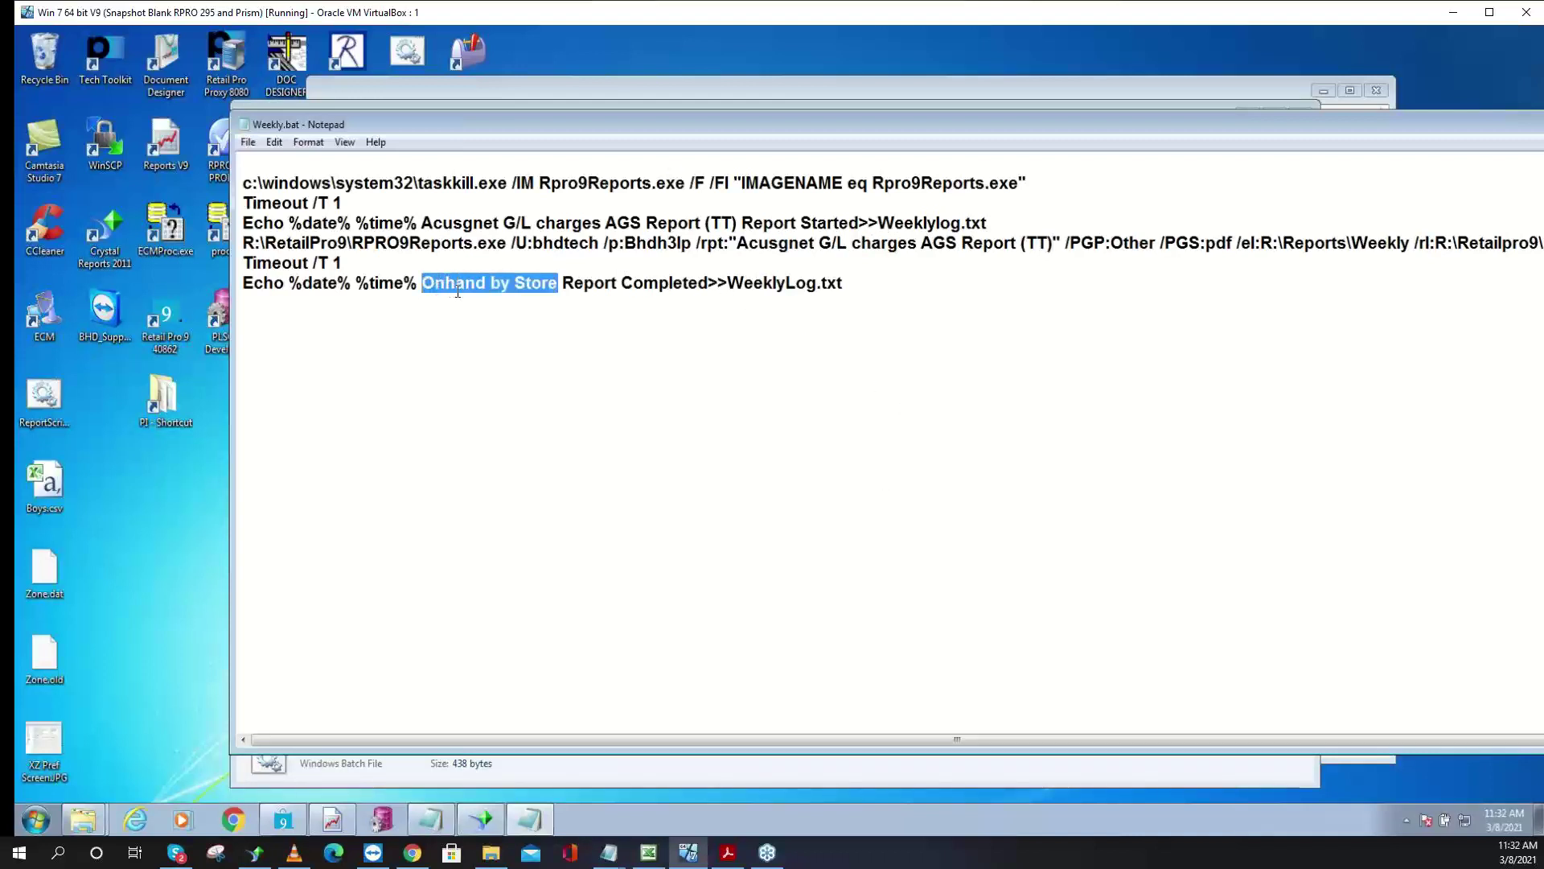
key("ctrl+v")
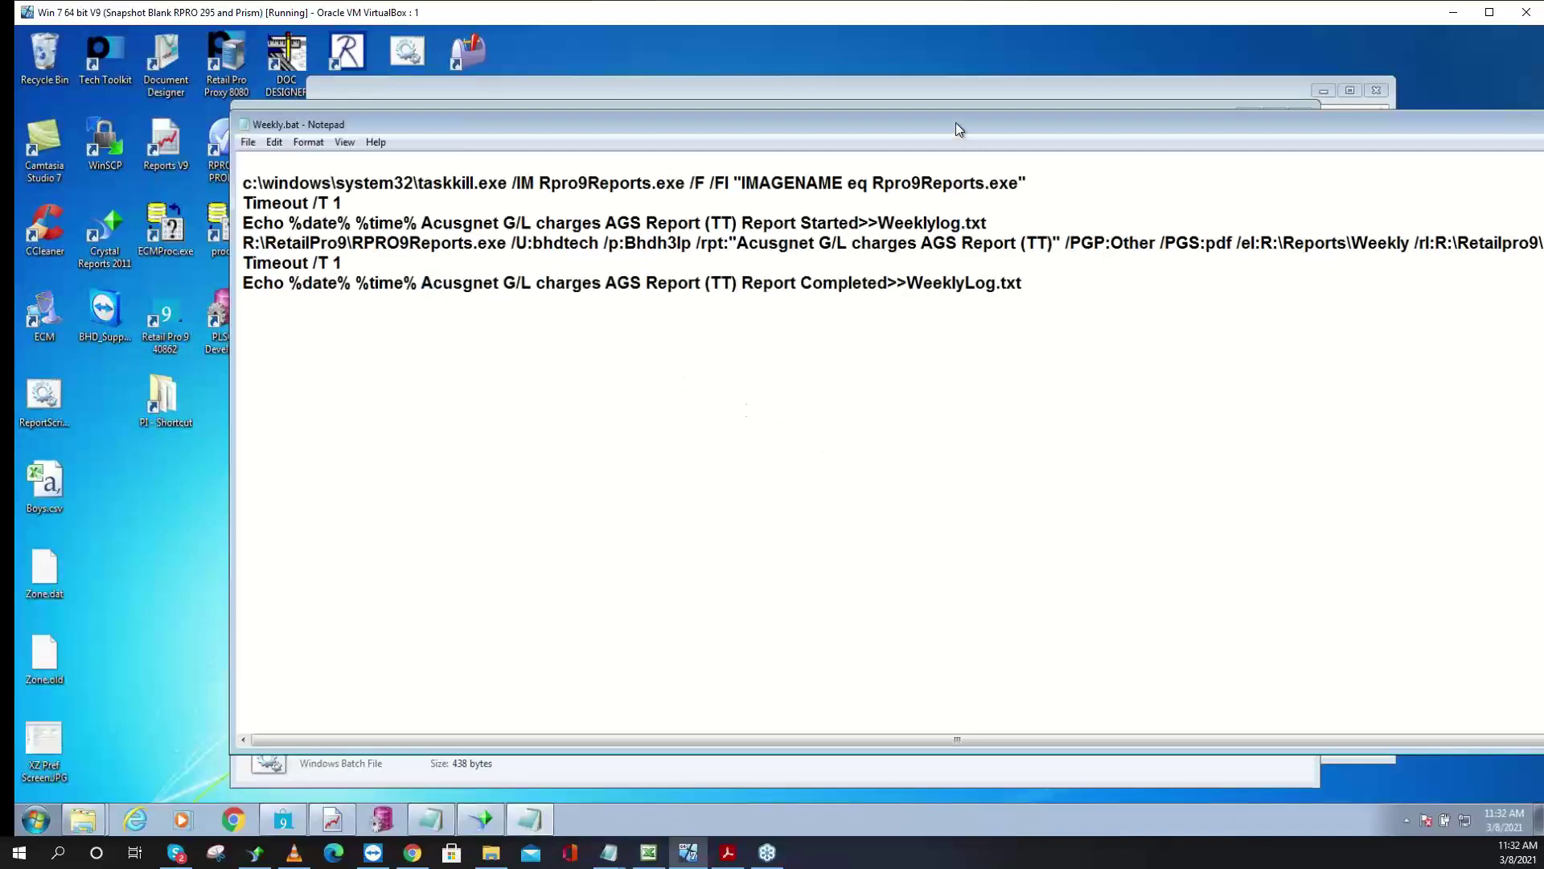
Review the program path, login parameters, report viewer, /PGP:Other and /PGS:pdf parameters
left_click_drag(956, 122, 719, 98)
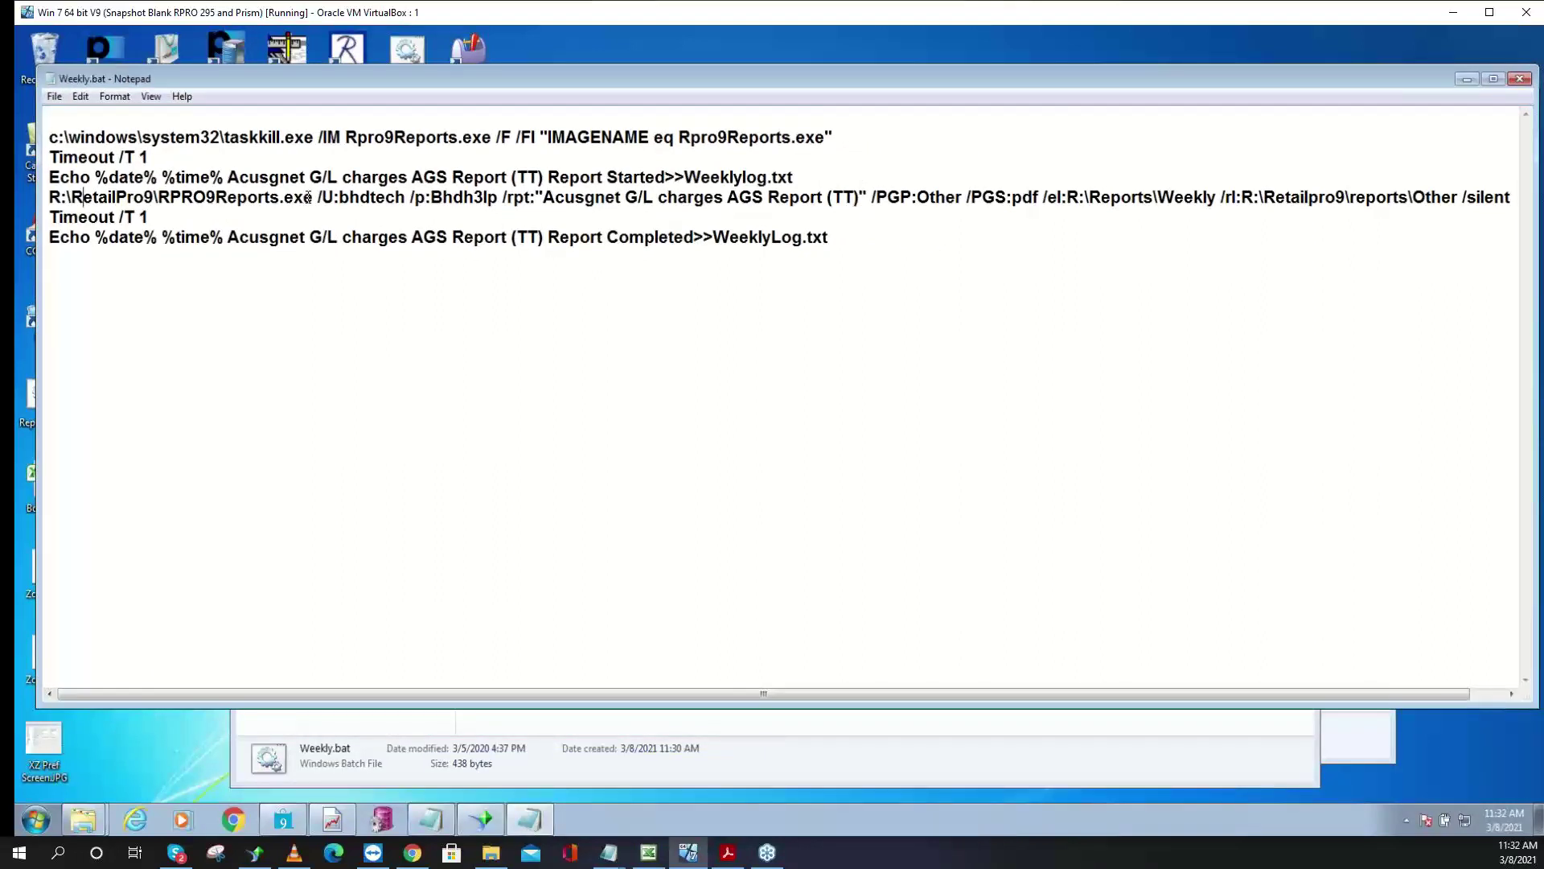
left_click_drag(303, 200, 26, 211)
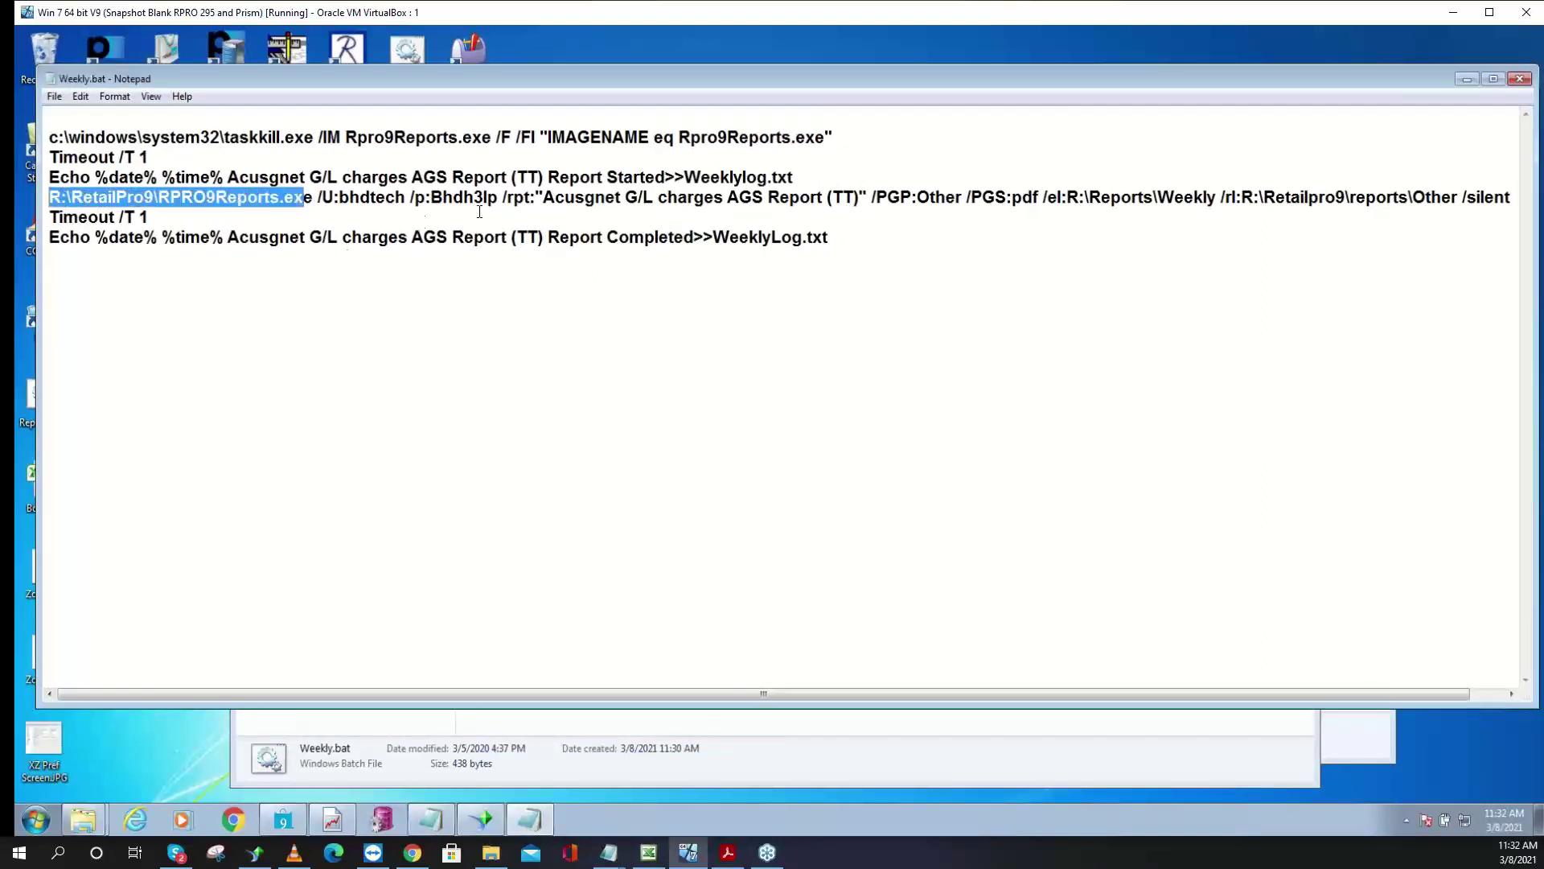
left_click_drag(497, 197, 315, 197)
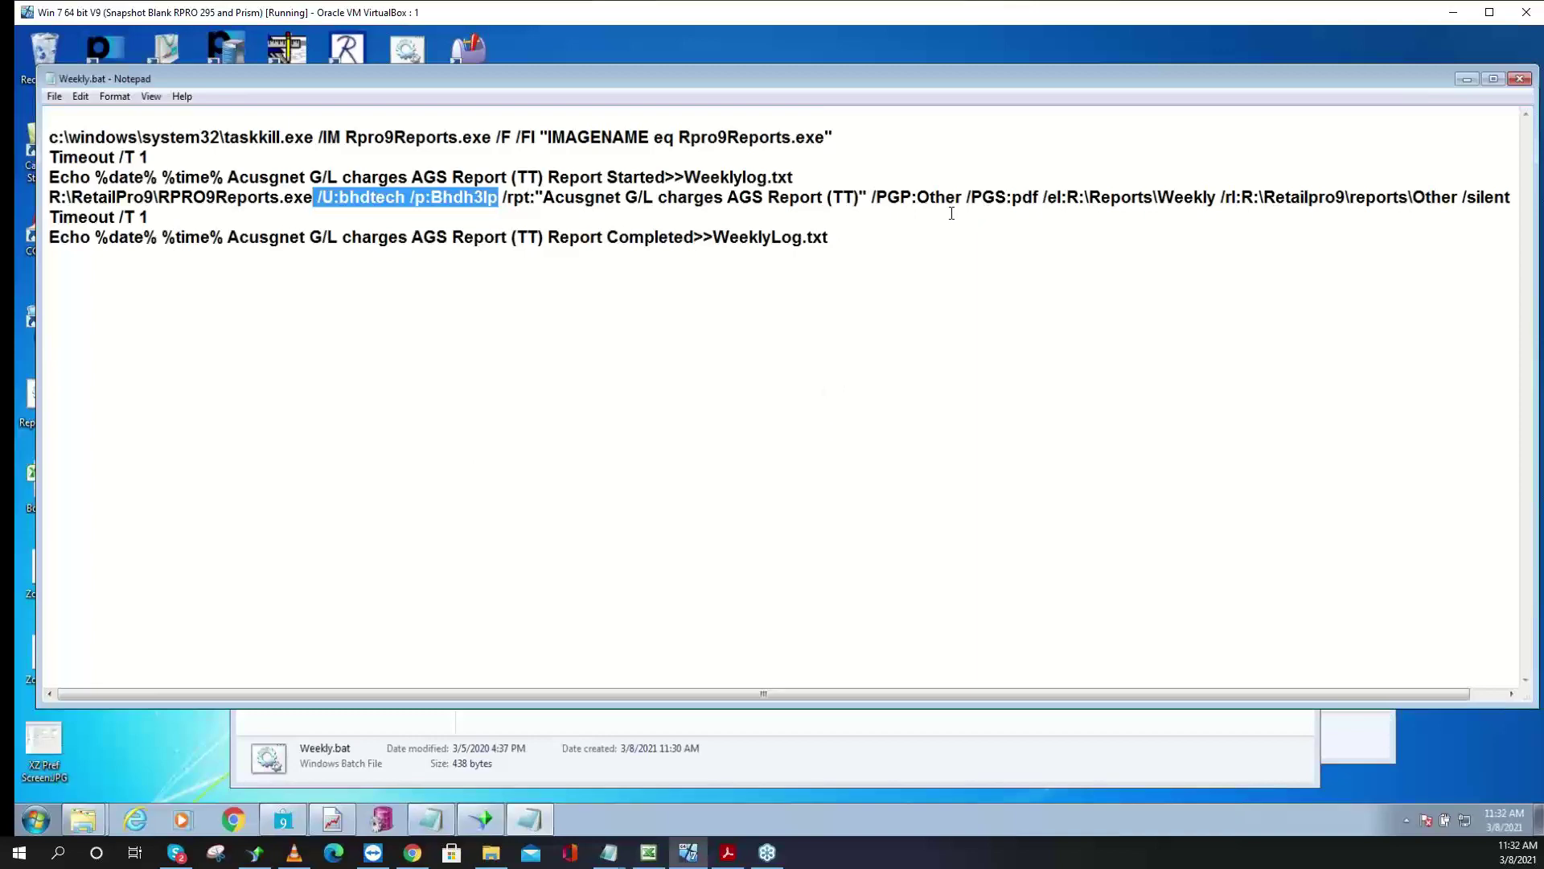
left_click(340, 816)
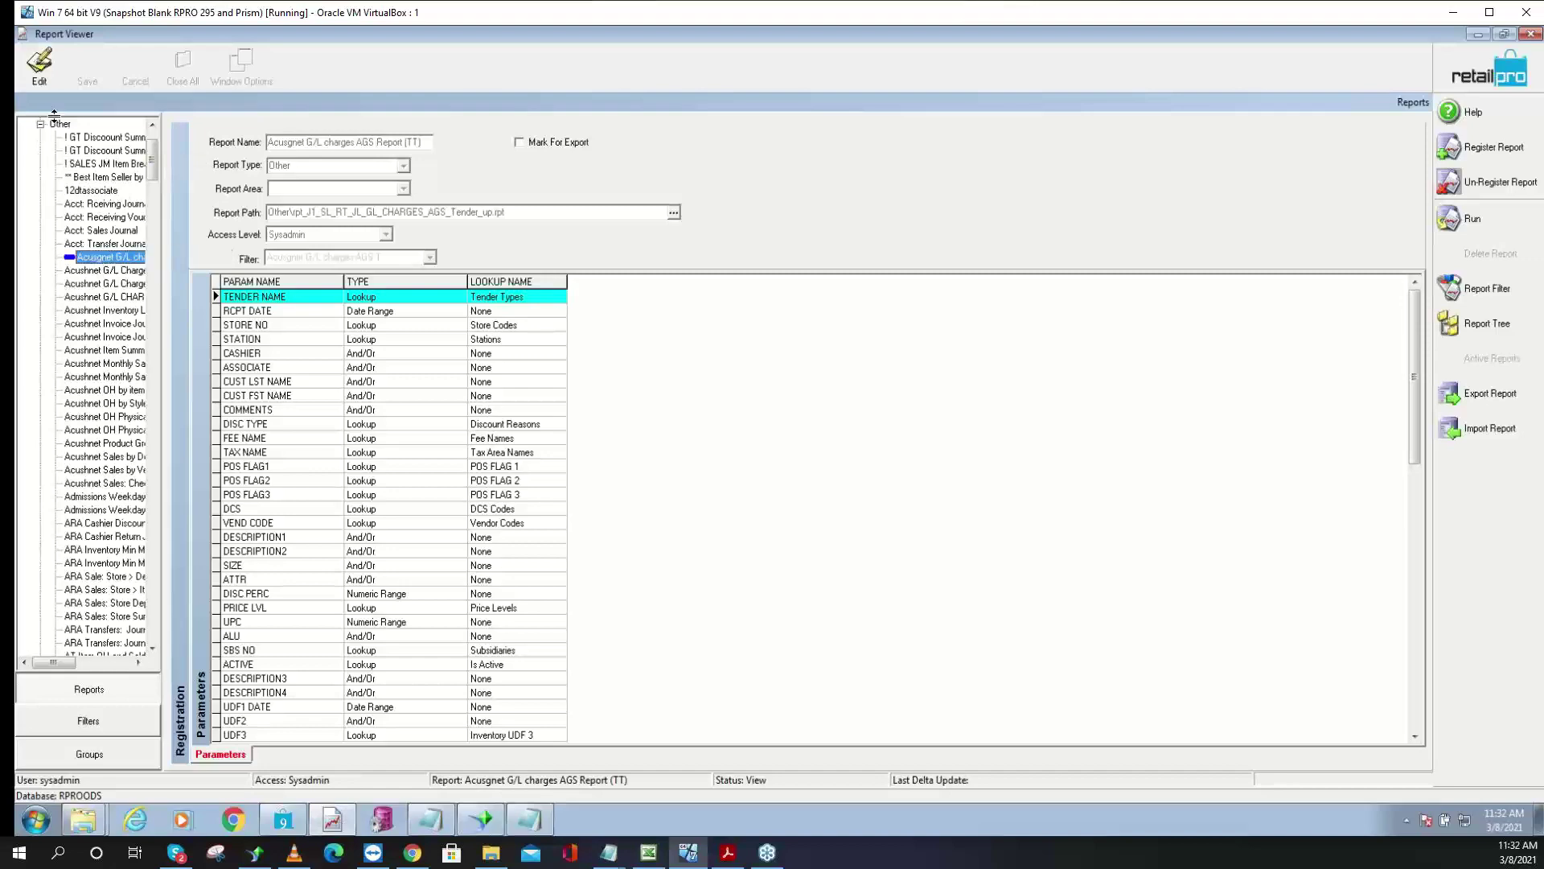
left_click(1478, 34)
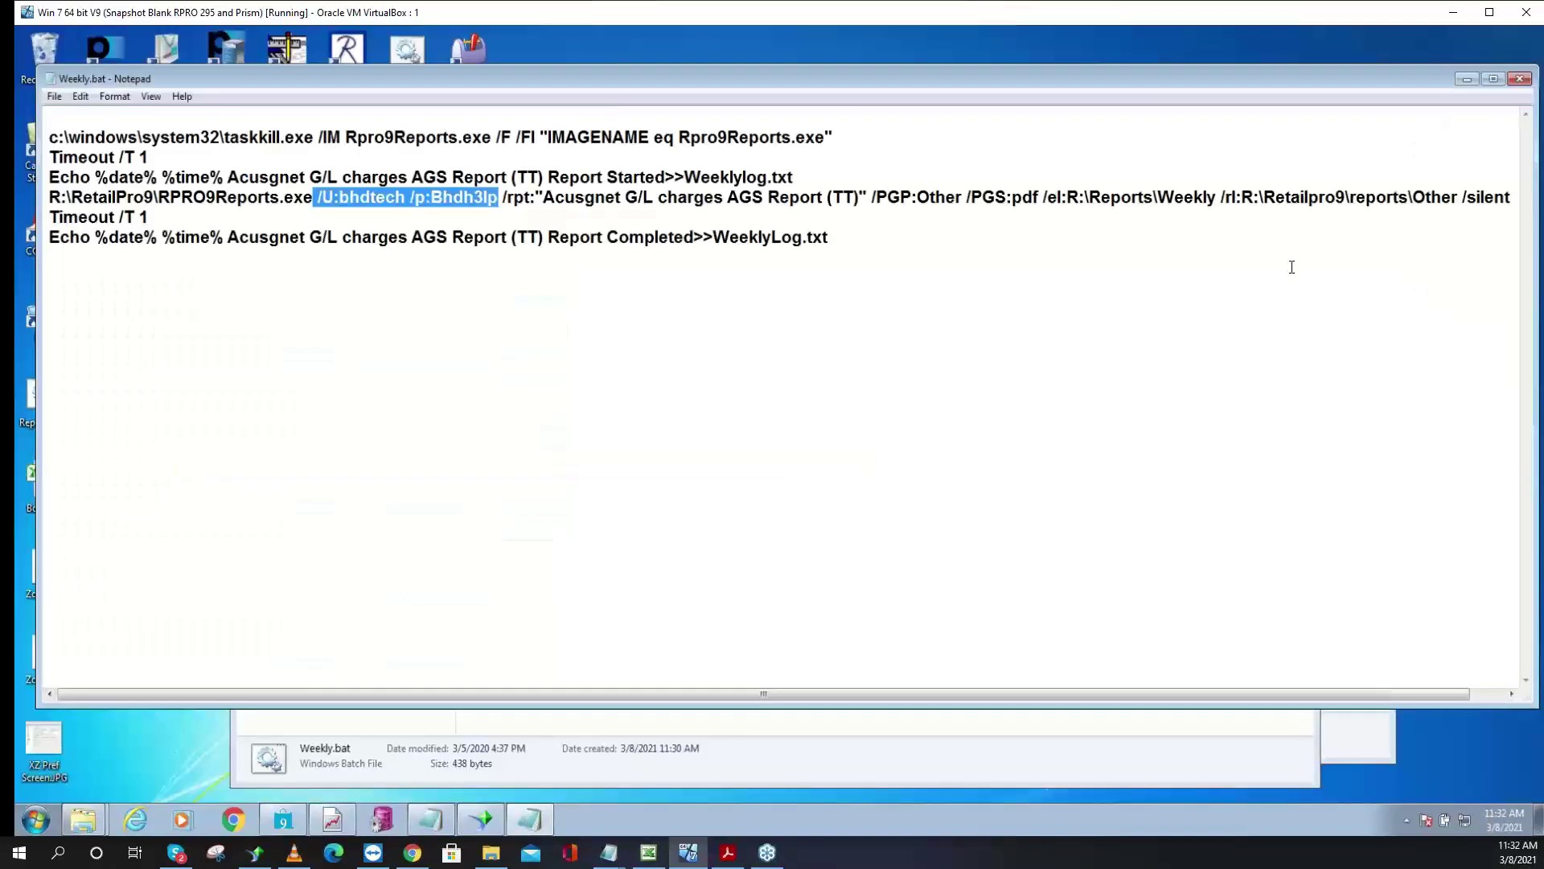
double_click(922, 201)
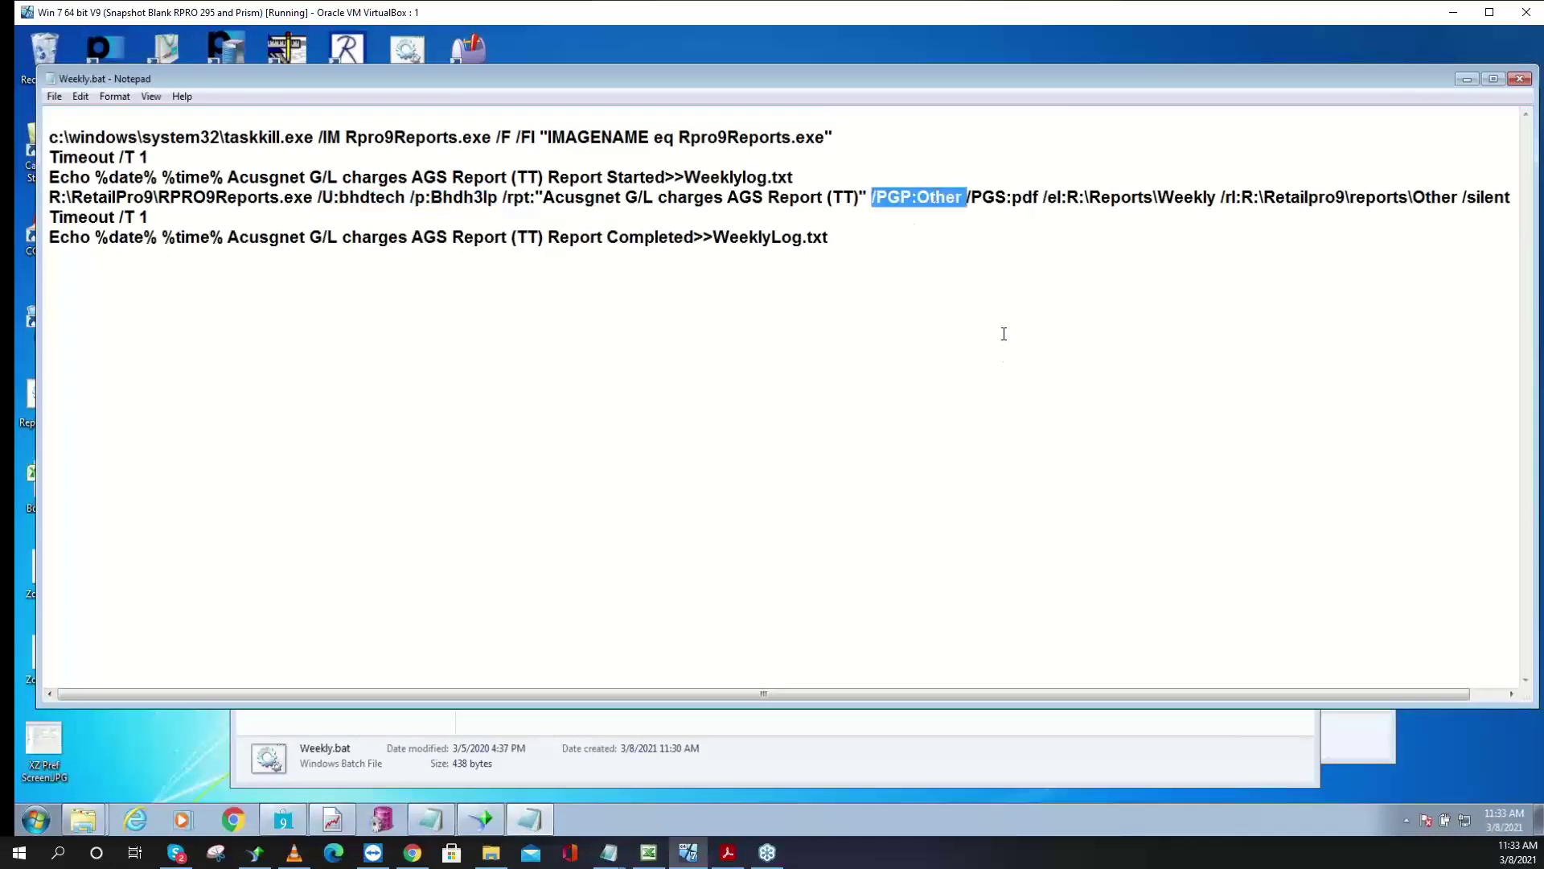
double_click(1000, 199)
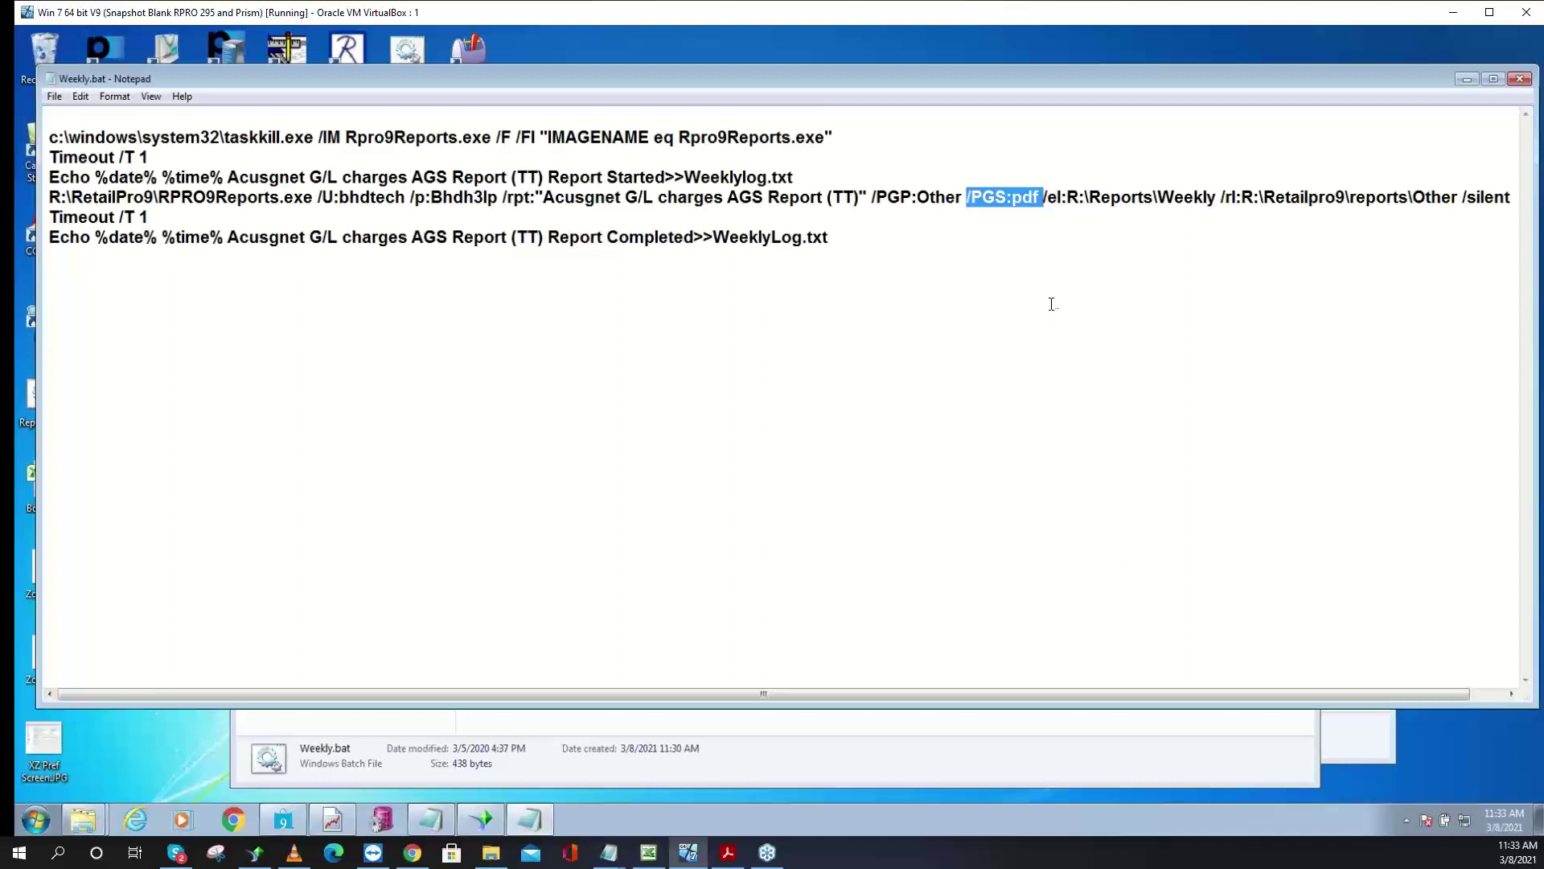
right_click(994, 207)
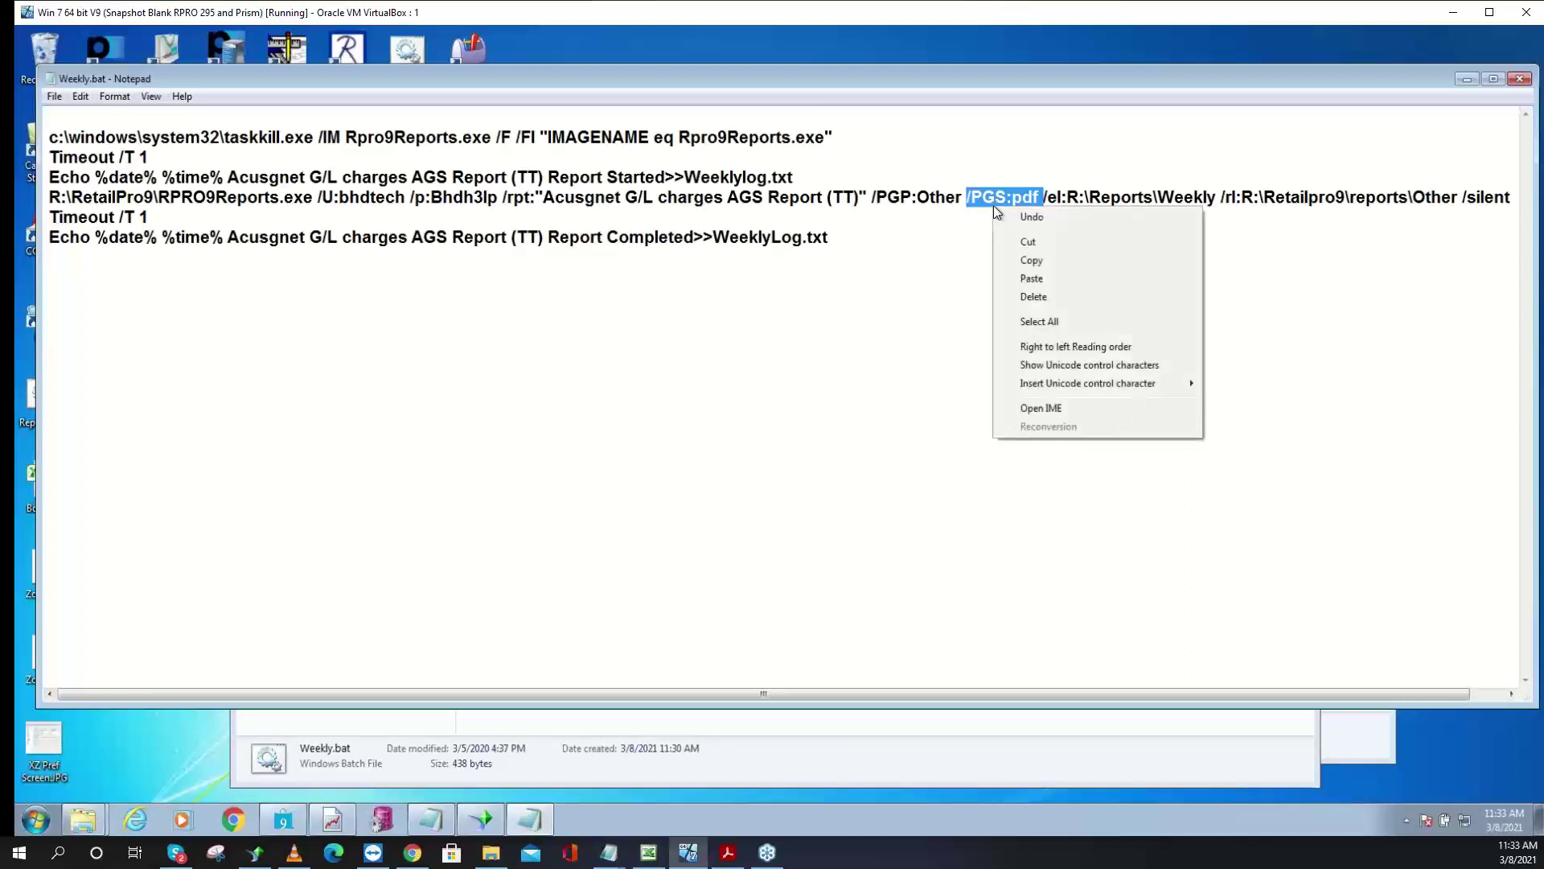
left_click(1033, 261)
left_click(510, 338)
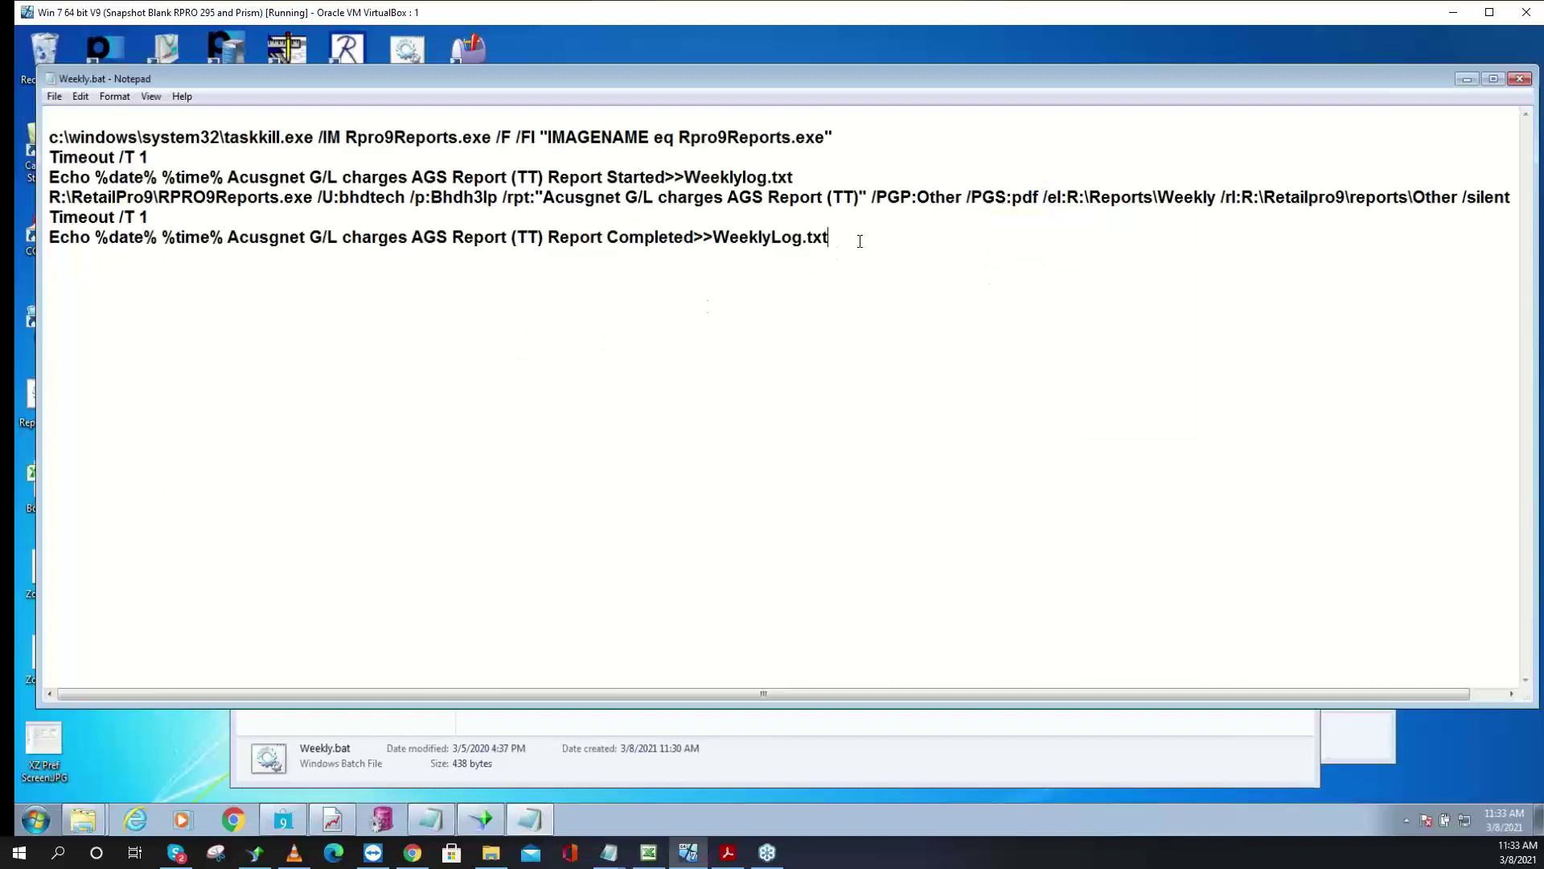
key("Return")
key("ctrl+v")
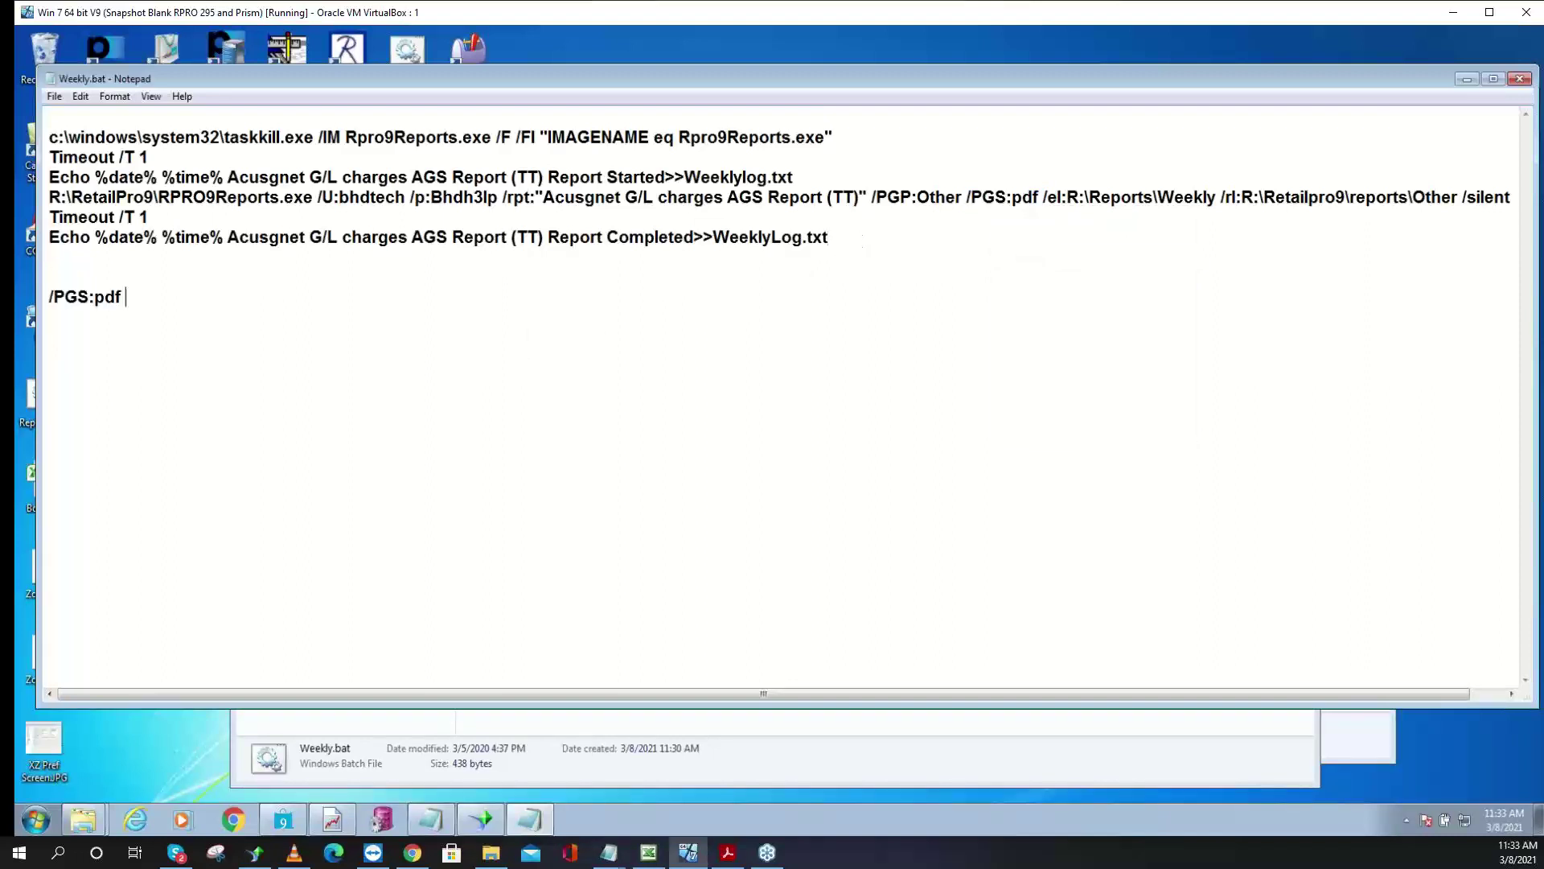
key("Return")
key("ctrl+v")
key("BackSpace")
key("BackSpace")
key("BackSpace")
key("BackSpace")
type("excel")
key("Return")
key("ctrl+v")
key("BackSpace")
key("BackSpace")
key("BackSpace")
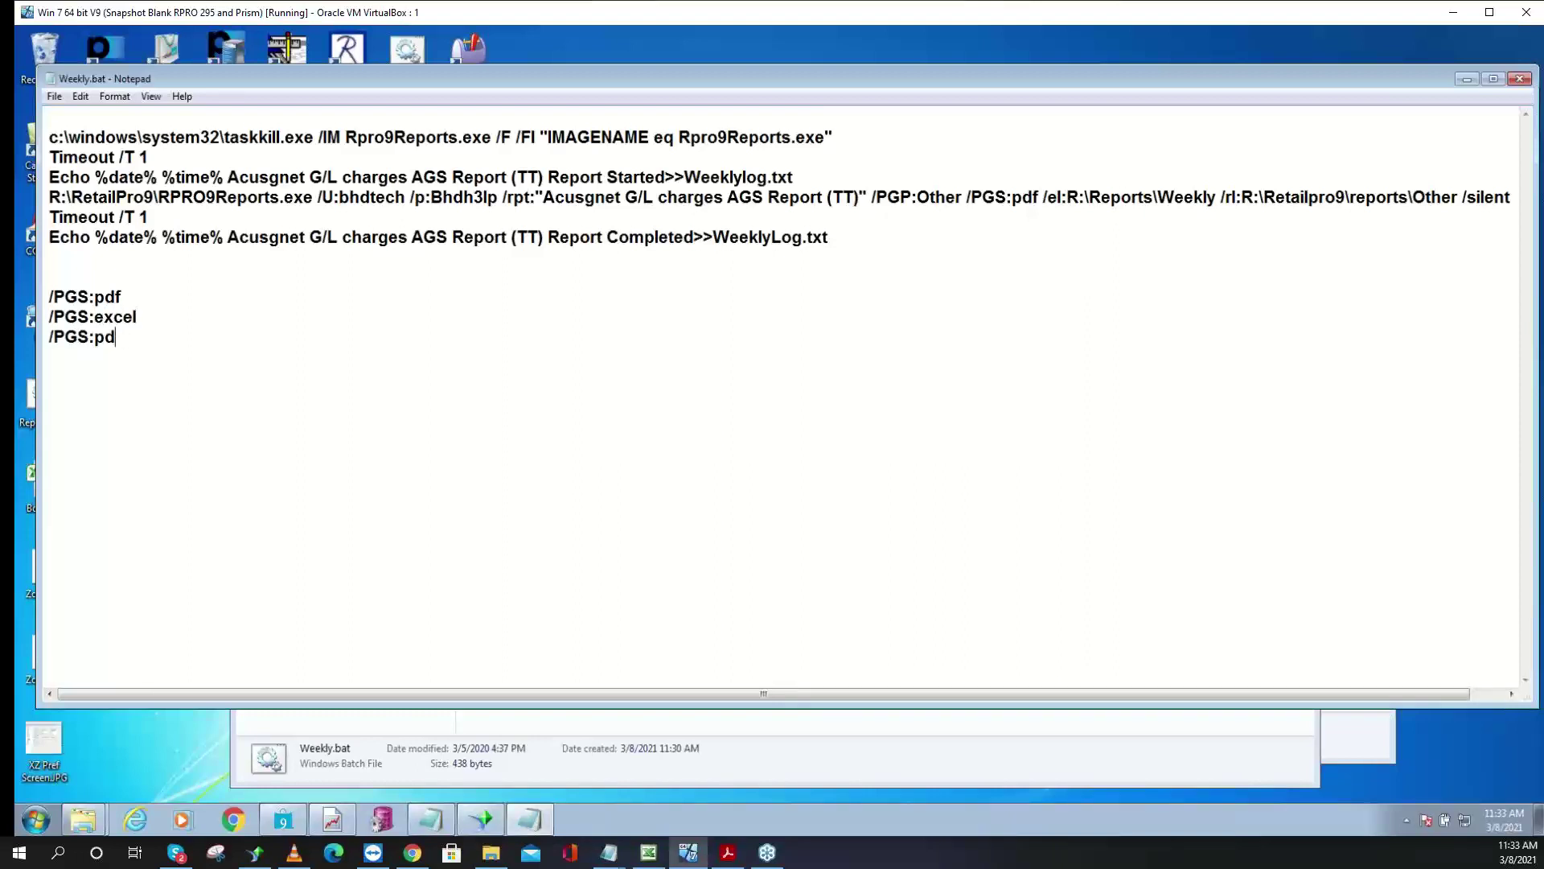
type("exceltxt")
key("Return")
key("ctrl+v")
key("BackSpace")
key("BackSpace")
key("BackSpace")
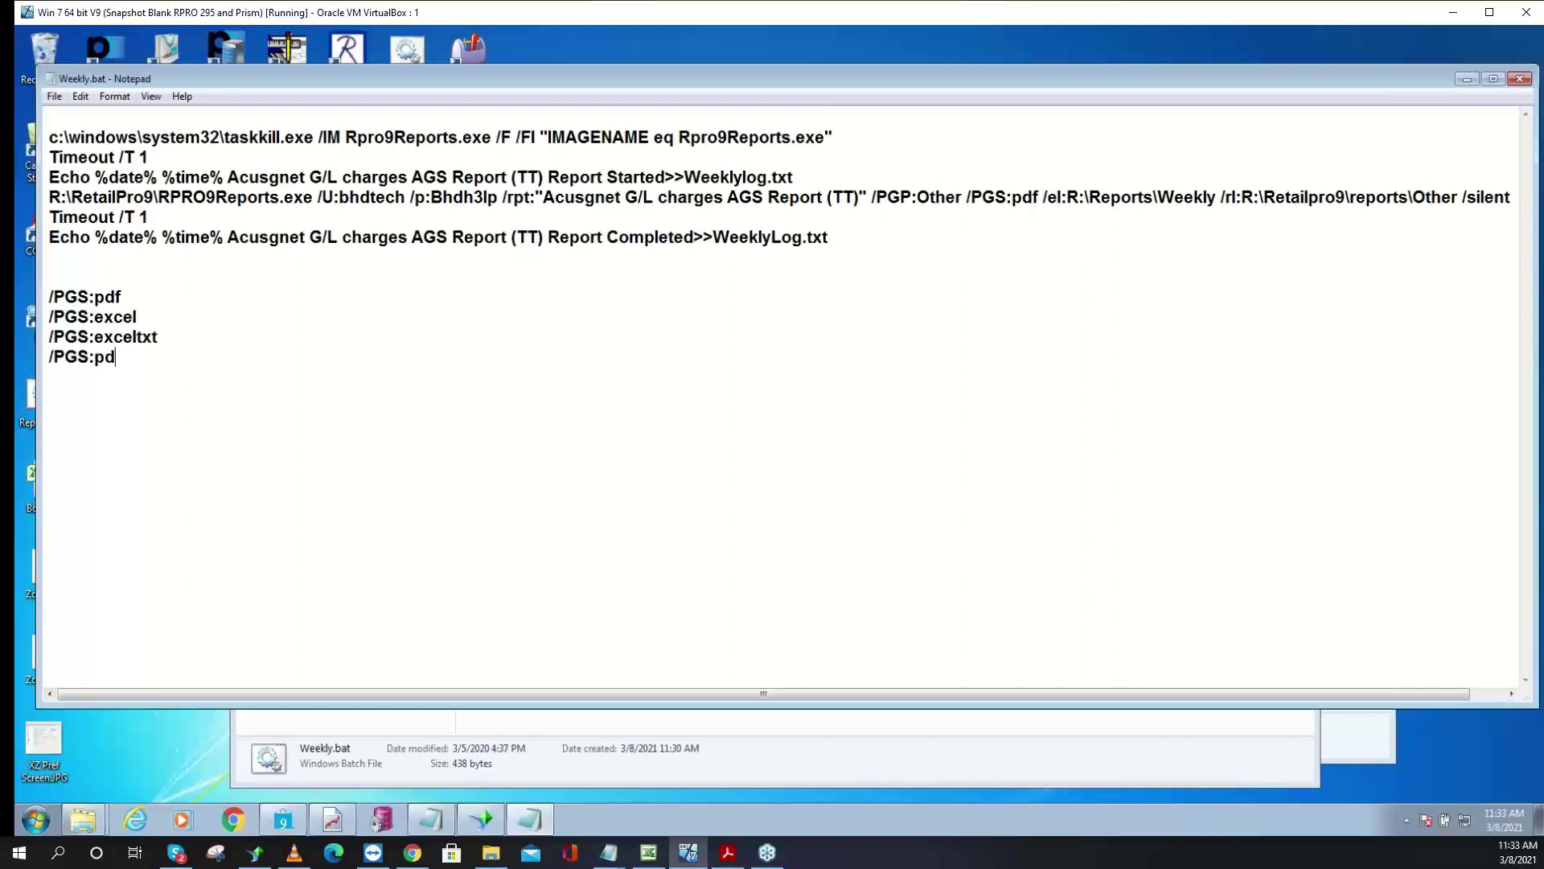
type("txt")
key("ctrl+v")
key("BackSpace")
key("BackSpace")
key("BackSpace")
type("html")
key("shift+Up")
key("shift+Up")
key("shift+Up")
key("shift+Up")
key("shift+Up")
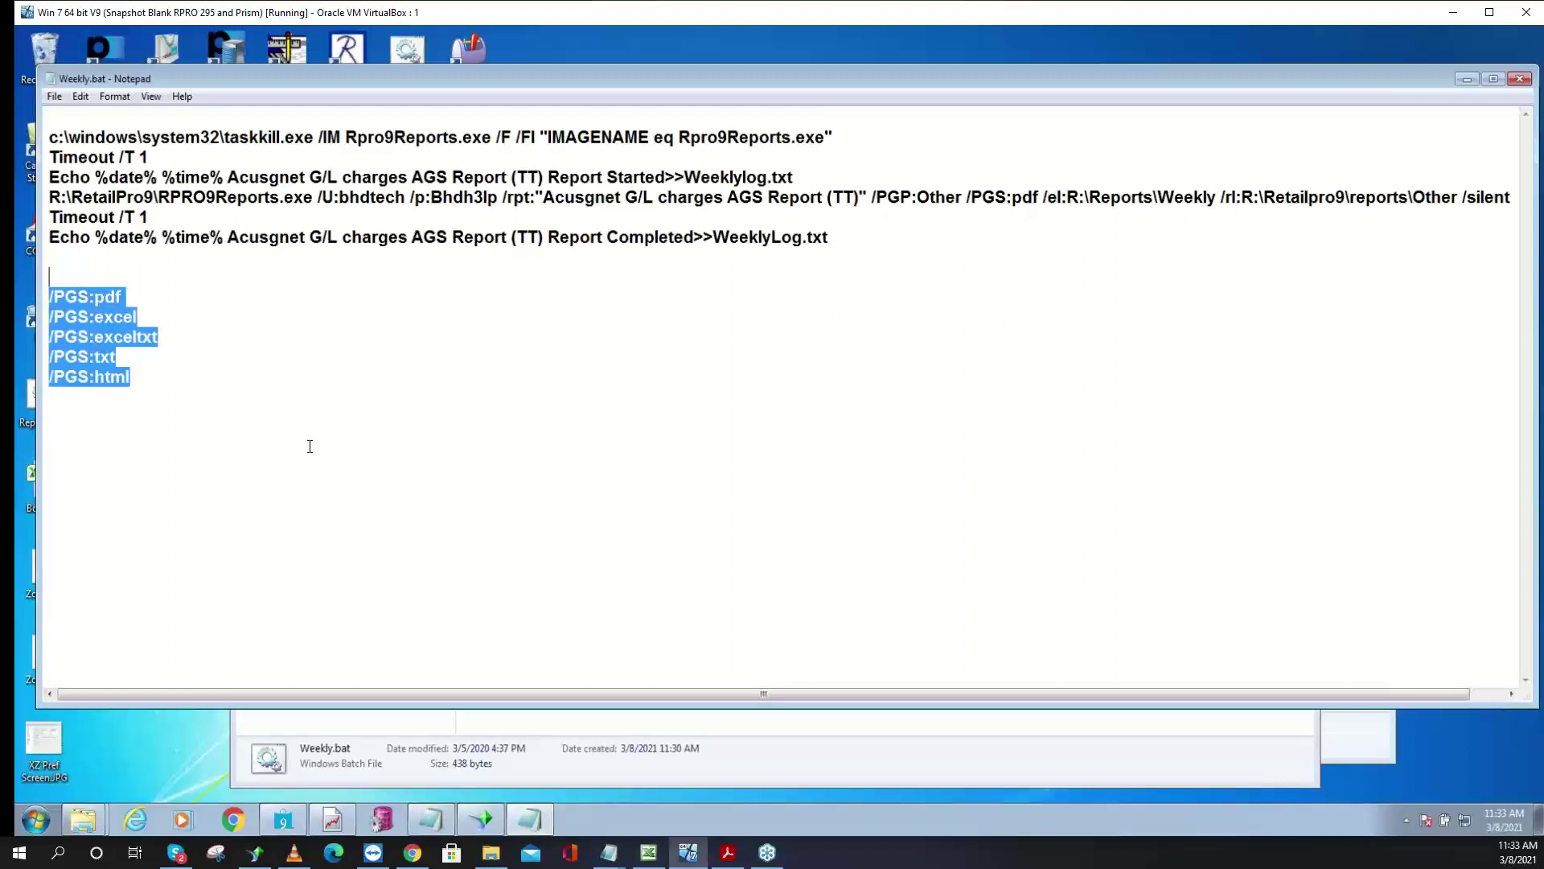
key("Delete")
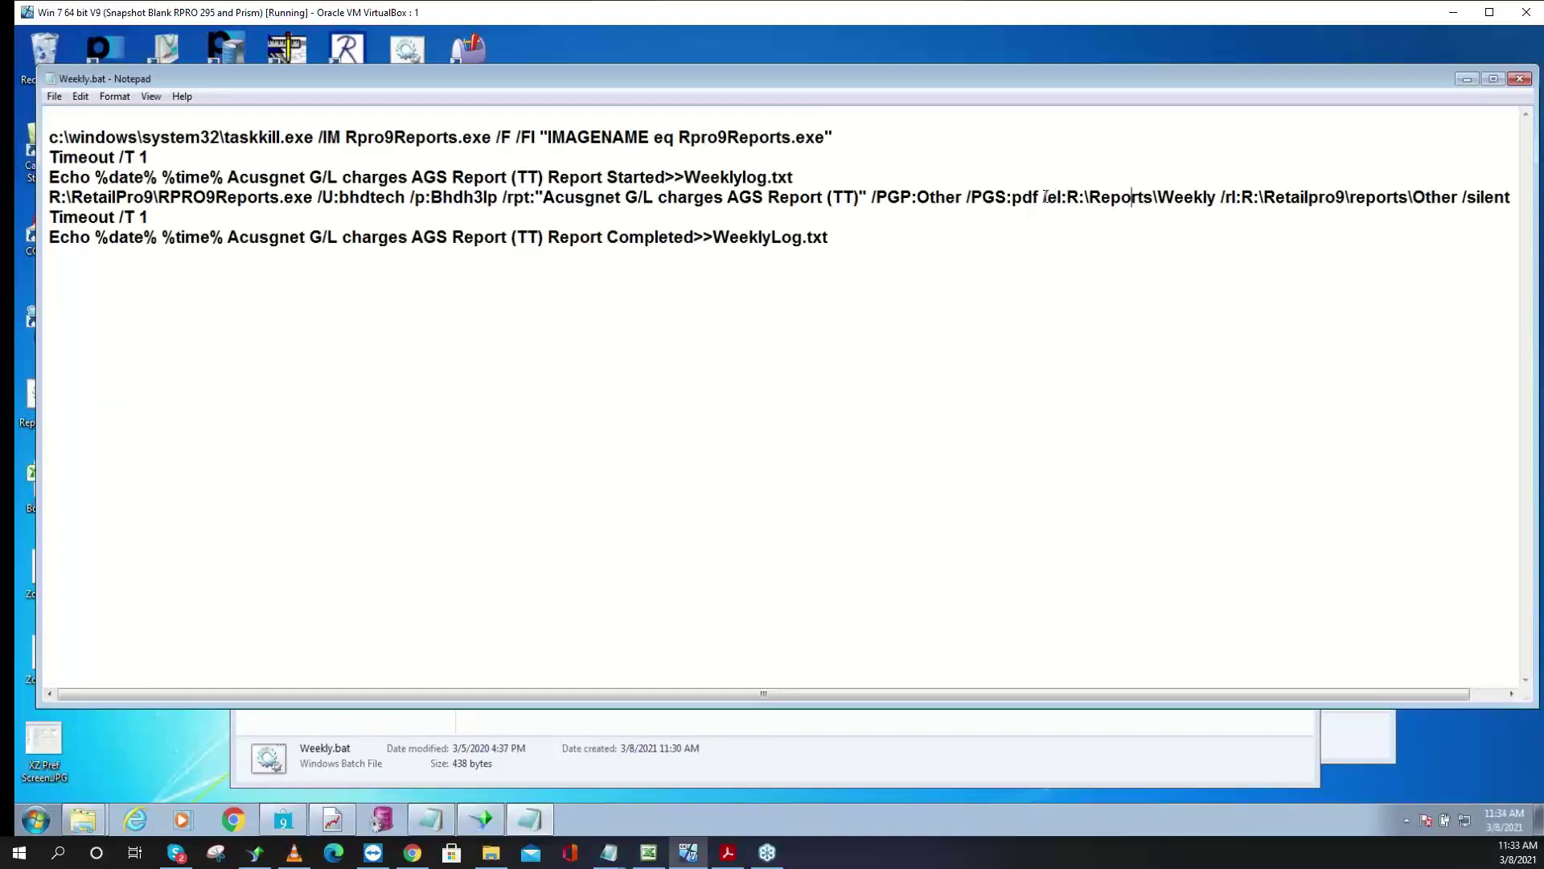
Review the /el, /rl and /PGP:Other parameters, then save Weekly.bat
left_click_drag(1043, 197, 1215, 192)
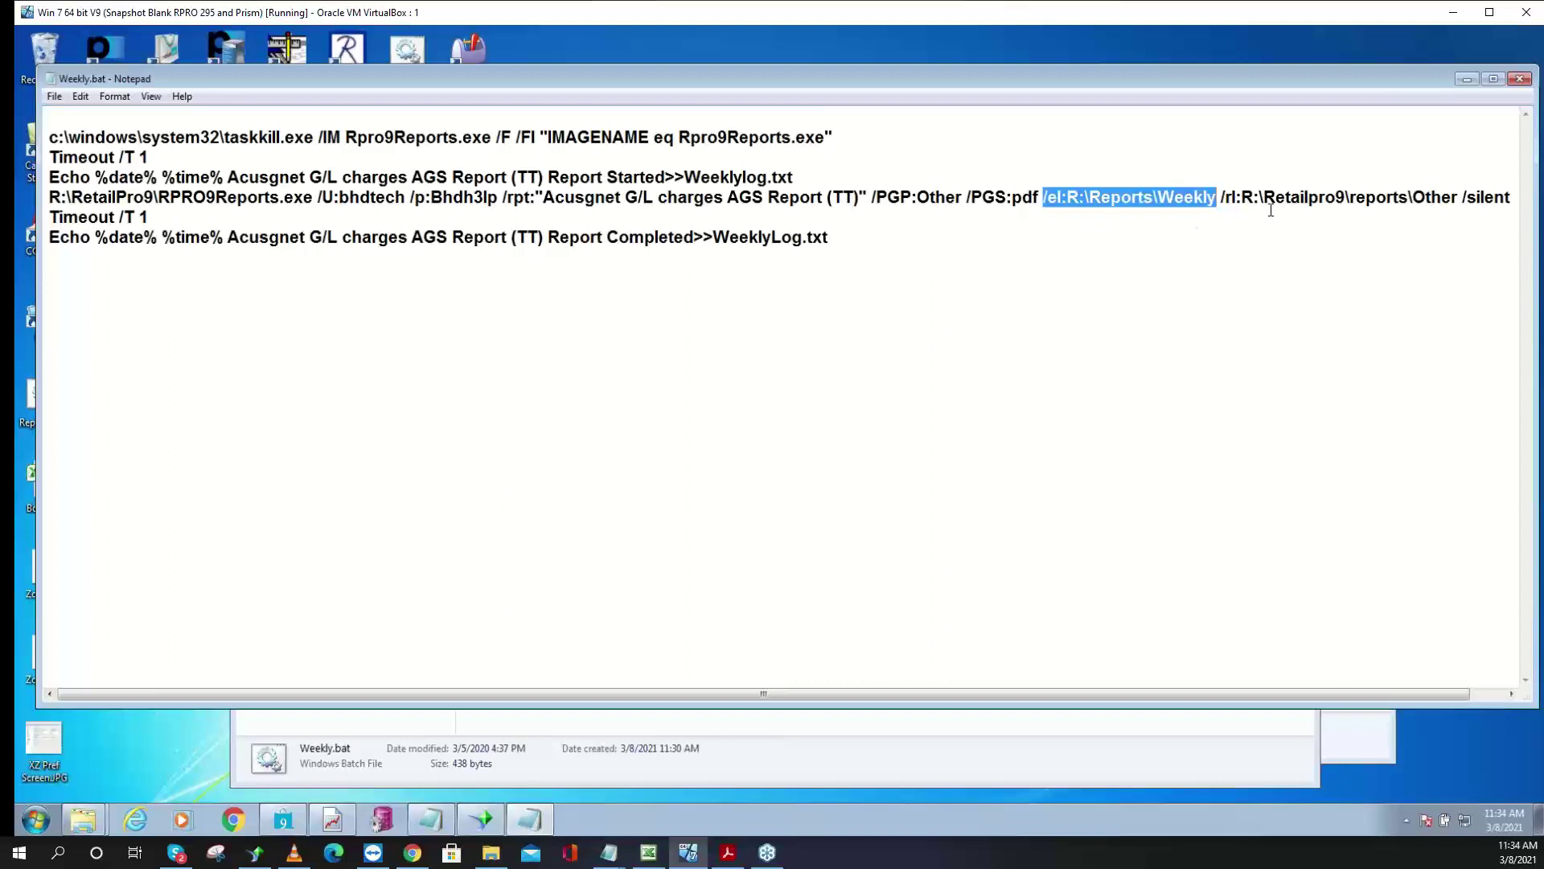
left_click_drag(1458, 197, 1221, 199)
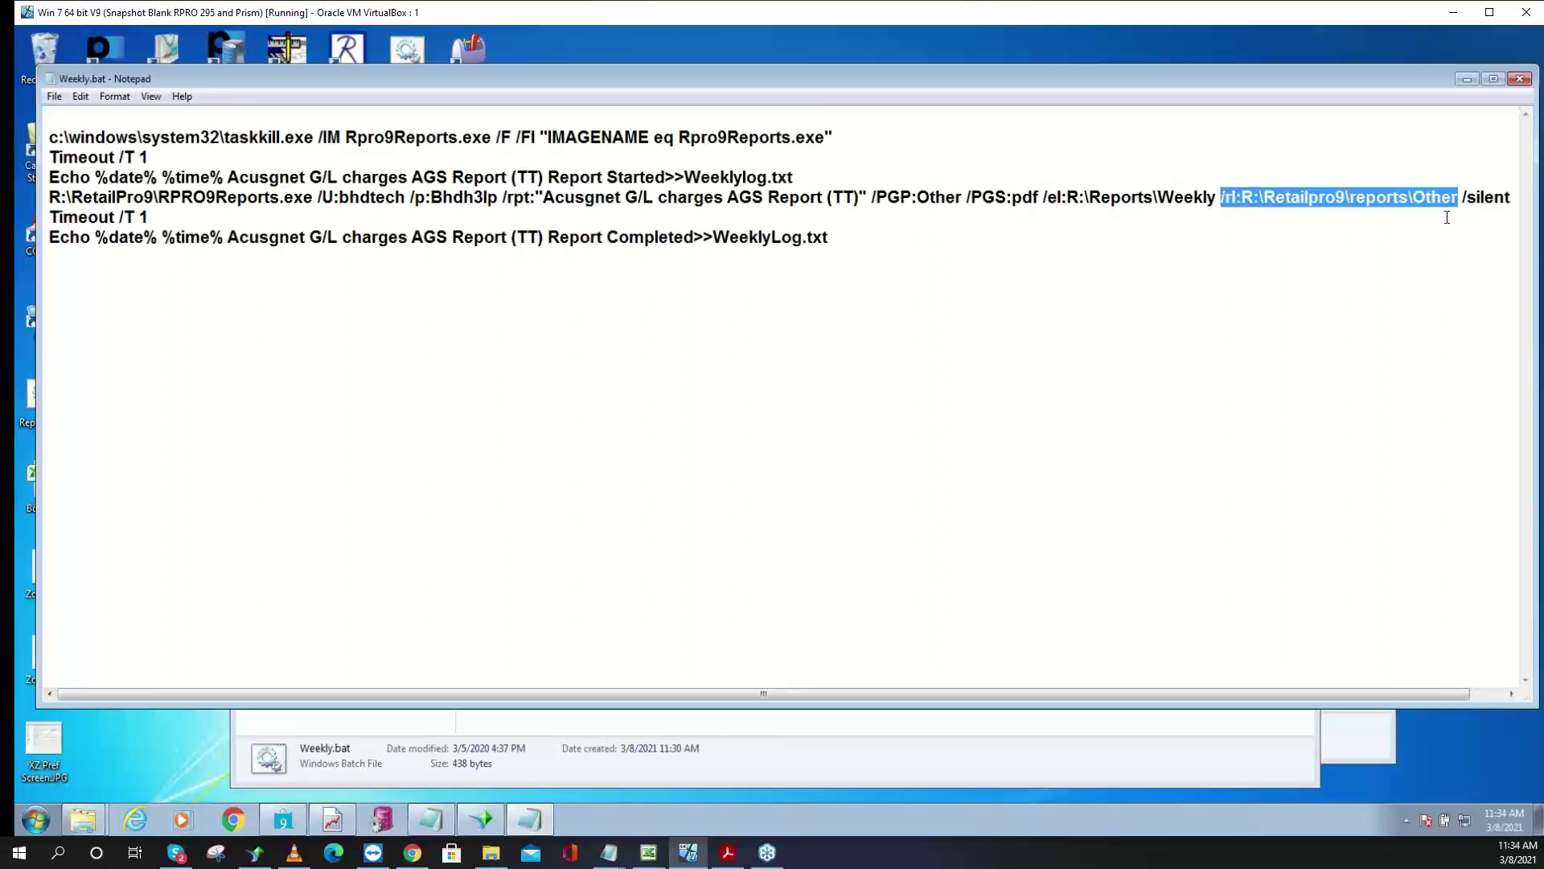
left_click_drag(1462, 198, 1408, 198)
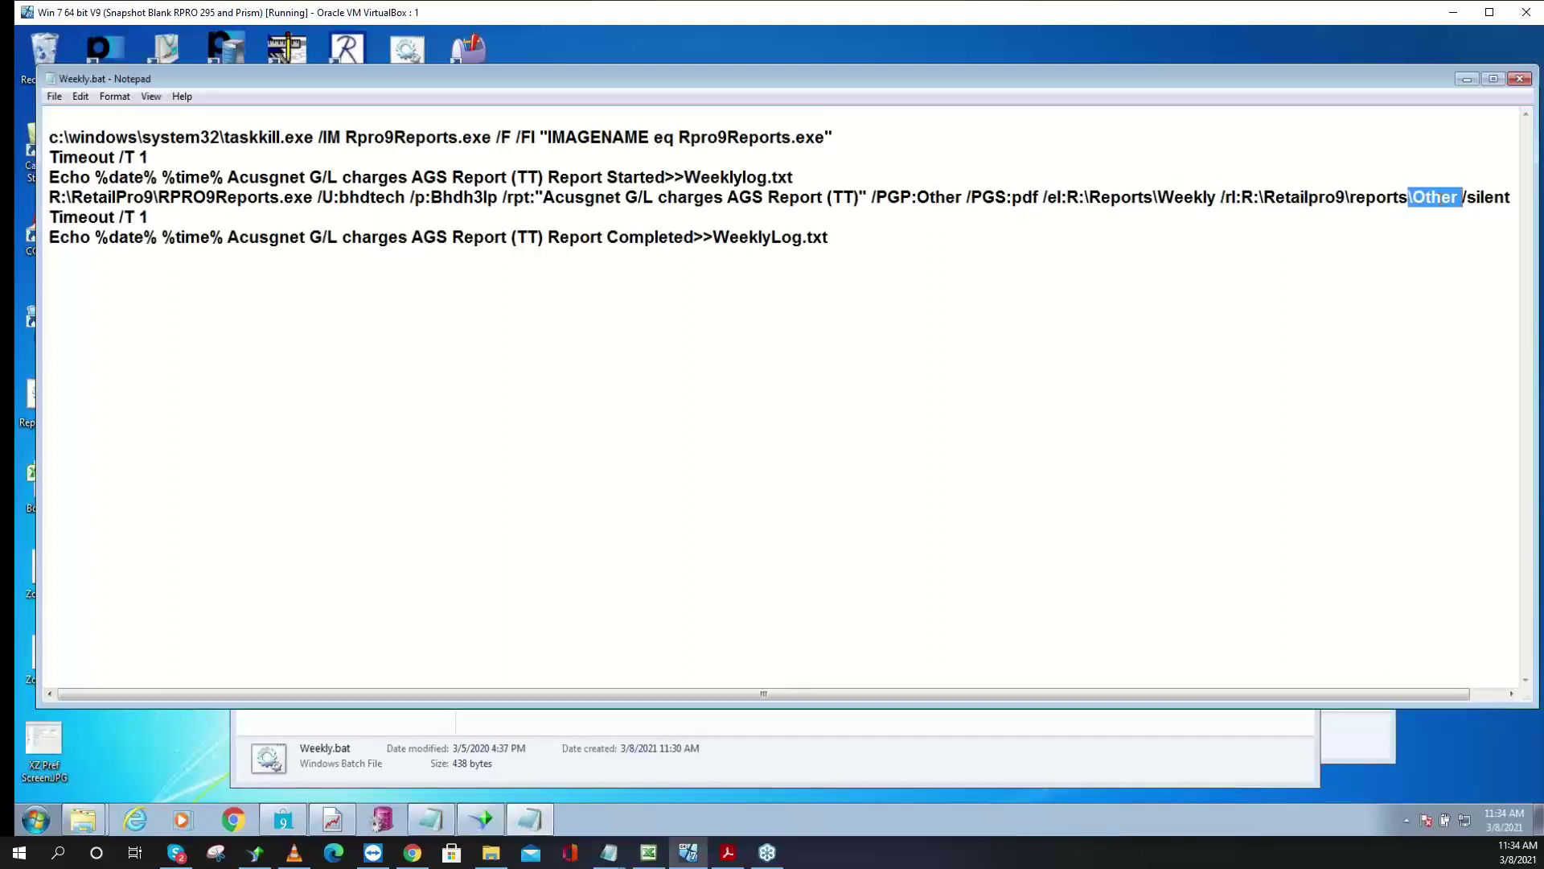
double_click(939, 197)
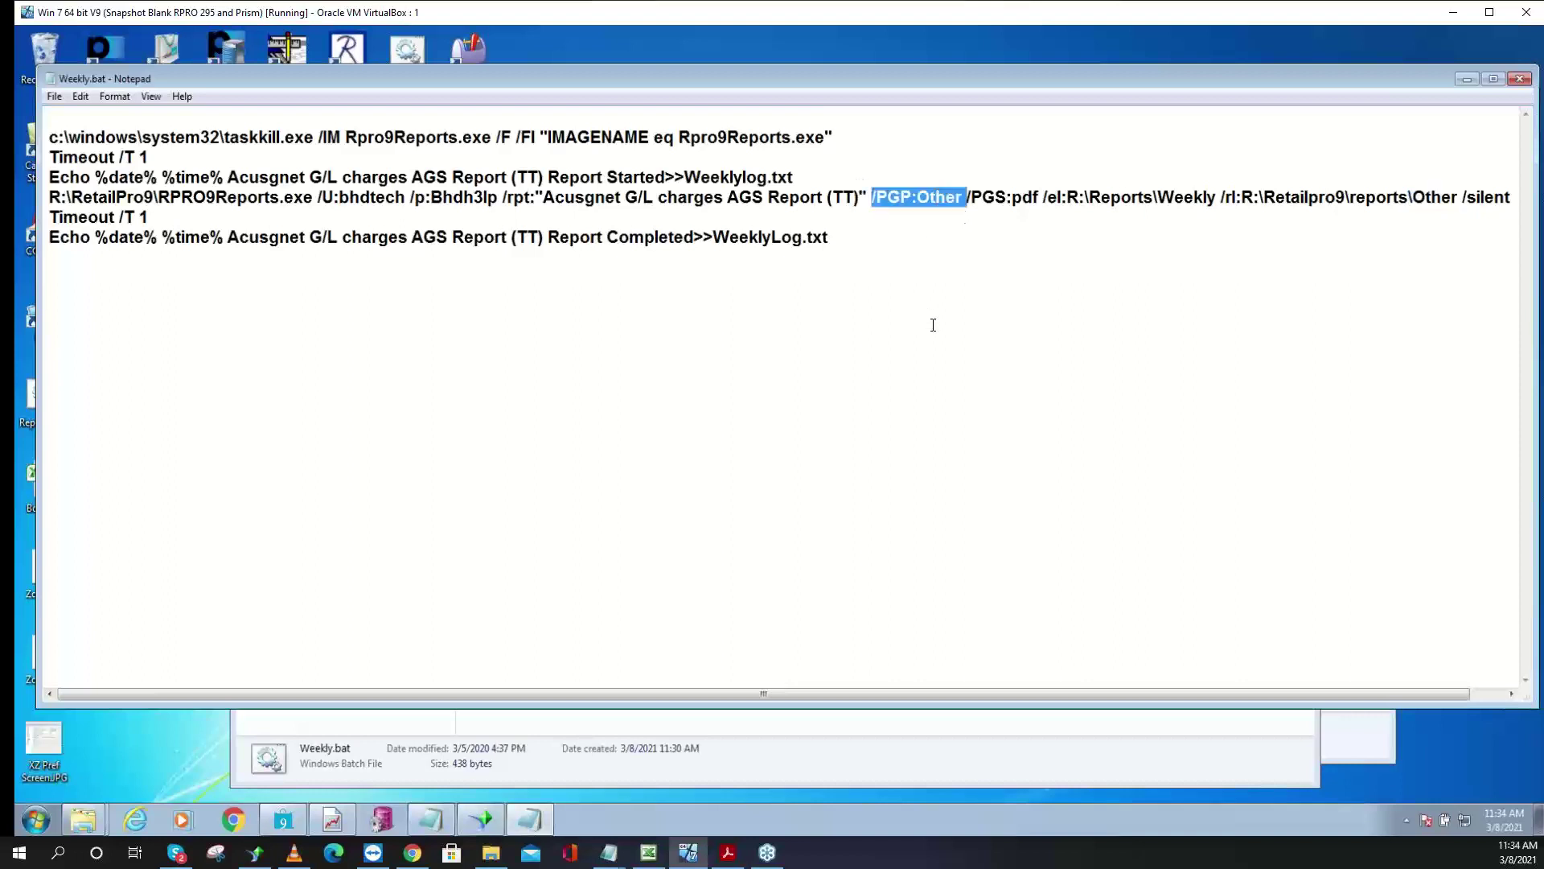
left_click(1488, 198)
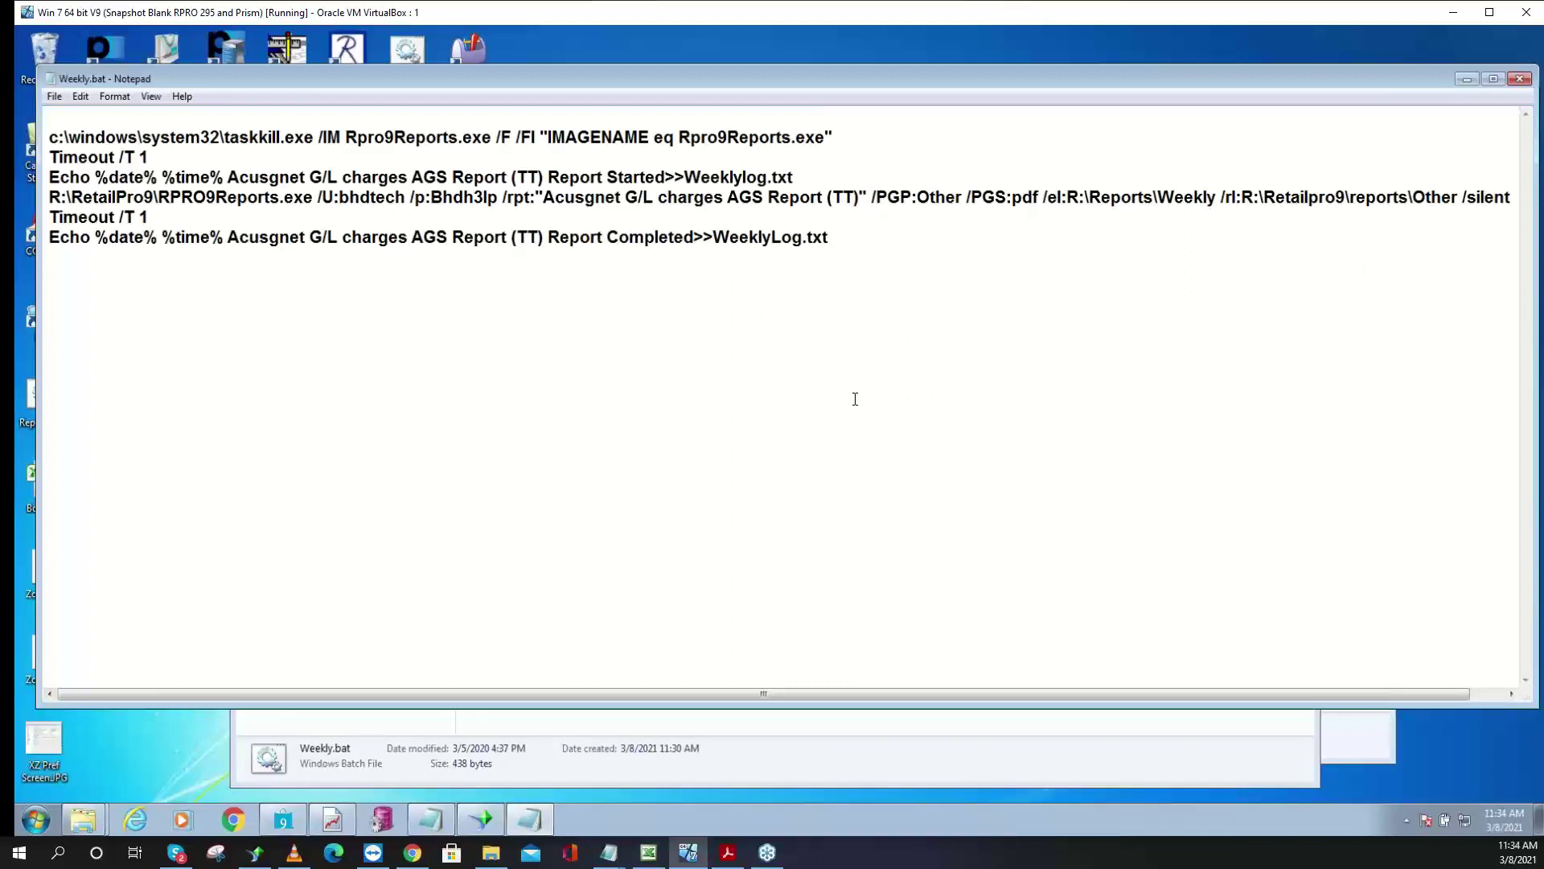
left_click(53, 96)
left_click(81, 153)
Save a copy named Weekly.bat.txt to the E_DRIVE network location
left_click(54, 96)
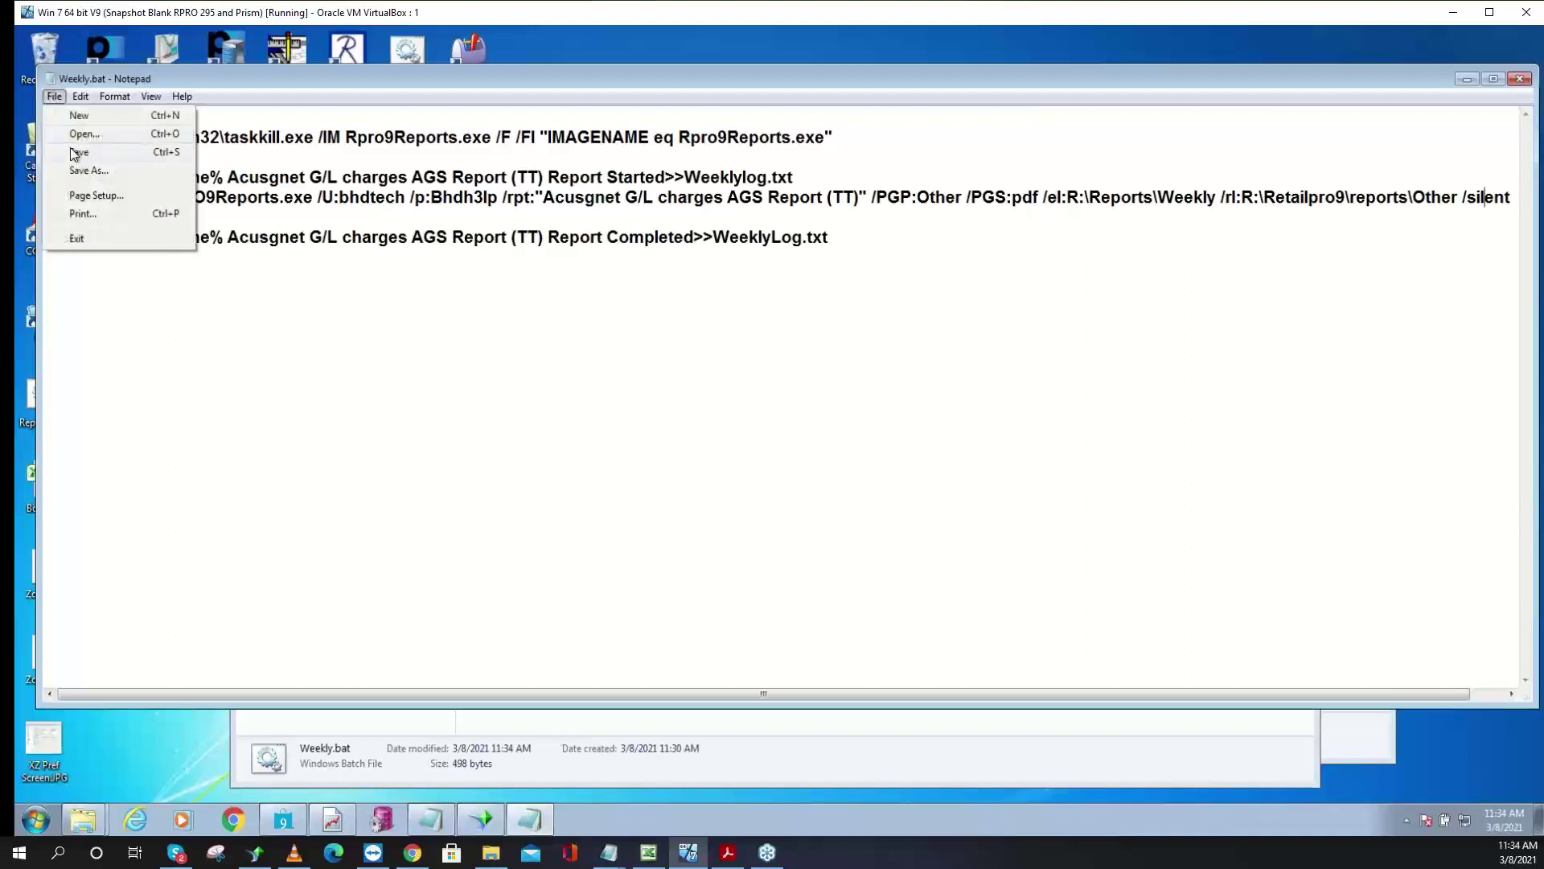
left_click(80, 170)
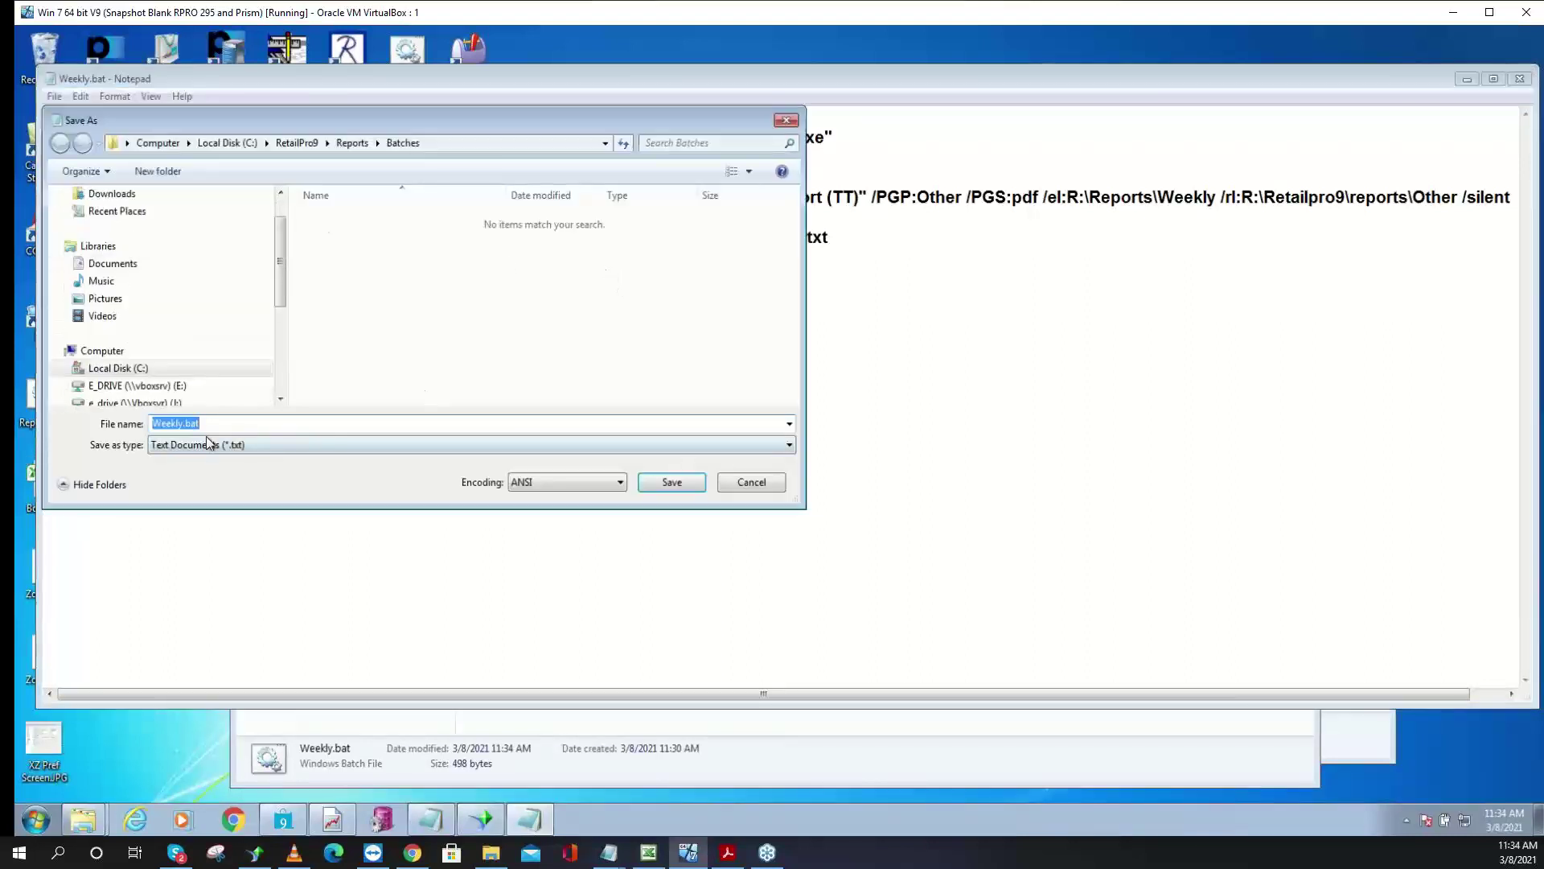
left_click(246, 424)
type(".txt")
left_click(173, 152)
double_click(425, 370)
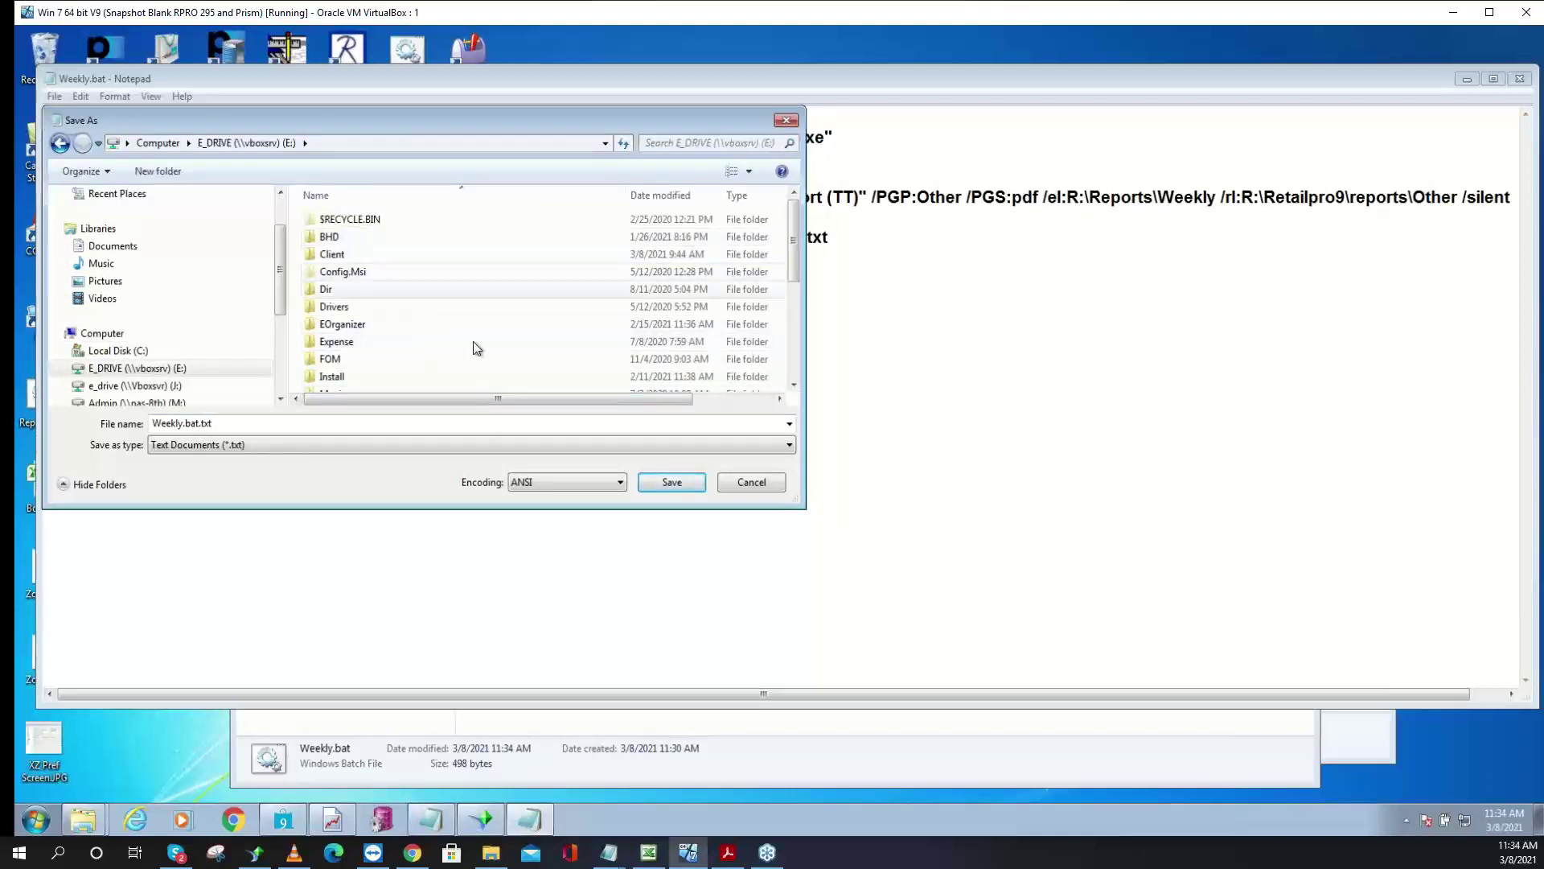
left_click(672, 481)
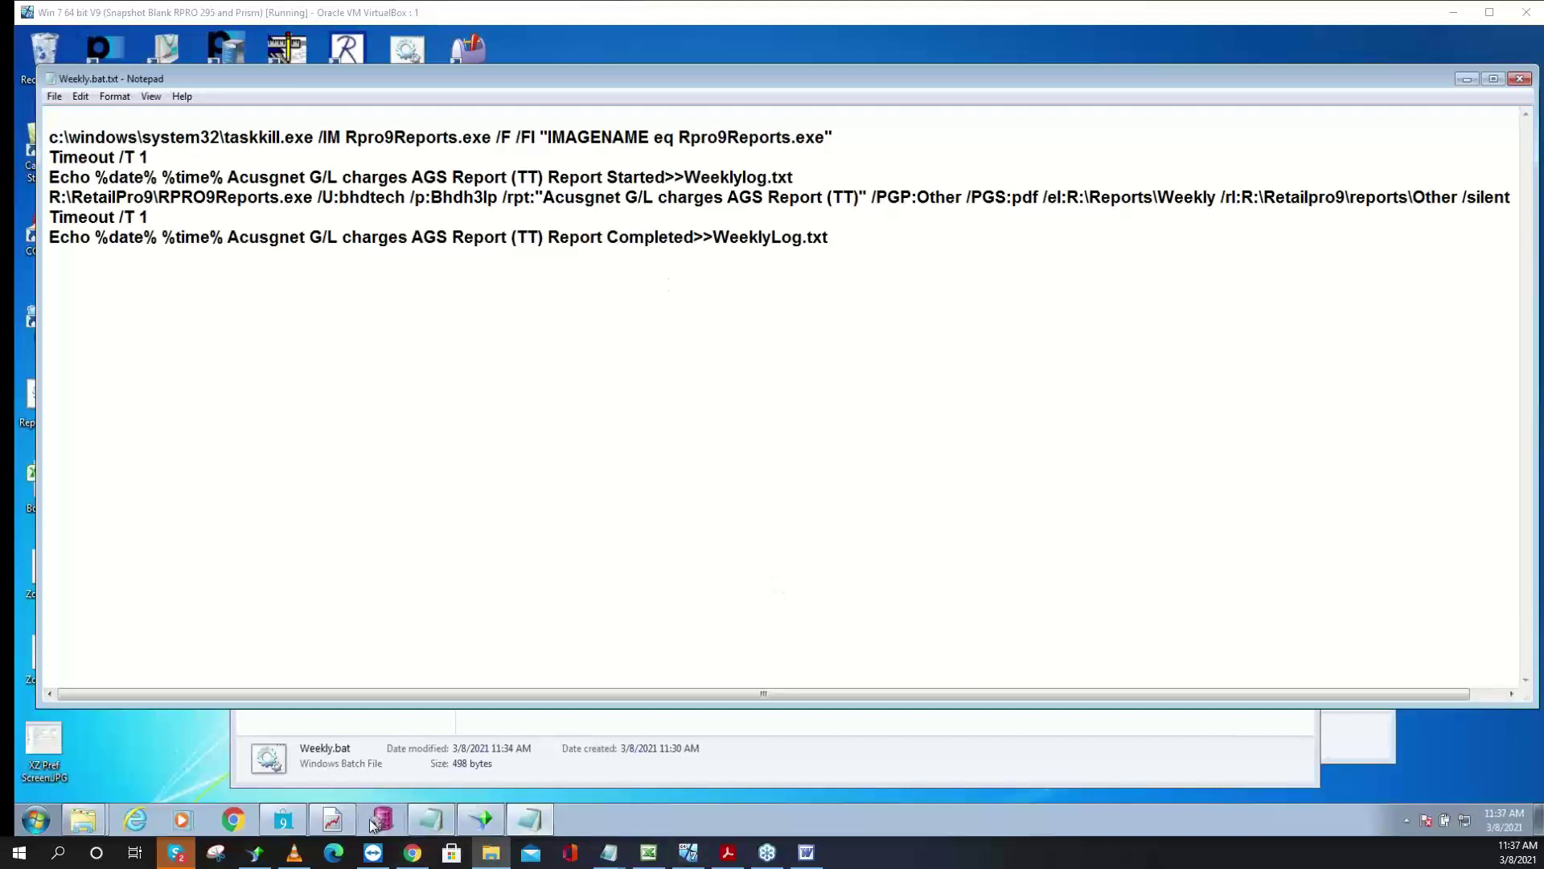
Go from the Batches folder to the E_DRIVE share and open Report Batch File.doc
left_click(40, 821)
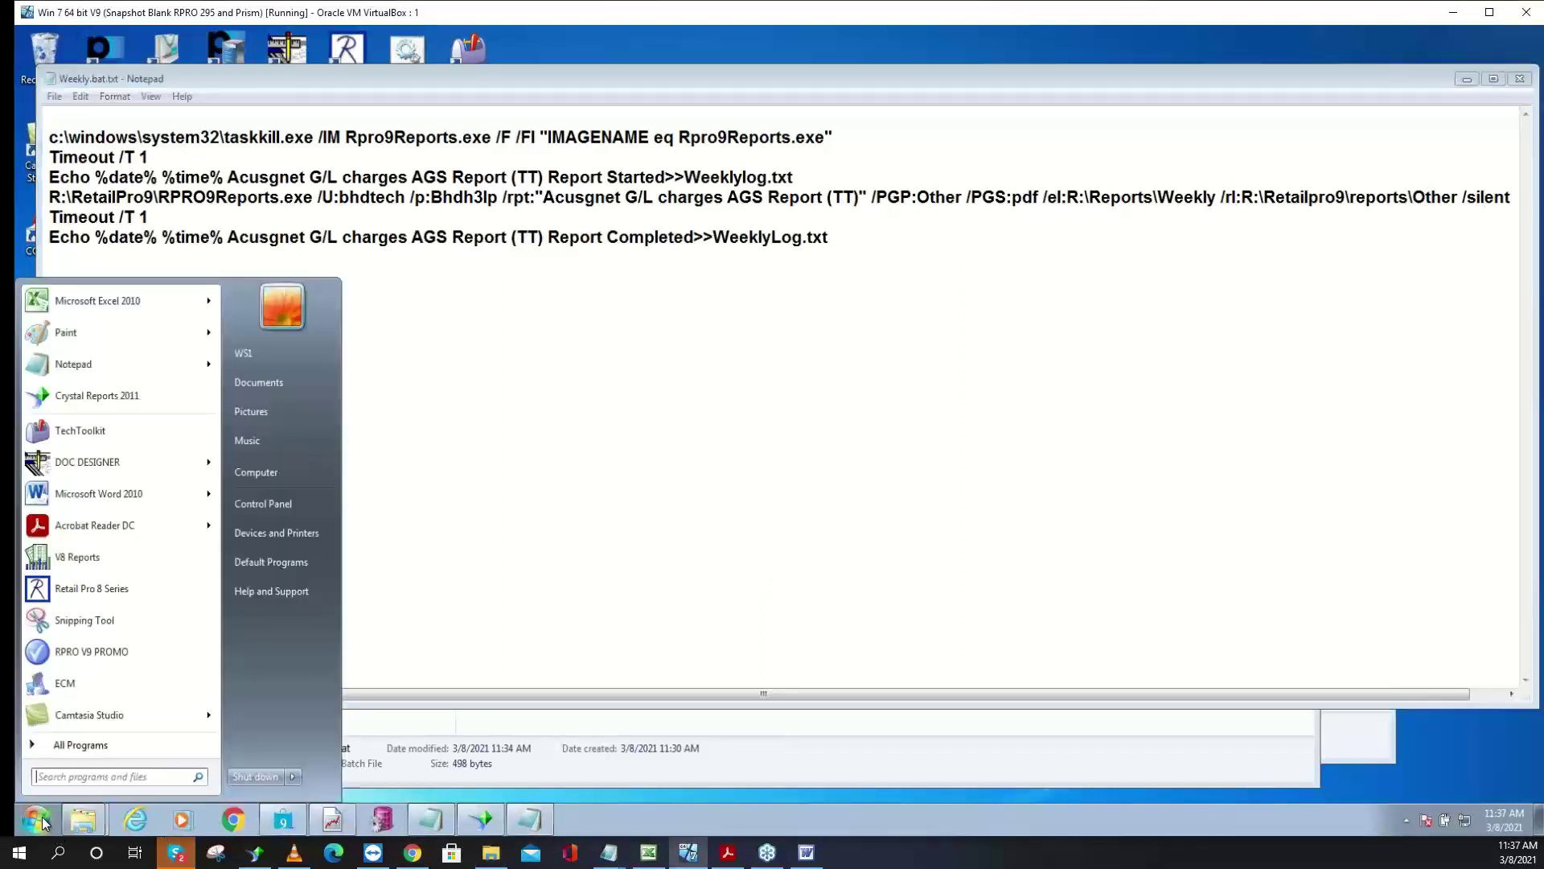
left_click(465, 629)
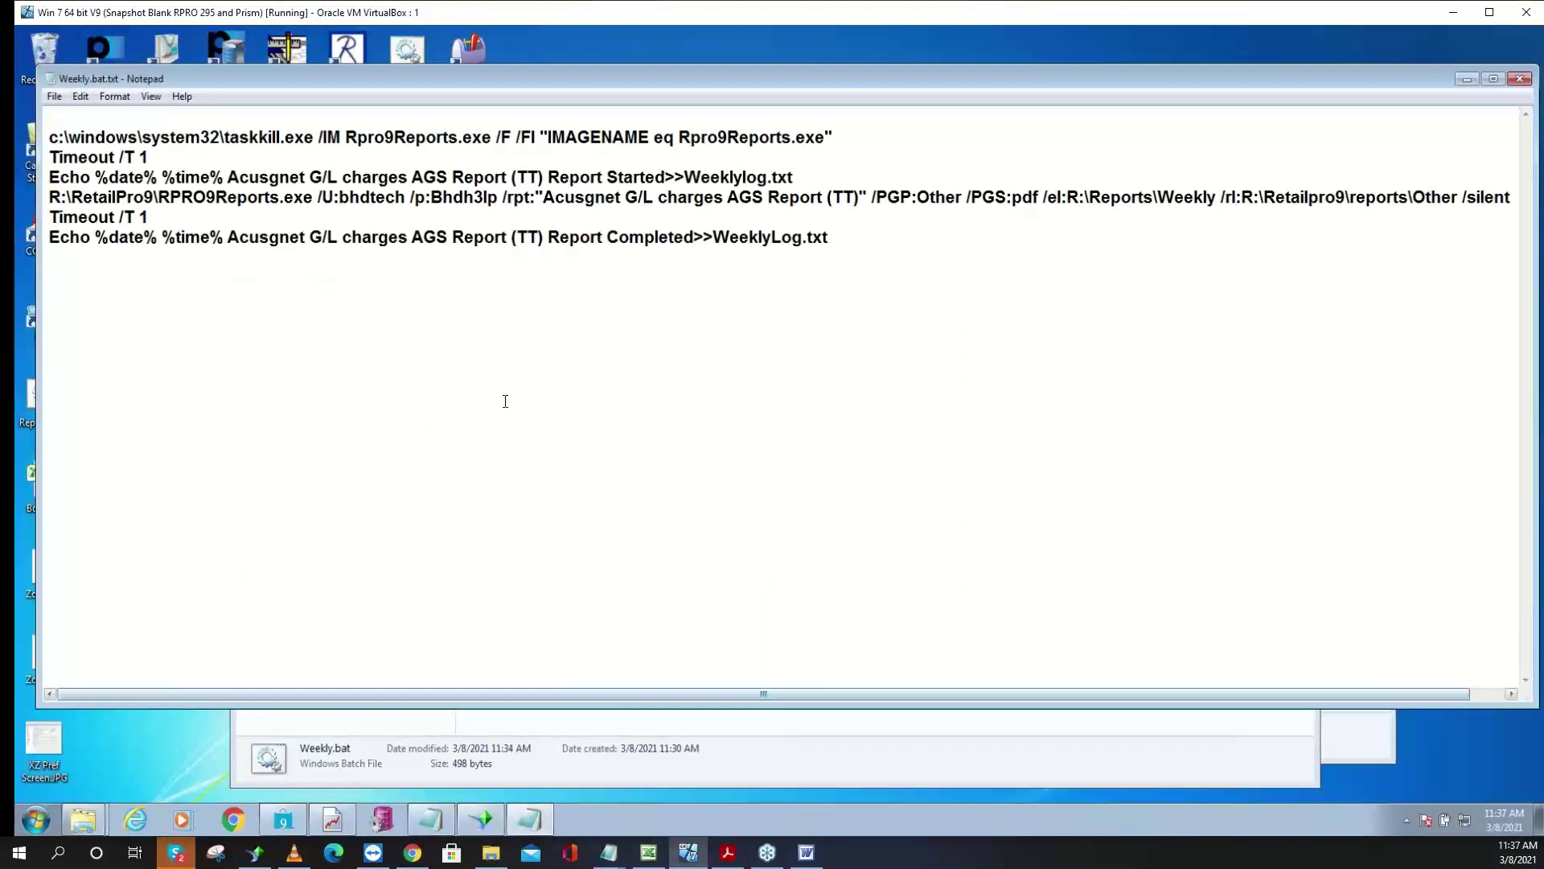
left_click(626, 725)
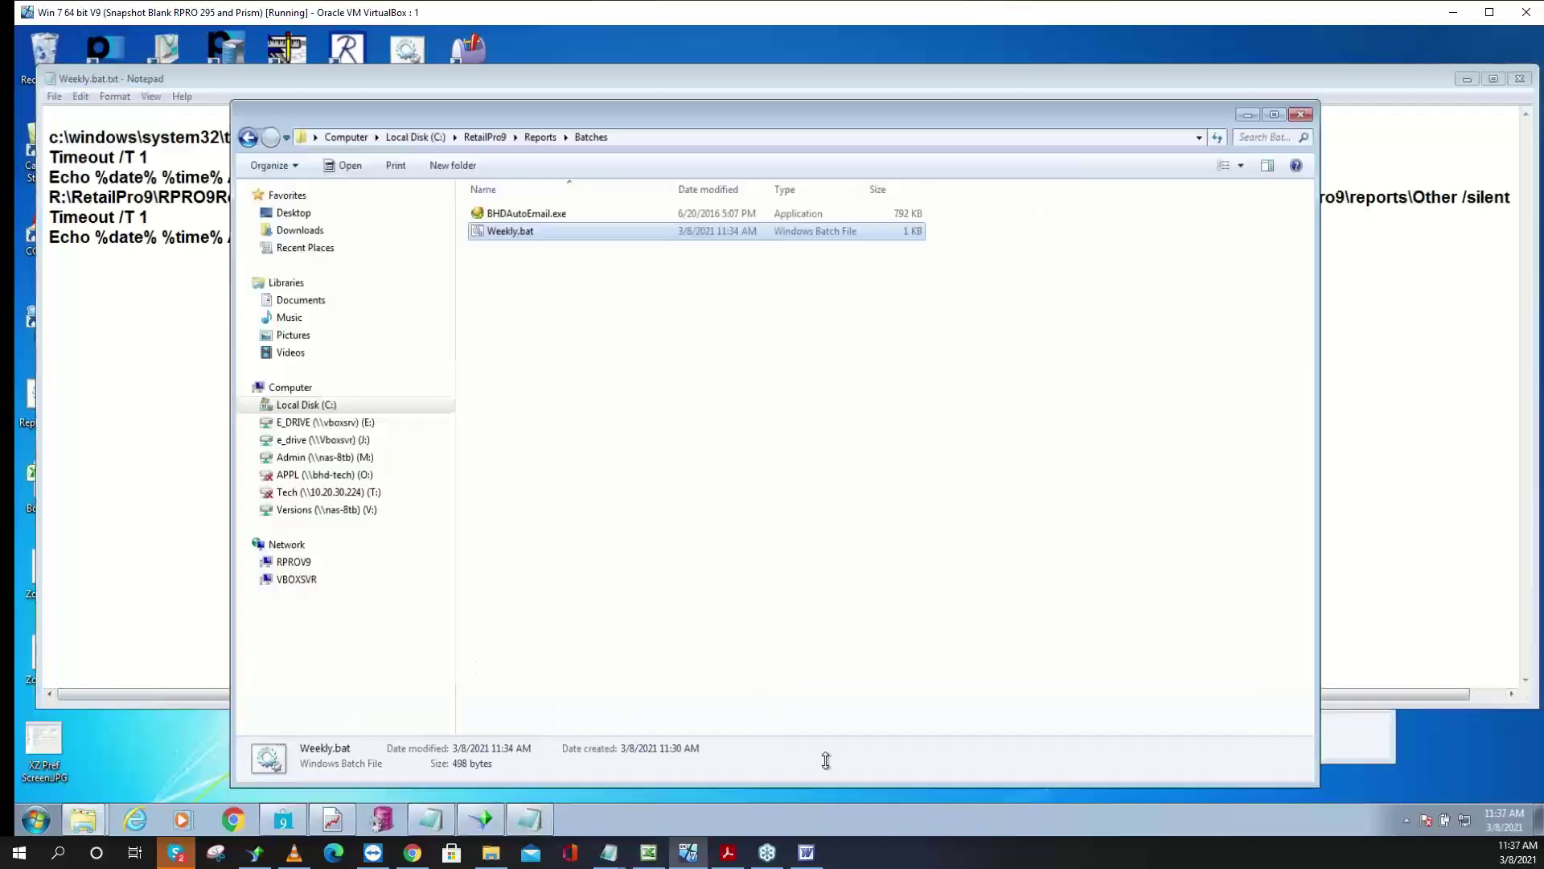
left_click(486, 139)
left_click(347, 135)
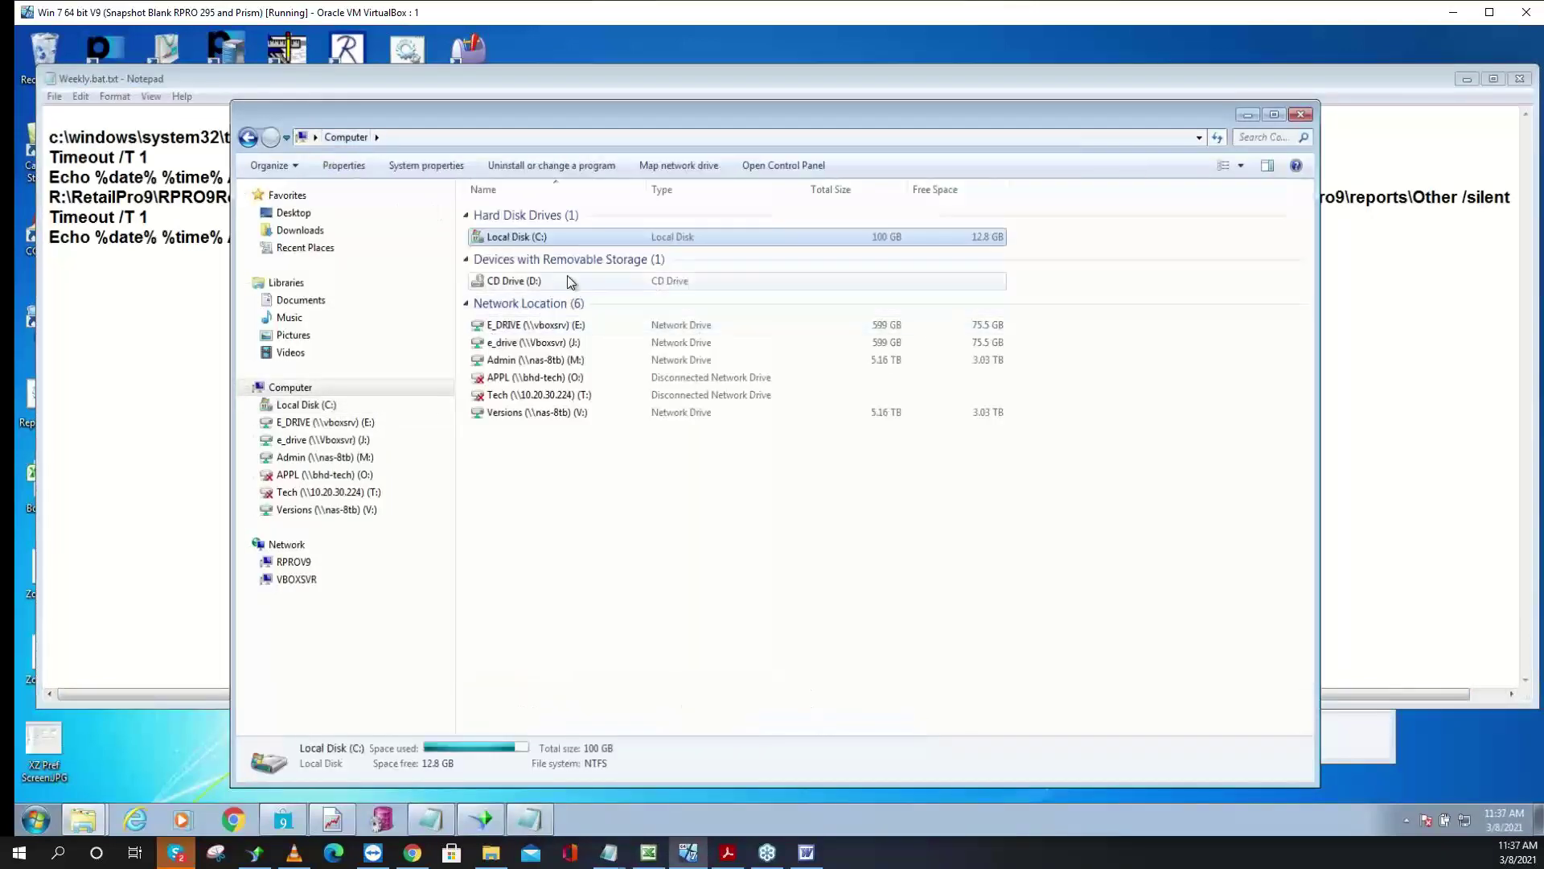
double_click(570, 326)
scroll(543, 720, "down", 1)
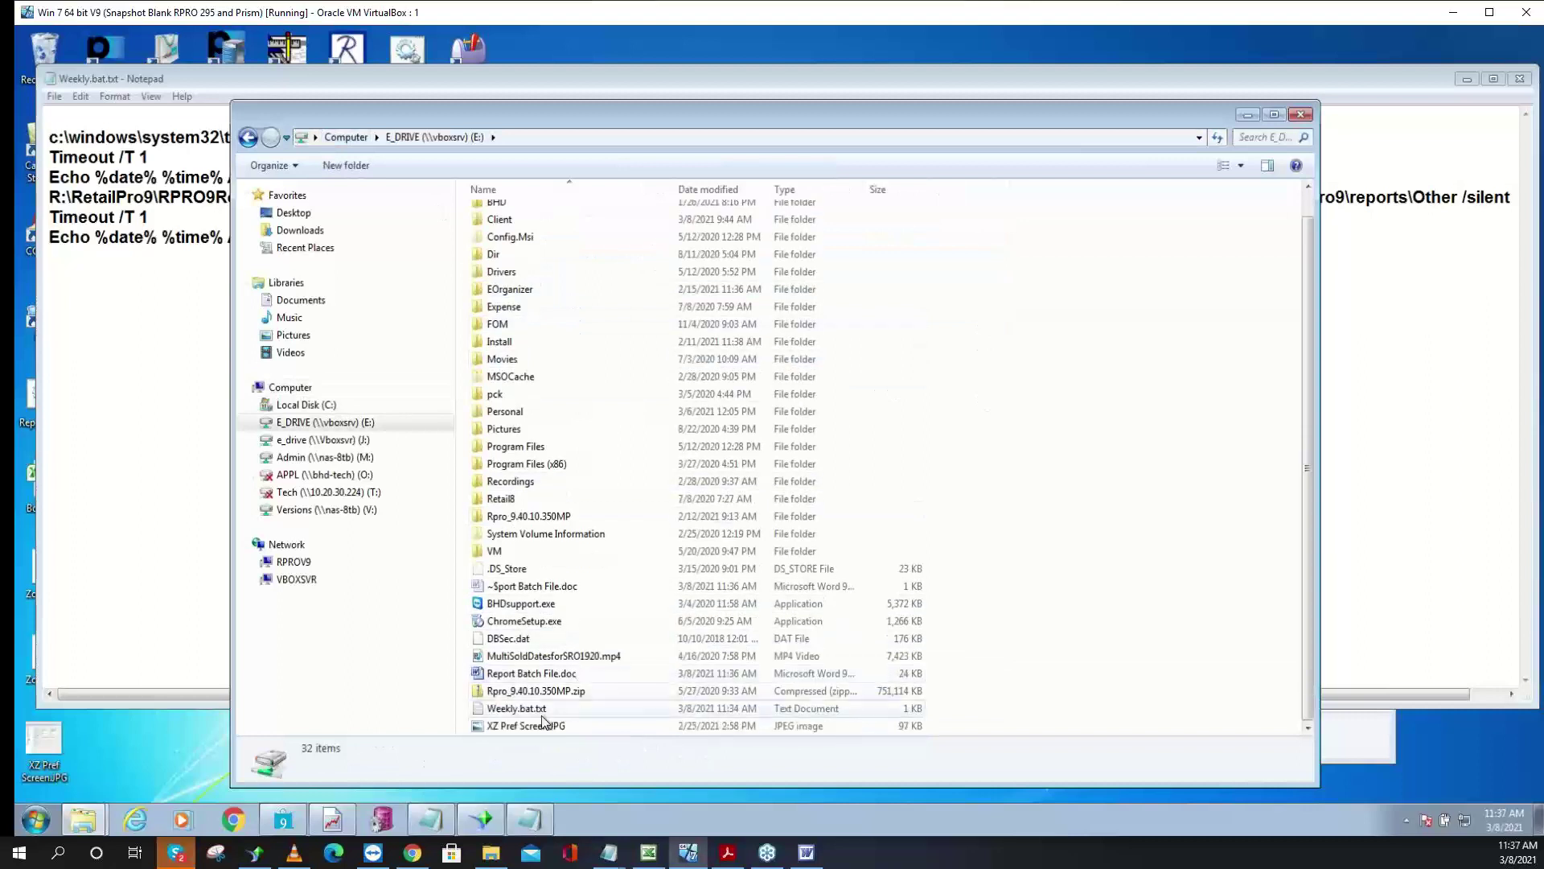
double_click(563, 674)
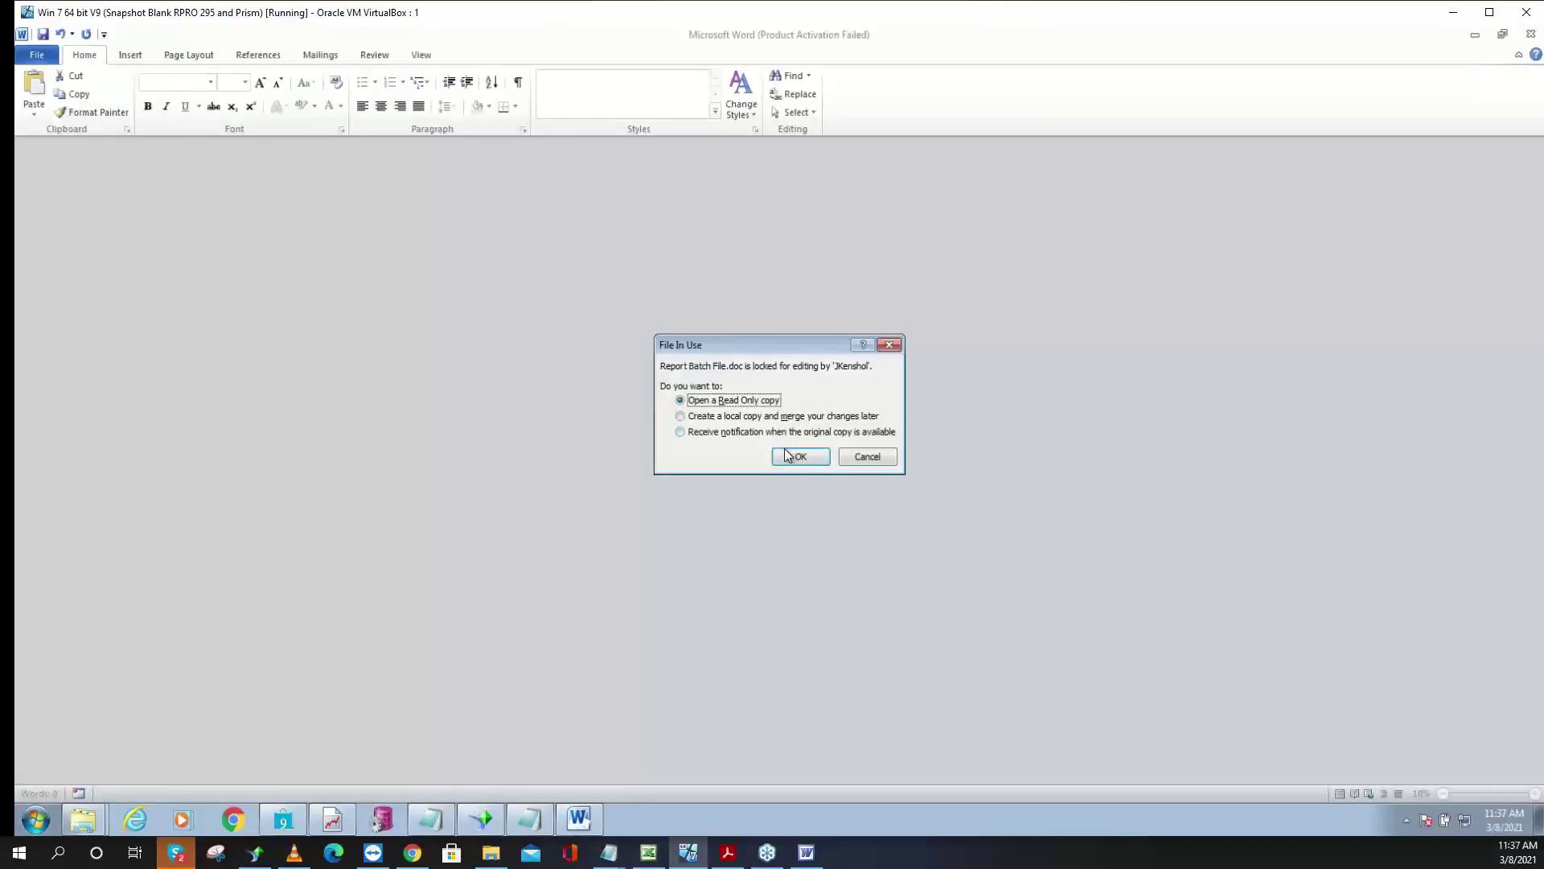
Save the read-only document as Report Batch File.docx in Word Document (*.docx) format
left_click(801, 456)
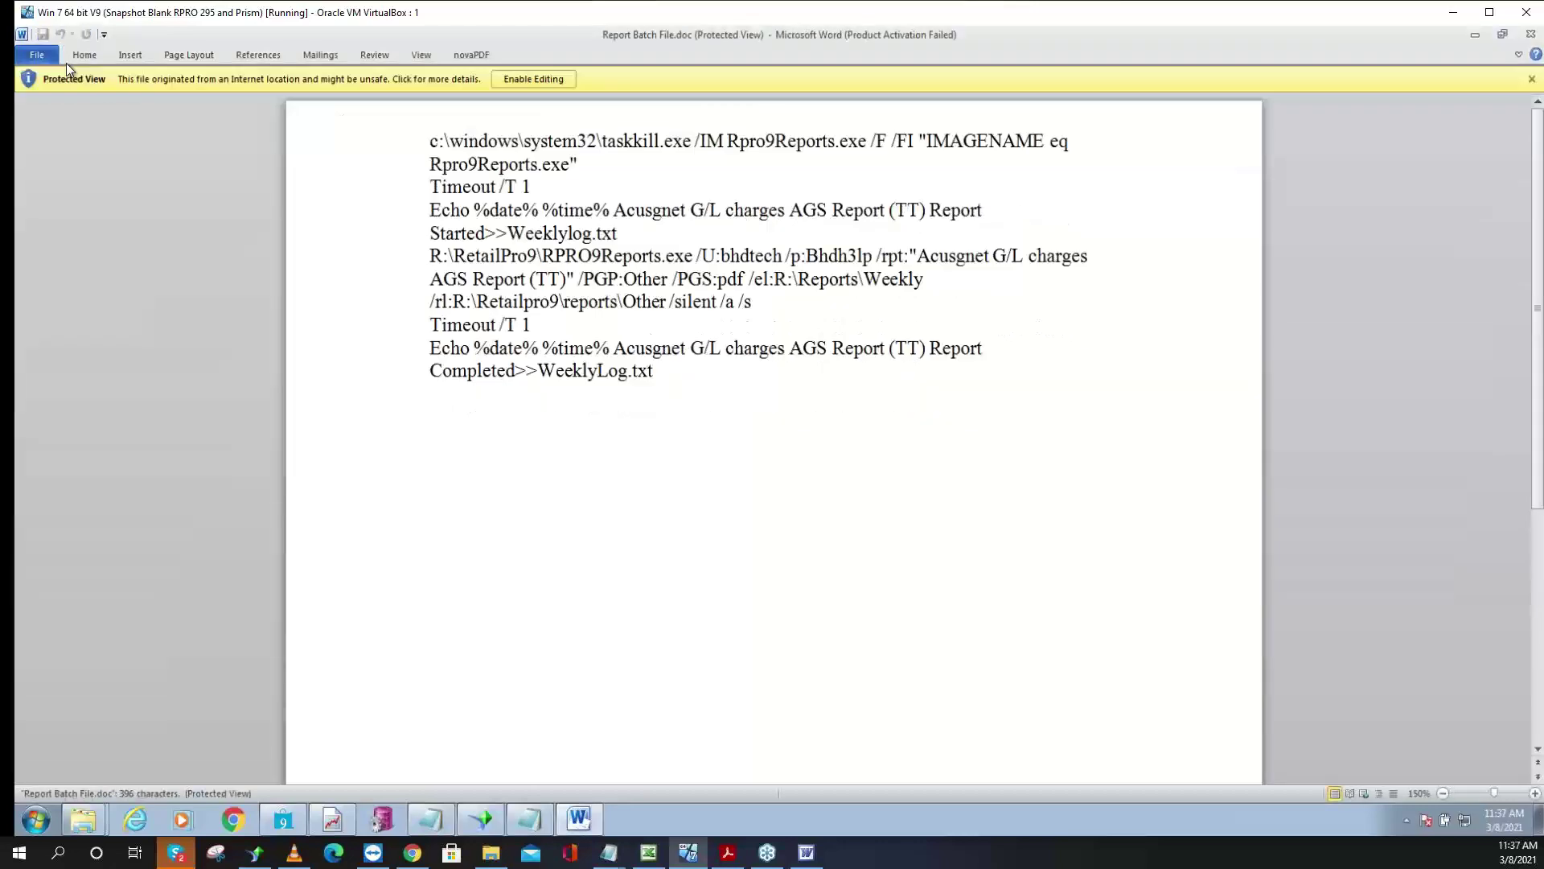
left_click(37, 55)
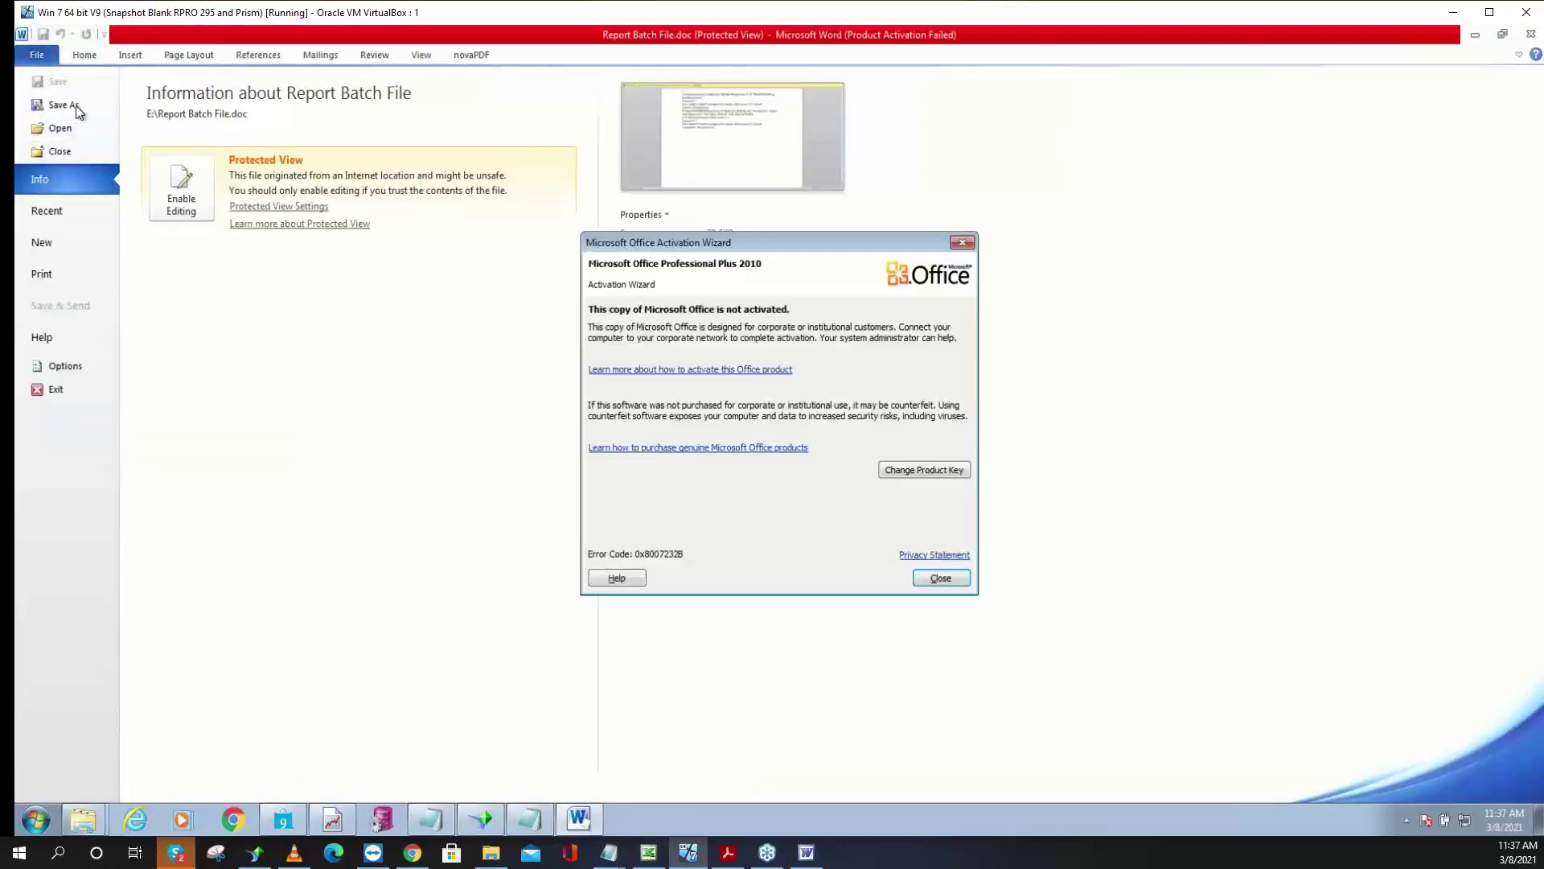
left_click(939, 579)
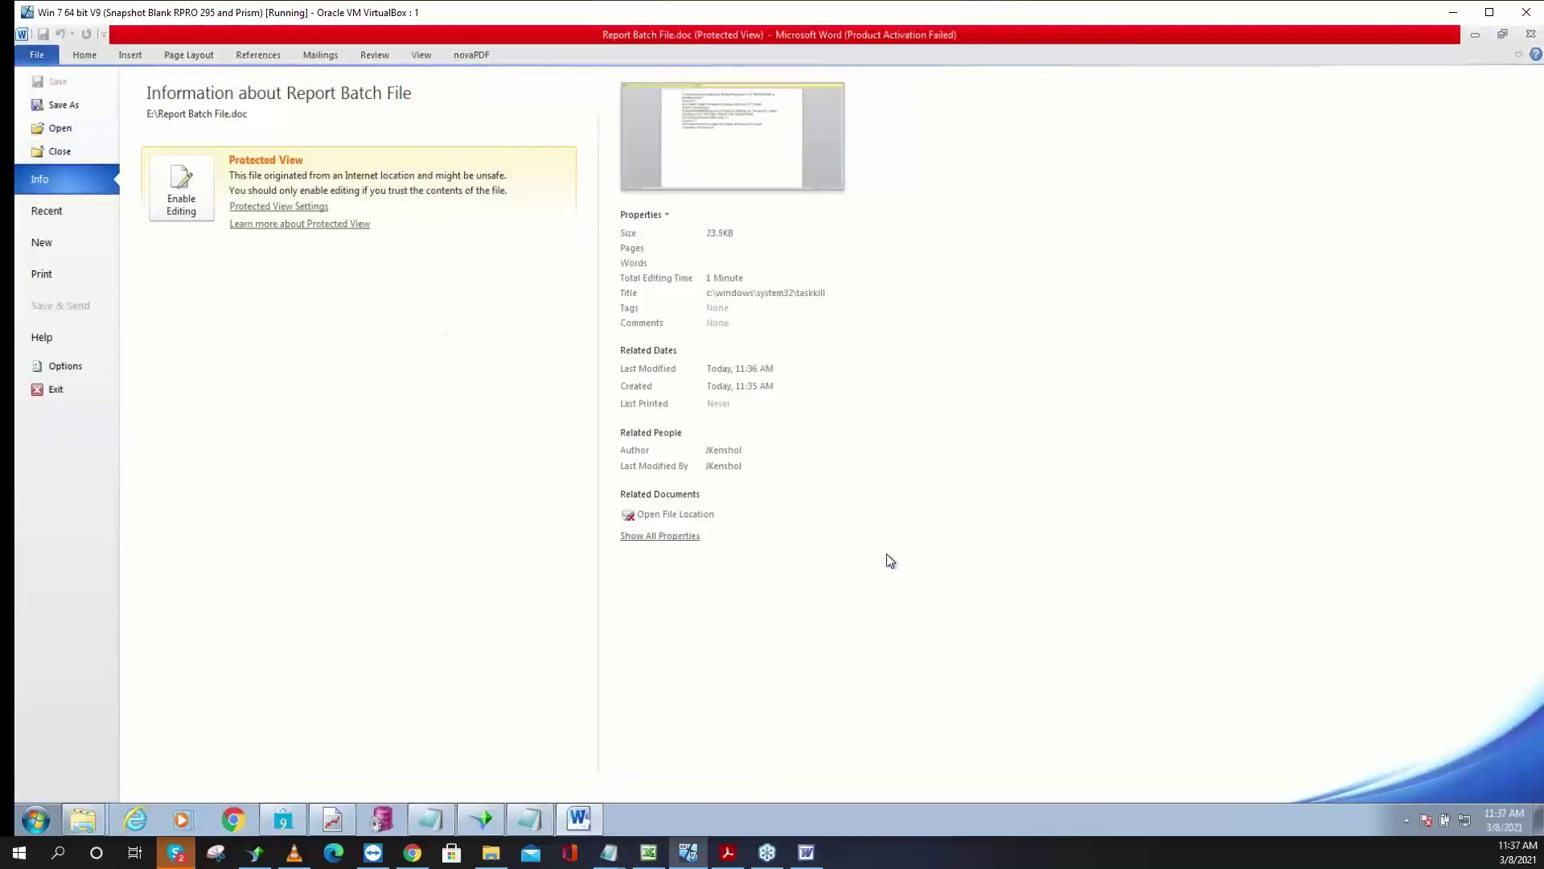
left_click(35, 110)
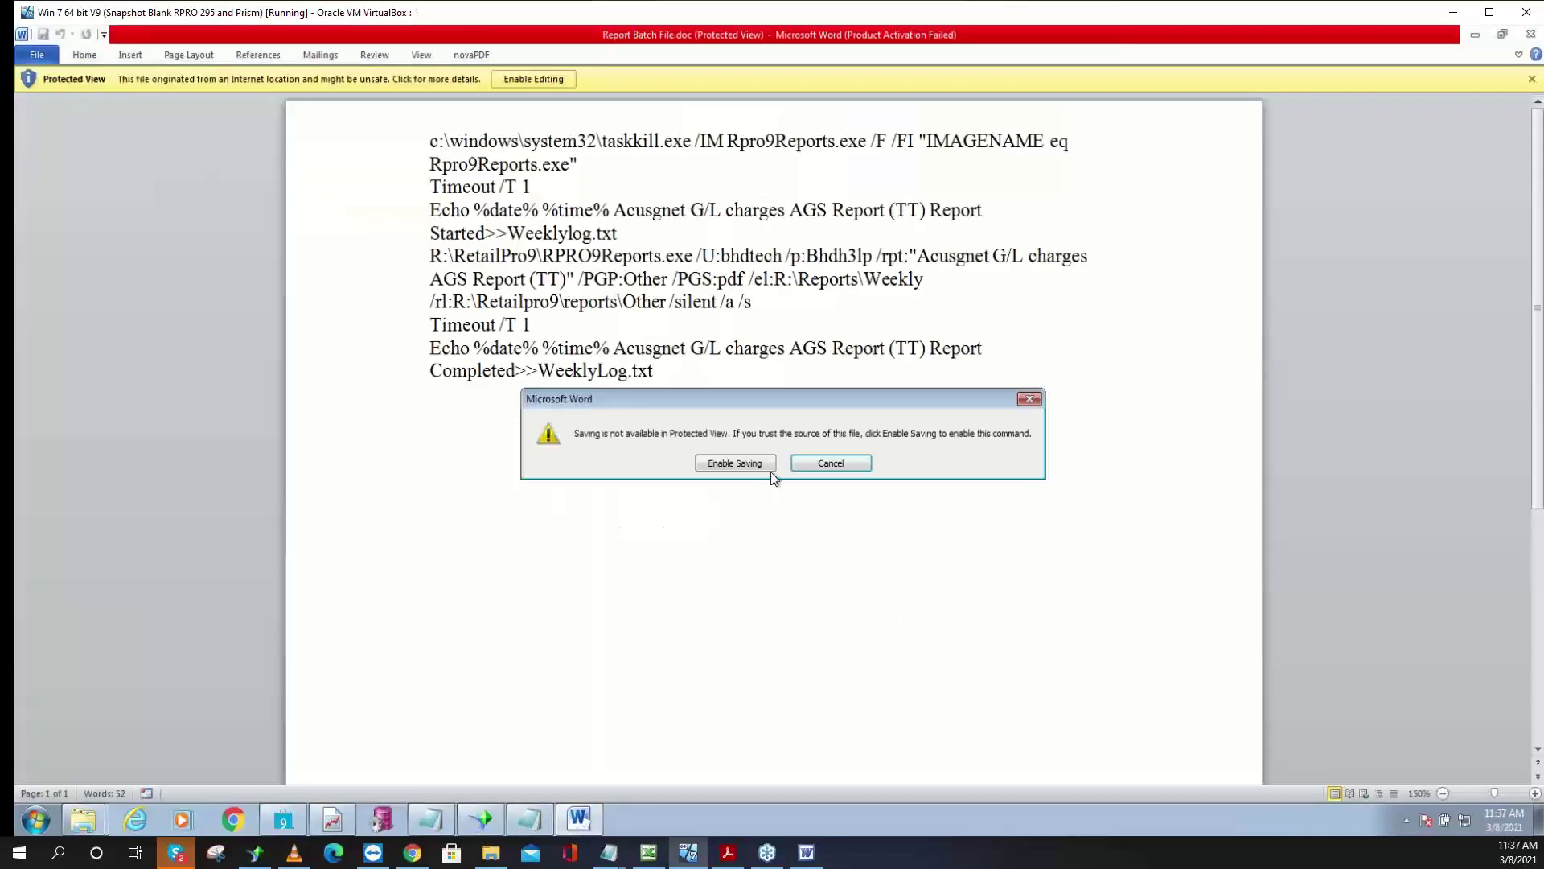
left_click(745, 468)
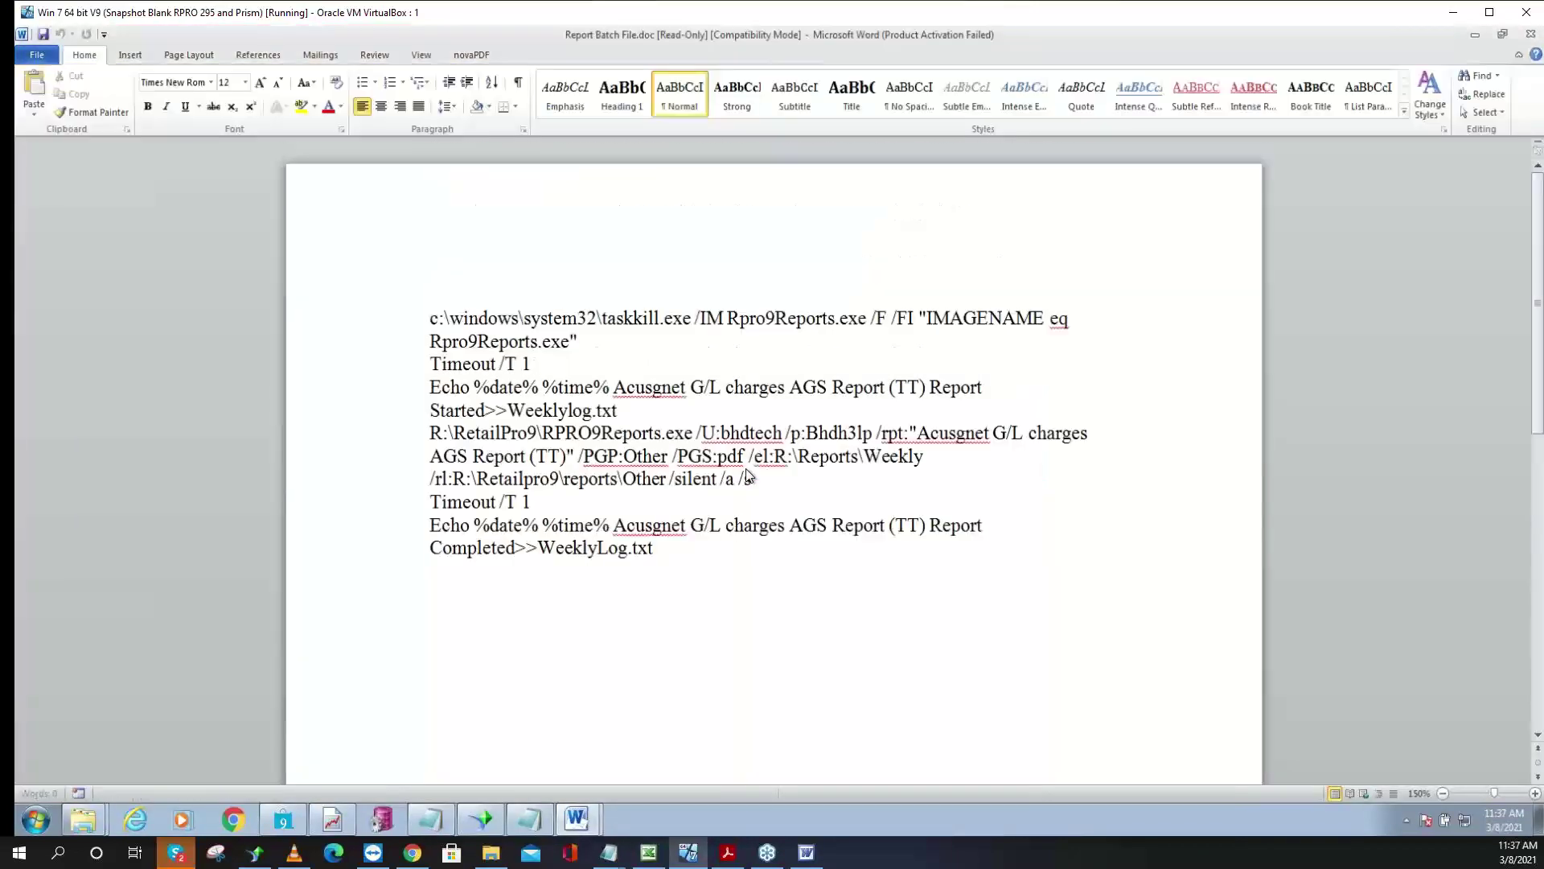
left_click(250, 334)
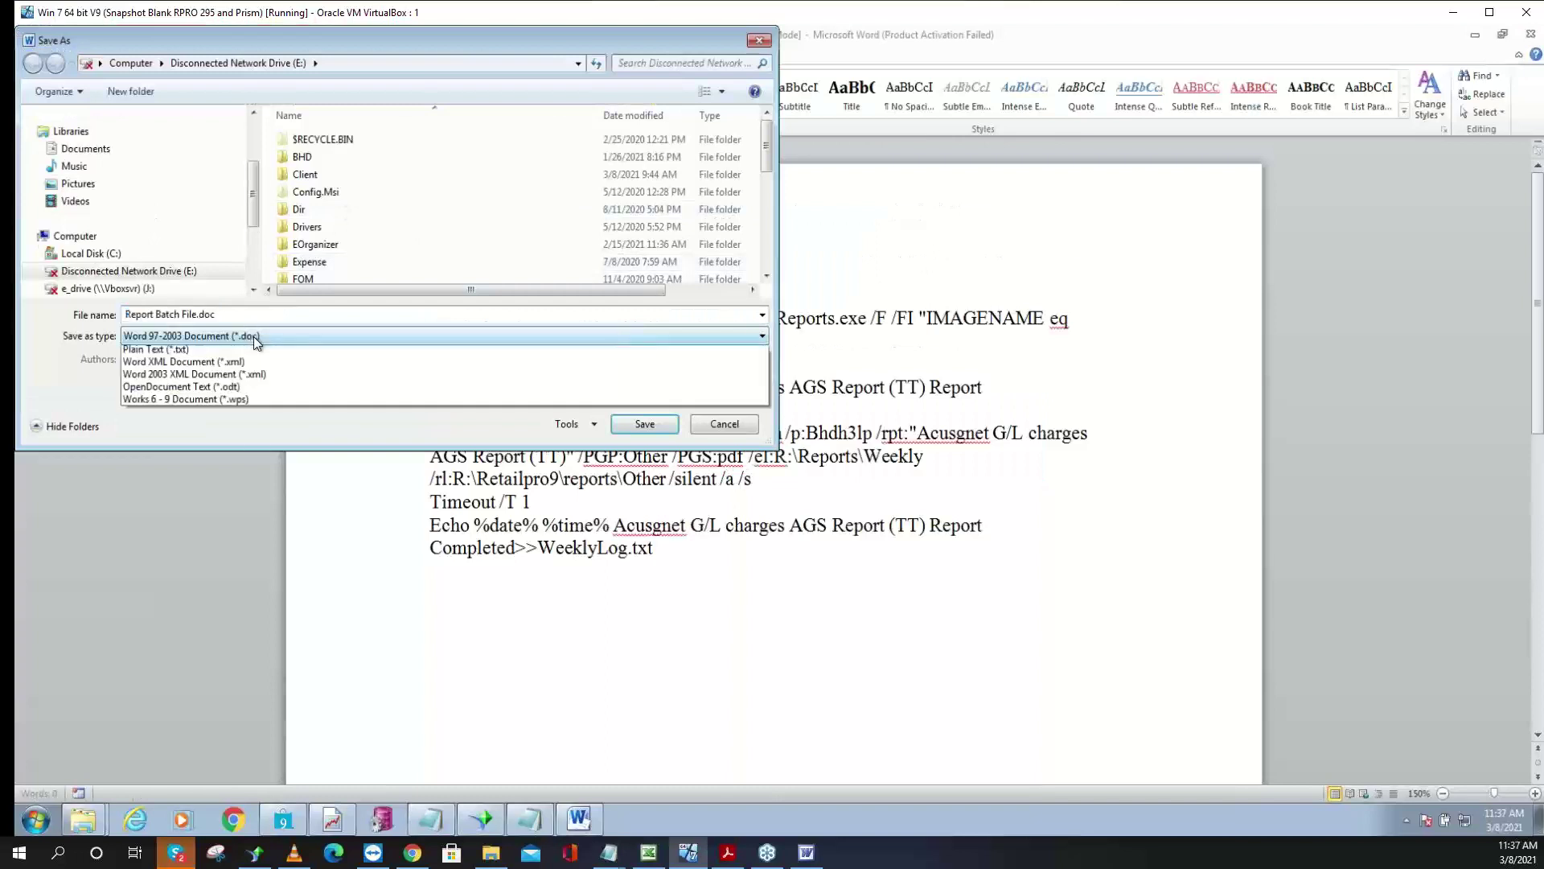
left_click(267, 356)
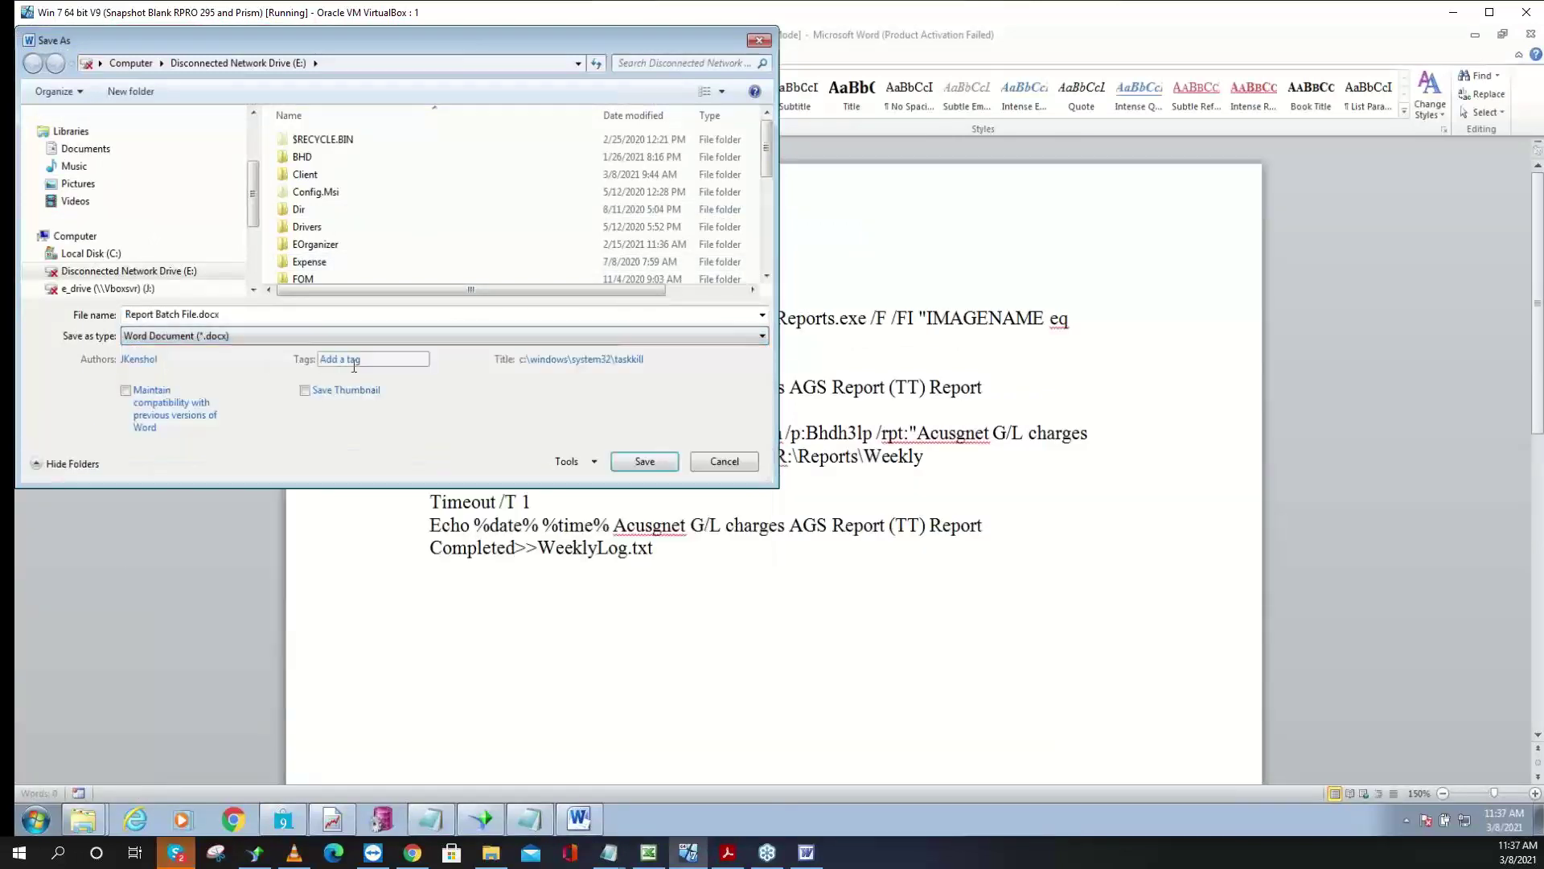
left_click(648, 464)
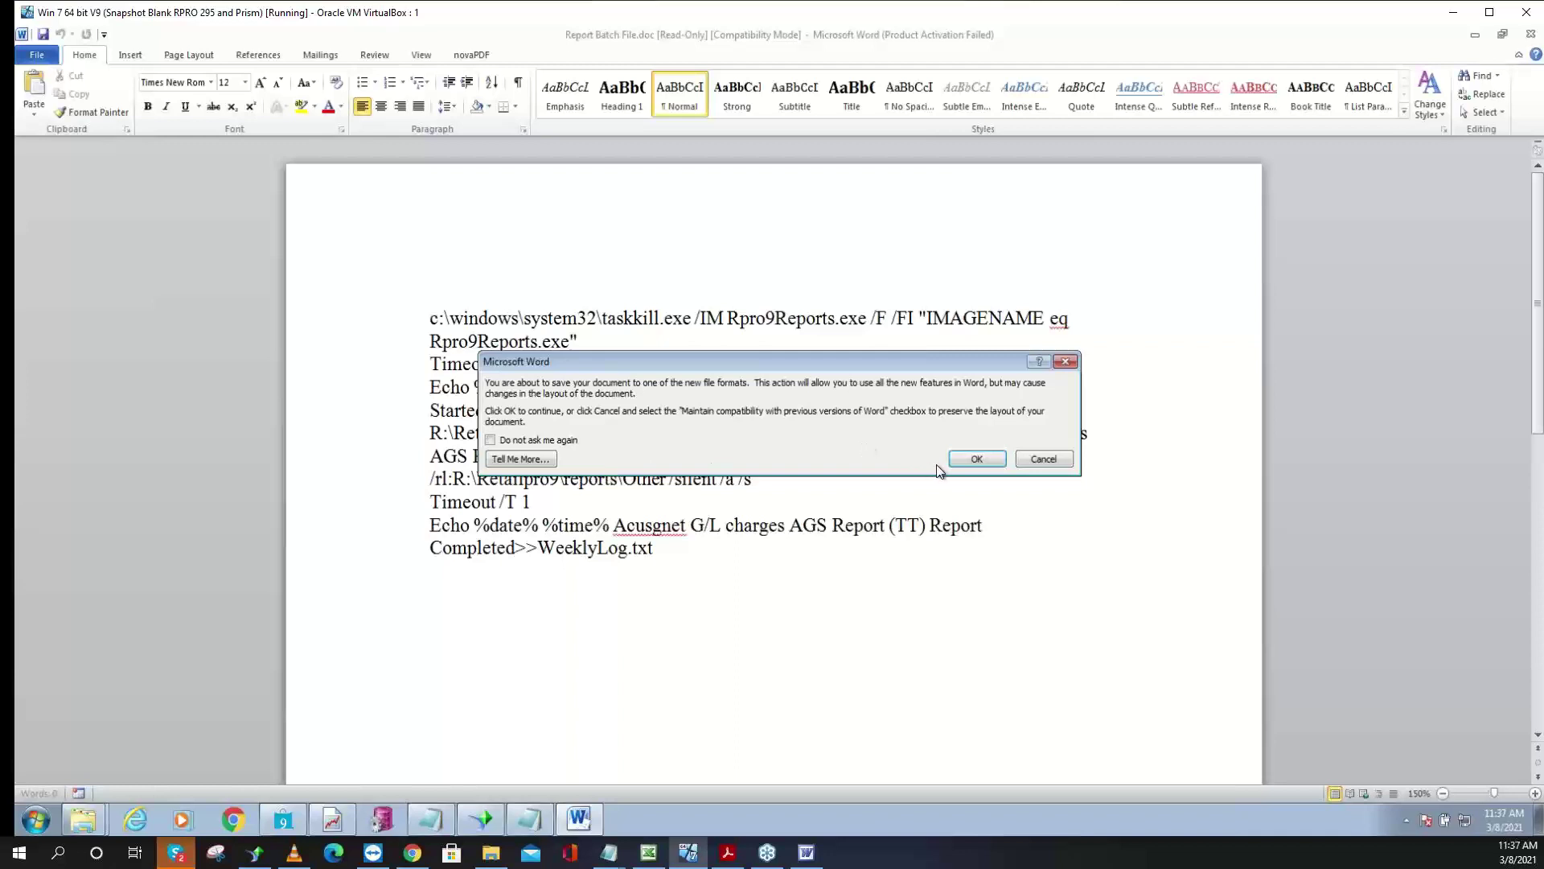
left_click(965, 458)
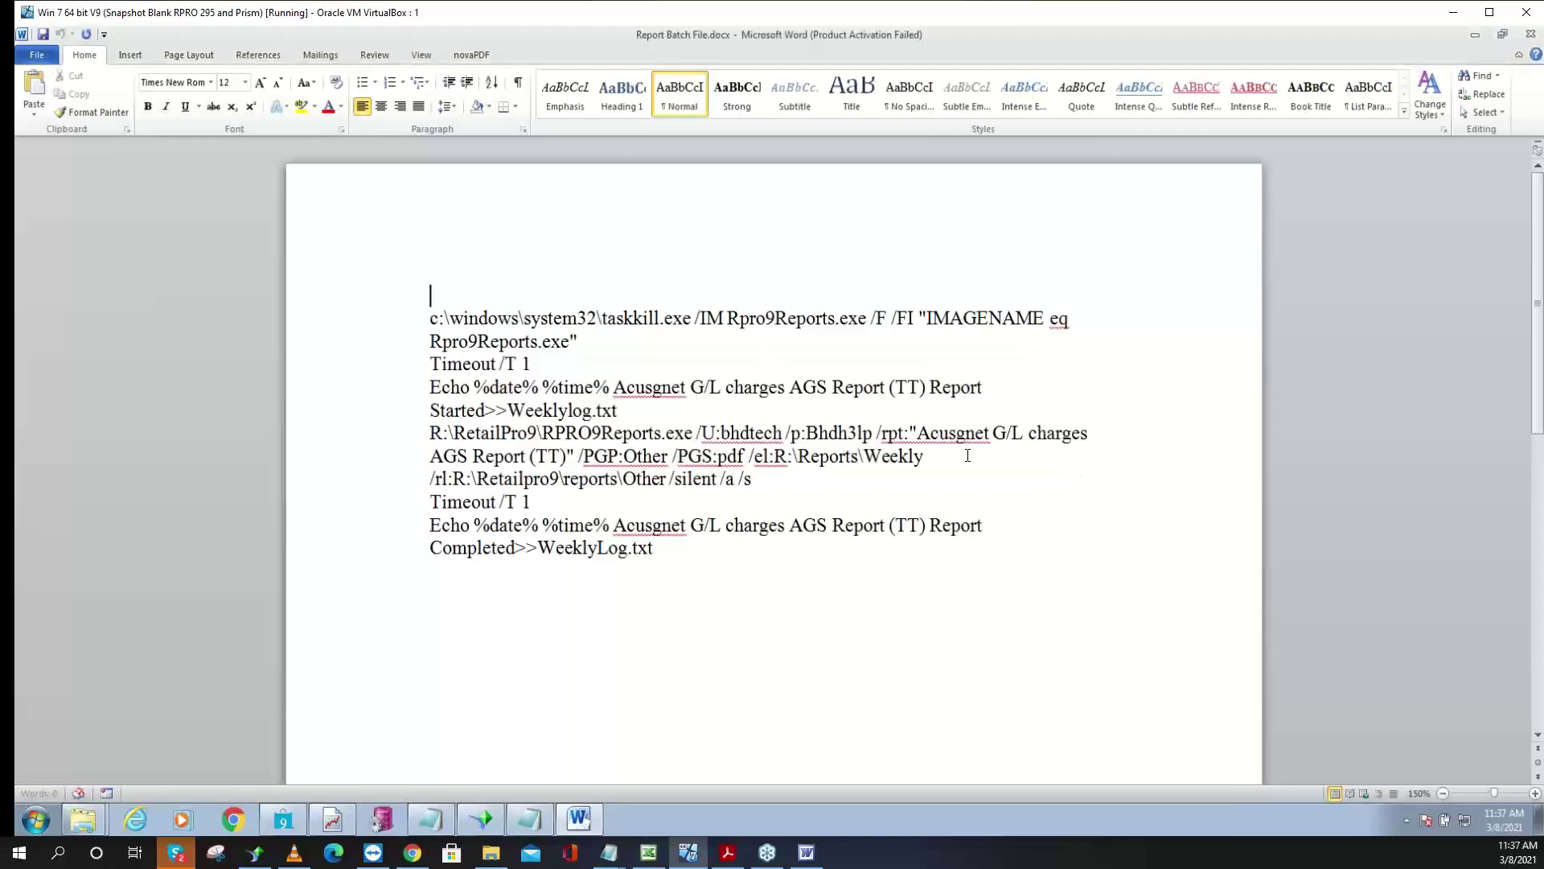
Close Word without shutting down the virtual machine
left_click(1522, 18)
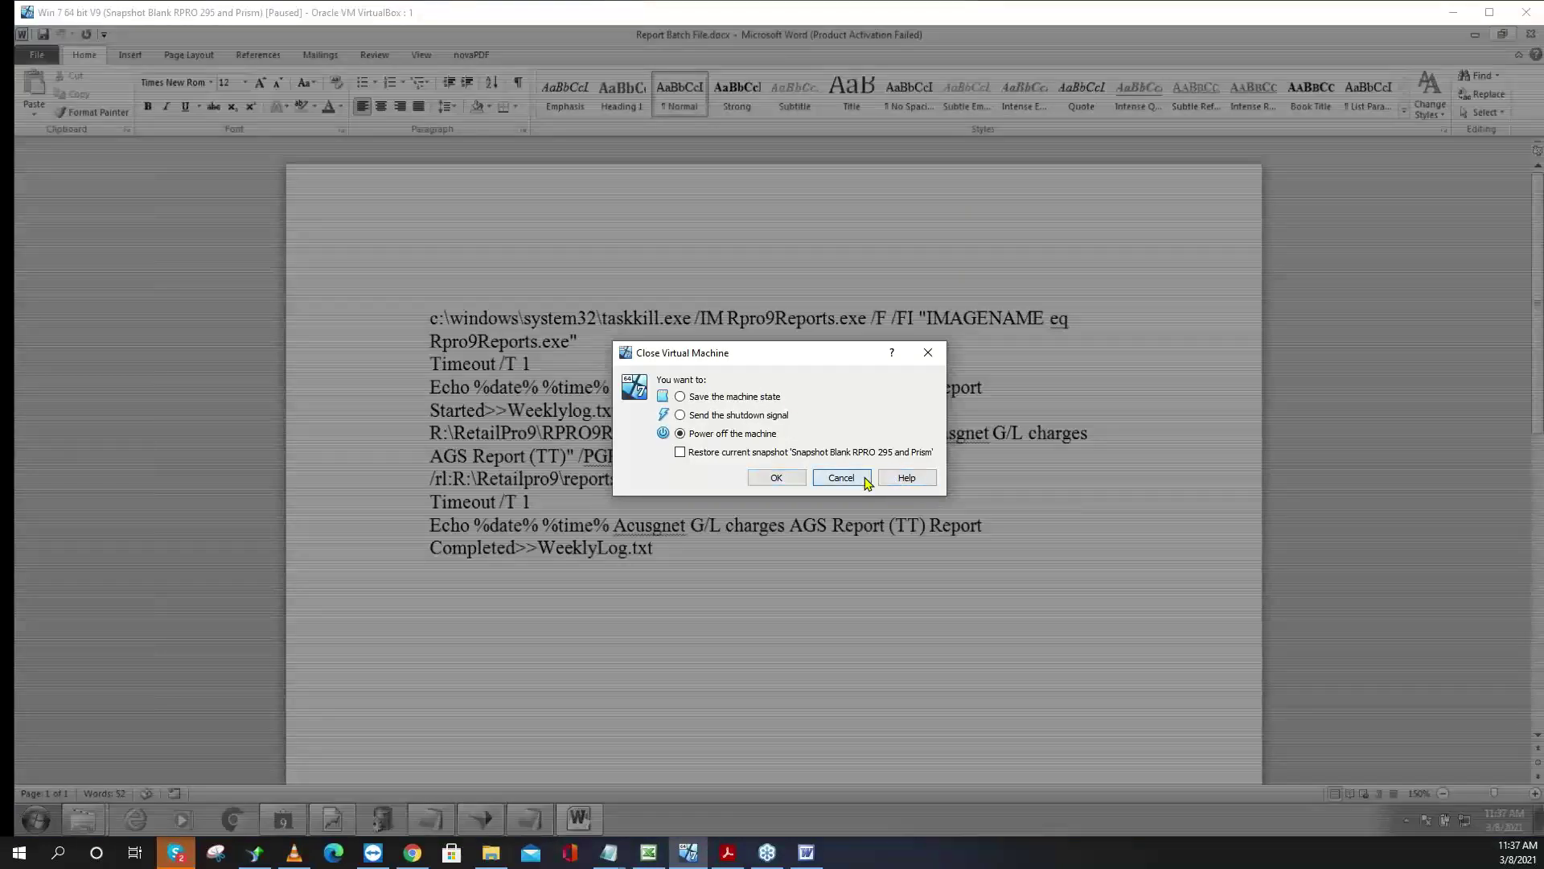
left_click(841, 478)
left_click(1531, 37)
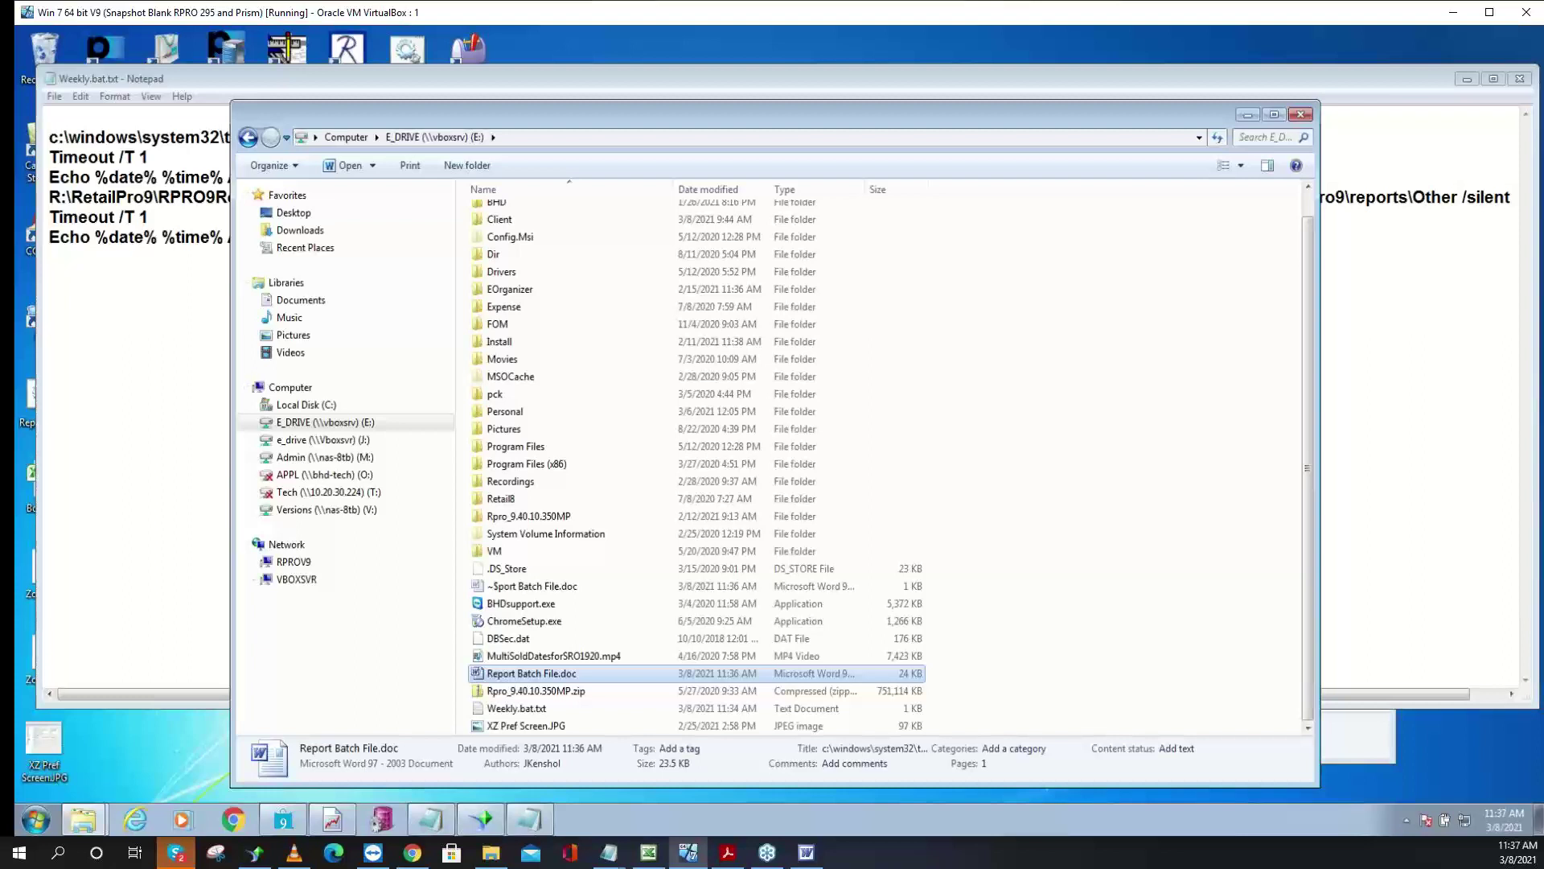
Close the Notepad window
left_click(491, 852)
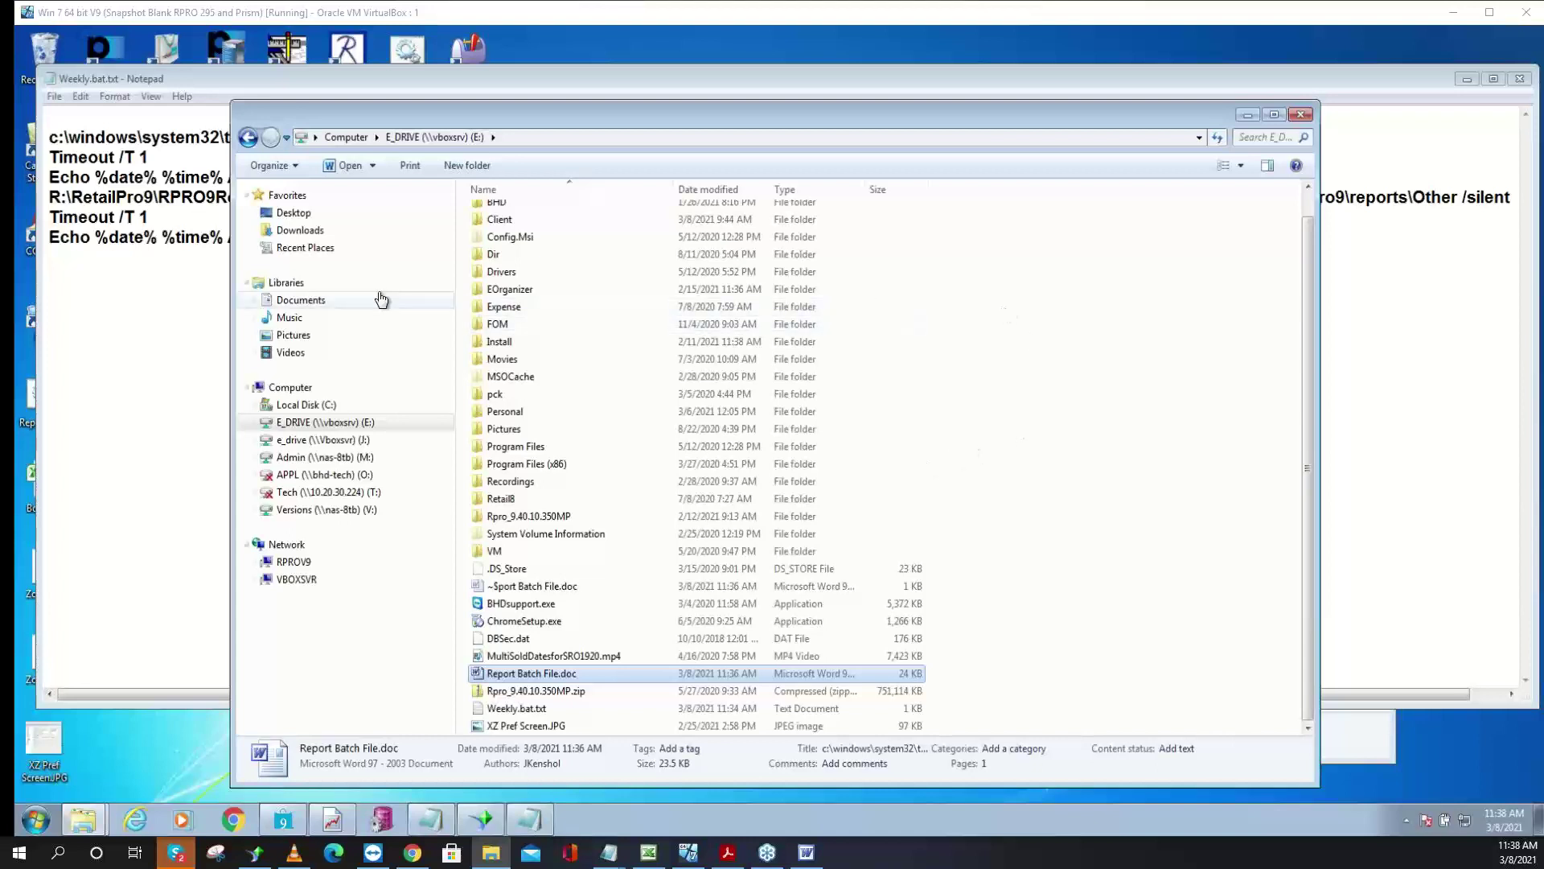
left_click(110, 338)
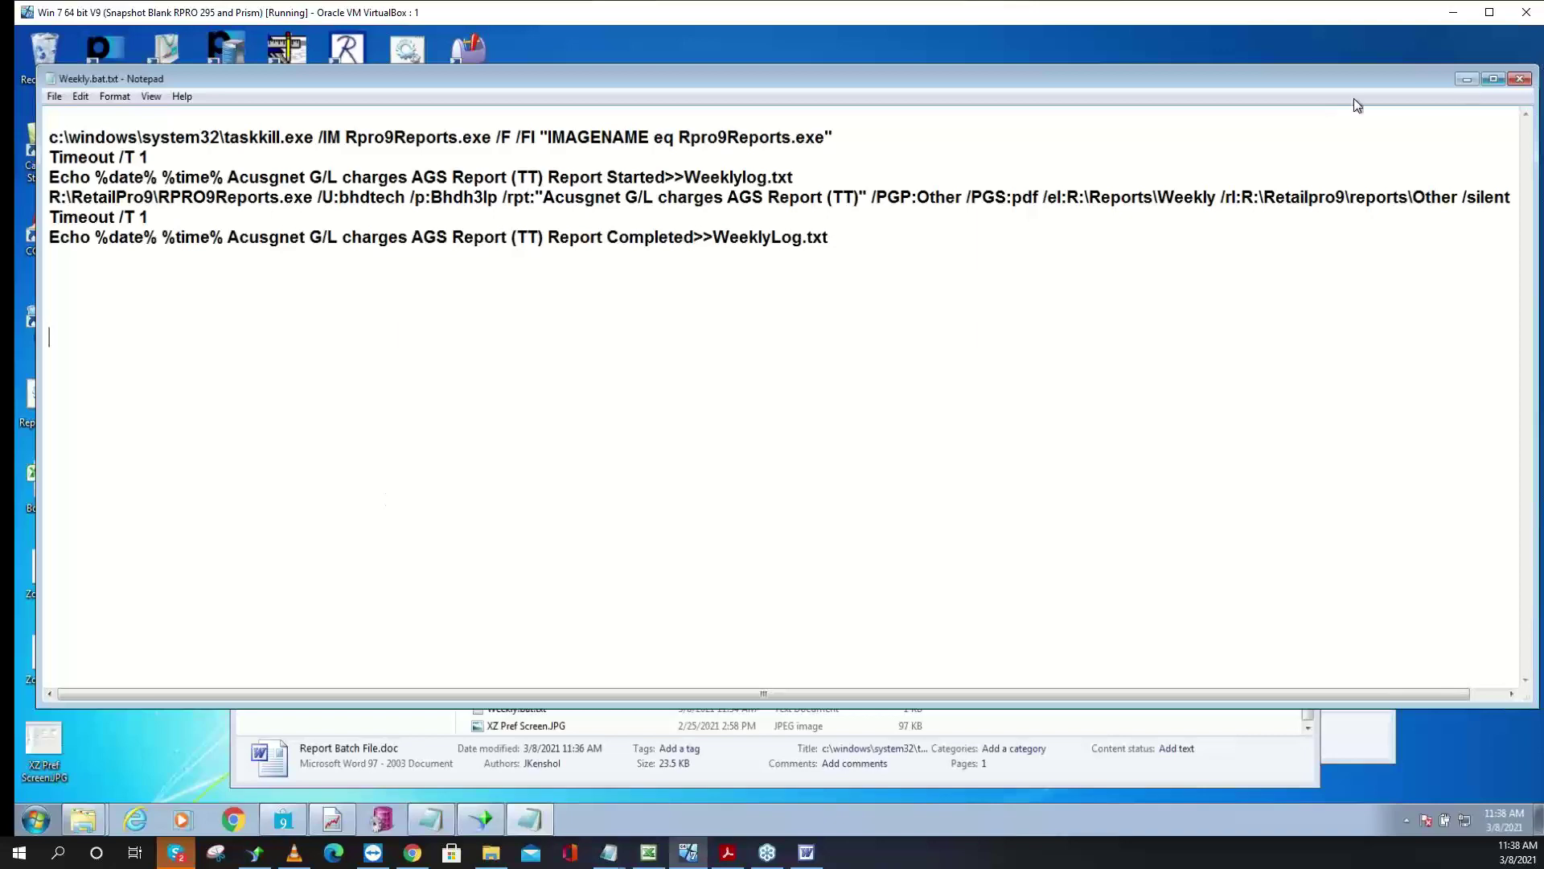
left_click(1520, 80)
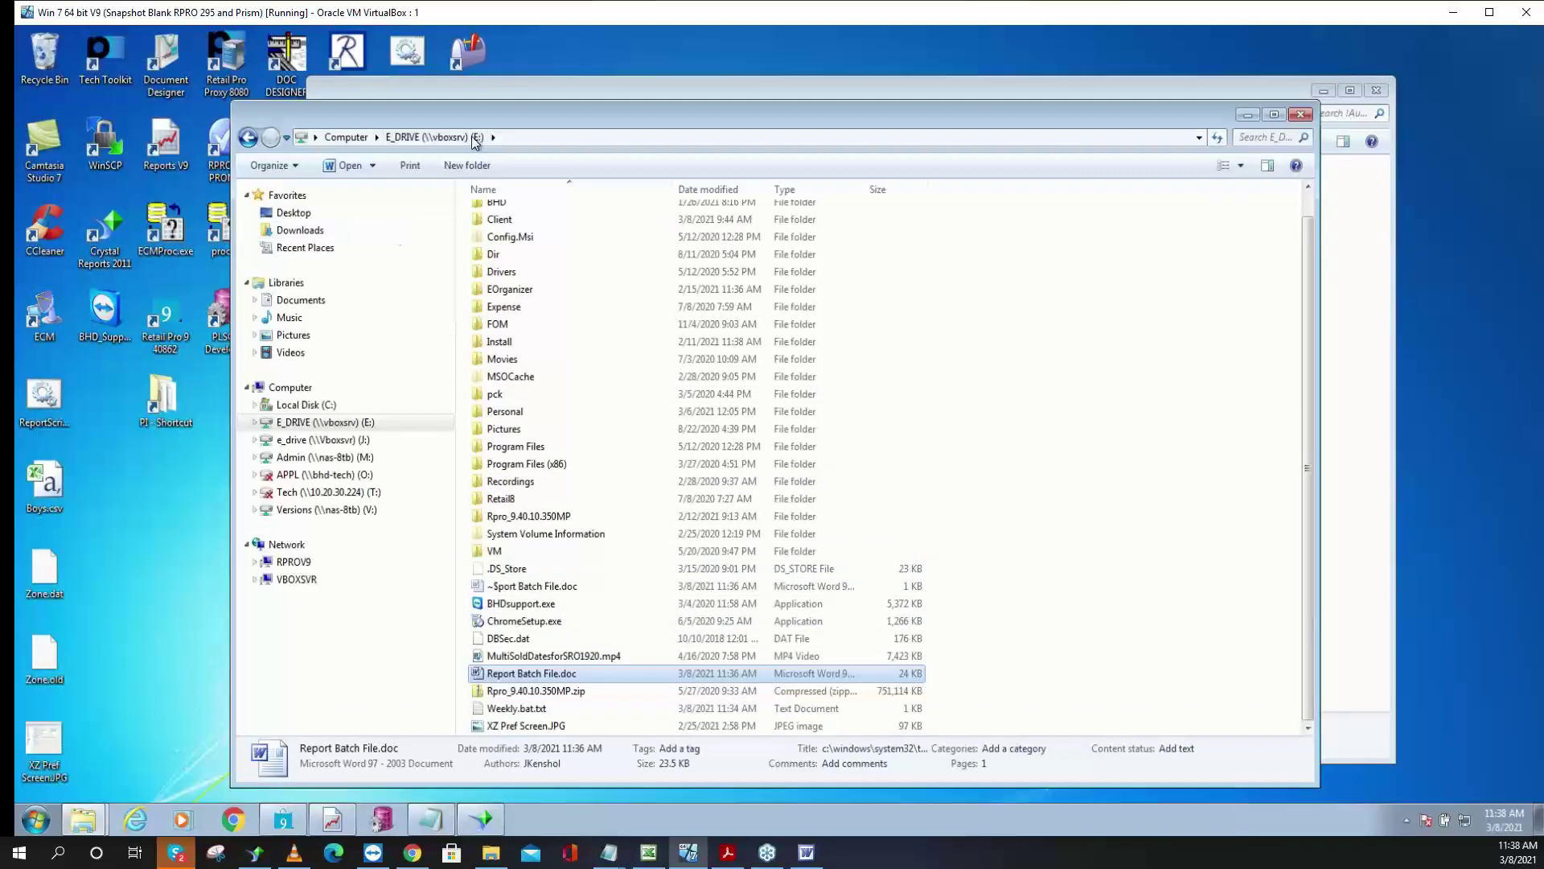
Run Weekly.bat from C:\RetailPro9\Reports\Batches, then return to Local Disk (C:)
left_click(346, 137)
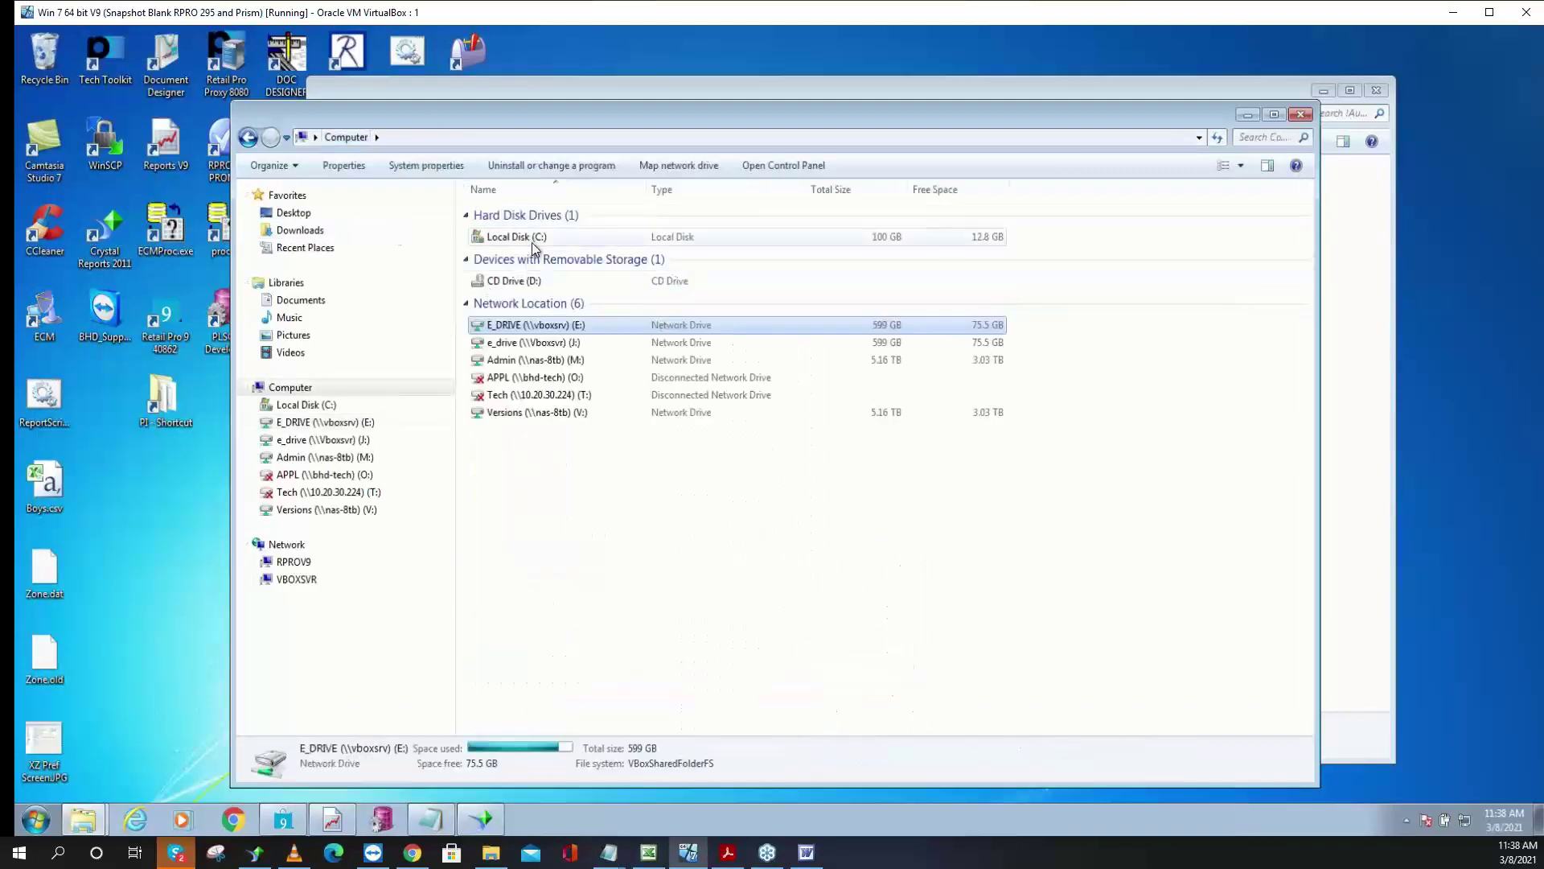
double_click(531, 235)
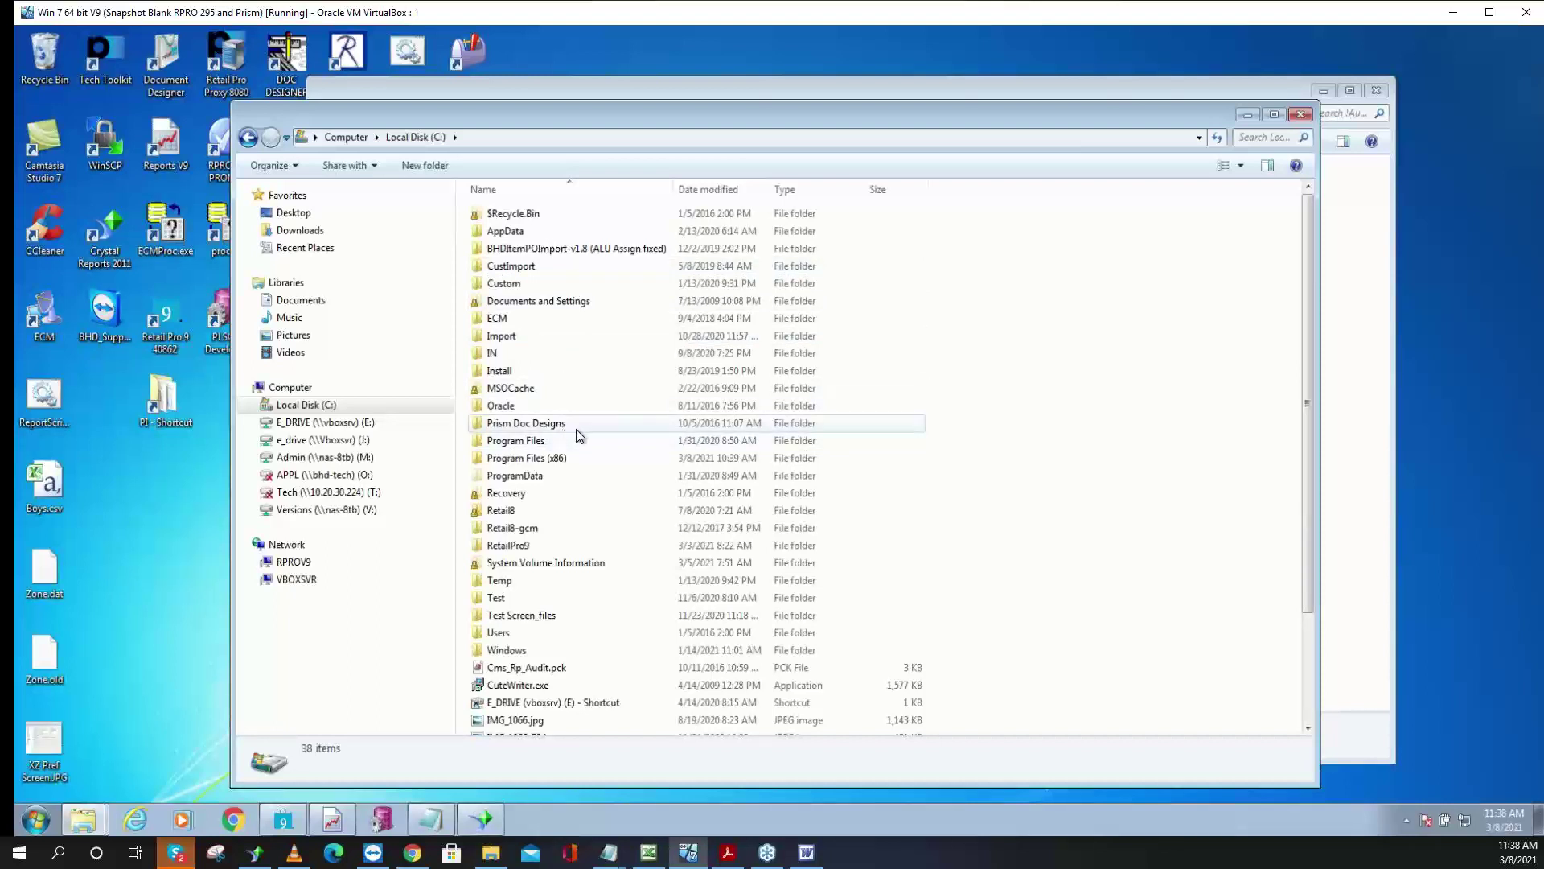
left_click(532, 371)
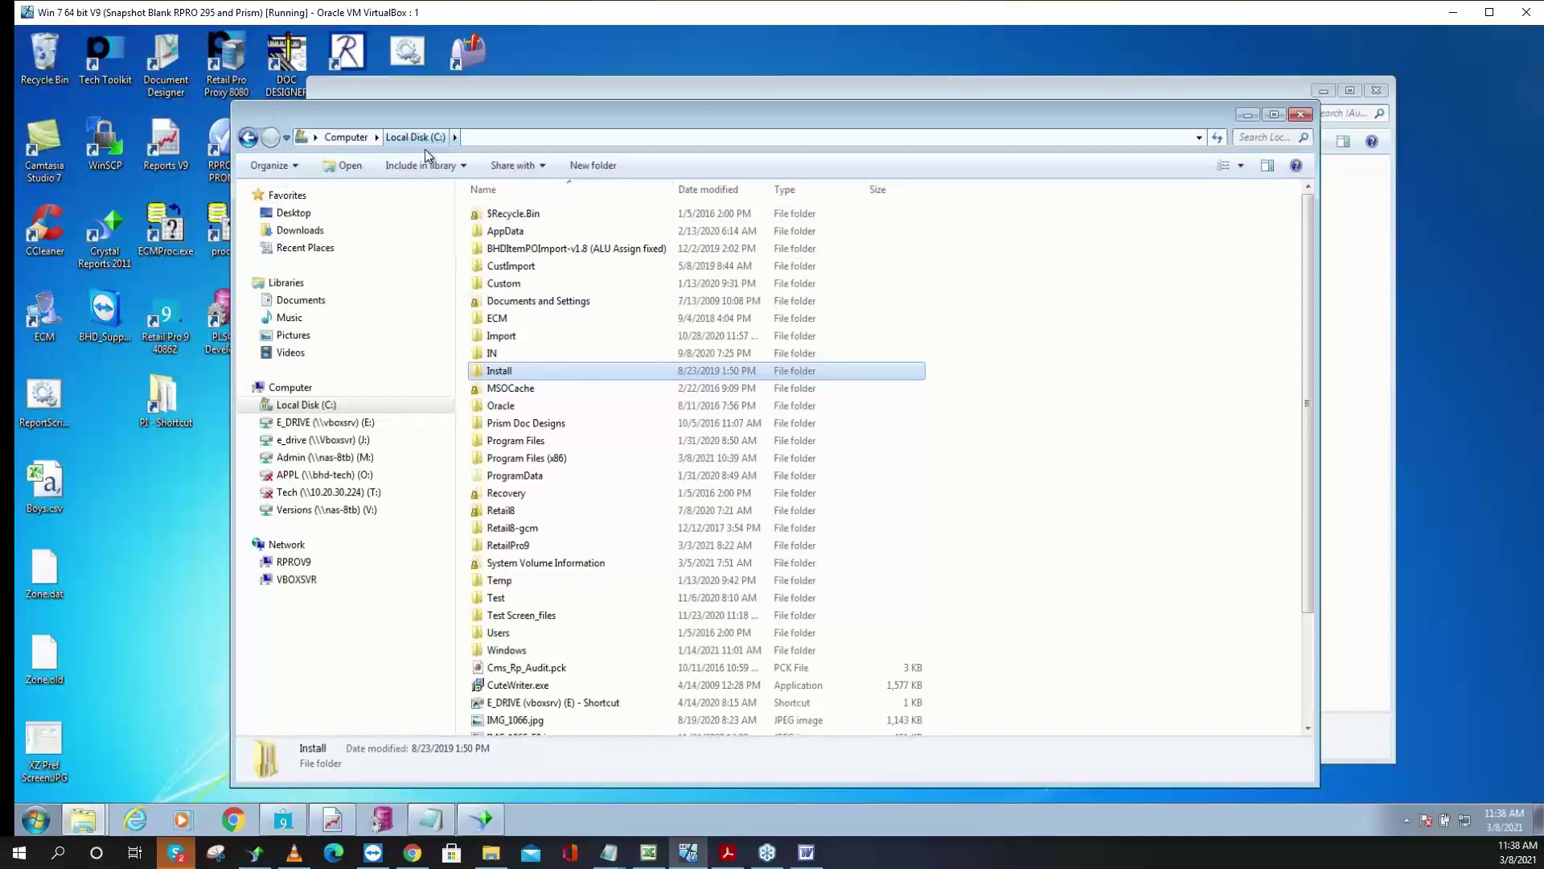
double_click(544, 545)
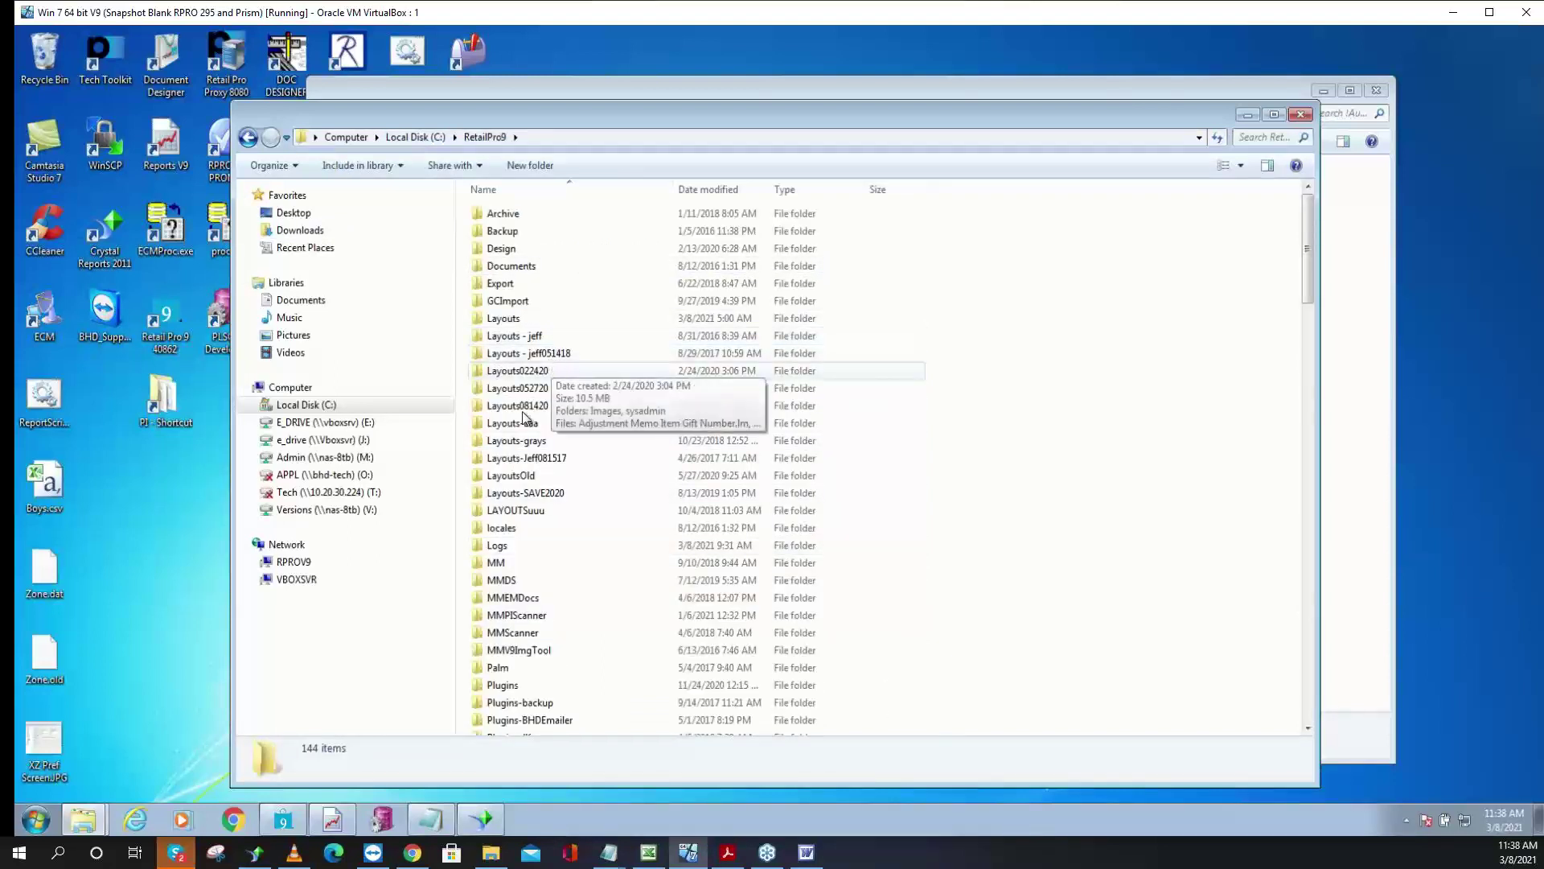
left_click(523, 667)
scroll(523, 664, "down", 3)
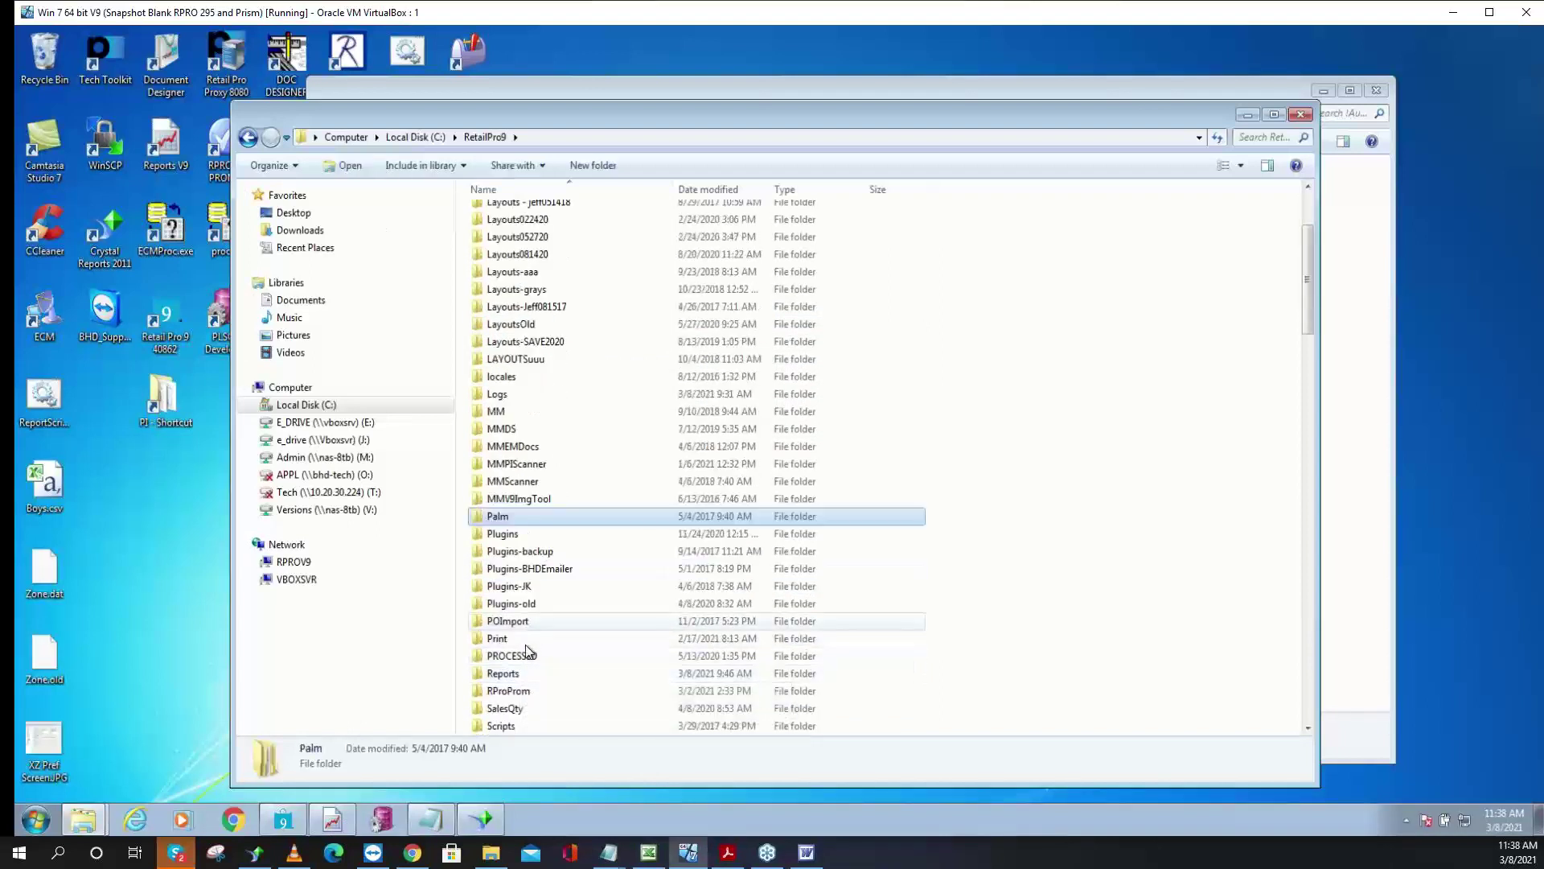
double_click(523, 673)
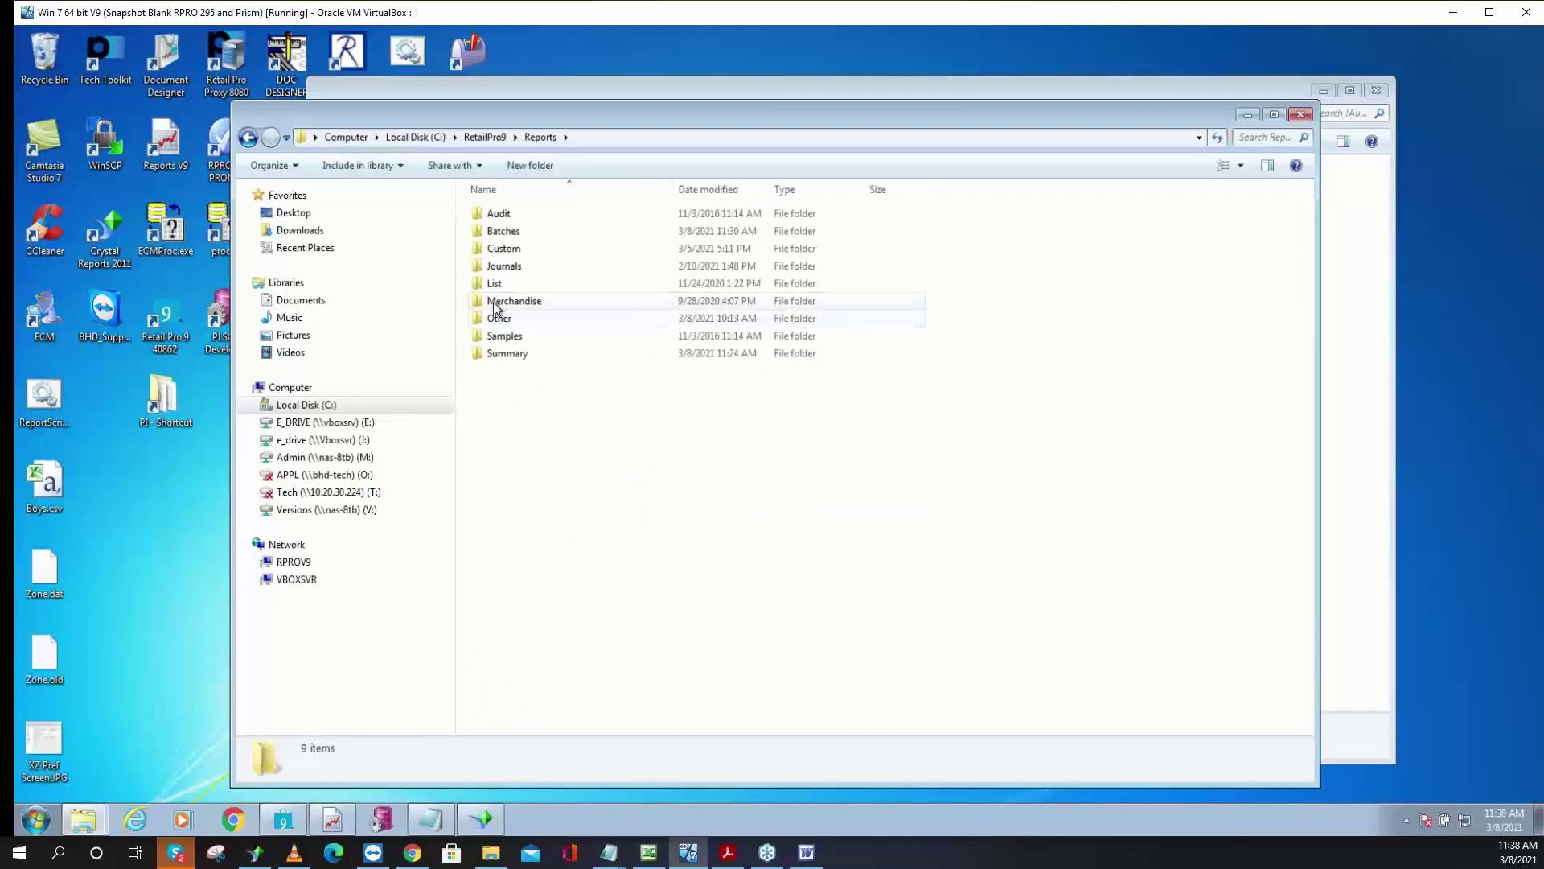
double_click(526, 231)
double_click(515, 231)
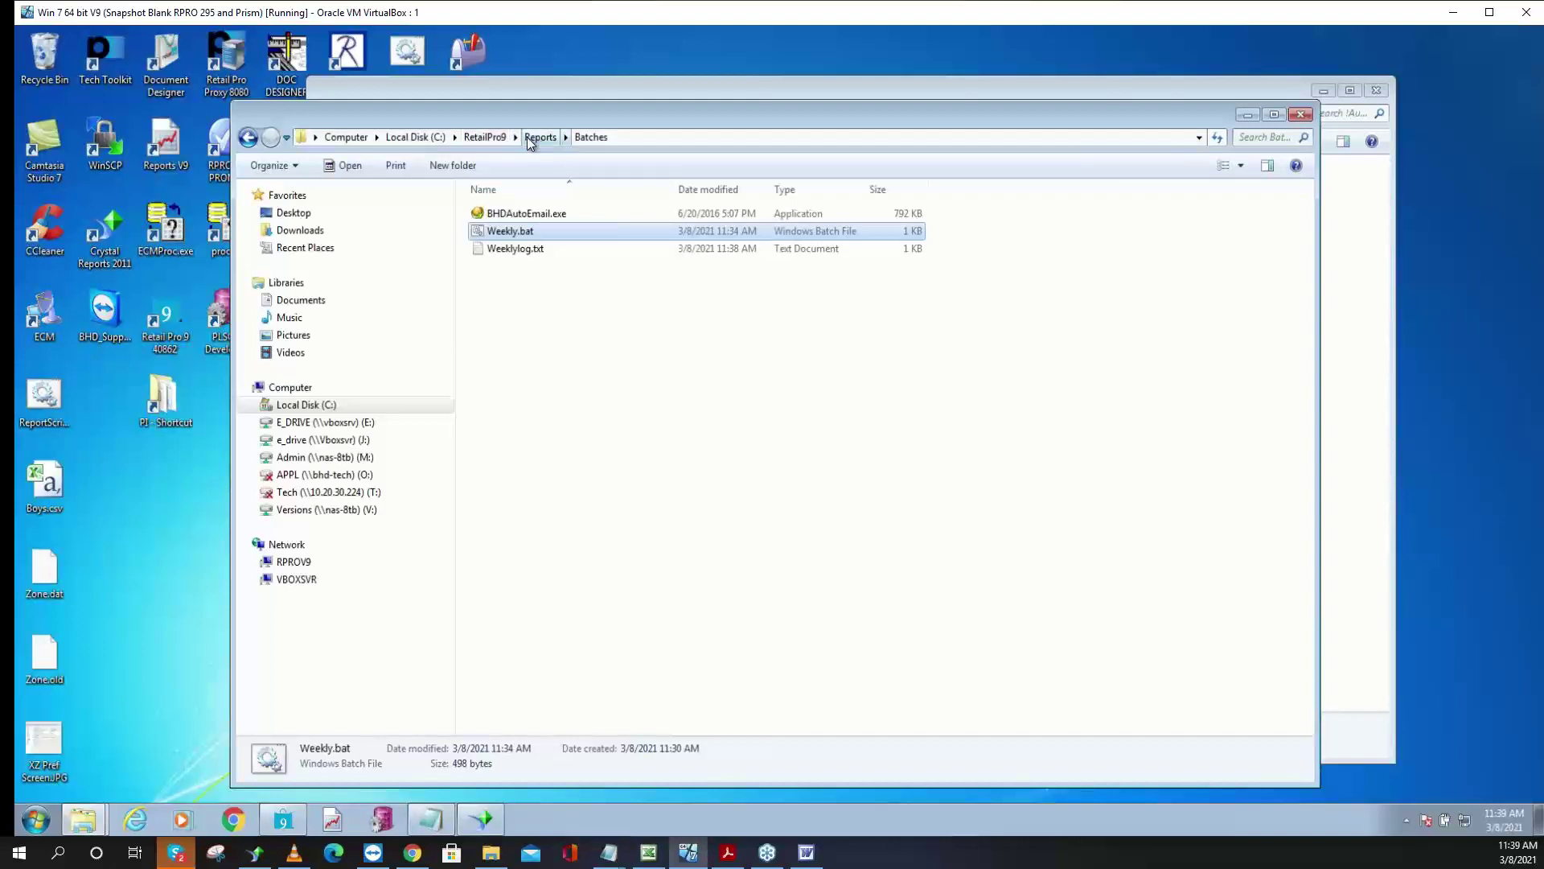
left_click(415, 137)
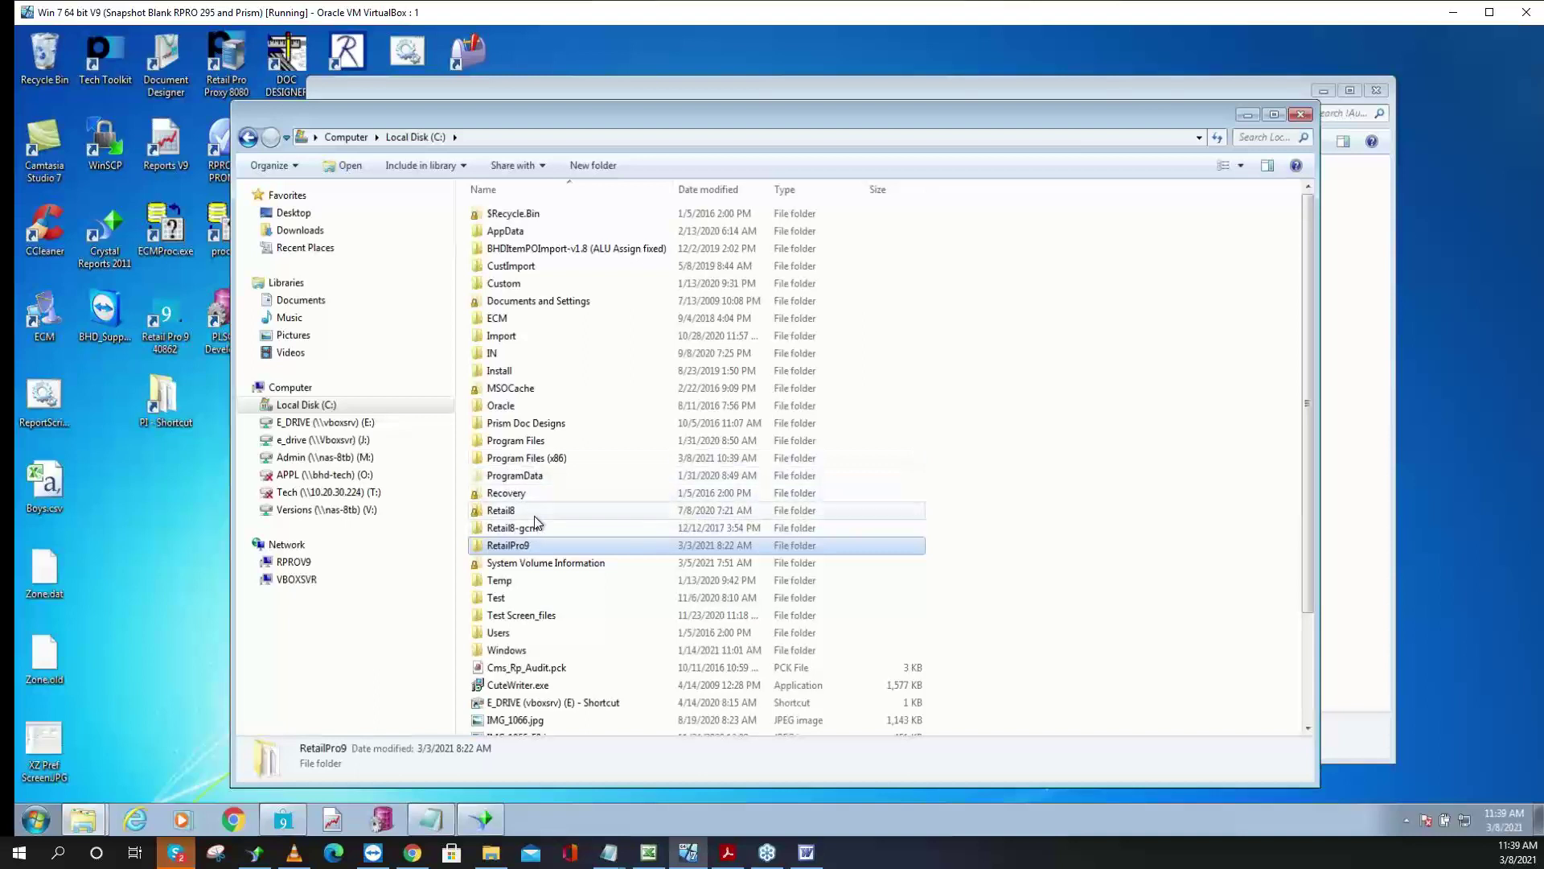
Create a new folder named Reports at the root of C:
right_click(1041, 624)
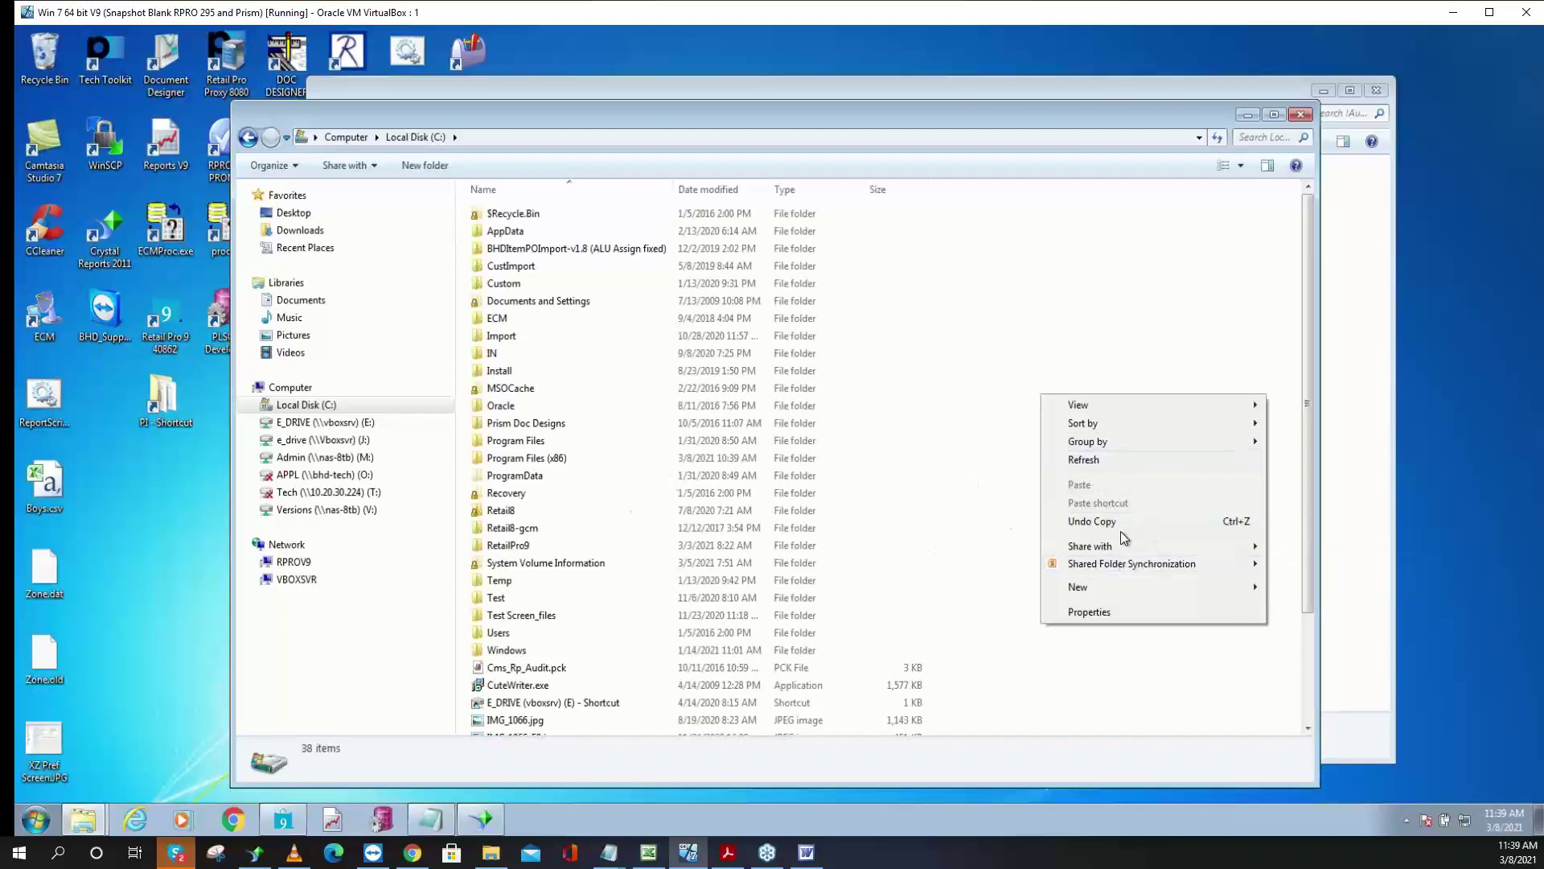
mouse_move(1085, 586)
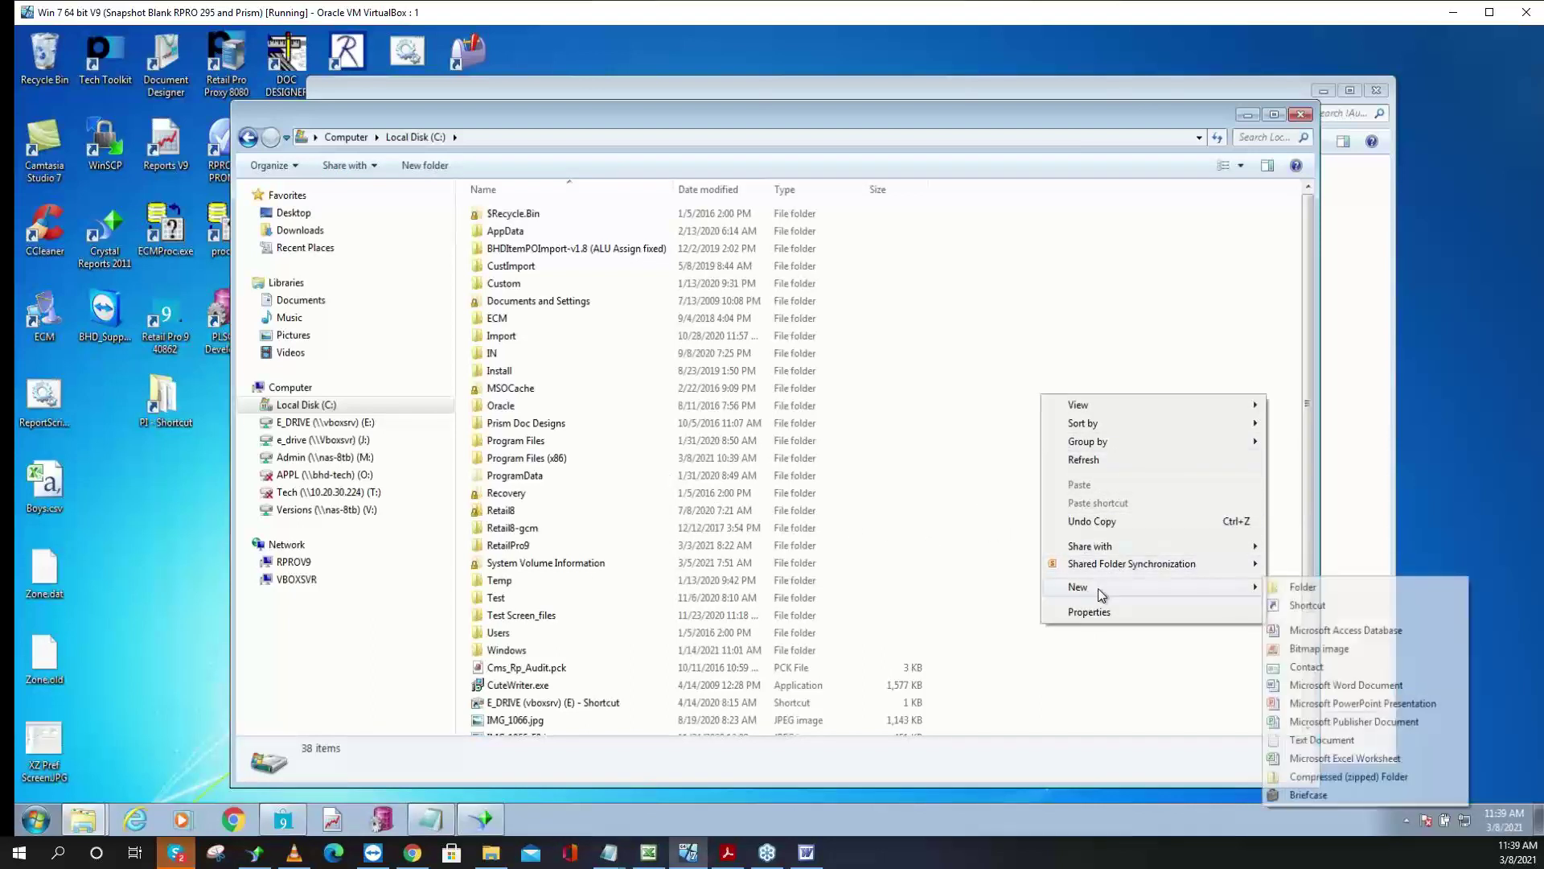
left_click(1315, 589)
type("Report")
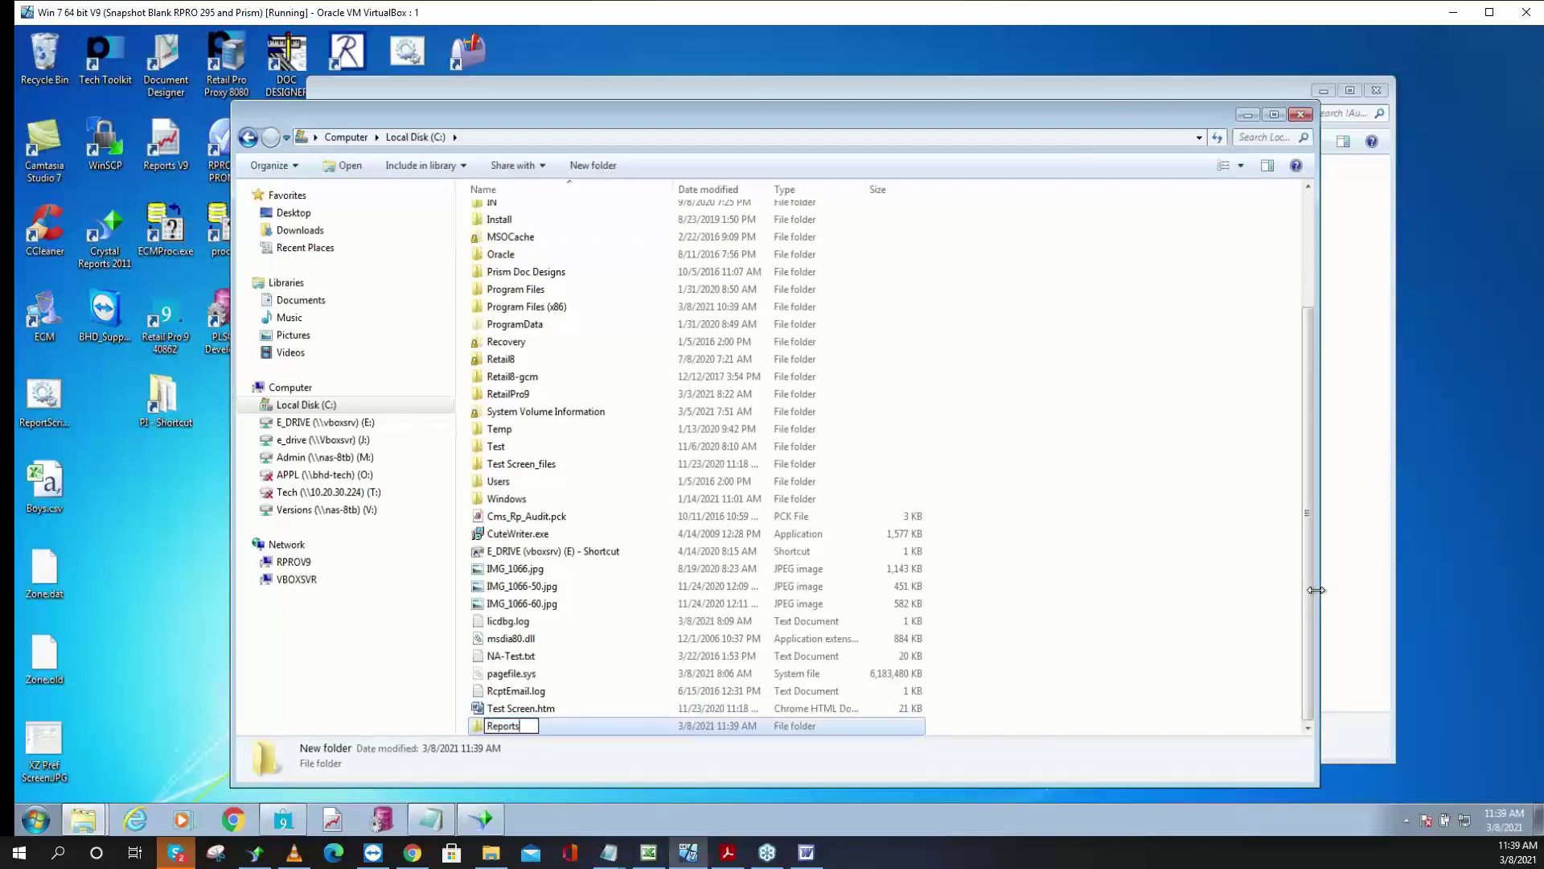
type("s")
key("Return")
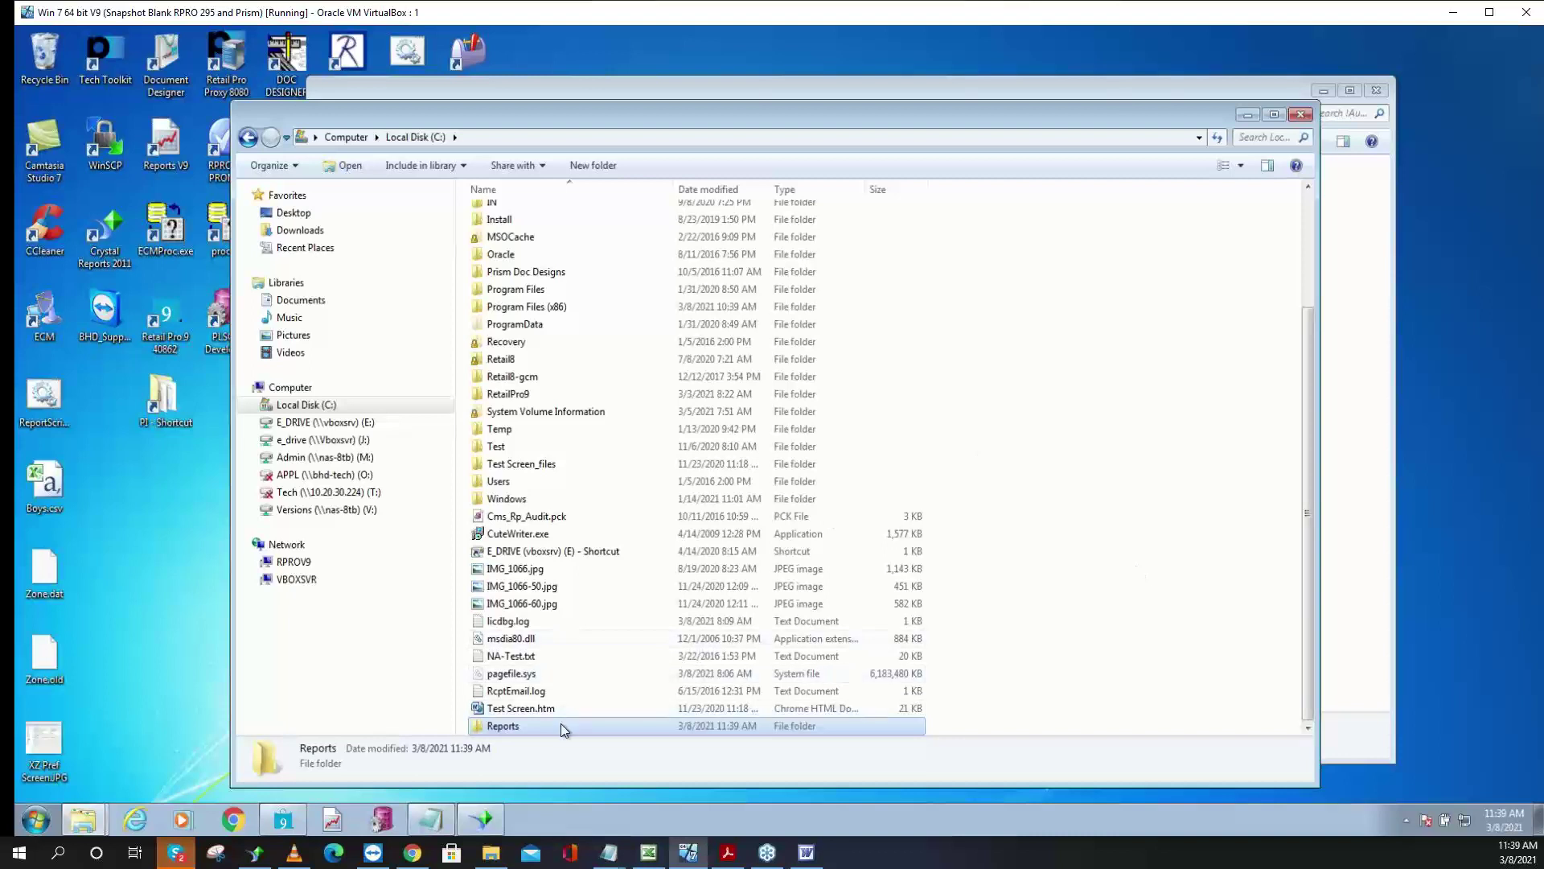
Create a Weekly folder inside C:\Reports
double_click(562, 722)
right_click(589, 559)
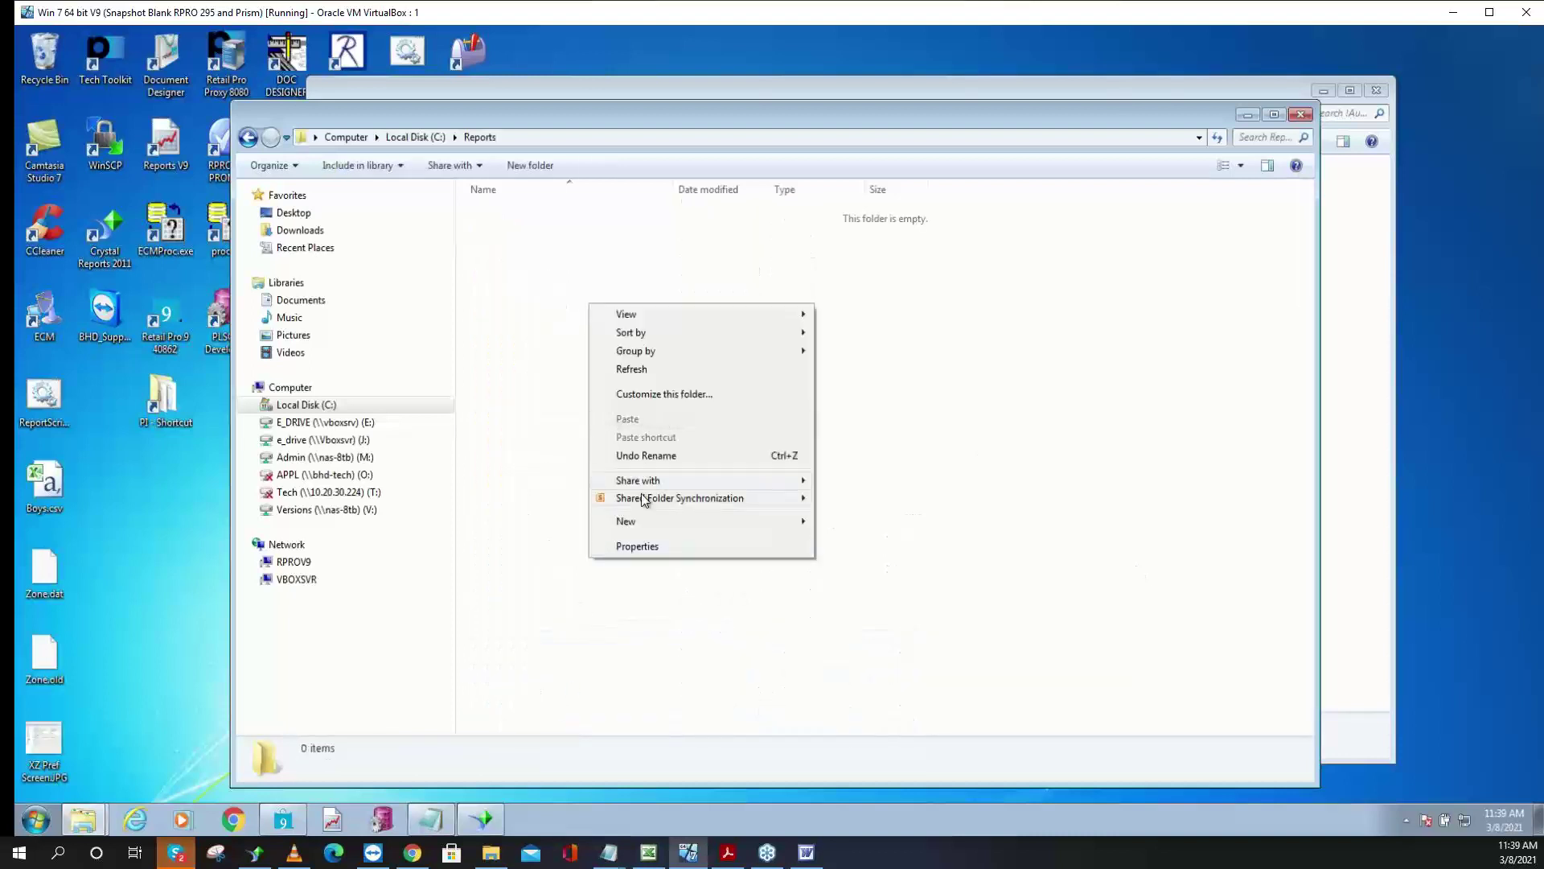
mouse_move(702, 521)
left_click(854, 525)
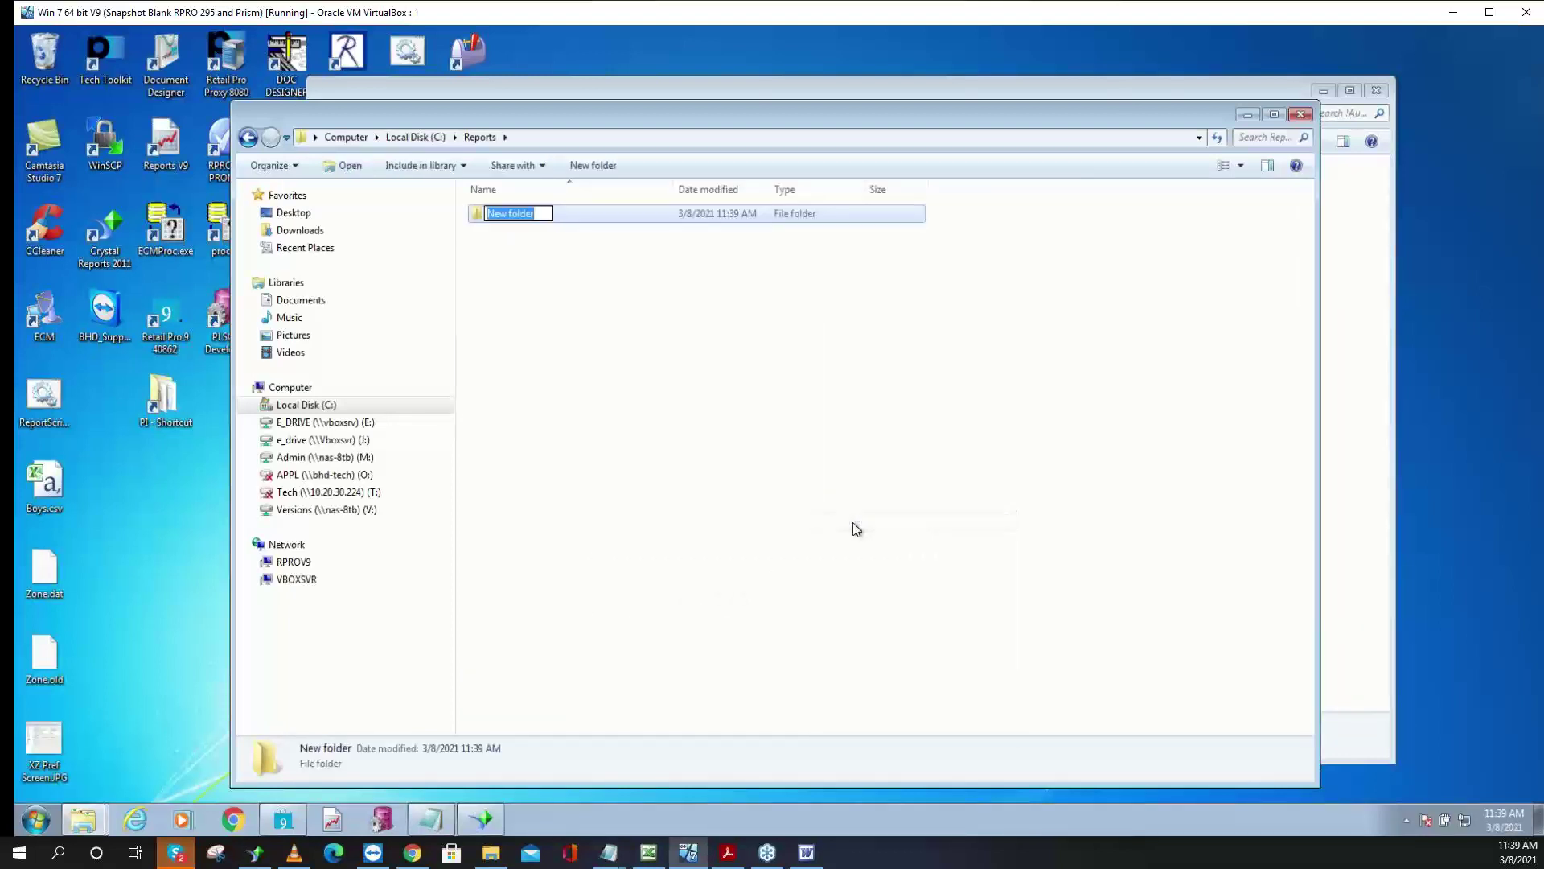
type("Weekly")
key("Return")
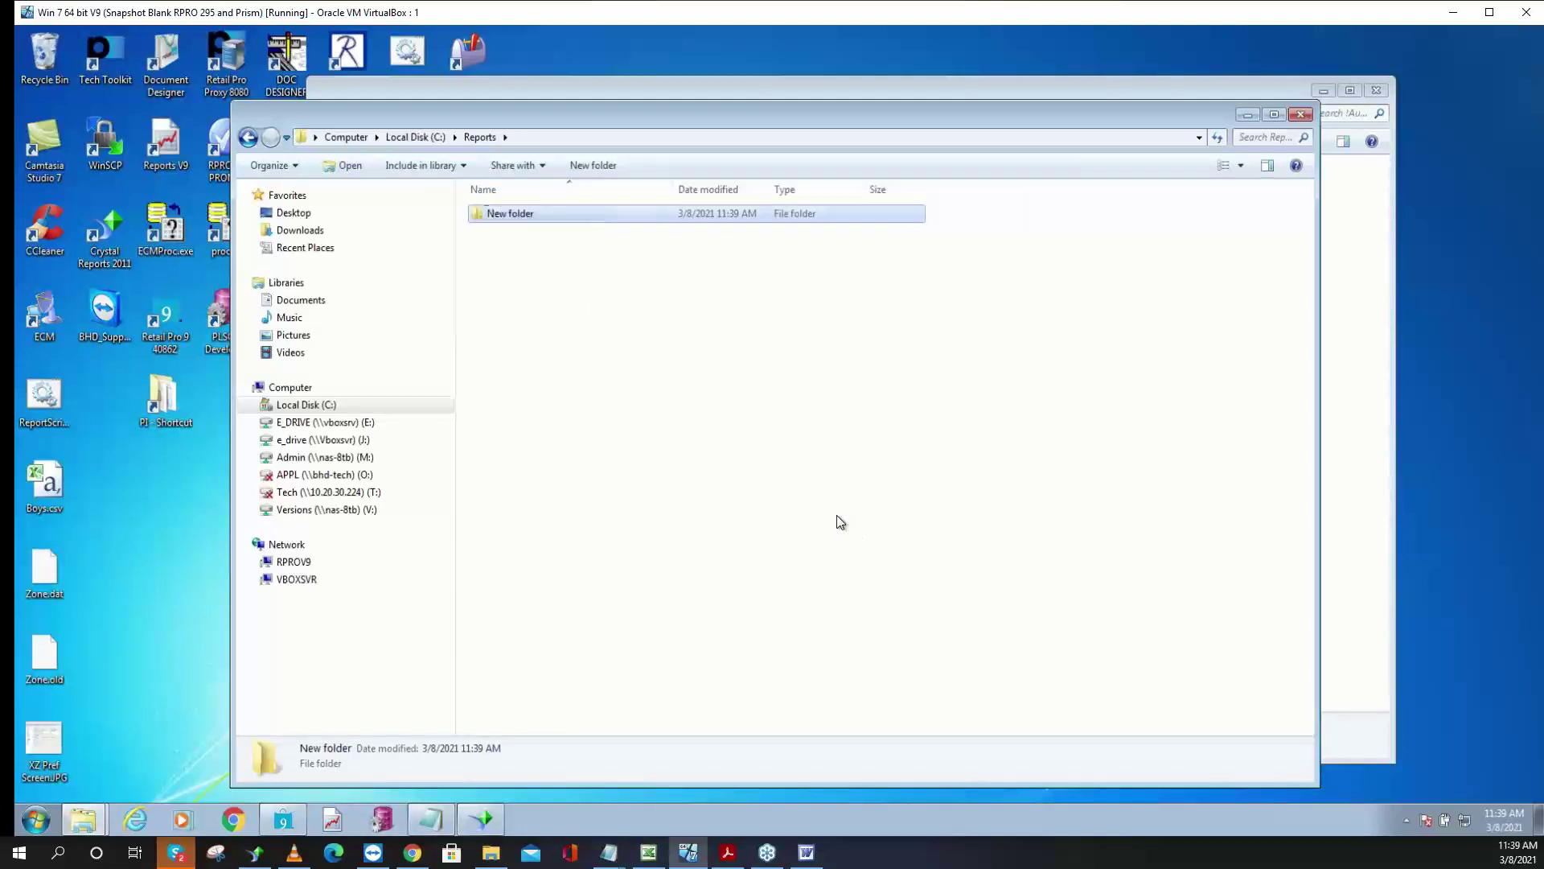
Navigate to C:\RetailPro9\Reports\Batches
left_click(346, 138)
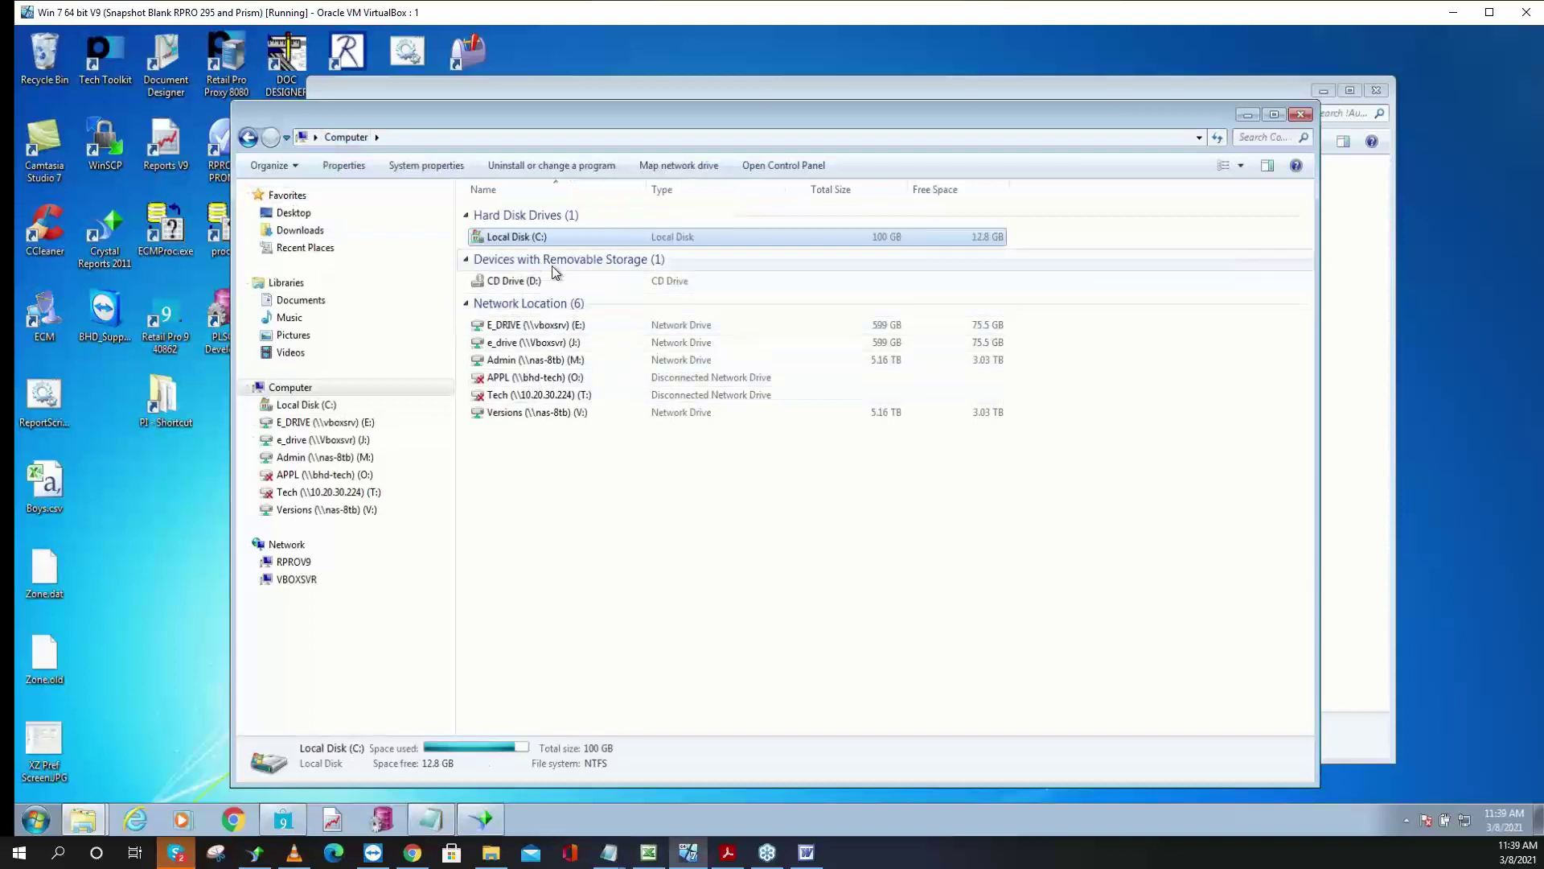
double_click(557, 237)
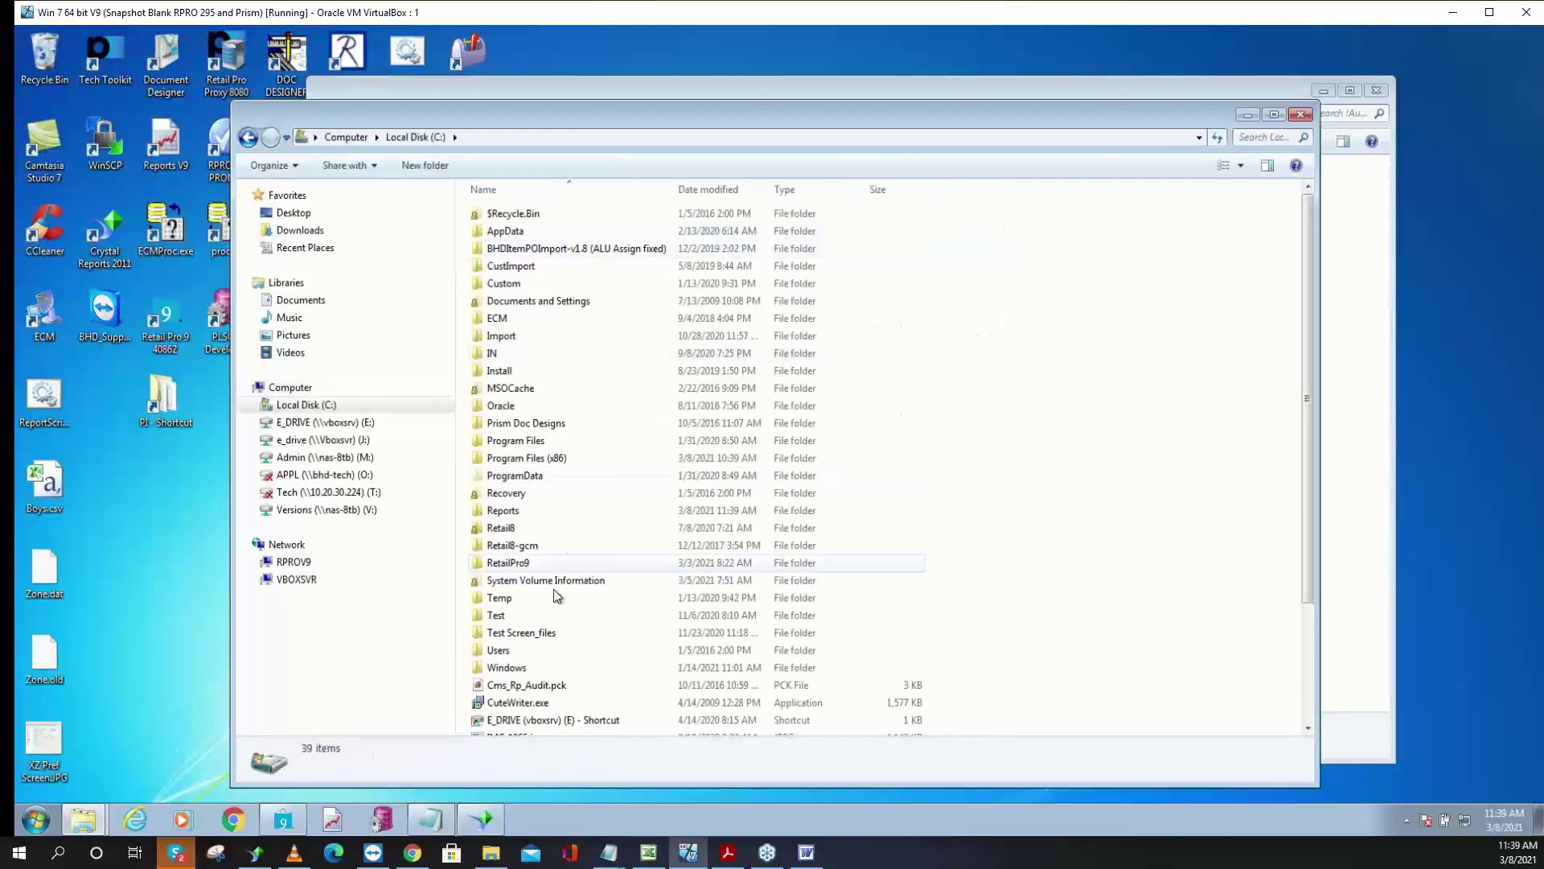
double_click(538, 563)
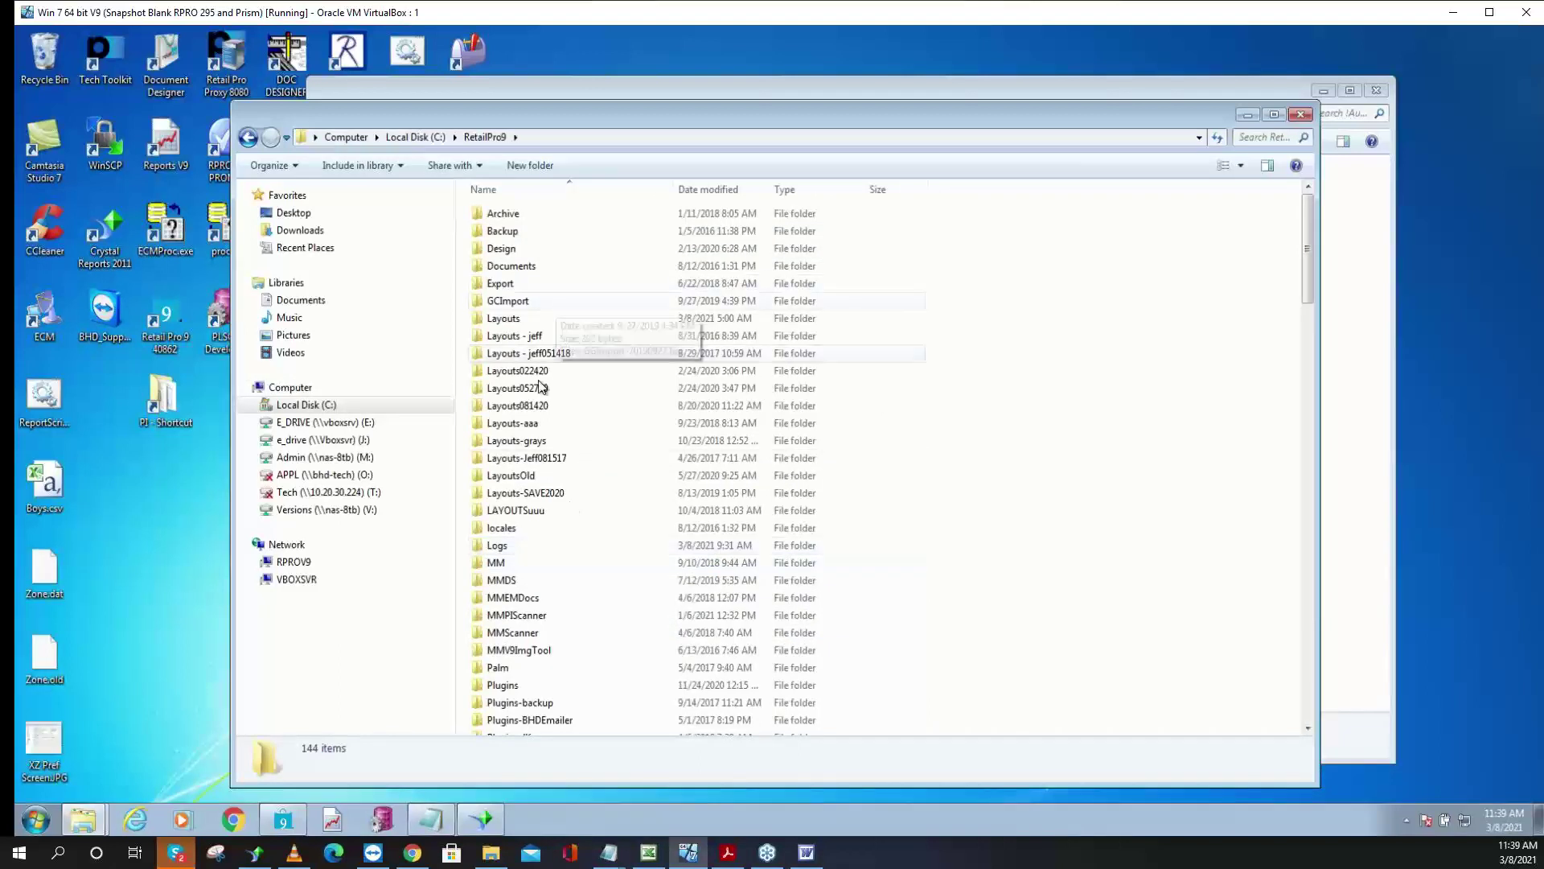
left_click(512, 704)
scroll(533, 677, "down", 3)
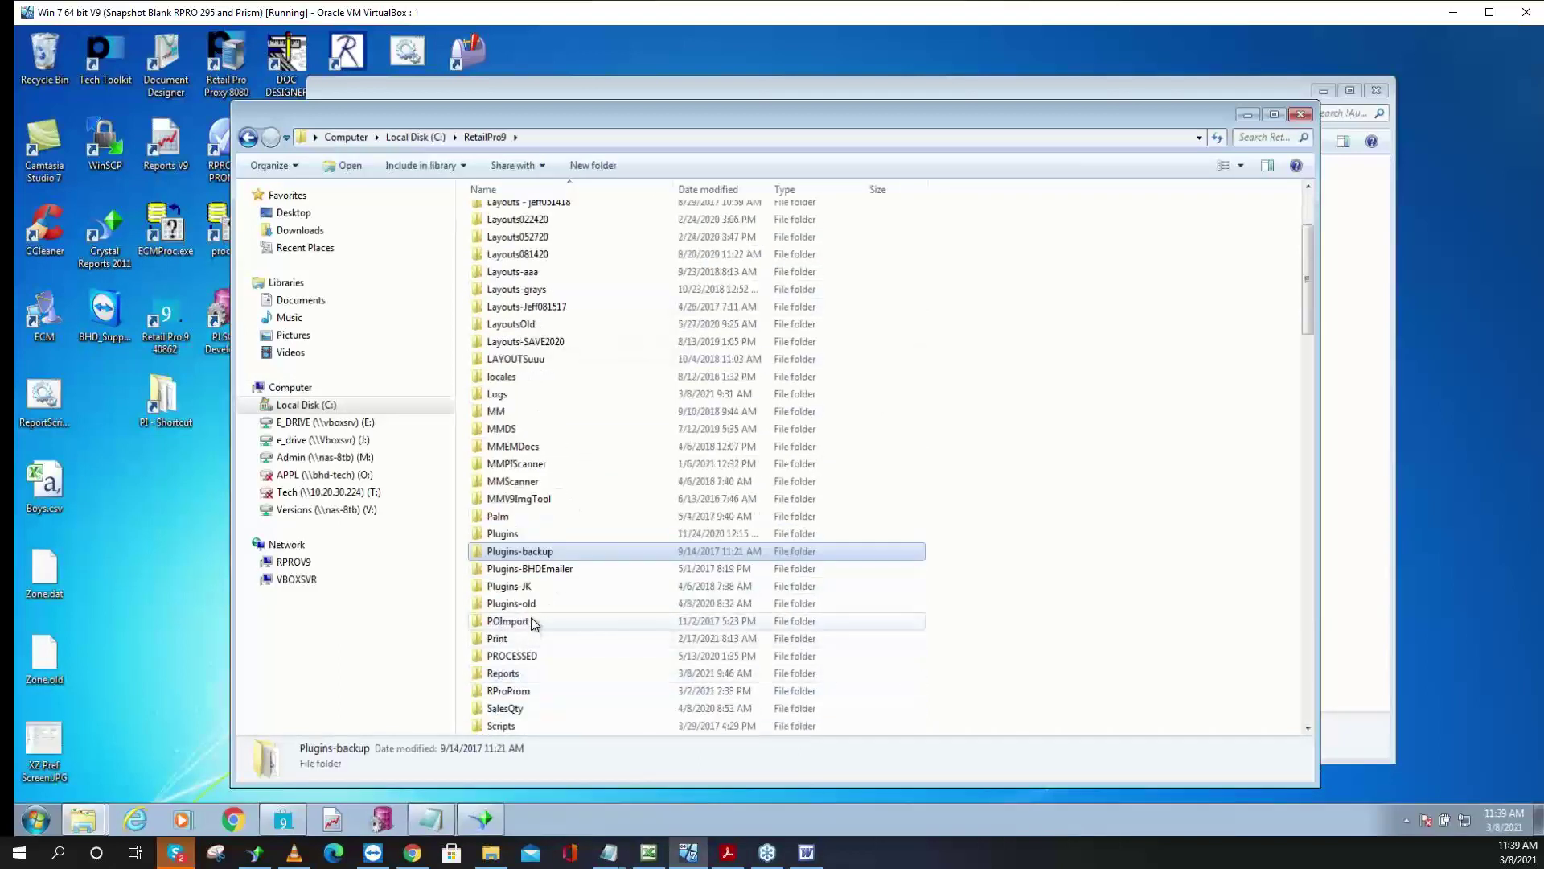
double_click(543, 673)
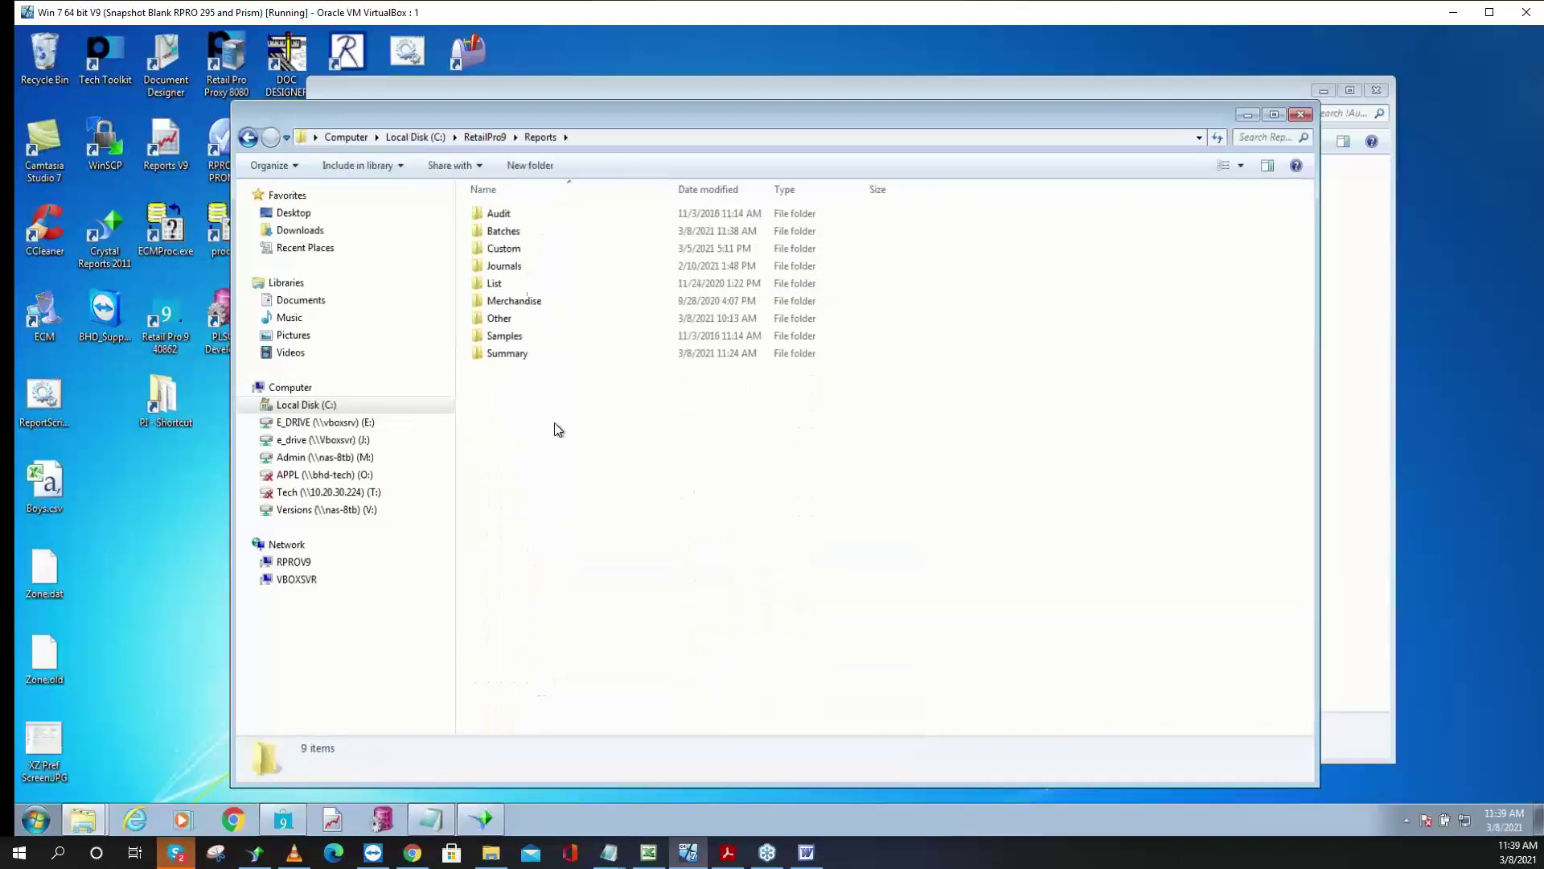
double_click(518, 230)
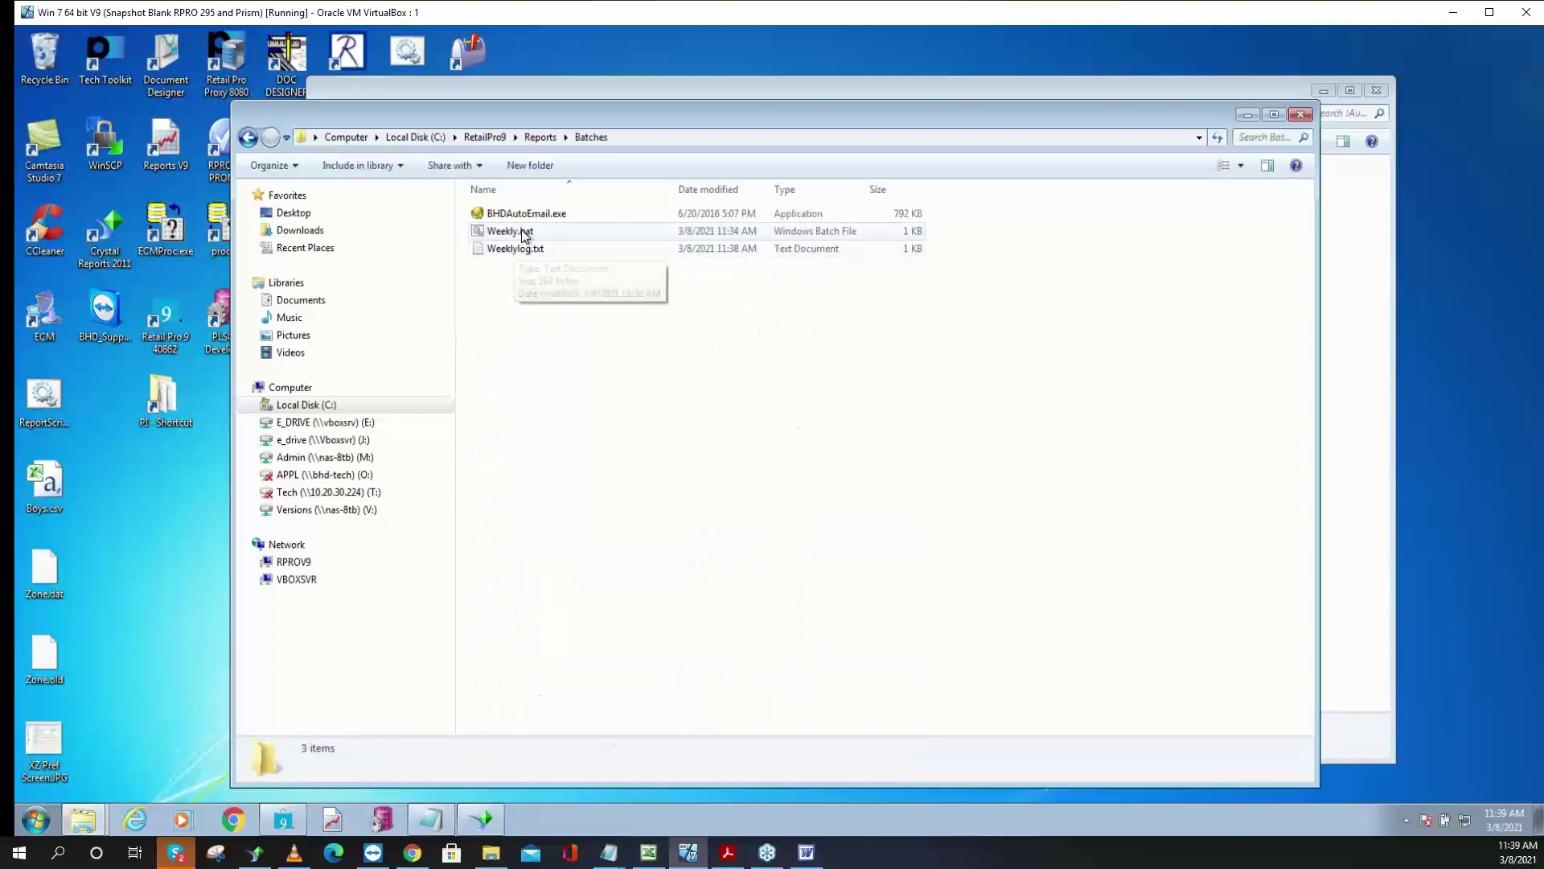
Edit Weekly.bat so the exe path uses C: instead of R:, and enter new /U and /p login credentials
right_click(521, 231)
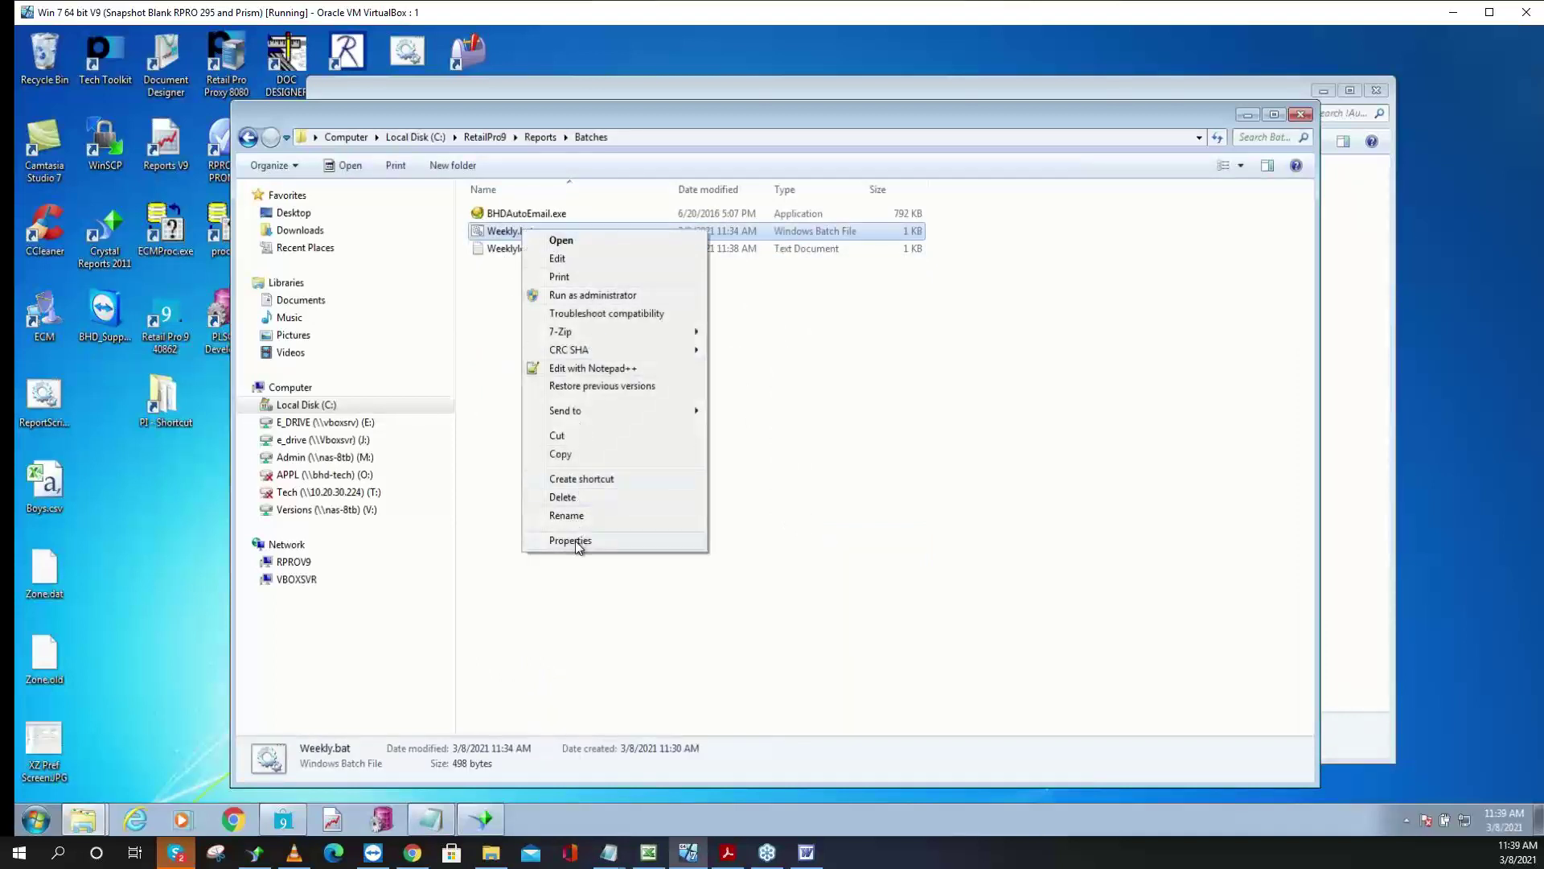
left_click(570, 258)
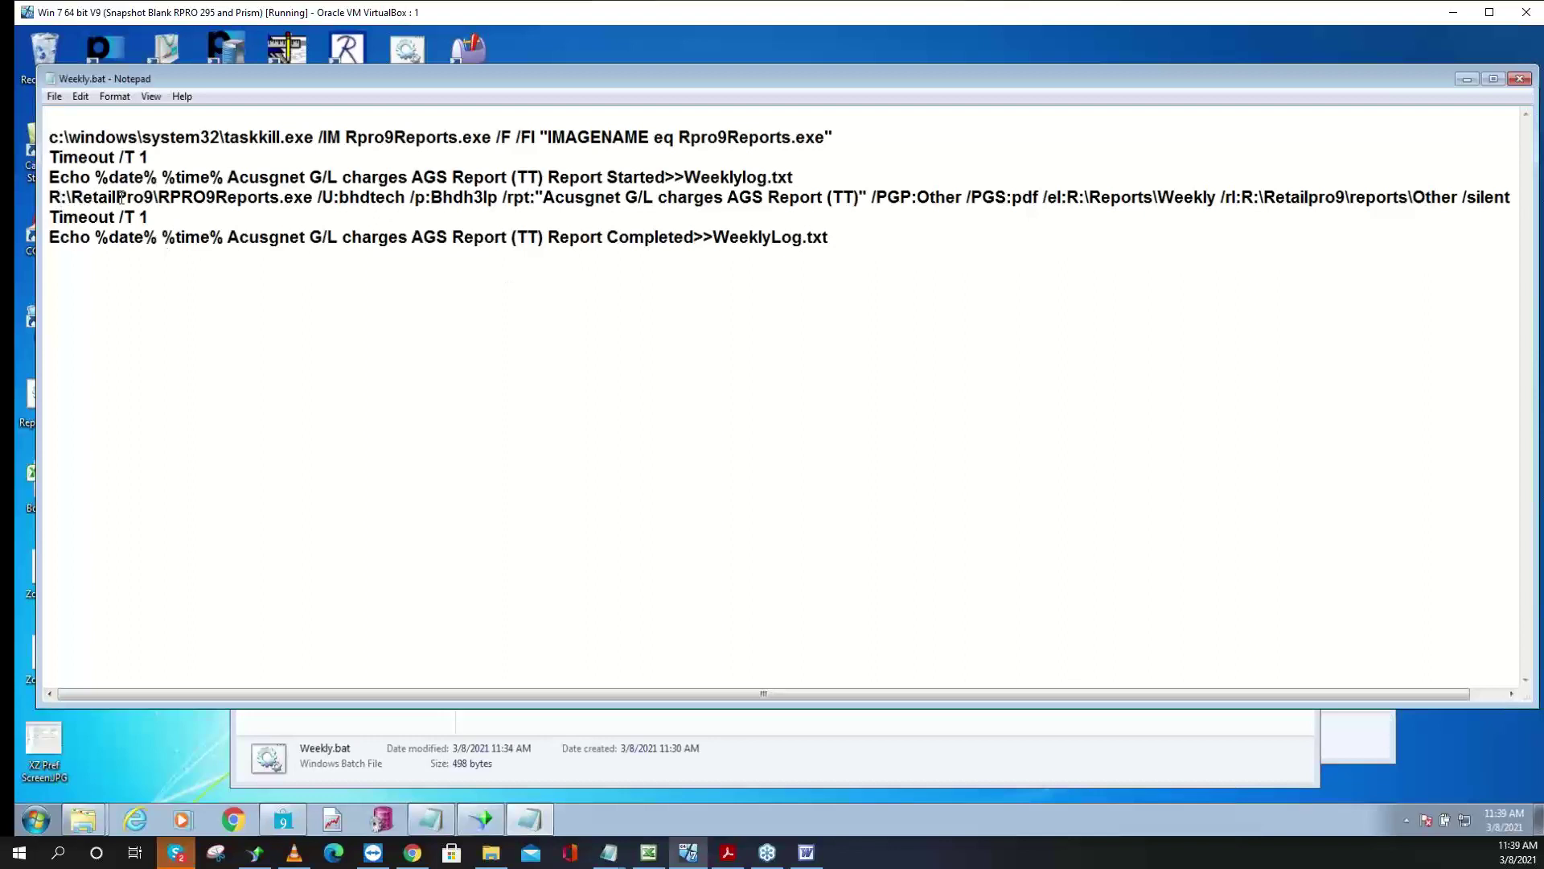
left_click(59, 198)
key("BackSpace")
type("C")
key("BackSpace")
key("BackSpace")
key("BackSpace")
key("BackSpace")
key("BackSpace")
key("BackSpace")
key("BackSpace")
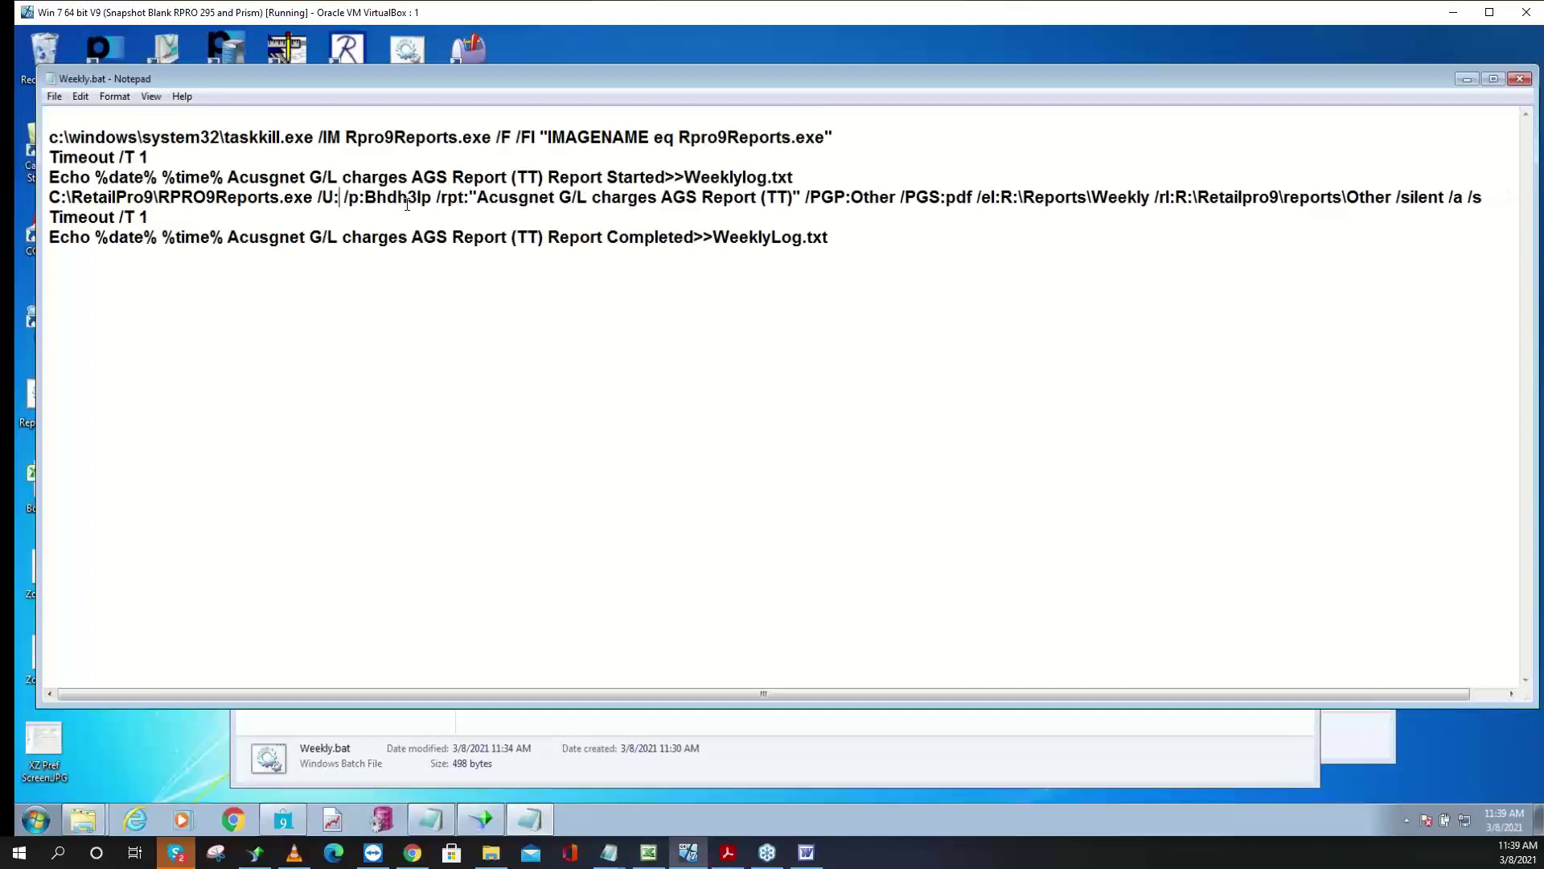
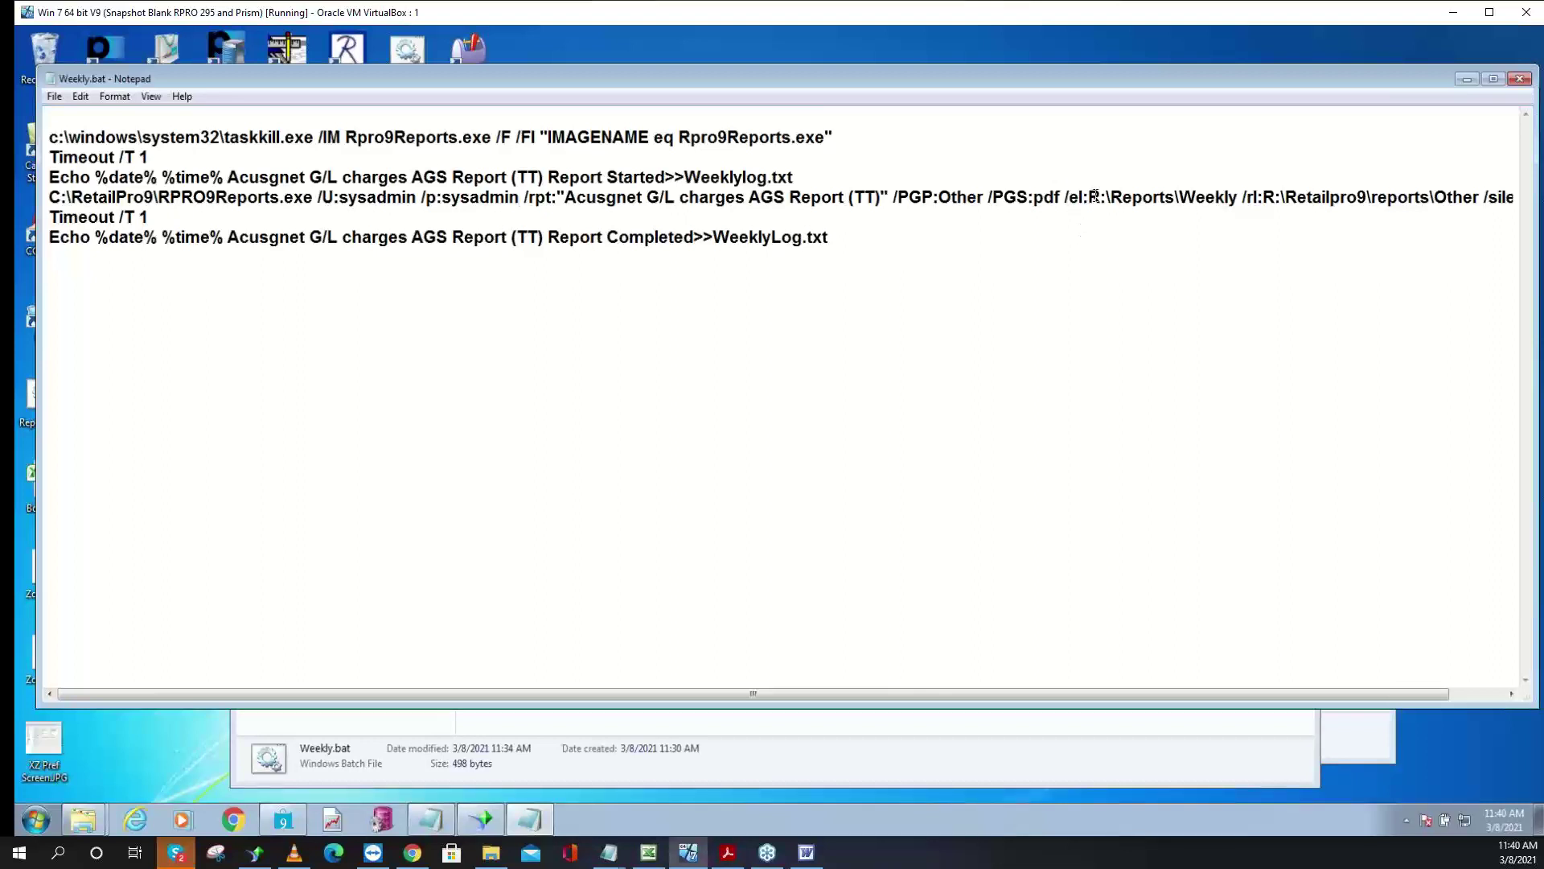
Switch the /el and /rl paths from R: to C:, then save and close Weekly.bat
key("BackSpace")
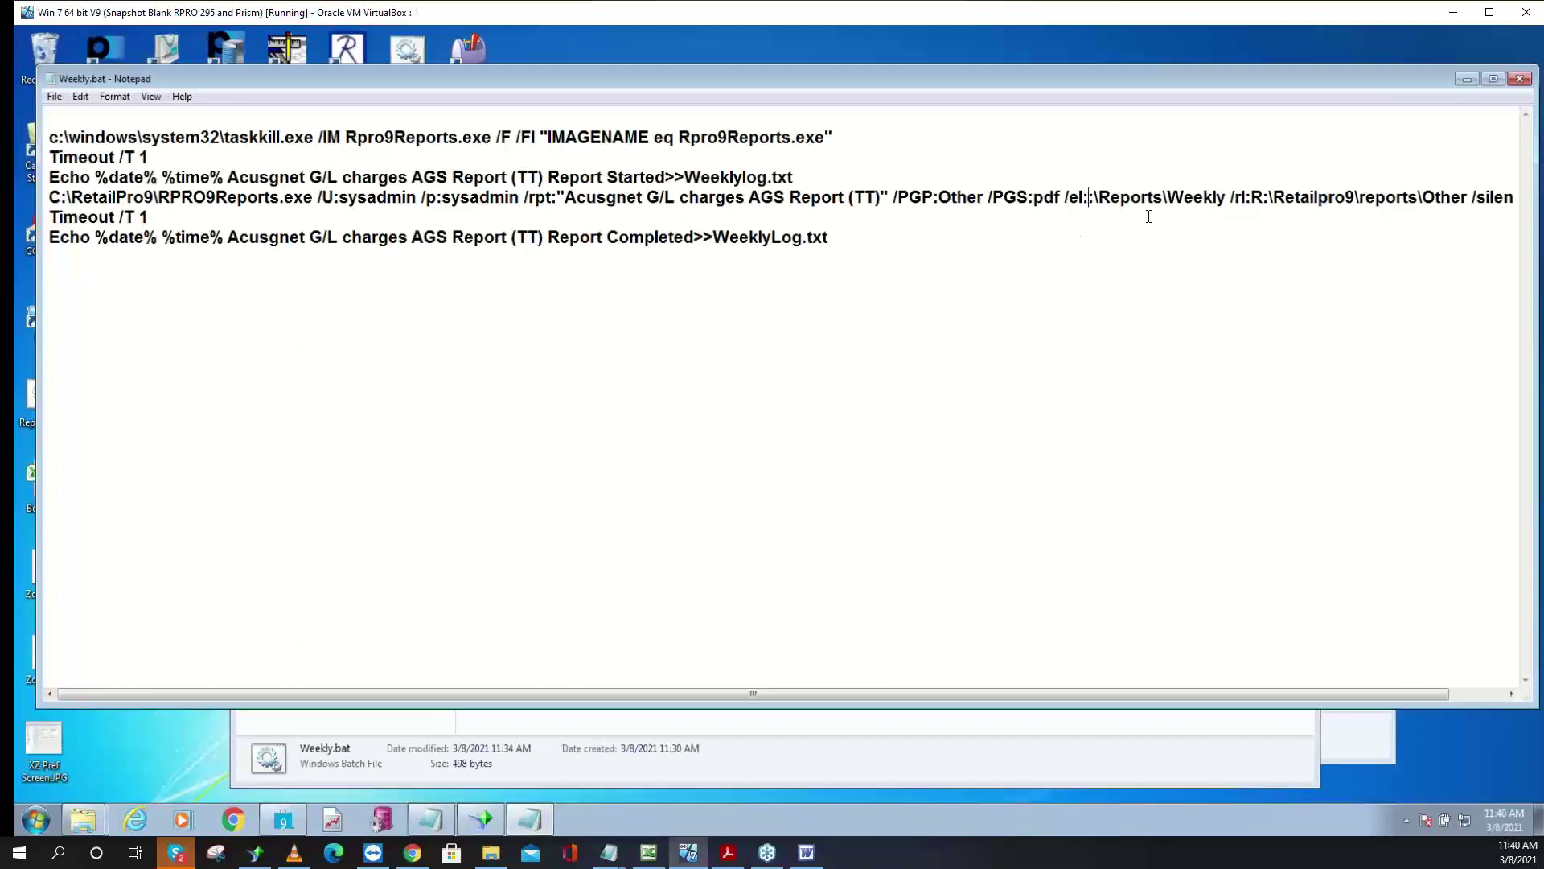
type("C")
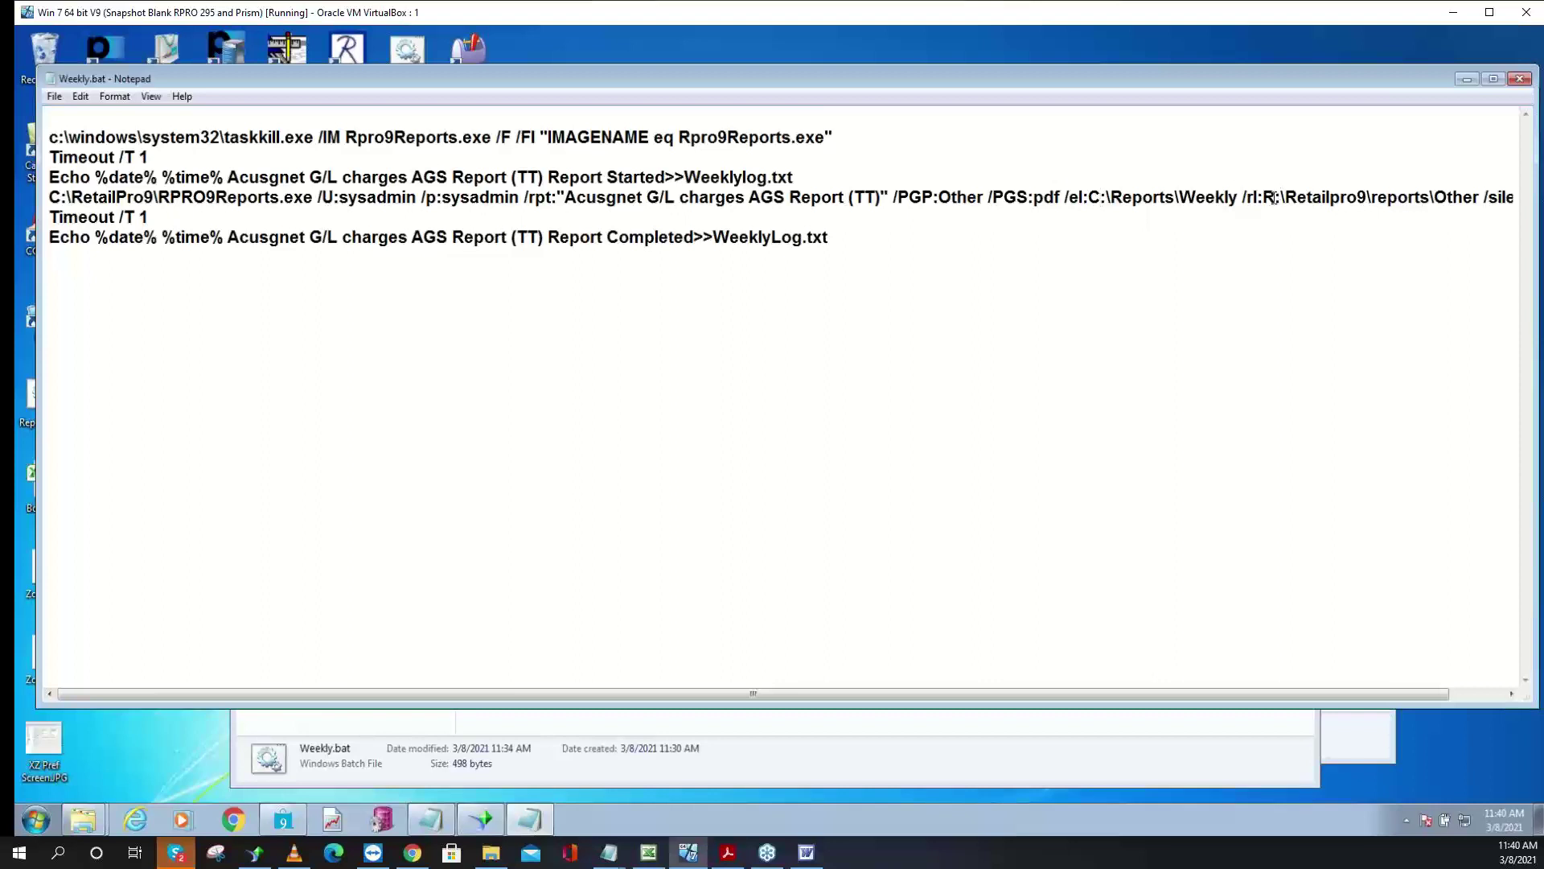
left_click(1277, 196)
key("BackSpace")
type("C")
left_click(54, 96)
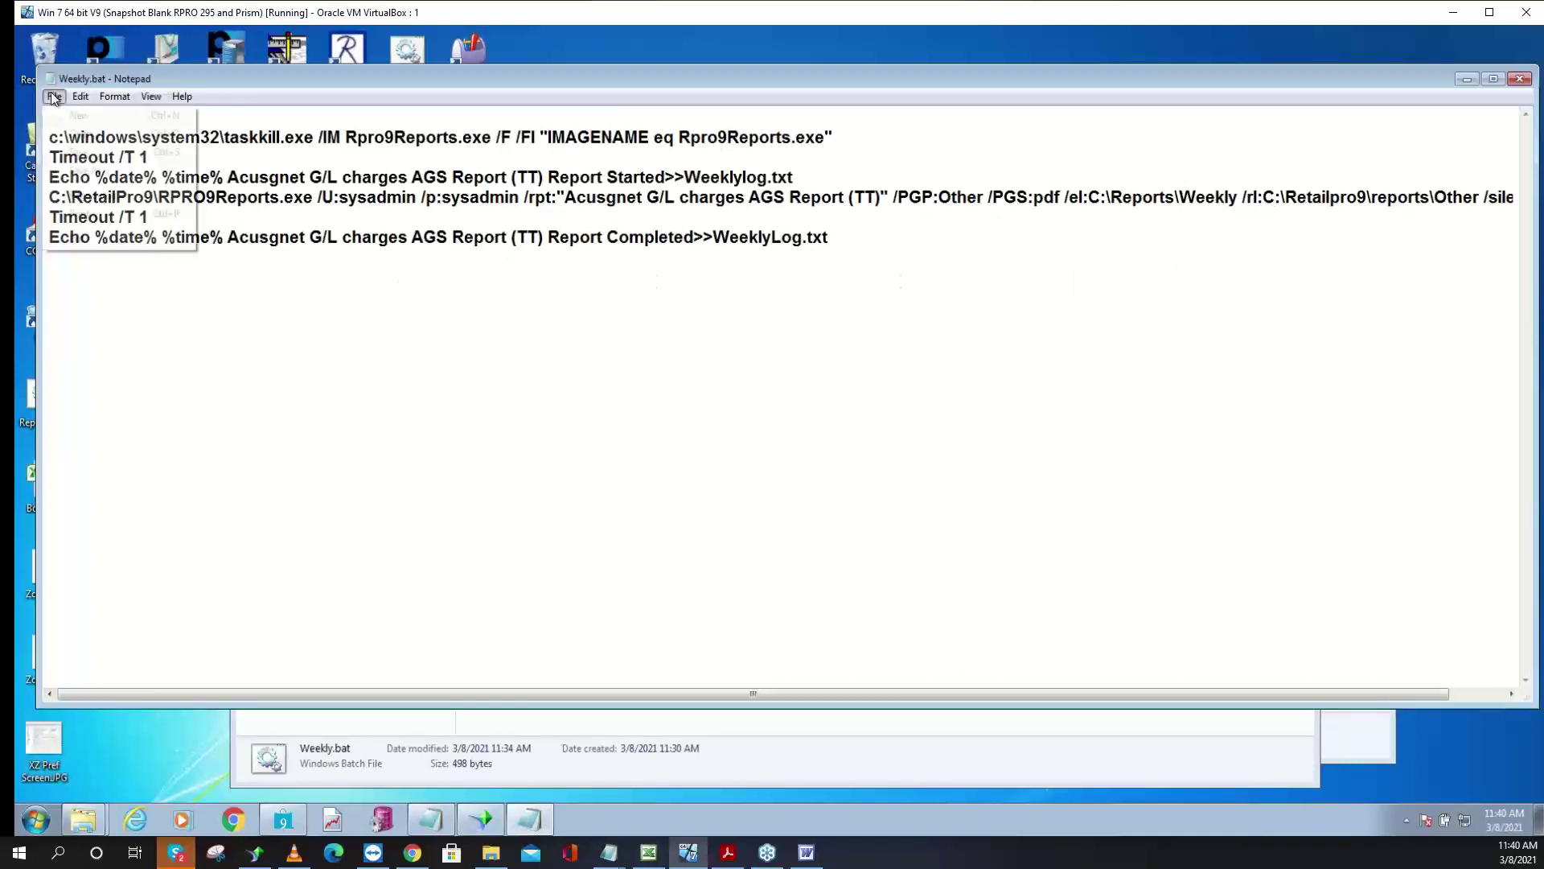
left_click(87, 153)
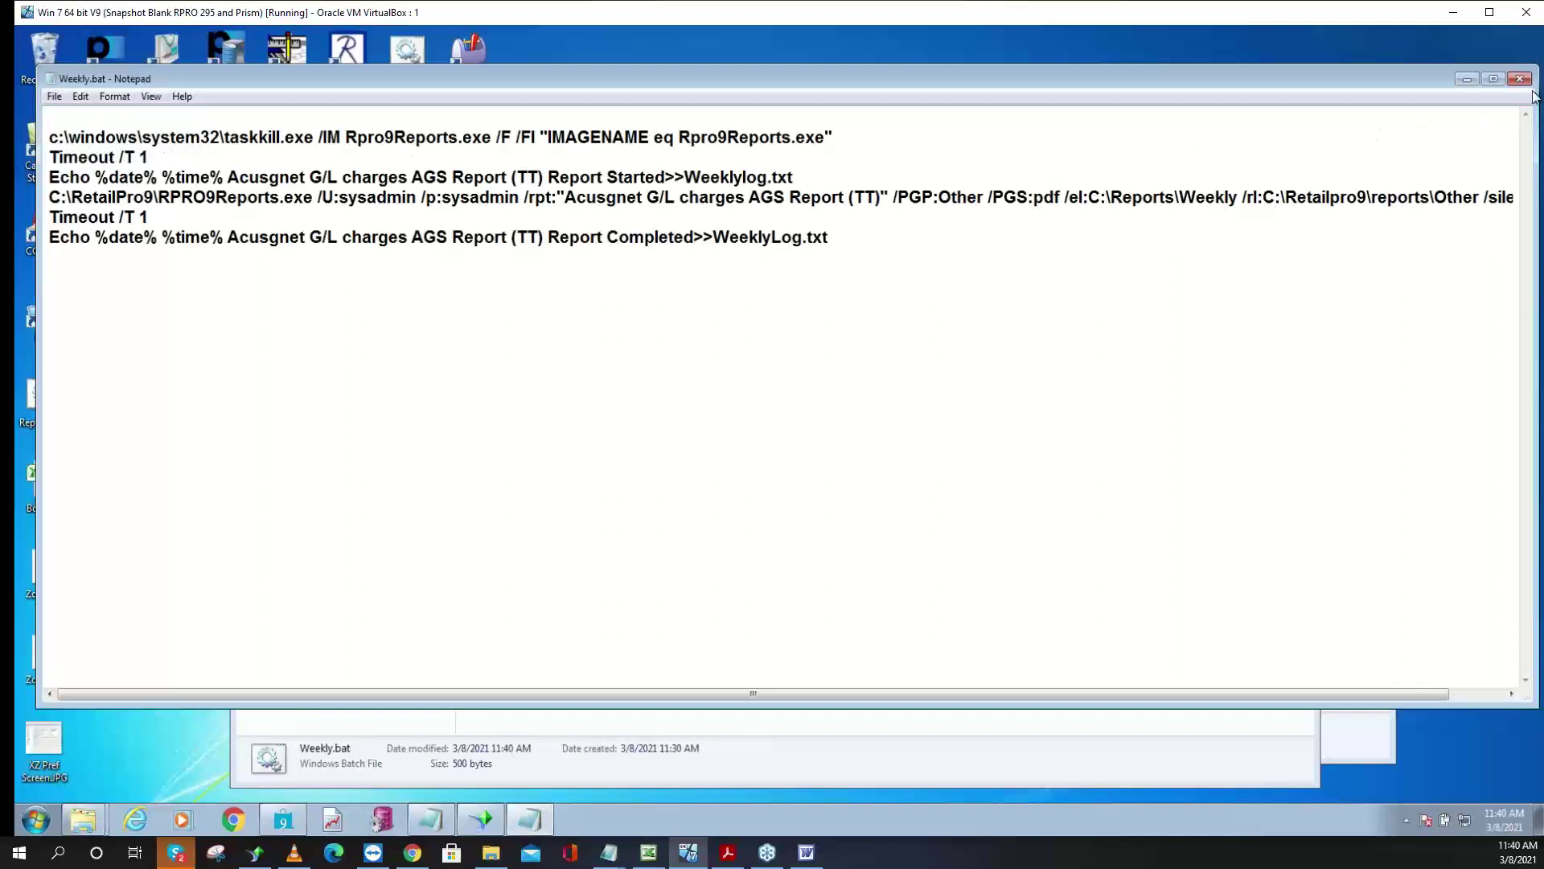
left_click(1496, 80)
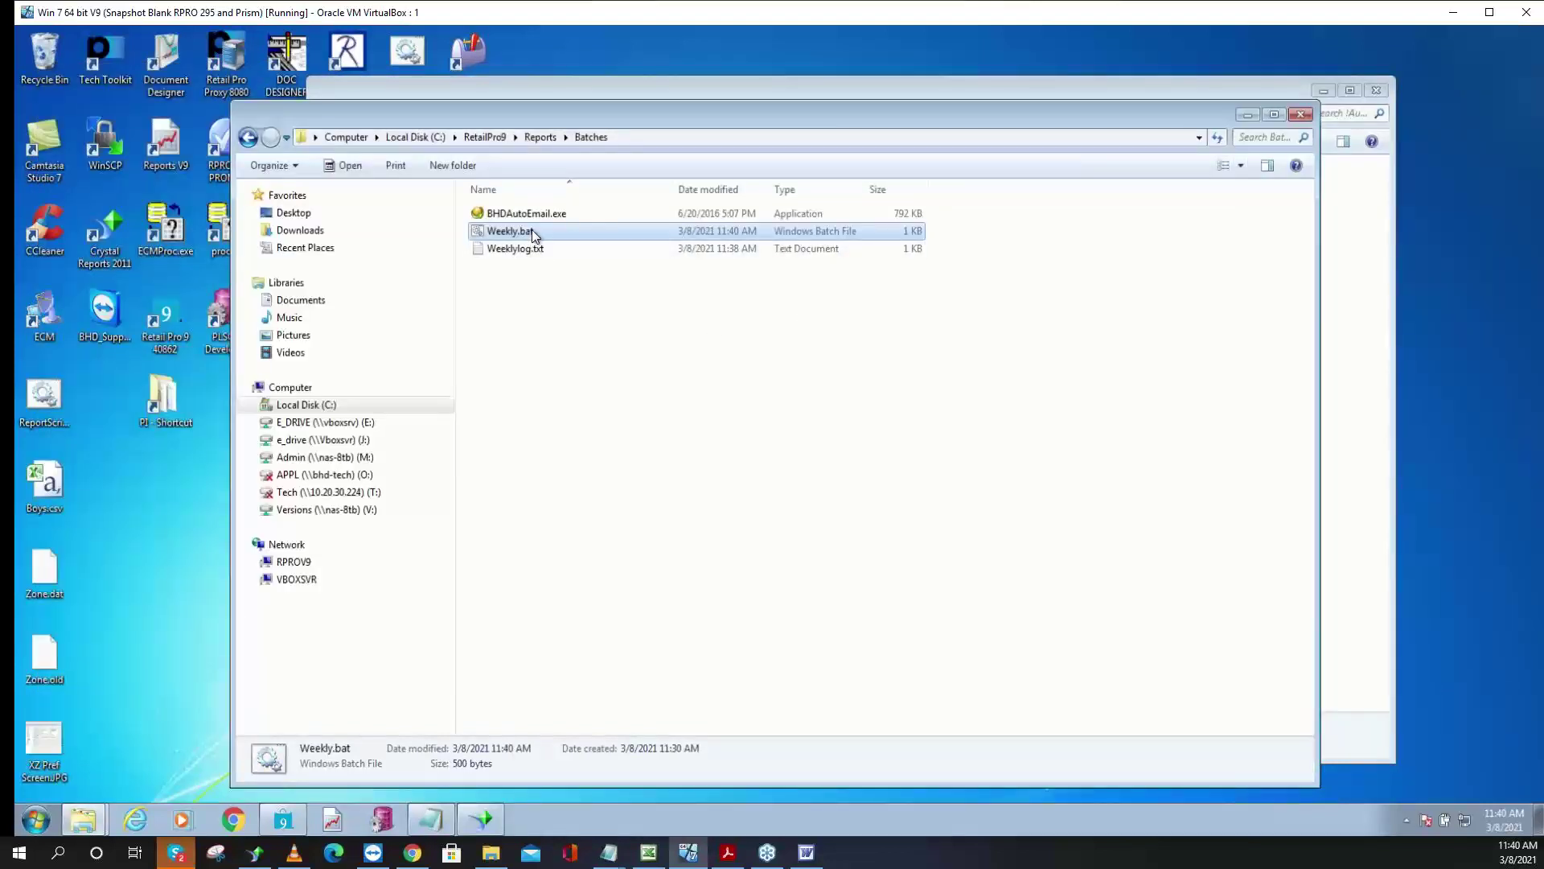
Run Weekly.bat, acknowledge the No Records Found notice, and return to the !AutoReports folder window
double_click(533, 229)
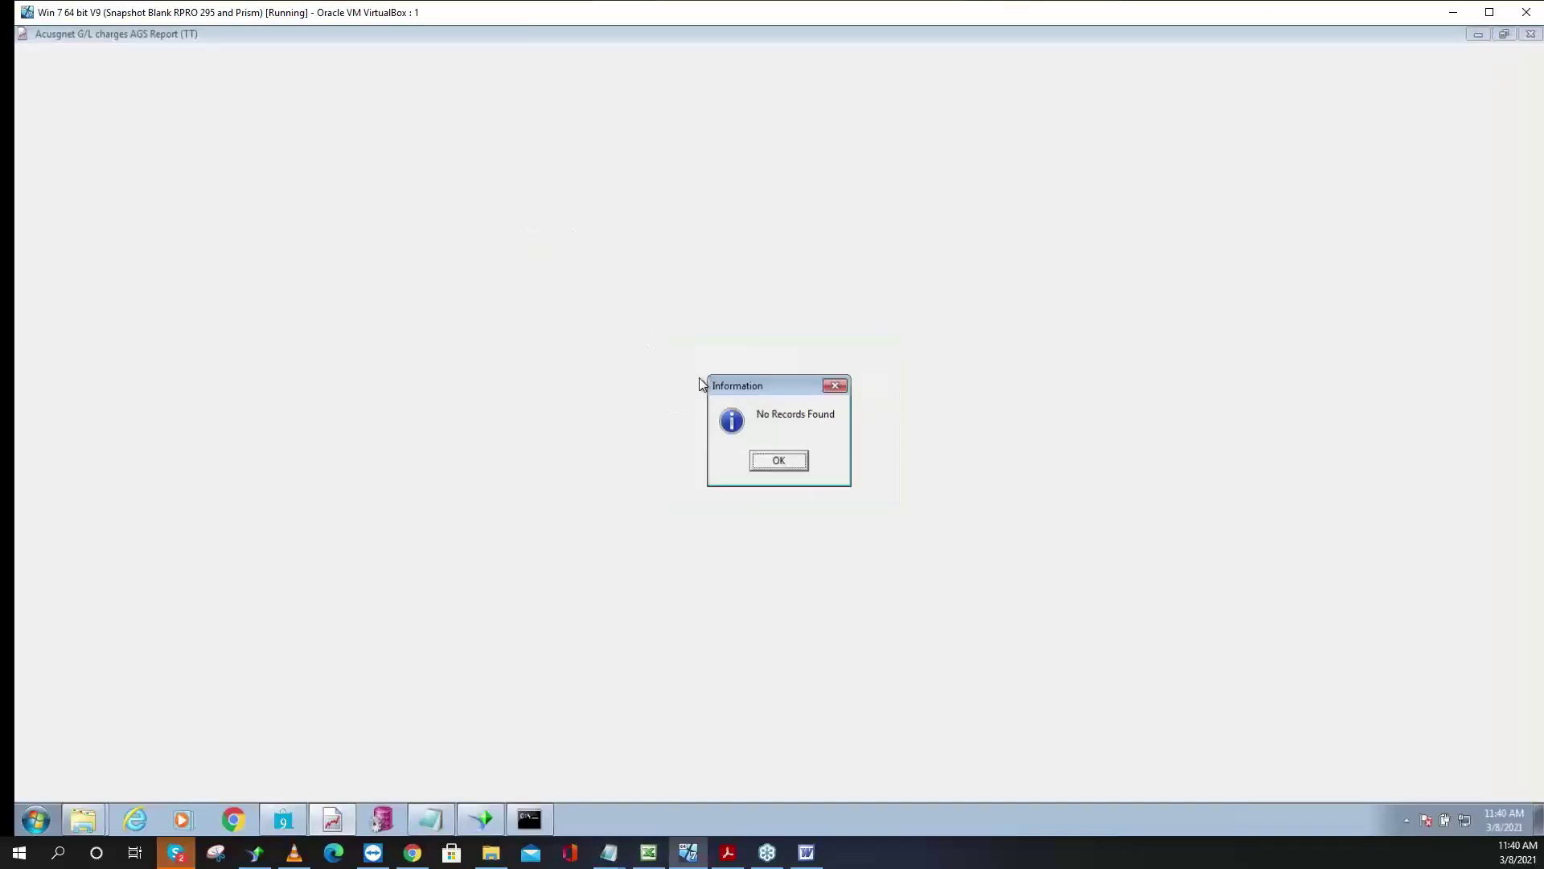
left_click(774, 462)
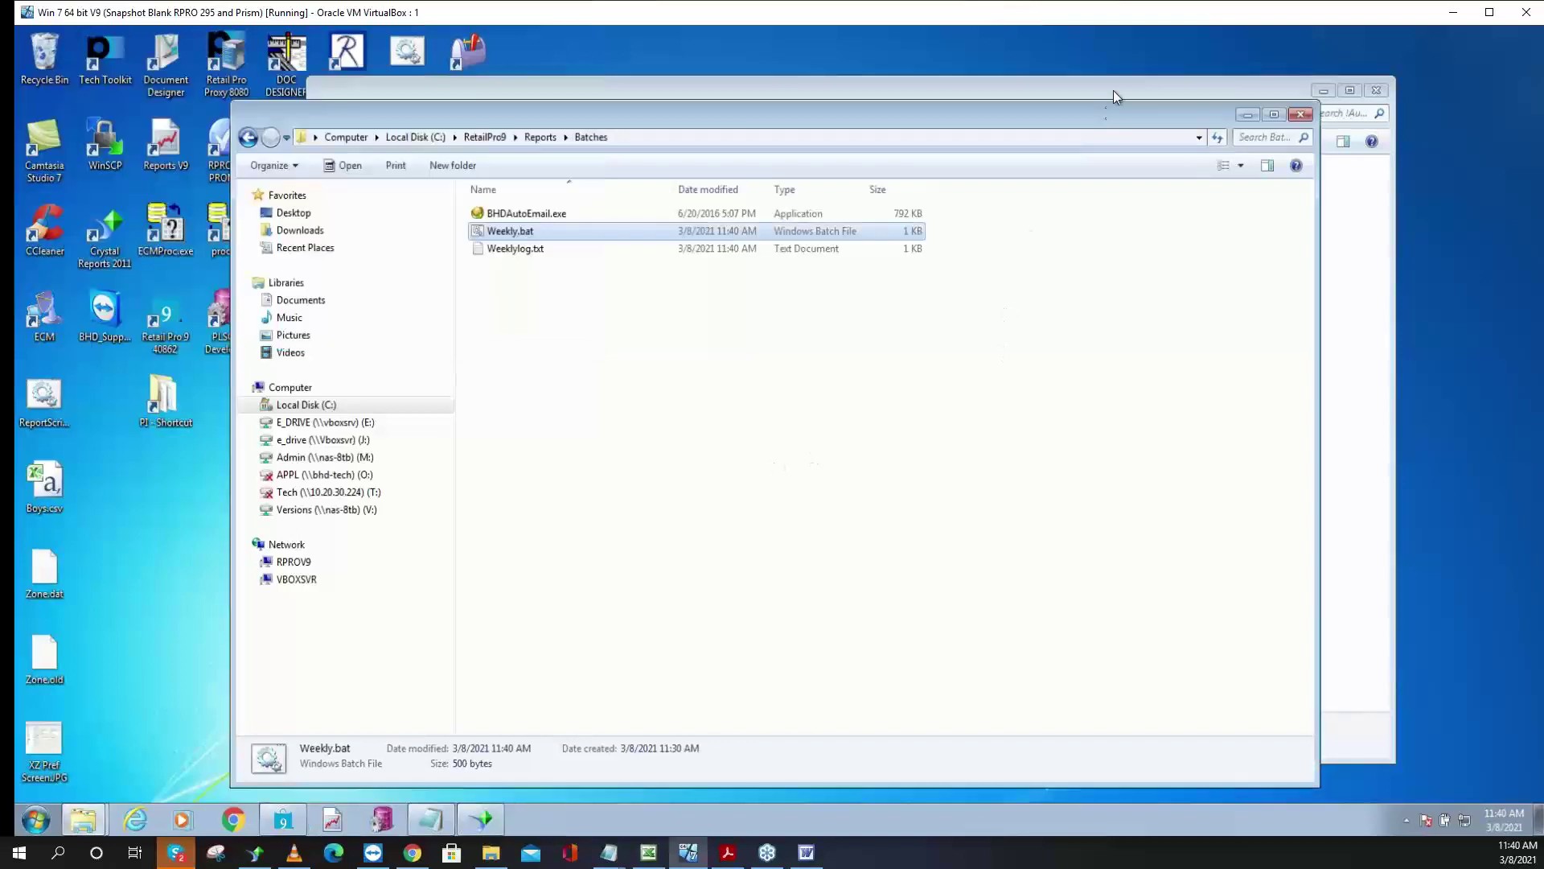
left_click(1103, 90)
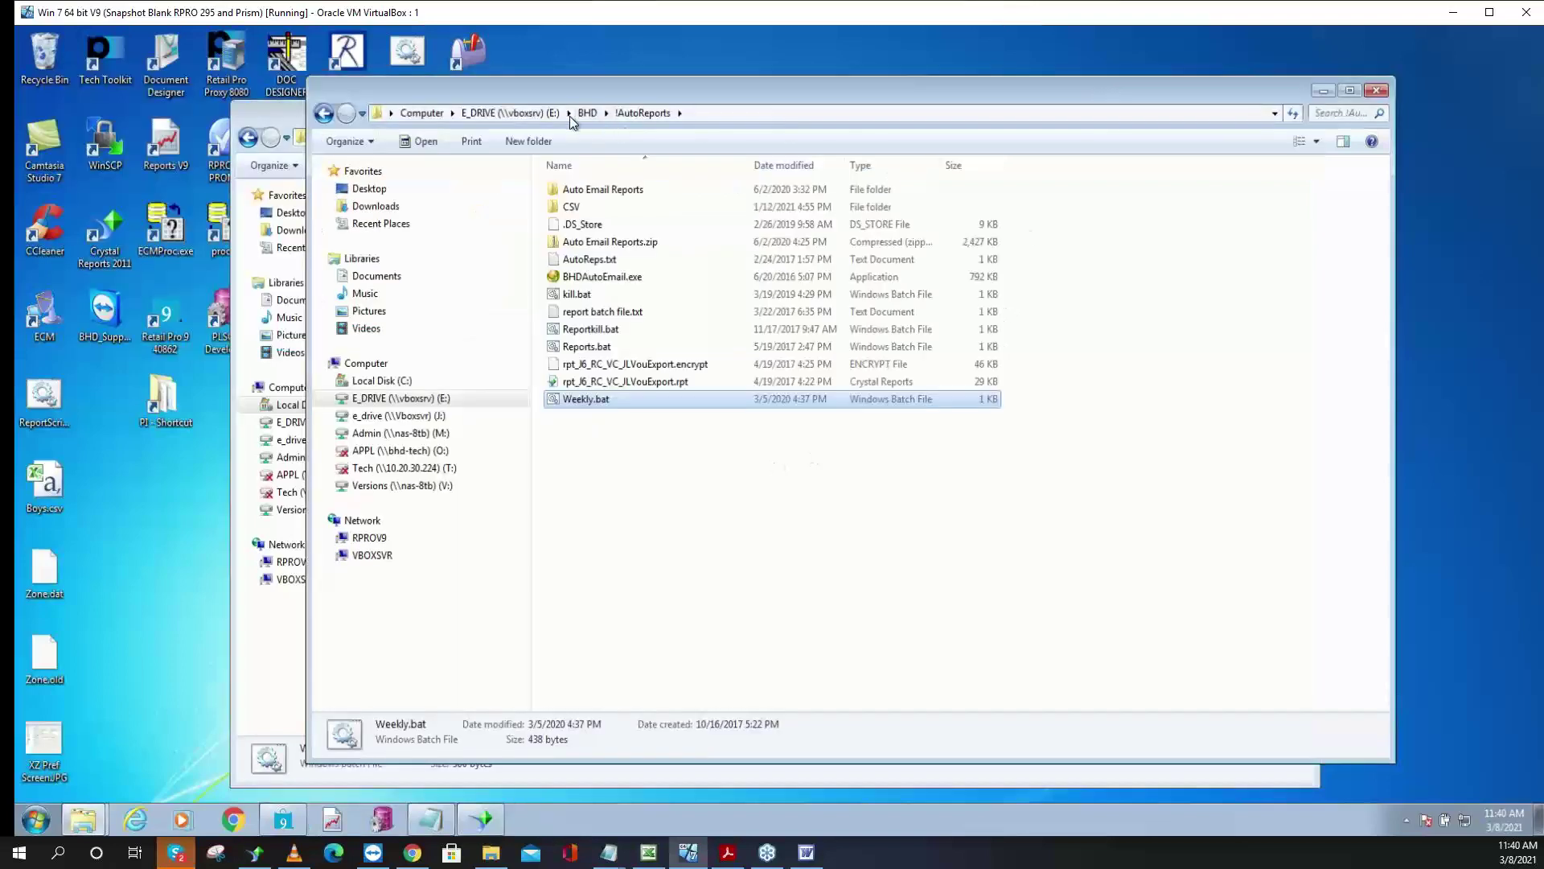
Browse to C:\Reports\Weekly and open the generated Acusgnet G/L charges AGS PDF report
left_click(421, 113)
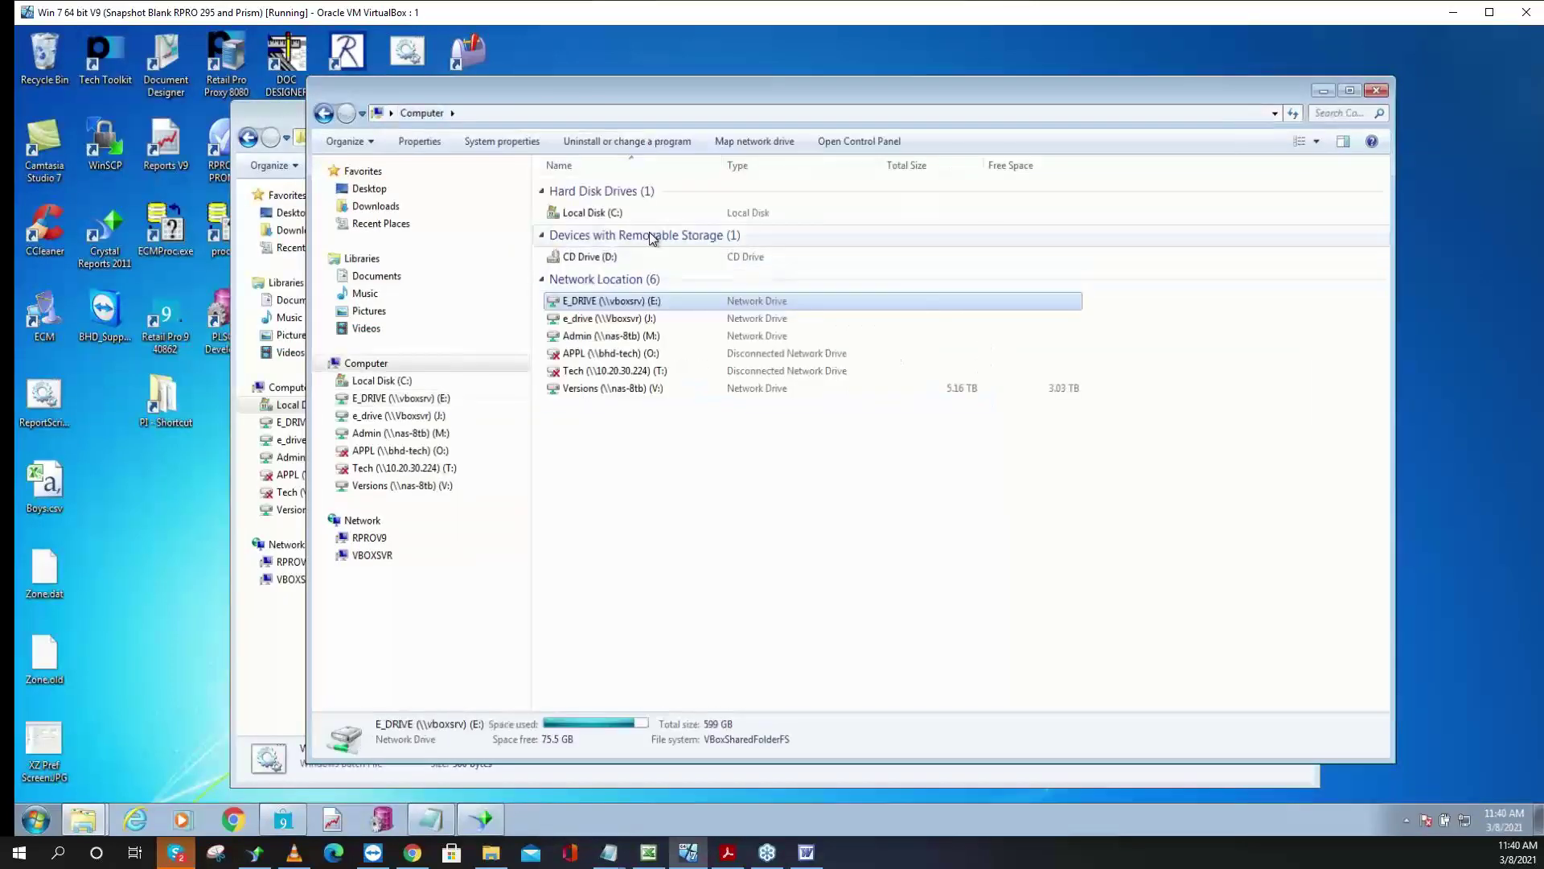
double_click(624, 212)
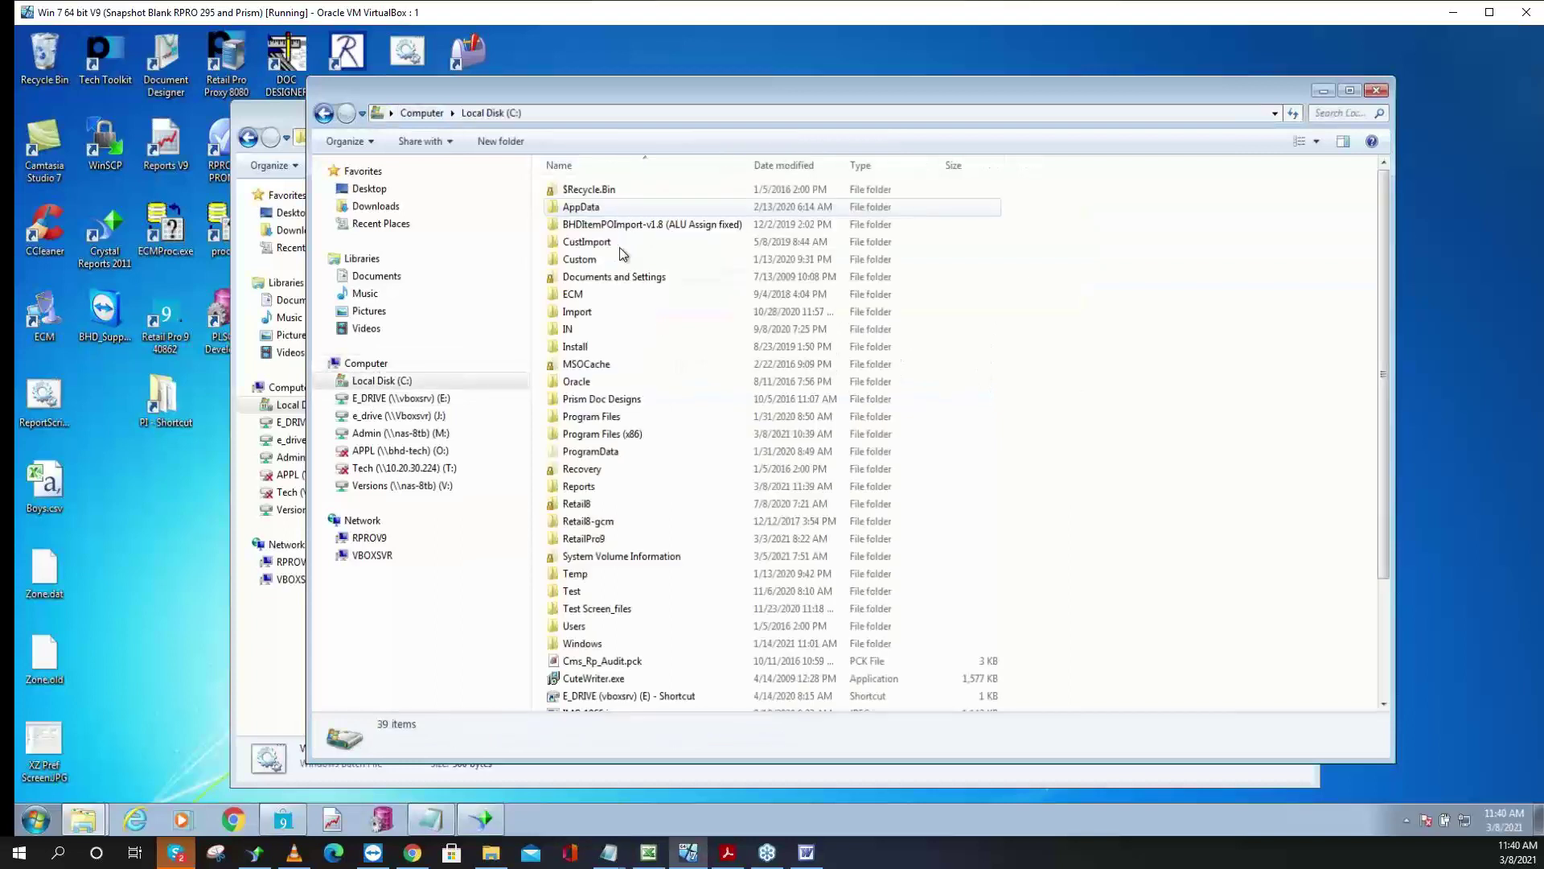
double_click(610, 487)
double_click(579, 193)
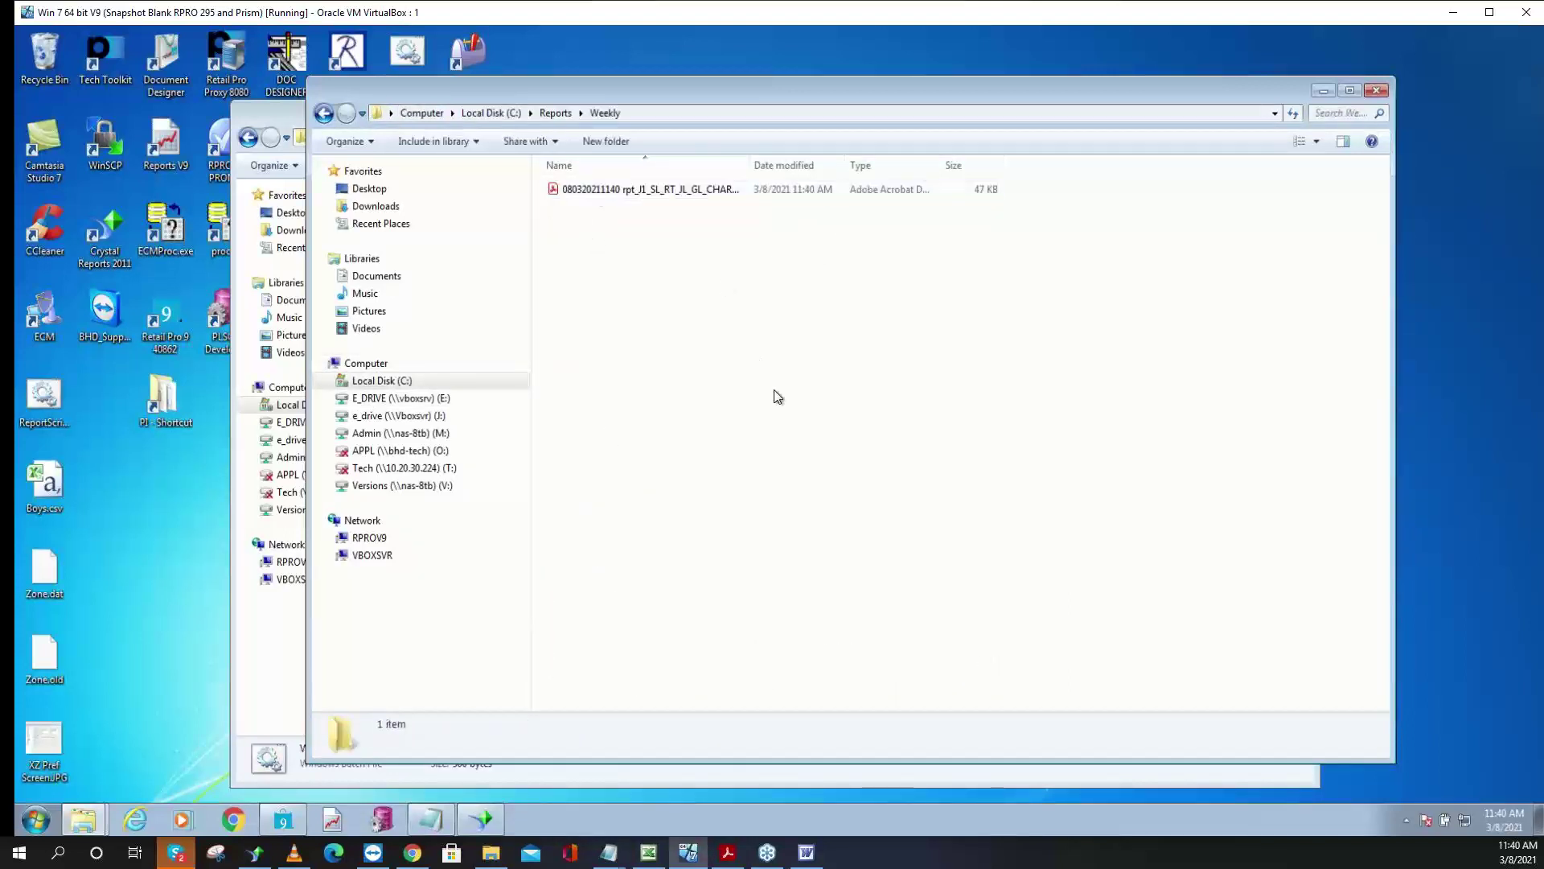
left_click(744, 193)
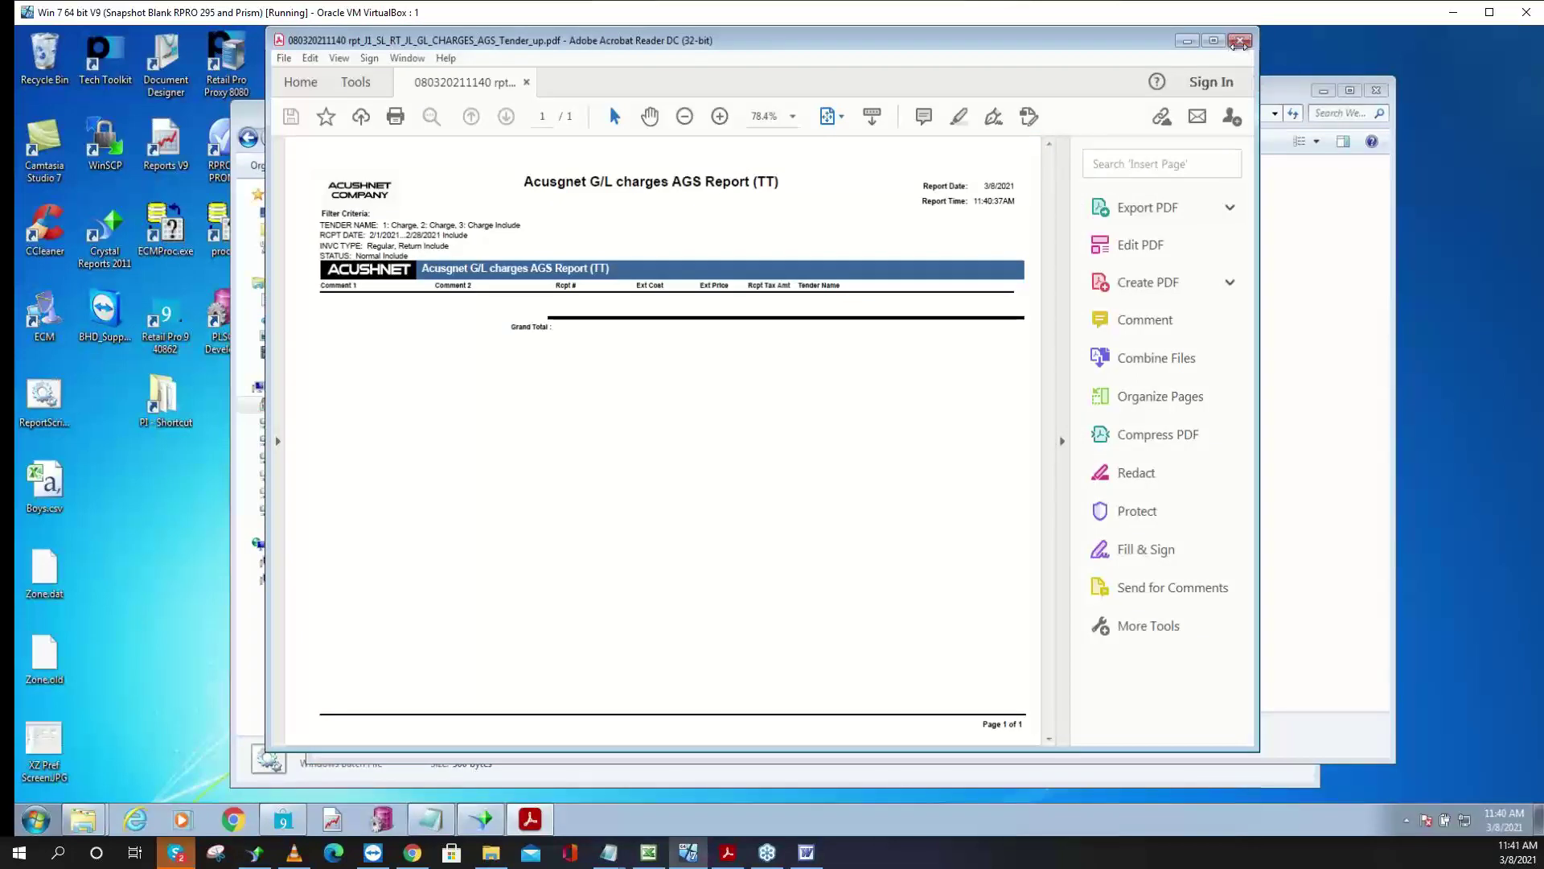
Close the empty PDF report in Acrobat Reader
left_click(1245, 41)
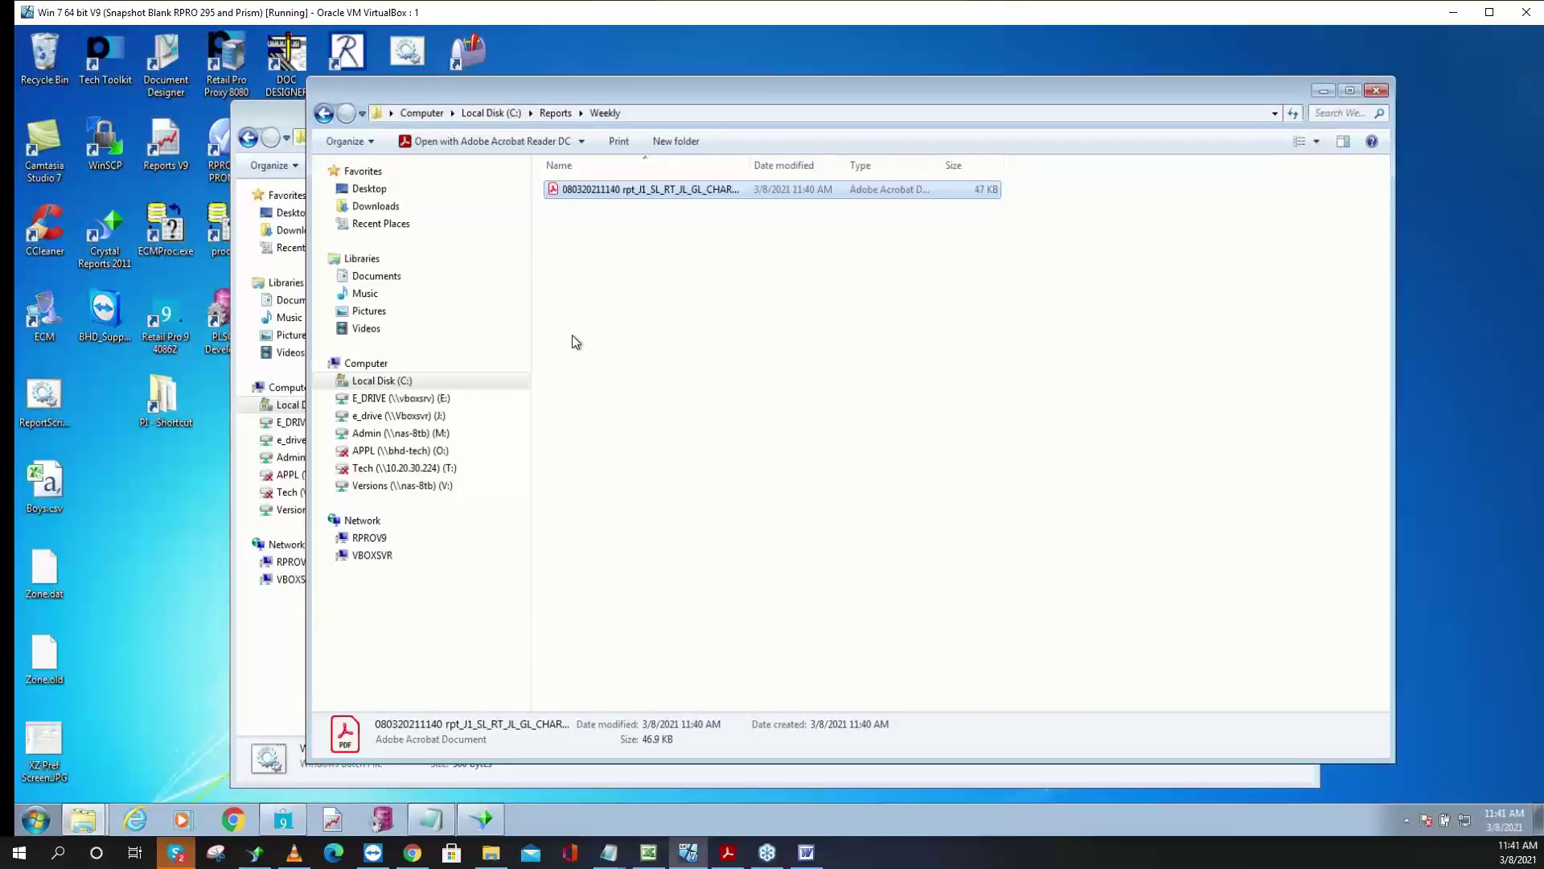
Navigate from the C: drive to the E_DRIVE BHD\!AutoReports folder
left_click(497, 116)
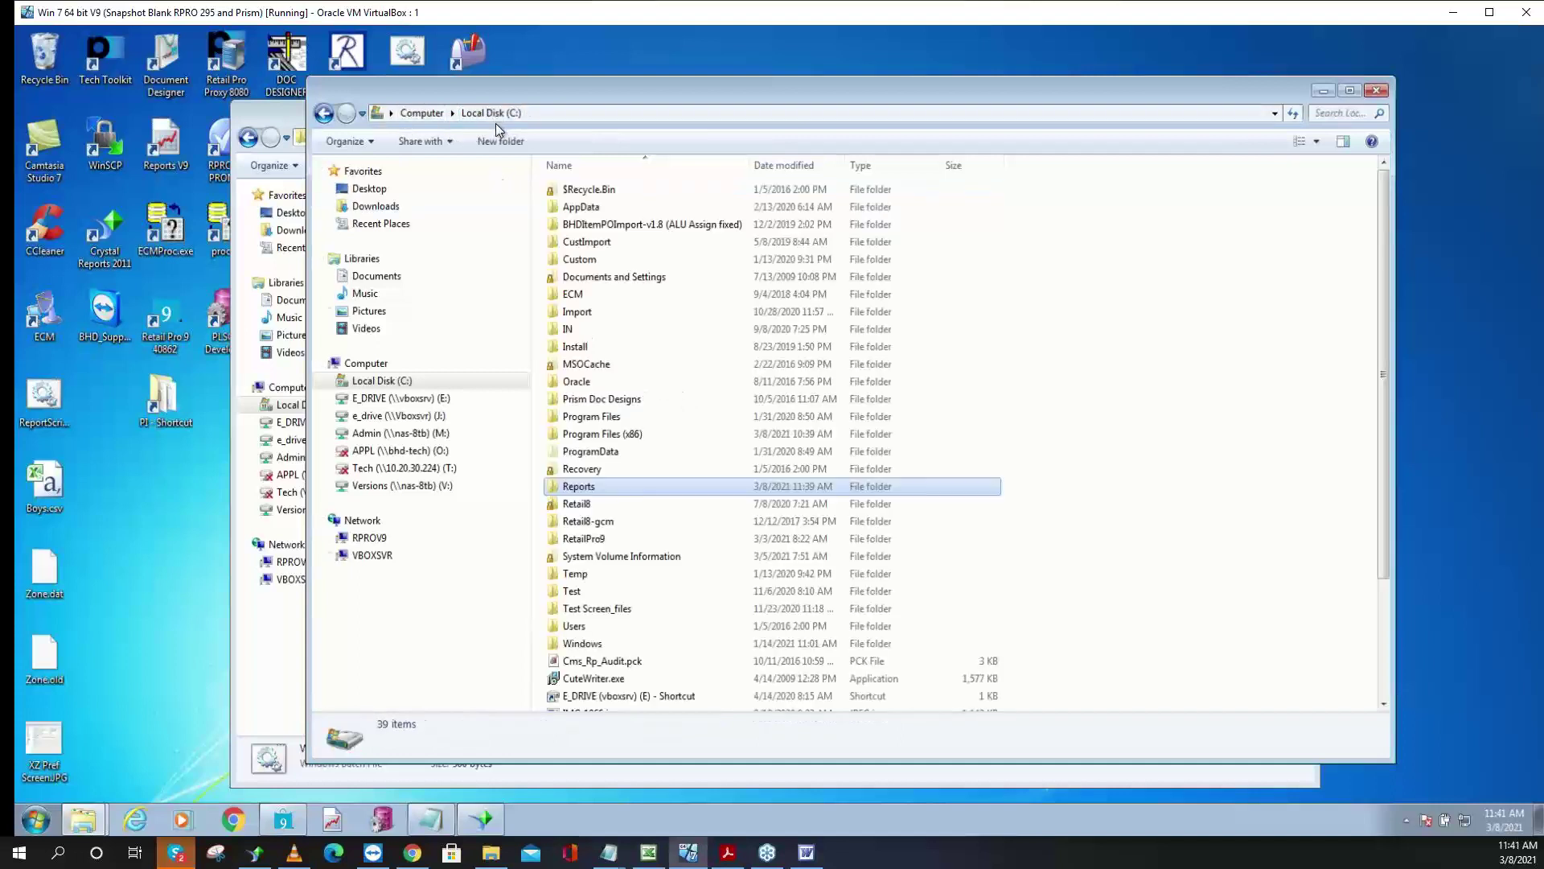
left_click(427, 115)
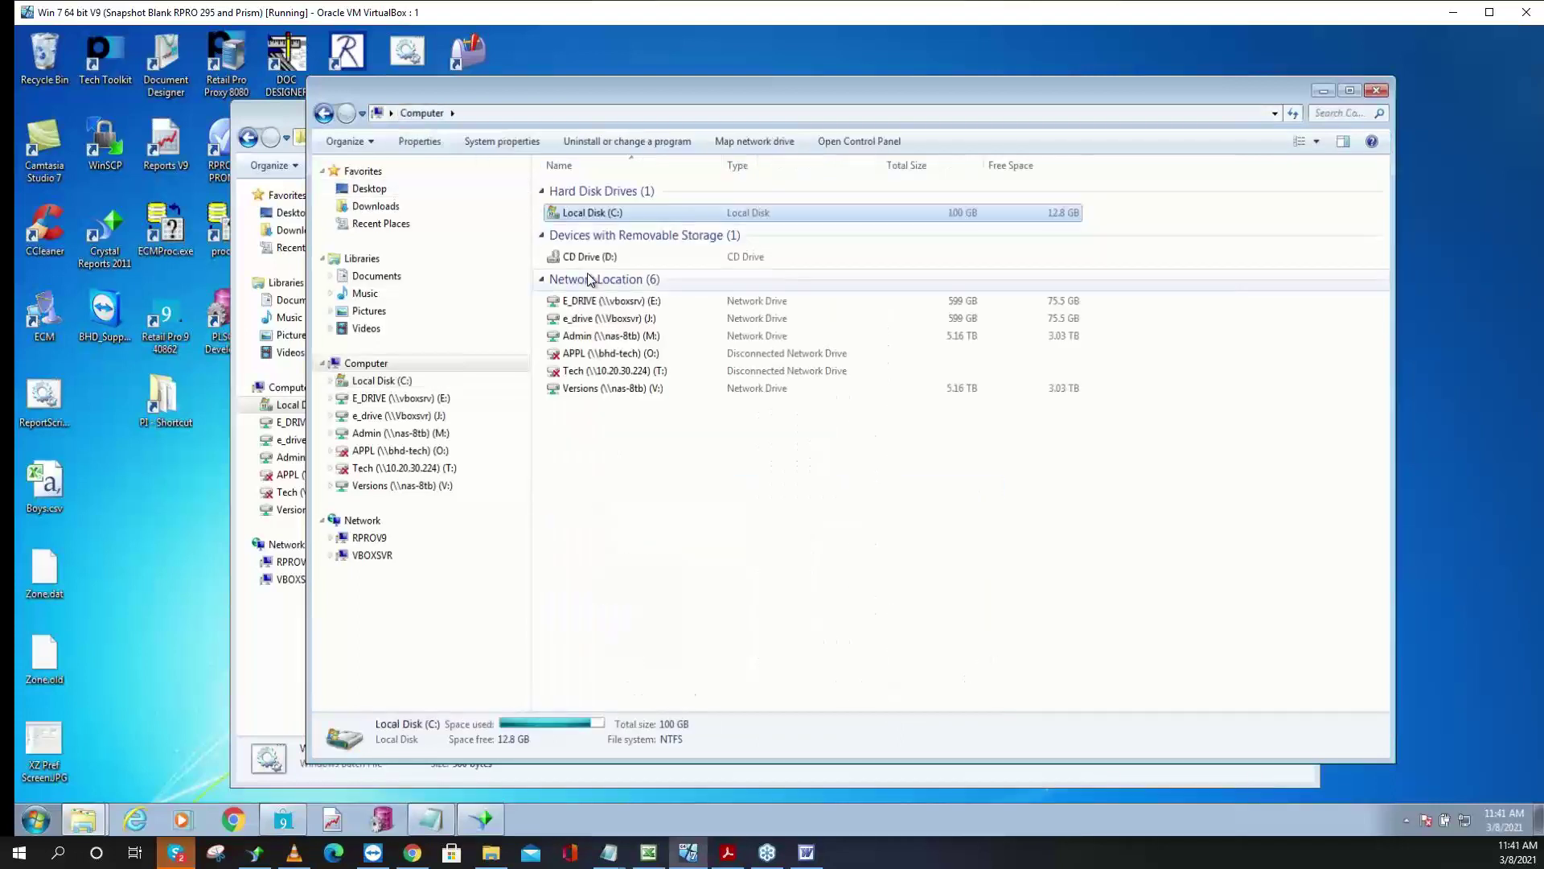
left_click(620, 300)
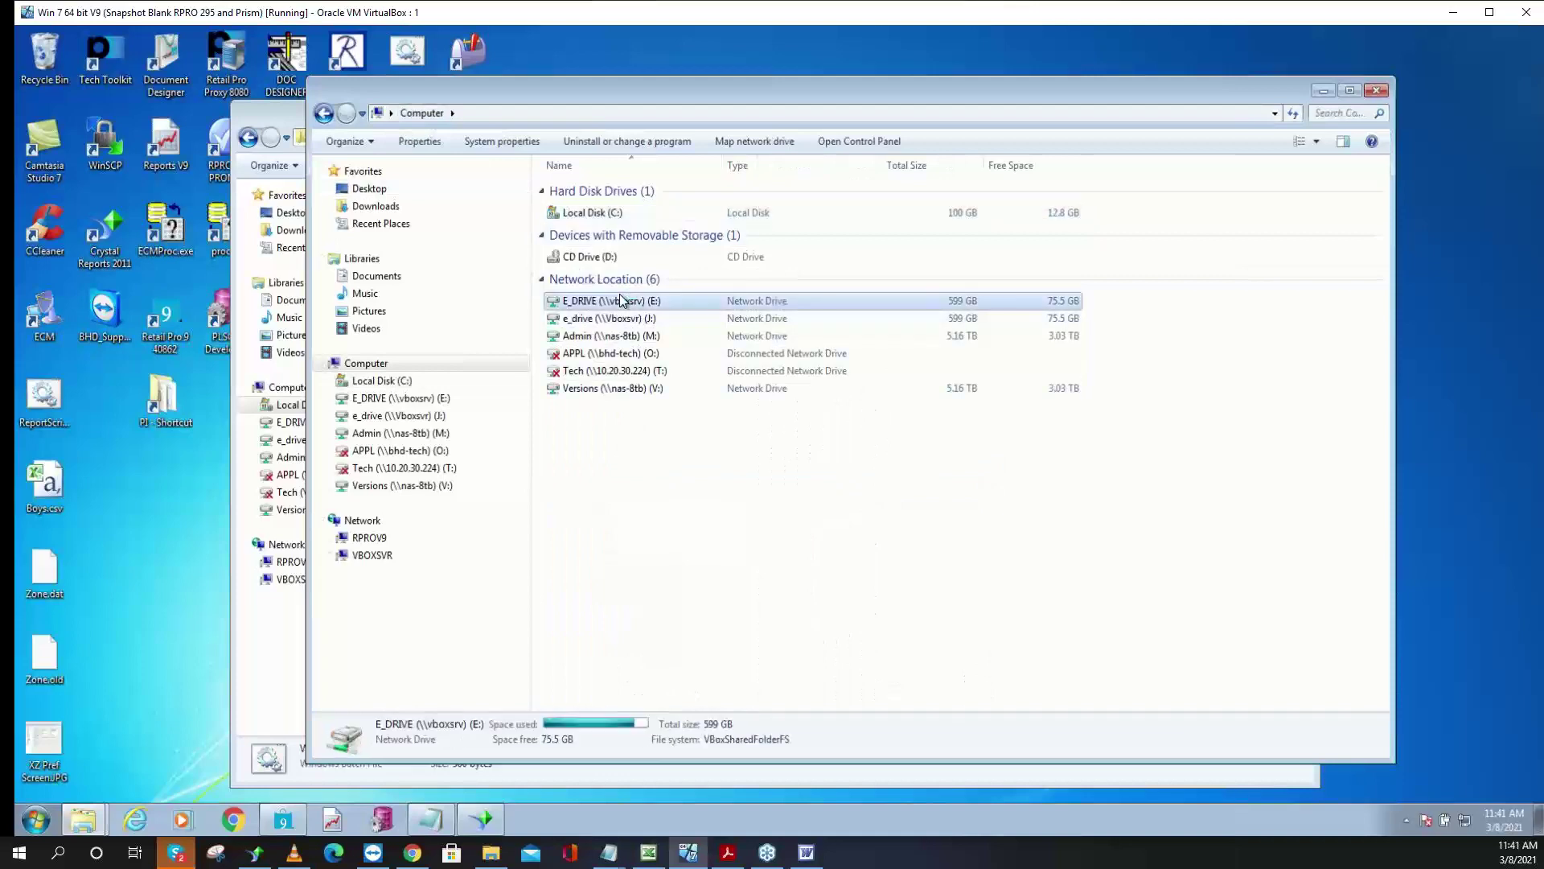
double_click(620, 300)
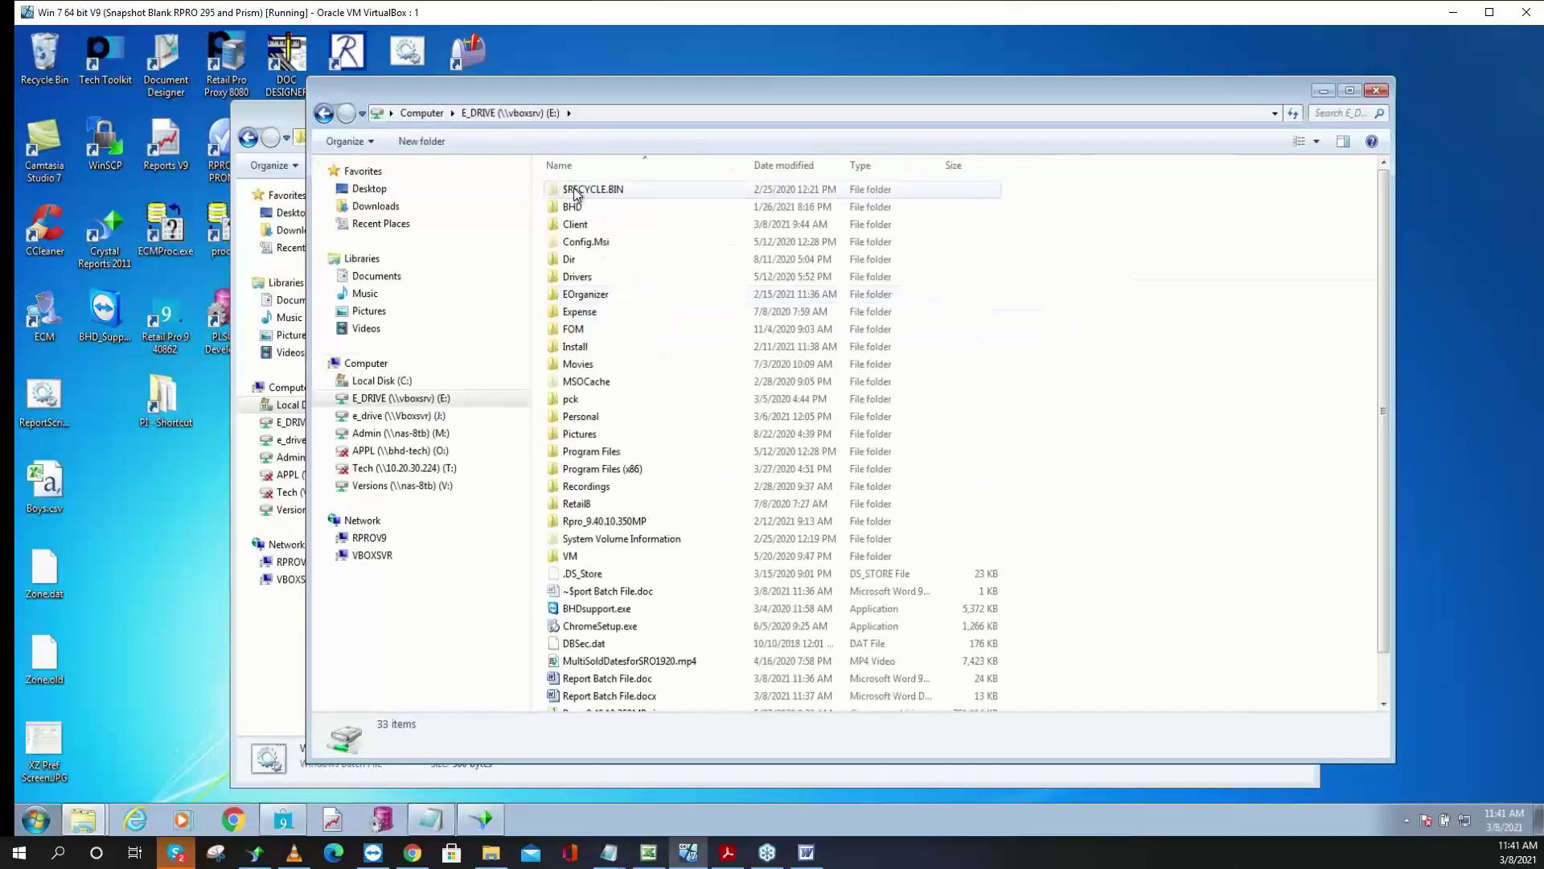
double_click(595, 207)
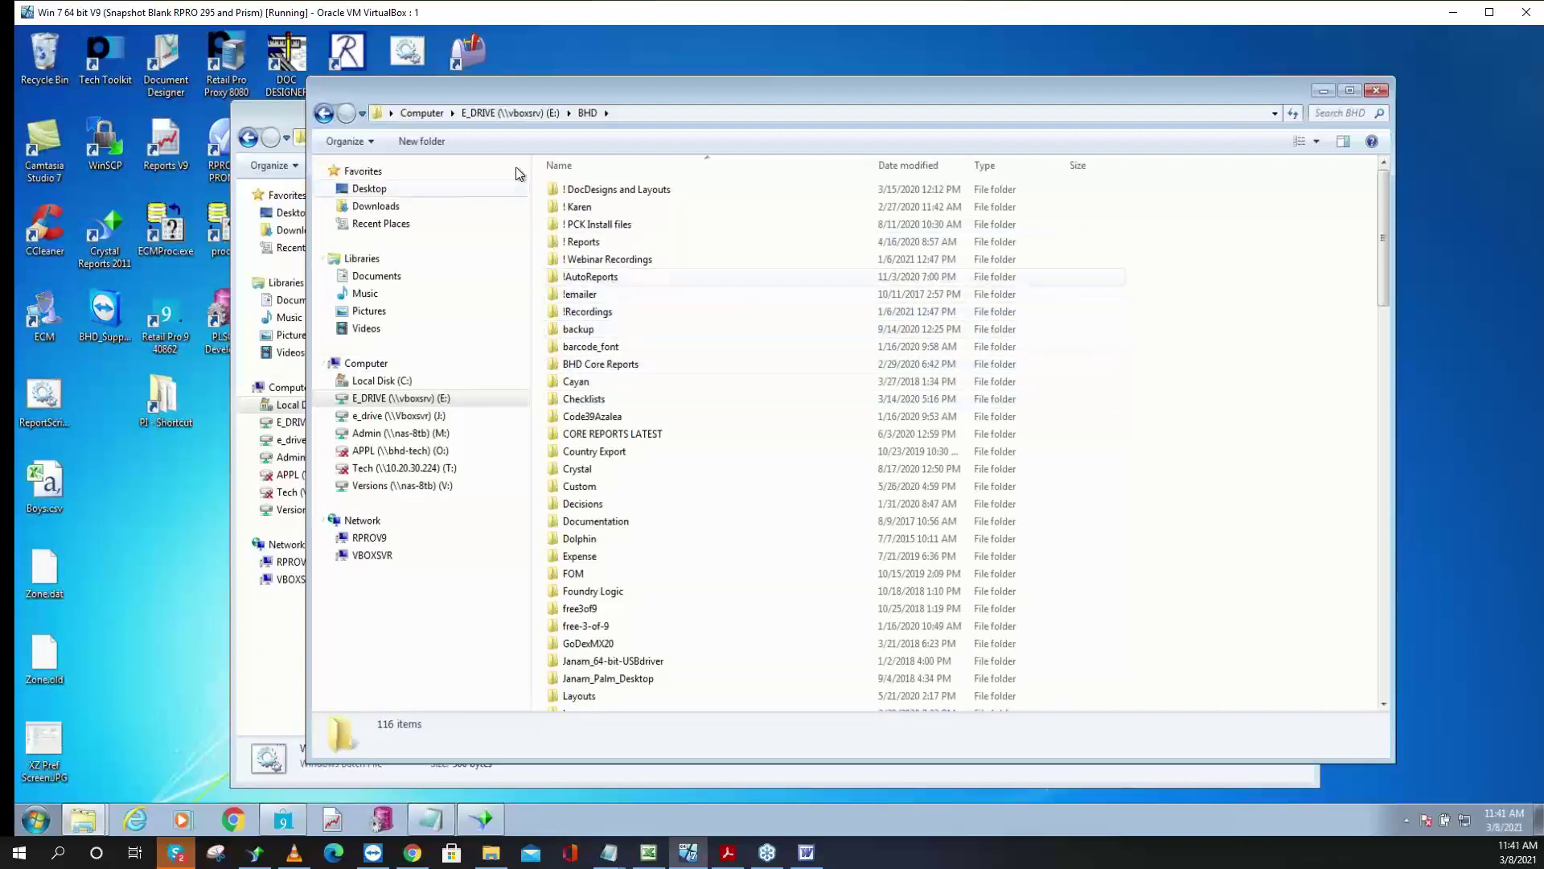
left_click(598, 278)
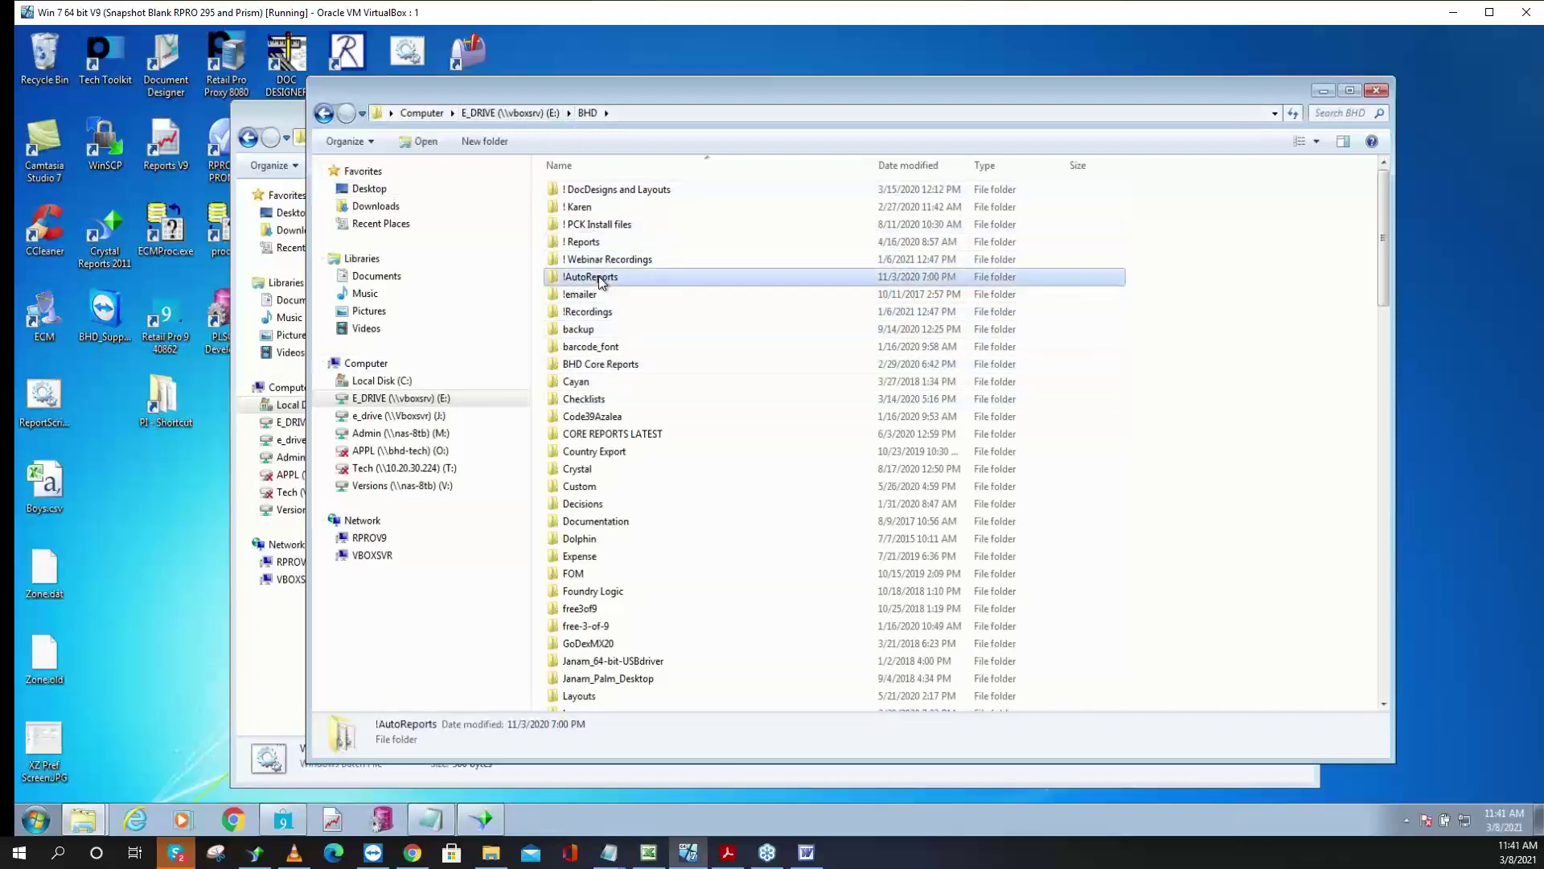
double_click(644, 277)
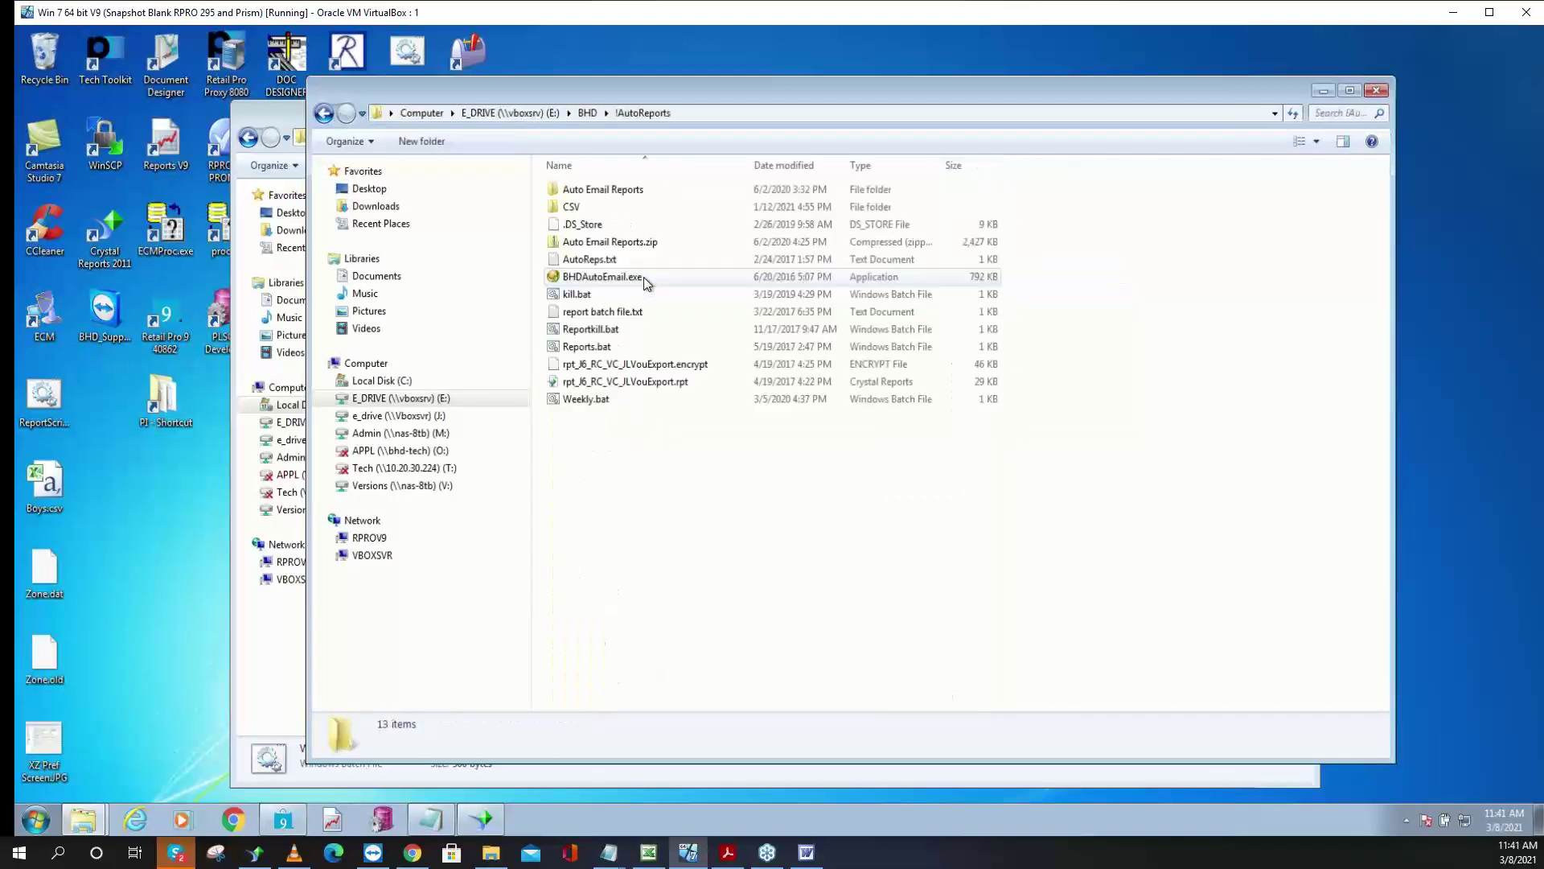
Look over Weekly.bat, BHDAutoEmail.exe and AutoReps.txt in the !AutoReports folder
left_click(604, 399)
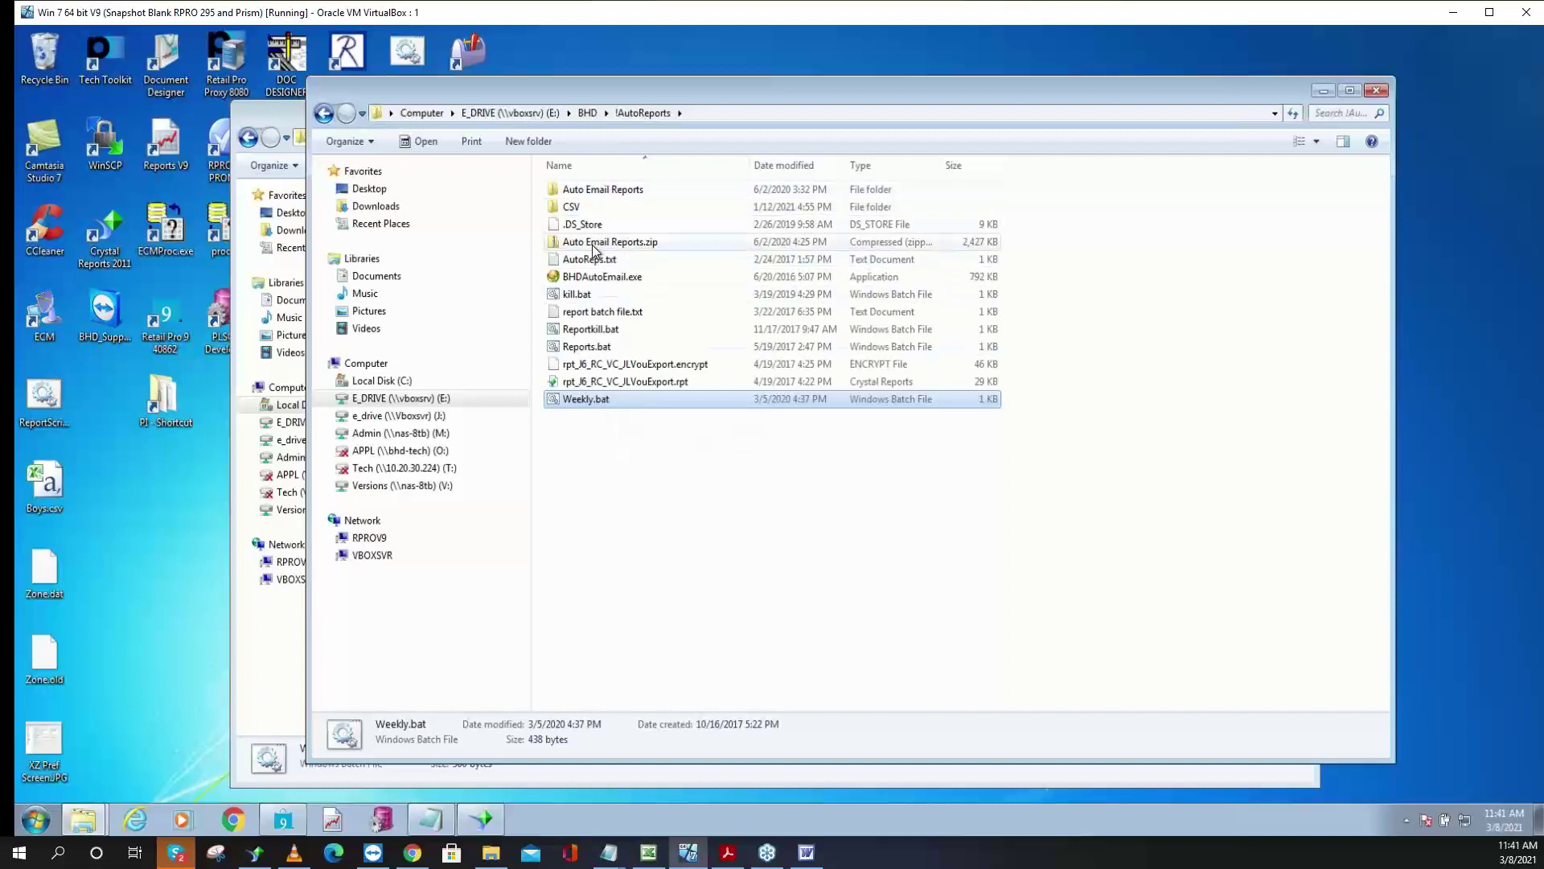
left_click(615, 277)
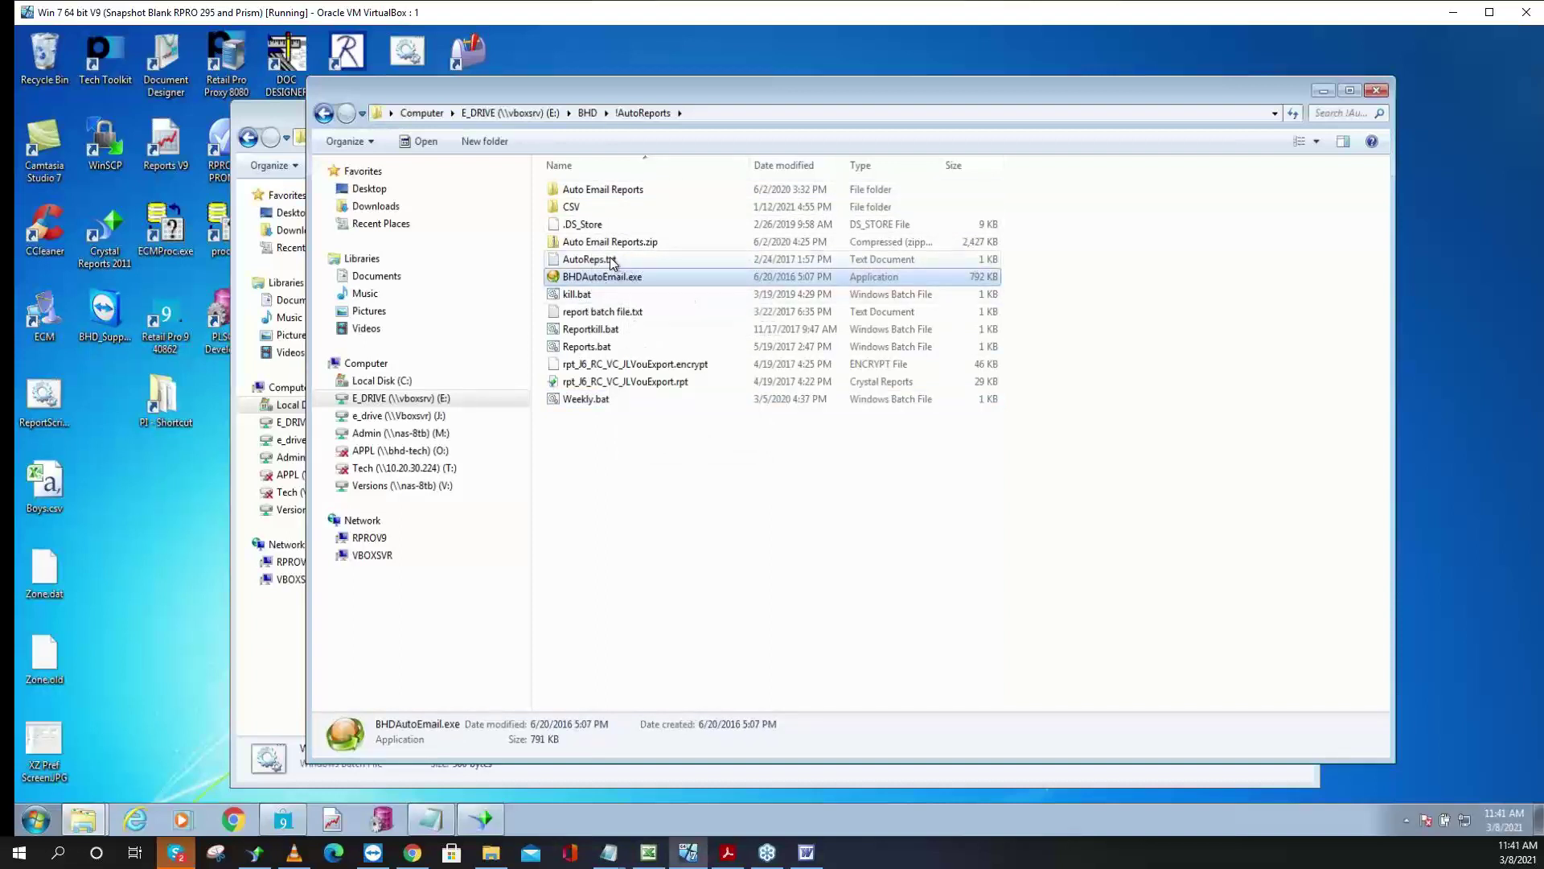
left_click(609, 259)
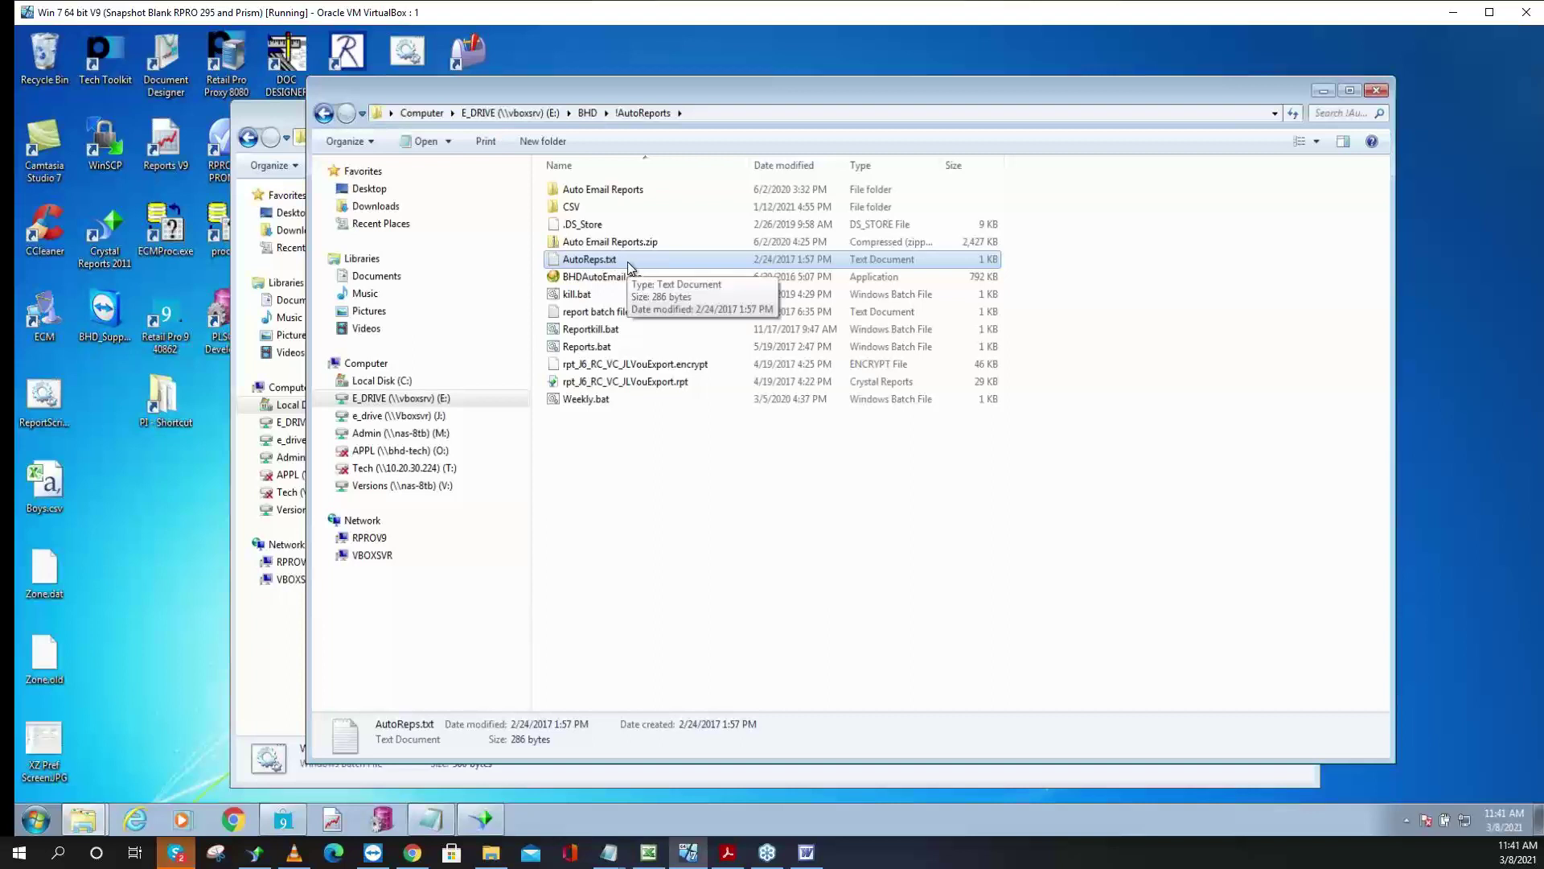
left_click(621, 277)
left_click(614, 258)
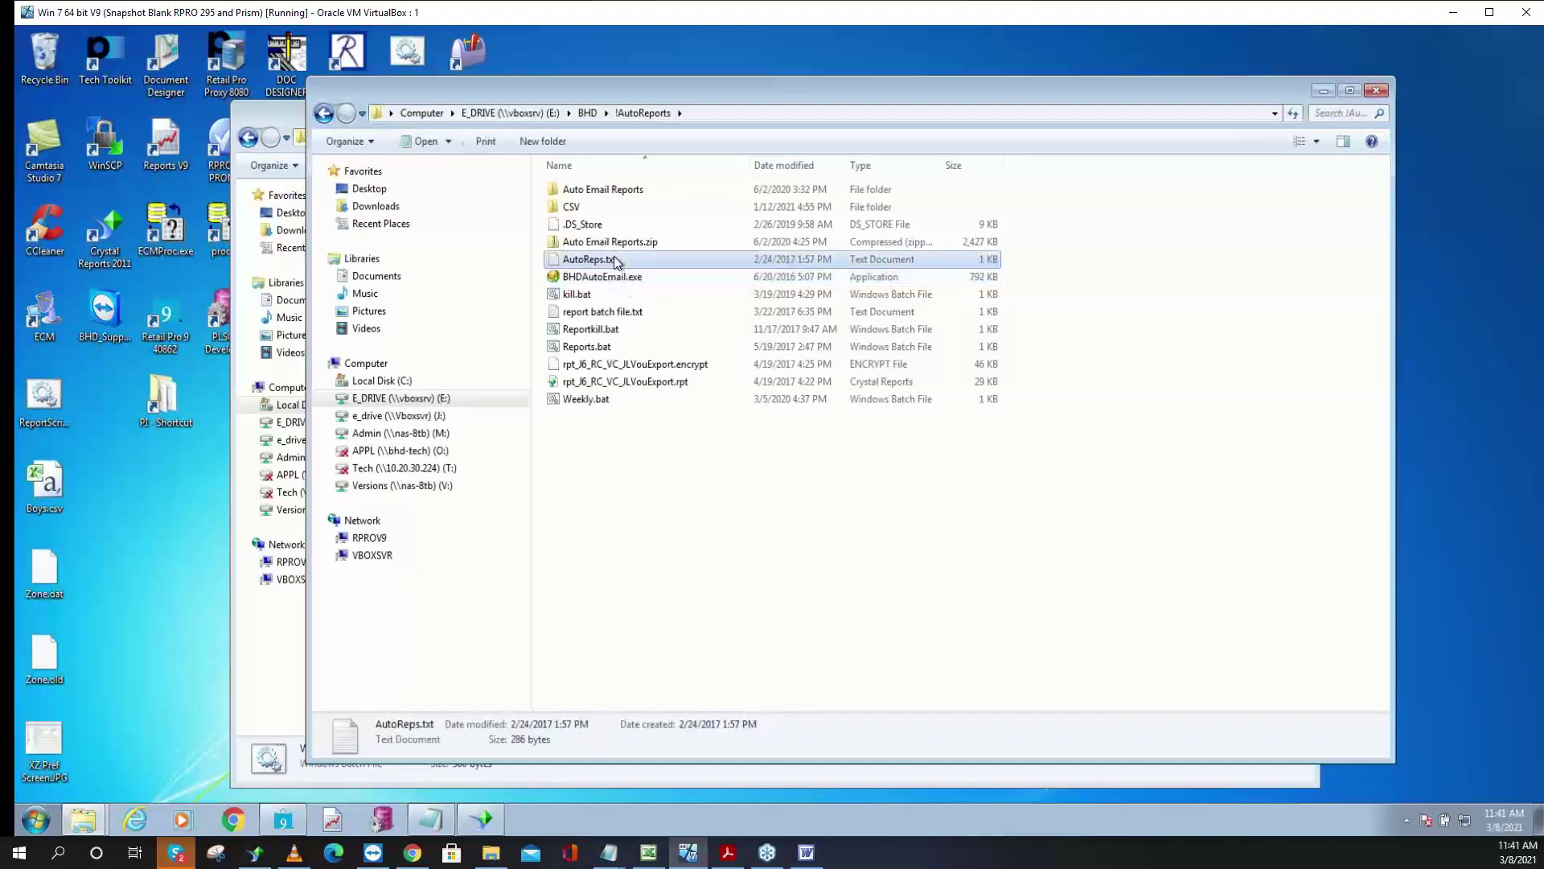
left_click(611, 276)
Enter the Auto Email Reports folder and open AutoReps.txt in Notepad
left_click(616, 190)
double_click(615, 191)
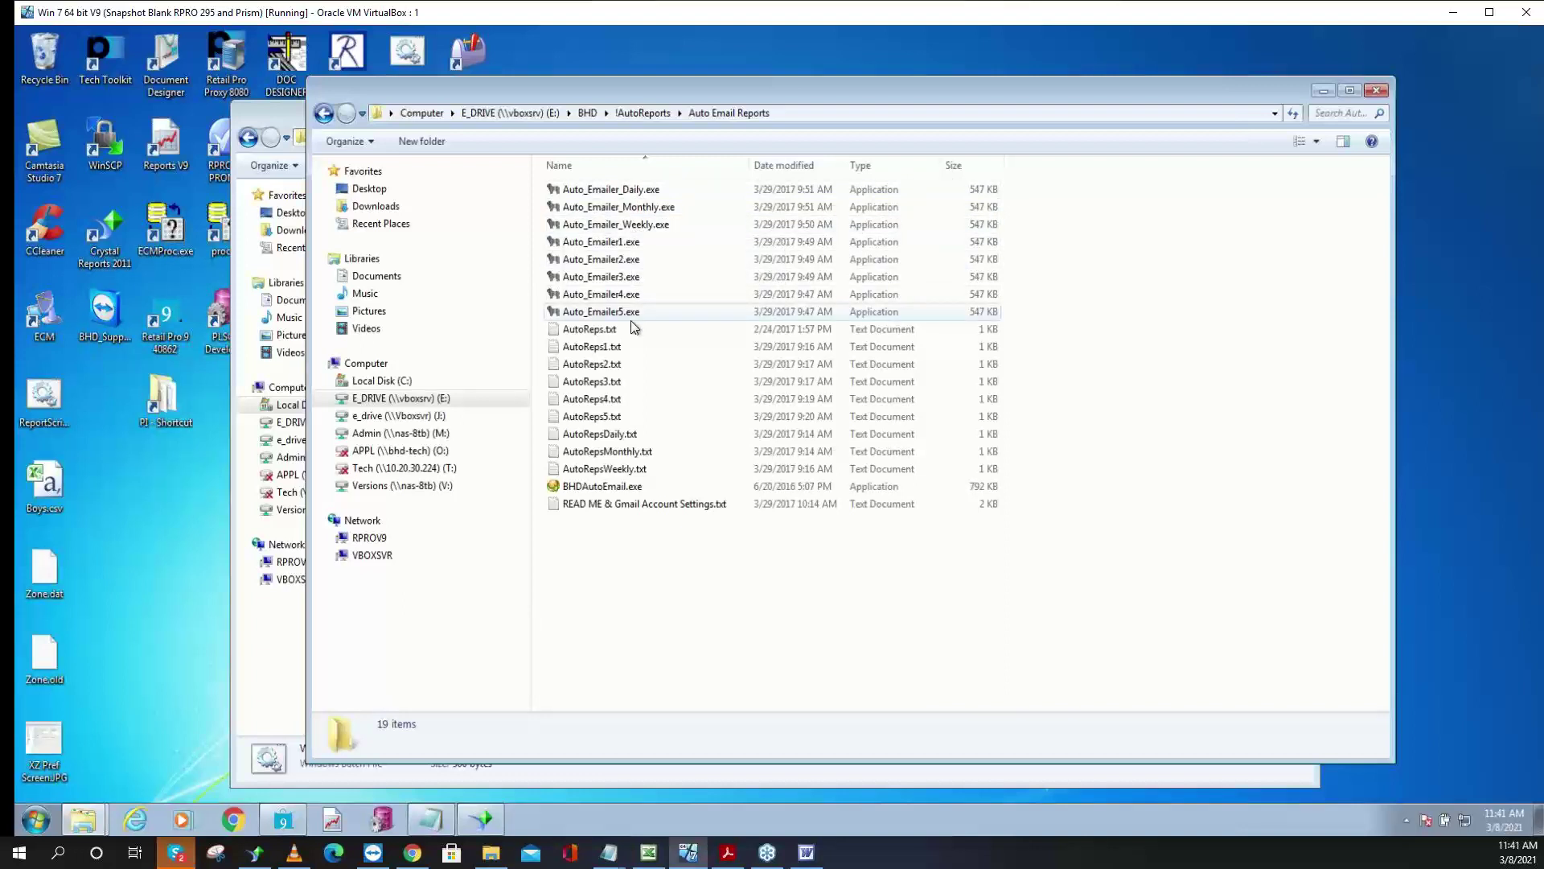
key("BackSpace")
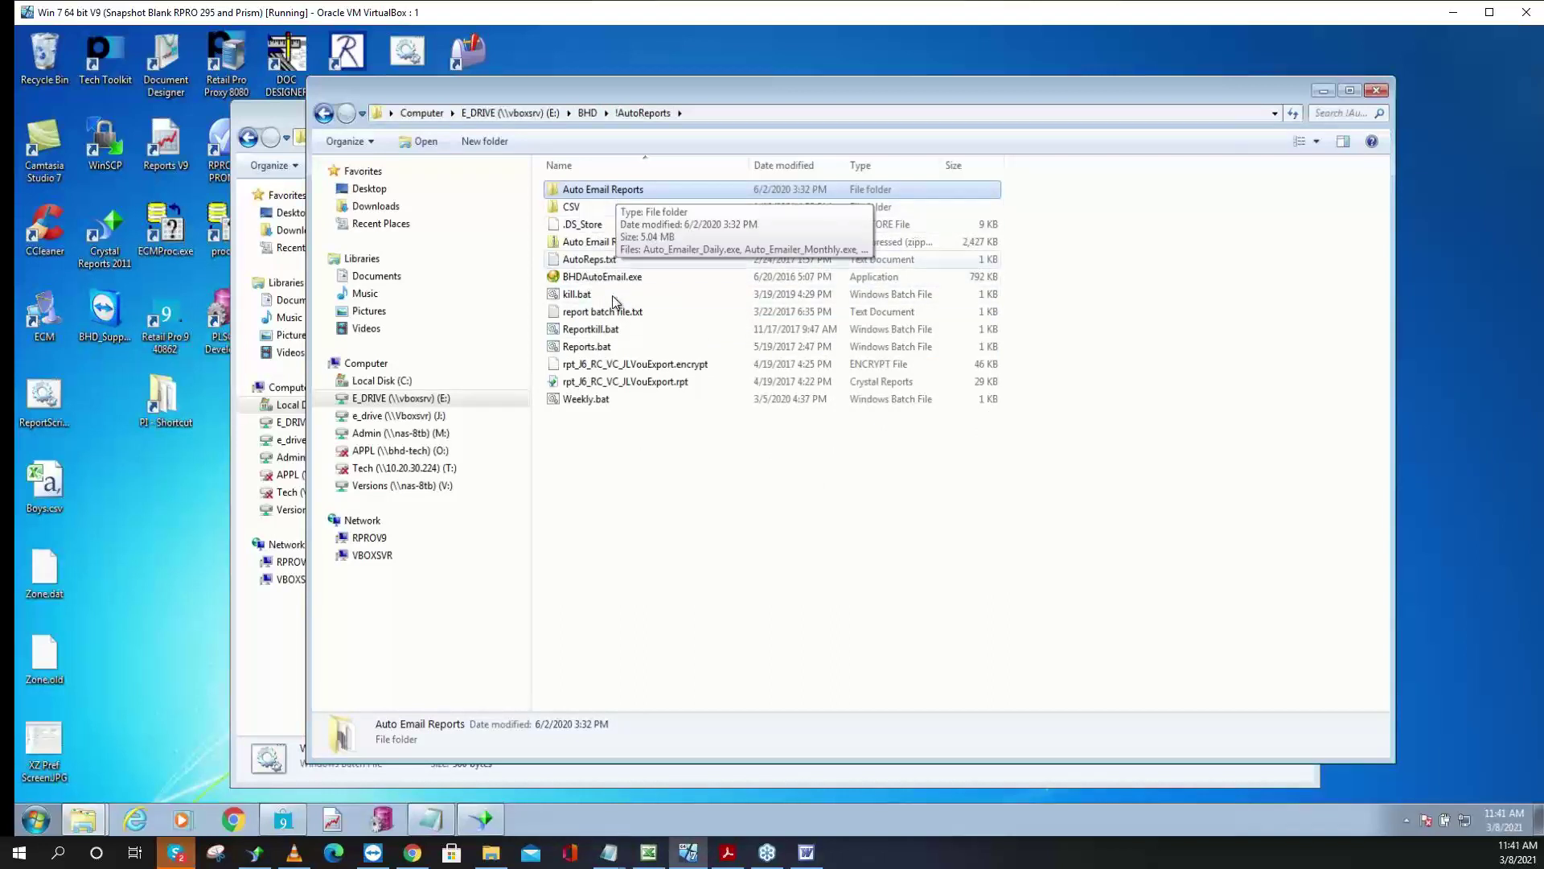
left_click(603, 261)
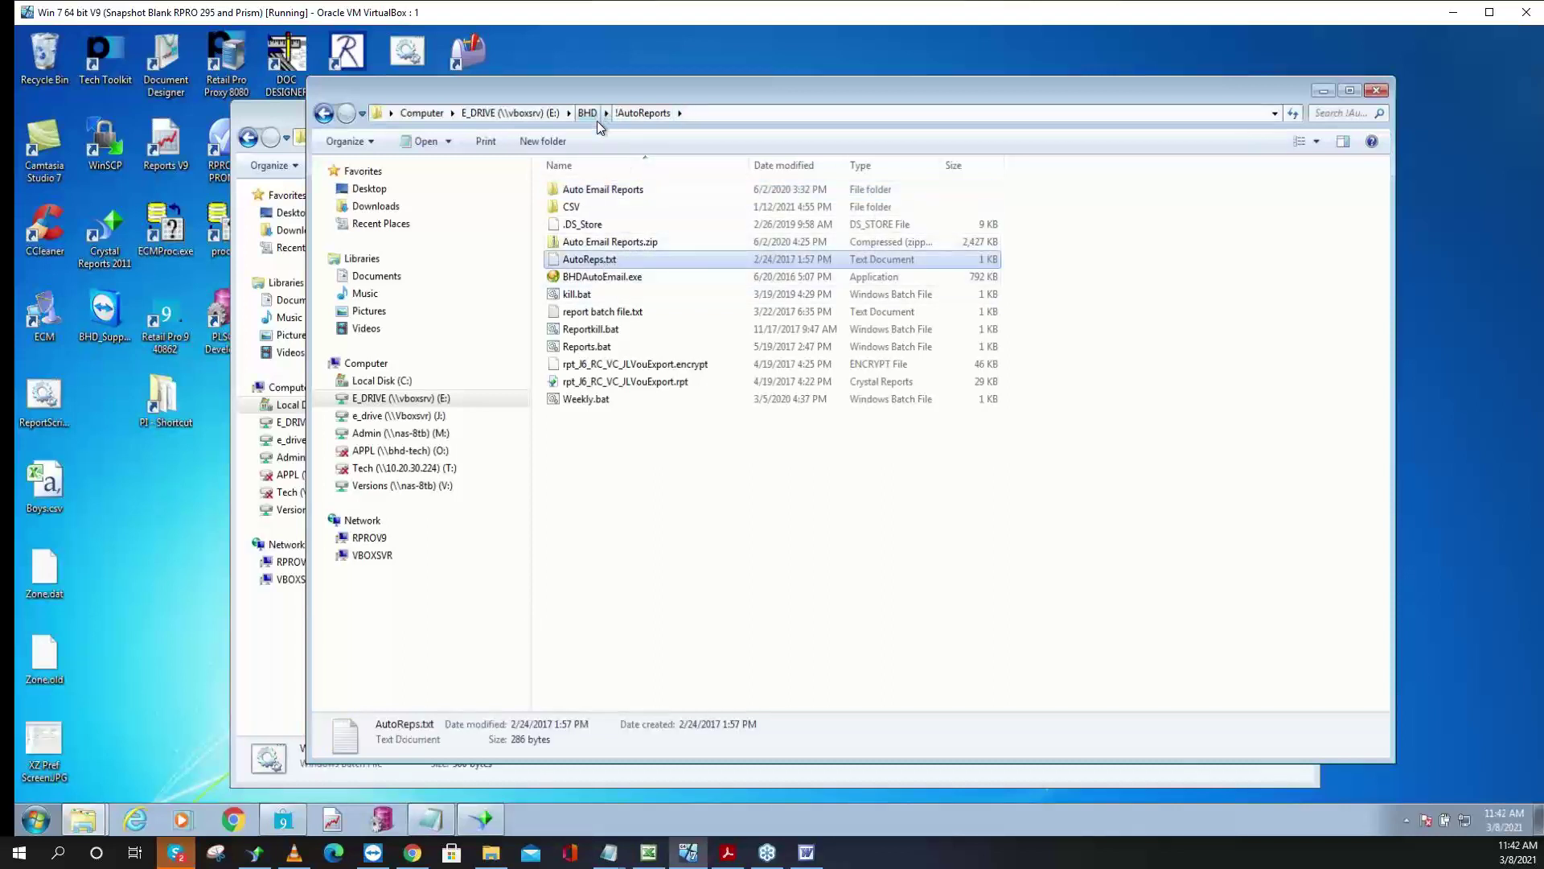
double_click(595, 191)
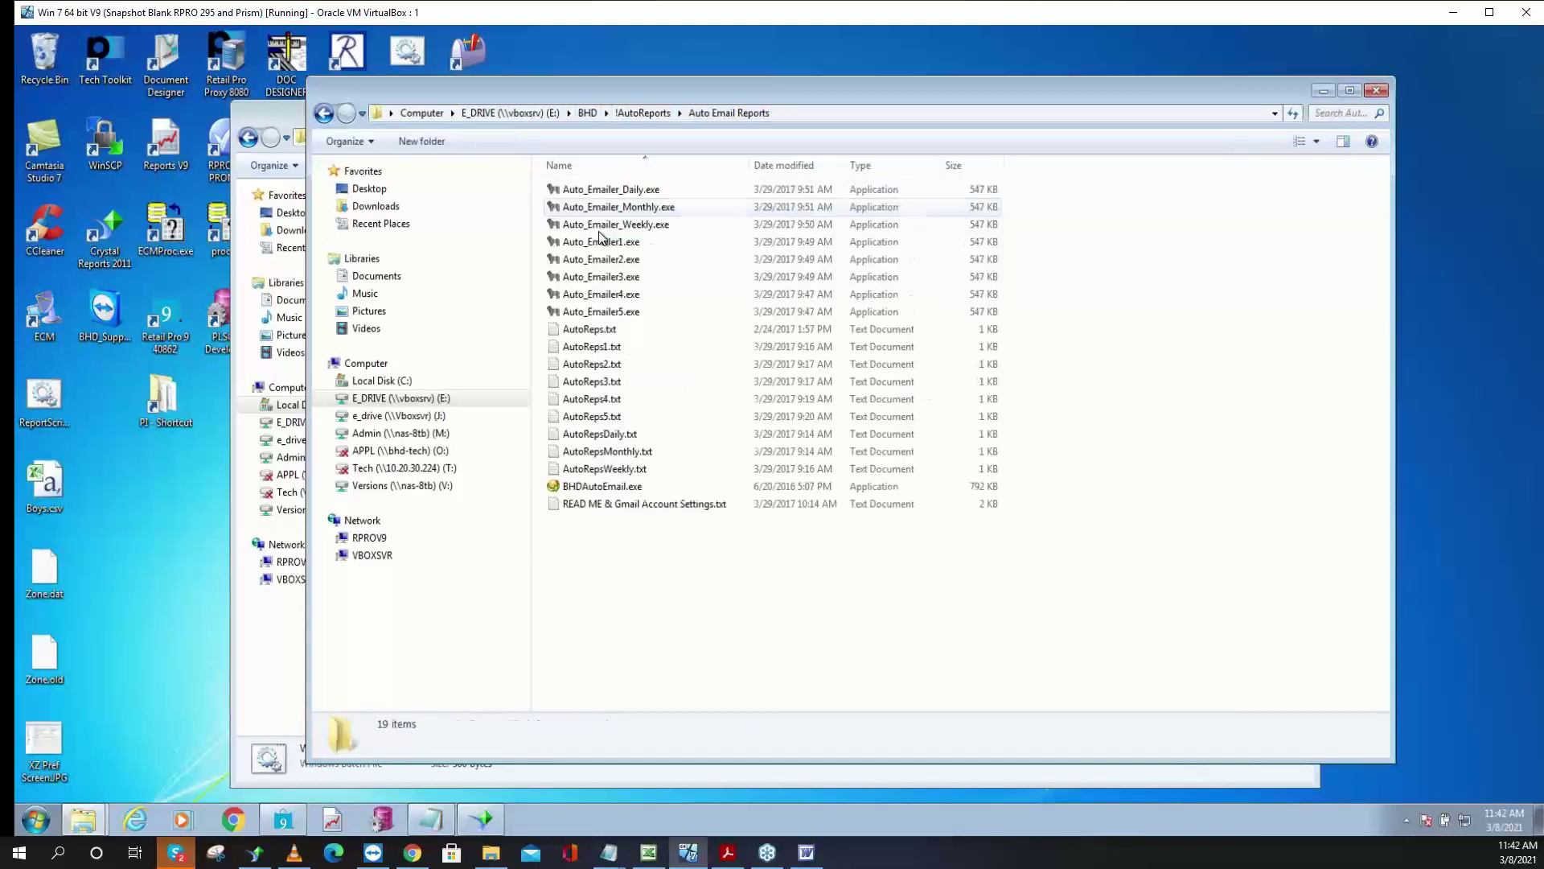
double_click(631, 329)
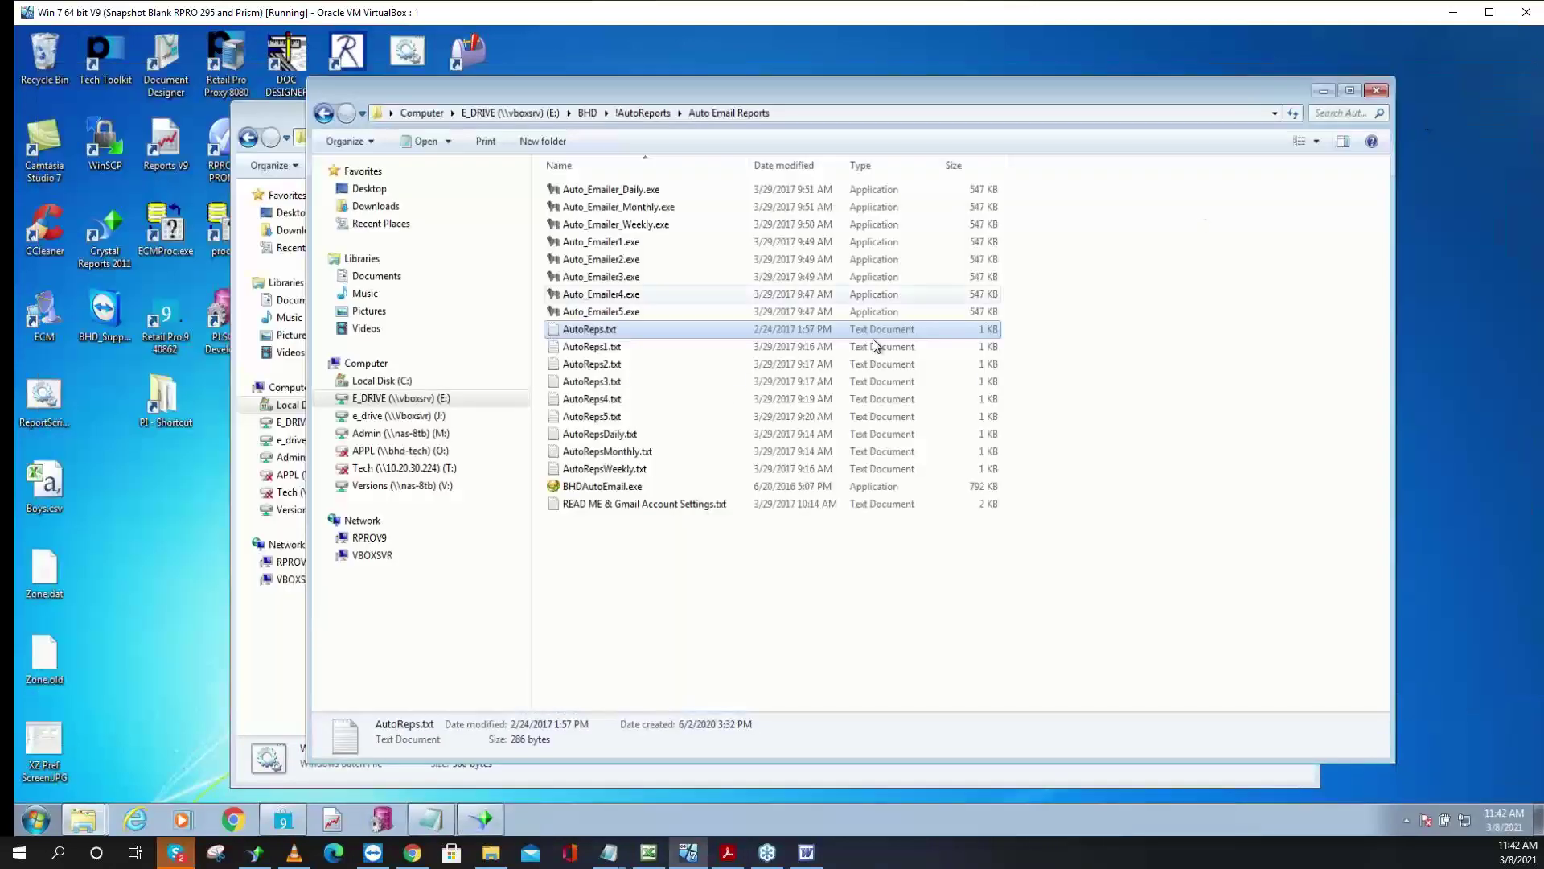
Close AutoReps.txt, open AutoReps1.txt, and highlight its setup instructions at the top
left_click(1519, 78)
double_click(632, 346)
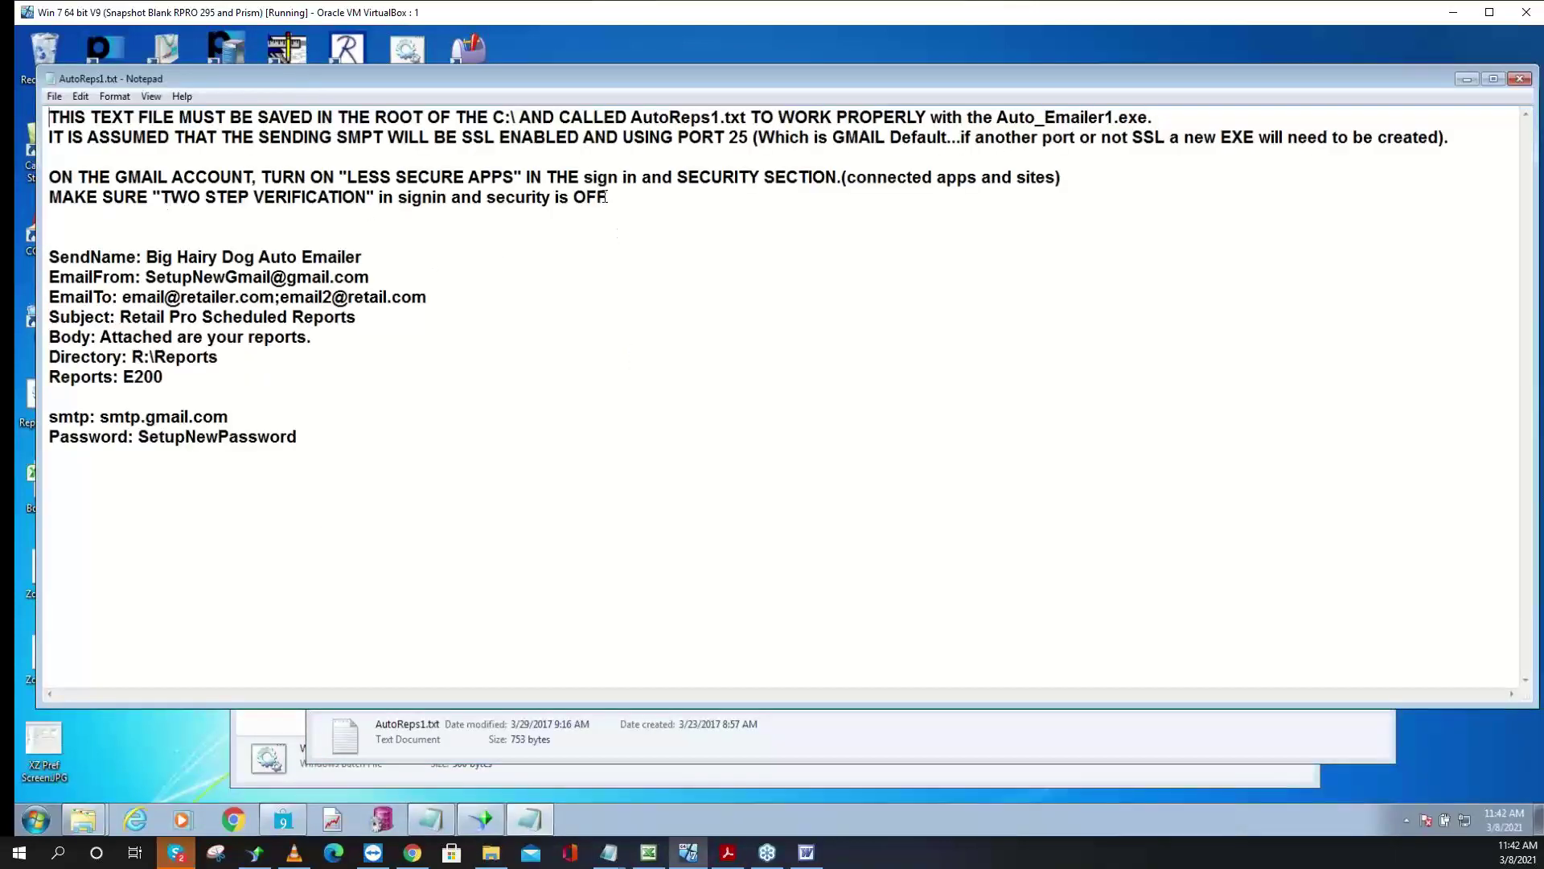
left_click_drag(605, 197, 113, 116)
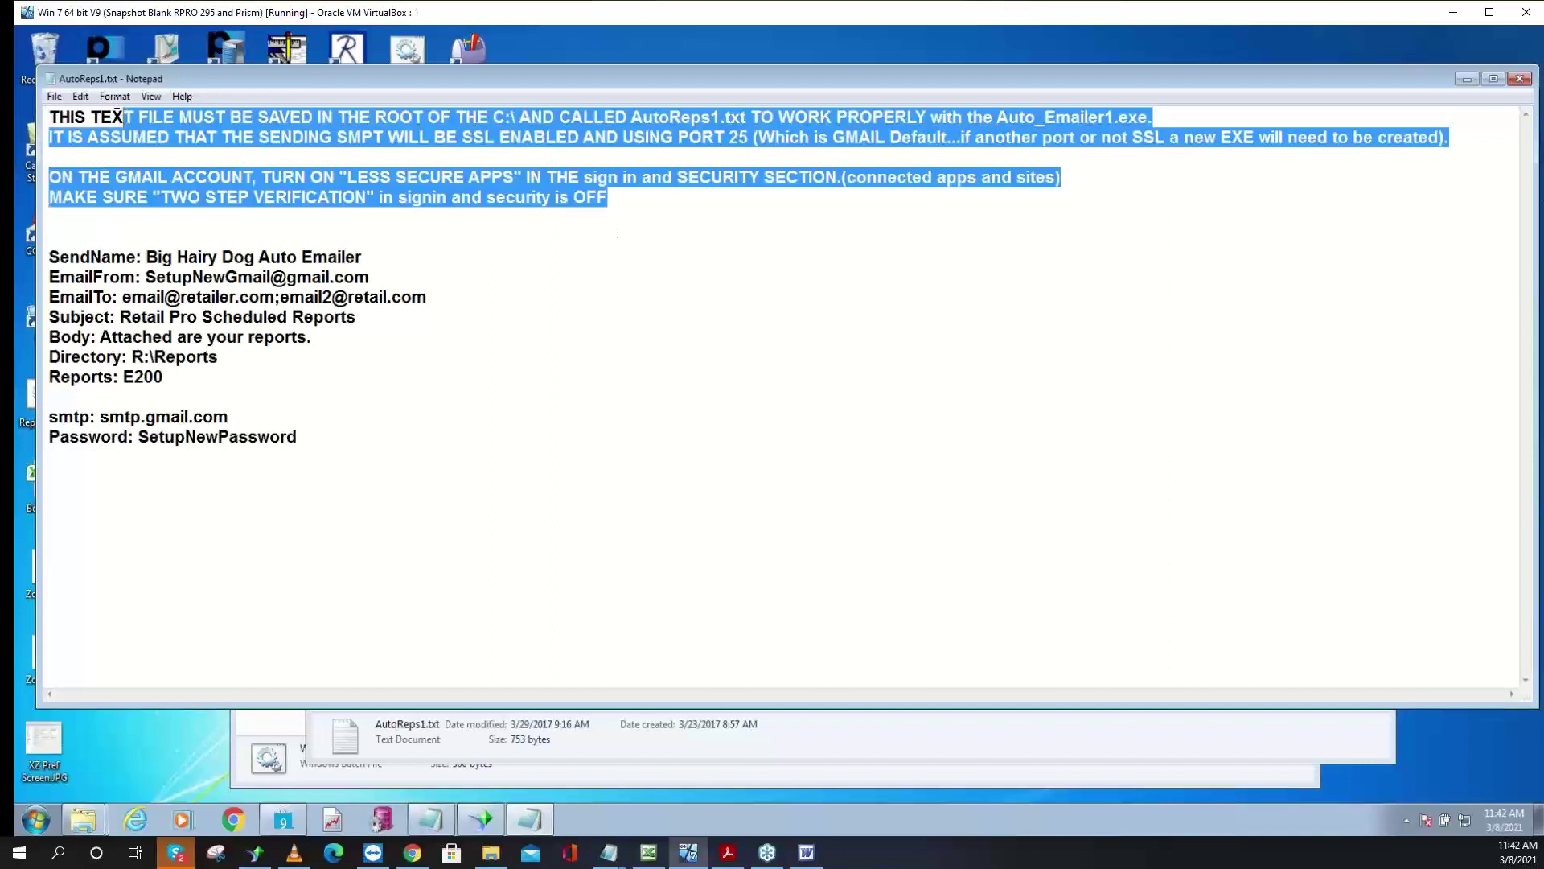
left_click(573, 321)
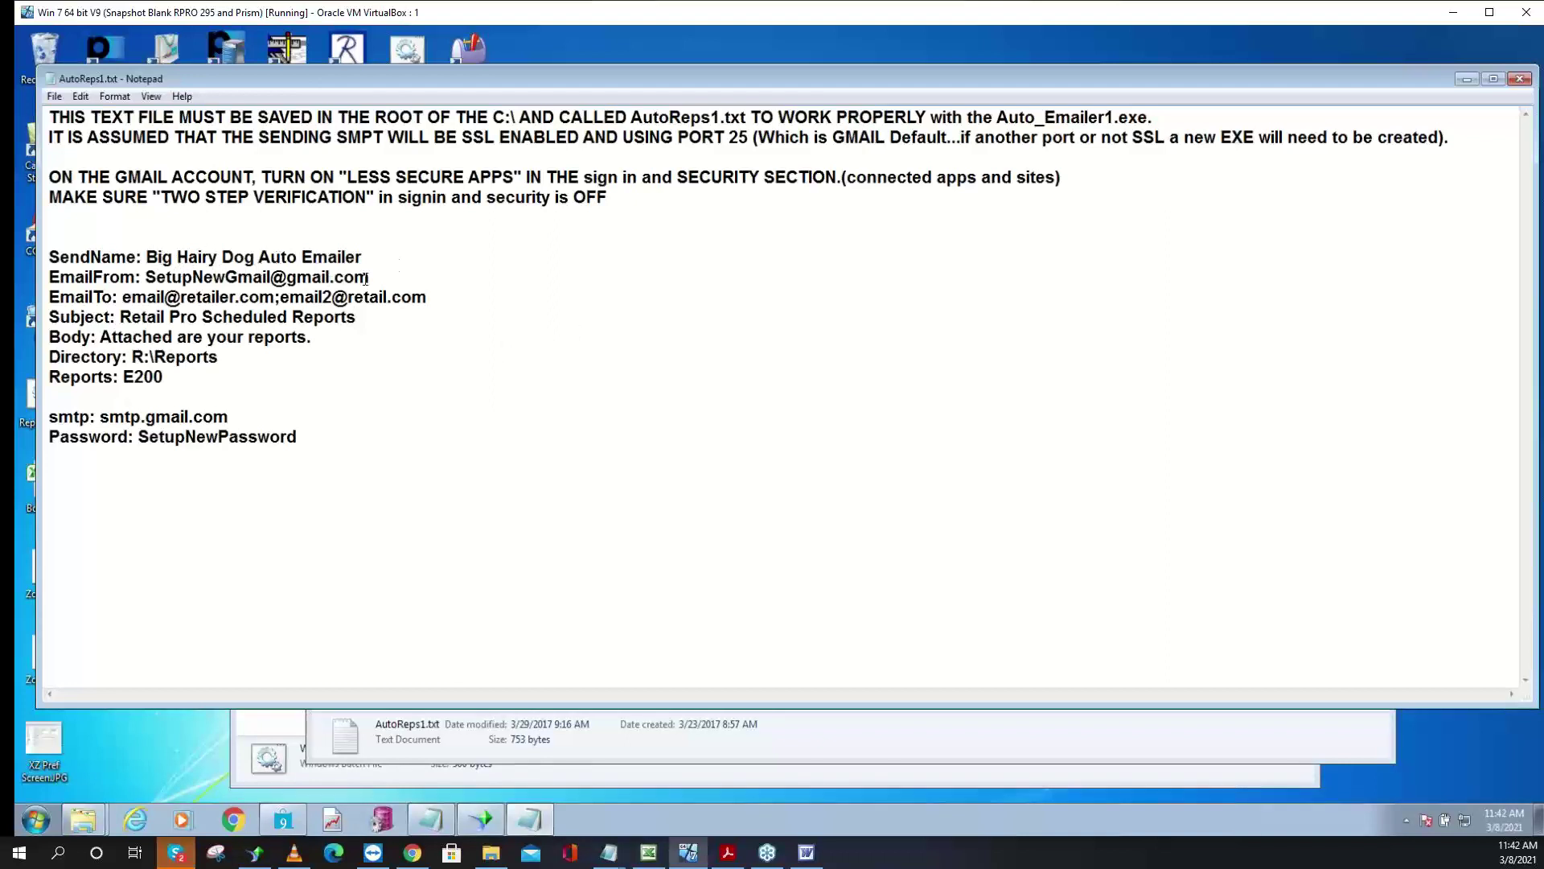
Highlight the EmailFrom, EmailTo, Directory R:\Reports and Reports E200 settings in turn
left_click_drag(369, 277, 151, 276)
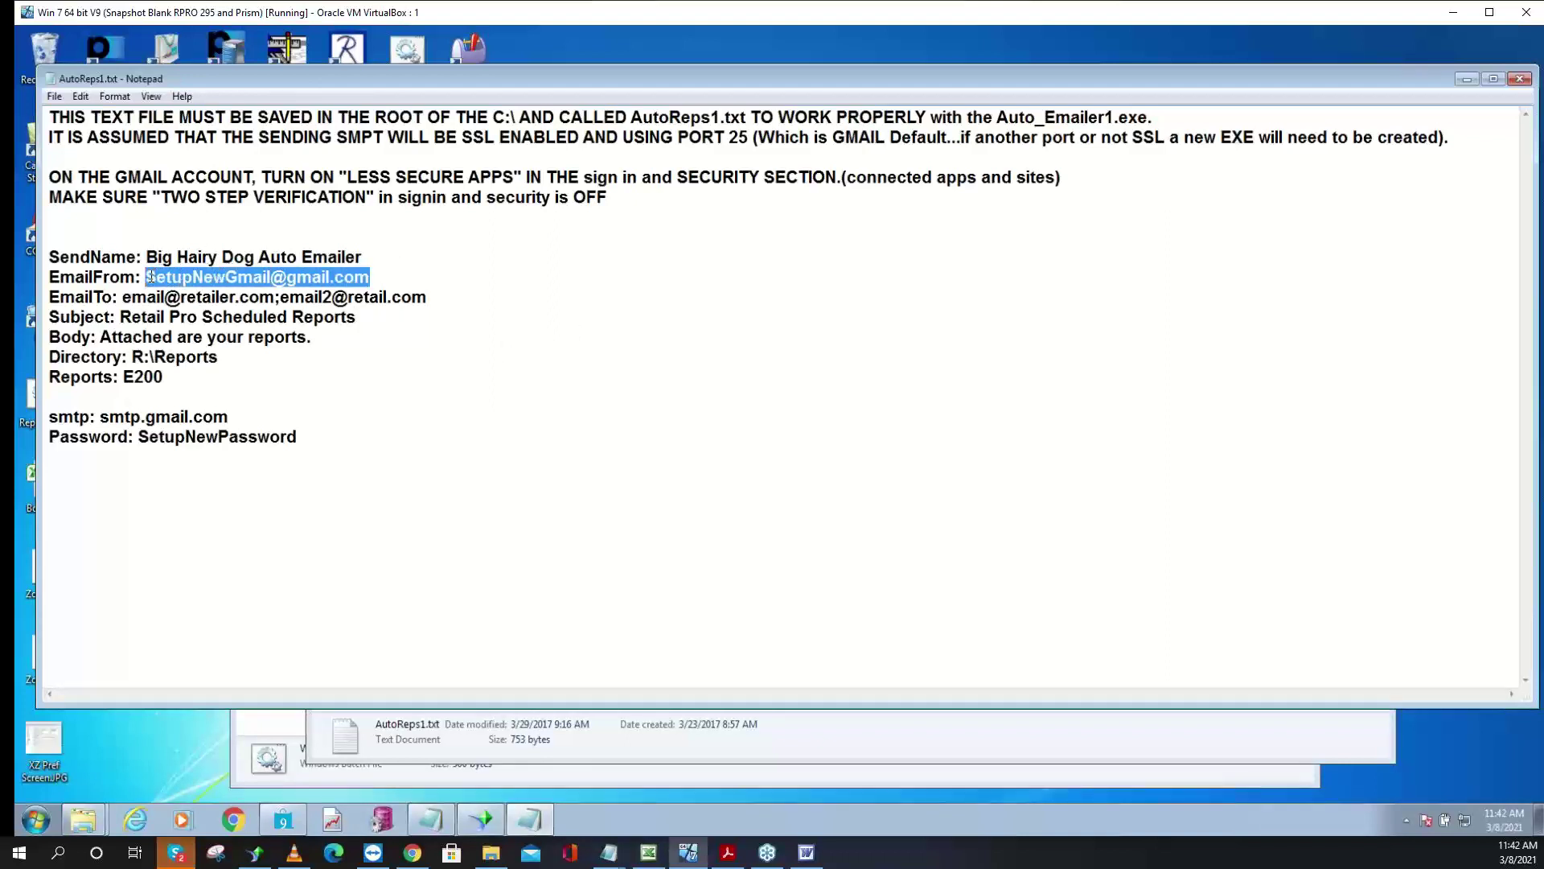
left_click_drag(442, 295, 139, 297)
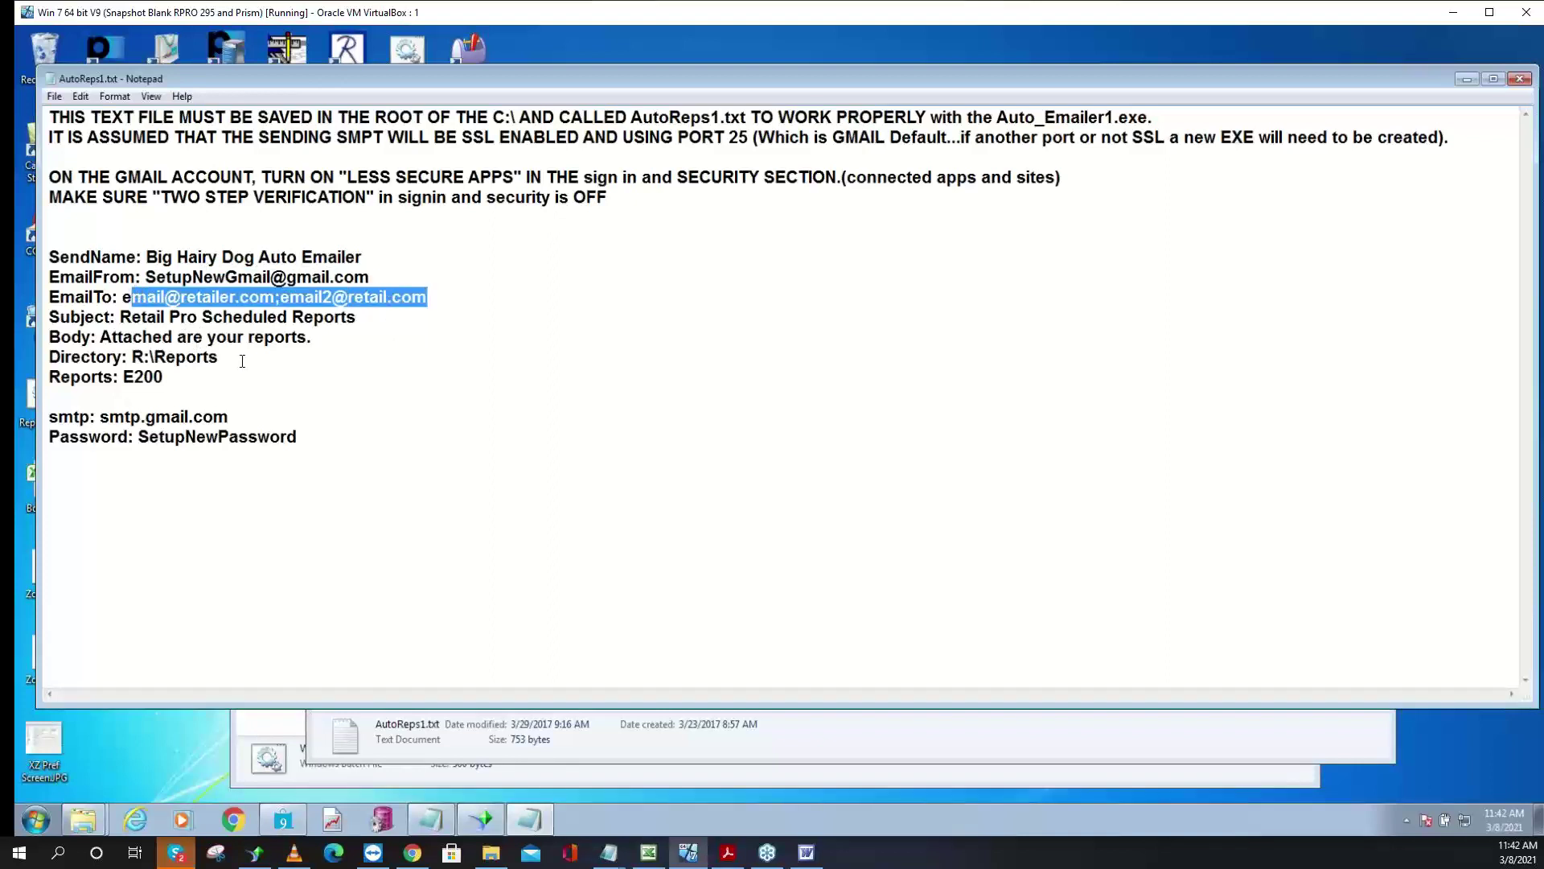
left_click_drag(257, 357, 119, 384)
left_click(173, 382)
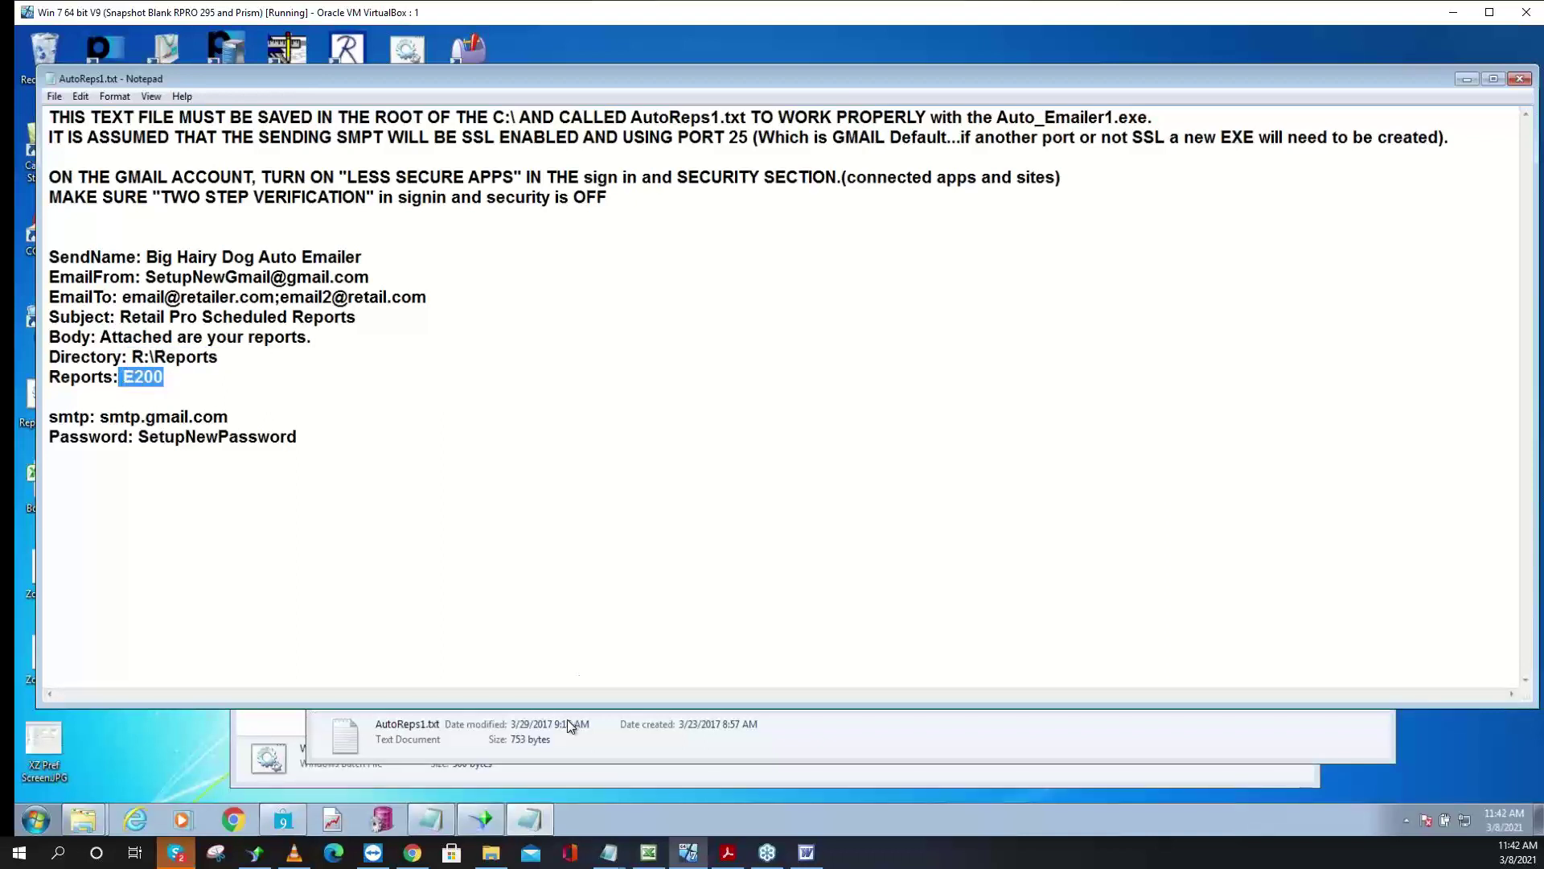
left_click(955, 740)
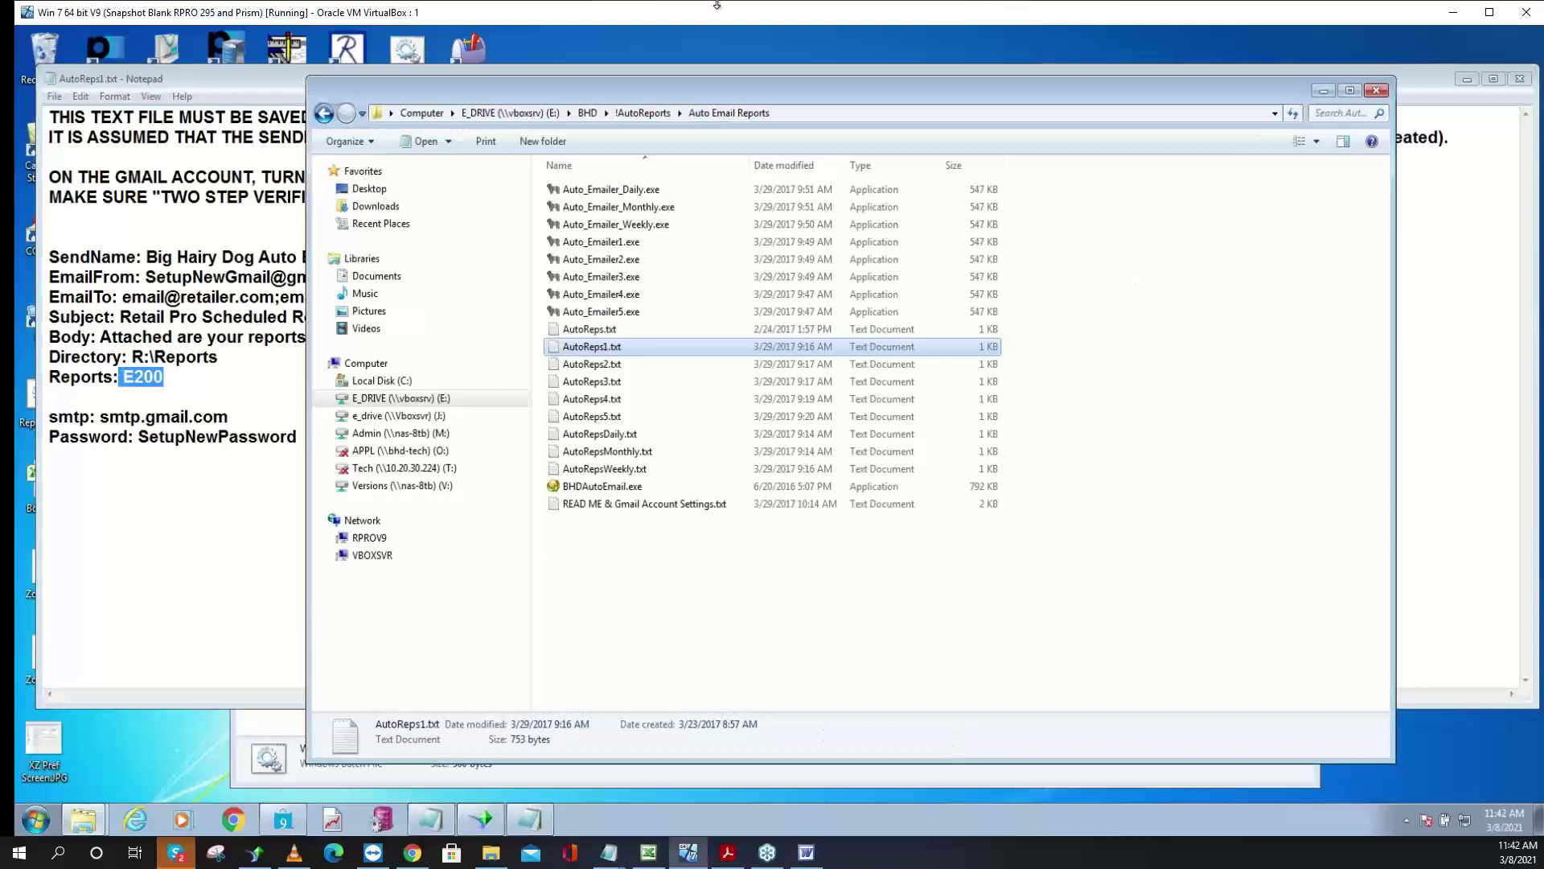
Open C:\Reports\Weekly and widen the Name column to show the full PDF report name
left_click(426, 114)
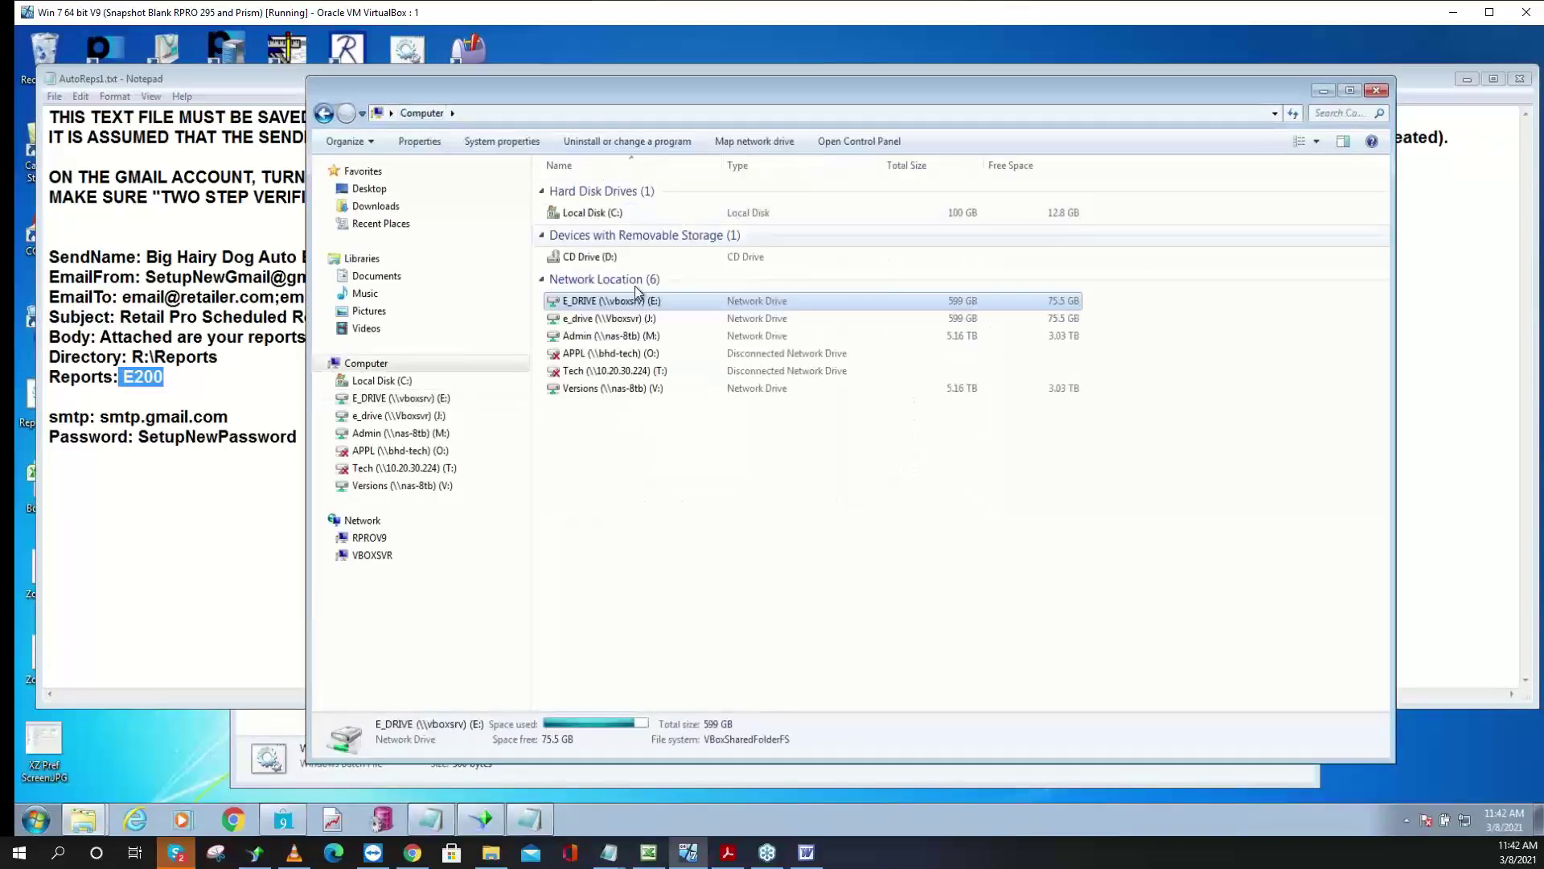
double_click(635, 214)
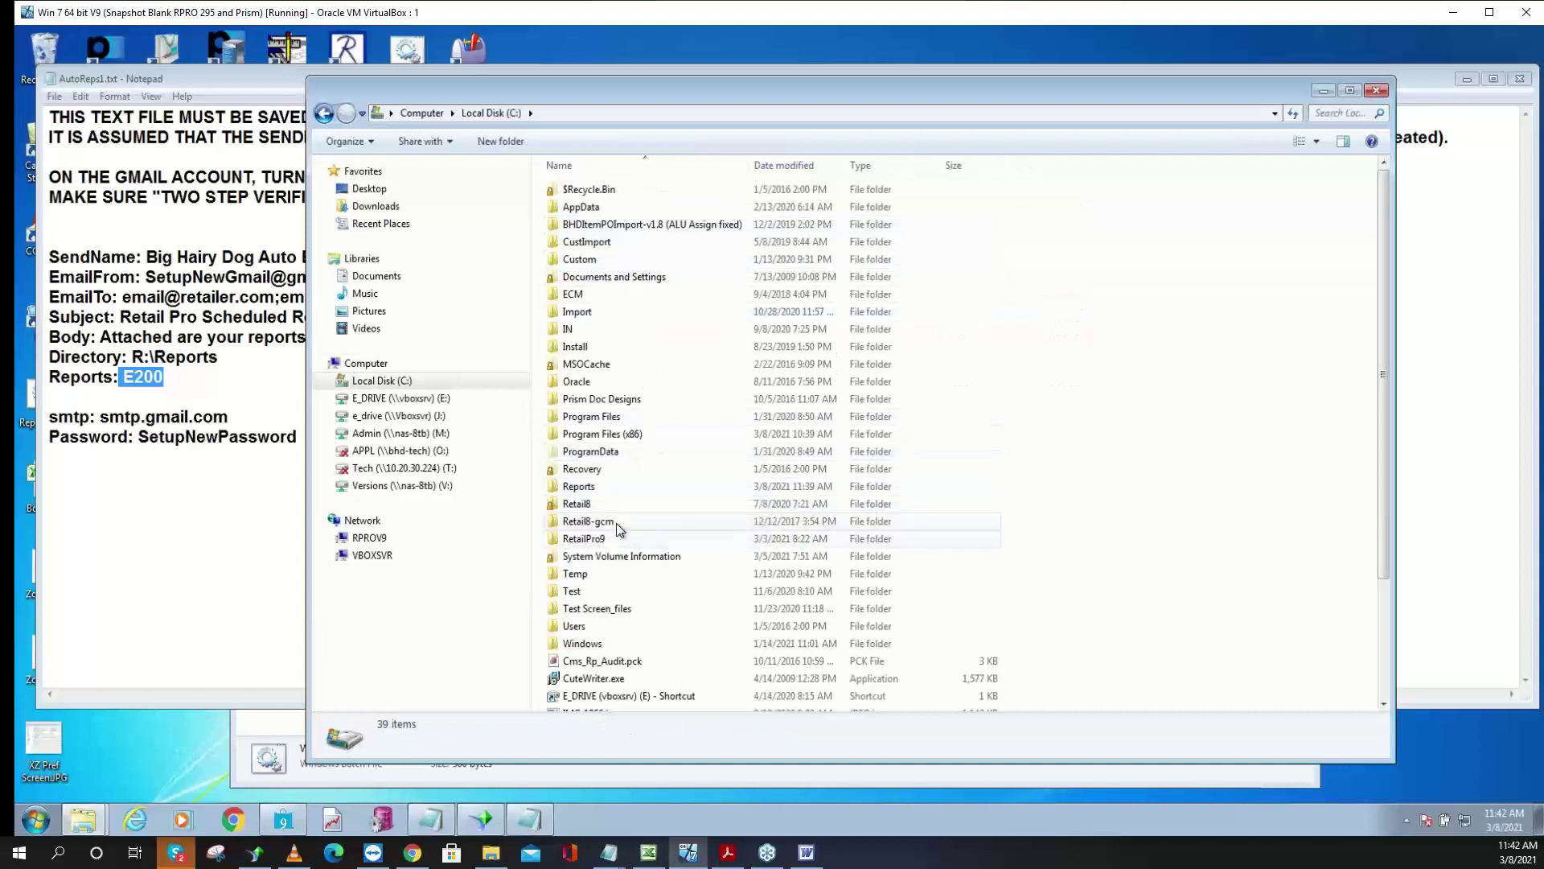
left_click(616, 489)
double_click(616, 491)
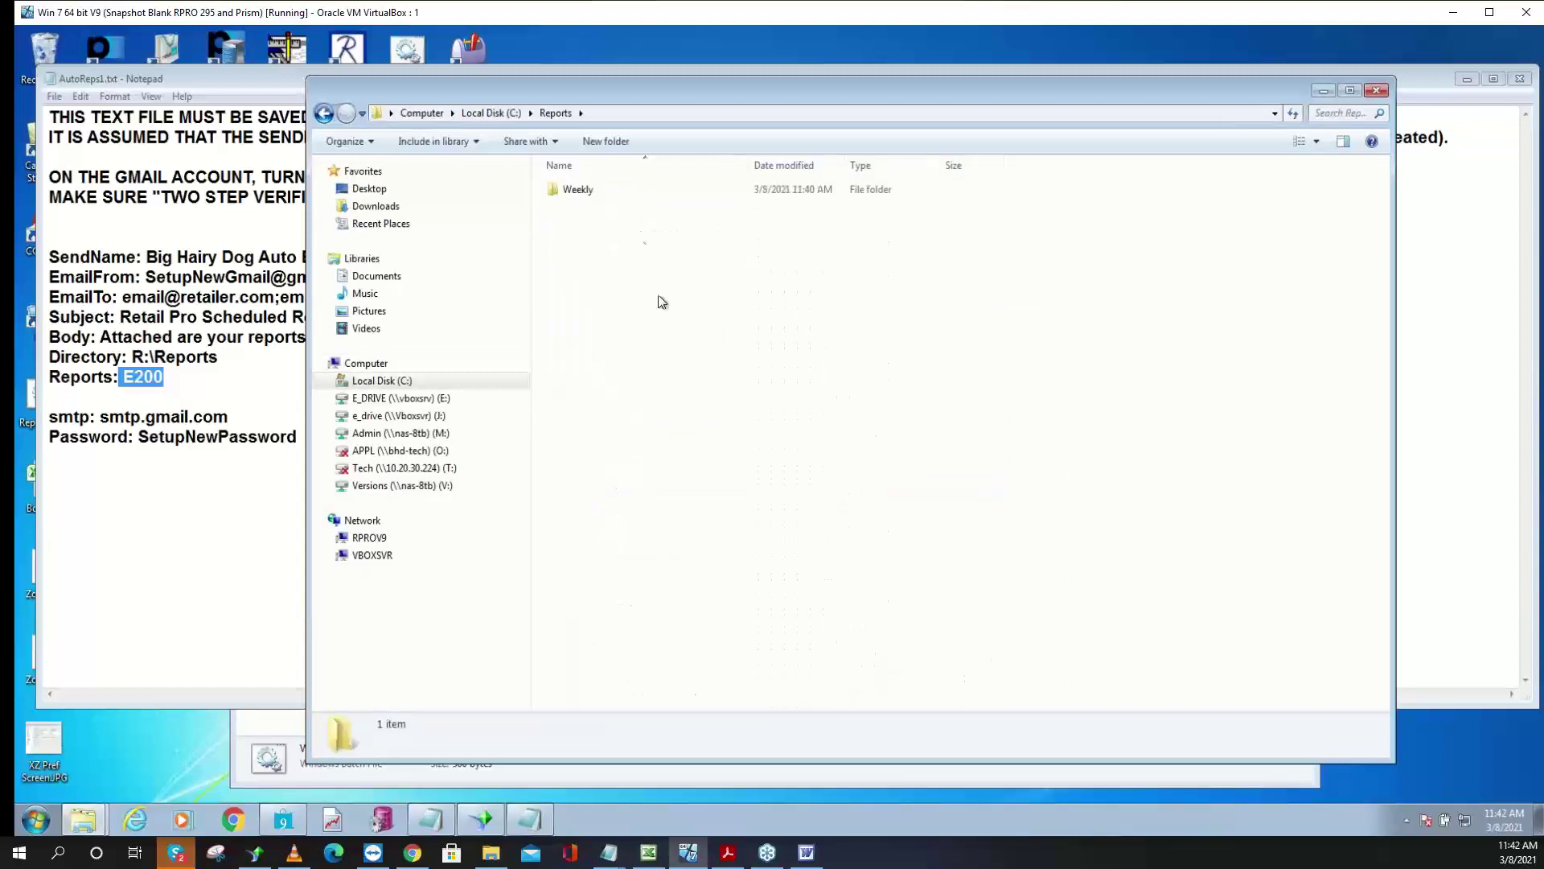
double_click(596, 187)
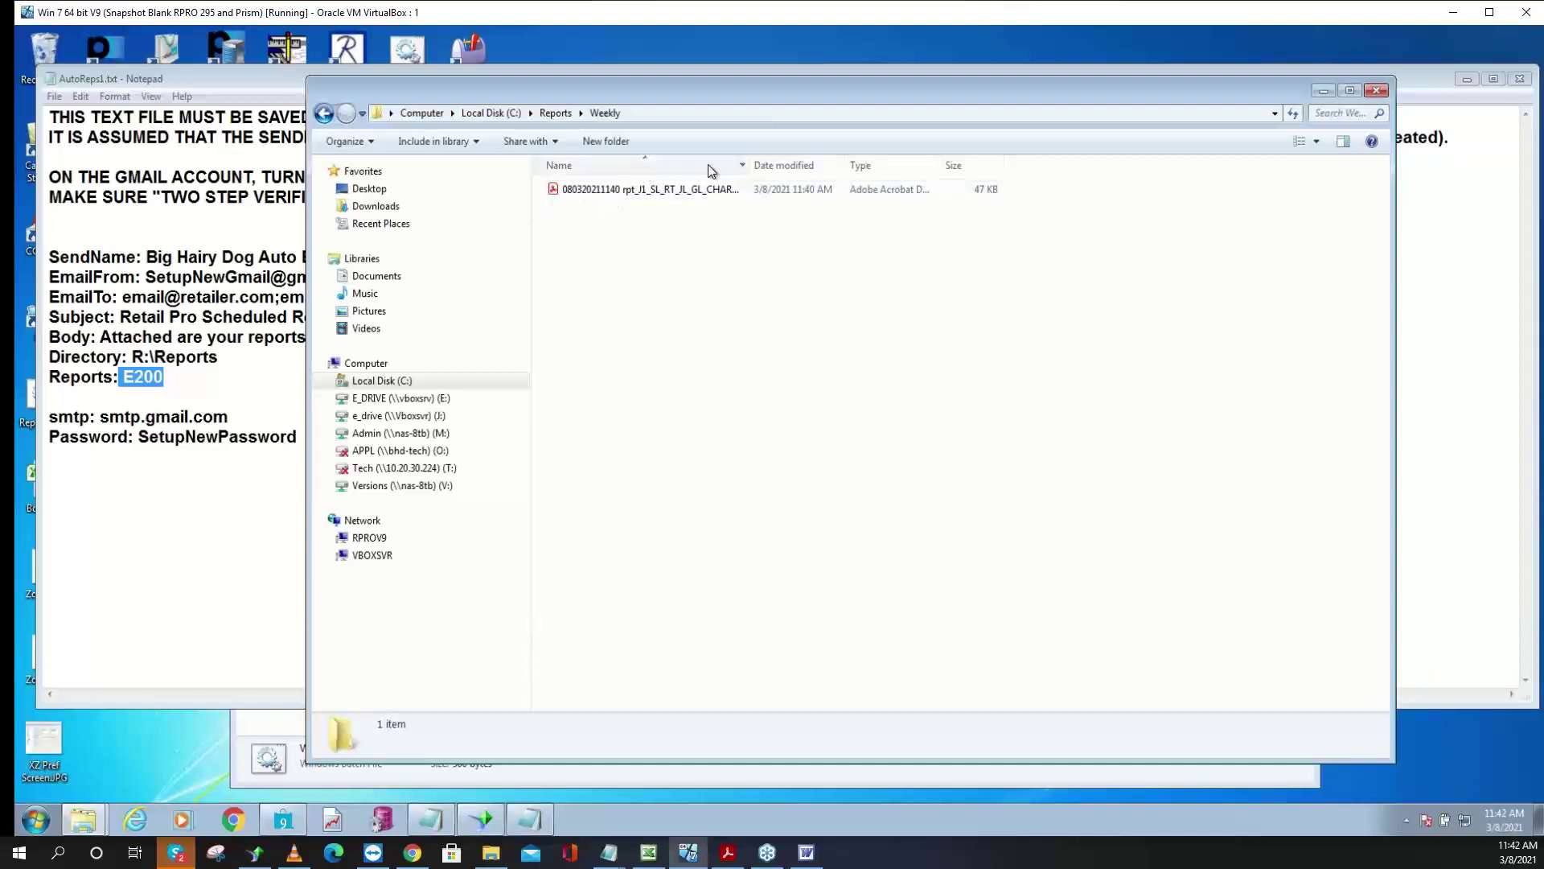
left_click_drag(748, 165, 889, 164)
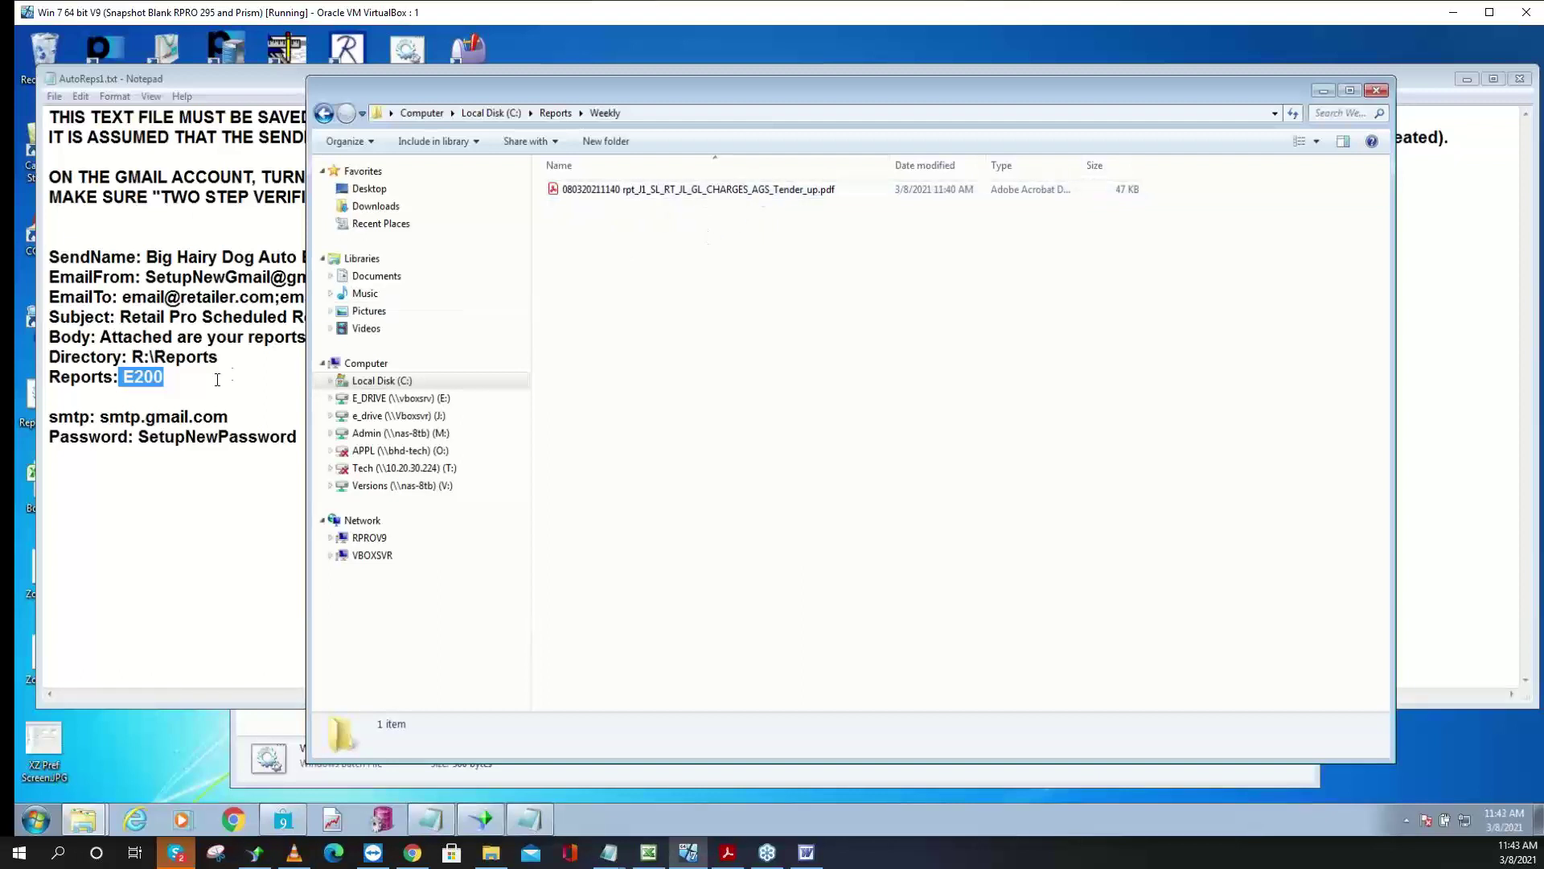
left_click(166, 379)
Replace E200 with 2 in the Reports setting and highlight the placeholder Password value
key("BackSpace")
key("BackSpace")
key("BackSpace")
key("BackSpace")
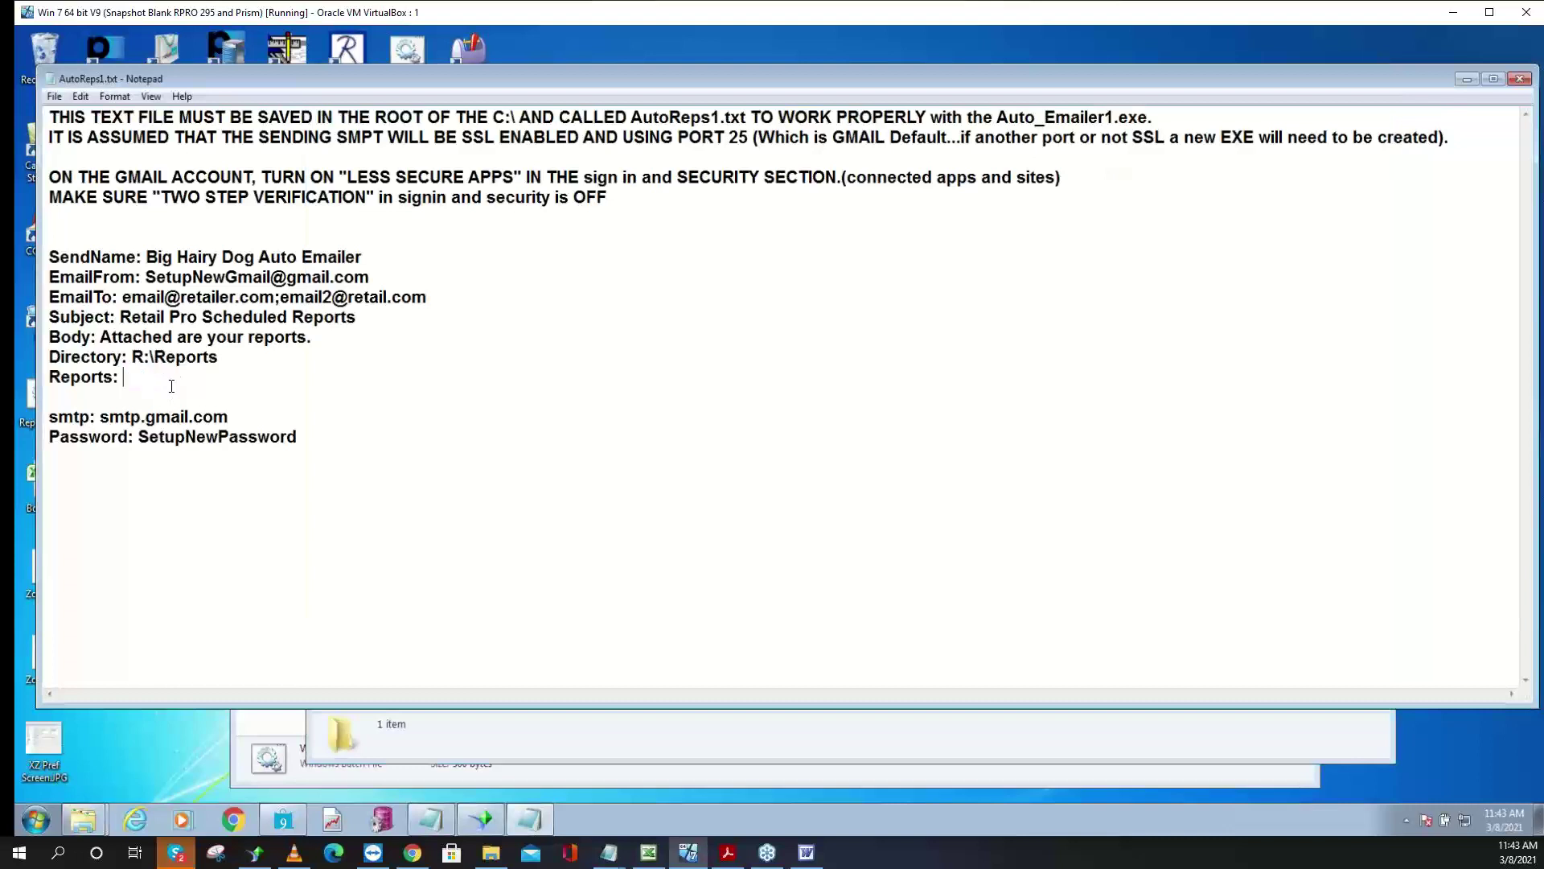
type("2")
left_click_drag(311, 438, 134, 435)
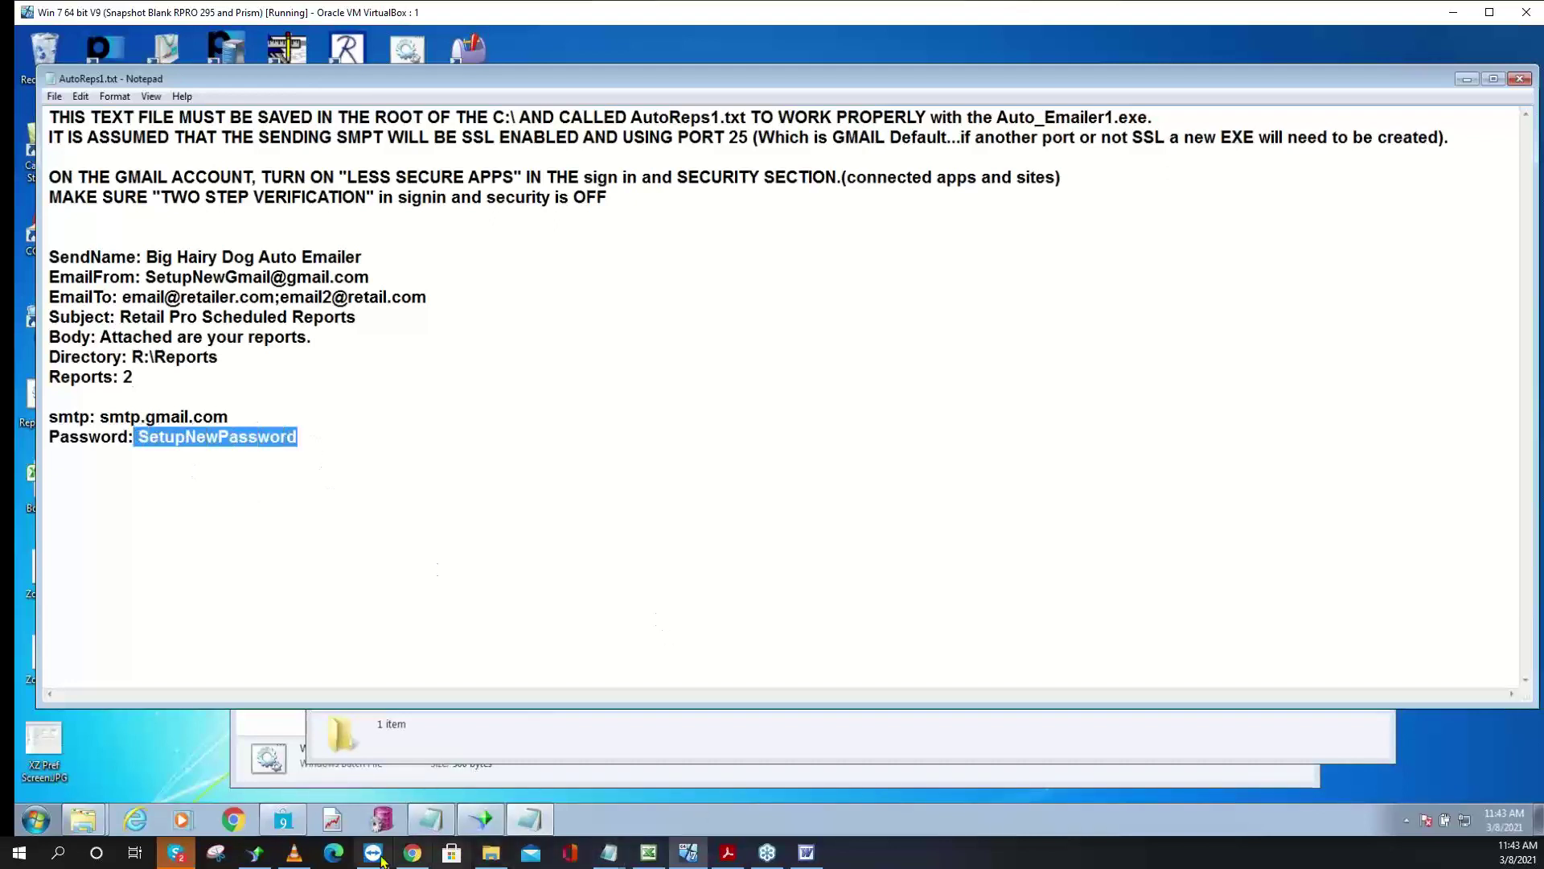
left_click(413, 853)
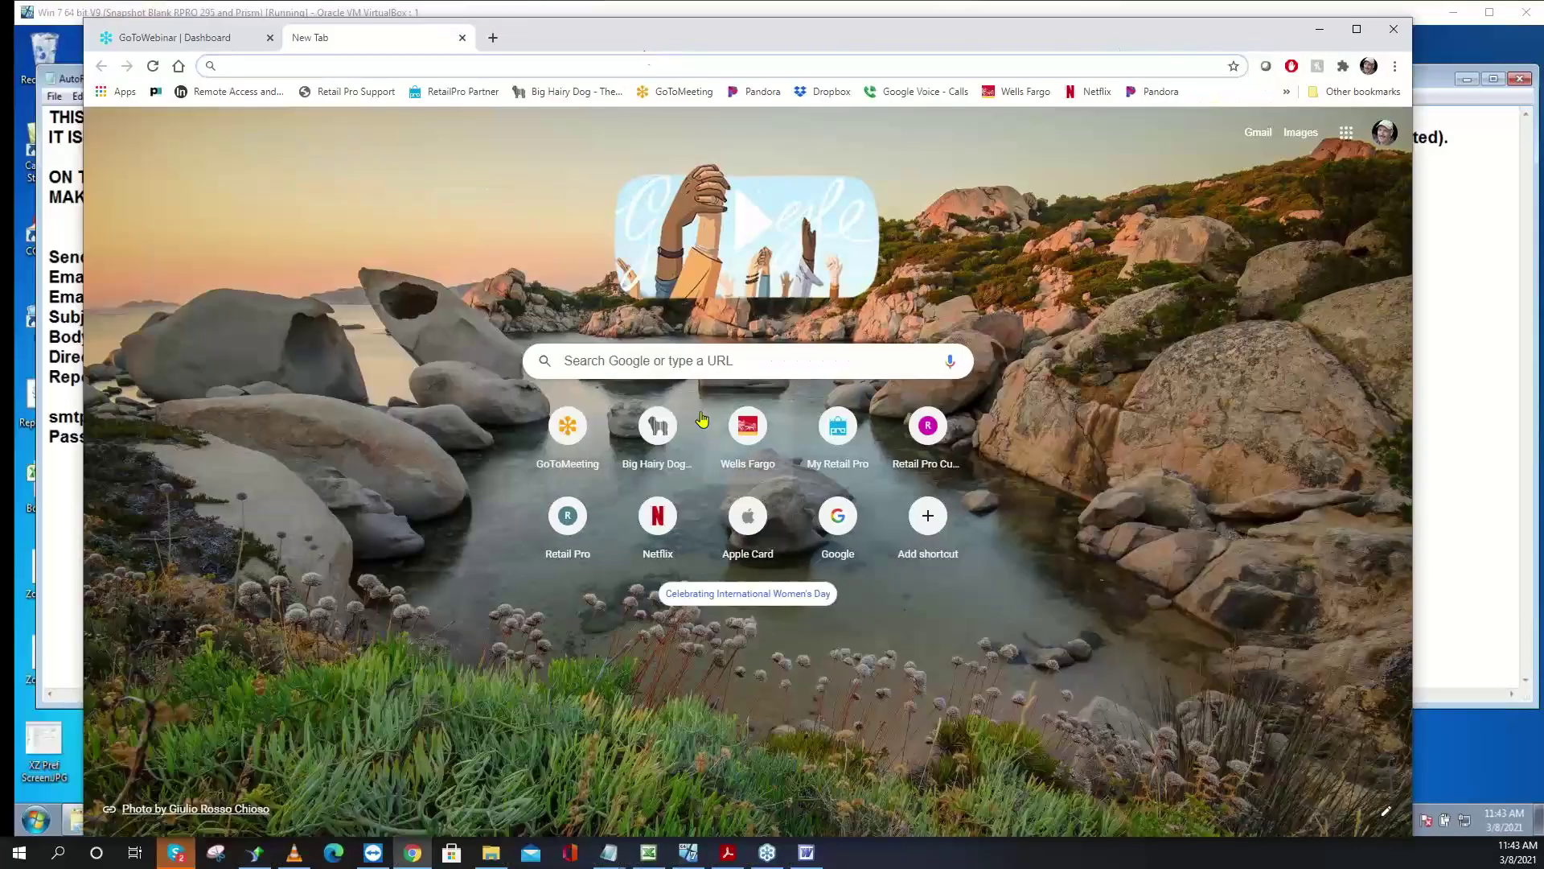
Search Google for 'less secure apps' and shift the Chrome window left
left_click(676, 364)
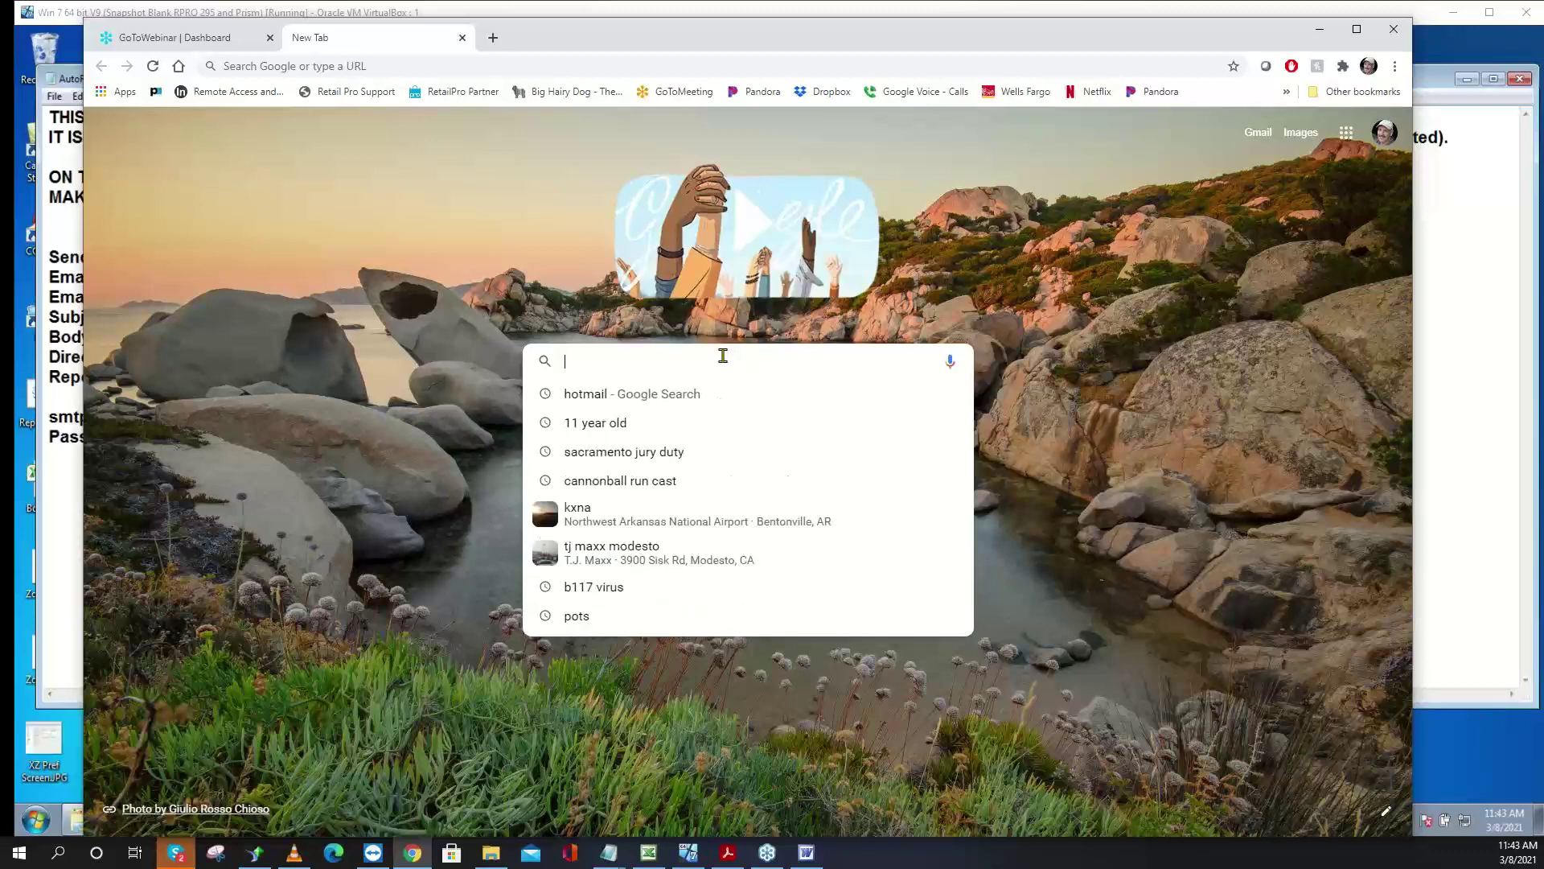
left_click(933, 299)
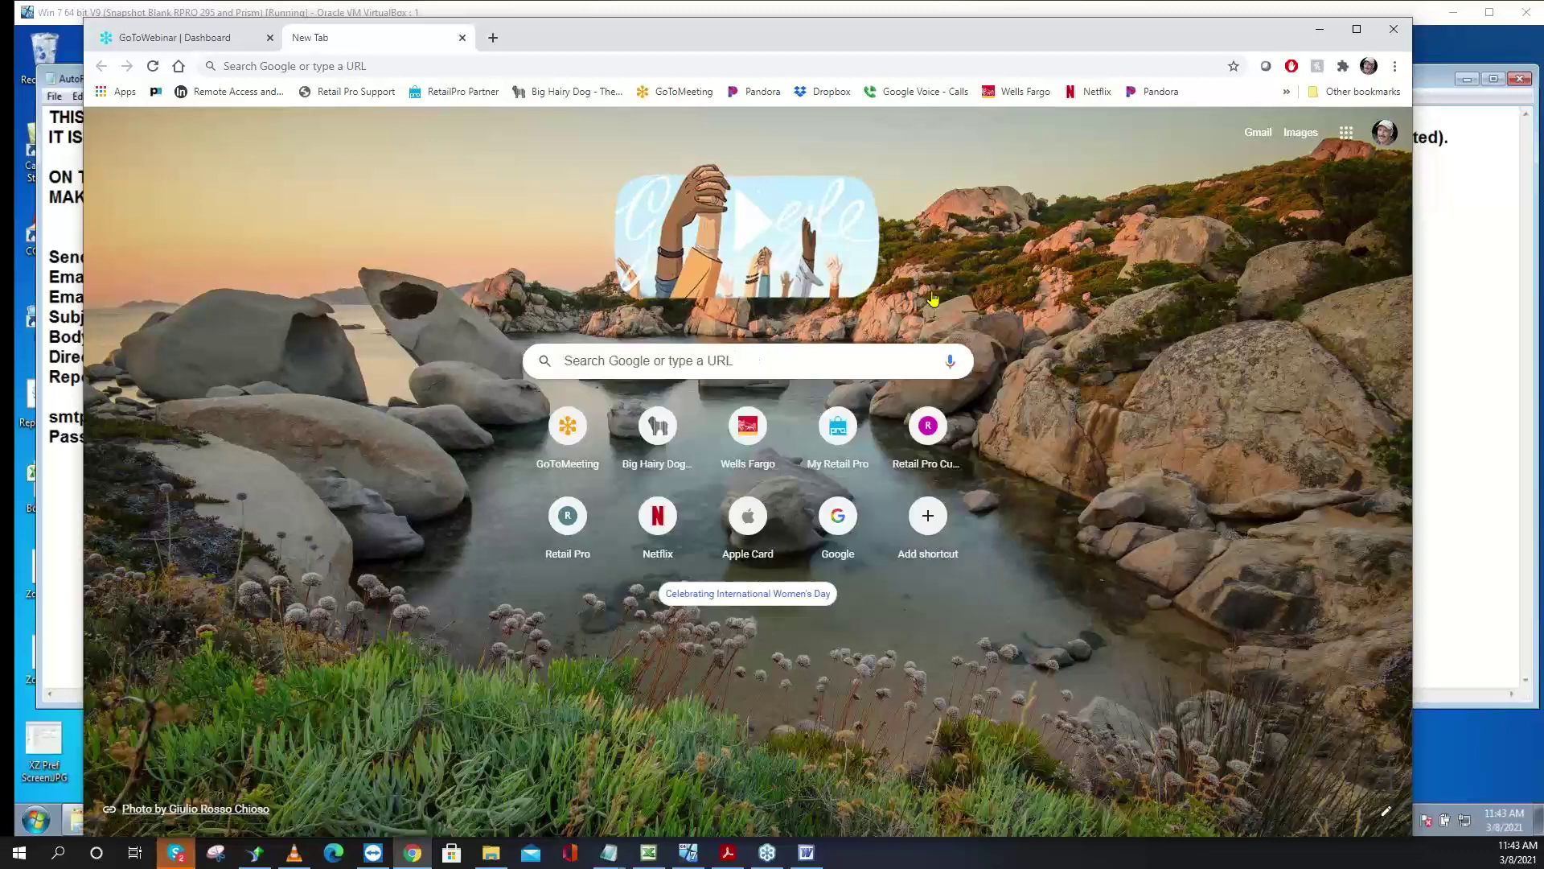
left_click(685, 372)
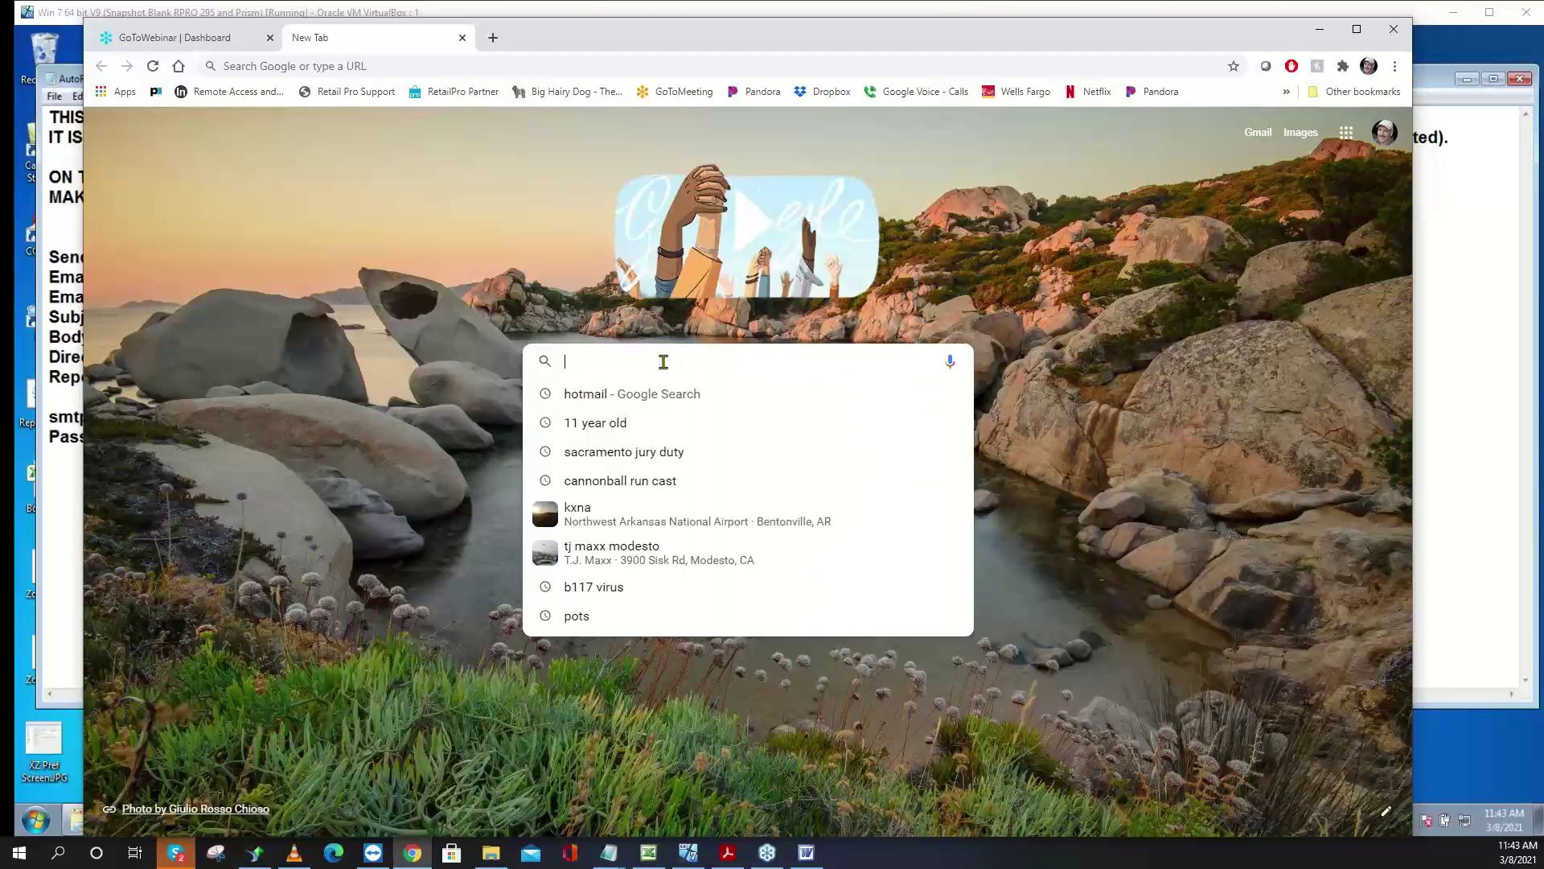
left_click_drag(933, 32, 408, 40)
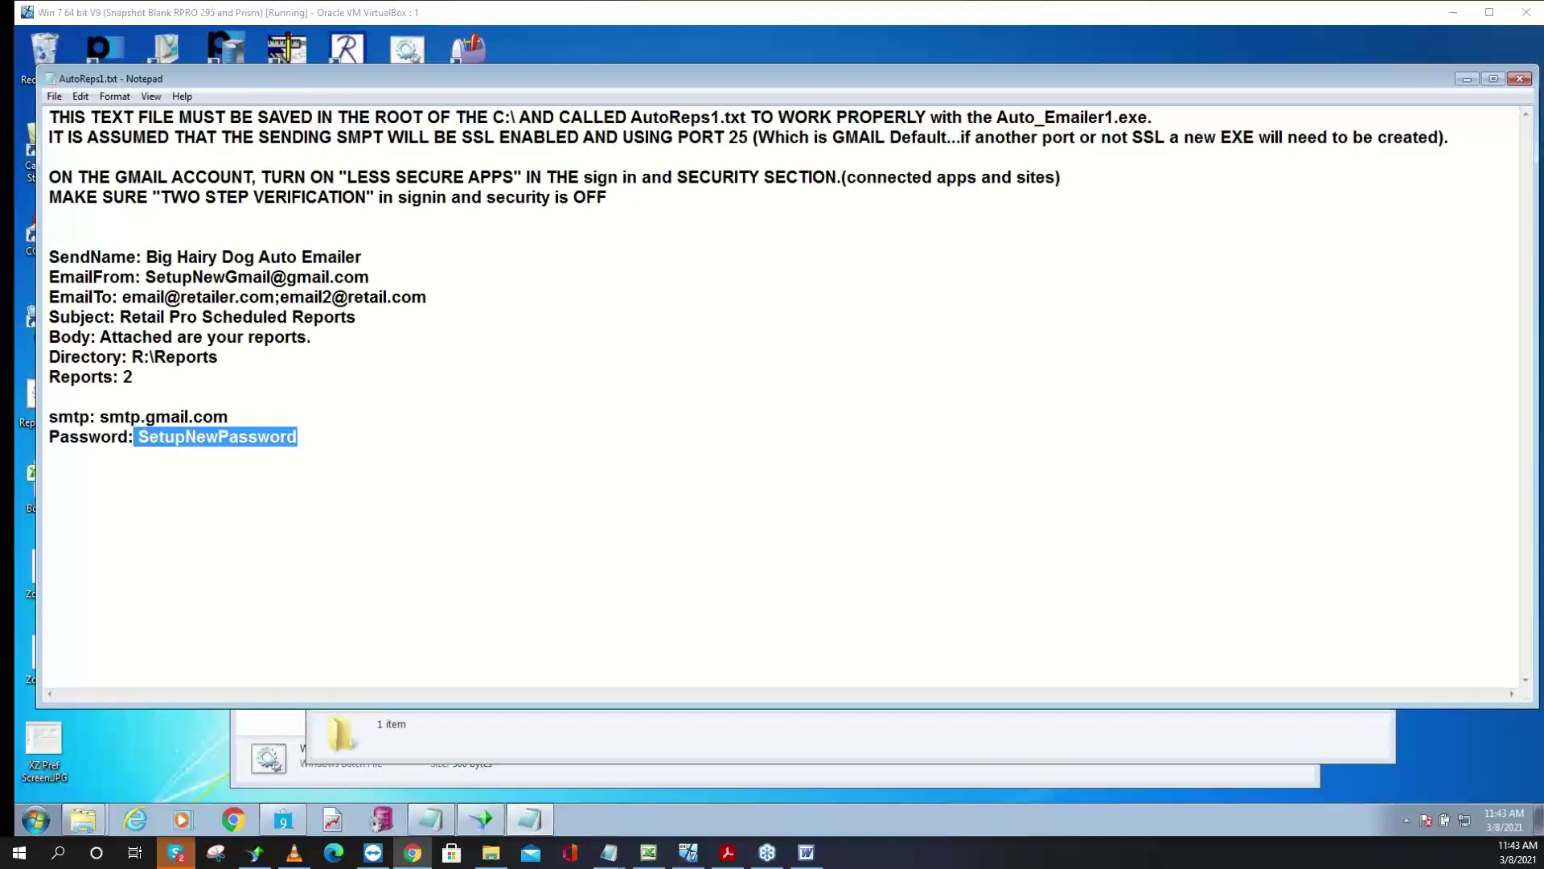
key("alt+Tab")
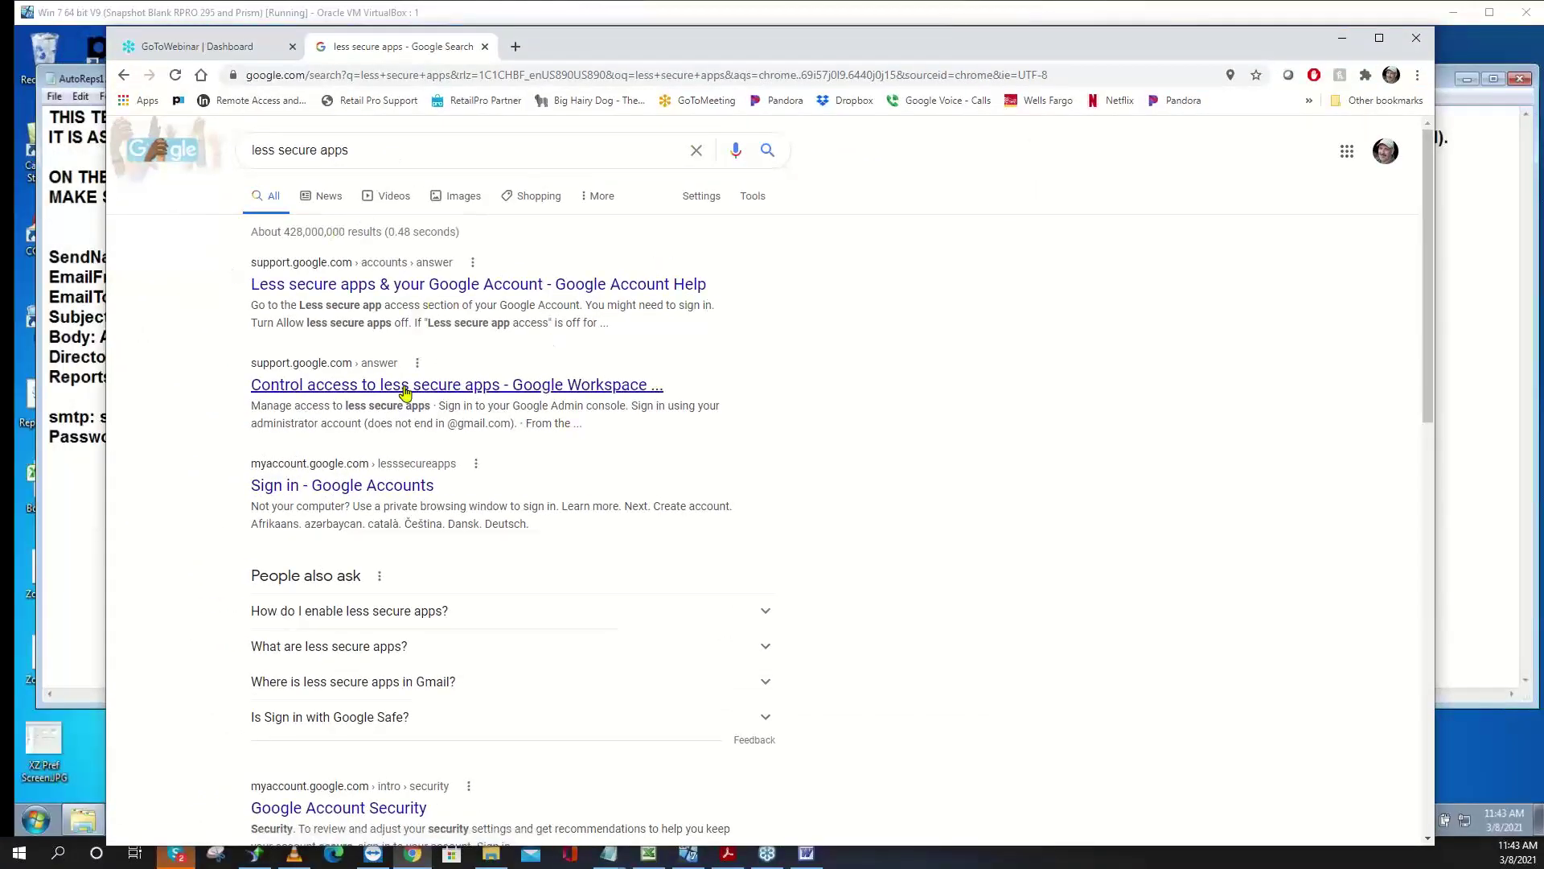
Open the less secure apps help article and check the Less secure app access setting
left_click(374, 290)
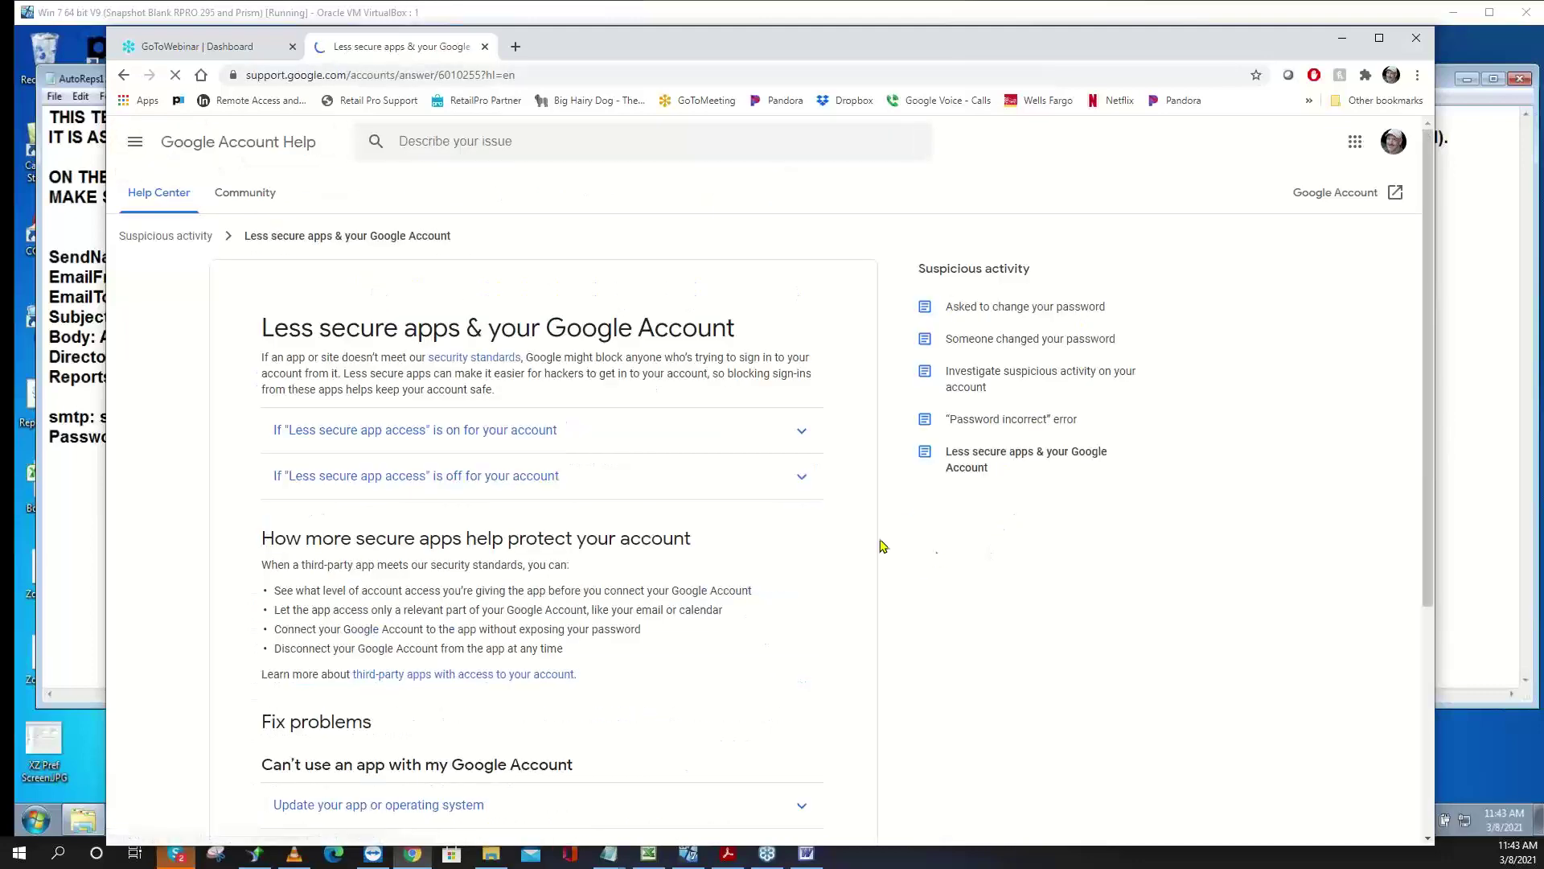
left_click(500, 438)
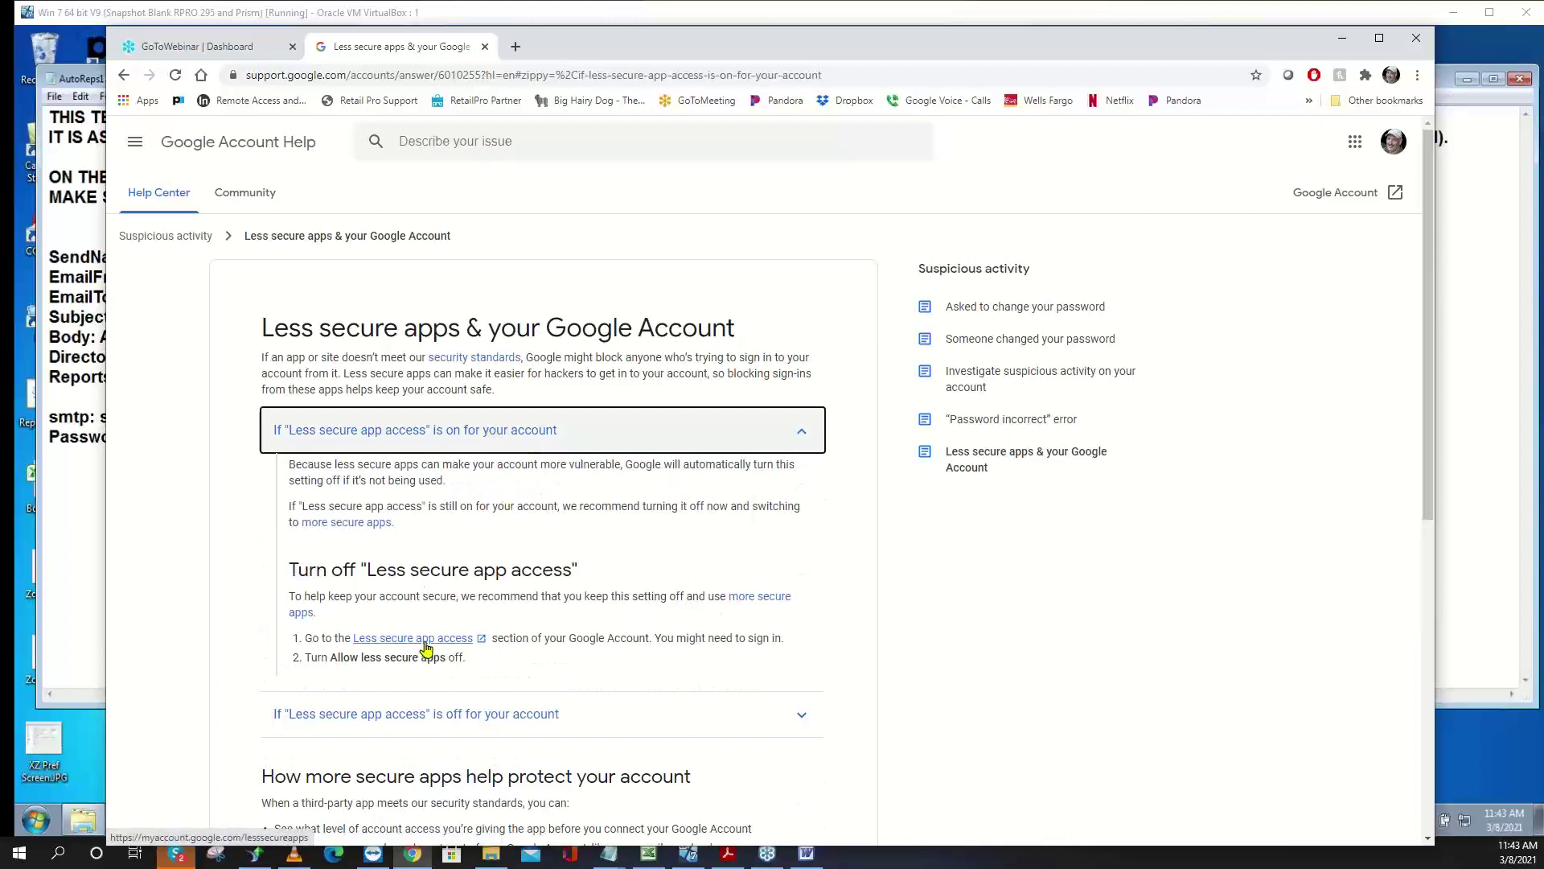
left_click(424, 641)
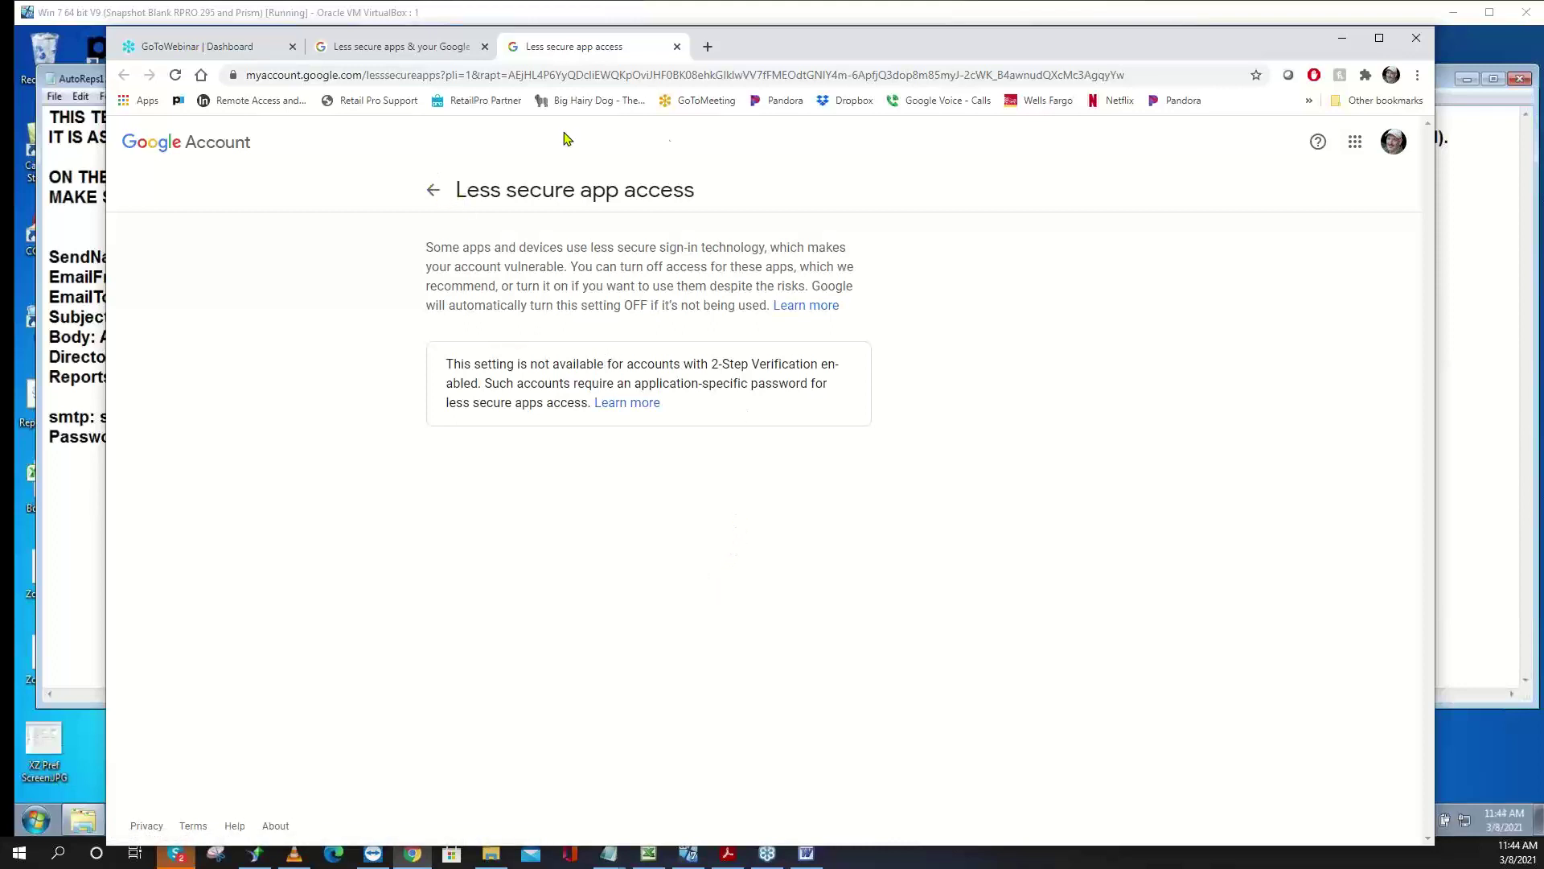
Return to the help article and open the one on third-party apps with account access
left_click(432, 50)
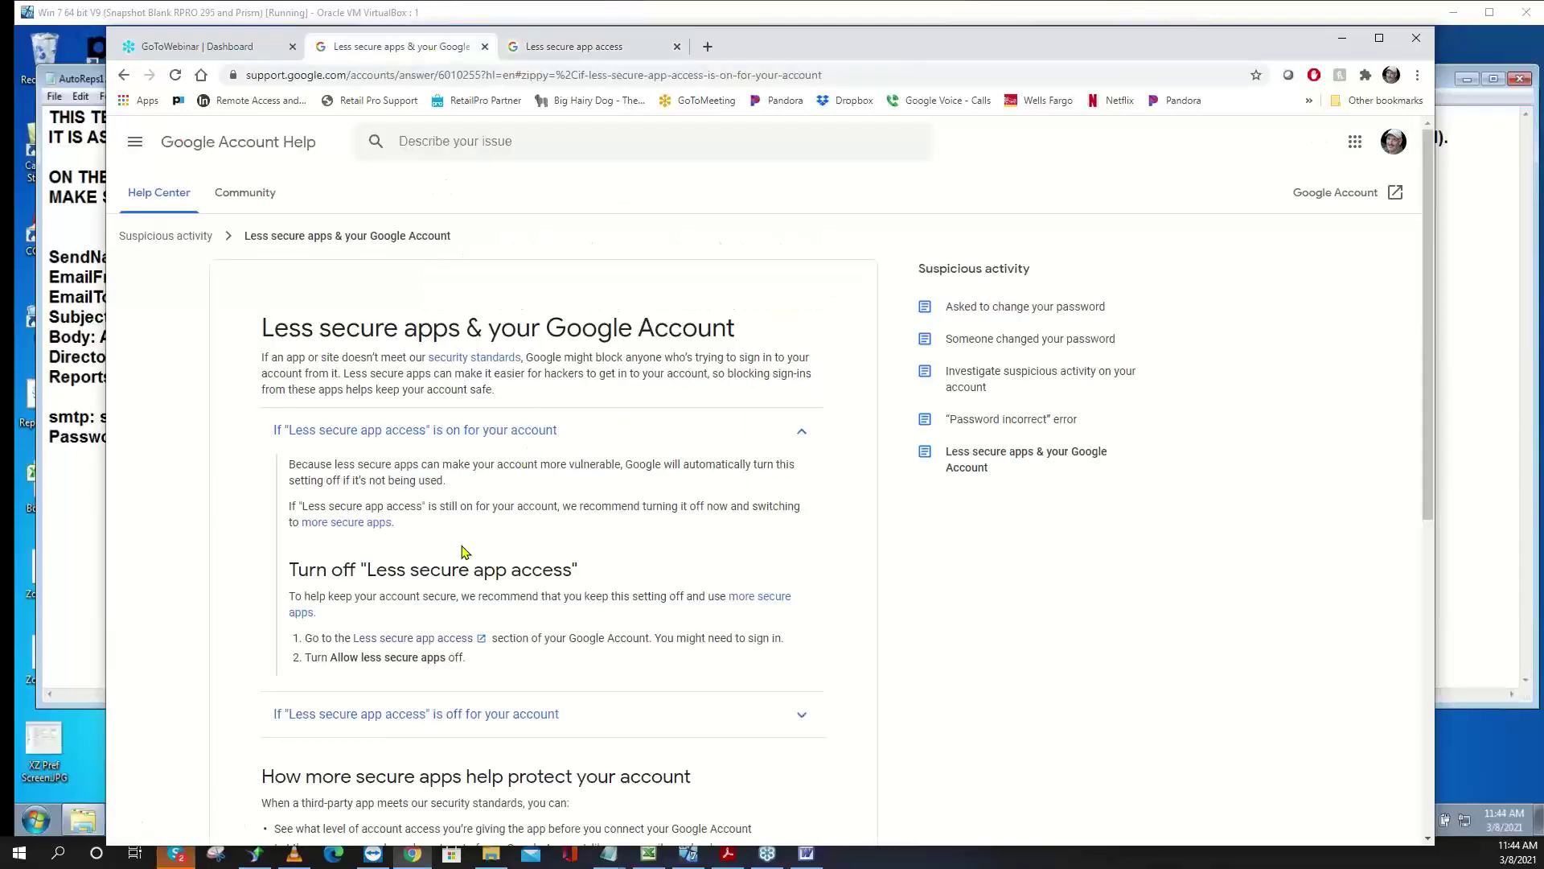
scroll(668, 593, "down", 3)
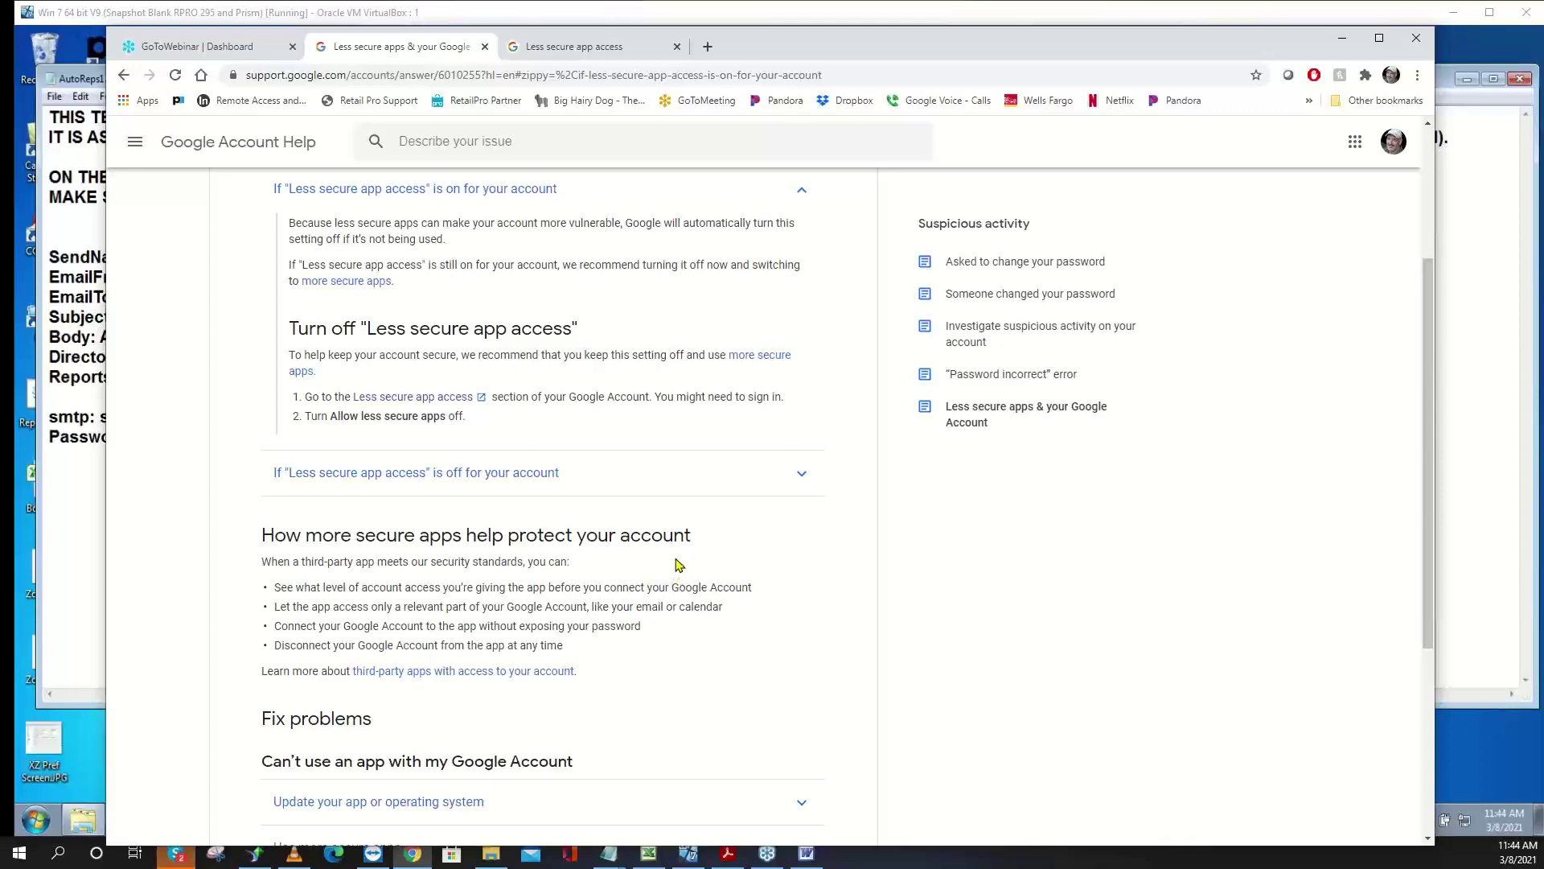
left_click(422, 672)
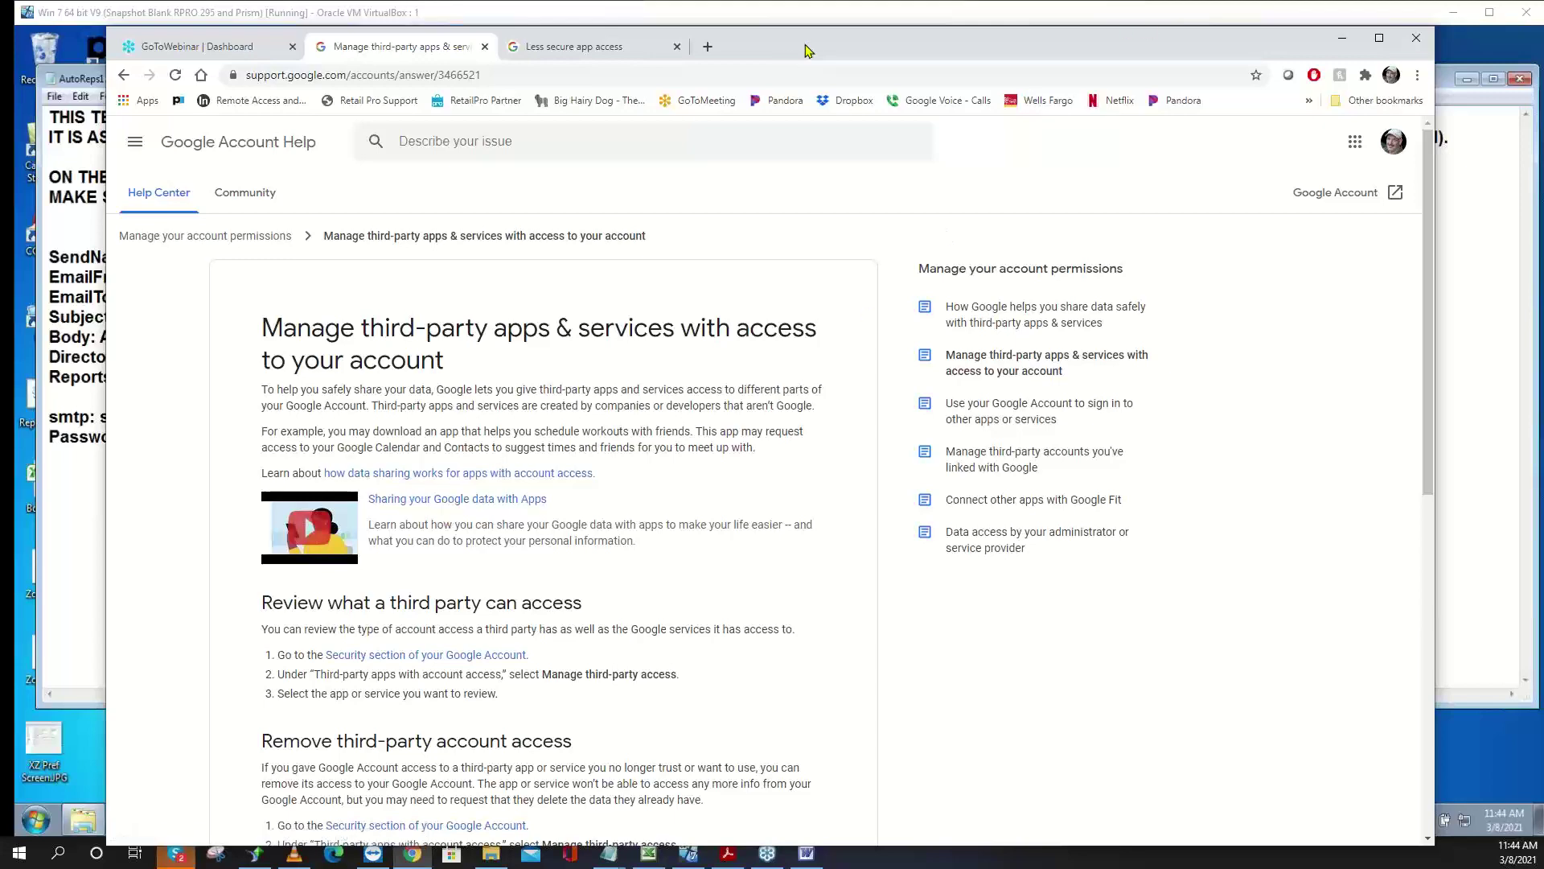
Minimize Chrome to bring AutoReps1.txt in Notepad back into view
left_click(1341, 38)
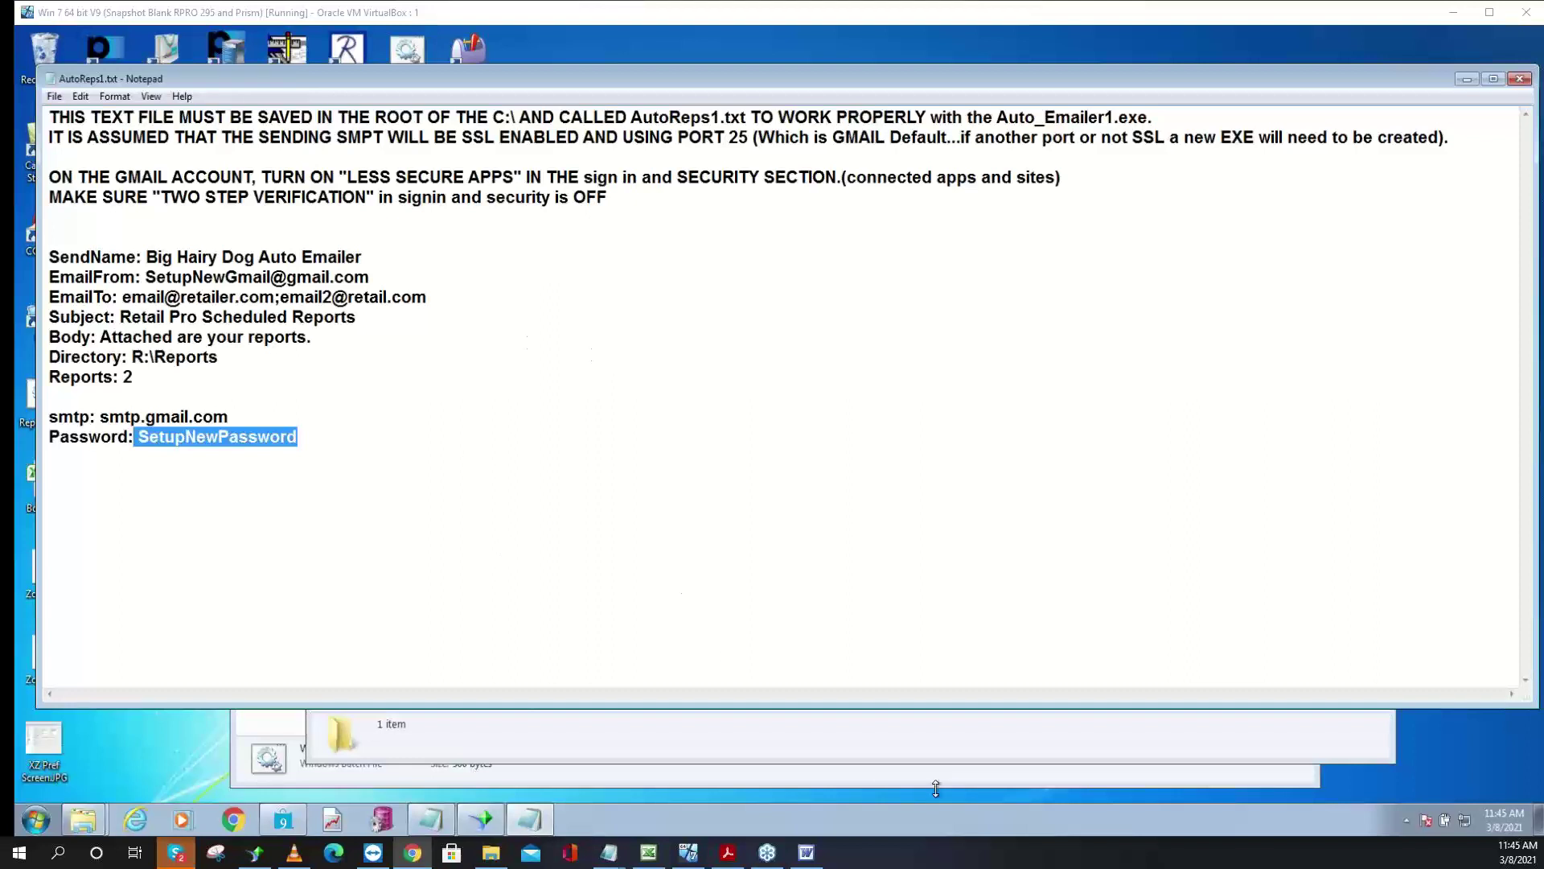
Browse to the E:\BHD\!AutoReports\Auto Email Reports folder
left_click(826, 744)
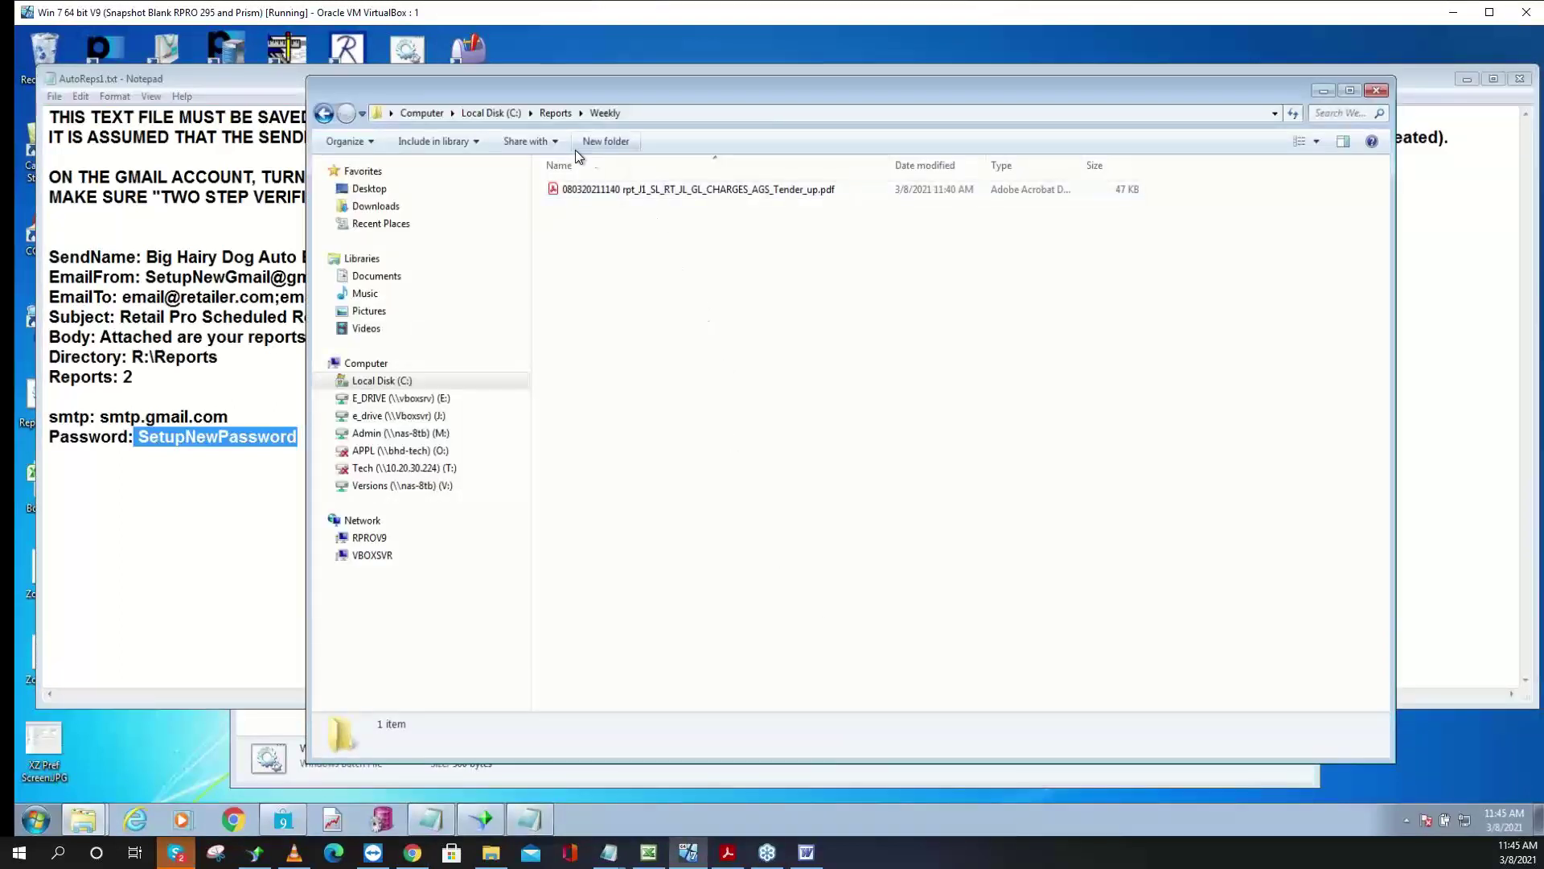
left_click(486, 114)
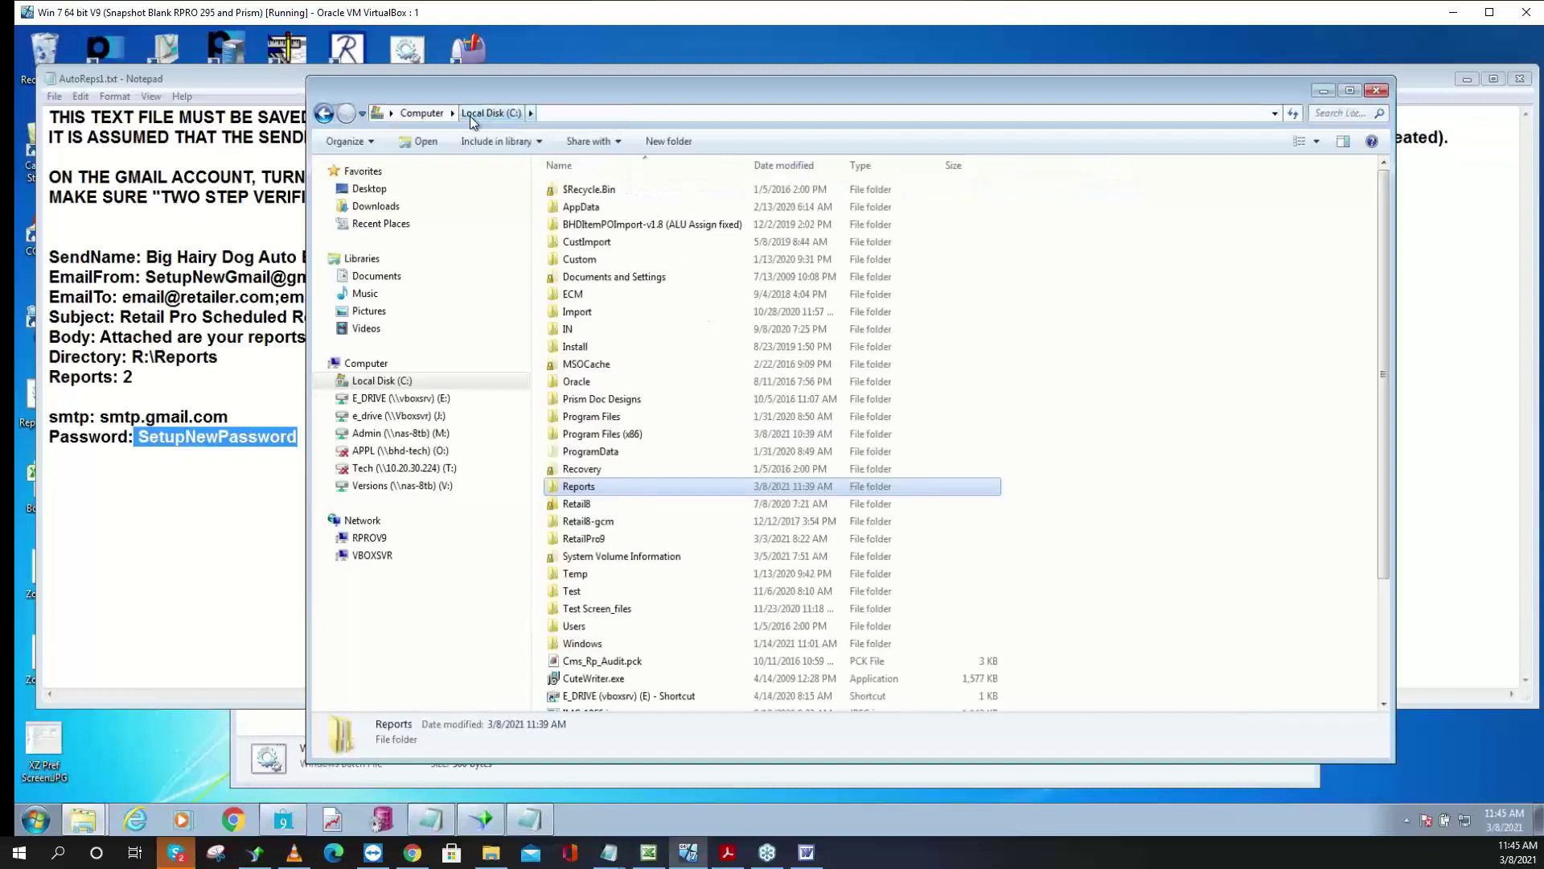
left_click(427, 114)
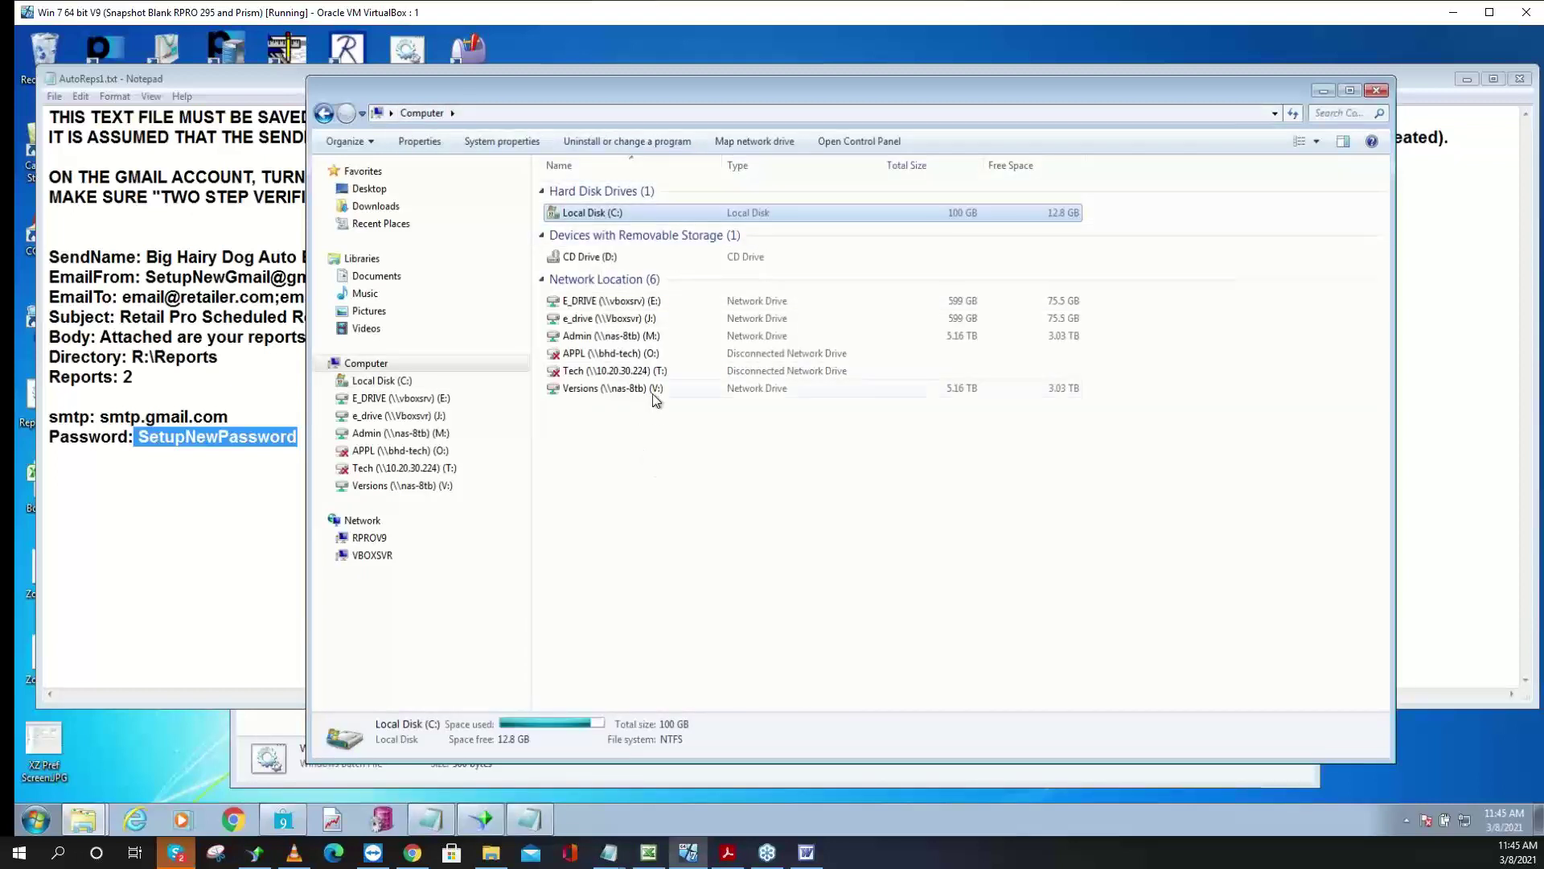
double_click(633, 304)
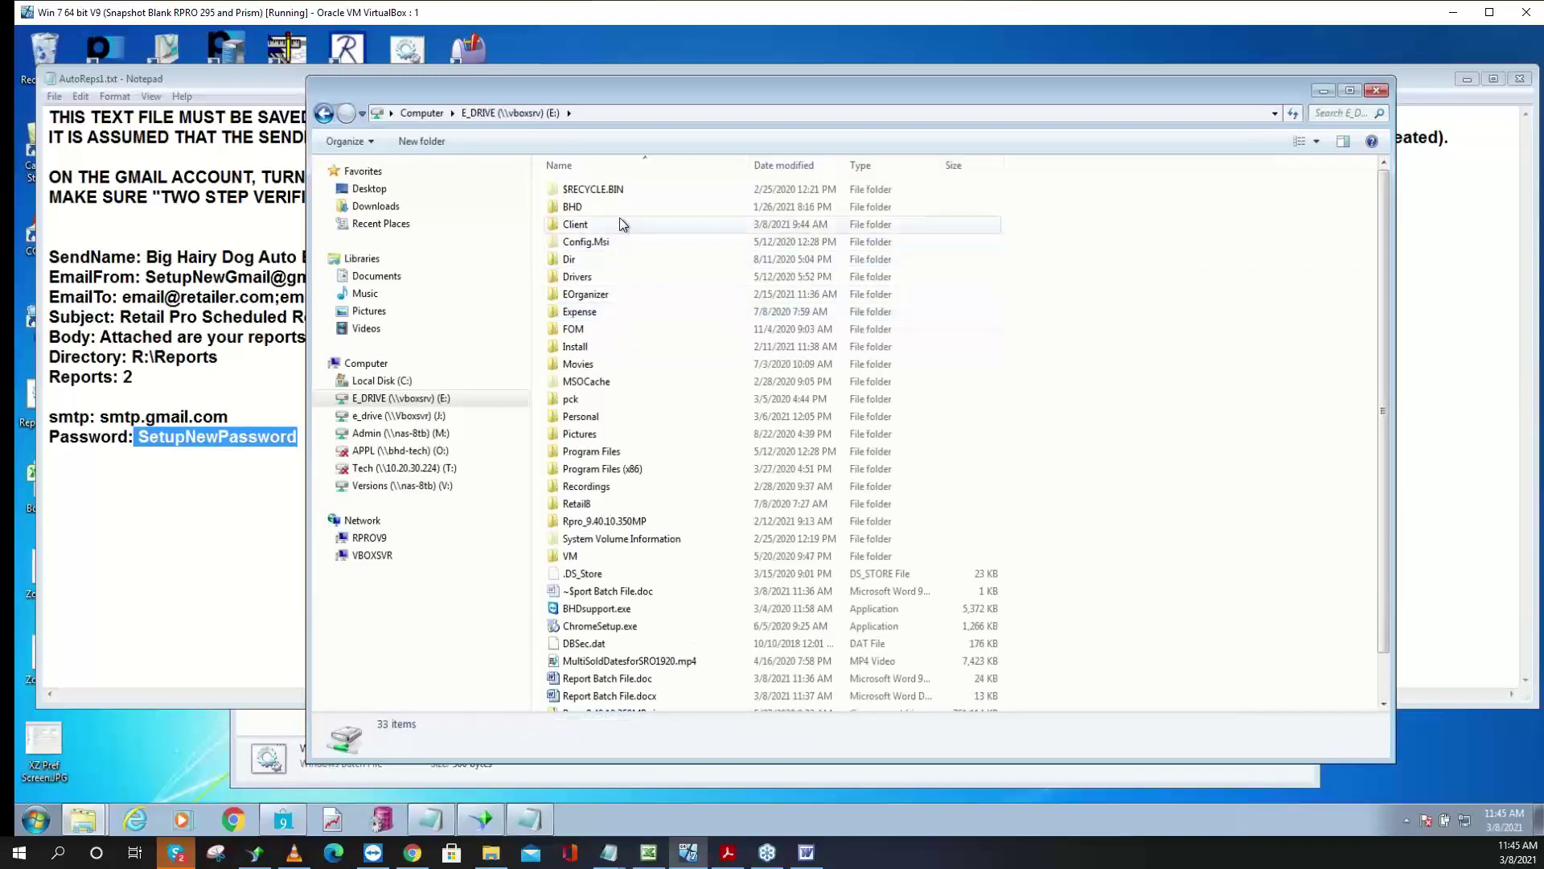
double_click(606, 203)
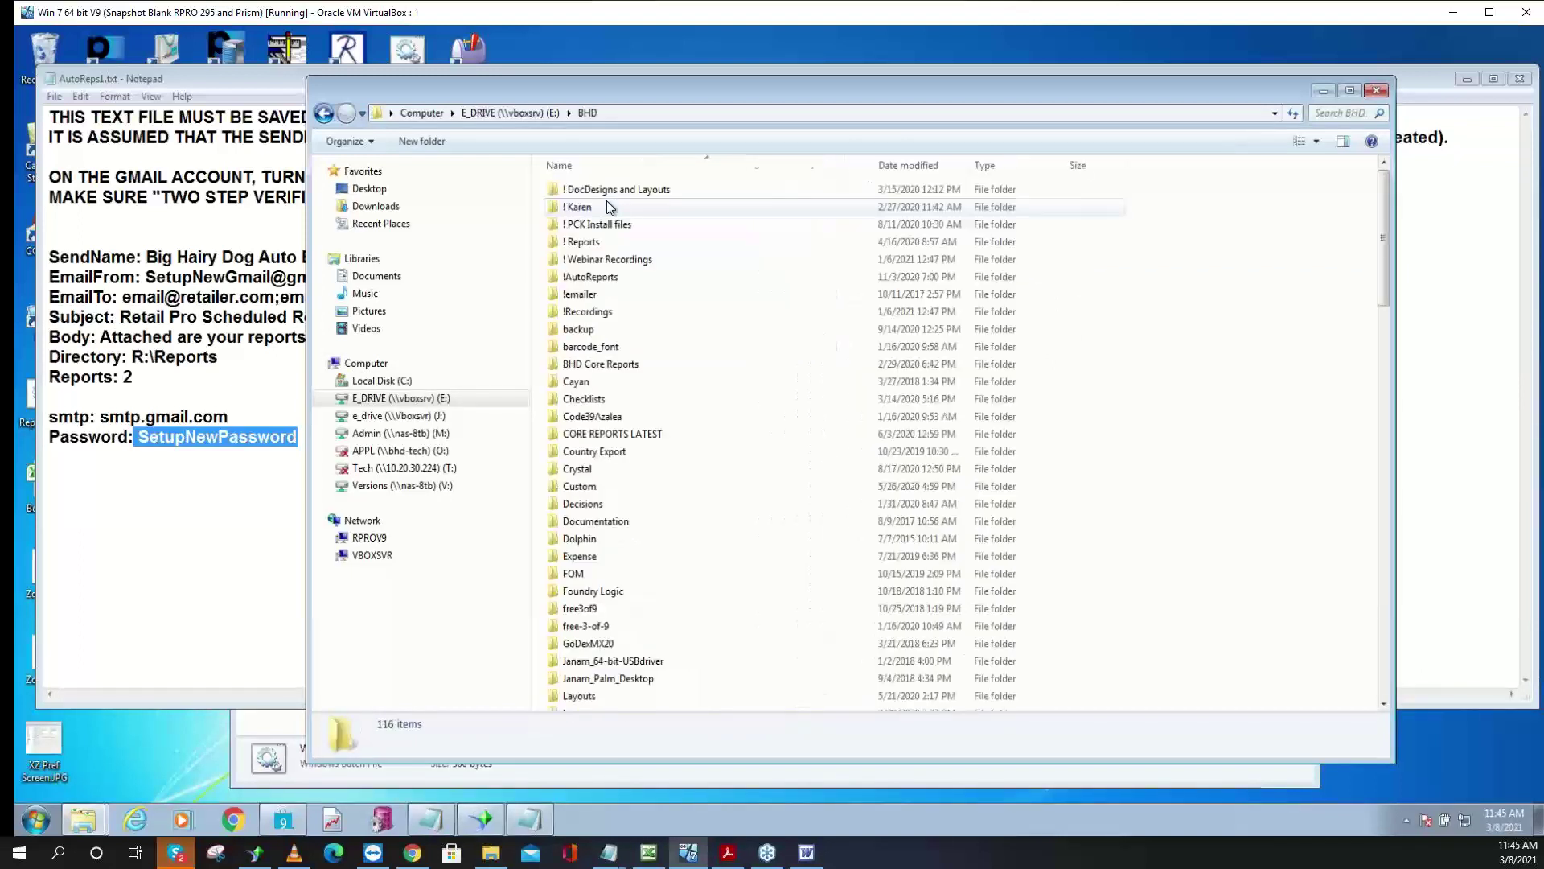
double_click(616, 275)
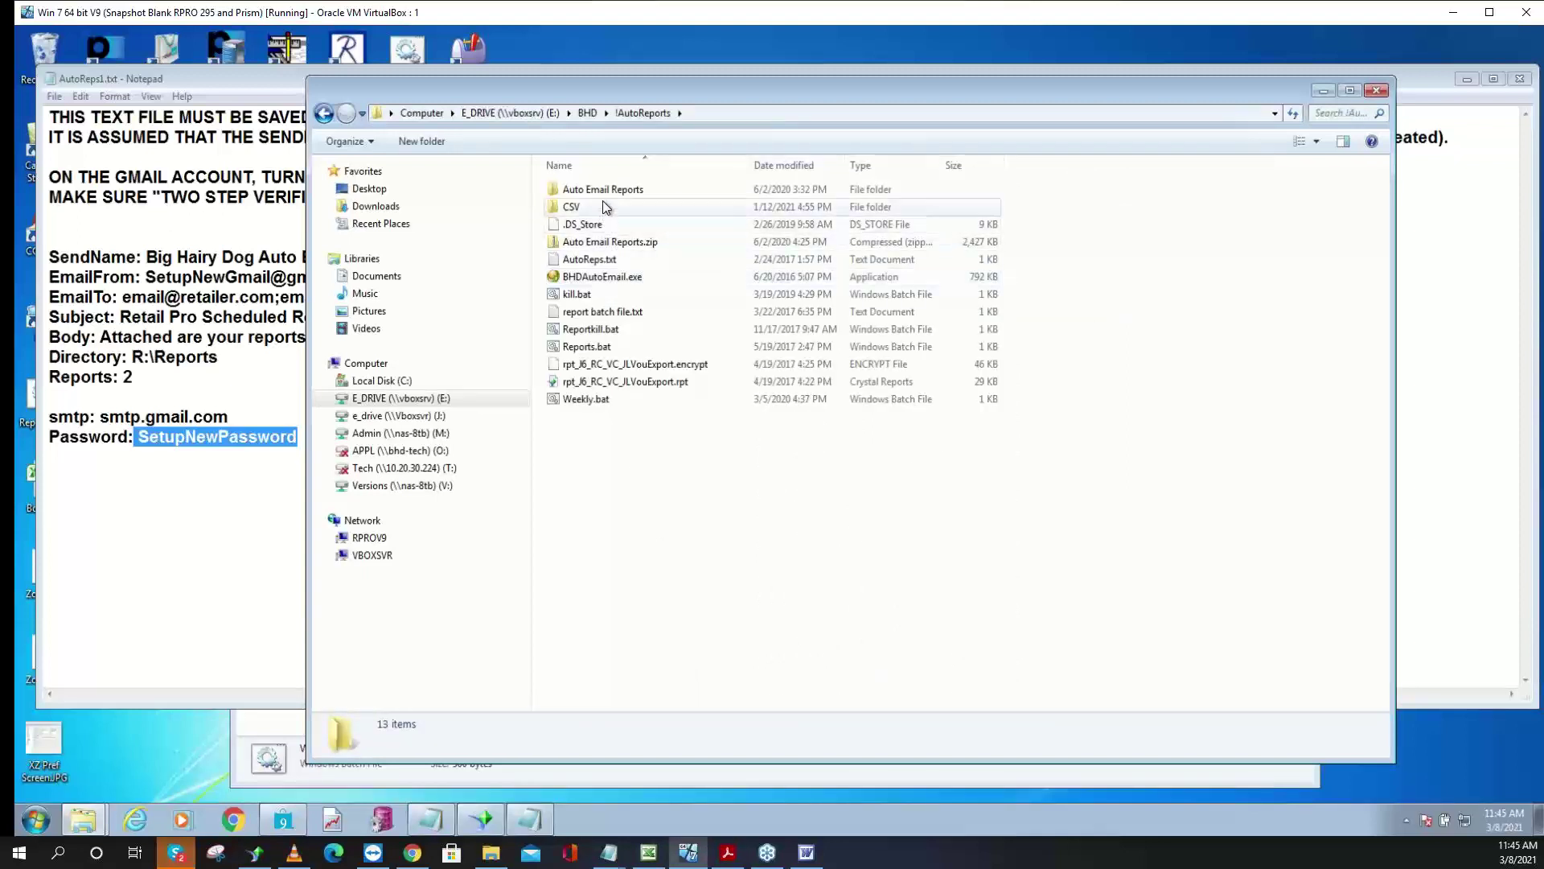
left_click(606, 192)
double_click(606, 192)
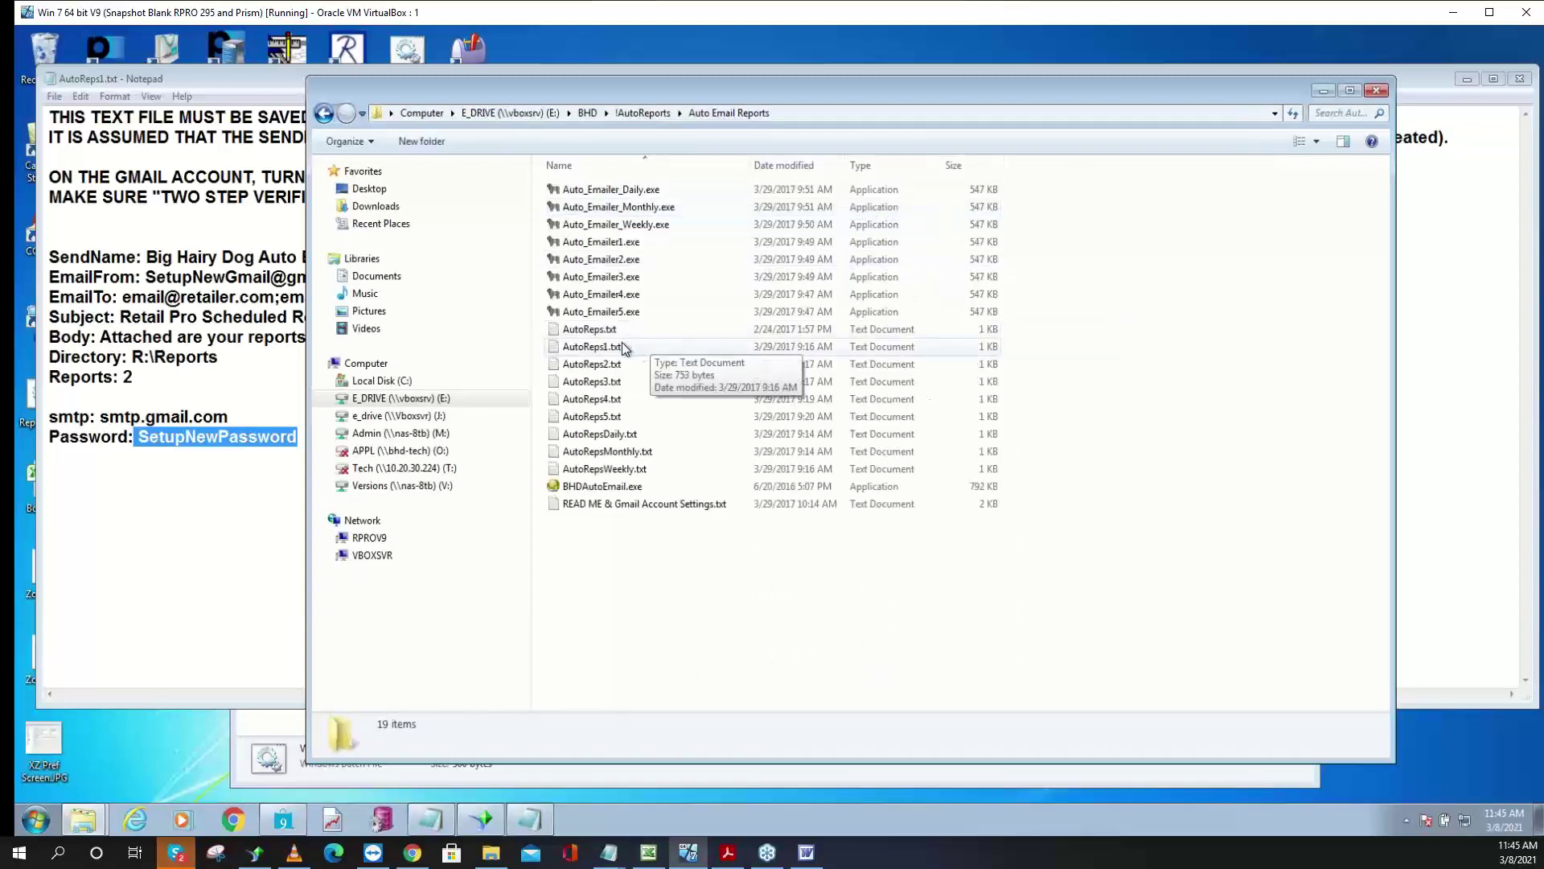
Copy both AutoReps1.txt and Auto_Emailer1.exe
left_click(623, 343)
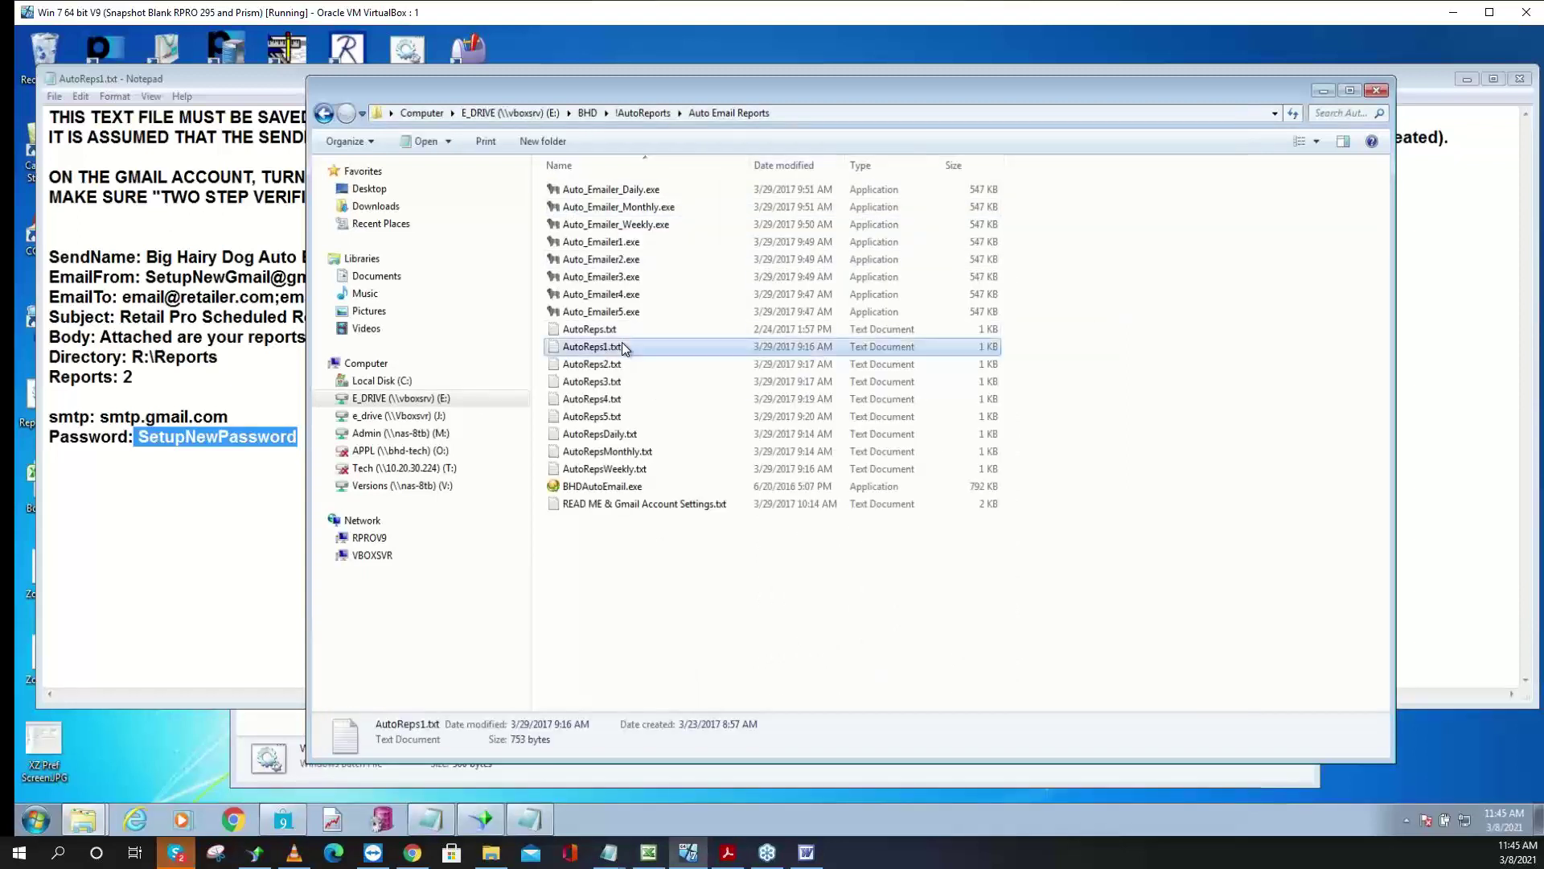
left_click(633, 243, "ctrl")
right_click(635, 245)
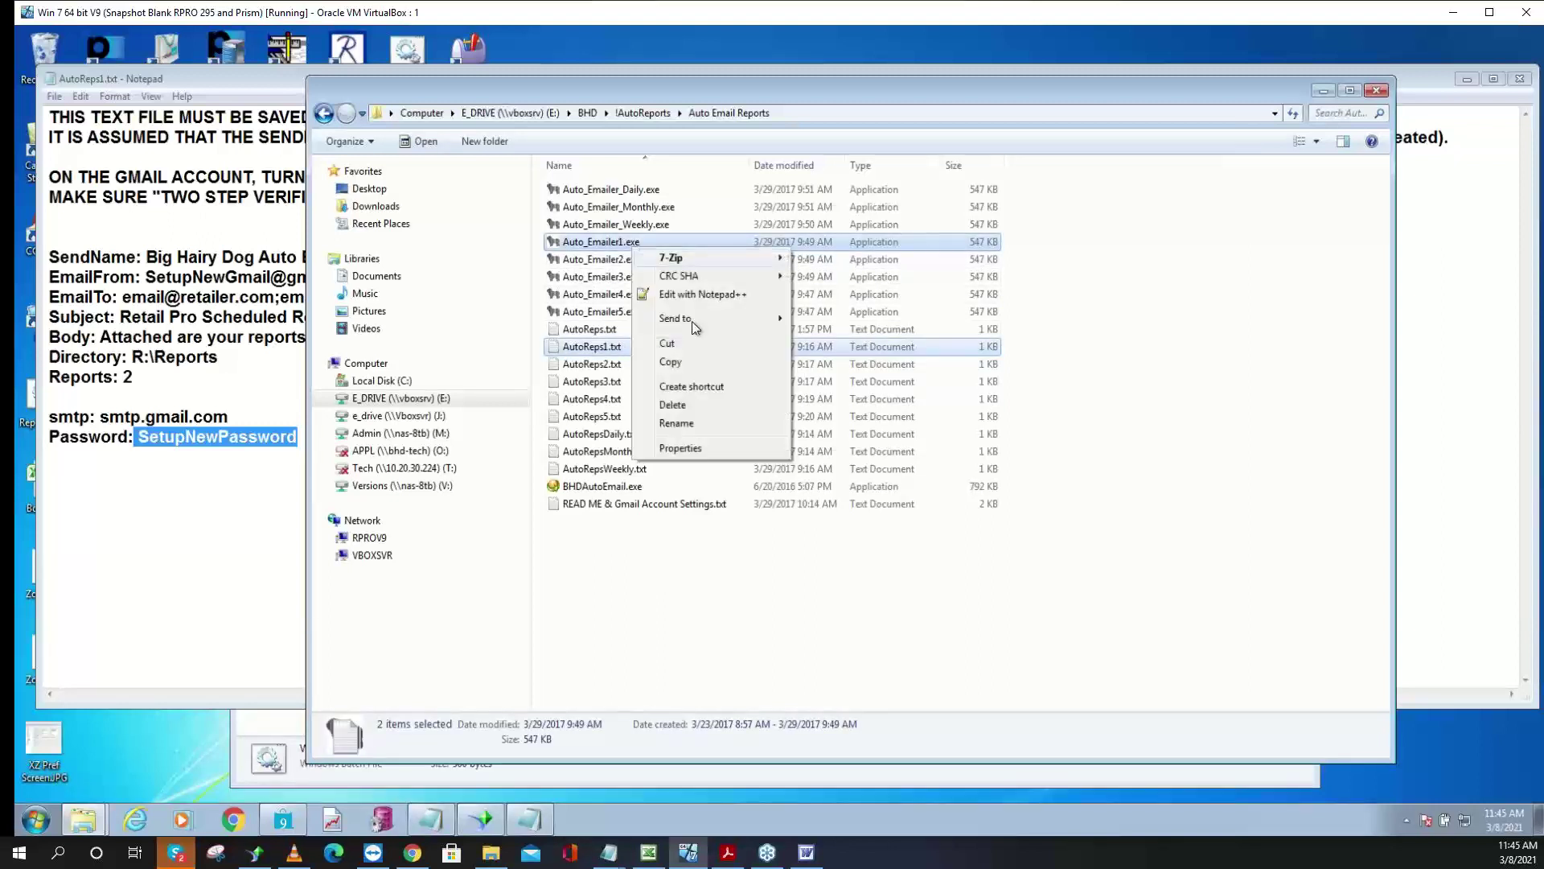
left_click(681, 361)
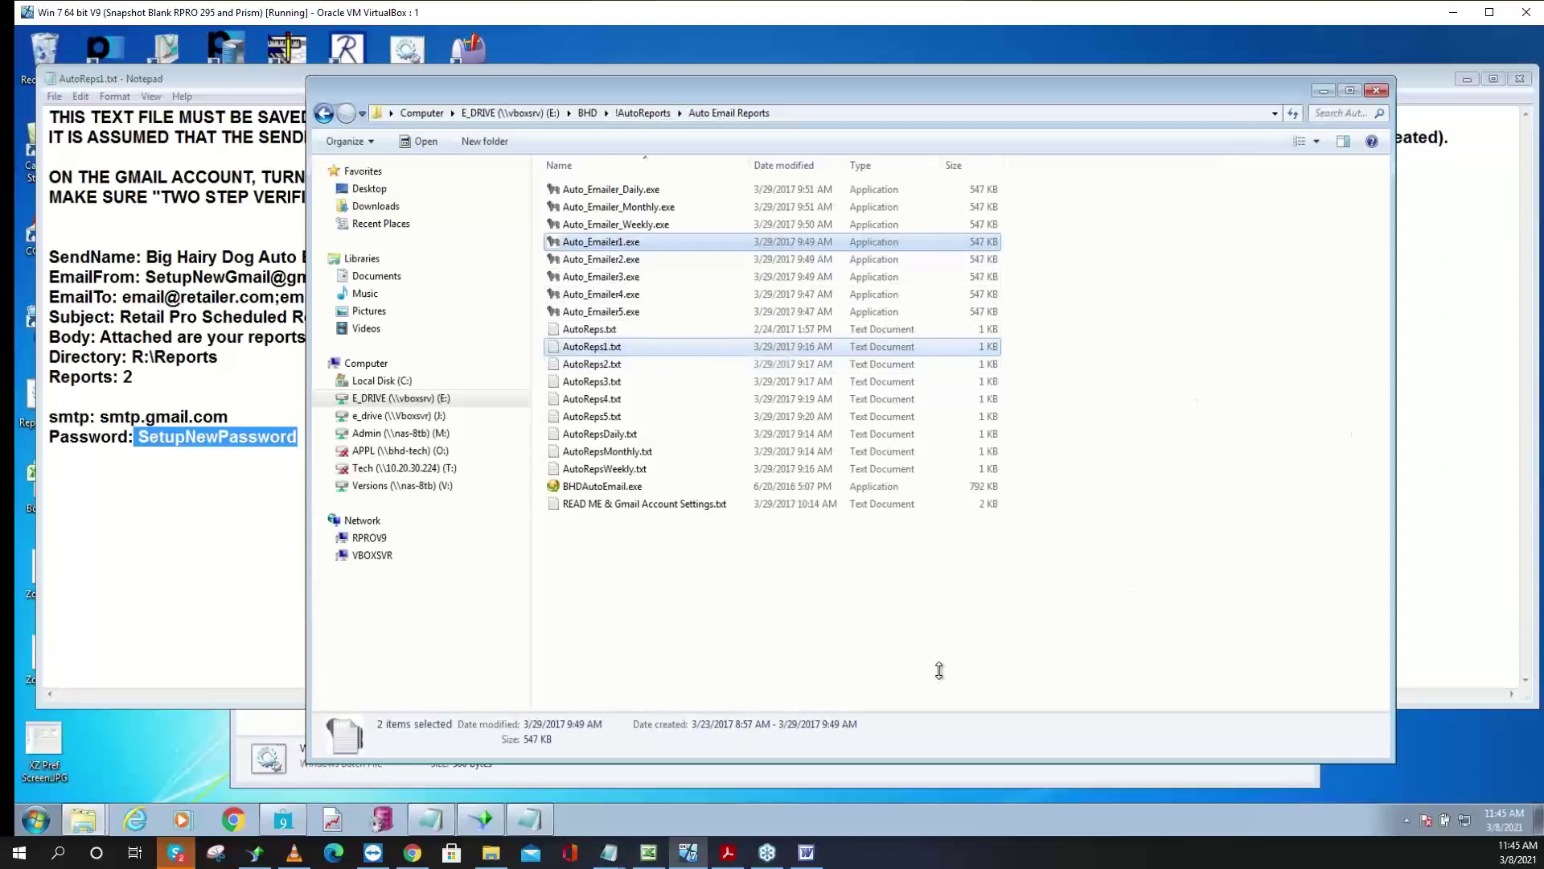
Paste the two files into the Batches folder and open AutoReps1.txt in Notepad
left_click(84, 819)
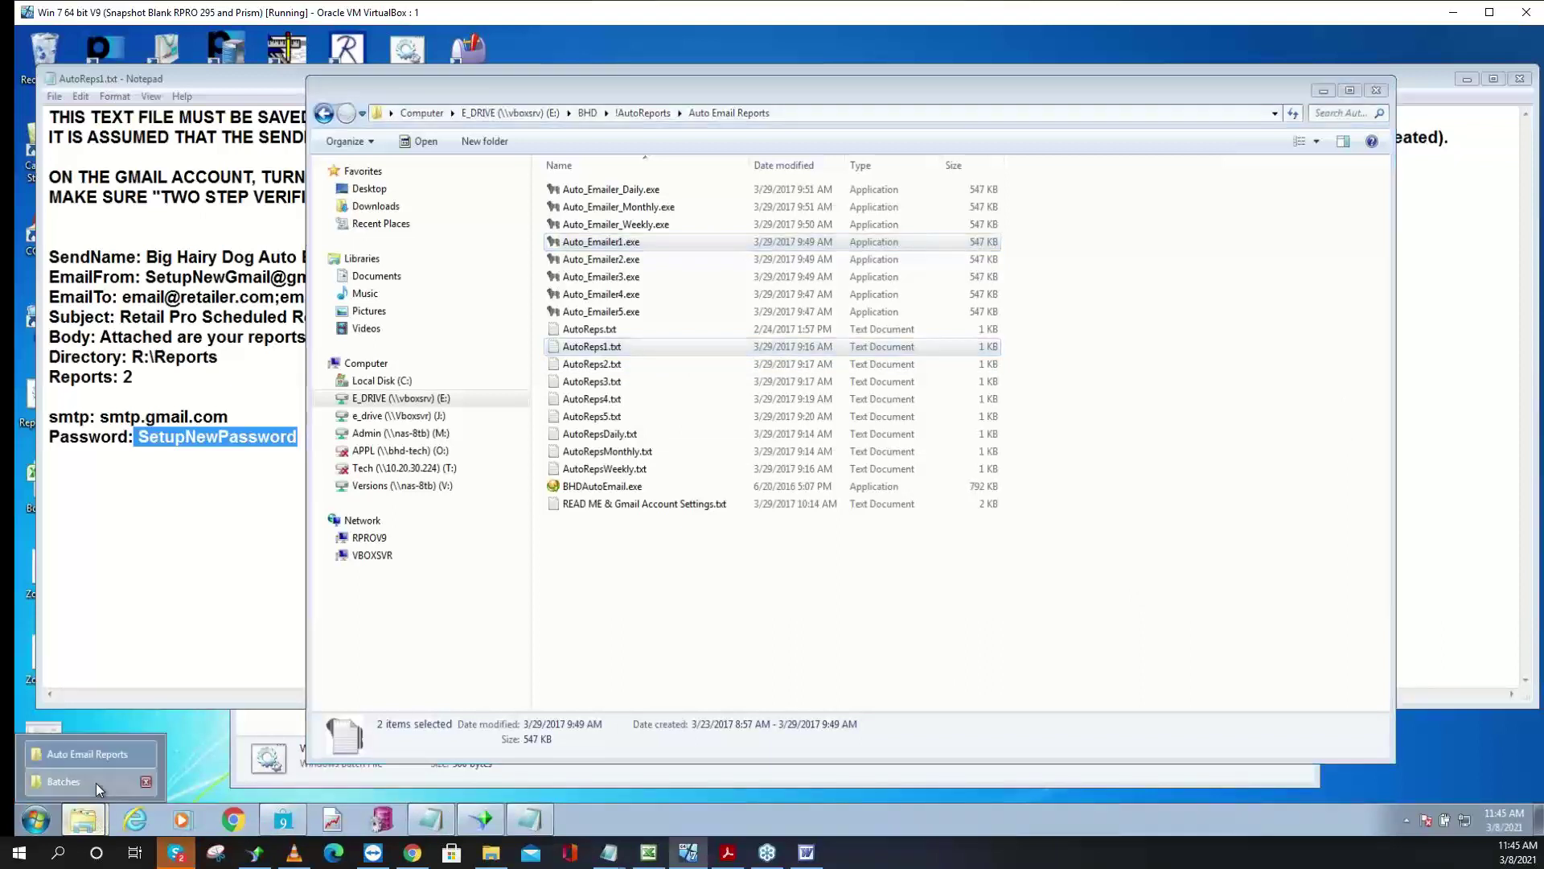
left_click(95, 784)
right_click(648, 349)
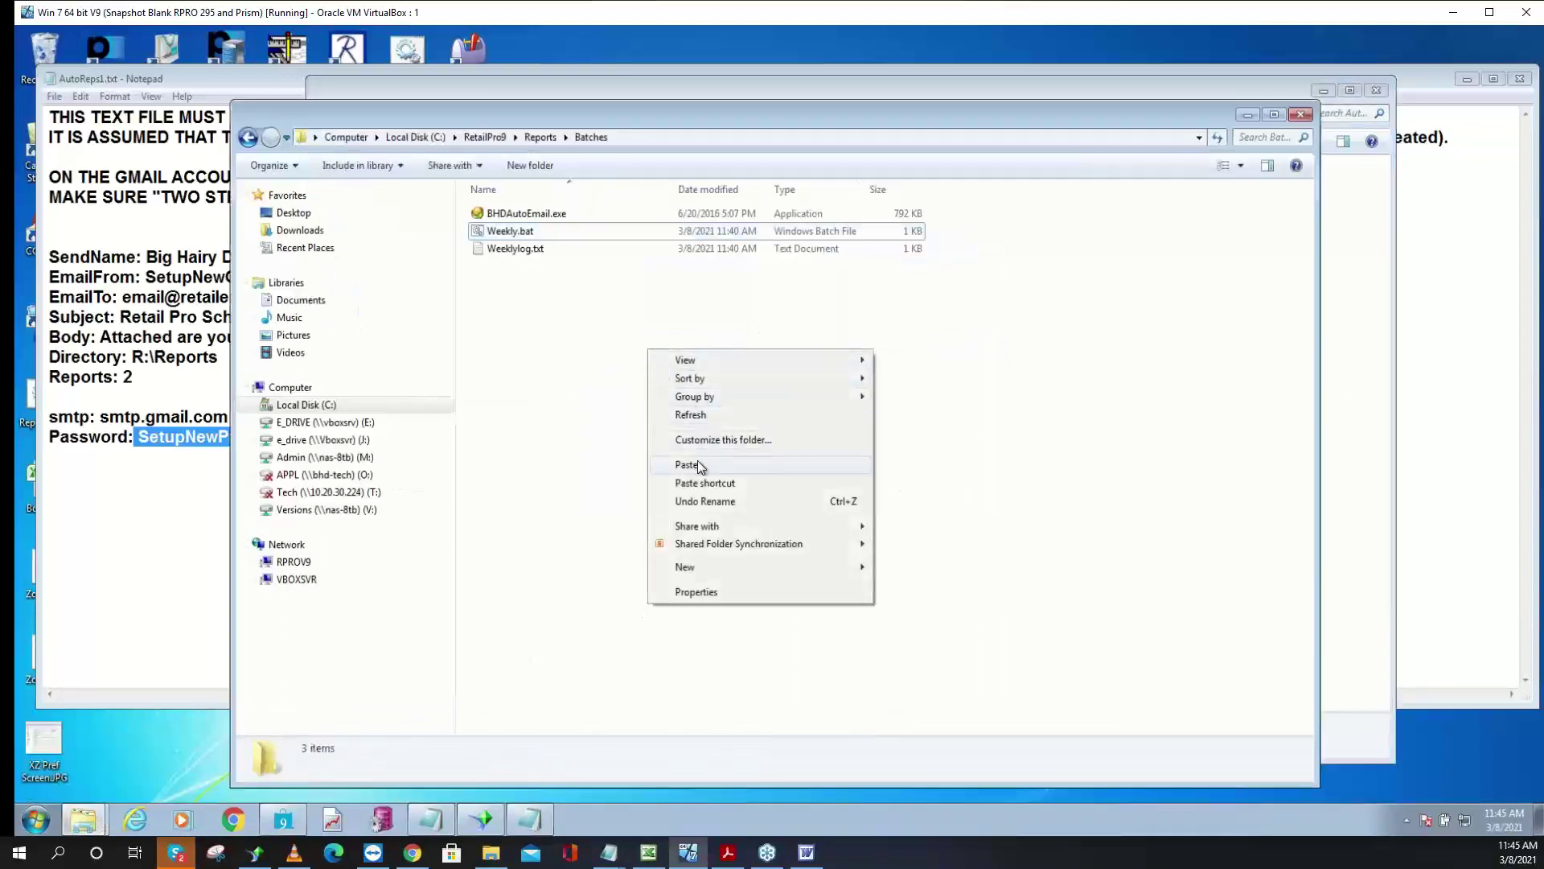
left_click(689, 465)
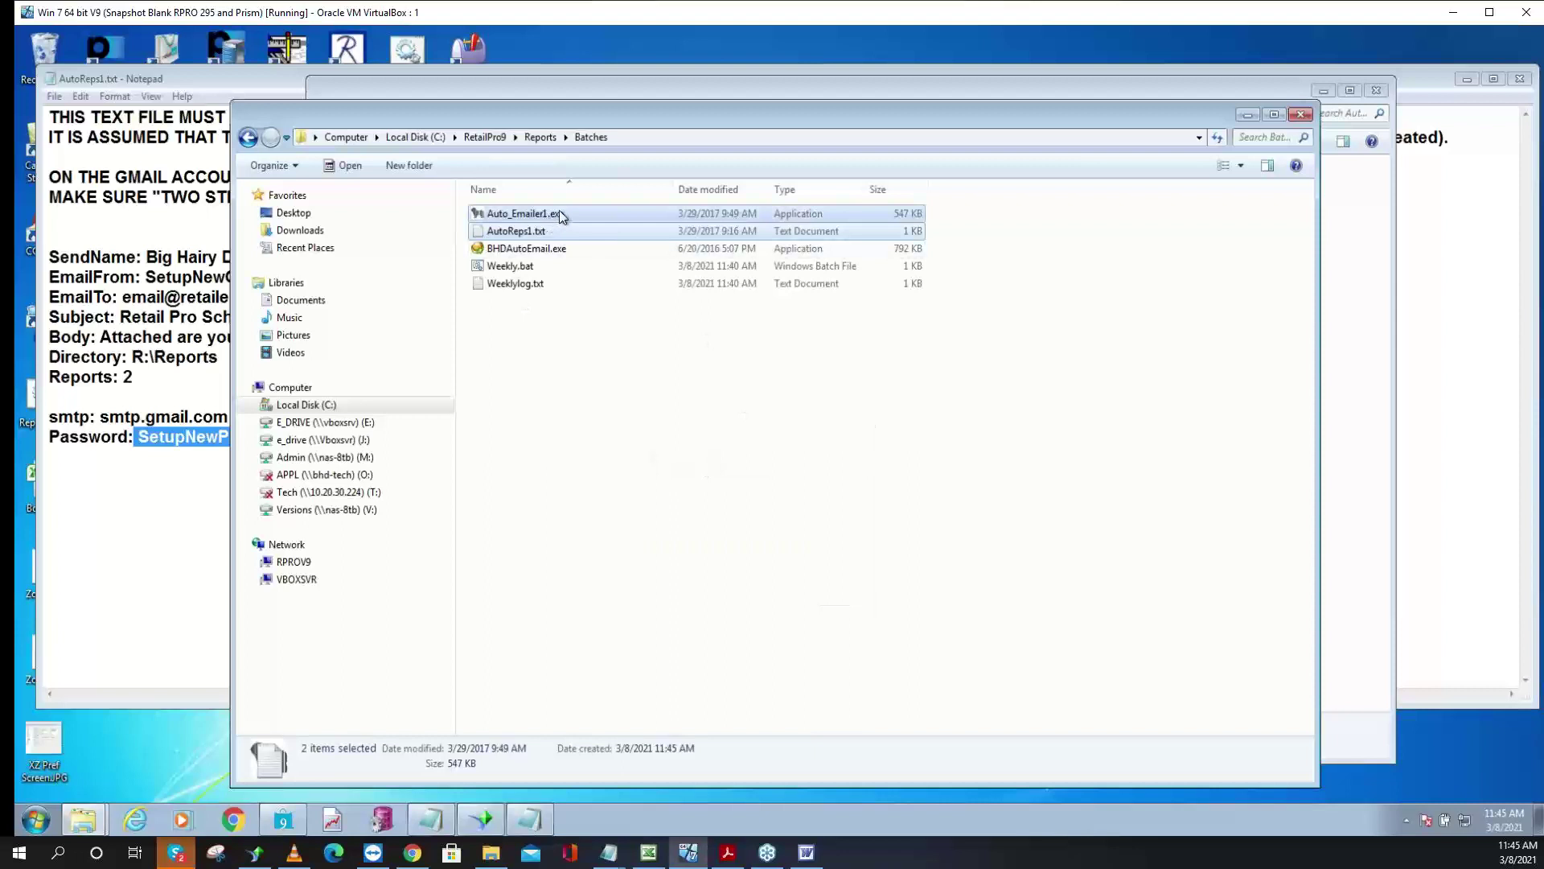
left_click(596, 213)
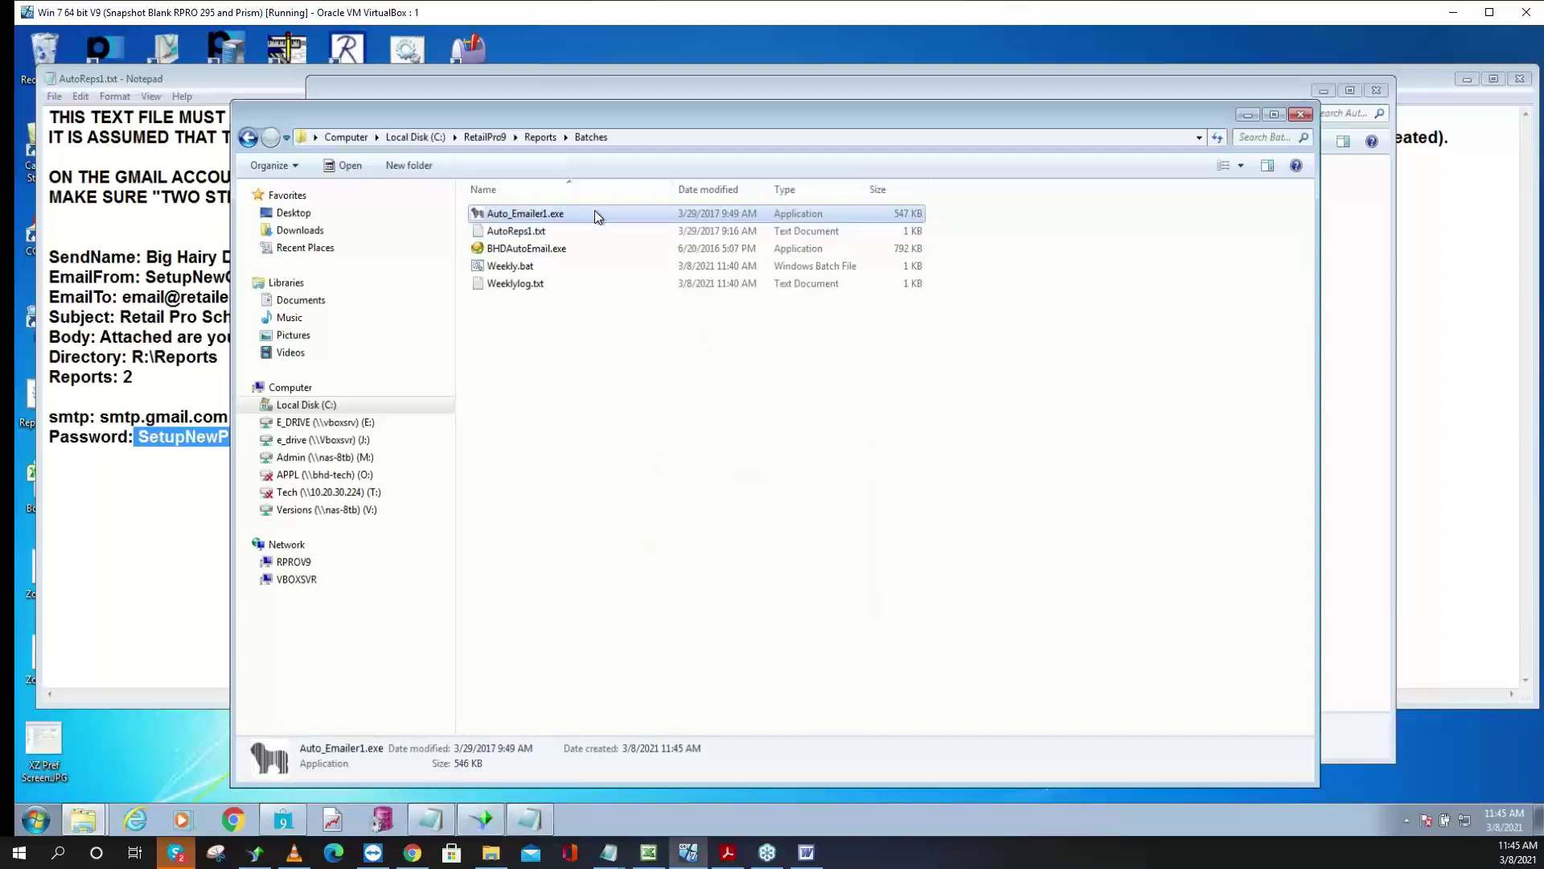
double_click(555, 232)
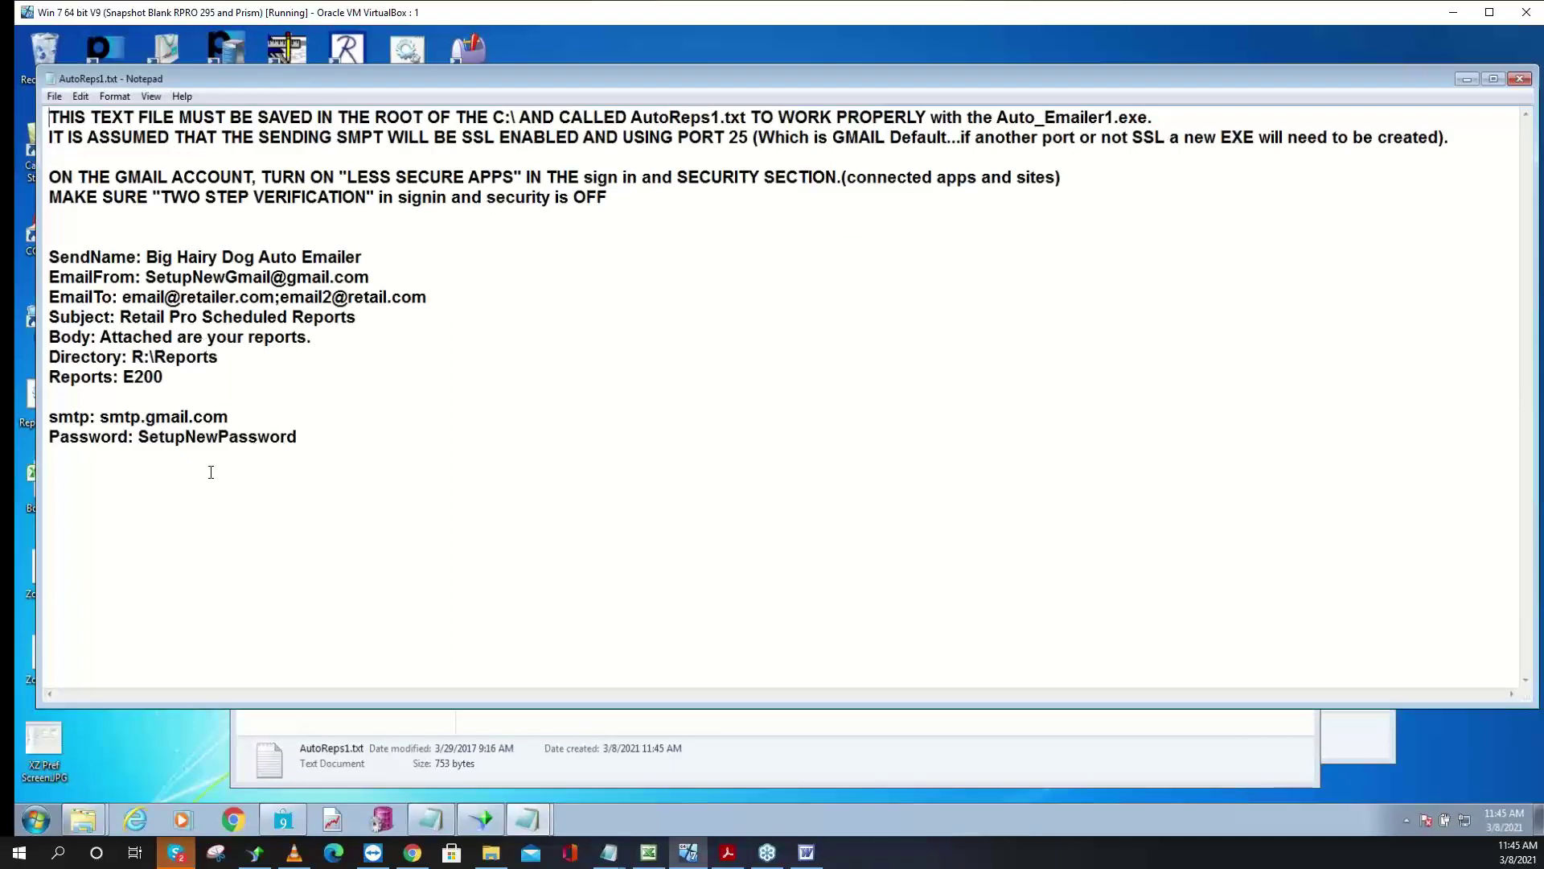
Close Notepad and copy AutoReps1.txt into the root of C:\
left_click(1519, 78)
right_click(529, 235)
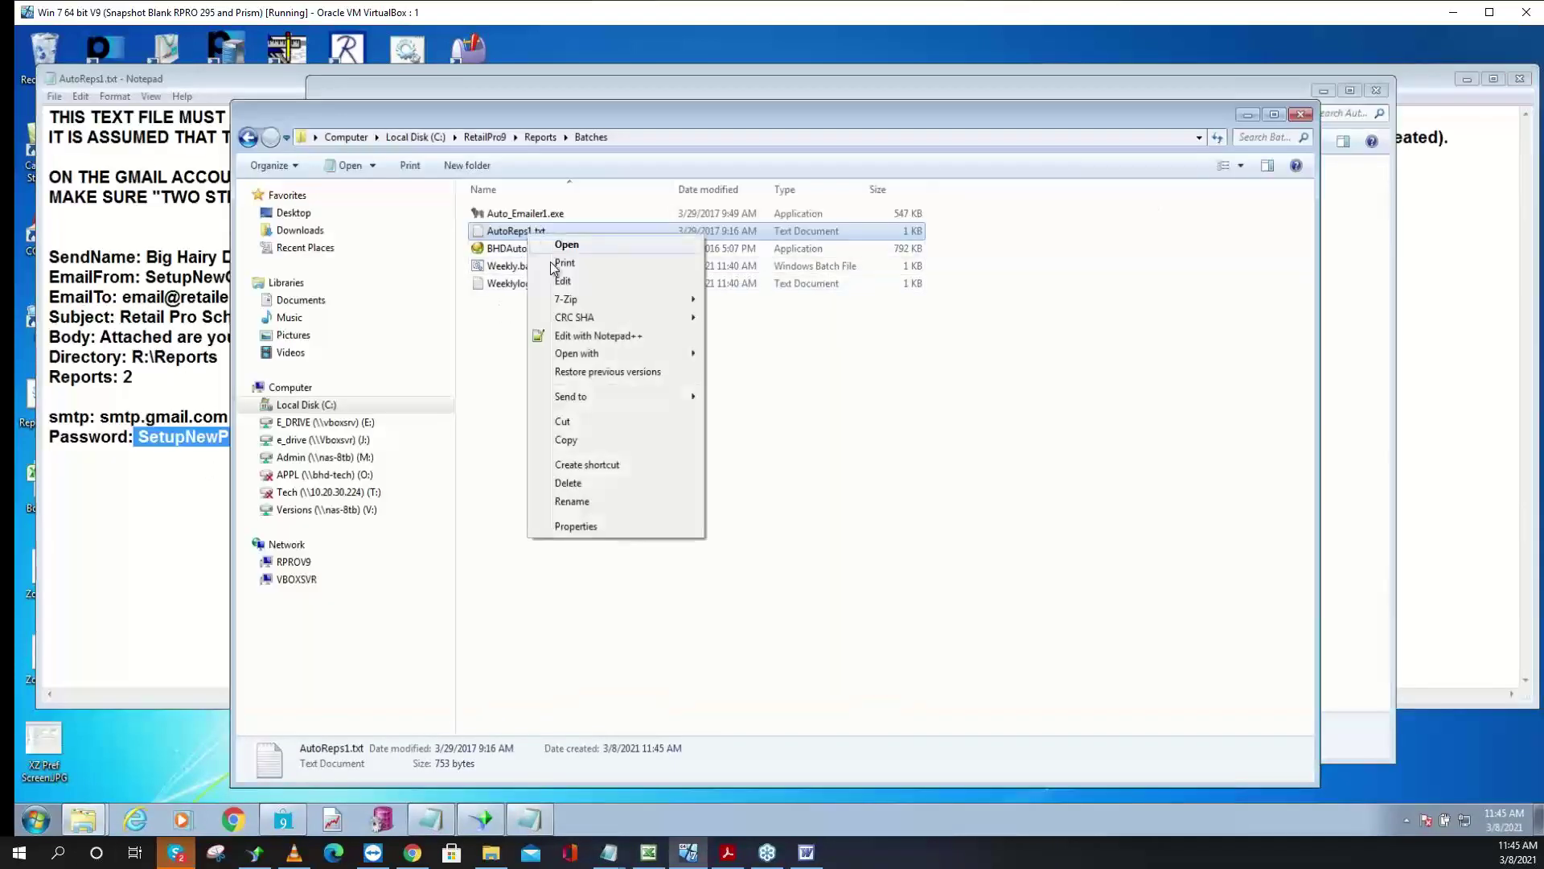
left_click(581, 438)
left_click(416, 137)
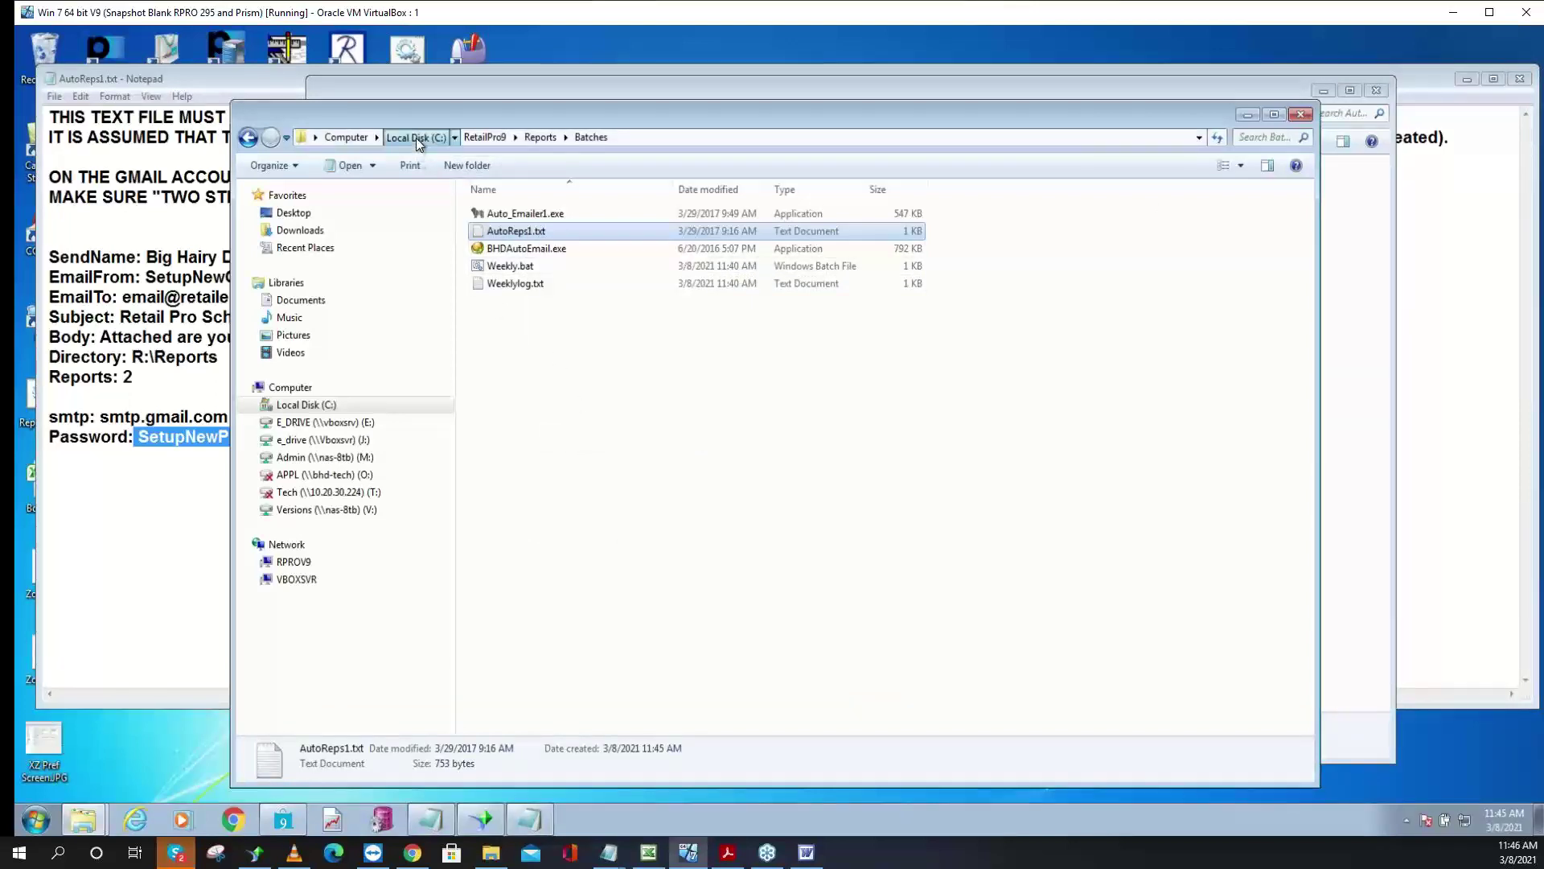
scroll(1109, 625, "down", 2)
scroll(1108, 625, "down", 1)
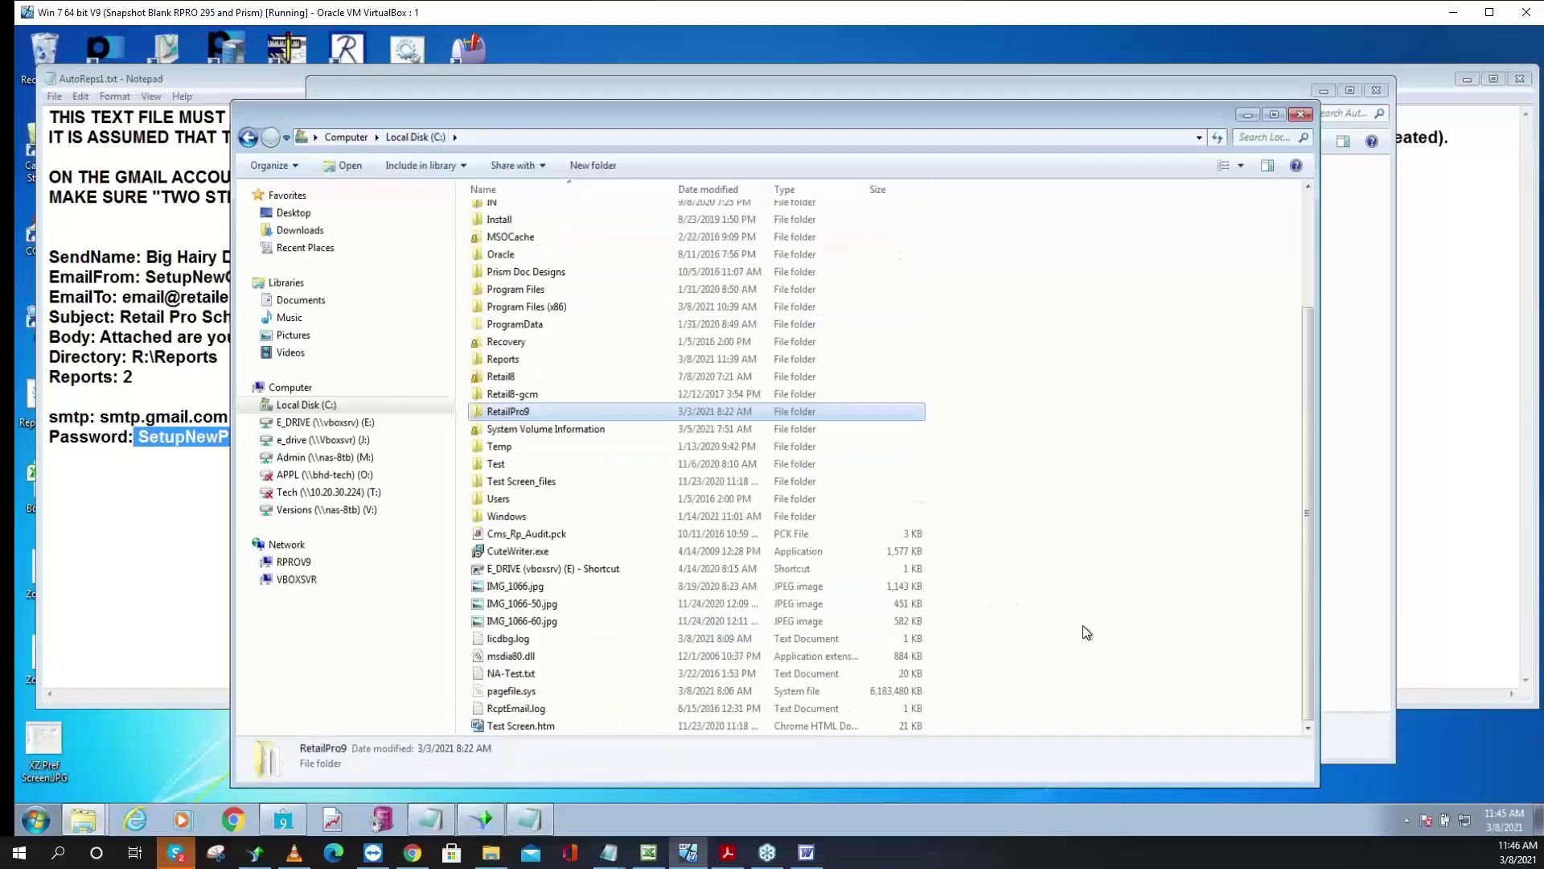
right_click(1096, 630)
left_click(1134, 487)
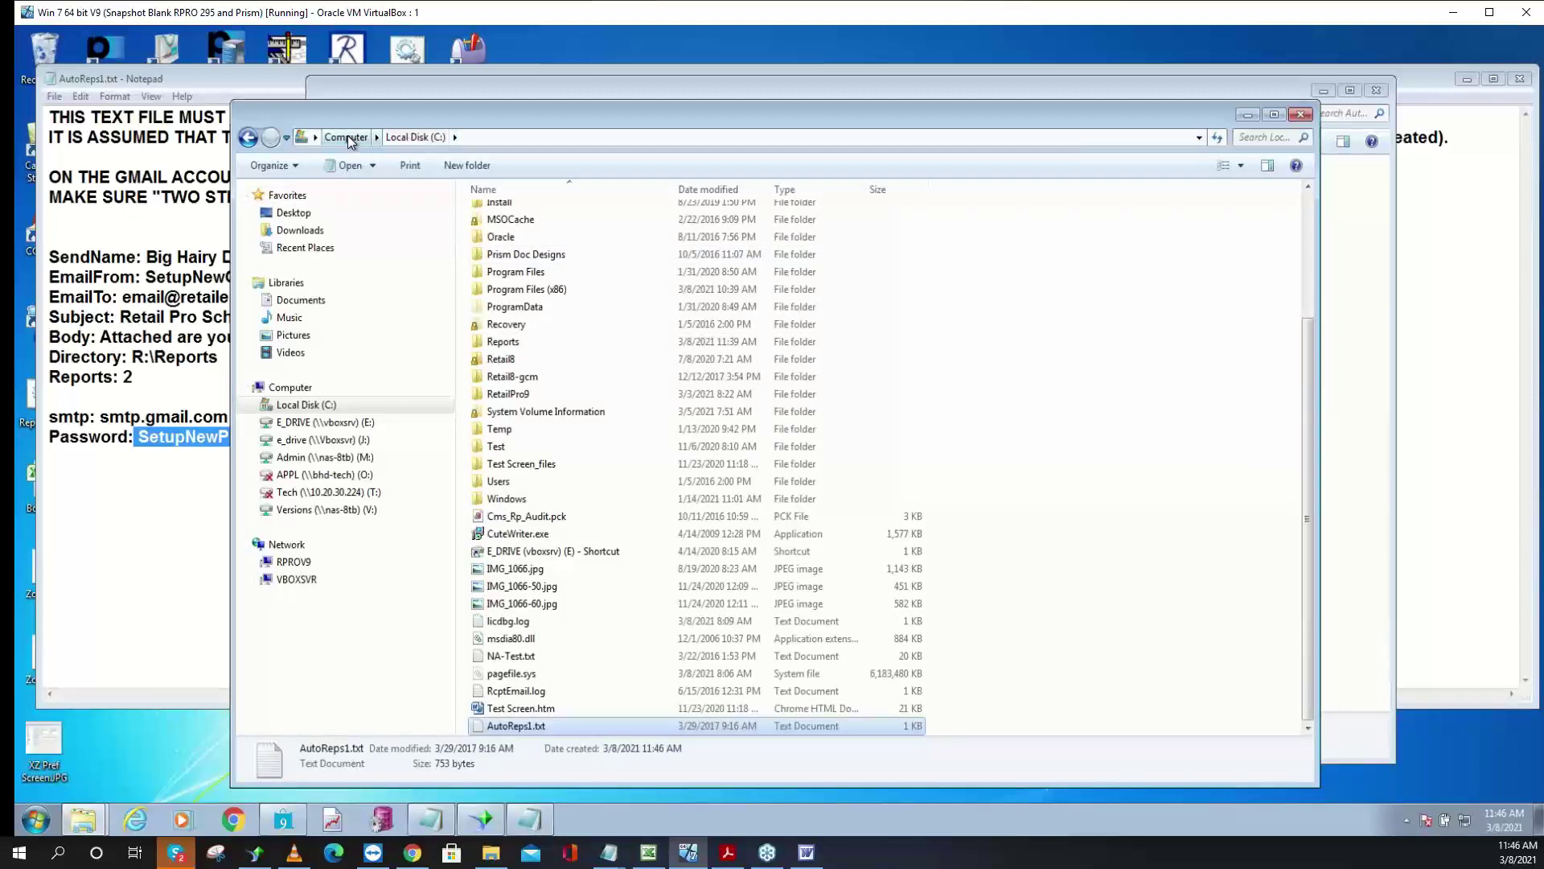
Return to the C:\RetailPro9\Reports\Batches folder and check Auto_Emailer1.exe and Weekly.bat
left_click(347, 136)
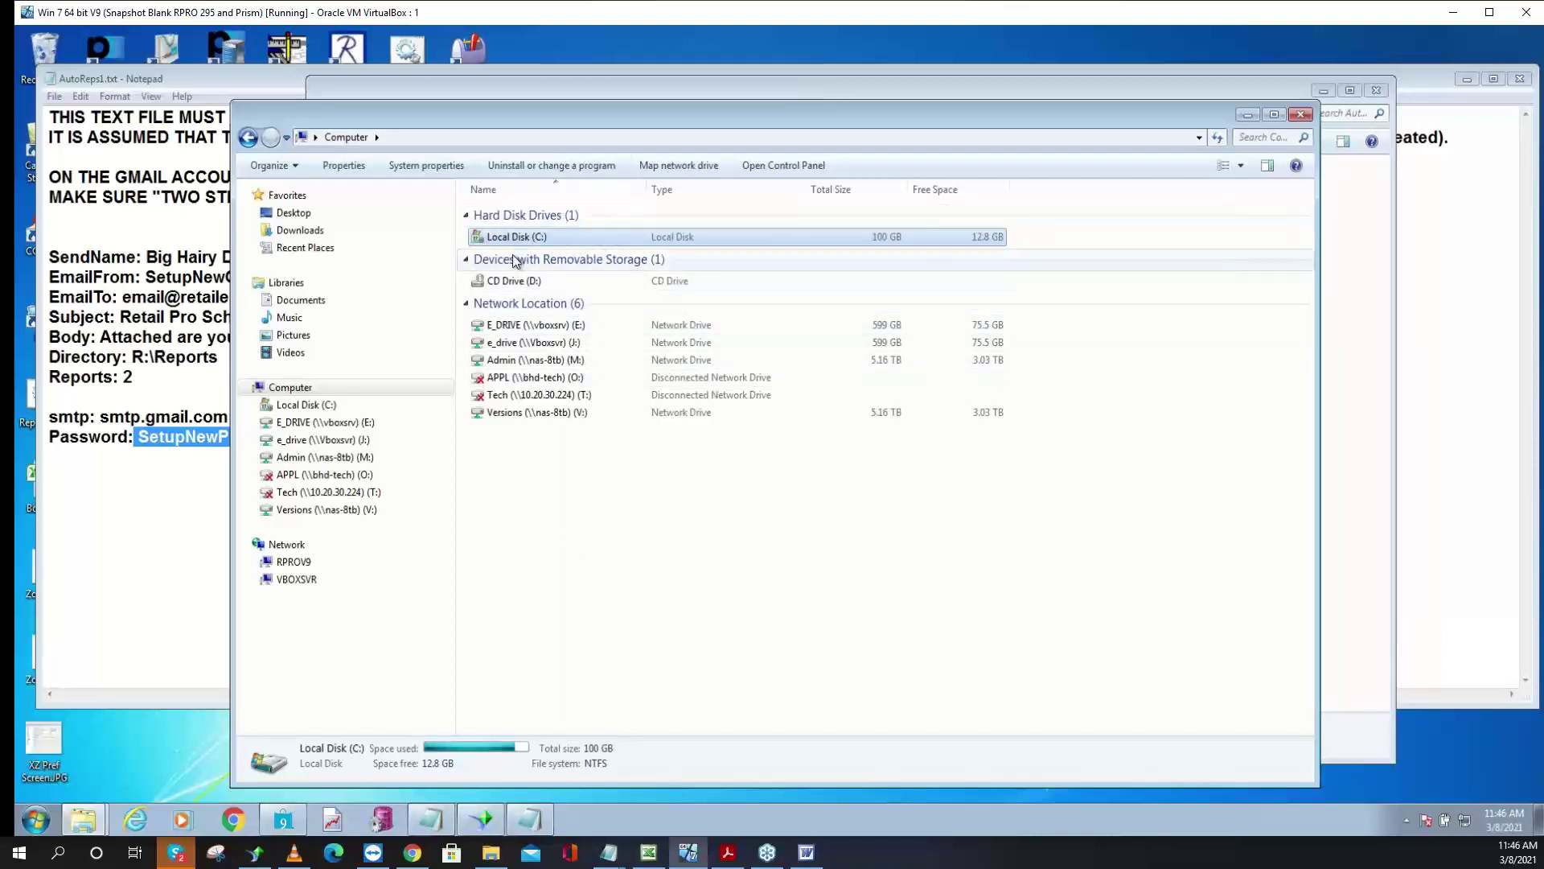
left_click(249, 137)
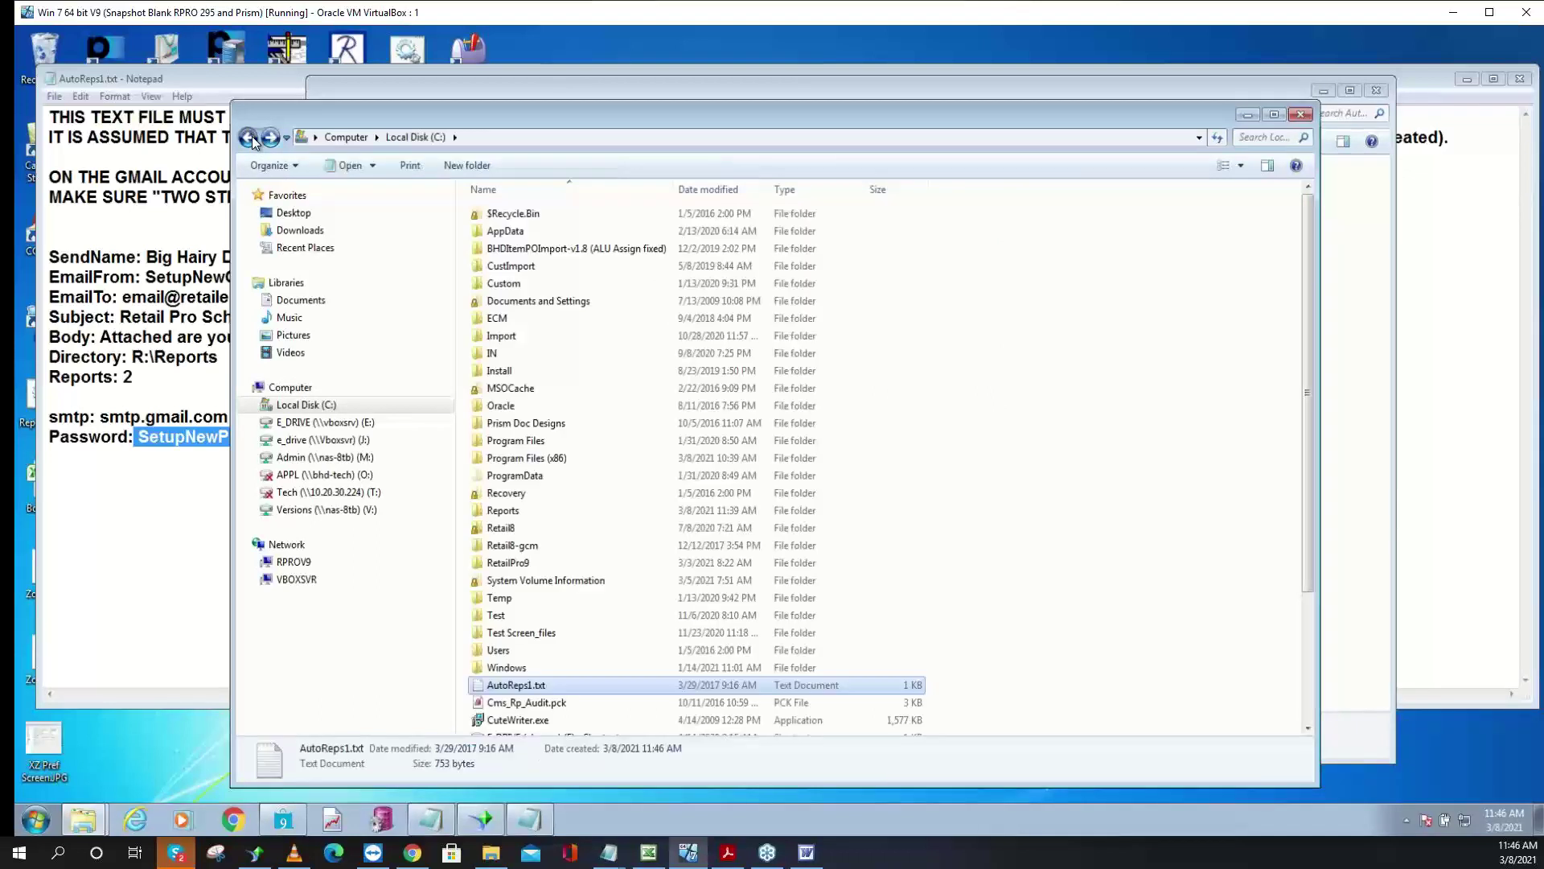
left_click(250, 138)
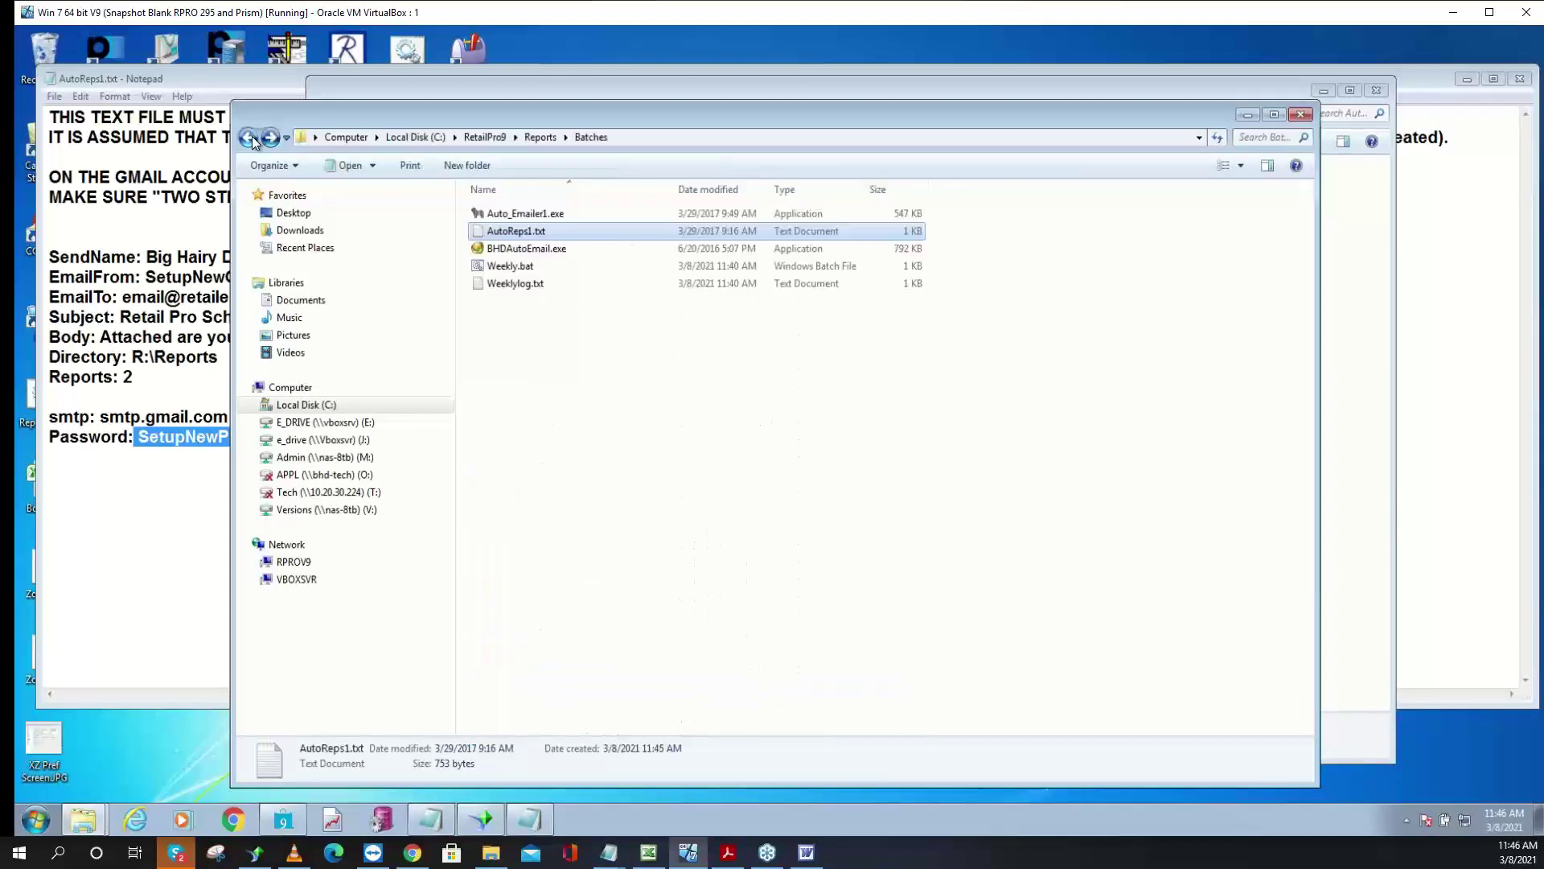
left_click(595, 214)
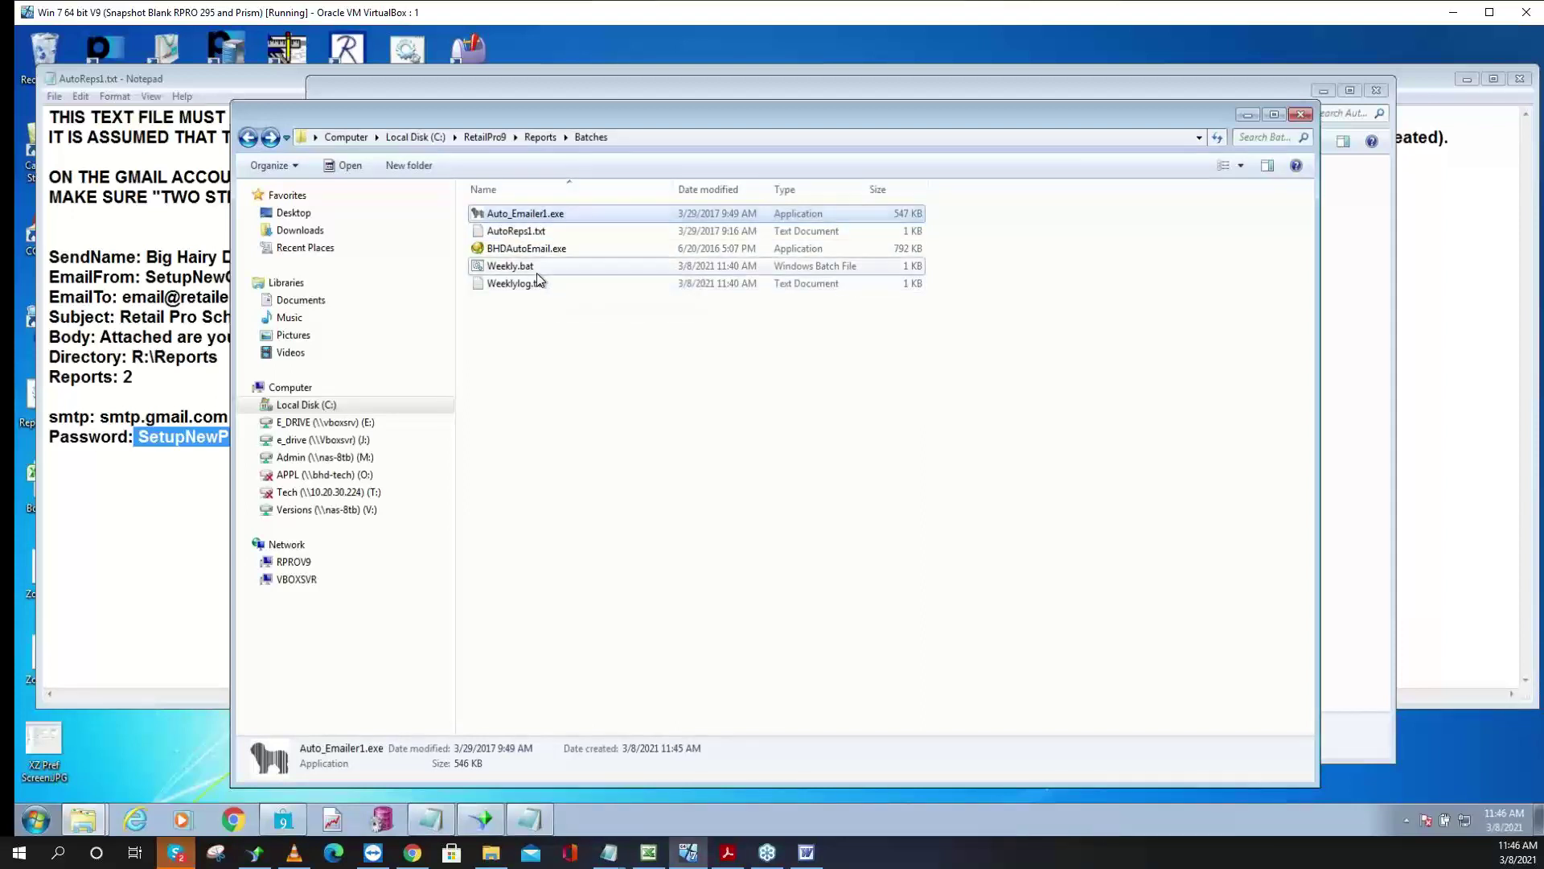
left_click(537, 271)
left_click(565, 212)
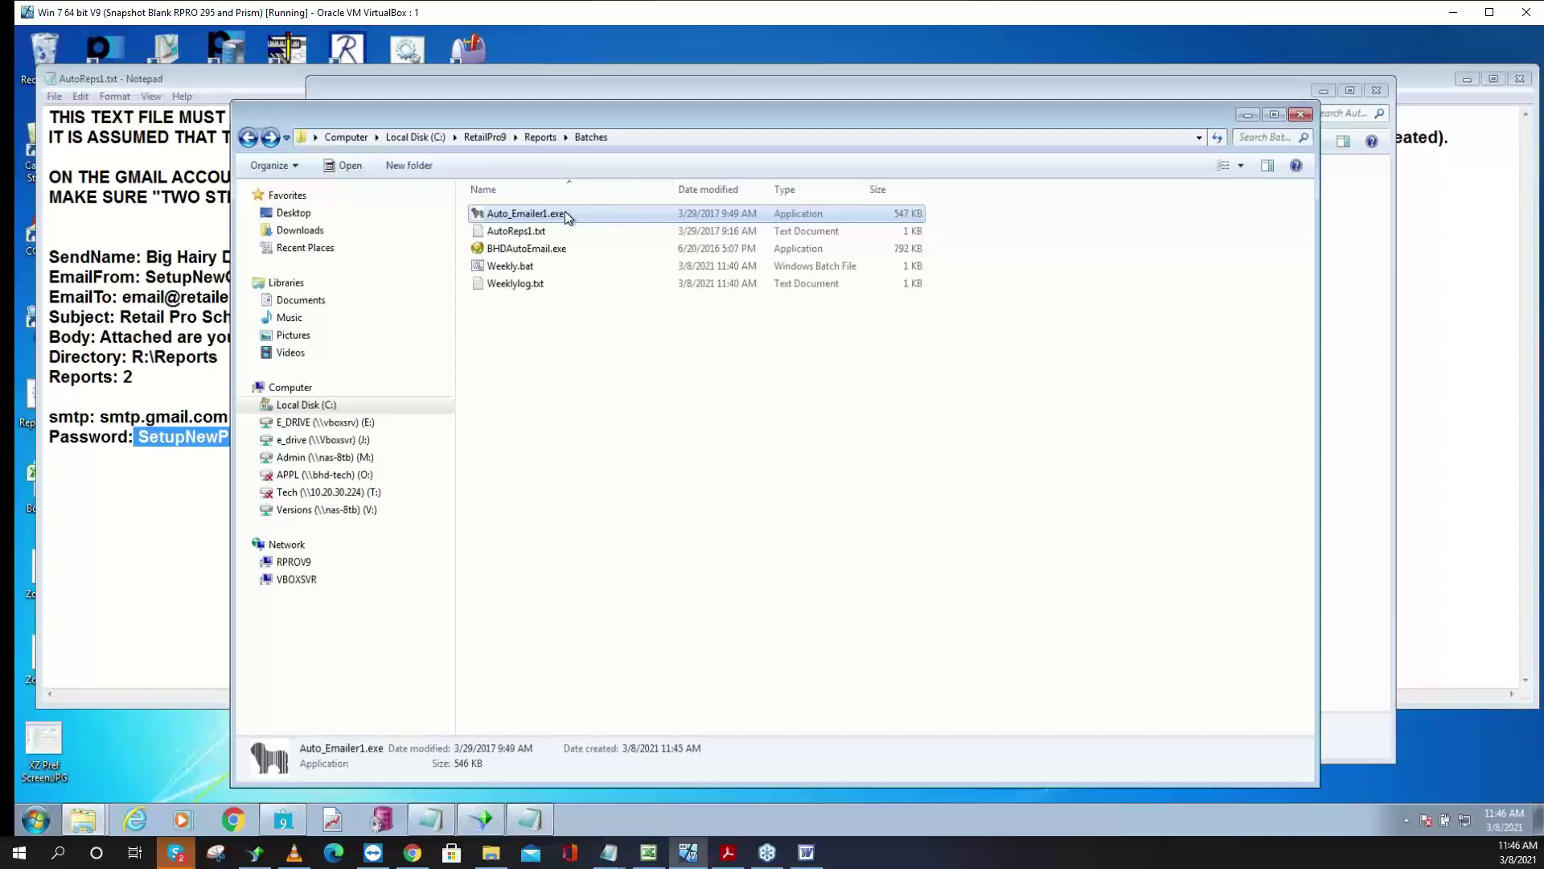
Search the Start menu for 'task' and launch Task Scheduler from the results
left_click(36, 821)
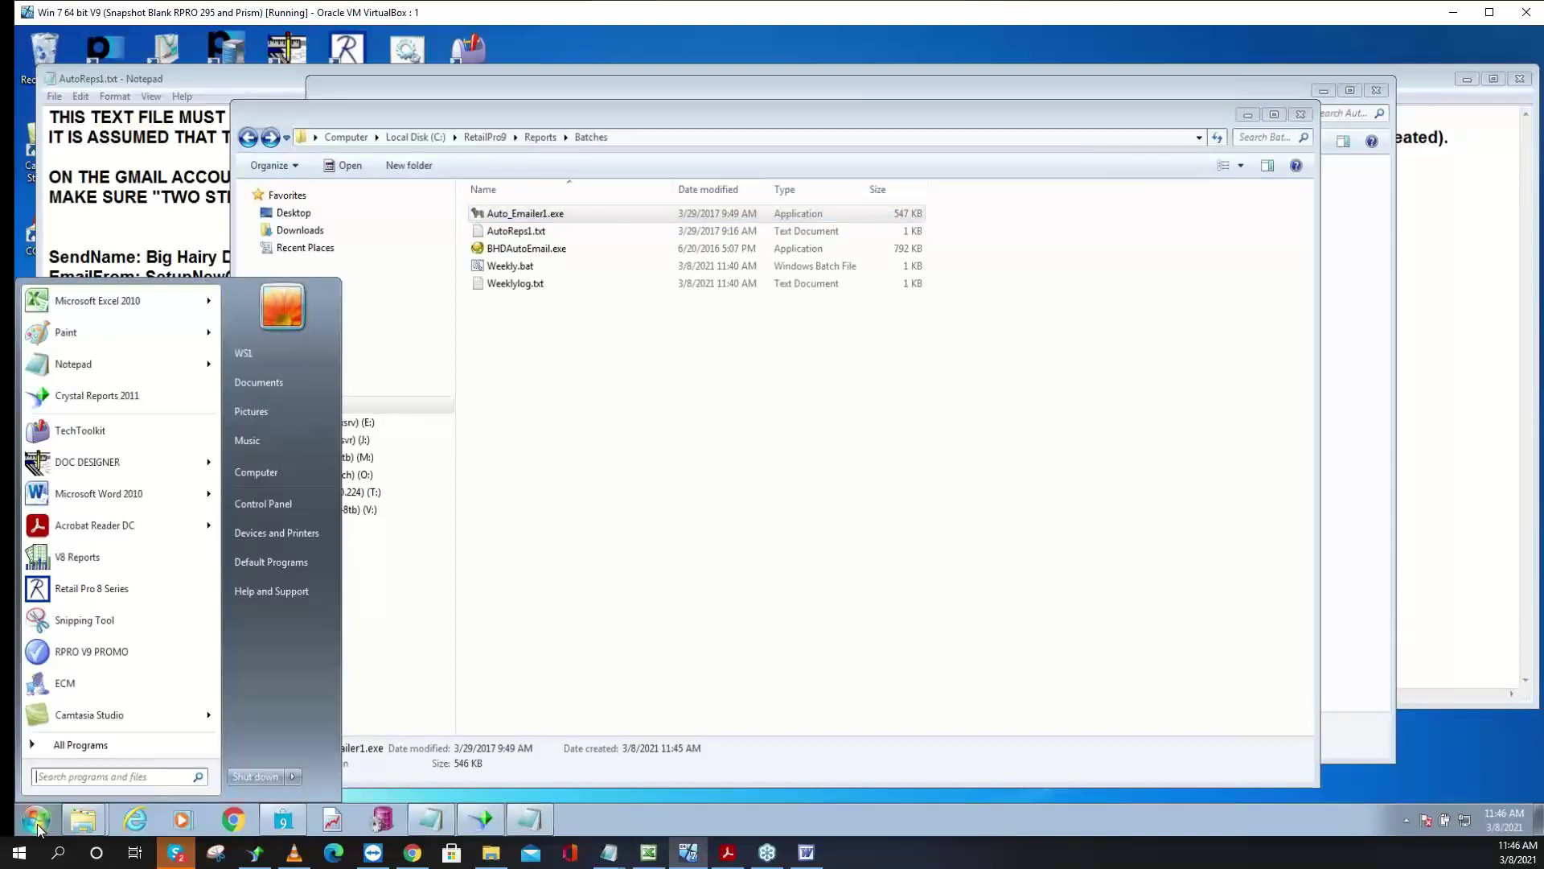
type("te")
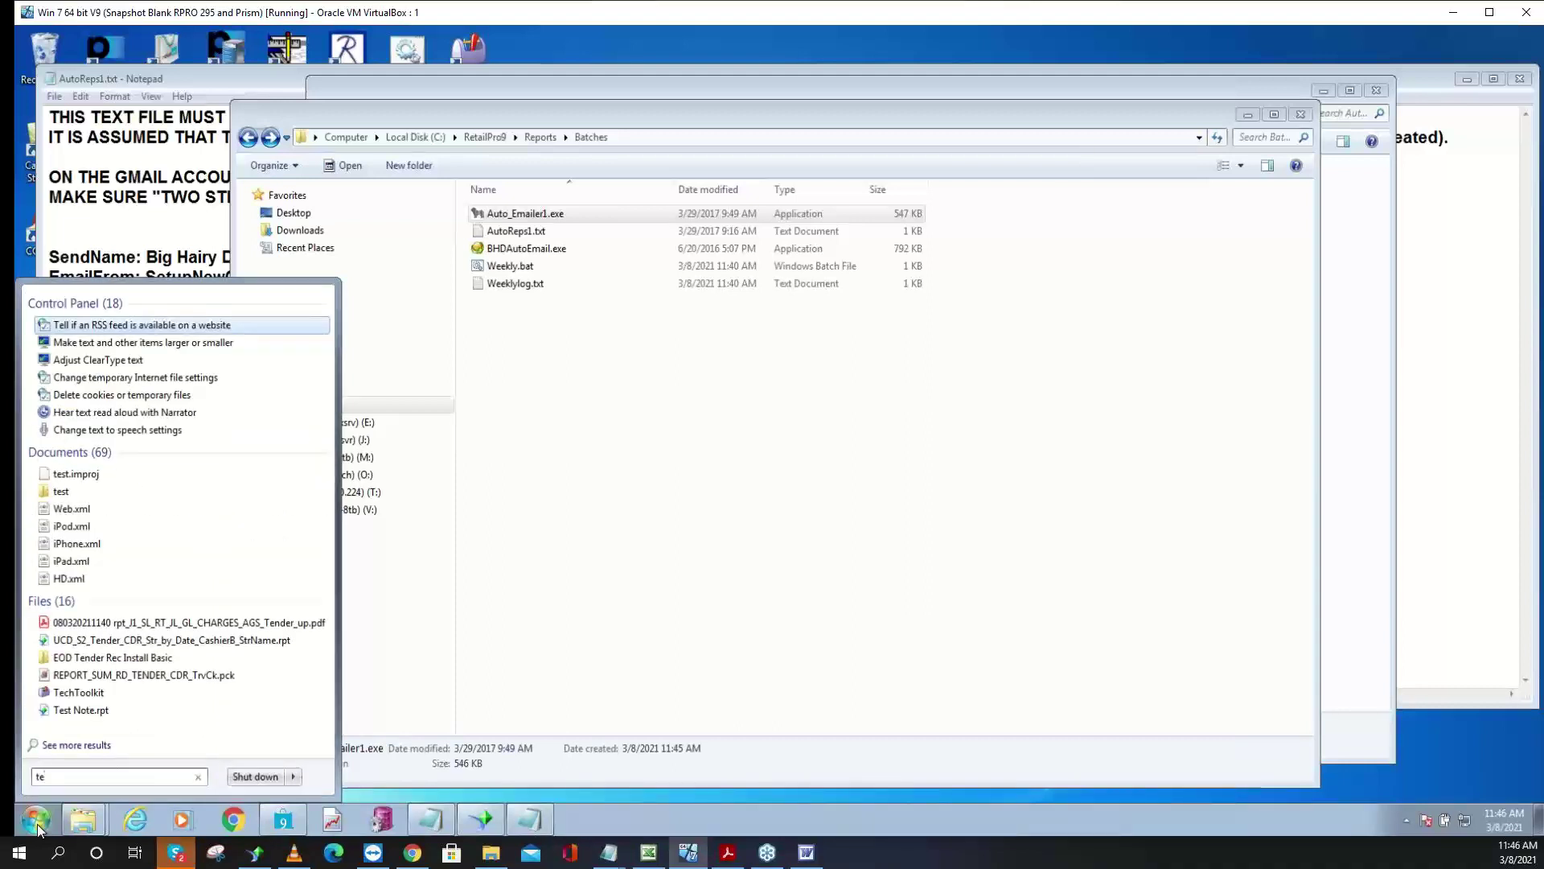
type("sk")
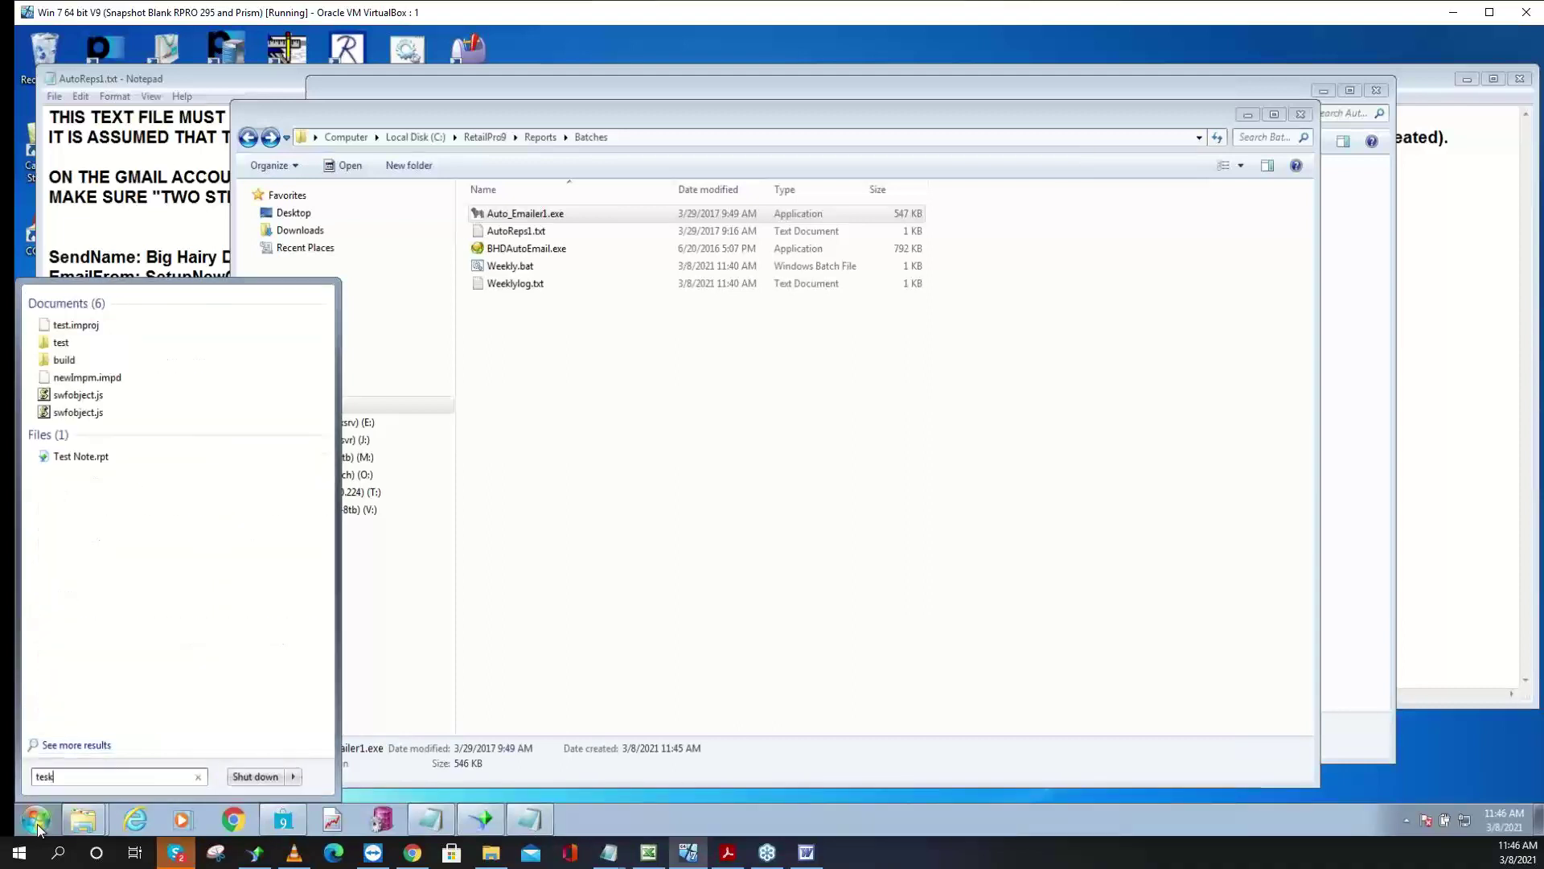
key("BackSpace")
key("BackSpace")
key("BackSpace")
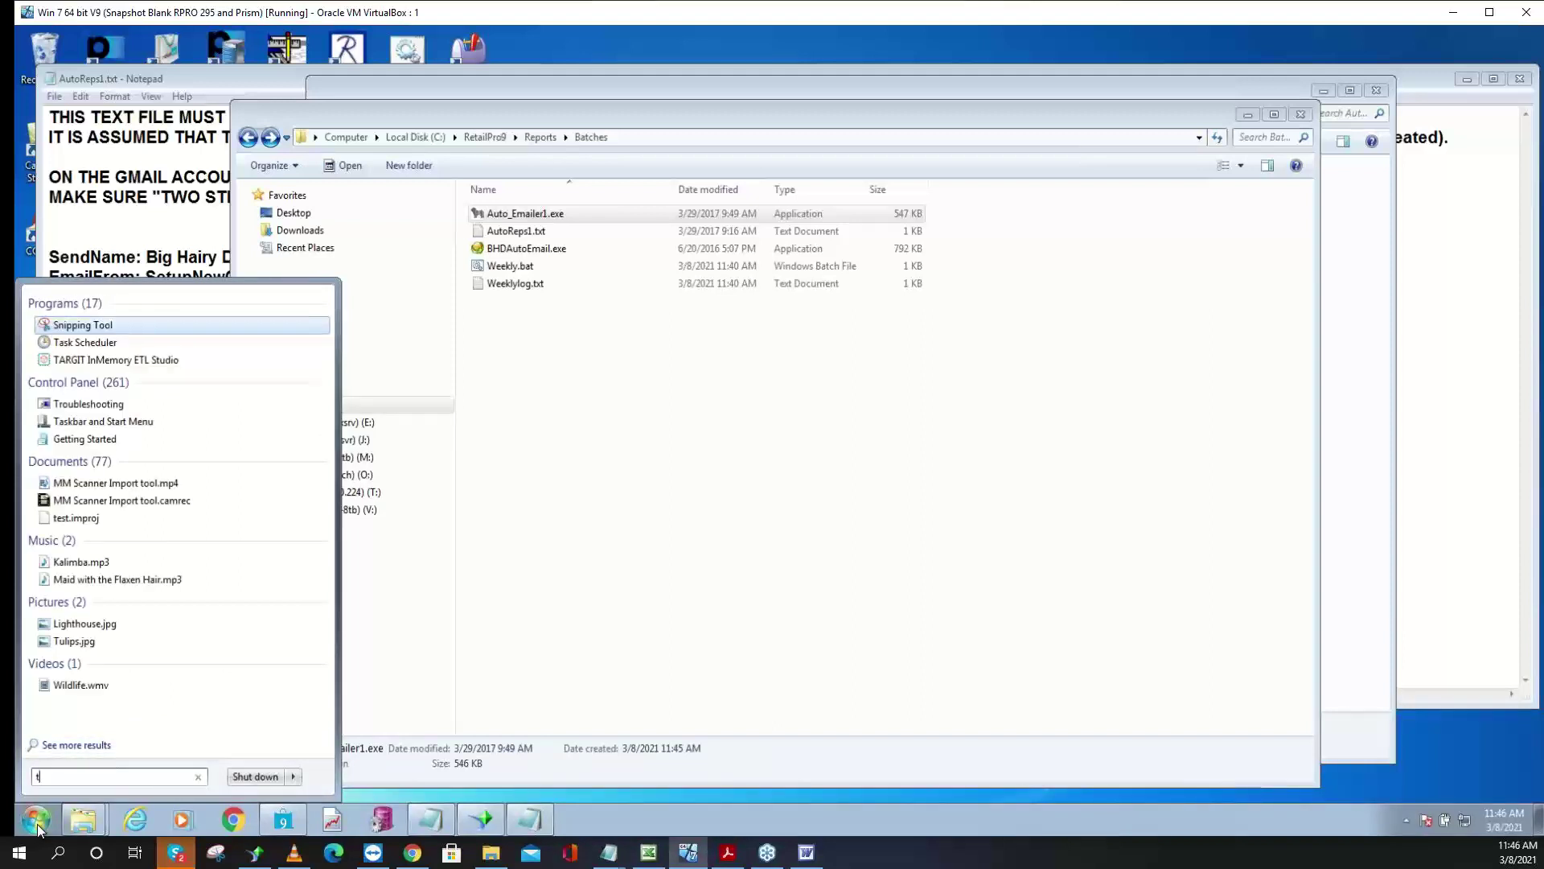
type("ask")
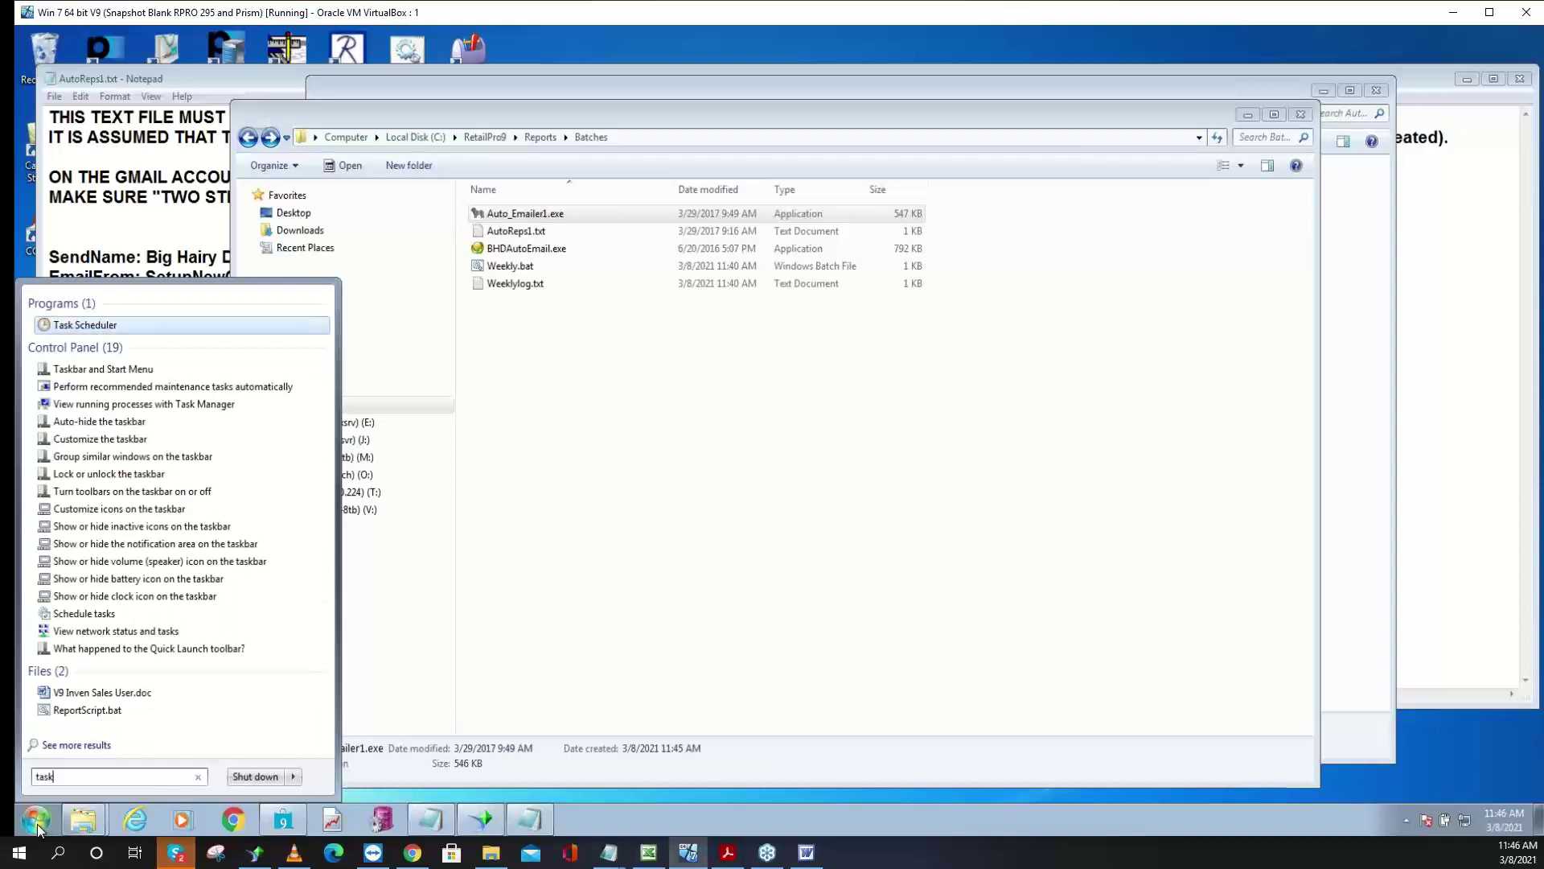
left_click(188, 326)
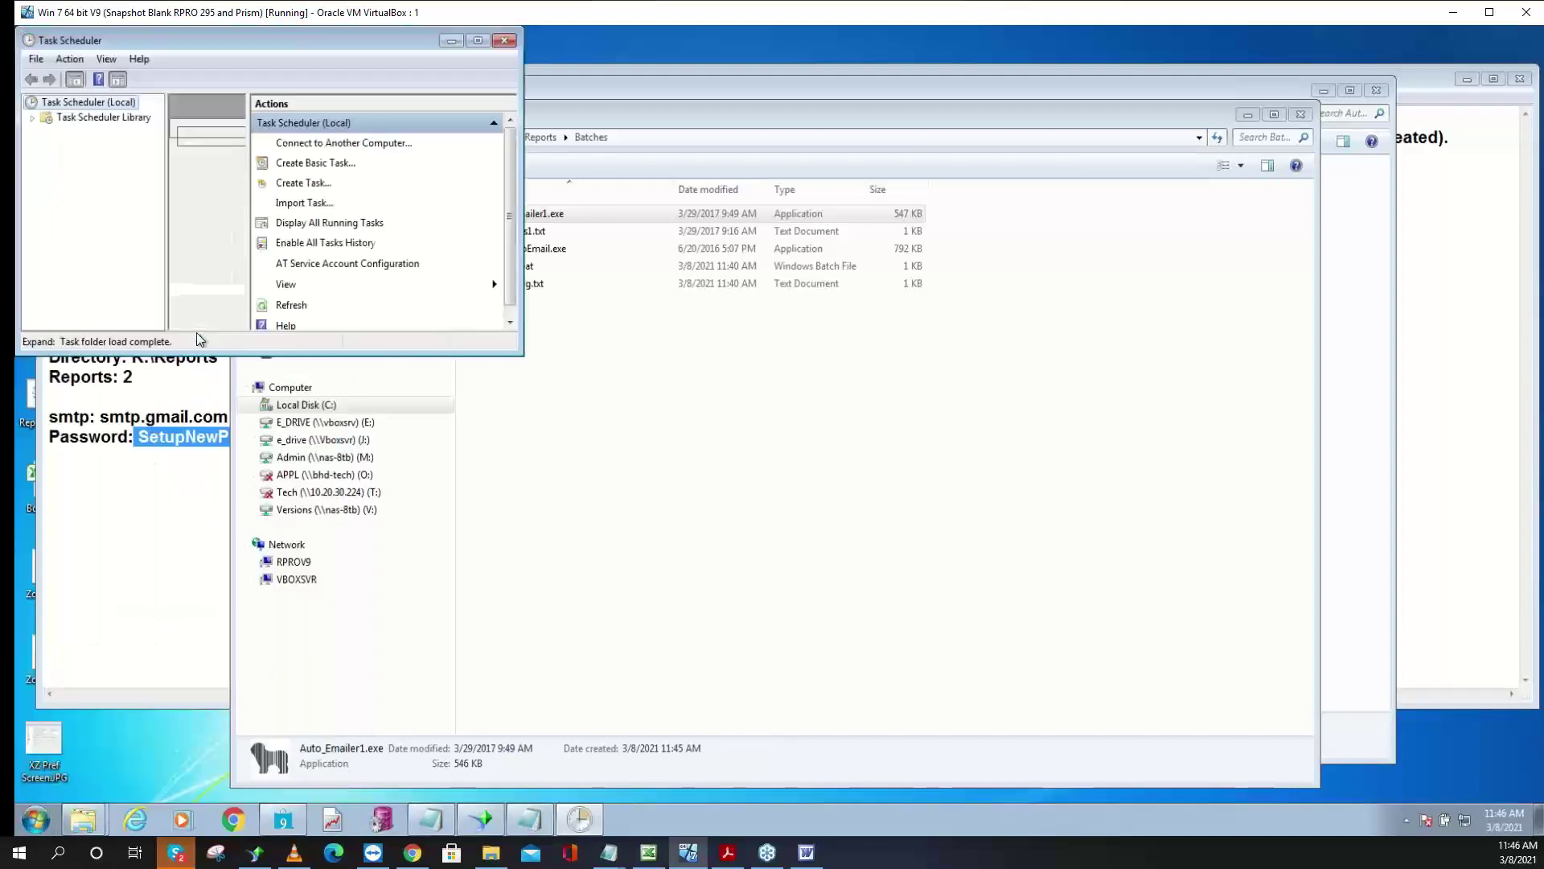
left_click(22, 861)
type("tas")
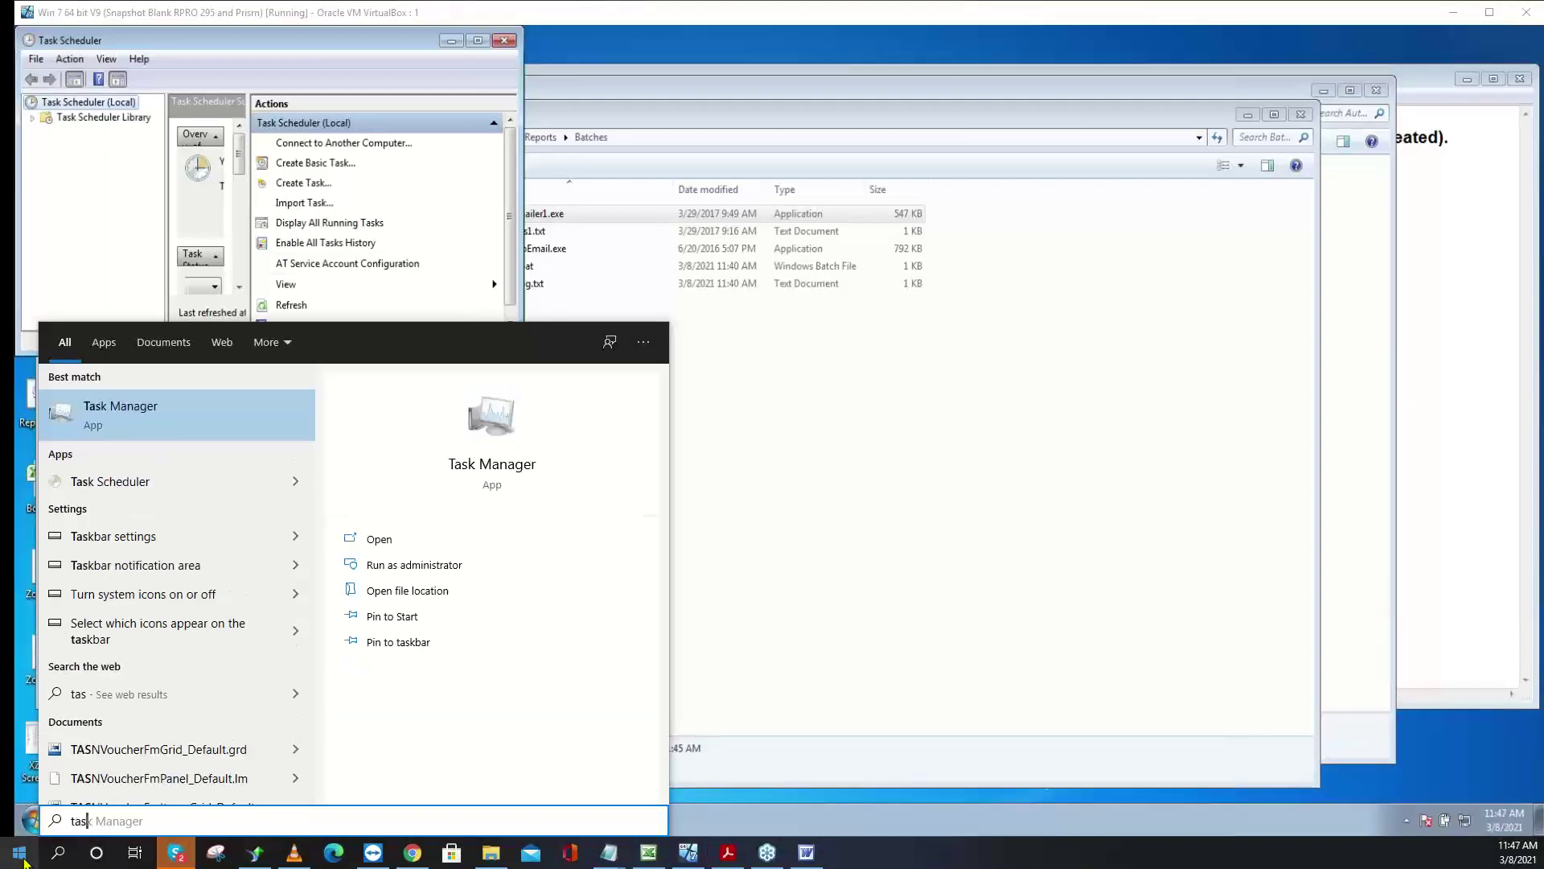
type("k")
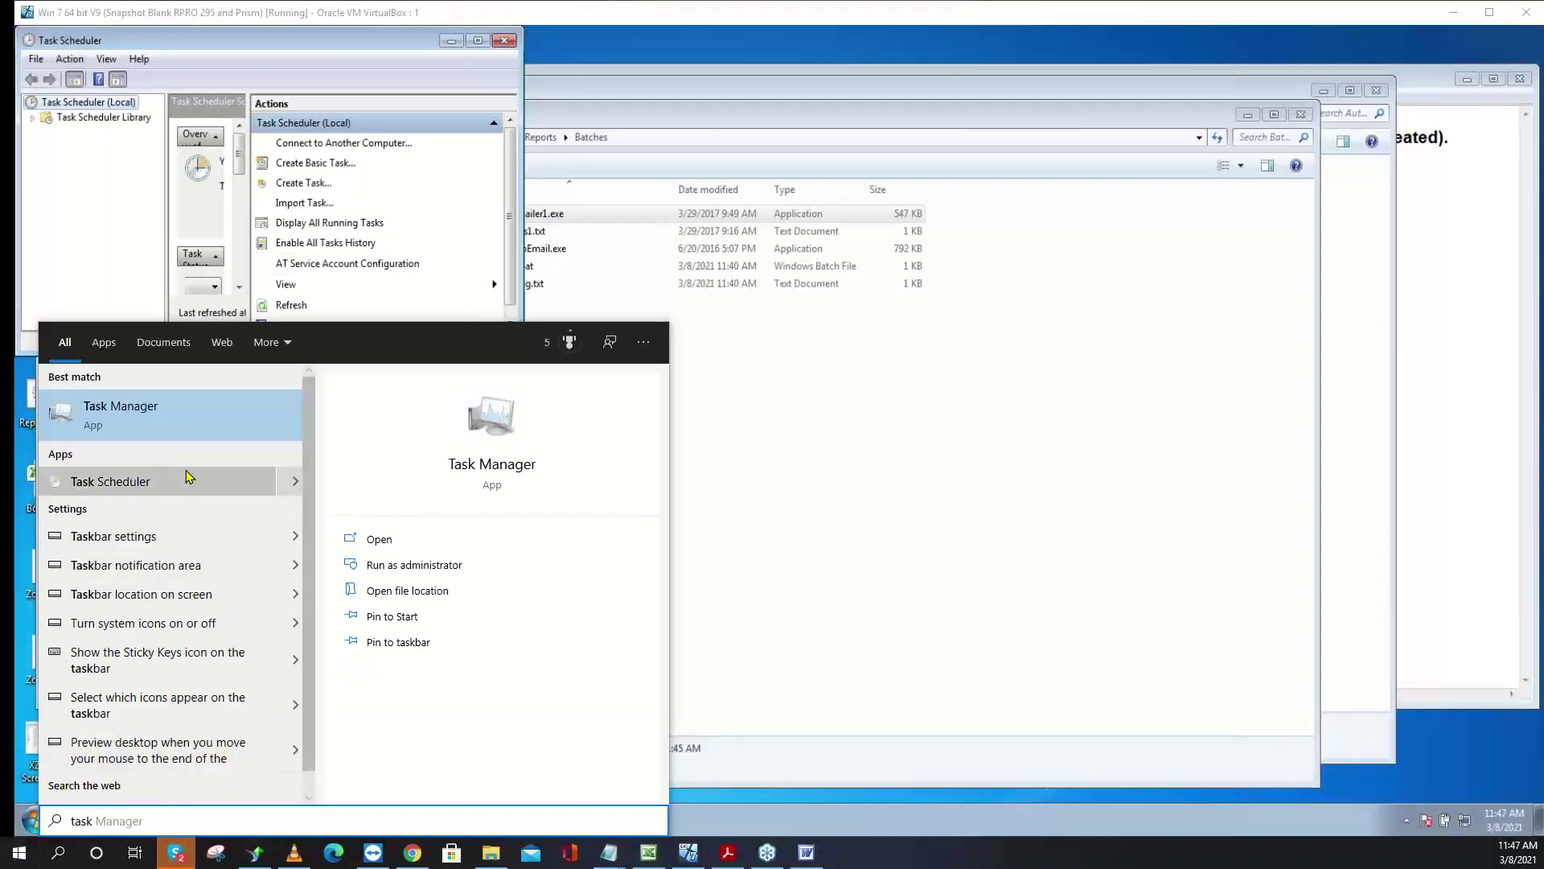
left_click(183, 480)
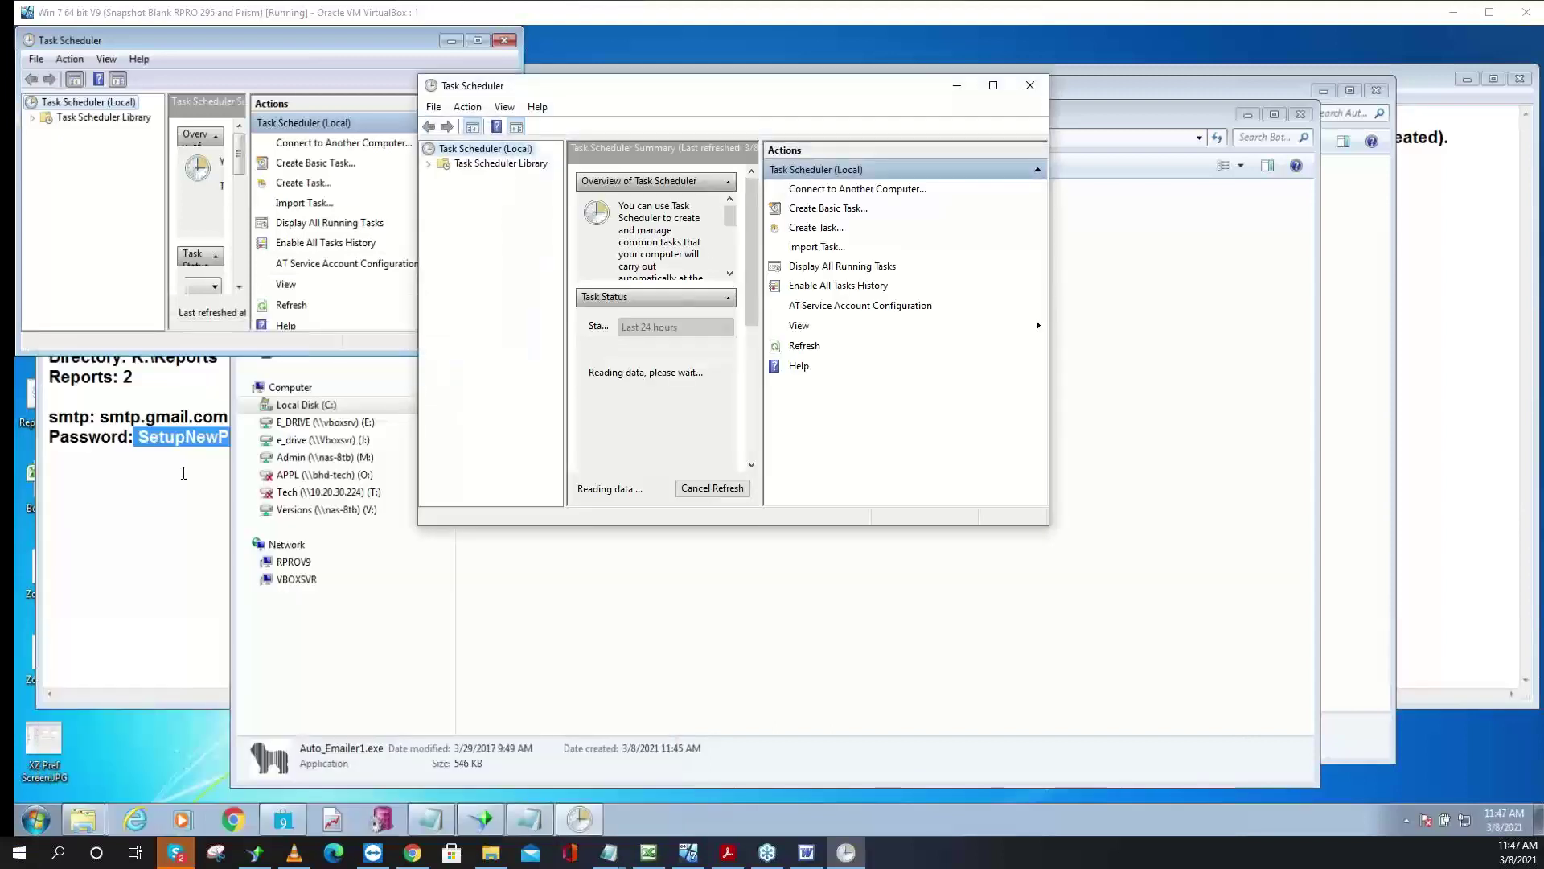
Close the extra window, open the RetailPro folder under Task Scheduler Library, and enlarge the window
left_click(1030, 85)
left_click(31, 118)
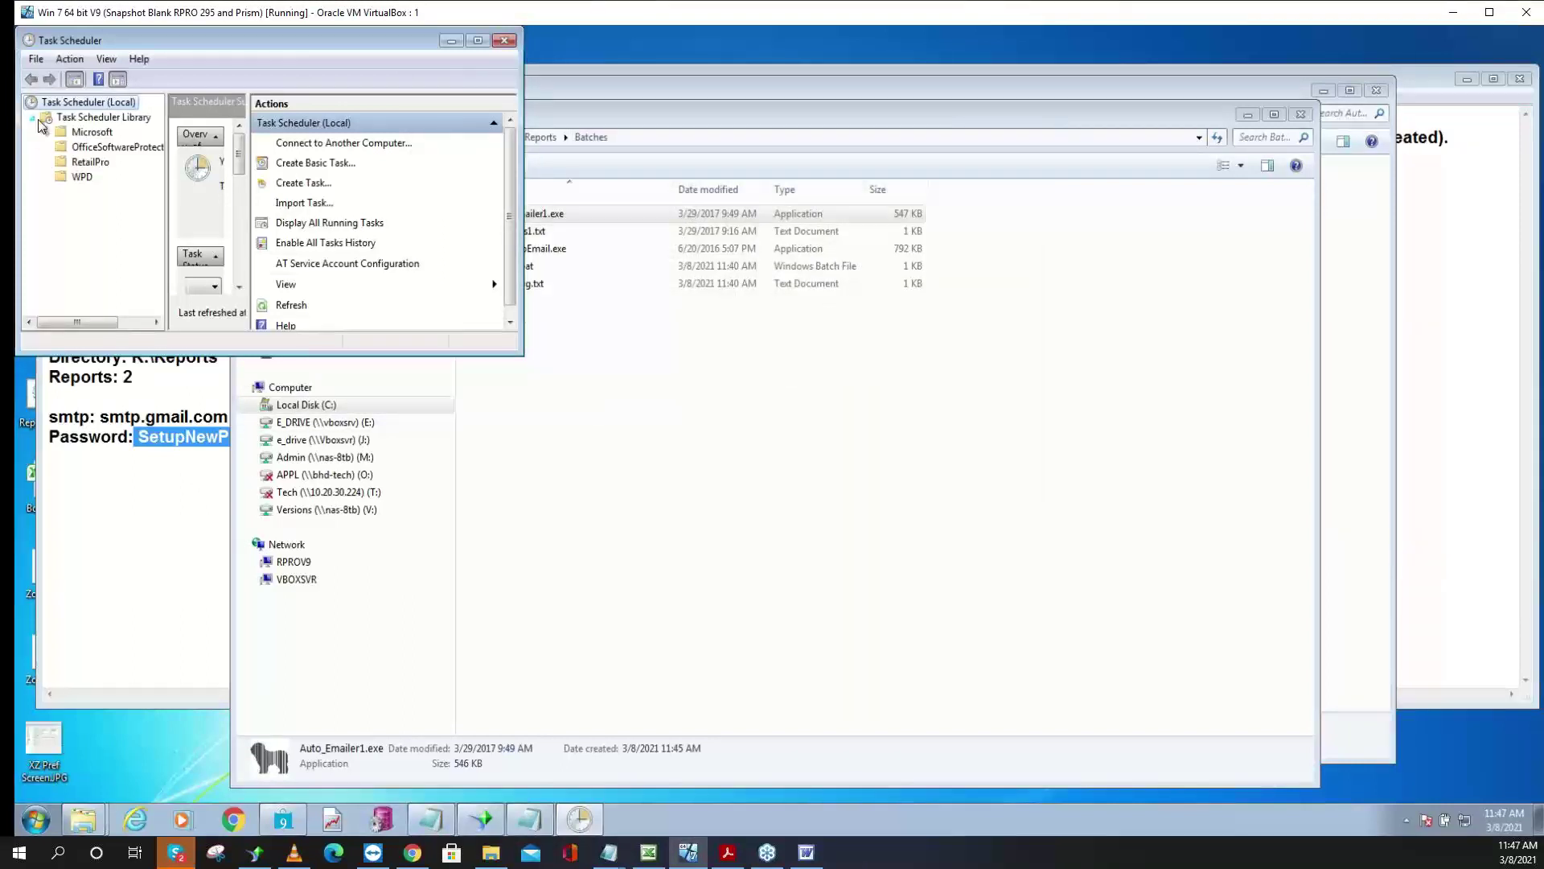
left_click(73, 119)
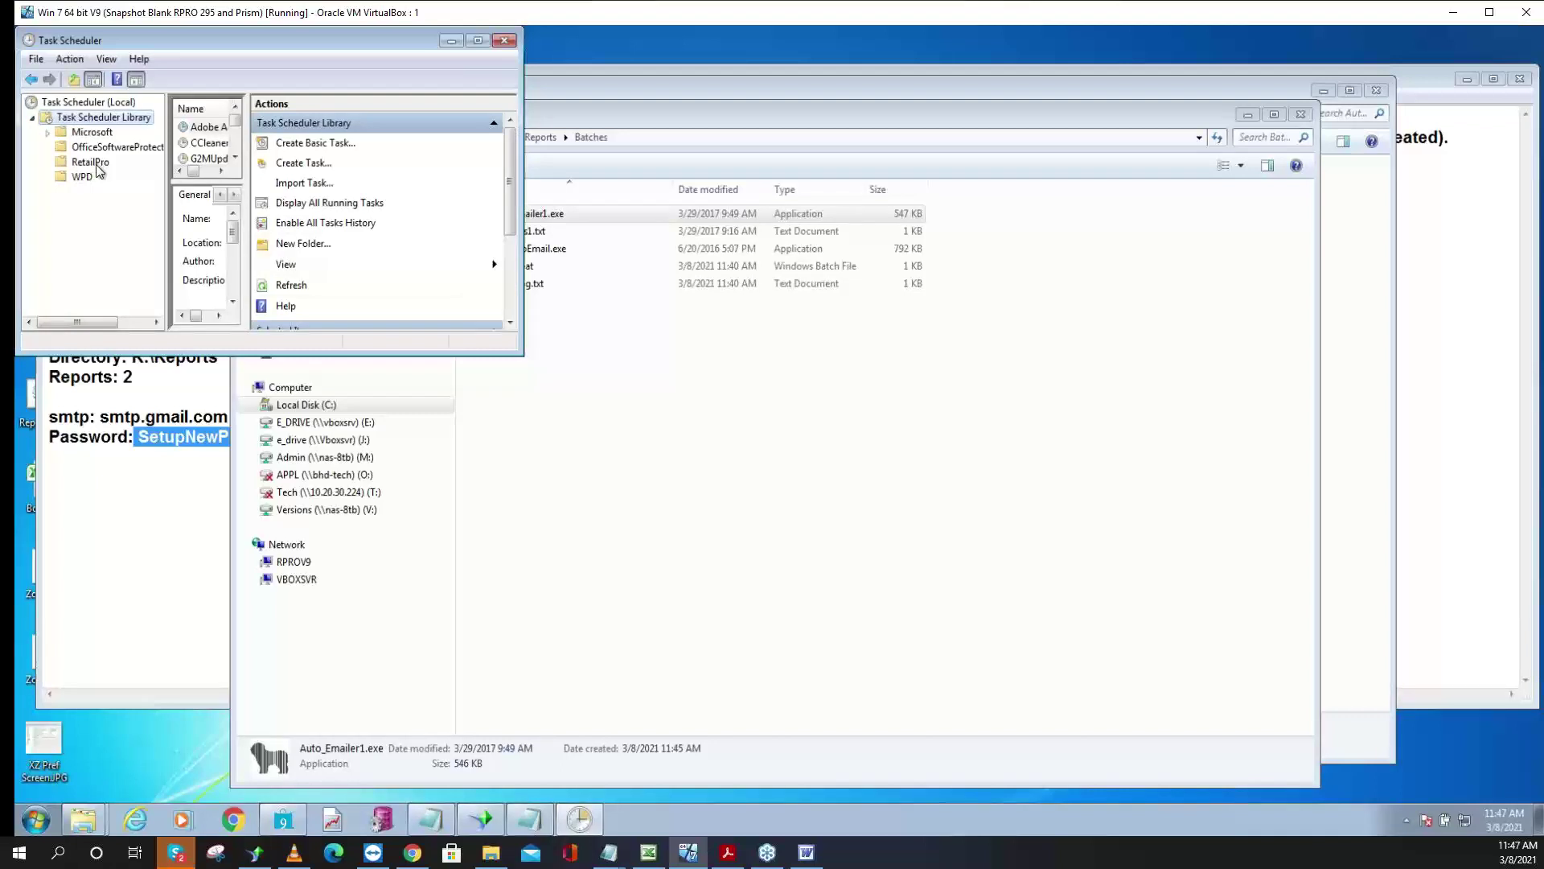
right_click(97, 118)
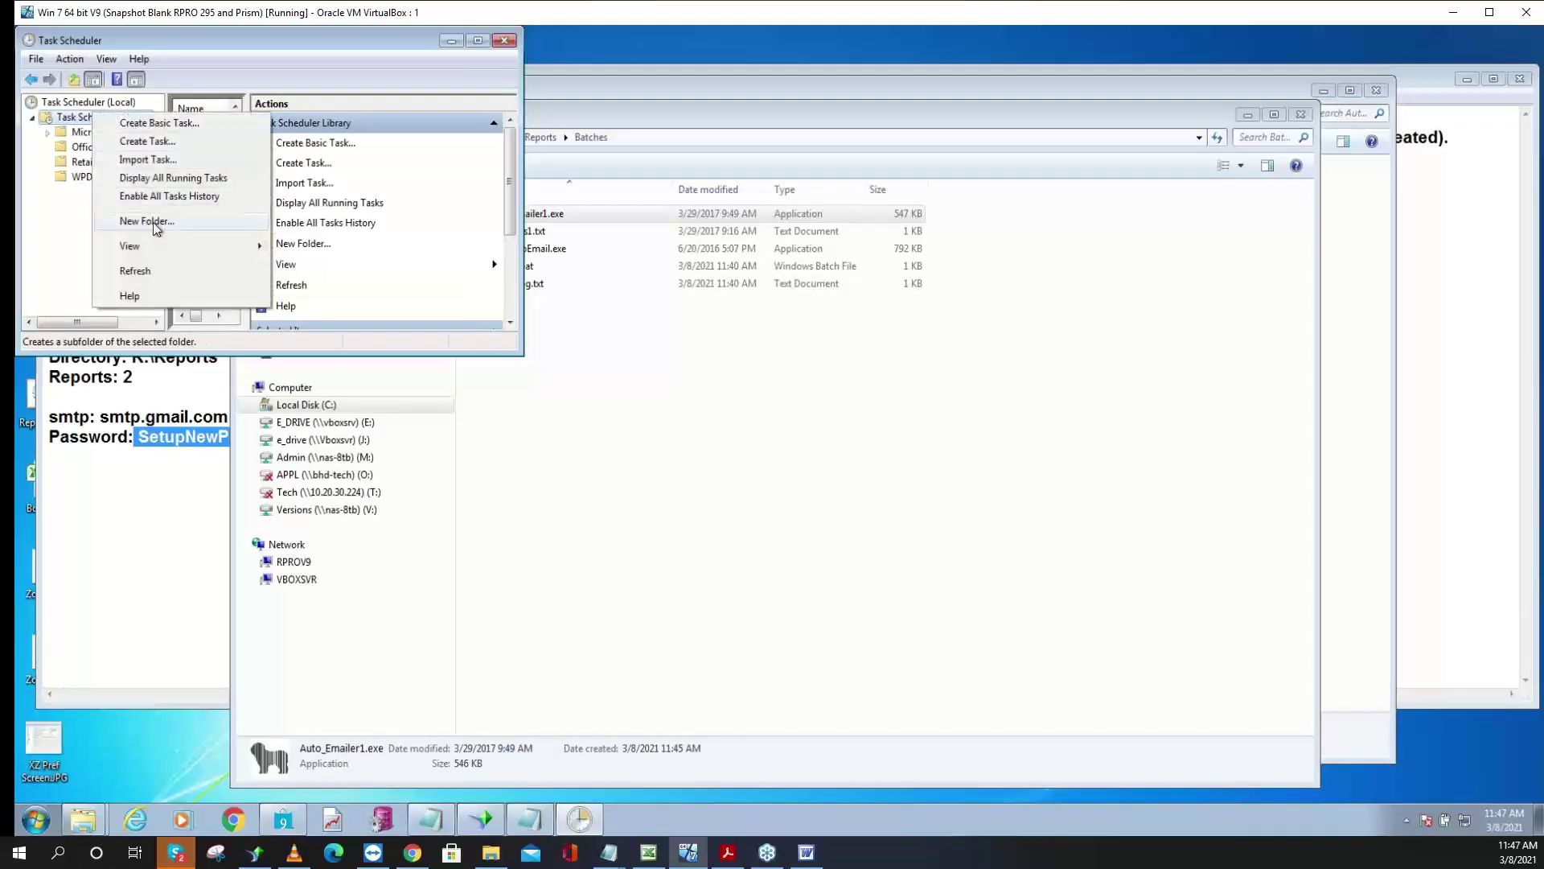
left_click(80, 103)
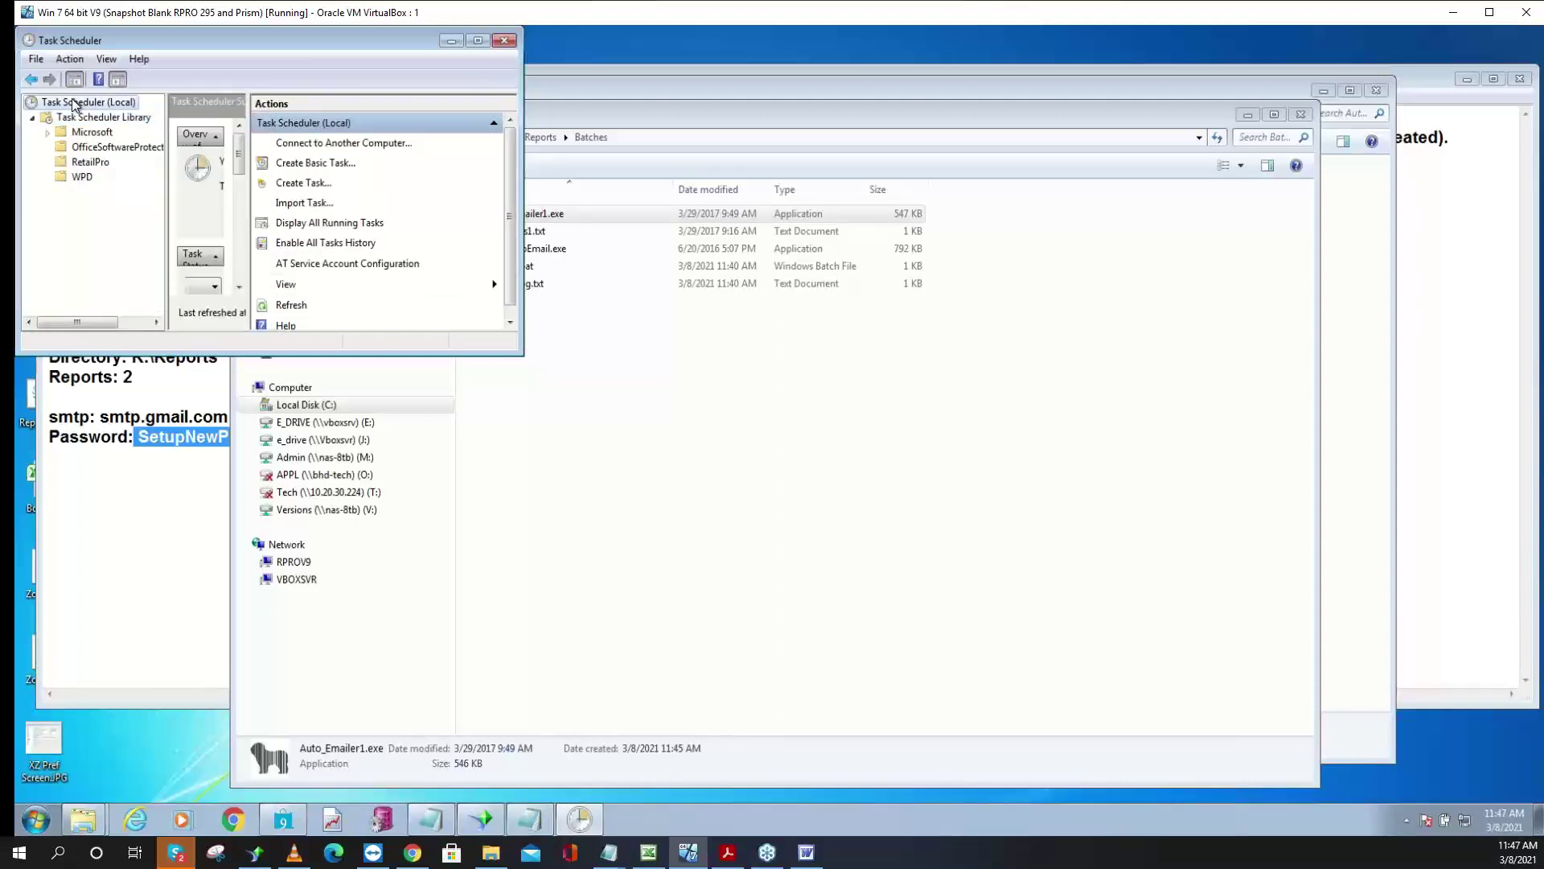
right_click(81, 103)
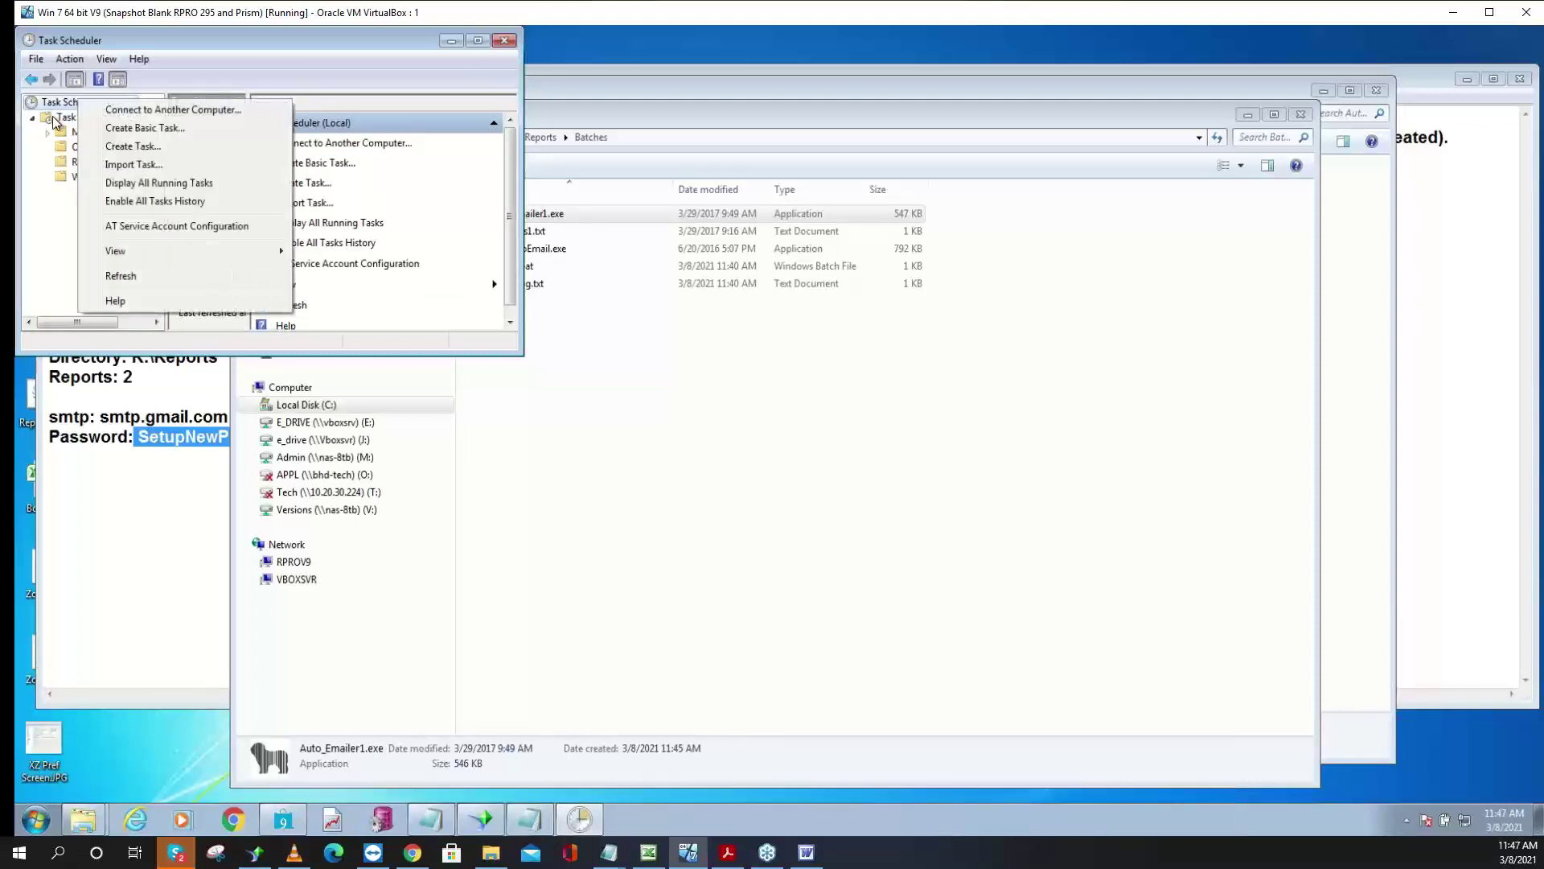
left_click(58, 121)
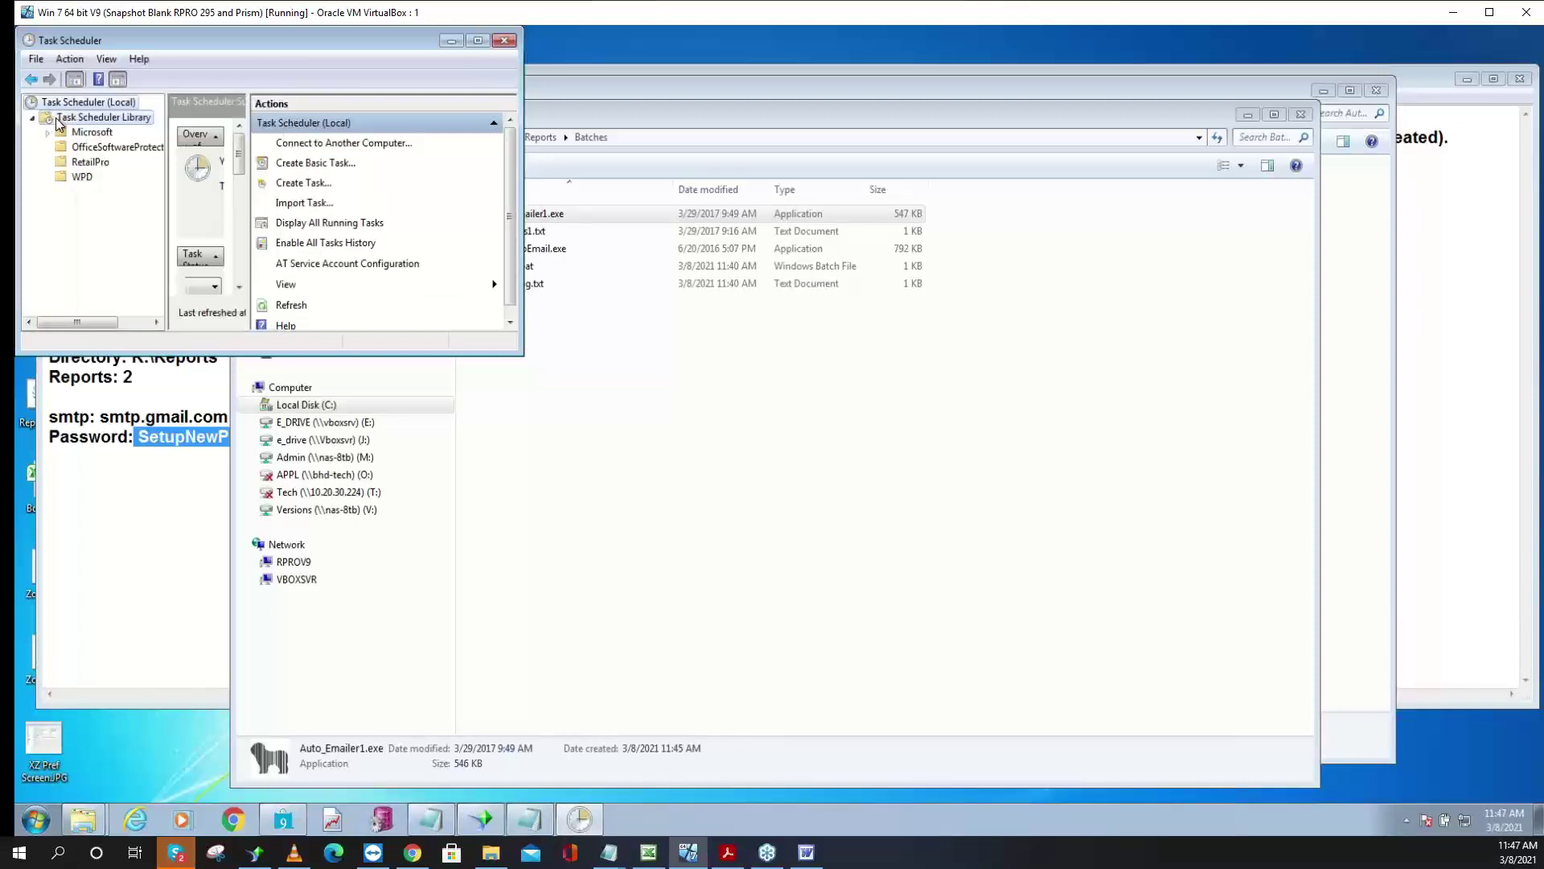
right_click(131, 119)
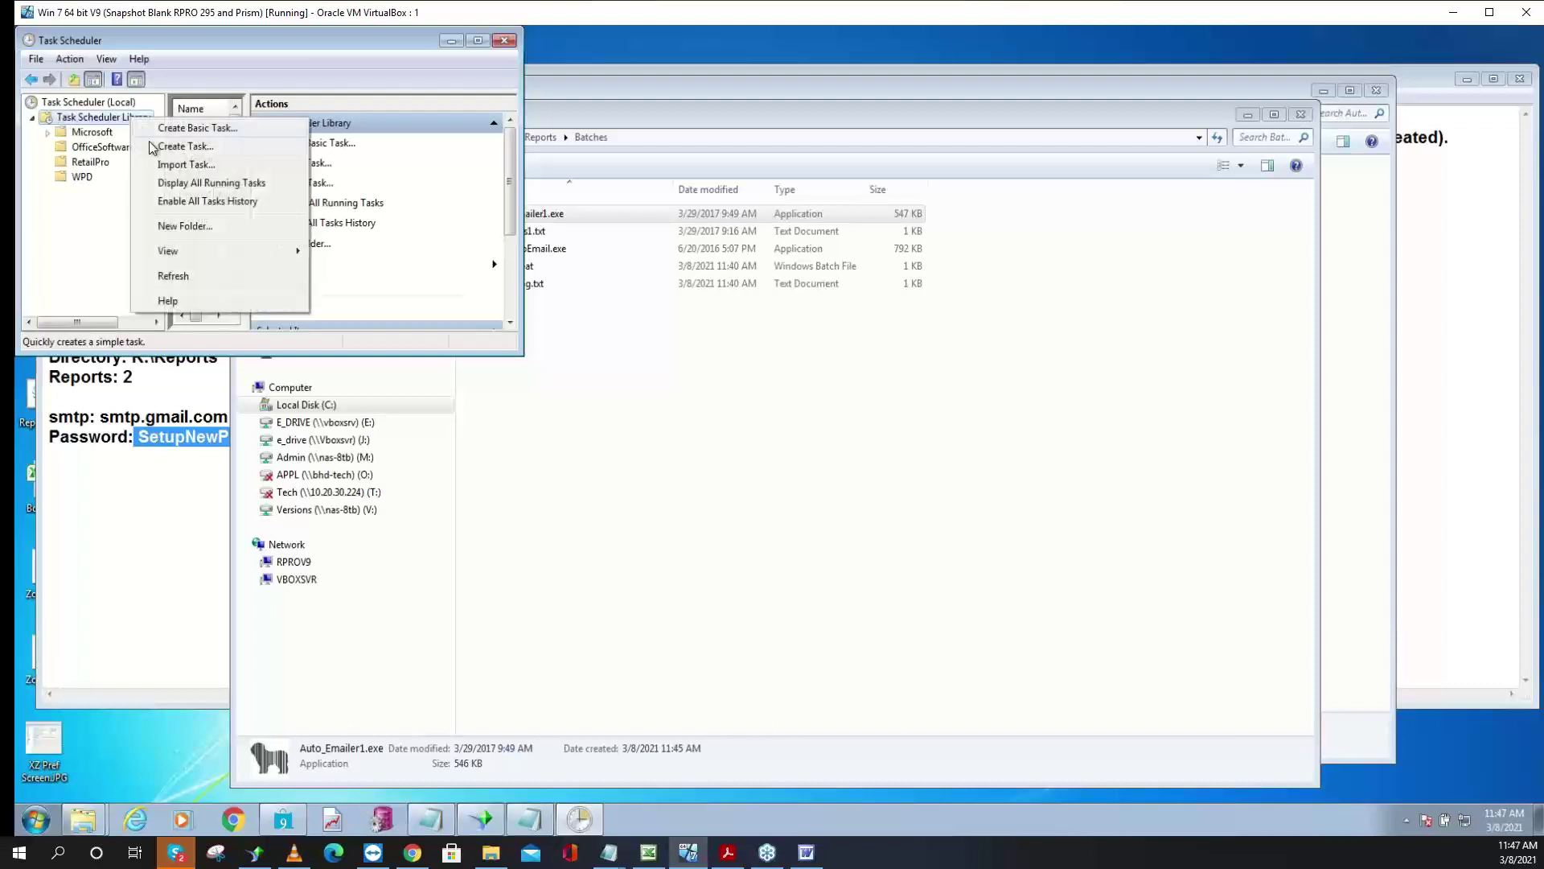
left_click(85, 242)
left_click(101, 163)
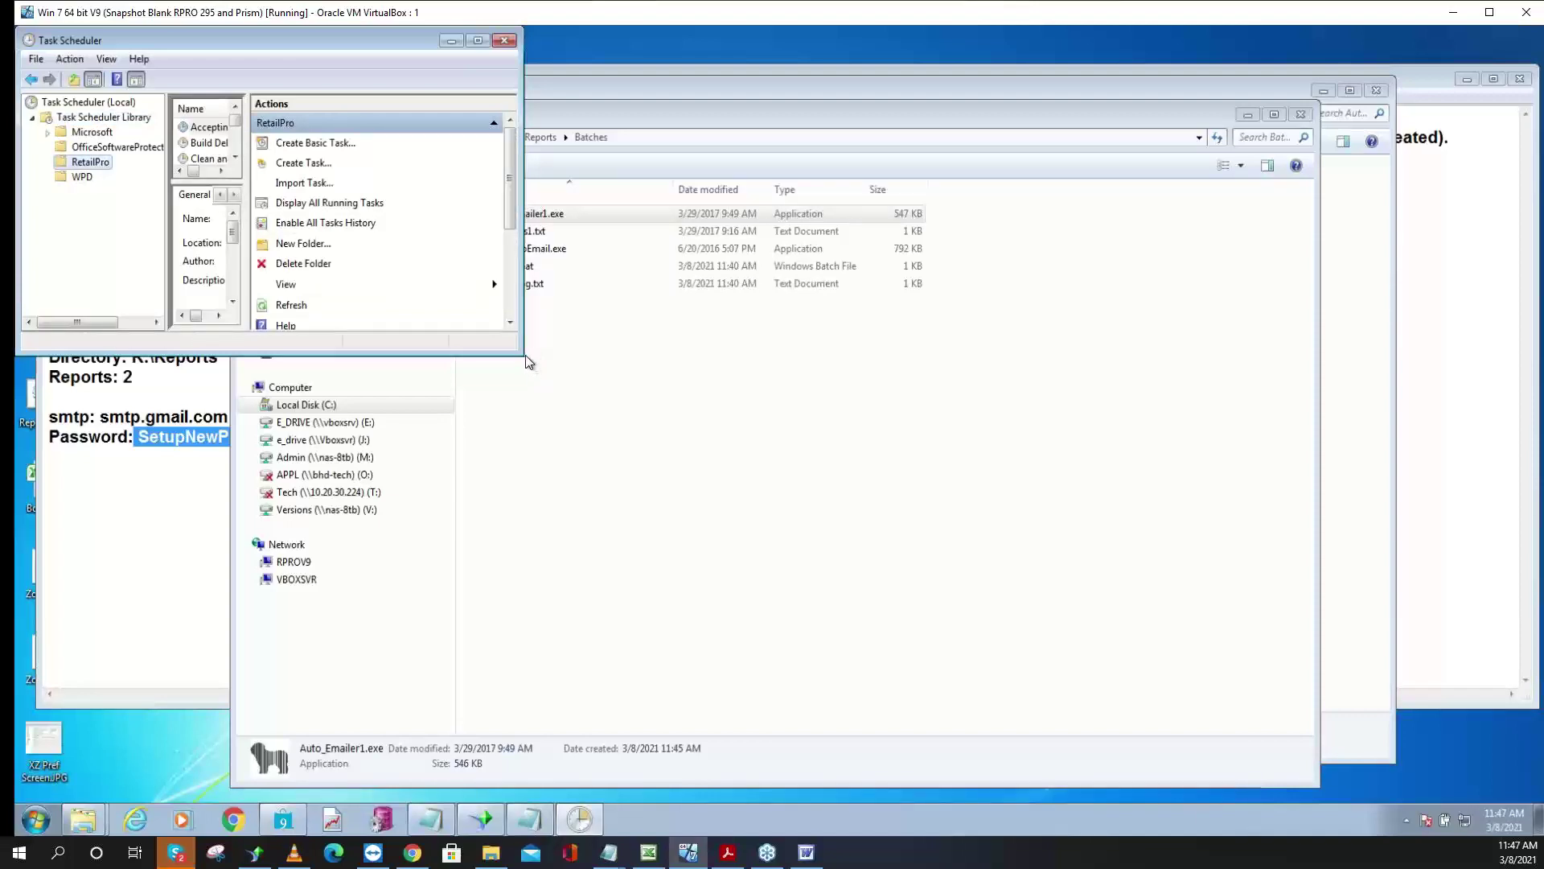
left_click_drag(524, 354, 1315, 688)
right_click(490, 263)
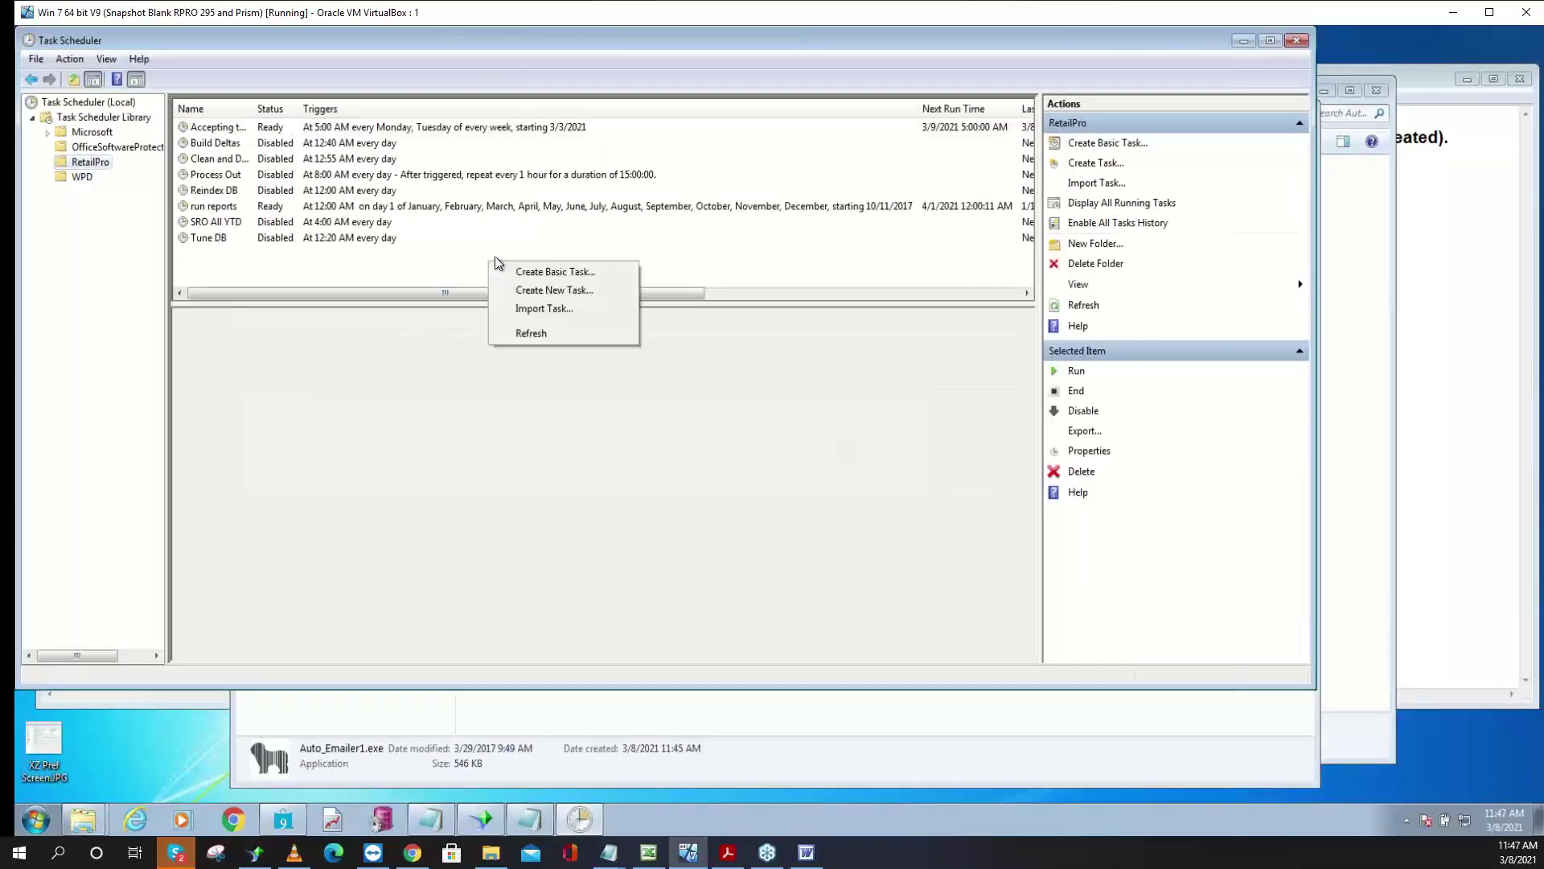
Create task 'auto email weekly reports' running whether logged on or not, with highest privileges
left_click(550, 292)
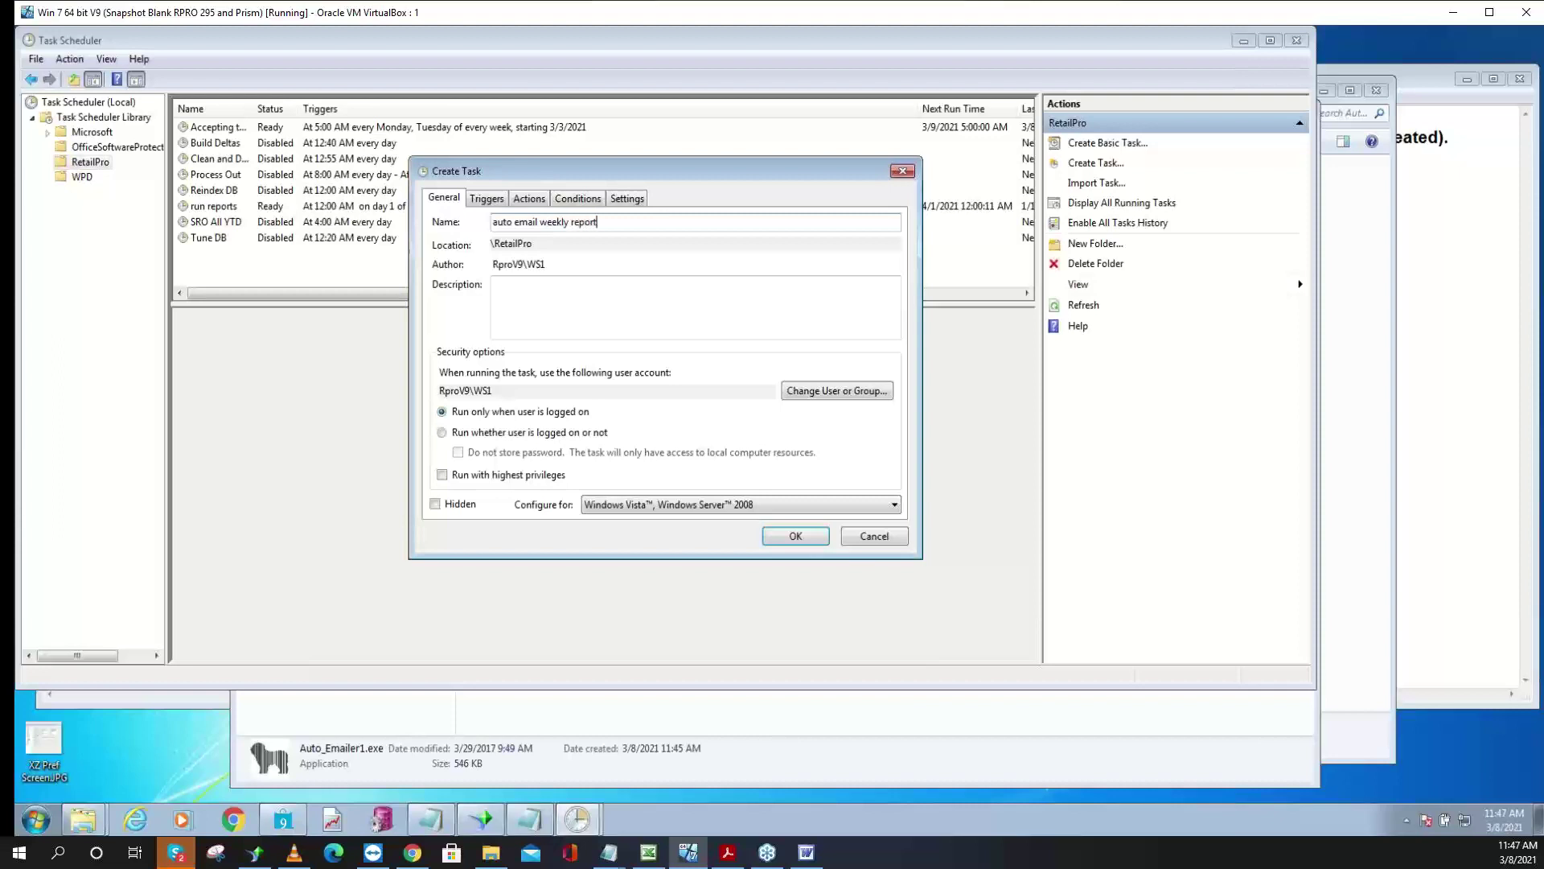
left_click(474, 432)
left_click(471, 476)
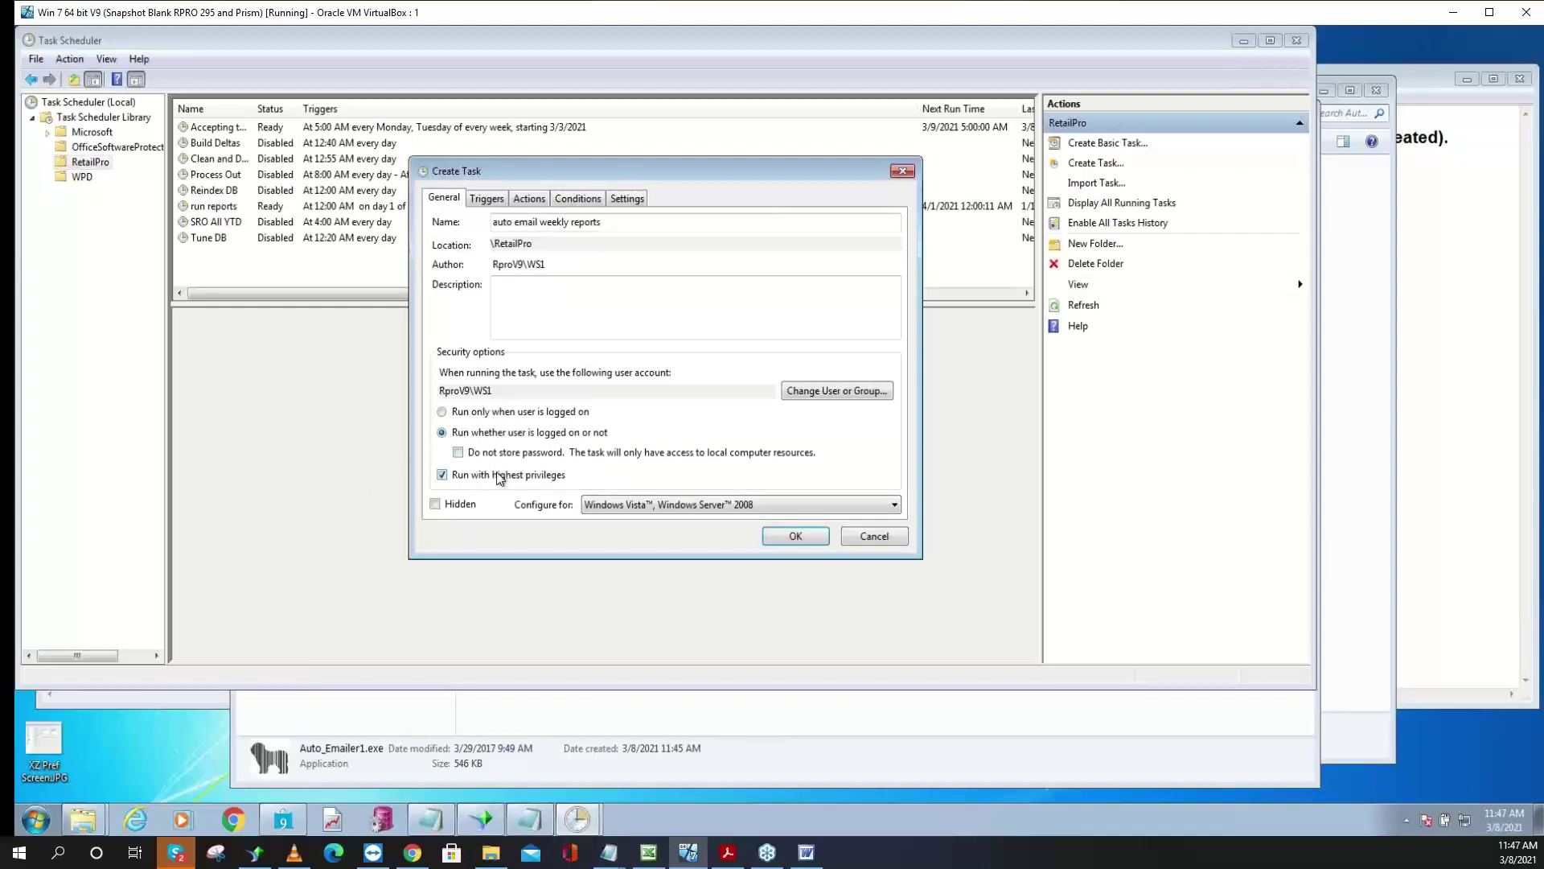
left_click(487, 201)
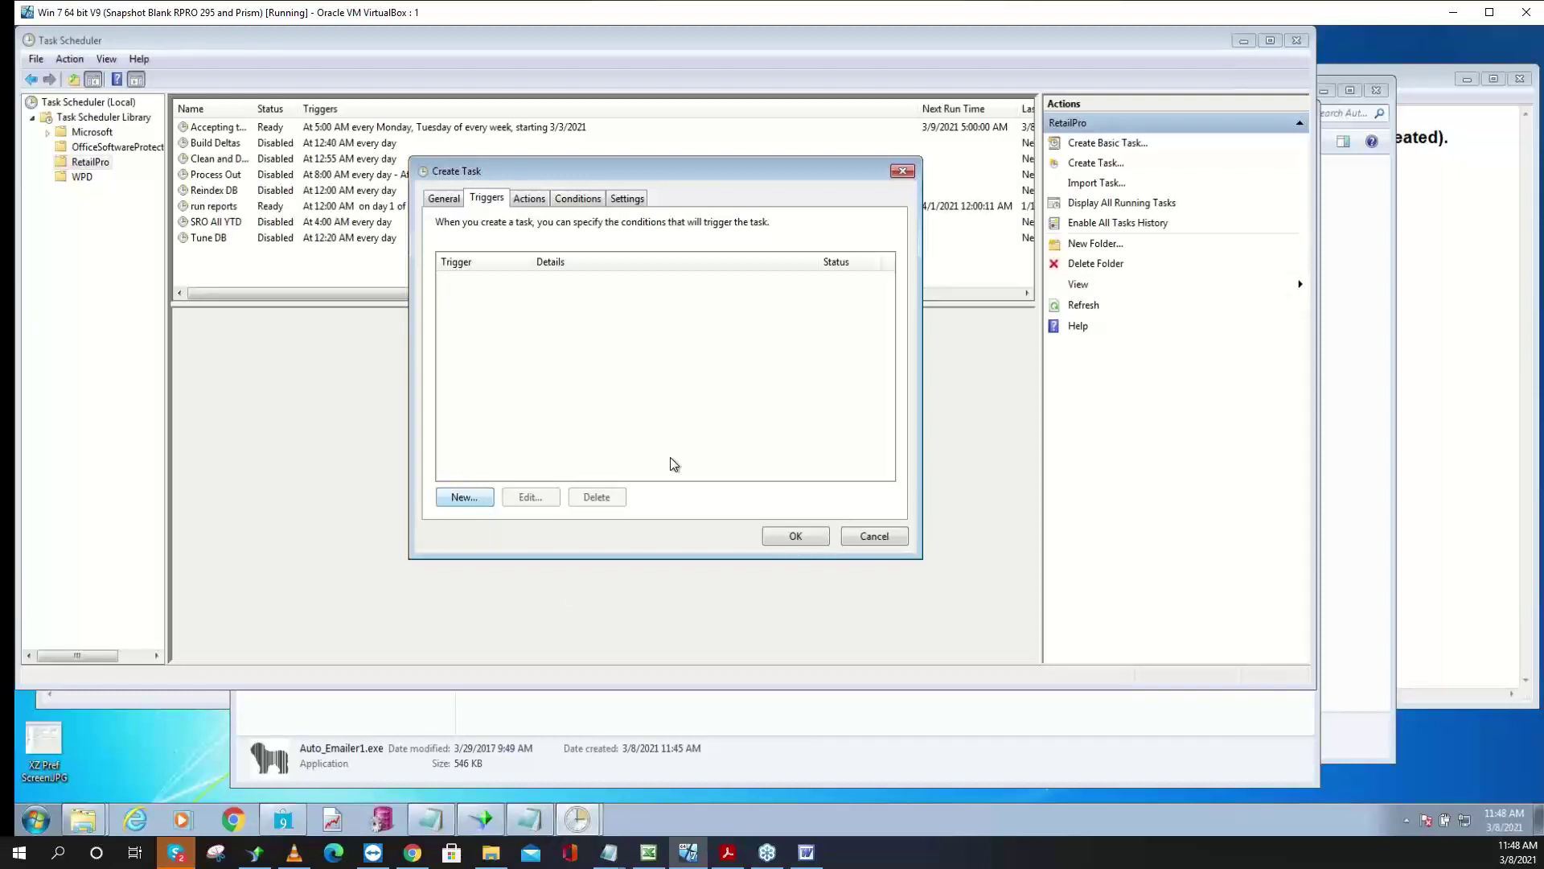
Add a Weekly trigger for Mondays at 5:00 AM that stops the task after 30 minutes
left_click(473, 500)
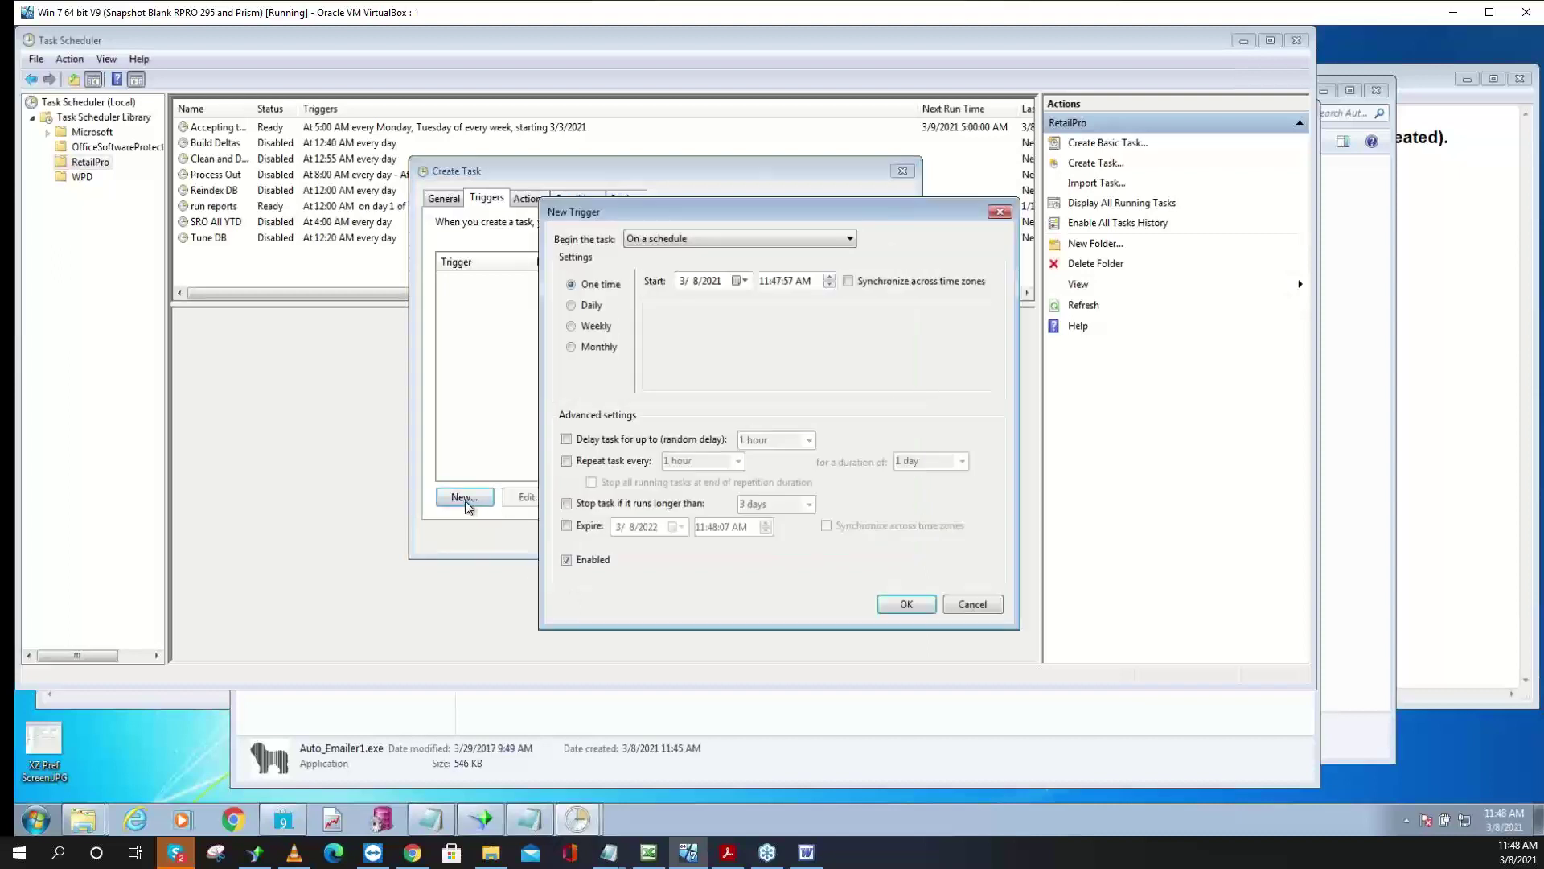
left_click(591, 312)
left_click(592, 326)
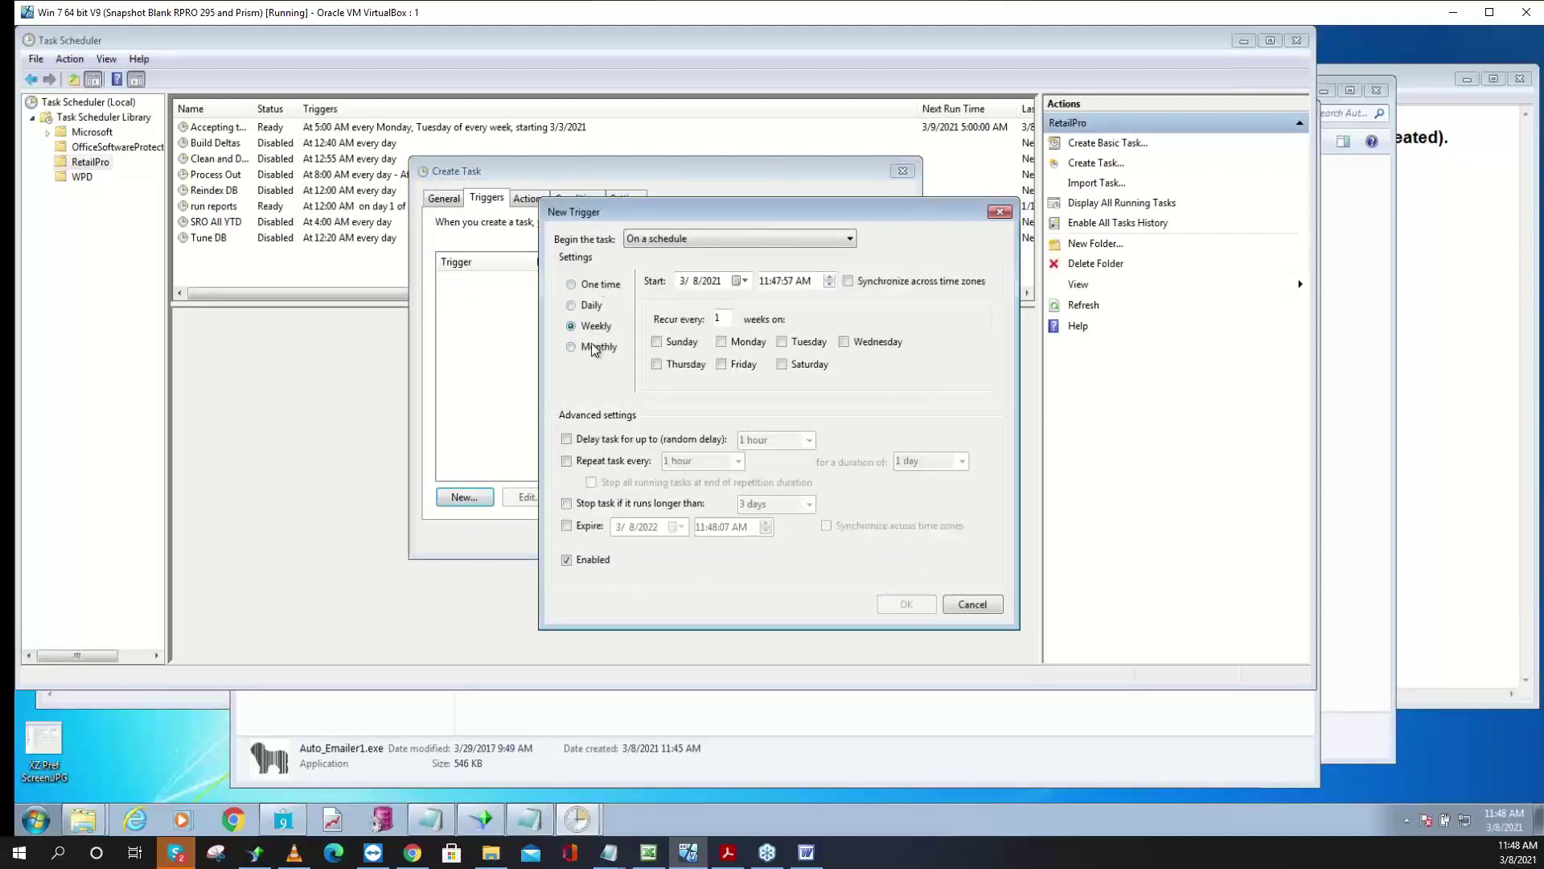
left_click(594, 349)
left_click(594, 327)
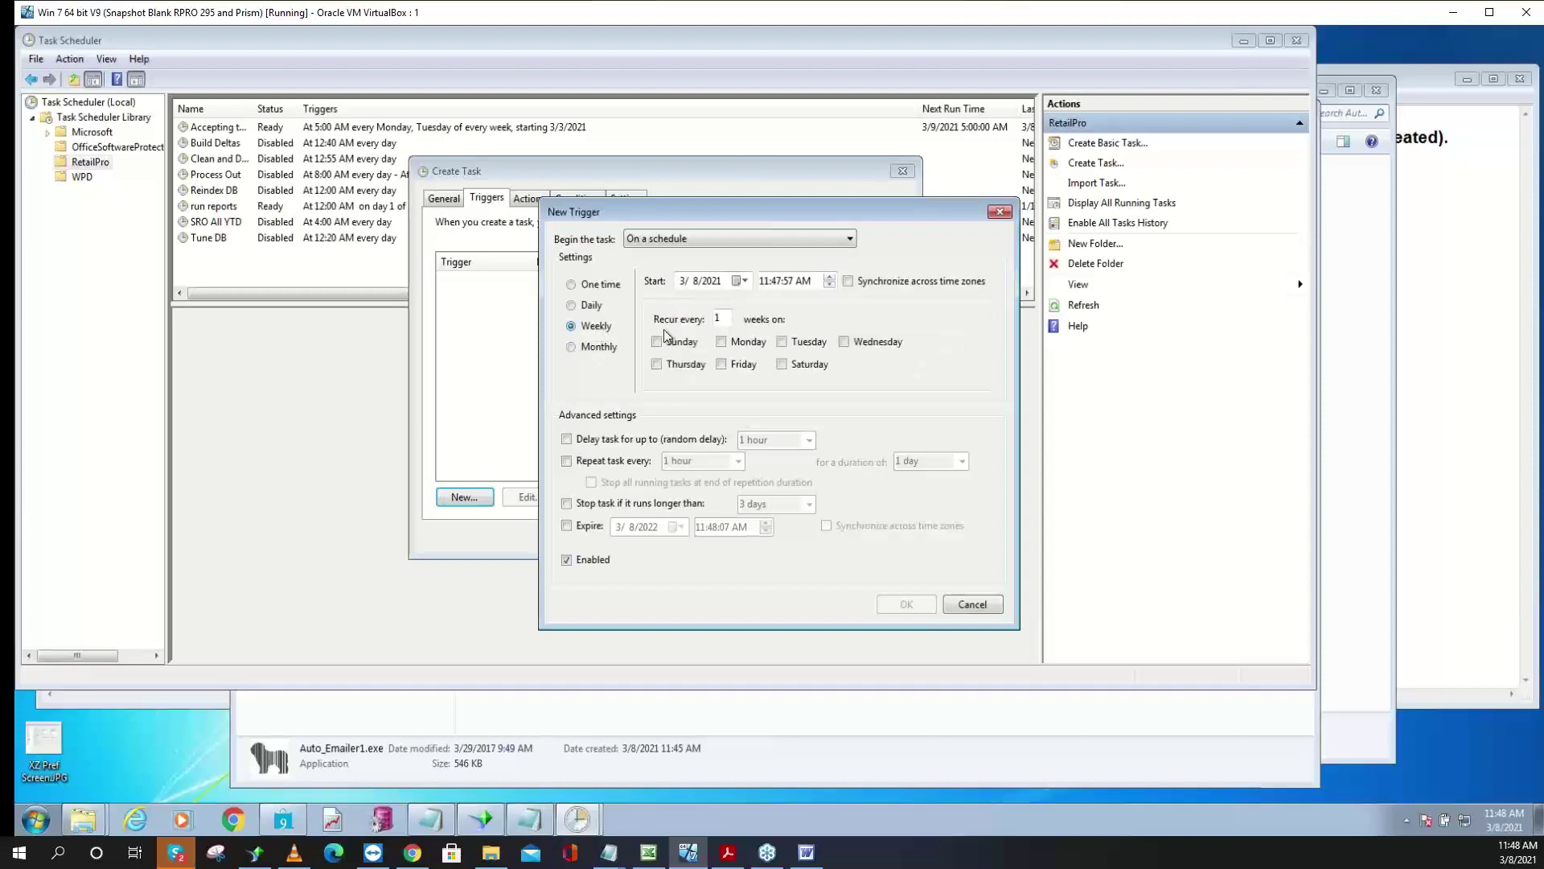
left_click(733, 350)
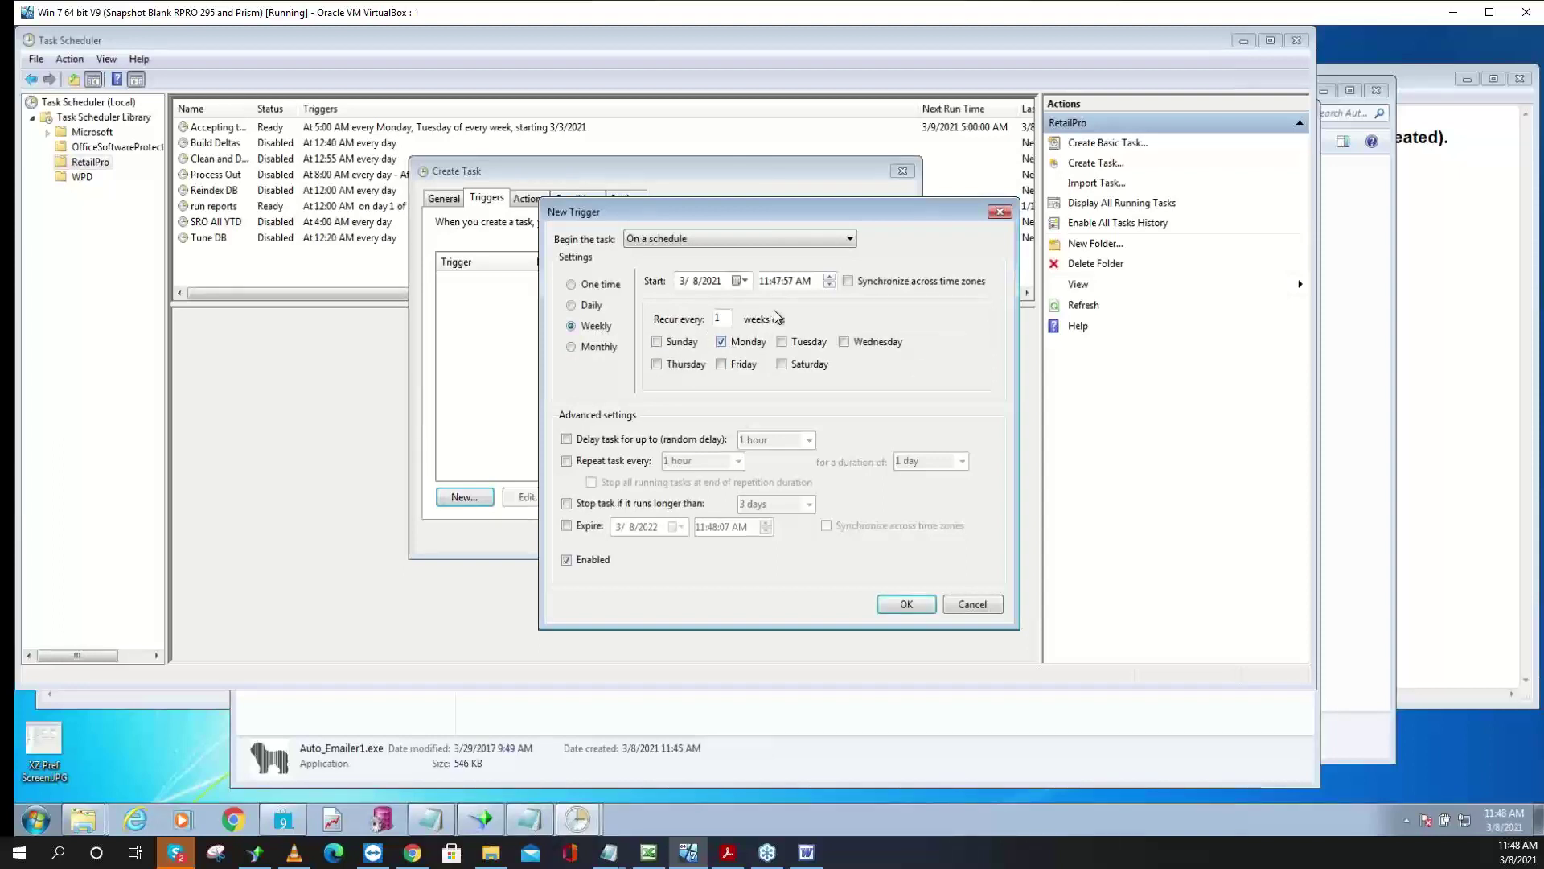
left_click(770, 283)
left_click(779, 282)
left_click(567, 505)
left_click(810, 505)
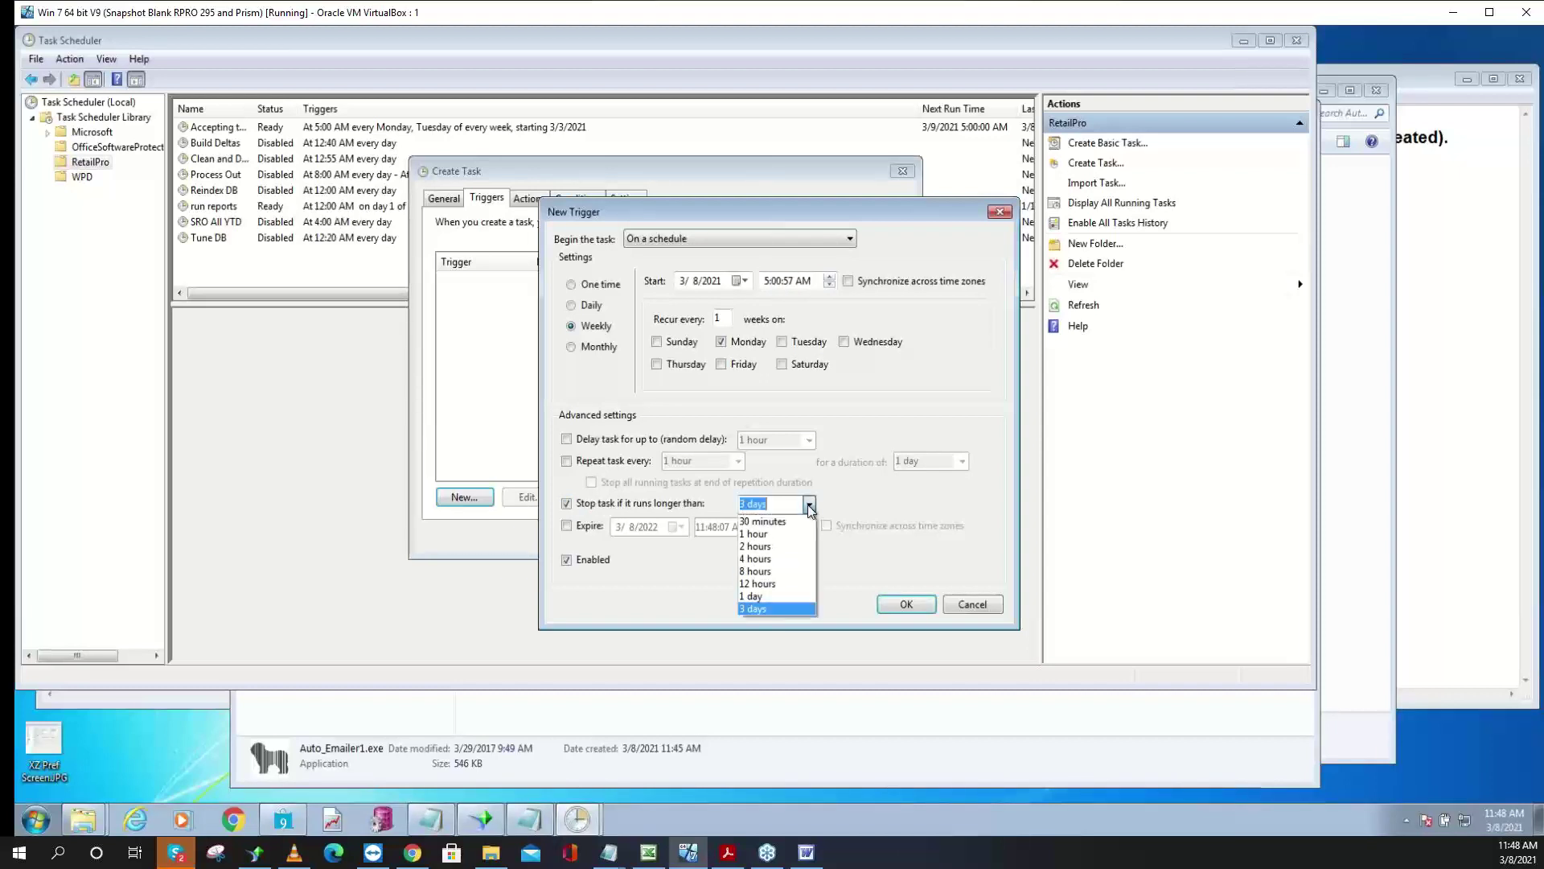
left_click(788, 530)
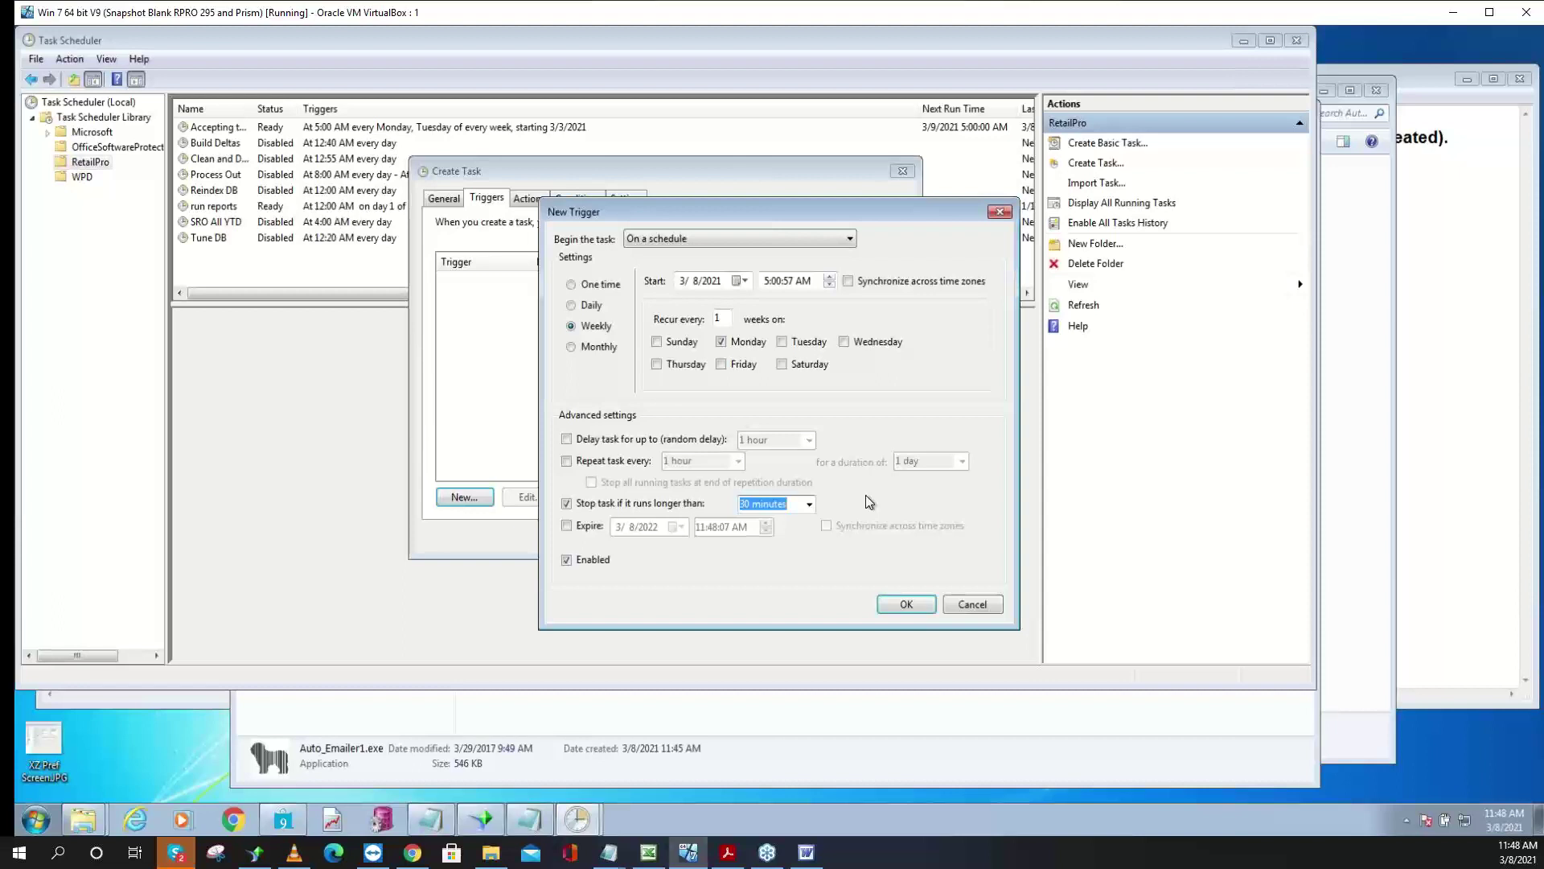
left_click(904, 604)
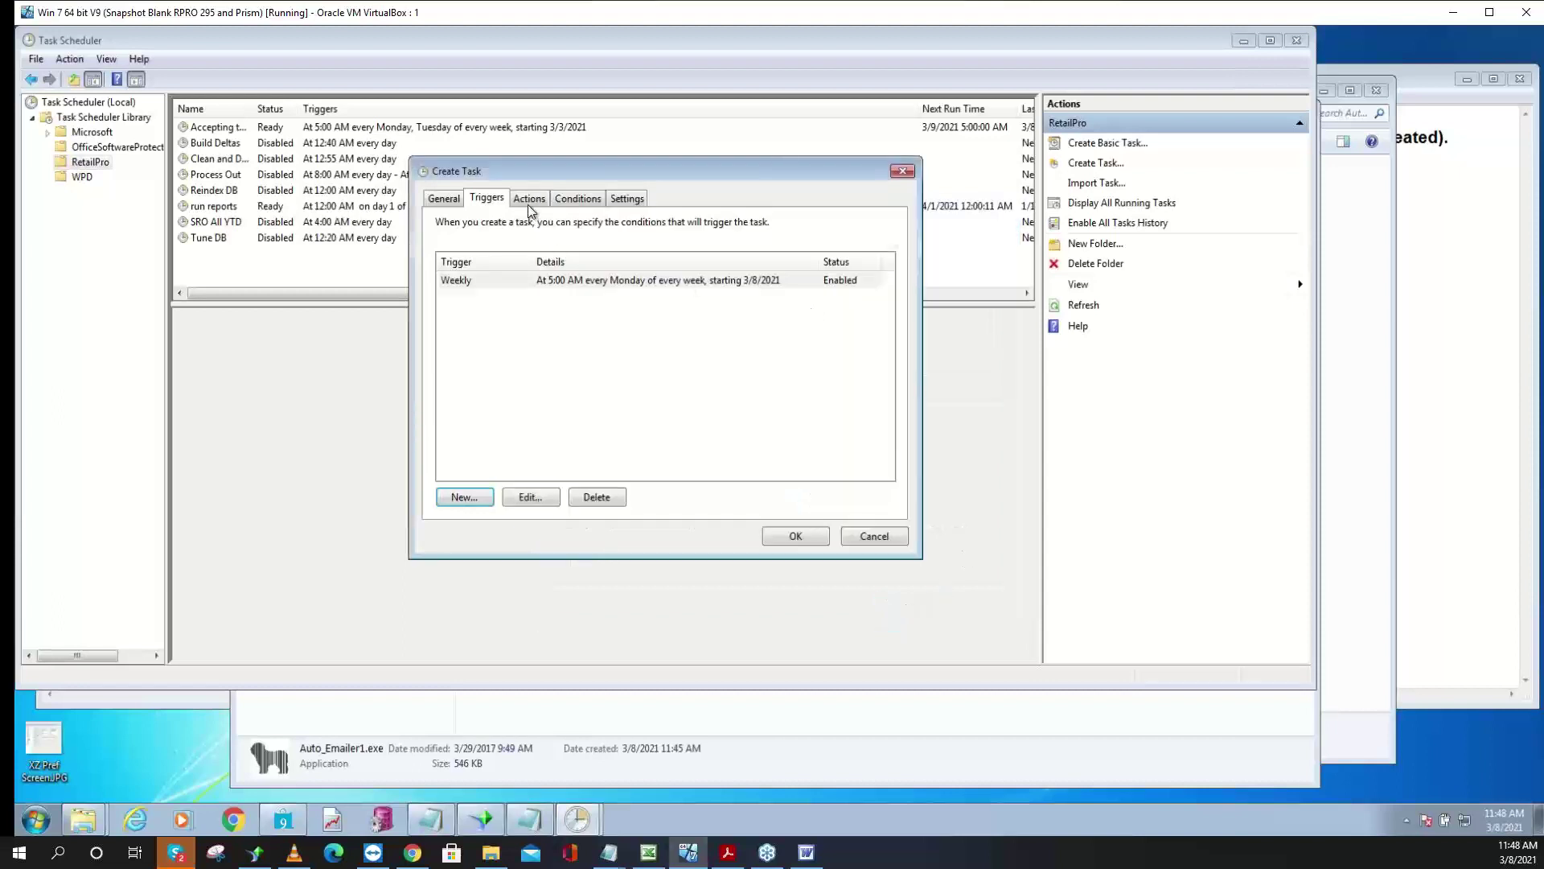
left_click(531, 202)
Add an action running C:\RetailPro9\Reports\Batches\Weekly.bat, starting in the Batches folder
left_click(464, 497)
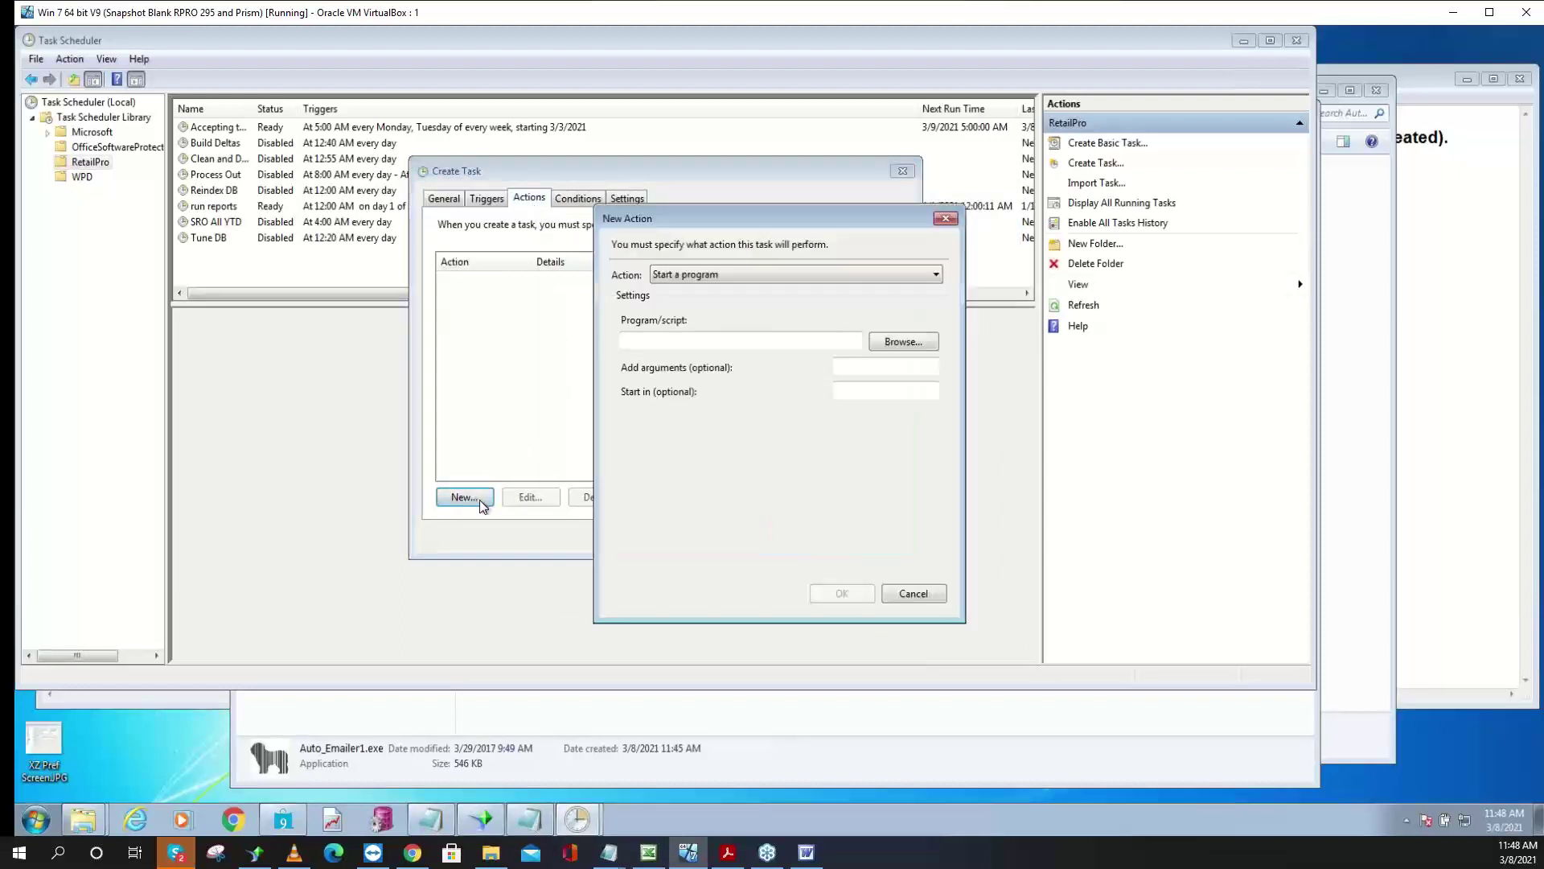
left_click(913, 344)
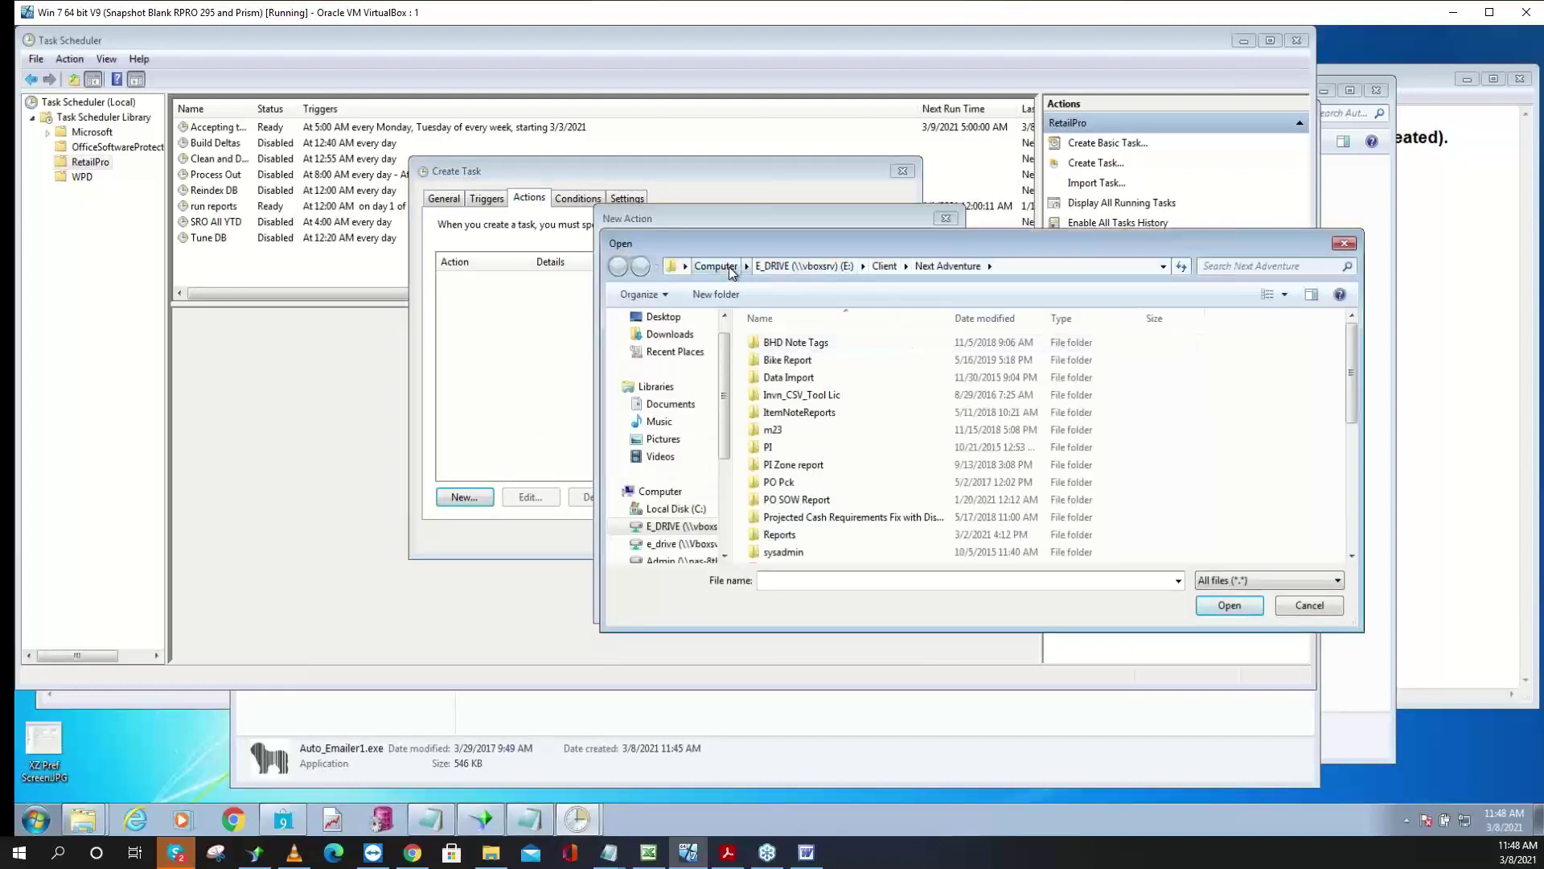
left_click(729, 267)
double_click(857, 372)
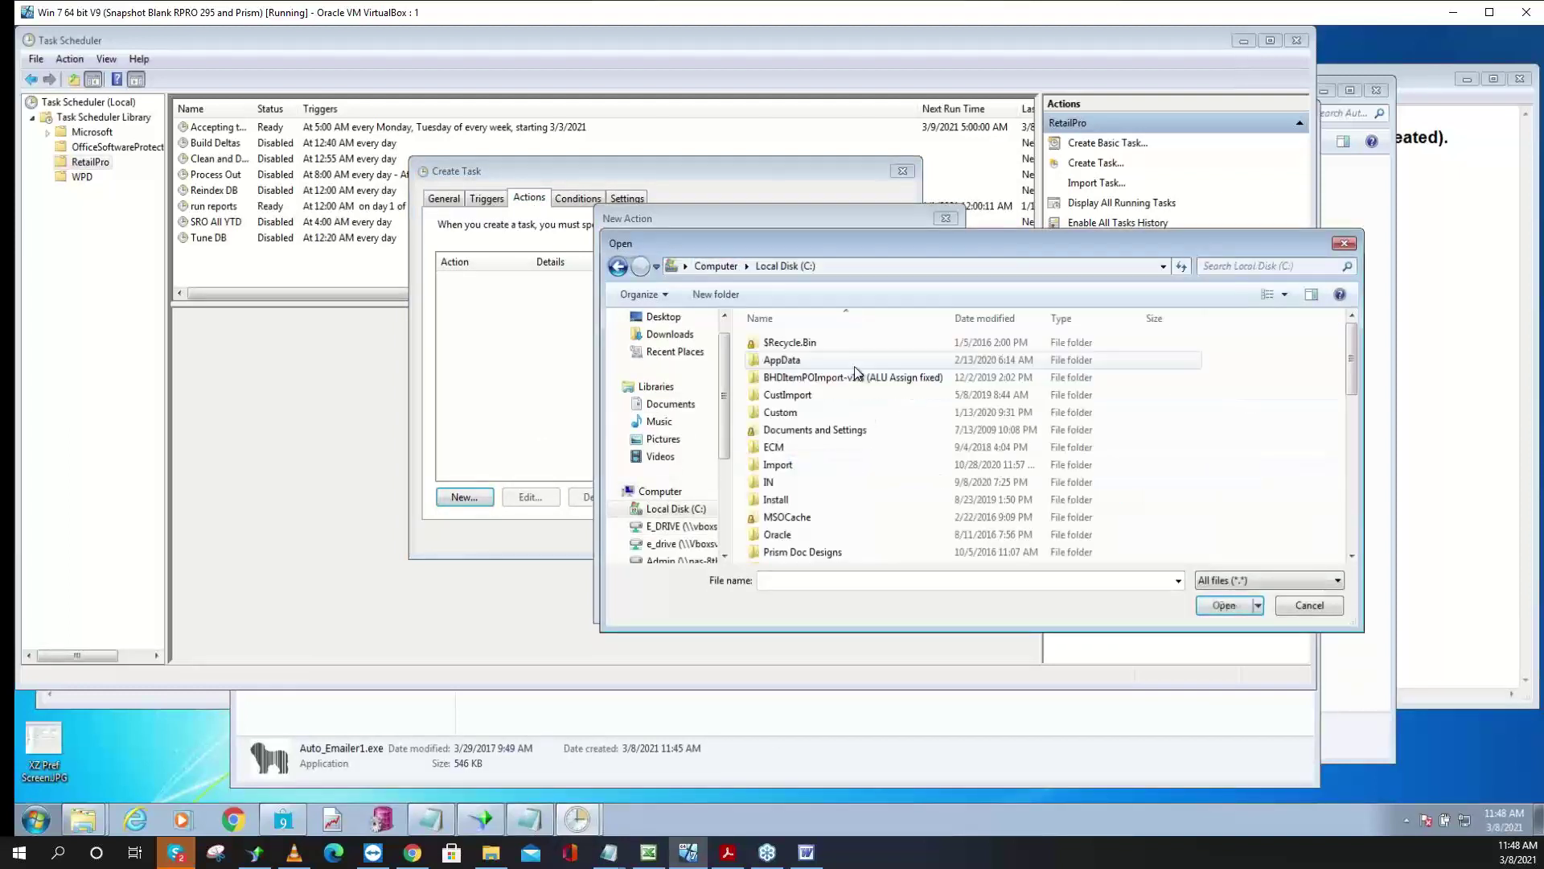
scroll(800, 516, "down", 5)
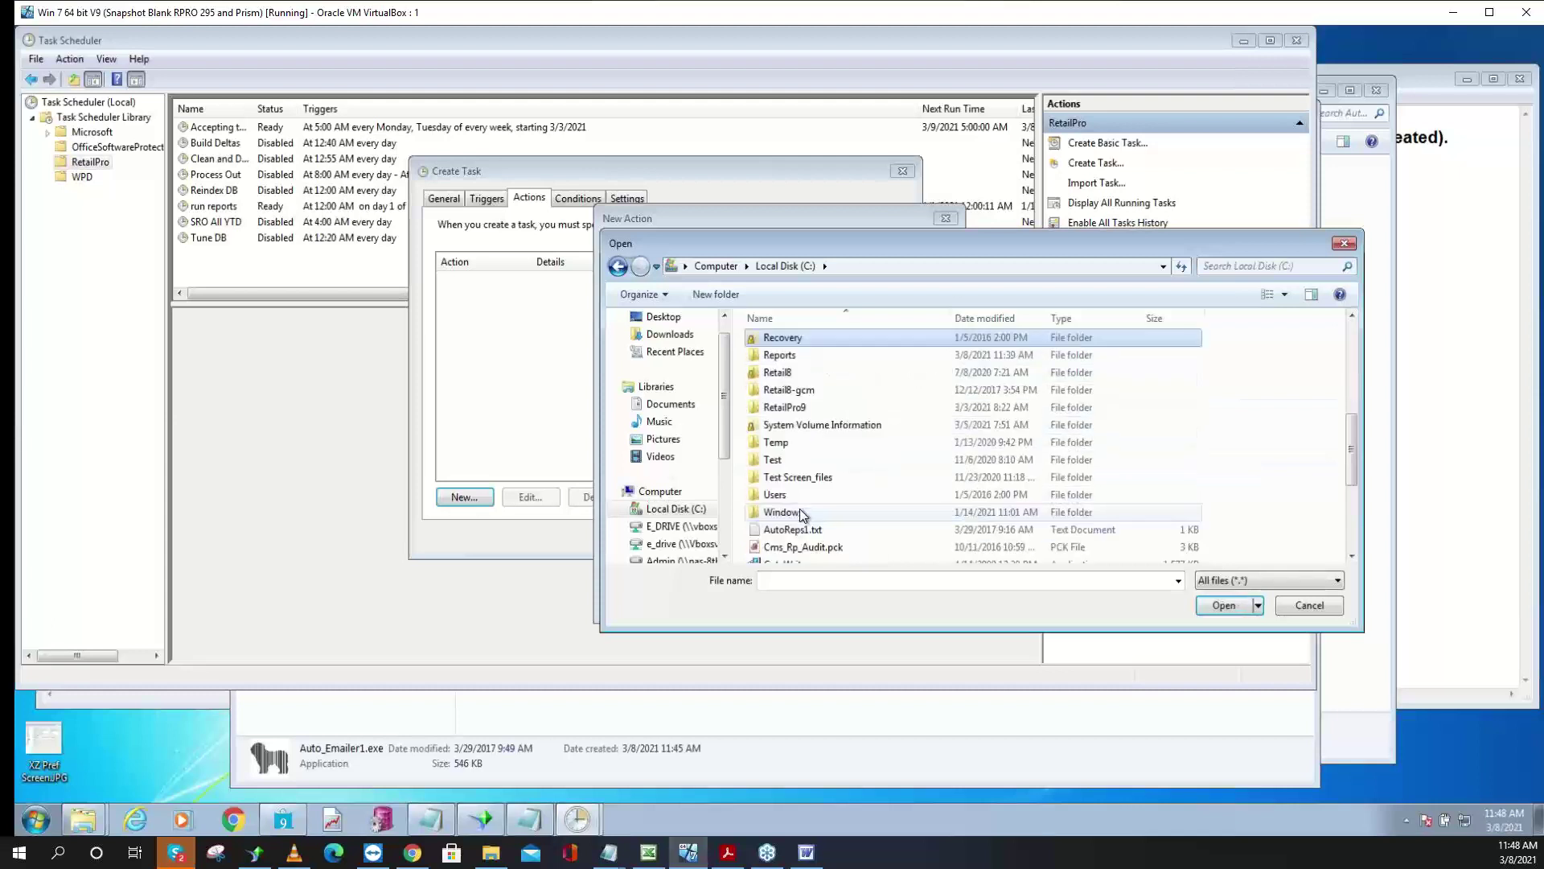
double_click(805, 406)
scroll(791, 432, "down", 5)
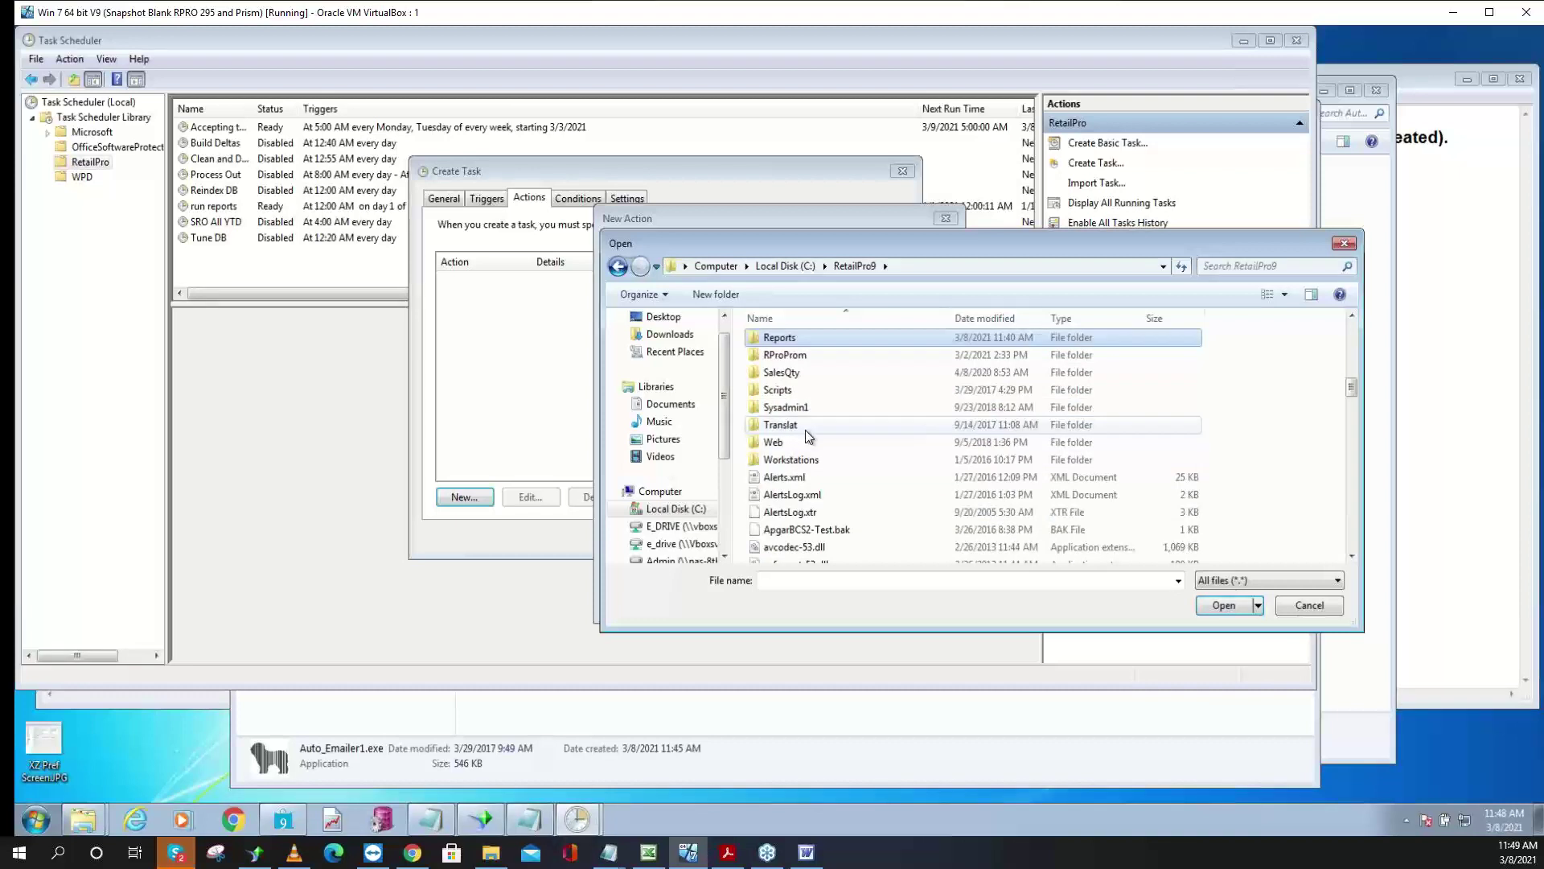
double_click(827, 335)
double_click(796, 360)
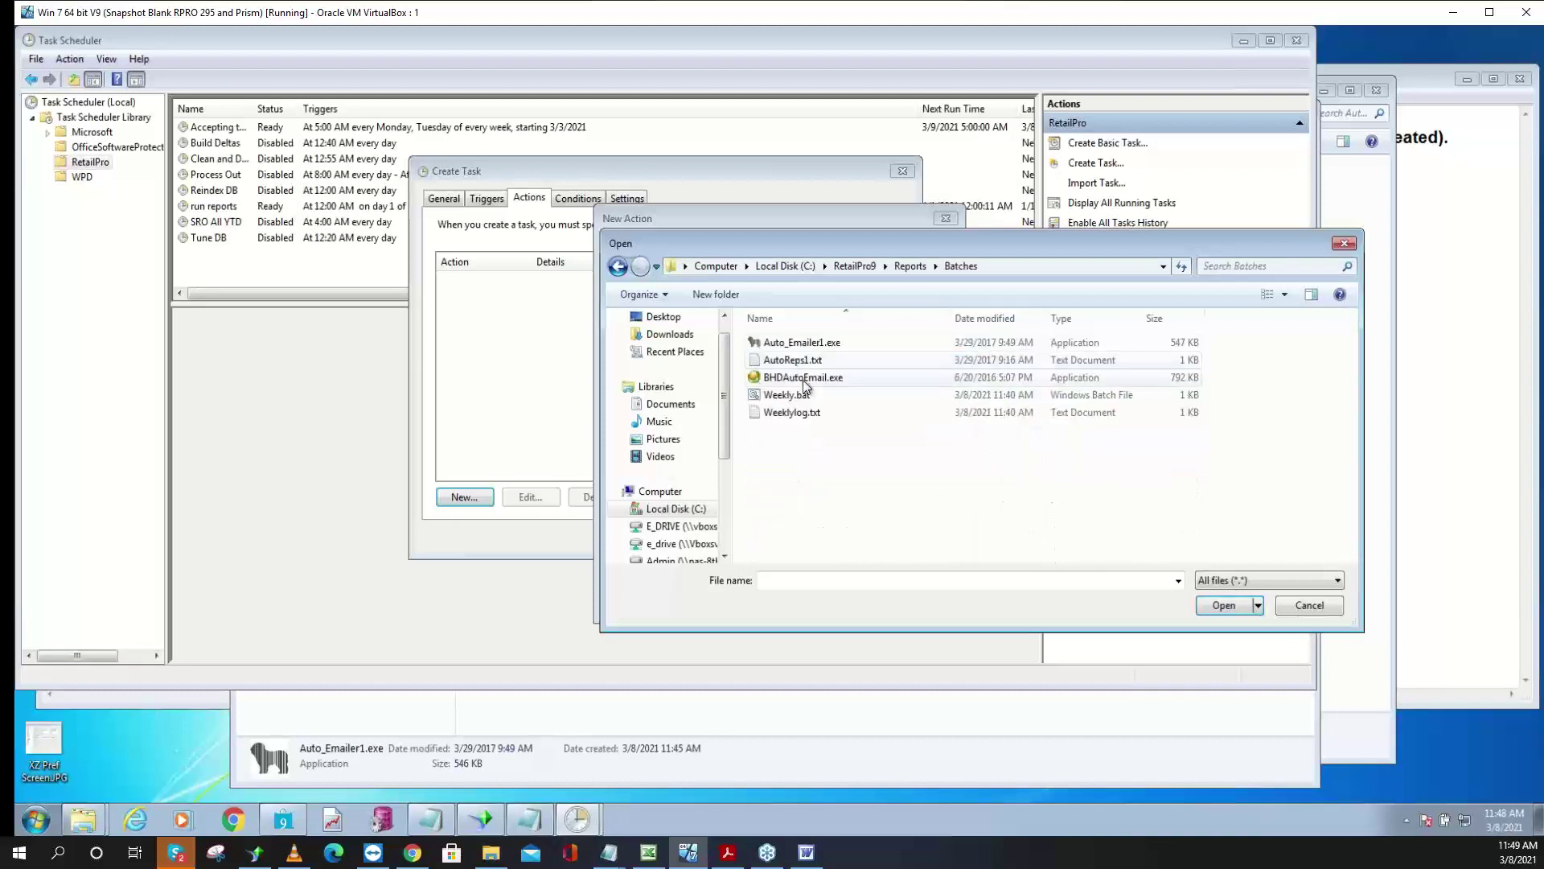
left_click(809, 395)
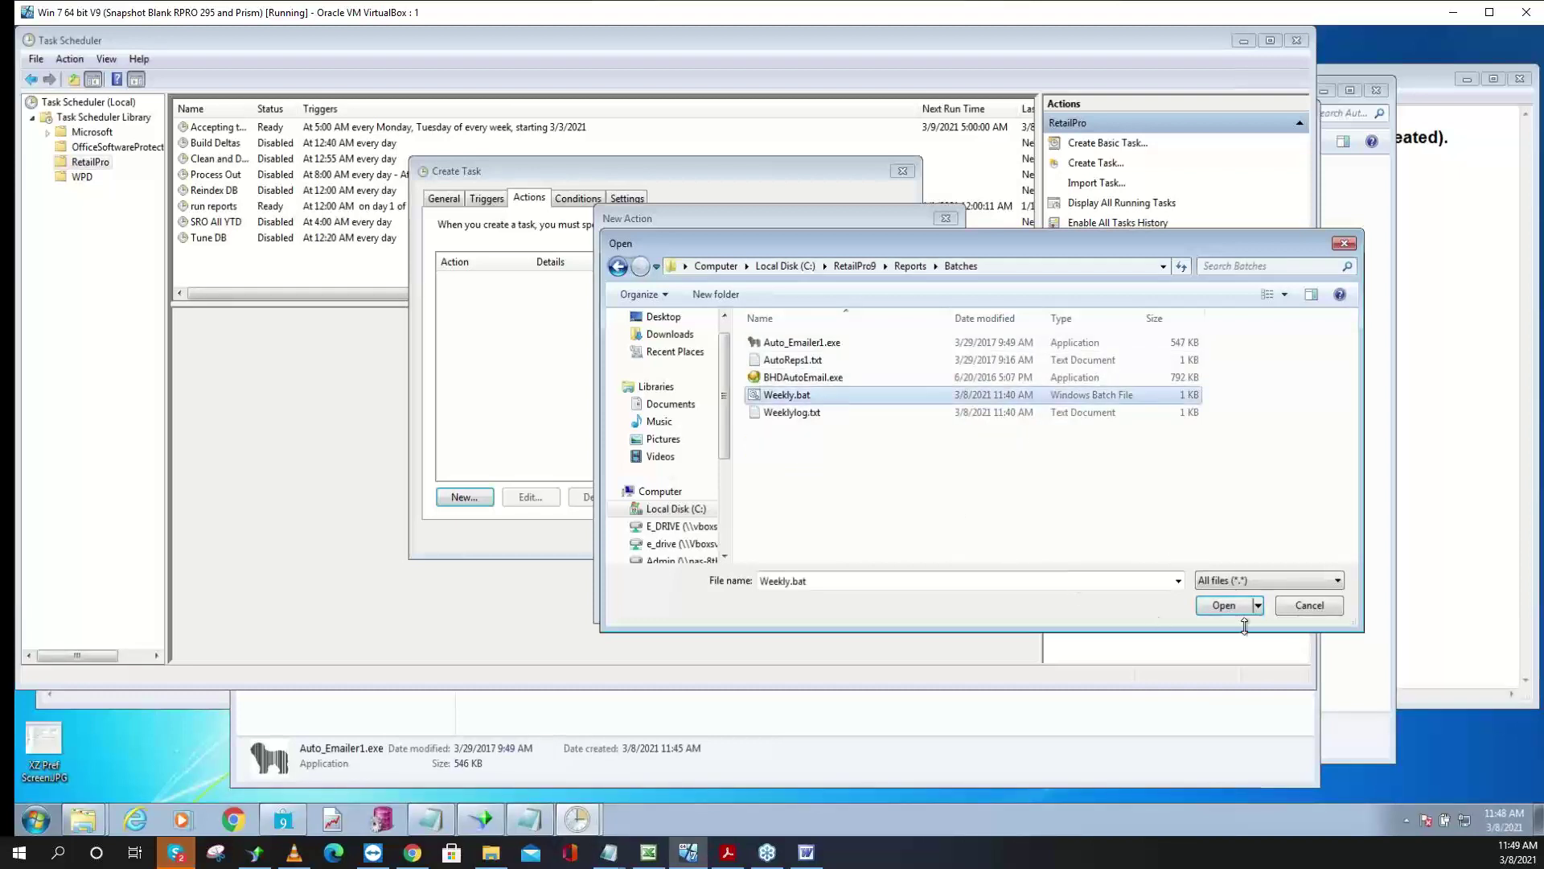
left_click(1221, 603)
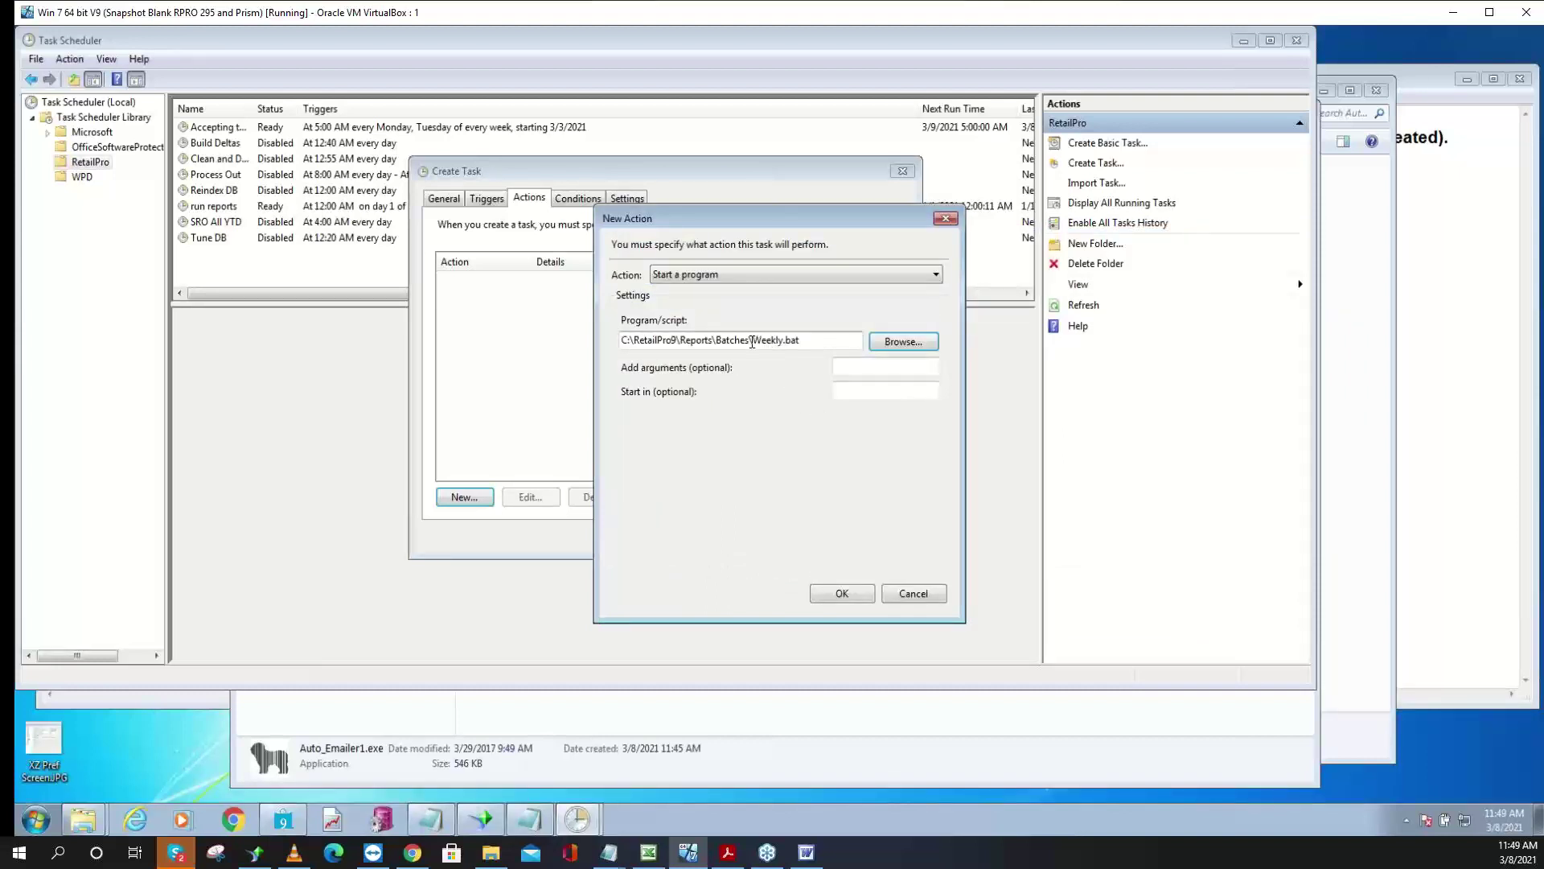
left_click_drag(752, 341, 621, 340)
key("ctrl+c")
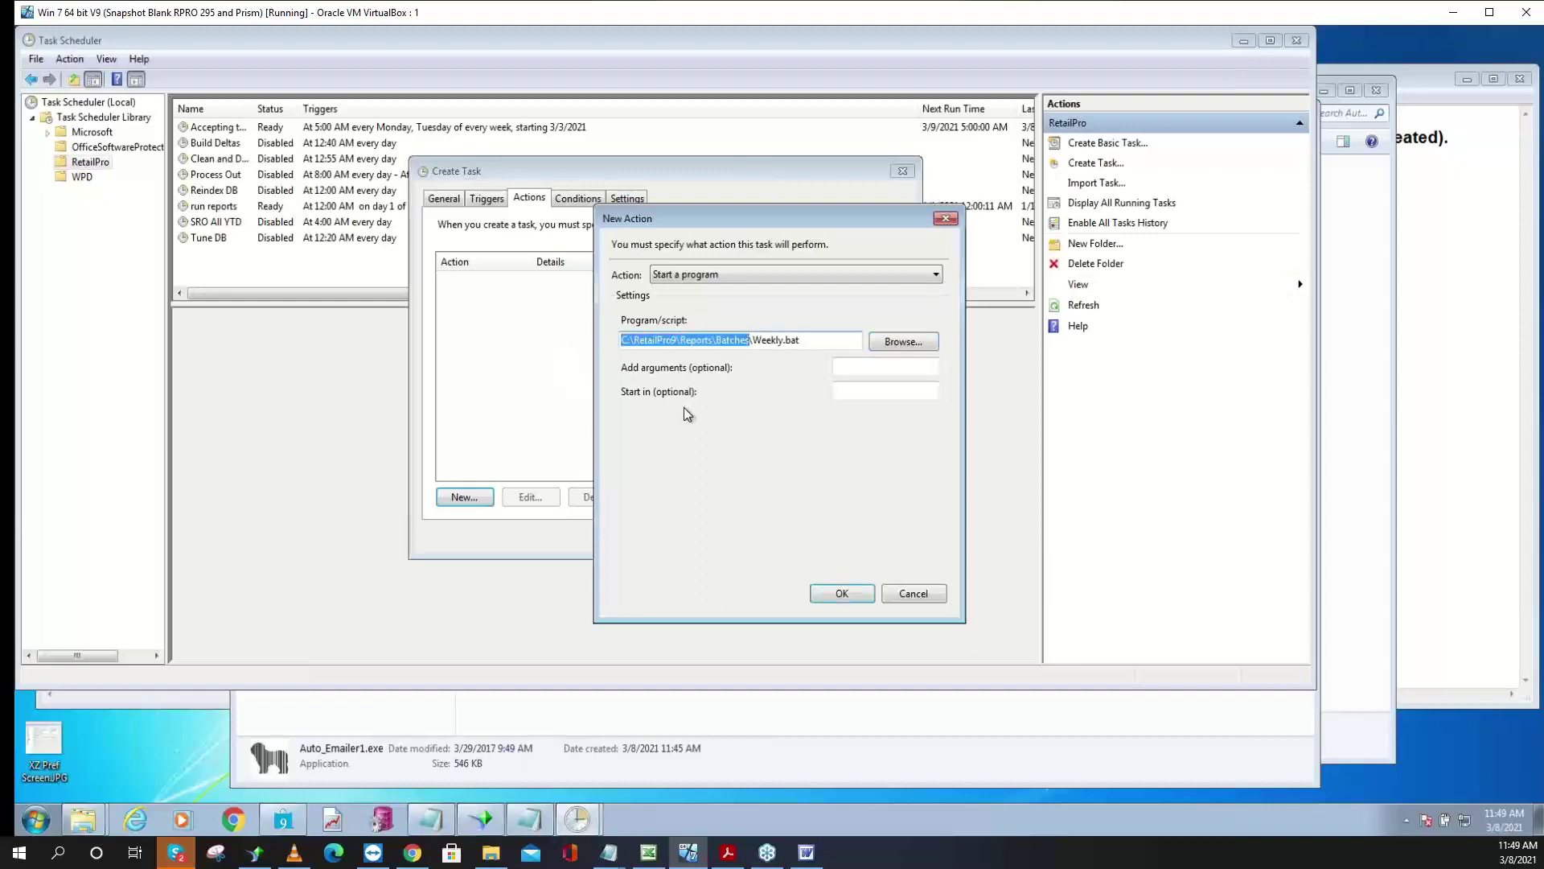
left_click(889, 392)
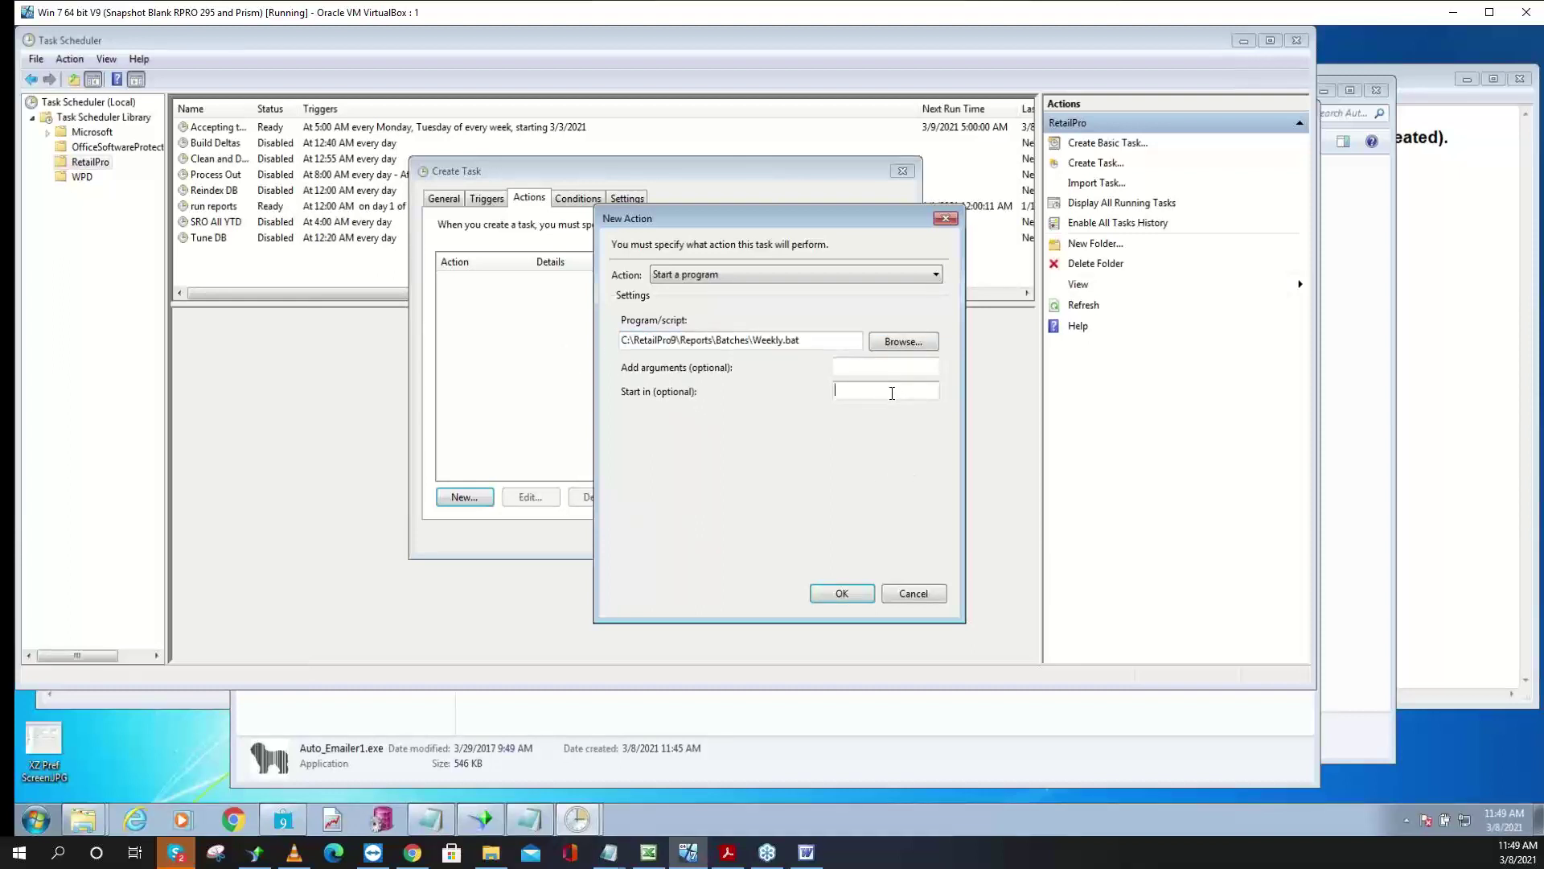
key("ctrl+v")
left_click(844, 593)
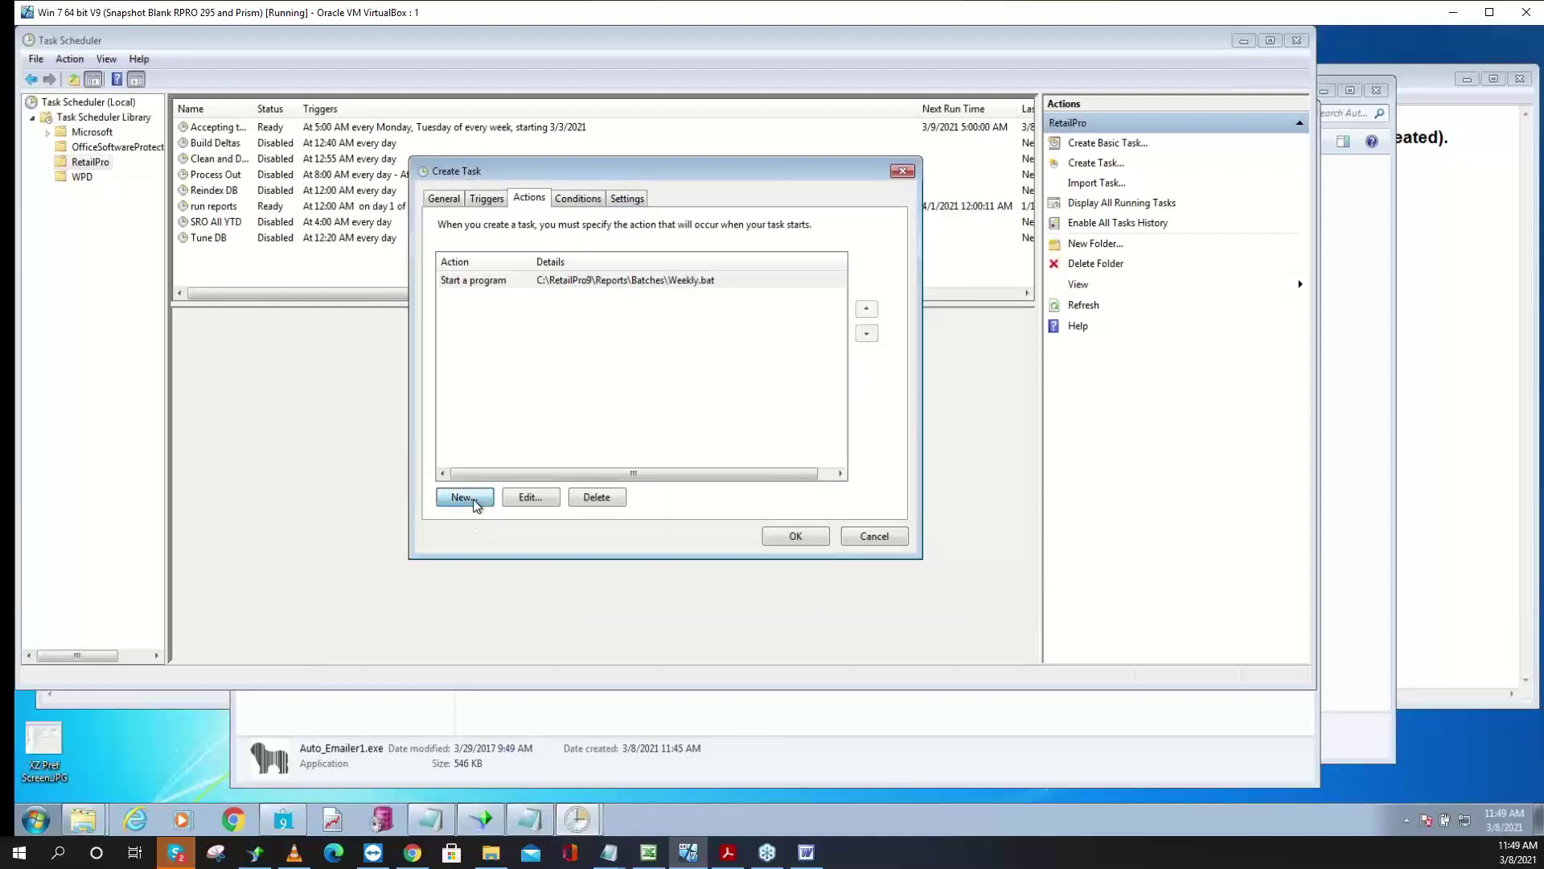
Add a second action running Auto_Emailer1.exe, also starting in Batches, and save the task
left_click(460, 499)
left_click(931, 345)
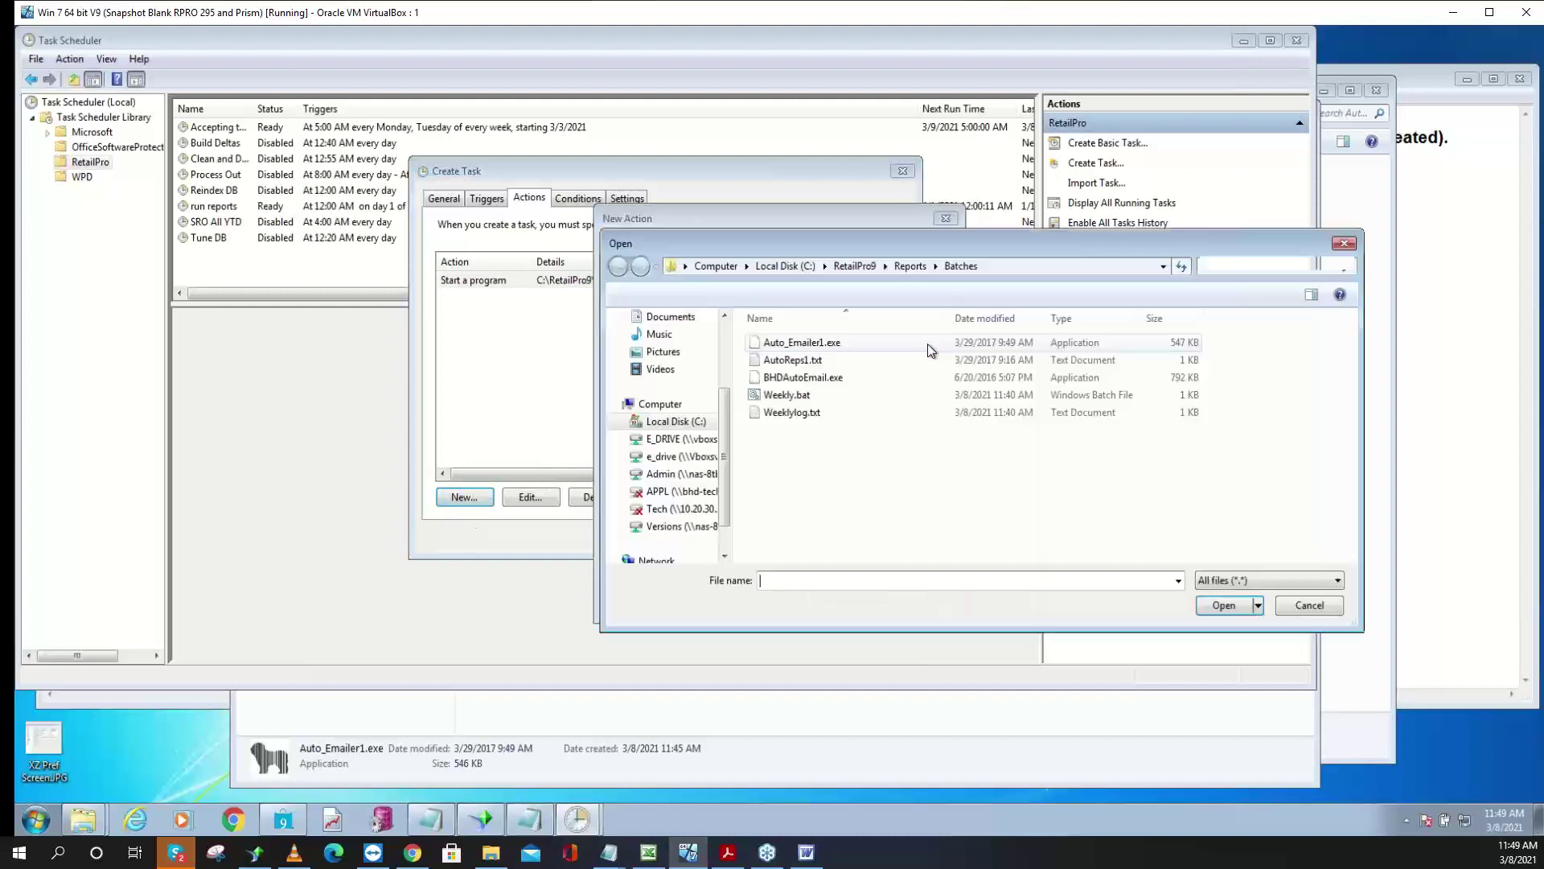
left_click(803, 343)
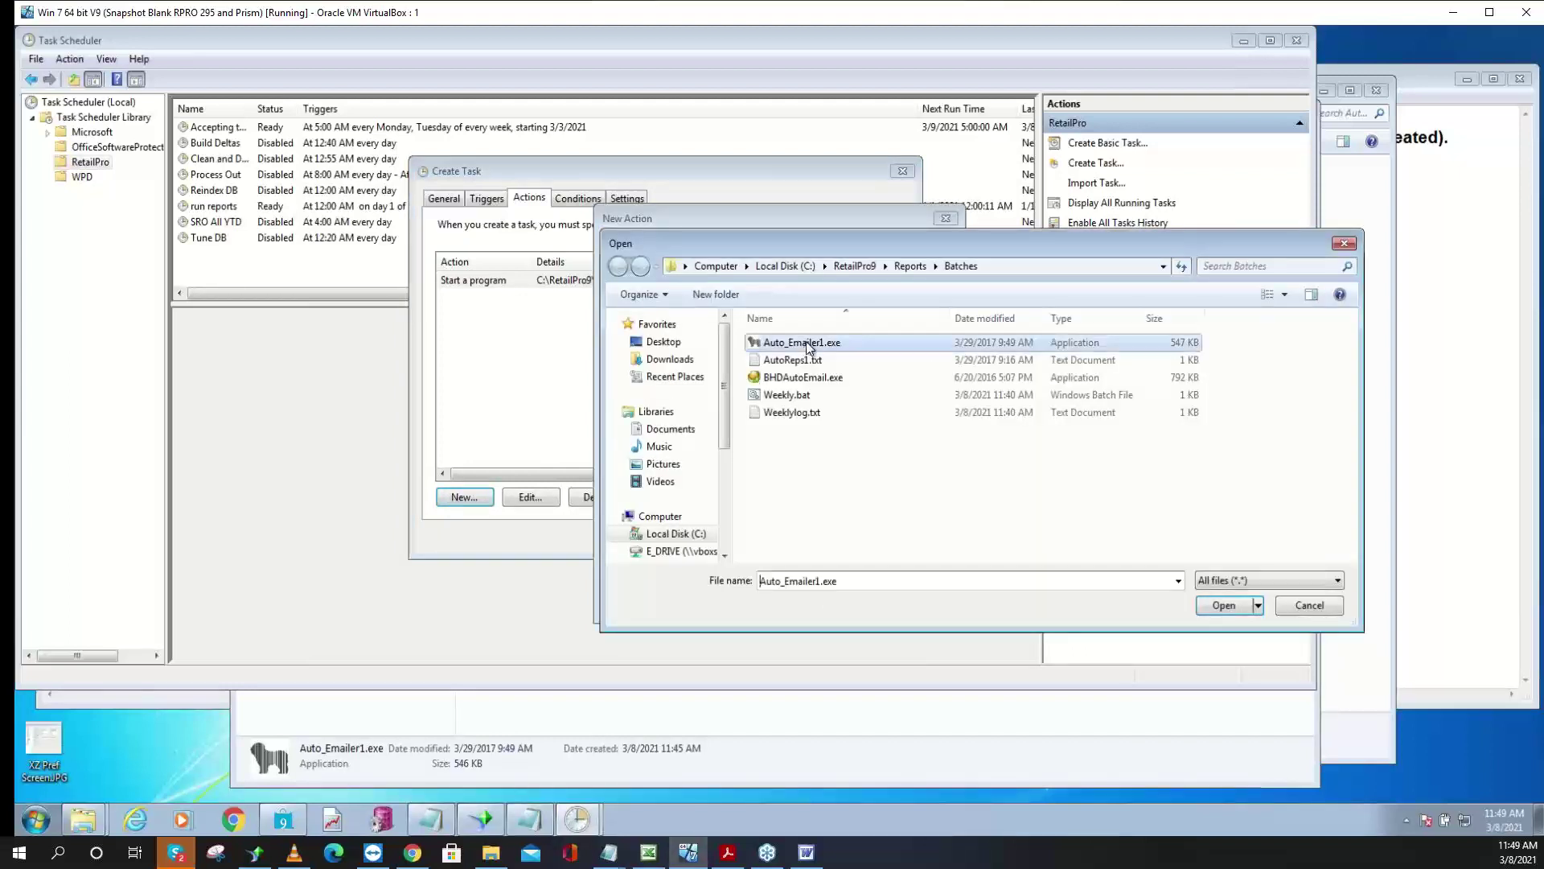
left_click(1221, 606)
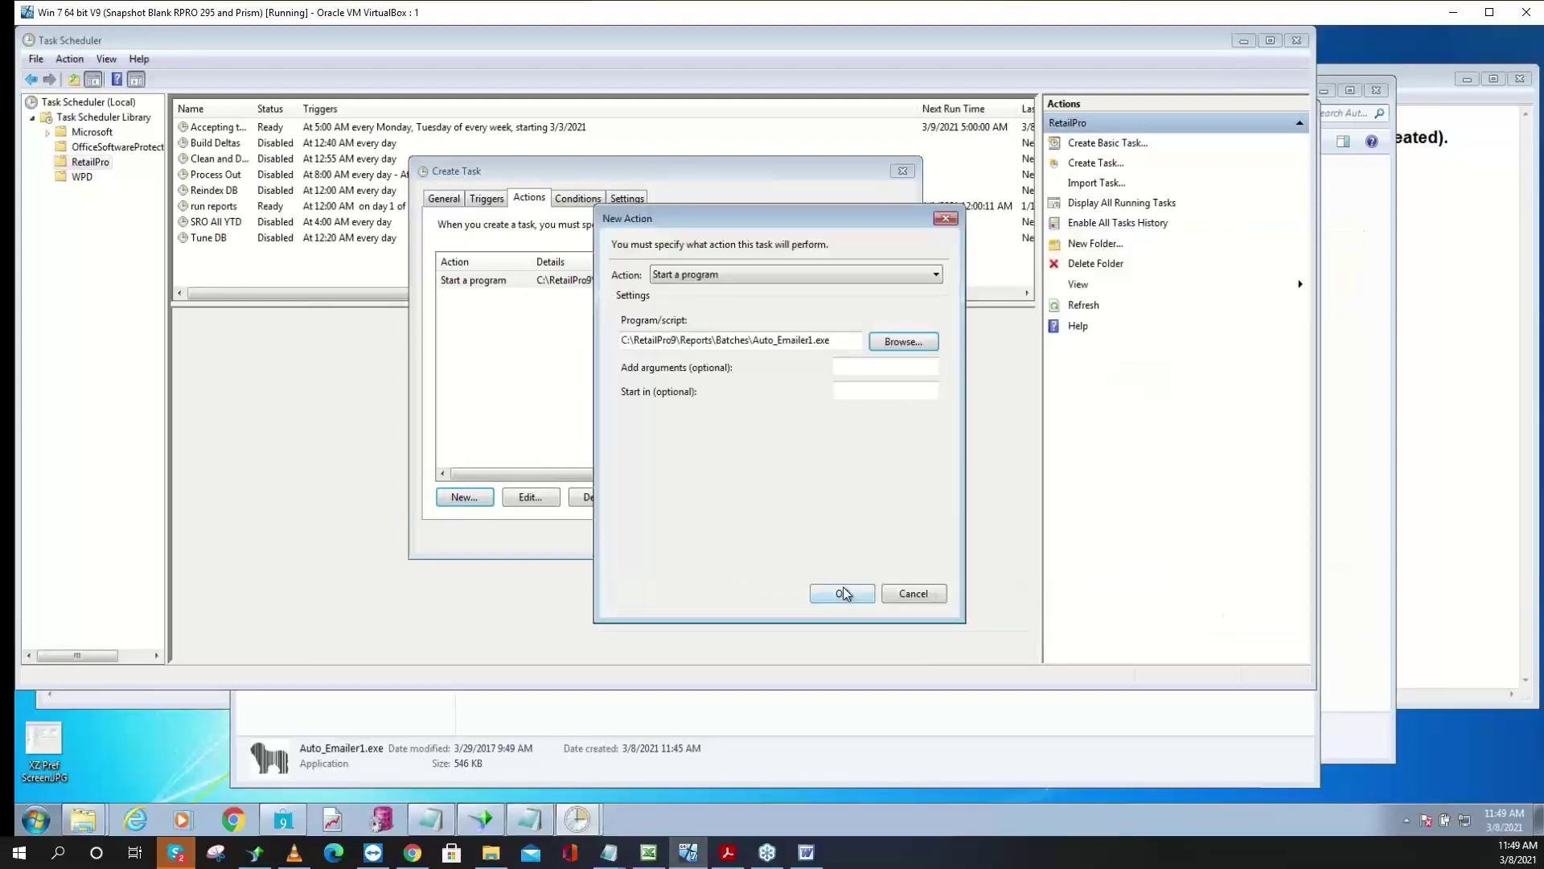
left_click(863, 393)
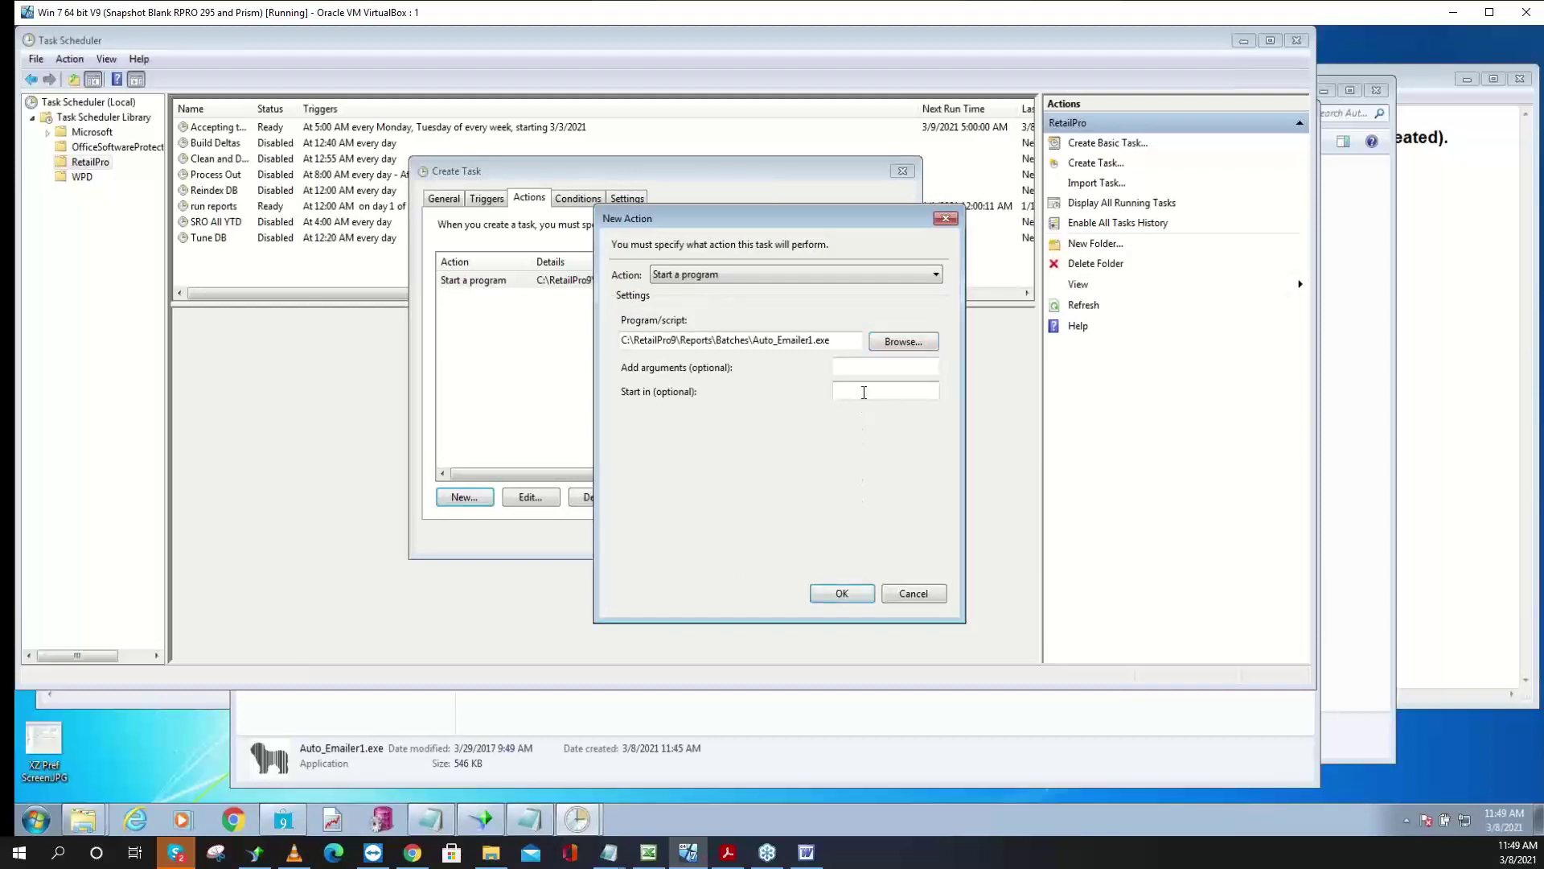
key("ctrl+v")
left_click(841, 593)
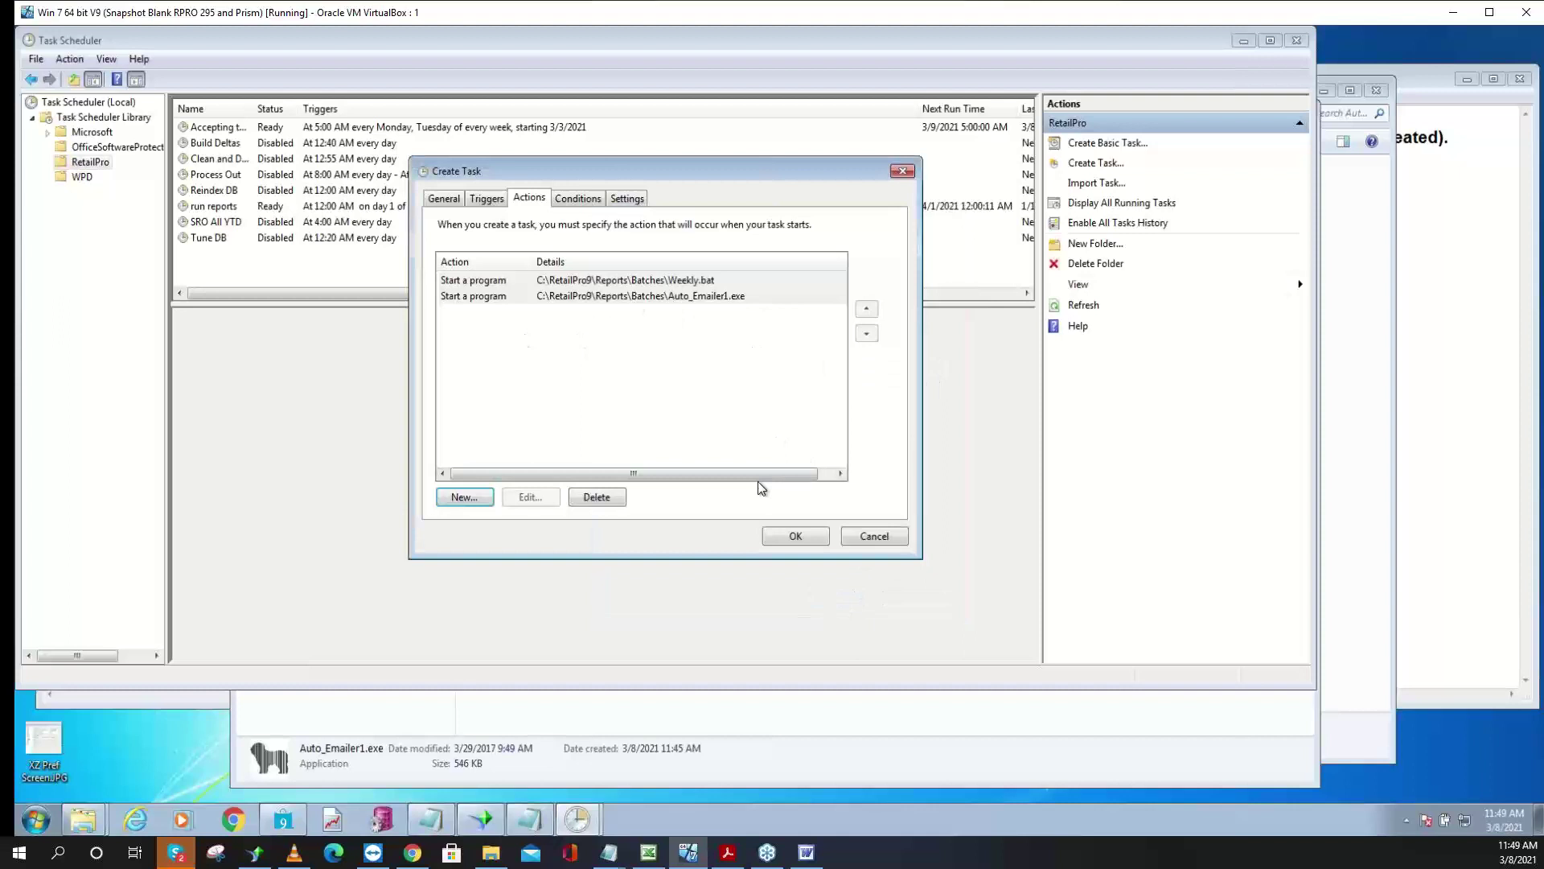
left_click(790, 539)
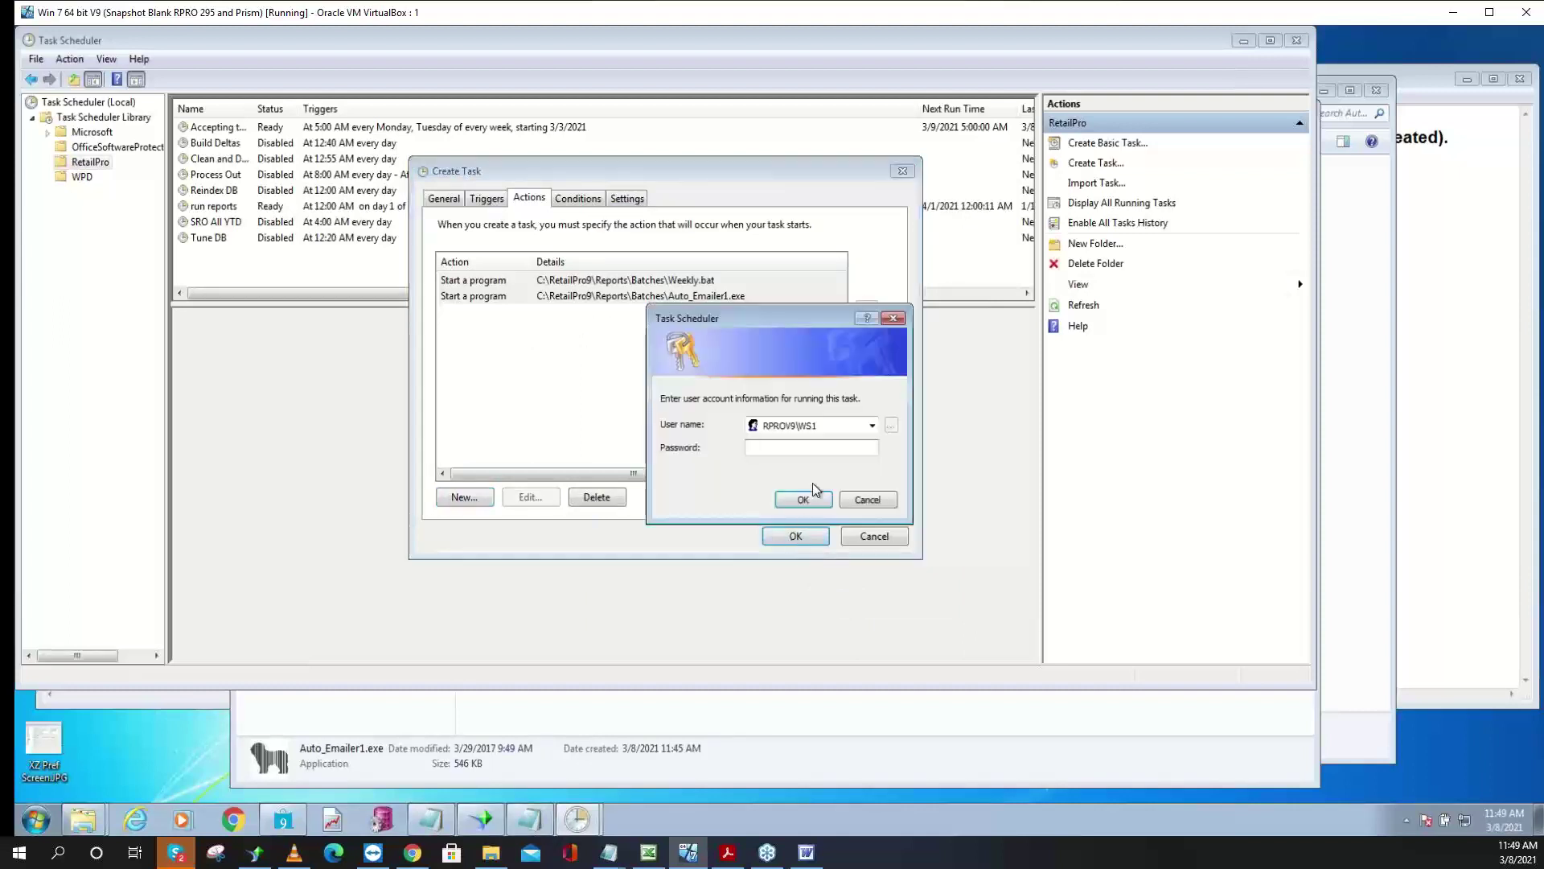
Enter the account password to save the task, then review its two actions in Properties
type("•••")
left_click(814, 500)
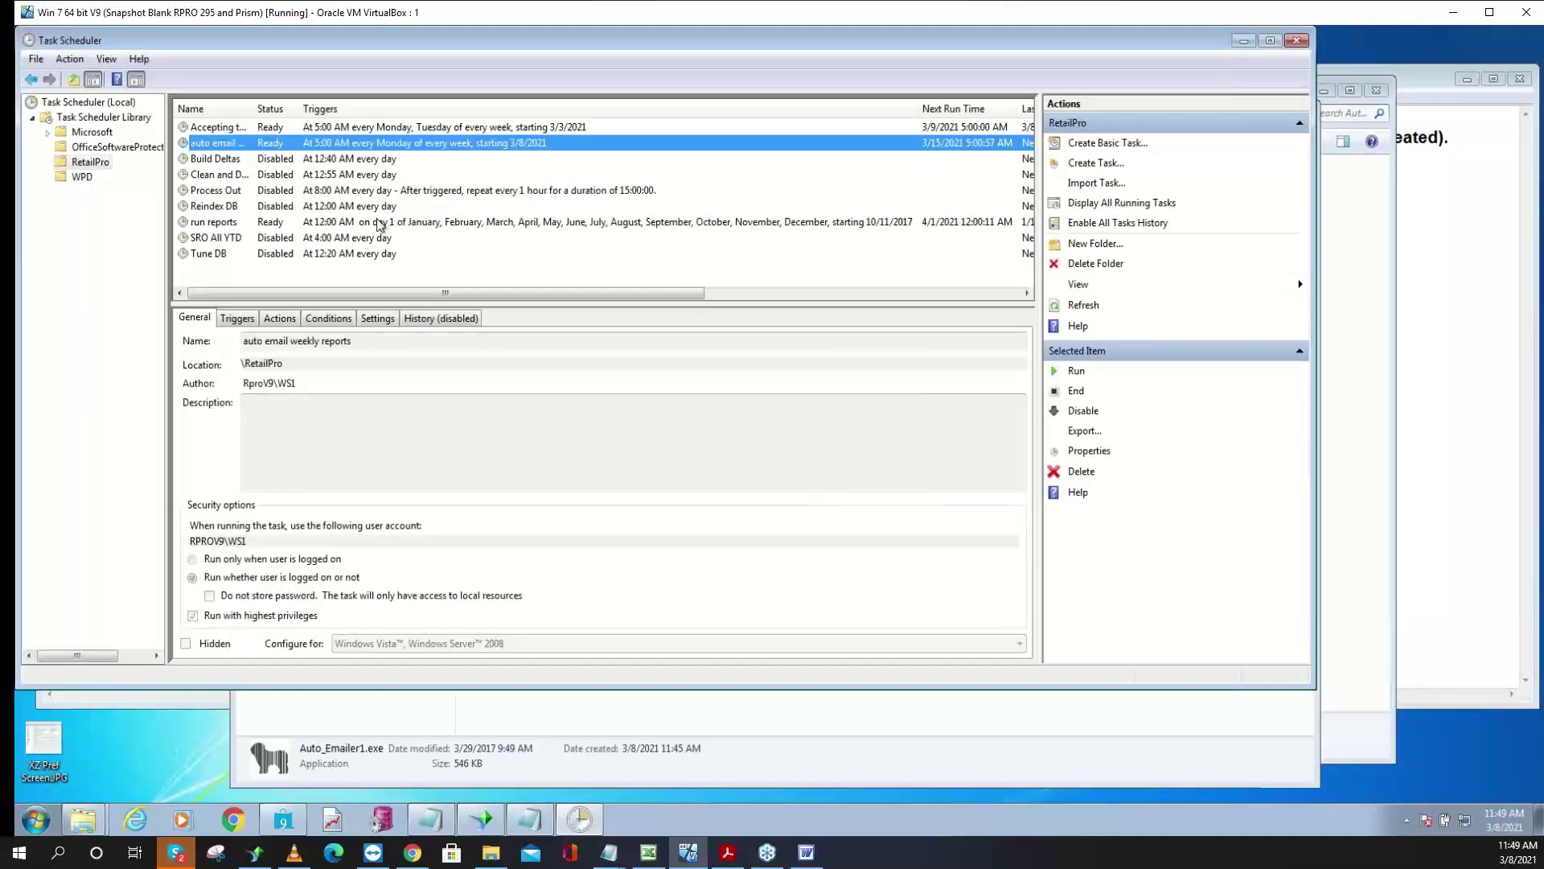
double_click(310, 145)
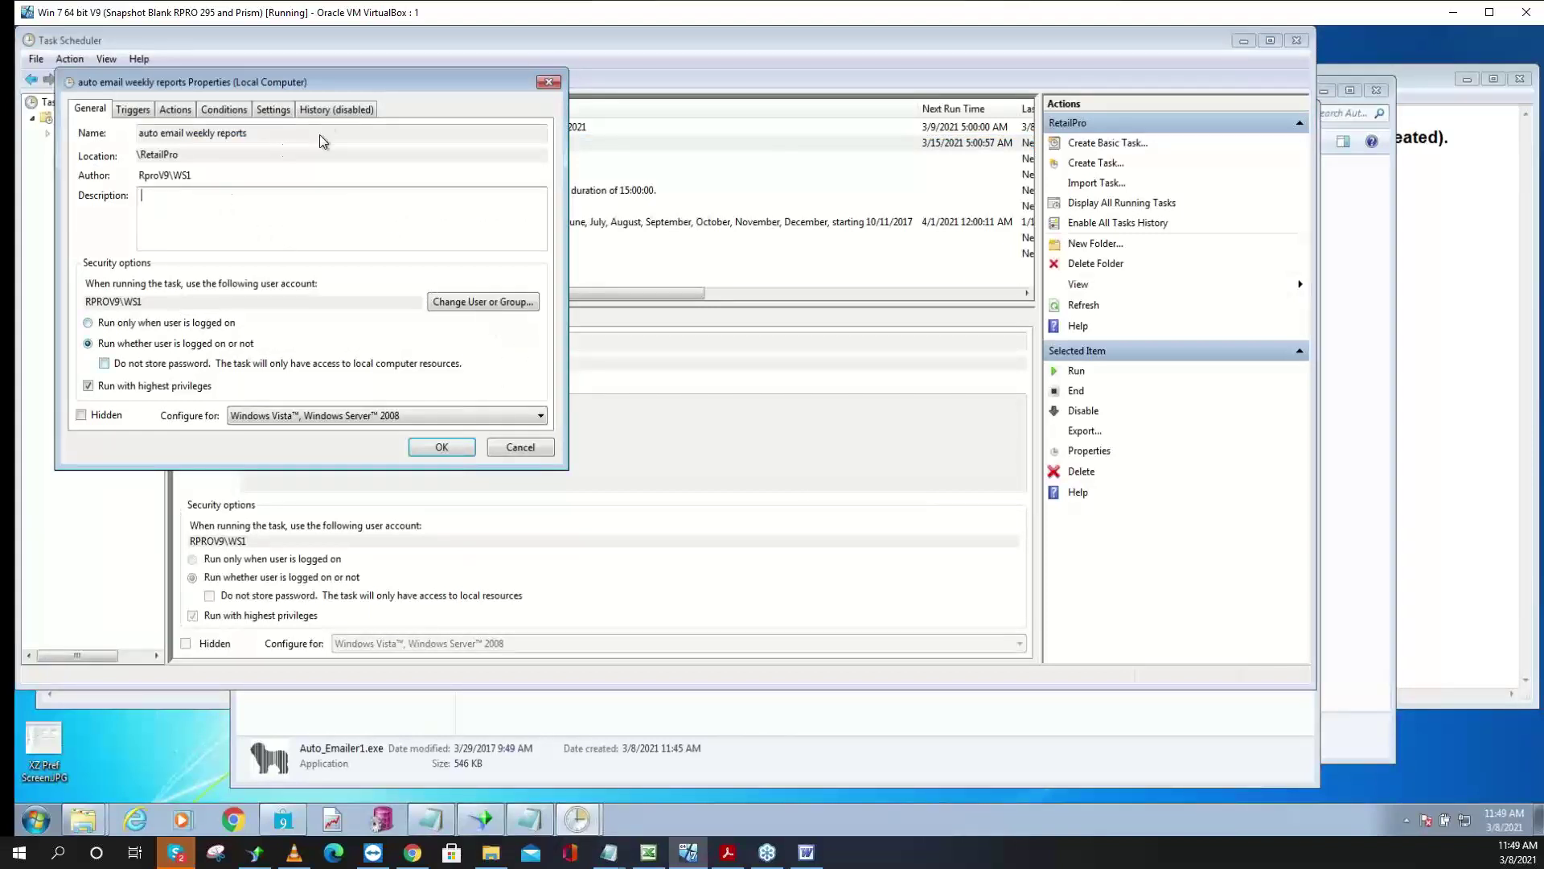
left_click(164, 110)
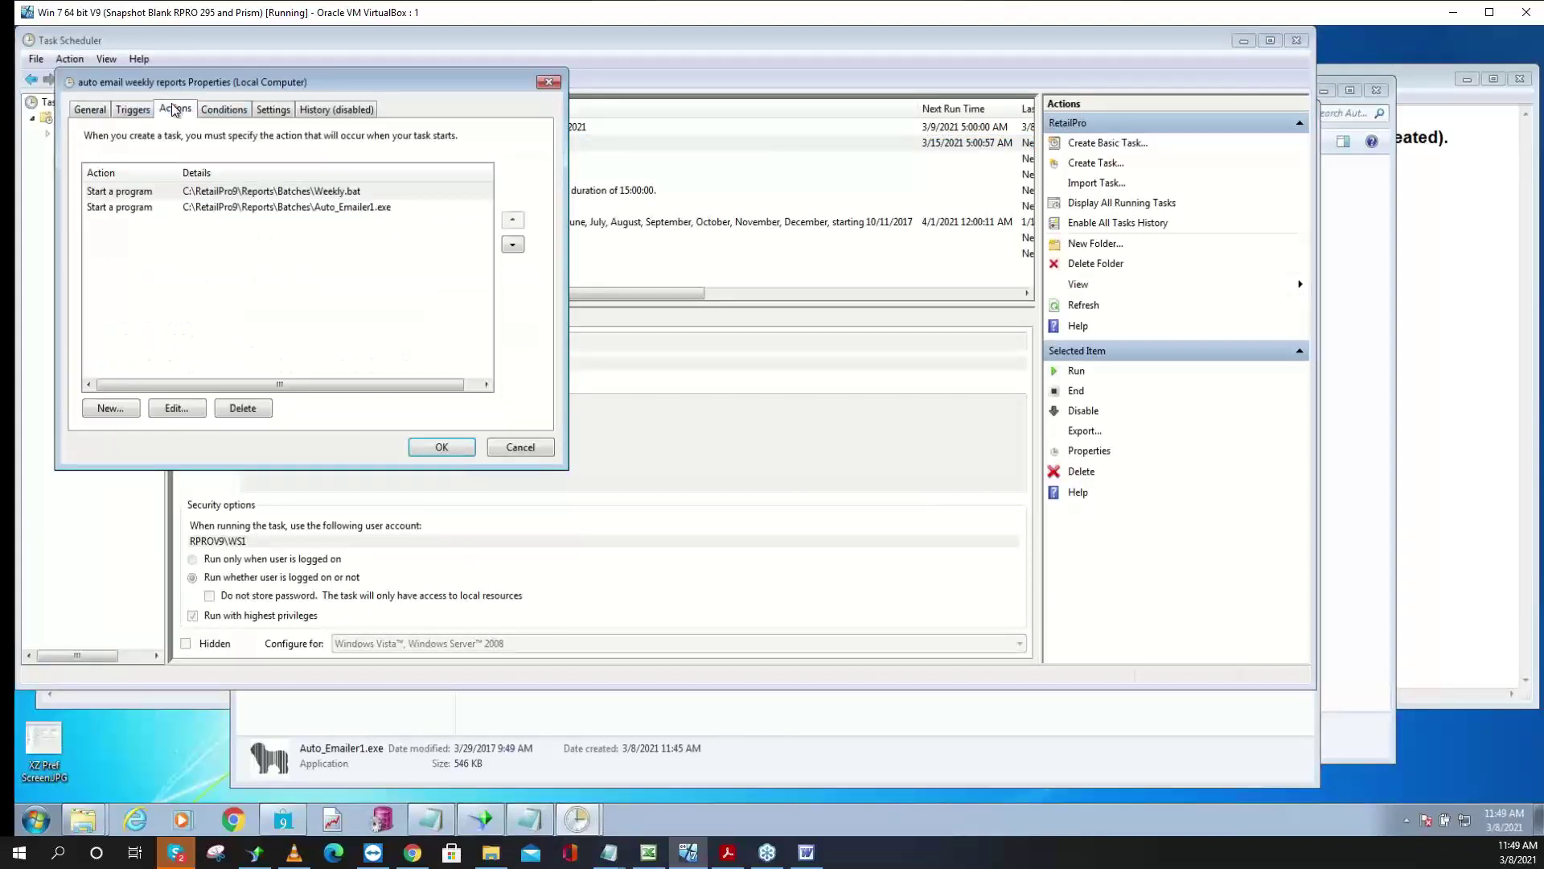
left_click(92, 110)
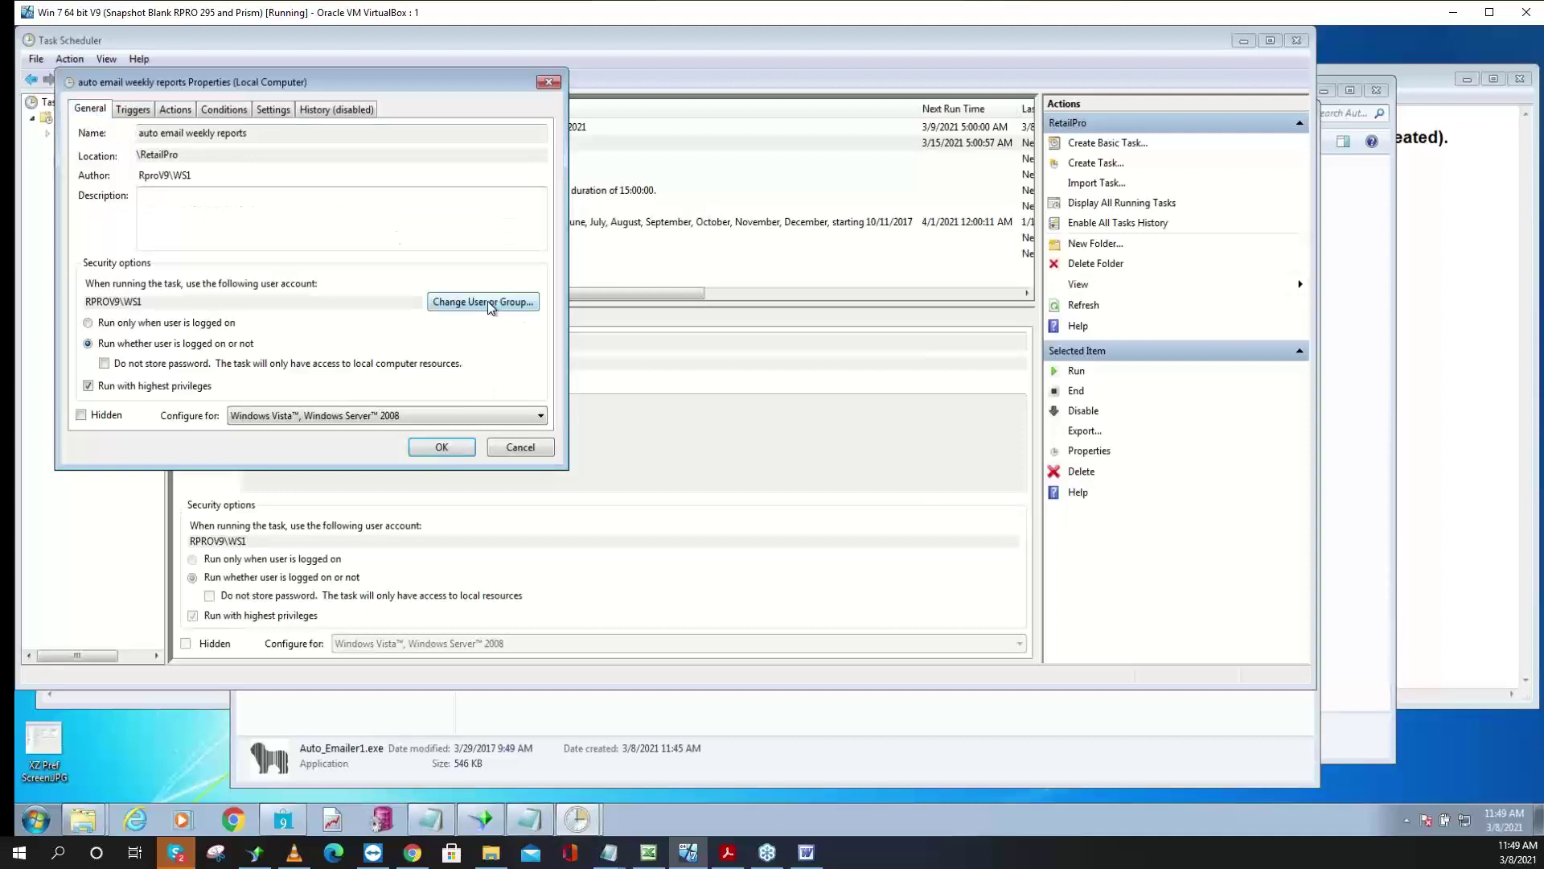
Change the task's run-as user to the local workstation account and re-enter the password
left_click(488, 301)
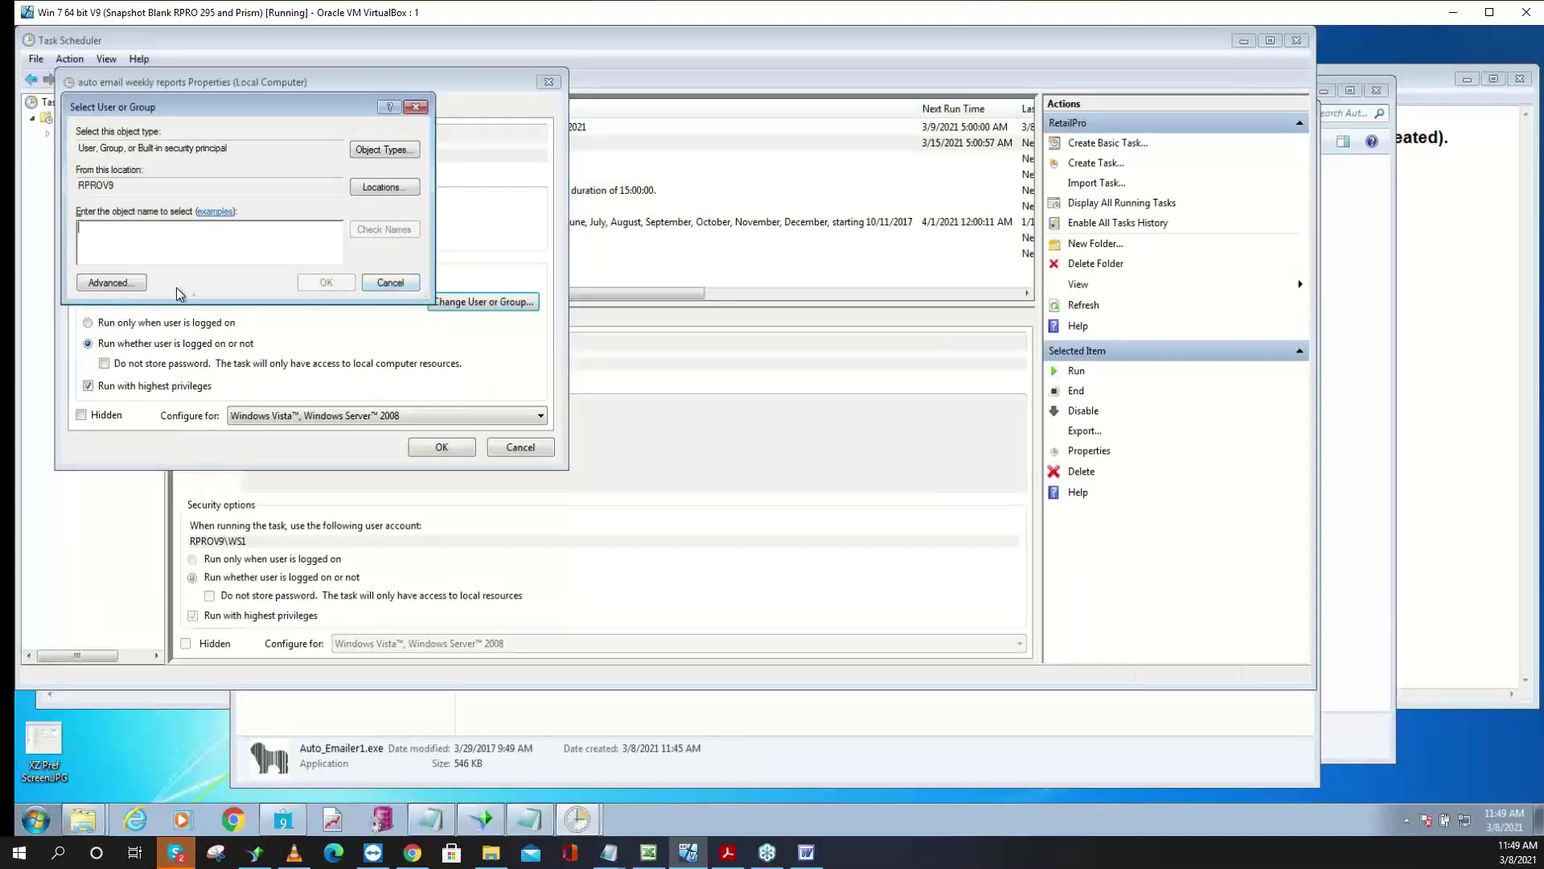
left_click(121, 286)
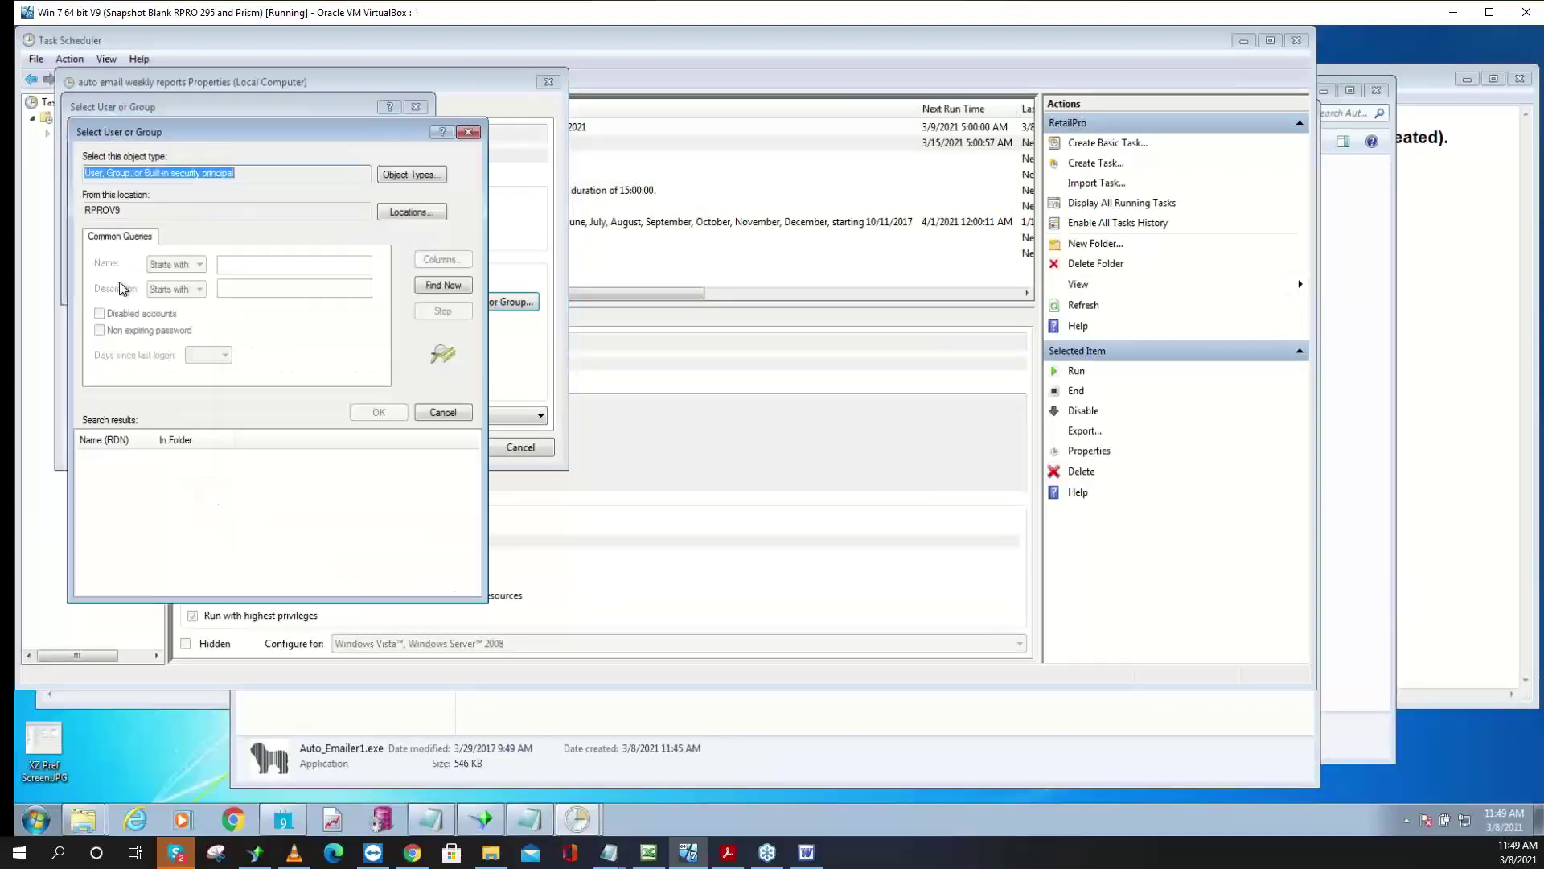
left_click(433, 287)
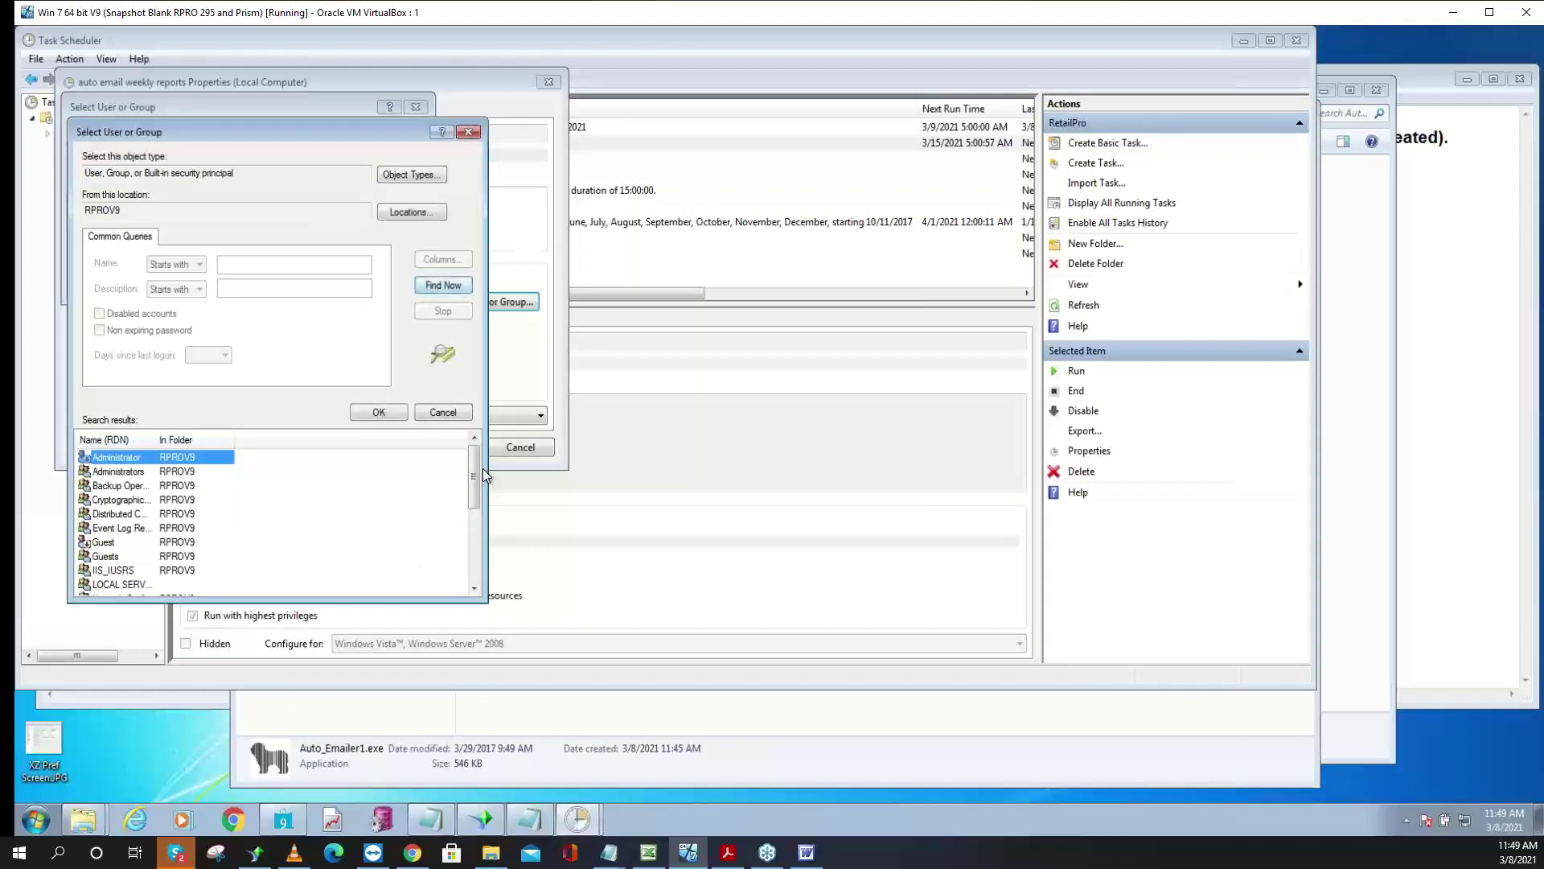
left_click_drag(476, 473, 468, 551)
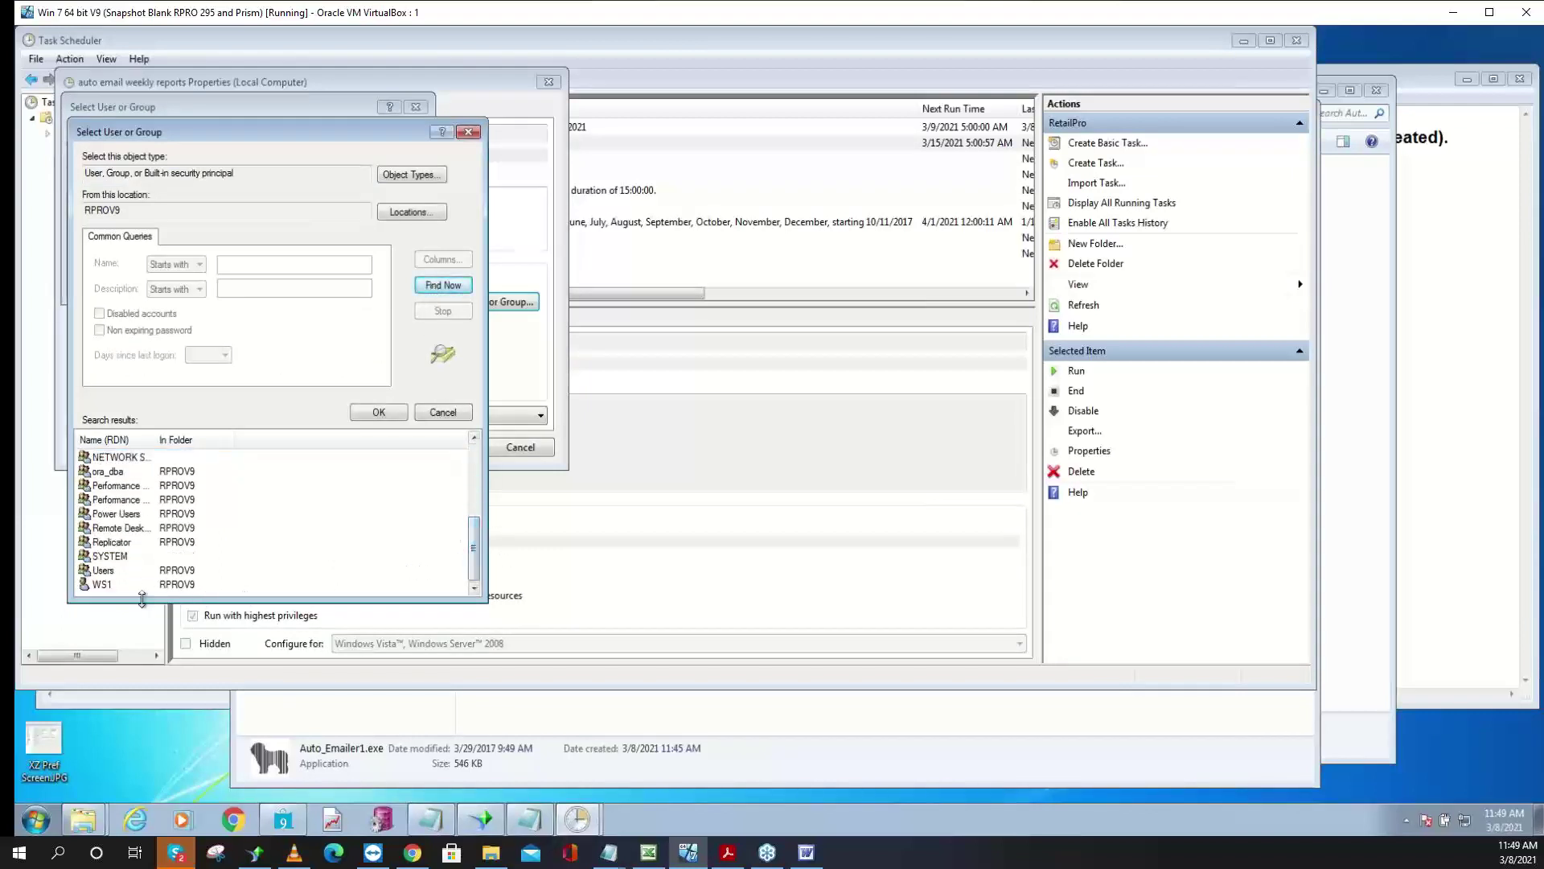
left_click(113, 585)
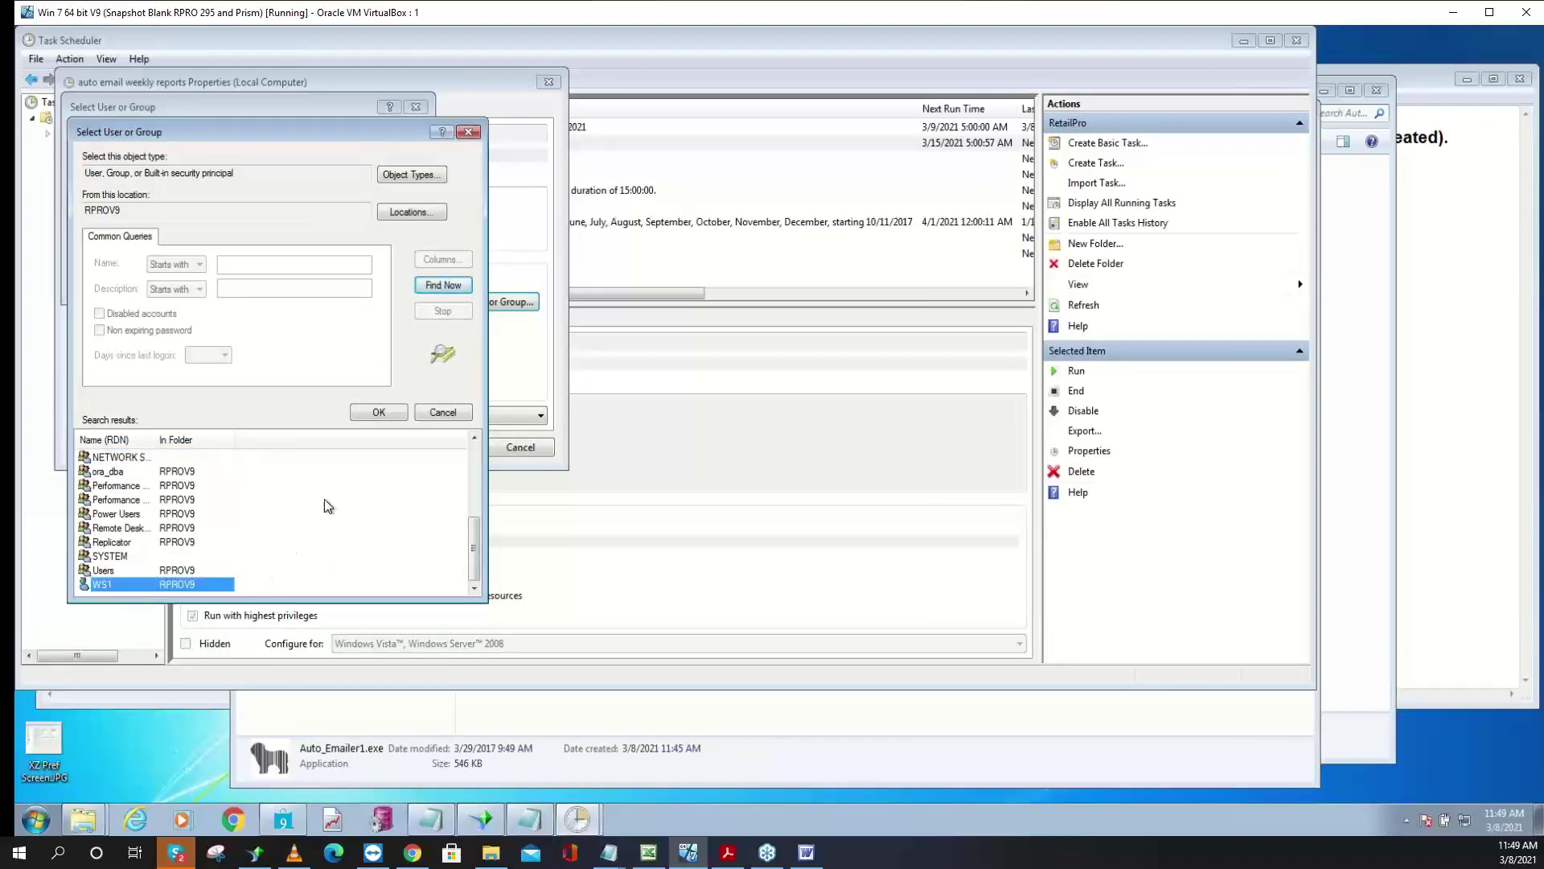
left_click(378, 412)
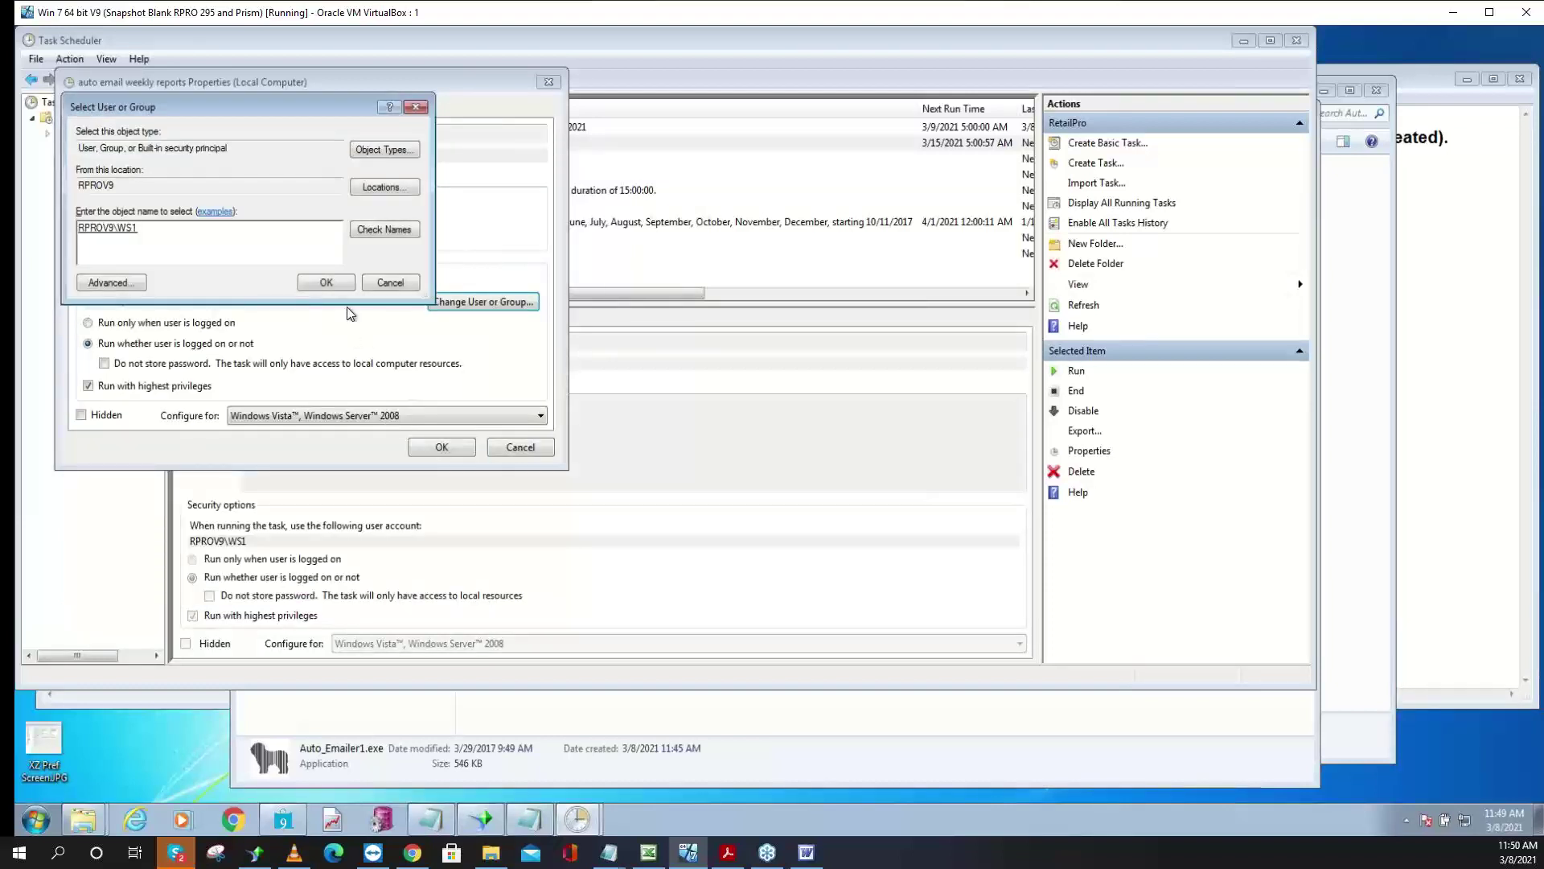
left_click(325, 283)
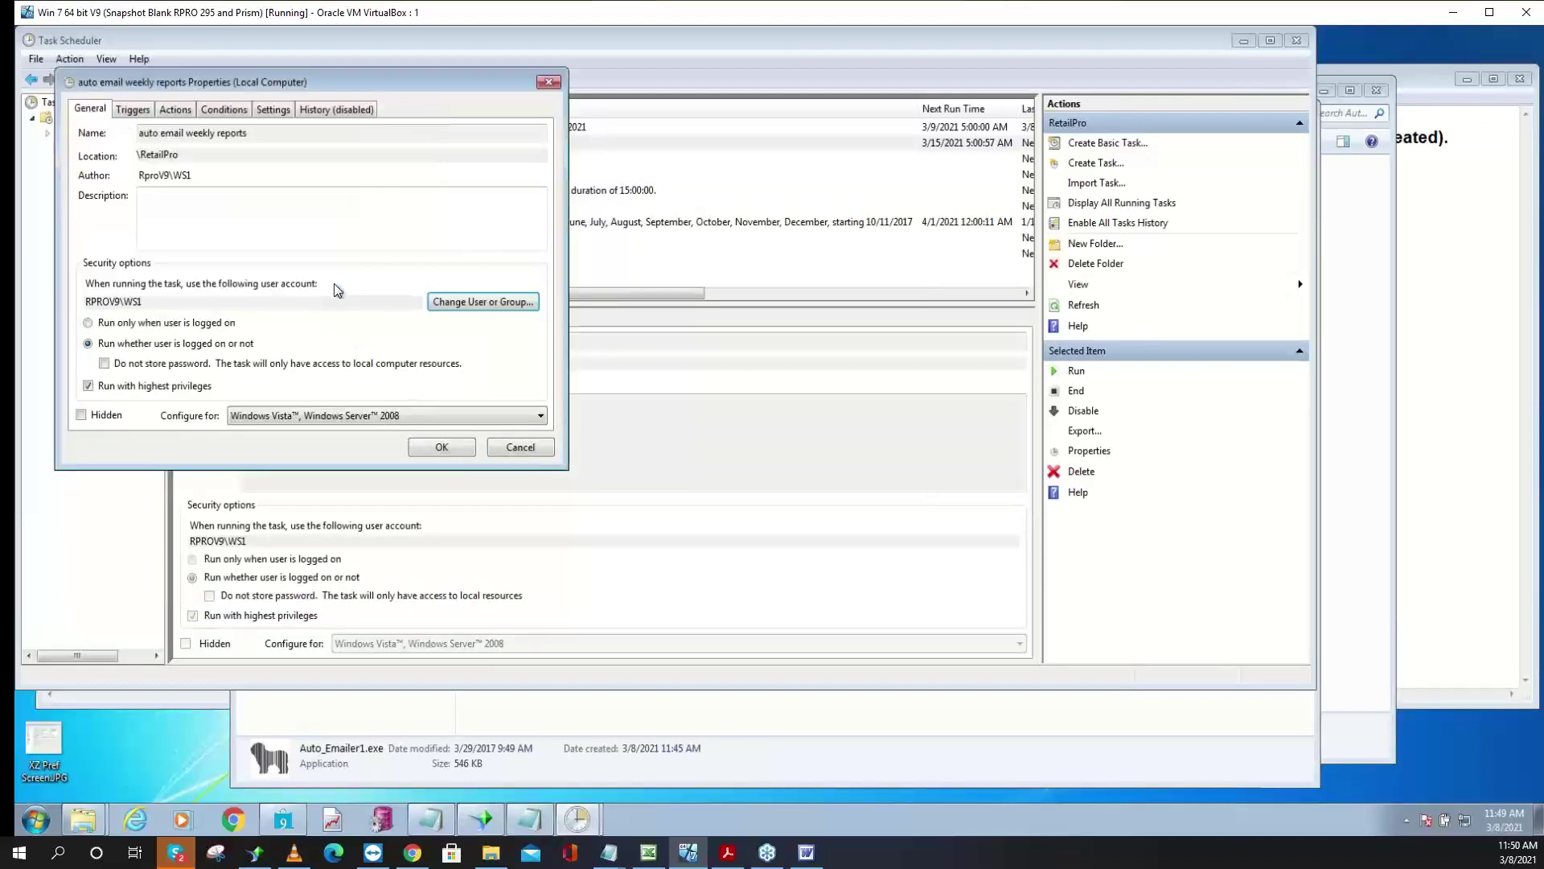
left_click(443, 447)
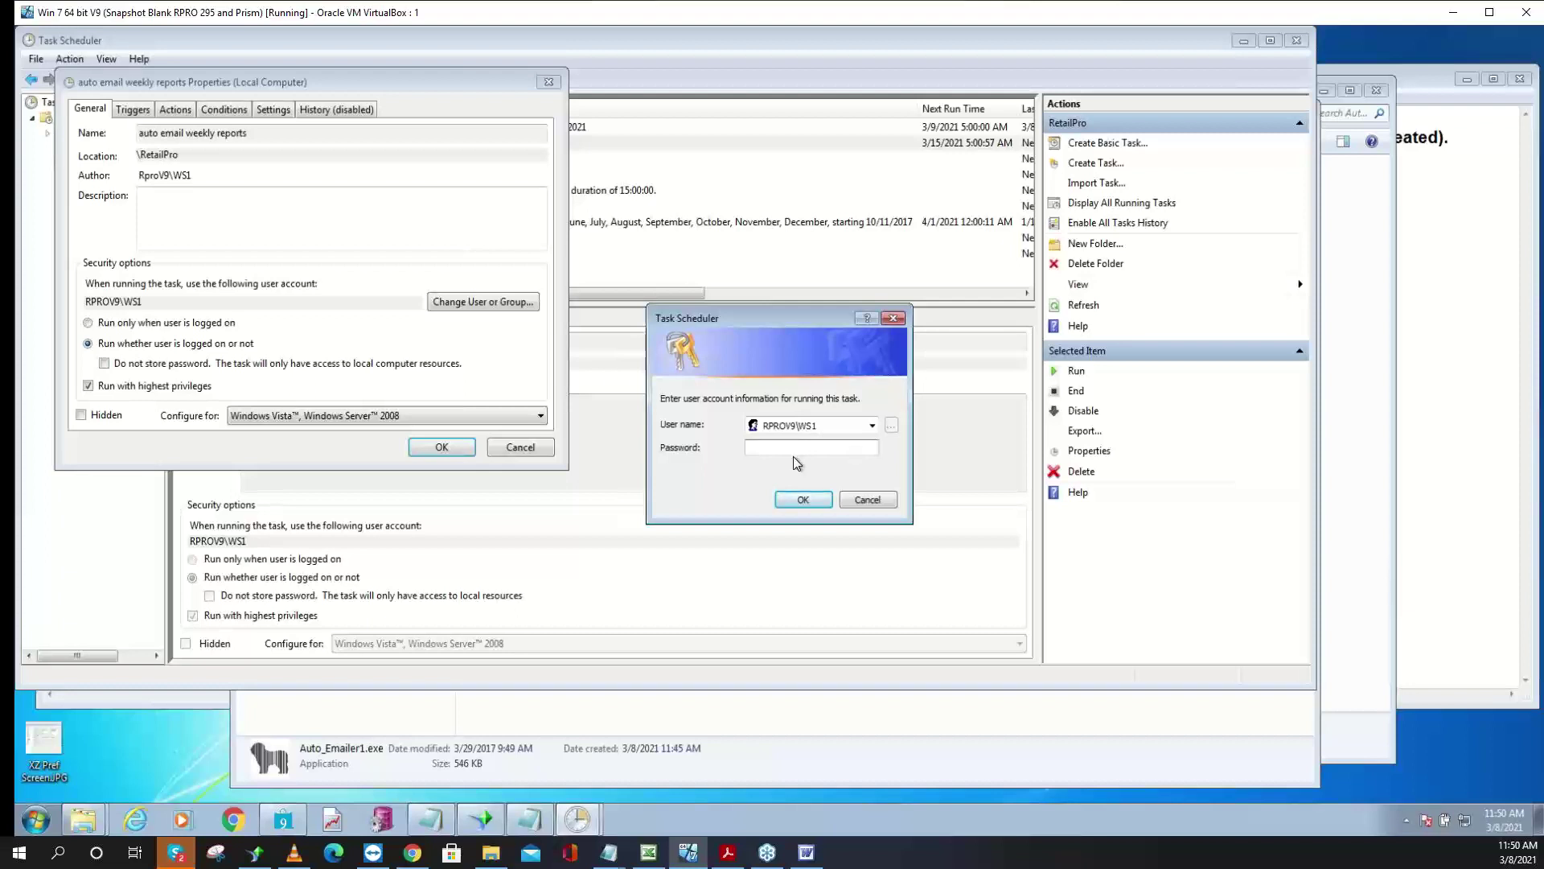
type("***")
key("Return")
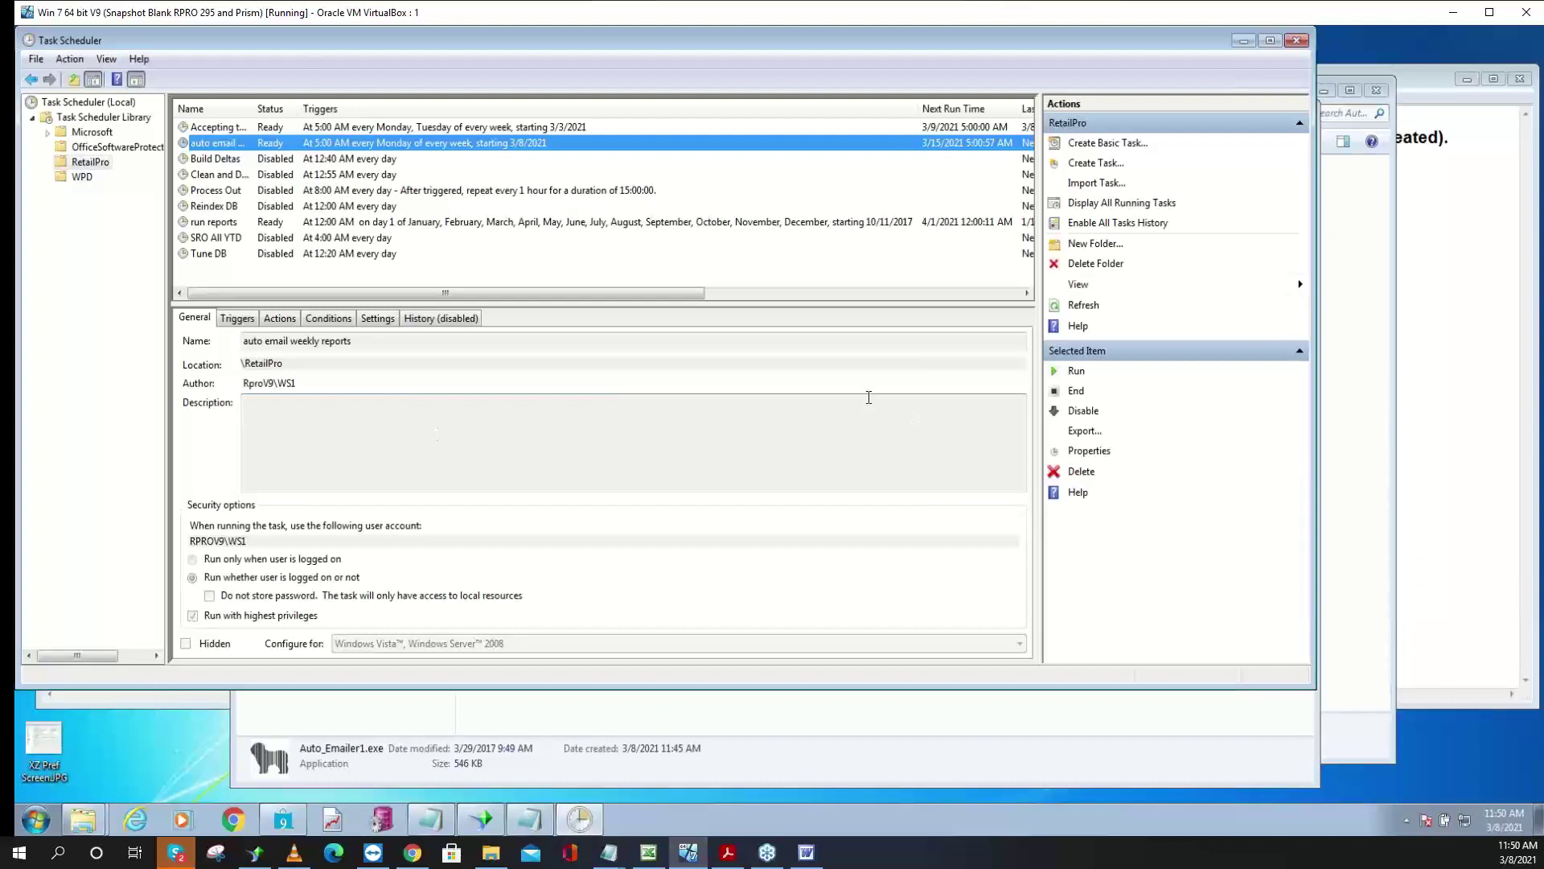
Delete the auto email weekly reports task and confirm
right_click(368, 145)
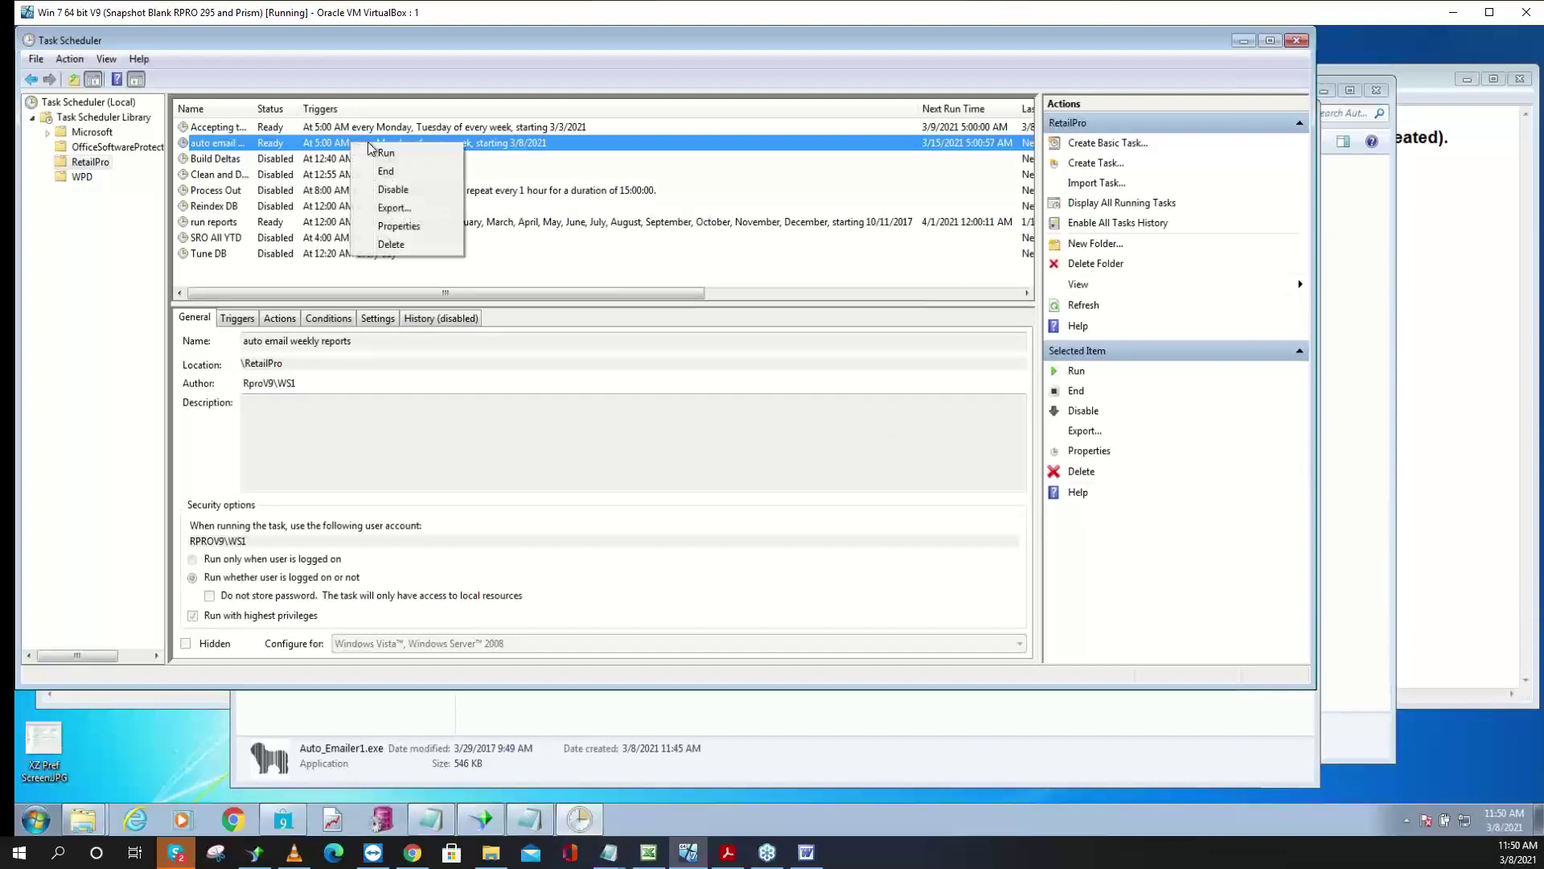
left_click(406, 244)
left_click(779, 485)
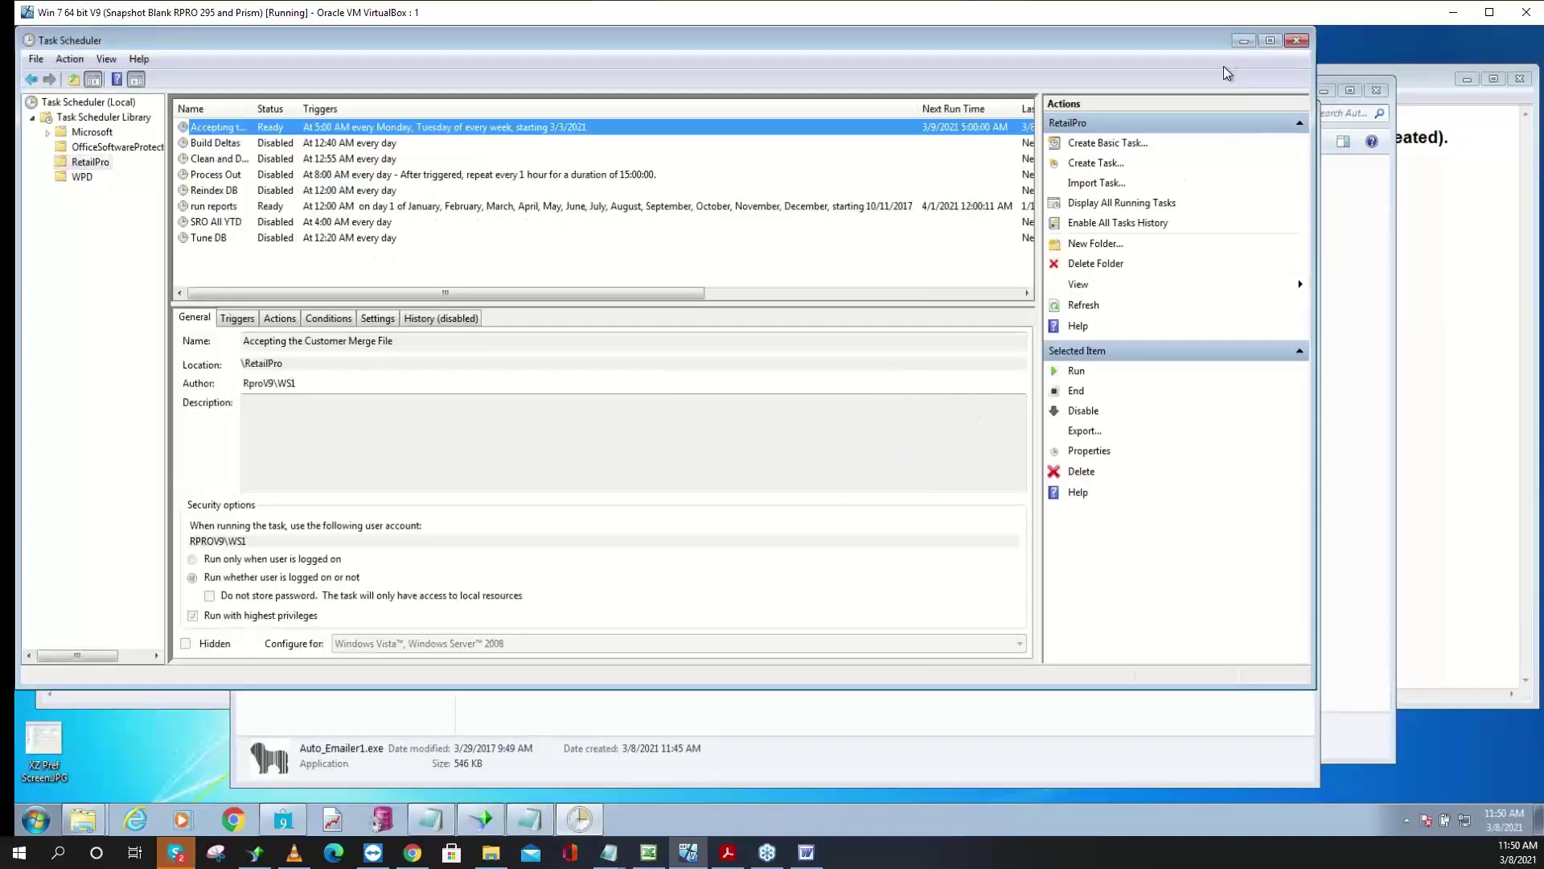
Close Task Scheduler, open C:\Reports, and select its Weekly folder
left_click(1296, 40)
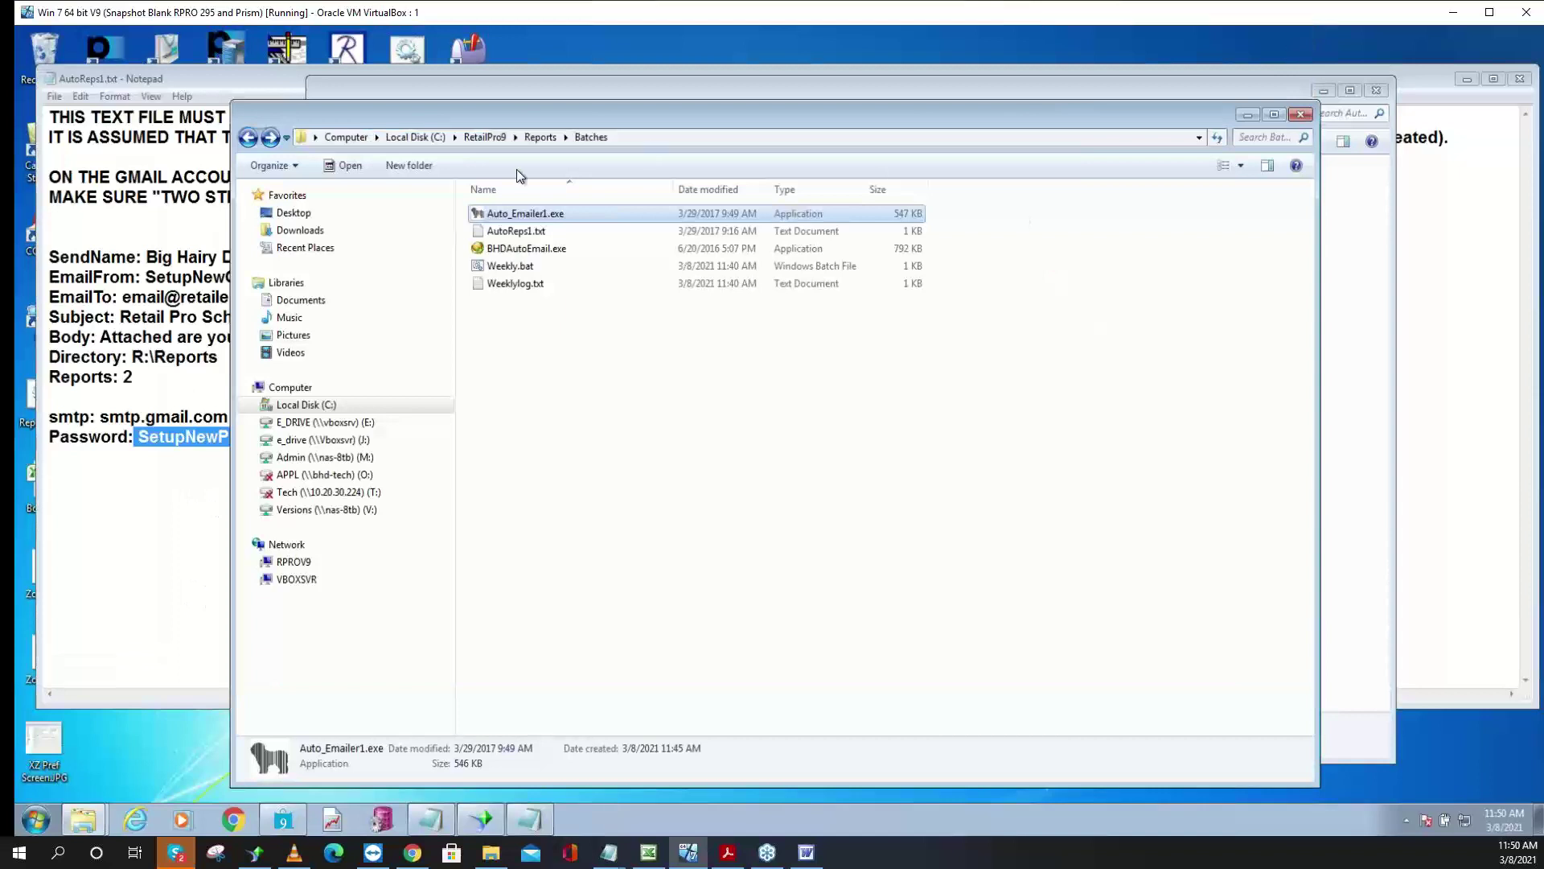
left_click(410, 138)
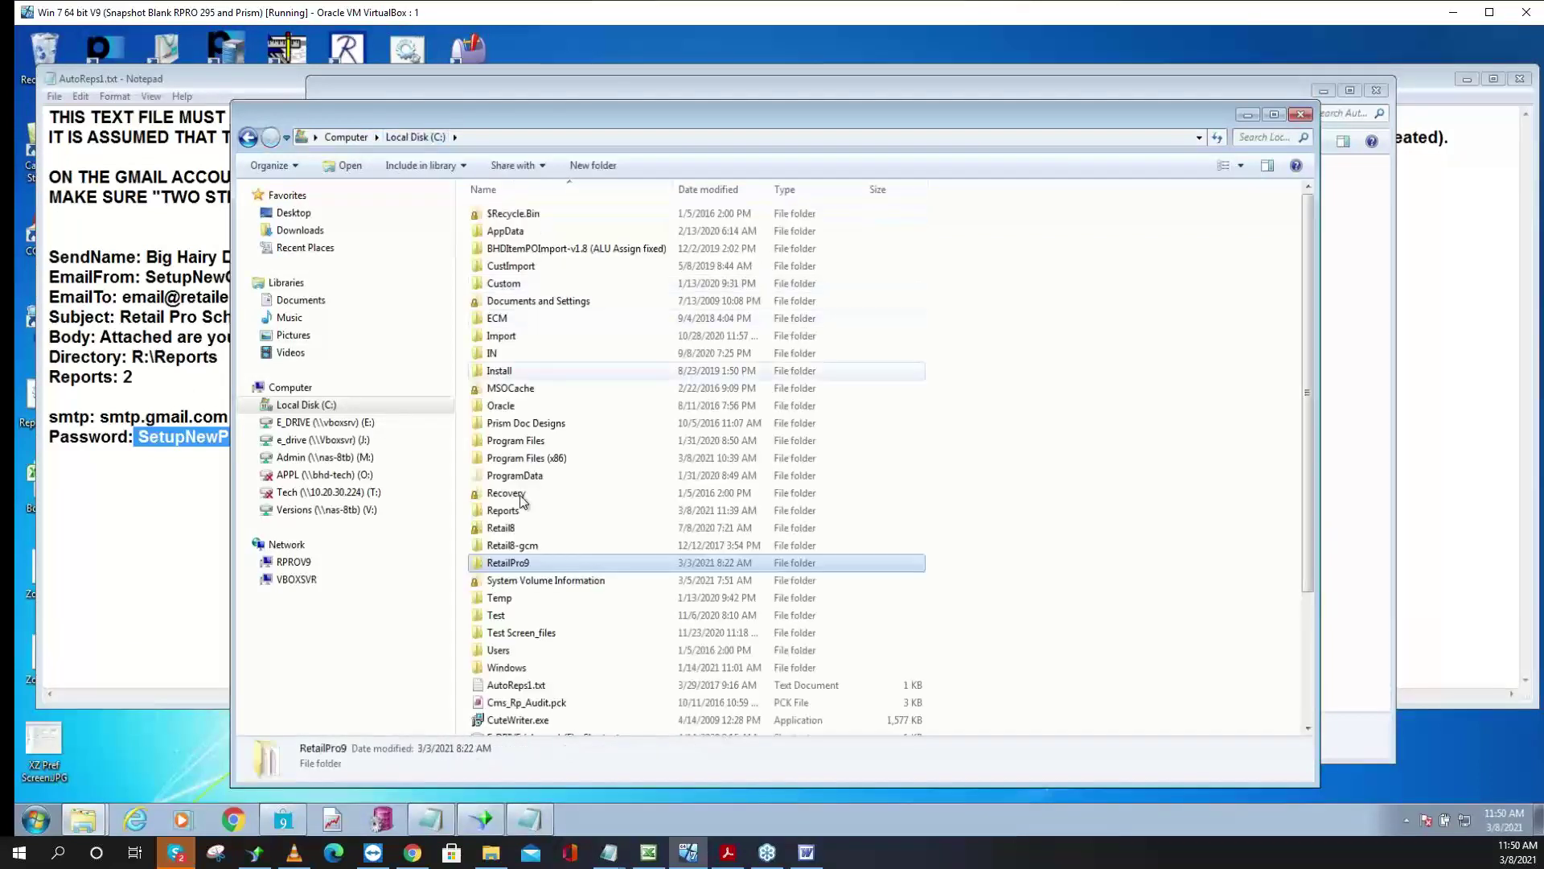
double_click(524, 507)
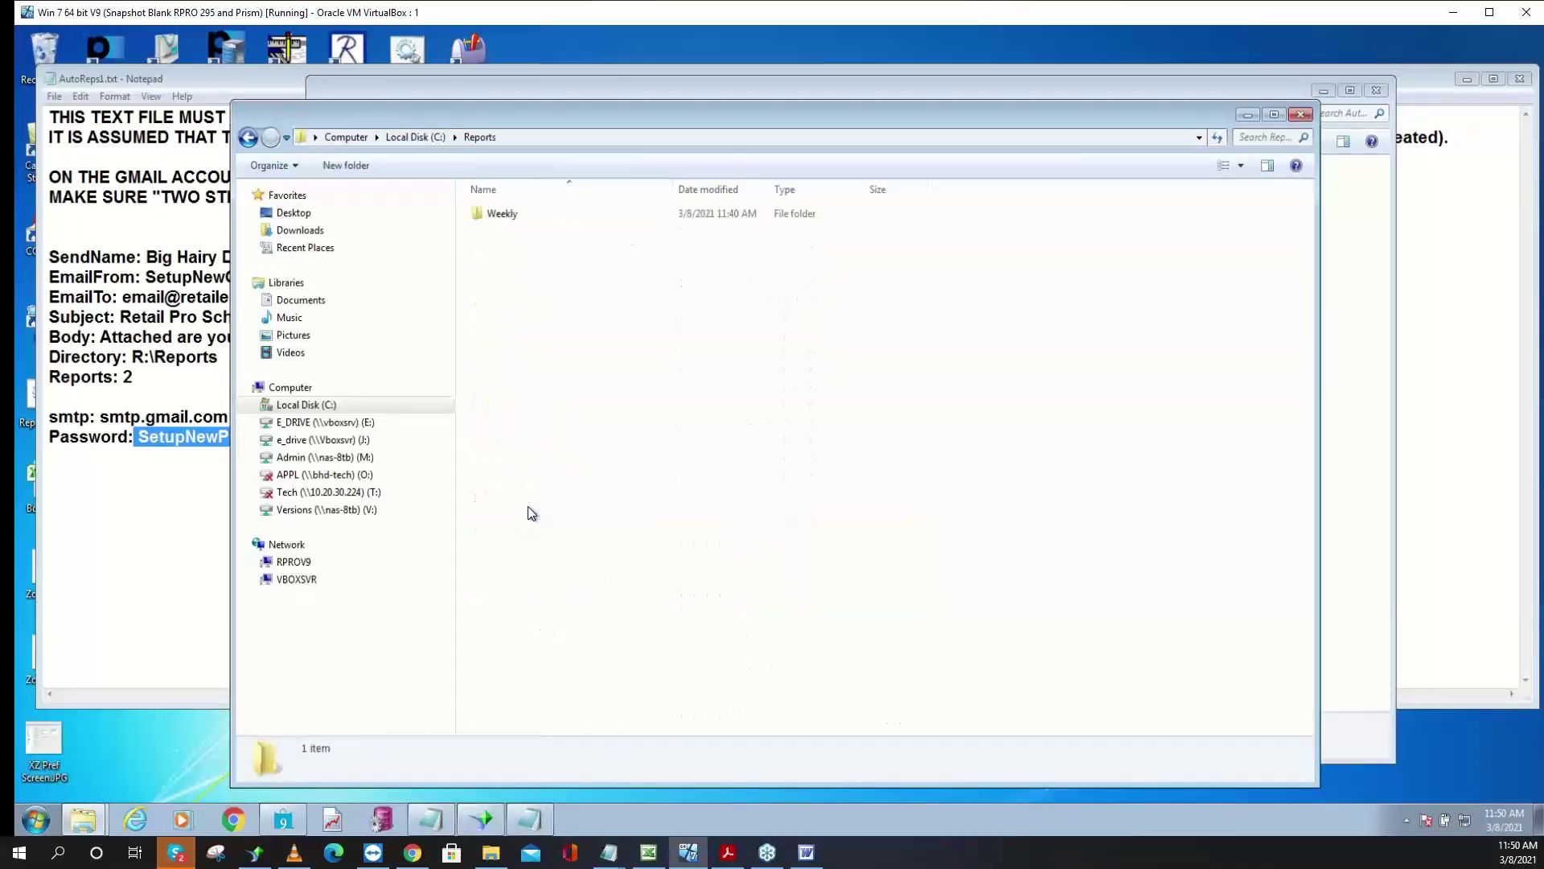
left_click(509, 215)
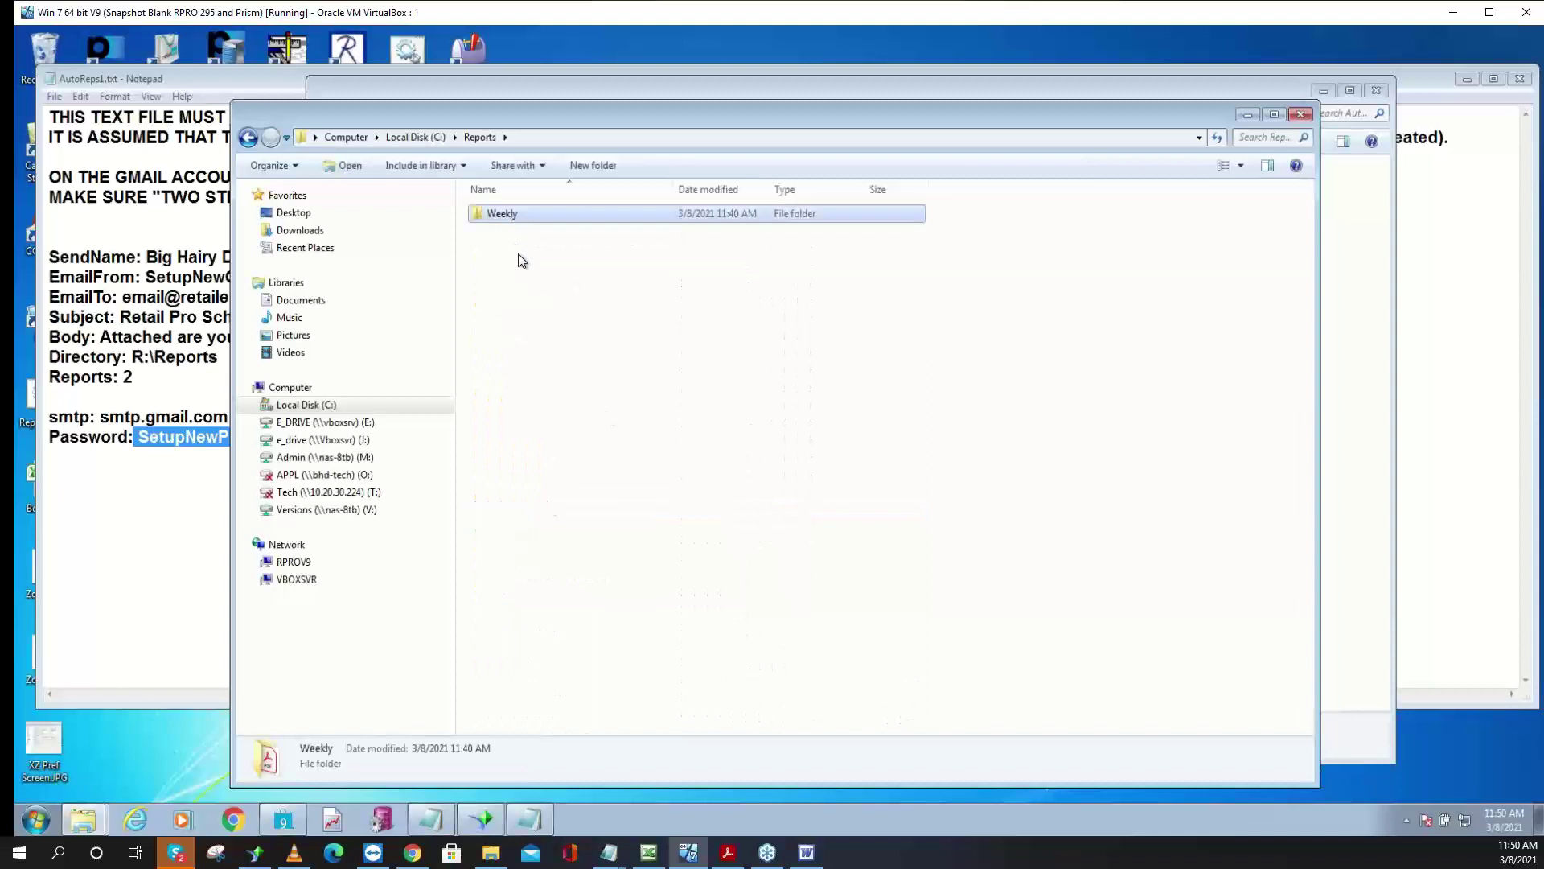